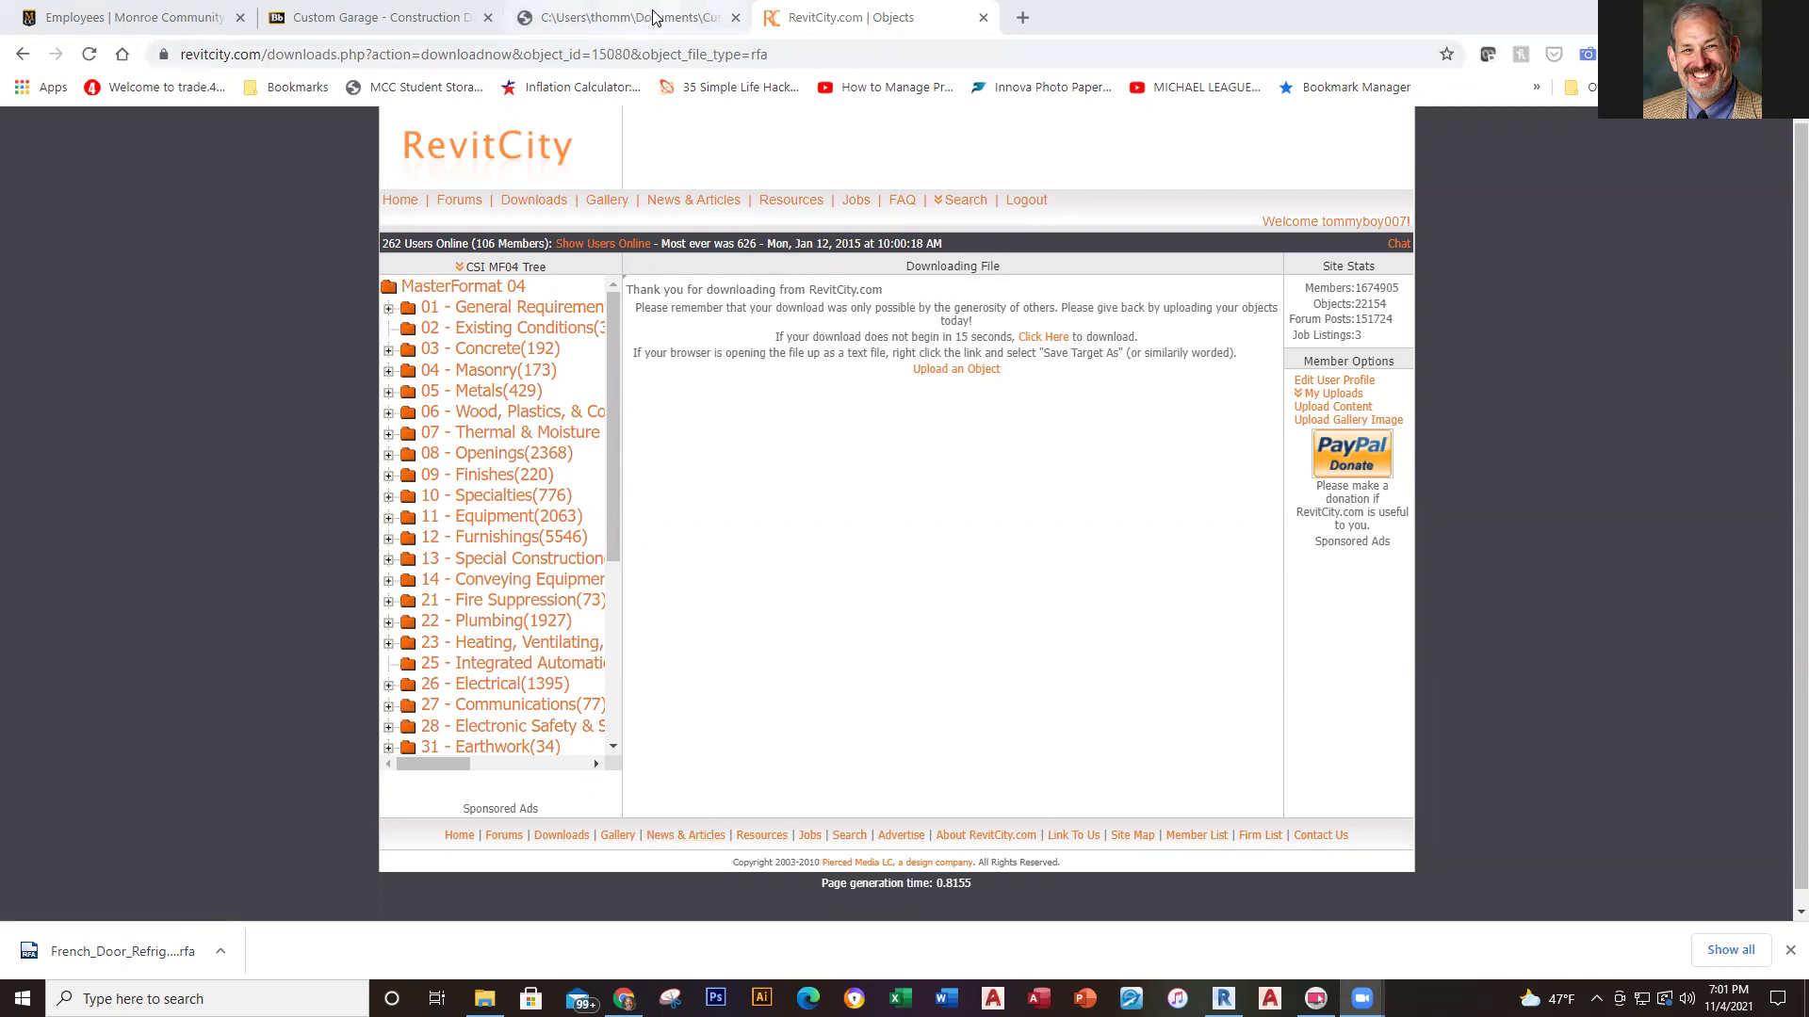
# Switch to the browser tab showing the Custom Garage - Construction Documents page
pyautogui.moveTo(655, 18)
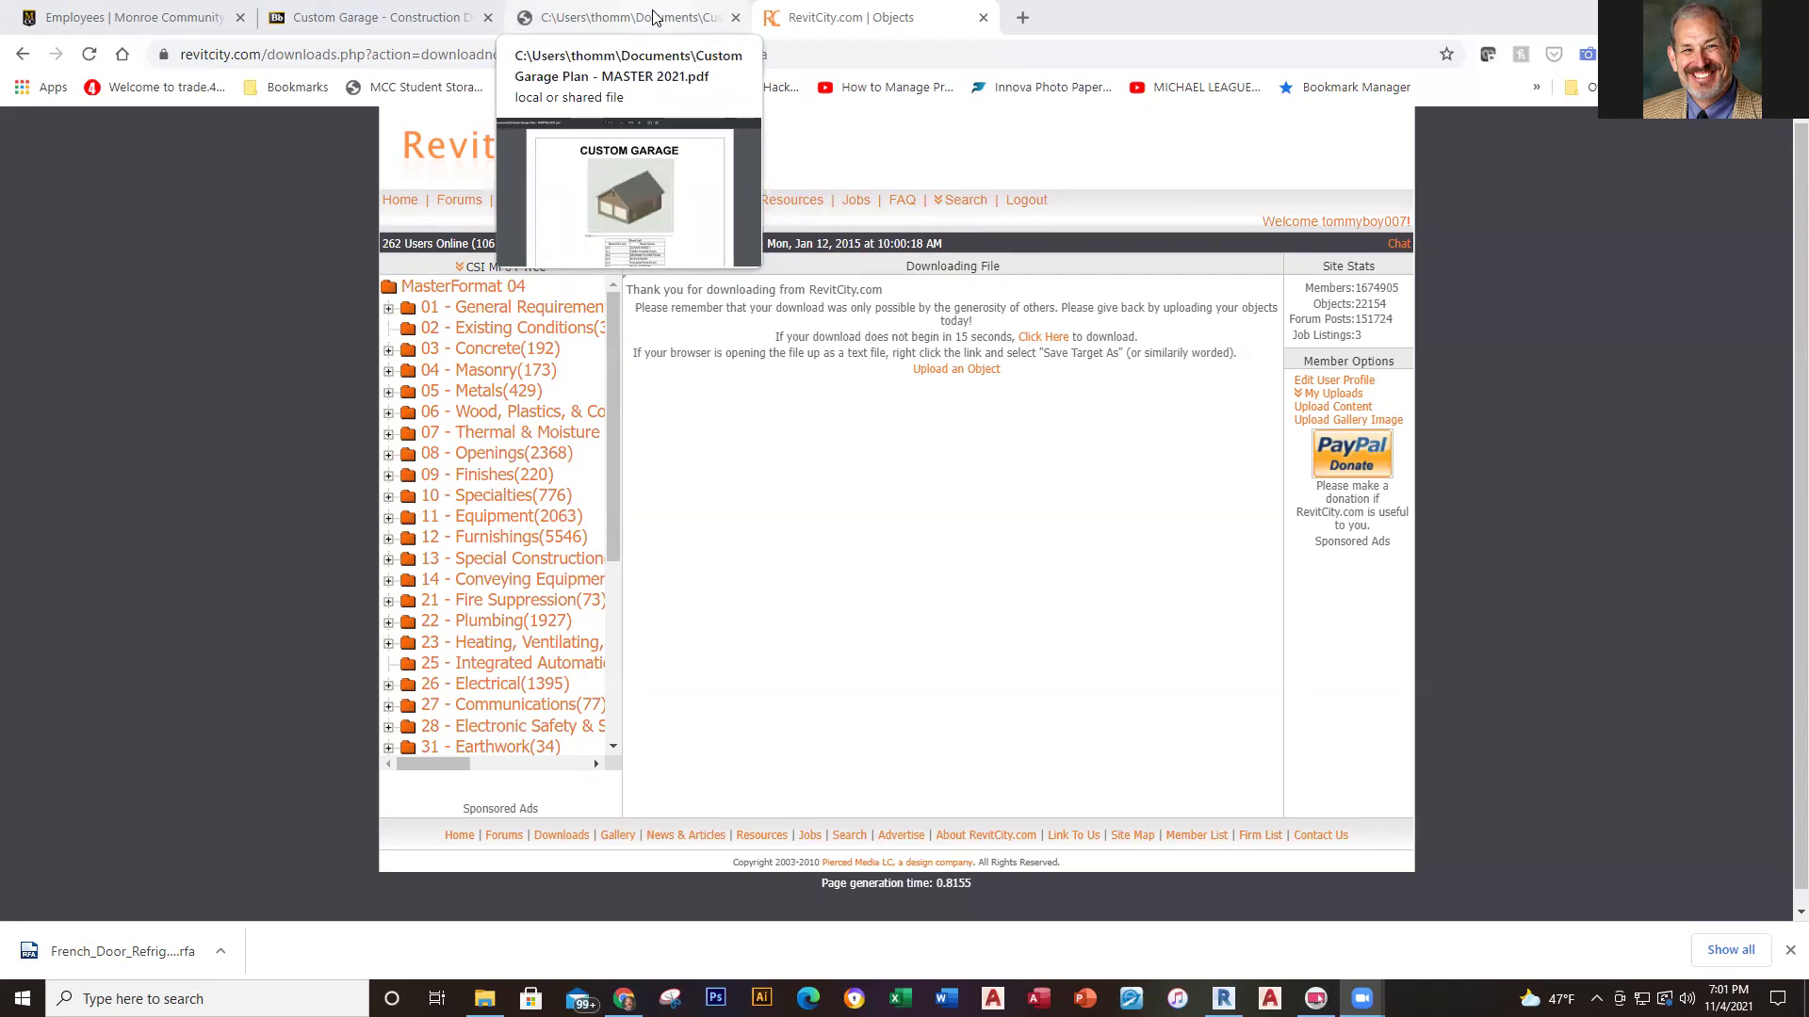
pyautogui.click(398, 21)
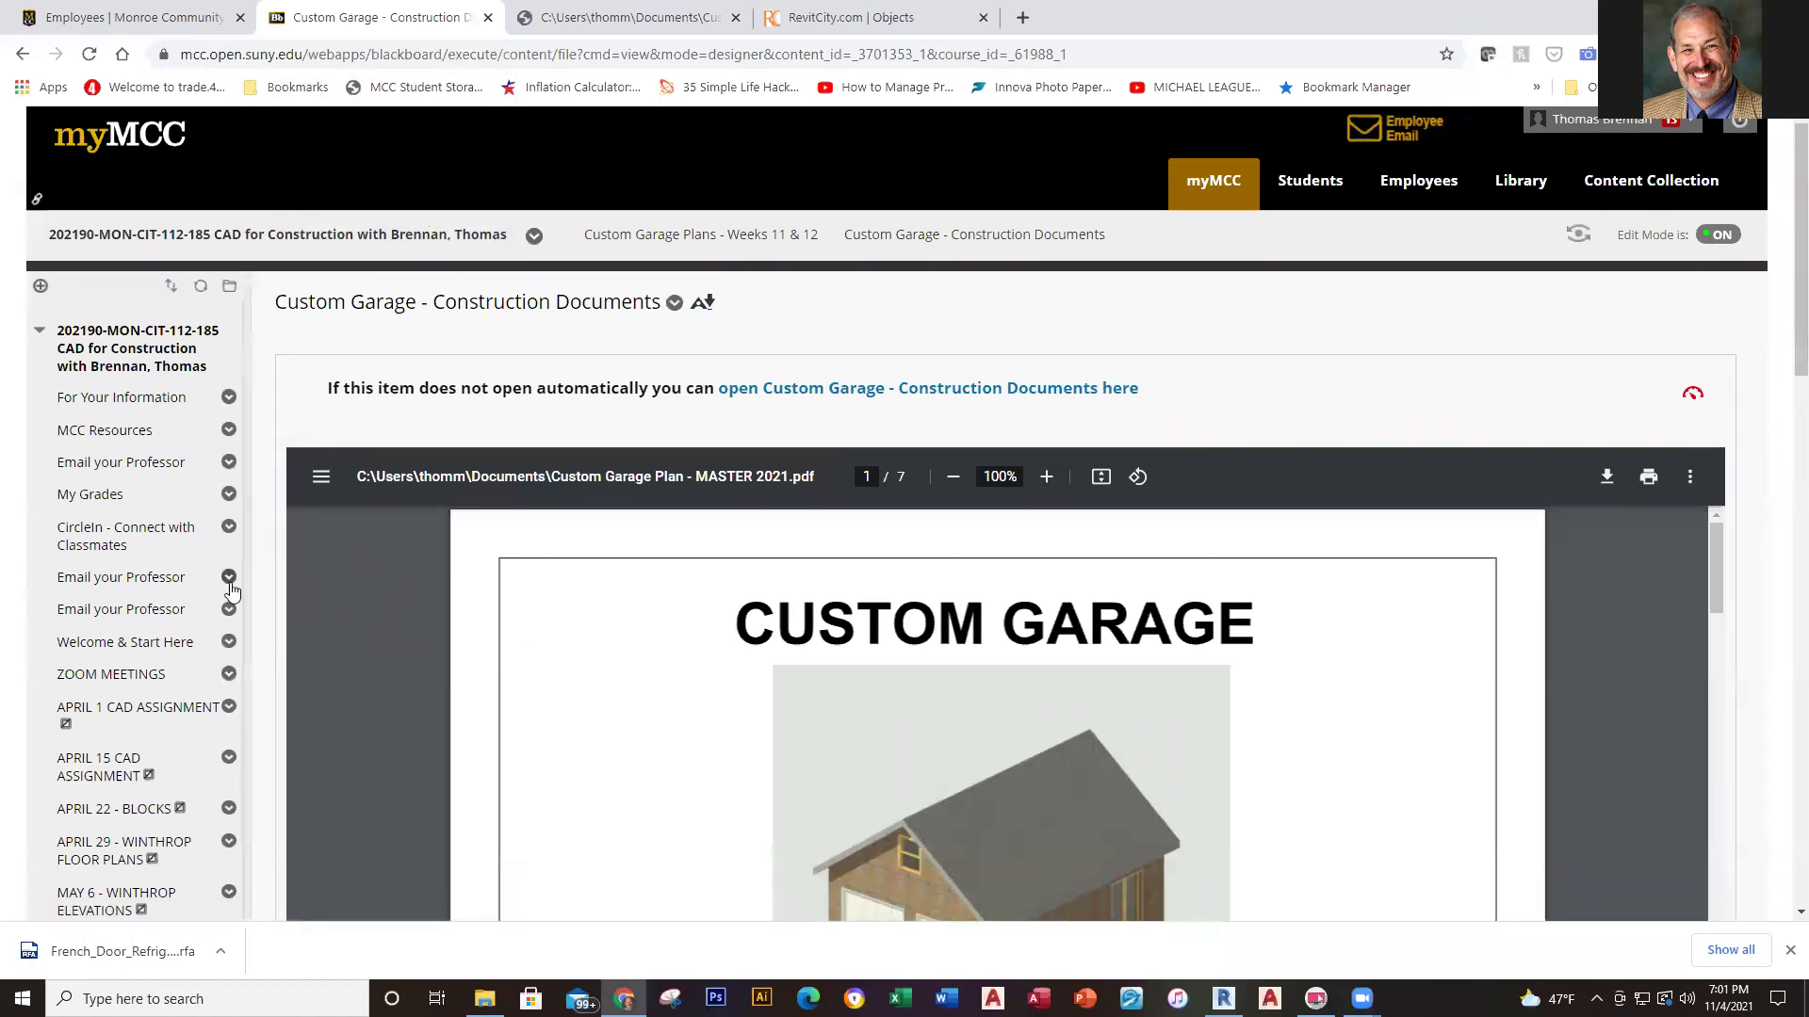
# Open Custom Garage Plans - Weeks 11 & 12, download Custom Garage Template - Master 2021, and go back
pyautogui.scroll(-10, 179, 595)
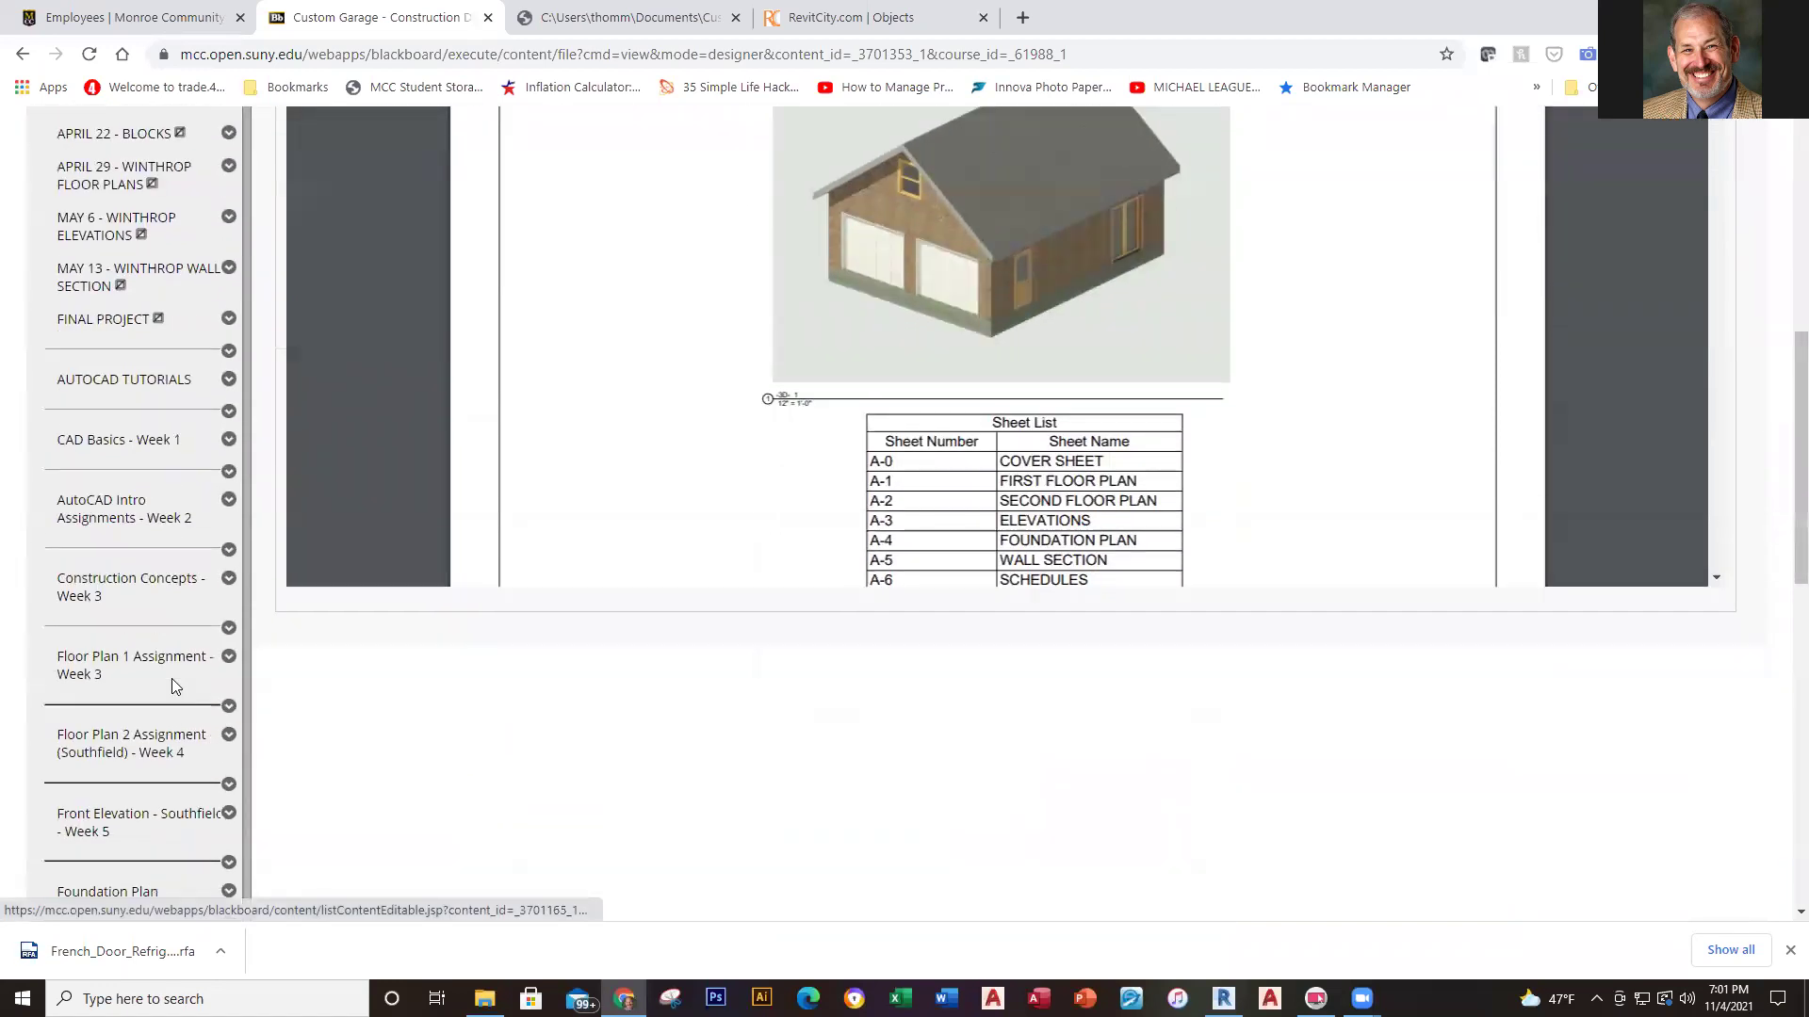
pyautogui.scroll(-3, 174, 687)
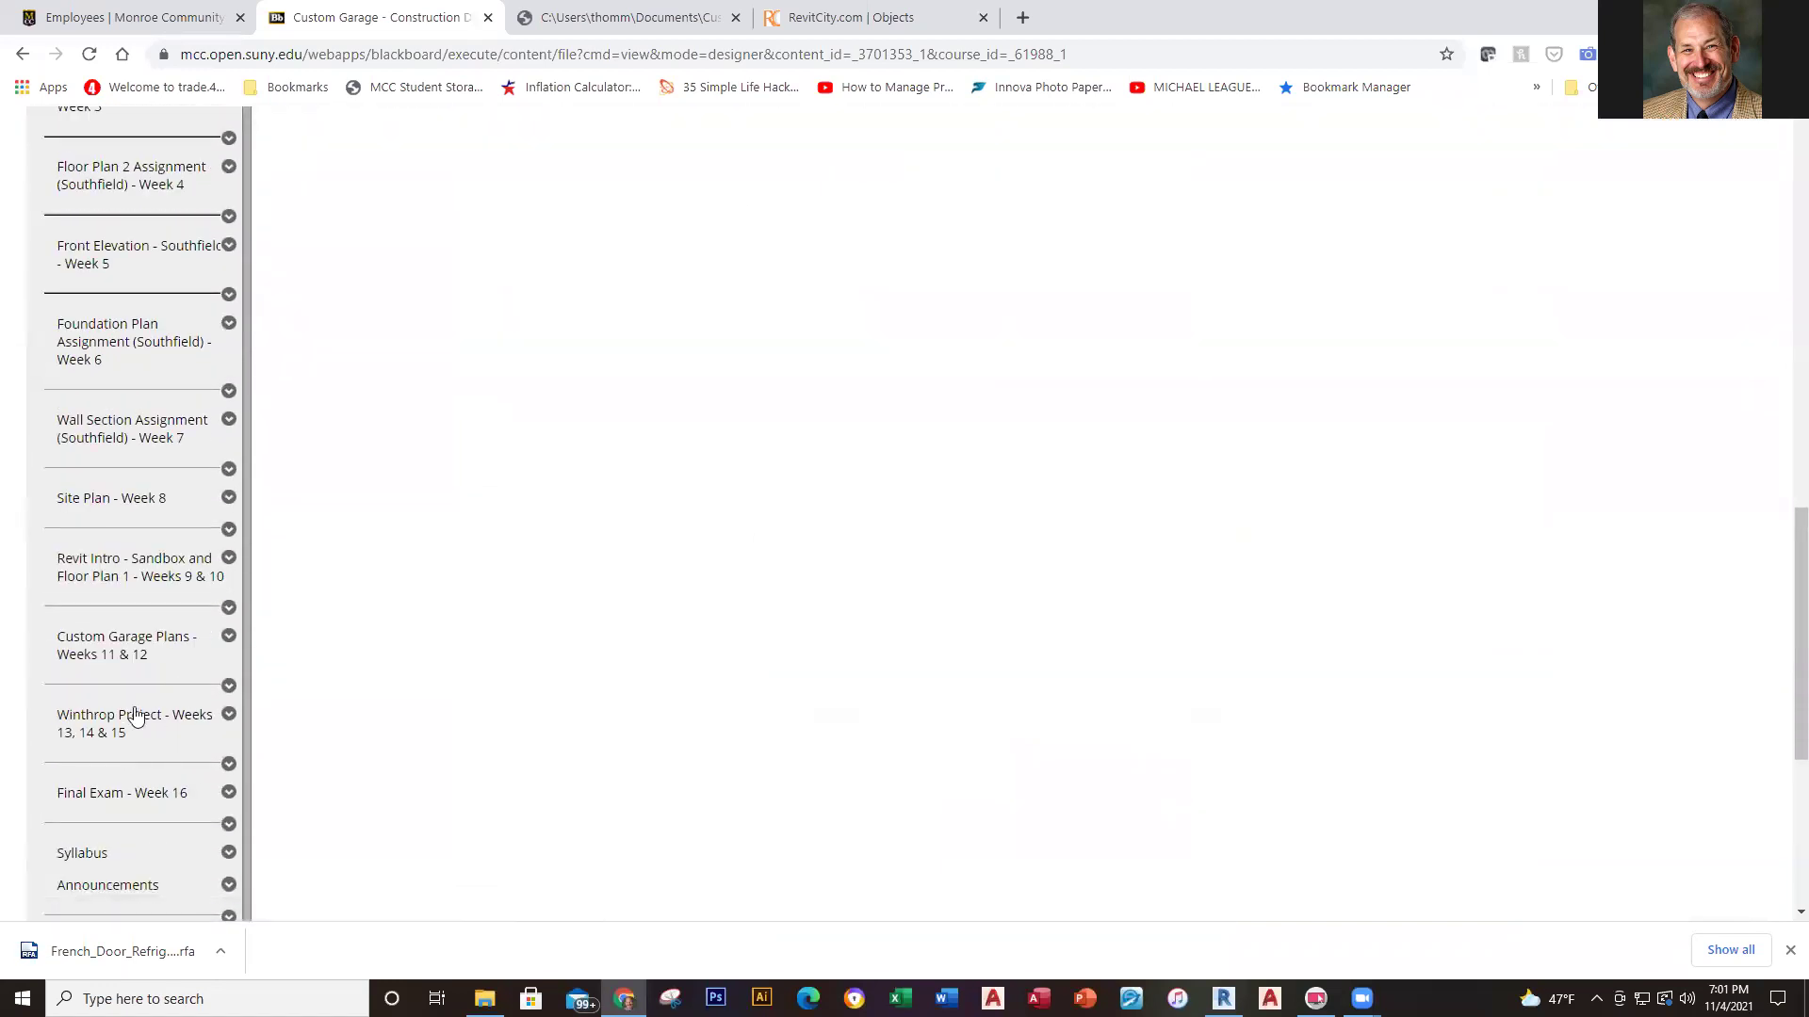
pyautogui.click(128, 654)
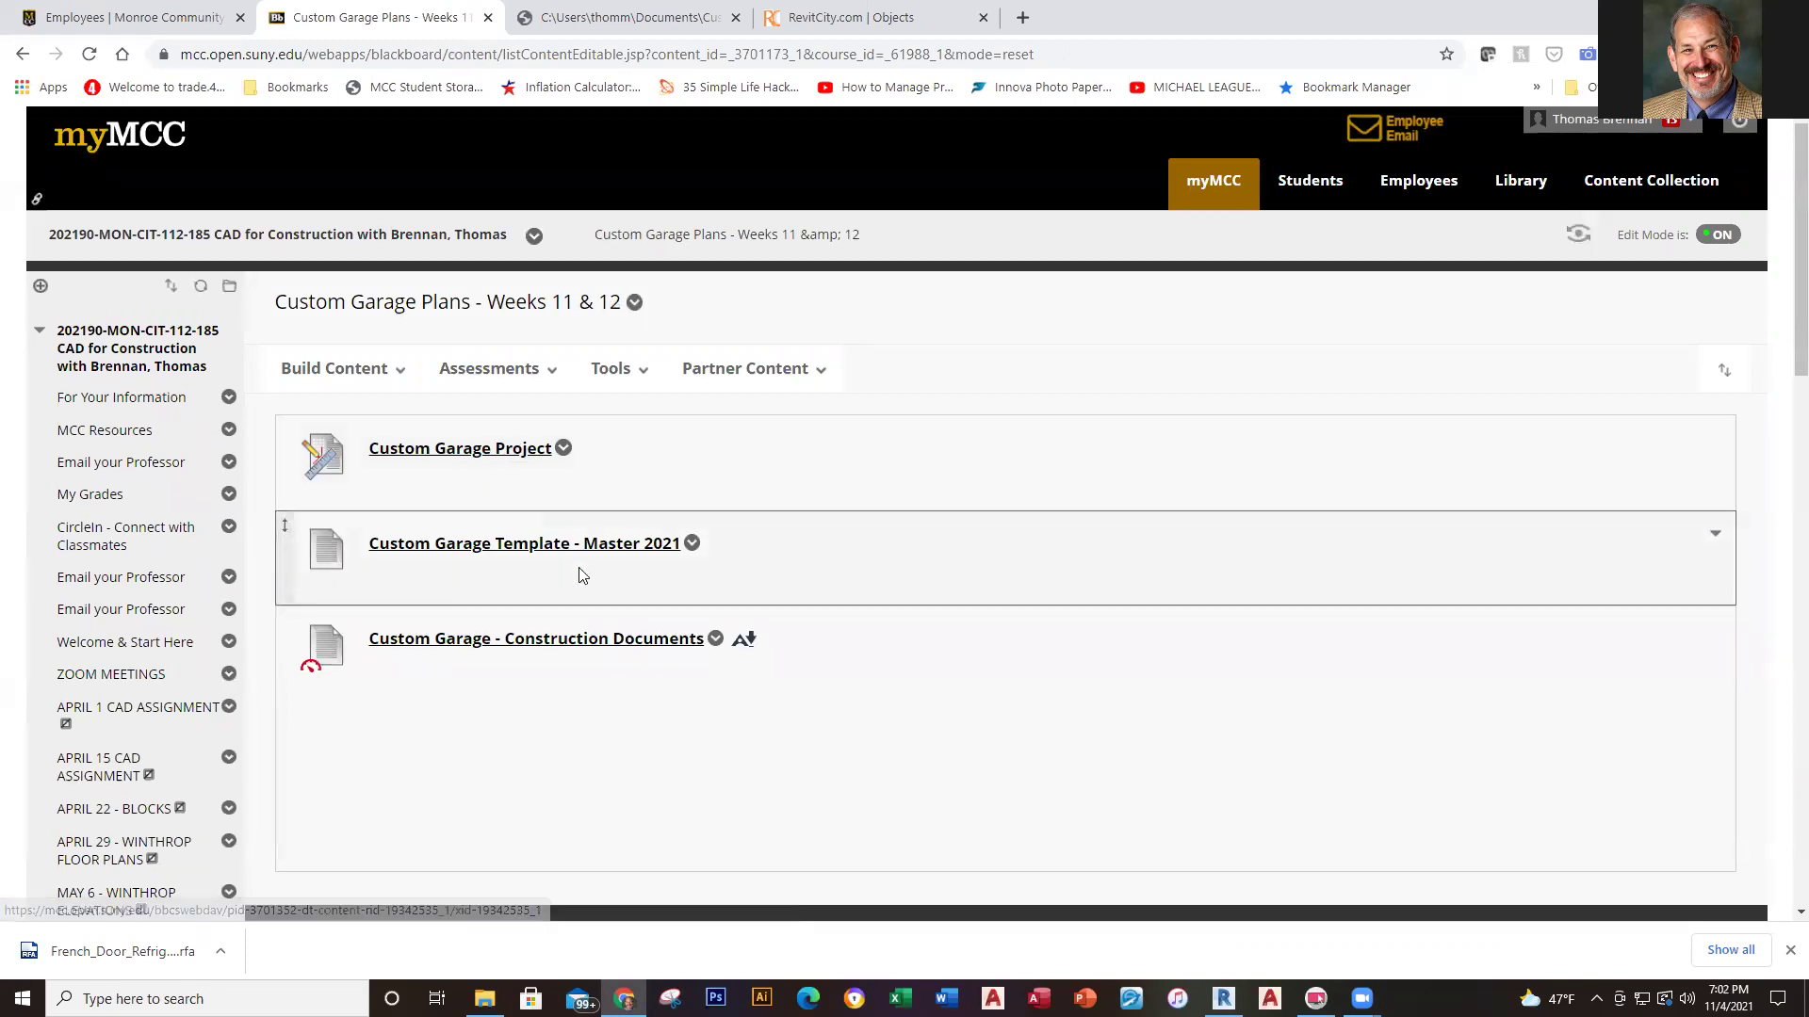
pyautogui.click(644, 556)
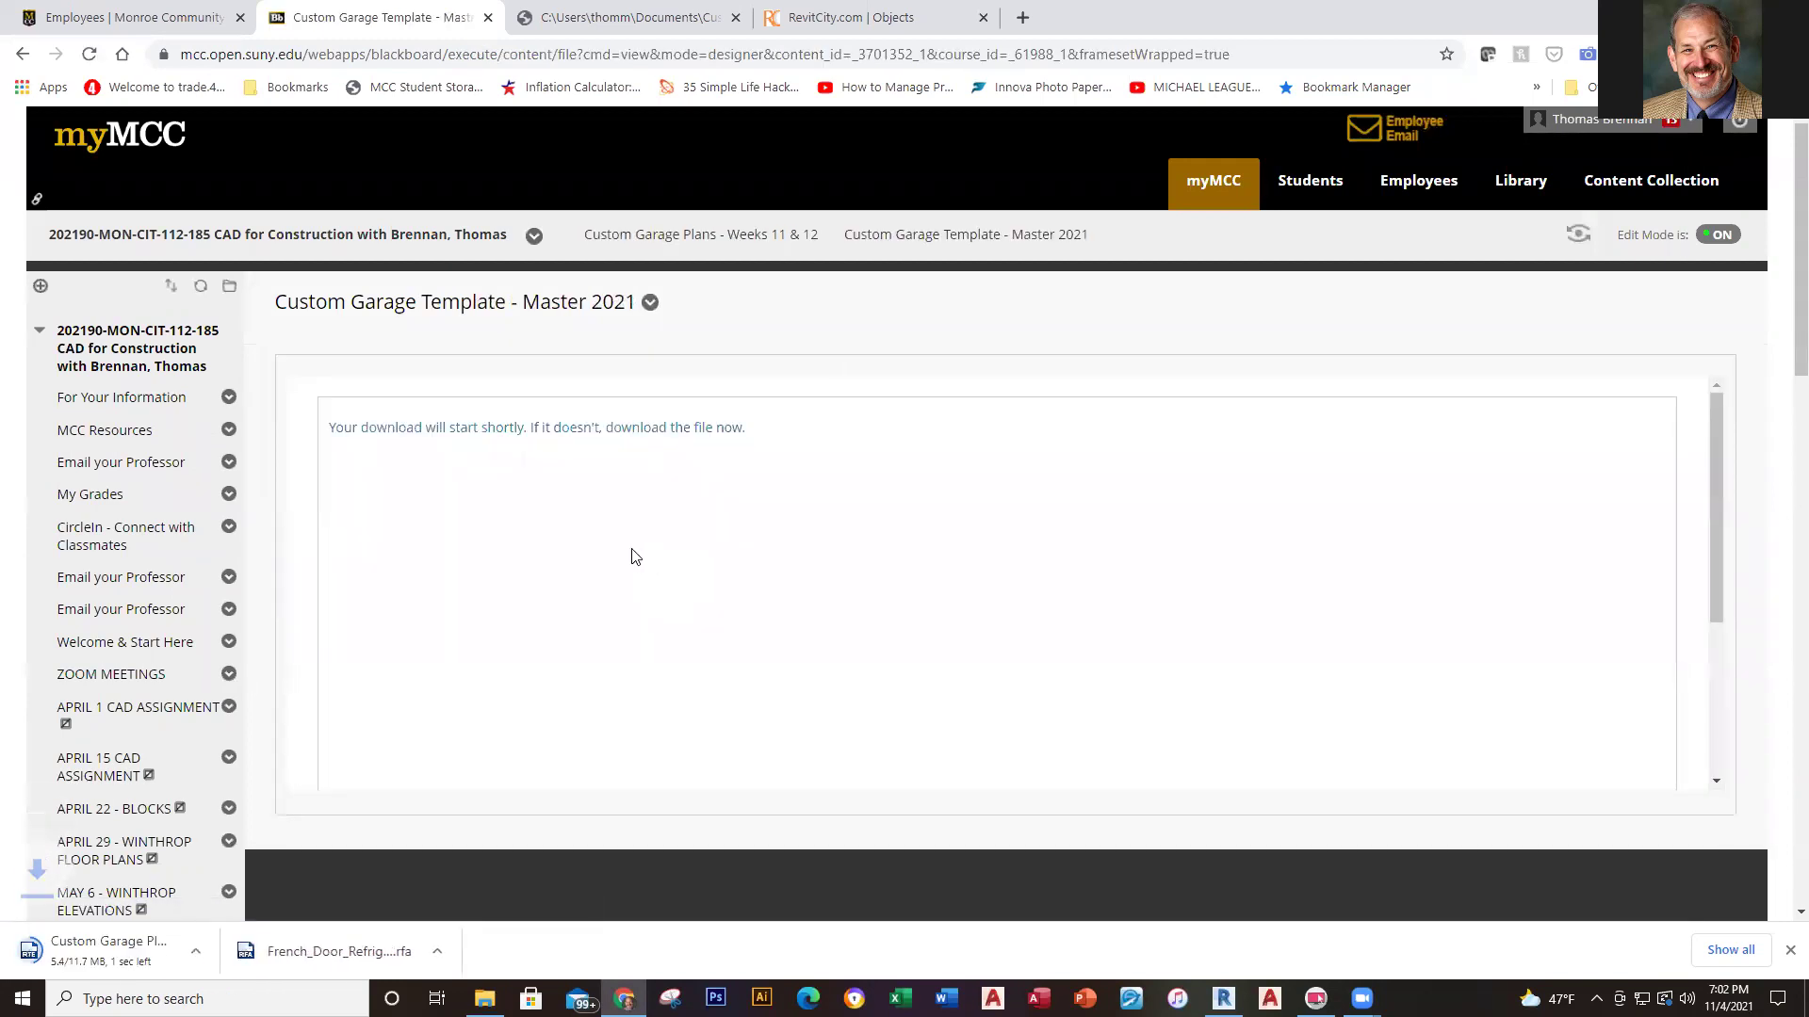
pyautogui.click(21, 54)
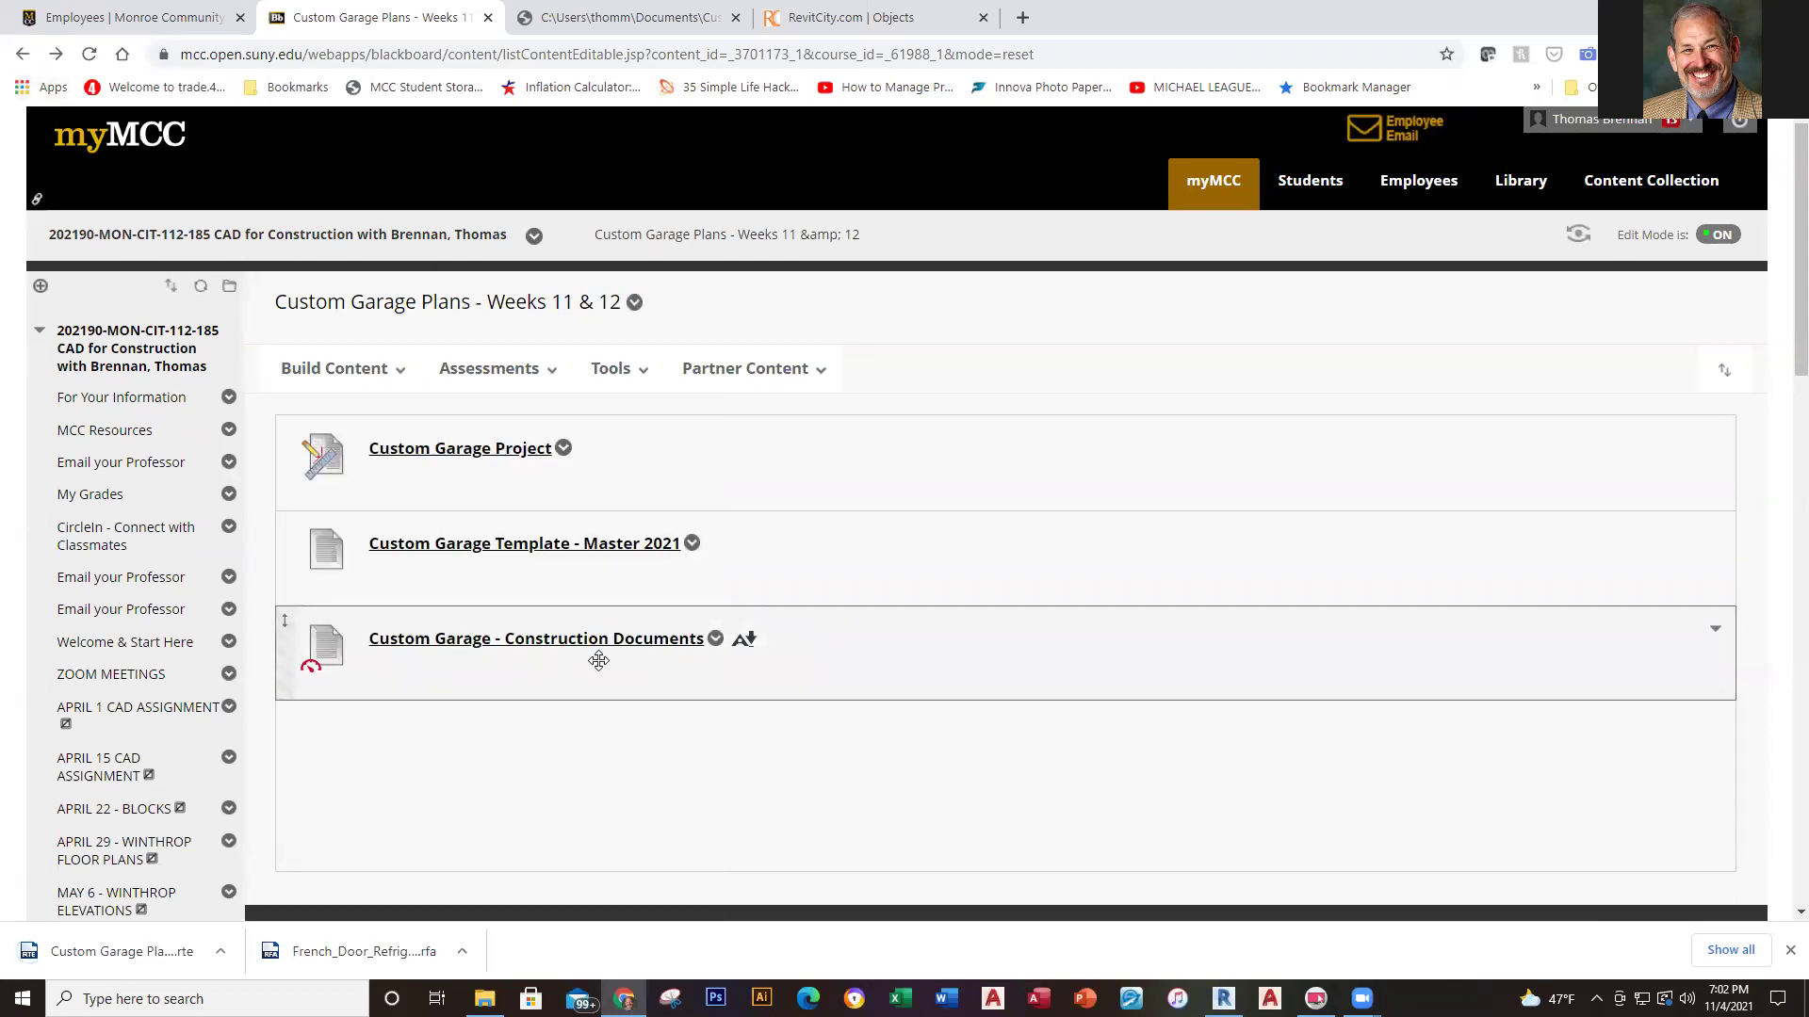
# Open Custom Garage - Construction Documents and scroll its PDF past the cover to the A-1 First Floor Plan
pyautogui.click(611, 640)
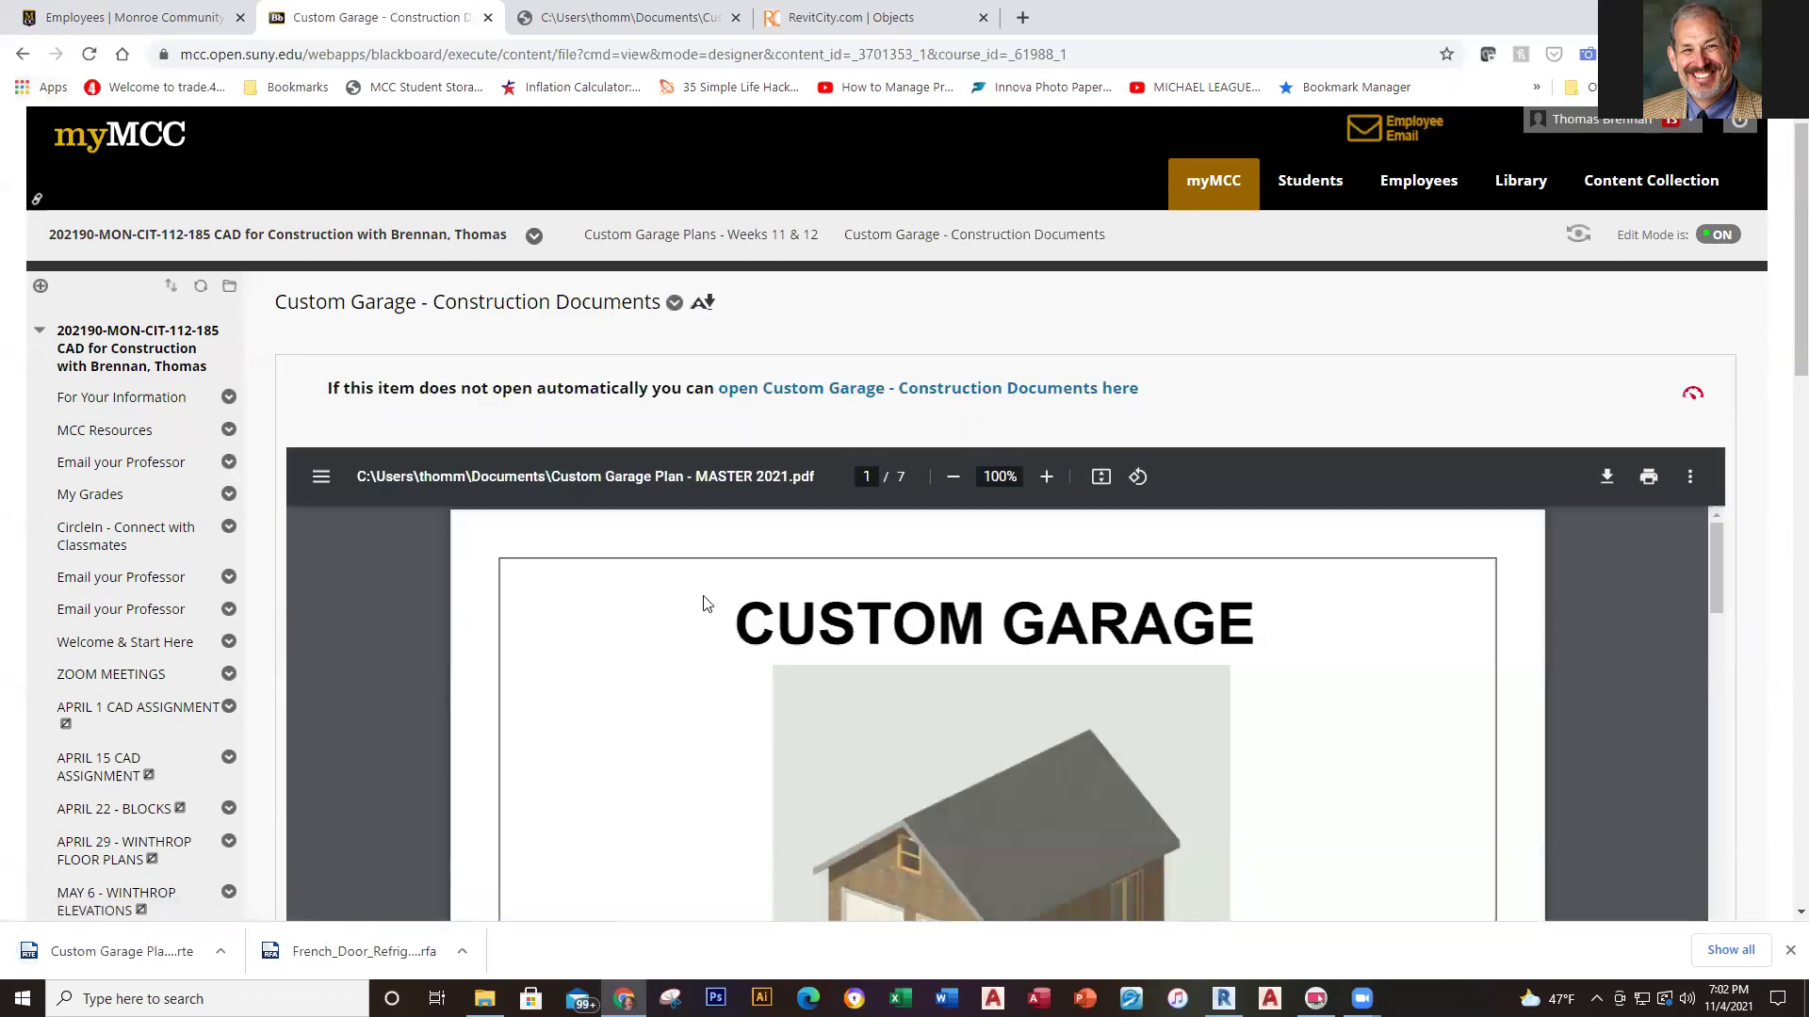
pyautogui.scroll(-1, 1783, 376)
pyautogui.scroll(-1, 1783, 376)
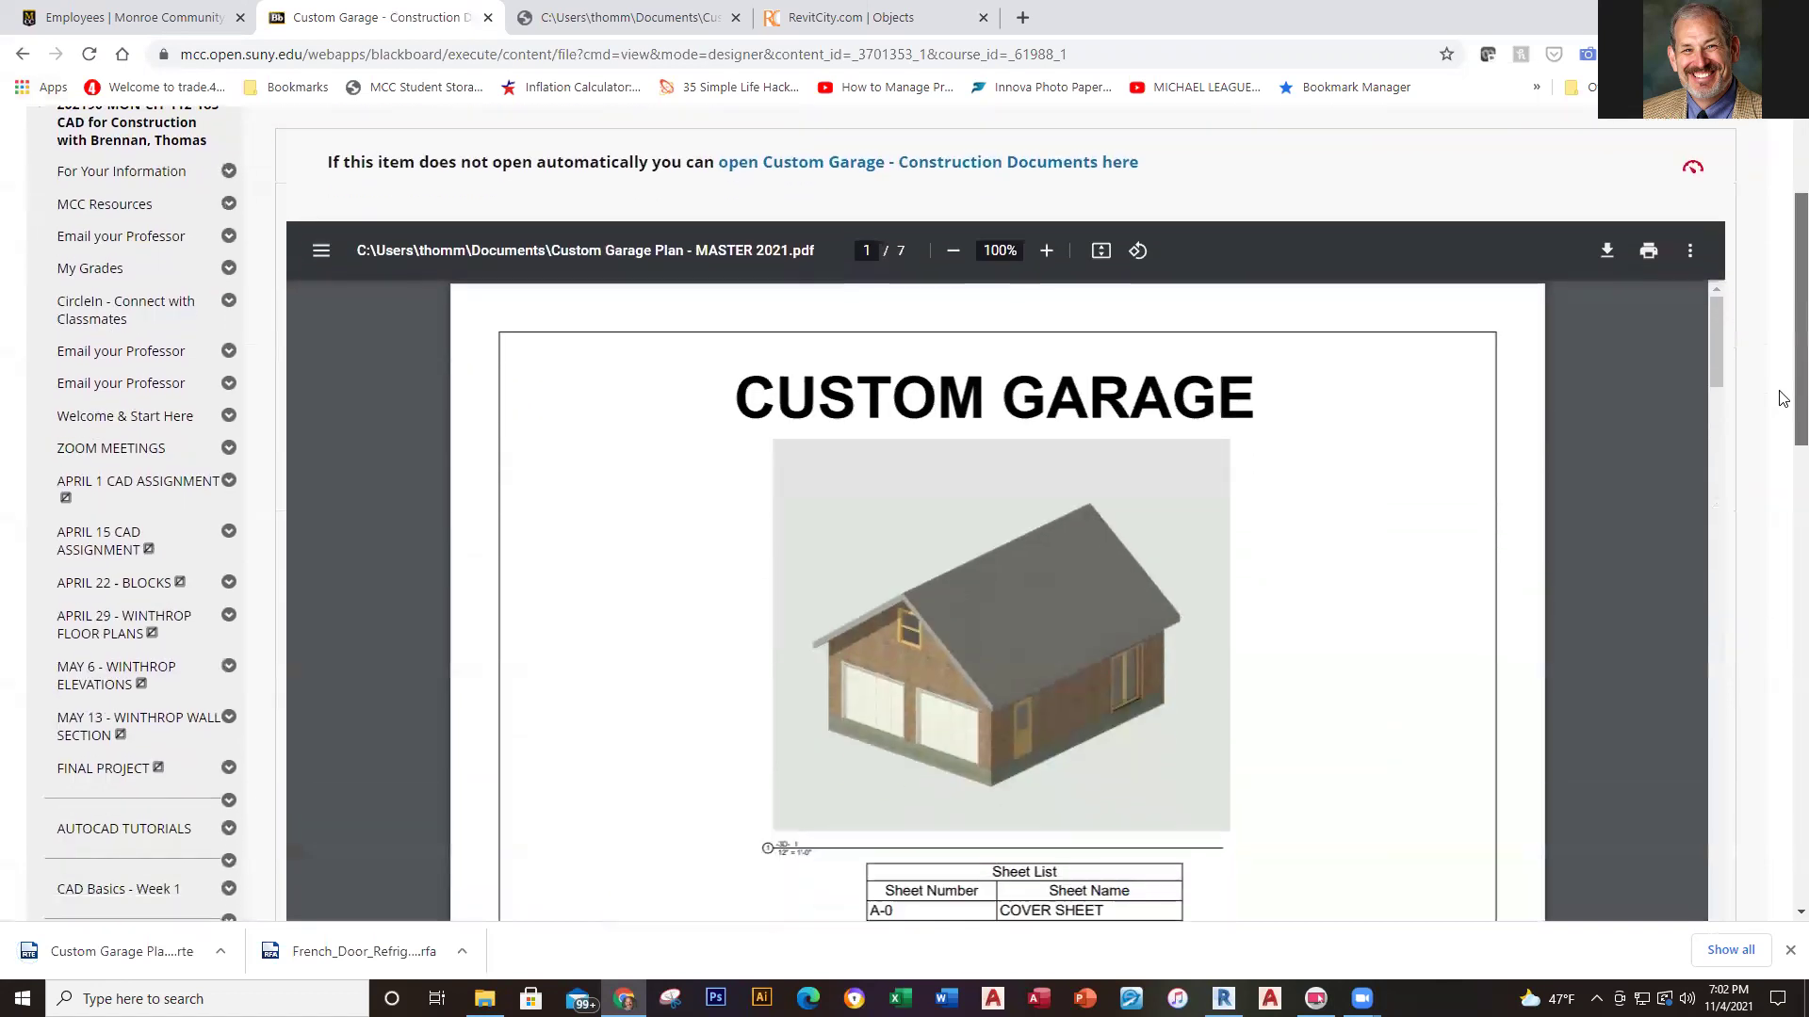
pyautogui.scroll(-2, 1783, 414)
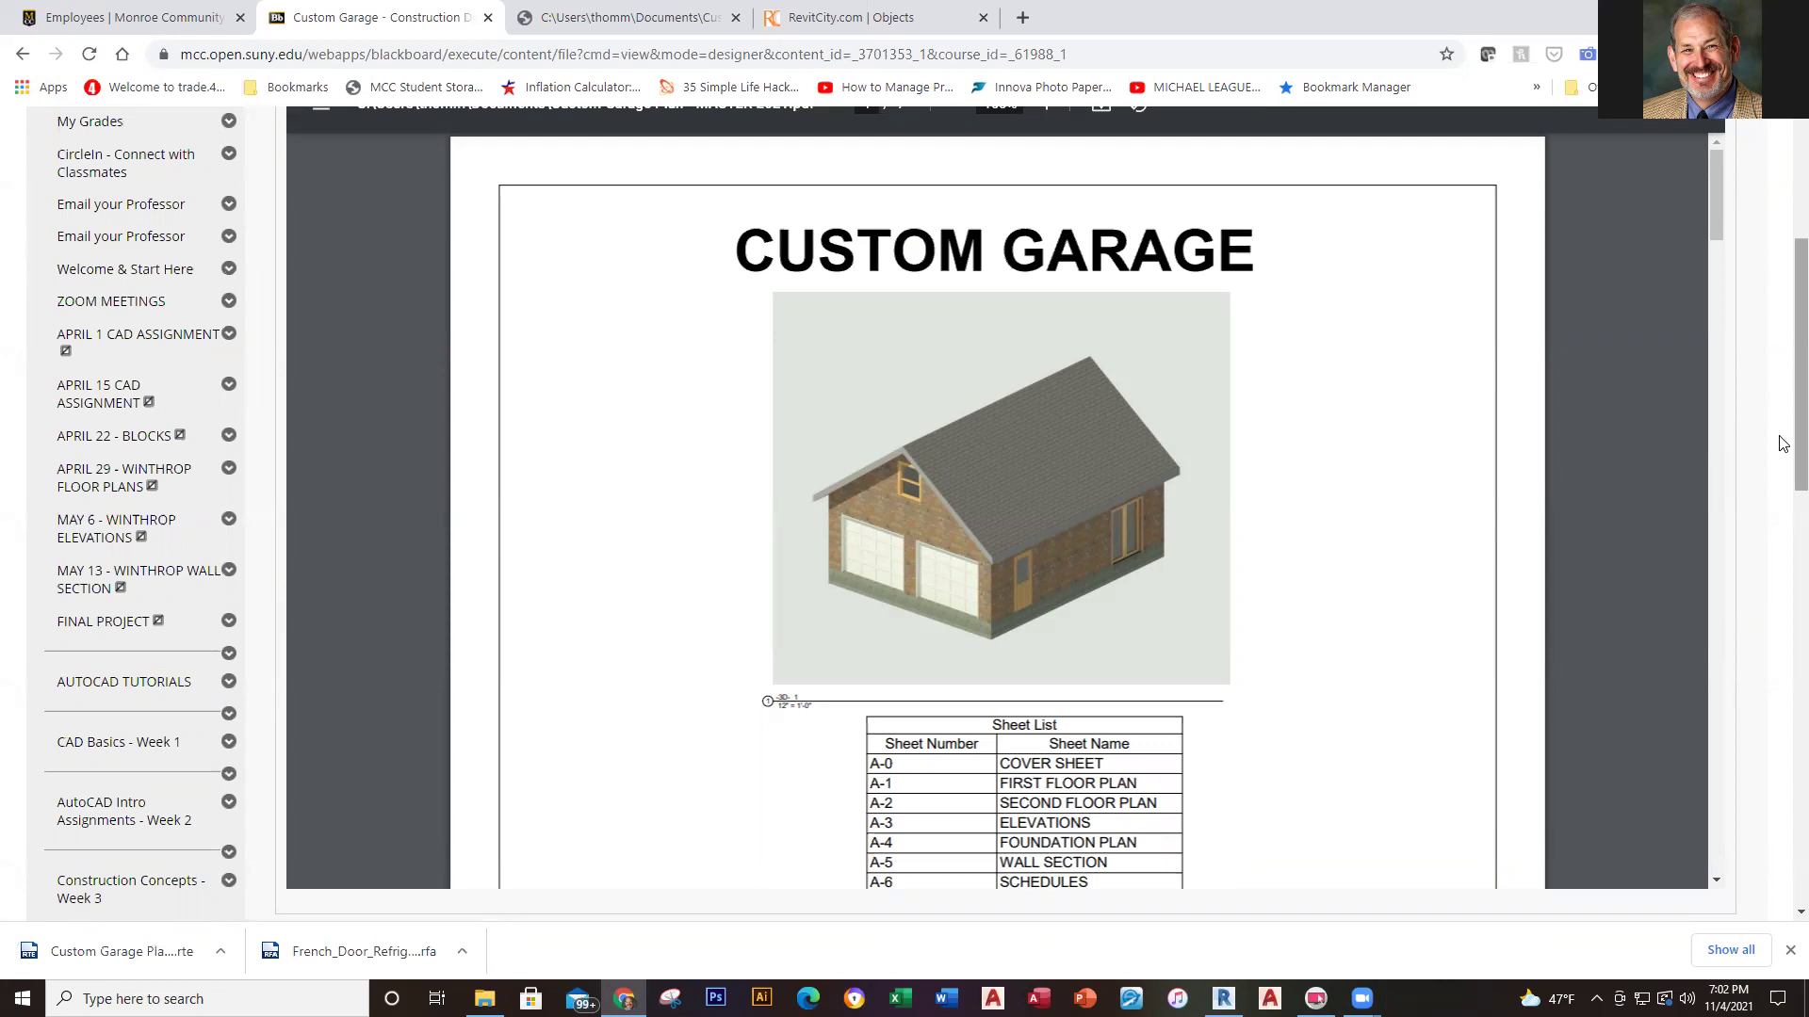
pyautogui.scroll(-1, 1783, 444)
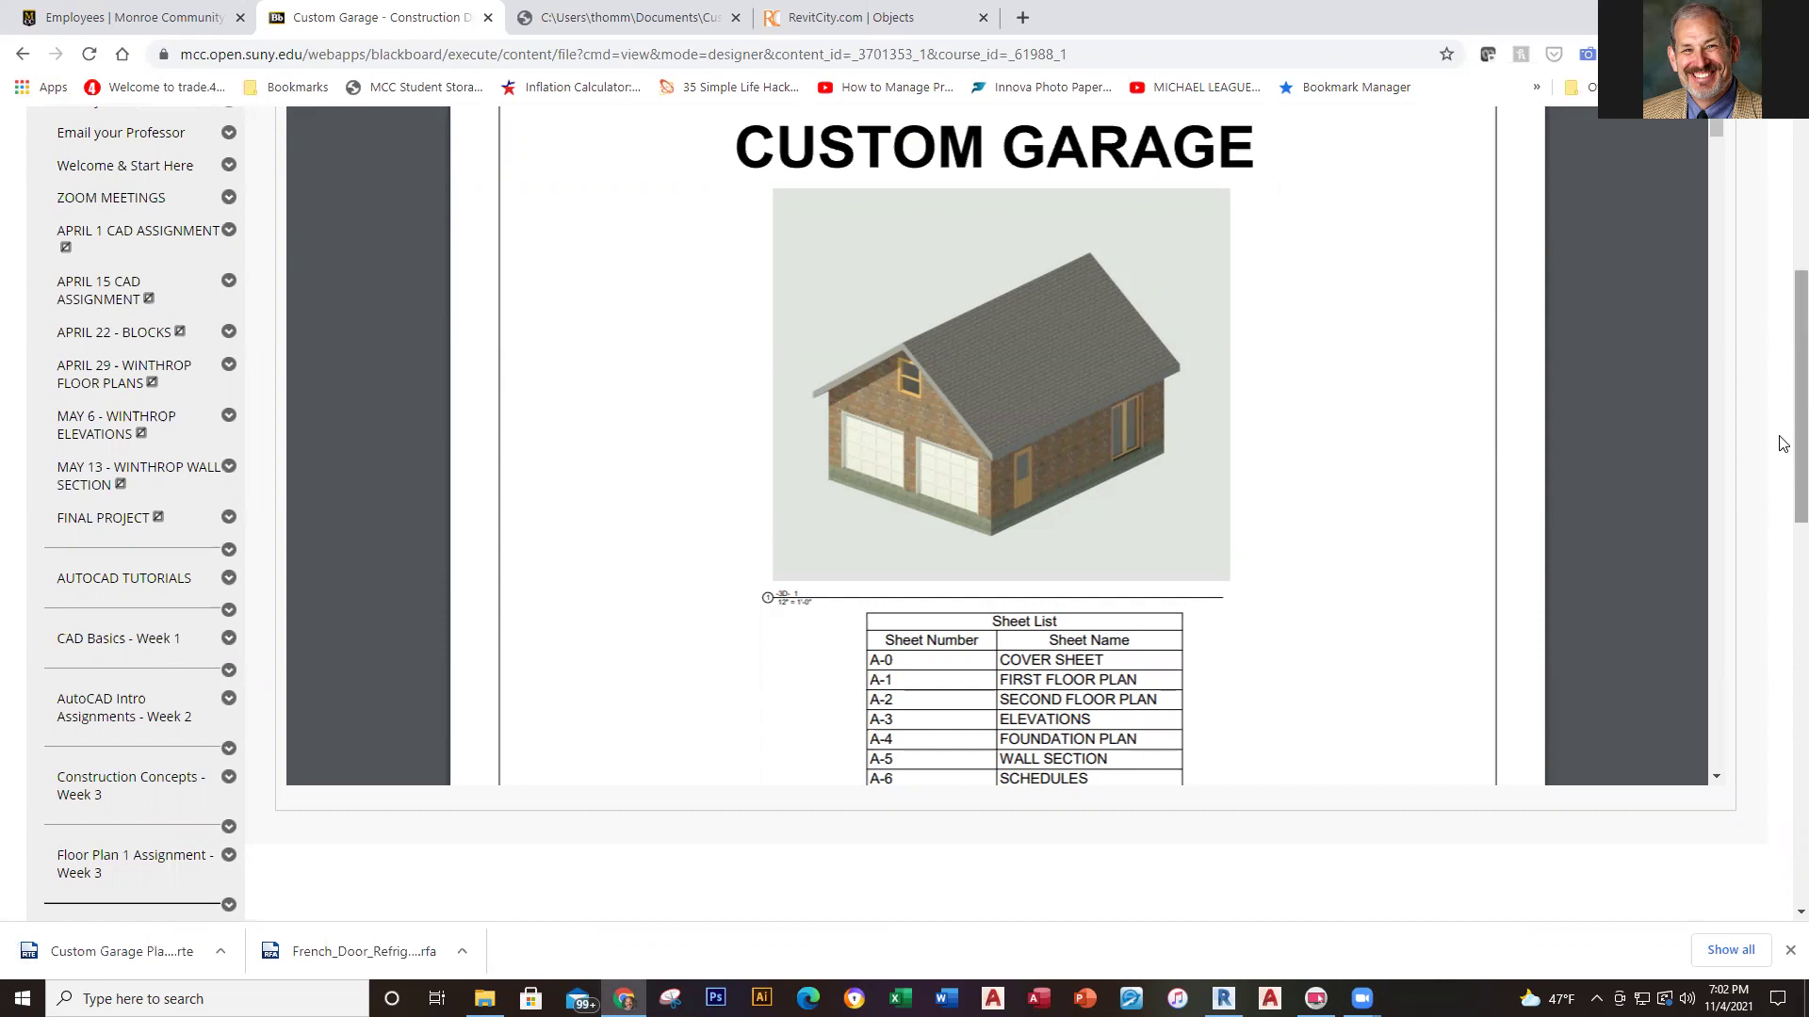
pyautogui.scroll(-3, 1394, 537)
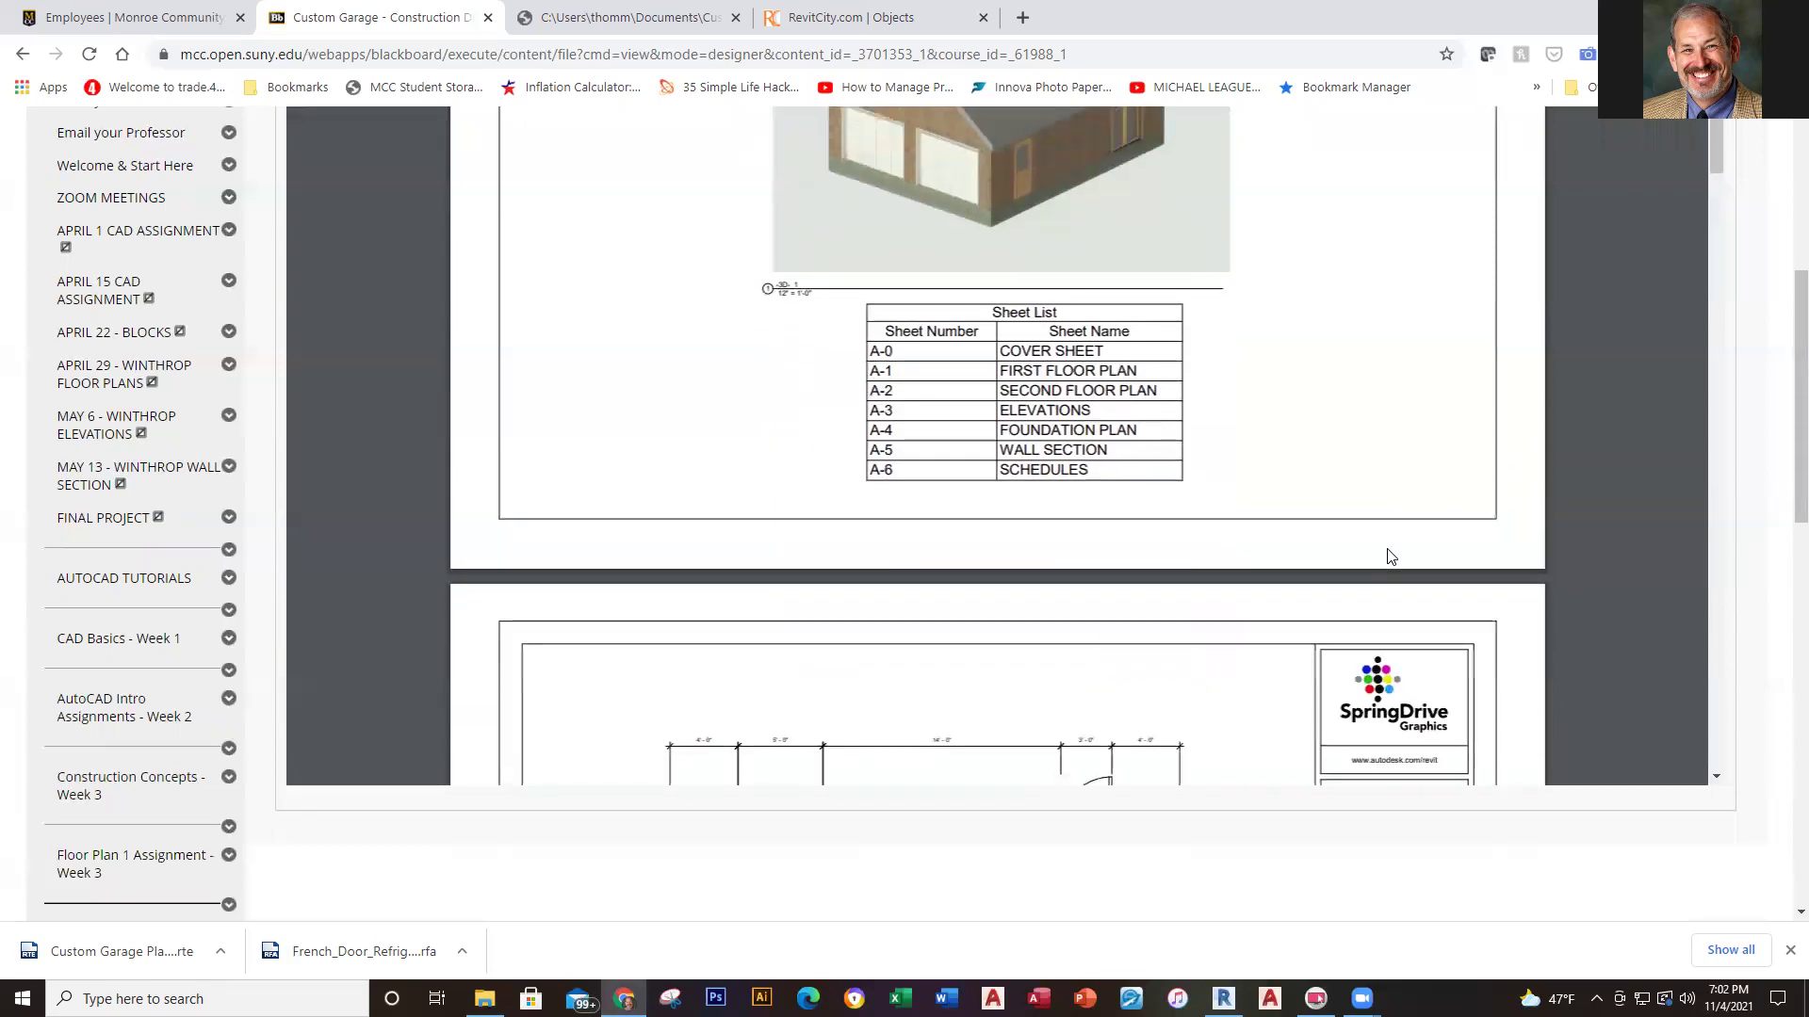
pyautogui.scroll(-6, 1388, 557)
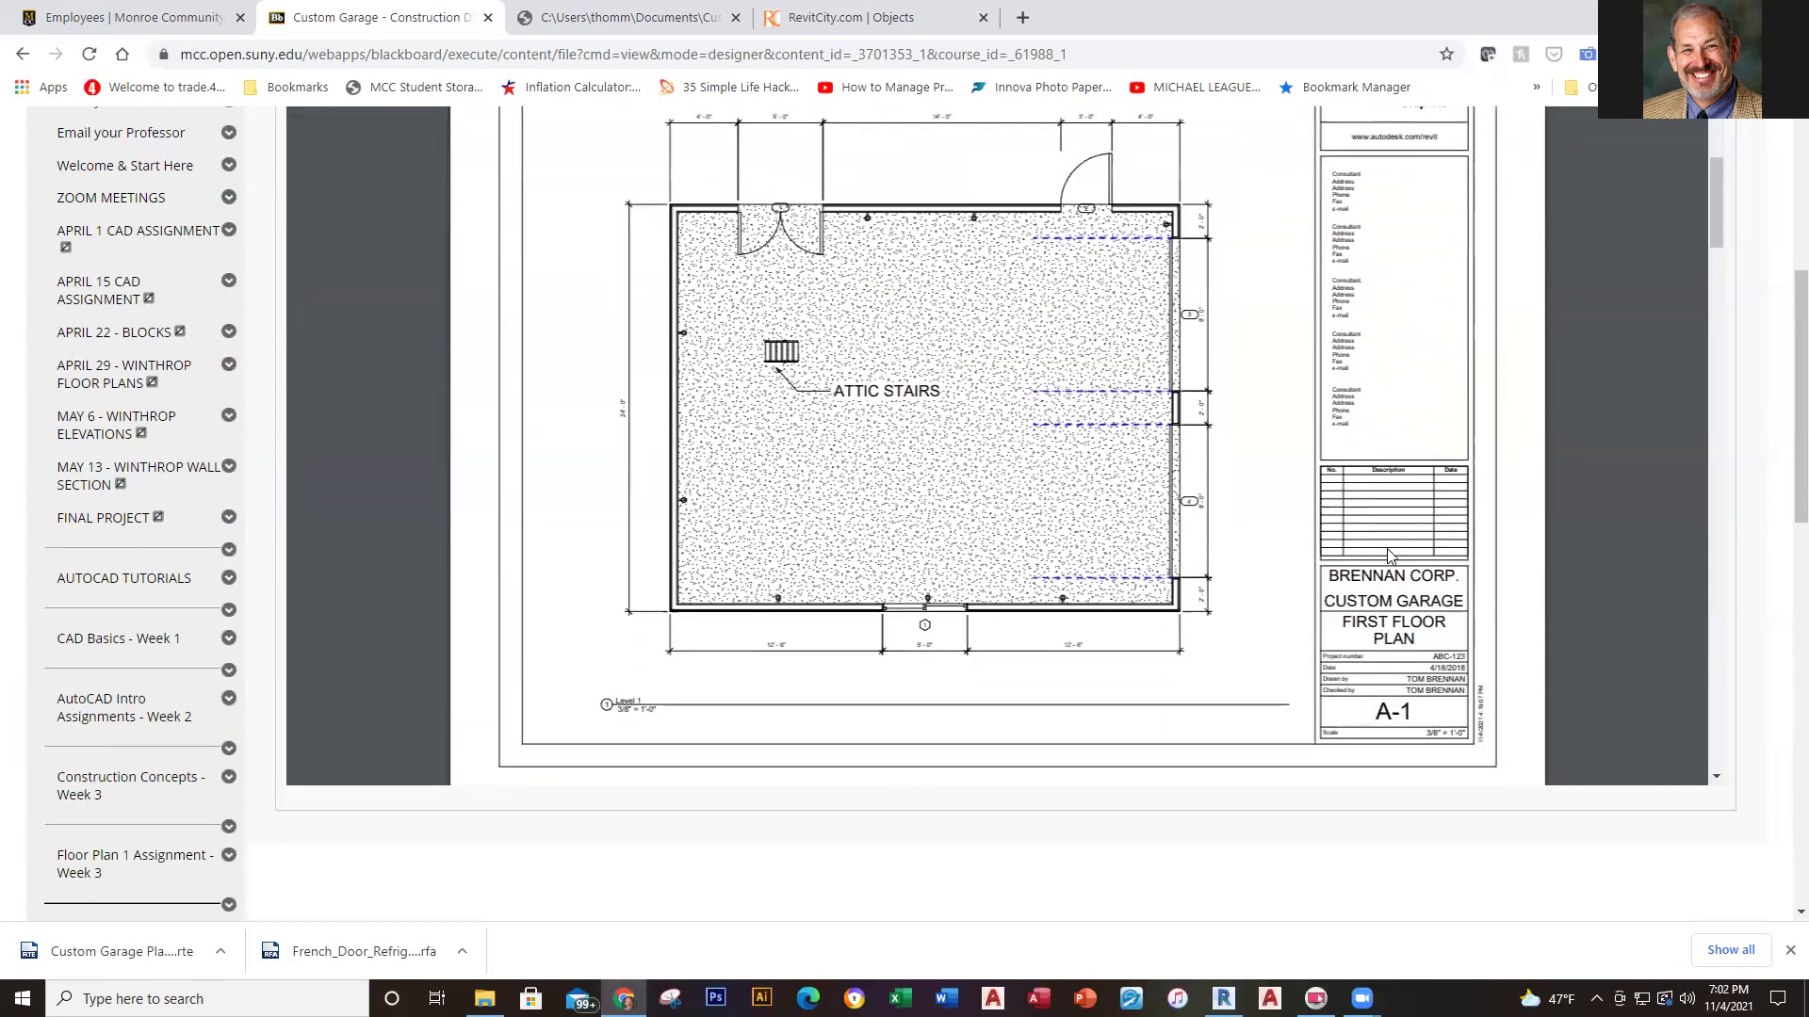
pyautogui.scroll(1, 1388, 557)
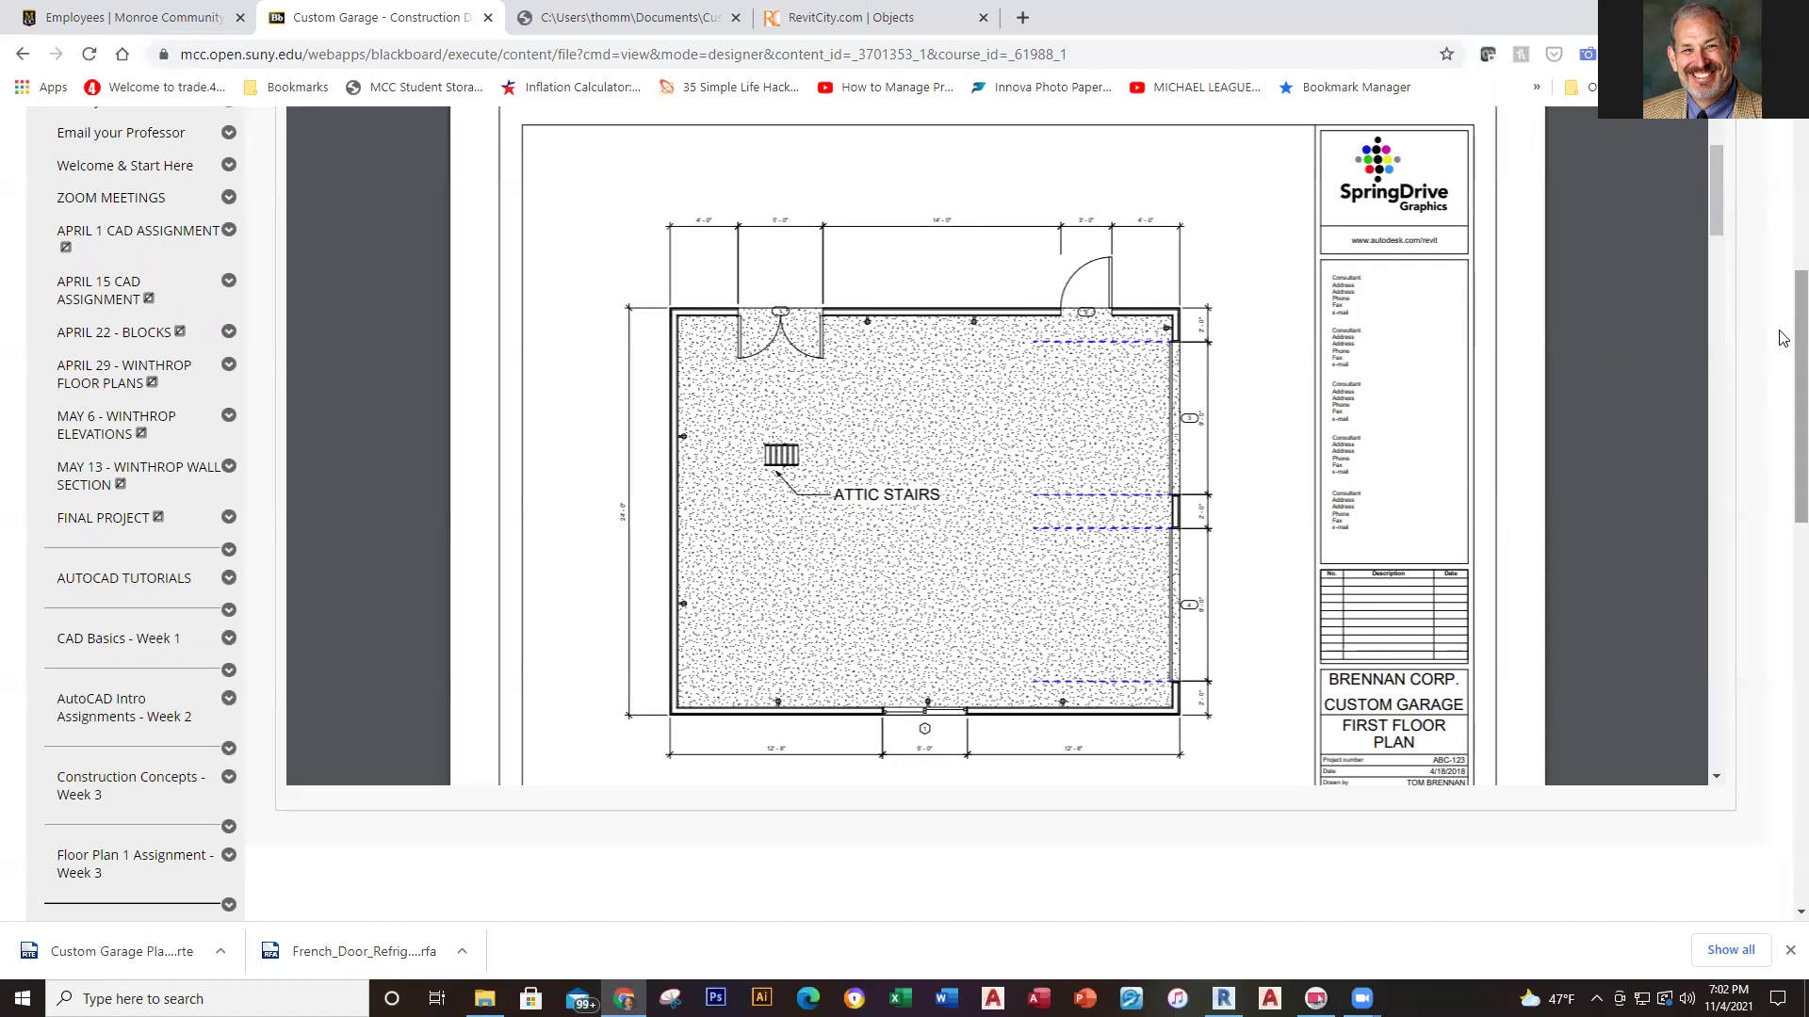
pyautogui.scroll(1, 1782, 304)
pyautogui.scroll(2, 1782, 304)
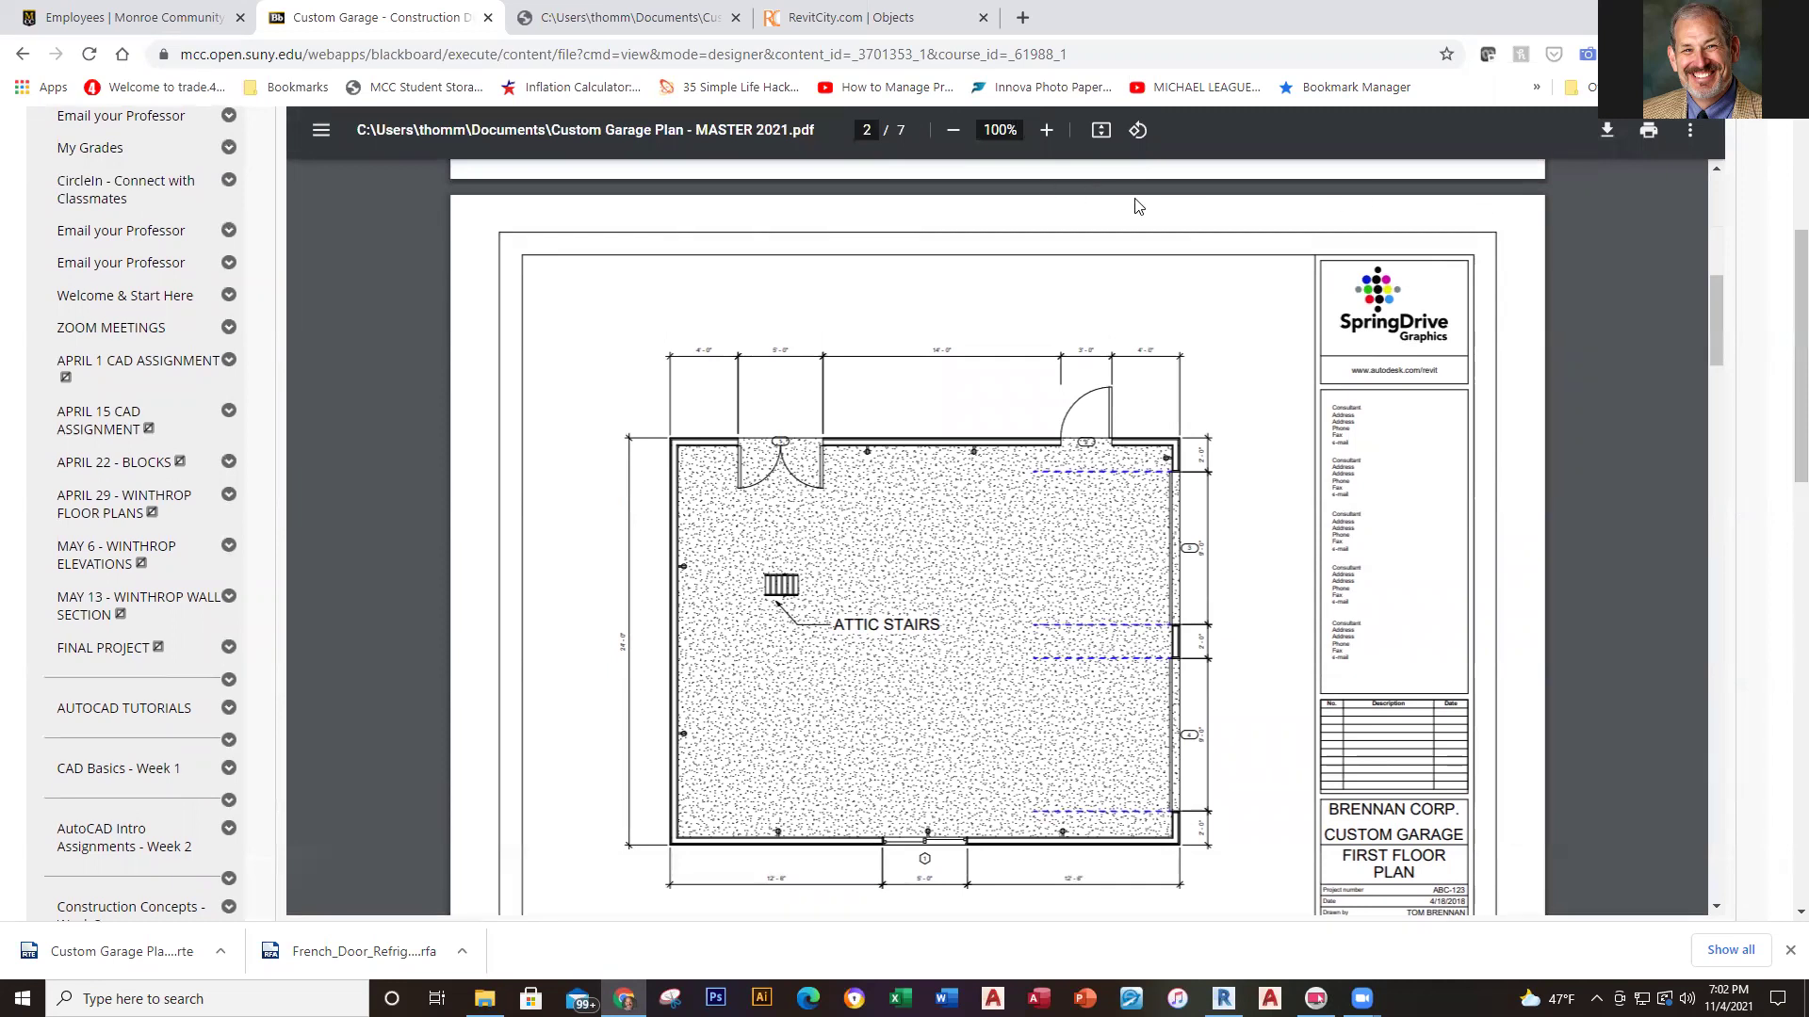
# Save the Custom Garage Plan - MASTER 2021 PDF to the Desktop and open the downloaded copy
pyautogui.click(1608, 132)
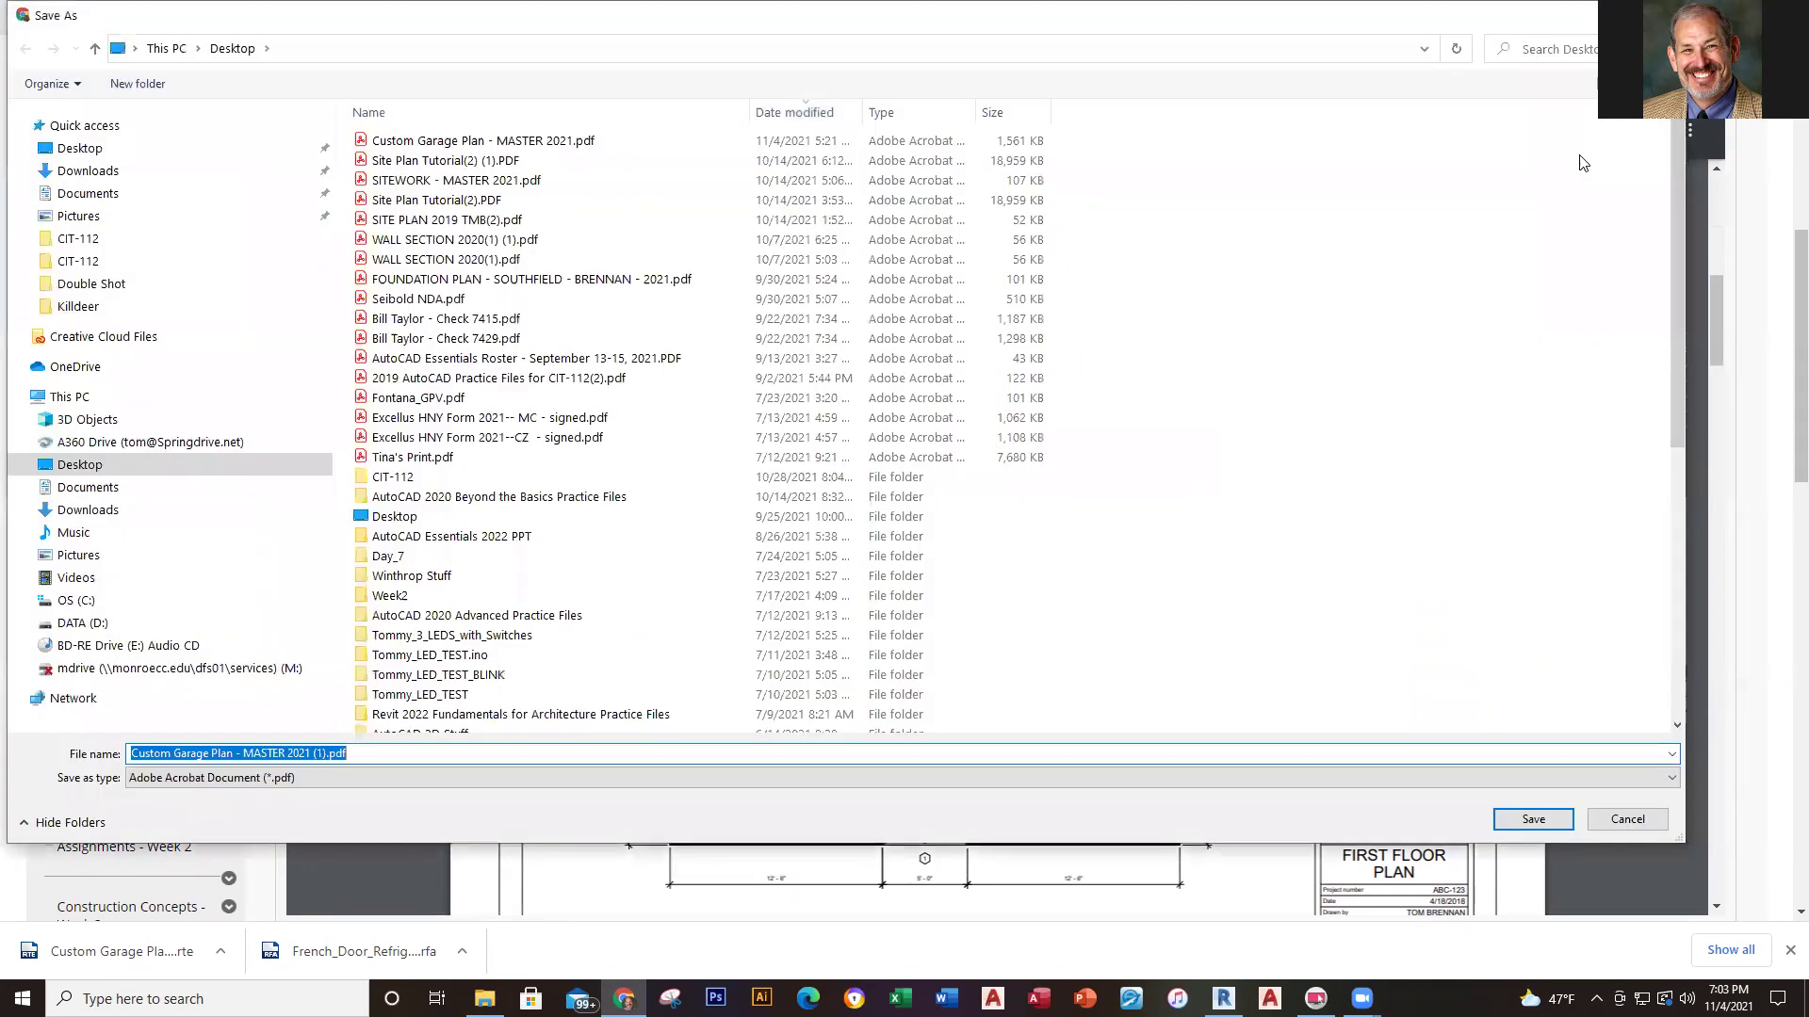
pyautogui.click(1552, 819)
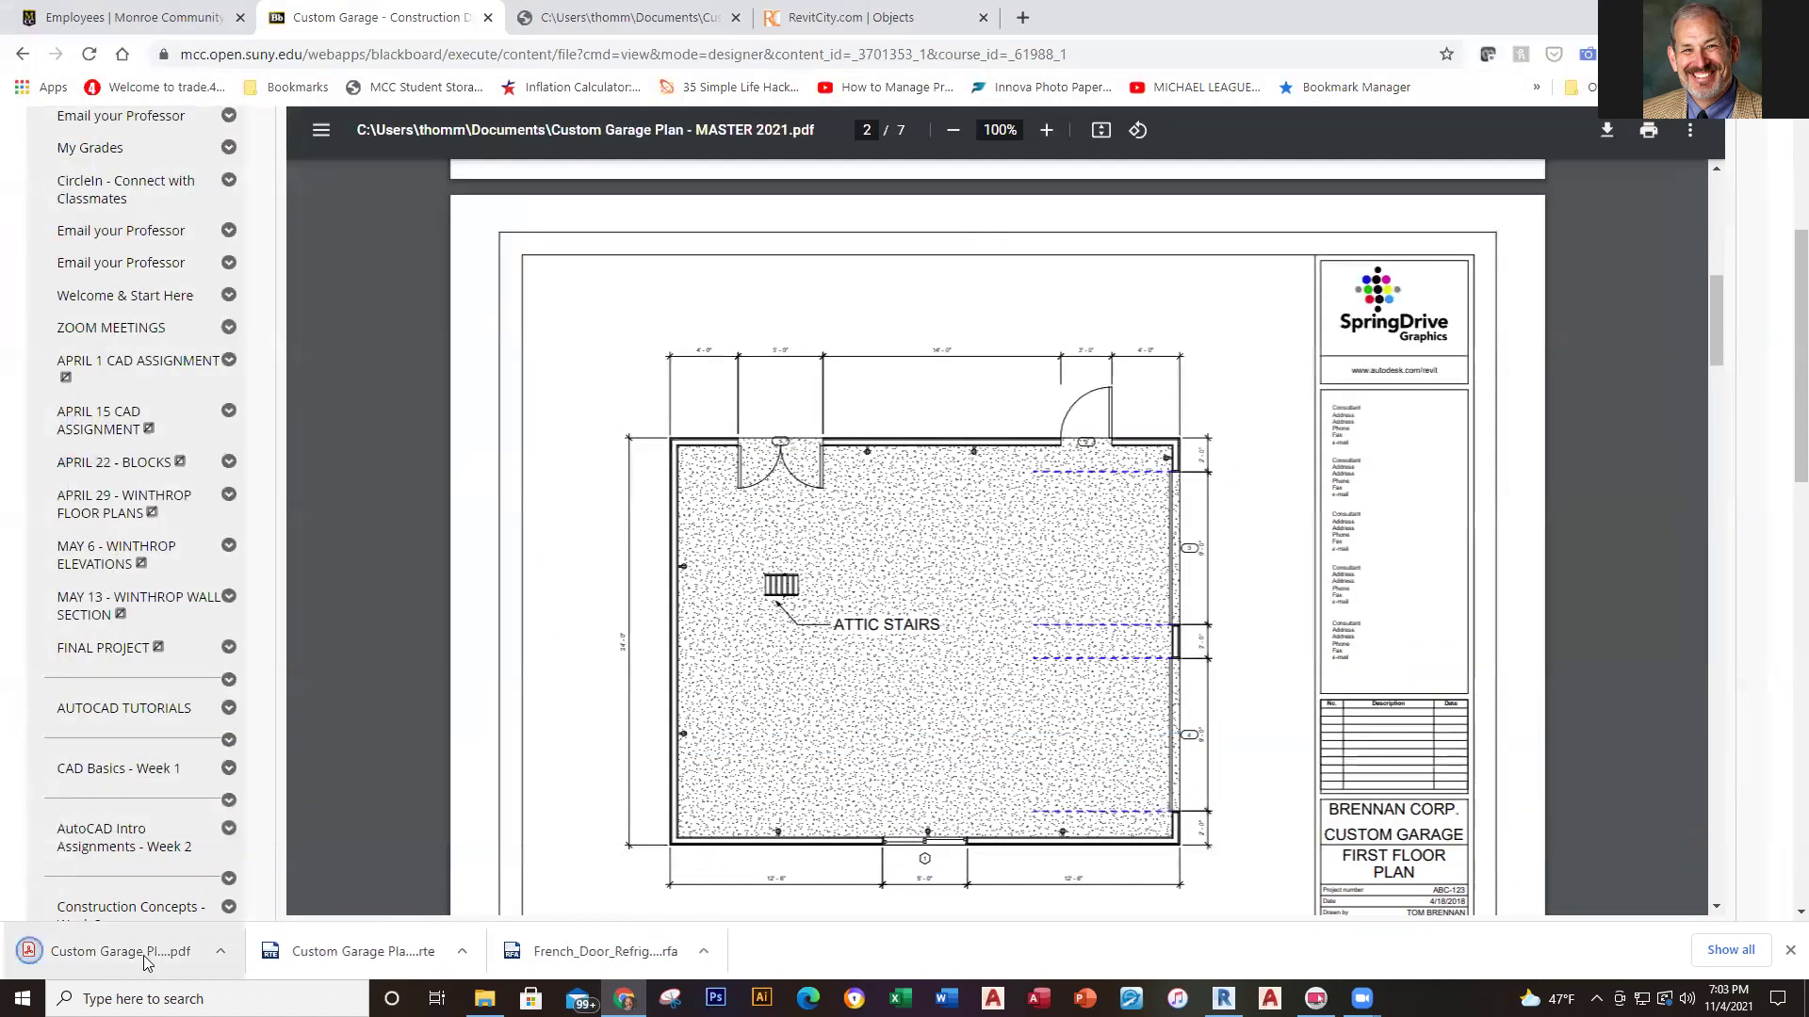
pyautogui.click(143, 955)
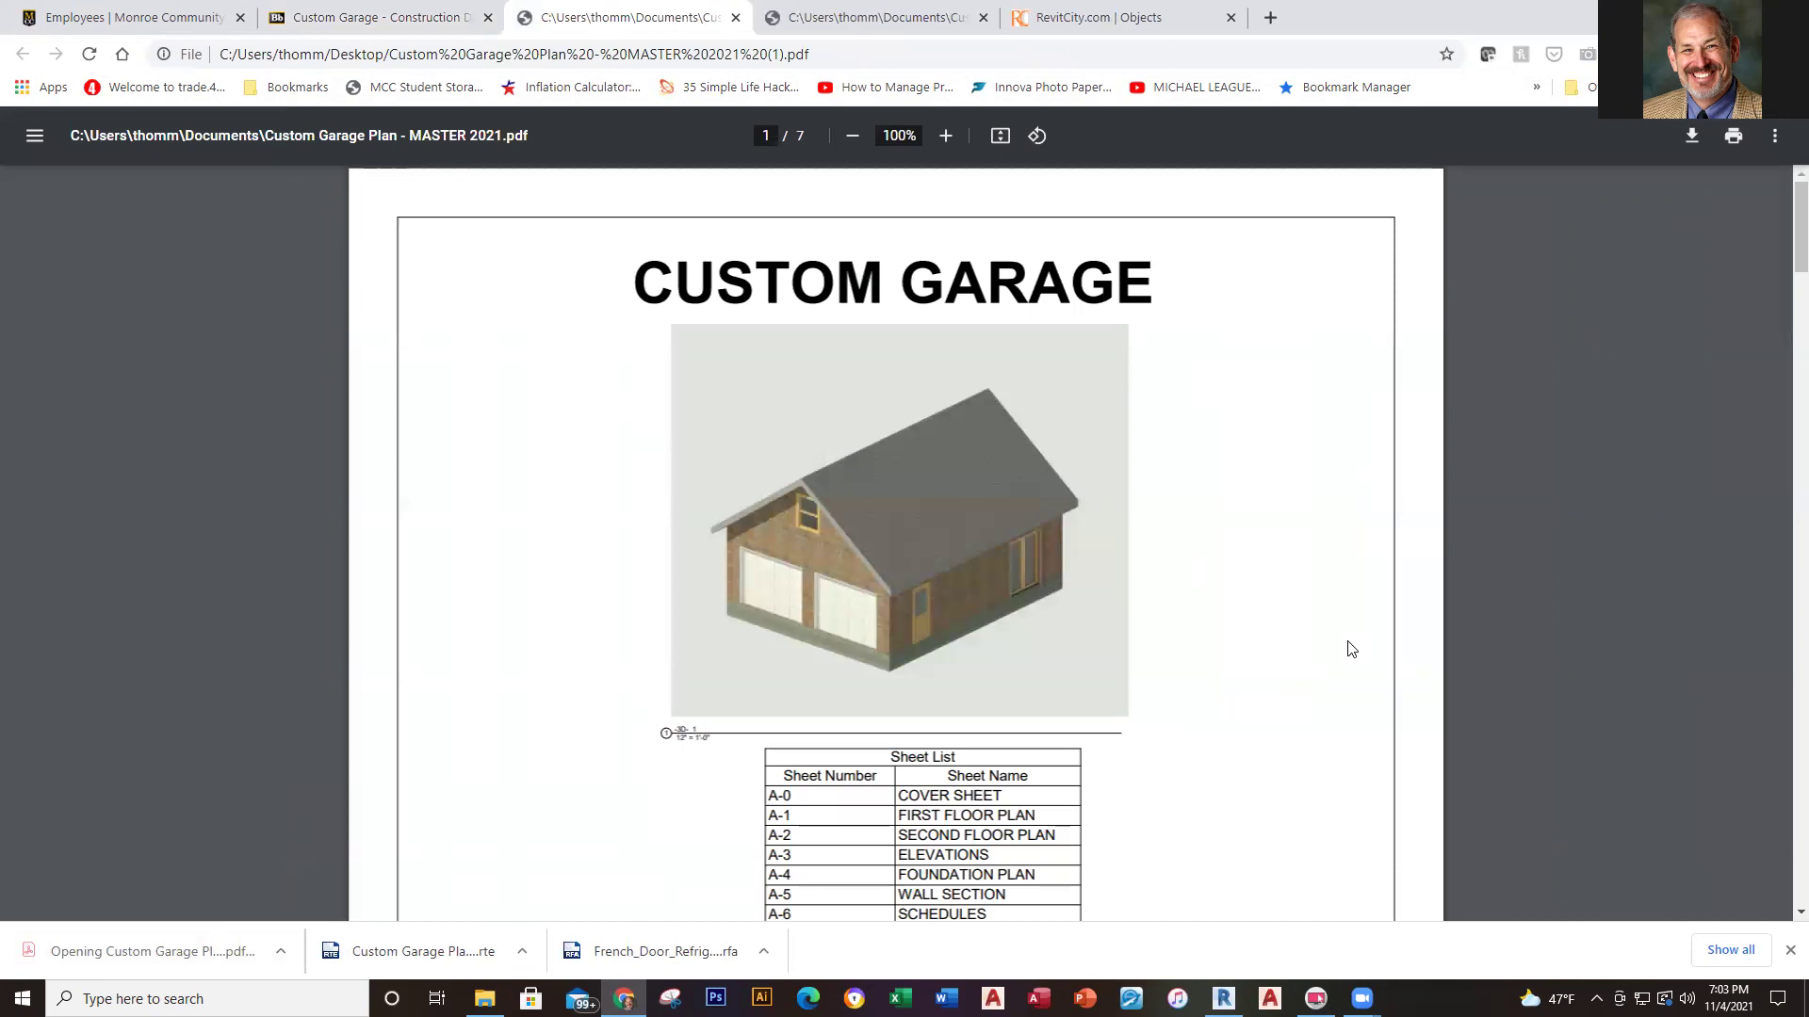
# Zoom the PDF to 125% and scroll to the page 2 first floor plan
pyautogui.click(945, 139)
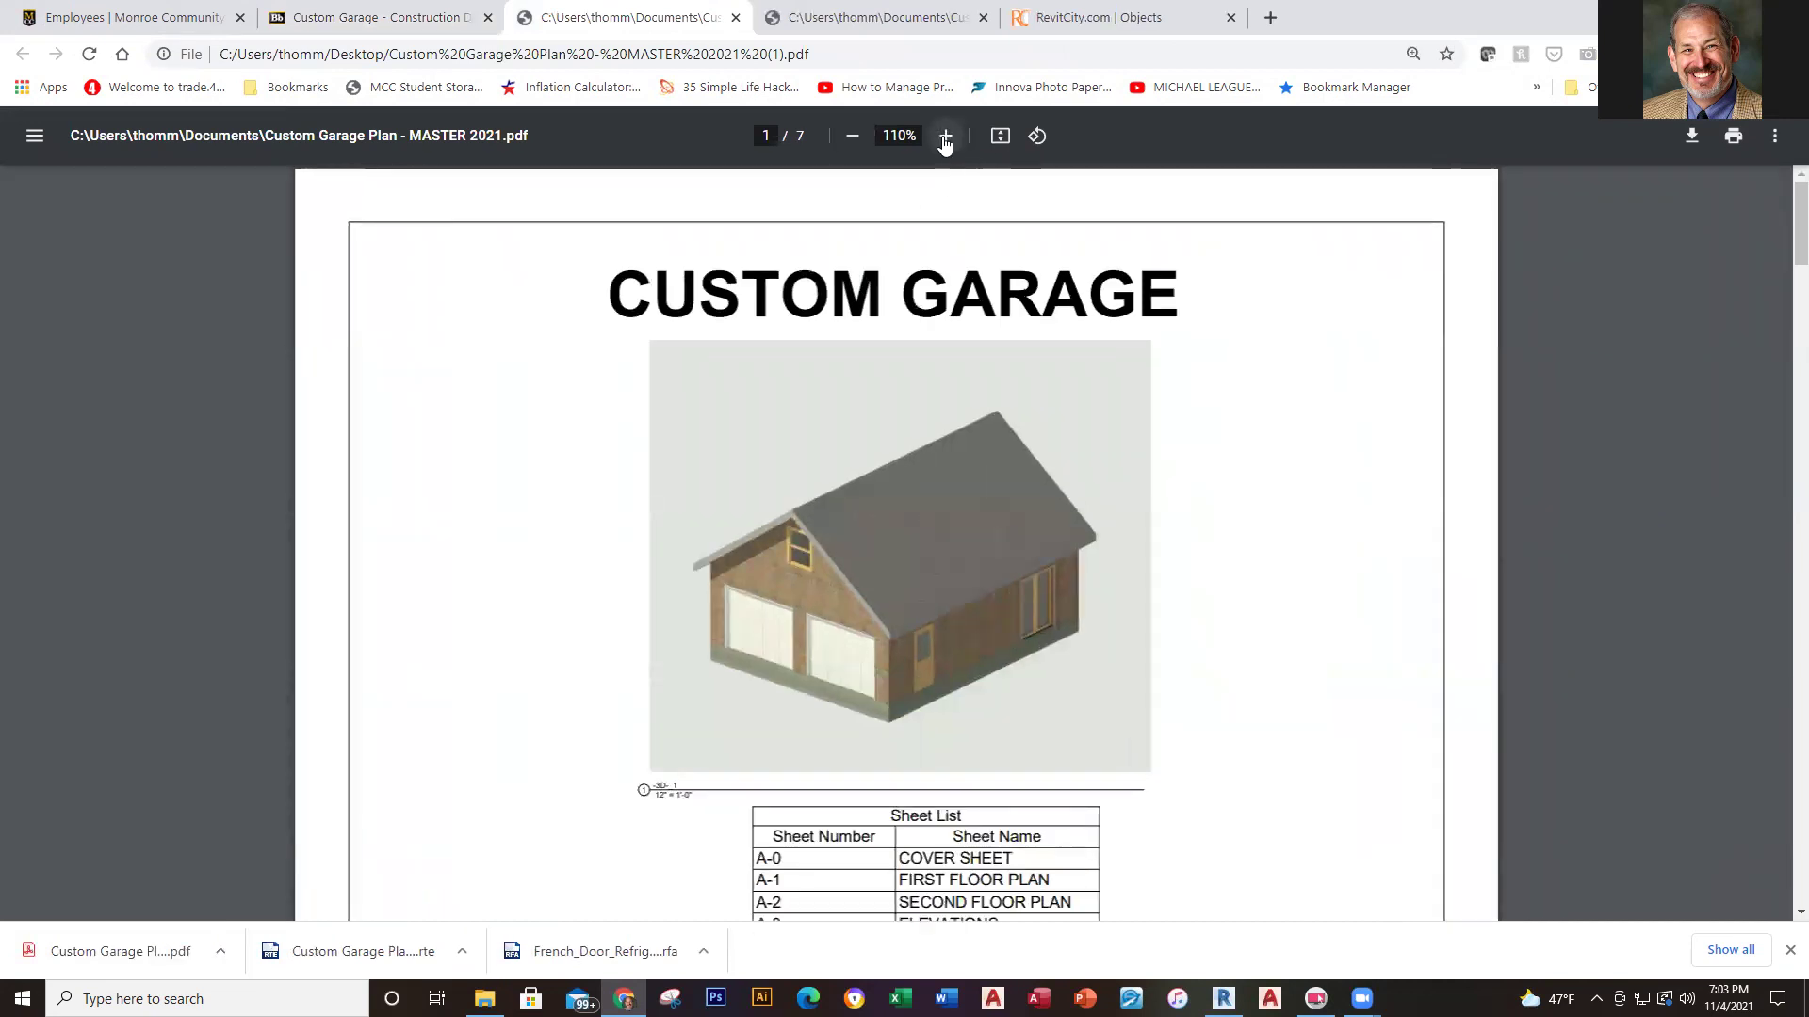
pyautogui.click(943, 138)
pyautogui.scroll(-10, 1423, 500)
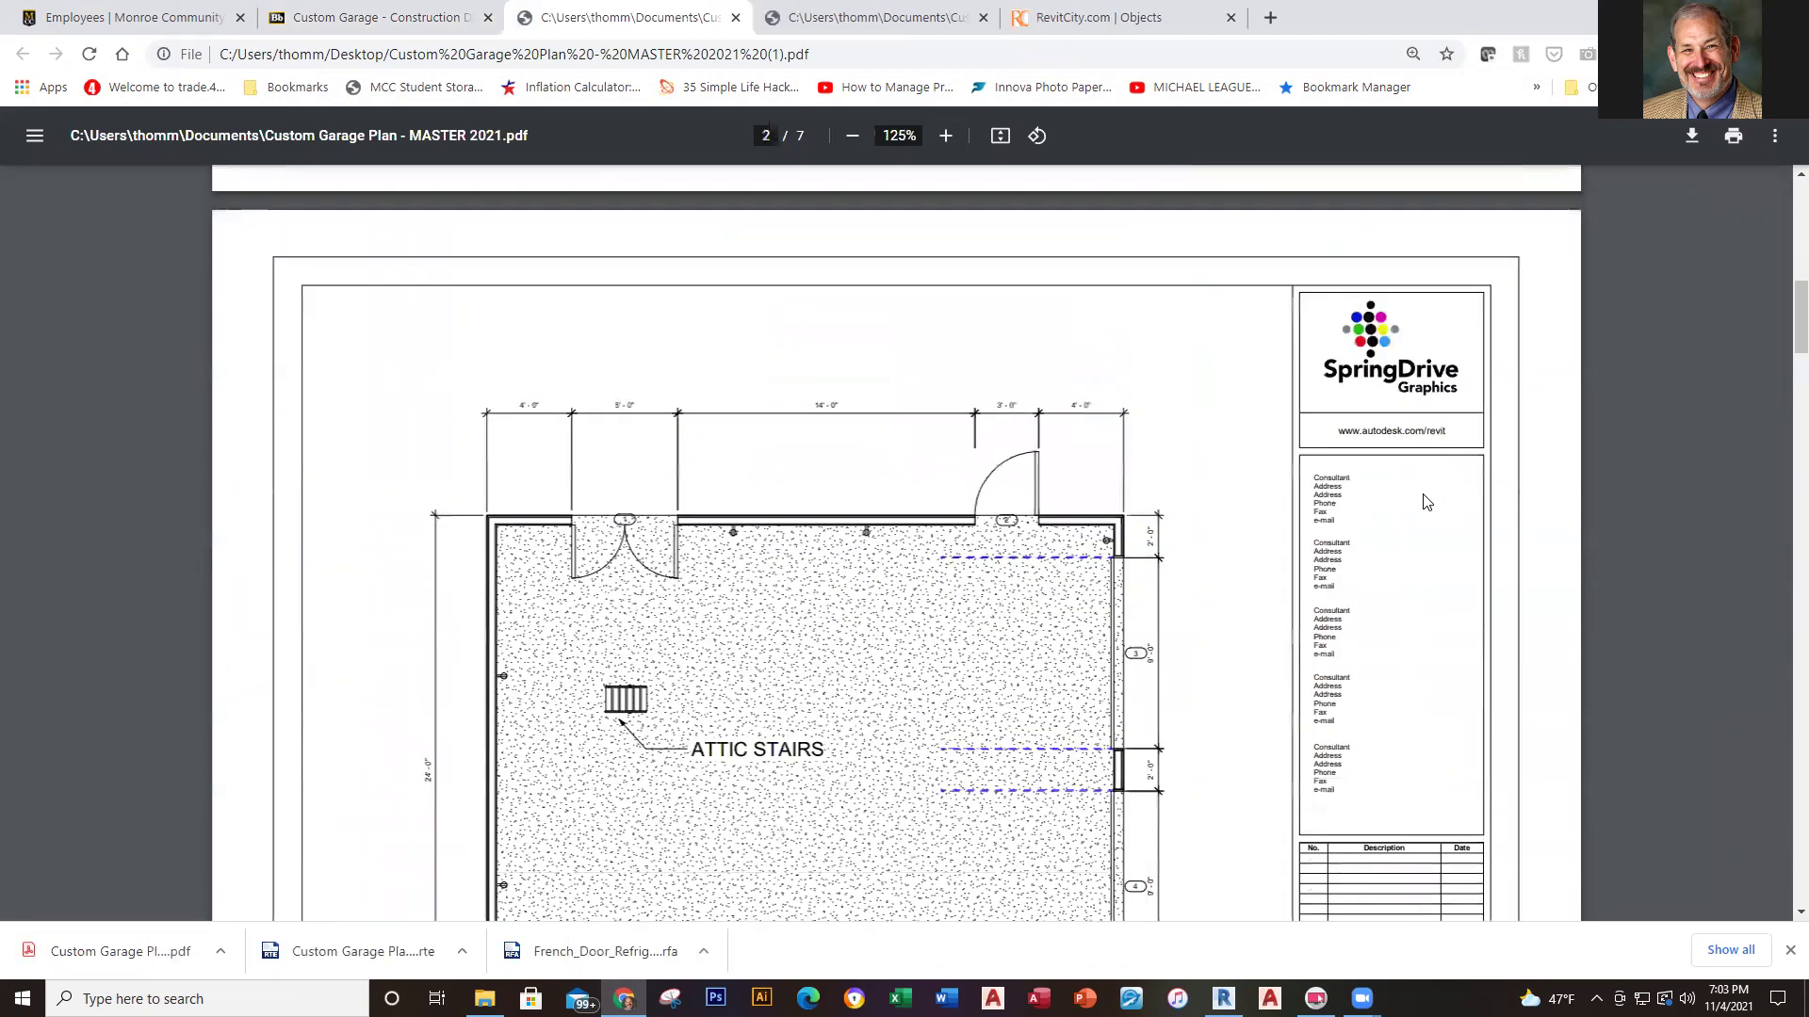
pyautogui.scroll(7, 1423, 500)
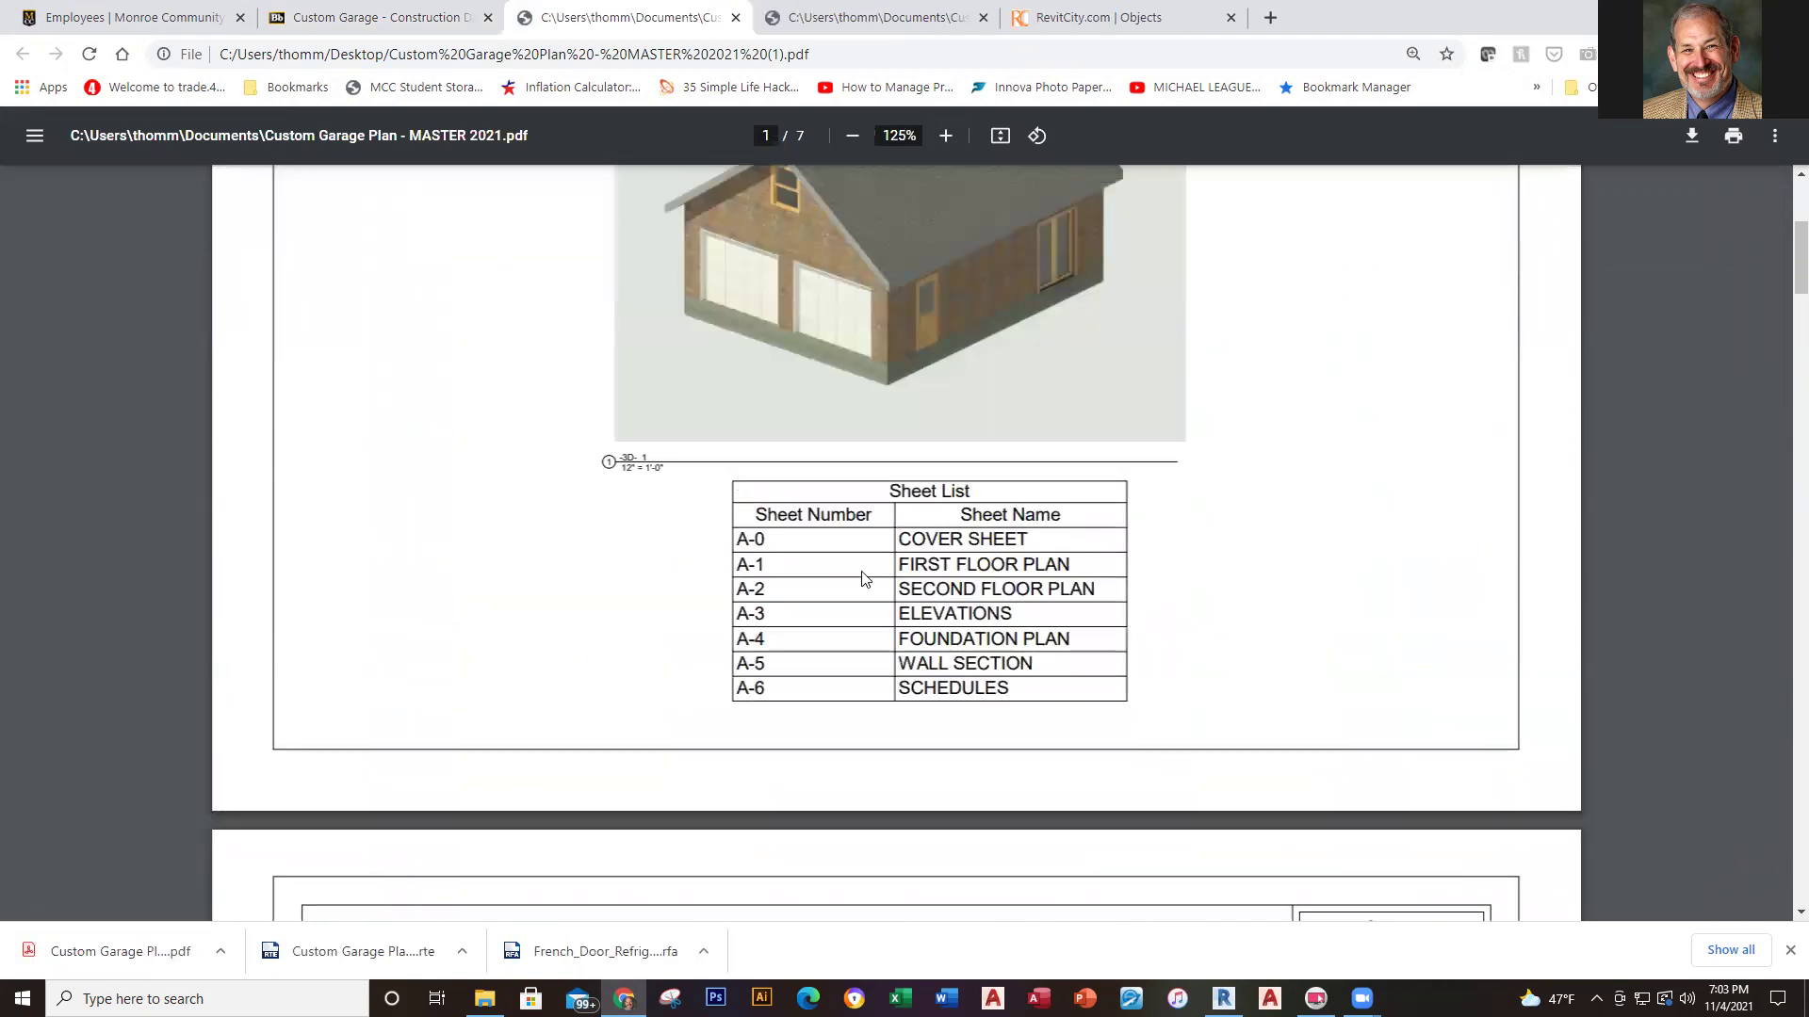
pyautogui.scroll(-5, 1296, 505)
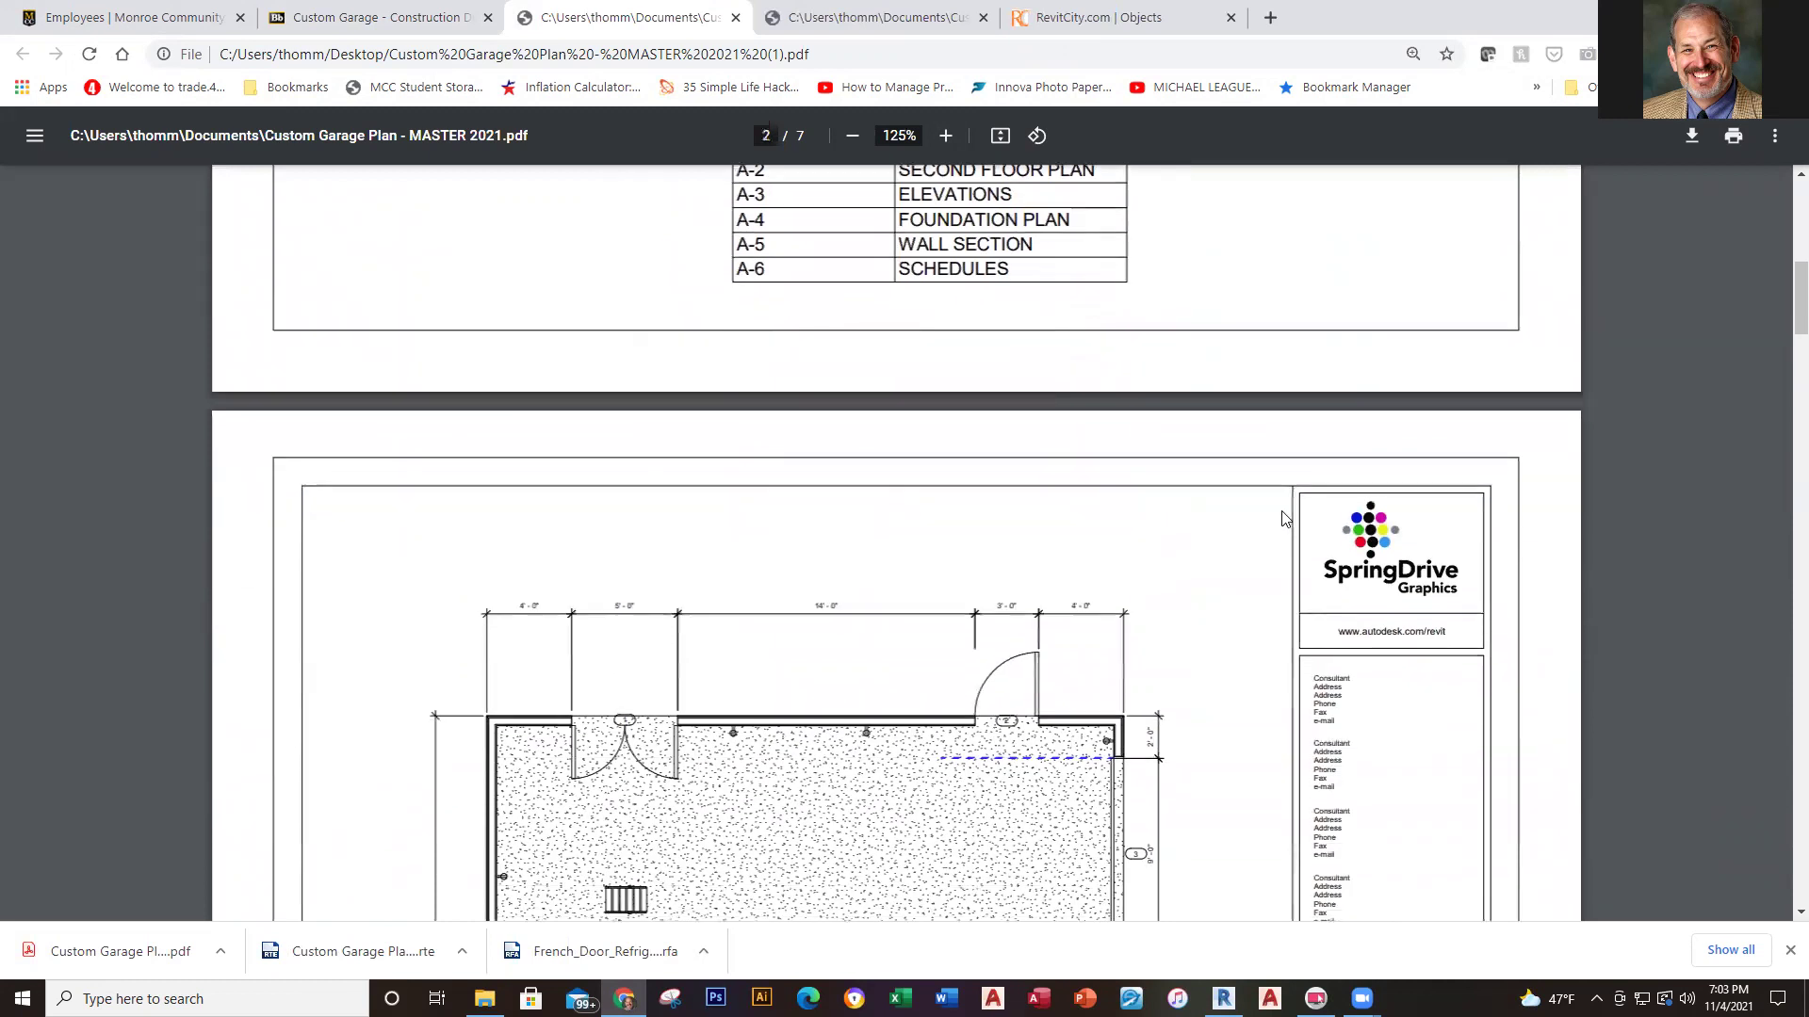
pyautogui.scroll(-1, 1253, 516)
pyautogui.scroll(-2, 1194, 570)
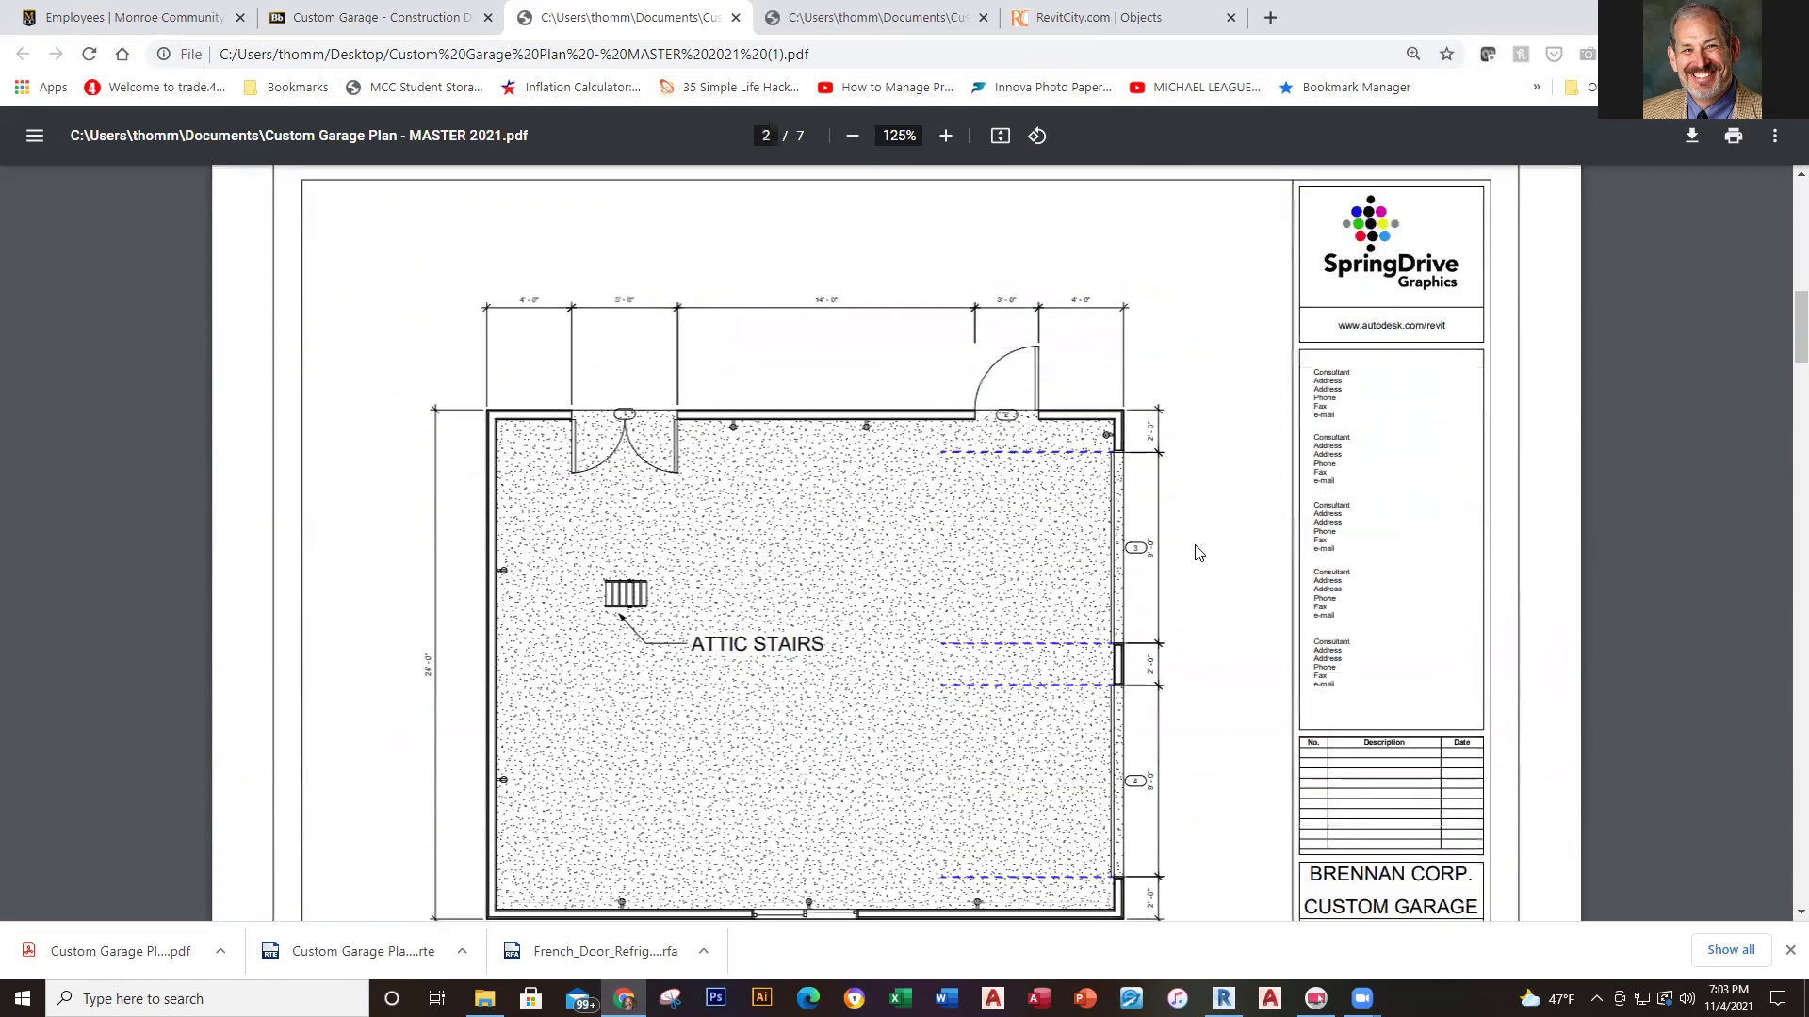
pyautogui.scroll(-1, 1215, 523)
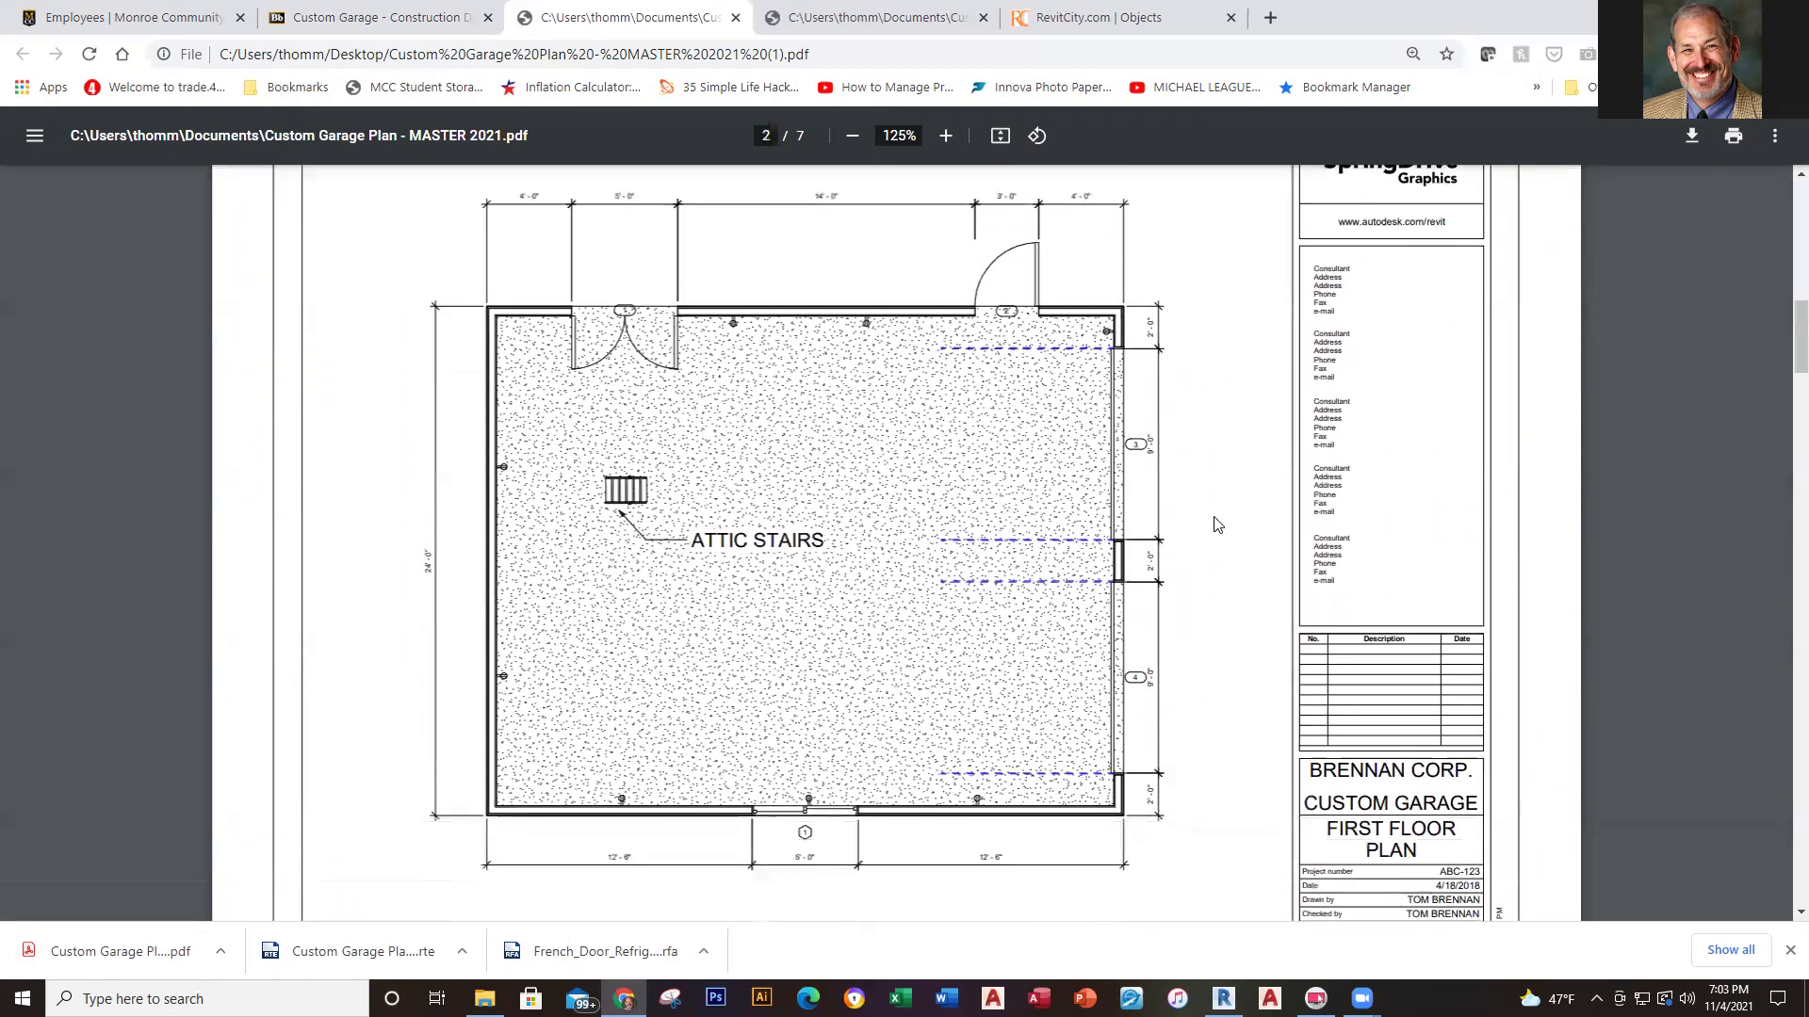
pyautogui.scroll(1, 872, 214)
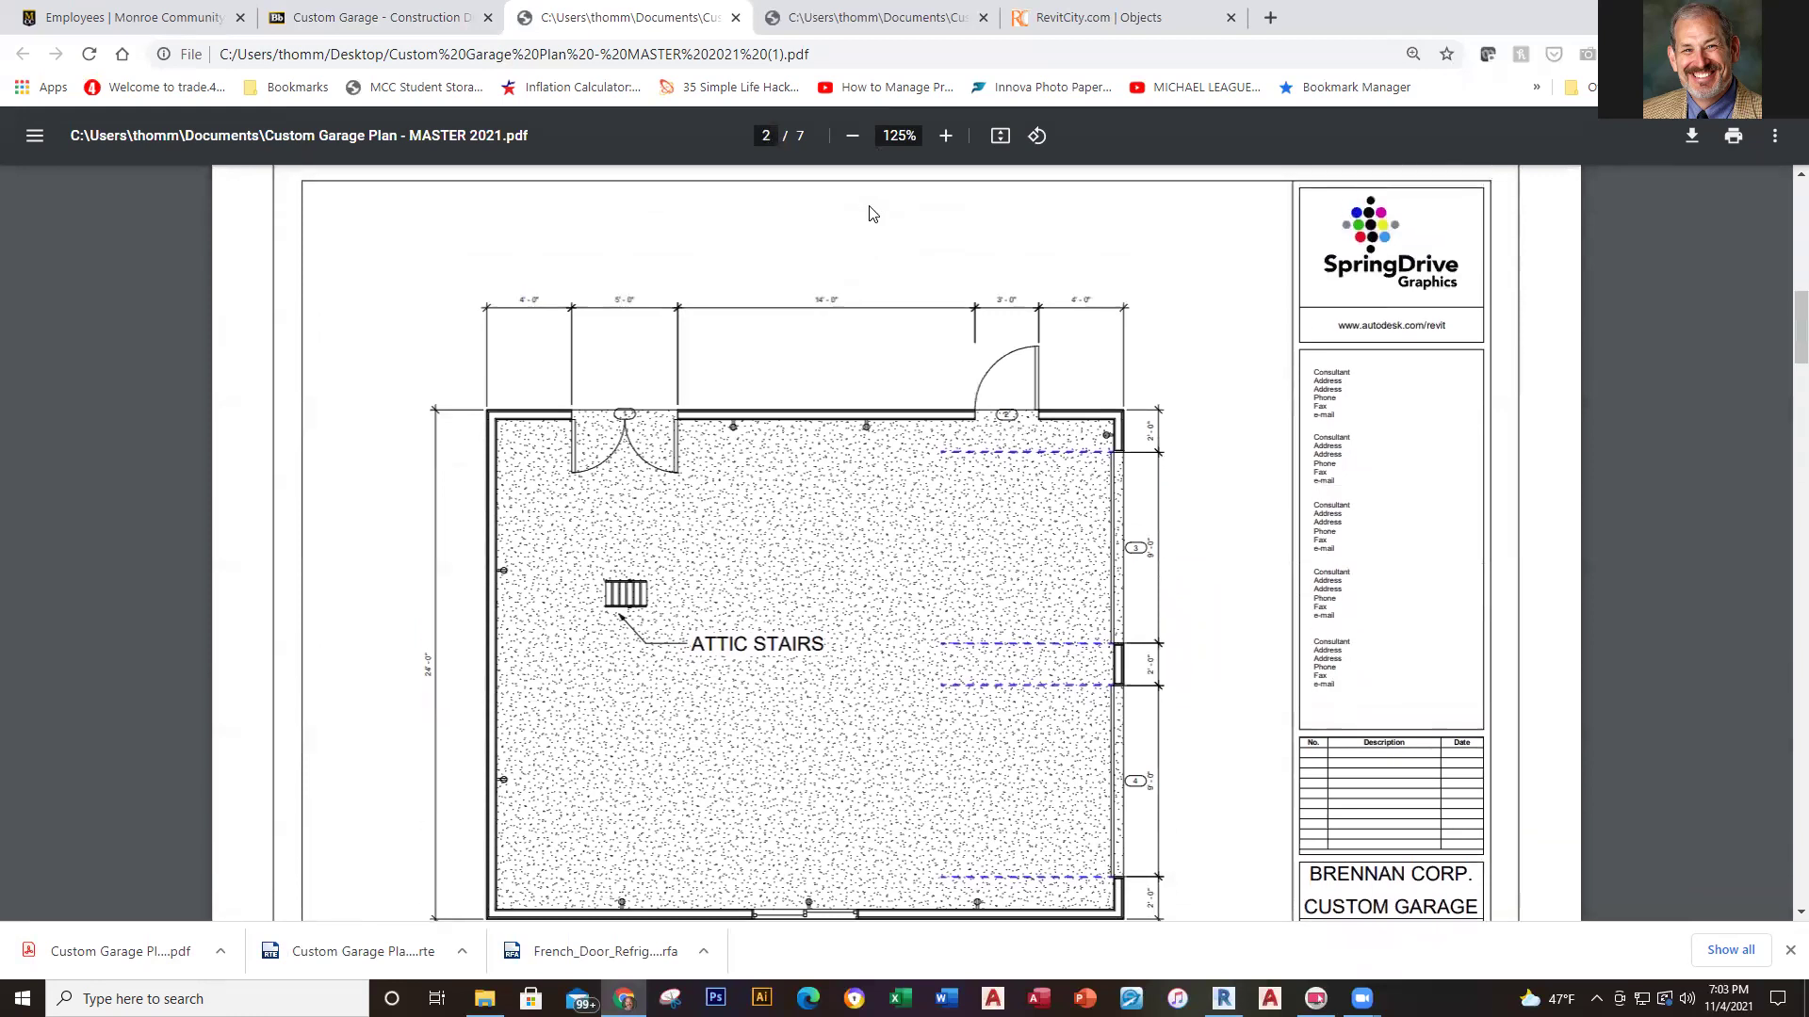
# Enlarge the floor plan to 150% and scroll over its walls, doors and attic stairs
pyautogui.click(945, 136)
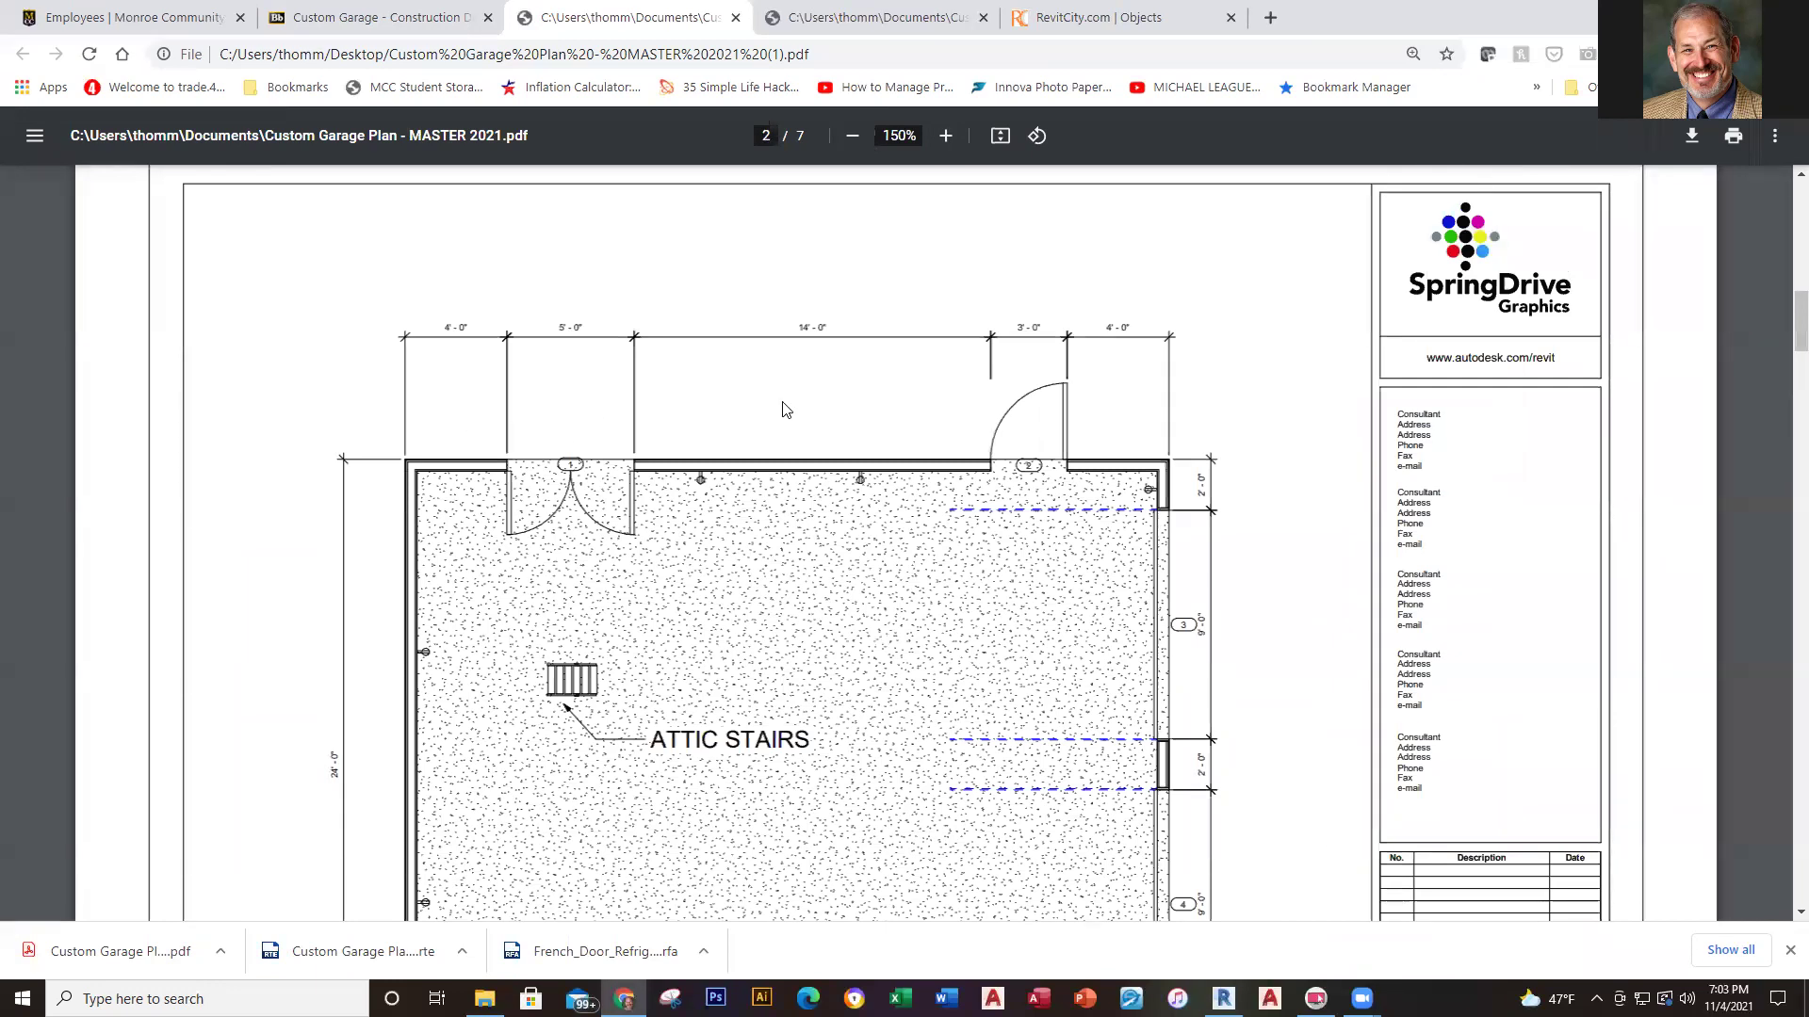
pyautogui.scroll(-2, 782, 408)
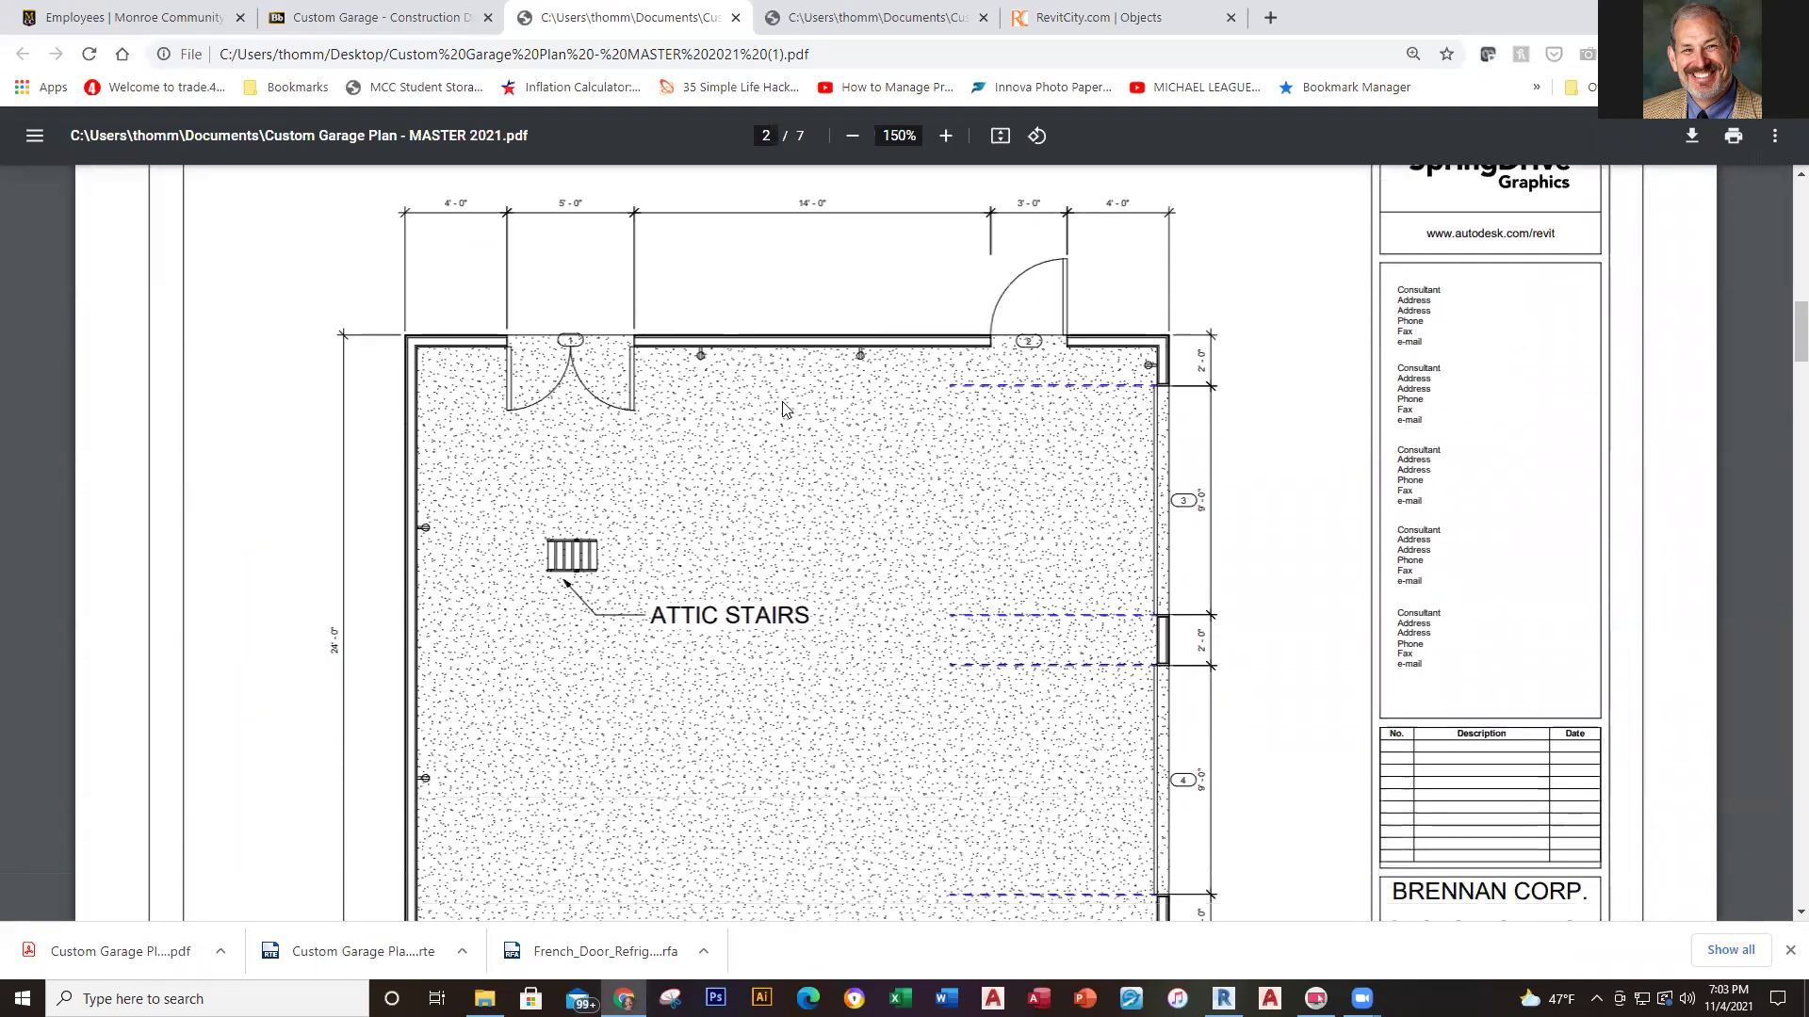
pyautogui.scroll(-2, 782, 408)
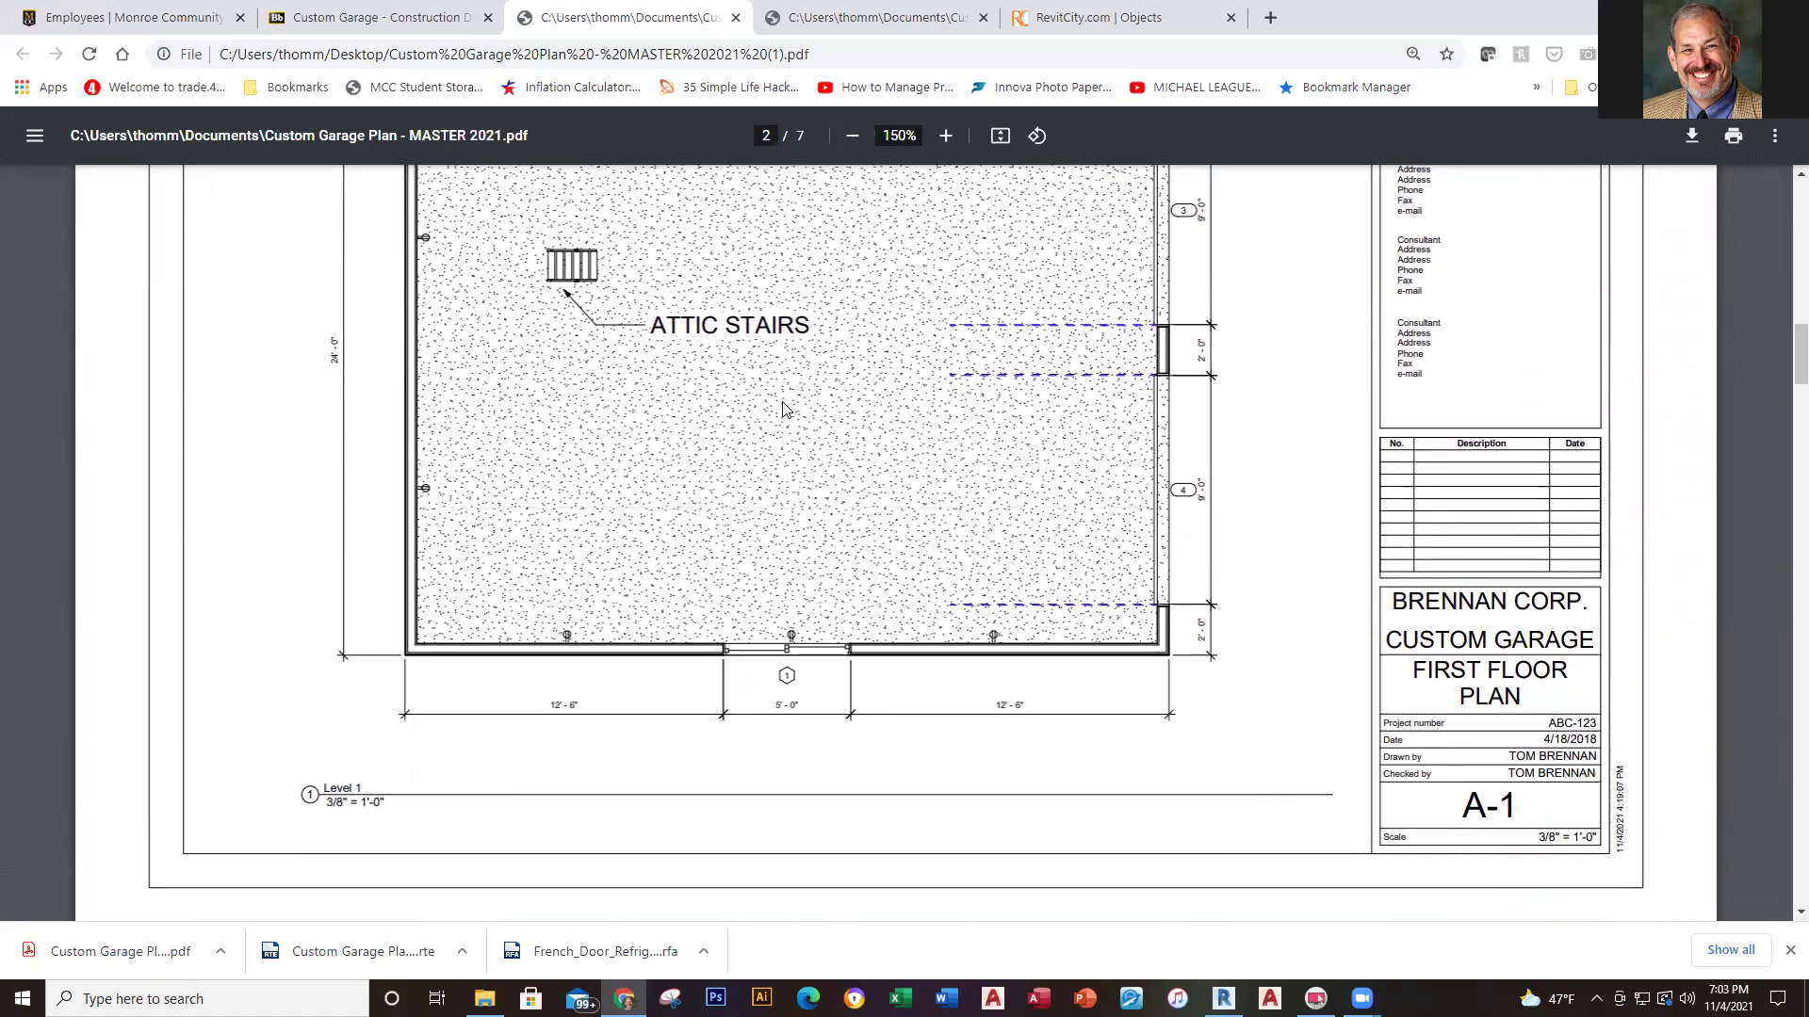
pyautogui.scroll(2, 828, 490)
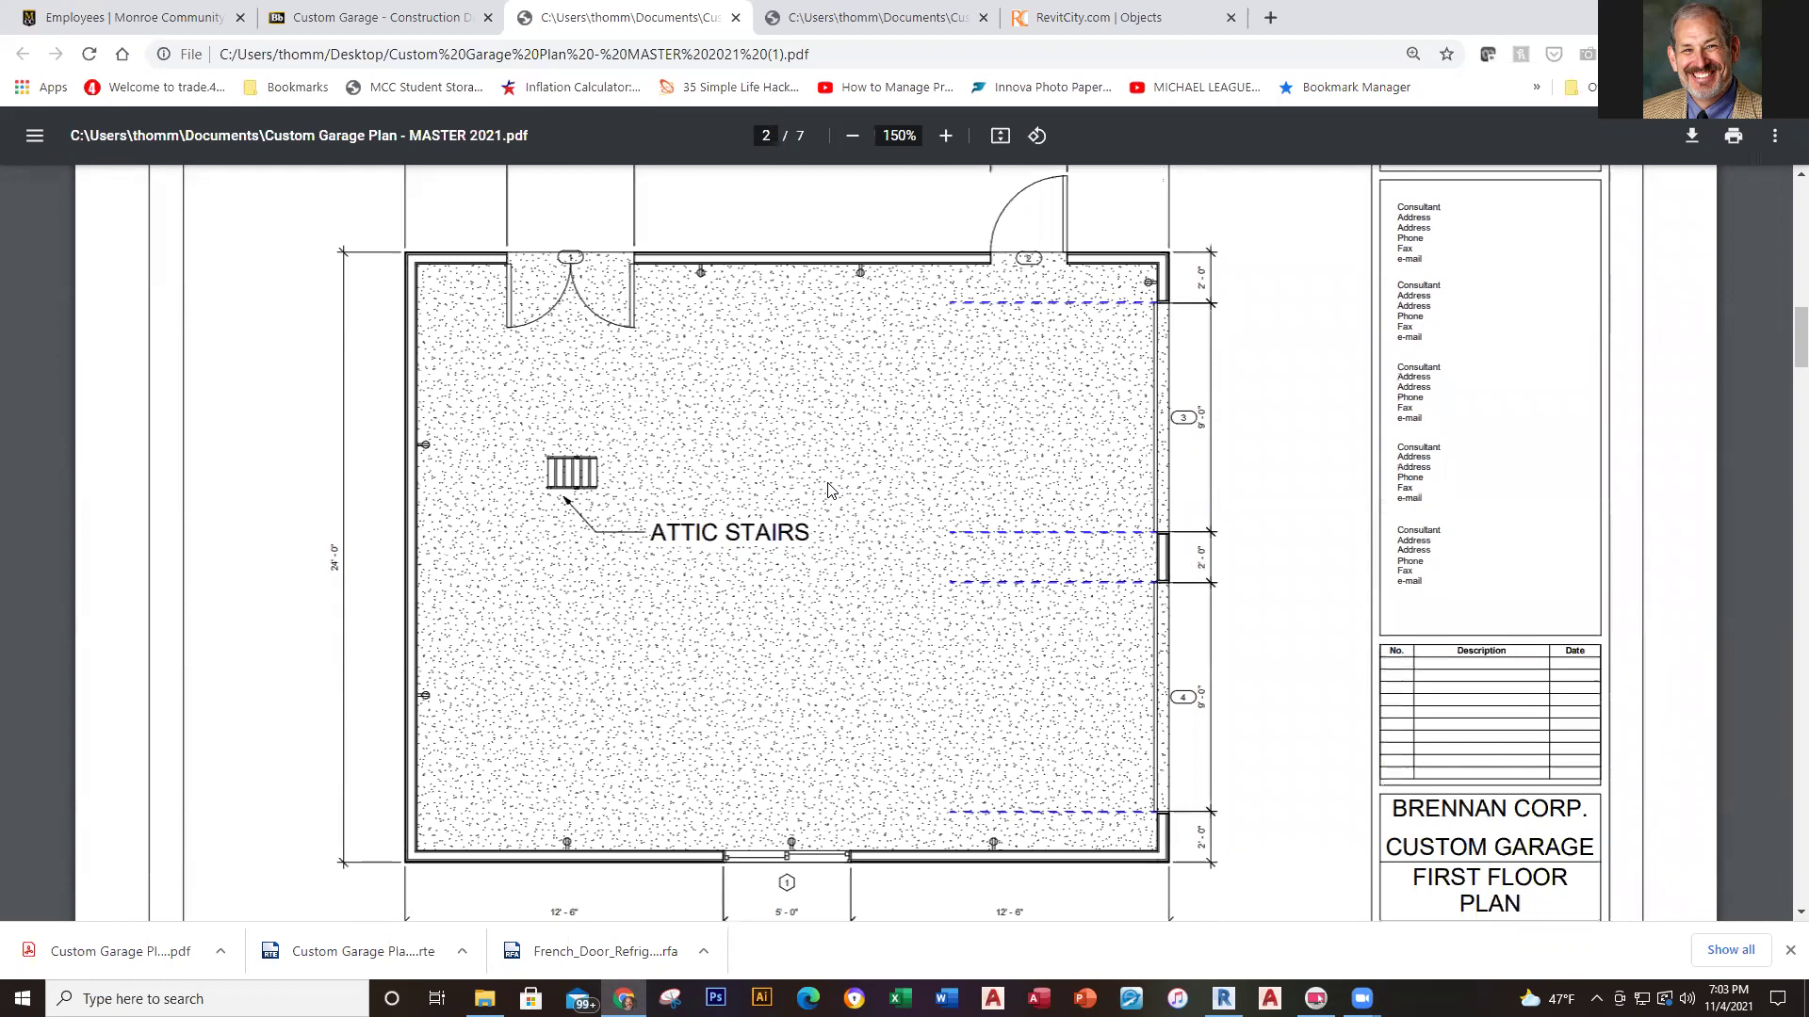
pyautogui.click(945, 136)
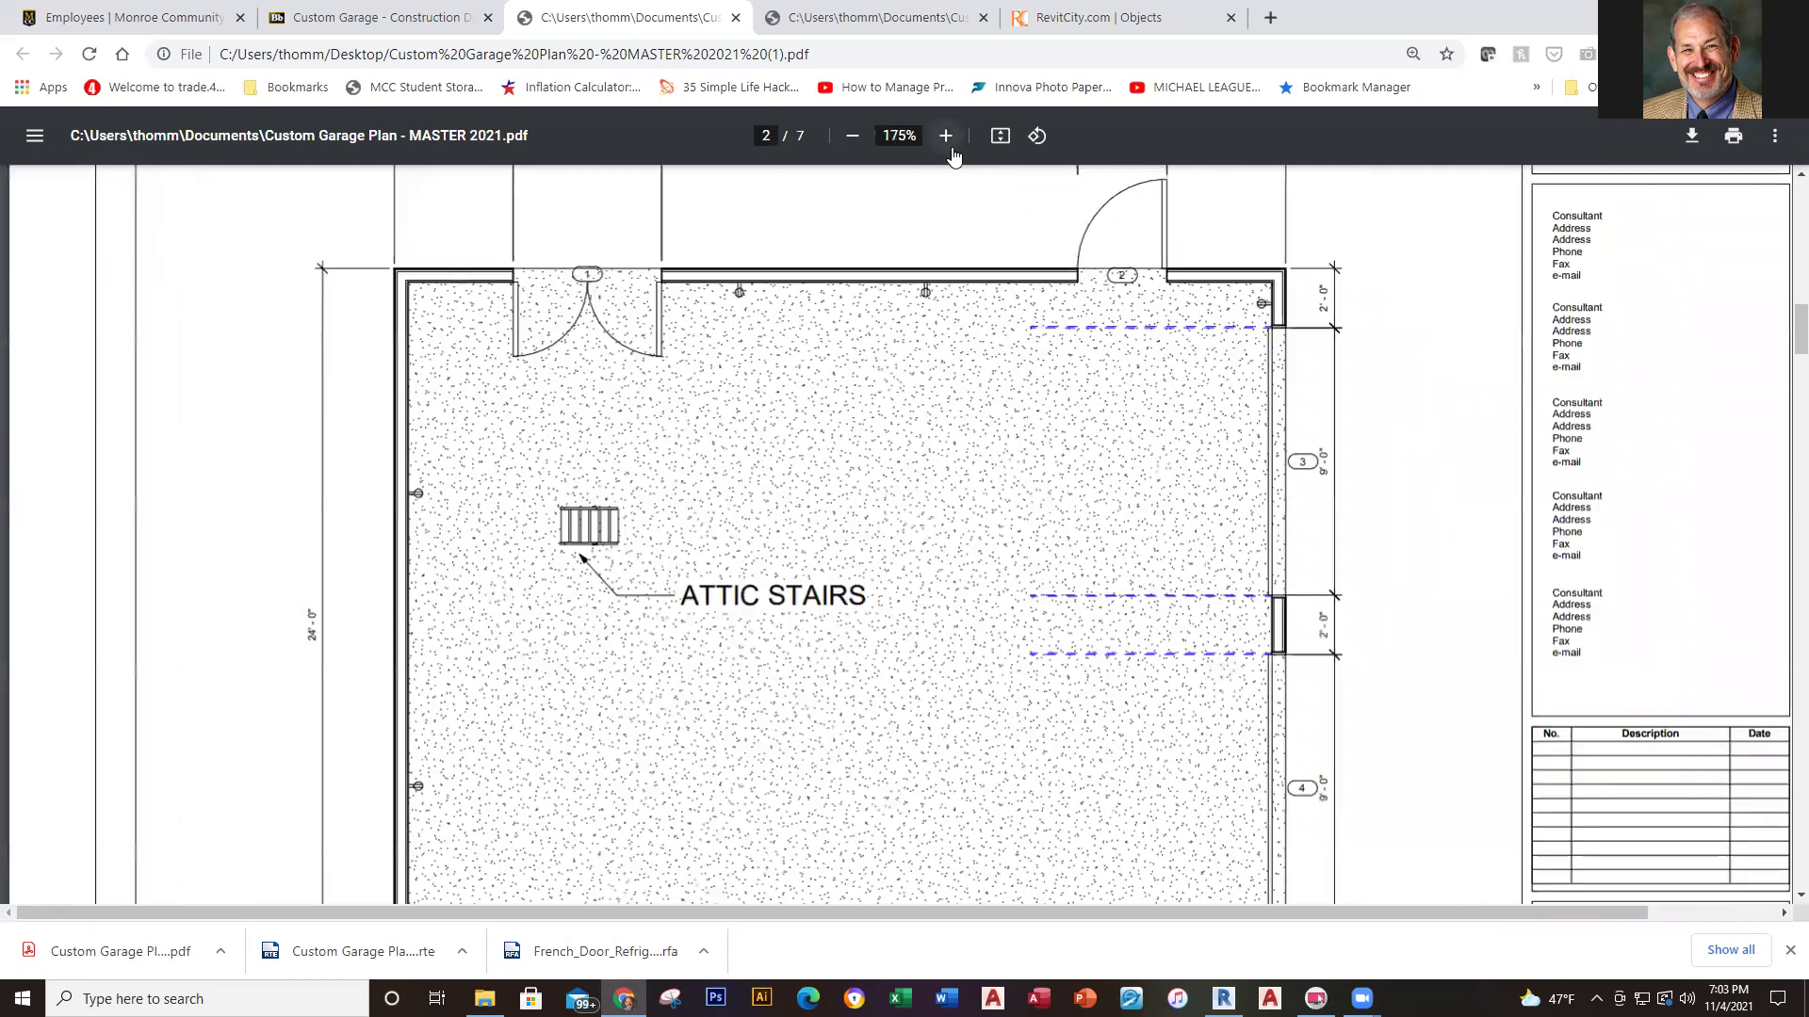
pyautogui.scroll(2, 829, 292)
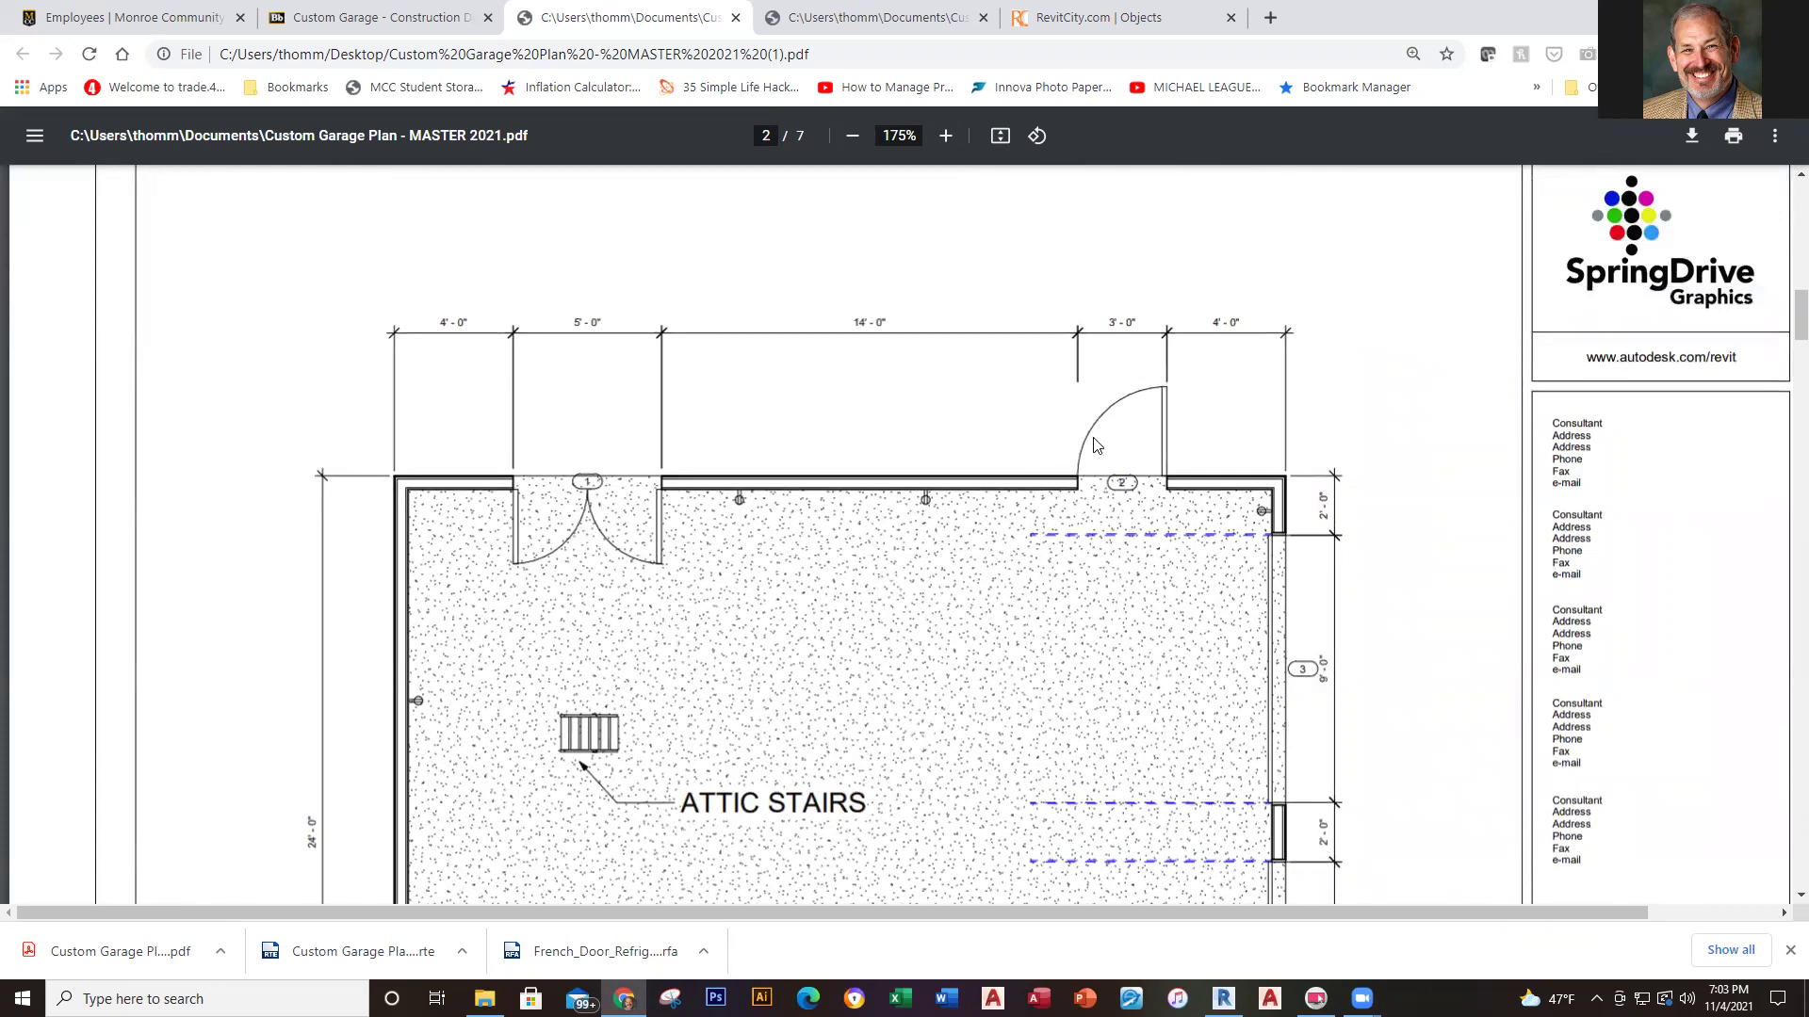
pyautogui.scroll(-4, 896, 597)
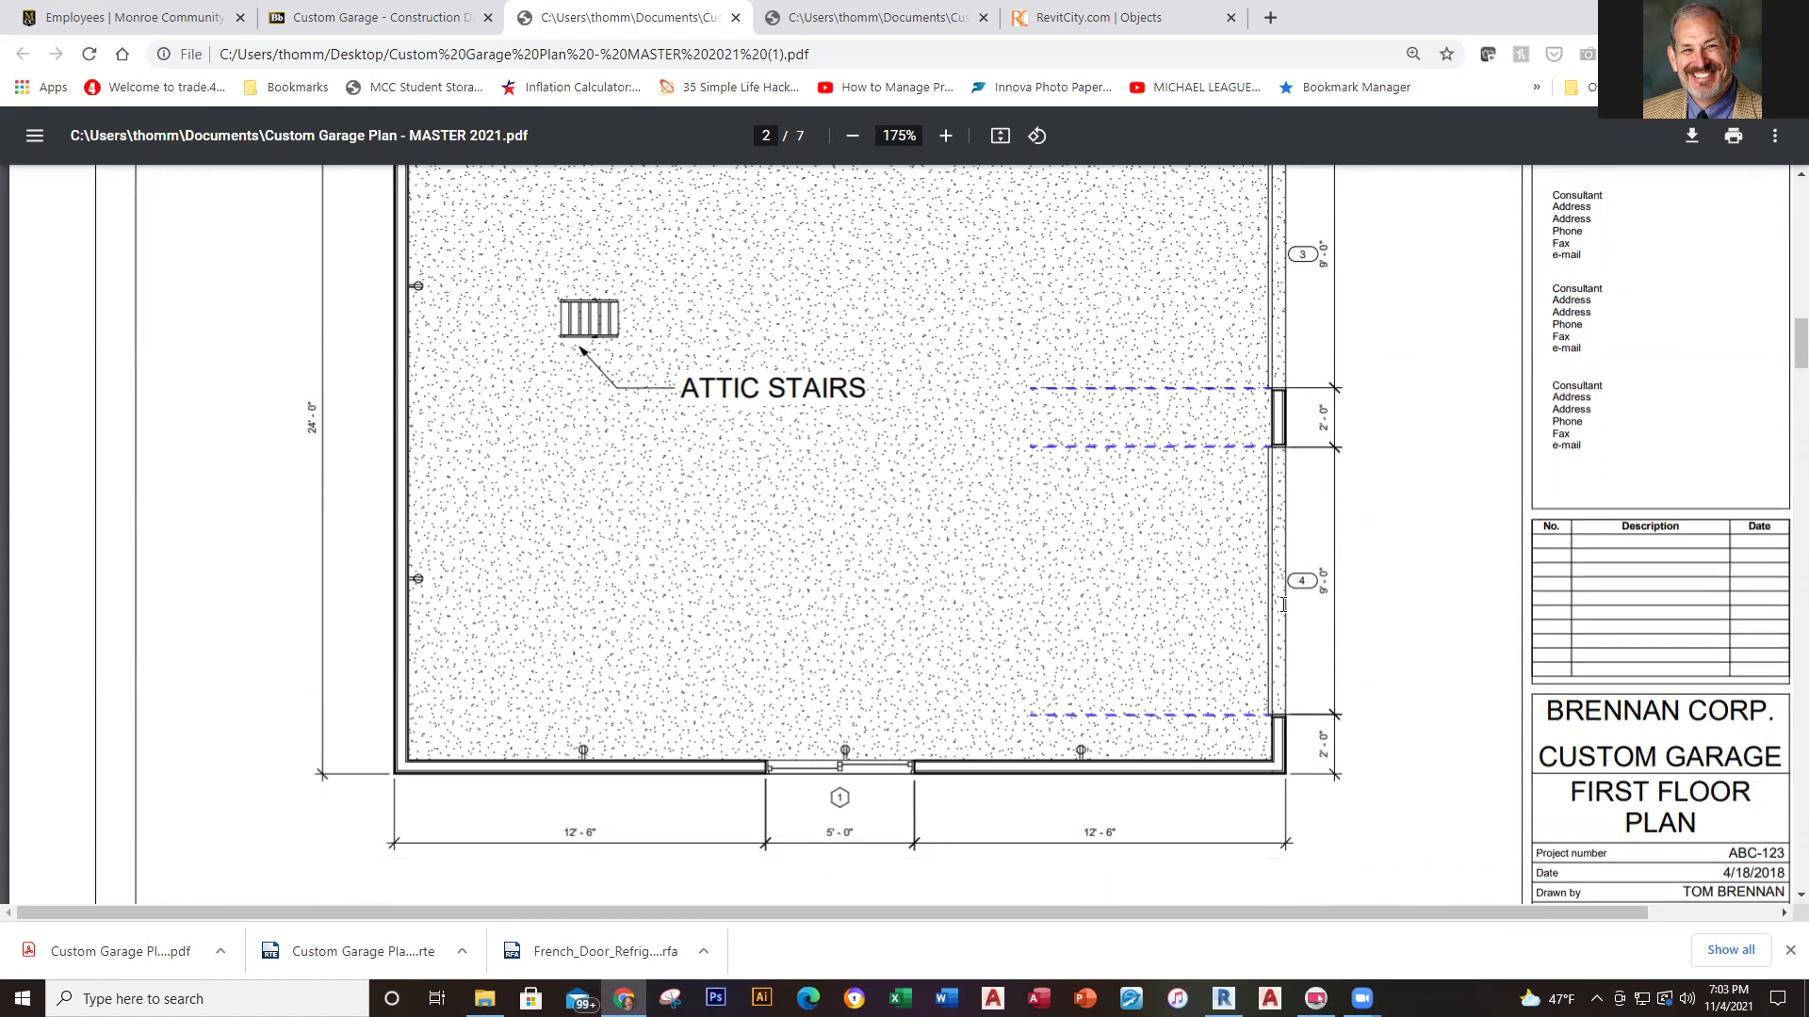
pyautogui.scroll(1, 1283, 604)
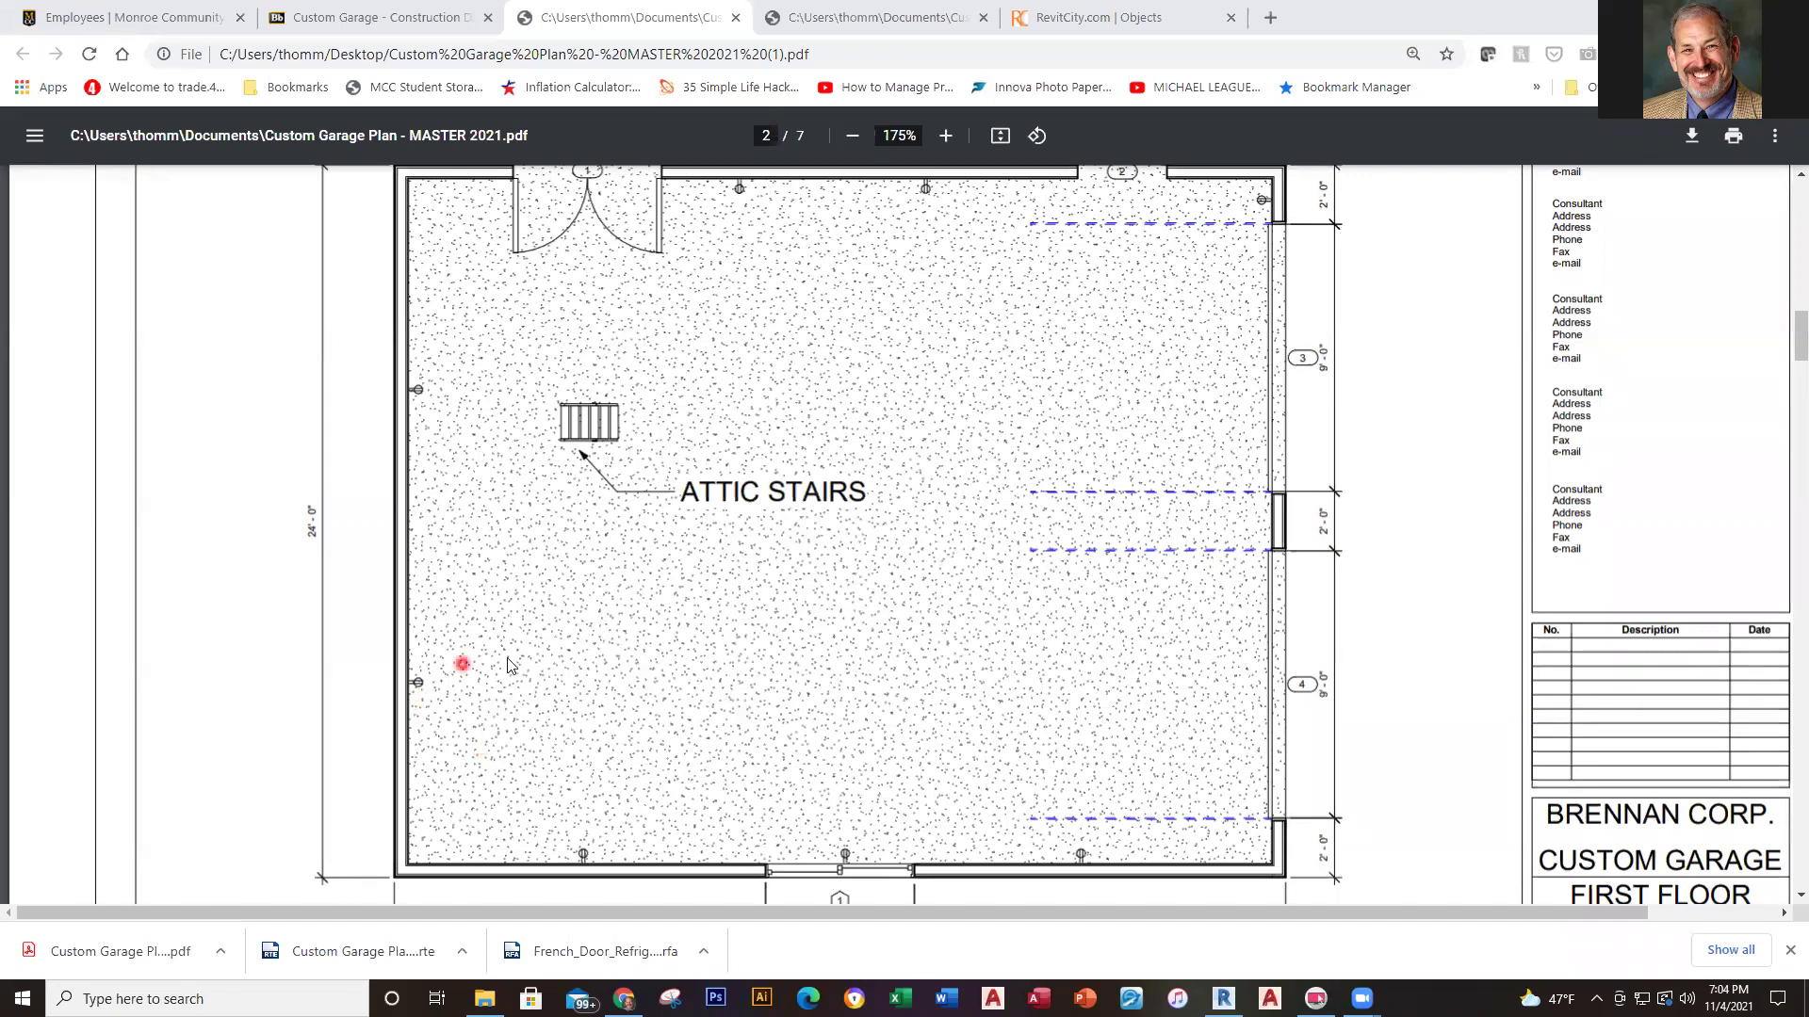
pyautogui.scroll(-1, 796, 650)
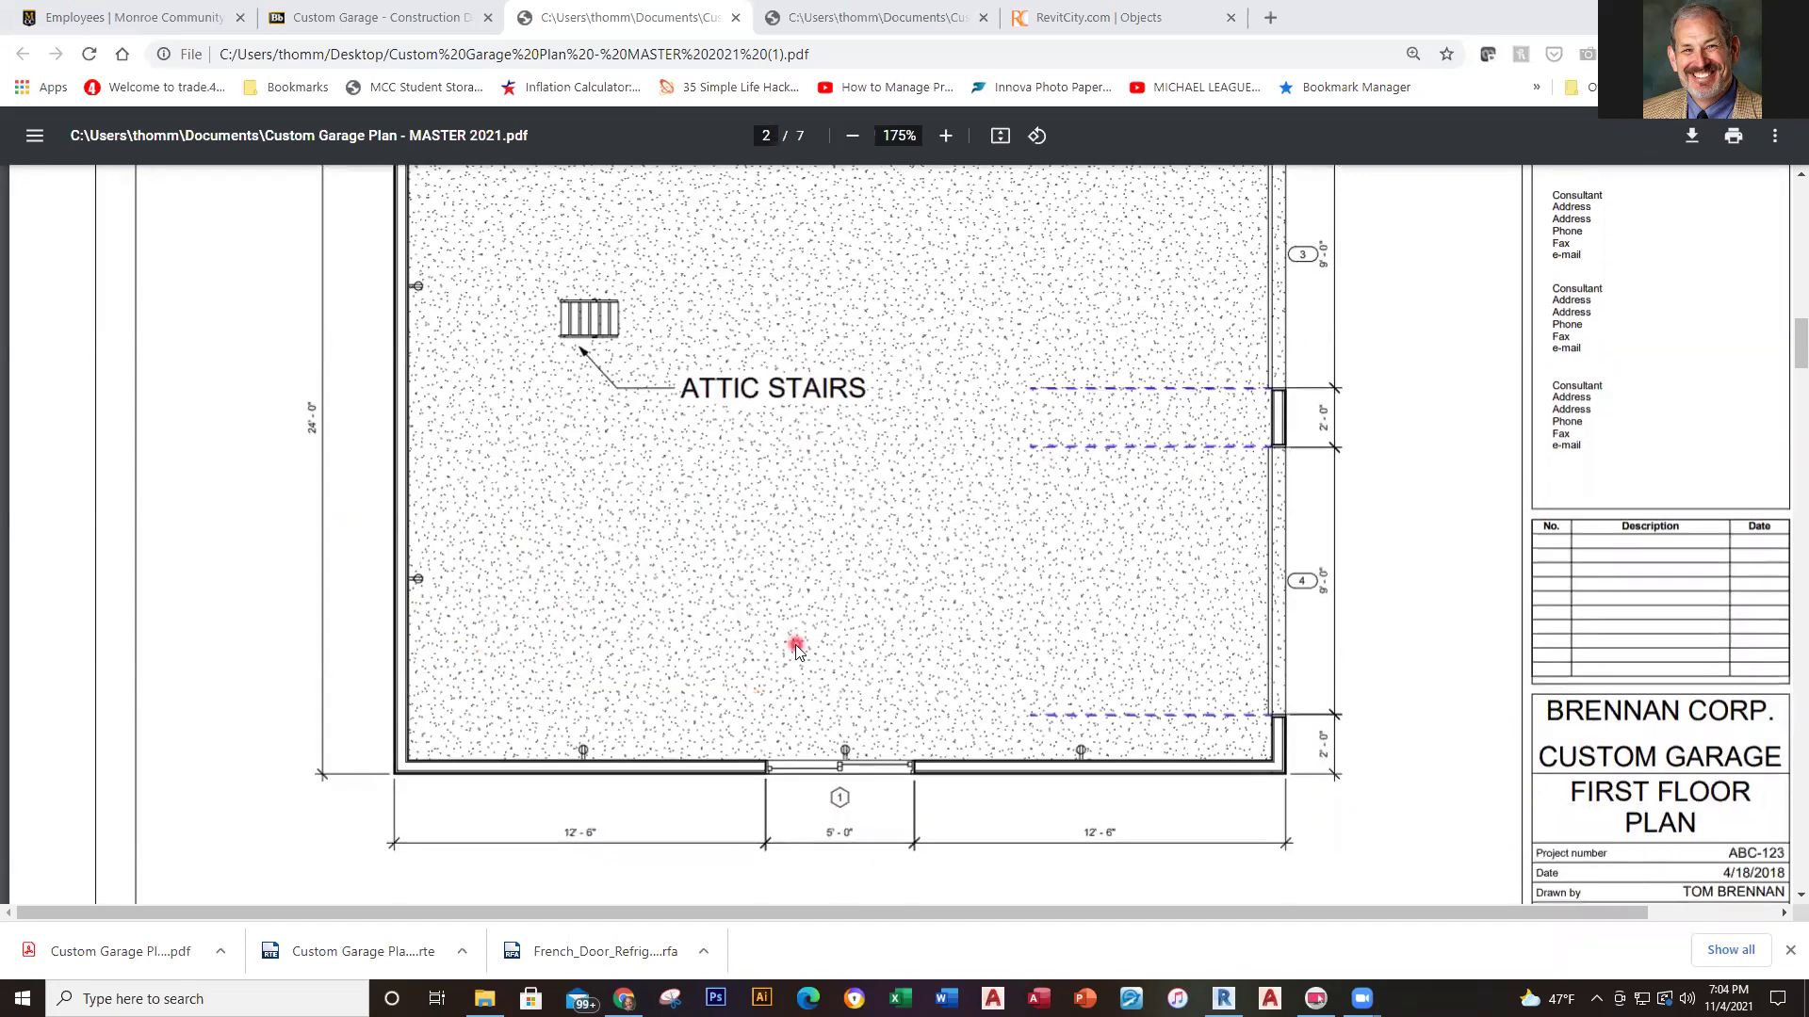
pyautogui.scroll(-1, 796, 650)
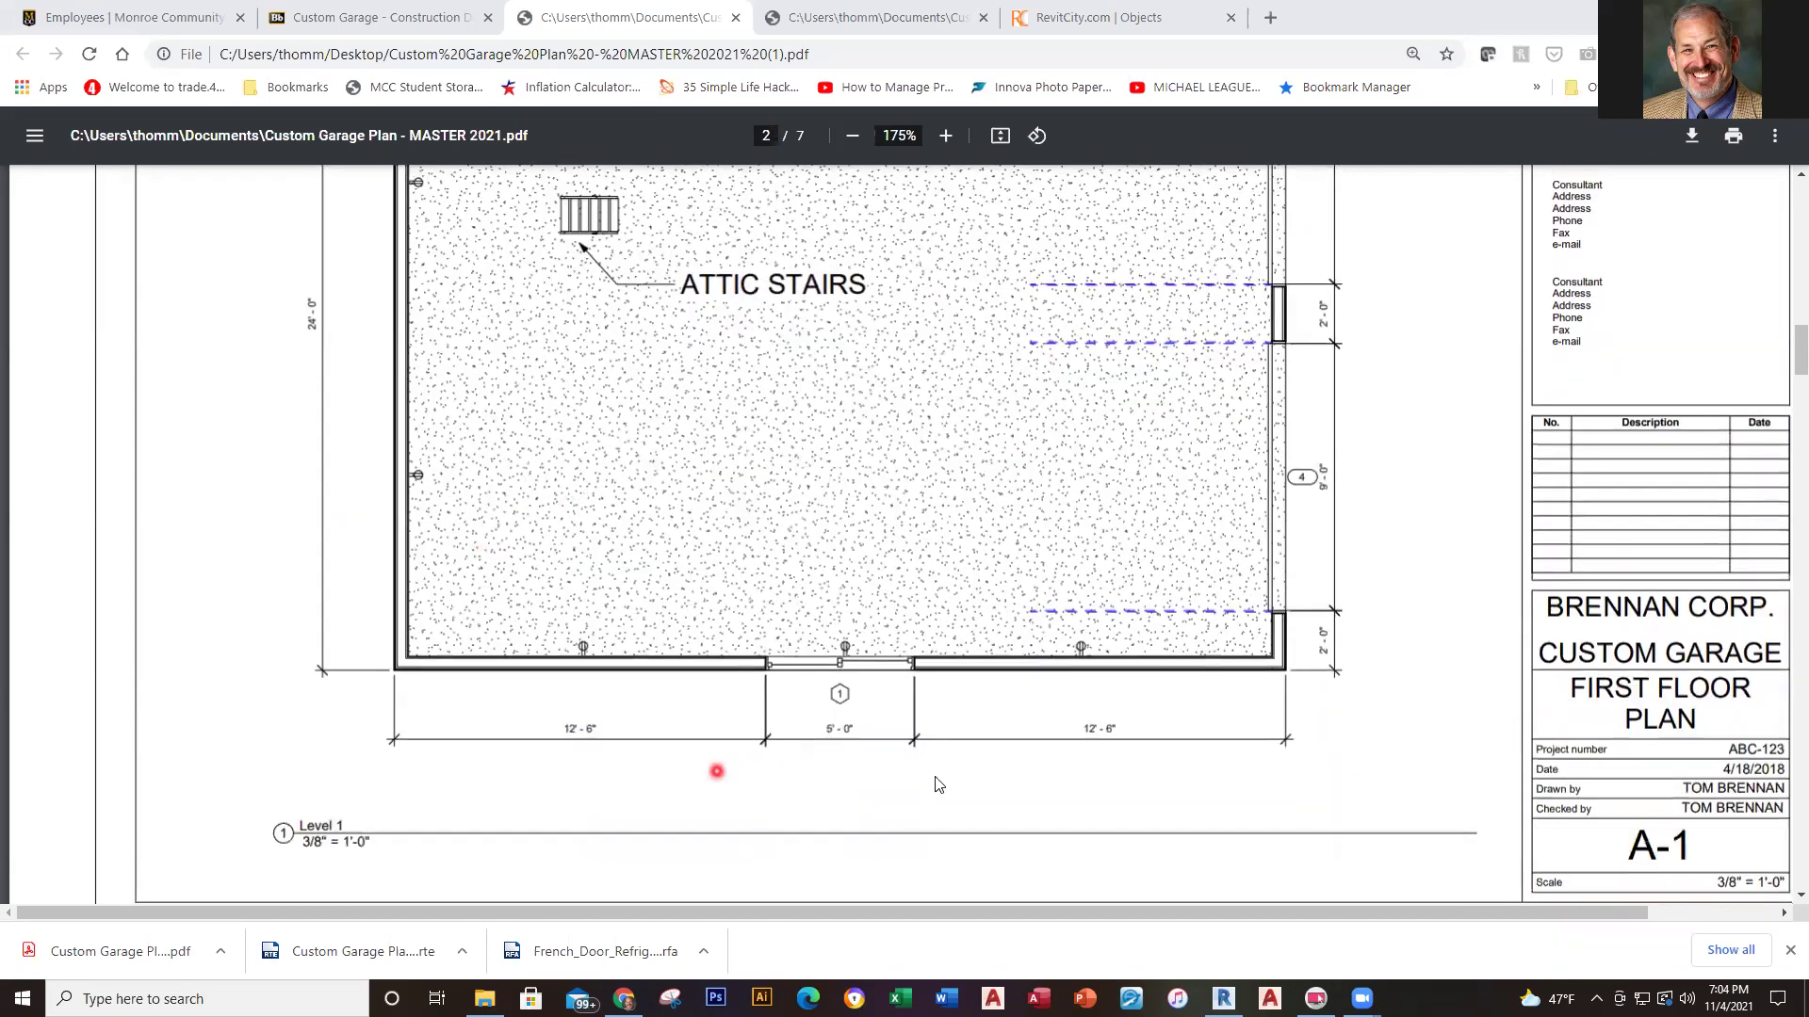
pyautogui.scroll(4, 946, 787)
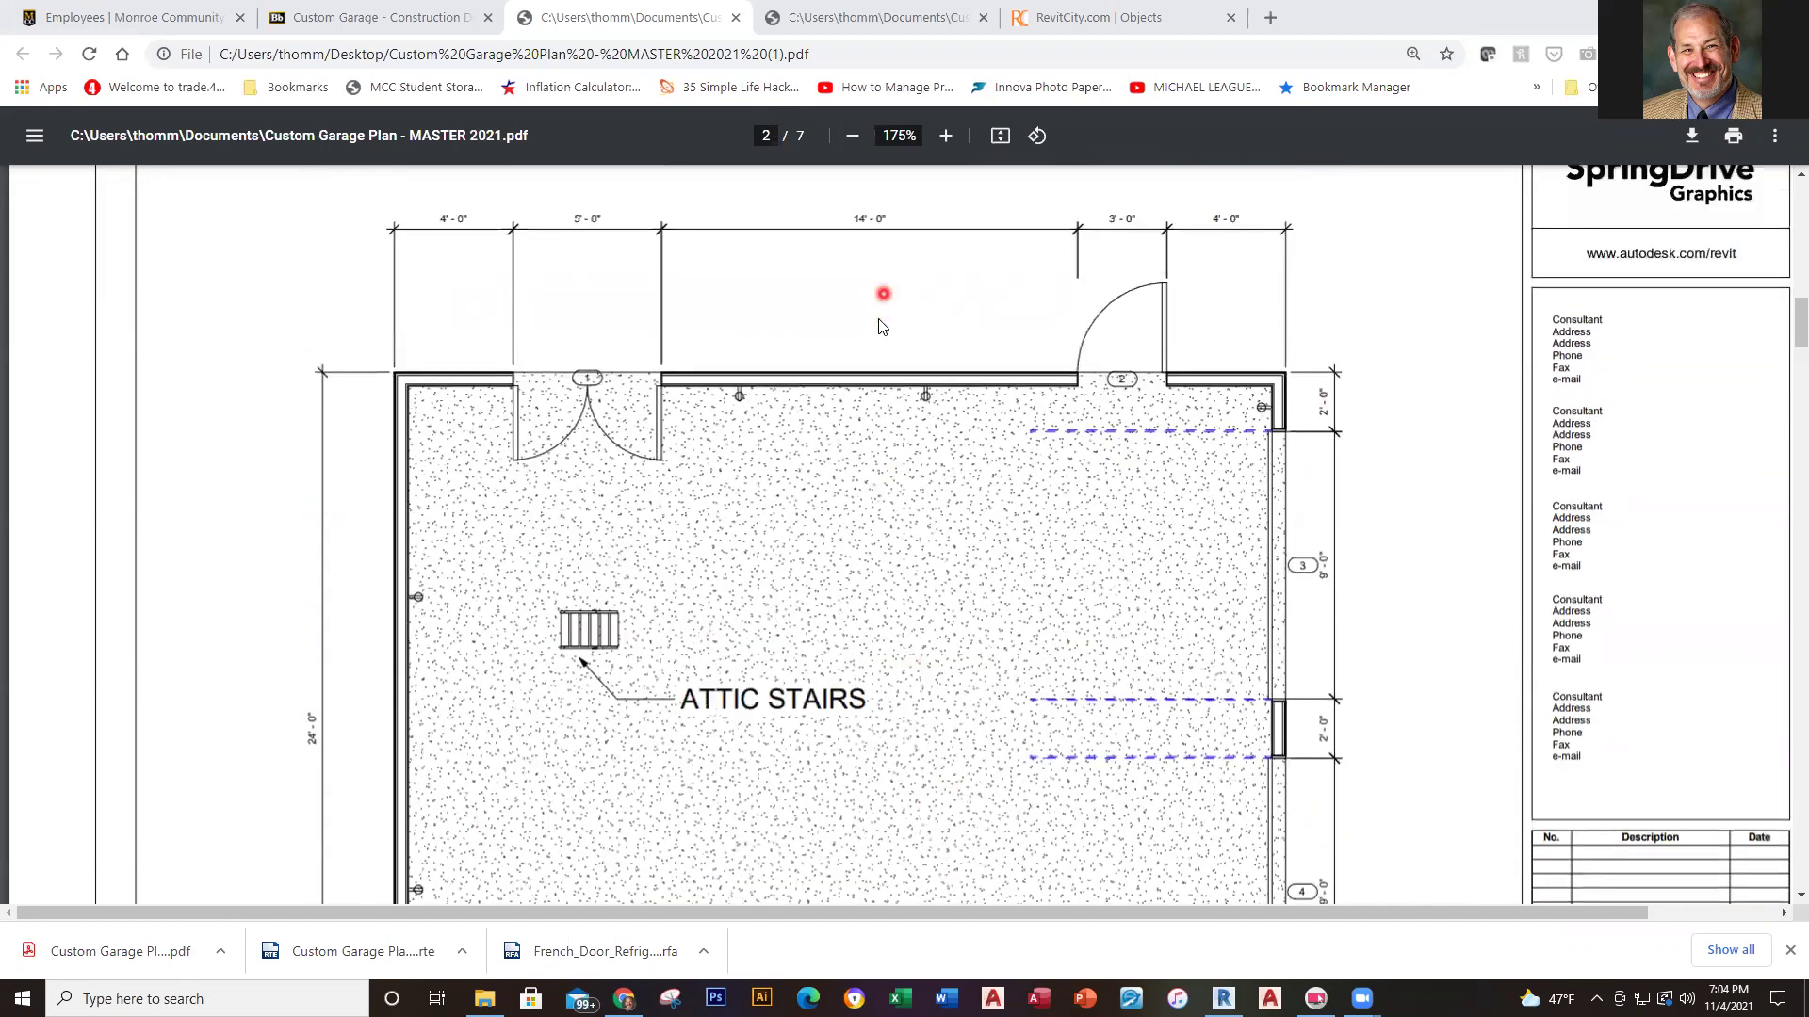
pyautogui.scroll(-1, 881, 327)
pyautogui.scroll(-15, 878, 325)
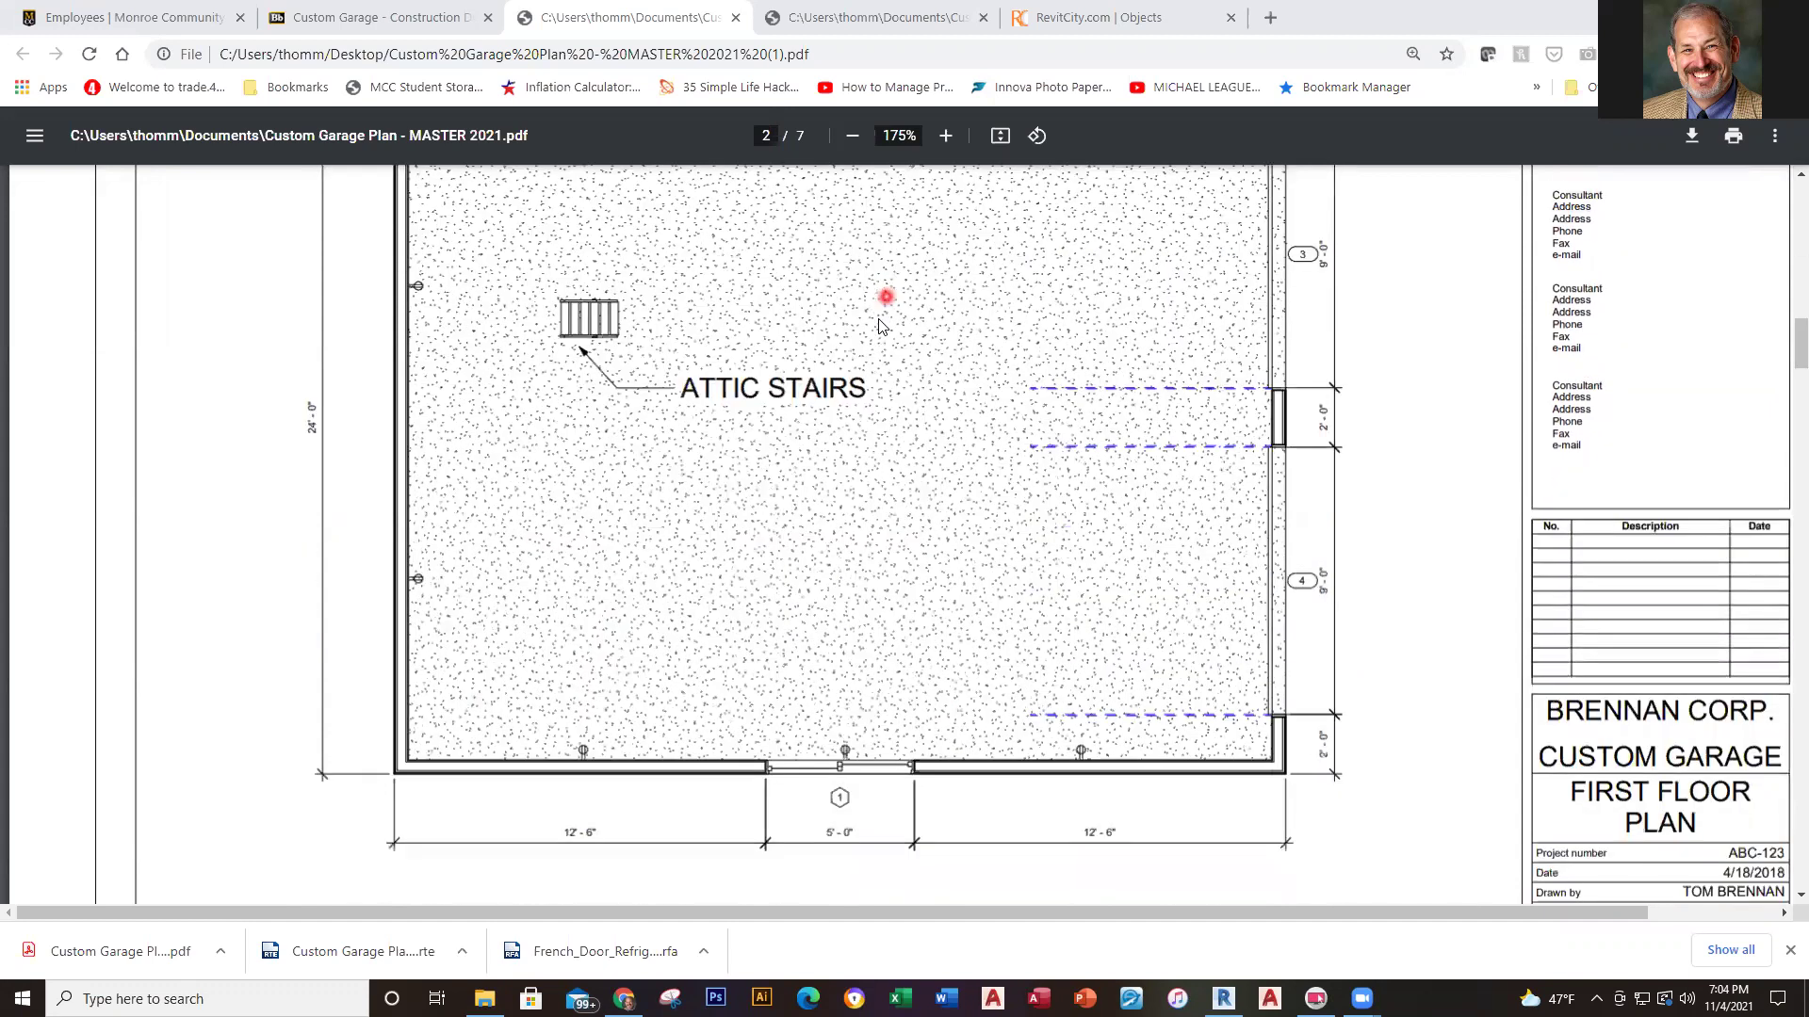
# Scroll through the later garage sheets and zoom the PDF viewer out to 125%
pyautogui.scroll(-3, 878, 325)
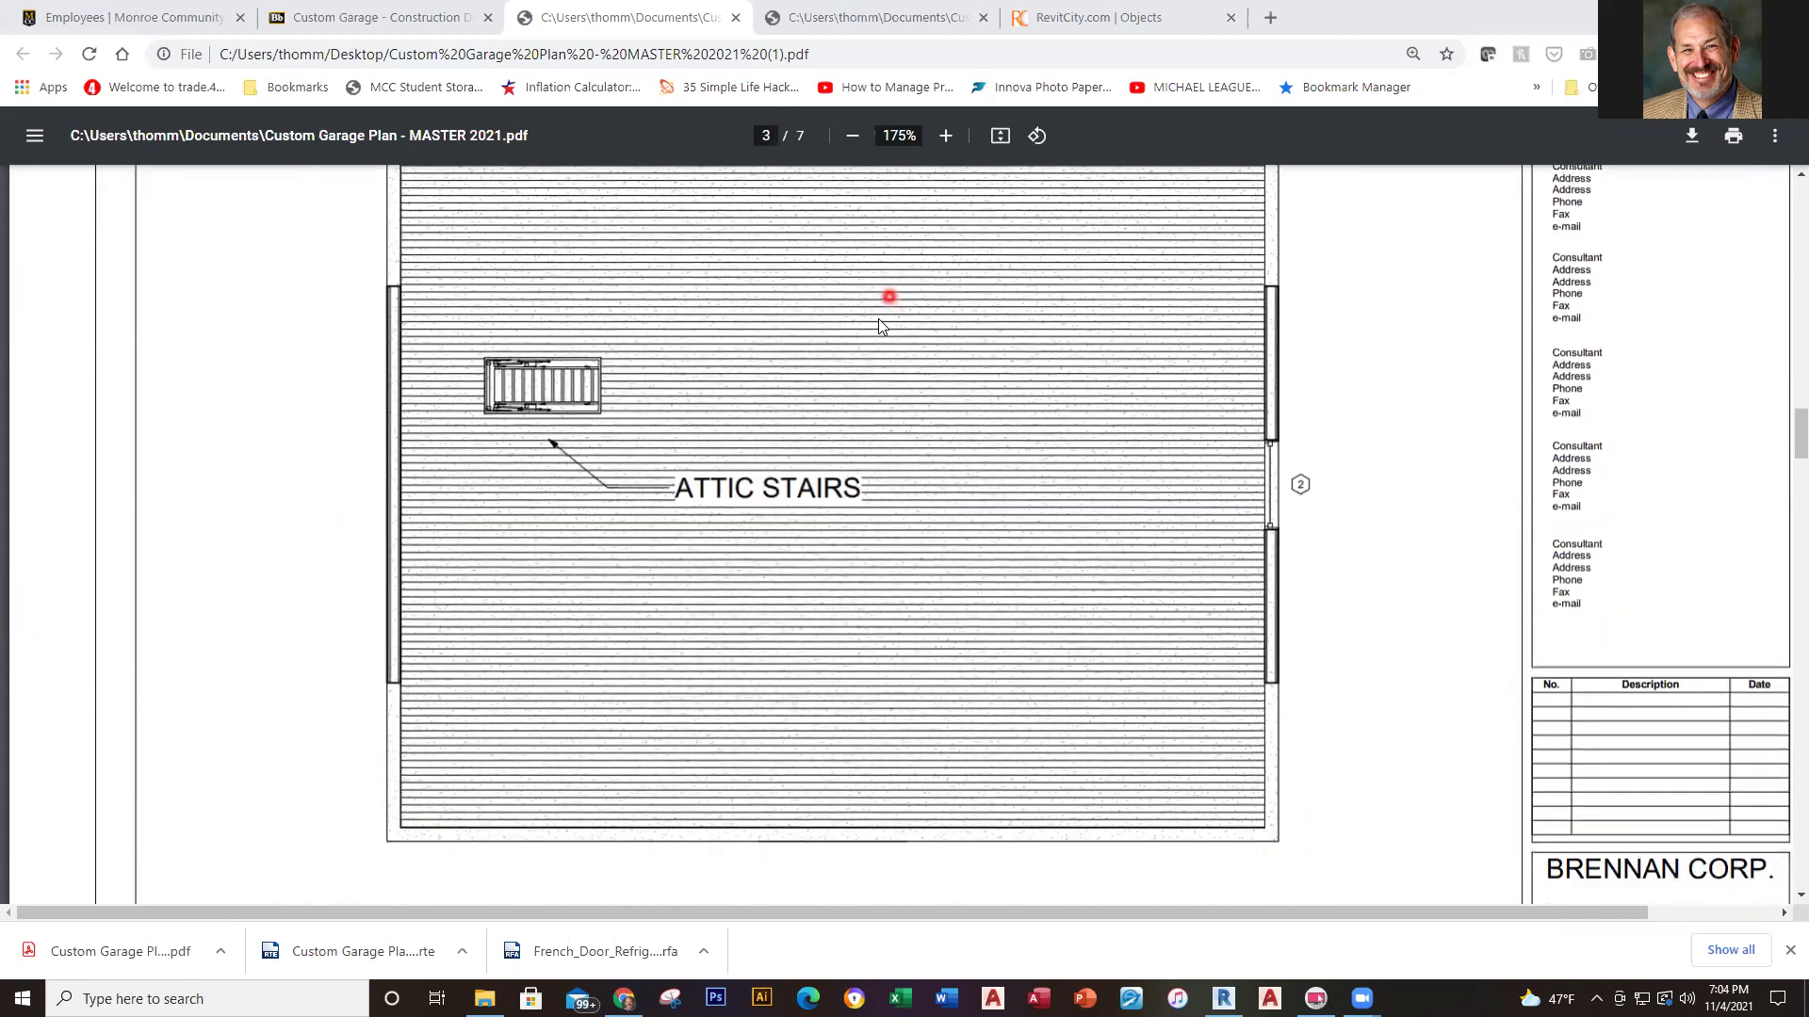
pyautogui.scroll(1, 878, 325)
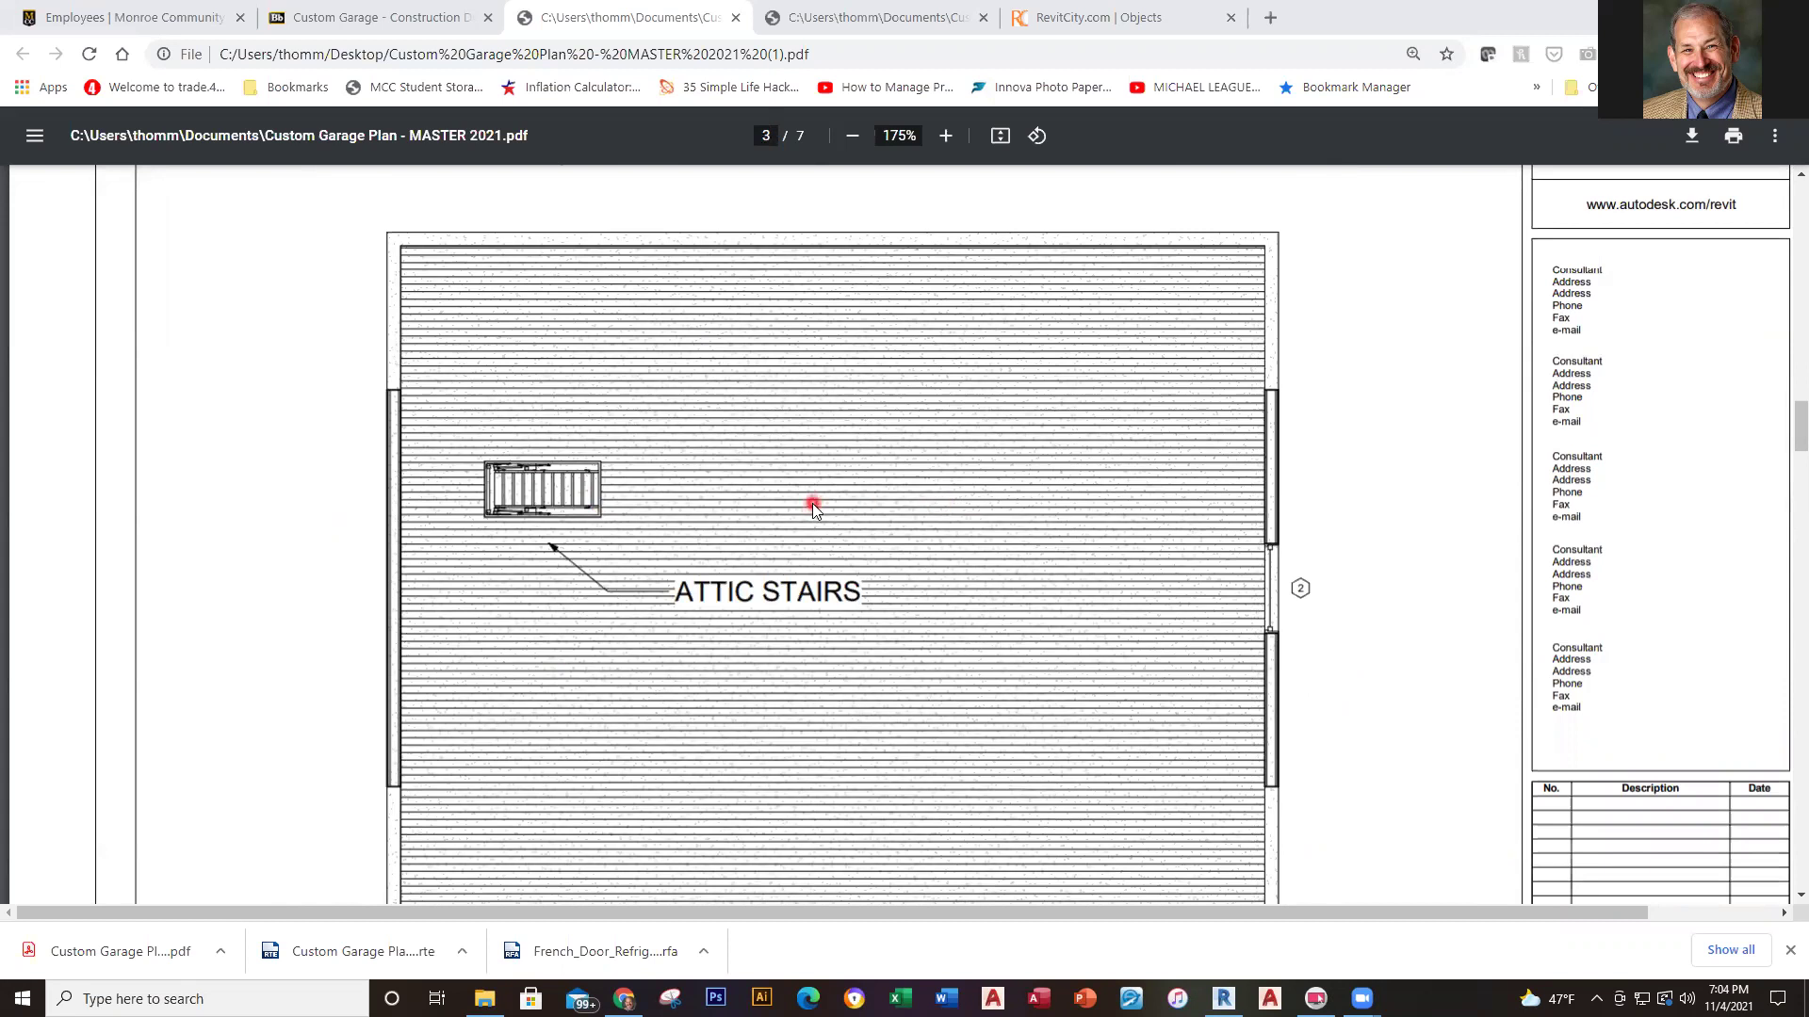
pyautogui.scroll(-15, 814, 509)
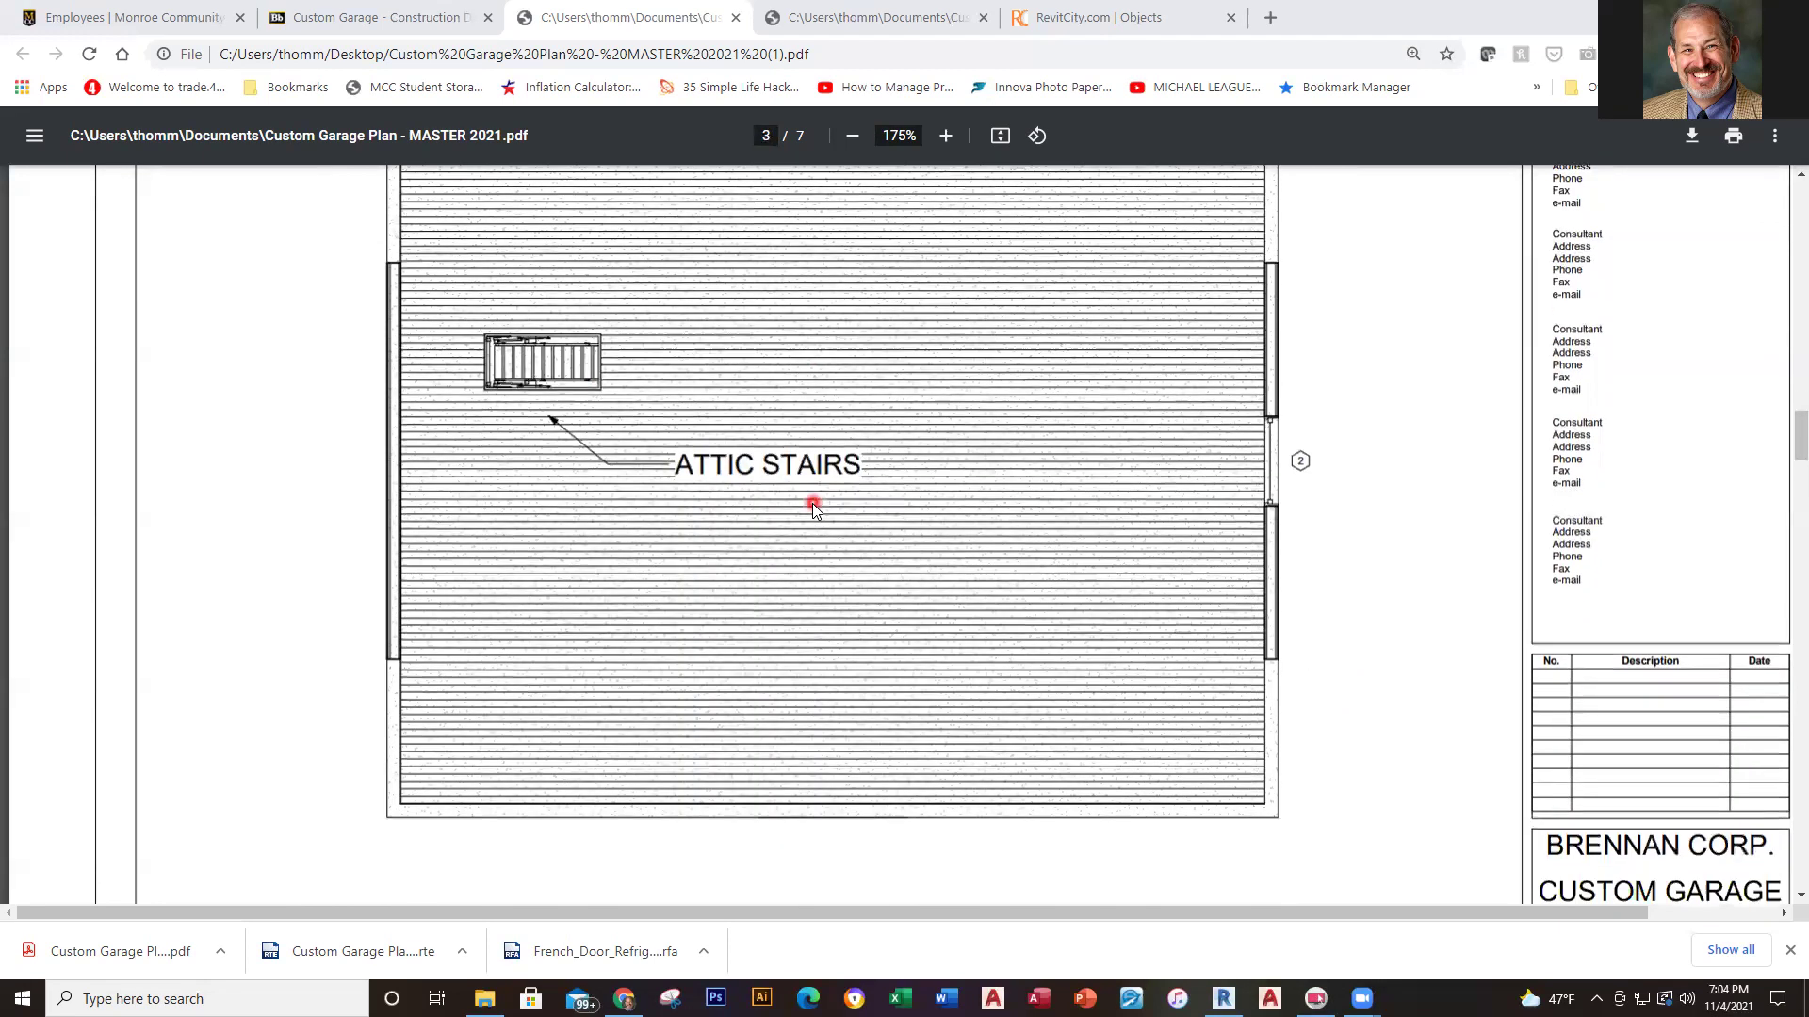
pyautogui.scroll(-8, 814, 509)
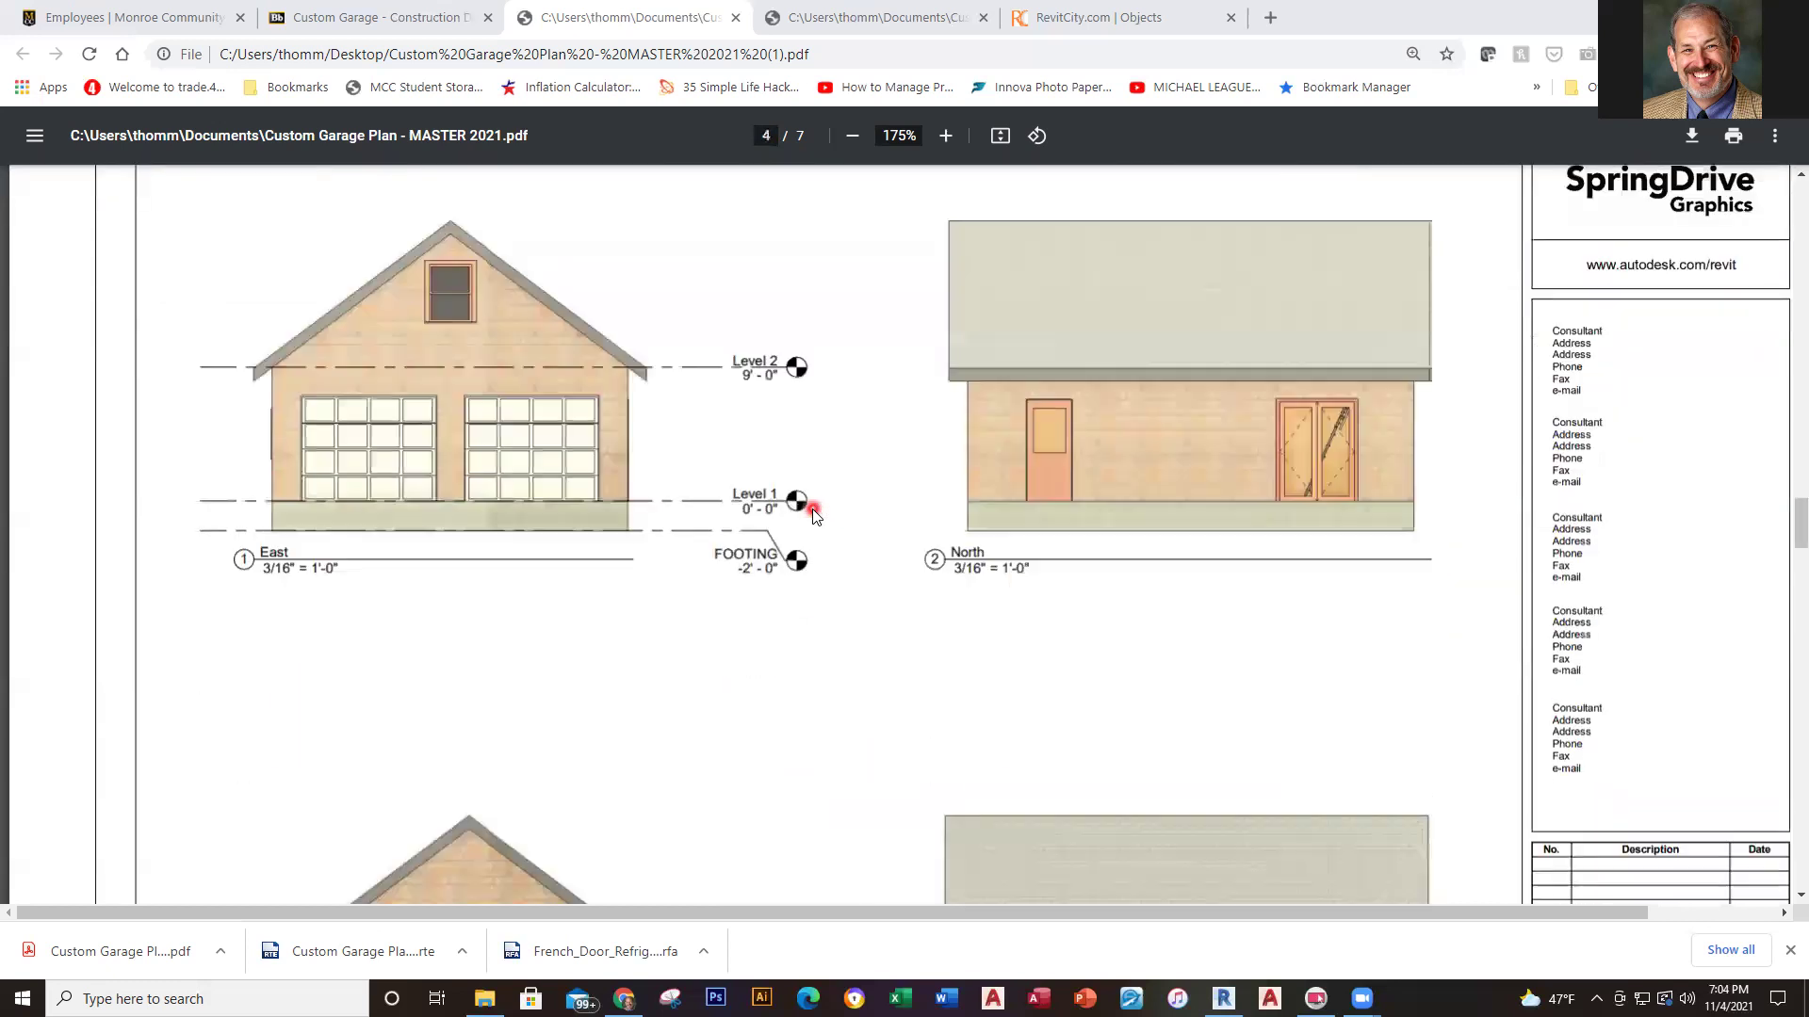
pyautogui.moveTo(1196, 319); pyautogui.dragTo(1406, 146)
pyautogui.click(1405, 146)
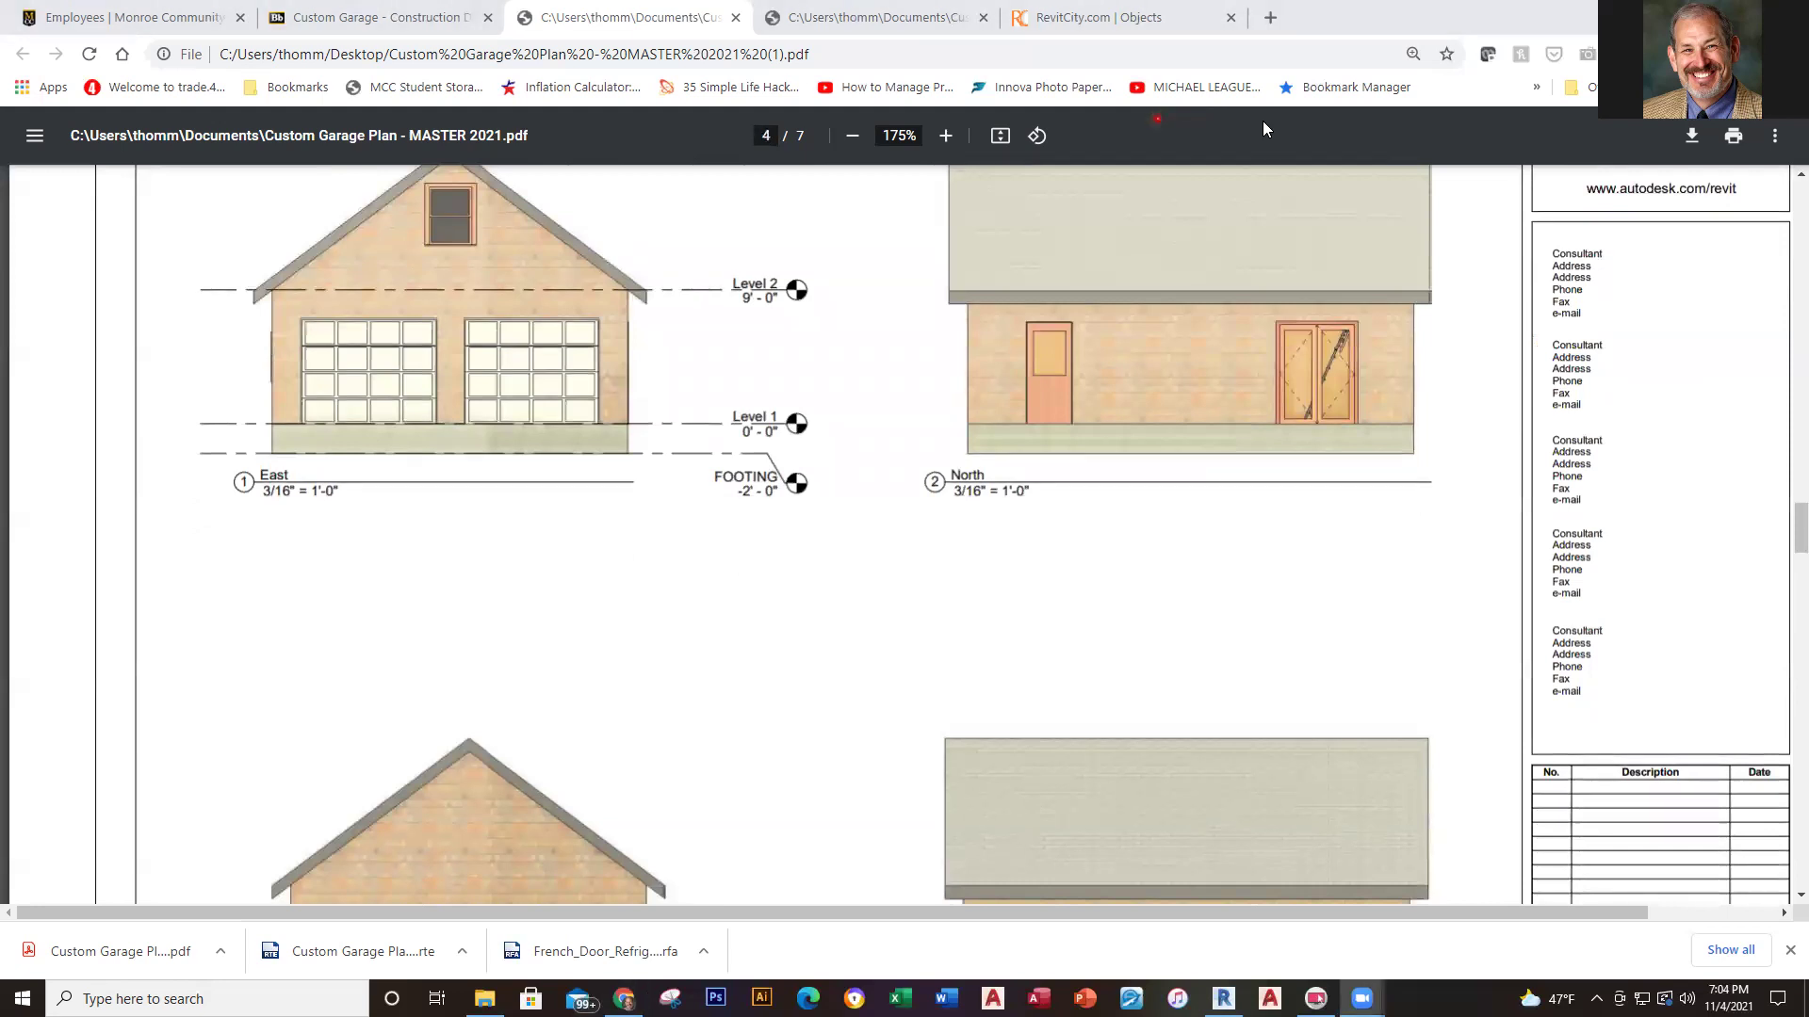
pyautogui.click(853, 139)
pyautogui.click(854, 140)
pyautogui.click(739, 572)
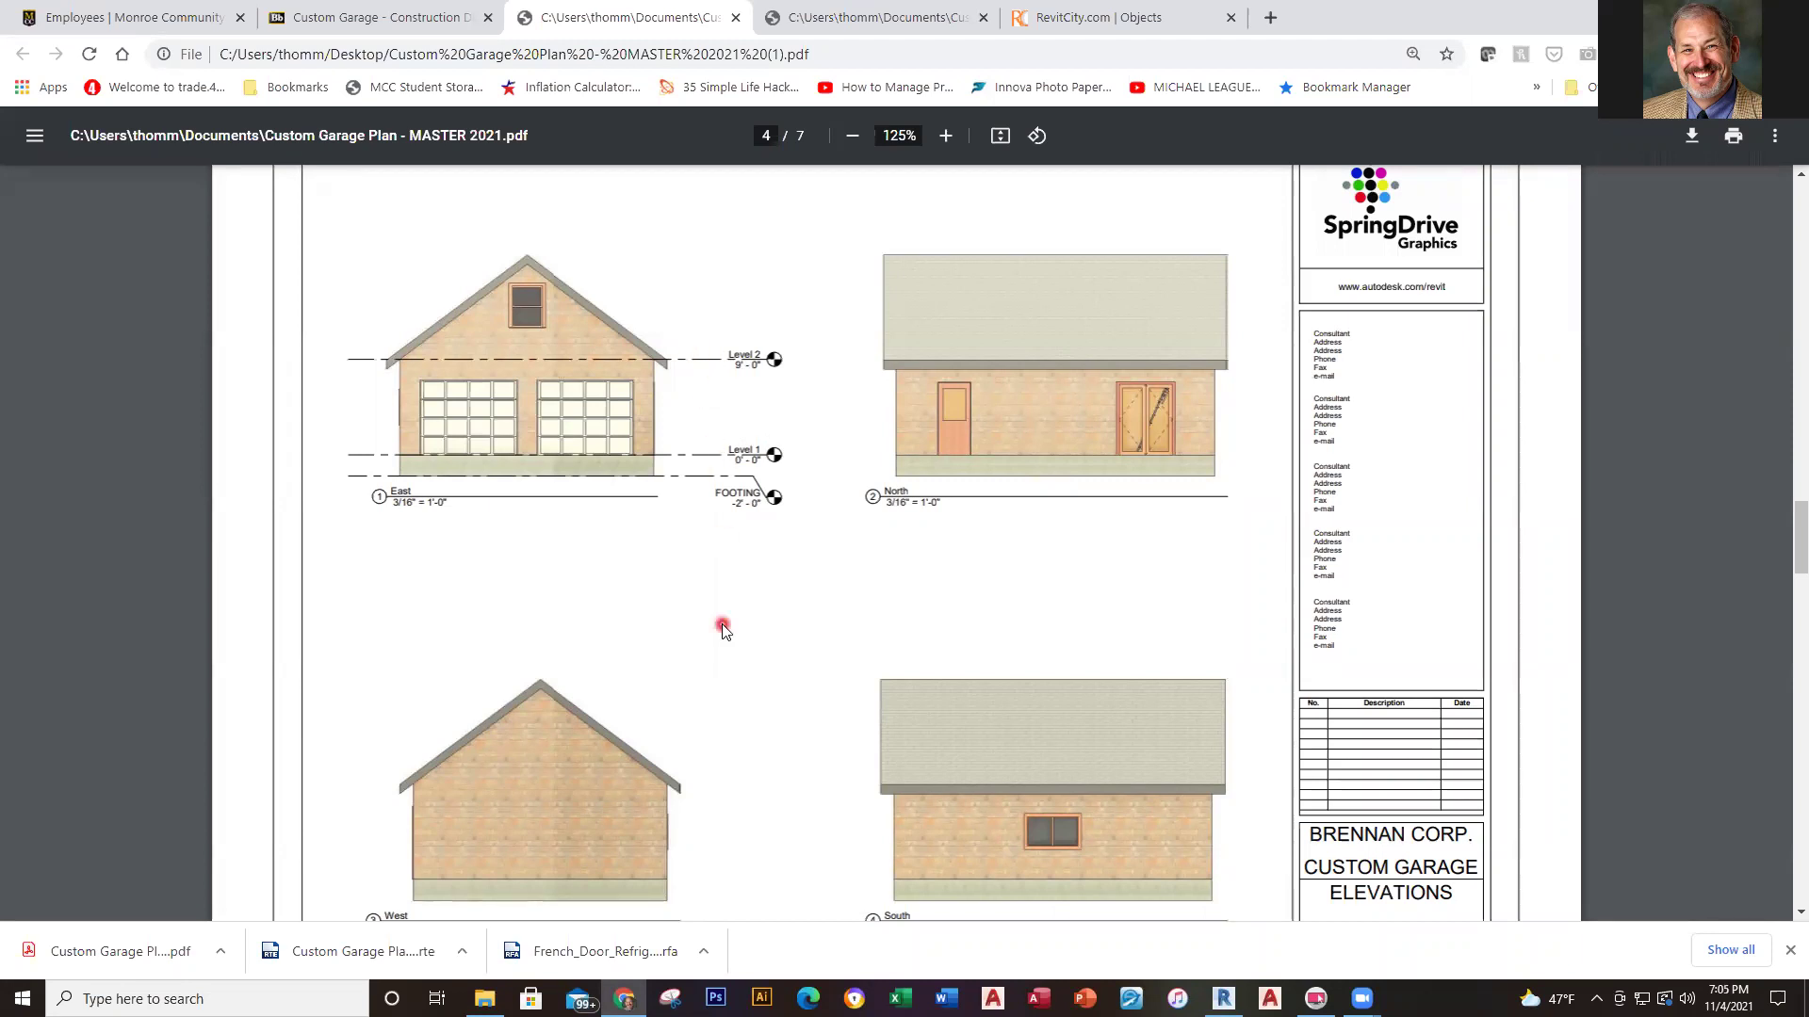
# Review the remaining sheets through page 7, scroll back up, and bring Revit to the front
pyautogui.scroll(-2, 722, 626)
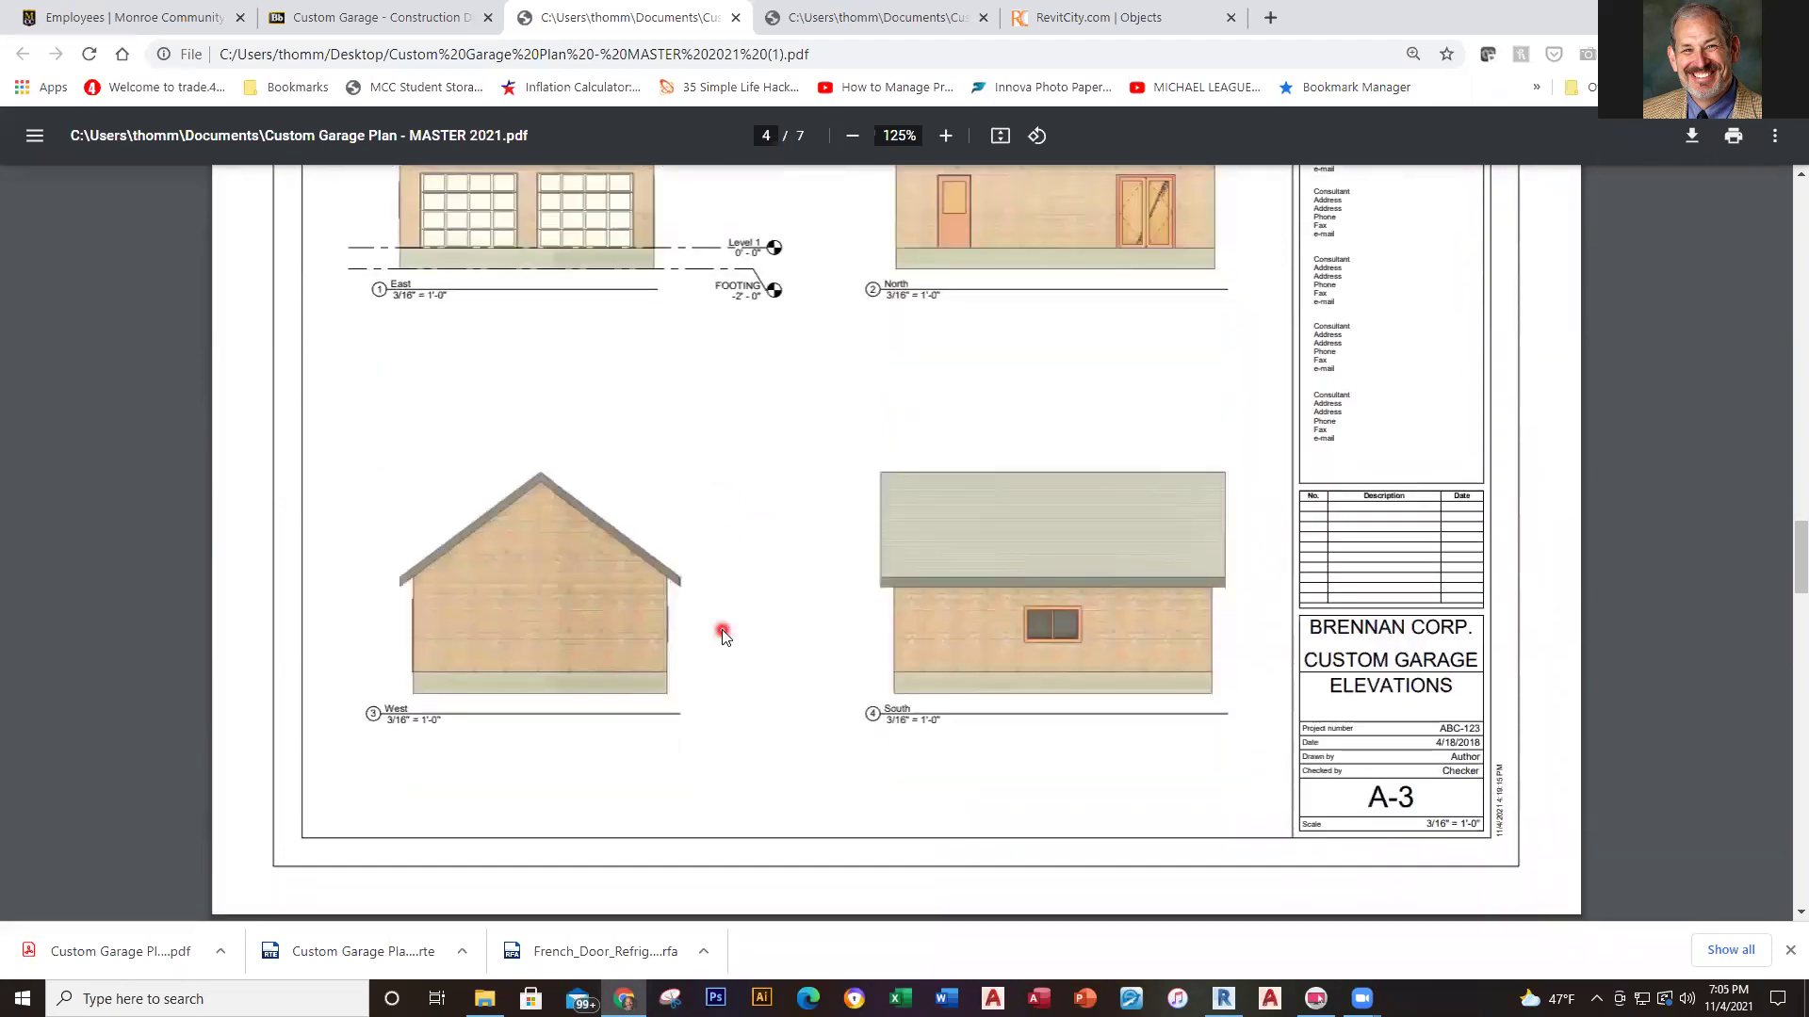
pyautogui.scroll(-8, 722, 645)
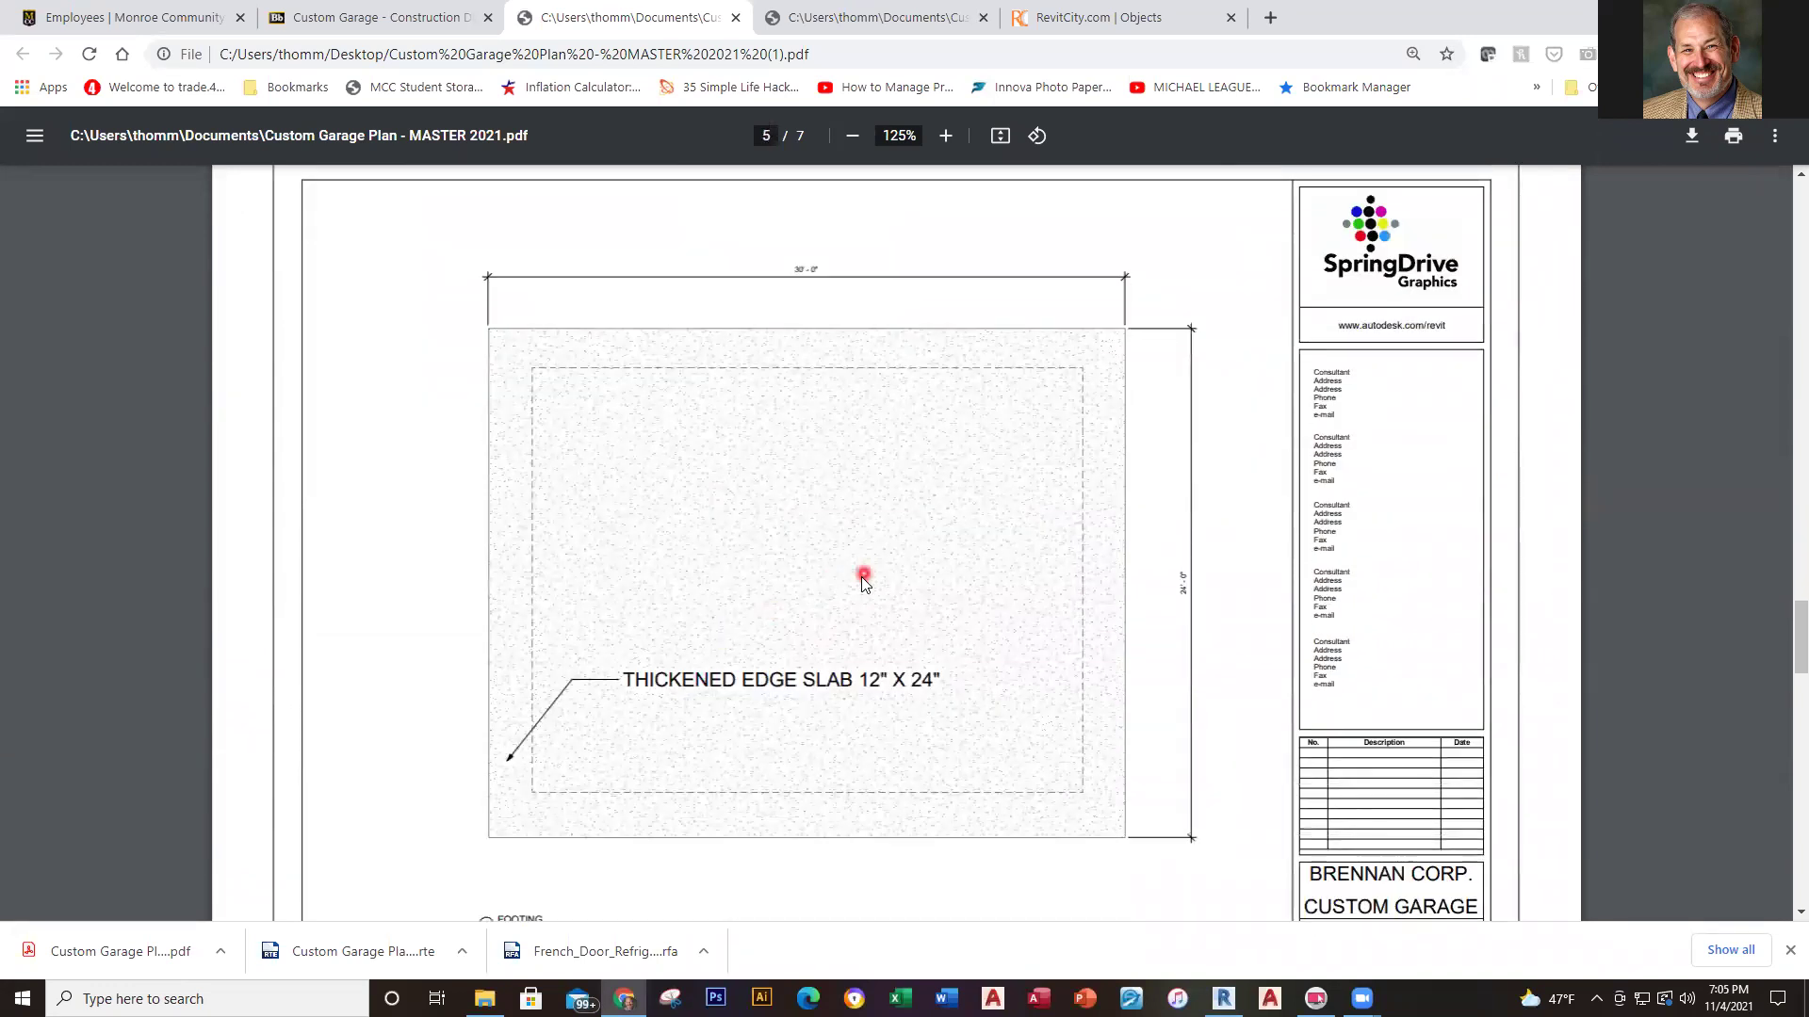
pyautogui.scroll(-10, 875, 579)
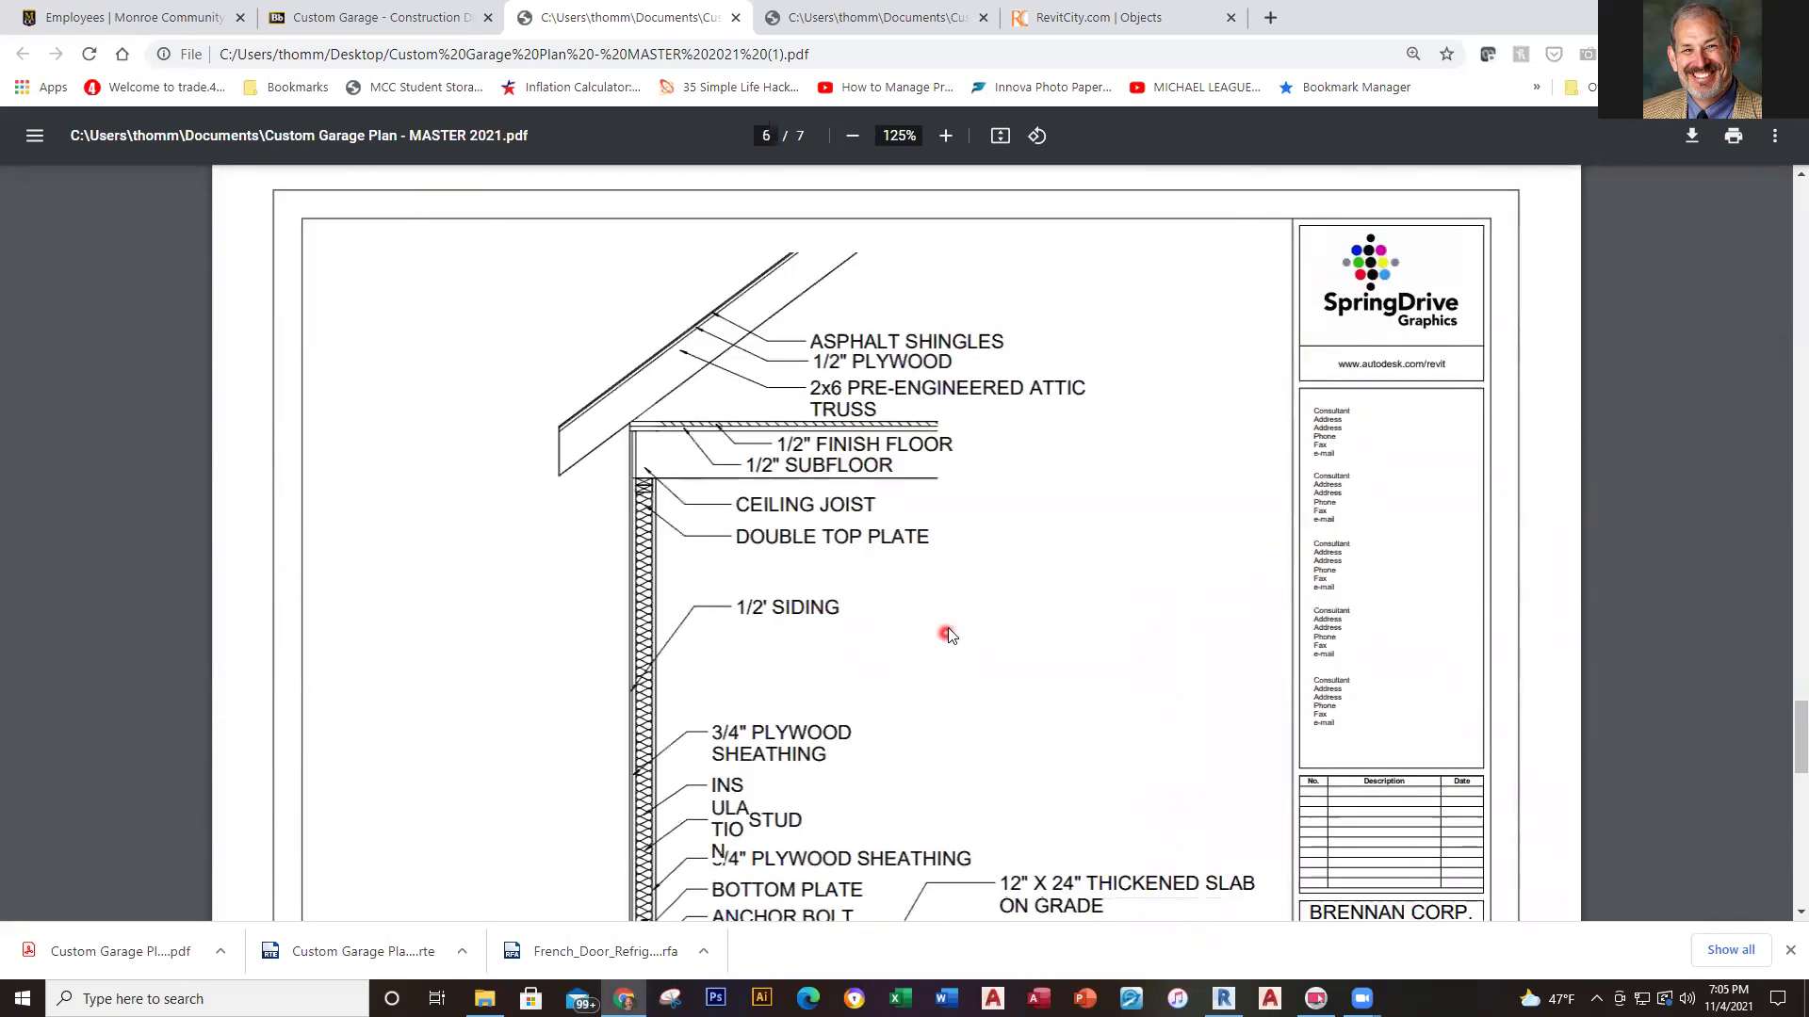
pyautogui.scroll(-3, 948, 631)
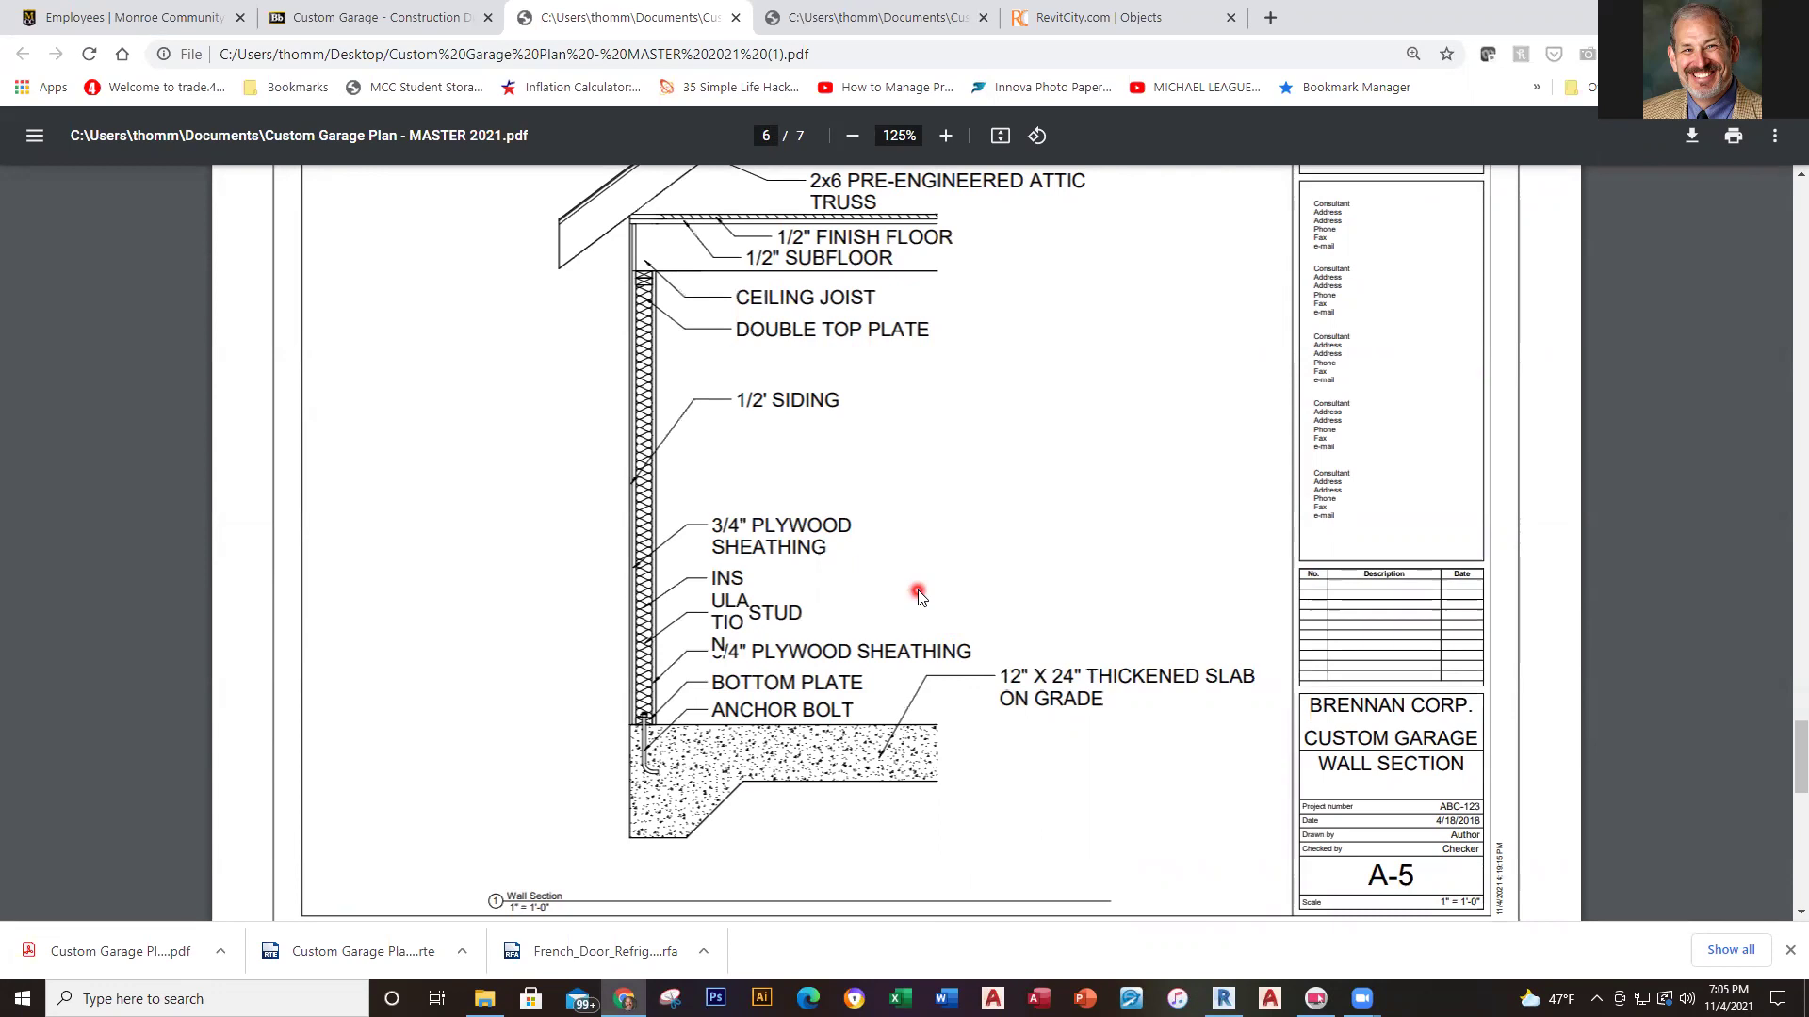
pyautogui.scroll(-5, 918, 590)
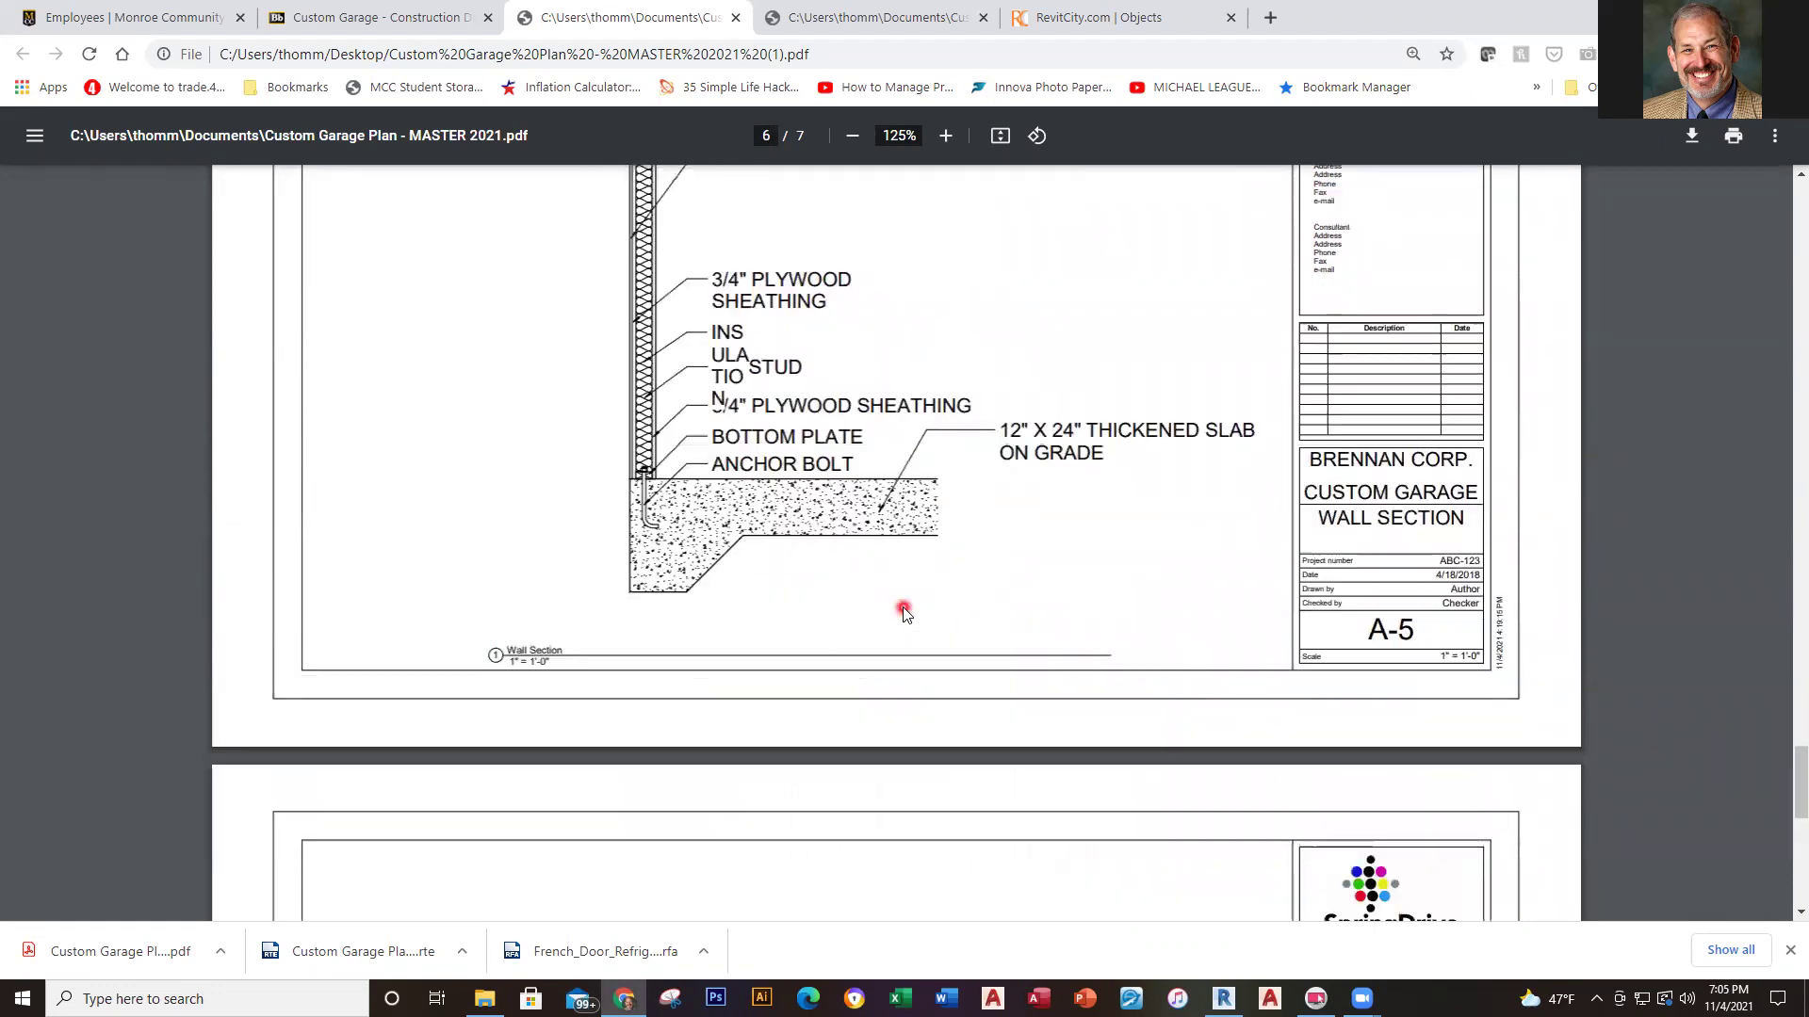
pyautogui.scroll(-5, 906, 603)
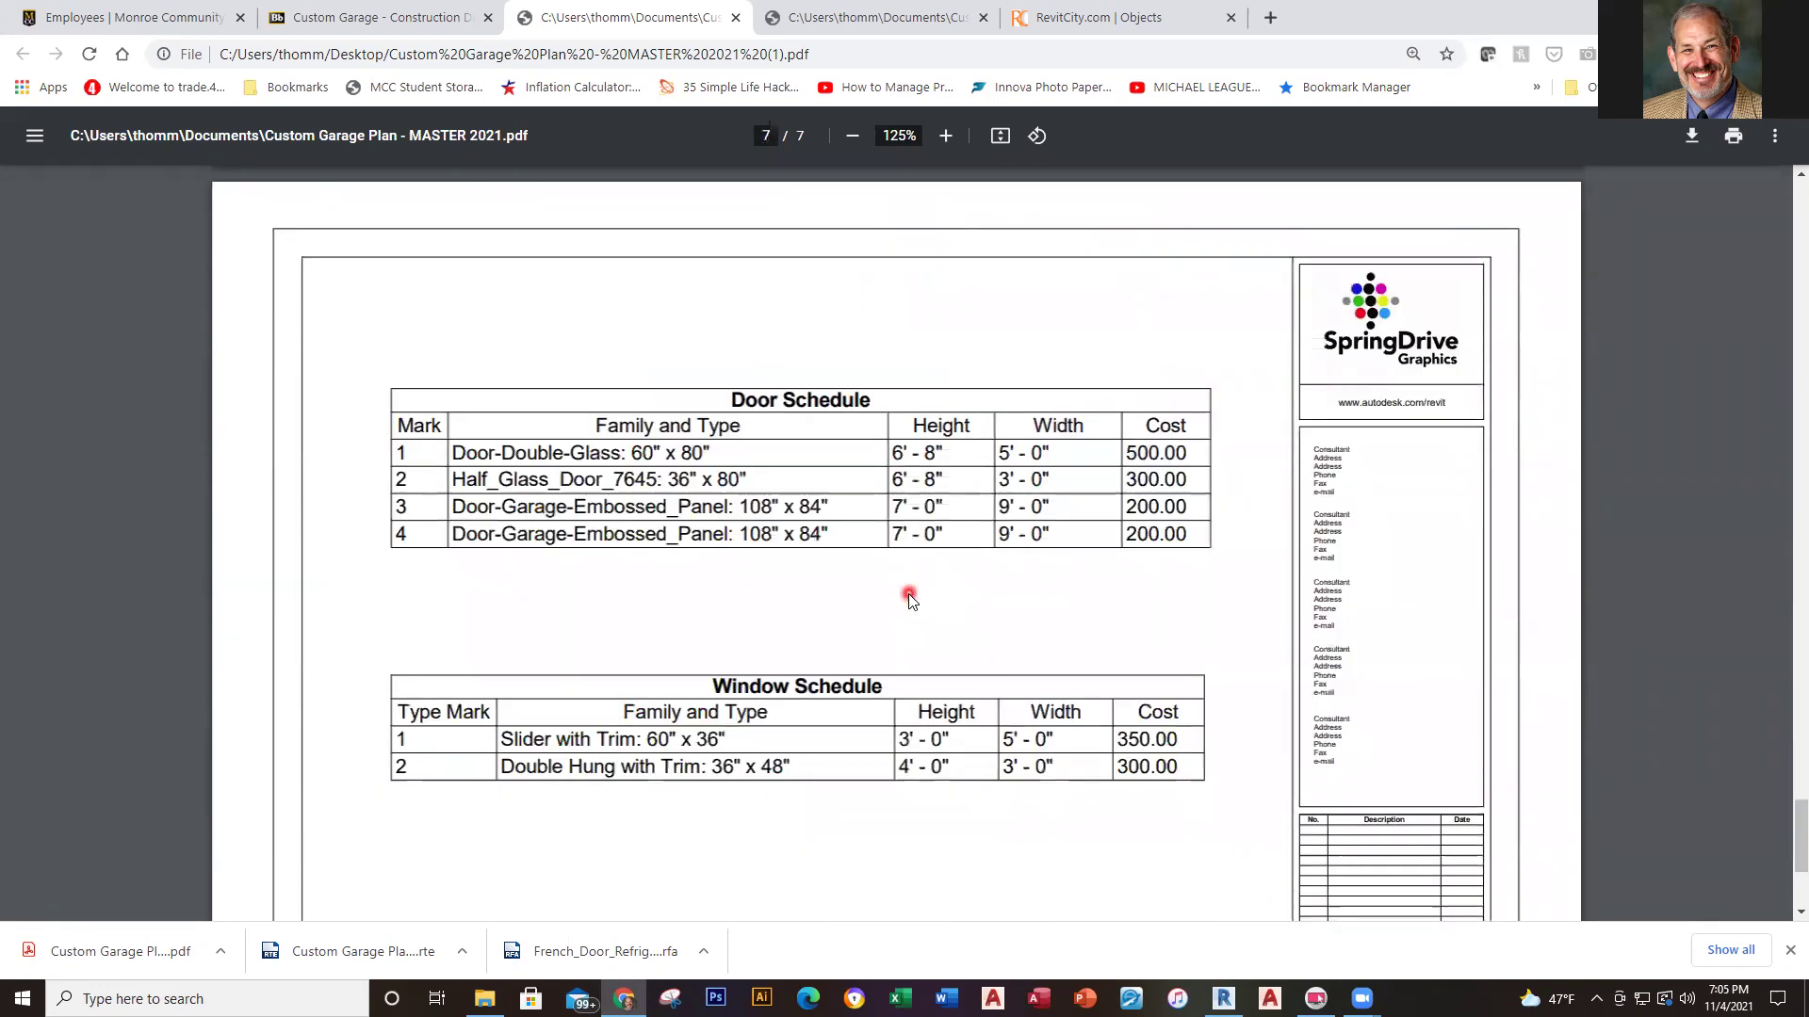
pyautogui.scroll(-4, 909, 600)
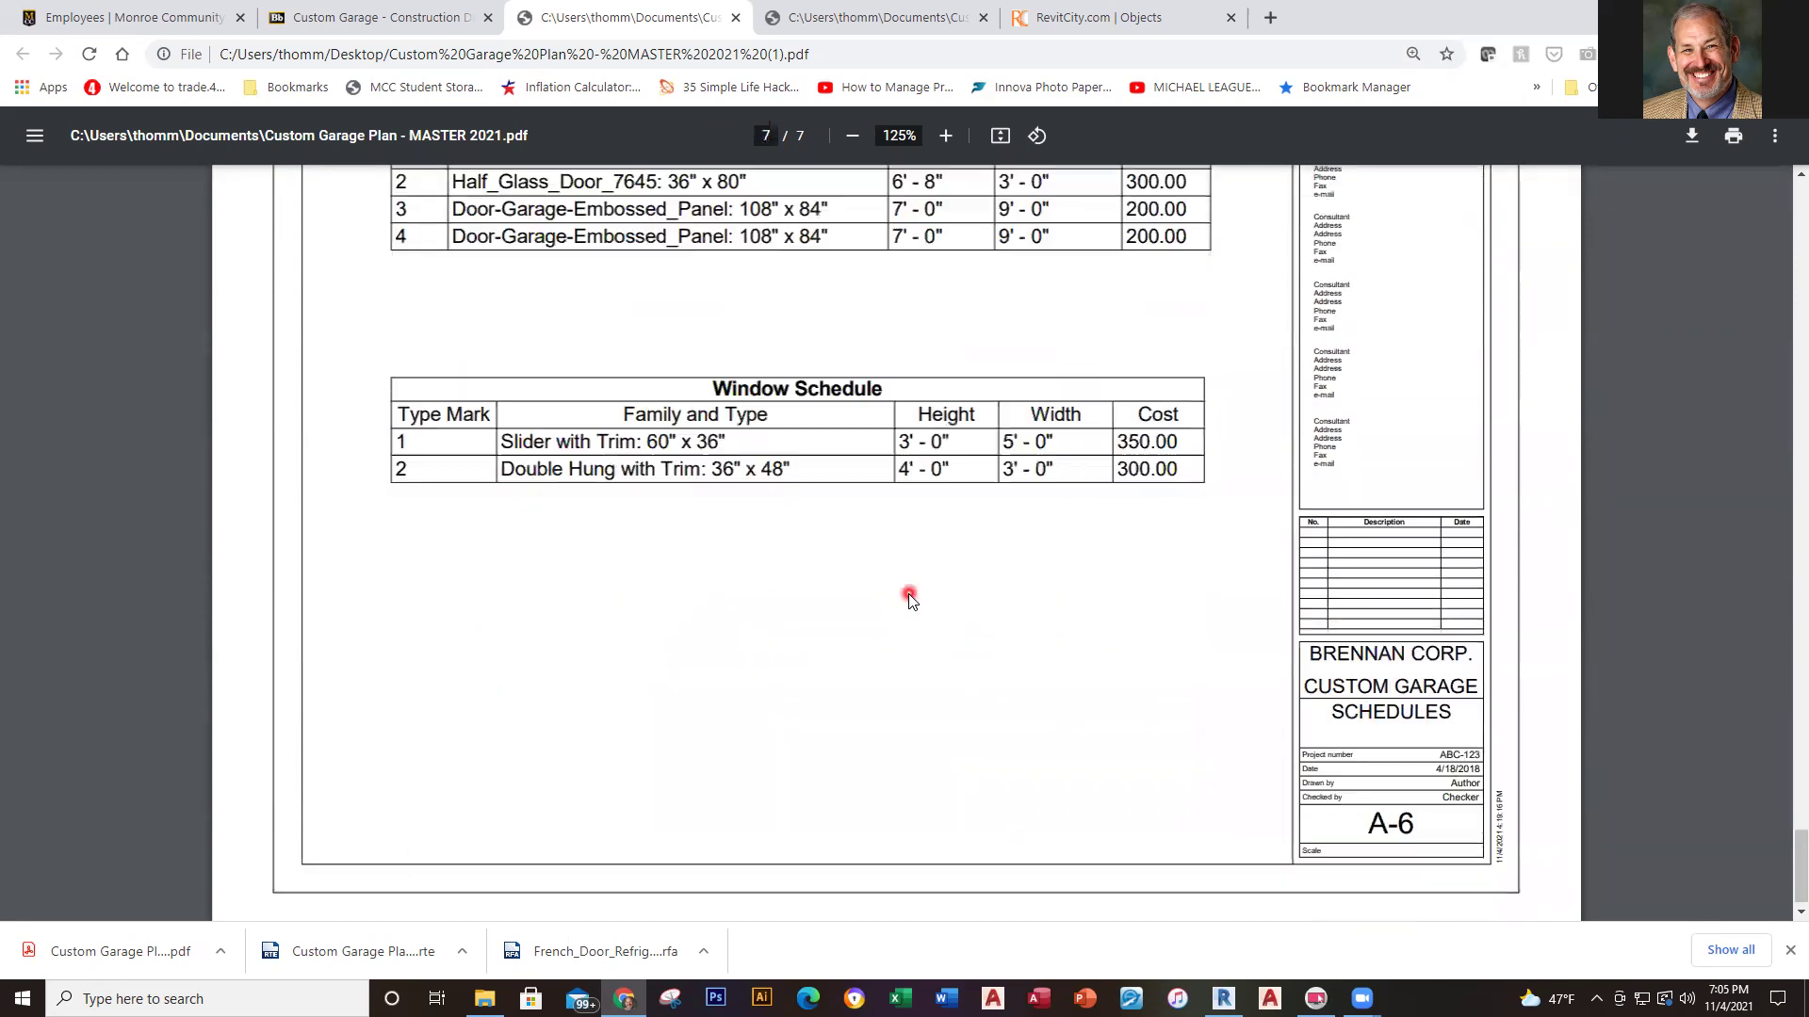
pyautogui.scroll(1, 913, 600)
pyautogui.scroll(20, 912, 598)
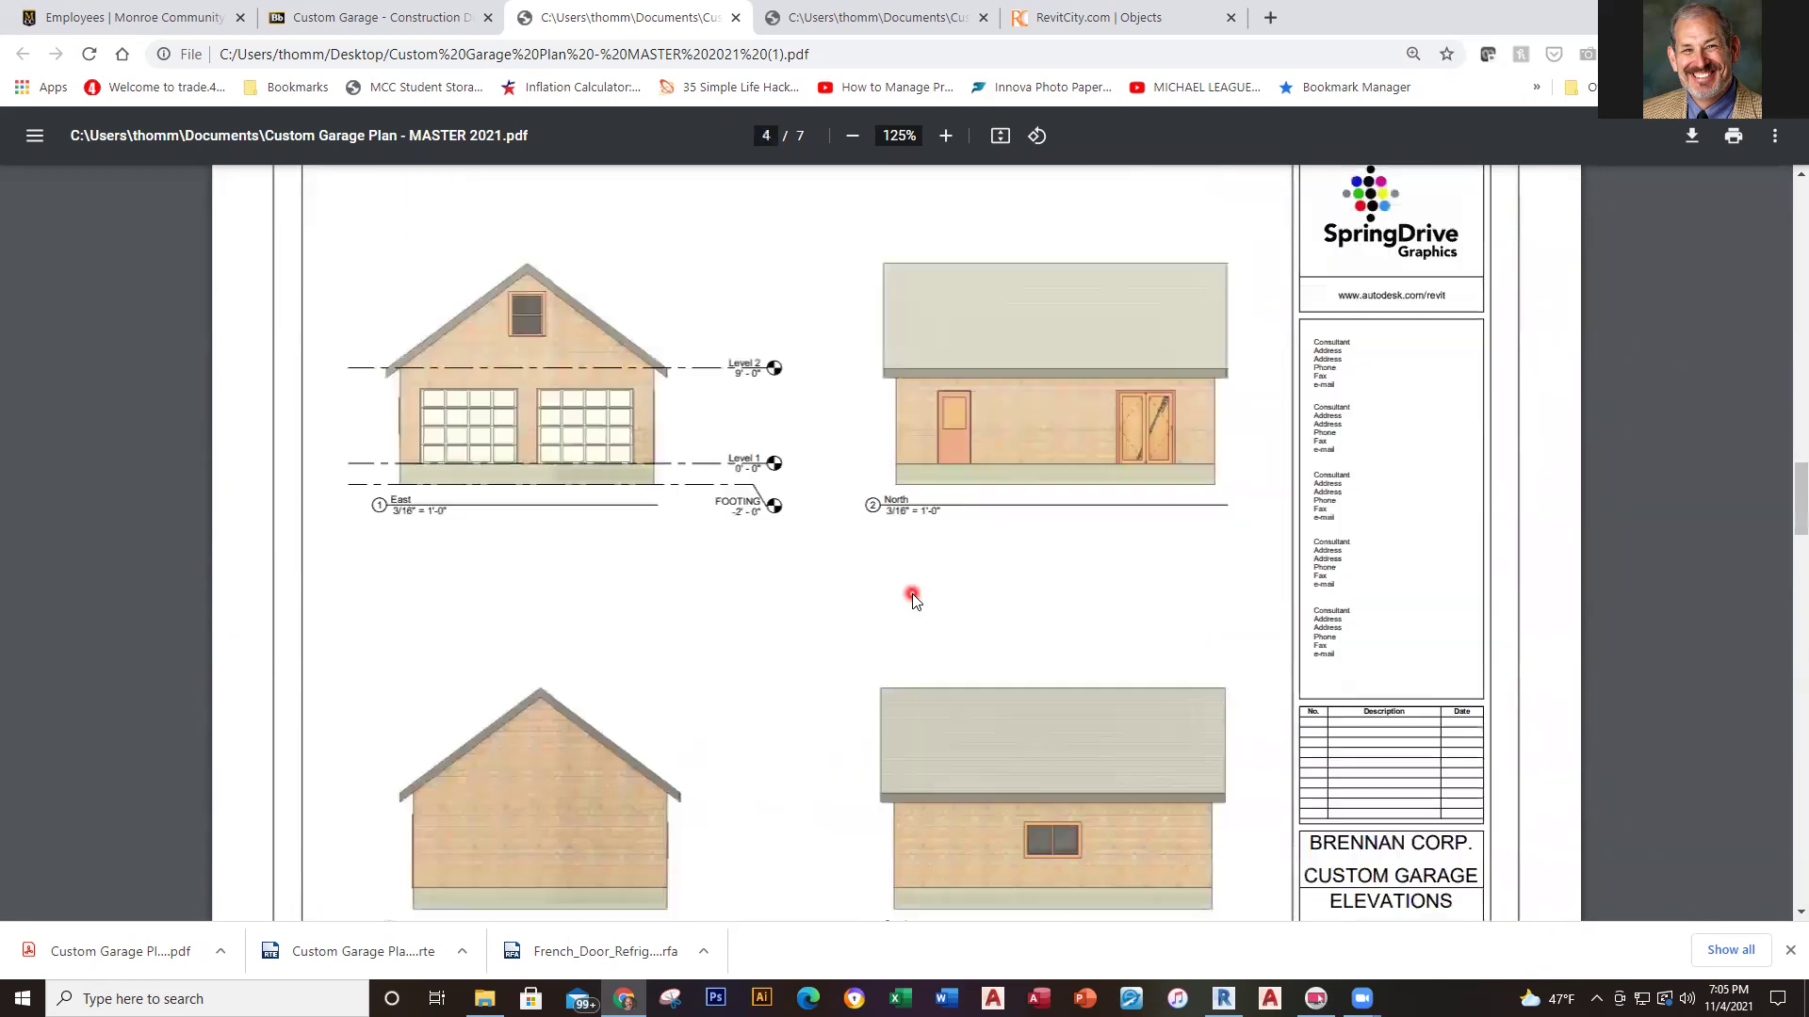
pyautogui.scroll(2, 911, 594)
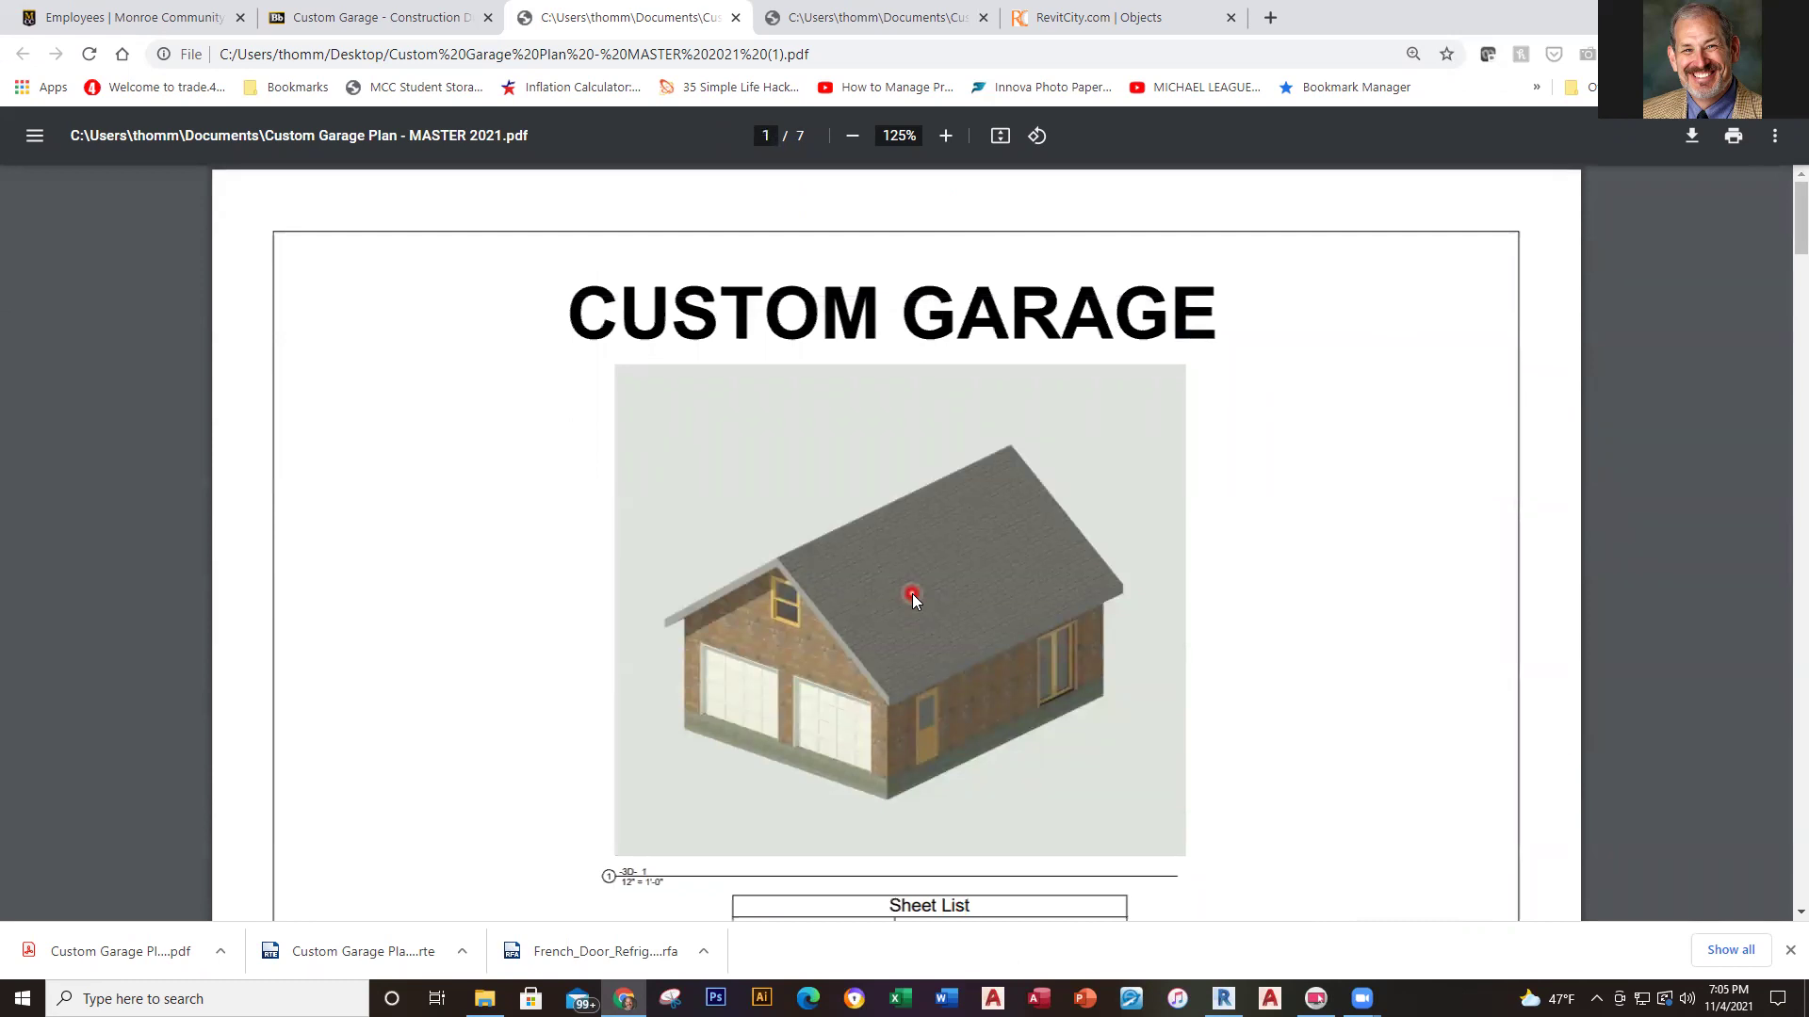
pyautogui.click(1223, 999)
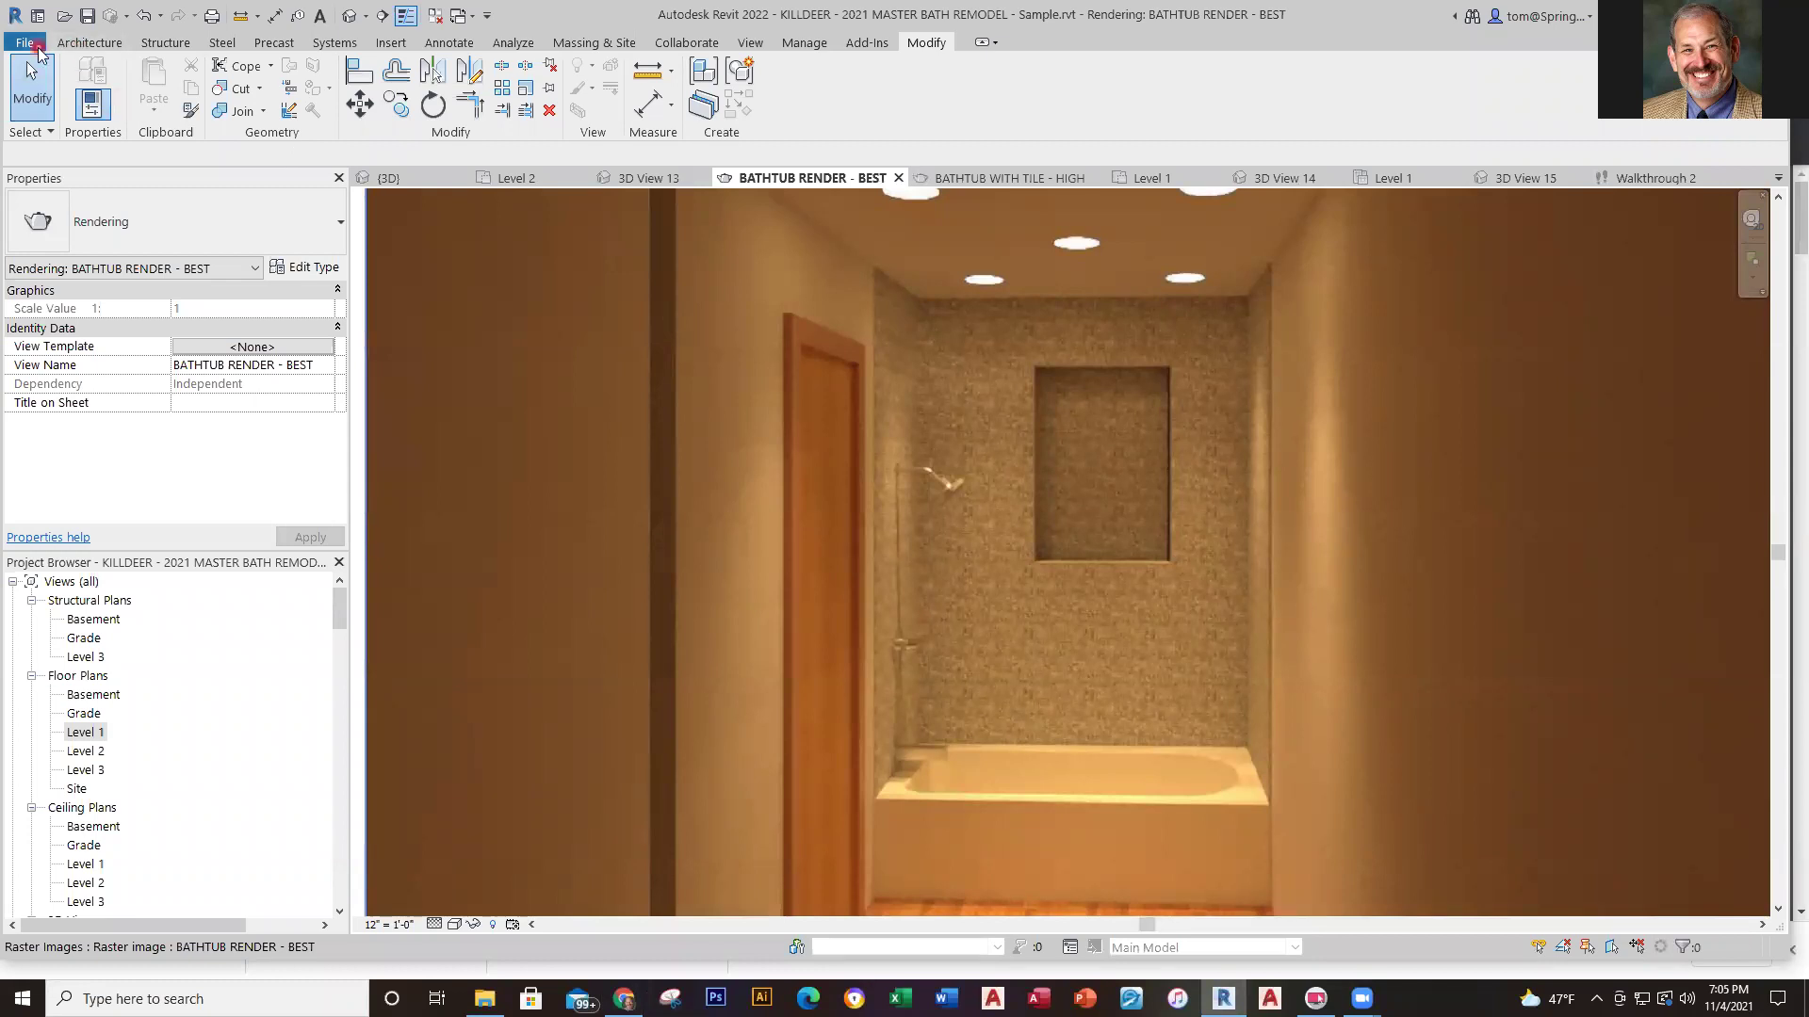
# Close the bath remodel project saving changes, then open Custom Garage Plan - MASTER 2021 from Recent Files
pyautogui.click(24, 42)
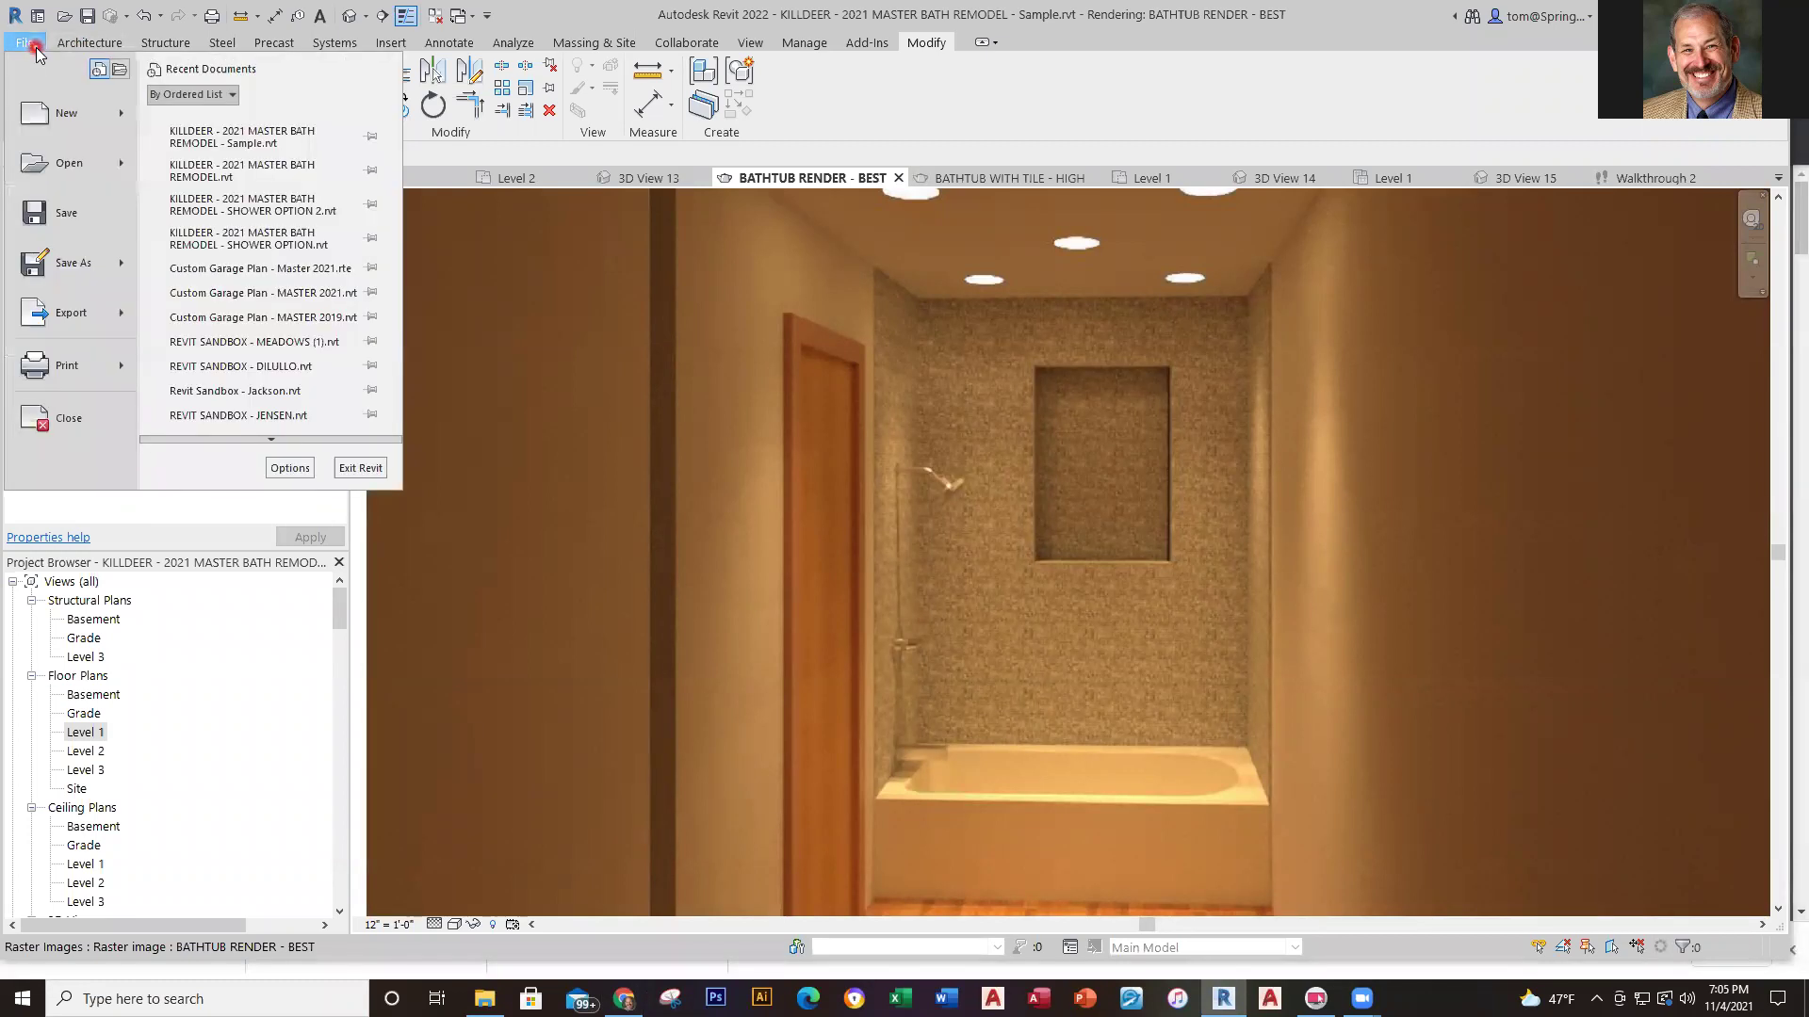
pyautogui.click(81, 423)
pyautogui.click(851, 529)
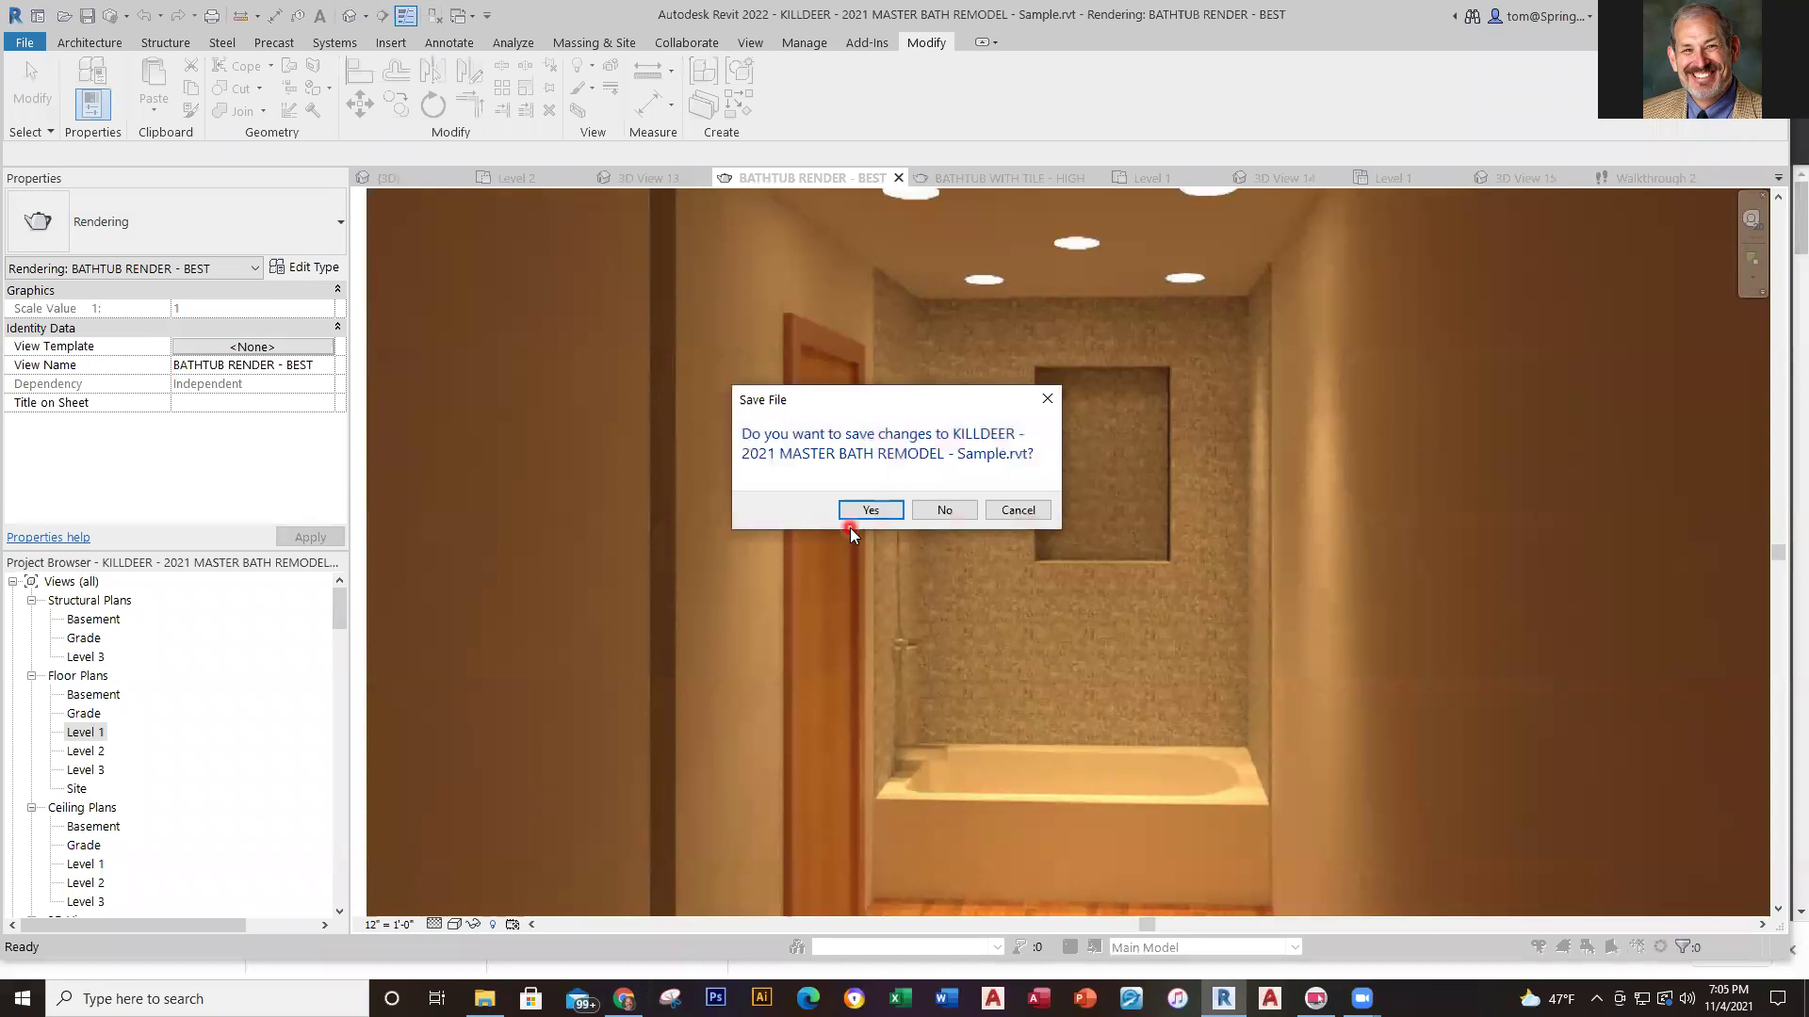
pyautogui.click(876, 511)
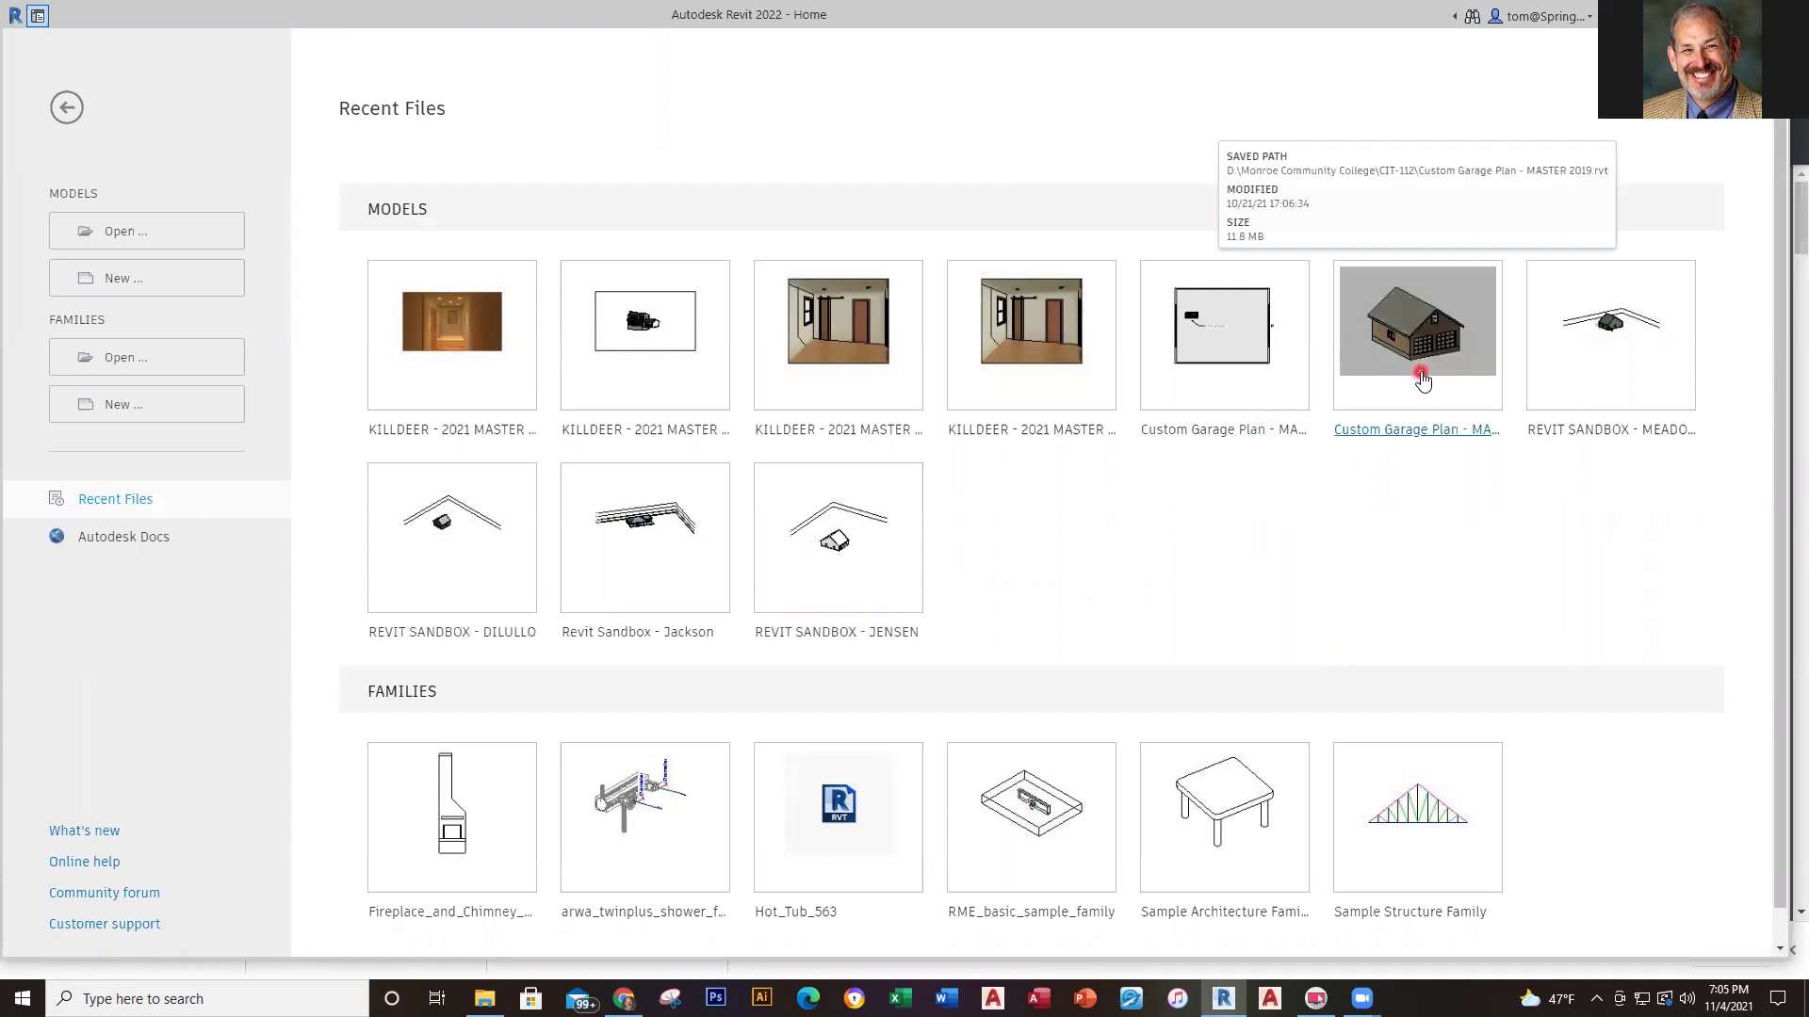
pyautogui.click(1239, 404)
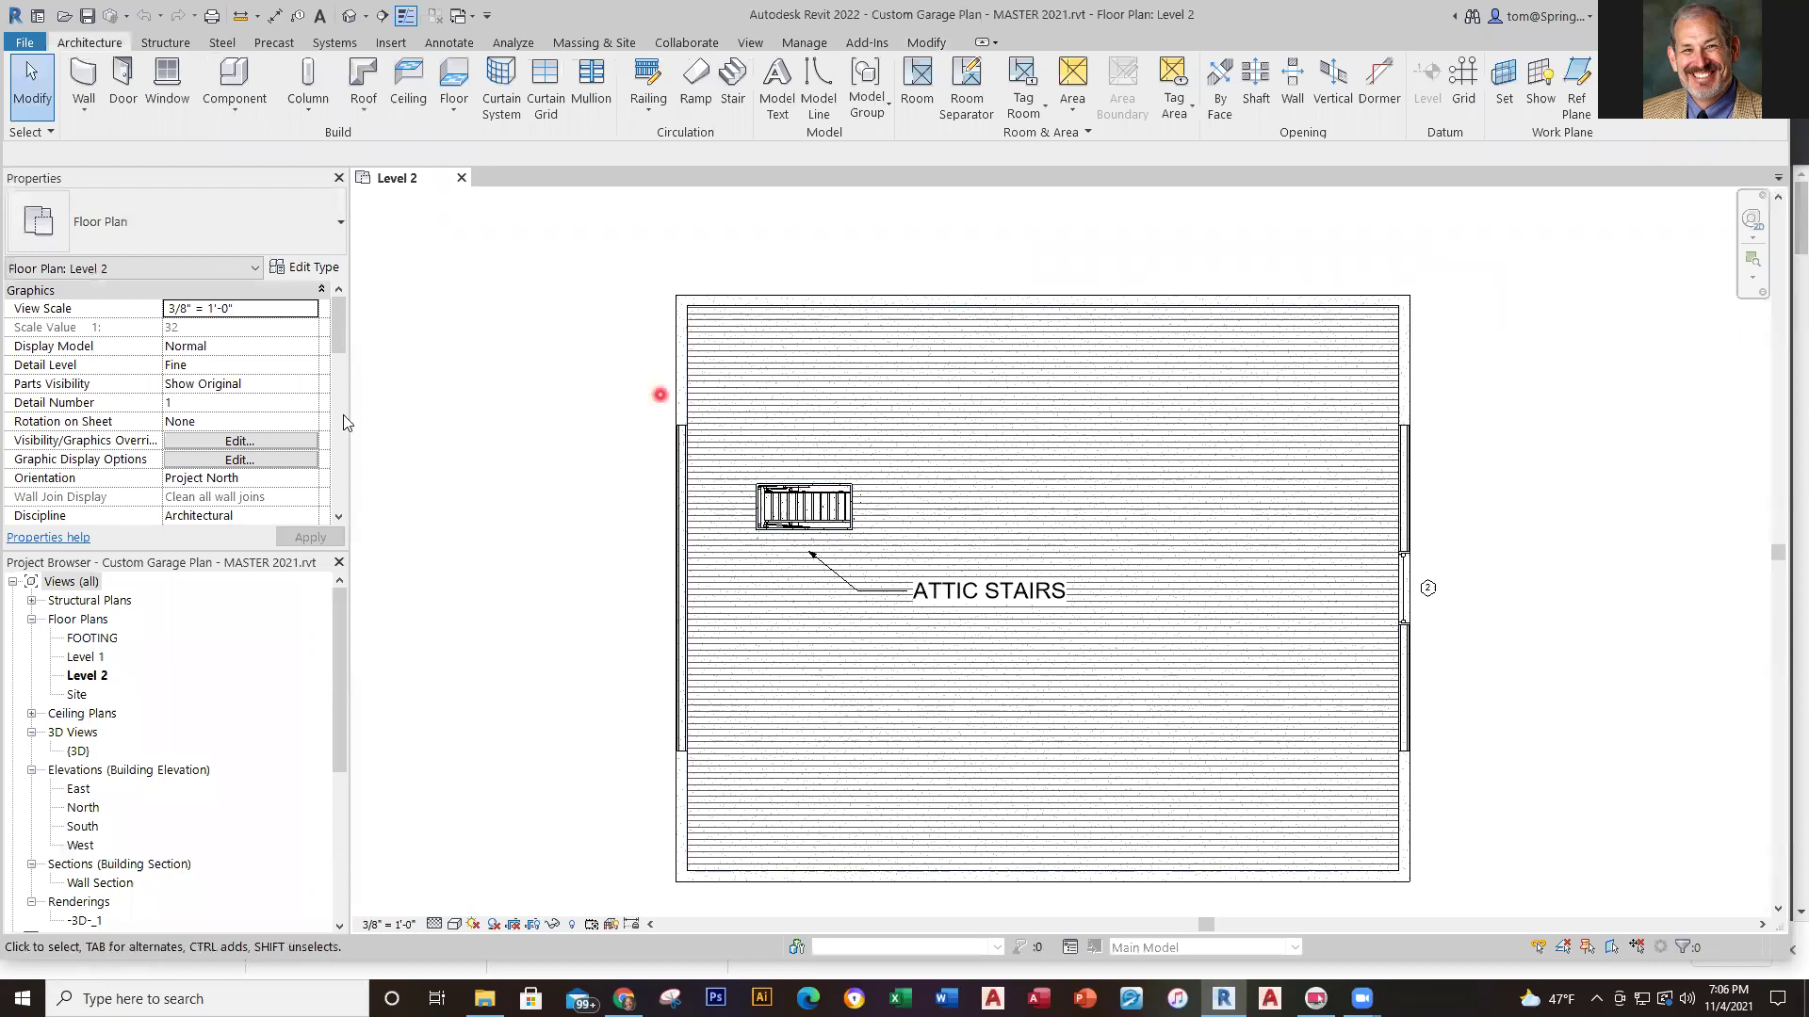
pyautogui.doubleClick(83, 657)
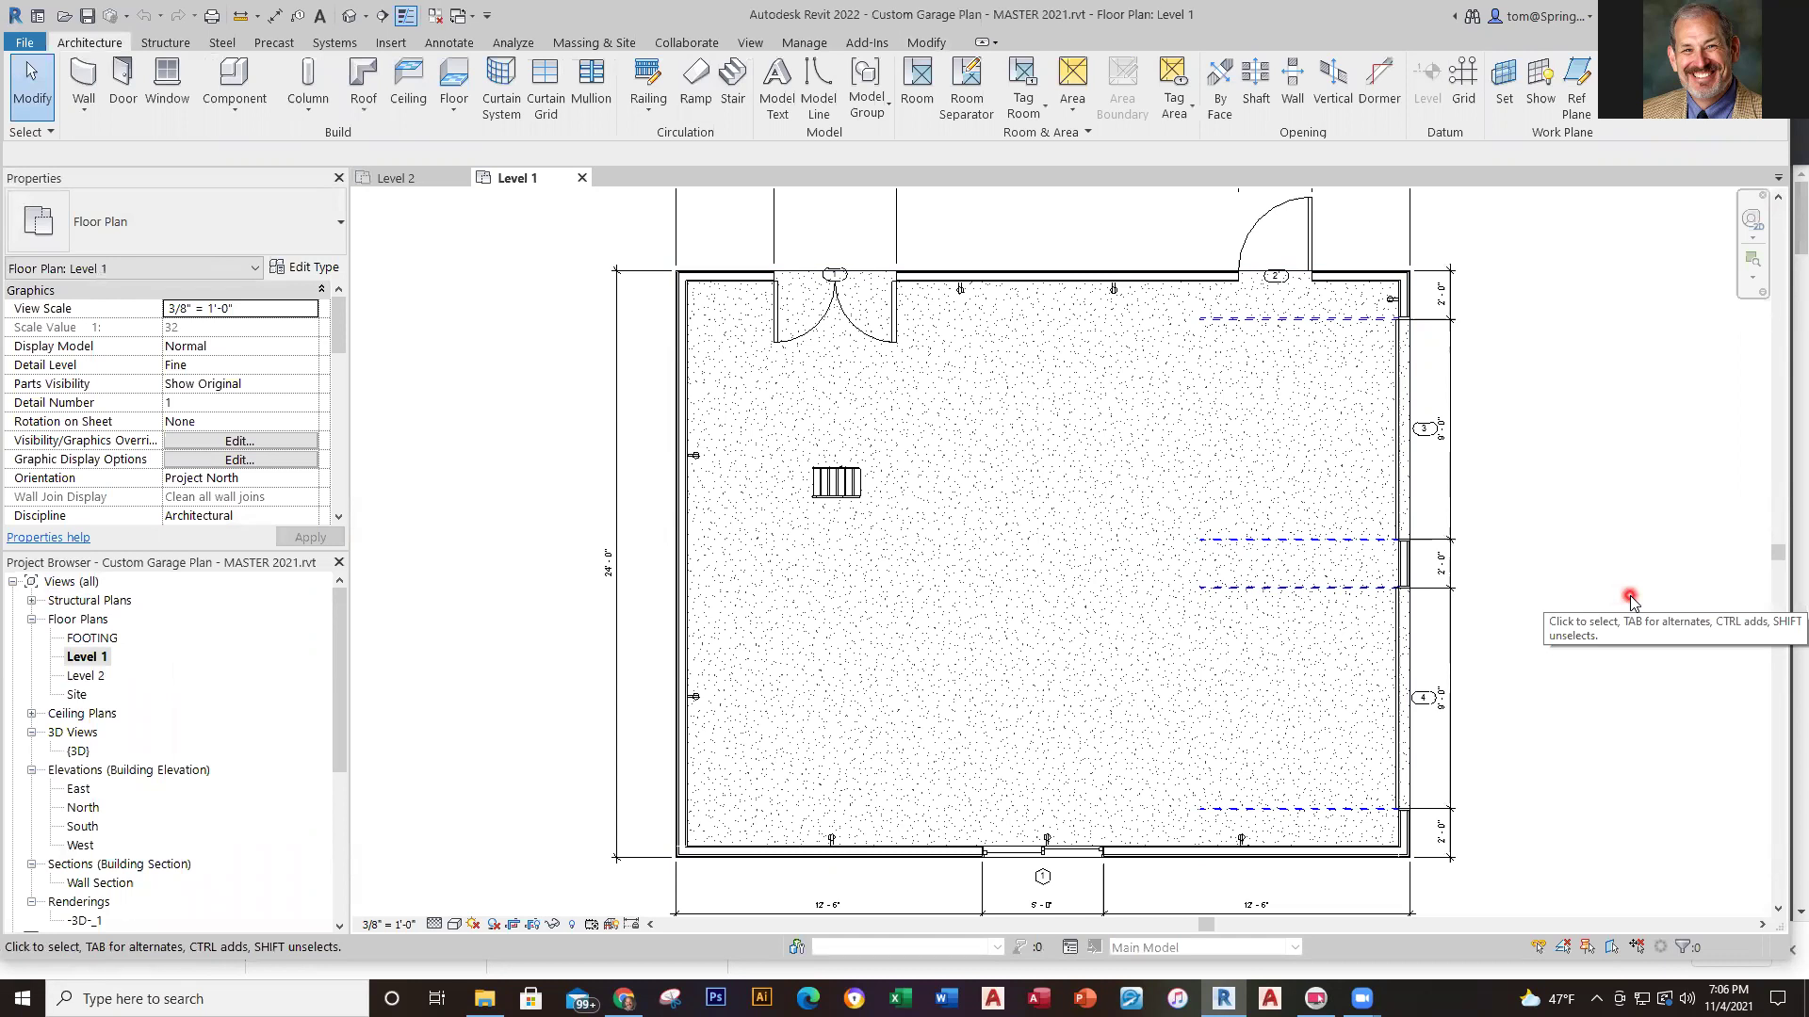
pyautogui.scroll(-1, 1641, 533)
pyautogui.scroll(-2, 1658, 553)
pyautogui.moveTo(1658, 553); pyautogui.dragTo(1672, 617, button='middle')
pyautogui.scroll(1, 1664, 608)
pyautogui.scroll(1, 1563, 387)
pyautogui.scroll(2, 1526, 466)
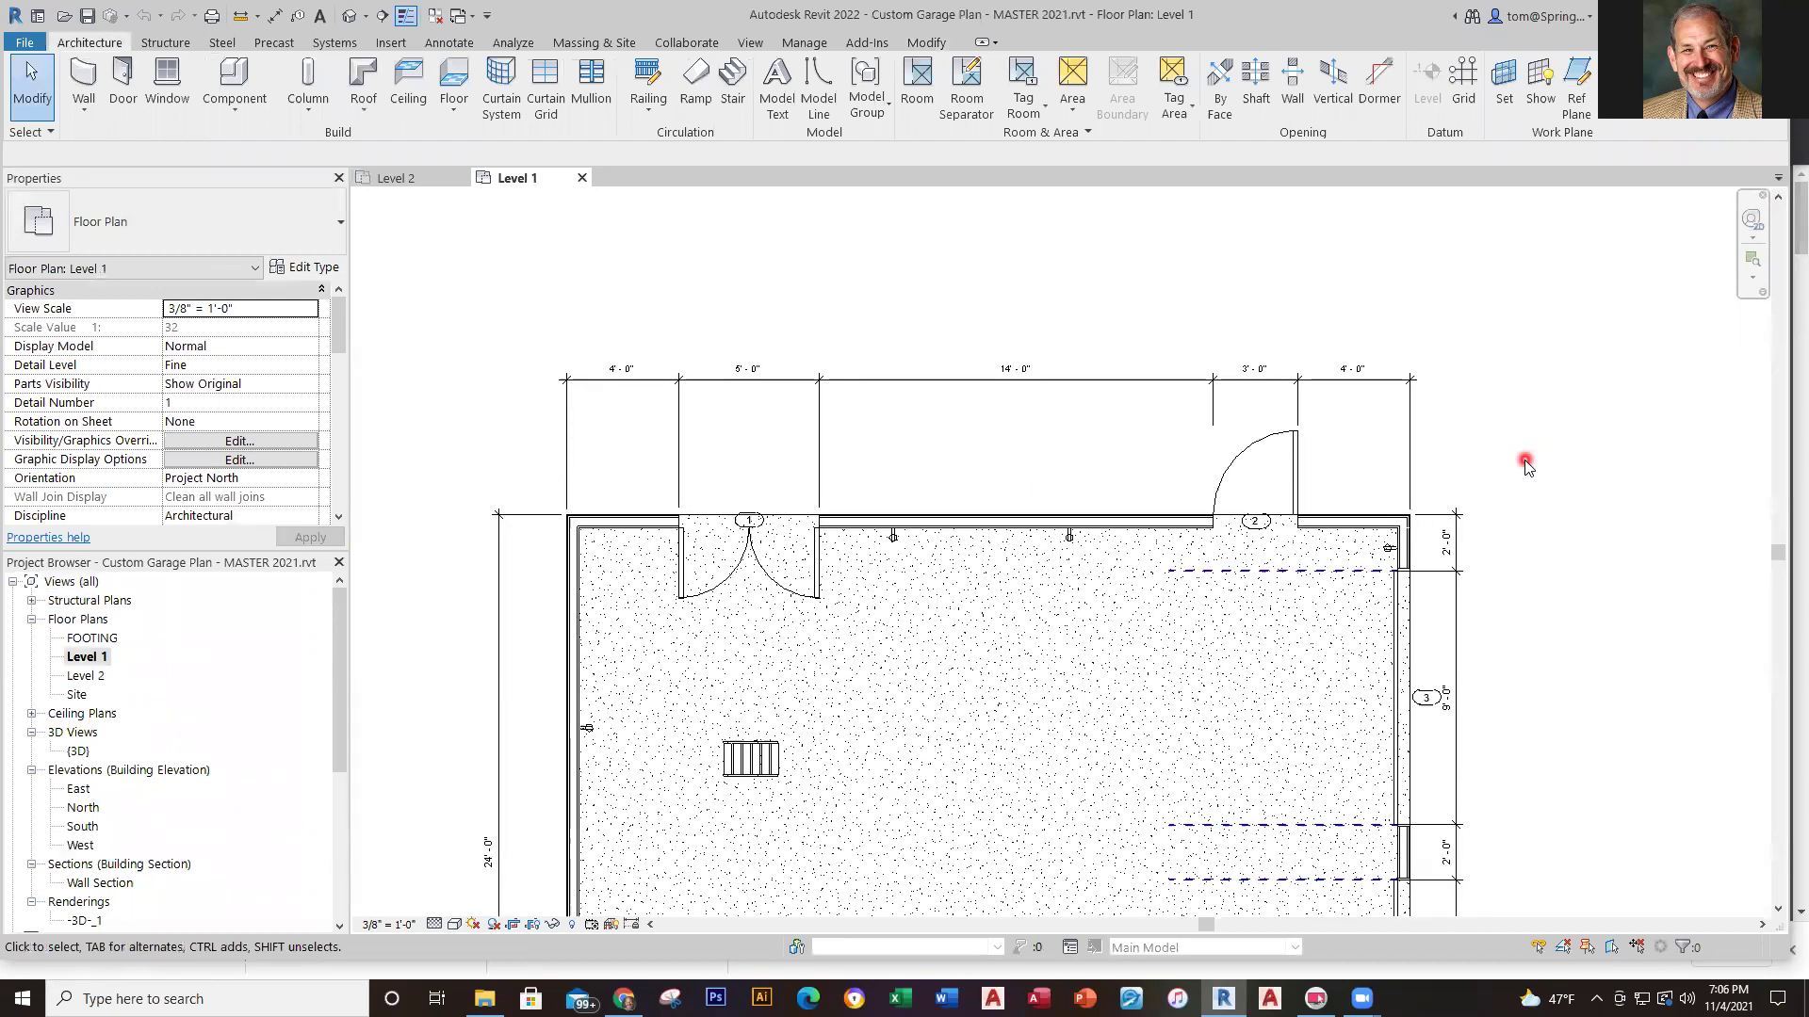
pyautogui.scroll(1, 586, 537)
pyautogui.scroll(1, 586, 537)
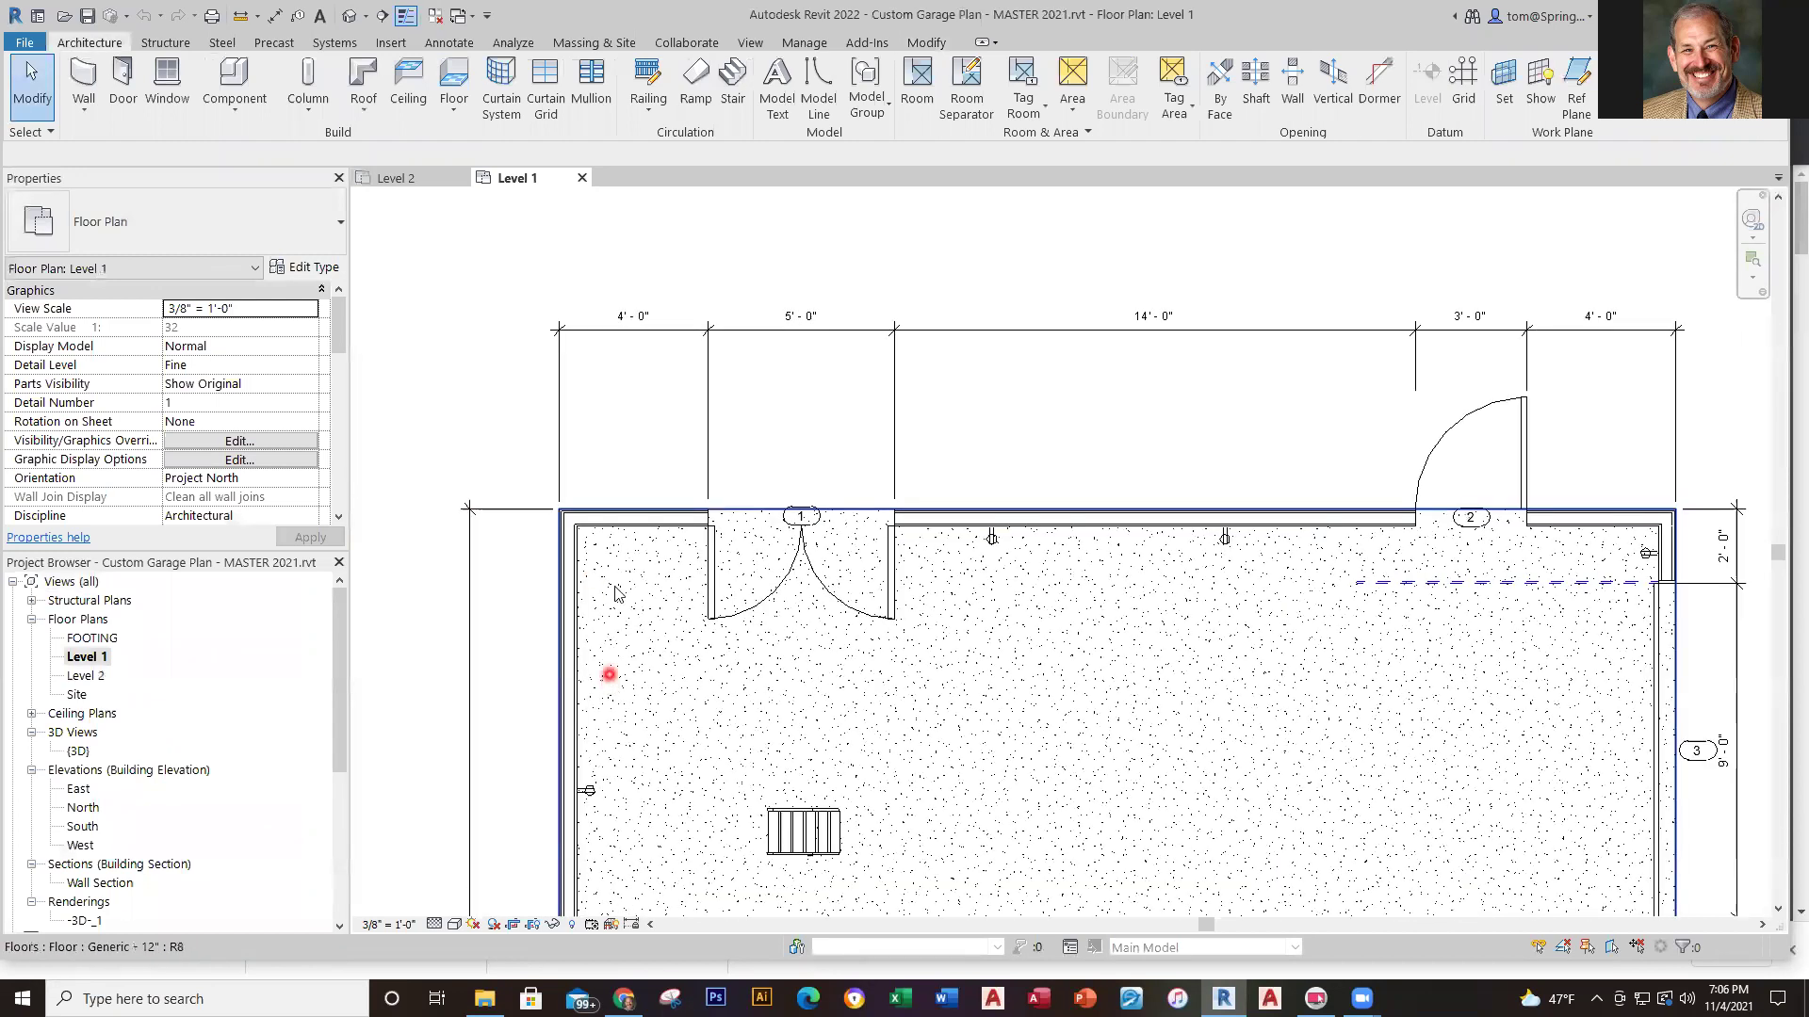
pyautogui.scroll(1, 612, 622)
pyautogui.scroll(1, 613, 544)
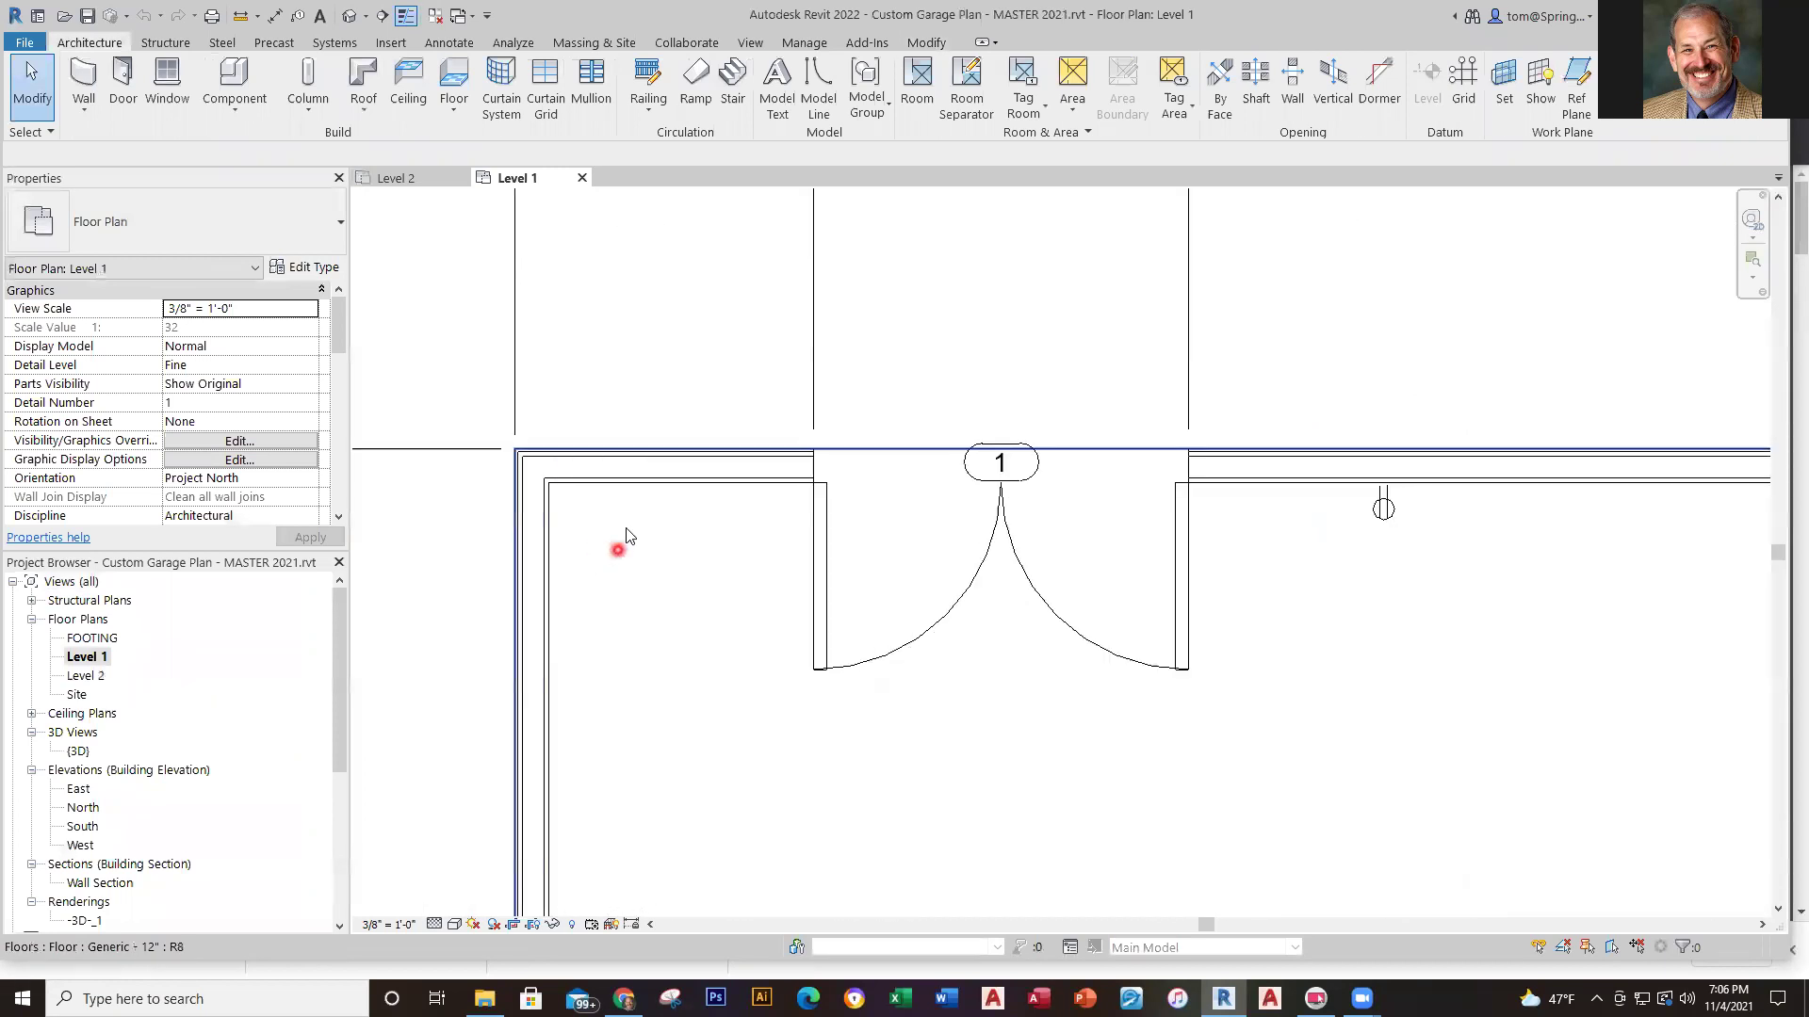
pyautogui.scroll(1, 626, 530)
pyautogui.scroll(1, 626, 531)
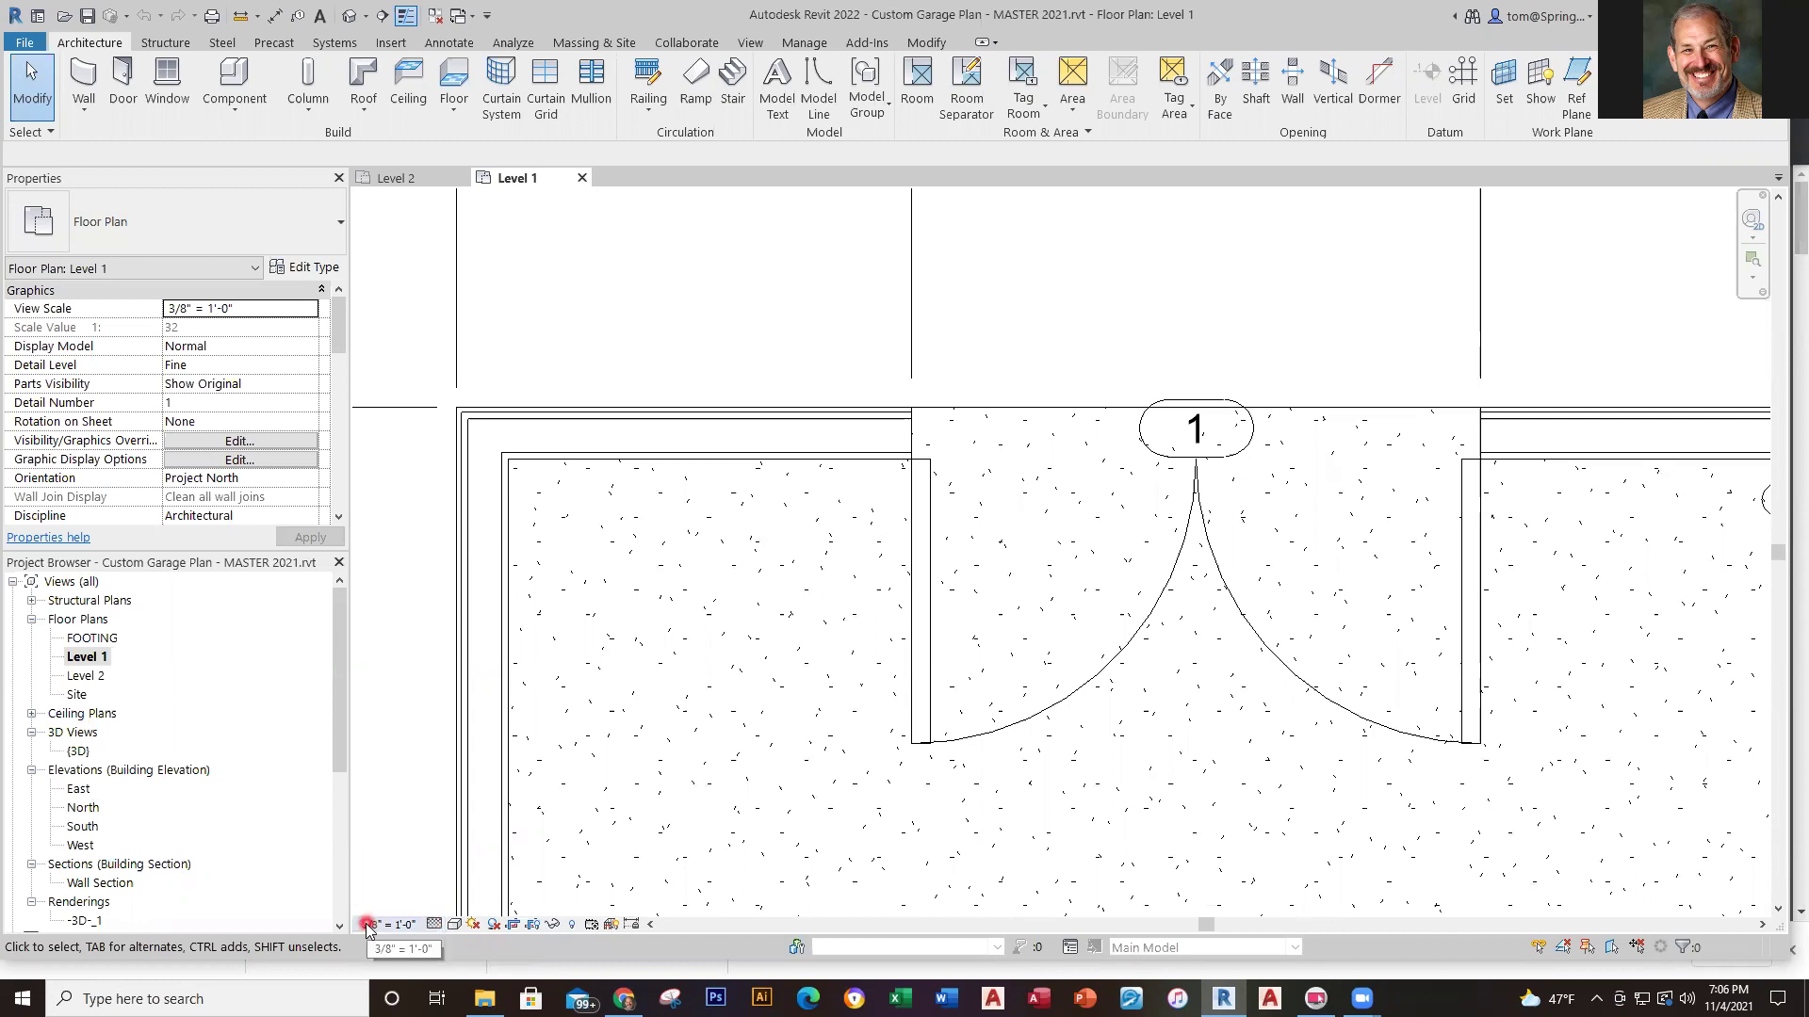
# Switch the Level 1 plan to Coarse detail and toggle thick lines on and off
pyautogui.click(434, 925)
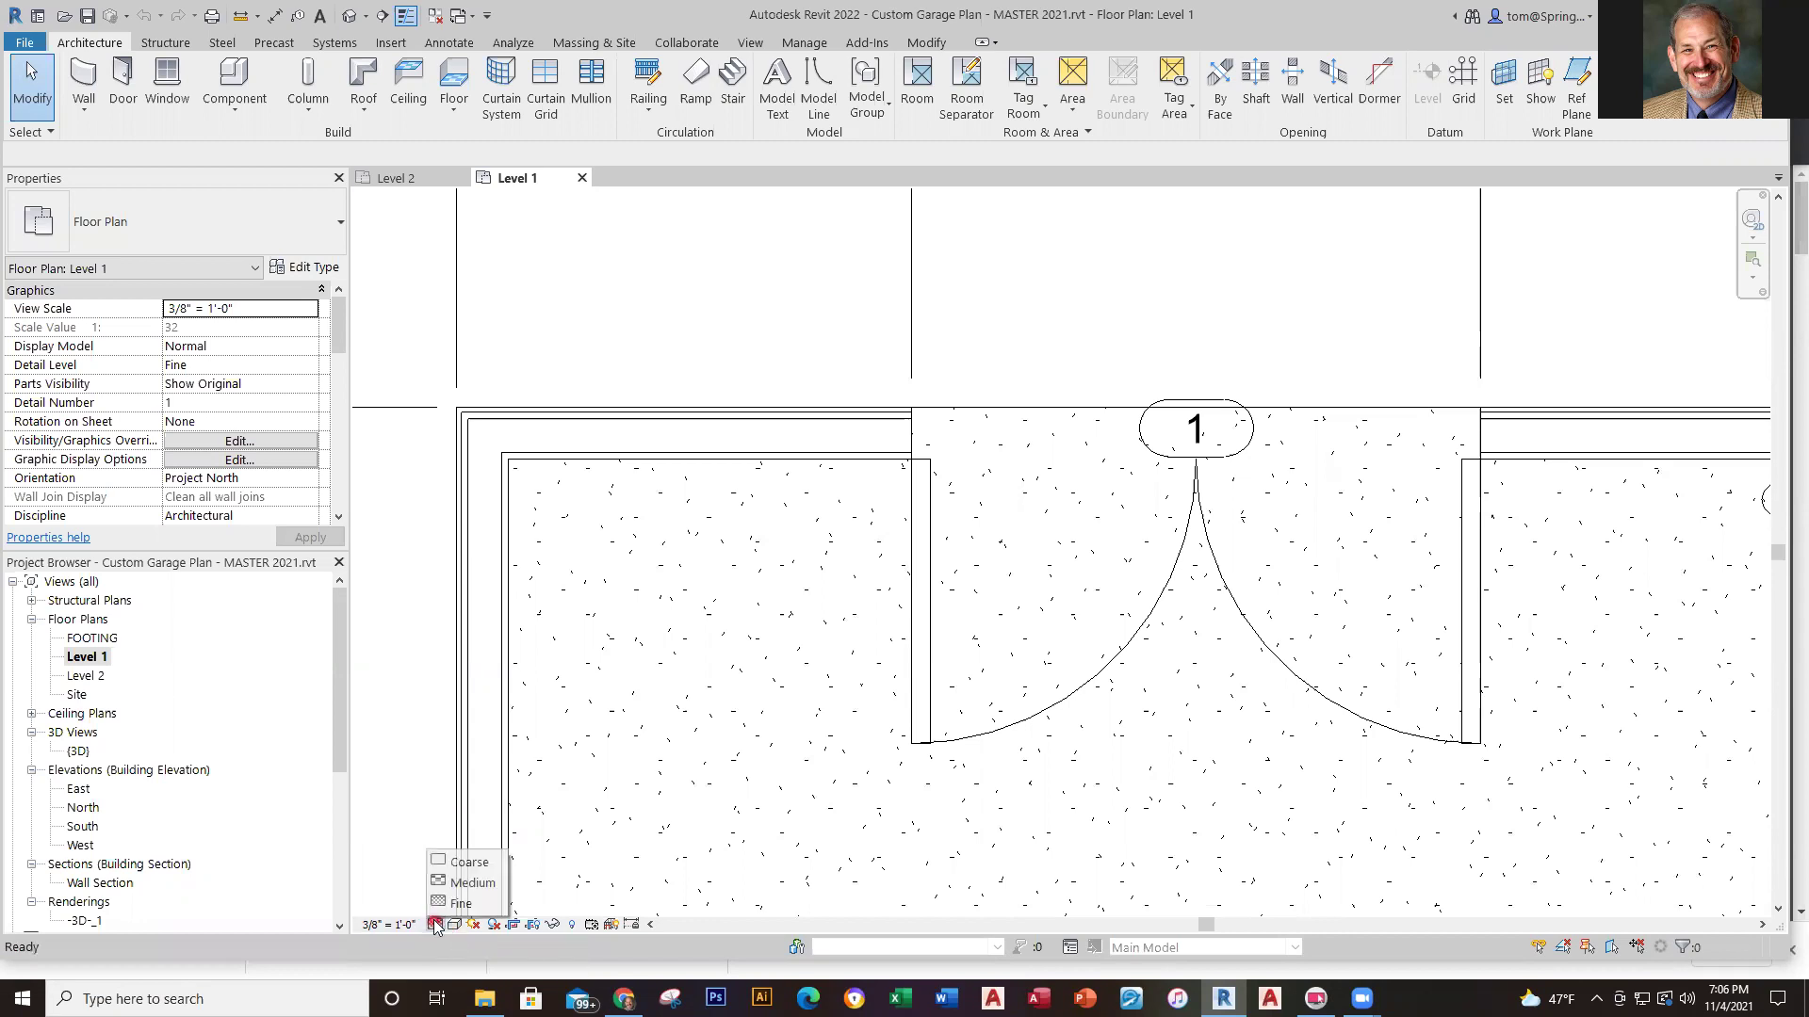
pyautogui.click(461, 866)
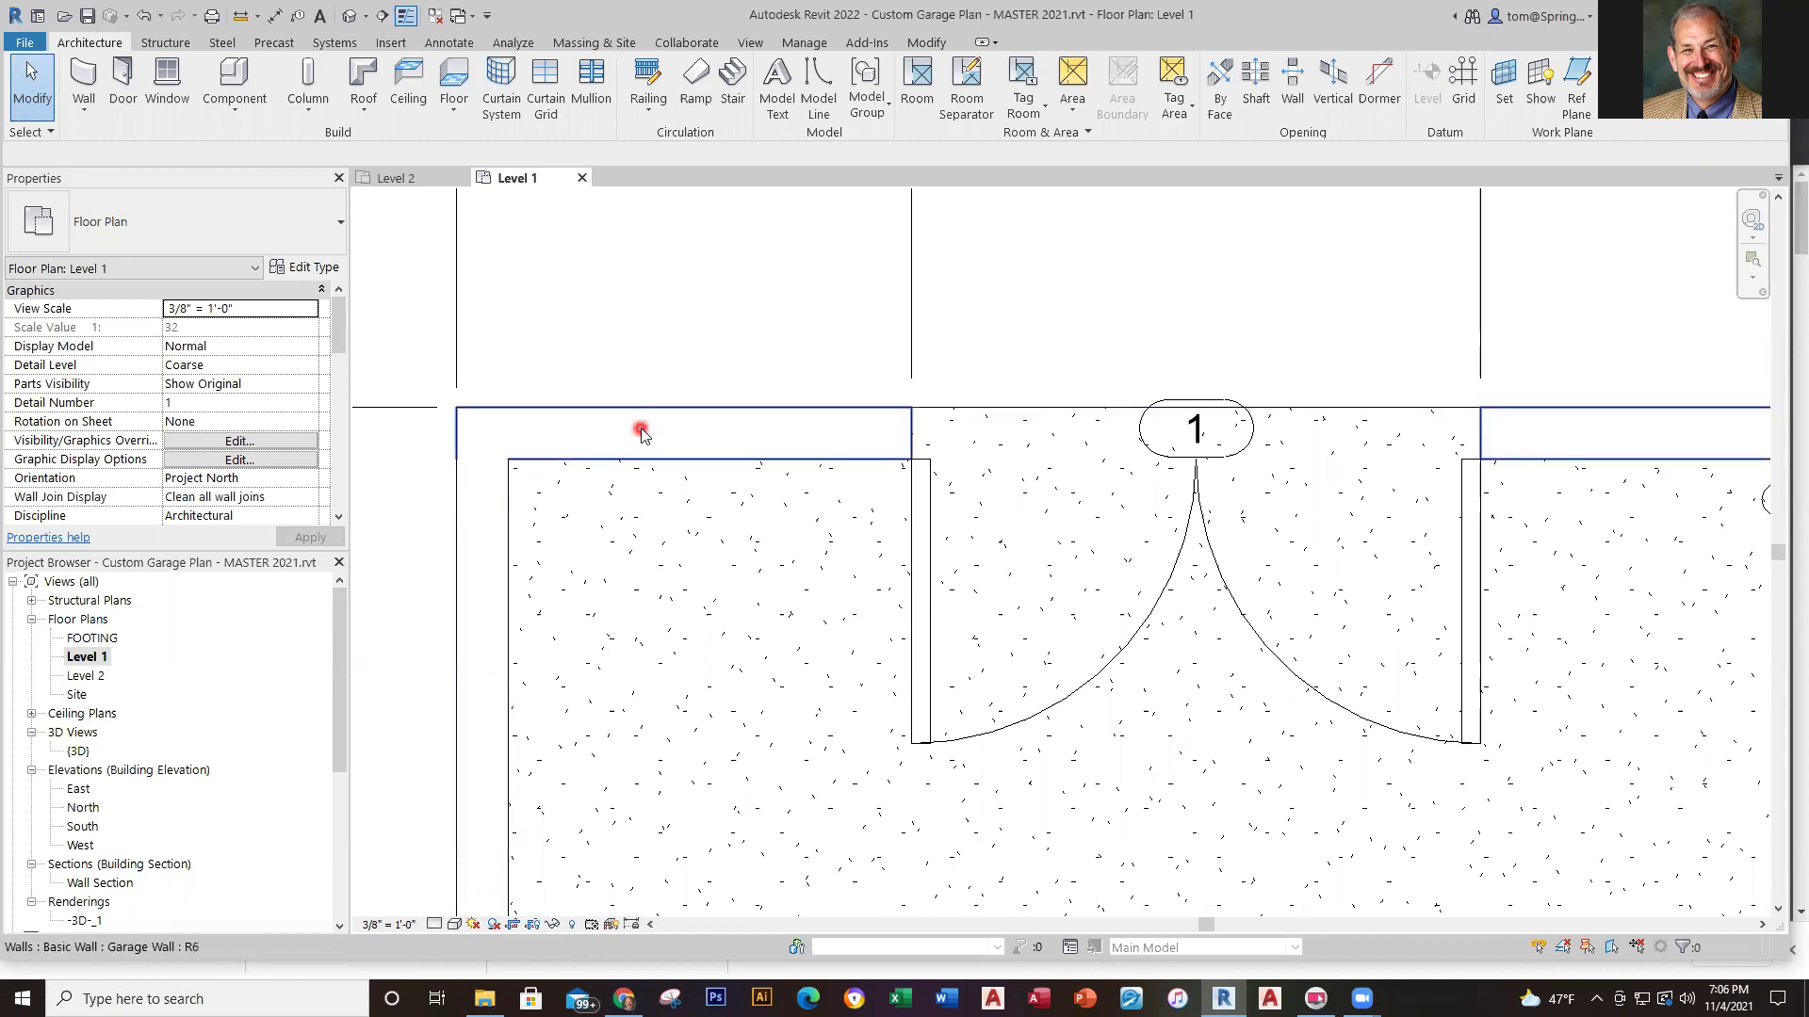
pyautogui.click(407, 16)
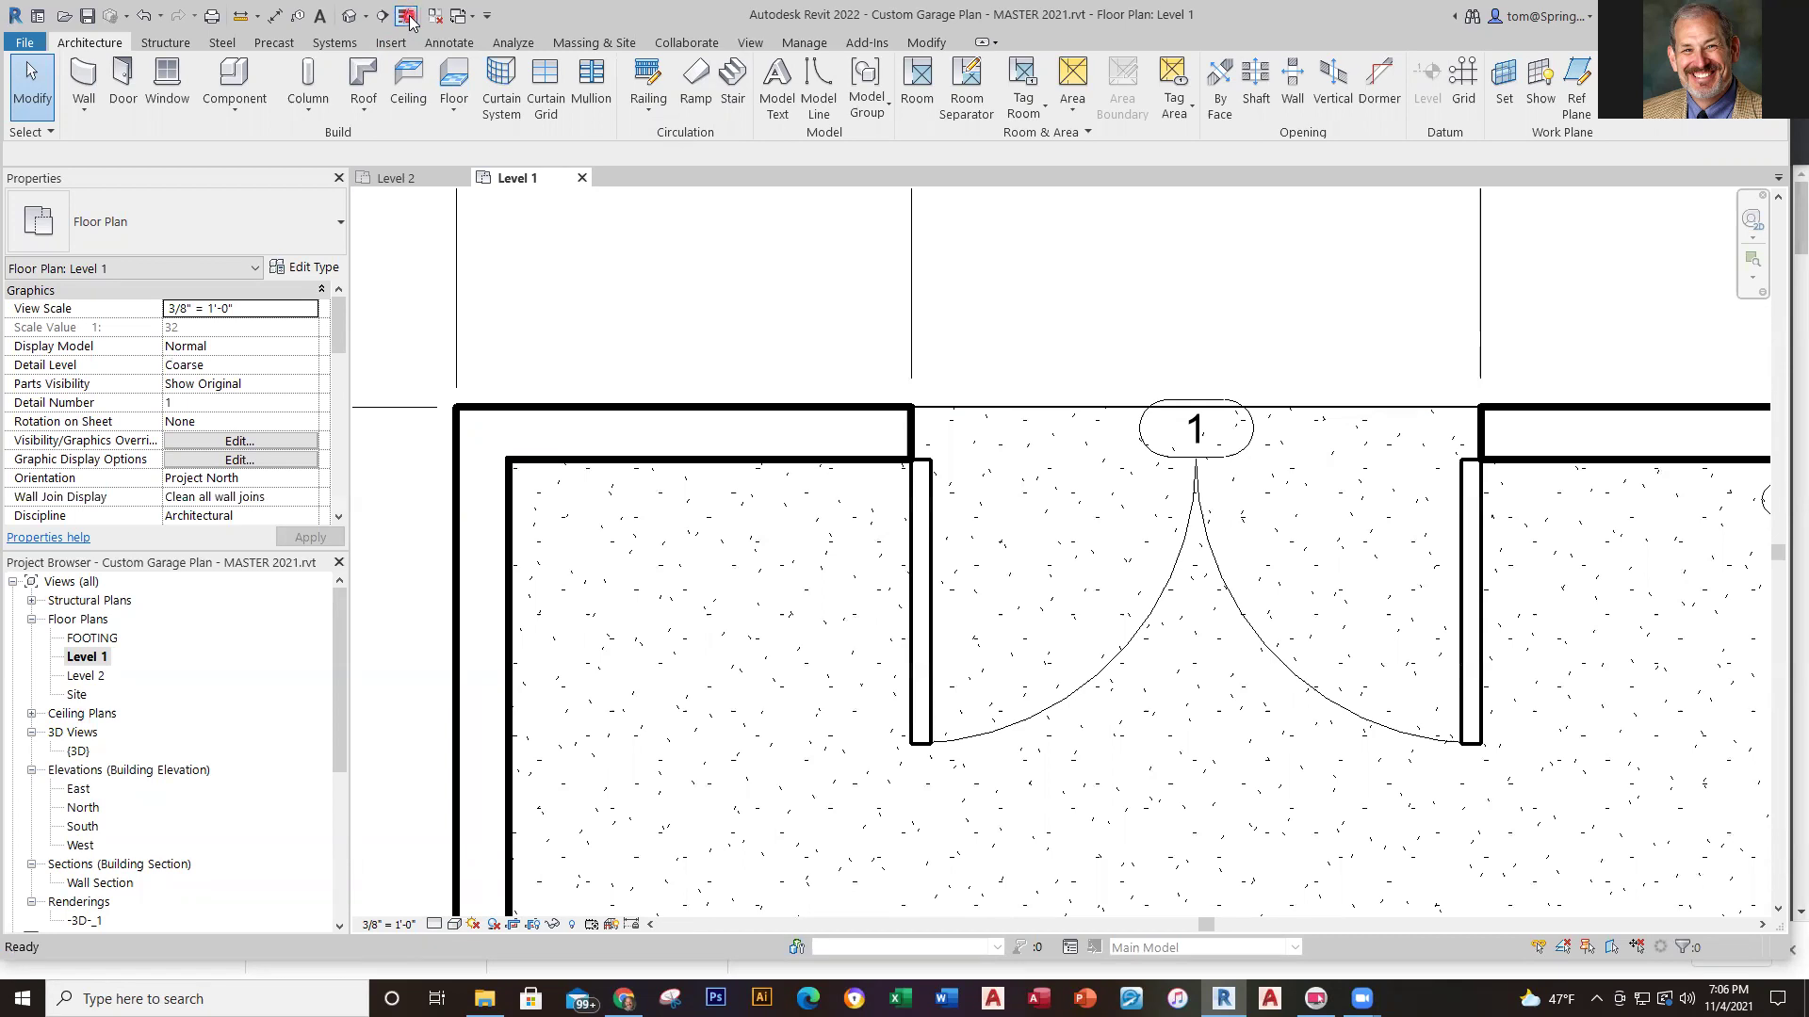
pyautogui.click(407, 16)
pyautogui.click(407, 16)
# Return the plan to Fine detail with Thin Lines and recentre the whole garage
pyautogui.click(432, 925)
pyautogui.click(461, 902)
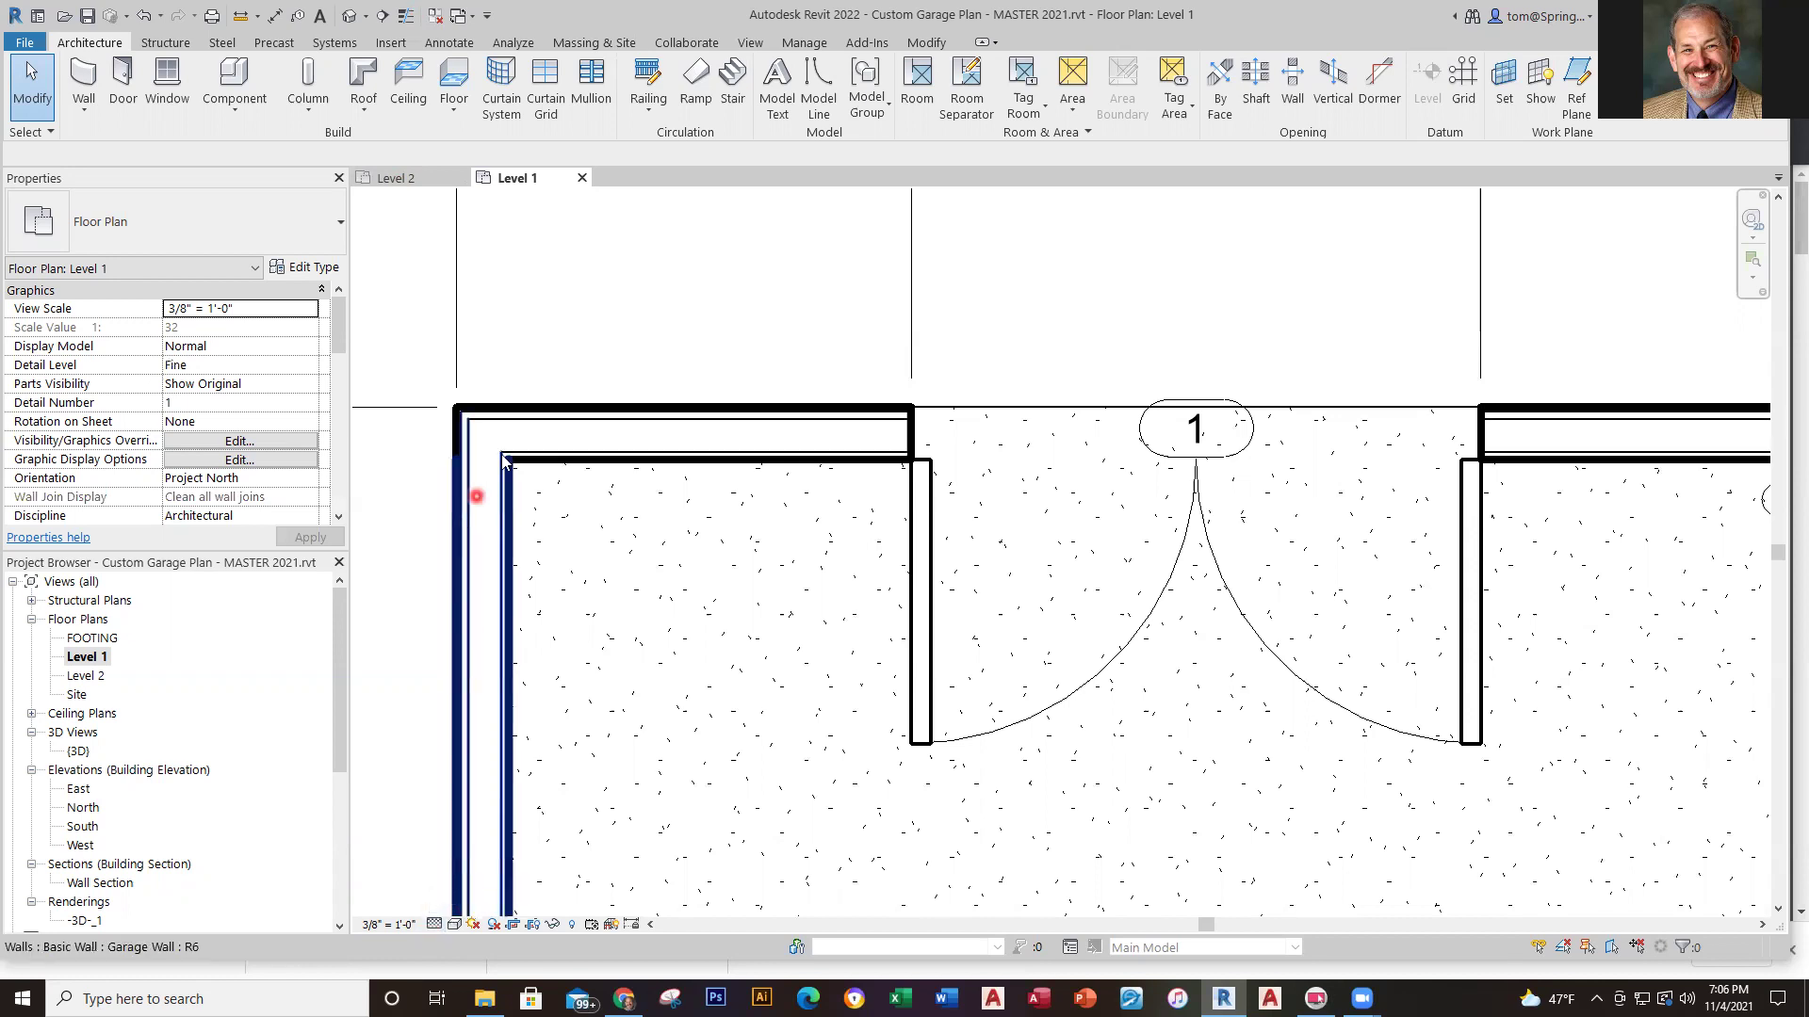
pyautogui.click(409, 13)
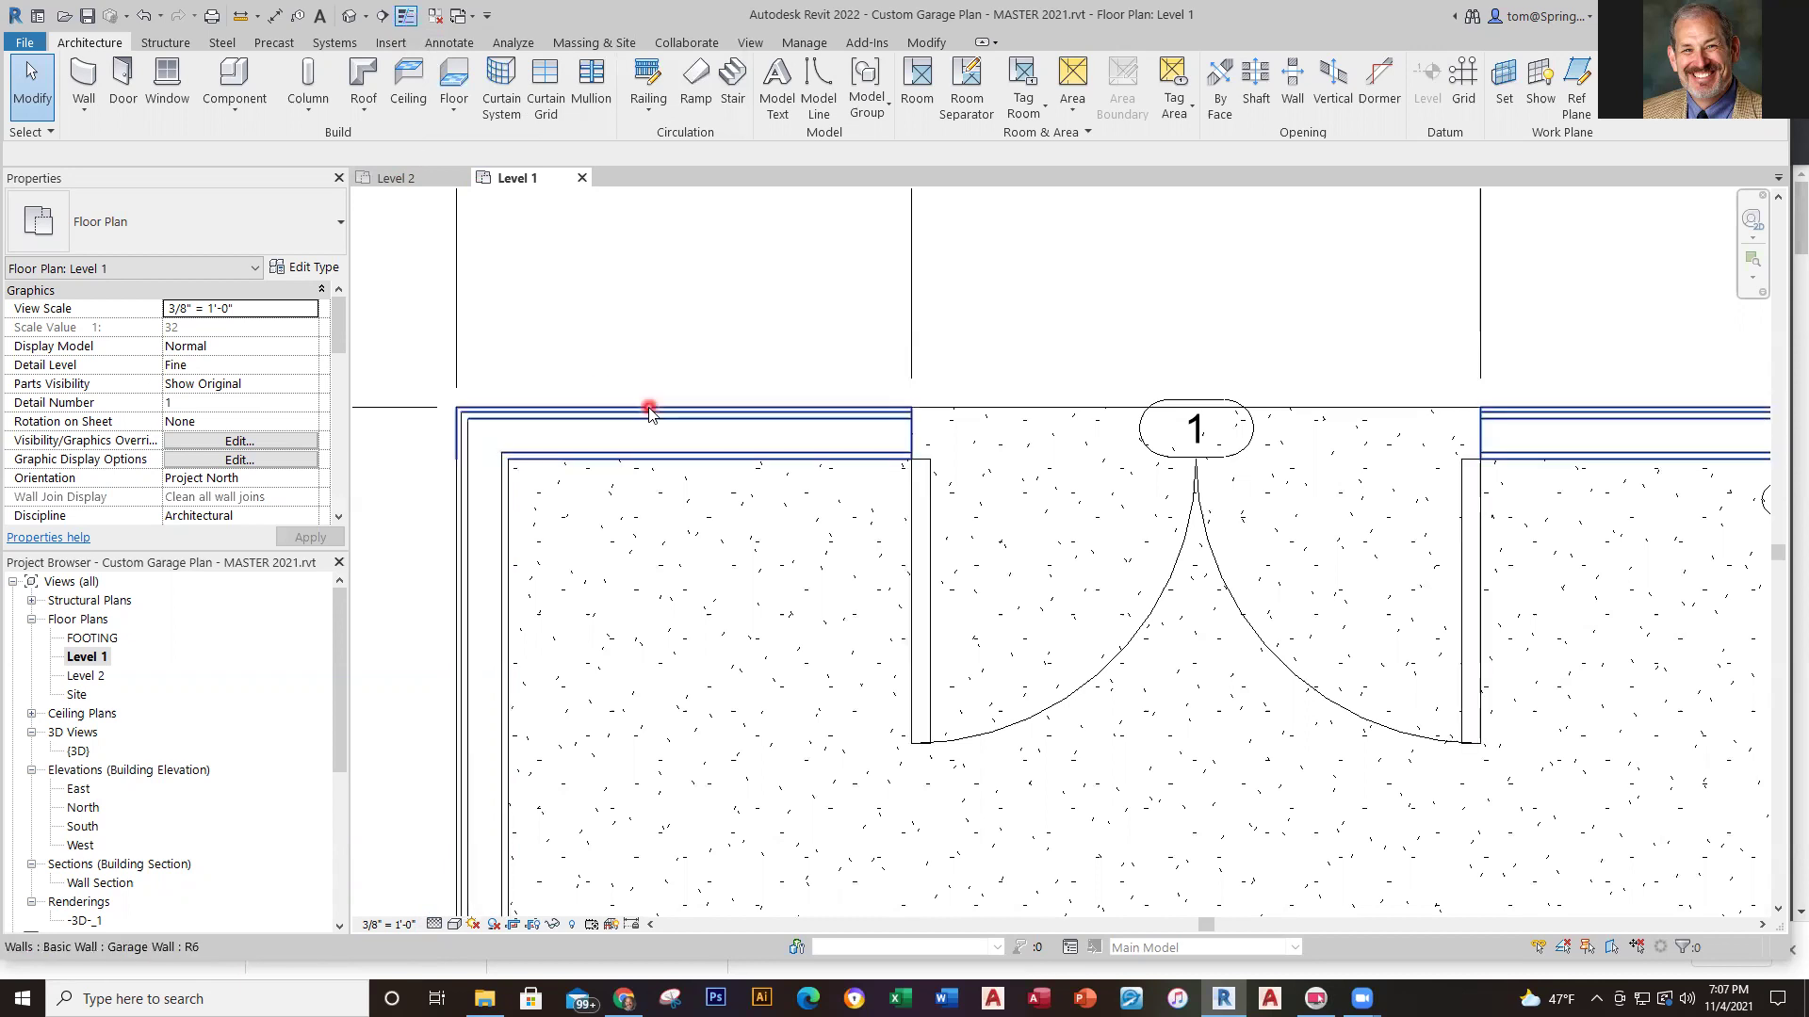
pyautogui.scroll(-5, 650, 412)
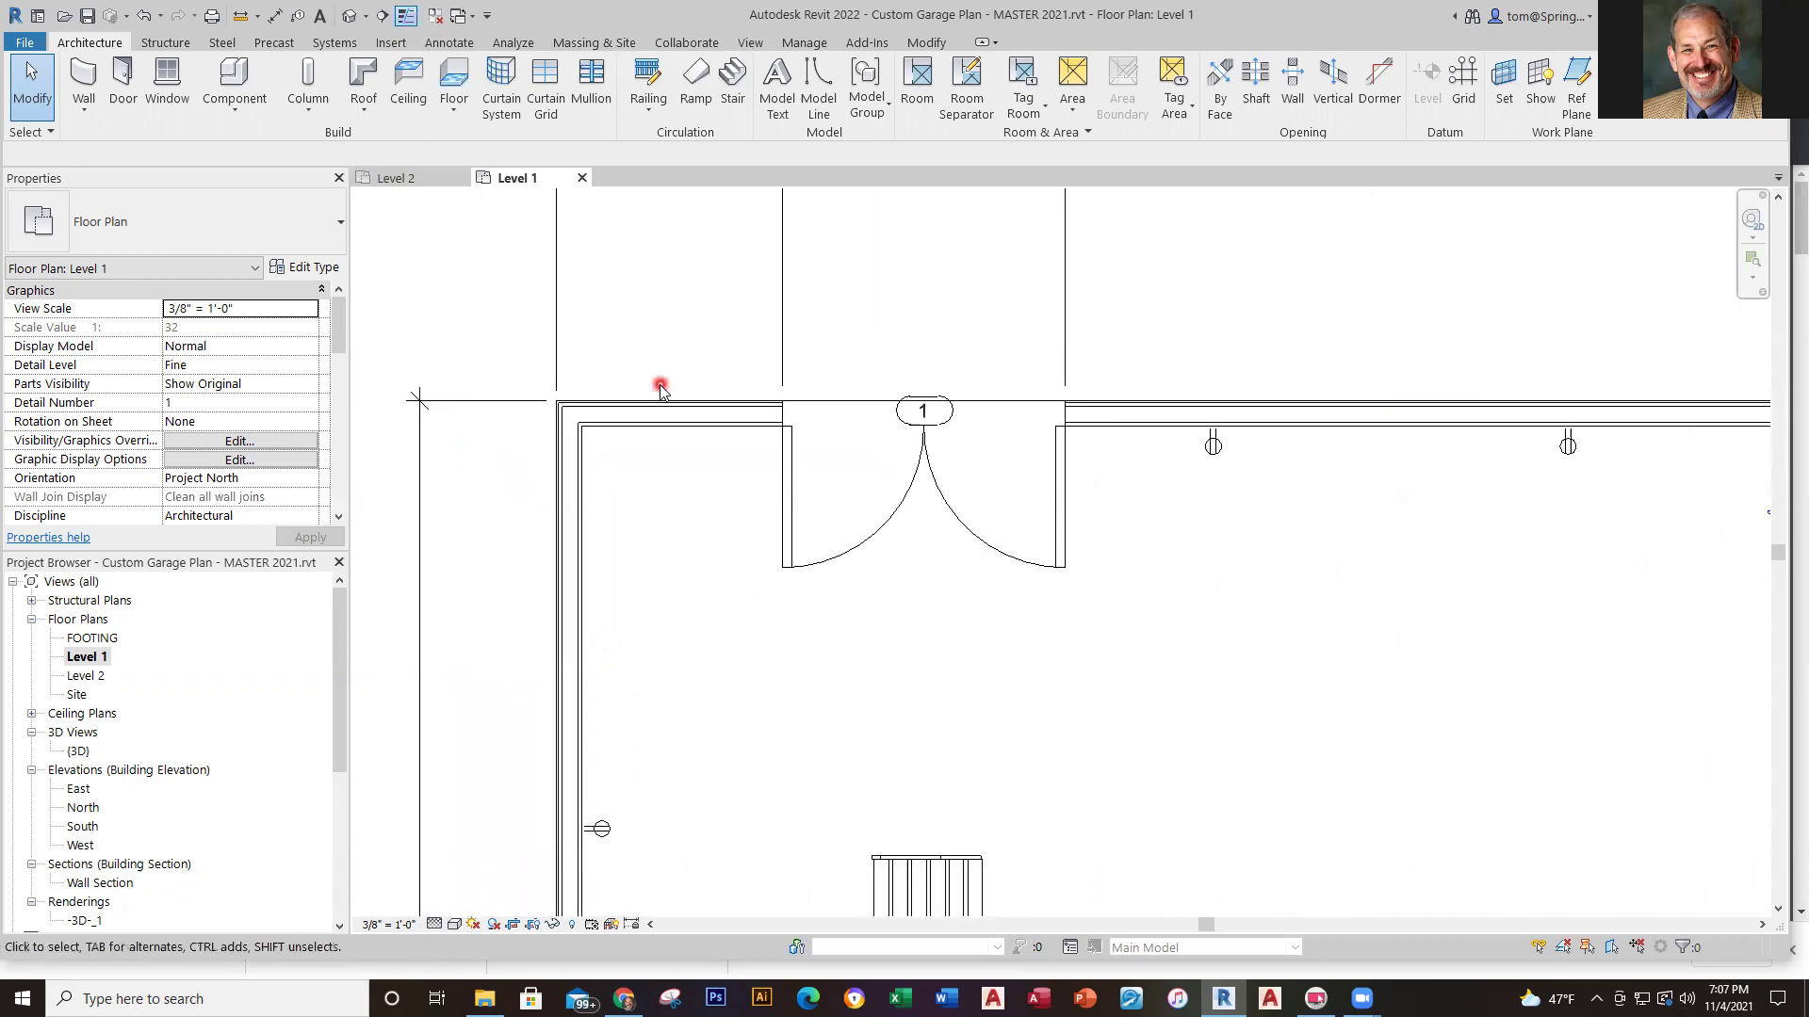
pyautogui.scroll(-4, 664, 402)
pyautogui.moveTo(614, 400); pyautogui.dragTo(617, 349, button='middle')
pyautogui.scroll(9, 615, 349)
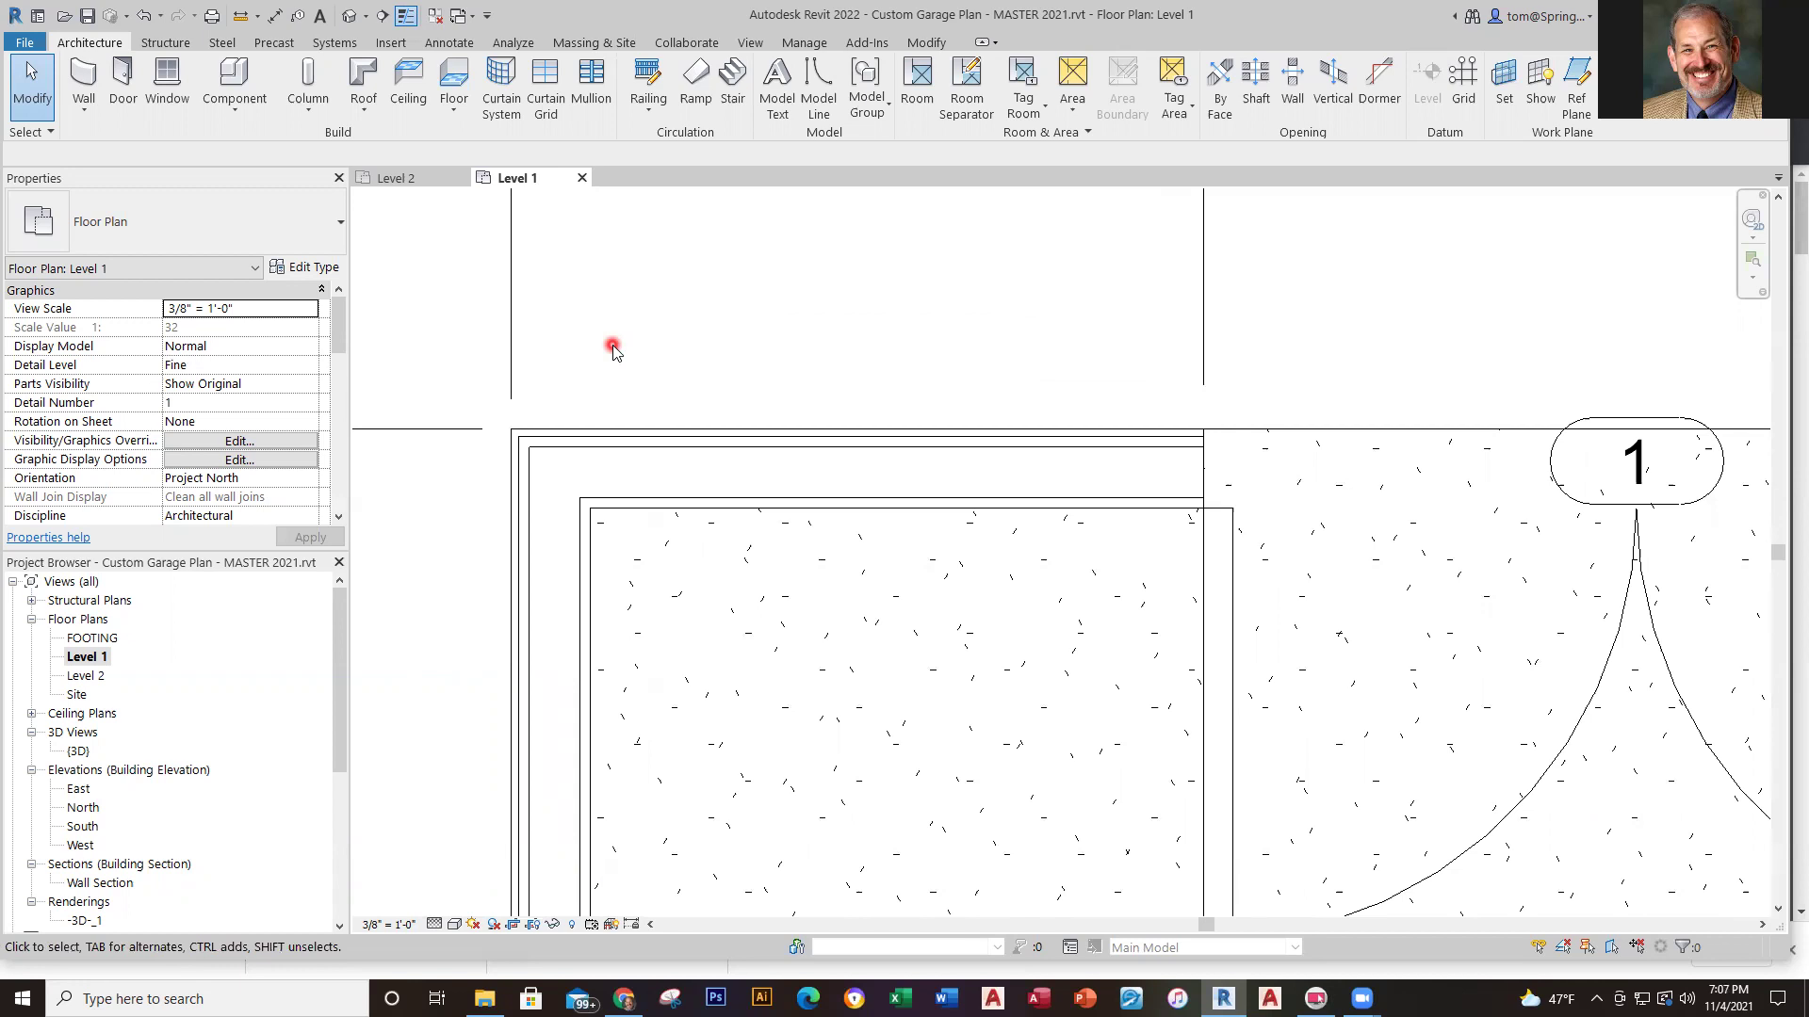
# Open the default 3D view, zoom and orbit to see the garage from the back, then return to Level 1
pyautogui.click(348, 19)
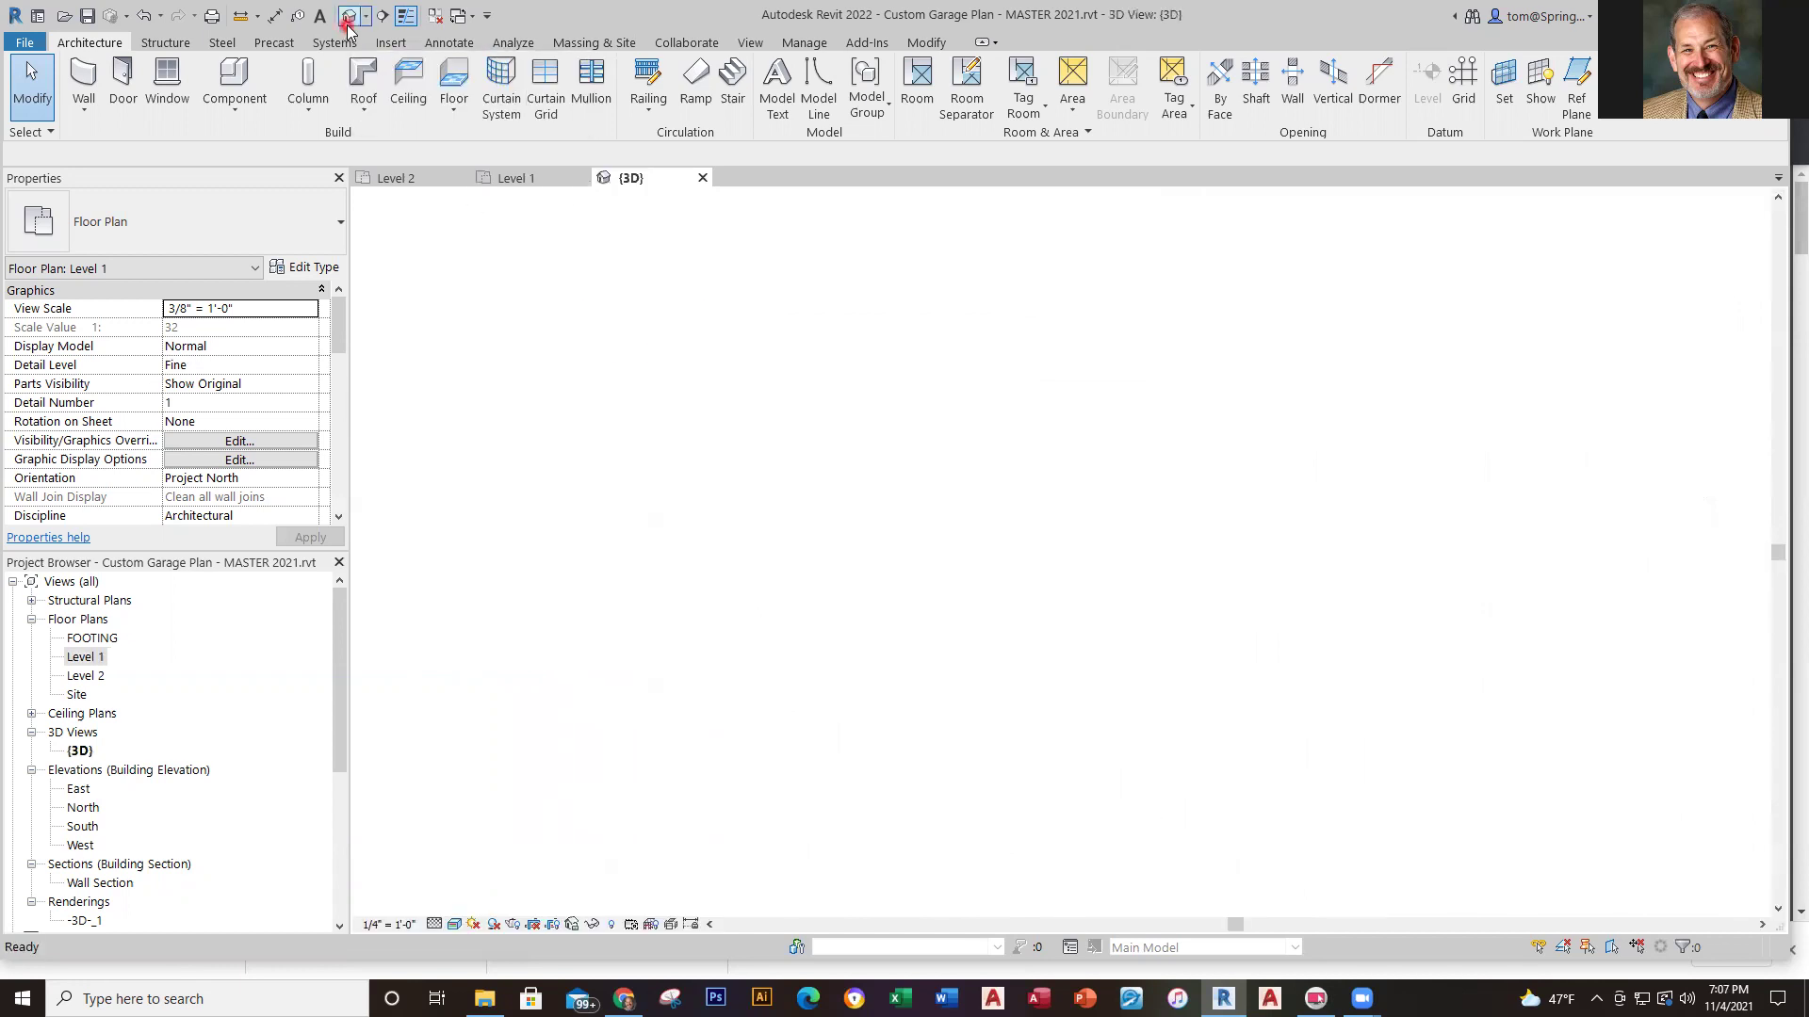
pyautogui.scroll(2, 1554, 754)
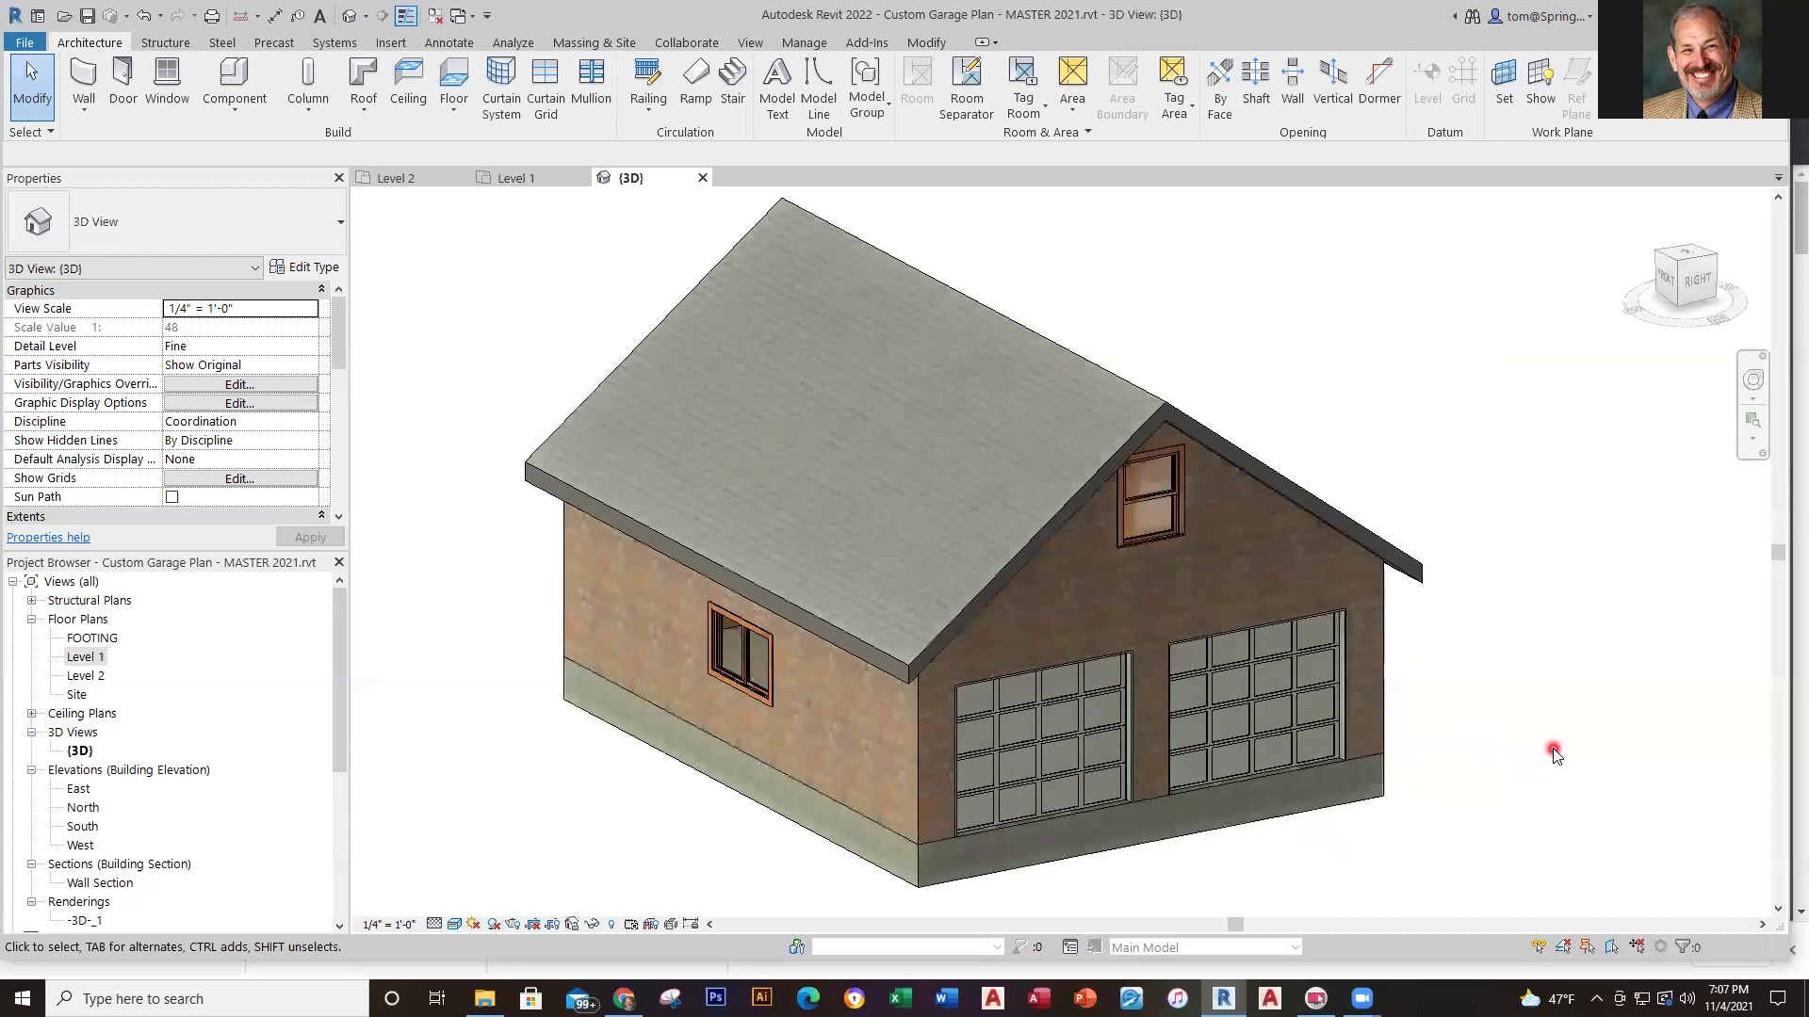
pyautogui.moveTo(1554, 753)
pyautogui.keyDown('shift'); pyautogui.mouseDown(button='middle')
pyautogui.moveTo(1227, 816)
pyautogui.moveTo(1470, 792)
pyautogui.moveTo(1393, 767)
pyautogui.moveTo(1259, 613)
pyautogui.moveTo(1069, 620)
pyautogui.moveTo(1121, 654)
pyautogui.moveTo(1583, 703)
pyautogui.moveTo(1566, 731)
pyautogui.mouseUp(button='middle'); pyautogui.keyUp('shift')
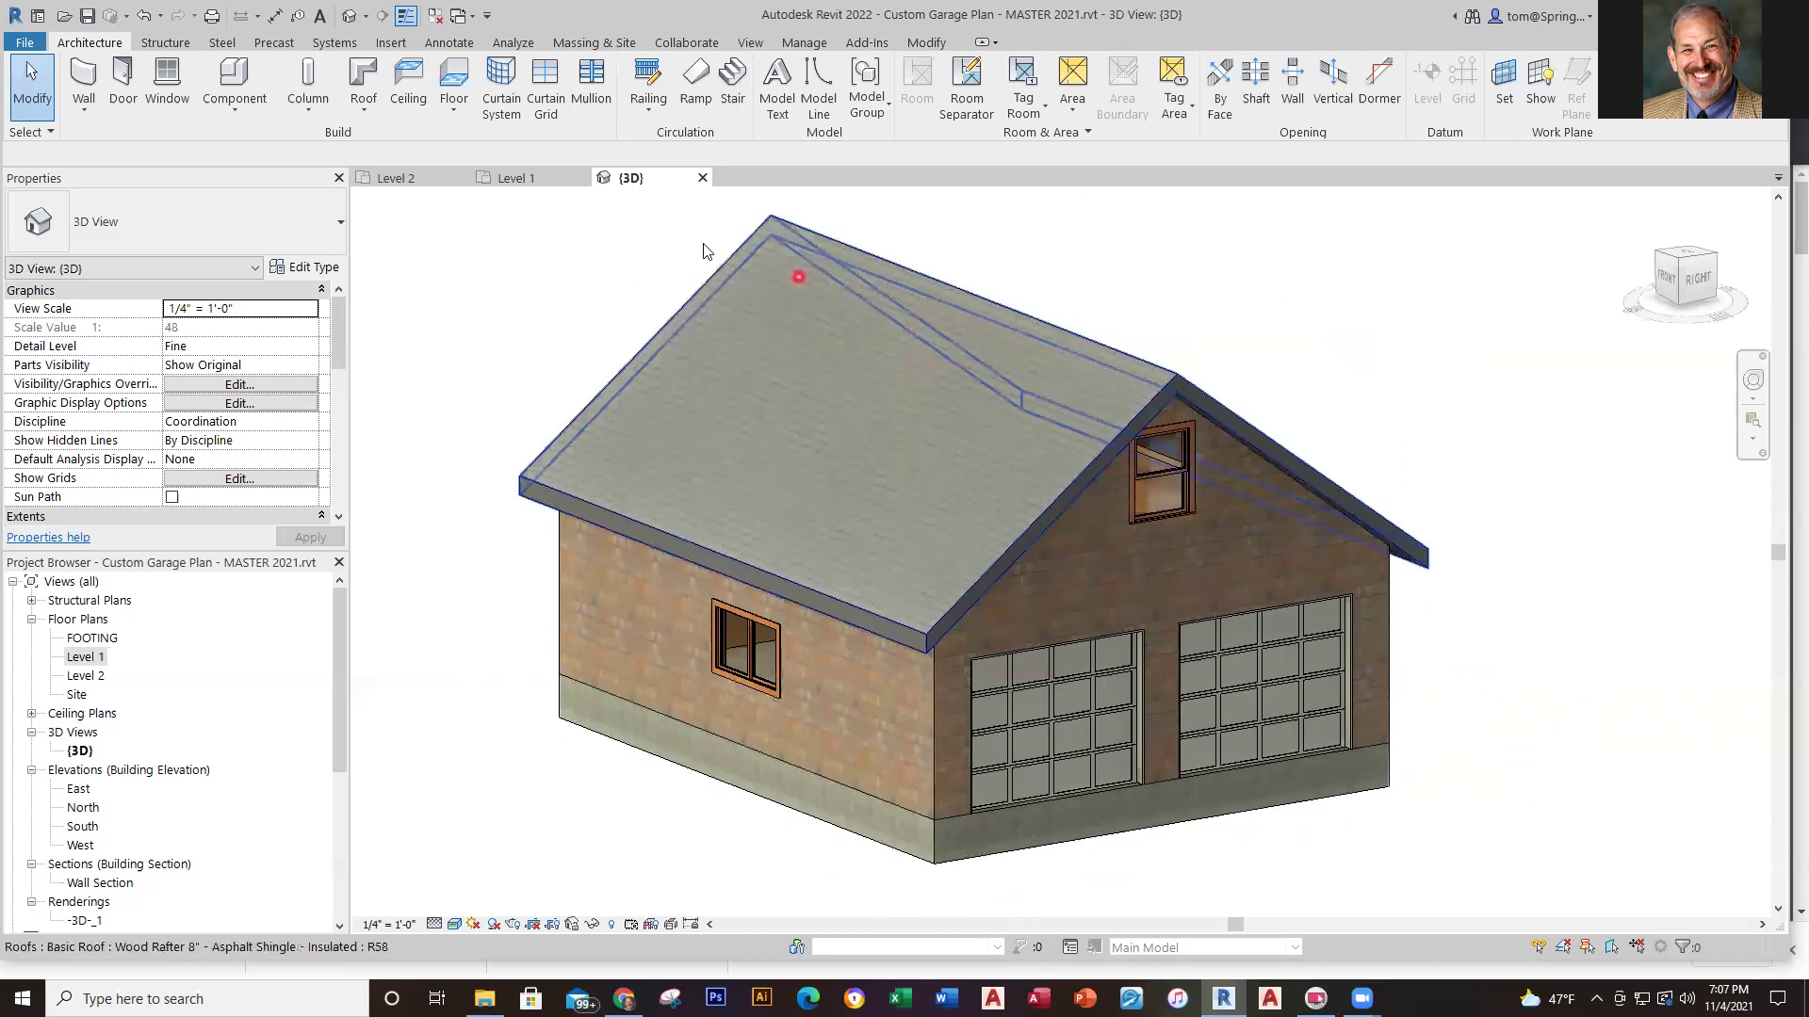
pyautogui.click(551, 181)
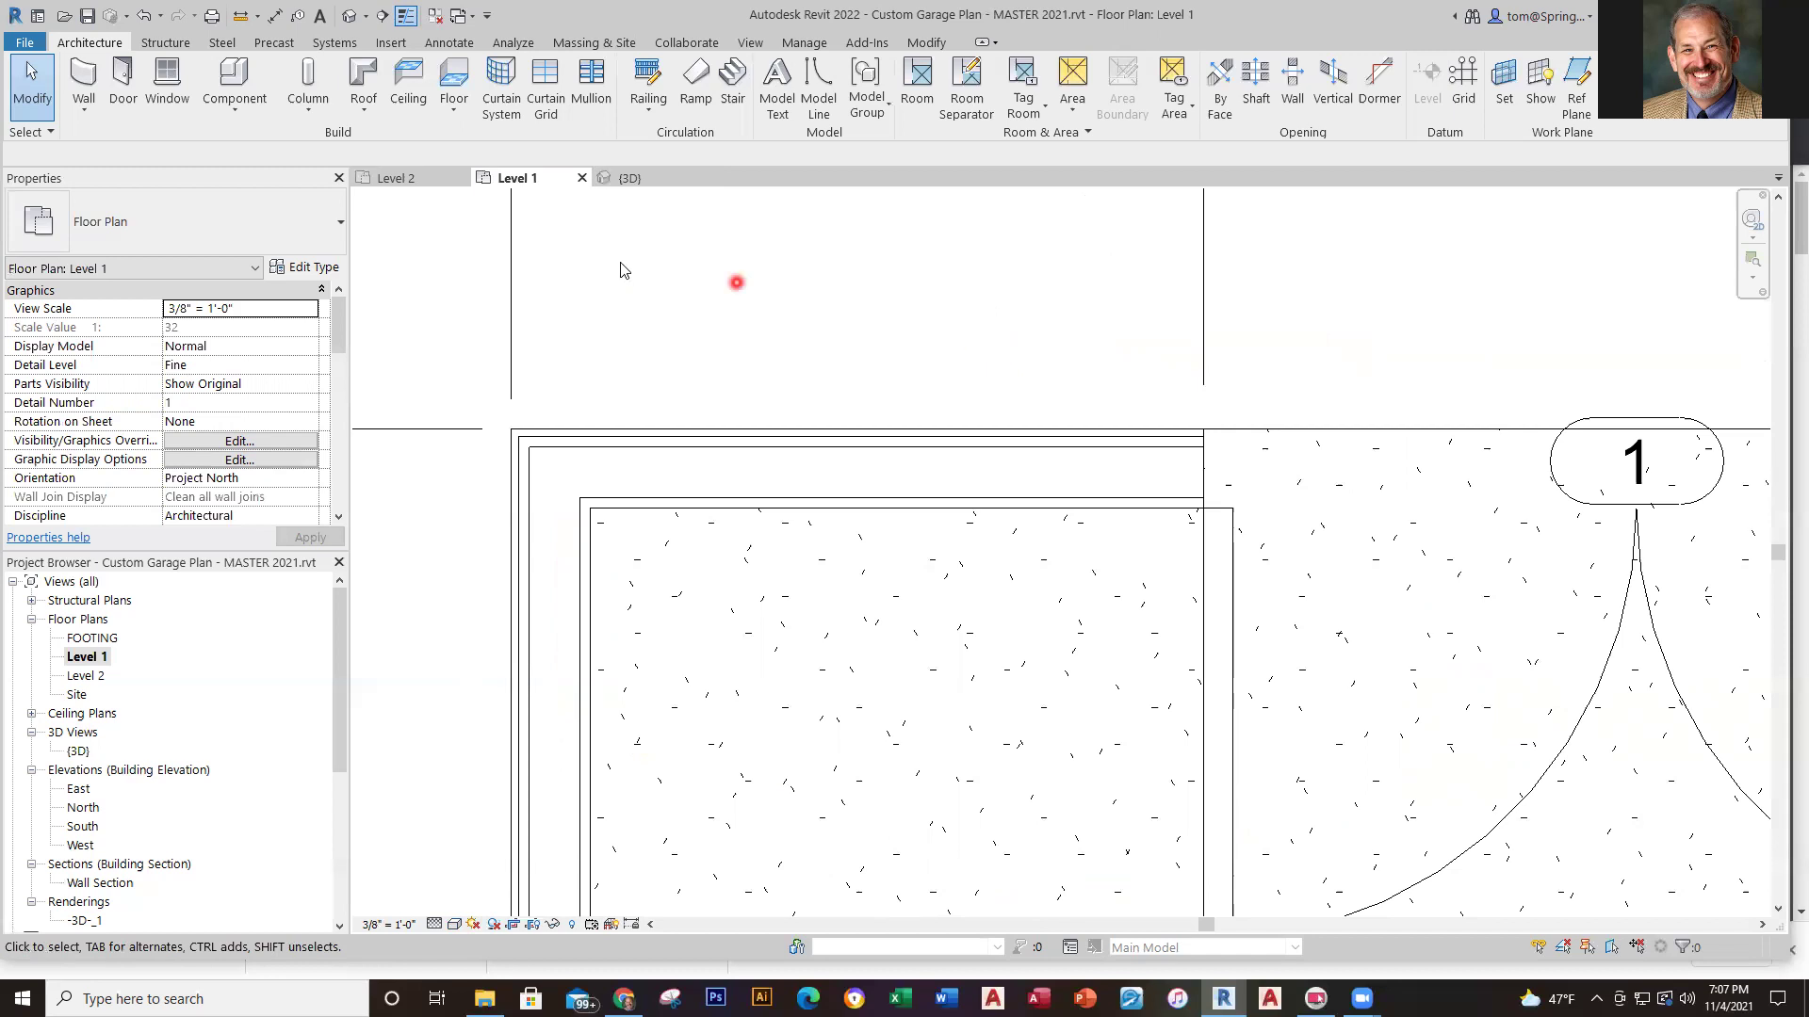
# Rename the Level 1 floor plan to Floor 1, including its matching level and views
pyautogui.click(81, 659)
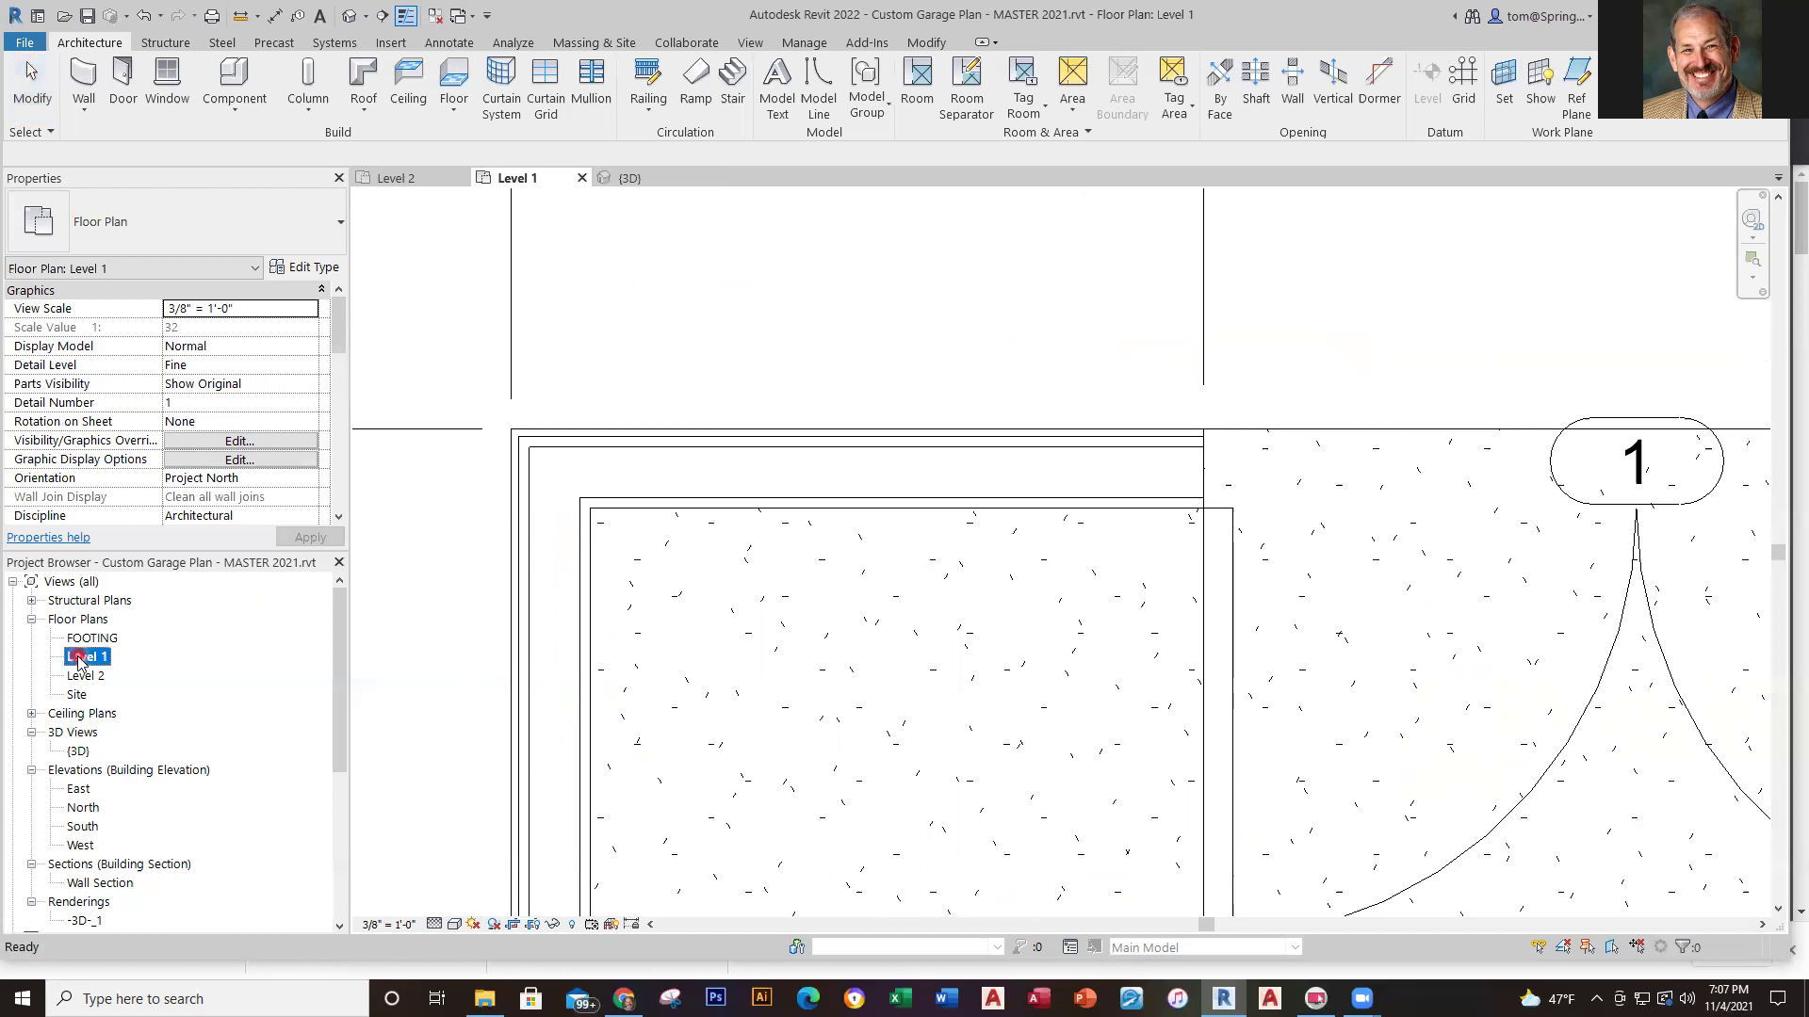
pyautogui.click(82, 659)
pyautogui.click(237, 697)
pyautogui.click(974, 511)
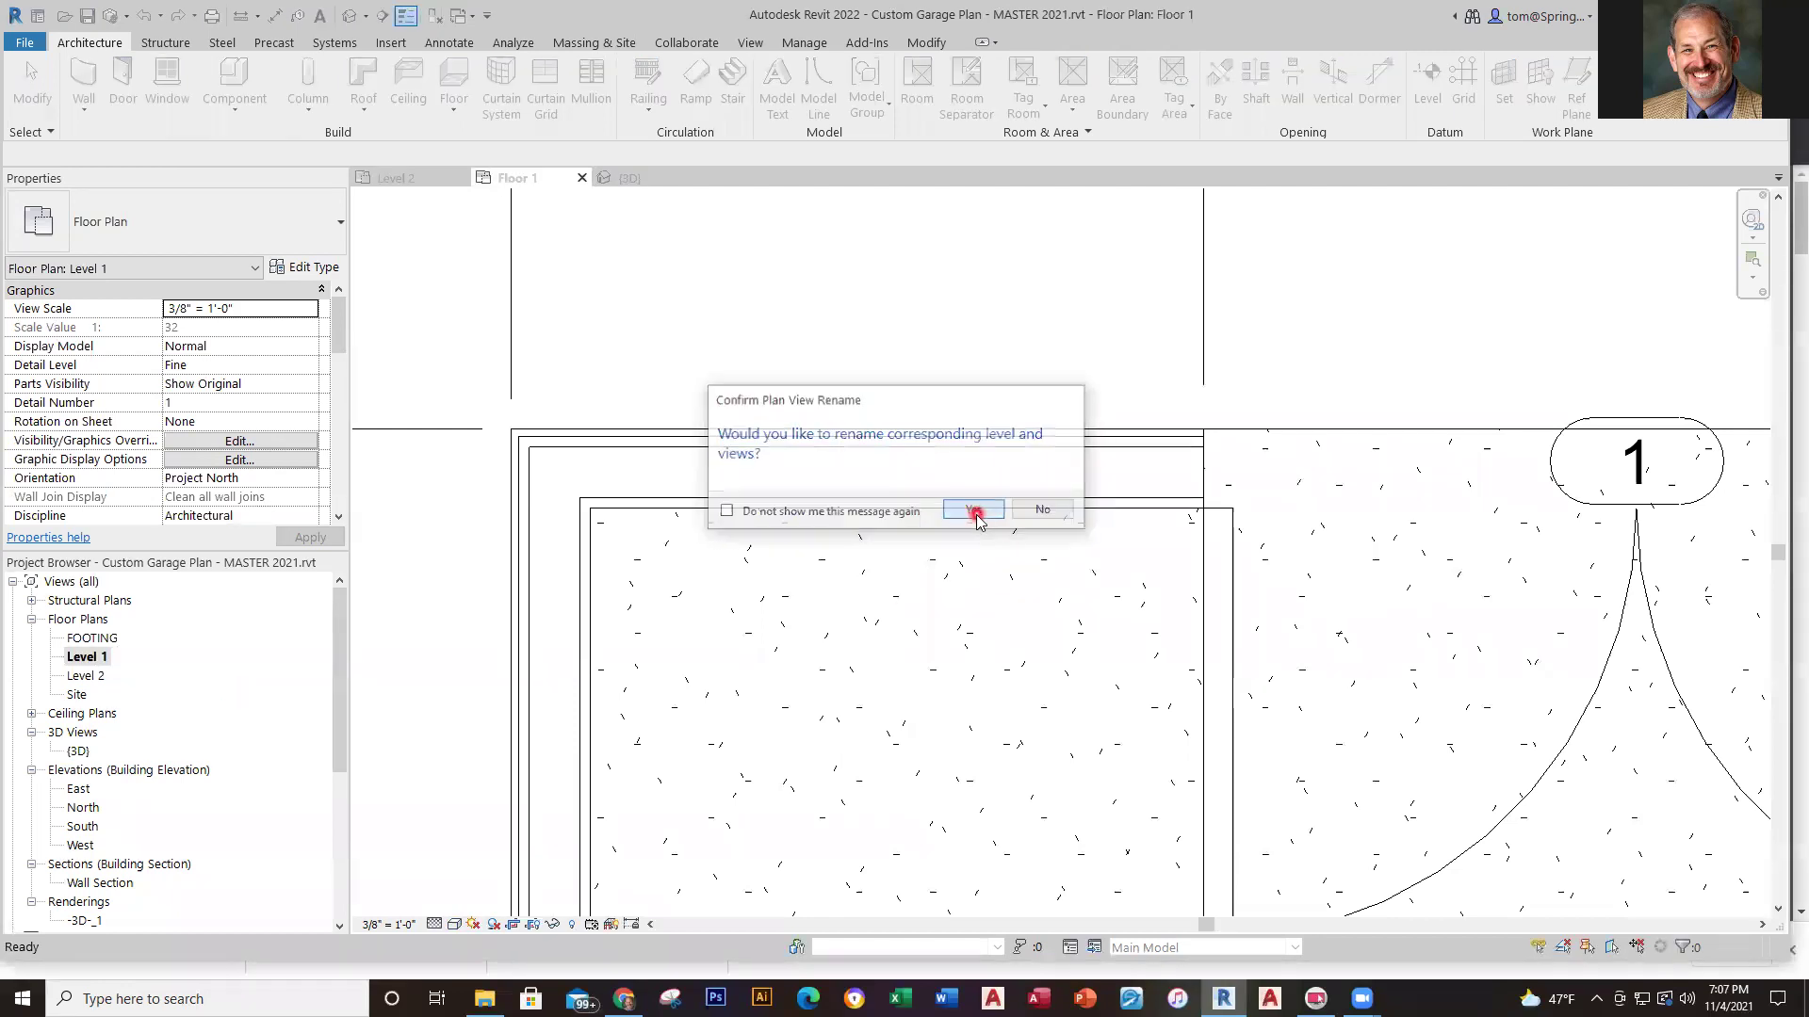
# Rename the Level 2 floor plan to Floor 2, including its matching level and views
pyautogui.click(93, 678)
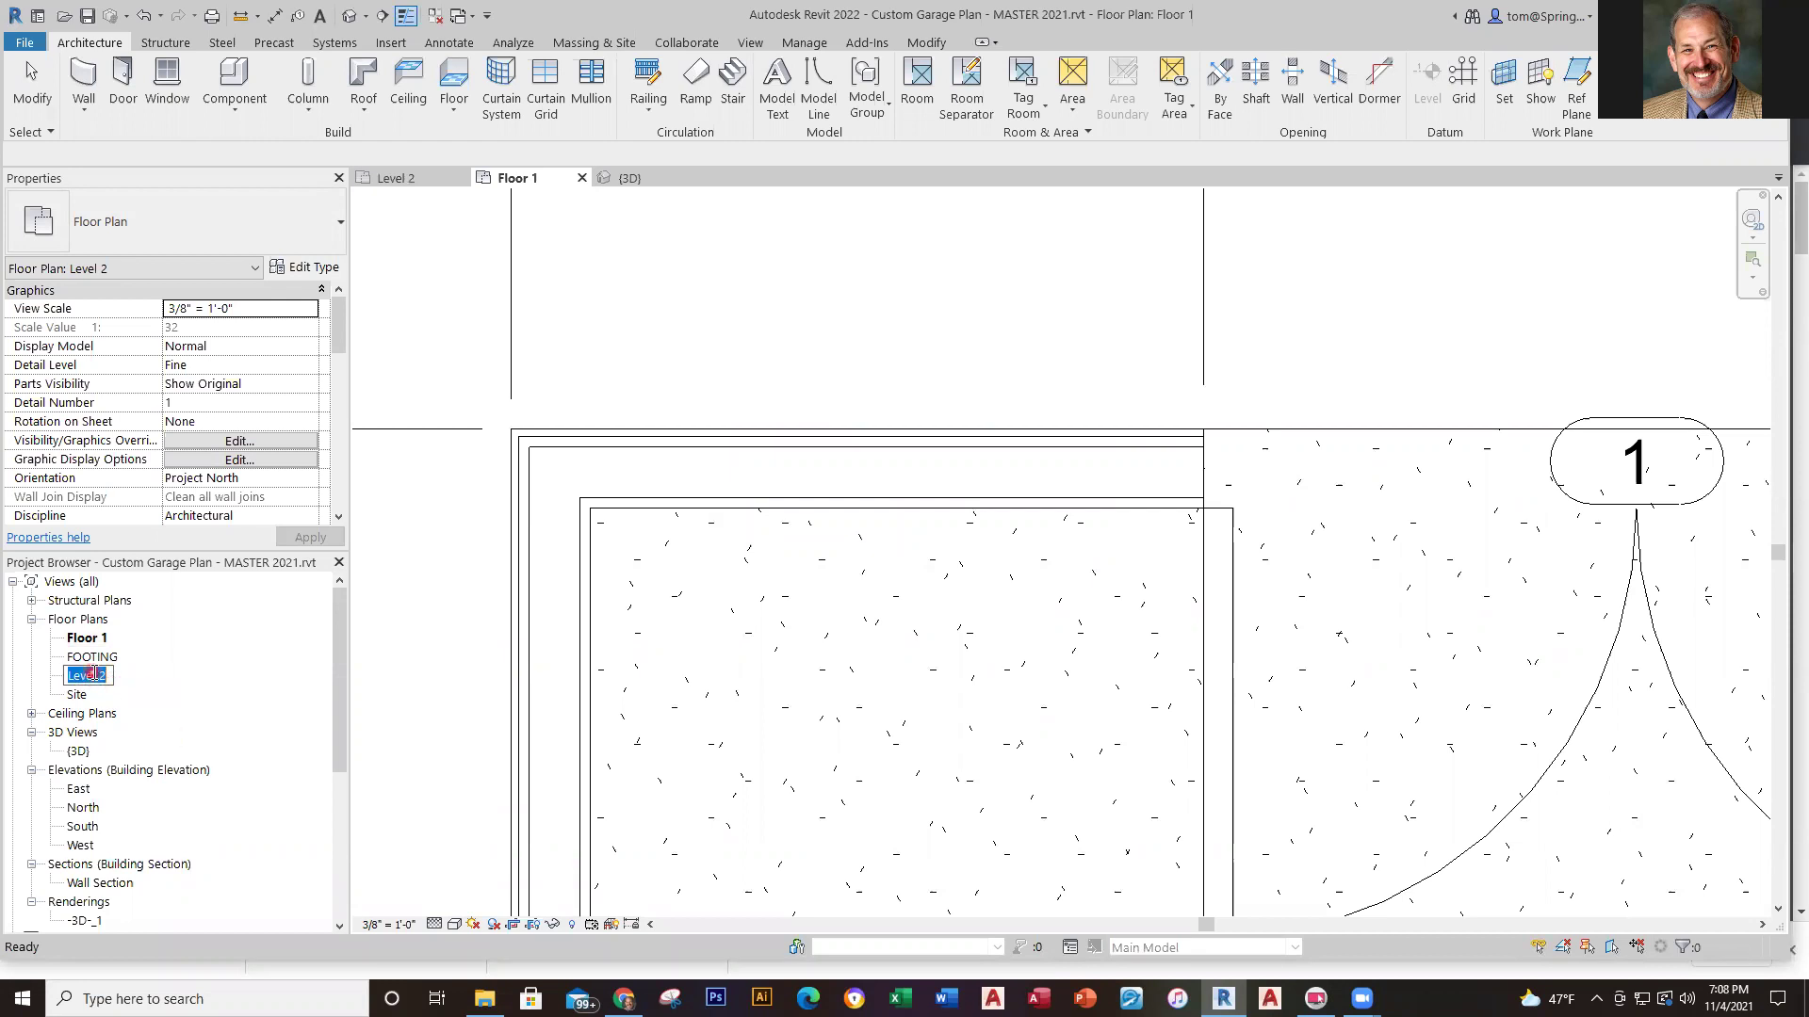
pyautogui.click(134, 718)
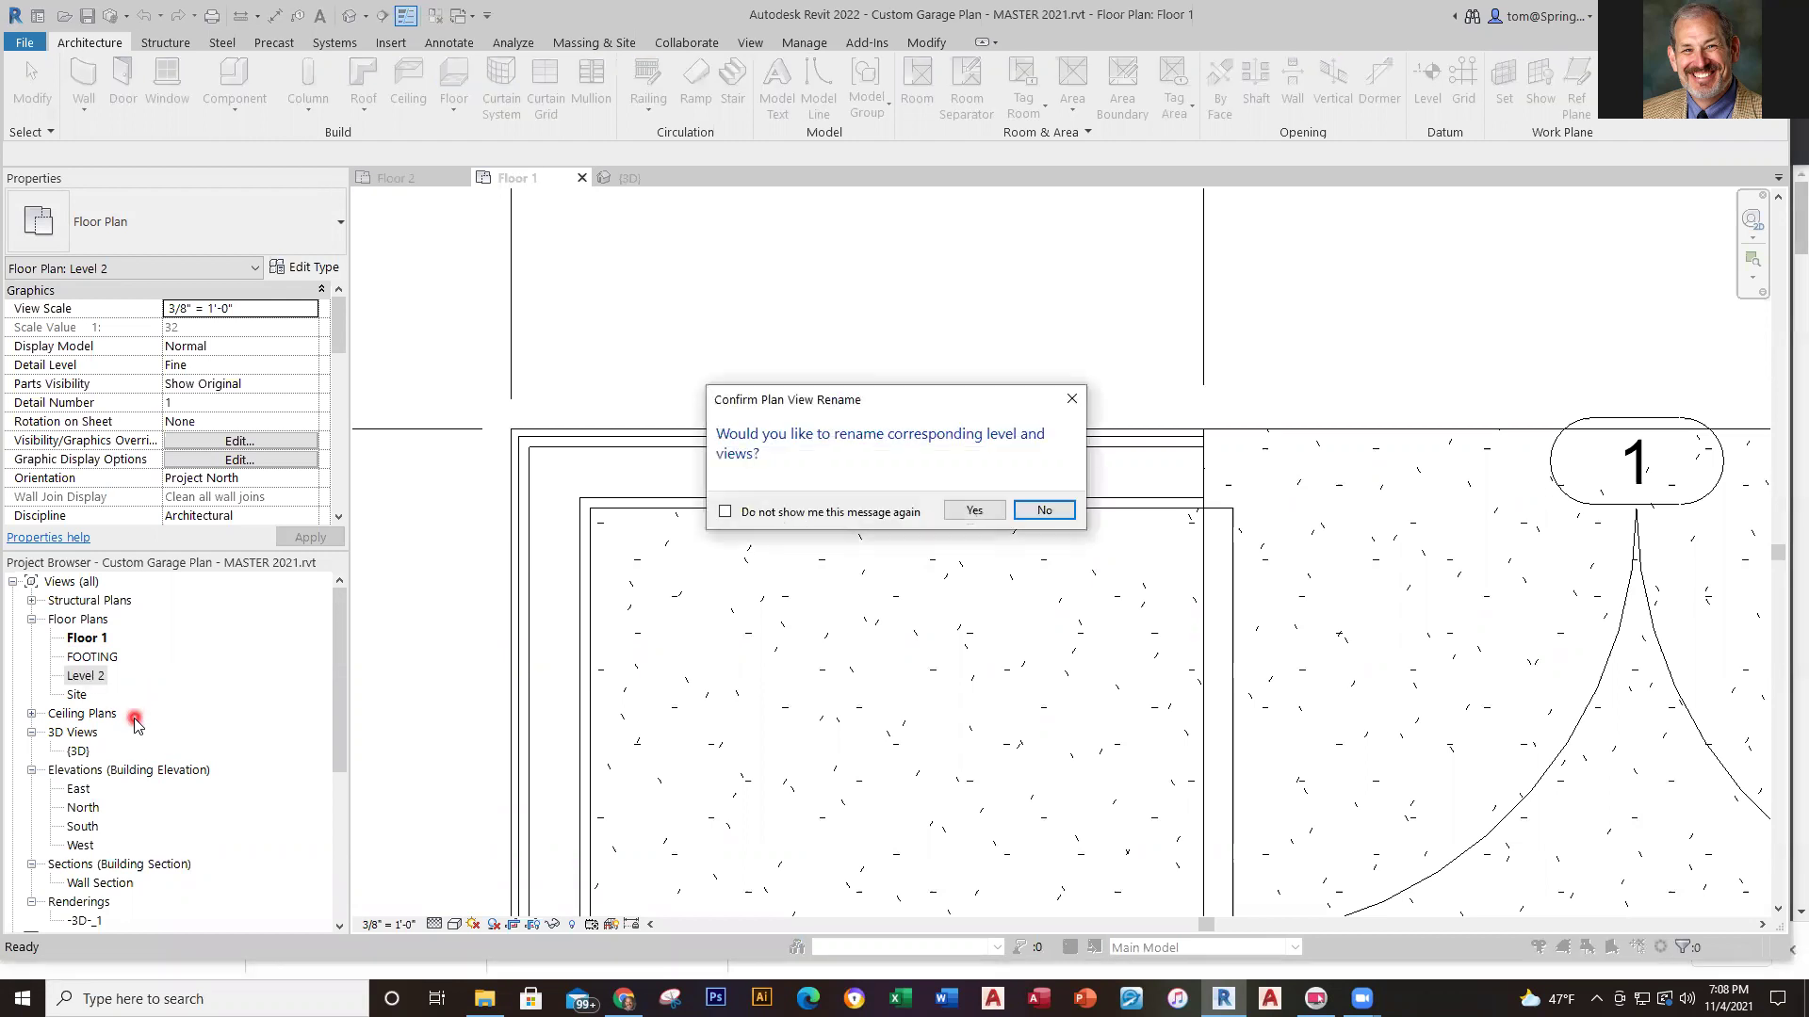
pyautogui.click(980, 511)
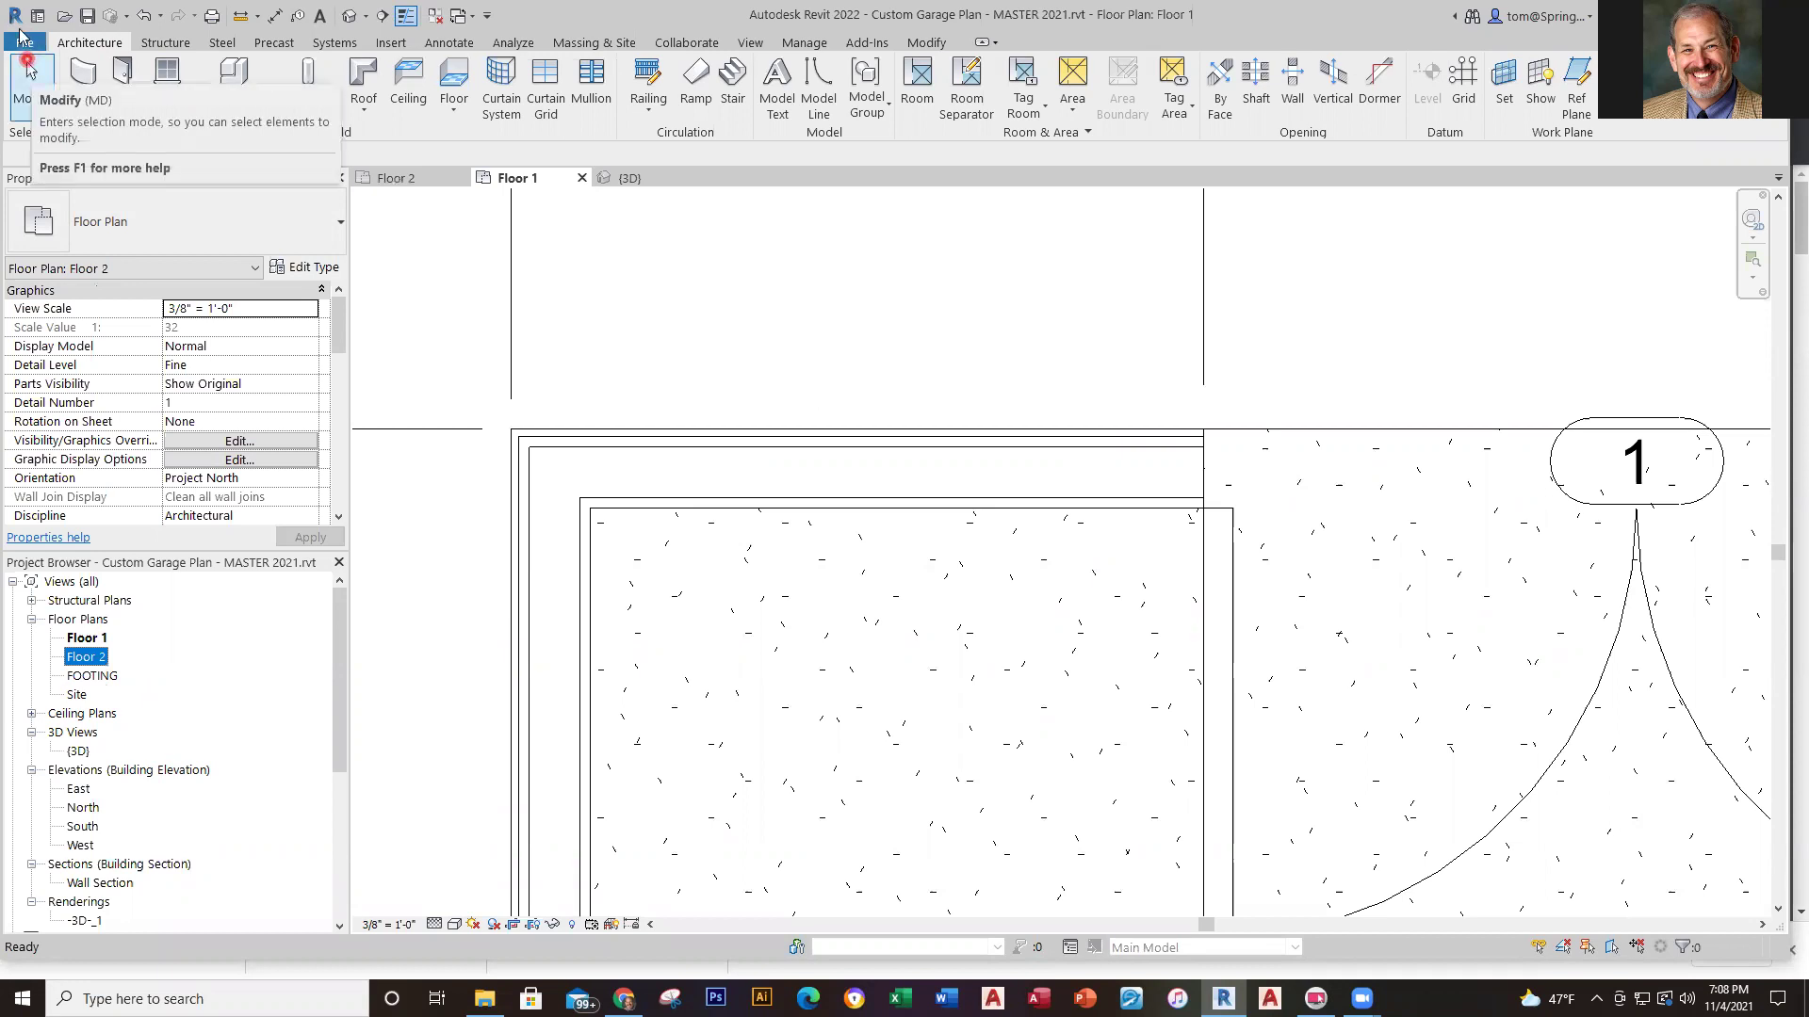
# Create a new project from the Custom Garage Plan - Master 2021.rte template in Downloads
pyautogui.click(39, 17)
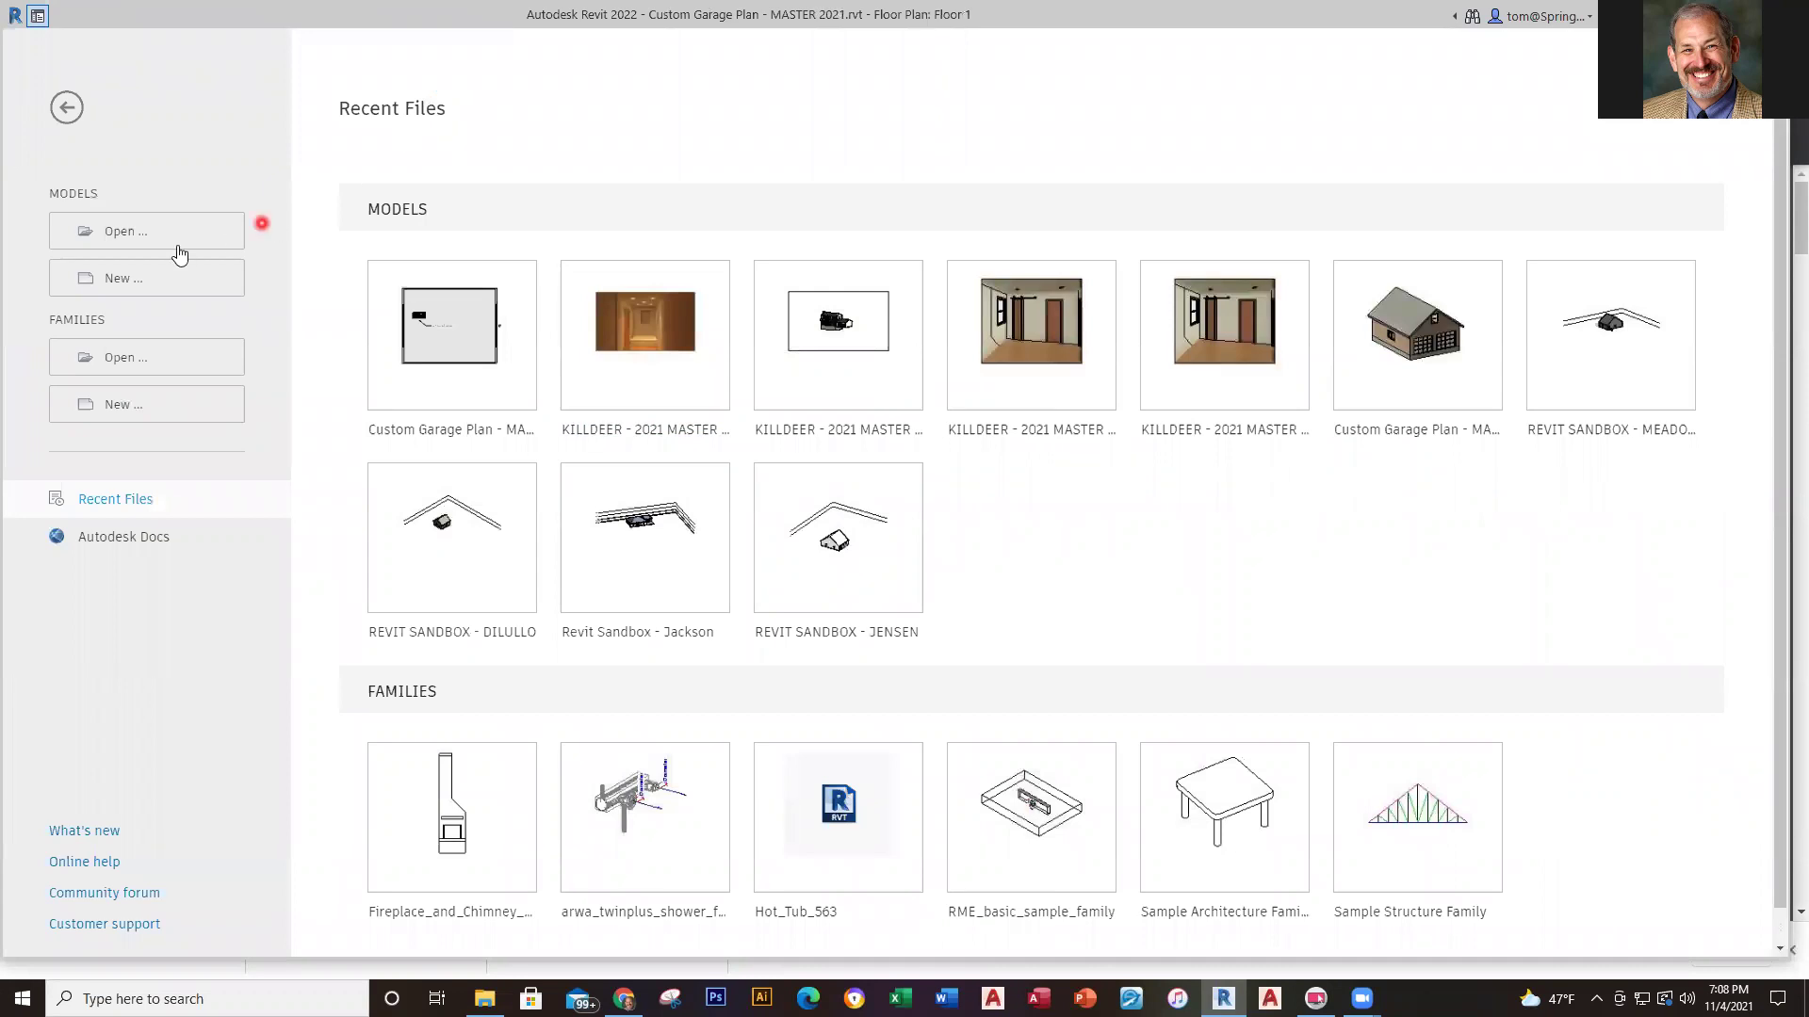
pyautogui.click(133, 281)
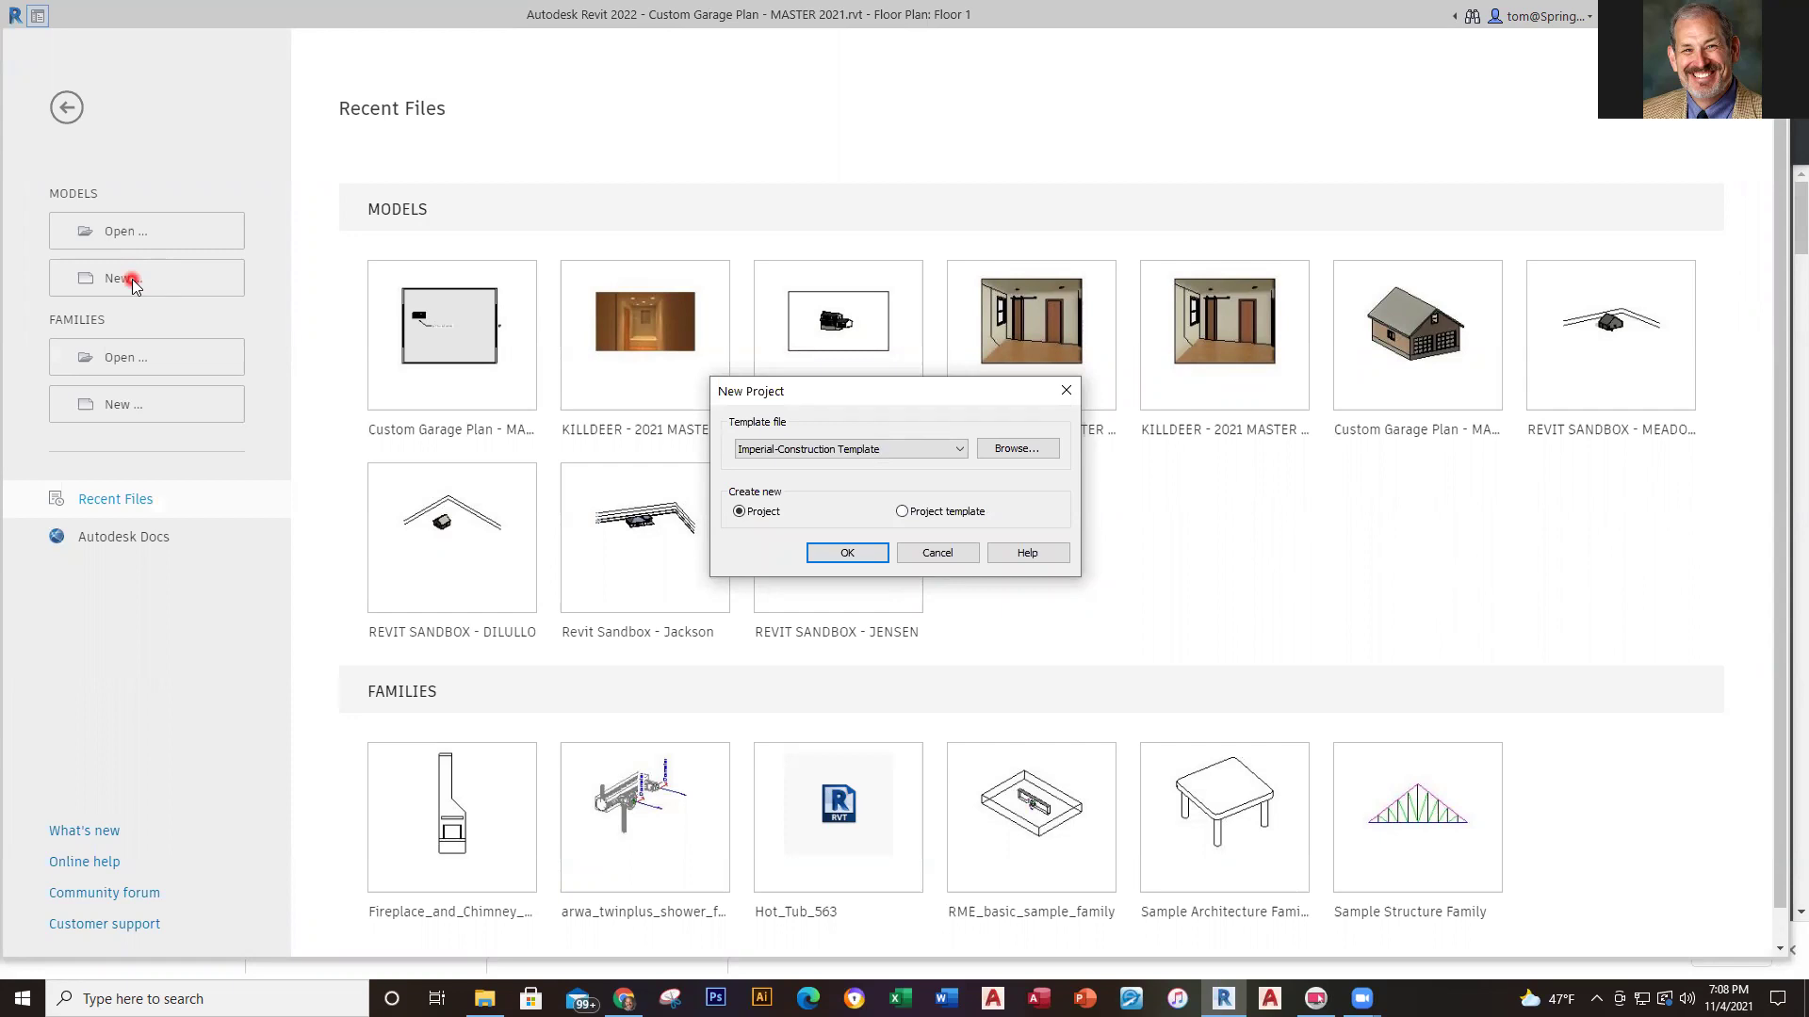
pyautogui.click(1025, 449)
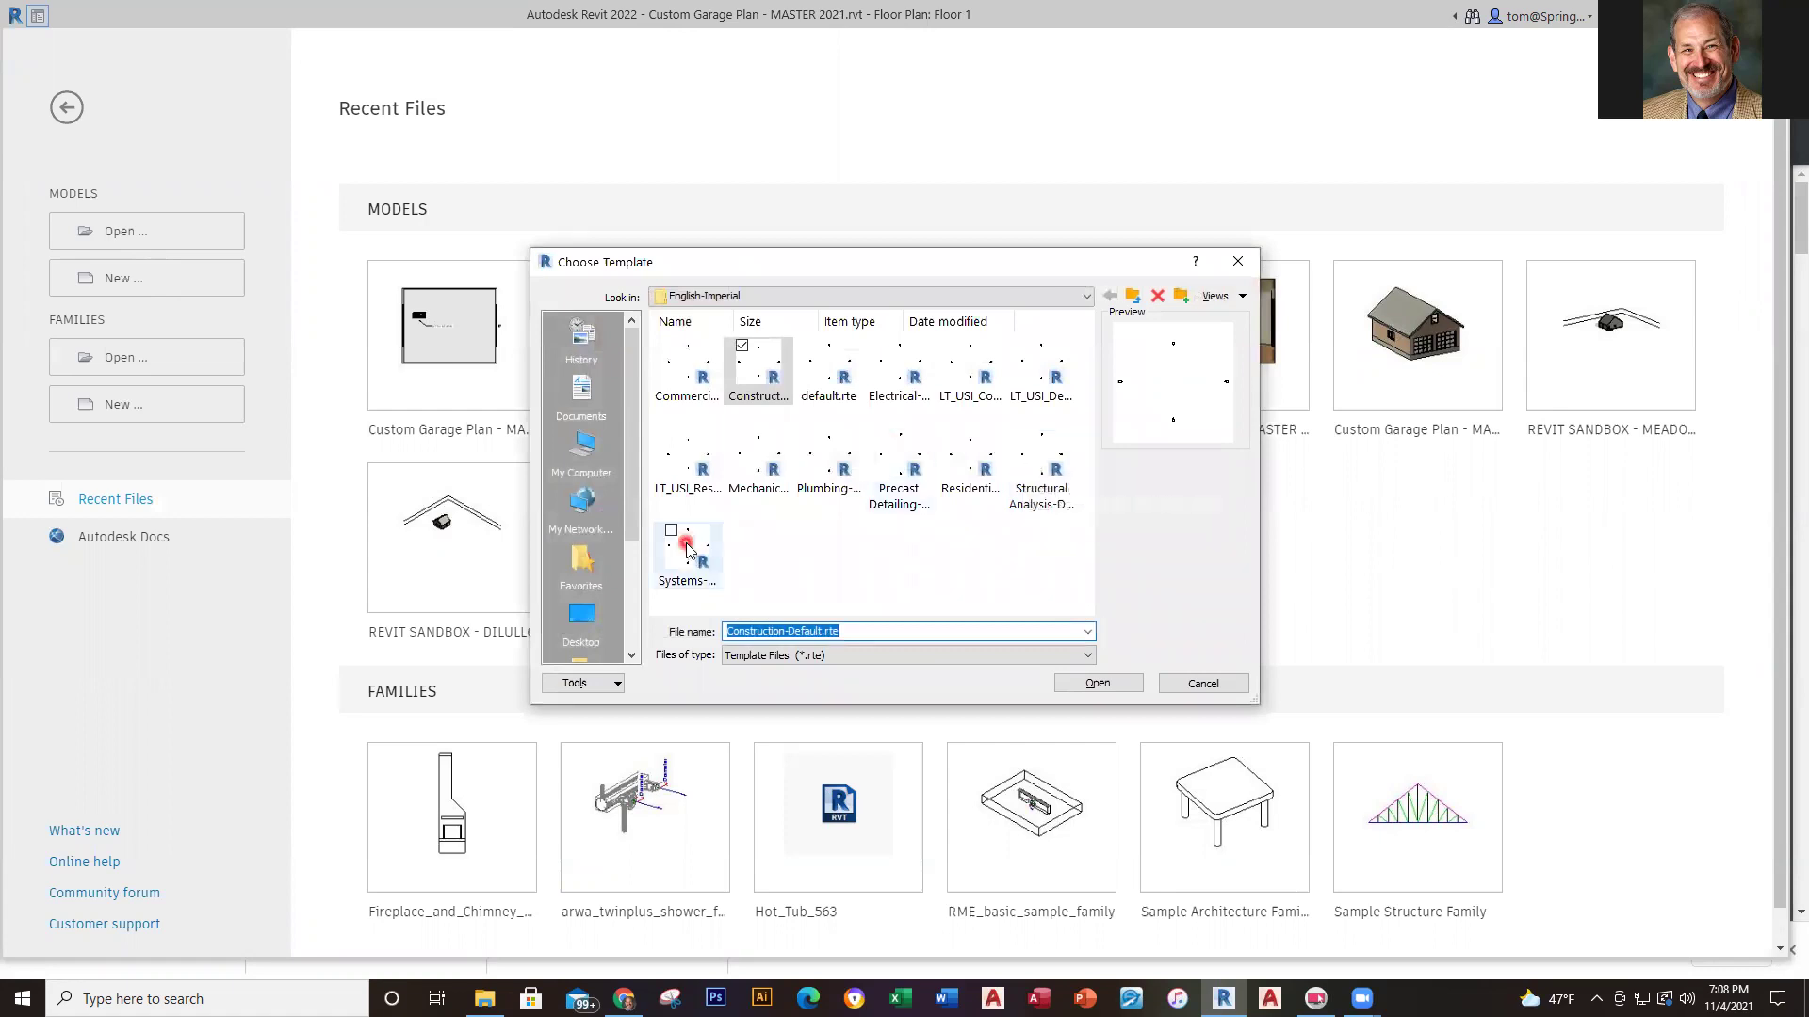
pyautogui.click(632, 654)
pyautogui.click(579, 572)
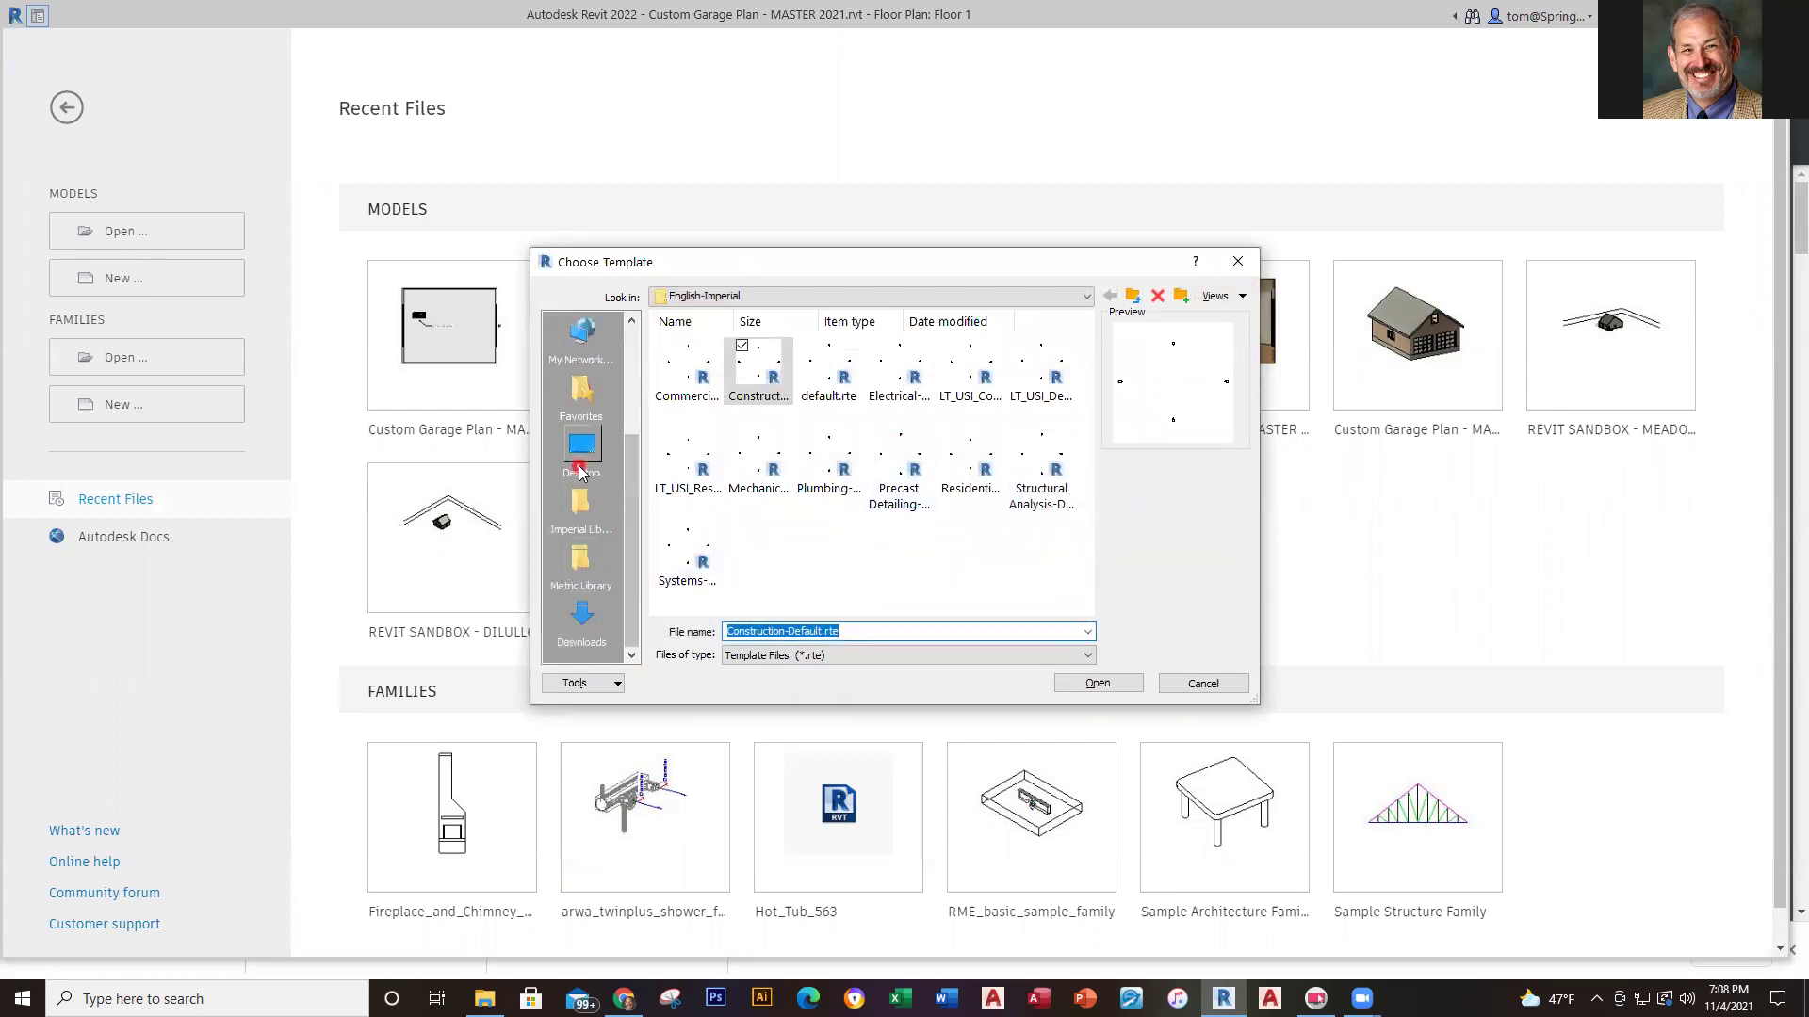
pyautogui.click(582, 622)
pyautogui.click(690, 379)
pyautogui.click(1110, 688)
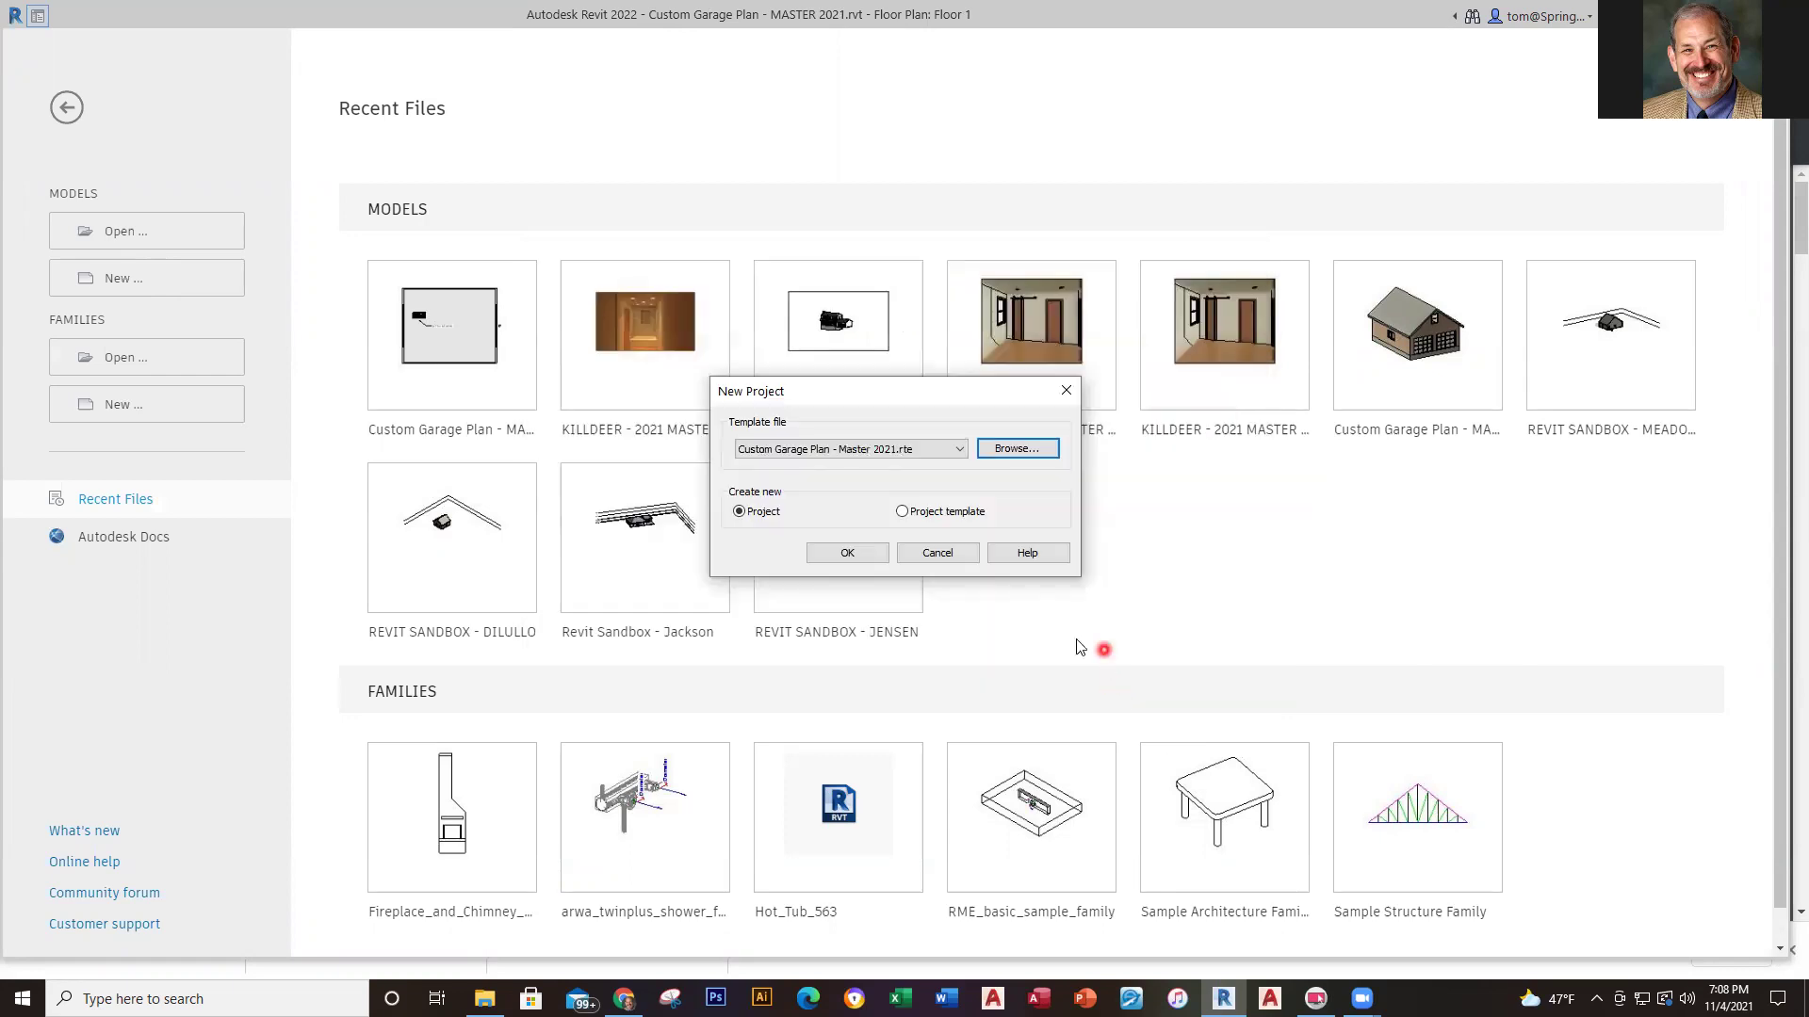
pyautogui.click(845, 565)
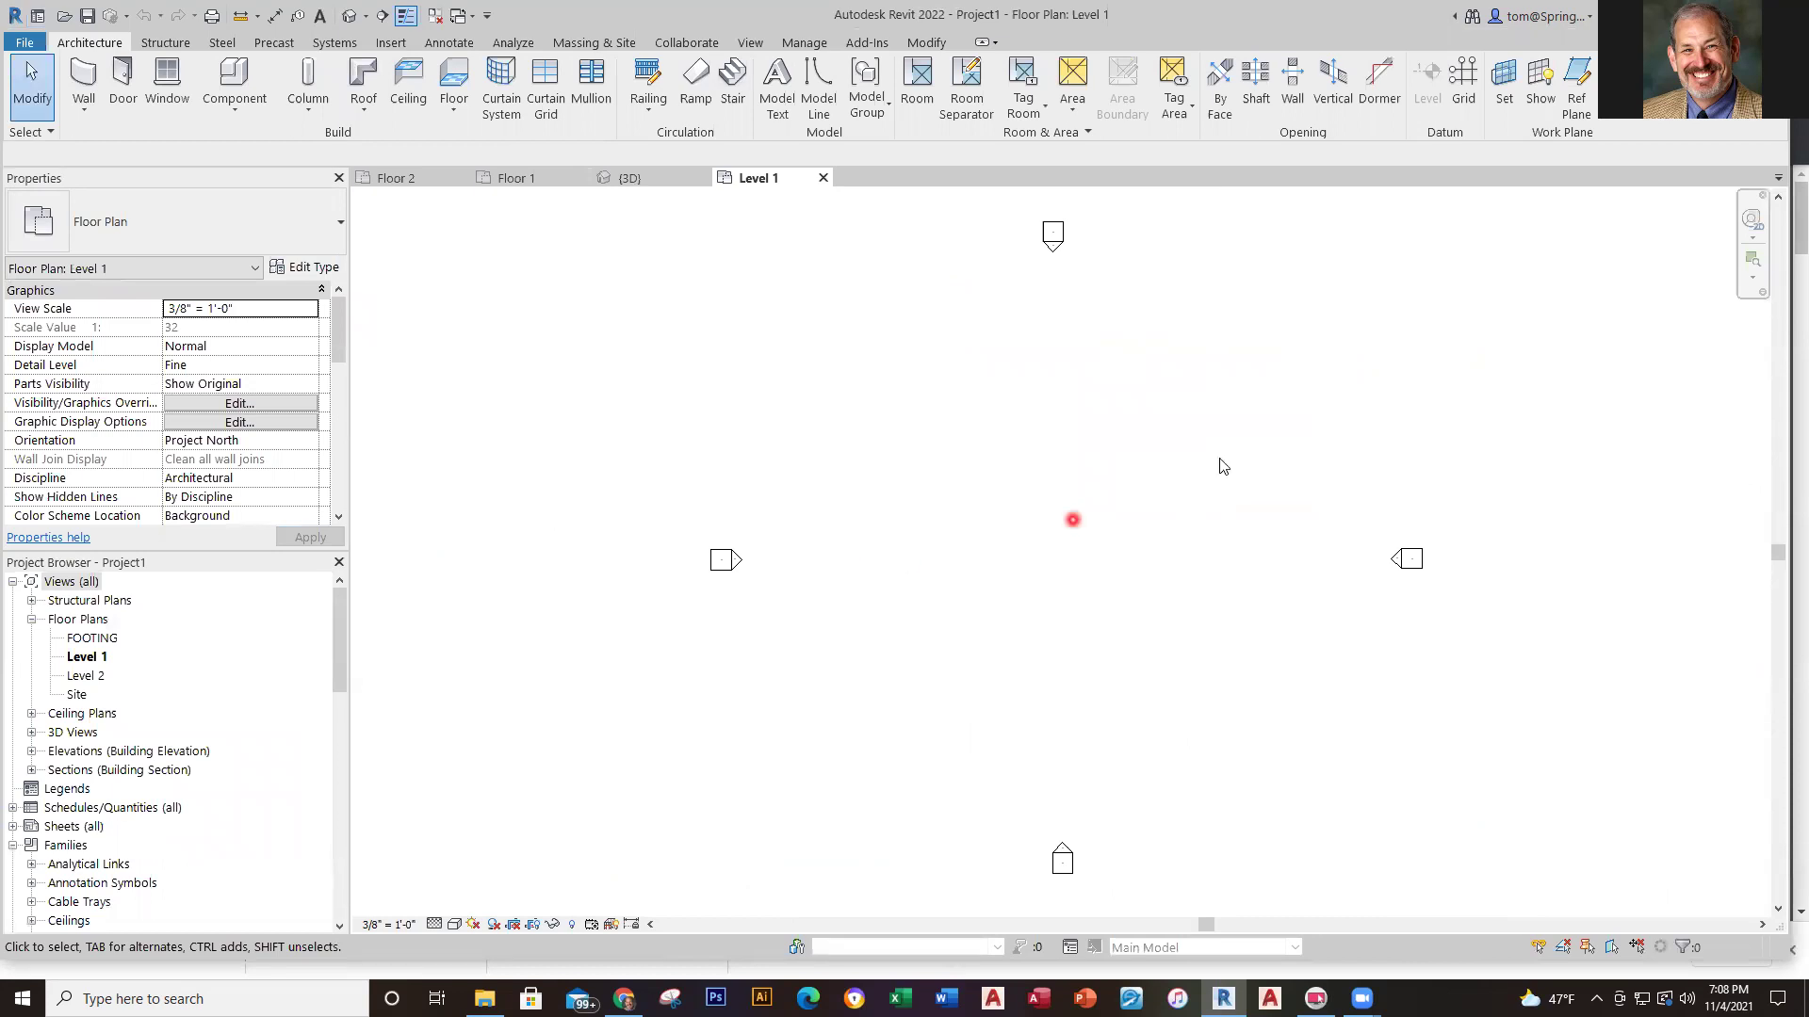
# Pick the Architectural Wall tool, then bring the master garage plan's Floor 1 view forward
pyautogui.click(93, 109)
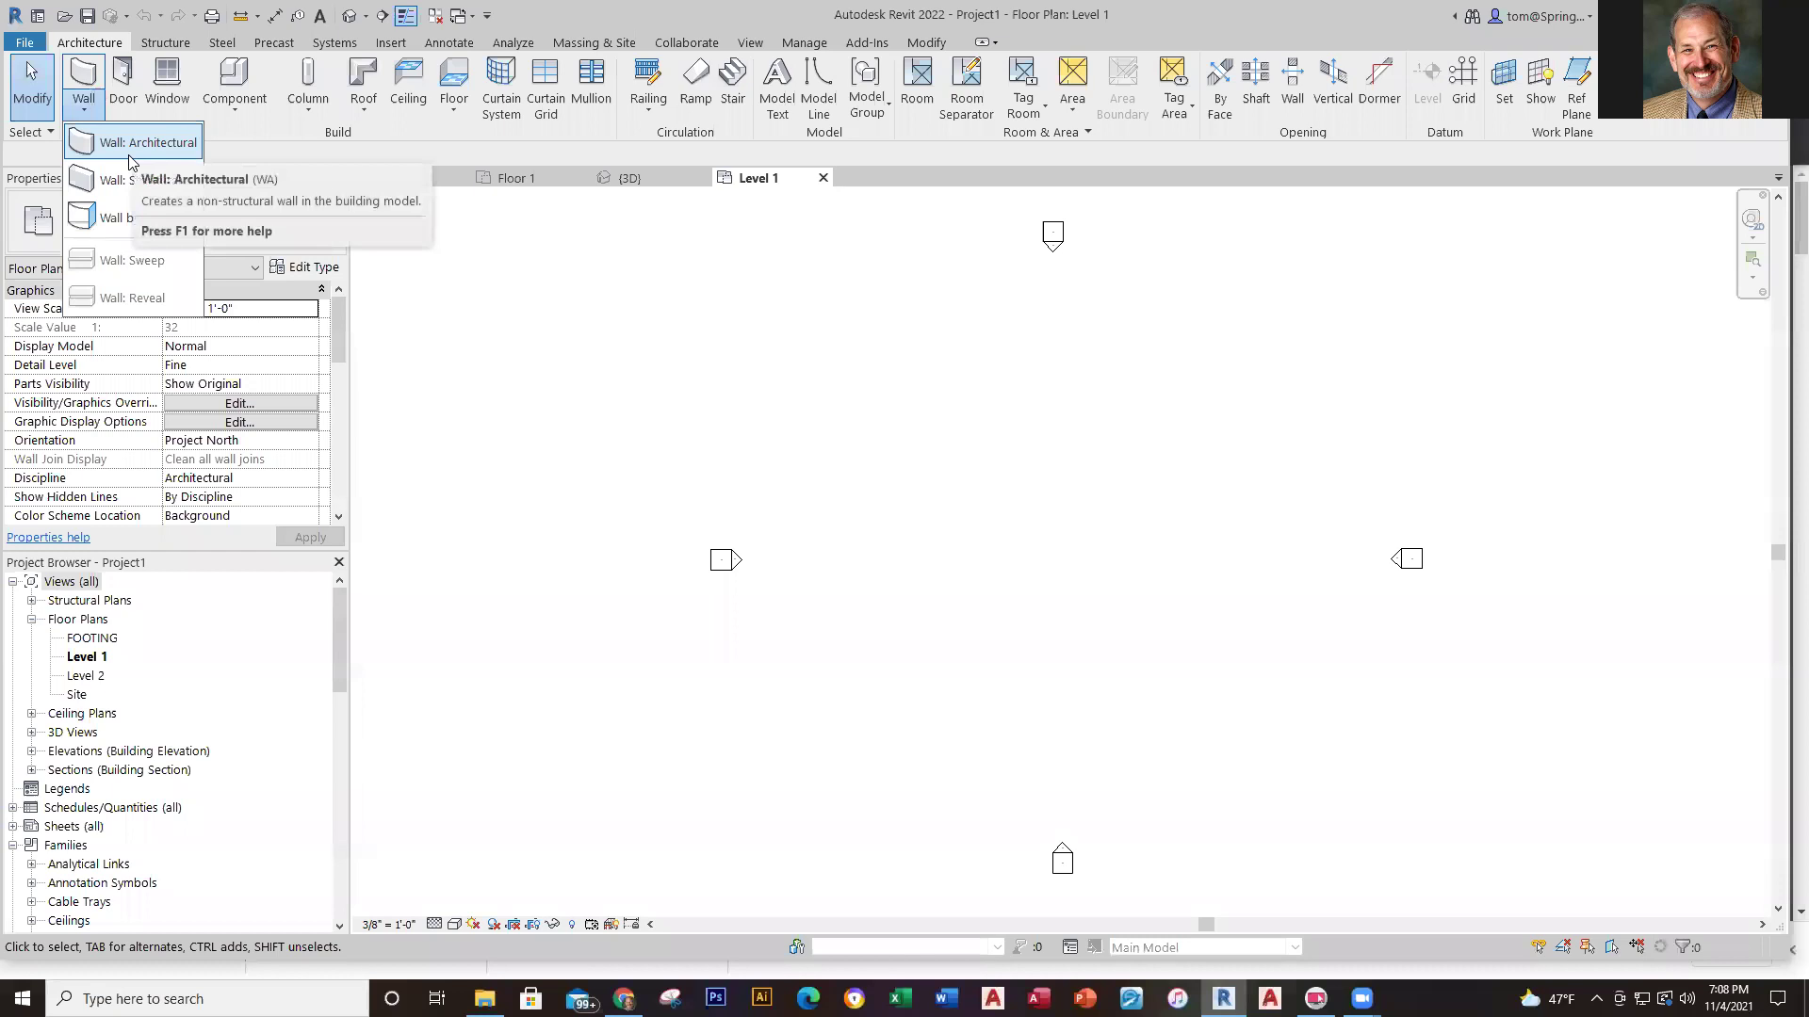
pyautogui.click(129, 157)
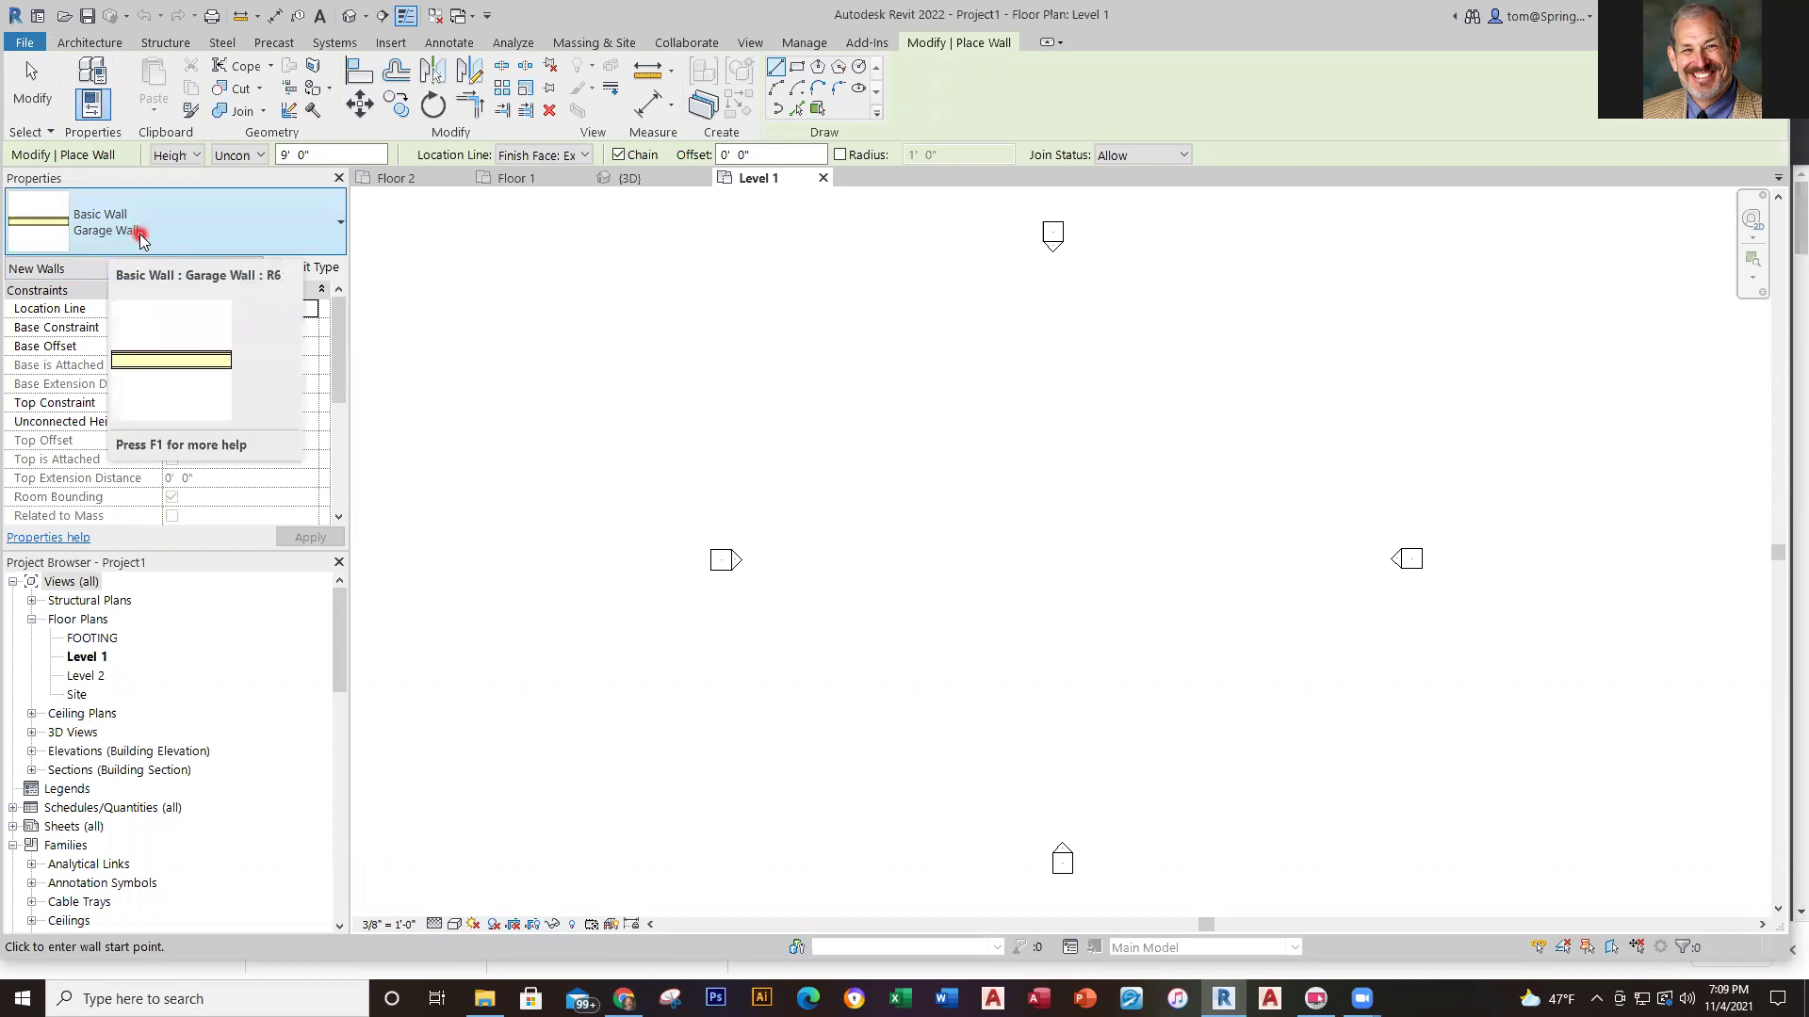
pyautogui.click(506, 182)
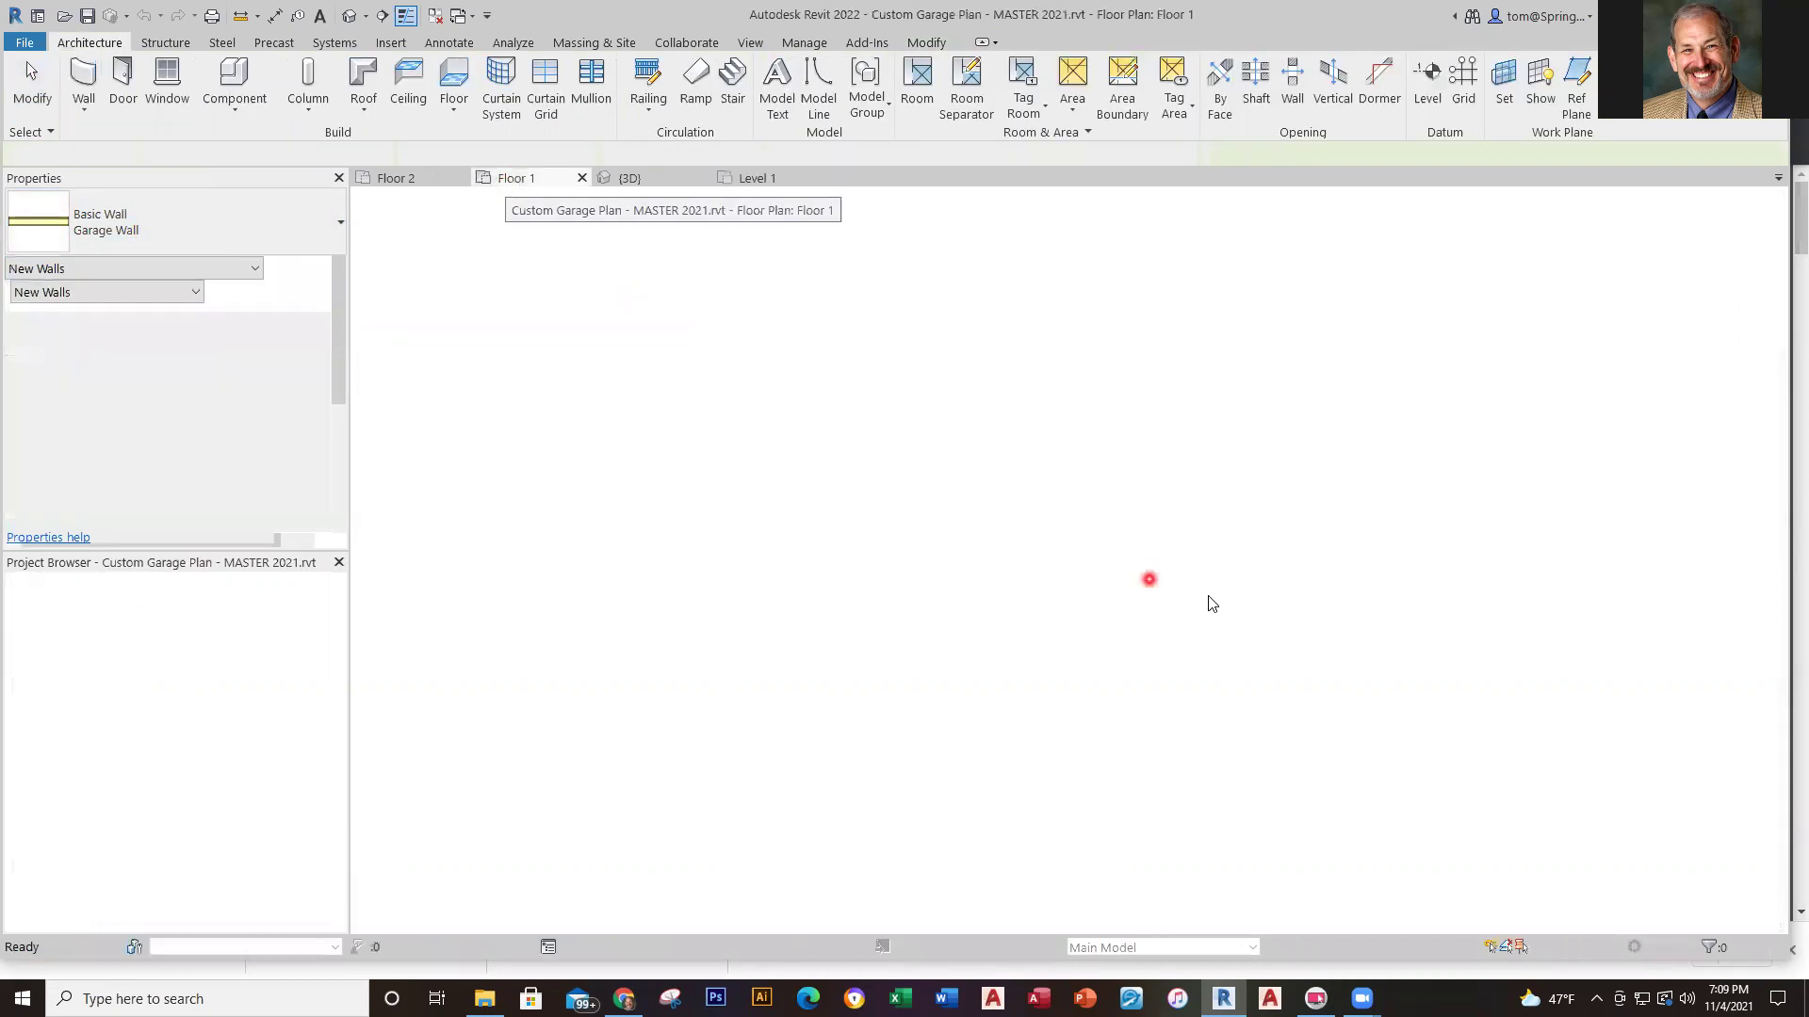
# Begin an aligned dimension at the top-left wall corner, then cancel that first attempt
pyautogui.scroll(-3, 1207, 578)
pyautogui.scroll(2, 1182, 580)
pyautogui.scroll(-4, 1281, 504)
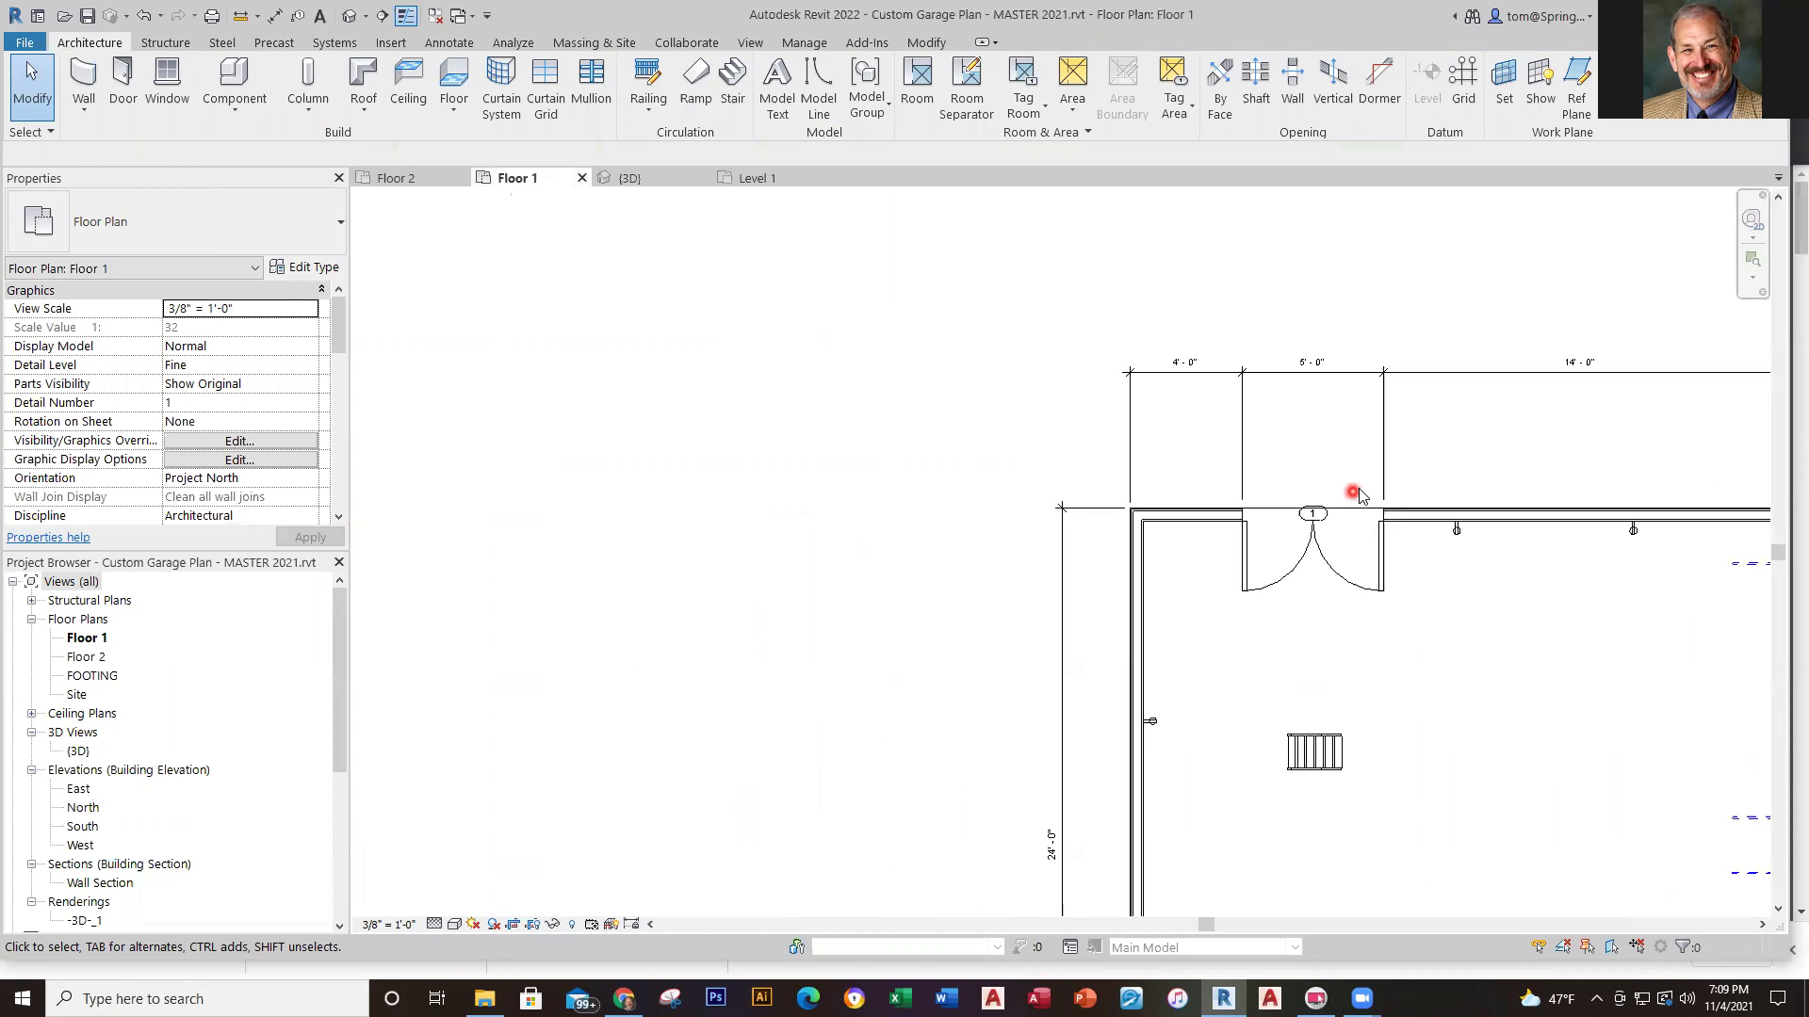
pyautogui.moveTo(1410, 457); pyautogui.dragTo(1075, 457, button='middle')
pyautogui.scroll(3, 1092, 546)
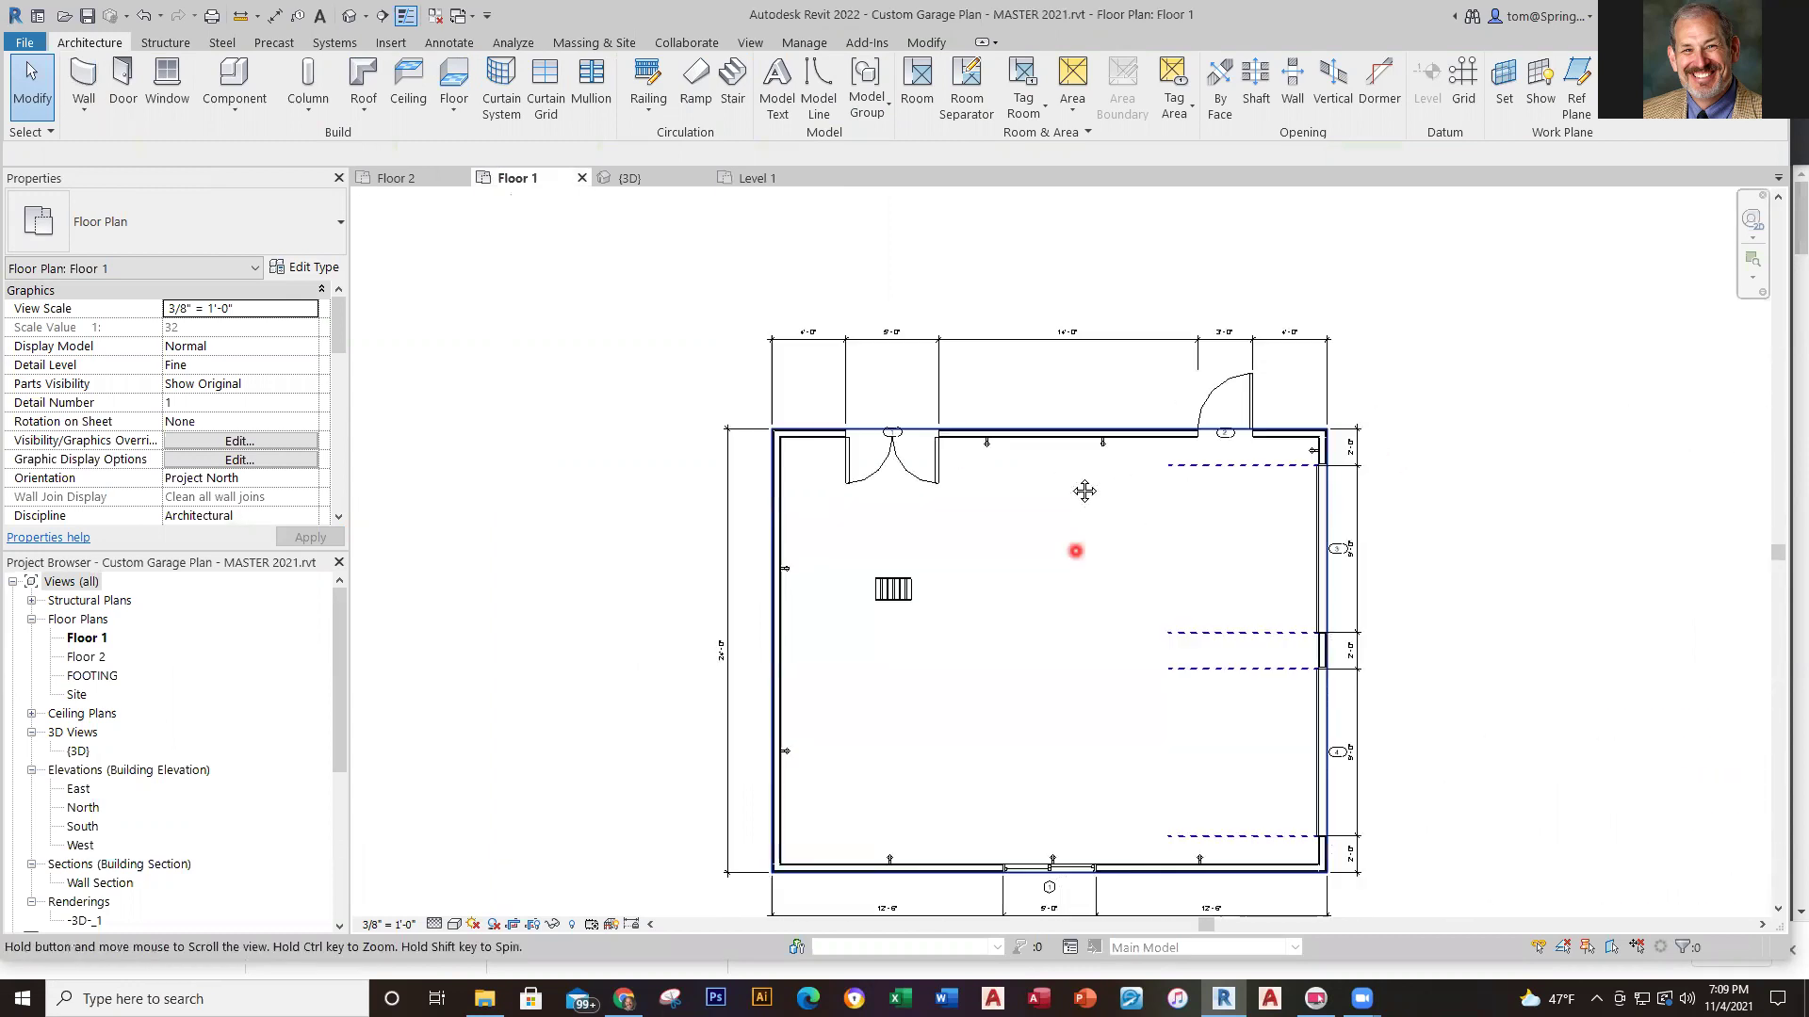
pyautogui.scroll(4, 719, 516)
pyautogui.scroll(4, 735, 550)
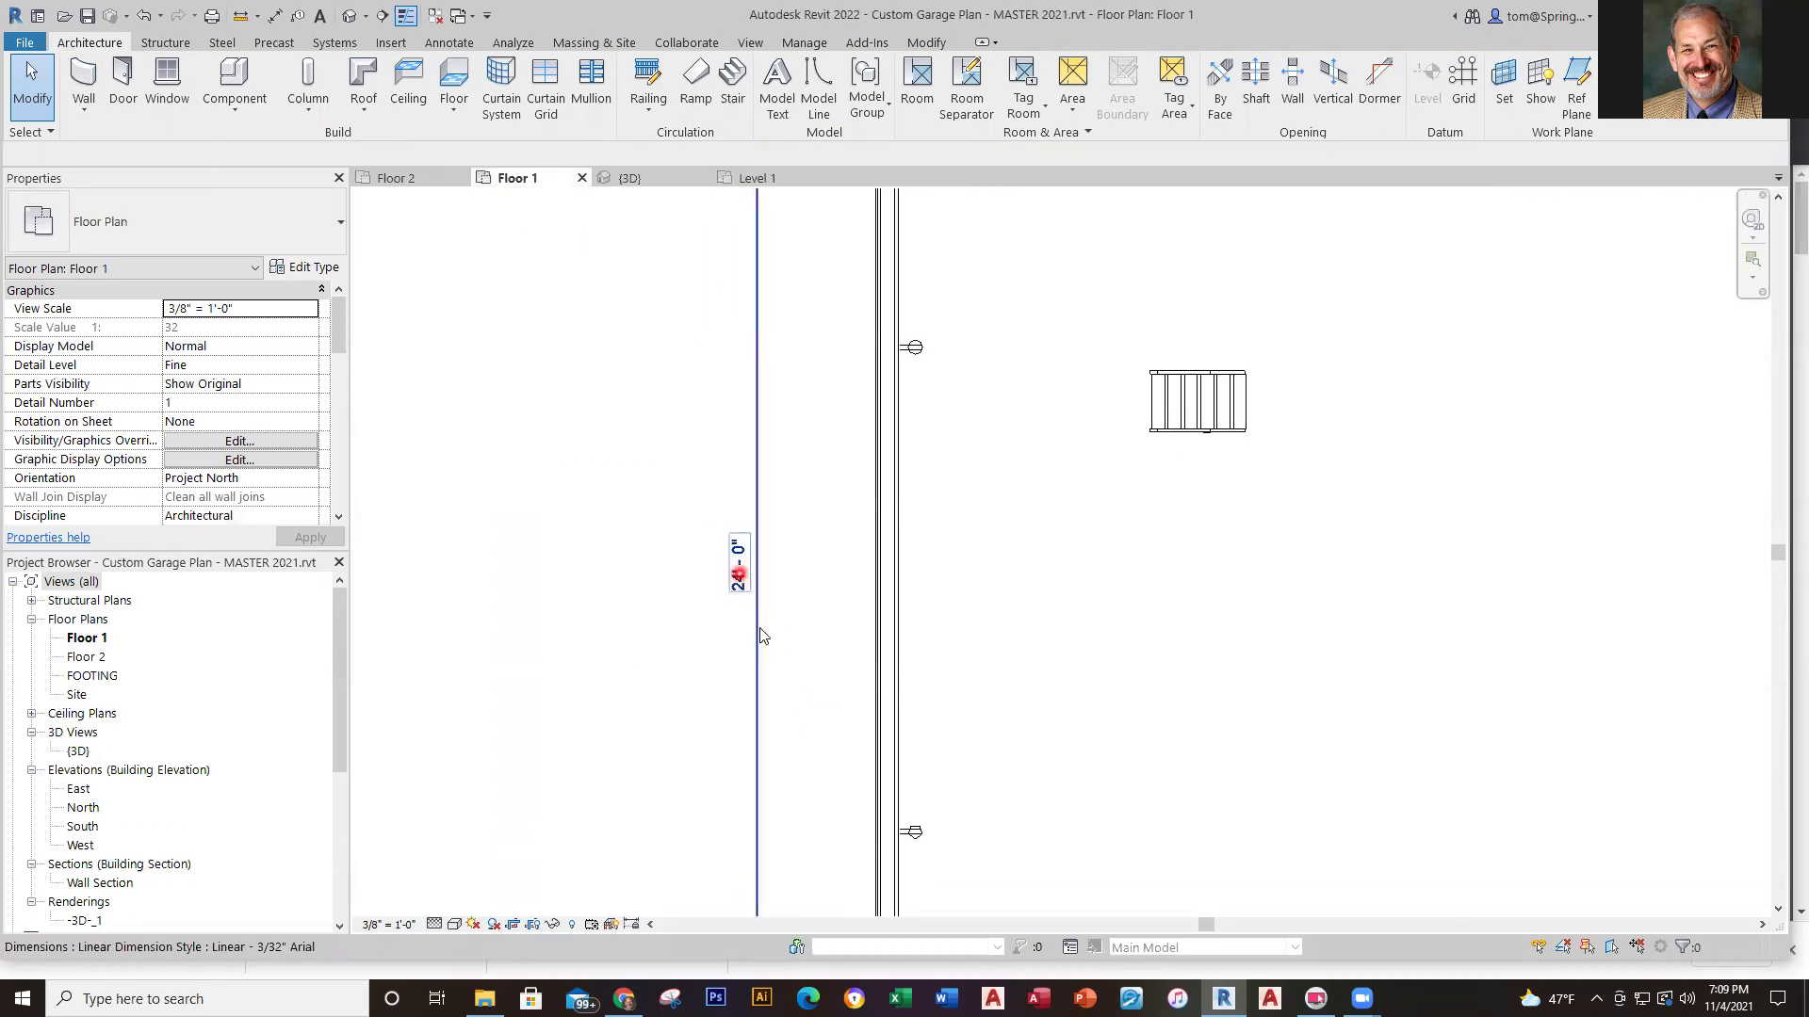
pyautogui.scroll(-4, 949, 578)
pyautogui.scroll(-3, 1139, 594)
pyautogui.moveTo(1139, 593); pyautogui.dragTo(1058, 596, button='middle')
pyautogui.scroll(3, 1036, 499)
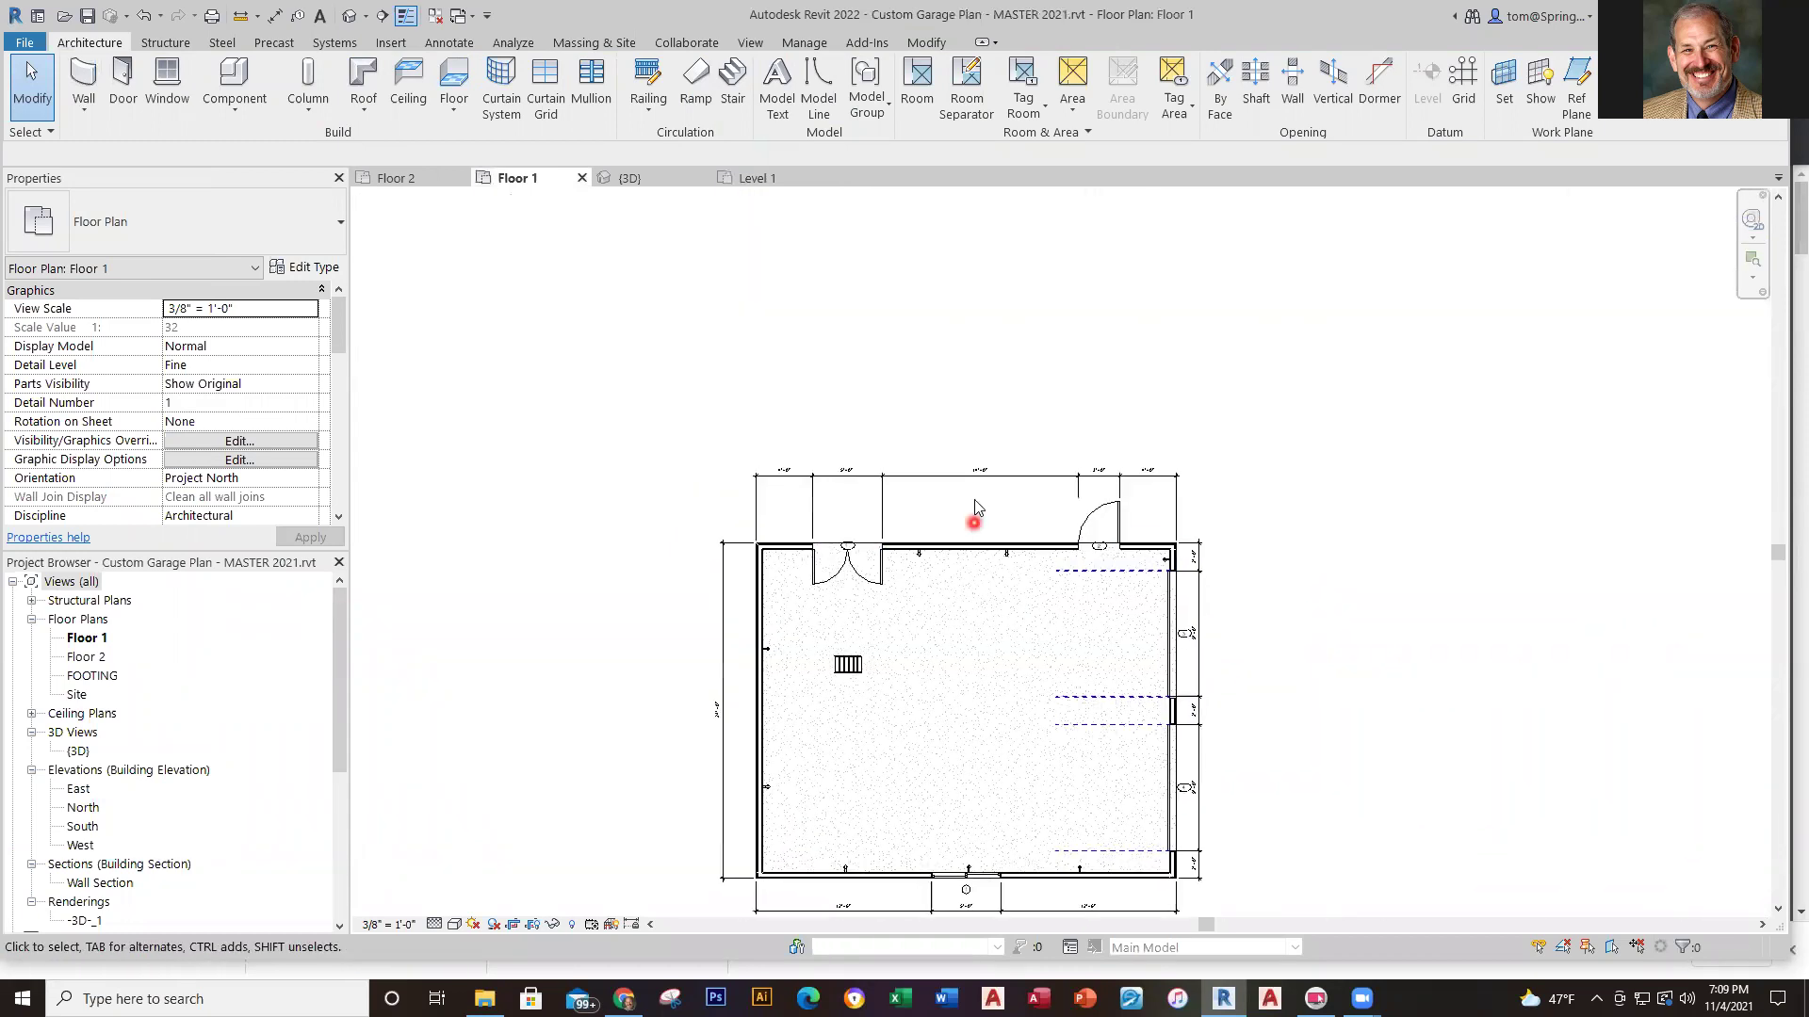
pyautogui.scroll(-1, 998, 639)
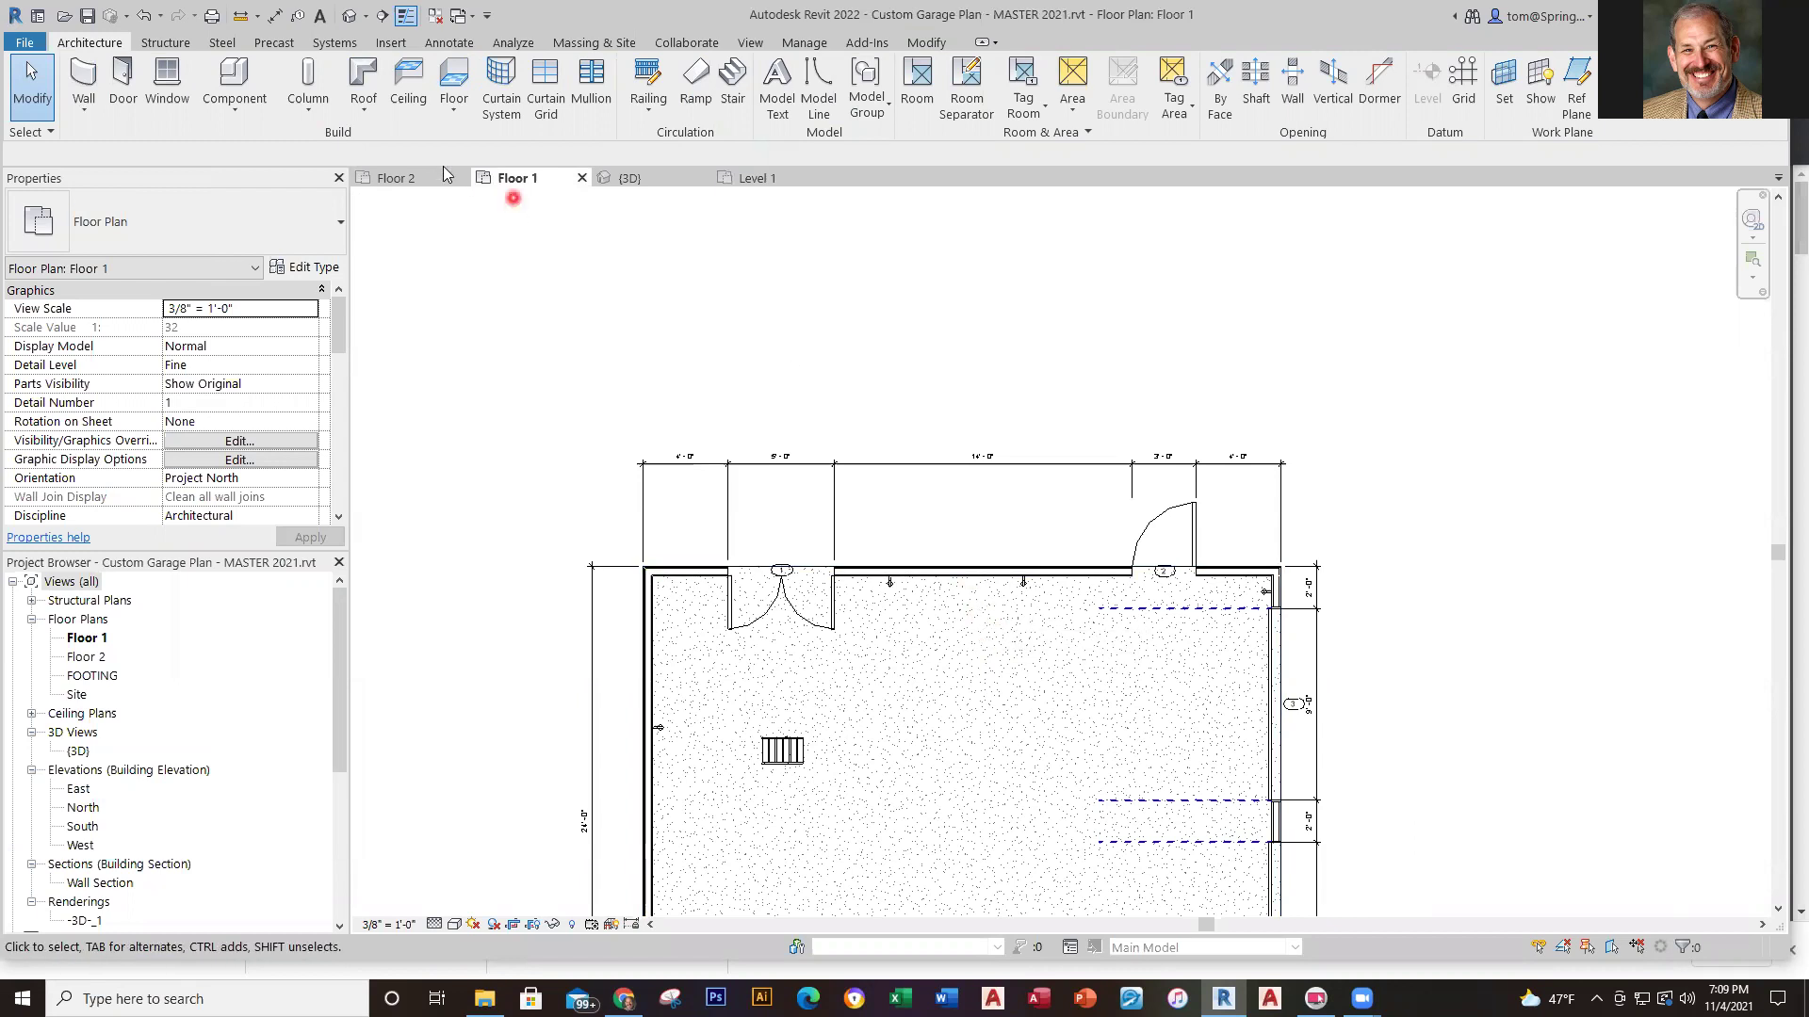
pyautogui.click(274, 17)
pyautogui.scroll(2, 649, 543)
pyautogui.scroll(4, 586, 547)
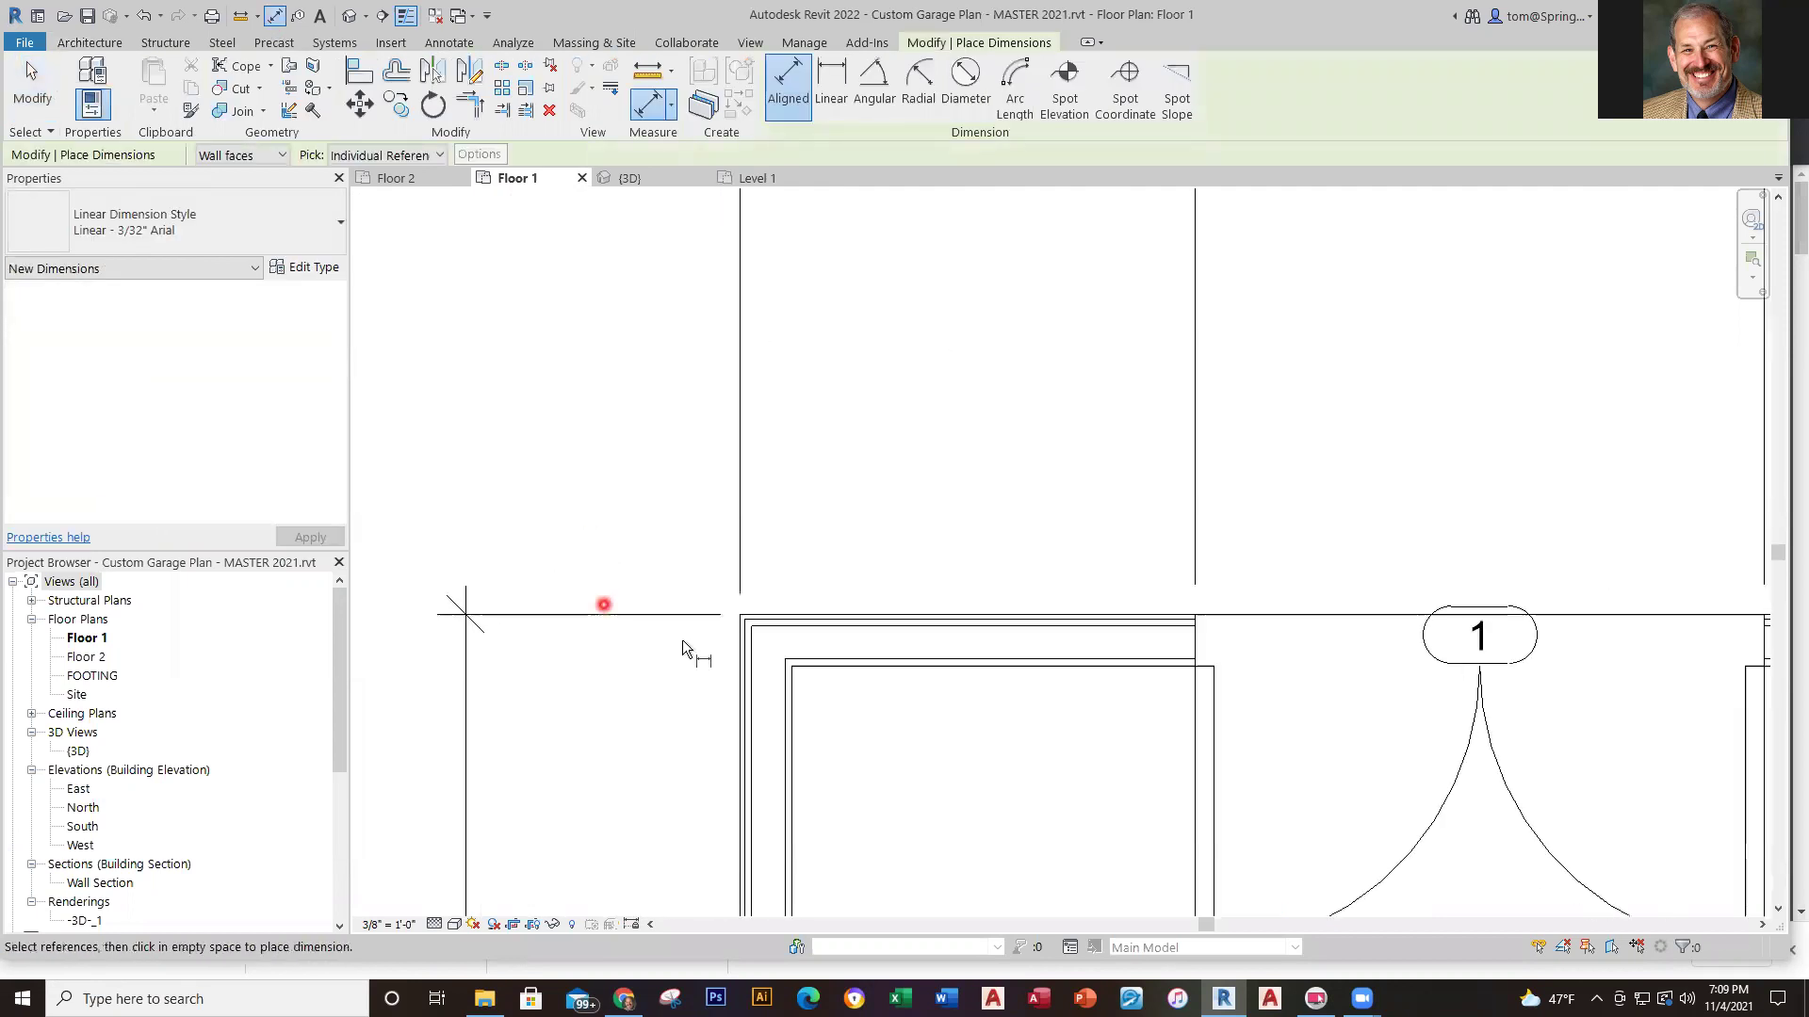
pyautogui.click(738, 622)
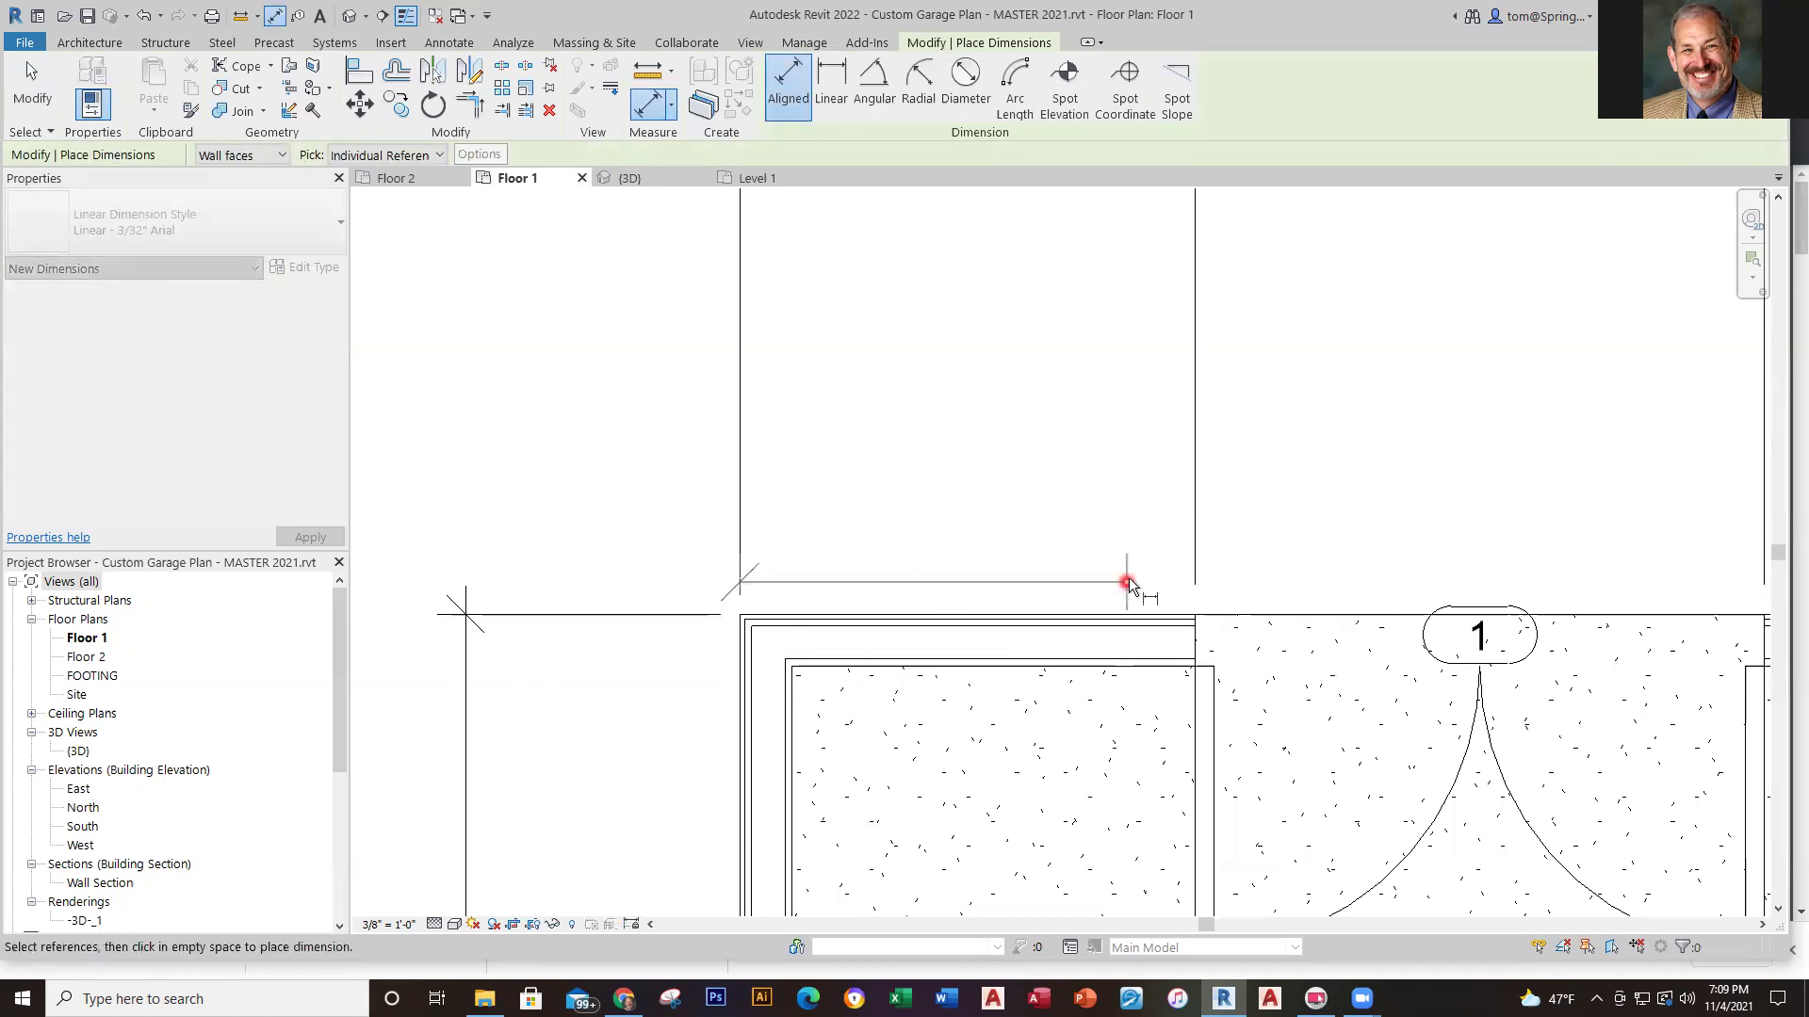
pyautogui.scroll(-5, 1771, 631)
pyautogui.moveTo(1724, 613); pyautogui.dragTo(521, 612, button='middle')
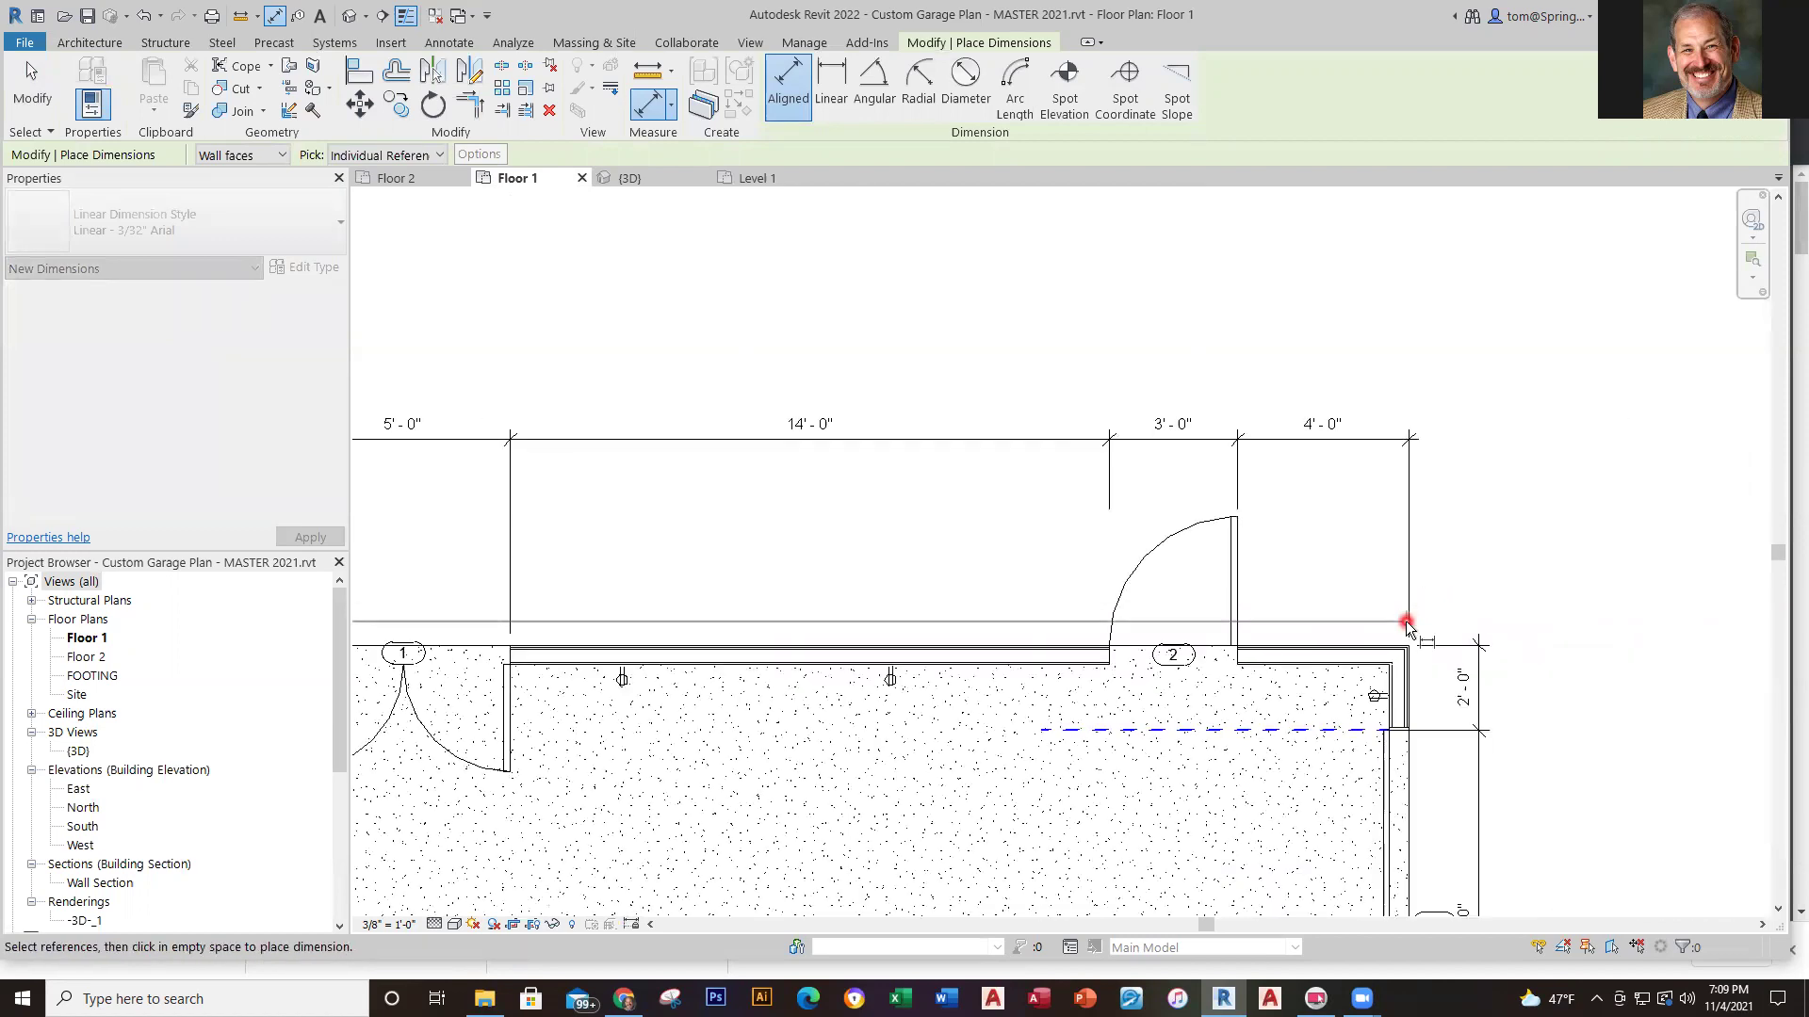
pyautogui.press('Escape')
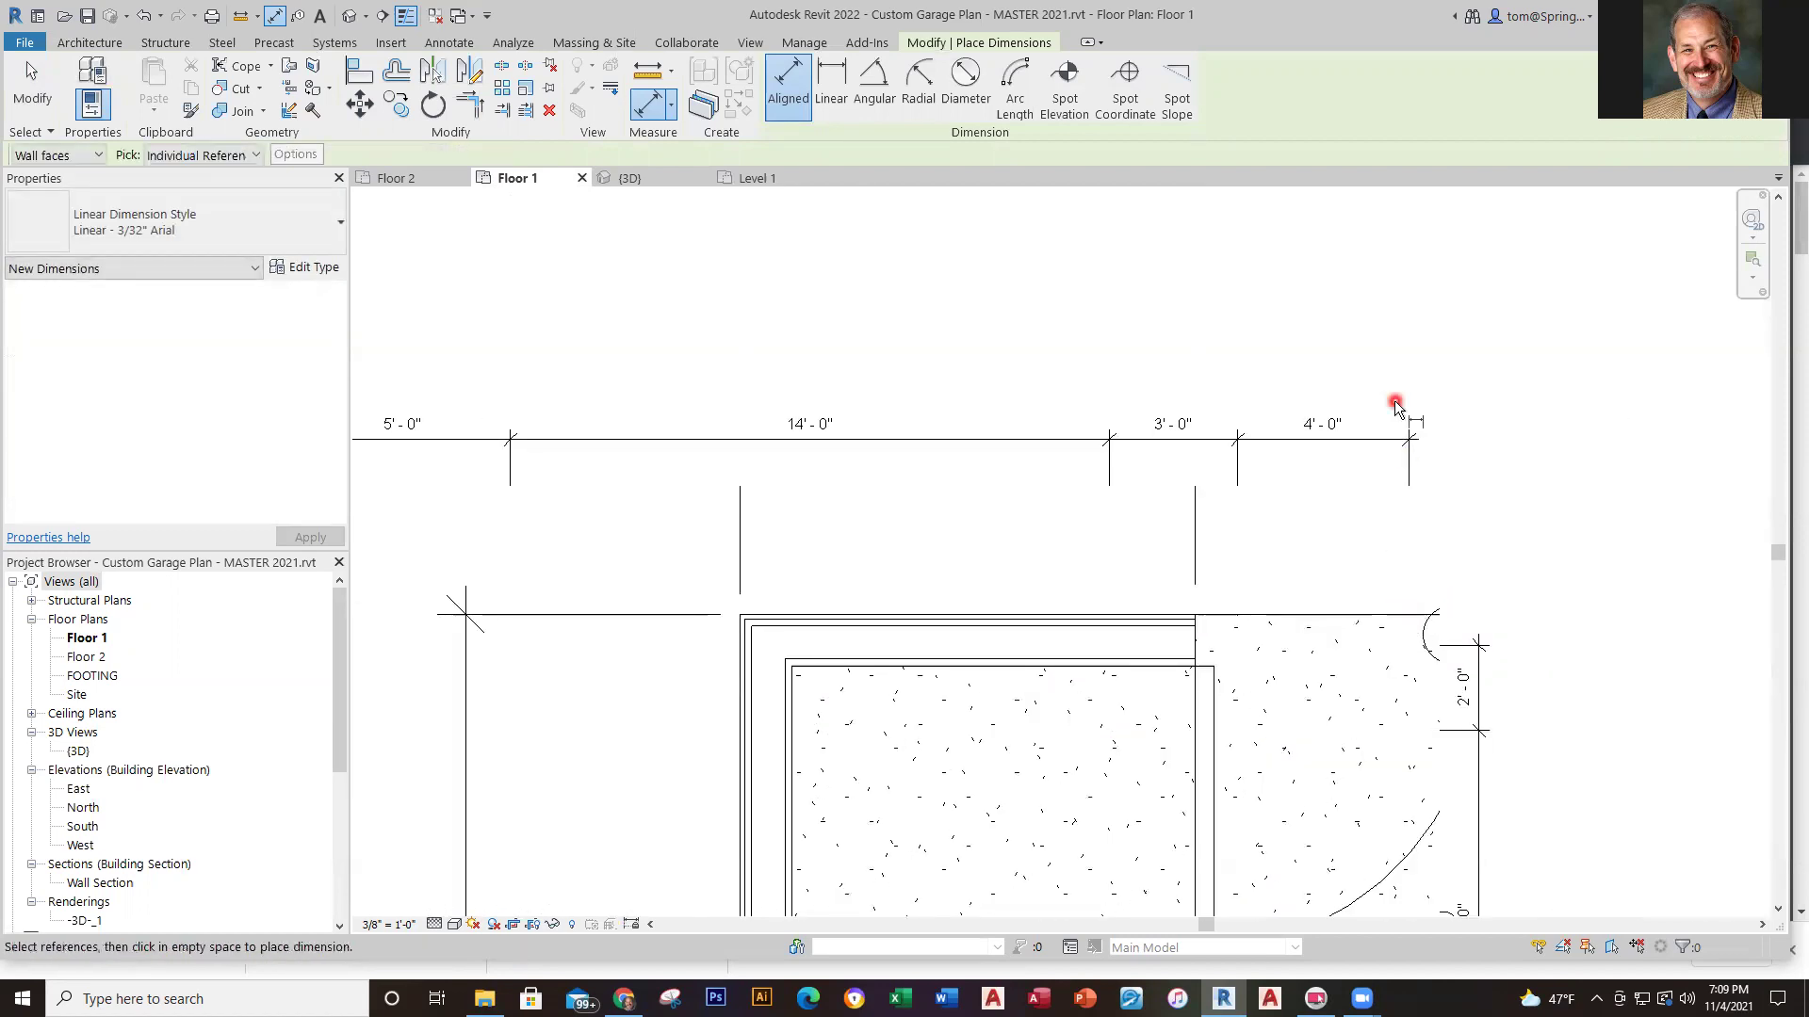
# Dimension the top wall corner to corner, placing the overall 30'-0" above the plan
pyautogui.scroll(-4, 1498, 499)
pyautogui.moveTo(1494, 525); pyautogui.dragTo(456, 686, button='middle')
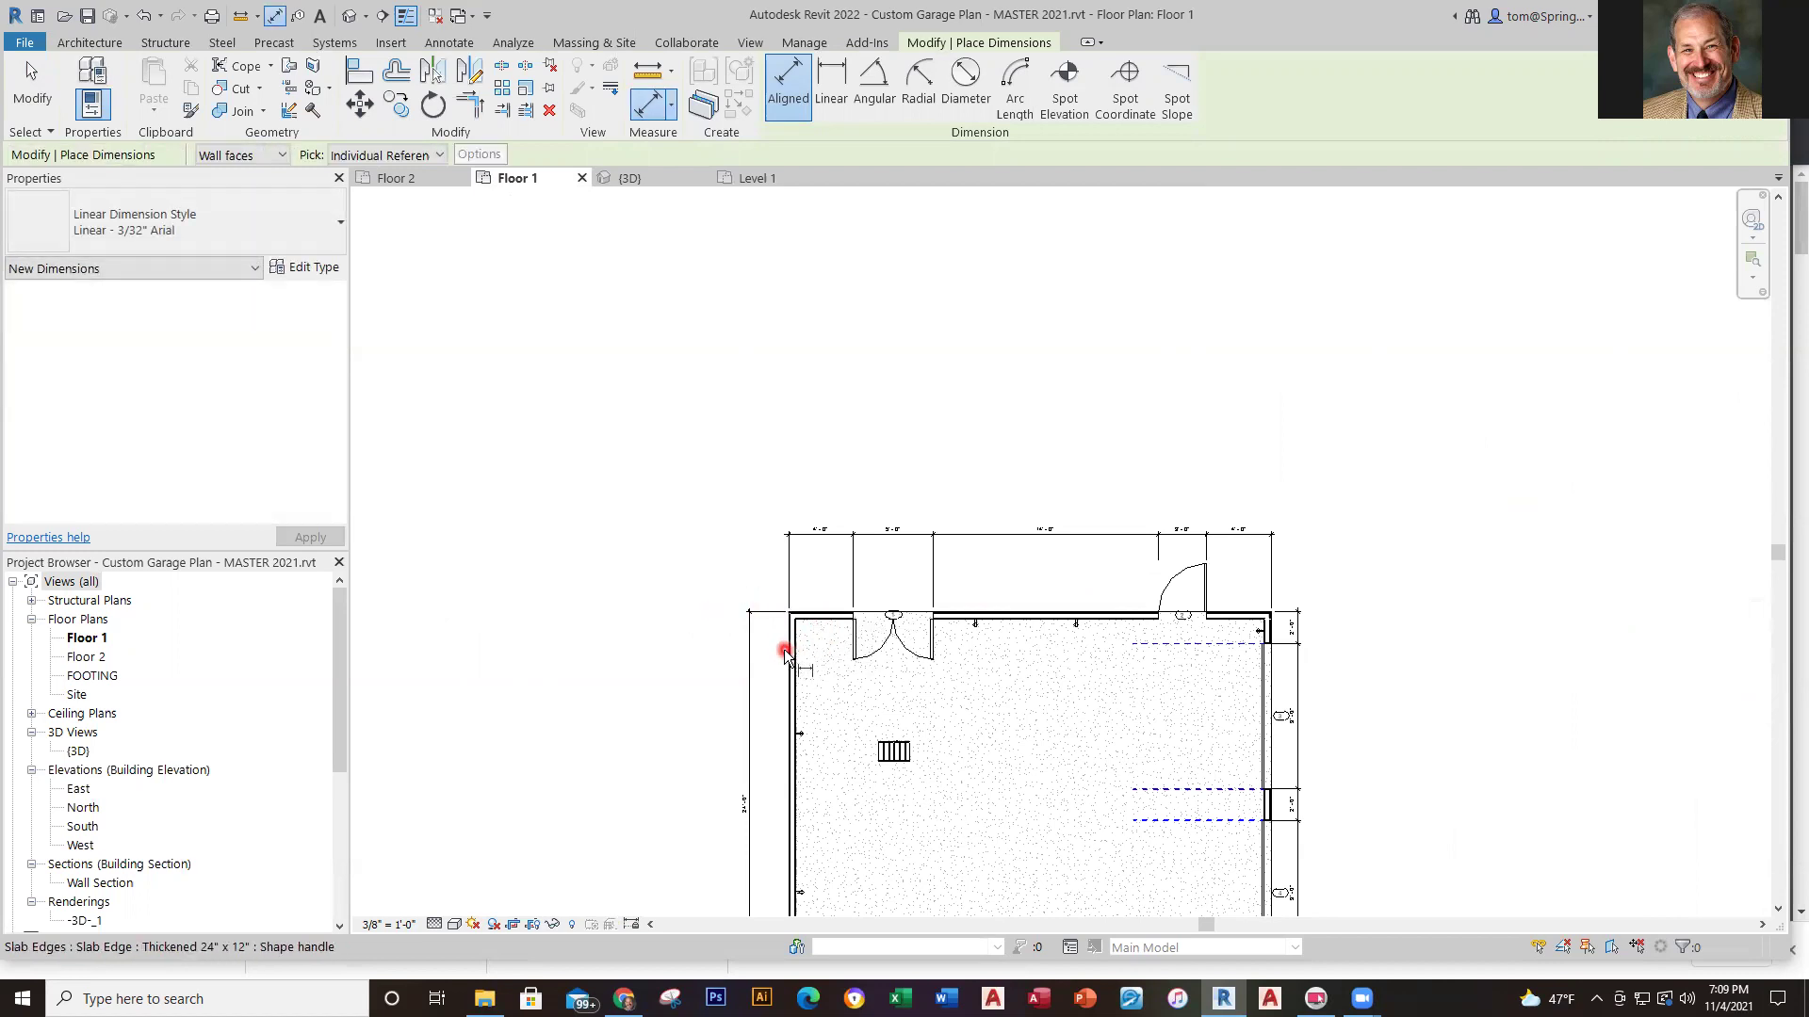
pyautogui.click(1293, 614)
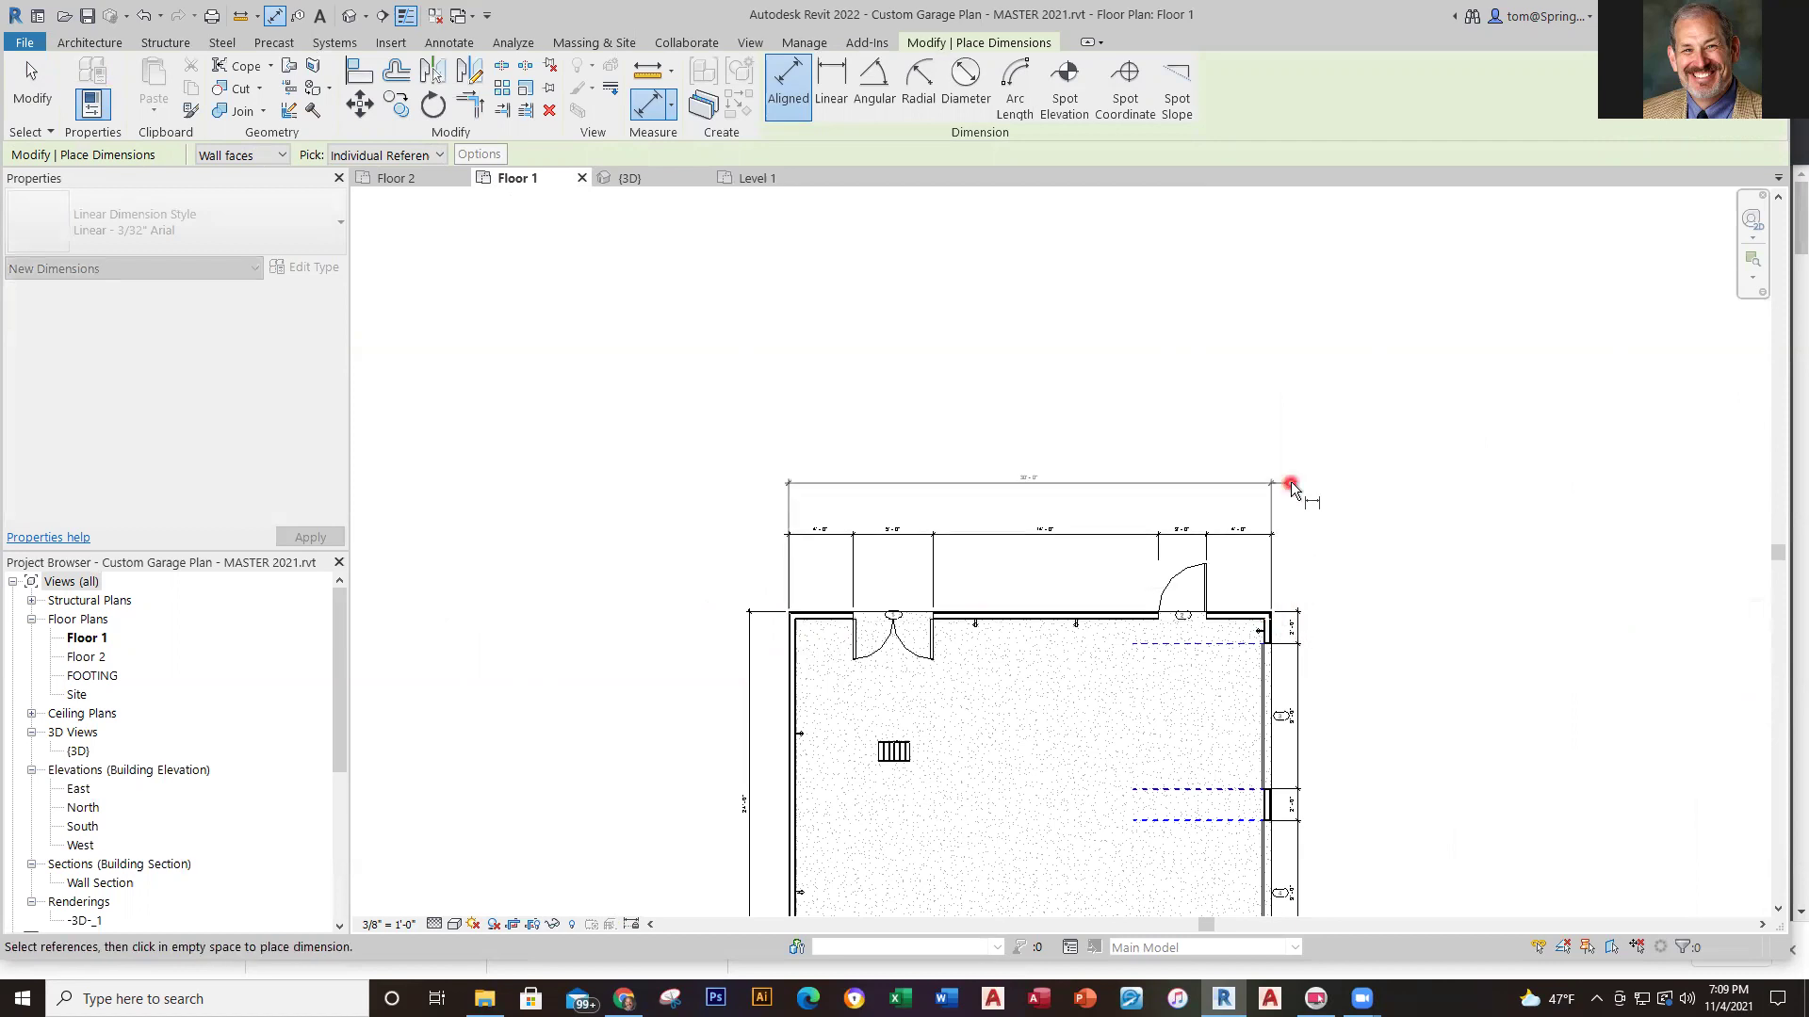
pyautogui.click(1262, 509)
pyautogui.scroll(5, 1027, 498)
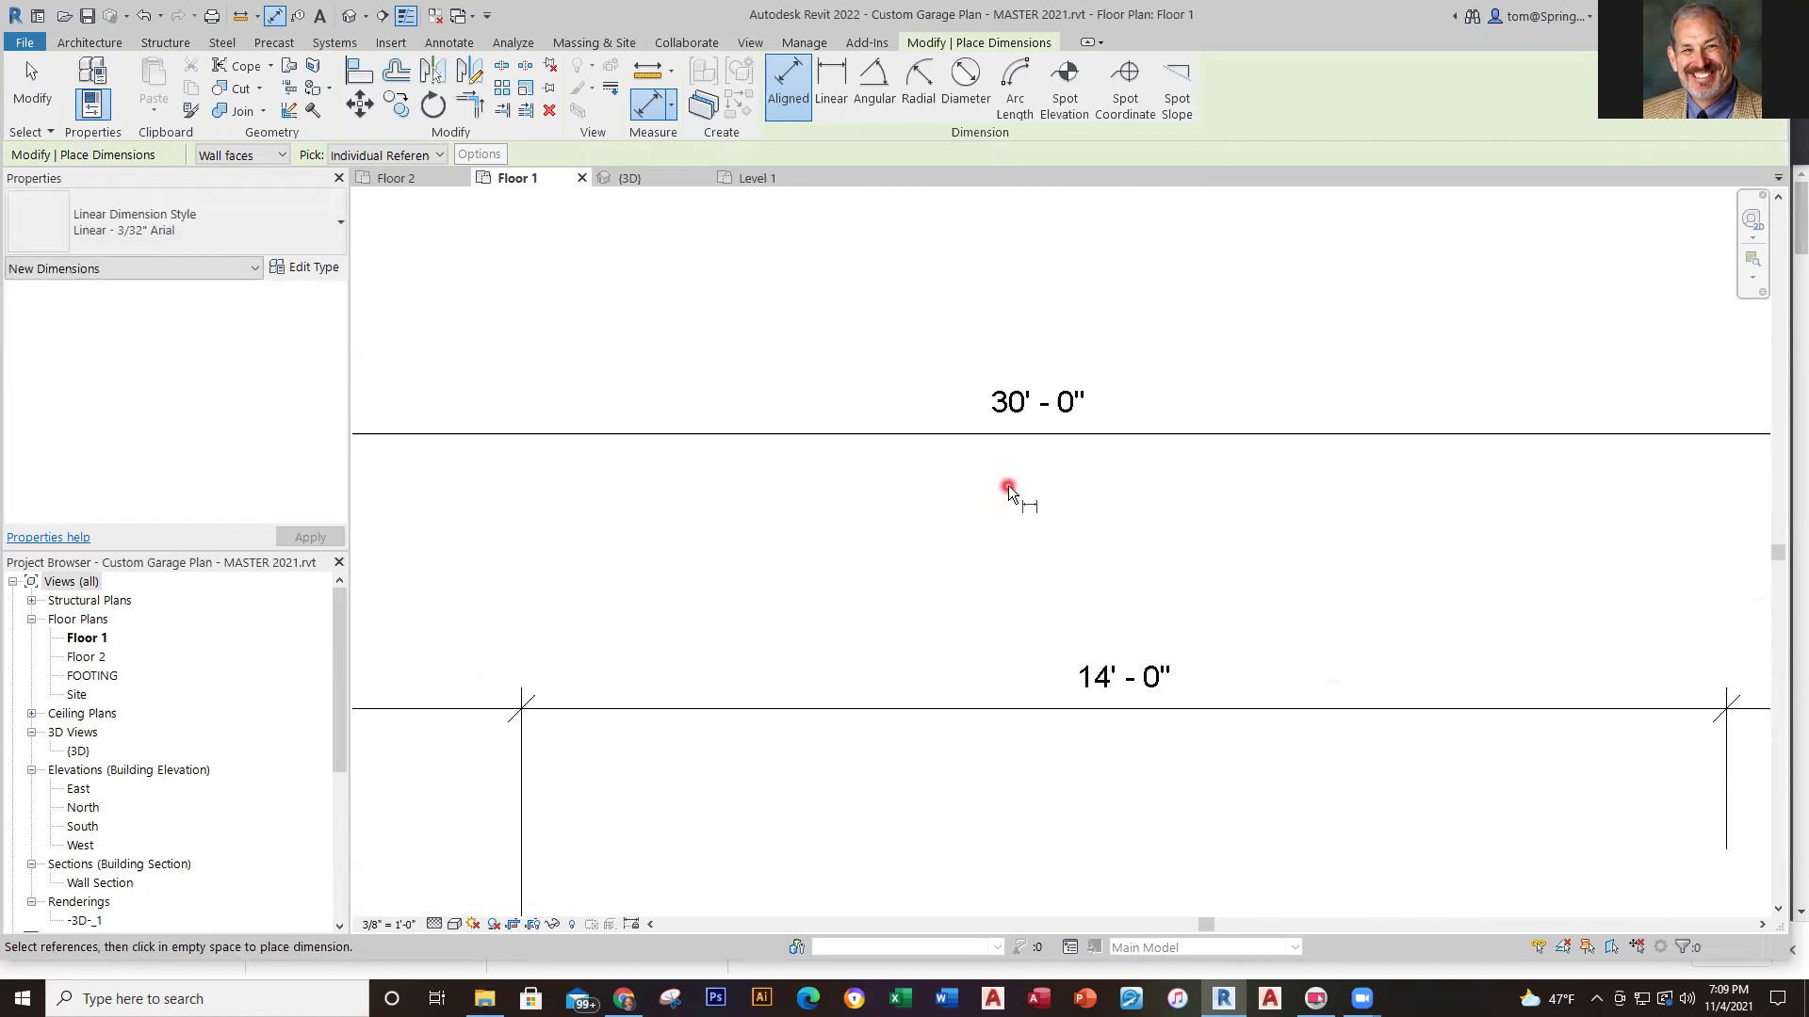
pyautogui.scroll(-5, 1008, 490)
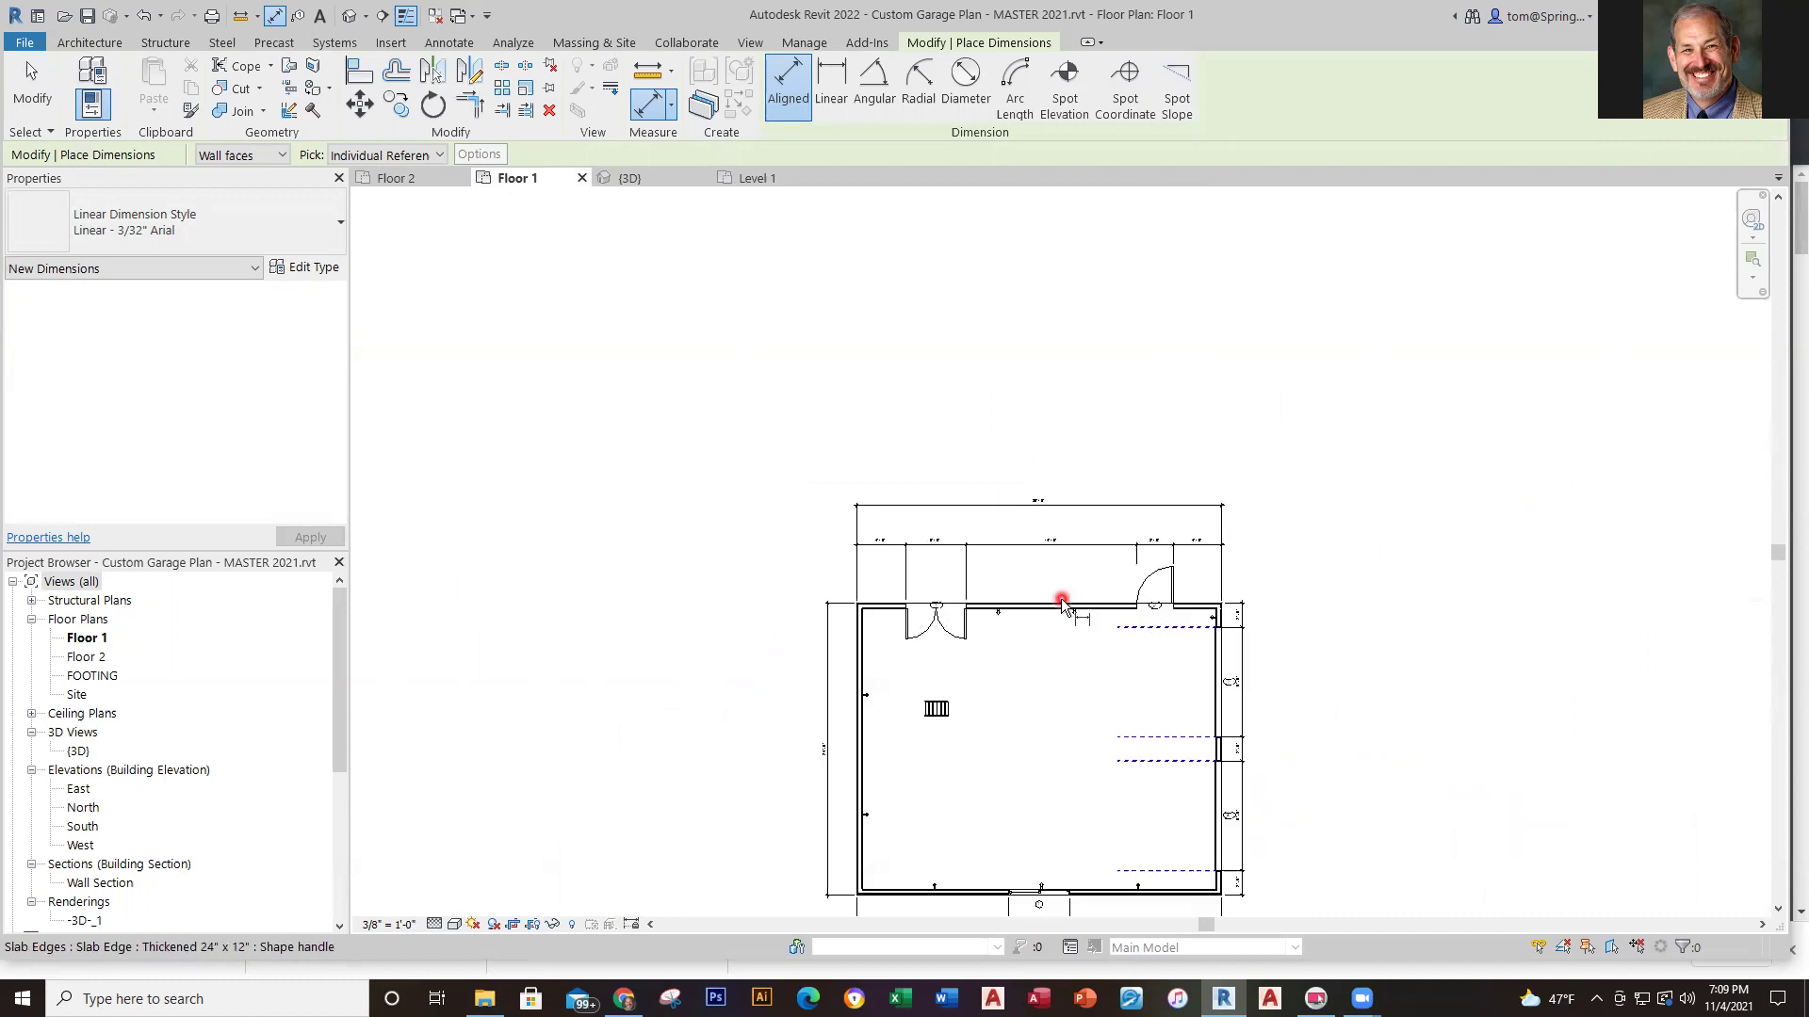
pyautogui.moveTo(1010, 497); pyautogui.dragTo(985, 465, button='middle')
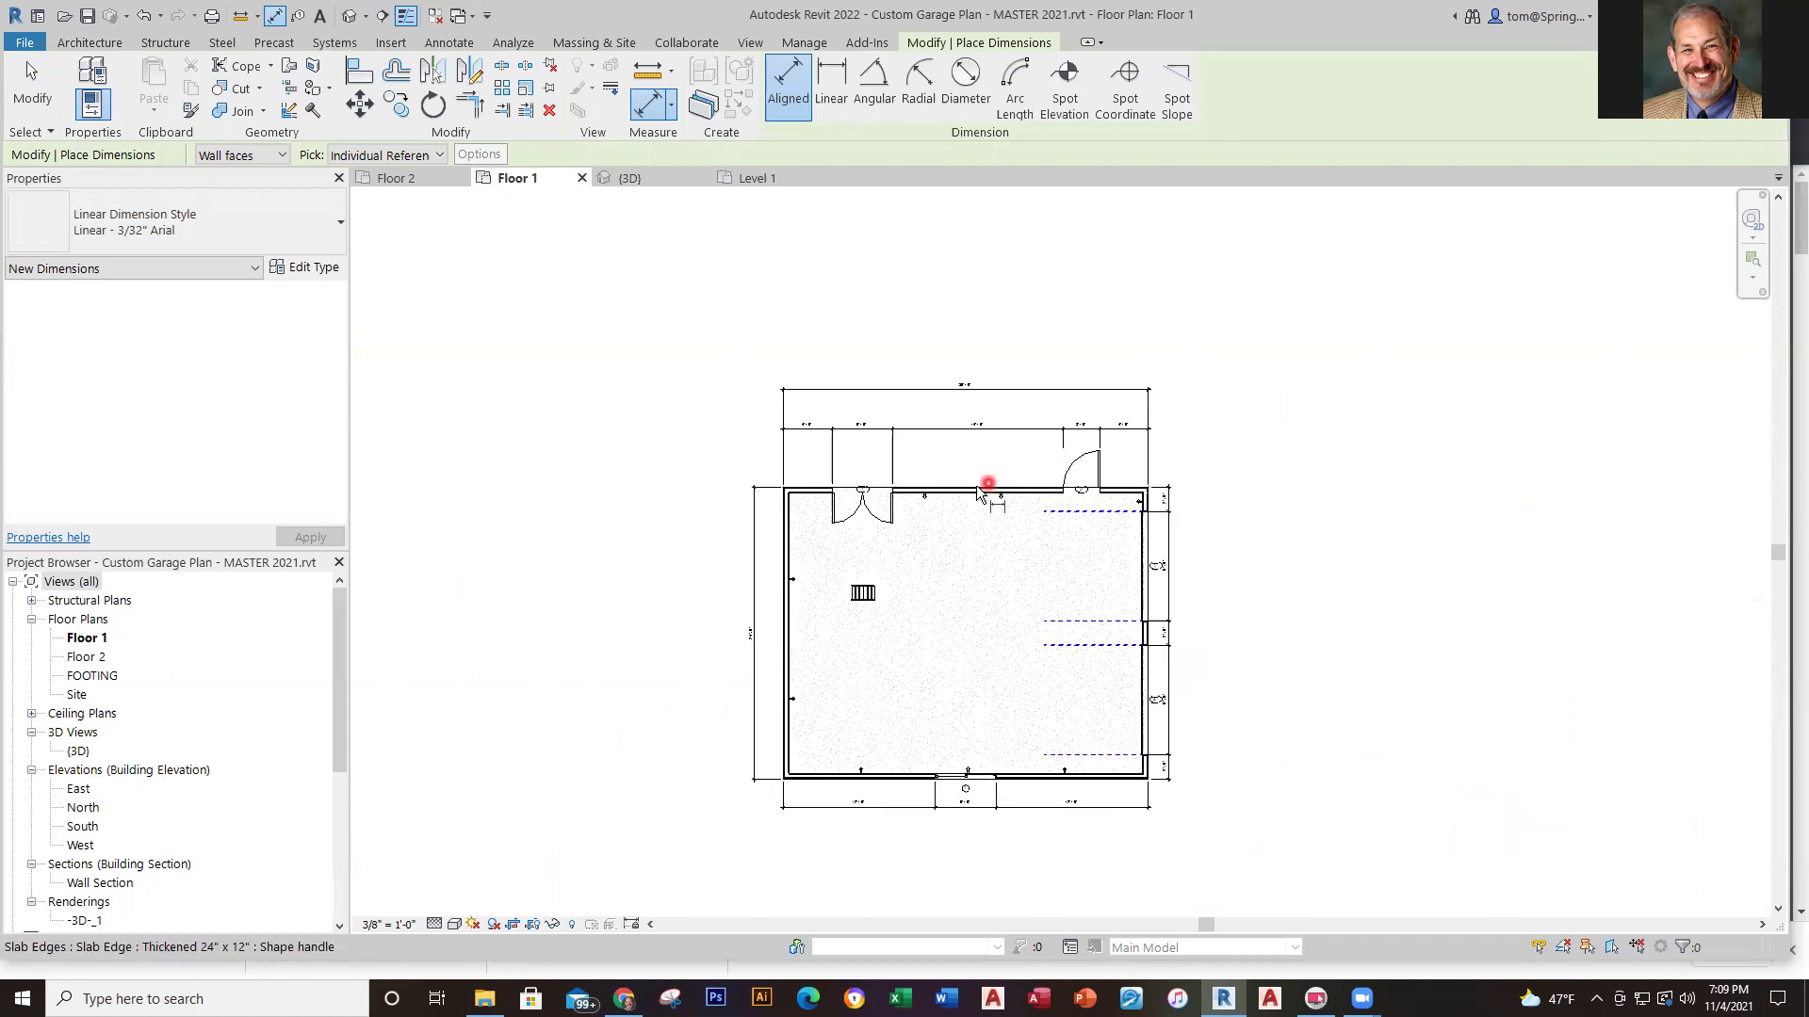
# Open Project1's East elevation (Level 2, Level 1, FOOTING), then return to the Level 1 plan
pyautogui.click(750, 185)
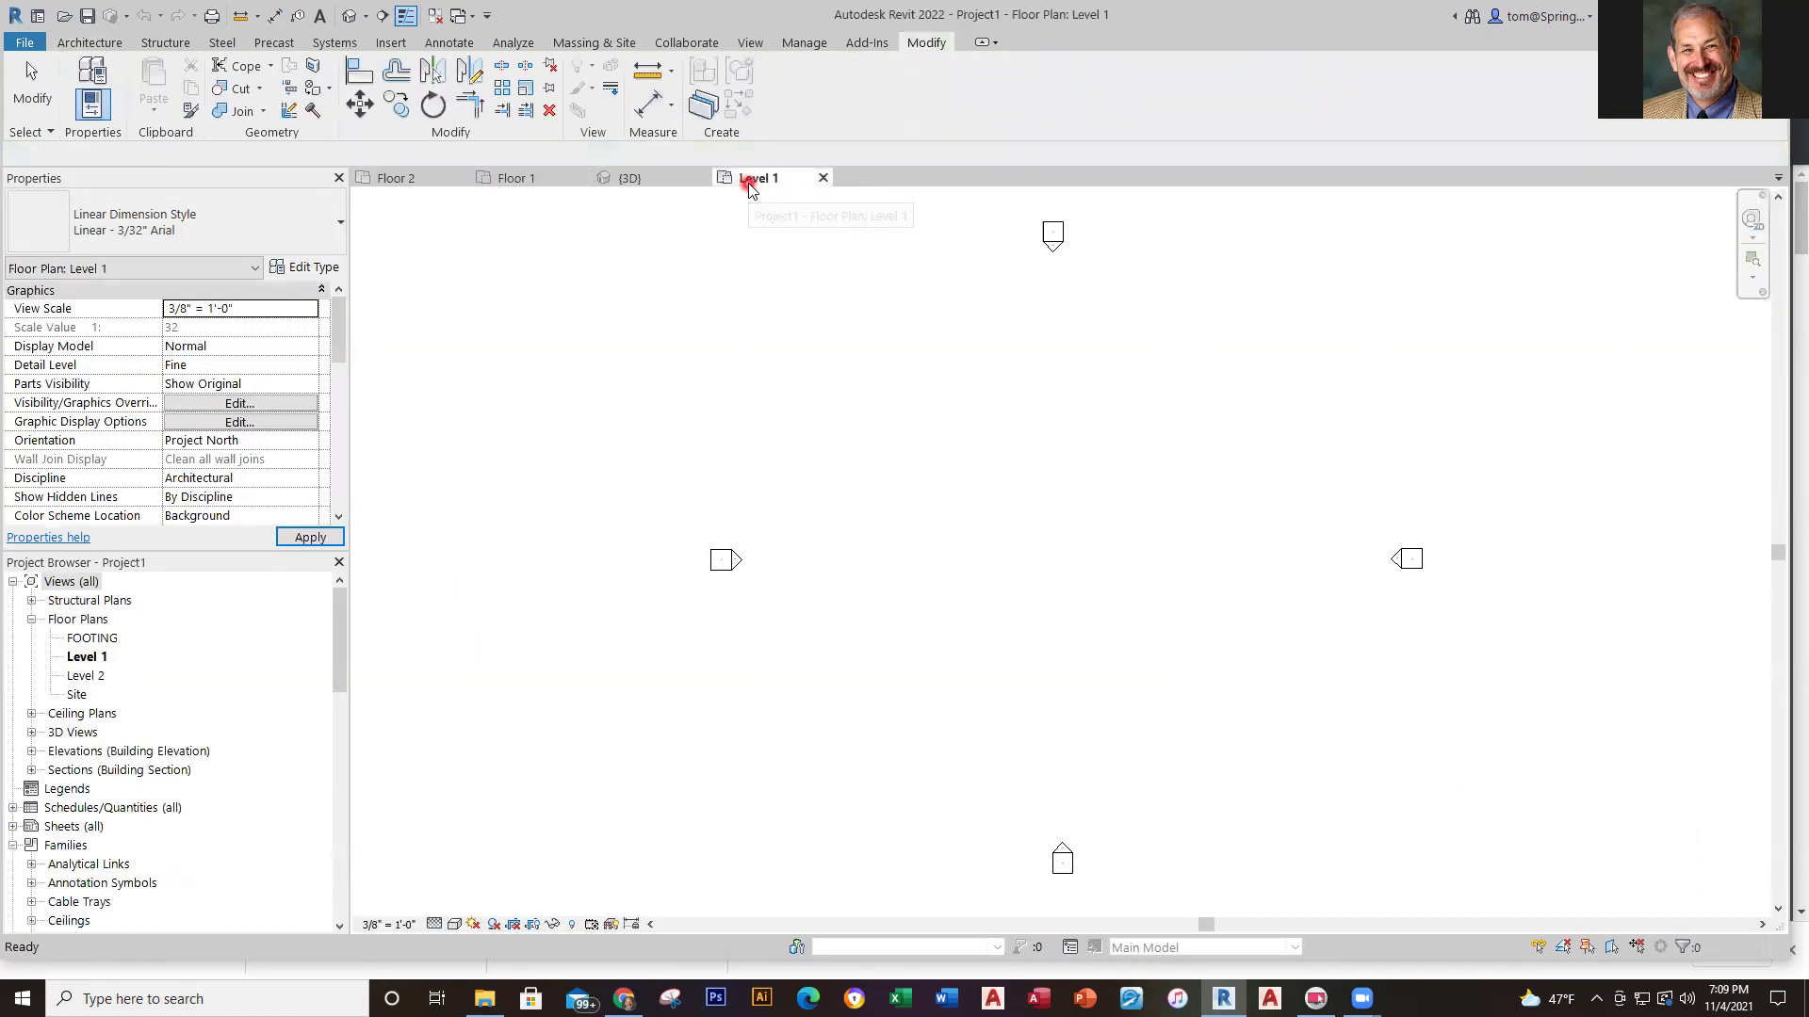
pyautogui.click(94, 47)
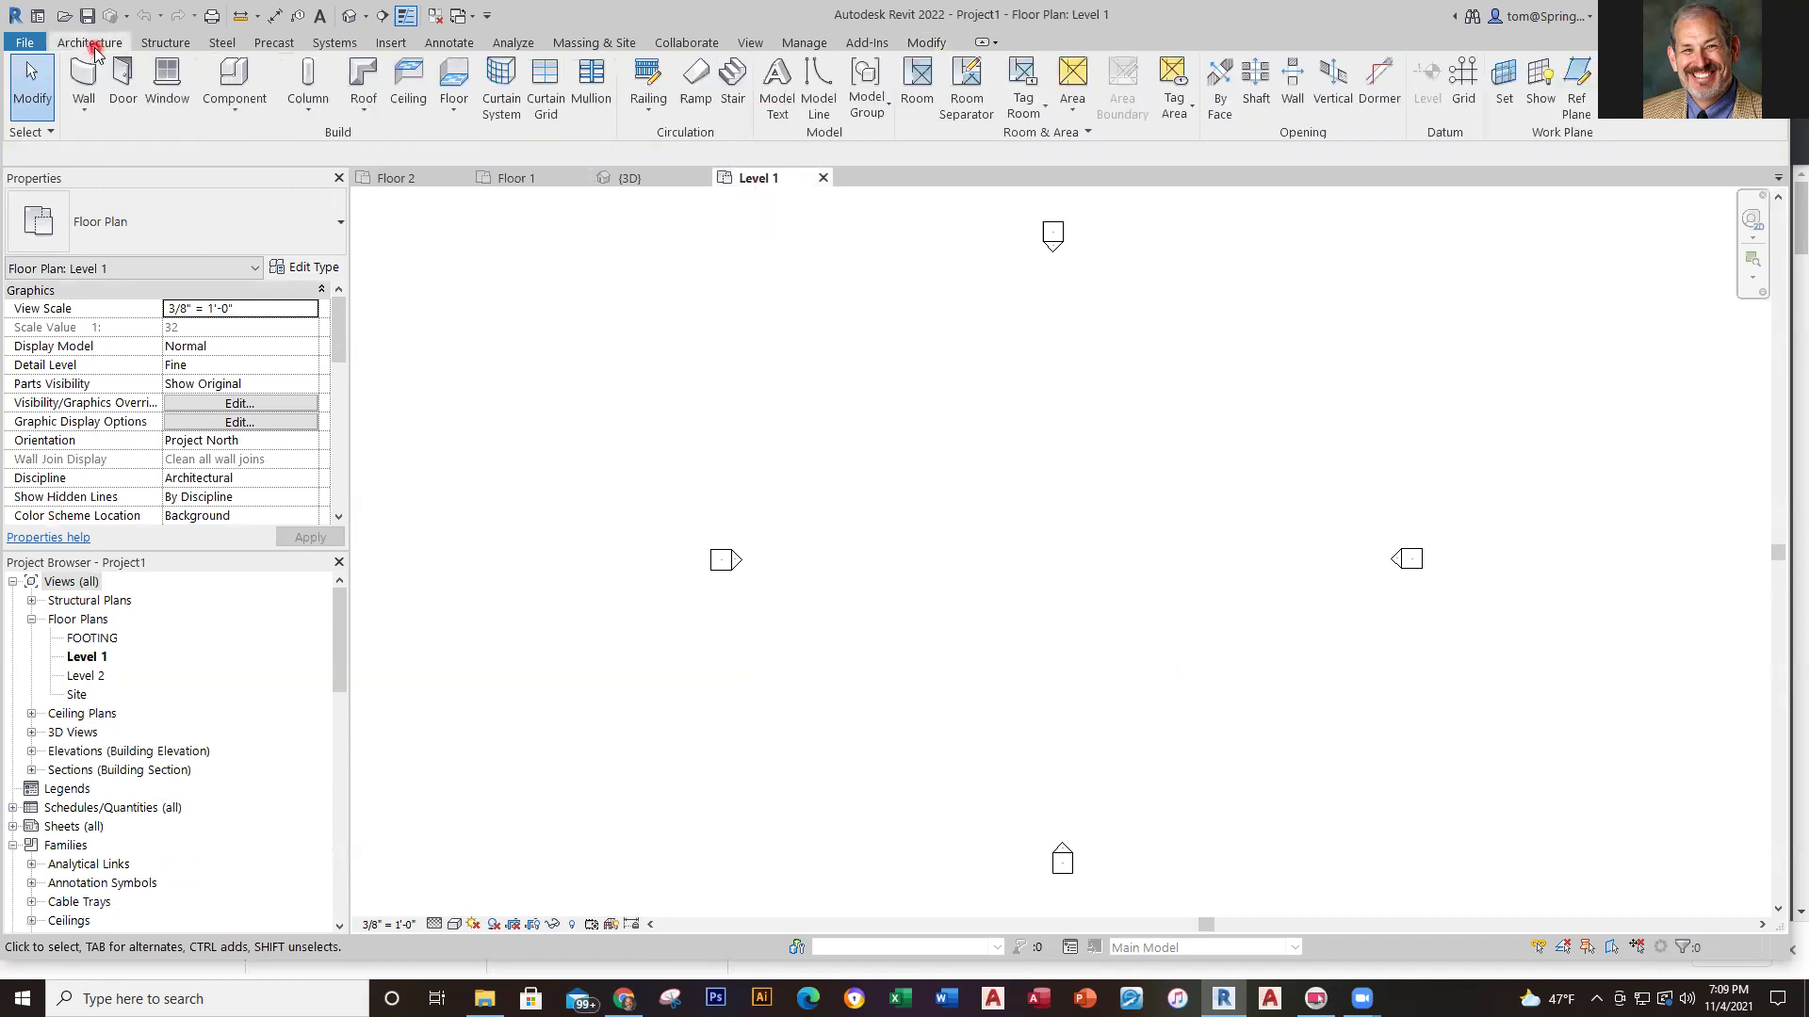
pyautogui.moveTo(342, 627); pyautogui.dragTo(342, 650)
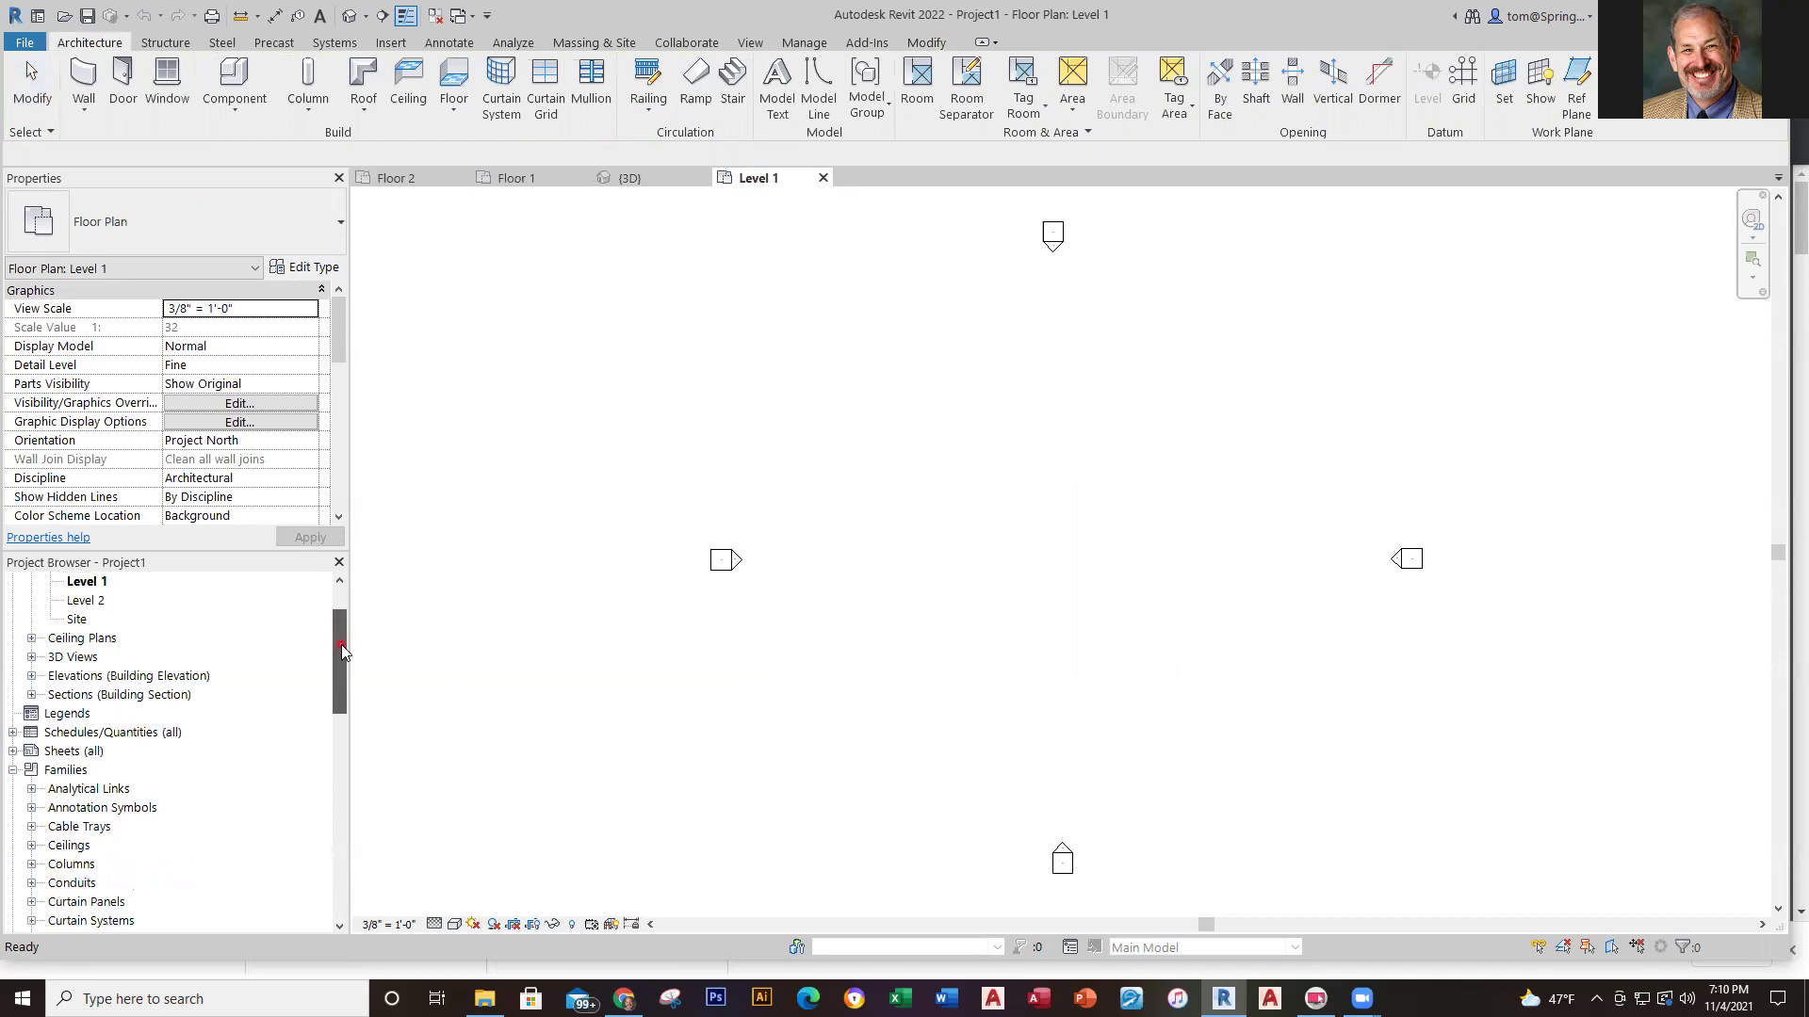
pyautogui.click(307, 650)
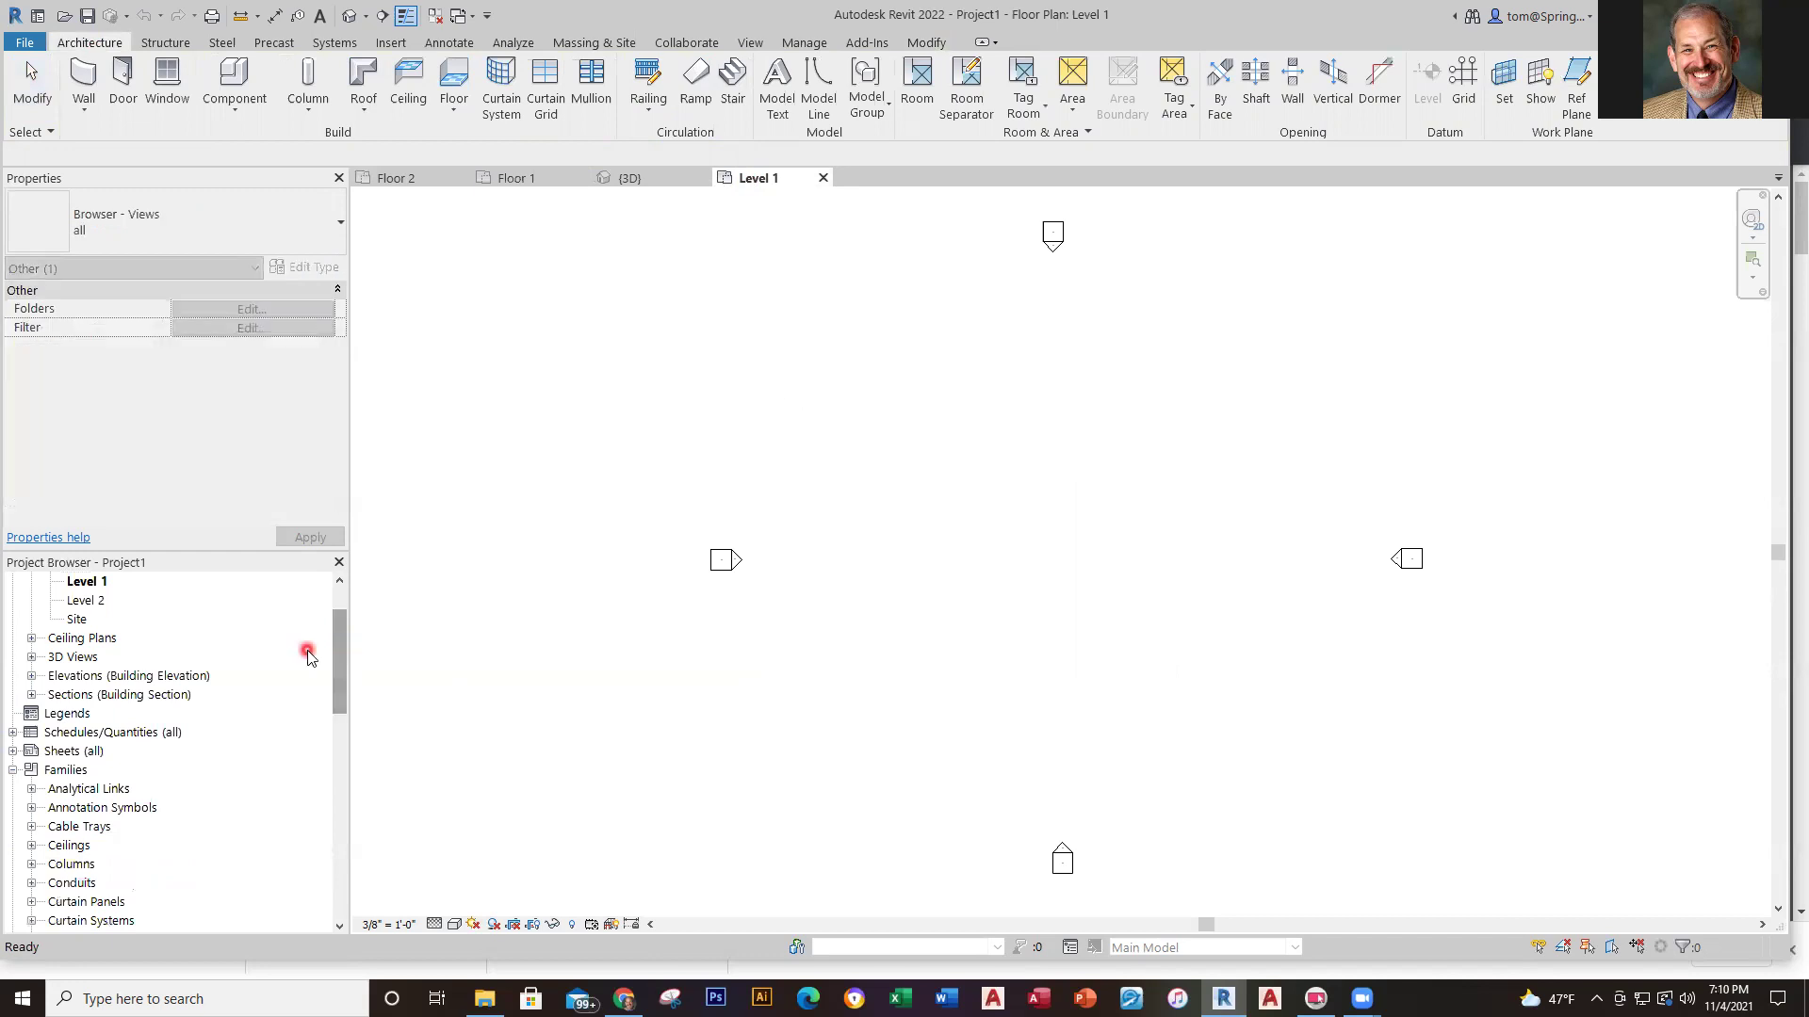
pyautogui.click(32, 676)
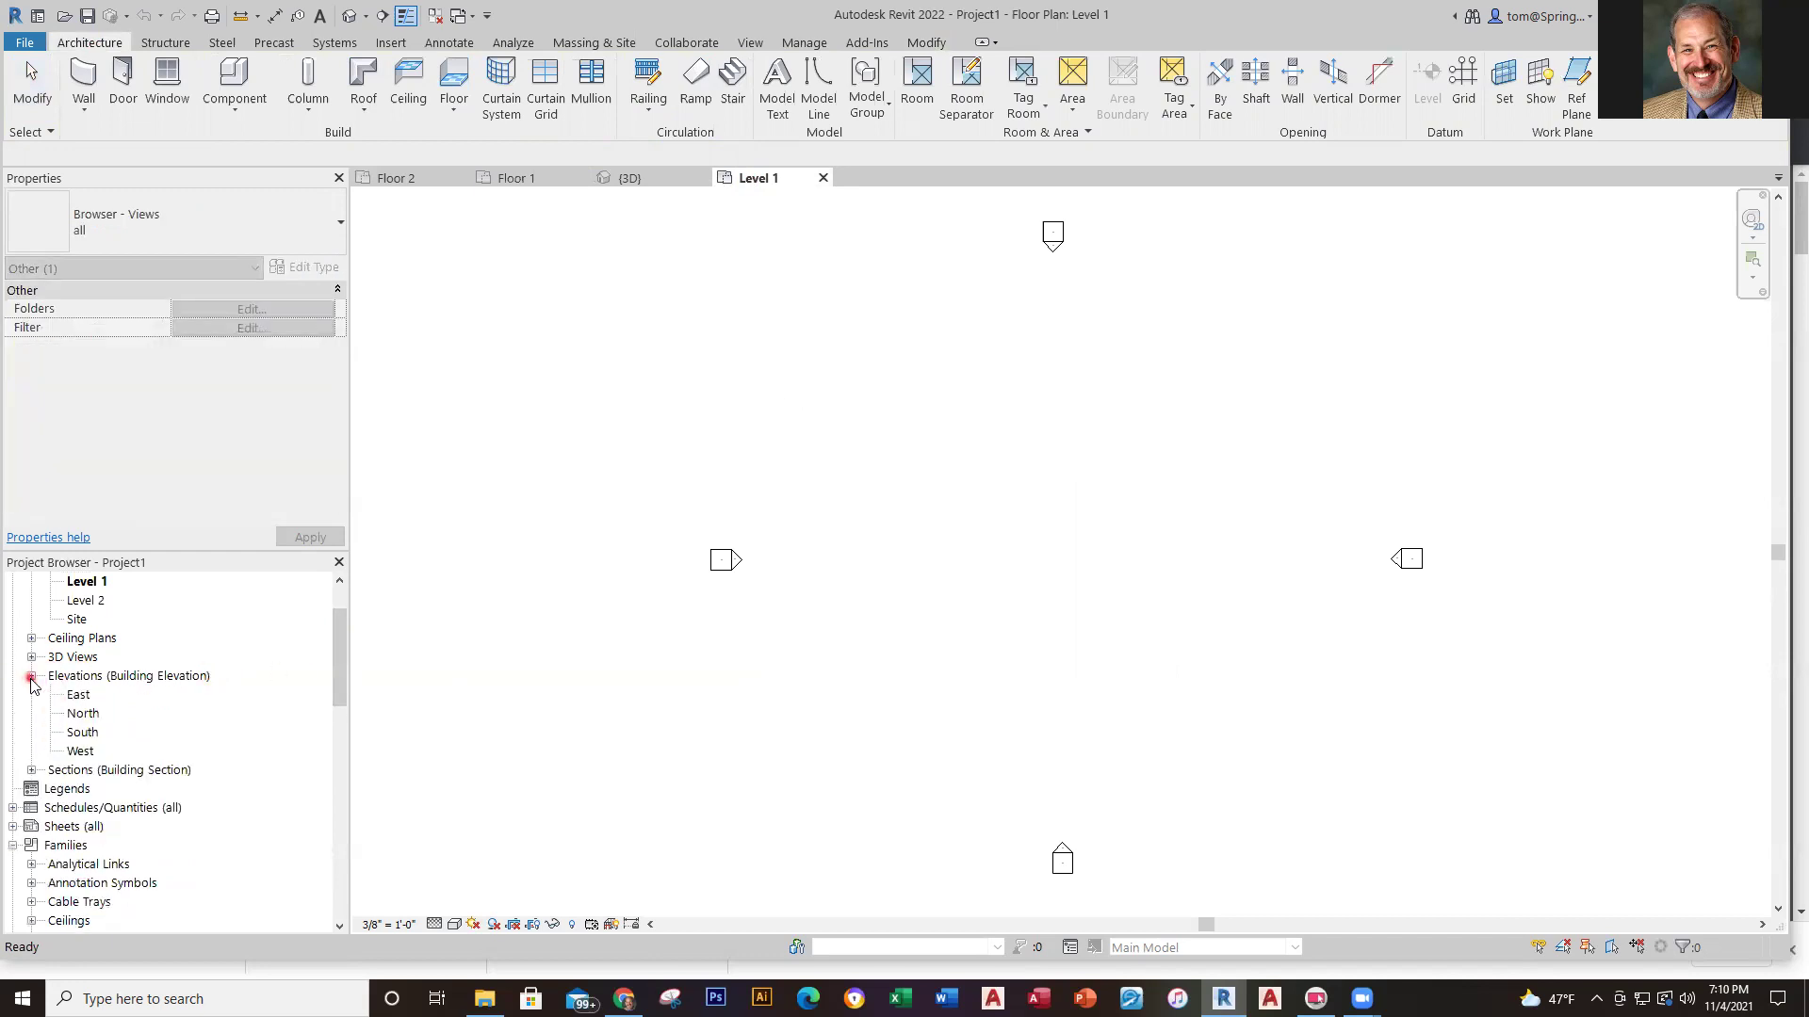
pyautogui.doubleClick(79, 696)
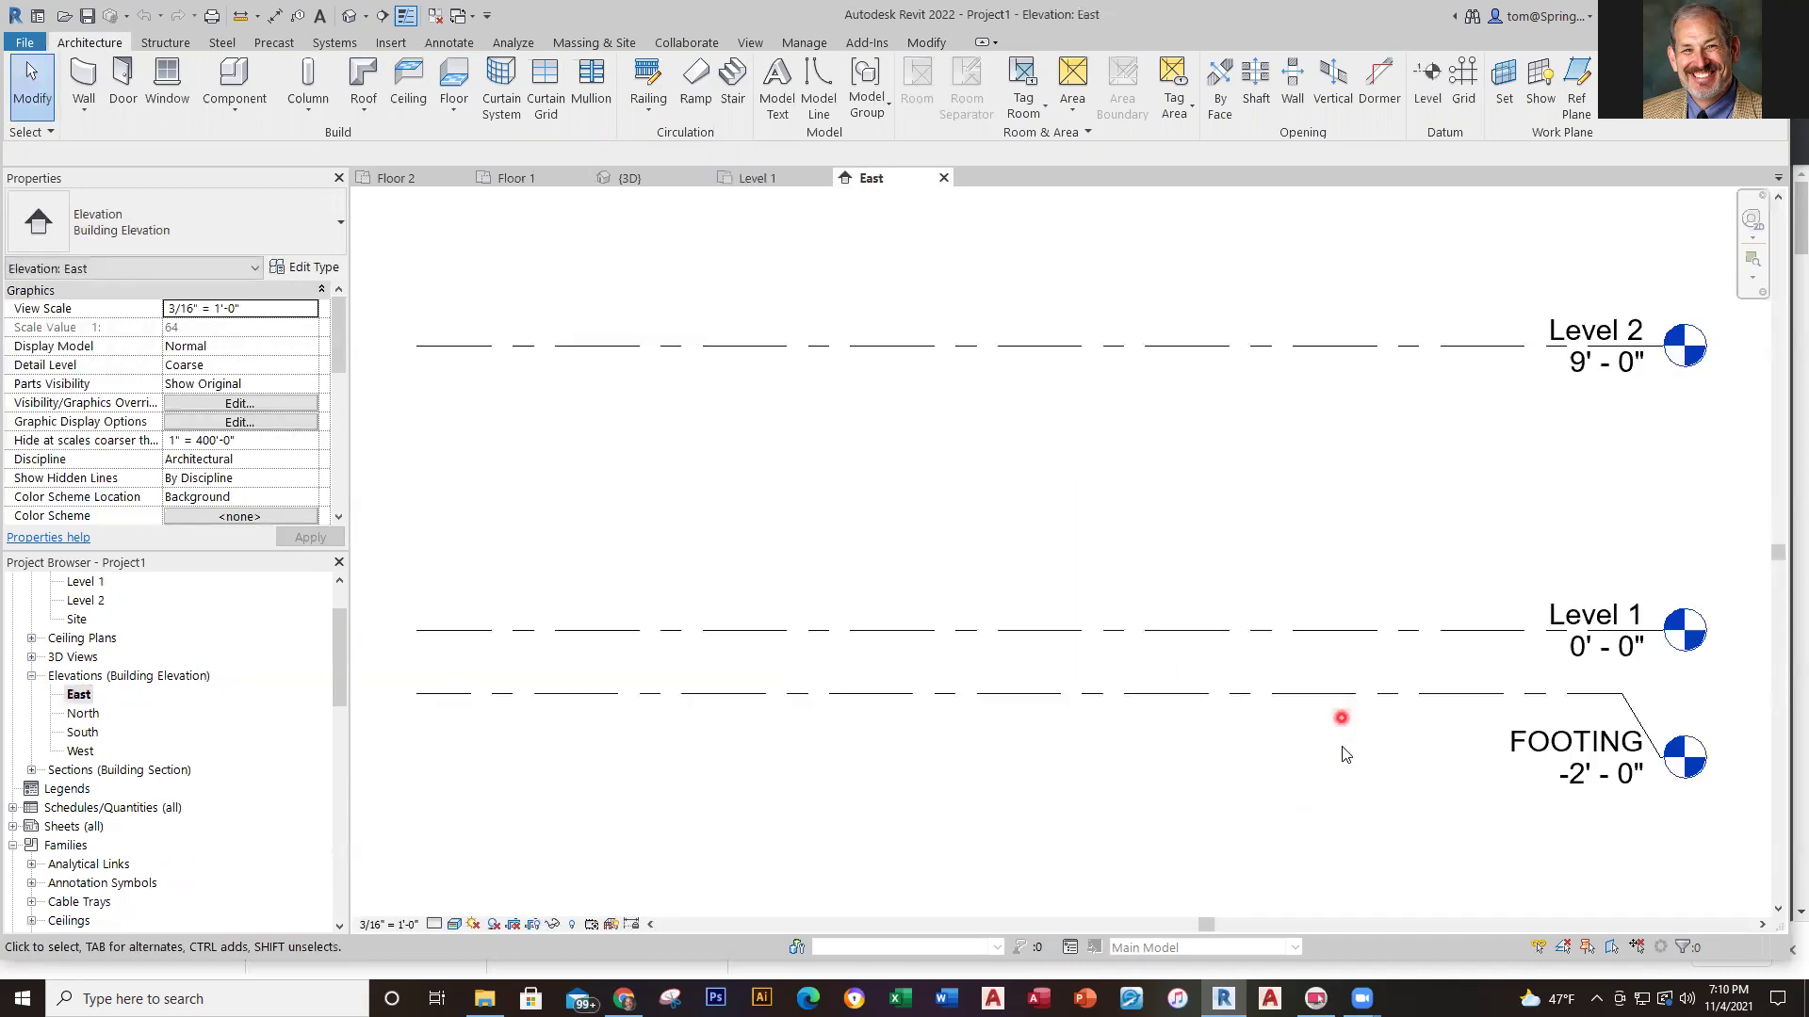
pyautogui.scroll(-1, 1342, 793)
pyautogui.scroll(1, 1342, 793)
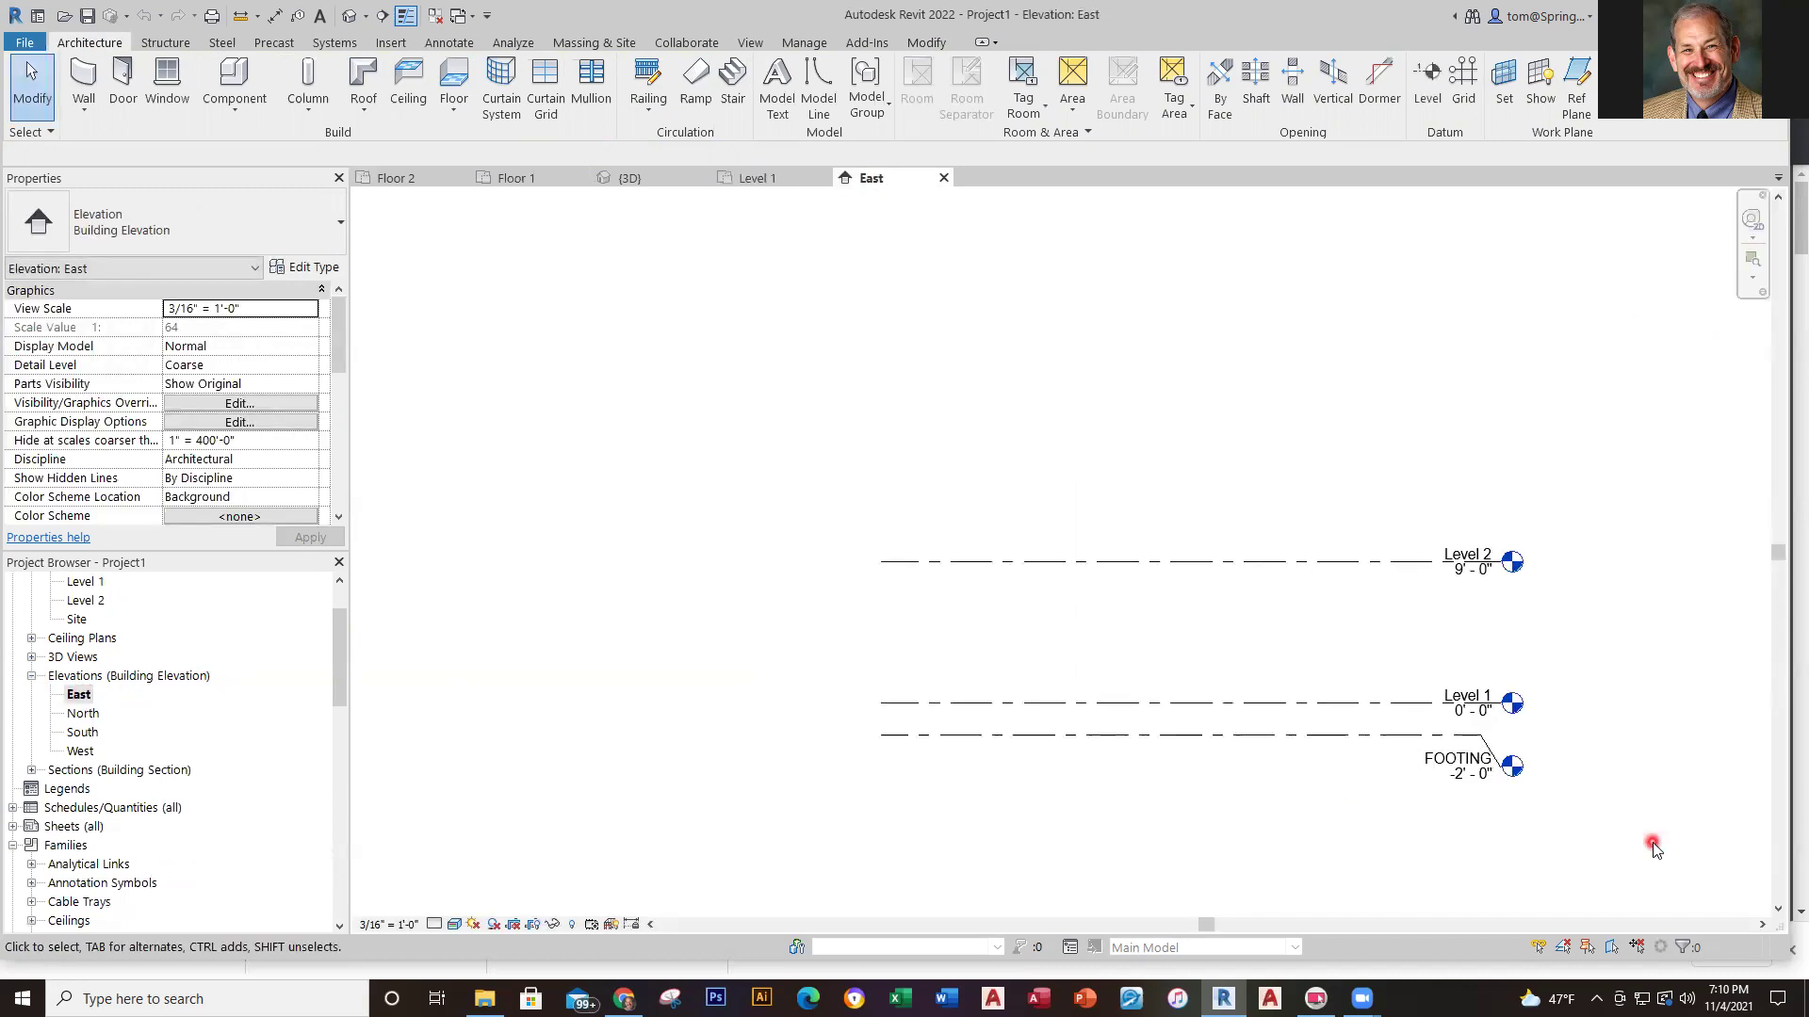
pyautogui.scroll(1, 1686, 834)
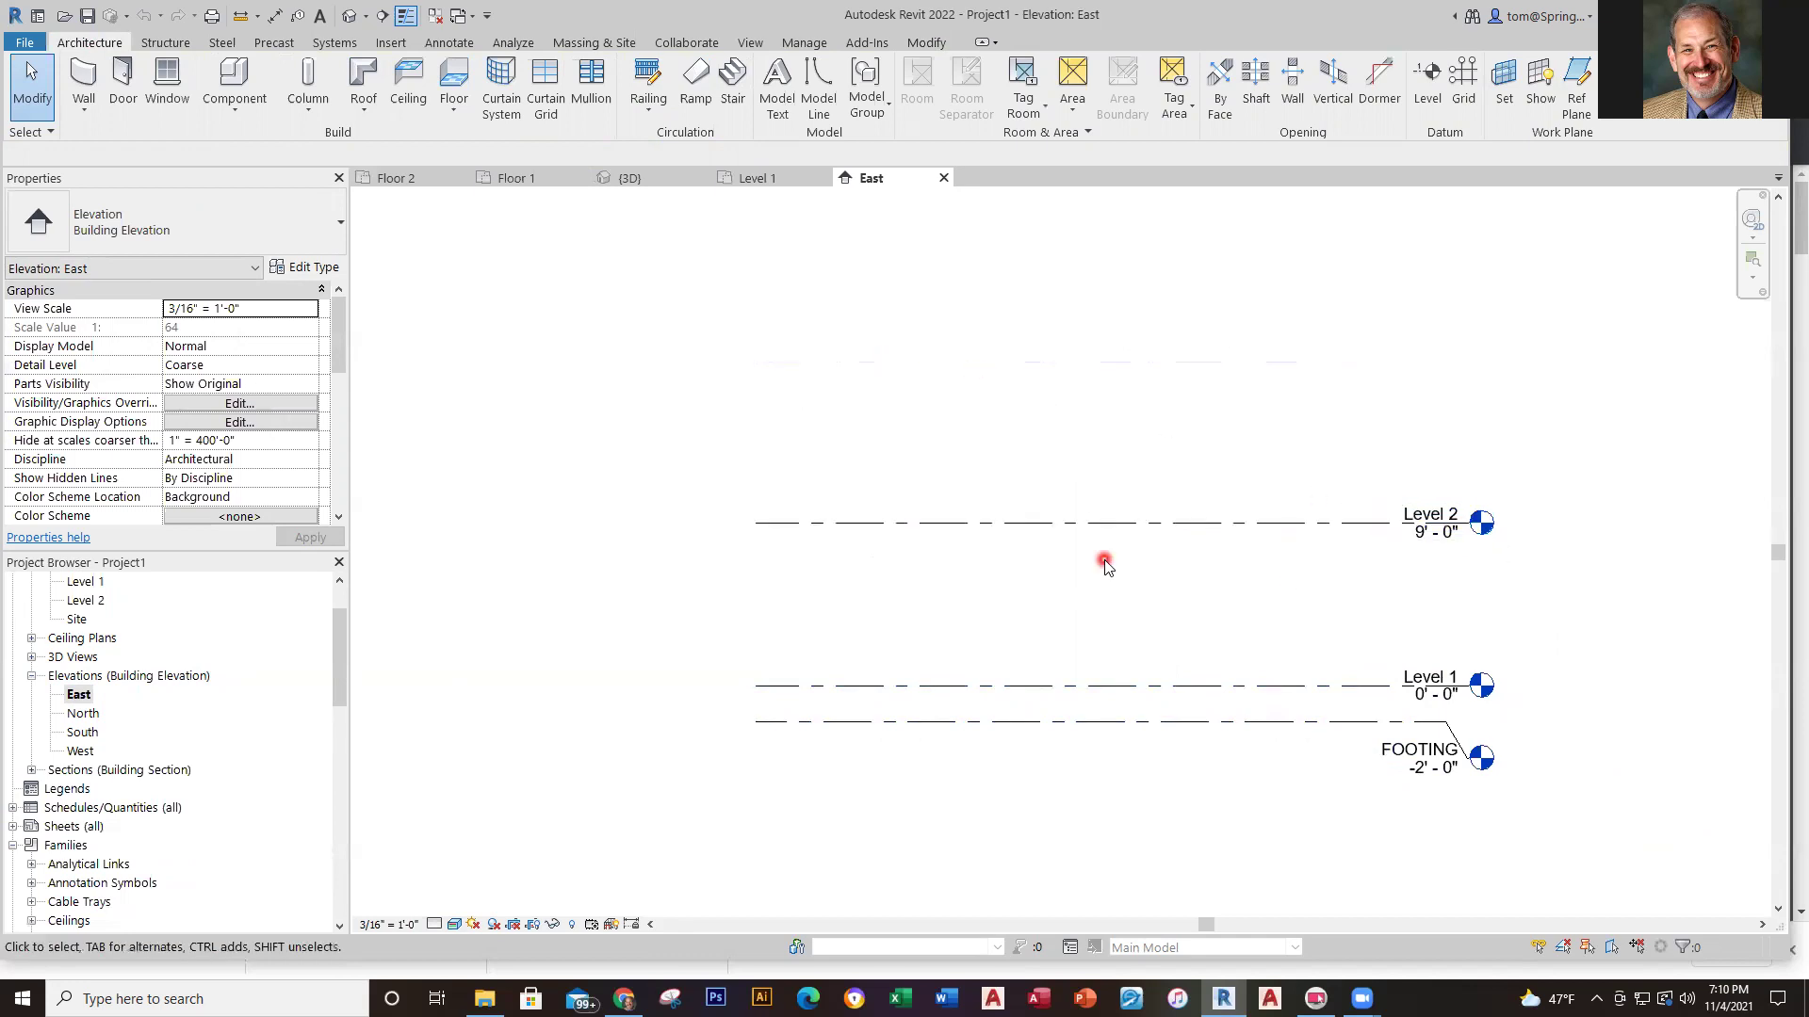
pyautogui.click(751, 187)
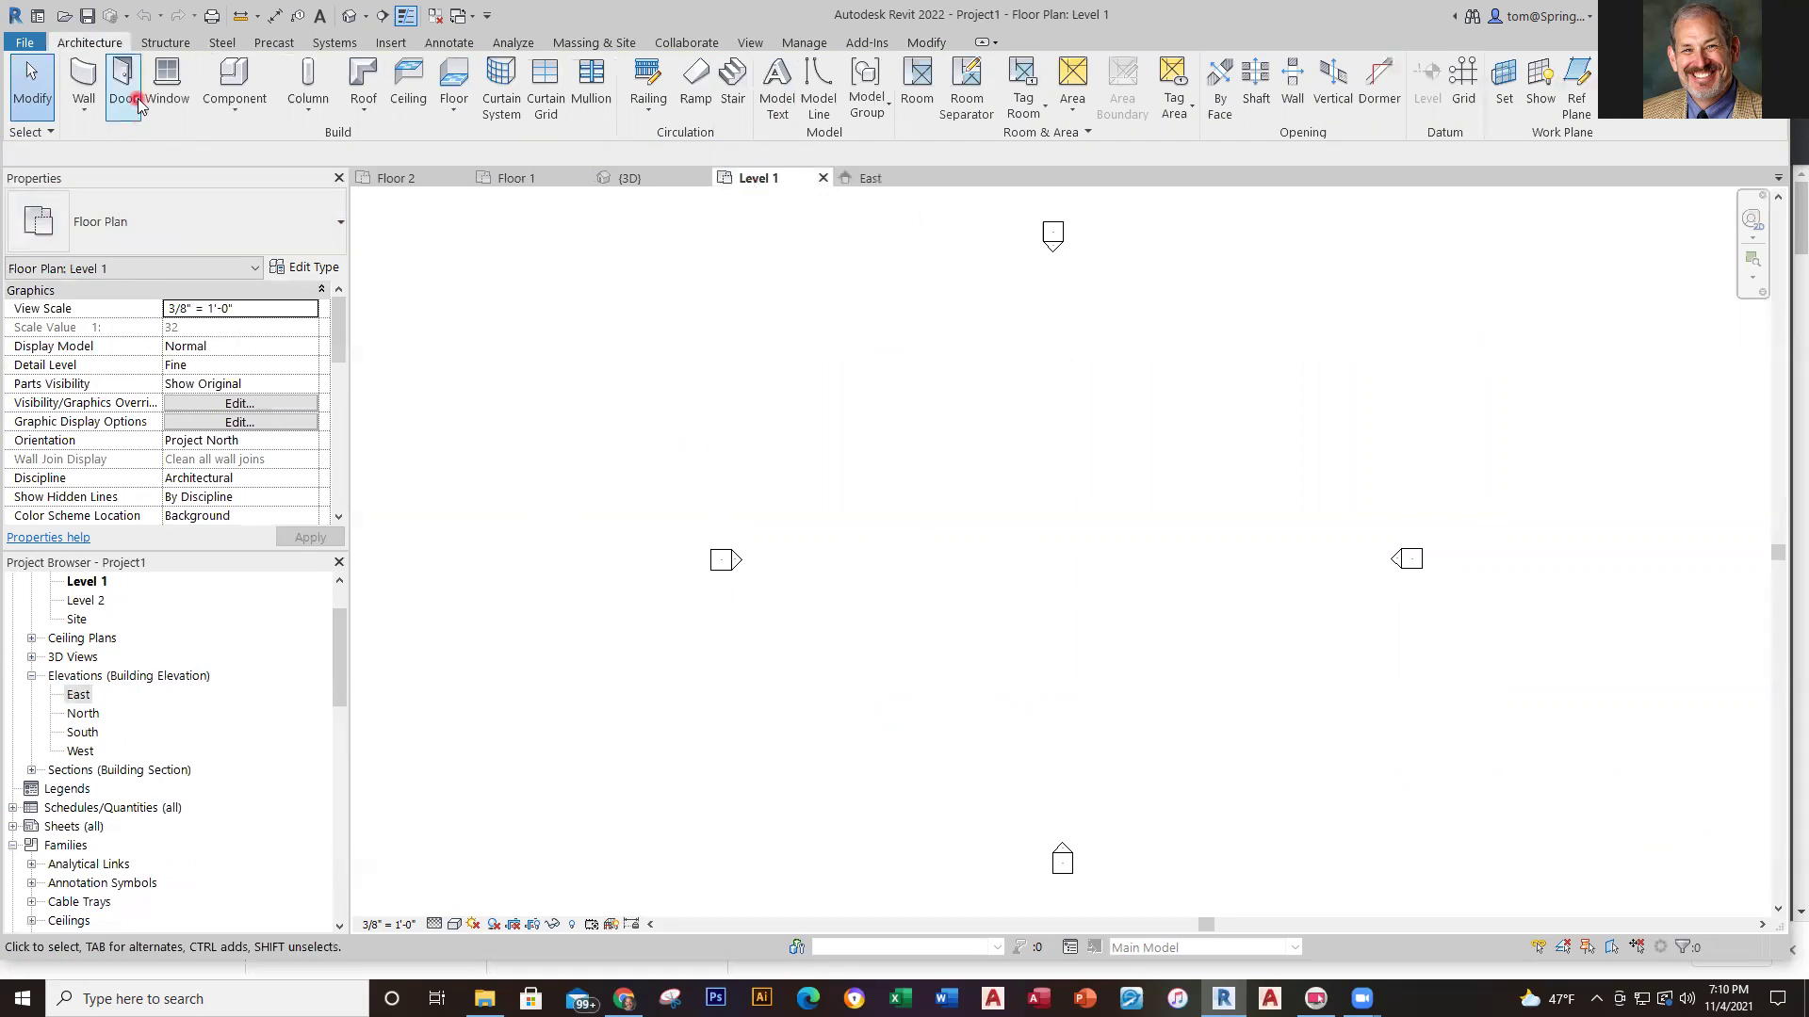
# Draw a rectangle of walls on Level 1 and set its width to 30'
pyautogui.click(83, 93)
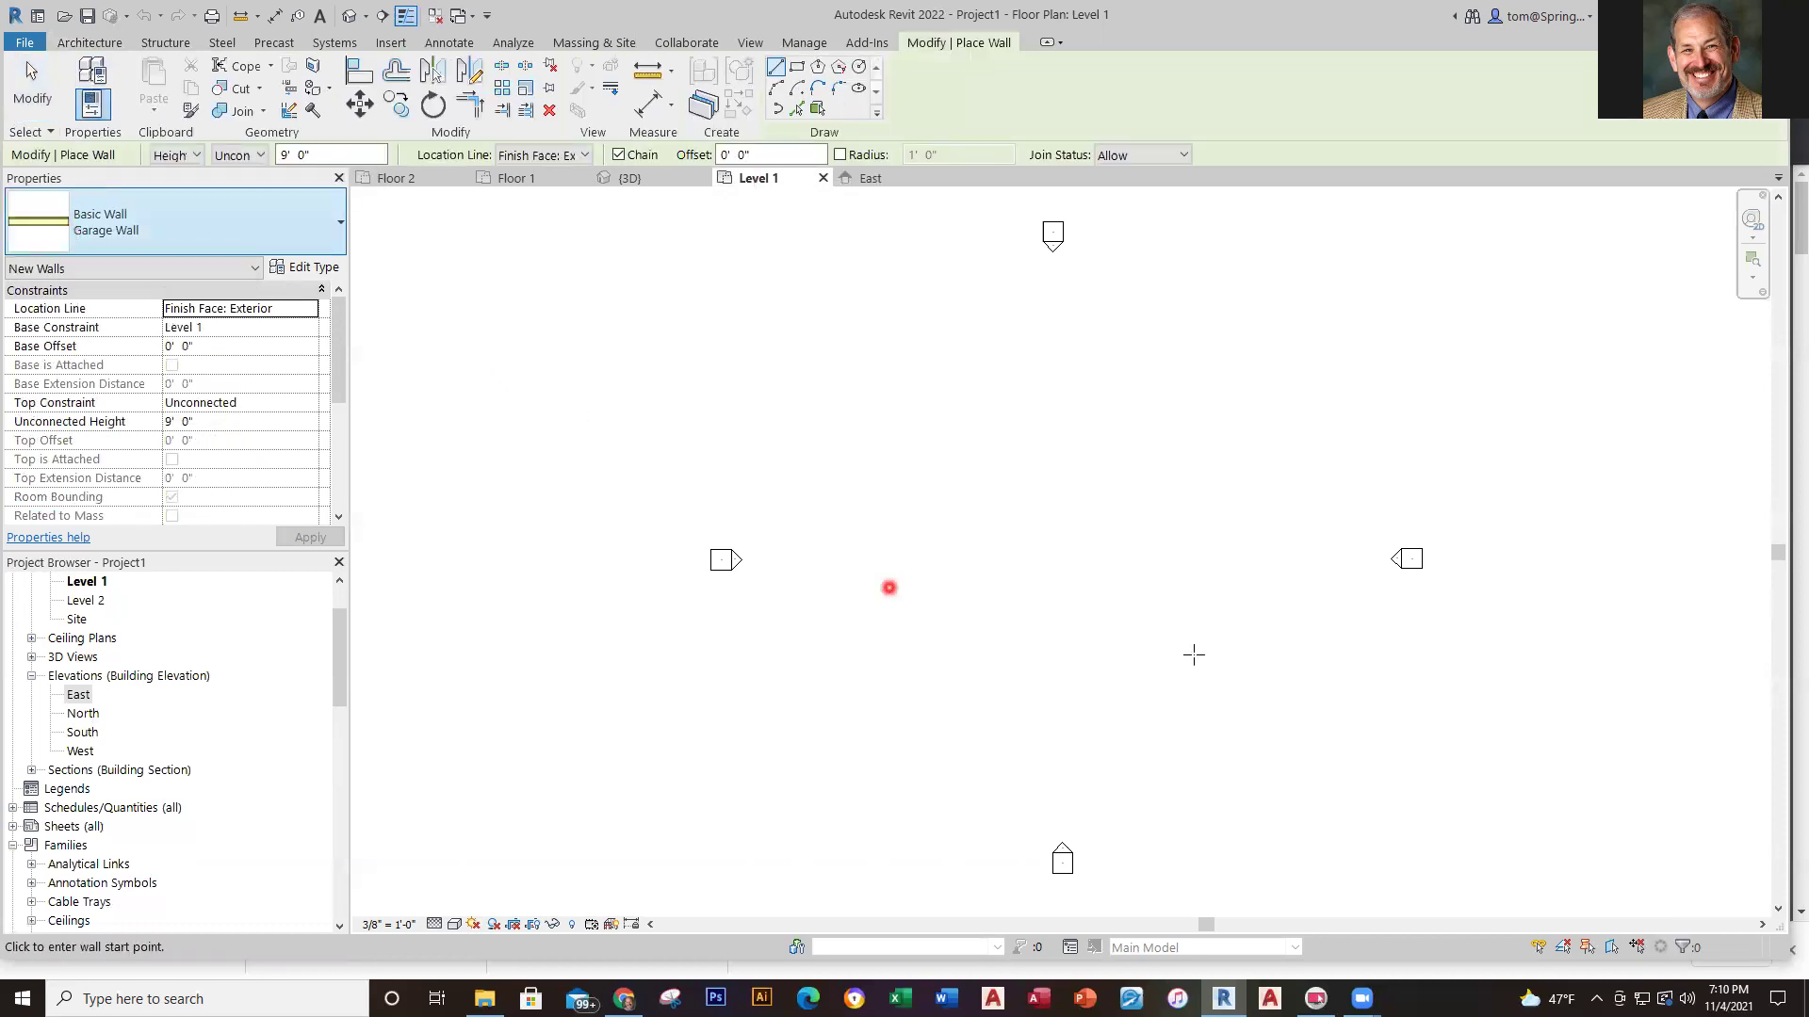
pyautogui.scroll(3, 1064, 605)
pyautogui.scroll(-4, 1001, 650)
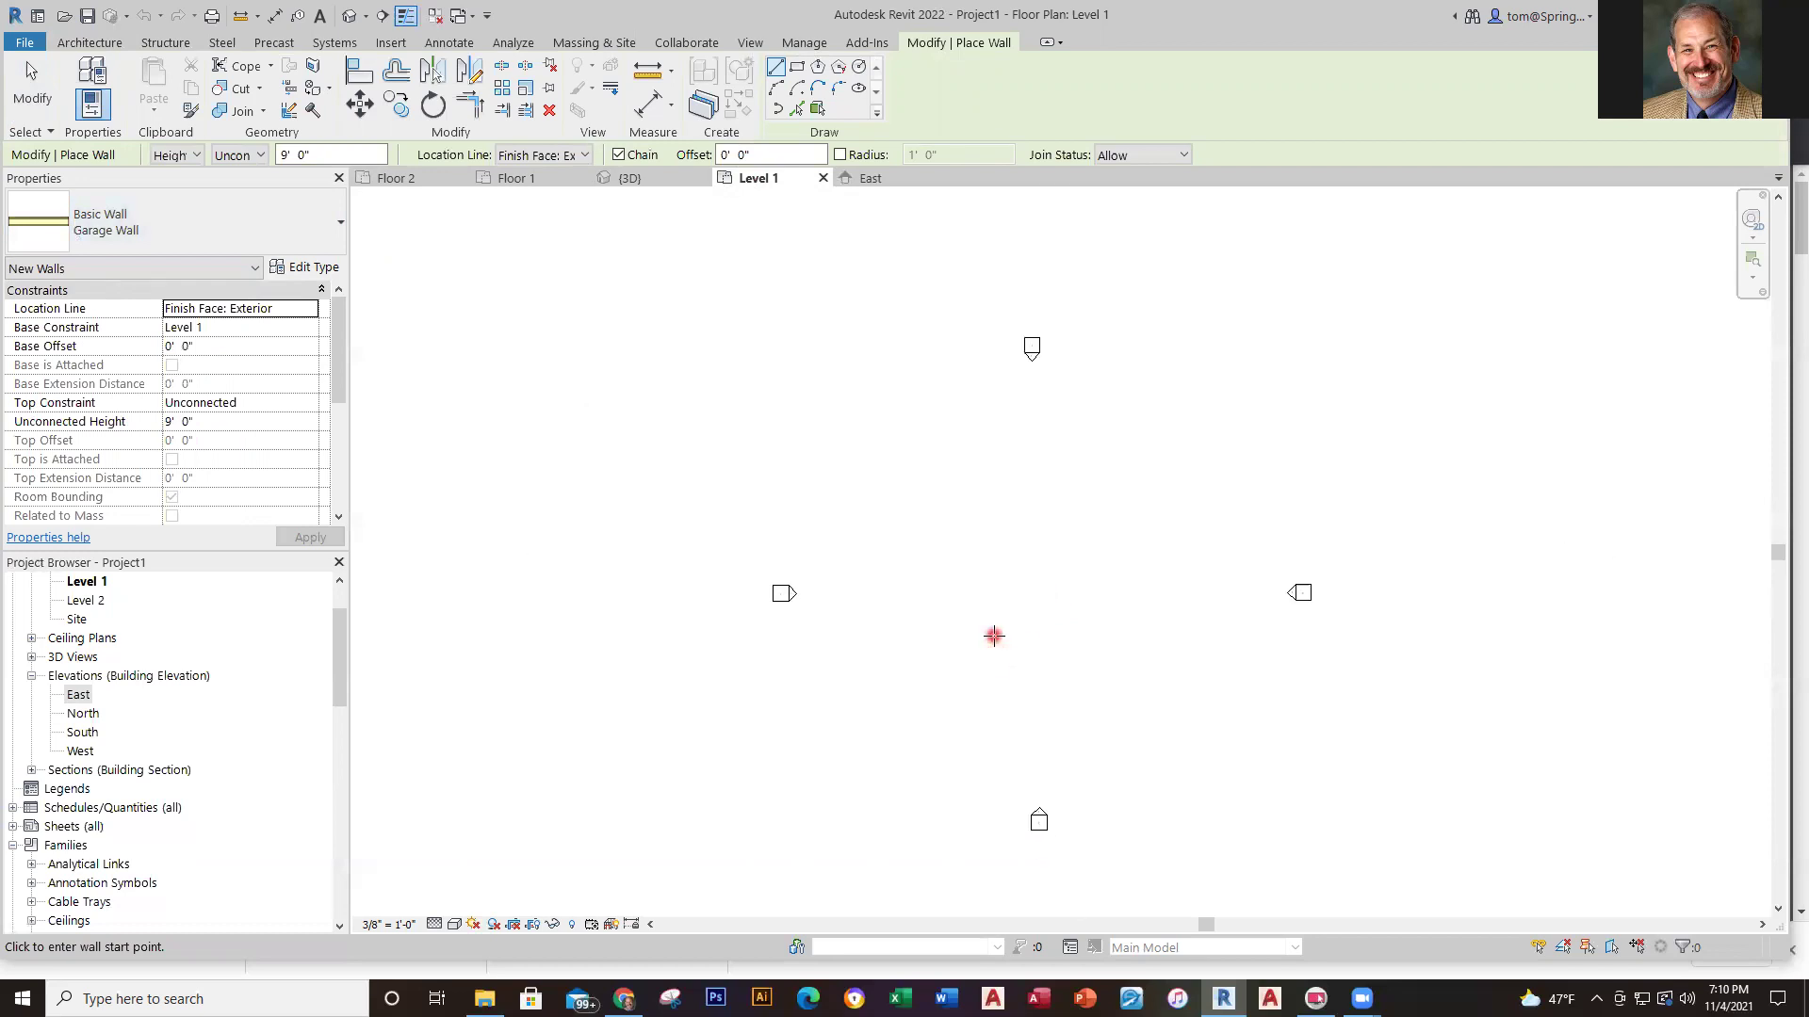
pyautogui.moveTo(925, 649); pyautogui.dragTo(919, 646, button='middle')
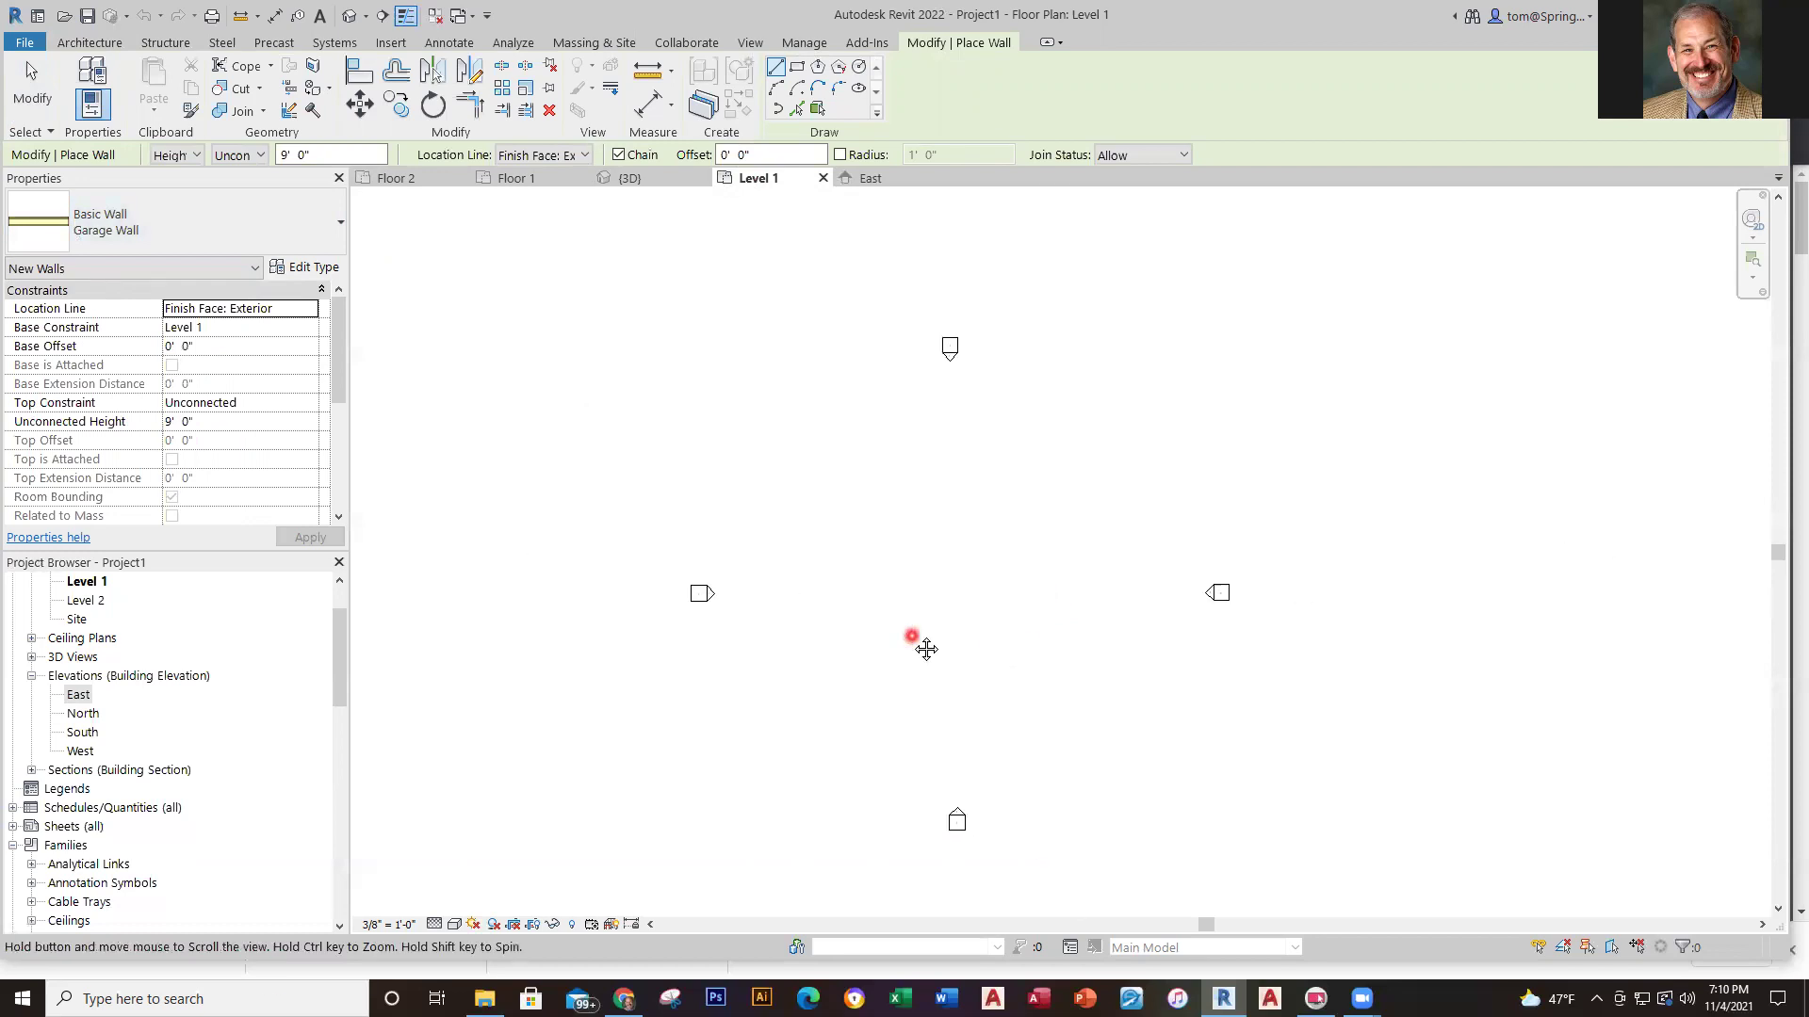
pyautogui.click(802, 70)
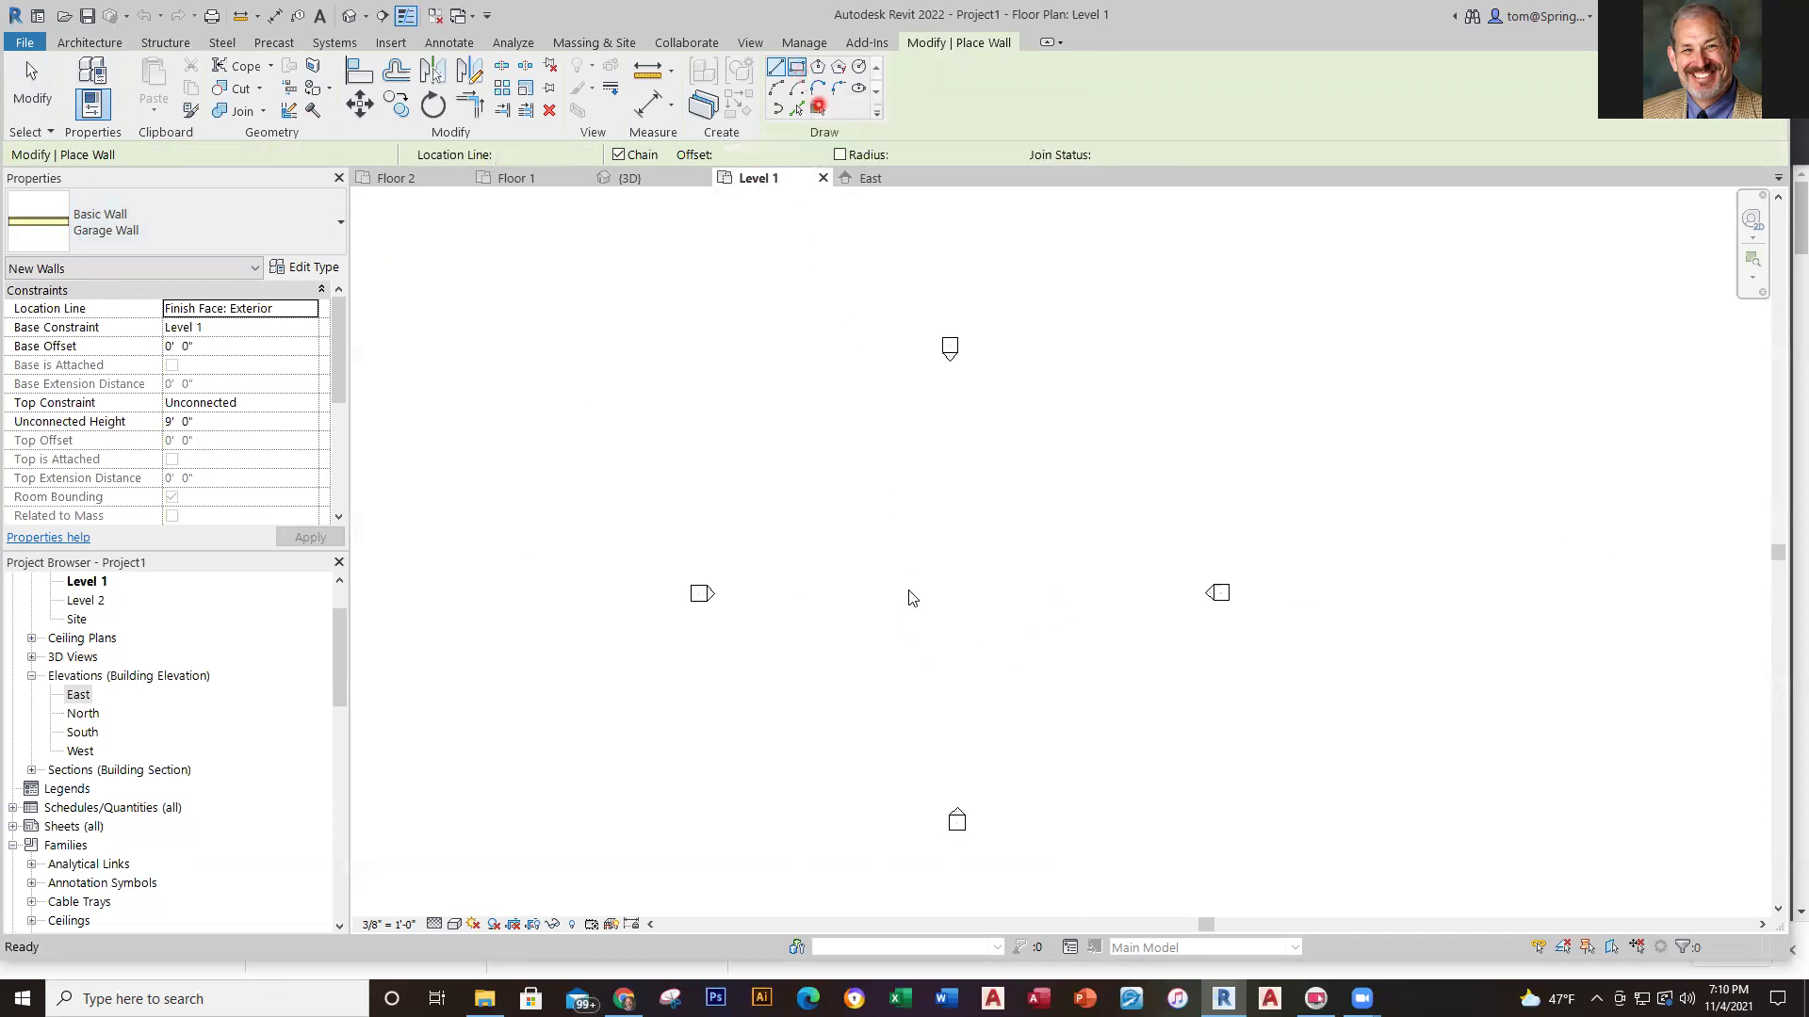
pyautogui.click(854, 652)
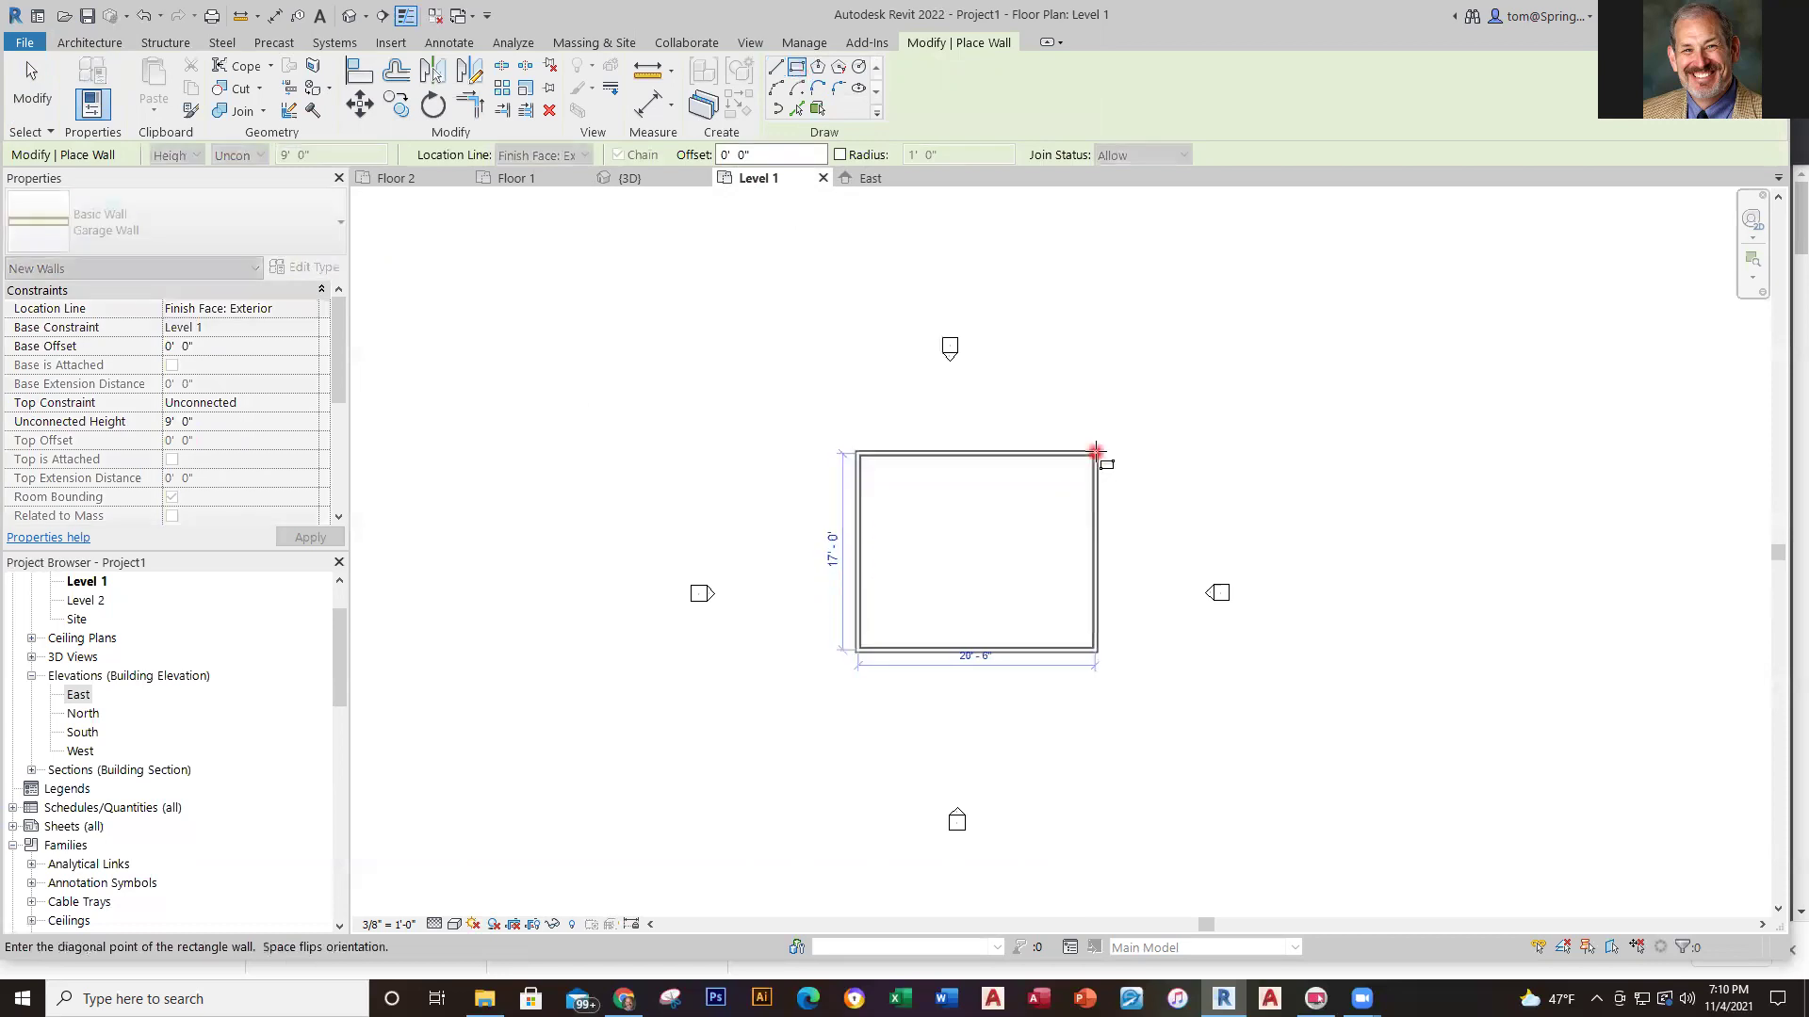
pyautogui.click(1137, 488)
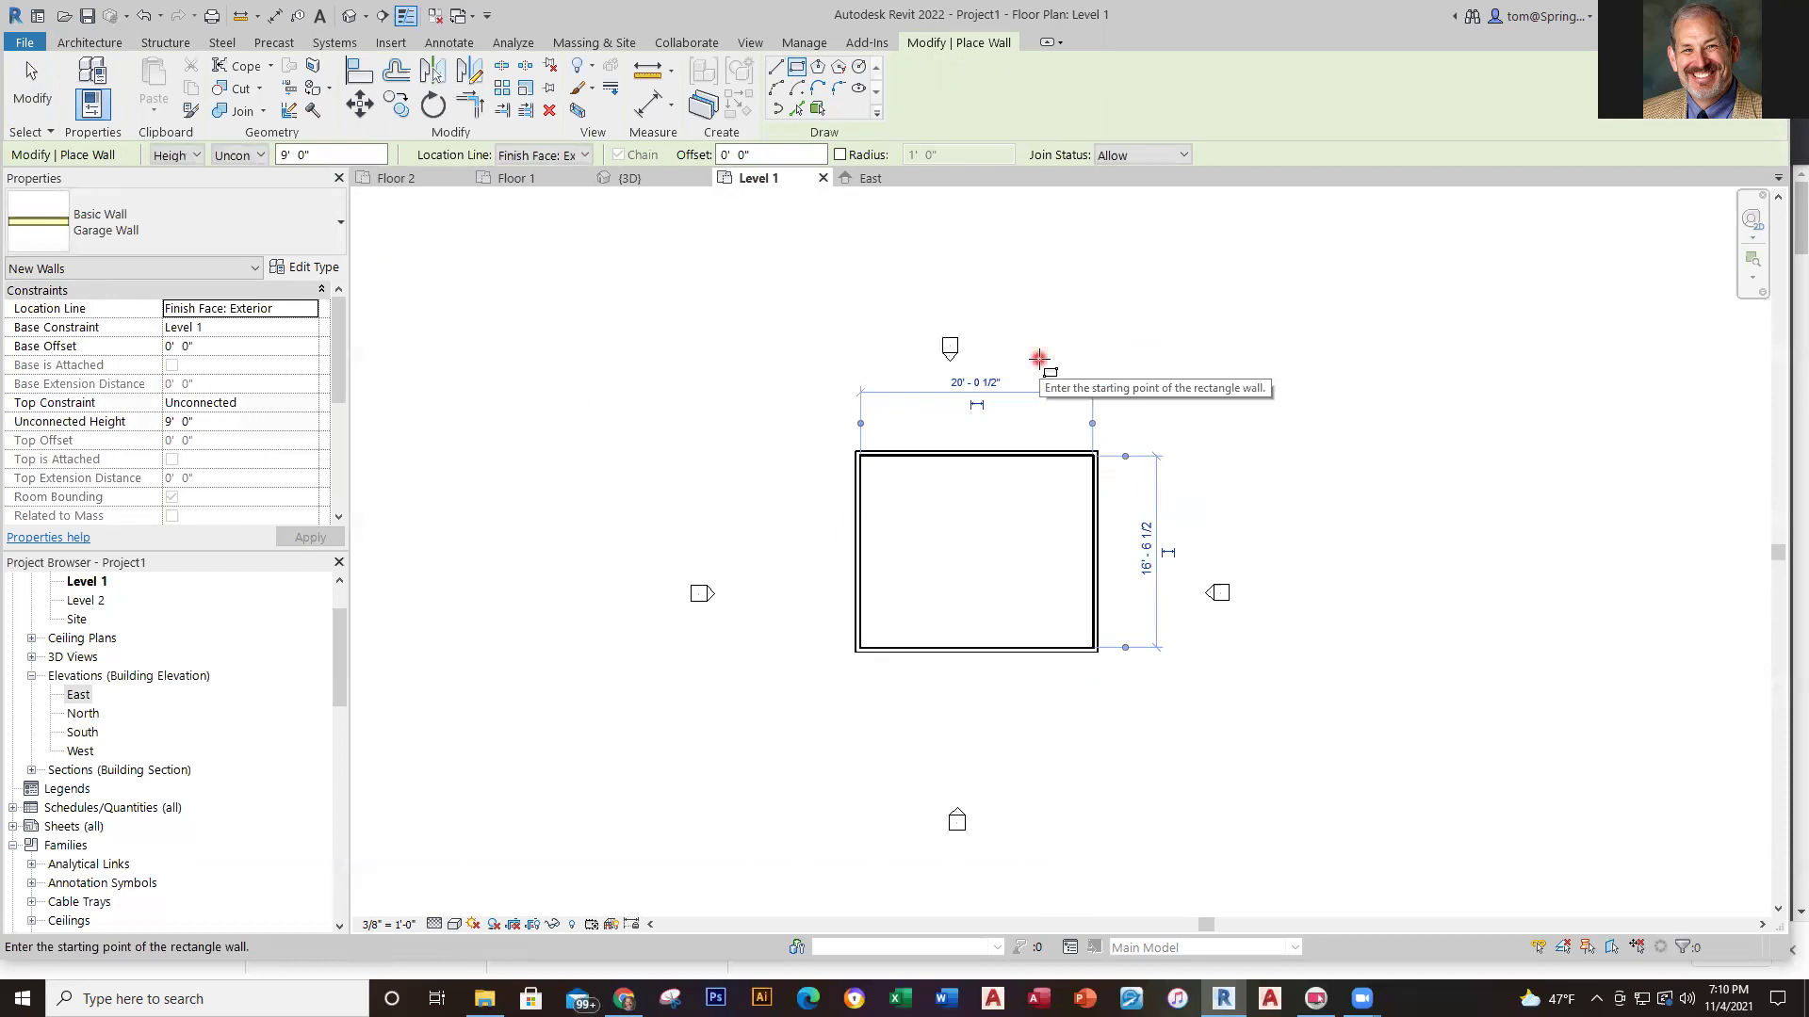
pyautogui.click(967, 384)
pyautogui.write('30')
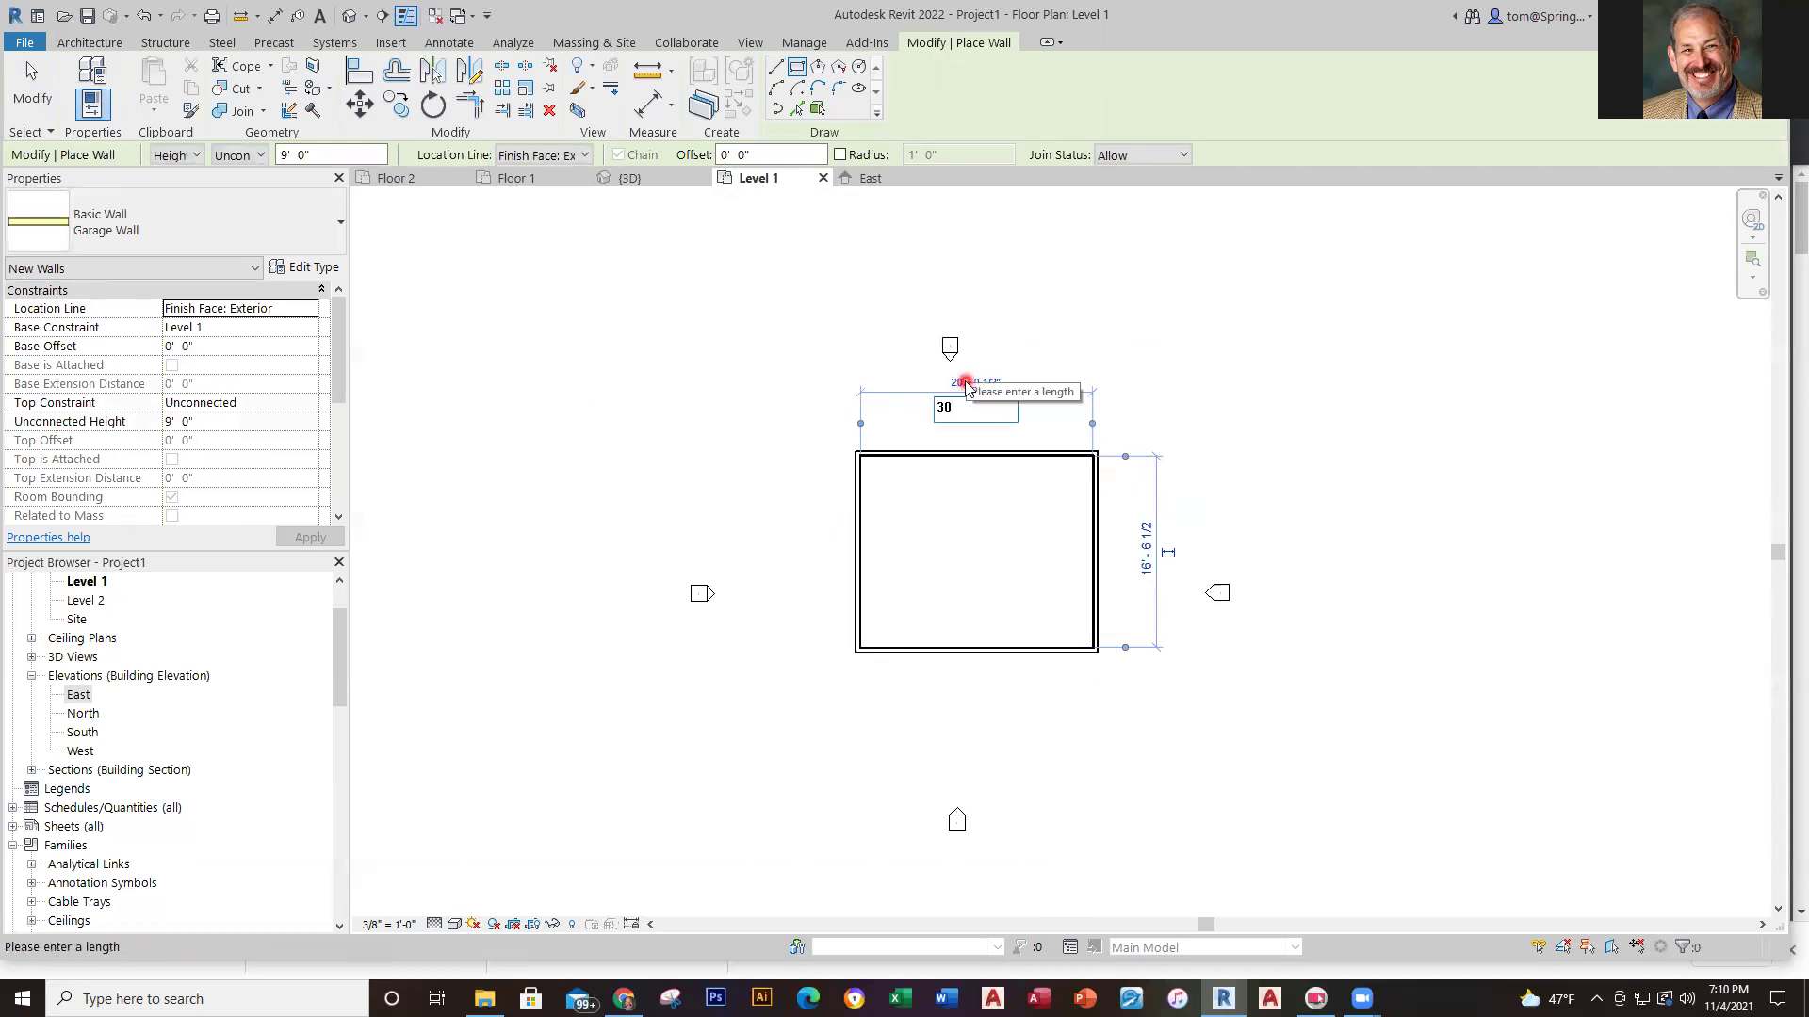
pyautogui.press('Return')
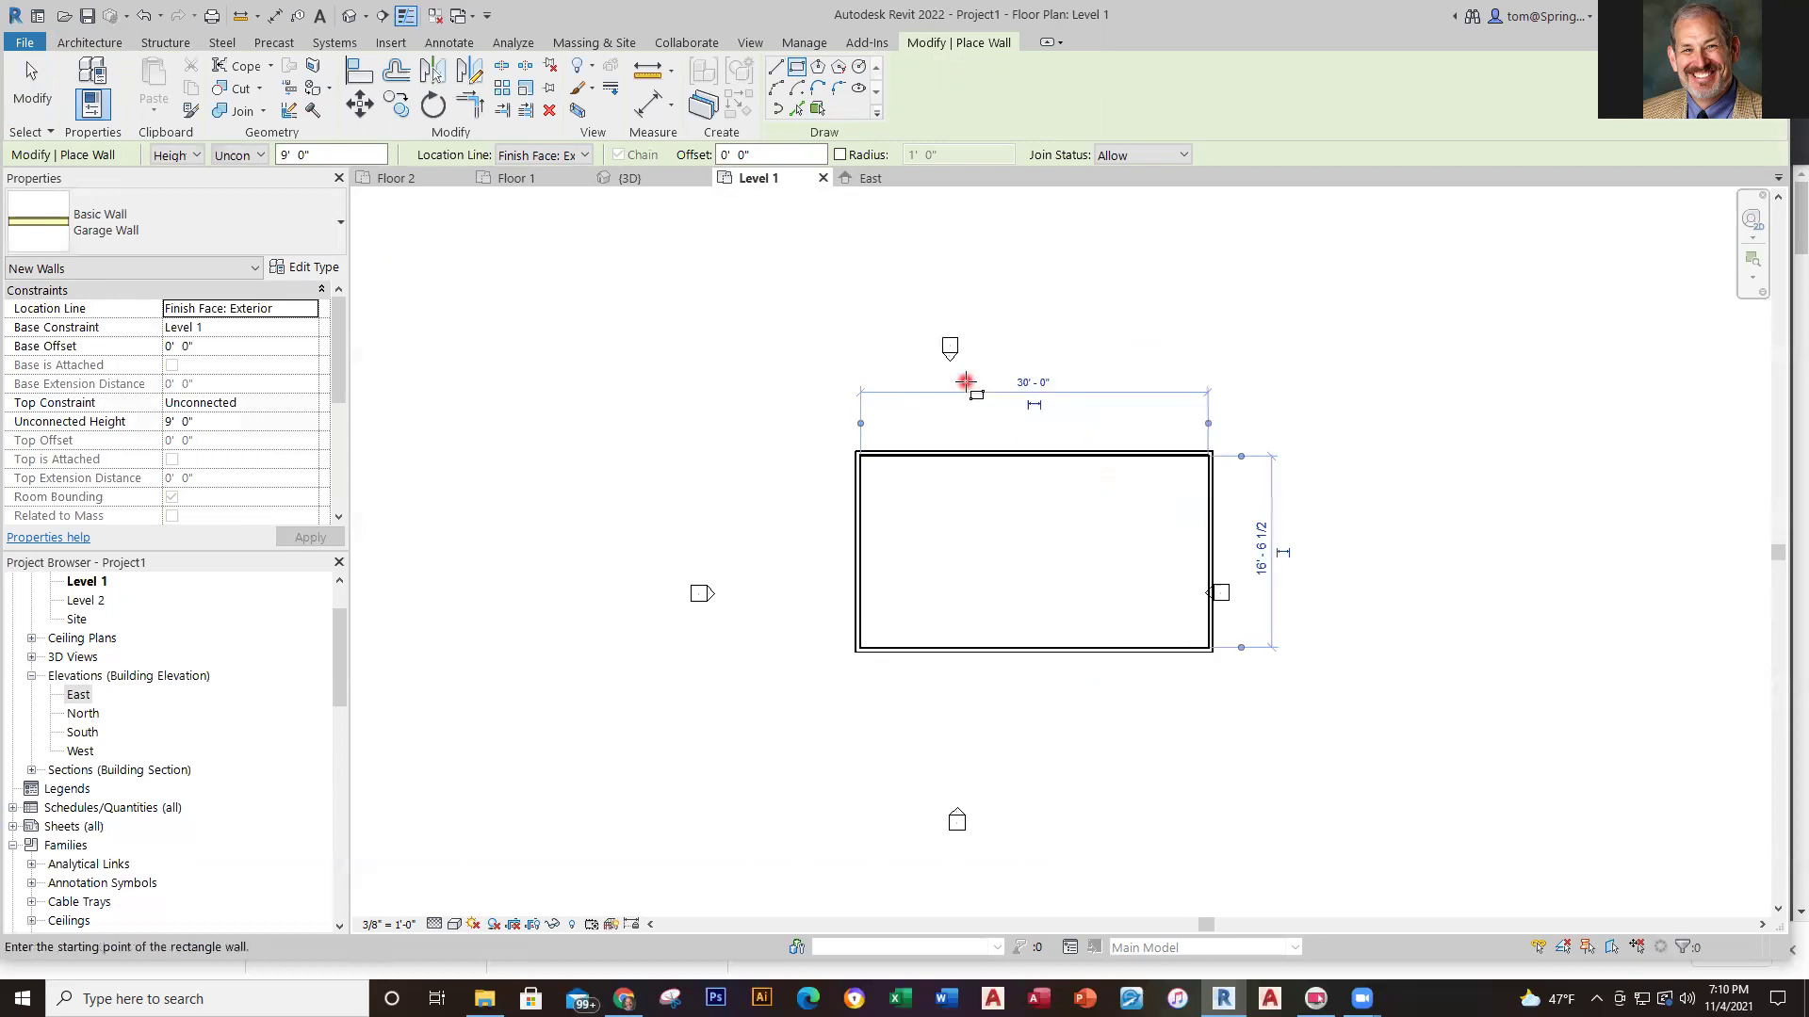
# Switch the wall Location Line to Wall Centerline and start a new rectangle
pyautogui.scroll(3, 905, 469)
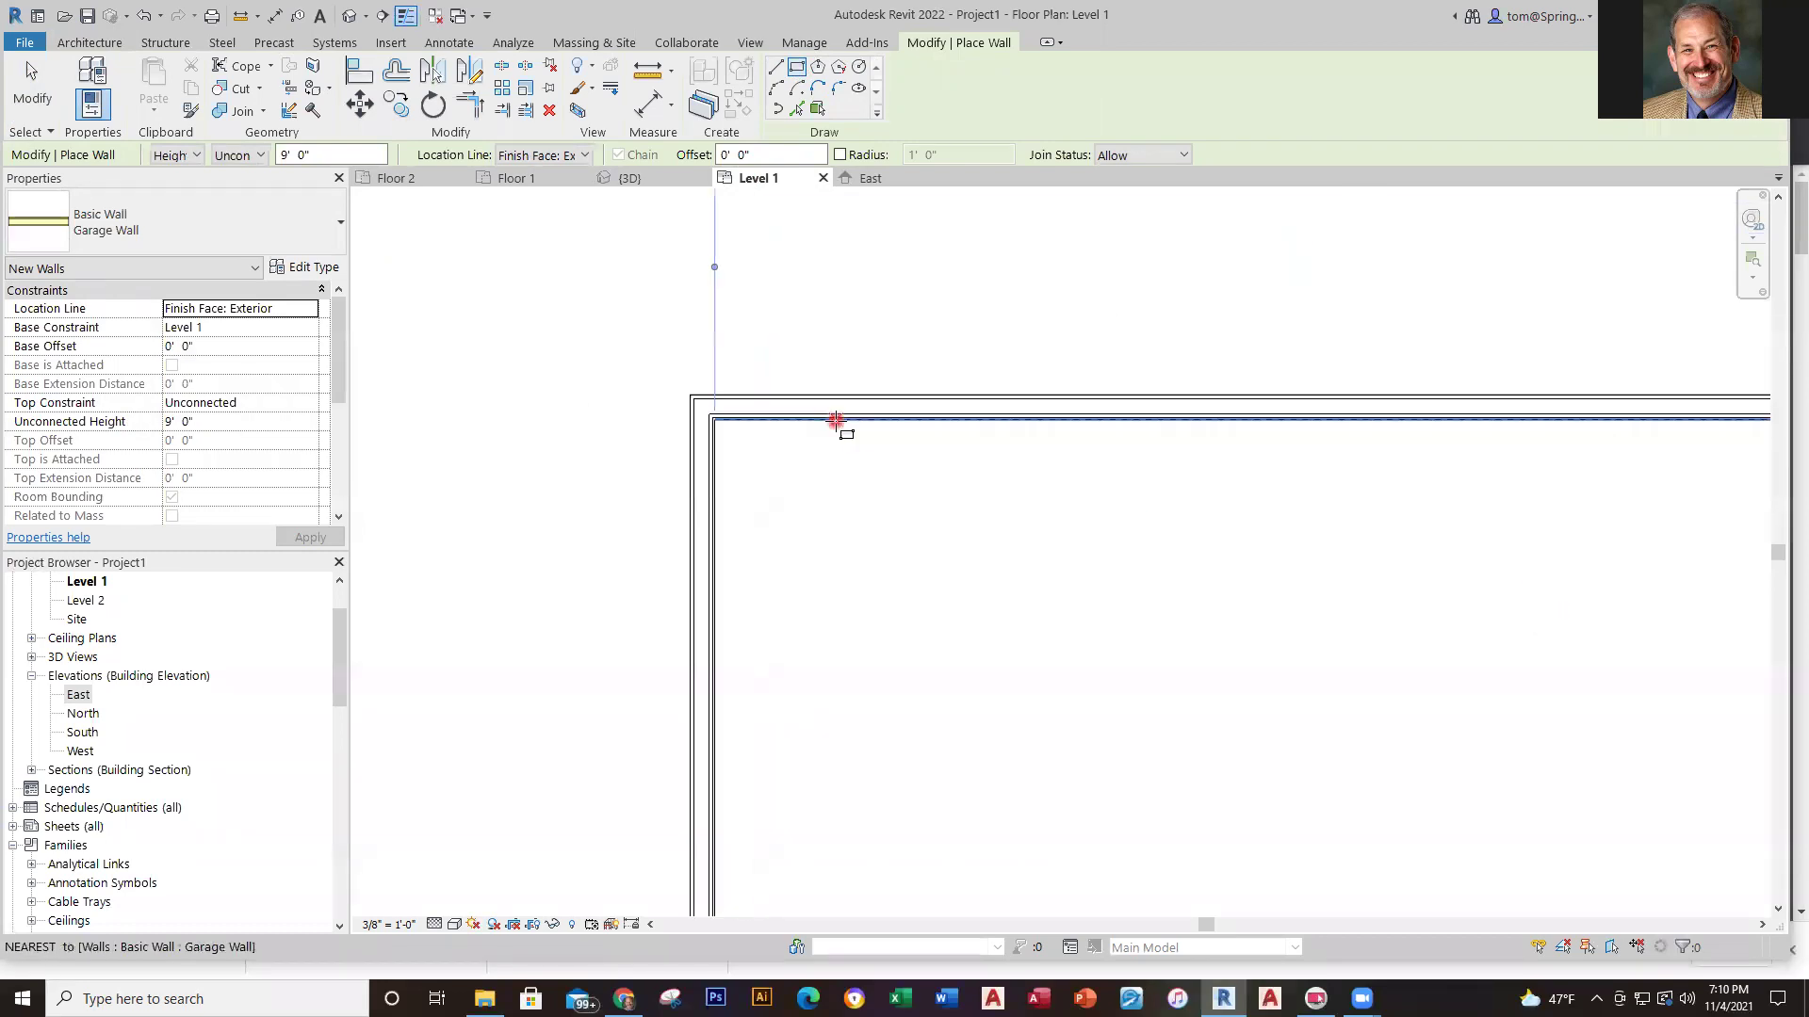
pyautogui.scroll(1, 835, 421)
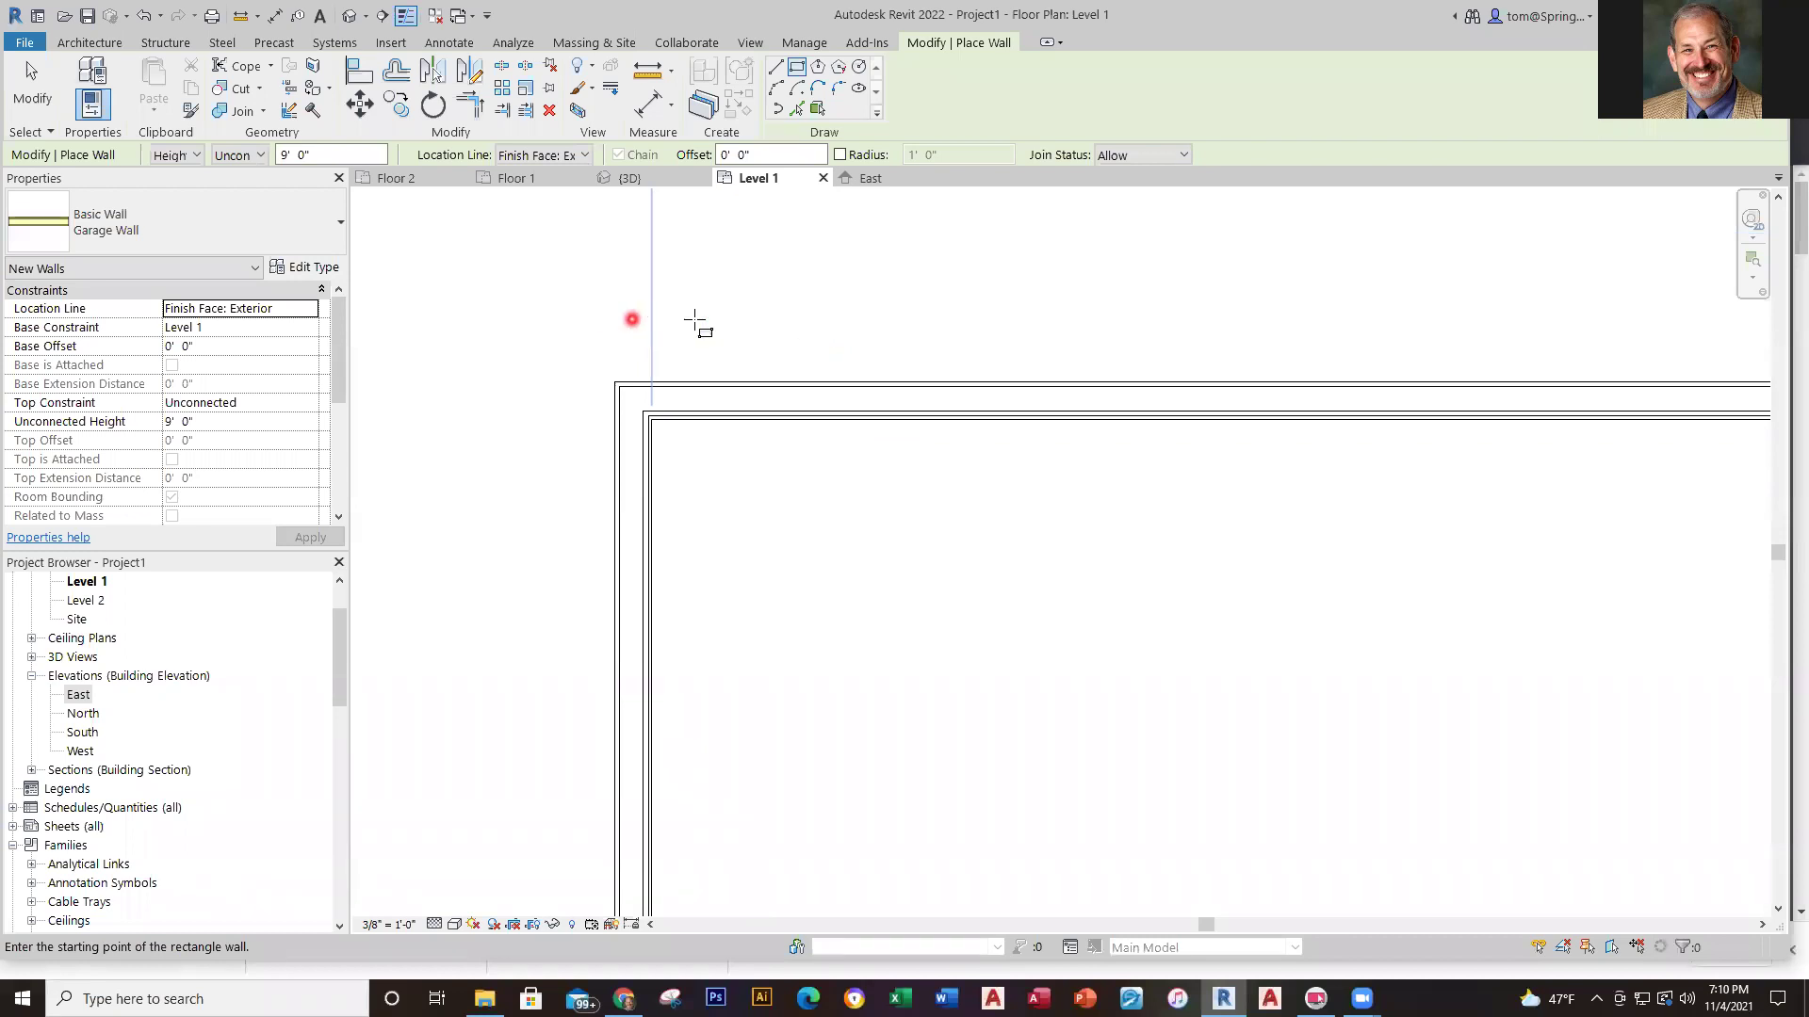
pyautogui.scroll(-3, 1046, 363)
pyautogui.scroll(-4, 1065, 362)
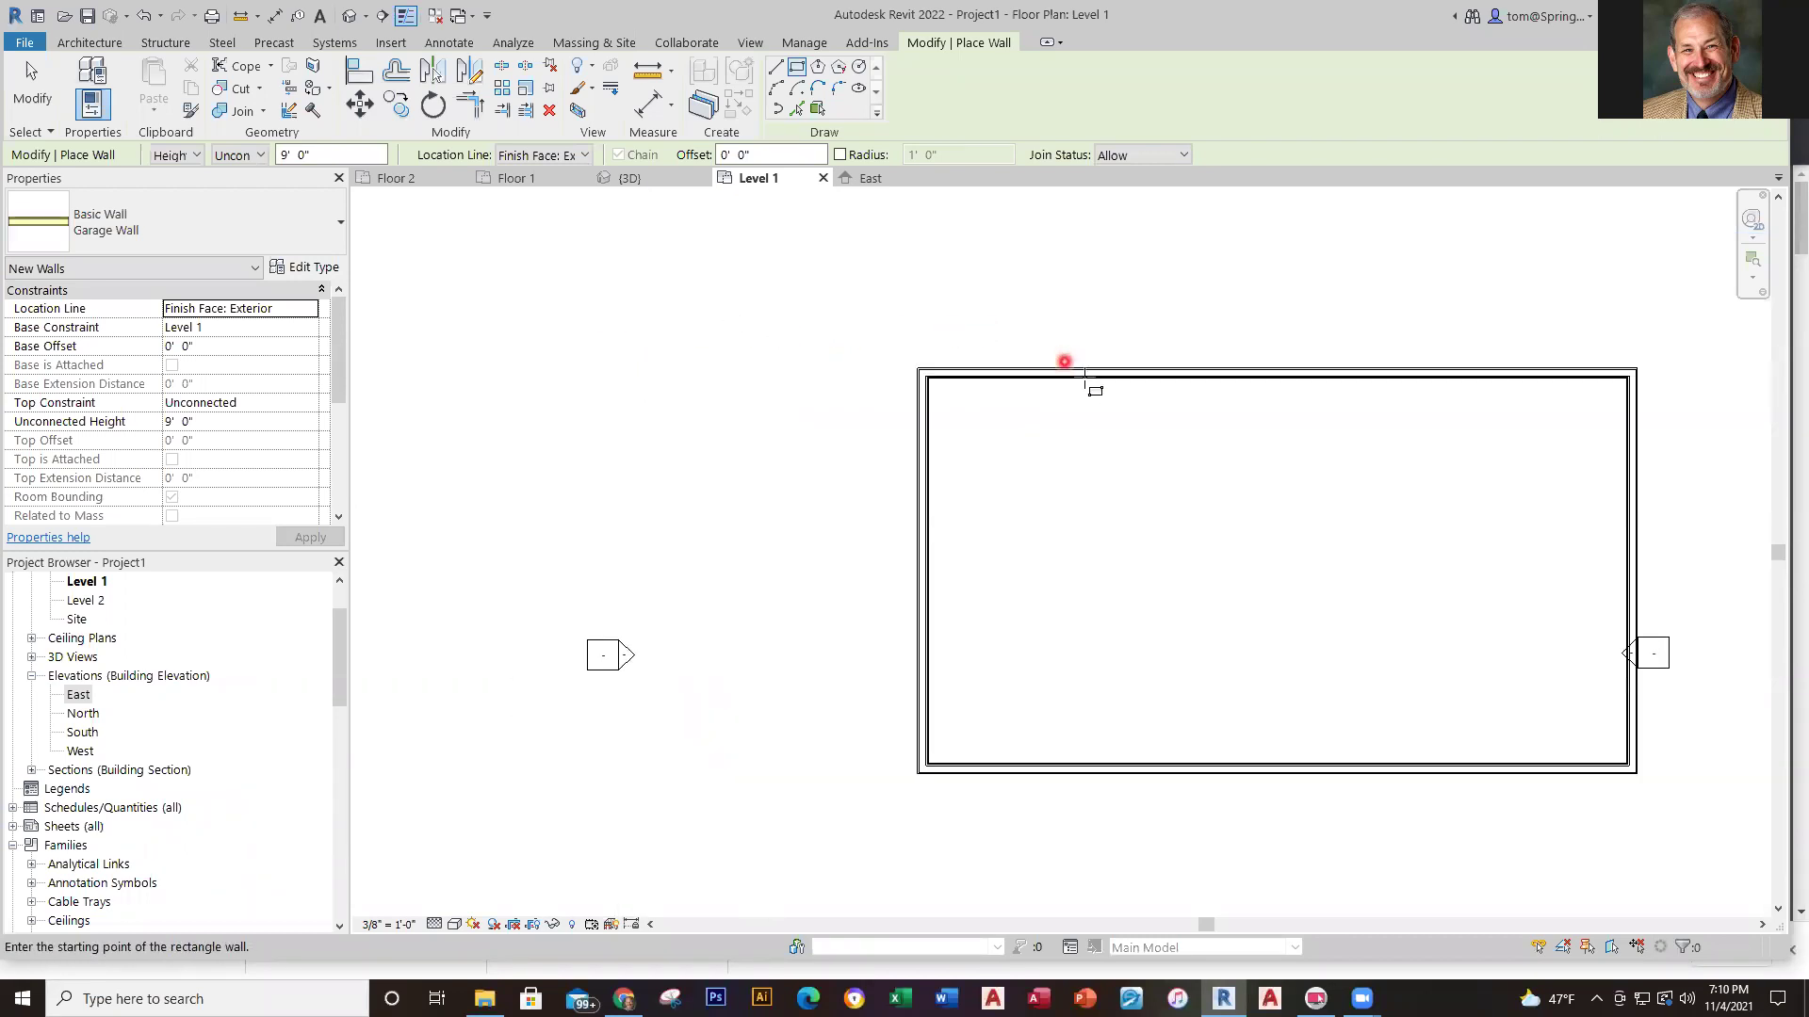
pyautogui.click(588, 154)
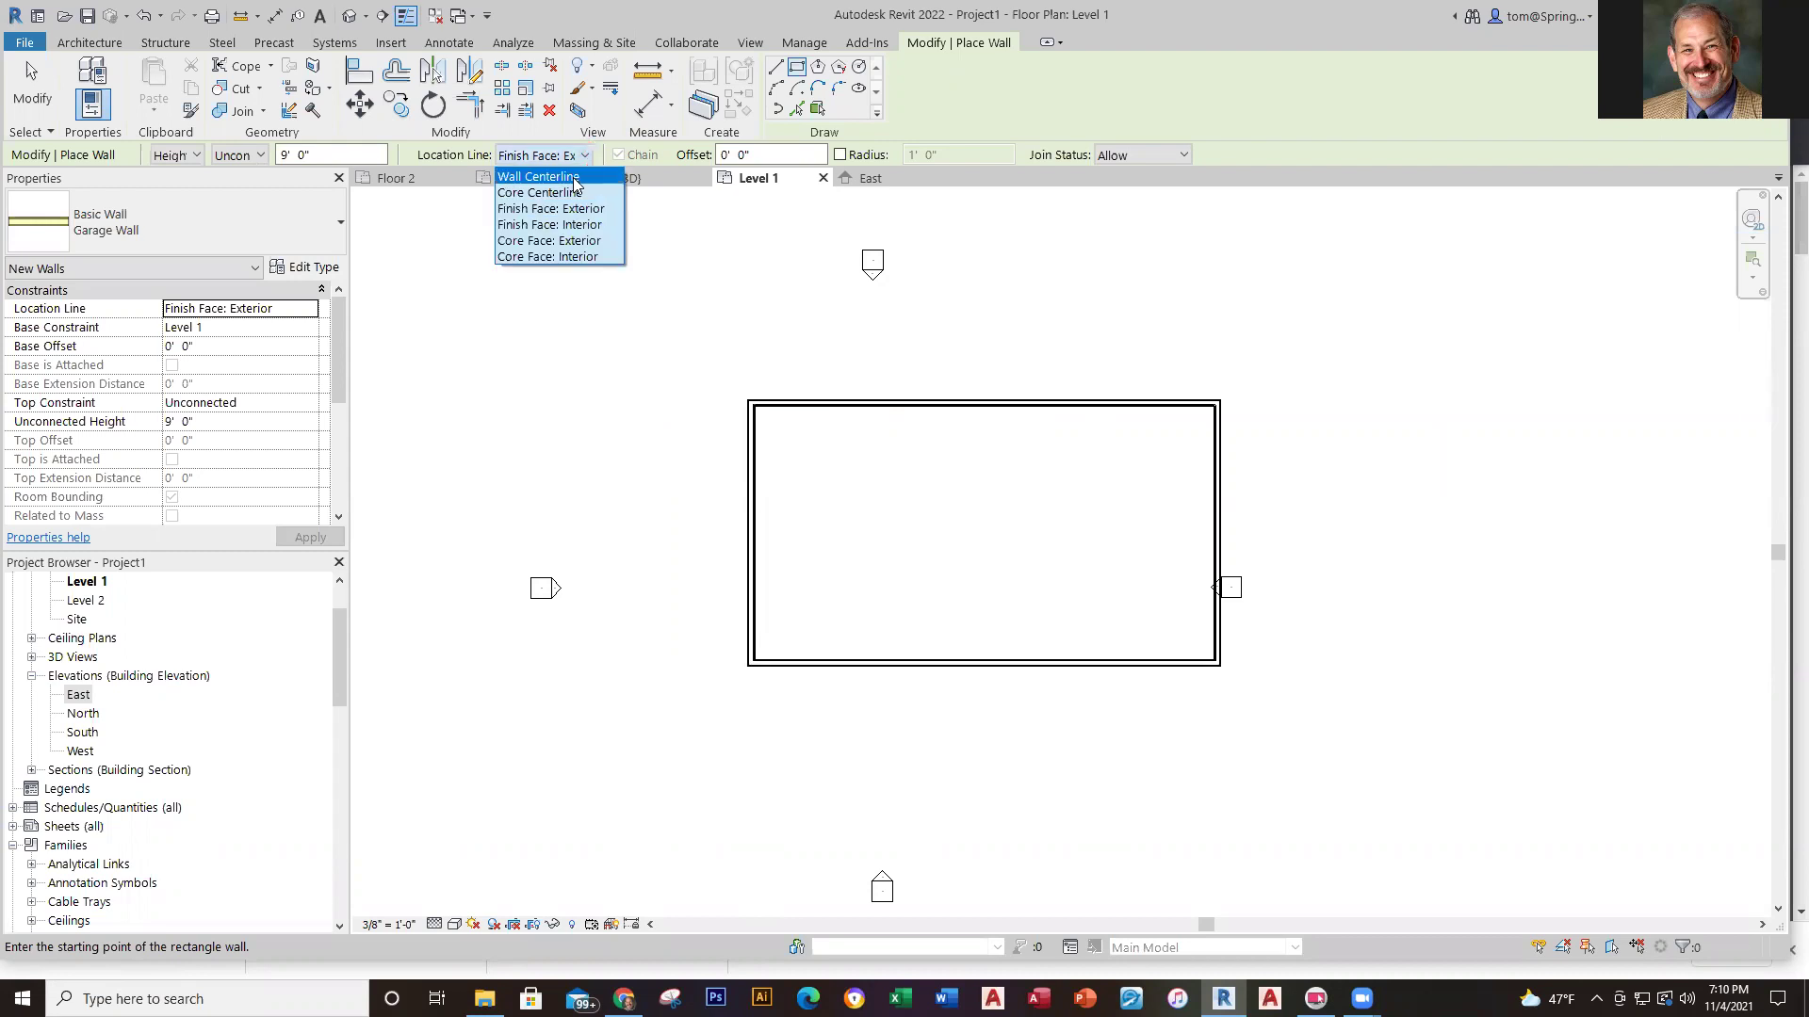
pyautogui.click(575, 178)
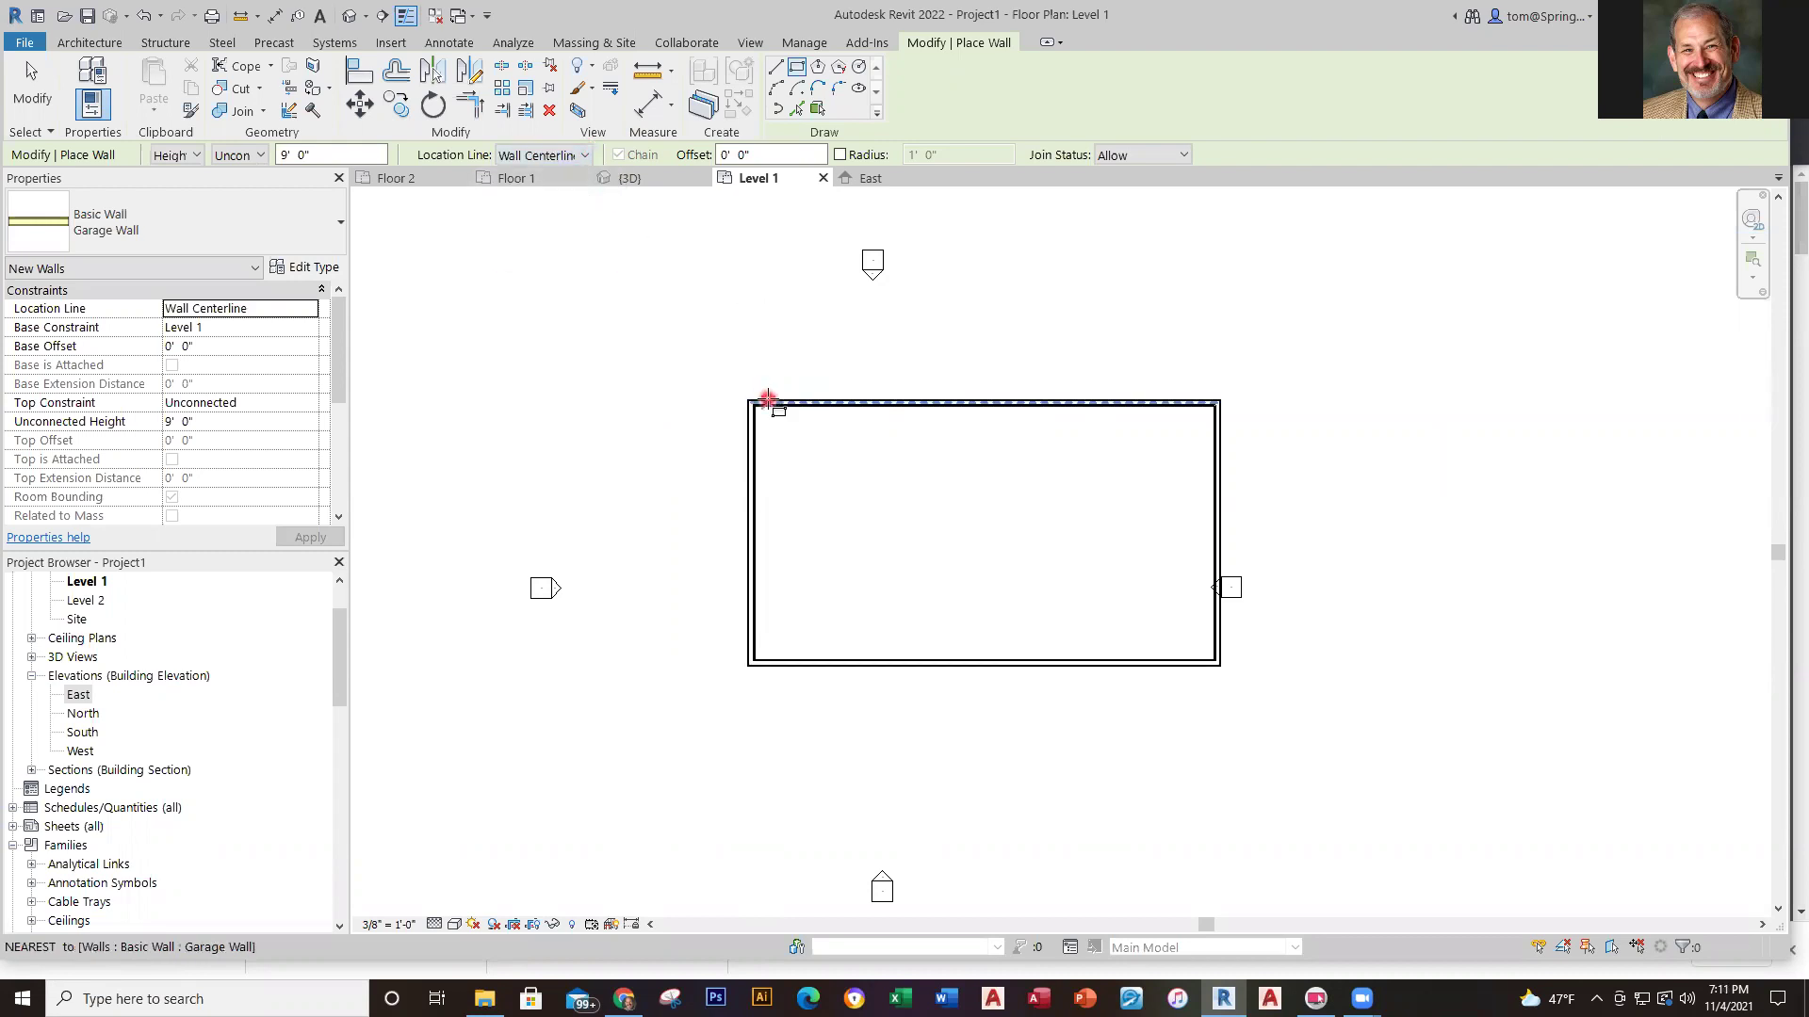
pyautogui.click(766, 397)
# Cancel wall placement, select and zoom in on the rectangle's left wall, then deselect it
pyautogui.press('Escape')
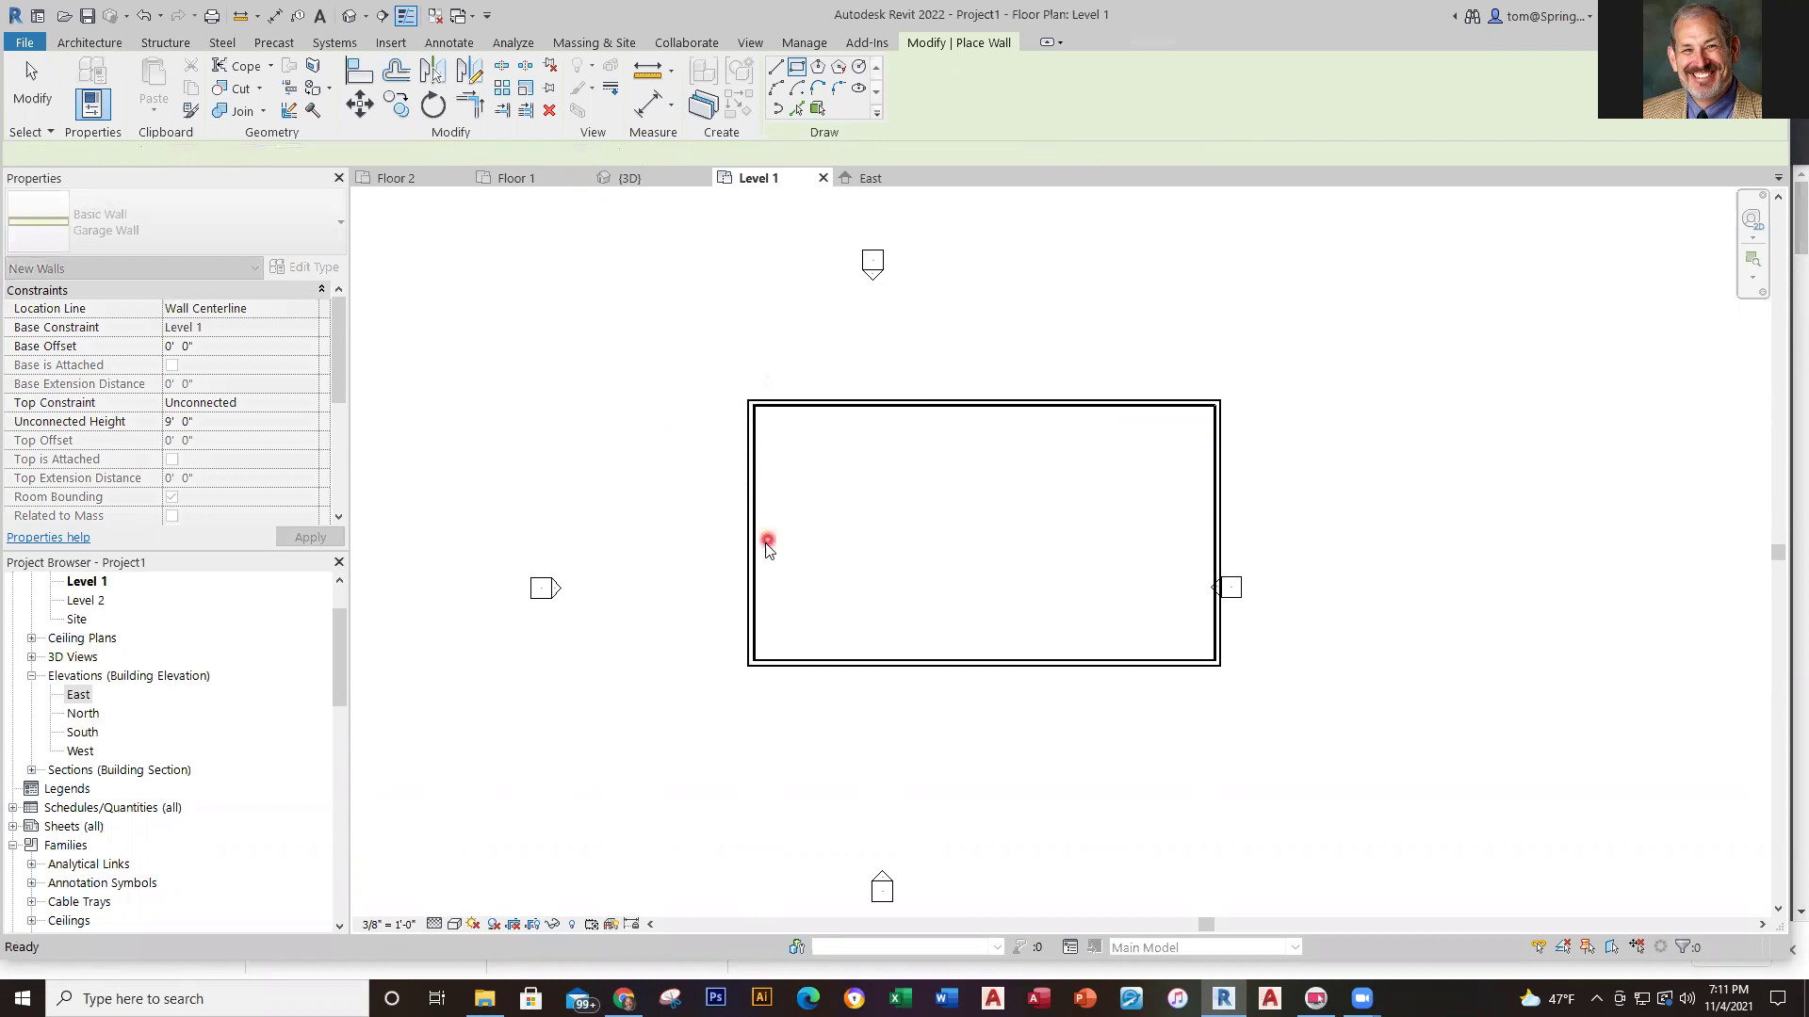
pyautogui.press('Escape')
pyautogui.click(751, 556)
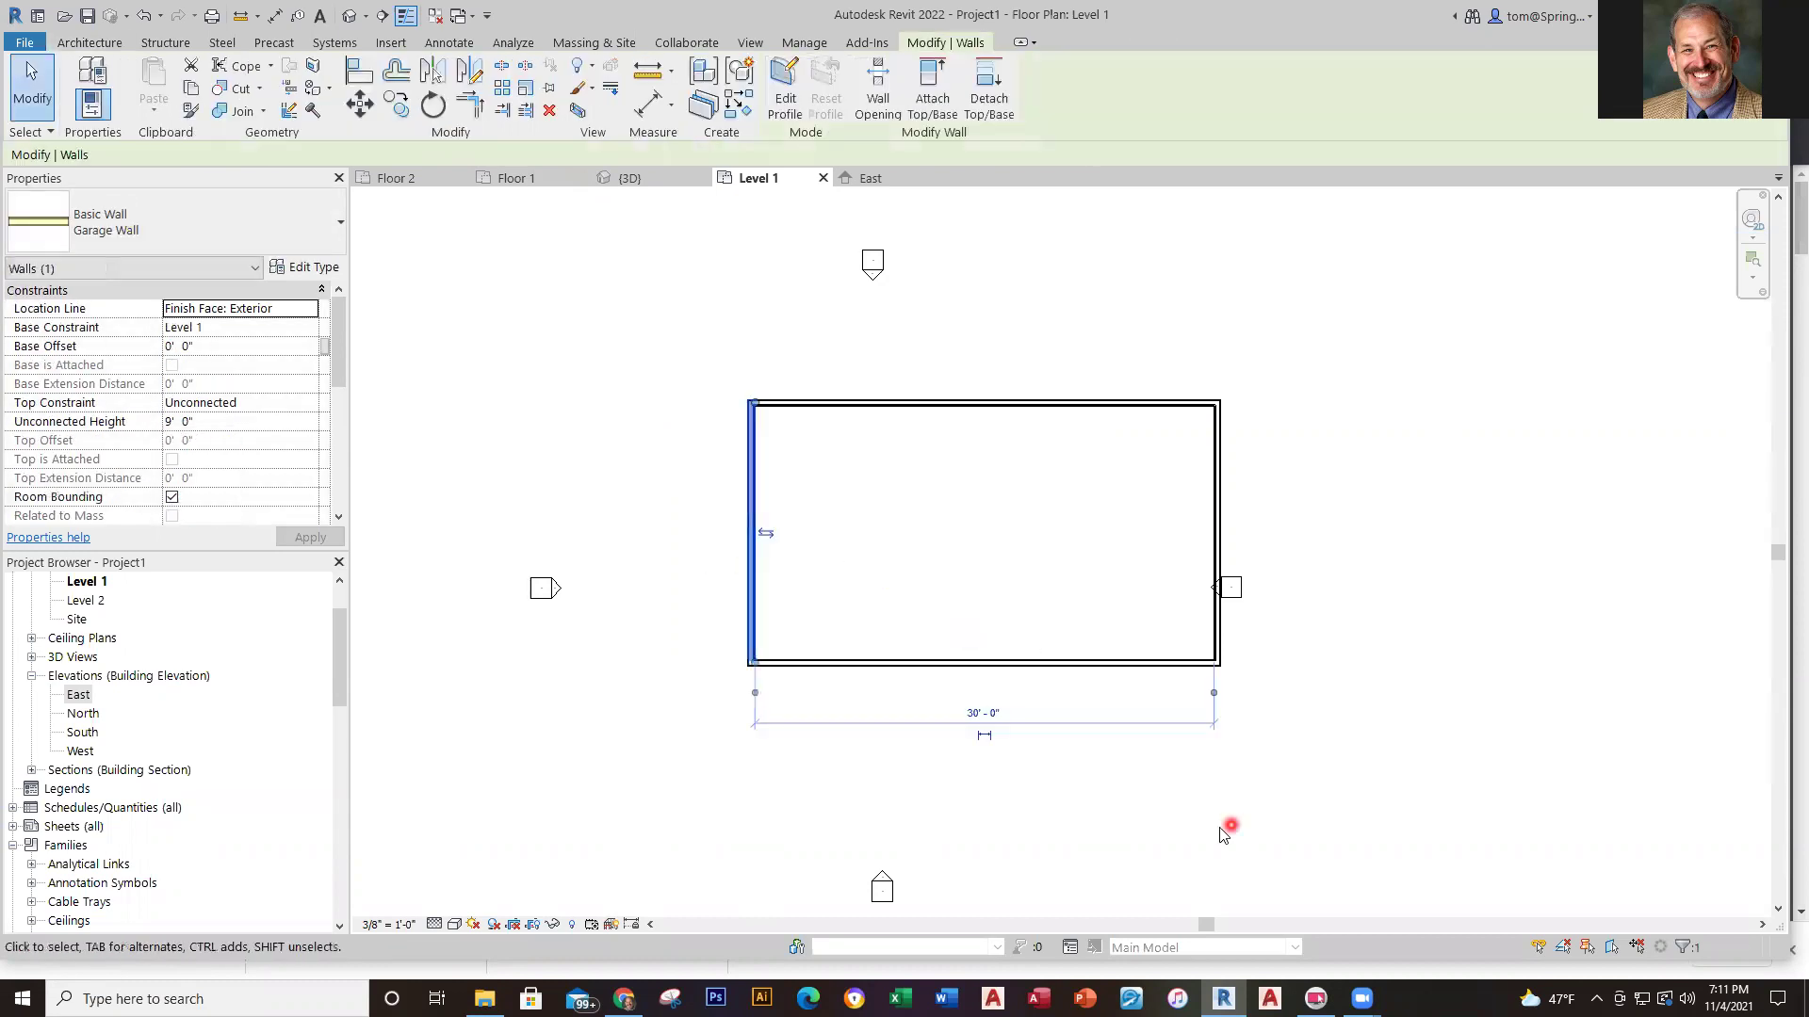
pyautogui.scroll(2, 920, 749)
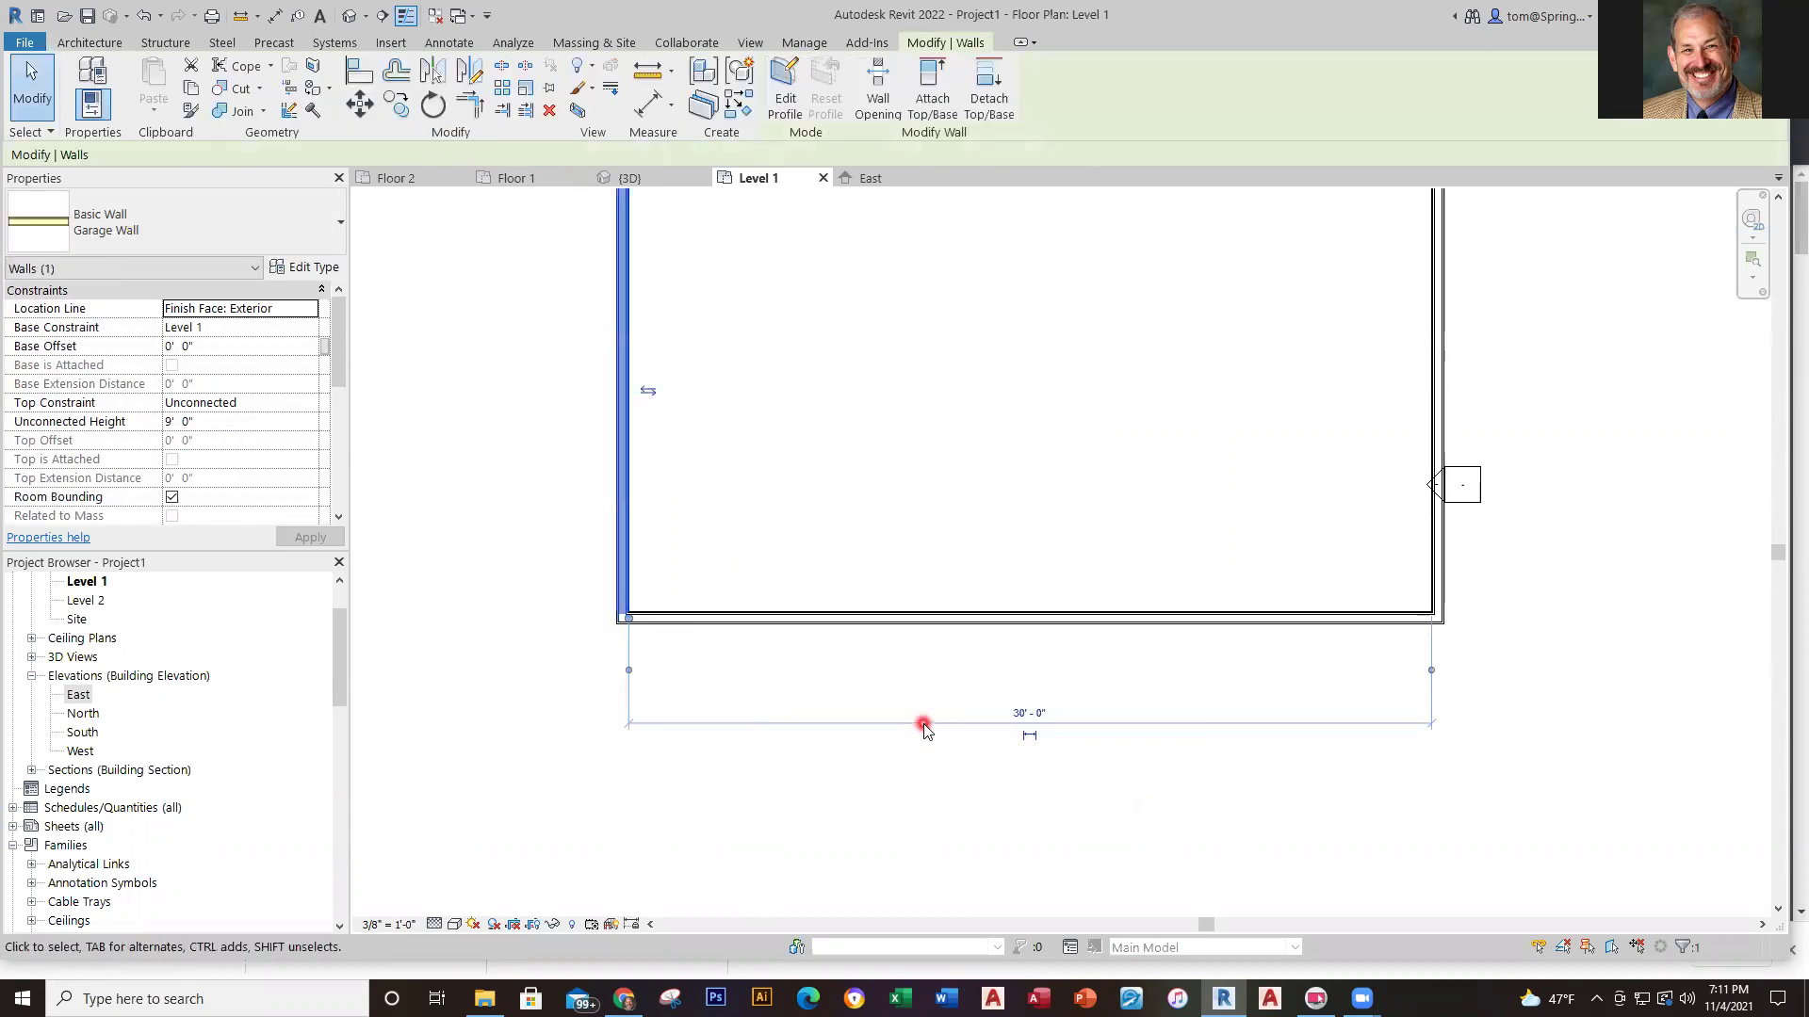
pyautogui.scroll(2, 644, 669)
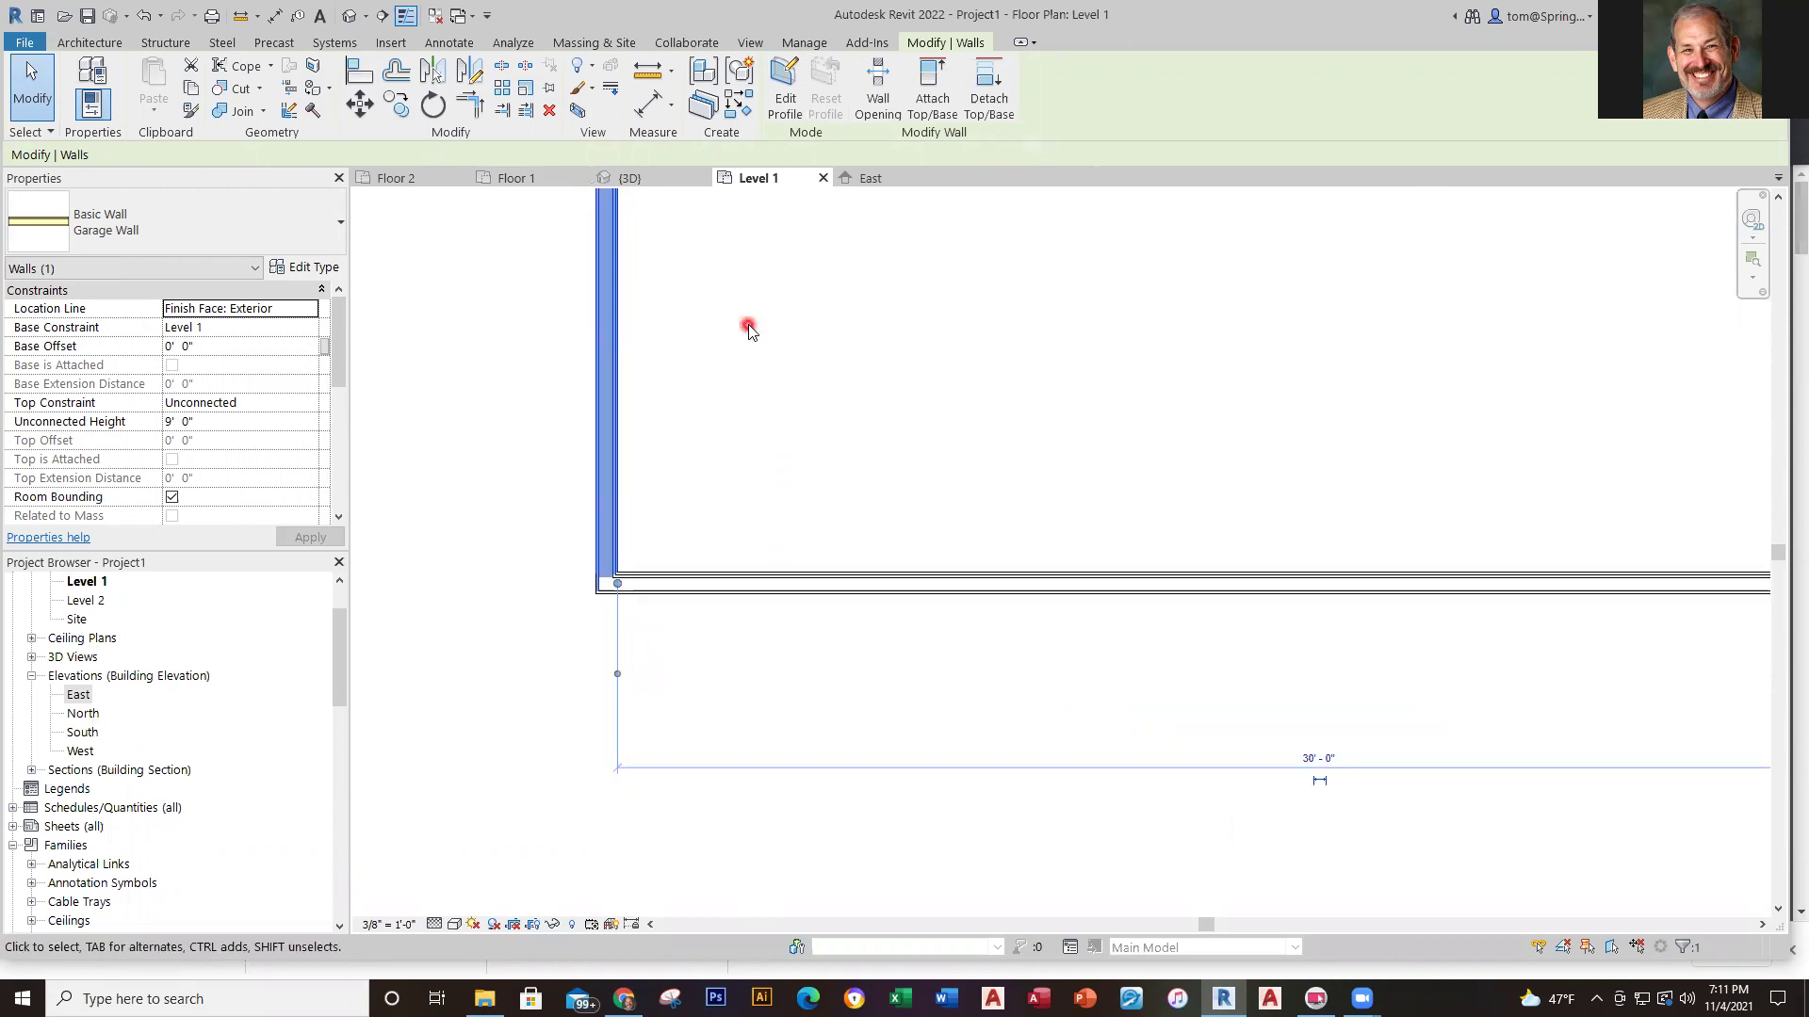
pyautogui.click(519, 189)
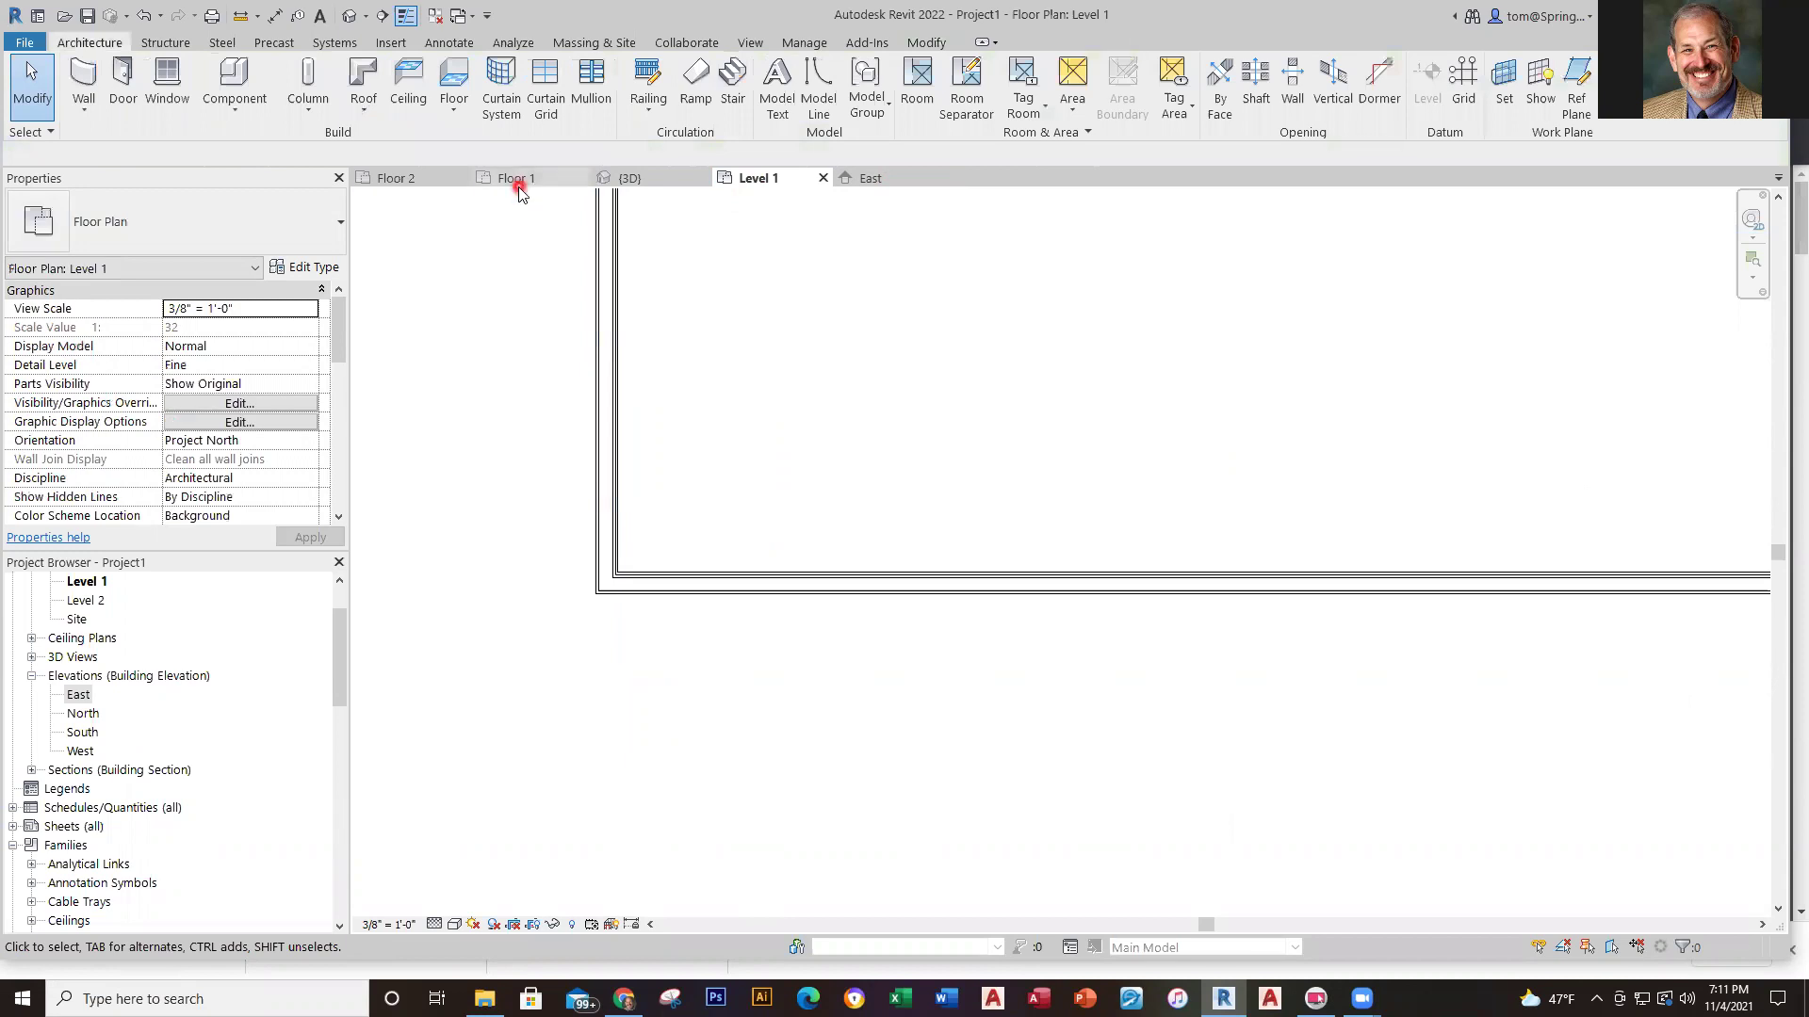
# Switch to the Custom Garage Plan's Floor 1 view and zoom around its 30'-0" top wall
pyautogui.click(519, 180)
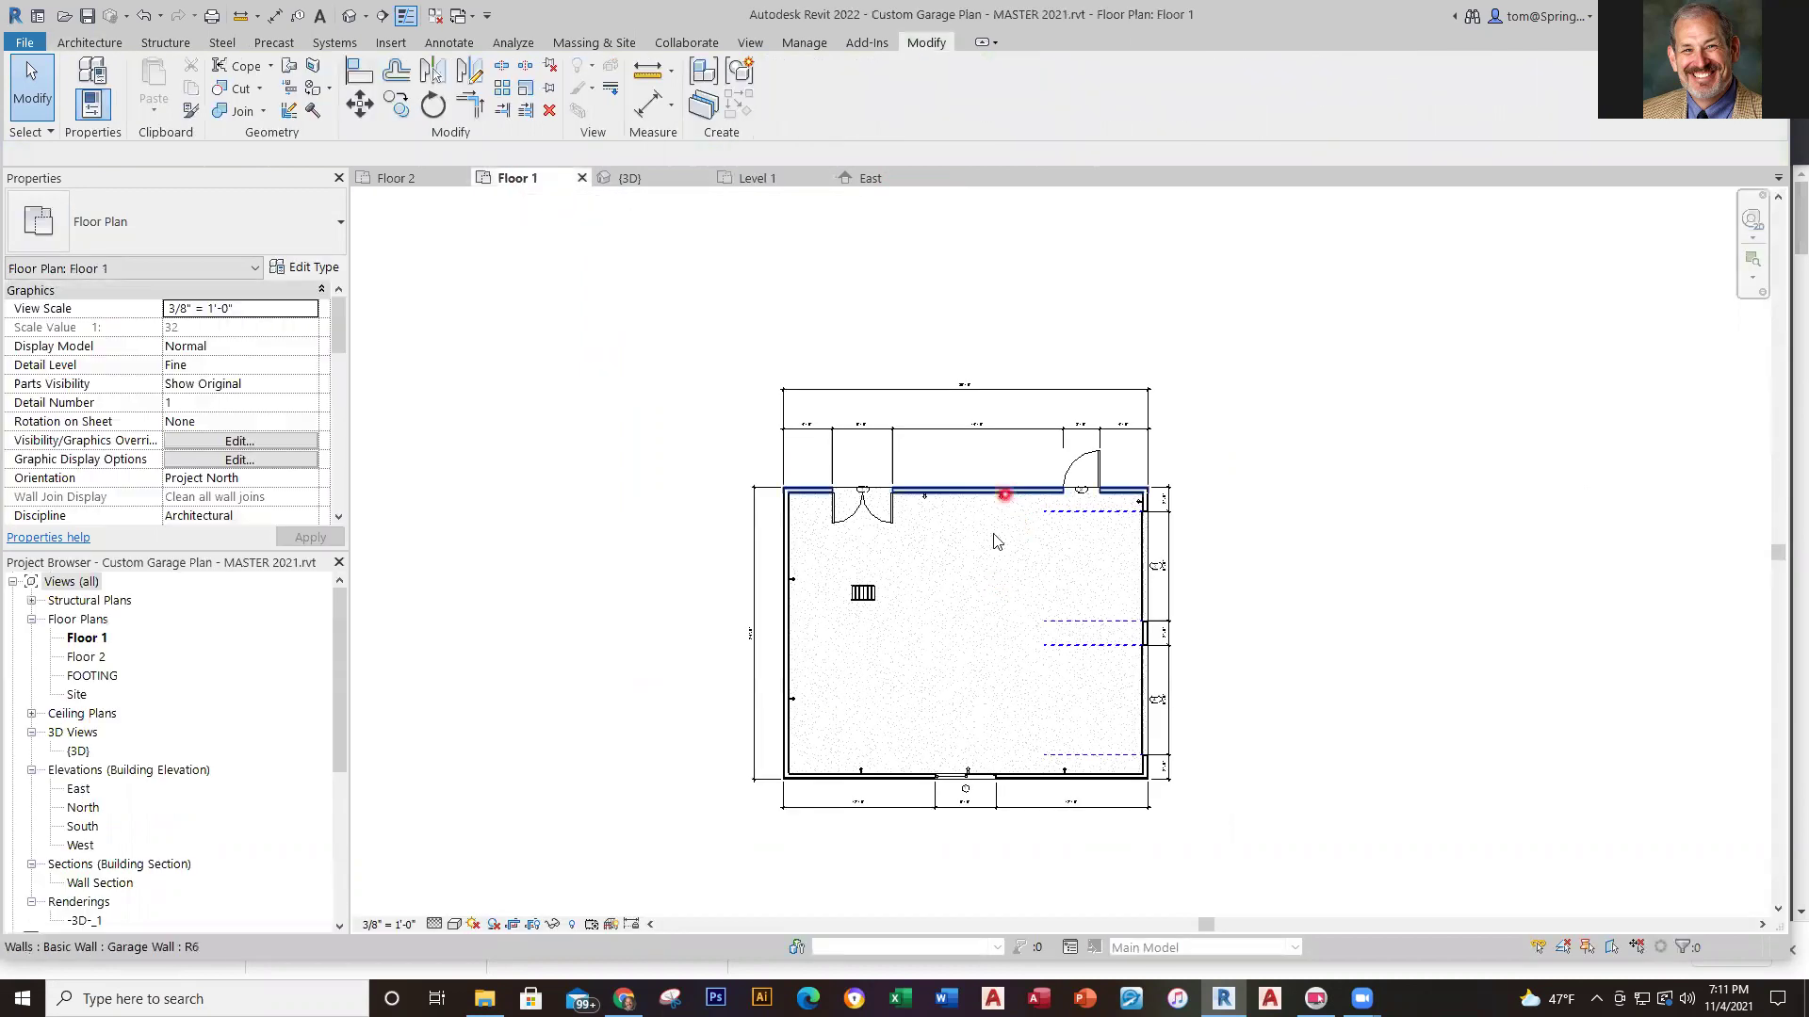
pyautogui.scroll(7, 783, 476)
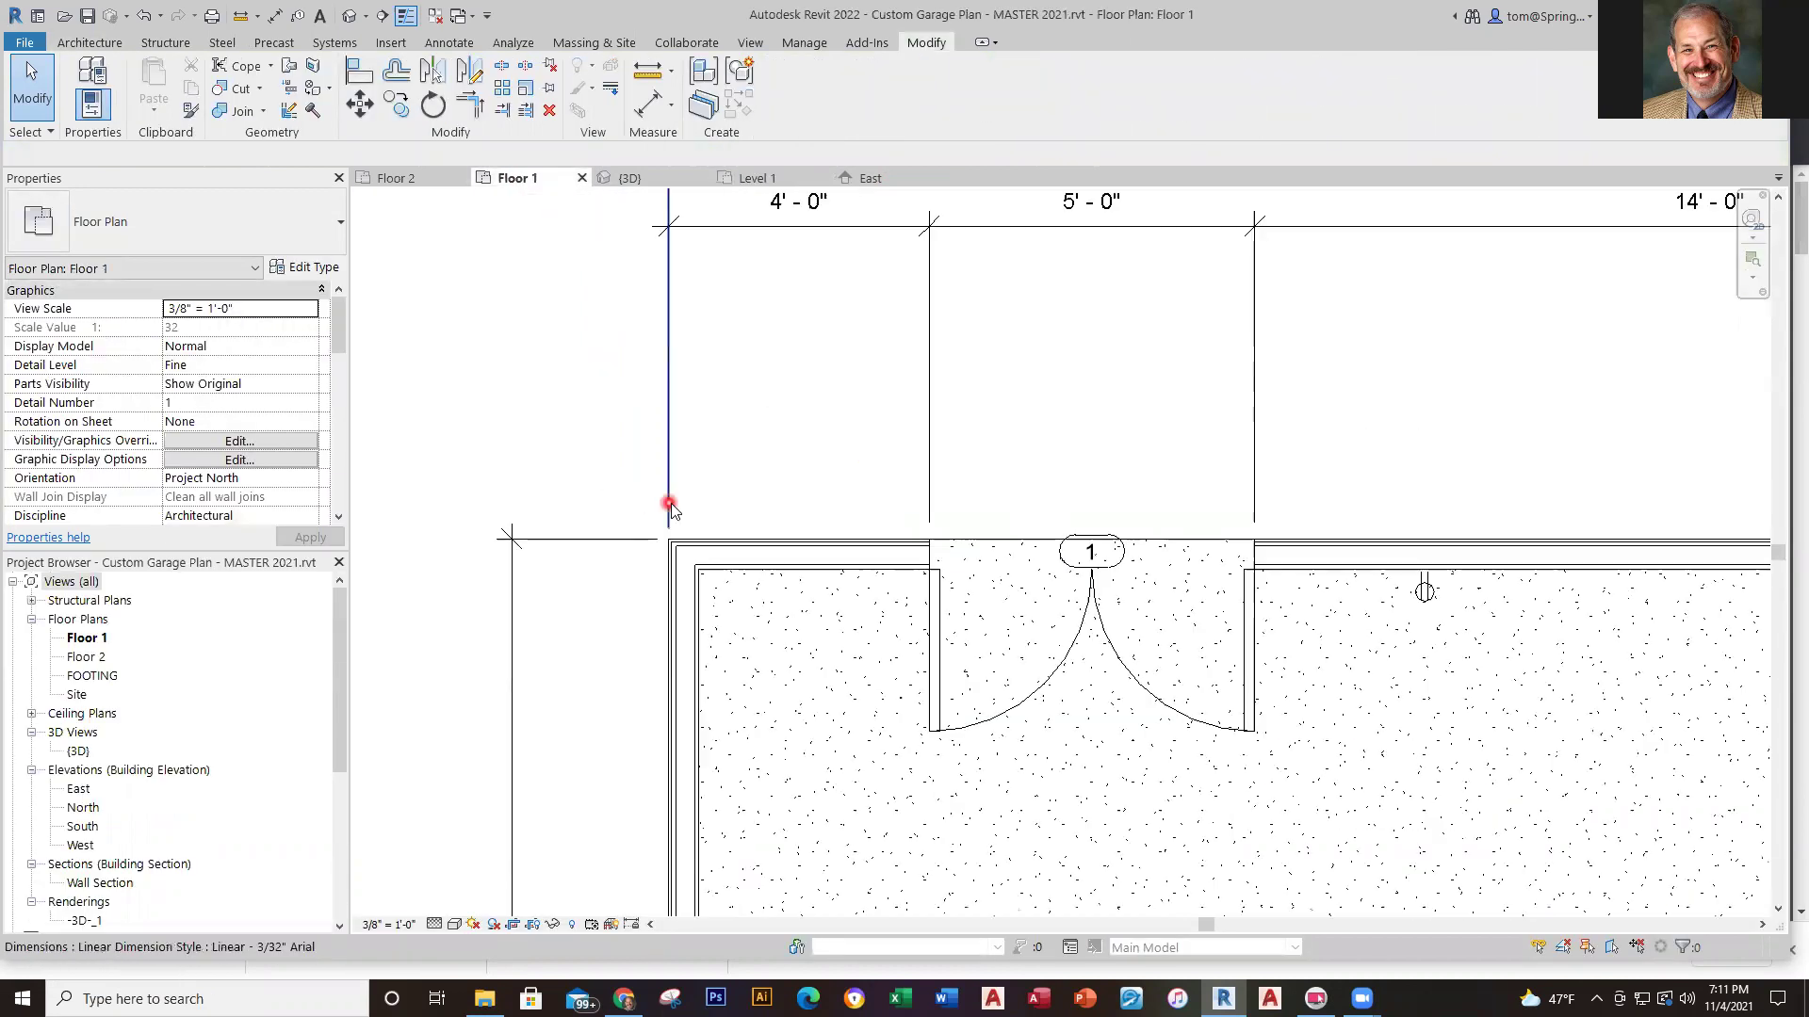
pyautogui.scroll(-4, 726, 504)
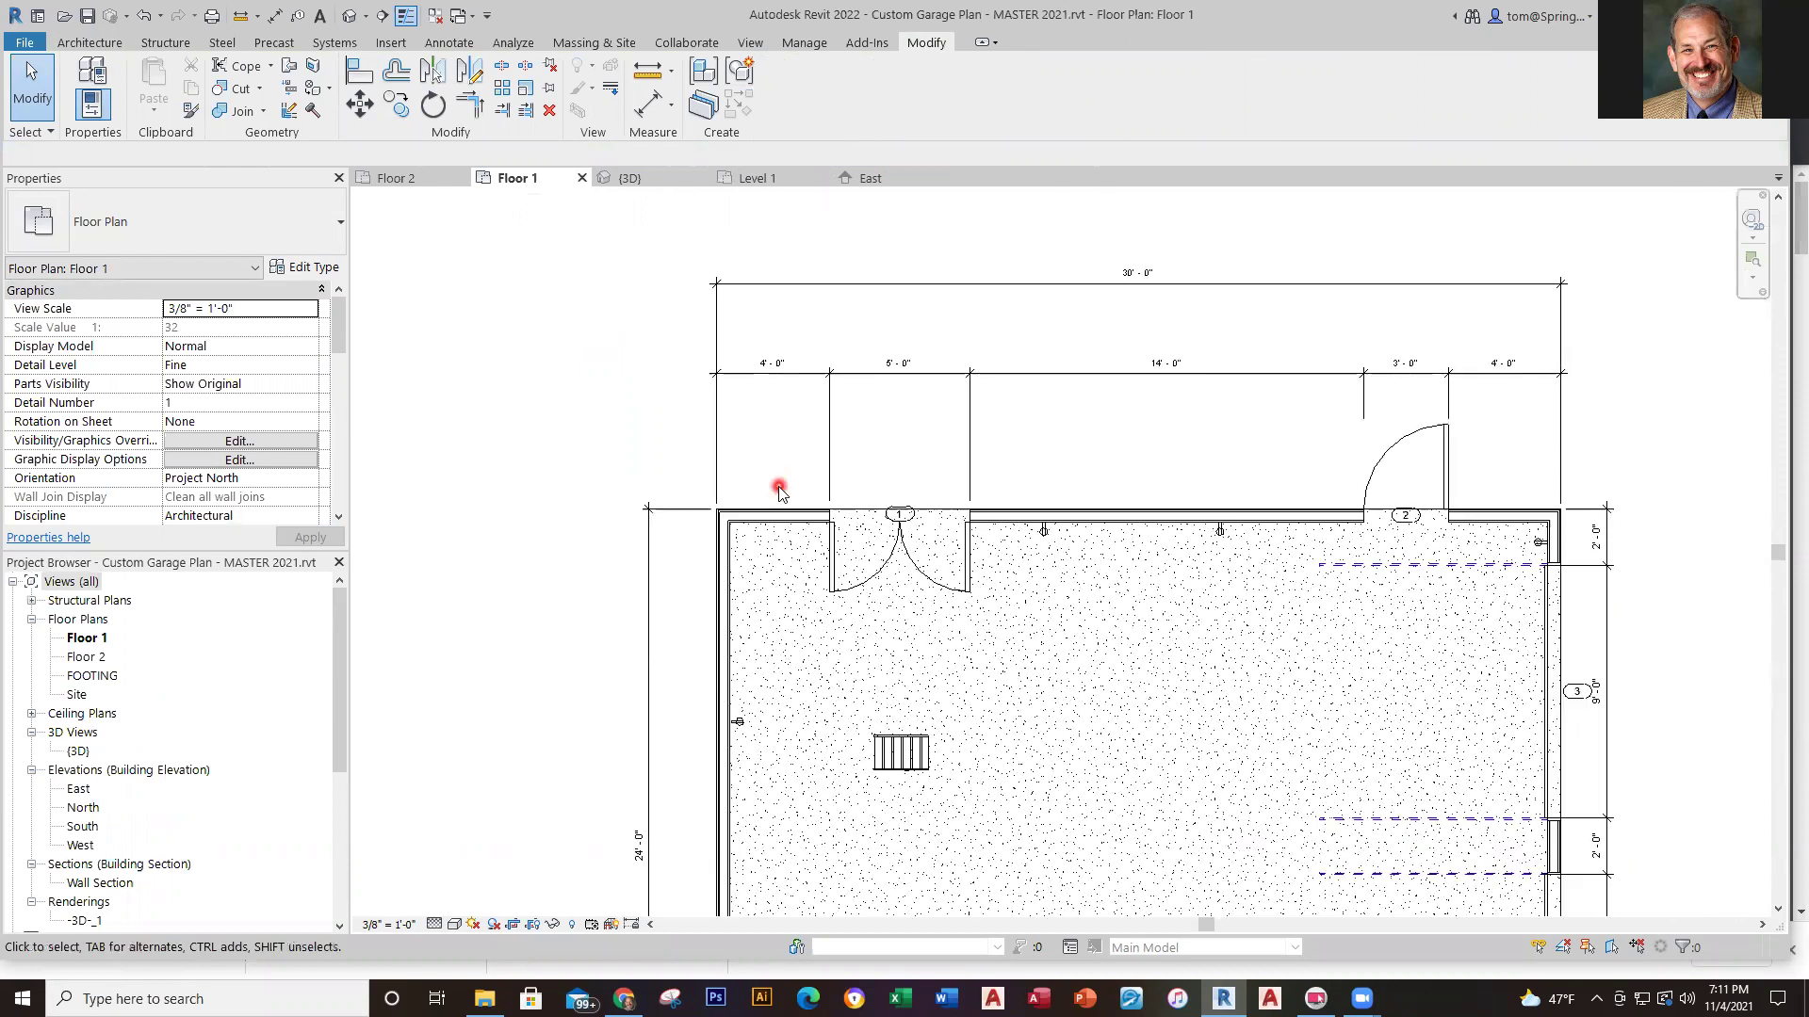
pyautogui.scroll(-3, 1598, 429)
pyautogui.scroll(4, 1366, 481)
pyautogui.scroll(-2, 1375, 678)
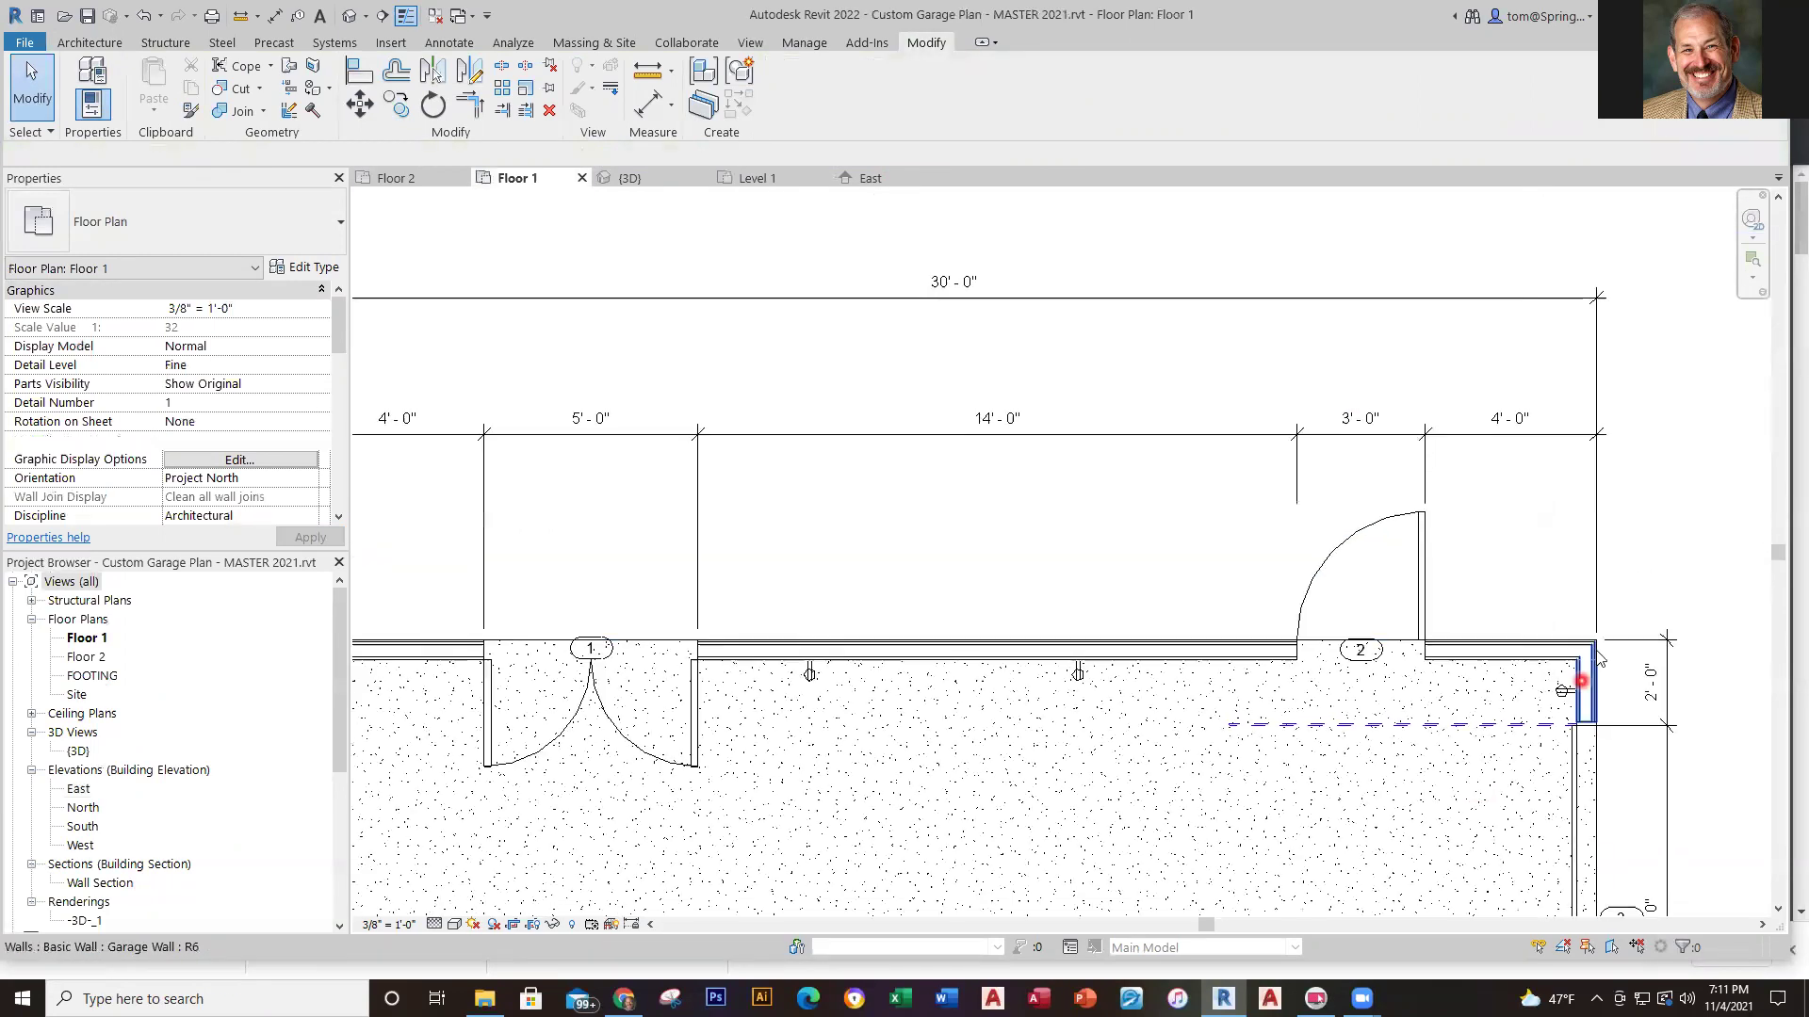
pyautogui.scroll(3, 1576, 718)
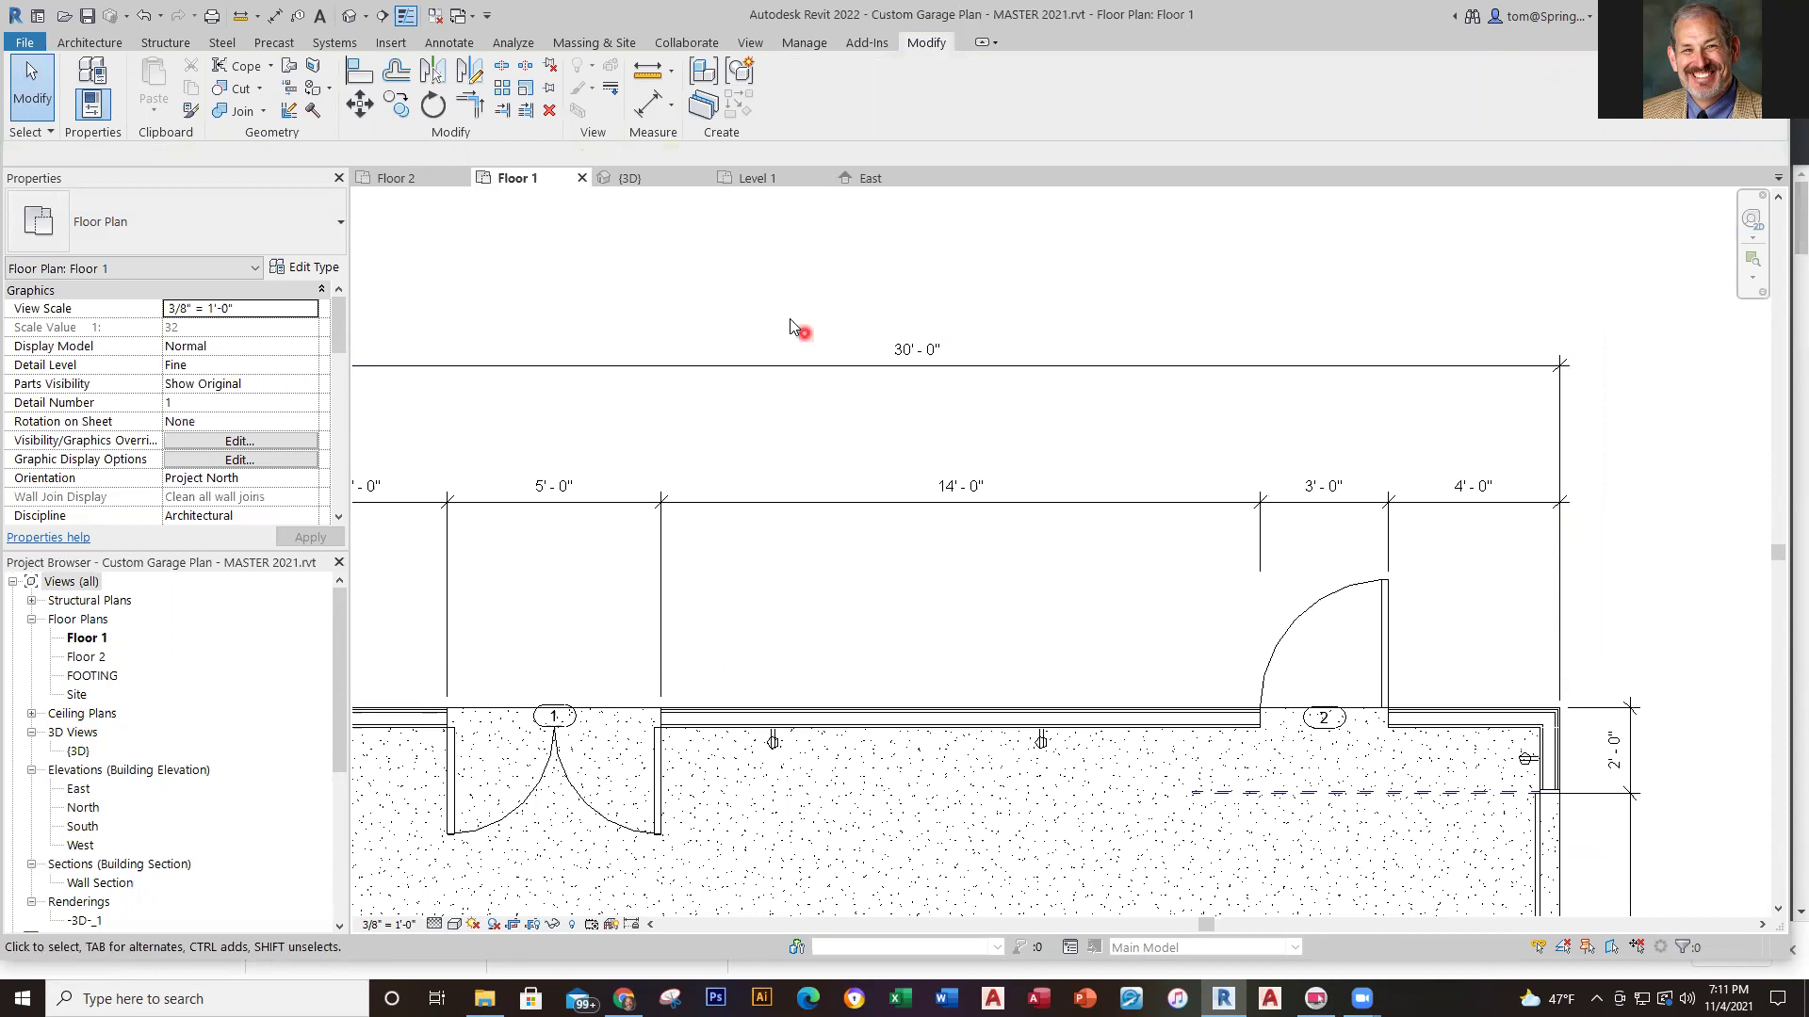
# Back in Project1 Level 1, select the left wall and move its witness line to the outer face
pyautogui.click(756, 179)
pyautogui.scroll(-4, 1116, 657)
pyautogui.moveTo(1138, 528); pyautogui.dragTo(1203, 511, button='middle')
pyautogui.scroll(1, 726, 626)
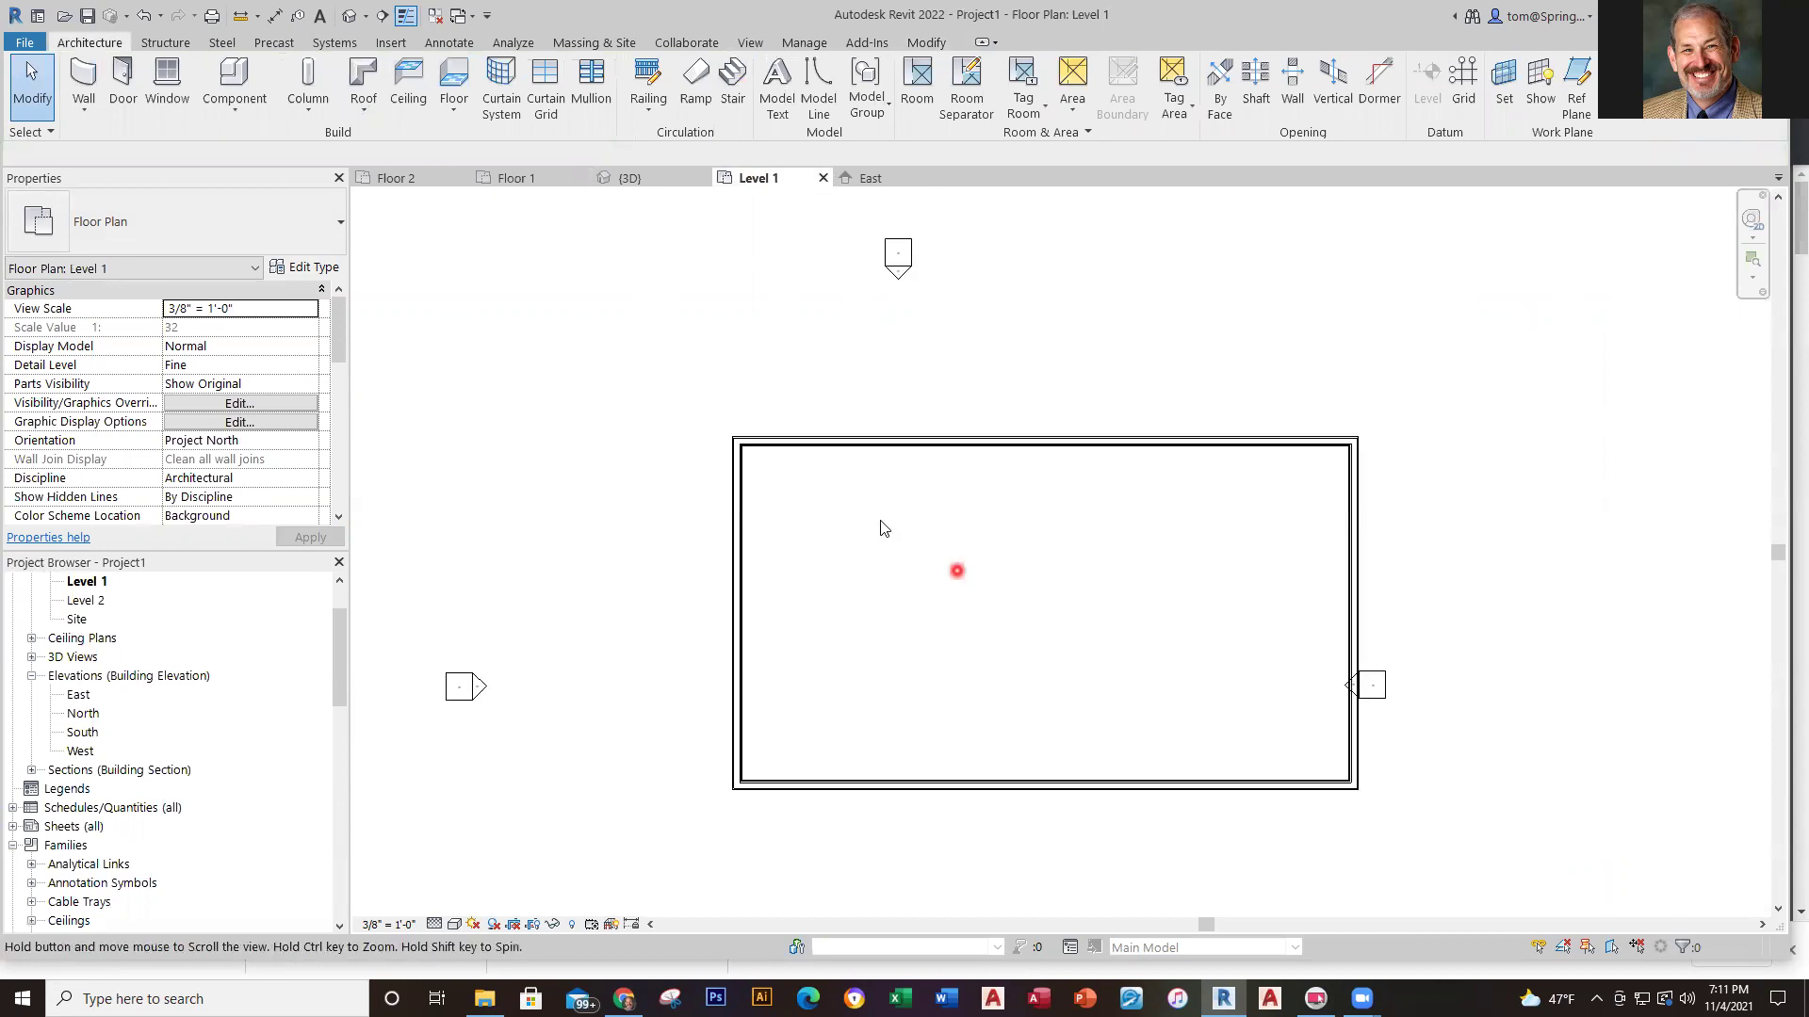
pyautogui.click(726, 457)
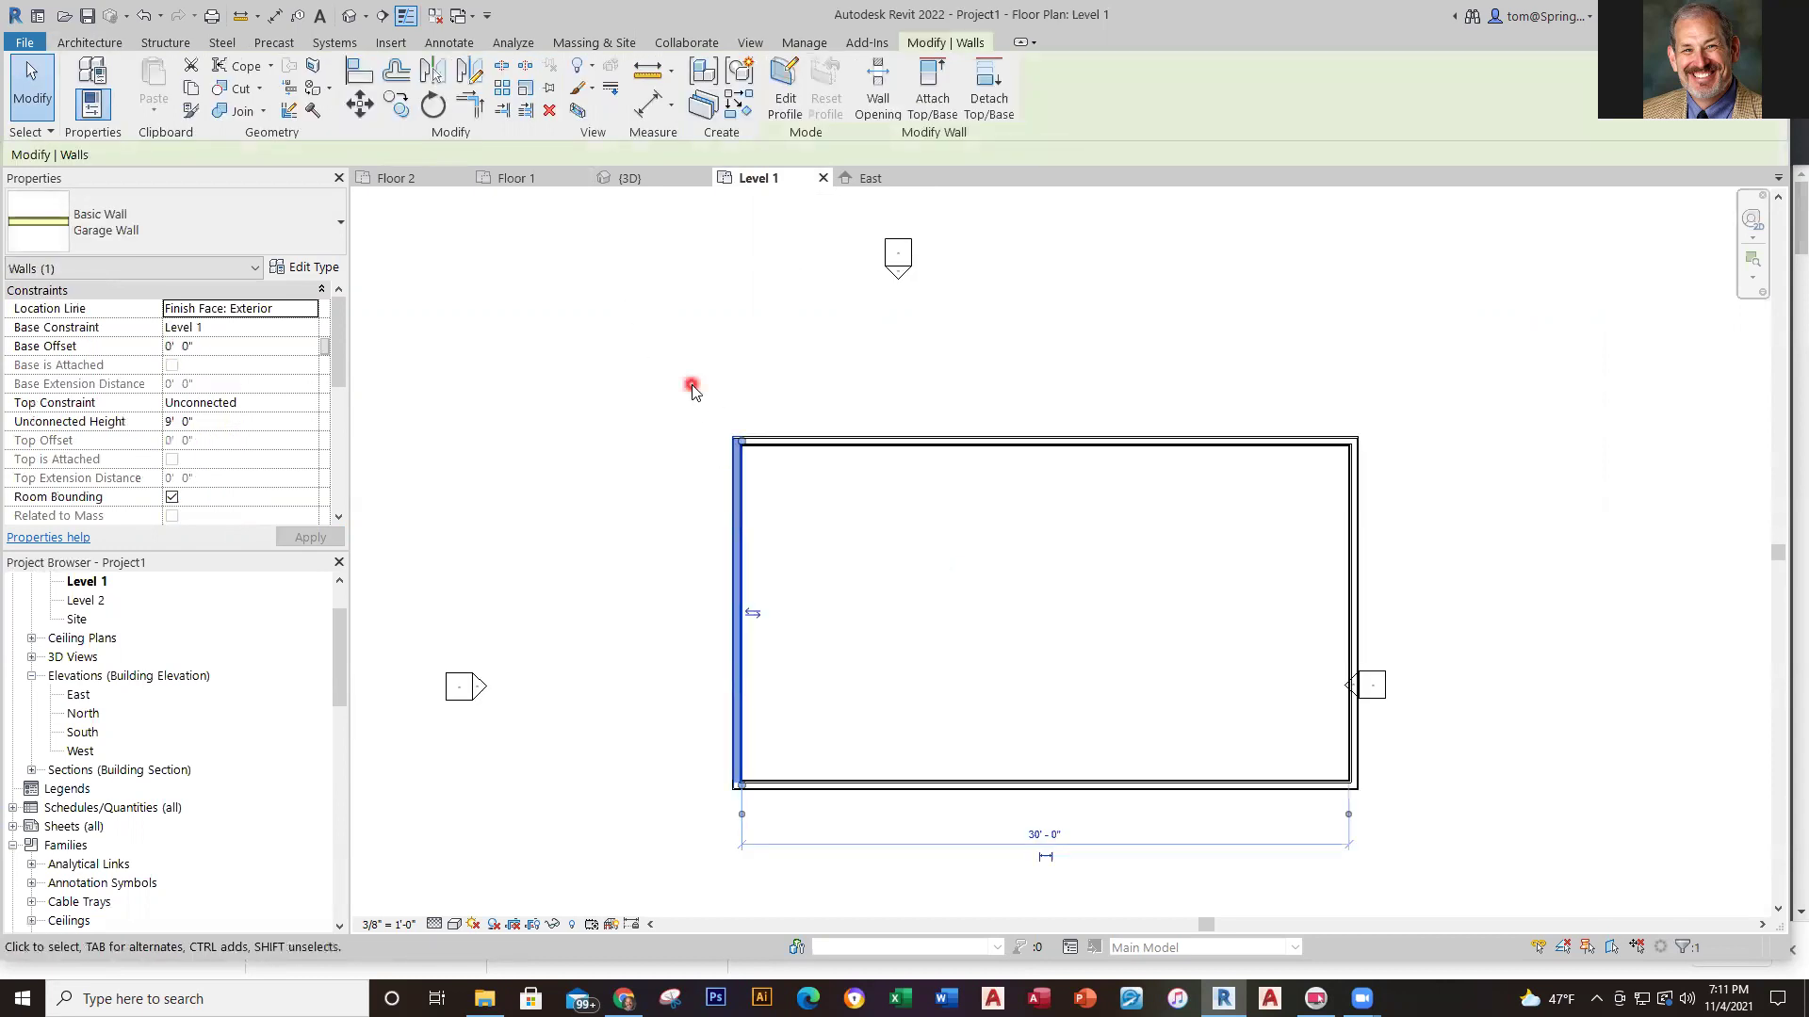
pyautogui.scroll(3, 747, 841)
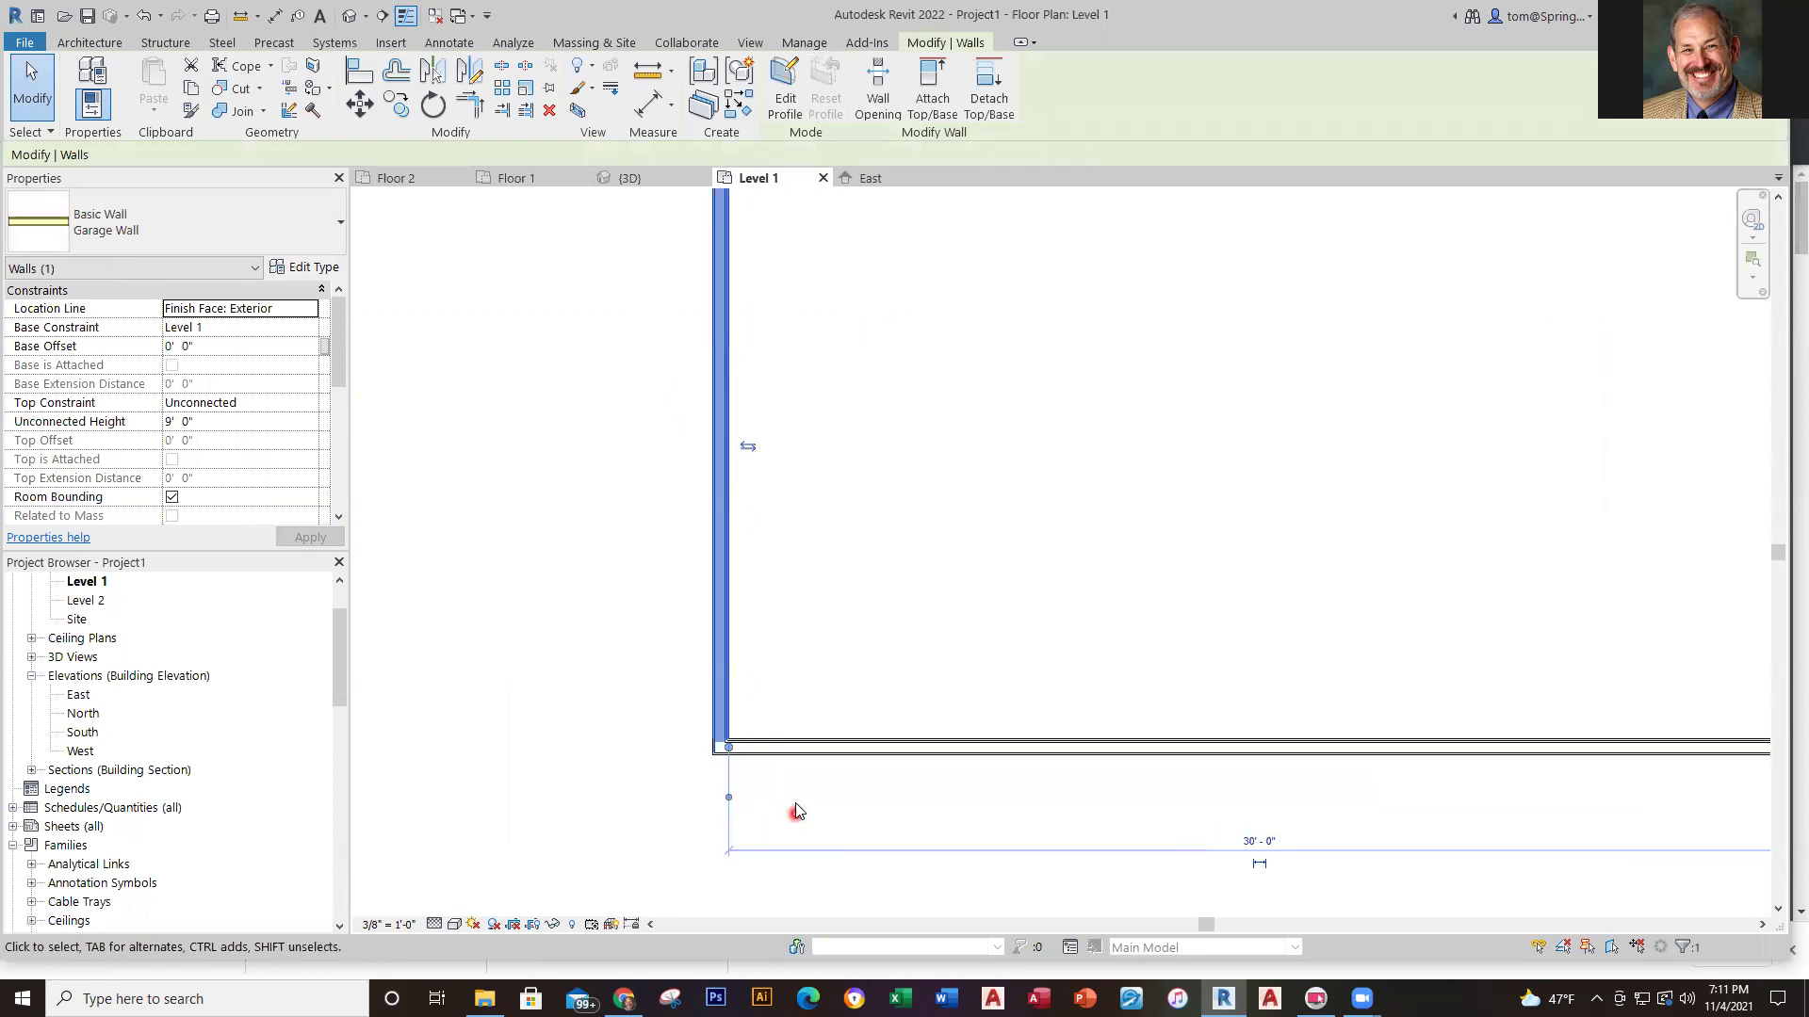
pyautogui.scroll(2, 685, 740)
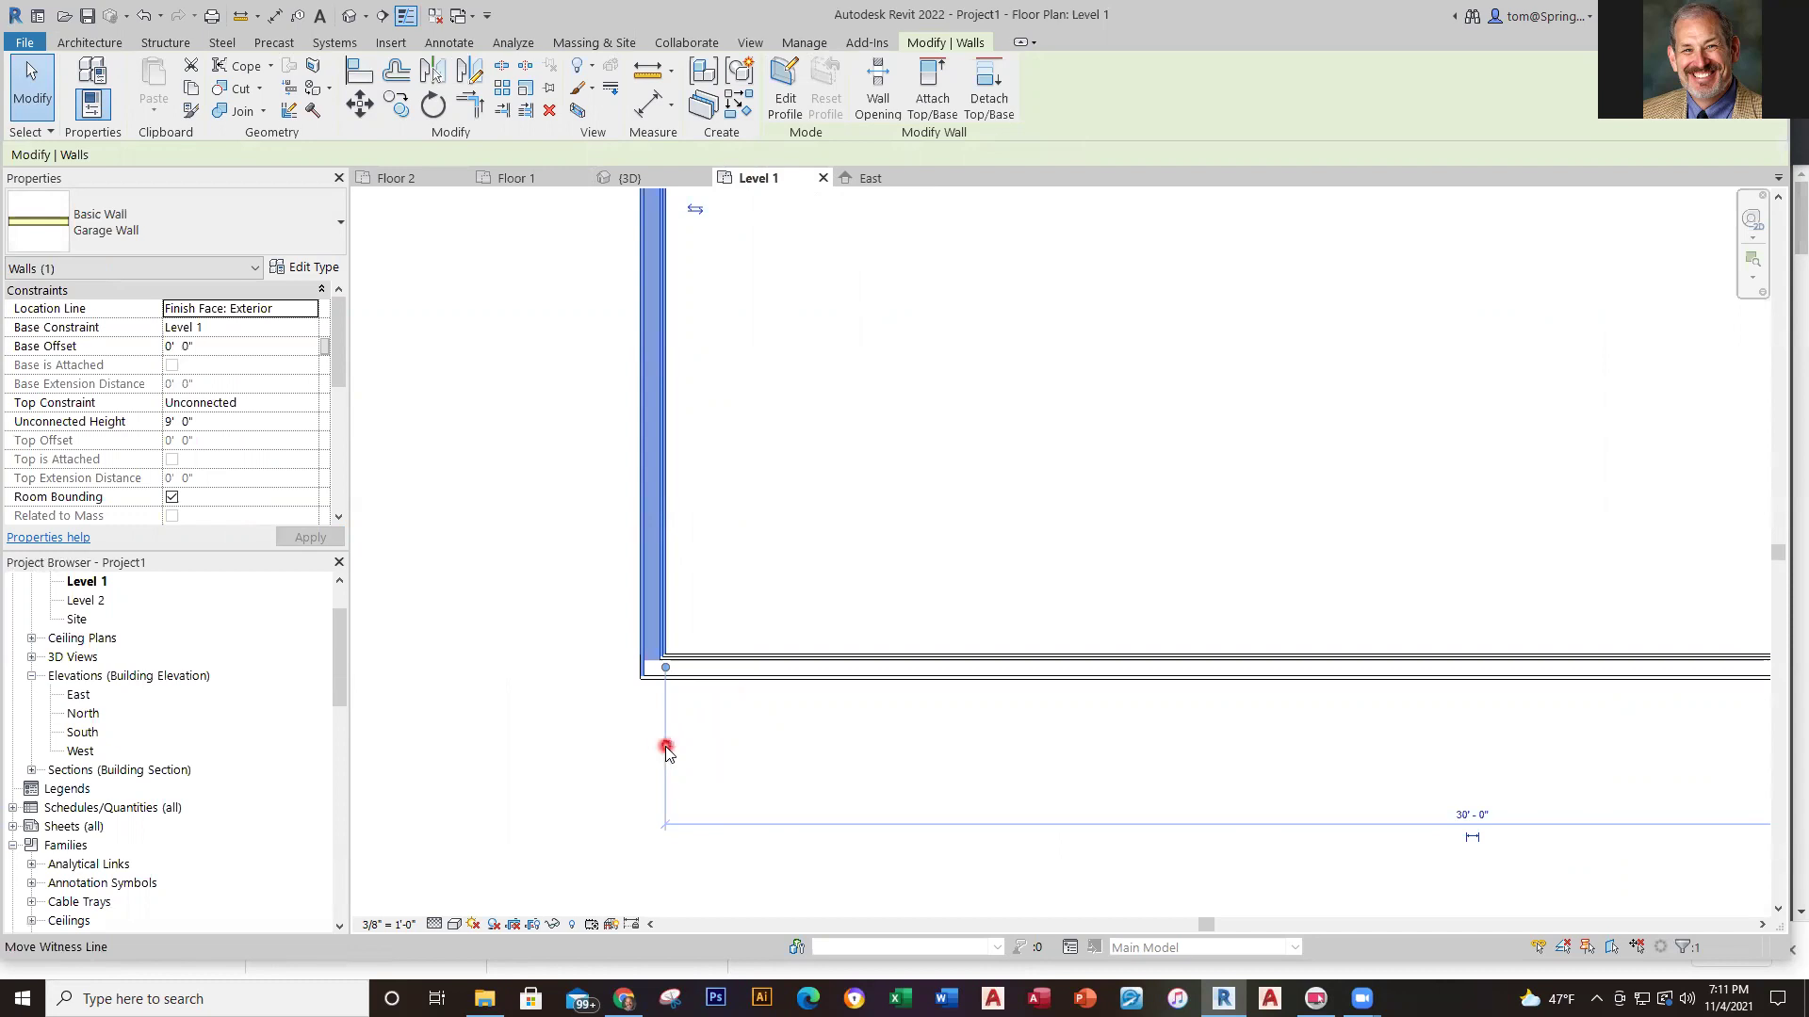
pyautogui.moveTo(666, 748); pyautogui.dragTo(666, 751)
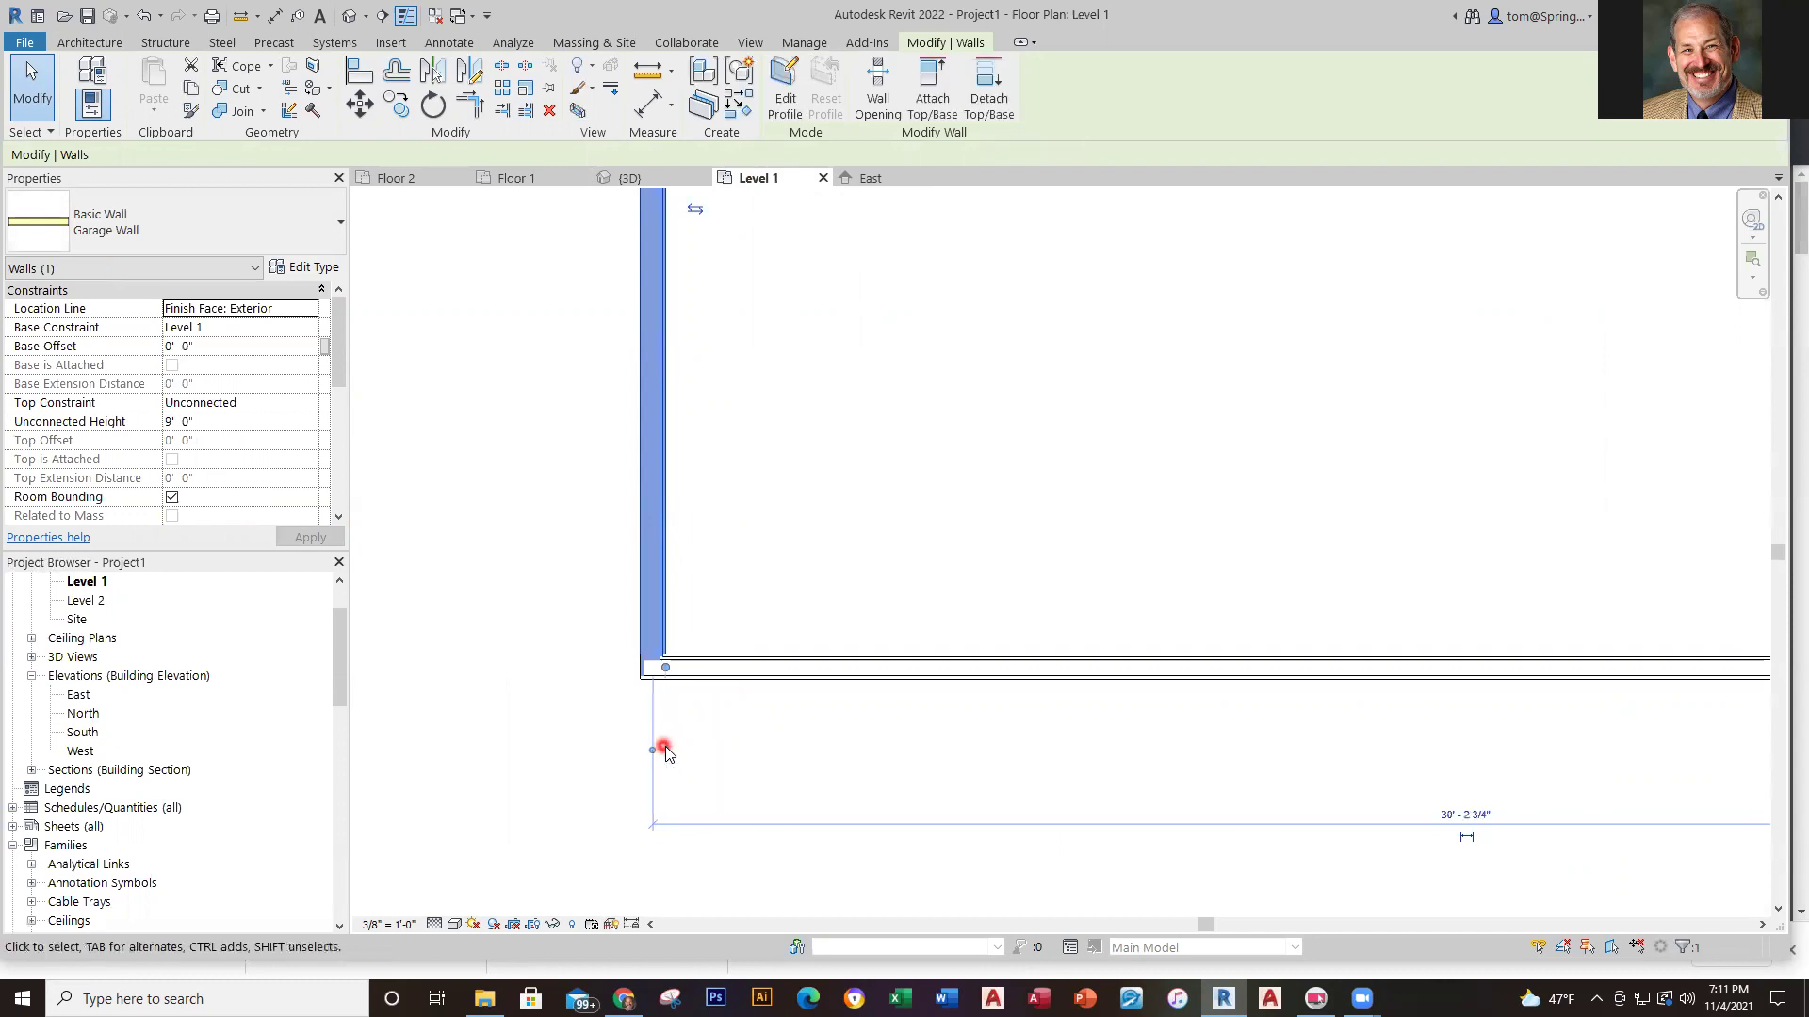
pyautogui.click(650, 749)
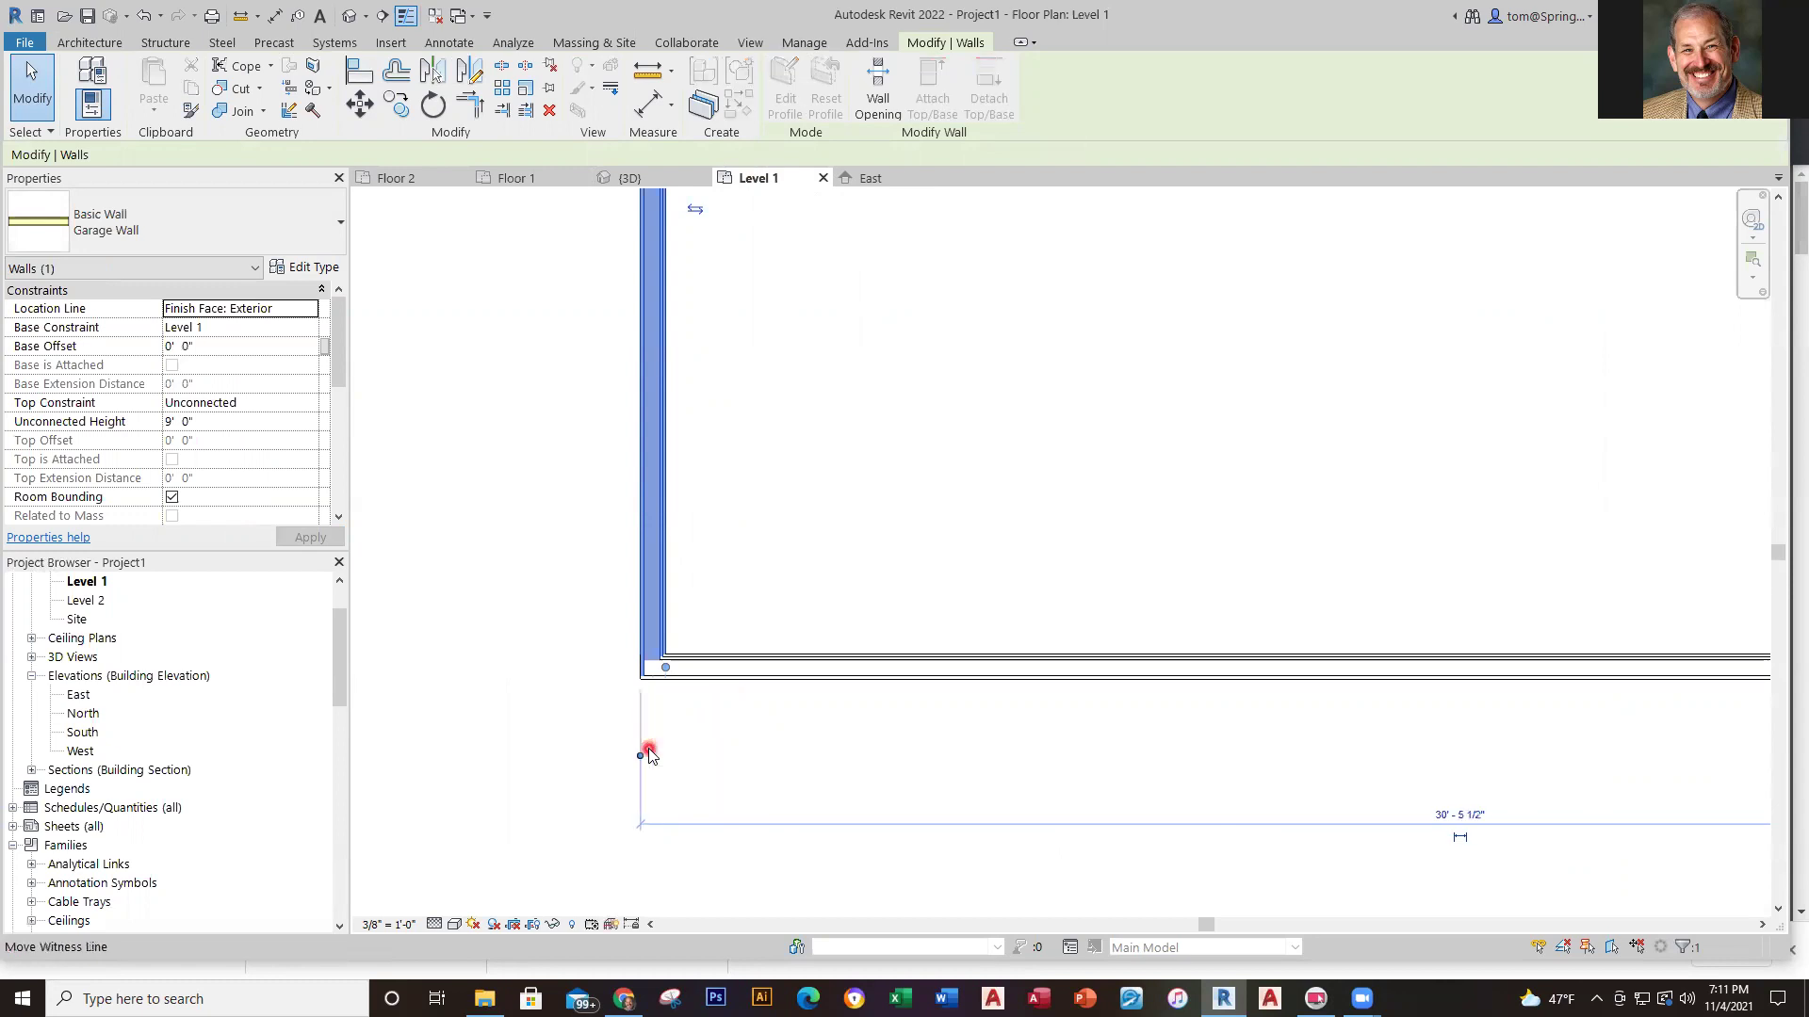
# Move the right witness line to the east wall's outer face and confirm the 30' length
pyautogui.scroll(-2, 1508, 773)
pyautogui.moveTo(1497, 784); pyautogui.dragTo(625, 707, button='middle')
pyautogui.scroll(2, 1116, 728)
pyautogui.scroll(3, 1016, 721)
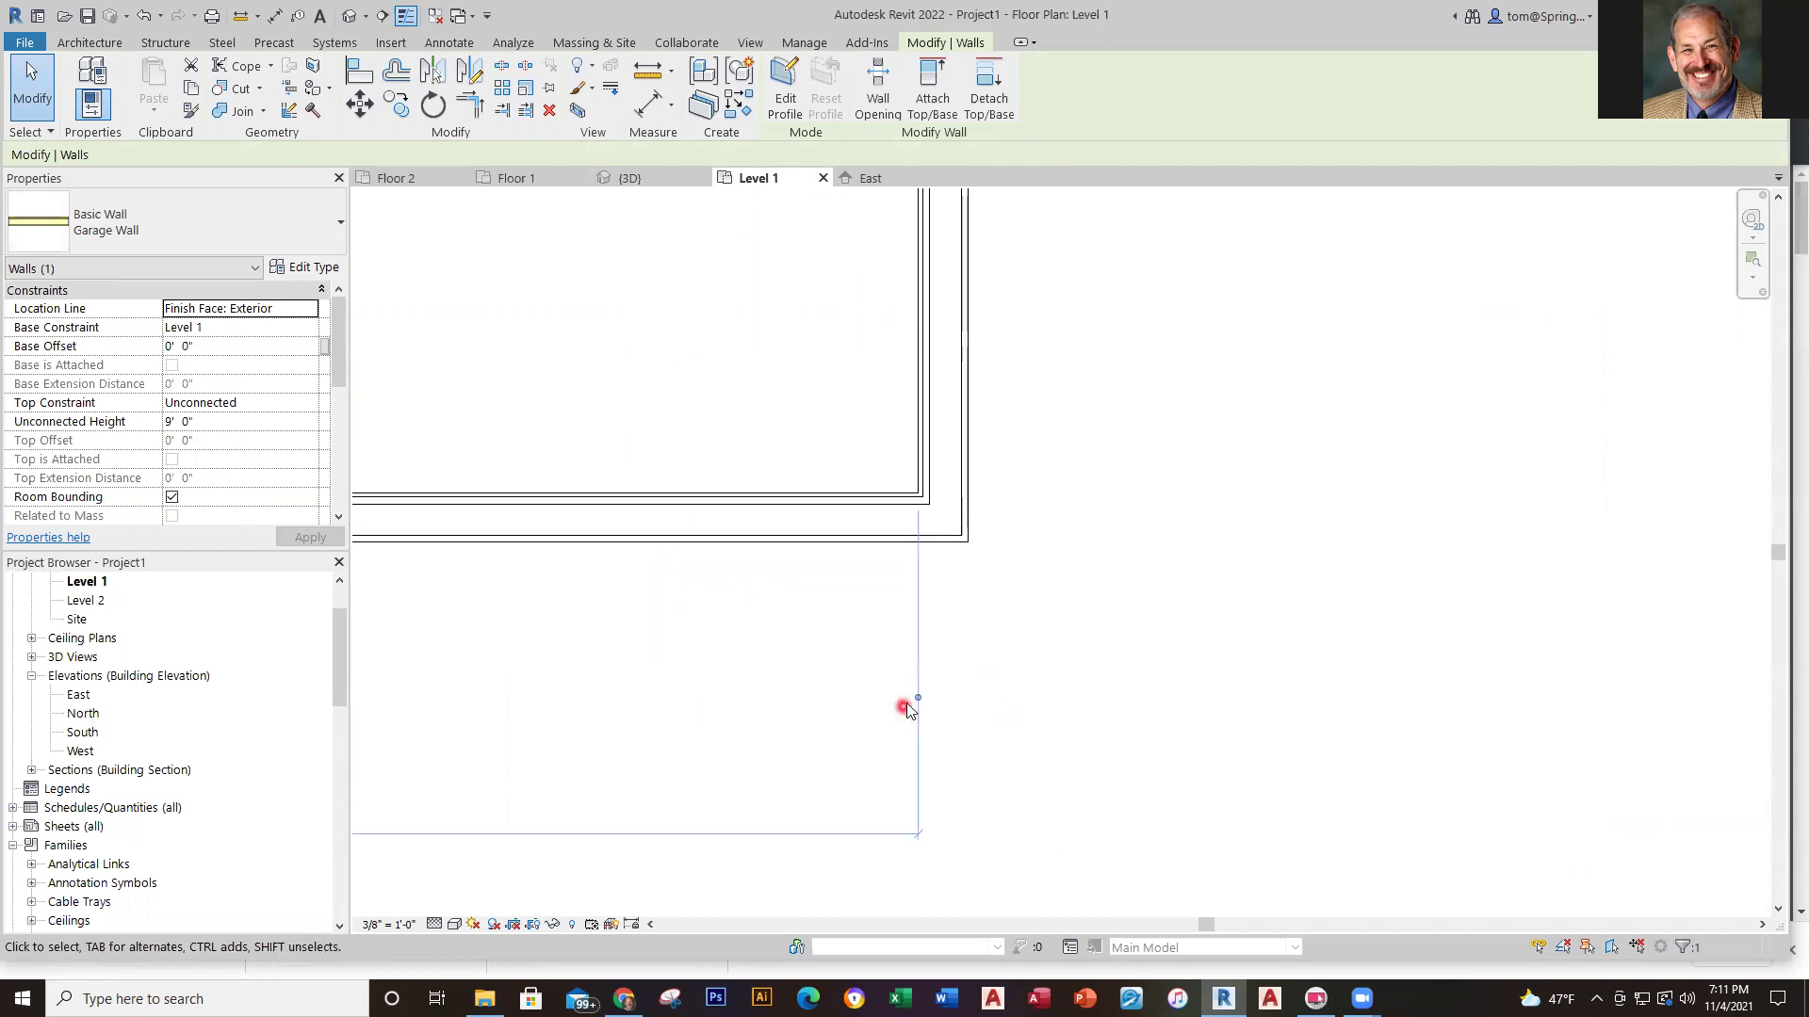
pyautogui.click(919, 702)
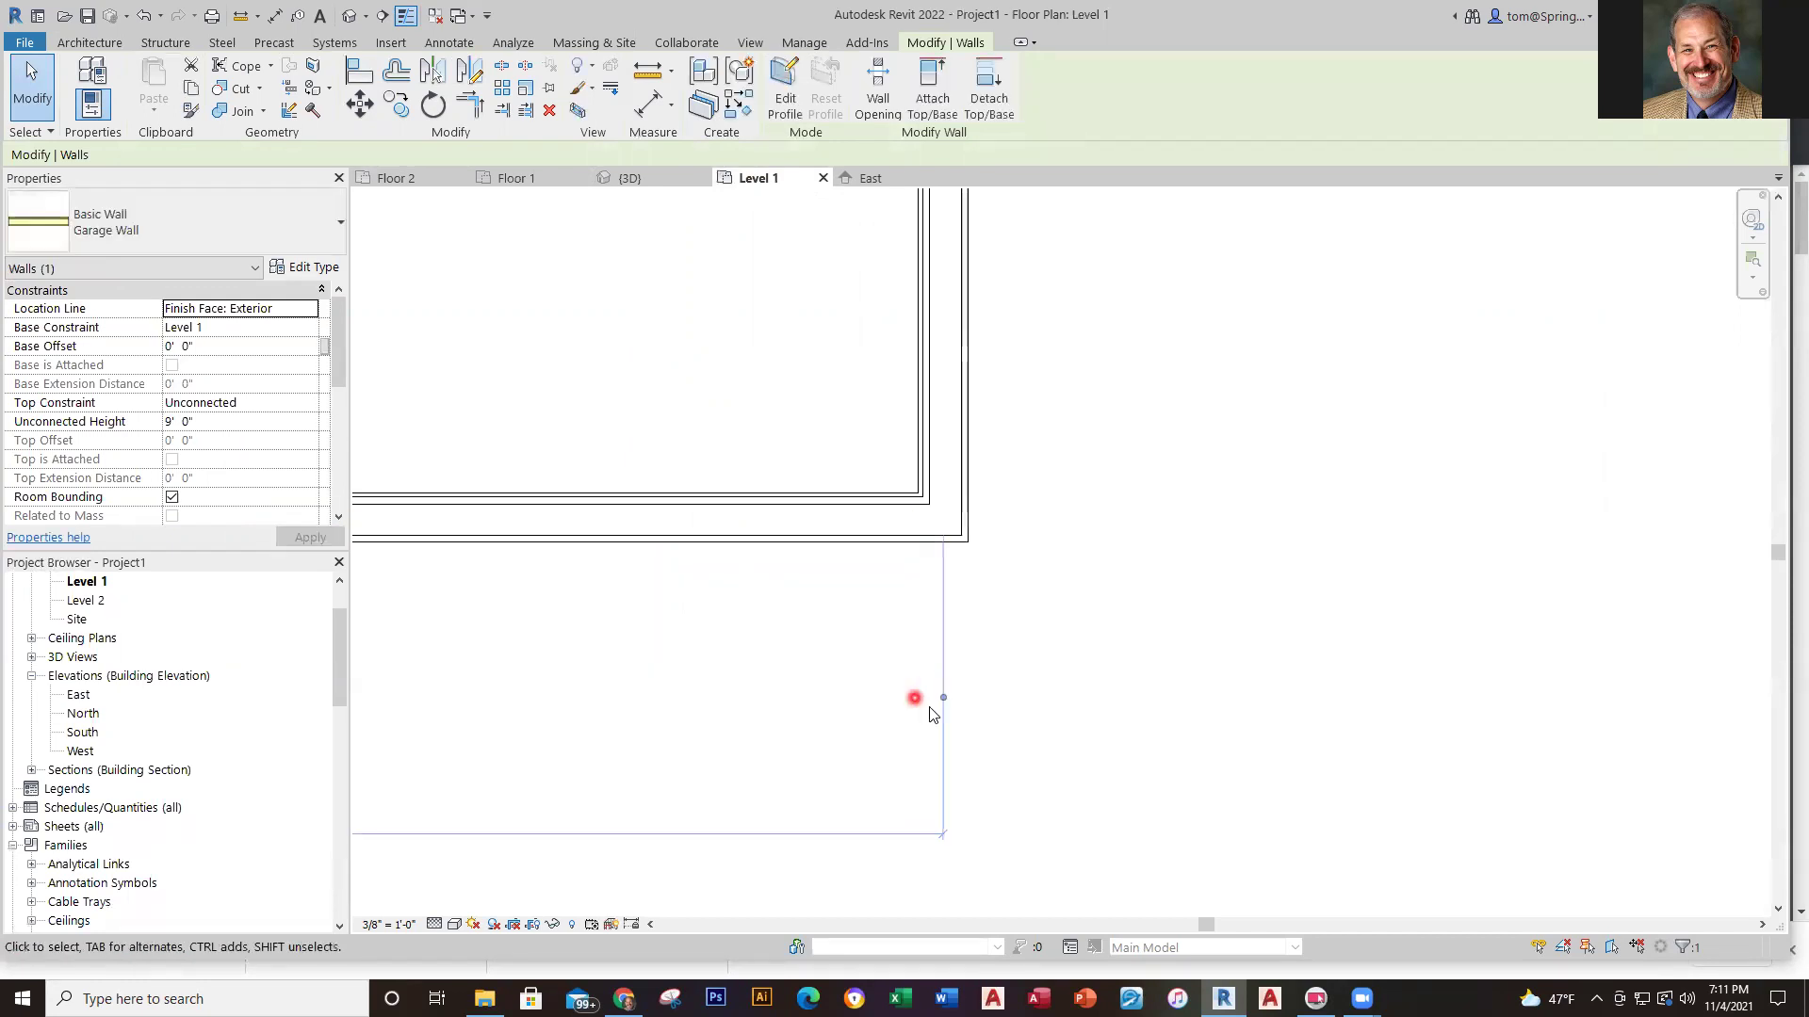
pyautogui.click(942, 701)
pyautogui.scroll(-3, 801, 702)
pyautogui.moveTo(705, 733); pyautogui.dragTo(1082, 699, button='middle')
pyautogui.scroll(5, 728, 687)
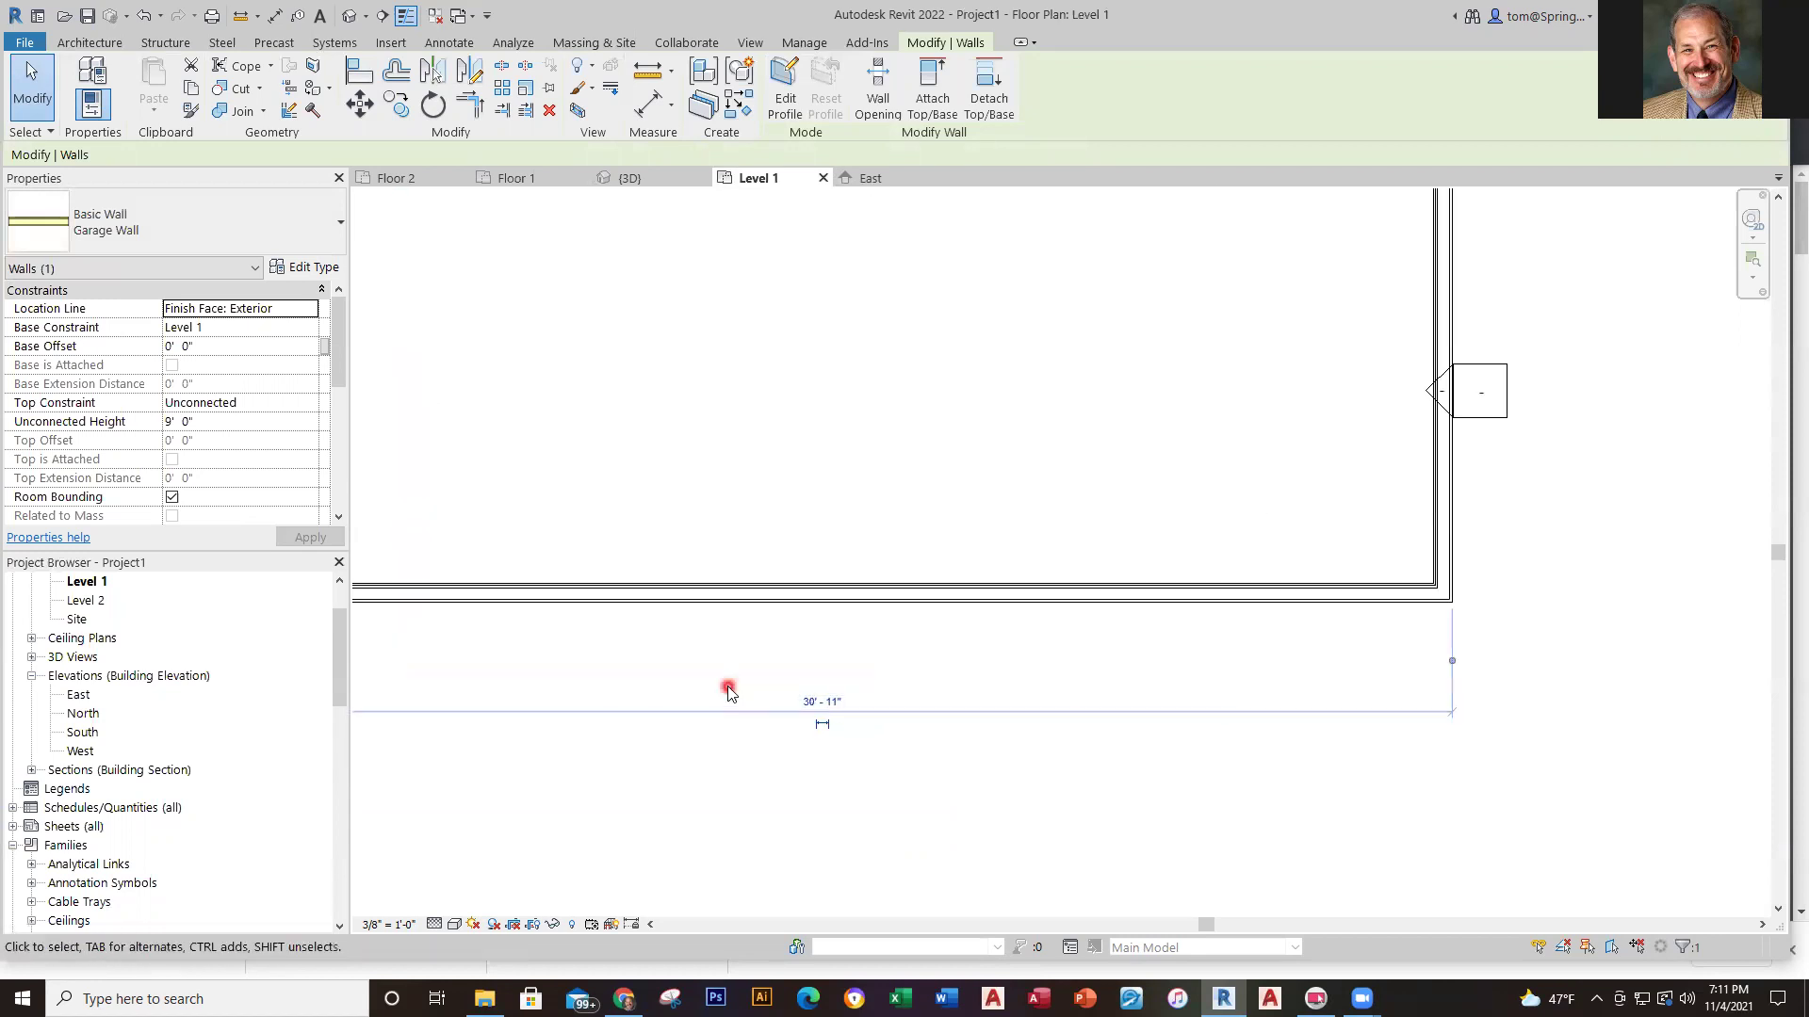
pyautogui.click(841, 718)
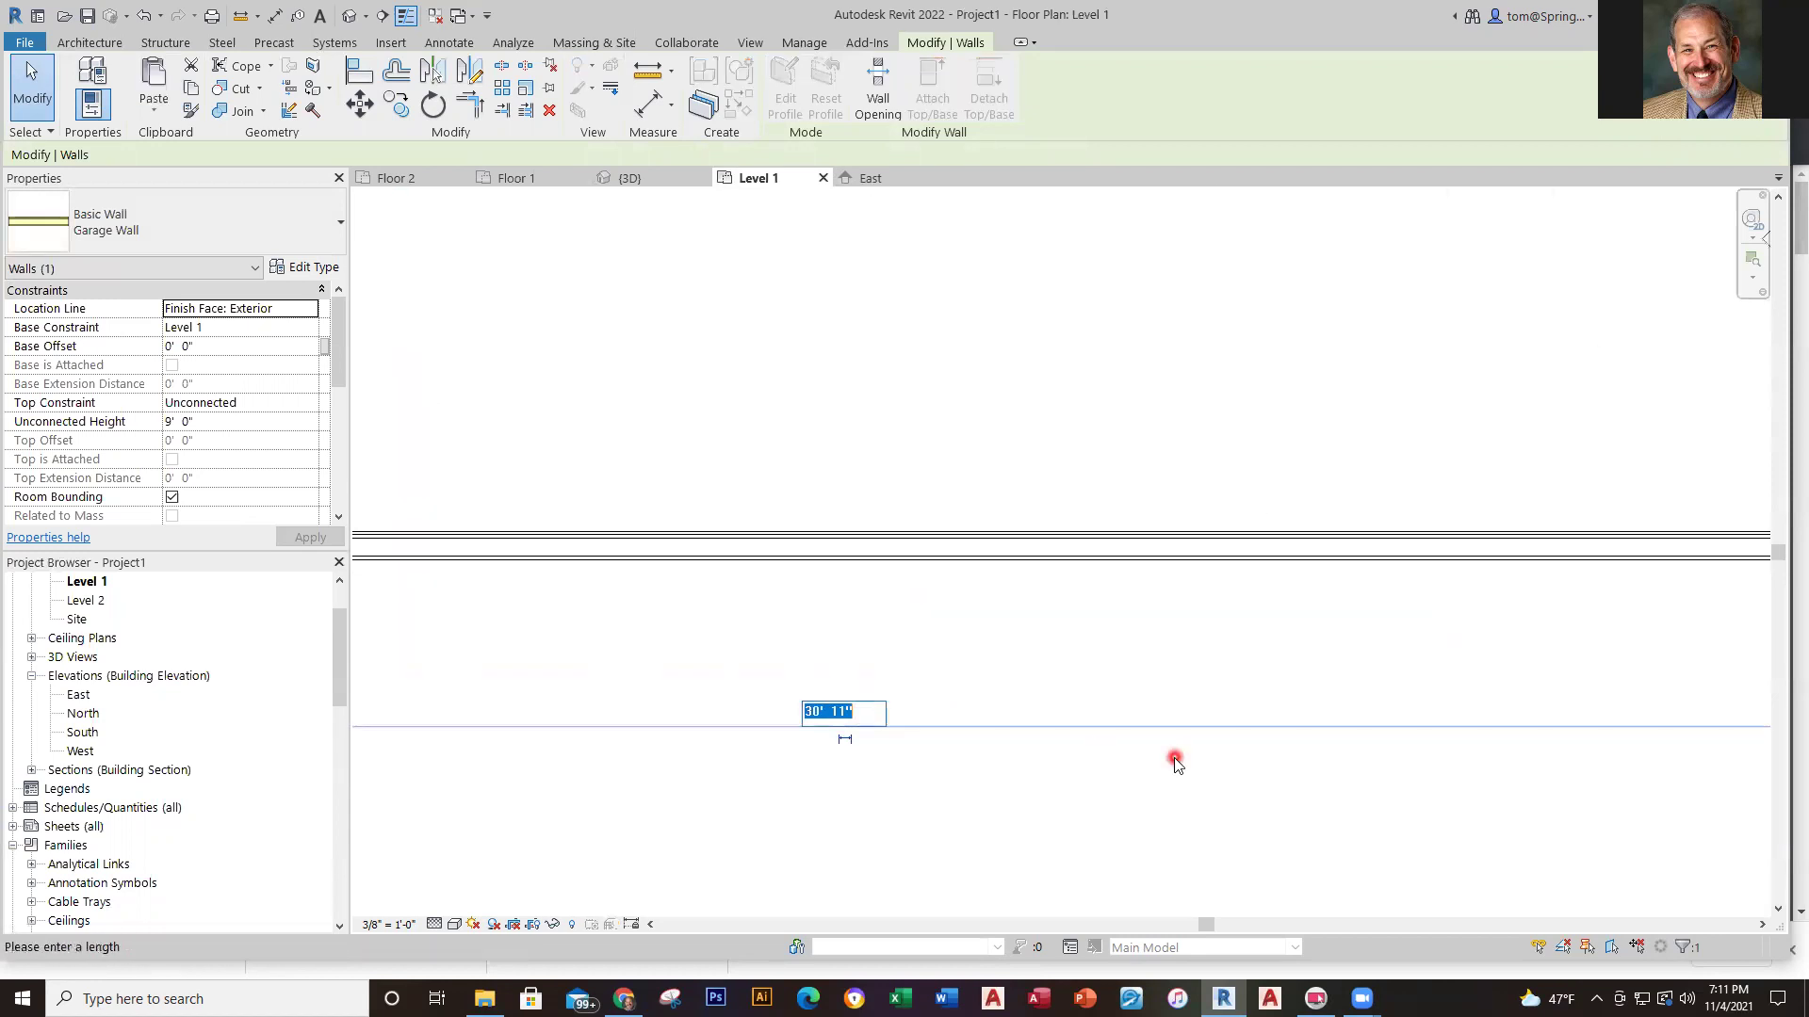
pyautogui.press('Return')
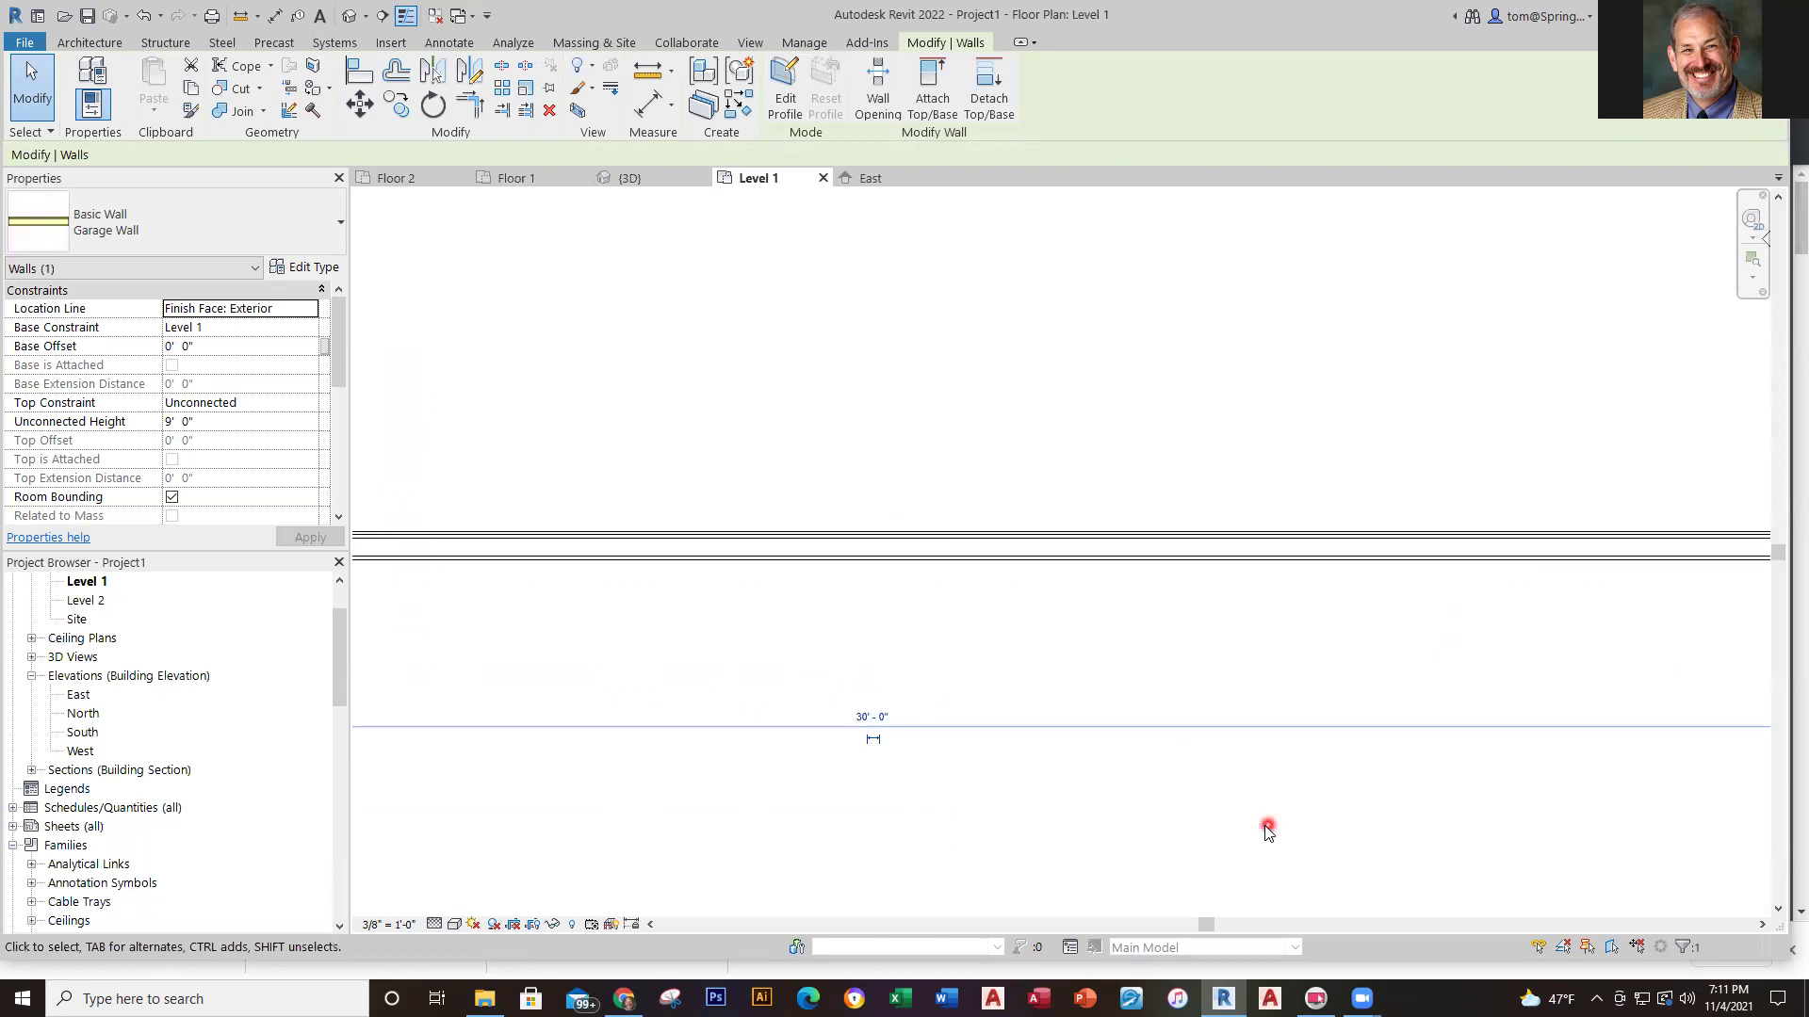
# Switch the selection from the left wall to the bottom wall and frame the whole garage
pyautogui.scroll(-4, 1301, 829)
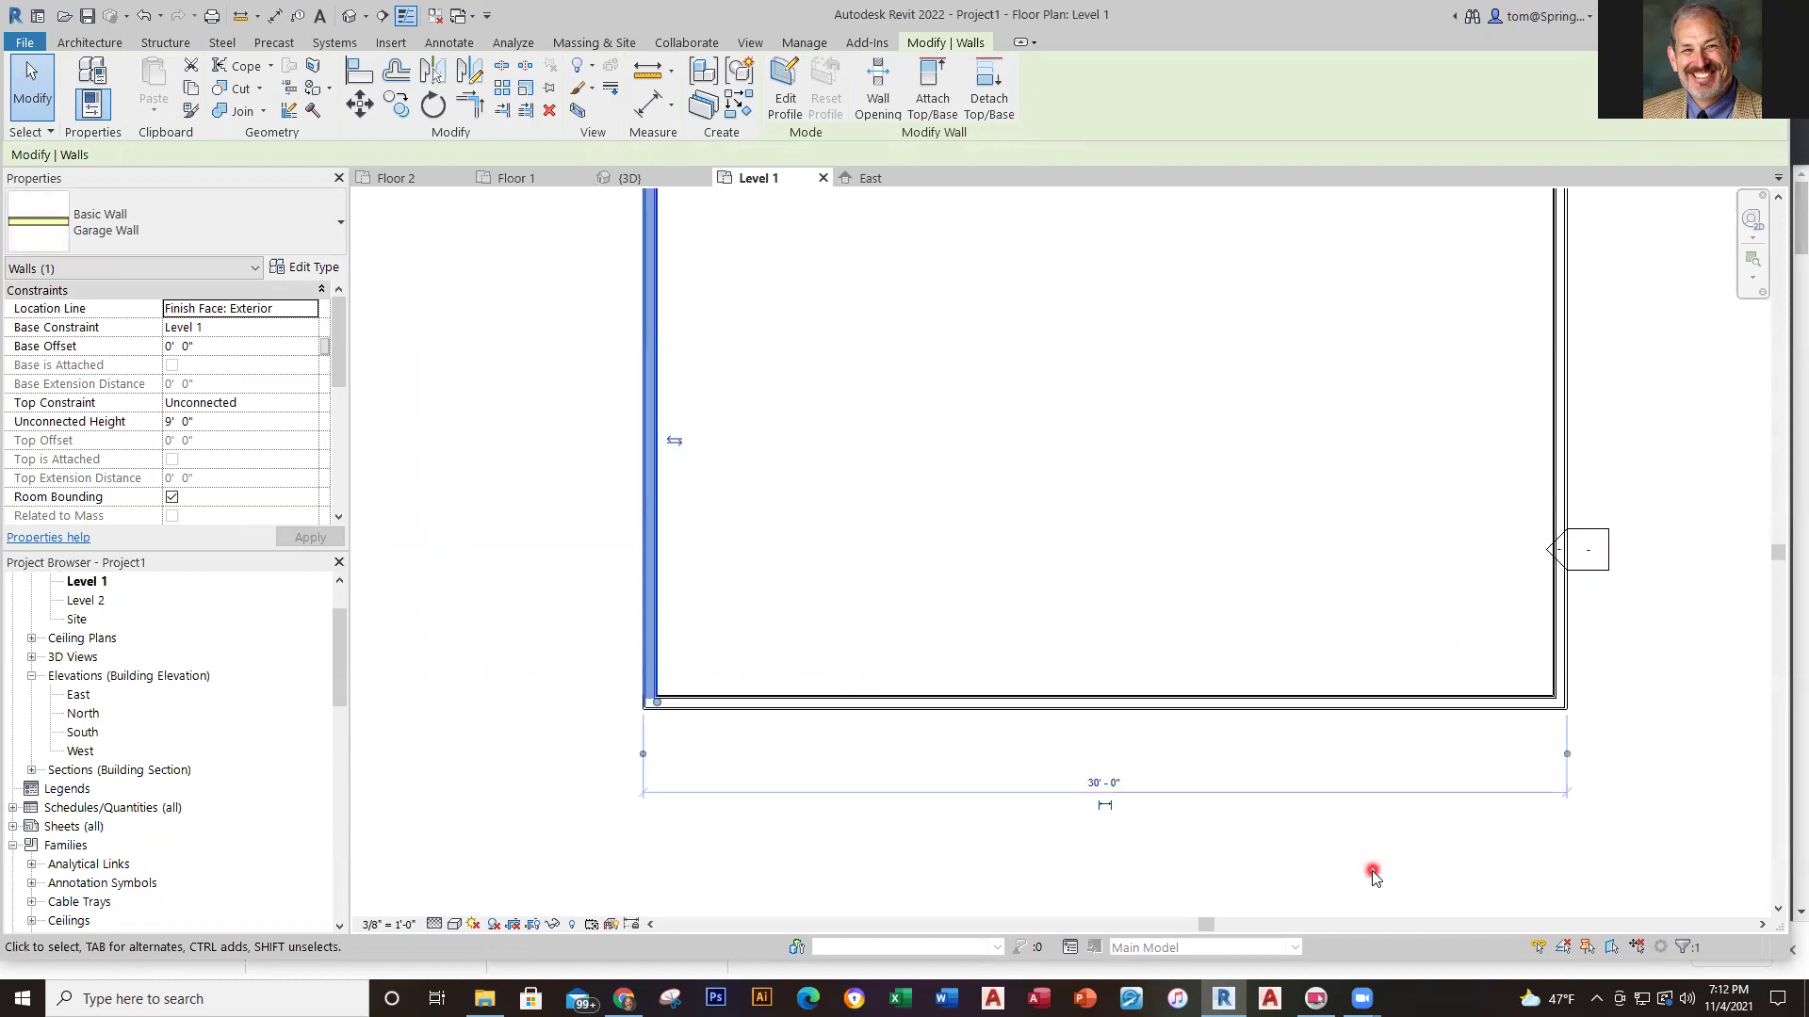
pyautogui.click(1373, 874)
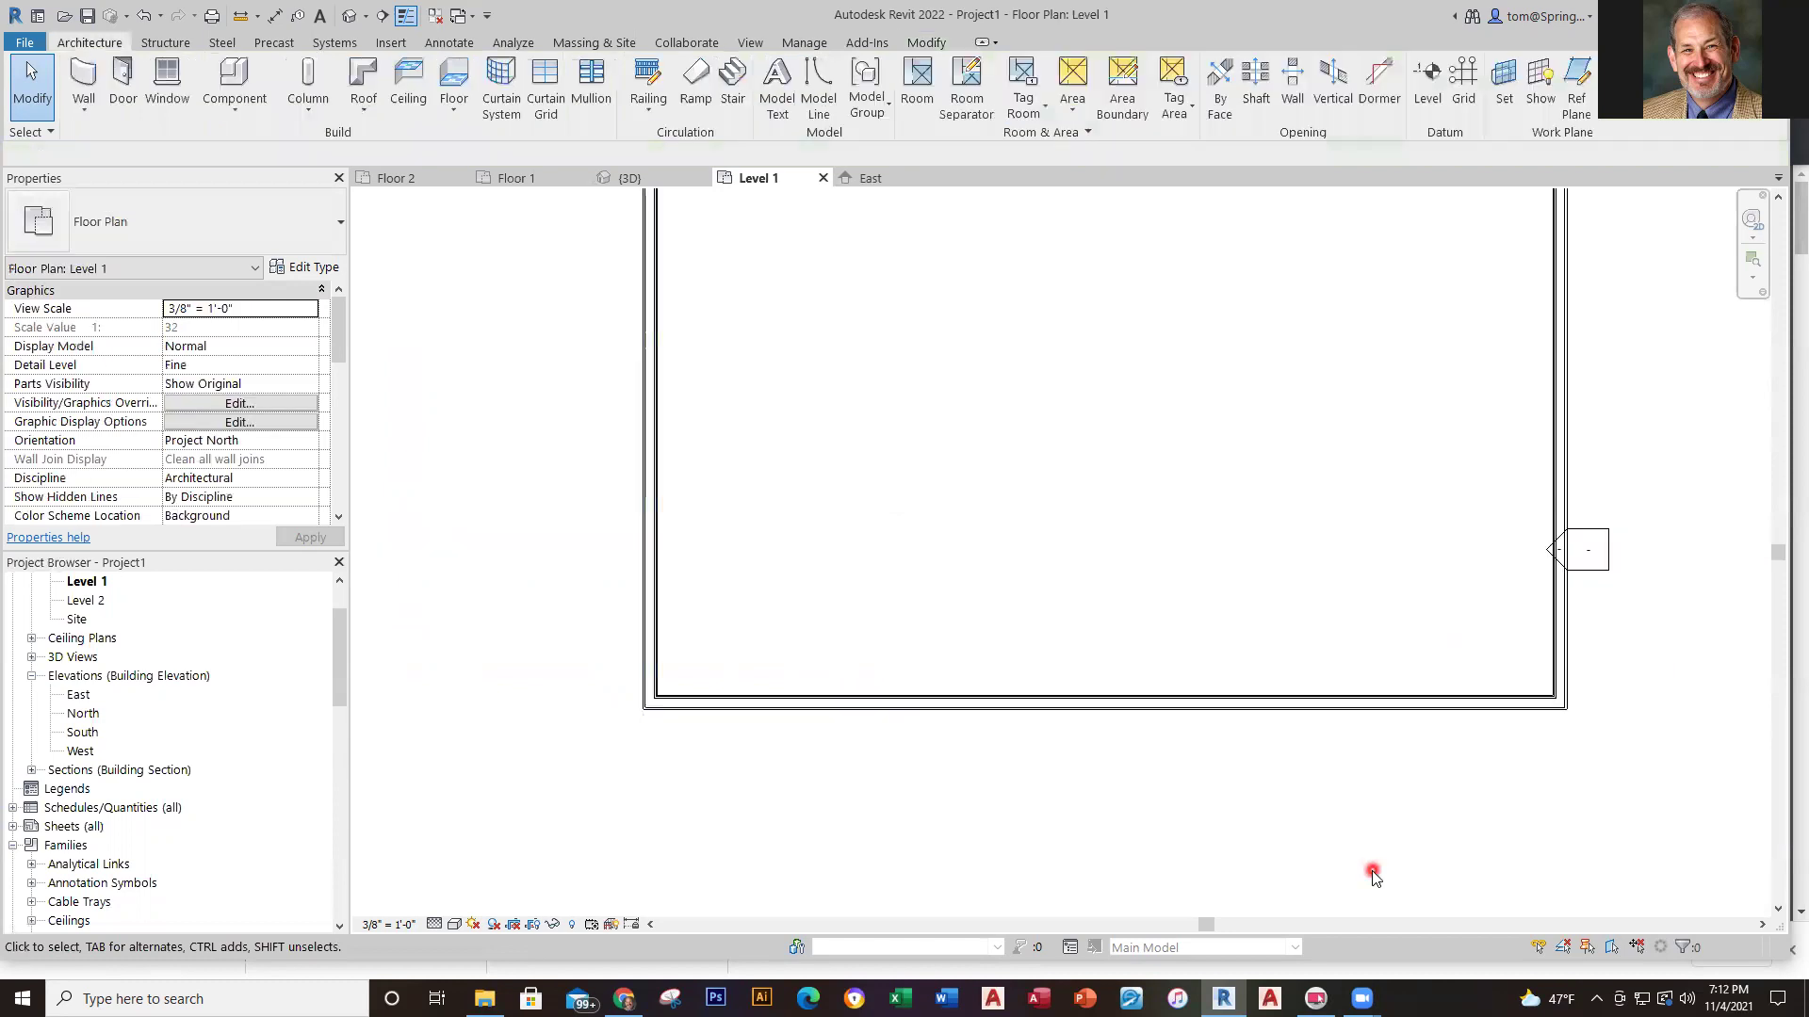
pyautogui.click(1470, 698)
pyautogui.scroll(-3, 1360, 574)
pyautogui.scroll(3, 1086, 759)
pyautogui.moveTo(1086, 759); pyautogui.dragTo(1332, 925, button='middle')
pyautogui.scroll(2, 1211, 666)
pyautogui.scroll(-3, 1225, 631)
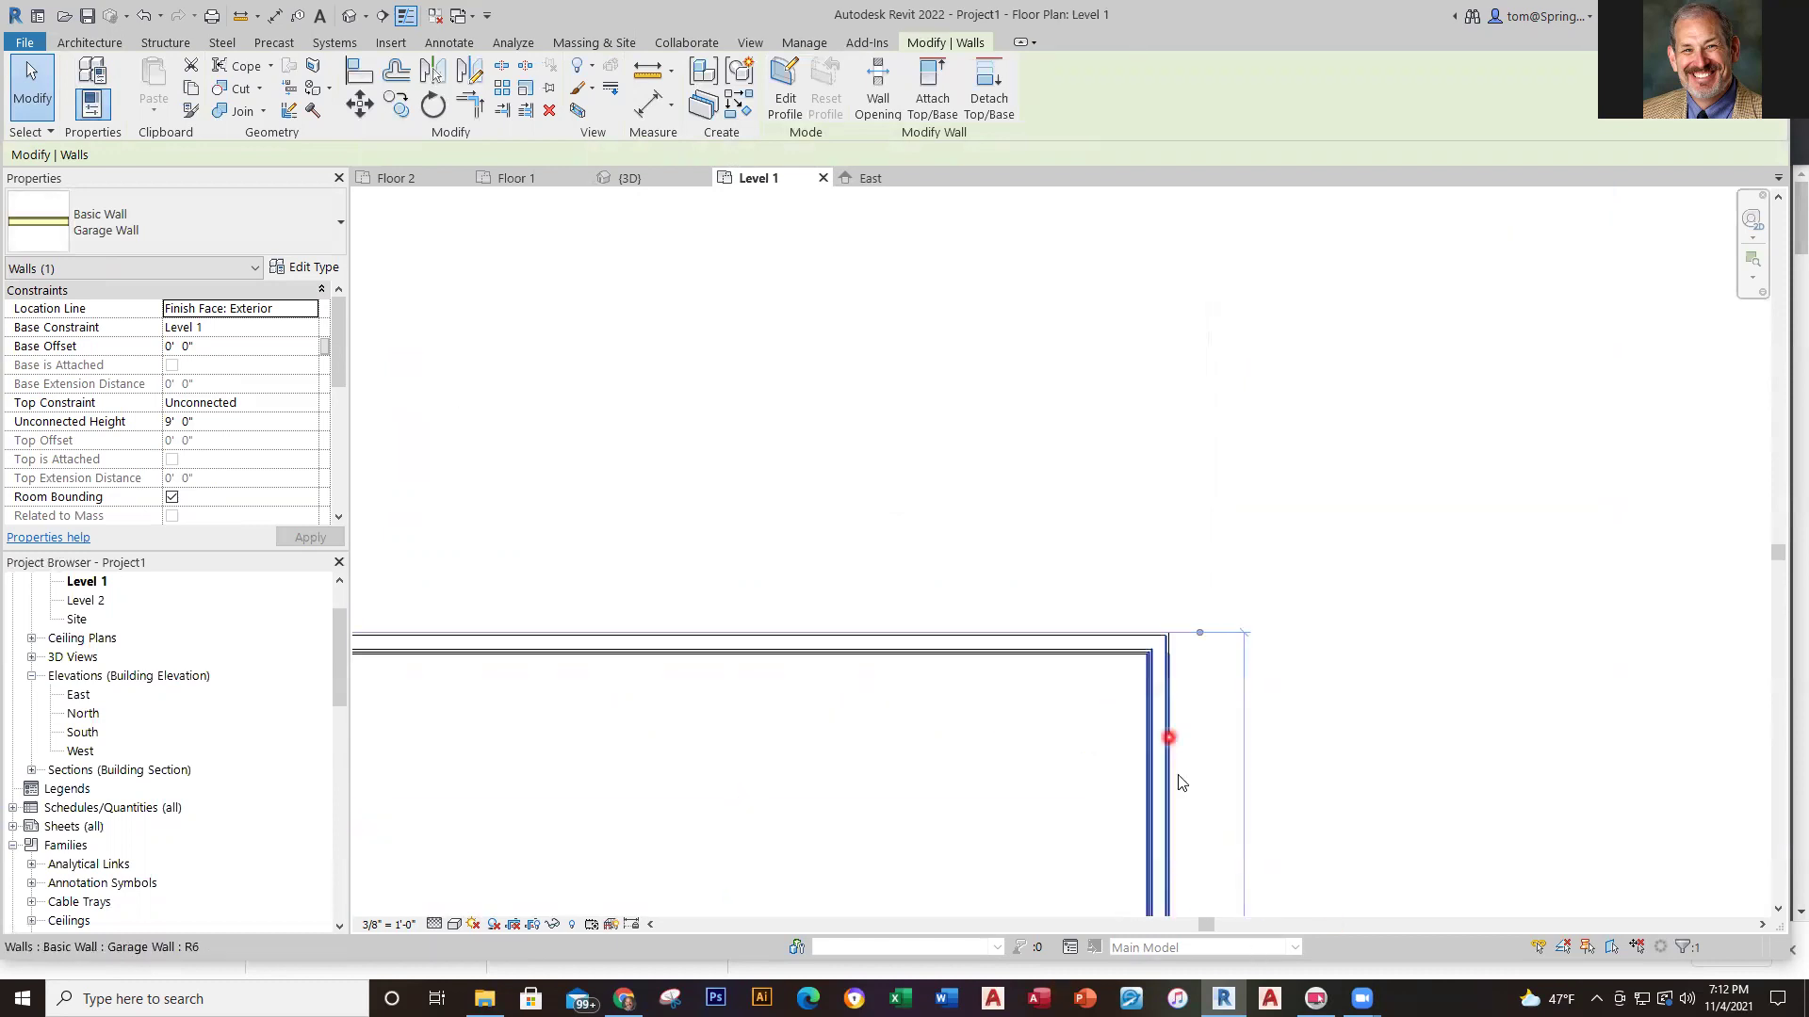
pyautogui.moveTo(1253, 857); pyautogui.dragTo(1210, 670, button='middle')
pyautogui.scroll(3, 1209, 670)
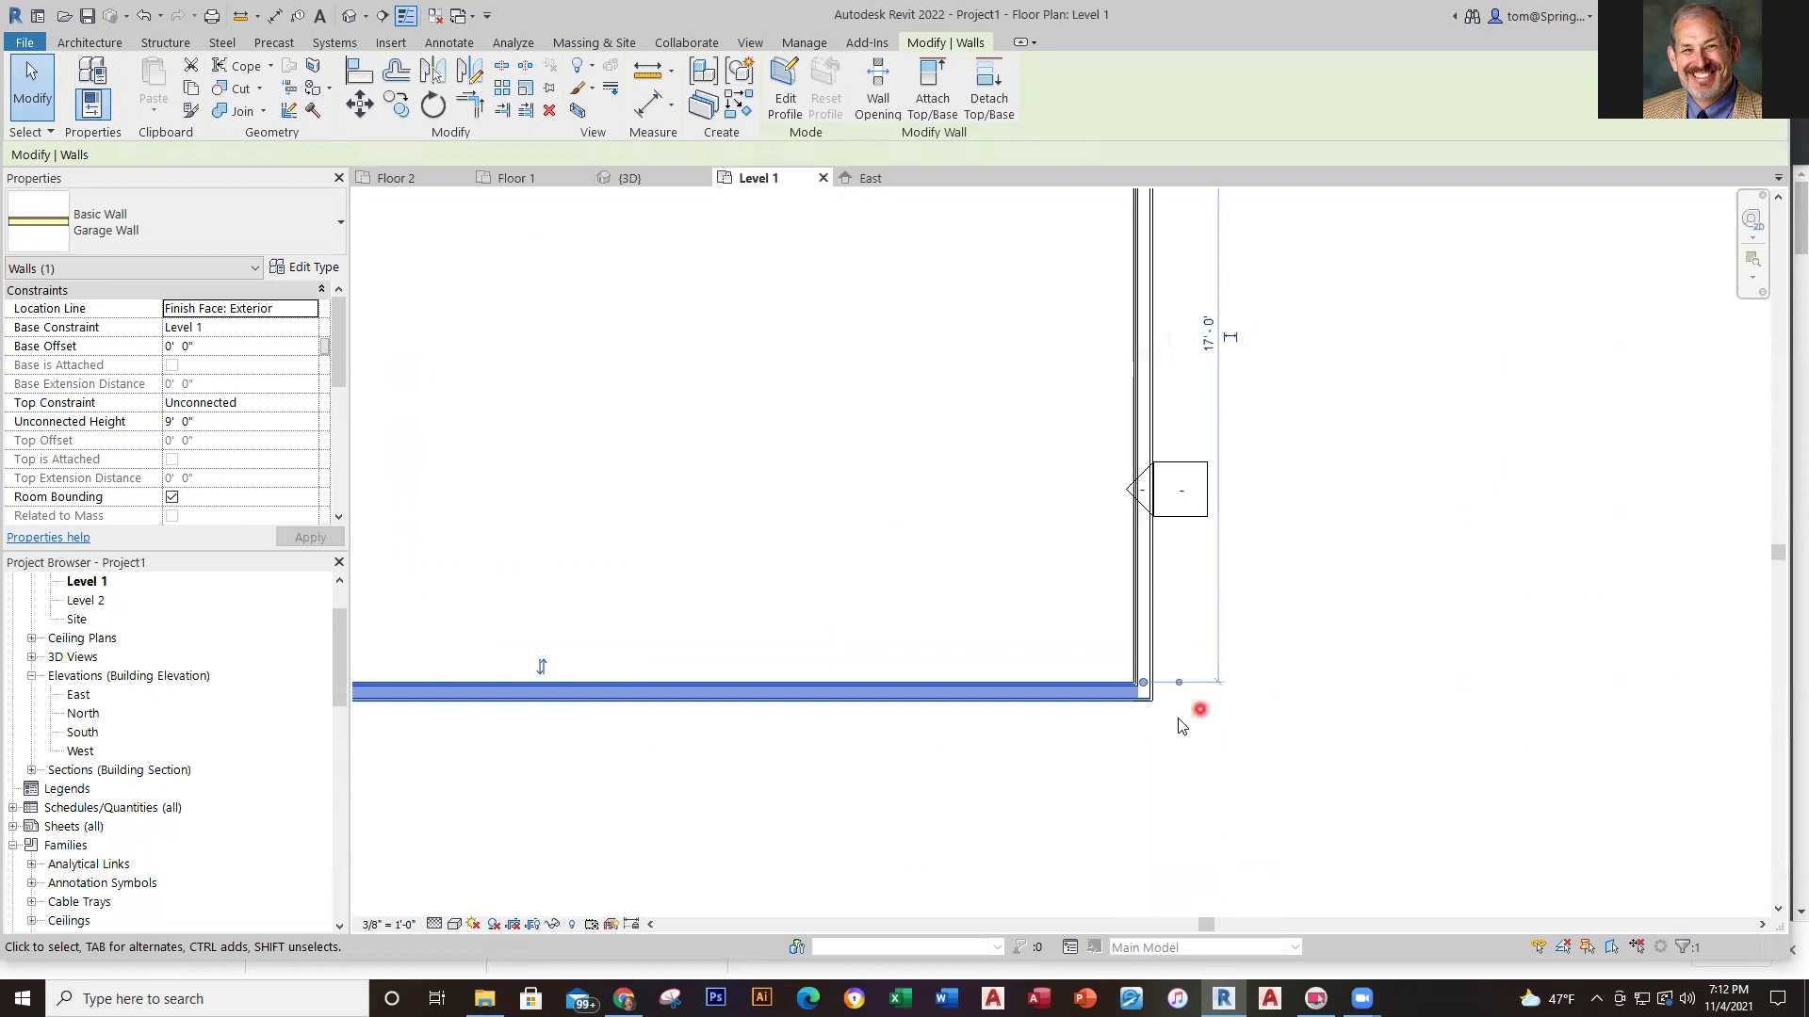
# Reposition the bottom wall's measurement reference to the outer corner, undoing an accidental wall-end stretch
pyautogui.moveTo(1185, 595); pyautogui.dragTo(1203, 636)
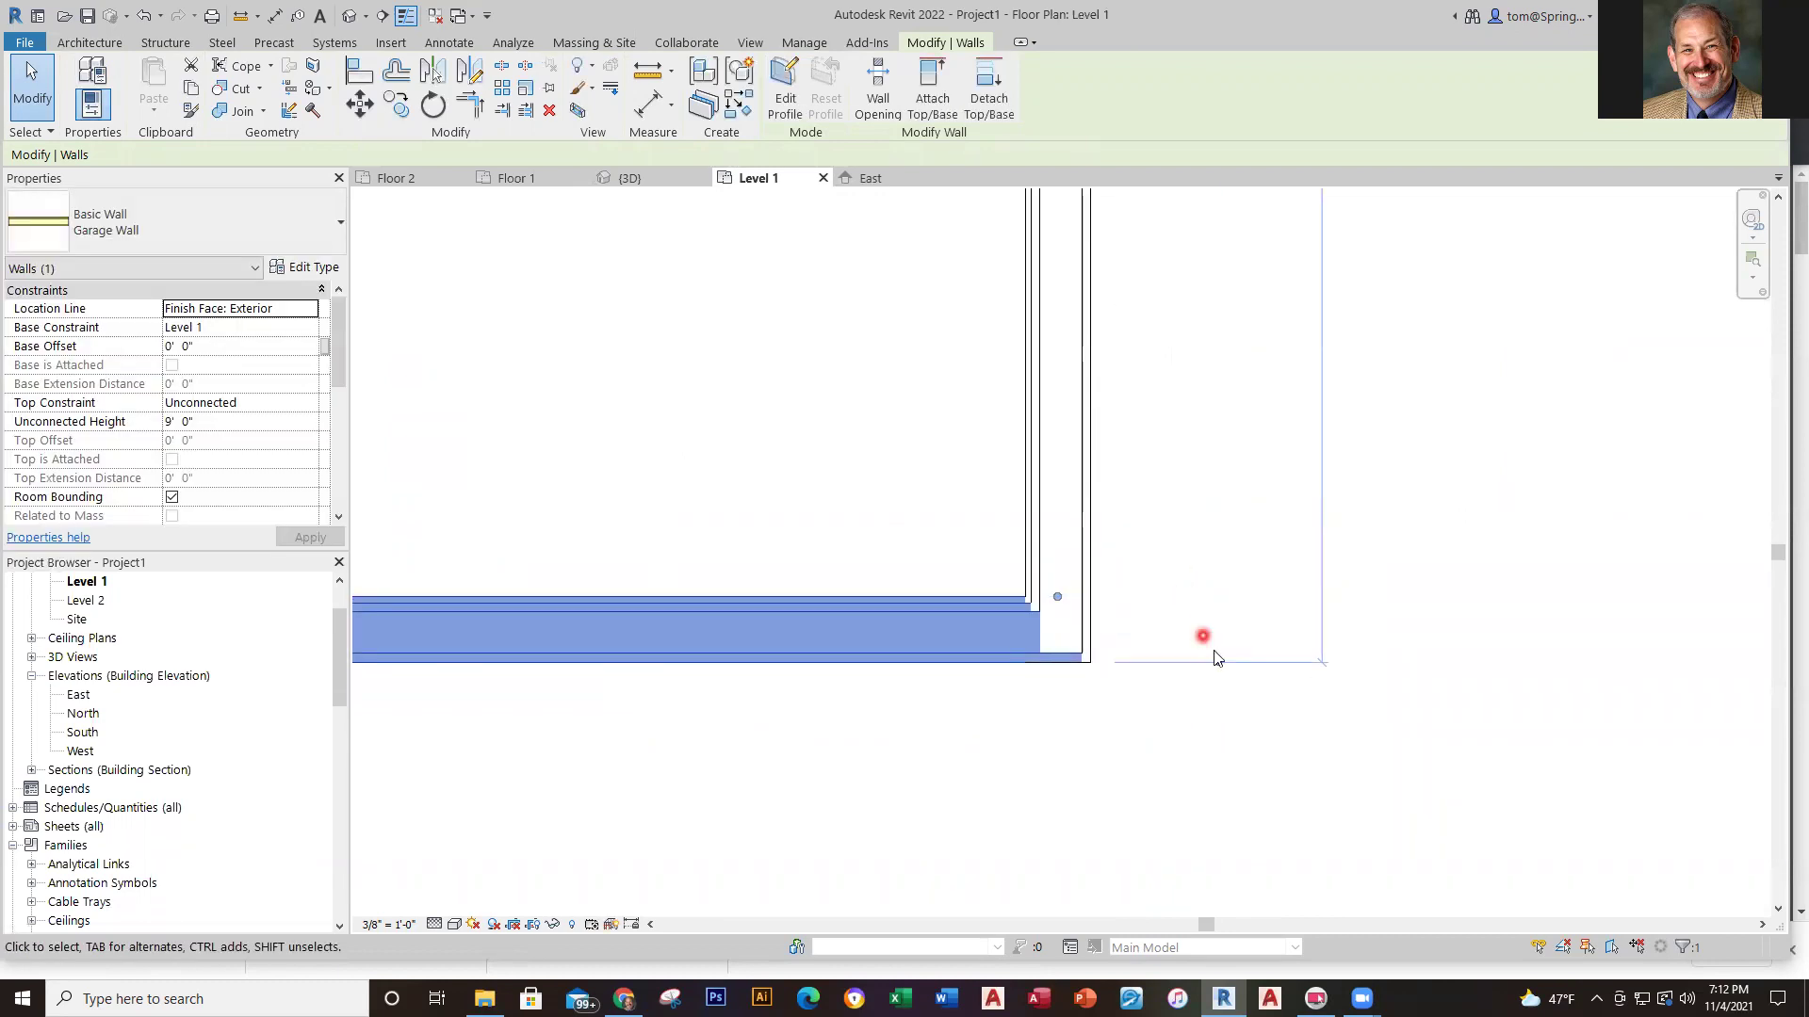
pyautogui.click(1215, 634)
pyautogui.moveTo(1184, 596); pyautogui.dragTo(1090, 665)
pyautogui.moveTo(1189, 598); pyautogui.dragTo(1072, 670)
pyautogui.moveTo(1184, 597); pyautogui.dragTo(1083, 666)
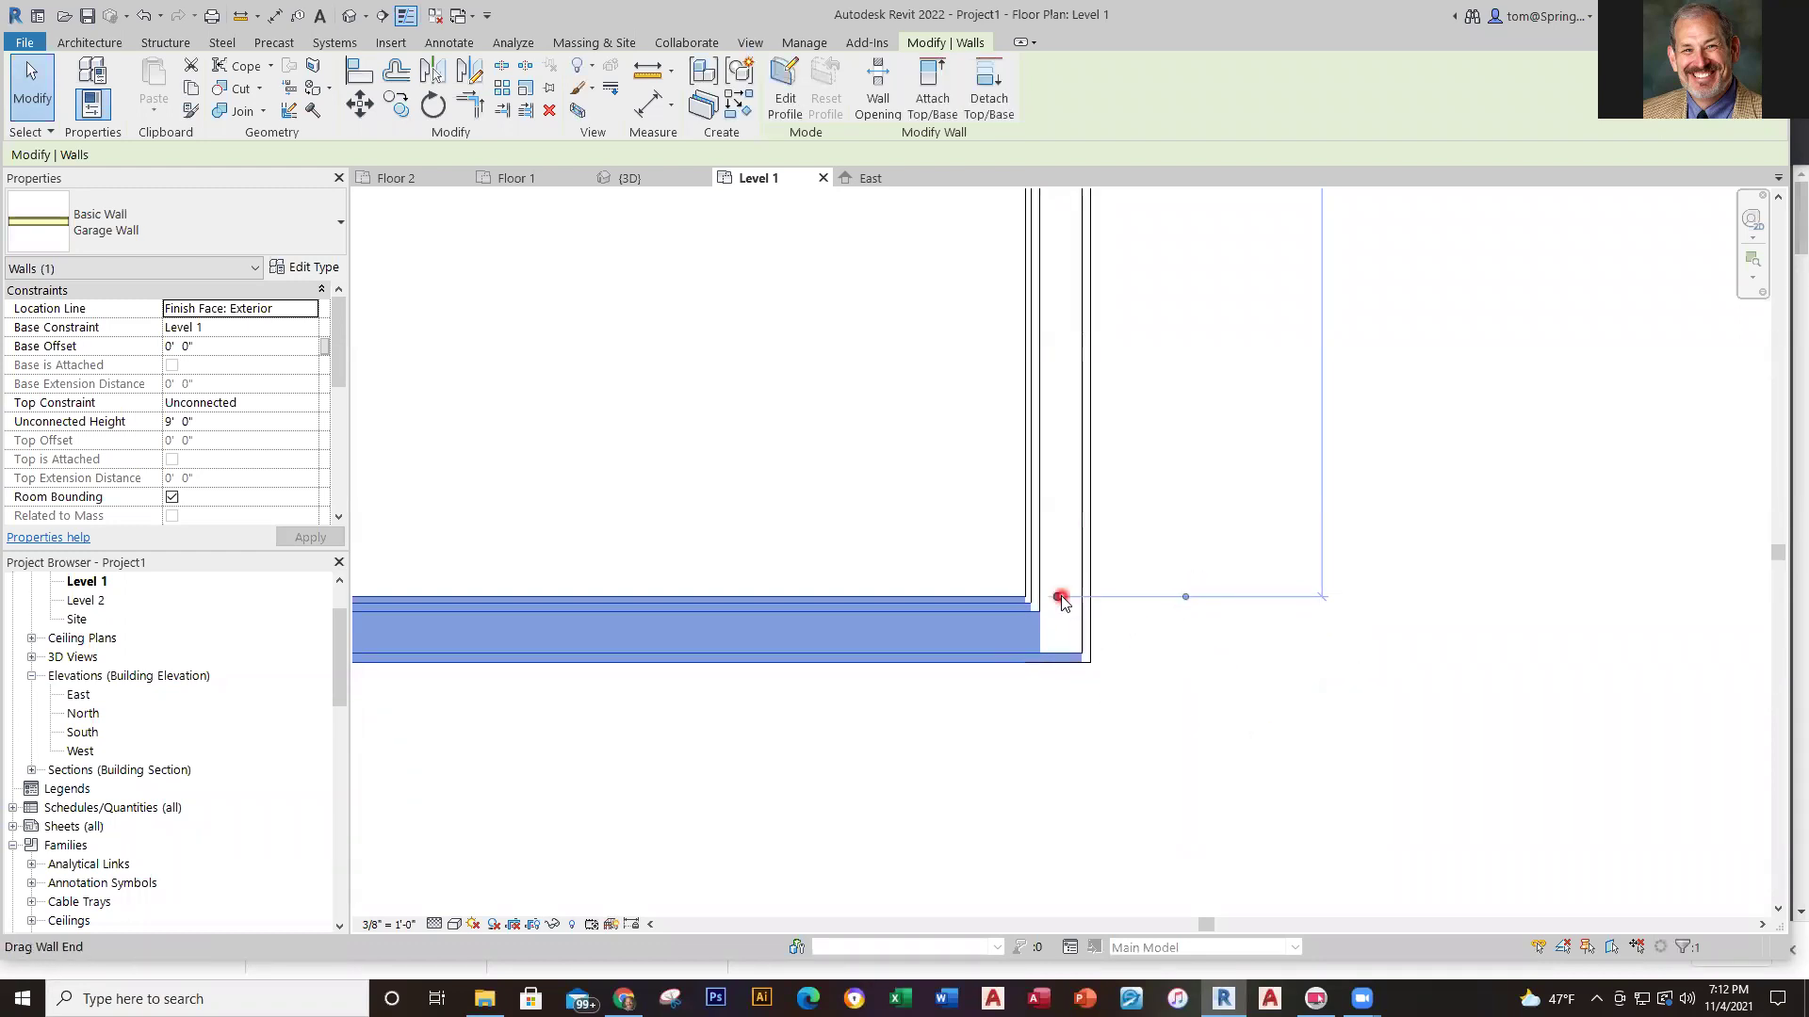
pyautogui.moveTo(1061, 601); pyautogui.dragTo(1074, 653)
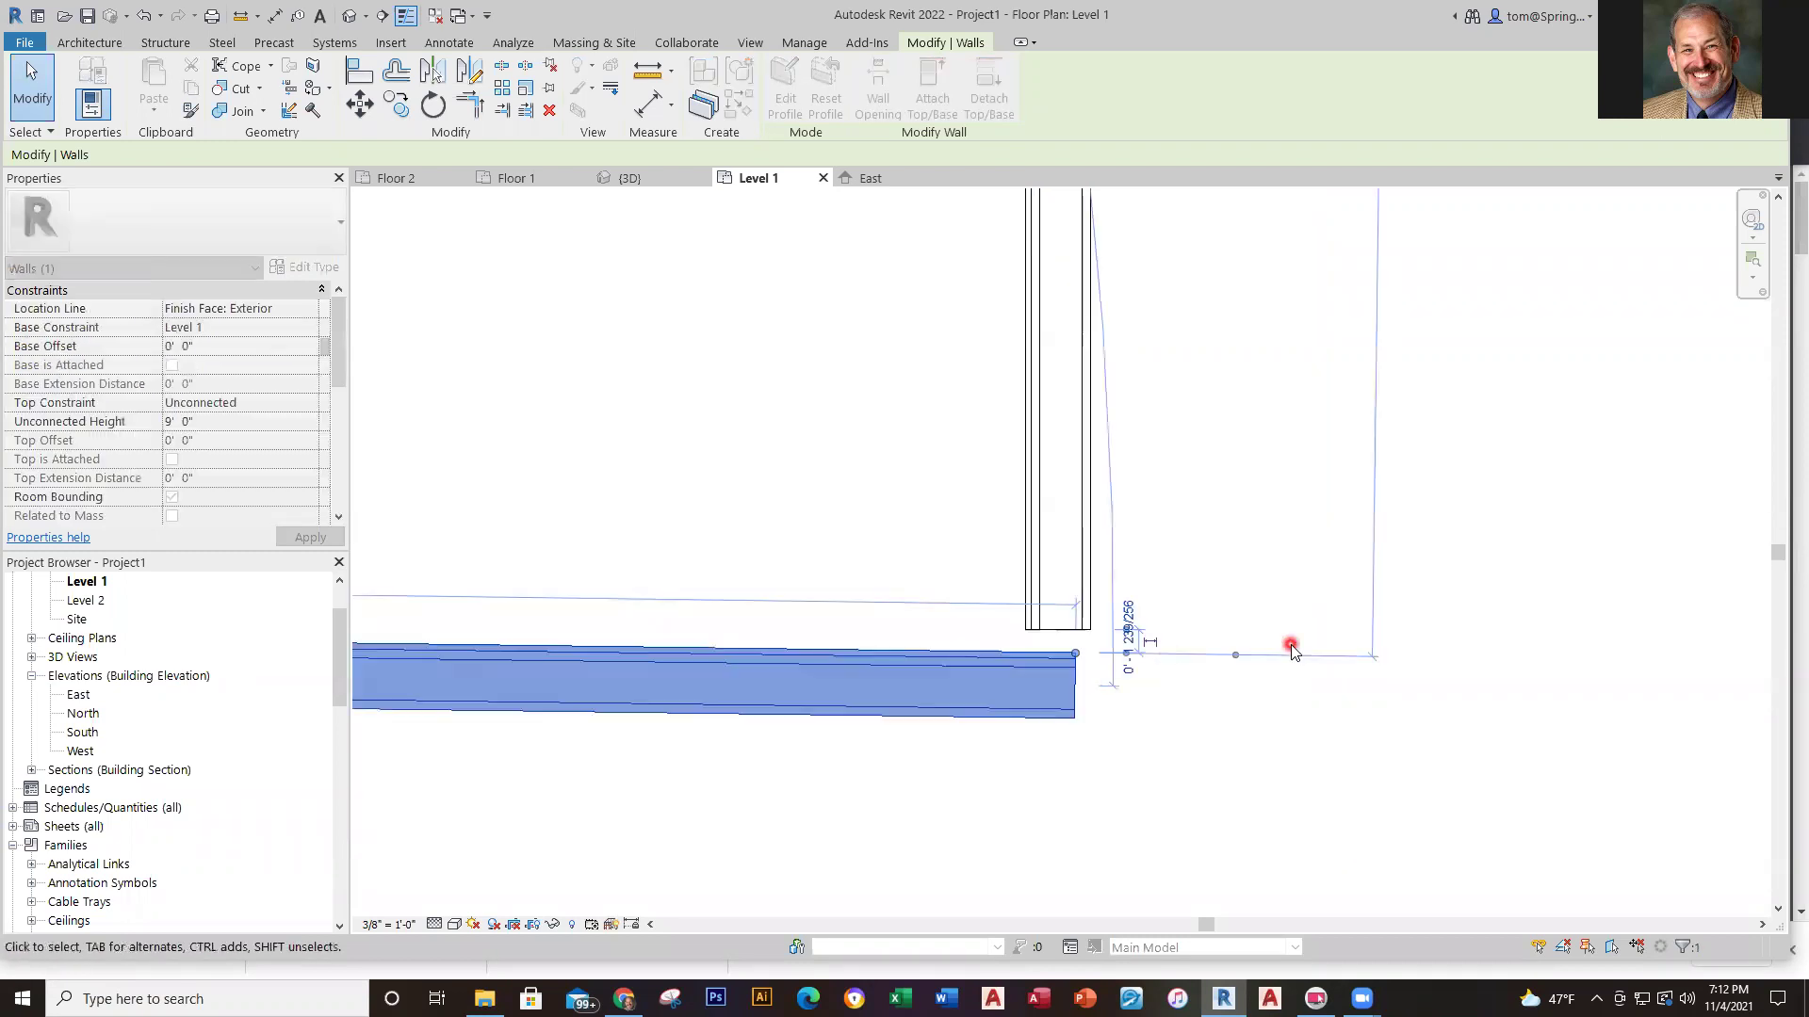
pyautogui.click(1292, 644)
pyautogui.hotkey('ctrl', 'z')
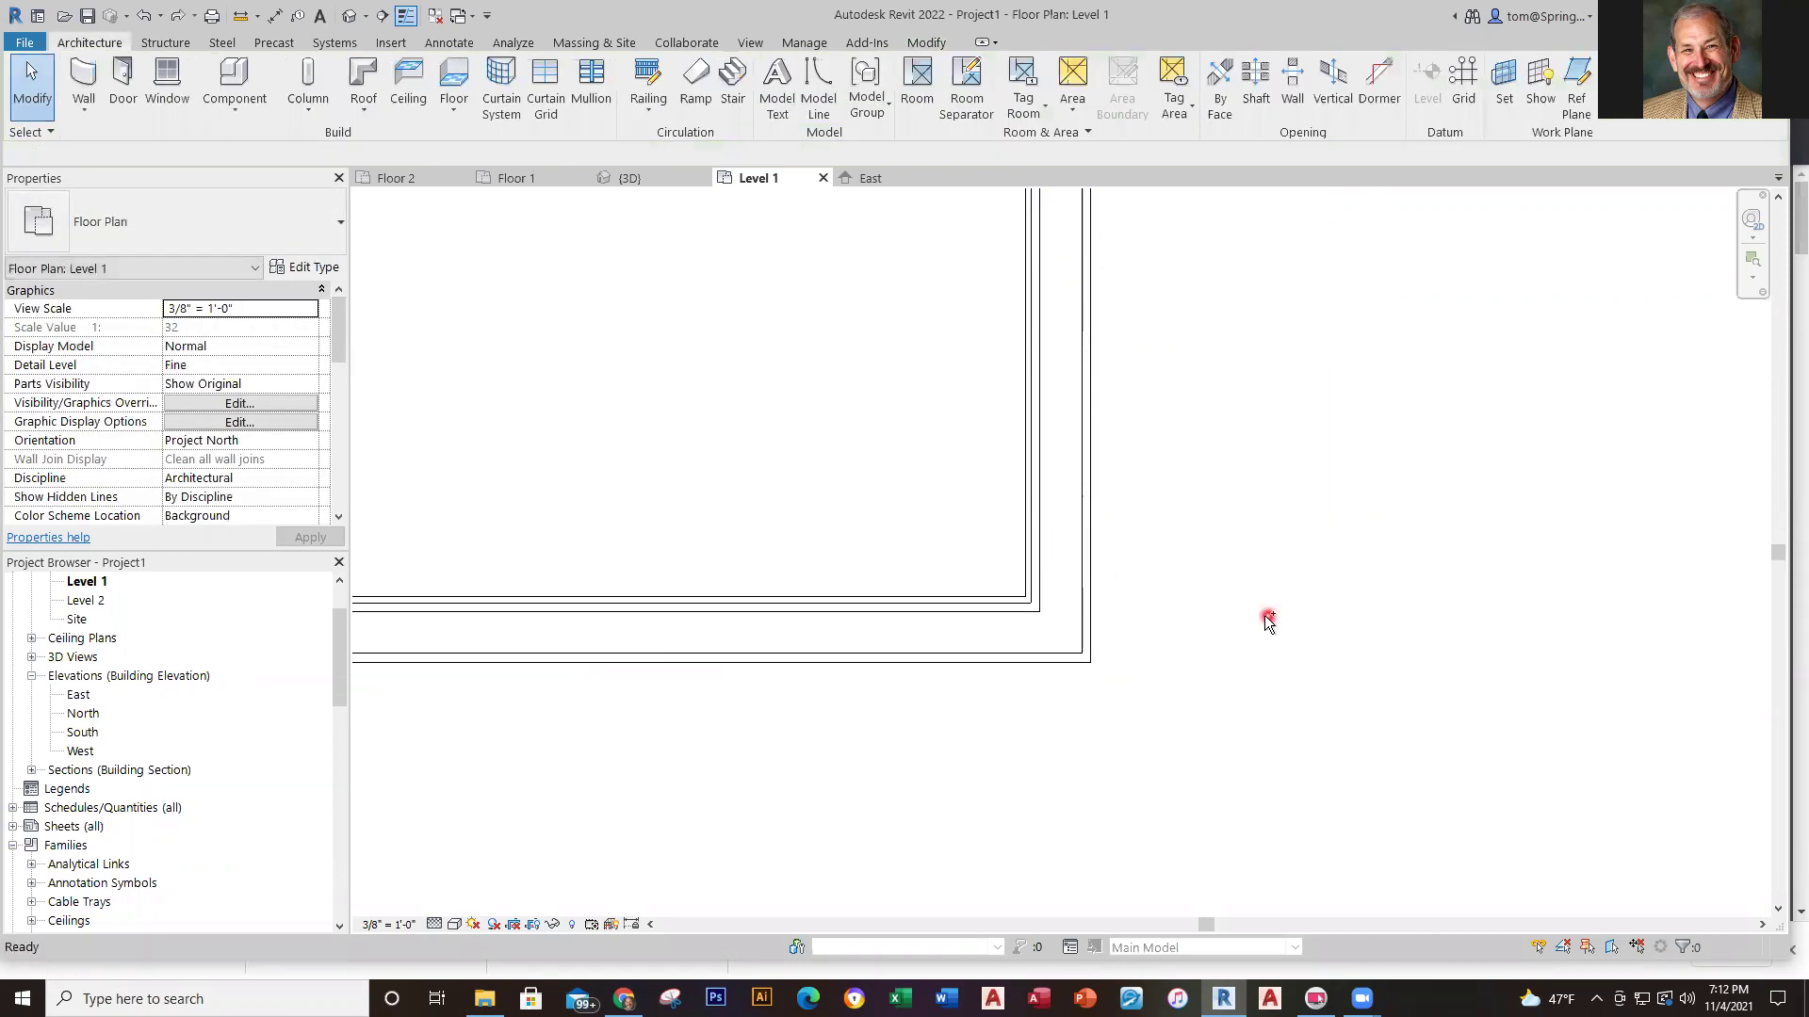
# Change the left wall's 30'-11" temporary dimension to 30'
pyautogui.scroll(-3, 1260, 628)
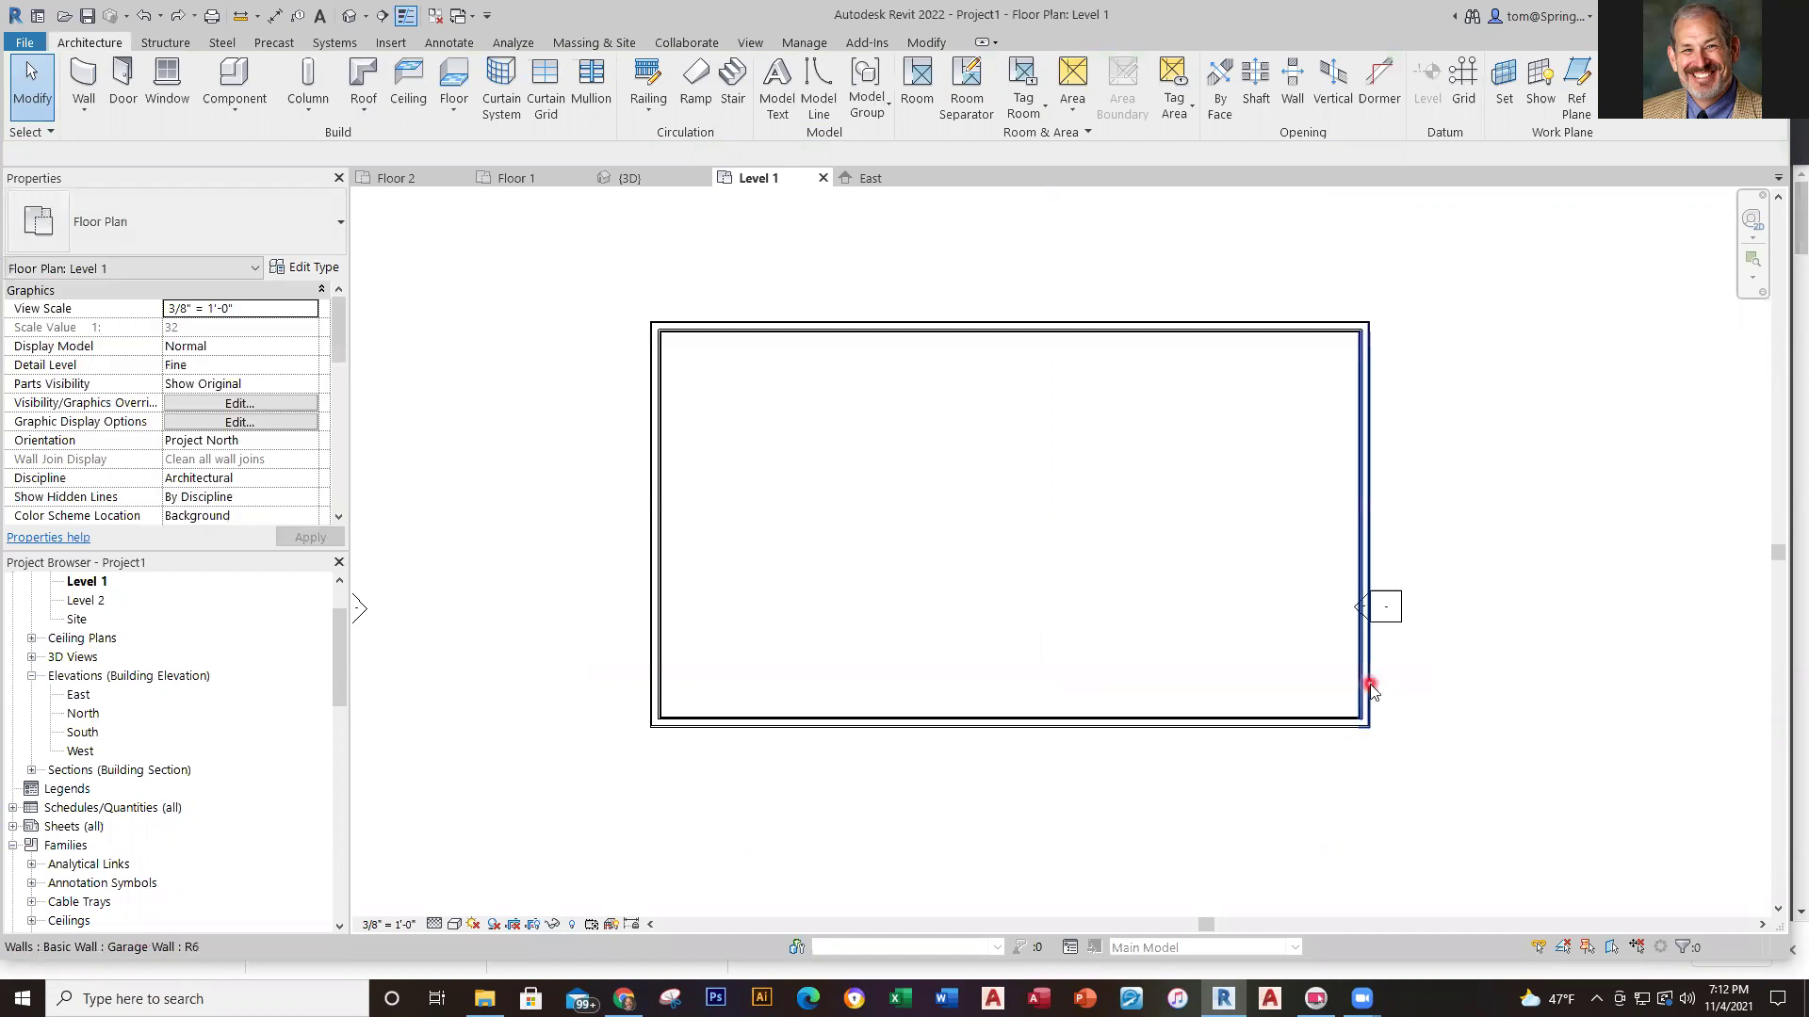
pyautogui.click(1300, 723)
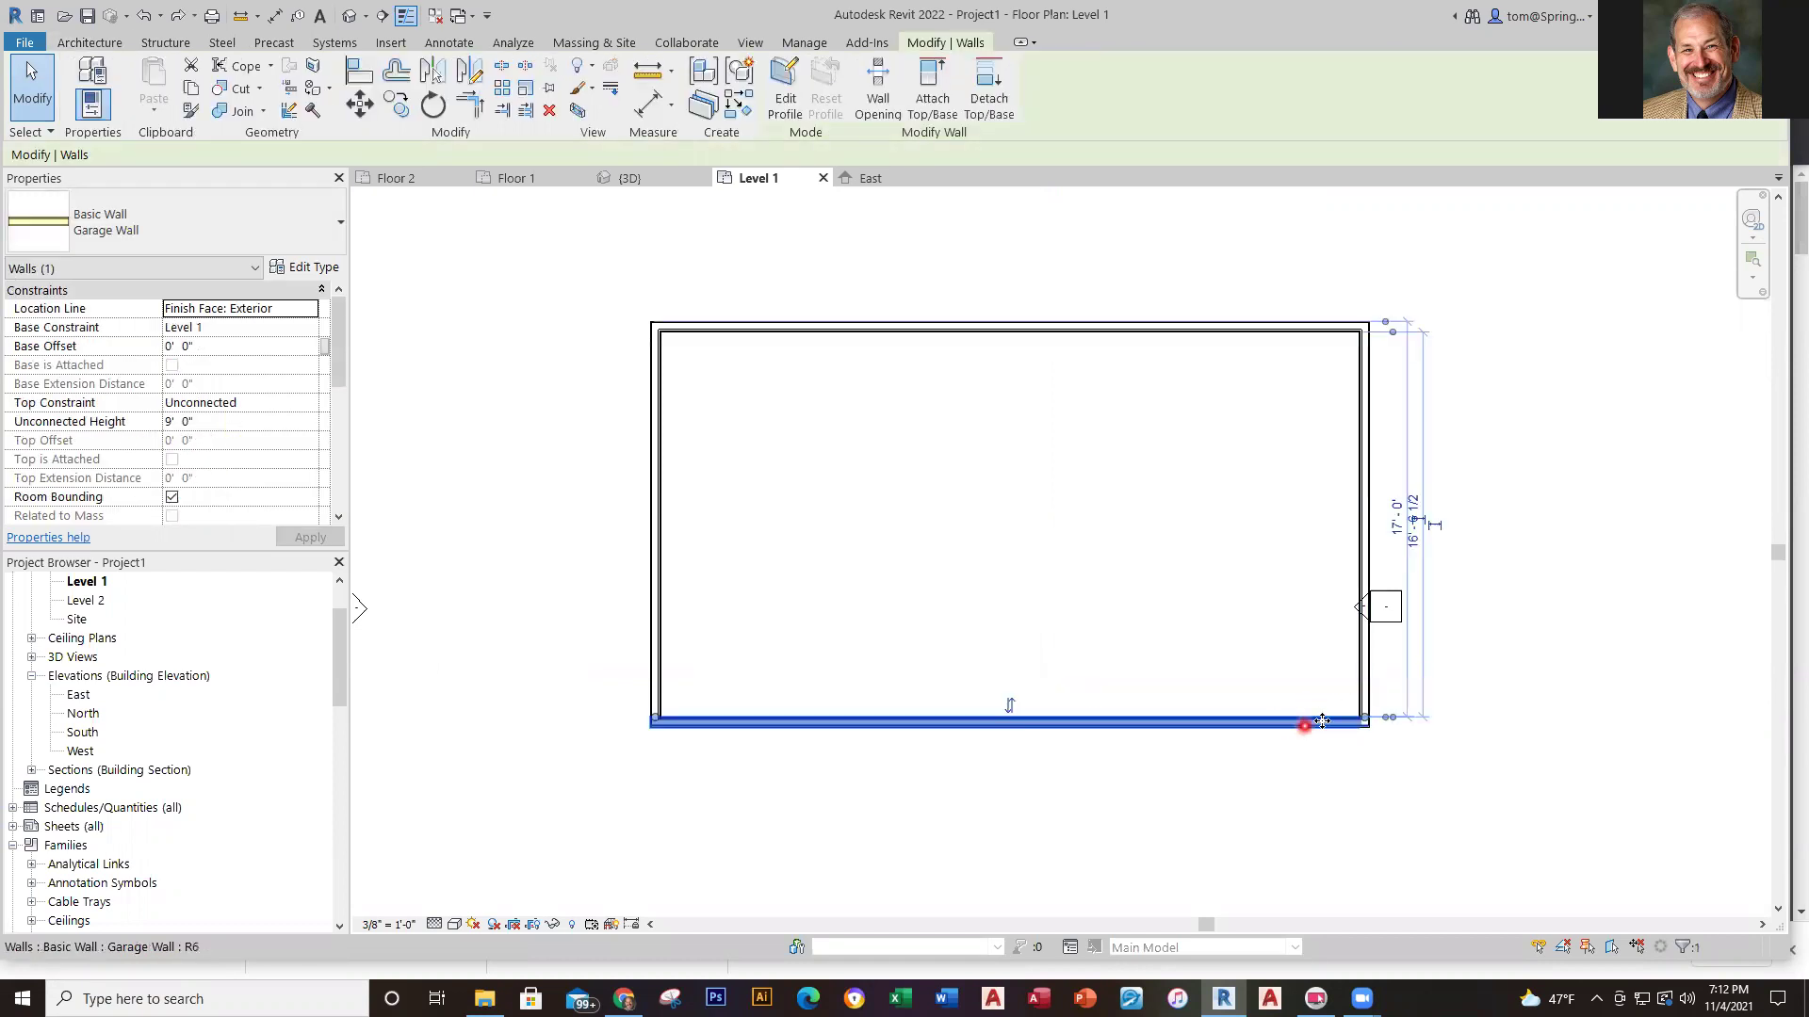
pyautogui.click(787, 678)
pyautogui.click(659, 623)
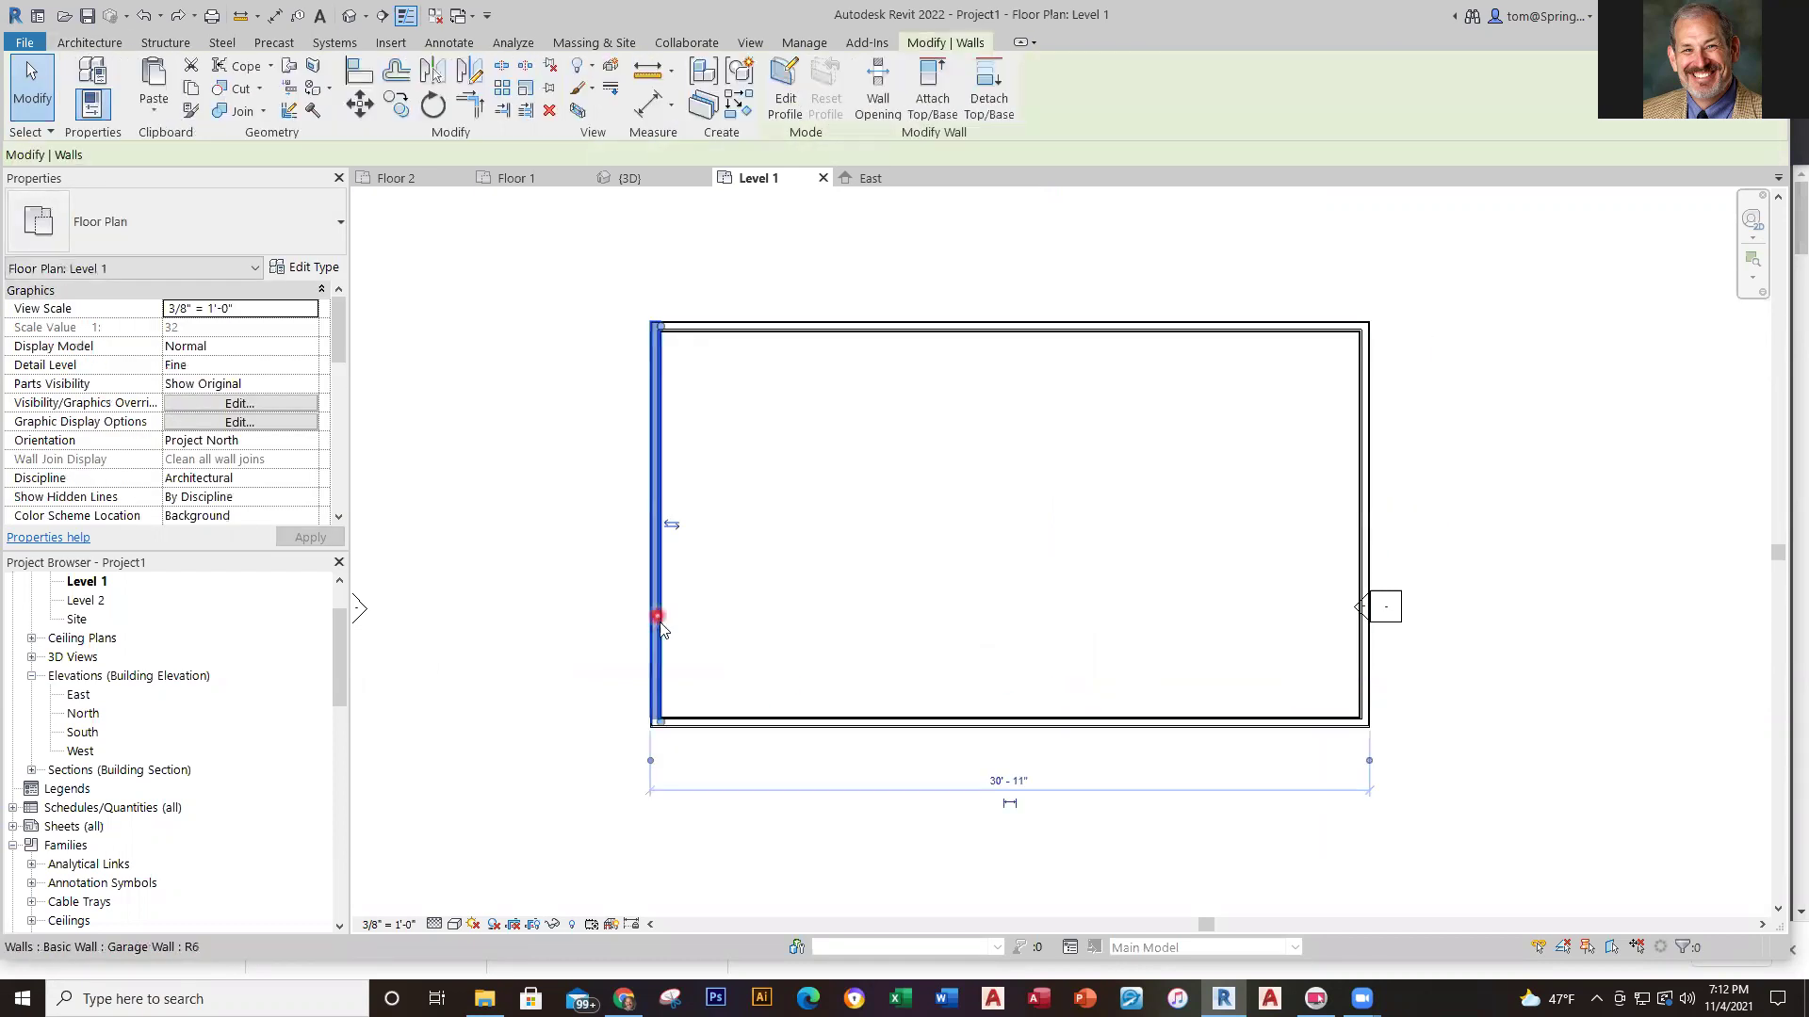
pyautogui.scroll(3, 1050, 857)
pyautogui.click(975, 733)
pyautogui.write('30')
pyautogui.press('Return')
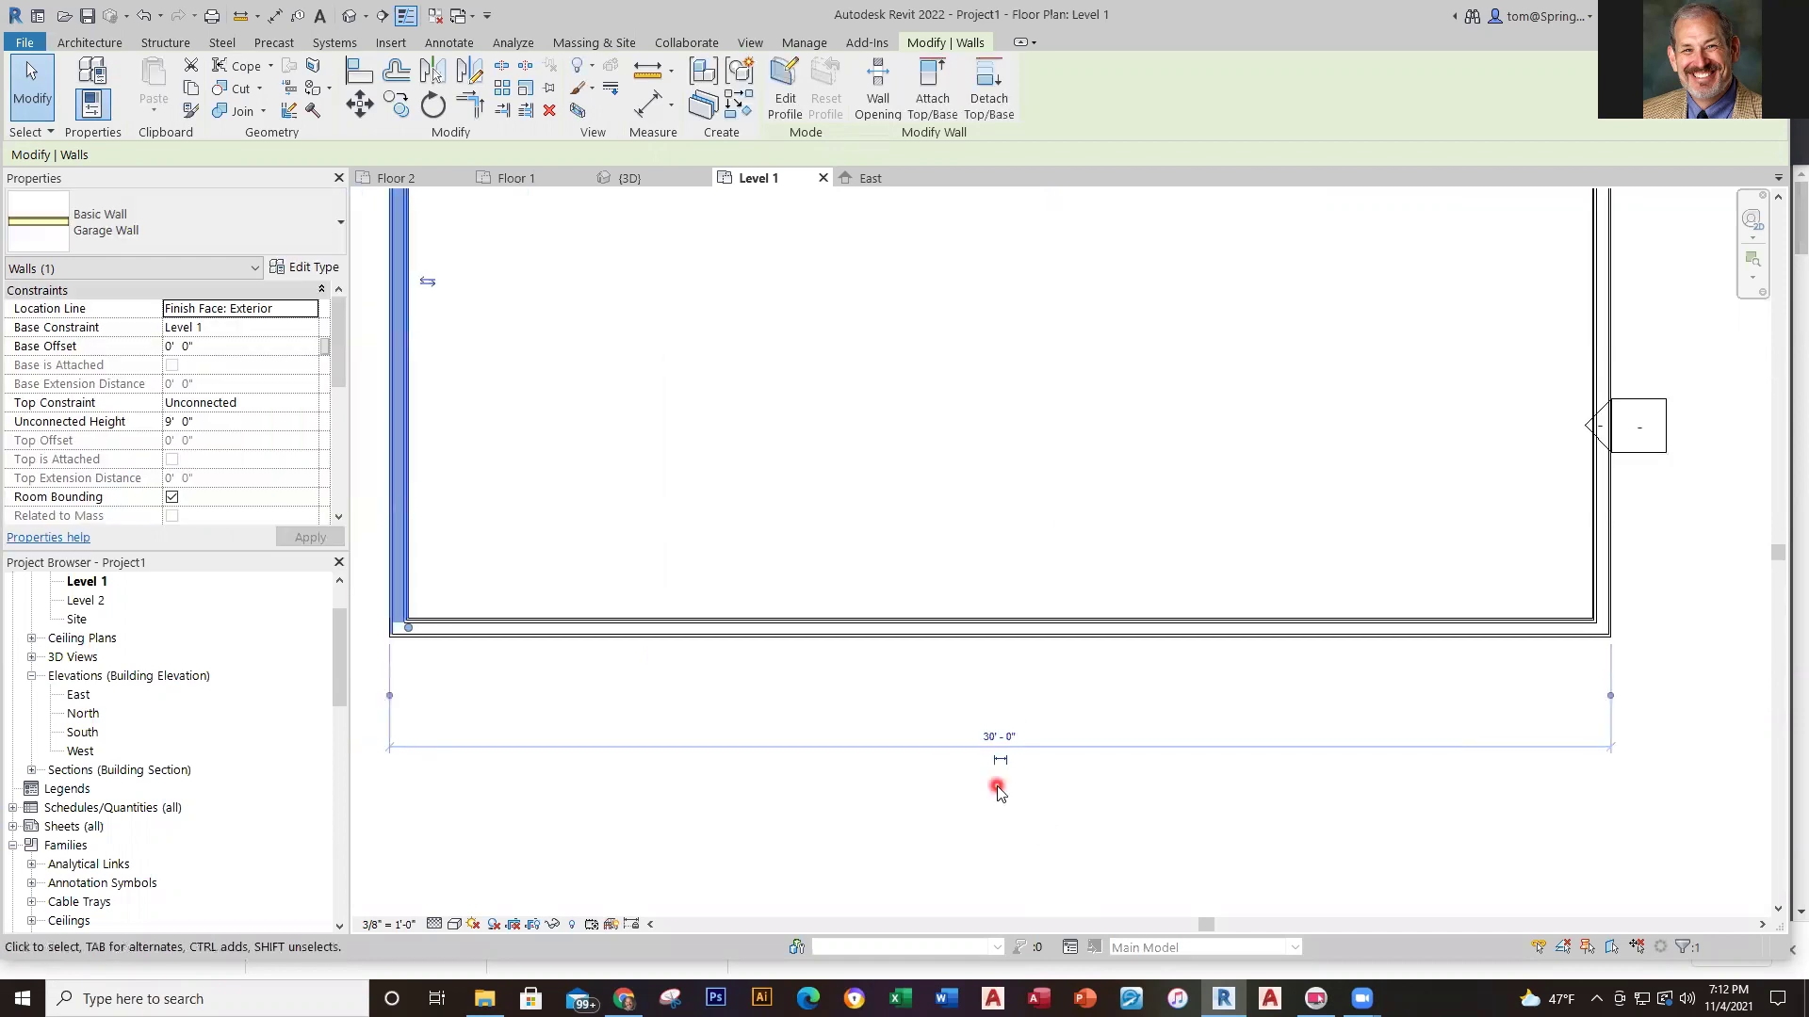
pyautogui.scroll(-3, 1651, 636)
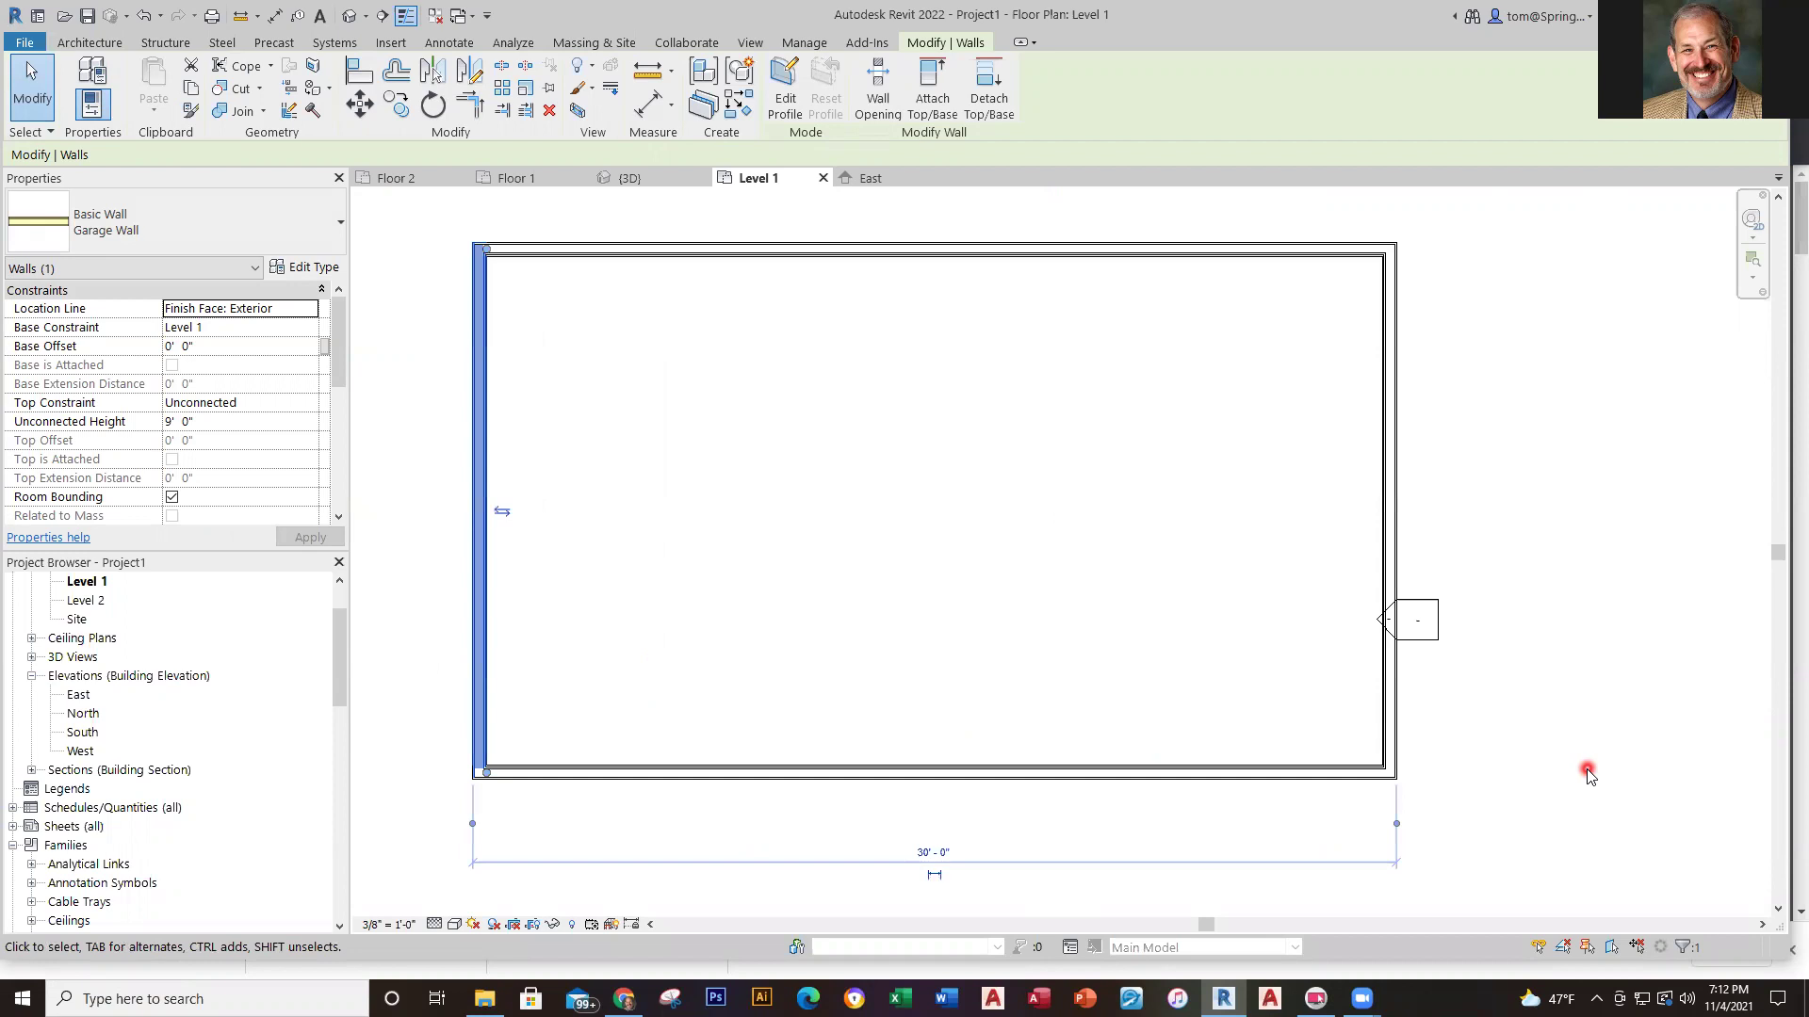
pyautogui.click(1374, 799)
# Select the bottom wall and move its depth dimension's reference to the outer corner
pyautogui.click(1310, 775)
pyautogui.moveTo(1555, 626); pyautogui.dragTo(1449, 673, button='middle')
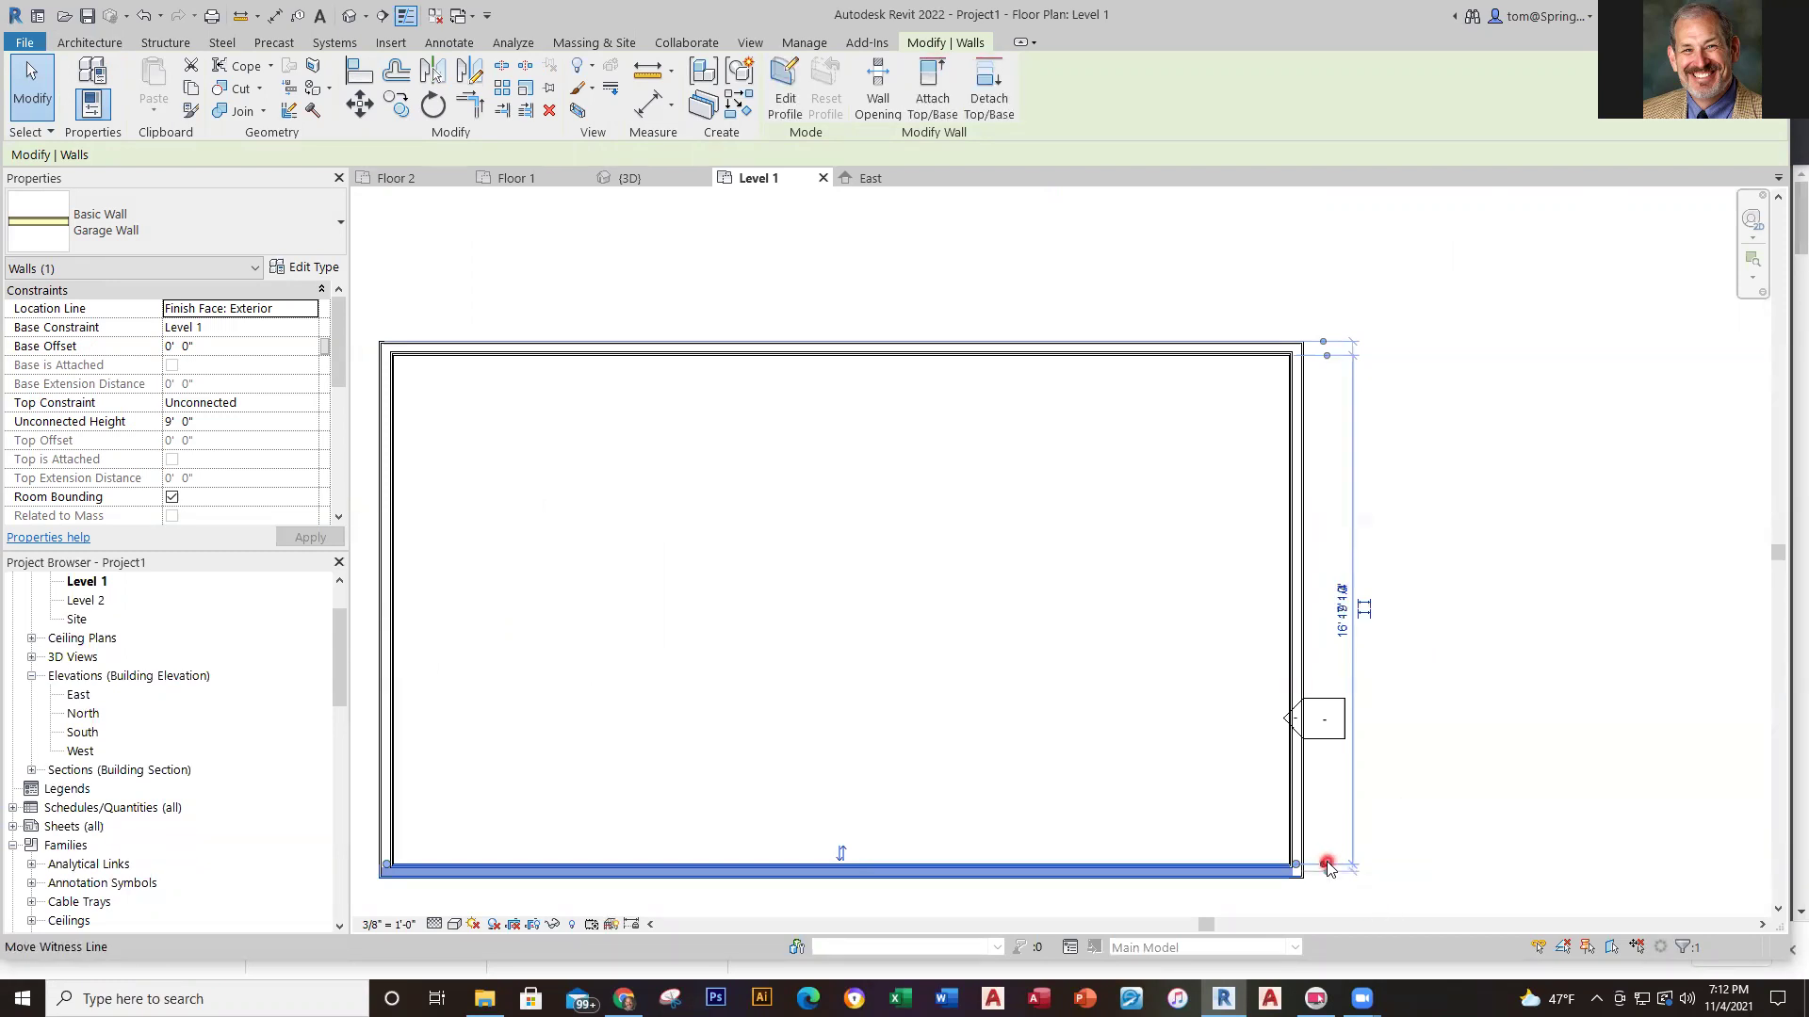
pyautogui.moveTo(1325, 865); pyautogui.dragTo(1339, 889)
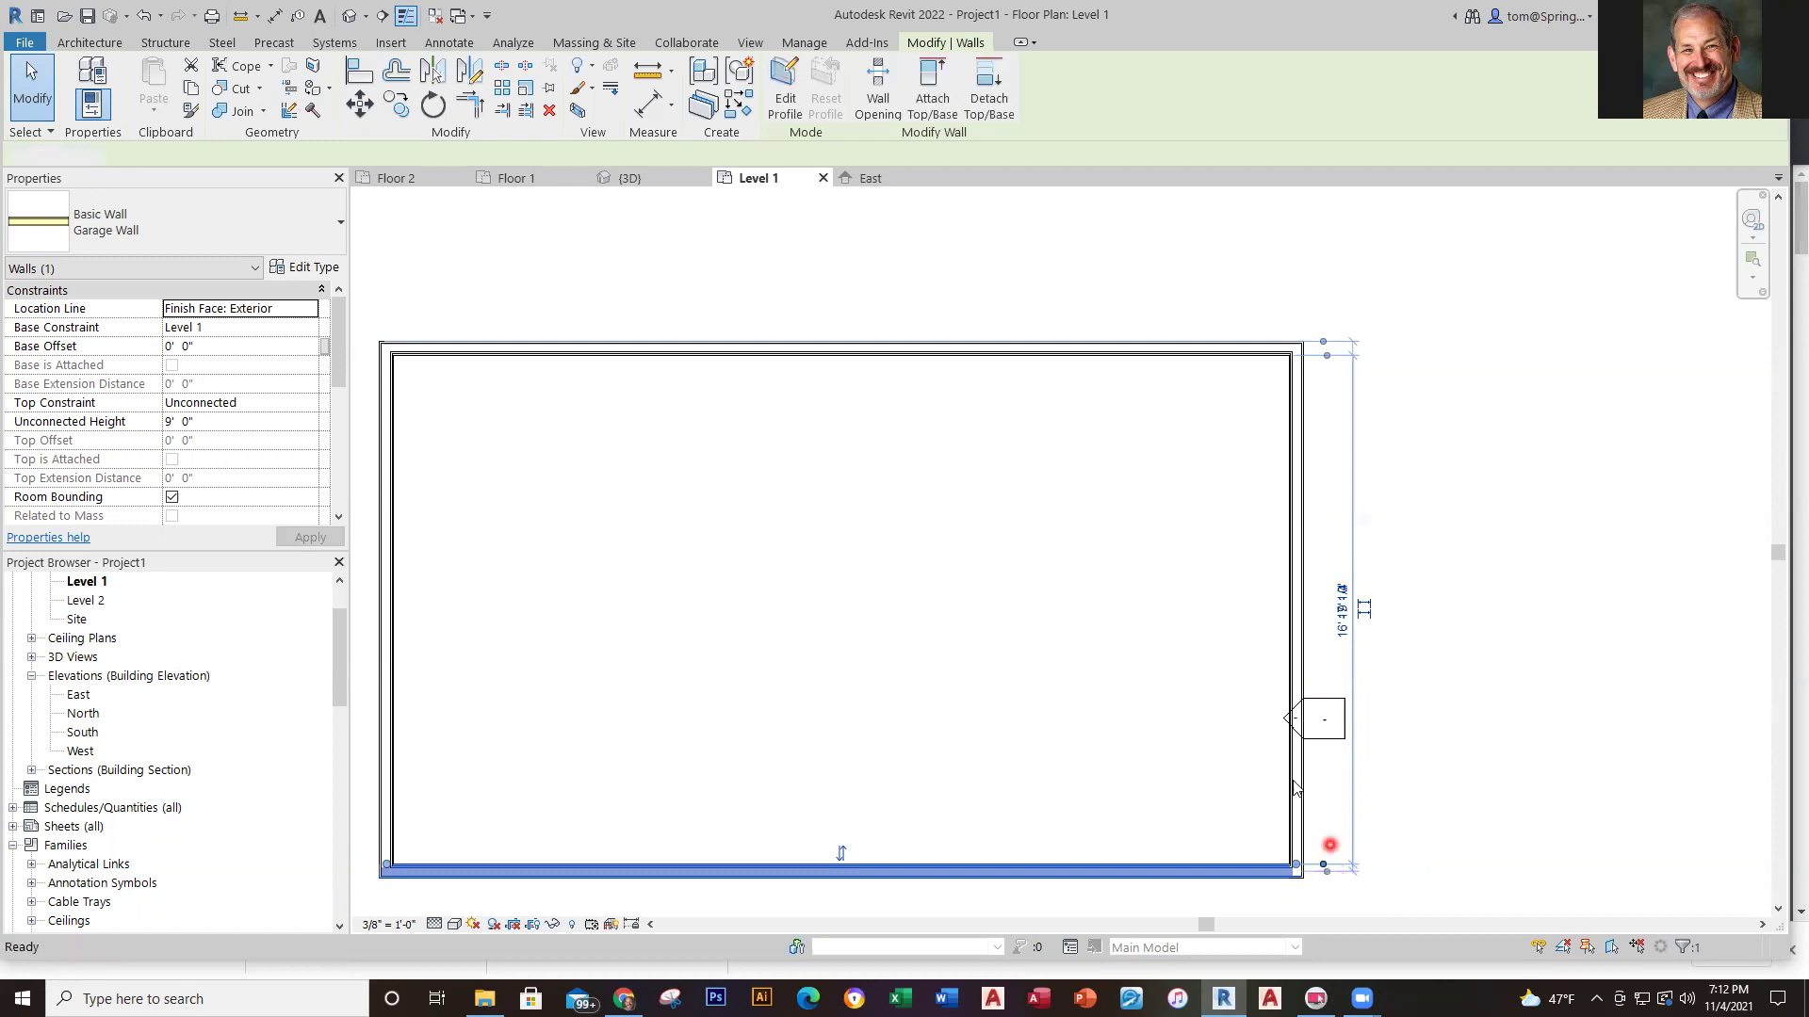
pyautogui.press('Escape')
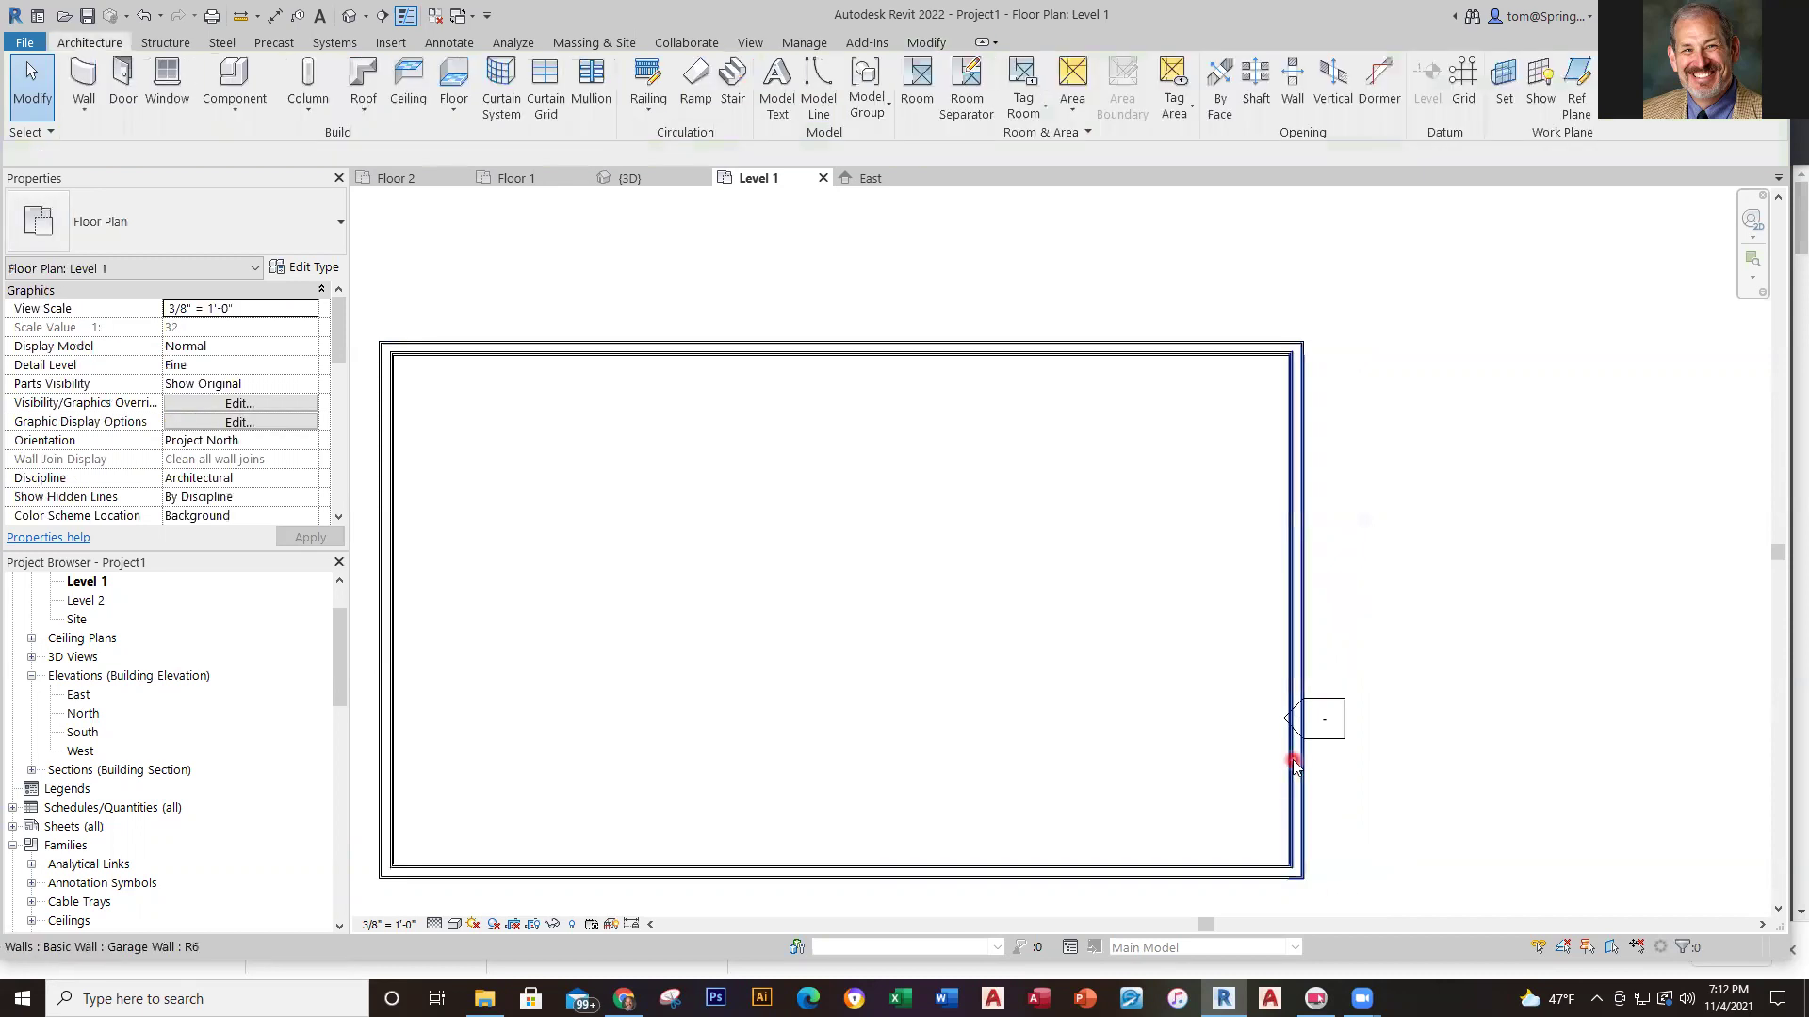
# Select the bottom wall to bring up its 17' 5 1/2" temporary depth dimension
pyautogui.click(1297, 574)
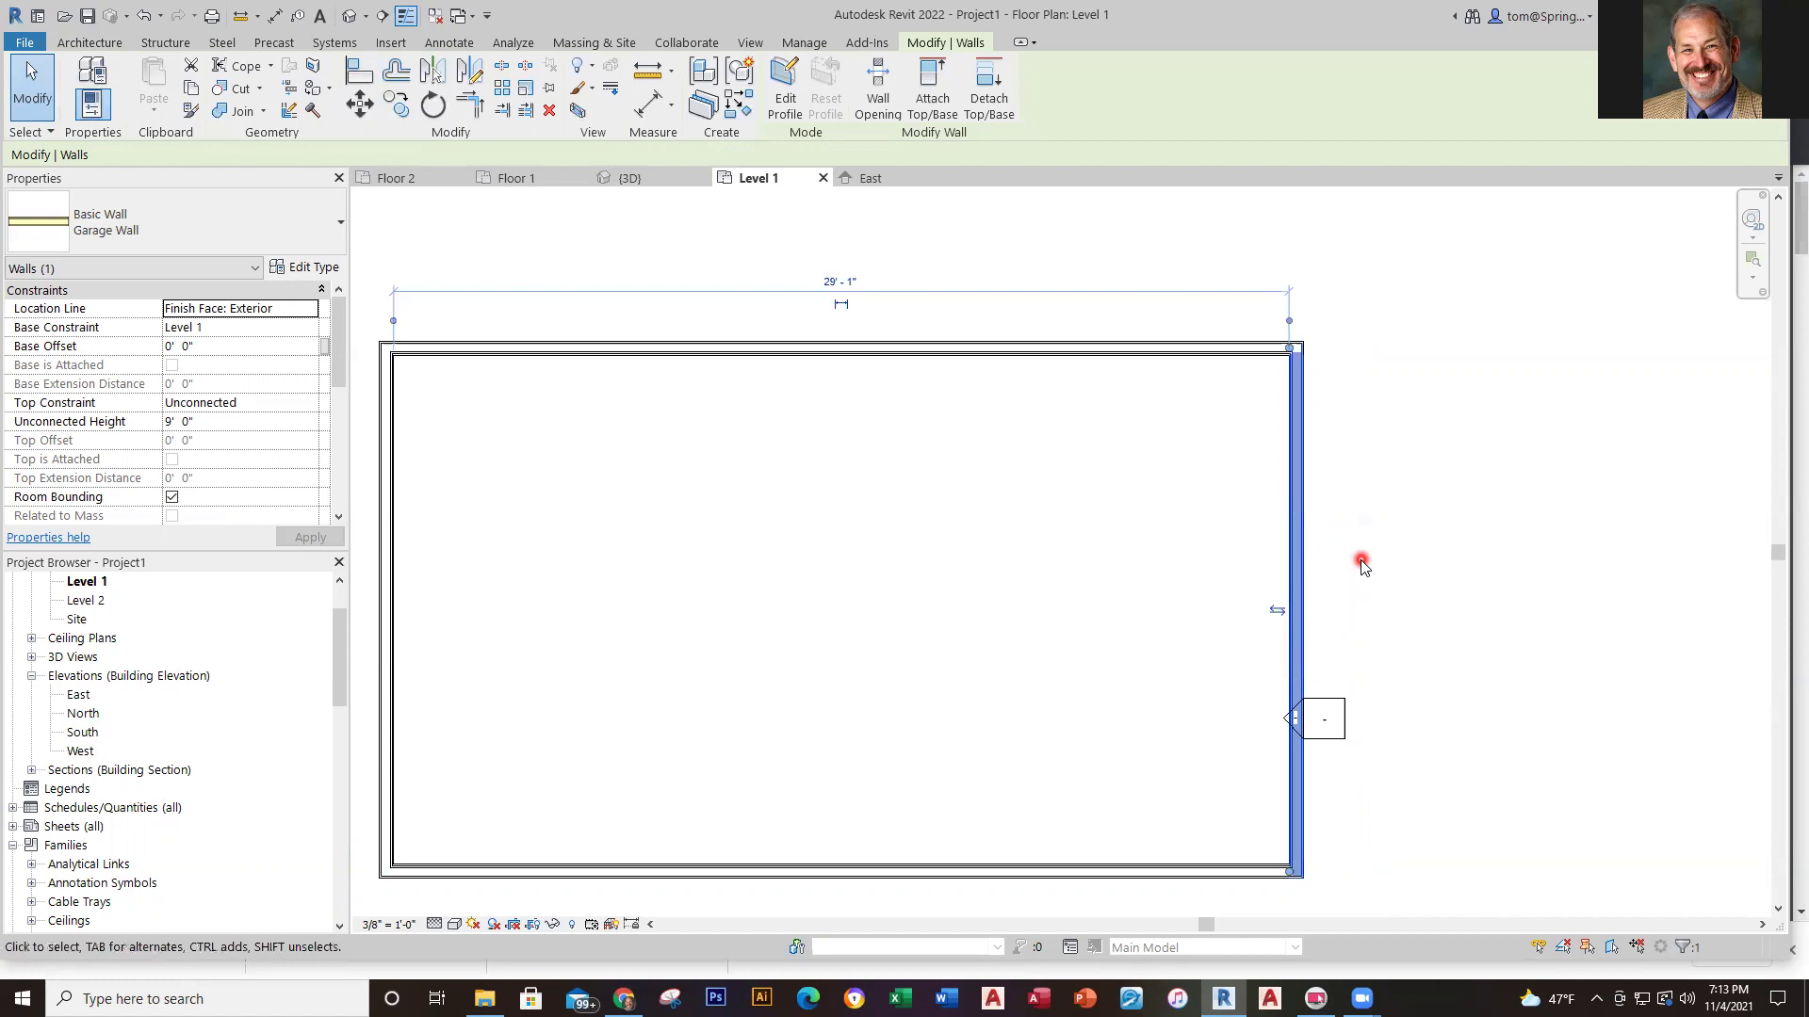
pyautogui.click(1362, 564)
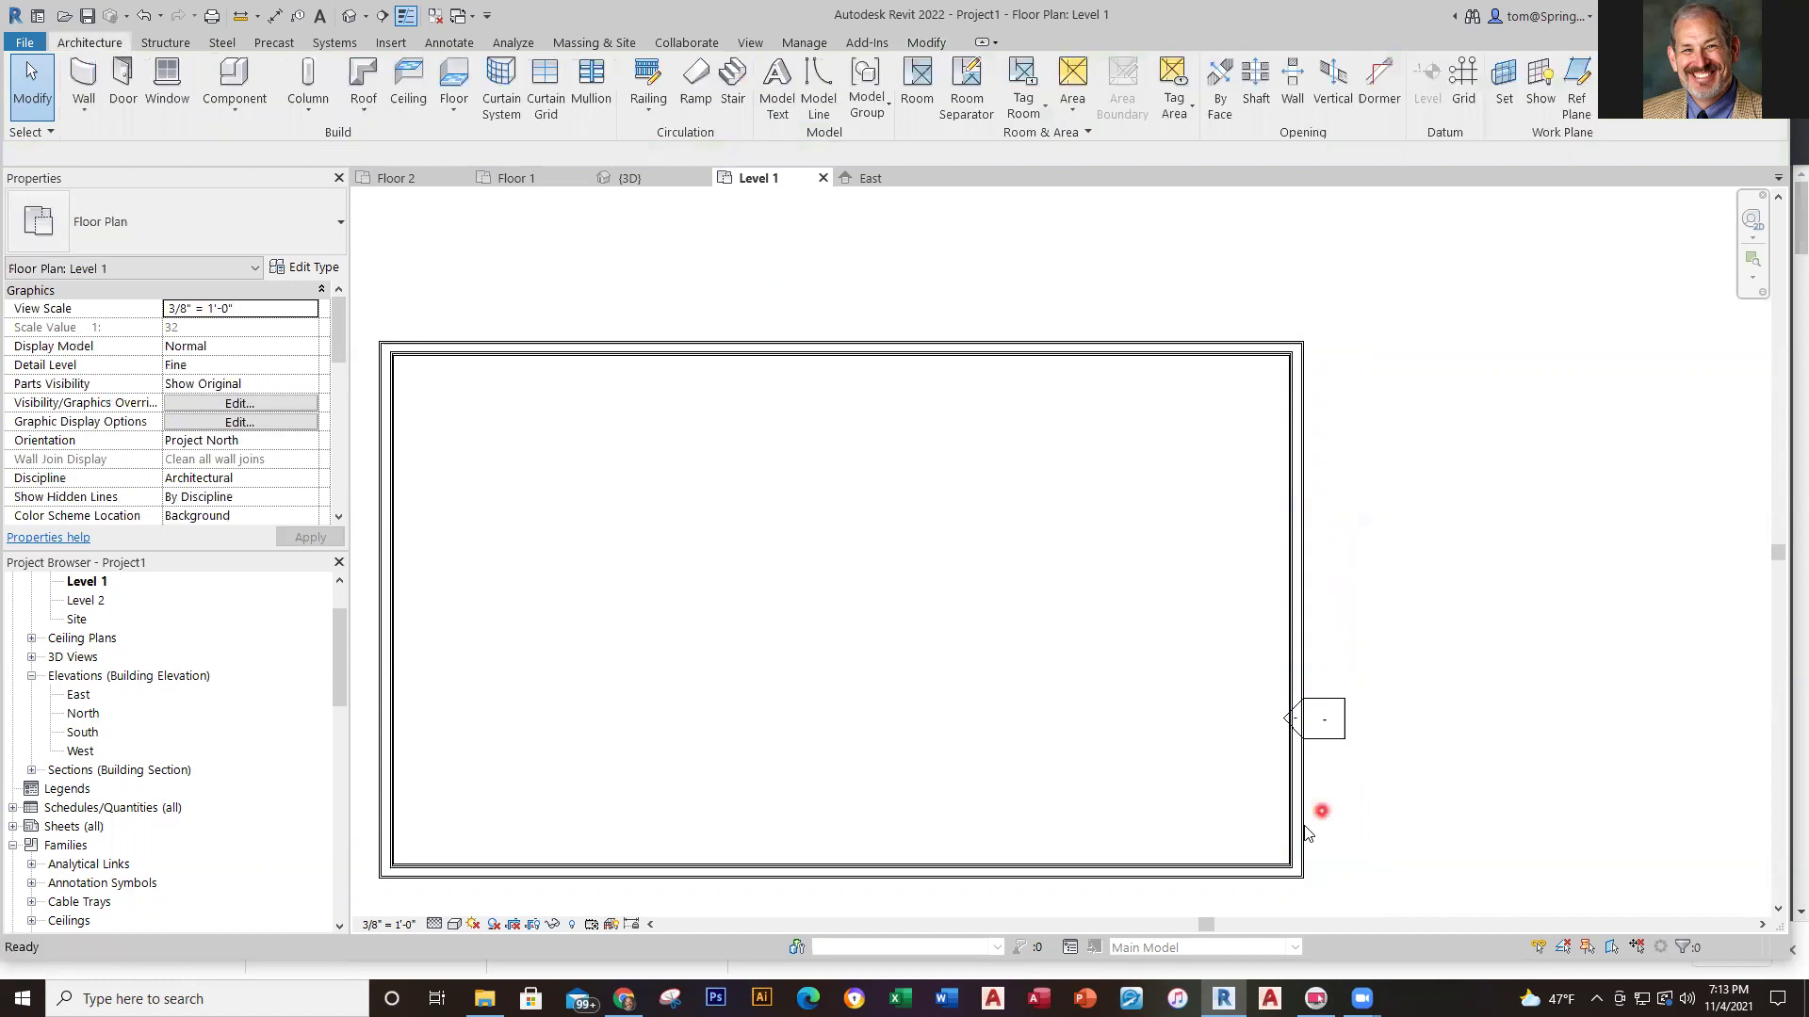
pyautogui.click(1277, 888)
pyautogui.scroll(2, 1374, 753)
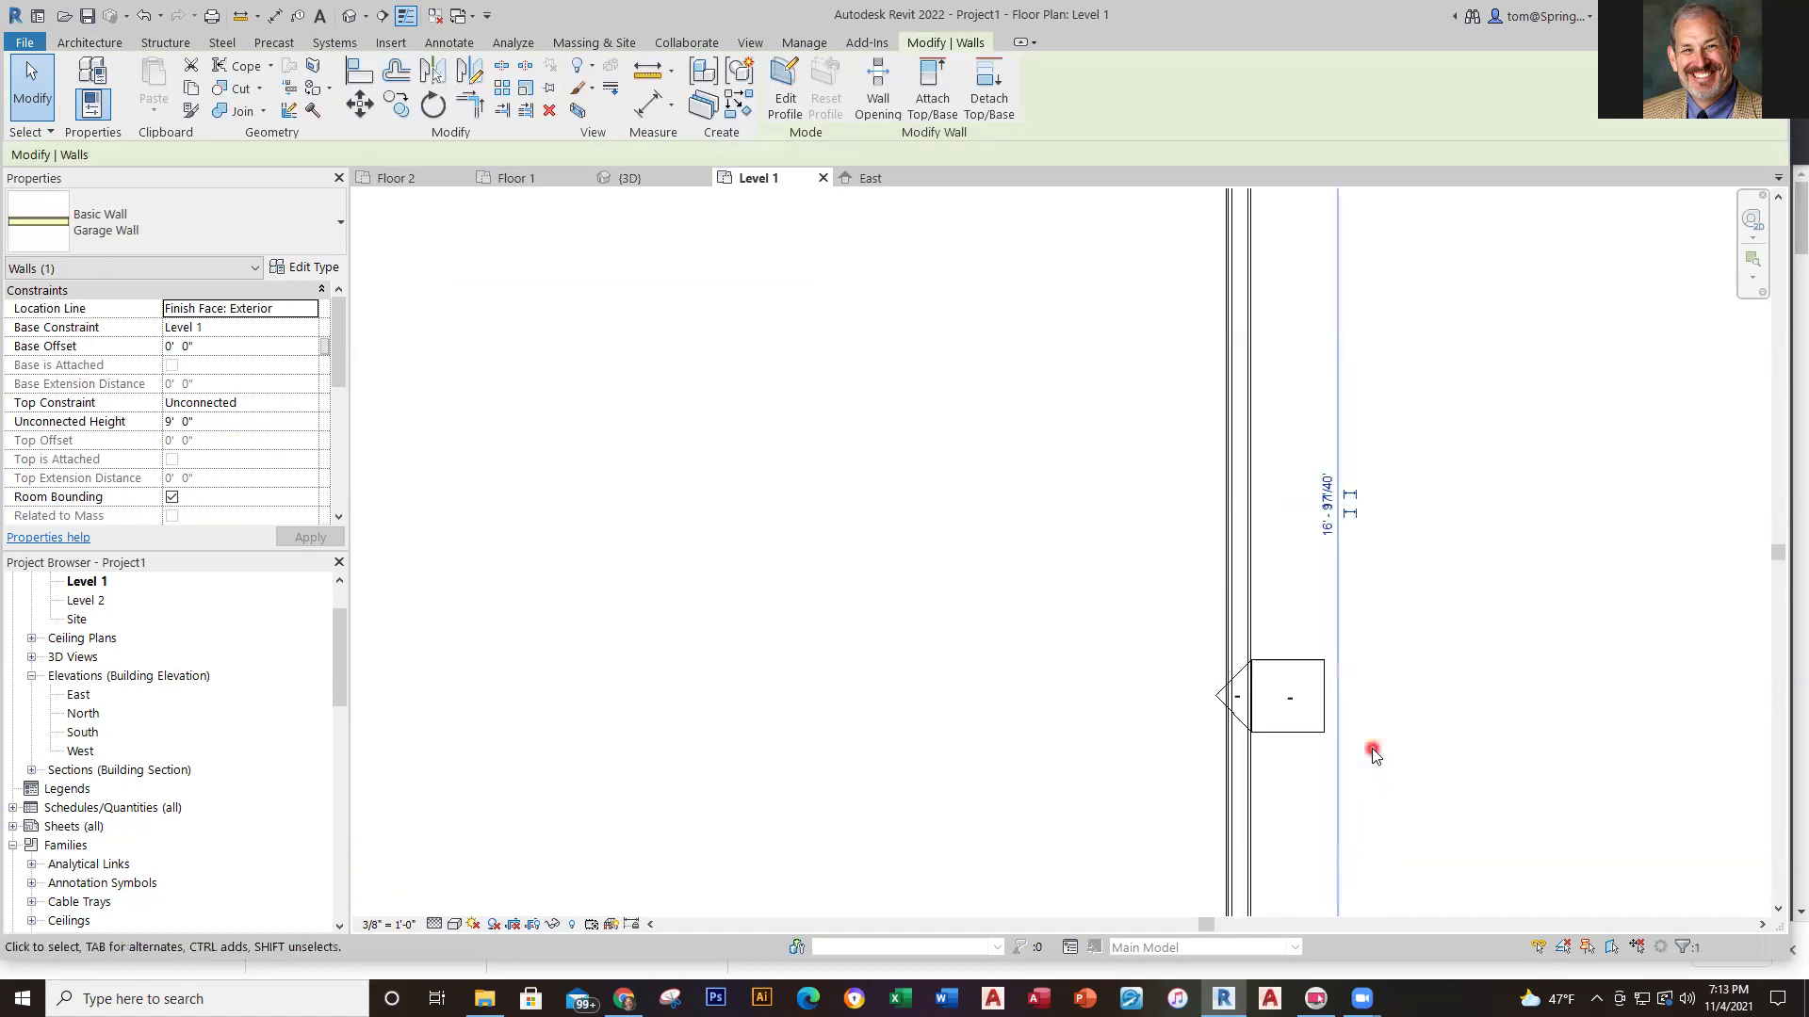
pyautogui.scroll(3, 1357, 716)
pyautogui.click(1278, 611)
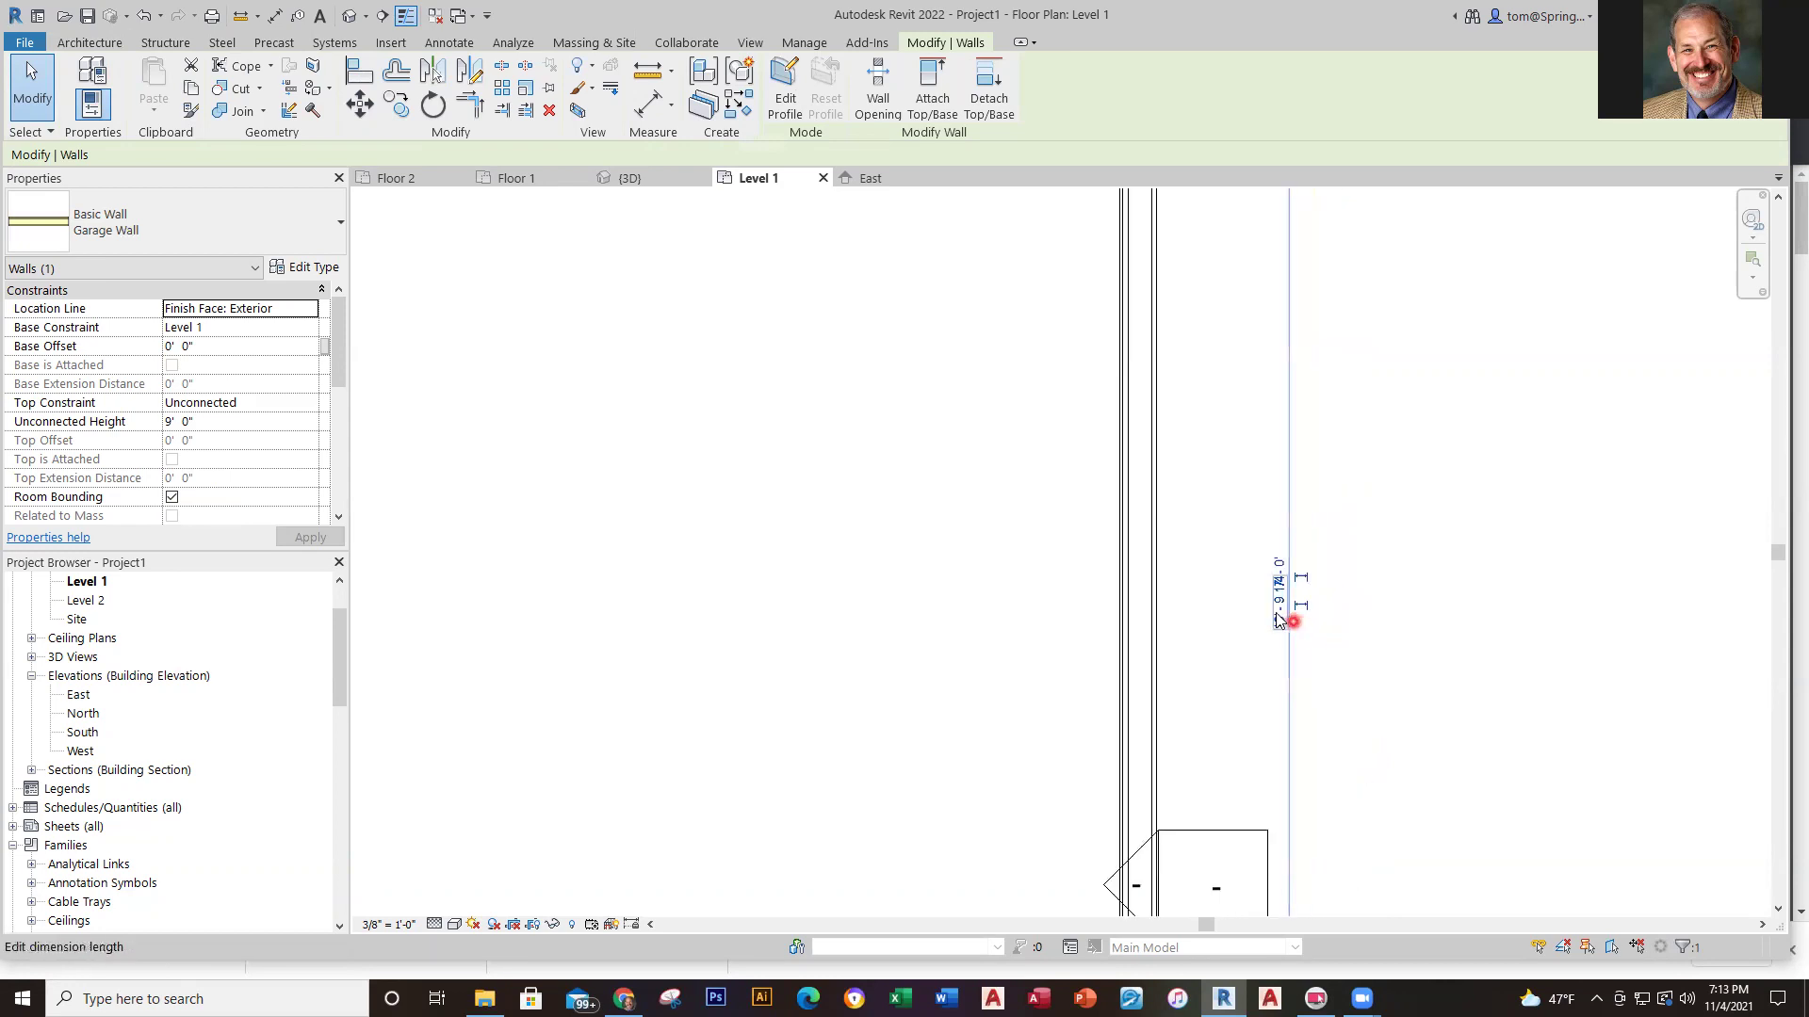
pyautogui.scroll(-5, 1354, 674)
pyautogui.scroll(3, 1356, 565)
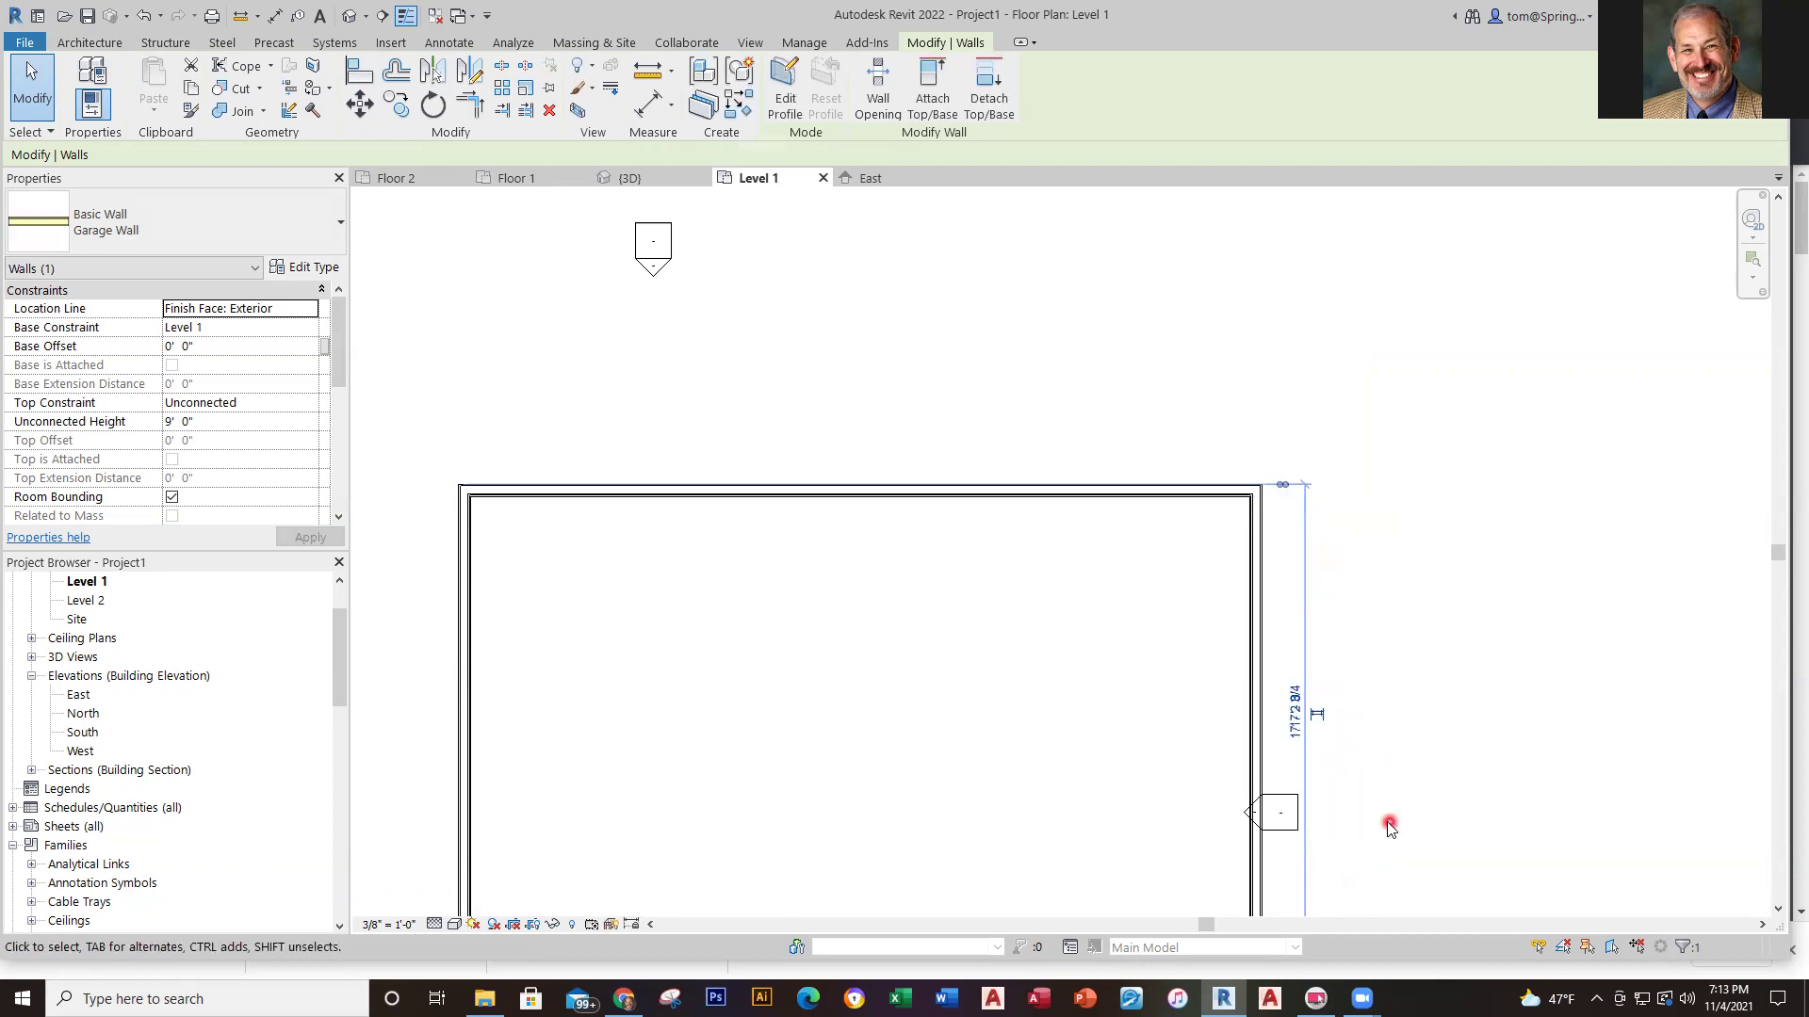
# Re-reference the depth dimension to the bottom wall's outer face and set it to 24'
pyautogui.moveTo(1419, 604); pyautogui.dragTo(1365, 646, button='middle')
pyautogui.scroll(4, 1312, 687)
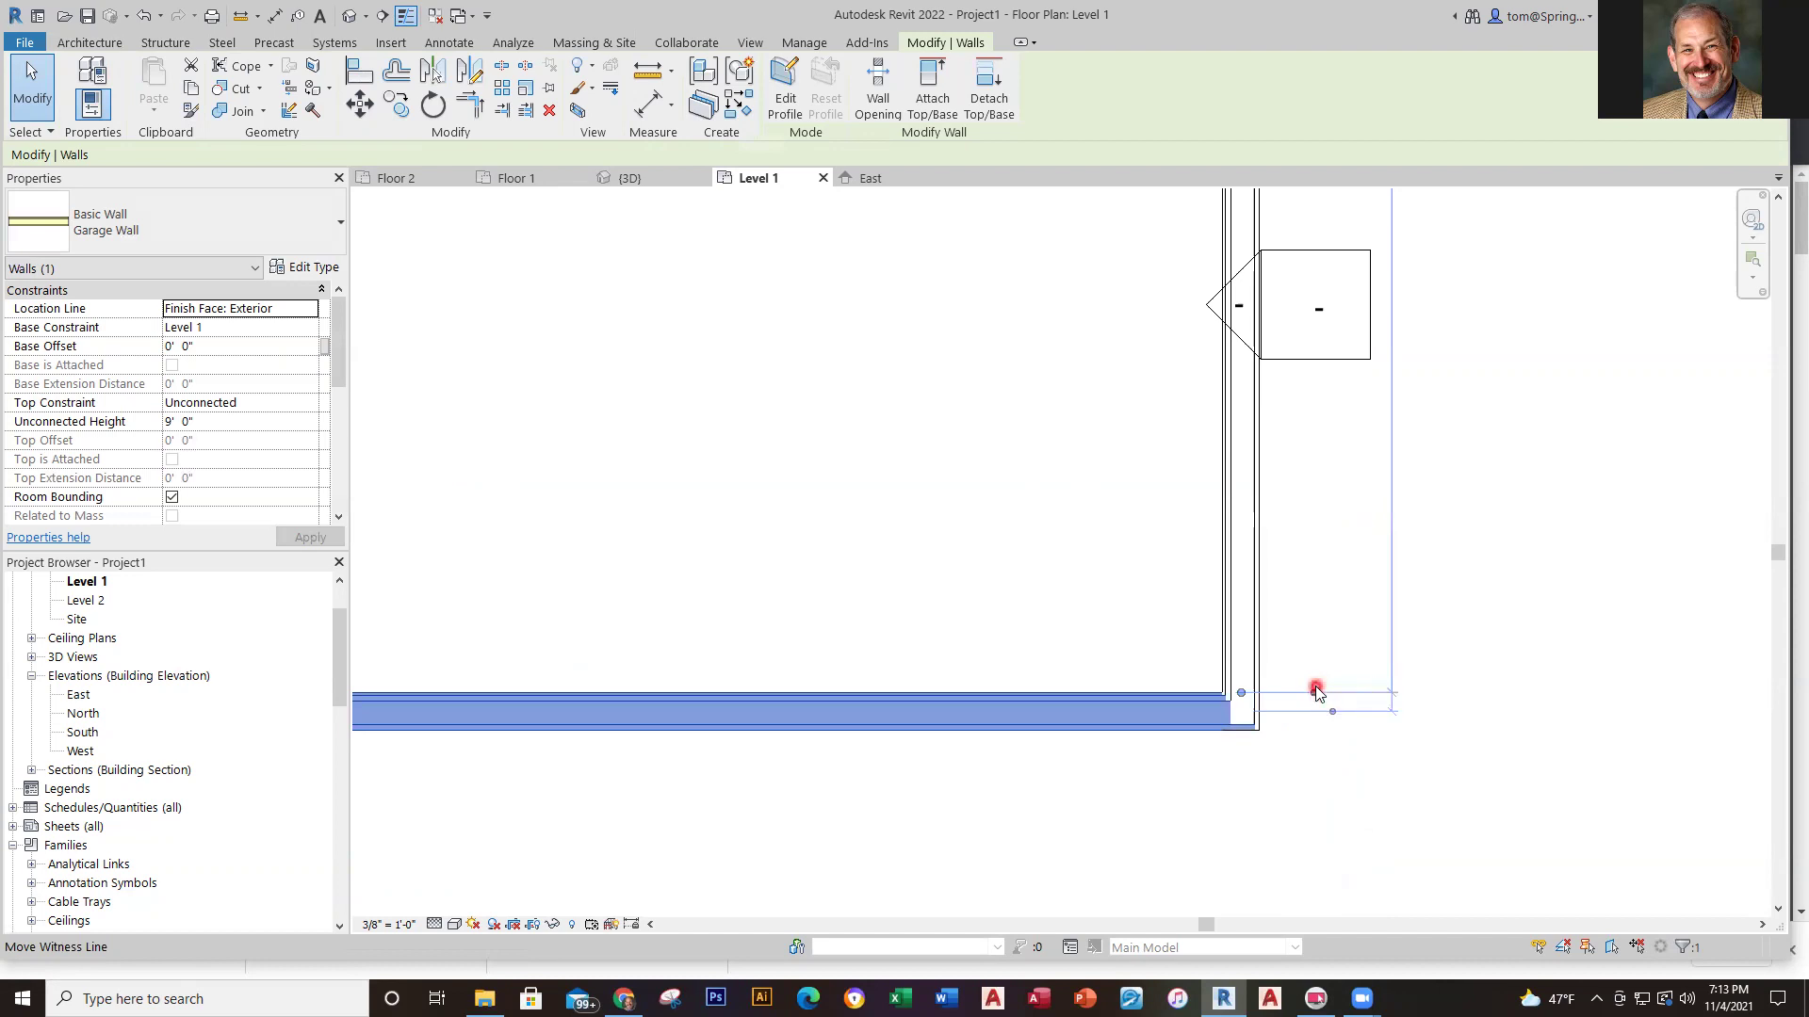
pyautogui.click(1316, 694)
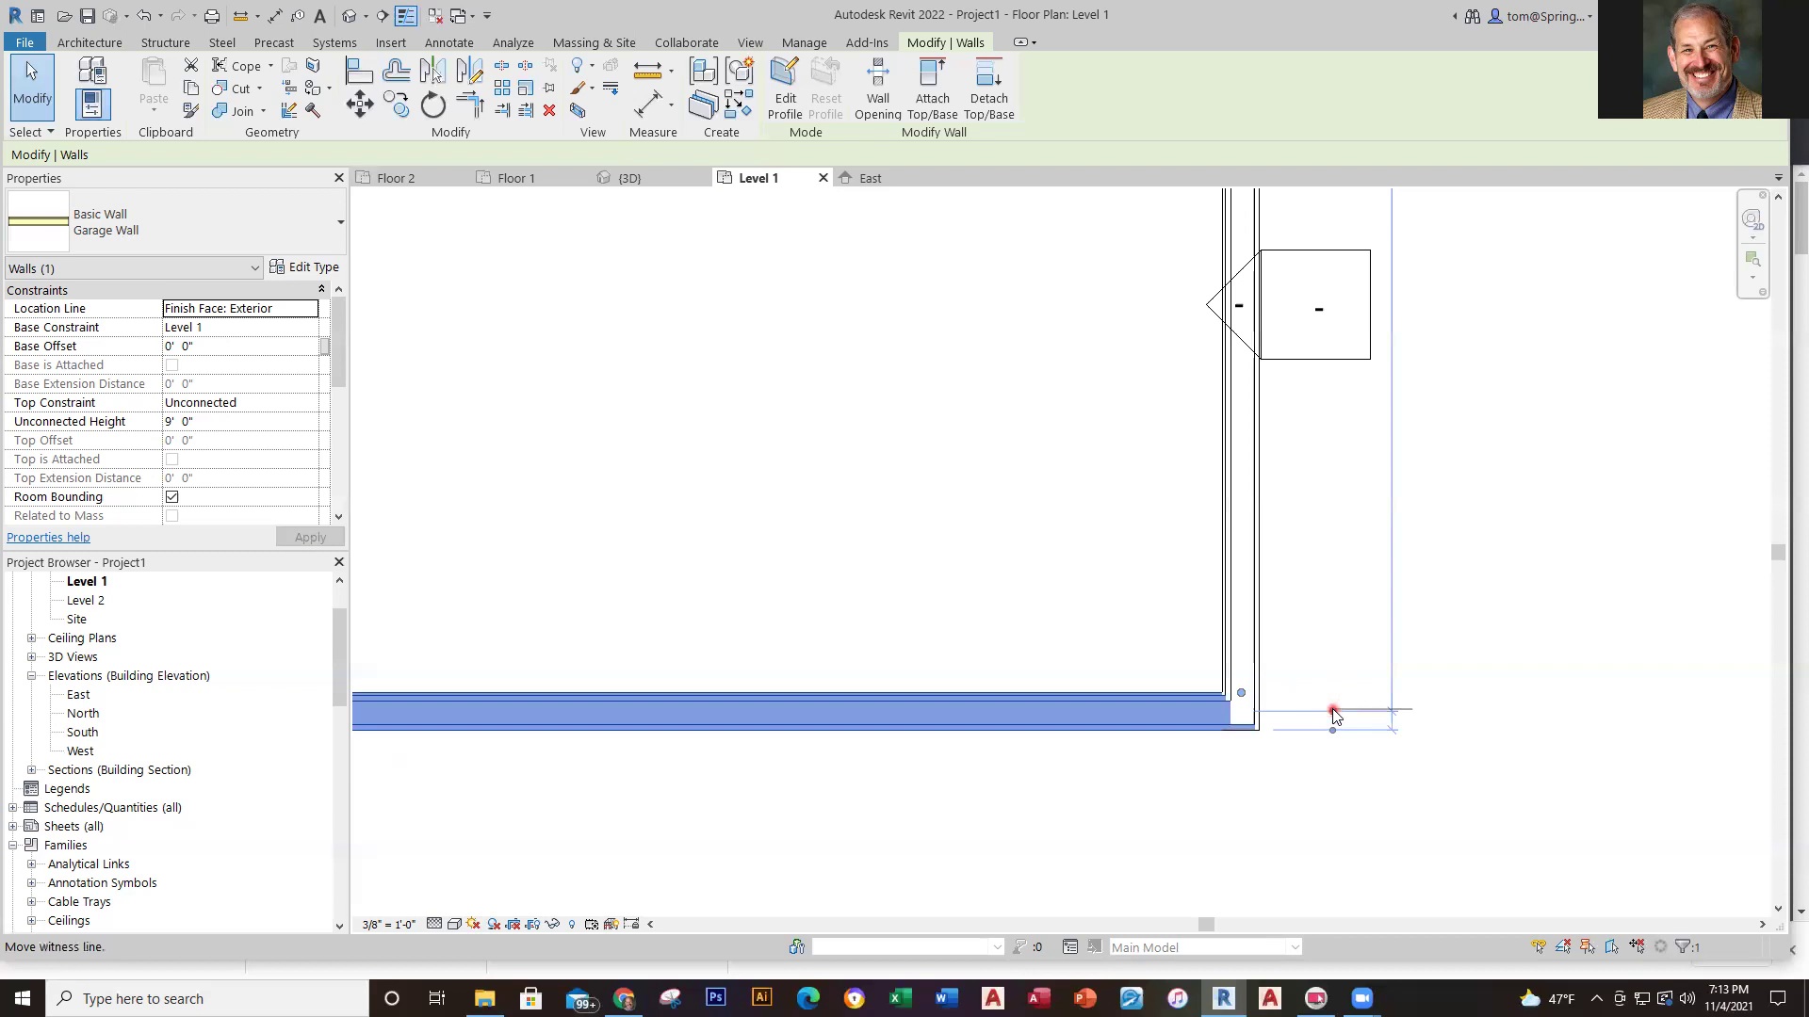
pyautogui.click(1392, 693)
pyautogui.scroll(-2, 1448, 598)
pyautogui.scroll(2, 1345, 659)
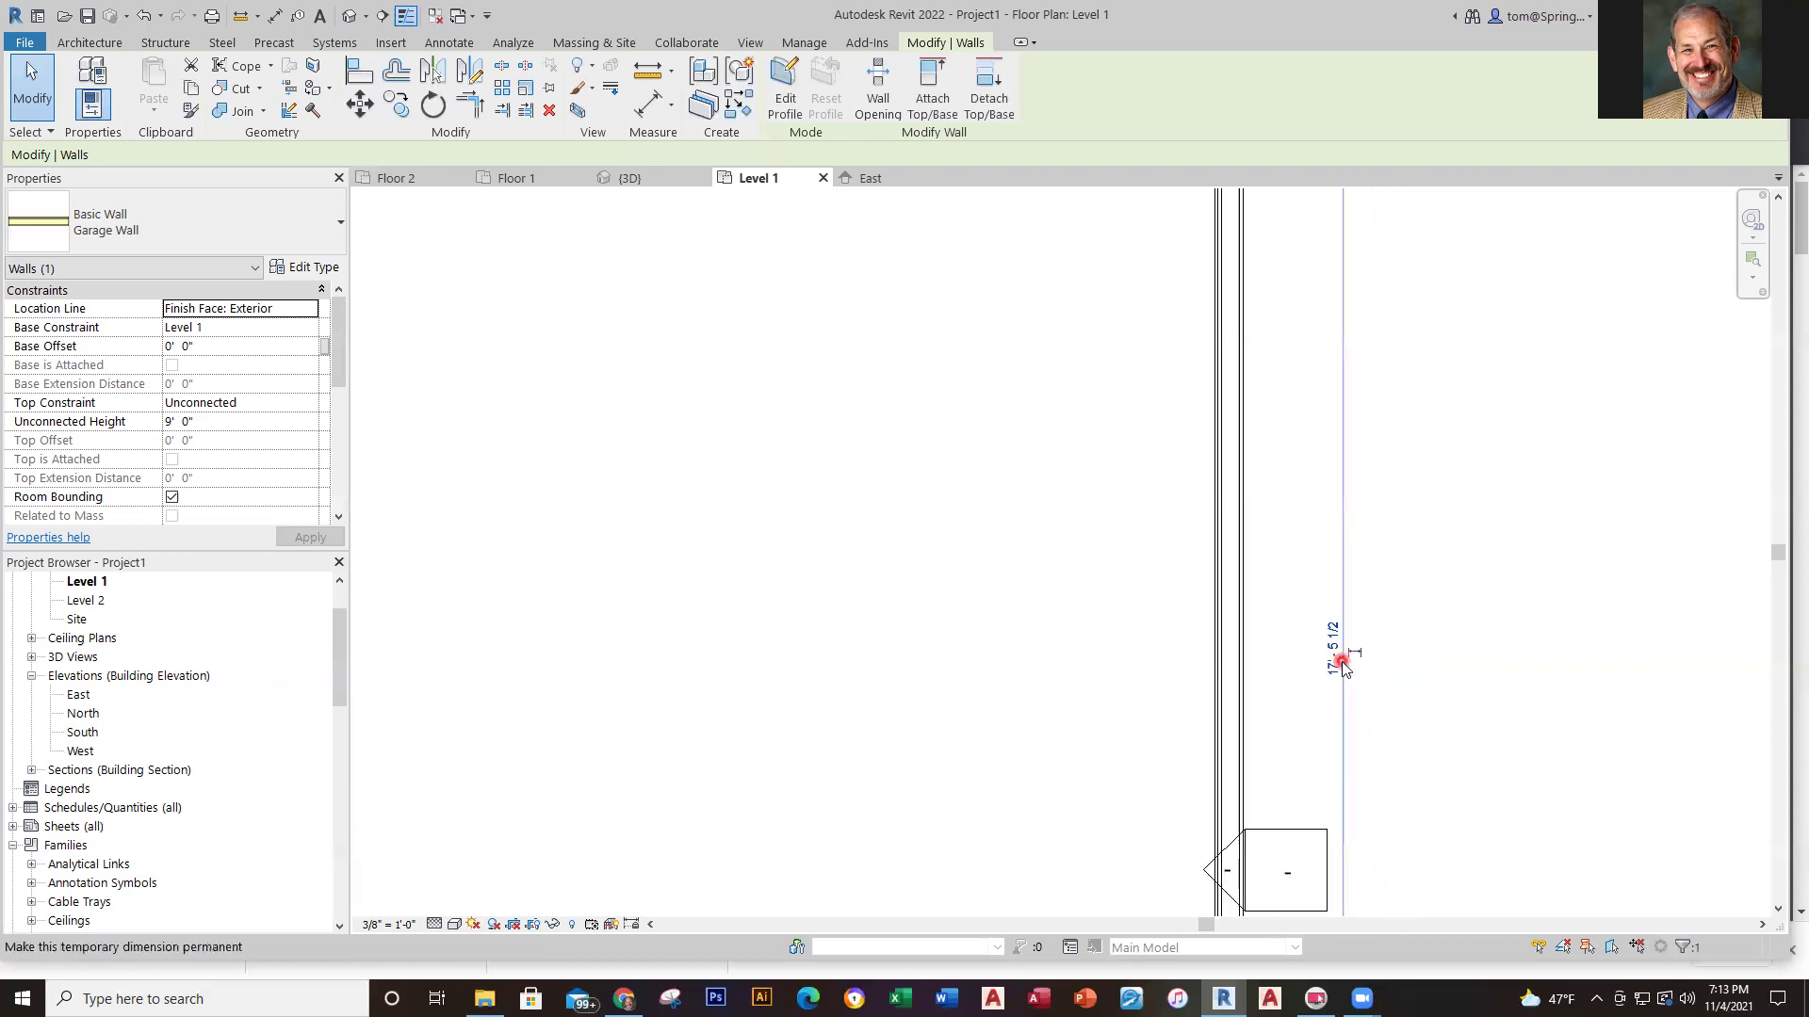
pyautogui.click(1336, 658)
pyautogui.write('24')
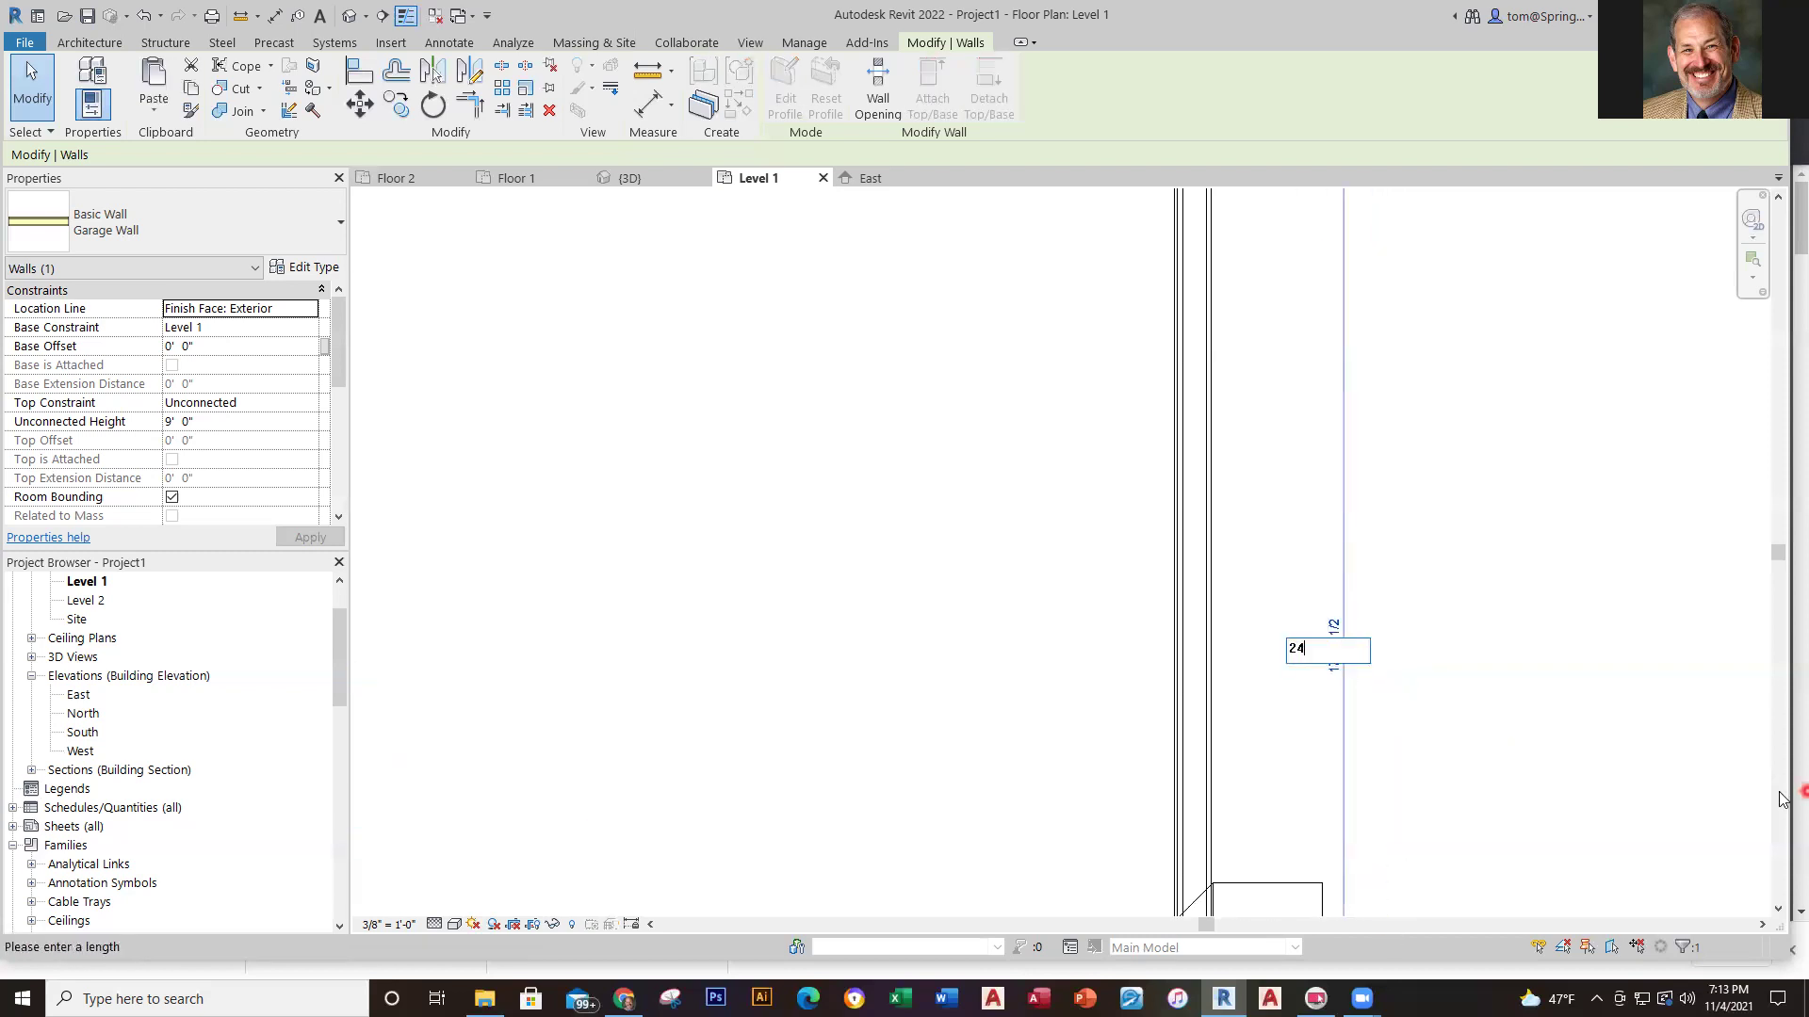
pyautogui.press('Return')
pyautogui.click(1487, 864)
pyautogui.scroll(-3, 1517, 829)
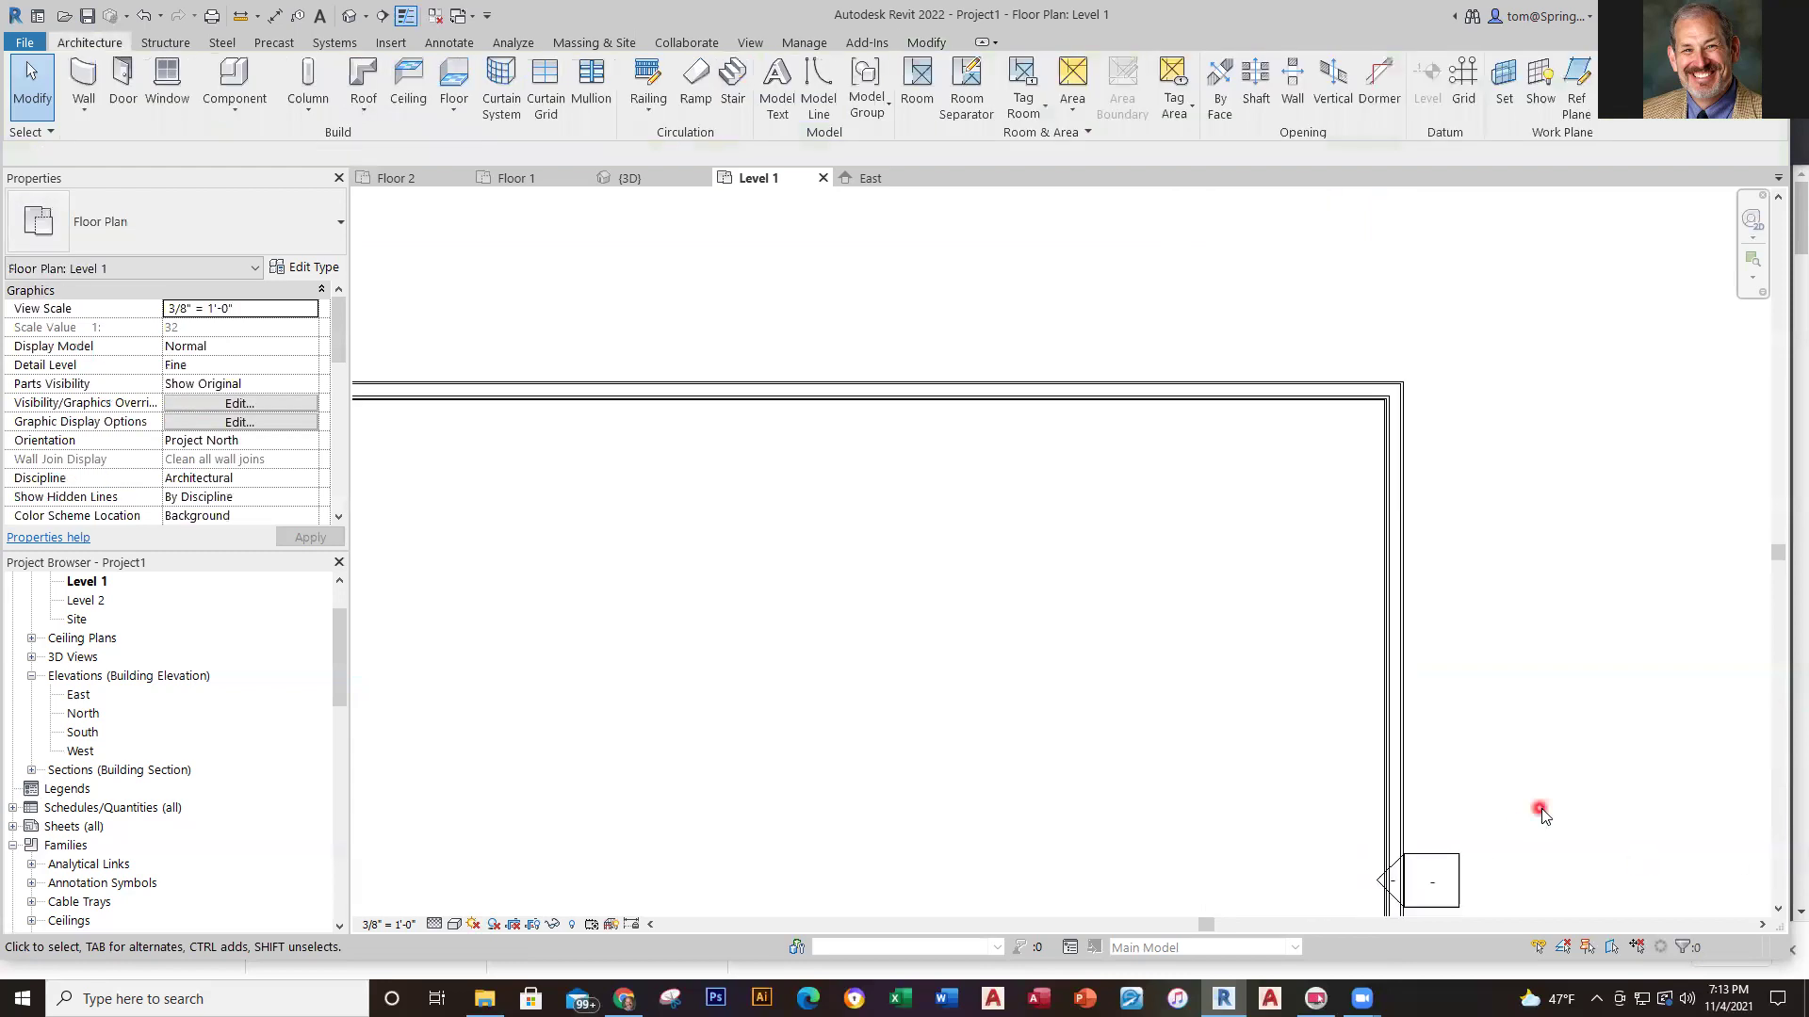
pyautogui.scroll(-4, 1531, 709)
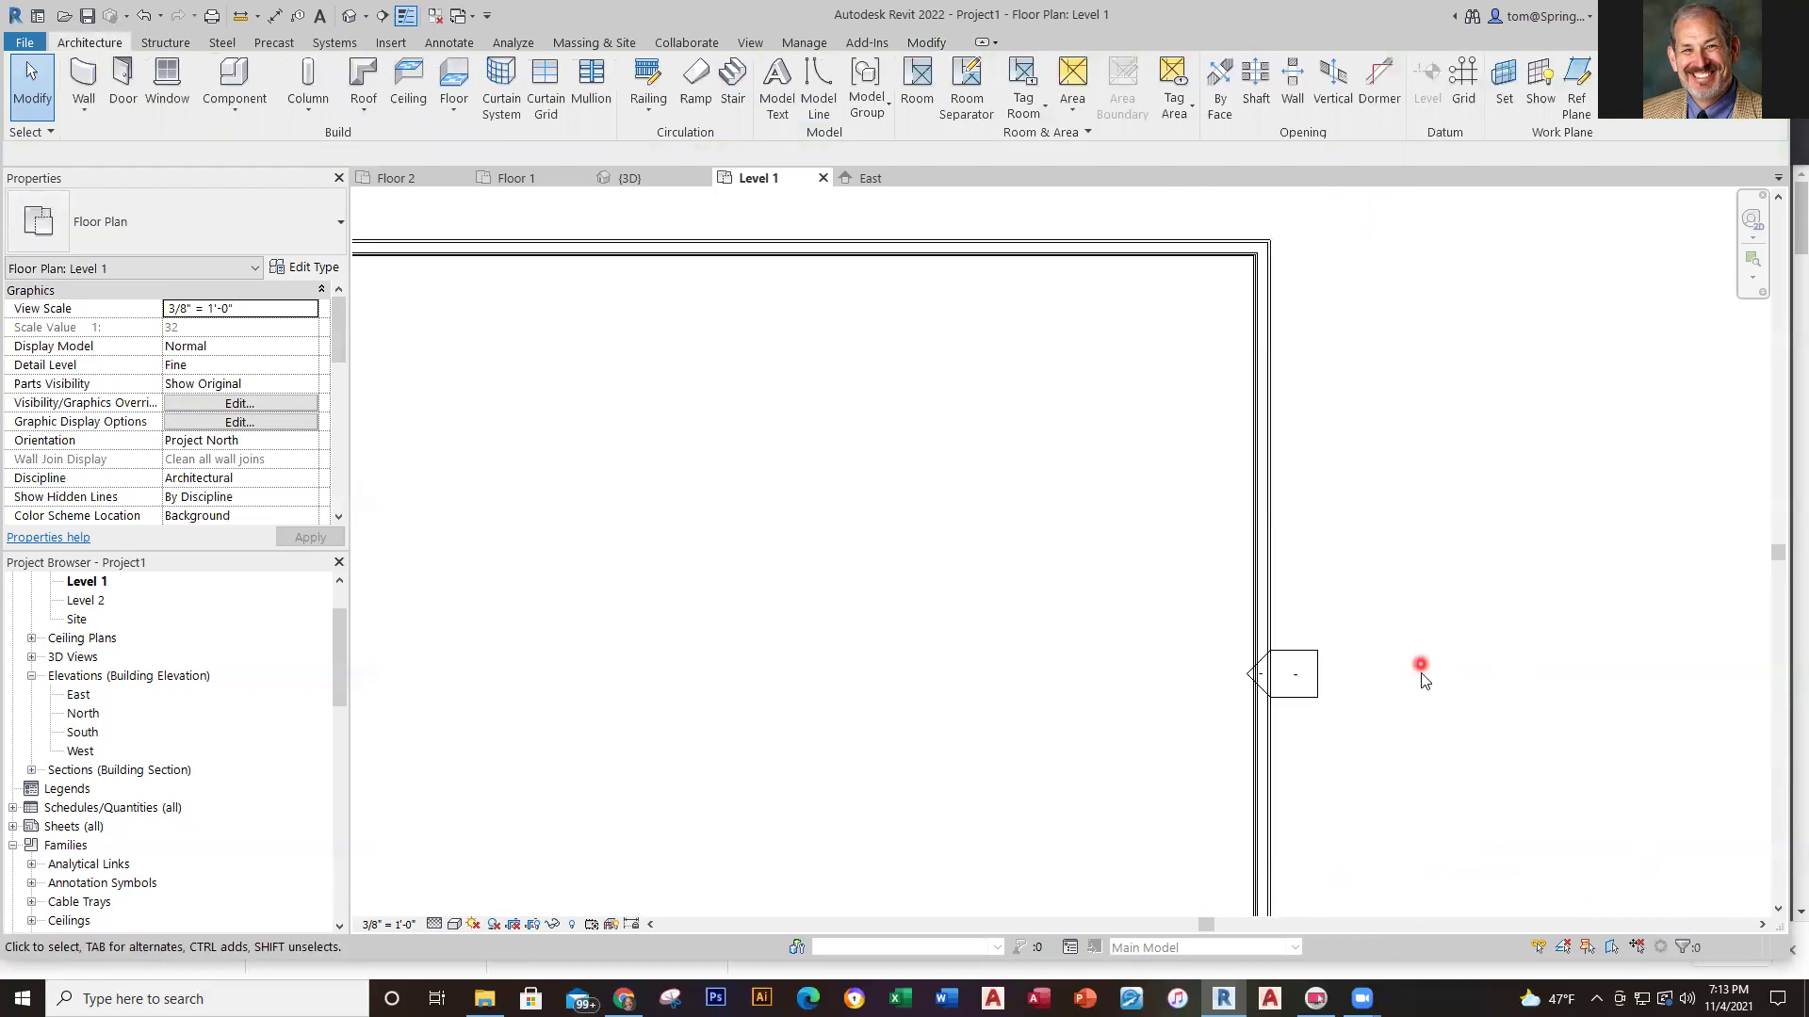
# Open Project1's default 3D view from Level 1 and frame the four-wall box
pyautogui.scroll(-2, 1477, 704)
pyautogui.moveTo(1477, 697); pyautogui.dragTo(1402, 621, button='middle')
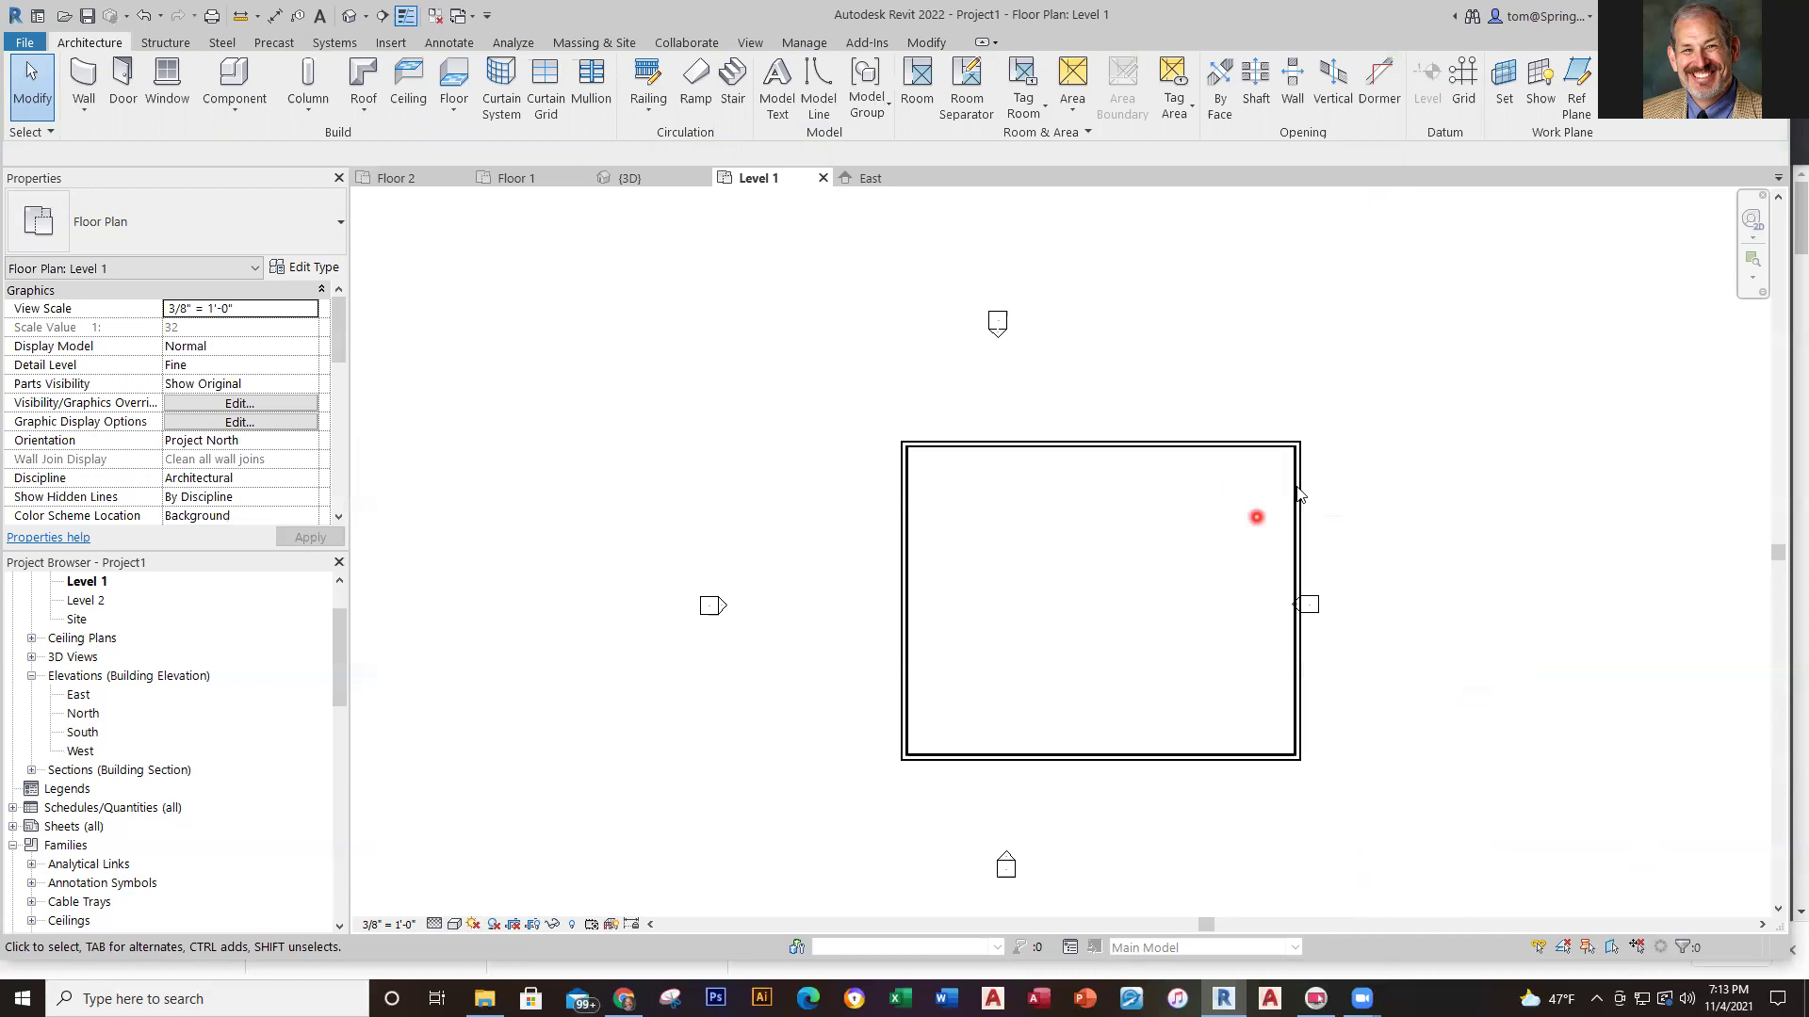
pyautogui.click(619, 179)
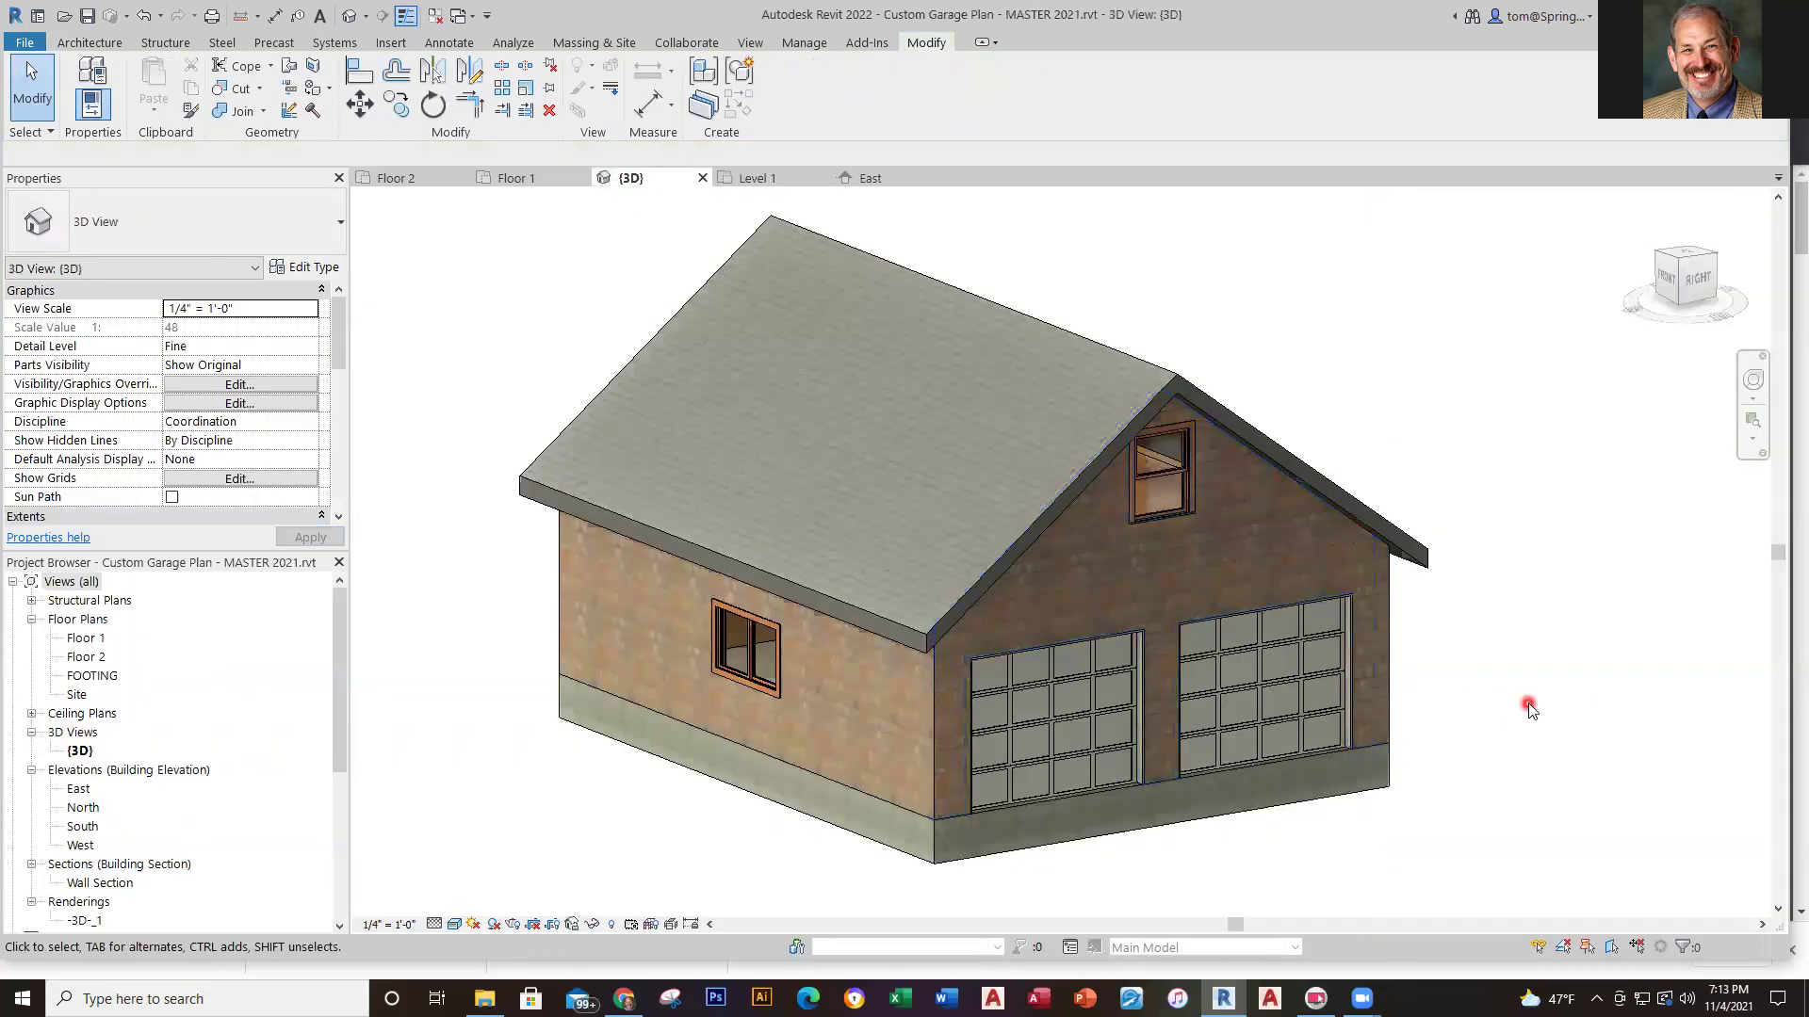
pyautogui.click(756, 178)
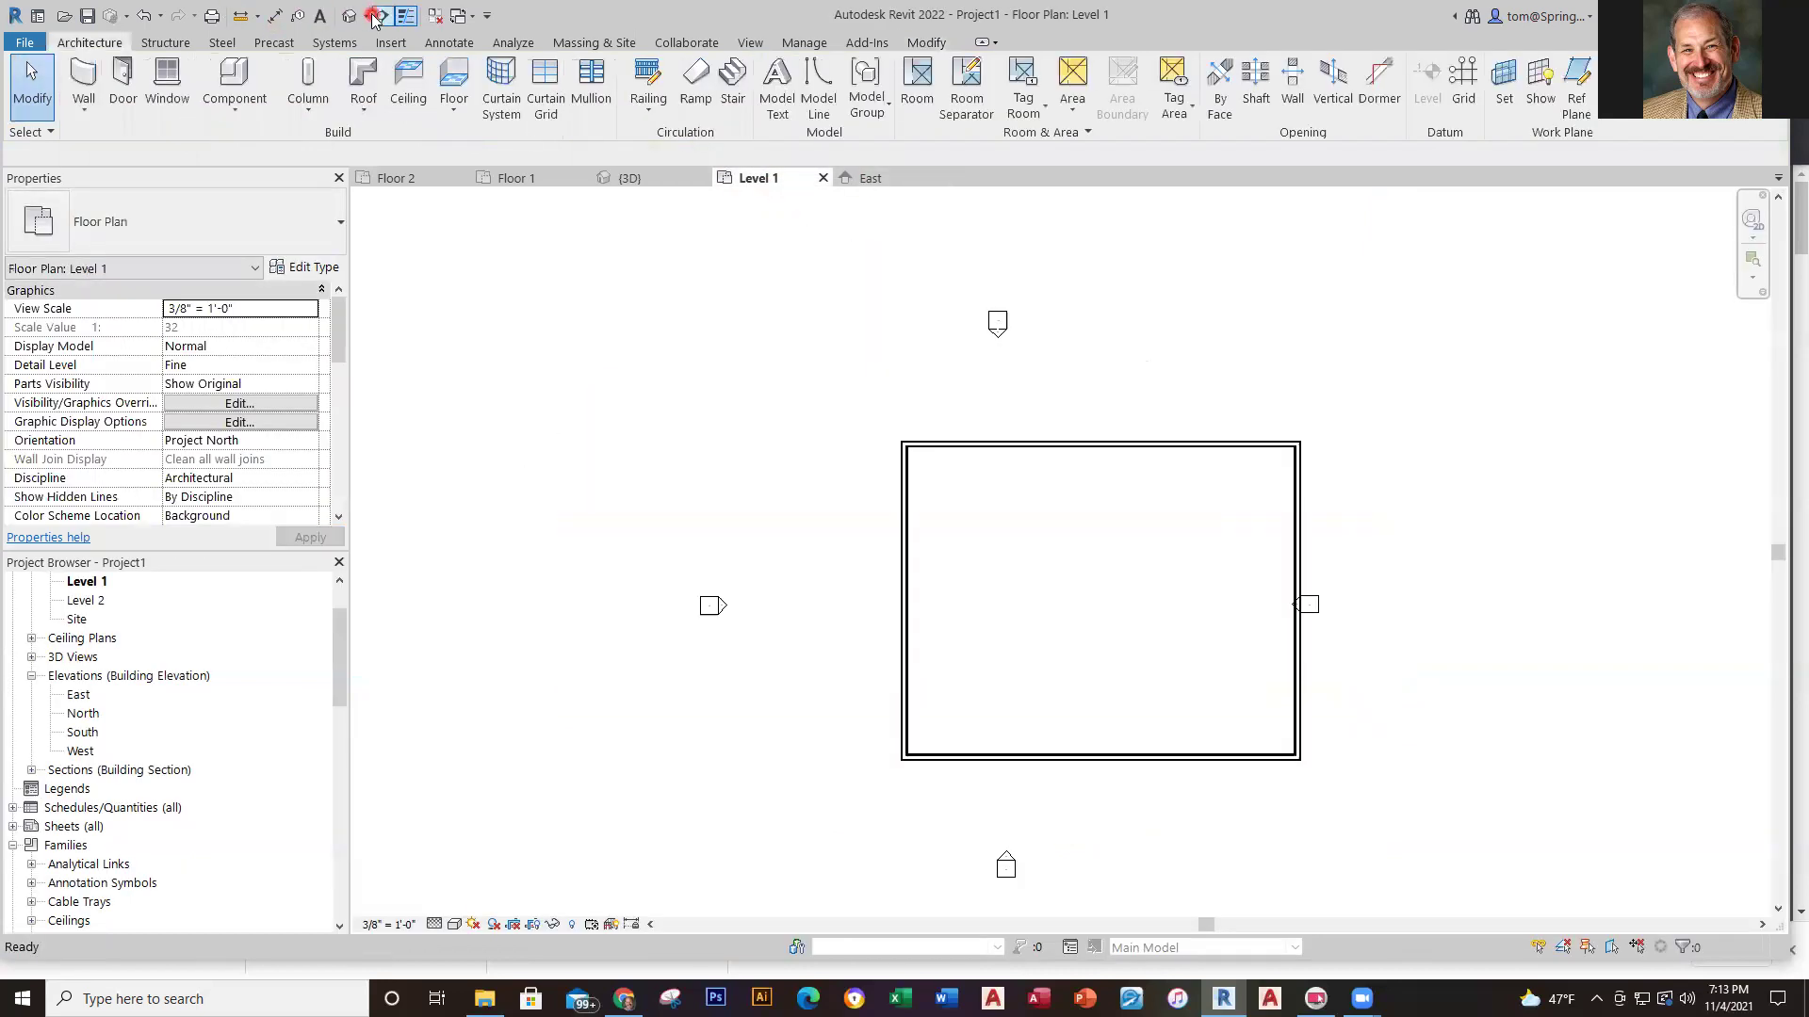
pyautogui.click(350, 15)
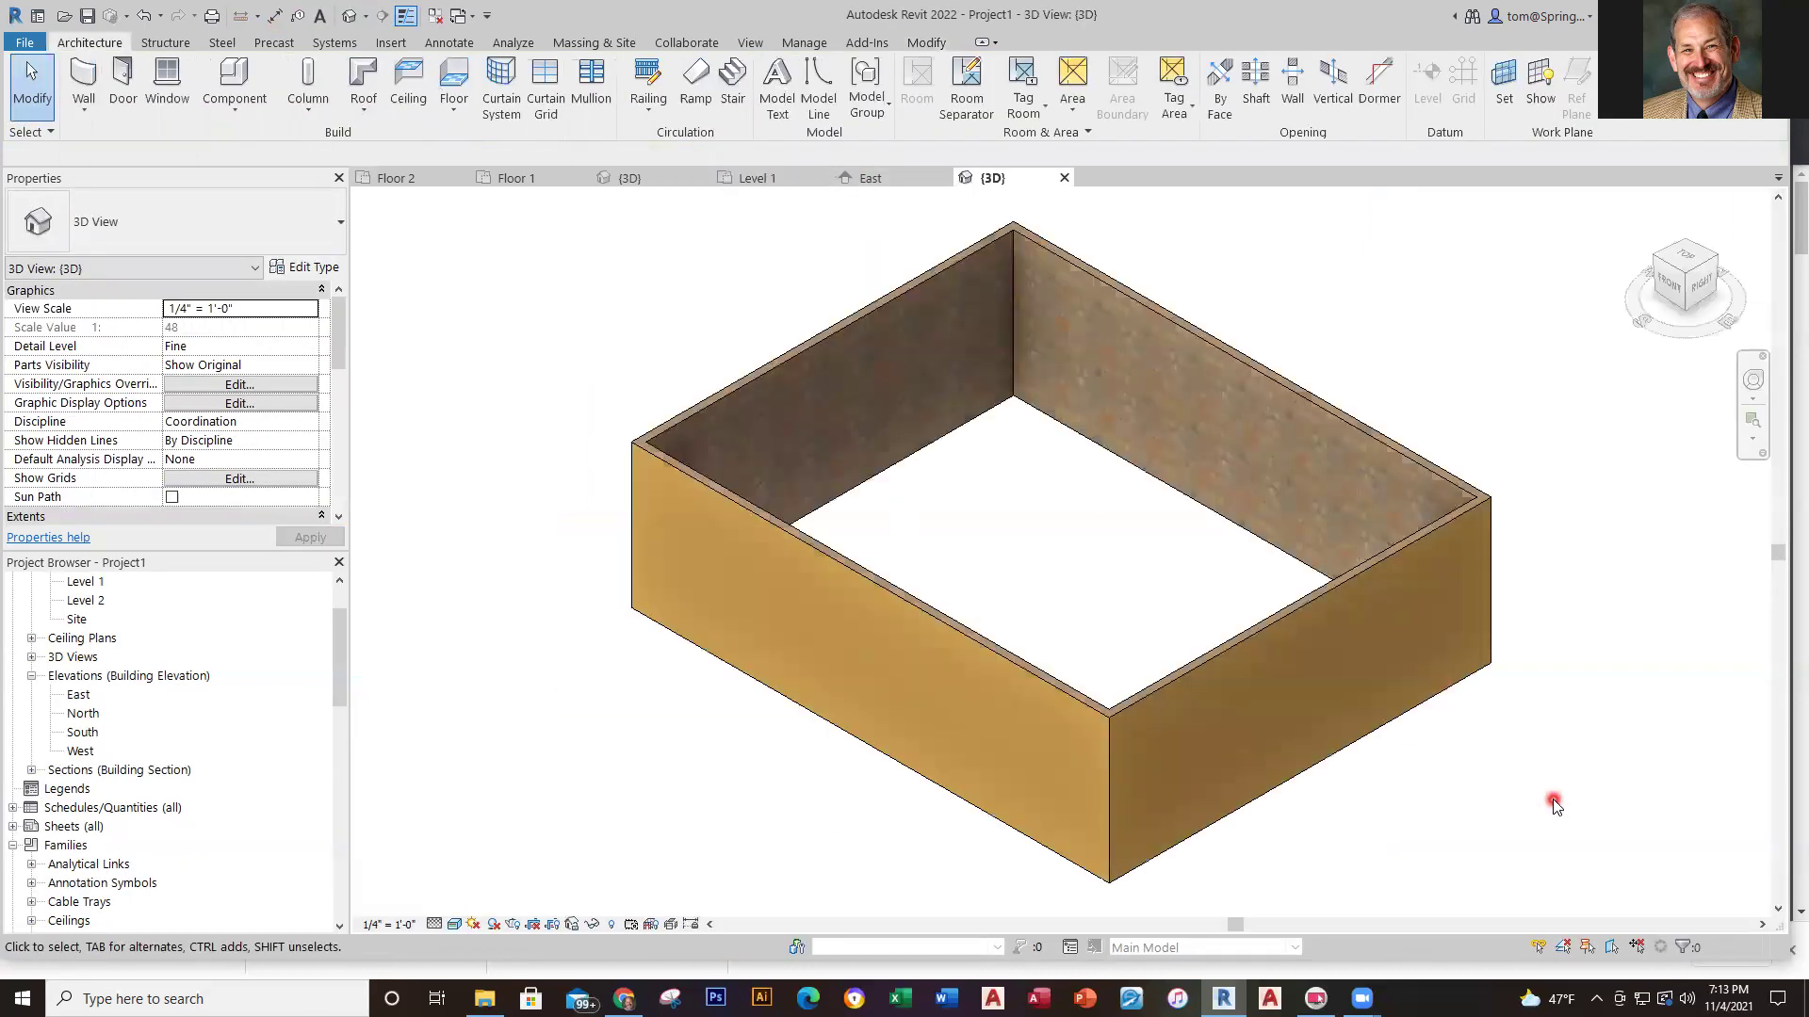
pyautogui.scroll(2, 1477, 808)
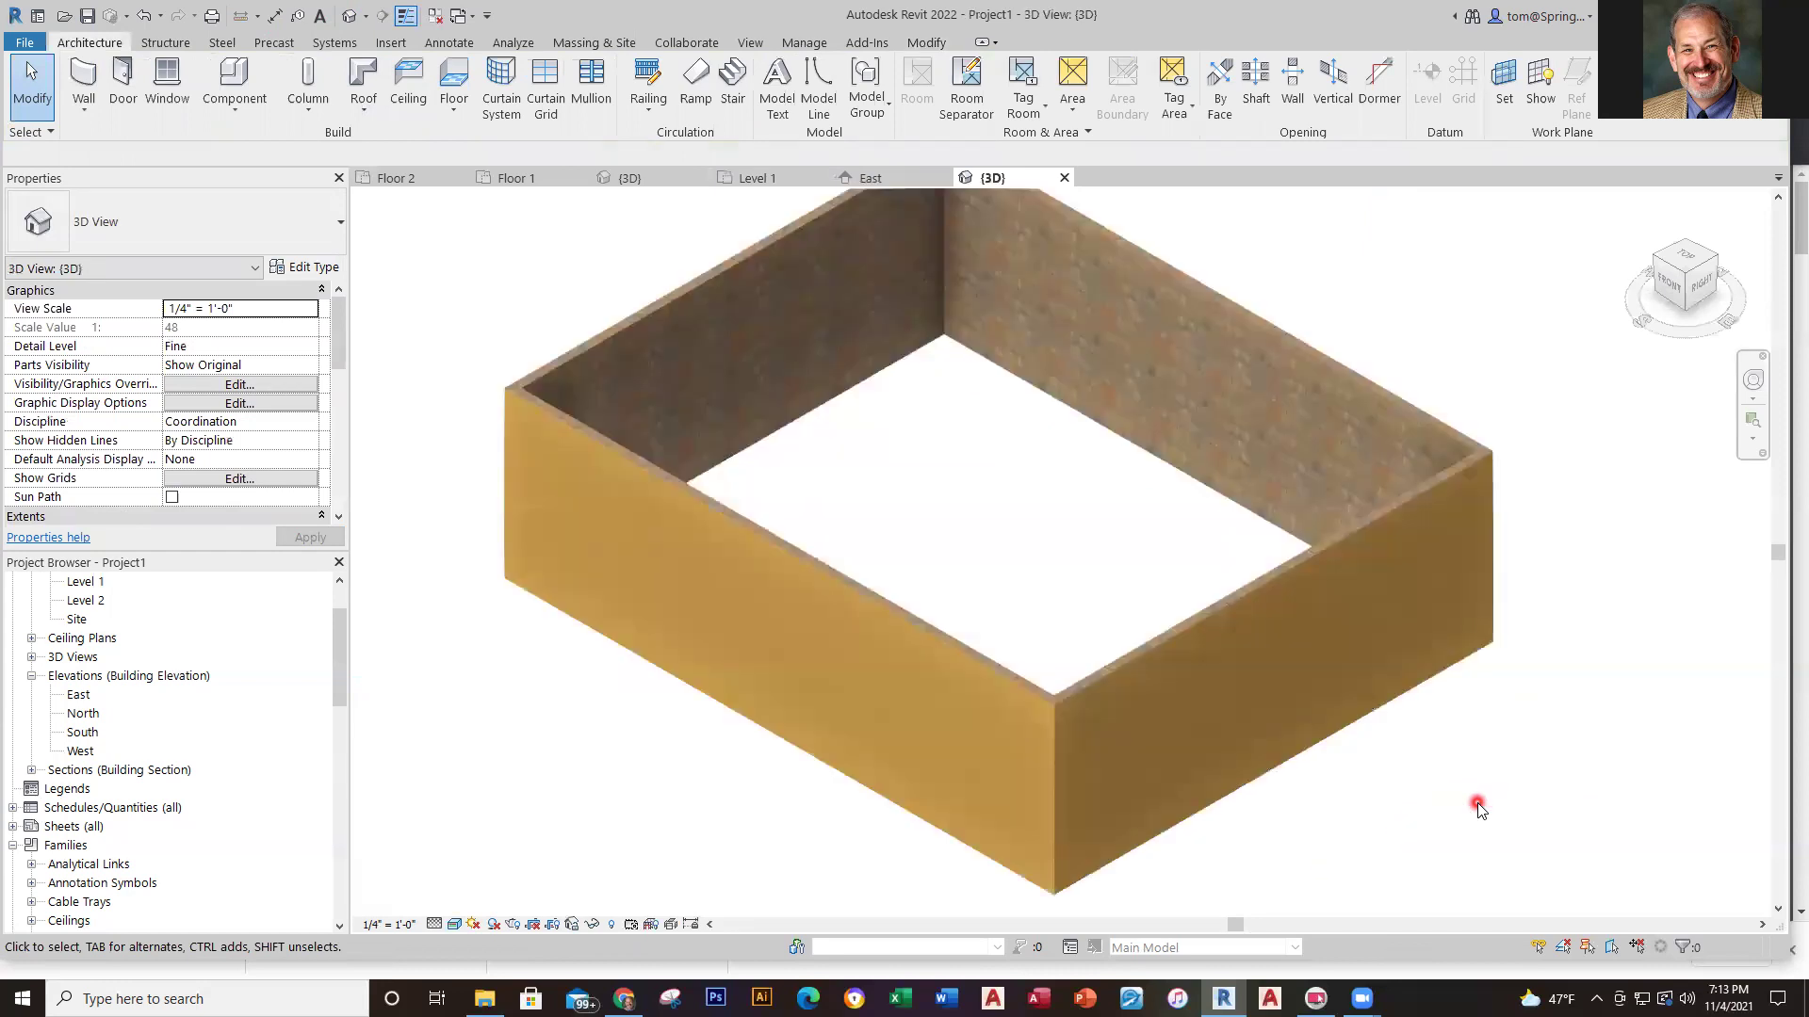
pyautogui.moveTo(1477, 808); pyautogui.dragTo(1442, 882, button='middle')
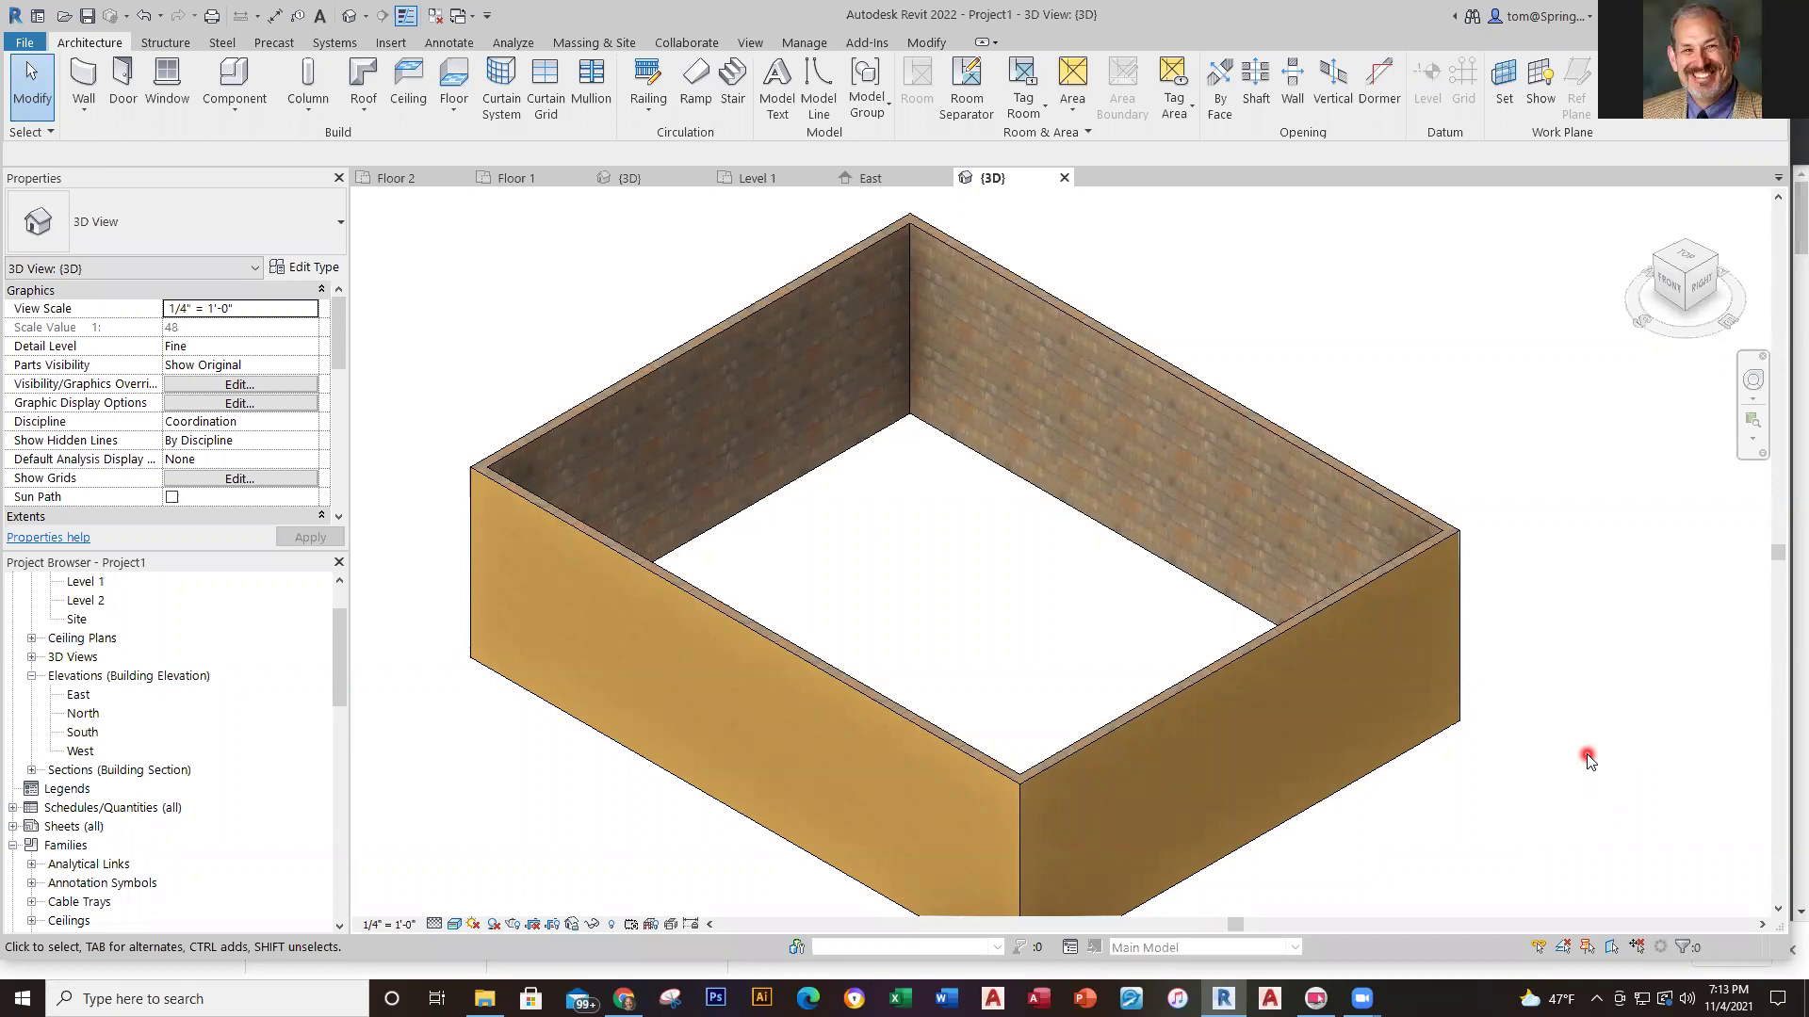
# Return to the Level 1 plan and flip the top wall's orientation
pyautogui.click(753, 183)
pyautogui.scroll(3, 1058, 428)
pyautogui.scroll(3, 846, 500)
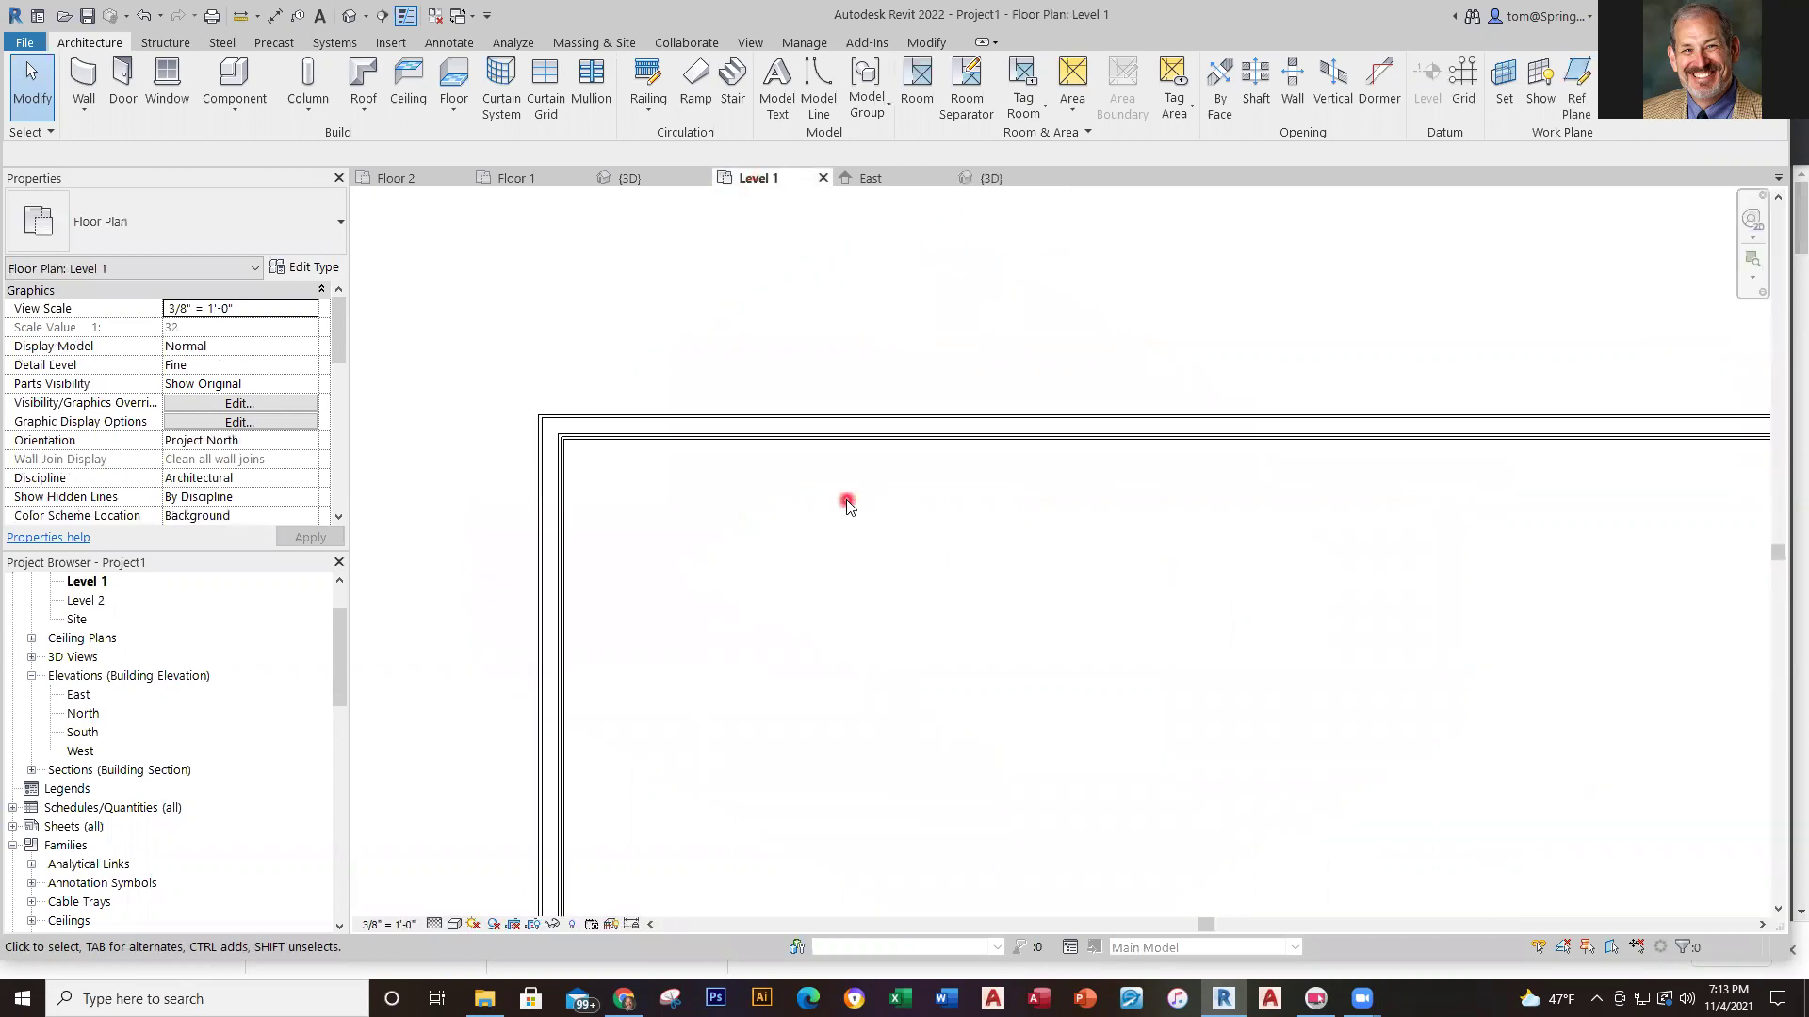
pyautogui.scroll(1, 708, 512)
pyautogui.scroll(3, 528, 434)
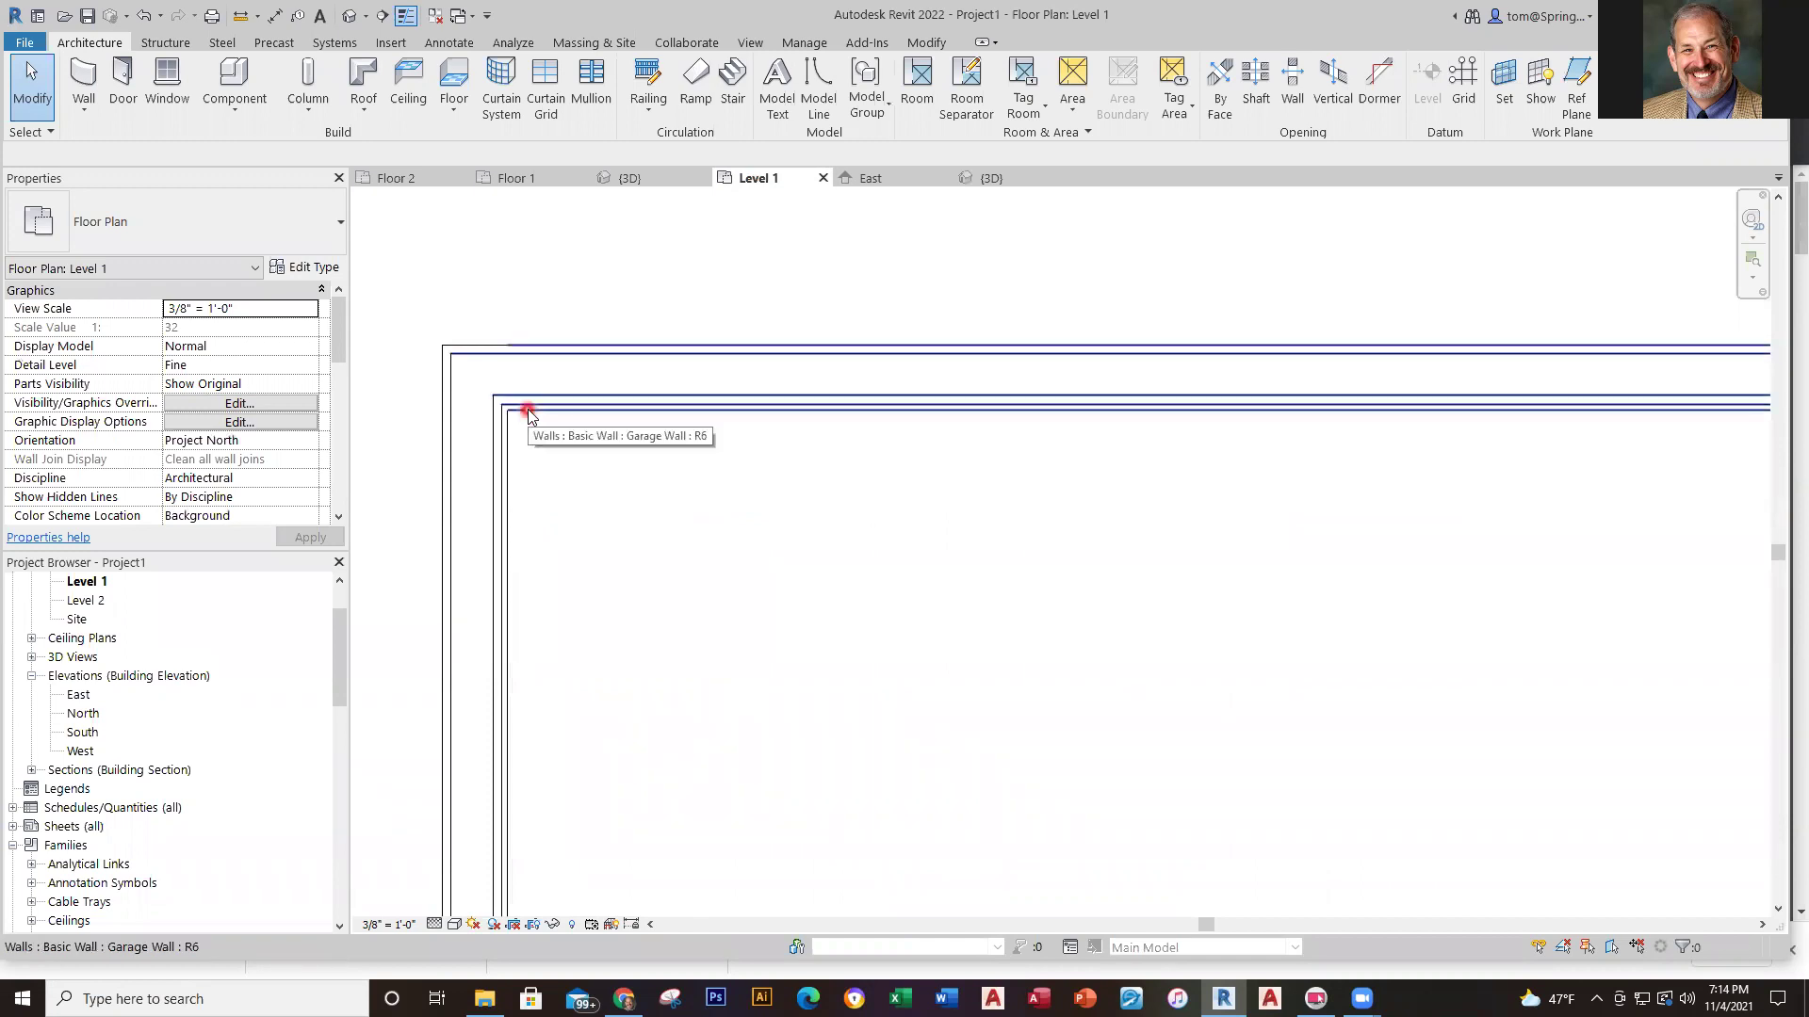
pyautogui.click(528, 415)
pyautogui.scroll(-1, 923, 565)
pyautogui.scroll(-3, 923, 565)
pyautogui.moveTo(945, 603); pyautogui.dragTo(824, 497, button='middle')
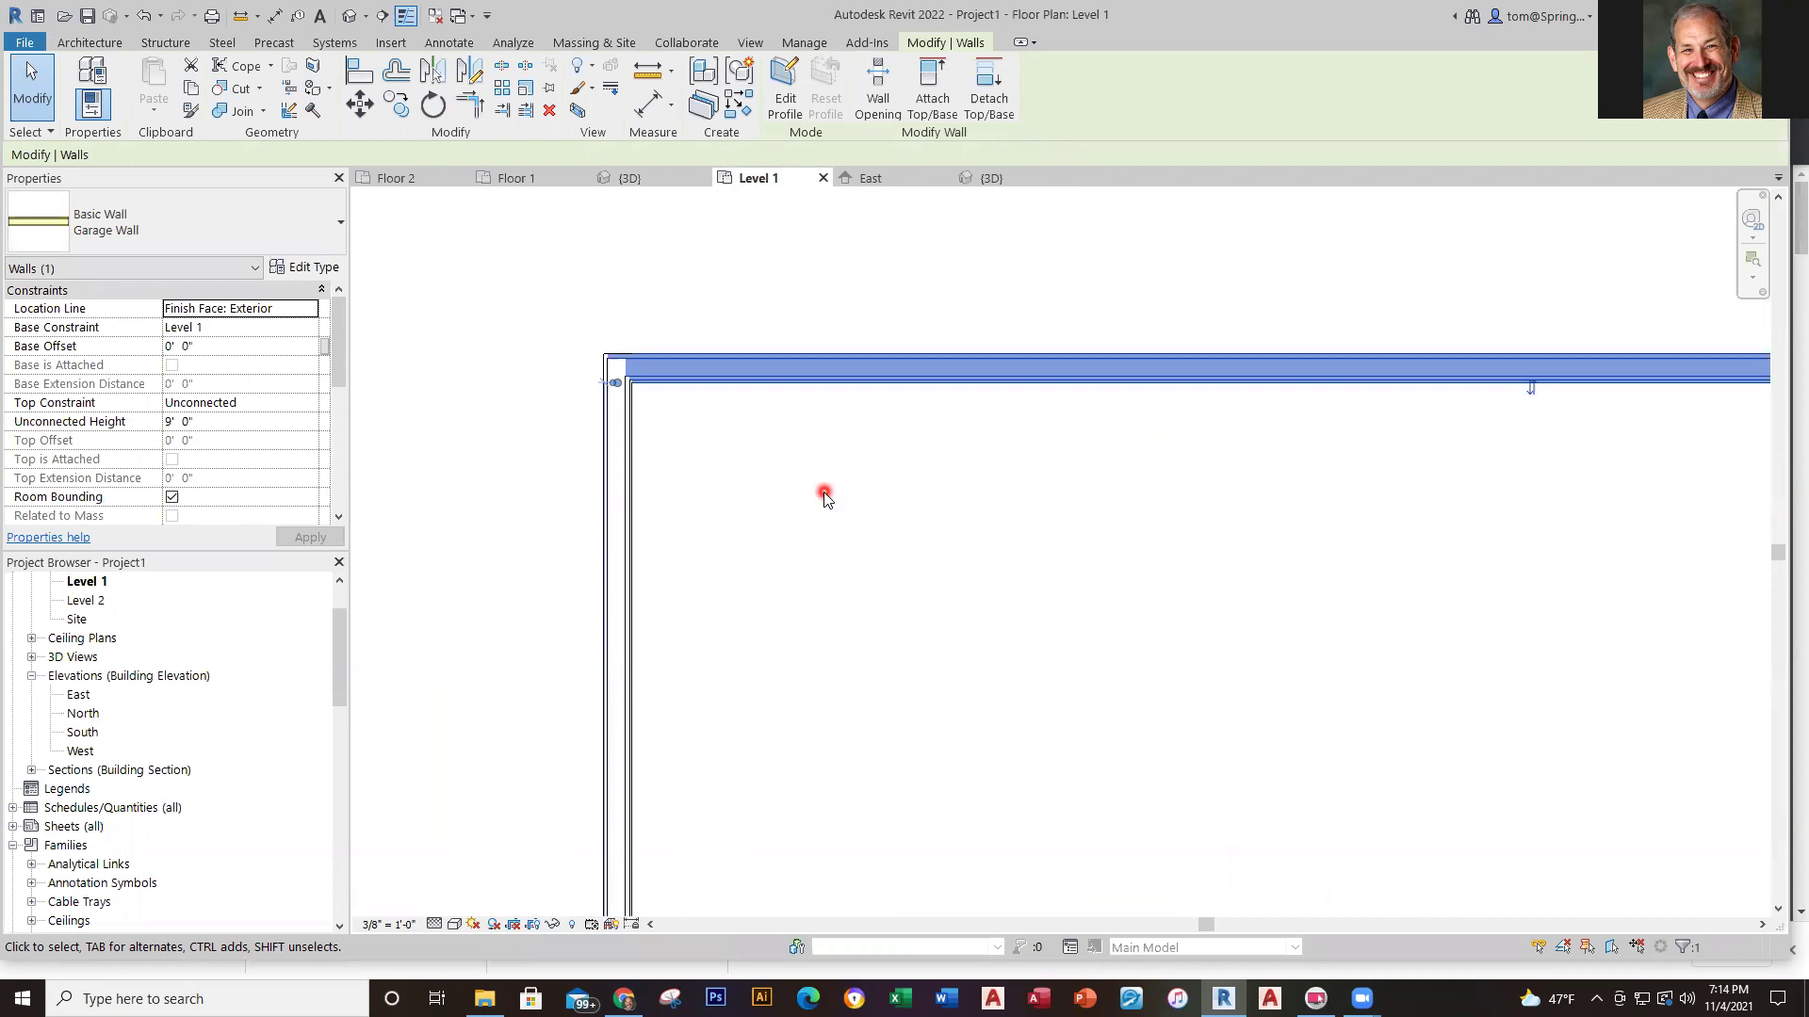
pyautogui.rightClick(861, 369)
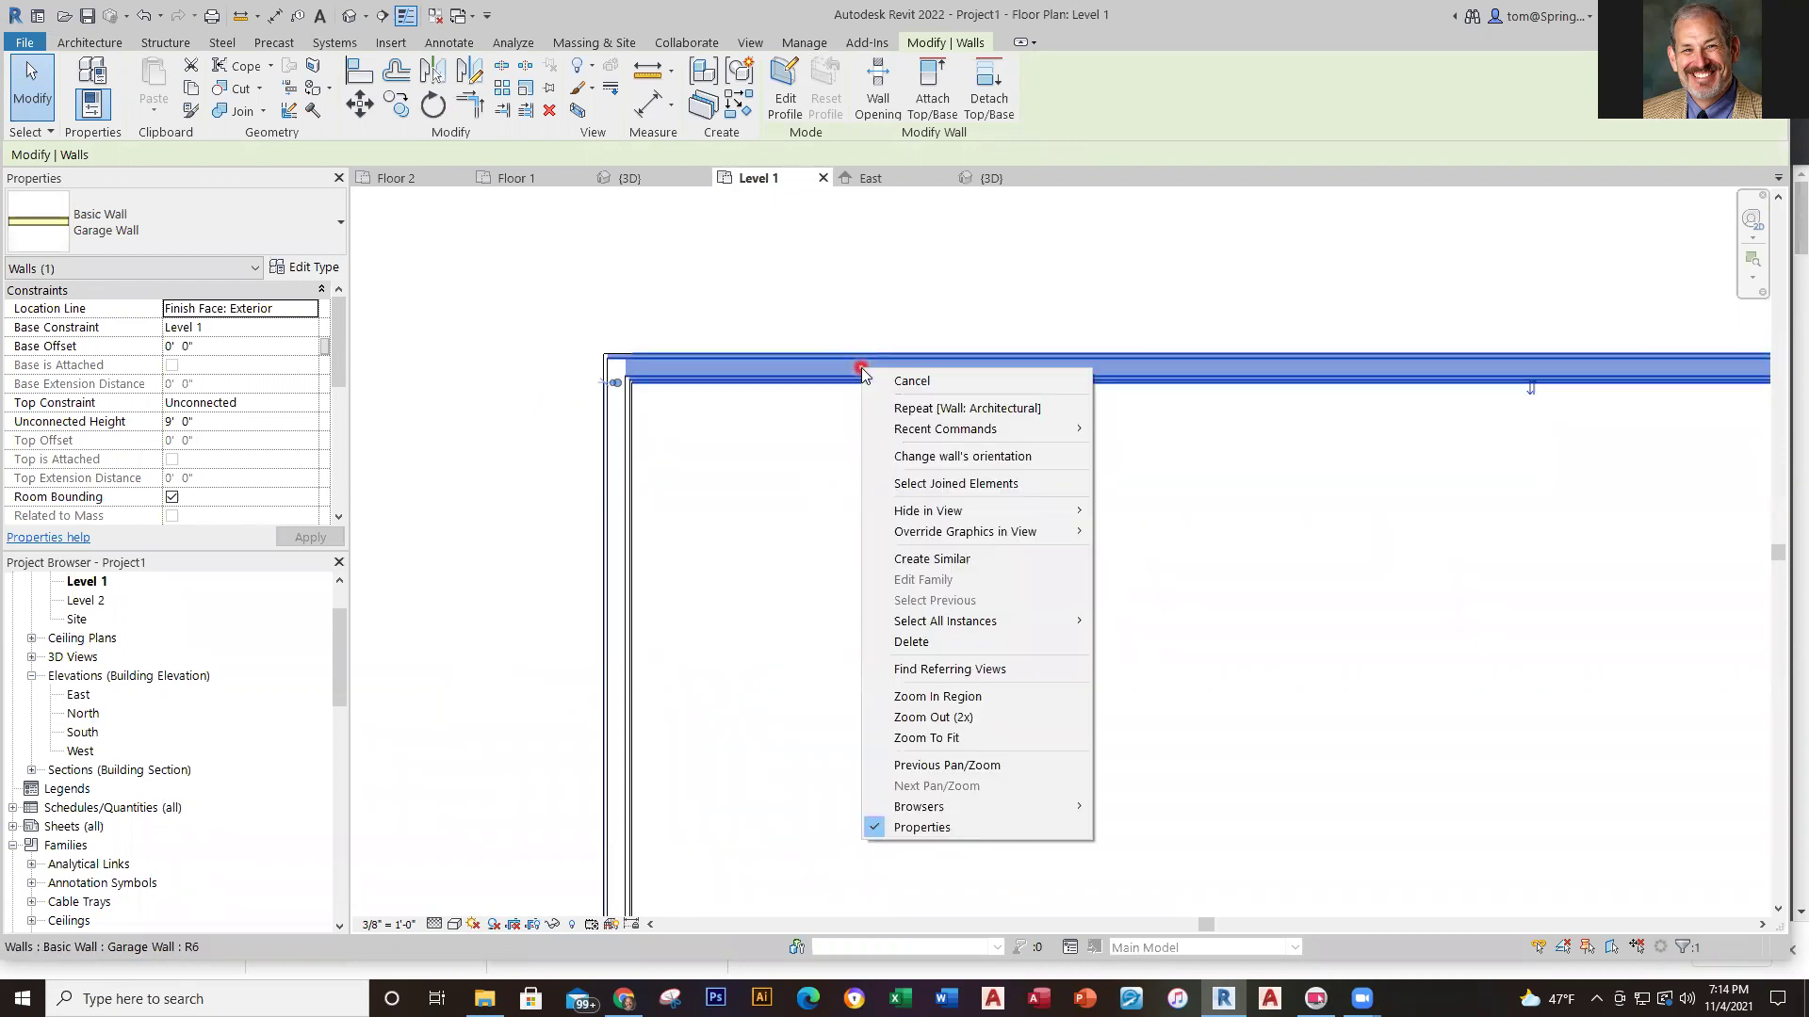
pyautogui.click(931, 456)
pyautogui.click(710, 471)
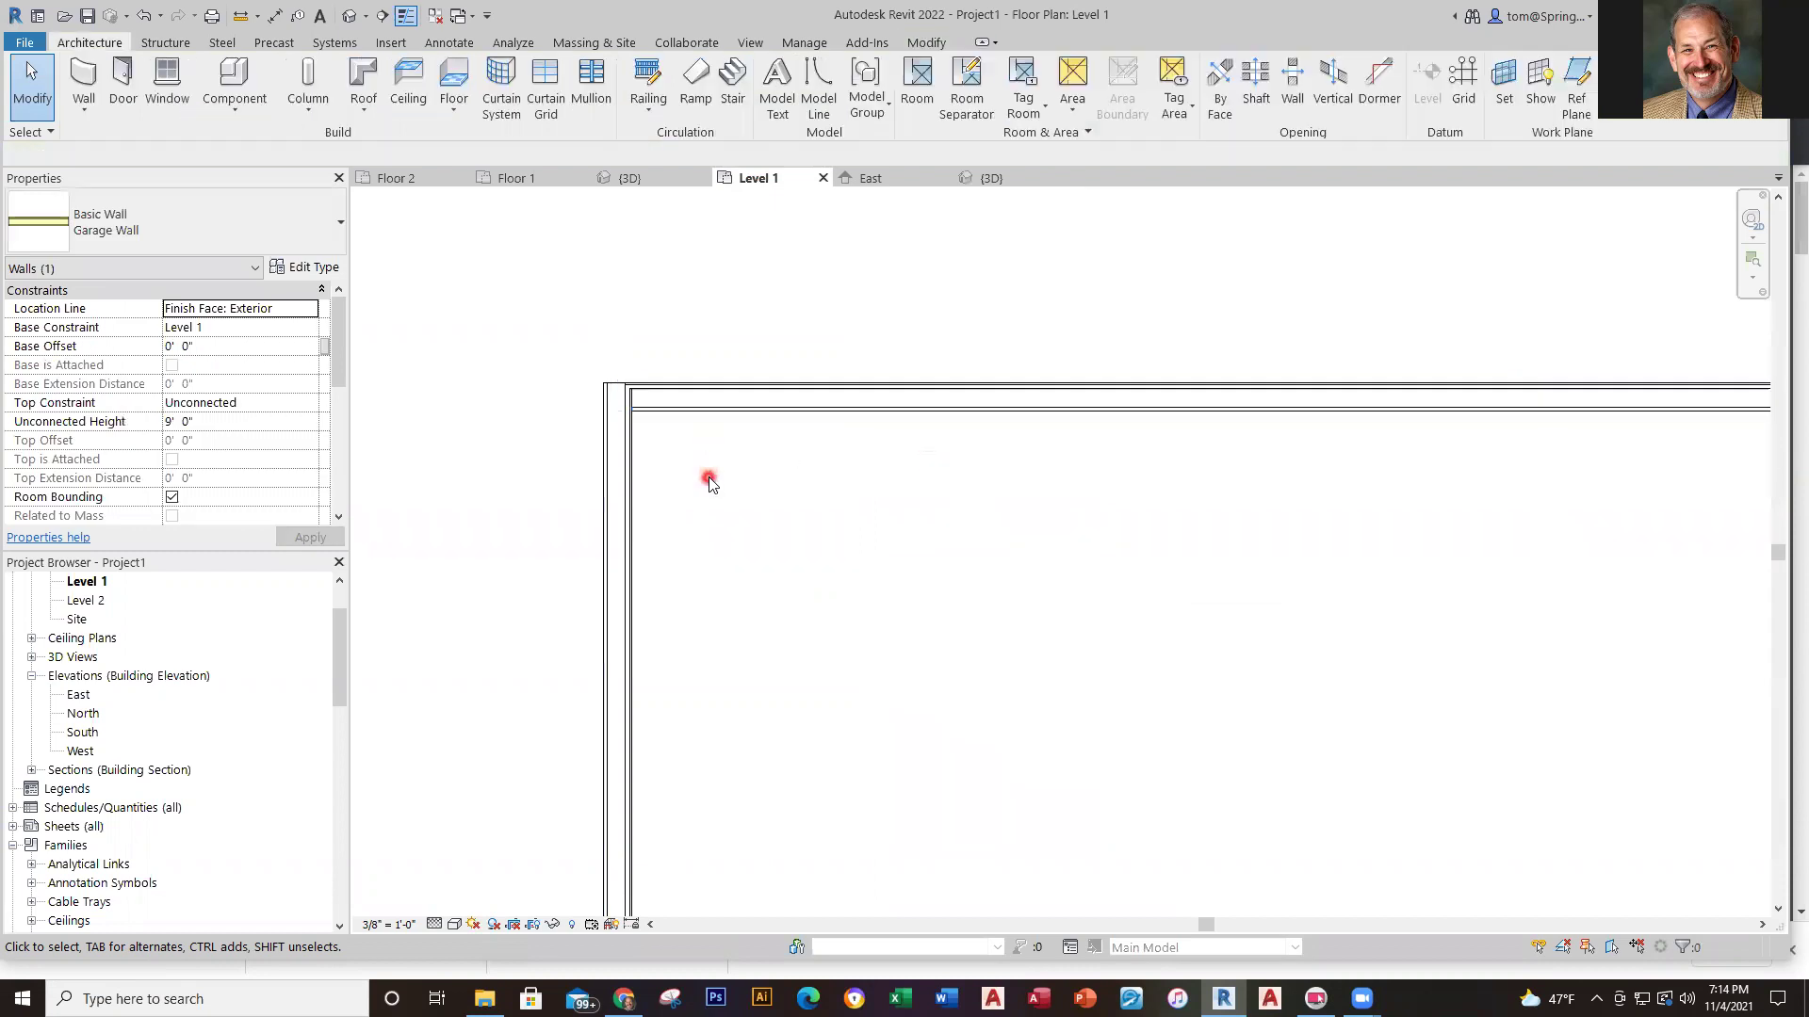
# Flip the left and right walls' orientation, then frame the whole wall rectangle
pyautogui.click(633, 555)
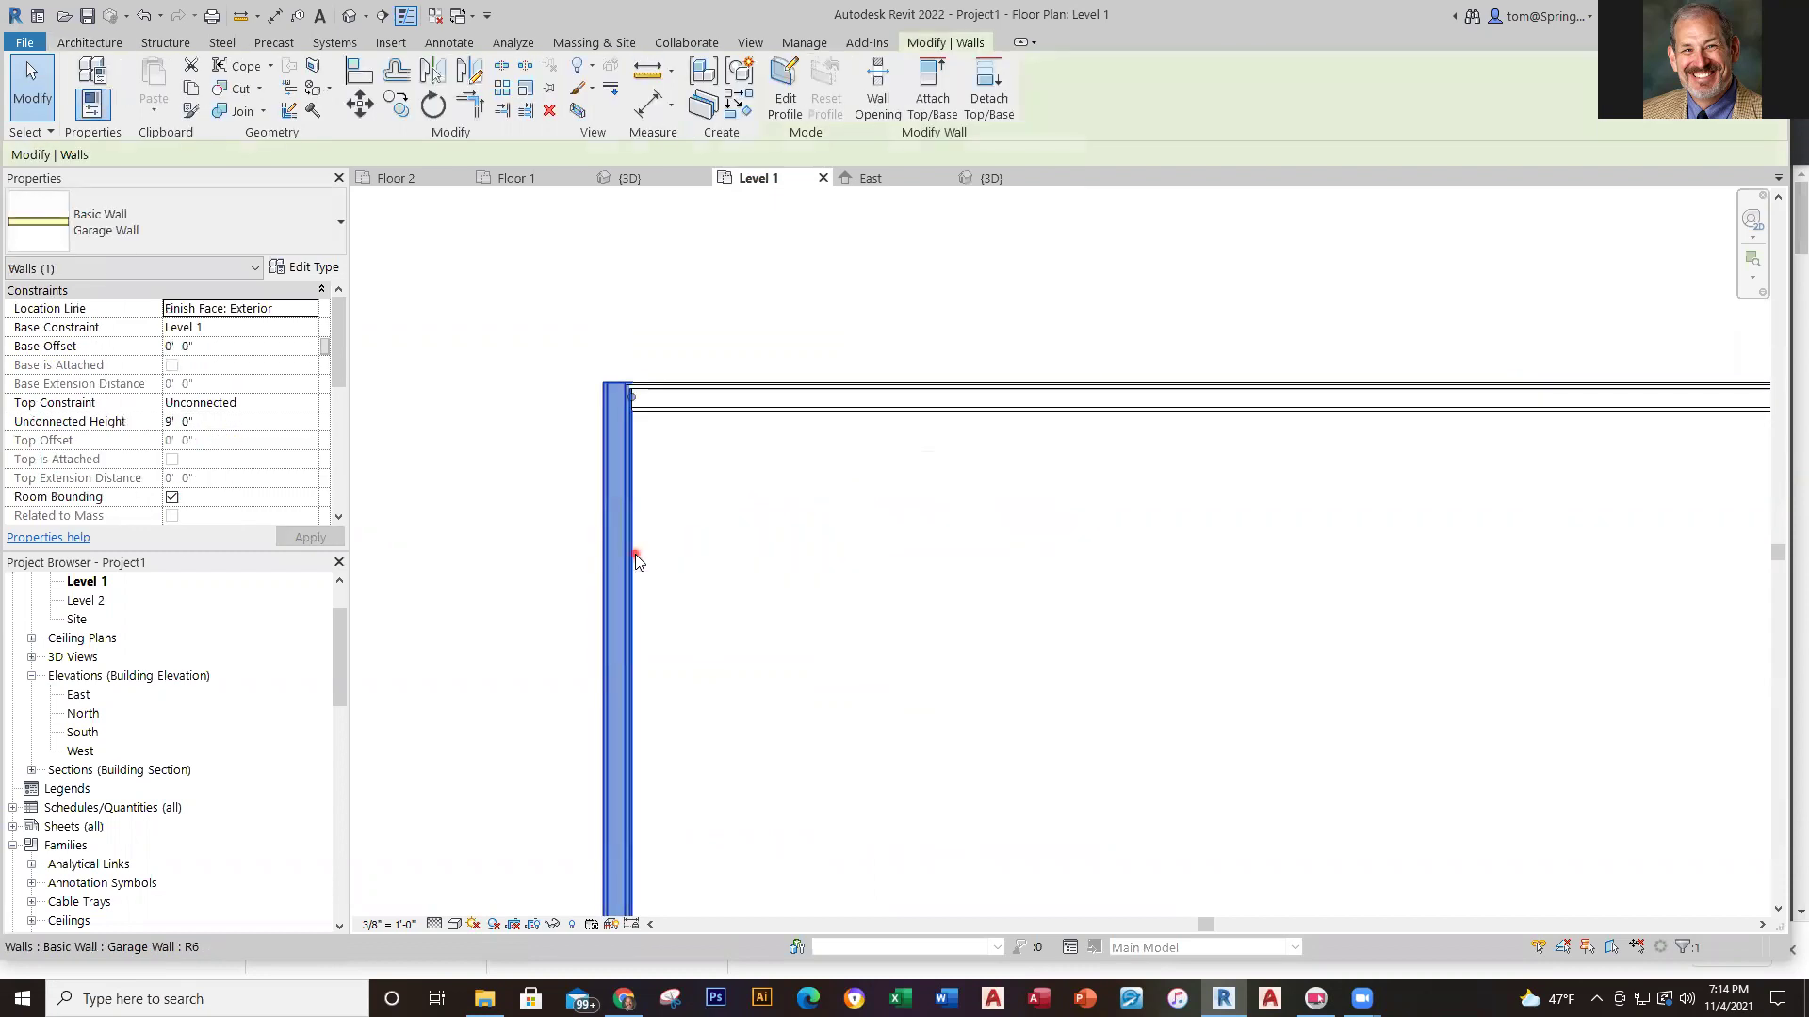
pyautogui.rightClick(633, 556)
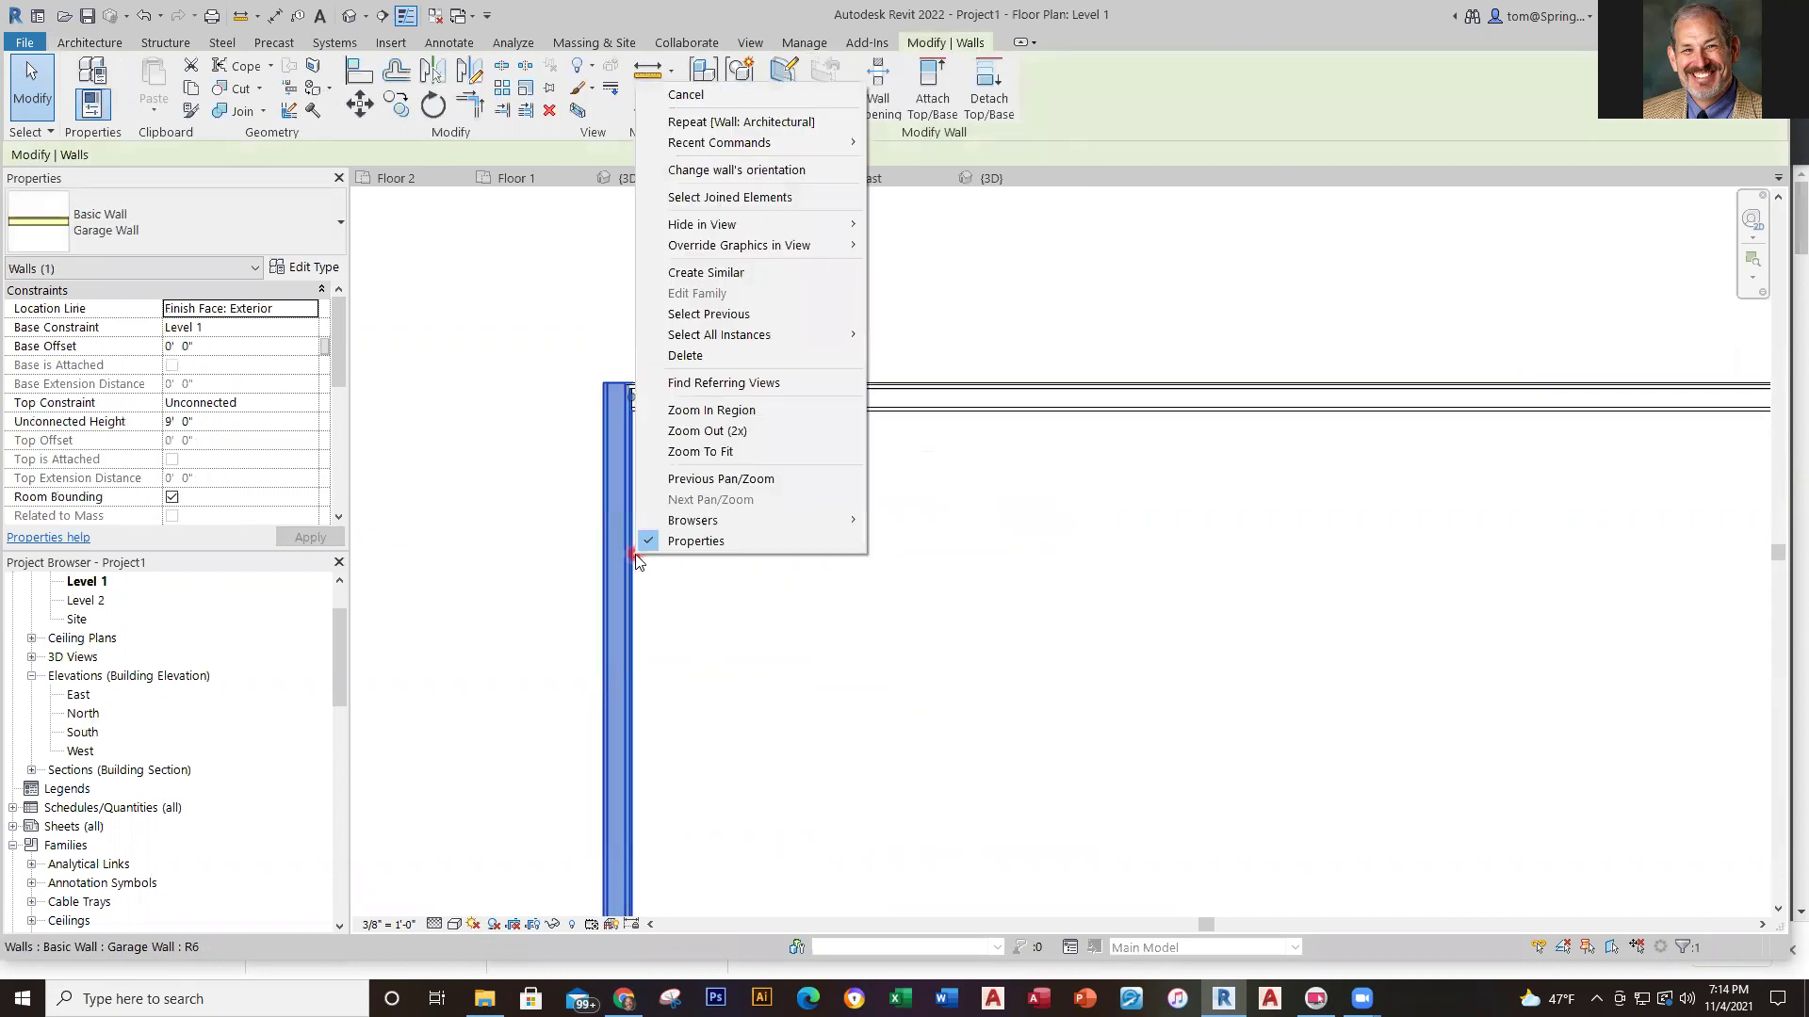
pyautogui.click(763, 172)
pyautogui.scroll(-4, 937, 569)
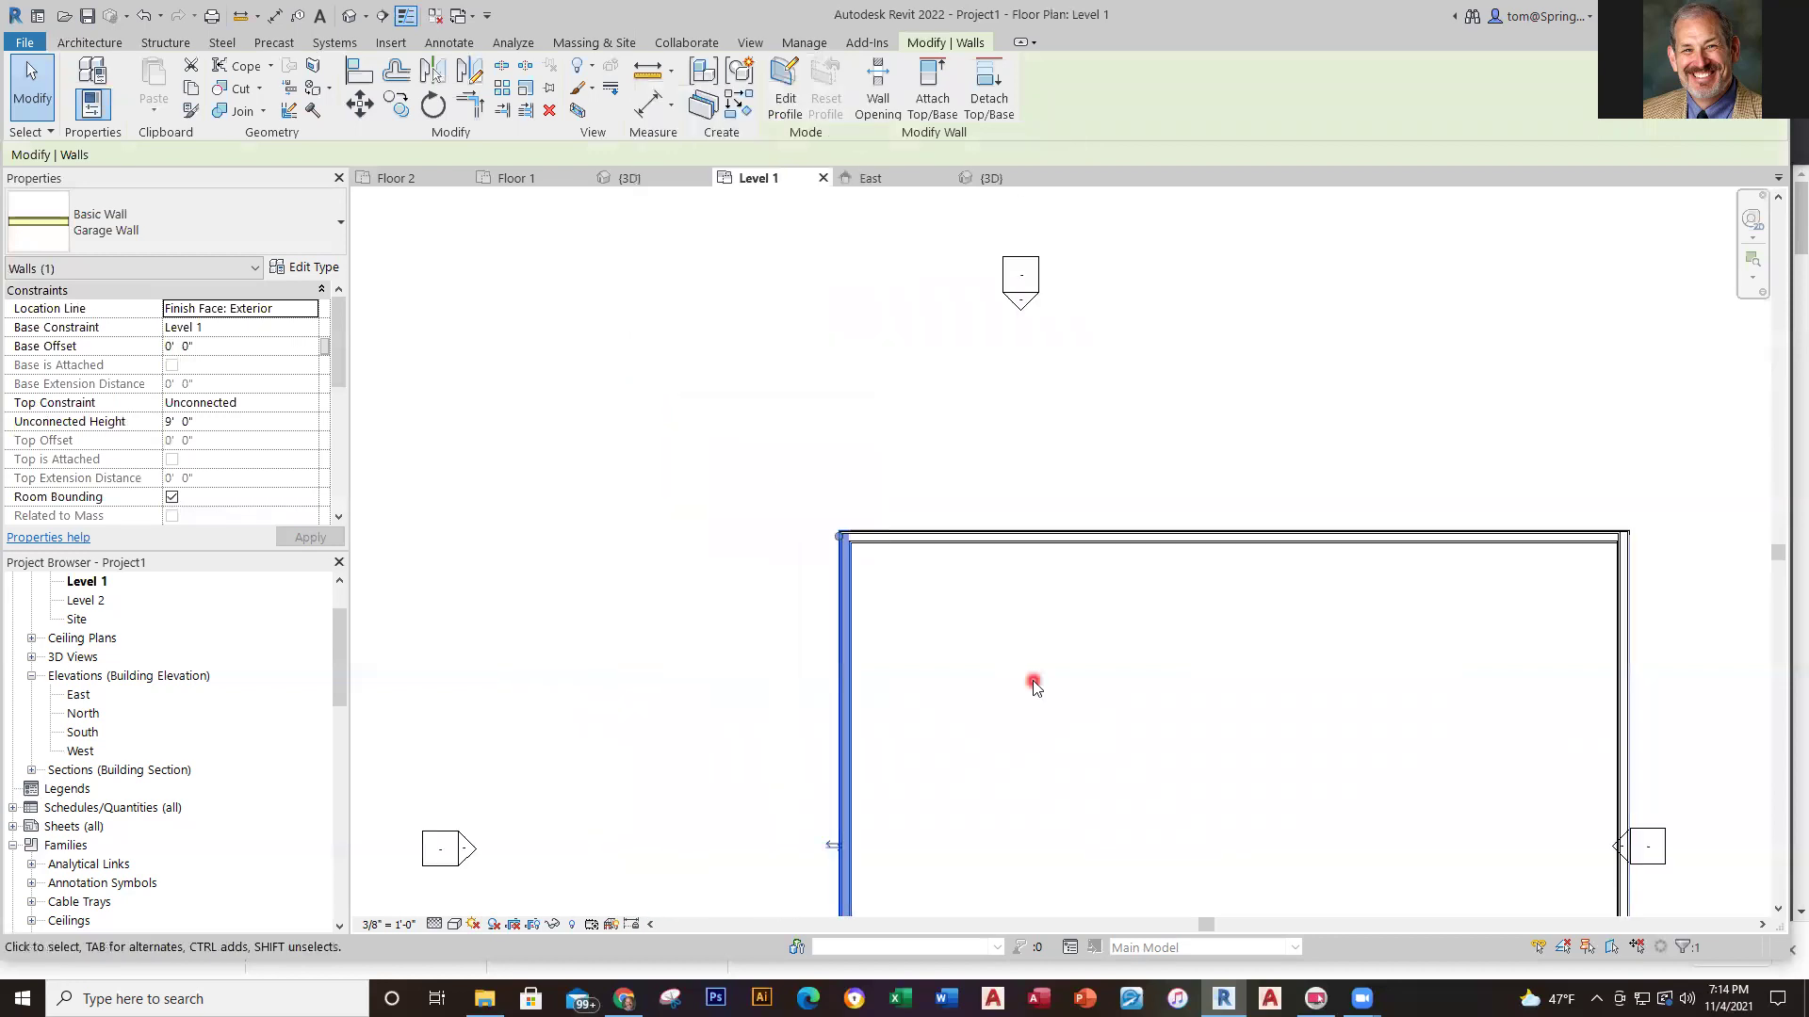
pyautogui.scroll(5, 1079, 839)
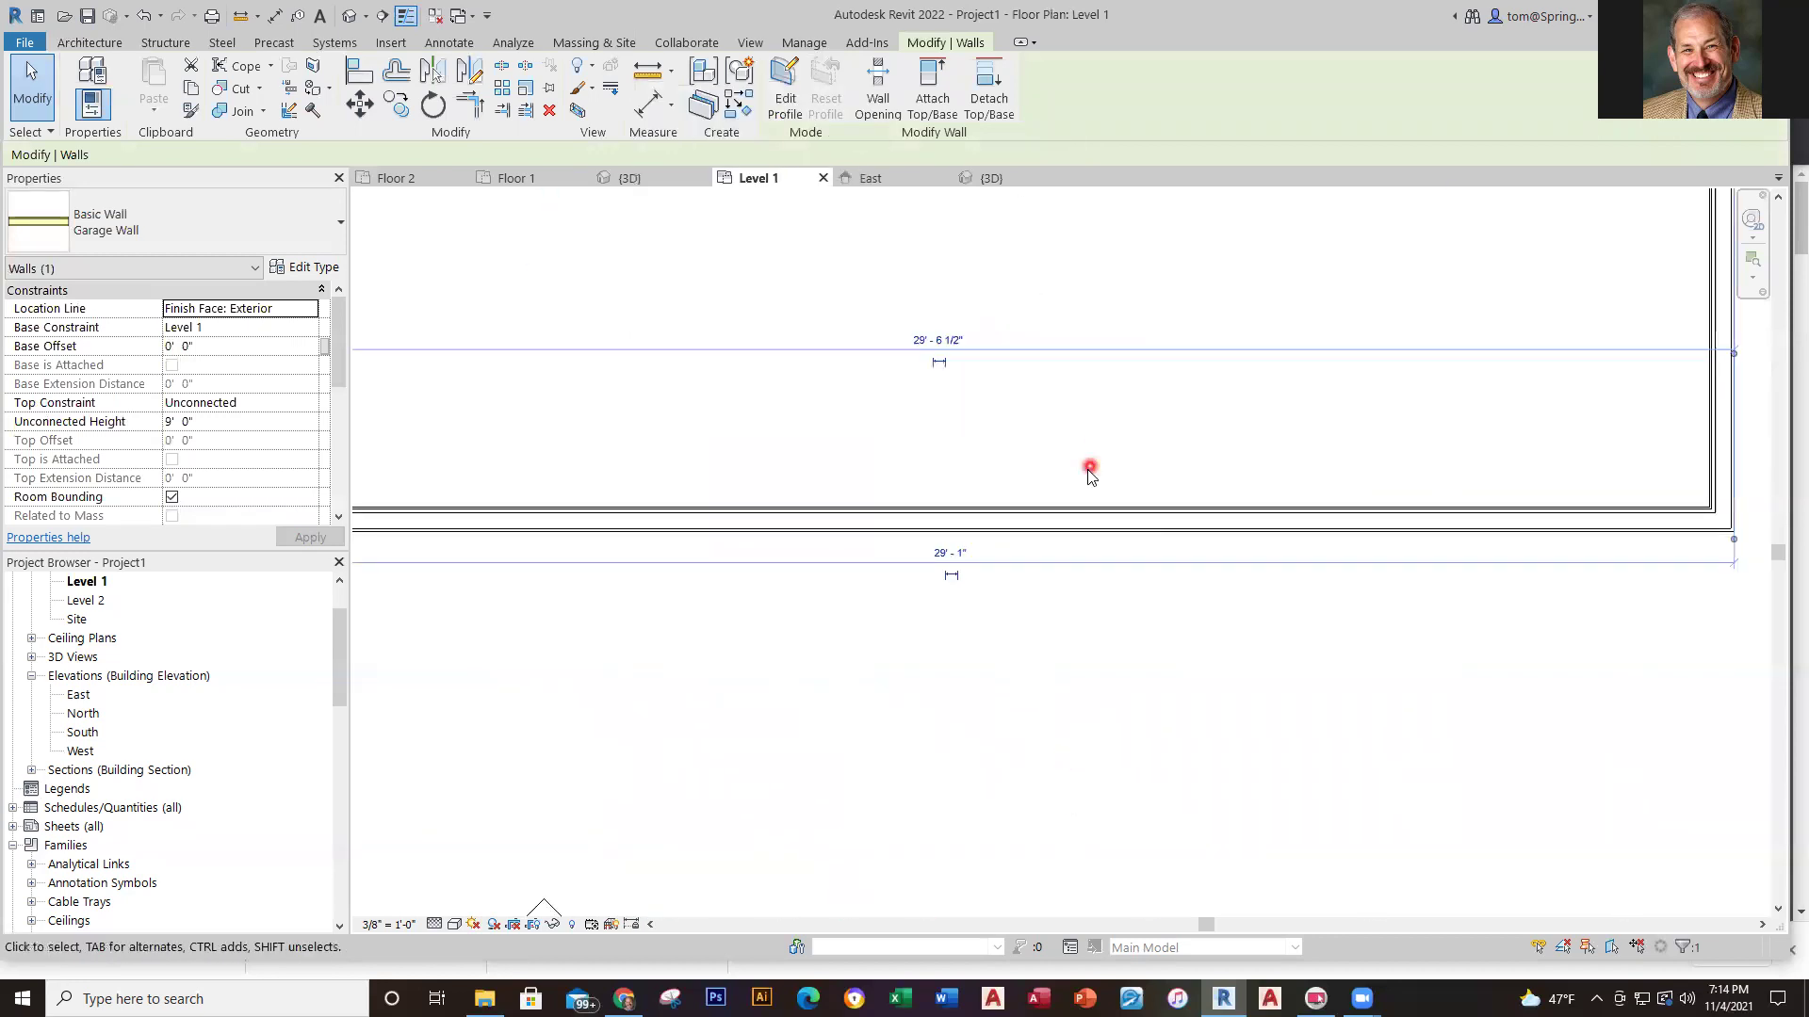
pyautogui.click(1056, 525)
pyautogui.rightClick(1056, 525)
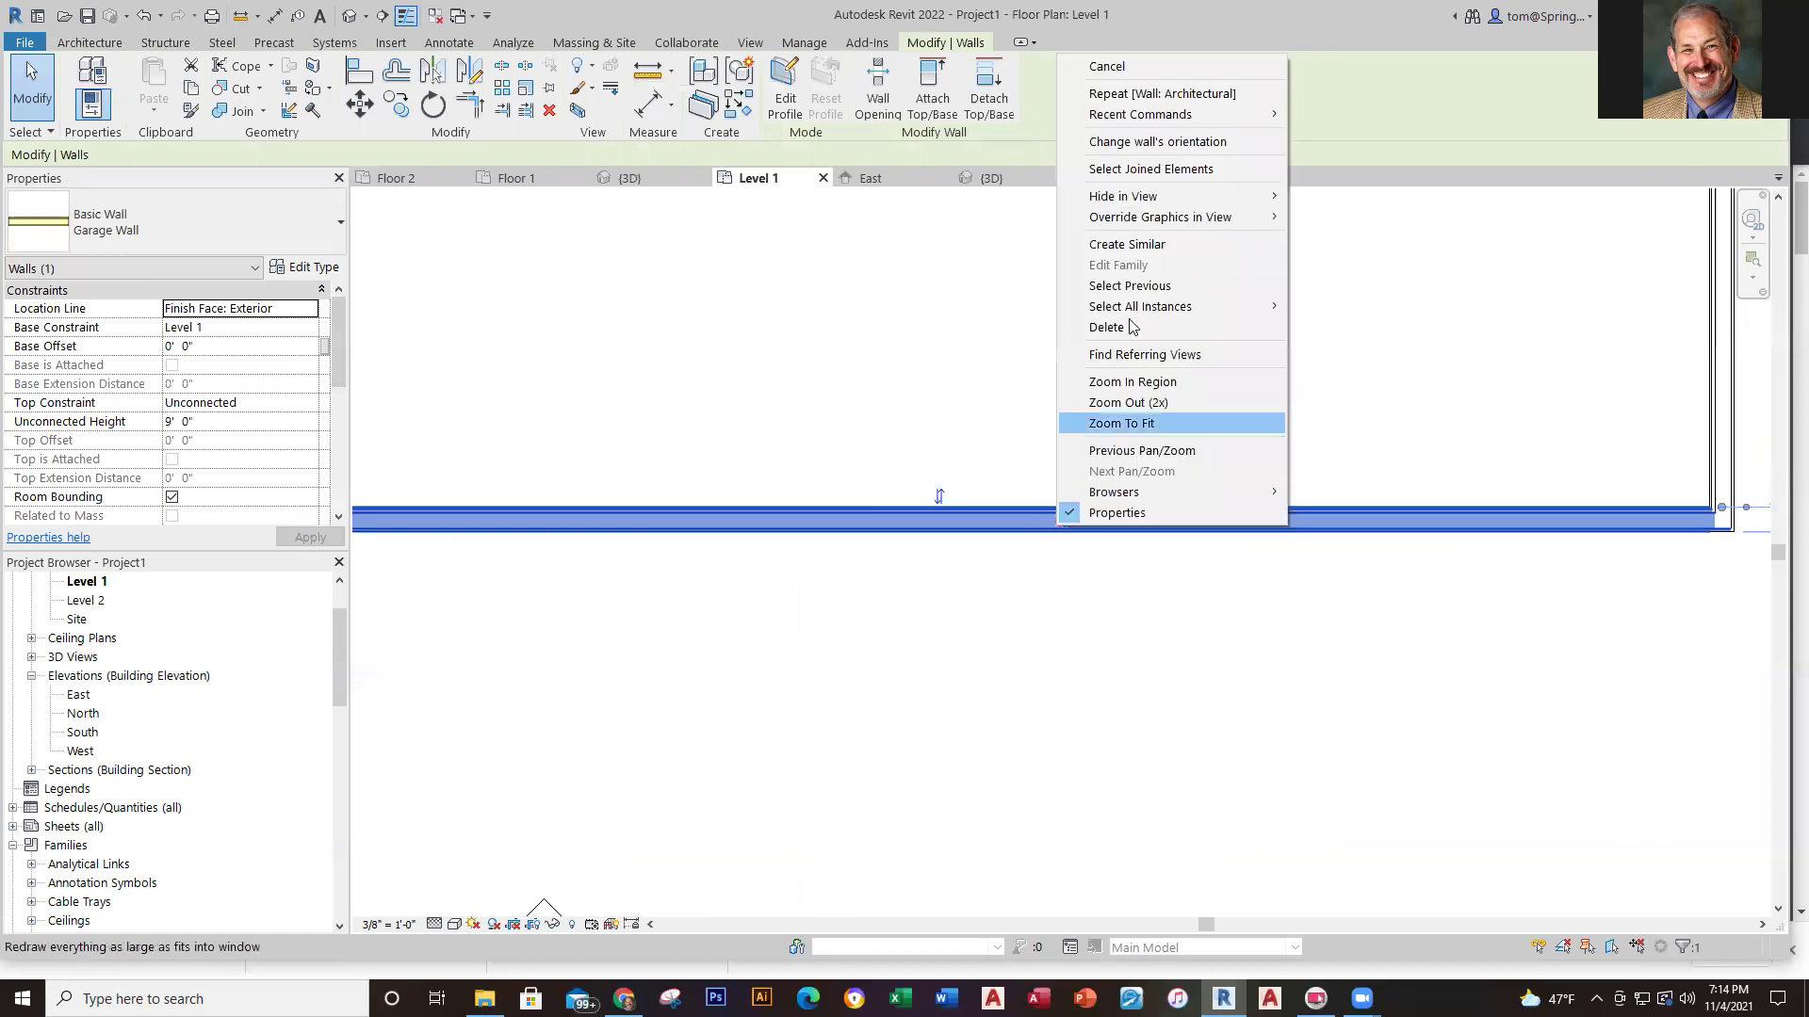
pyautogui.moveTo(1728, 399); pyautogui.dragTo(1296, 671, button='middle')
pyautogui.click(1297, 671)
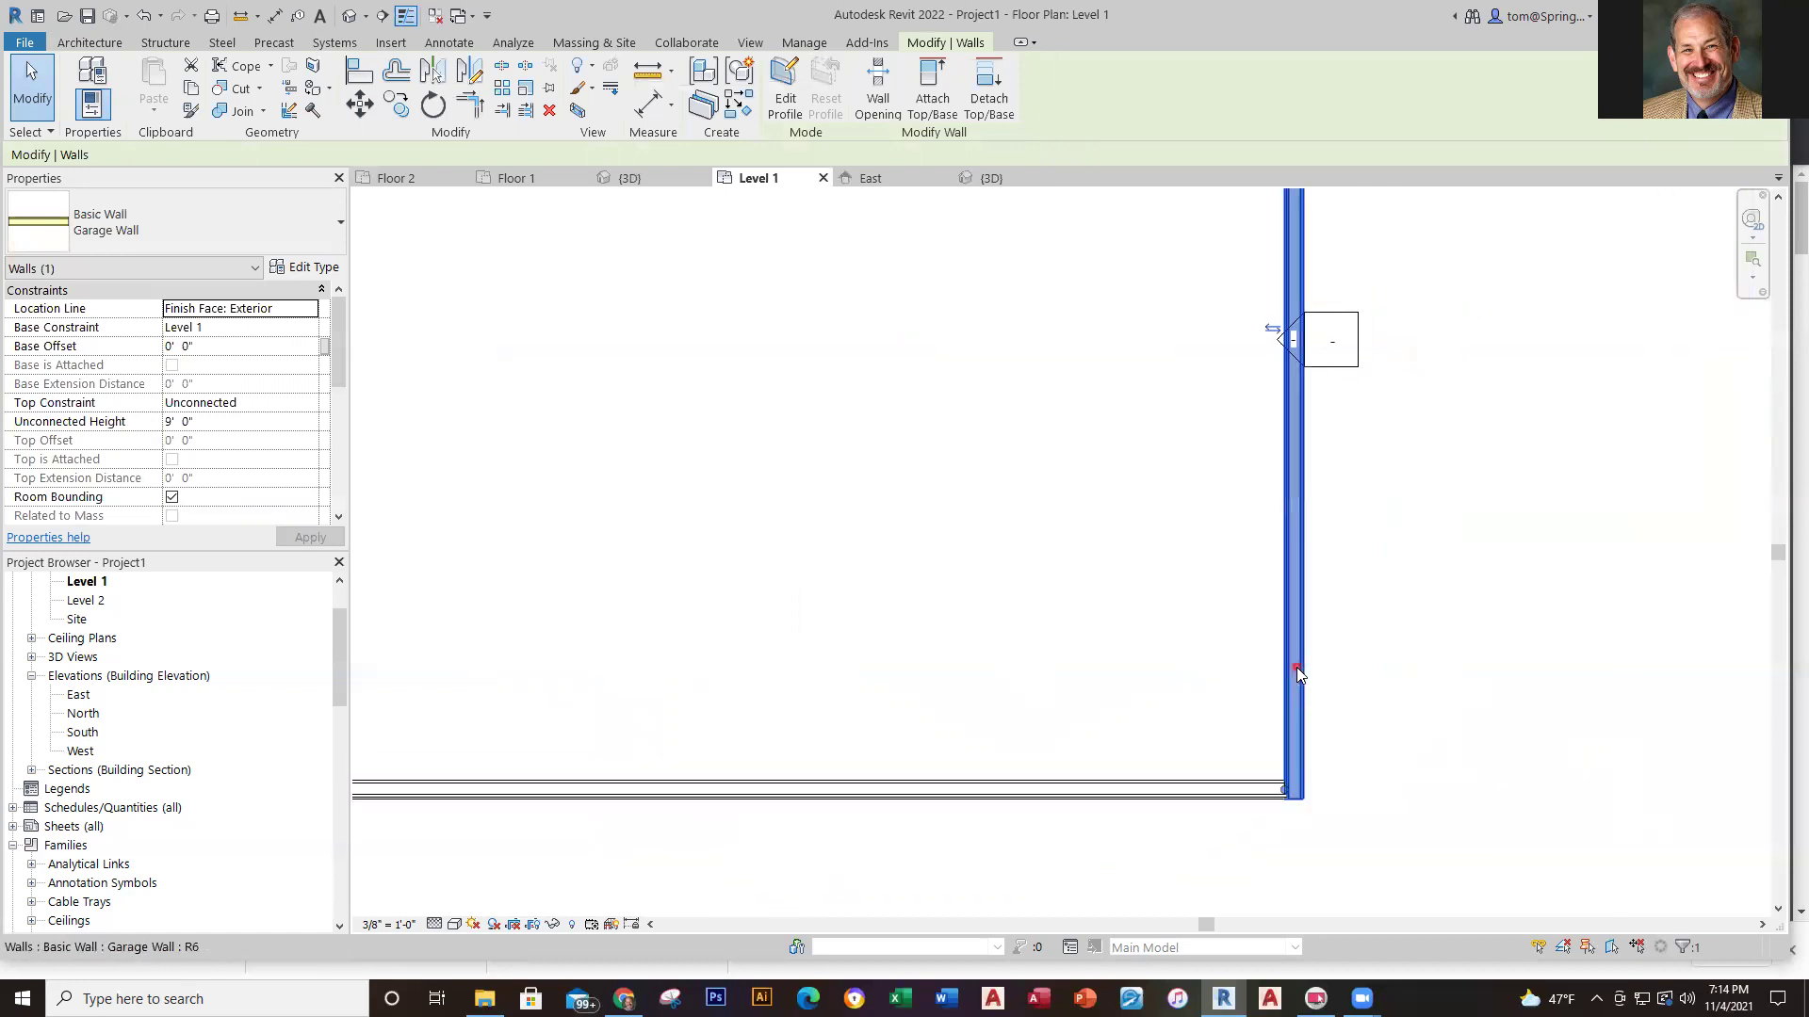
pyautogui.rightClick(1296, 671)
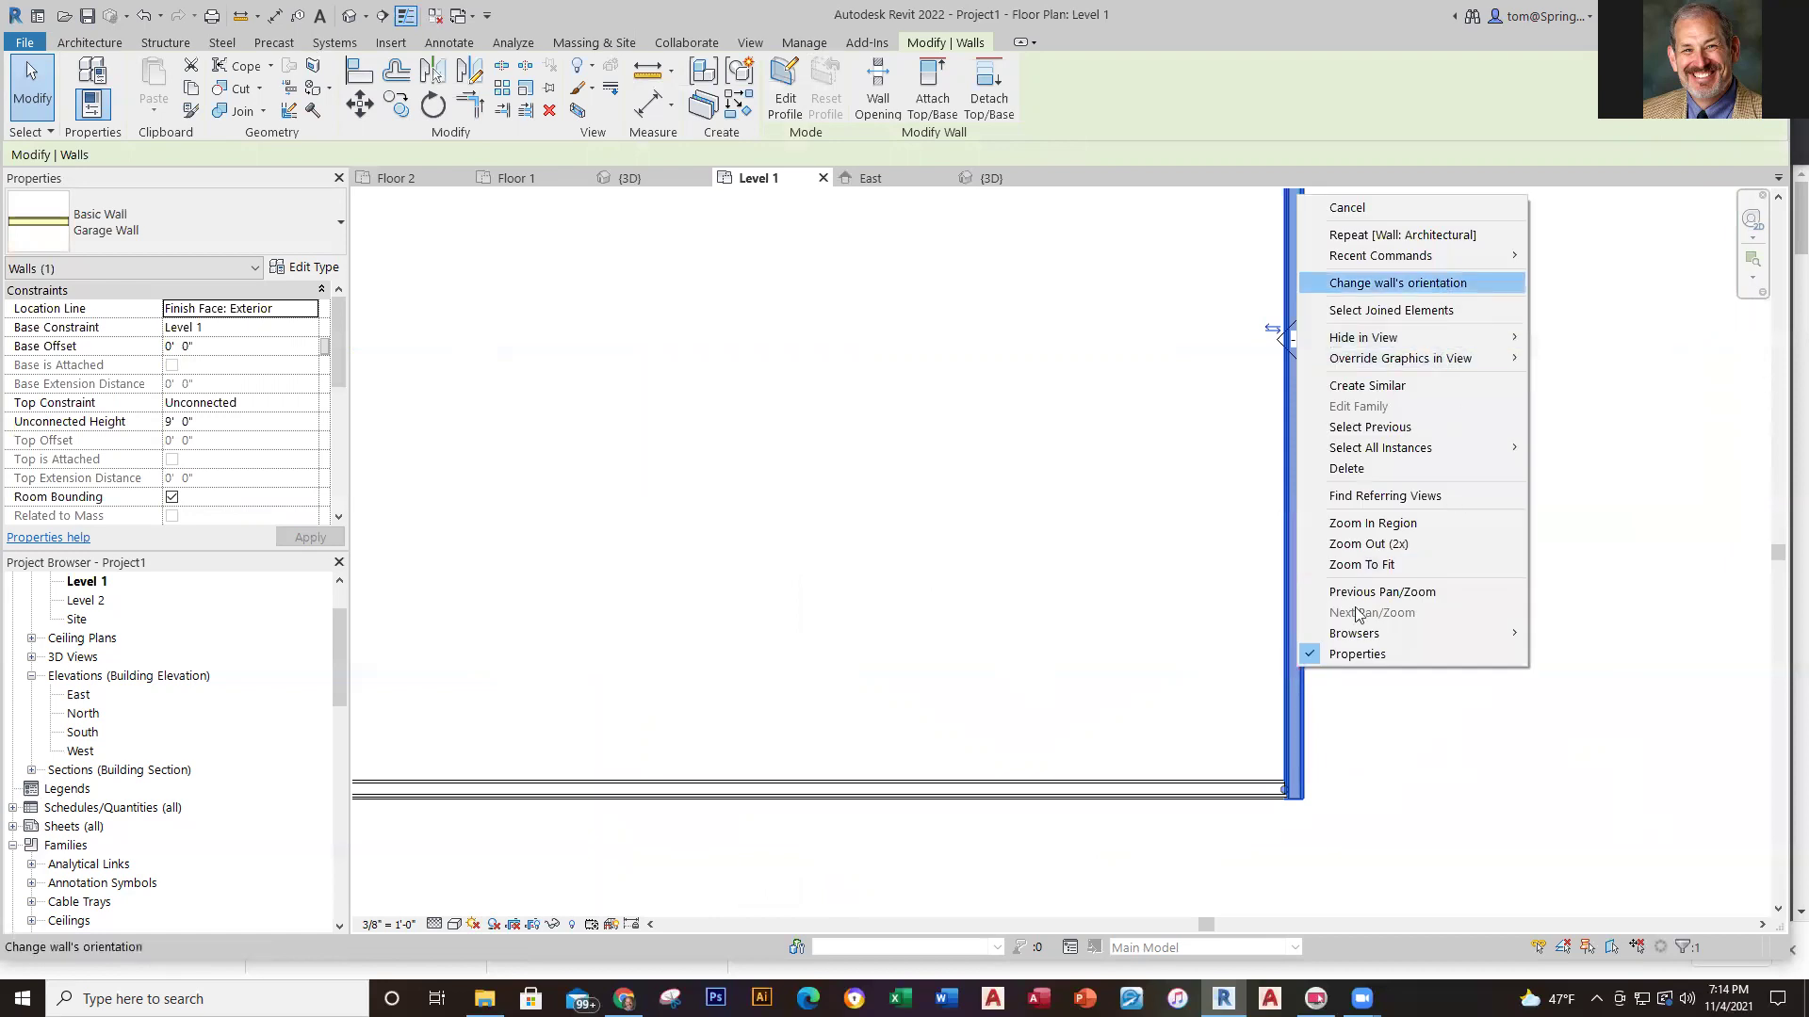
pyautogui.click(1065, 638)
pyautogui.scroll(-2, 1065, 638)
pyautogui.moveTo(1001, 634); pyautogui.dragTo(1134, 691, button='middle')
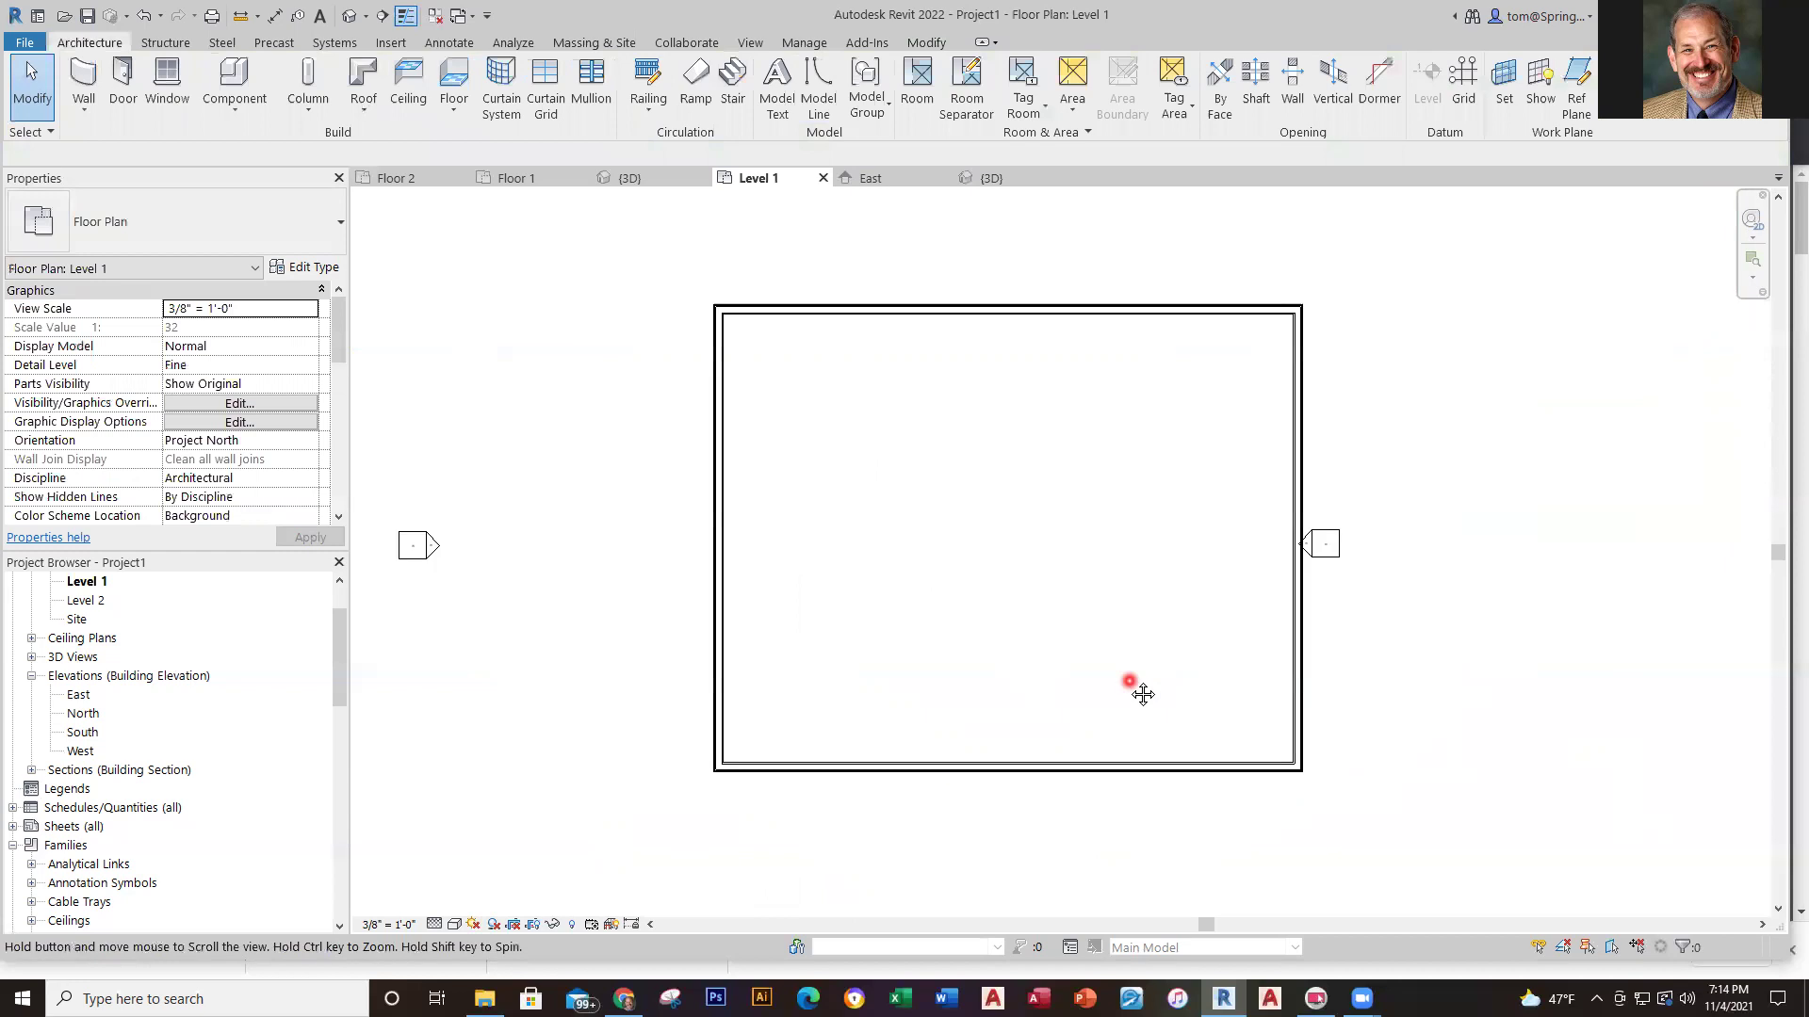
# Set the bottom wall's depth dimension to 24'
pyautogui.click(937, 764)
pyautogui.moveTo(1614, 626); pyautogui.dragTo(1335, 624, button='middle')
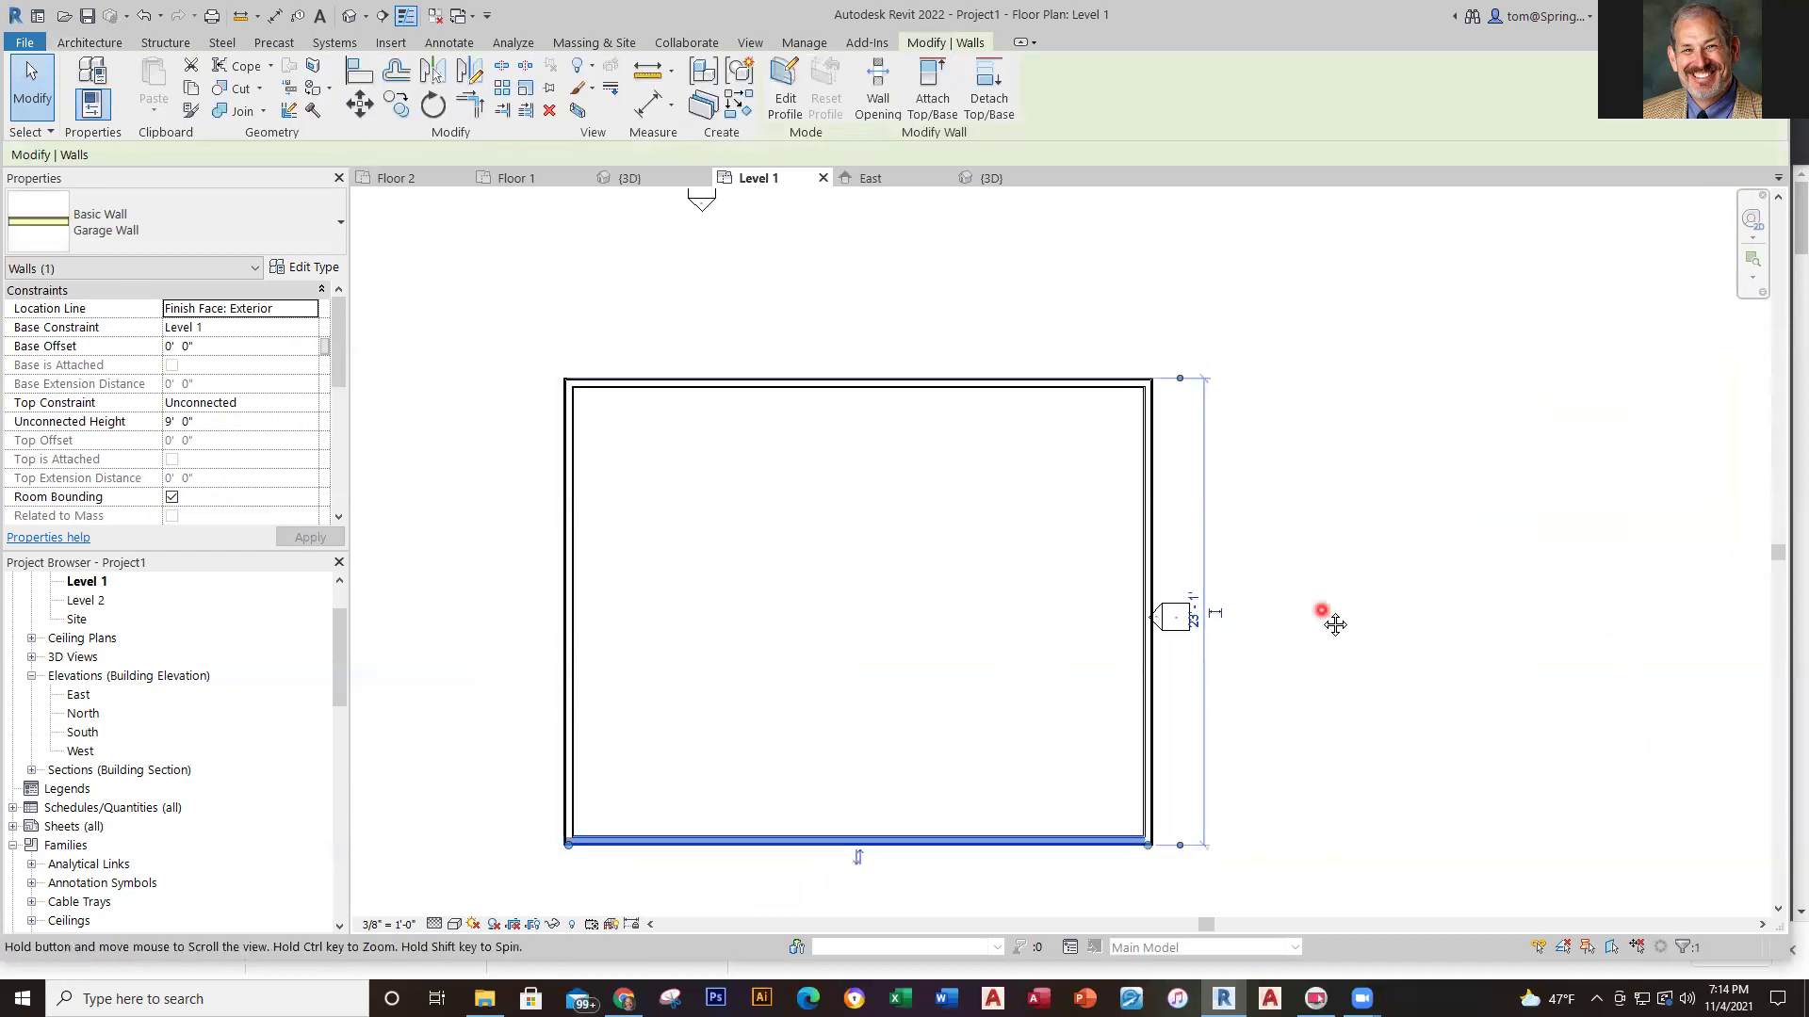
pyautogui.click(1192, 609)
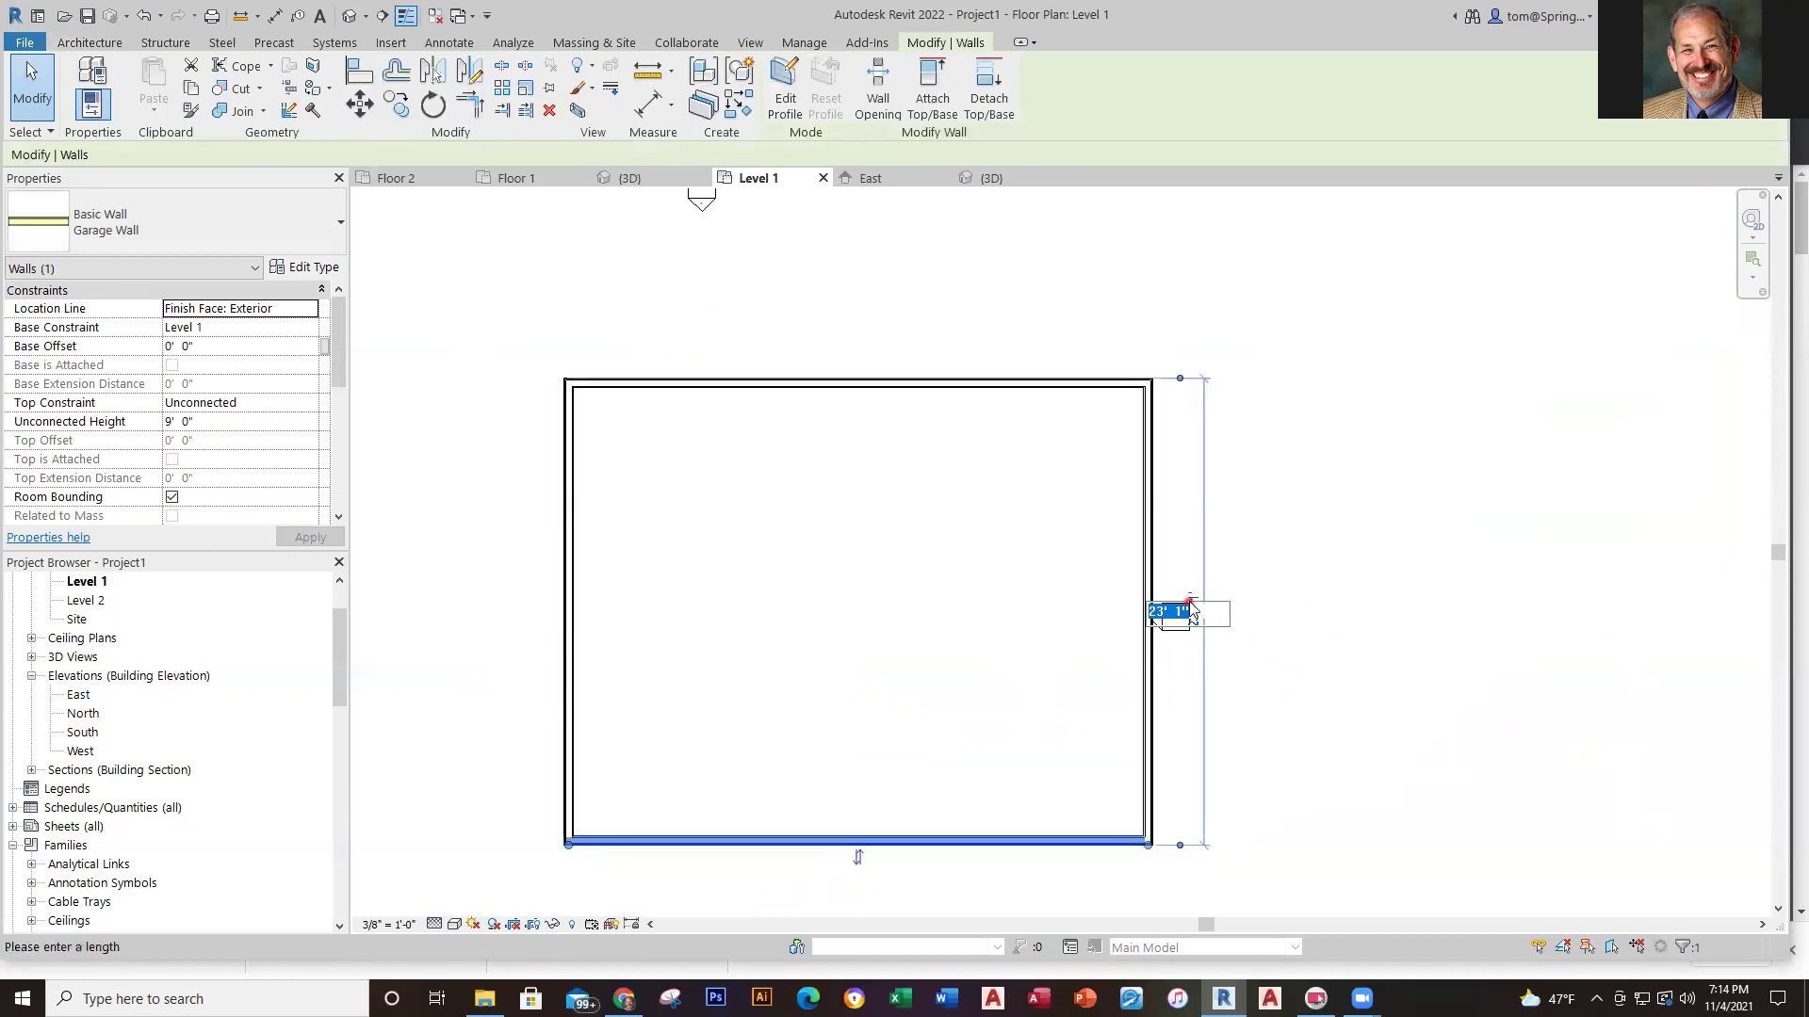
pyautogui.write('24')
pyautogui.press('Return')
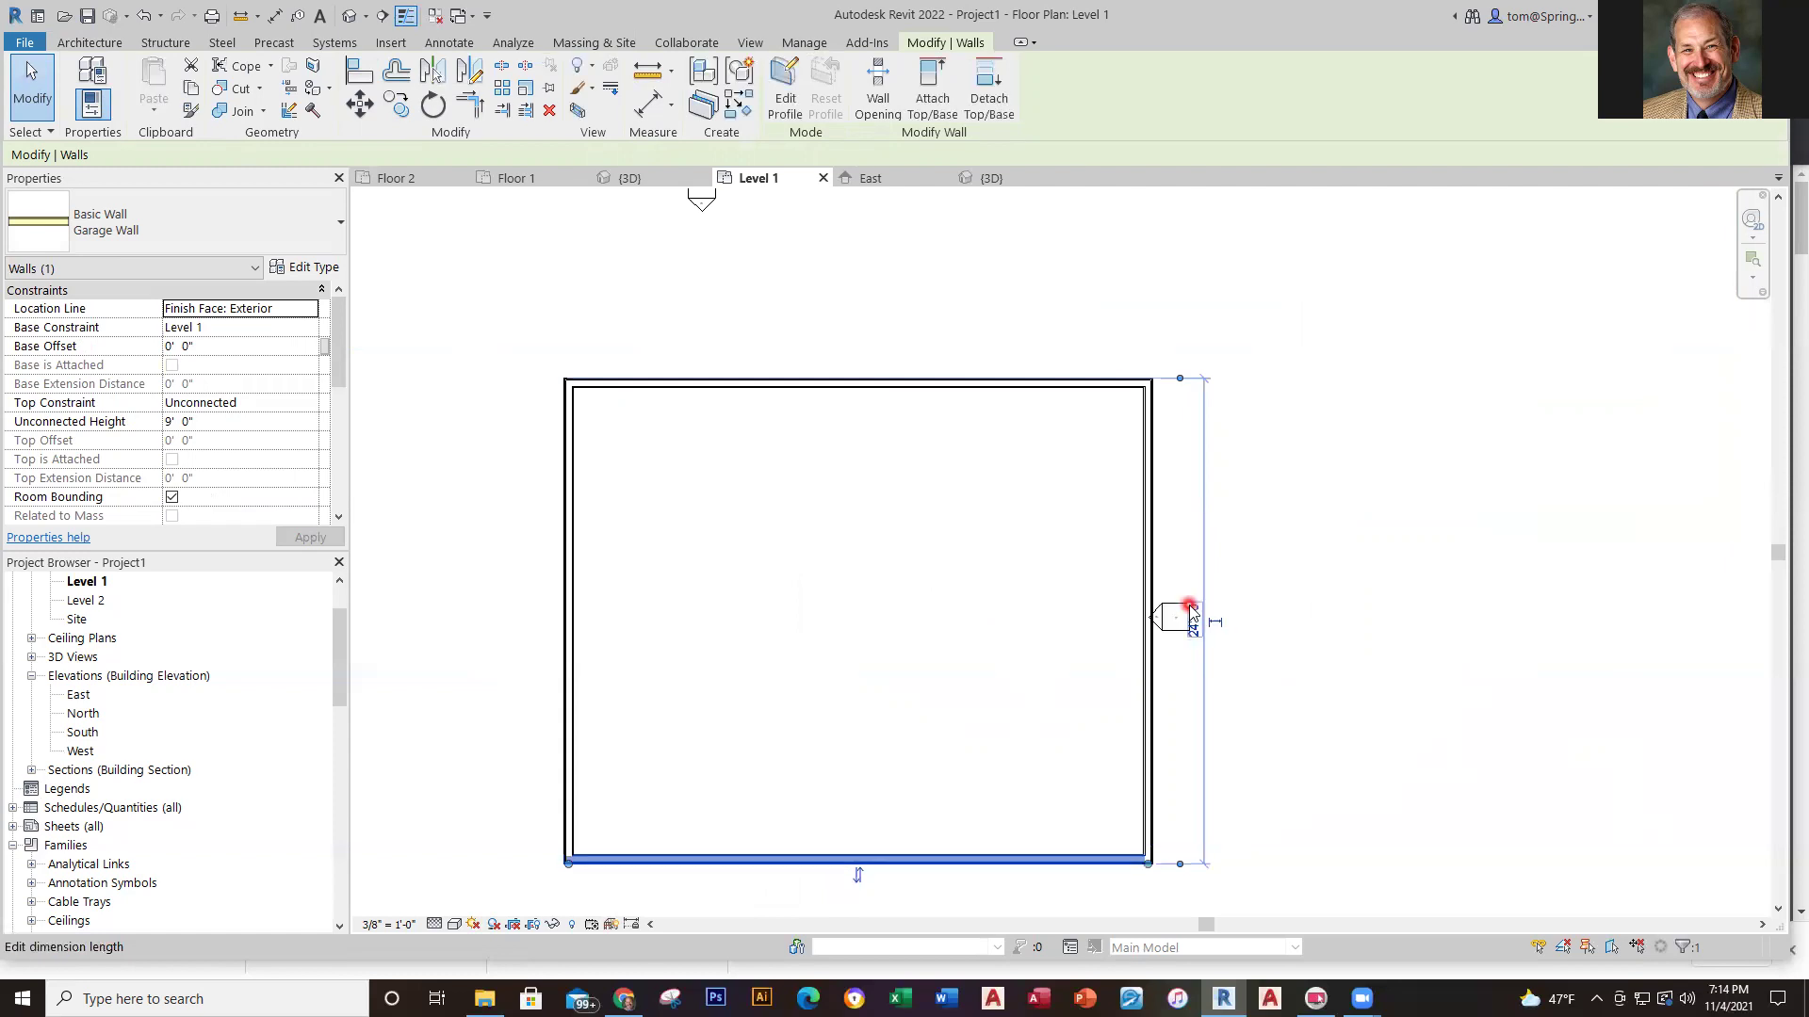
pyautogui.press('Escape')
# Measure the width between the outer wall faces and set it to 30'
pyautogui.click(1148, 660)
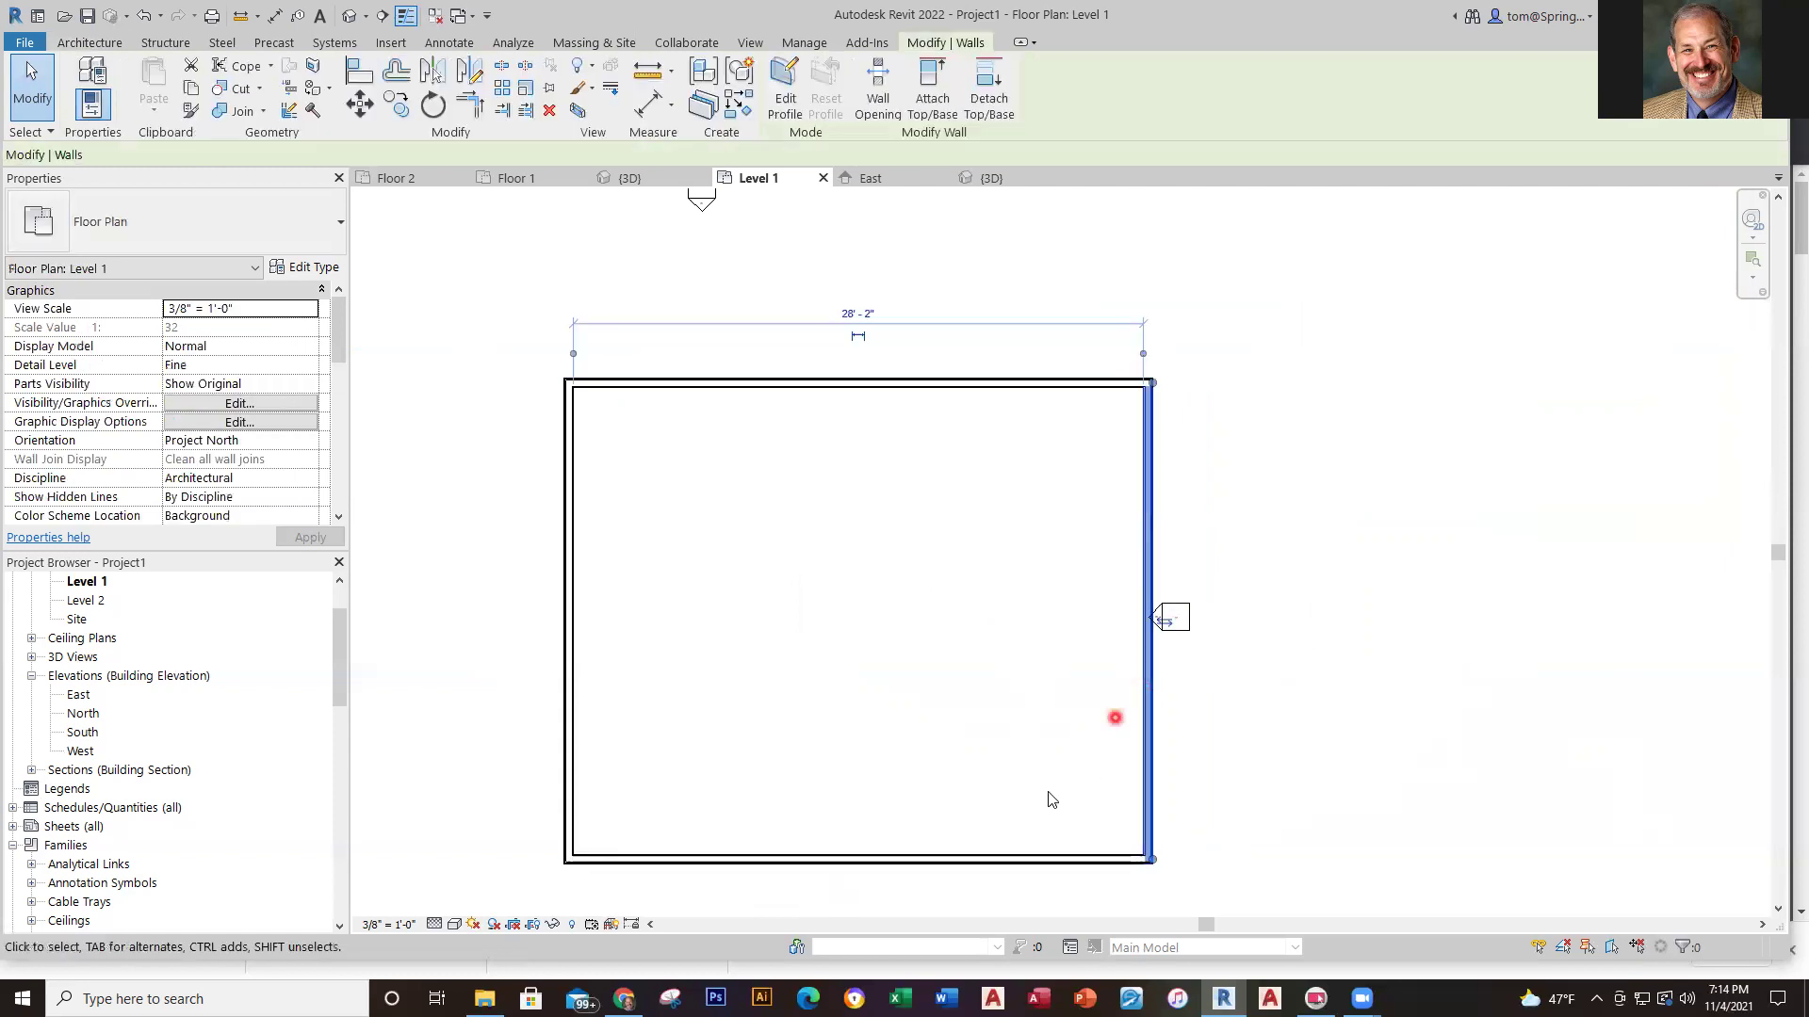
pyautogui.scroll(2, 471, 308)
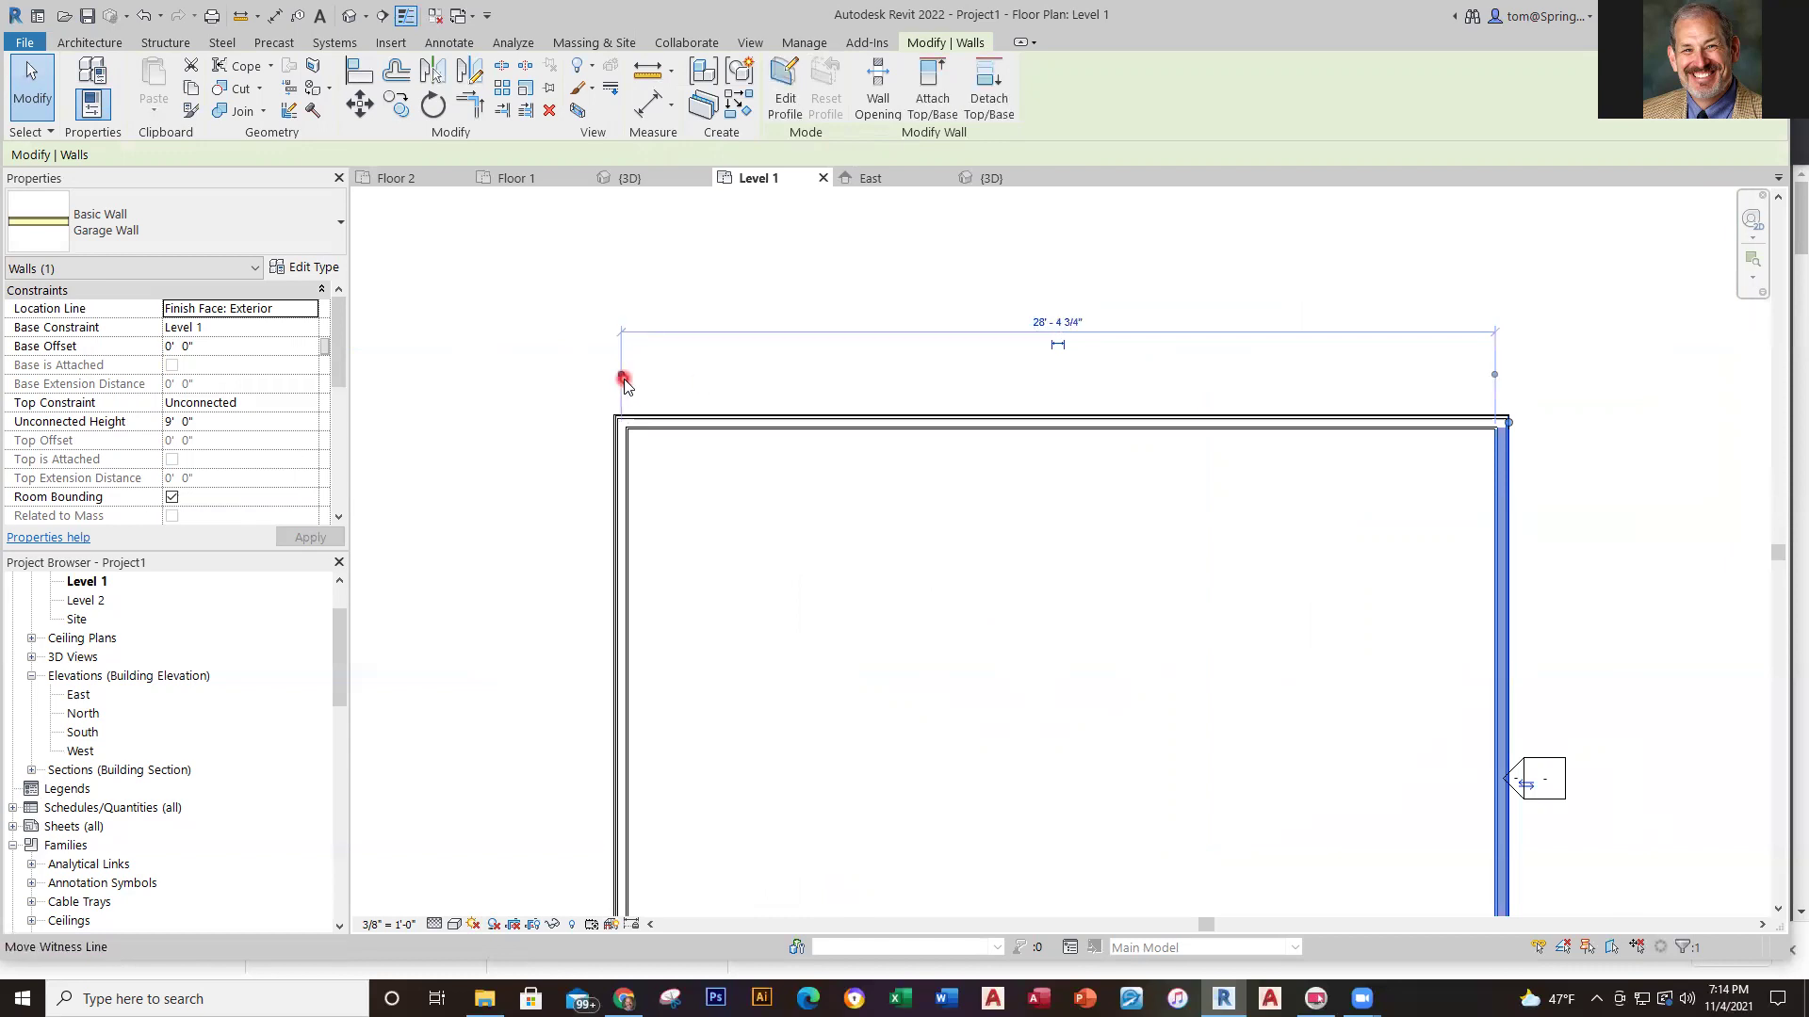
pyautogui.moveTo(629, 379); pyautogui.dragTo(615, 372)
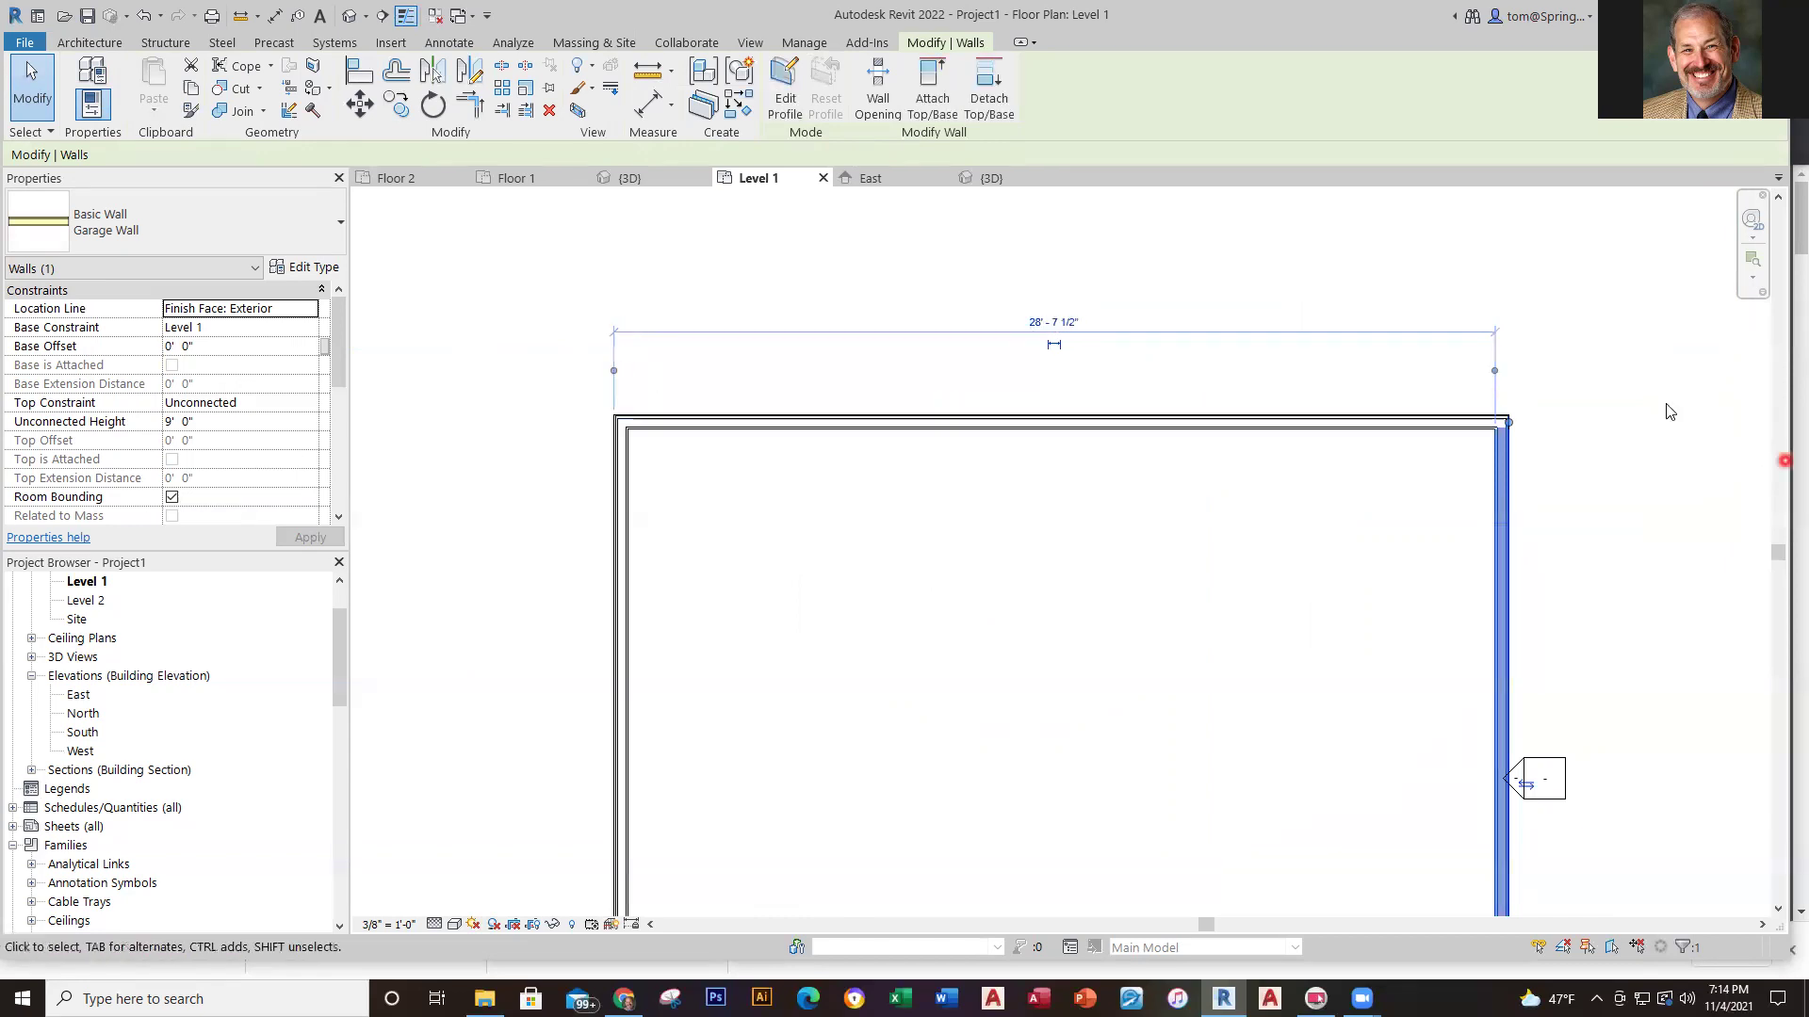
pyautogui.moveTo(1497, 375); pyautogui.dragTo(1509, 376)
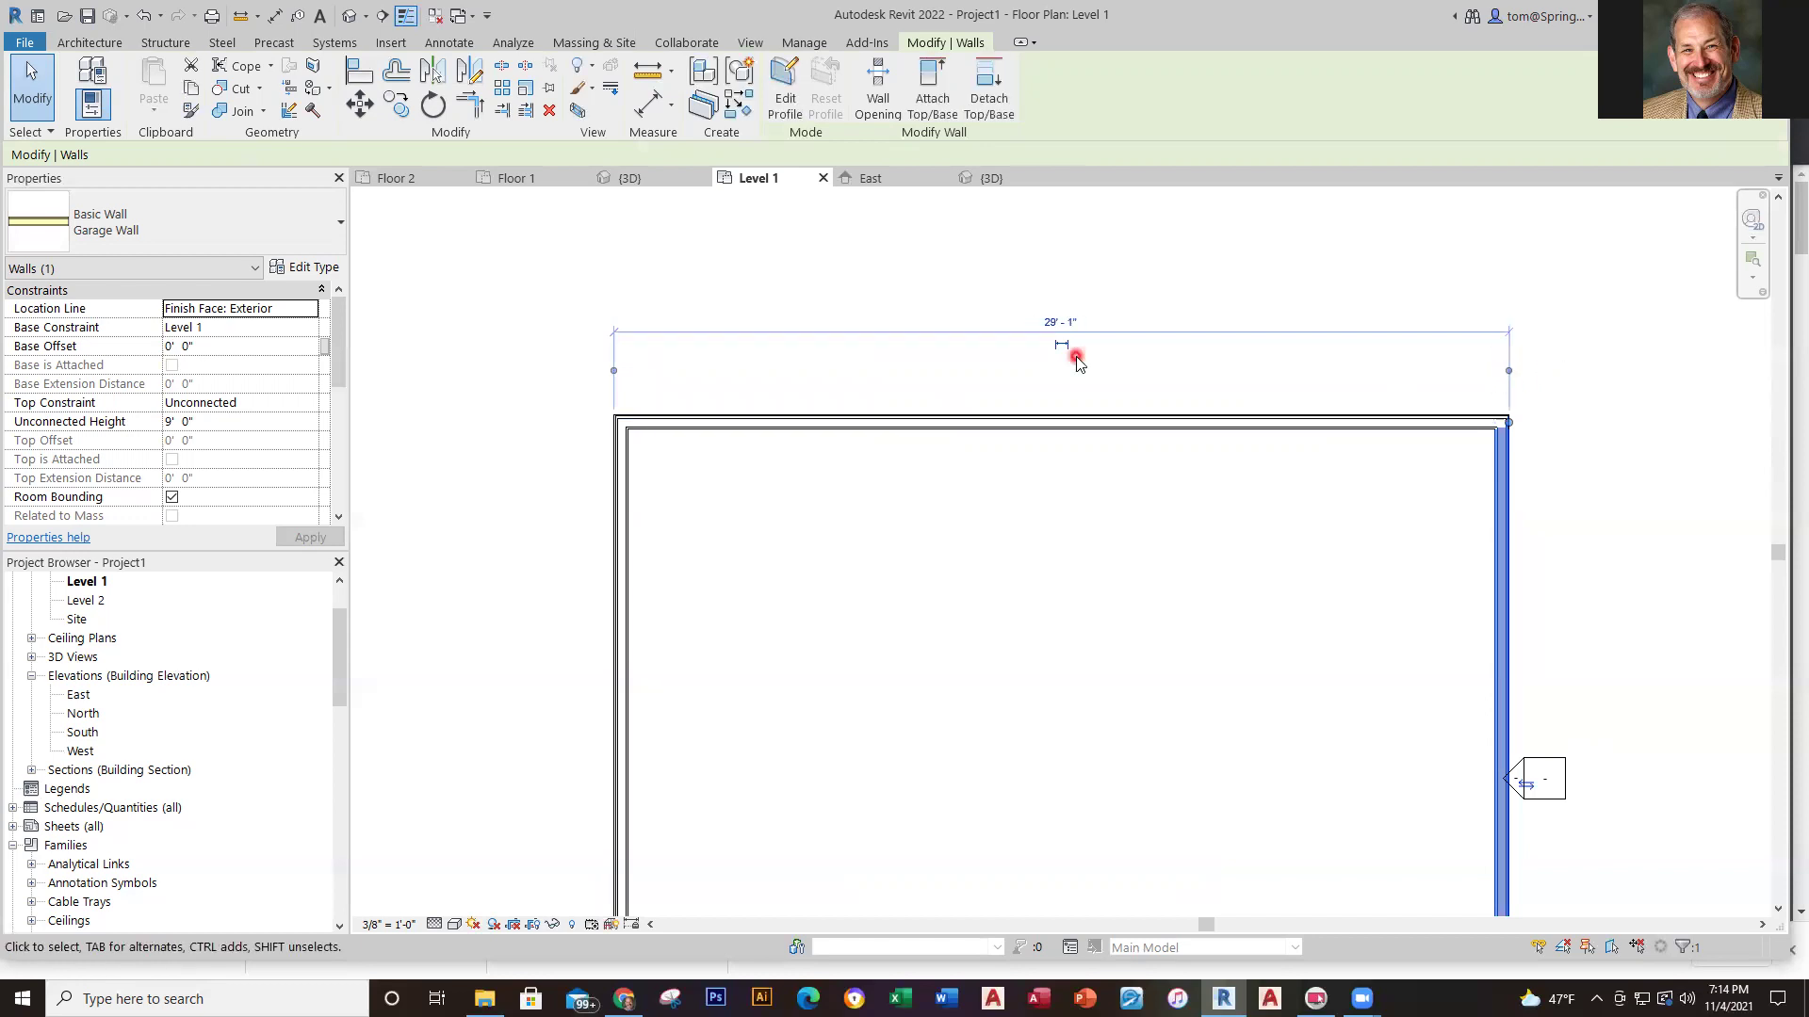
pyautogui.click(1072, 320)
pyautogui.write('30')
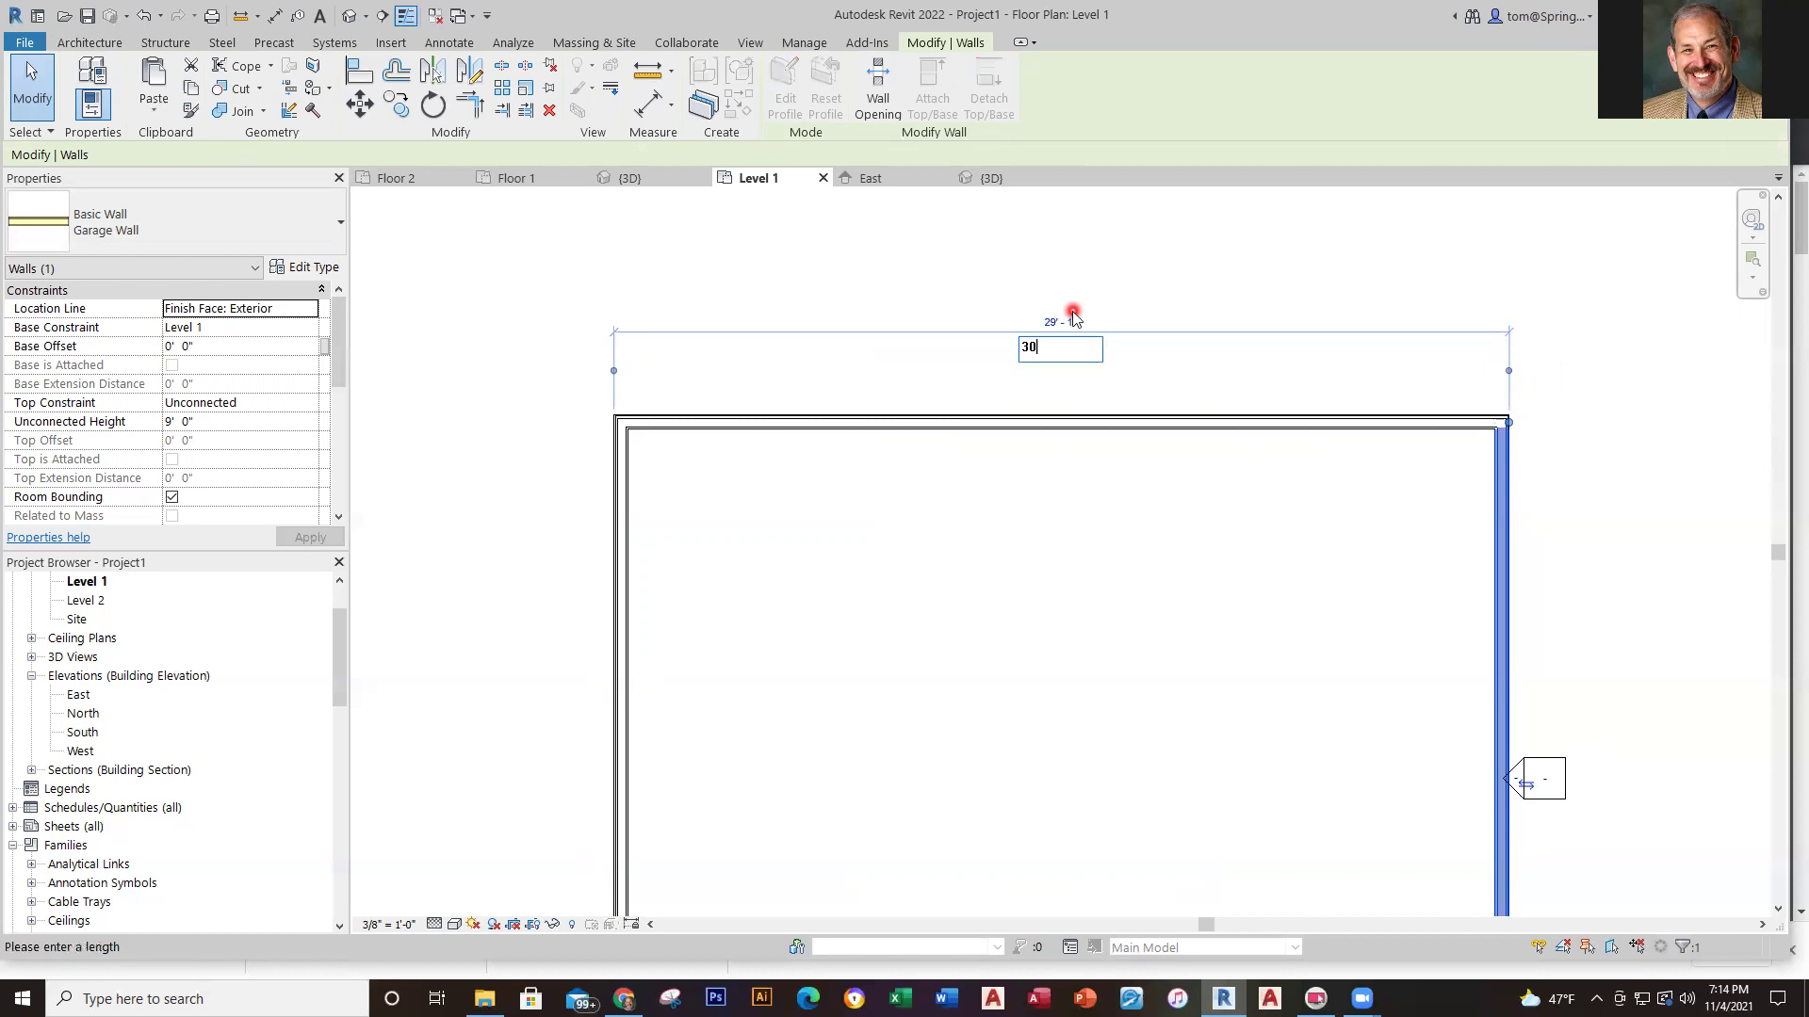
pyautogui.press('Return')
pyautogui.click(1200, 633)
pyautogui.scroll(-3, 1202, 630)
pyautogui.moveTo(1203, 630); pyautogui.dragTo(981, 518, button='middle')
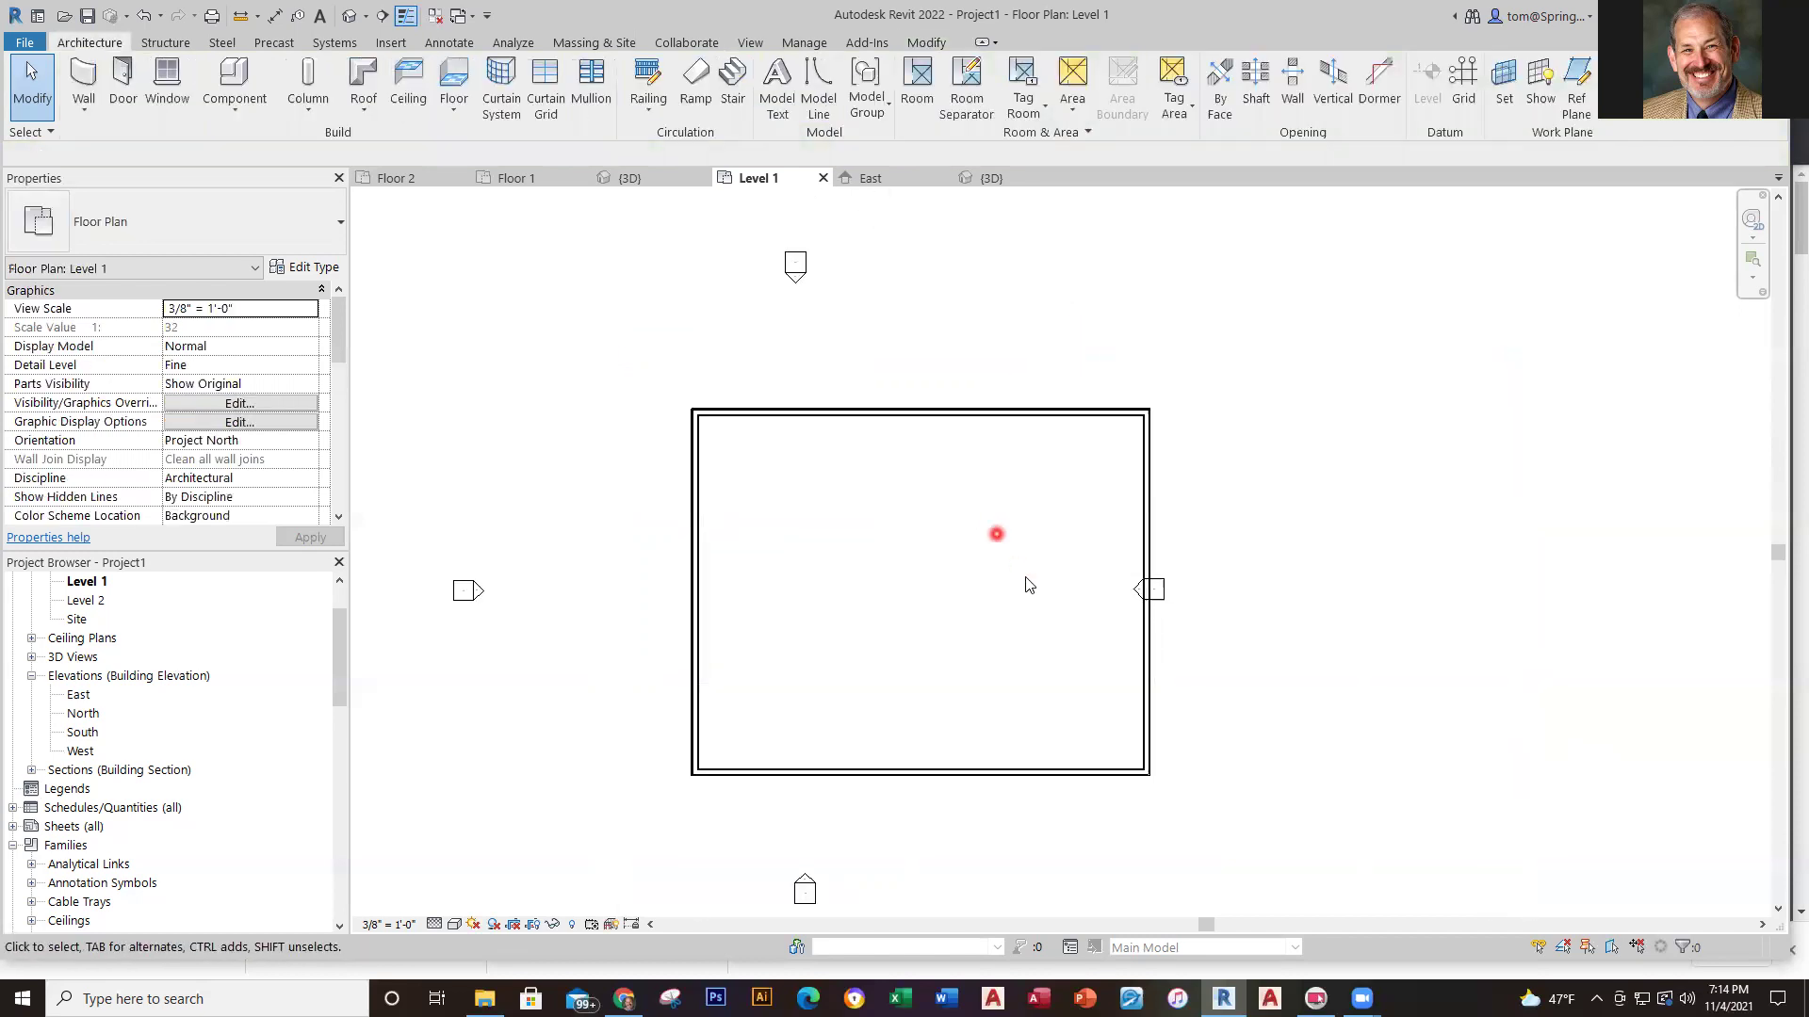
pyautogui.scroll(-2, 1029, 585)
# Shift the wall rectangle left and move the east elevation marker further right
pyautogui.moveTo(781, 739); pyautogui.dragTo(1118, 376)
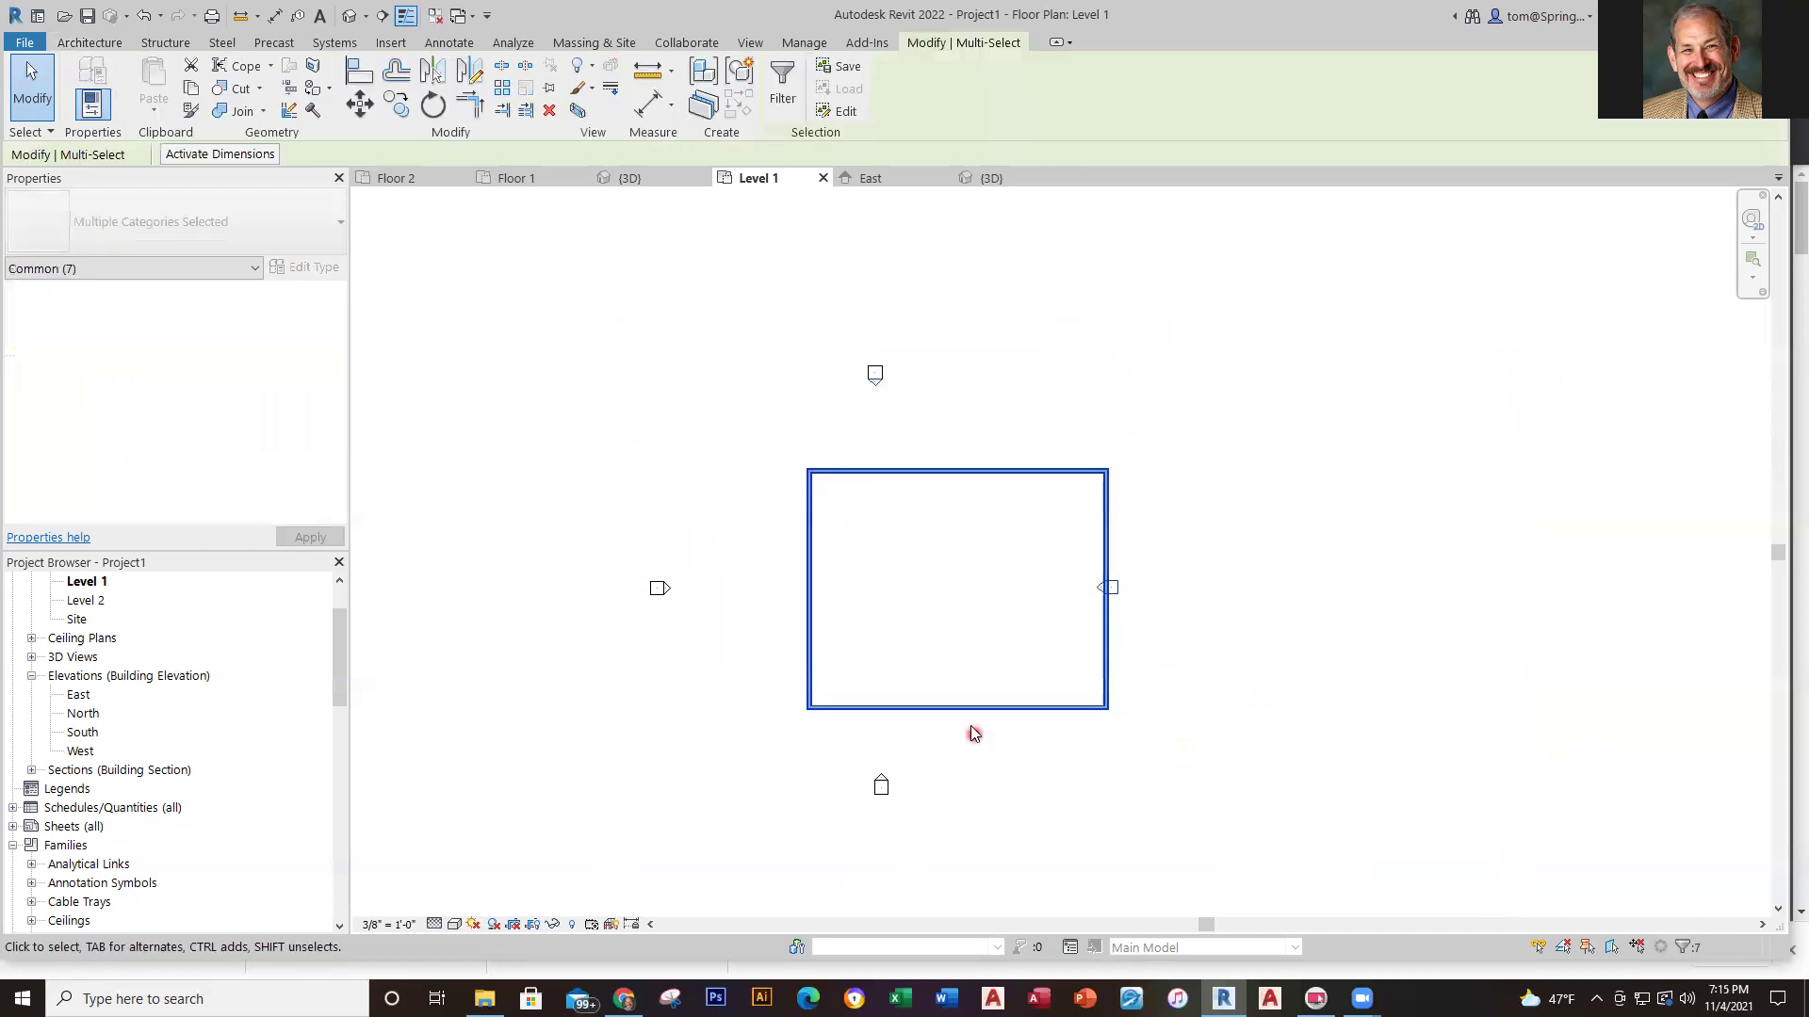
pyautogui.moveTo(980, 708); pyautogui.dragTo(941, 711)
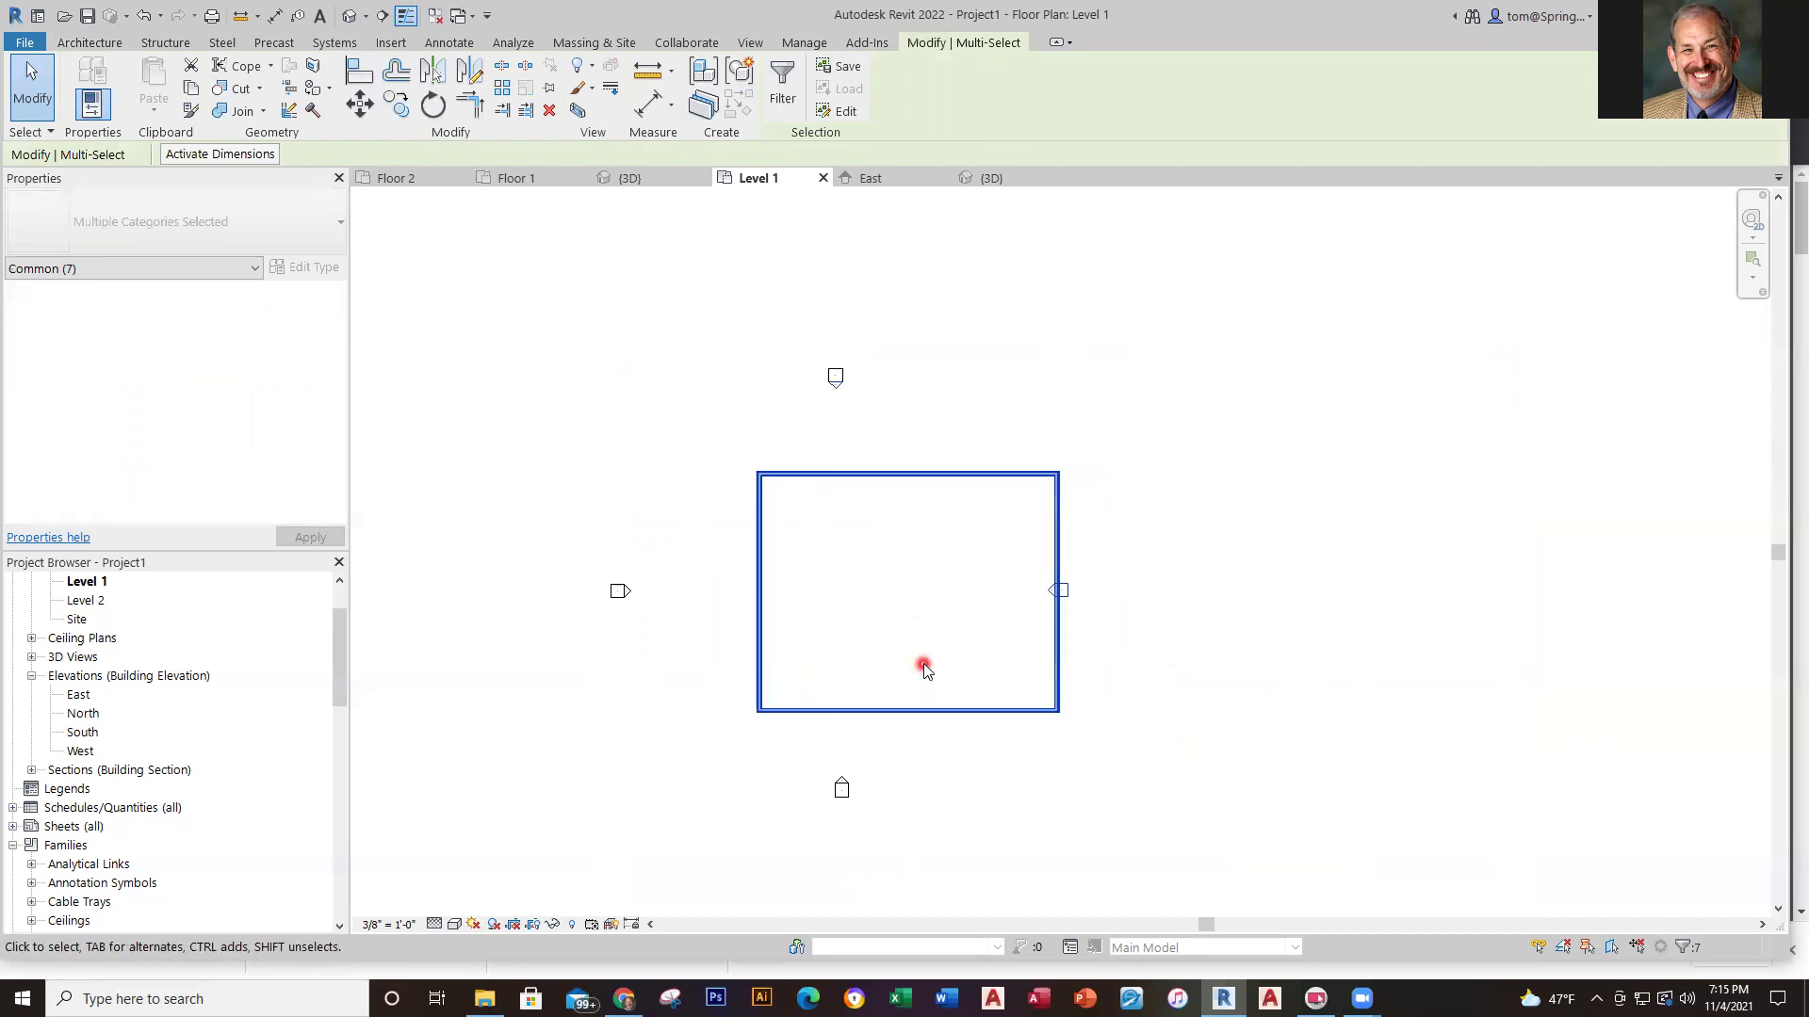
pyautogui.click(924, 670)
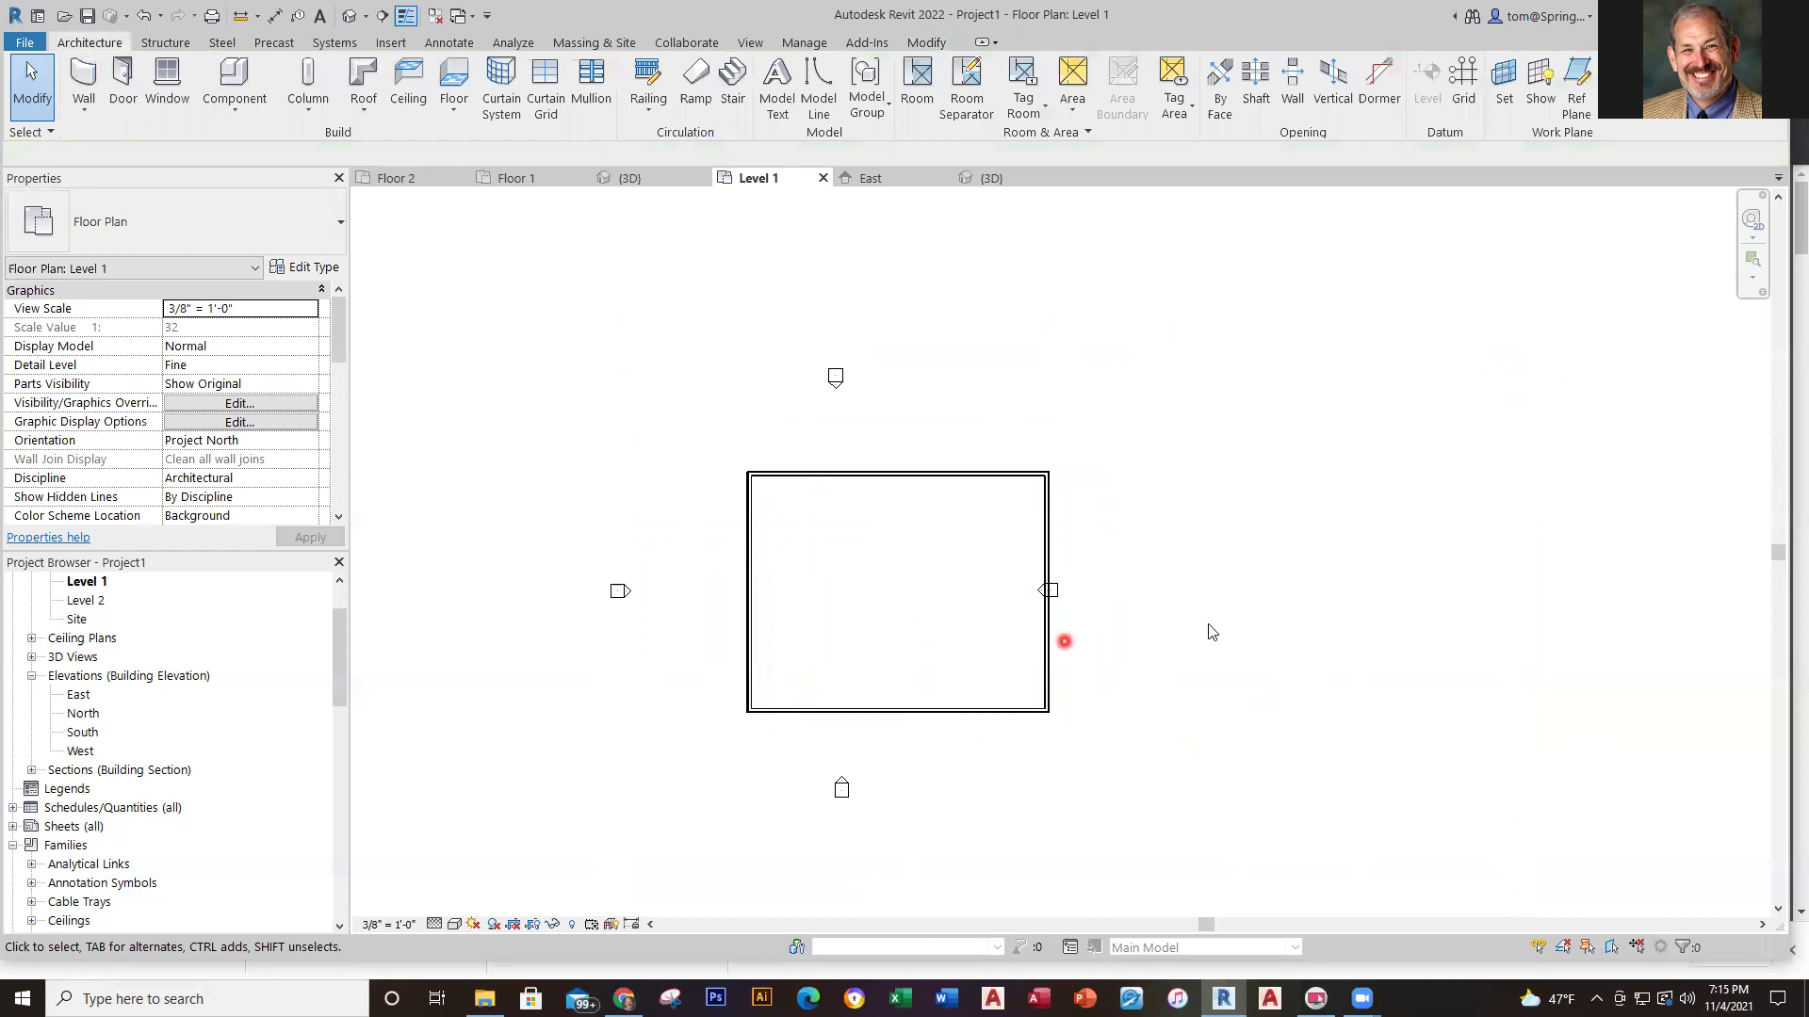
pyautogui.moveTo(1014, 603)
pyautogui.mouseDown()
pyautogui.moveTo(1079, 556)
pyautogui.moveTo(1111, 593)
pyautogui.moveTo(1128, 584)
pyautogui.mouseUp()
pyautogui.click(1219, 707)
pyautogui.moveTo(948, 773); pyautogui.dragTo(965, 771, button='middle')
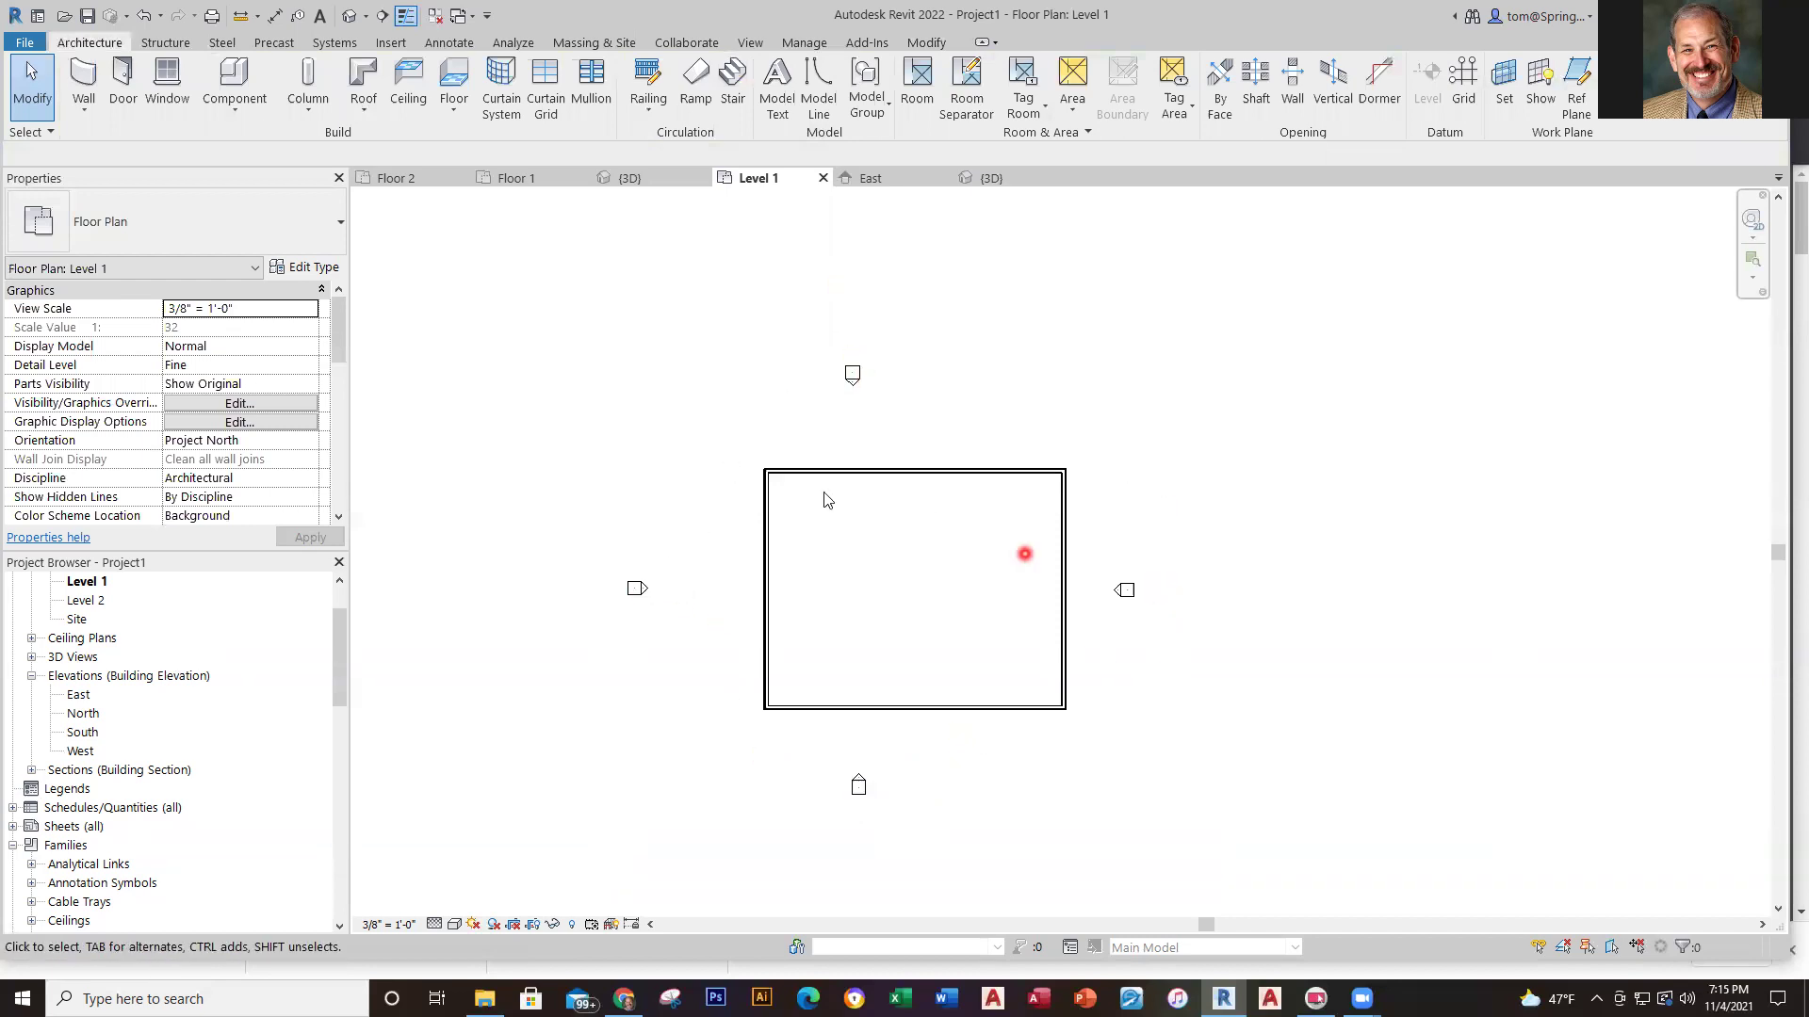
# Turn on Thin Lines so the walls draw as thin lines
pyautogui.click(406, 15)
pyautogui.click(921, 565)
pyautogui.scroll(5, 851, 509)
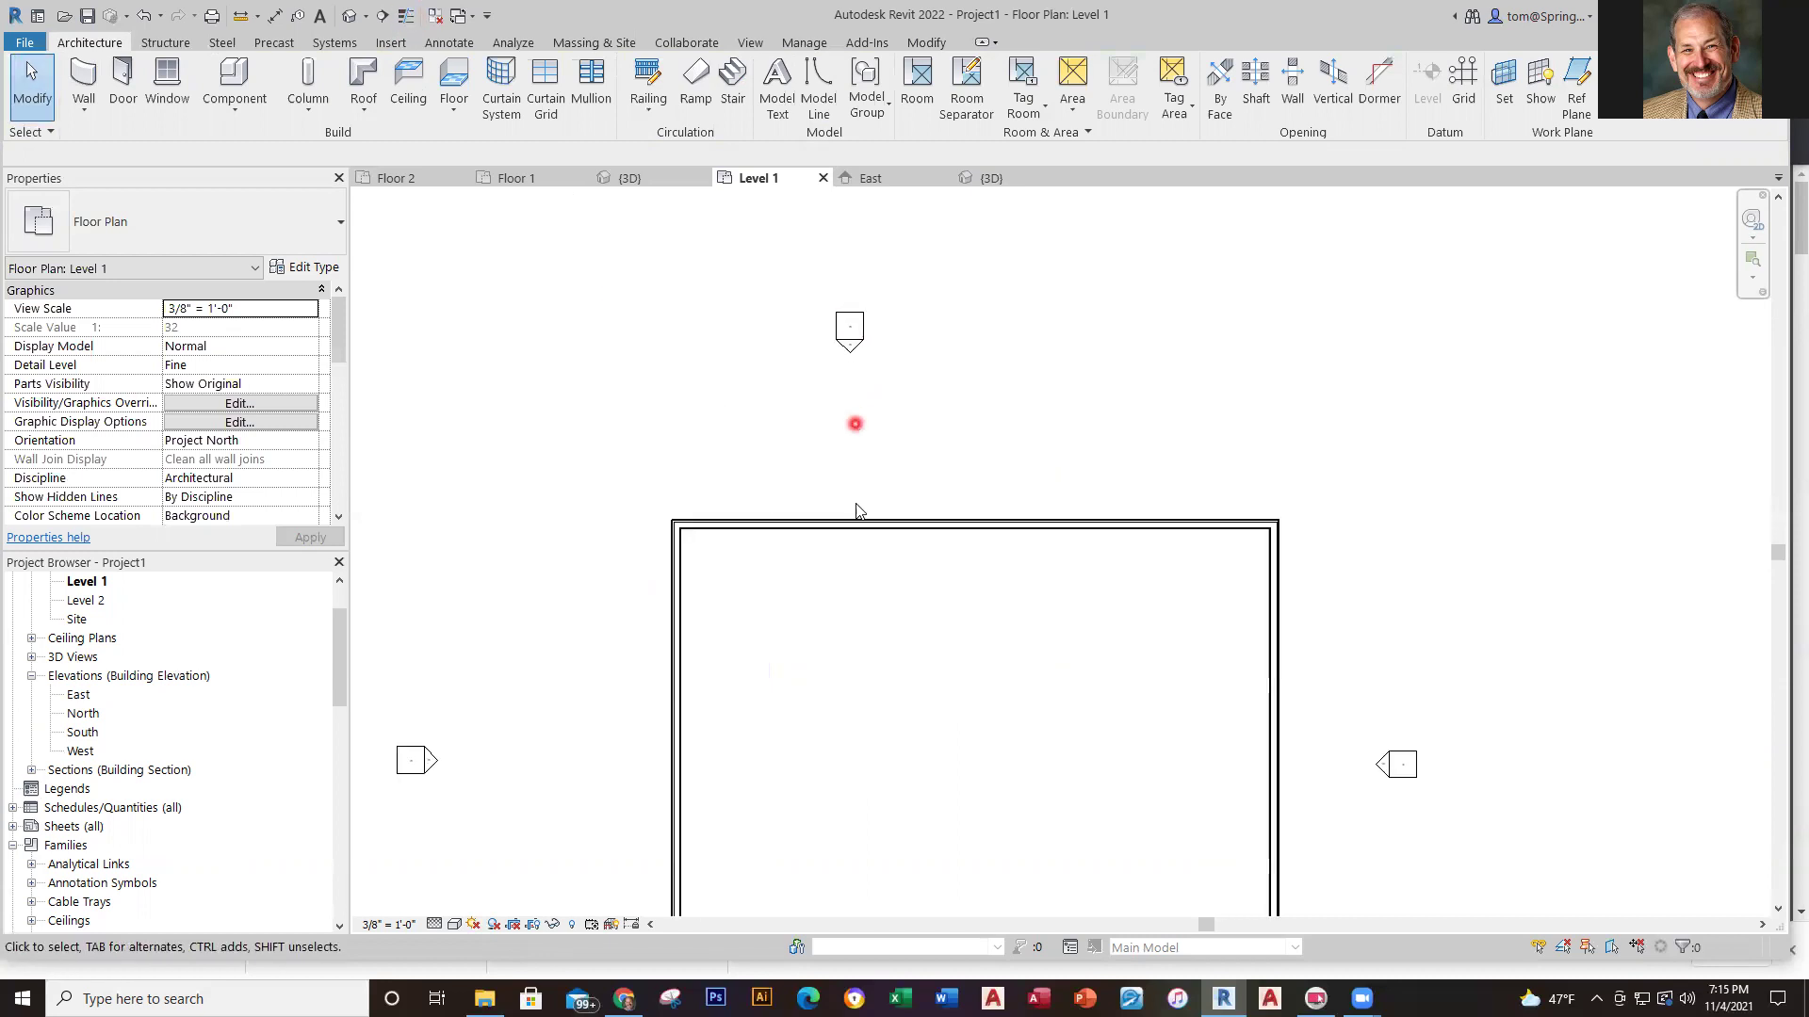
pyautogui.click(406, 15)
pyautogui.scroll(-4, 1114, 767)
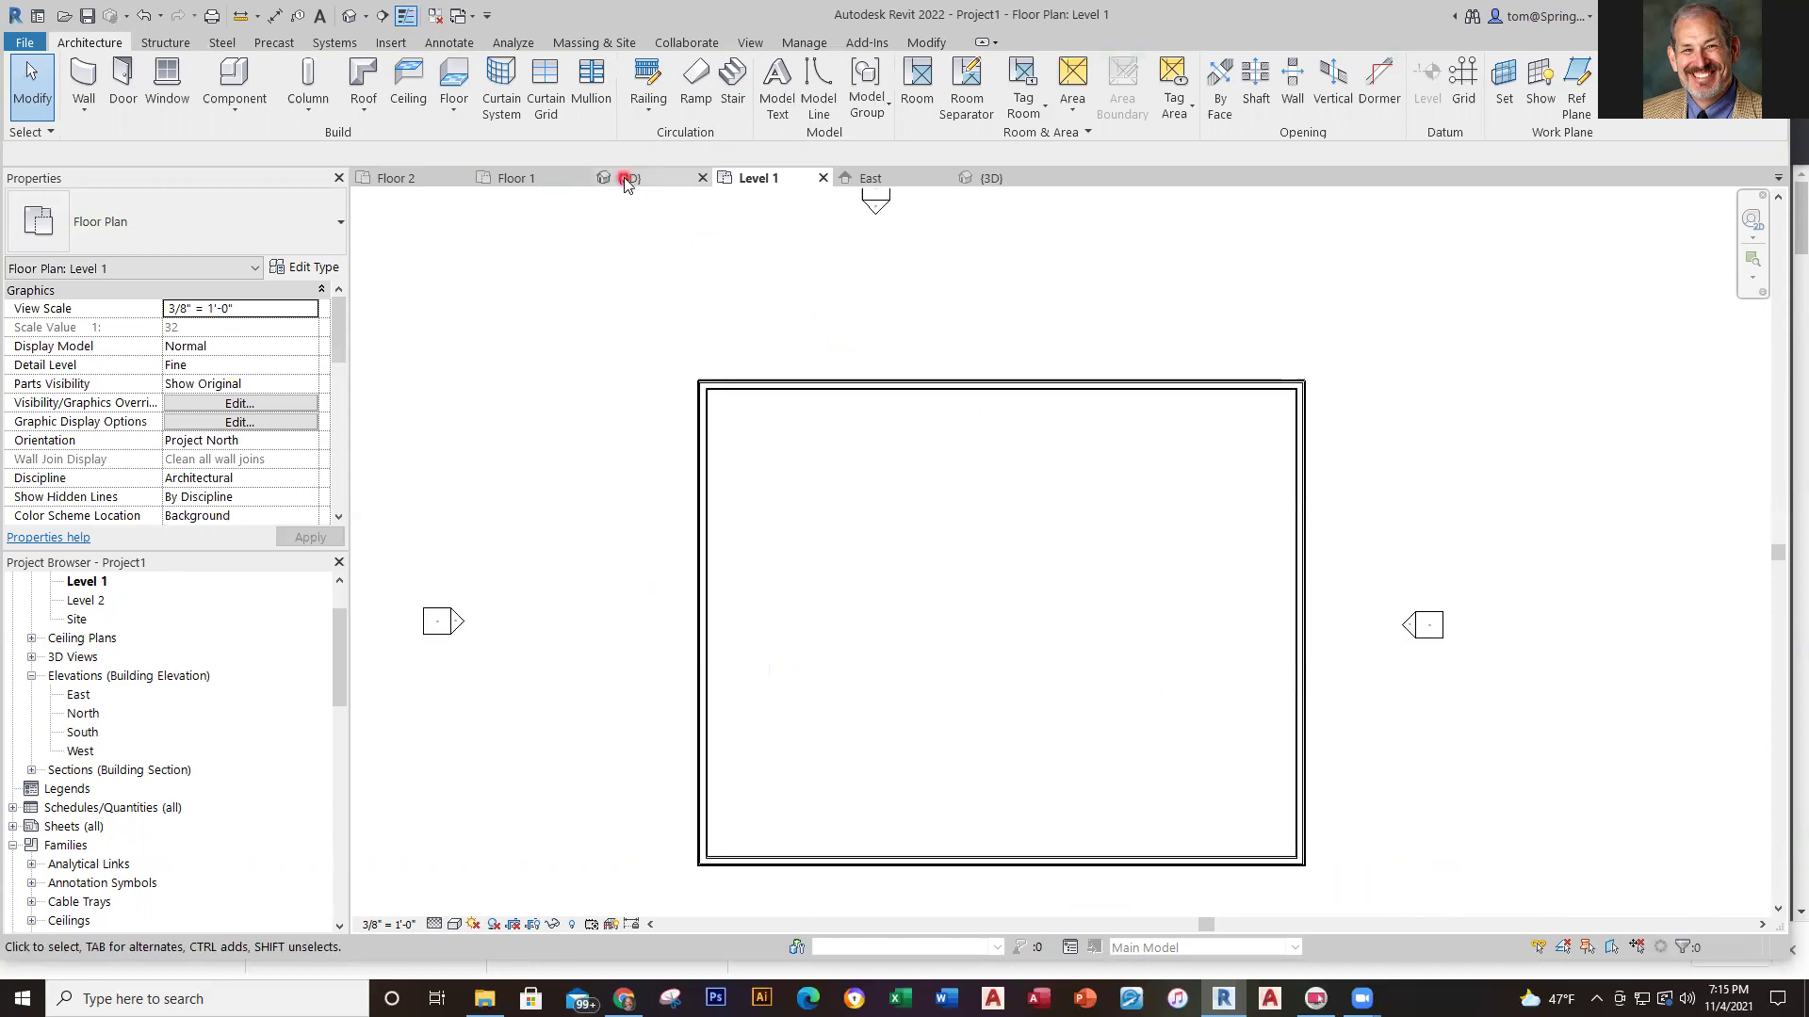
# Review the walls in the {3D} view, then switch to the Custom Garage Plan's Floor 1
pyautogui.click(1000, 178)
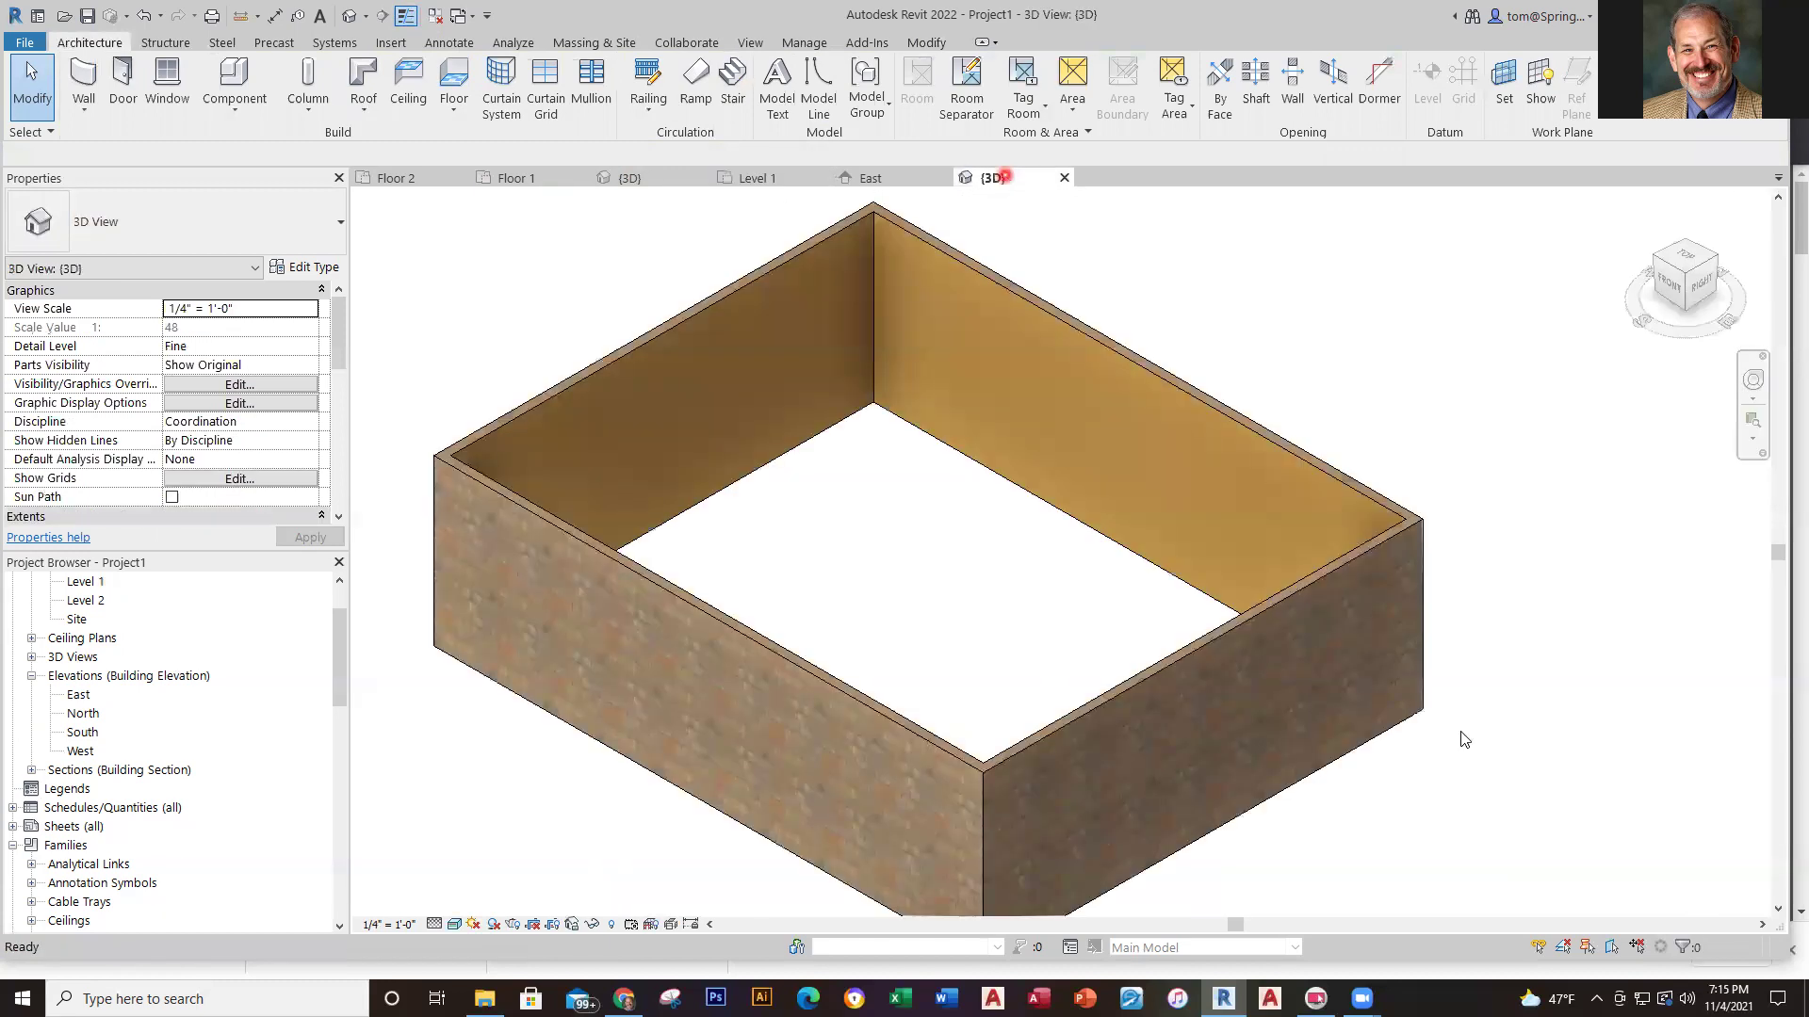
pyautogui.scroll(-1, 1460, 737)
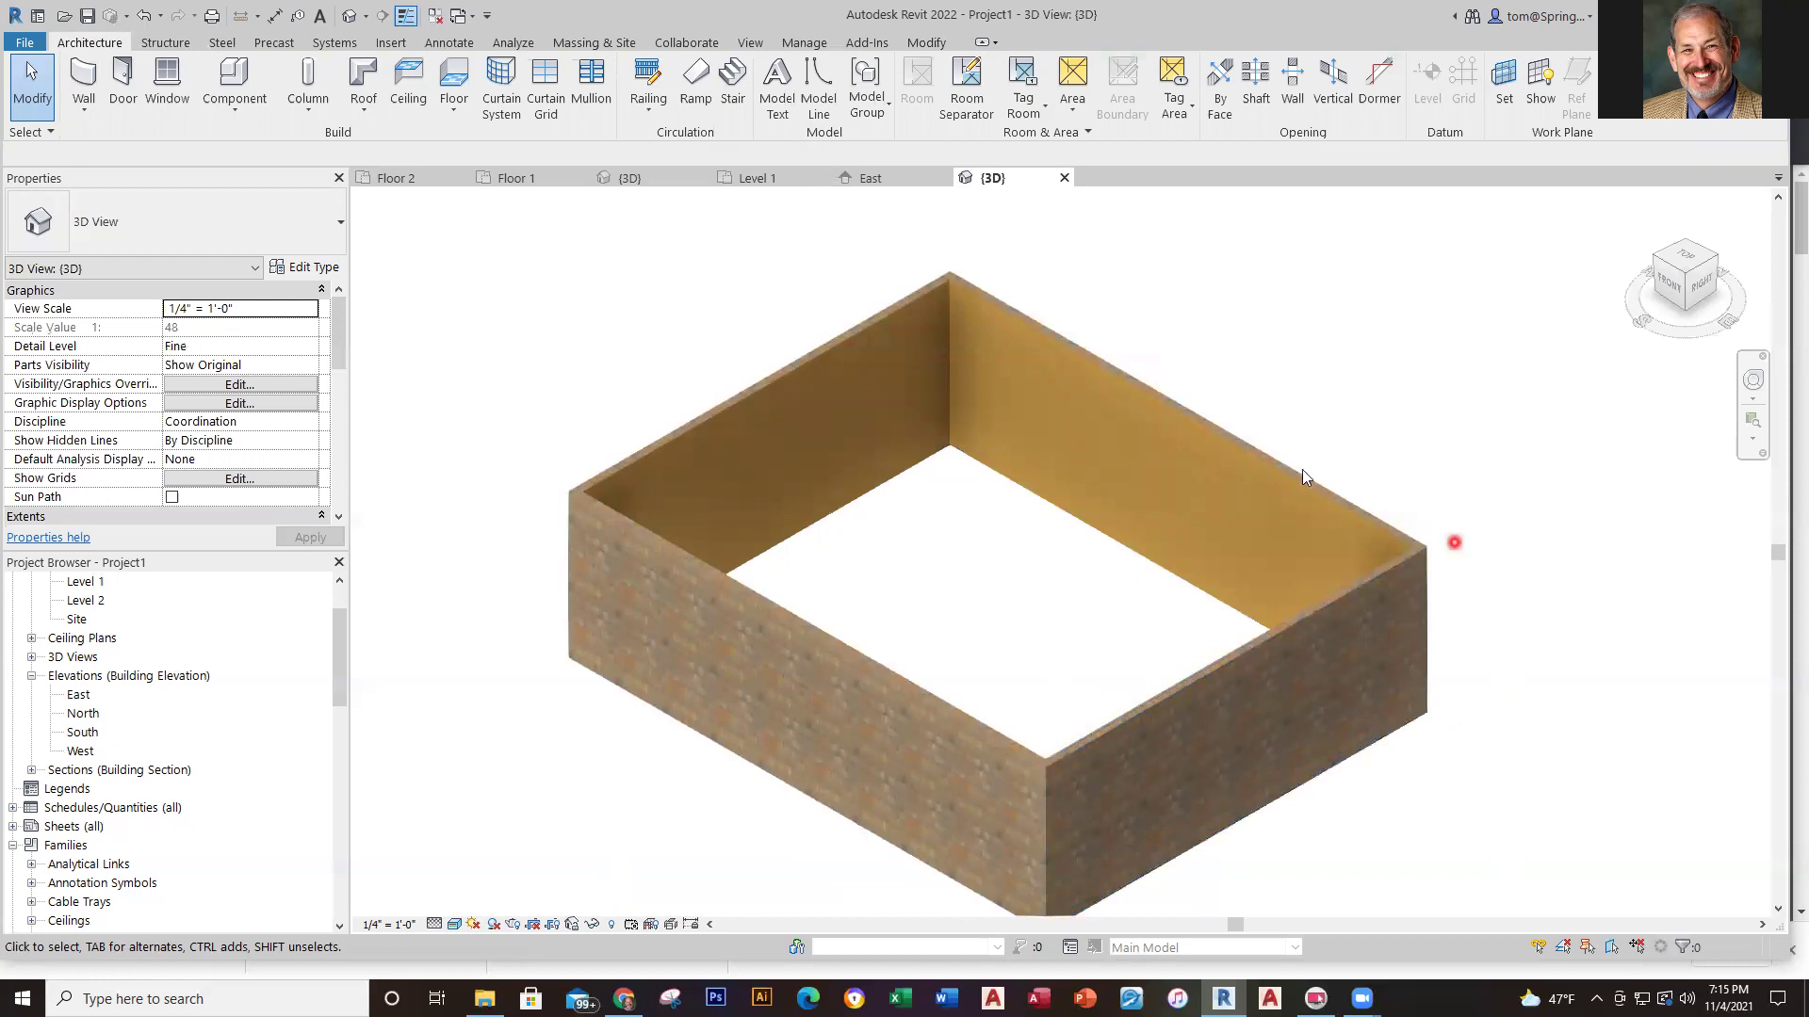
pyautogui.click(769, 191)
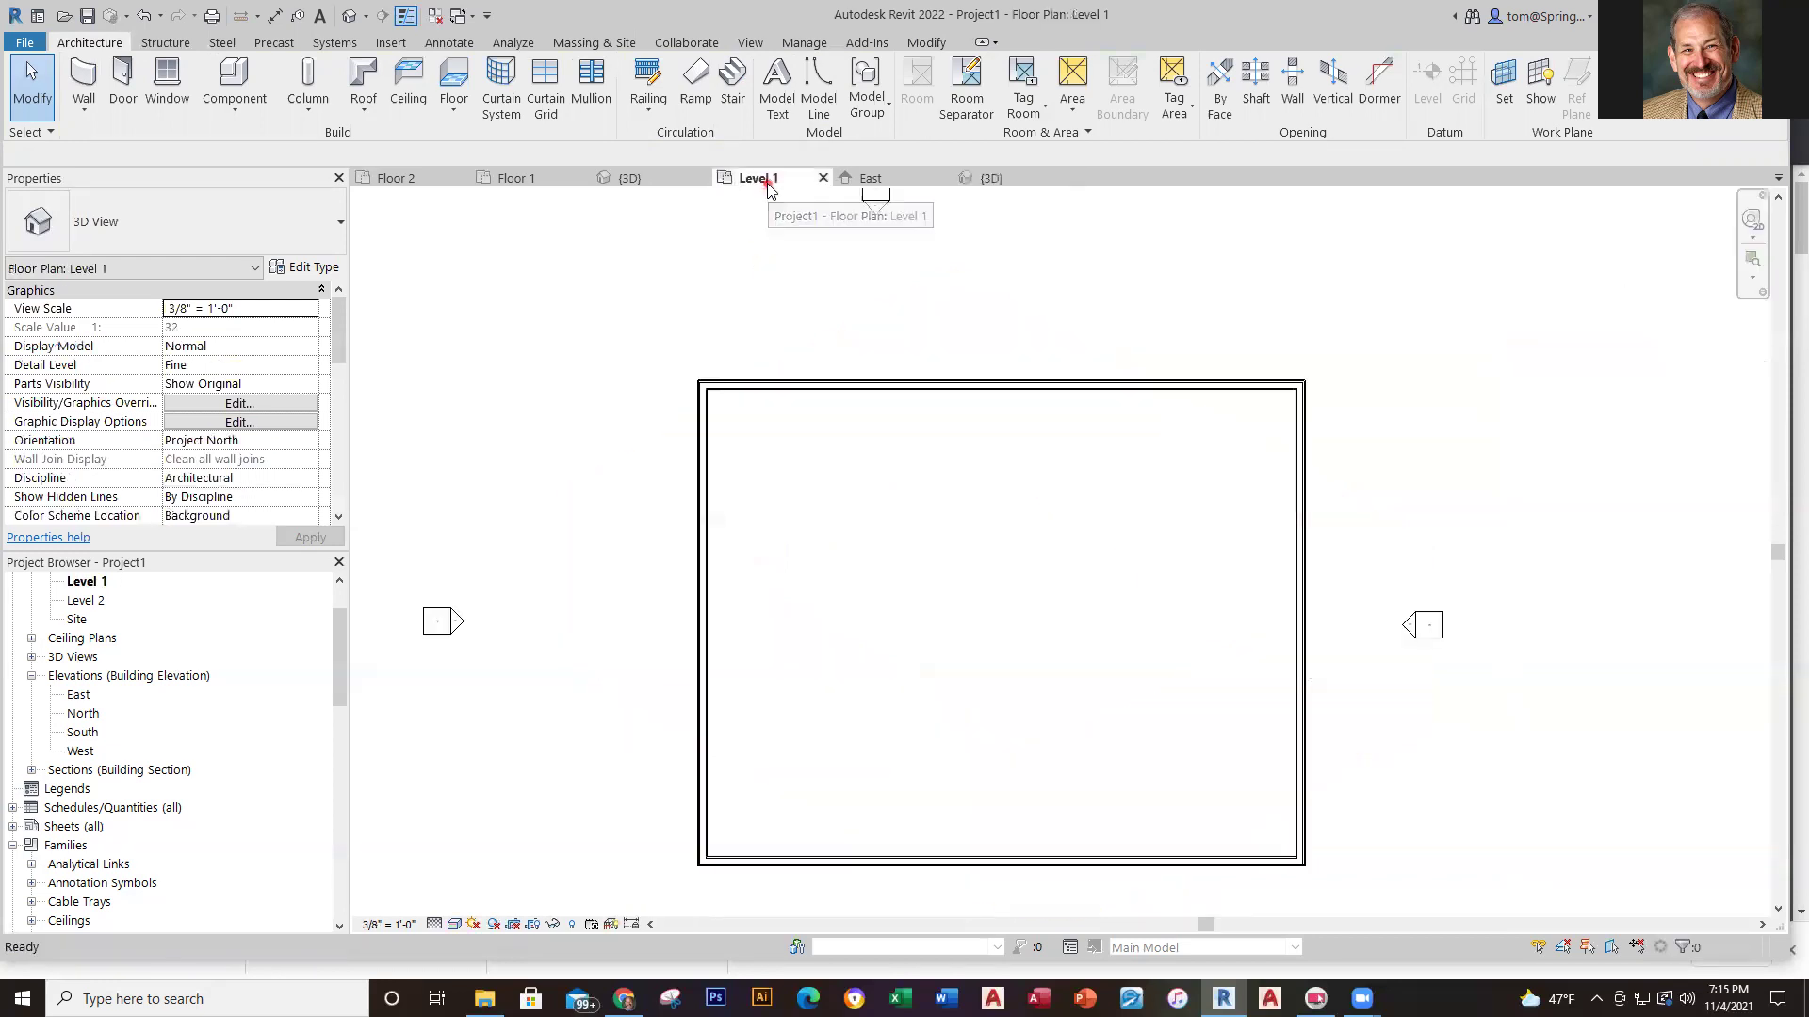
pyautogui.click(508, 179)
pyautogui.scroll(-3, 900, 607)
# Inspect the reference double-glass door's 4'-0" corner dimension, then return to Project1's Level 1
pyautogui.moveTo(893, 666); pyautogui.dragTo(927, 508, button='middle')
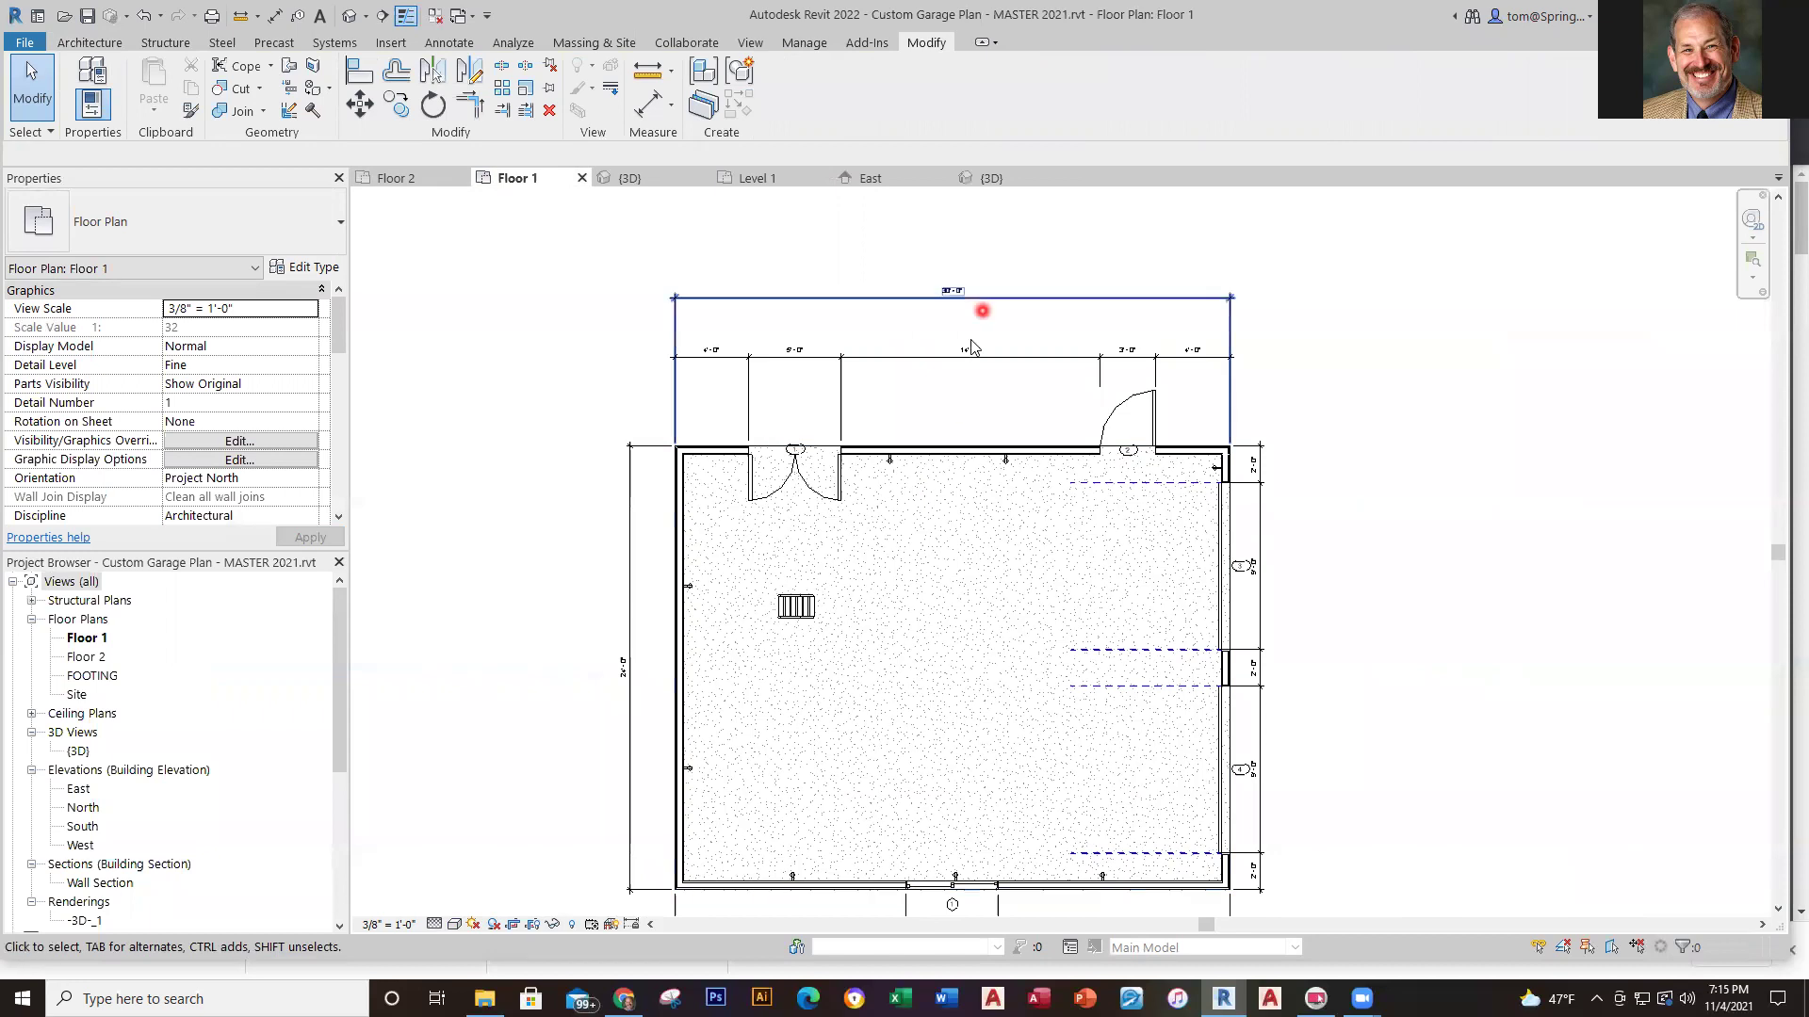
pyautogui.scroll(3, 971, 346)
pyautogui.scroll(-3, 706, 606)
pyautogui.scroll(4, 693, 743)
pyautogui.scroll(1, 692, 744)
pyautogui.scroll(-5, 715, 725)
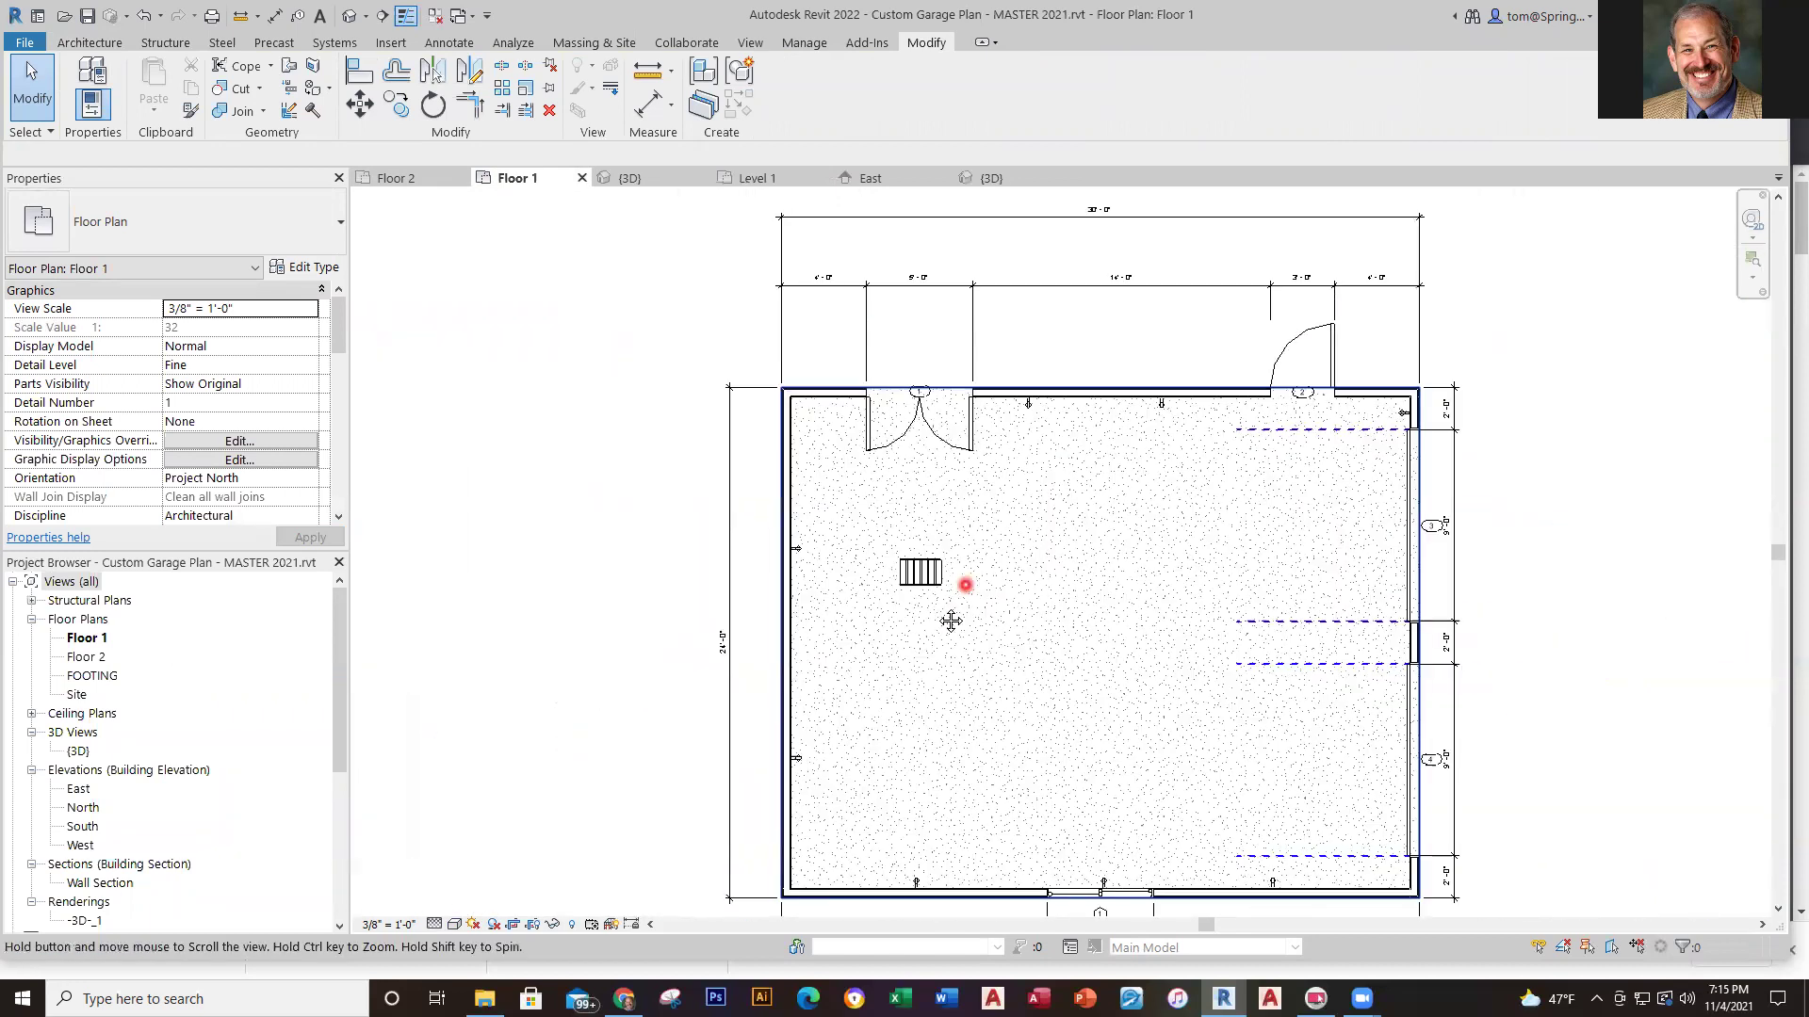
pyautogui.scroll(4, 754, 603)
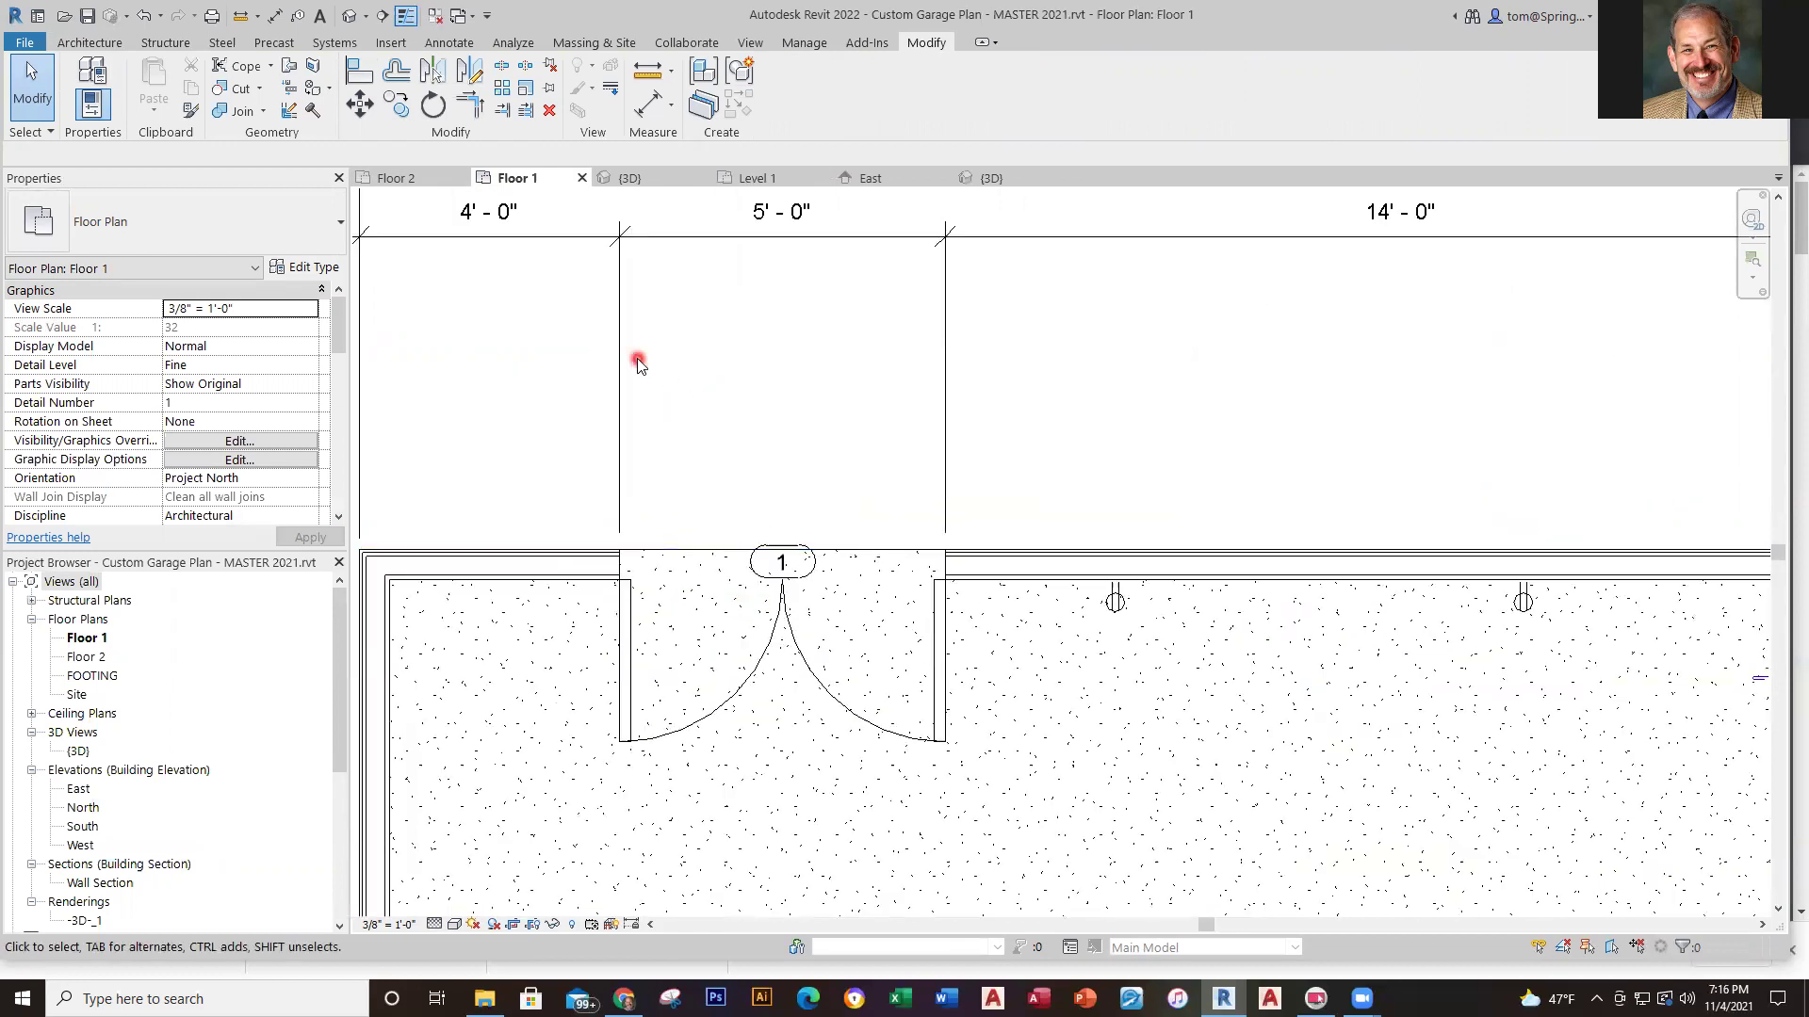
pyautogui.scroll(-1, 890, 327)
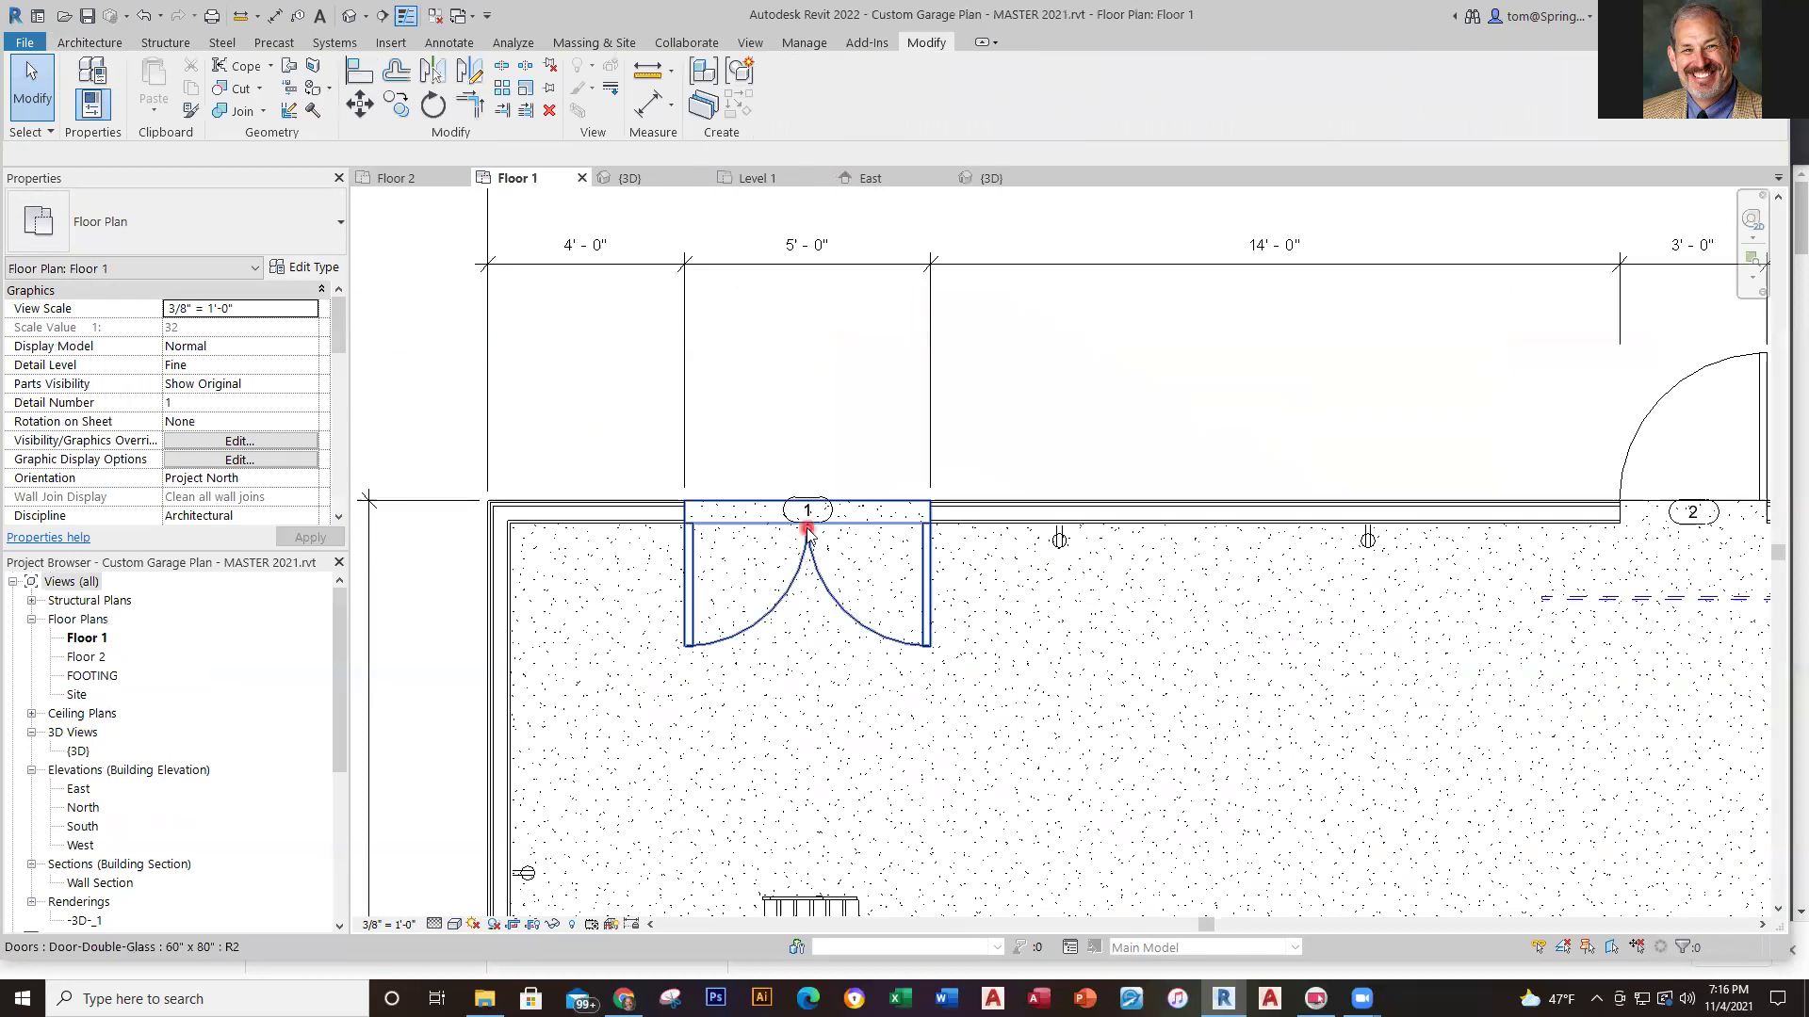
pyautogui.moveTo(798, 403); pyautogui.dragTo(848, 449, button='middle')
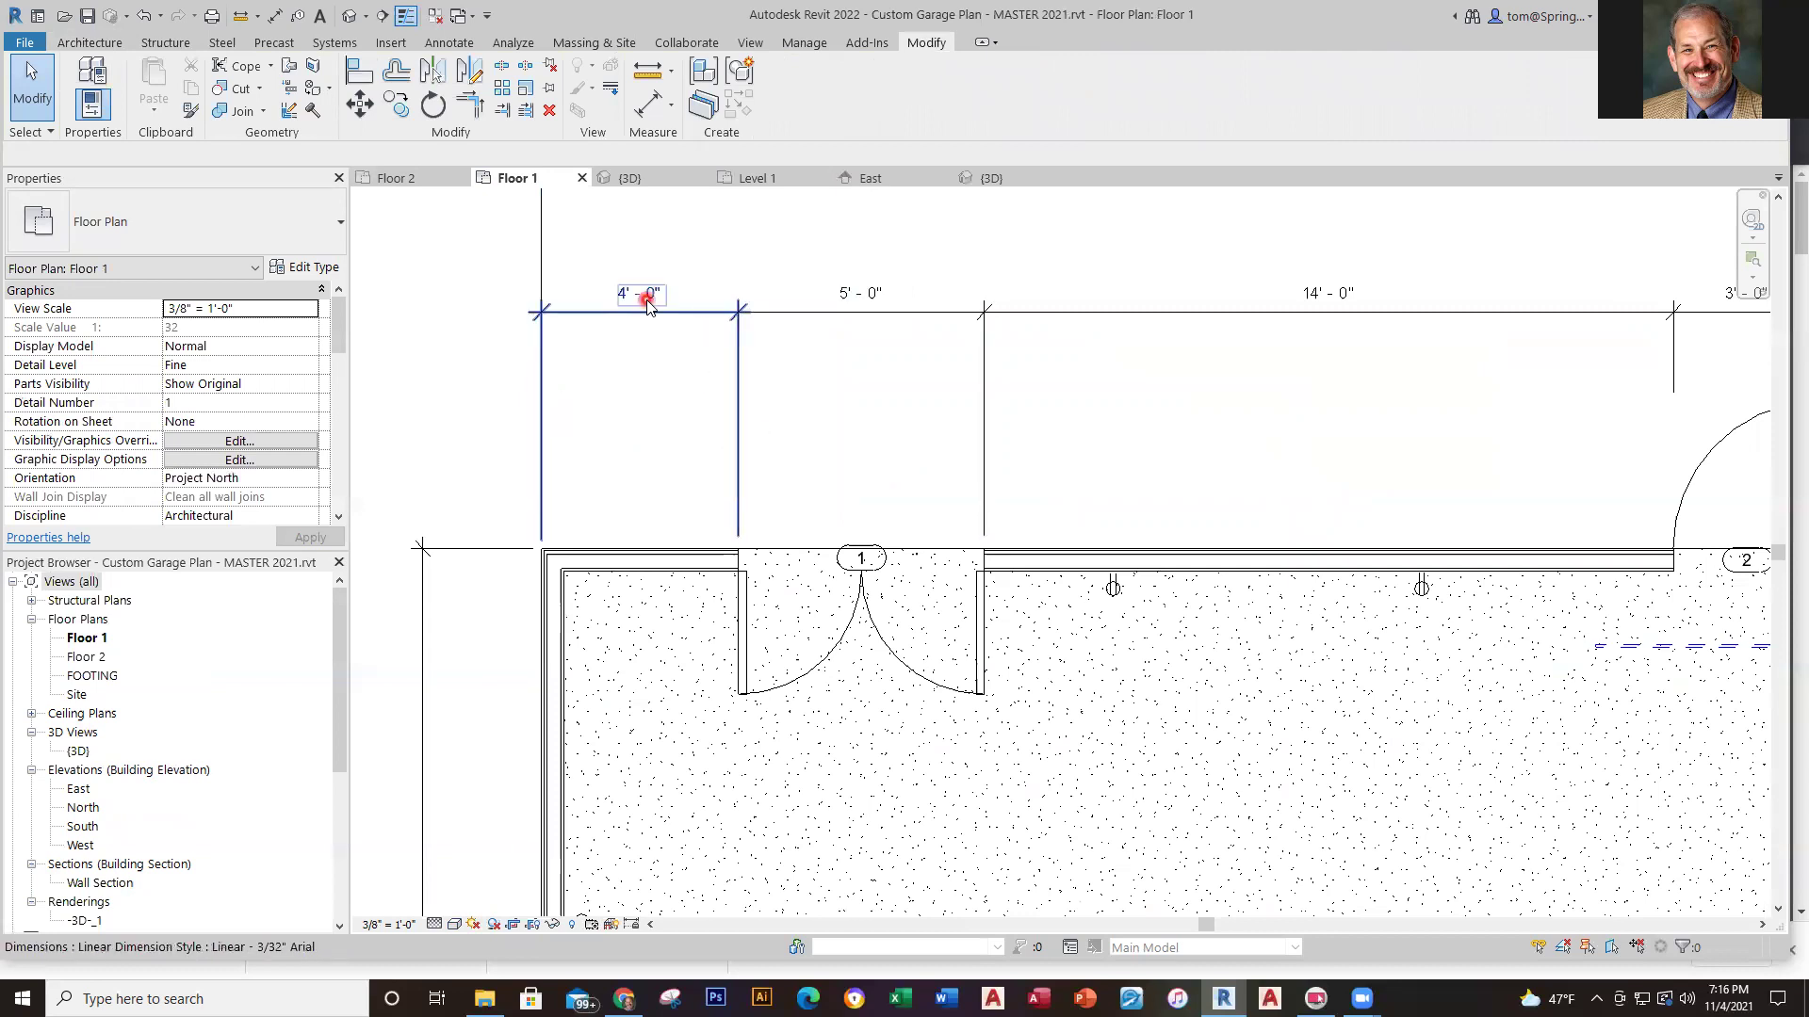
pyautogui.click(757, 178)
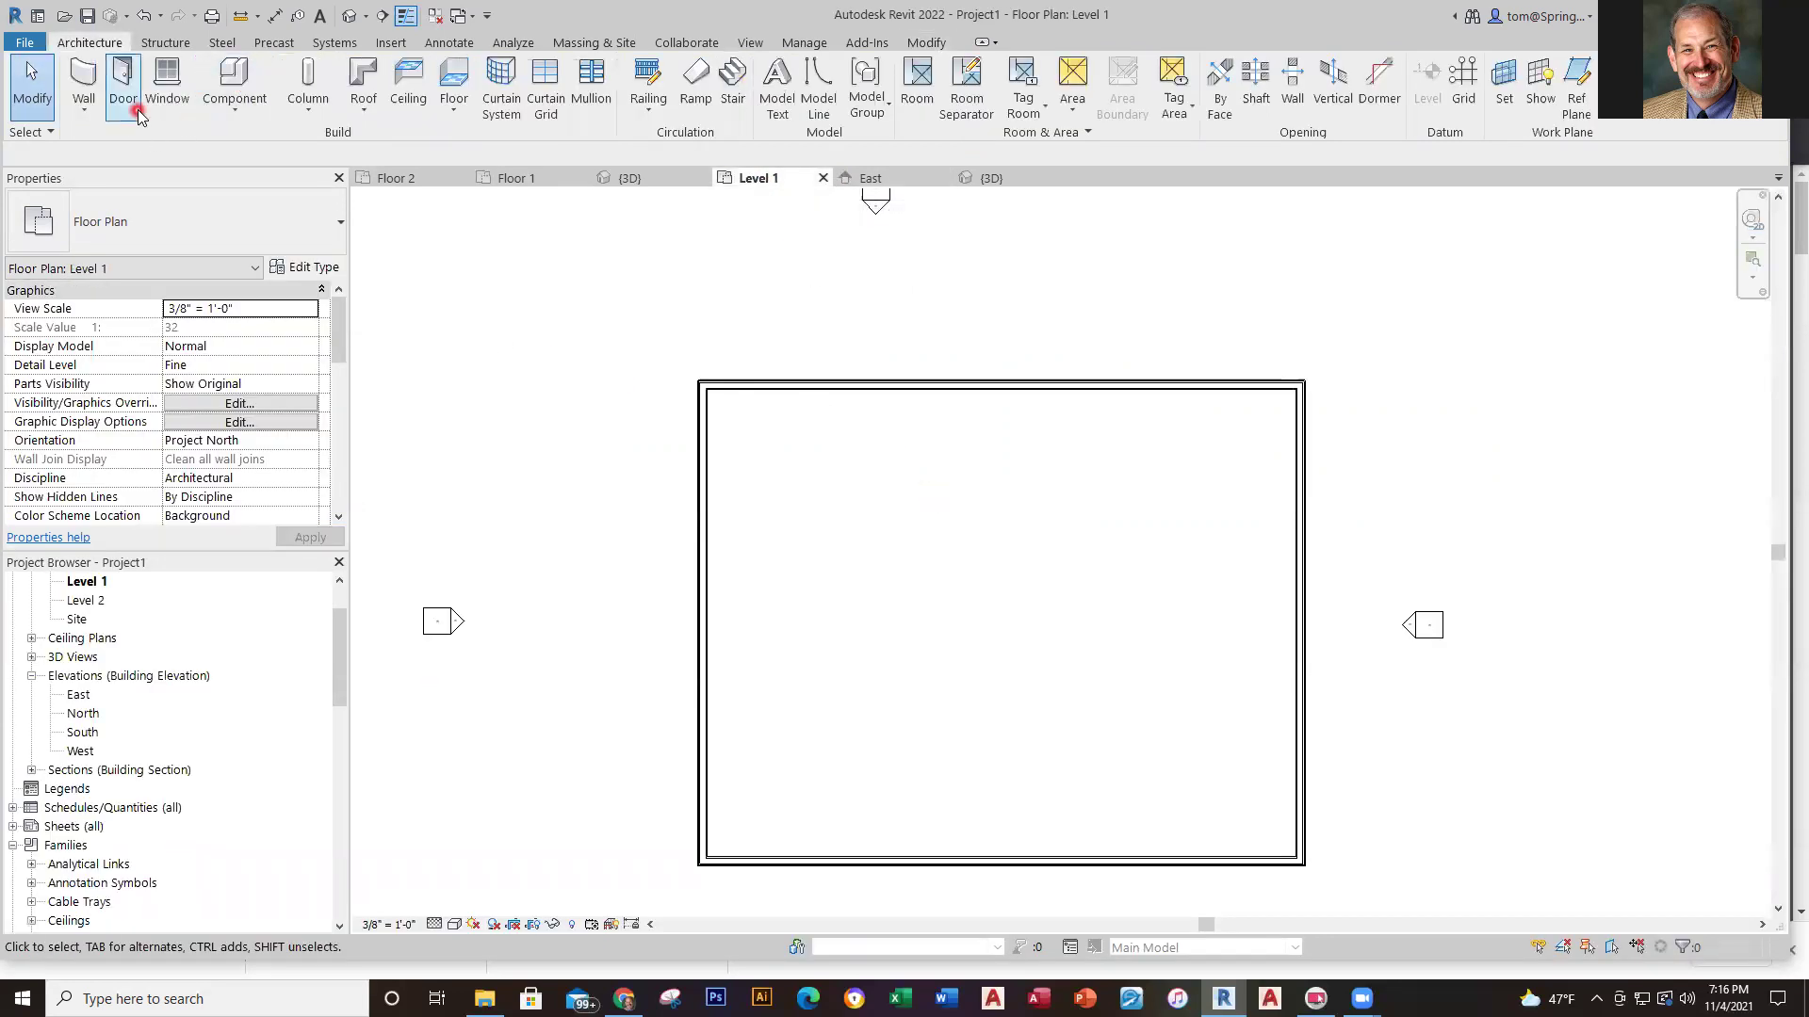
# Place a 60" x 80" double-glass door in the top wall, swinging inward
pyautogui.click(123, 87)
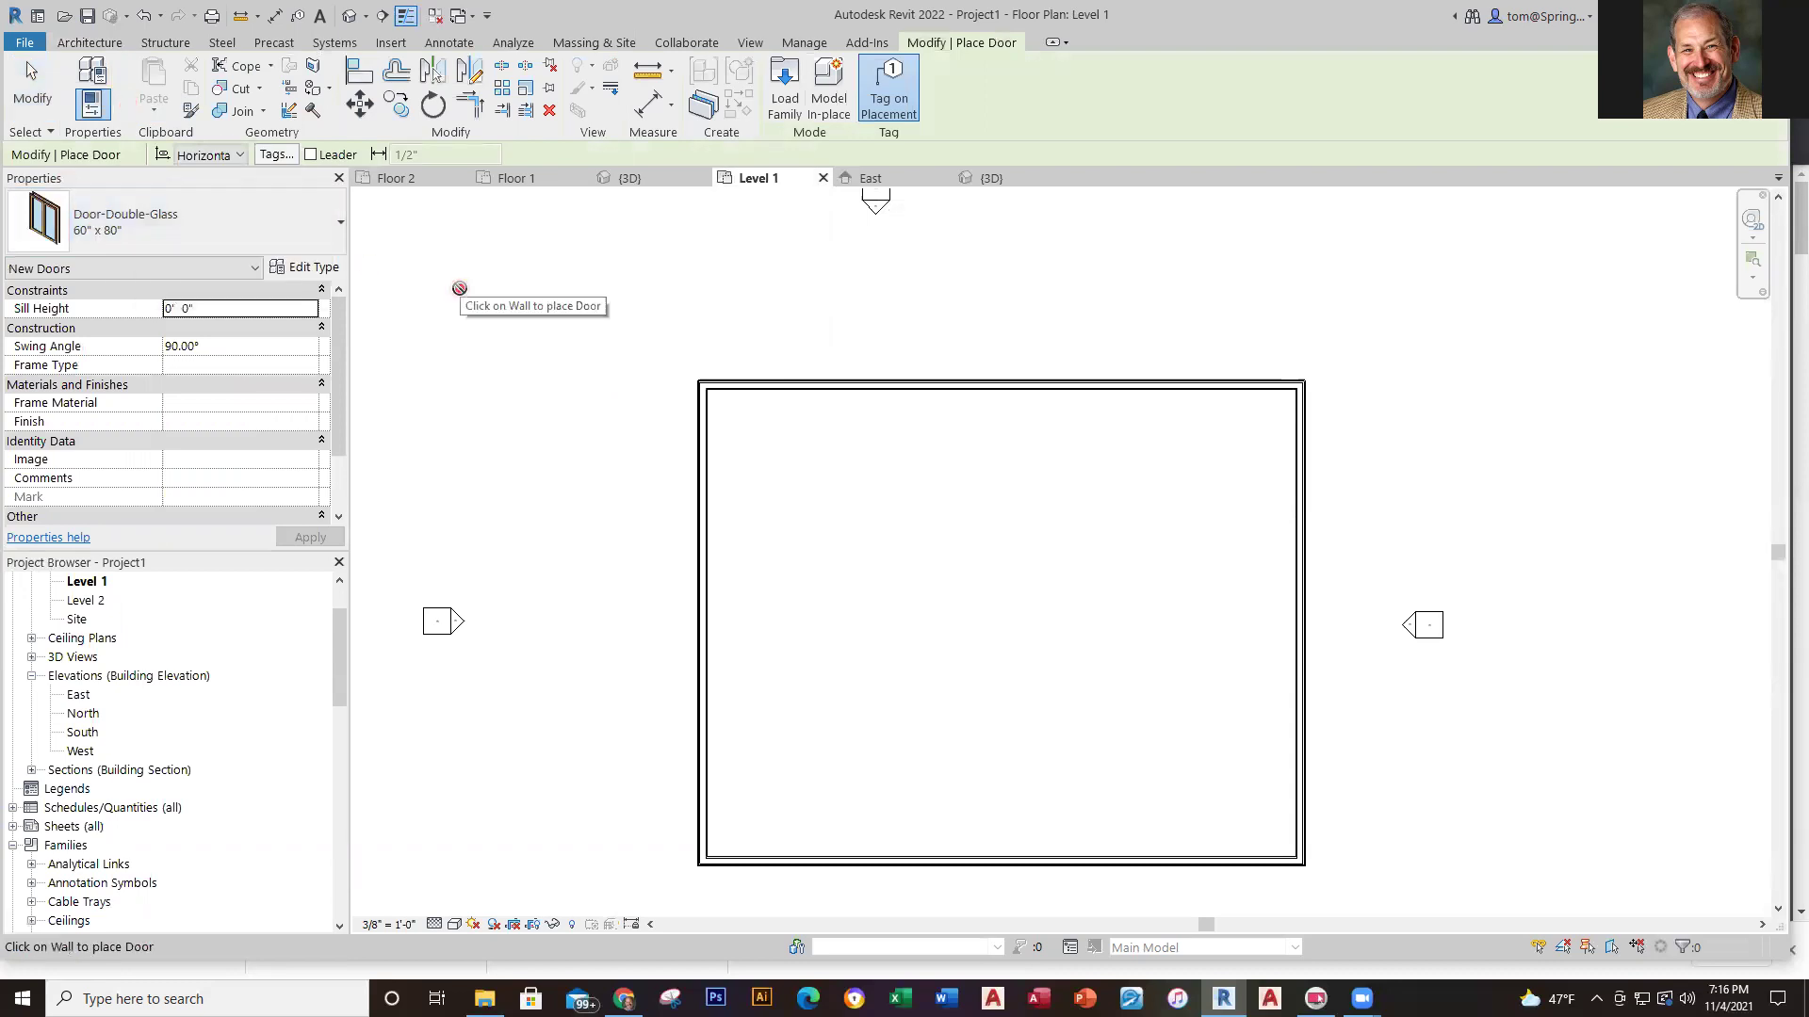
pyautogui.click(796, 379)
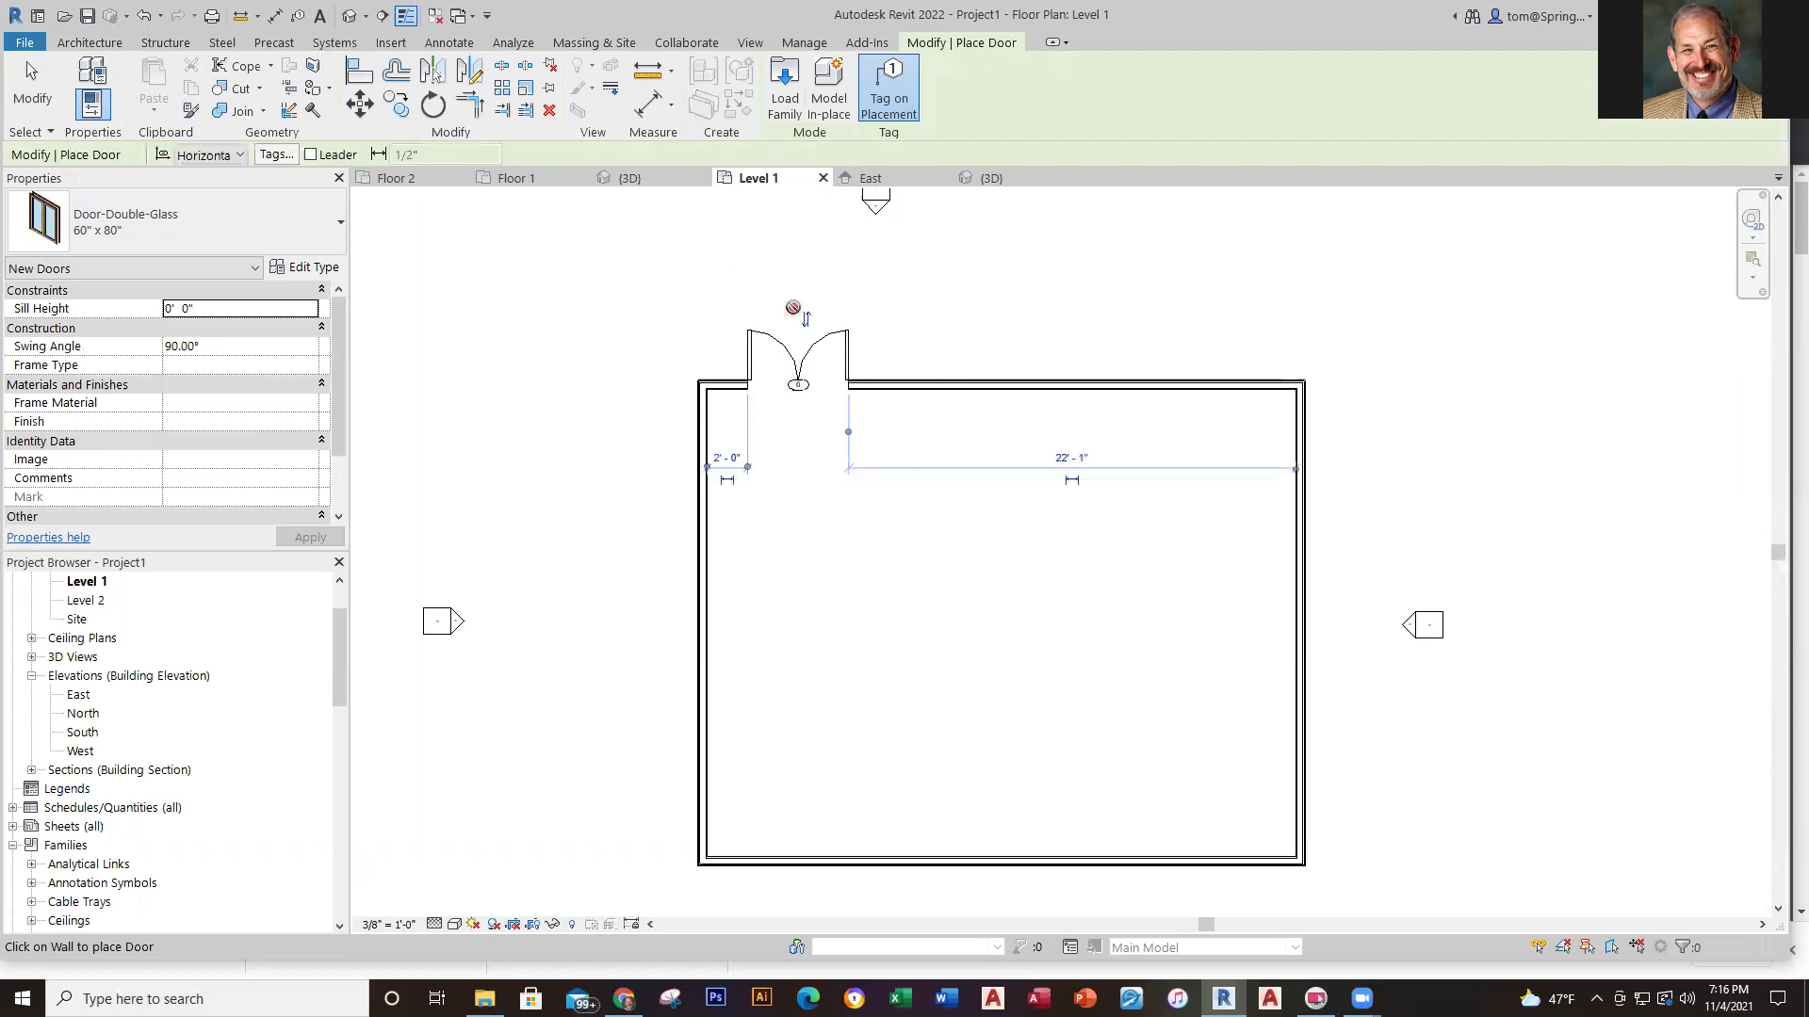
pyautogui.press('space')
pyautogui.click(824, 347)
pyautogui.scroll(5, 798, 382)
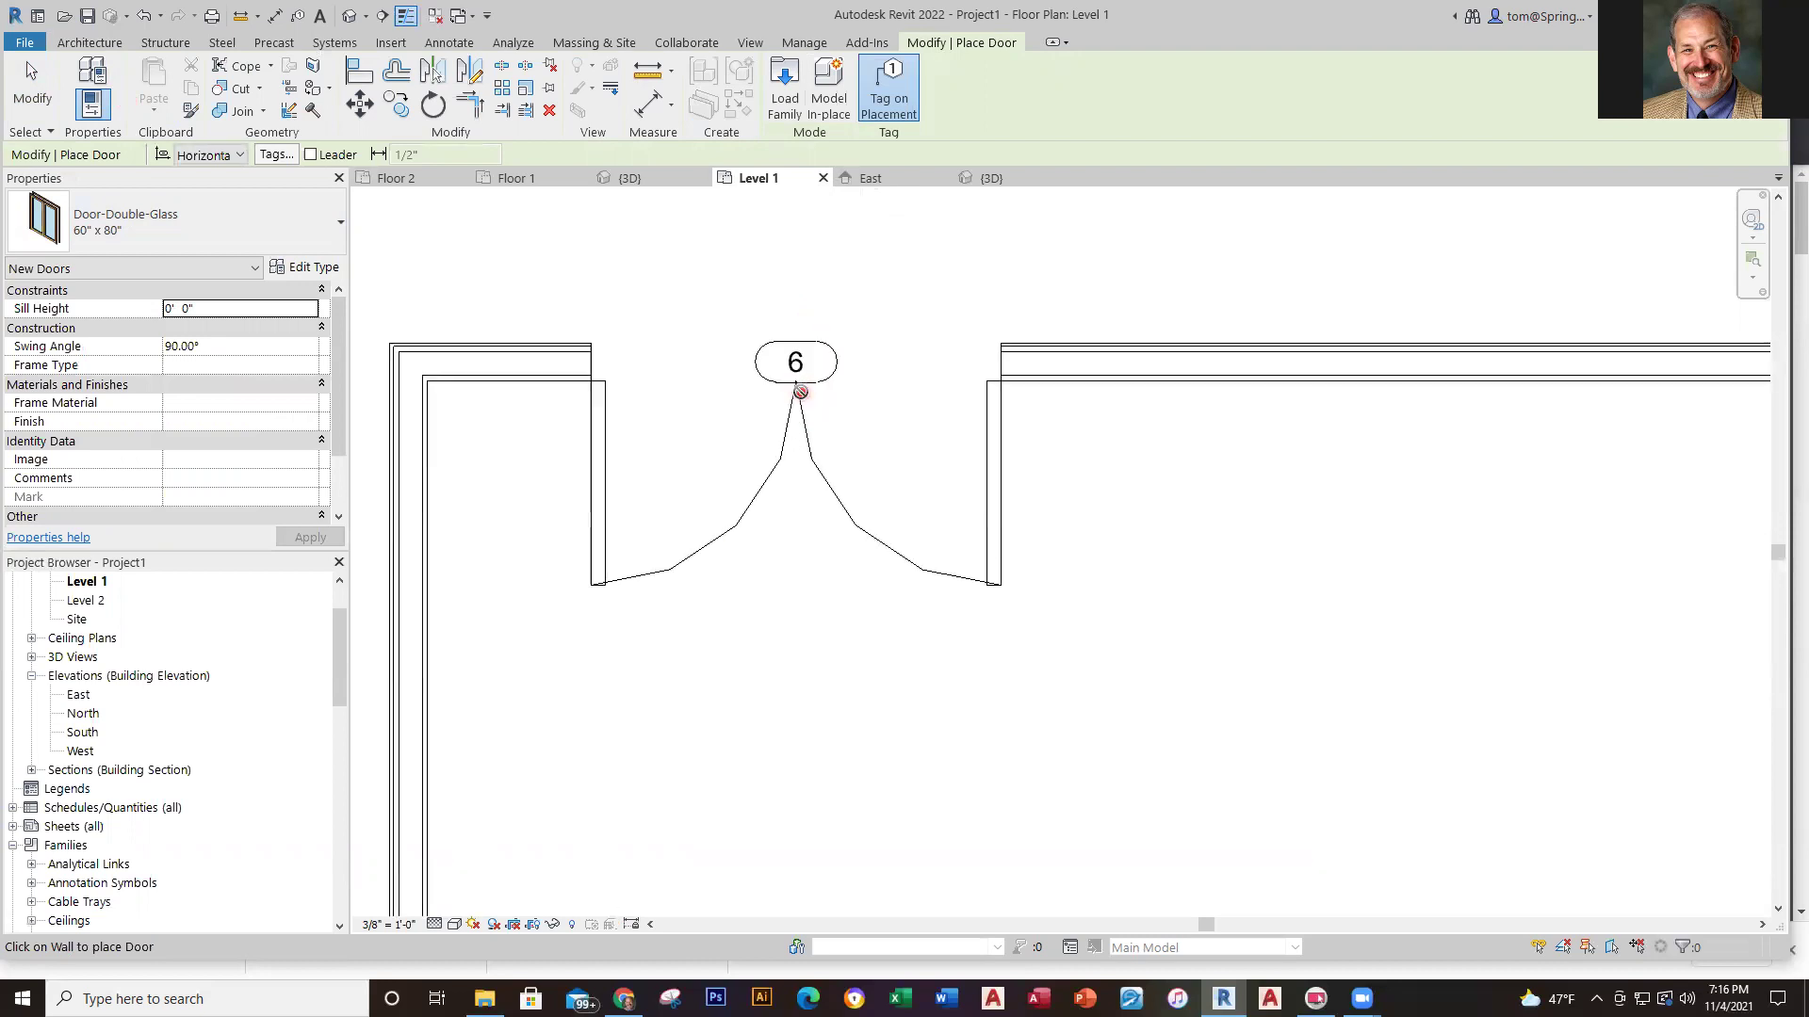
pyautogui.click(796, 344)
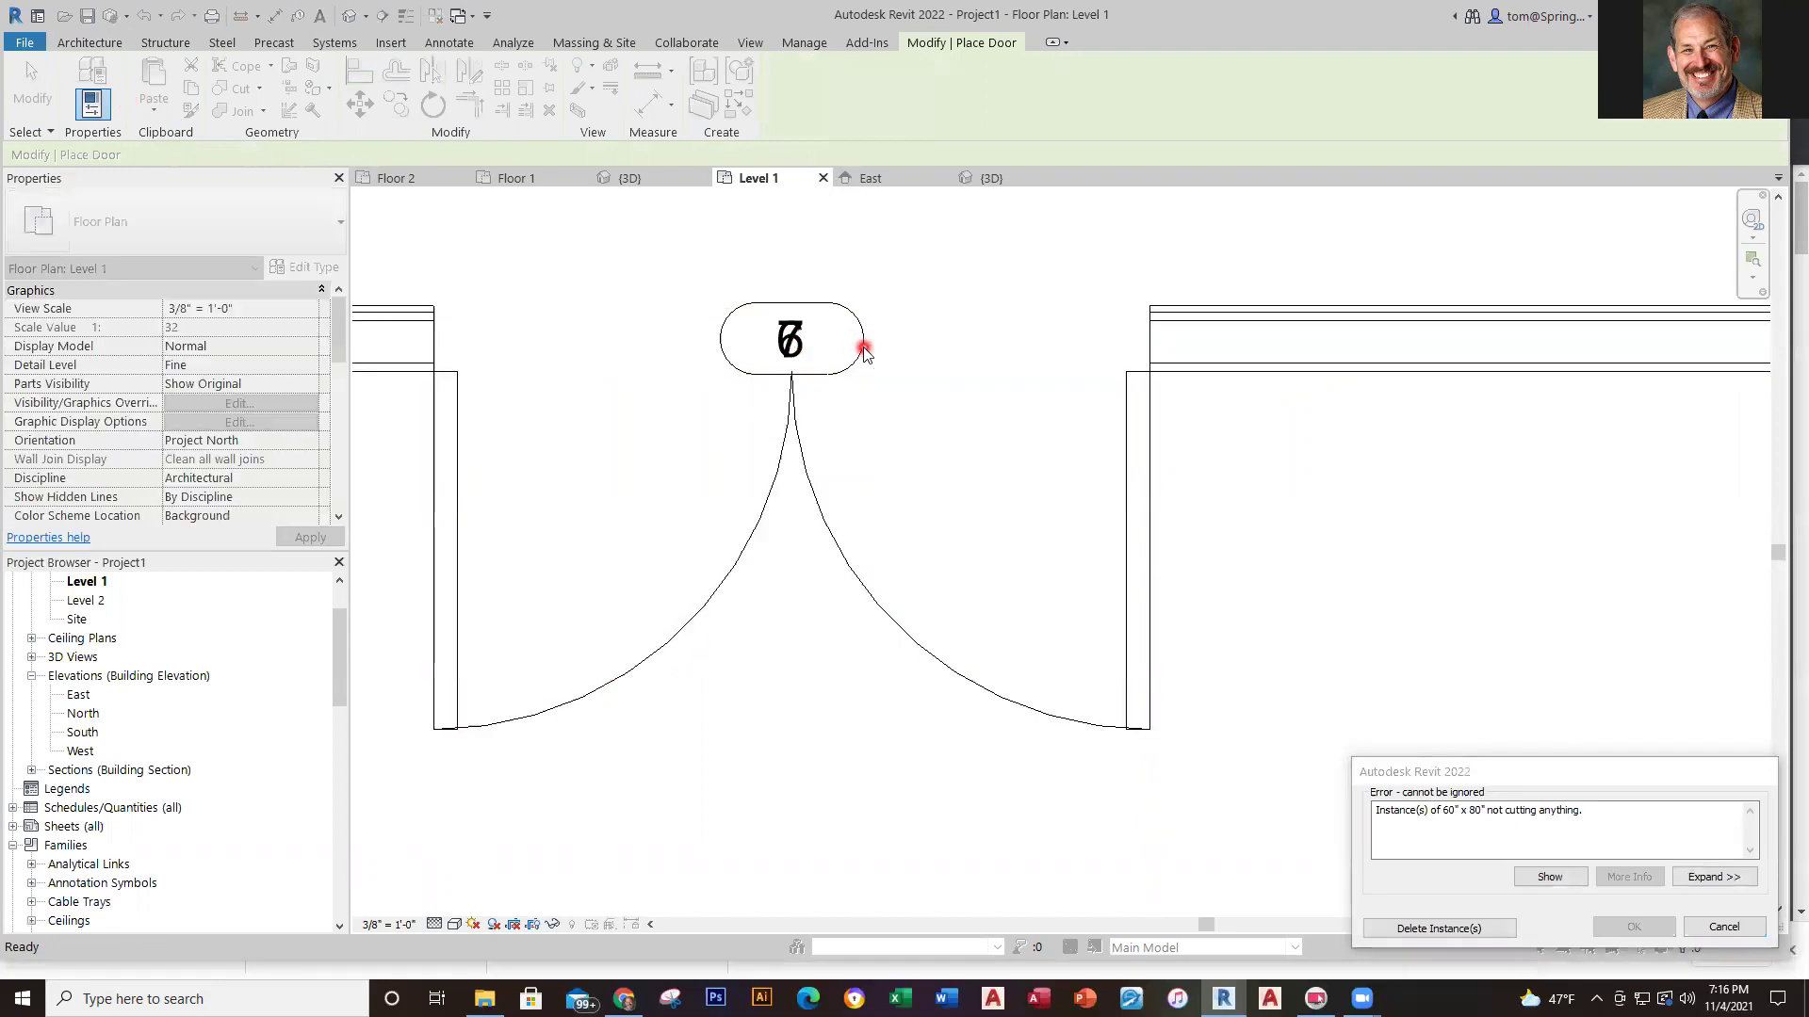
# Delete the duplicate door and change the door's tag number to 1
pyautogui.click(1469, 929)
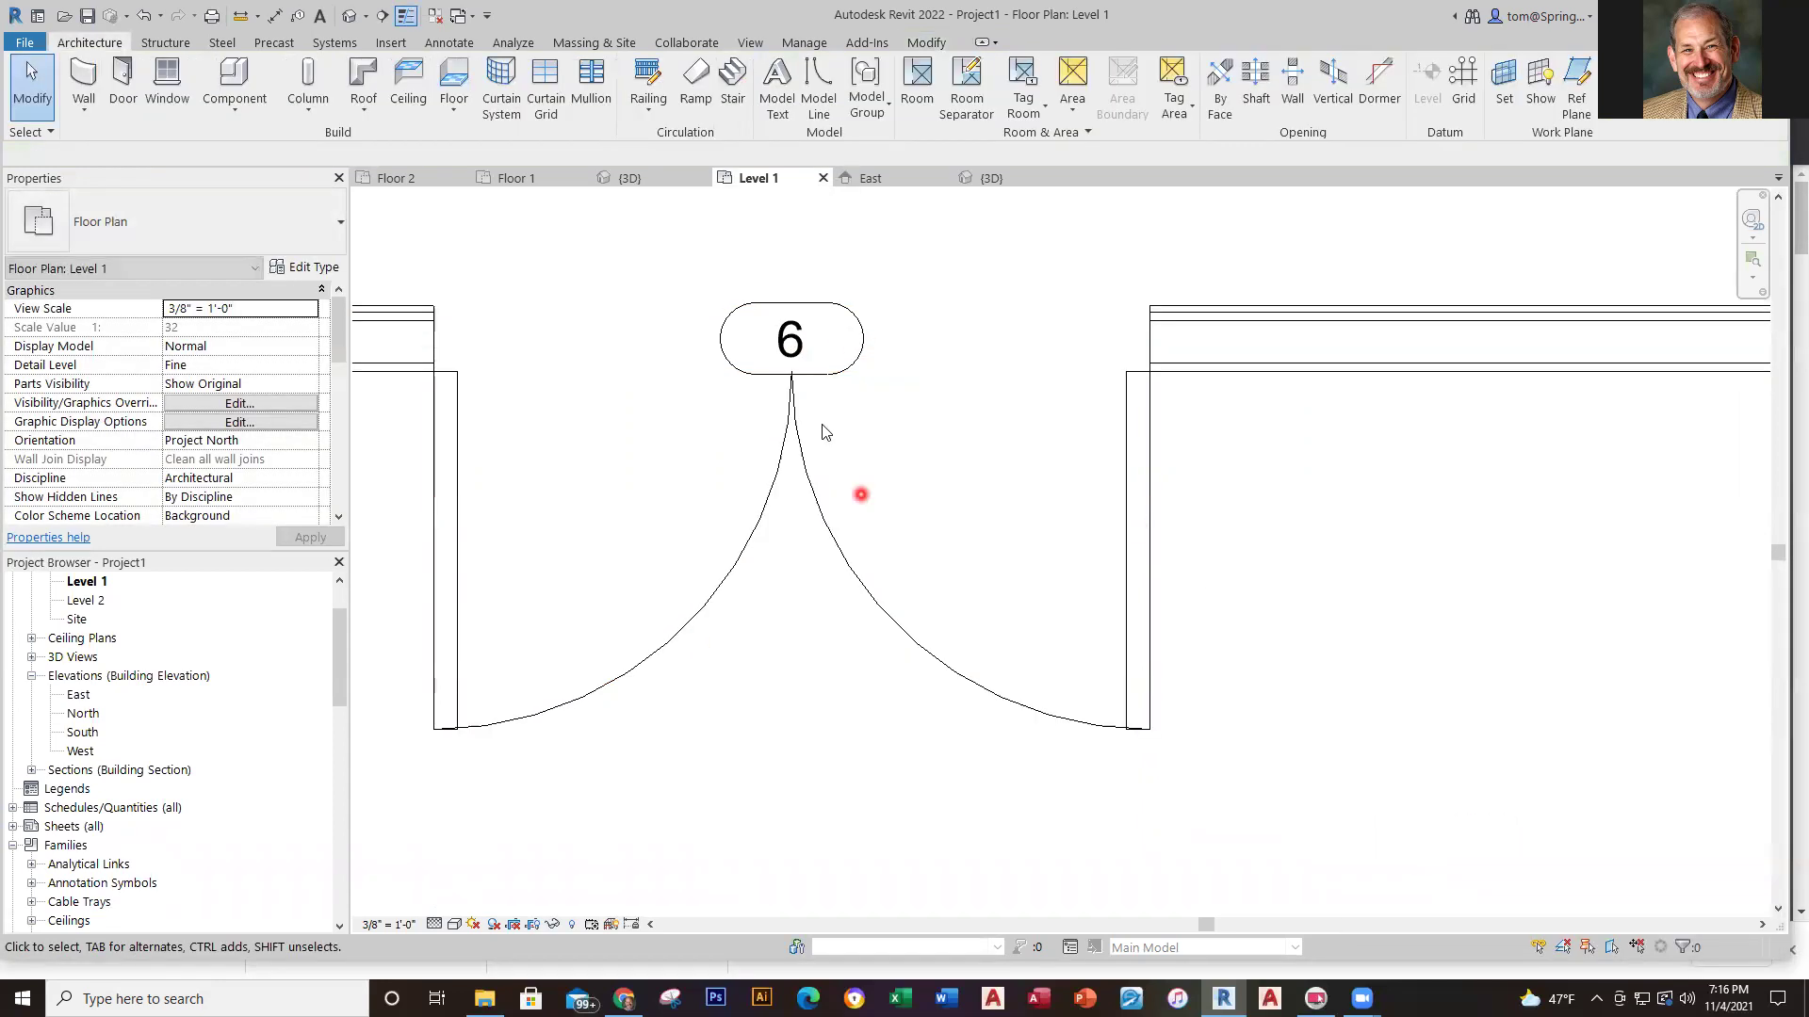
pyautogui.click(793, 345)
pyautogui.click(793, 341)
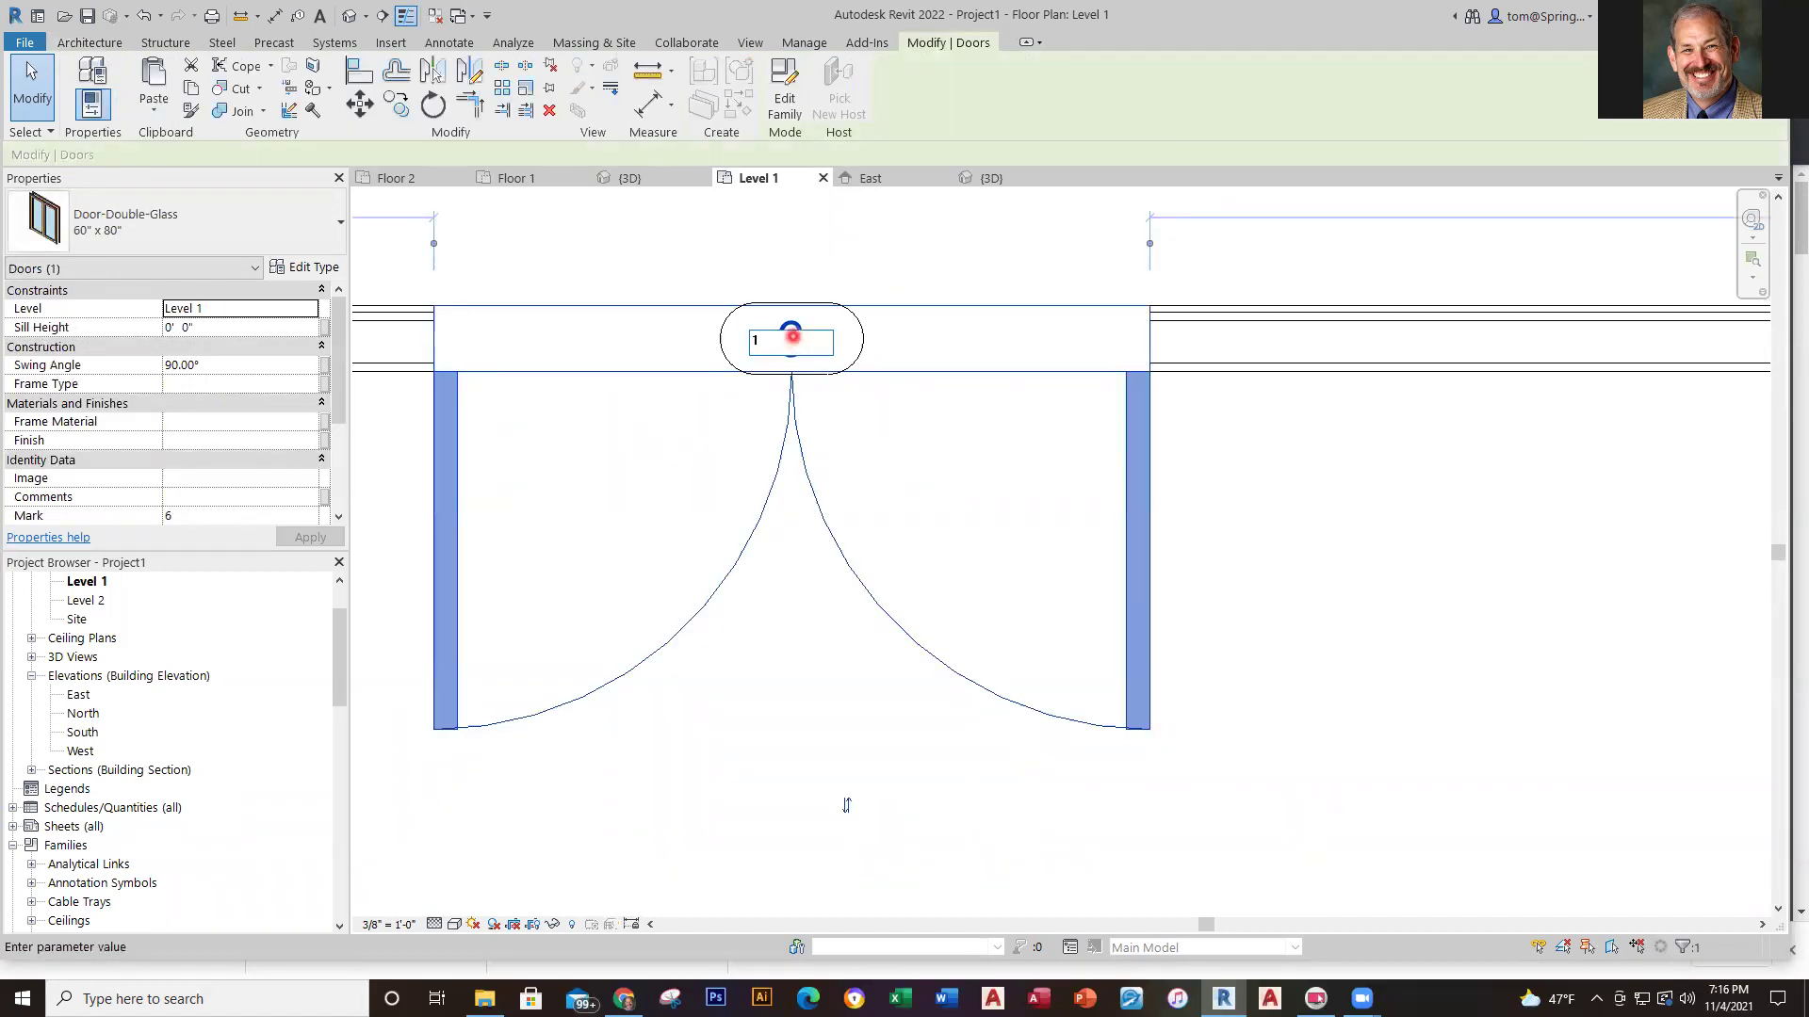
pyautogui.click(779, 582)
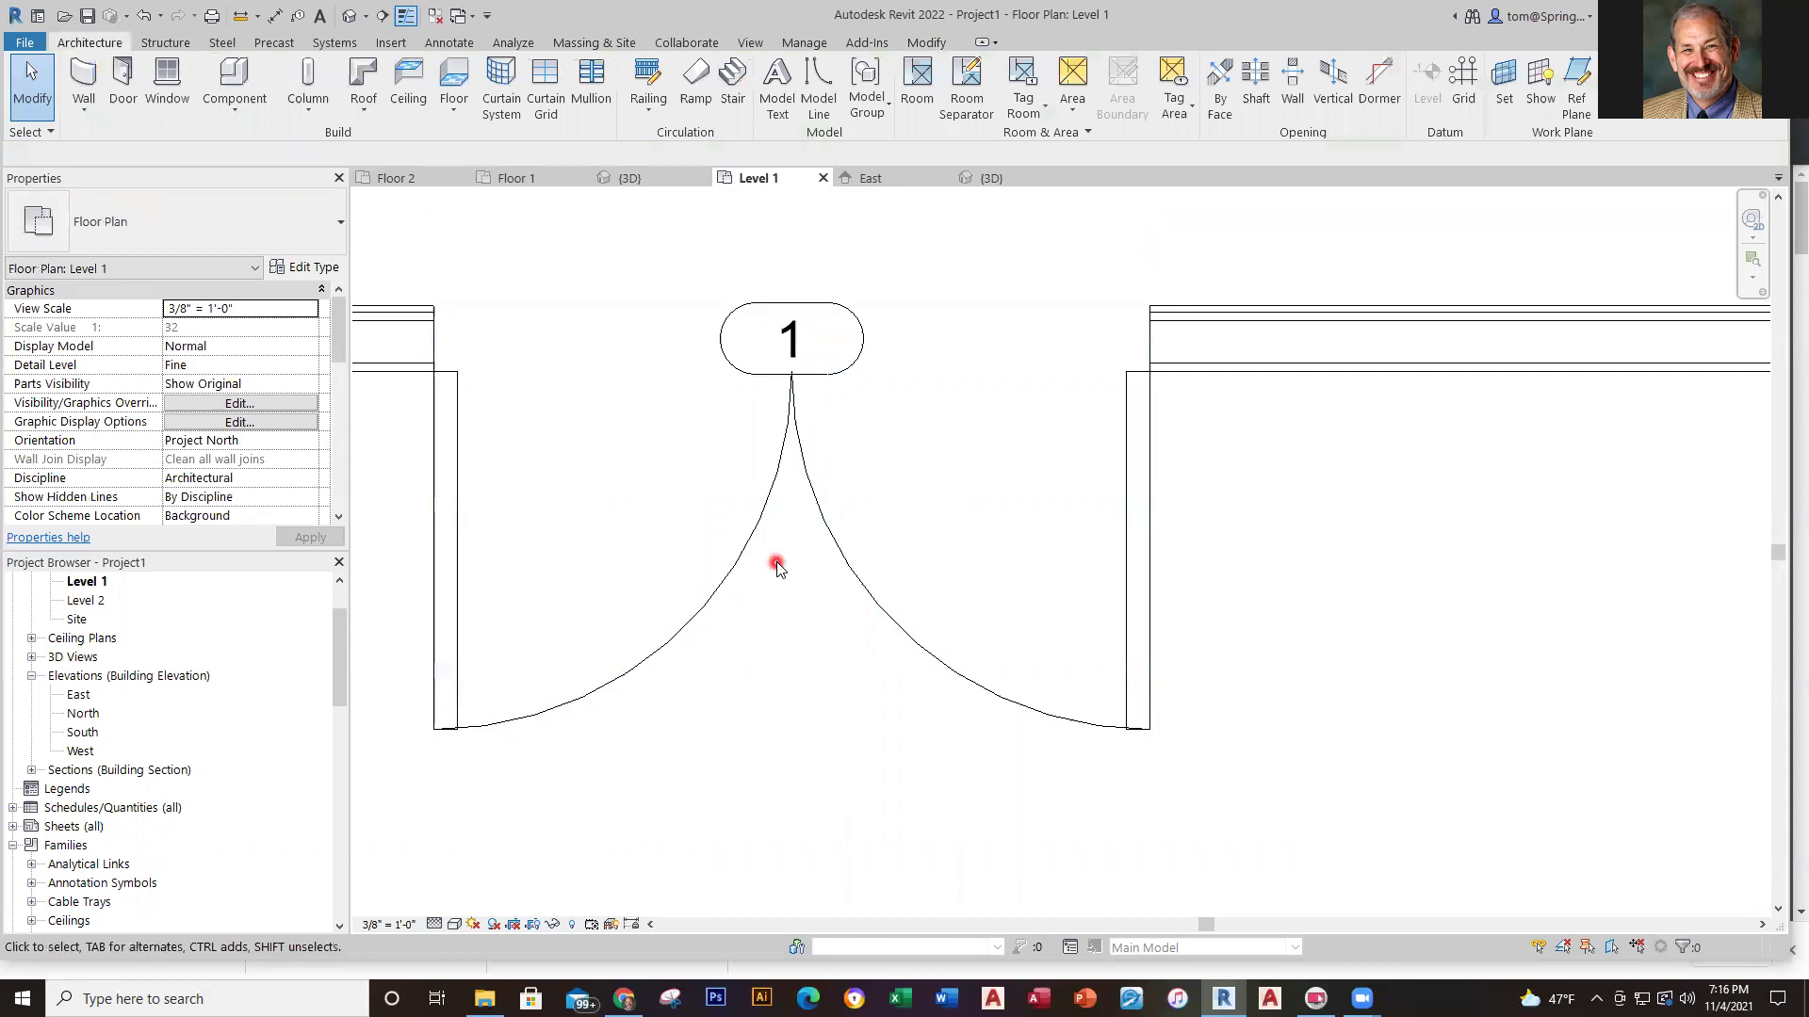
pyautogui.scroll(-4, 777, 565)
pyautogui.scroll(2, 776, 566)
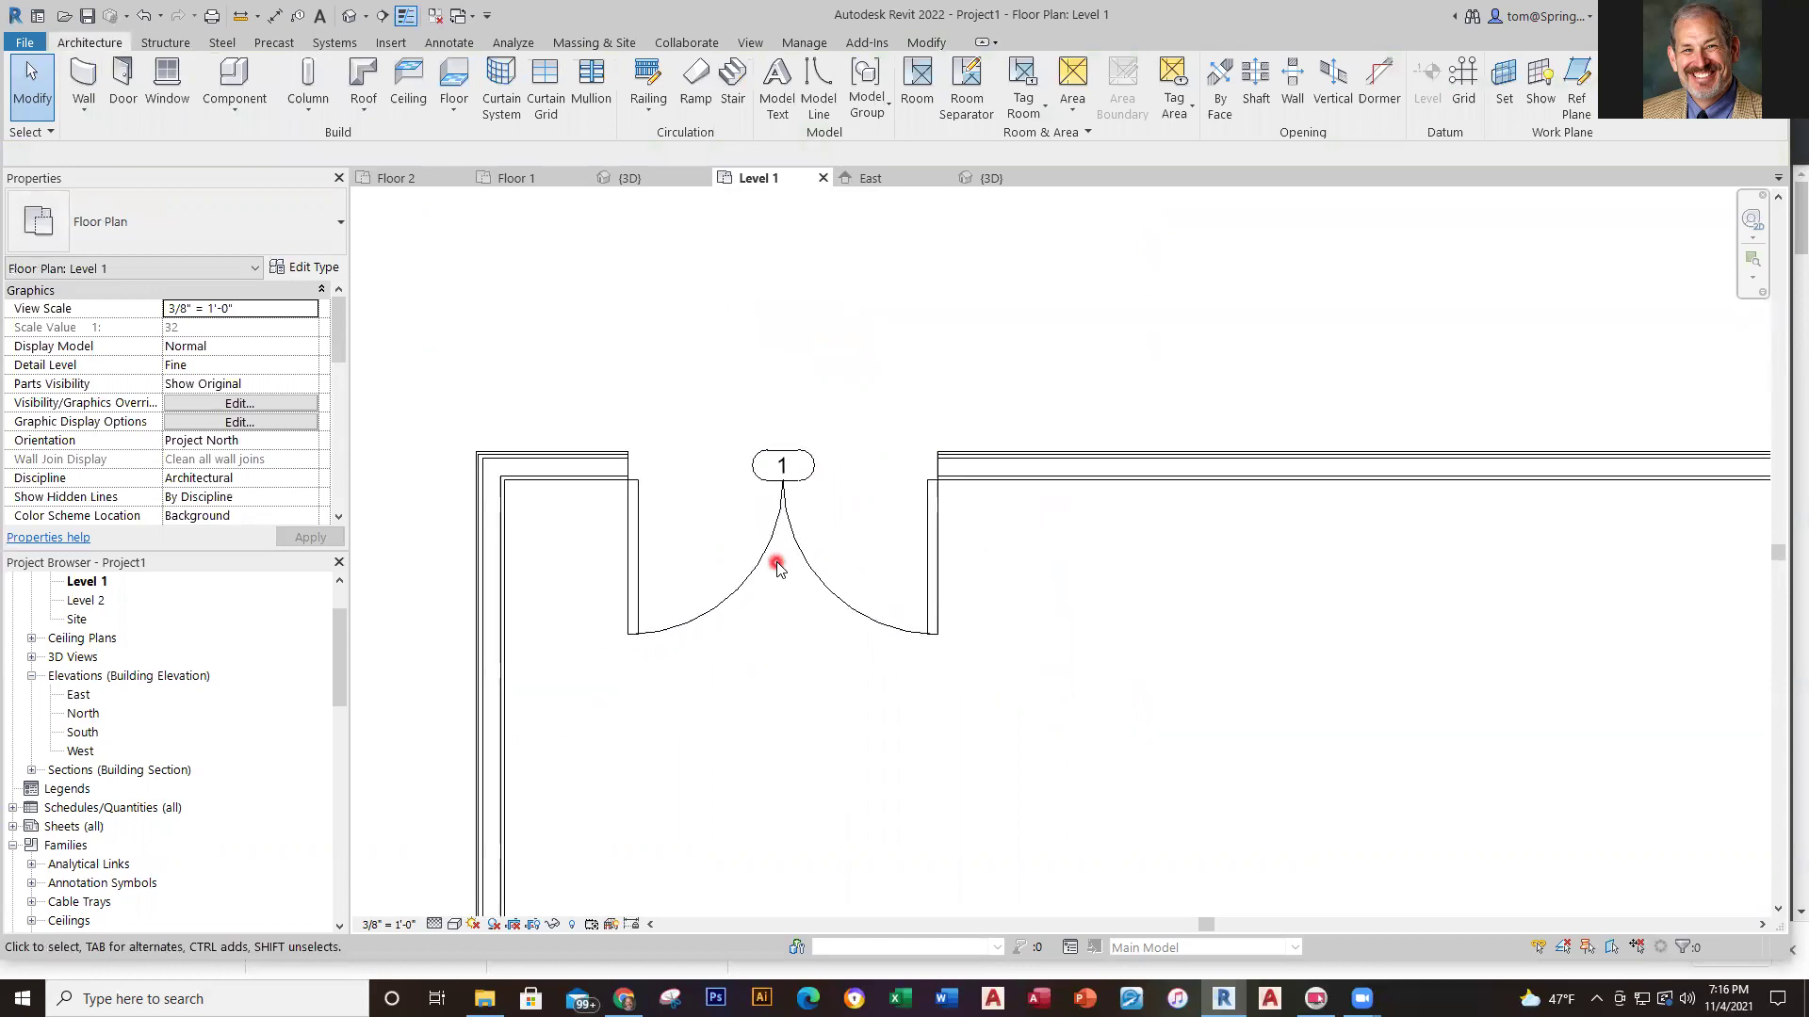
# Position the door 4'-0" from the outer wall corner and lock that dimension
pyautogui.click(744, 565)
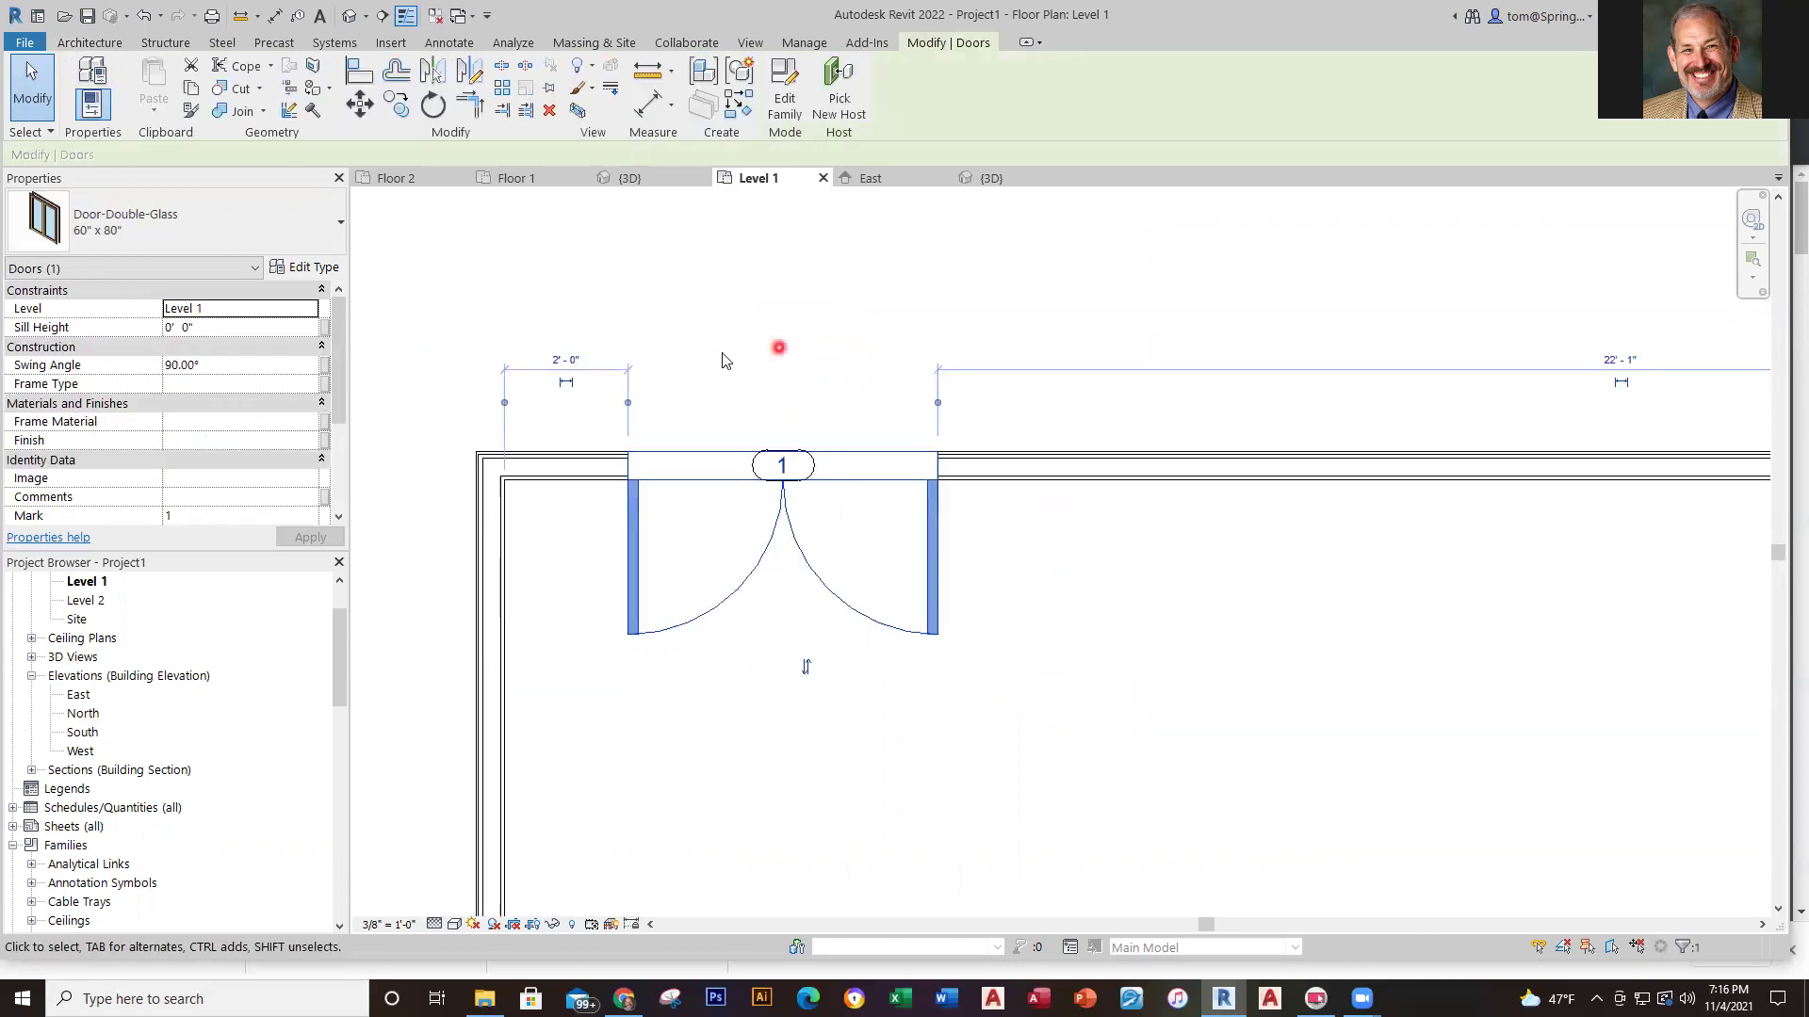
pyautogui.scroll(1, 551, 419)
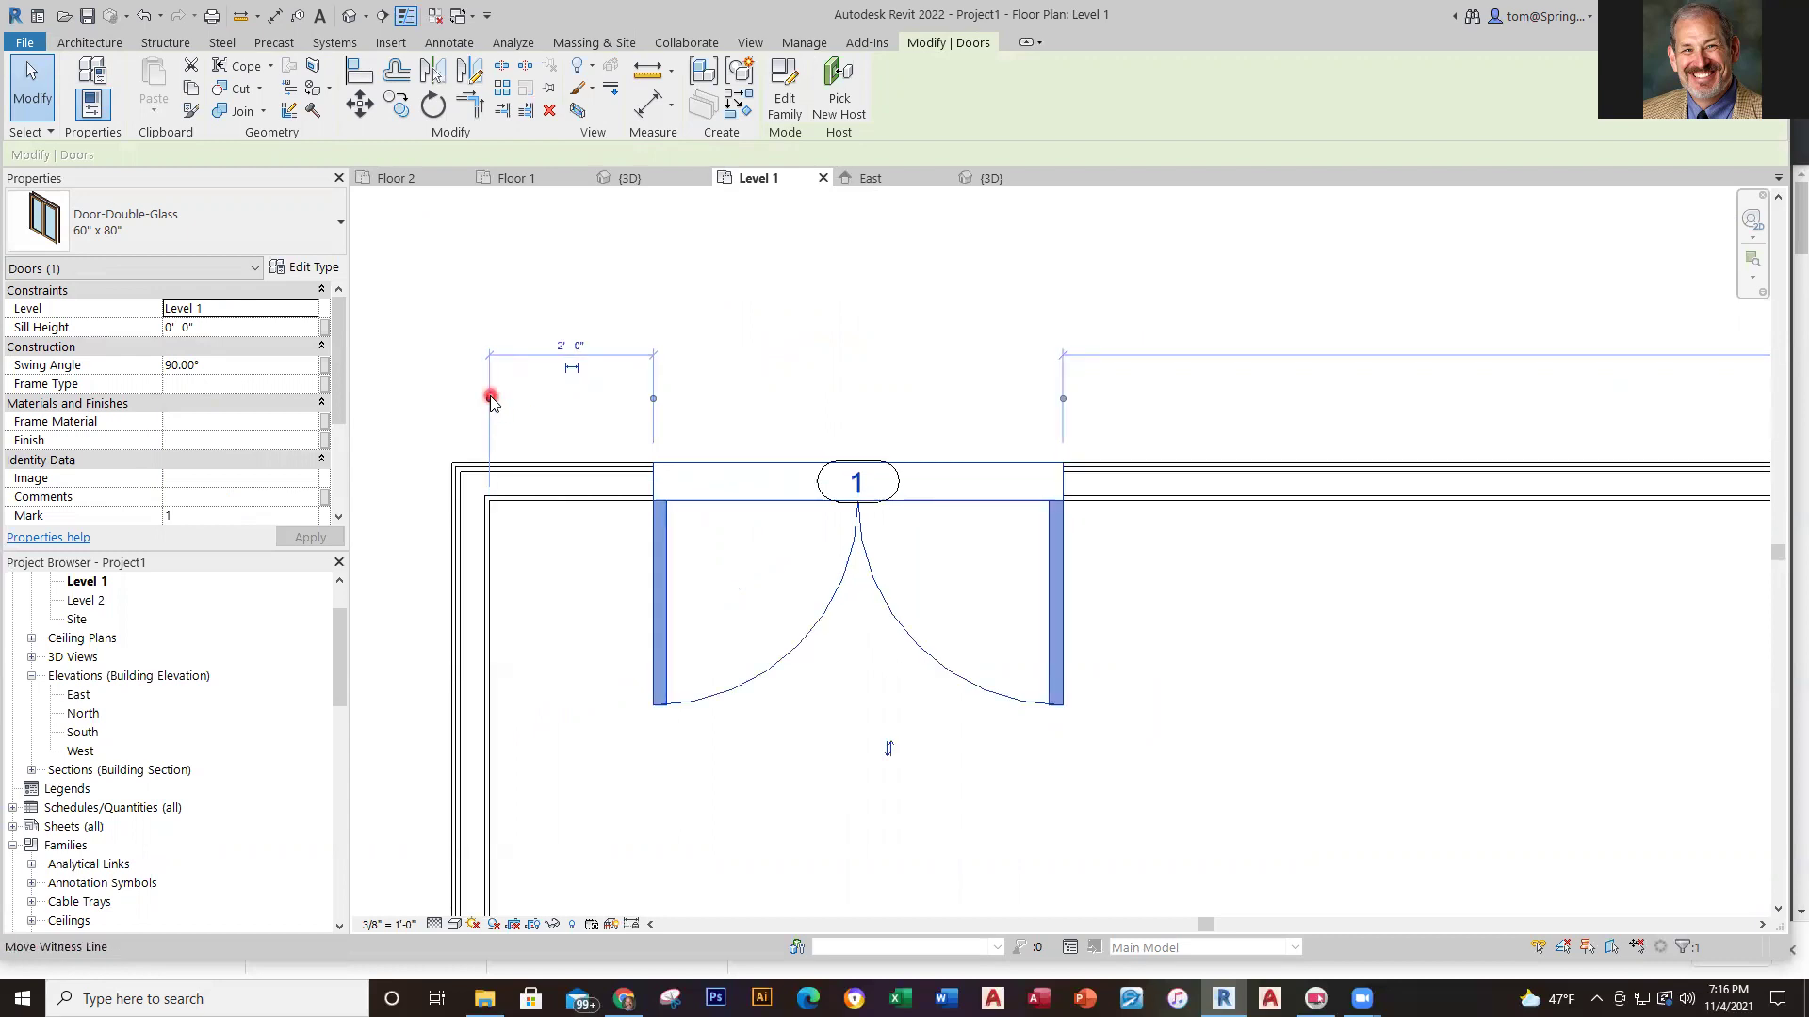
pyautogui.moveTo(488, 399); pyautogui.dragTo(471, 399)
pyautogui.moveTo(468, 396); pyautogui.dragTo(455, 399)
pyautogui.click(560, 346)
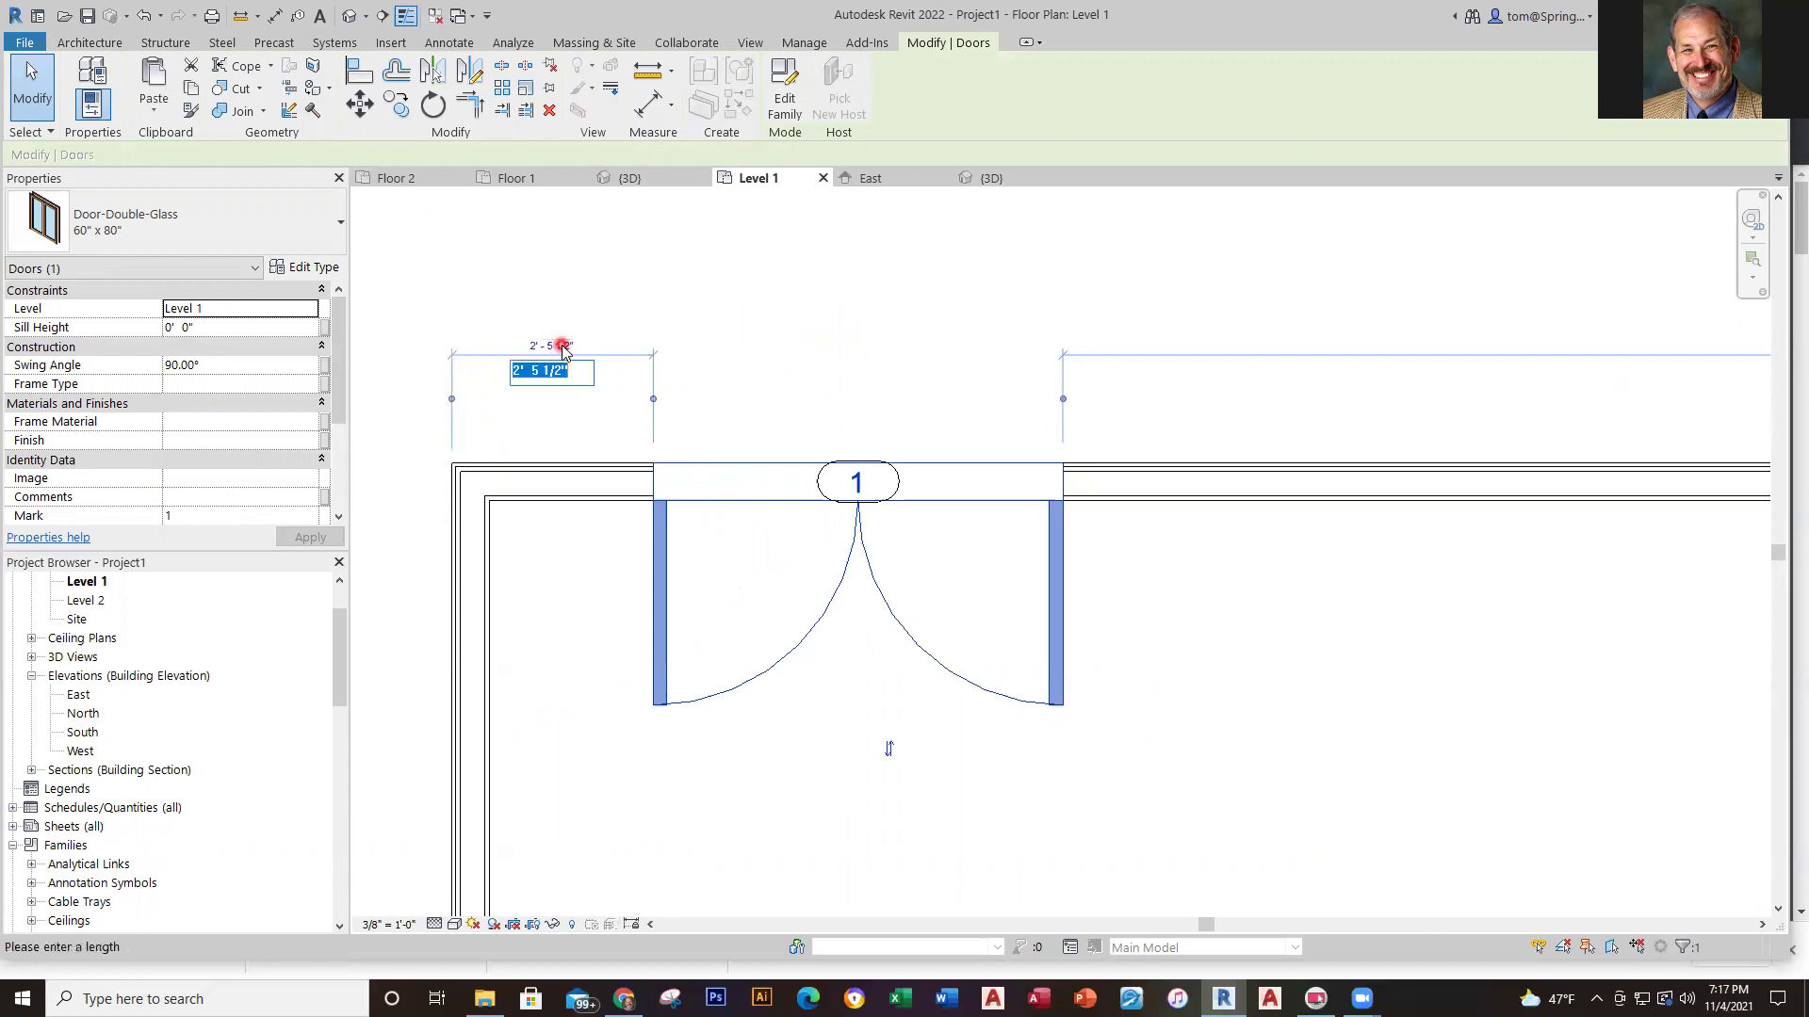
pyautogui.write('4')
pyautogui.press('Return')
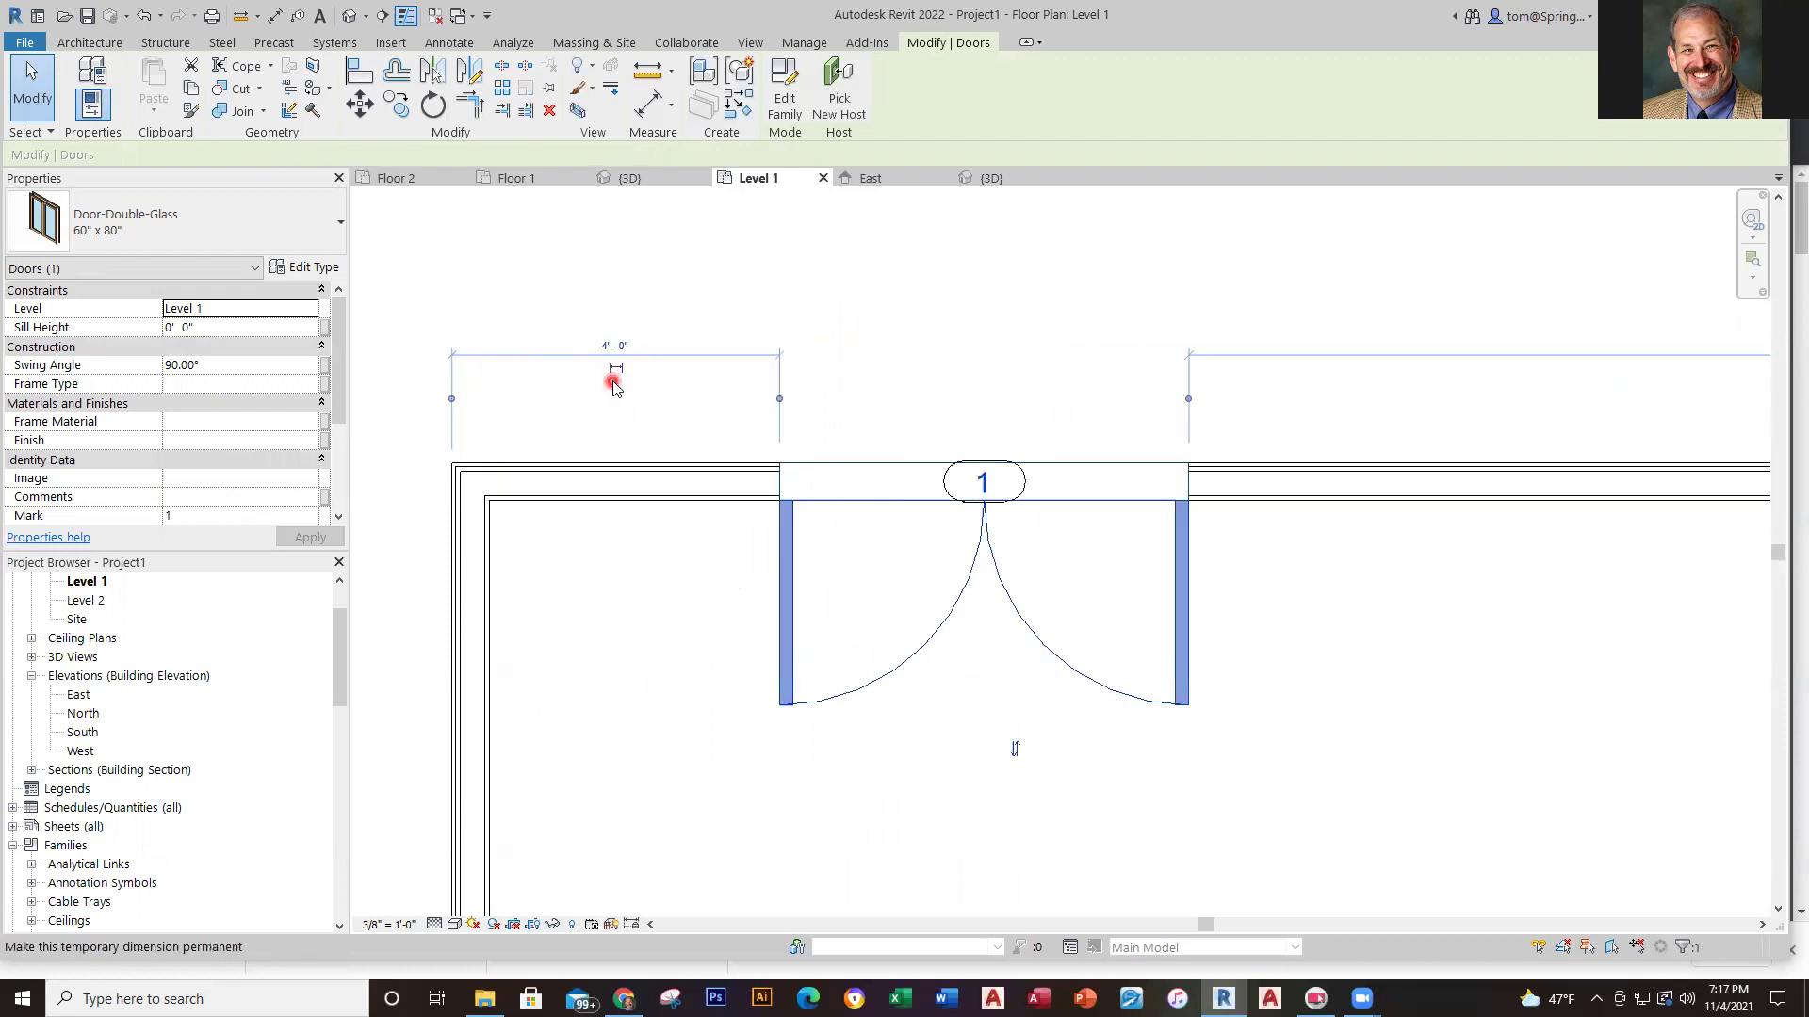
pyautogui.scroll(3, 612, 381)
pyautogui.scroll(-1, 620, 400)
pyautogui.click(617, 368)
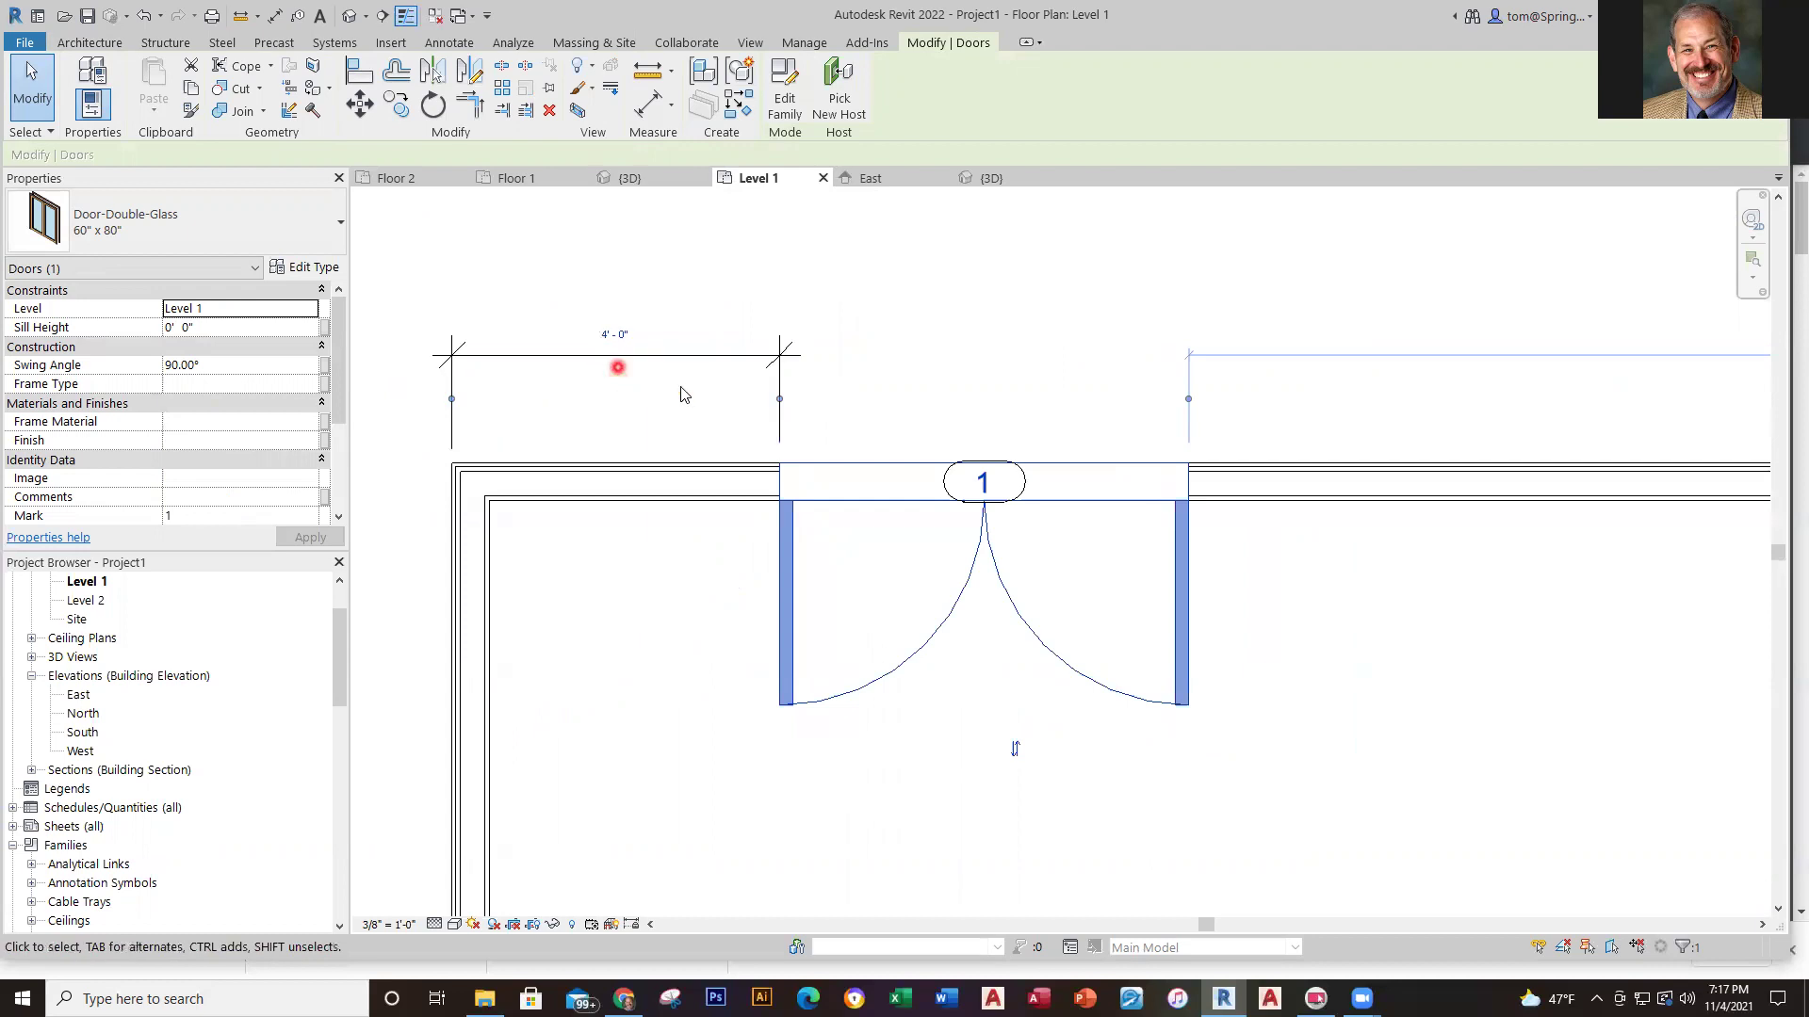
pyautogui.click(937, 355)
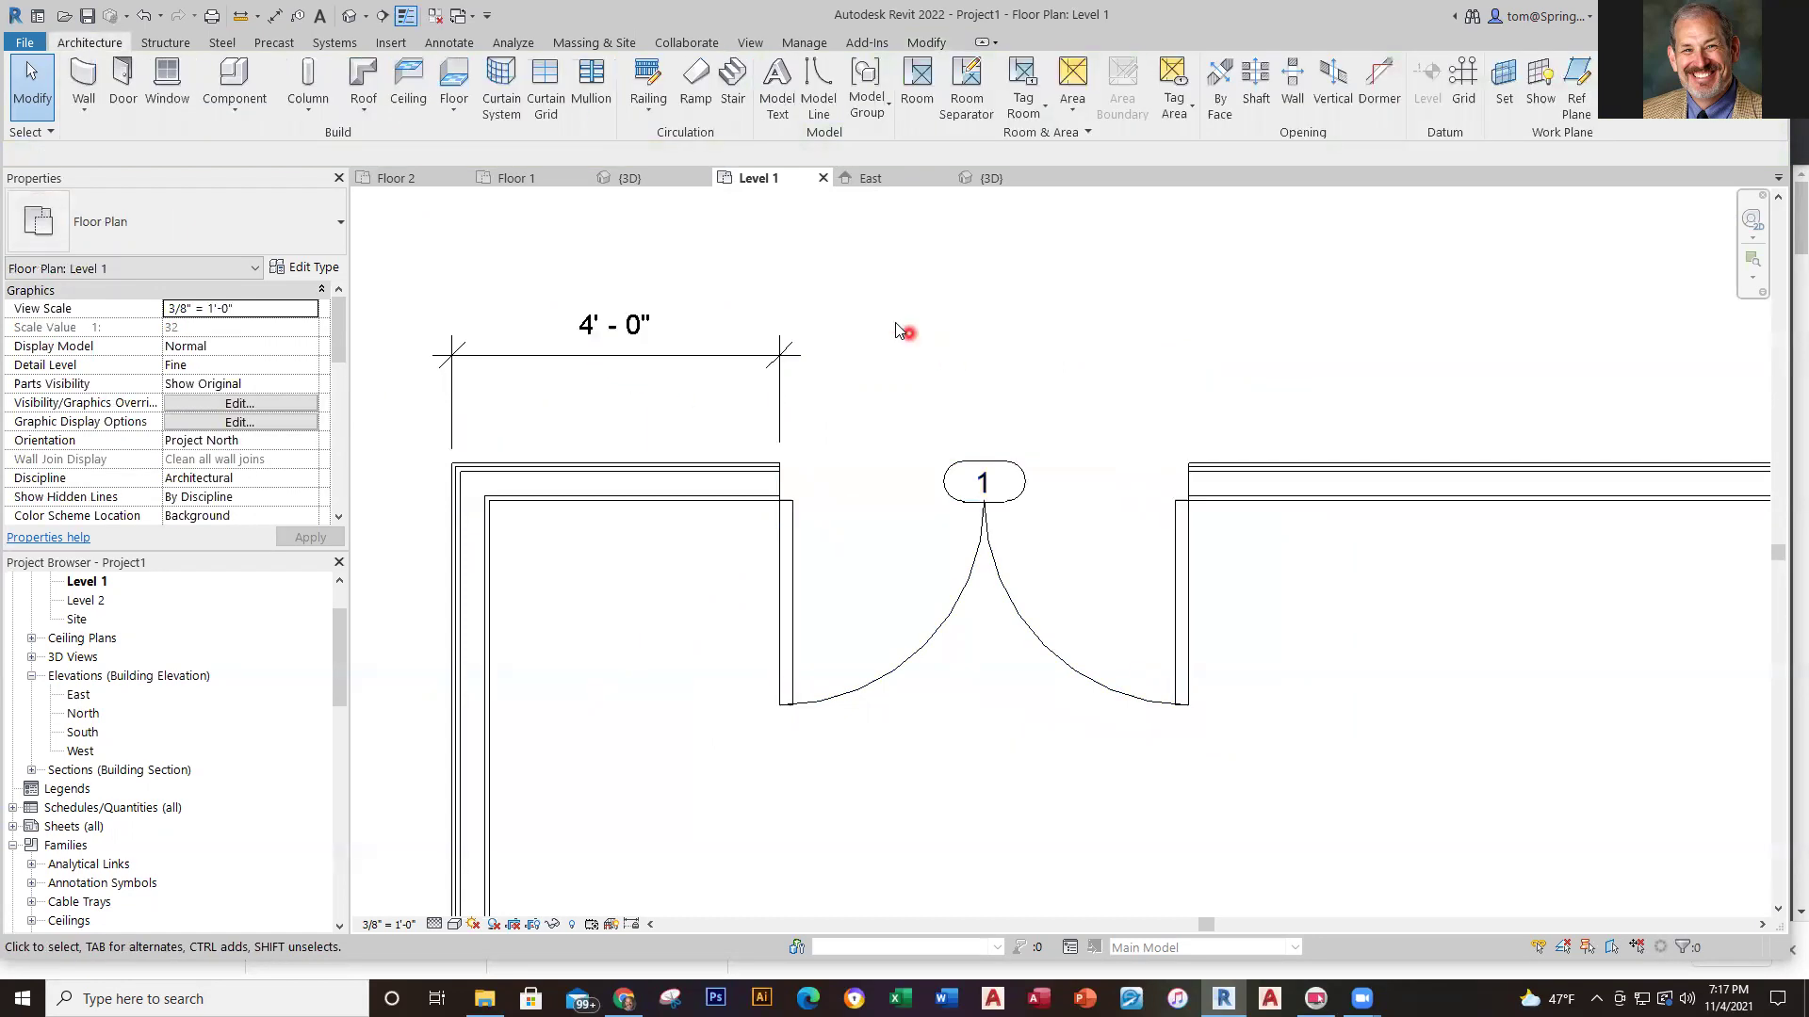
# Add a 5'-0" aligned dimension across the double door opening, in line with the 4'-0" dimension
pyautogui.click(274, 17)
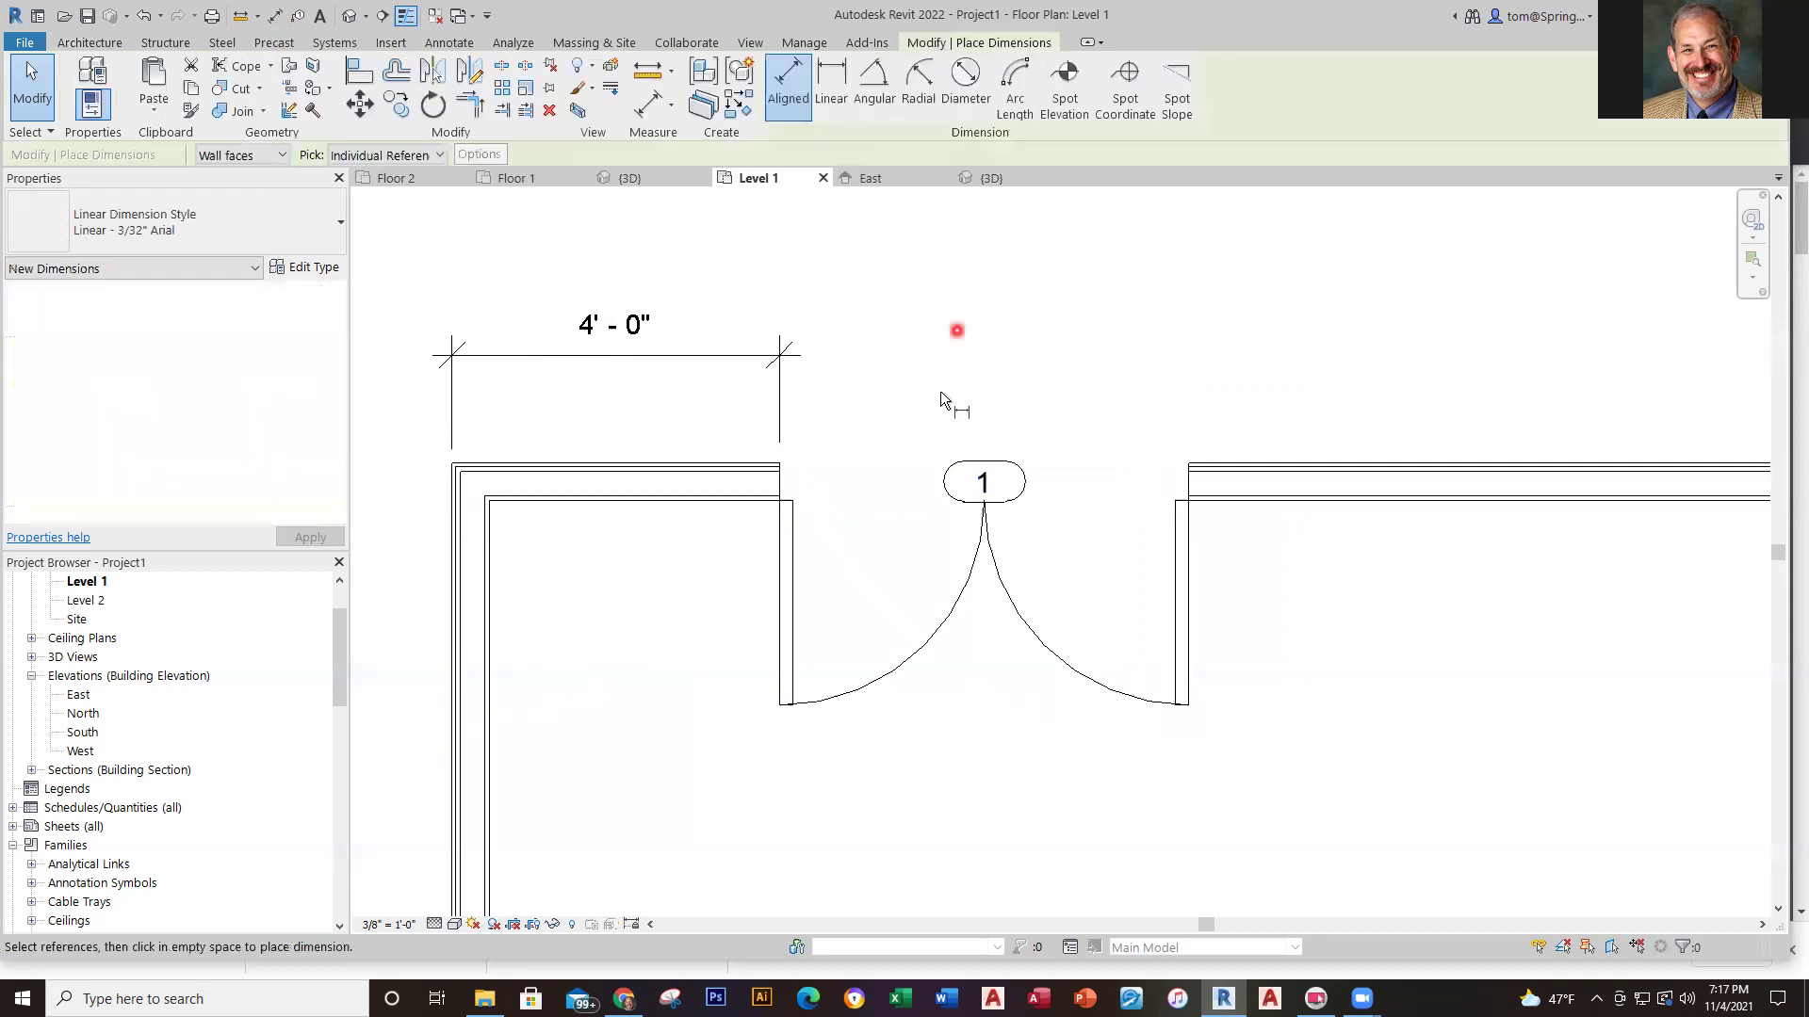
pyautogui.click(782, 461)
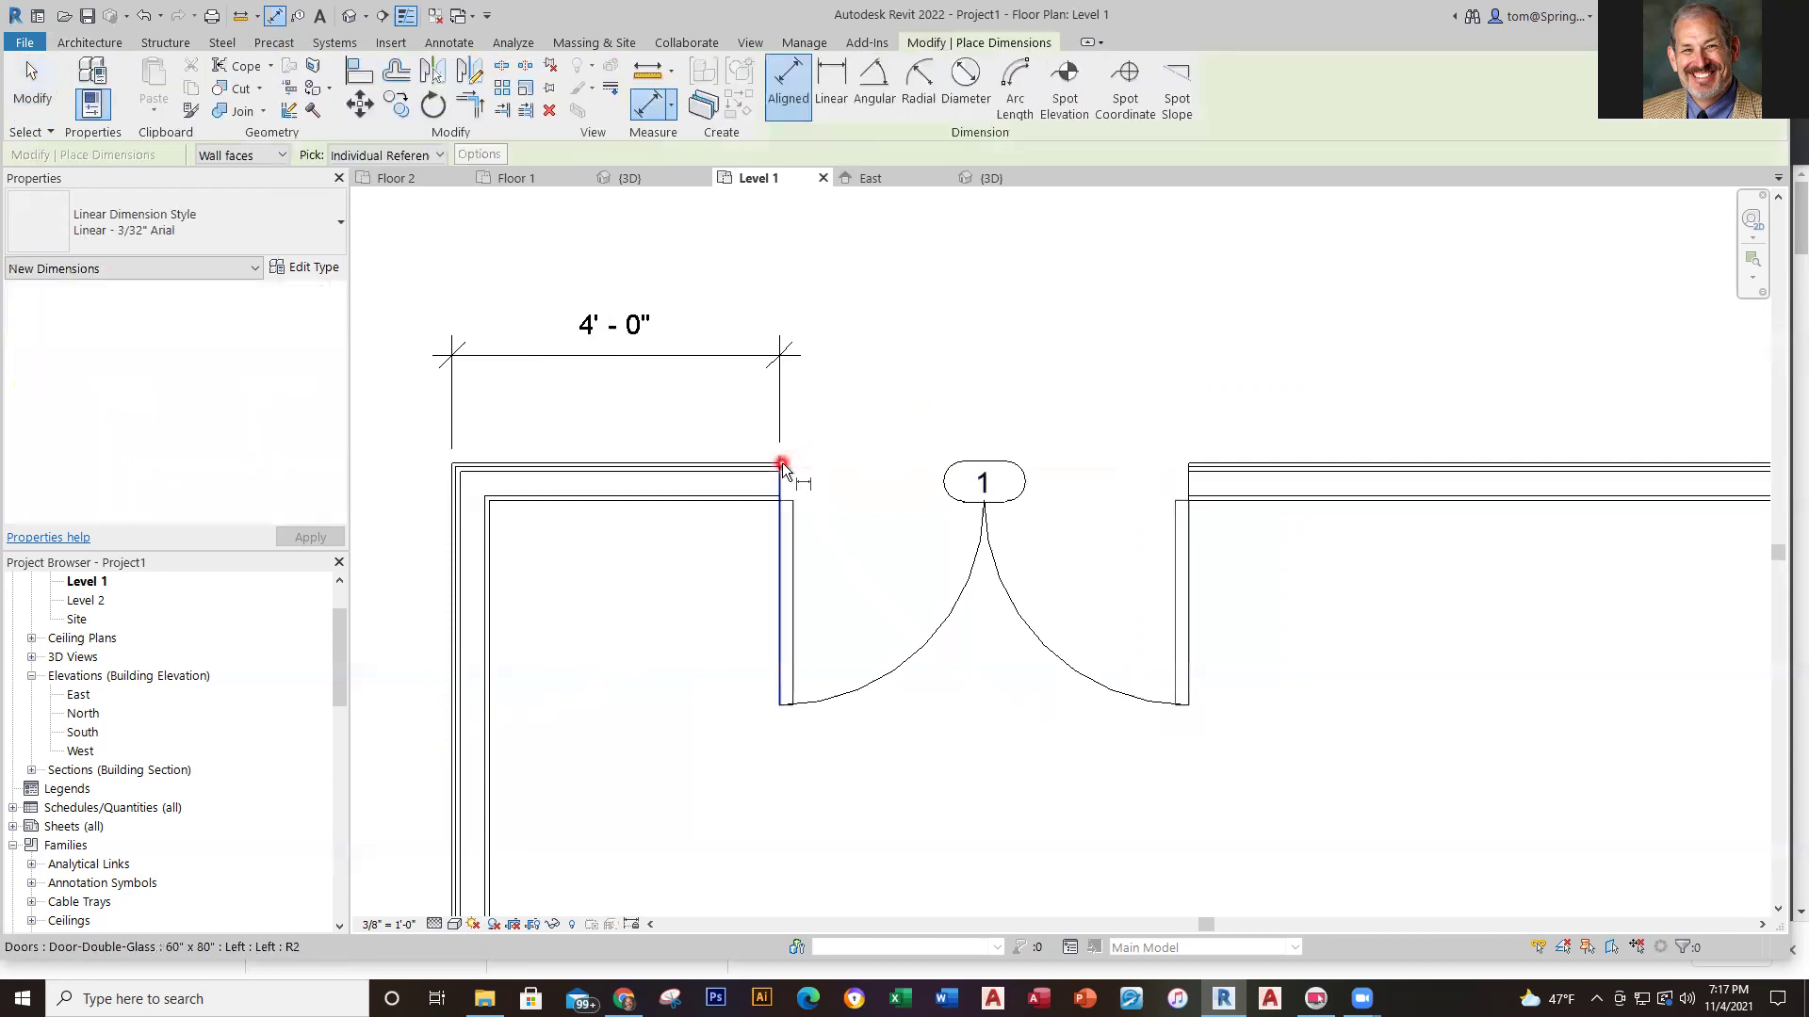
pyautogui.click(1189, 461)
pyautogui.click(832, 381)
pyautogui.click(788, 354)
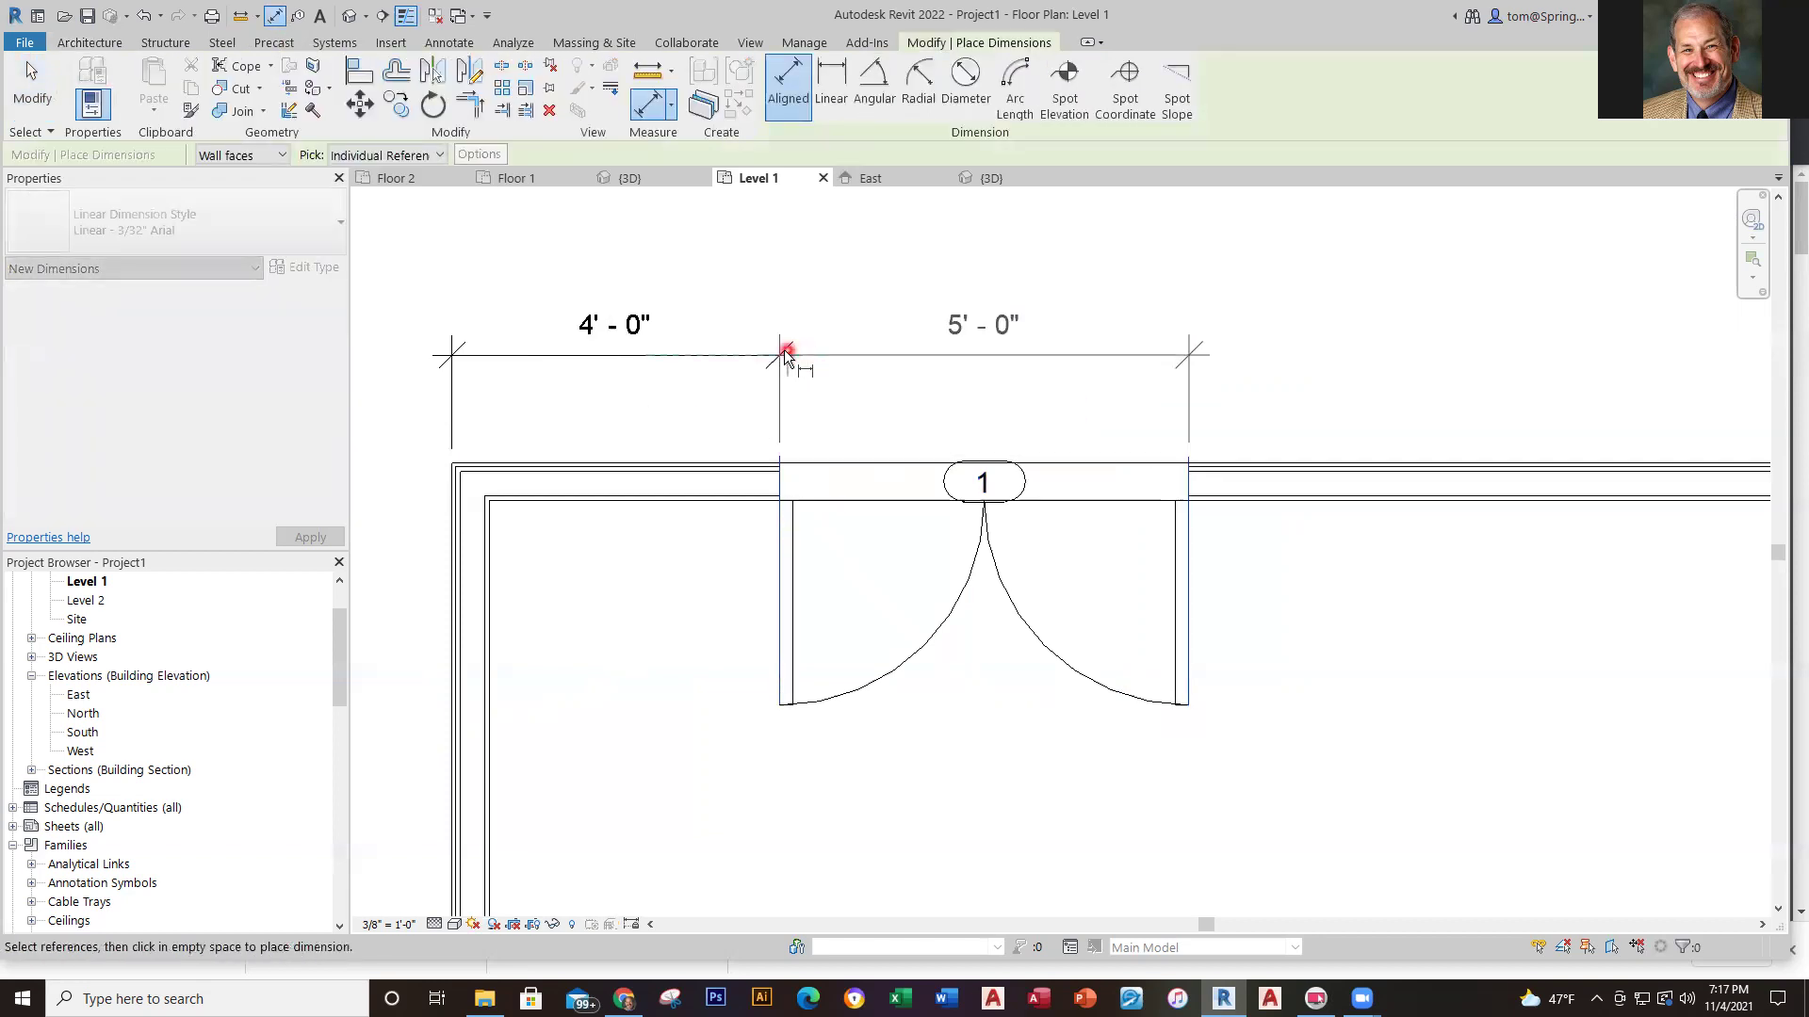
pyautogui.click(1447, 428)
pyautogui.press('Escape')
pyautogui.press('Escape')
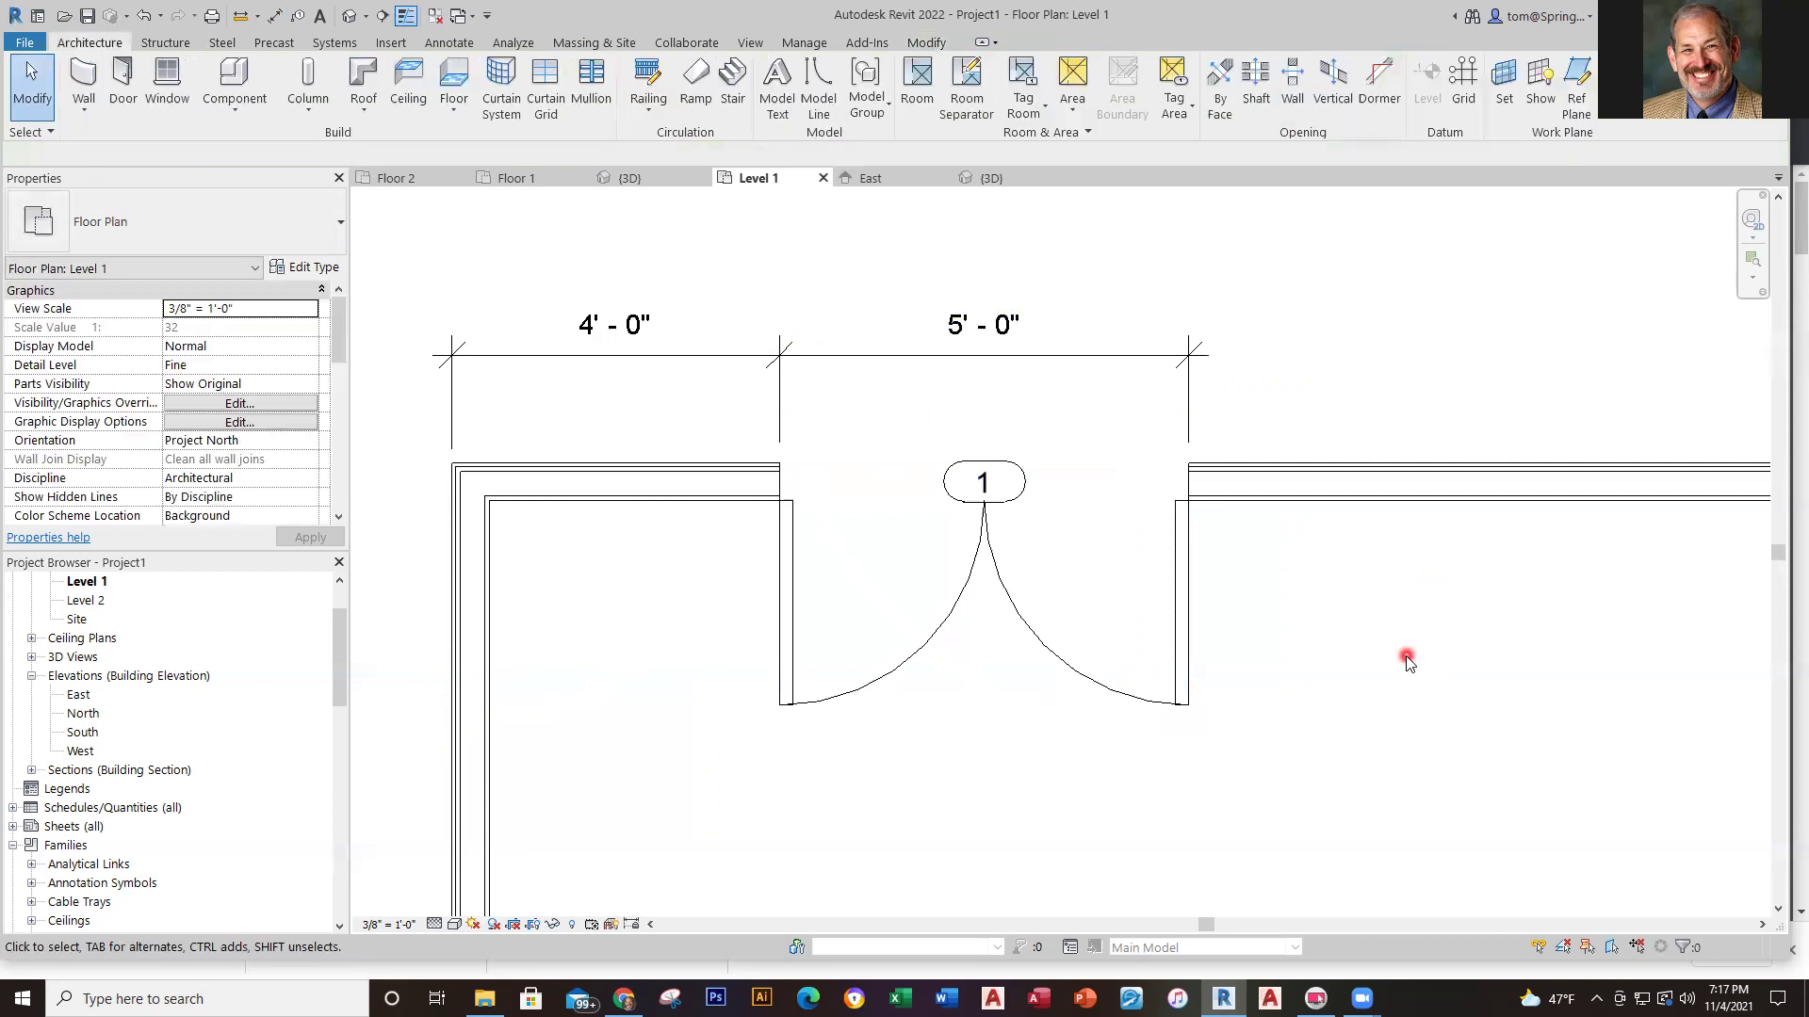
pyautogui.scroll(-4, 1408, 664)
pyautogui.moveTo(1340, 678); pyautogui.dragTo(946, 429, button='middle')
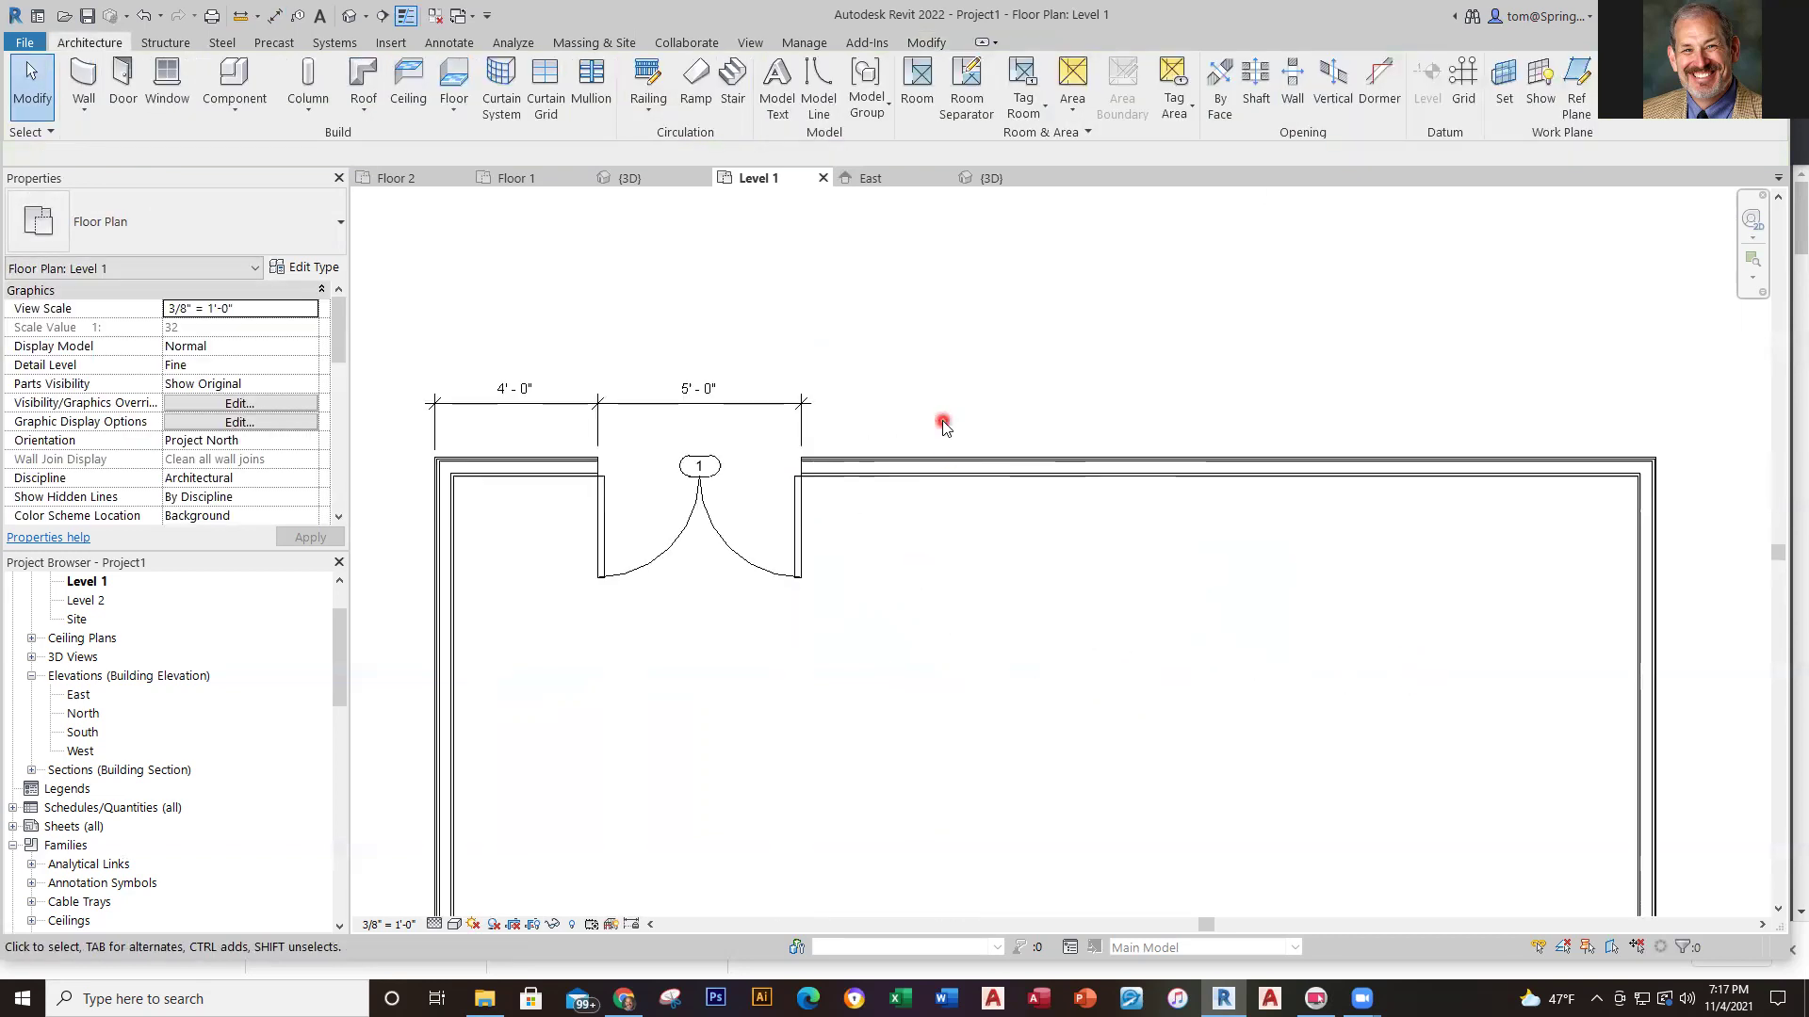
pyautogui.click(993, 179)
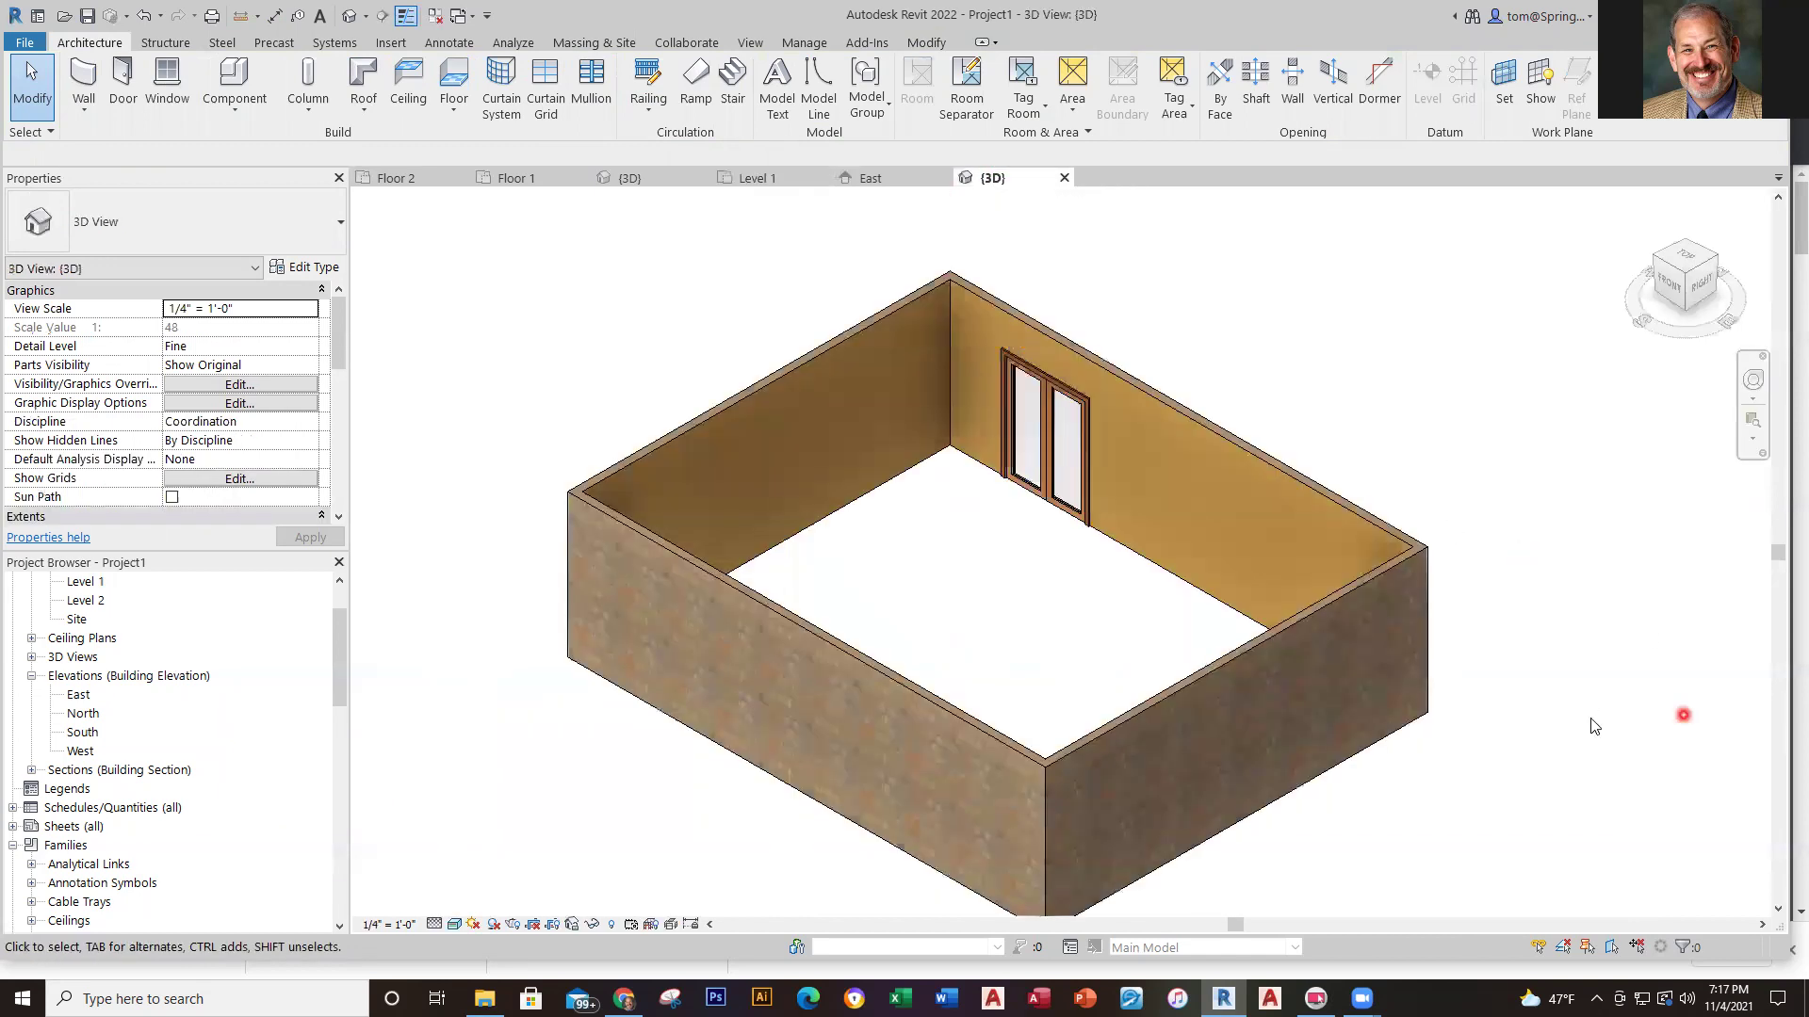
pyautogui.keyDown('shift'); pyautogui.moveTo(1607, 784); pyautogui.dragTo(1578, 702, button='middle'); pyautogui.keyUp('shift')
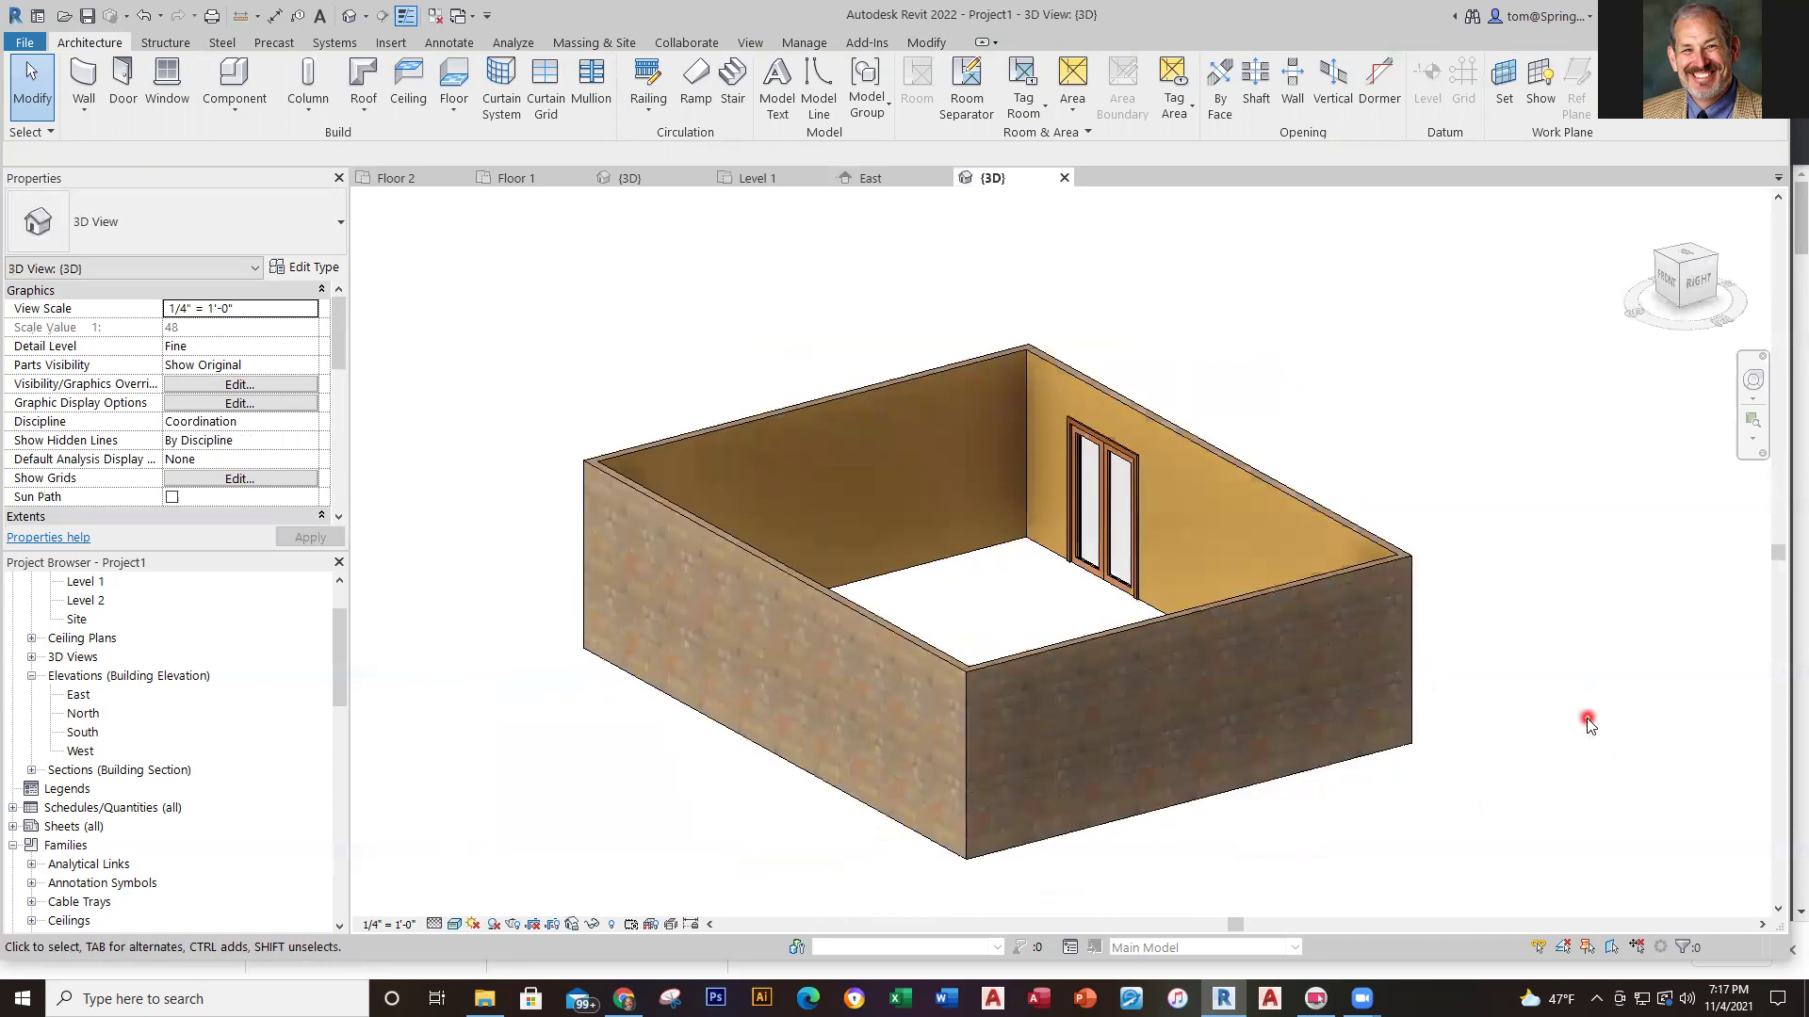
pyautogui.click(756, 179)
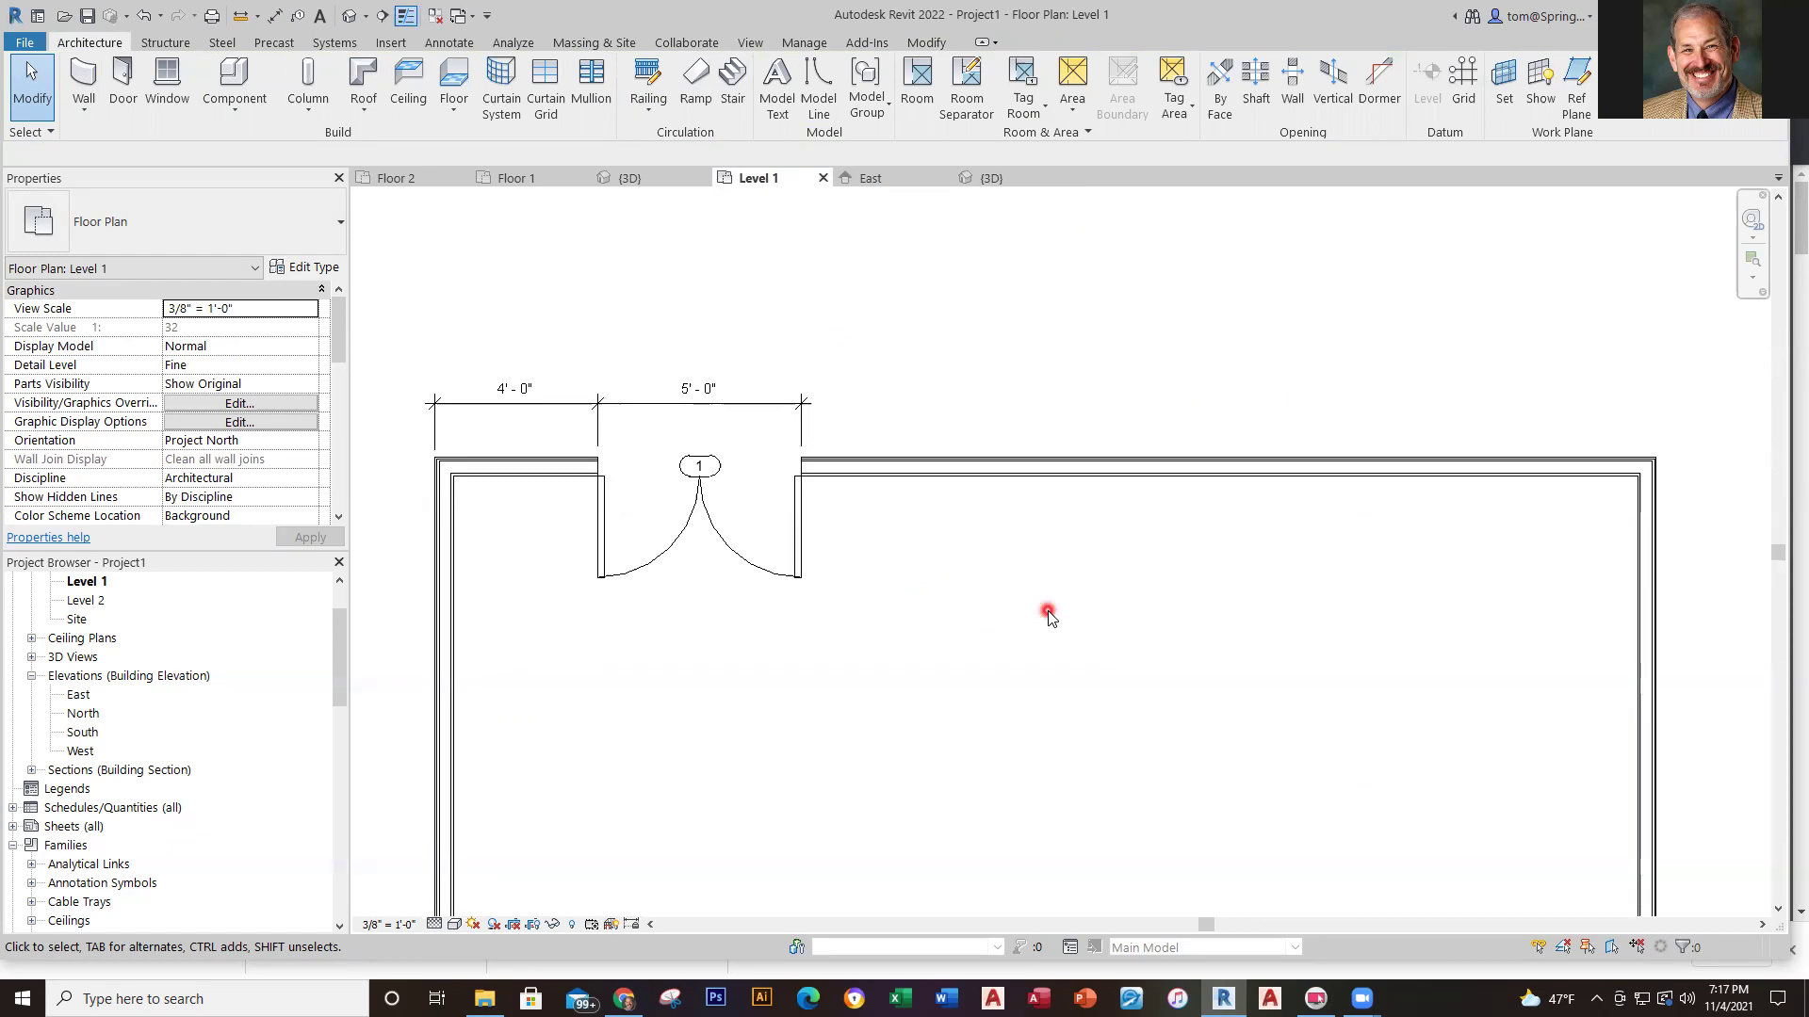
# In the master file's Floor 1 plan, select door 2 in the top wall to check its type
pyautogui.click(518, 179)
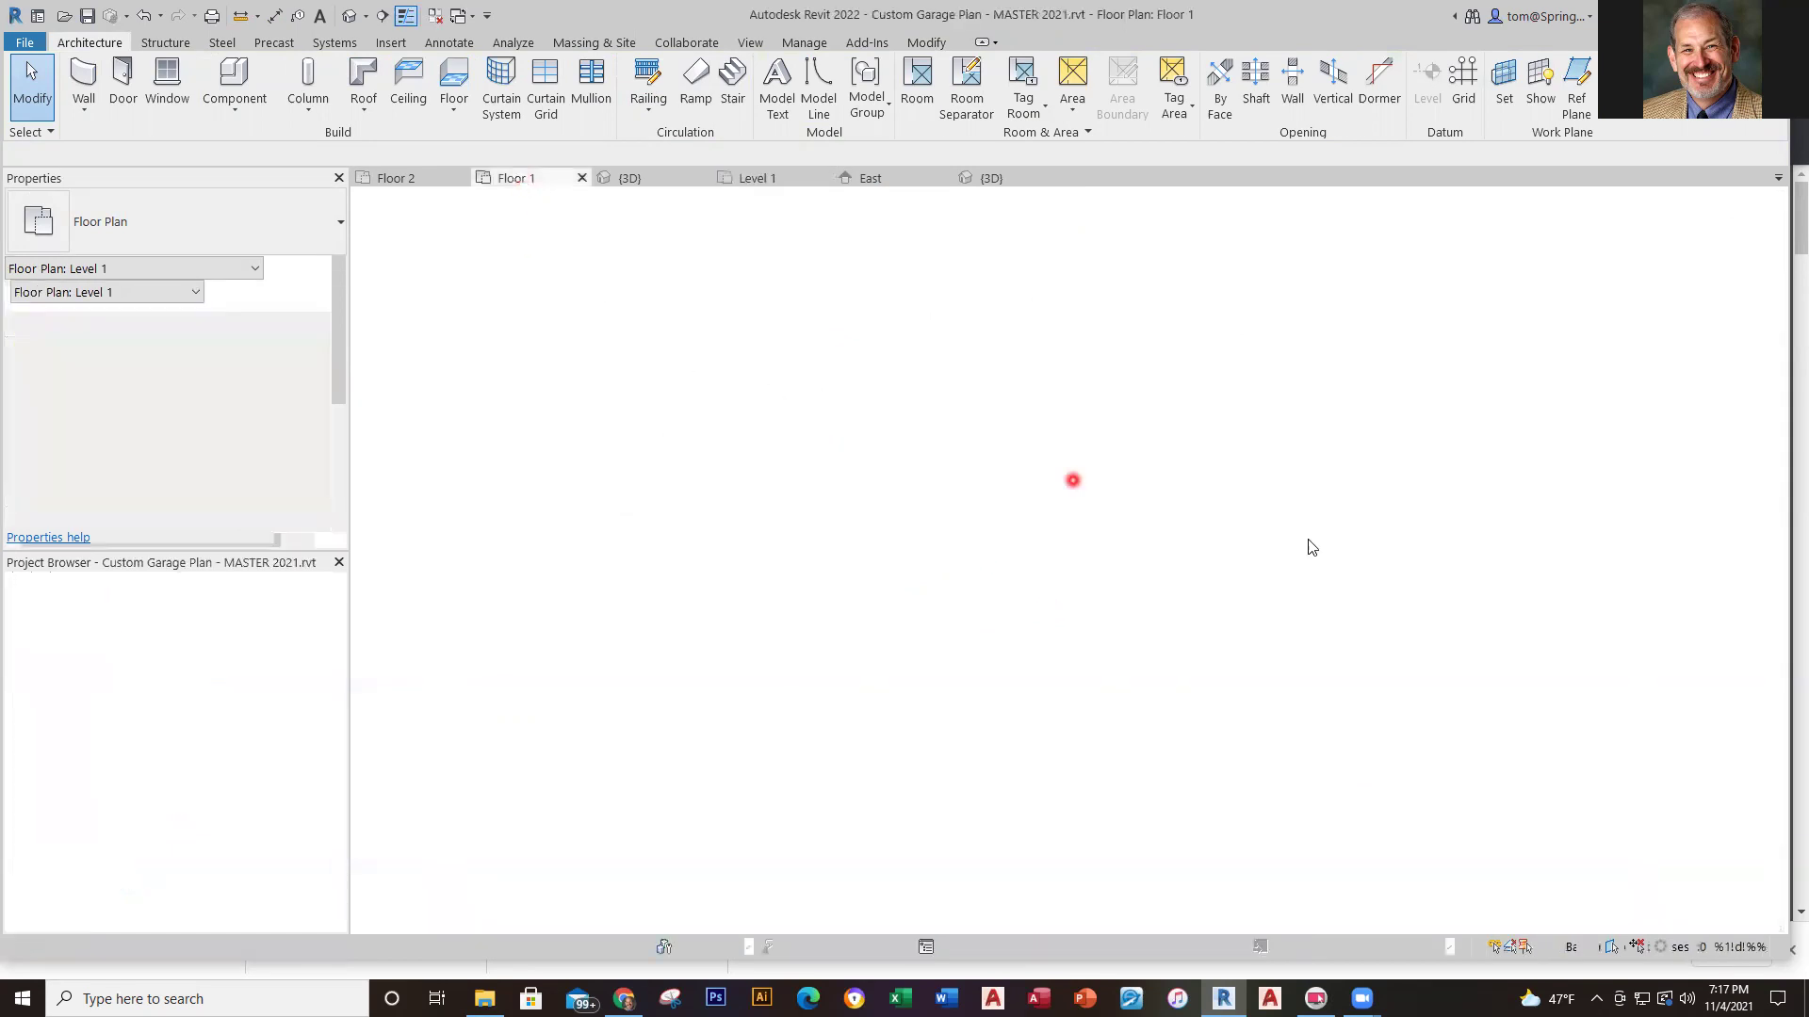
pyautogui.moveTo(1519, 687); pyautogui.dragTo(948, 674, button='middle')
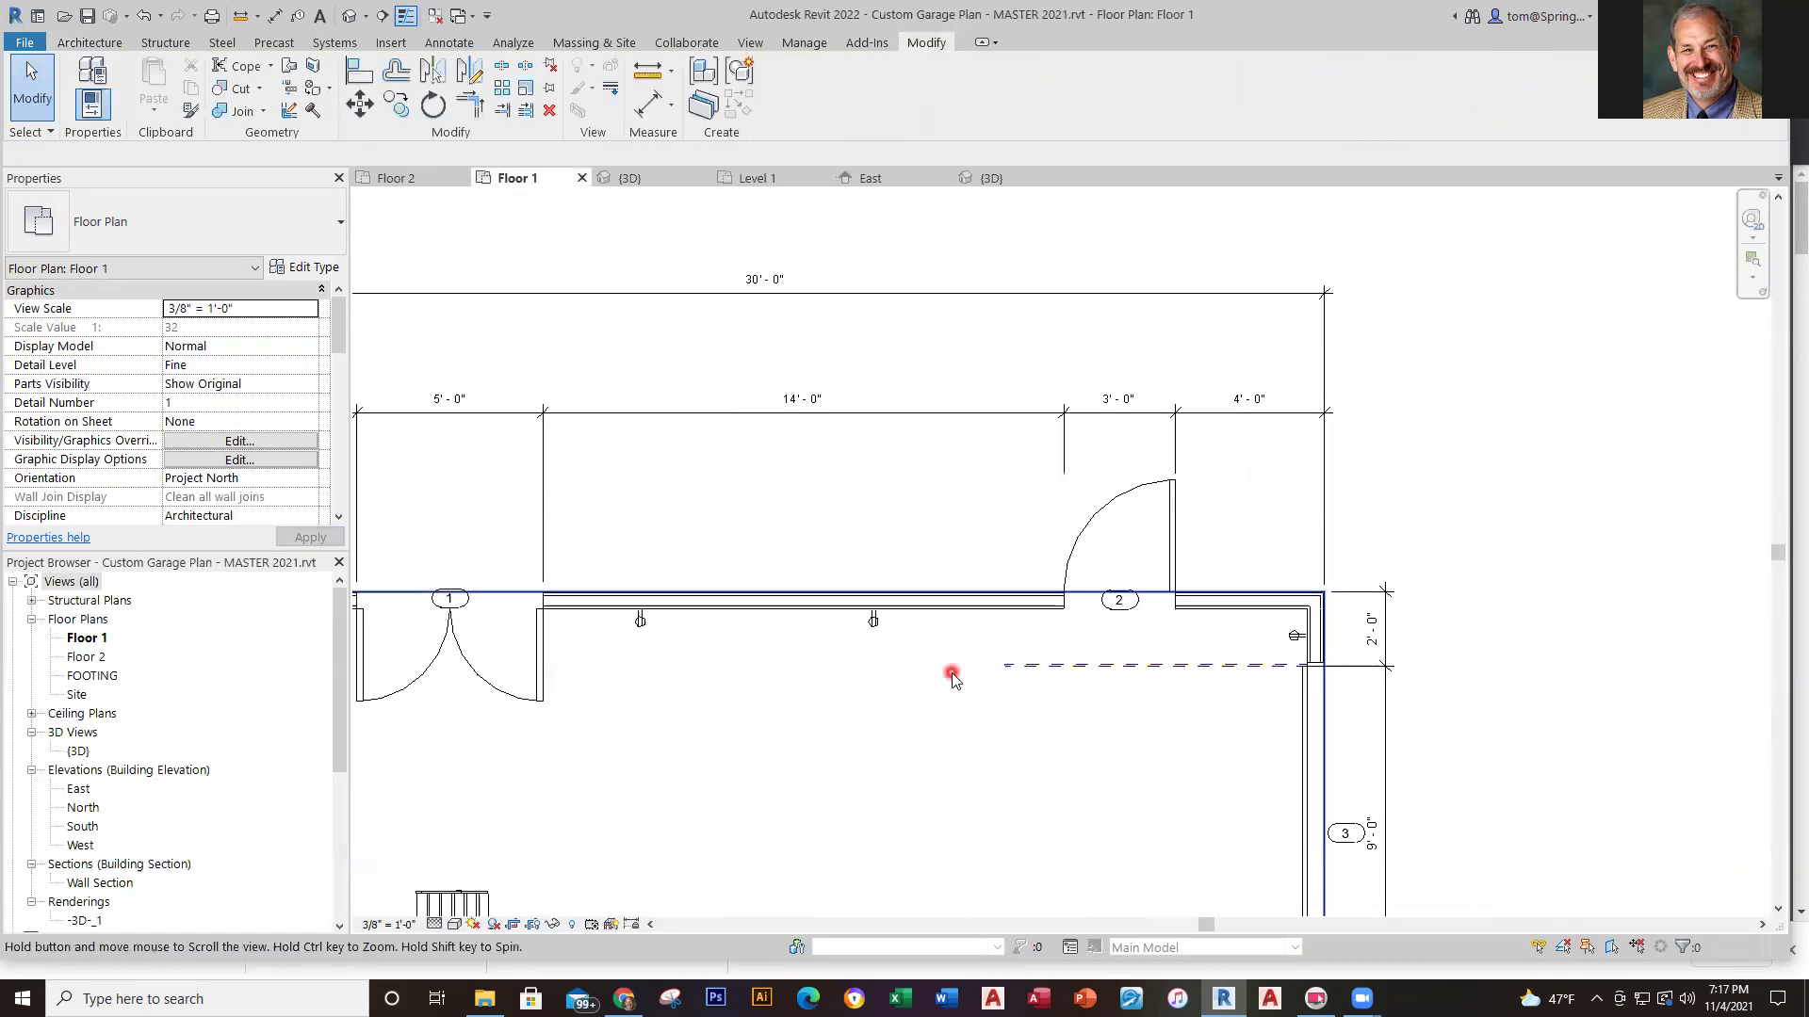
pyautogui.click(1171, 543)
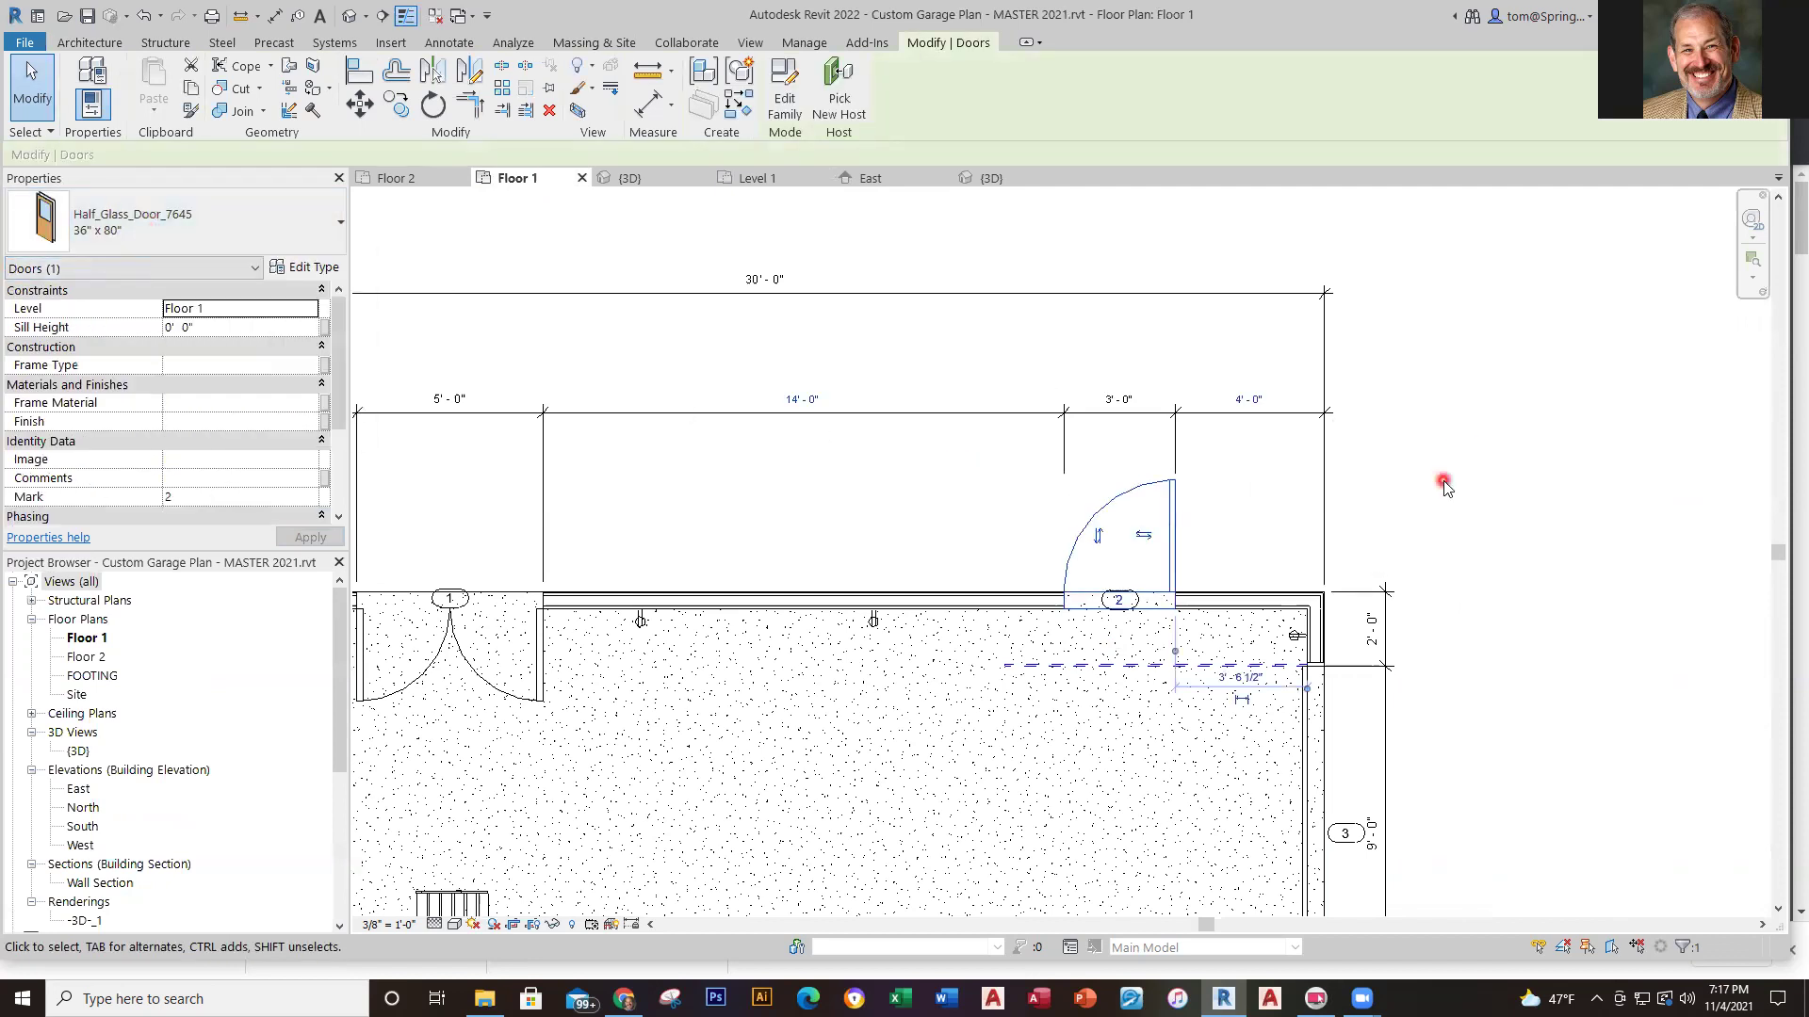
pyautogui.click(1387, 483)
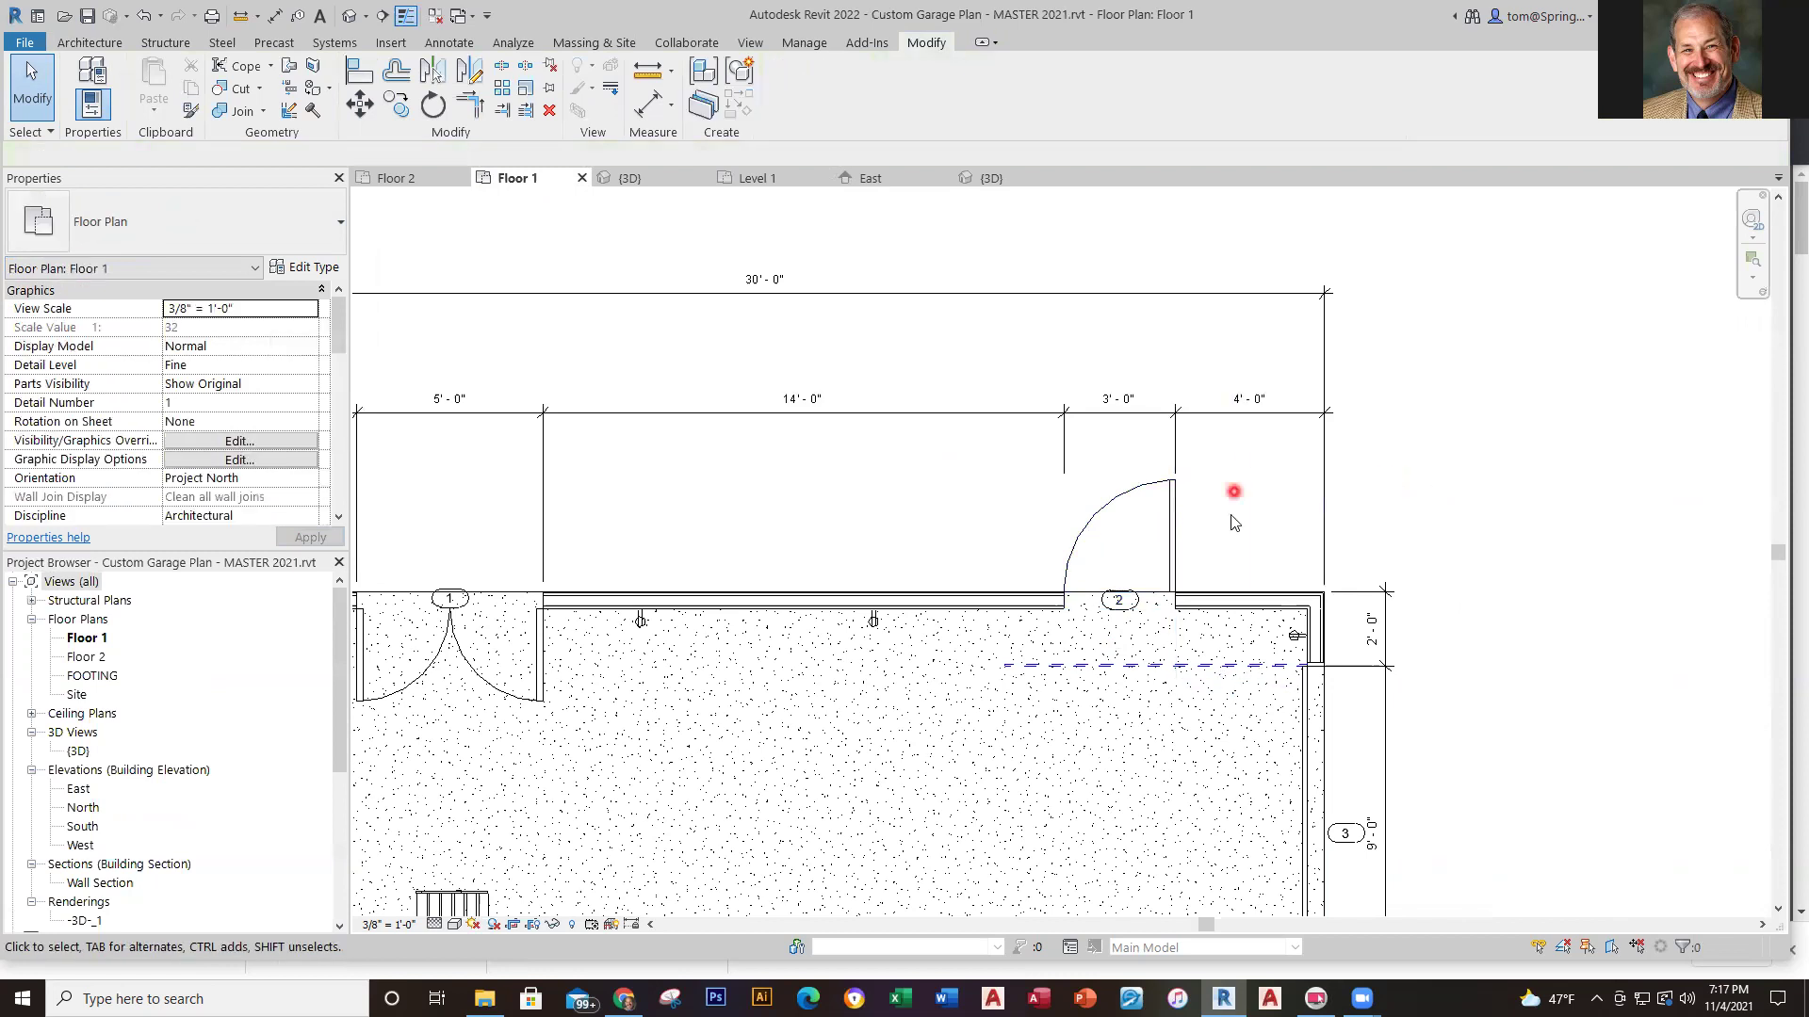
# On Level 1, place a Half_Glass_Door_7645 36" x 80" door in the top wall near the right corner
pyautogui.click(785, 202)
pyautogui.click(771, 186)
pyautogui.click(408, 246)
pyautogui.click(123, 83)
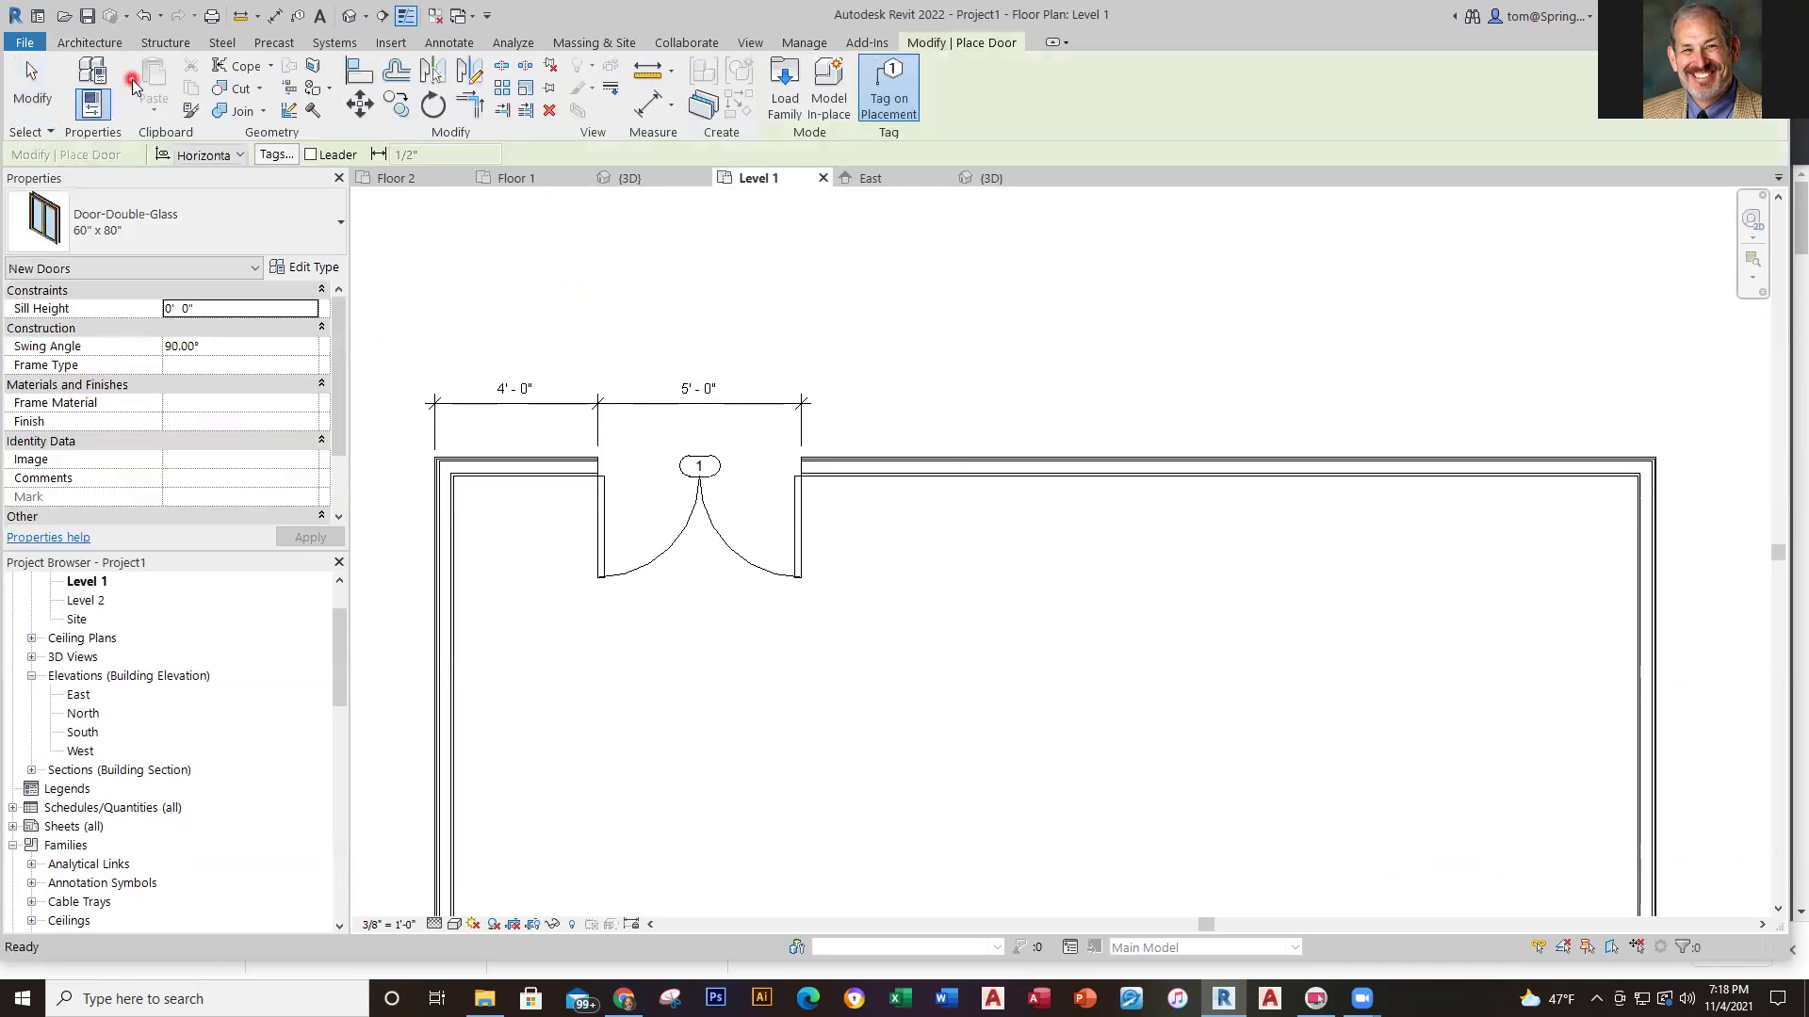
pyautogui.click(300, 198)
pyautogui.click(338, 229)
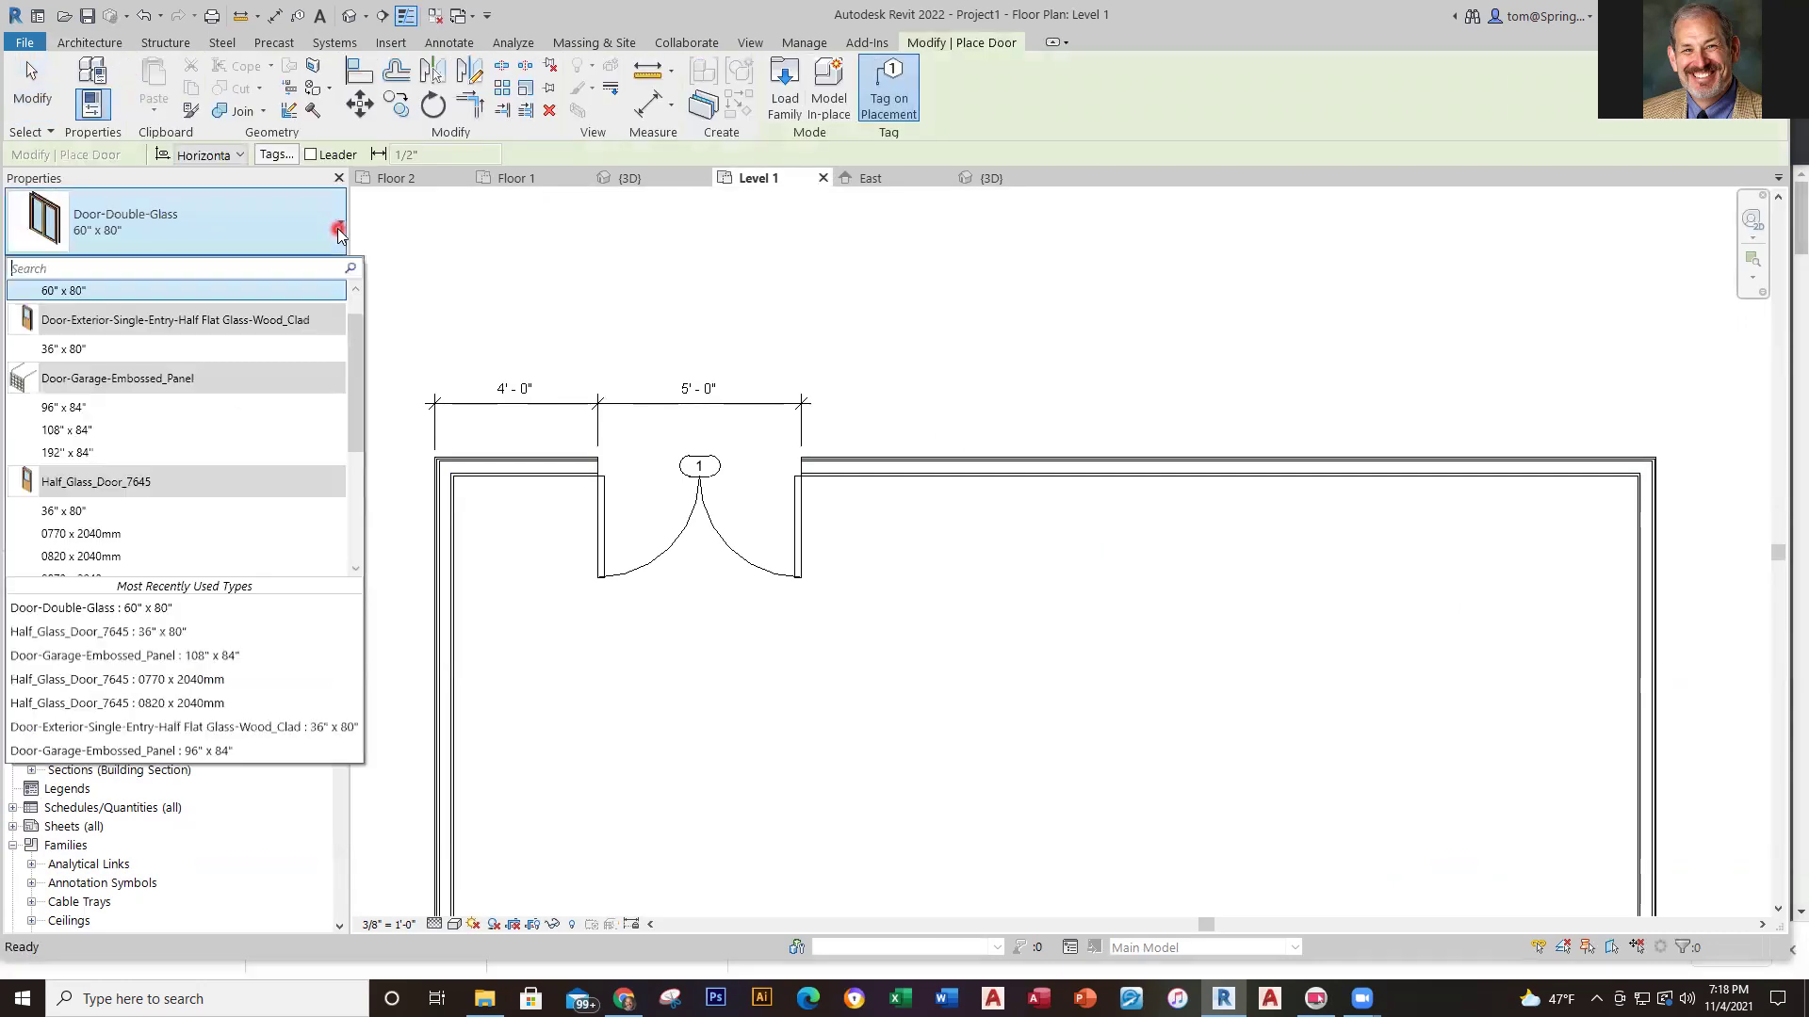
pyautogui.click(153, 634)
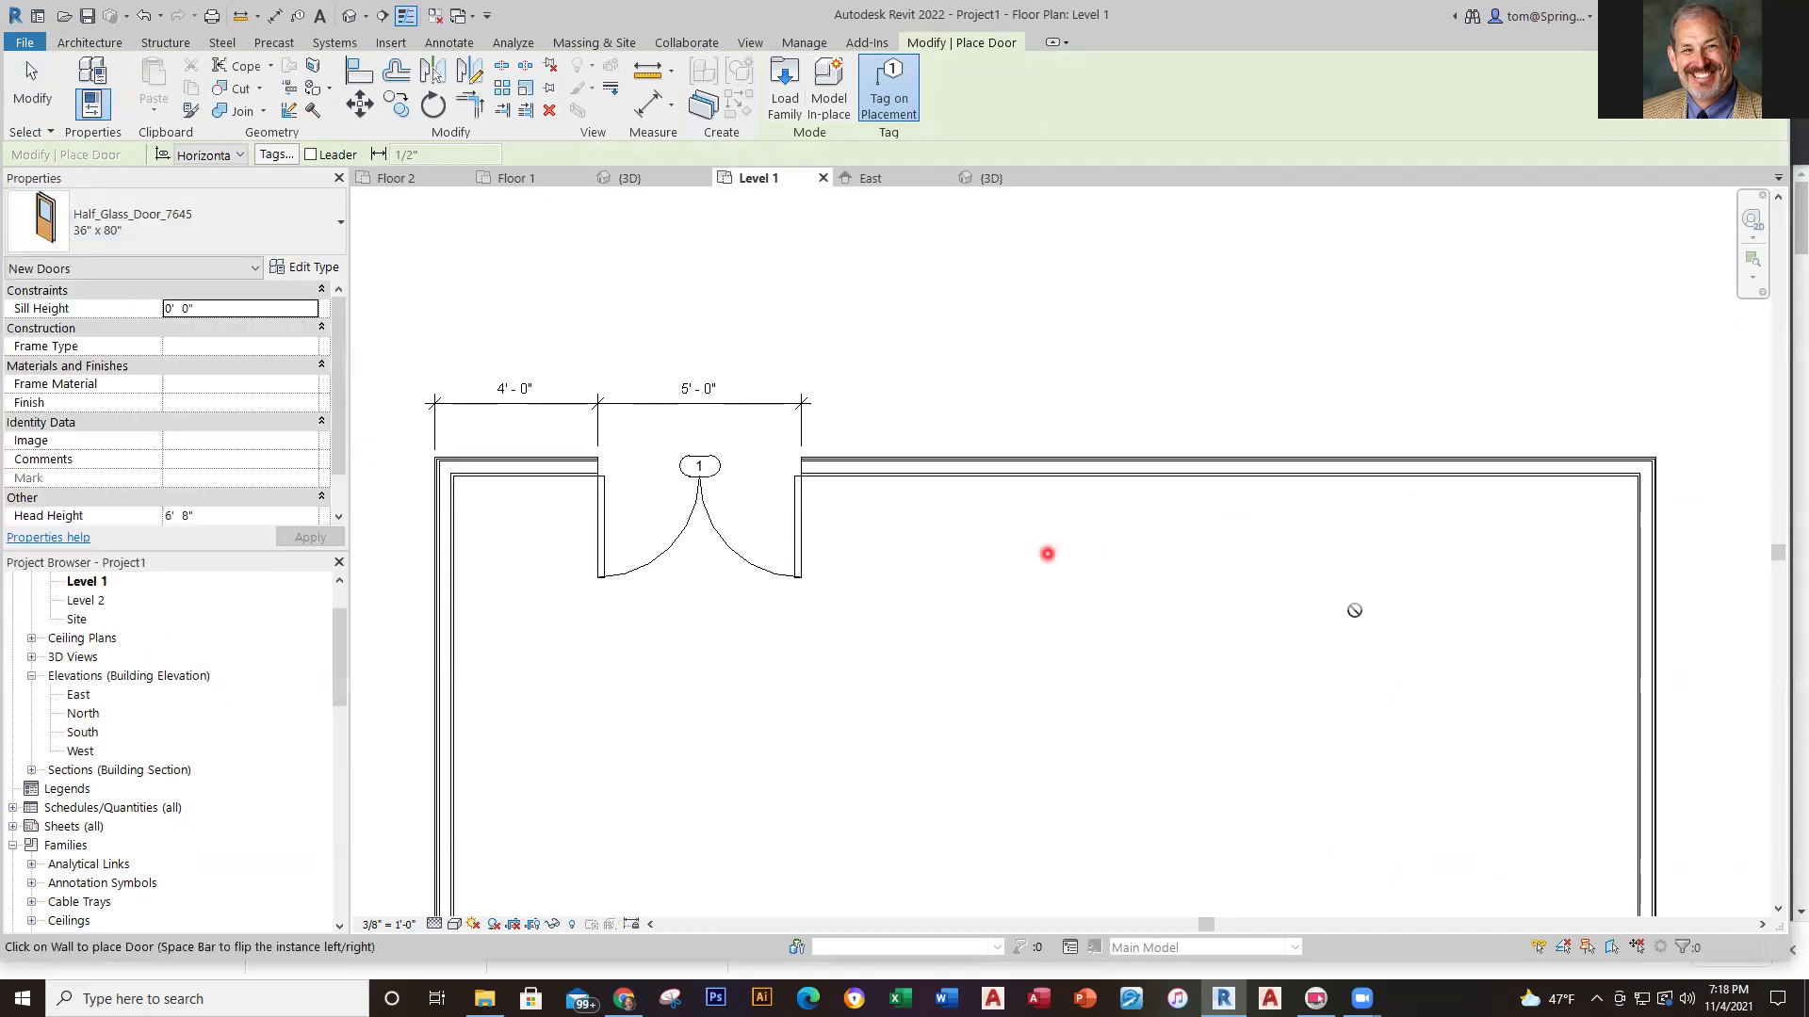
pyautogui.click(1481, 456)
pyautogui.scroll(4, 1679, 414)
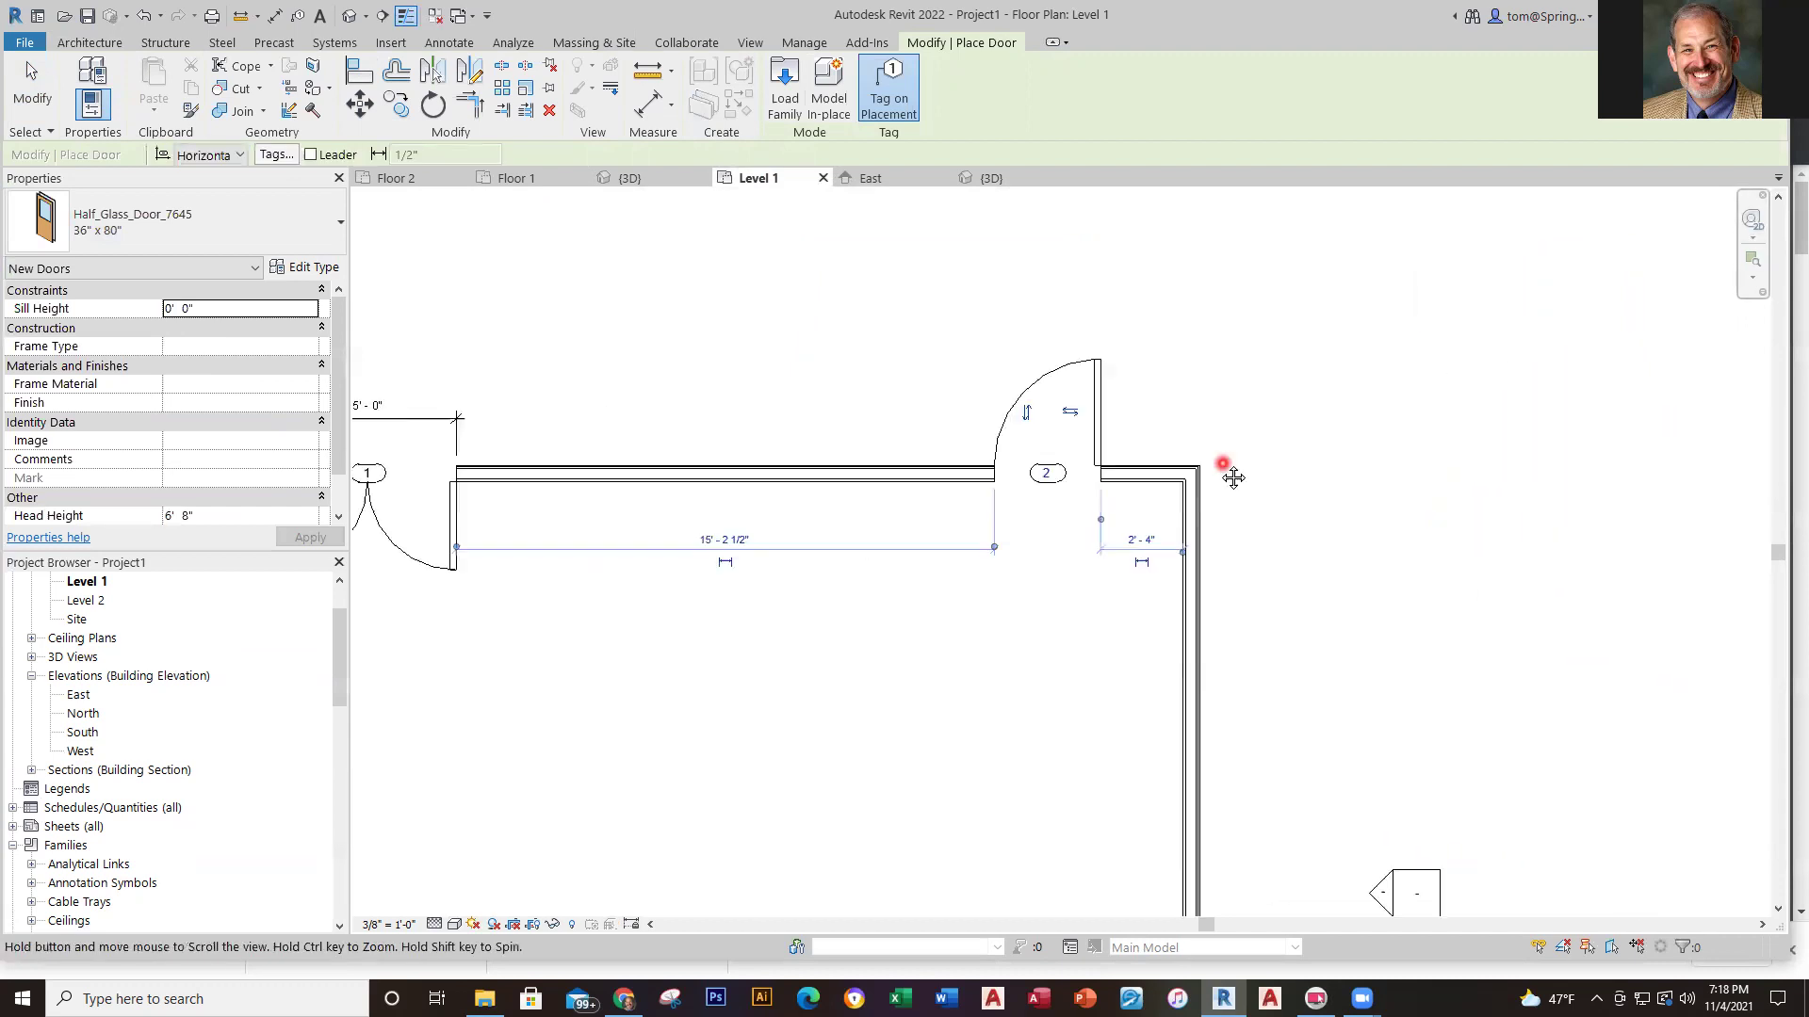
# Set door 2 to 4'-0" from the right wall's exterior face and make that dimension permanent
pyautogui.press('Escape')
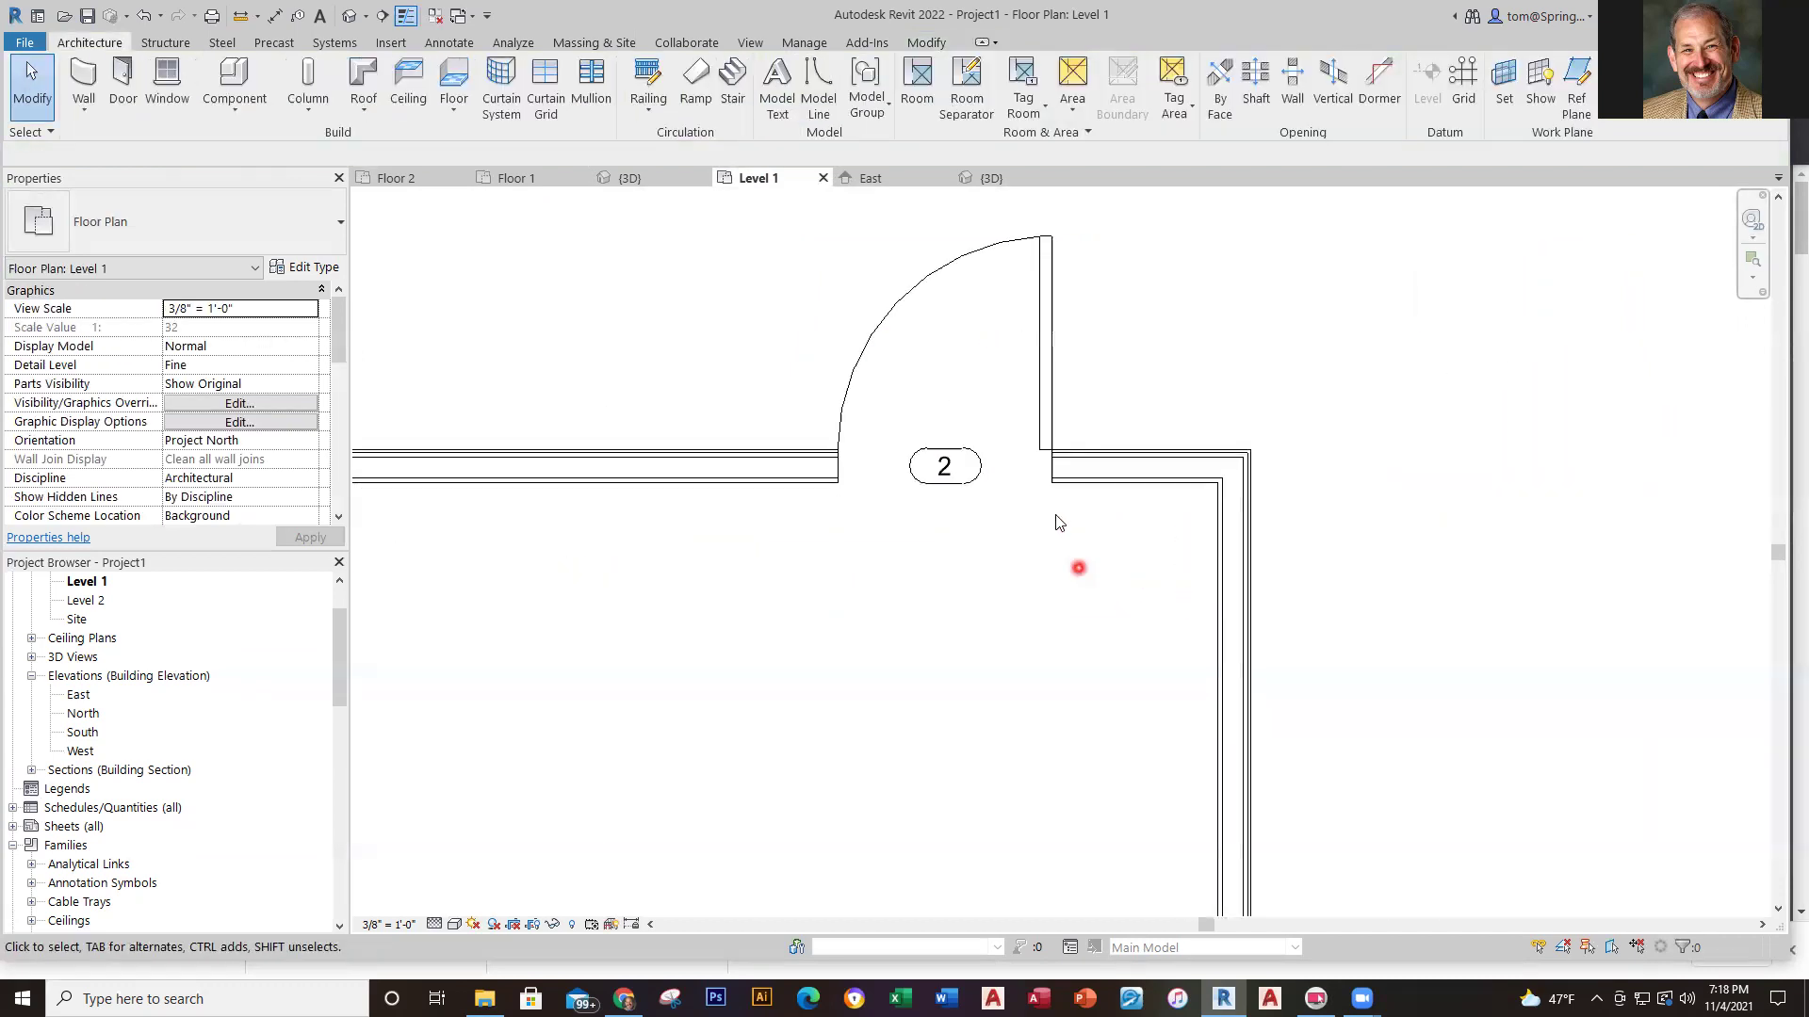
pyautogui.click(1049, 411)
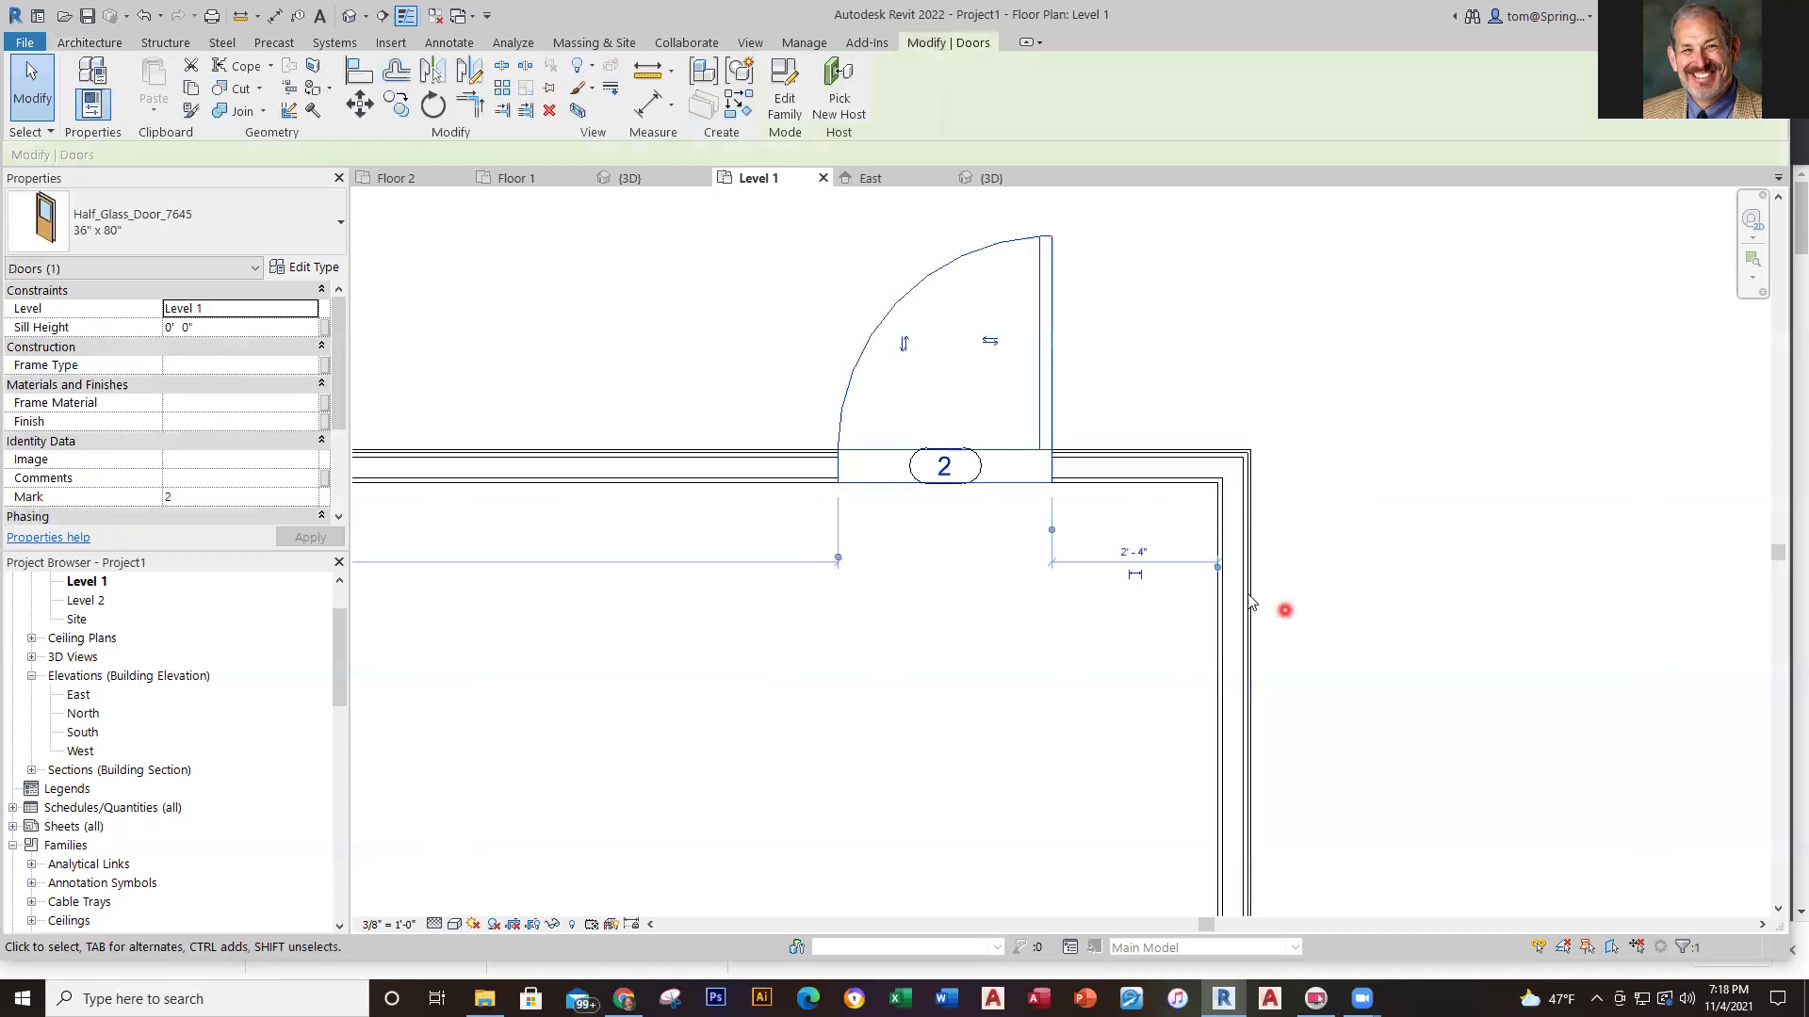
pyautogui.moveTo(1219, 568); pyautogui.dragTo(1240, 567)
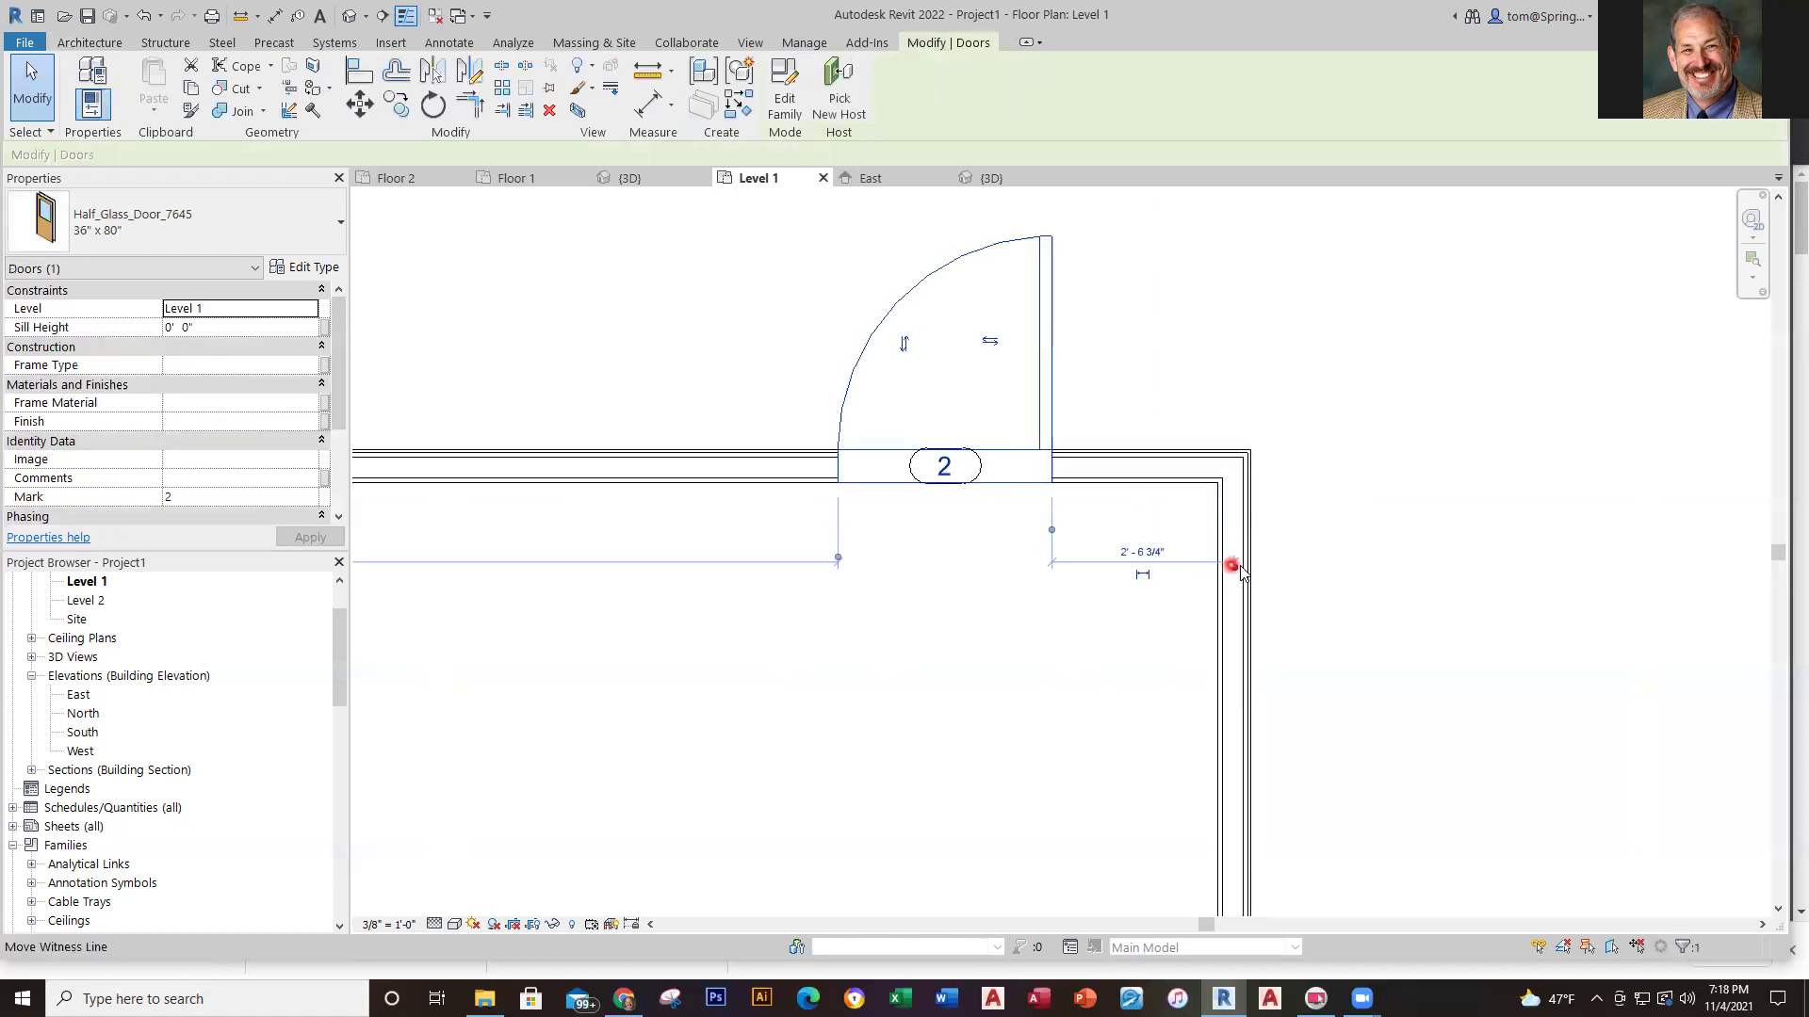
pyautogui.click(1239, 569)
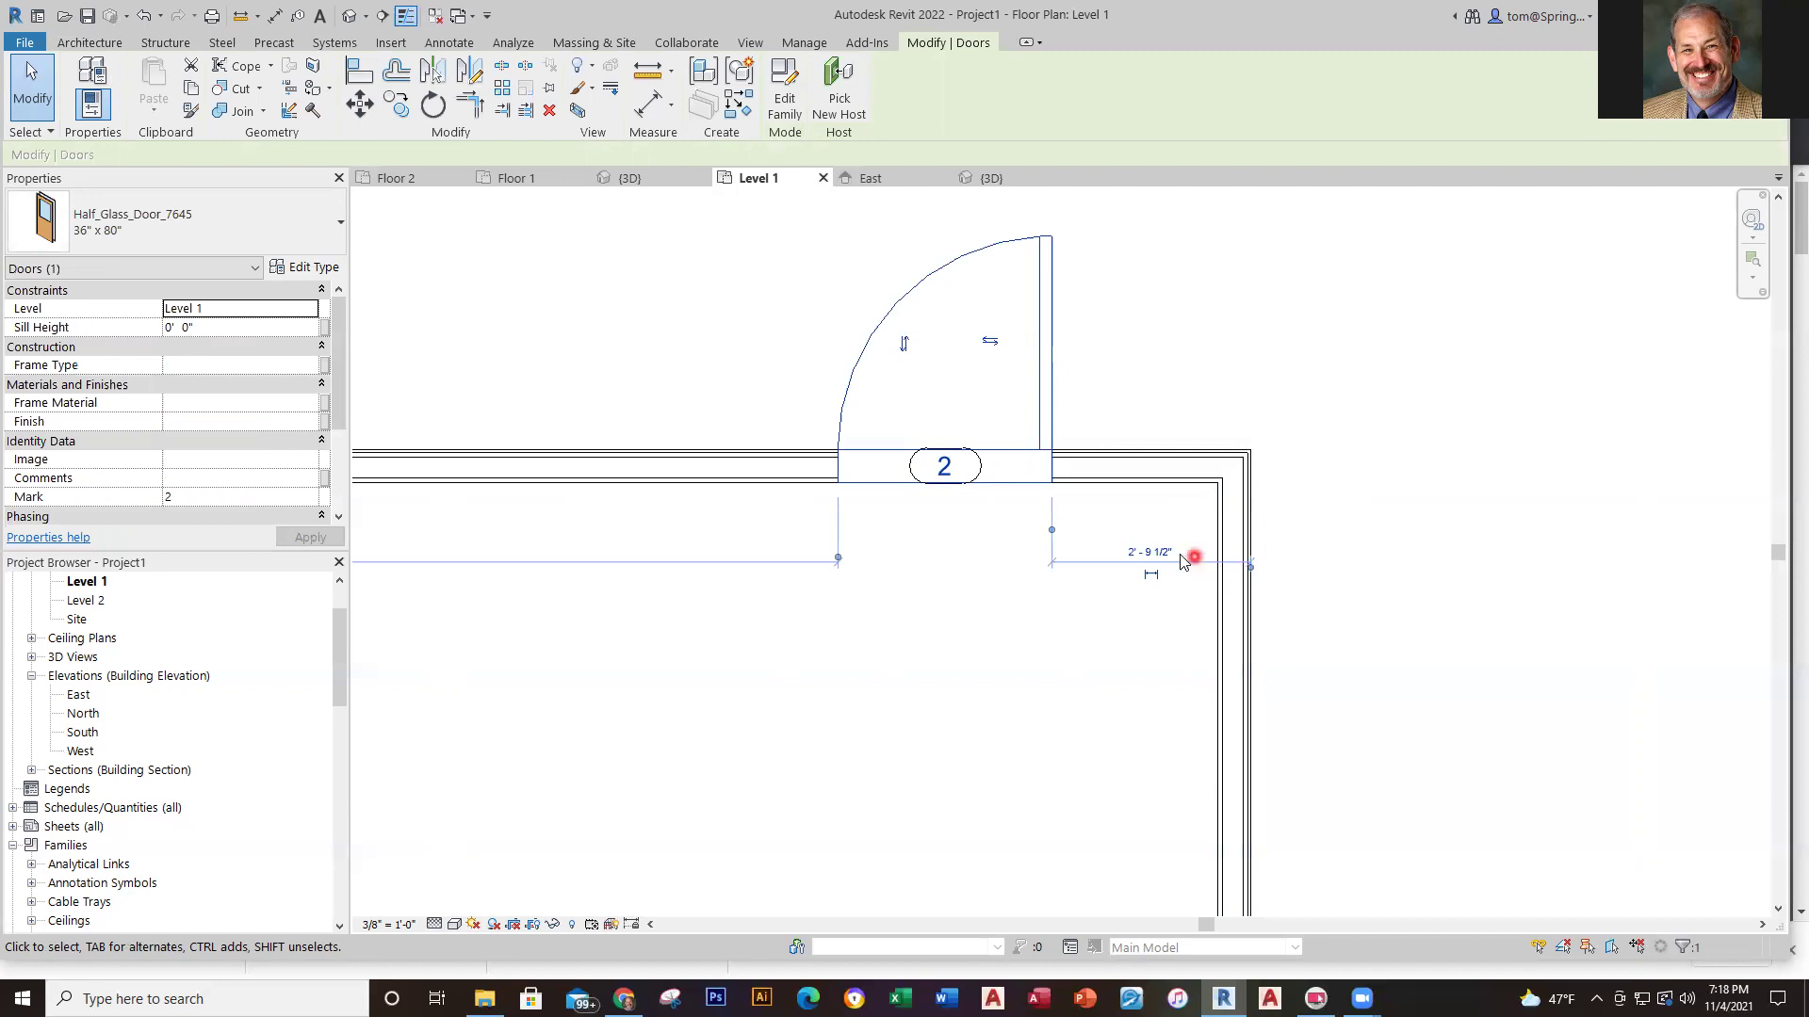
pyautogui.click(1162, 554)
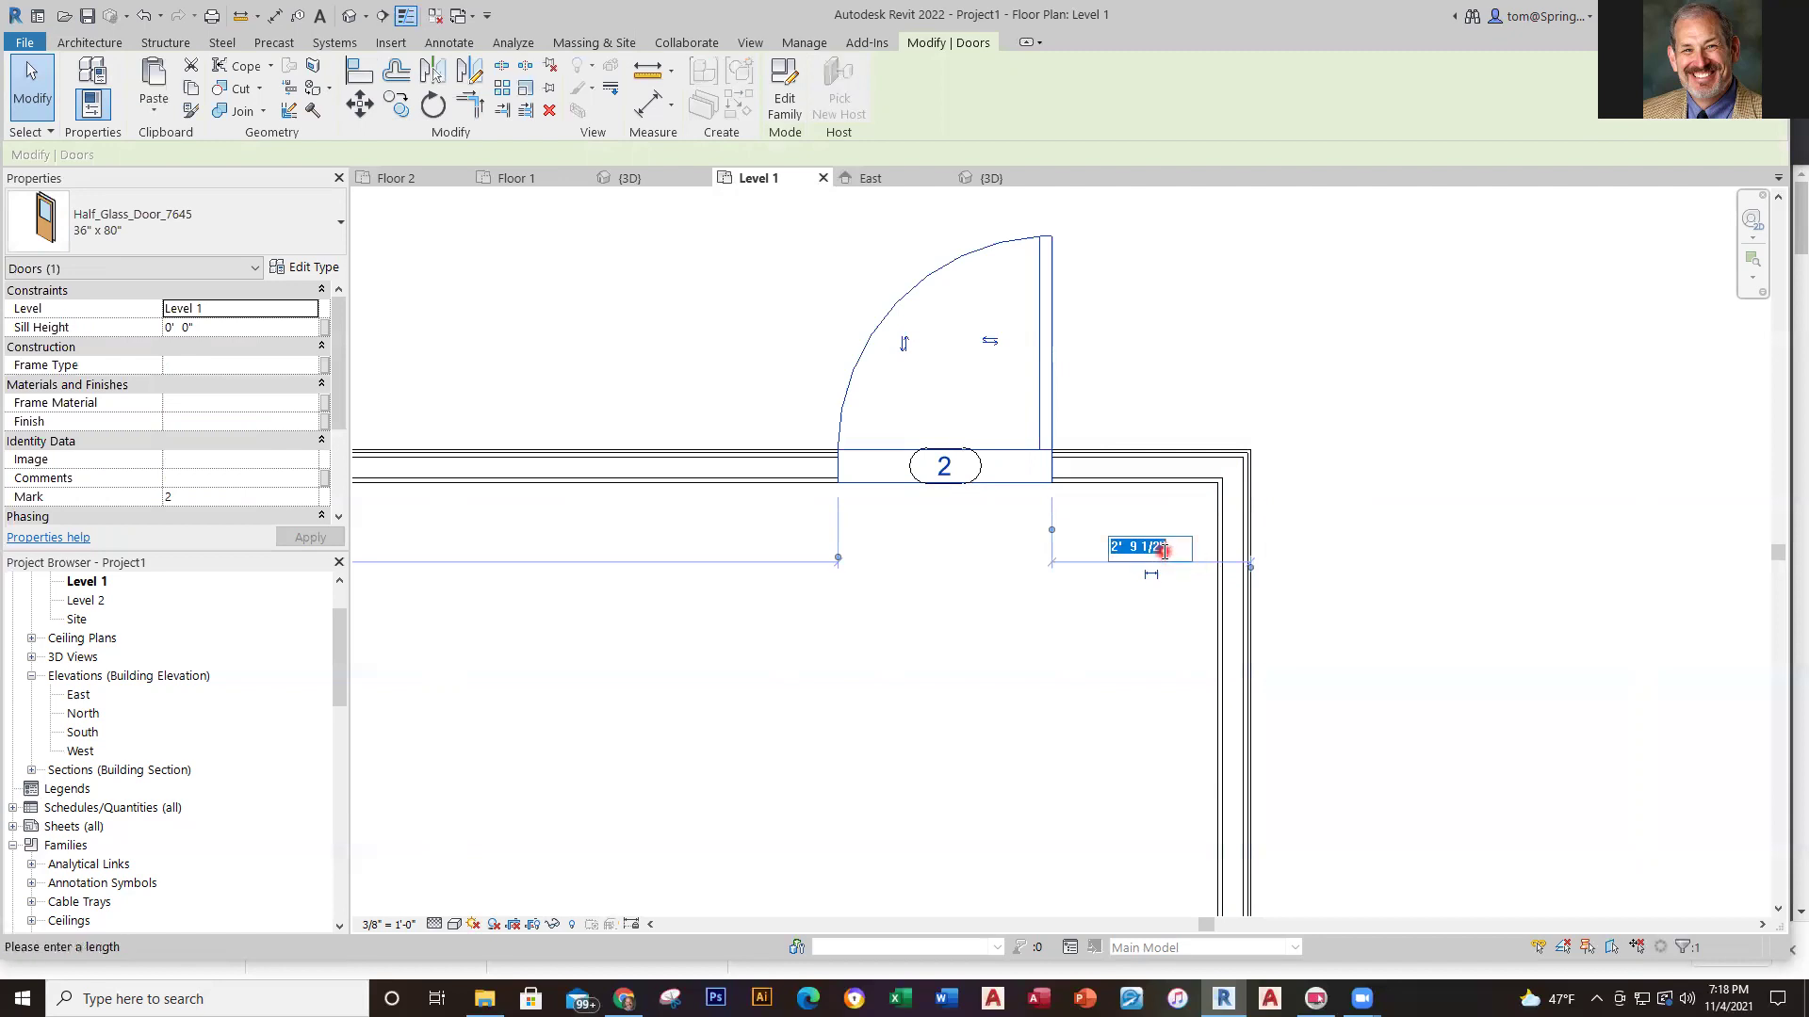
pyautogui.write('4')
pyautogui.press('Return')
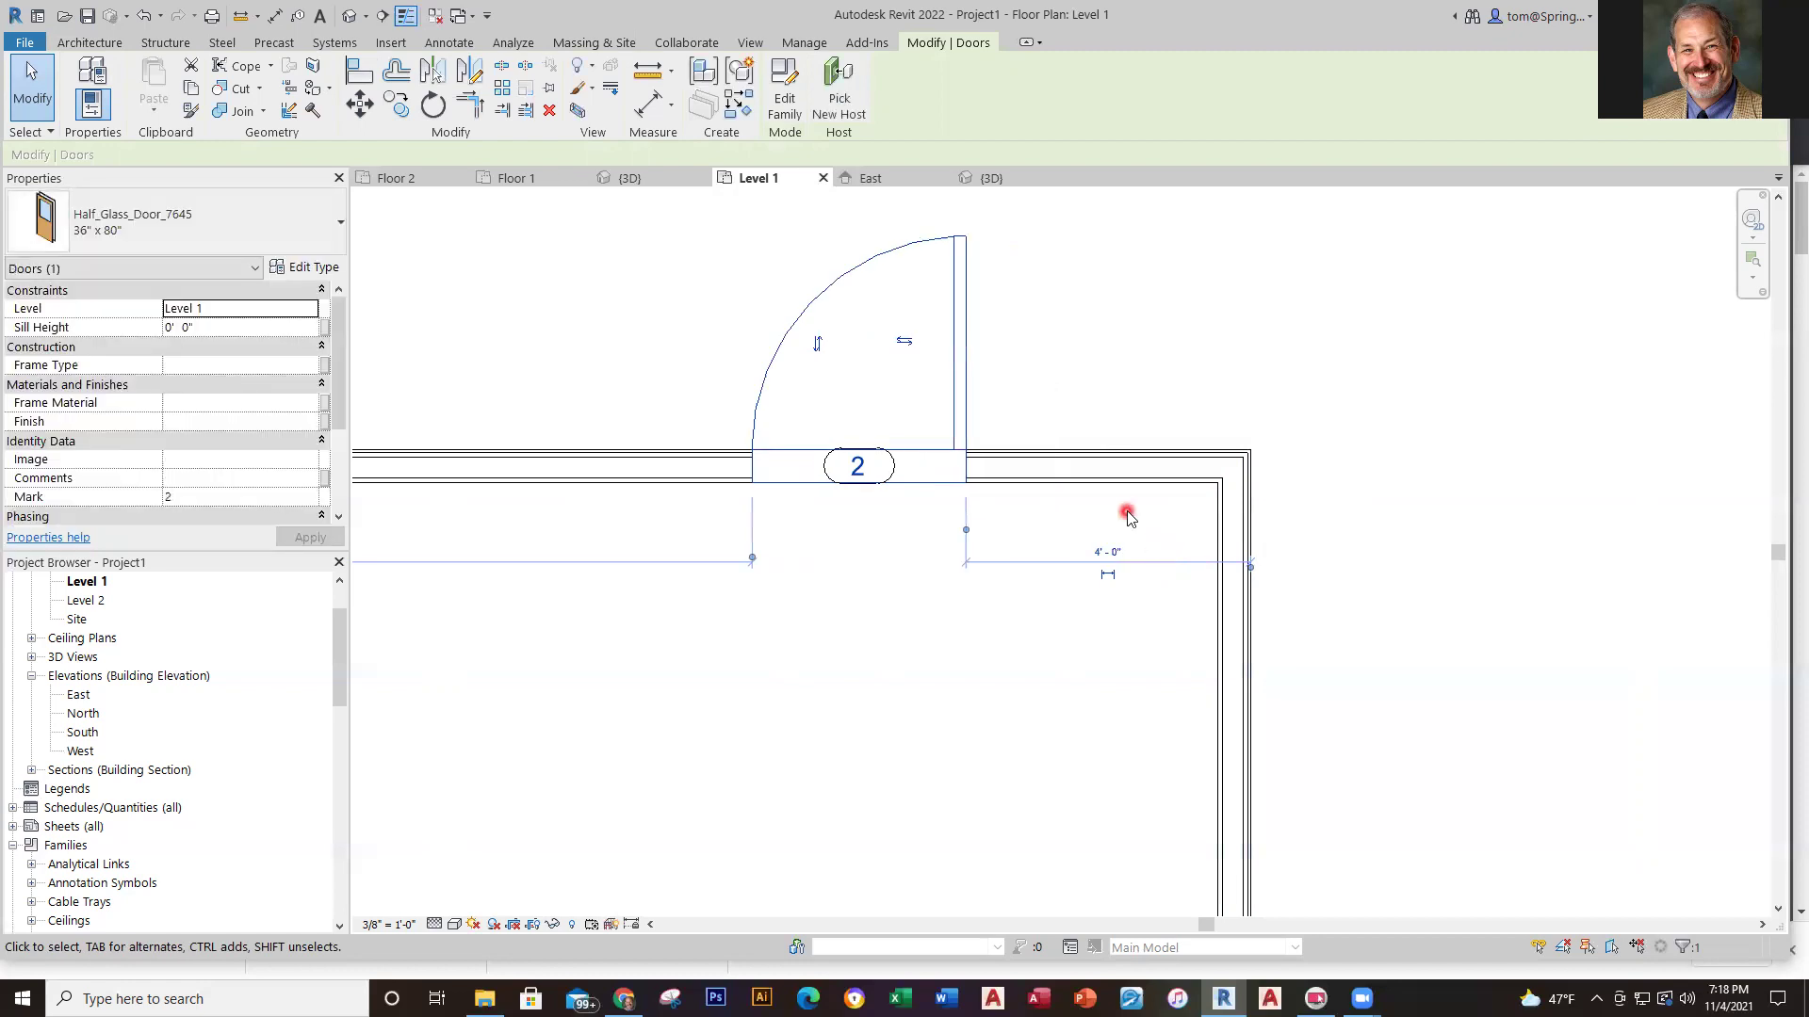
pyautogui.click(1108, 575)
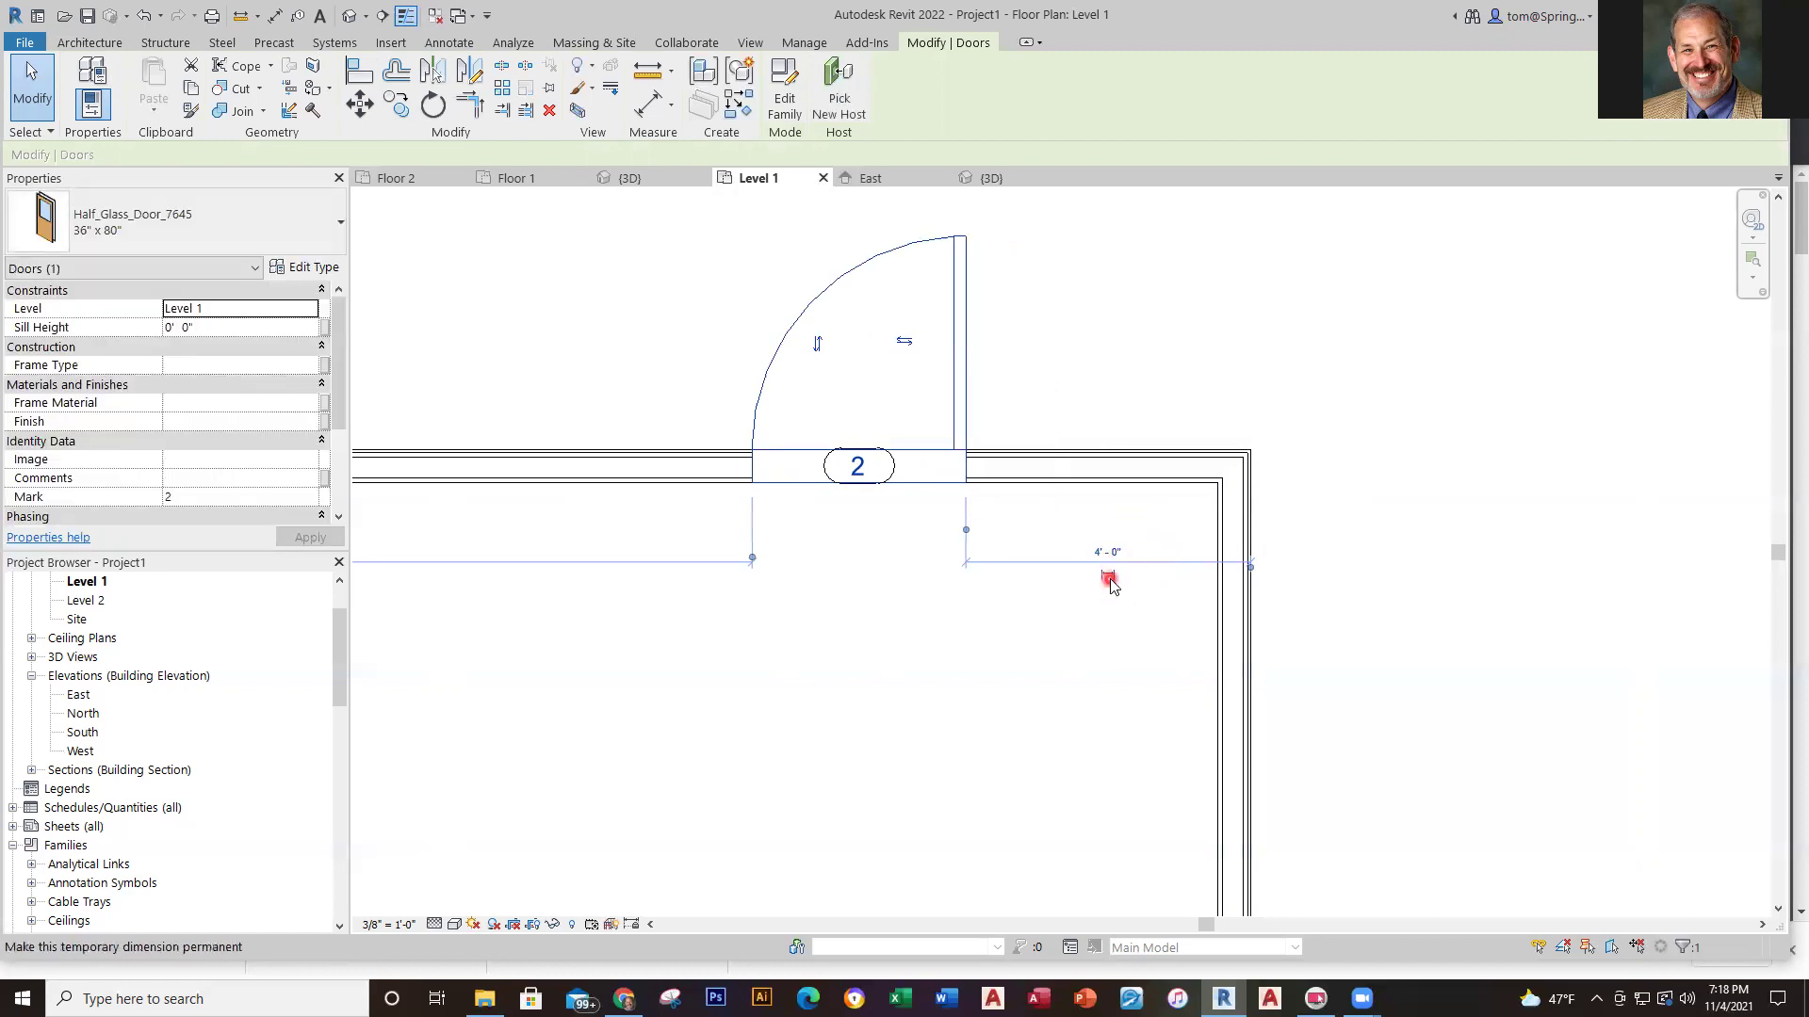
pyautogui.click(1143, 667)
pyautogui.scroll(-4, 1126, 716)
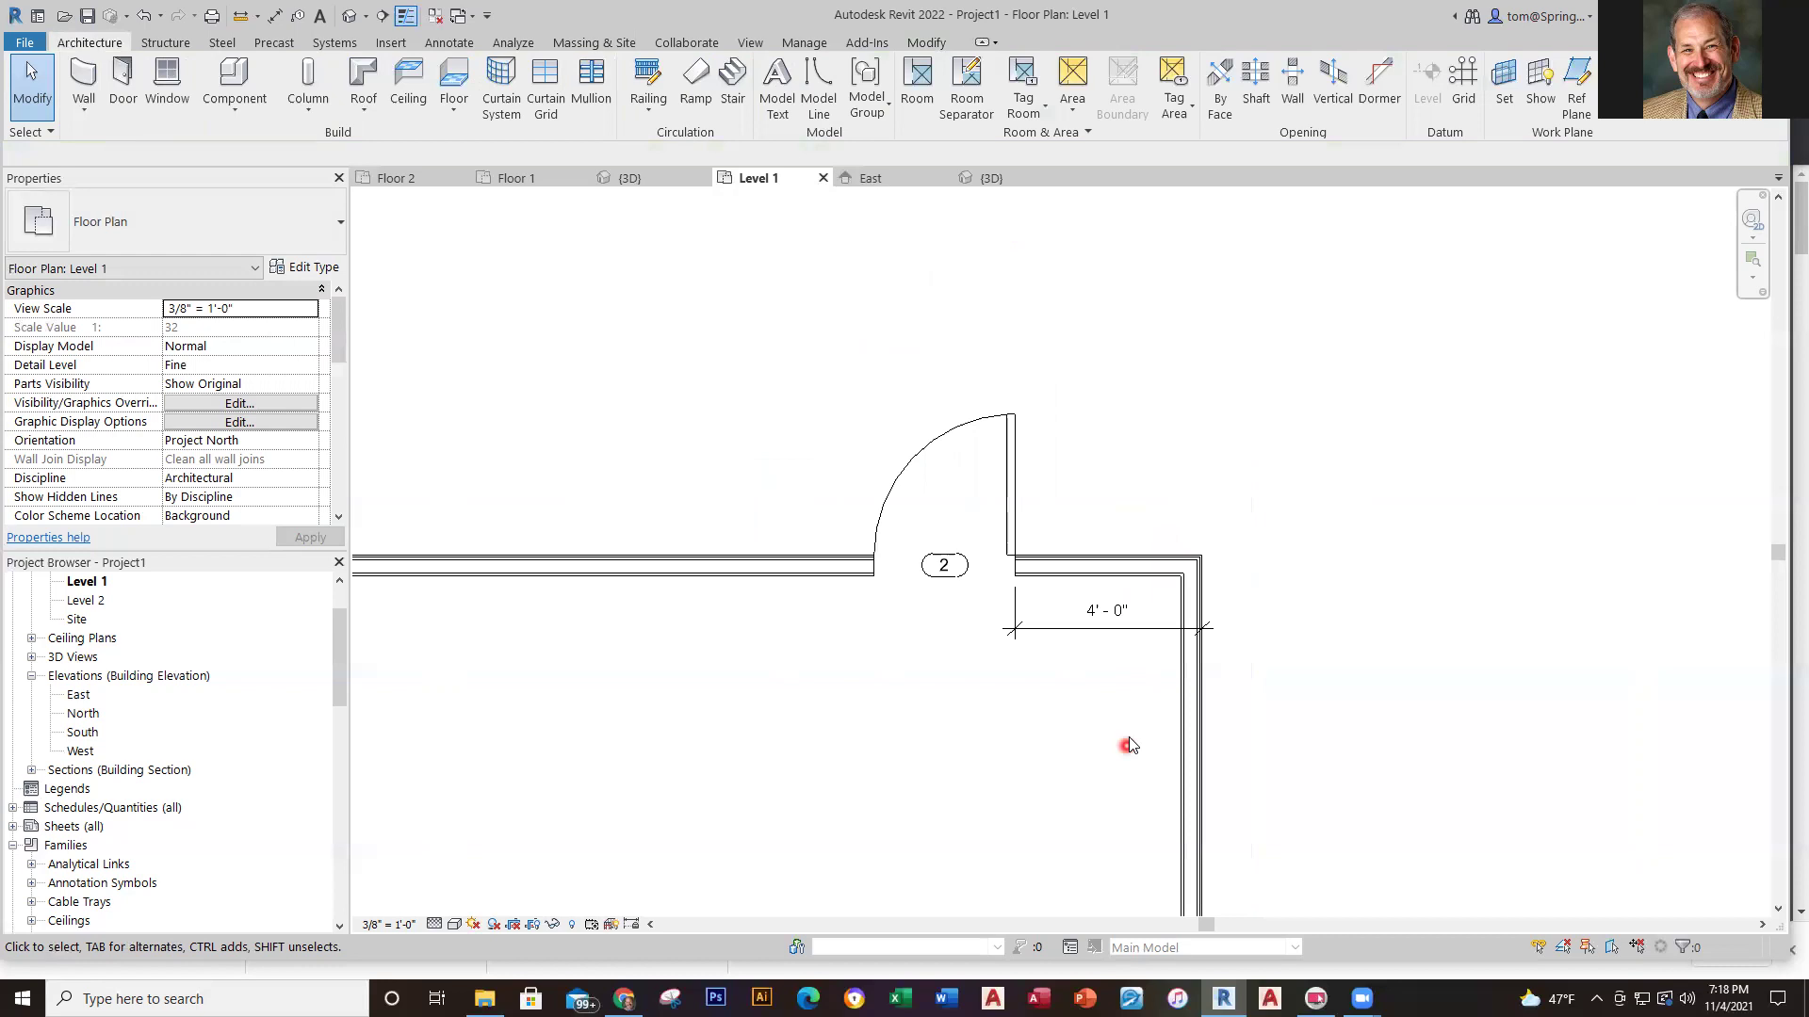
pyautogui.scroll(-2, 1083, 758)
# Nudge the 4'-0" dimension up above the top wall
pyautogui.moveTo(1084, 758); pyautogui.dragTo(1195, 744, button='middle')
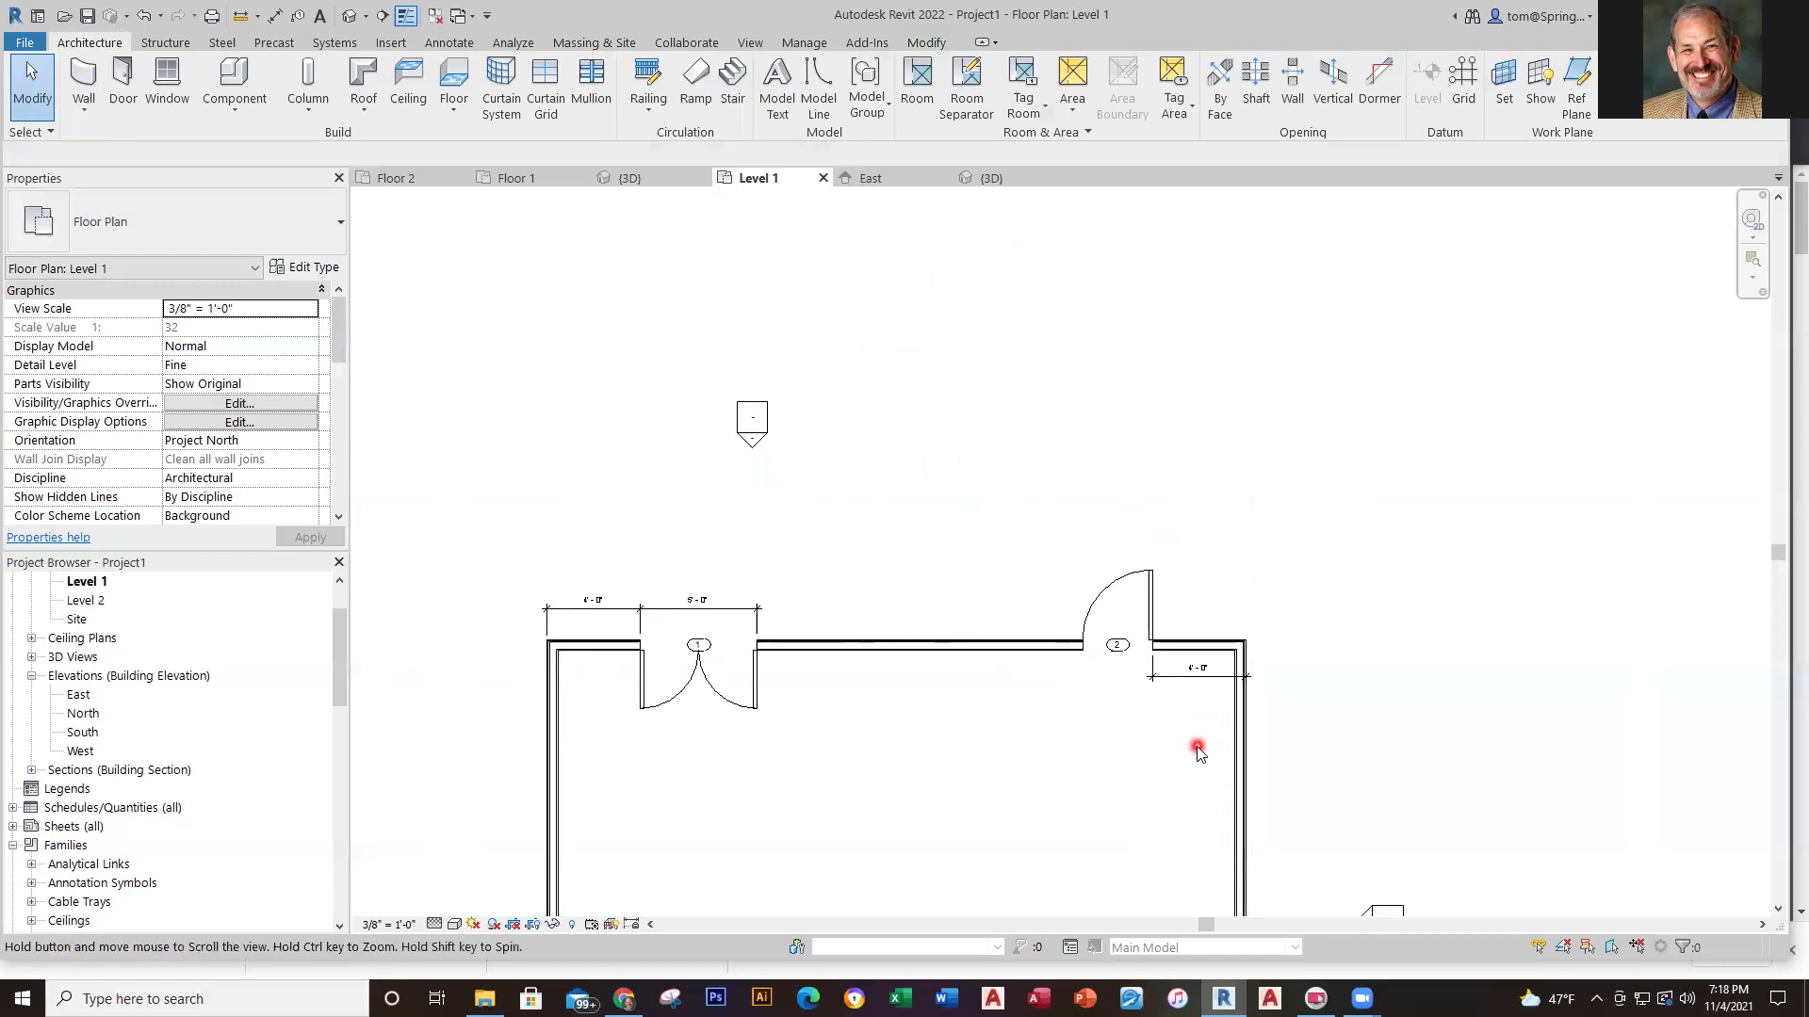
pyautogui.click(1196, 679)
pyautogui.click(1220, 705)
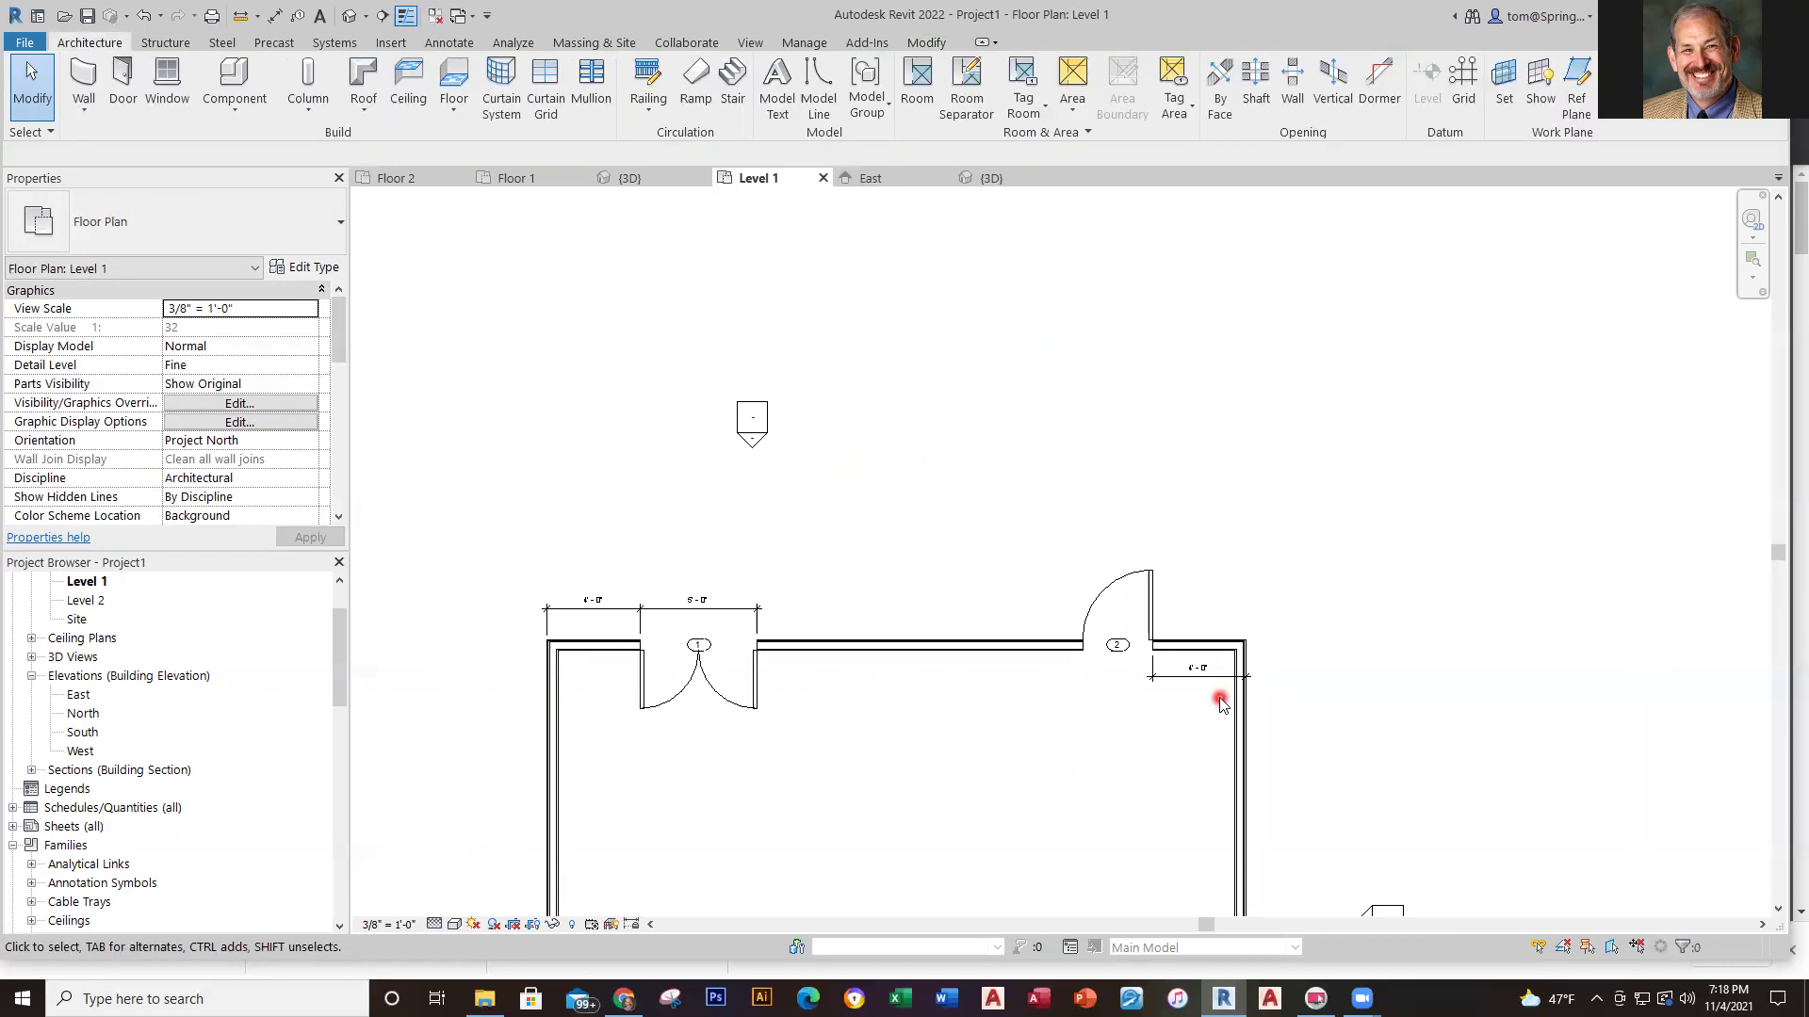
pyautogui.click(1221, 671)
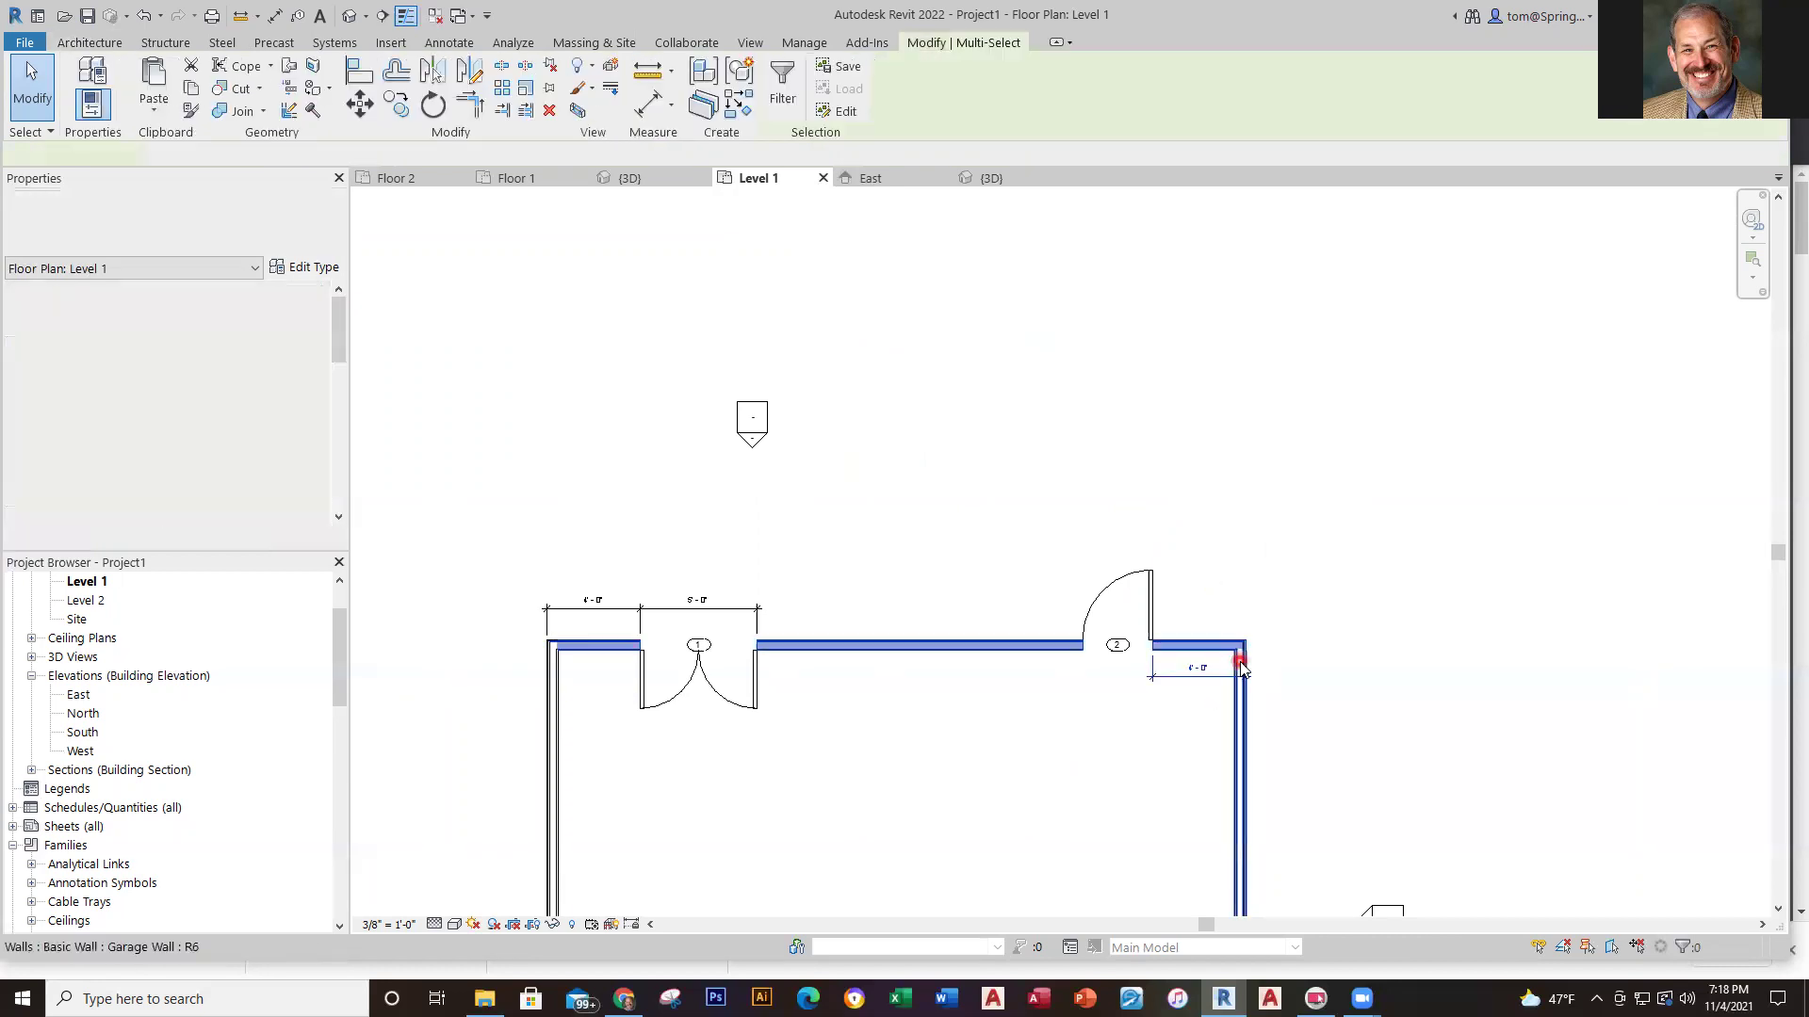
pyautogui.click(1191, 686)
pyautogui.click(1192, 680)
pyautogui.press('Up')
pyautogui.press('Up')
pyautogui.press('Up')
pyautogui.press('Up')
pyautogui.press('Up')
pyautogui.press('Up')
pyautogui.press('Up')
pyautogui.press('Up')
pyautogui.press('Up')
pyautogui.press('Up')
pyautogui.press('Up')
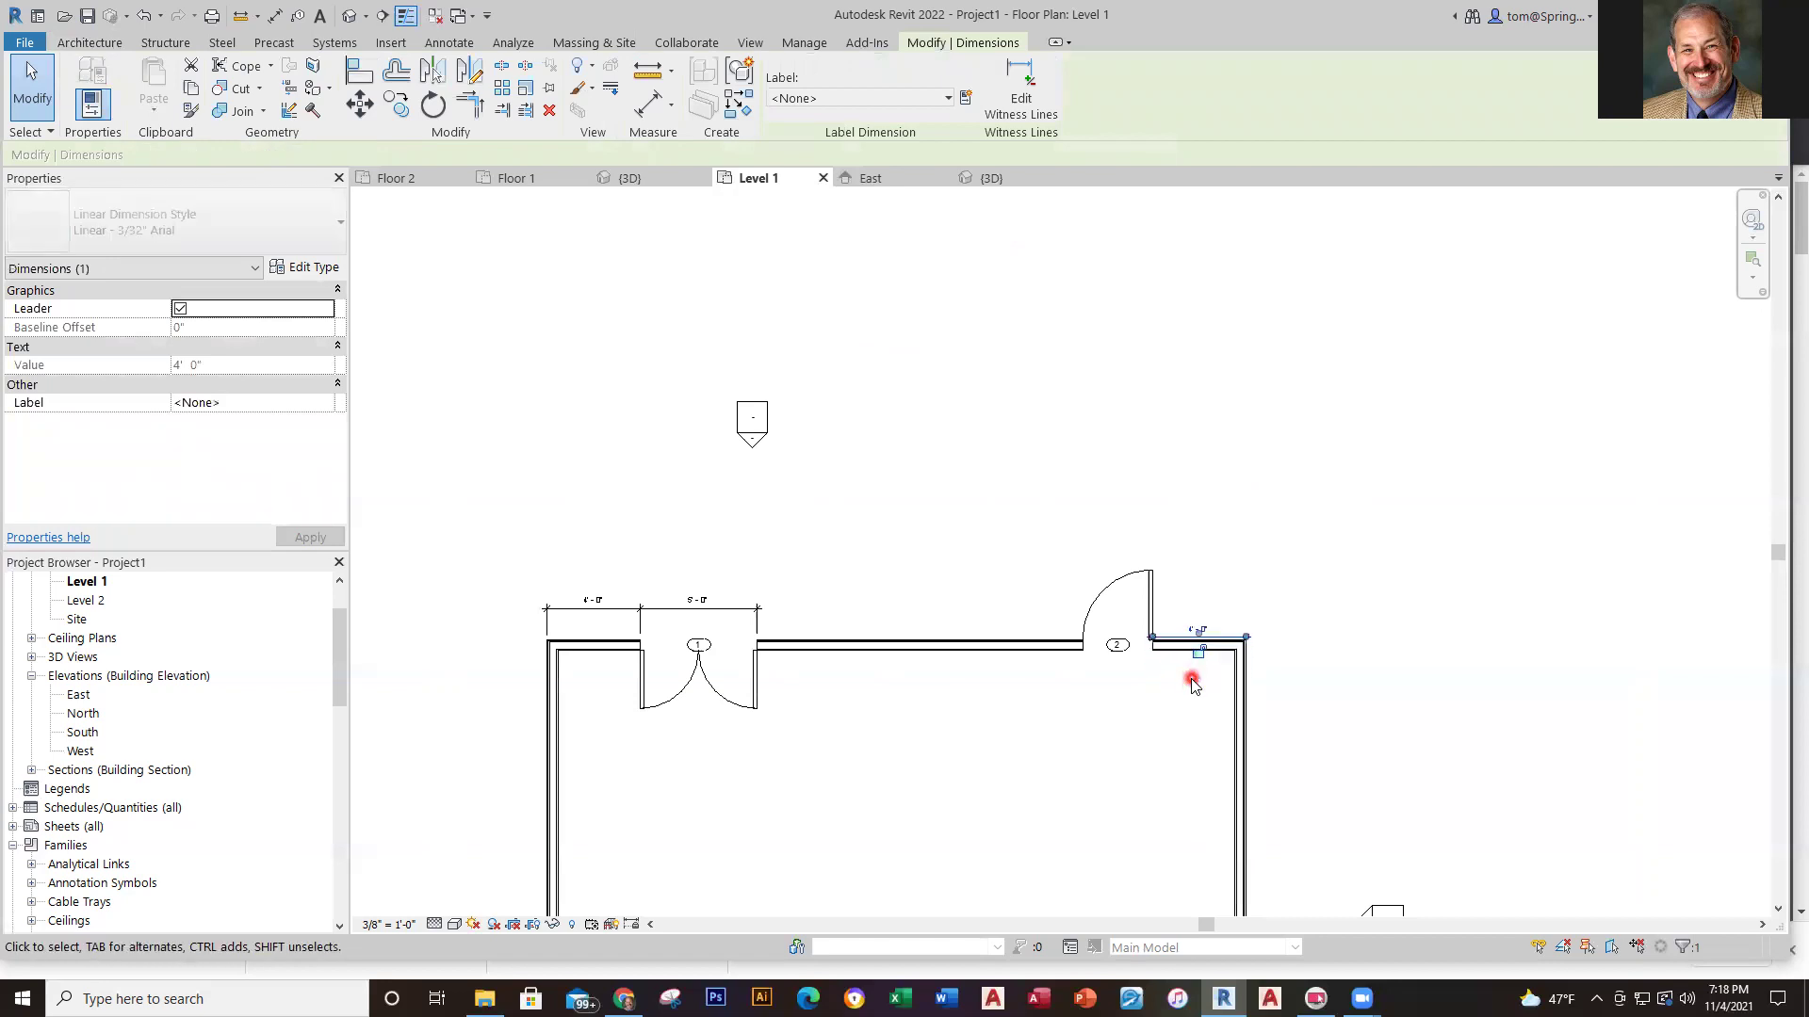
pyautogui.press('Up')
pyautogui.press('Up')
pyautogui.press('Up')
pyautogui.press('Up')
pyautogui.press('Up')
pyautogui.press('Up')
pyautogui.press('Up')
pyautogui.press('Up')
pyautogui.press('Up')
pyautogui.press('Up')
pyautogui.press('Escape')
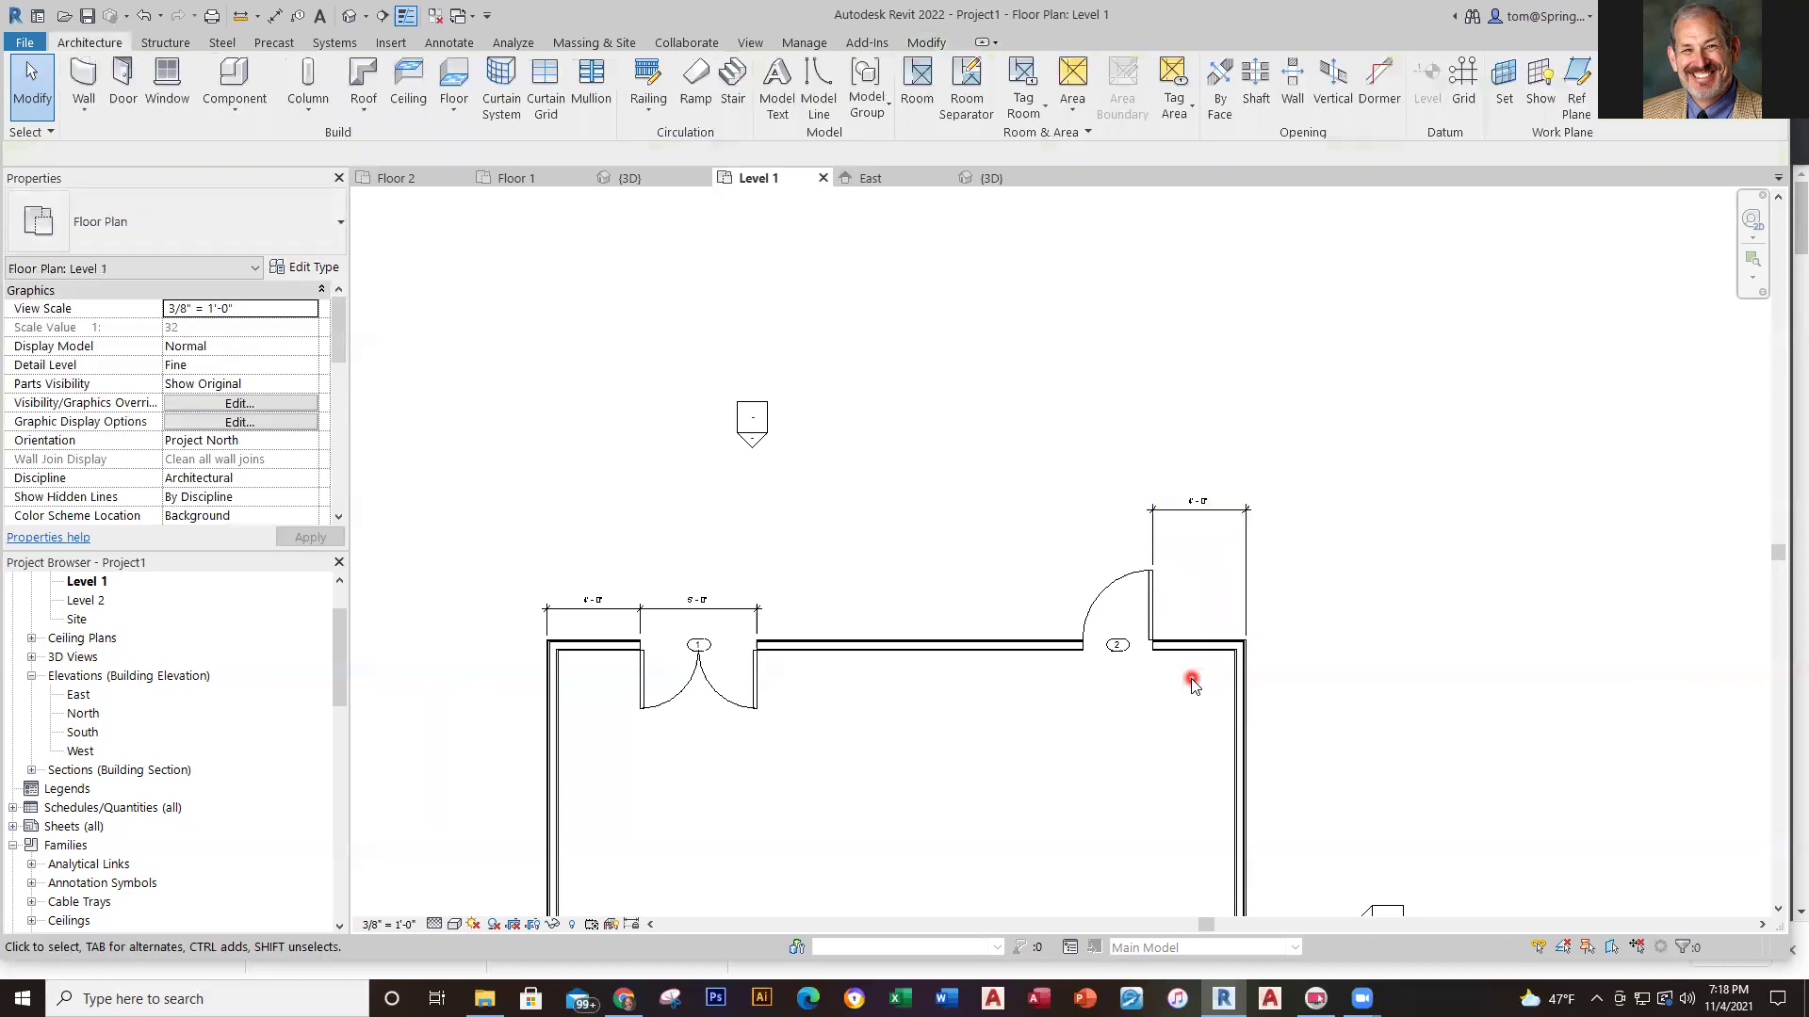
# Drag the 5'-0" and left 4'-0" dimensions up into the same row as the others
pyautogui.click(663, 577)
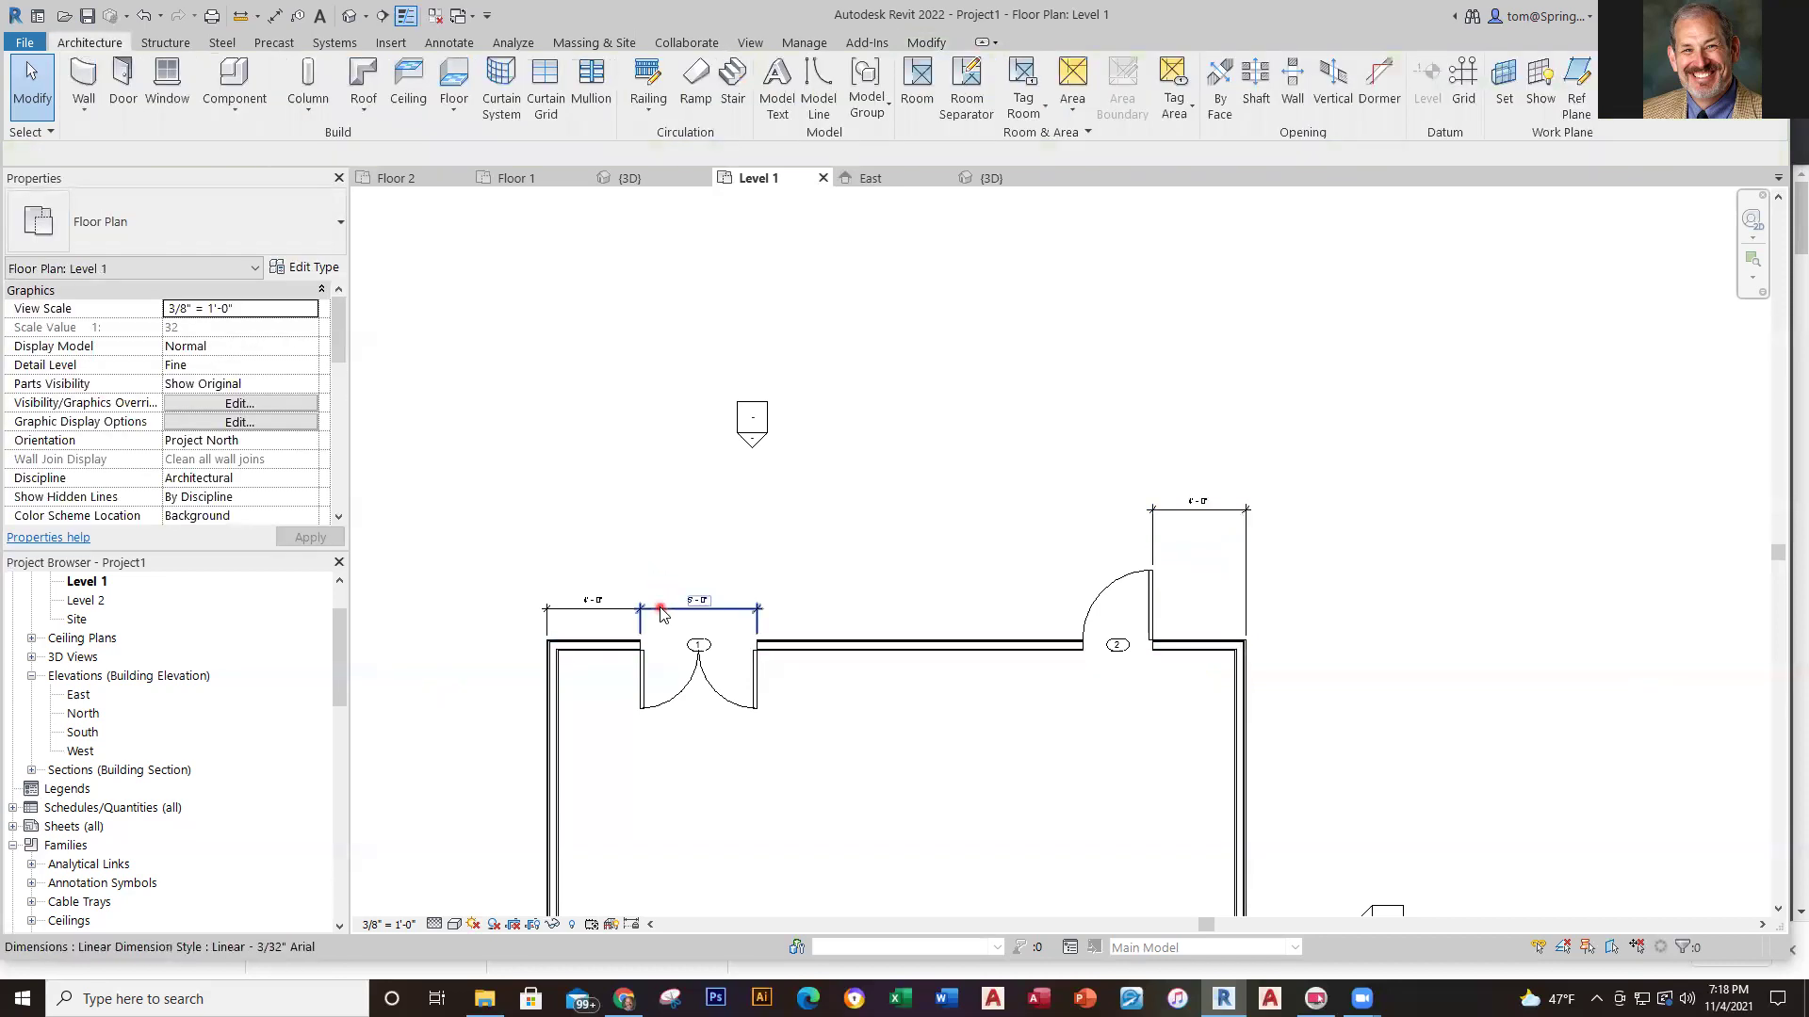
pyautogui.click(694, 612)
pyautogui.click(743, 623)
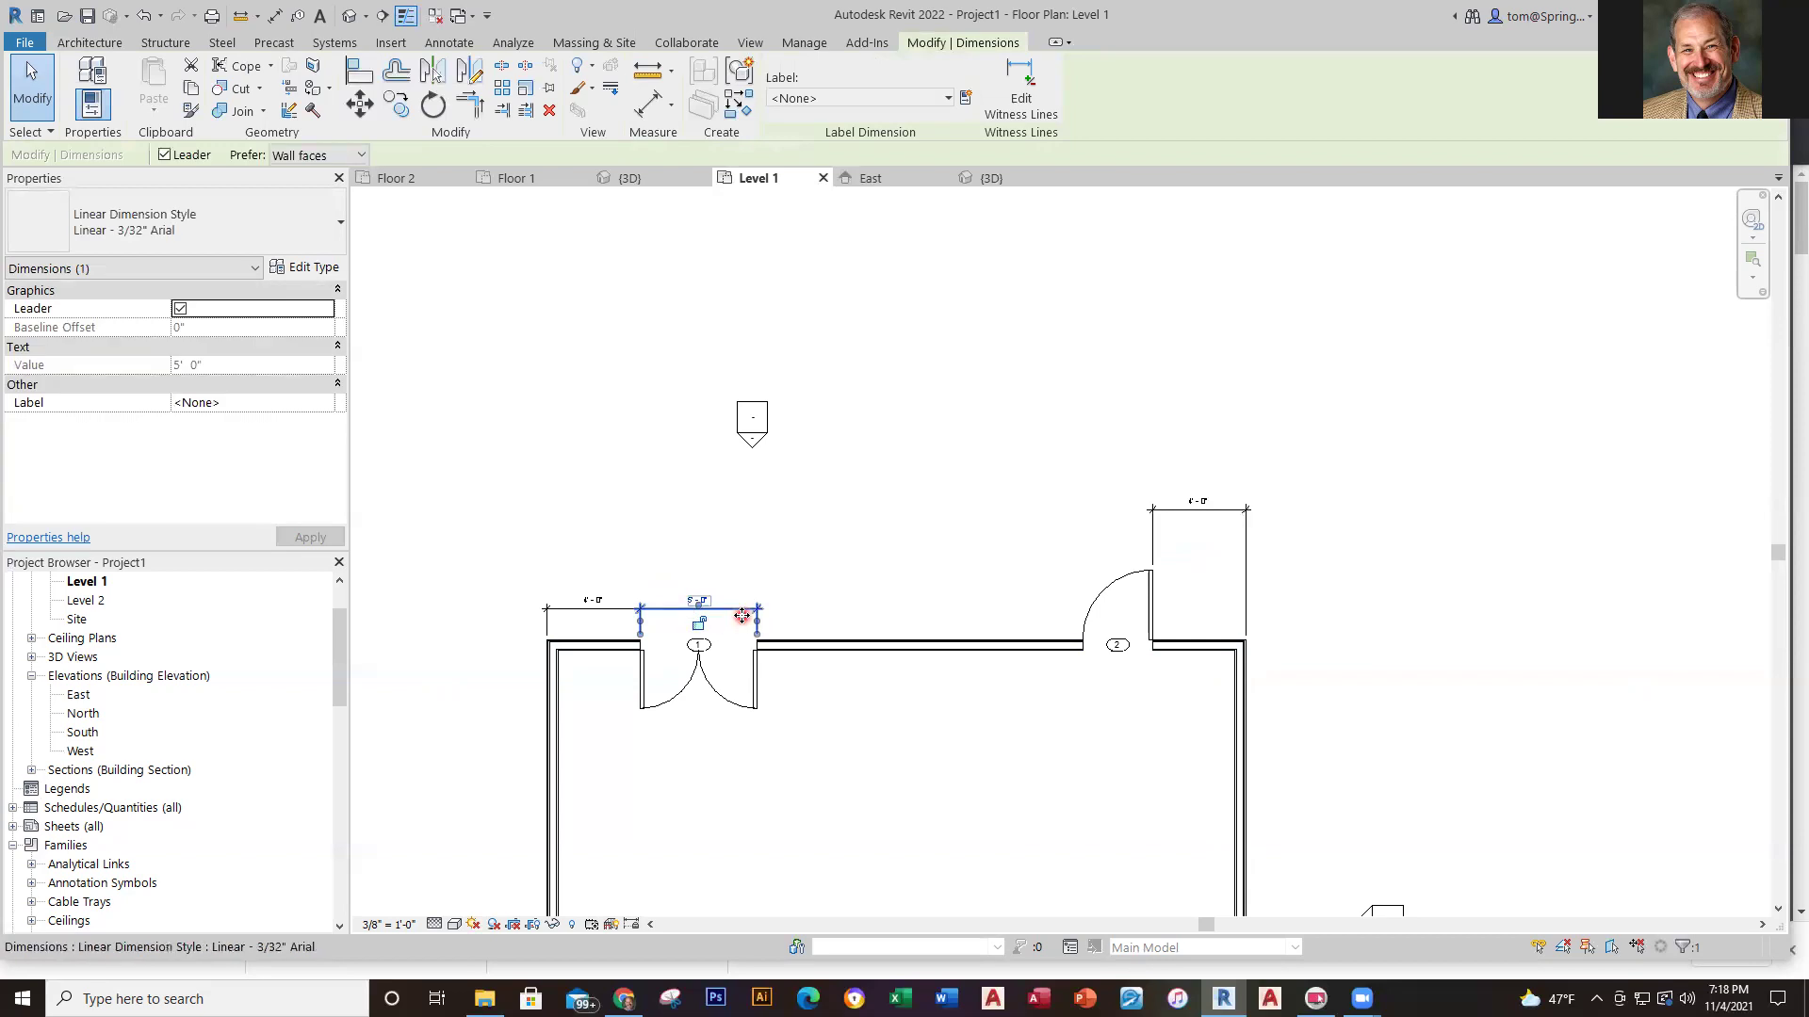
pyautogui.moveTo(740, 584); pyautogui.dragTo(736, 514)
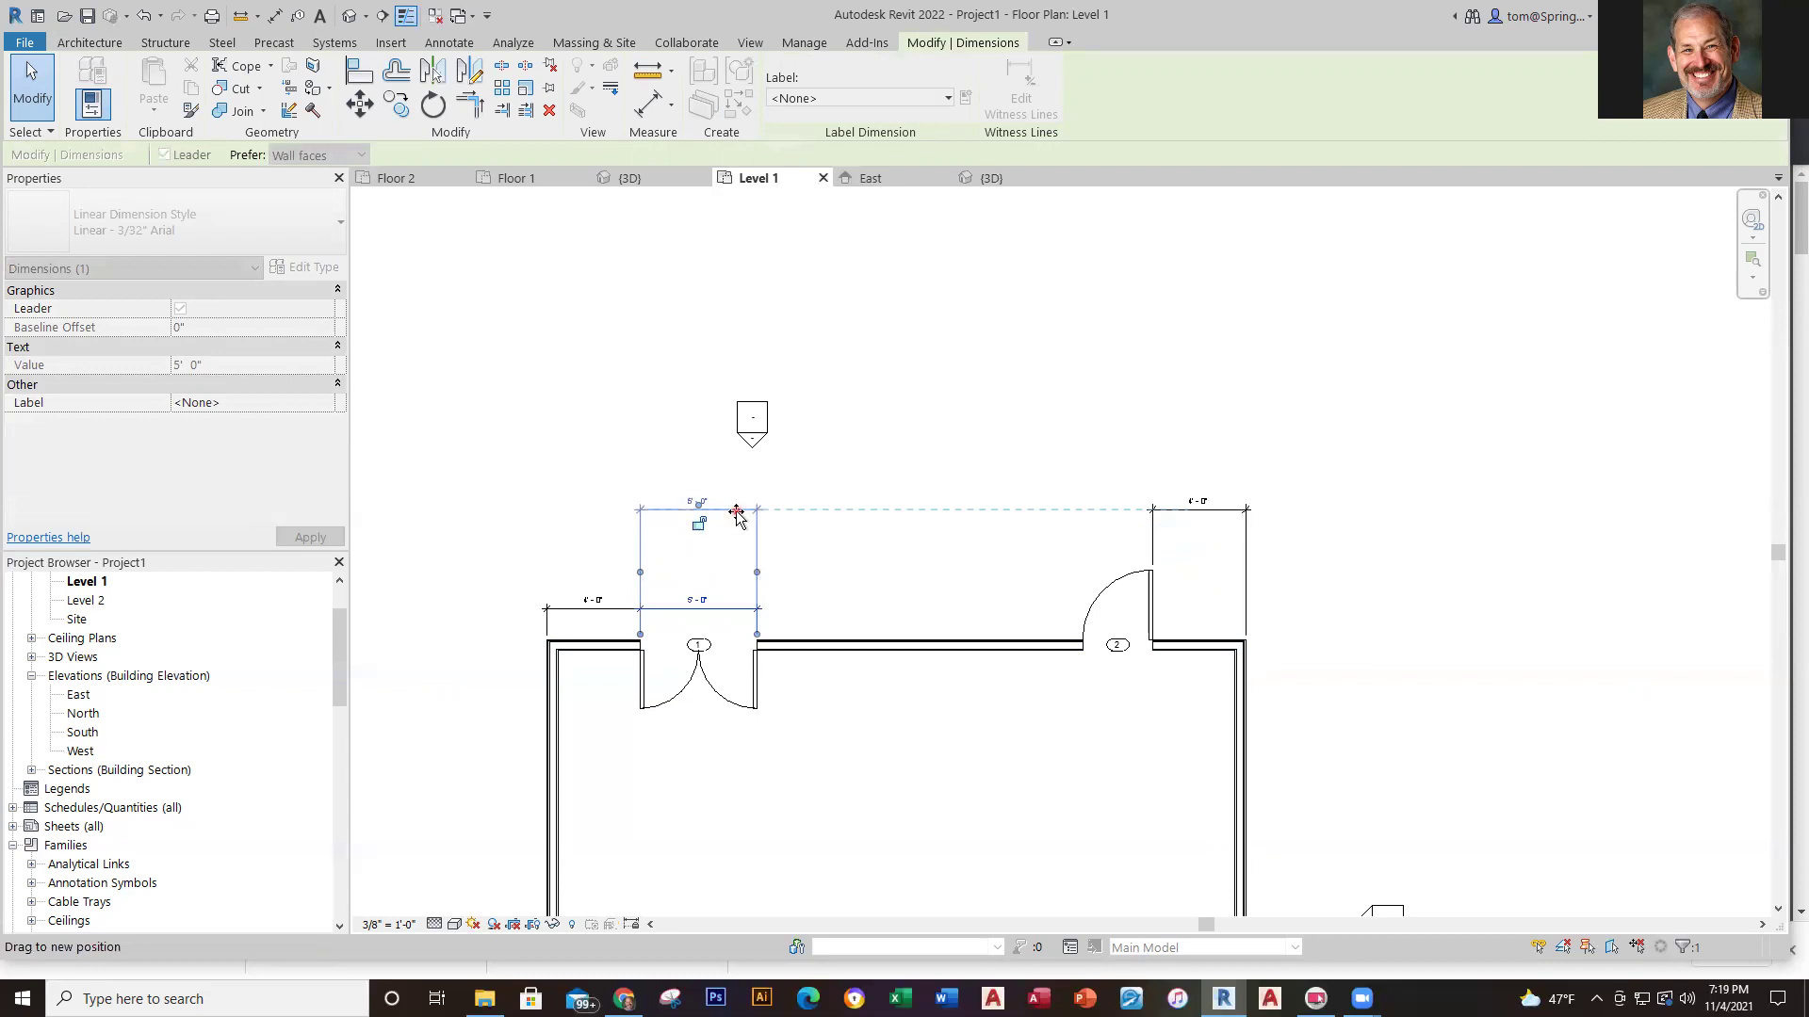
pyautogui.click(634, 574)
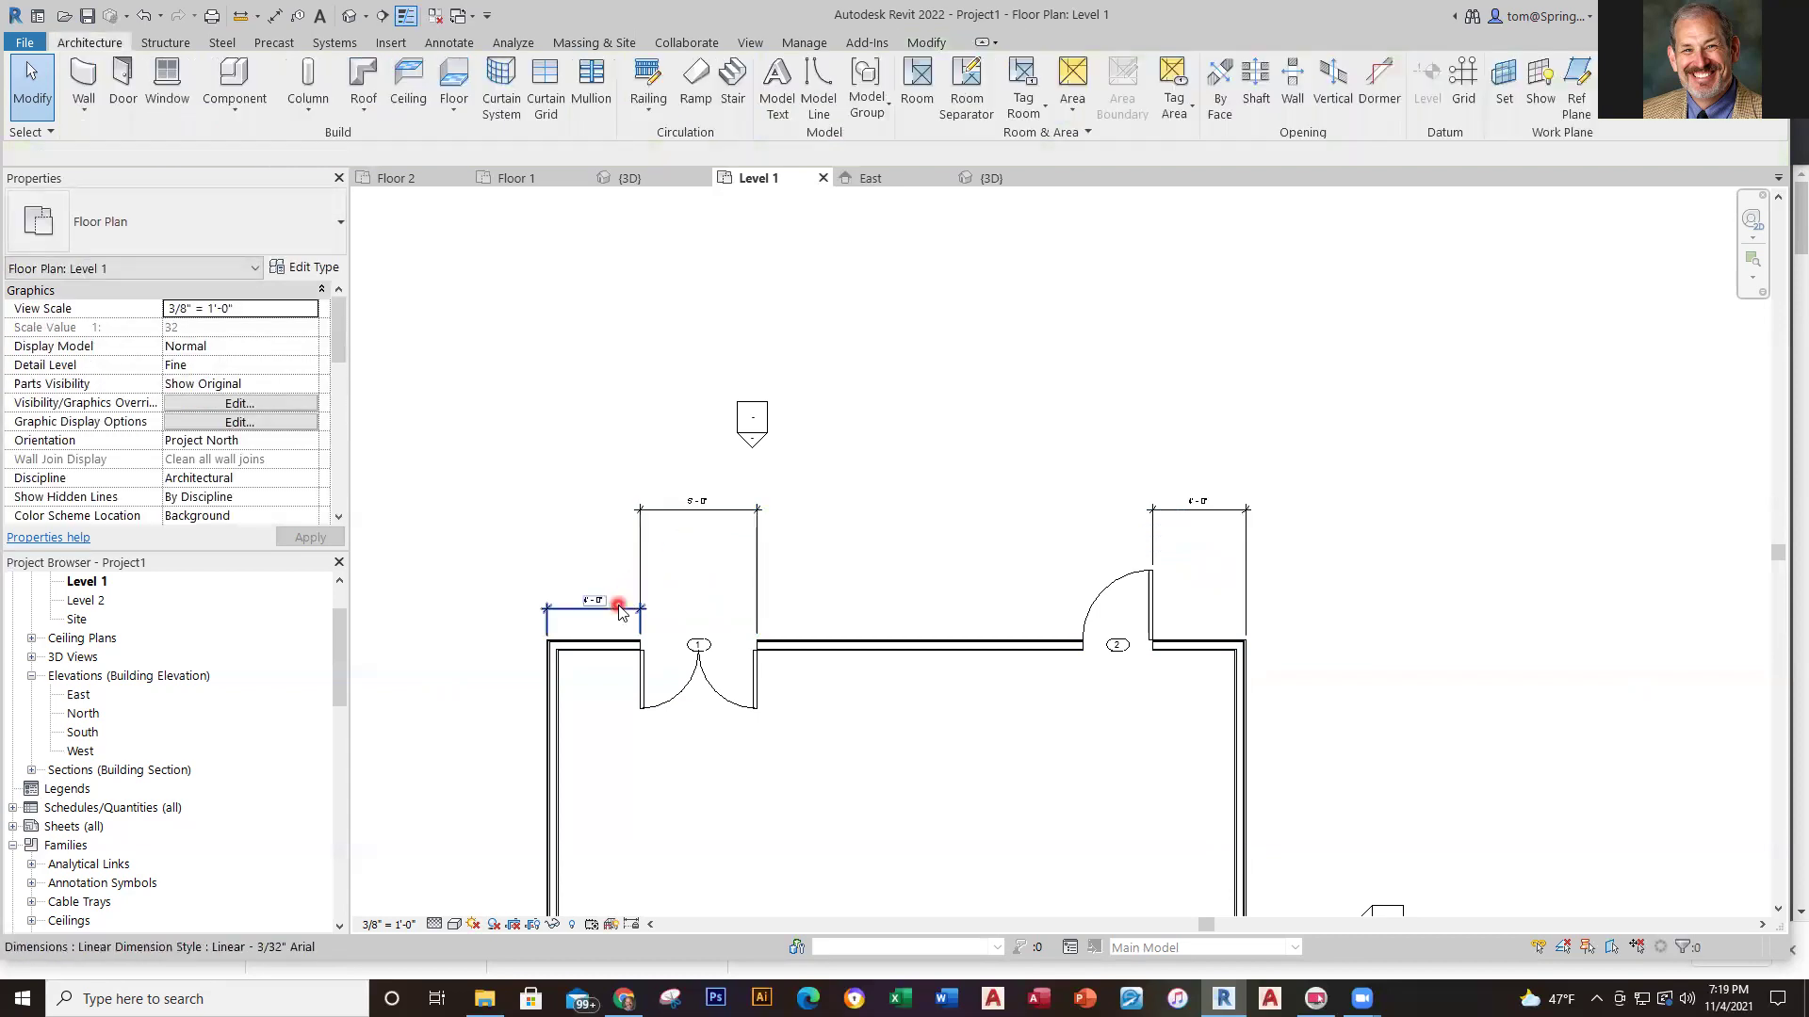
pyautogui.click(621, 612)
pyautogui.moveTo(619, 609); pyautogui.dragTo(610, 509)
pyautogui.click(869, 573)
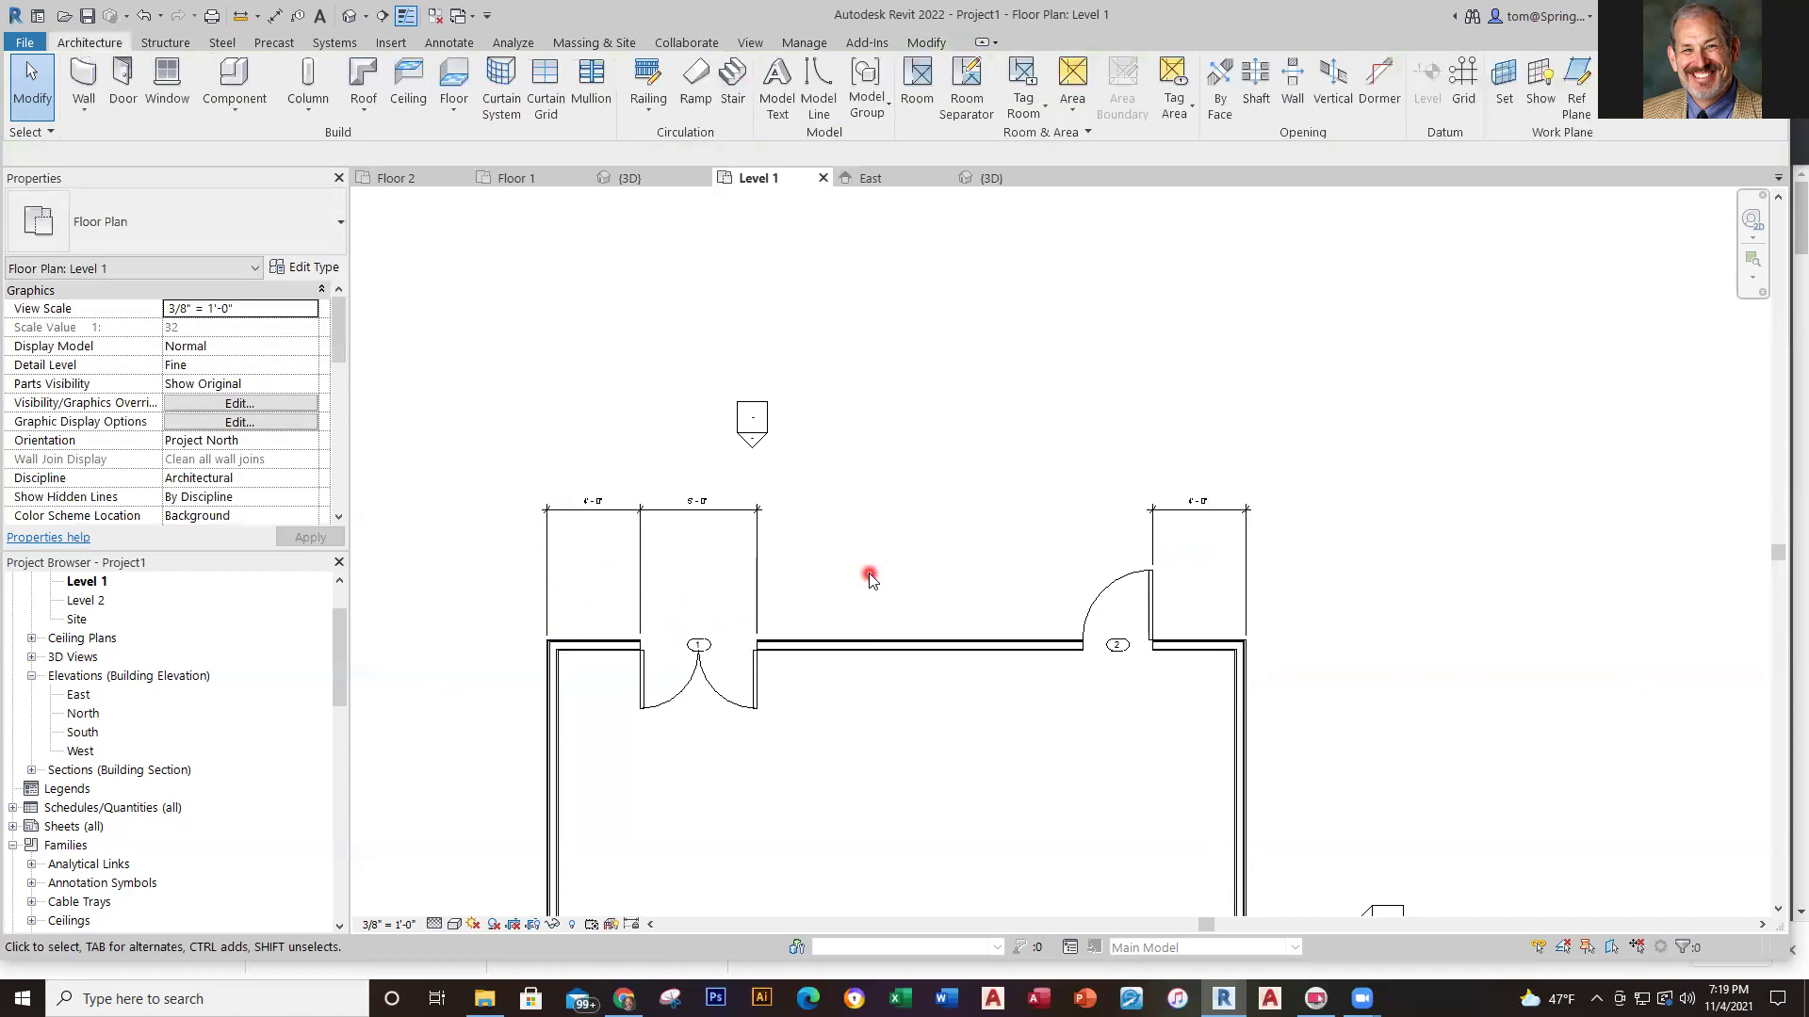
pyautogui.scroll(5, 1168, 618)
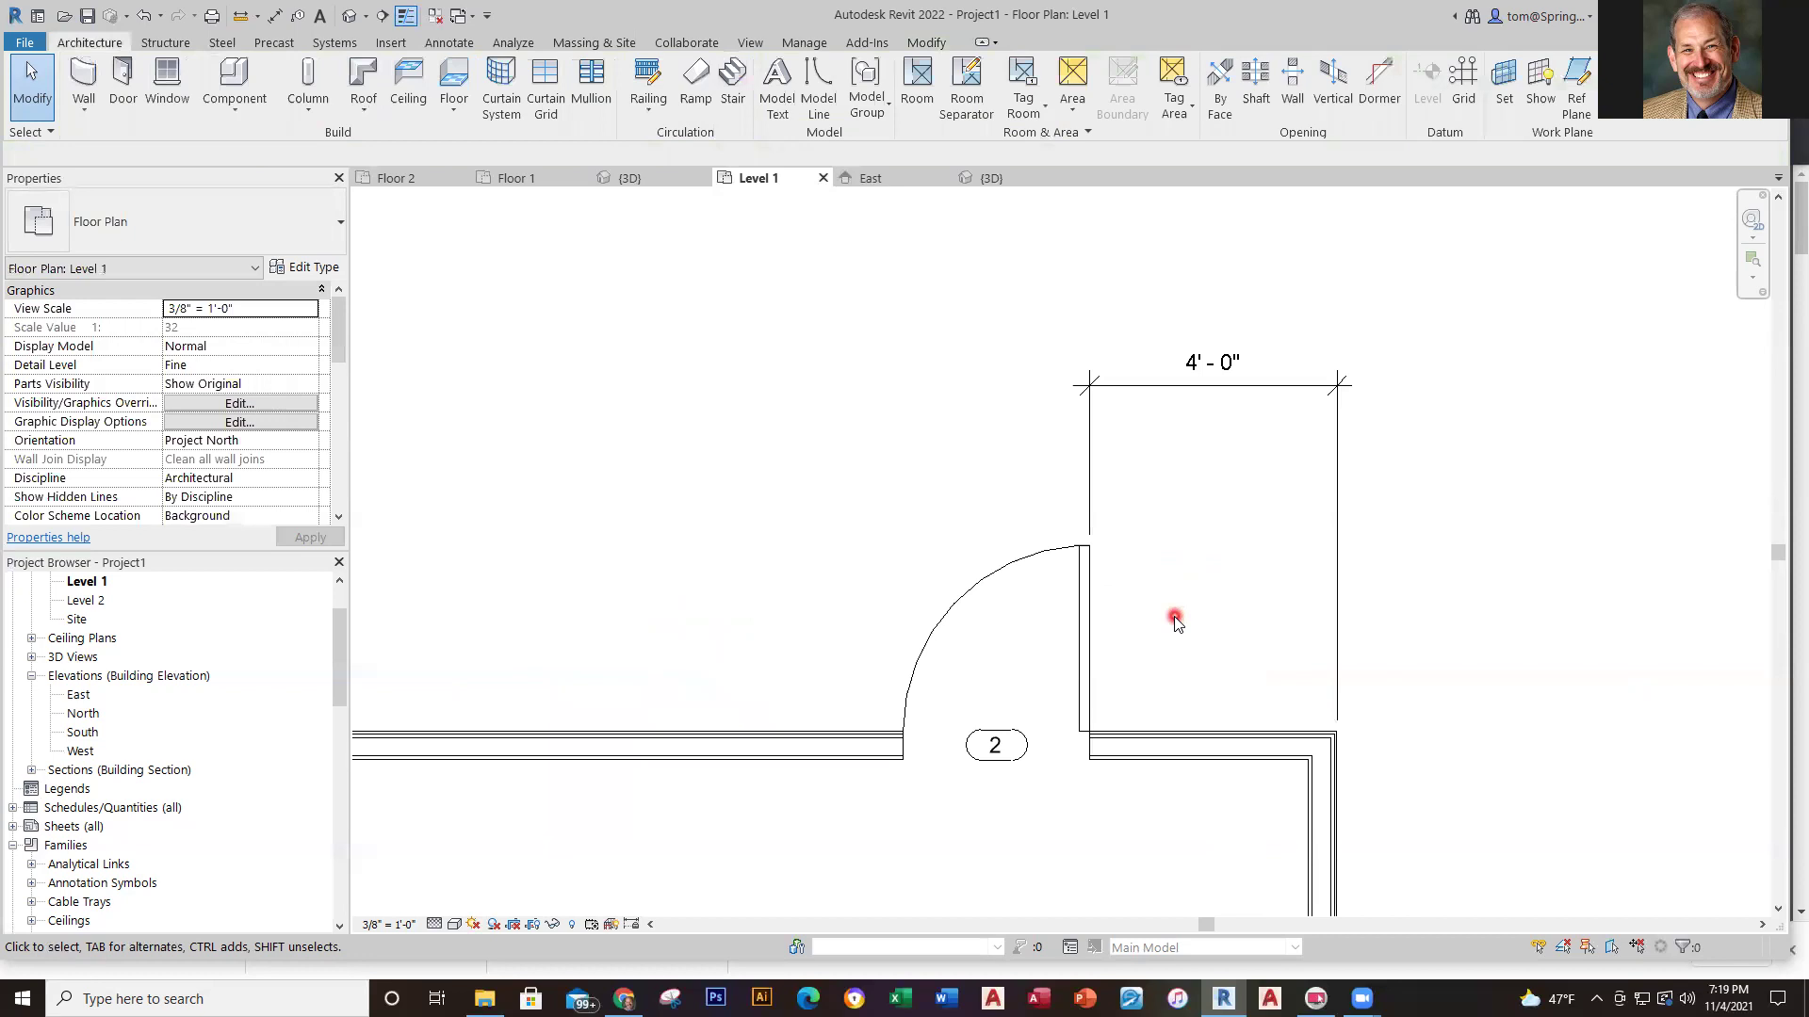
# Dimension door 2's opening width as 3'-0" in line with the existing row
pyautogui.click(275, 16)
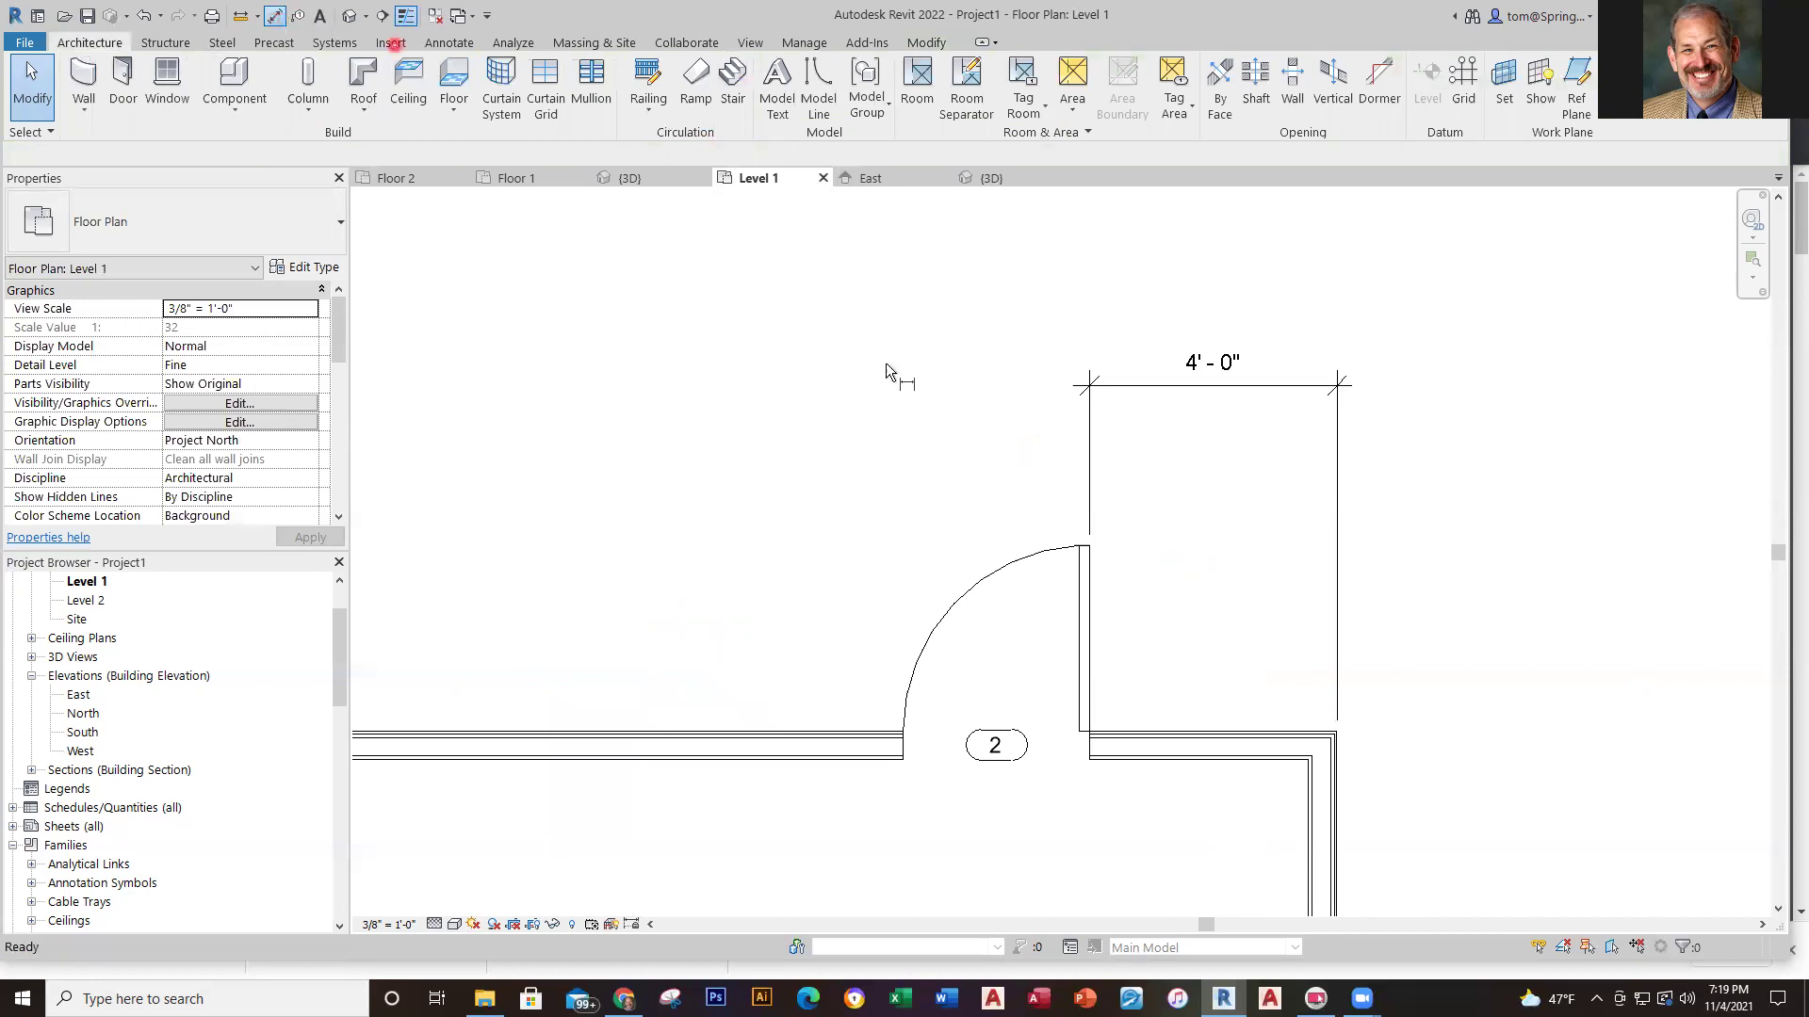
pyautogui.click(898, 763)
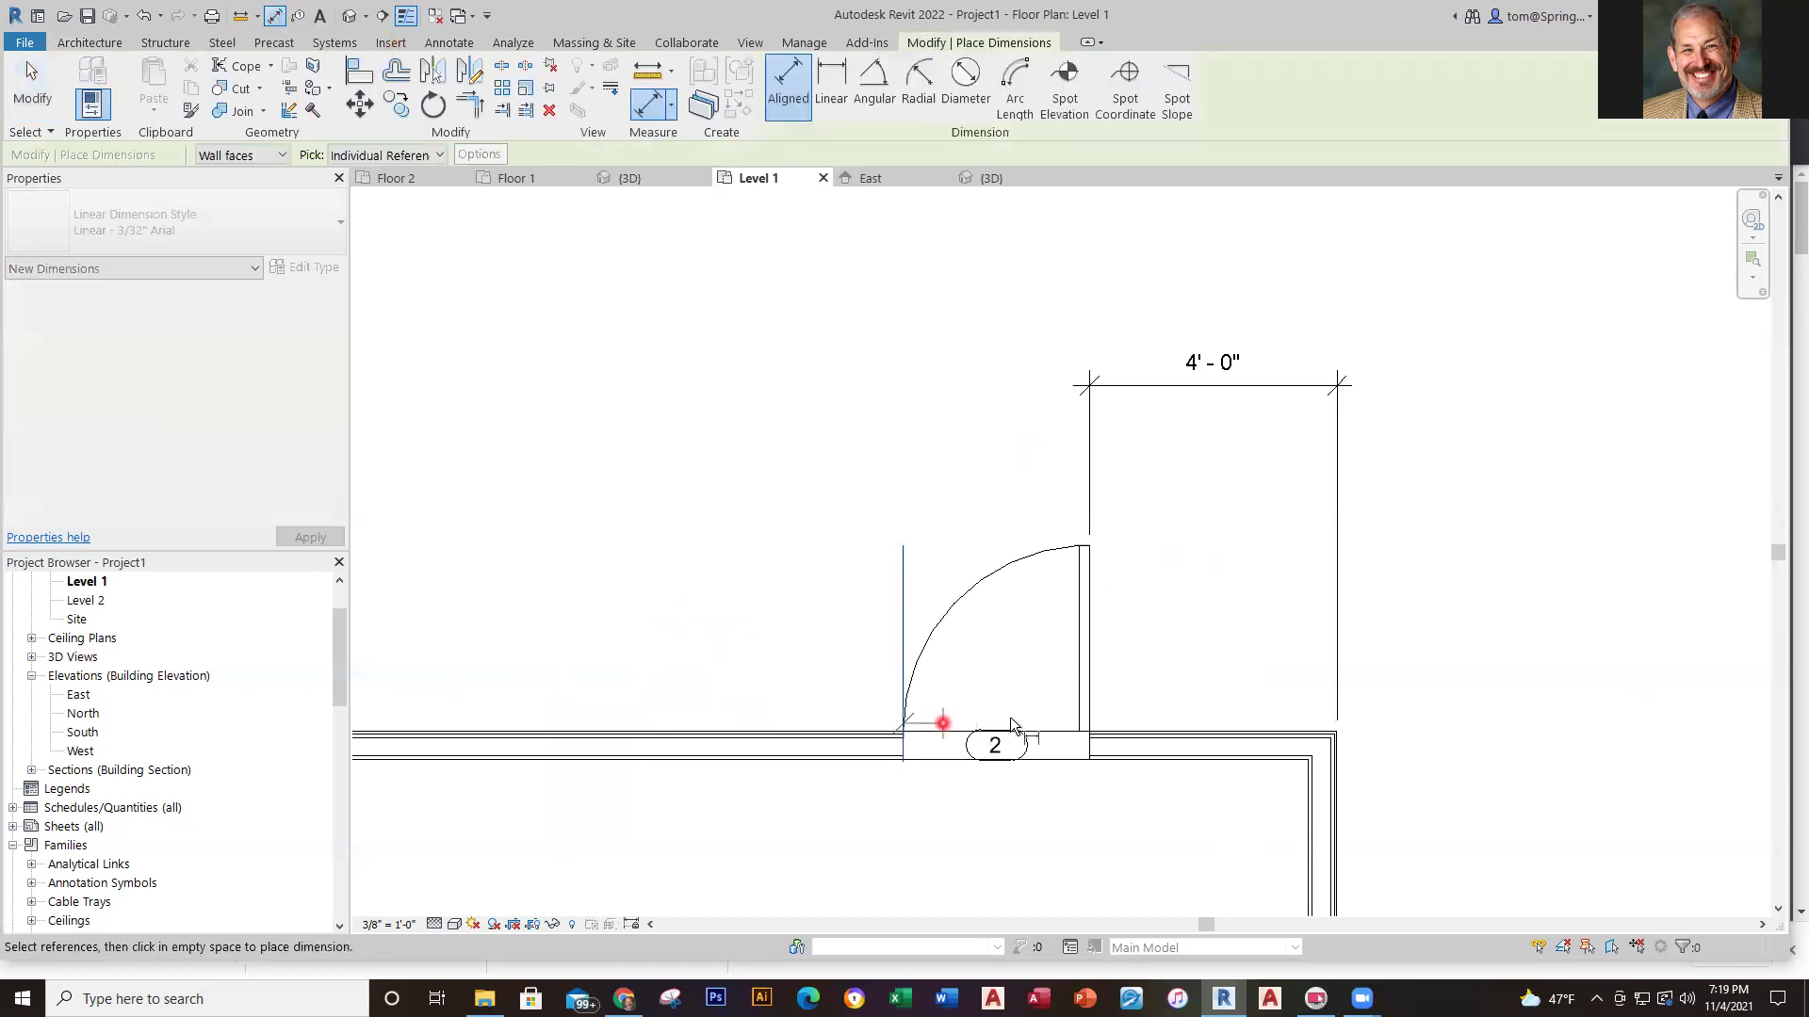
pyautogui.click(1087, 744)
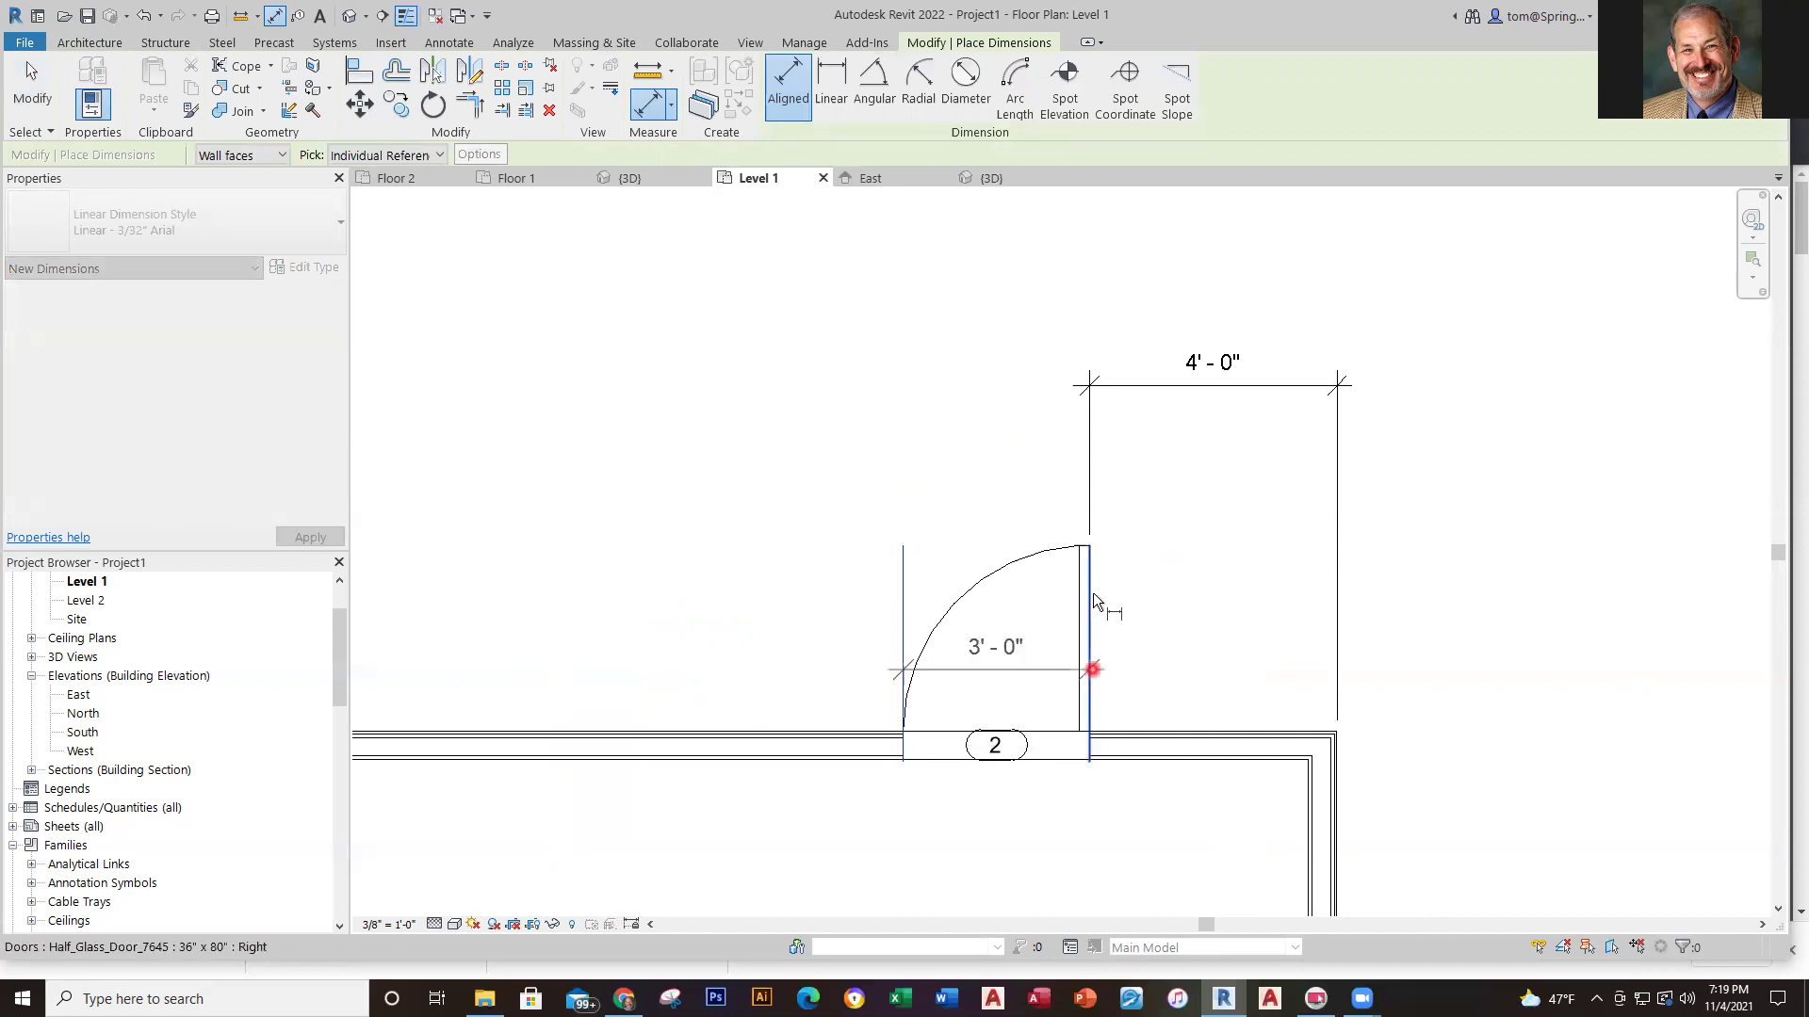
pyautogui.click(1090, 386)
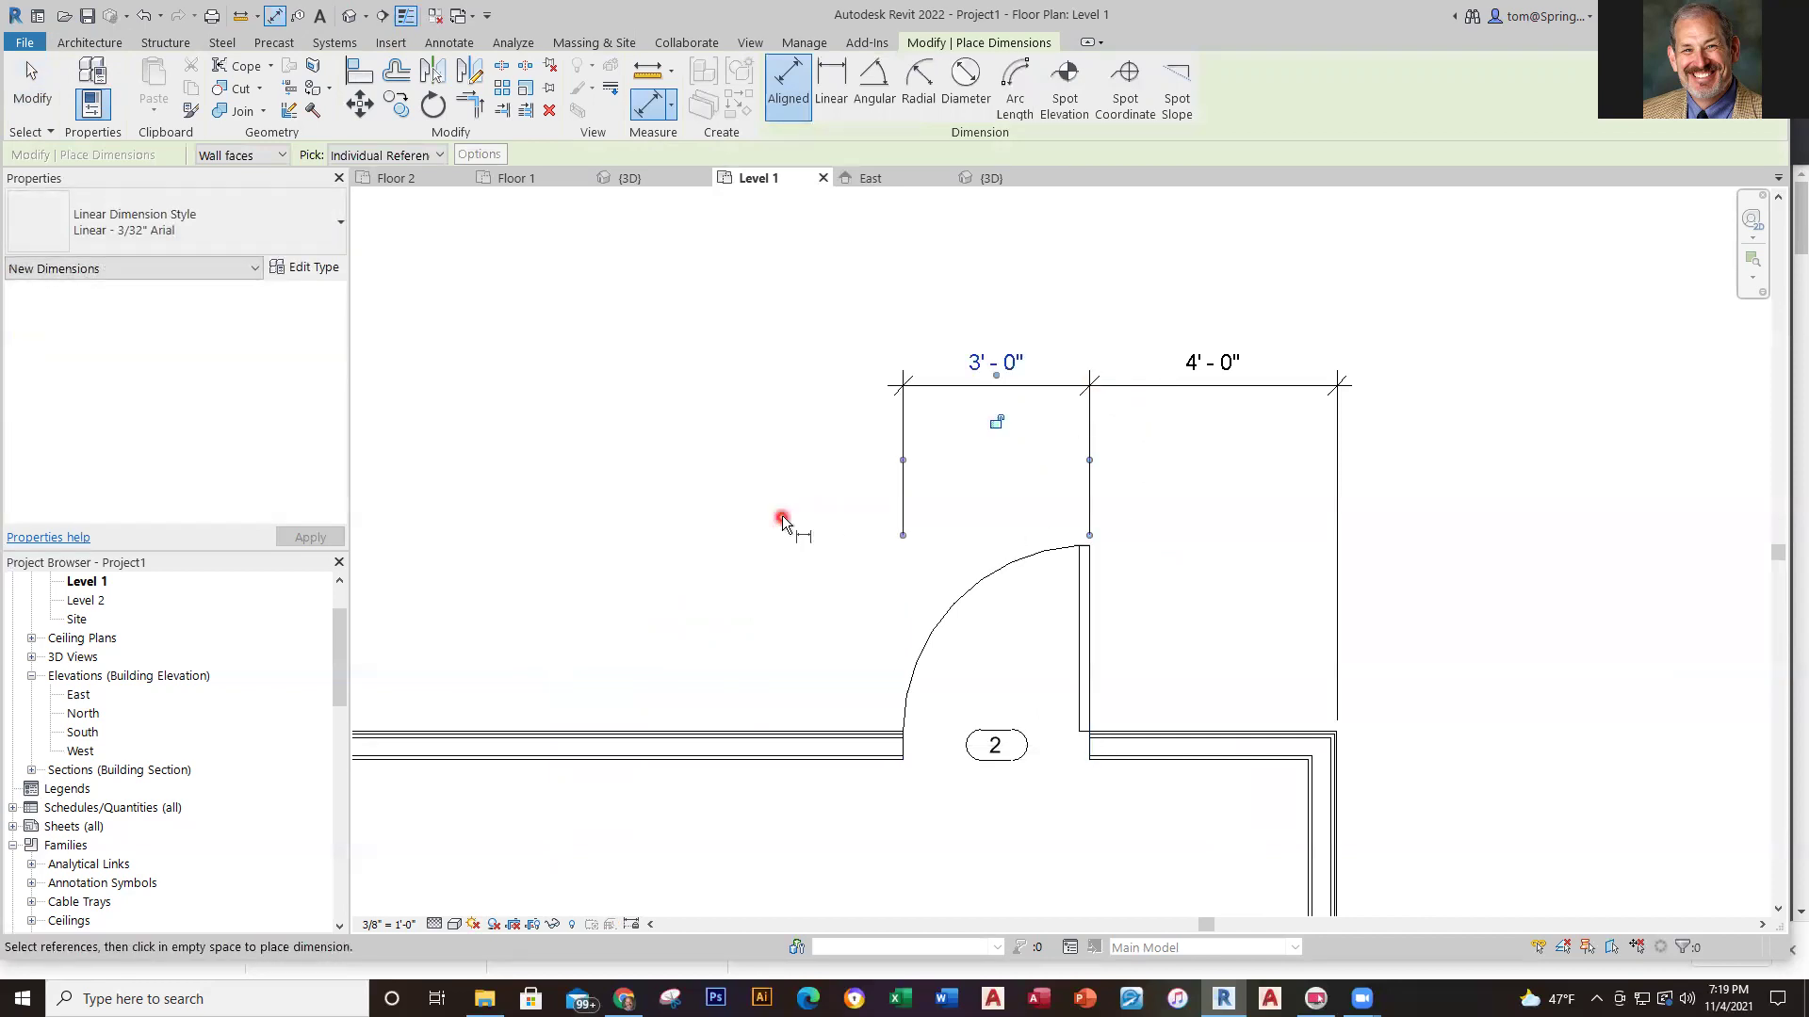
pyautogui.scroll(-2, 716, 584)
pyautogui.scroll(-1, 705, 603)
pyautogui.moveTo(740, 606); pyautogui.dragTo(835, 603, button='middle')
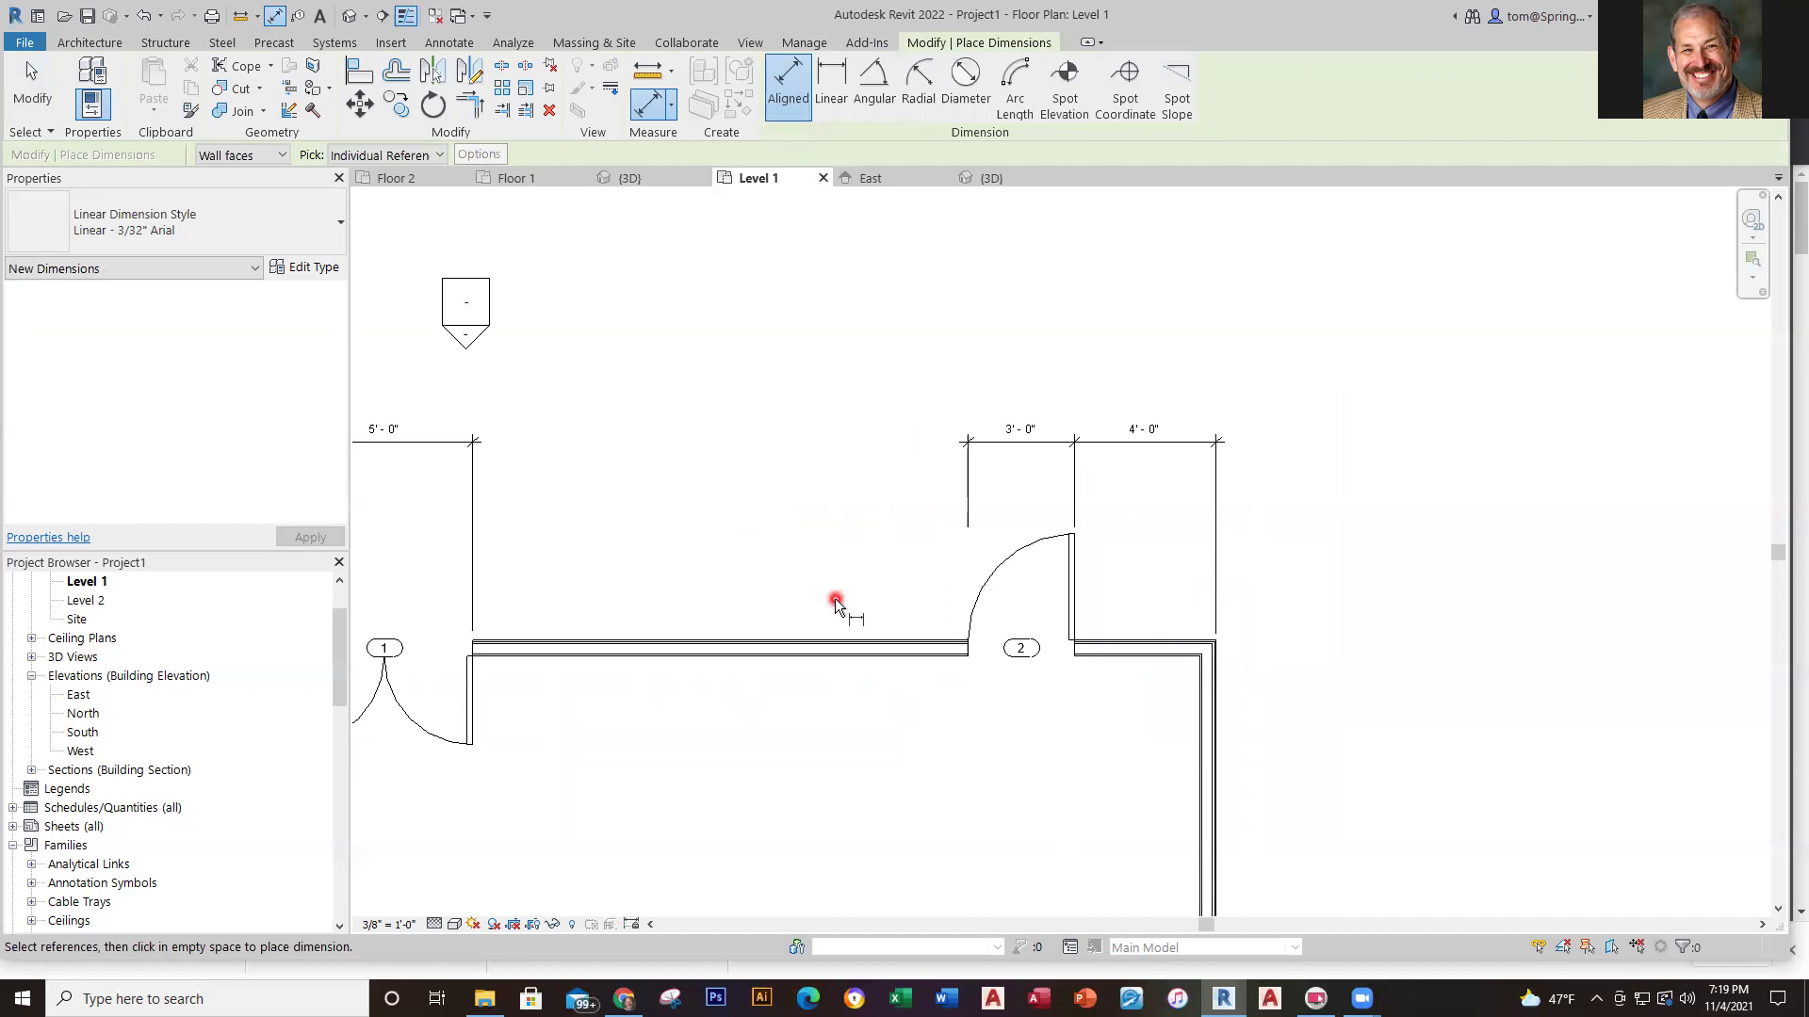
# Add a 14'-0" dimension for the wall between door 1 and door 2 in the same row
pyautogui.click(270, 17)
pyautogui.click(658, 277)
pyautogui.click(469, 652)
pyautogui.click(961, 634)
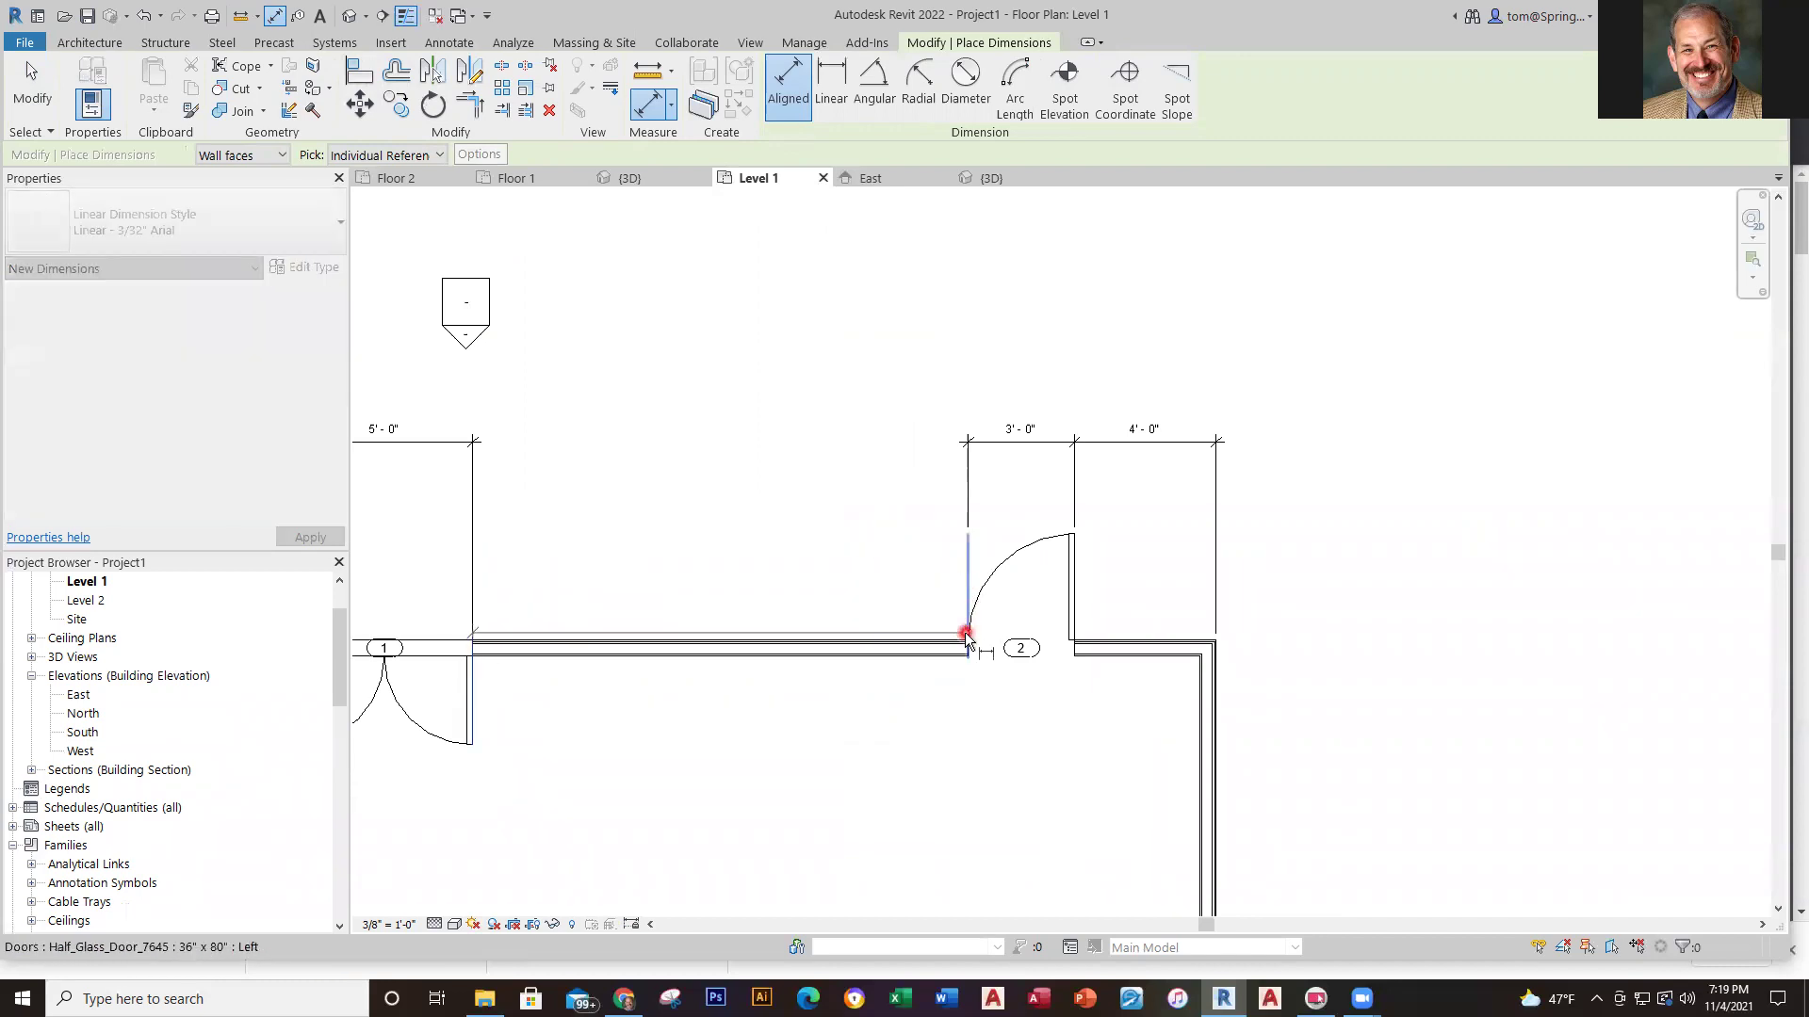
pyautogui.click(961, 452)
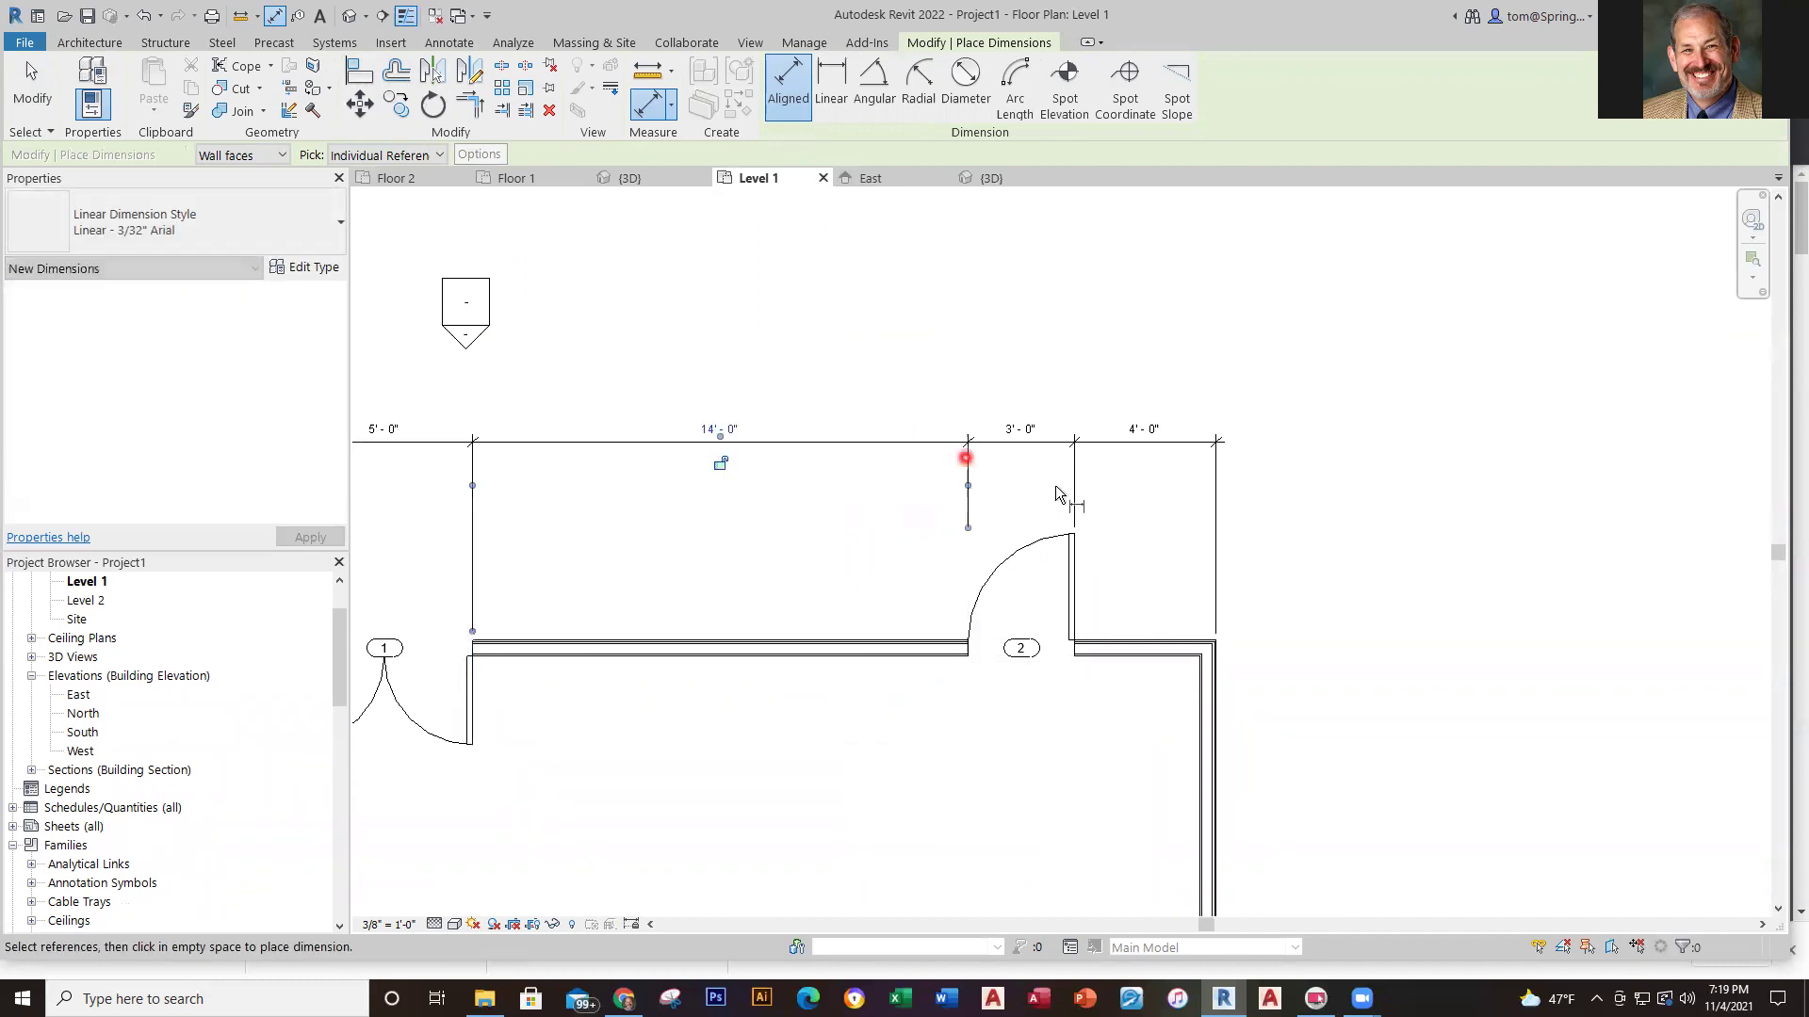
pyautogui.click(1538, 597)
pyautogui.press('Escape')
pyautogui.press('Escape')
pyautogui.scroll(-2, 1363, 605)
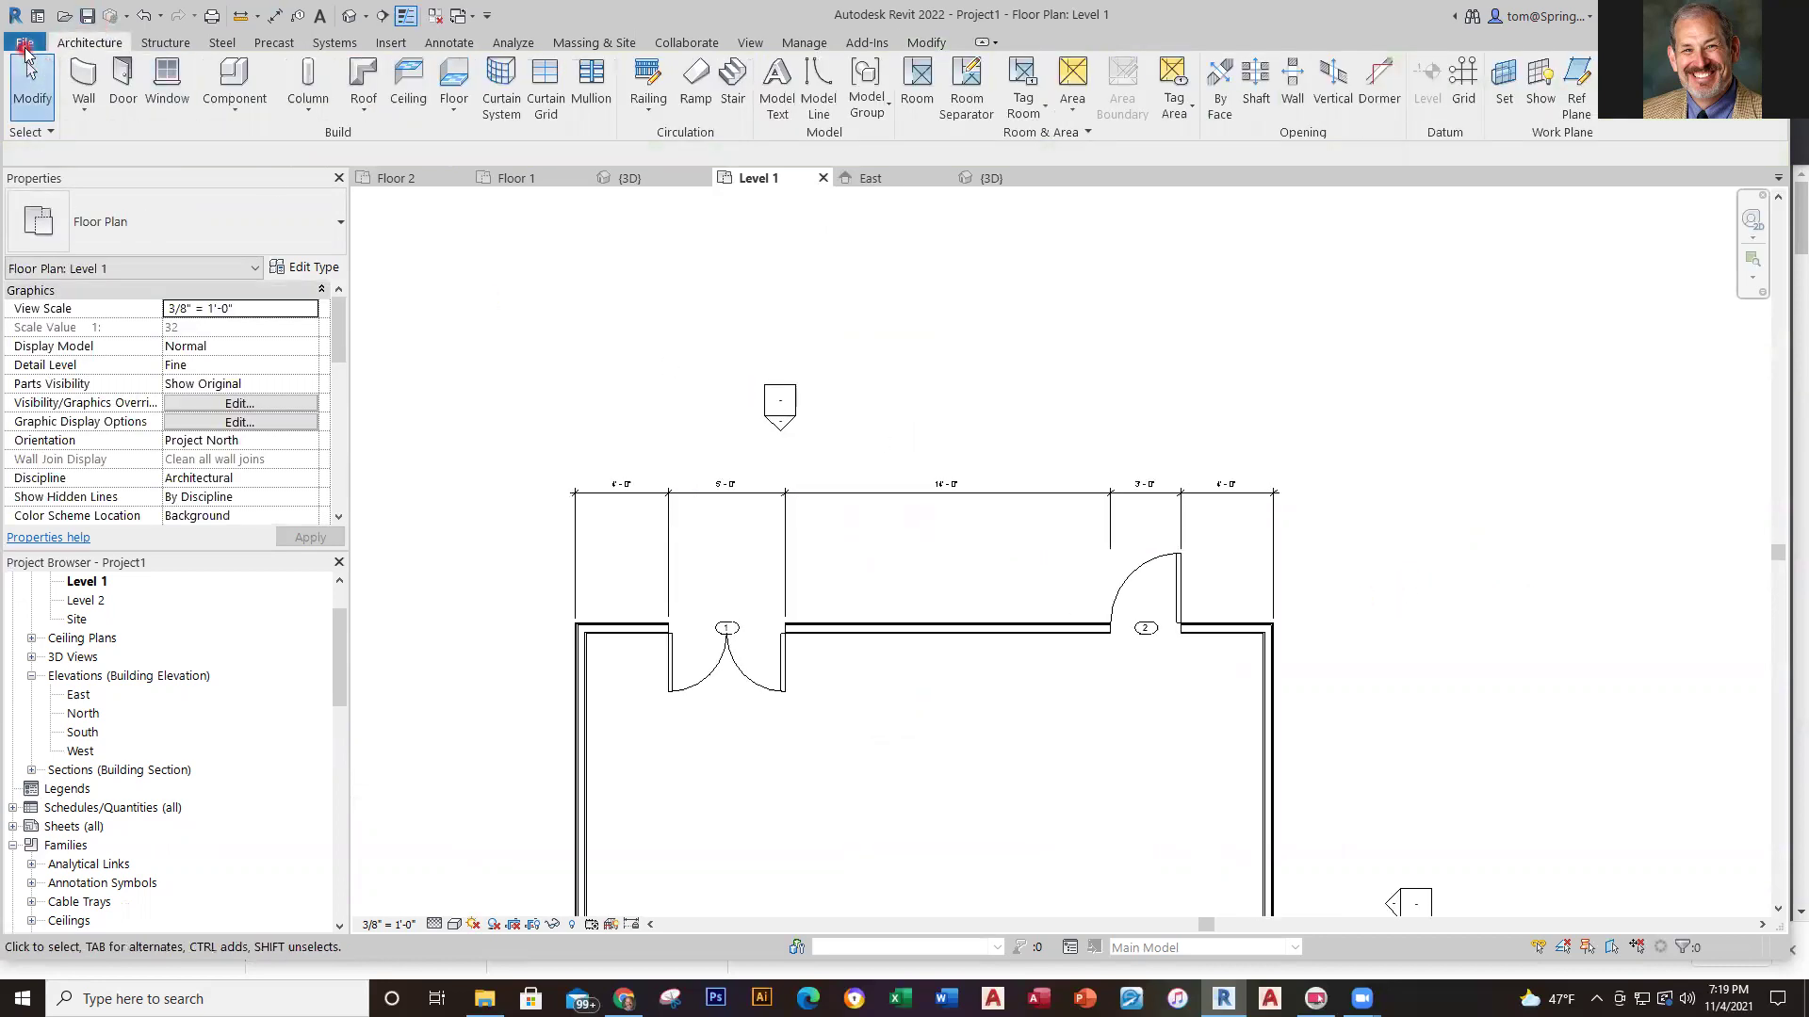
# Save the project as a new project file named CUSTOM GARAGE - TUTORIAL
pyautogui.click(24, 45)
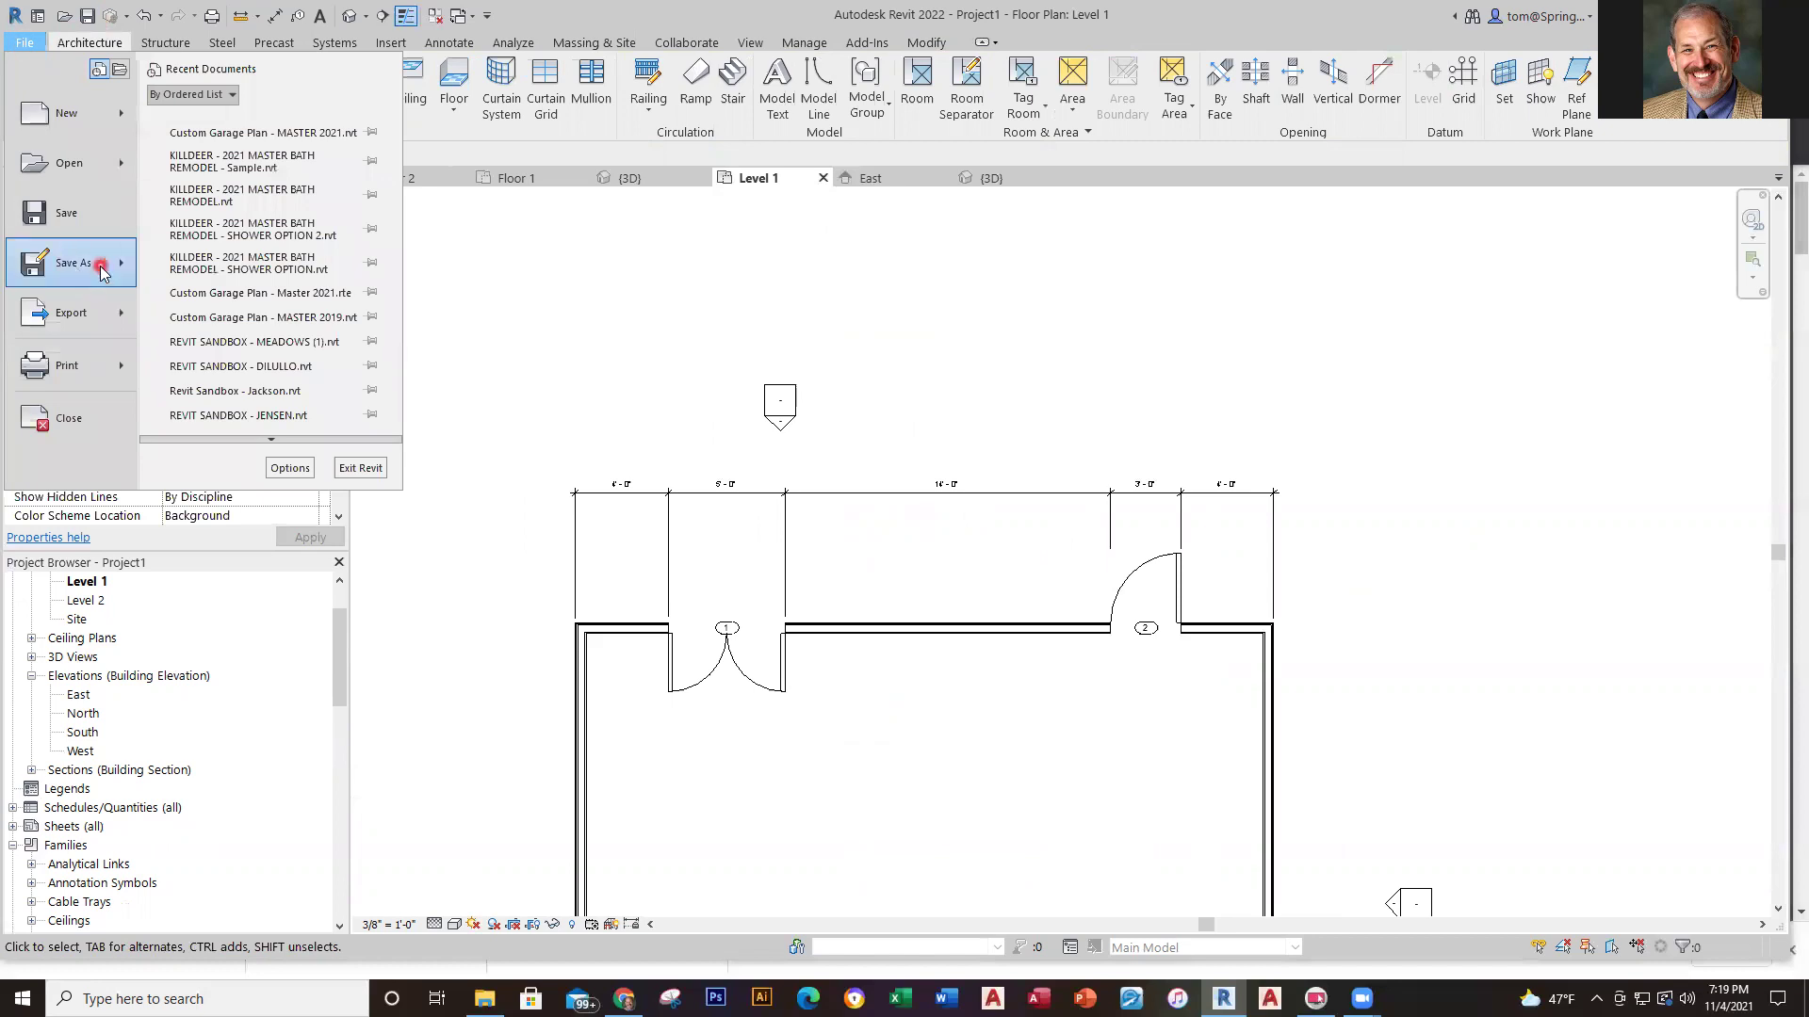
pyautogui.click(101, 263)
pyautogui.click(218, 195)
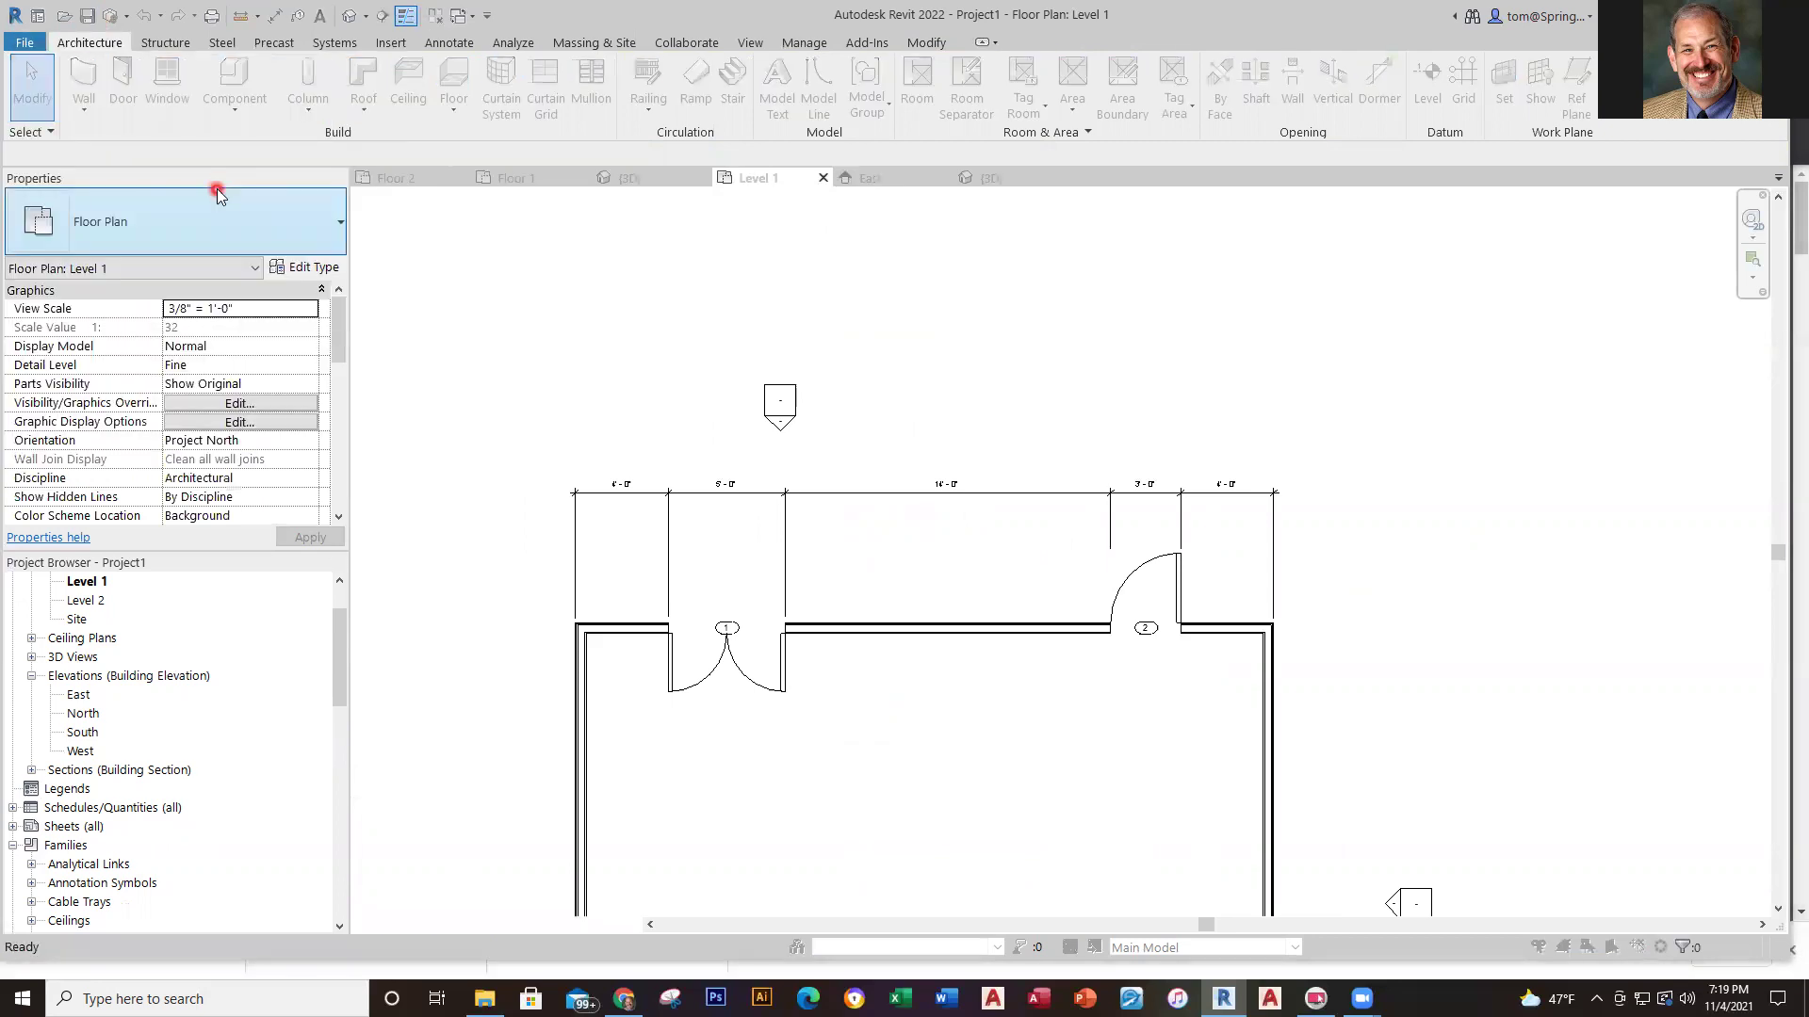
pyautogui.click(572, 524)
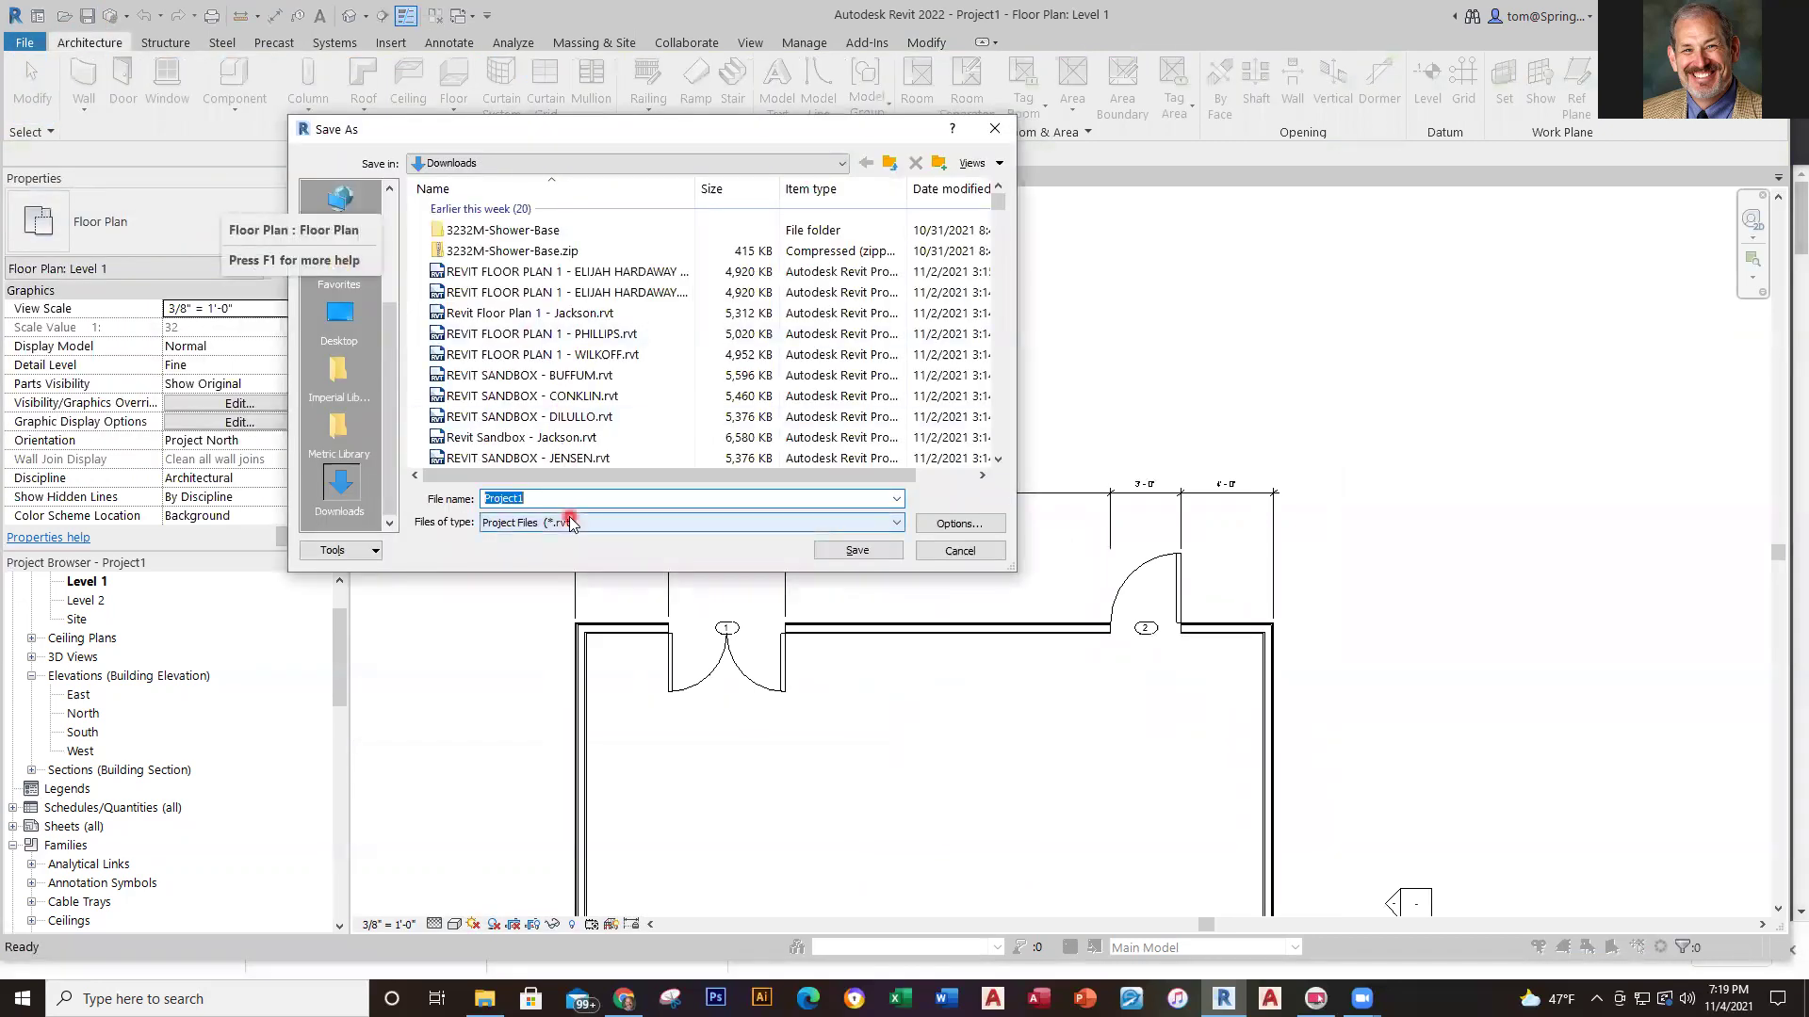
pyautogui.write('cu')
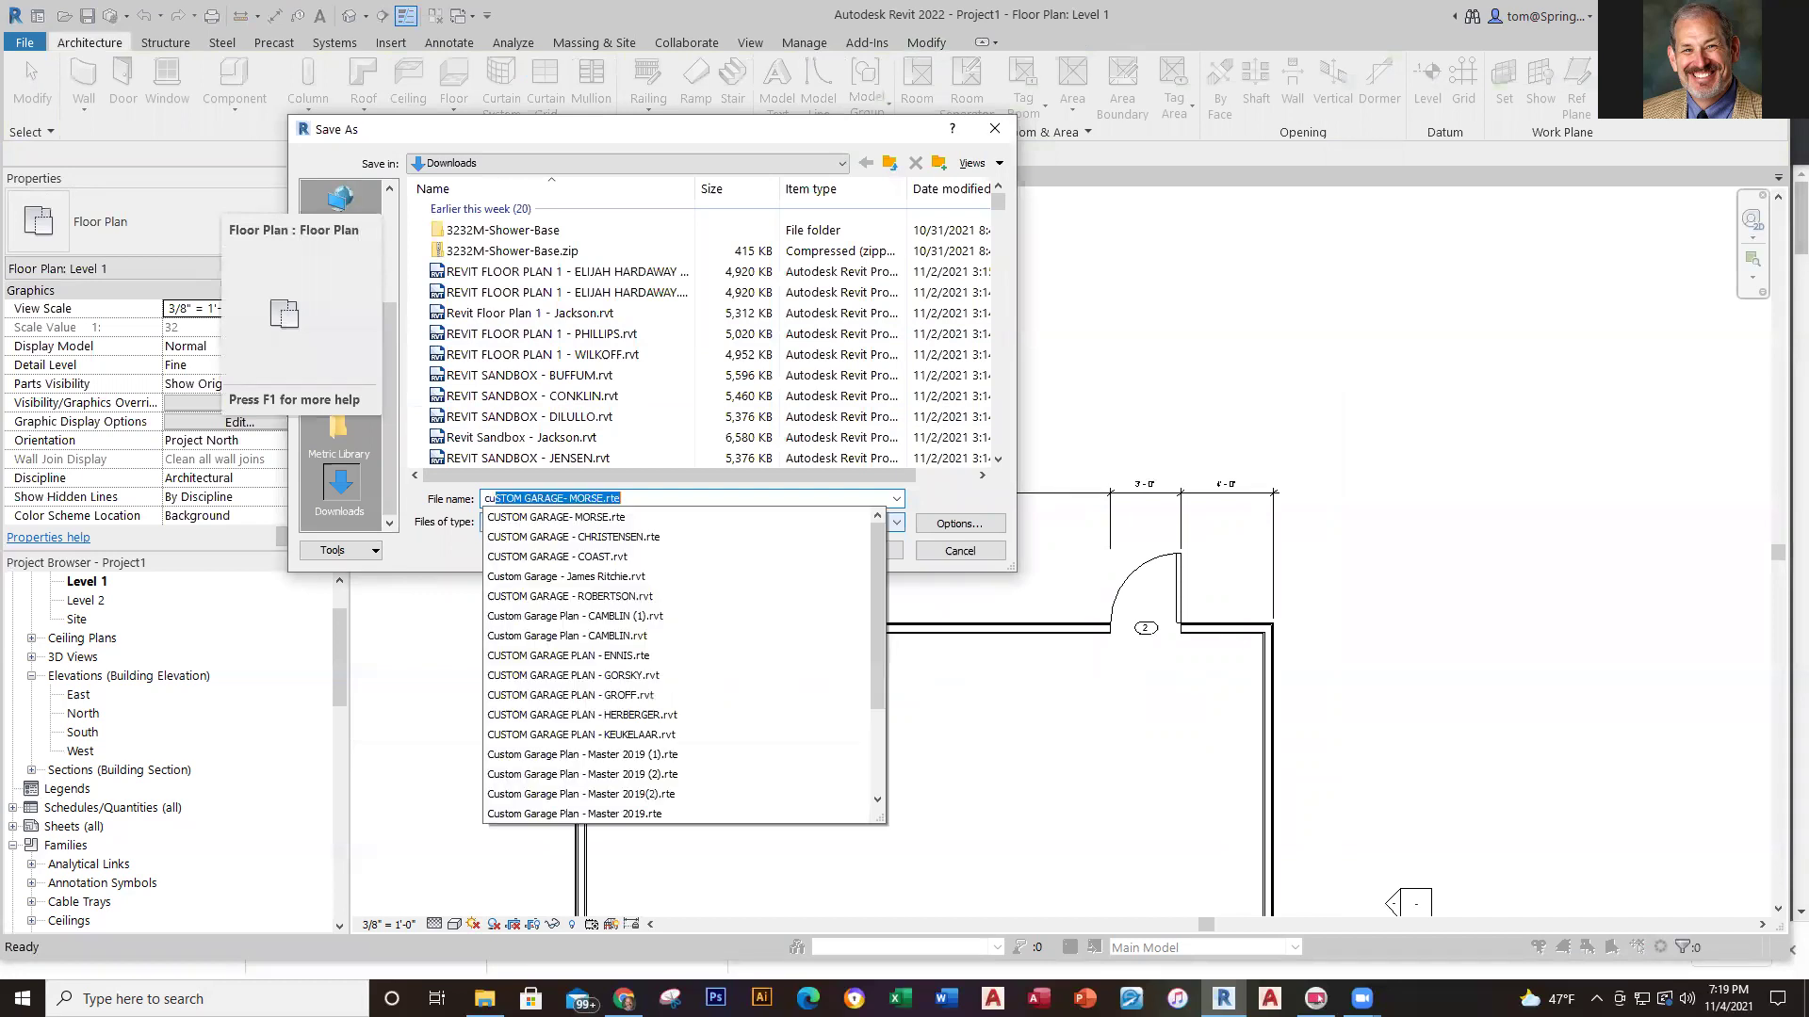
pyautogui.press('BackSpace')
pyautogui.press('BackSpace')
pyautogui.press('BackSpace')
pyautogui.write('CU')
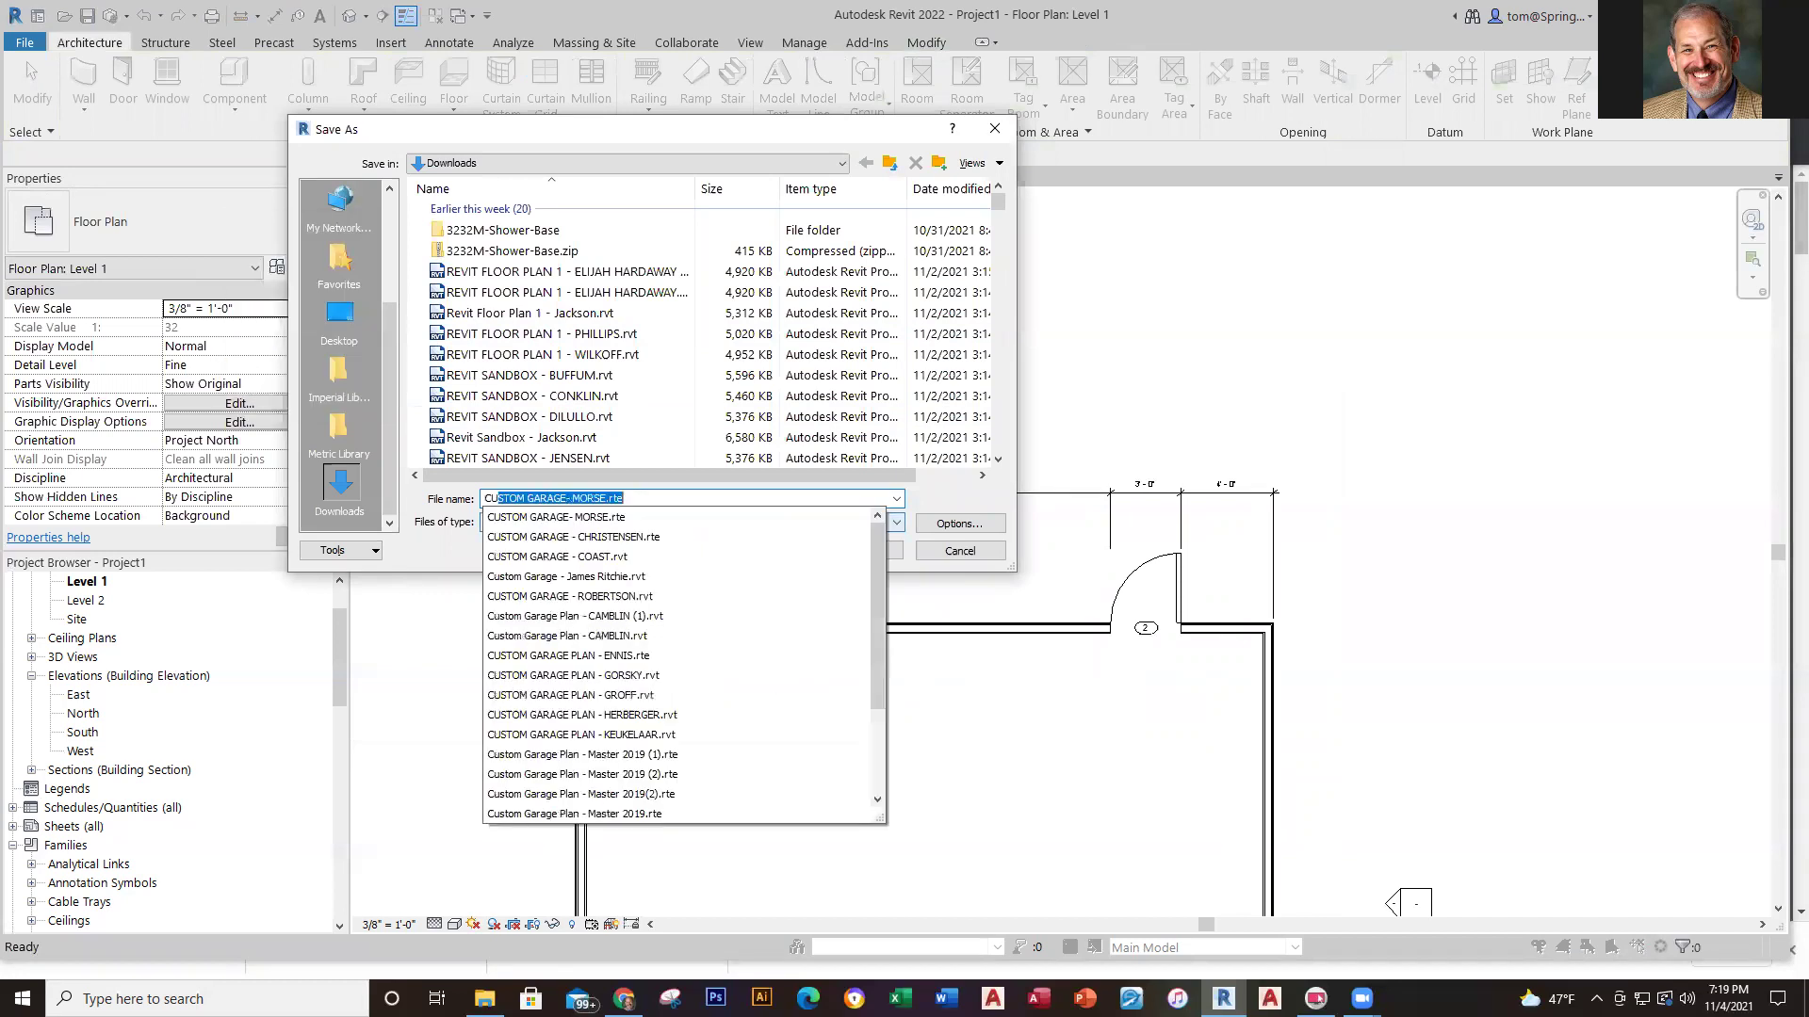
pyautogui.write('STOM GARAGE - TUYR')
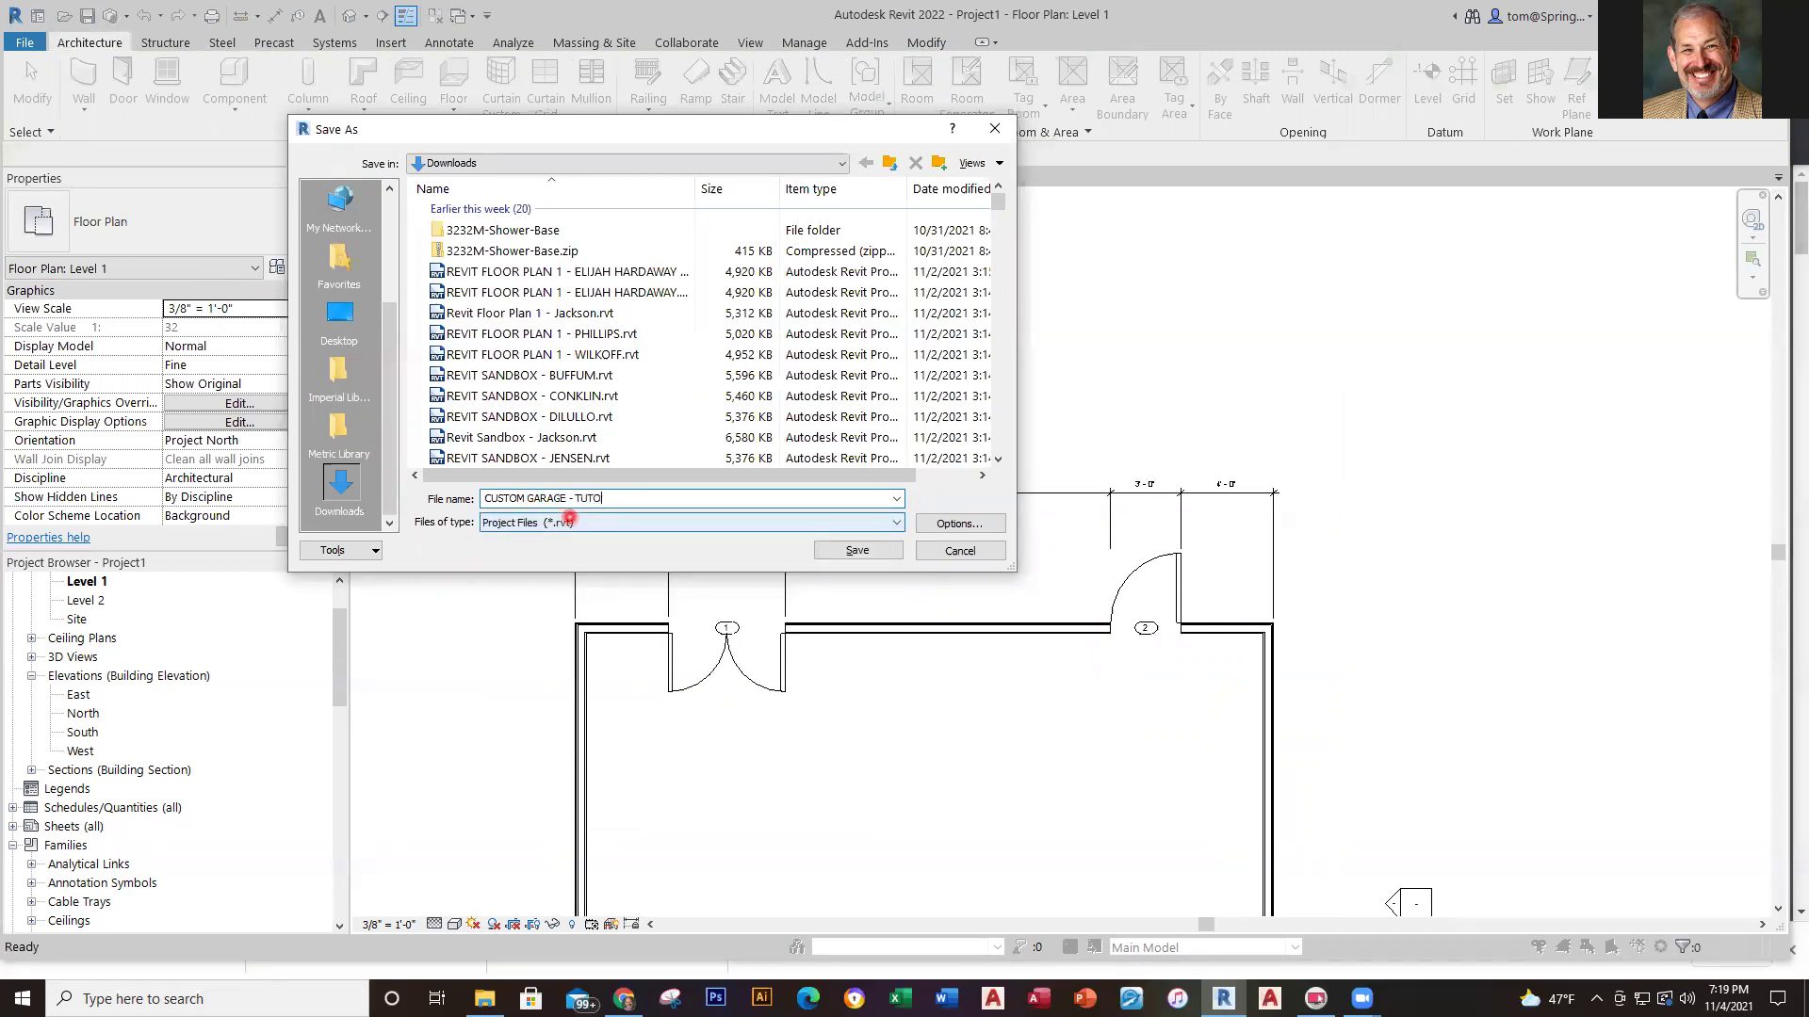
pyautogui.press('Return')
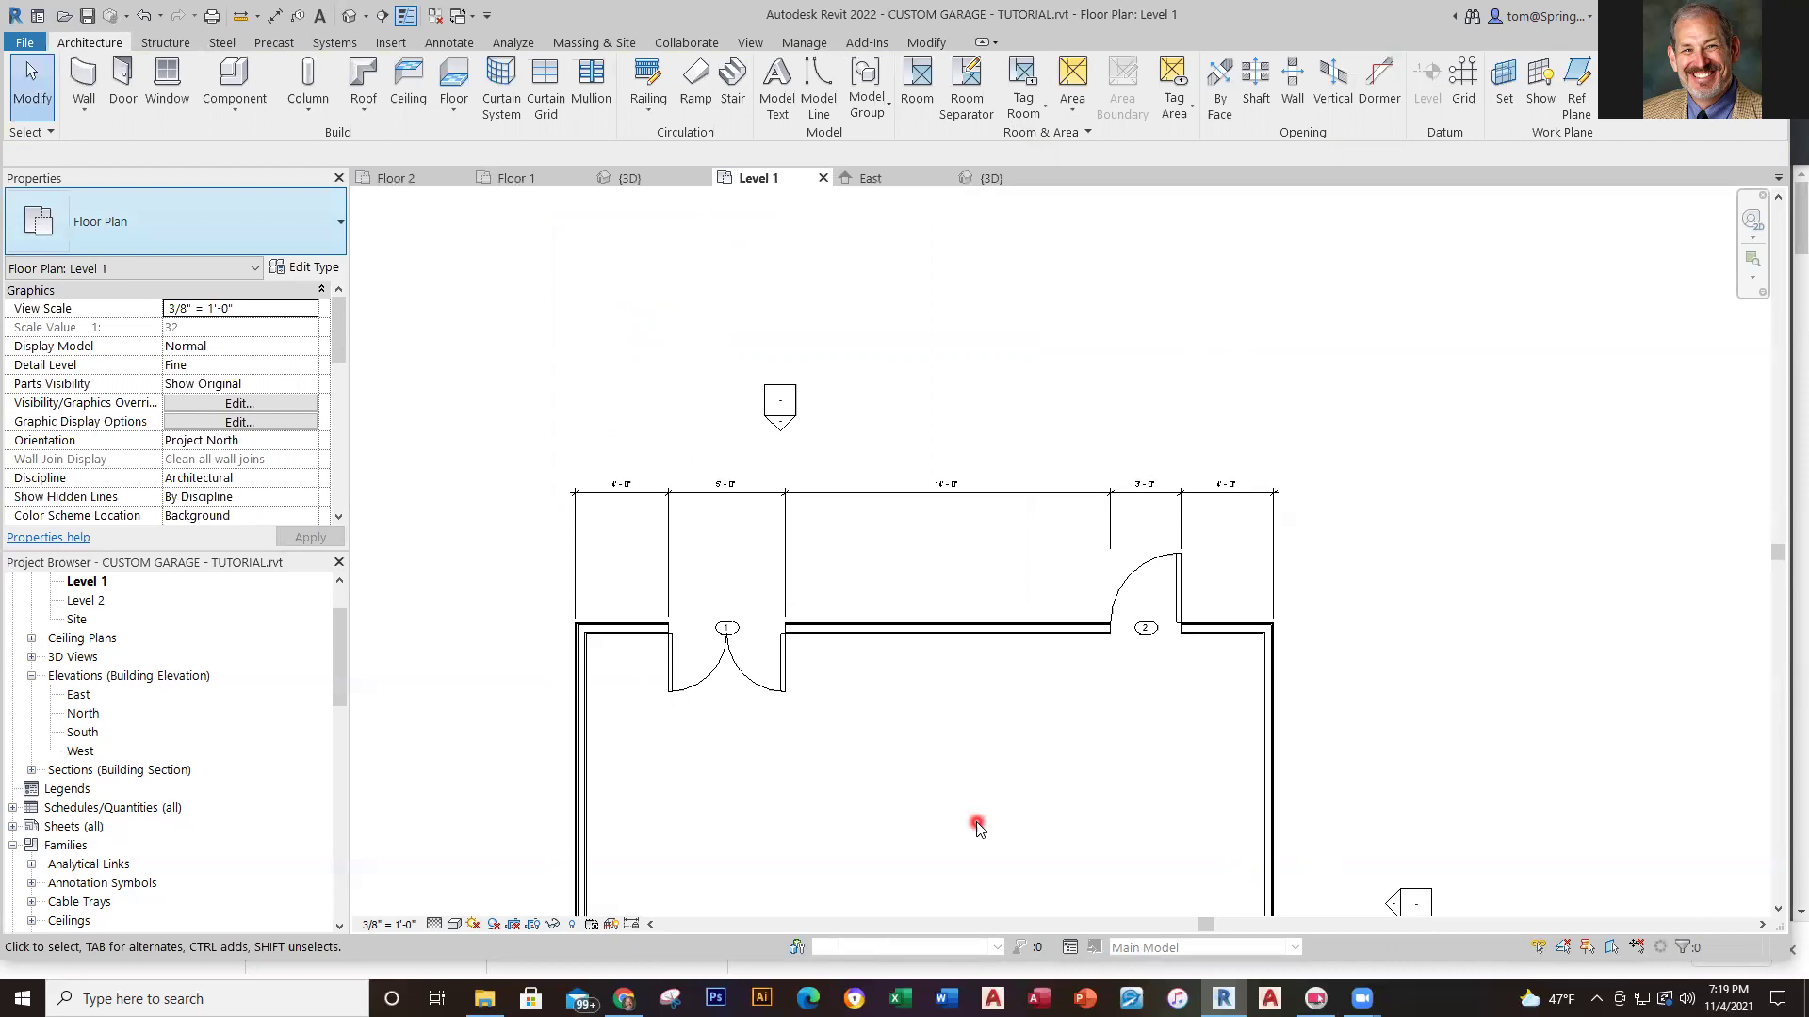
pyautogui.scroll(-1, 944, 783)
# In the master Floor 1 plan, select the garage door to read its type, Door-Garage-Embossed_Panel 108" x 84"
pyautogui.moveTo(924, 743); pyautogui.dragTo(876, 484, button='middle')
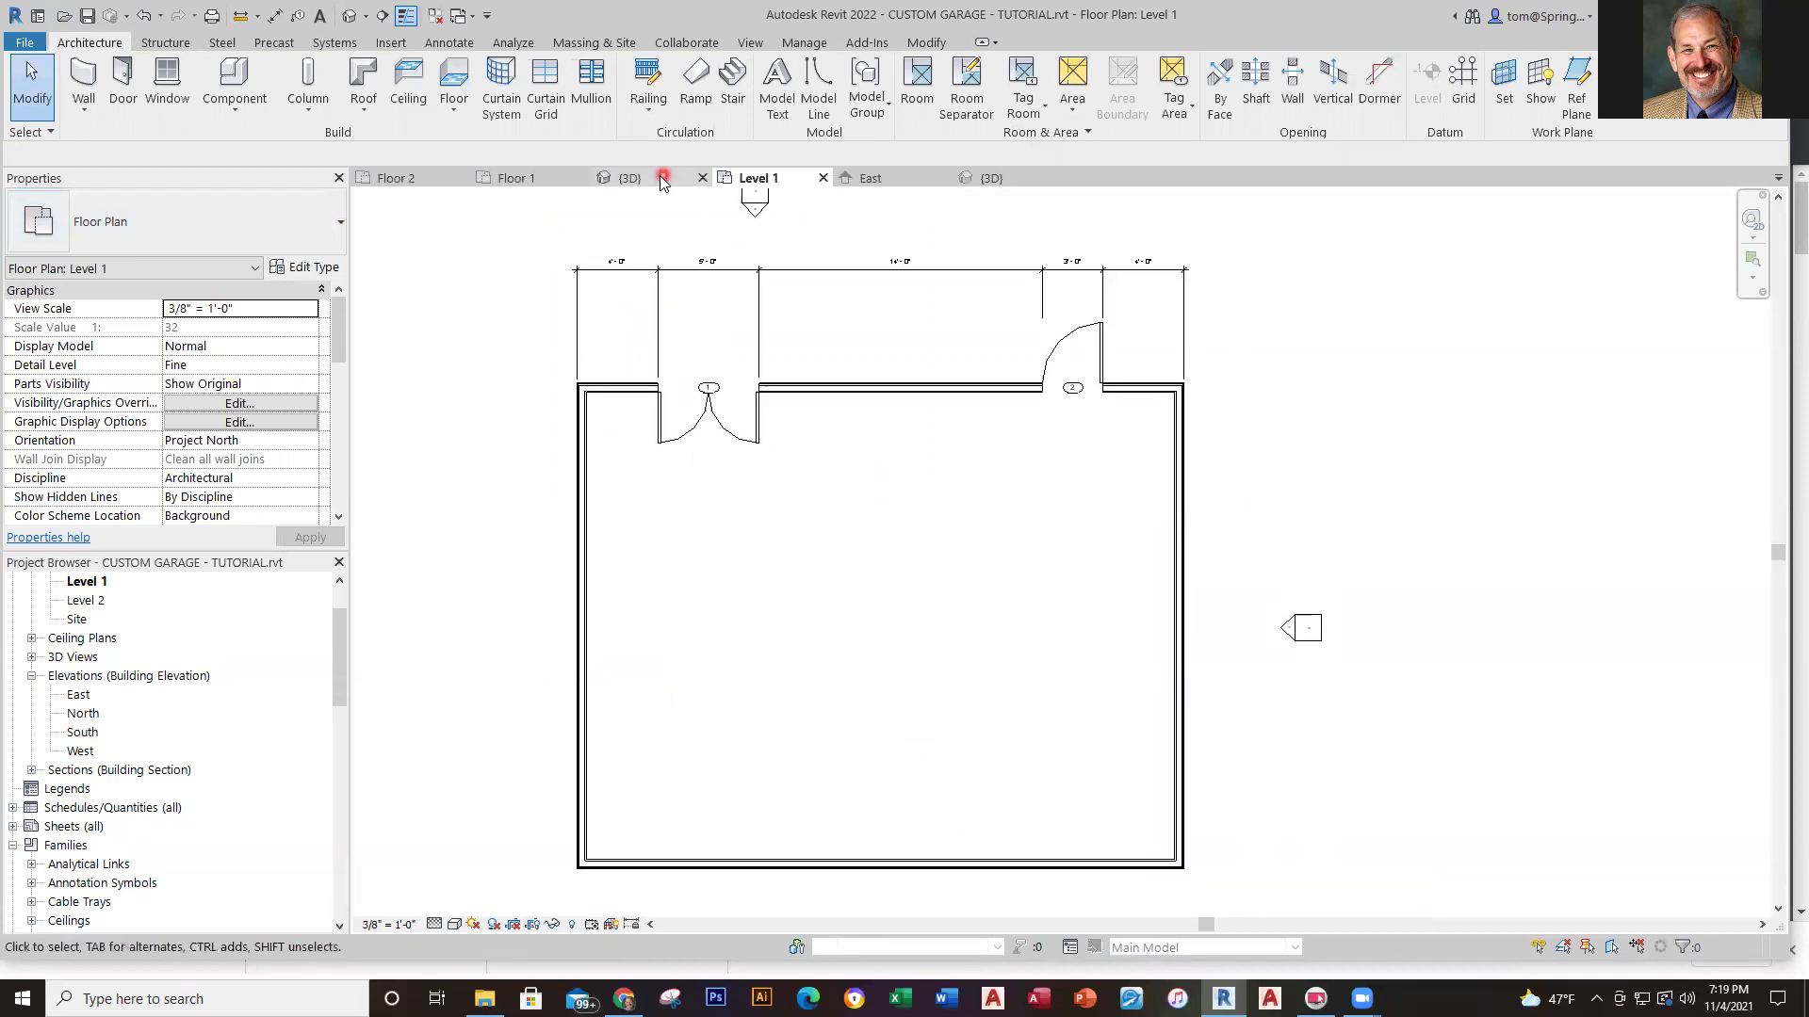
pyautogui.click(524, 182)
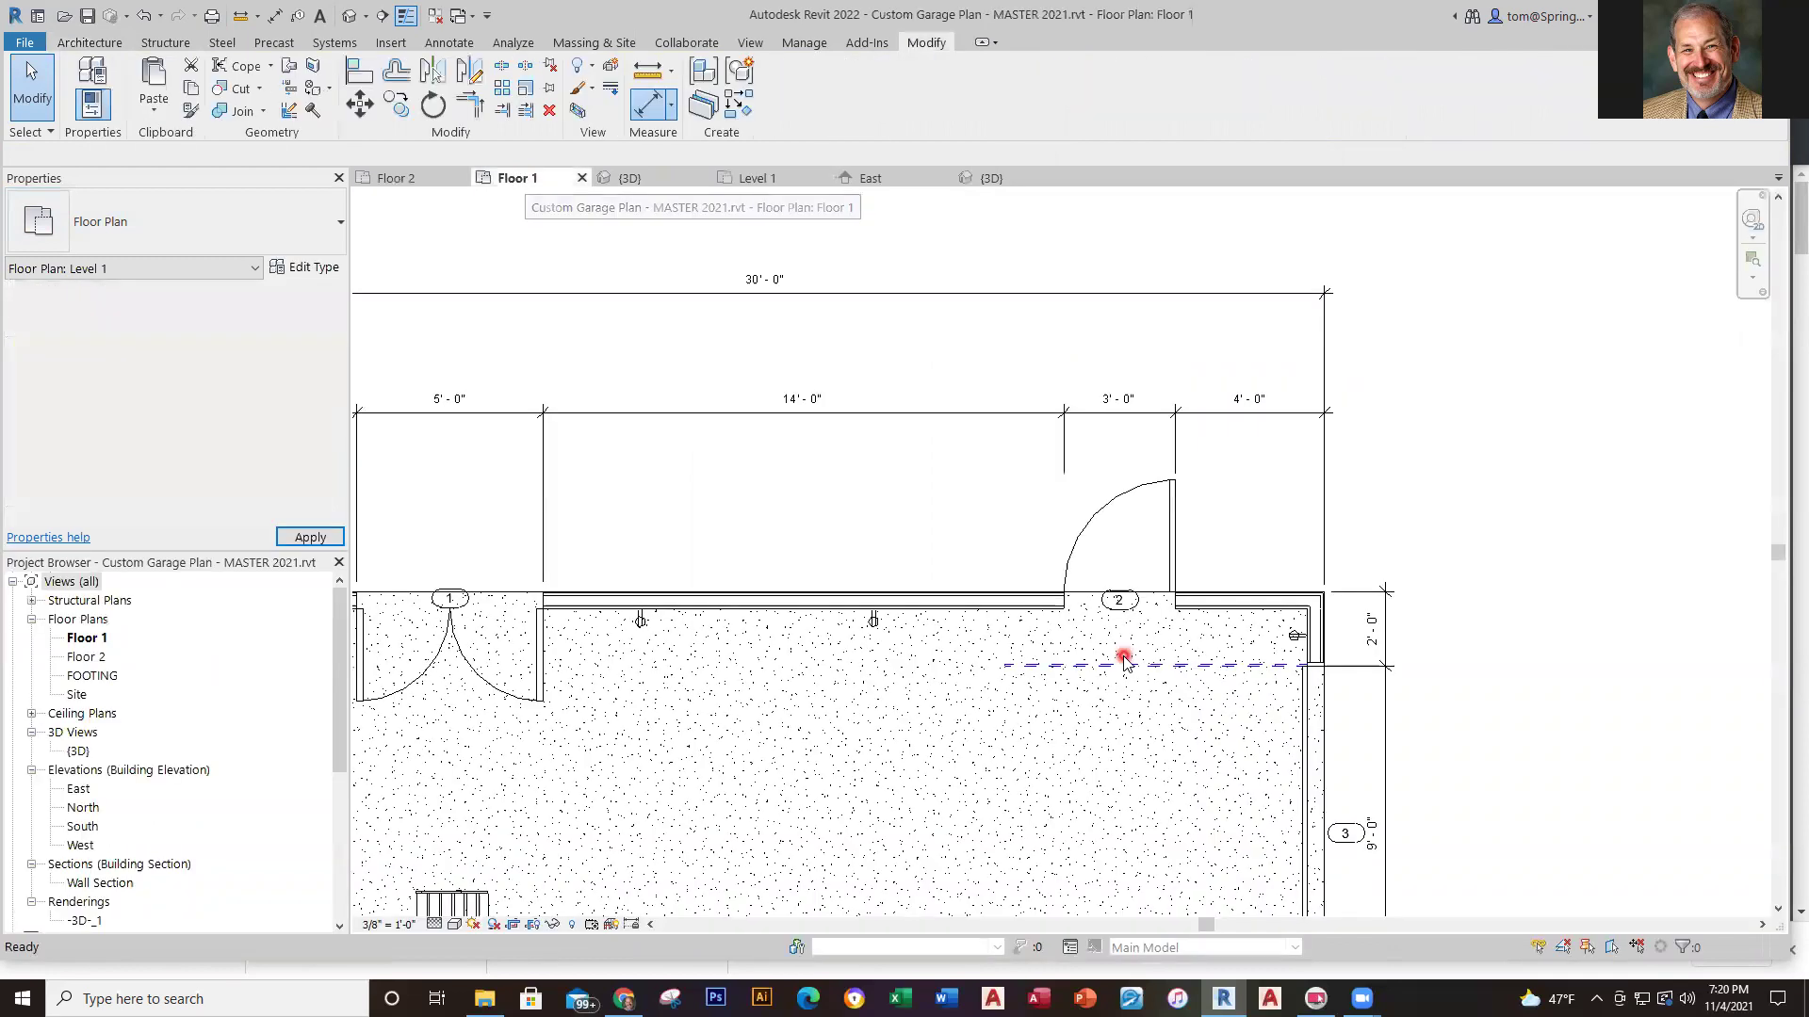
pyautogui.scroll(-2, 1122, 658)
pyautogui.moveTo(1395, 599); pyautogui.dragTo(1284, 606, button='middle')
pyautogui.scroll(5, 1263, 574)
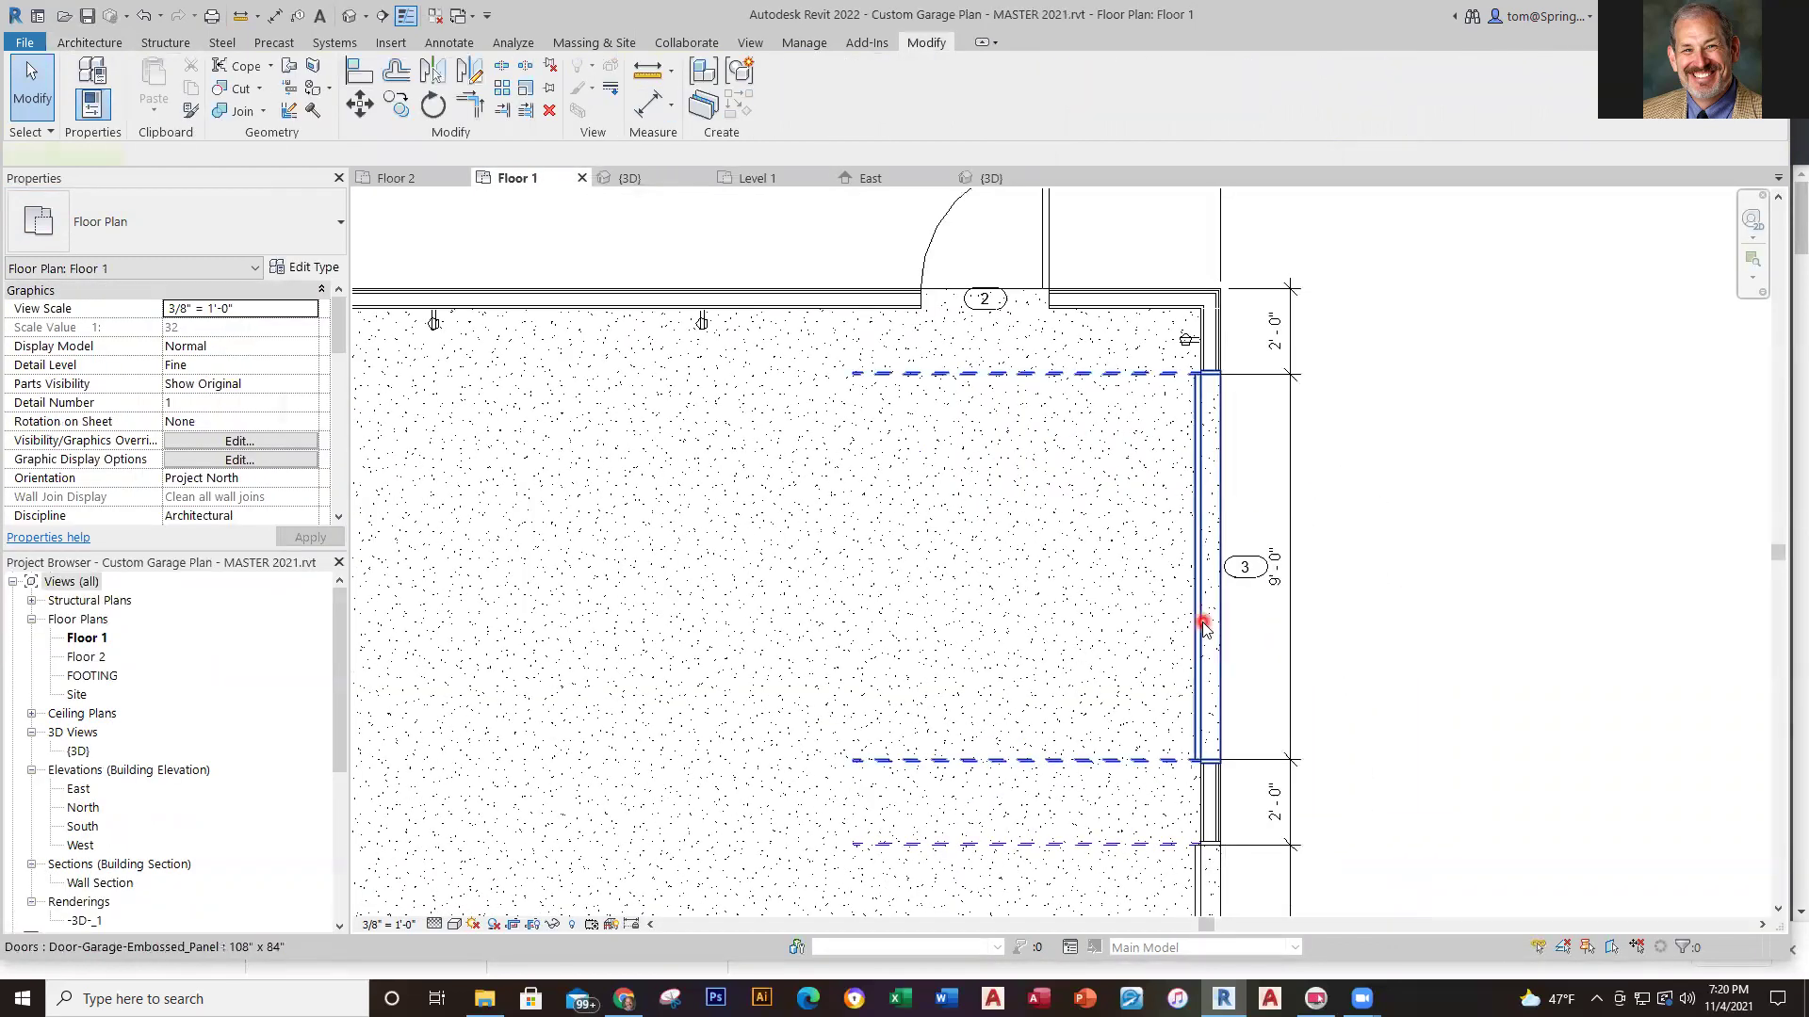
pyautogui.click(1204, 627)
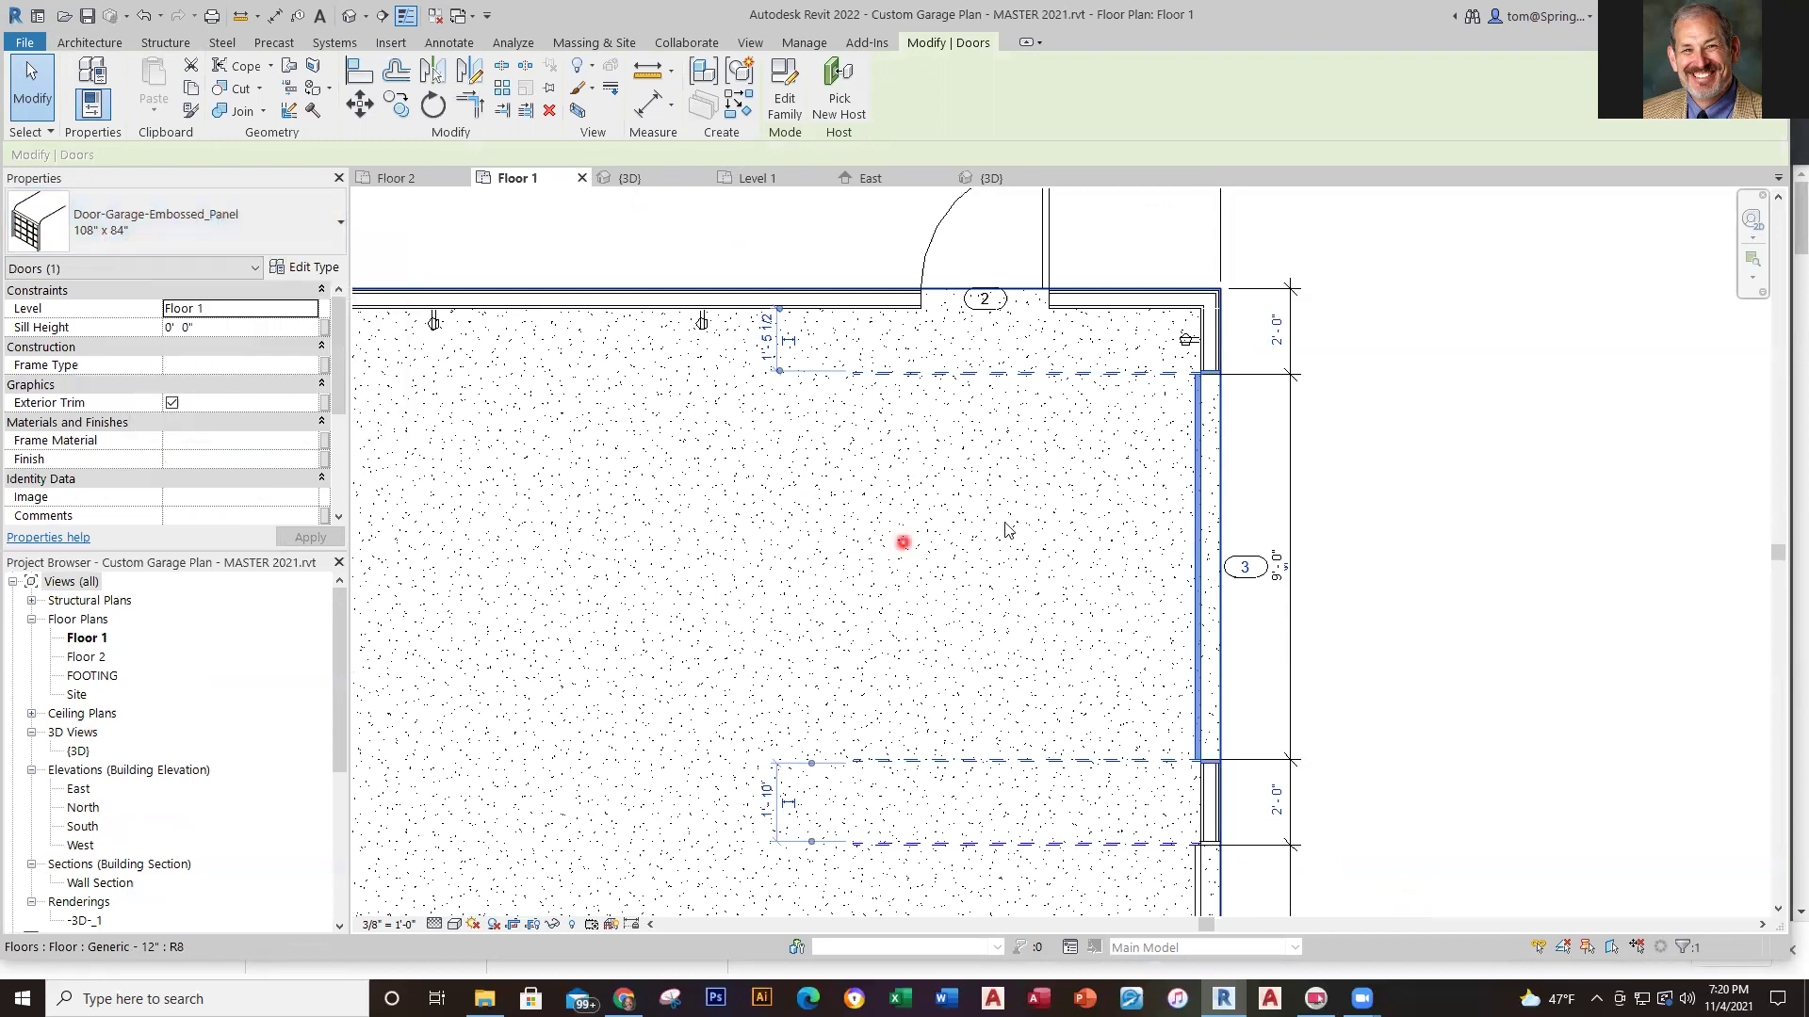
pyautogui.moveTo(1357, 438); pyautogui.dragTo(1279, 644, button='middle')
pyautogui.scroll(6, 1279, 644)
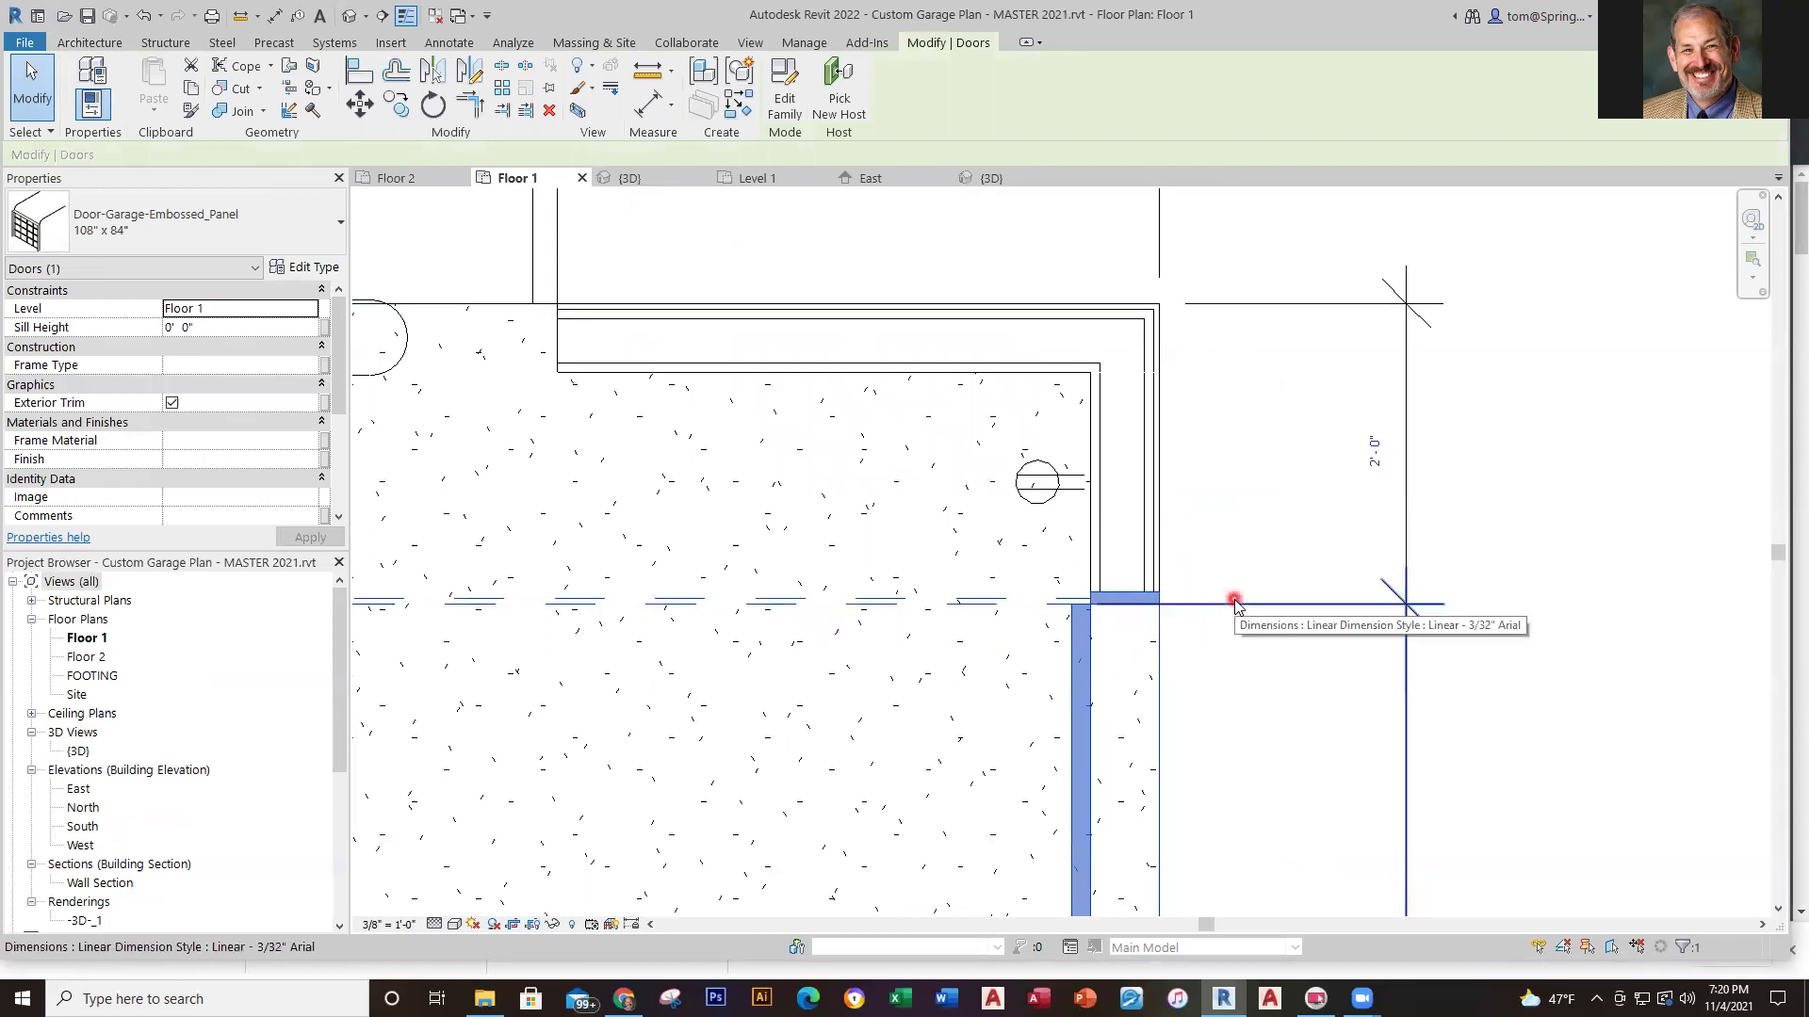
pyautogui.scroll(5, 1042, 616)
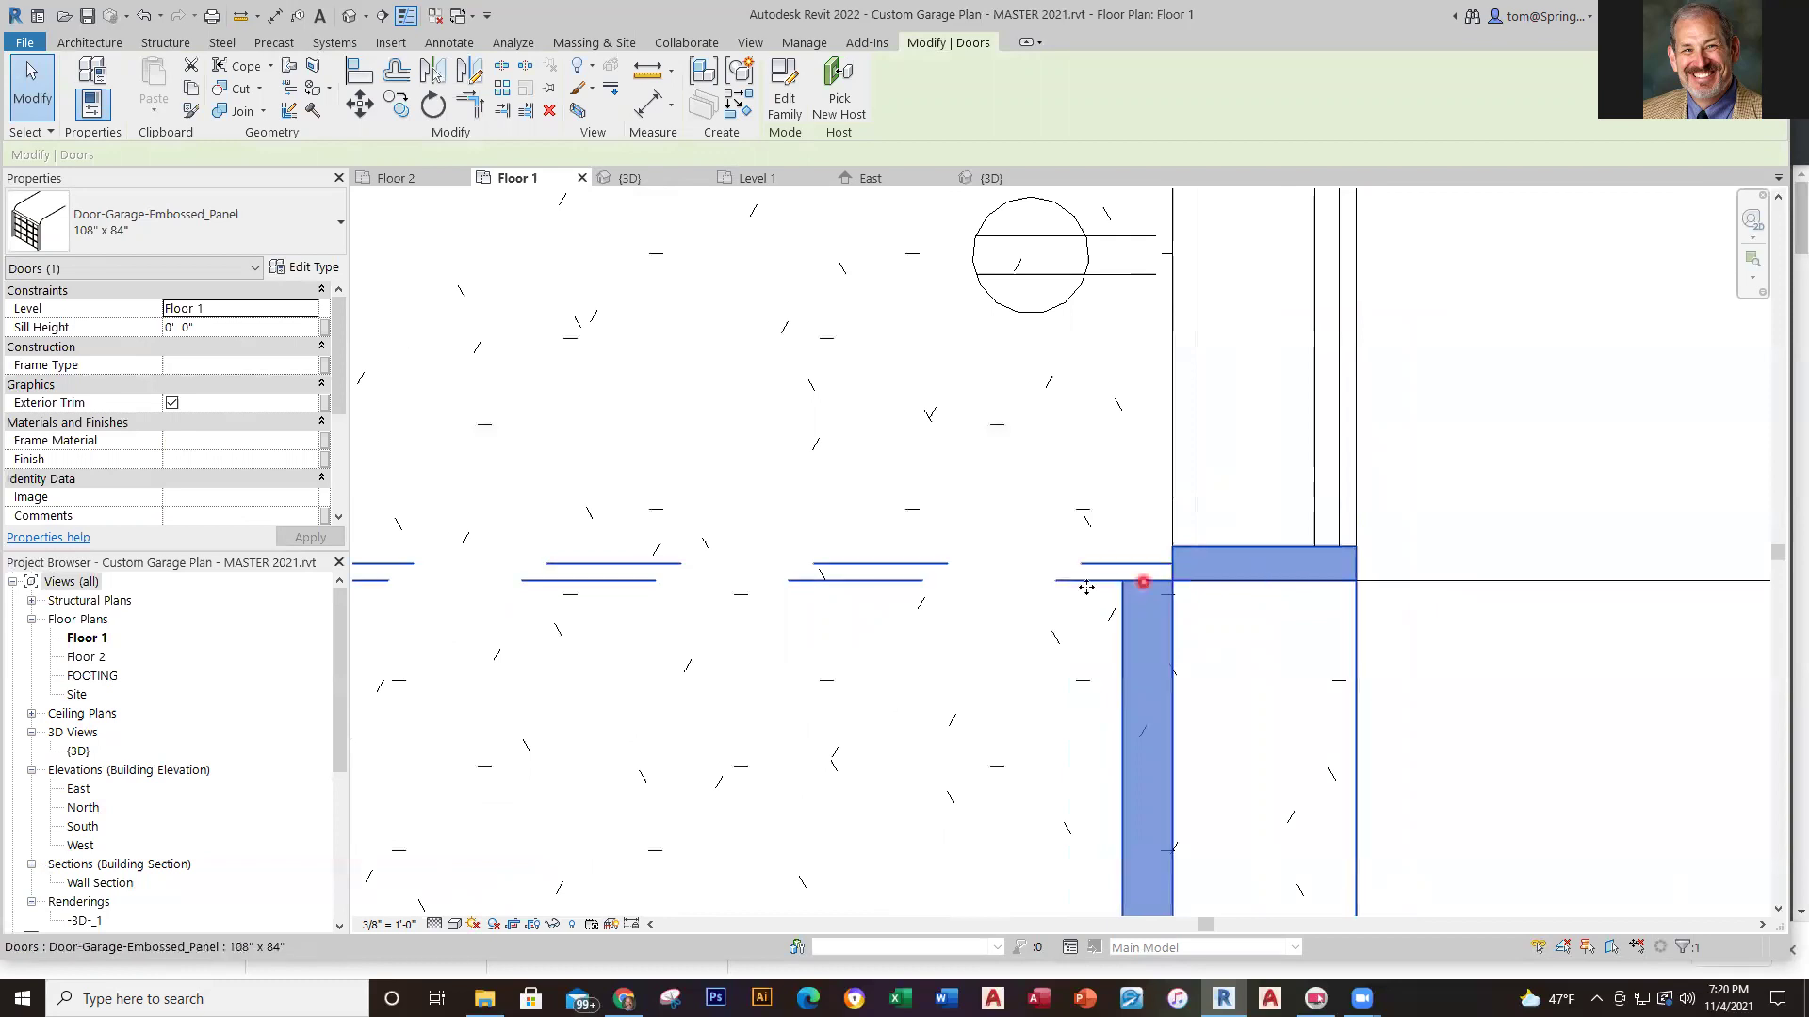
pyautogui.scroll(-5, 1635, 596)
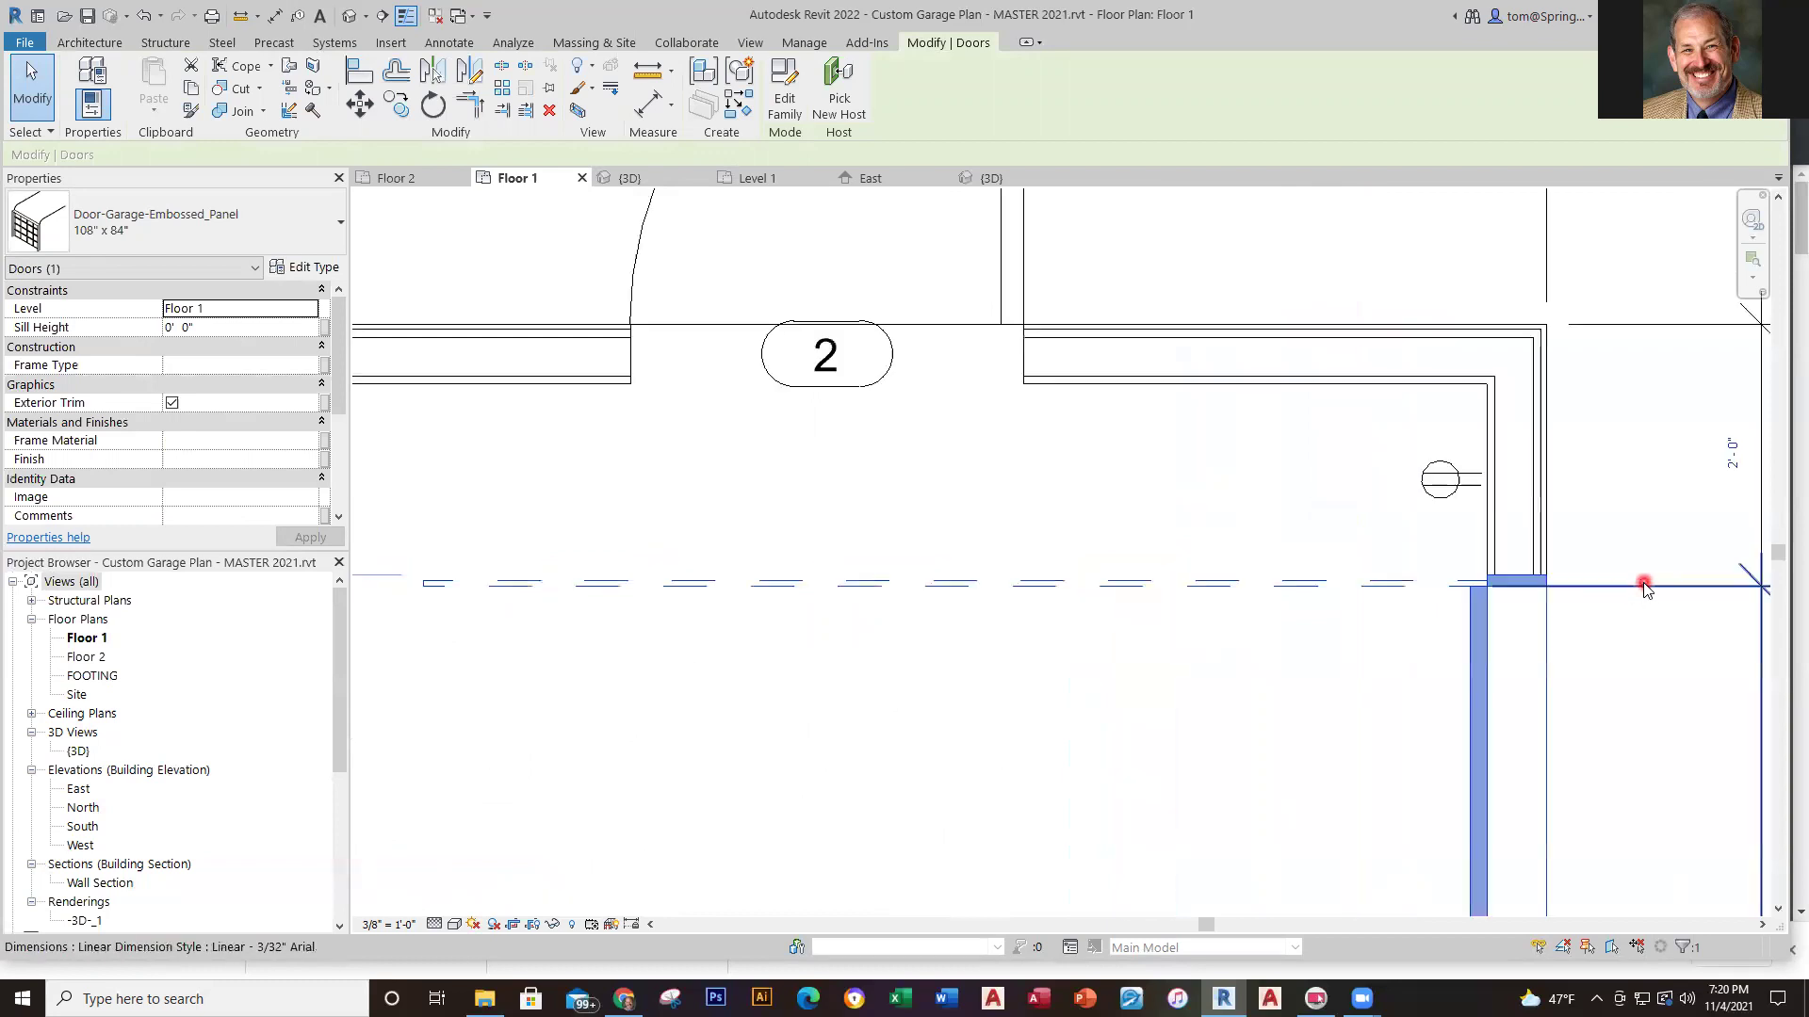
pyautogui.moveTo(1635, 579); pyautogui.dragTo(1173, 639, button='middle')
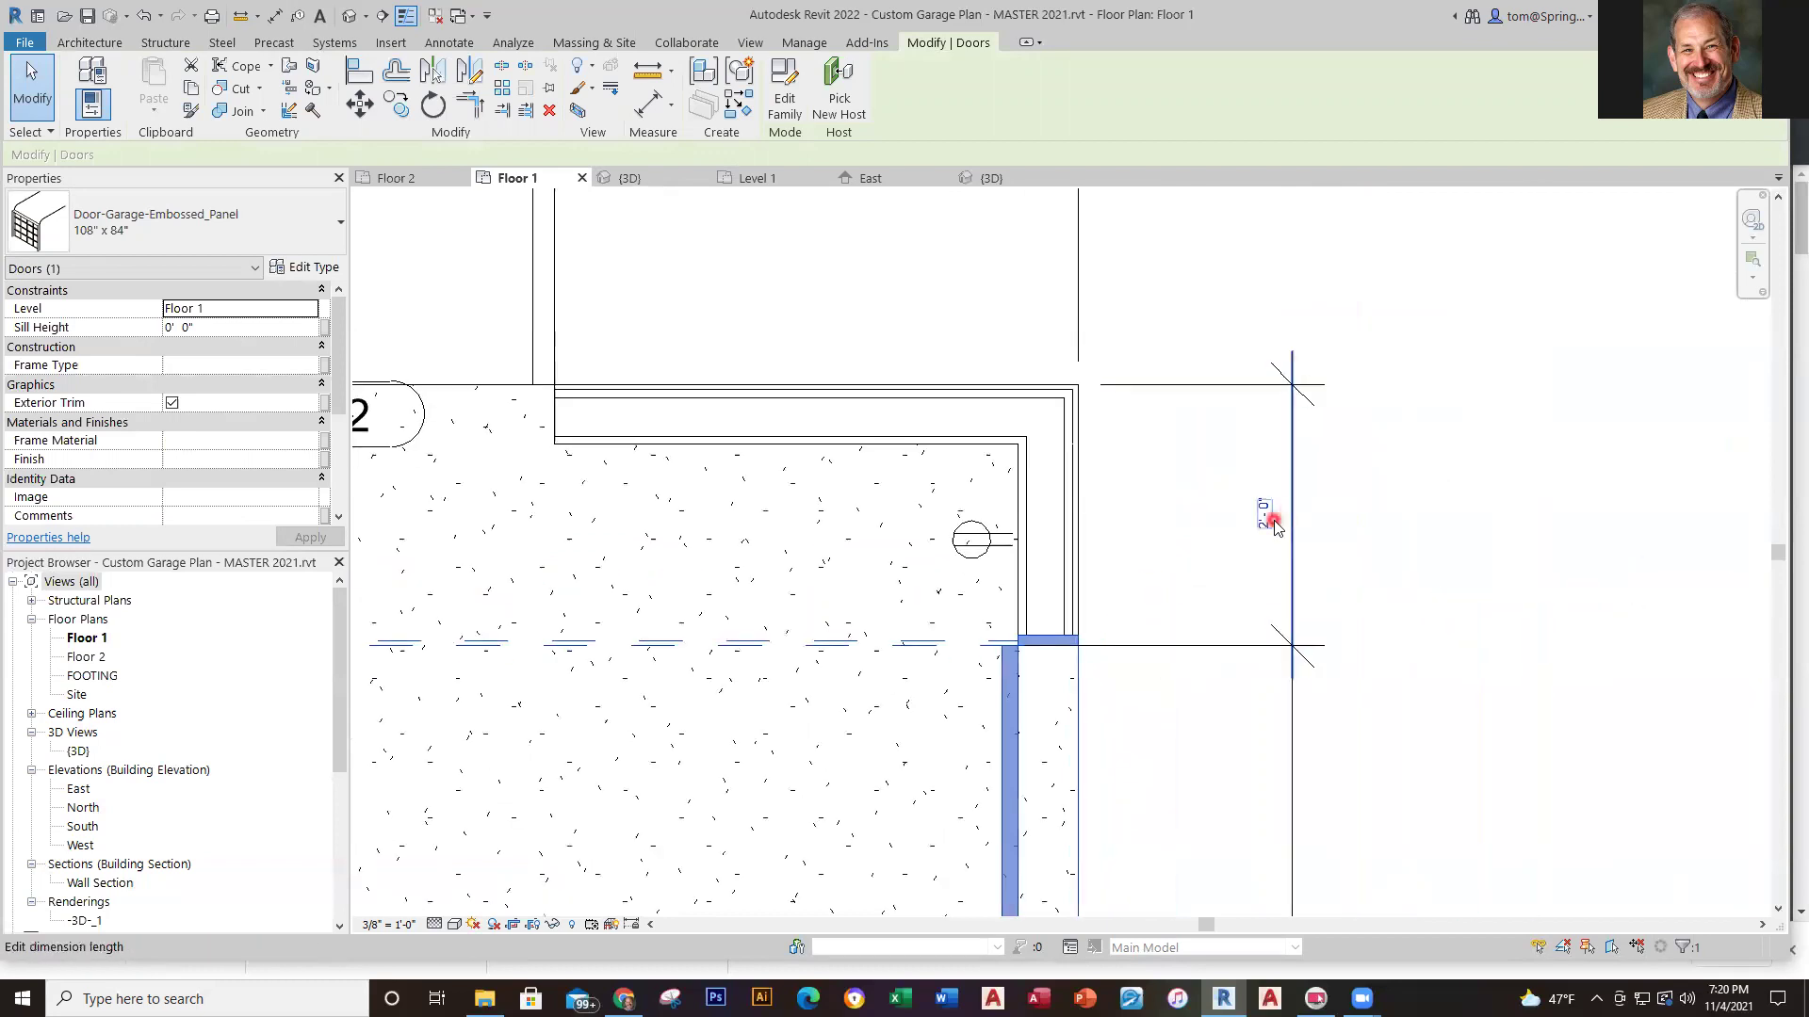
# On the tutorial Level 1 plan, place a Door-Garage-Embossed_Panel 108" x 84" door in the right wall
pyautogui.click(764, 181)
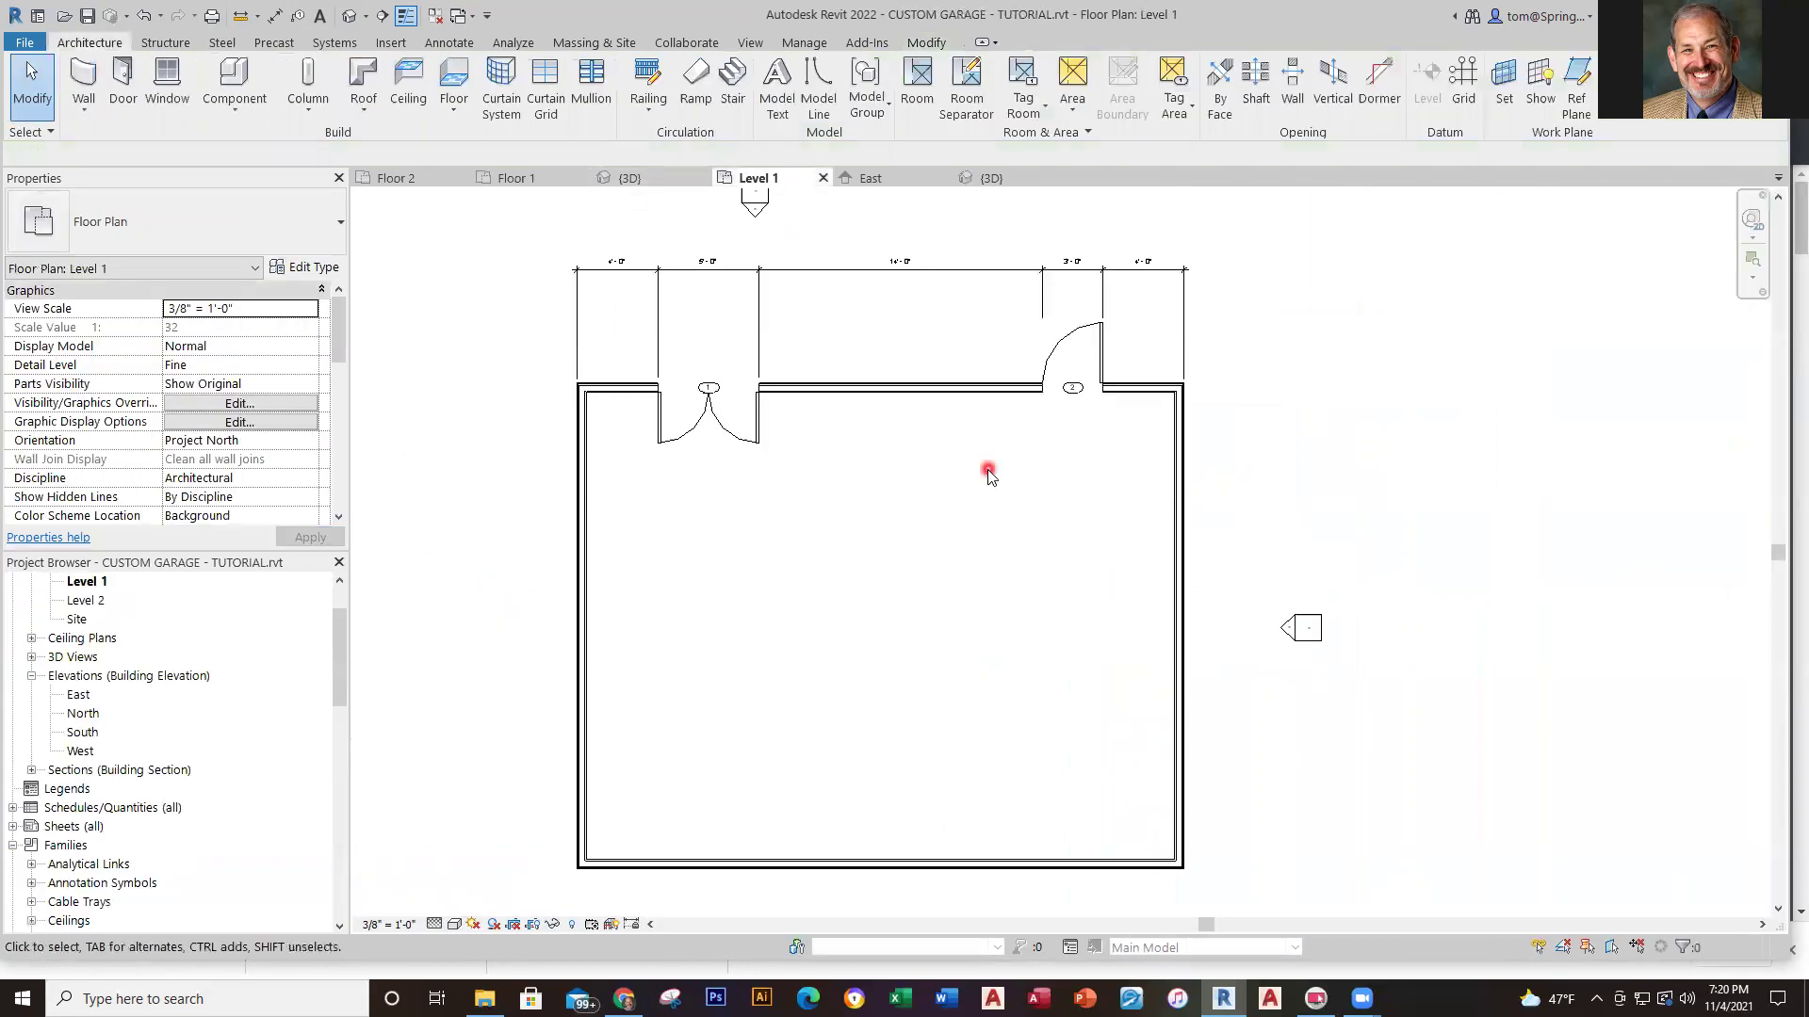
pyautogui.click(111, 113)
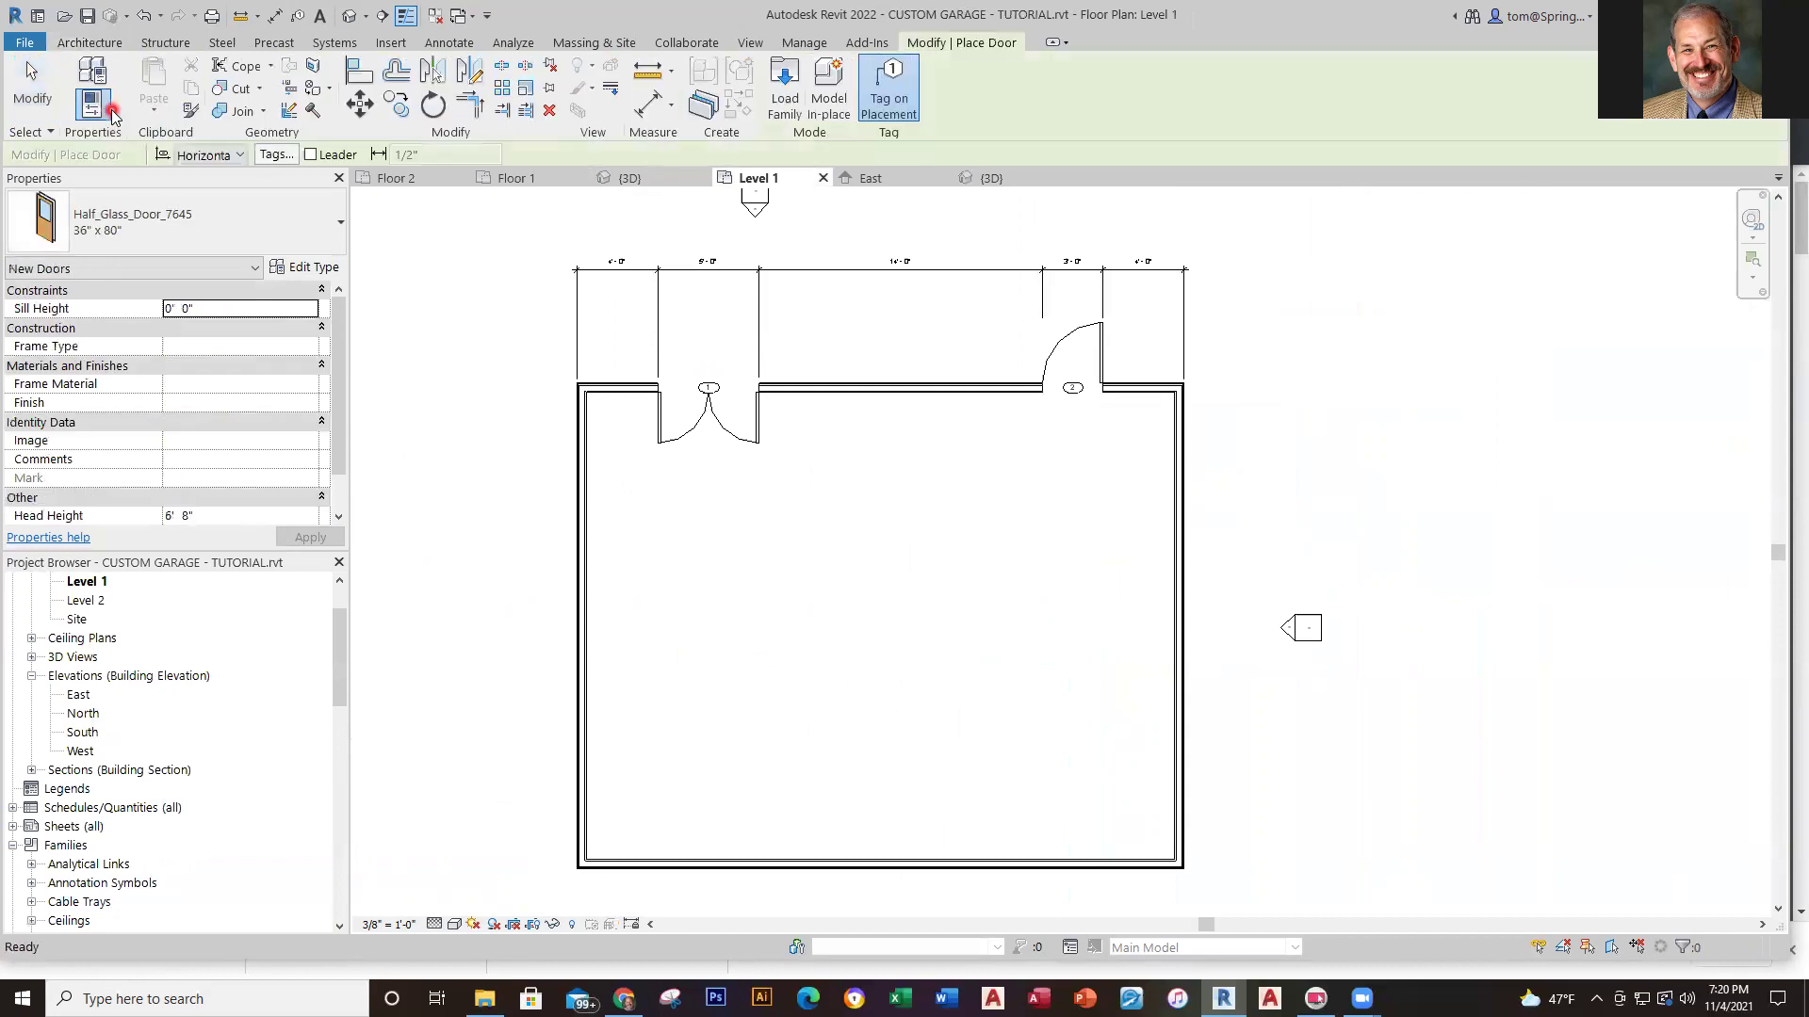
pyautogui.click(340, 225)
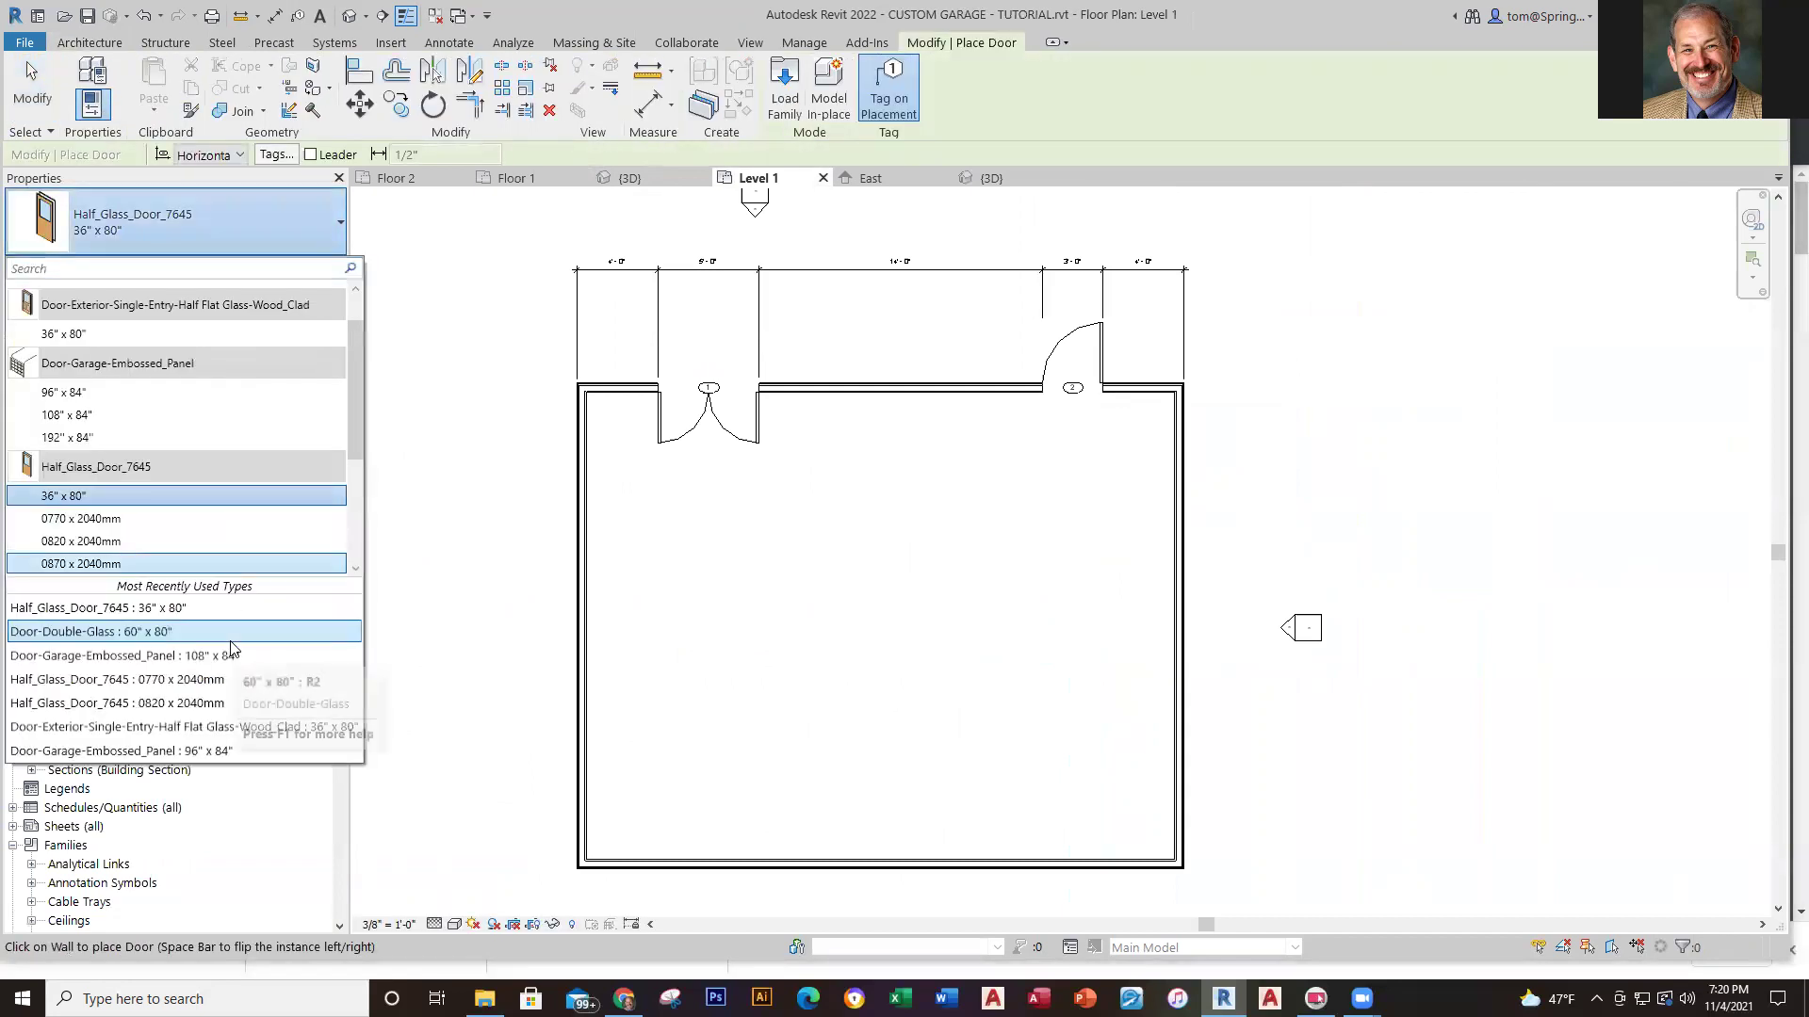
pyautogui.click(182, 657)
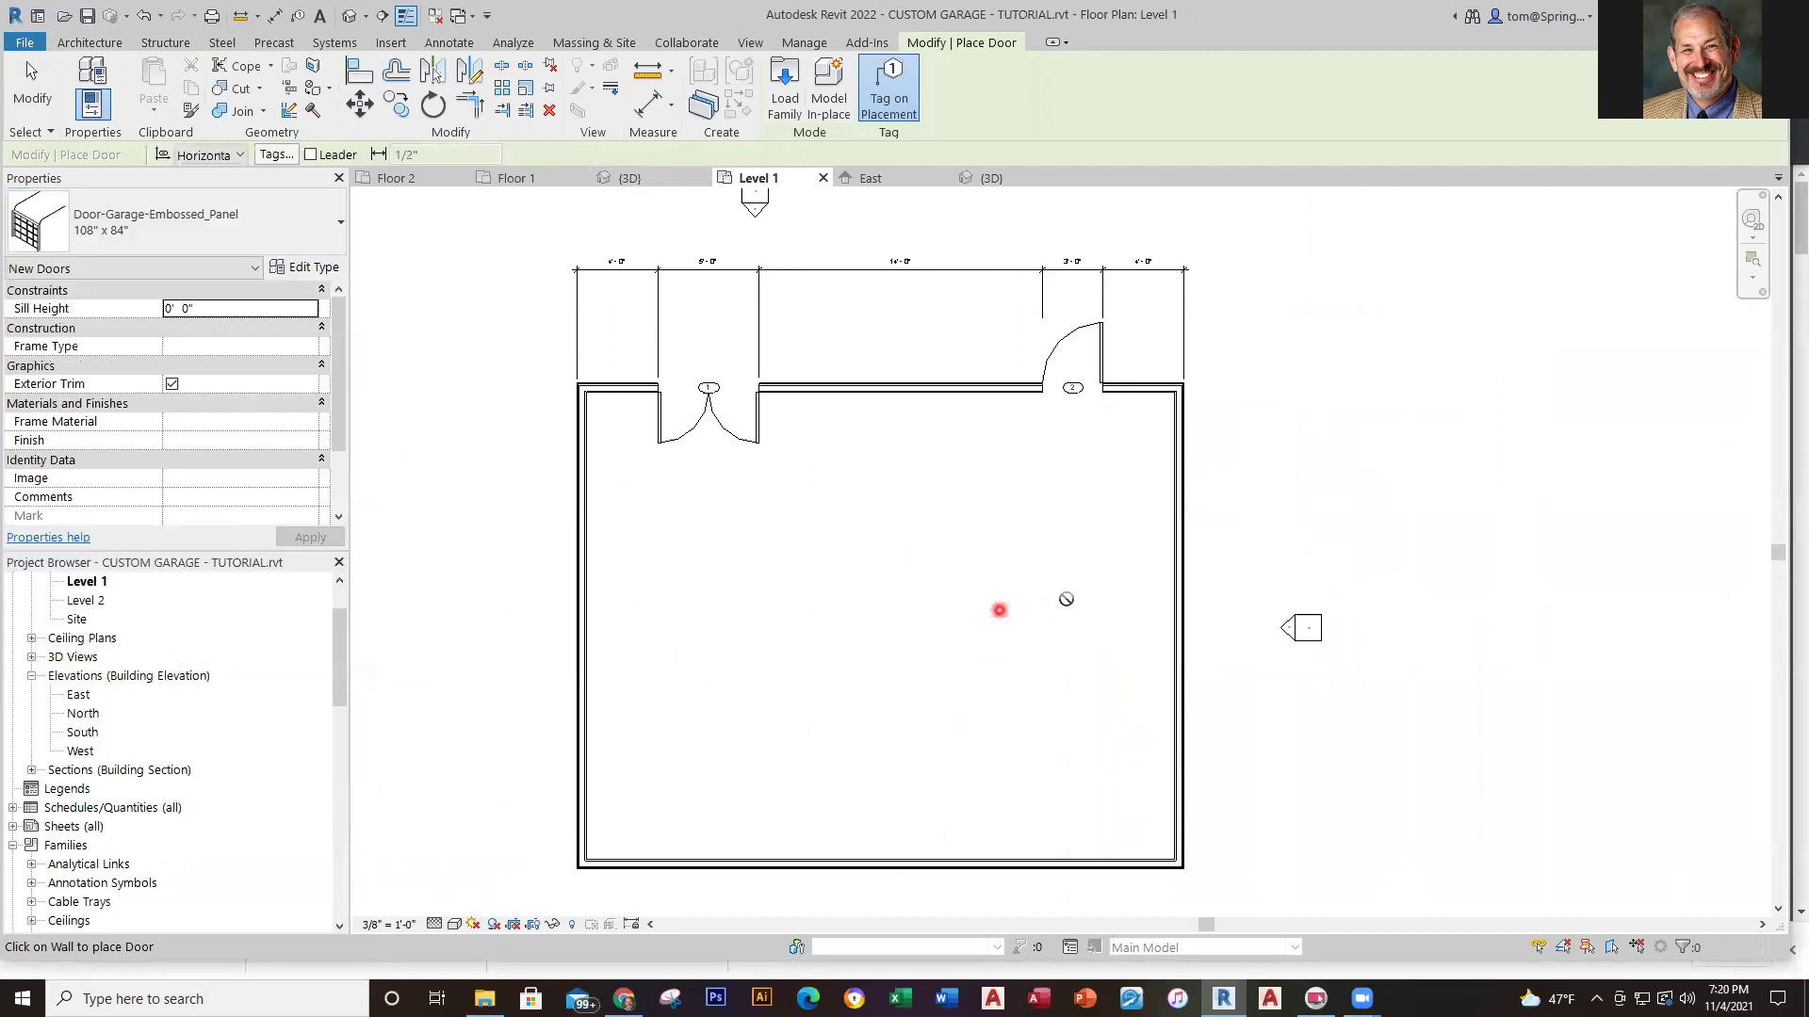
pyautogui.click(1176, 504)
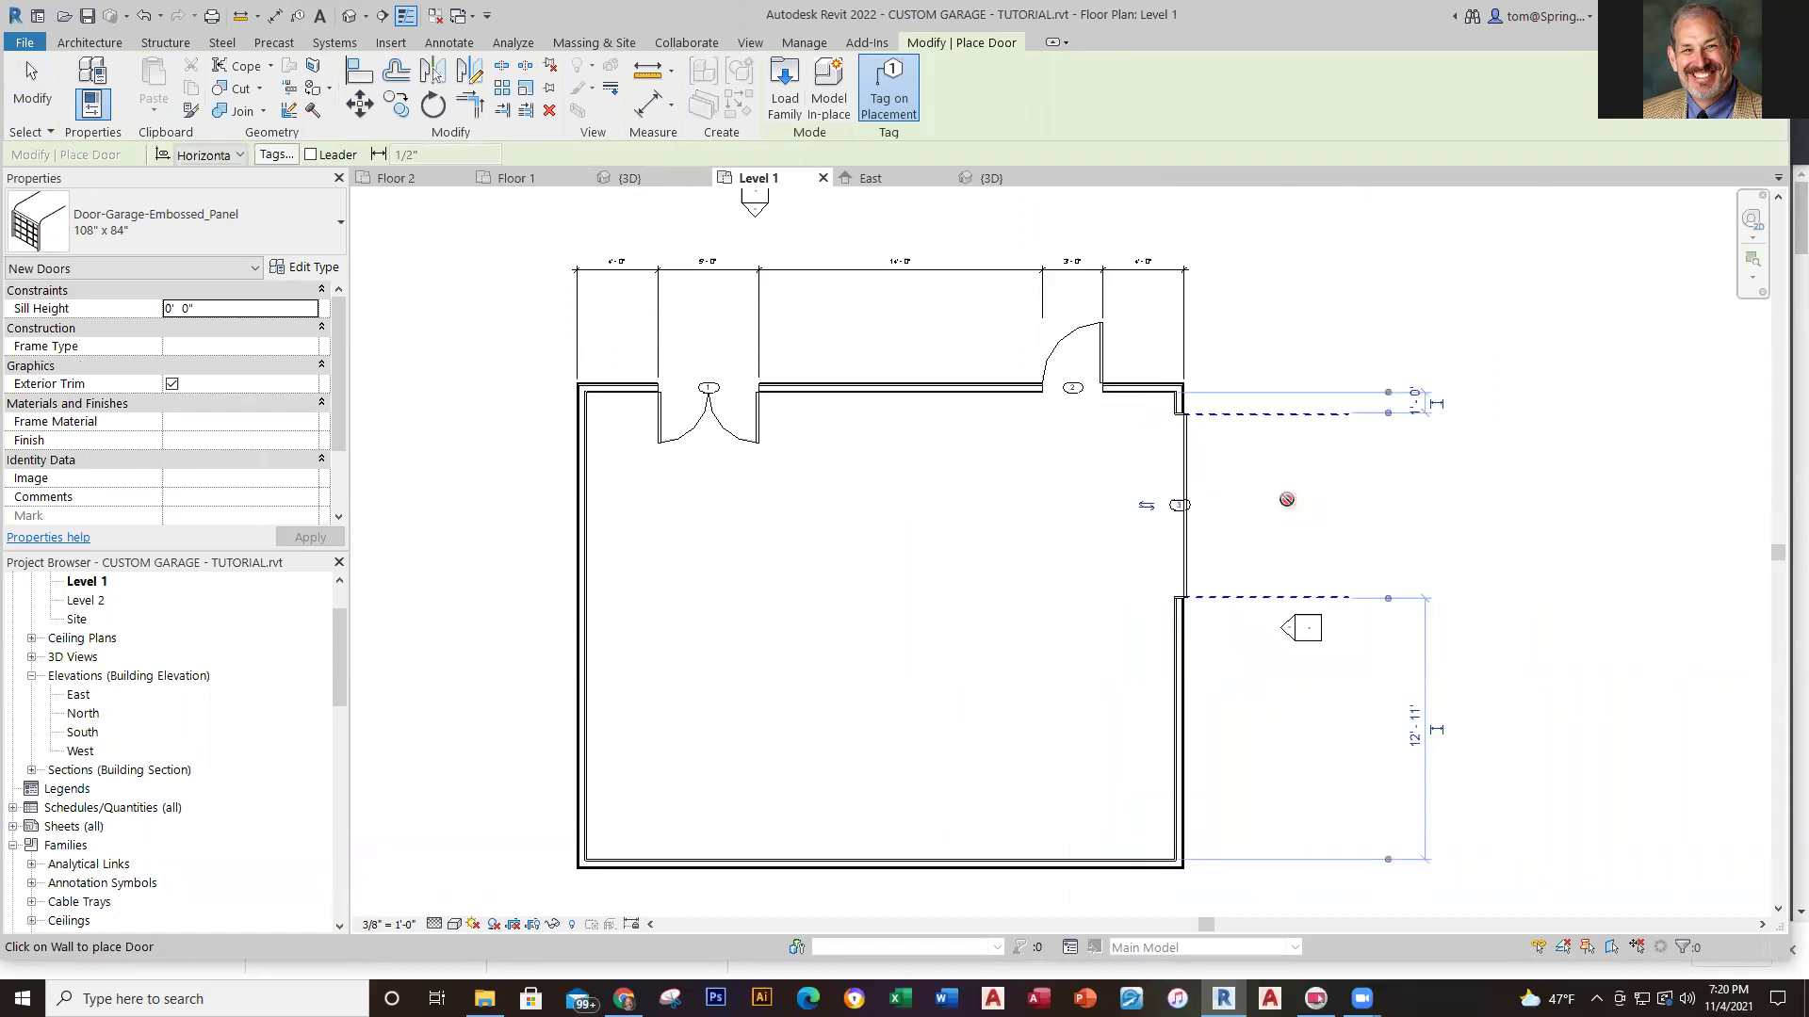
pyautogui.scroll(5, 1413, 387)
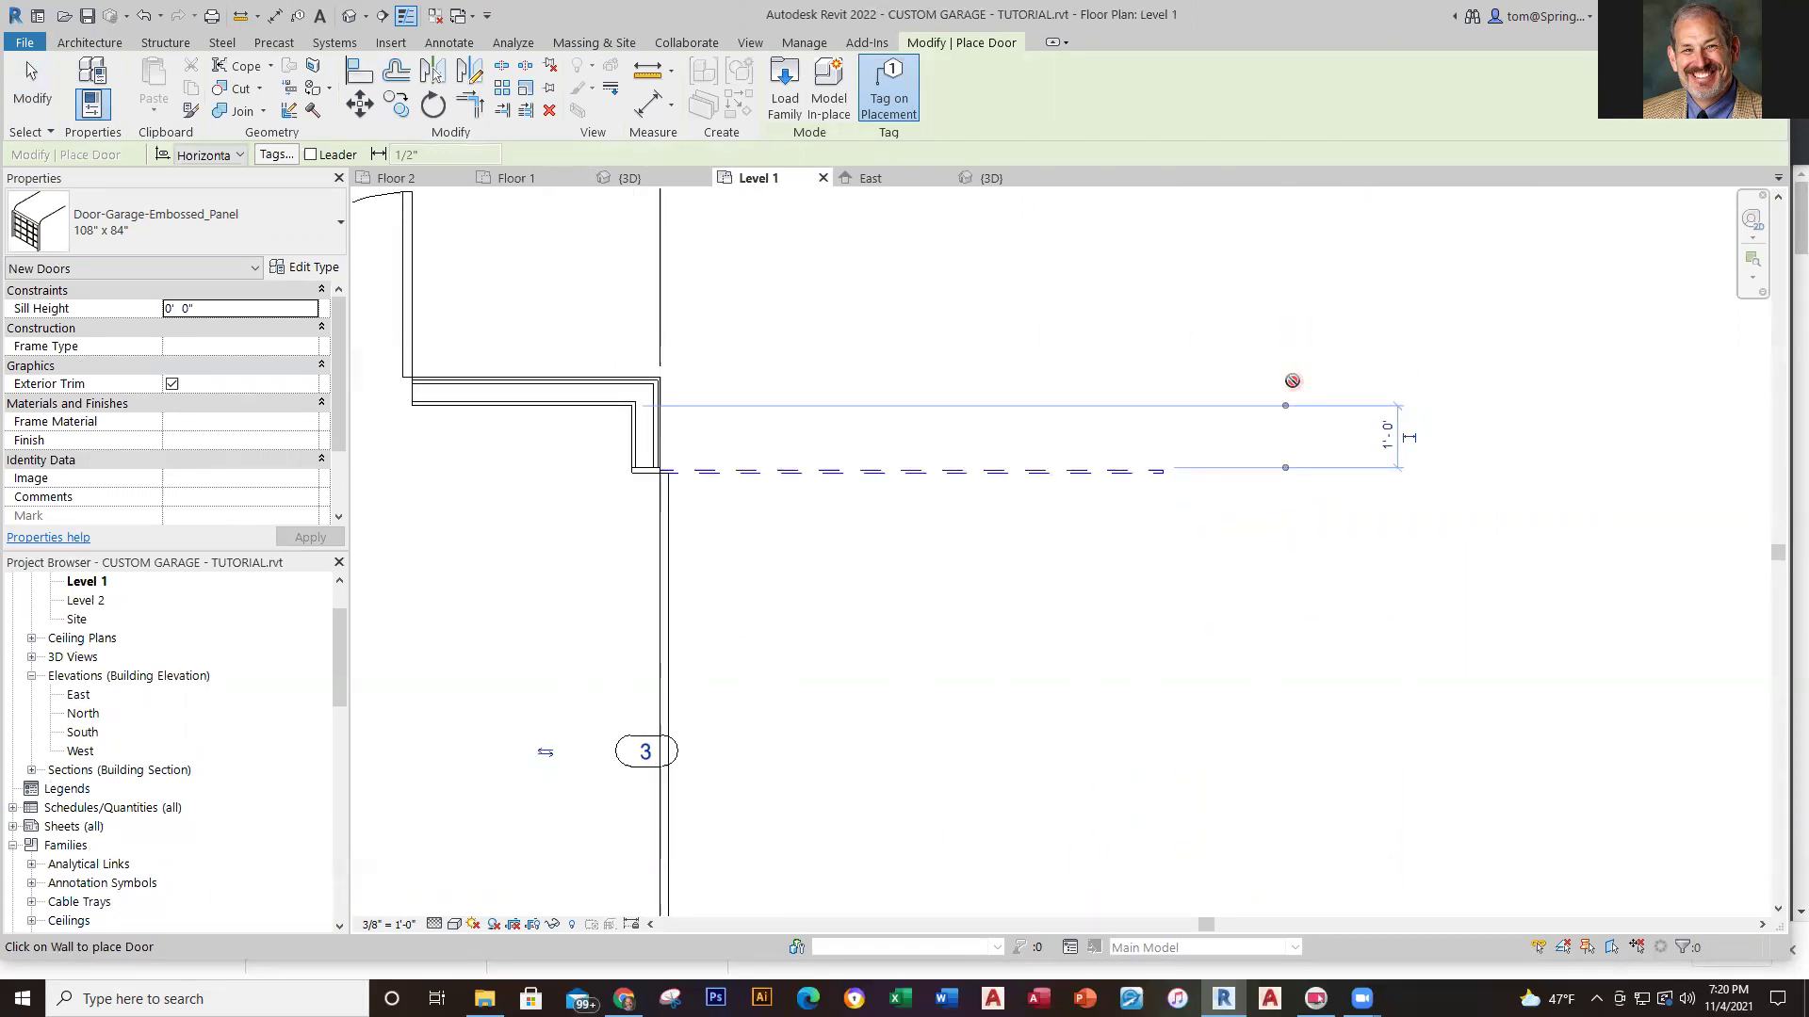
pyautogui.press('Escape')
pyautogui.press('Escape')
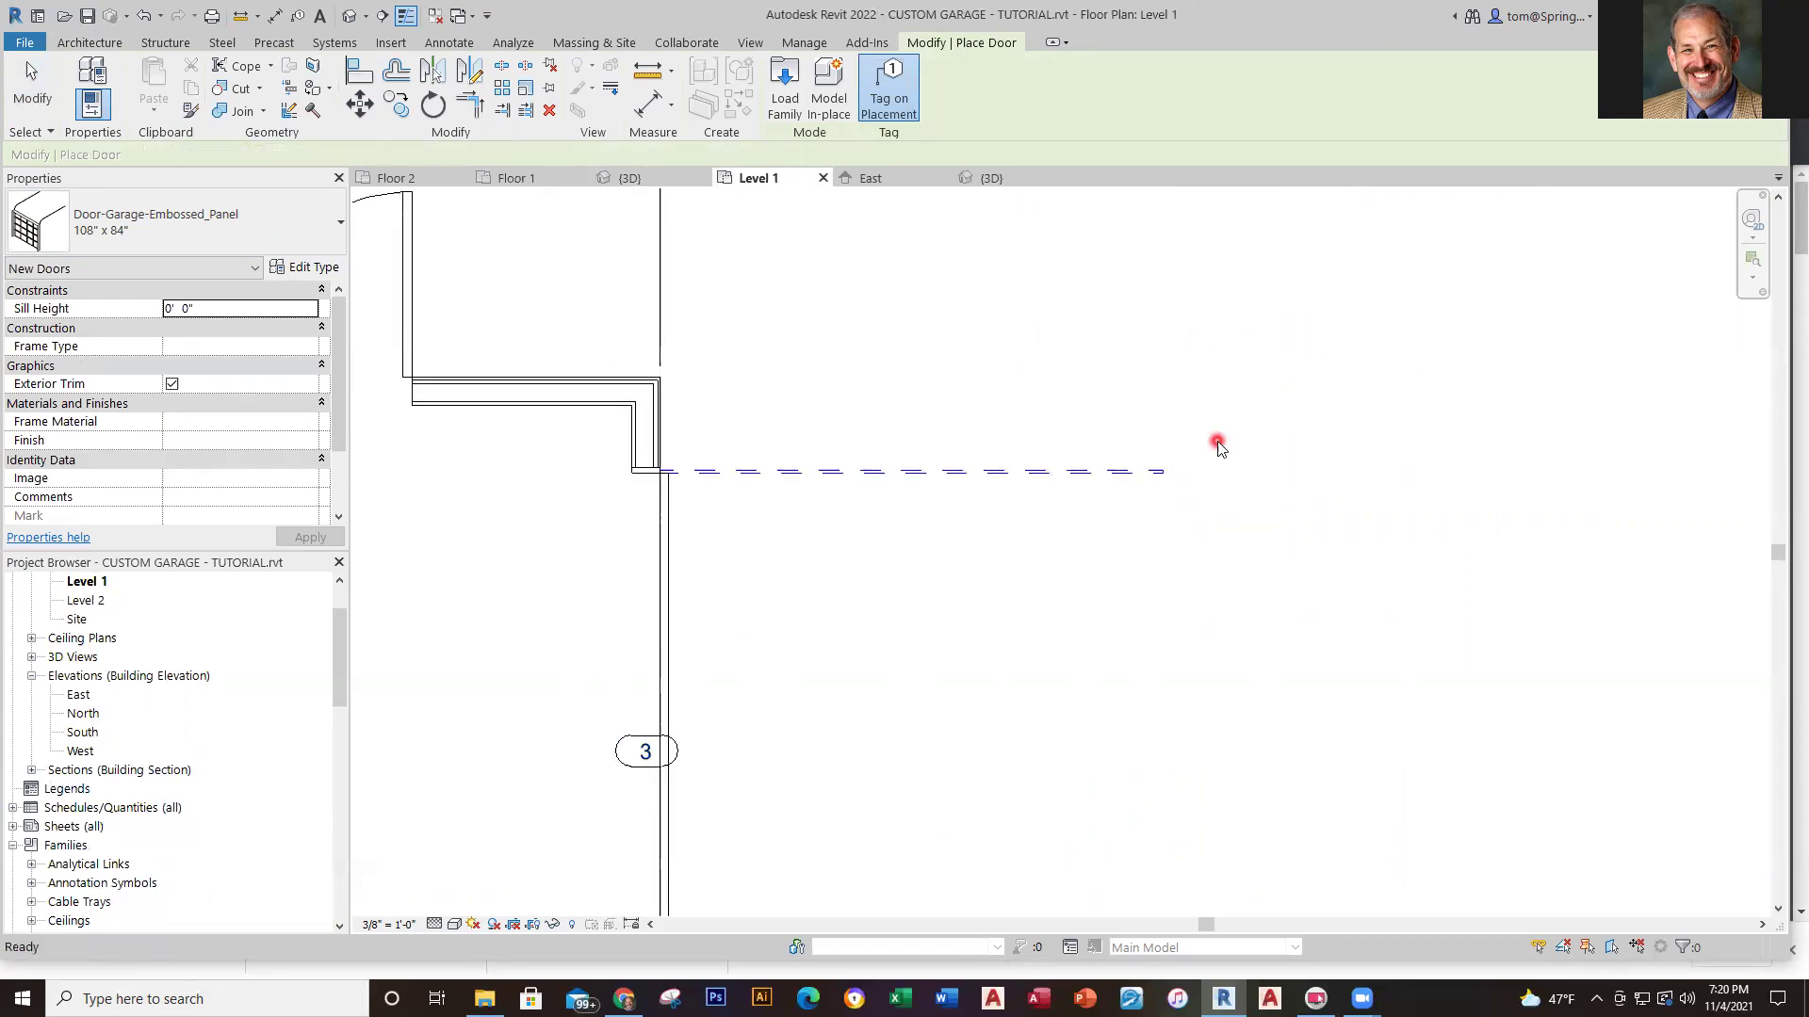
# Move the garage door's temporary dimension witness lines to different wall references
pyautogui.click(1006, 476)
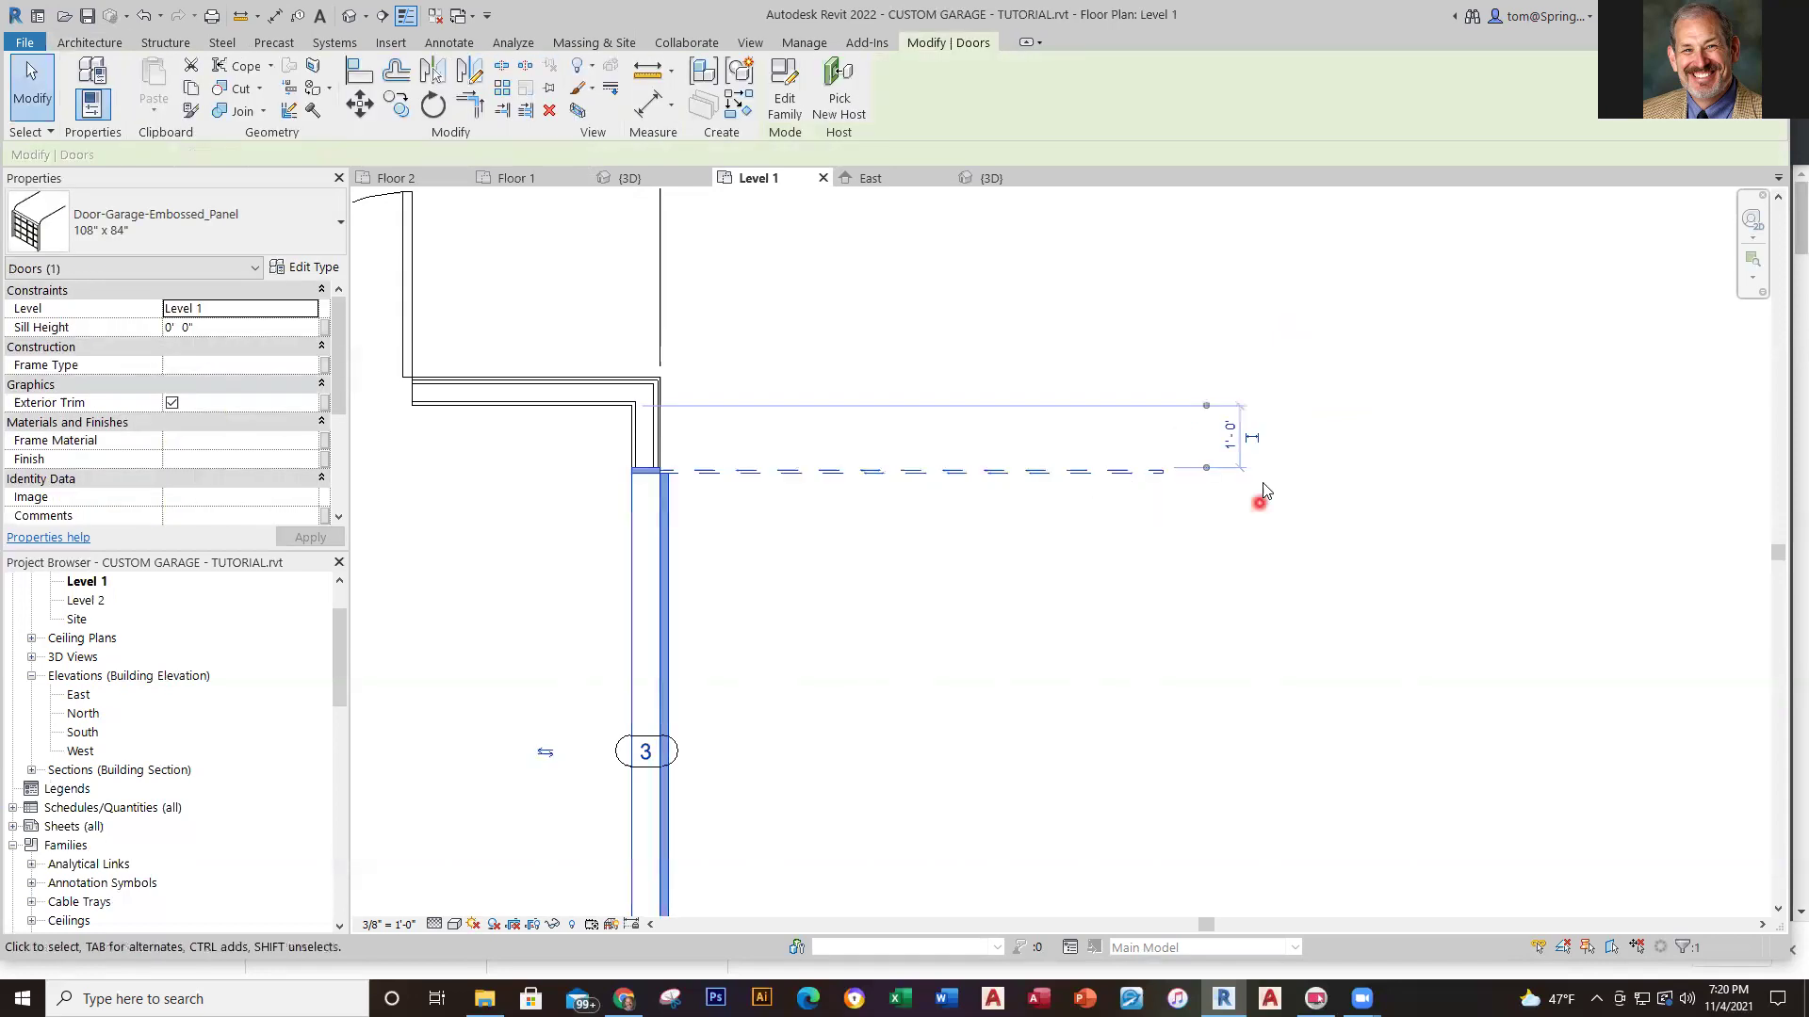
pyautogui.moveTo(1208, 409); pyautogui.dragTo(1207, 402)
pyautogui.click(1207, 395)
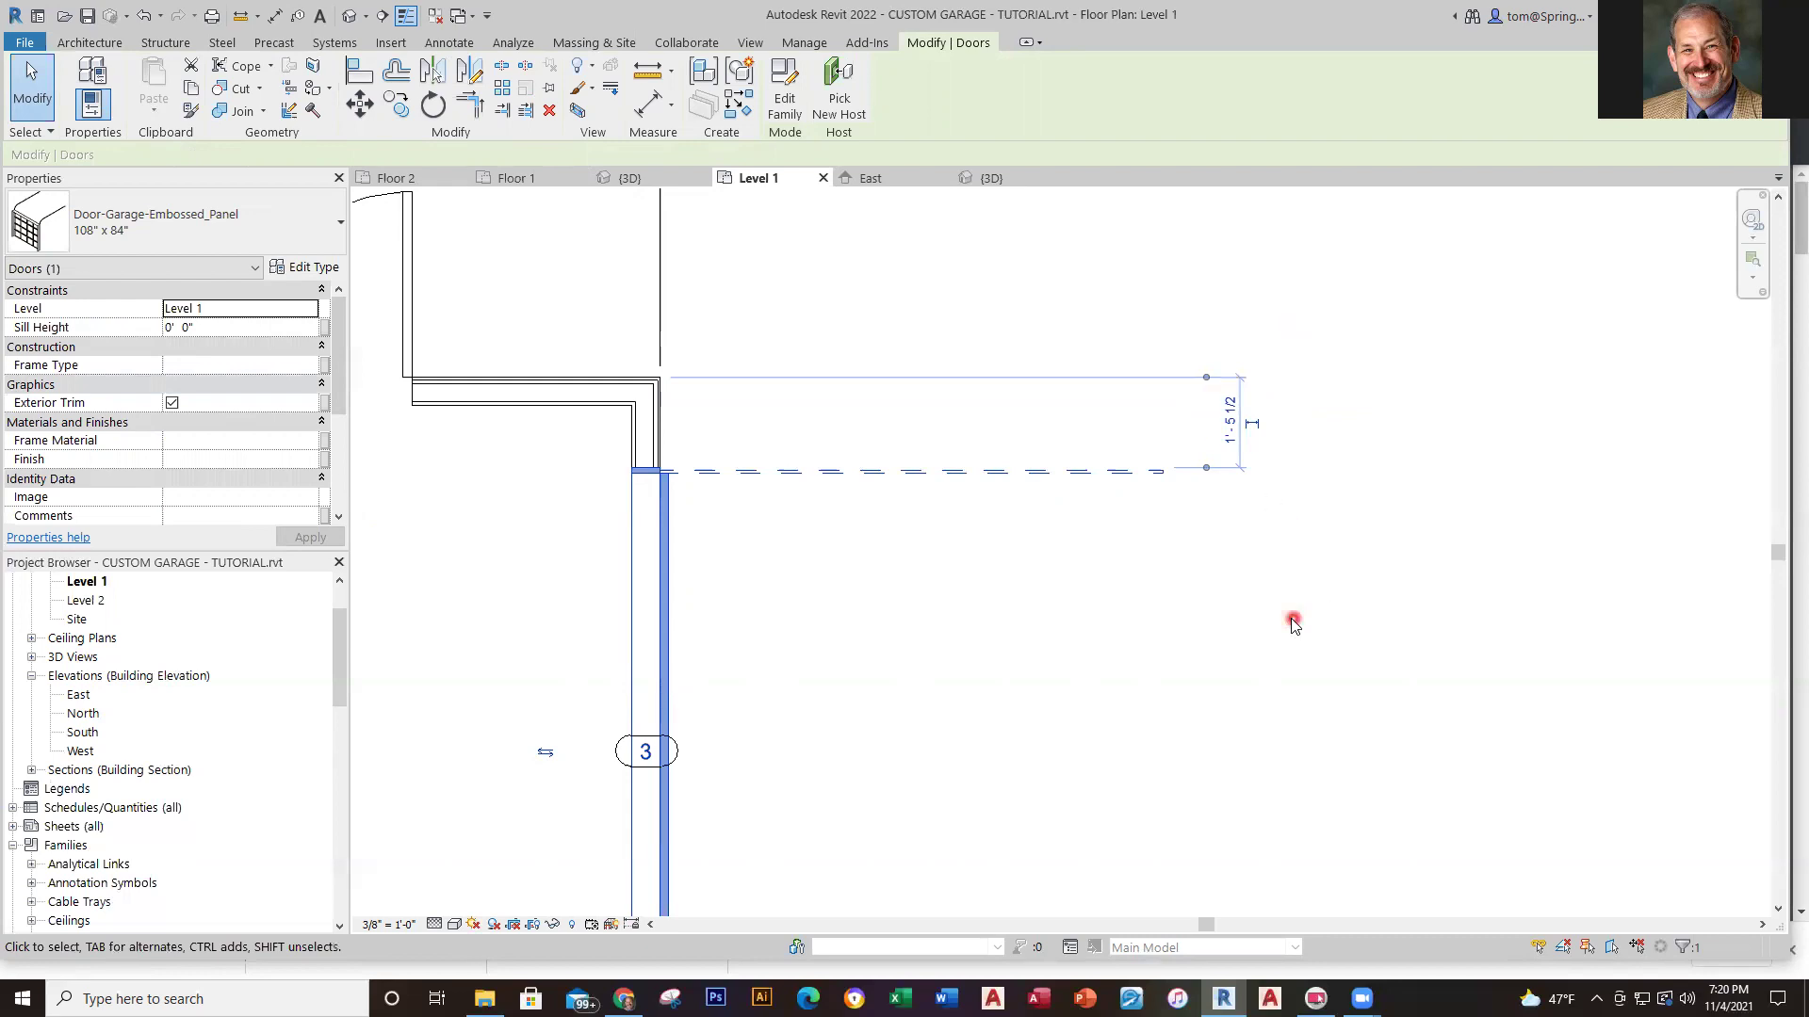
pyautogui.scroll(4, 1247, 492)
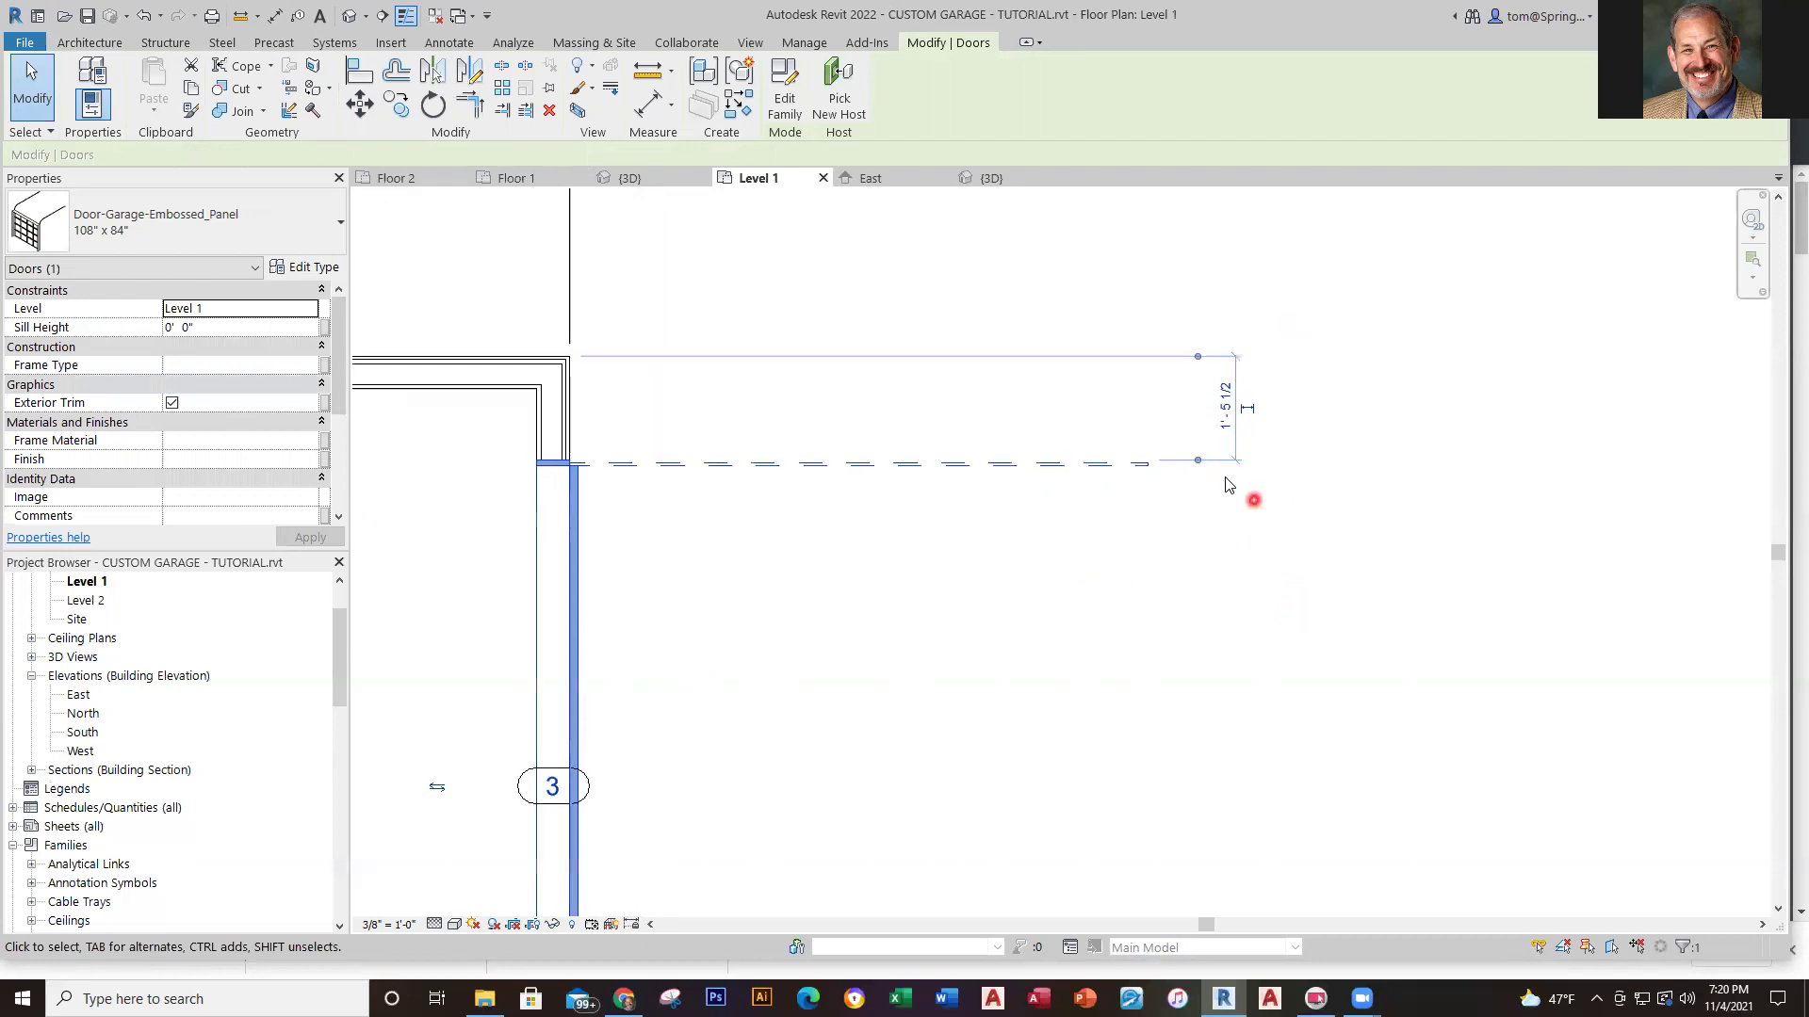
pyautogui.click(1166, 441)
pyautogui.scroll(-5, 1305, 788)
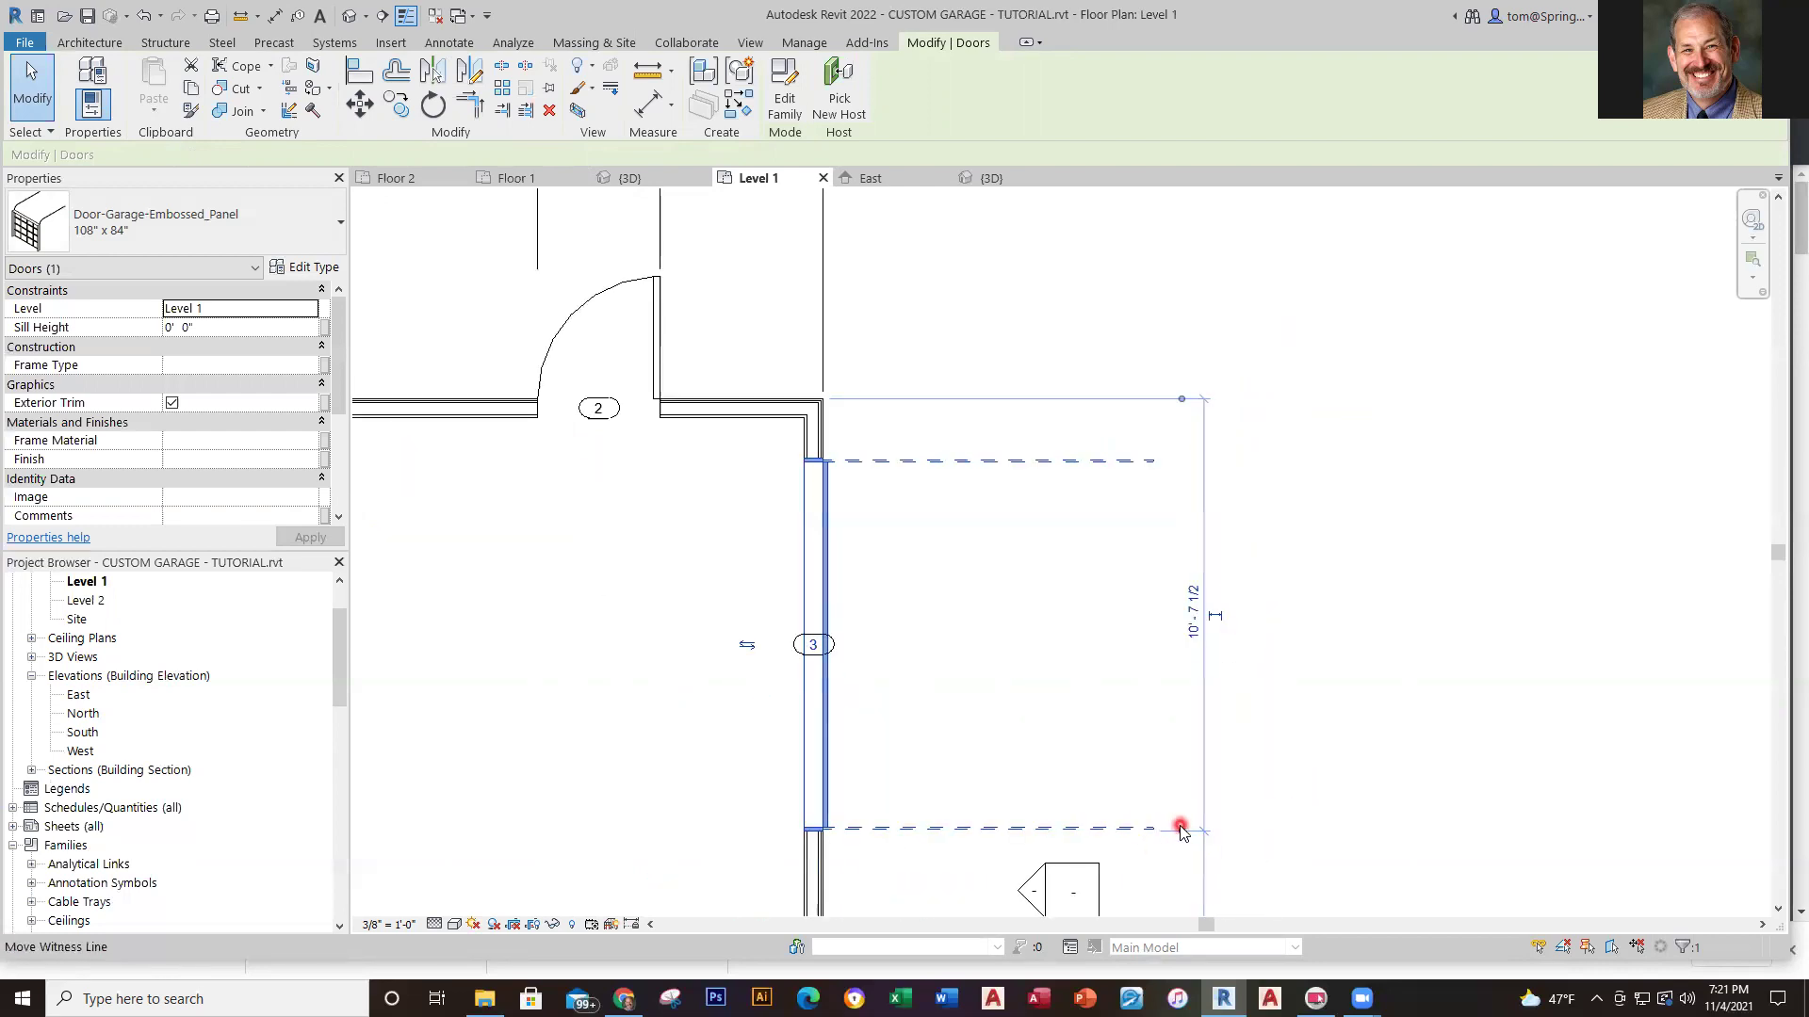
pyautogui.moveTo(1181, 829); pyautogui.dragTo(1130, 471)
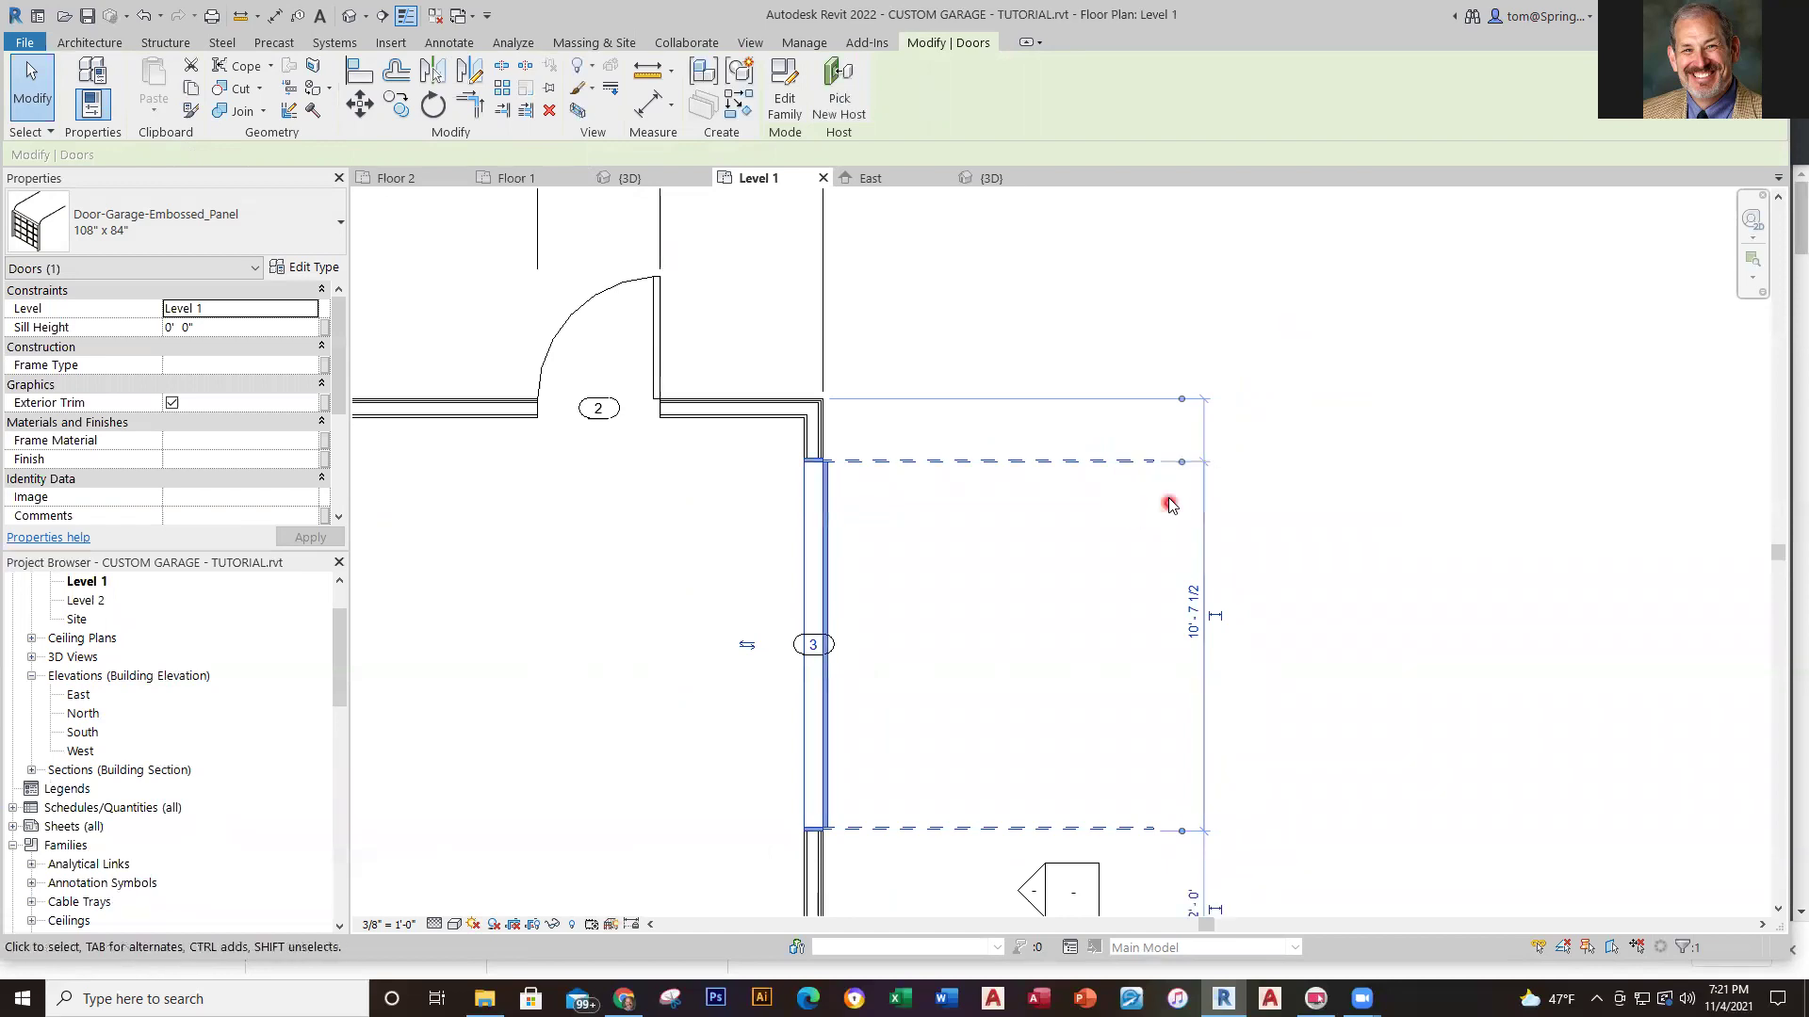
pyautogui.scroll(6, 1168, 502)
pyautogui.moveTo(1172, 513); pyautogui.dragTo(1128, 718, button='middle')
pyautogui.scroll(3, 1151, 627)
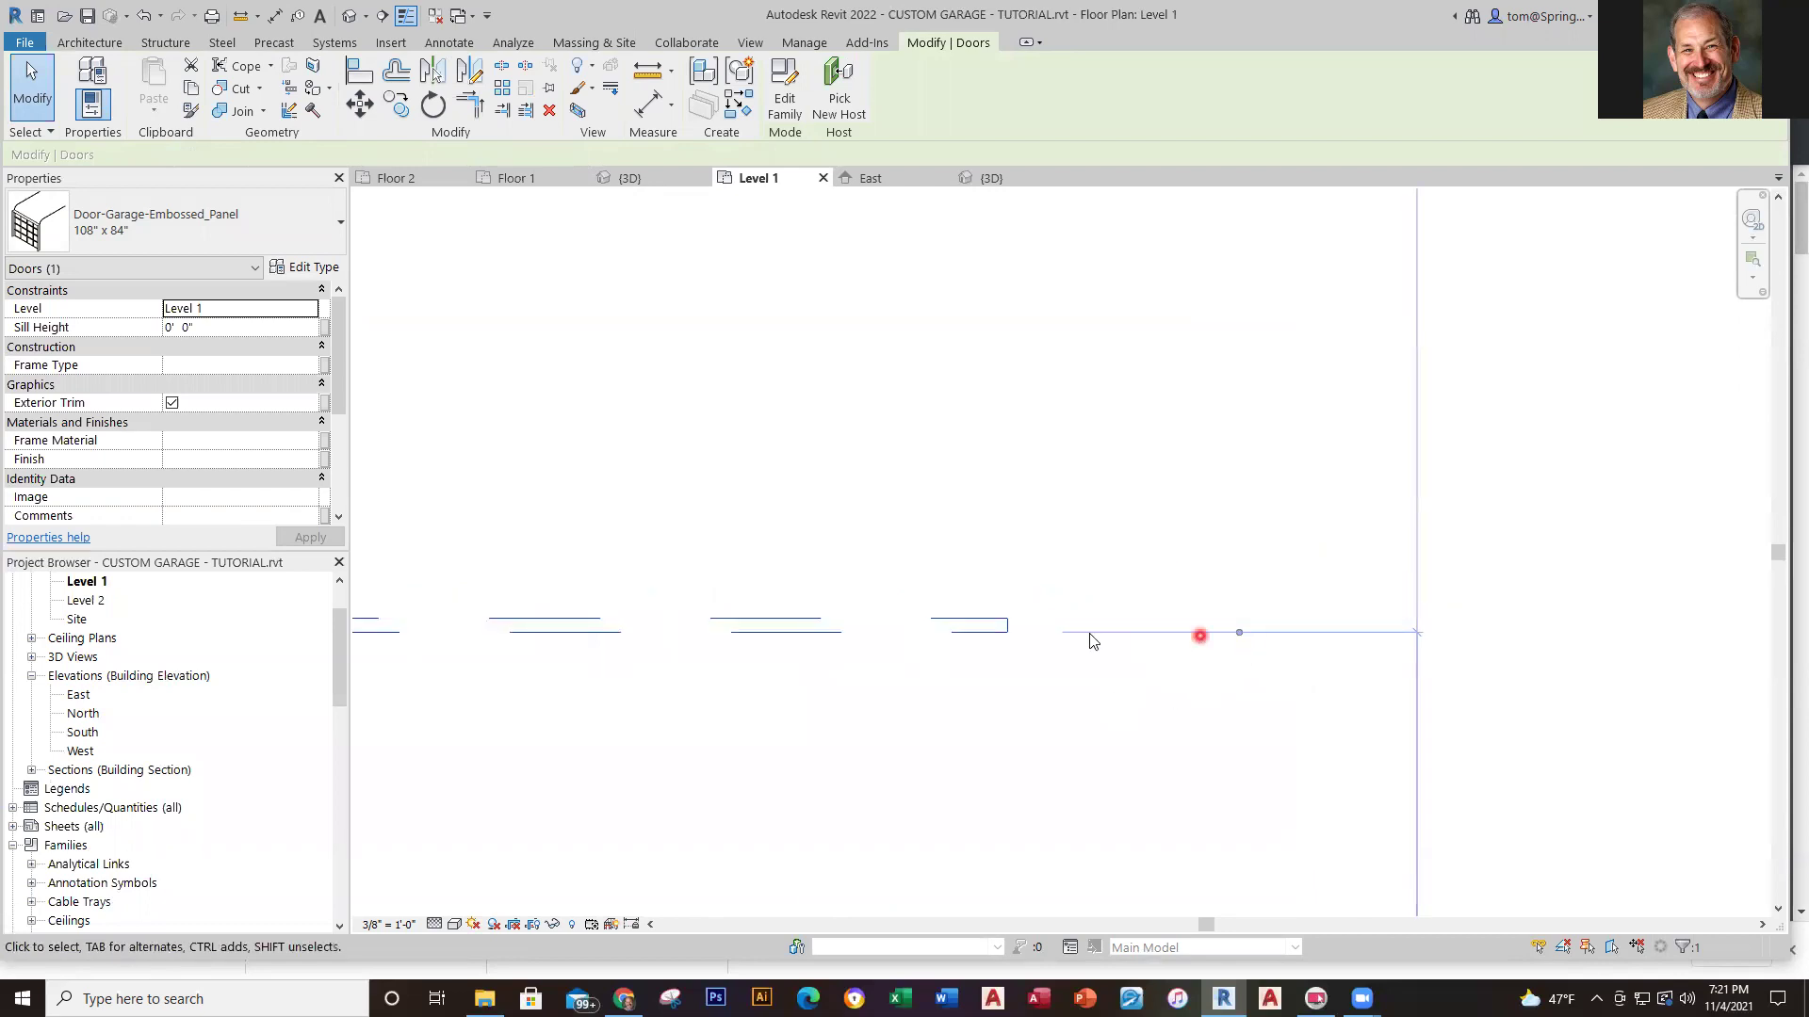
pyautogui.scroll(-5, 1034, 697)
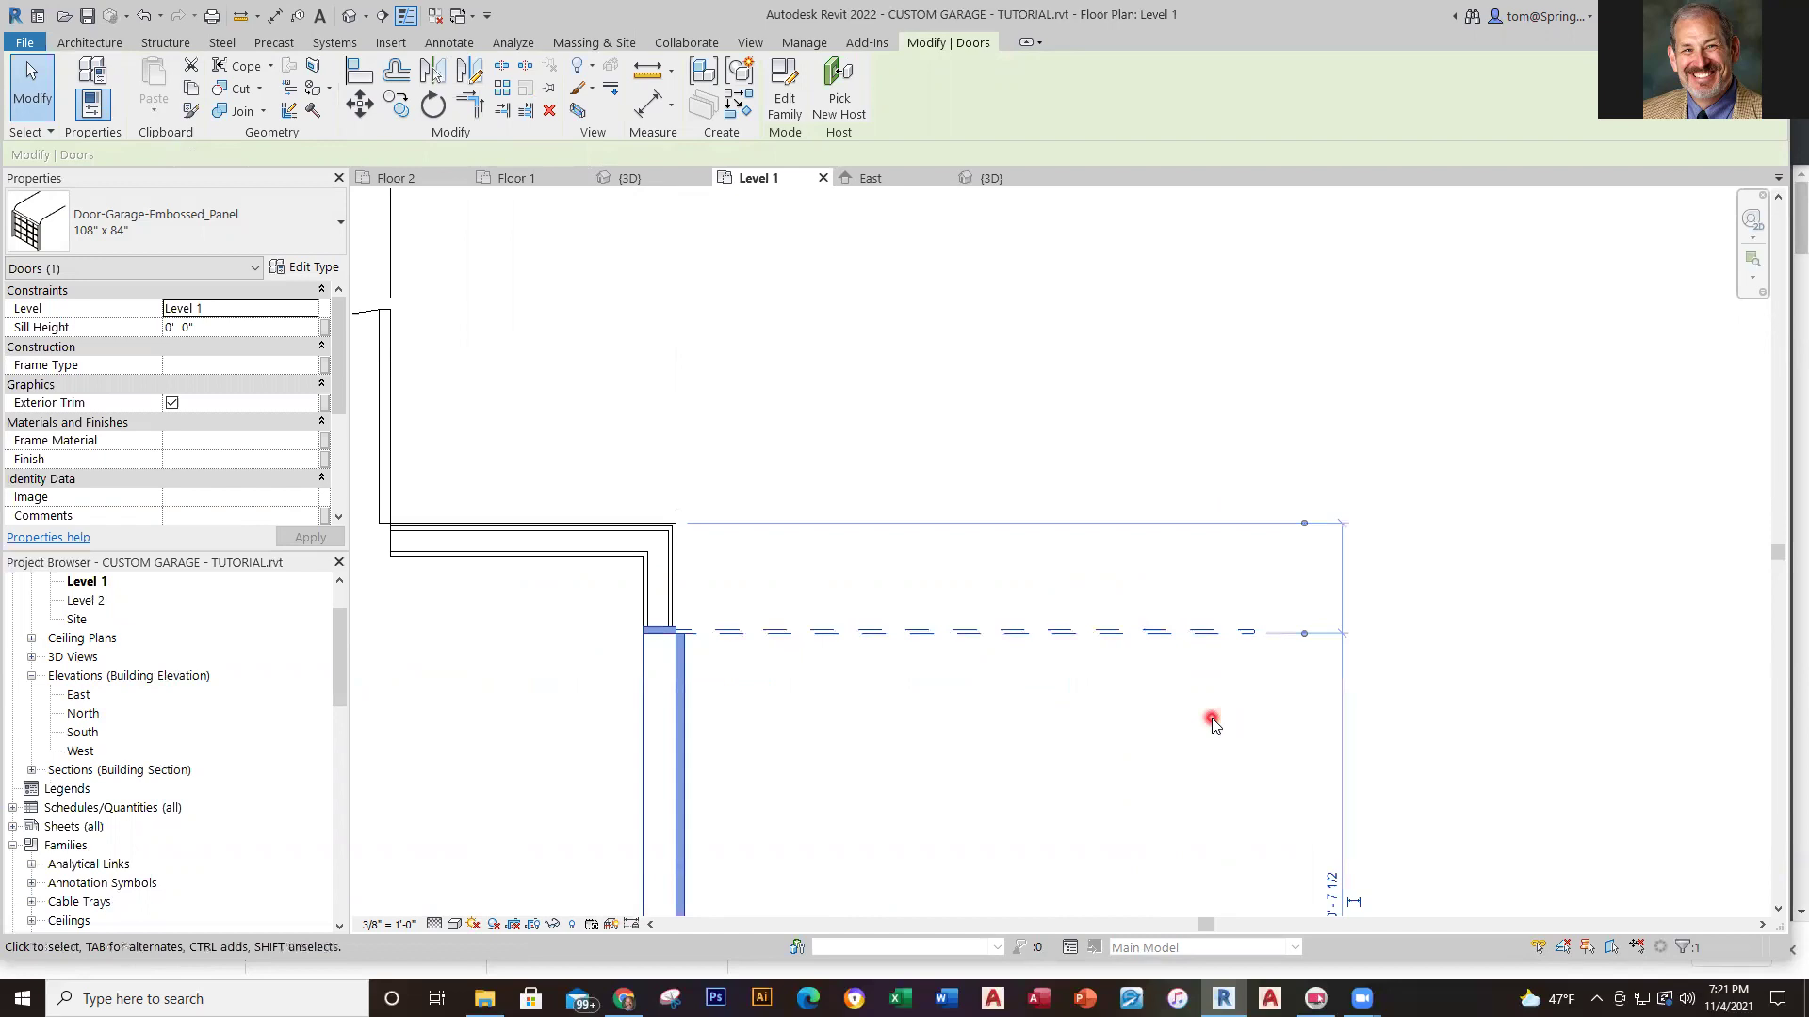
pyautogui.click(1189, 695)
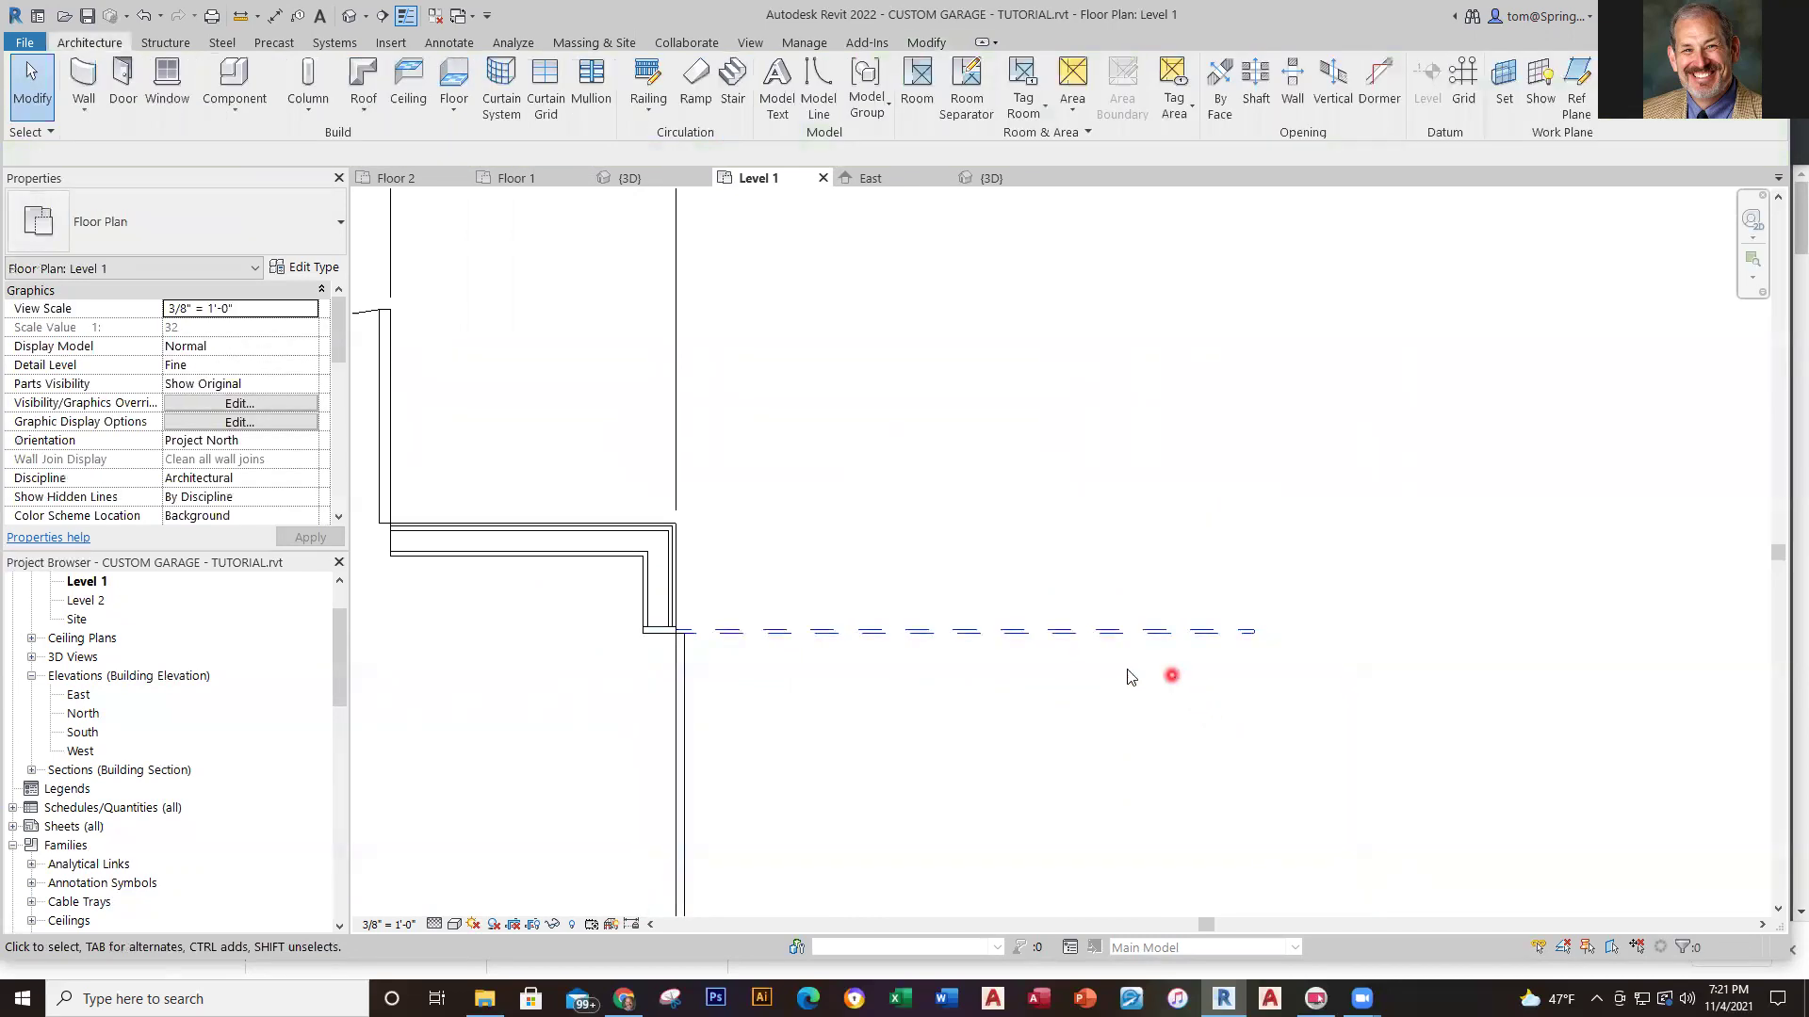
# Flip the garage door so its overhead panel projects into the garage interior
pyautogui.scroll(-3, 1130, 695)
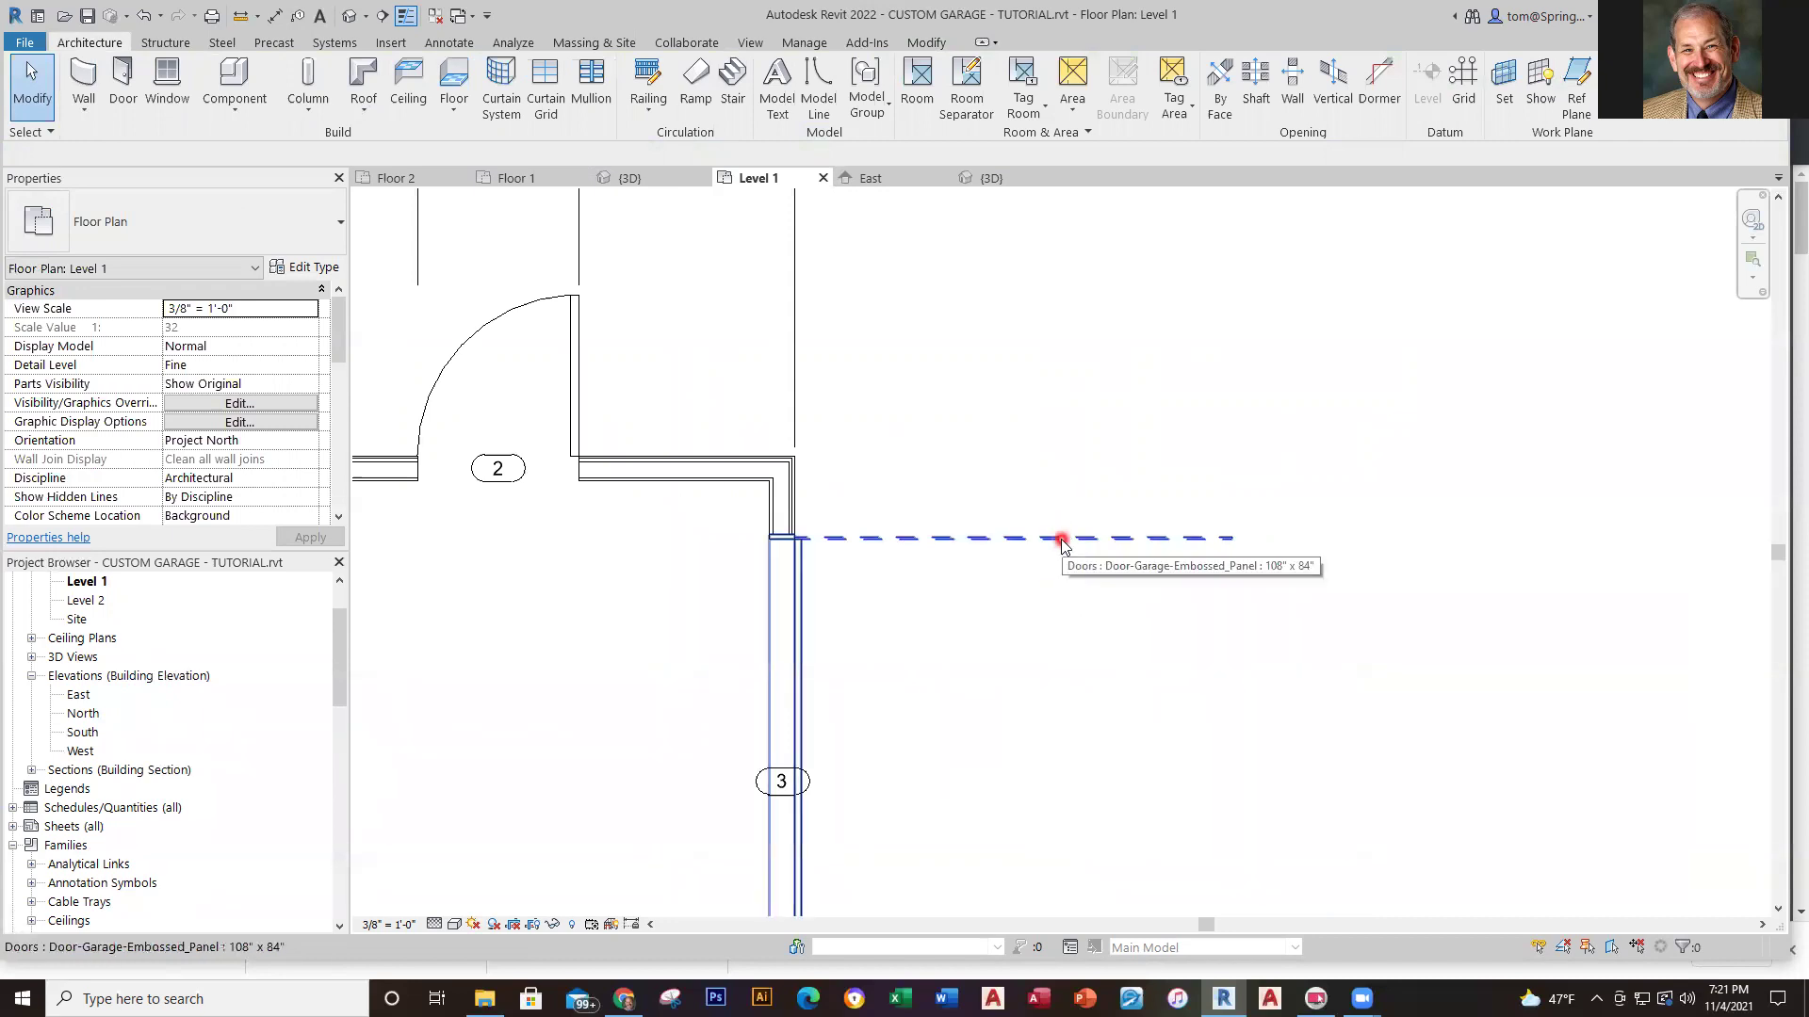
pyautogui.click(1134, 589)
pyautogui.moveTo(1447, 630); pyautogui.dragTo(1321, 483, button='middle')
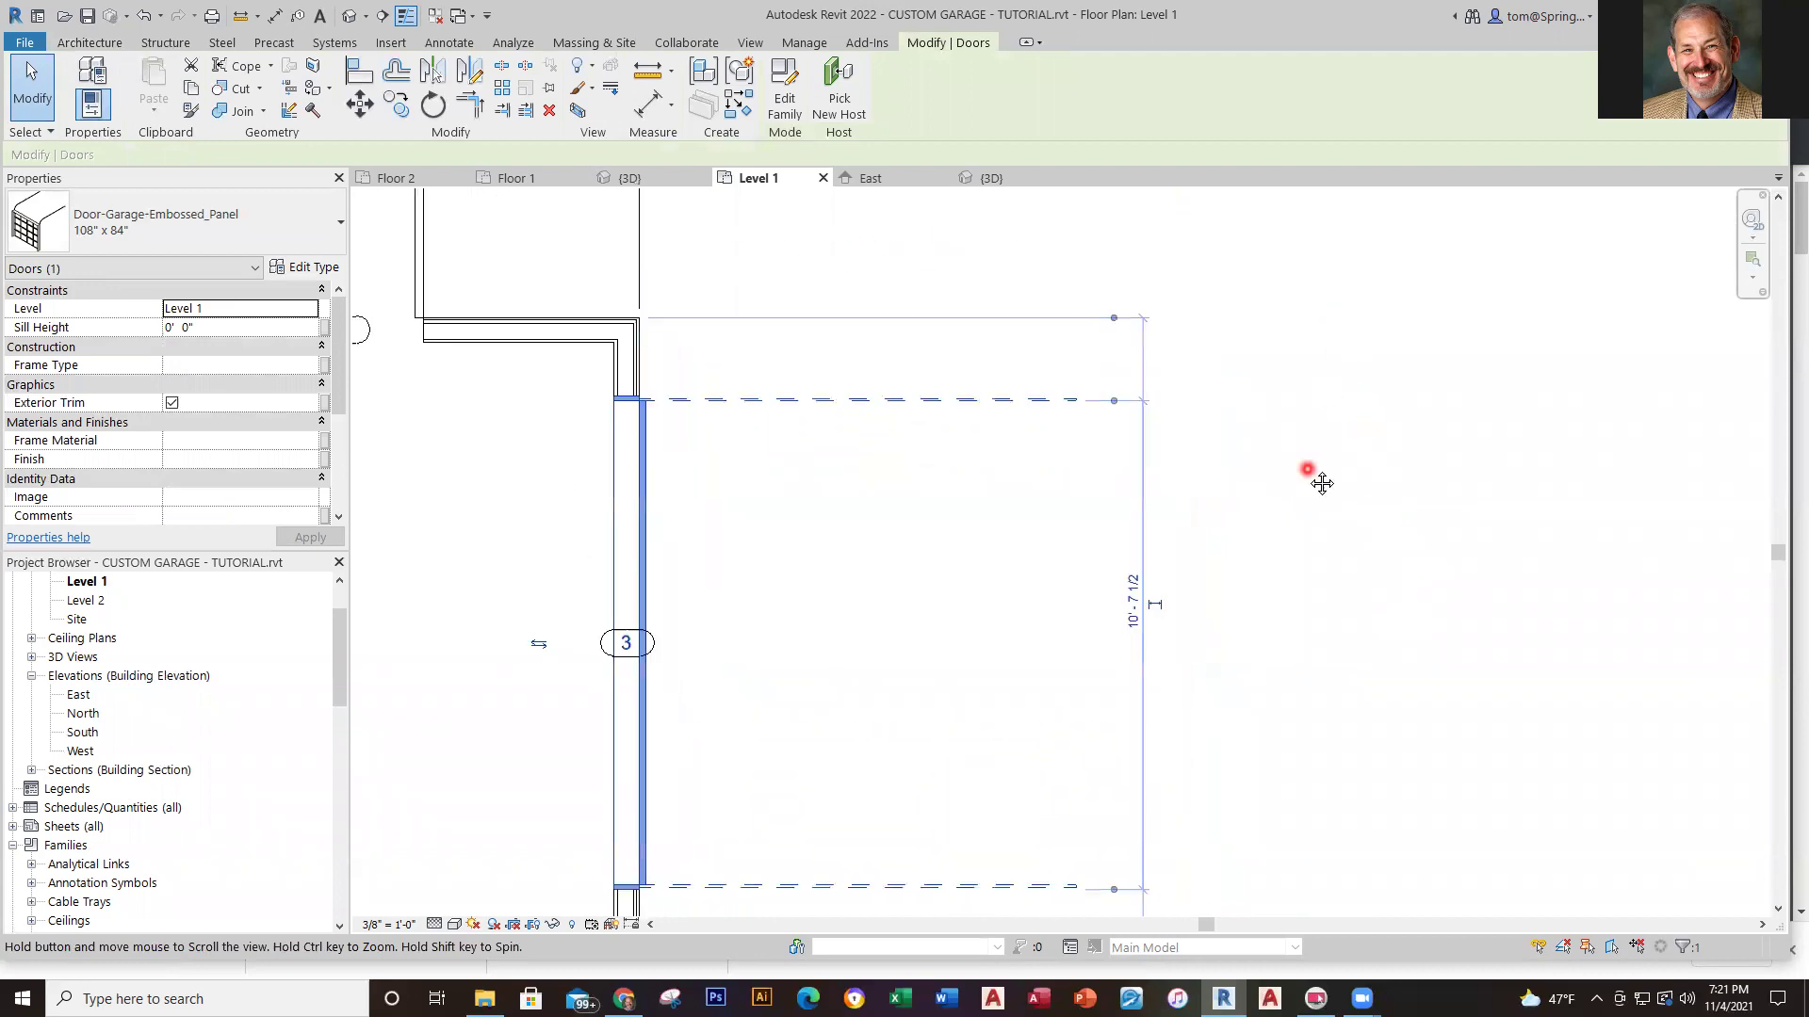
pyautogui.click(1166, 539)
pyautogui.moveTo(686, 472); pyautogui.dragTo(839, 524, button='middle')
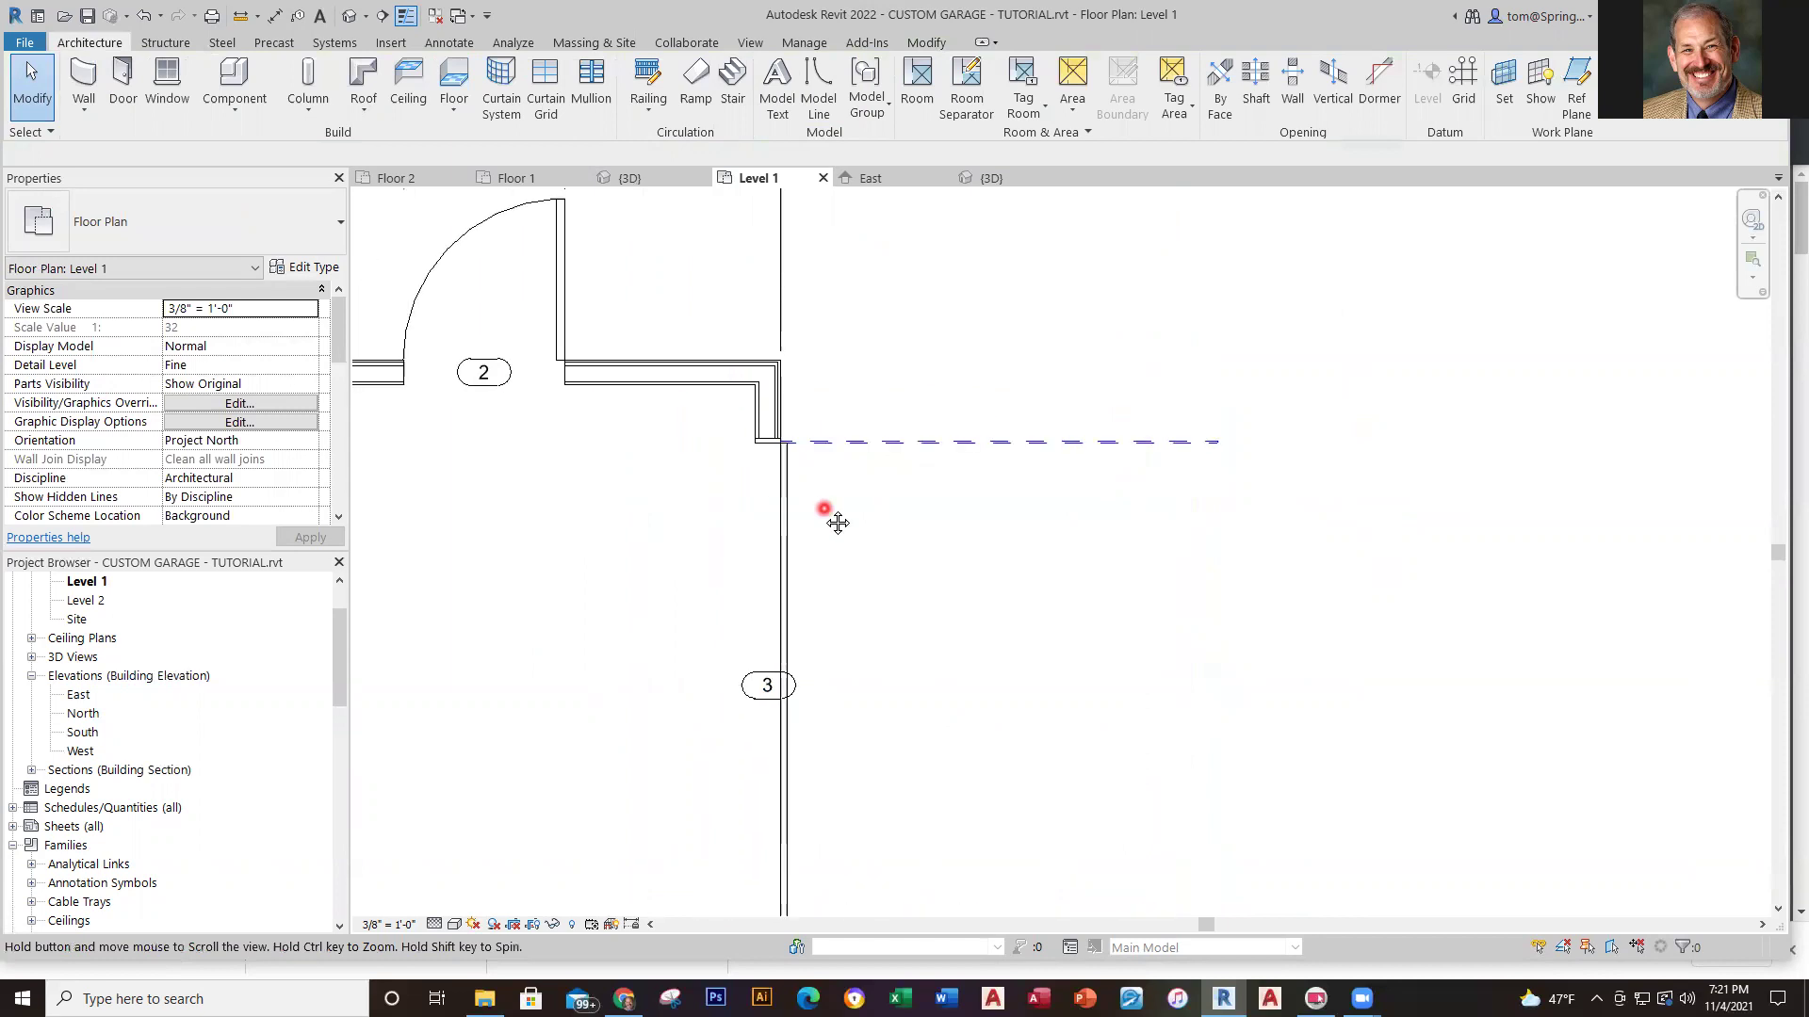
pyautogui.click(789, 526)
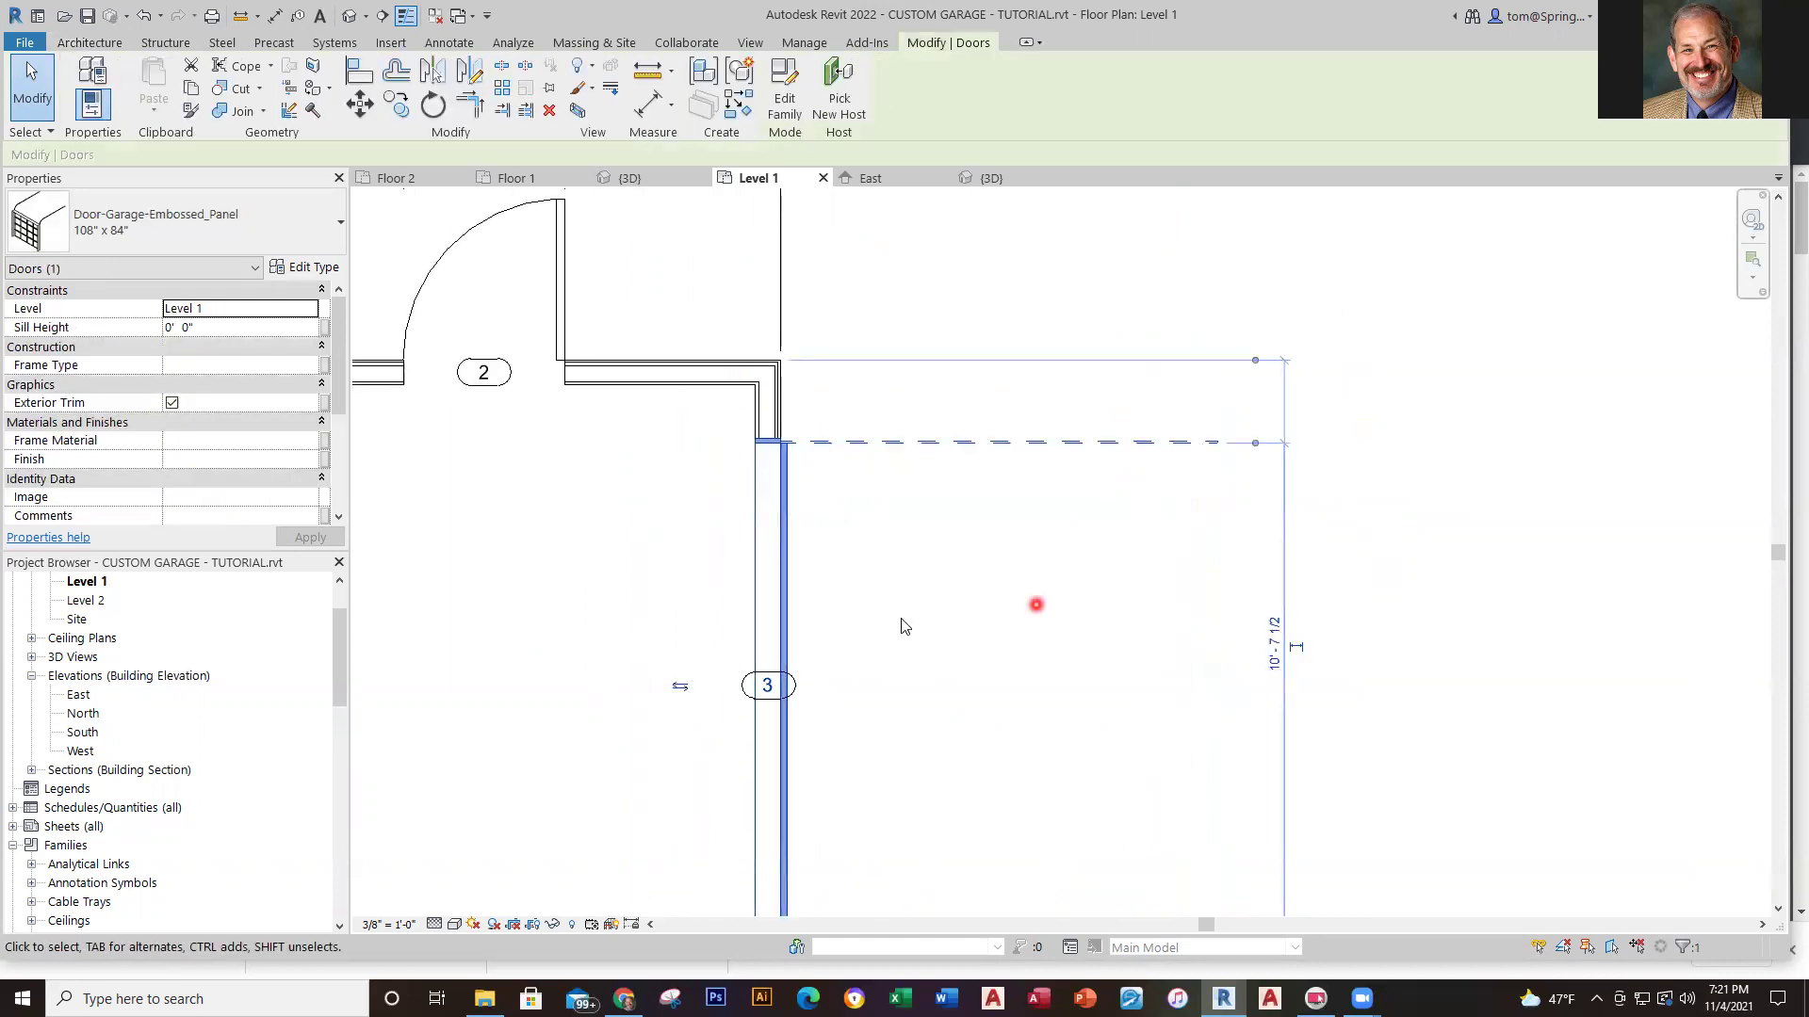
pyautogui.click(680, 685)
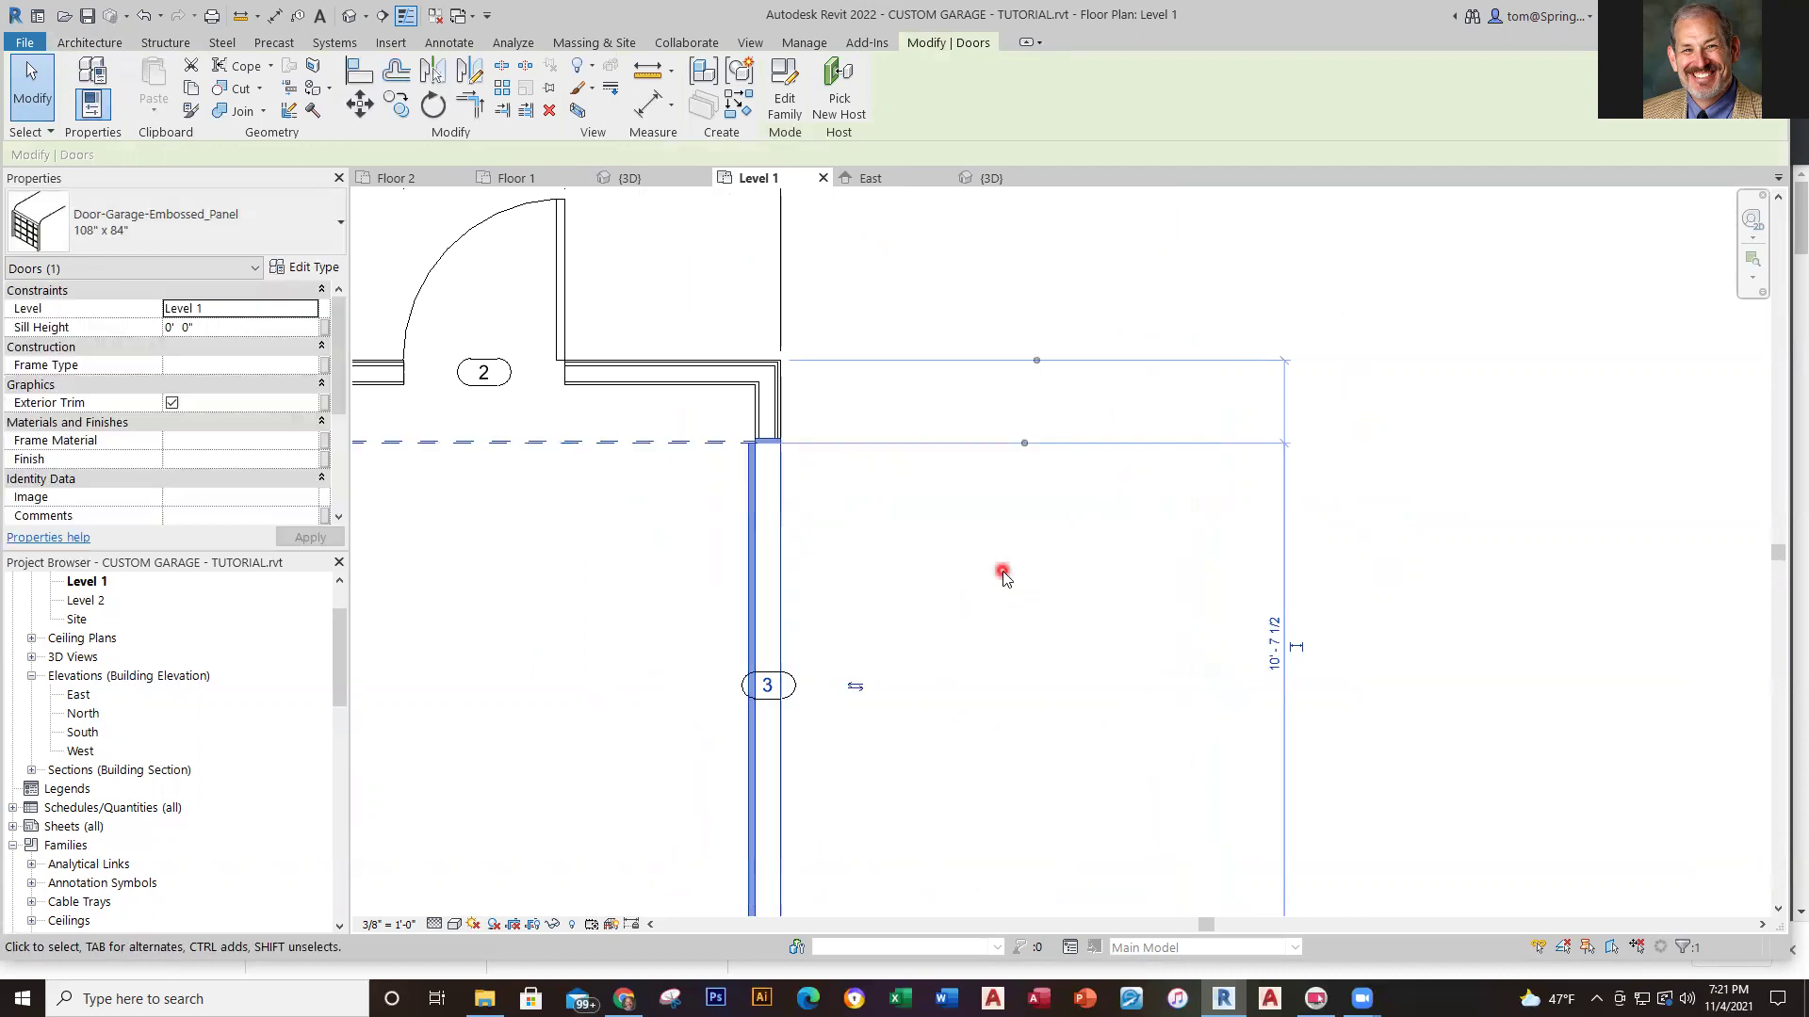
pyautogui.moveTo(994, 563); pyautogui.dragTo(867, 578, button='middle')
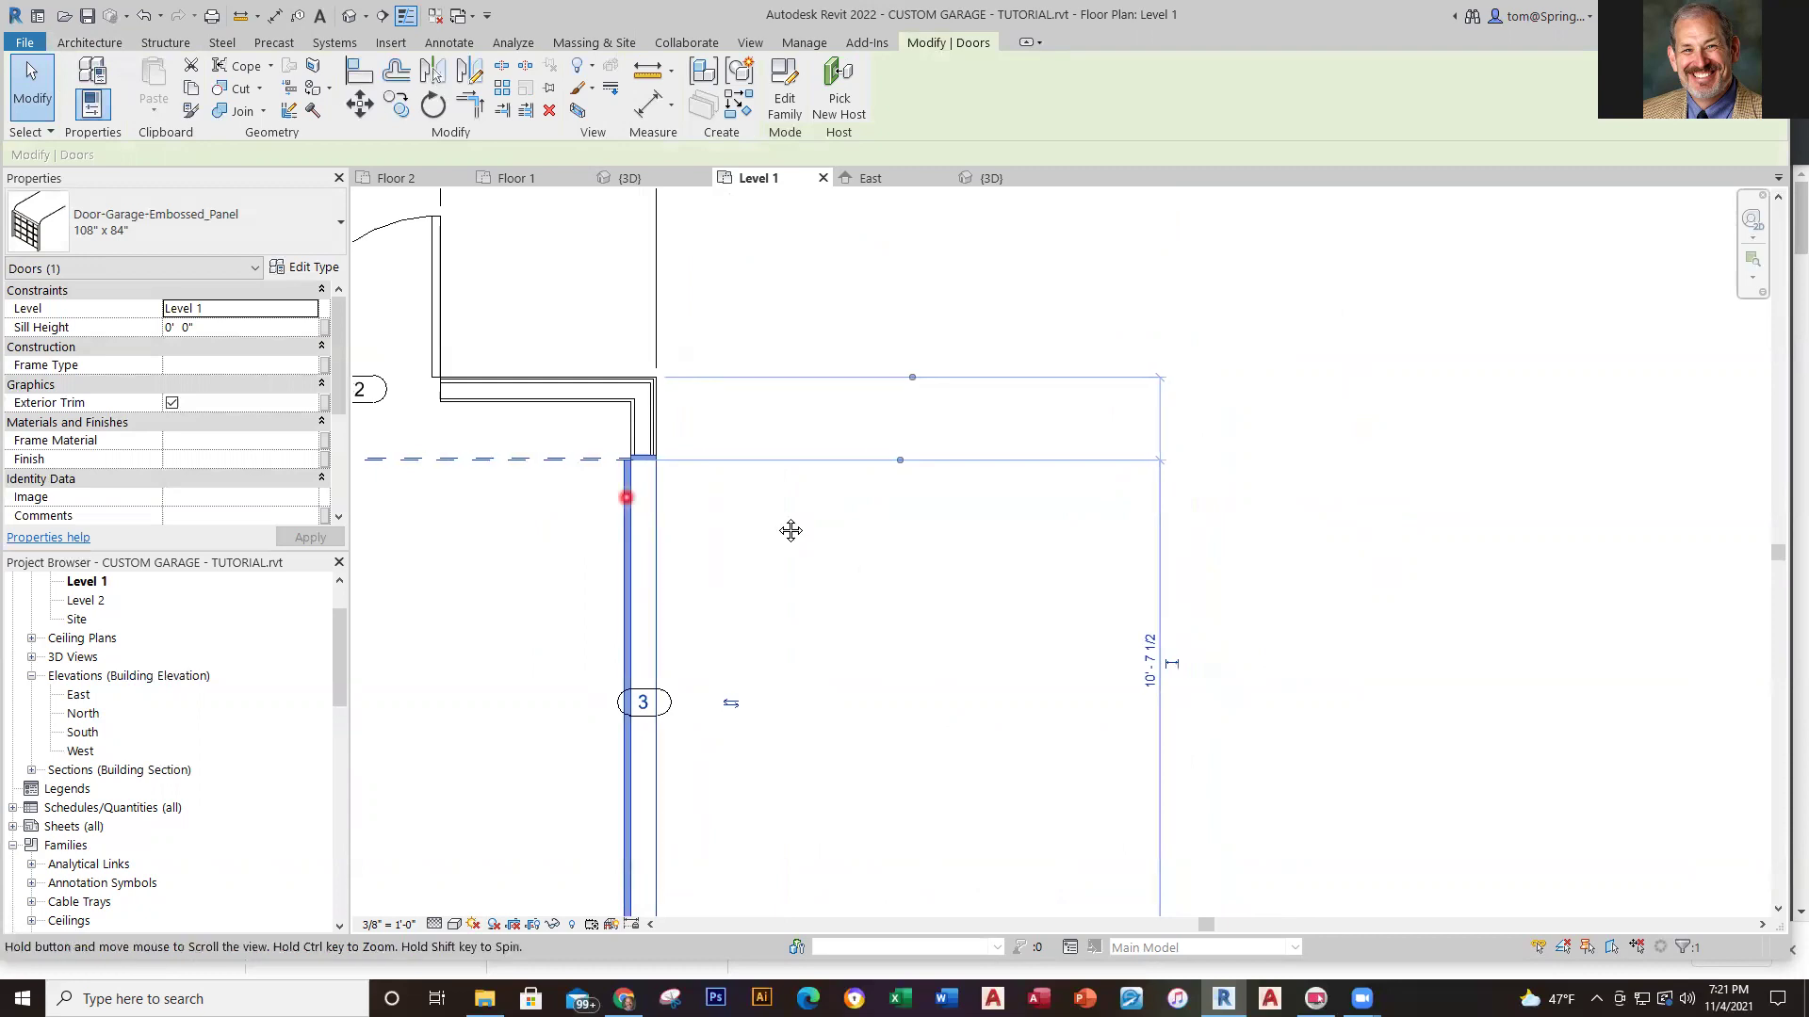
pyautogui.moveTo(626, 488); pyautogui.dragTo(851, 521, button='middle')
pyautogui.click(936, 546)
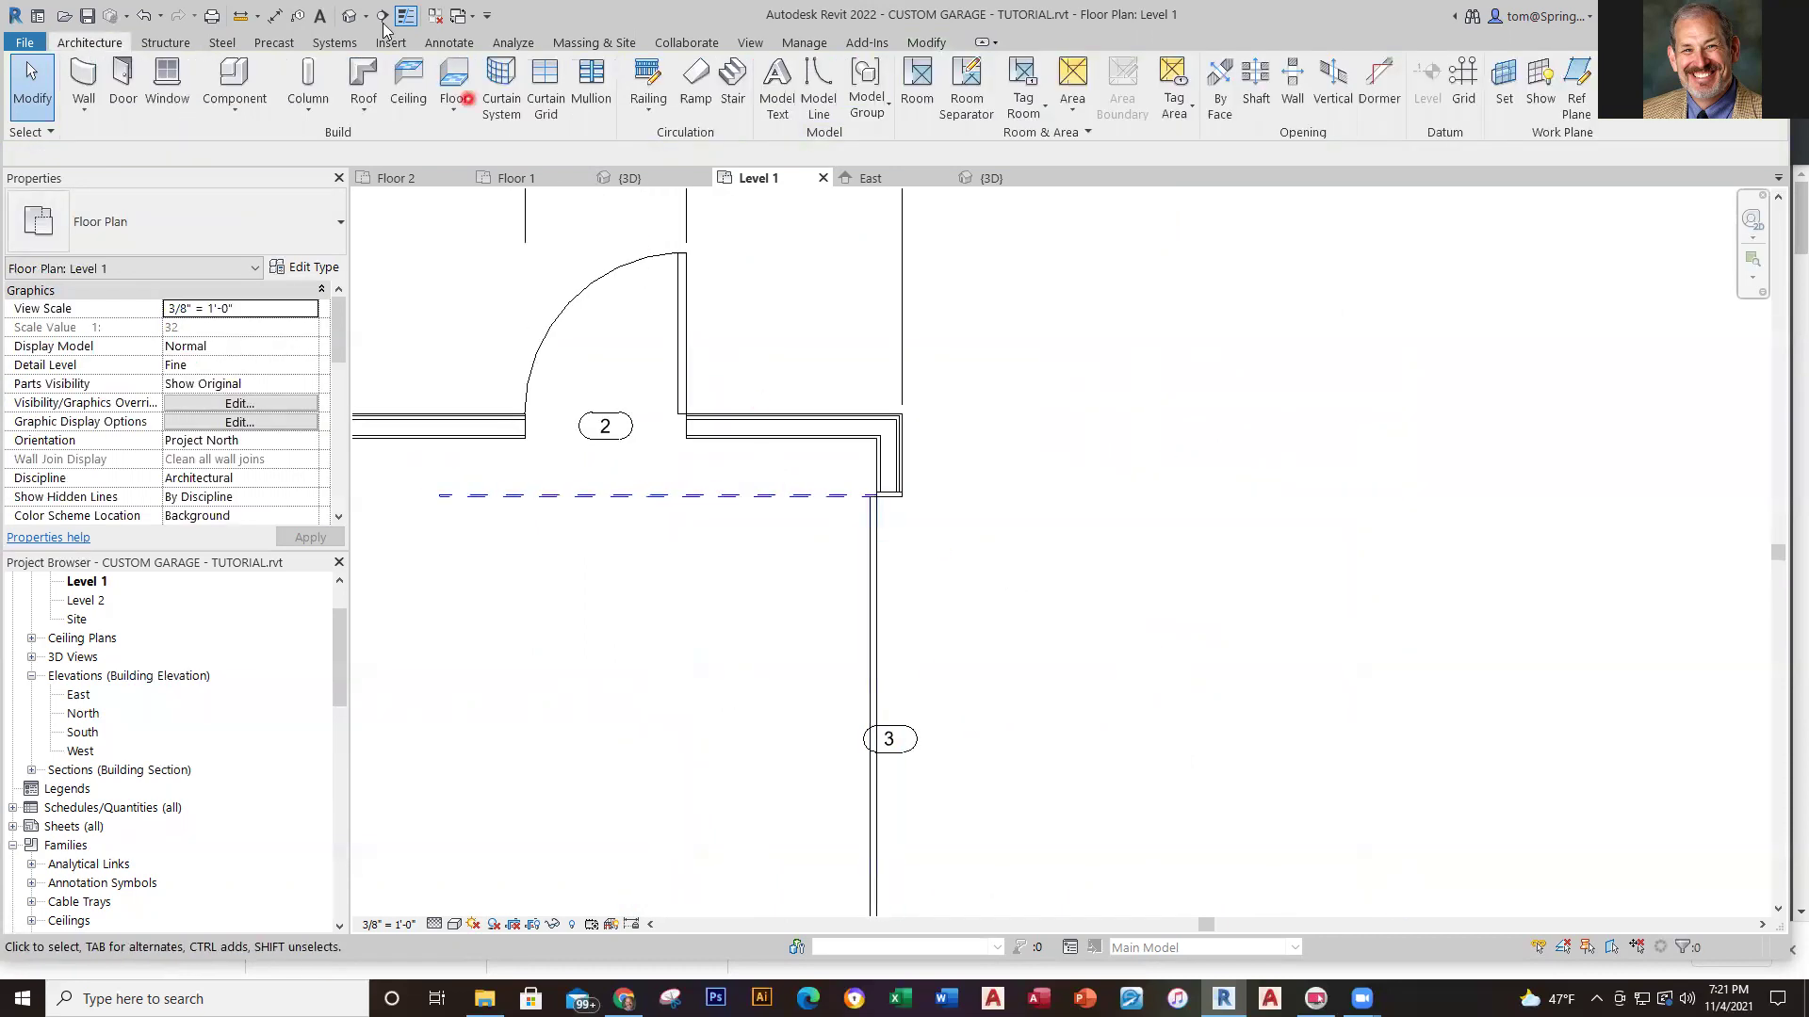
pyautogui.click(275, 28)
pyautogui.scroll(3, 855, 499)
pyautogui.scroll(2, 856, 573)
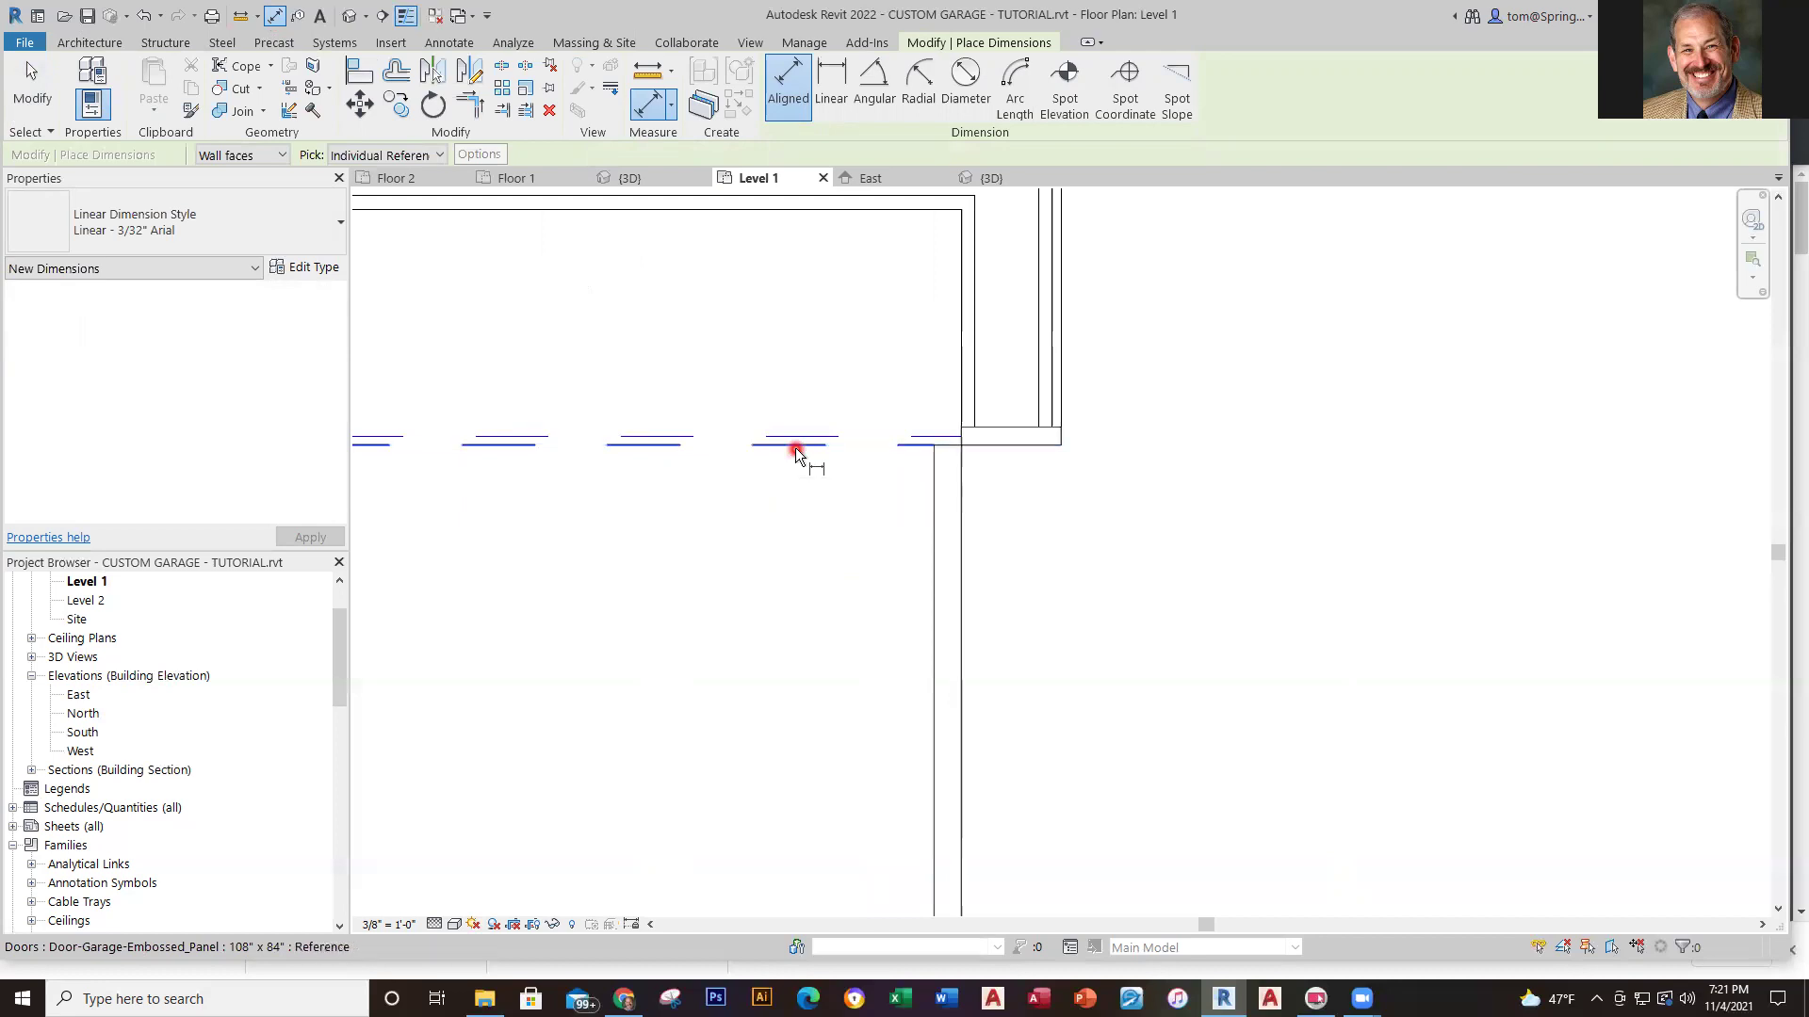
pyautogui.scroll(-2, 1189, 454)
pyautogui.moveTo(1185, 448); pyautogui.dragTo(1093, 677, button='middle')
pyautogui.click(1010, 440)
pyautogui.click(1356, 542)
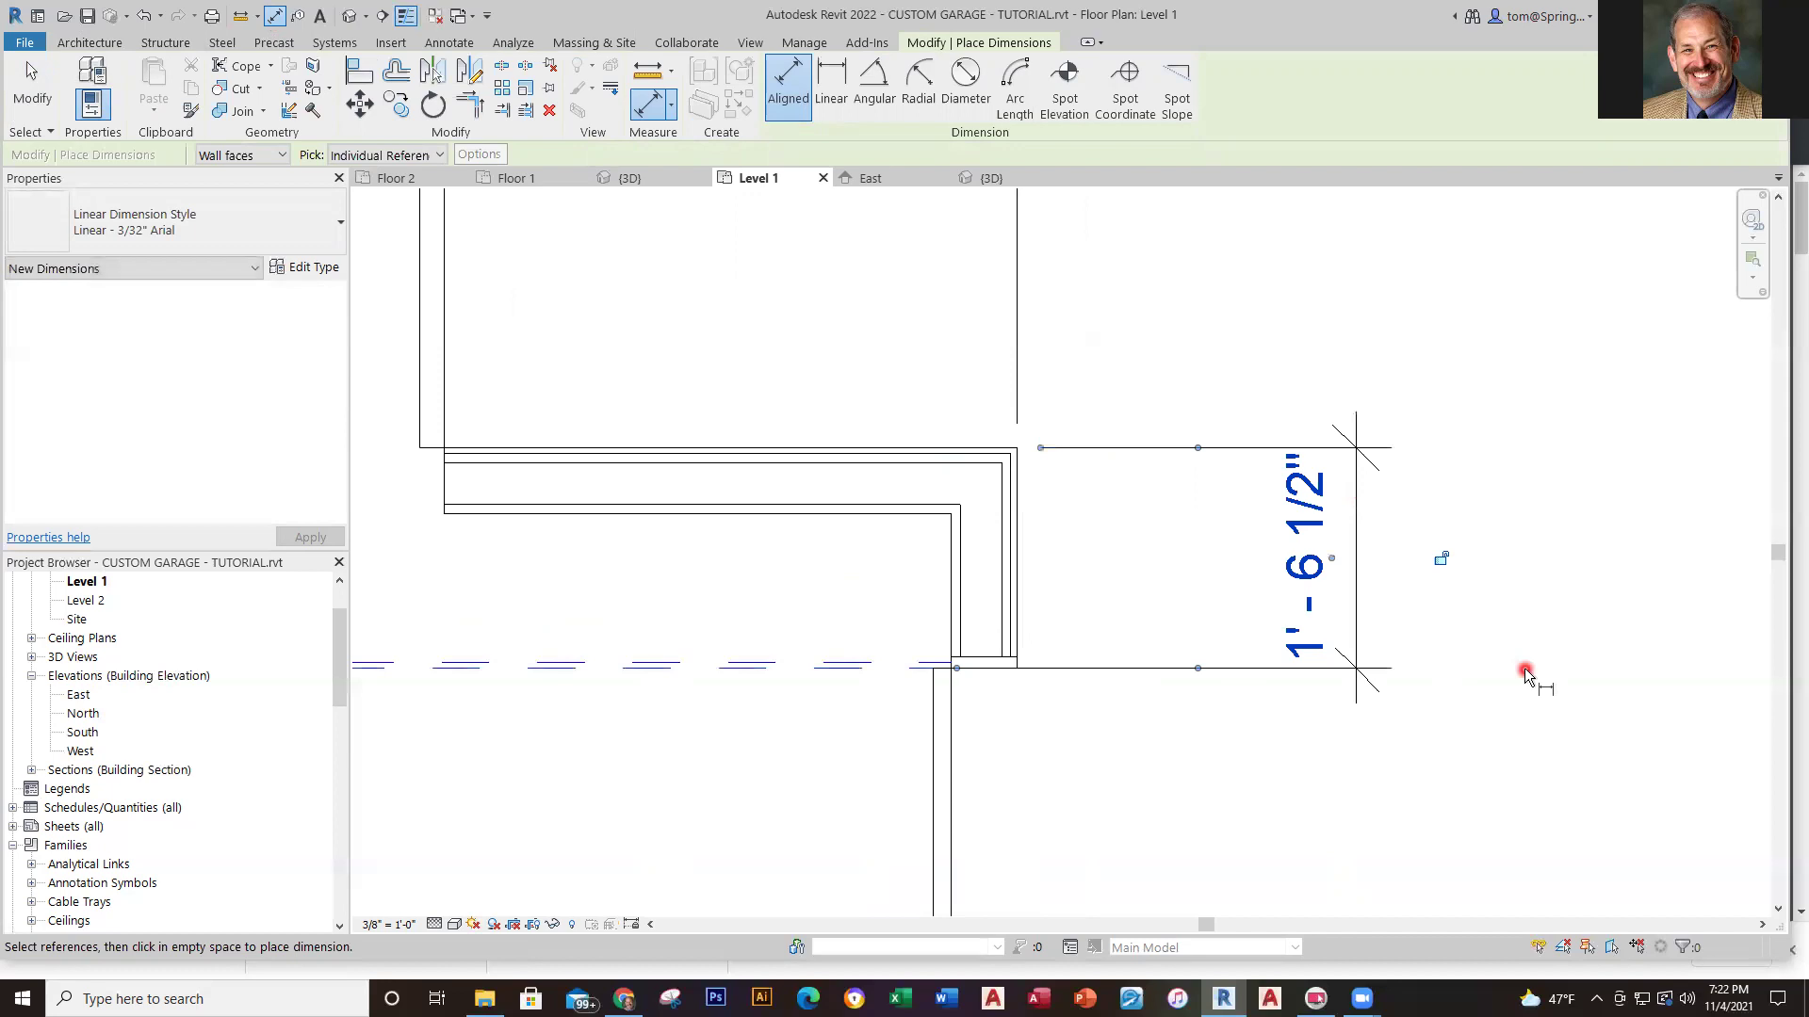
pyautogui.scroll(-4, 1558, 633)
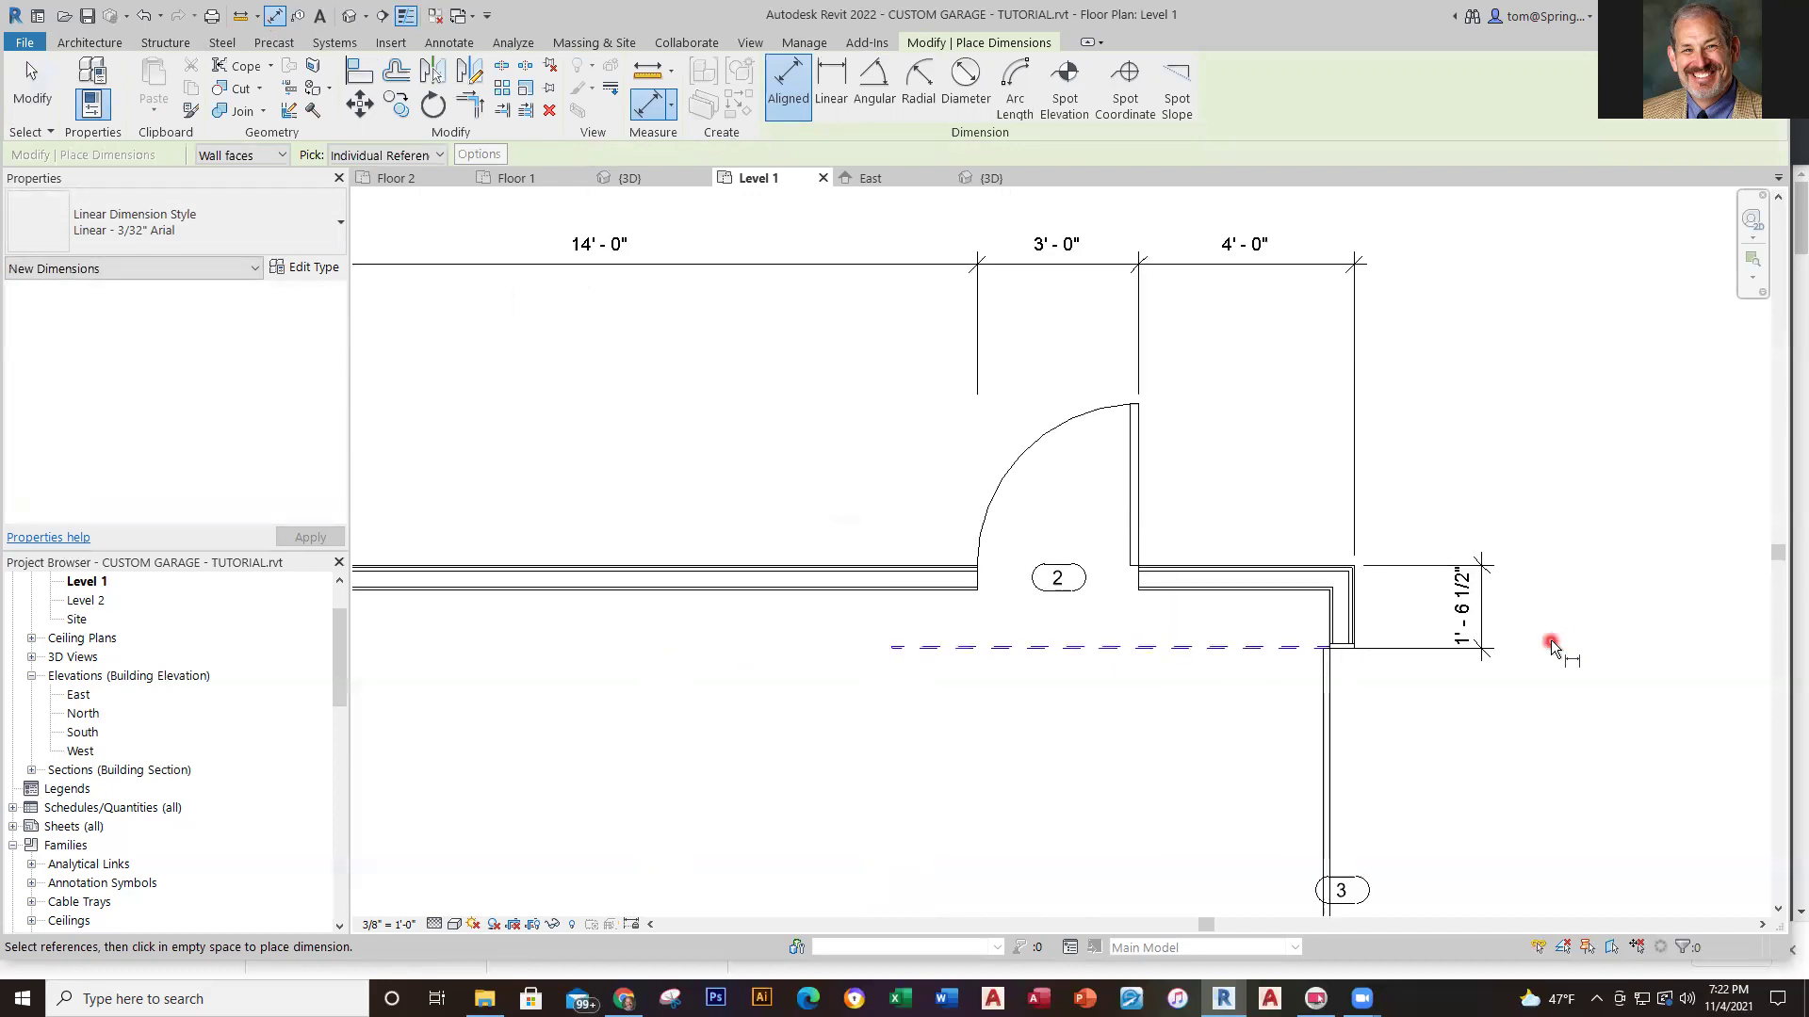
pyautogui.moveTo(1551, 641); pyautogui.dragTo(1262, 654, button='middle')
pyautogui.press('Escape')
pyautogui.press('Escape')
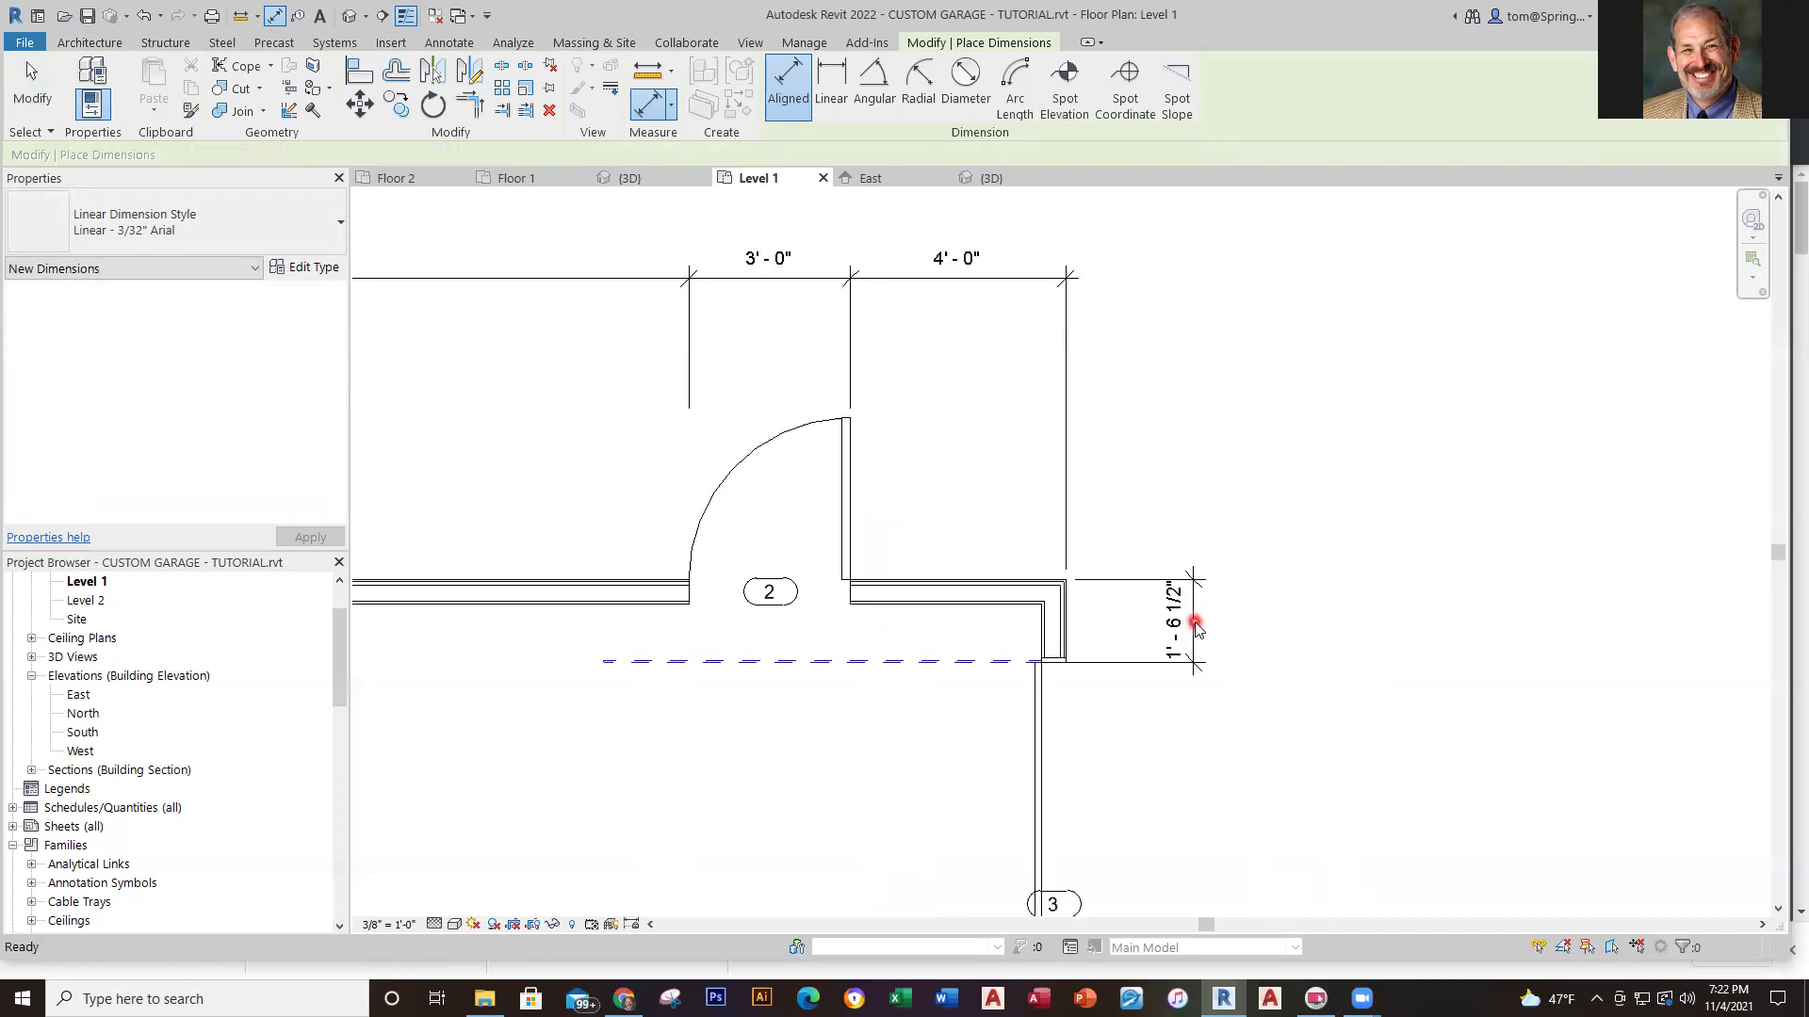
pyautogui.click(1173, 631)
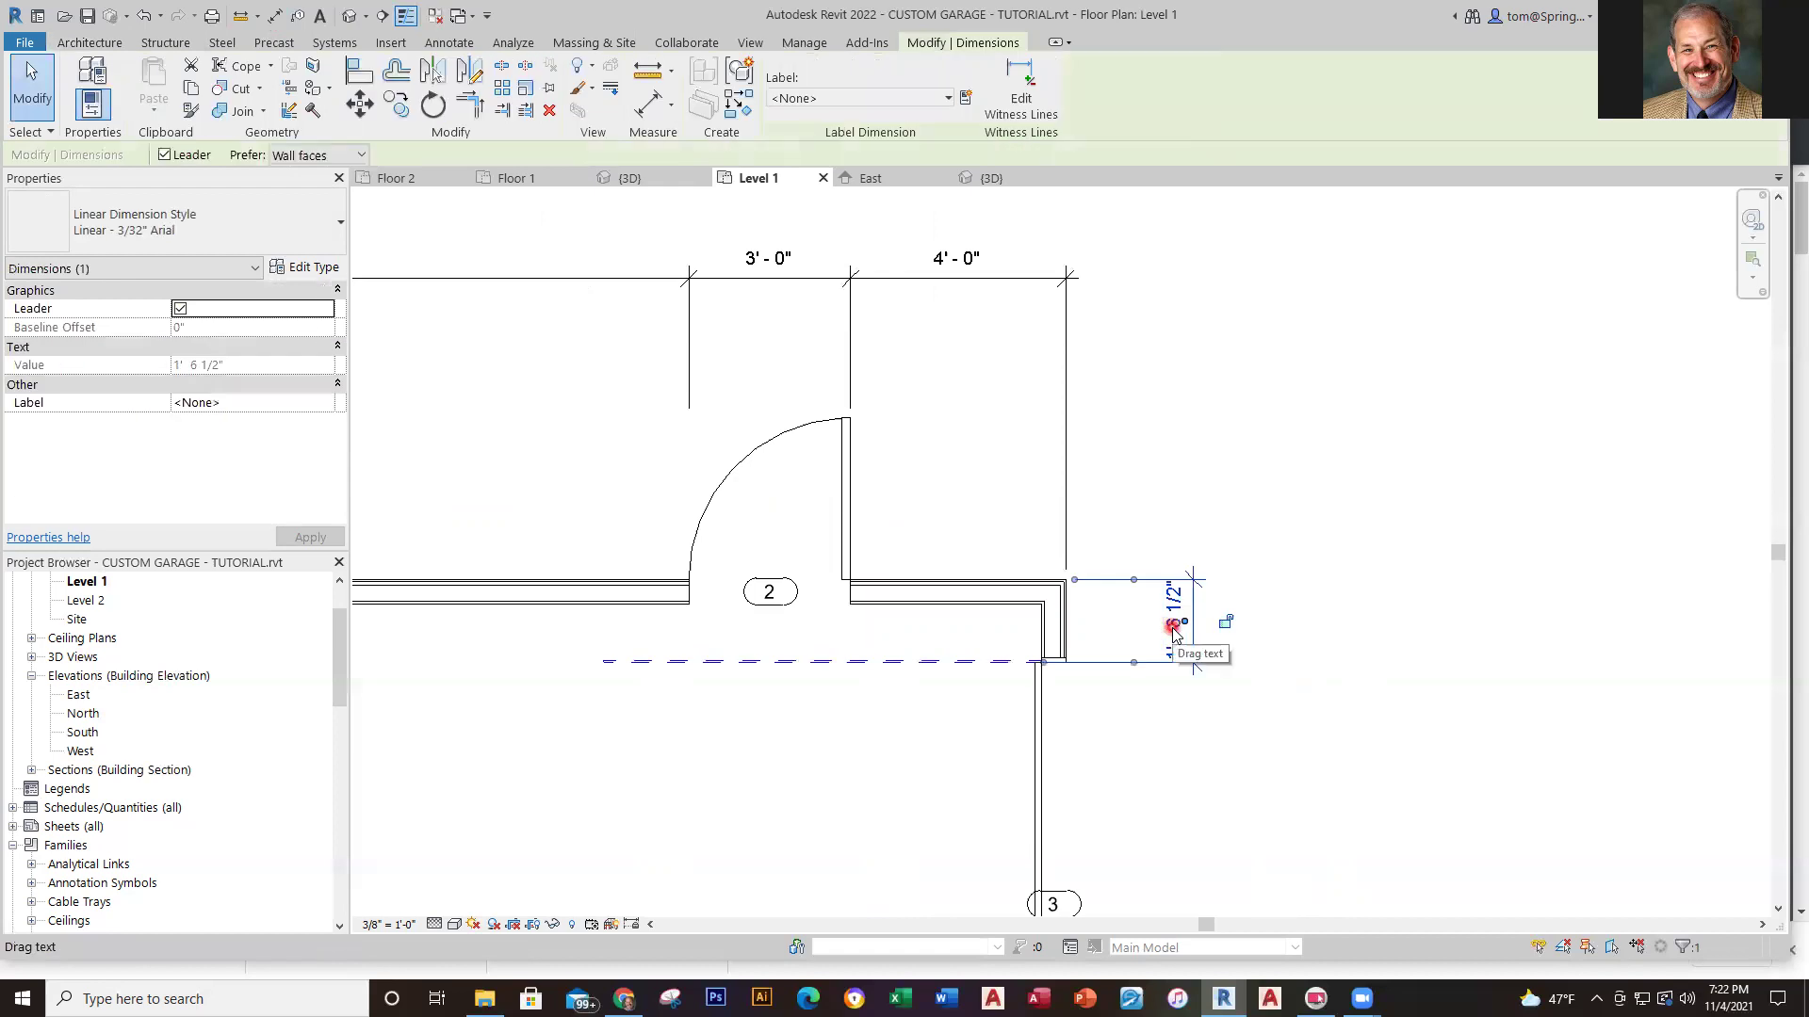
pyautogui.press('Delete')
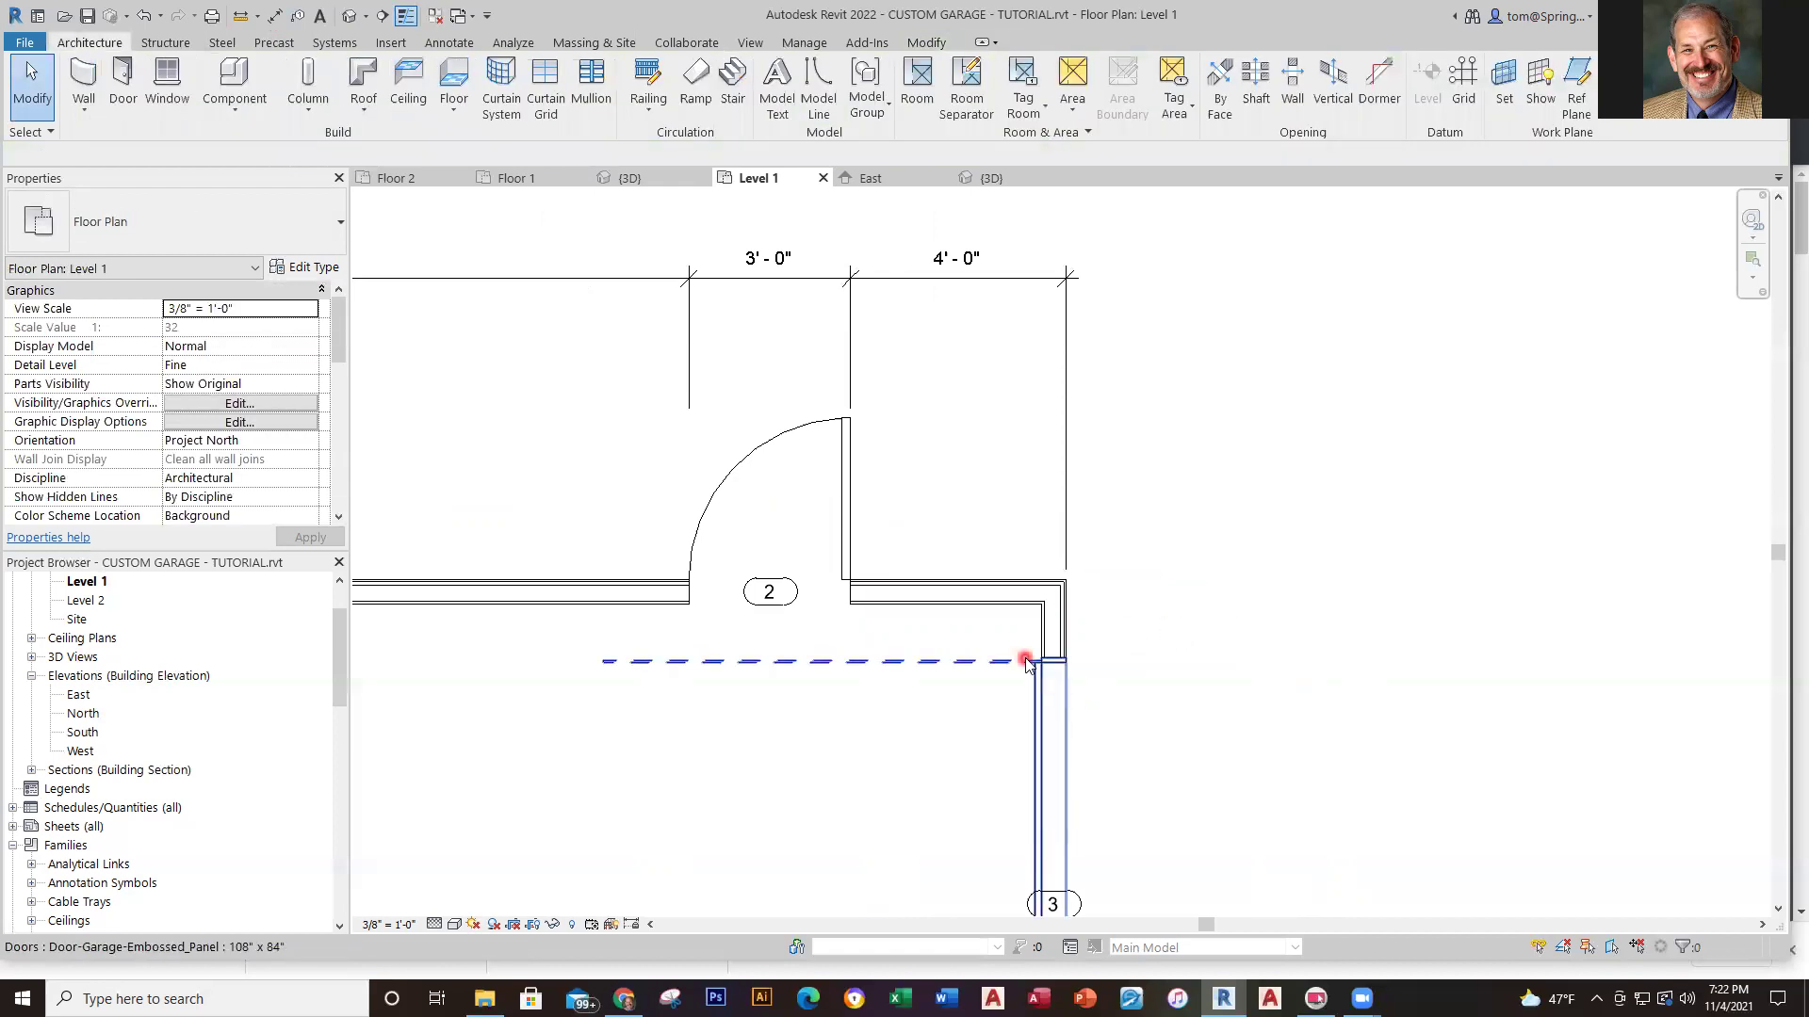
# Set the garage door's distance from the top wall to 2'-0"
pyautogui.scroll(3, 1025, 662)
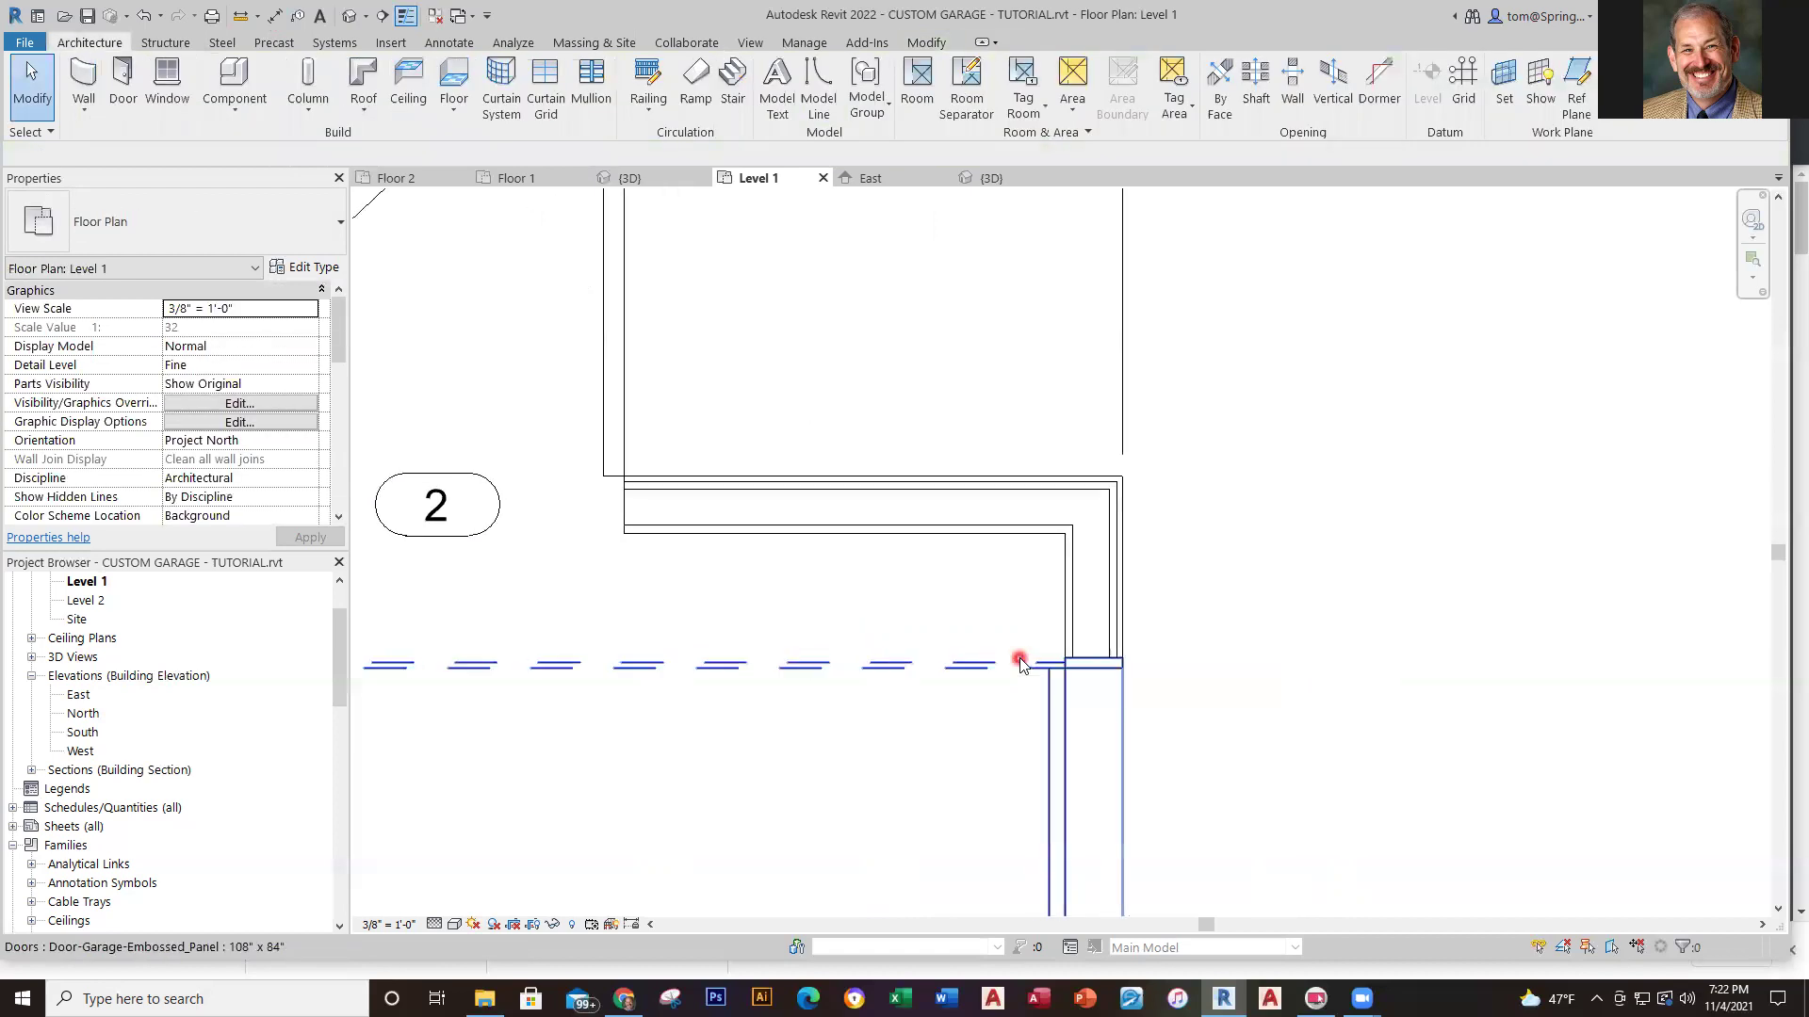
pyautogui.click(952, 671)
pyautogui.scroll(-3, 1194, 759)
pyautogui.moveTo(1332, 766); pyautogui.dragTo(917, 475, button='middle')
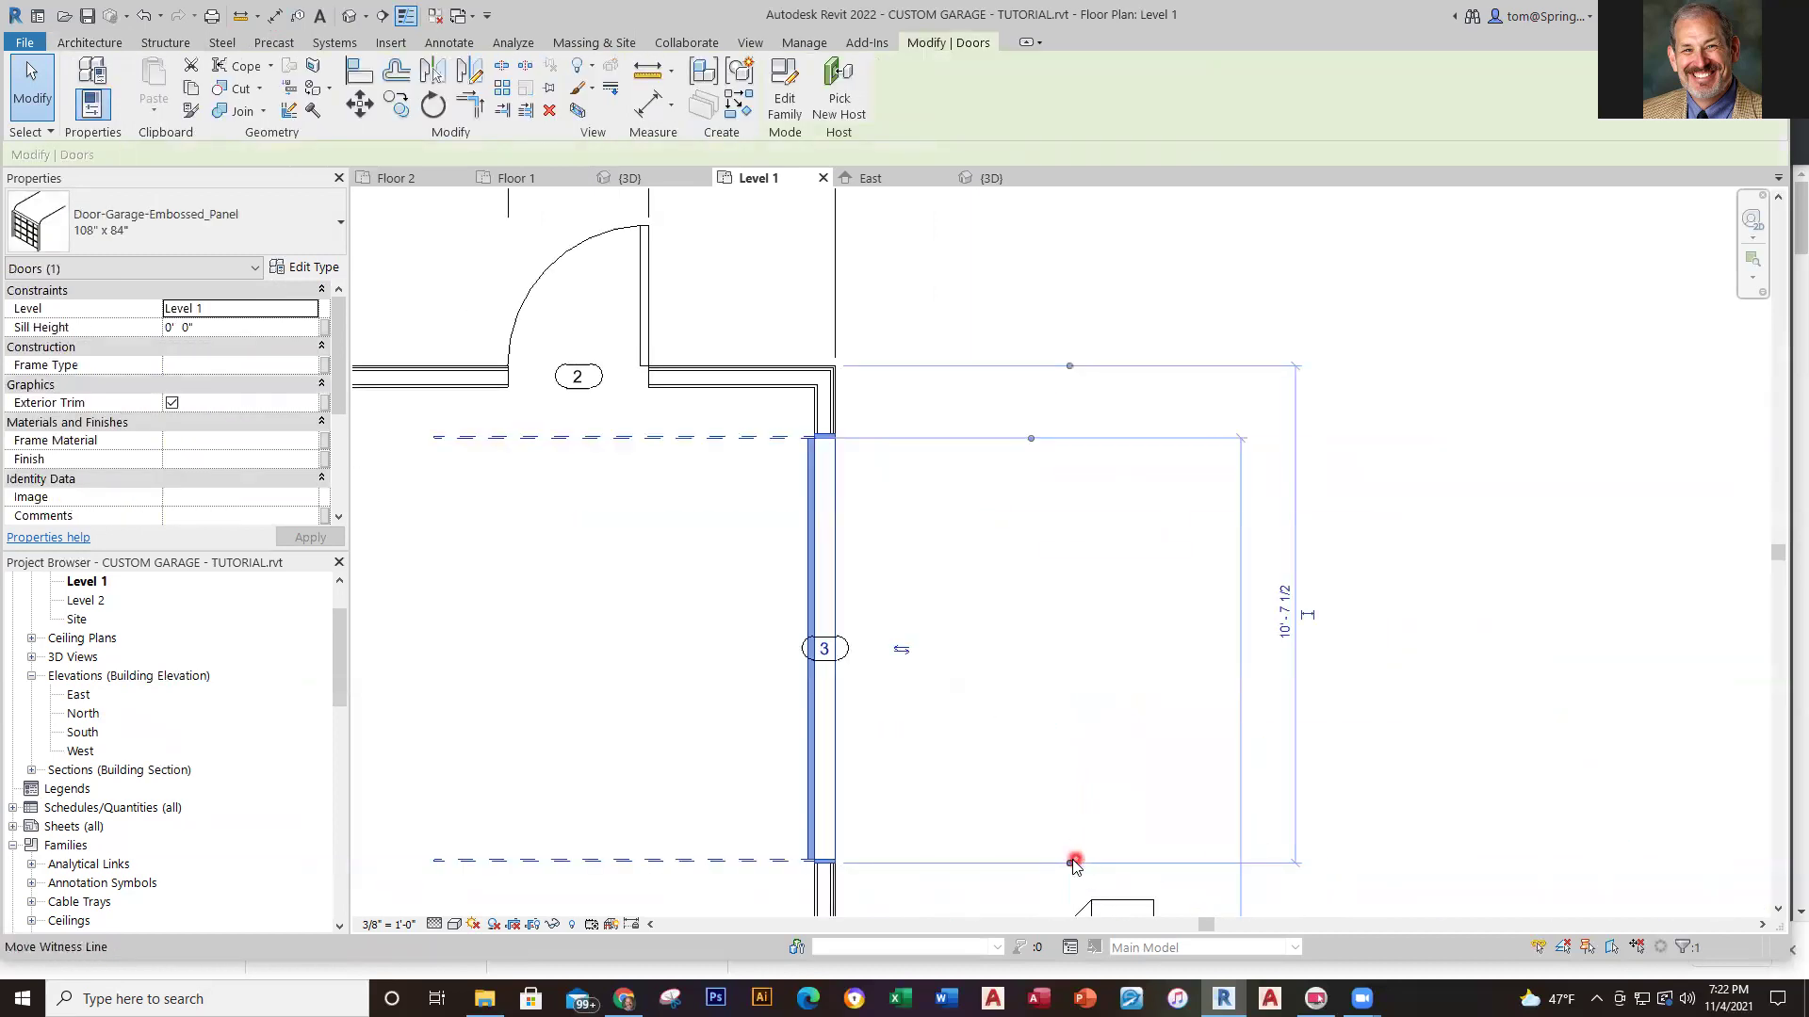
pyautogui.moveTo(1075, 865); pyautogui.dragTo(791, 462)
pyautogui.moveTo(1075, 586); pyautogui.dragTo(1071, 667, button='middle')
pyautogui.scroll(2, 694, 520)
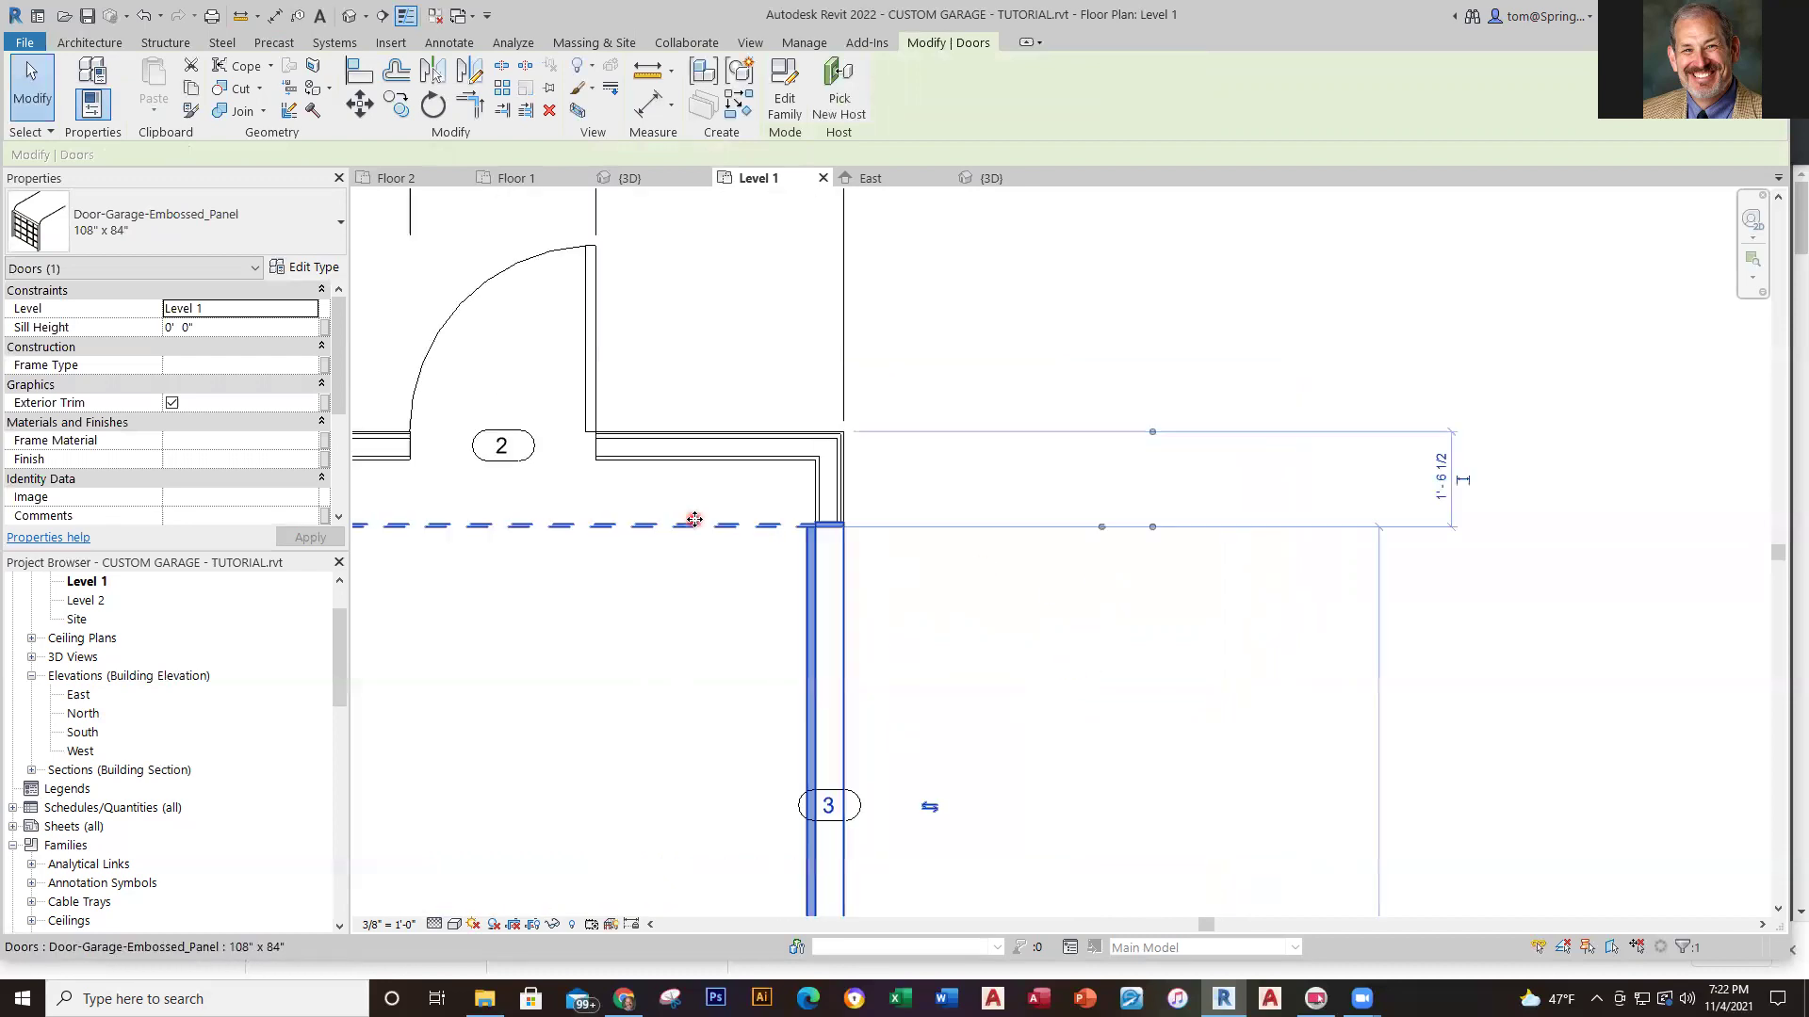
pyautogui.click(1440, 477)
pyautogui.write('2')
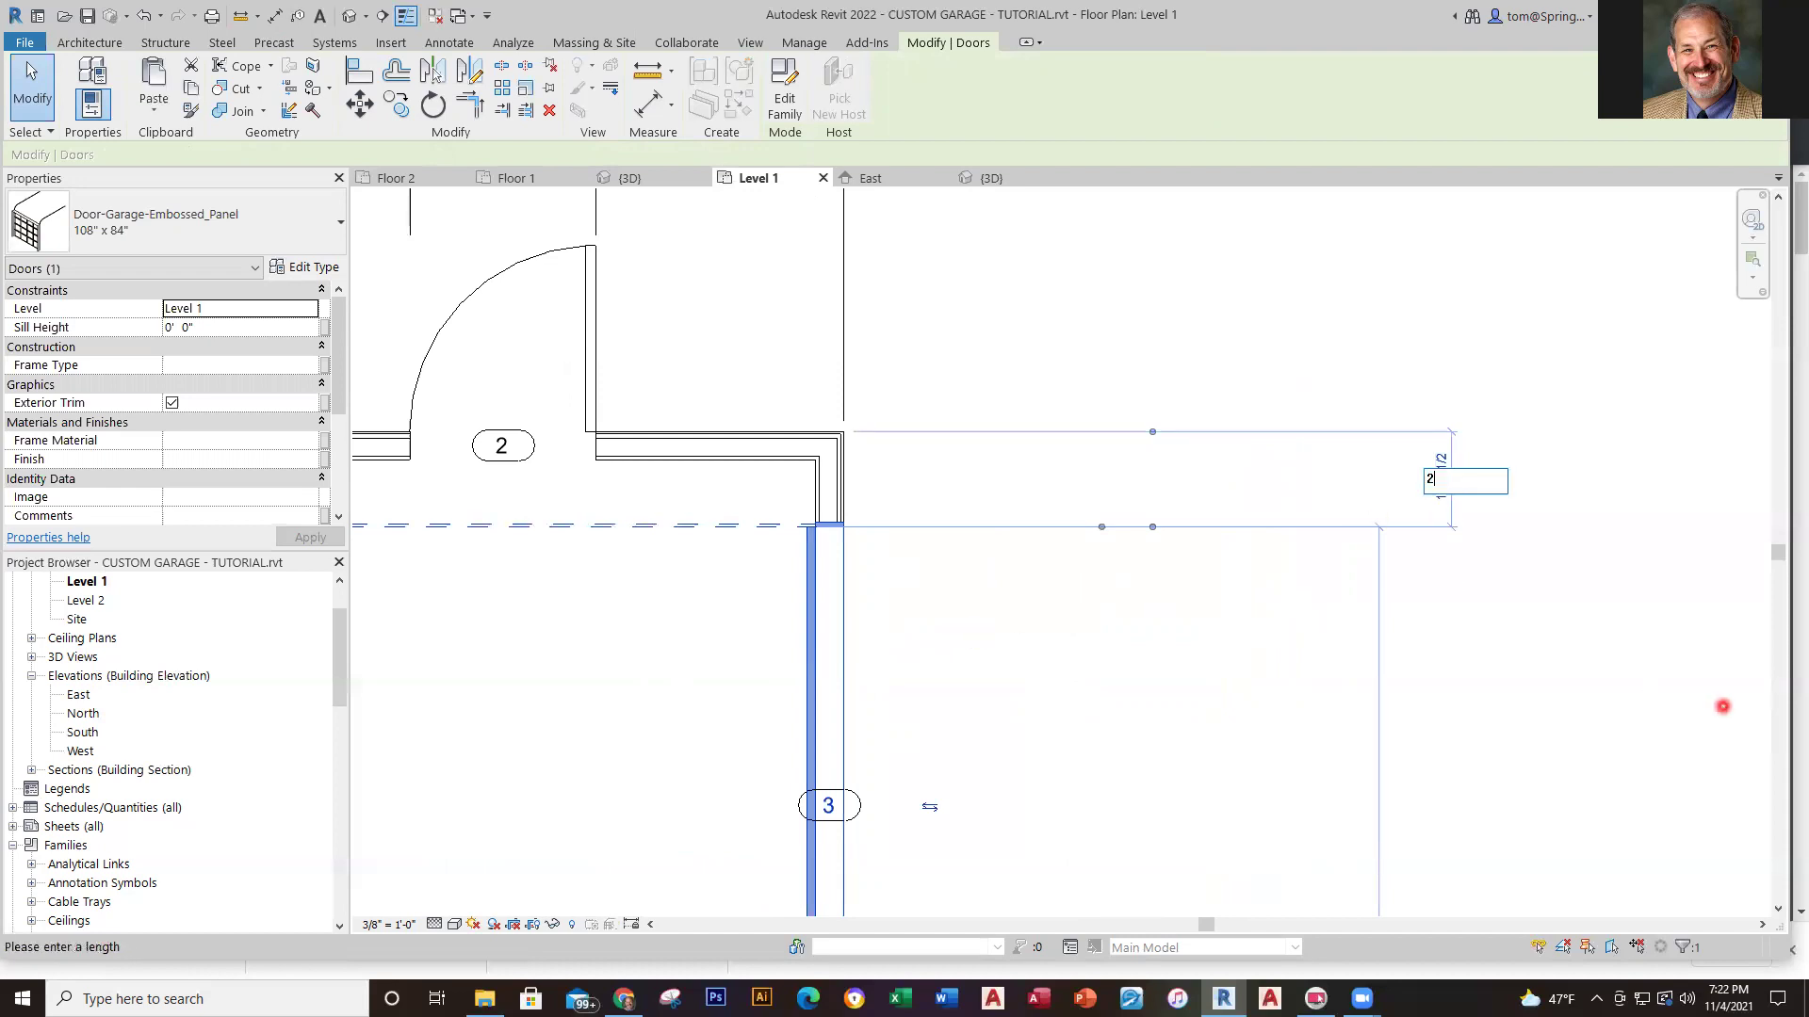
pyautogui.press('Return')
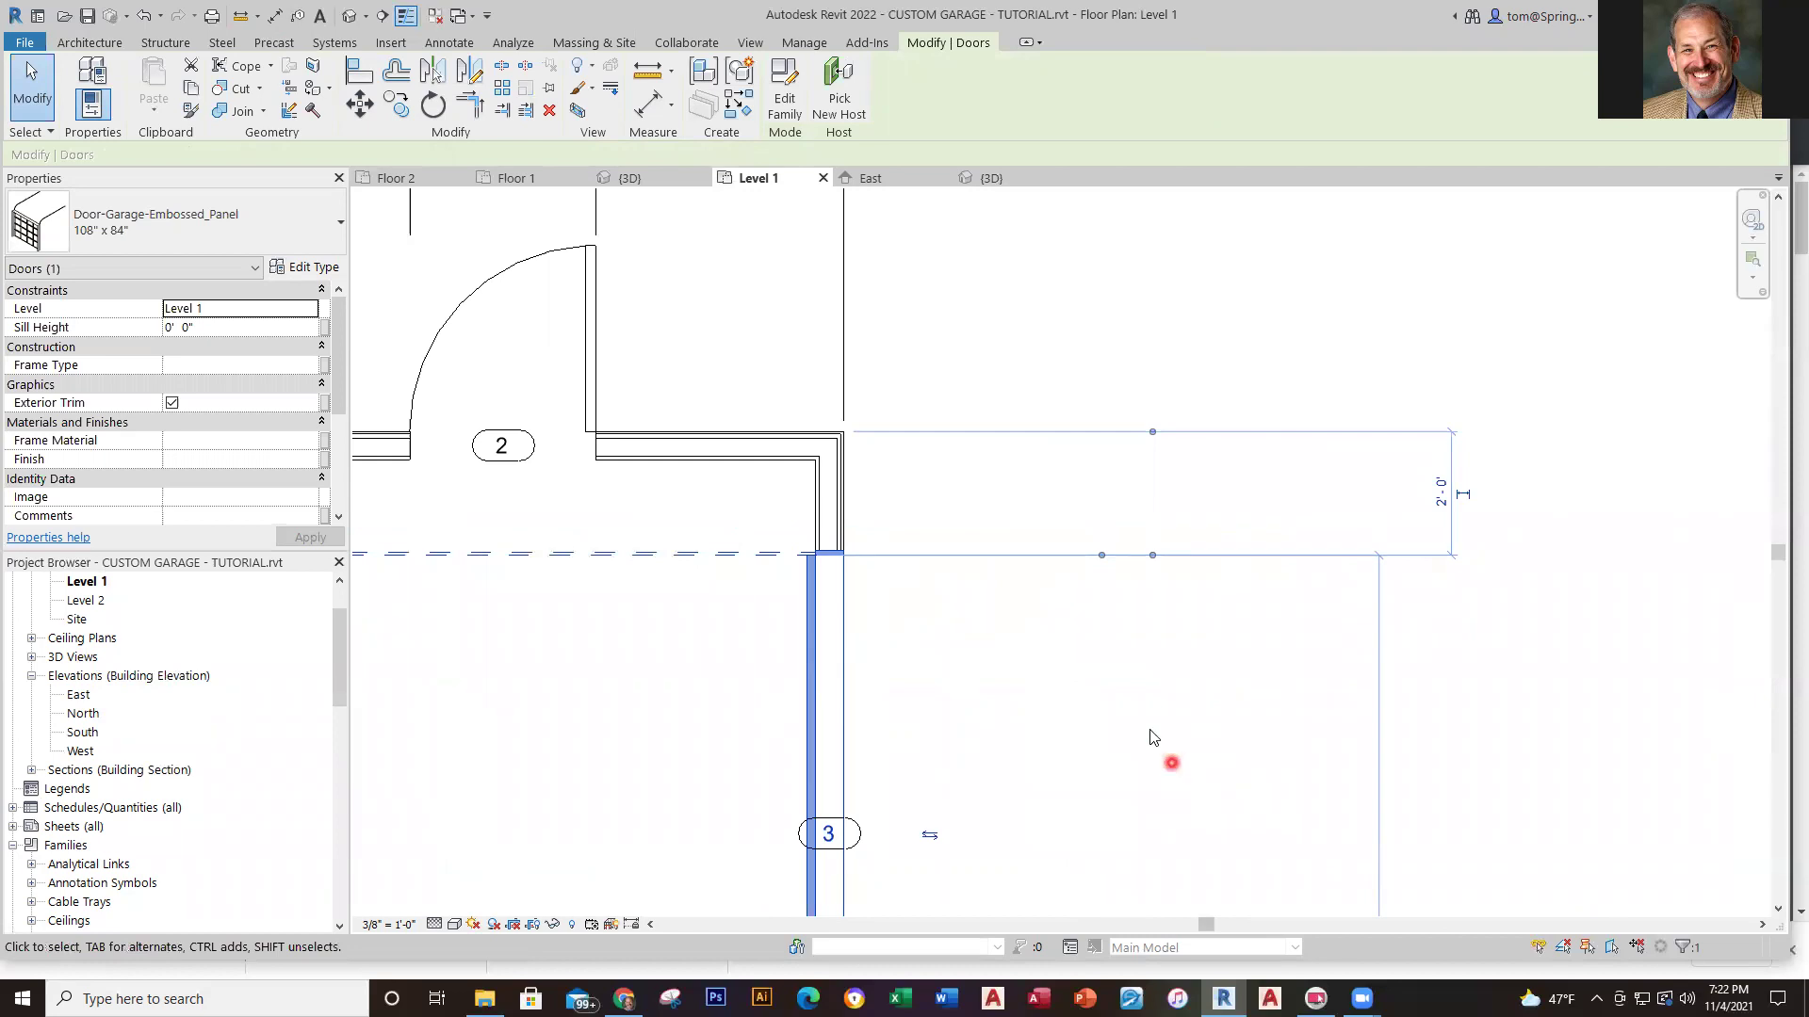
# Make the door's 2'-0" temporary dimension permanent
pyautogui.scroll(4, 959, 597)
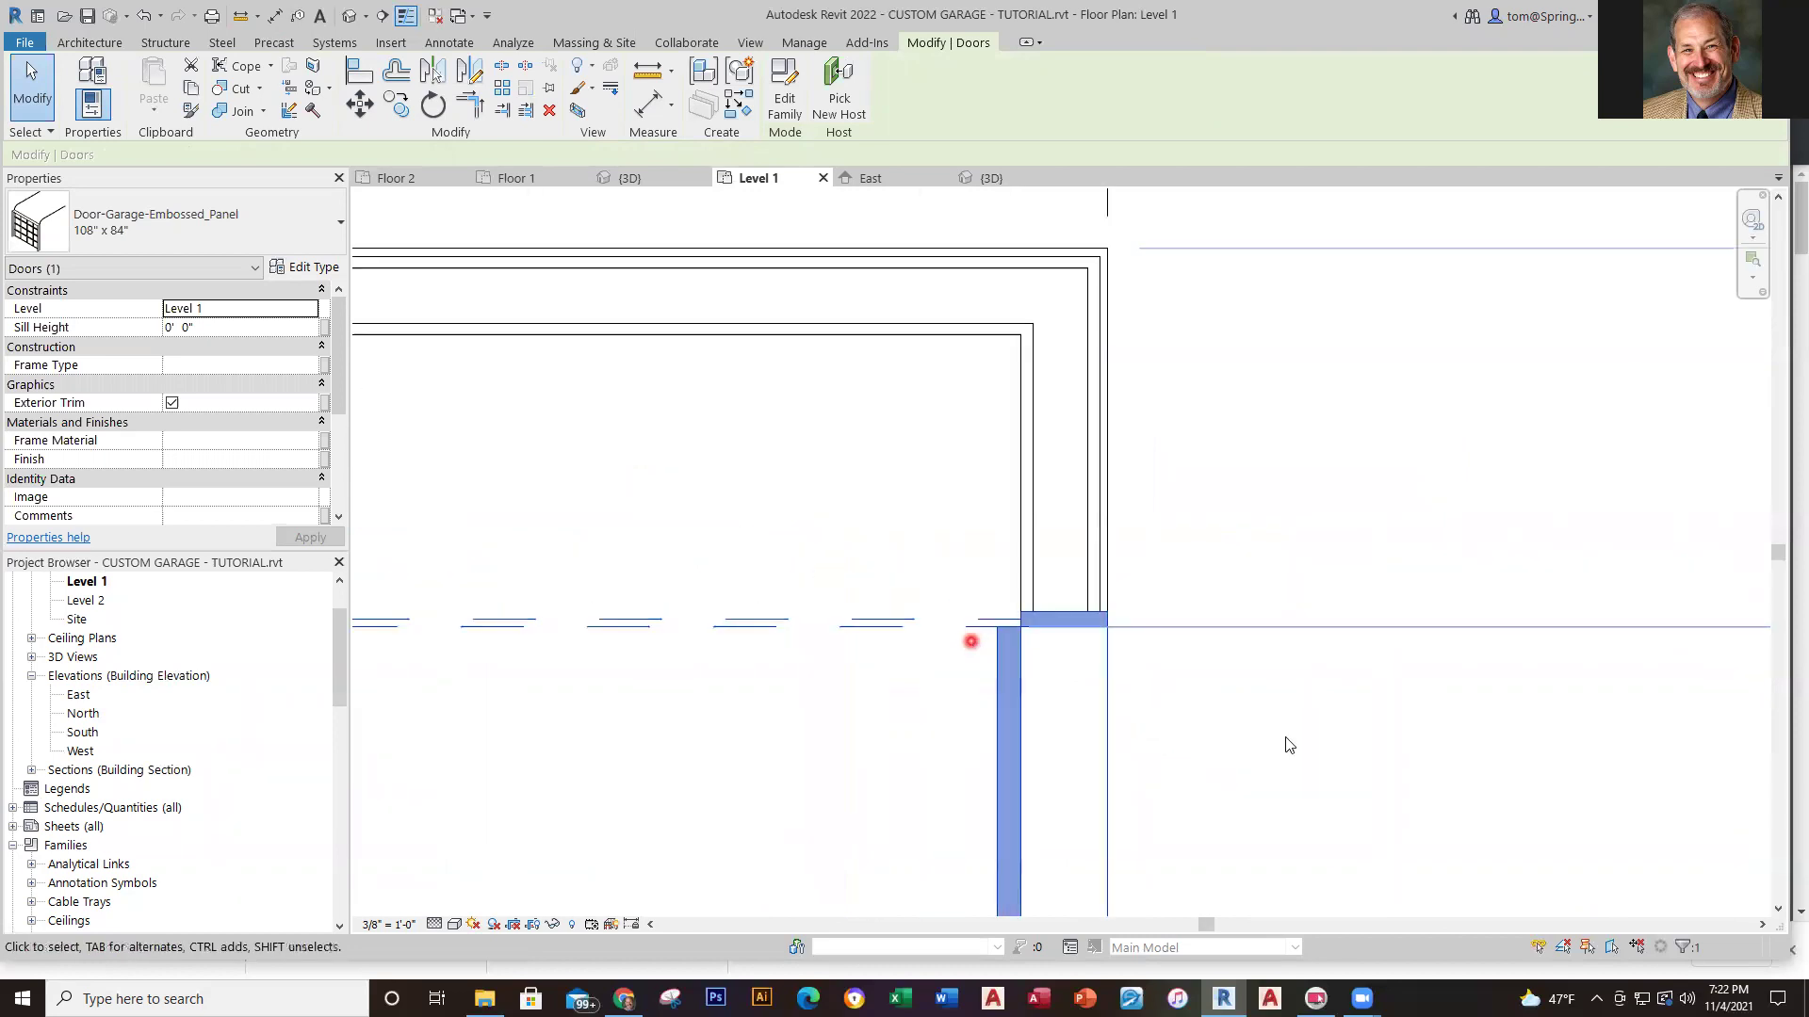
pyautogui.scroll(-5, 1592, 777)
pyautogui.scroll(3, 1592, 753)
pyautogui.moveTo(1592, 754); pyautogui.dragTo(680, 628, button='middle')
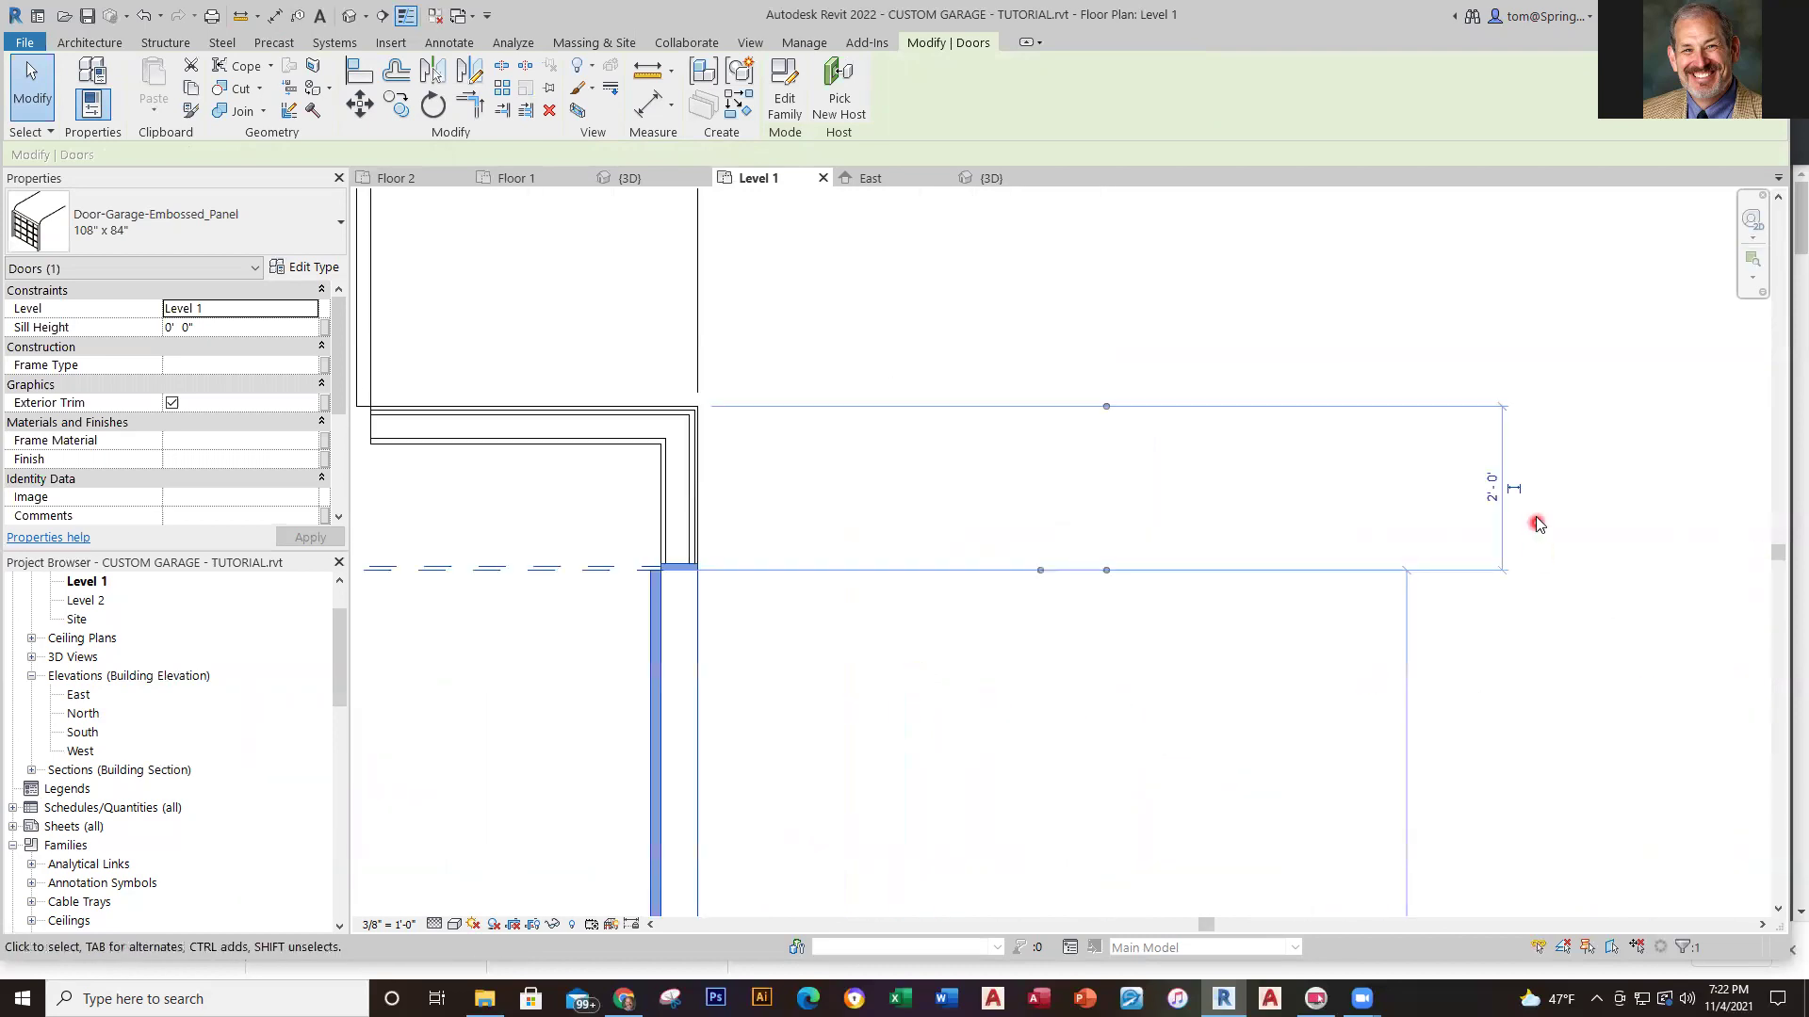
pyautogui.scroll(4, 1531, 490)
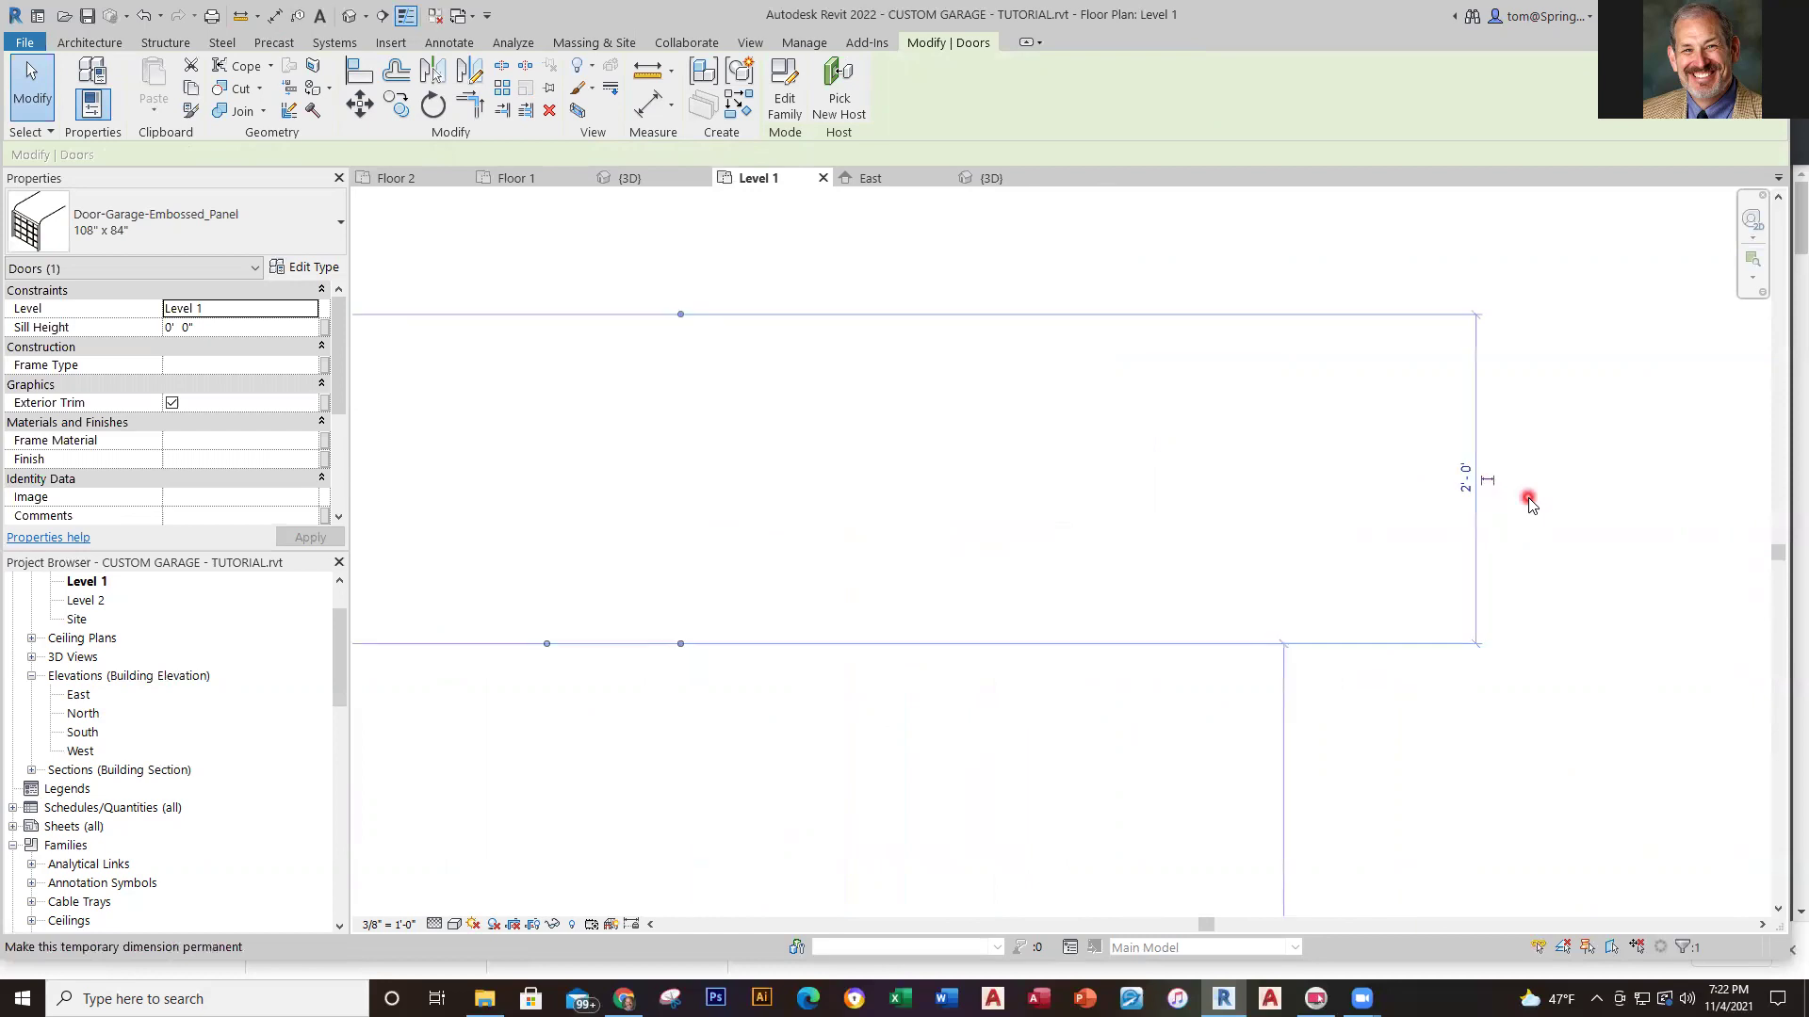
pyautogui.click(1475, 472)
pyautogui.click(1632, 735)
# Move the 2'-0" dimension line closer to the east wall, undoing a leader attempt
pyautogui.scroll(-4, 1627, 772)
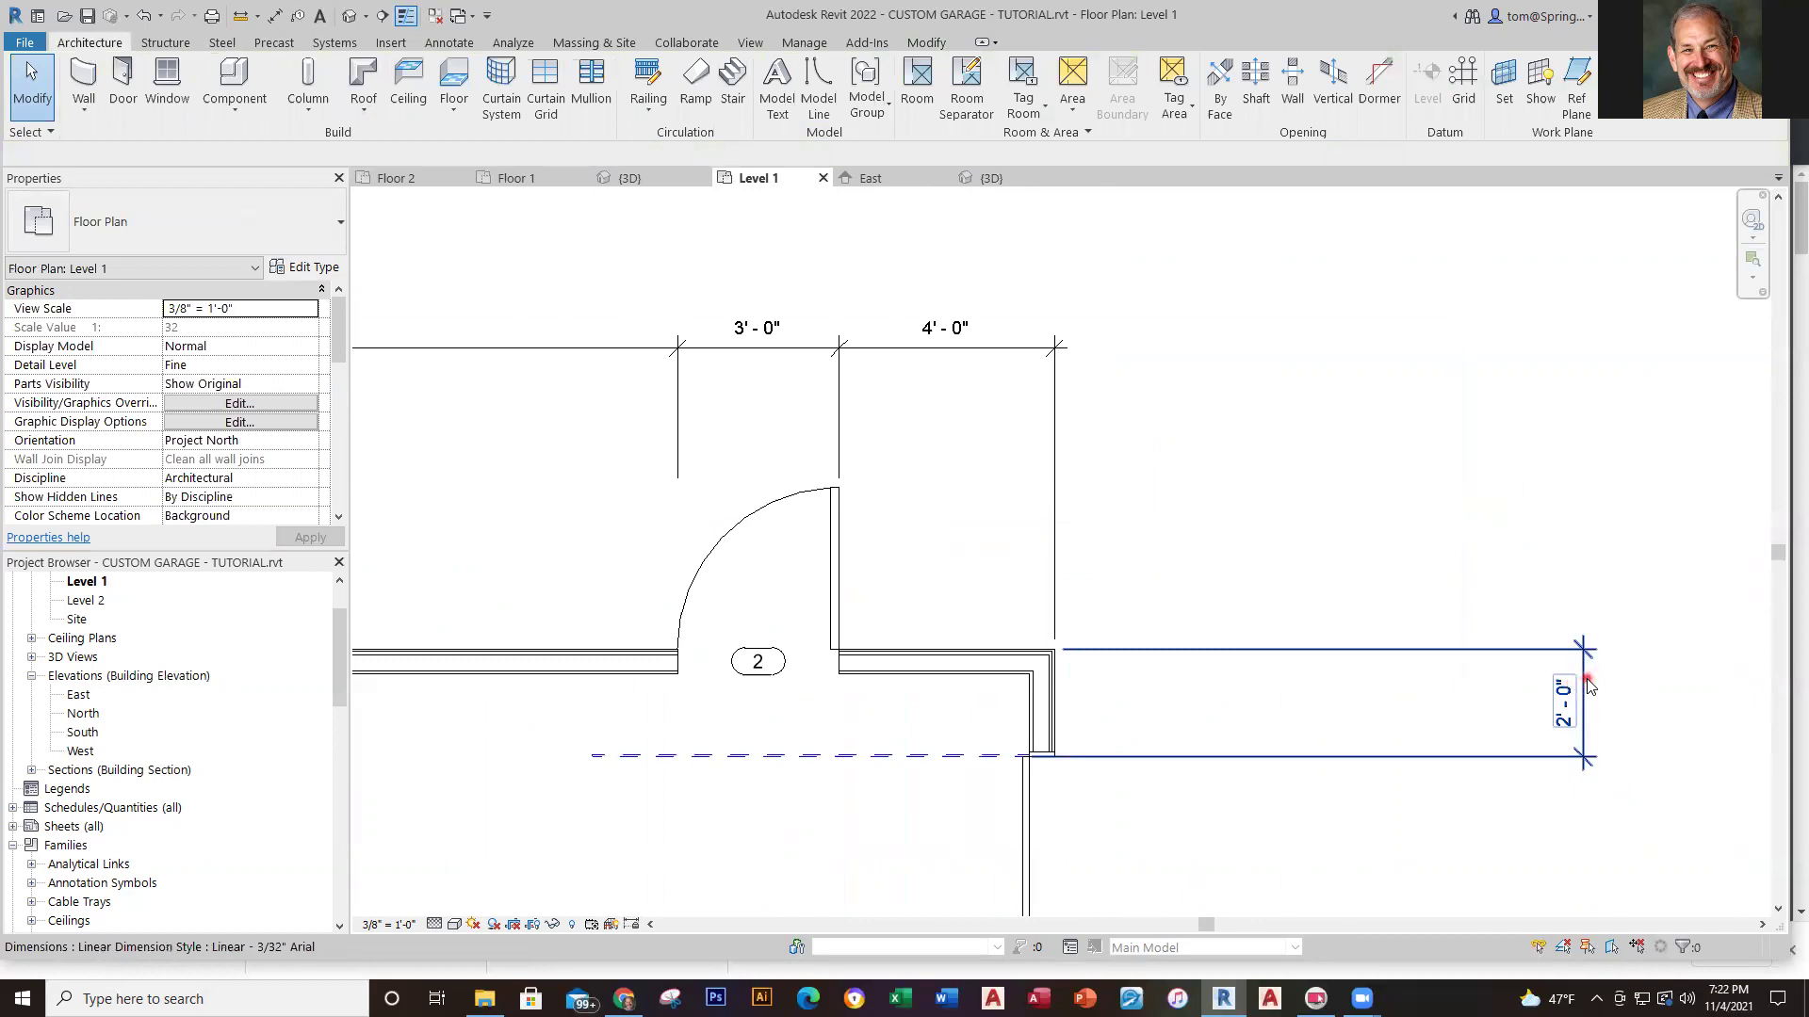
pyautogui.click(1587, 684)
pyautogui.moveTo(1575, 708); pyautogui.dragTo(1278, 709)
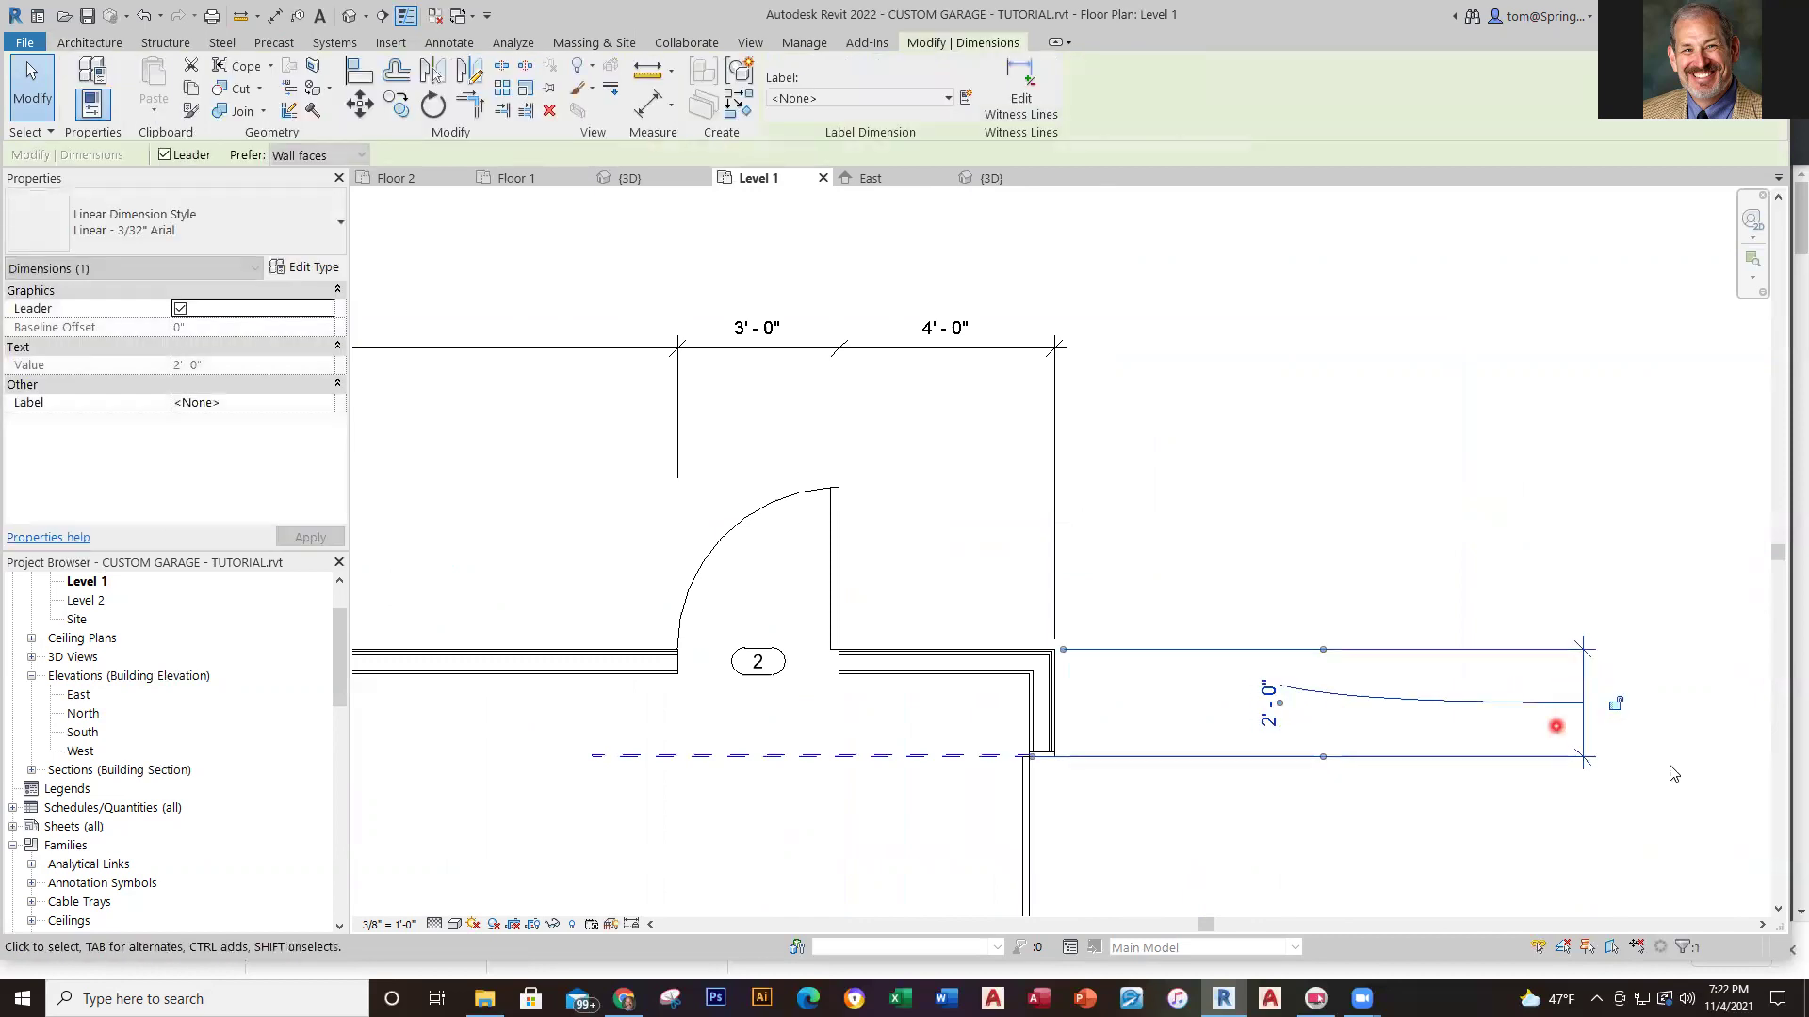
pyautogui.click(1615, 751)
pyautogui.hotkey('ctrl', 'z')
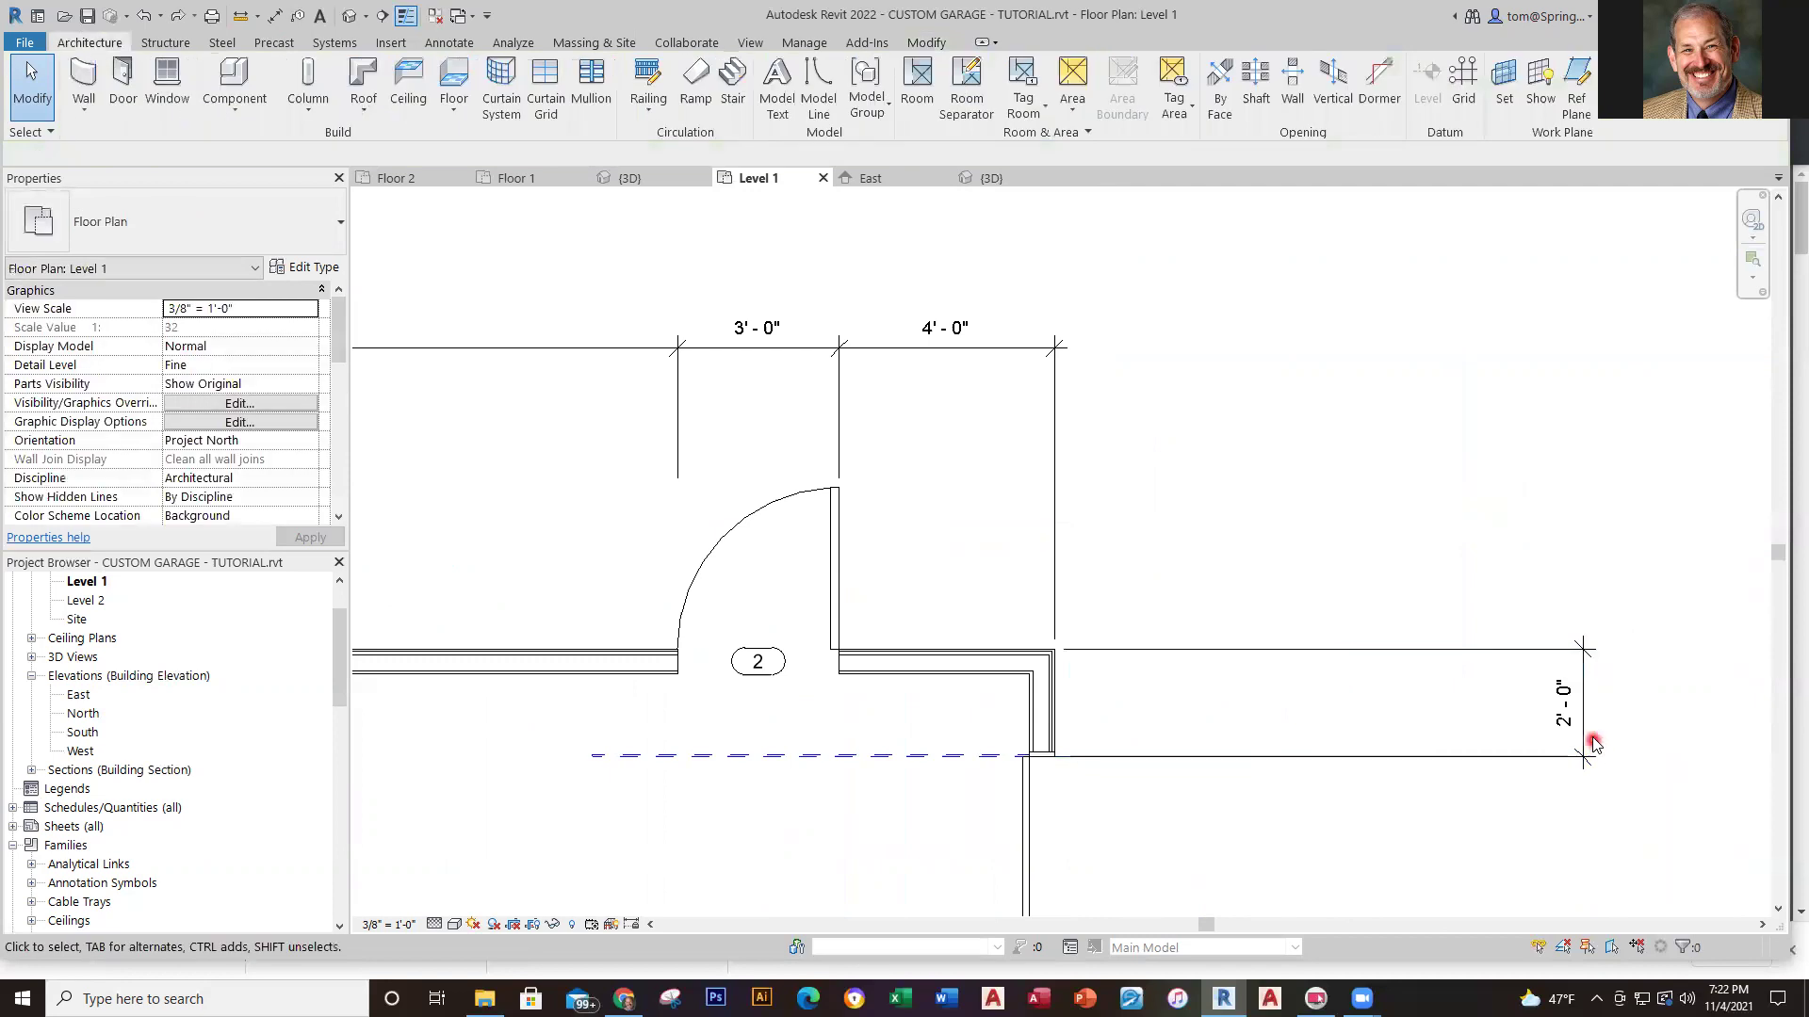
pyautogui.click(1586, 738)
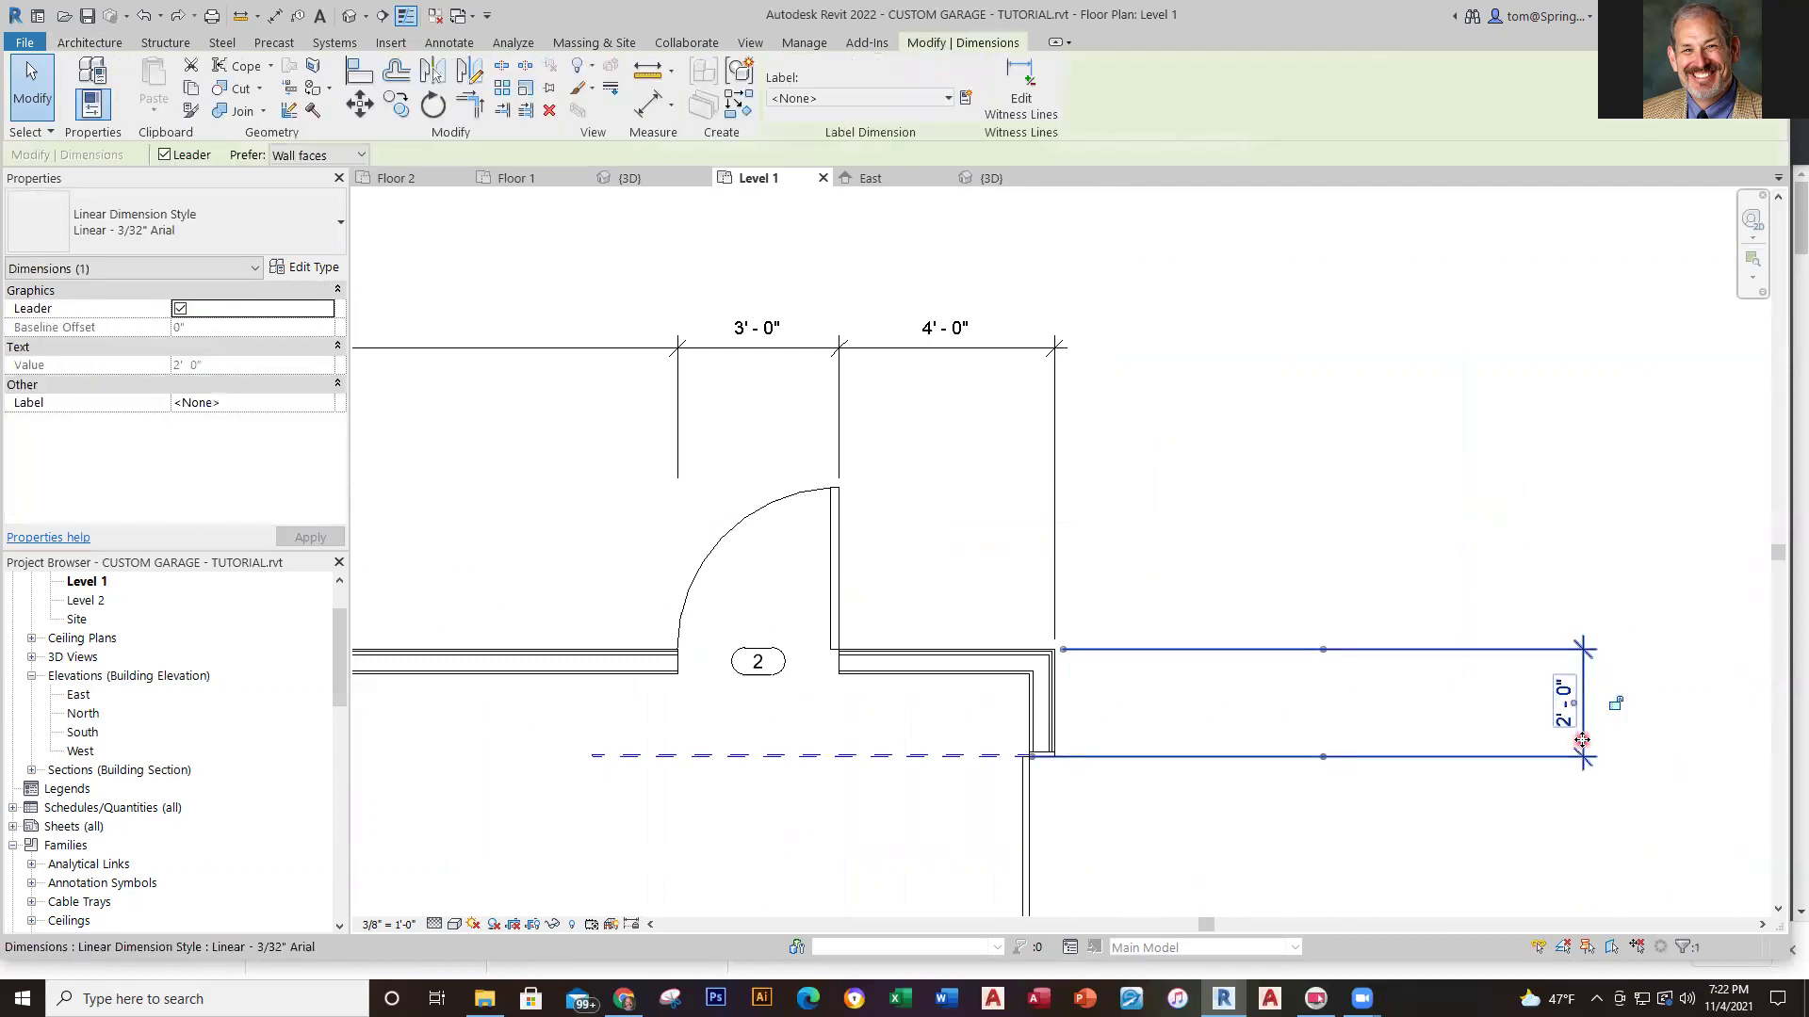
pyautogui.moveTo(1452, 738); pyautogui.dragTo(1195, 735)
pyautogui.click(1298, 846)
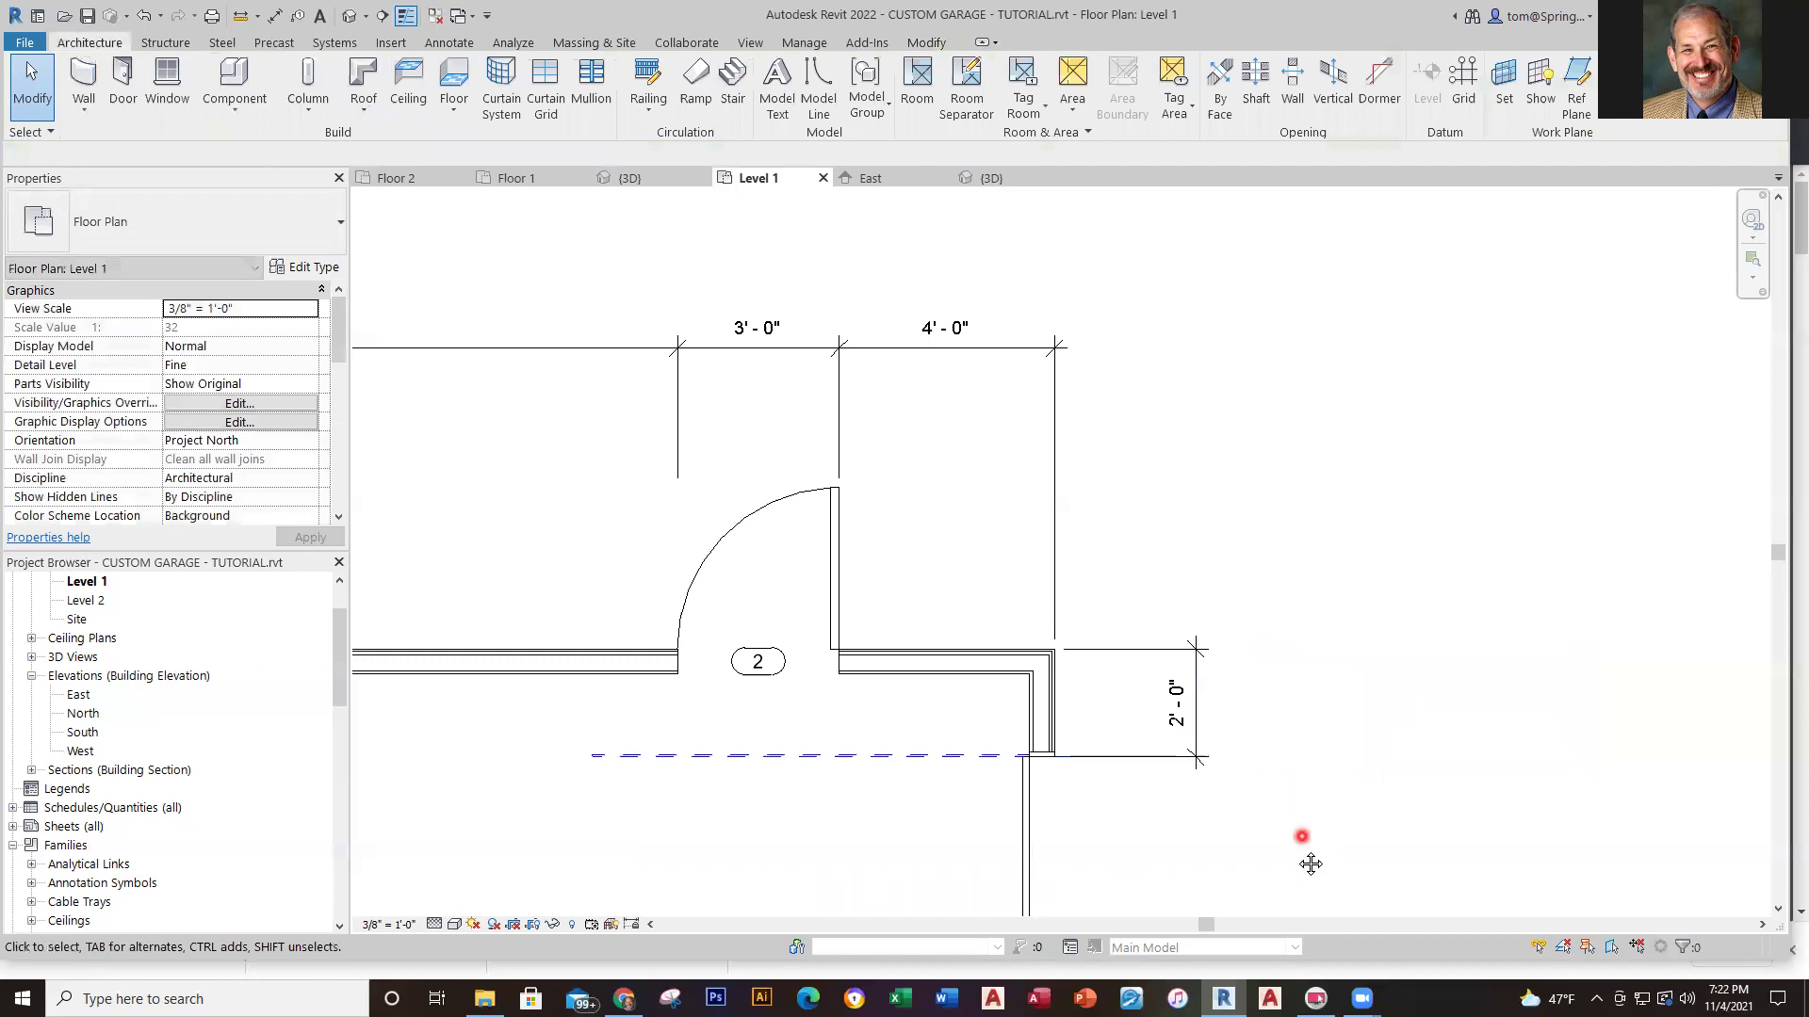
pyautogui.scroll(-1, 1304, 852)
pyautogui.scroll(-1, 1299, 689)
pyautogui.scroll(-1, 1298, 716)
pyautogui.moveTo(1300, 738); pyautogui.dragTo(1237, 515, button='middle')
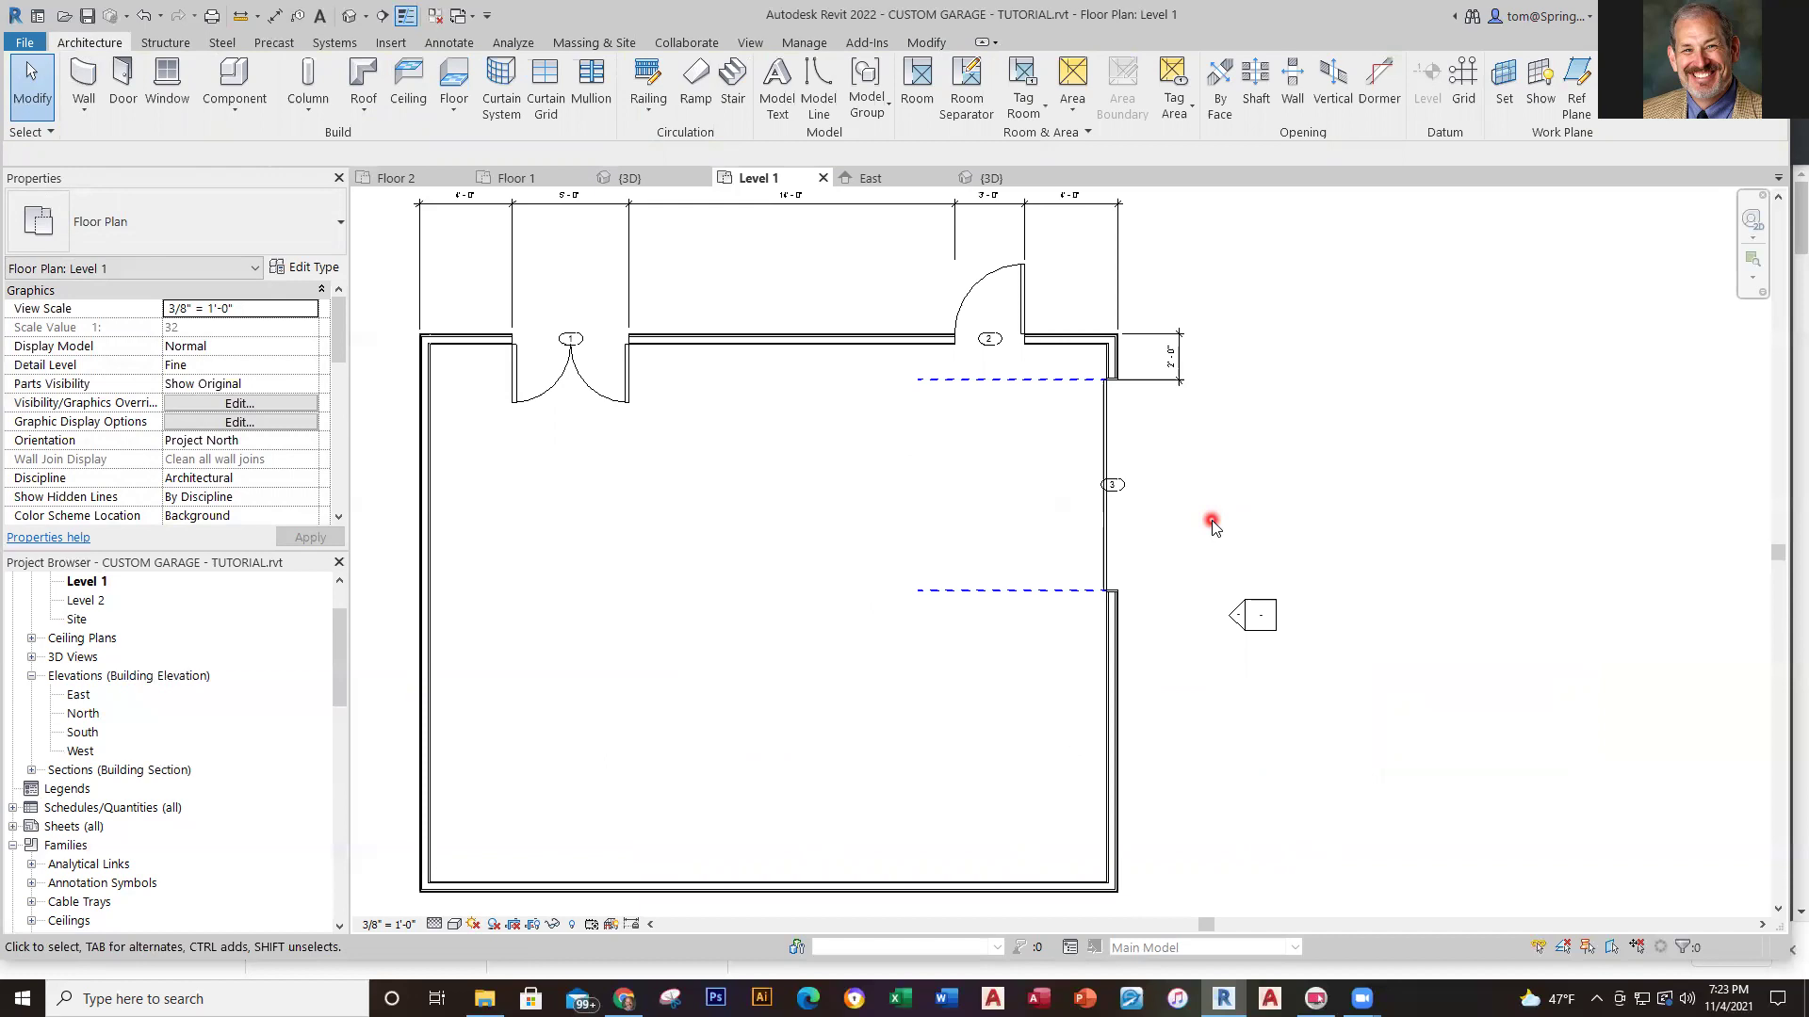
# Mirror-copy garage door 3 across a horizontal axis drawn from the left wall's midpoint
pyautogui.click(1113, 497)
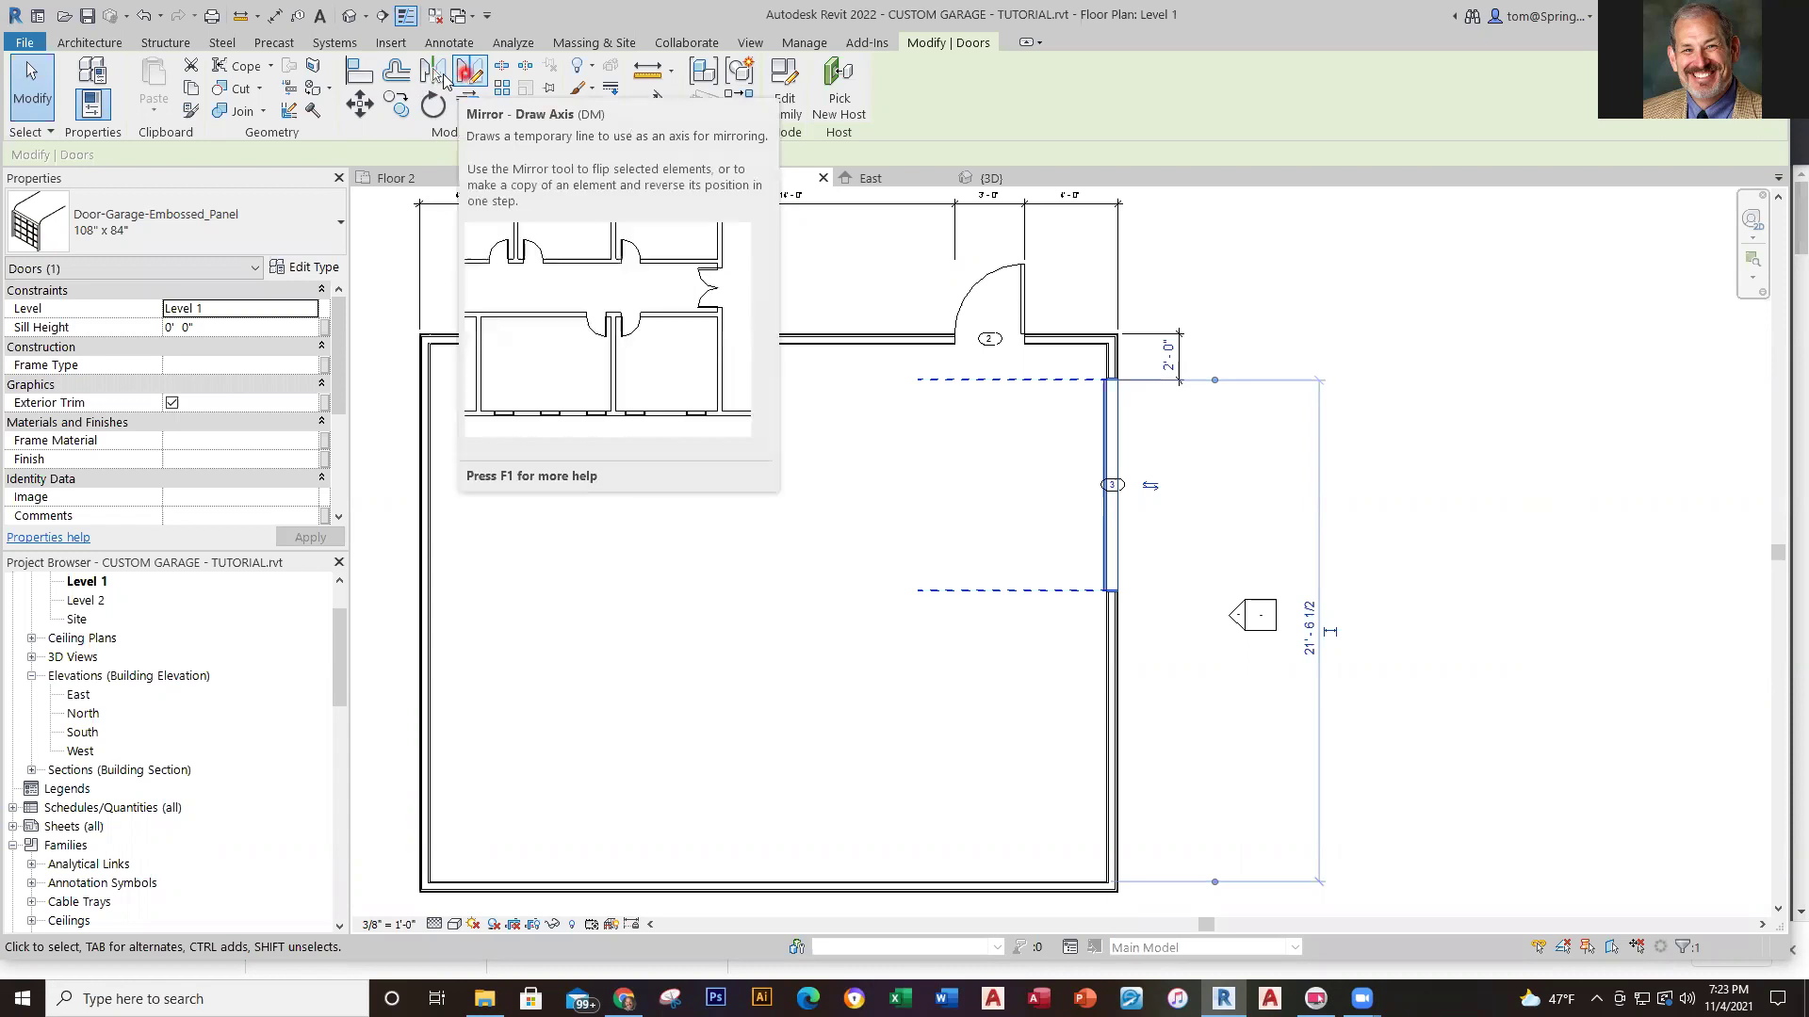
pyautogui.click(432, 72)
pyautogui.click(901, 666)
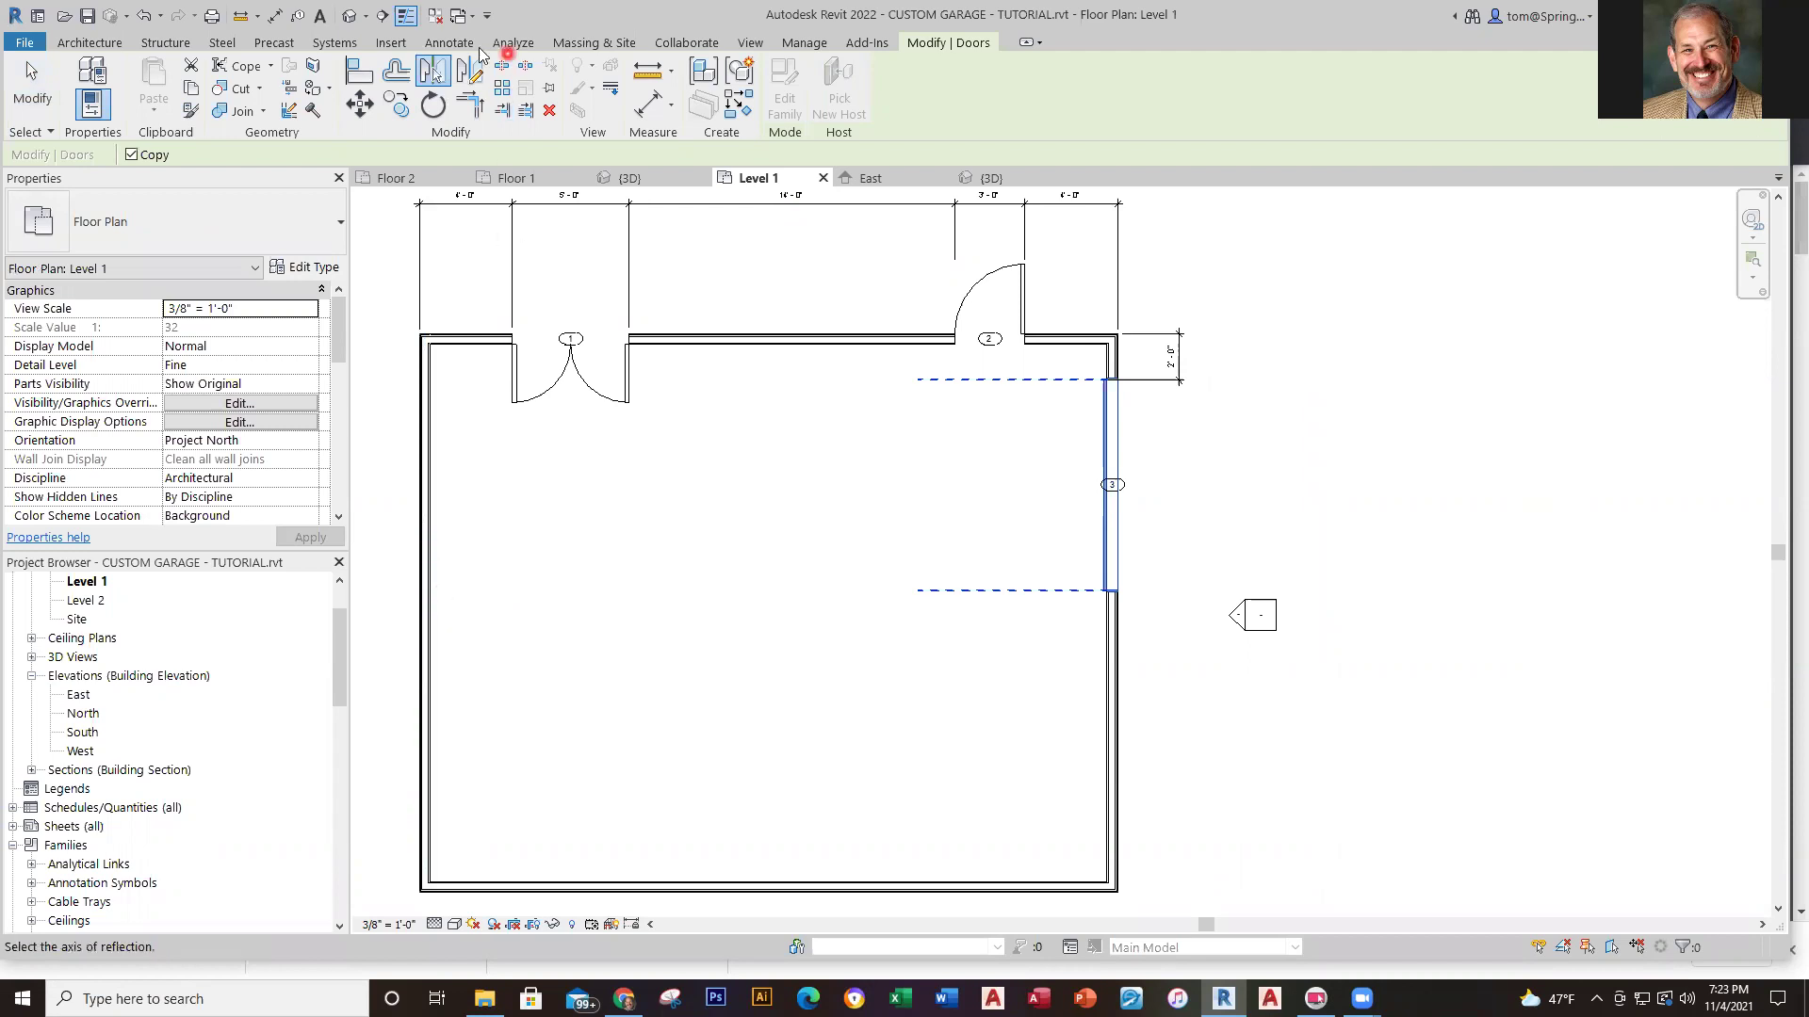
pyautogui.click(470, 73)
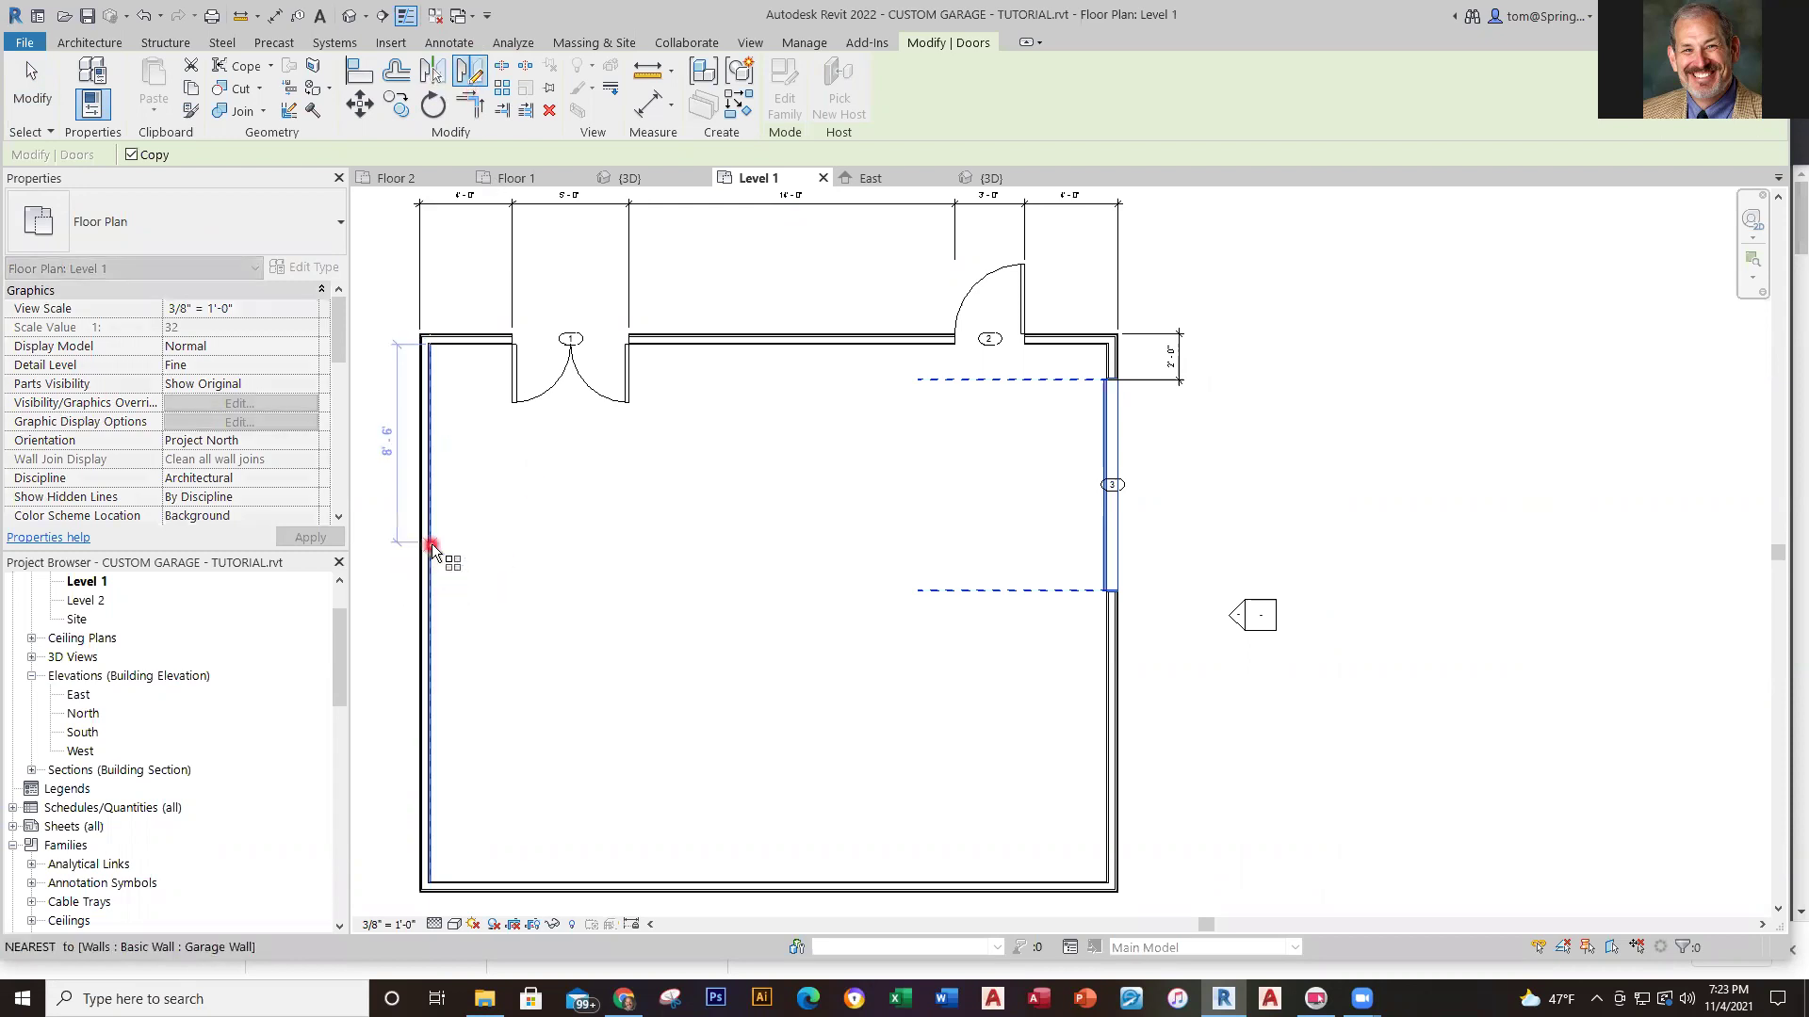
pyautogui.click(431, 614)
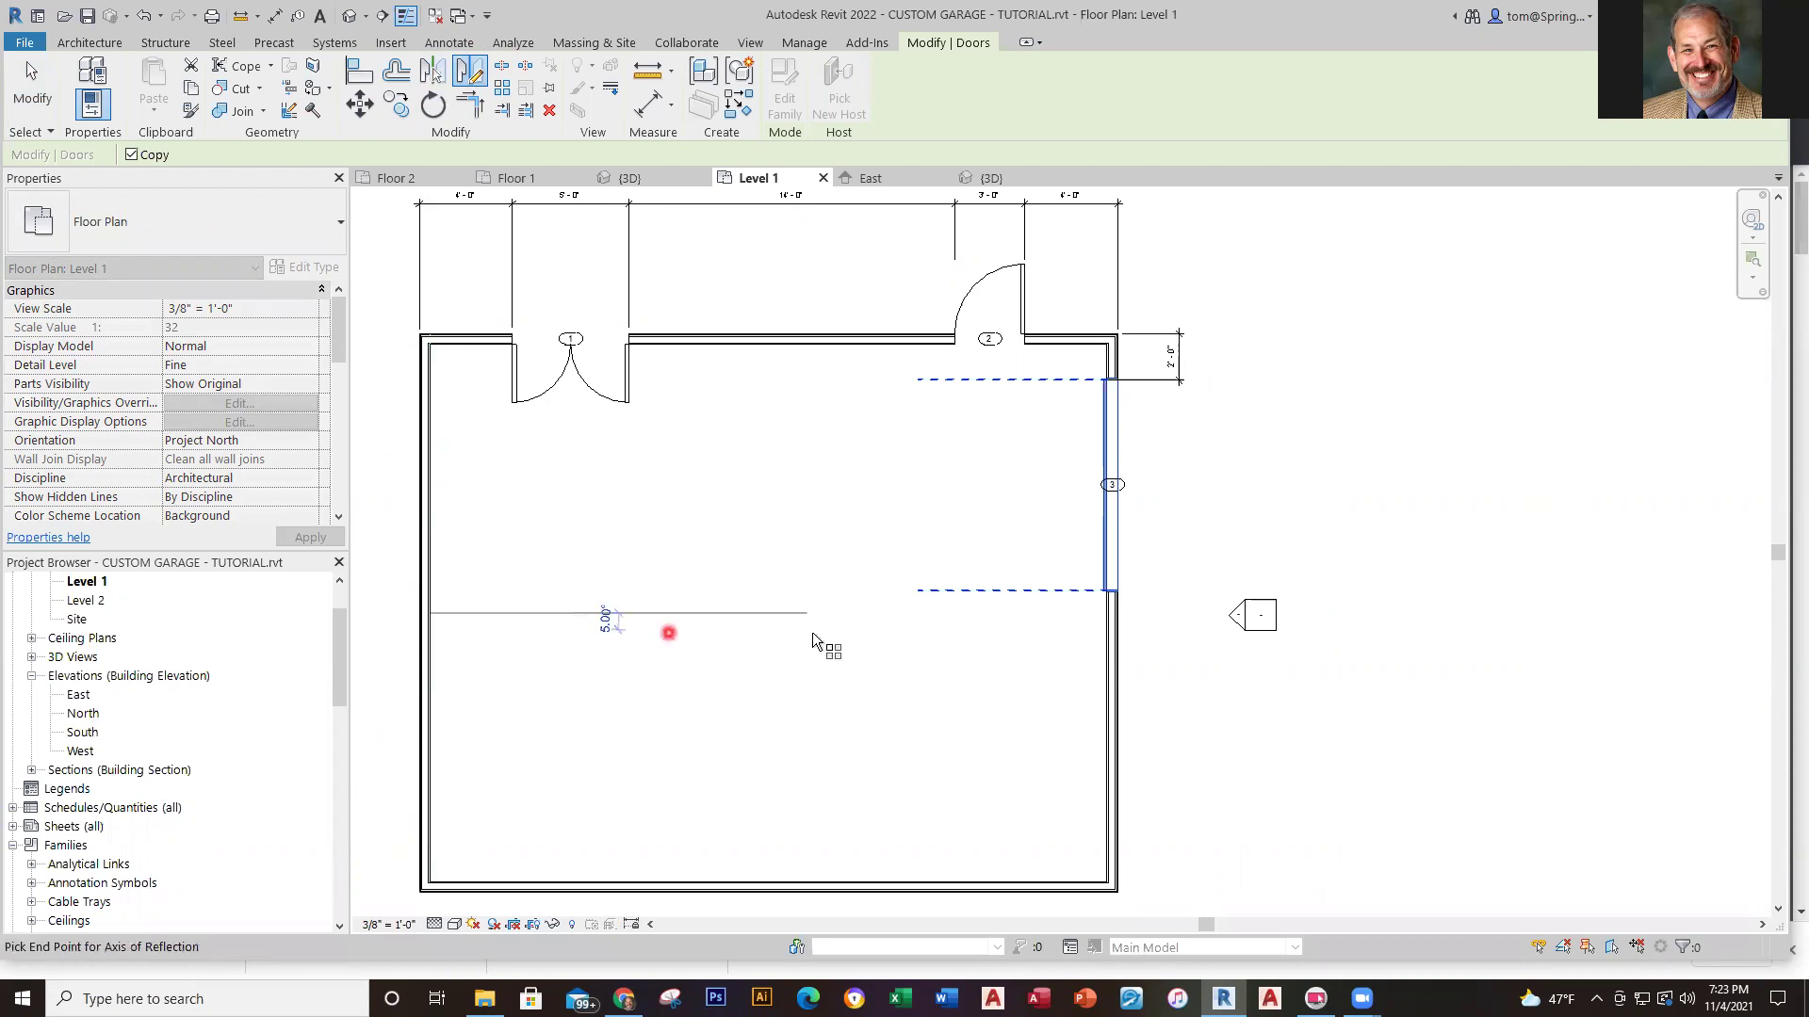
pyautogui.click(1181, 616)
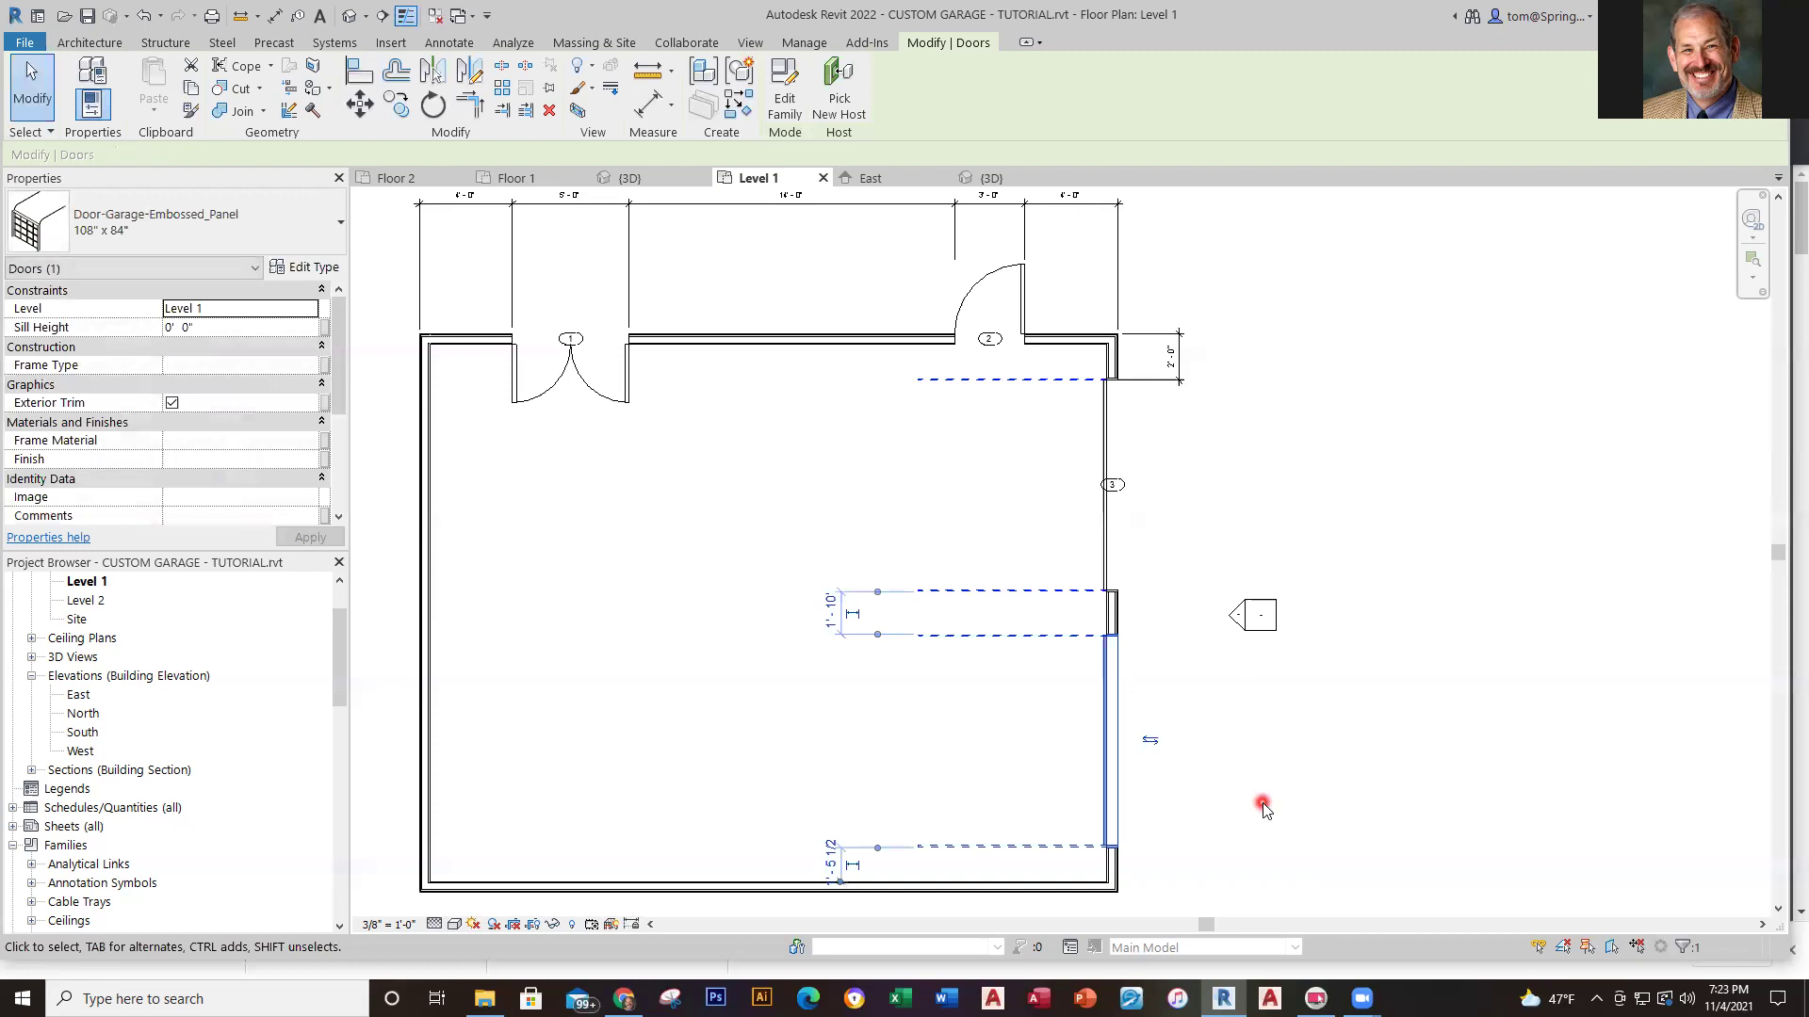
pyautogui.click(1169, 892)
pyautogui.moveTo(1171, 866); pyautogui.dragTo(1041, 782, button='middle')
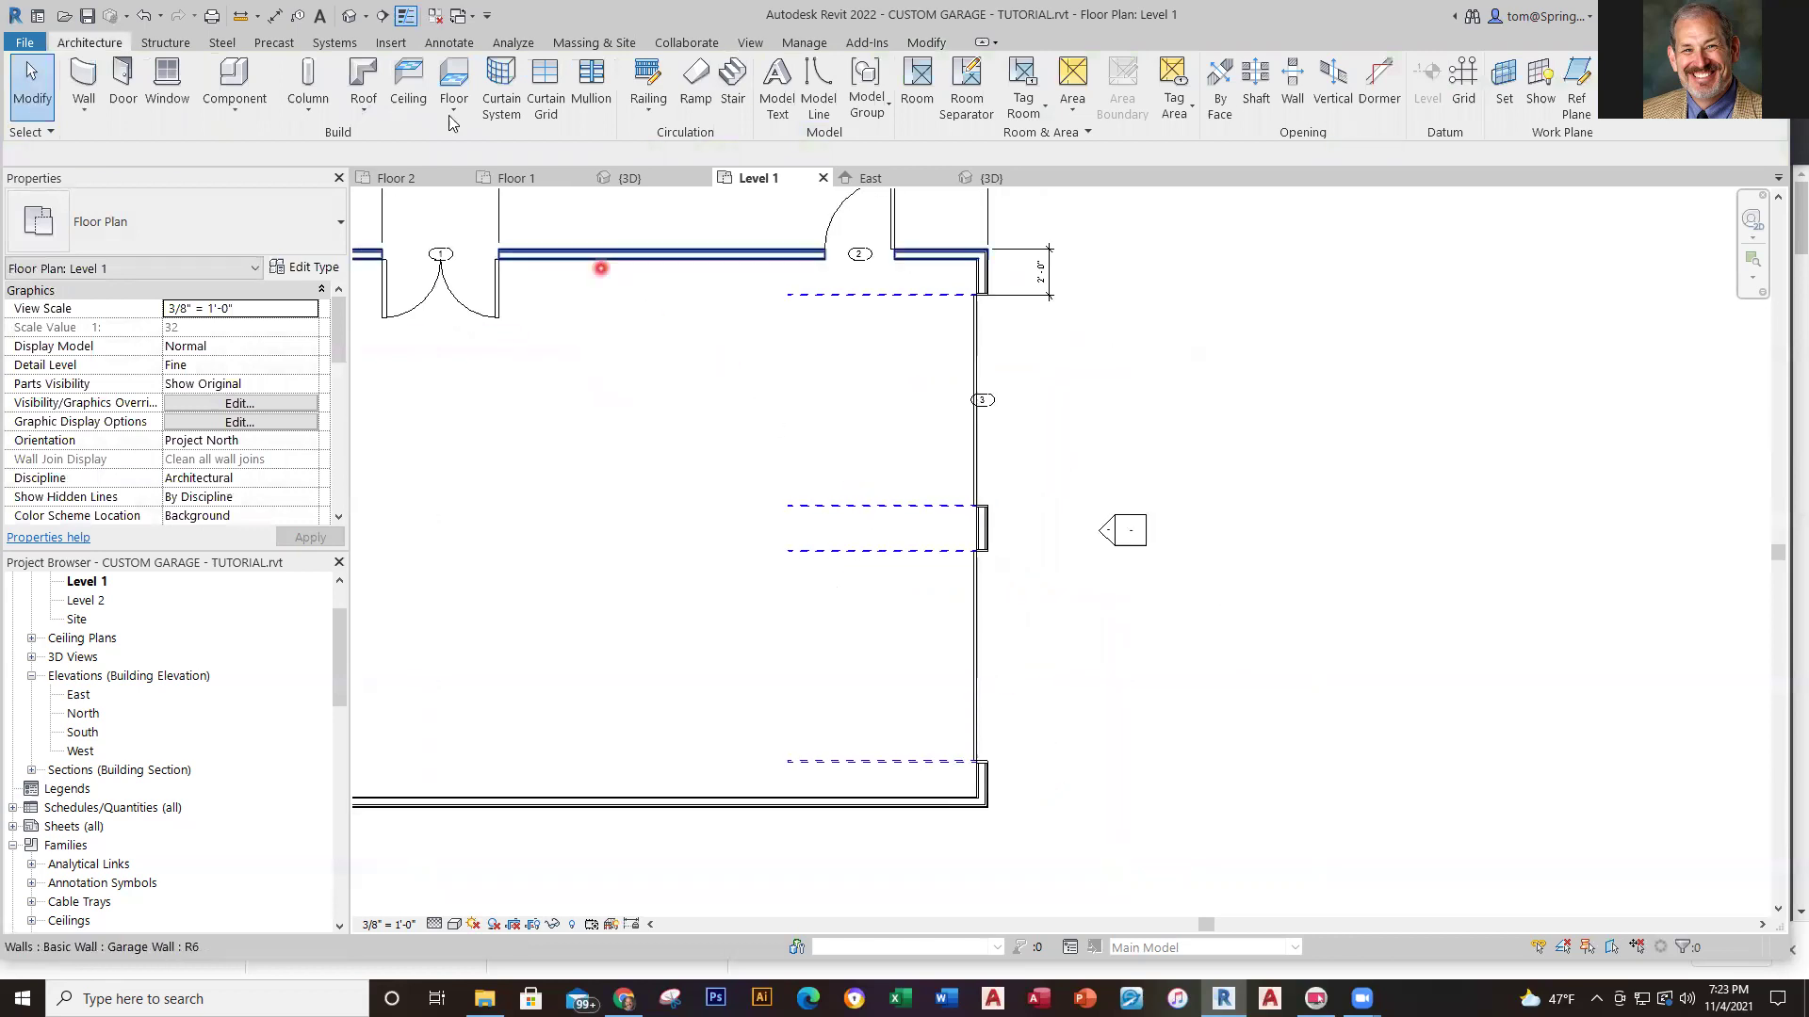
# Place an aligned 2'-0" dimension from the door's edge to the wall's outer face
pyautogui.click(284, 23)
pyautogui.scroll(4, 980, 791)
pyautogui.scroll(1, 971, 805)
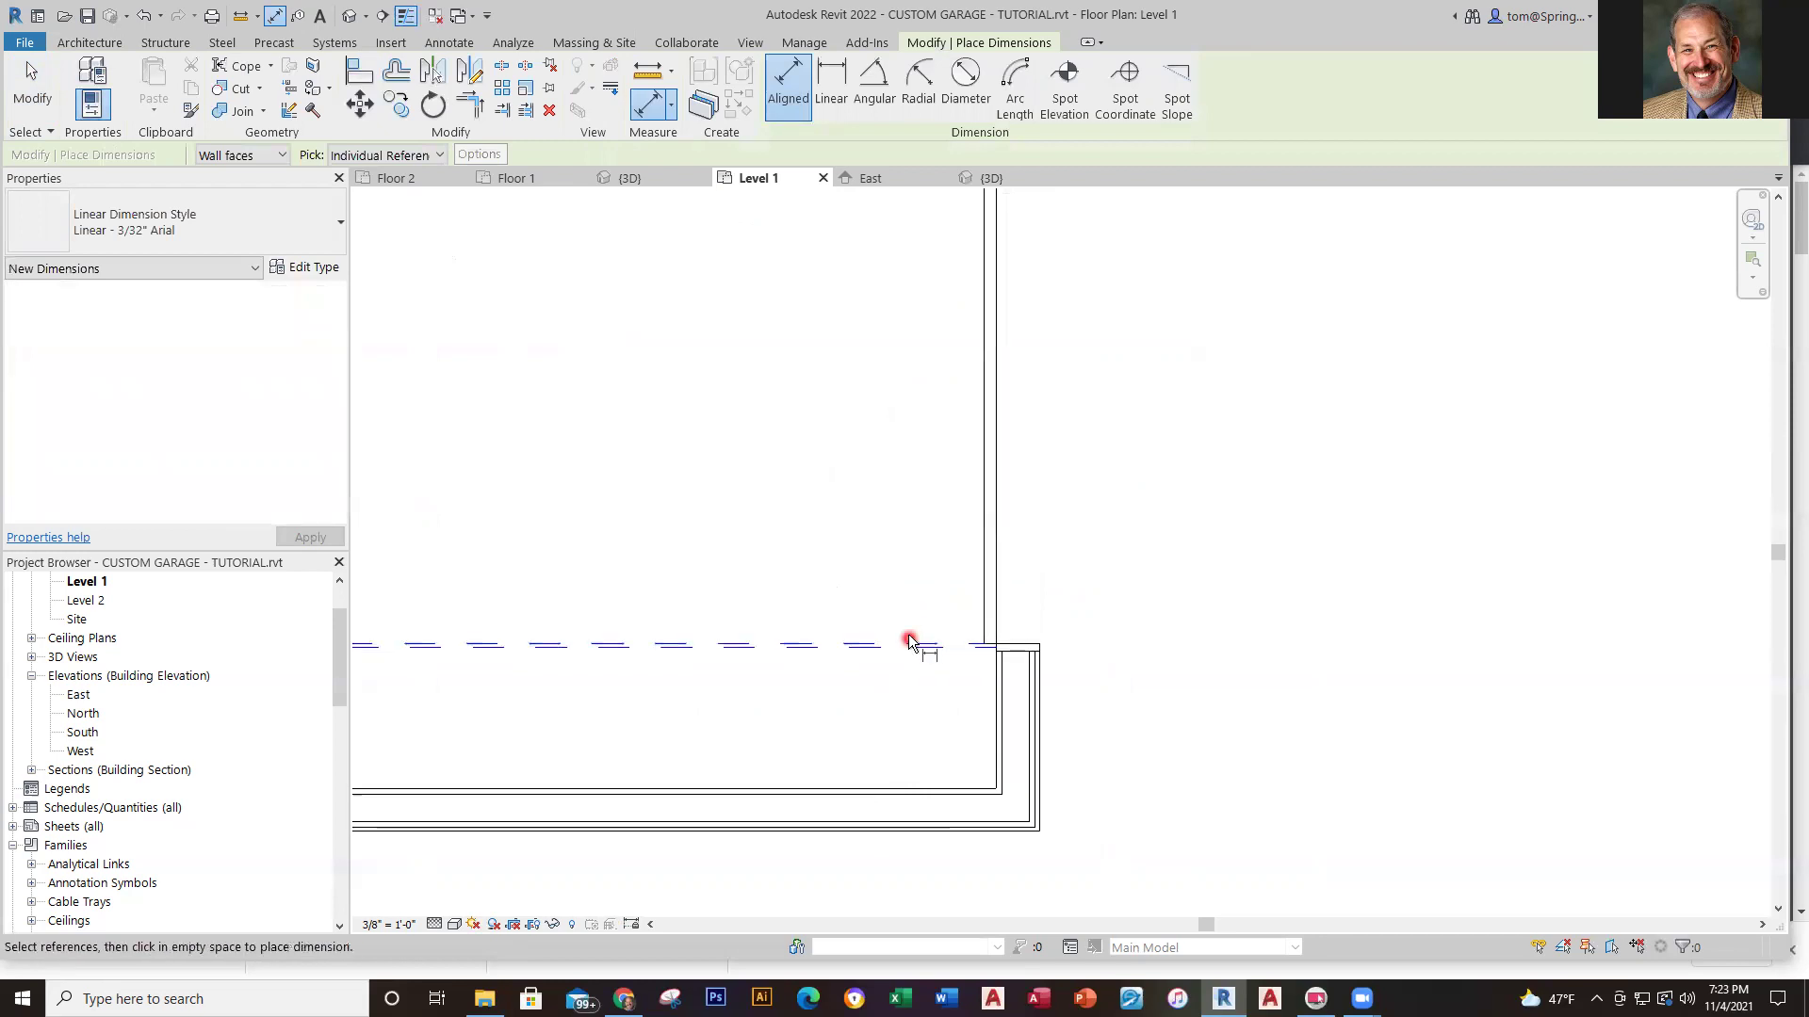
pyautogui.click(912, 645)
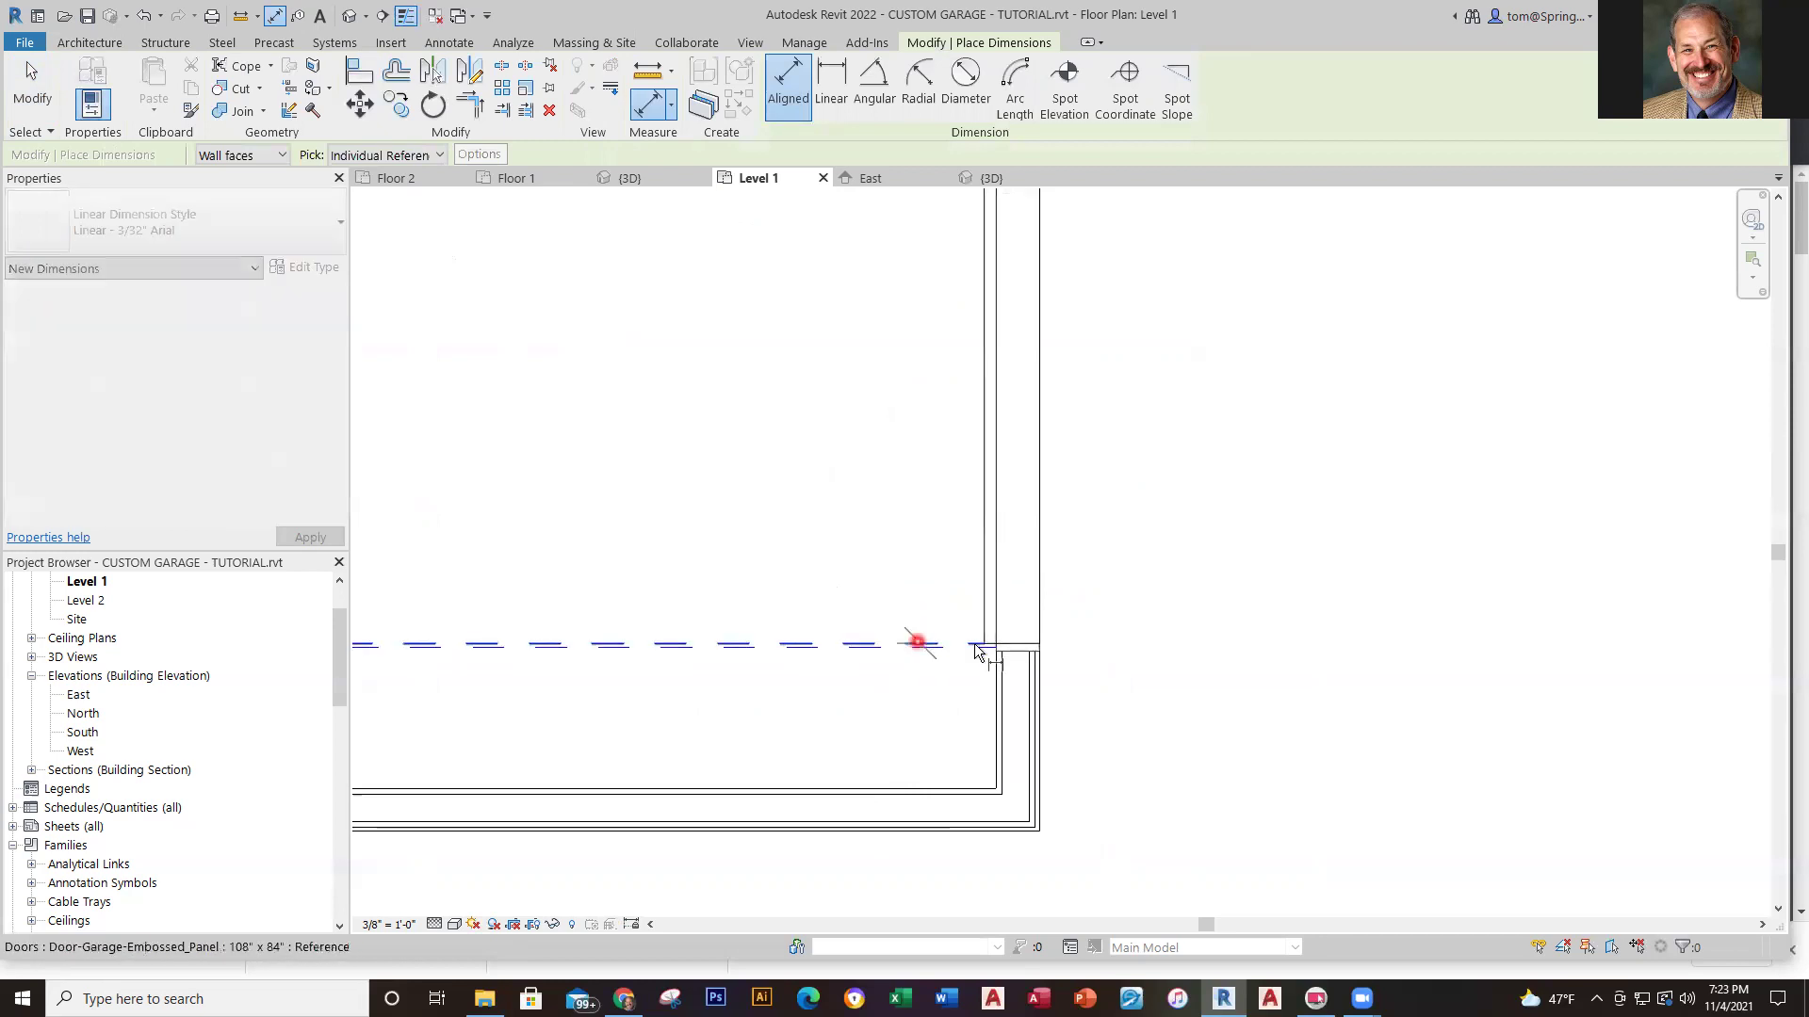
pyautogui.click(1036, 831)
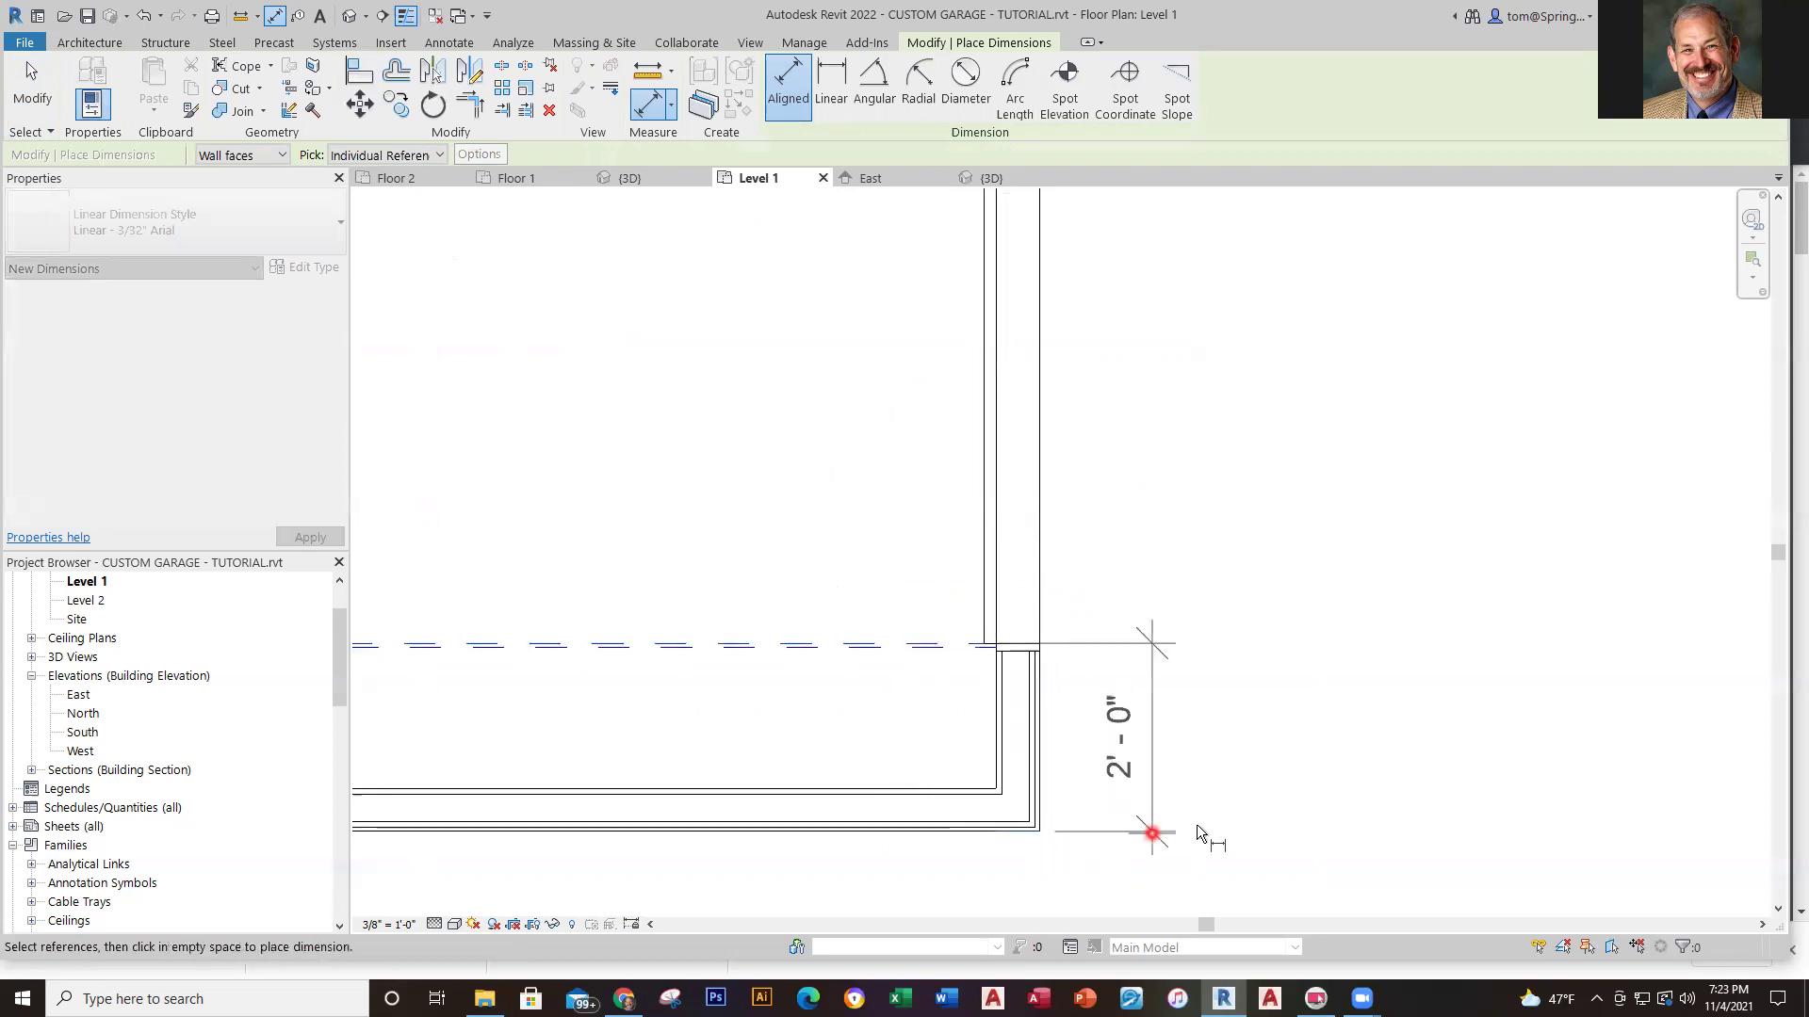
pyautogui.scroll(-5, 1357, 819)
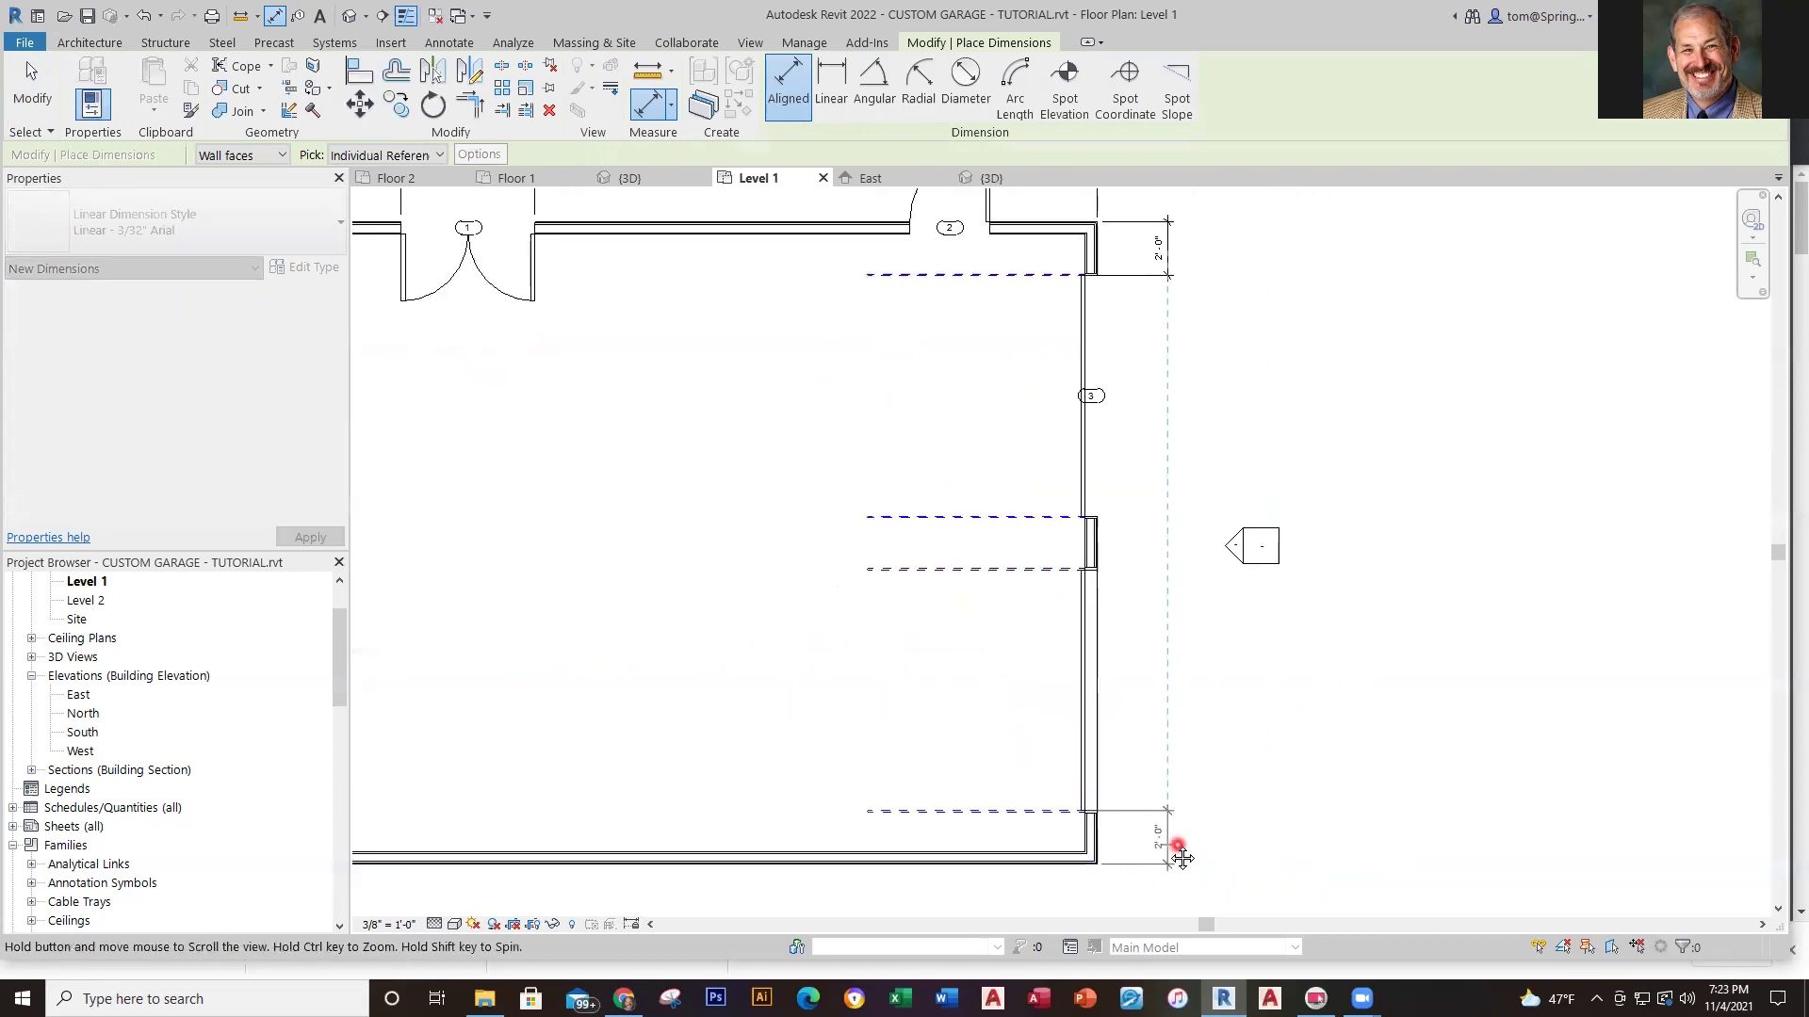
pyautogui.click(1172, 891)
# Dimension the upper garage door opening at 9'-0" outside the wall
pyautogui.scroll(-2, 1185, 761)
pyautogui.scroll(4, 1030, 751)
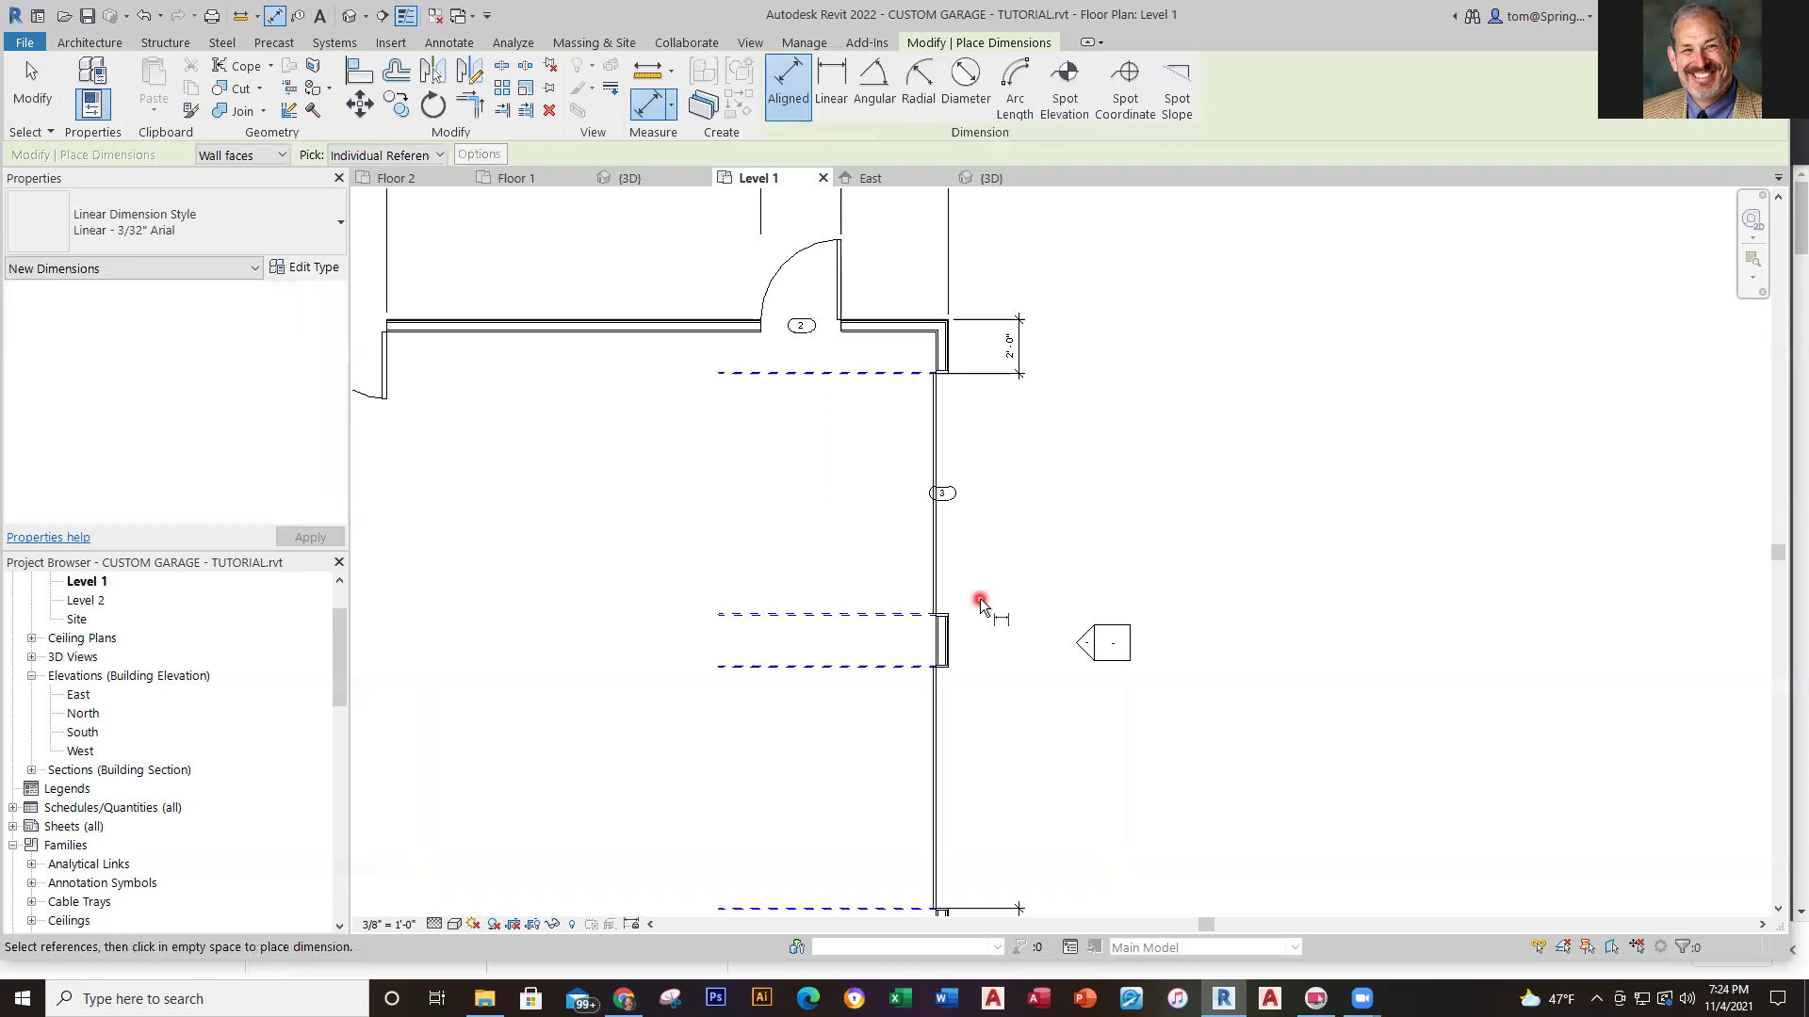
pyautogui.scroll(5, 976, 597)
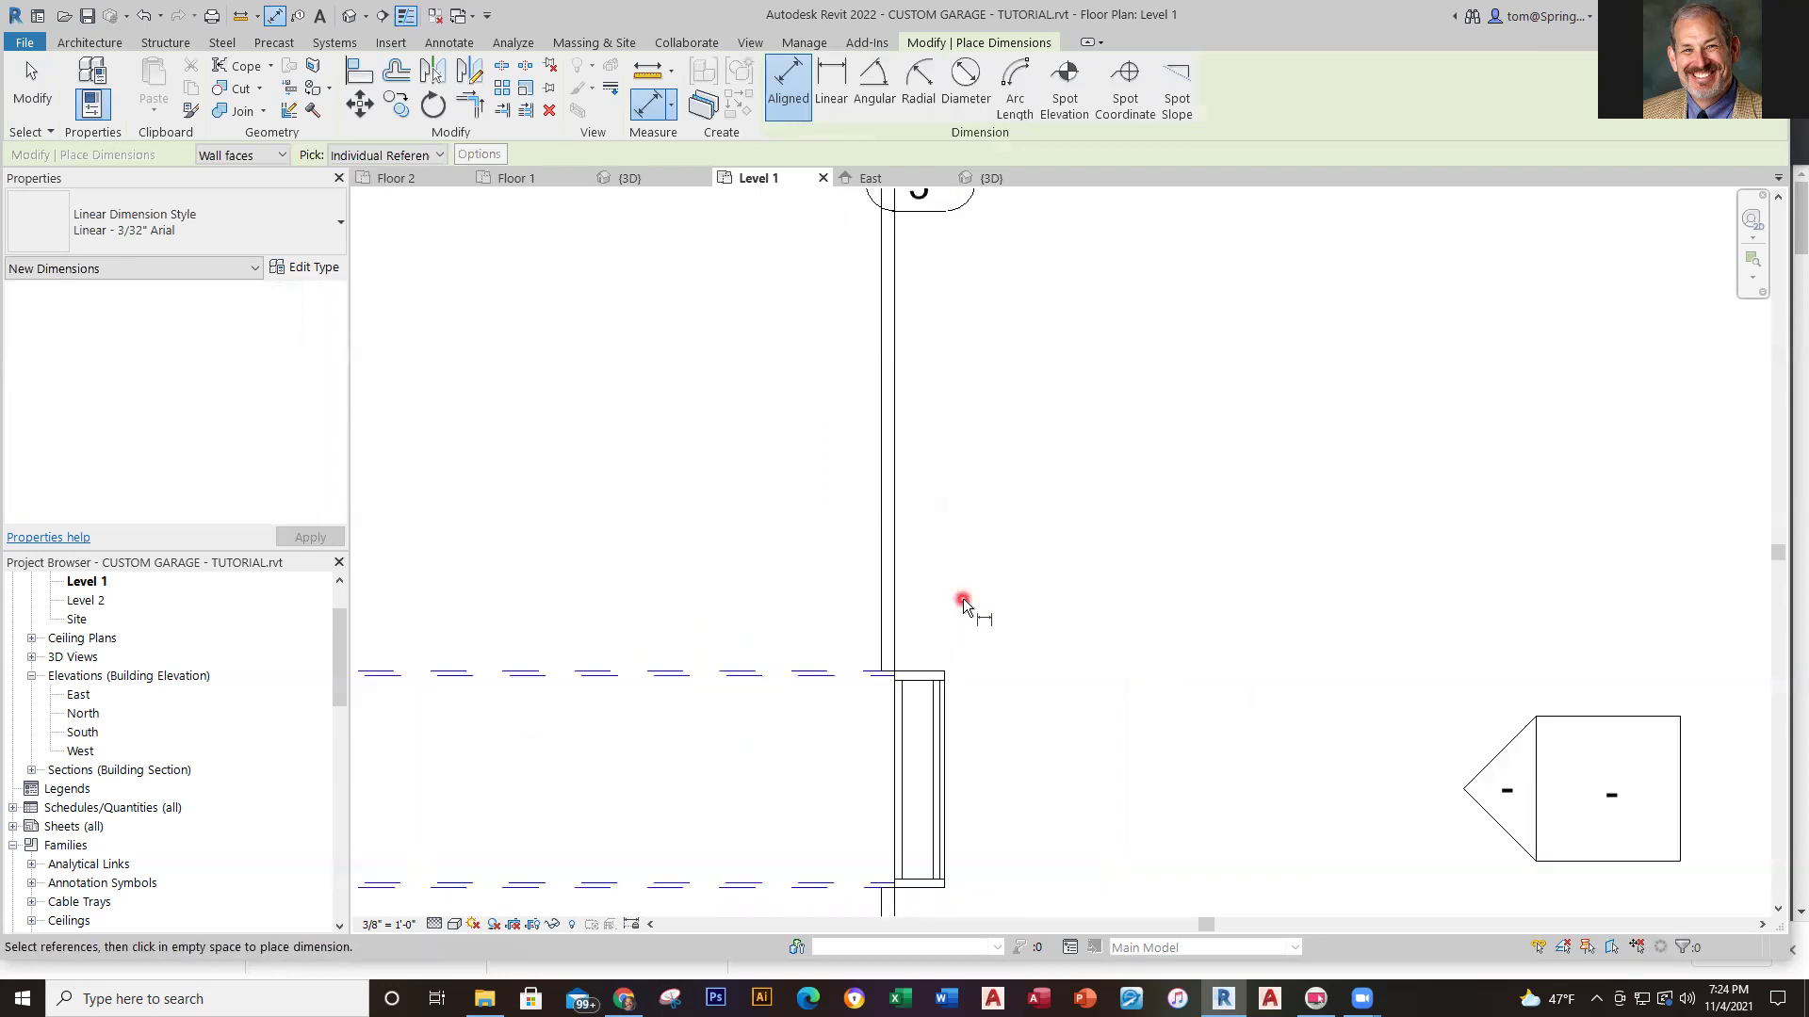
pyautogui.click(822, 672)
pyautogui.scroll(-3, 1087, 471)
pyautogui.moveTo(1062, 489); pyautogui.dragTo(1077, 864, button='middle')
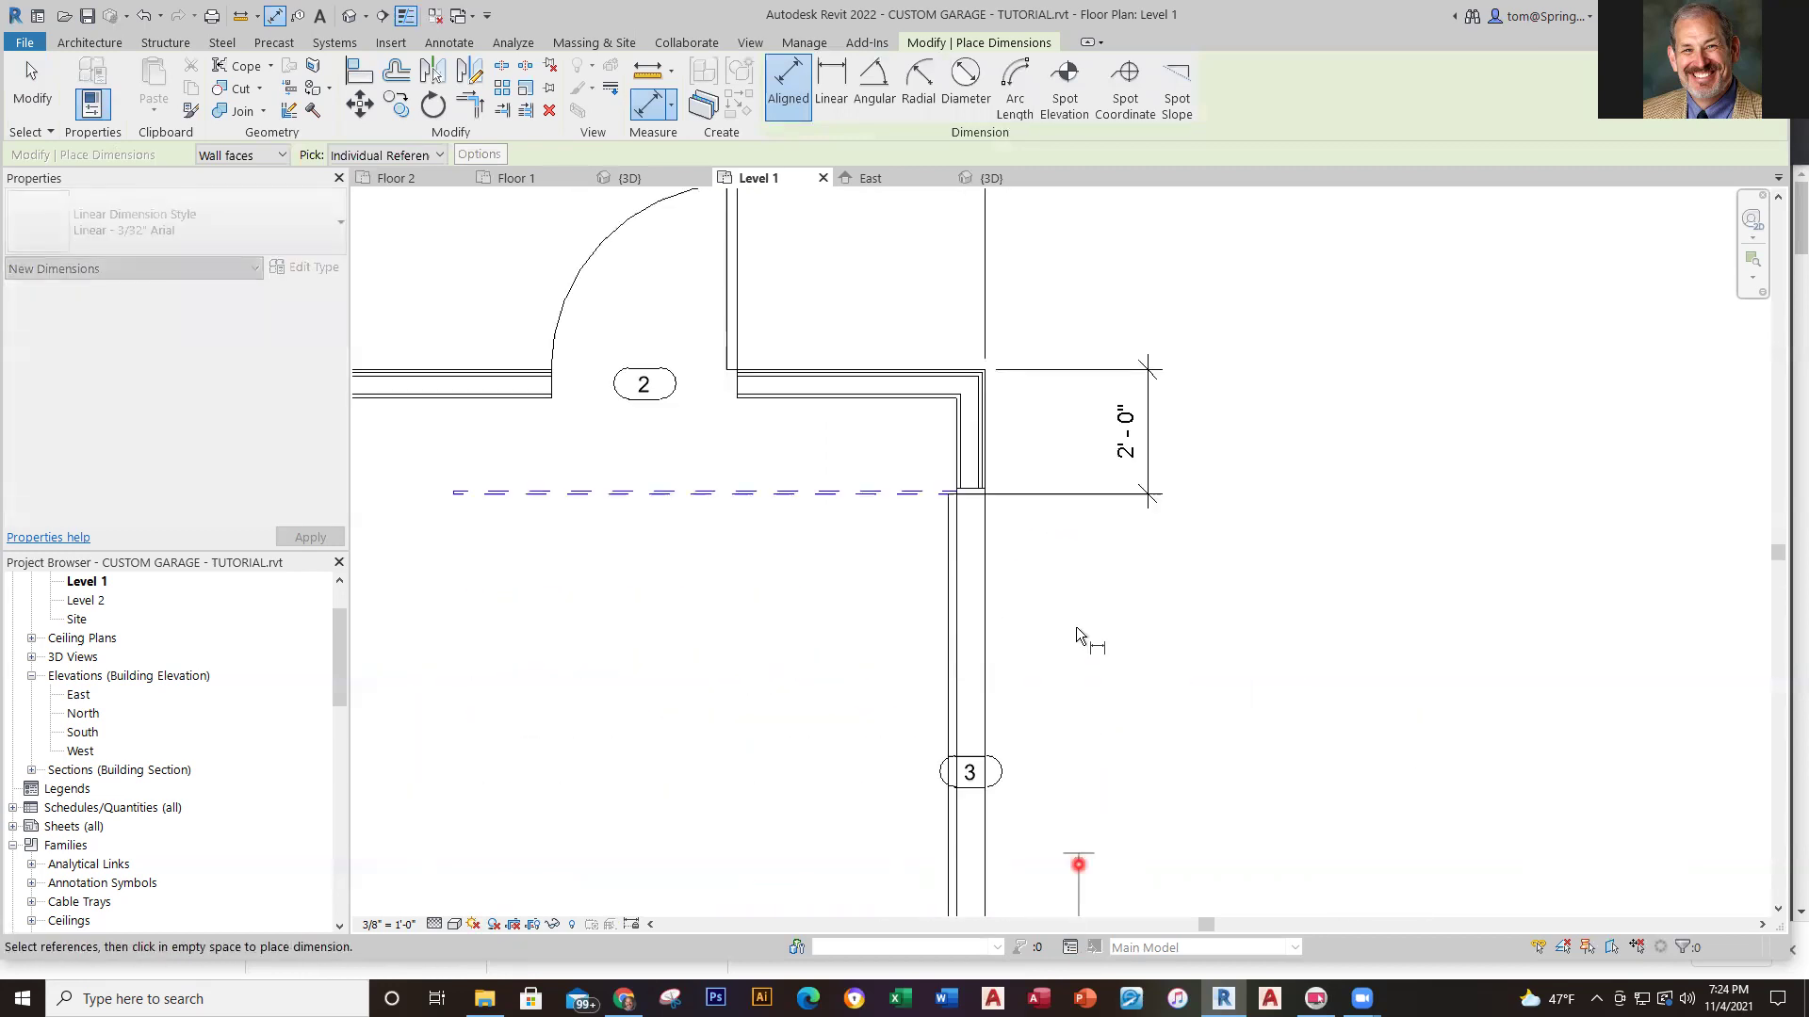
pyautogui.click(933, 496)
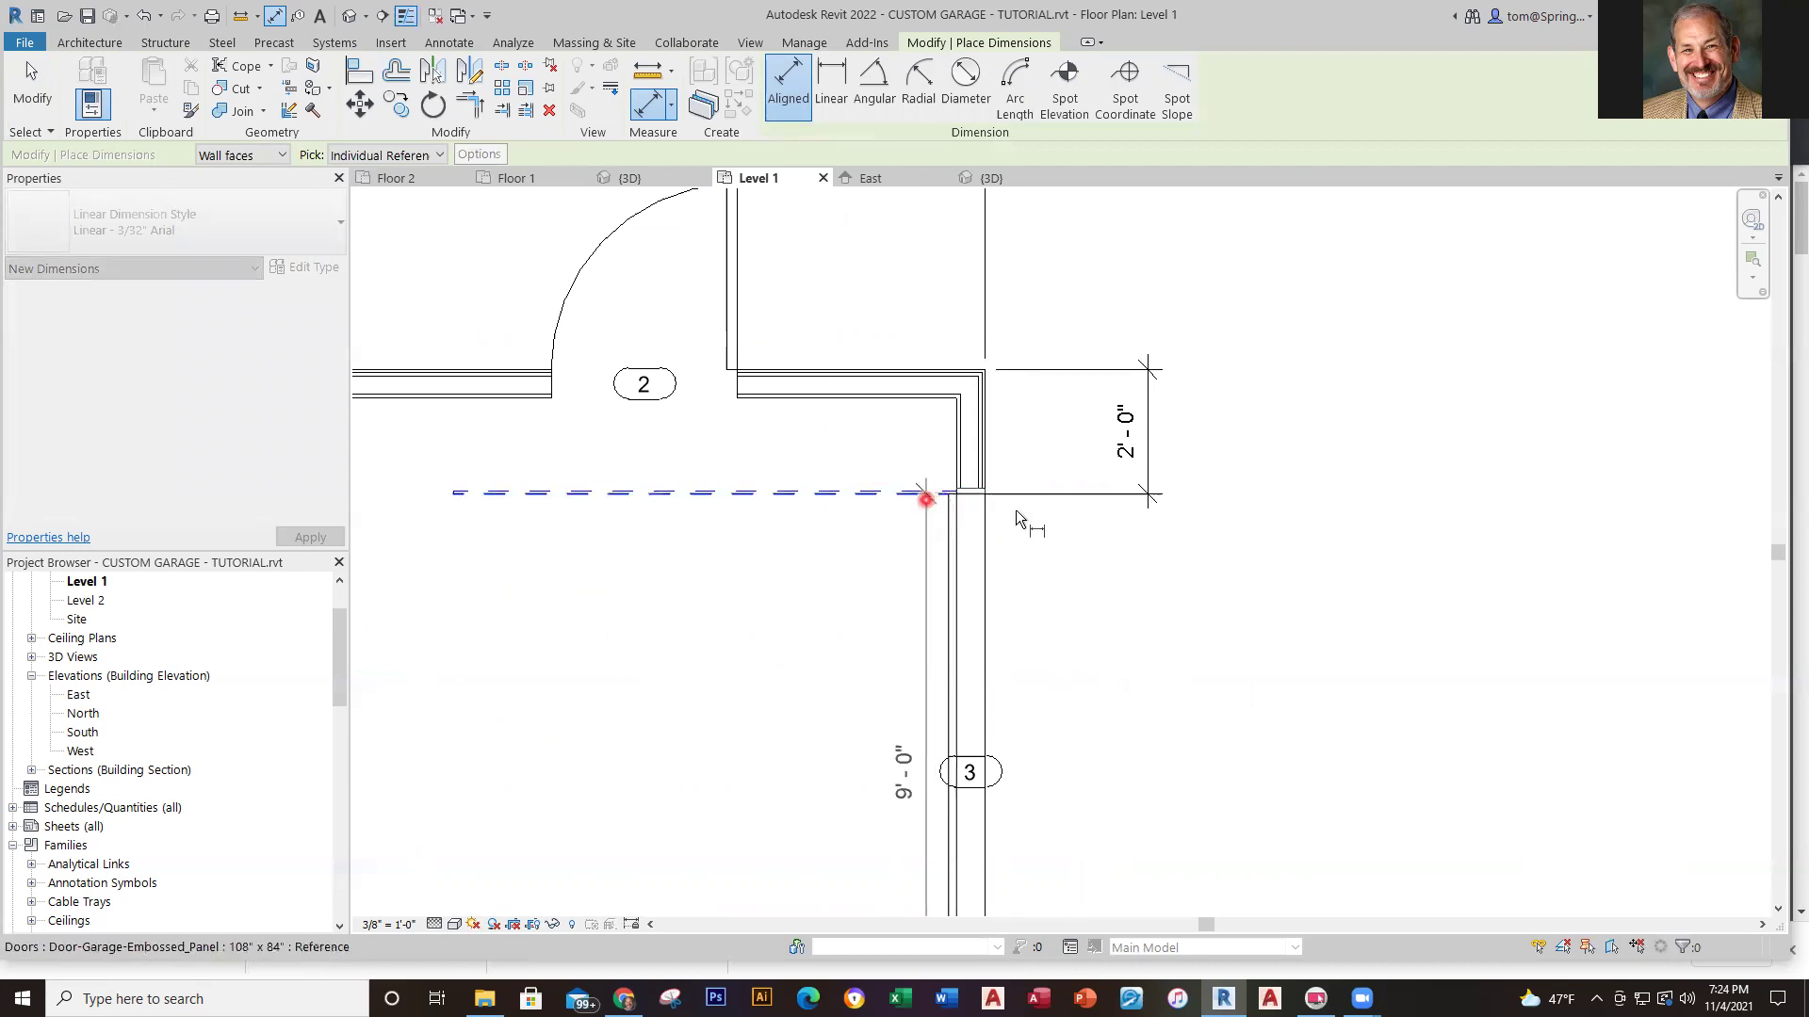
pyautogui.click(1146, 496)
pyautogui.click(1251, 652)
# Dimension the lower garage door opening at 9'-0" along the east wall
pyautogui.scroll(-2, 1262, 730)
pyautogui.moveTo(1267, 738); pyautogui.dragTo(1208, 360, button='middle')
pyautogui.scroll(5, 1055, 744)
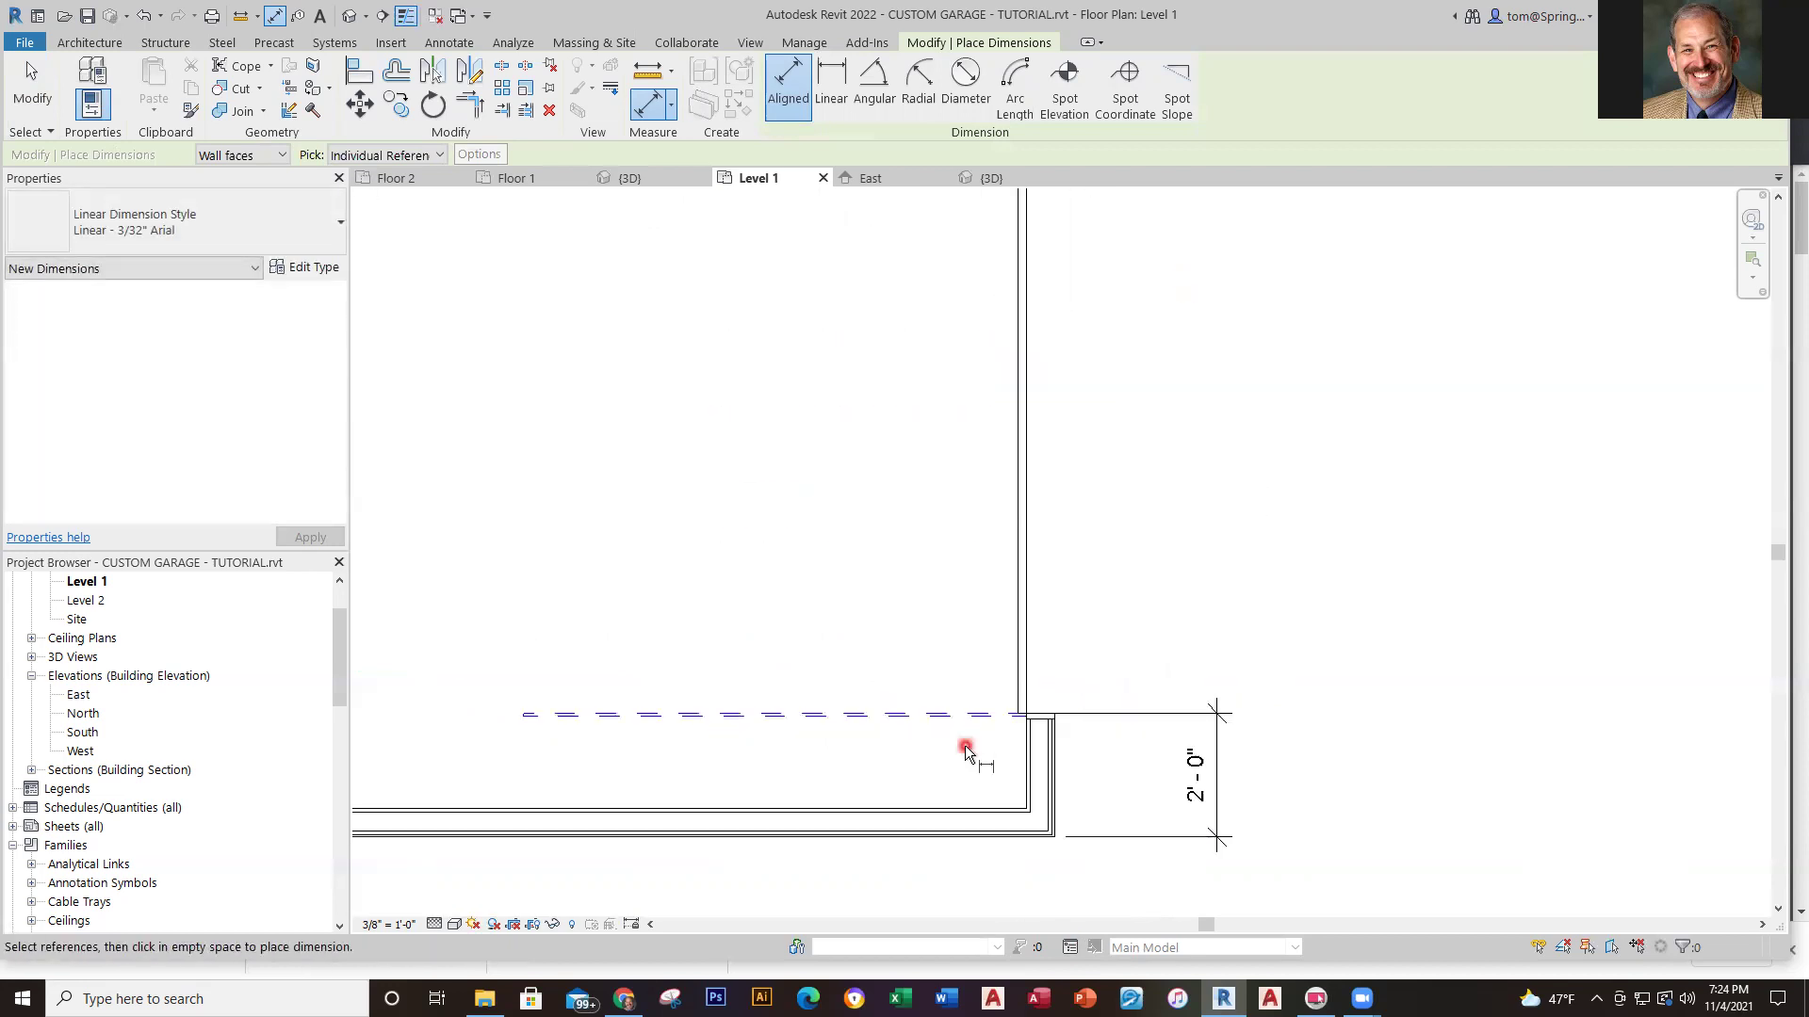
pyautogui.scroll(2, 989, 744)
pyautogui.click(1061, 653)
pyautogui.scroll(-1, 1215, 504)
pyautogui.moveTo(1279, 544)
pyautogui.mouseDown(button='middle')
pyautogui.moveTo(1301, 796)
pyautogui.moveTo(1224, 490)
pyautogui.moveTo(1197, 505)
pyautogui.mouseUp(button='middle')
pyautogui.click(1161, 444)
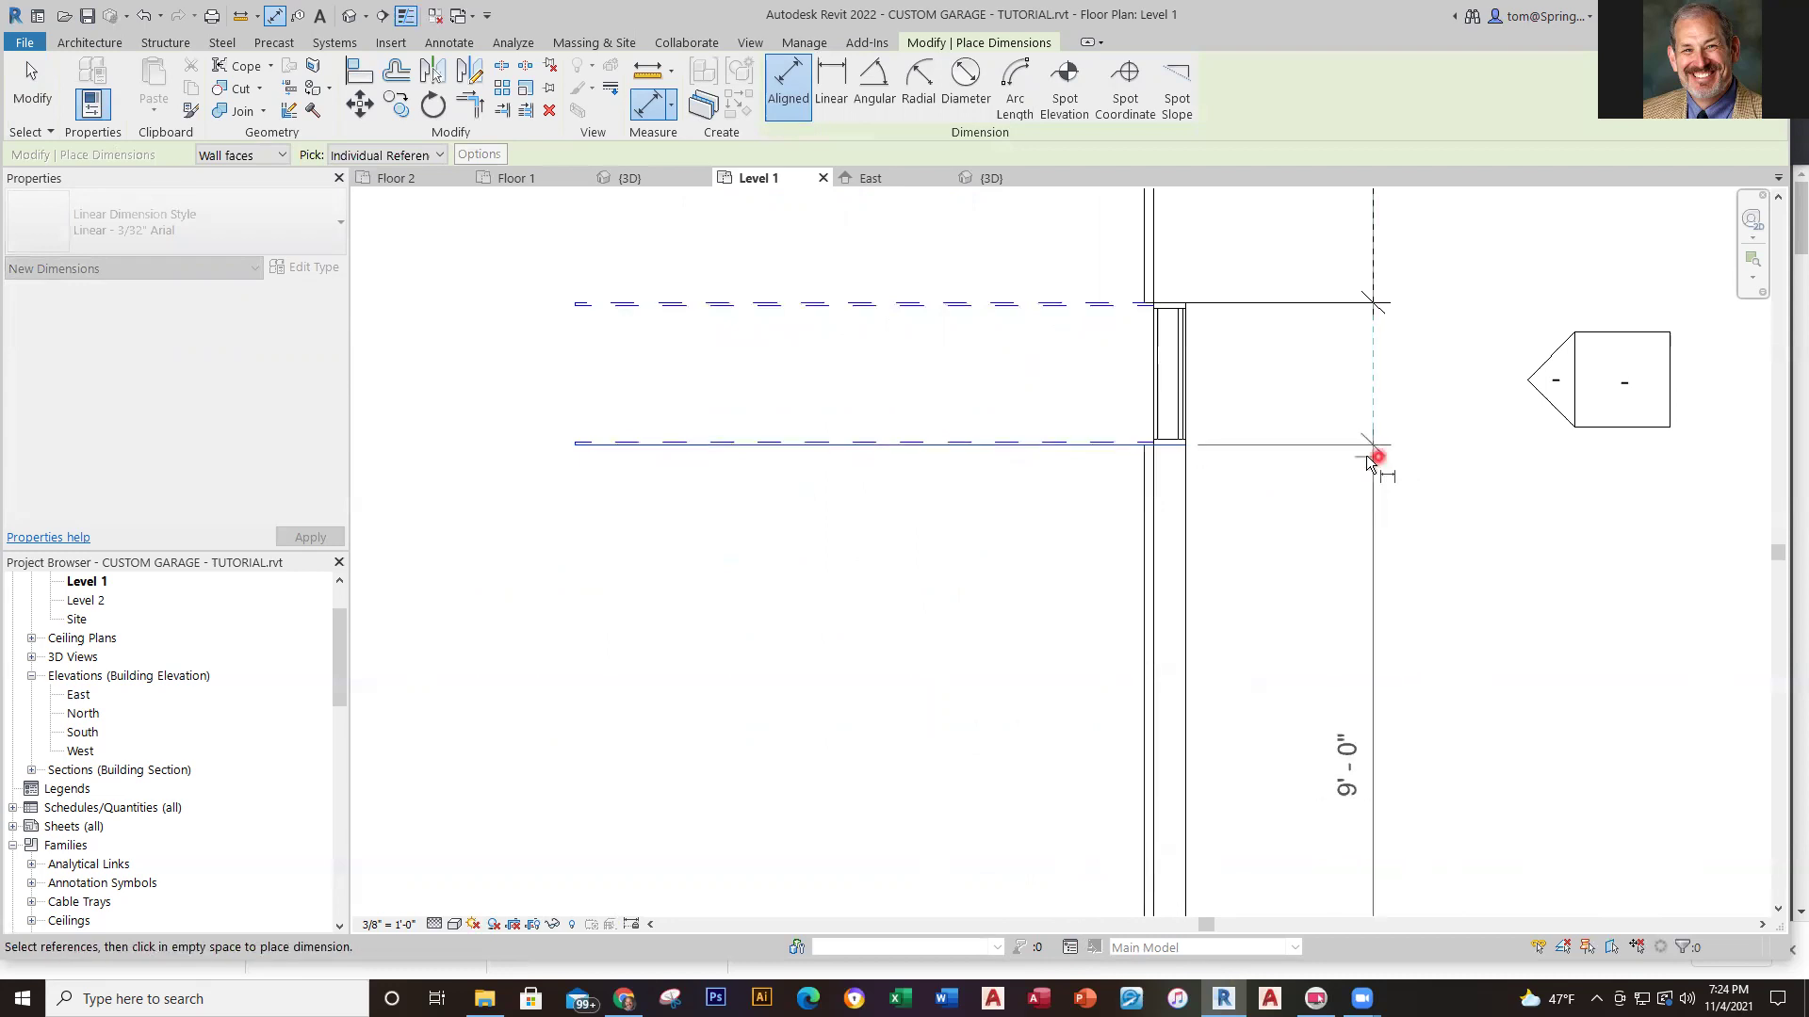
pyautogui.click(1372, 459)
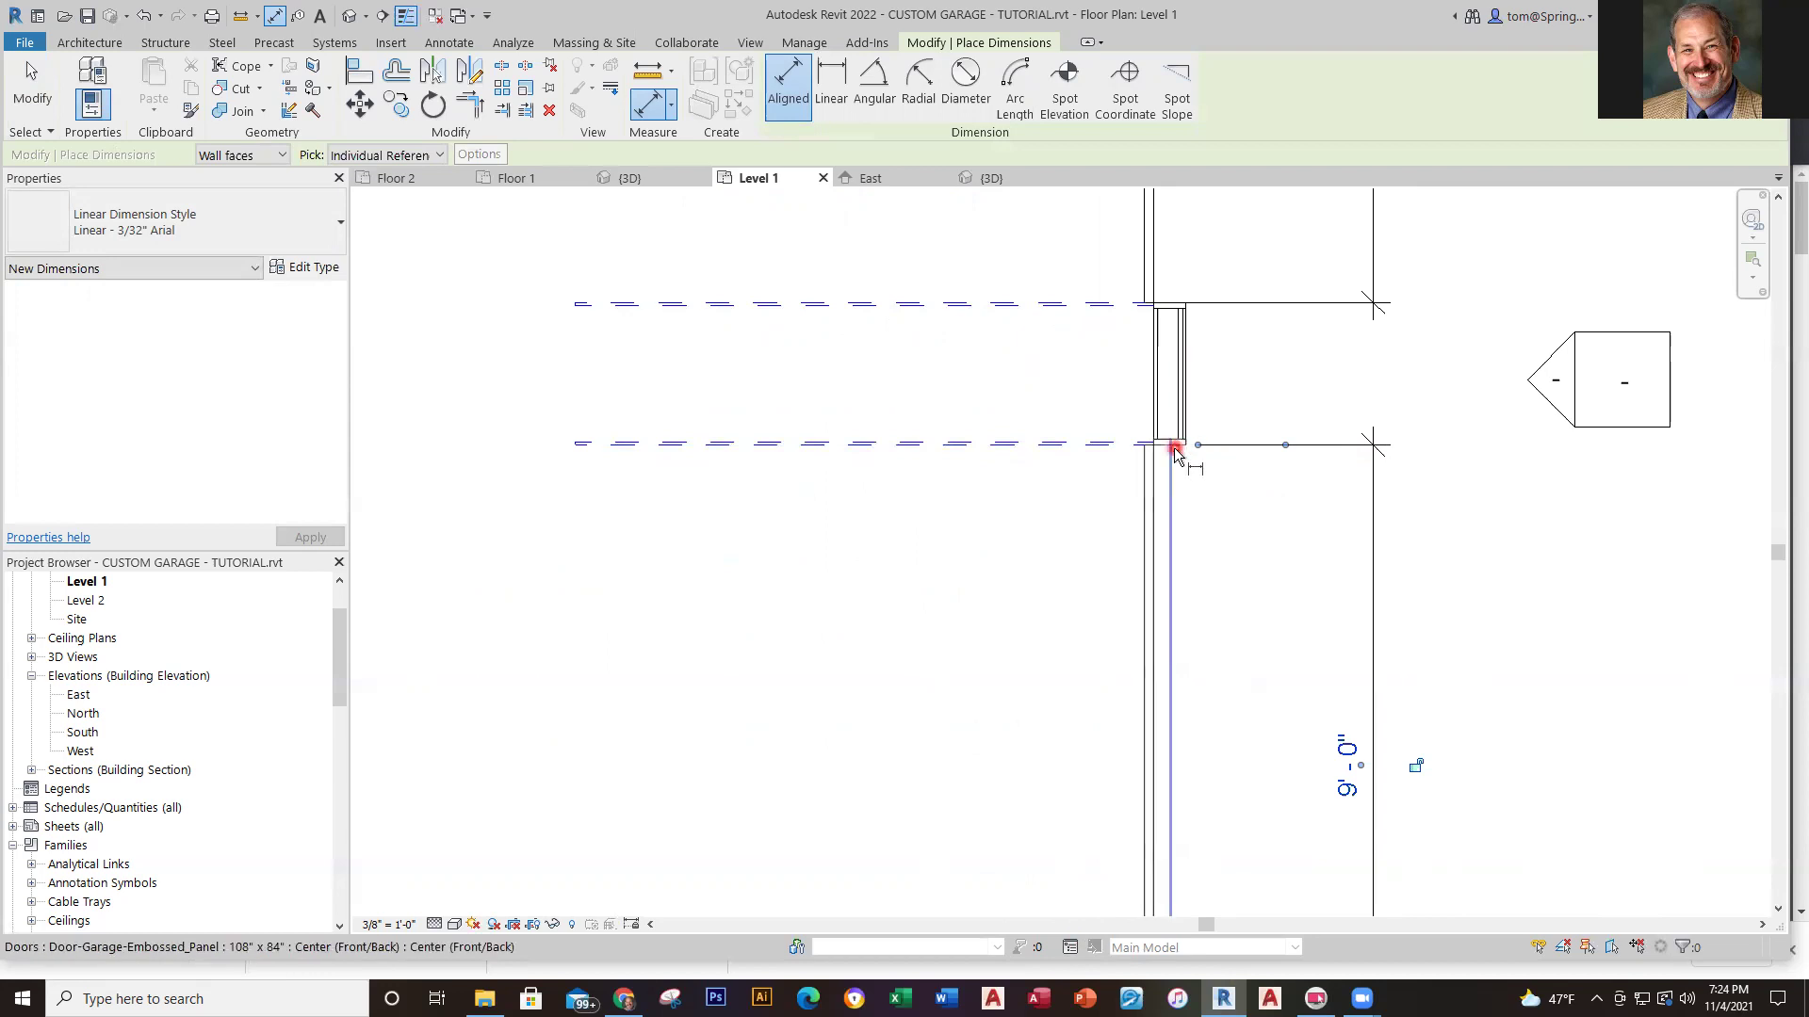
pyautogui.press('Escape')
pyautogui.press('Escape')
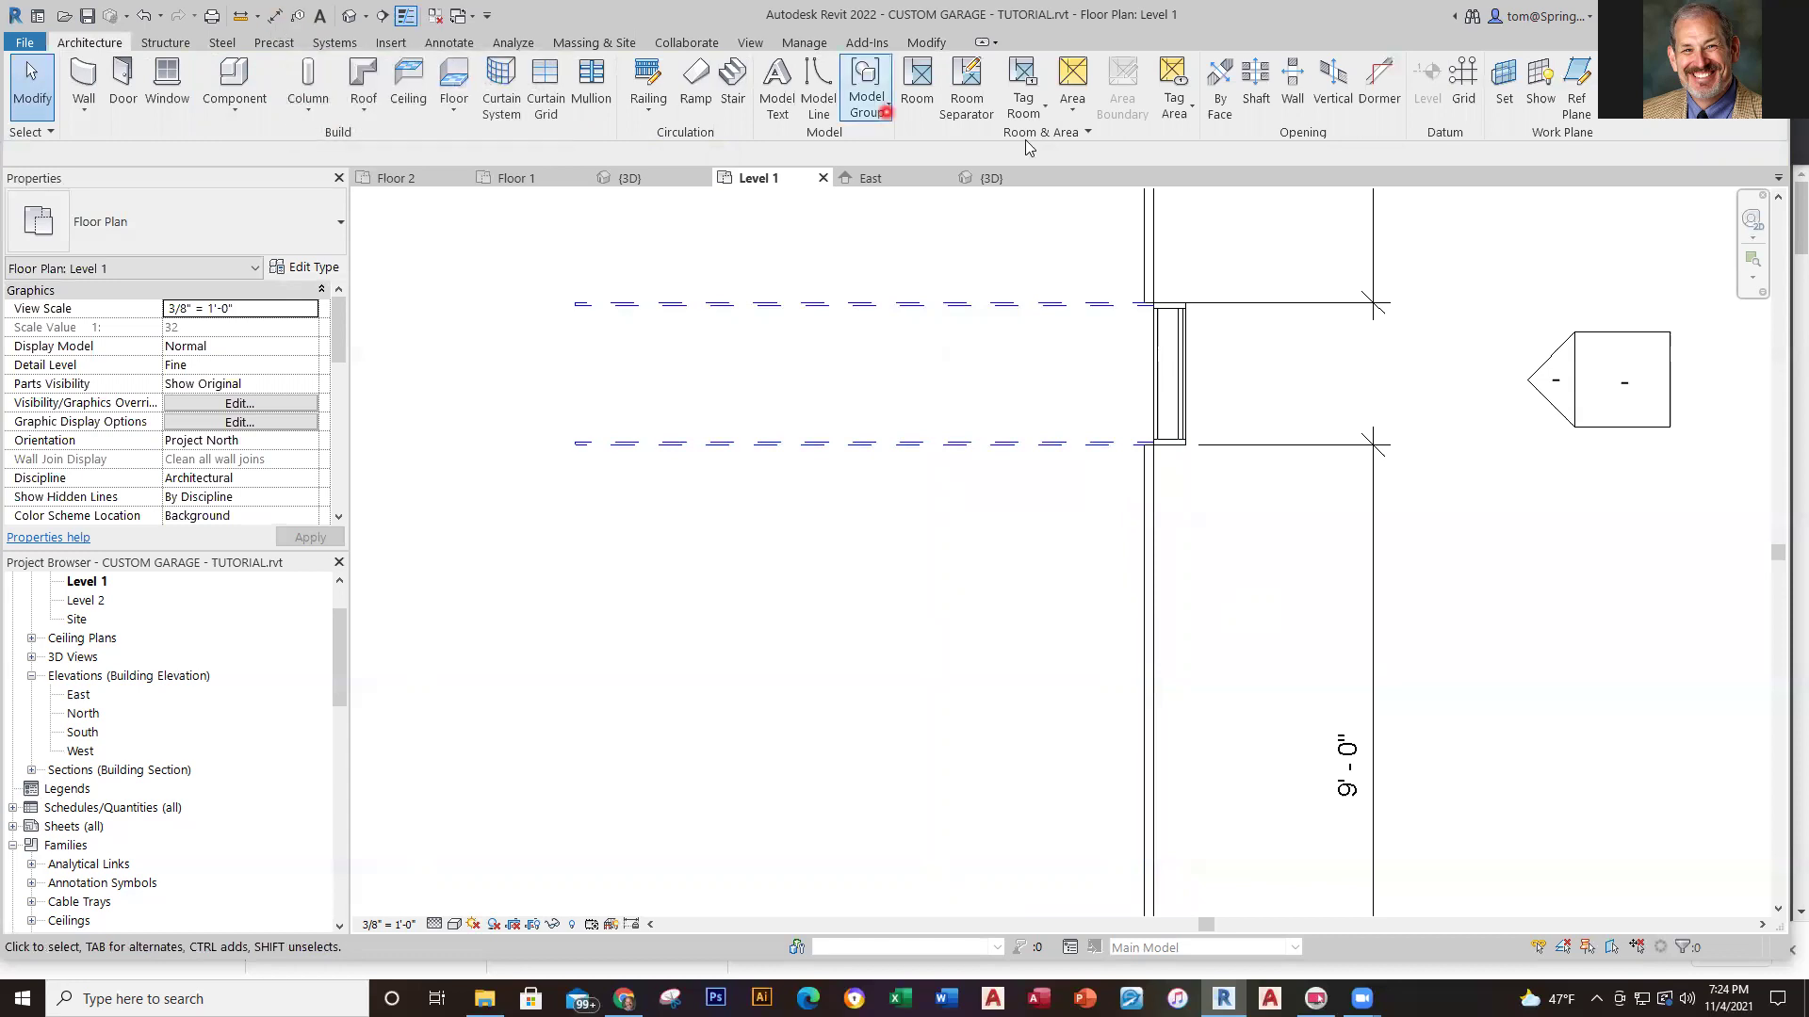
# Add a 2'-0" aligned dimension (DI) for the wall piece between the two garage doors
pyautogui.scroll(-2, 1223, 523)
pyautogui.moveTo(1231, 739); pyautogui.dragTo(1166, 710, button='middle')
pyautogui.scroll(3, 1166, 710)
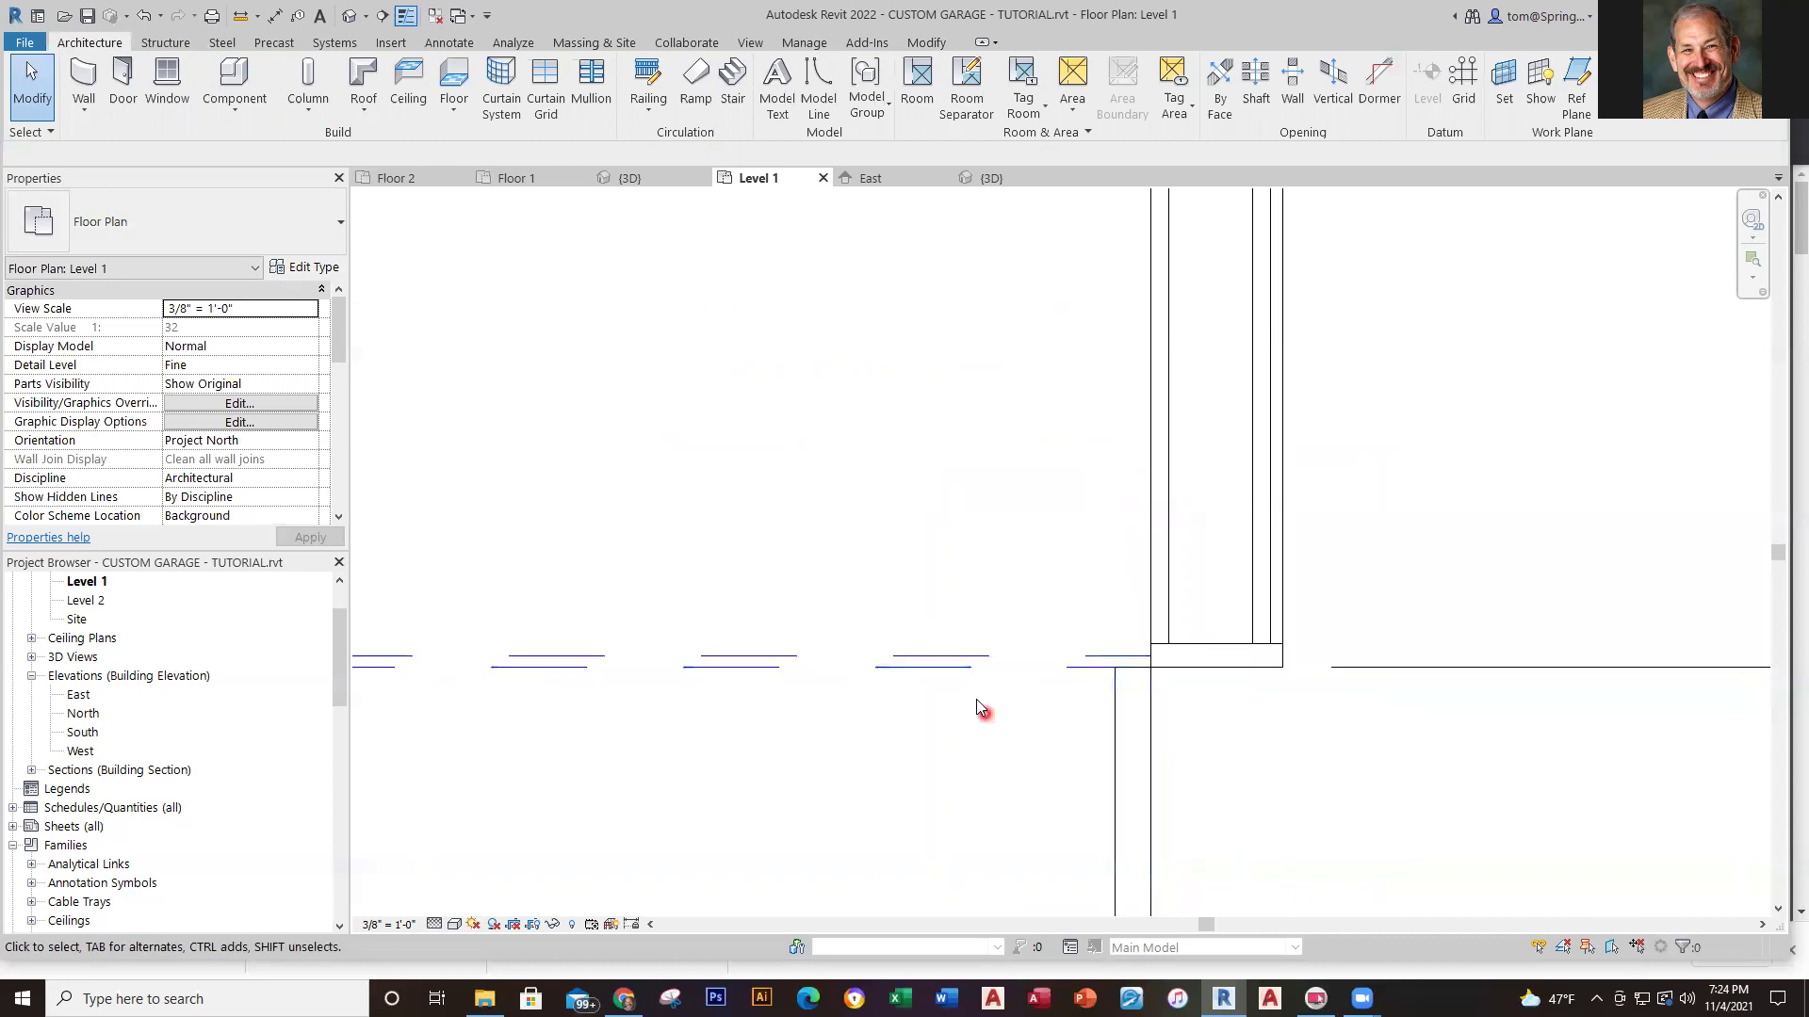
pyautogui.click(1080, 671)
pyautogui.click(1409, 454)
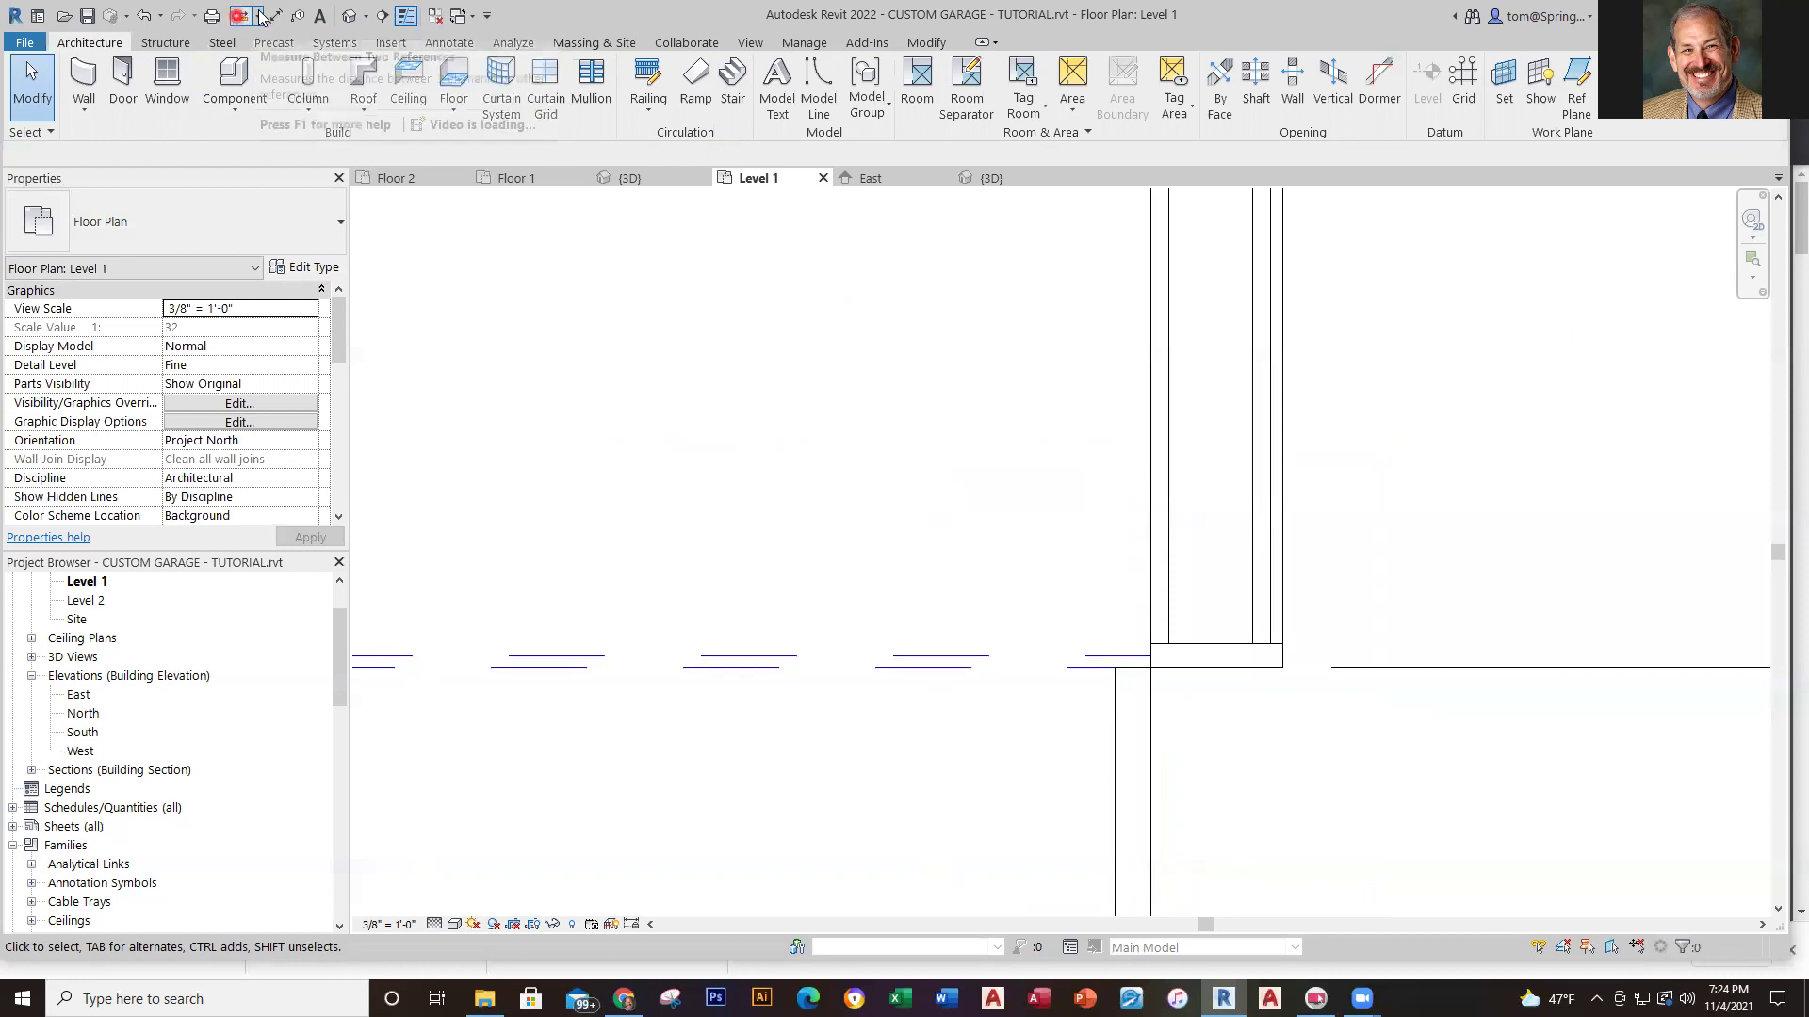
pyautogui.press('d')
pyautogui.press('i')
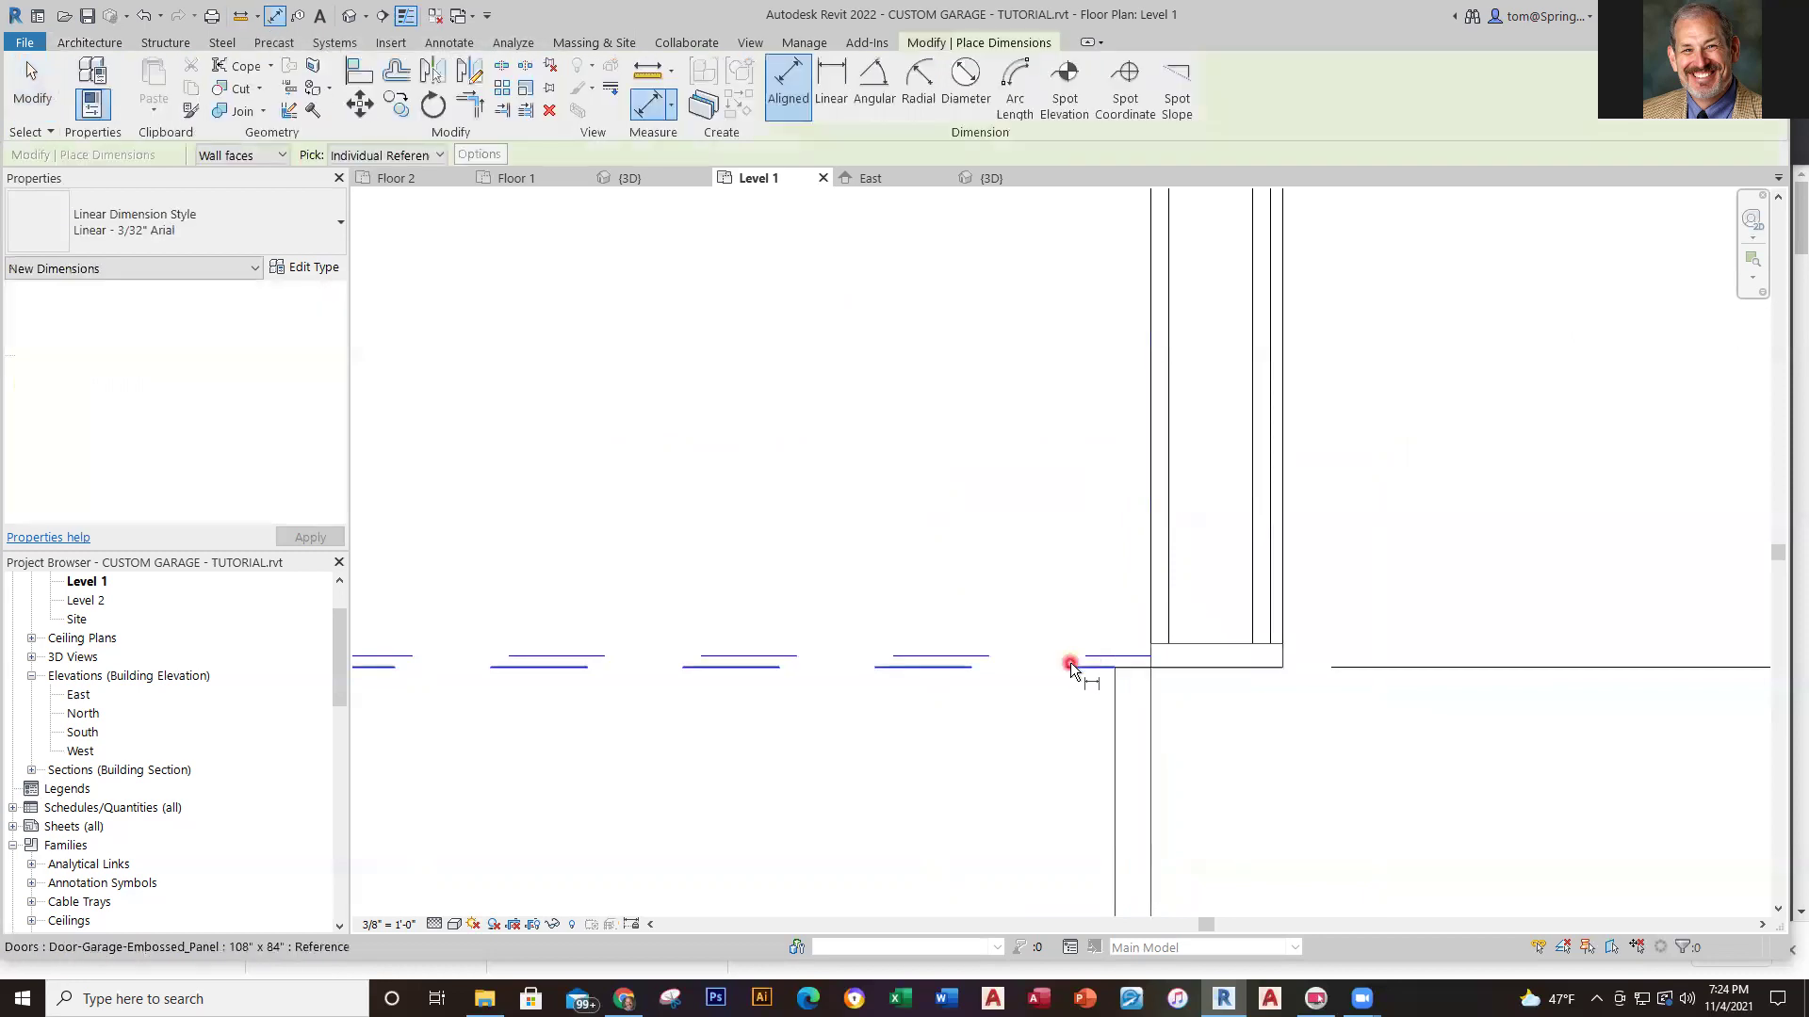
pyautogui.scroll(-3, 1485, 433)
pyautogui.moveTo(1491, 423); pyautogui.dragTo(1251, 933, button='middle')
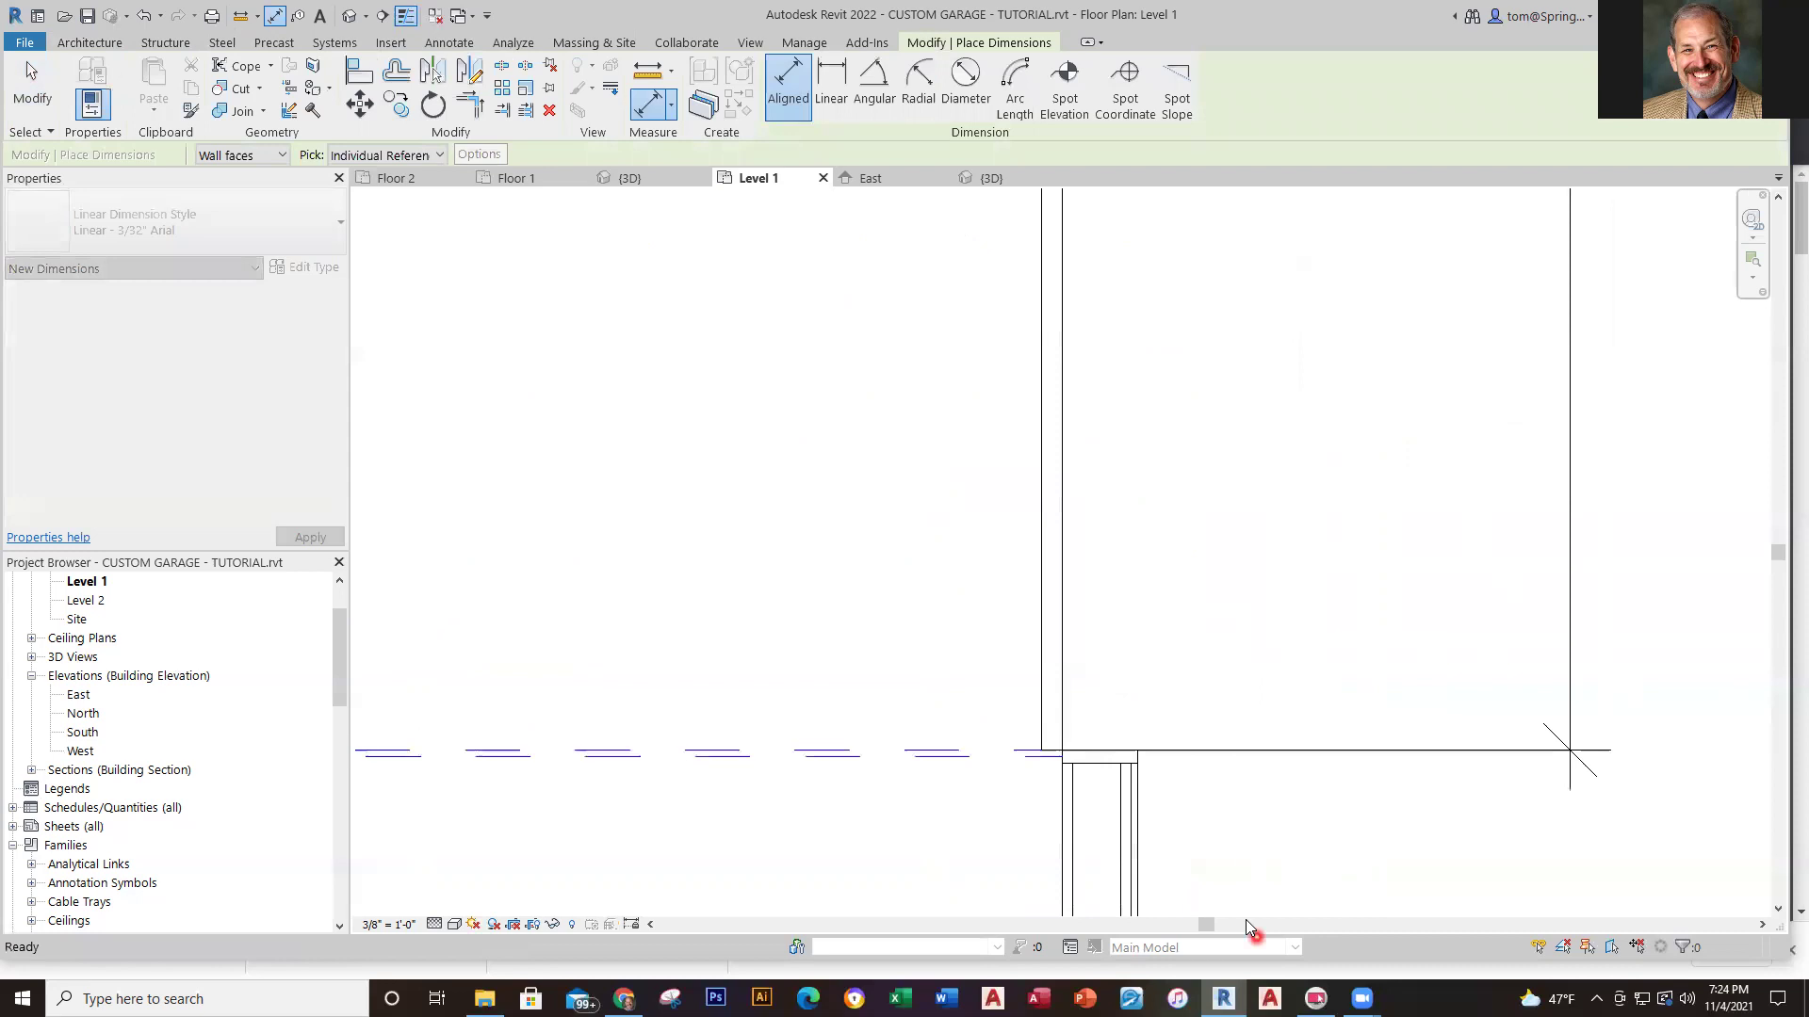
pyautogui.click(1134, 751)
pyautogui.click(1570, 755)
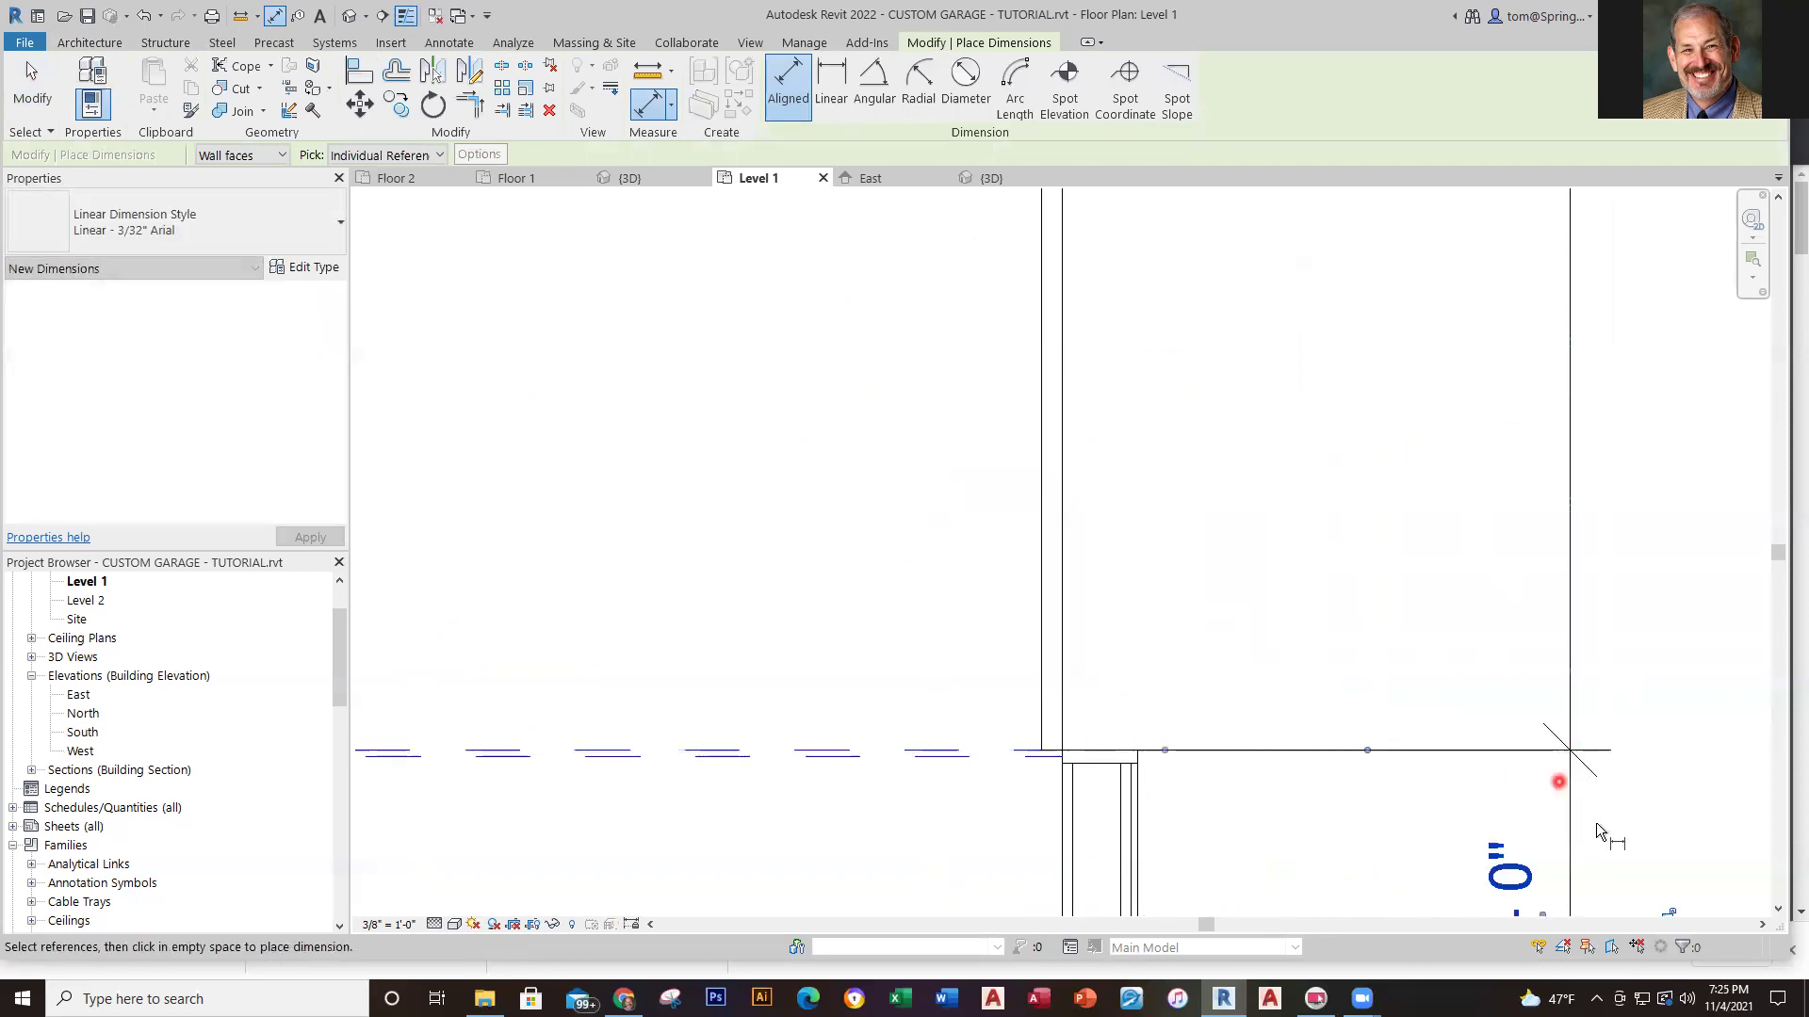
pyautogui.press('Escape')
pyautogui.press('Escape')
pyautogui.scroll(-2, 1692, 823)
pyautogui.scroll(-2, 1693, 823)
pyautogui.moveTo(1663, 836); pyautogui.dragTo(1098, 556, button='middle')
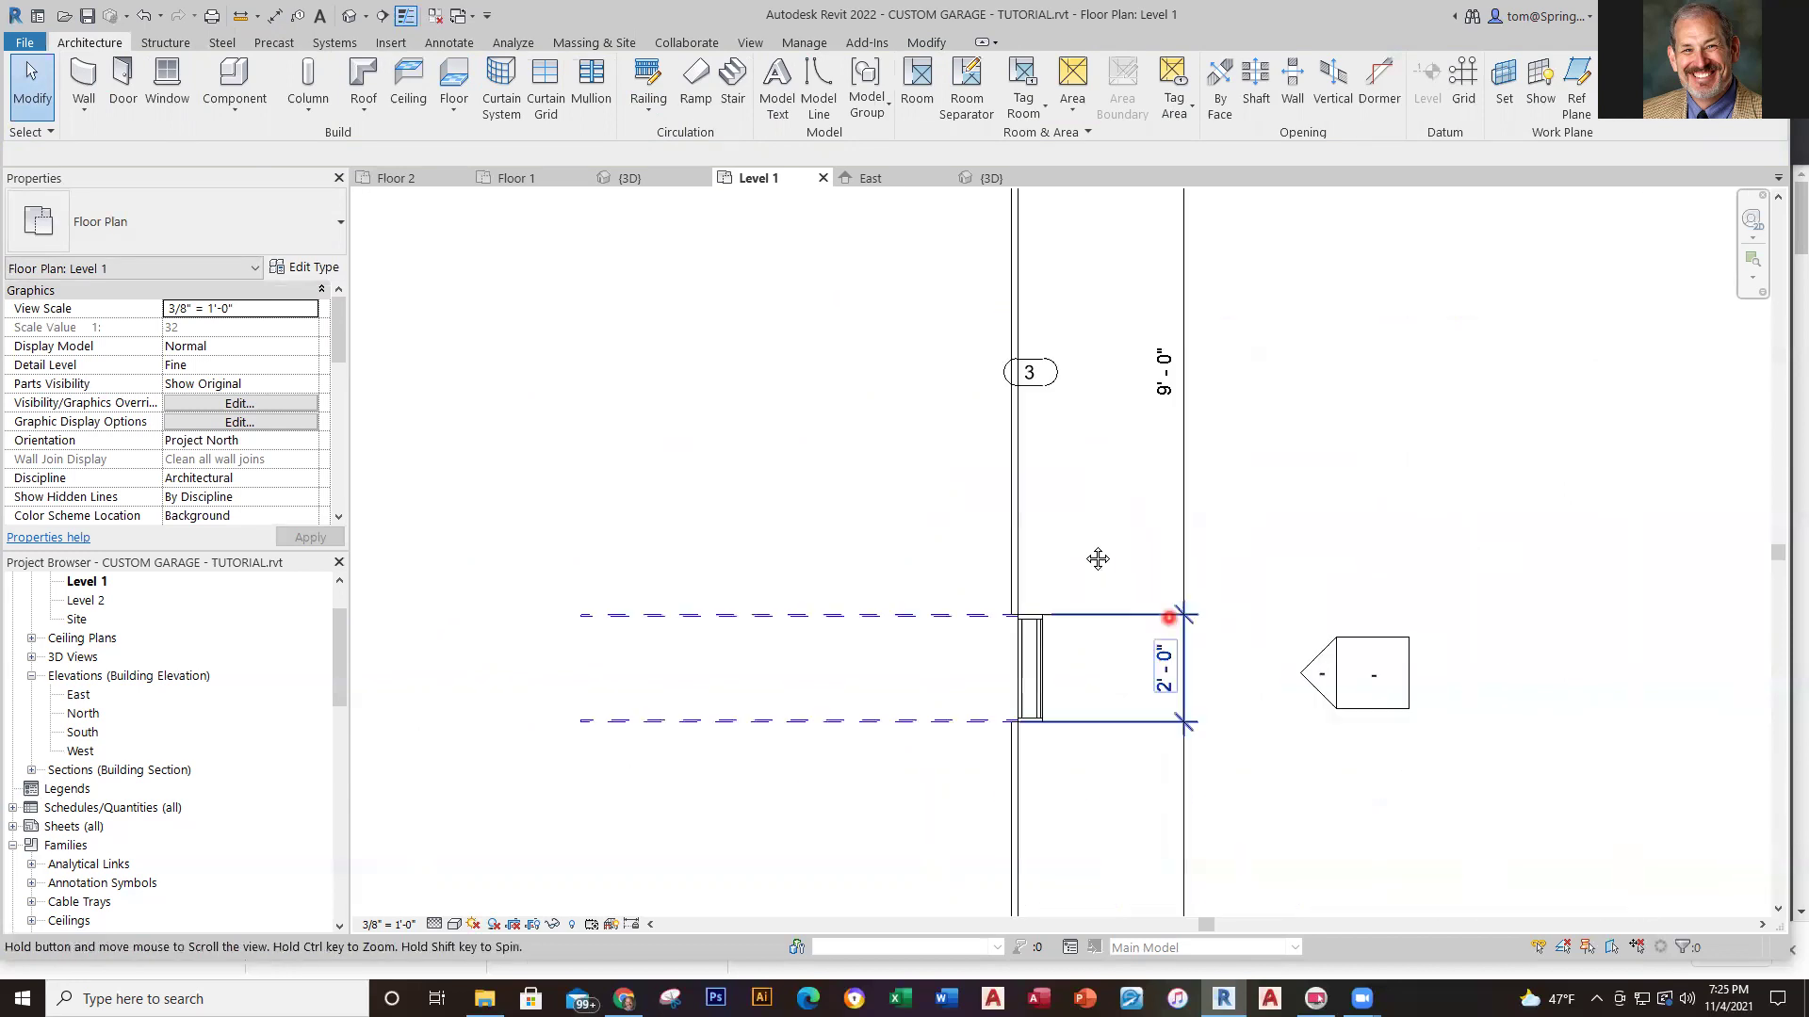
pyautogui.scroll(-2, 1262, 757)
pyautogui.scroll(-1, 1262, 756)
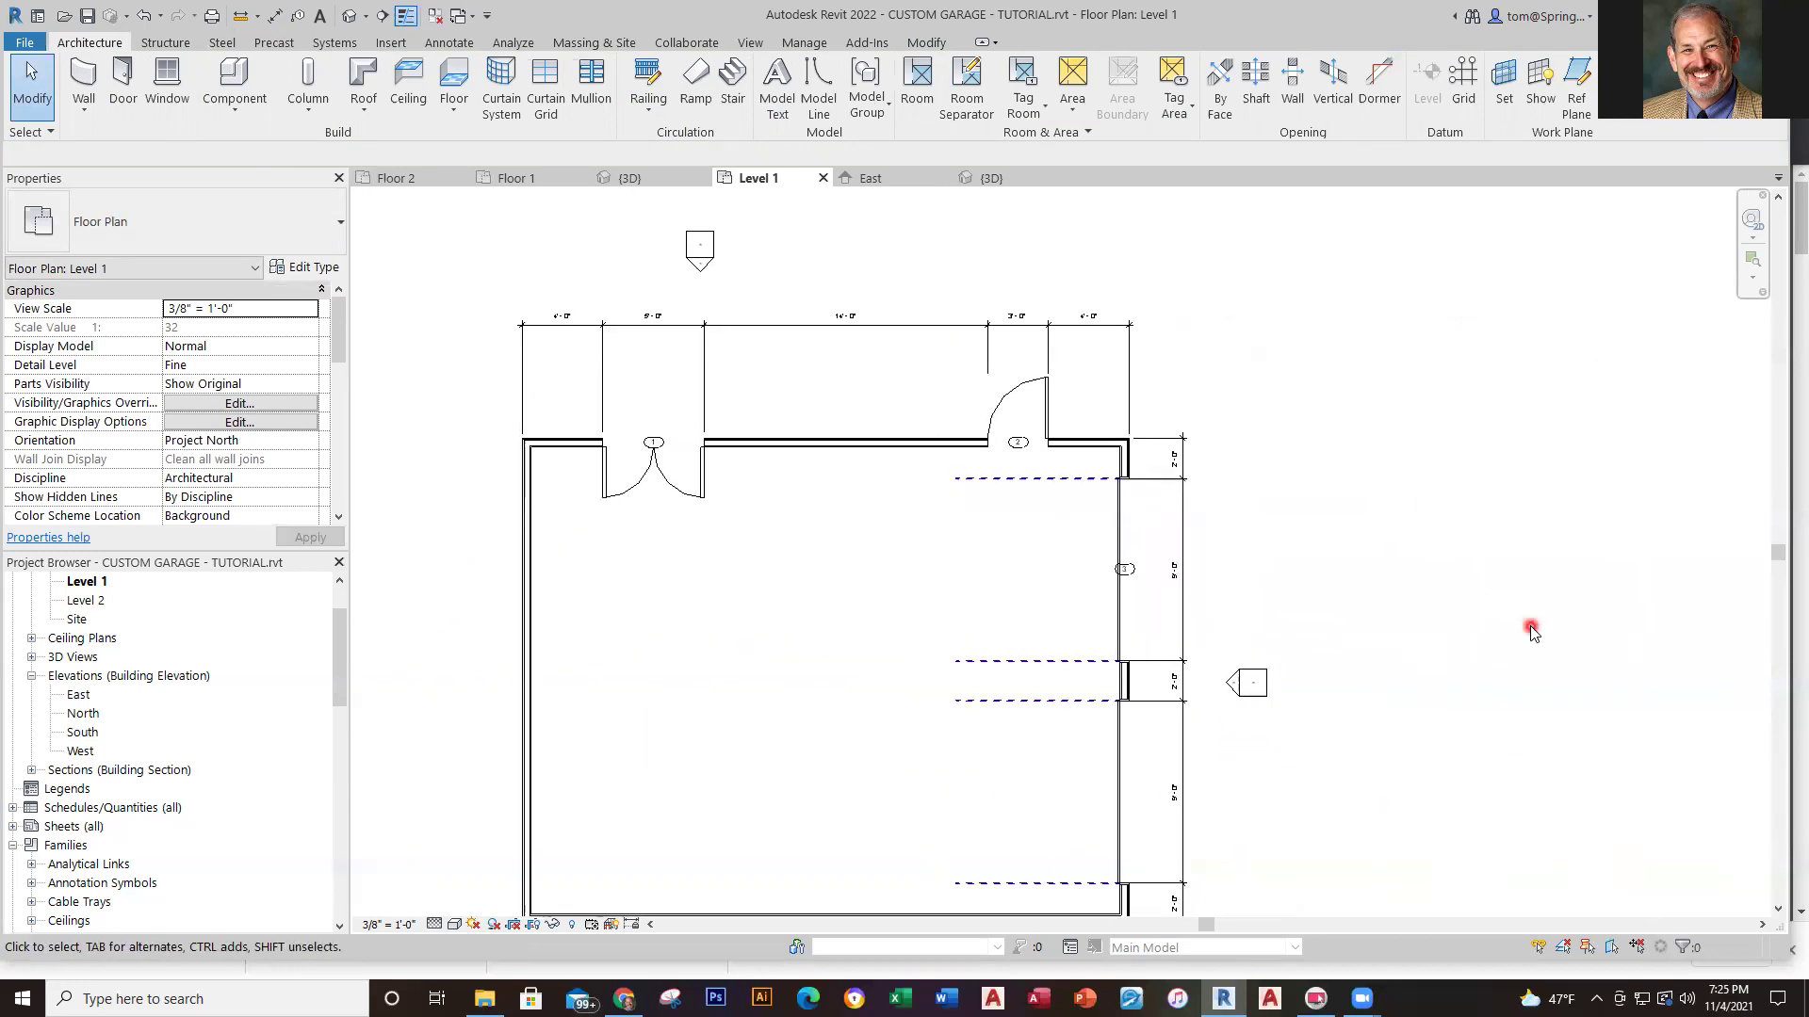
# Check the tutorial garage in 3D, then open the Custom Garage Plan - MASTER 2021 Floor 1 plan
pyautogui.click(991, 176)
pyautogui.scroll(-1, 1517, 714)
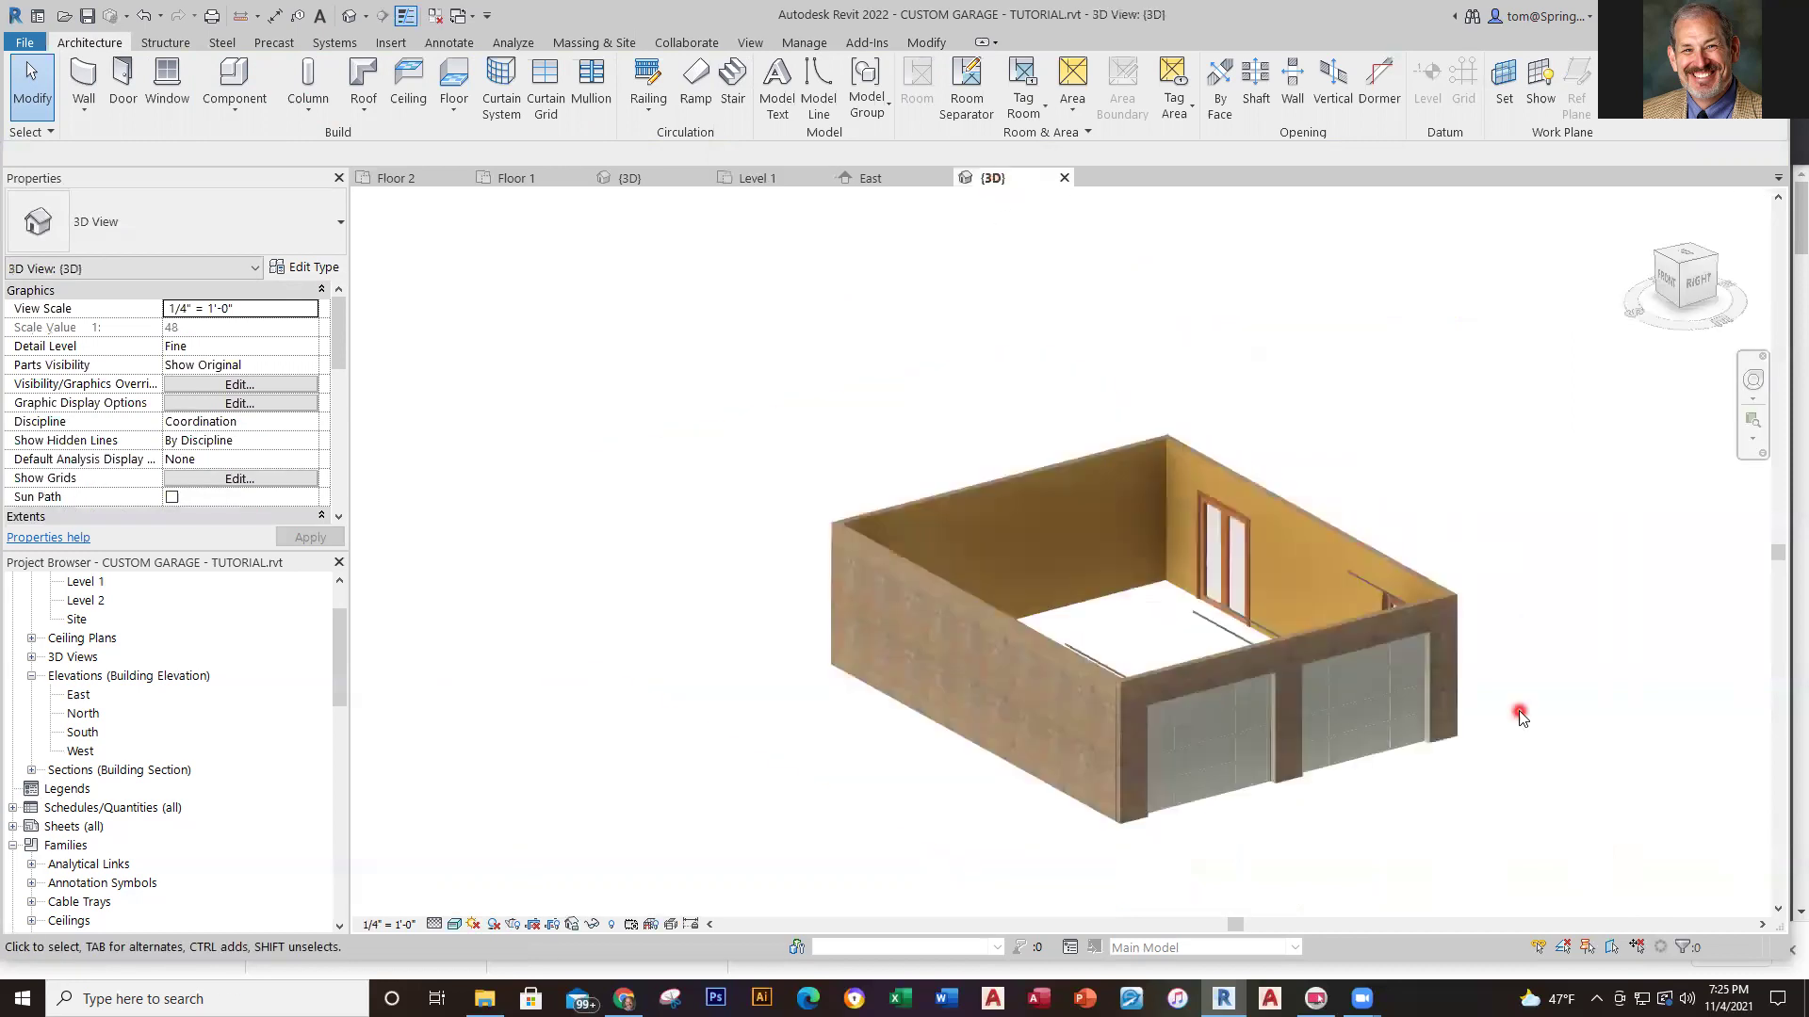
pyautogui.moveTo(1534, 714); pyautogui.dragTo(1206, 594, button='middle')
pyautogui.scroll(3, 1414, 604)
pyautogui.moveTo(1414, 604); pyautogui.dragTo(1436, 500, button='middle')
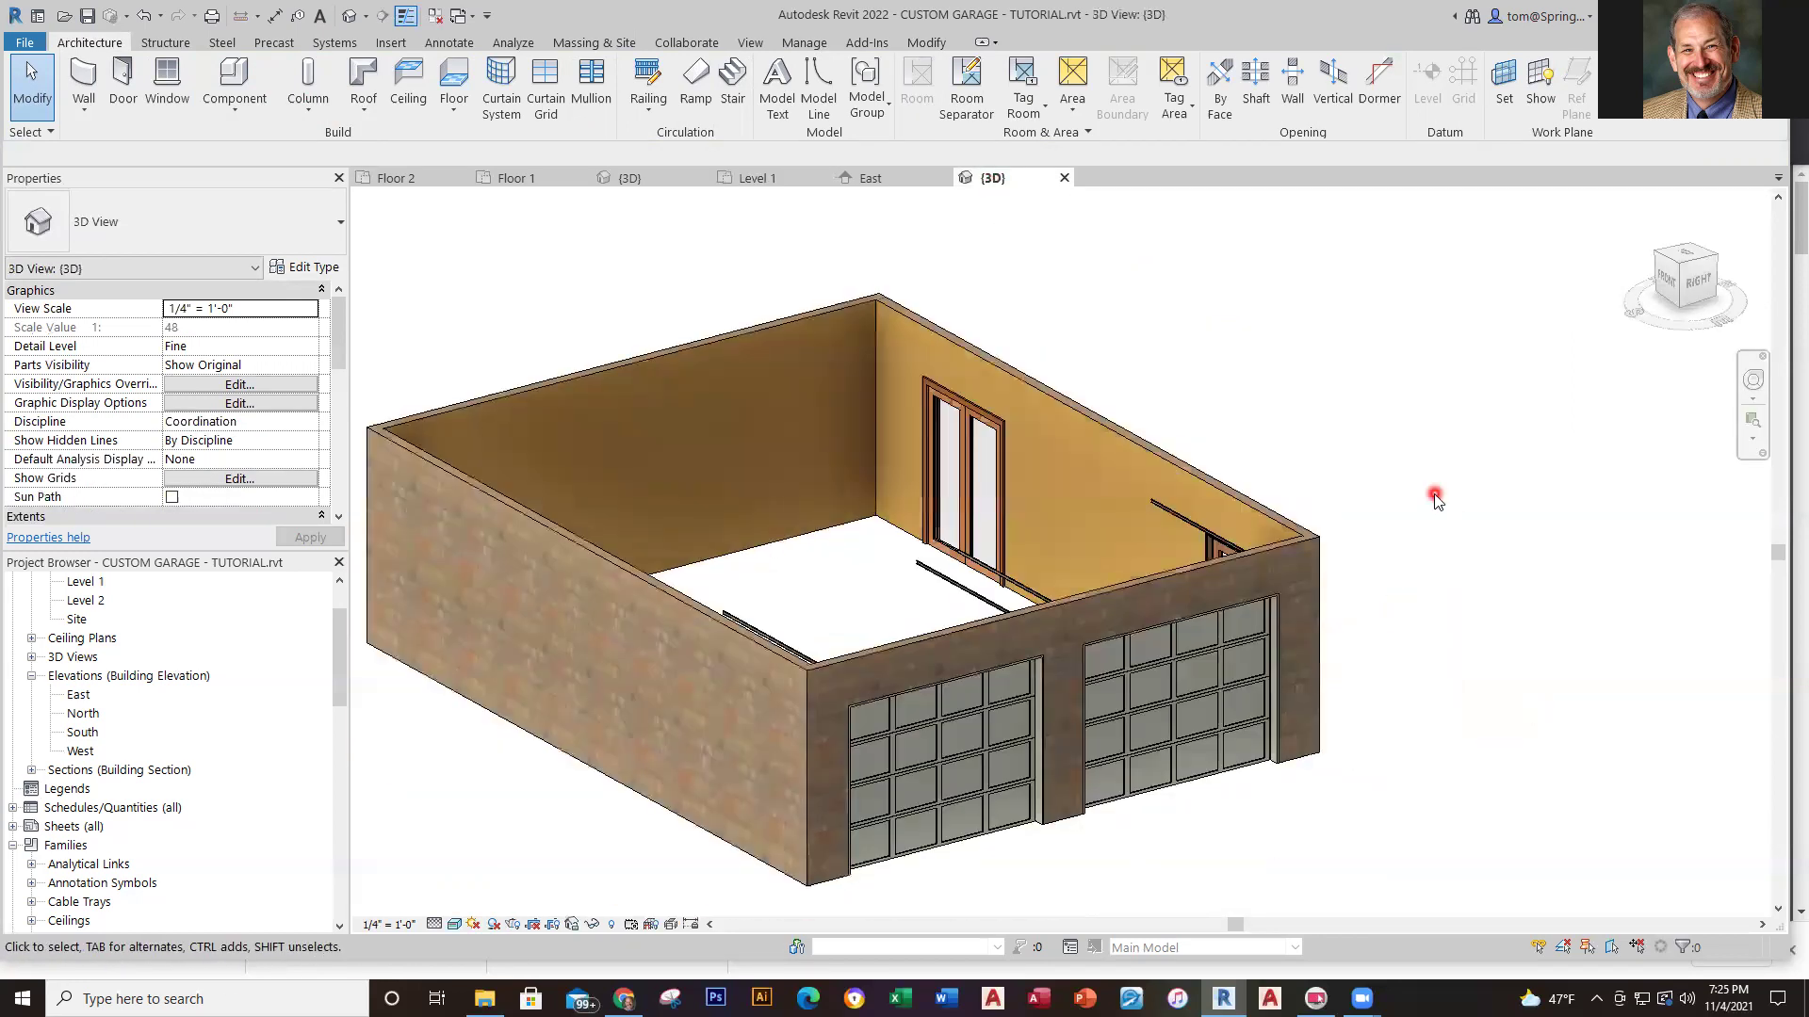
pyautogui.scroll(2, 1438, 541)
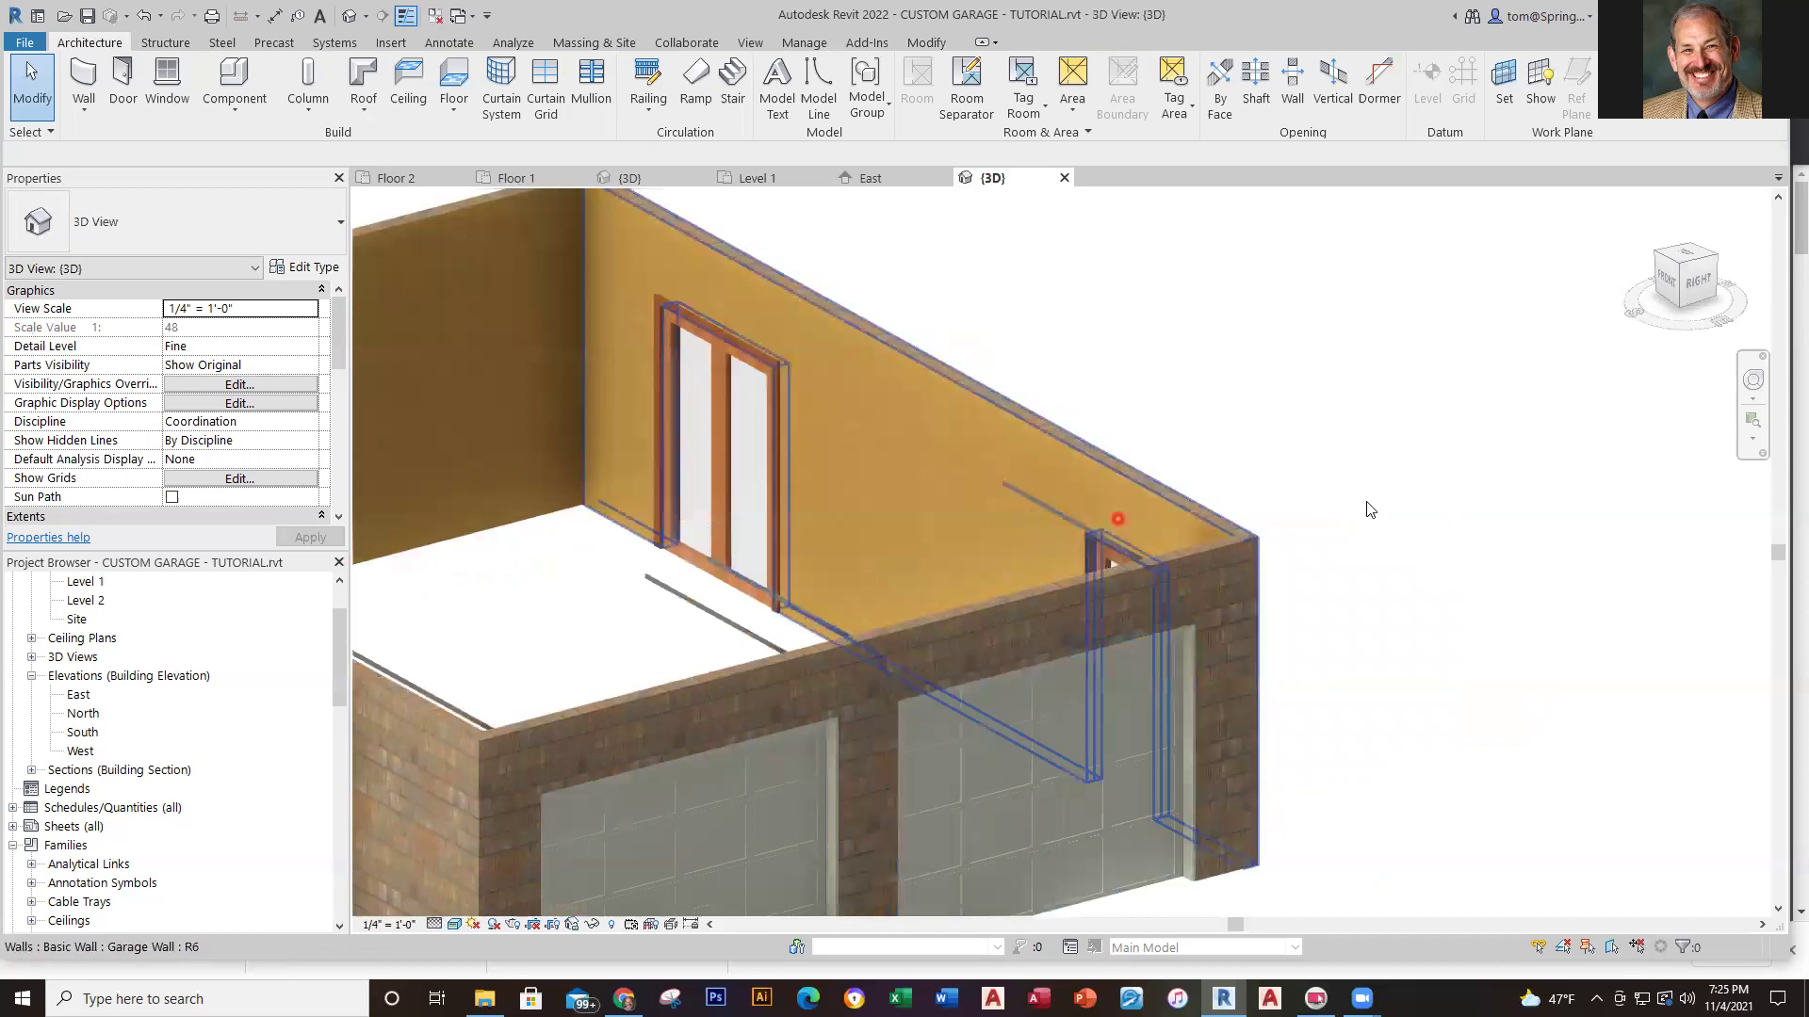
pyautogui.scroll(4, 1089, 524)
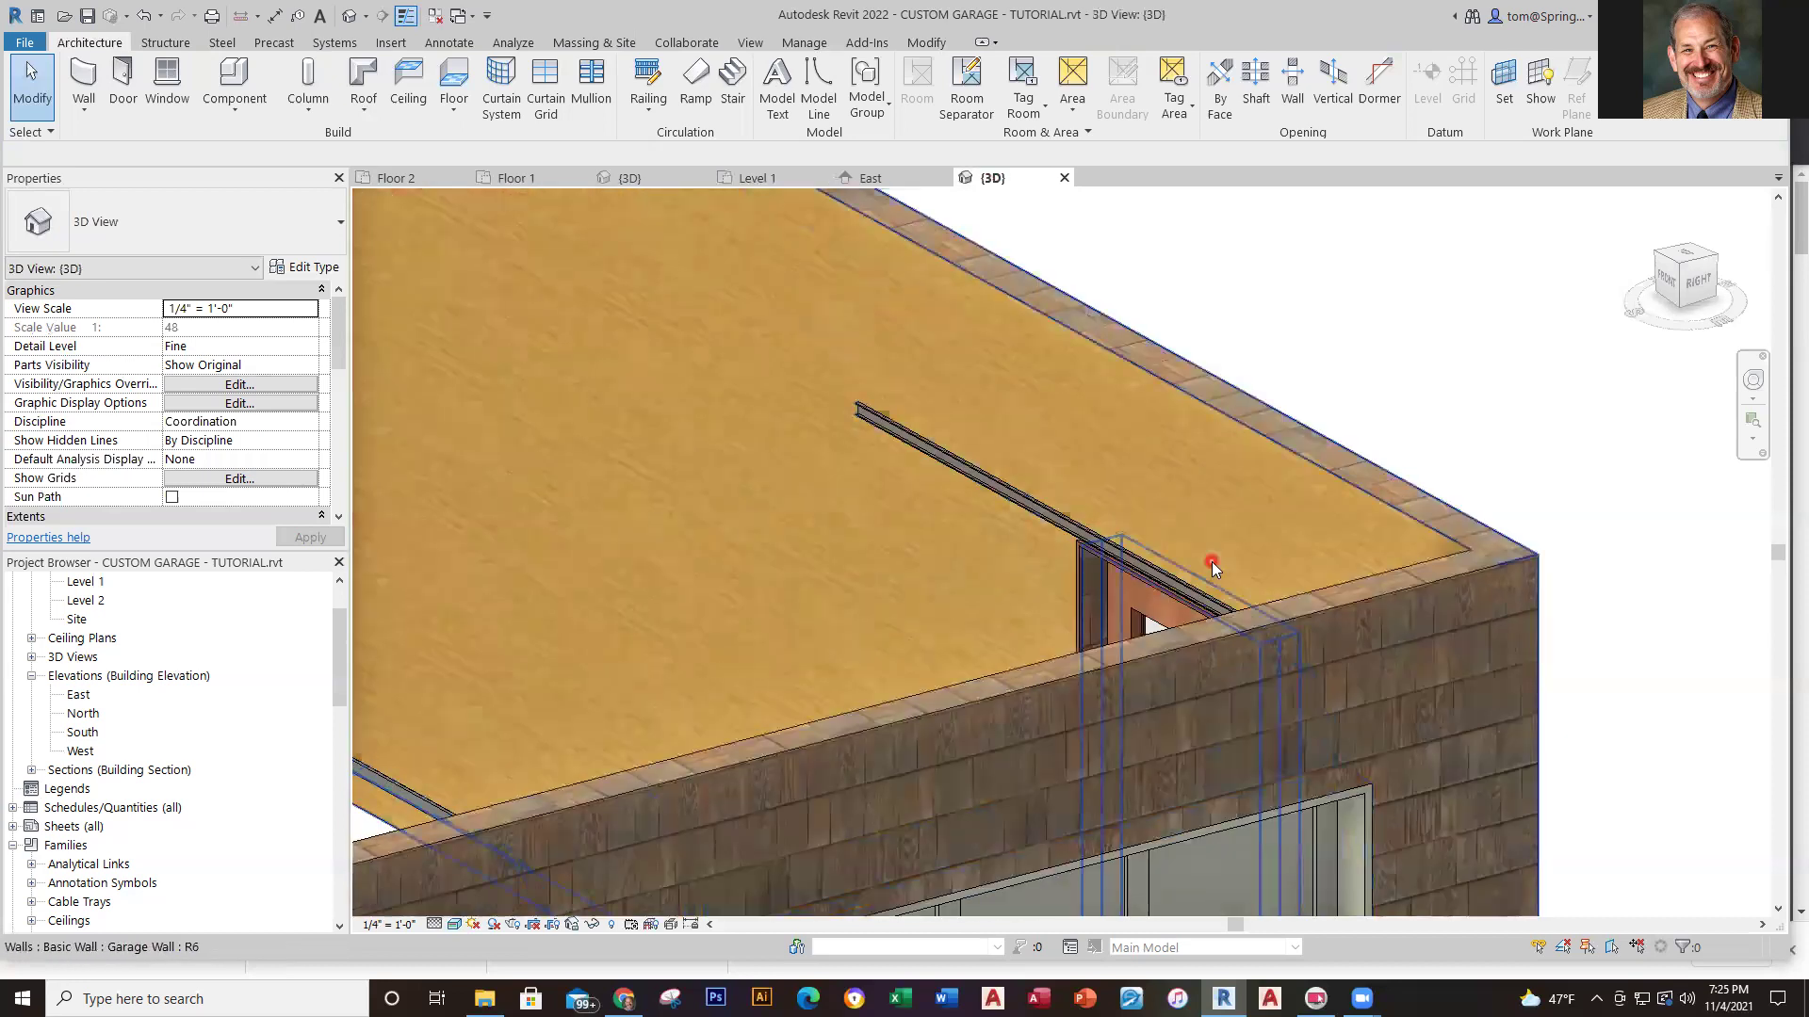
pyautogui.click(522, 179)
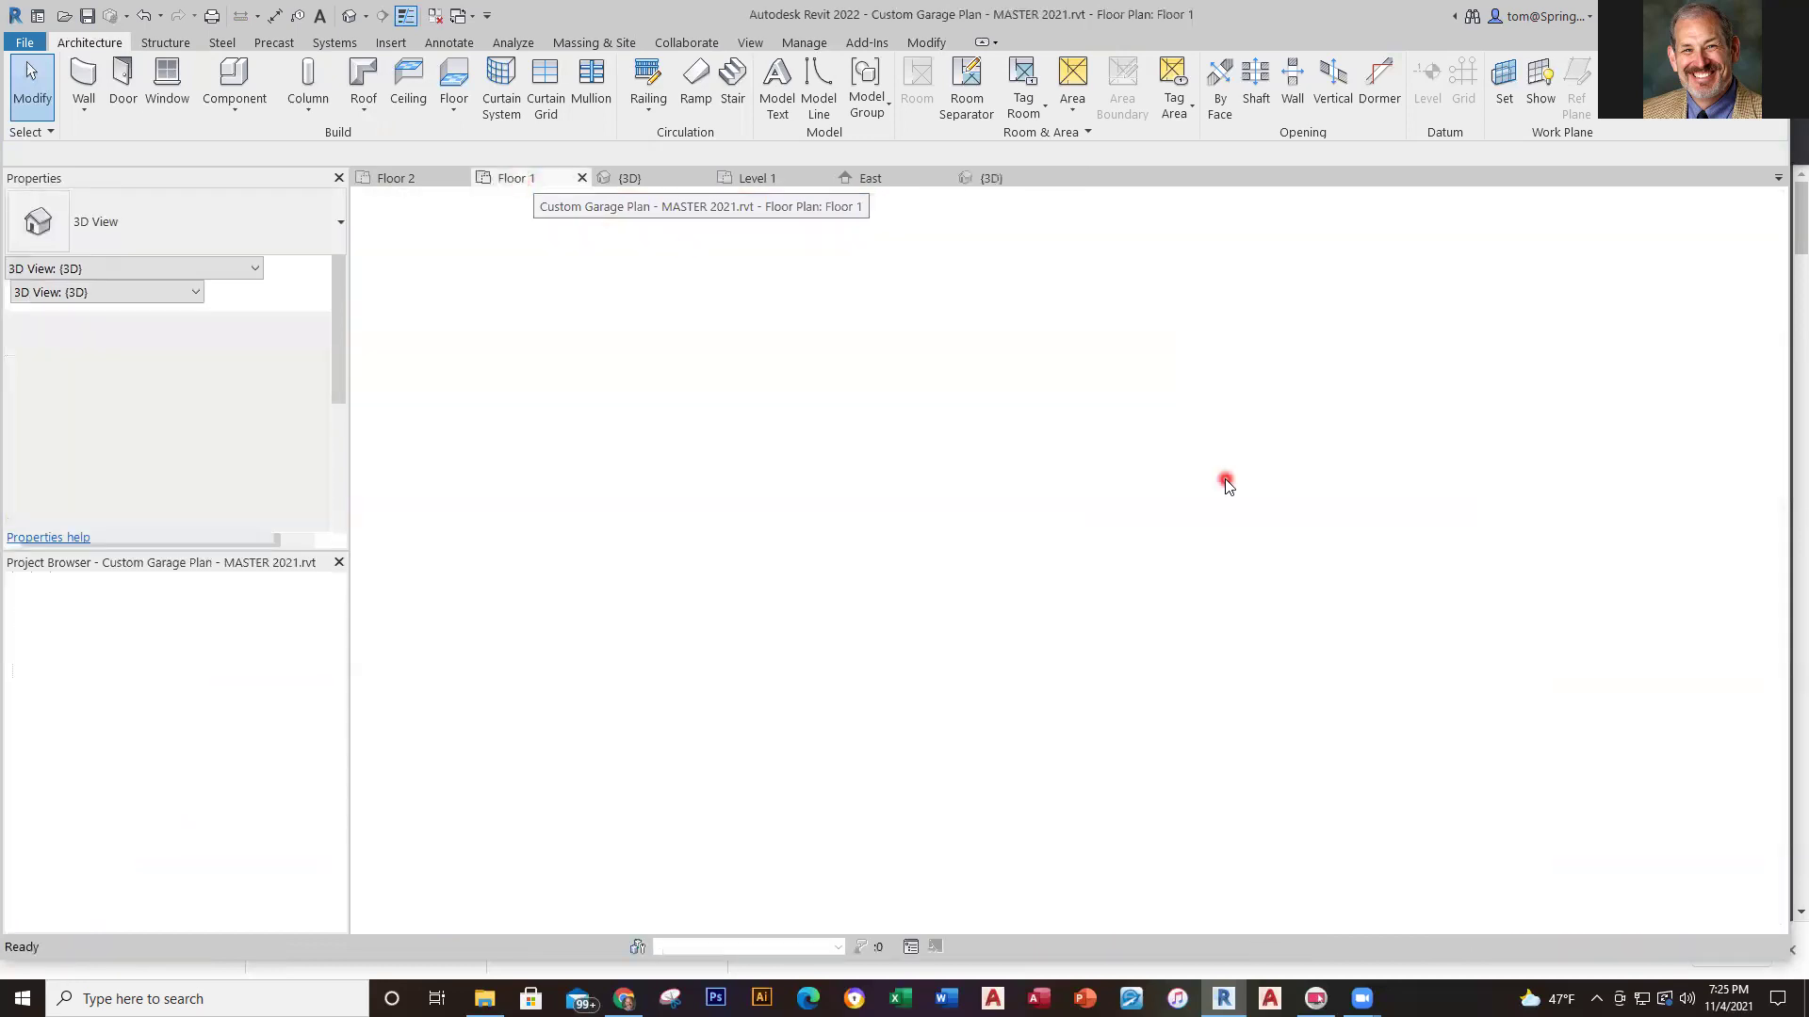
# Open the MASTER 2021 model's {3D} view and turn it toward the gable end
pyautogui.scroll(-4, 1343, 570)
pyautogui.scroll(-3, 1343, 570)
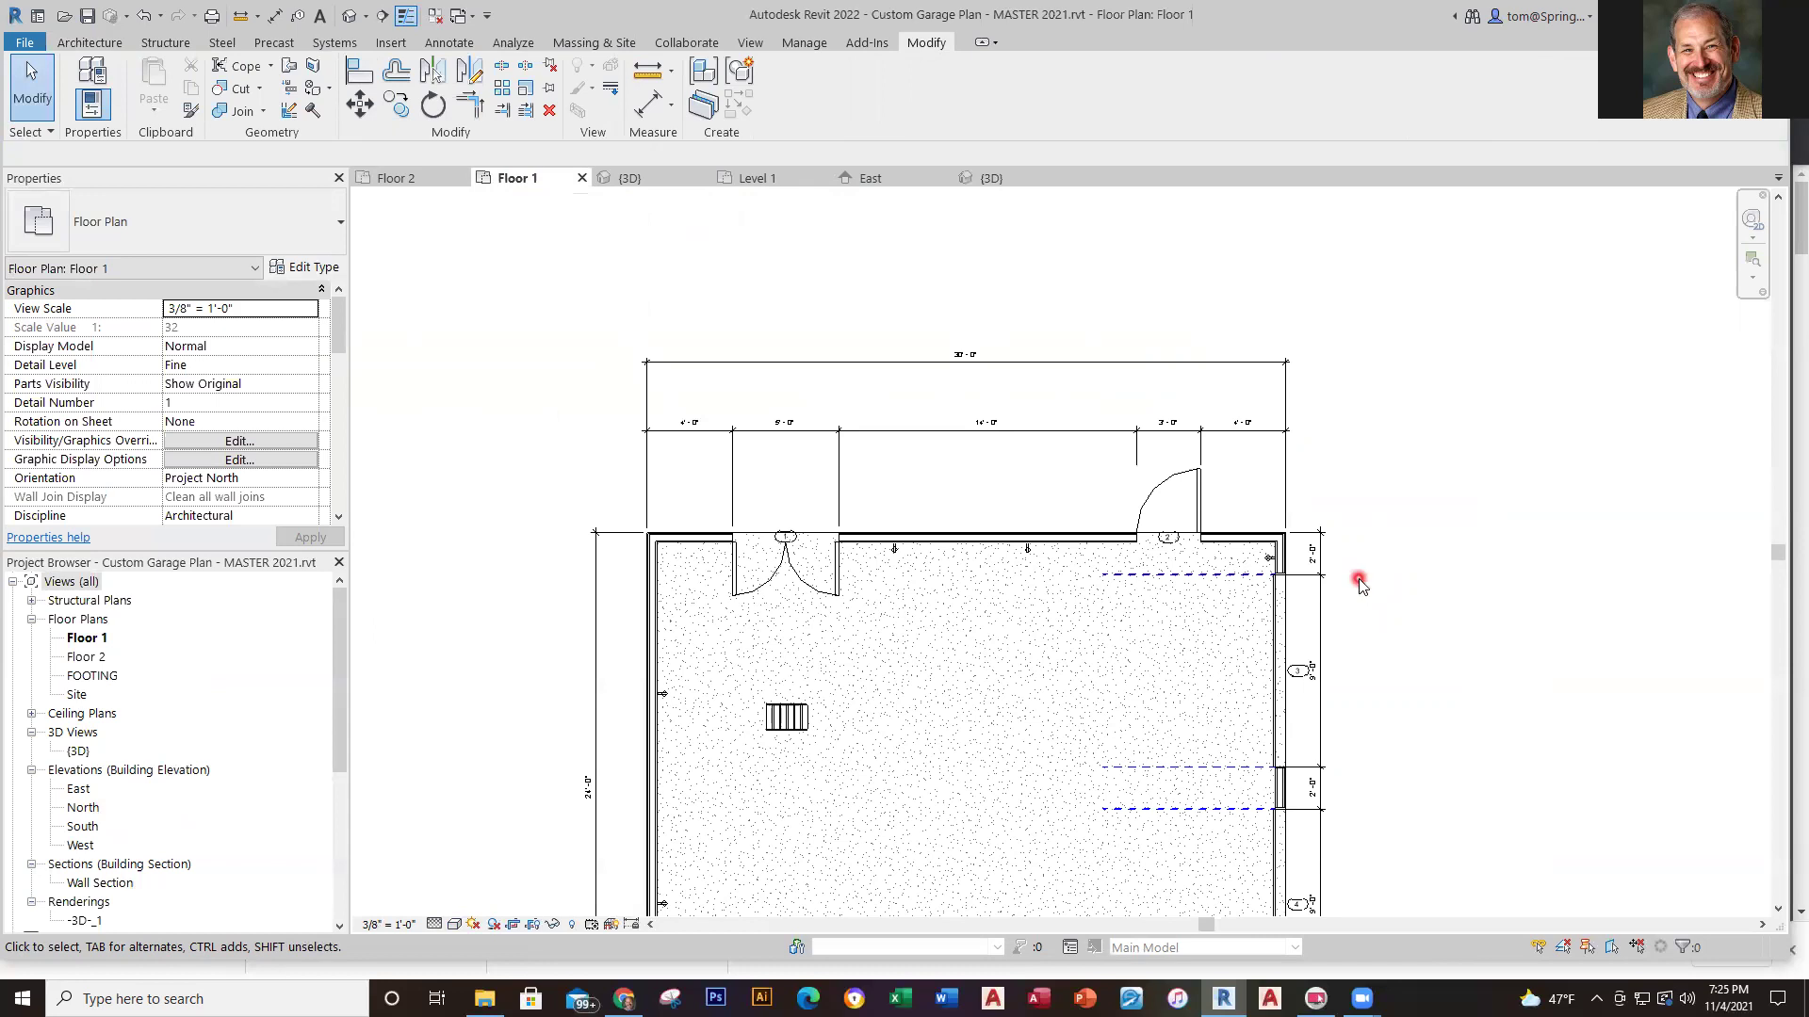
pyautogui.moveTo(1369, 634); pyautogui.dragTo(1309, 456, button='middle')
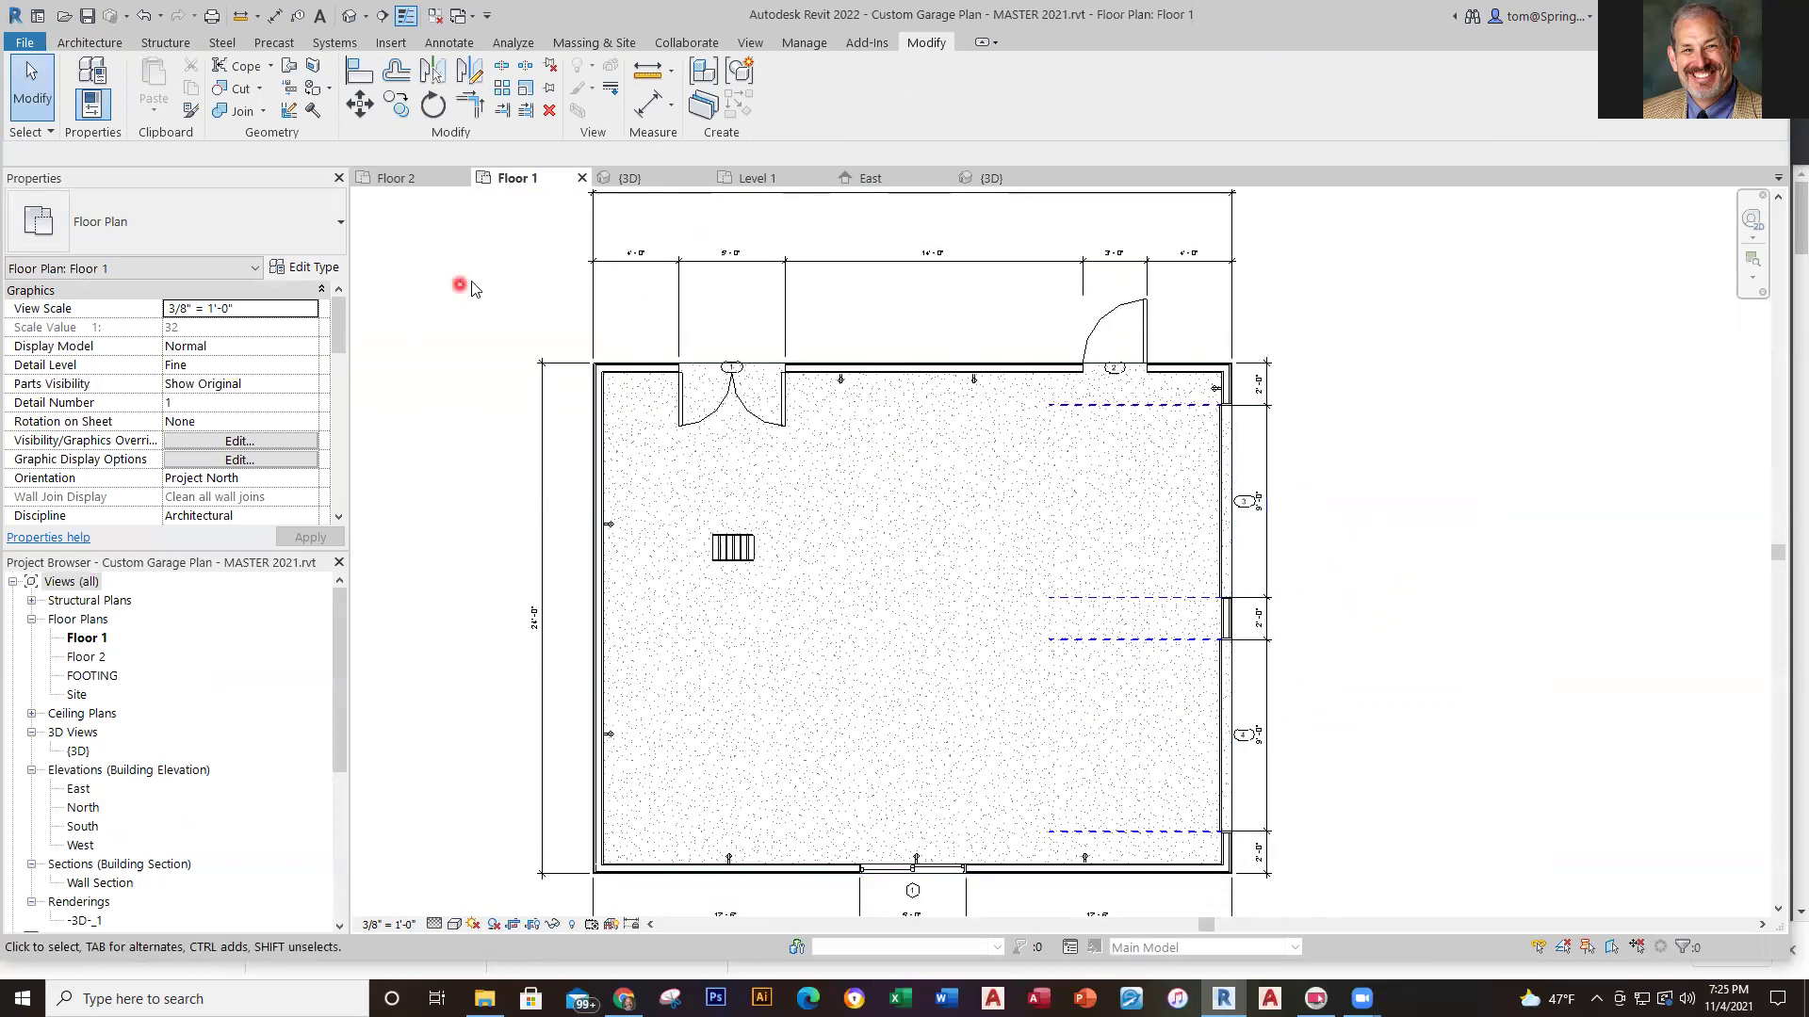
pyautogui.click(633, 184)
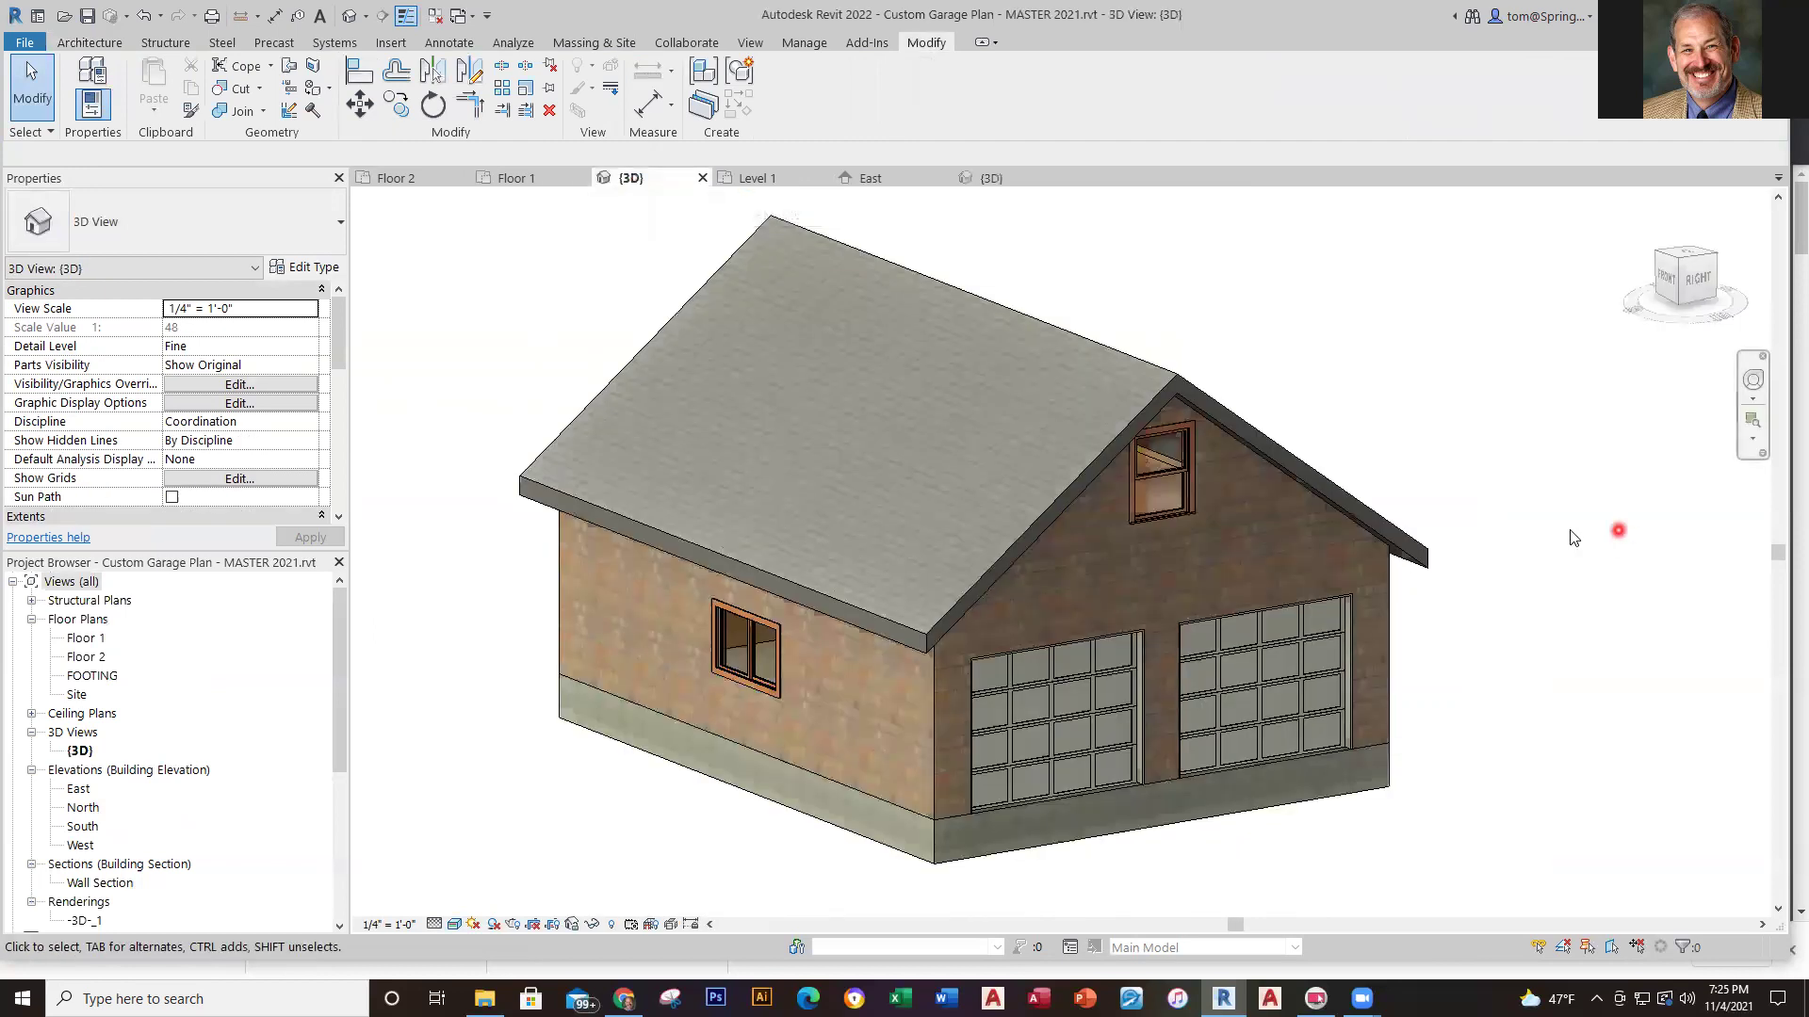
pyautogui.scroll(3, 1400, 710)
pyautogui.keyDown('shift'); pyautogui.moveTo(1393, 714); pyautogui.dragTo(1526, 759, button='middle'); pyautogui.keyUp('shift')
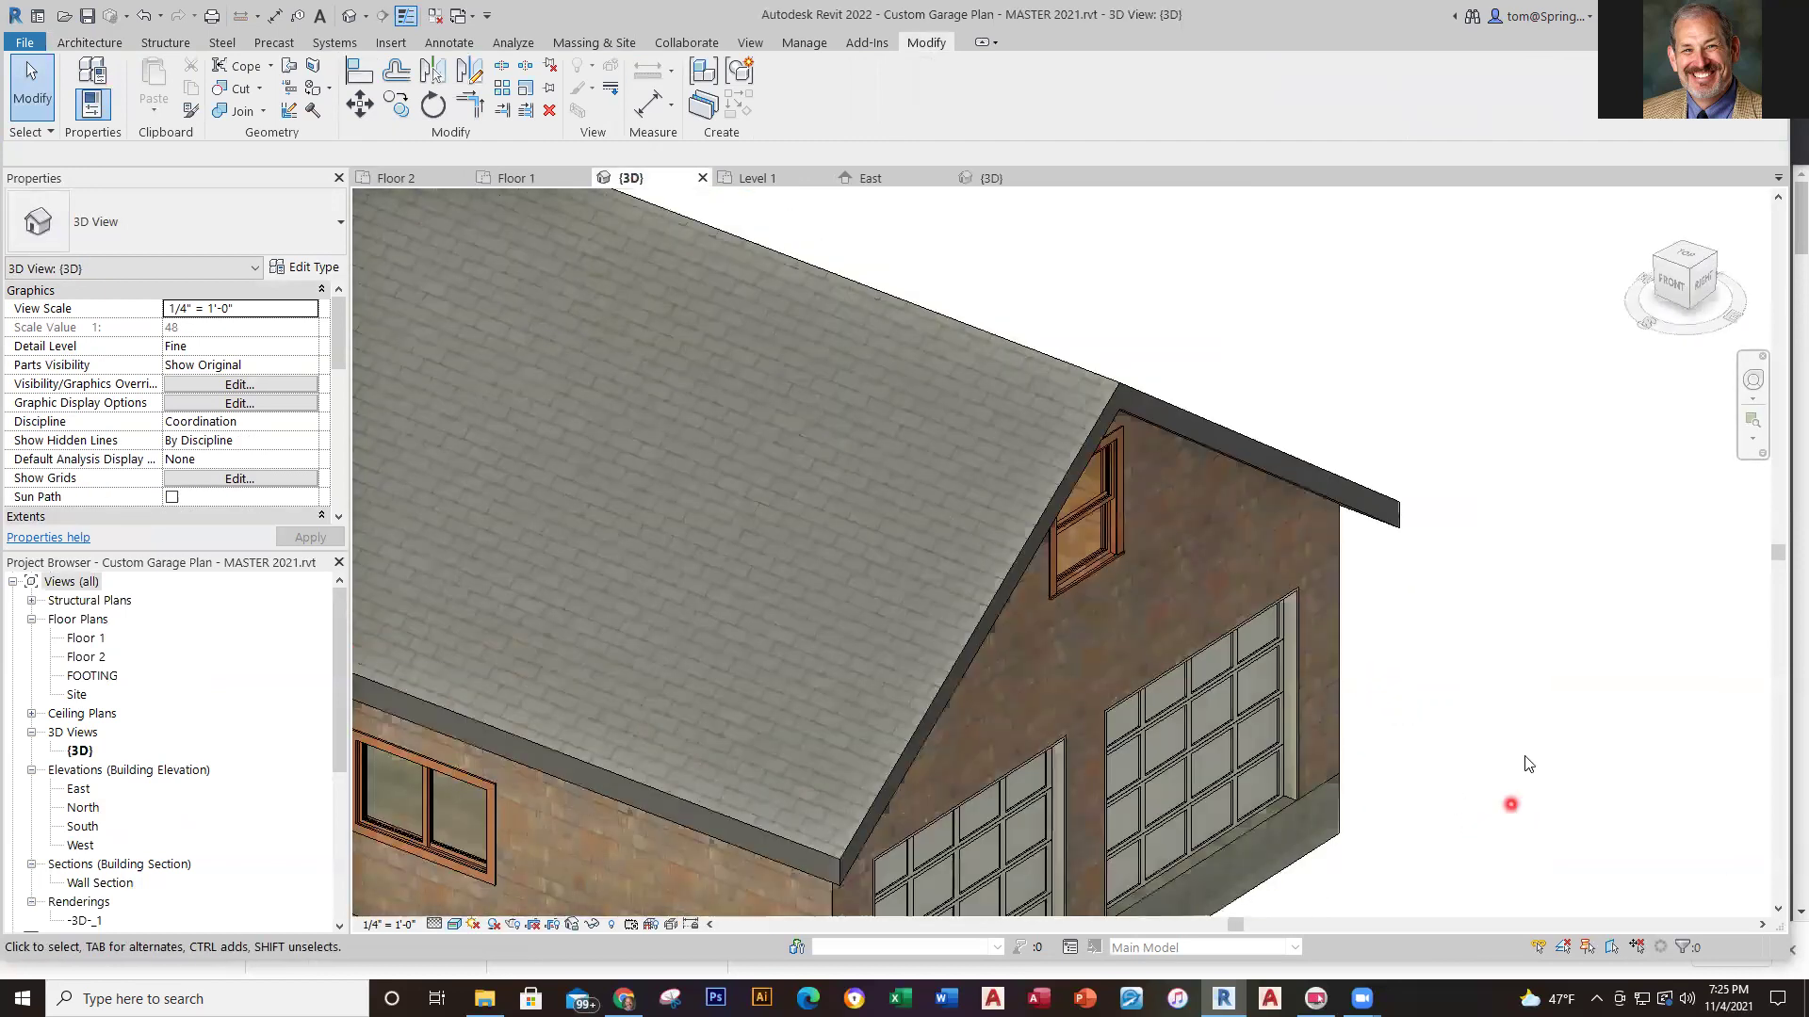
# Hide the roof and the attic floor in the 3D view
pyautogui.click(1256, 448)
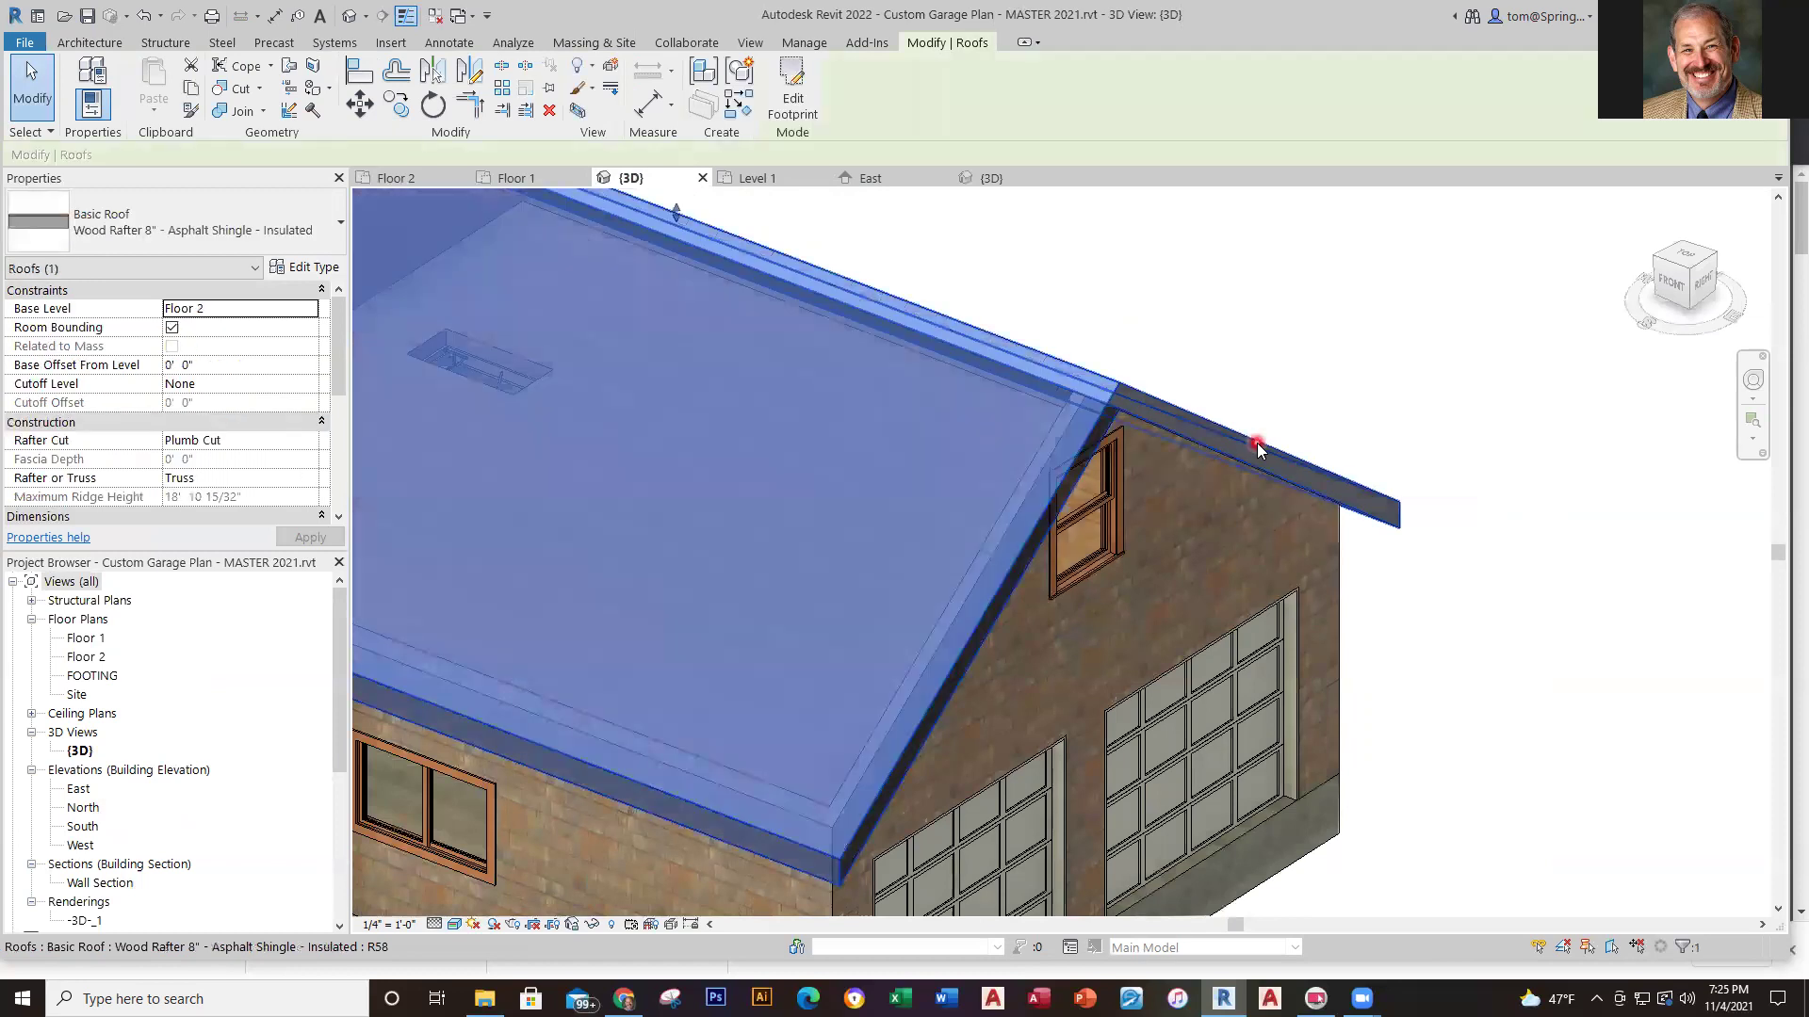
pyautogui.rightClick(1254, 449)
pyautogui.moveTo(1337, 533)
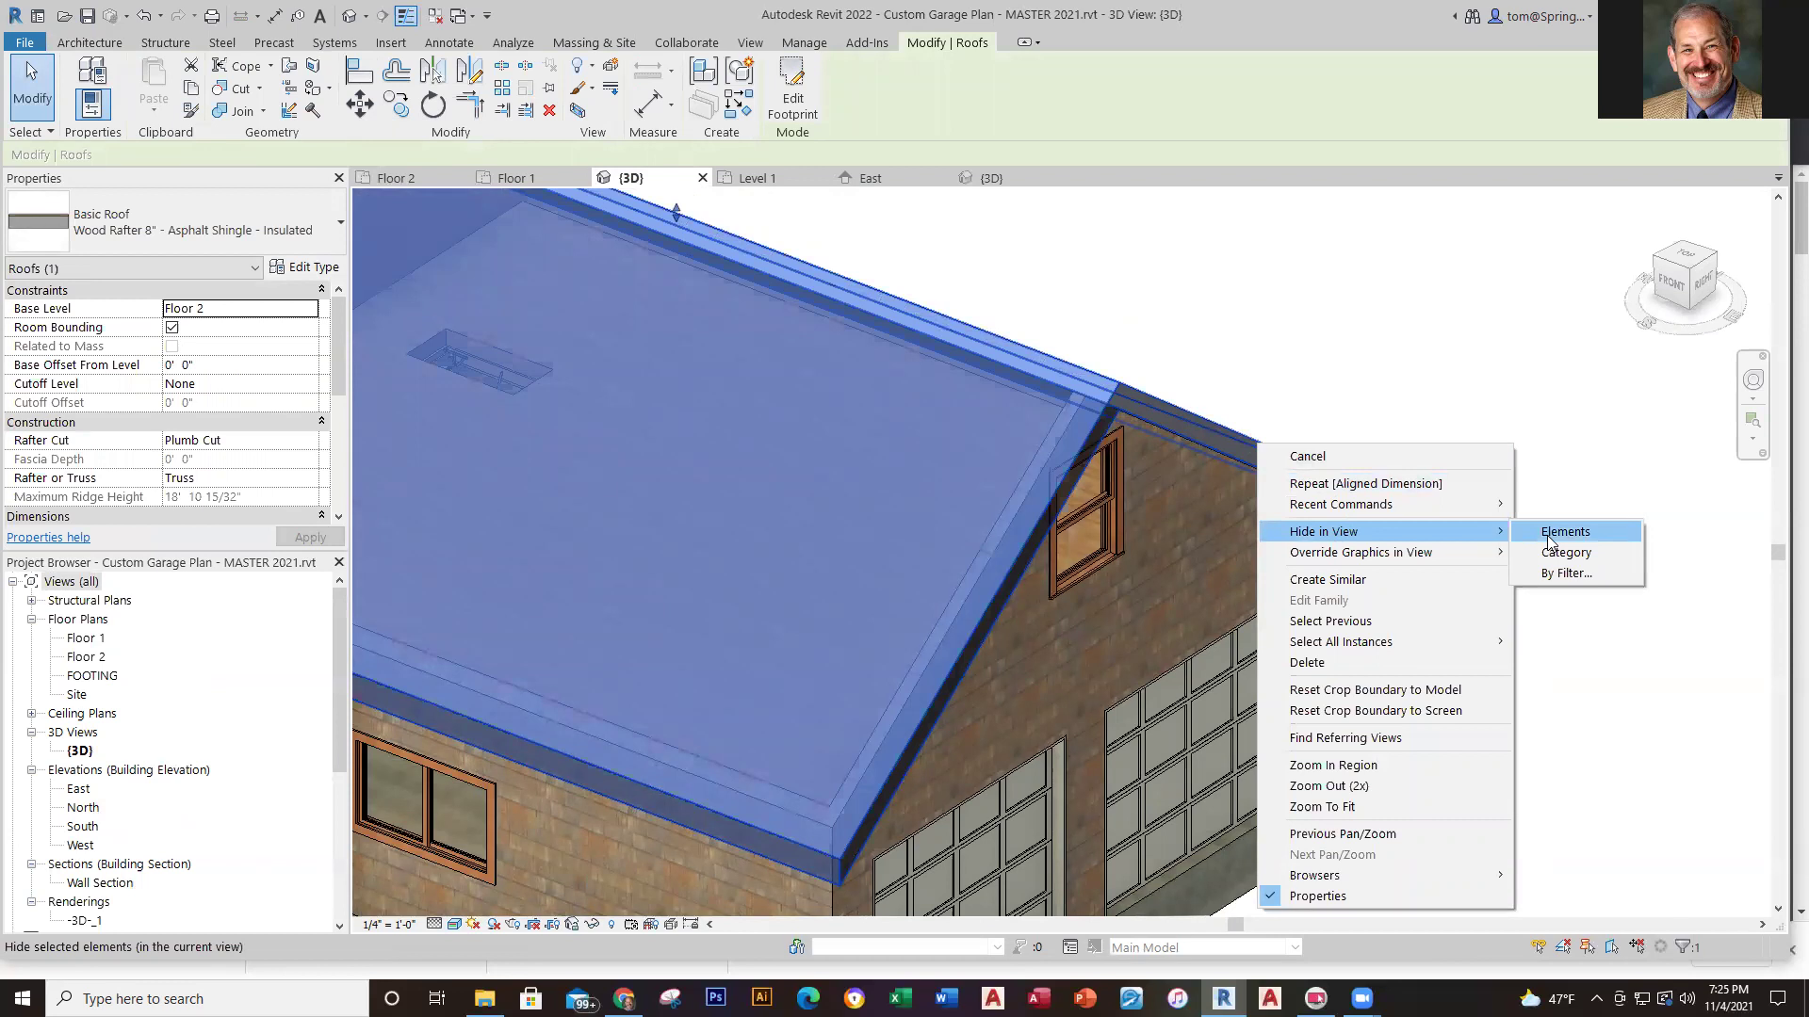
pyautogui.click(1547, 533)
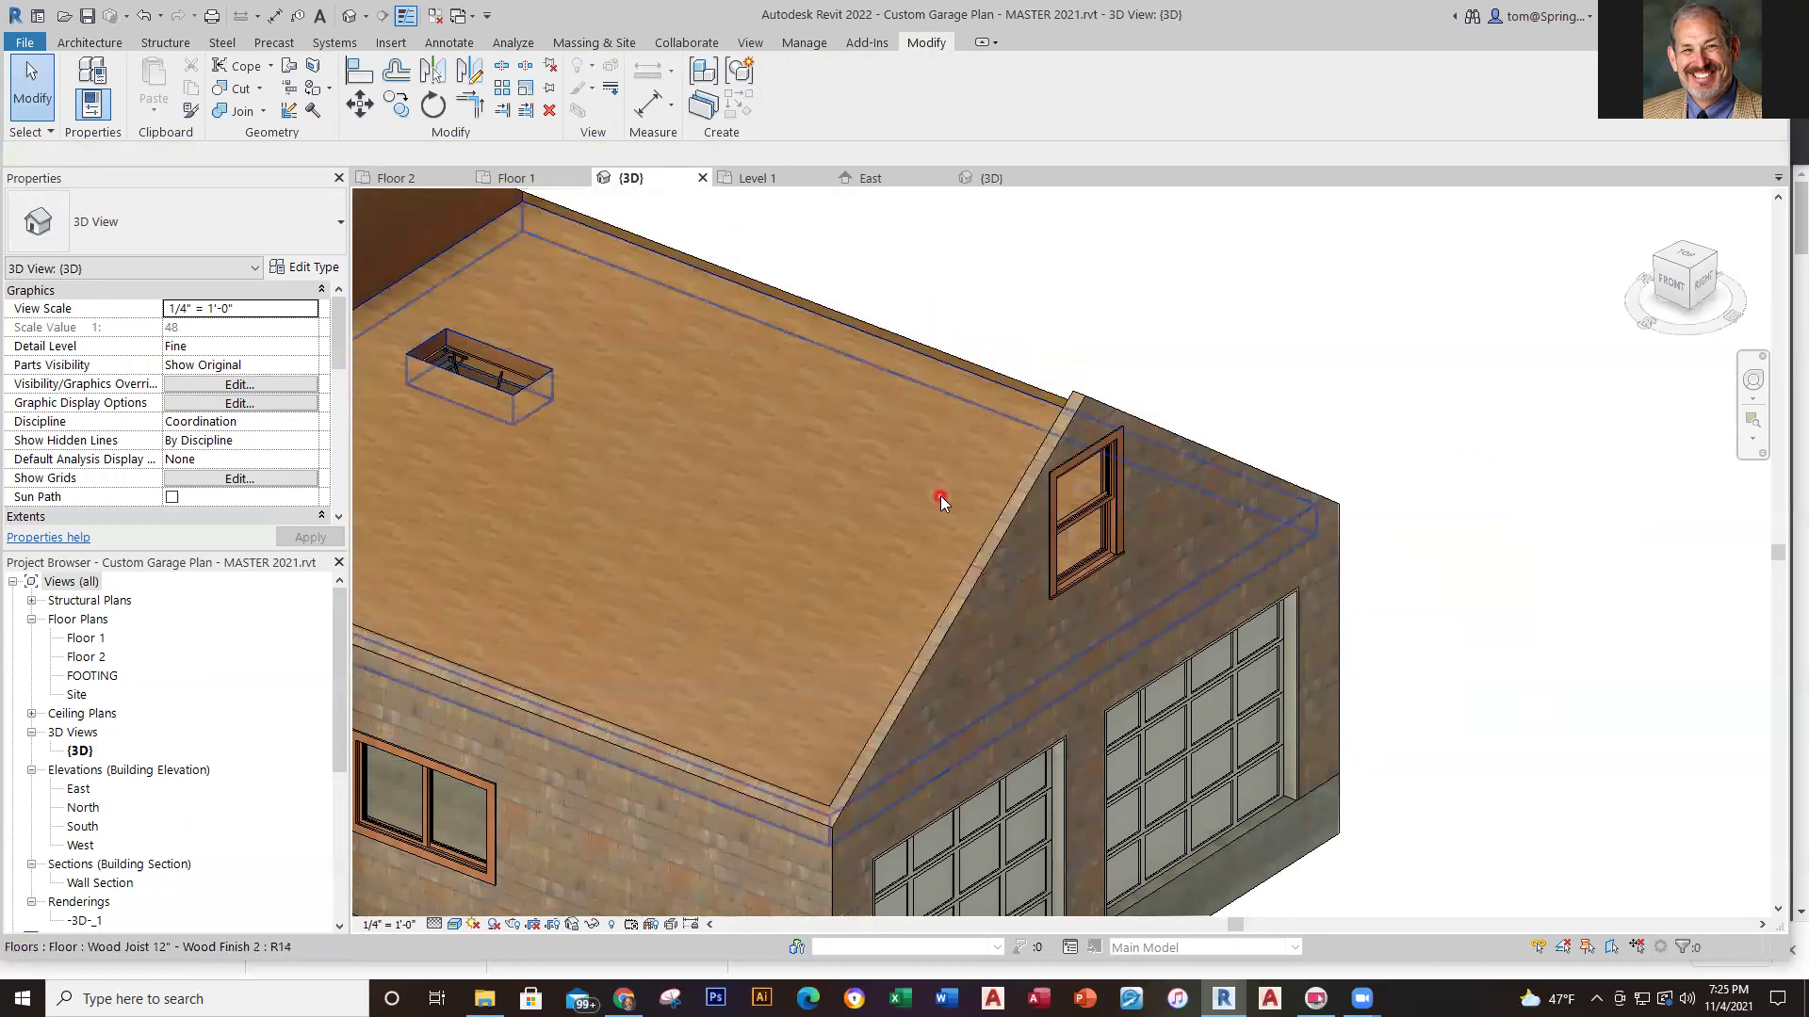
pyautogui.click(940, 497)
pyautogui.rightClick(941, 499)
pyautogui.moveTo(1036, 588)
pyautogui.click(1244, 589)
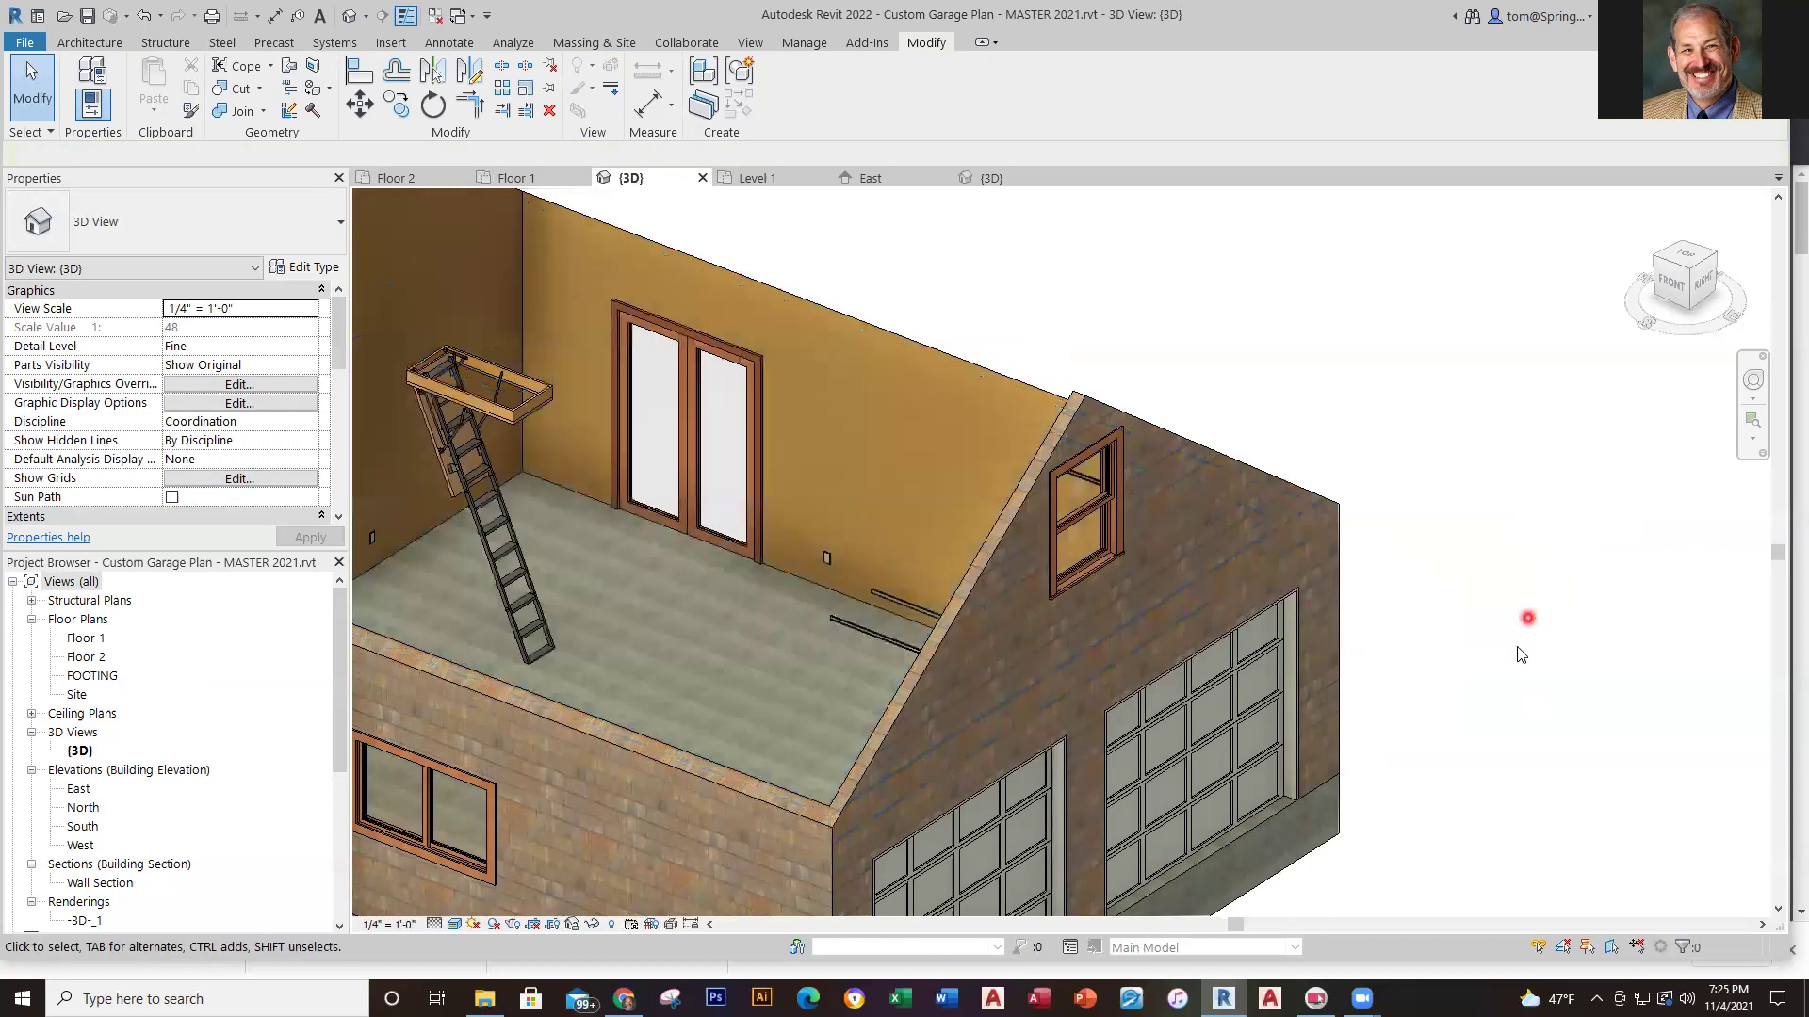
# Hide the gable garage wall and orbit to inspect the interior and attic ladder
pyautogui.click(1197, 498)
pyautogui.rightClick(1198, 498)
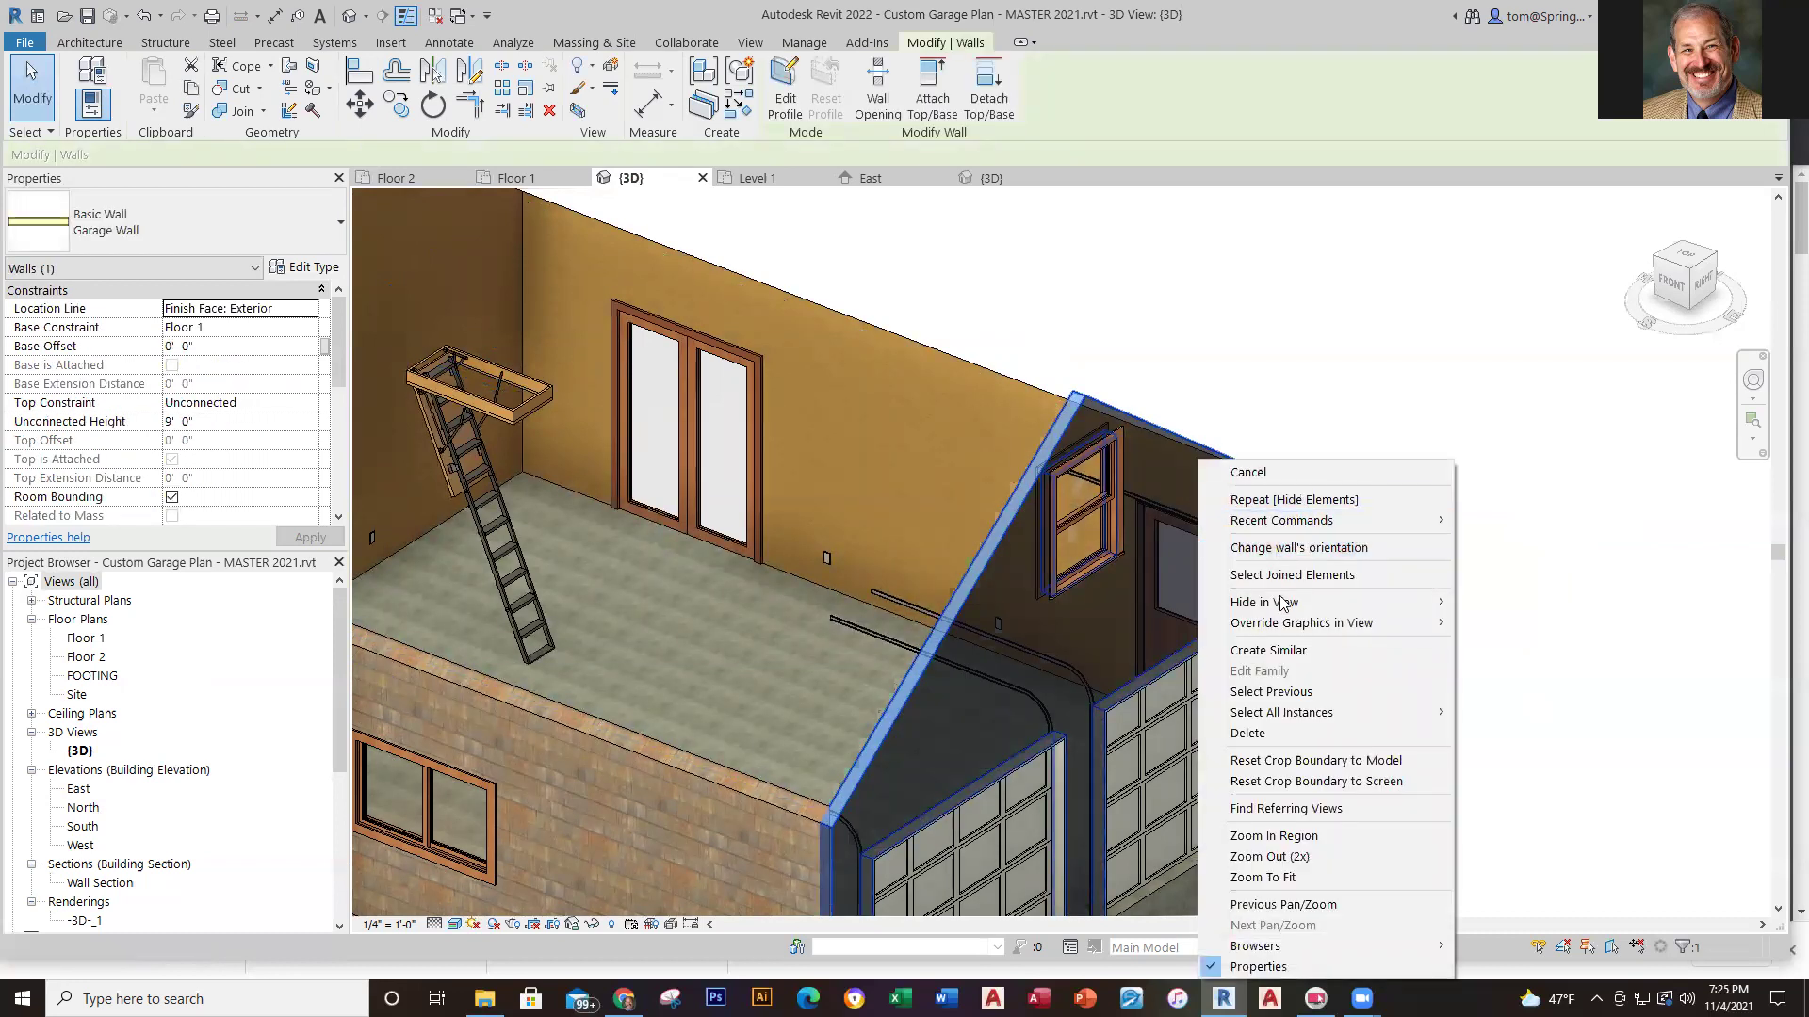
pyautogui.moveTo(1279, 601)
pyautogui.click(1523, 603)
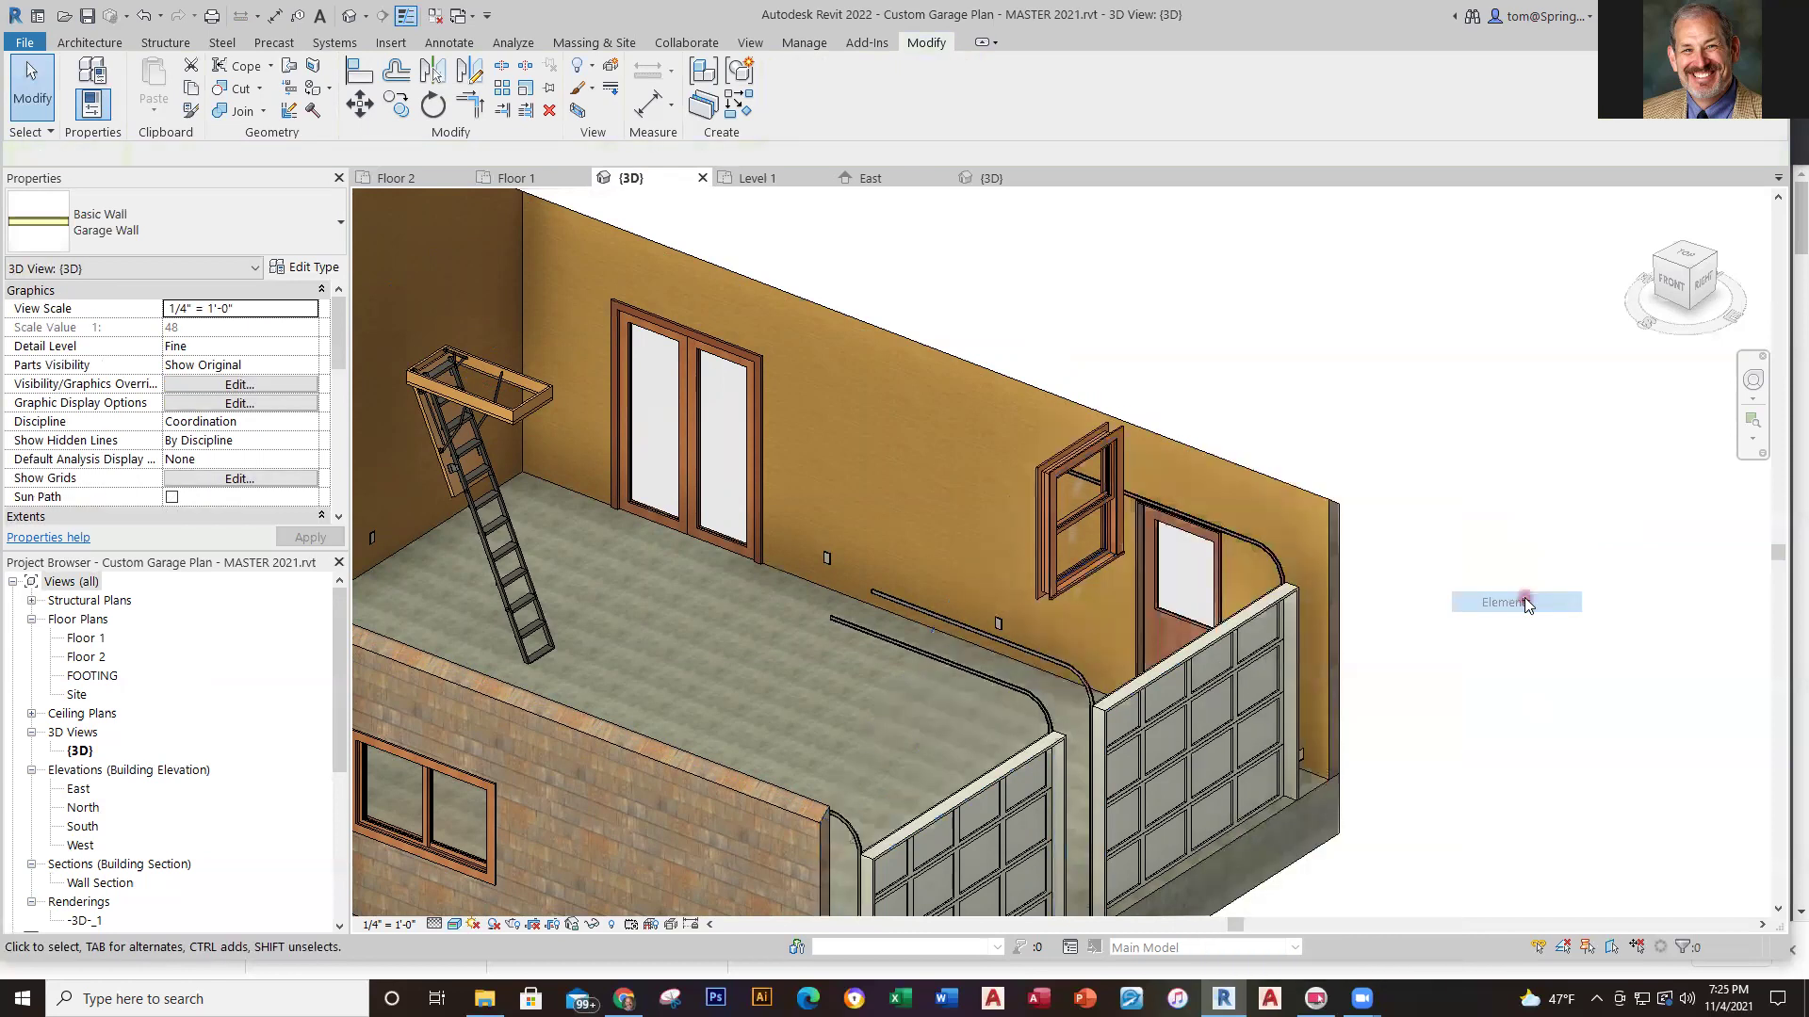
pyautogui.scroll(3, 1367, 589)
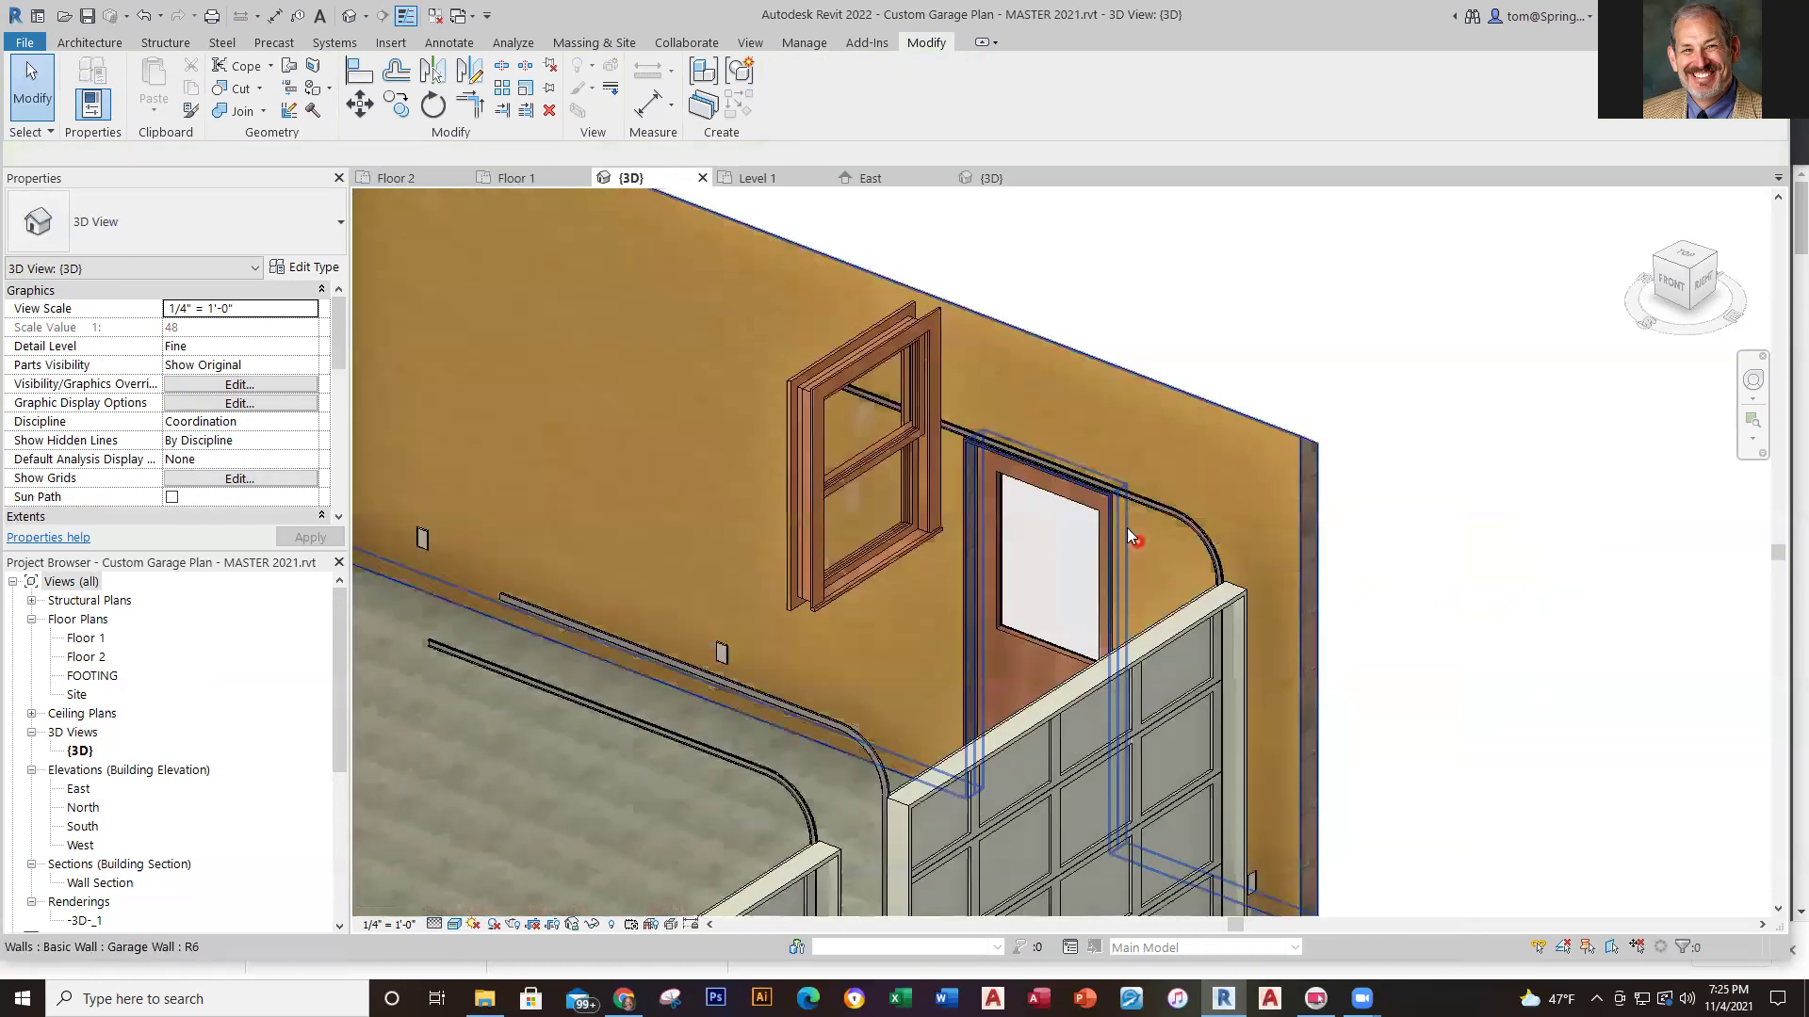
pyautogui.keyDown('shift'); pyautogui.moveTo(1509, 740); pyautogui.dragTo(1470, 703, button='middle'); pyautogui.keyUp('shift')
pyautogui.scroll(-5, 1541, 722)
pyautogui.scroll(-3, 1567, 675)
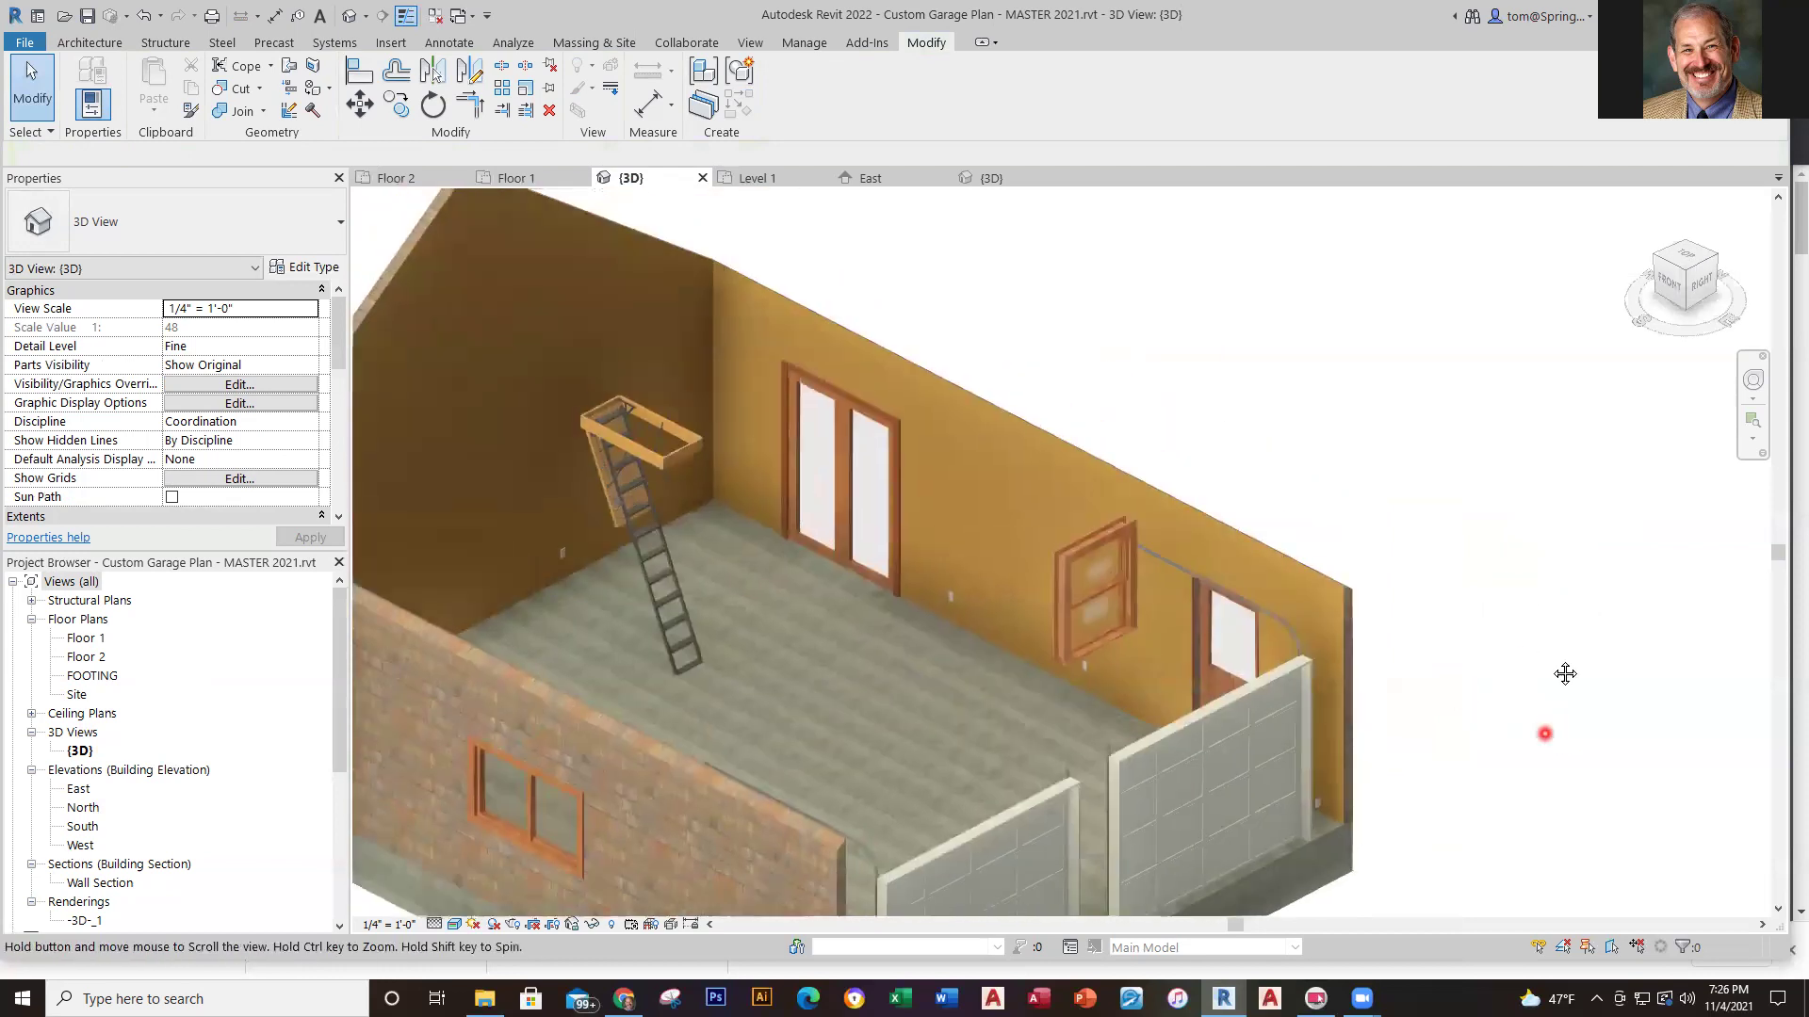
pyautogui.scroll(3, 1553, 636)
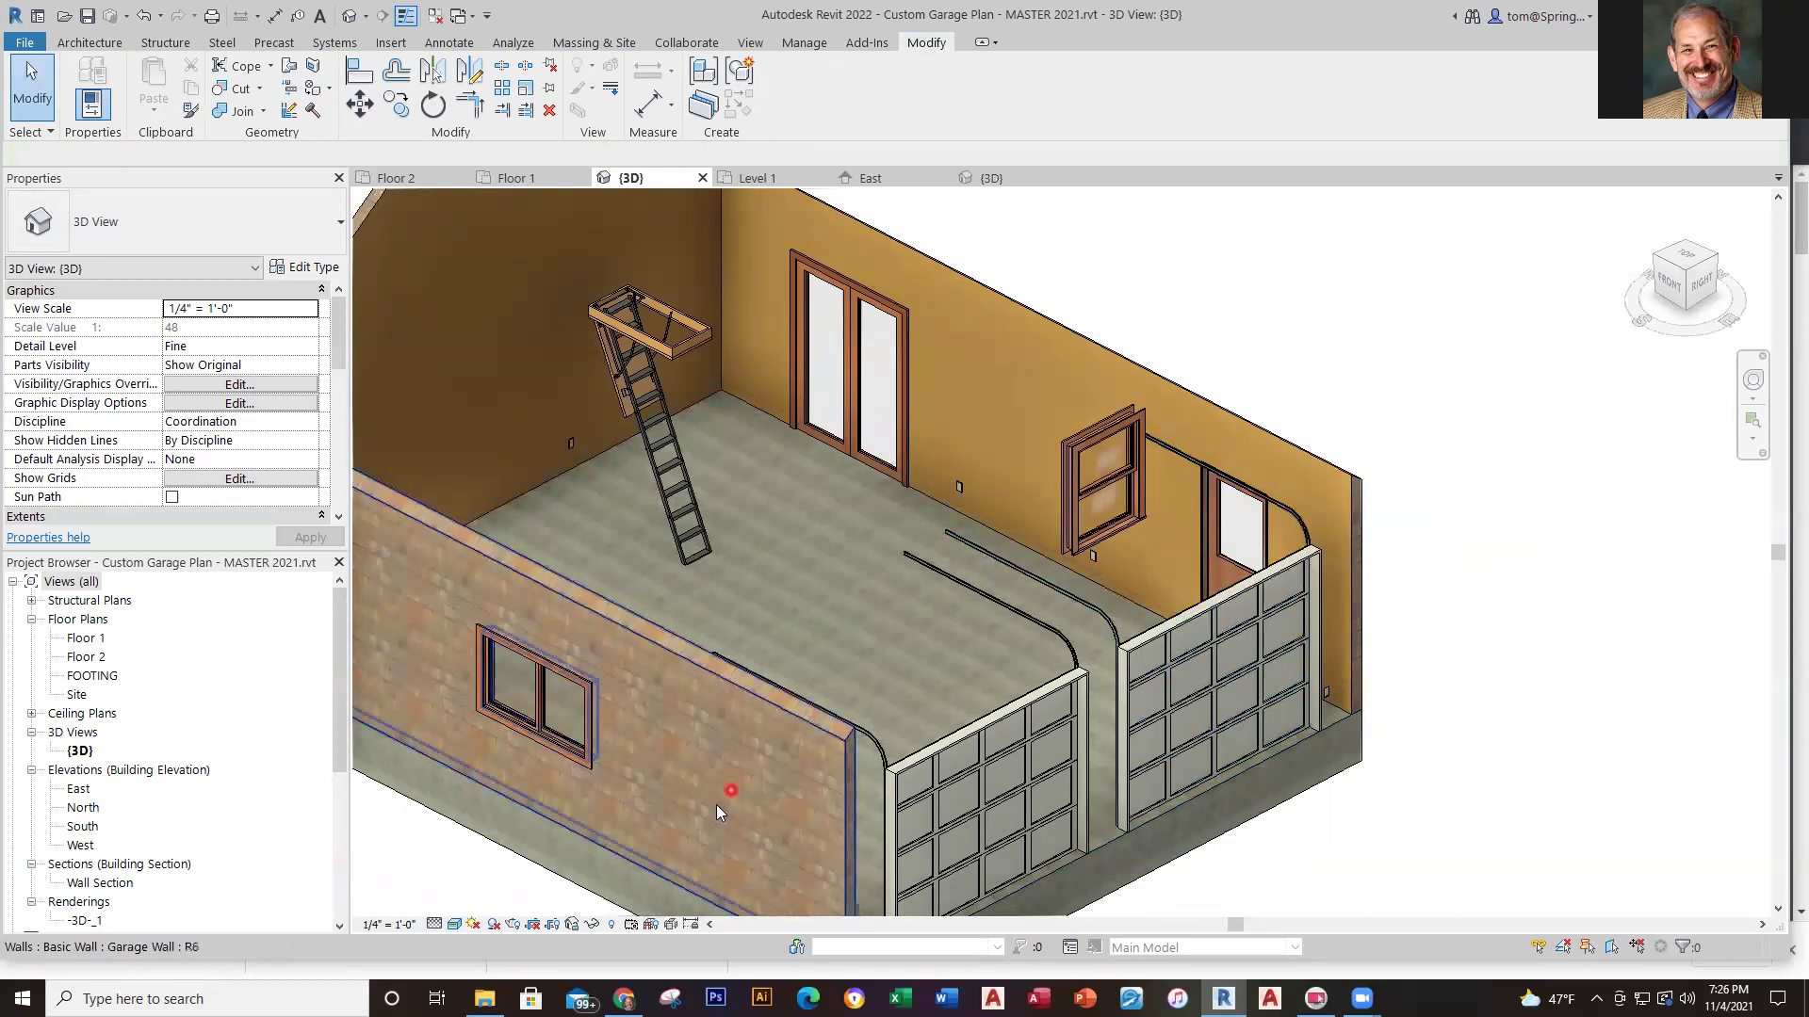
# Unhide the roof using Reveal Hidden Elements, then turn reveal mode off
pyautogui.click(613, 925)
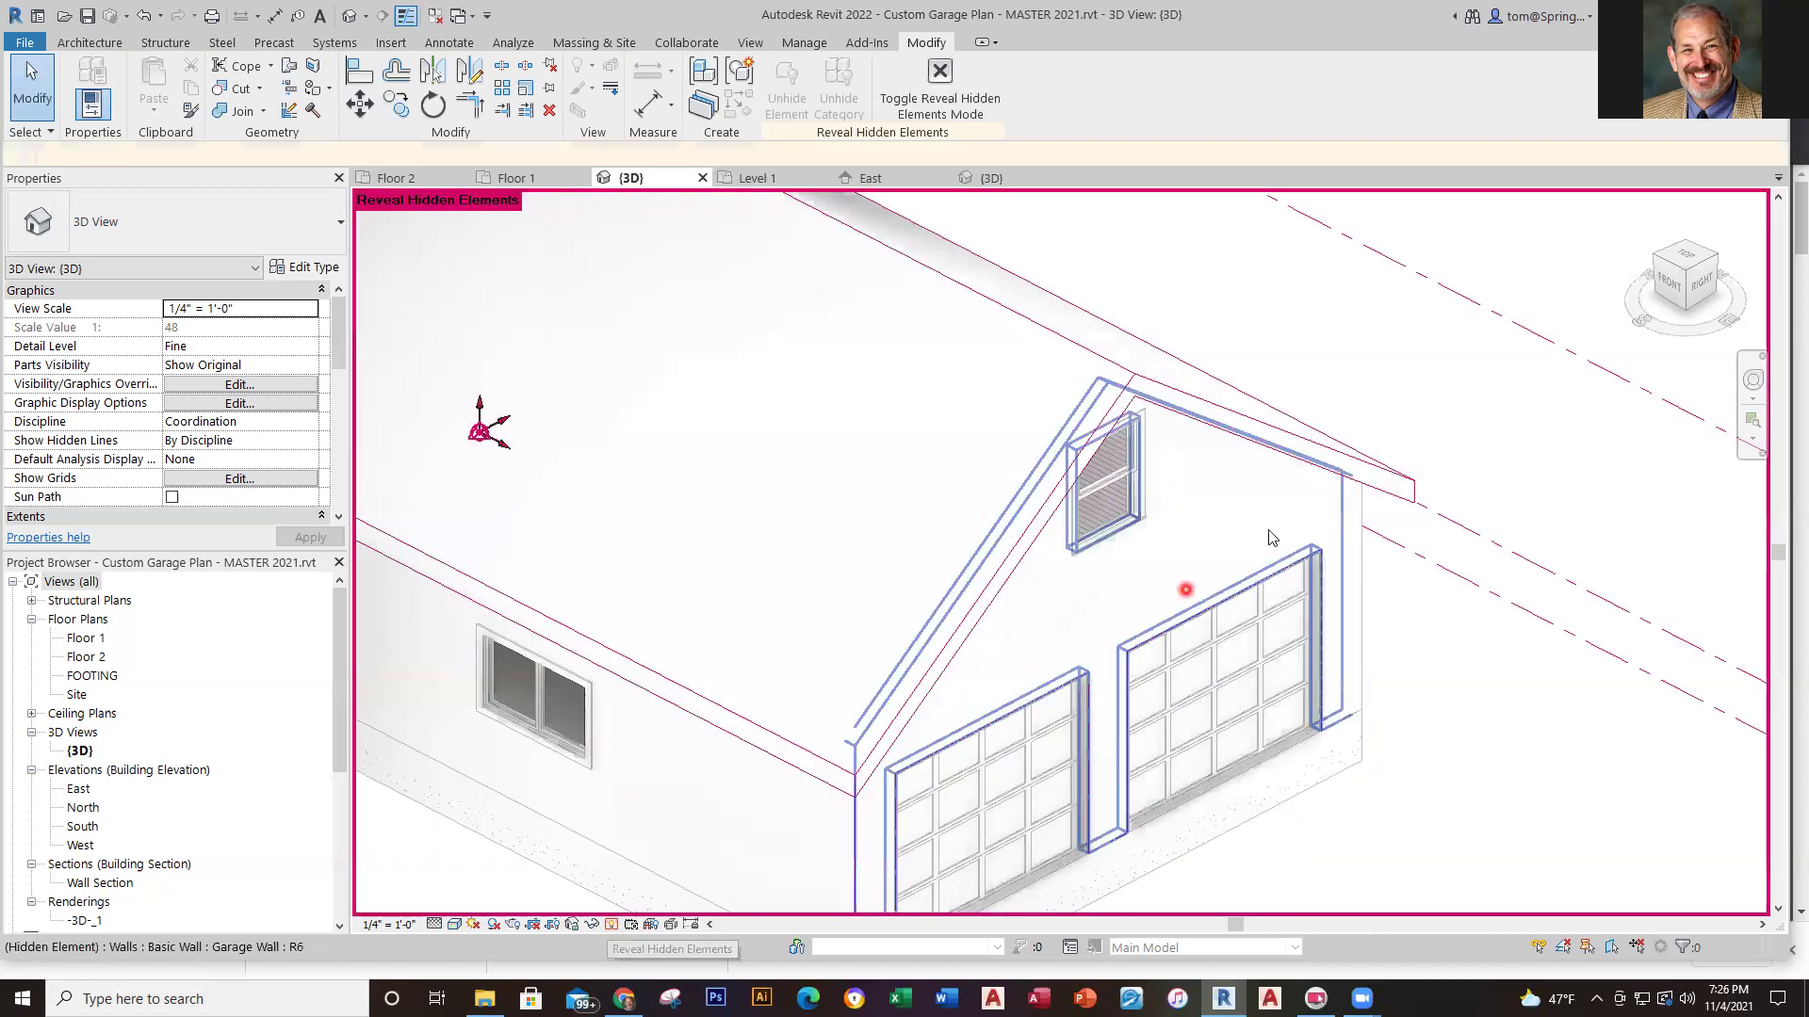
pyautogui.scroll(-3, 1542, 529)
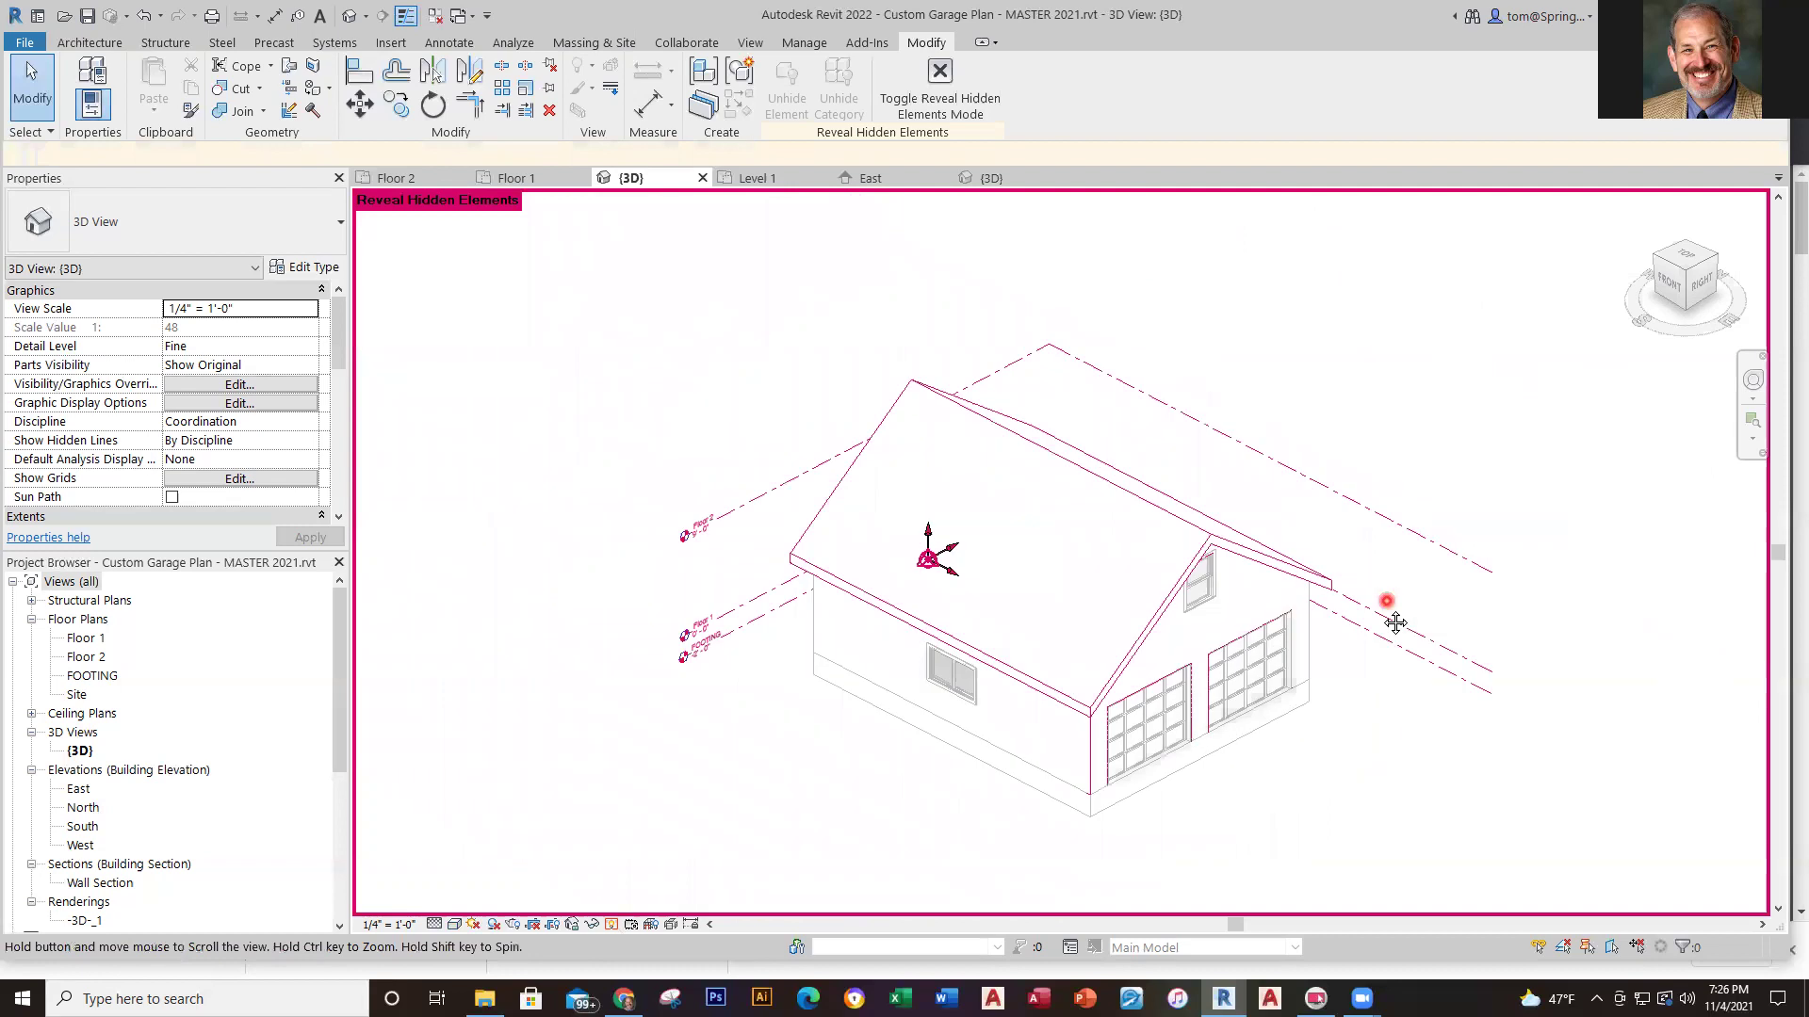
pyautogui.scroll(1, 1392, 614)
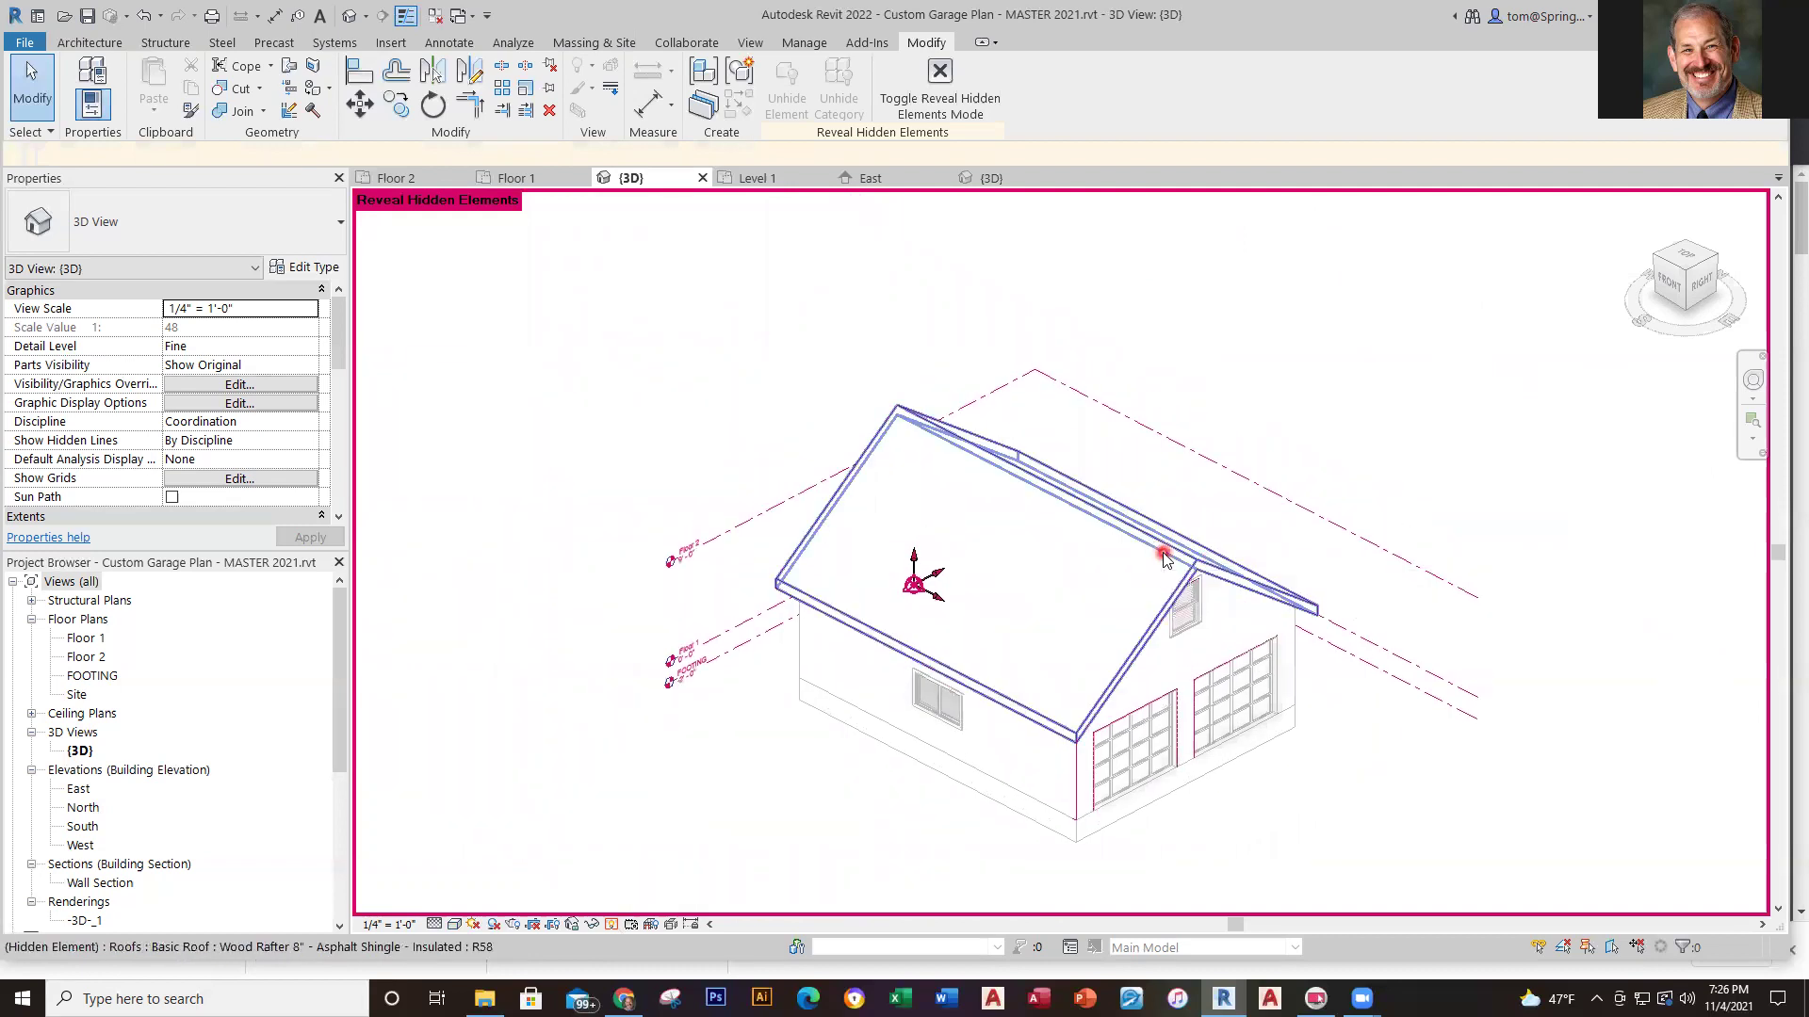
pyautogui.click(1163, 557)
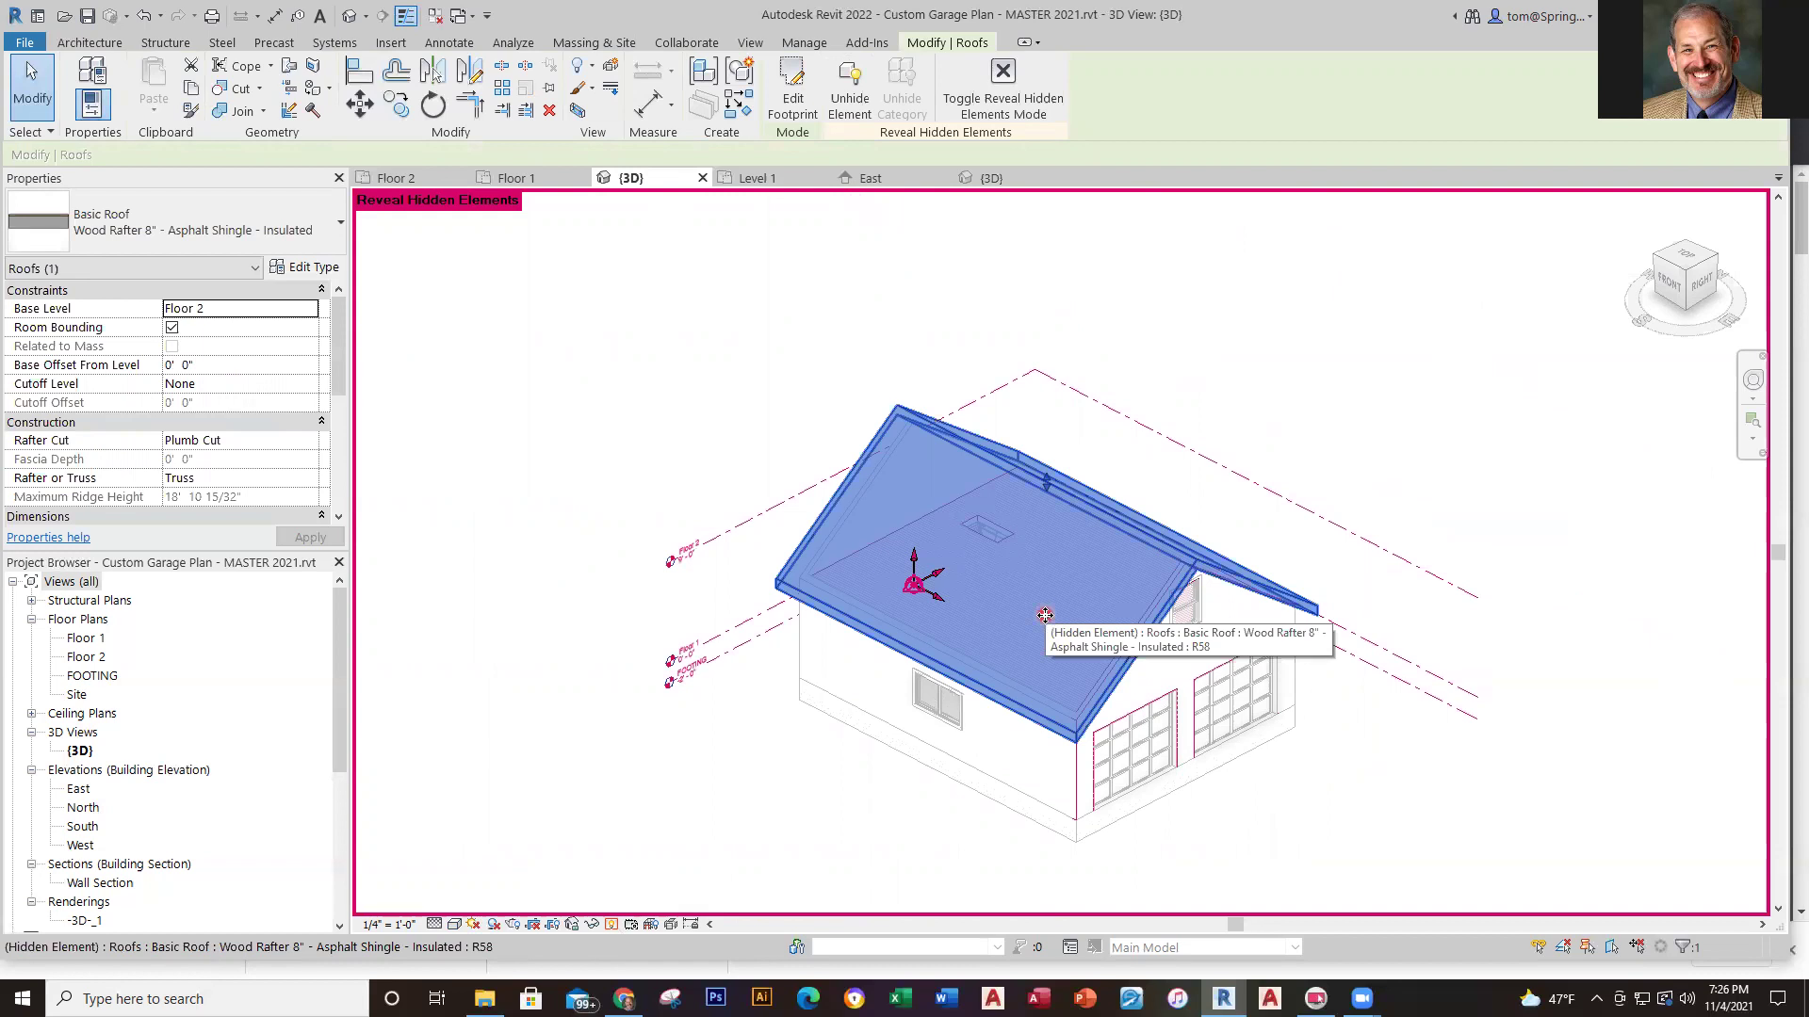
pyautogui.press('Escape')
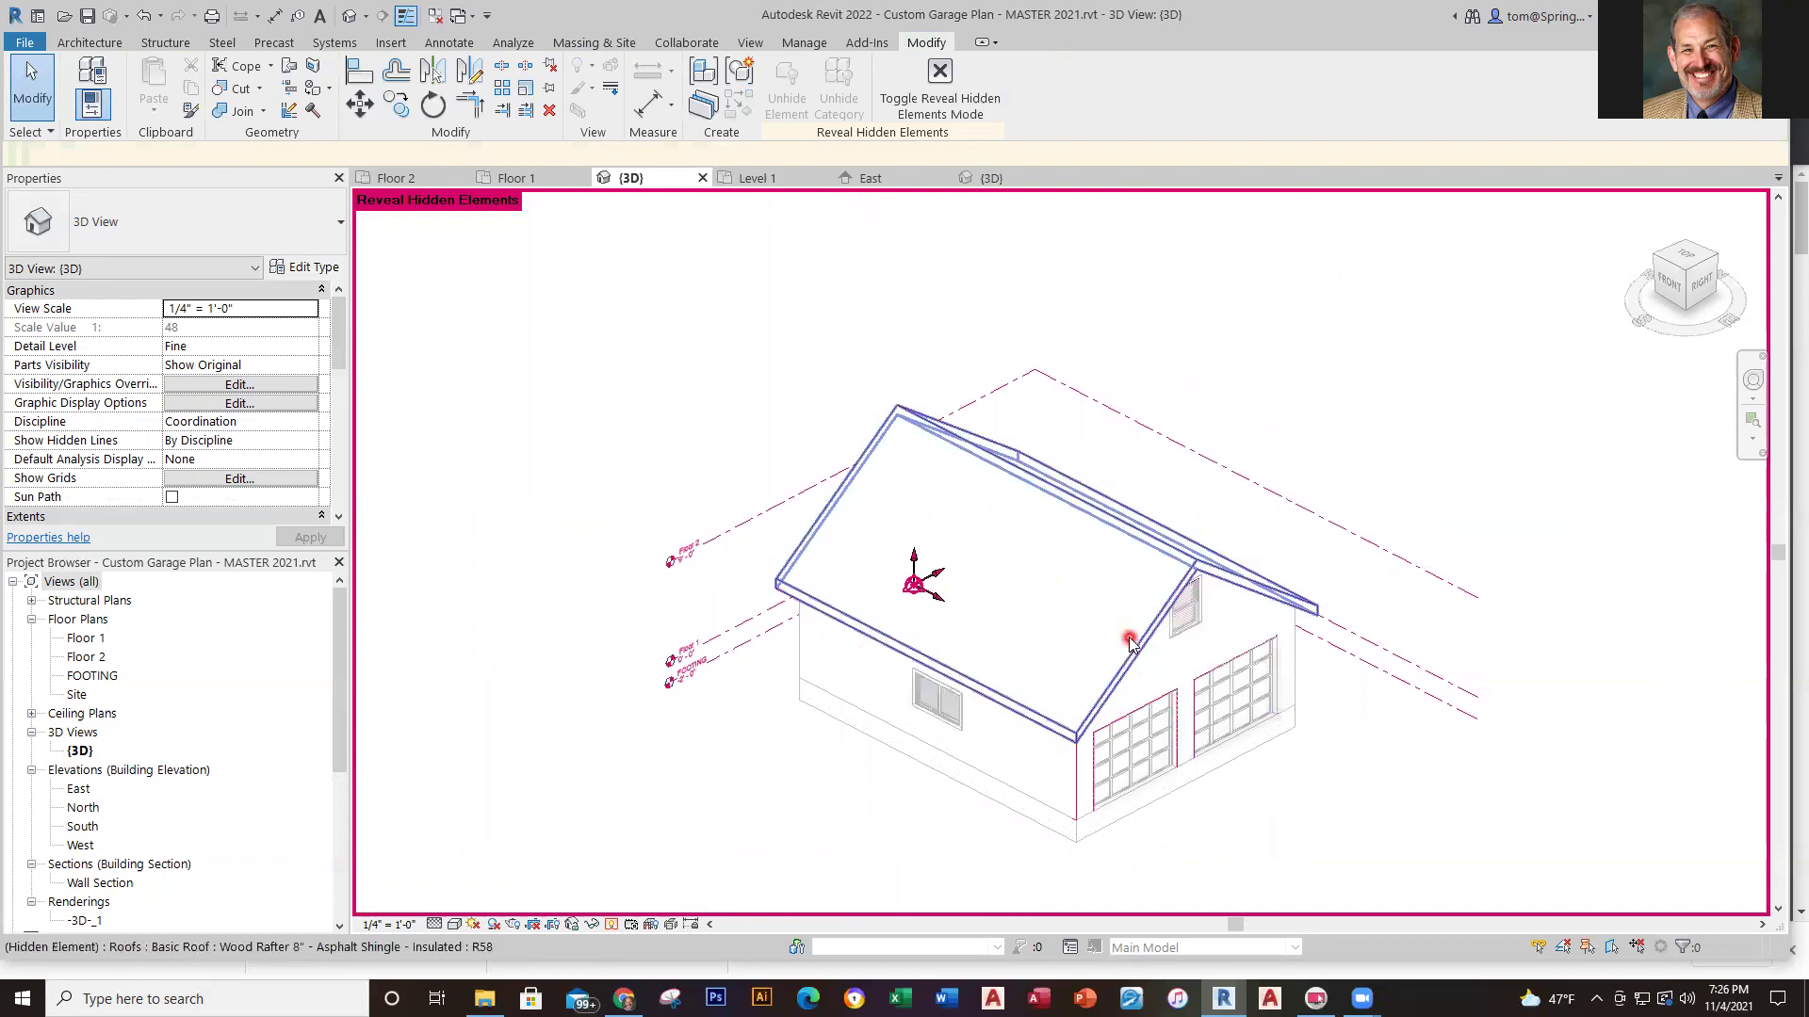
pyautogui.click(1157, 626)
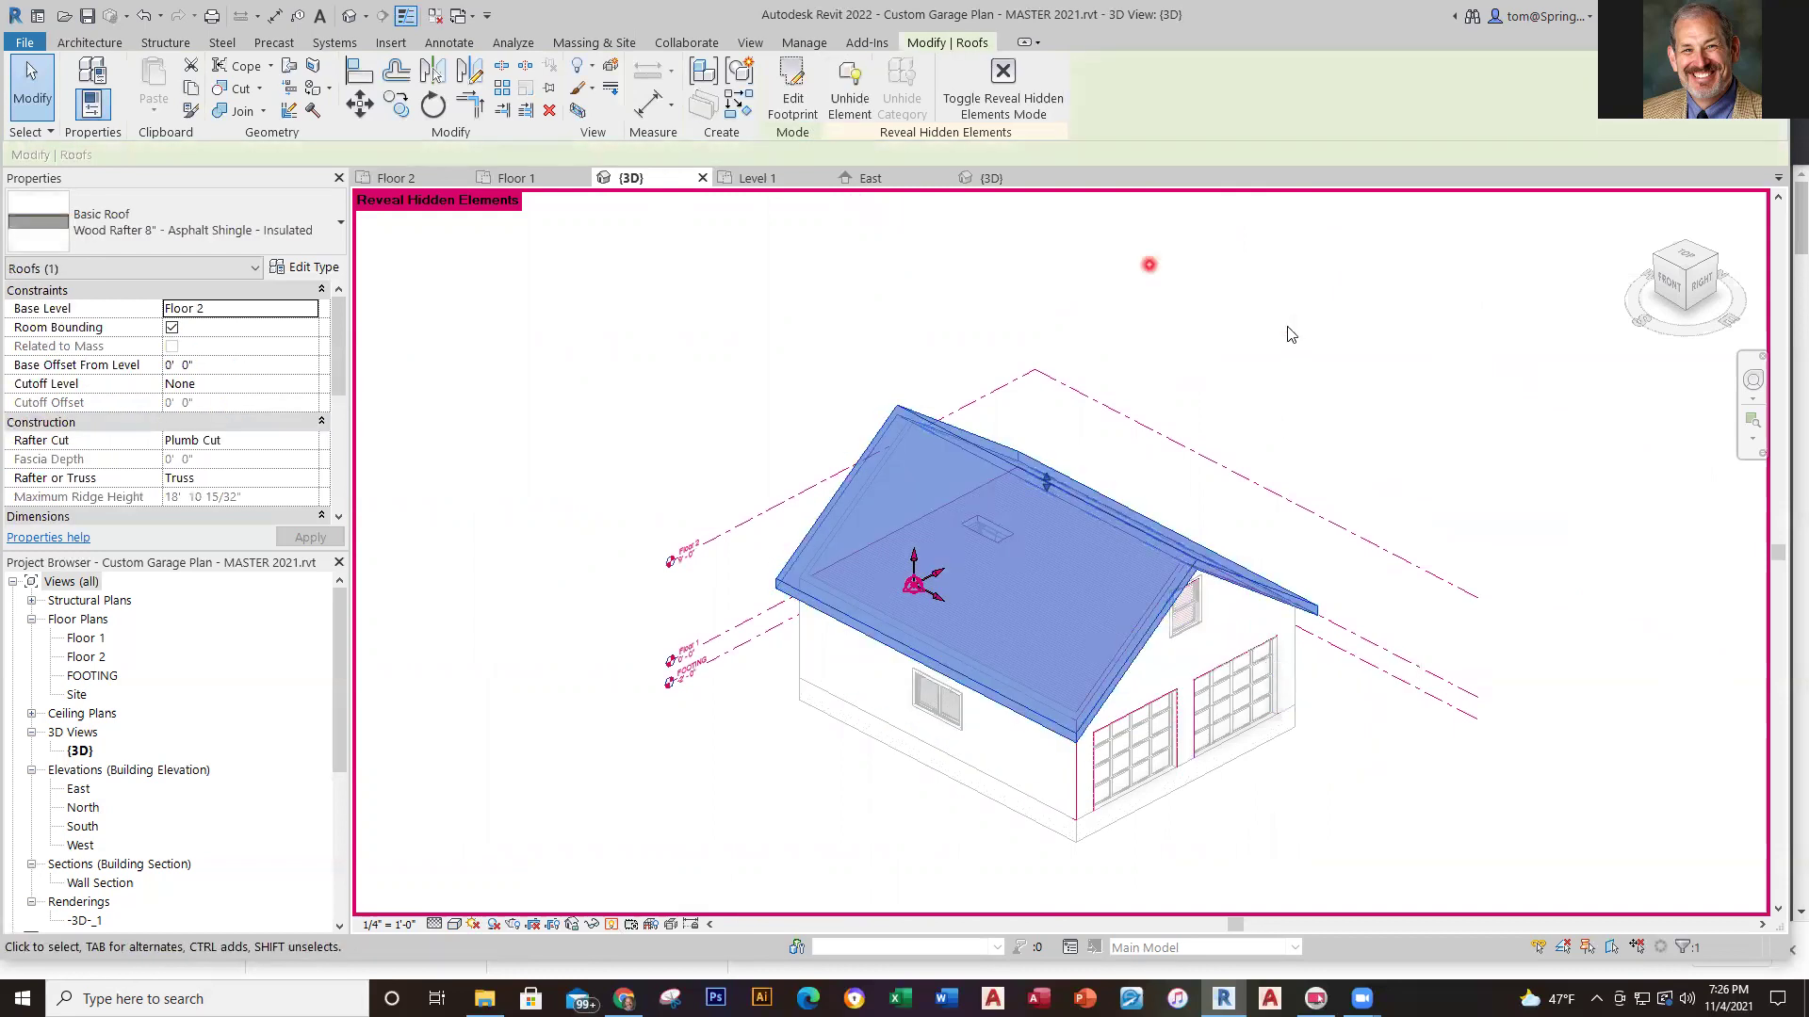
pyautogui.click(852, 94)
pyautogui.click(1004, 83)
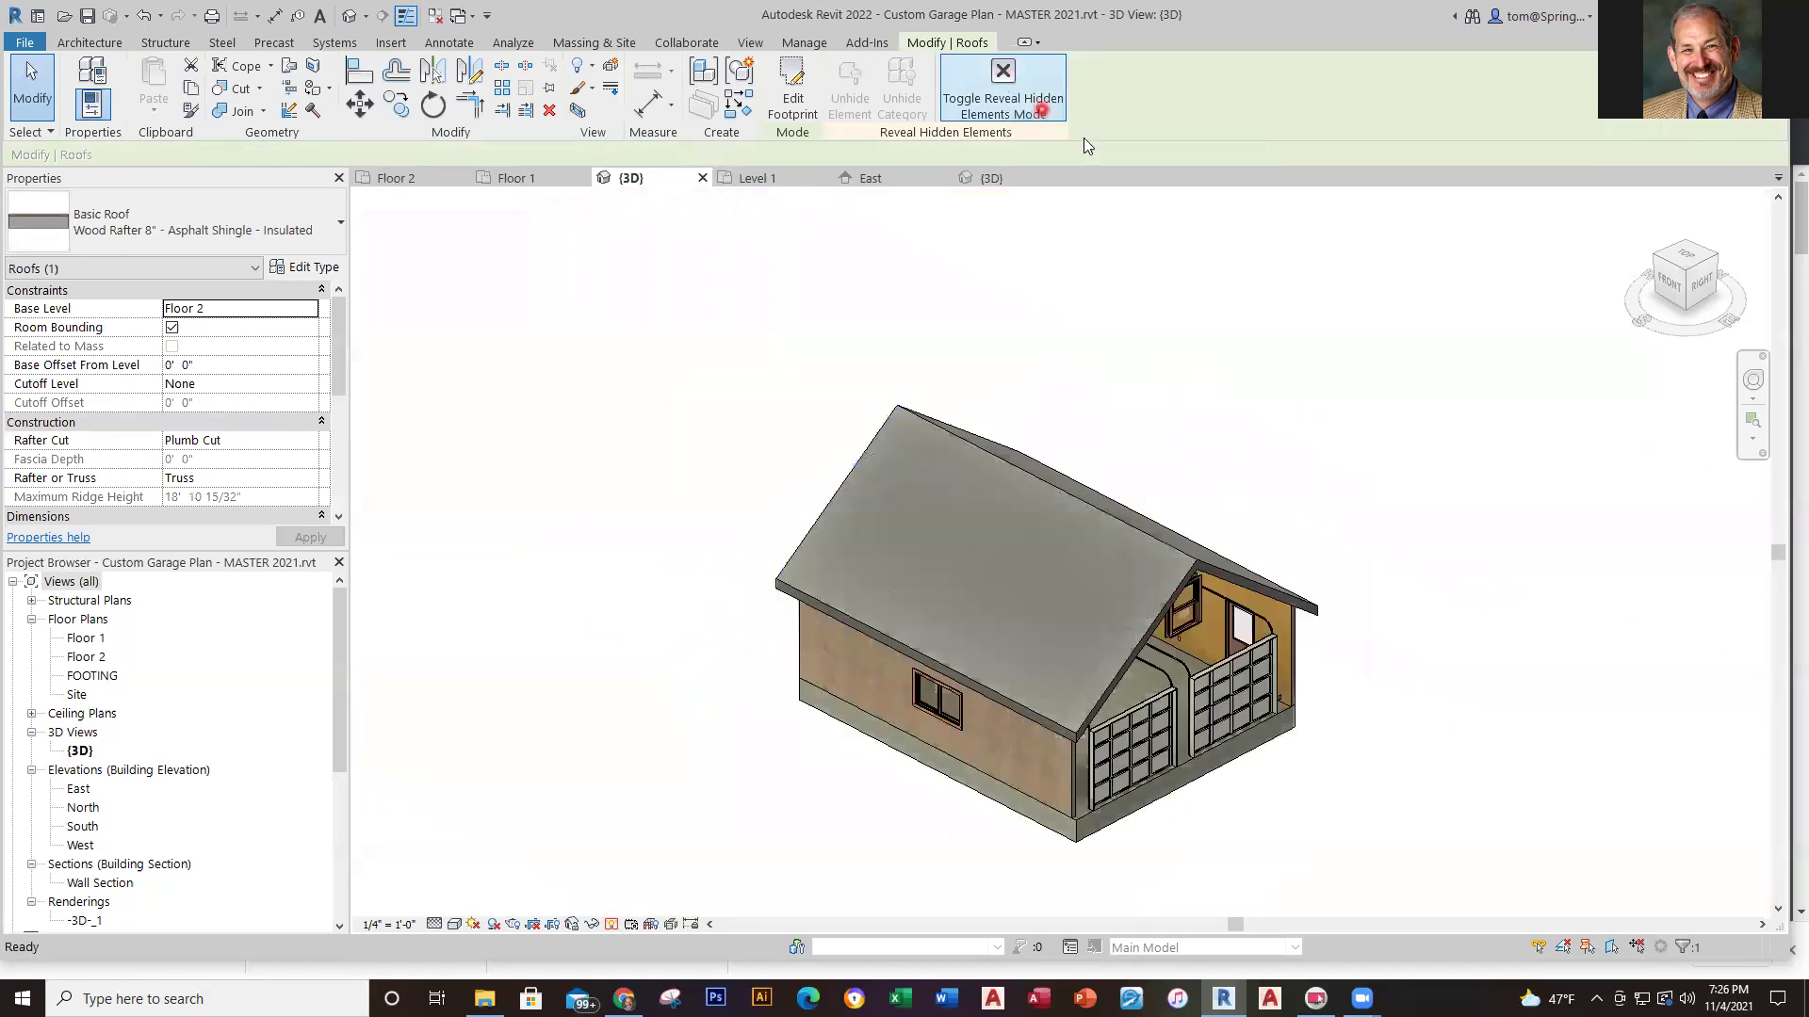
pyautogui.press('Escape')
pyautogui.scroll(3, 1234, 631)
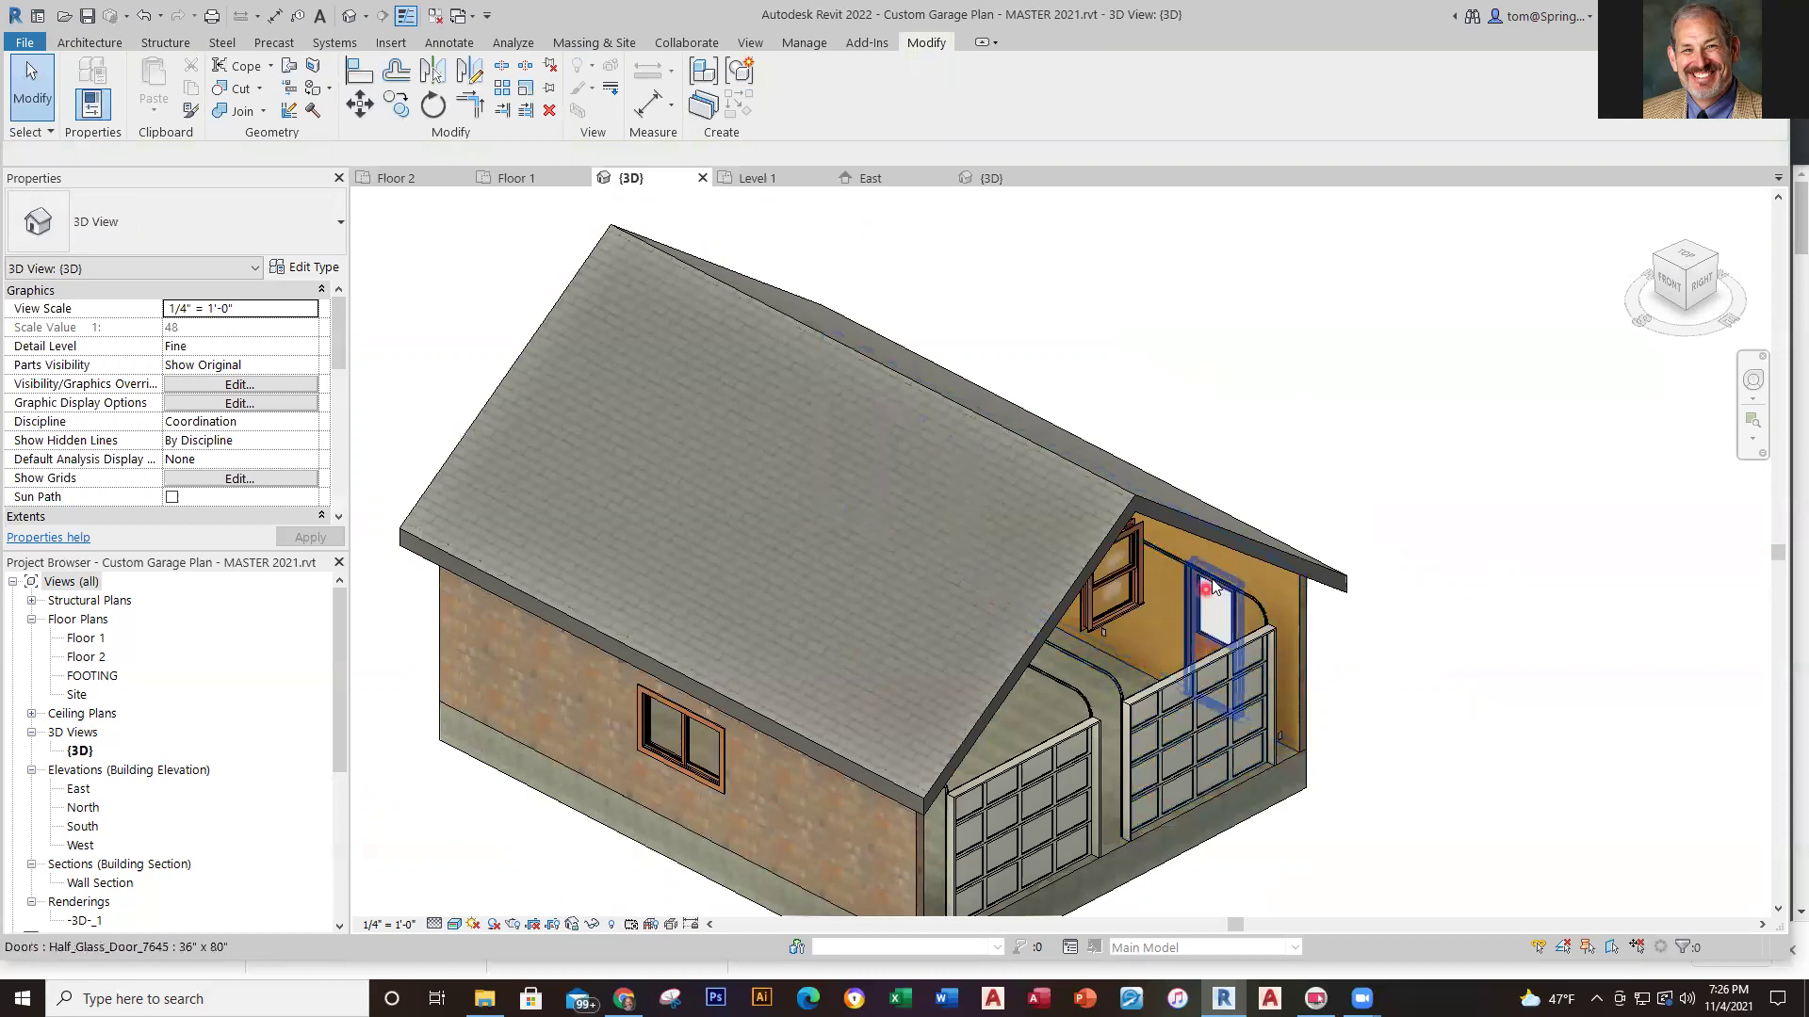
# Unhide the gable garage wall through Reveal Hidden Elements and exit reveal mode
pyautogui.click(613, 925)
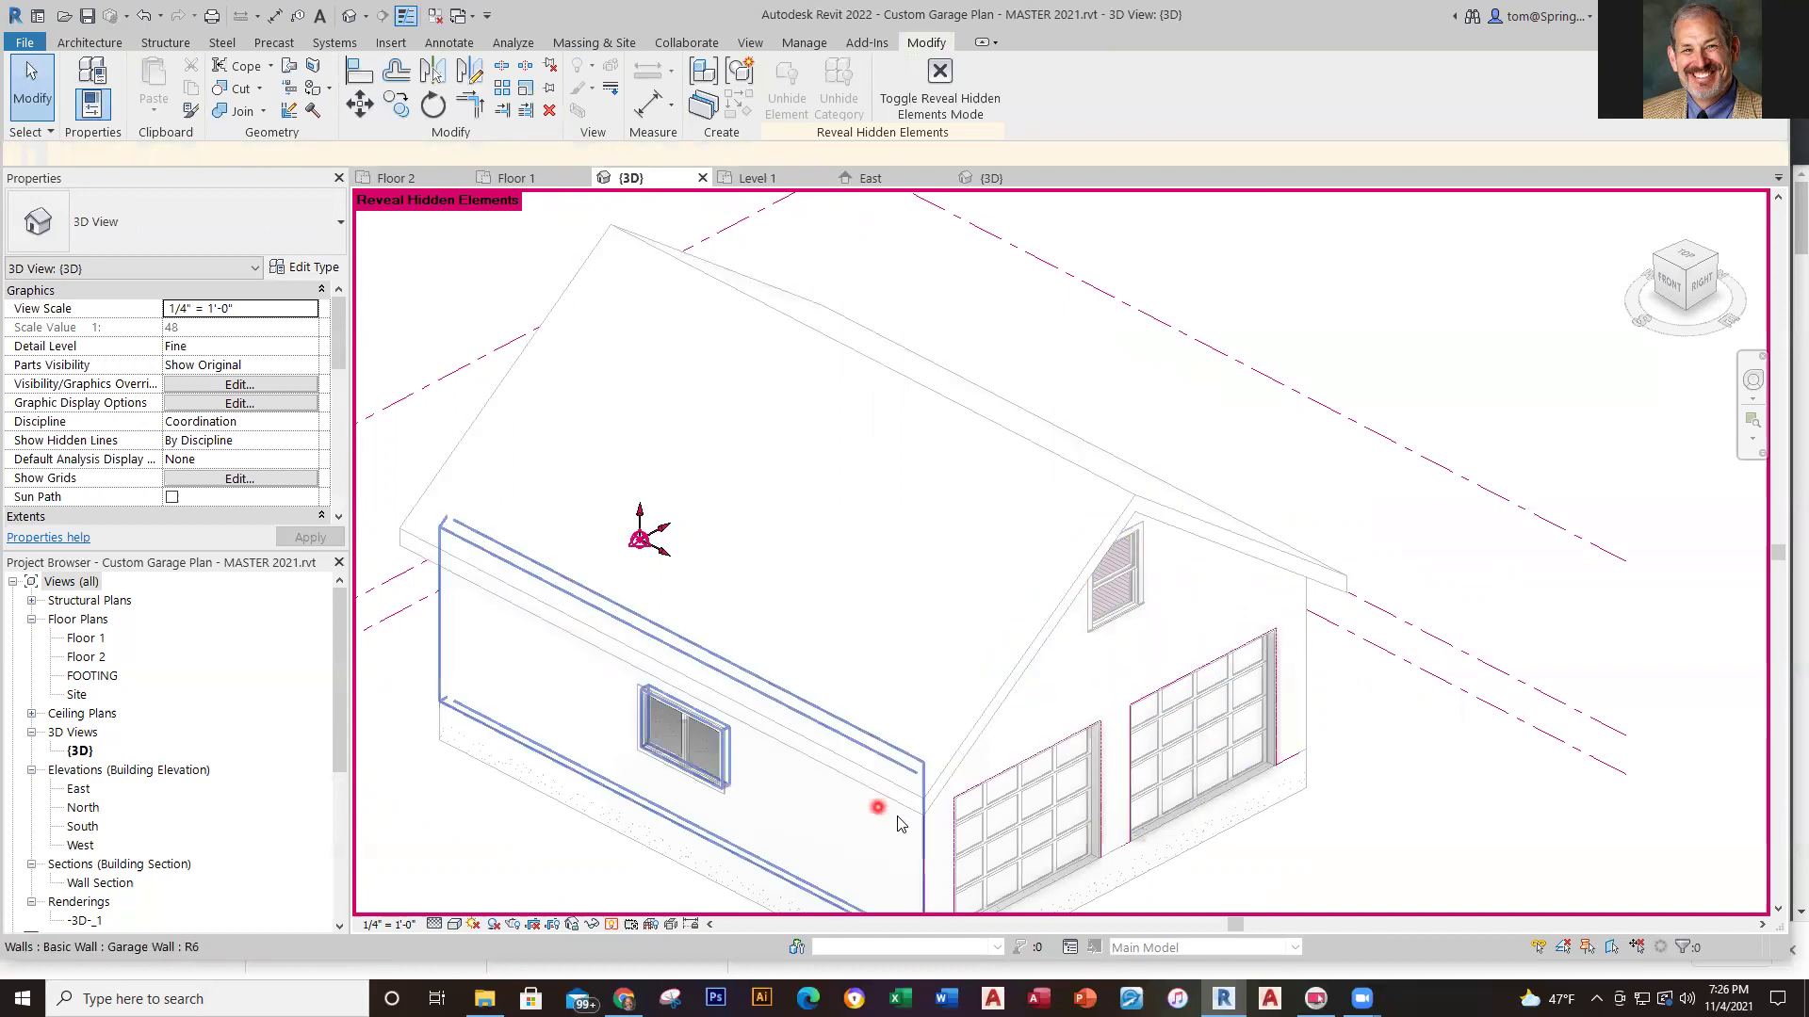
pyautogui.click(1259, 593)
pyautogui.click(1060, 90)
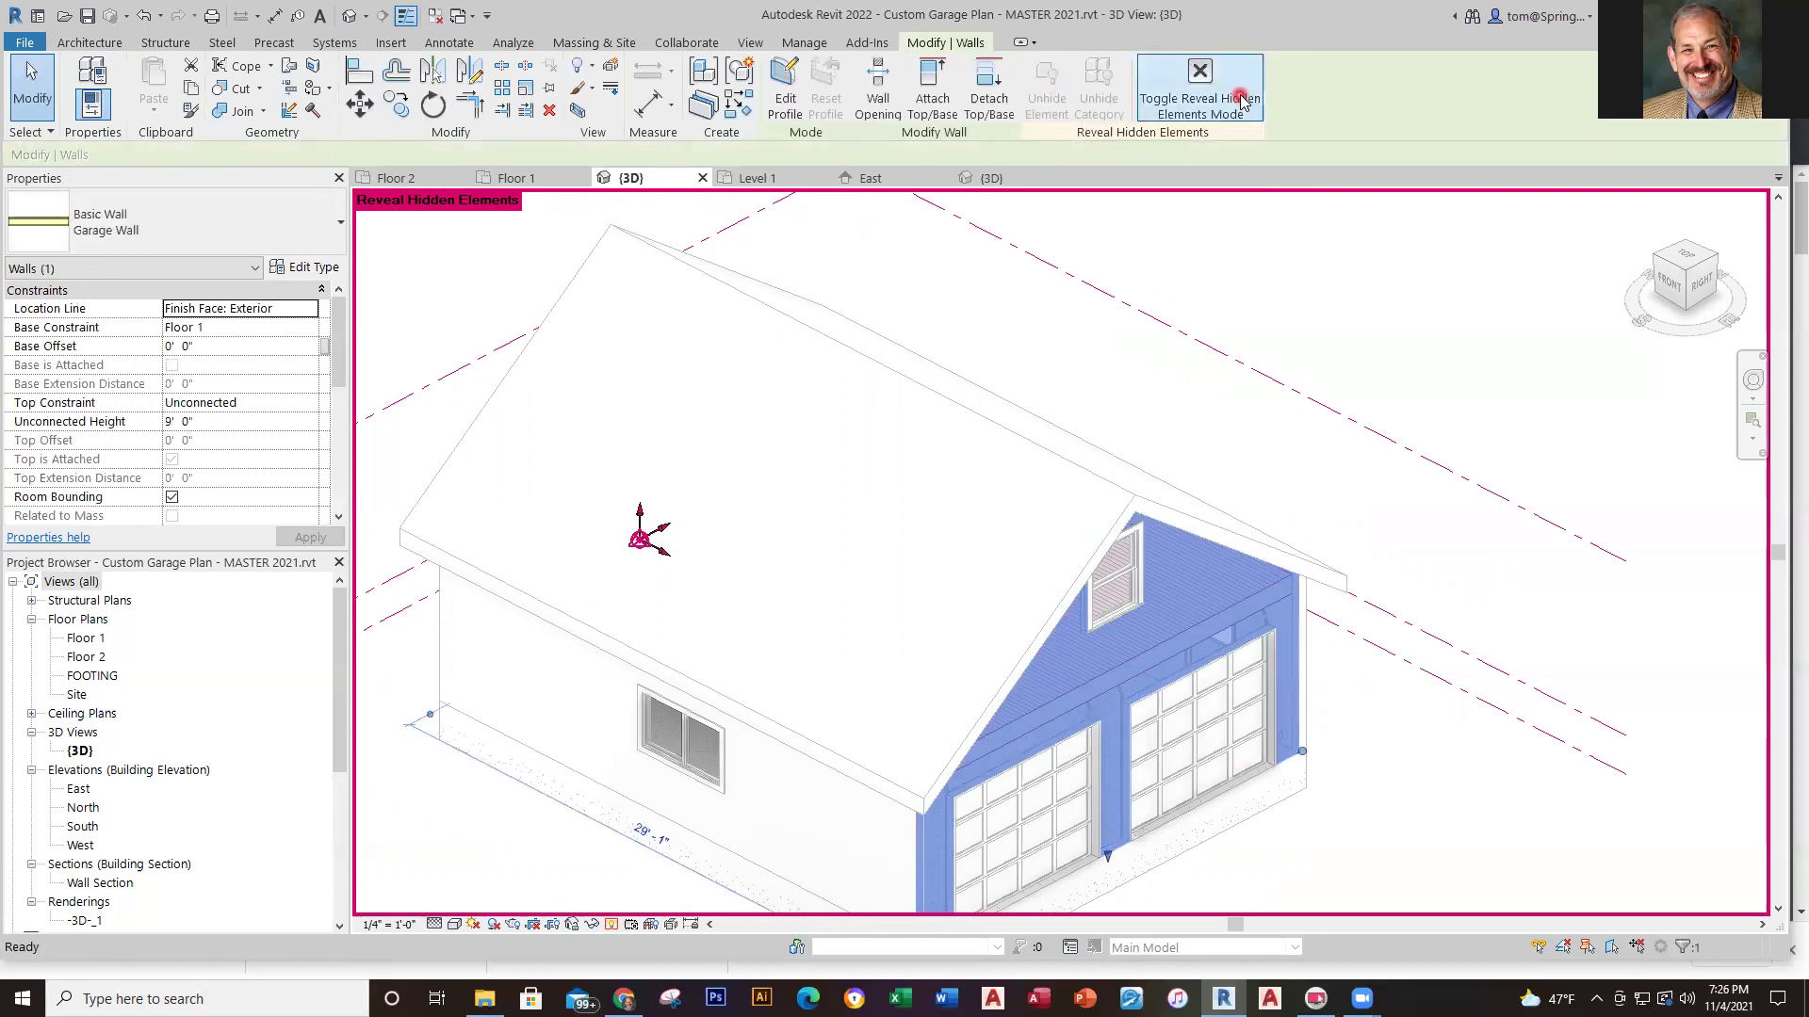
pyautogui.click(1206, 81)
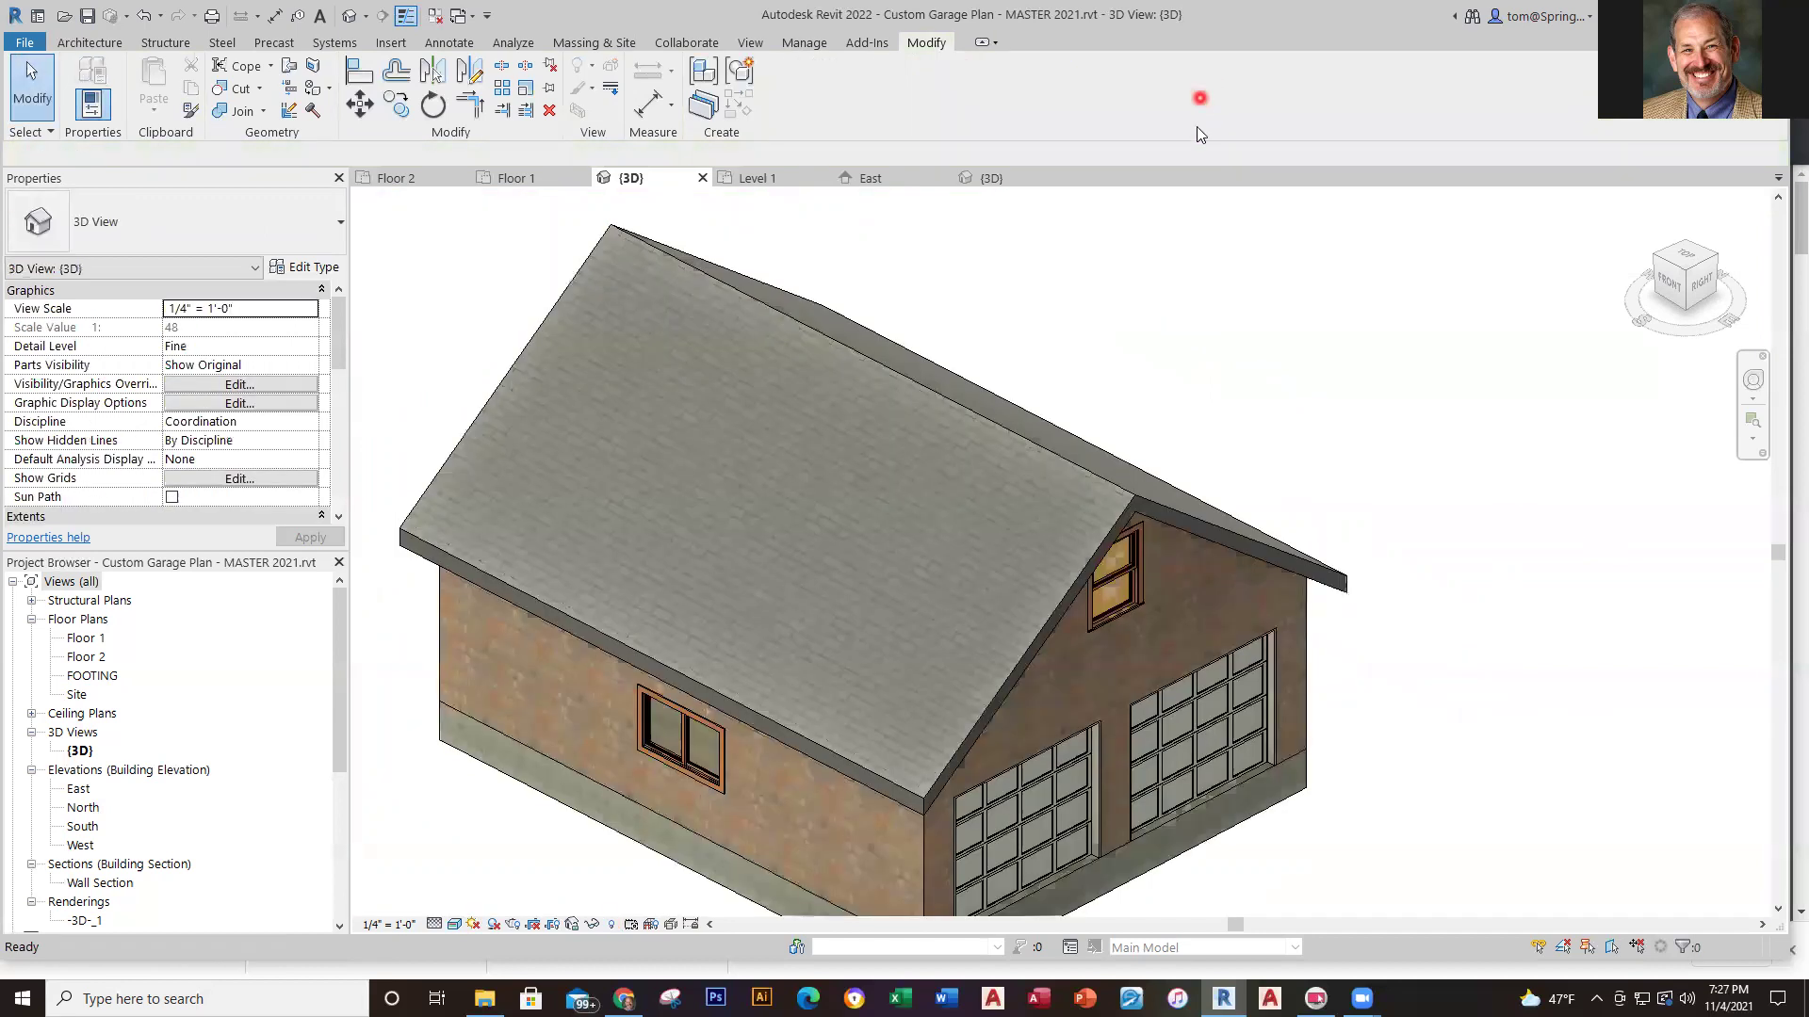
pyautogui.click(1364, 699)
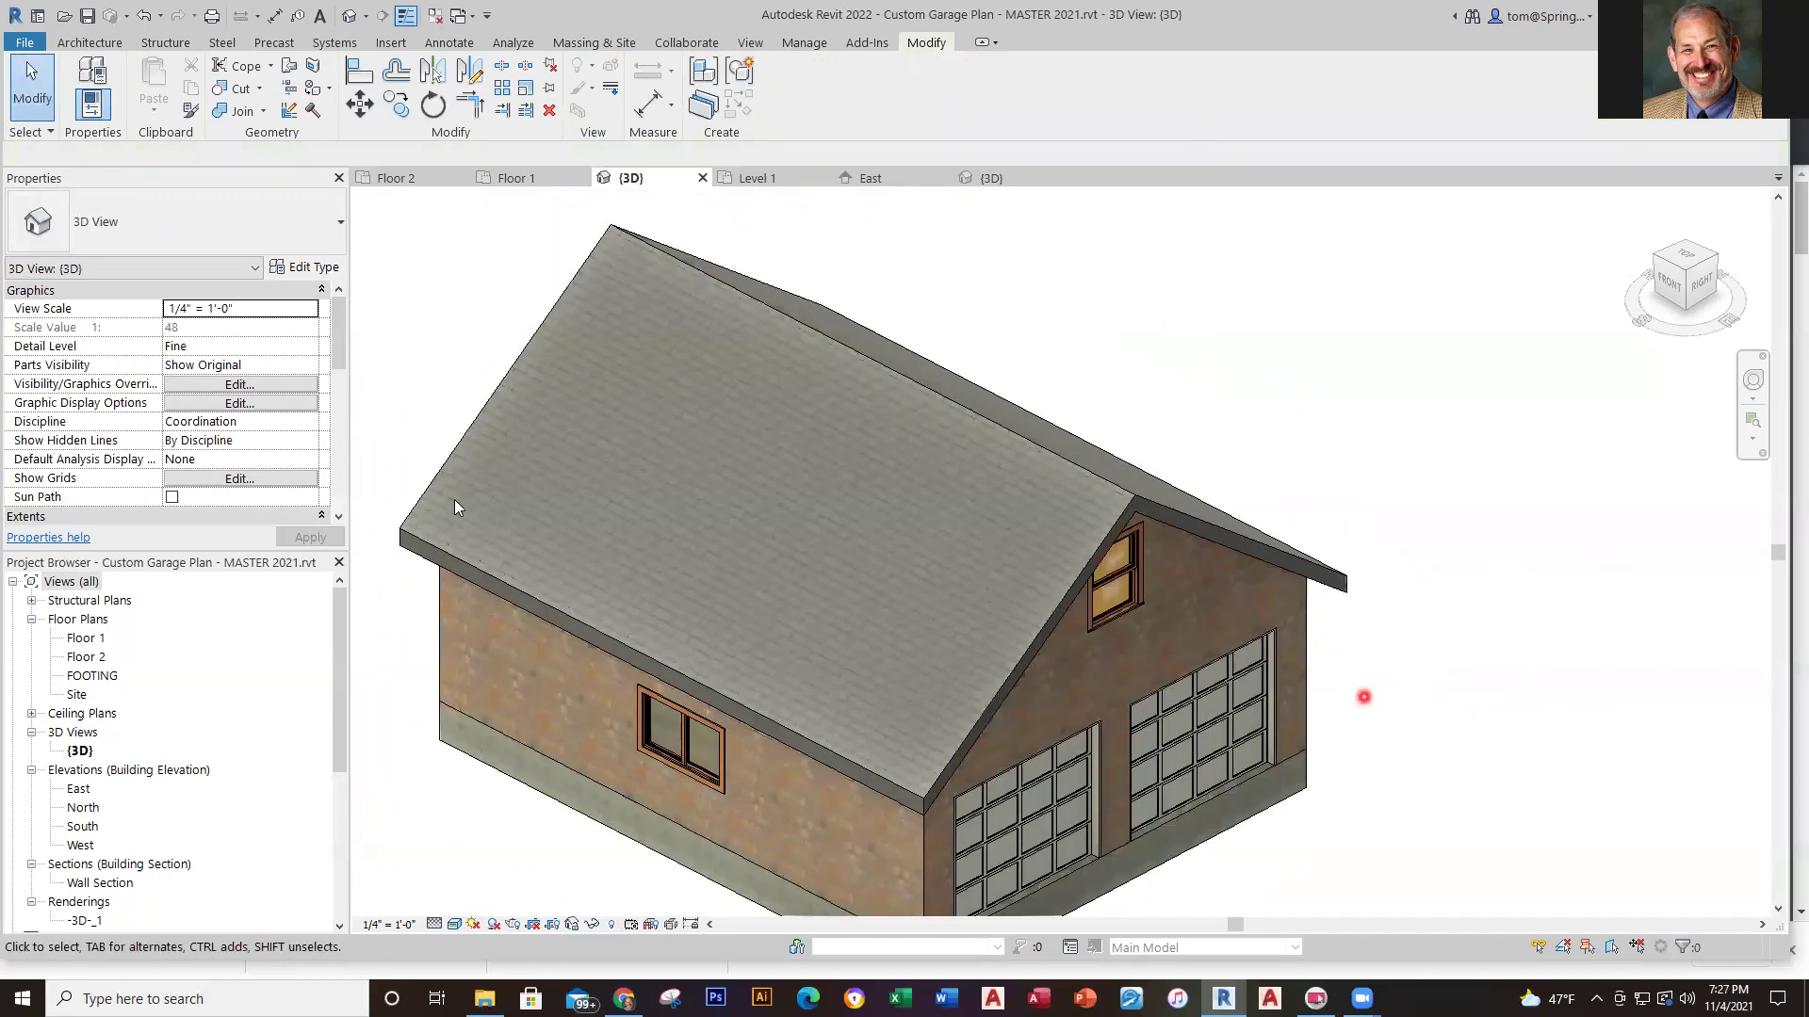
pyautogui.press('v')
pyautogui.press('g')
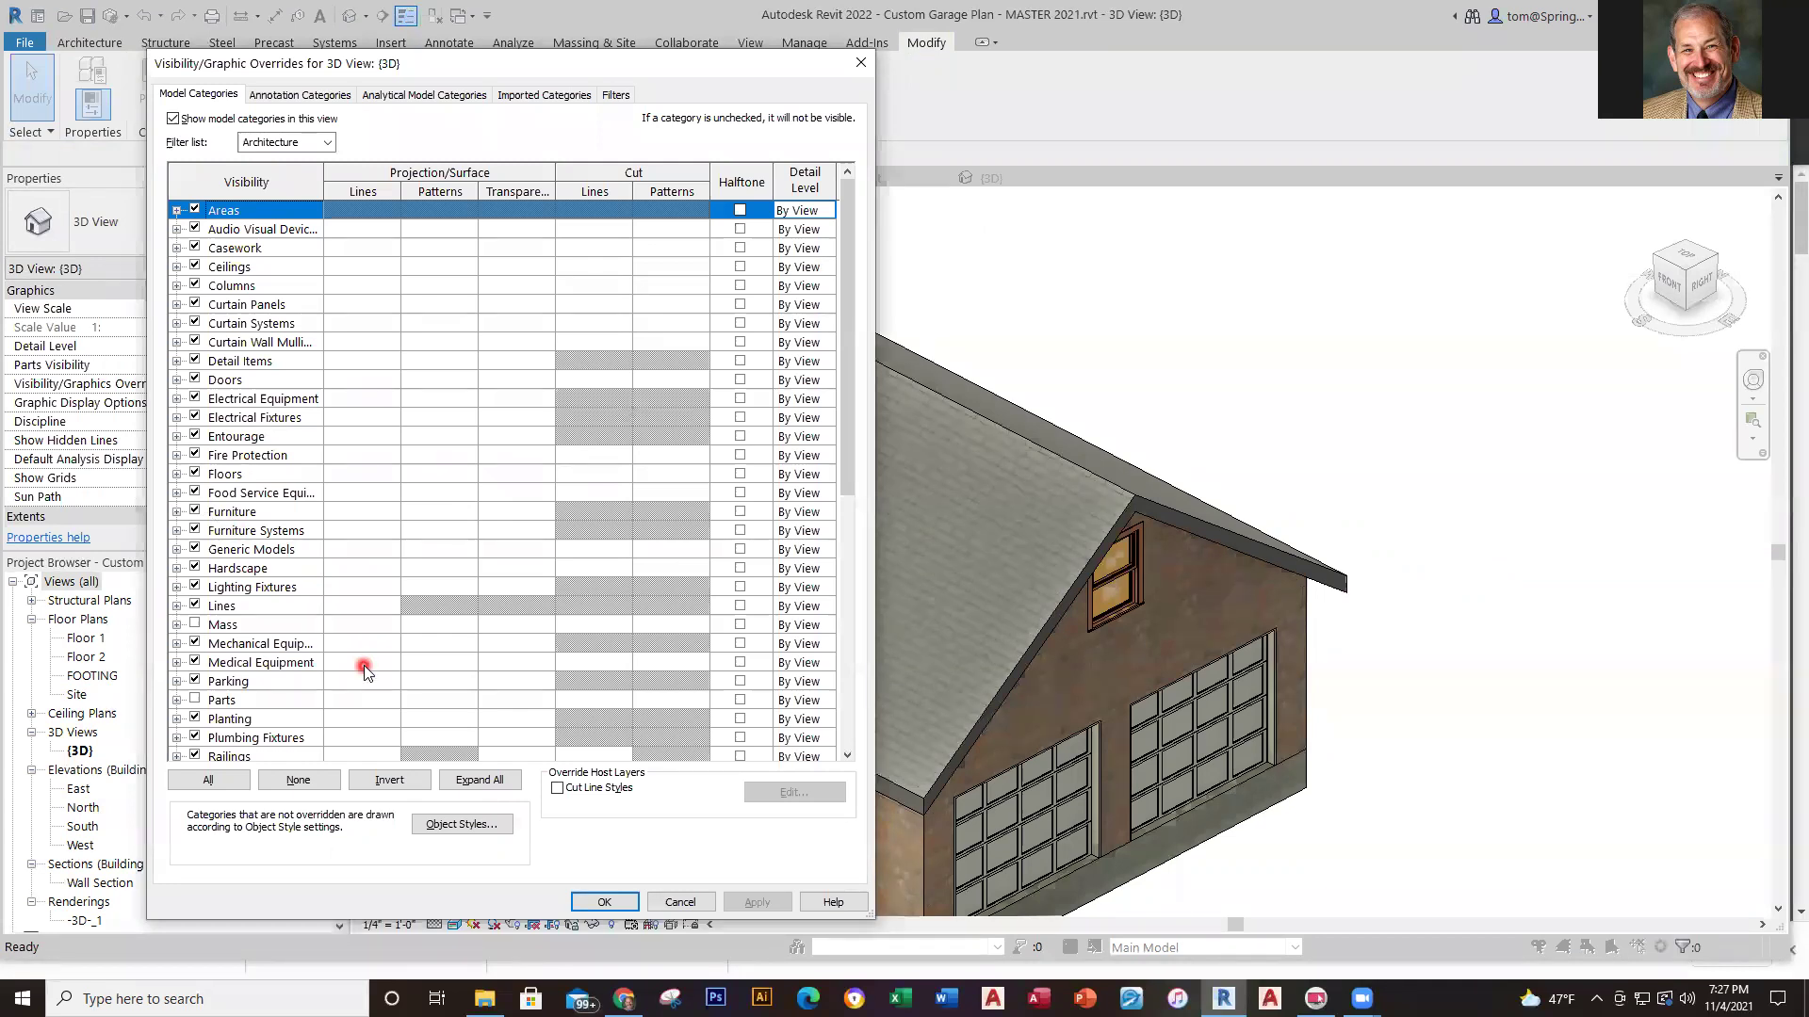
# Accept the visibility settings, open the Floor 2 plan, then switch to the tutorial garage's 3D view
pyautogui.click(606, 902)
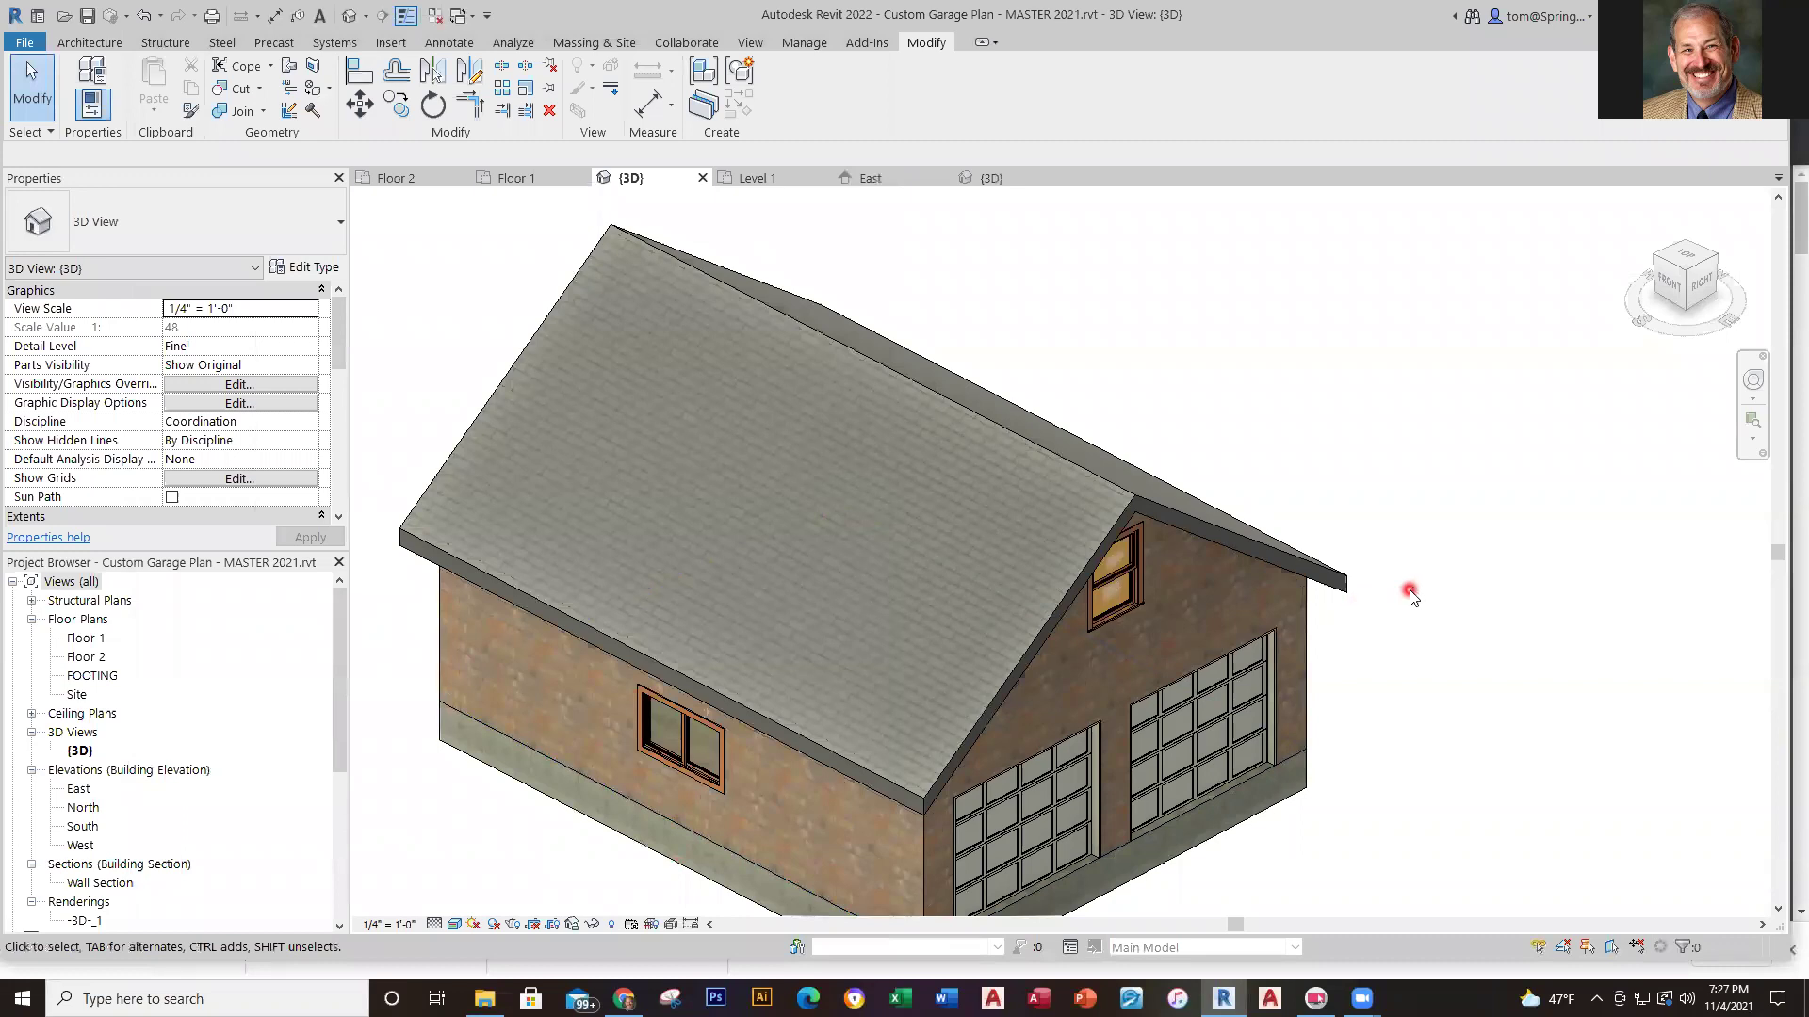
pyautogui.moveTo(1401, 511)
pyautogui.mouseDown(button='middle')
pyautogui.moveTo(1454, 435)
pyautogui.moveTo(1442, 446)
pyautogui.mouseUp(button='middle')
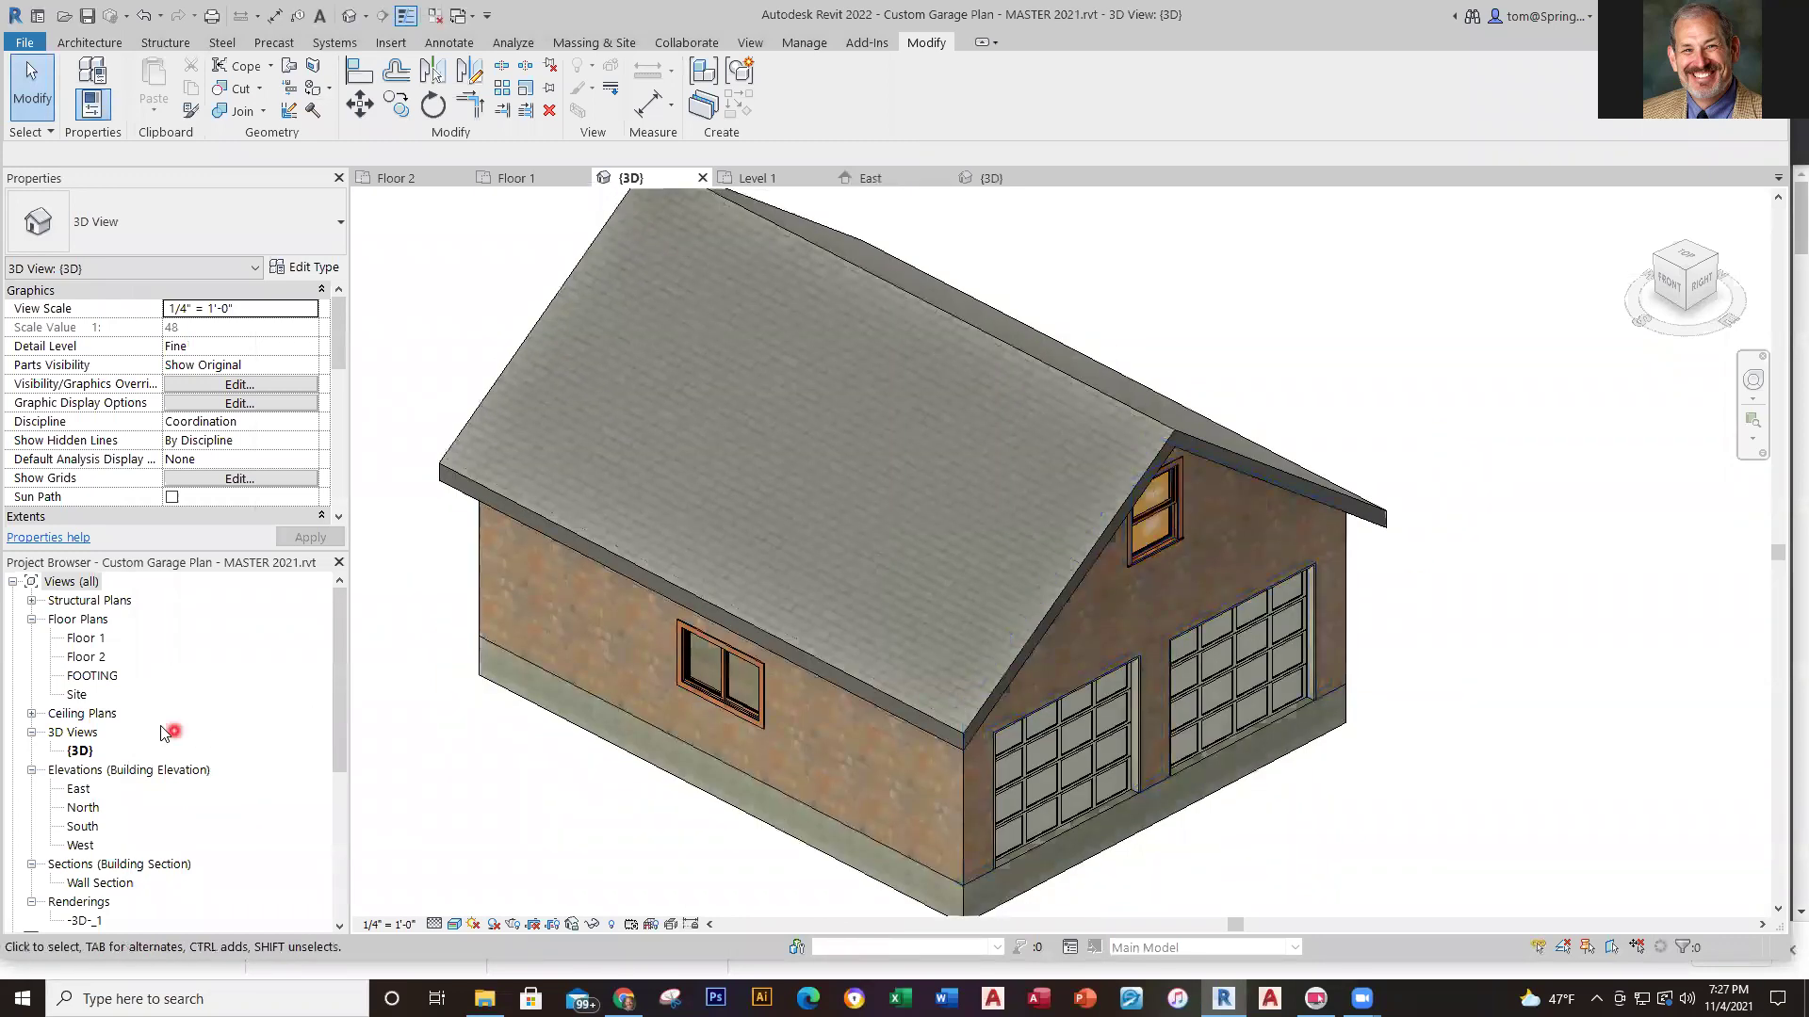
pyautogui.doubleClick(85, 658)
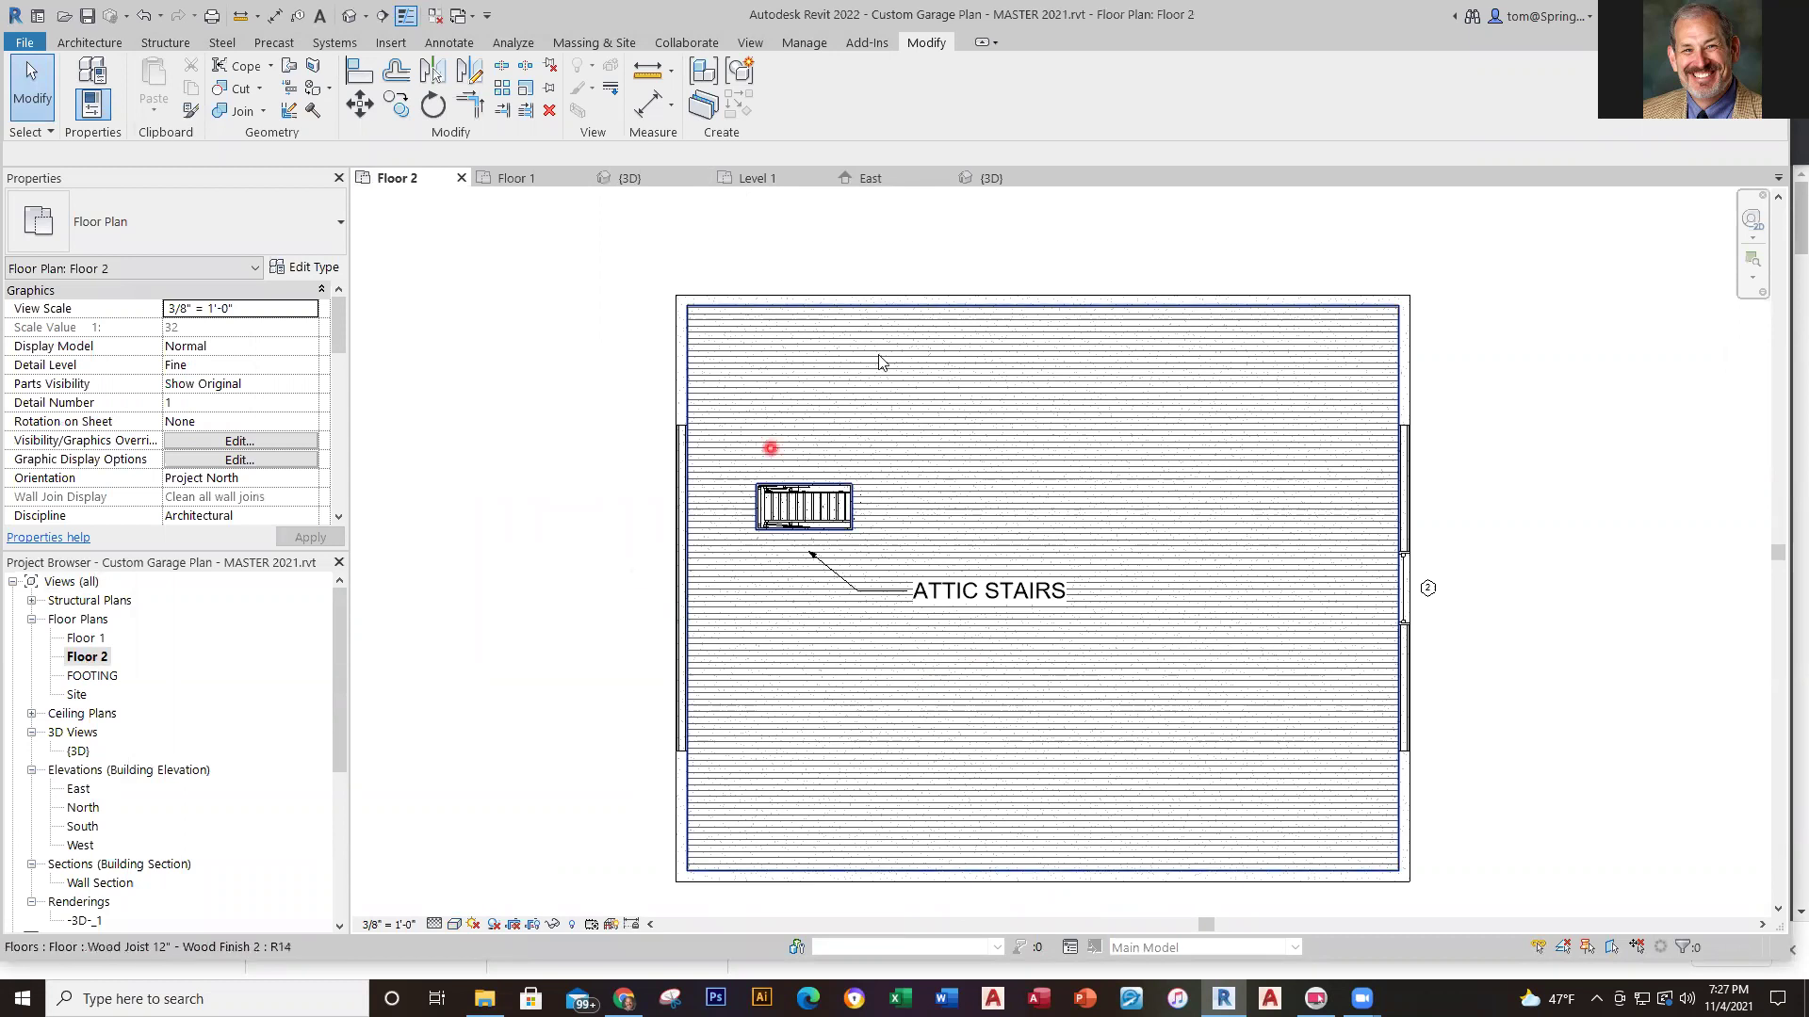
pyautogui.click(997, 175)
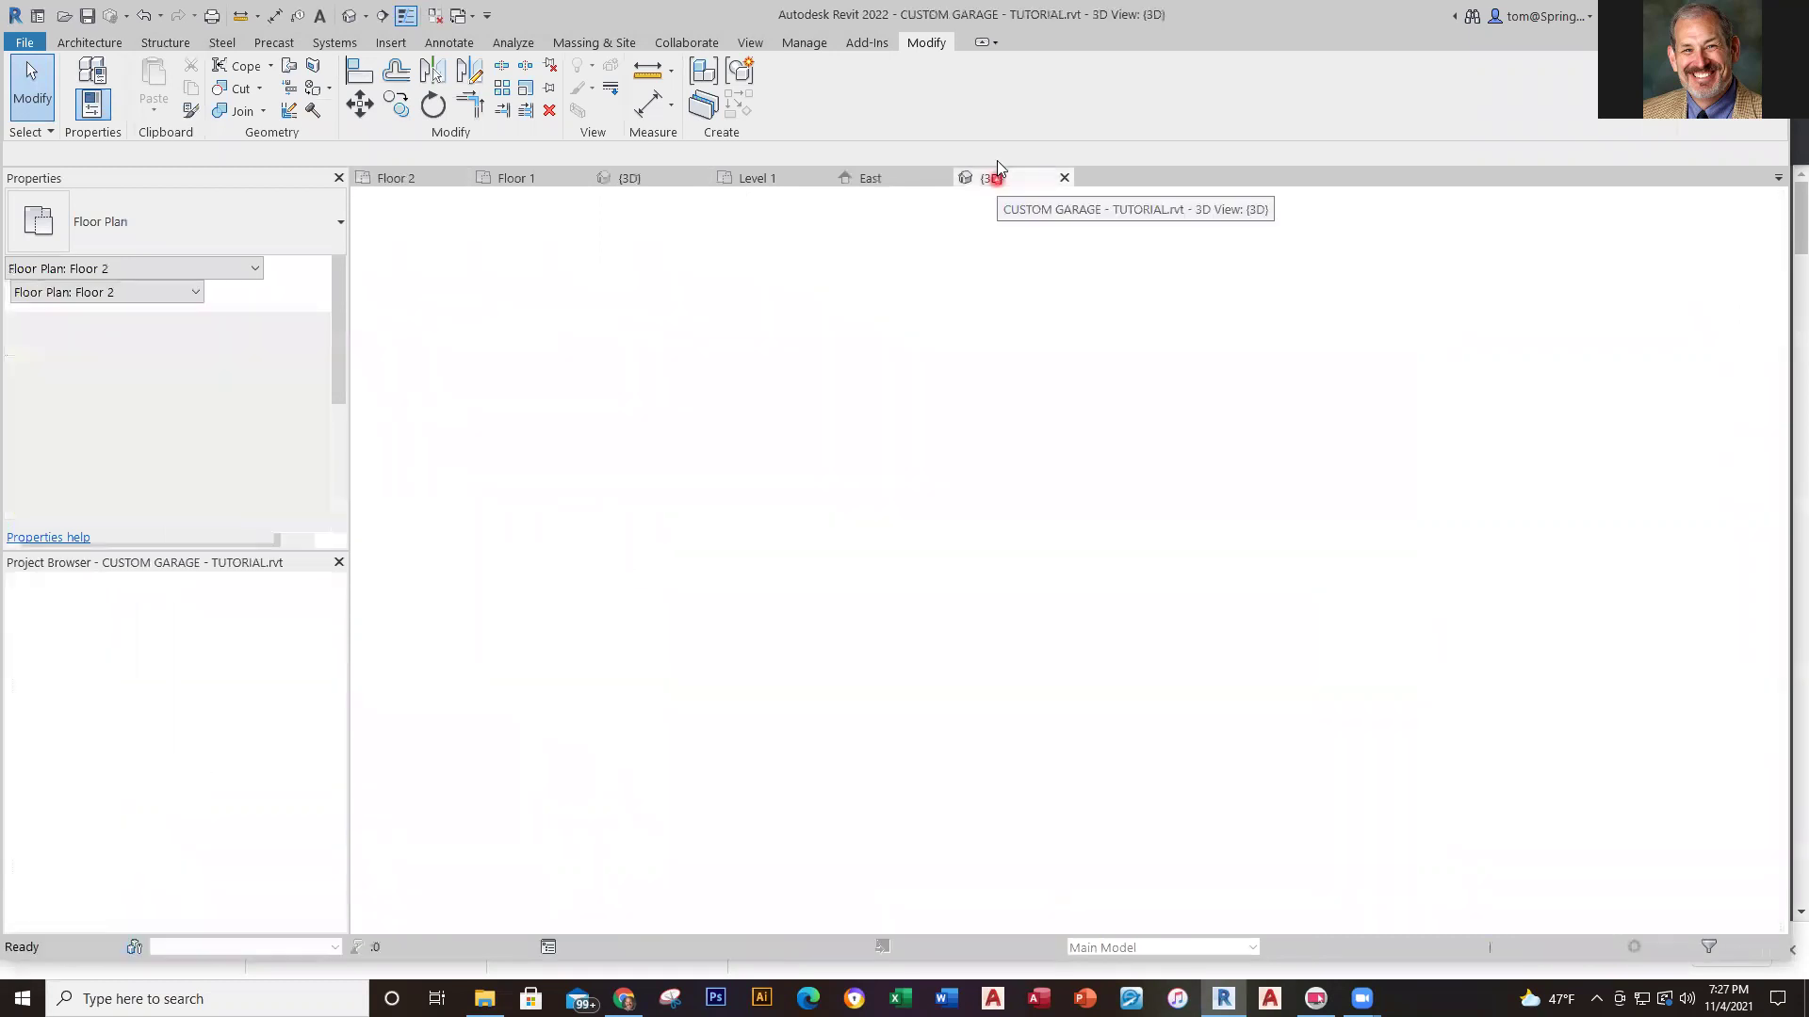
# Confirm the master Floor 1 south window is Slider with Trim 60" x 36", then return to Level 1
pyautogui.scroll(-8, 1569, 552)
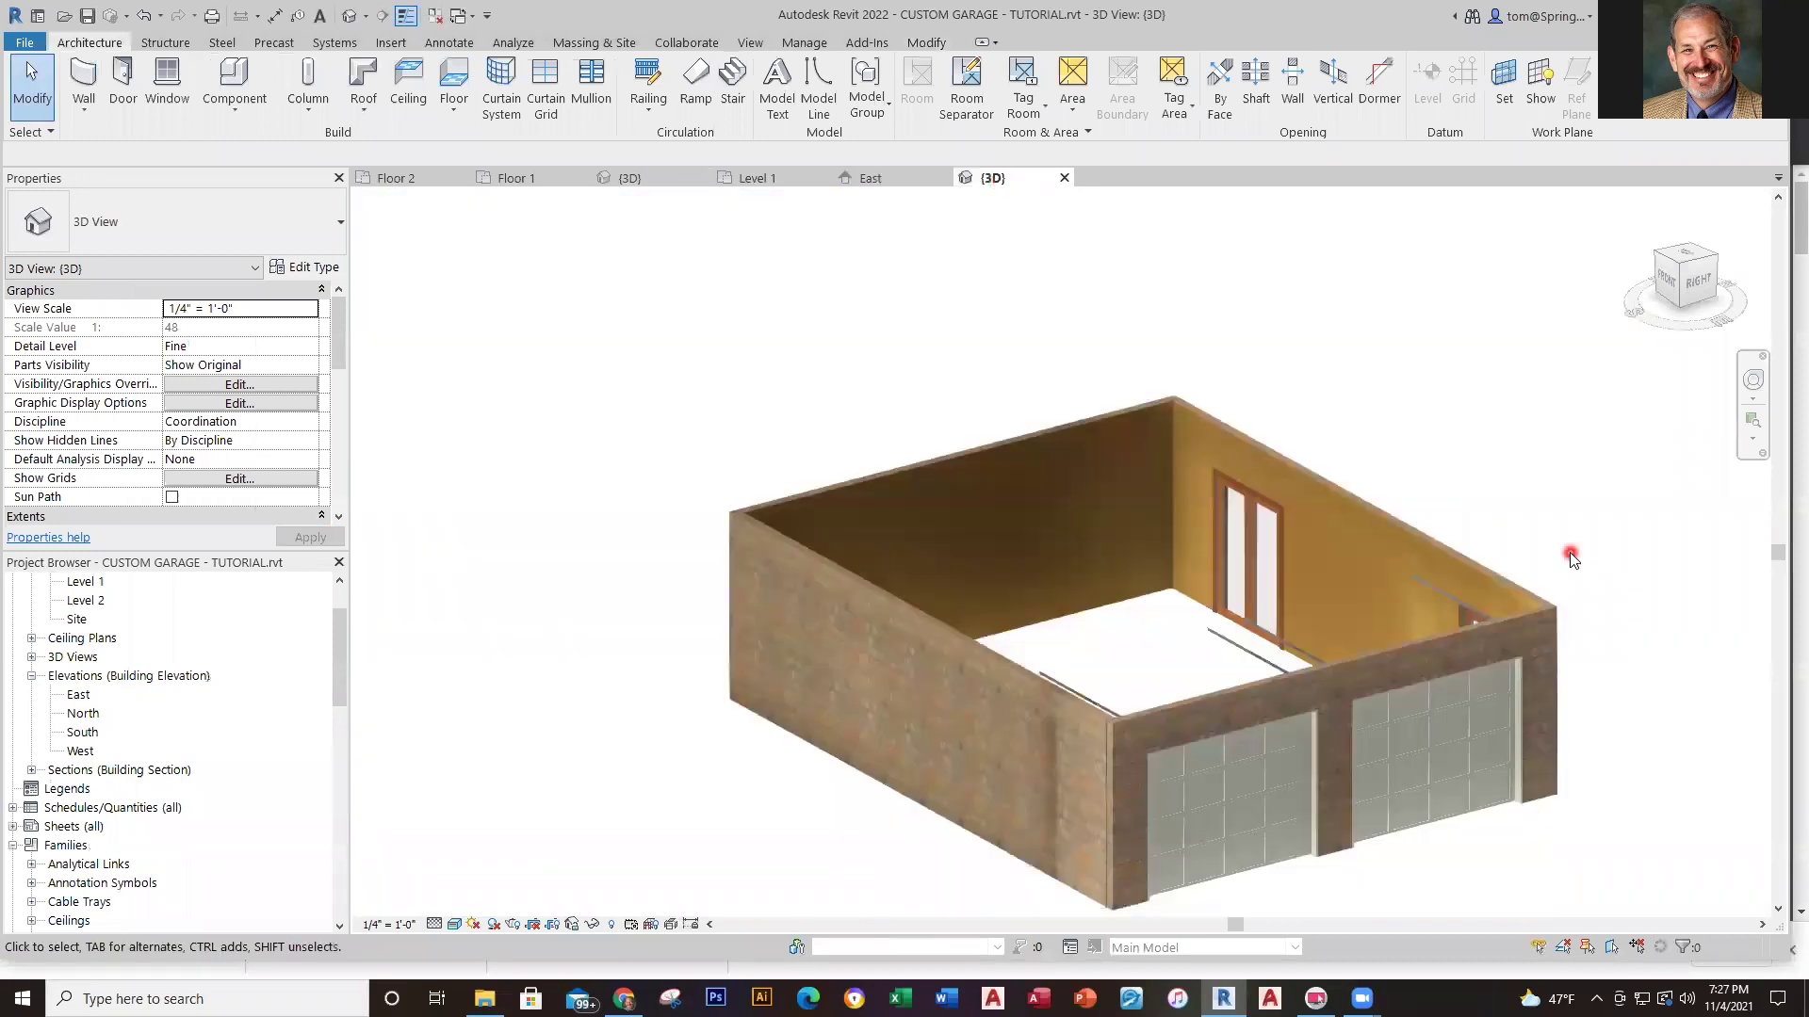
pyautogui.scroll(5, 1404, 536)
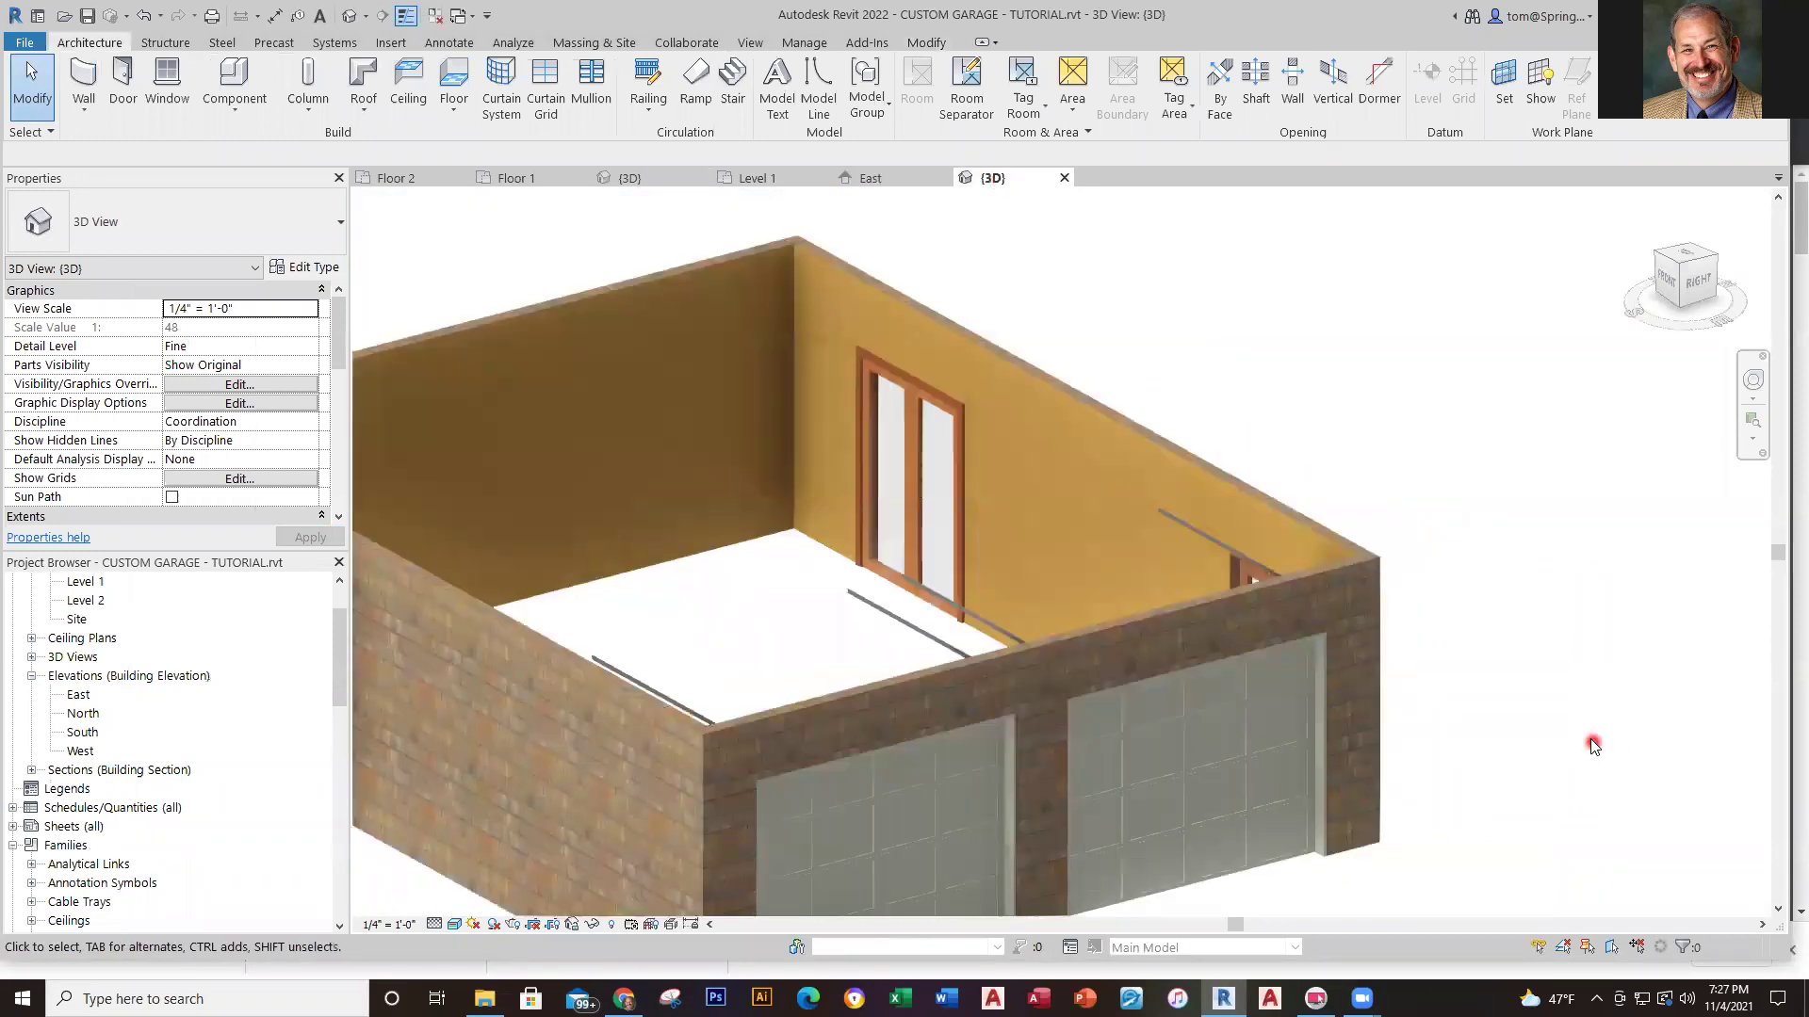
pyautogui.moveTo(1592, 742); pyautogui.dragTo(1655, 606, button='middle')
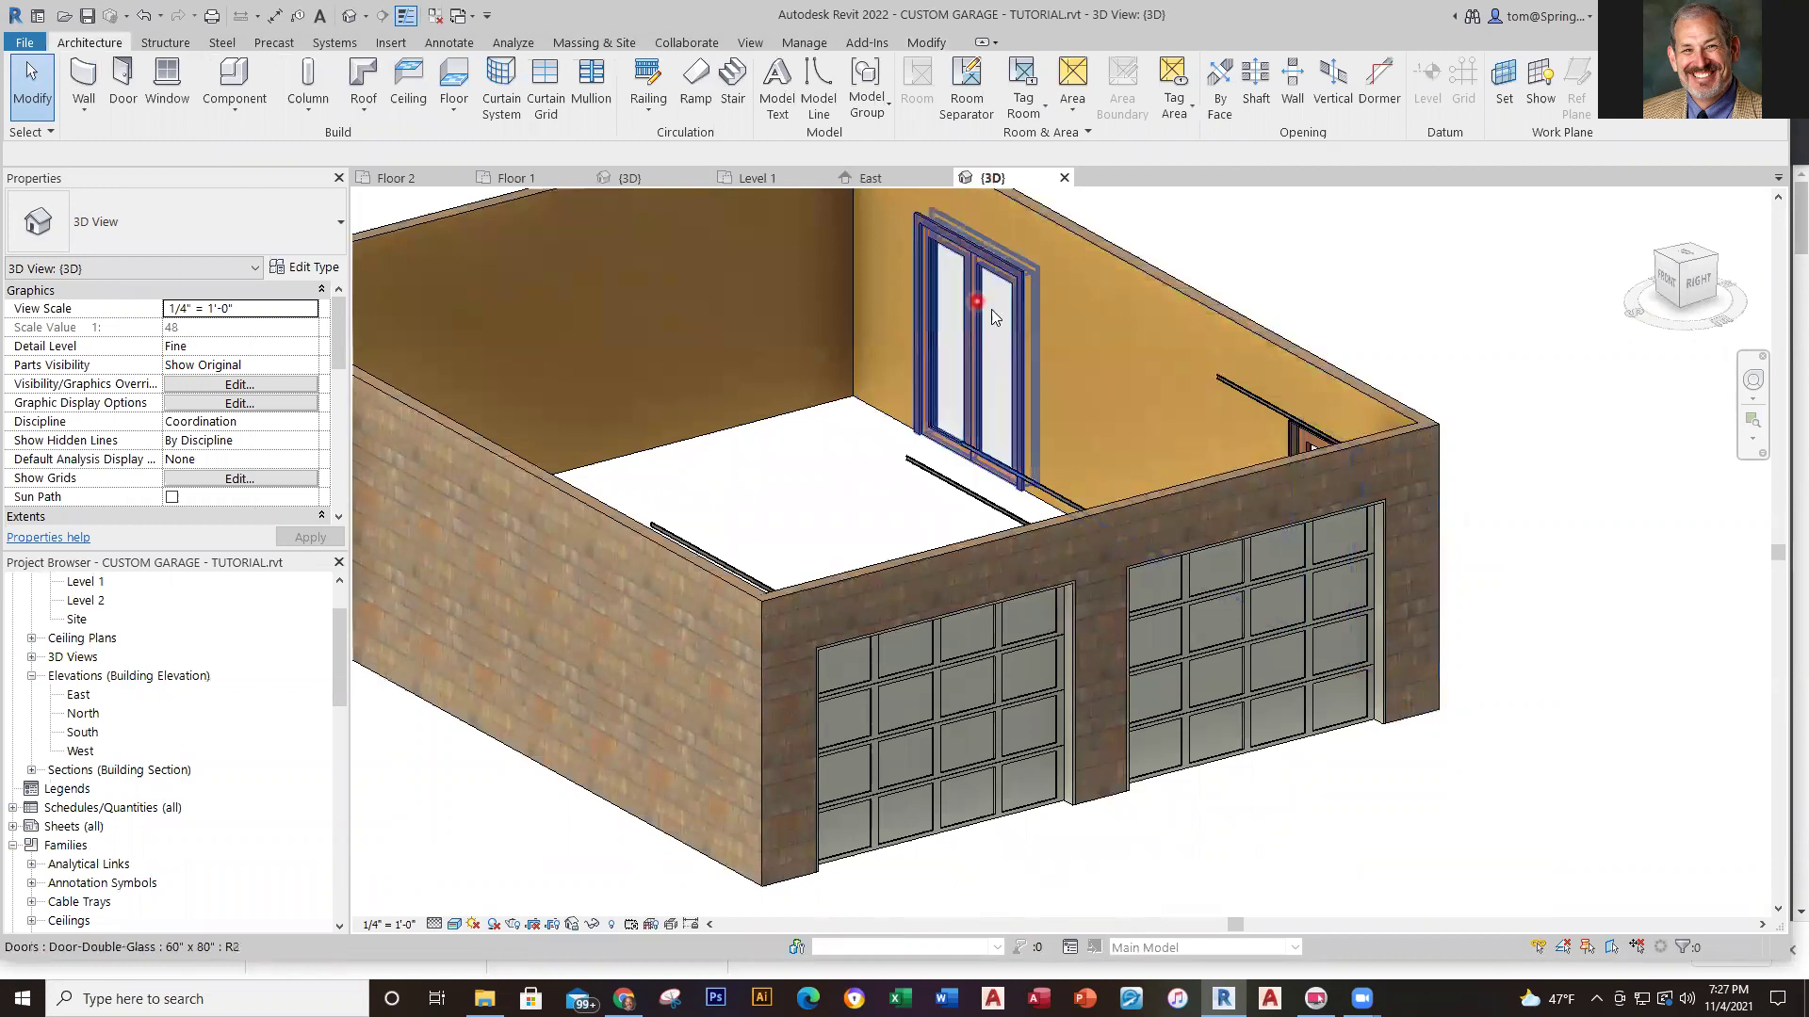
pyautogui.click(771, 177)
pyautogui.moveTo(1384, 716); pyautogui.dragTo(1418, 476, button='middle')
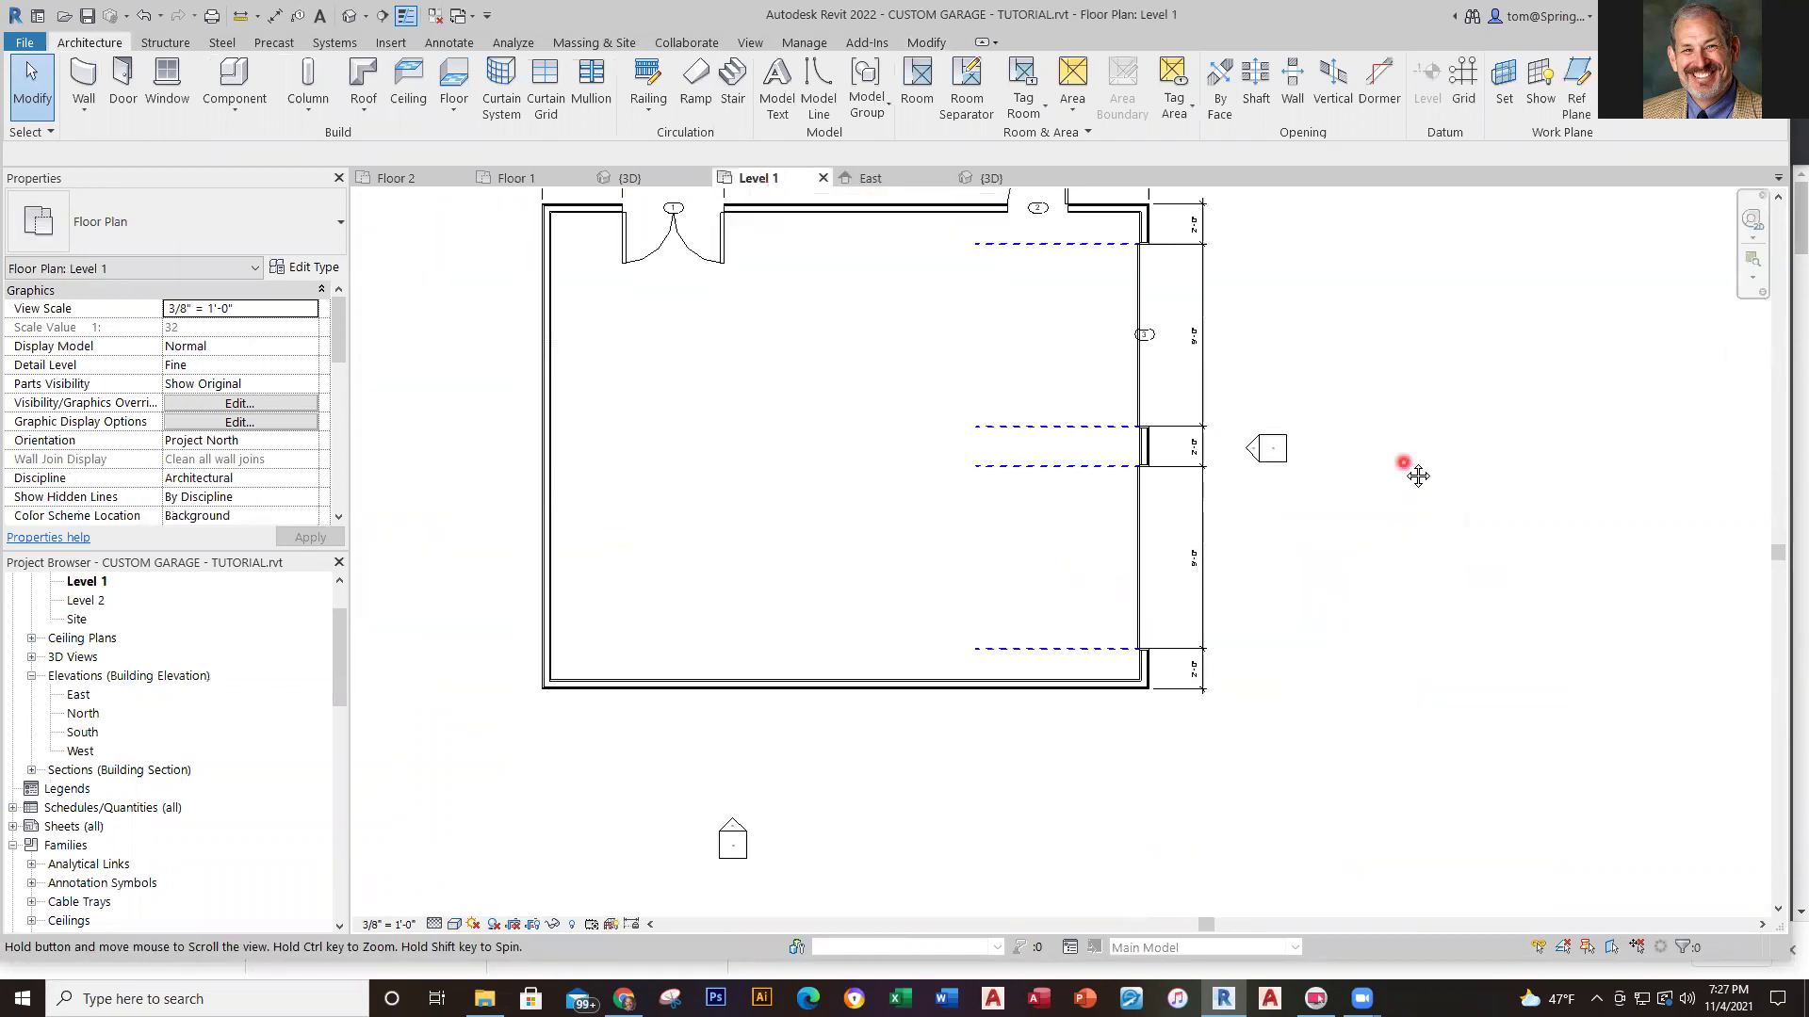
pyautogui.click(521, 179)
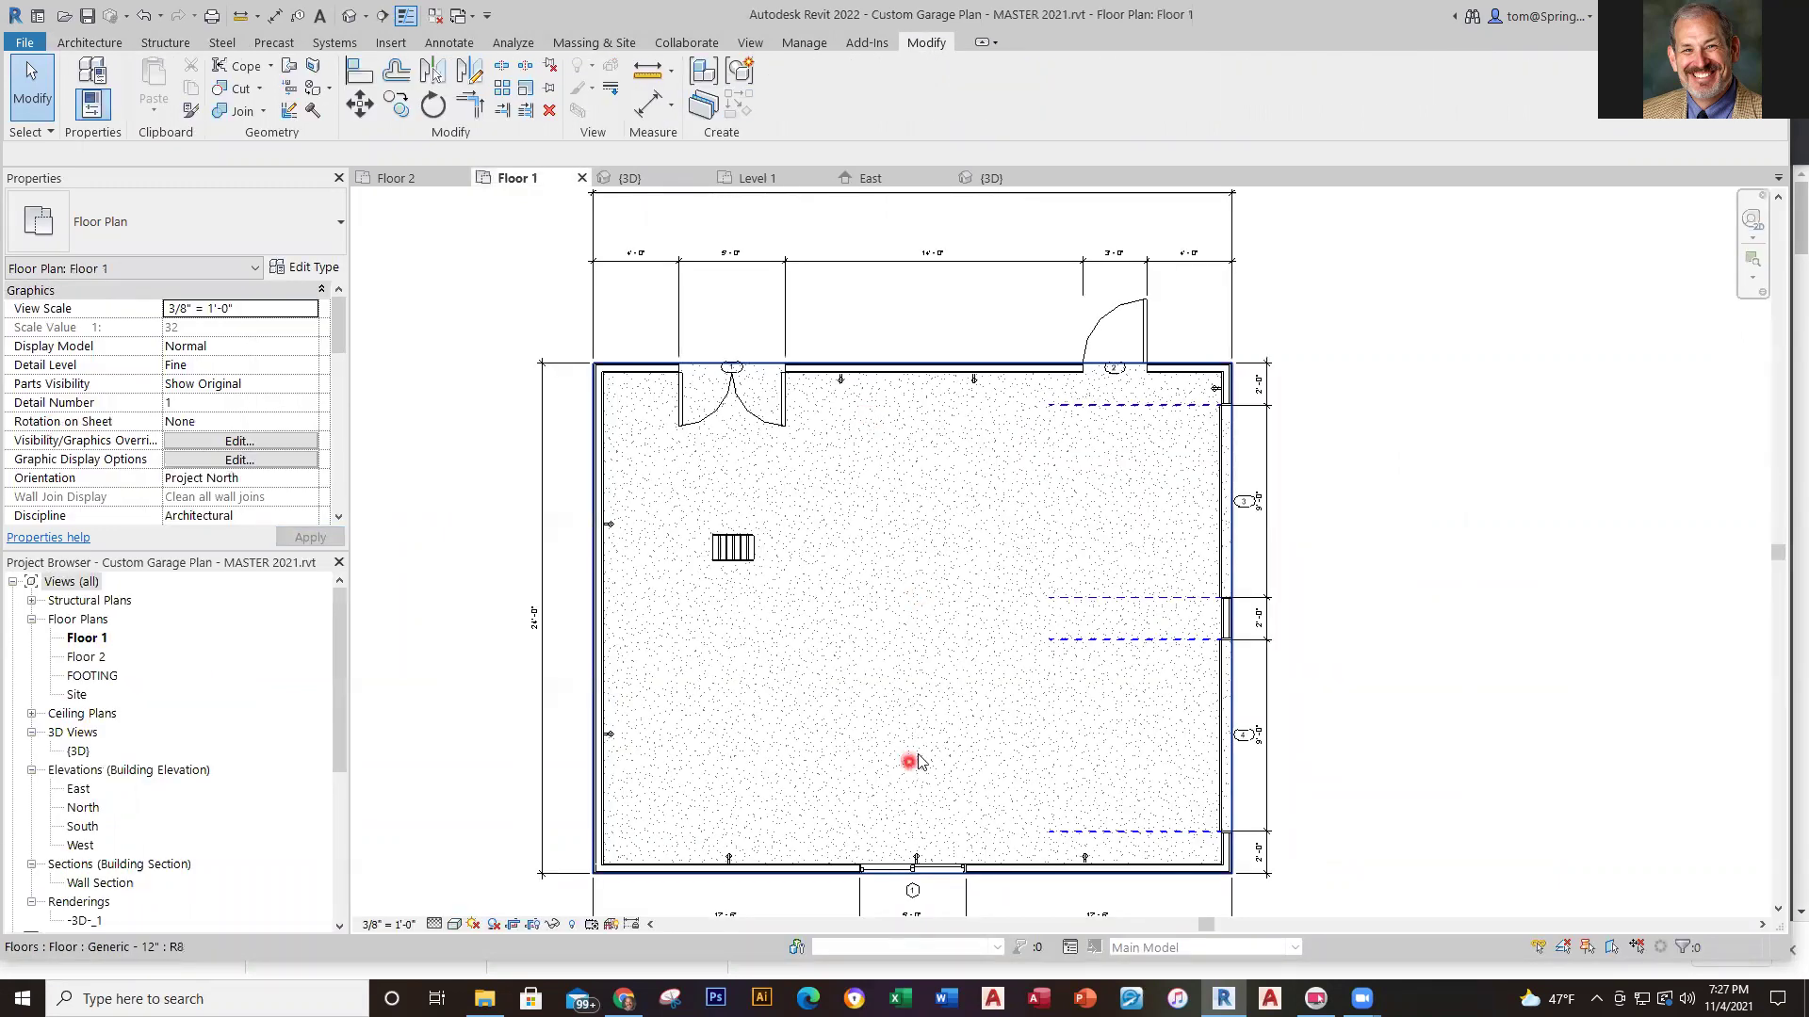
pyautogui.moveTo(961, 771); pyautogui.dragTo(974, 581, button='middle')
pyautogui.scroll(5, 950, 738)
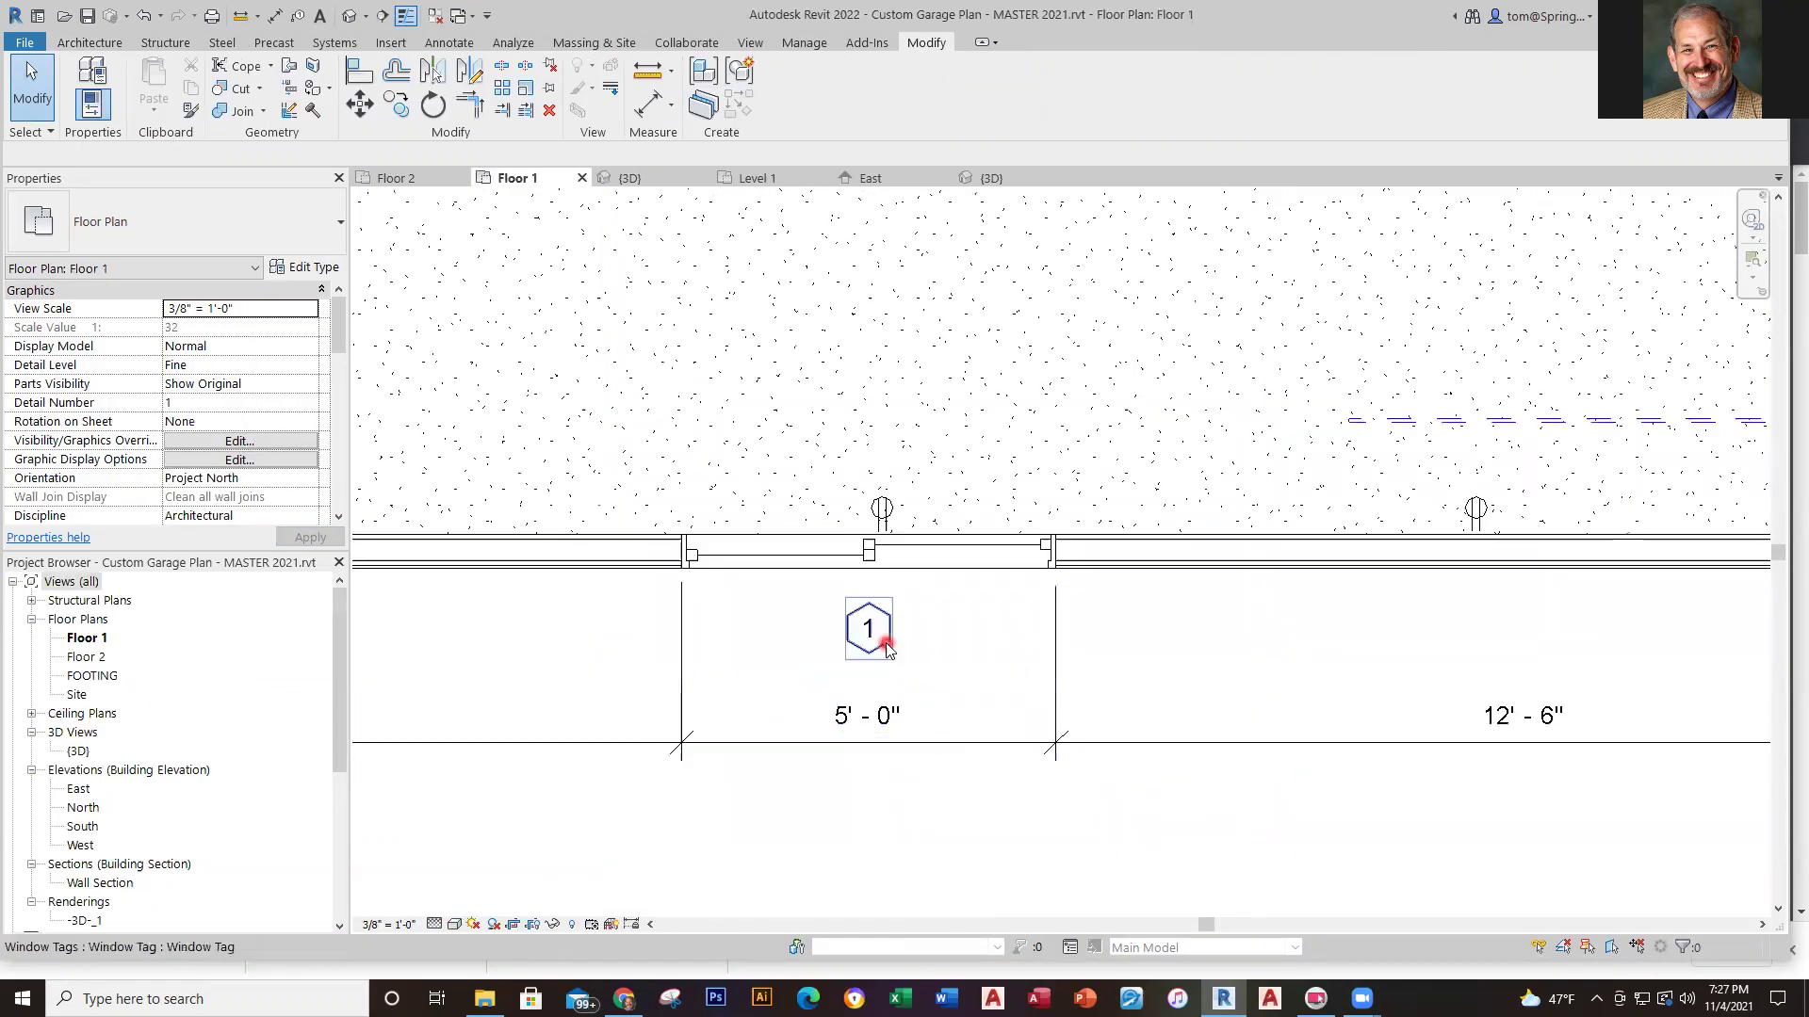
pyautogui.click(901, 567)
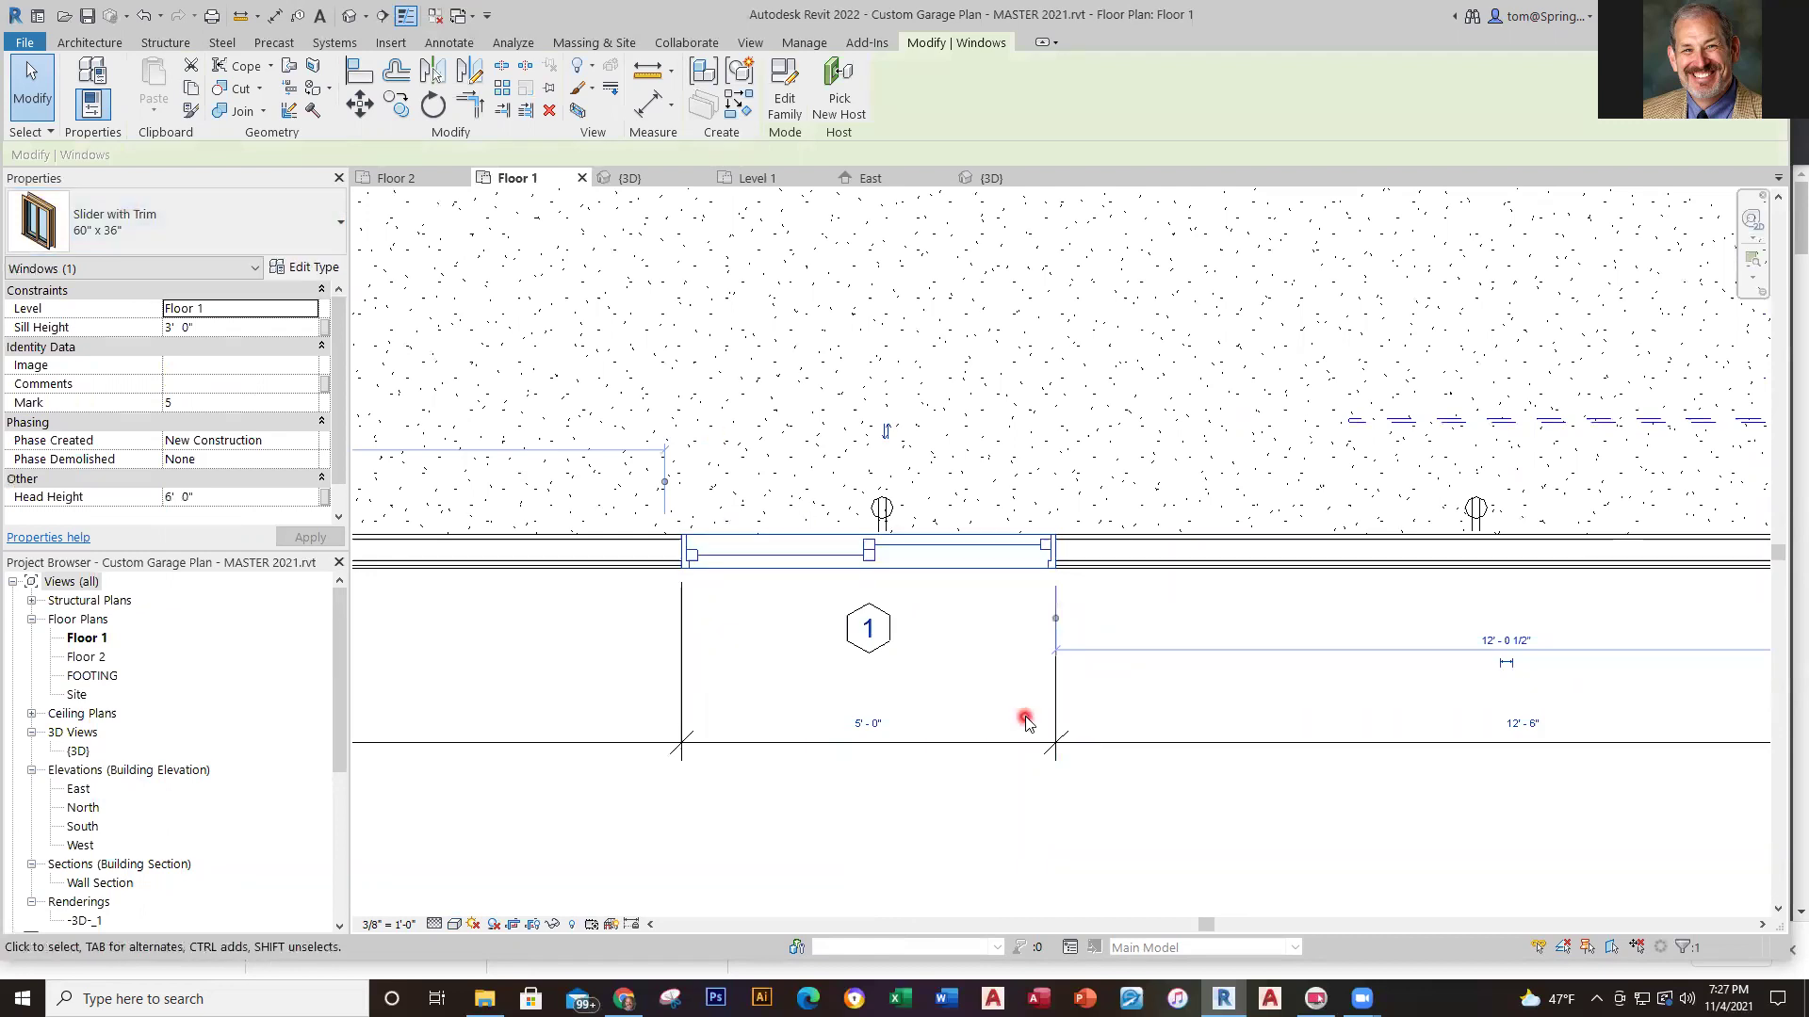
pyautogui.click(754, 178)
pyautogui.scroll(-3, 1053, 643)
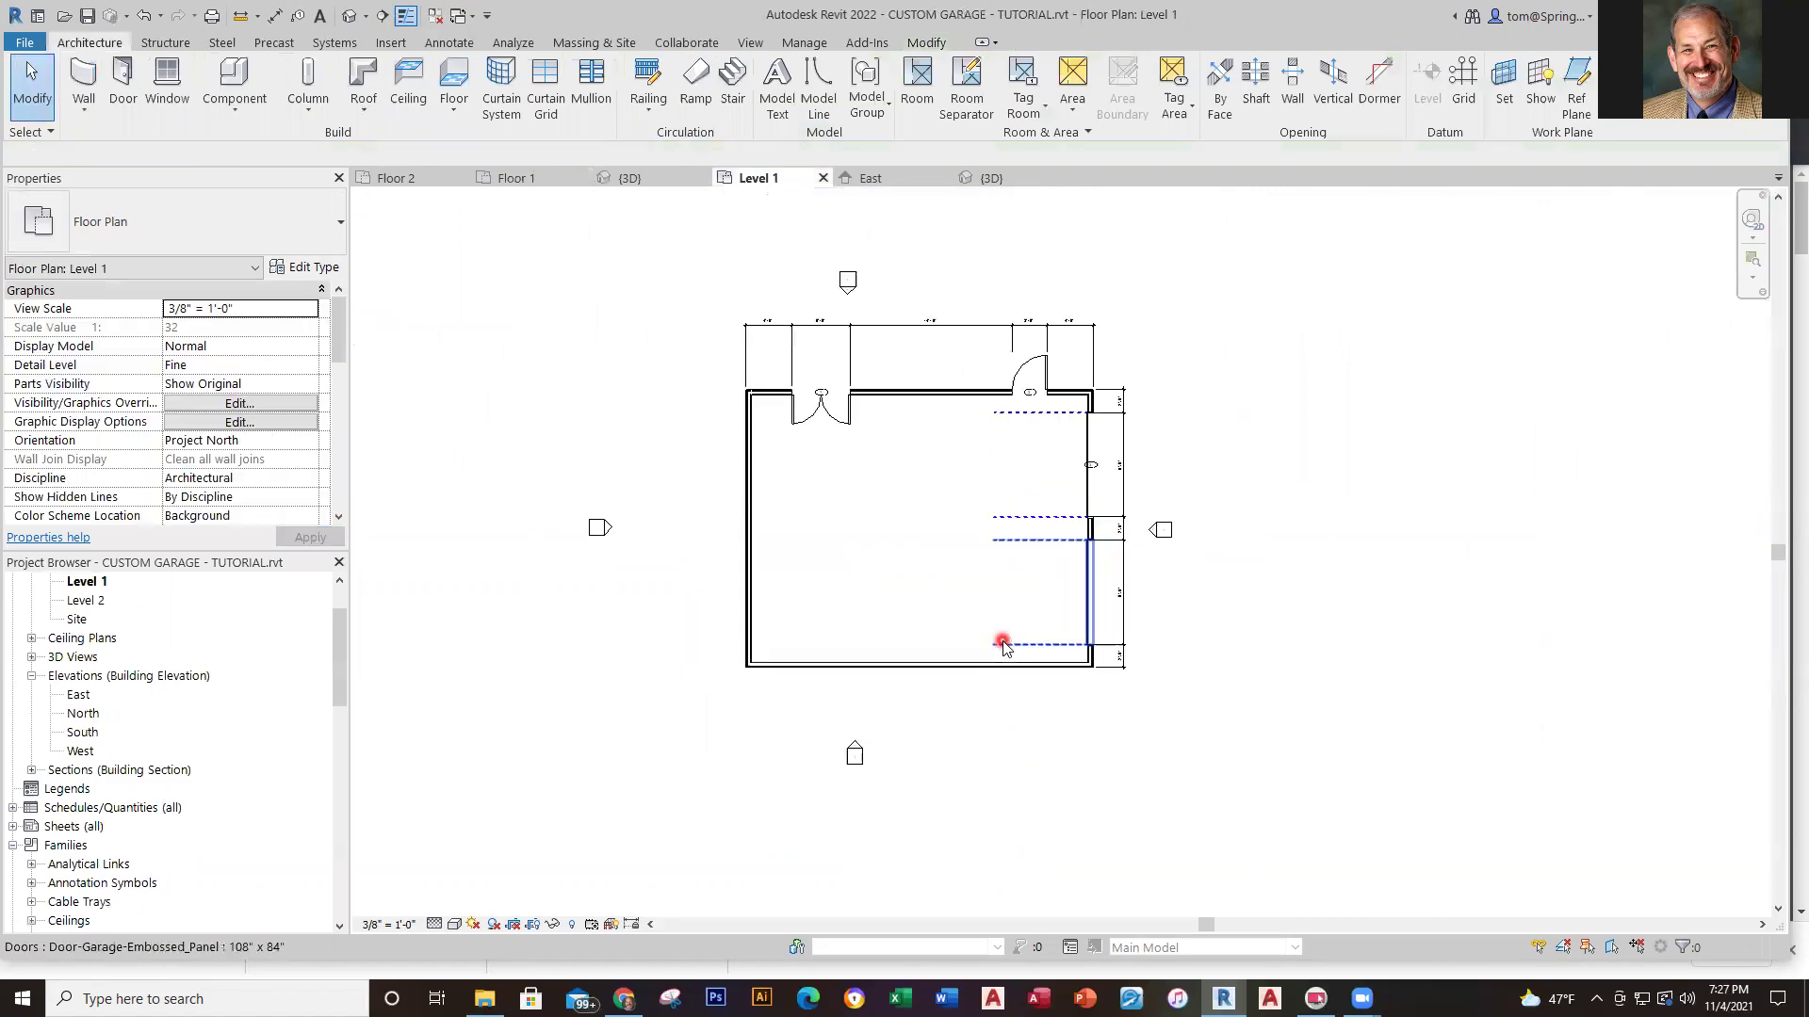
pyautogui.click(188, 104)
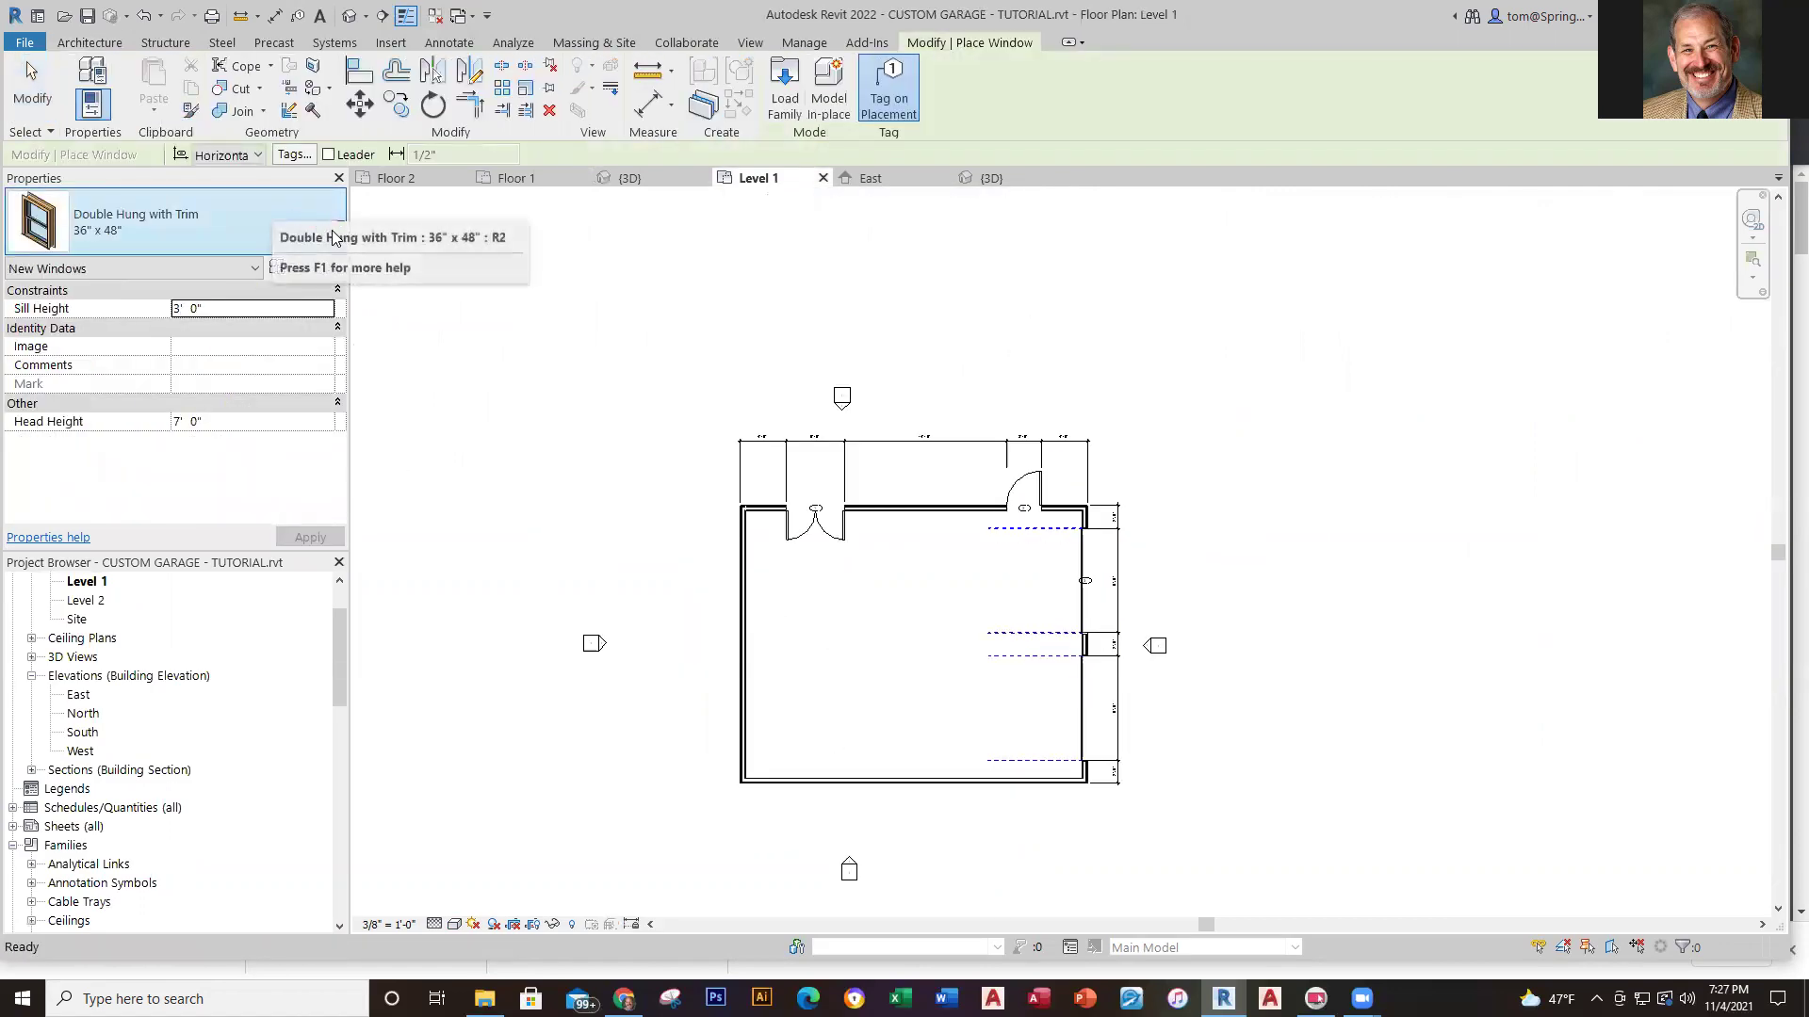
pyautogui.click(335, 231)
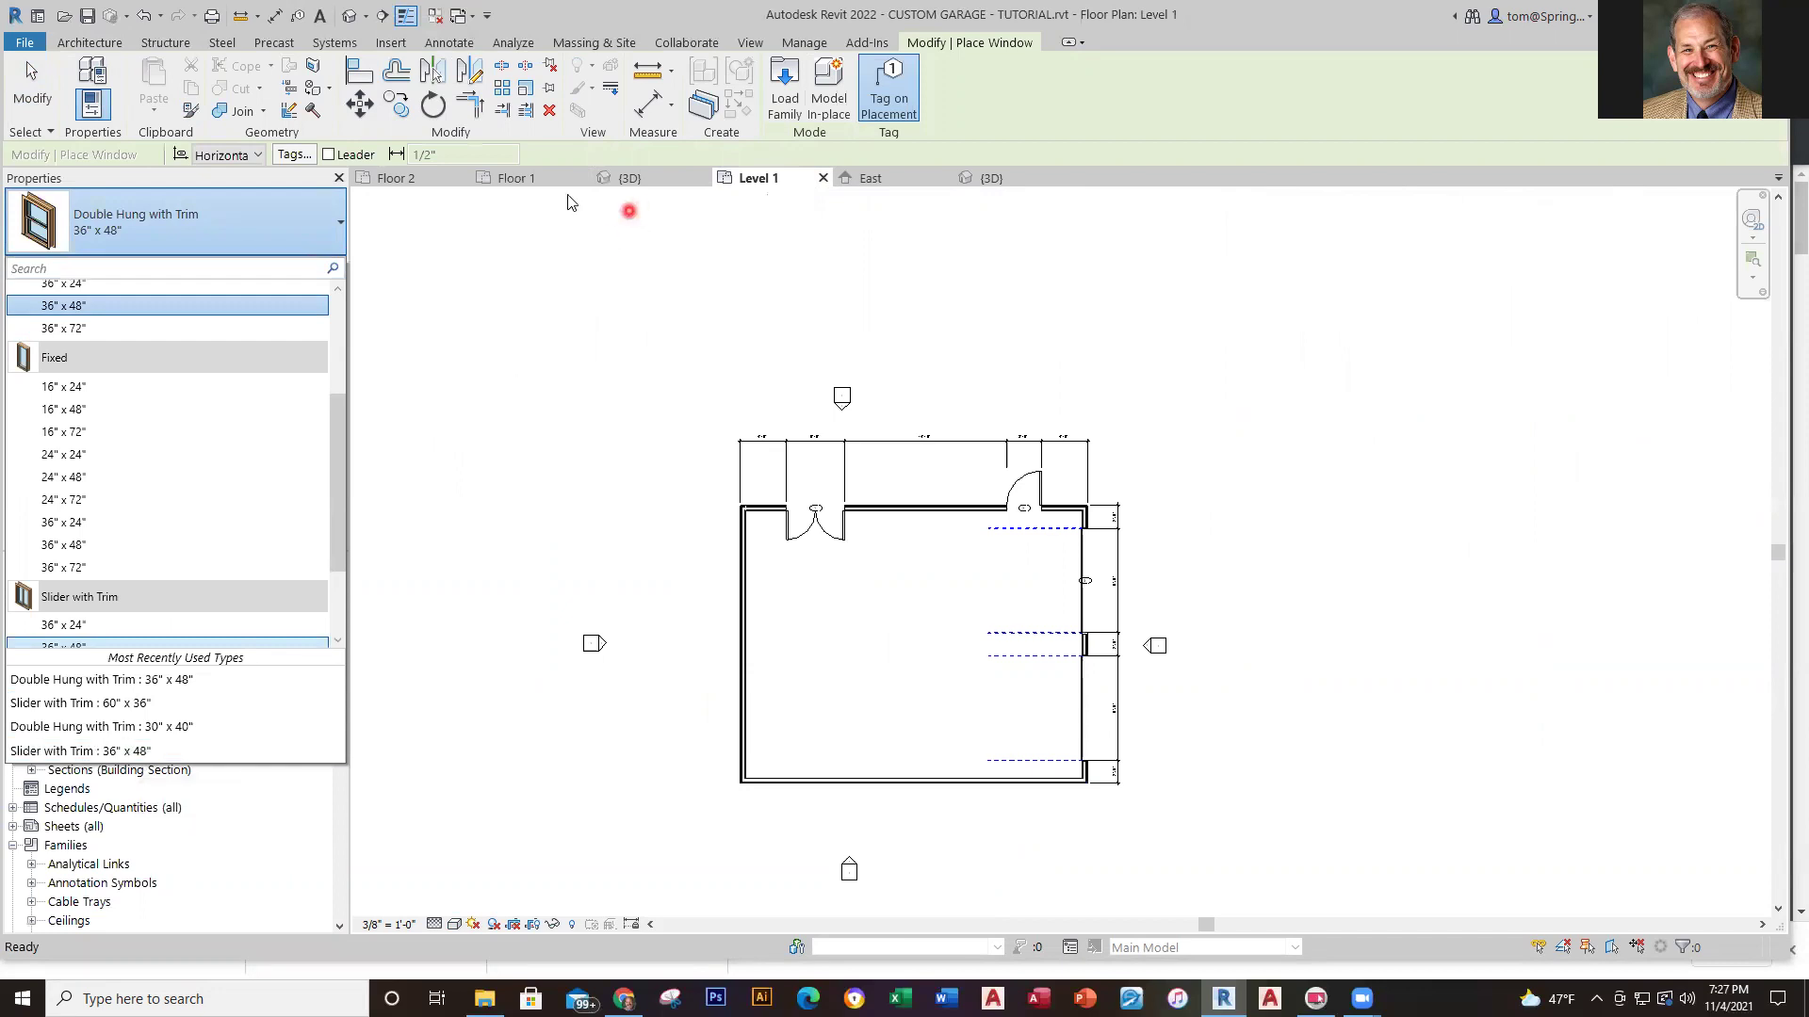
pyautogui.click(514, 179)
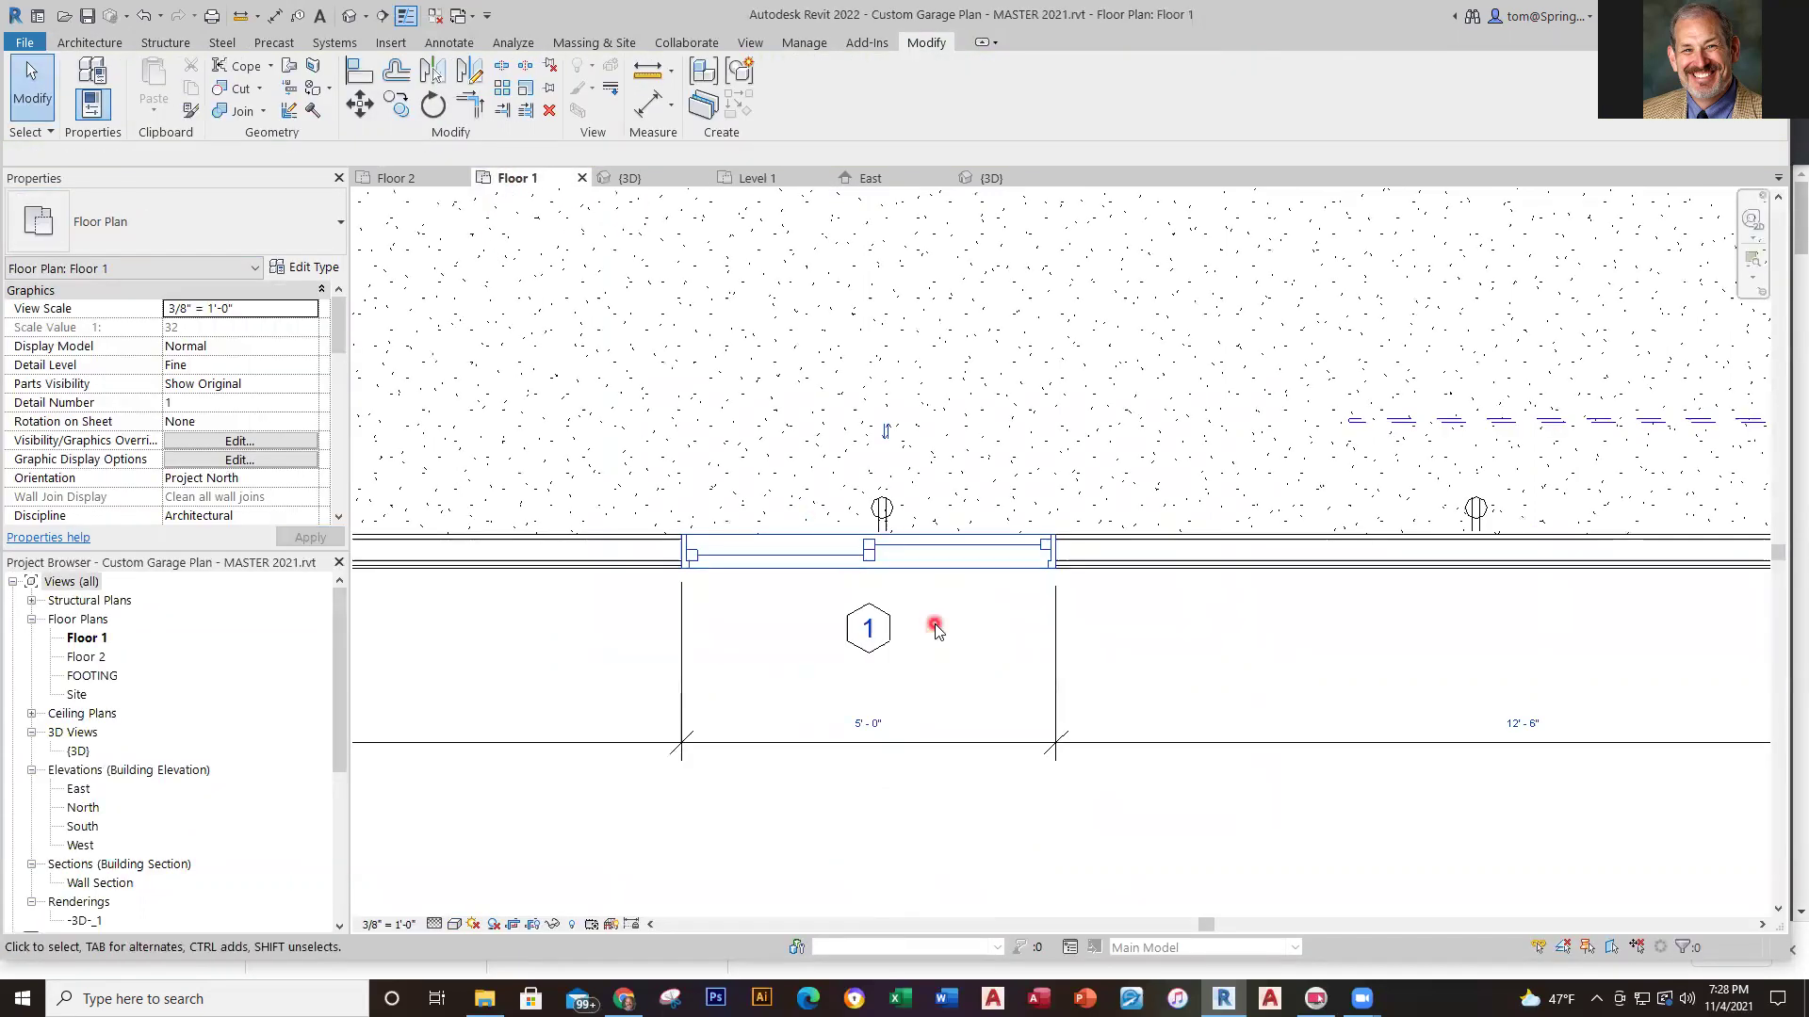
pyautogui.click(952, 574)
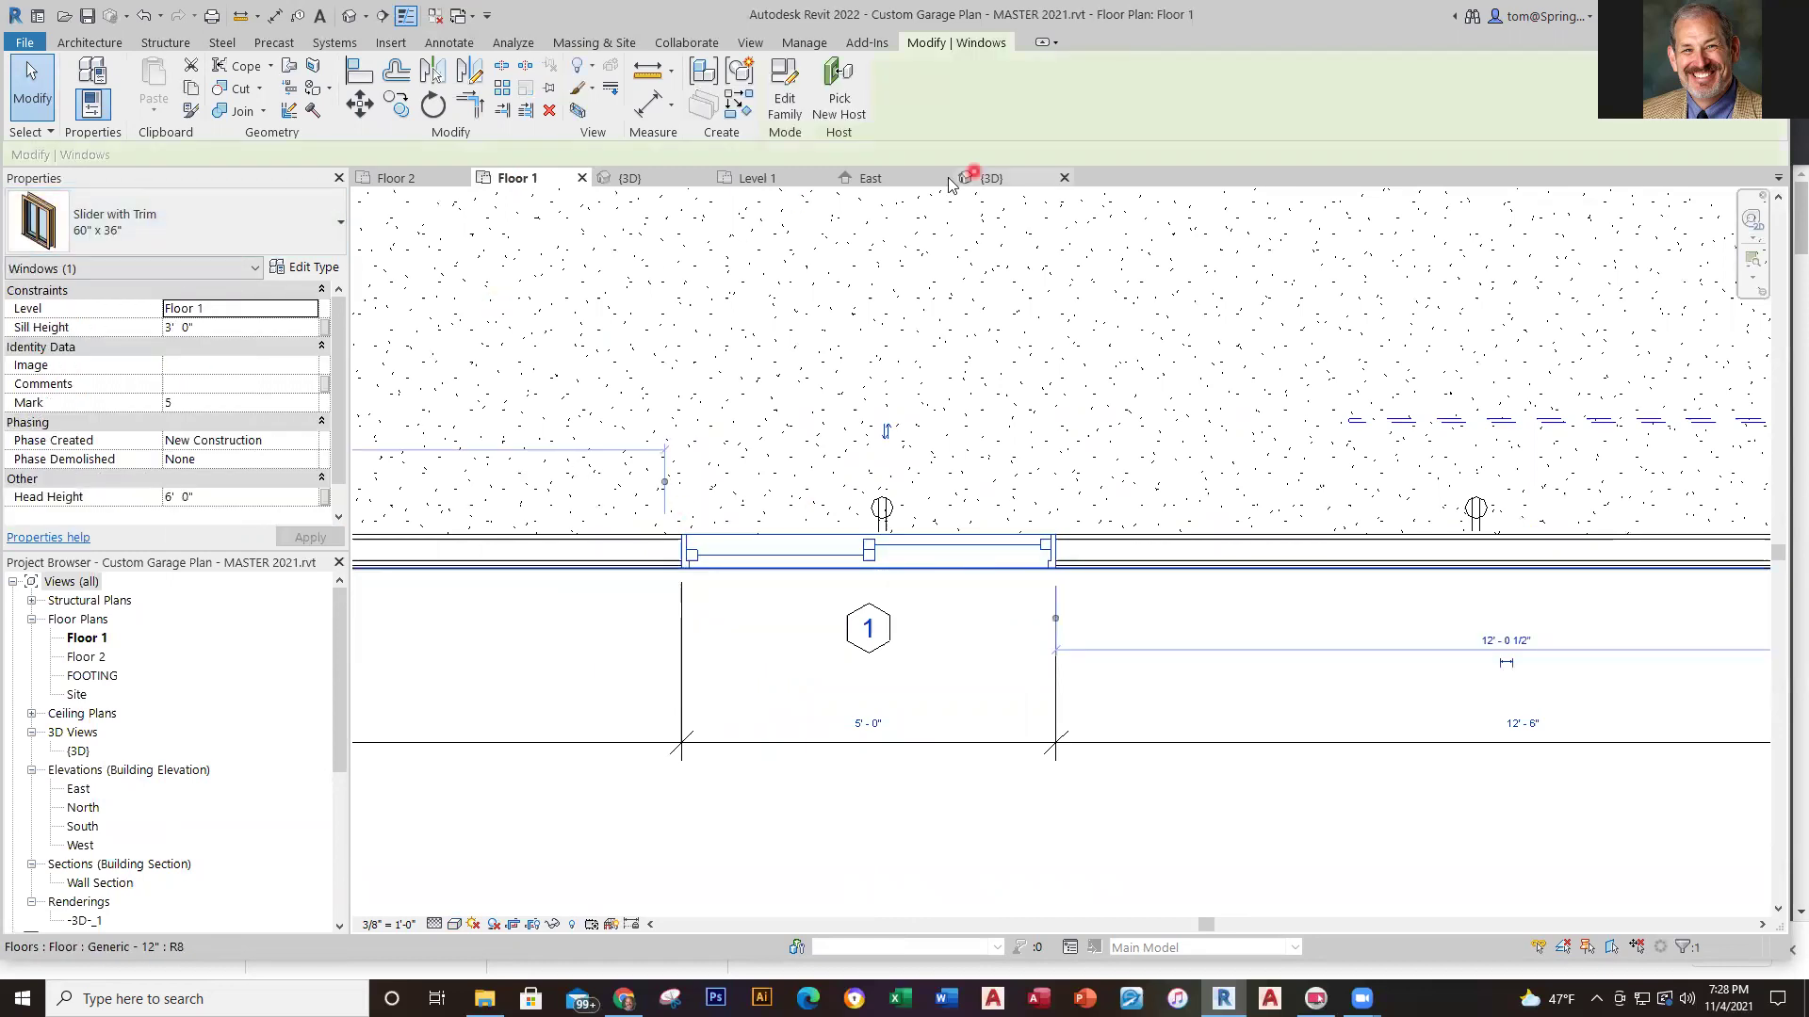
pyautogui.click(765, 178)
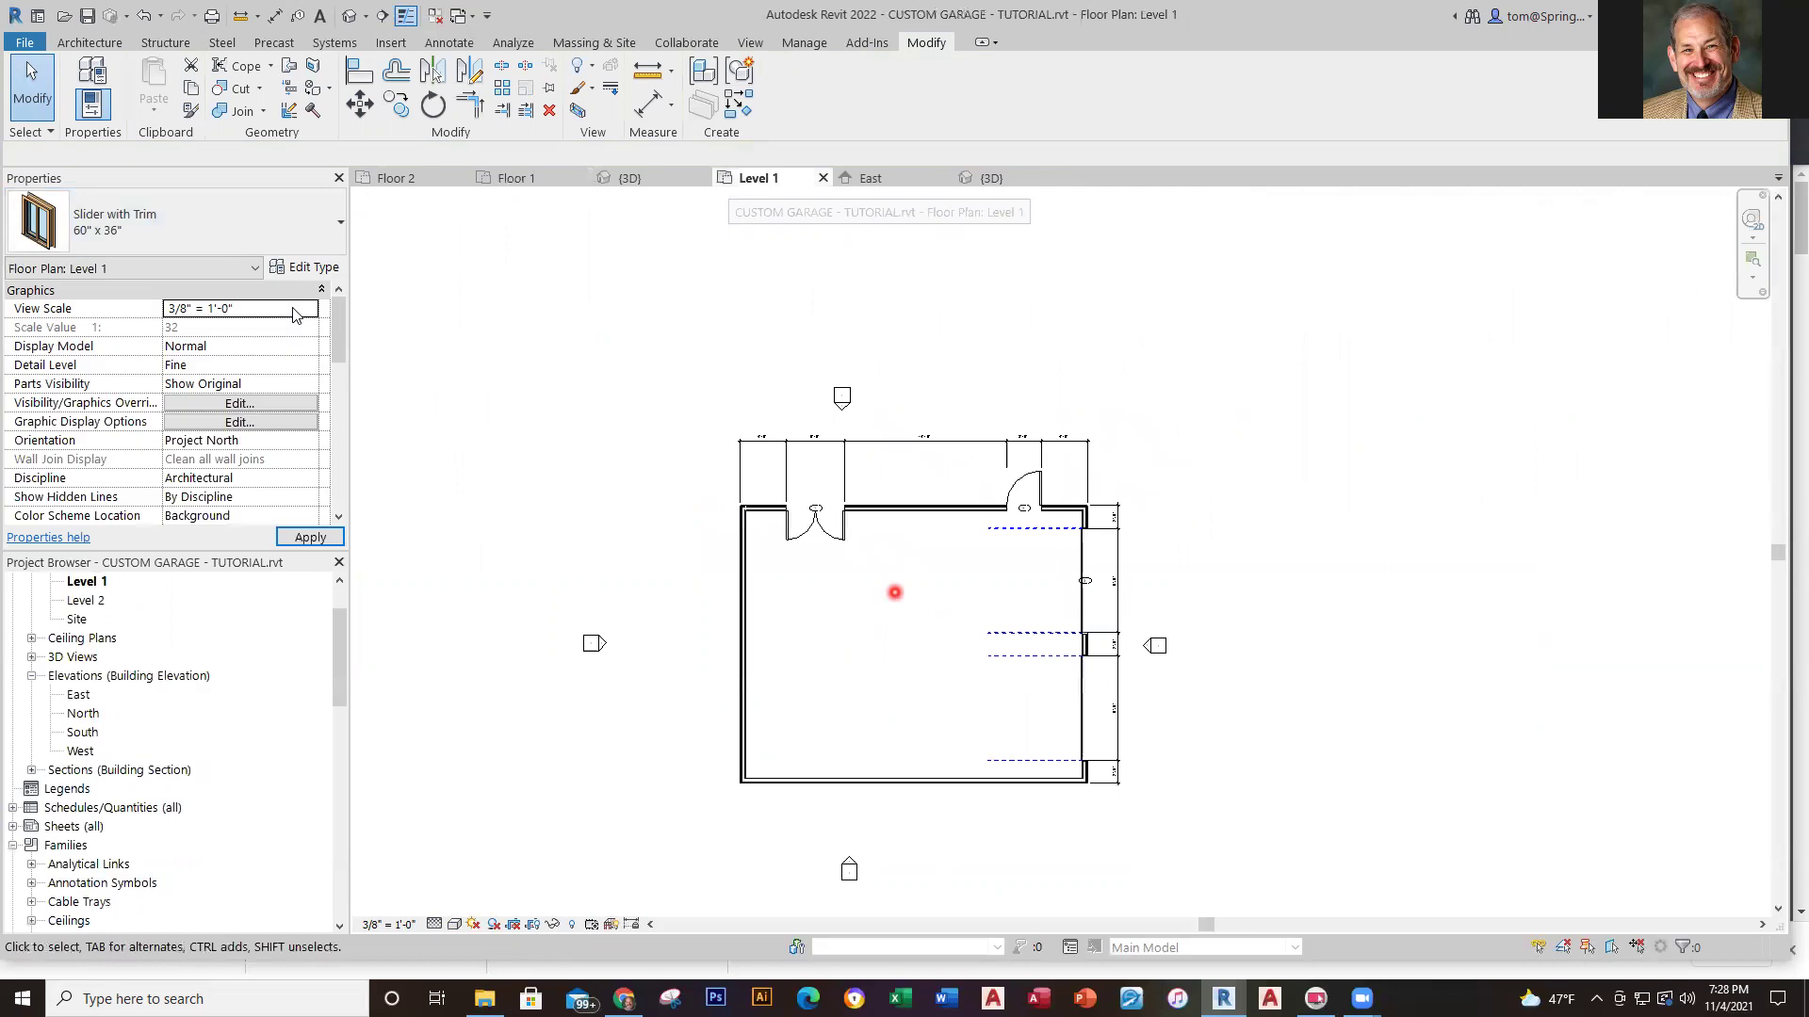
# Start the Window tool and choose the Slider with Trim 60" x 36" type
pyautogui.click(93, 49)
pyautogui.click(169, 114)
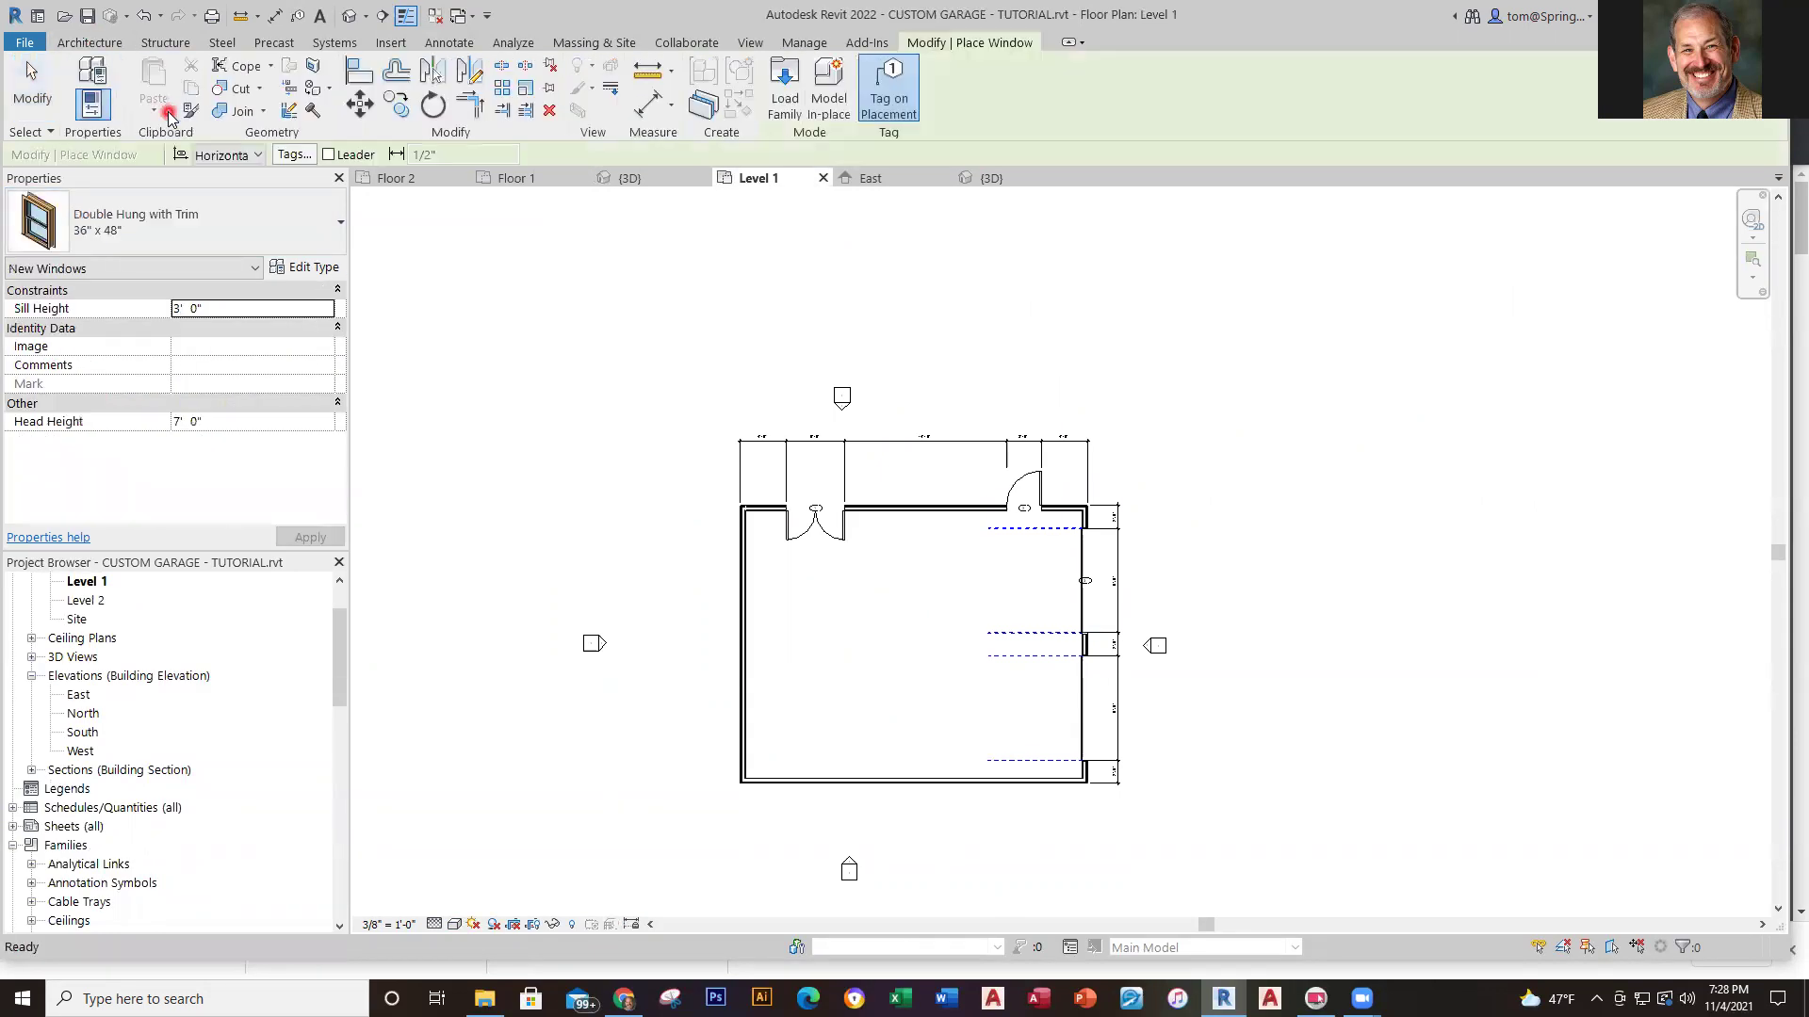
pyautogui.click(341, 247)
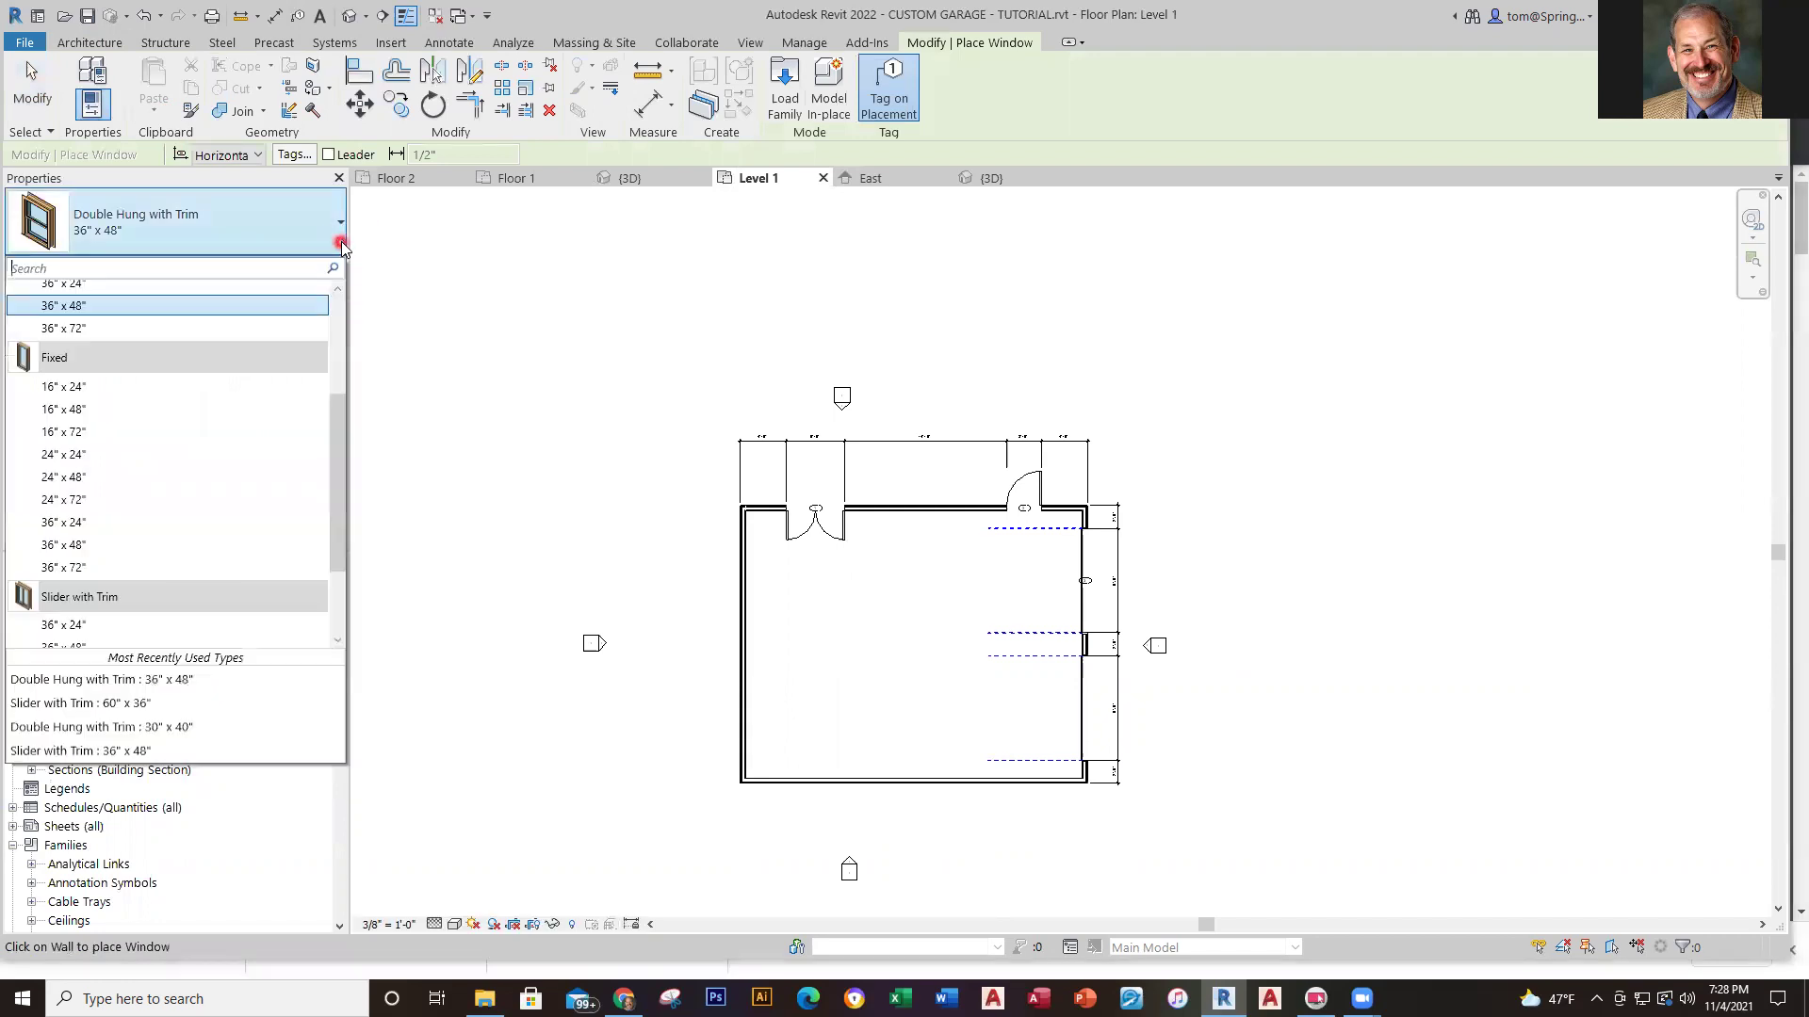
pyautogui.moveTo(341, 490); pyautogui.dragTo(337, 574)
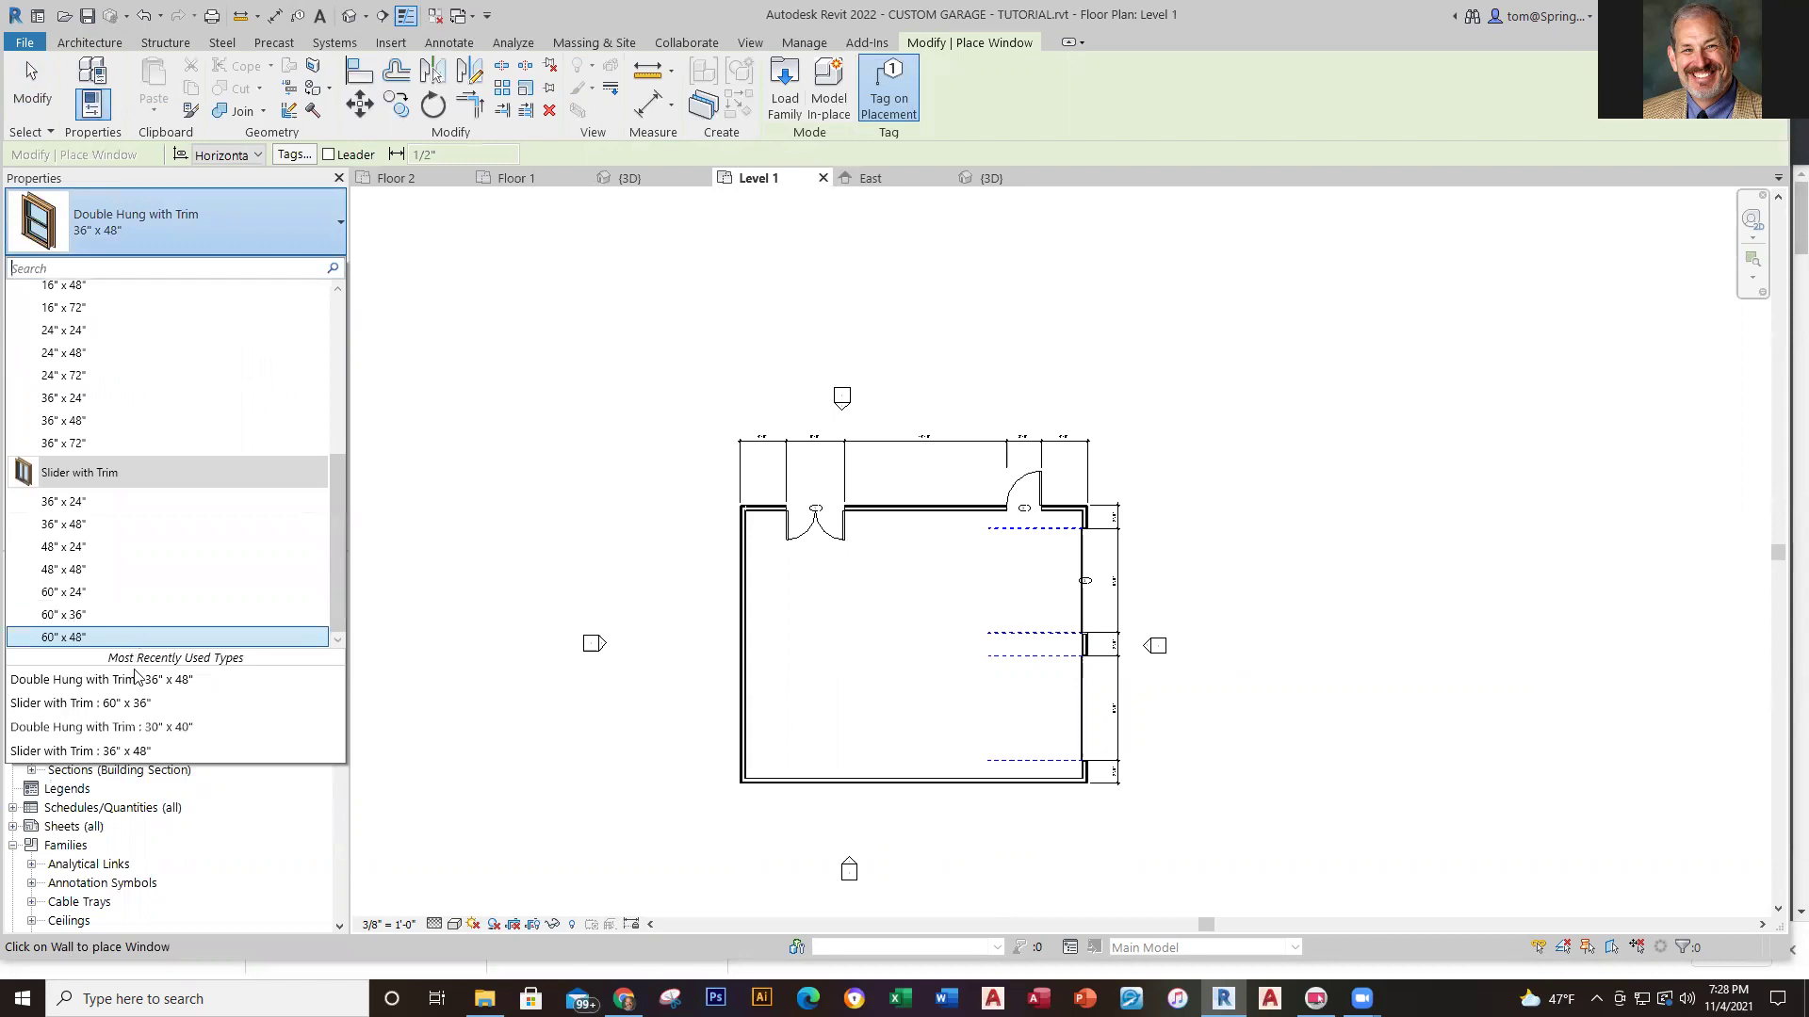
pyautogui.click(139, 707)
pyautogui.scroll(4, 928, 829)
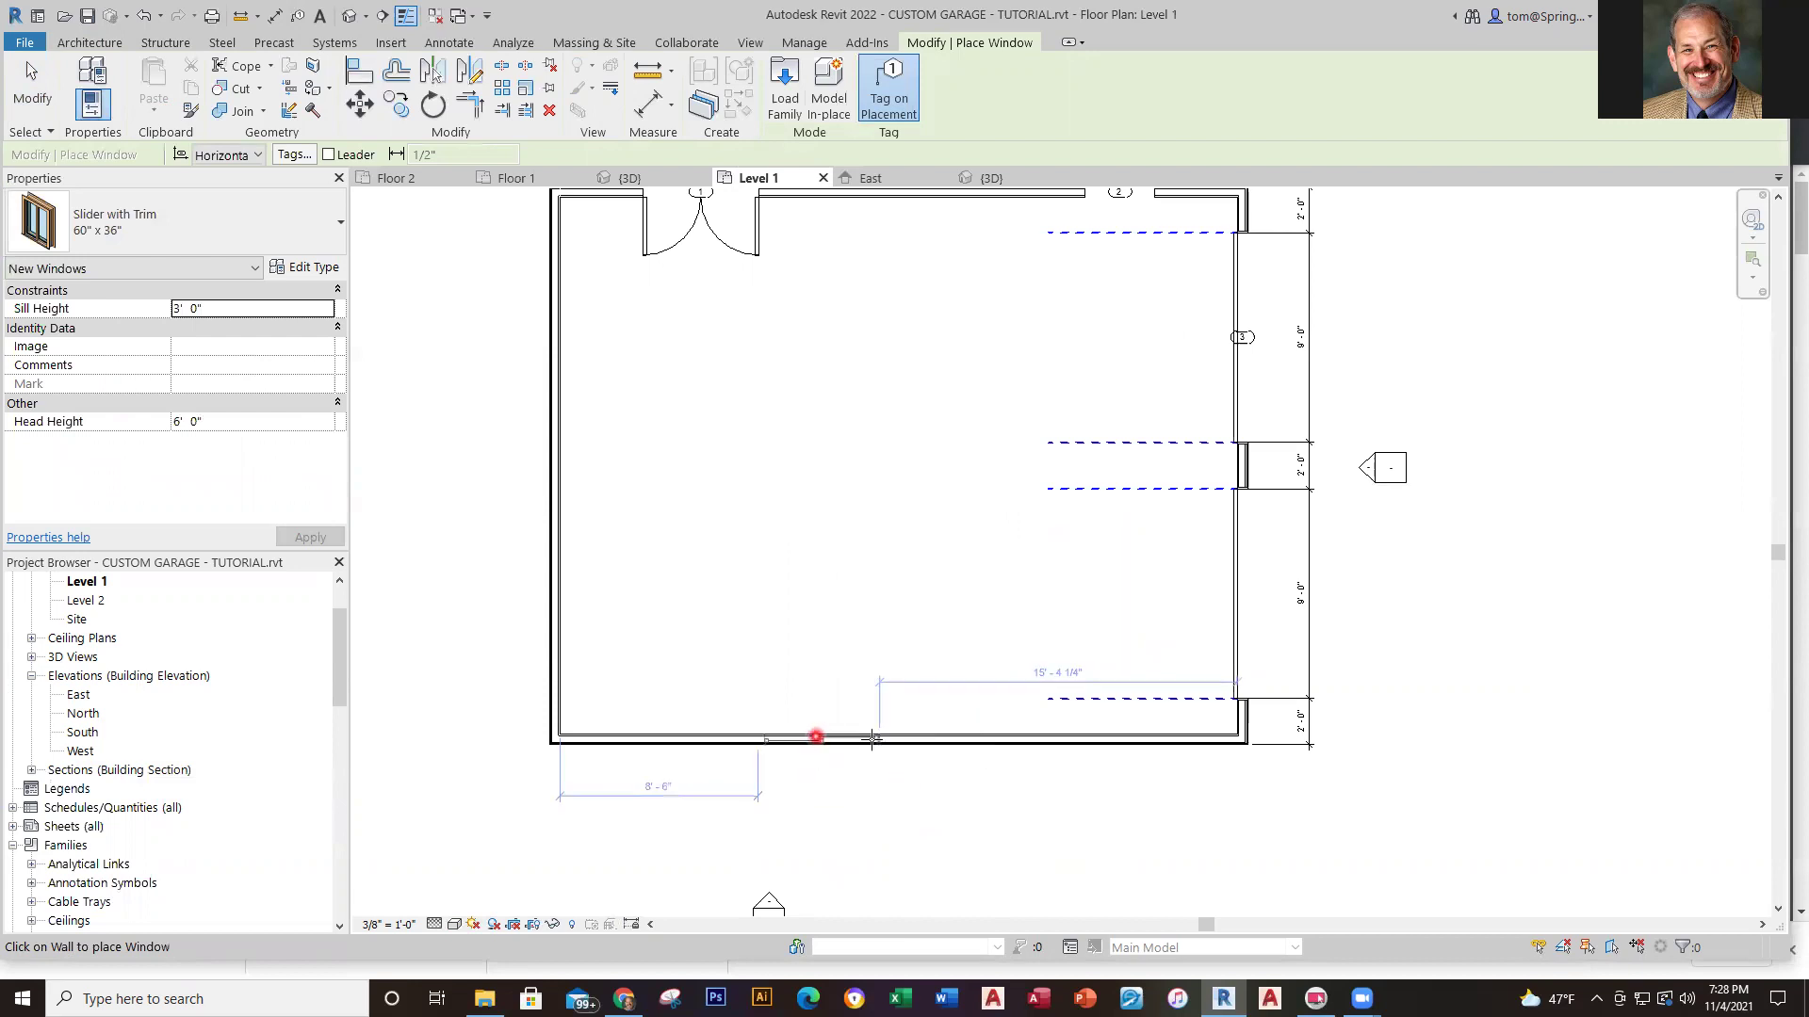
# Place the window in the south wall, 12'-6" from the west wall's outer face
pyautogui.click(920, 741)
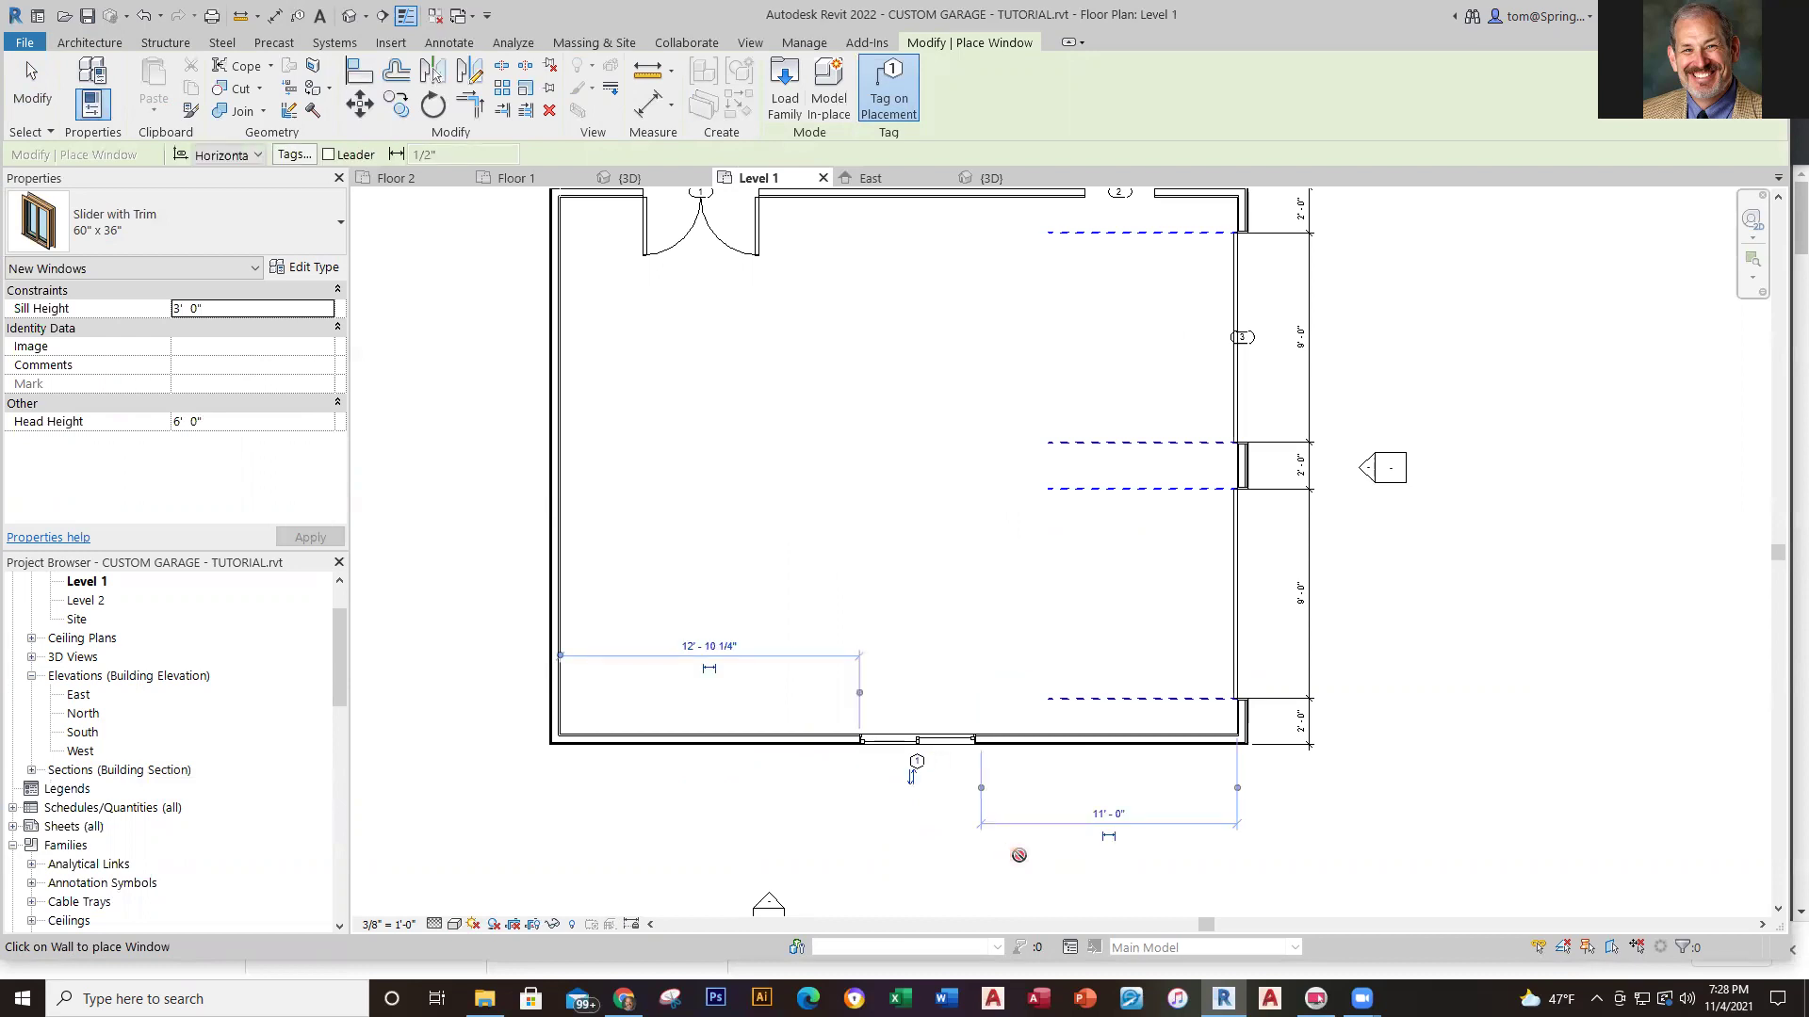
pyautogui.moveTo(1237, 787); pyautogui.dragTo(1247, 789)
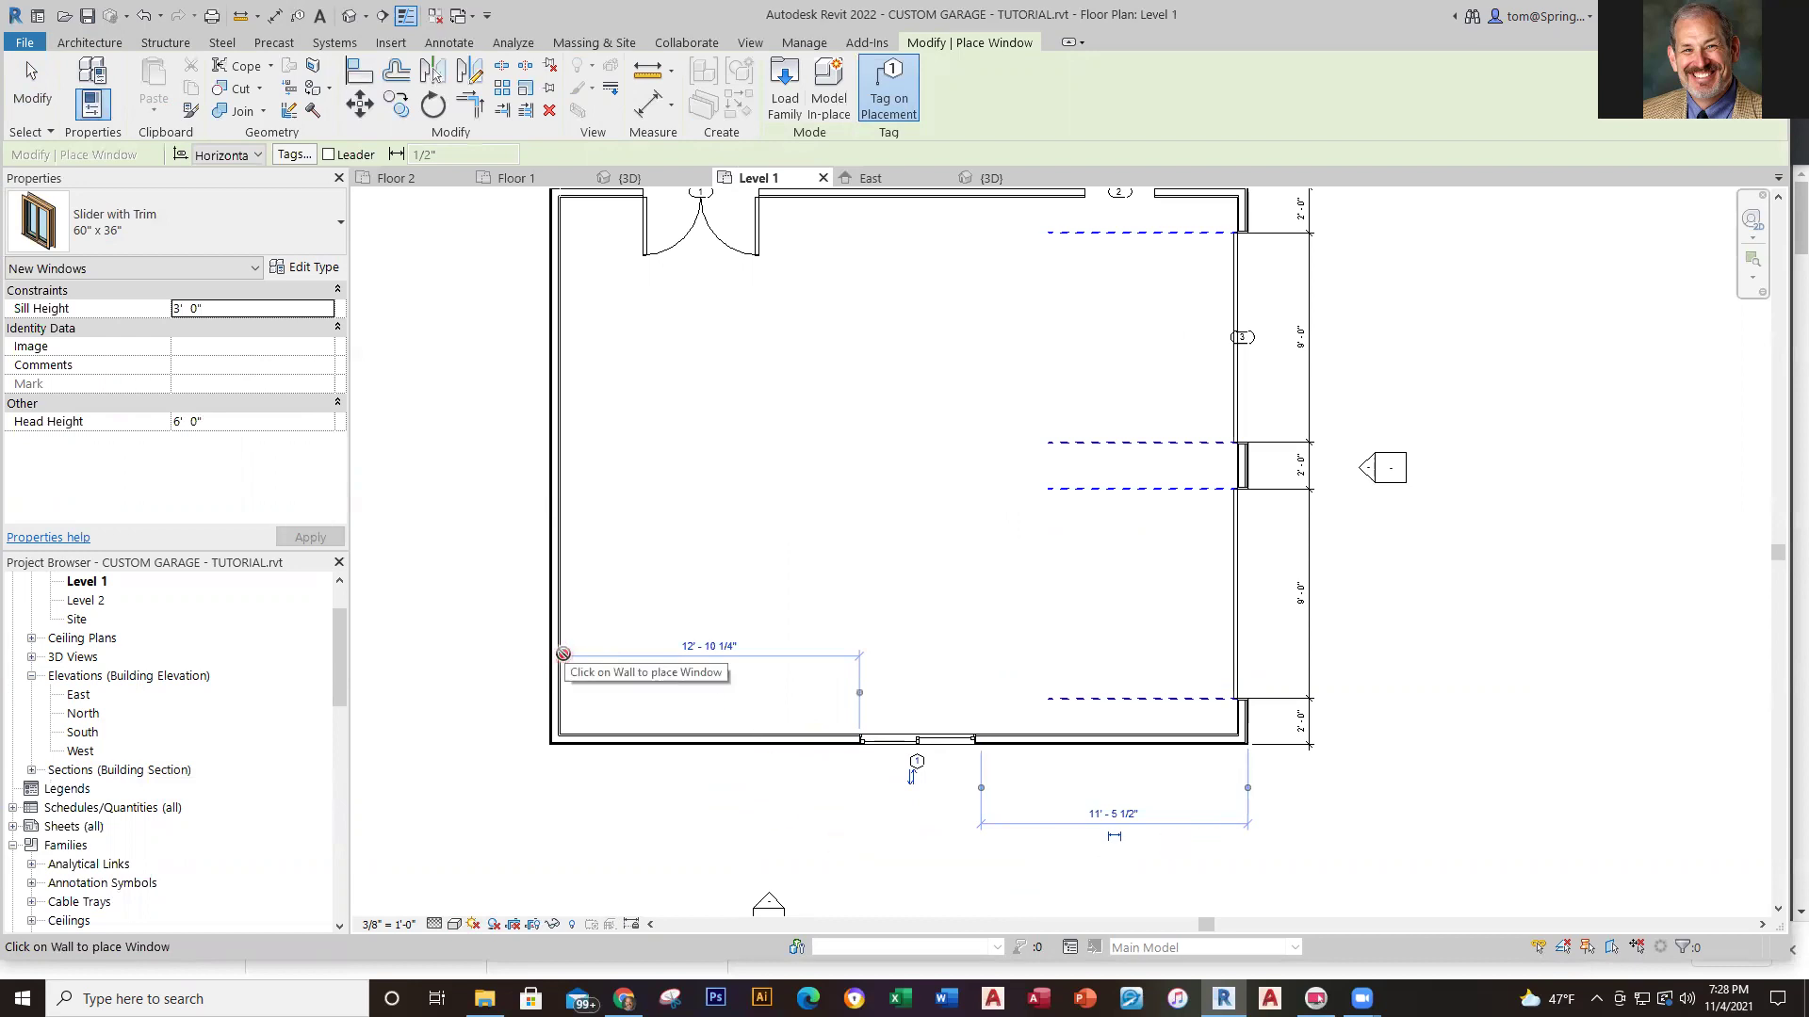
pyautogui.moveTo(563, 654); pyautogui.dragTo(550, 655)
pyautogui.scroll(1, 850, 852)
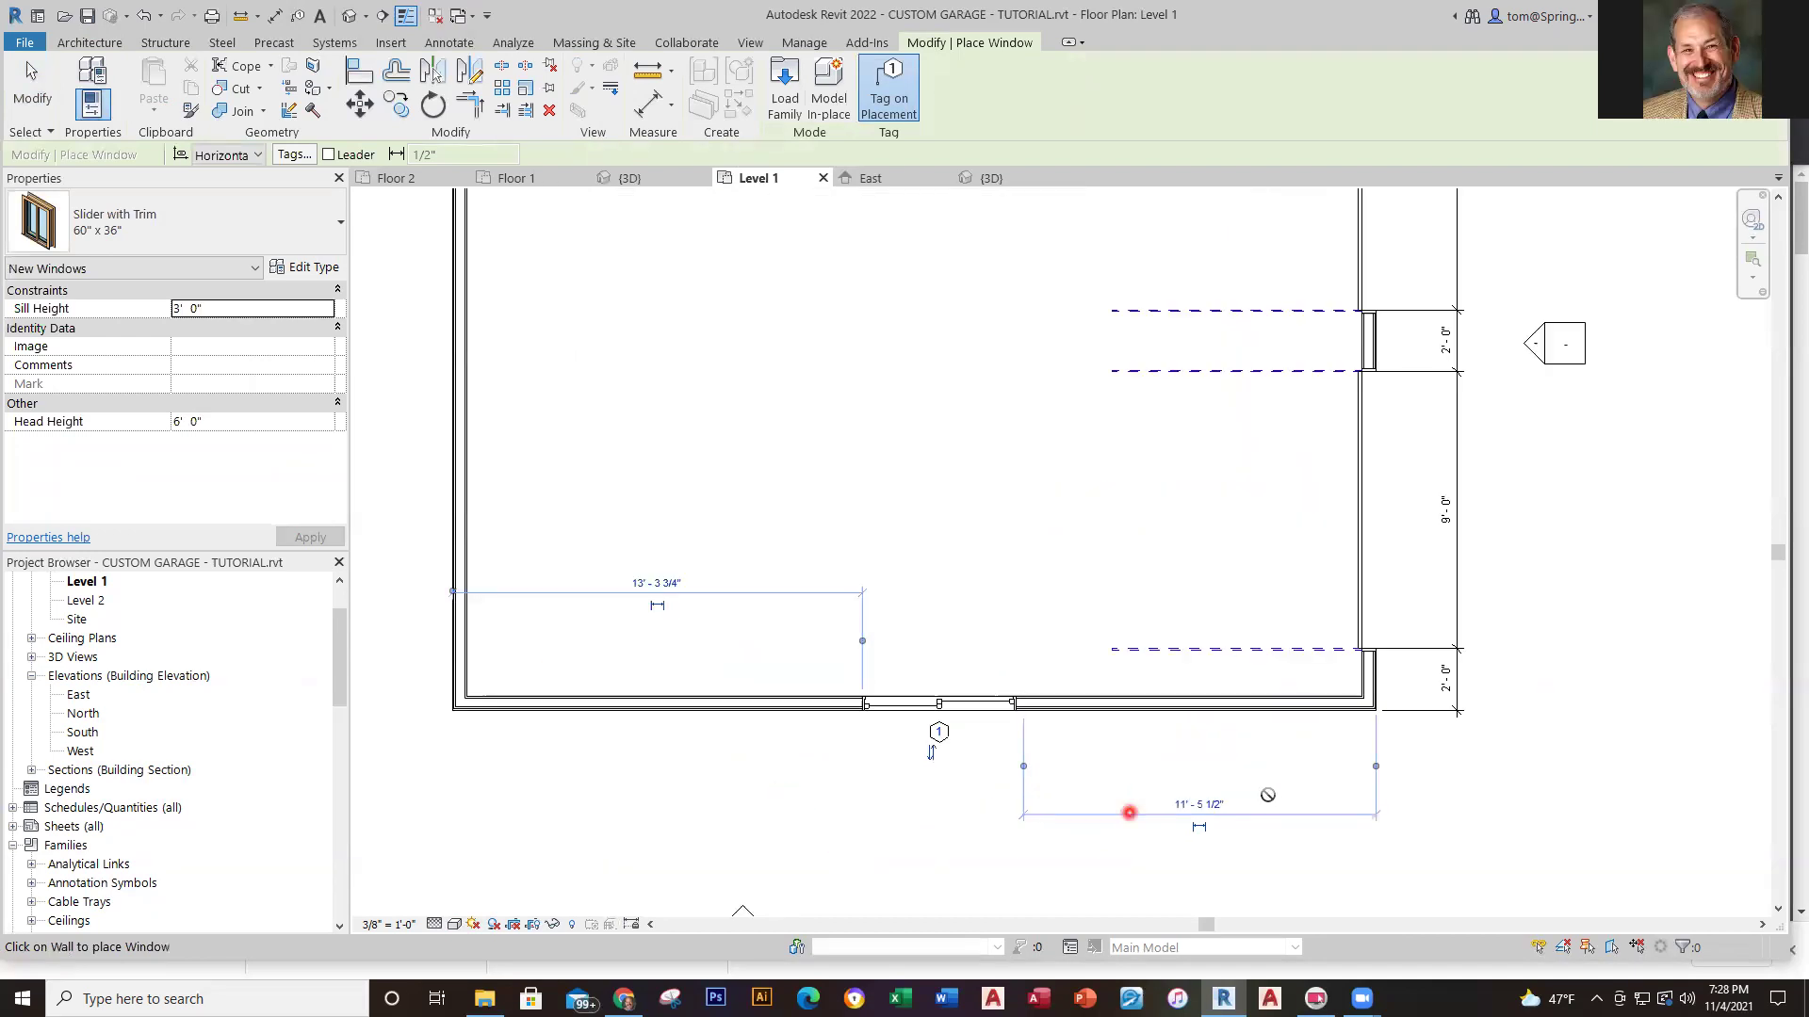
pyautogui.scroll(4, 1398, 726)
pyautogui.scroll(-4, 1348, 827)
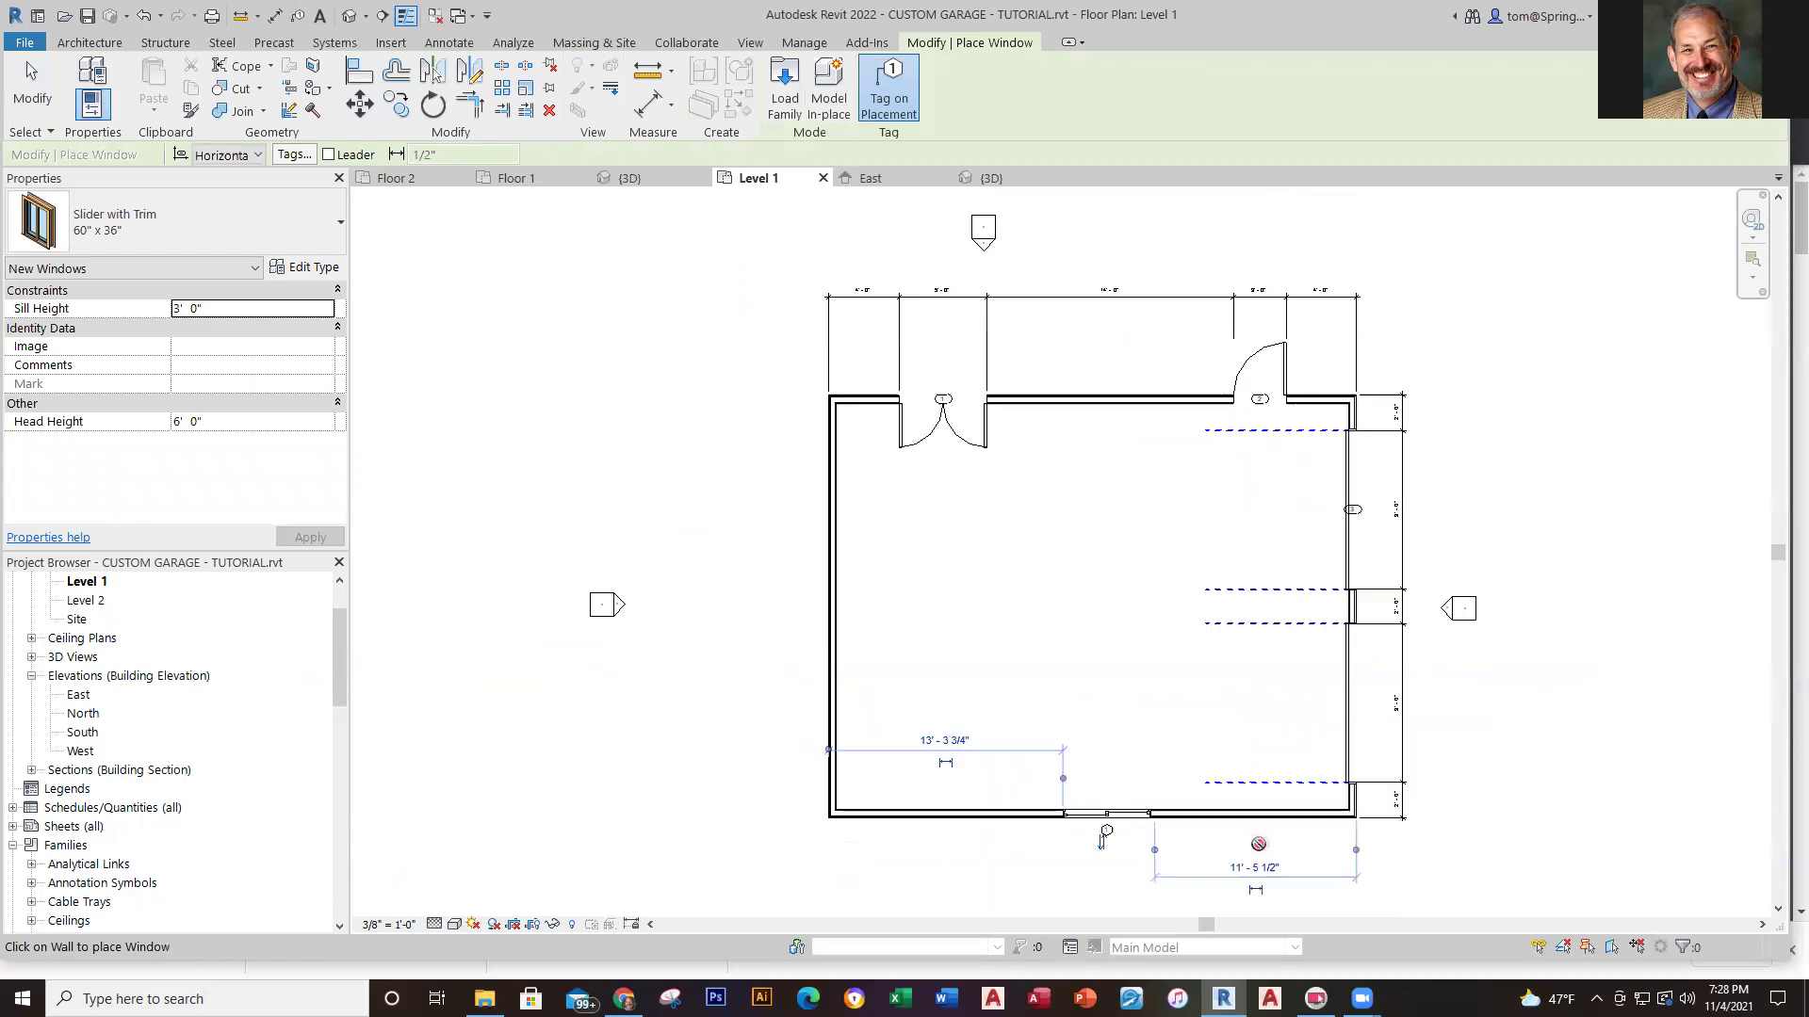
pyautogui.click(970, 741)
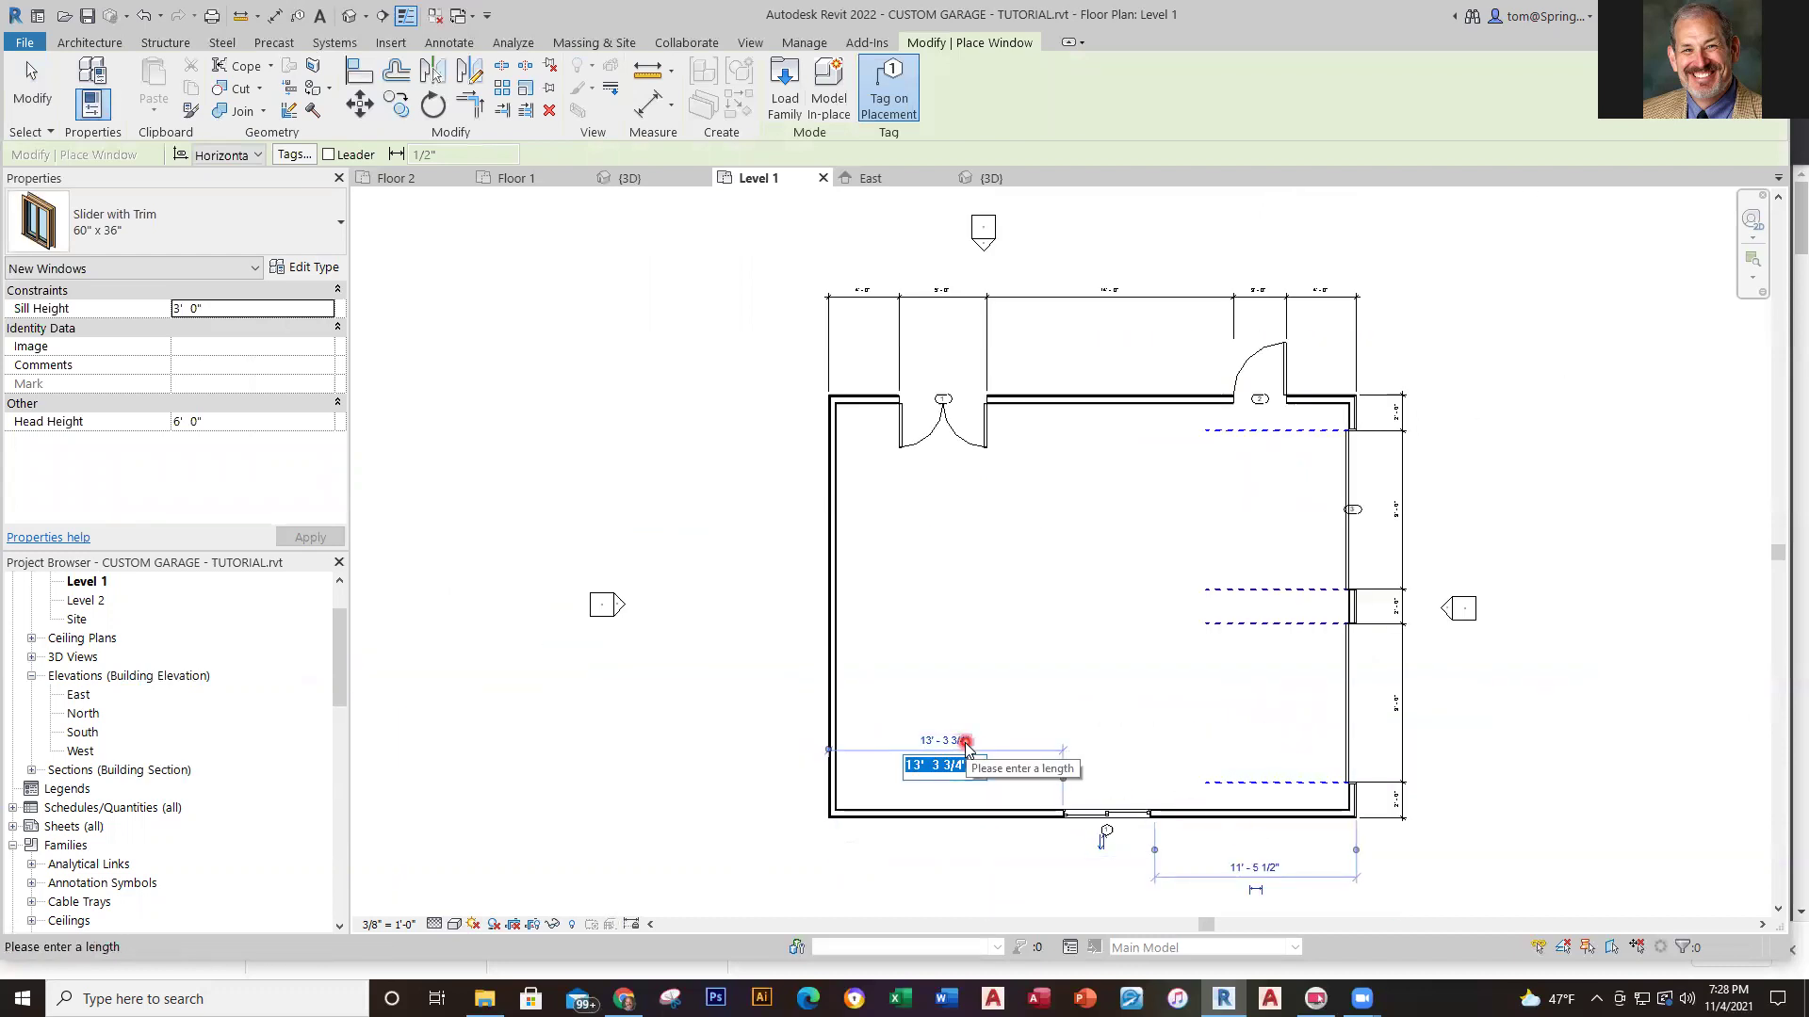
pyautogui.write('12 6')
pyautogui.press('Return')
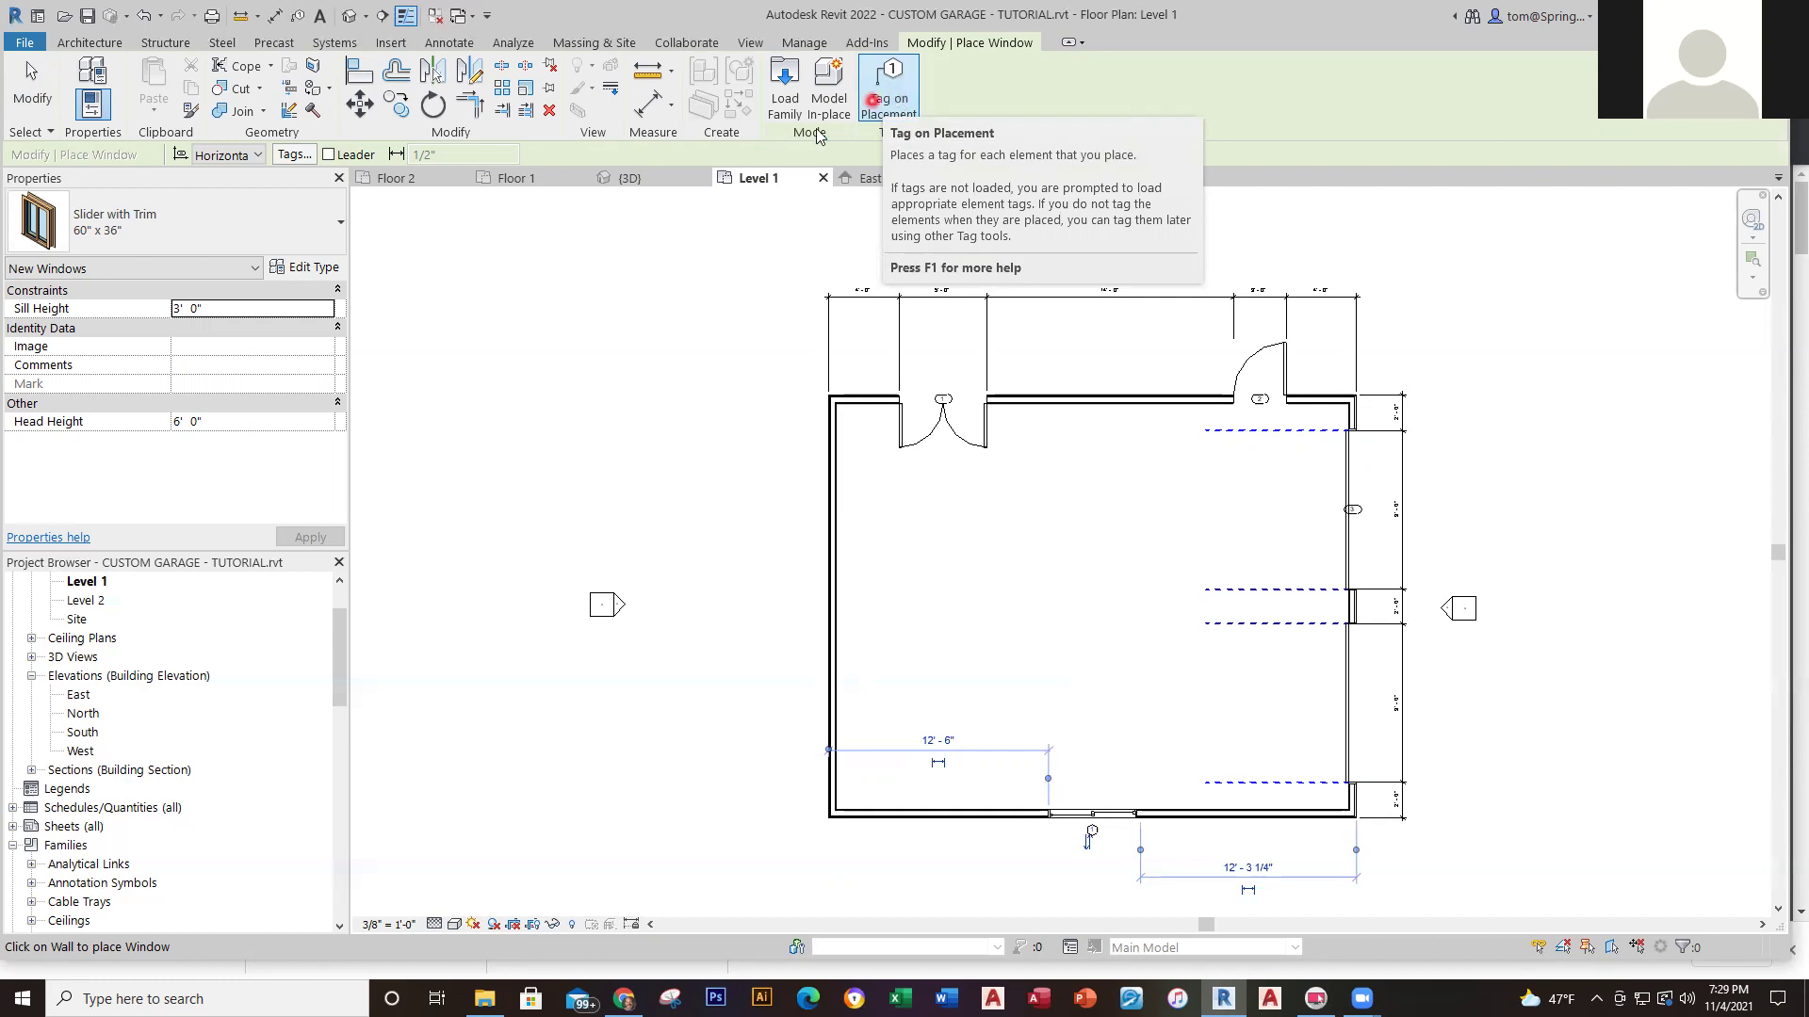
pyautogui.press('Escape')
pyautogui.press('Escape')
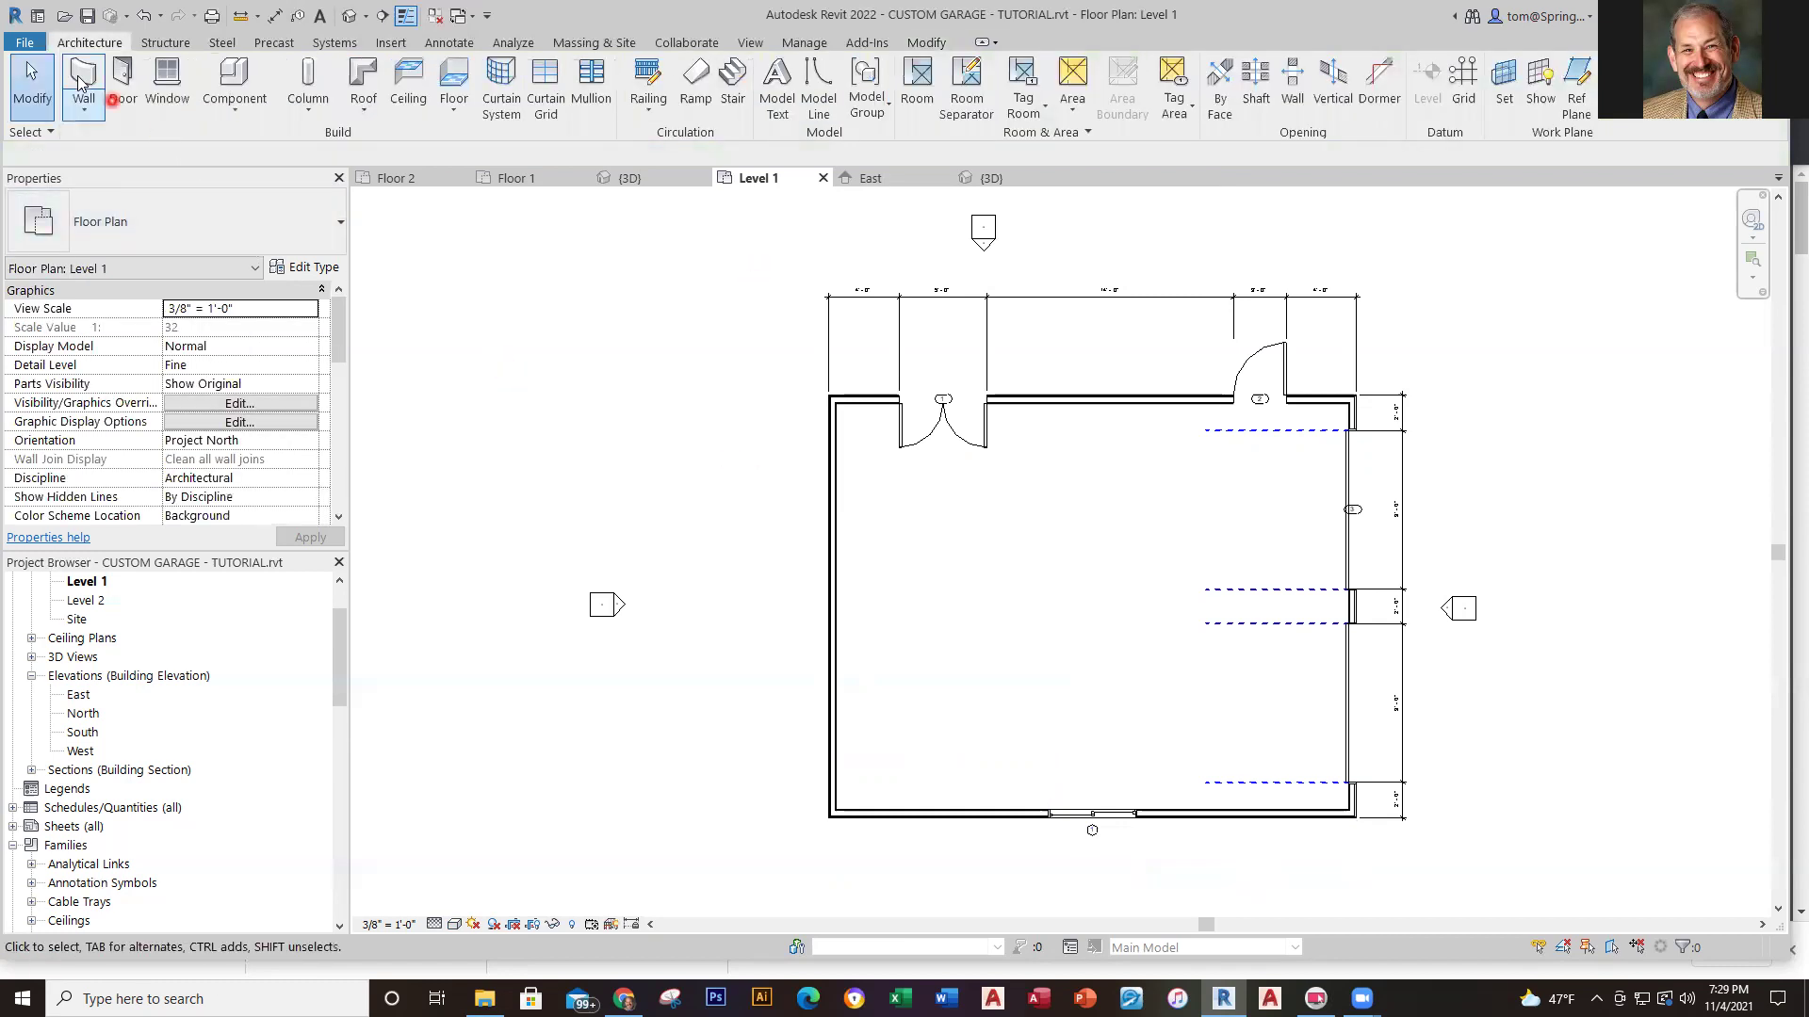
# Toggle the door tool's automatic tagging off and back on, then inspect the existing door
pyautogui.click(123, 83)
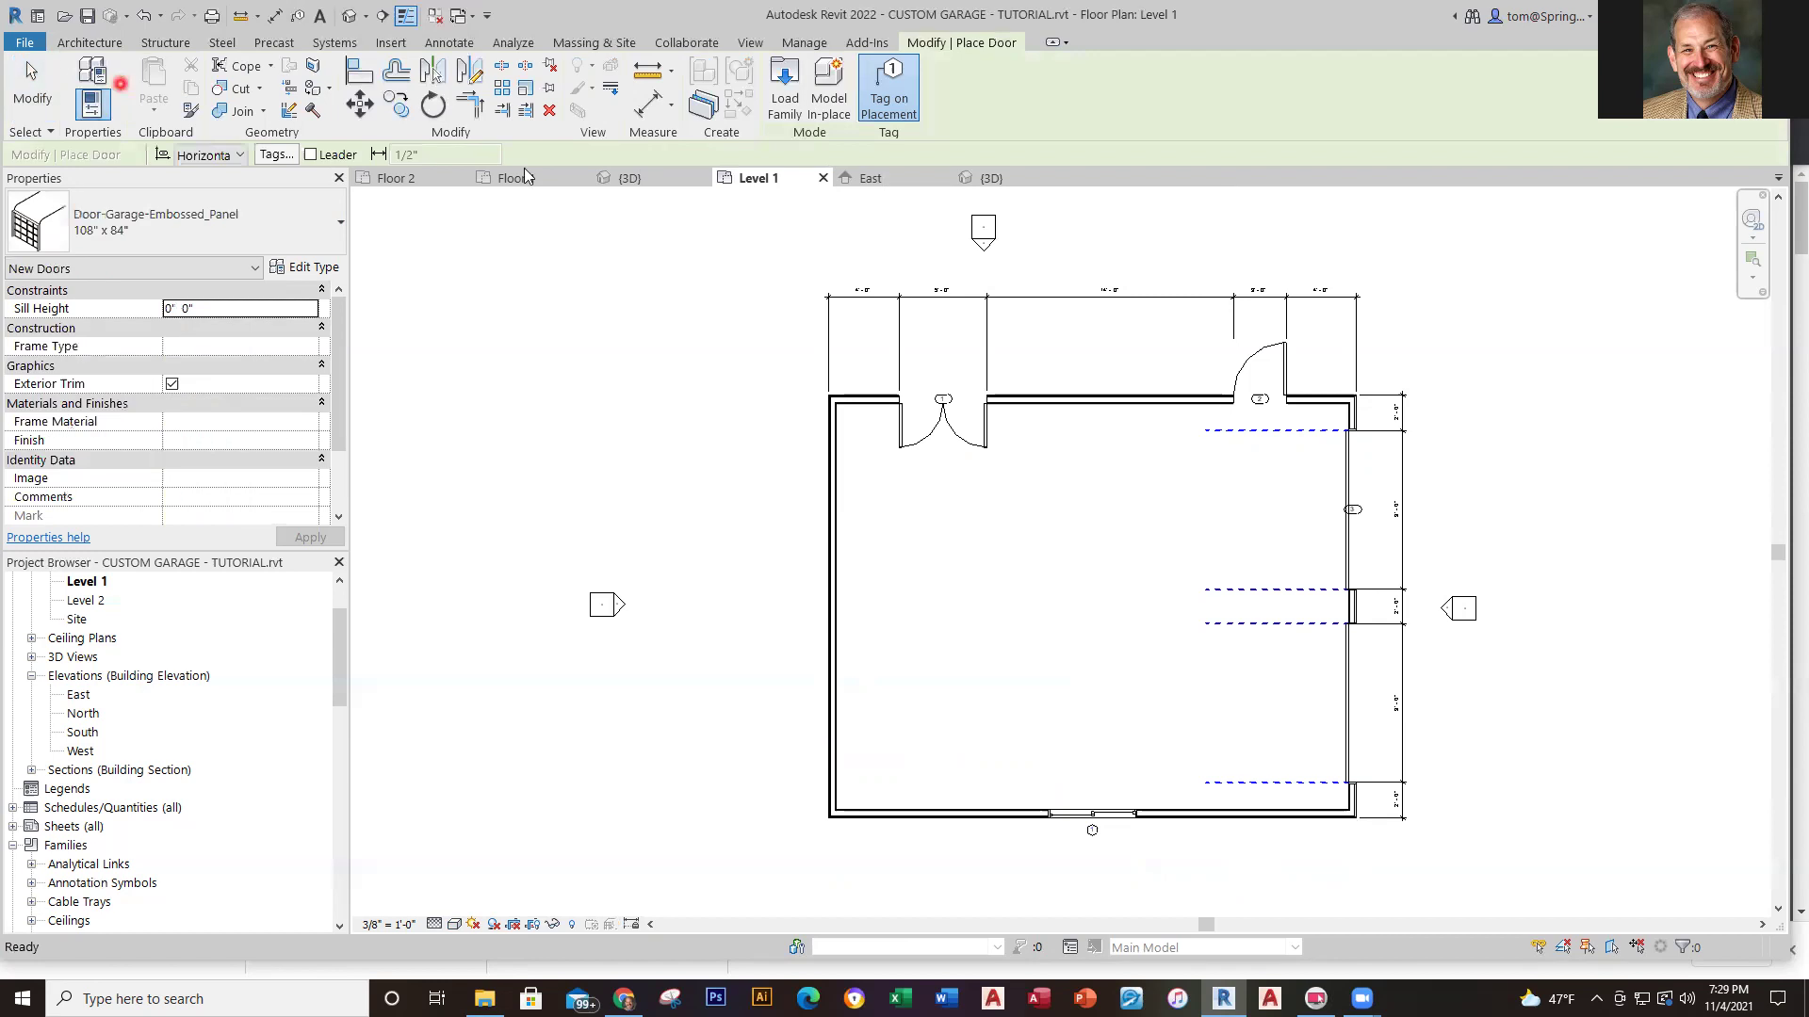
pyautogui.click(888, 95)
pyautogui.click(888, 95)
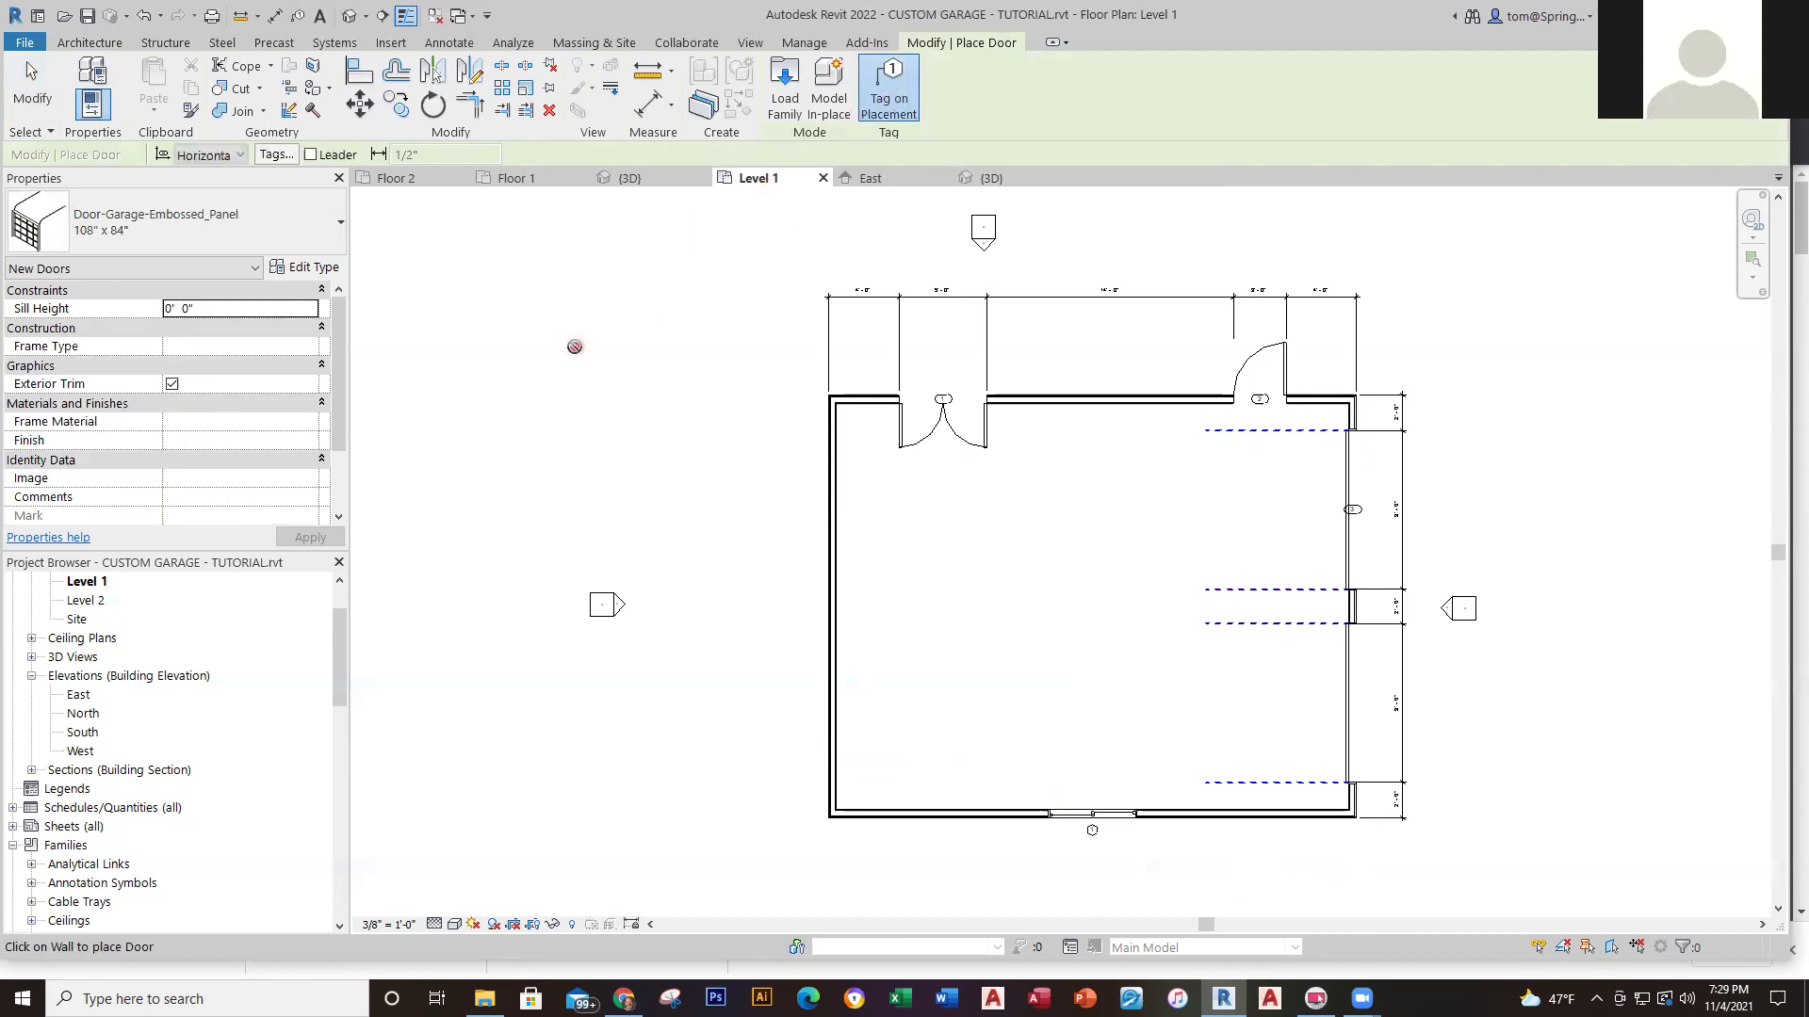
pyautogui.press('Escape')
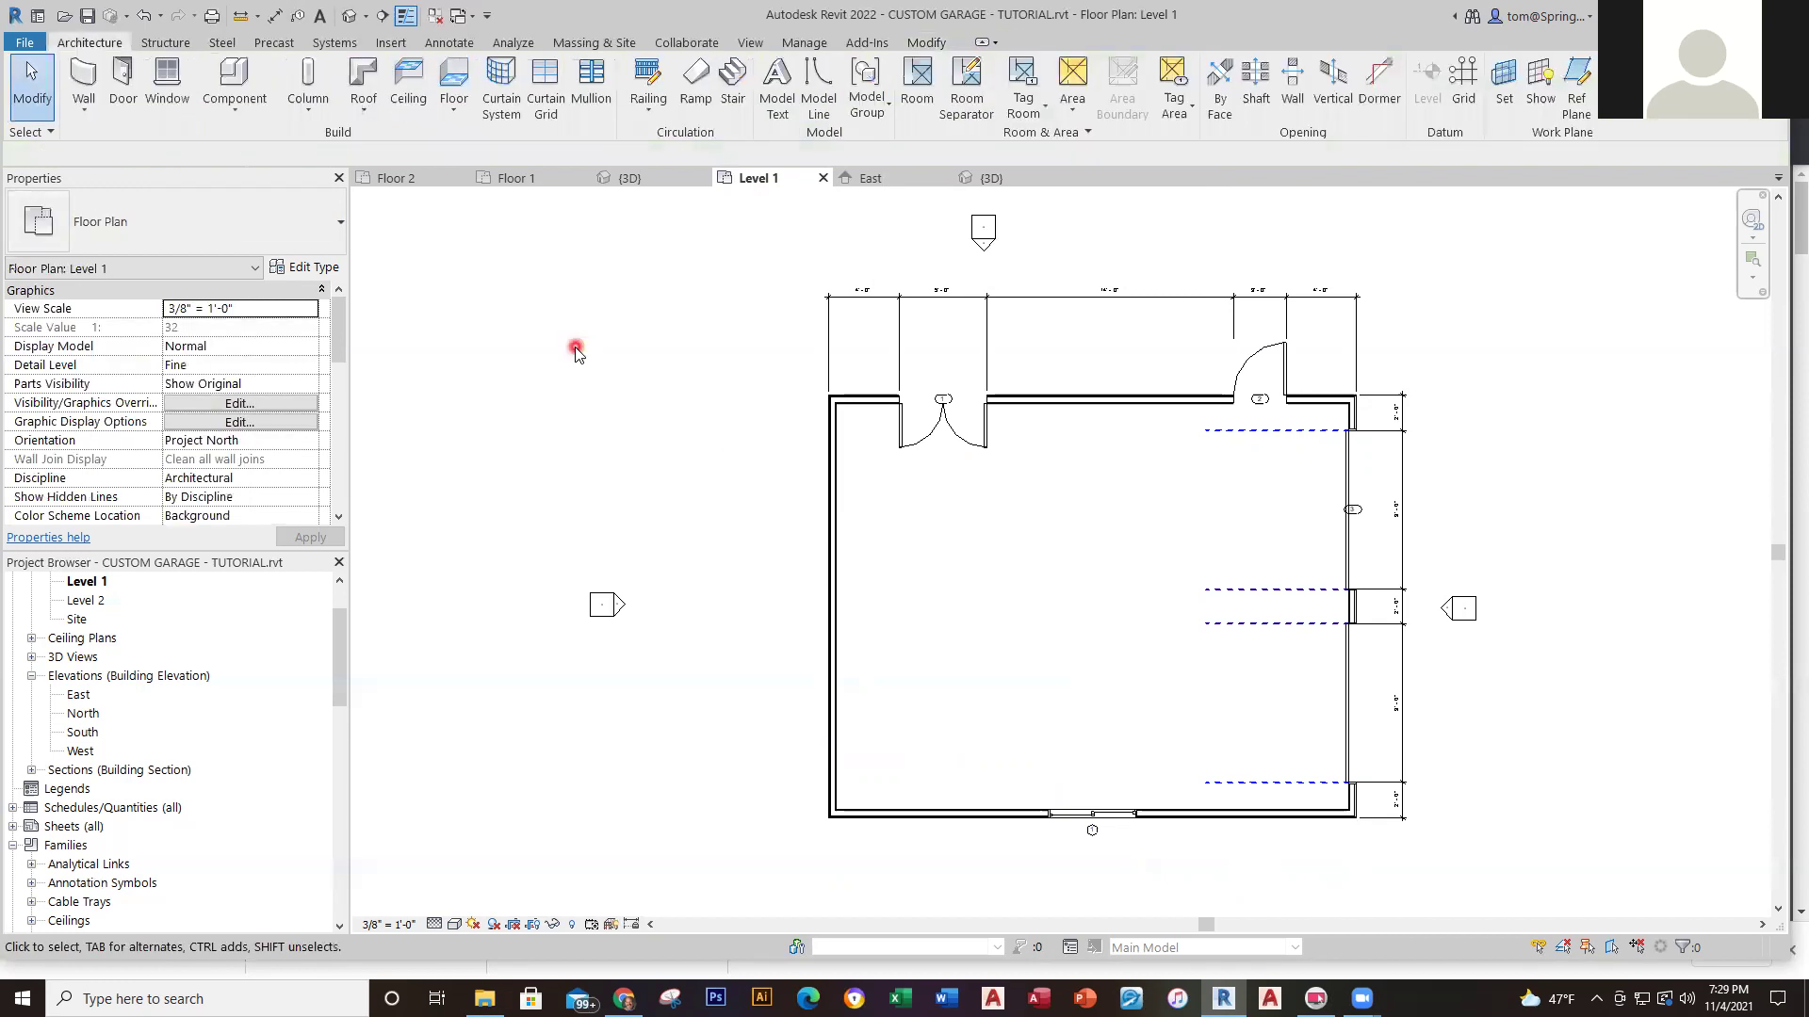
pyautogui.click(973, 450)
pyautogui.click(698, 311)
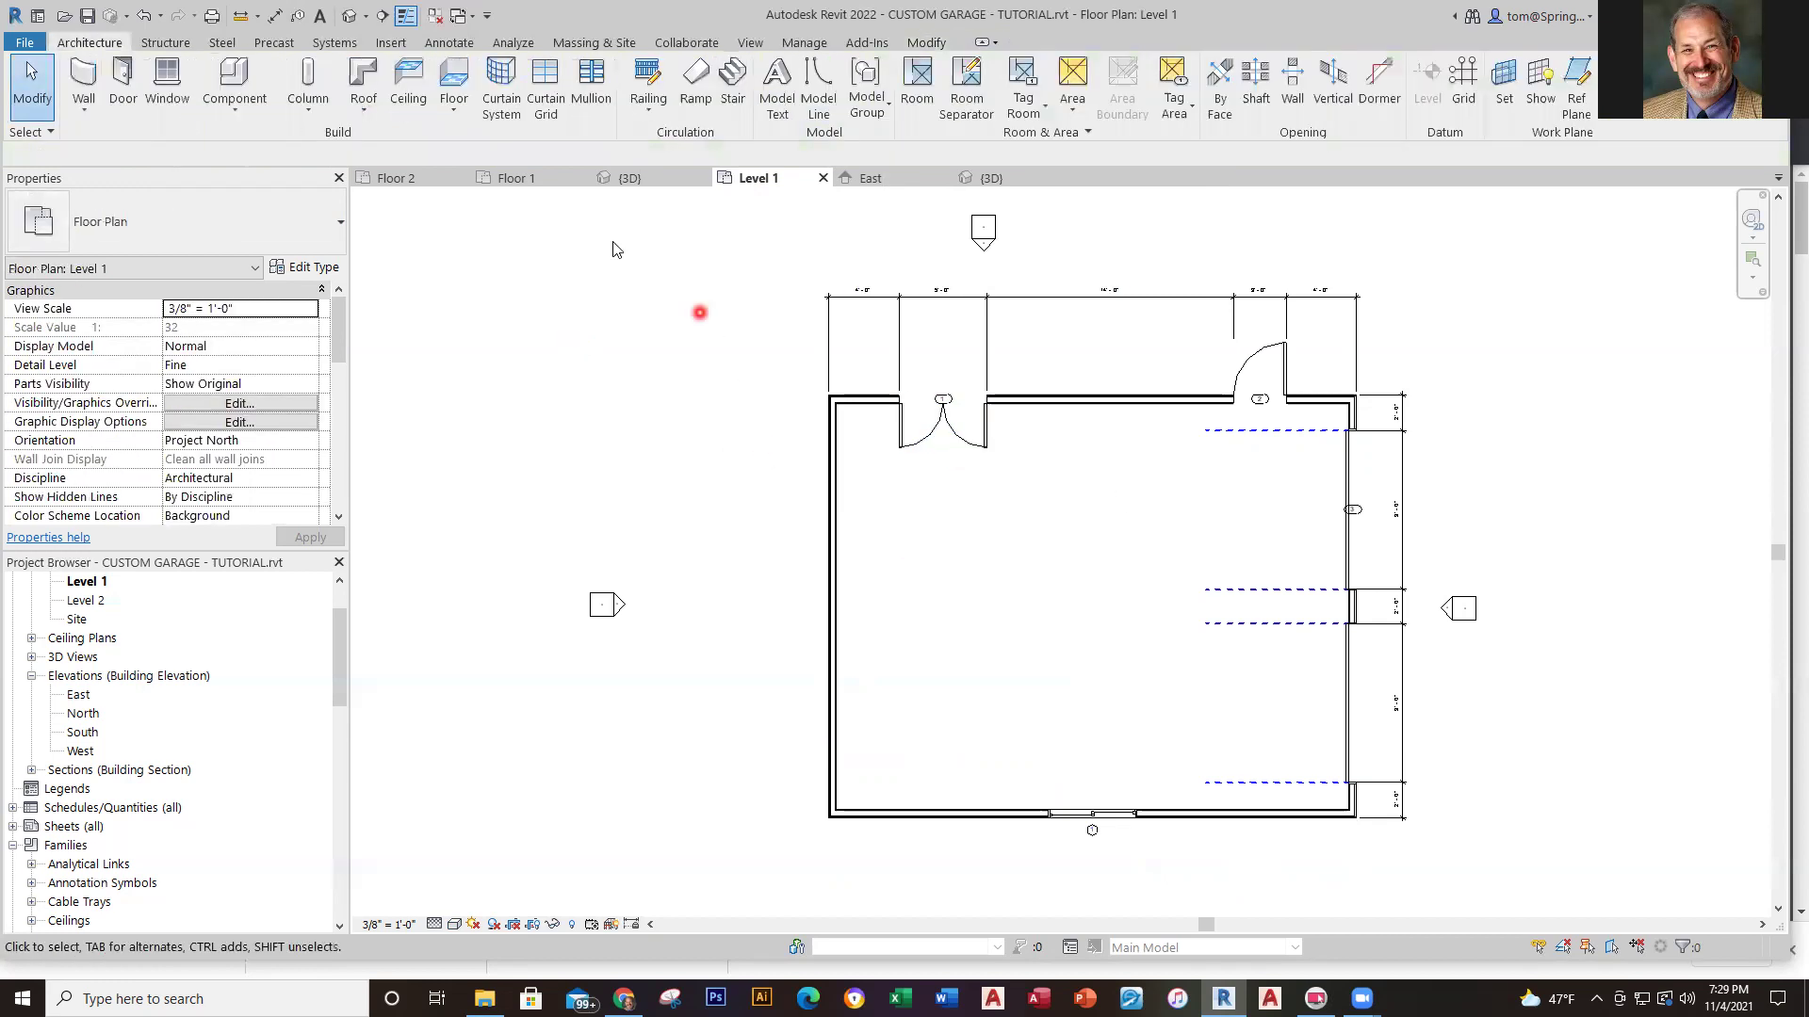
pyautogui.click(436, 42)
# Tag the south window by category with the leader turned off
pyautogui.click(757, 231)
pyautogui.click(941, 111)
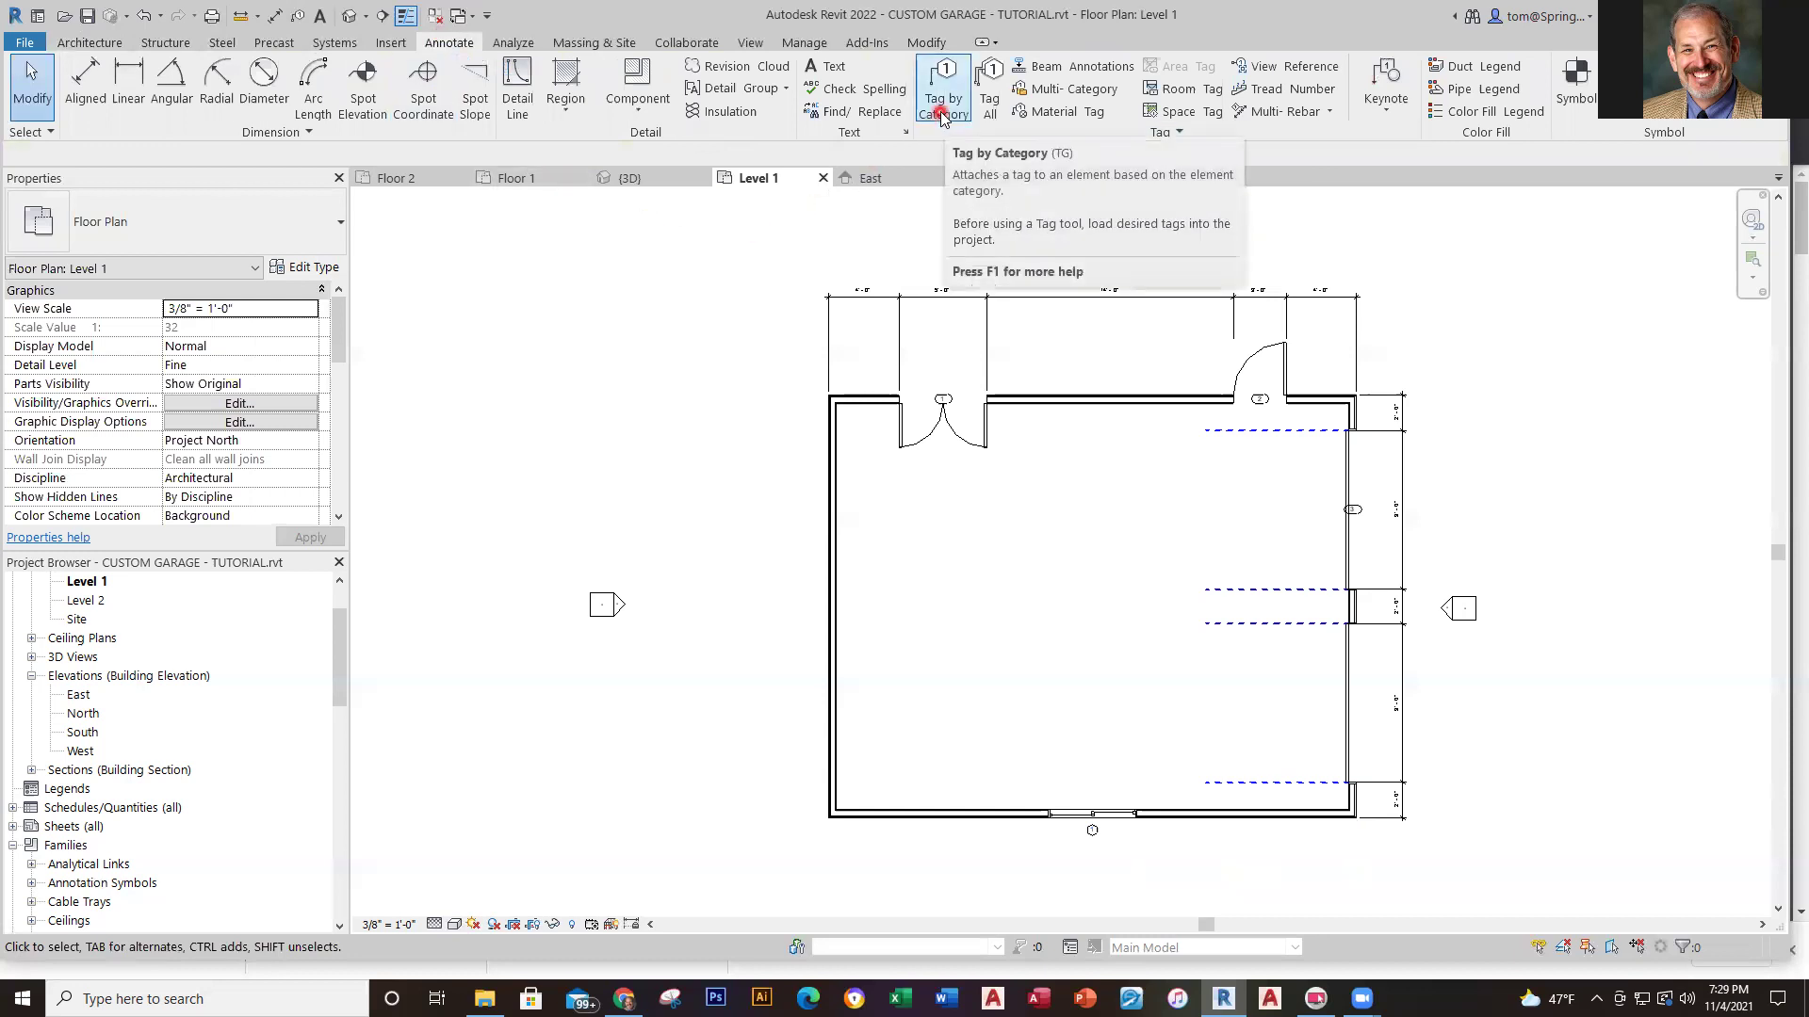
pyautogui.click(941, 111)
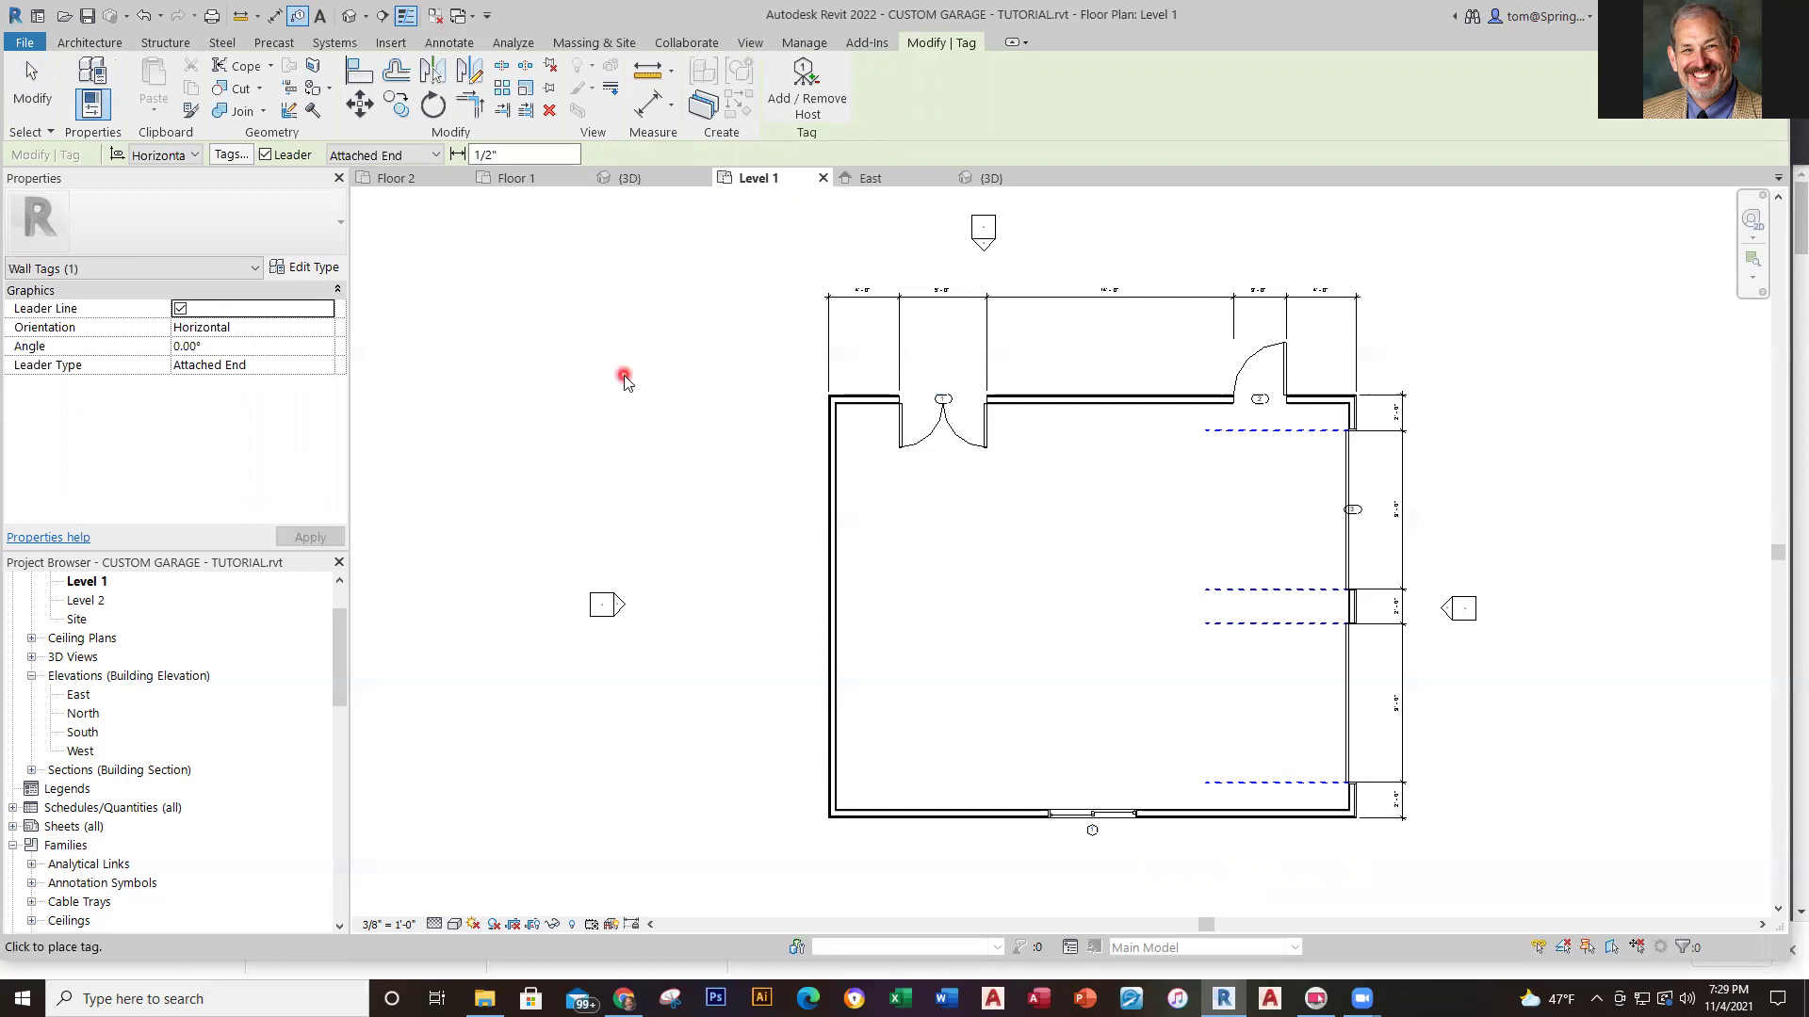
pyautogui.press('Escape')
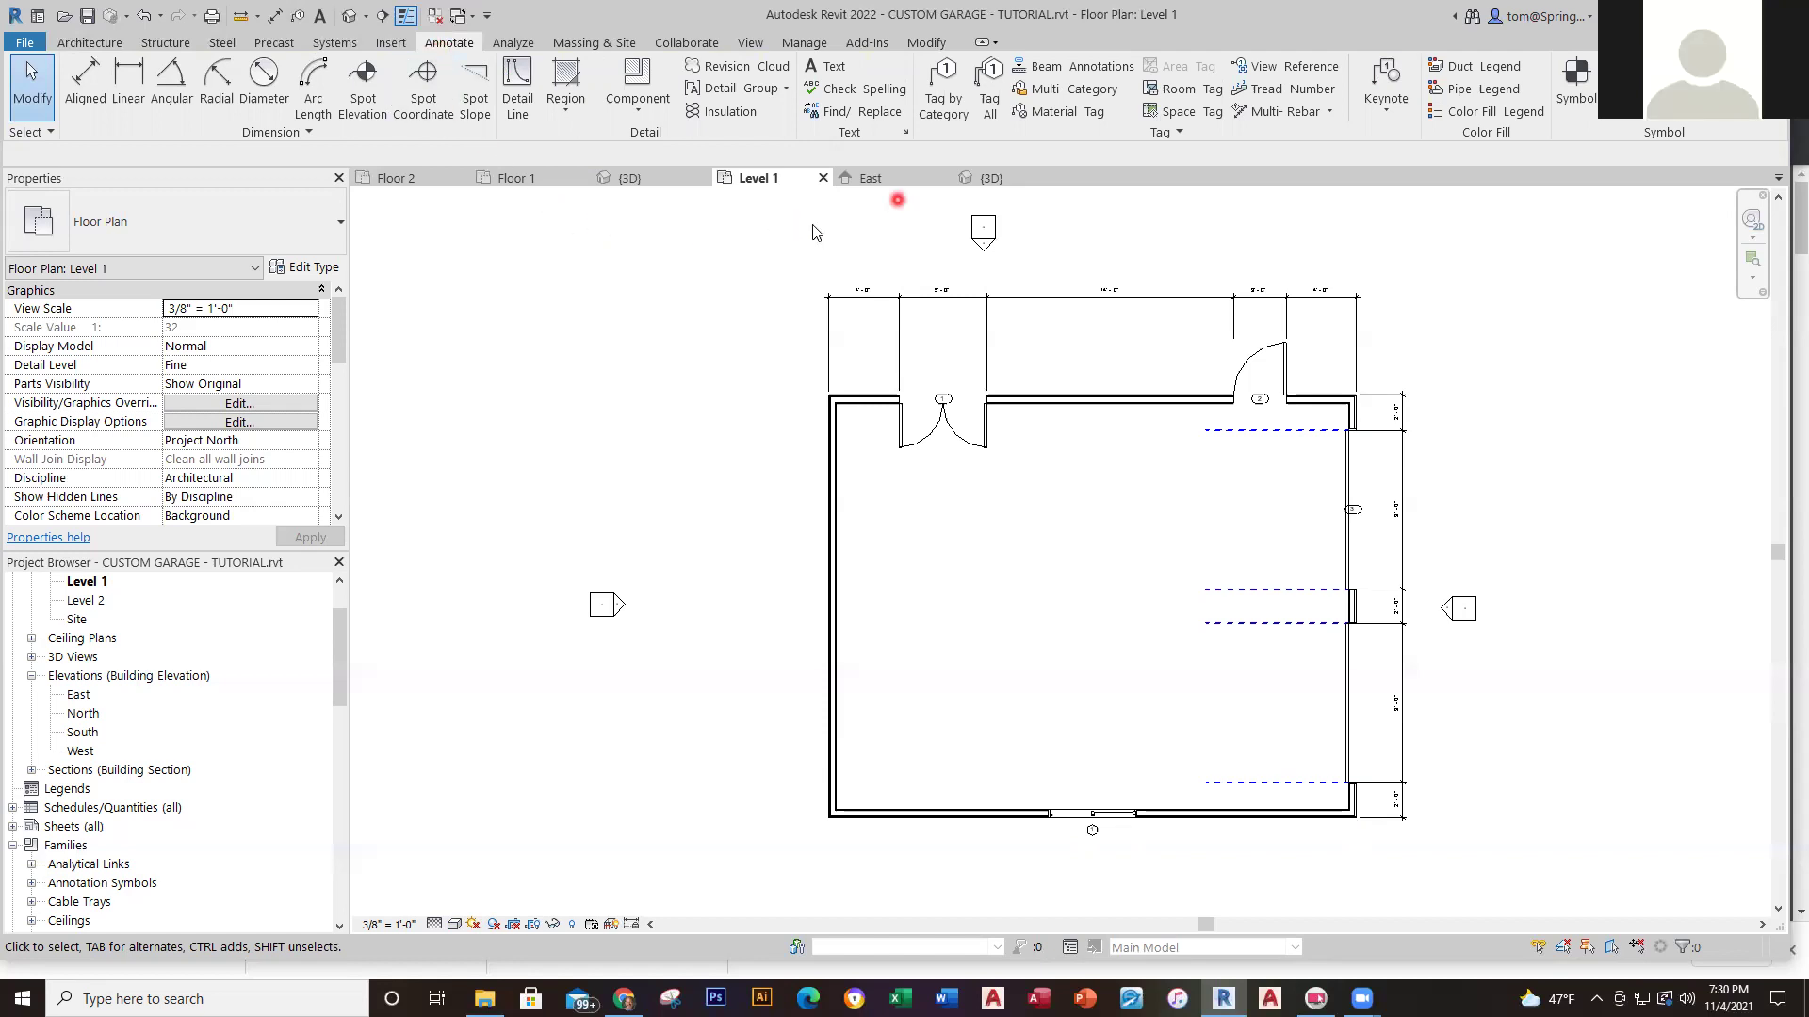
pyautogui.click(952, 106)
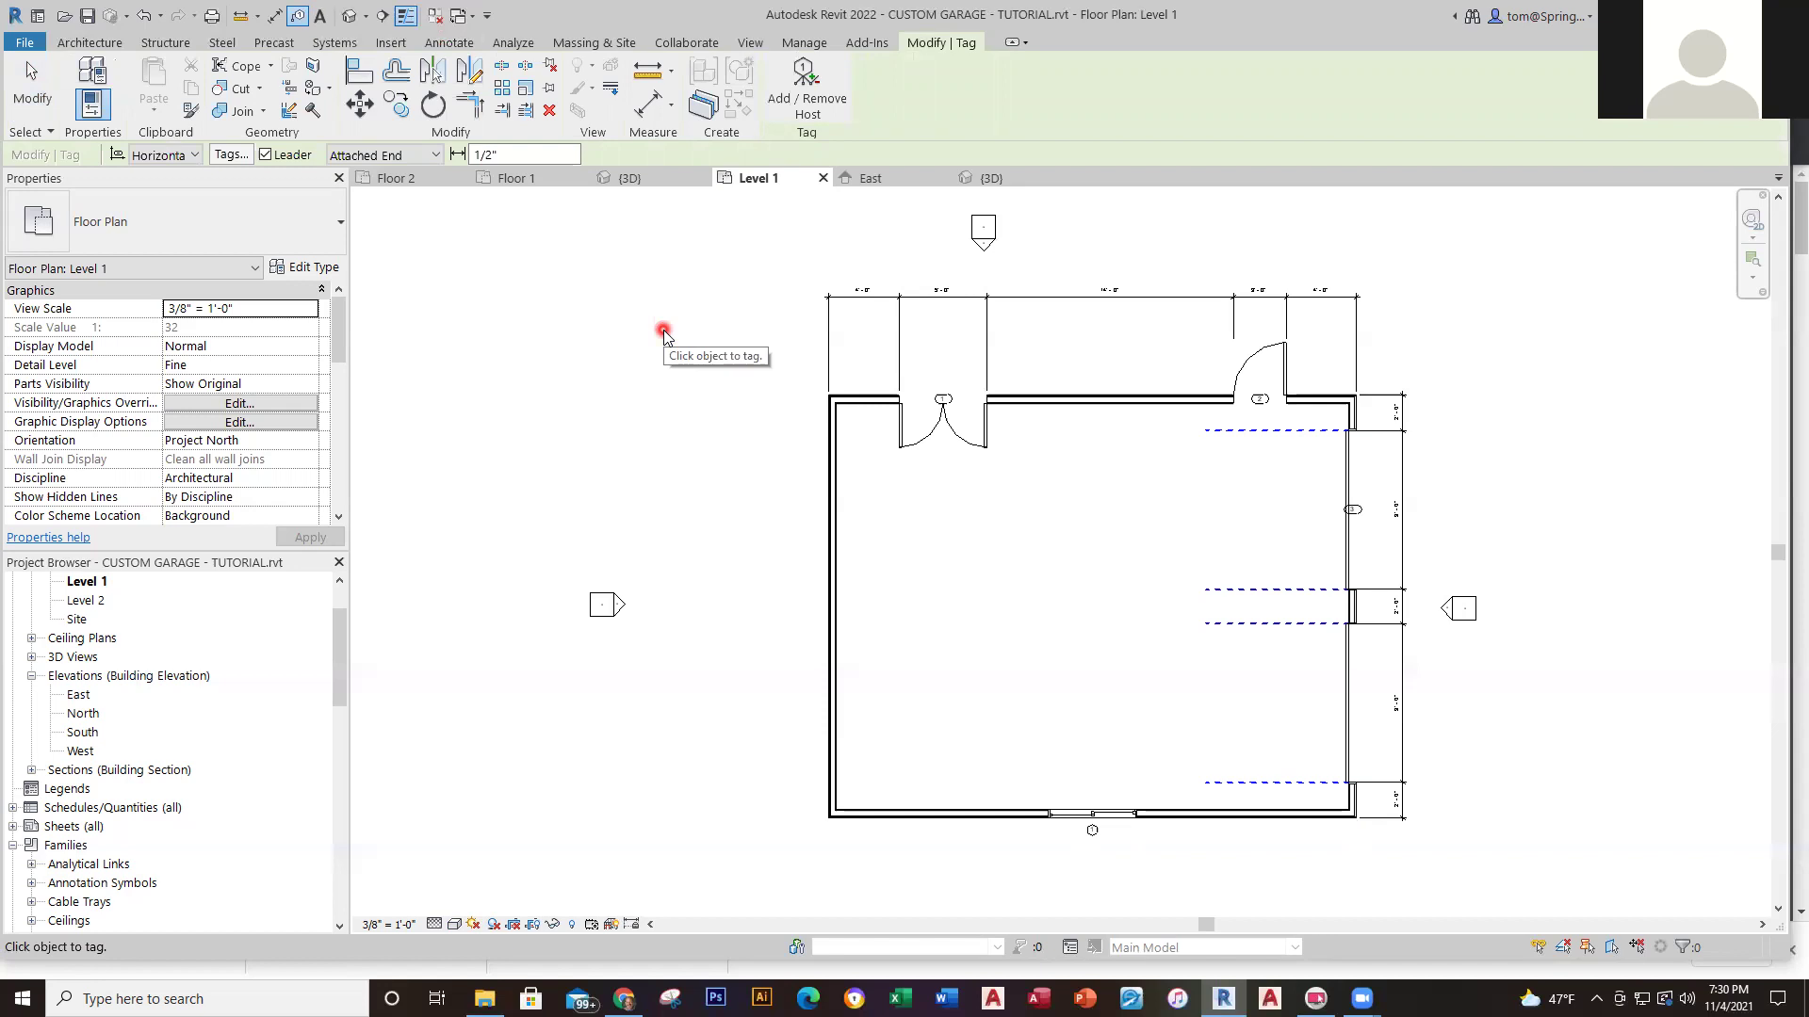
pyautogui.click(268, 157)
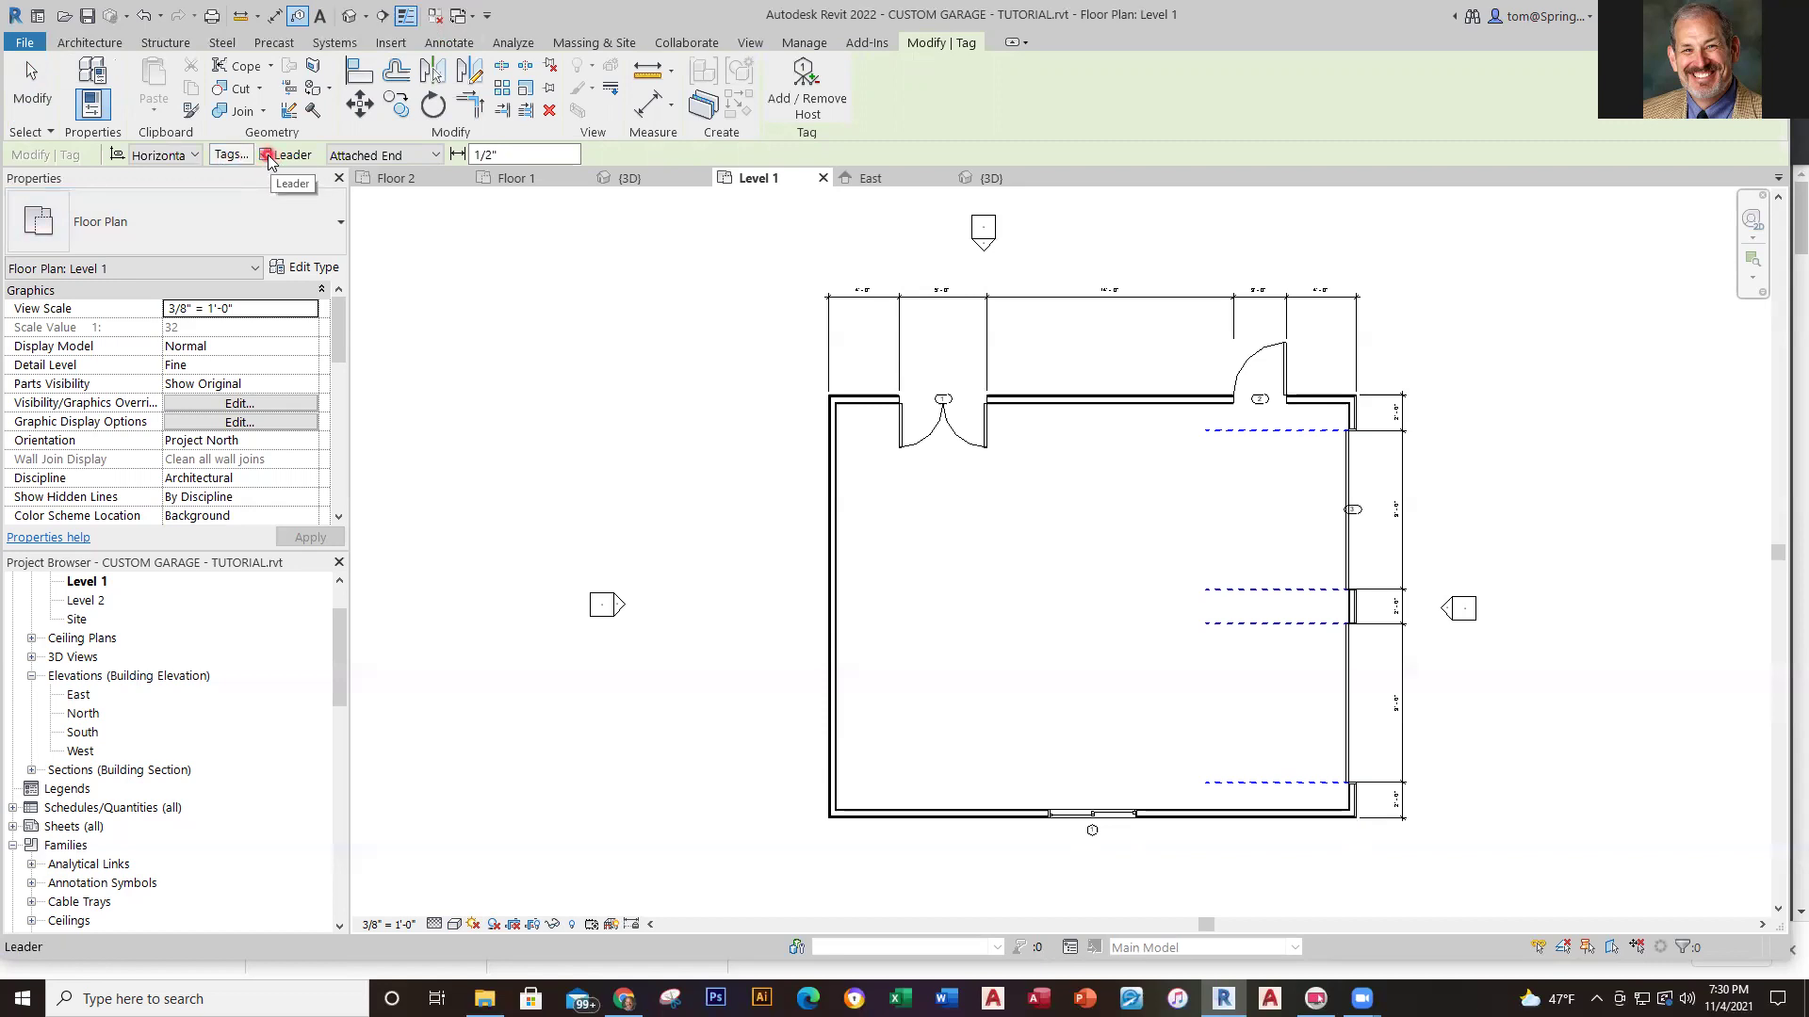
pyautogui.click(593, 307)
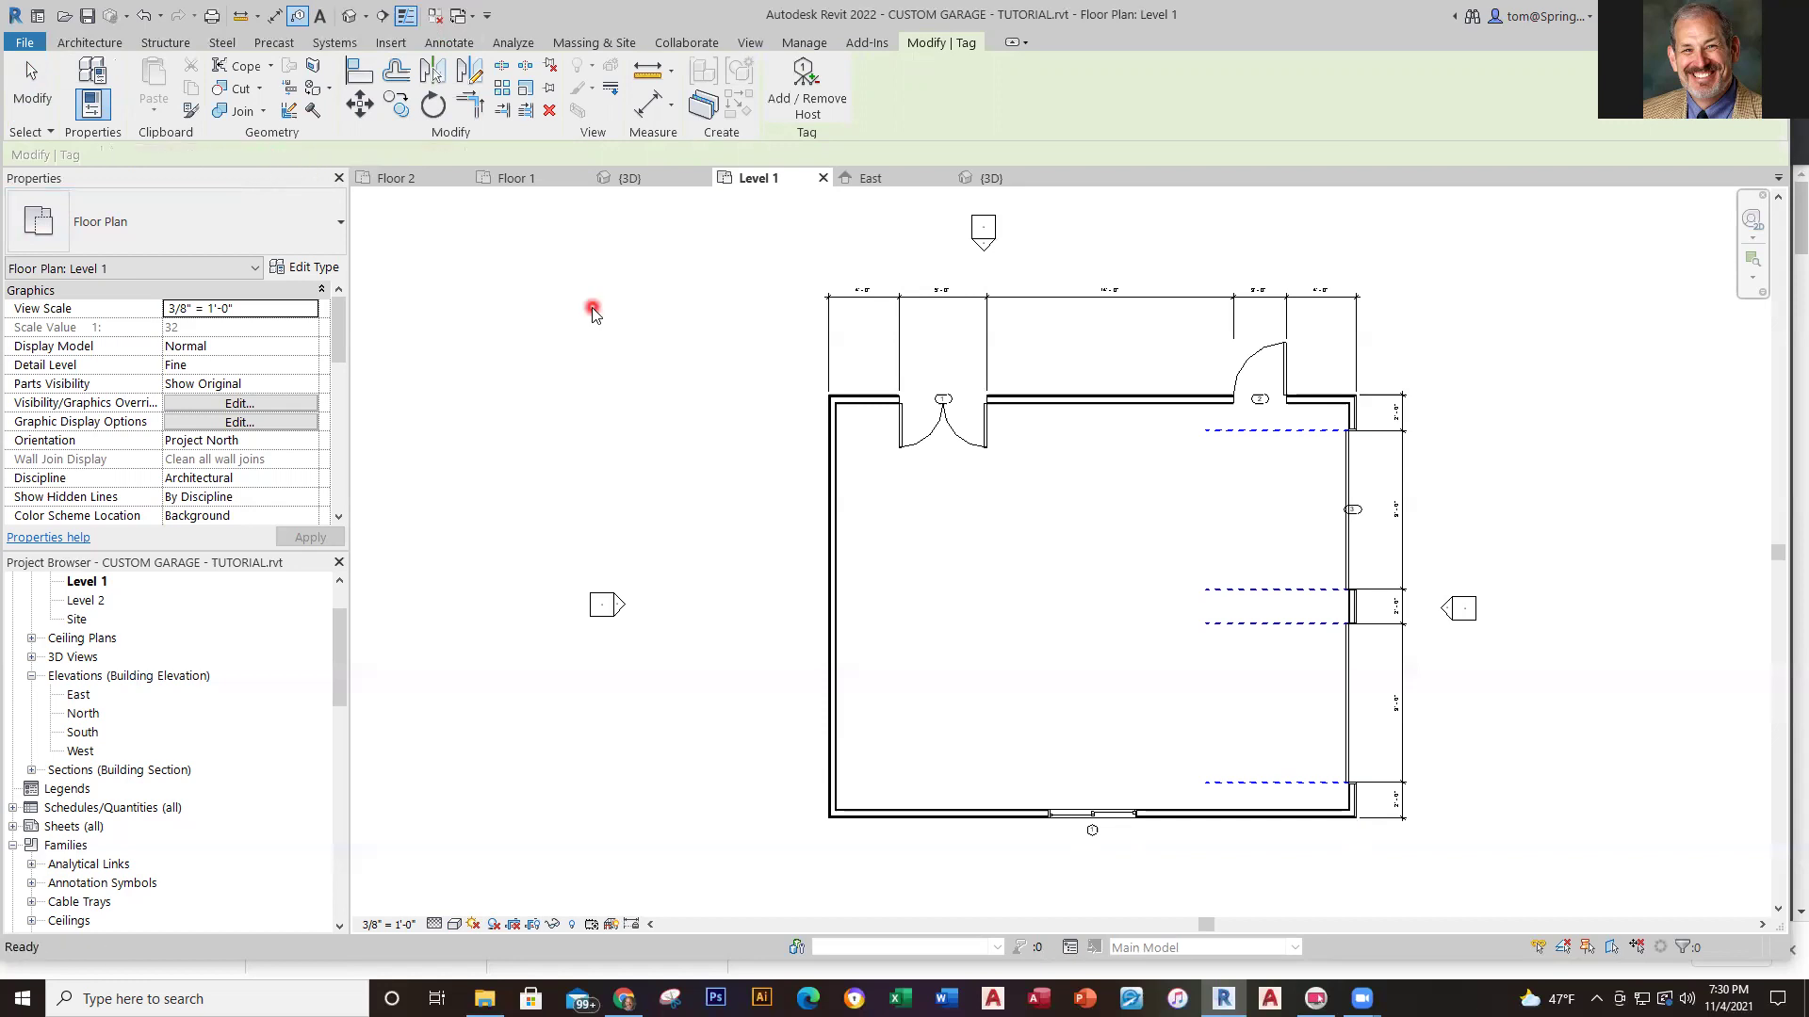
pyautogui.press('Escape')
pyautogui.click(1070, 539)
# Tag the double door in the top wall using Tag by Category
pyautogui.click(1194, 861)
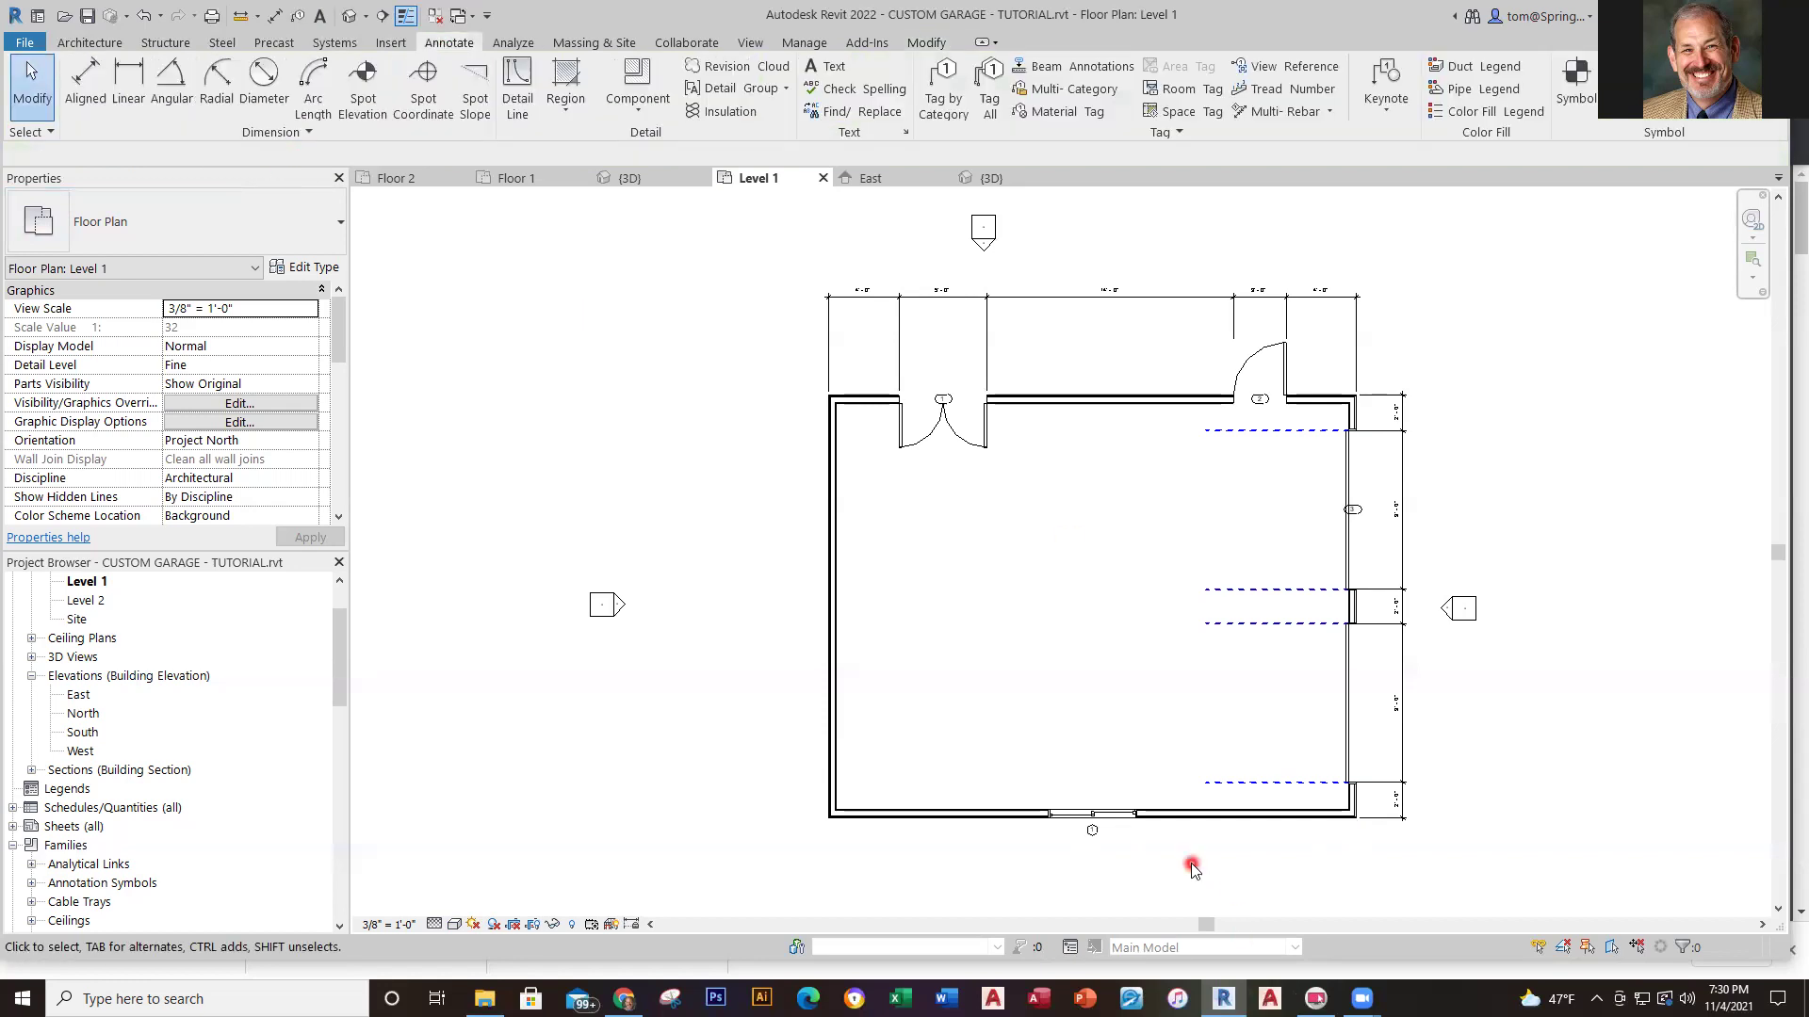
pyautogui.scroll(4, 1194, 862)
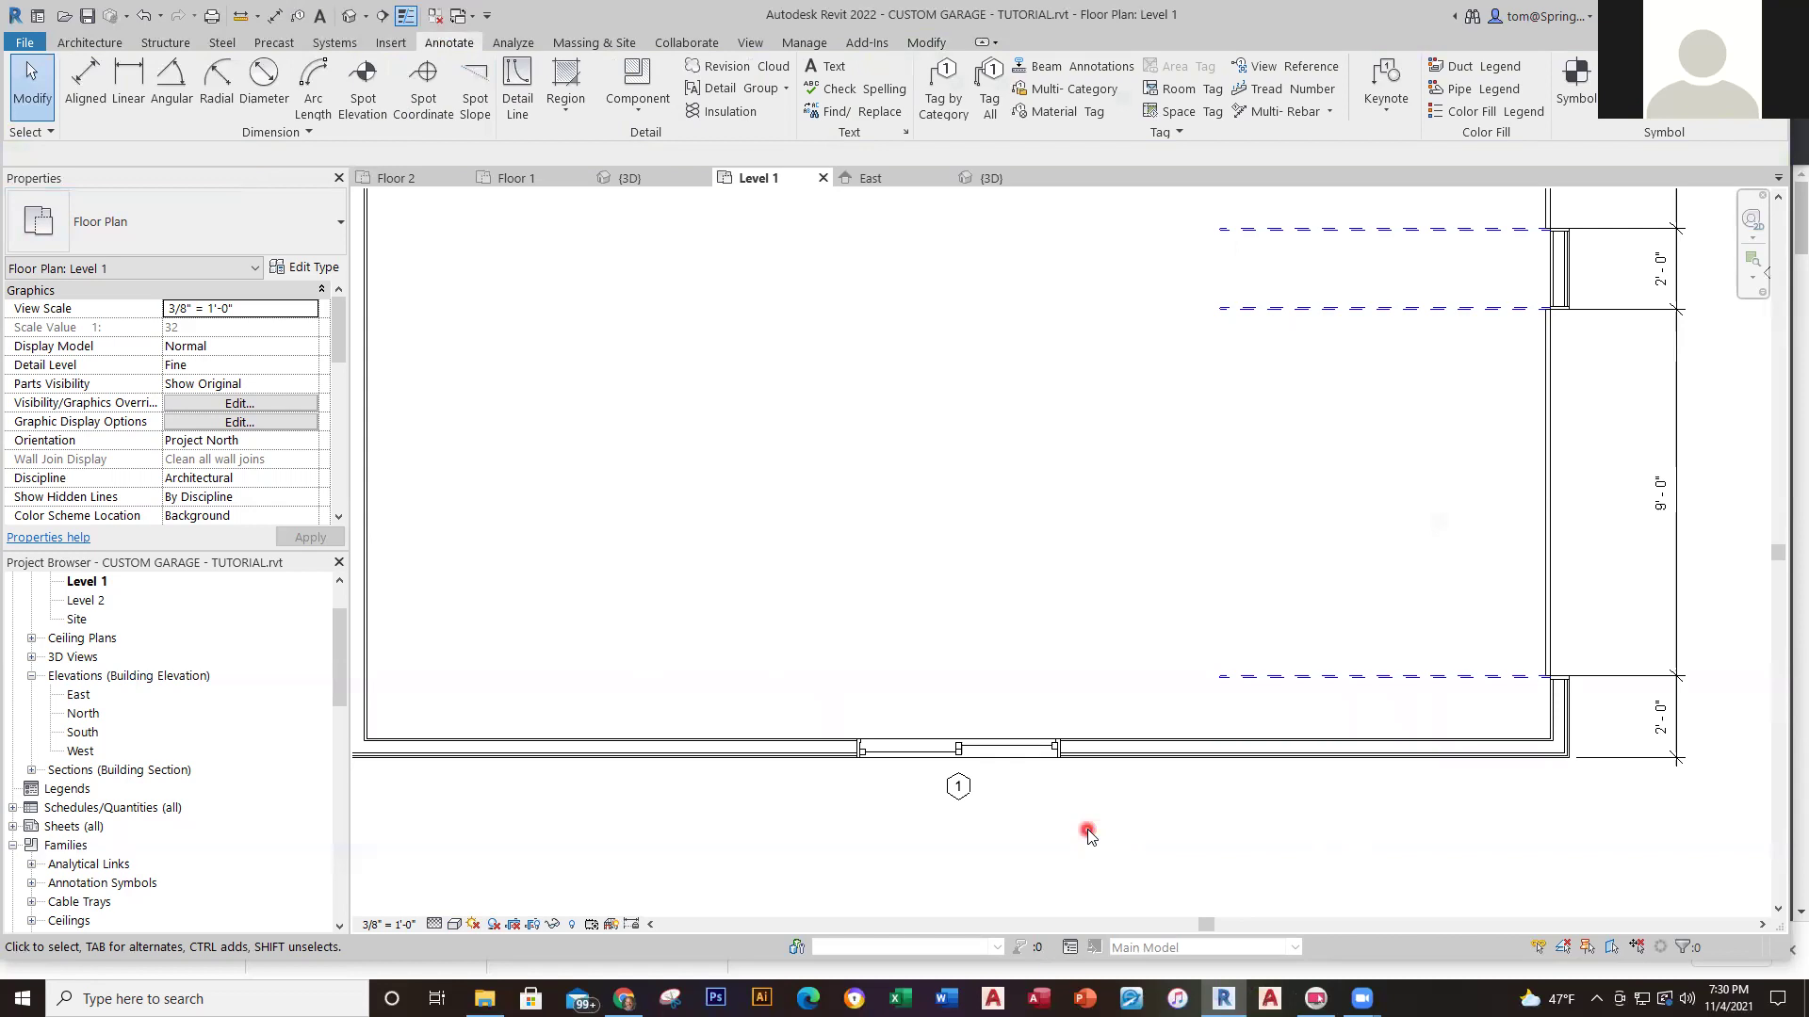
pyautogui.scroll(-4, 1088, 836)
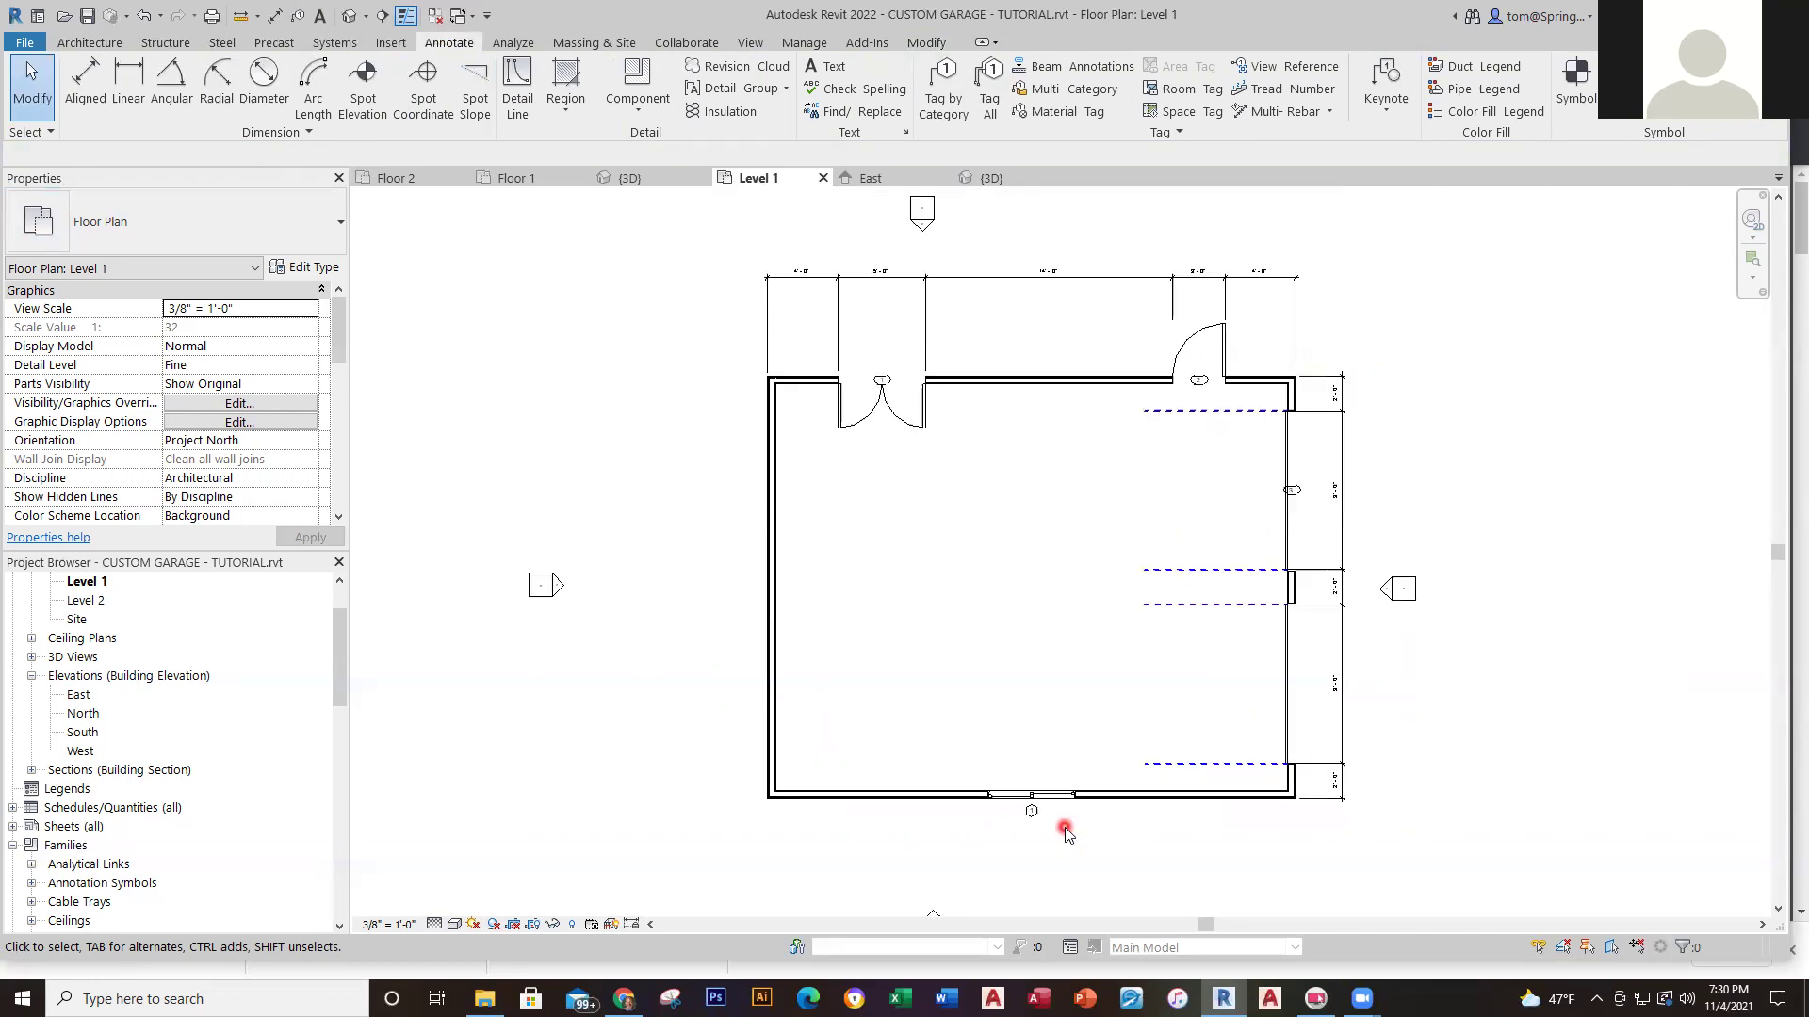
pyautogui.click(852, 423)
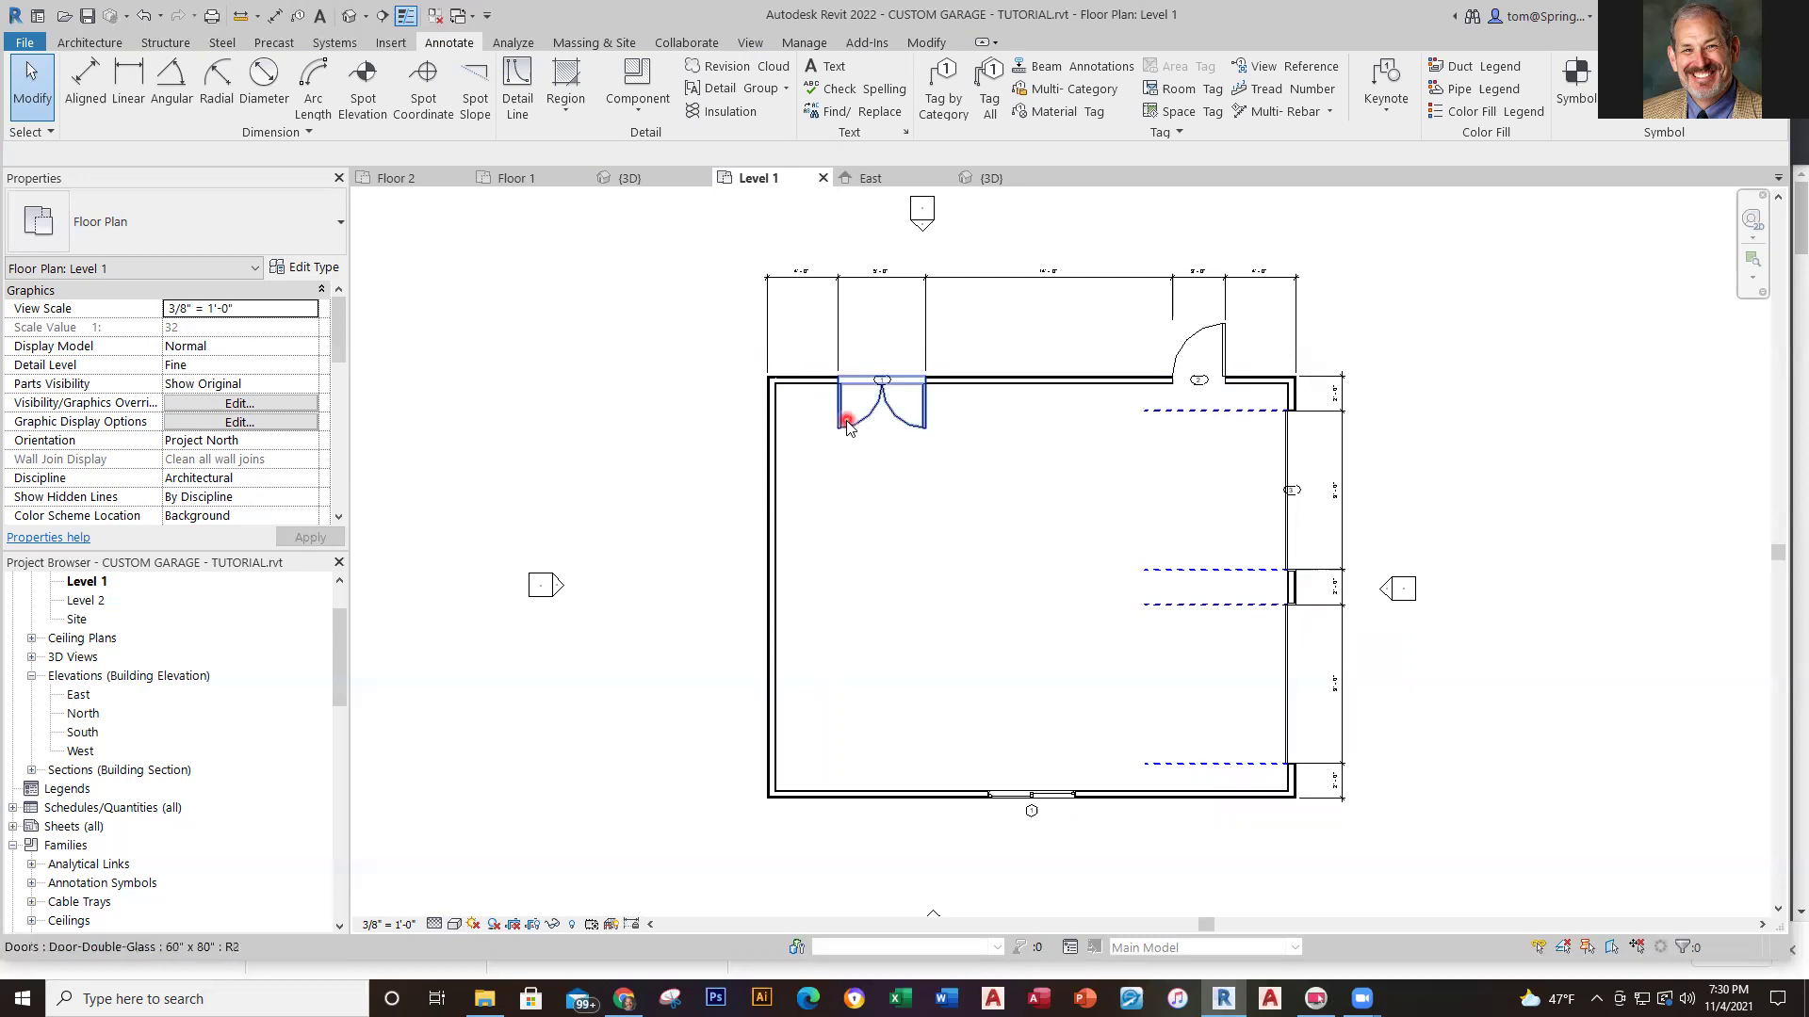
pyautogui.click(696, 497)
pyautogui.click(939, 110)
pyautogui.click(880, 417)
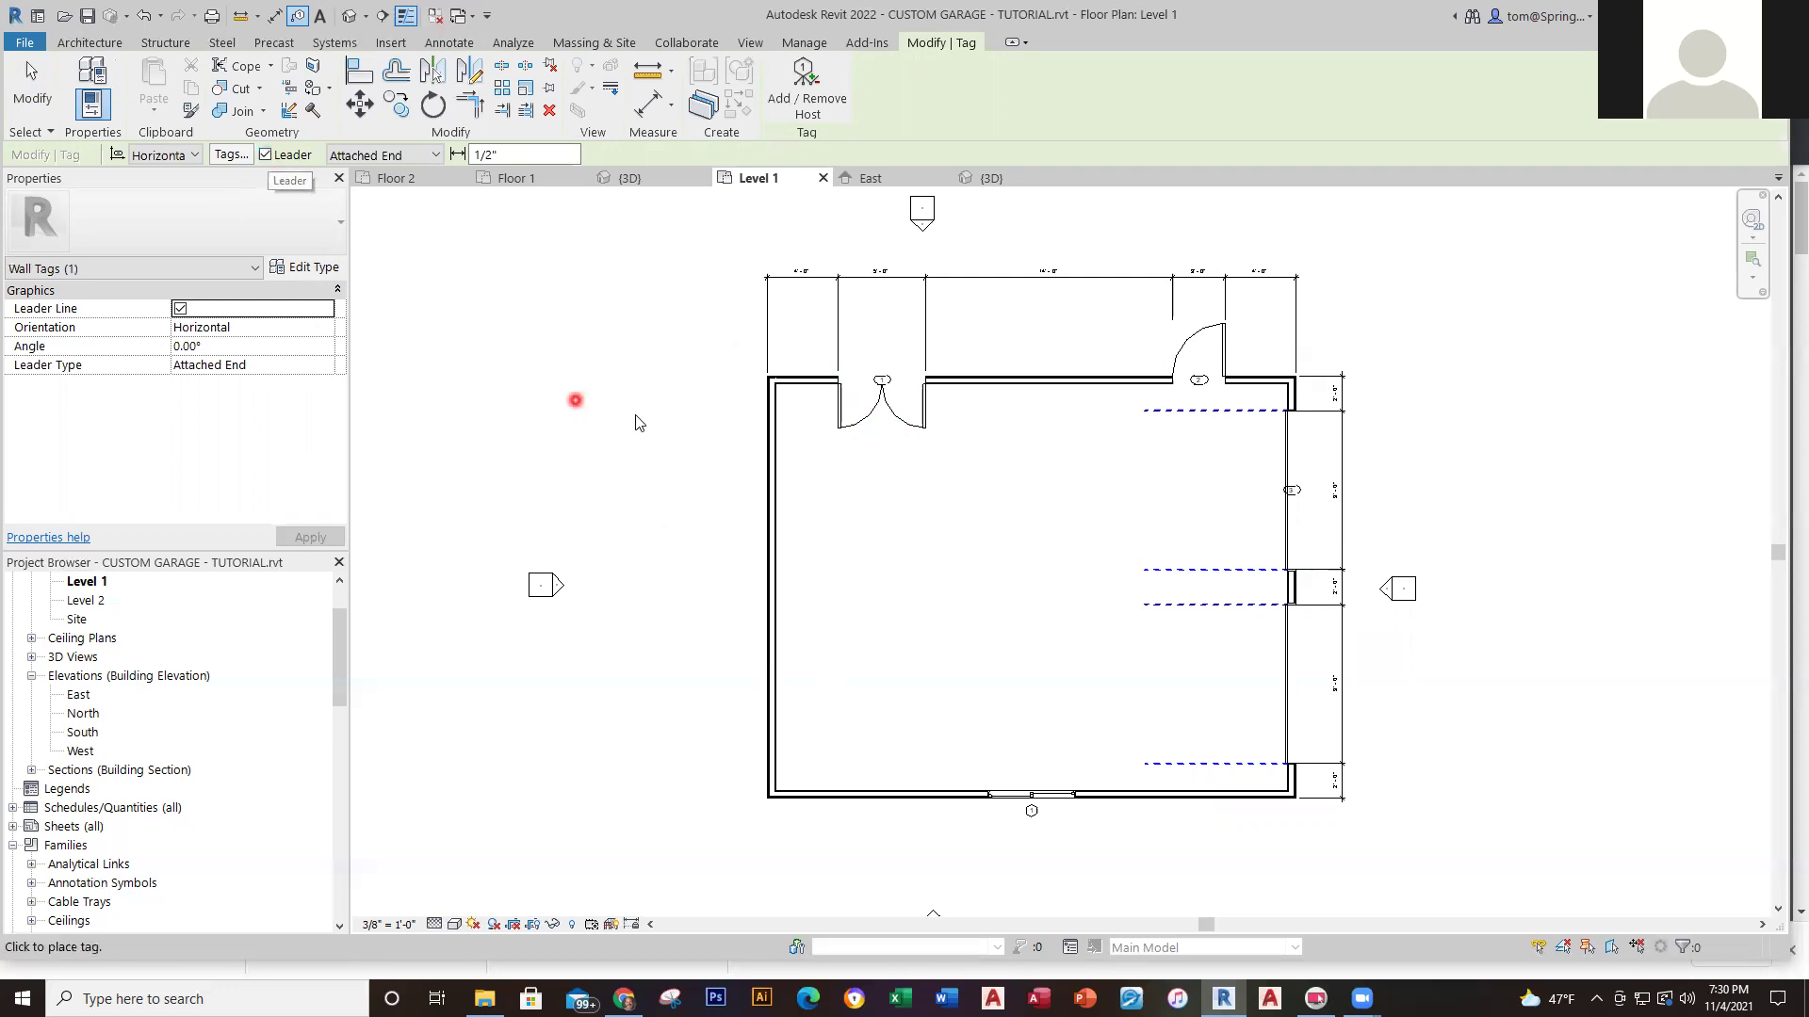
pyautogui.press('Escape')
pyautogui.press('Escape')
# Select the south window to show its 12'-6" and 12'-3 1/4" temporary dimensions
pyautogui.scroll(3, 1107, 841)
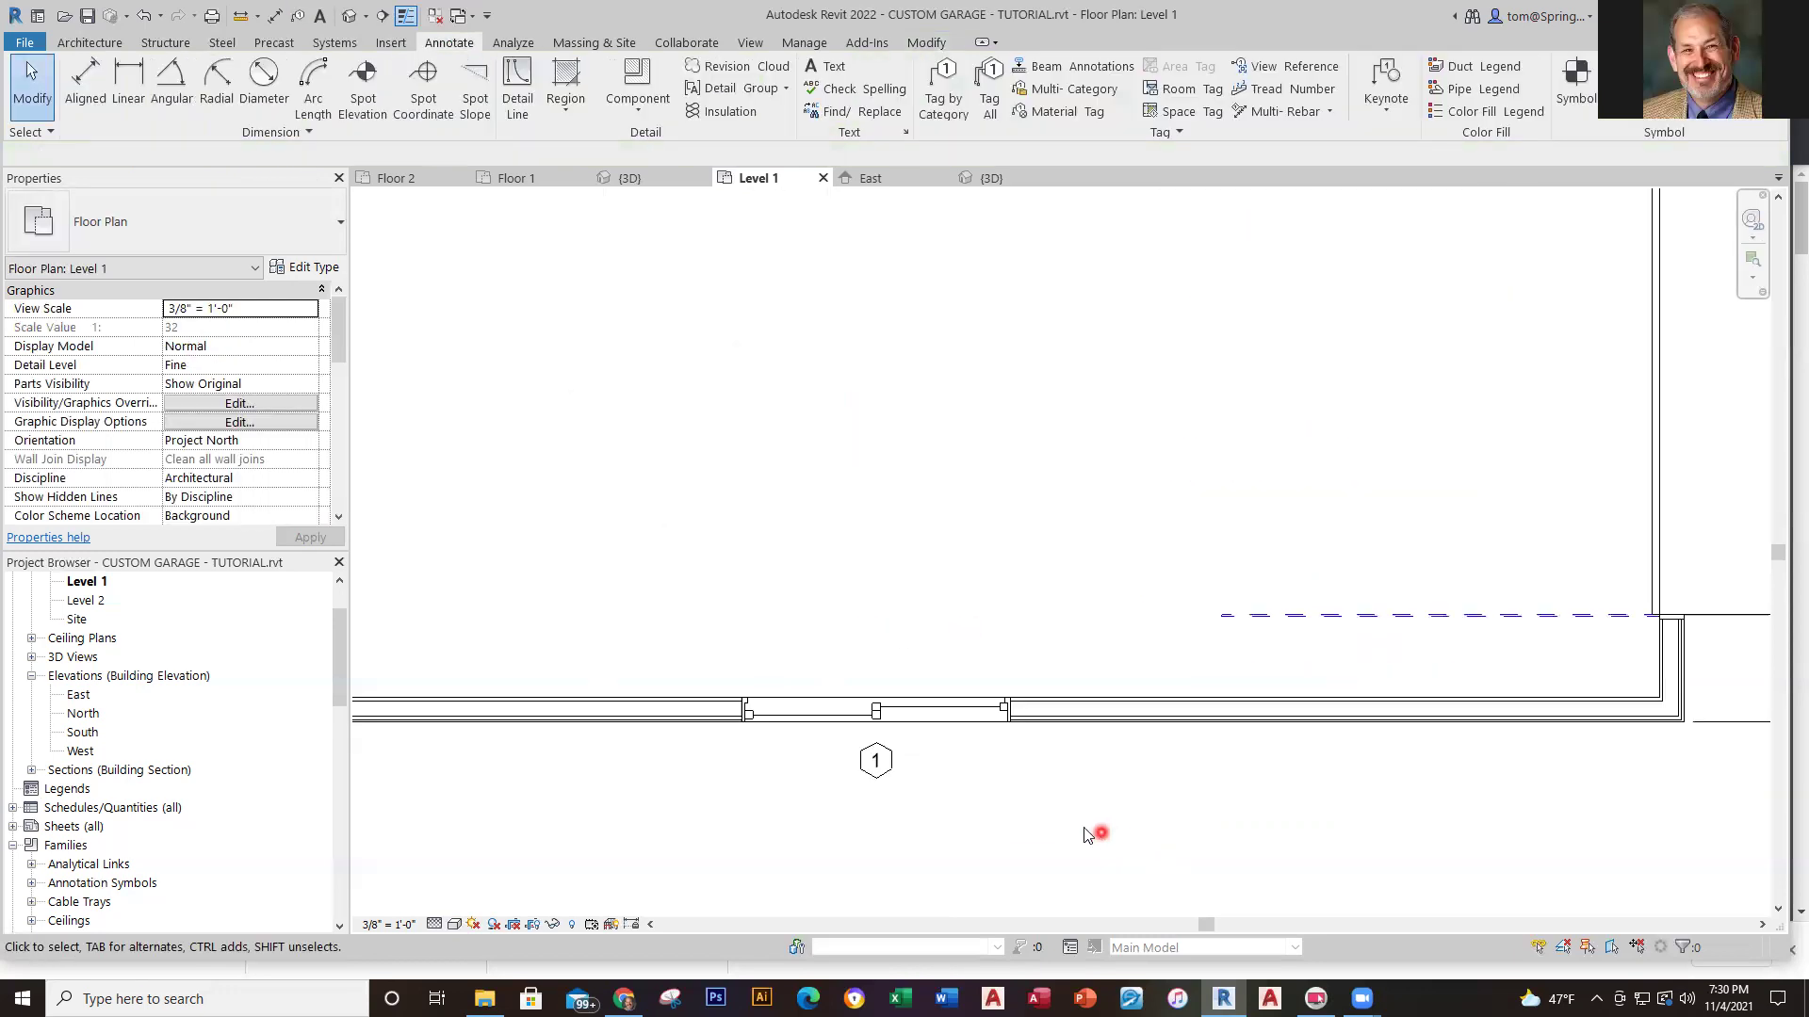
pyautogui.scroll(-2, 1091, 831)
pyautogui.click(971, 791)
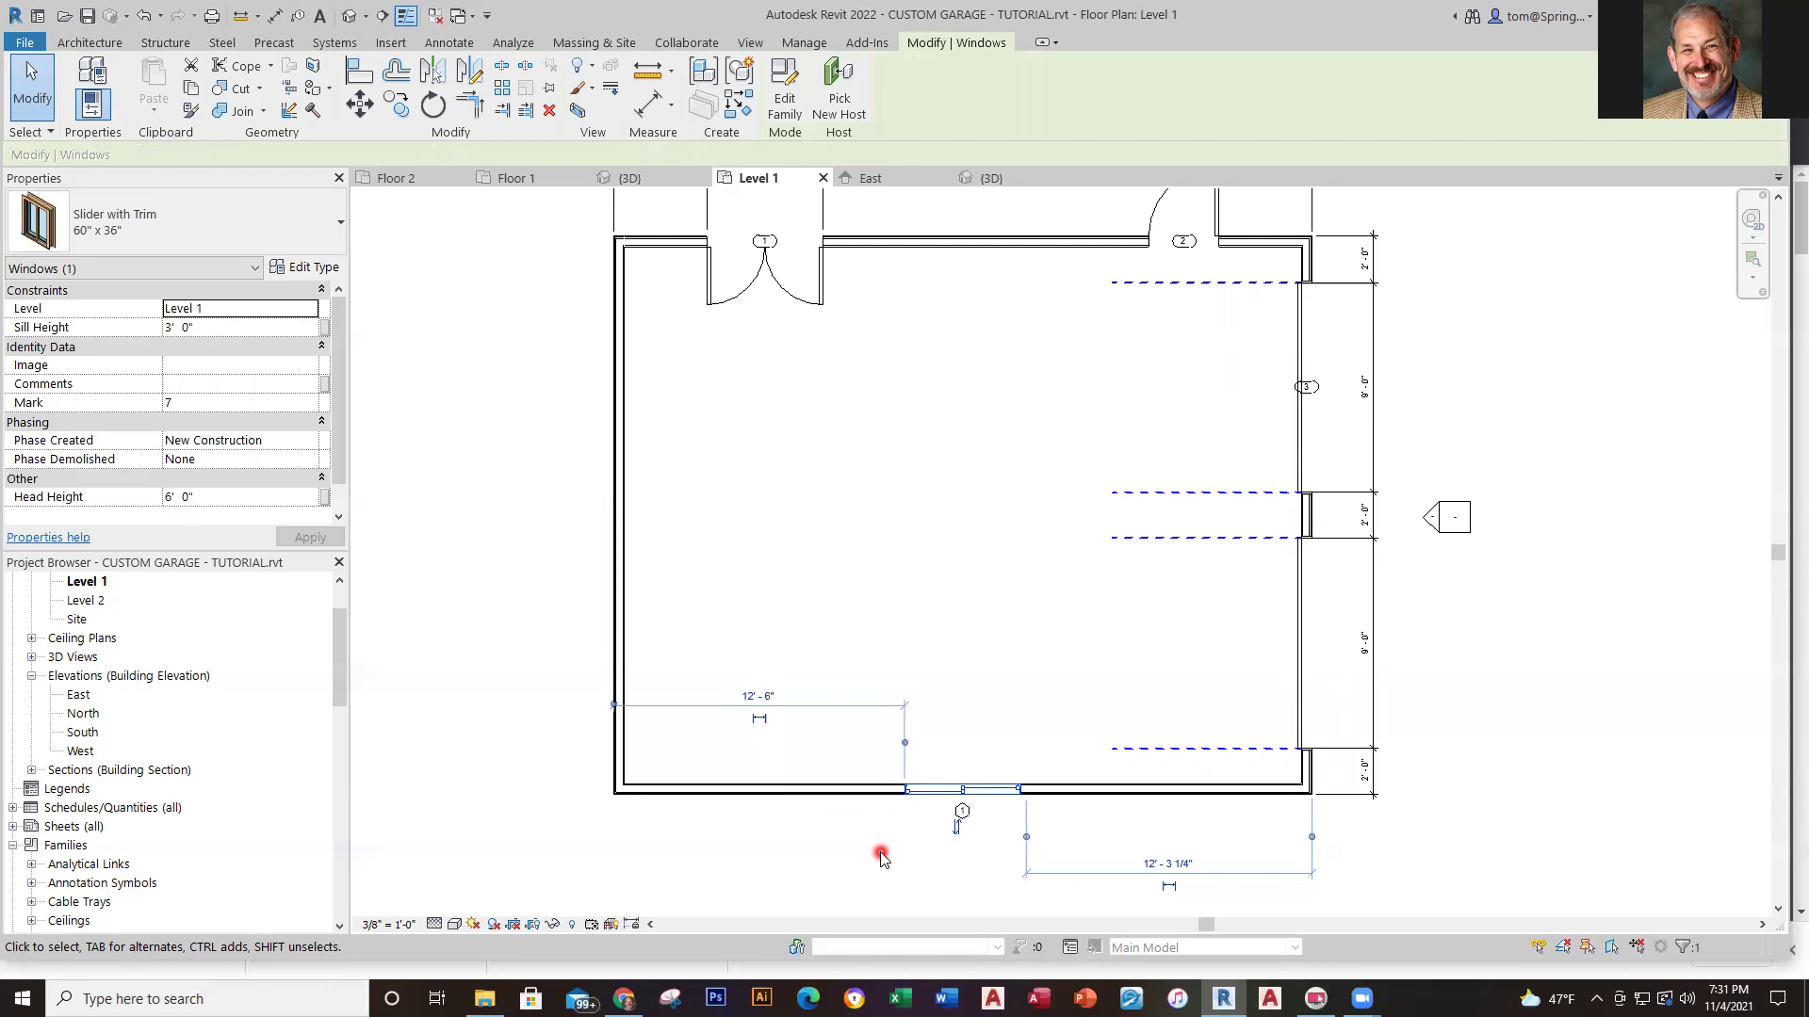
# Reattach the temporary dimension's witness lines to the window edge and outer east wall face
pyautogui.scroll(5, 1051, 848)
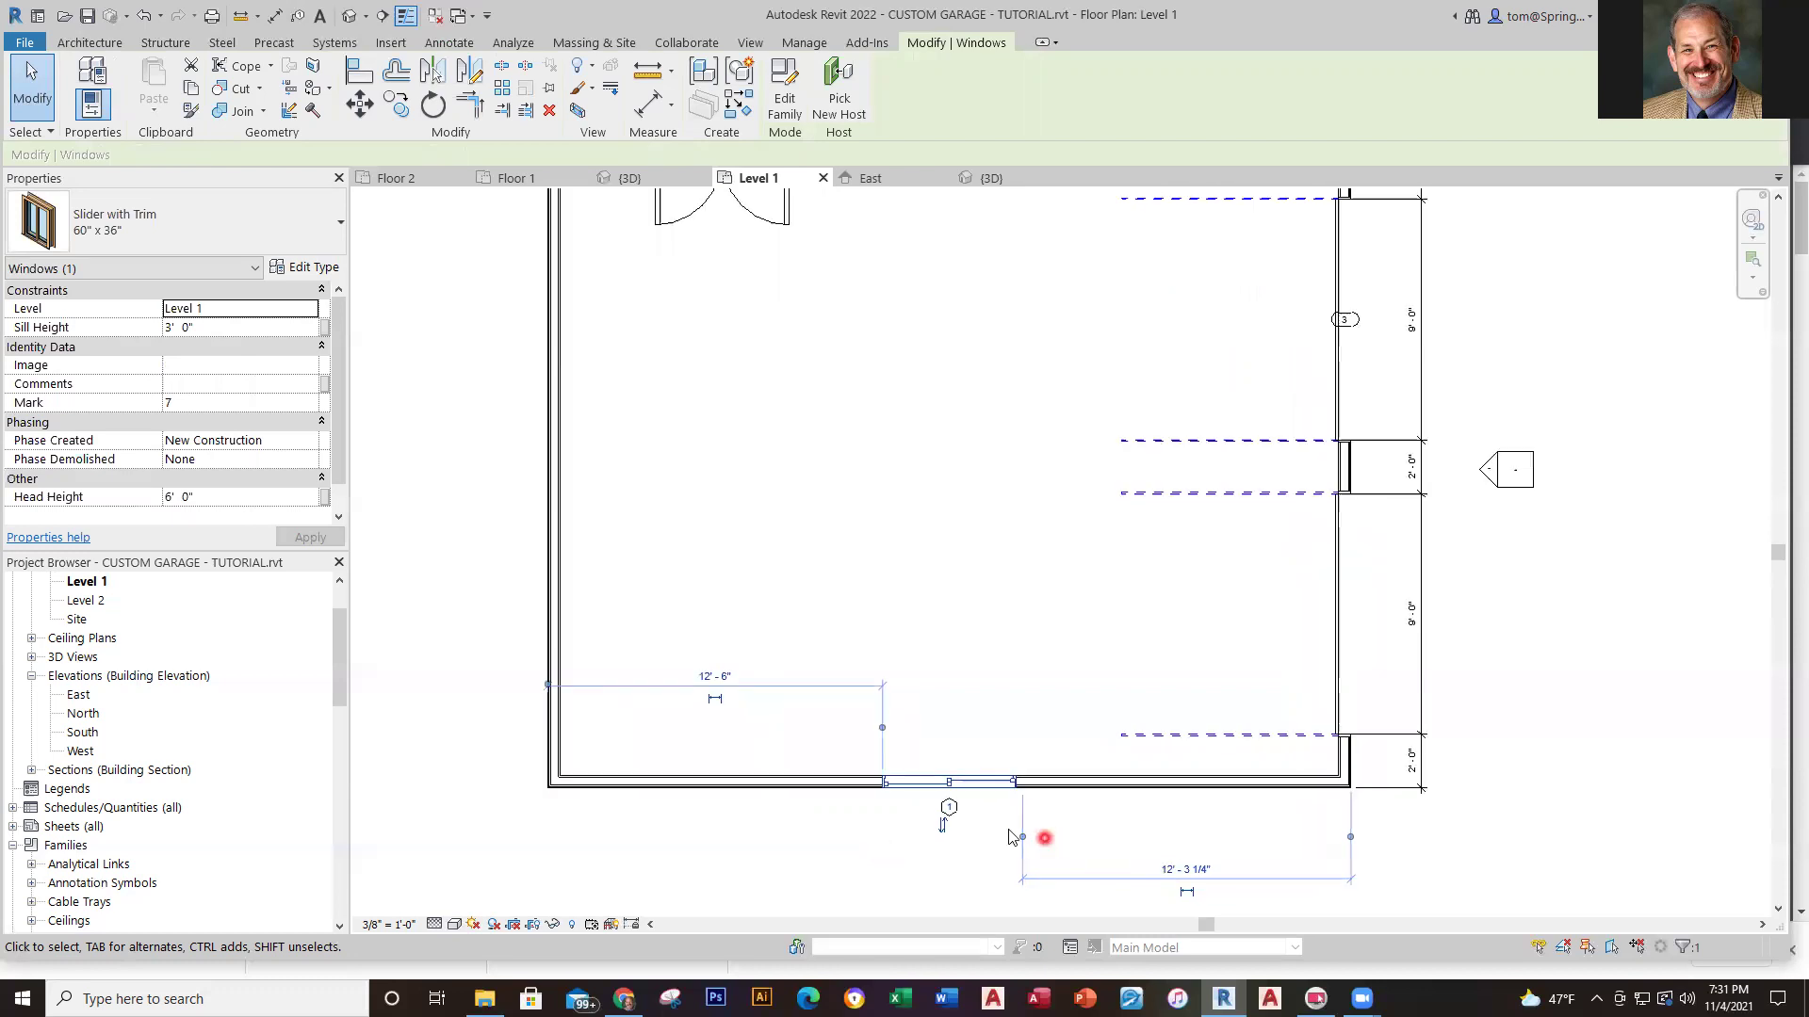
pyautogui.scroll(-1, 1145, 826)
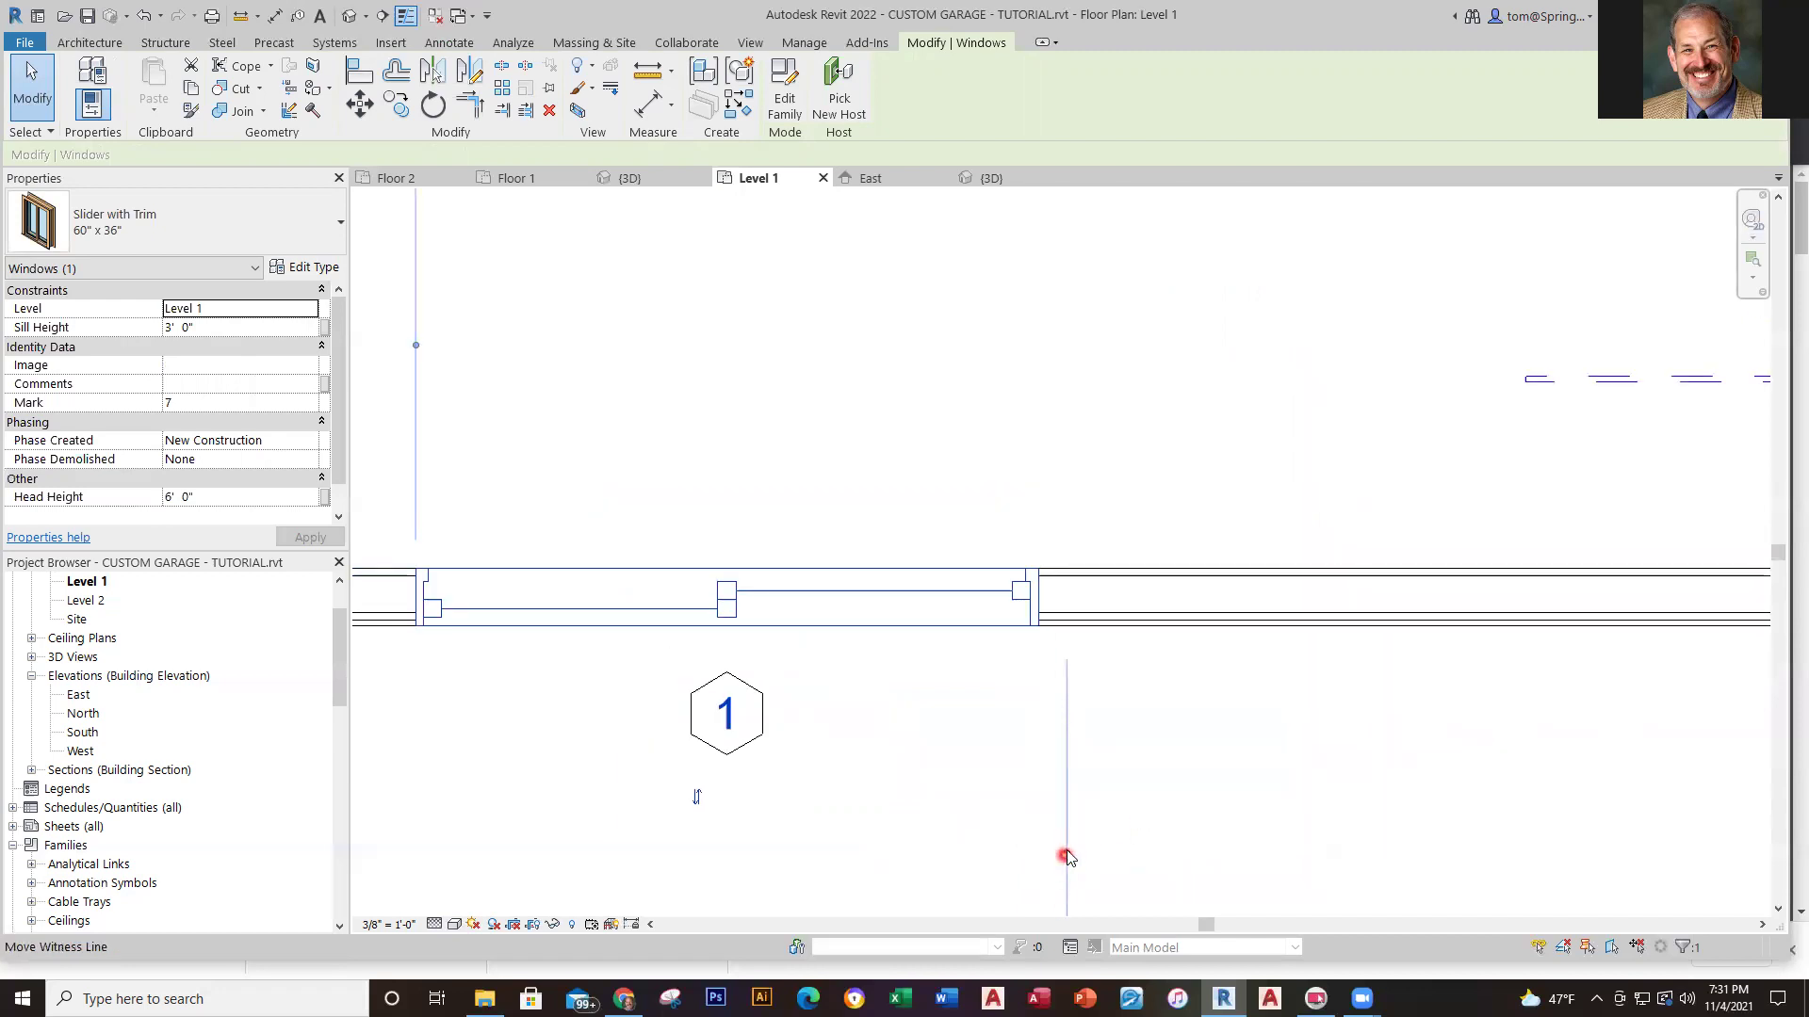
pyautogui.moveTo(1067, 853); pyautogui.dragTo(1062, 618)
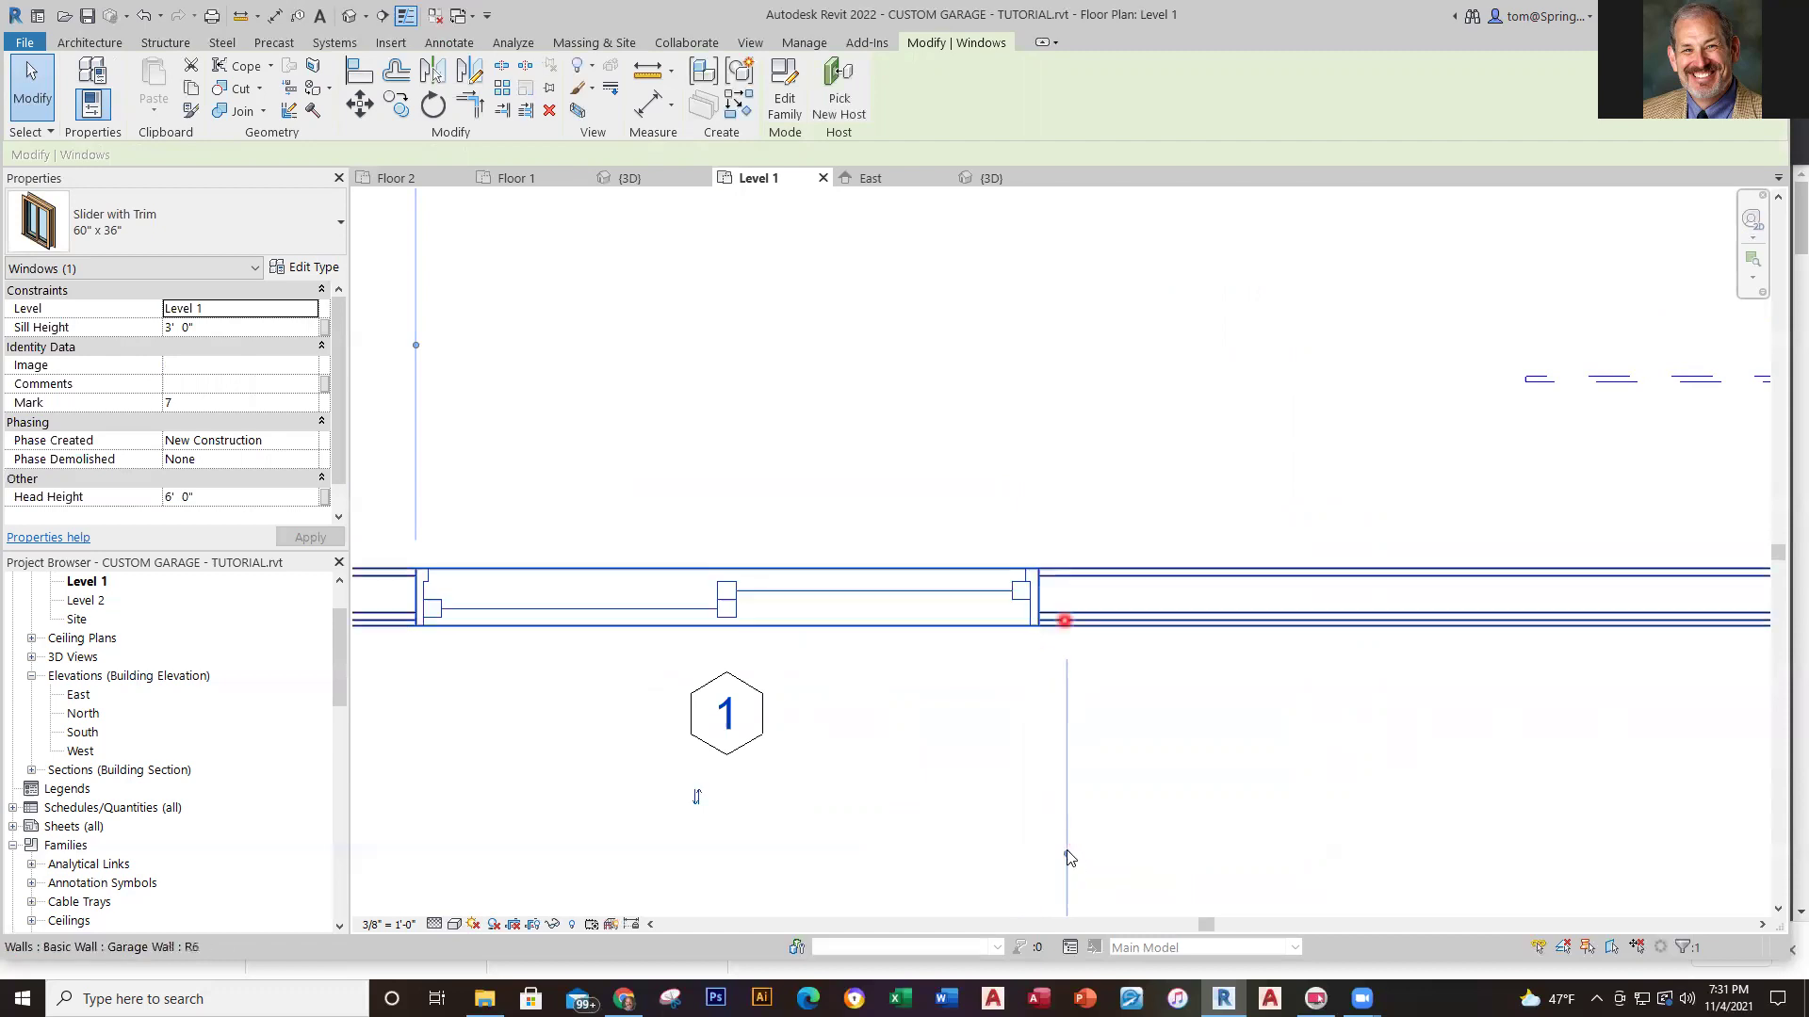
pyautogui.moveTo(1067, 859)
pyautogui.mouseDown()
pyautogui.moveTo(1005, 811)
pyautogui.moveTo(1013, 634)
pyautogui.moveTo(1052, 576)
pyautogui.moveTo(1036, 599)
pyautogui.moveTo(1038, 569)
pyautogui.mouseUp()
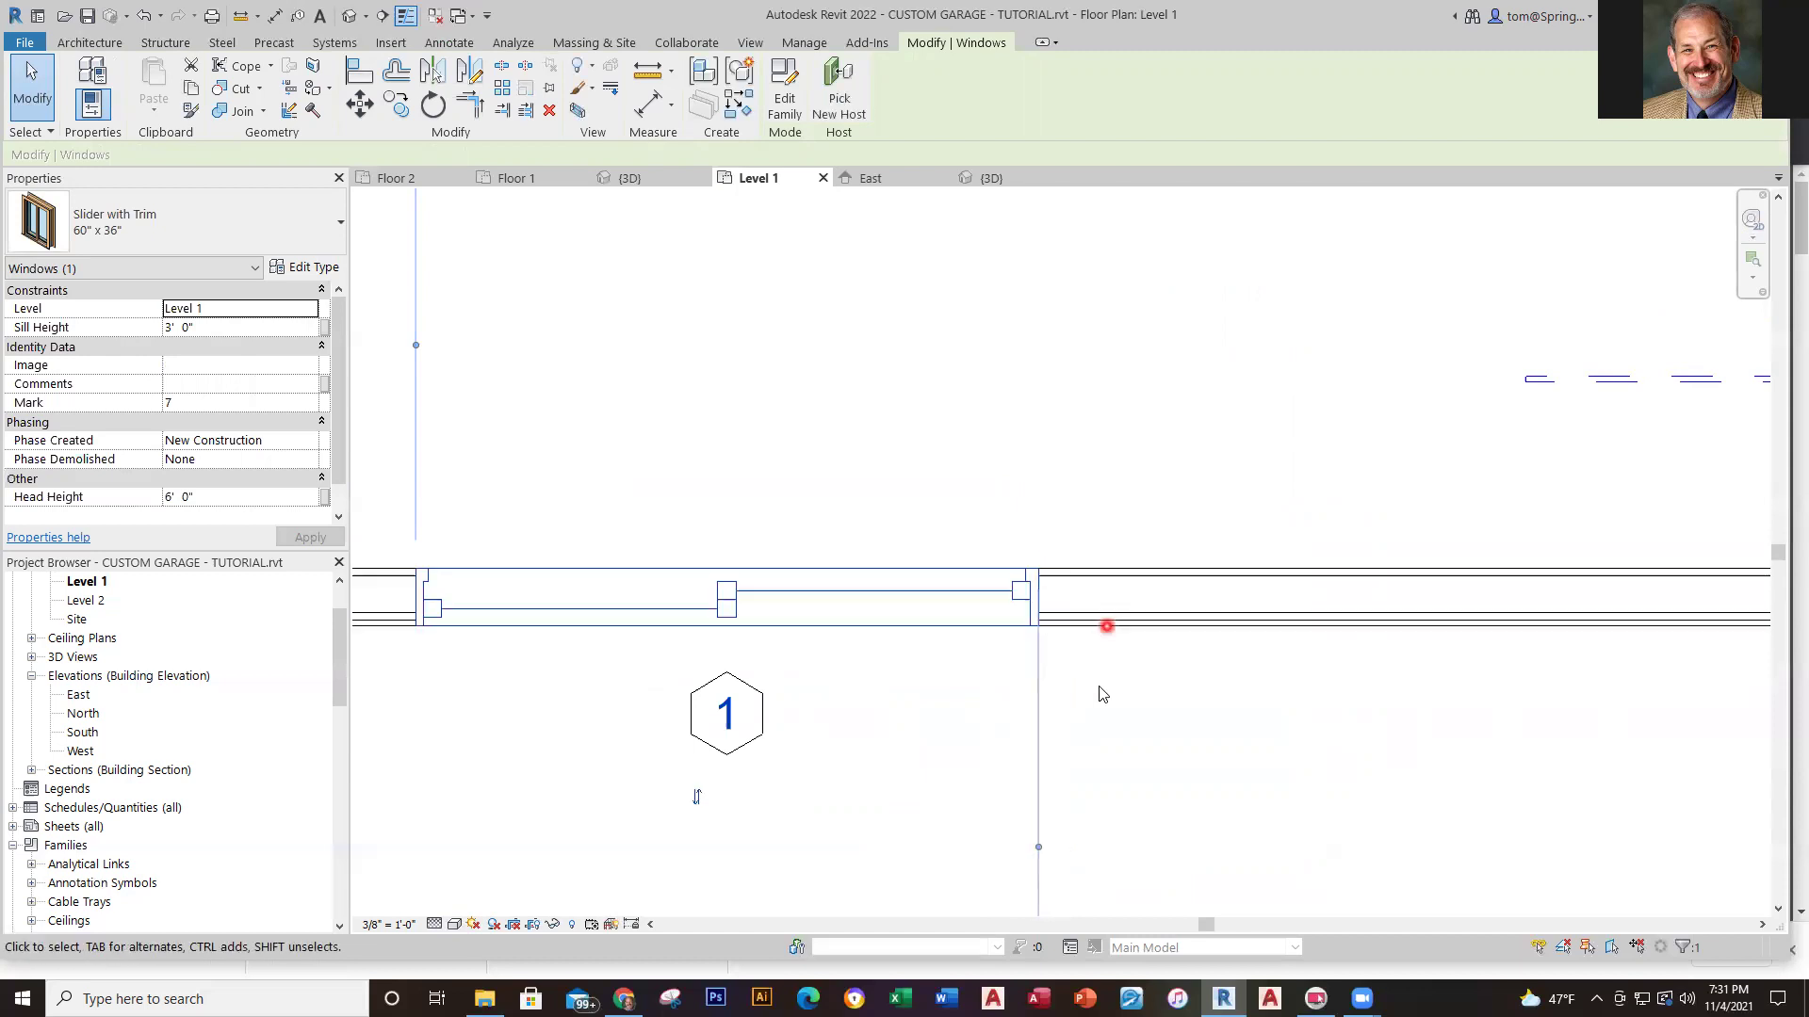
pyautogui.click(1122, 828)
# Make the right-side 12'-6" window-to-wall measurement a permanent dimension
pyautogui.scroll(-5, 1257, 808)
pyautogui.scroll(-3, 1179, 607)
pyautogui.scroll(2, 1131, 641)
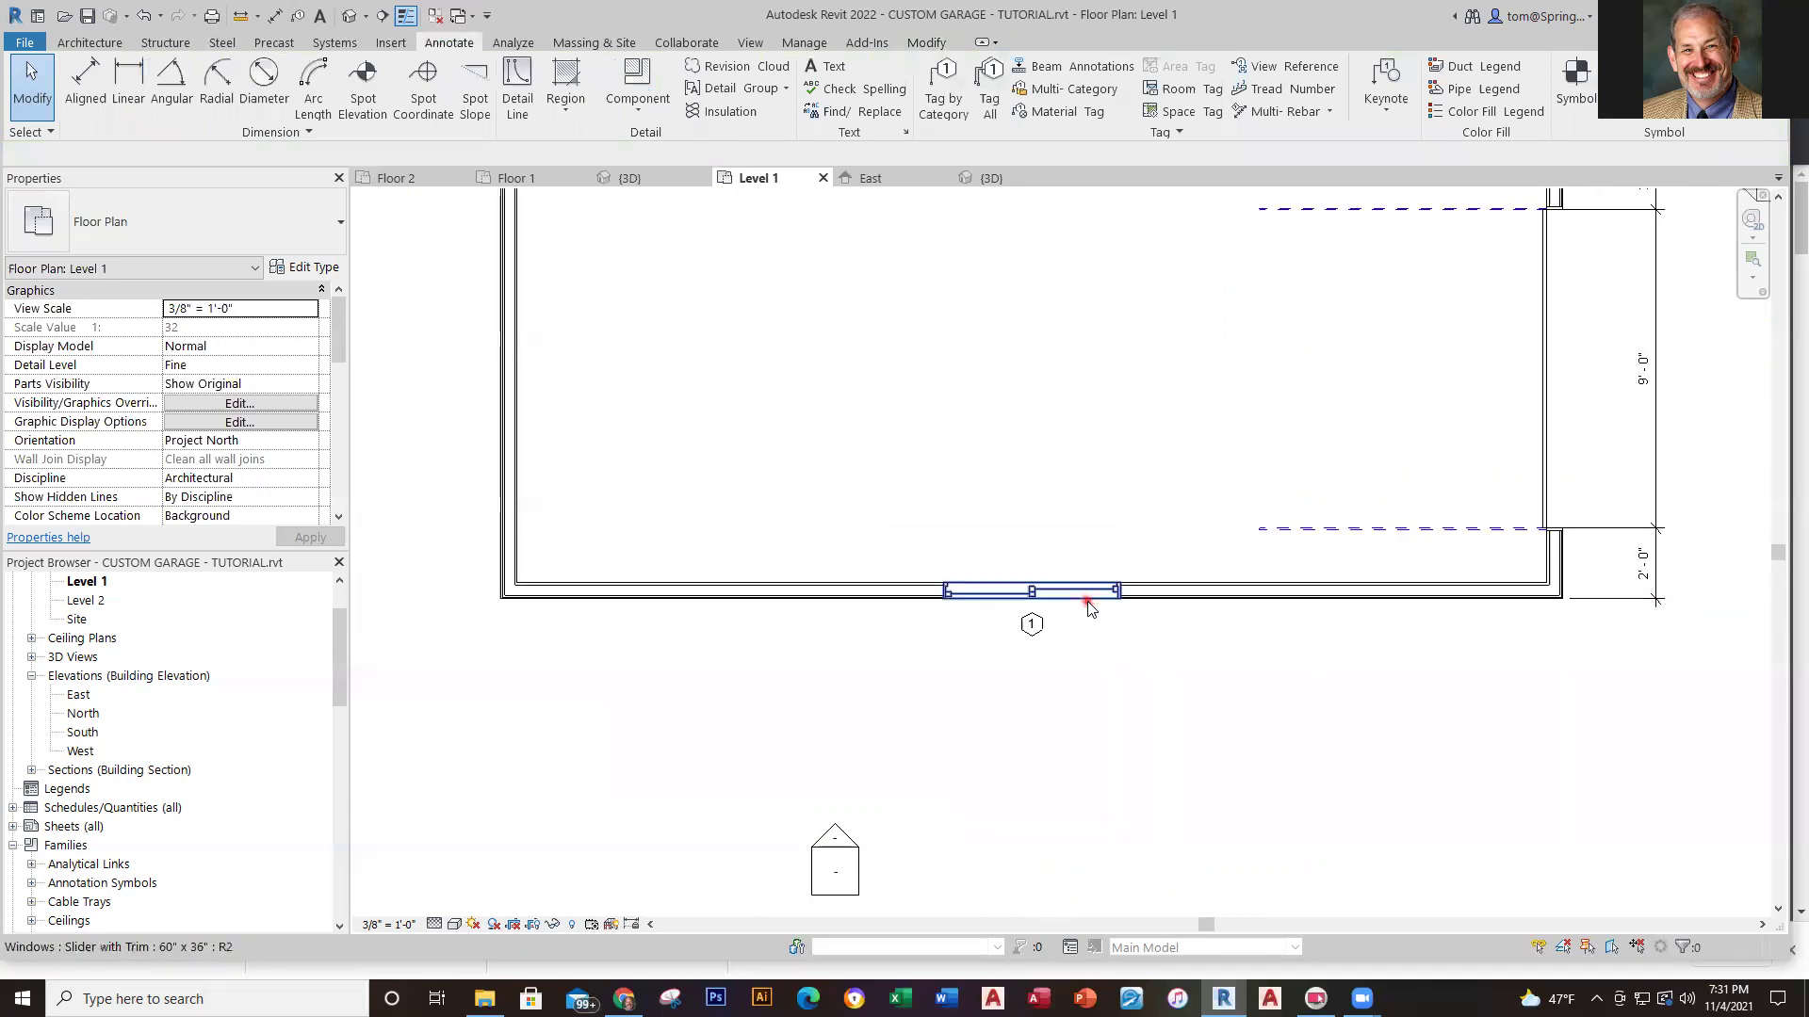
pyautogui.click(1090, 603)
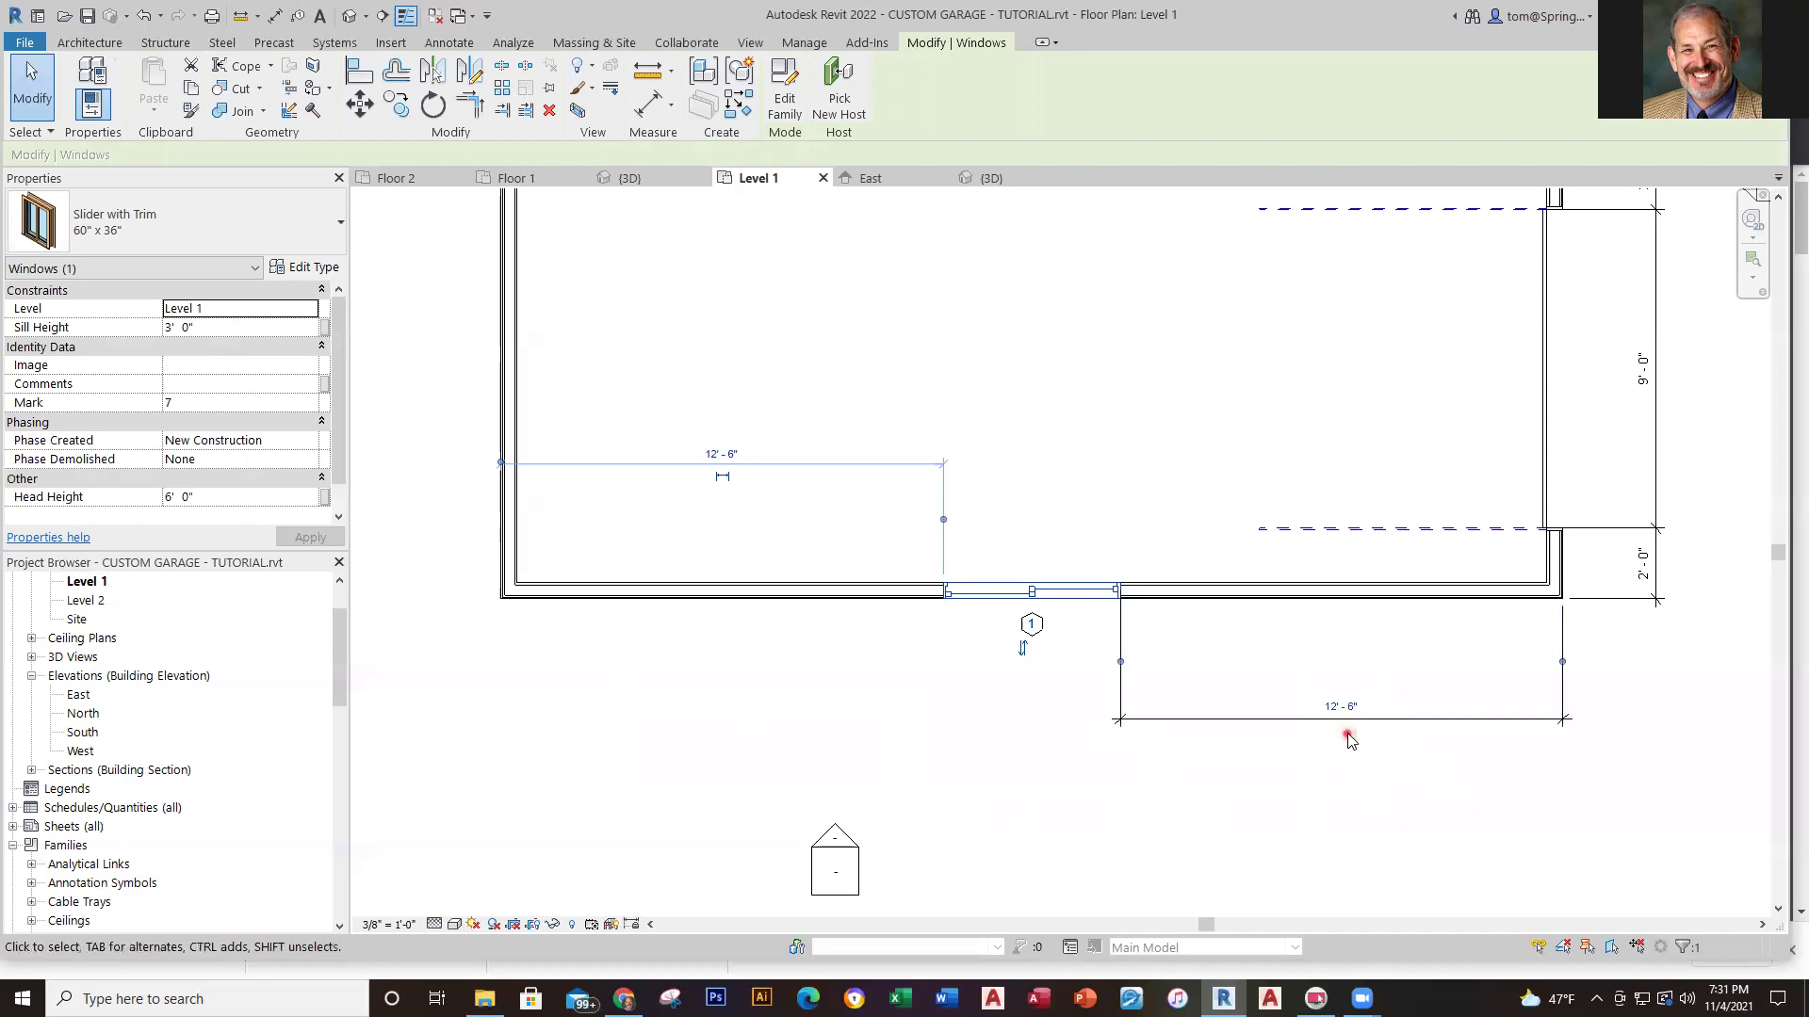
pyautogui.click(1400, 847)
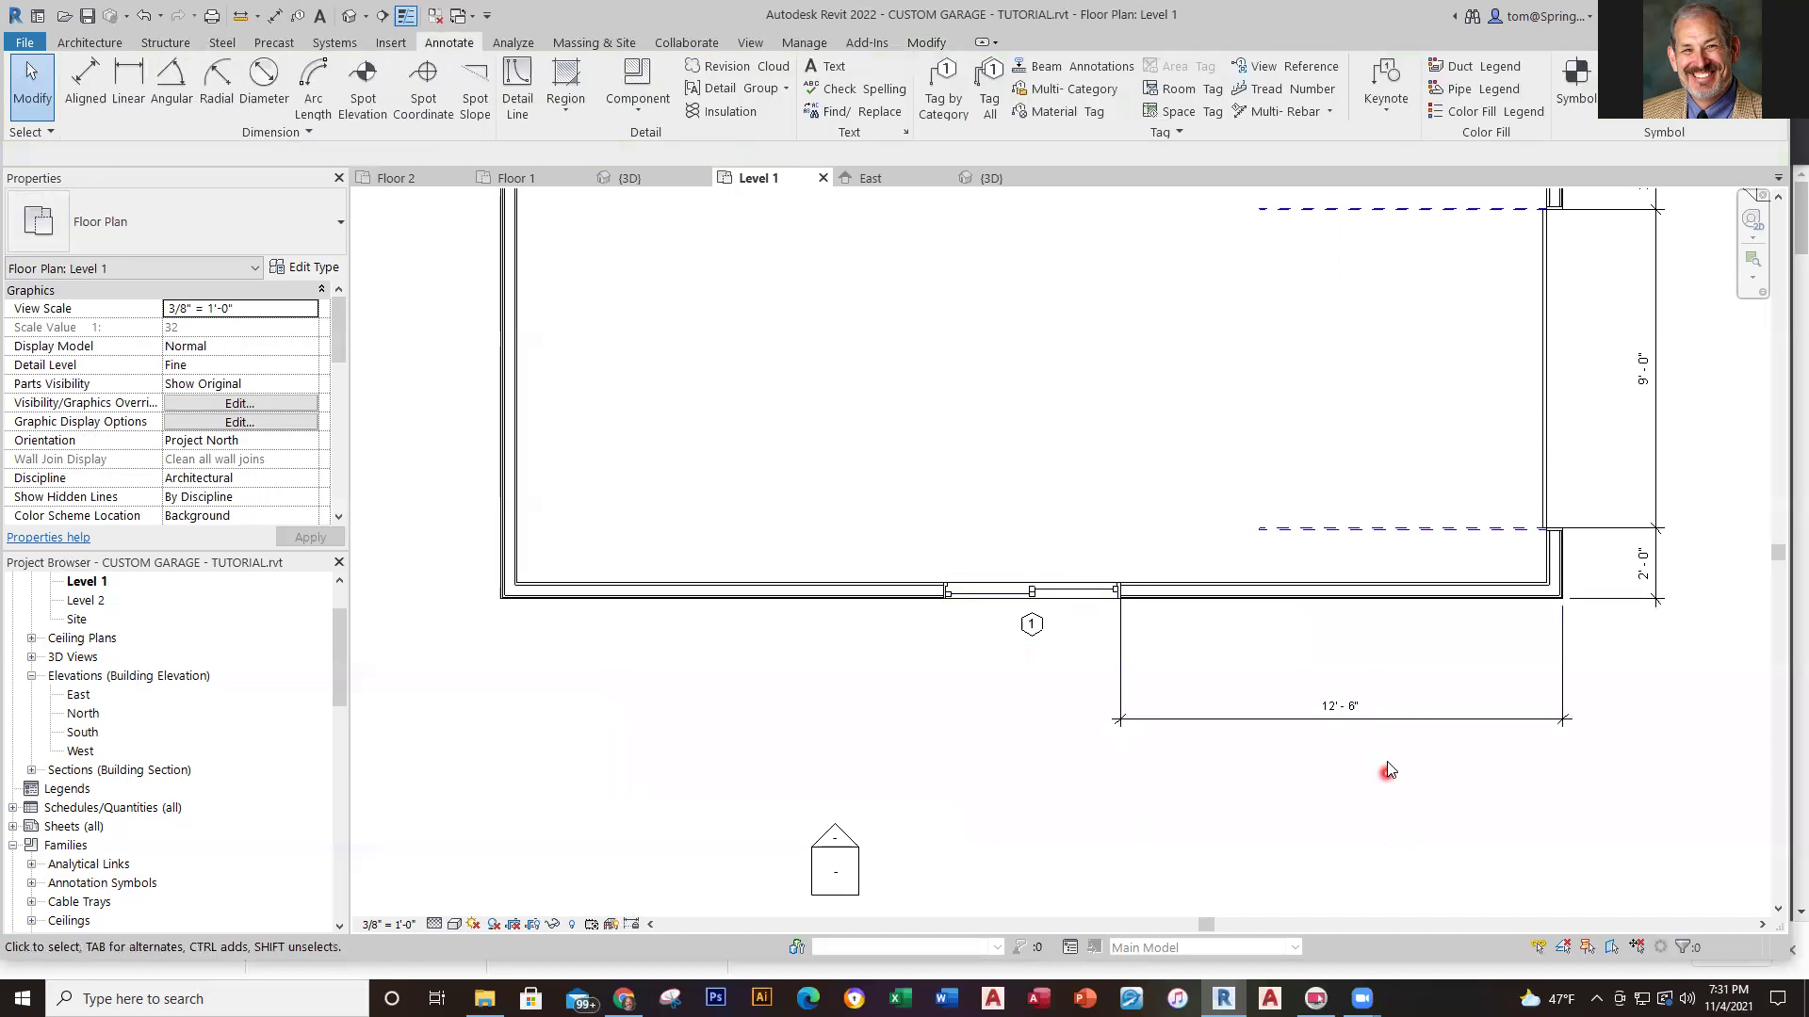
pyautogui.scroll(1, 1381, 740)
pyautogui.scroll(-2, 1382, 758)
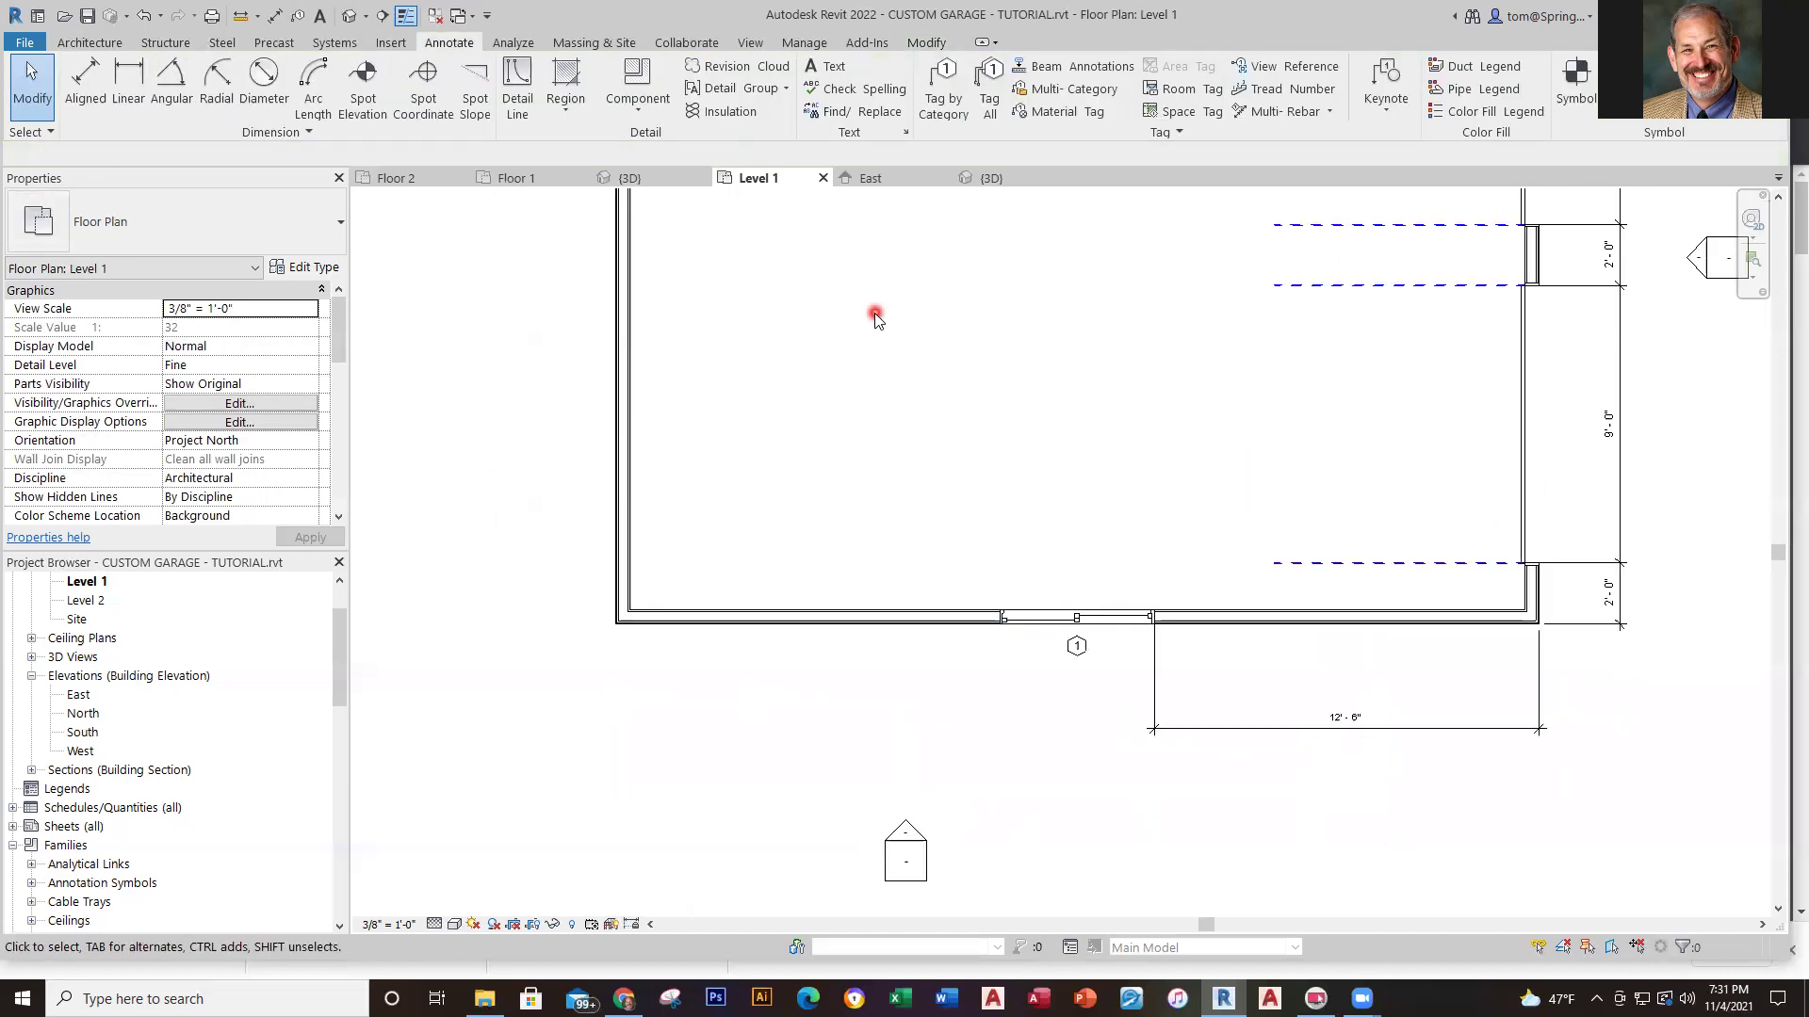
pyautogui.click(274, 16)
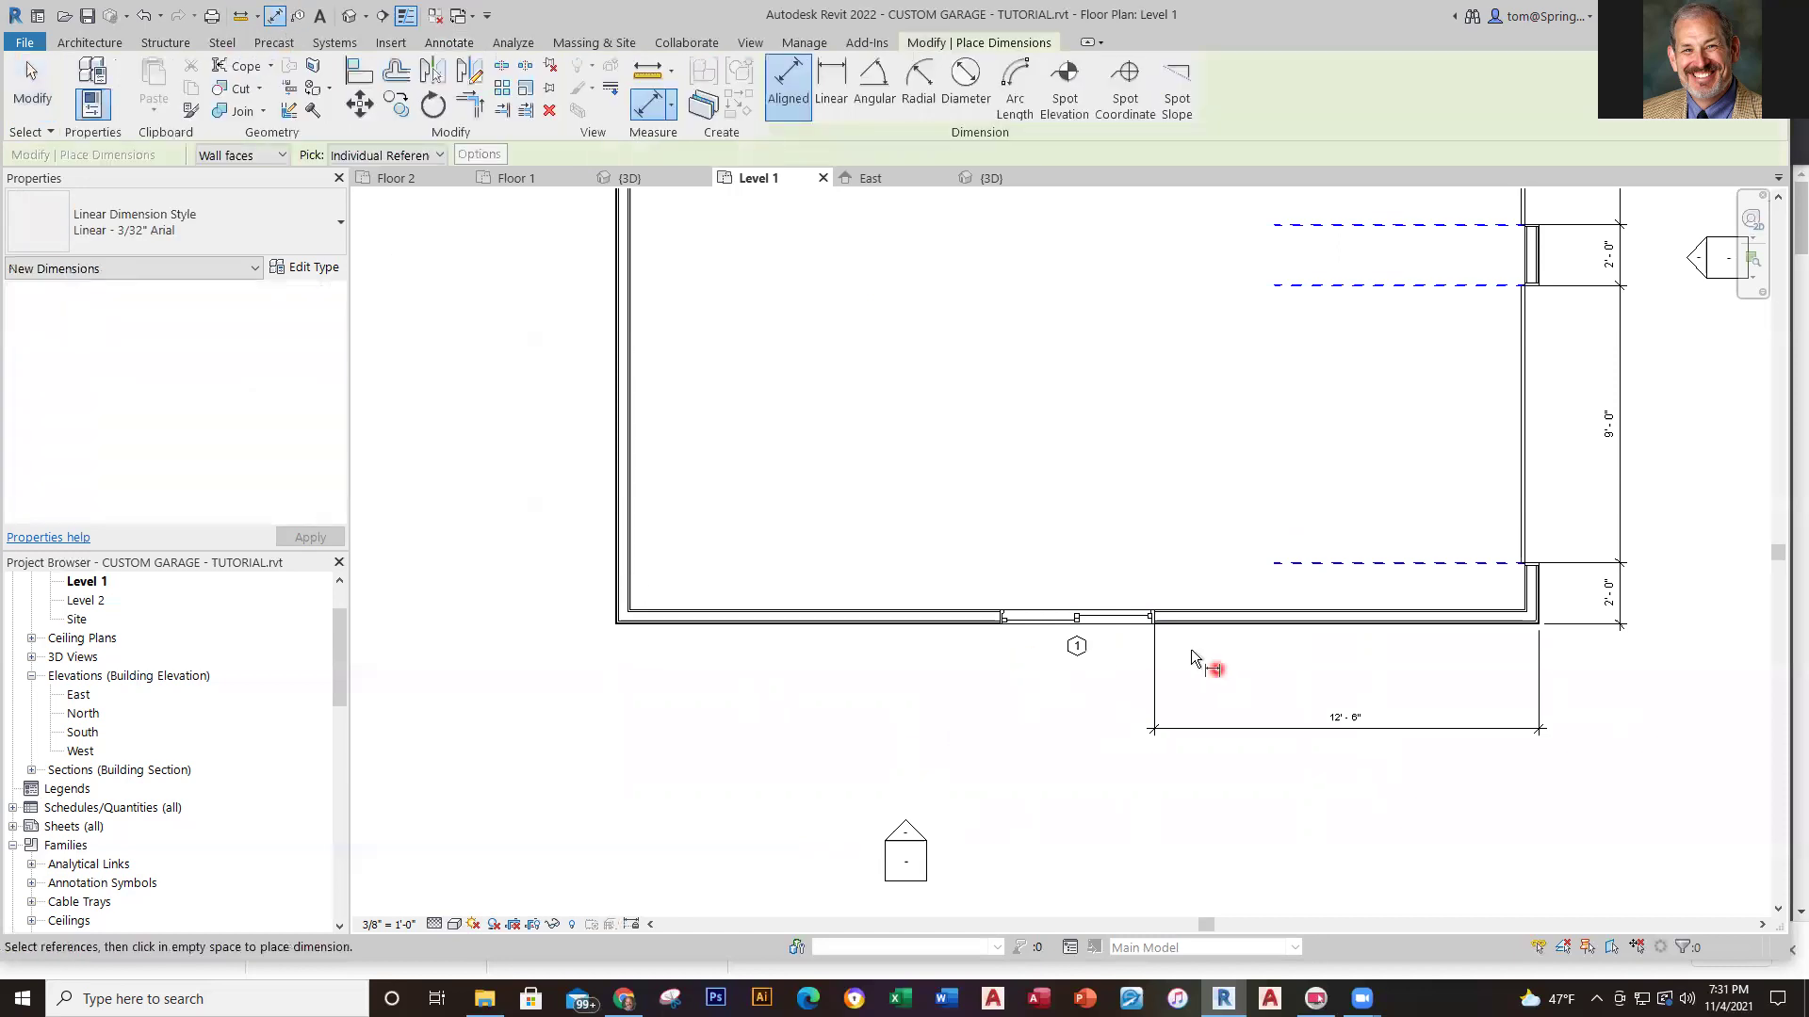
# Add a 5'-0" aligned dimension across the window's two edges below the wall
pyautogui.scroll(4, 1146, 634)
pyautogui.click(1139, 574)
pyautogui.press('Tab')
pyautogui.click(1139, 576)
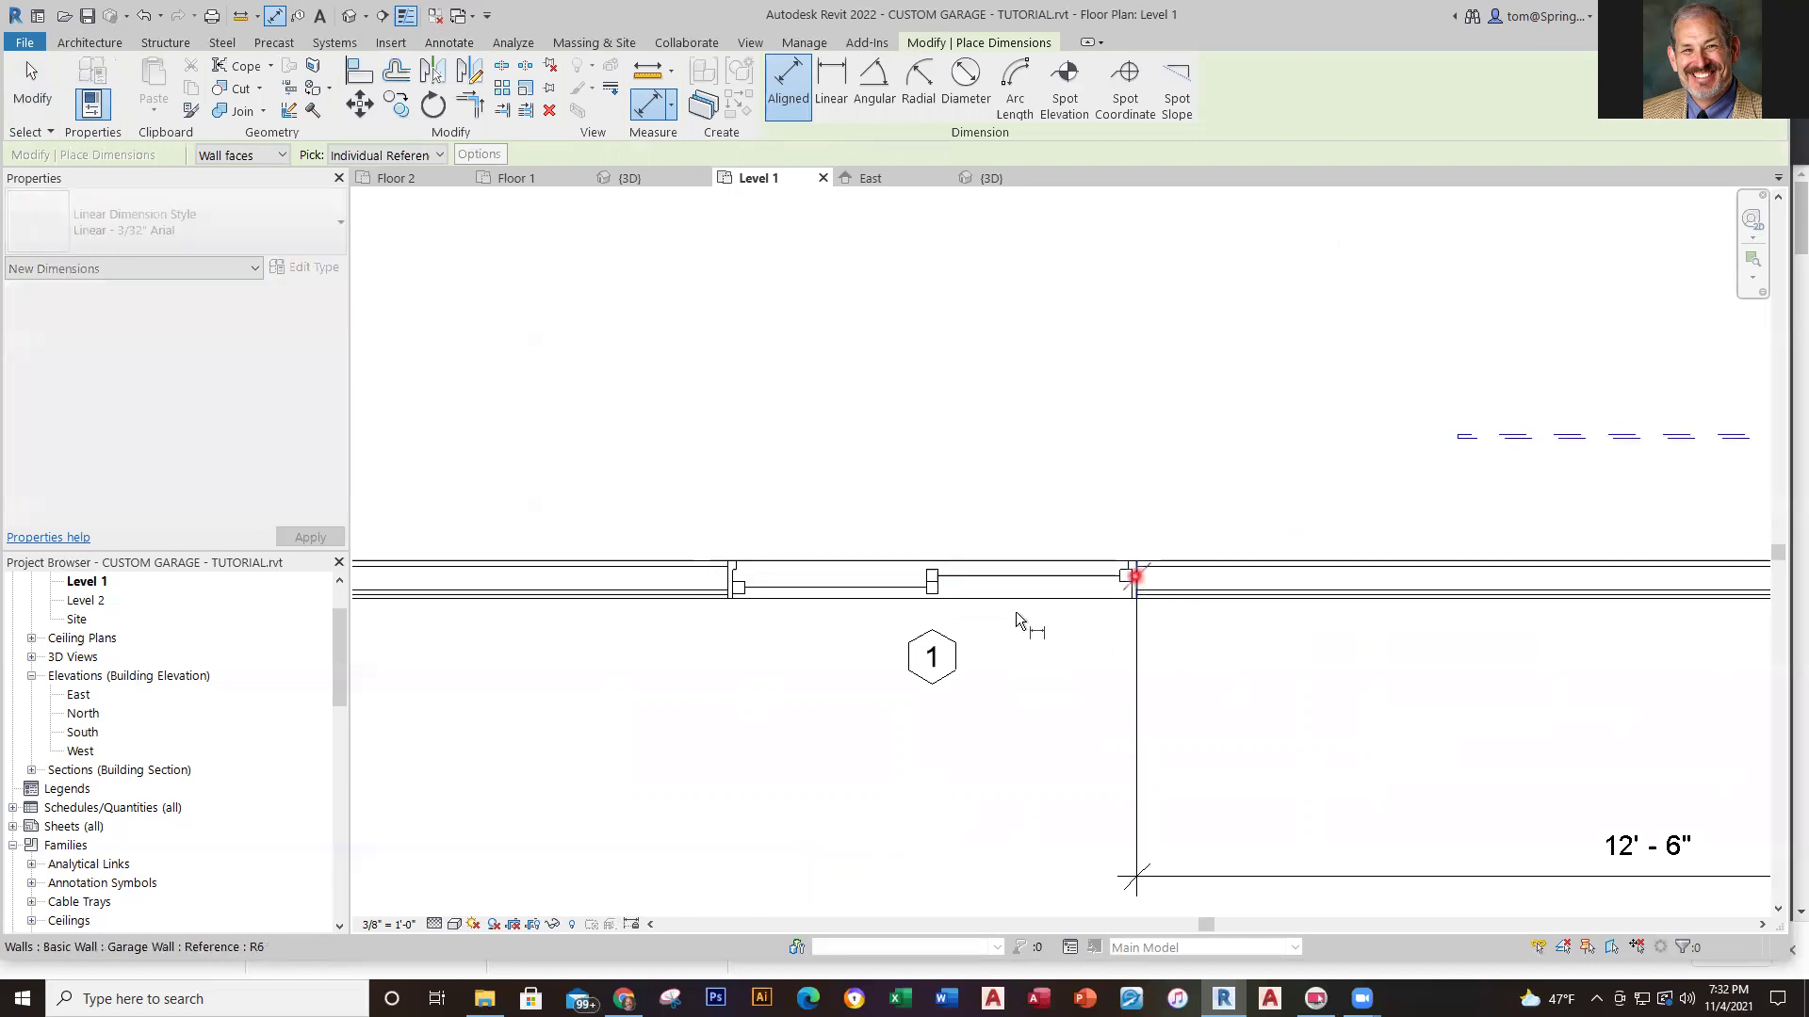
pyautogui.click(732, 589)
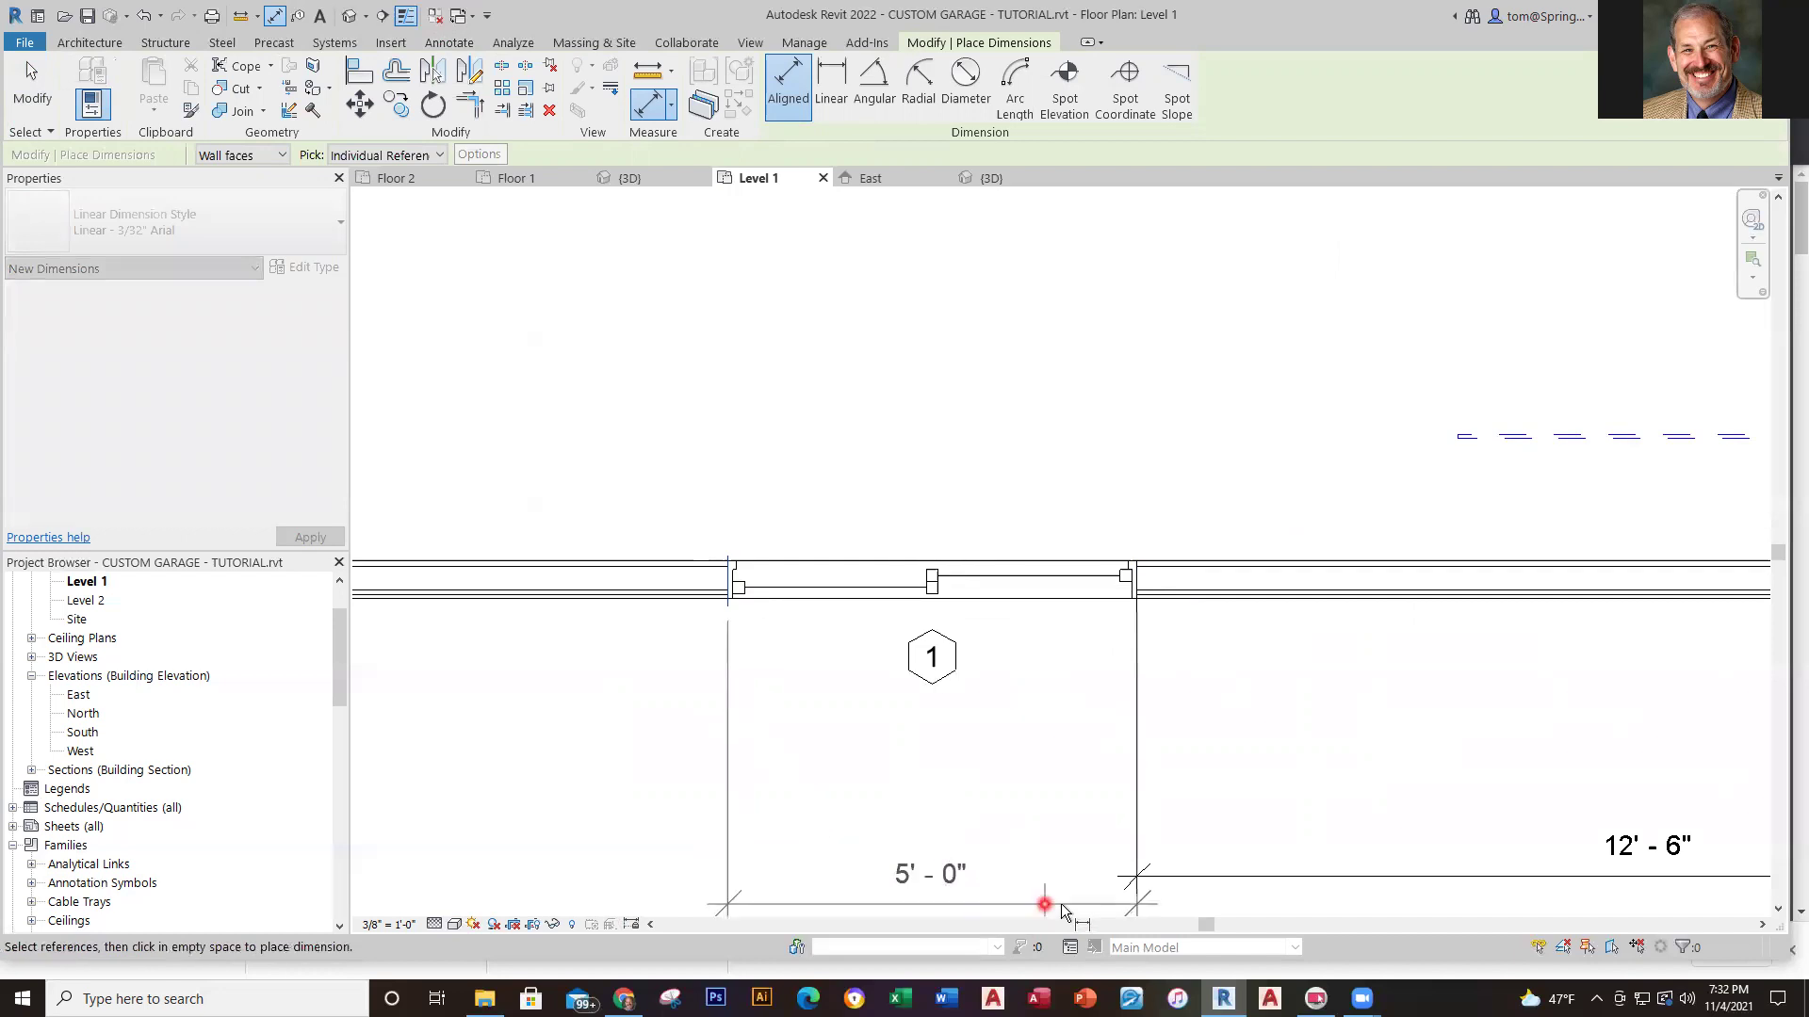
pyautogui.click(1140, 883)
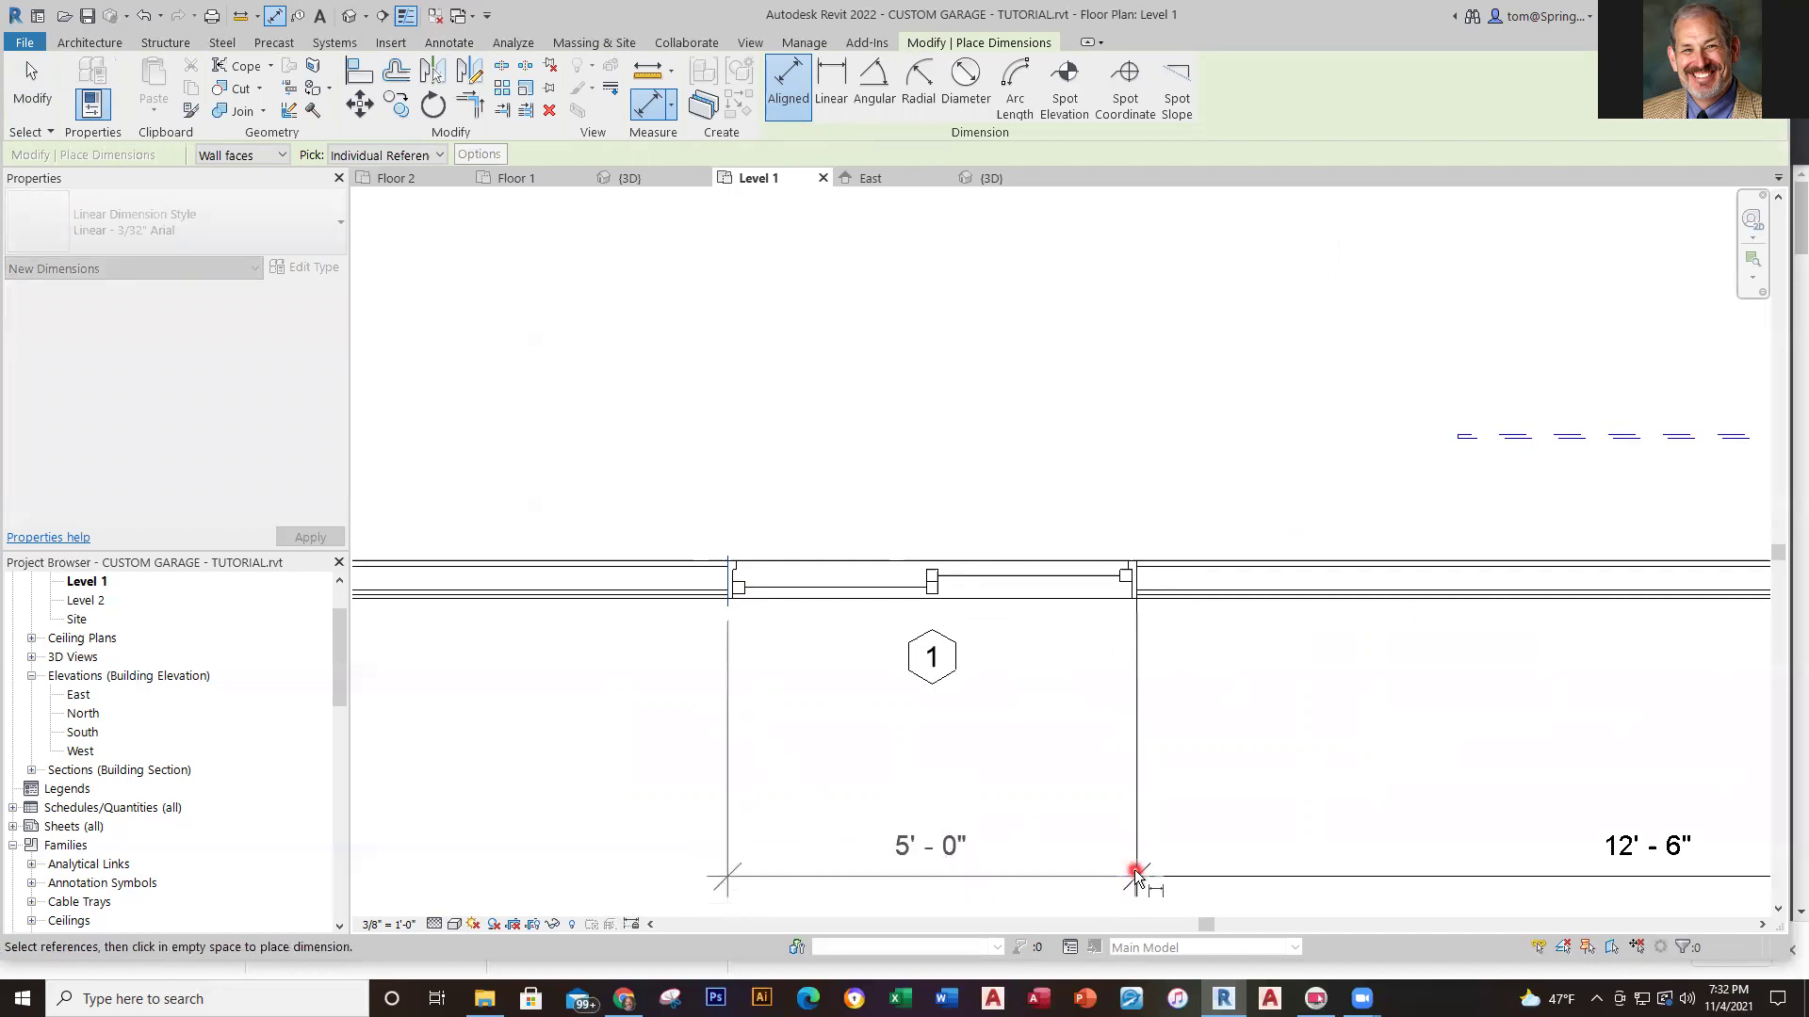
# Dimension 12'-6" from the south wall's left corner to the window's left edge, in line
pyautogui.scroll(-2, 697, 745)
pyautogui.scroll(-1, 682, 780)
pyautogui.moveTo(681, 776); pyautogui.dragTo(1002, 799, button='middle')
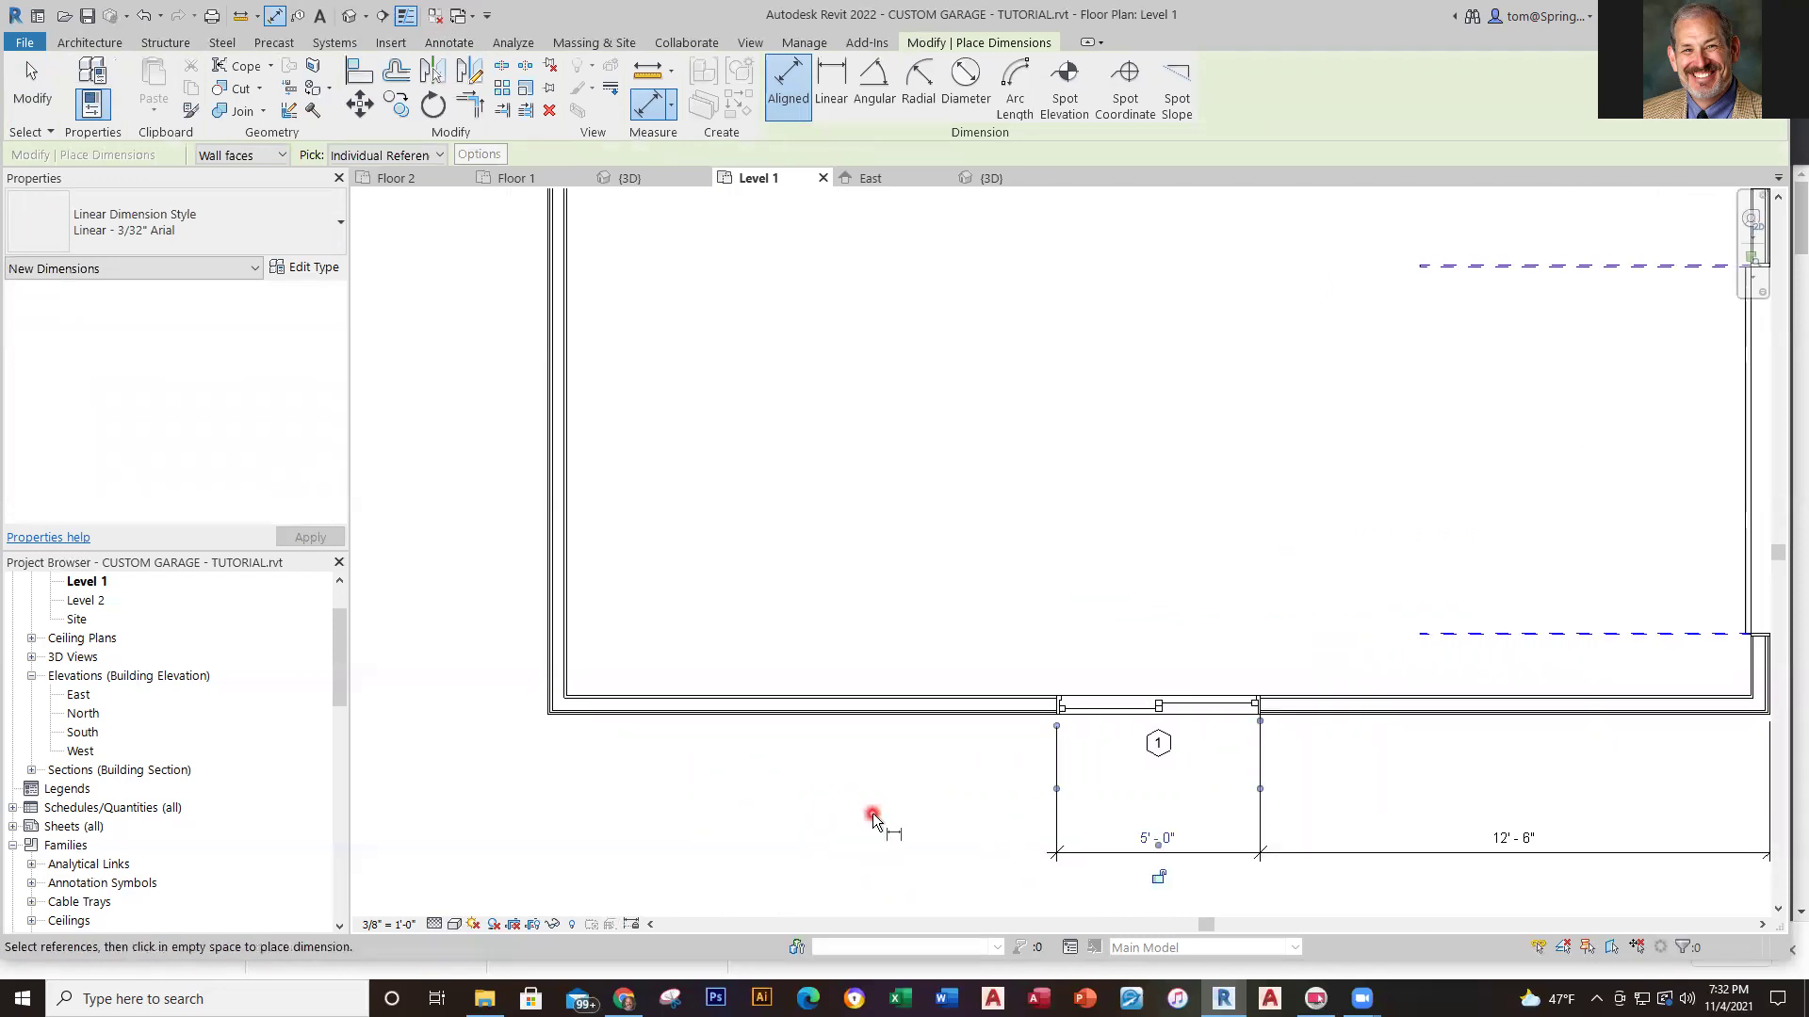
pyautogui.click(545, 705)
pyautogui.click(1059, 720)
pyautogui.click(1055, 851)
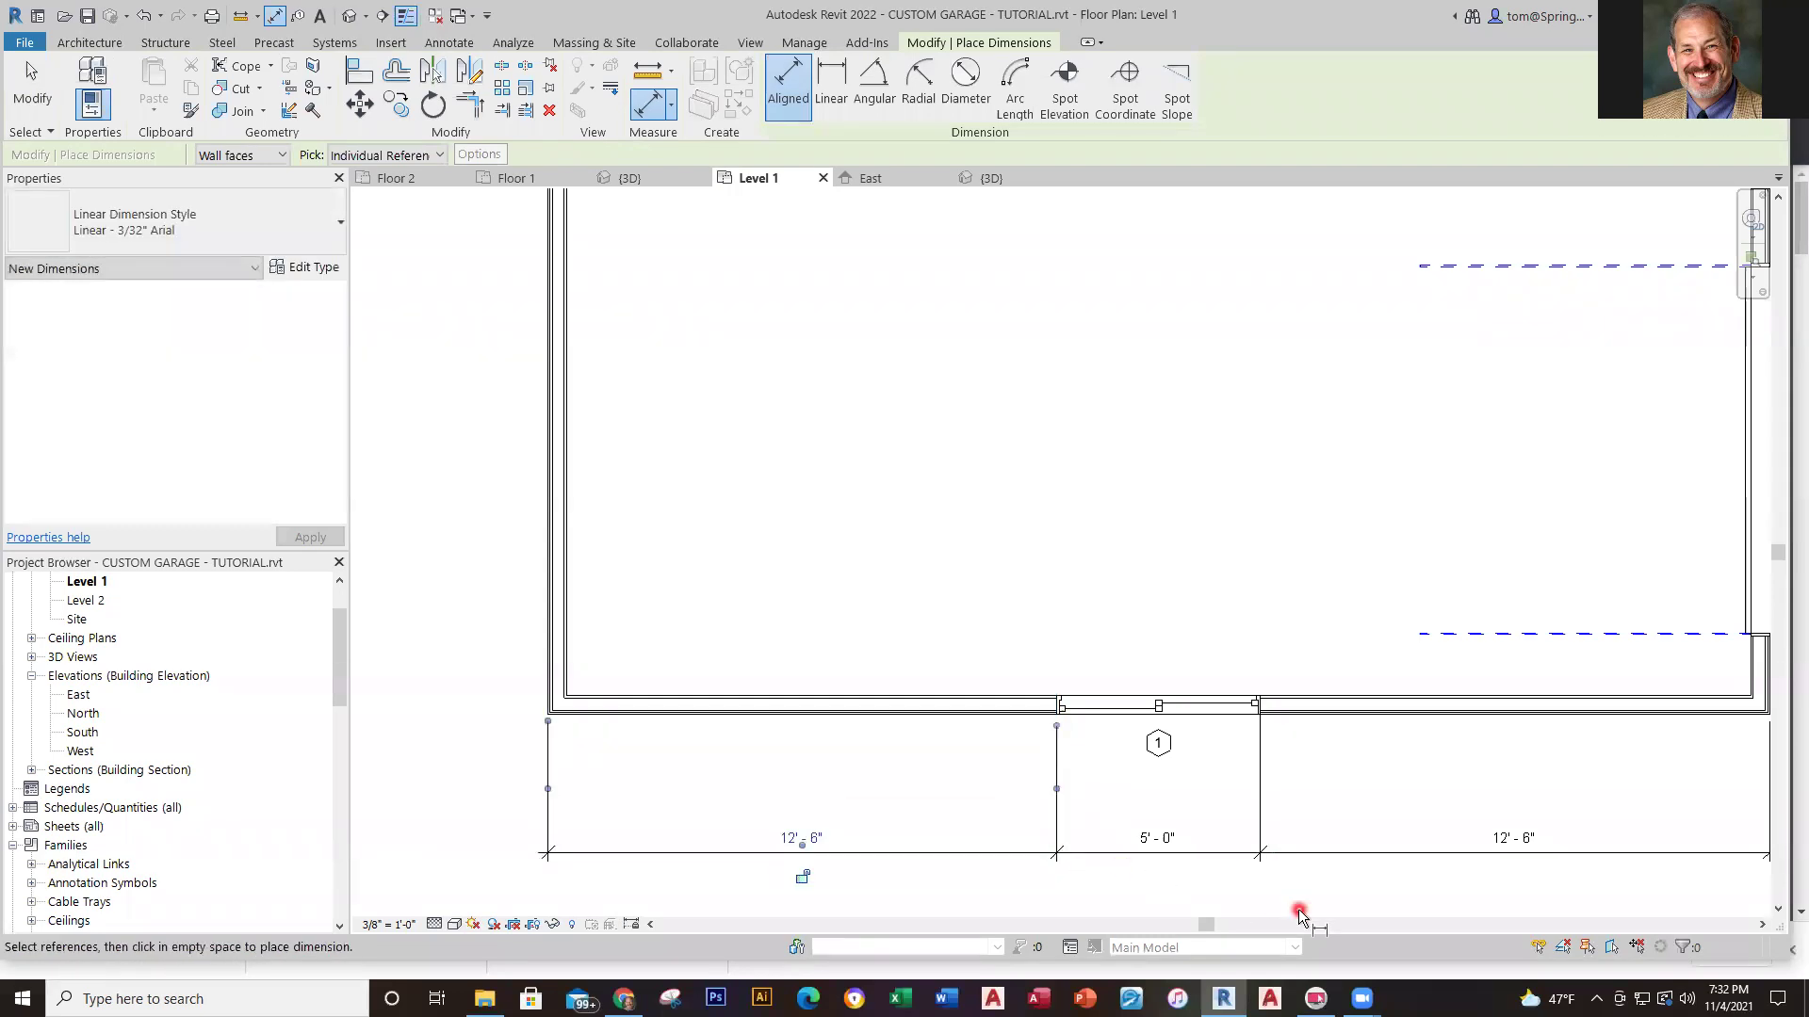
pyautogui.press('Escape')
pyautogui.press('Escape')
pyautogui.scroll(-1, 1381, 890)
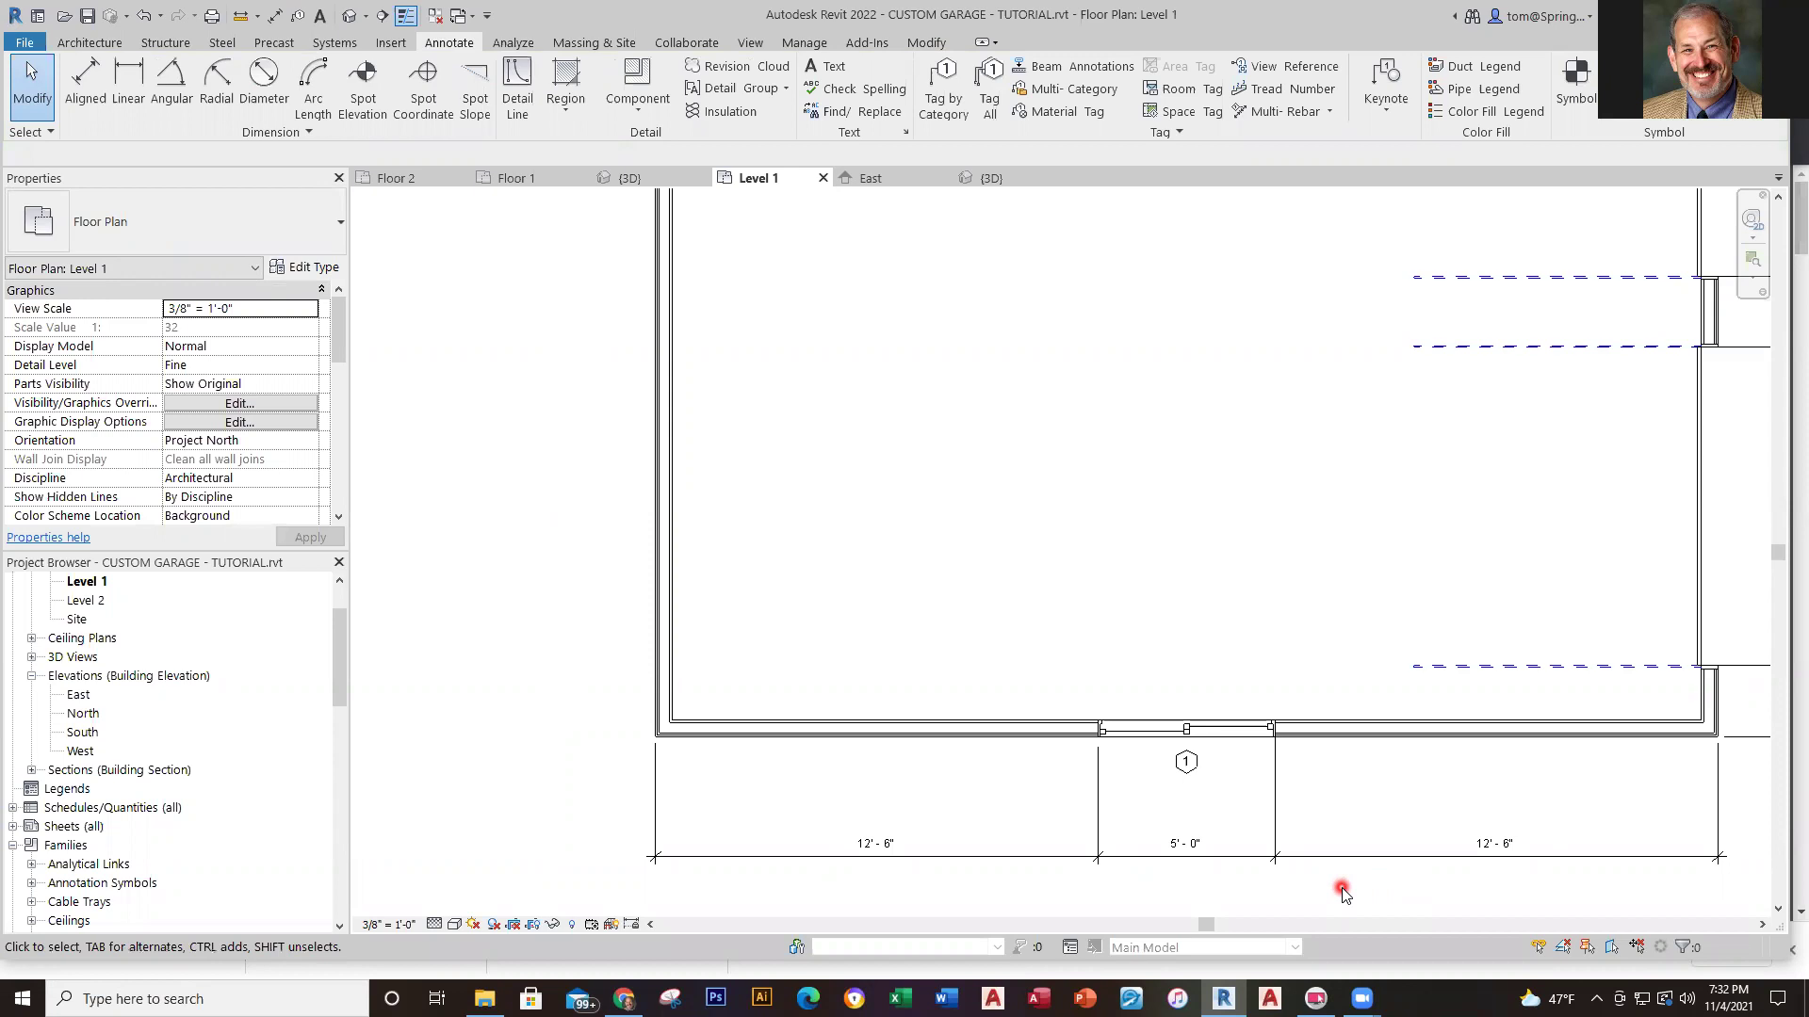
pyautogui.scroll(4, 1191, 796)
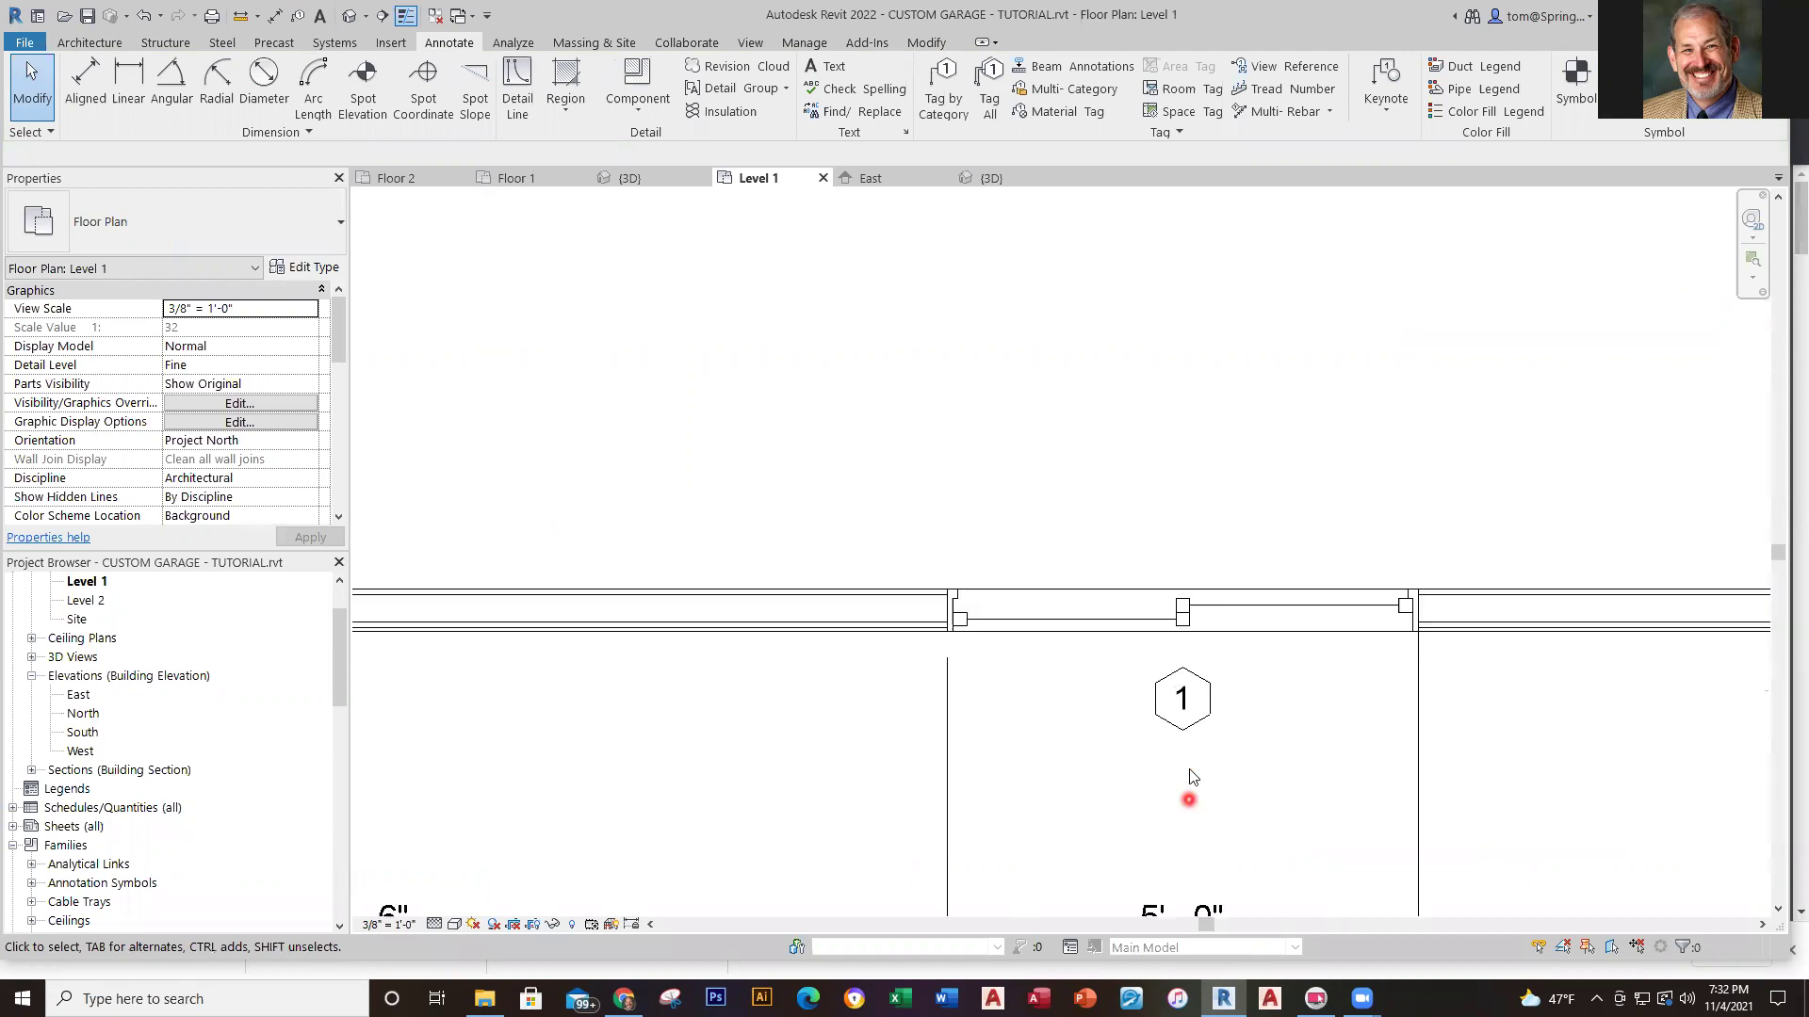
pyautogui.scroll(-4, 1243, 739)
pyautogui.scroll(-1, 1309, 723)
pyautogui.moveTo(1287, 739); pyautogui.dragTo(1141, 818, button='middle')
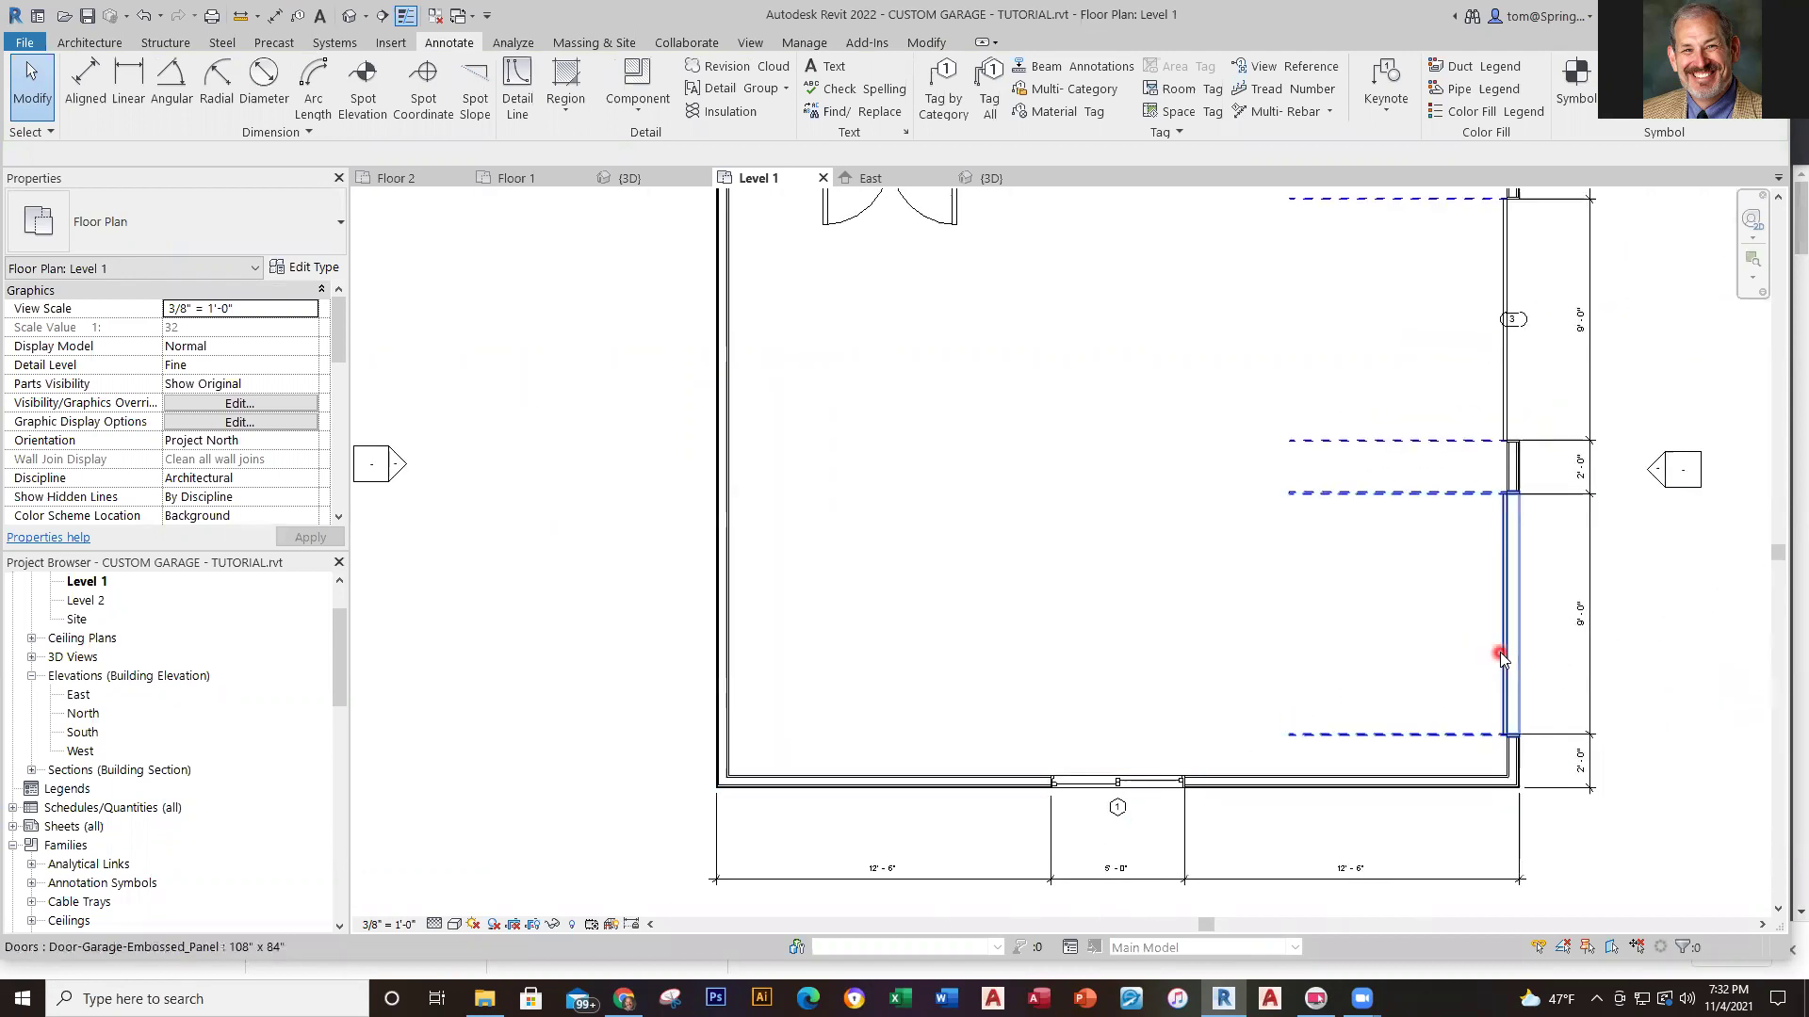
pyautogui.moveTo(1496, 642); pyautogui.dragTo(1175, 782, button='middle')
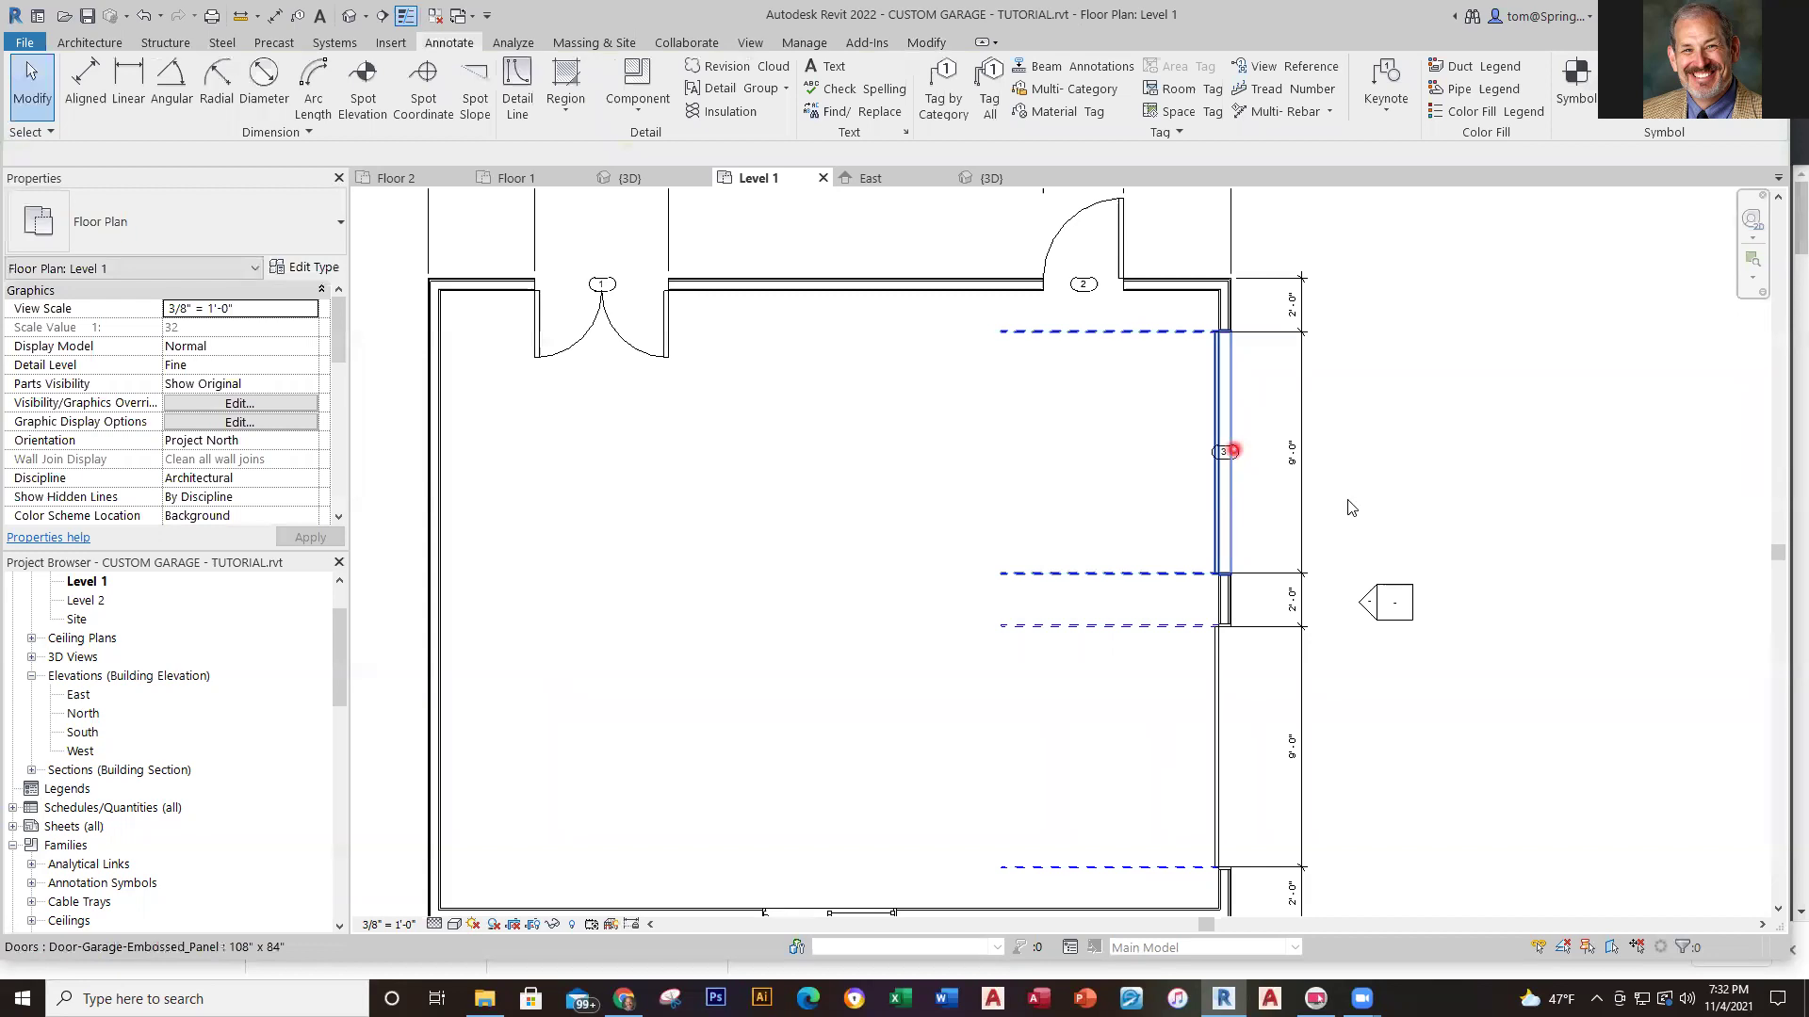
pyautogui.click(1211, 716)
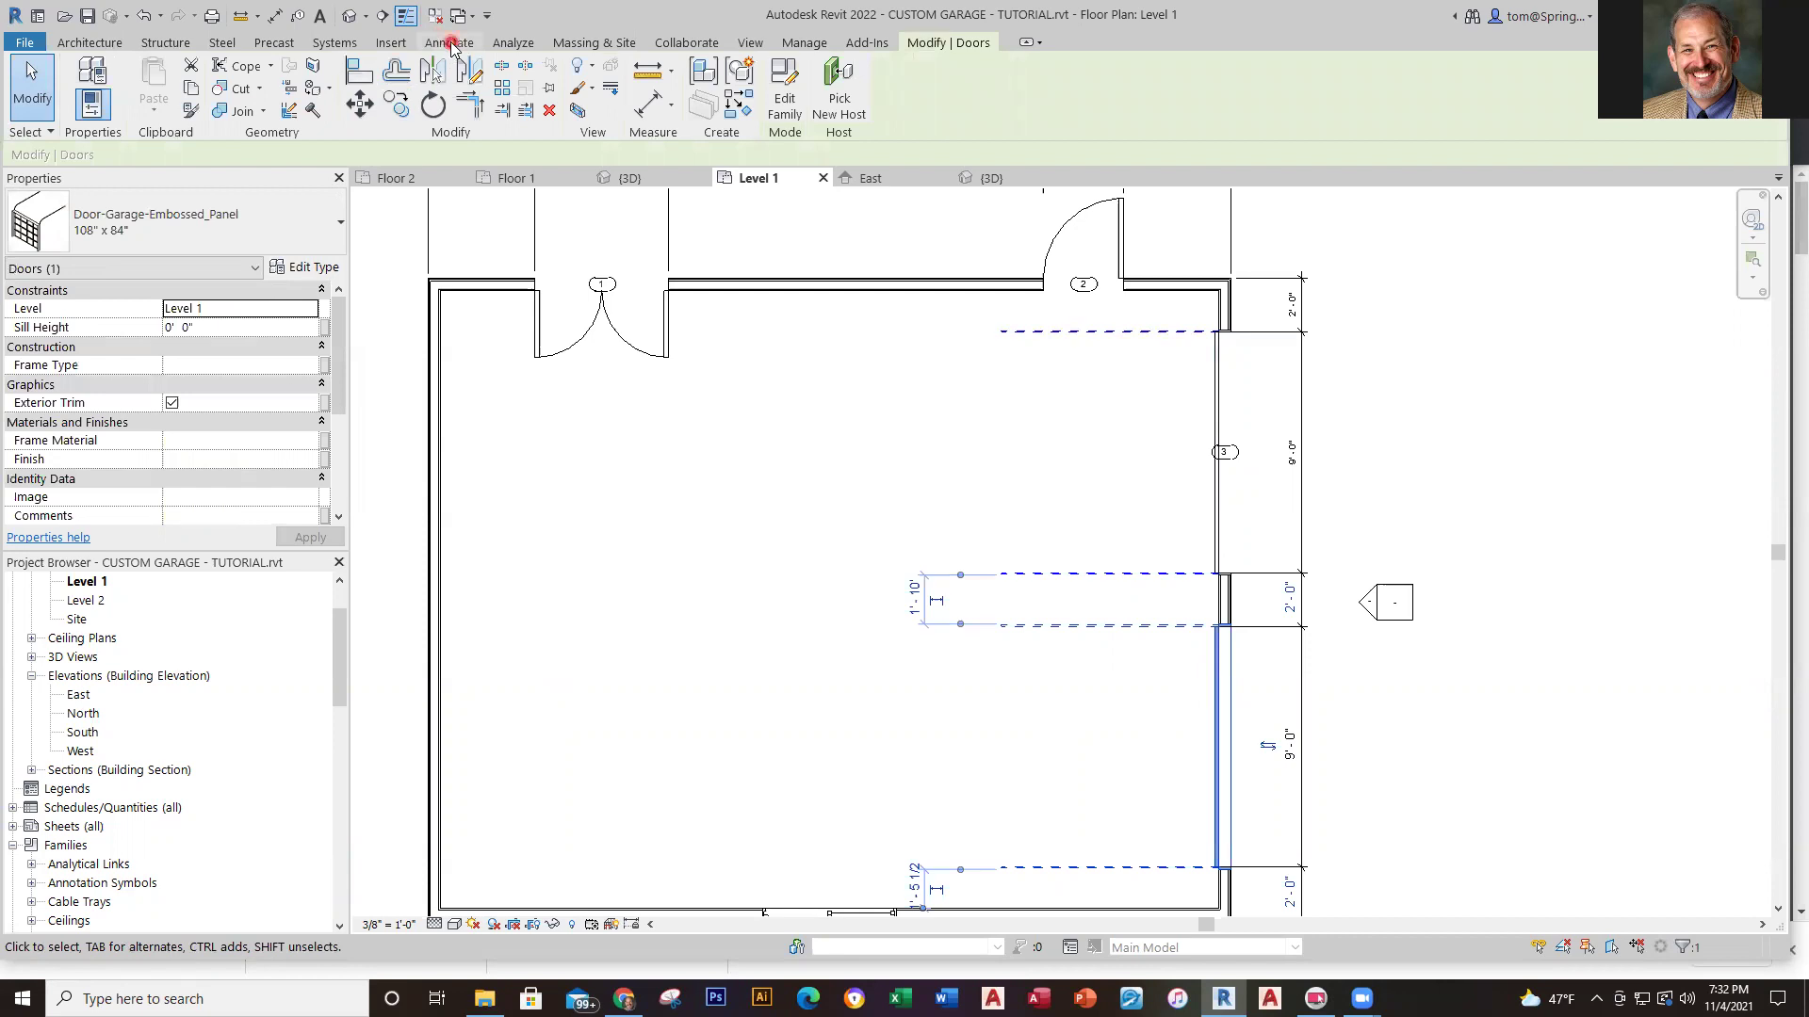
pyautogui.click(449, 43)
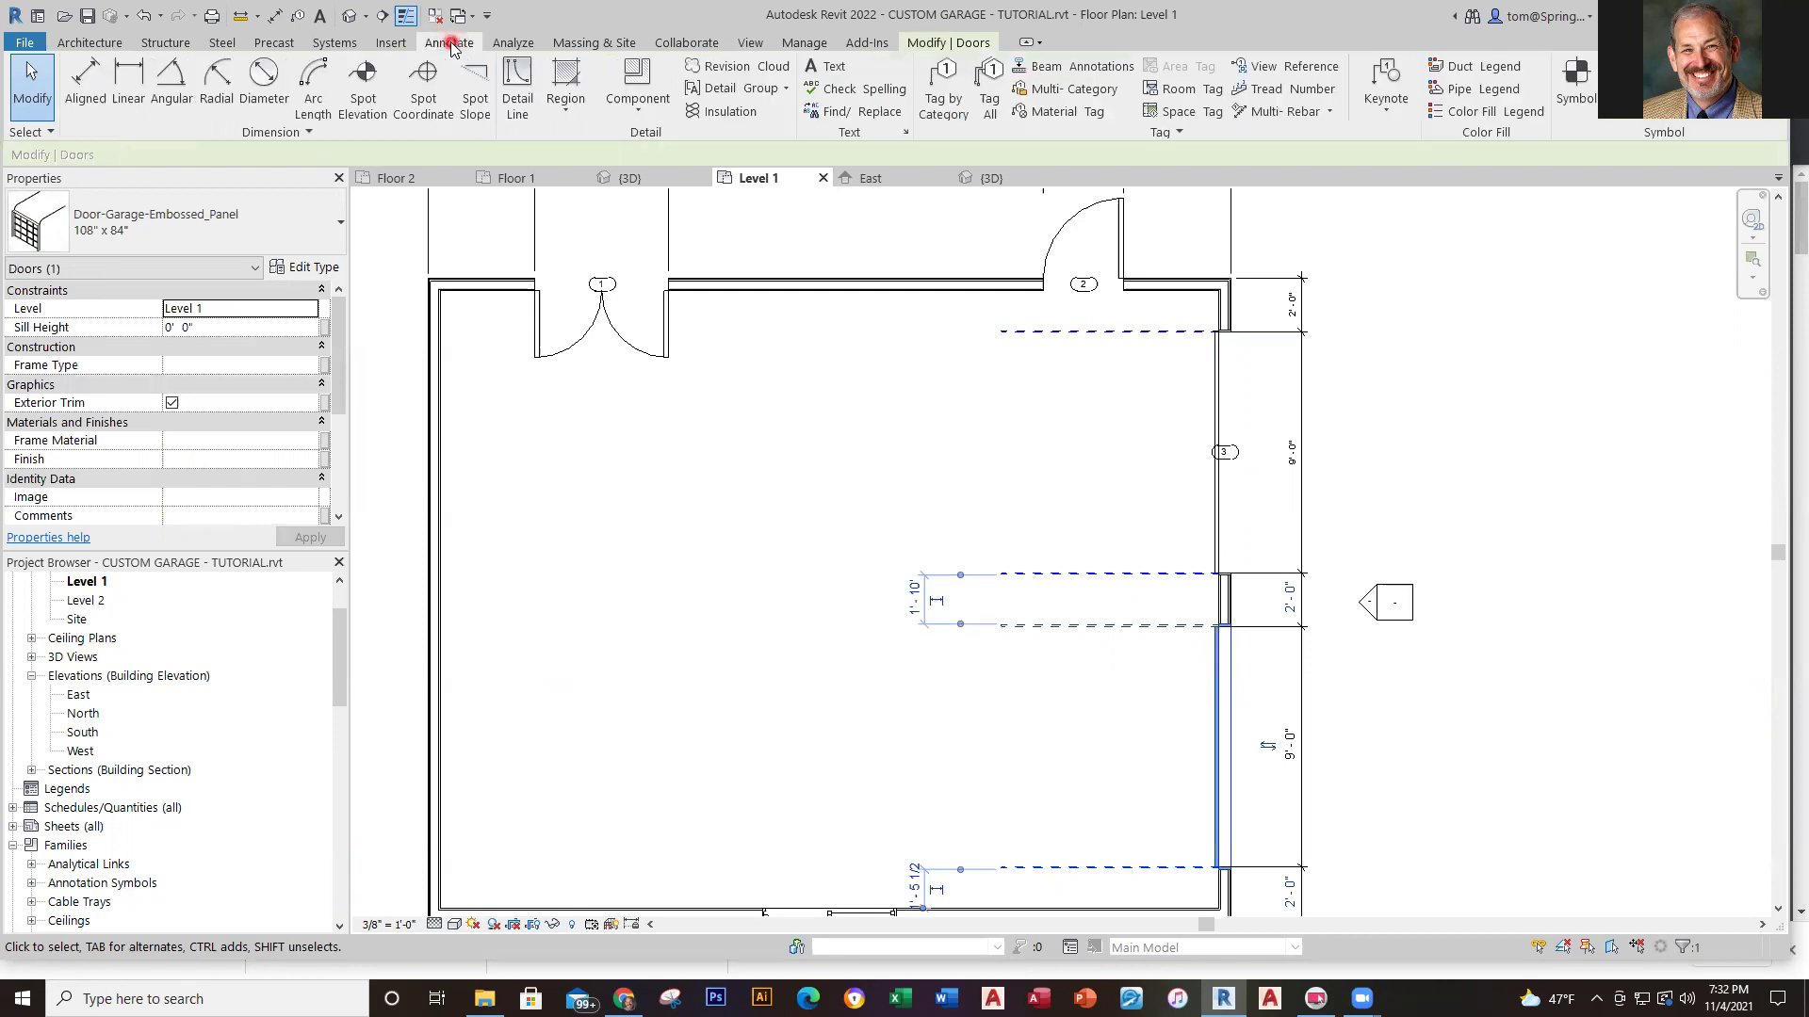
pyautogui.click(943, 85)
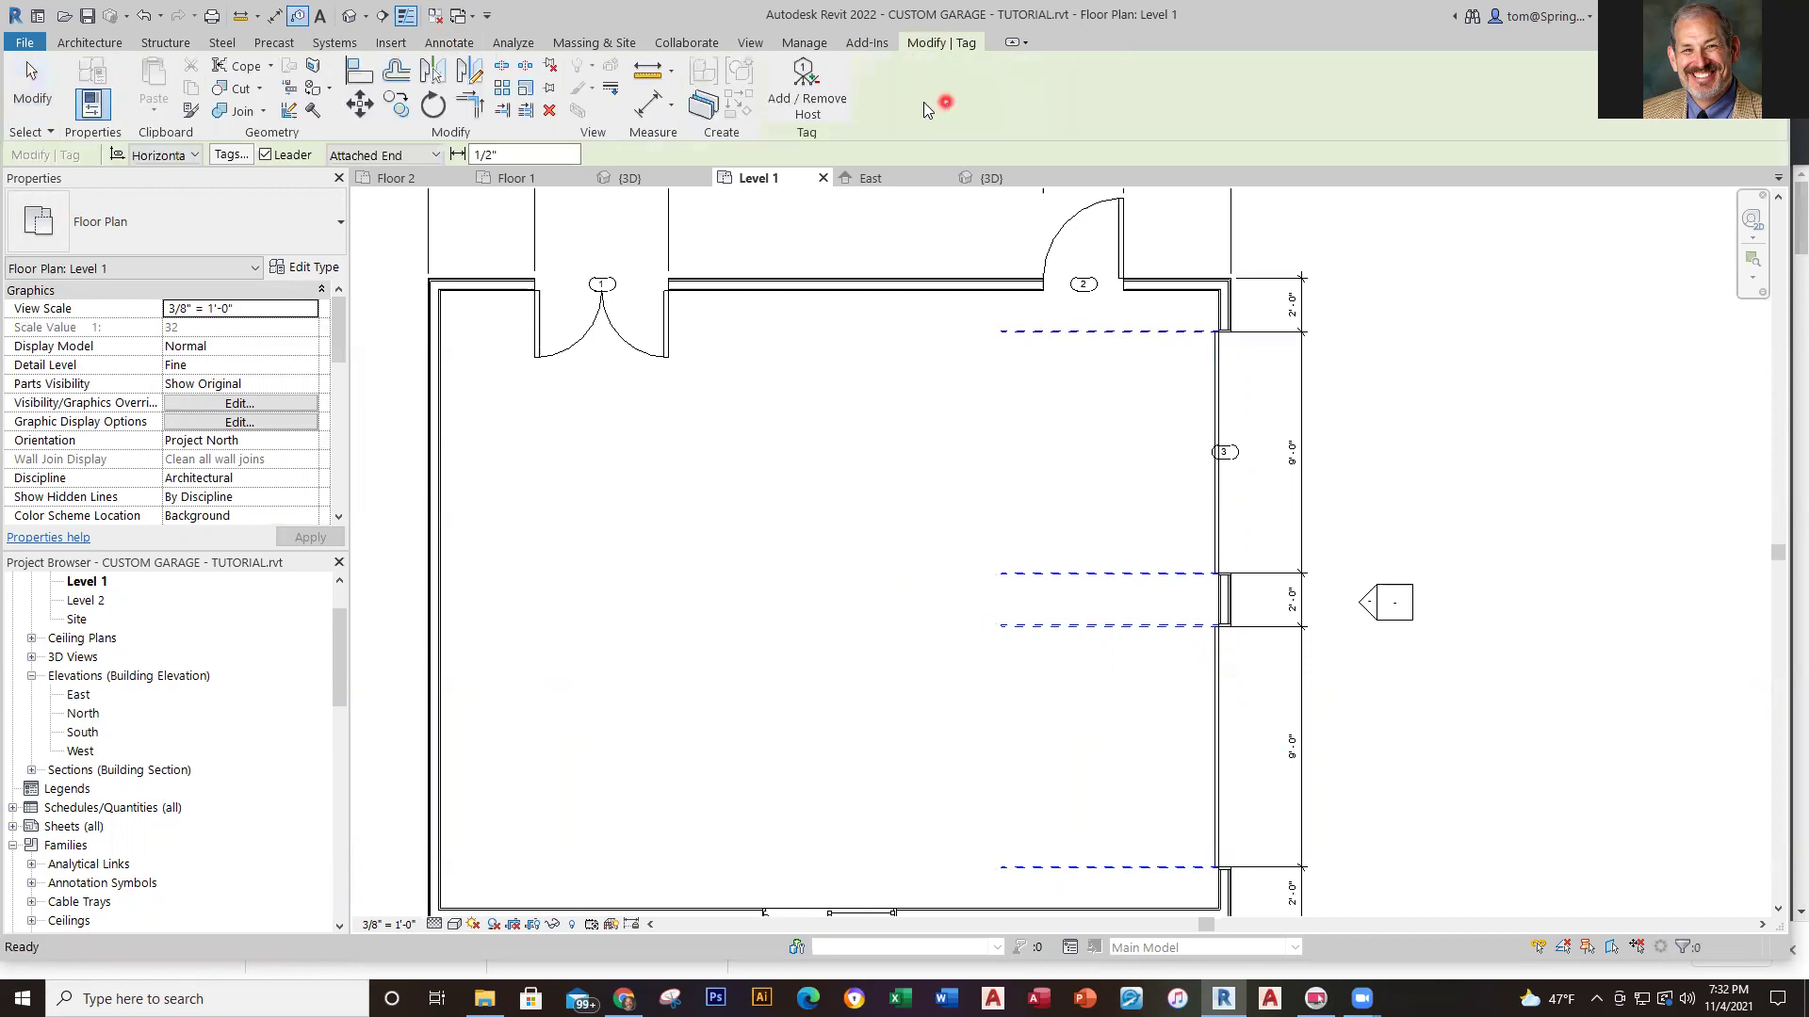
pyautogui.click(266, 155)
pyautogui.click(1211, 749)
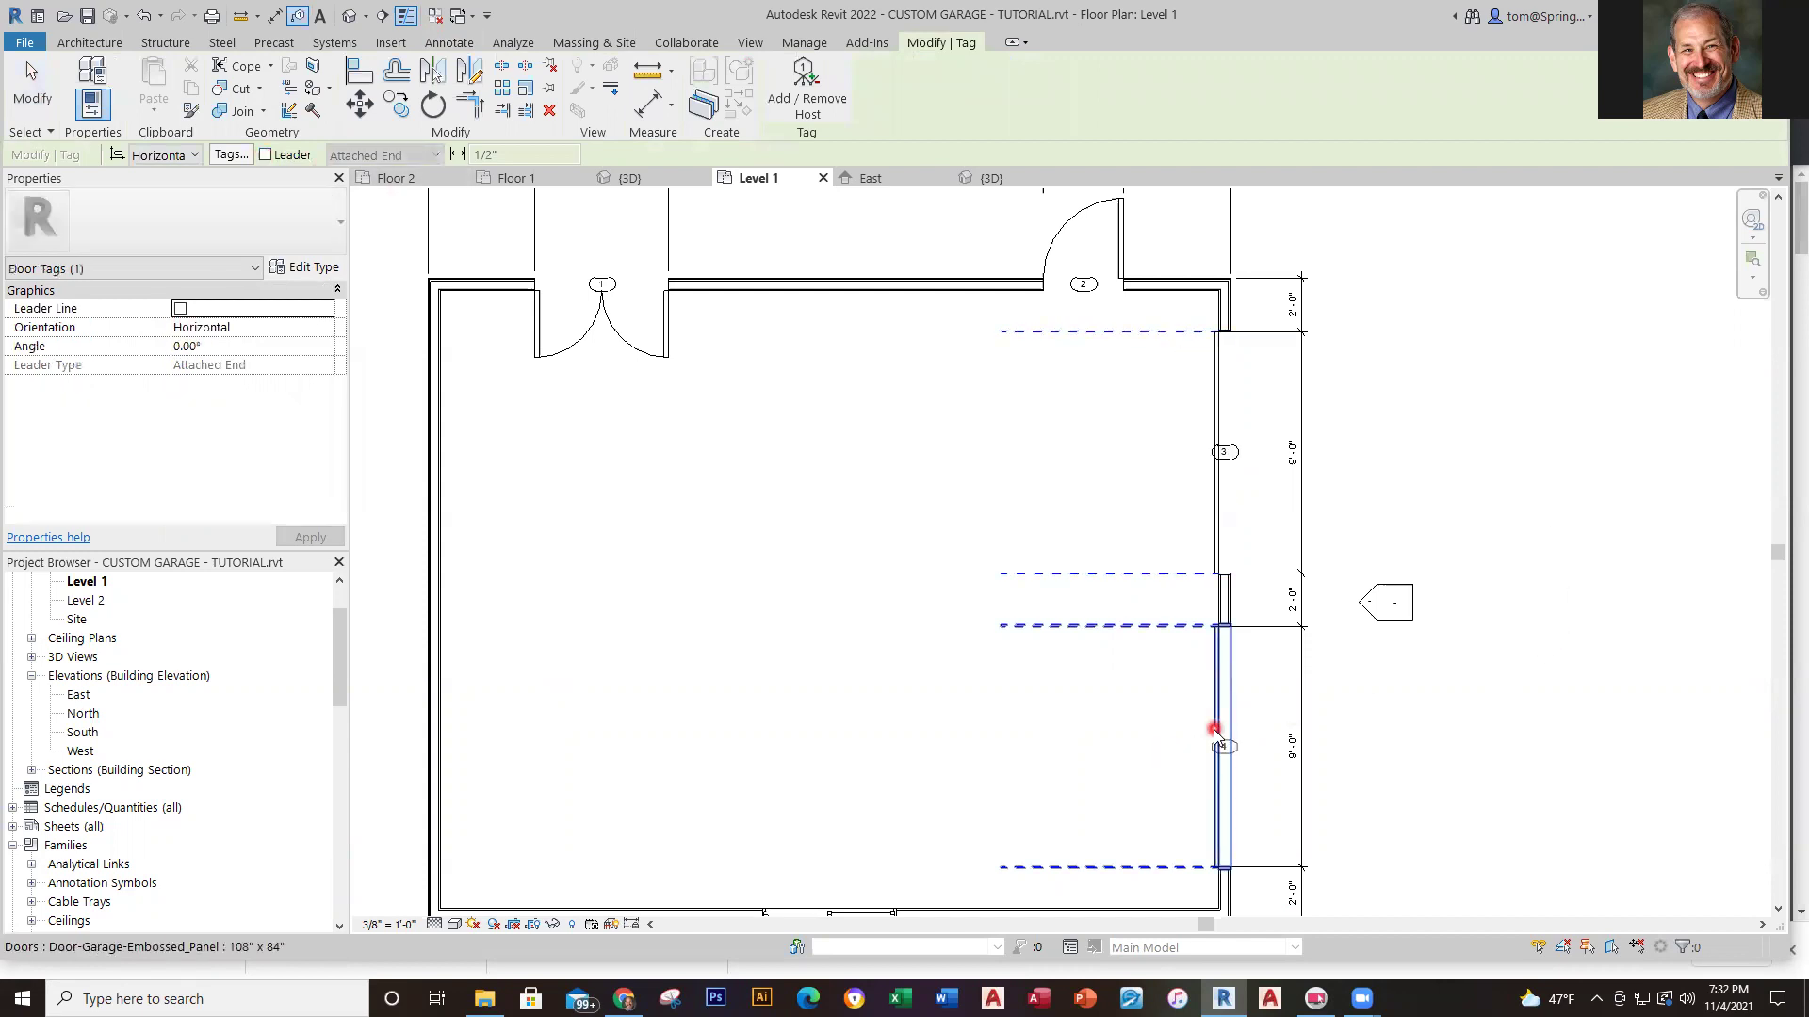
pyautogui.press('Escape')
pyautogui.press('Escape')
pyautogui.scroll(-2, 841, 768)
pyautogui.scroll(-1, 841, 763)
pyautogui.moveTo(848, 755); pyautogui.dragTo(931, 692, button='middle')
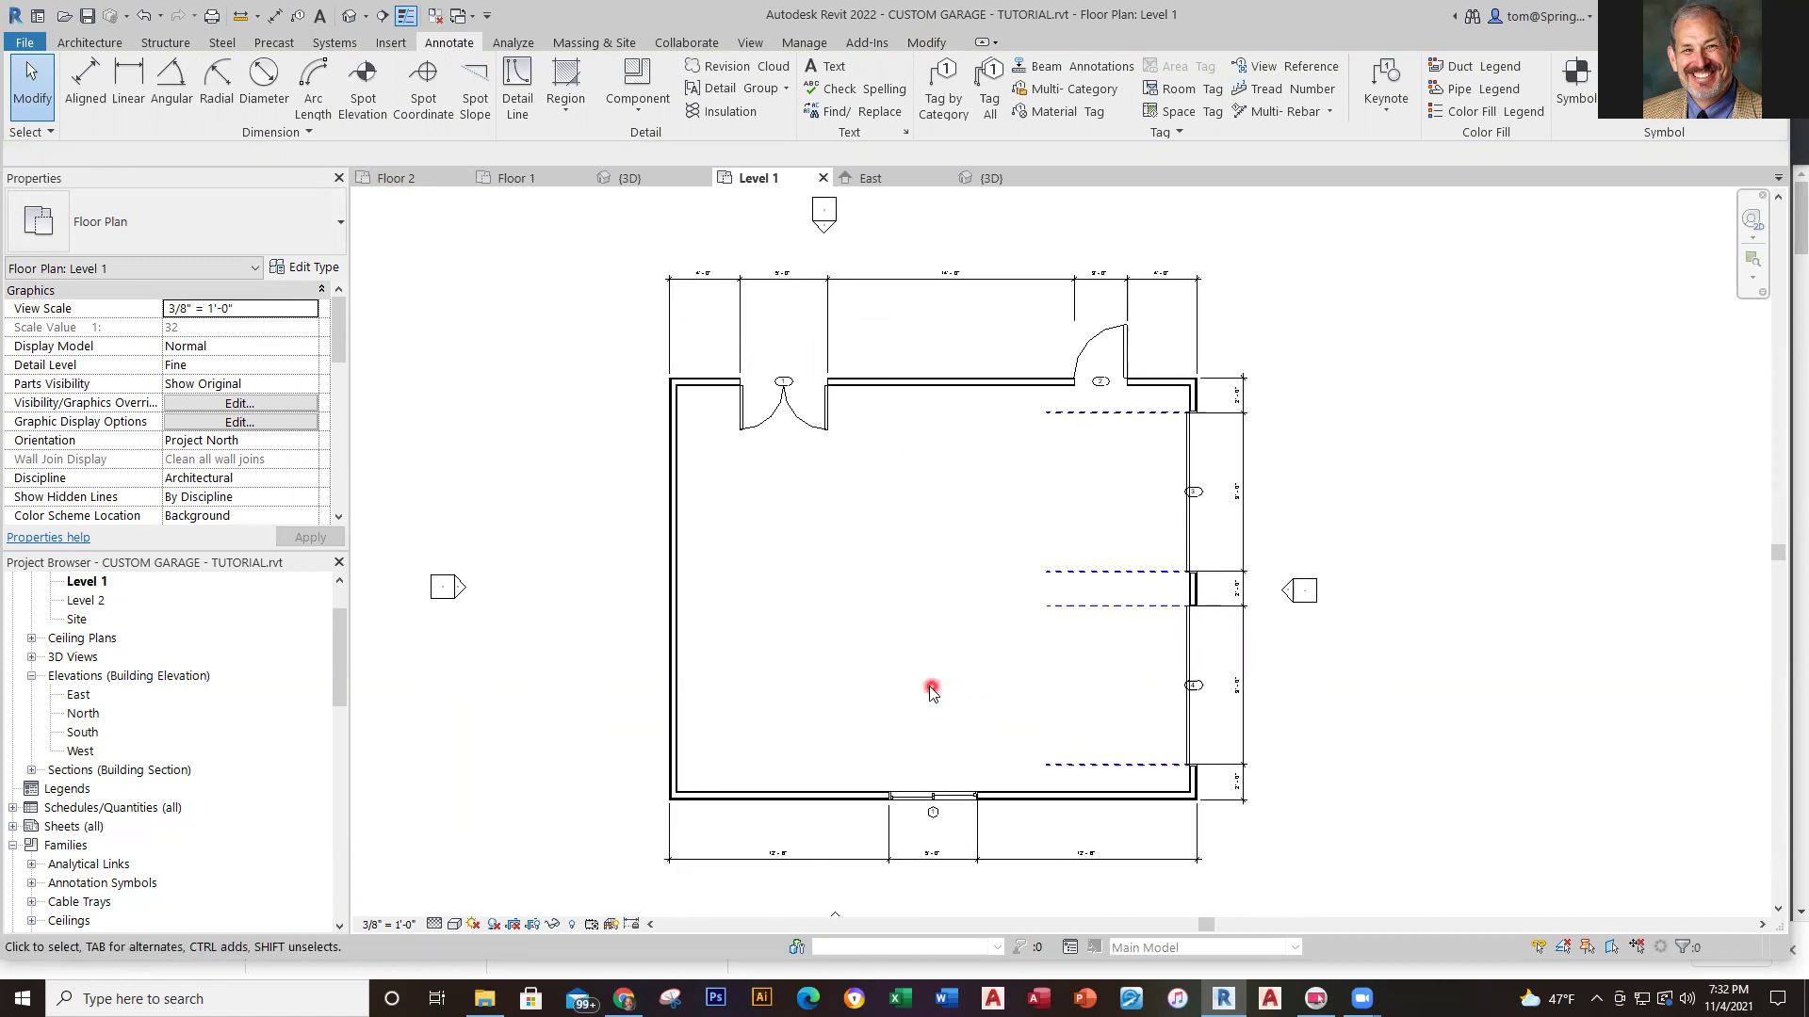
pyautogui.click(1004, 174)
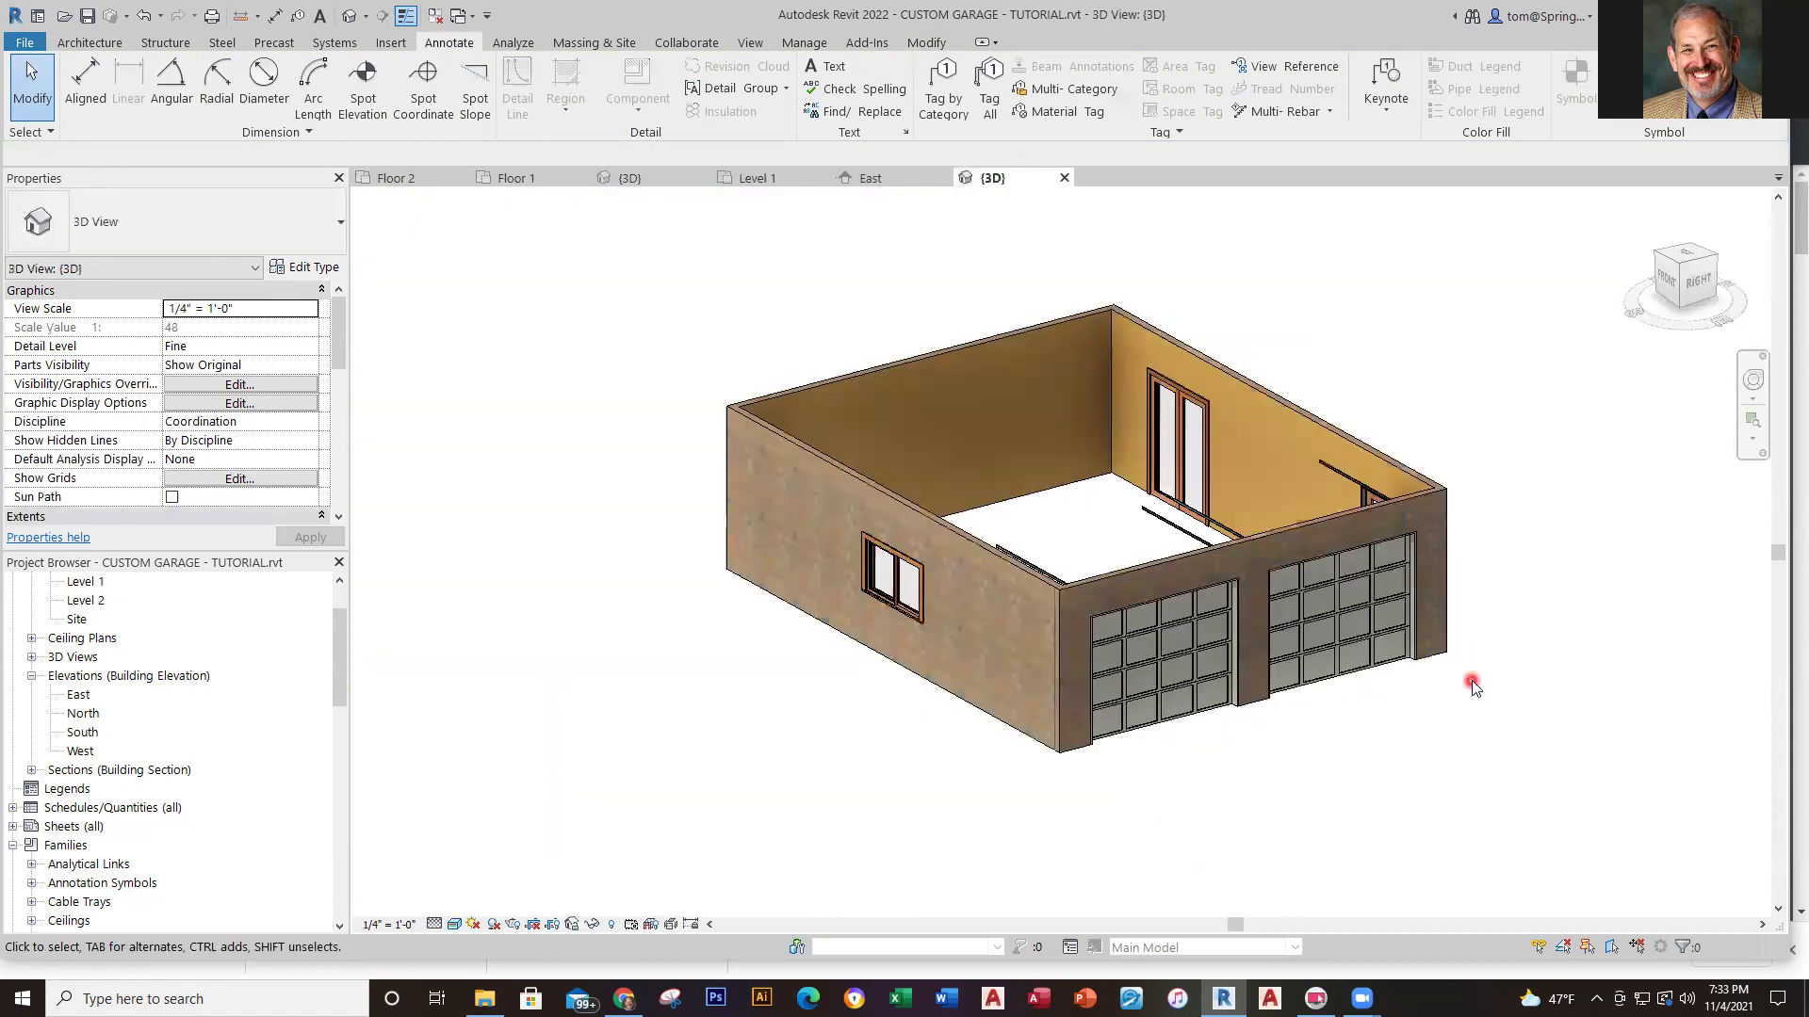
pyautogui.keyDown('shift'); pyautogui.moveTo(1433, 747); pyautogui.dragTo(1348, 868, button='middle'); pyautogui.keyUp('shift')
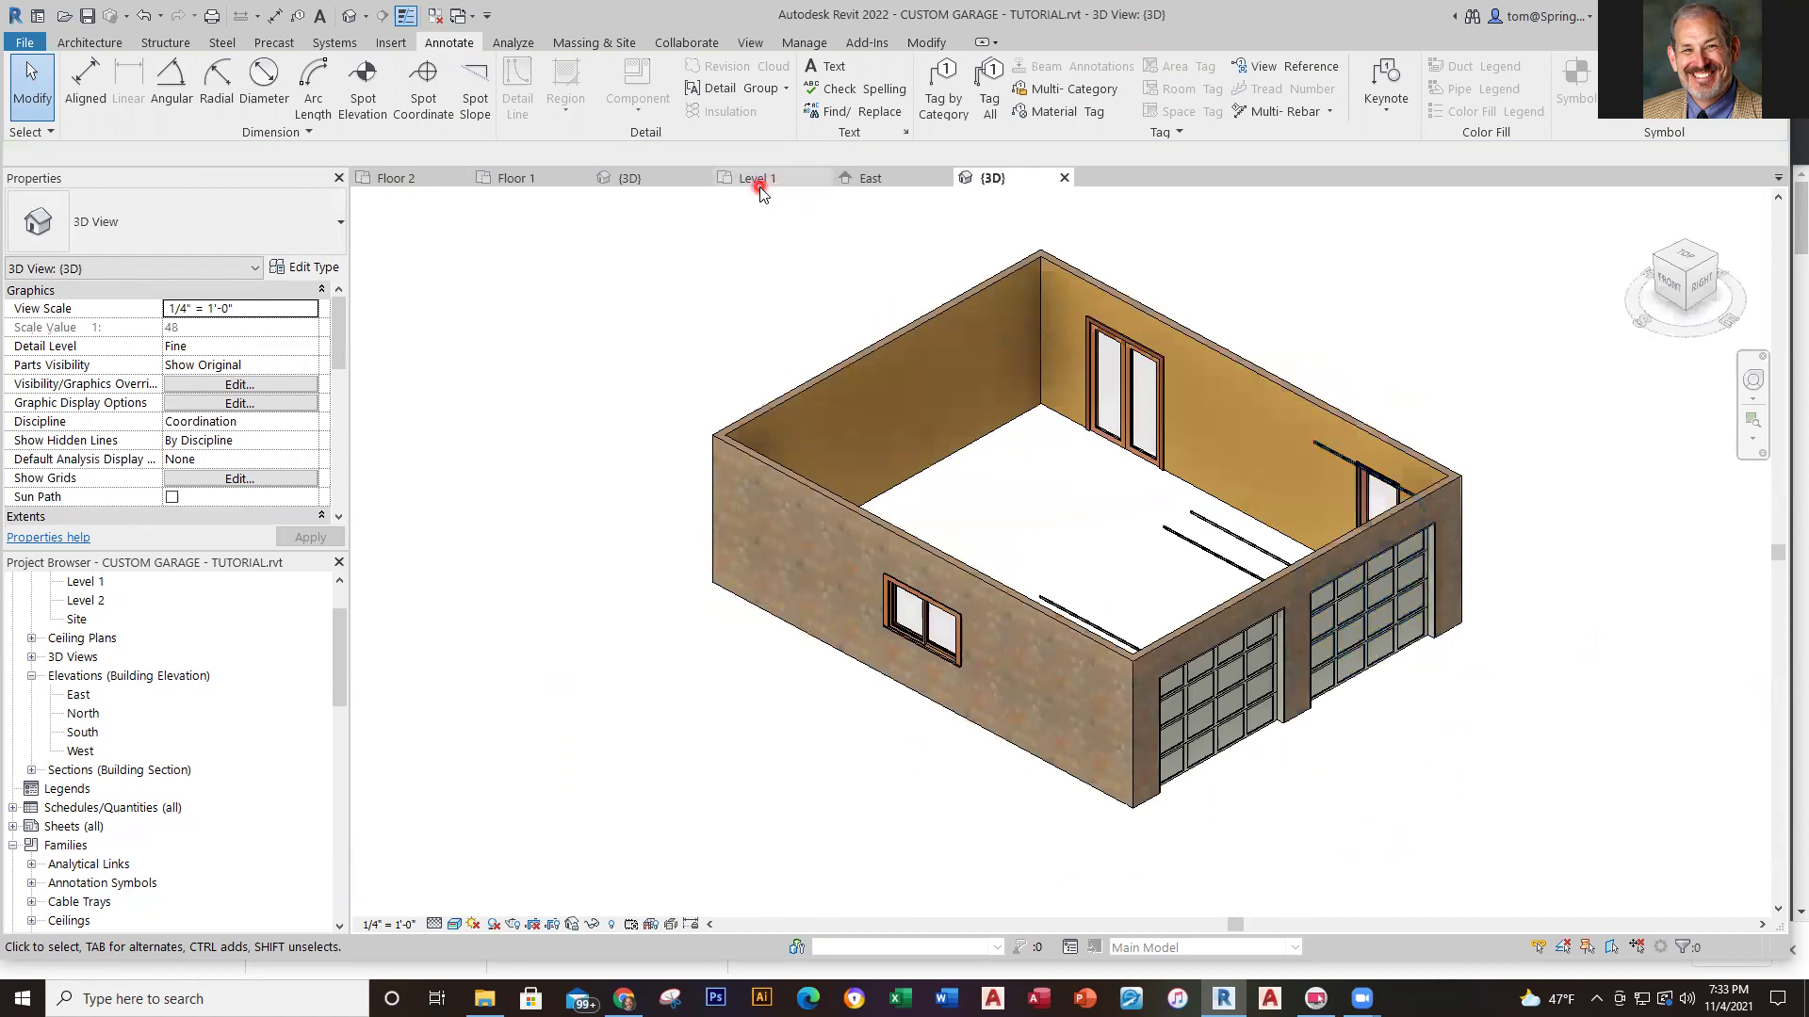
pyautogui.click(758, 179)
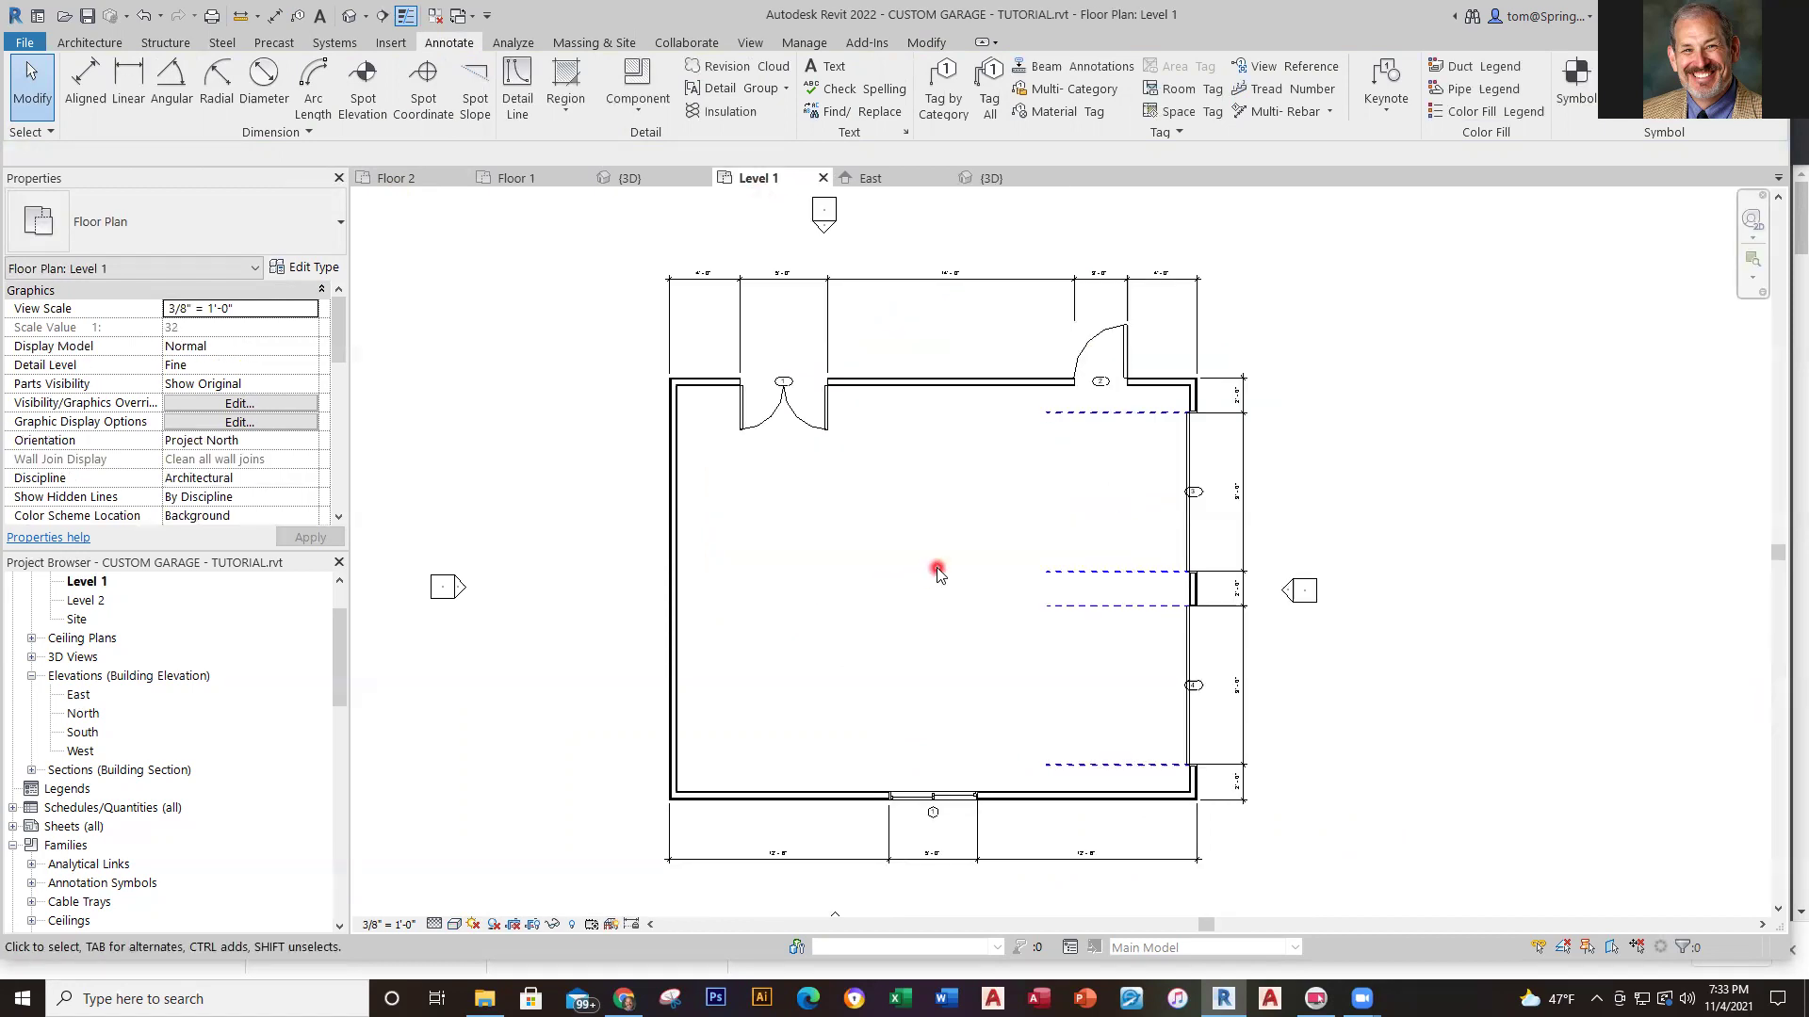
# In the master Floor 1 plan, select the floor to confirm it is Generic - 12", then deselect
pyautogui.click(516, 178)
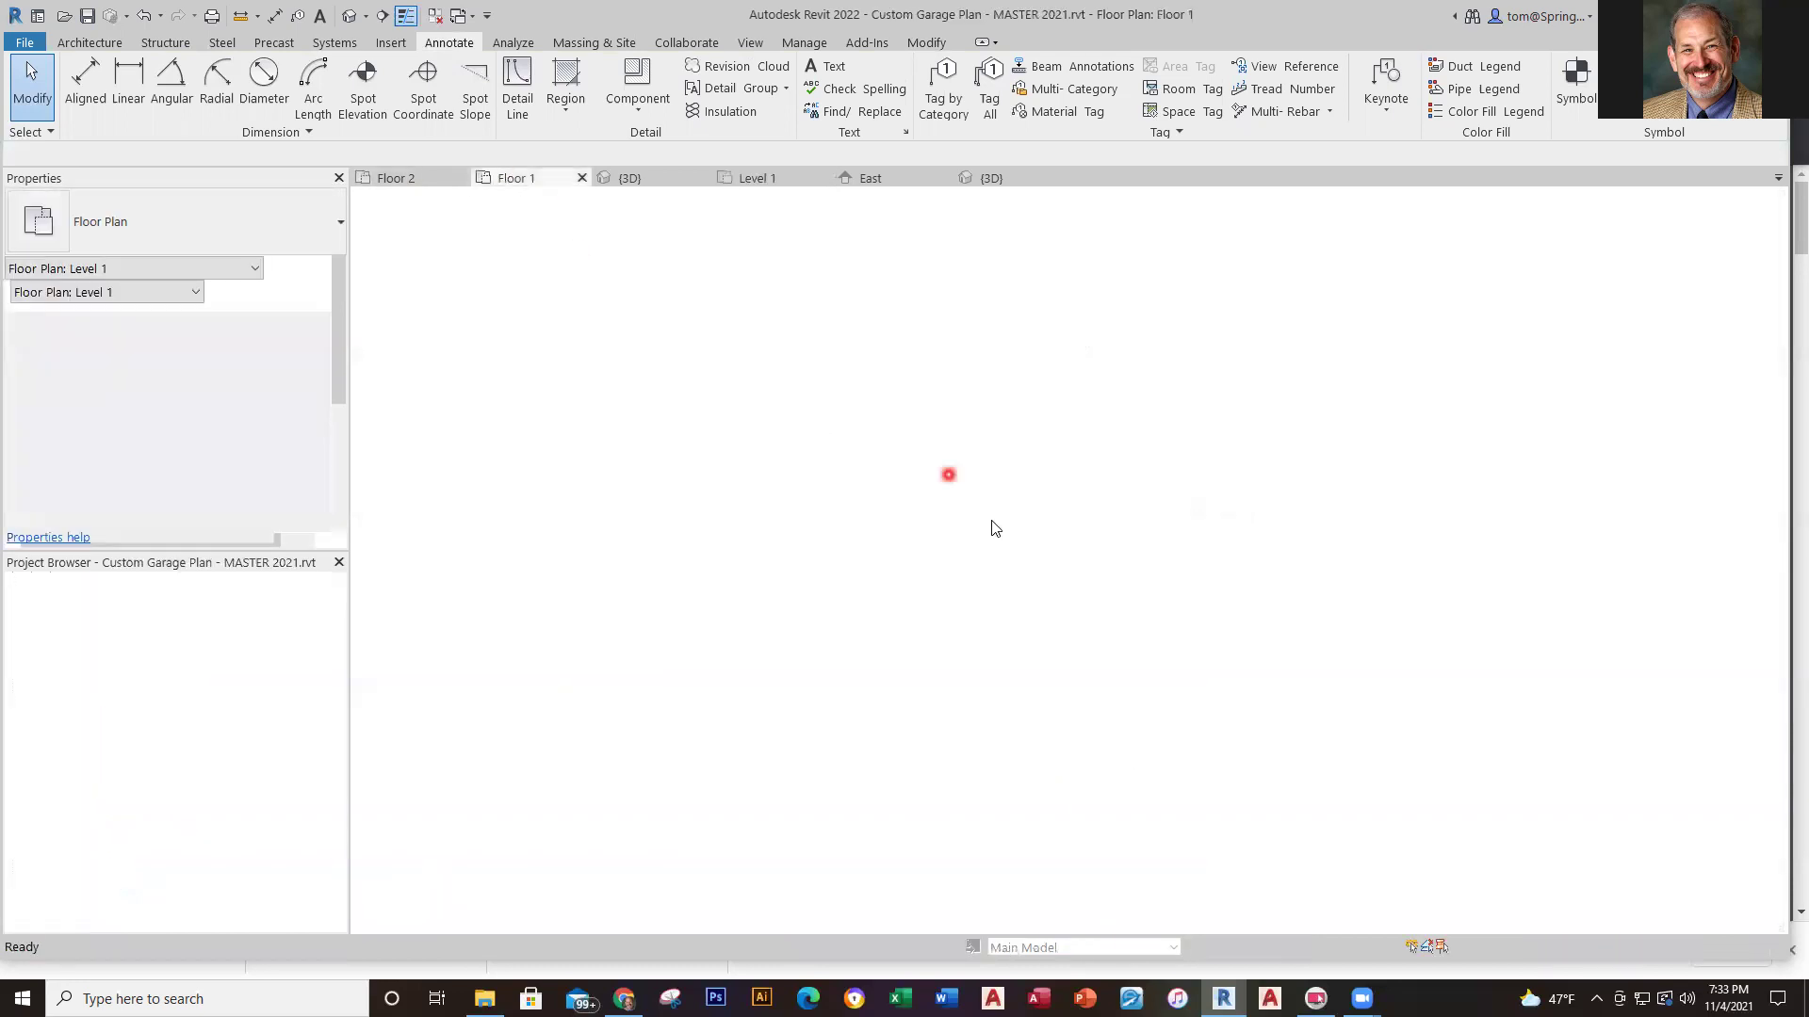
pyautogui.scroll(-5, 1168, 612)
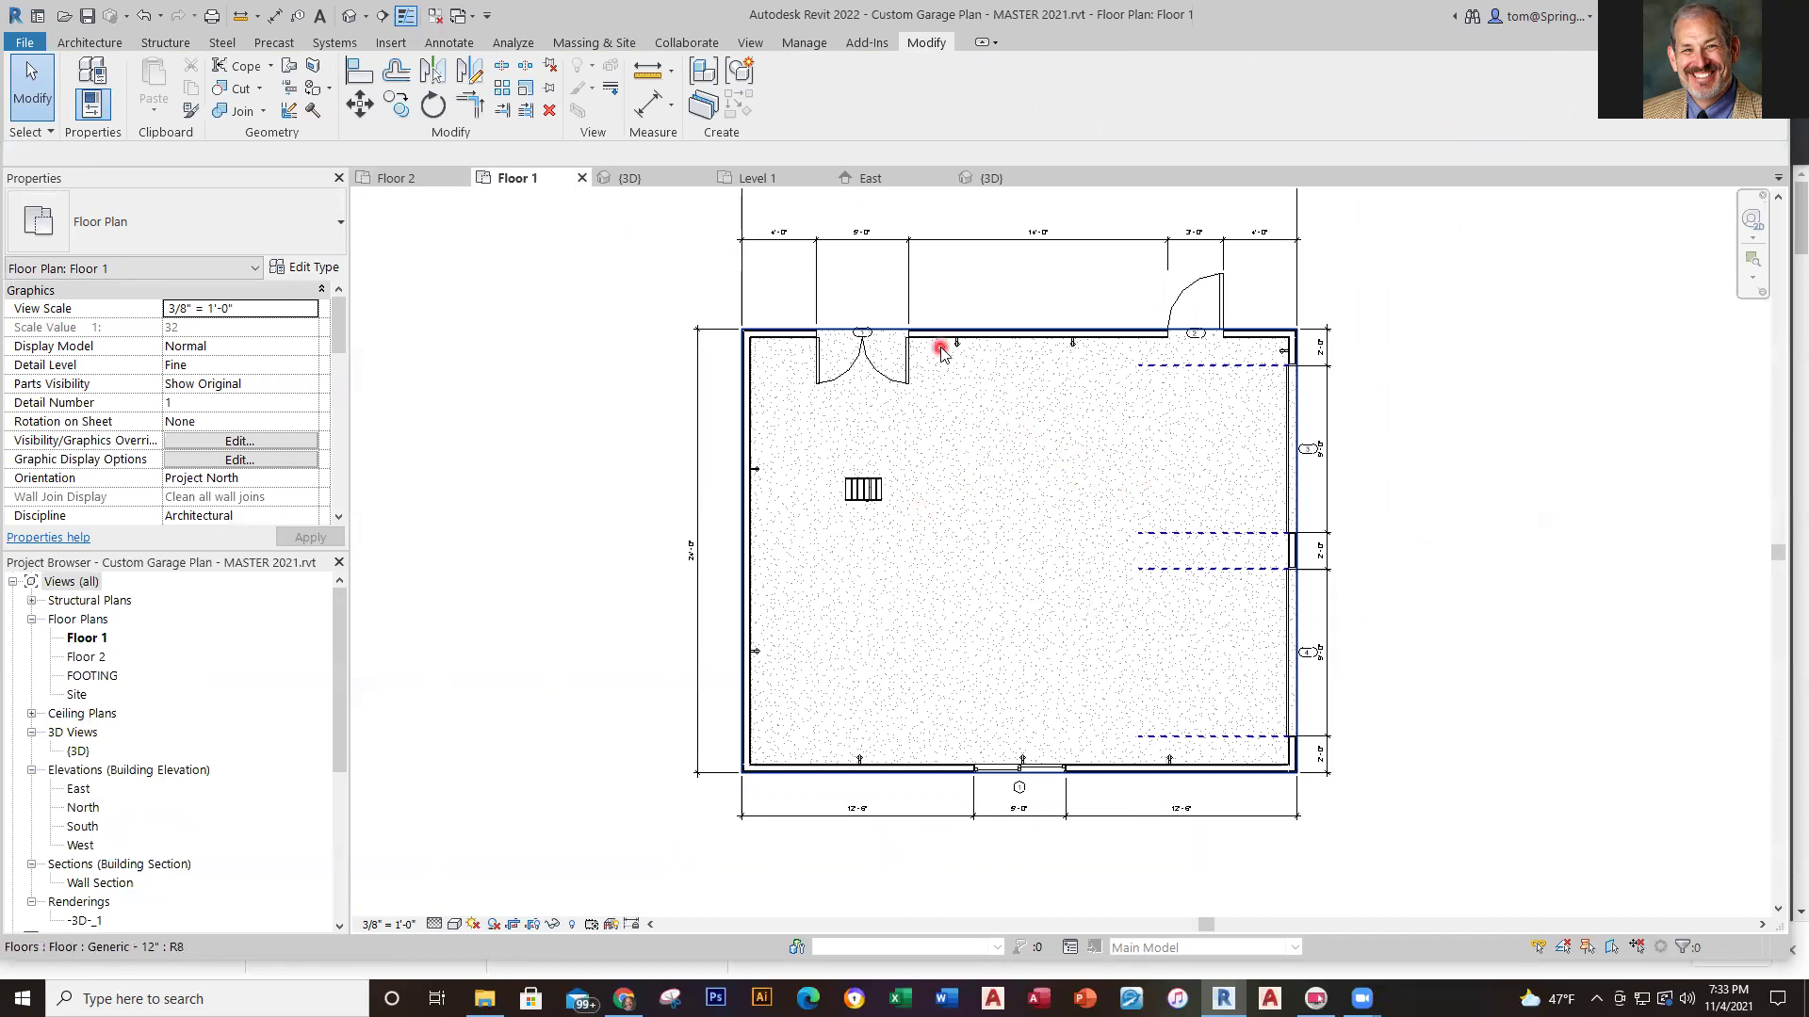
pyautogui.scroll(5, 938, 350)
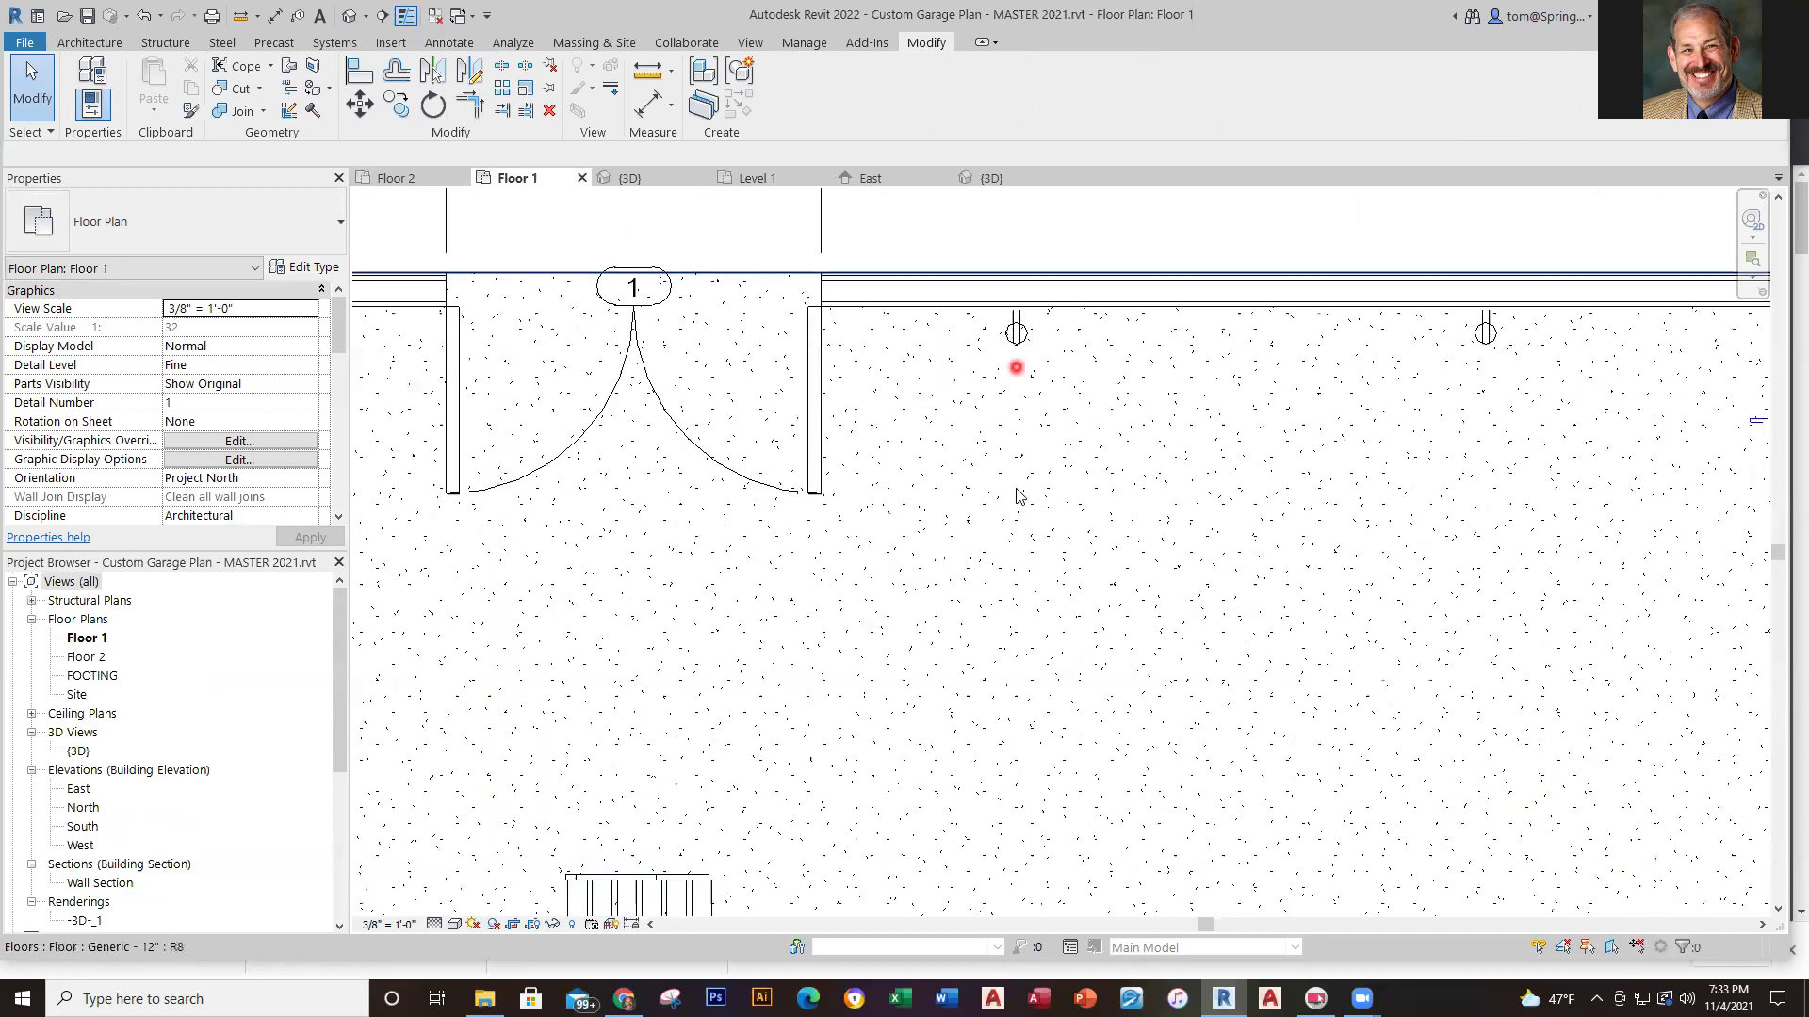
pyautogui.scroll(-5, 1018, 371)
pyautogui.moveTo(1111, 614); pyautogui.dragTo(996, 626, button='middle')
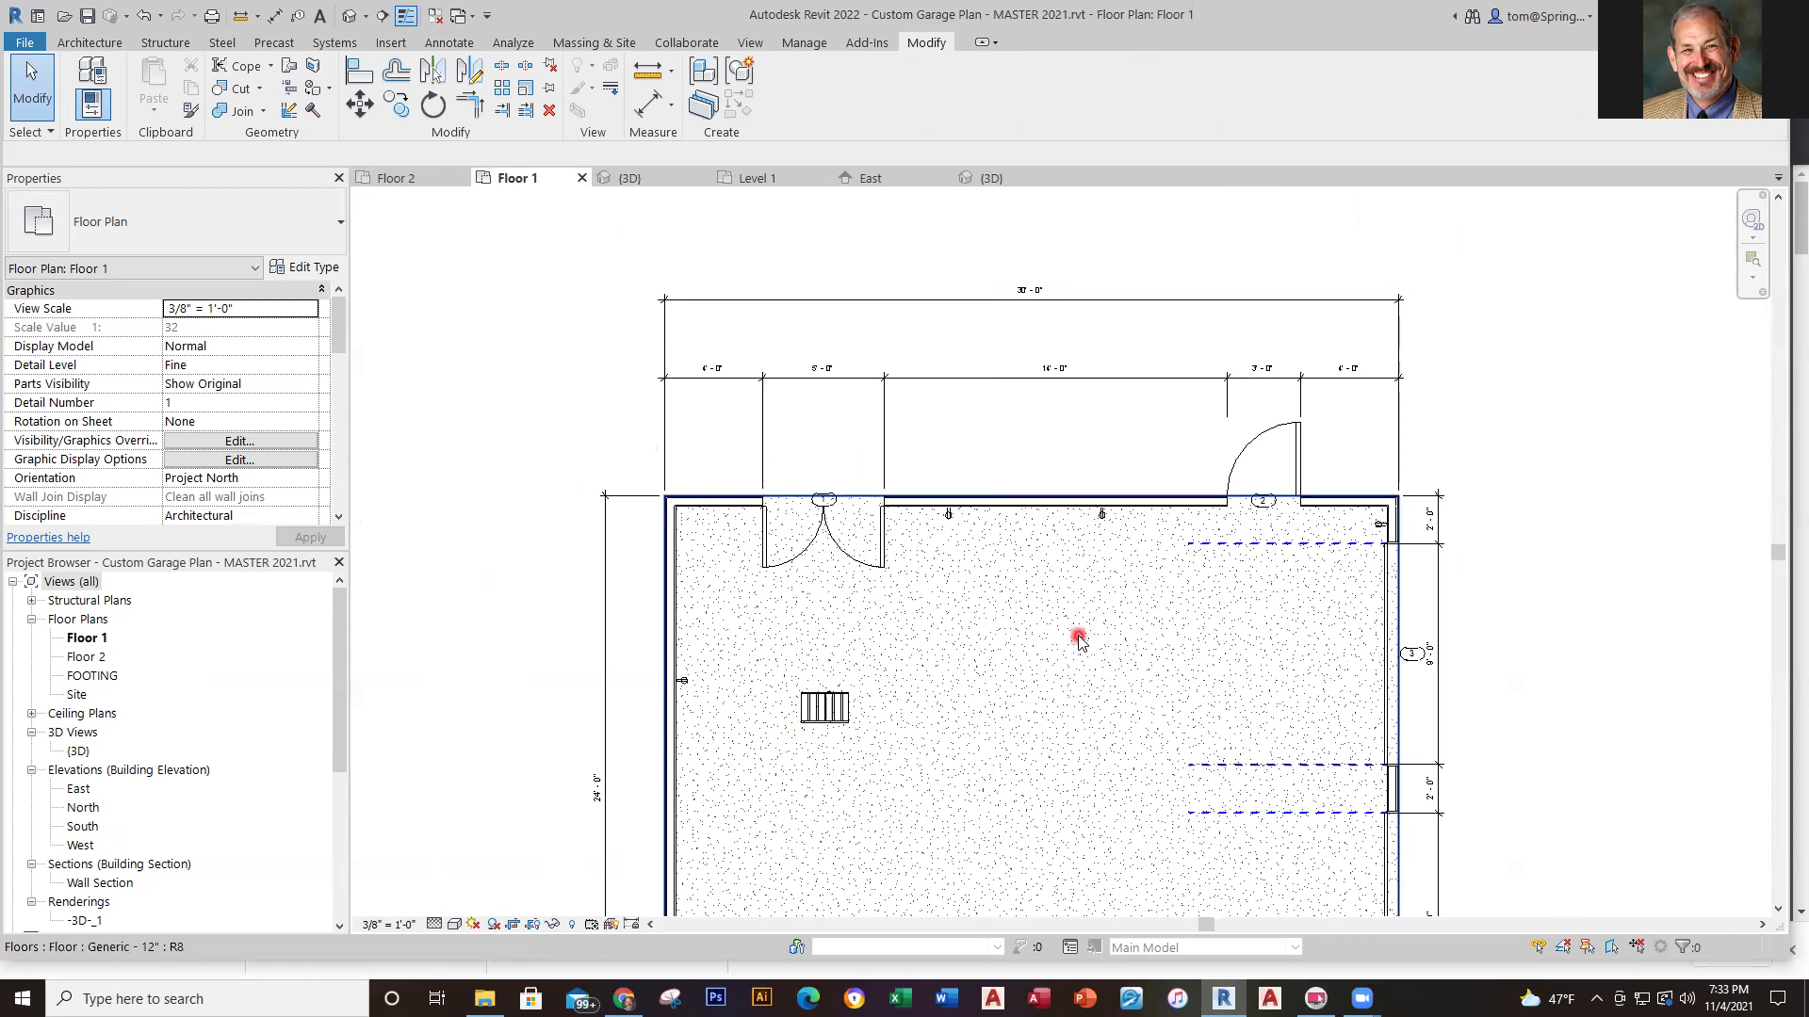
pyautogui.click(1067, 636)
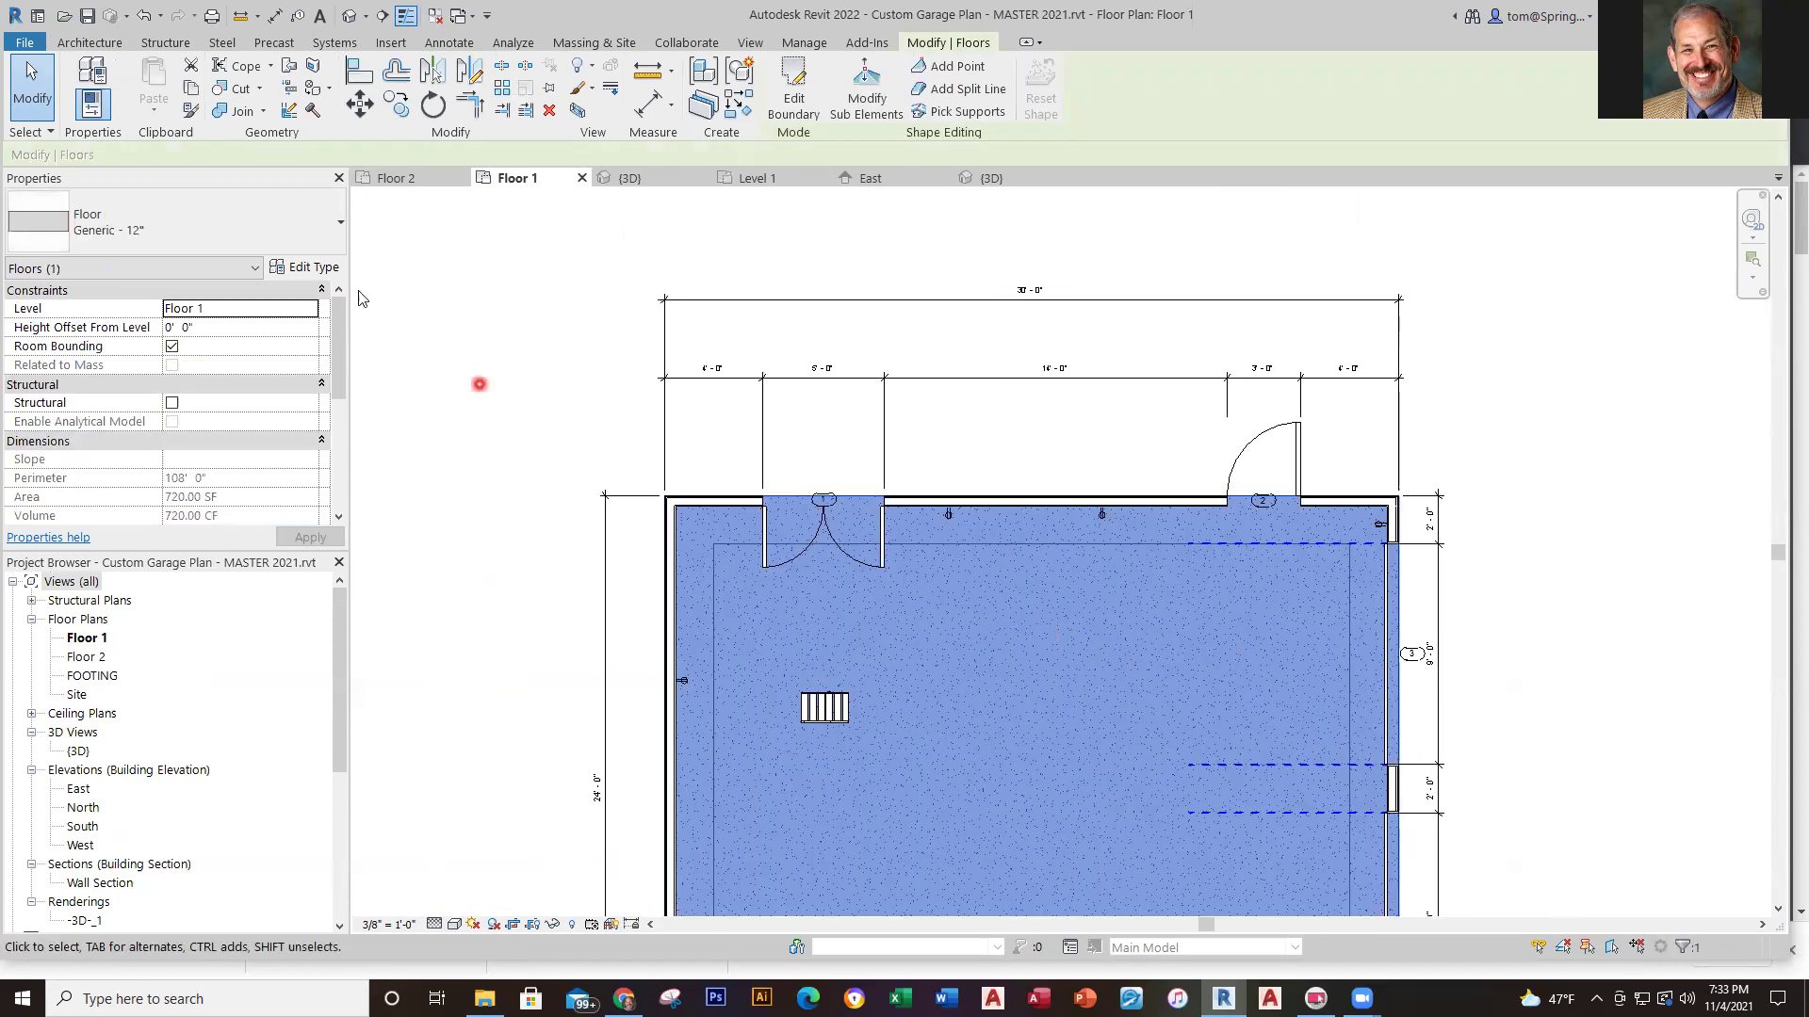
pyautogui.scroll(-1, 1143, 679)
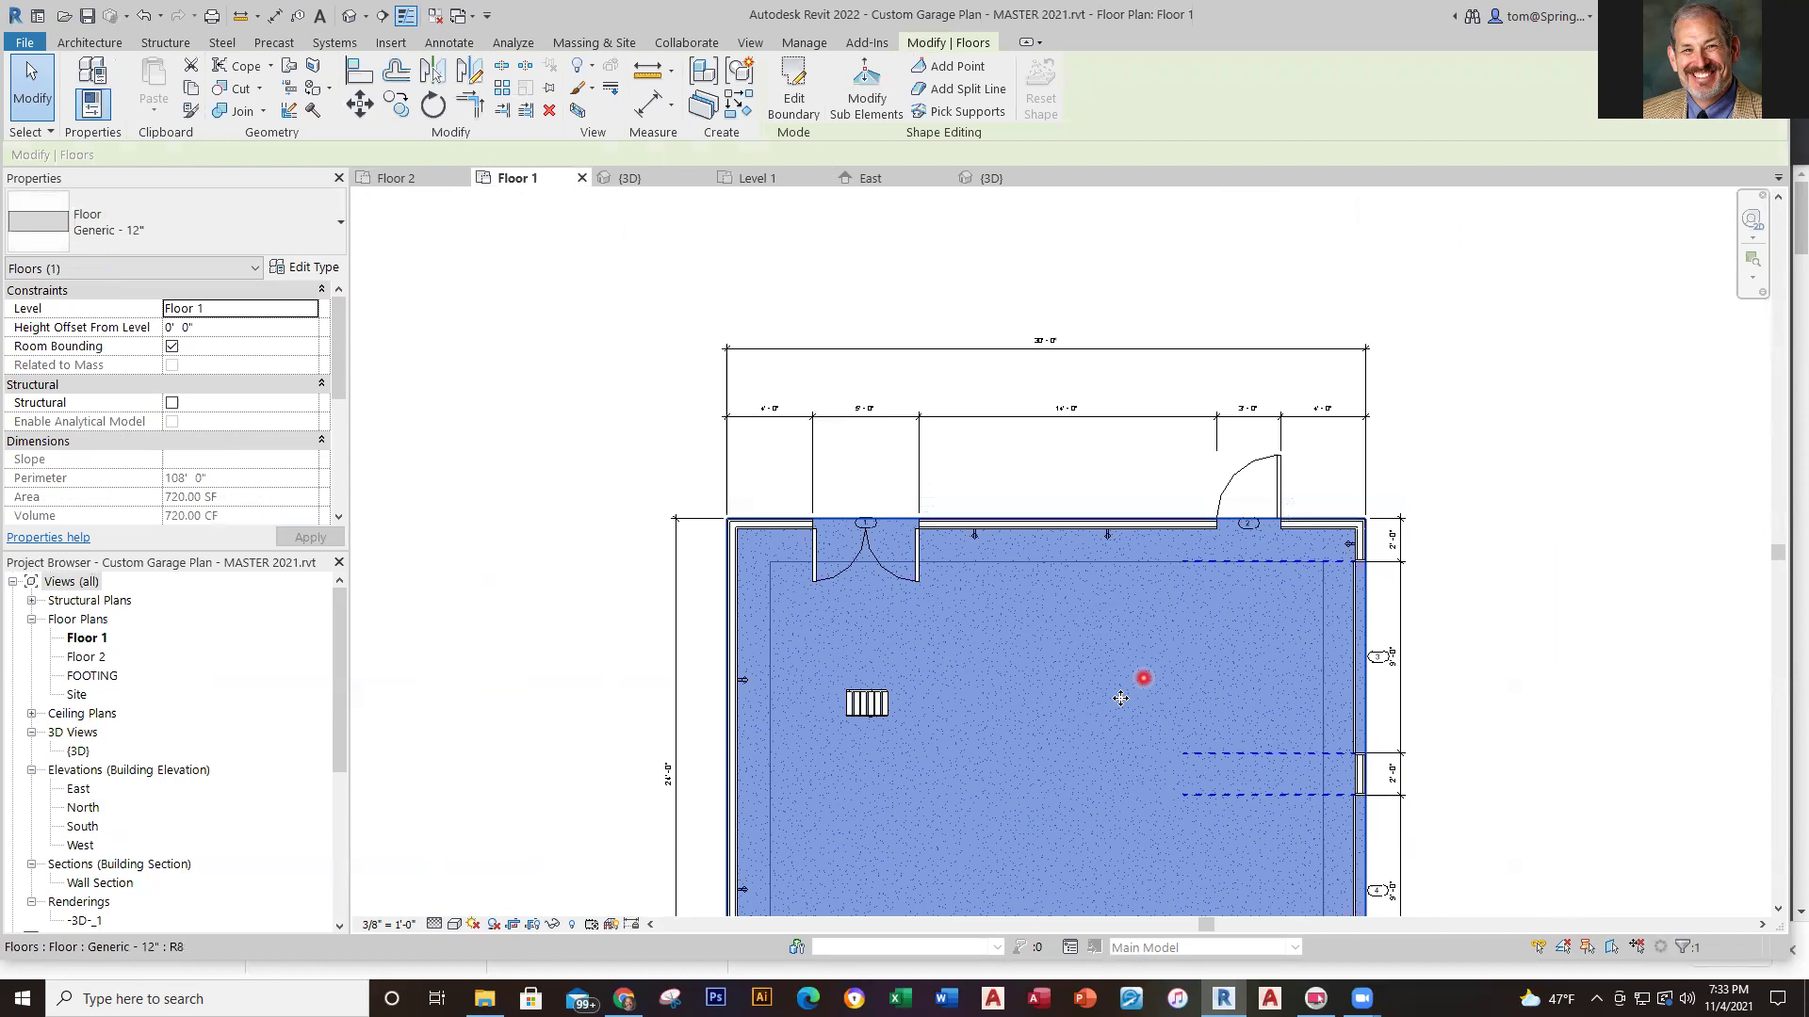
pyautogui.click(617, 489)
pyautogui.scroll(-3, 615, 491)
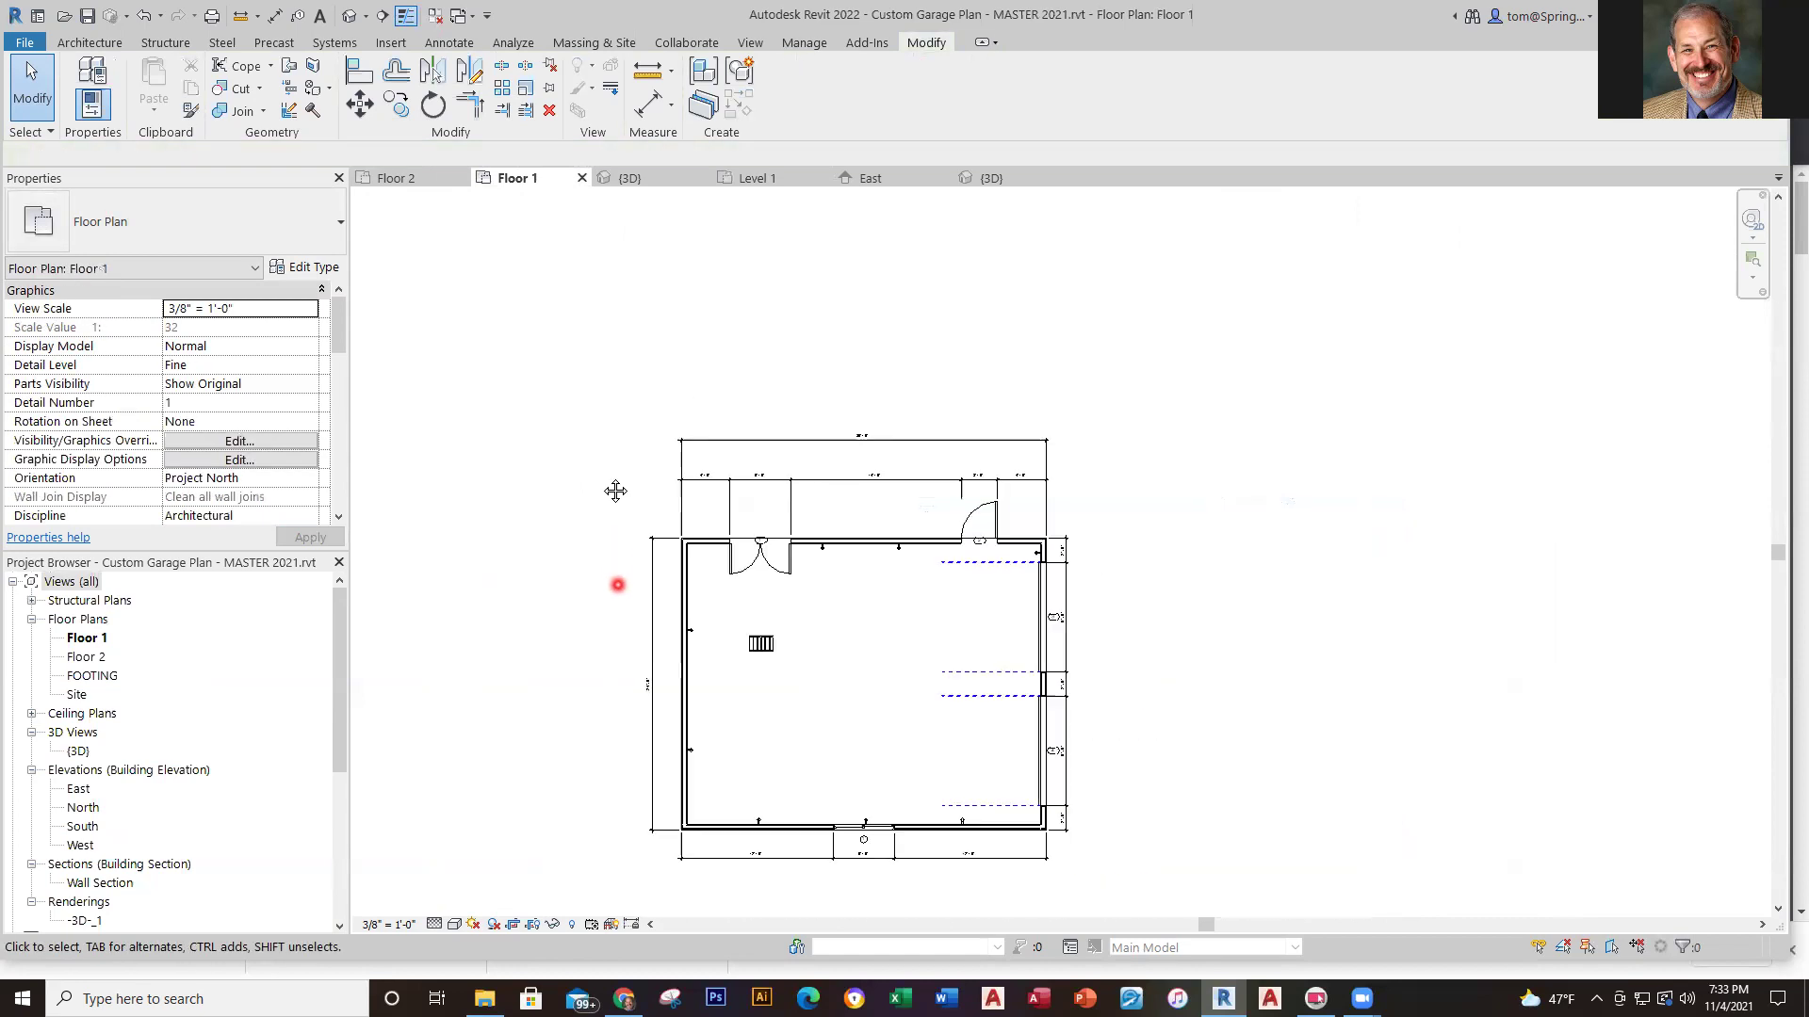
pyautogui.moveTo(616, 491); pyautogui.dragTo(650, 520, button='middle')
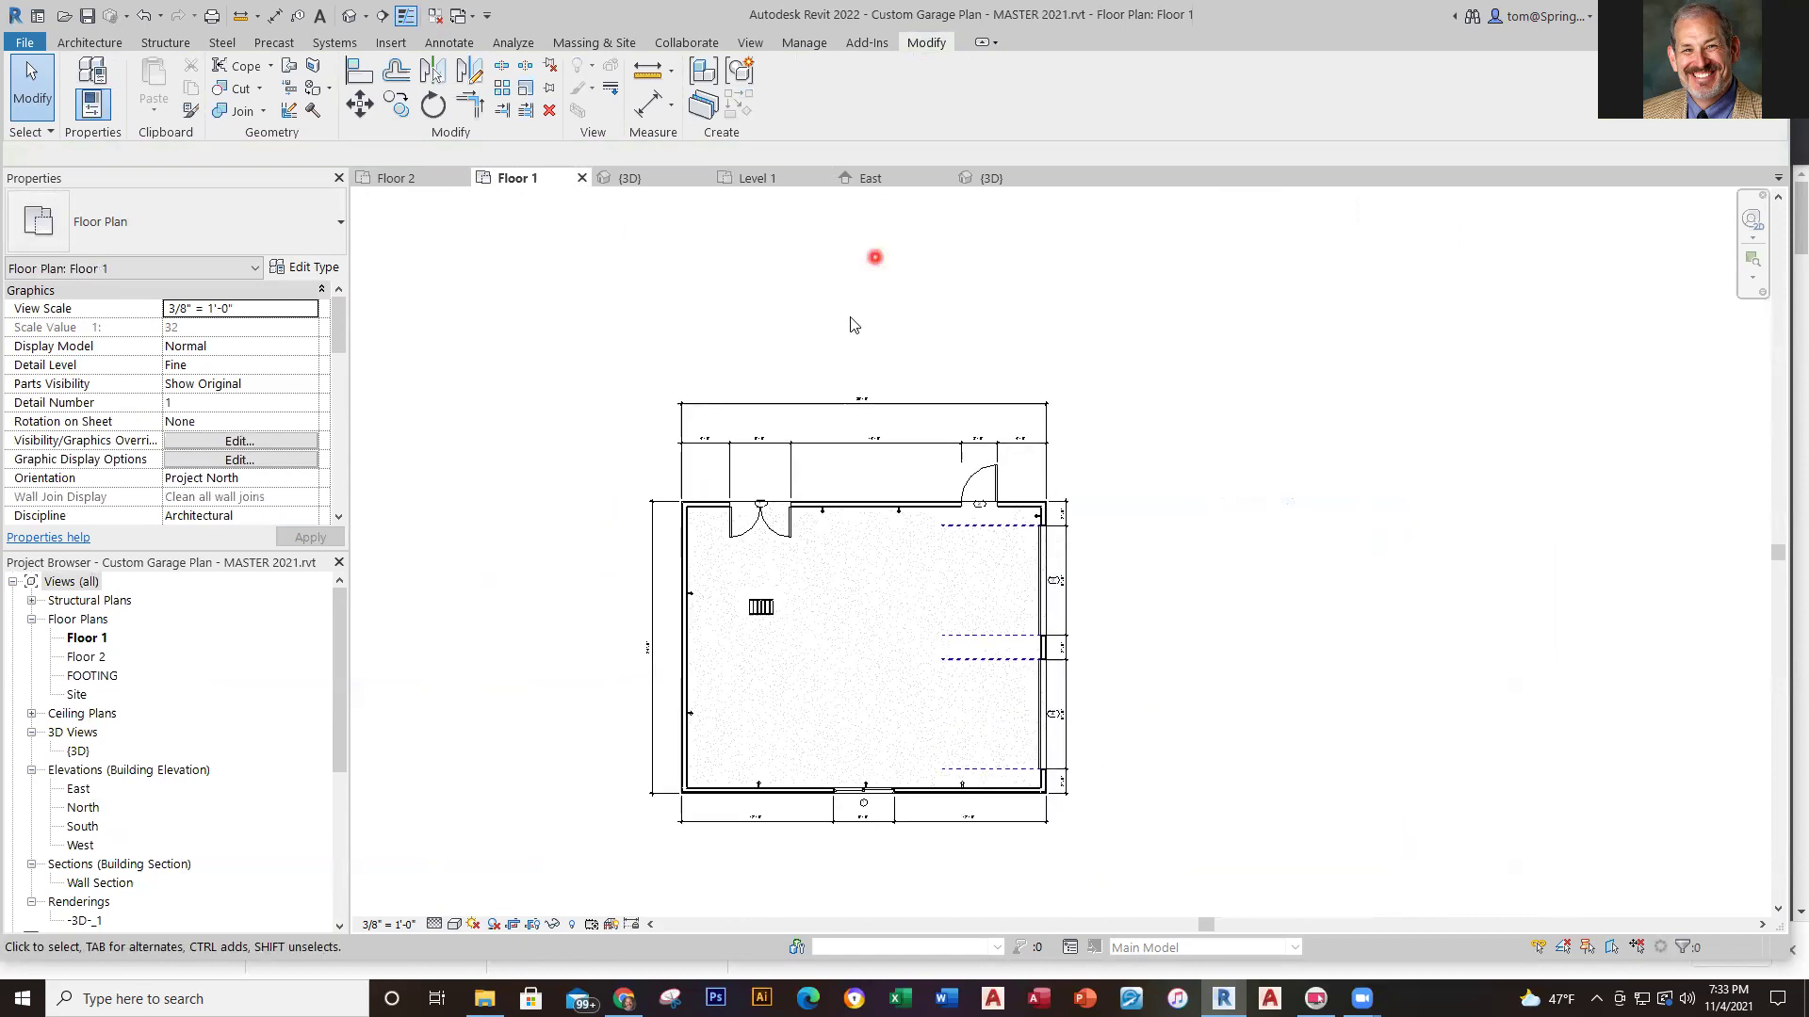
# On the tutorial Level 1, start an architectural floor with the Rectangle draw tool
pyautogui.click(779, 183)
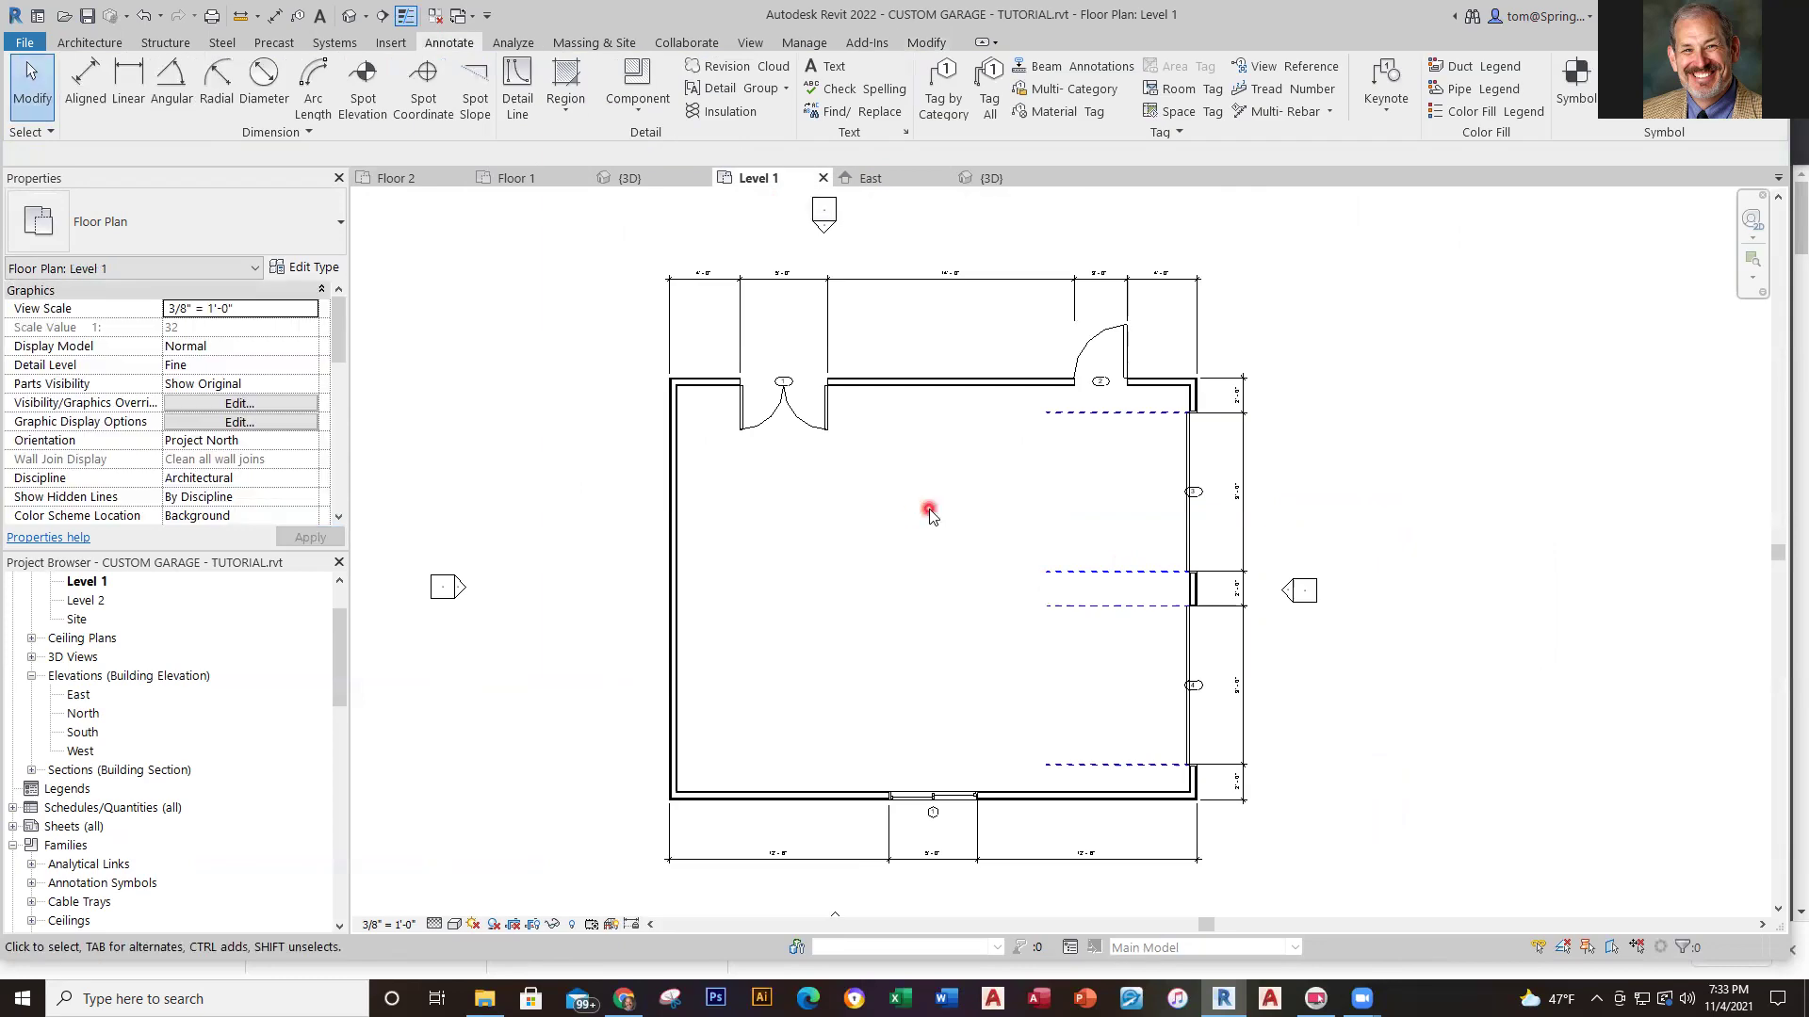
pyautogui.click(90, 42)
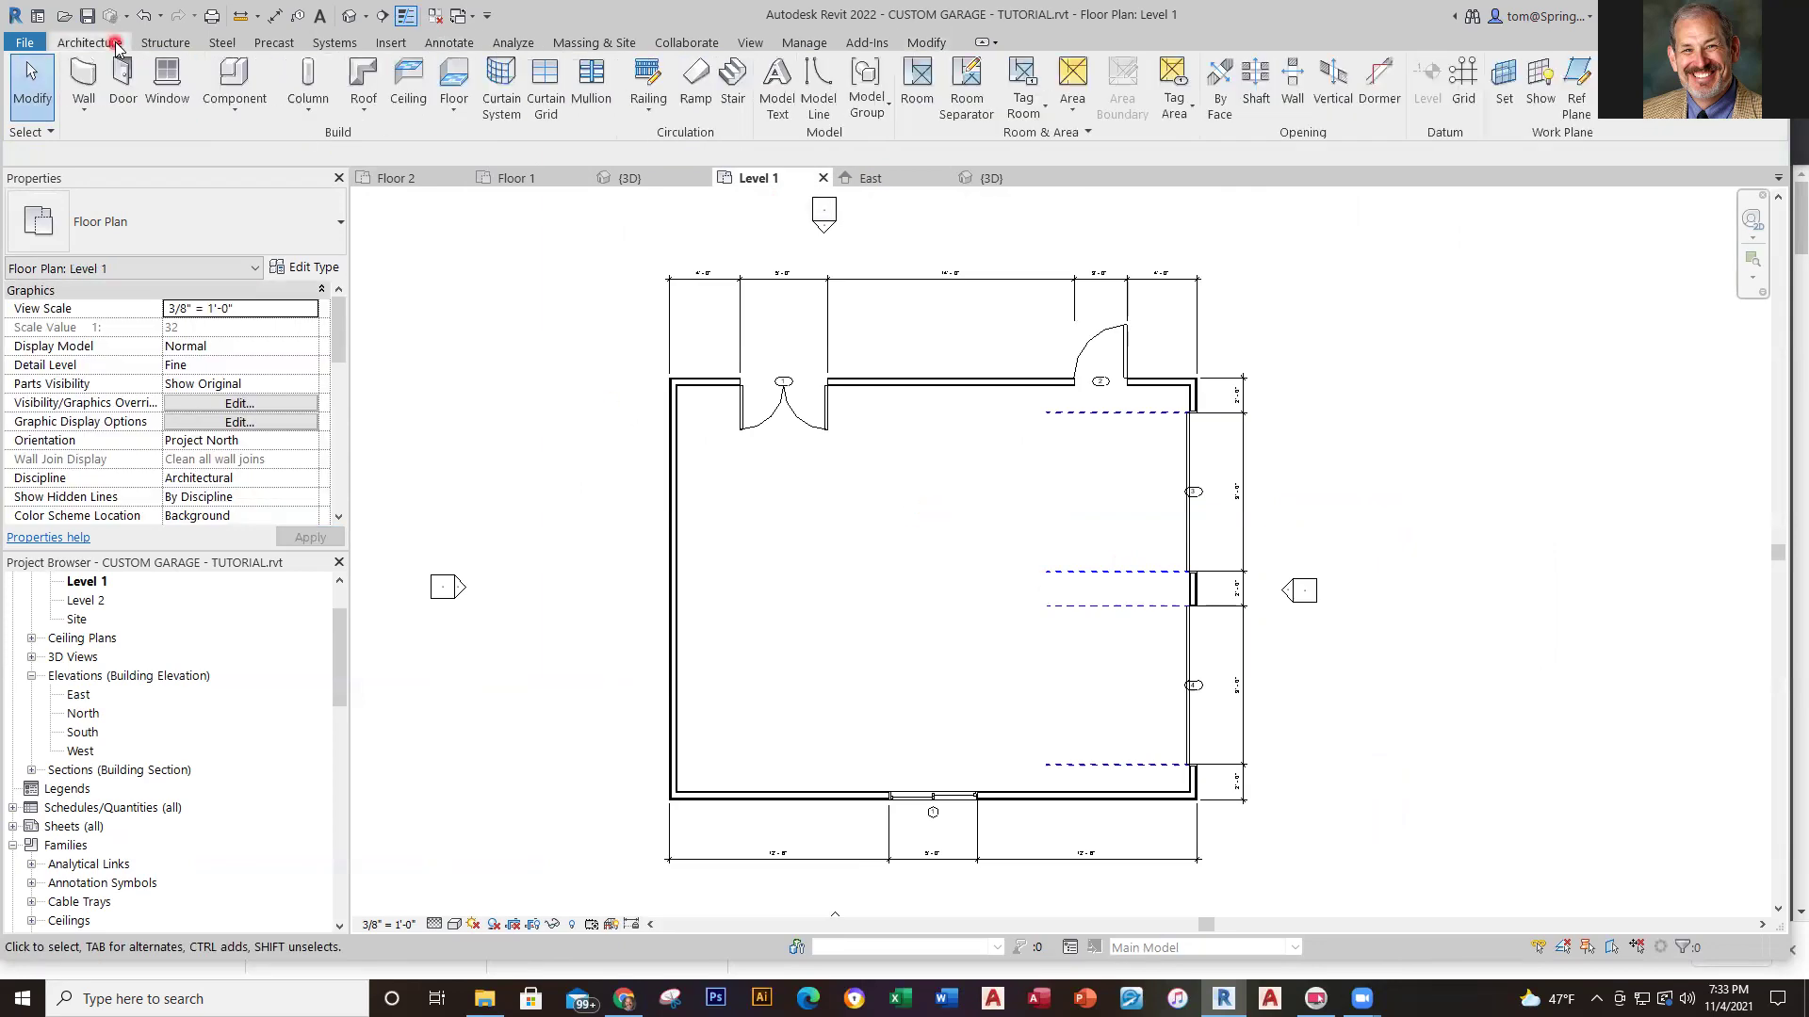
pyautogui.click(455, 105)
pyautogui.click(468, 142)
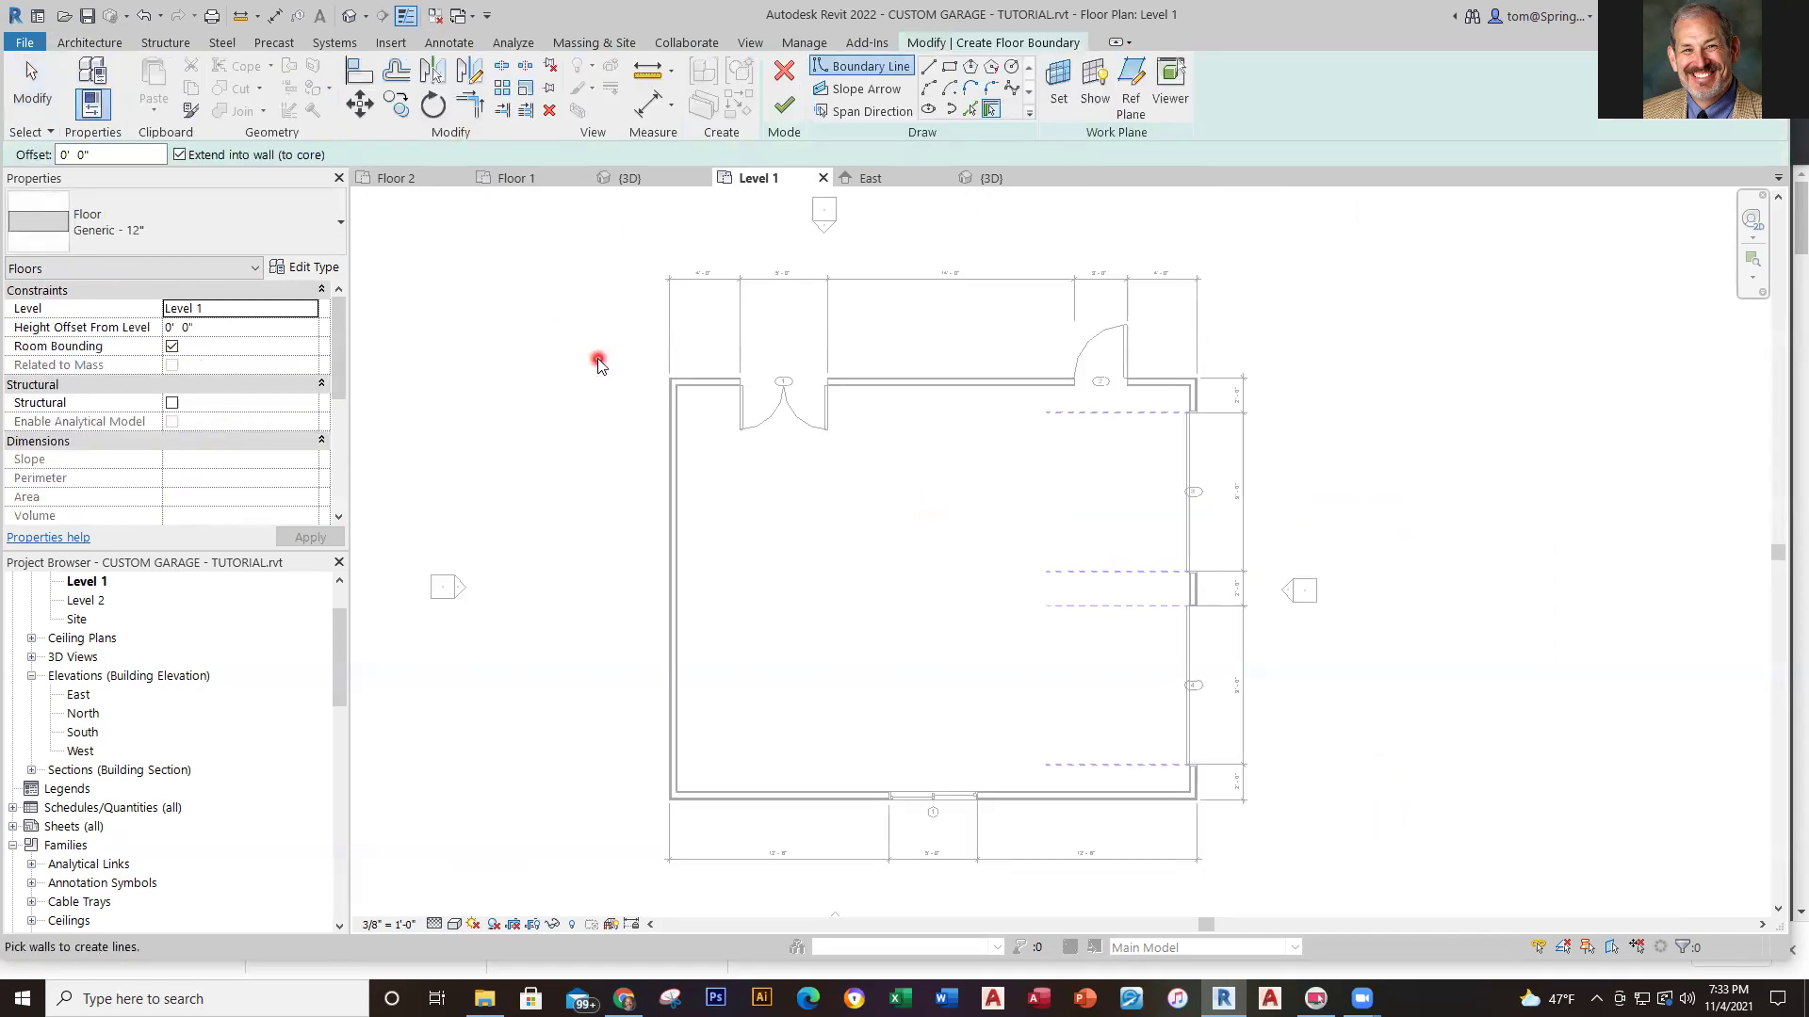
pyautogui.click(950, 66)
# Sketch the floor rectangle between opposite wall corners and finish the Generic - 12" floor
pyautogui.scroll(8, 860, 379)
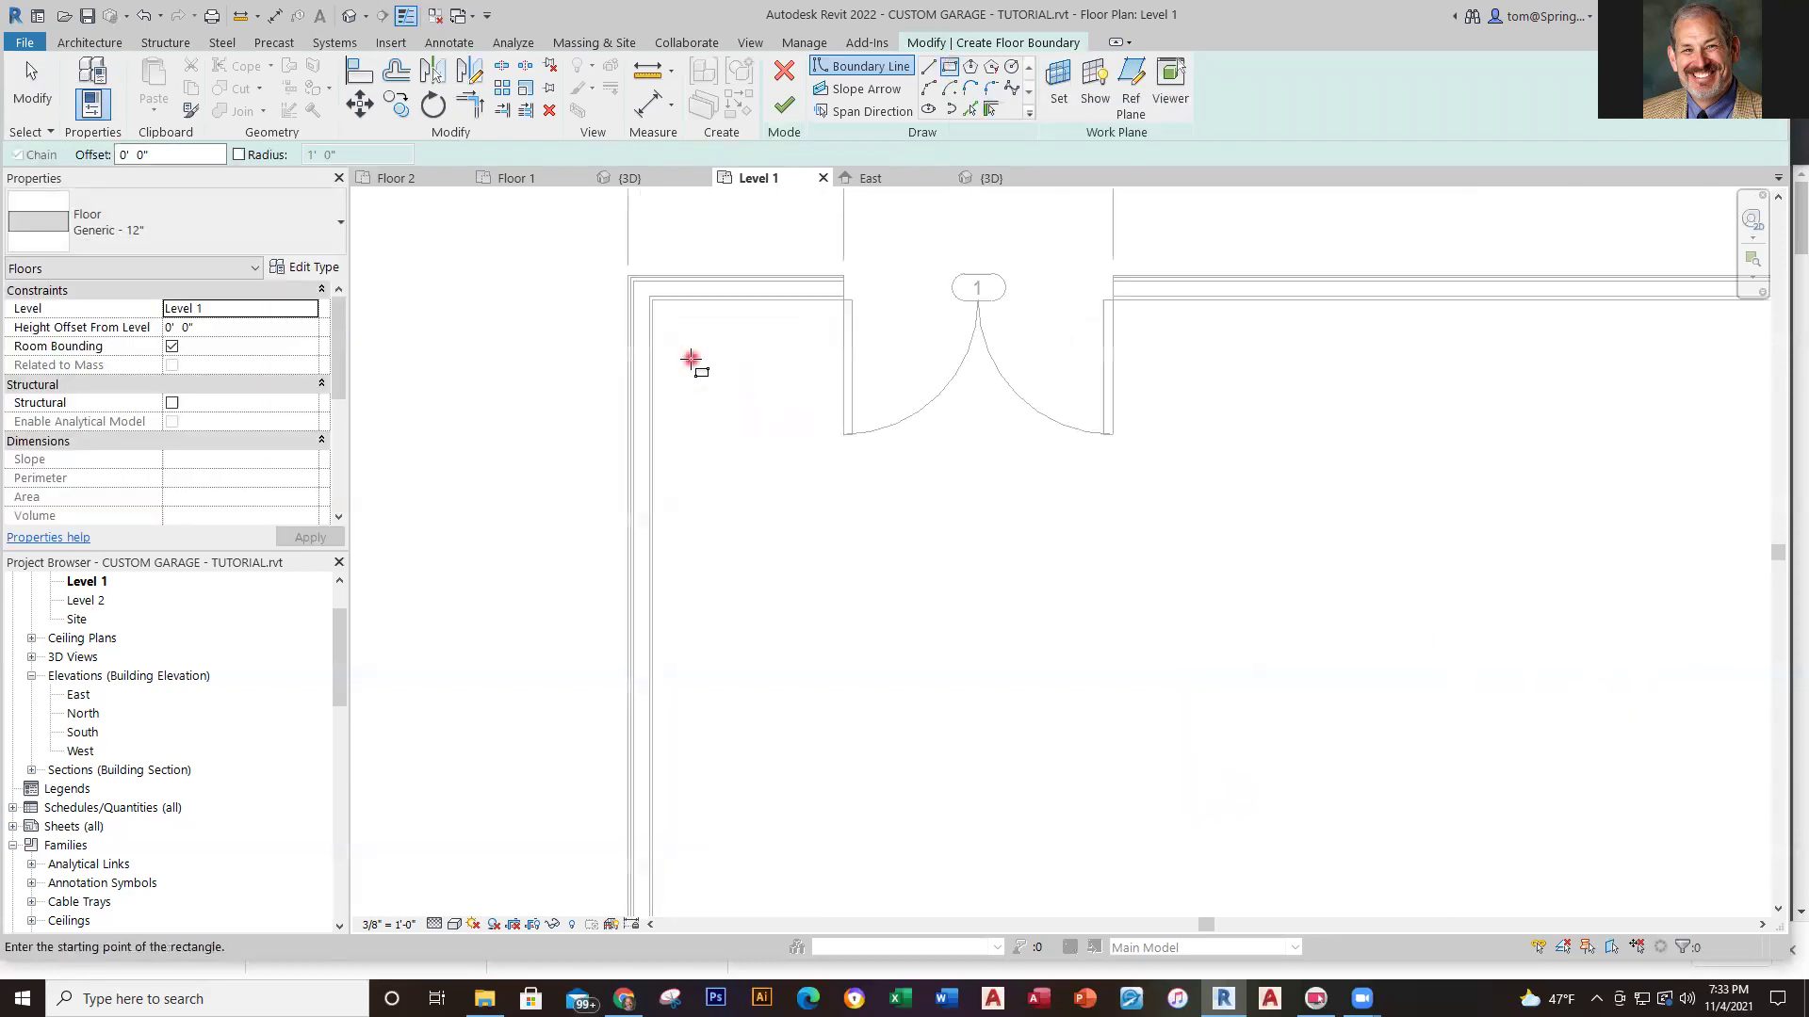
pyautogui.scroll(3, 723, 588)
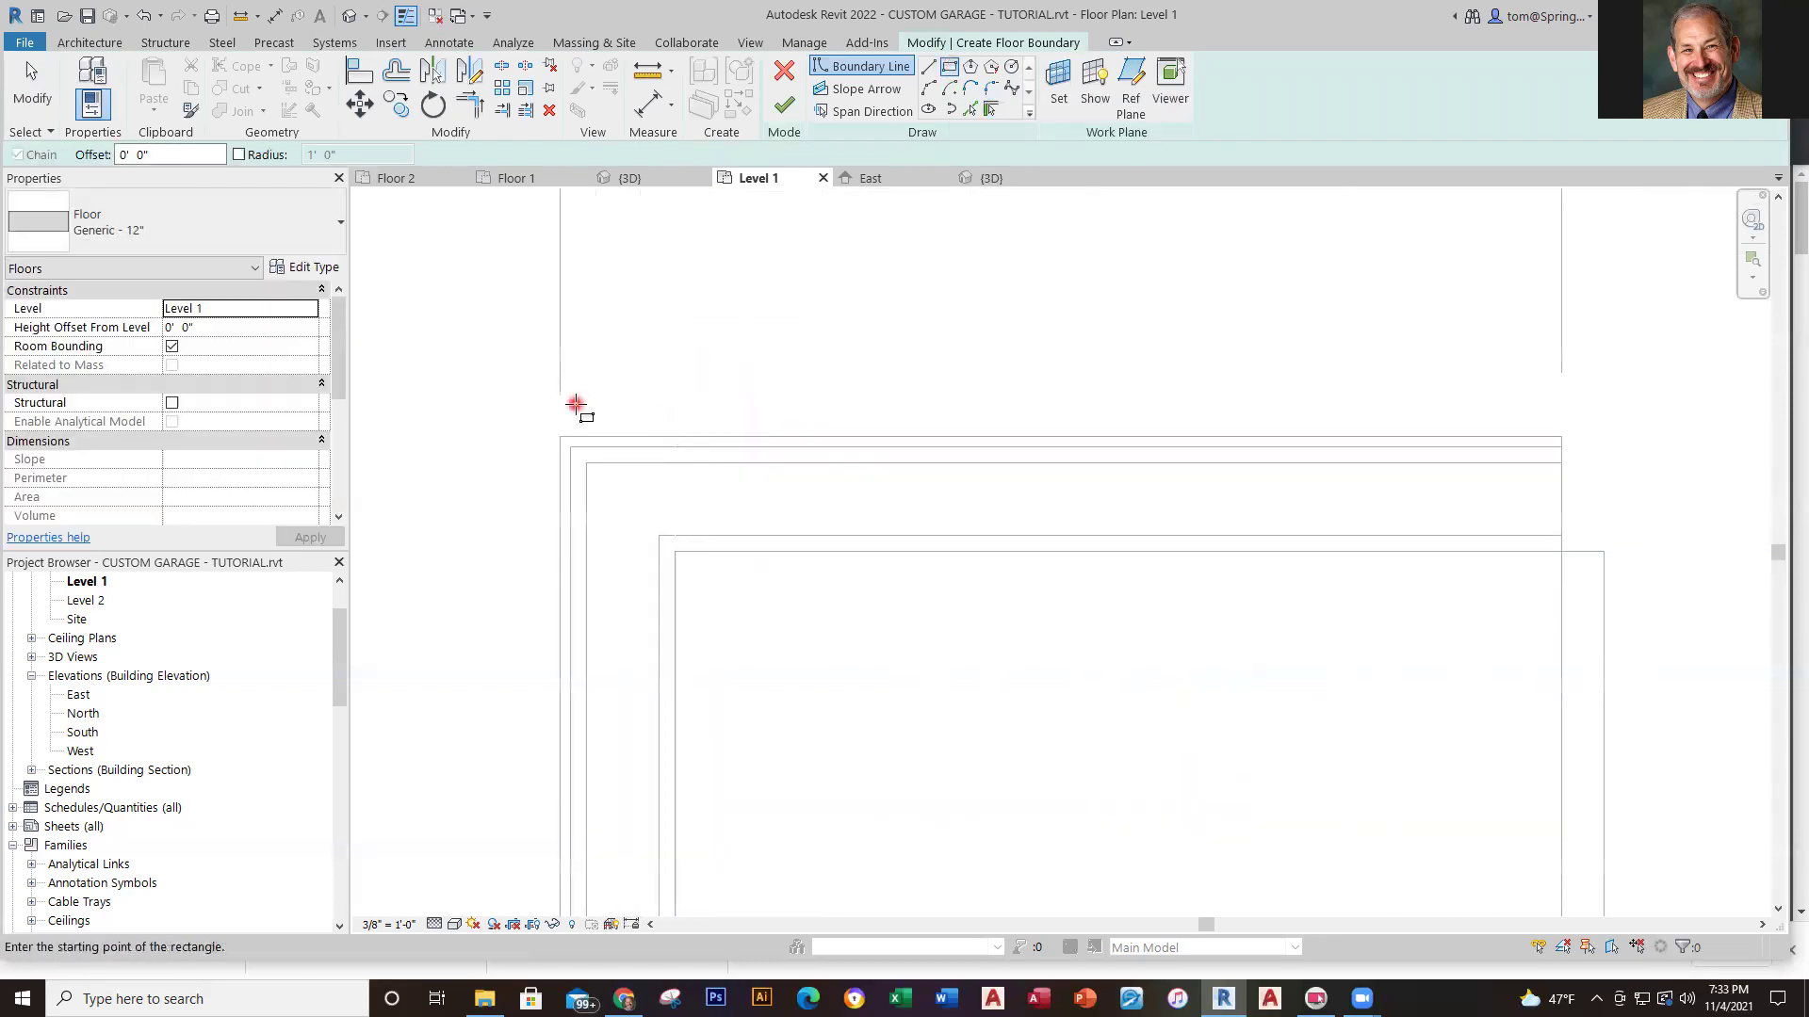
pyautogui.click(560, 436)
pyautogui.moveTo(746, 576); pyautogui.dragTo(1310, 838, button='middle')
pyautogui.scroll(-6, 1310, 838)
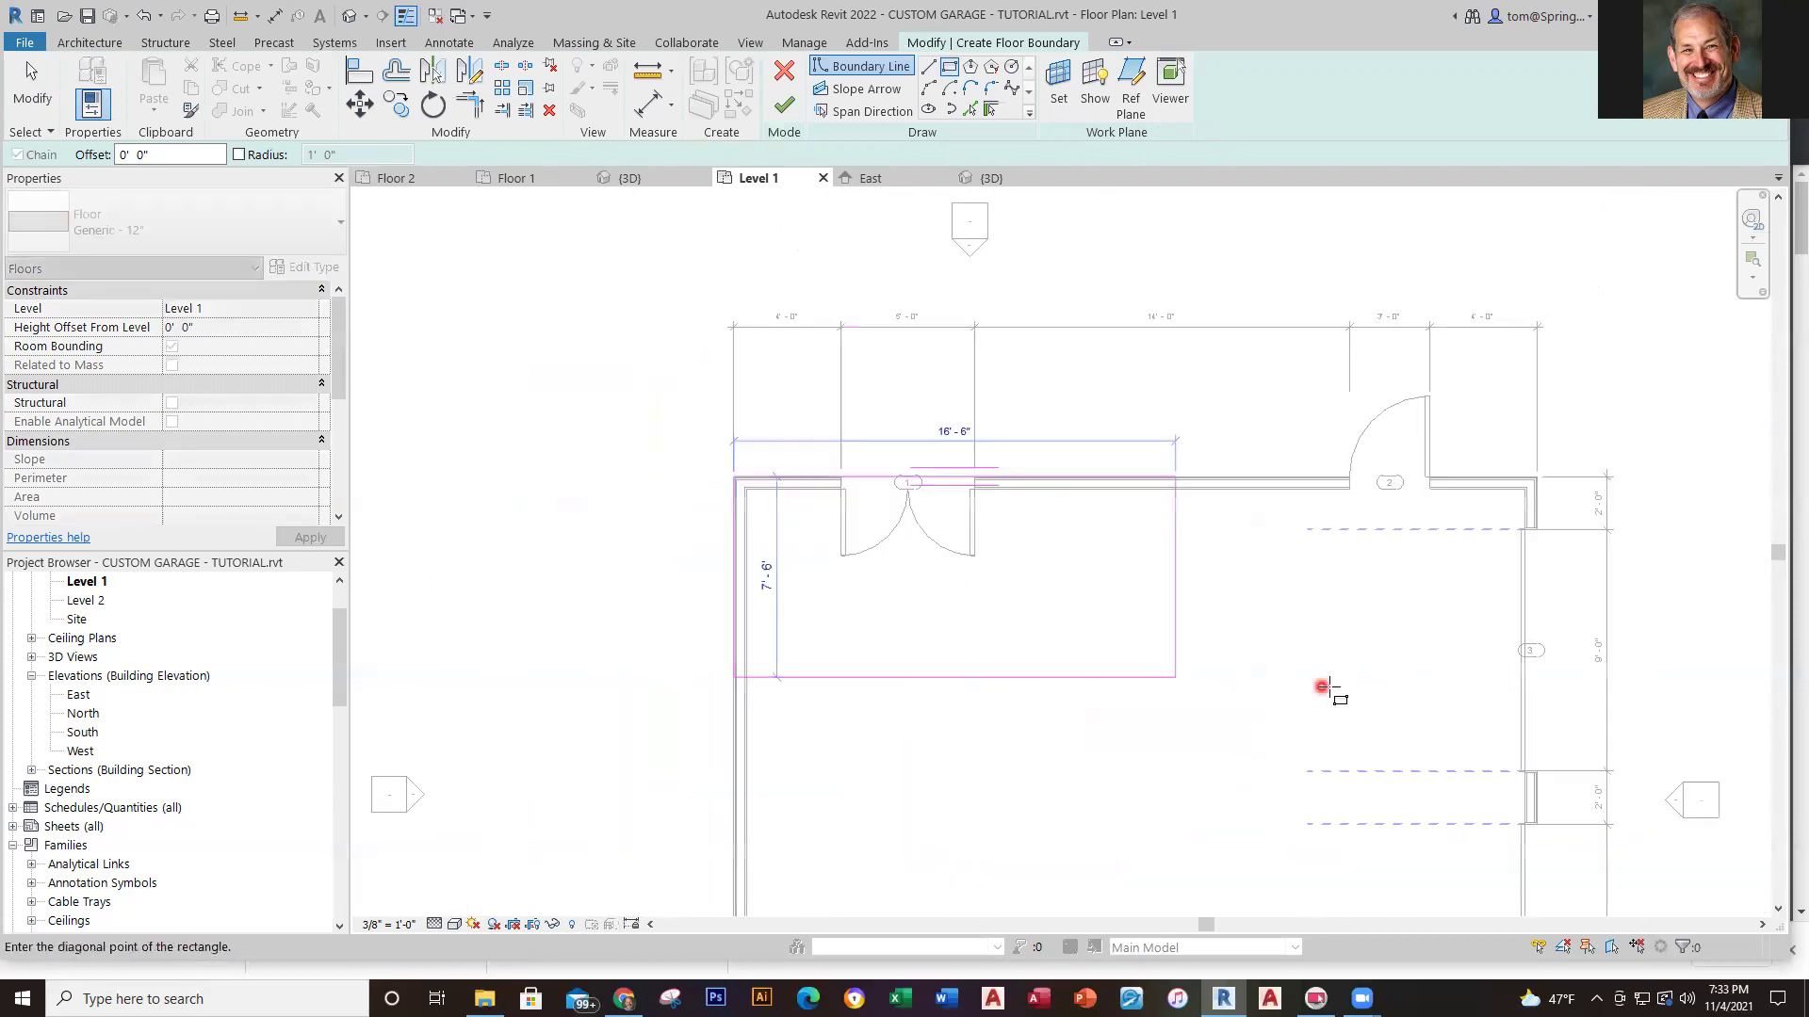
pyautogui.moveTo(1413, 731); pyautogui.dragTo(1216, 559, button='middle')
pyautogui.scroll(6, 1195, 731)
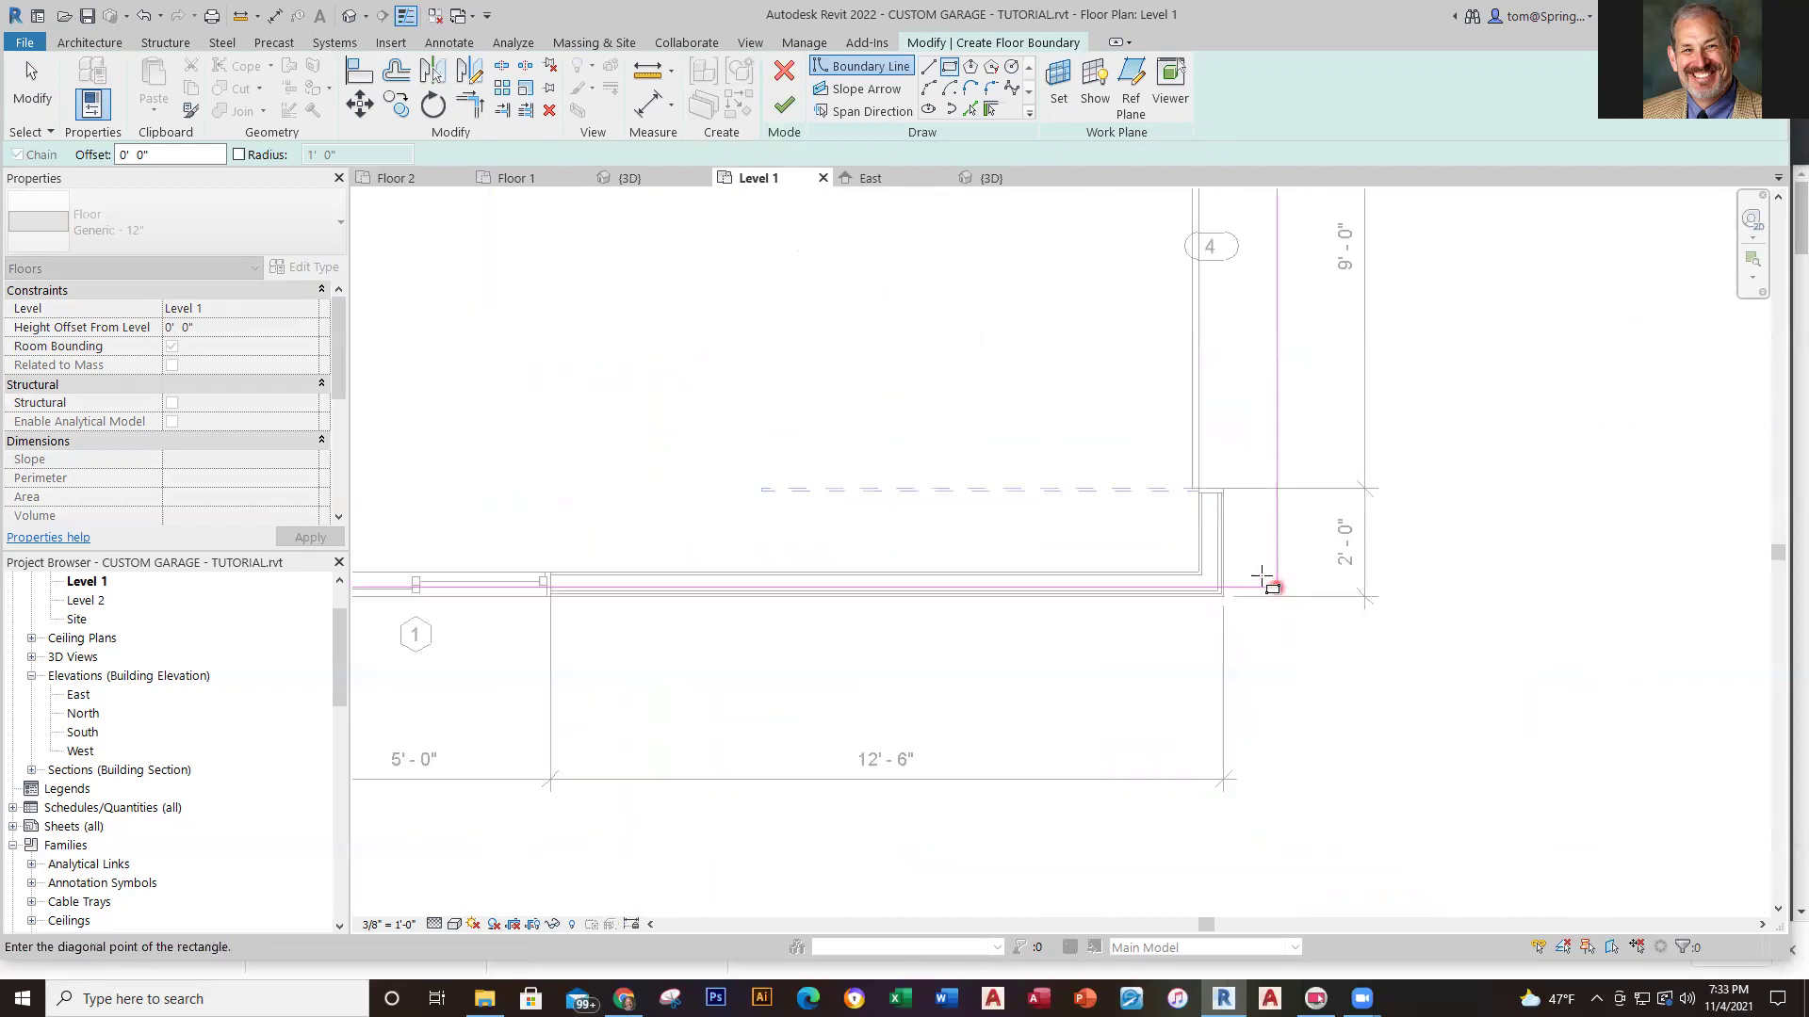
pyautogui.click(1188, 638)
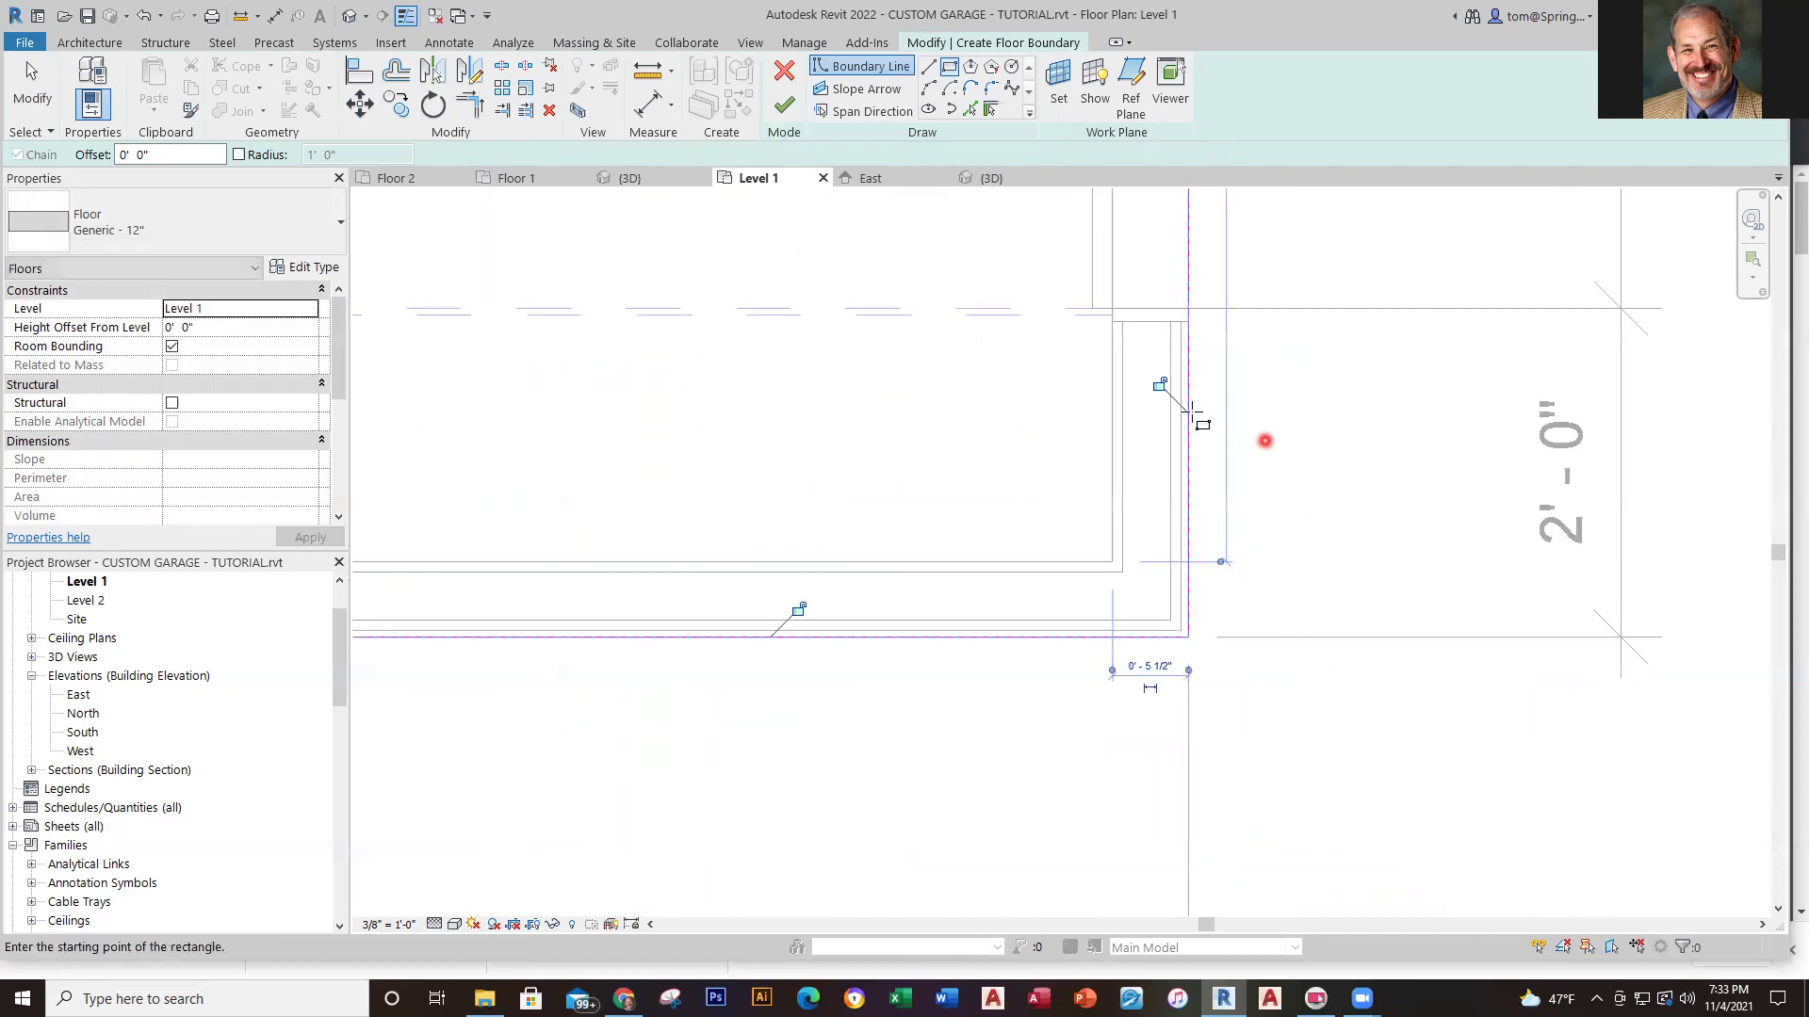
pyautogui.click(790, 111)
pyautogui.click(1055, 428)
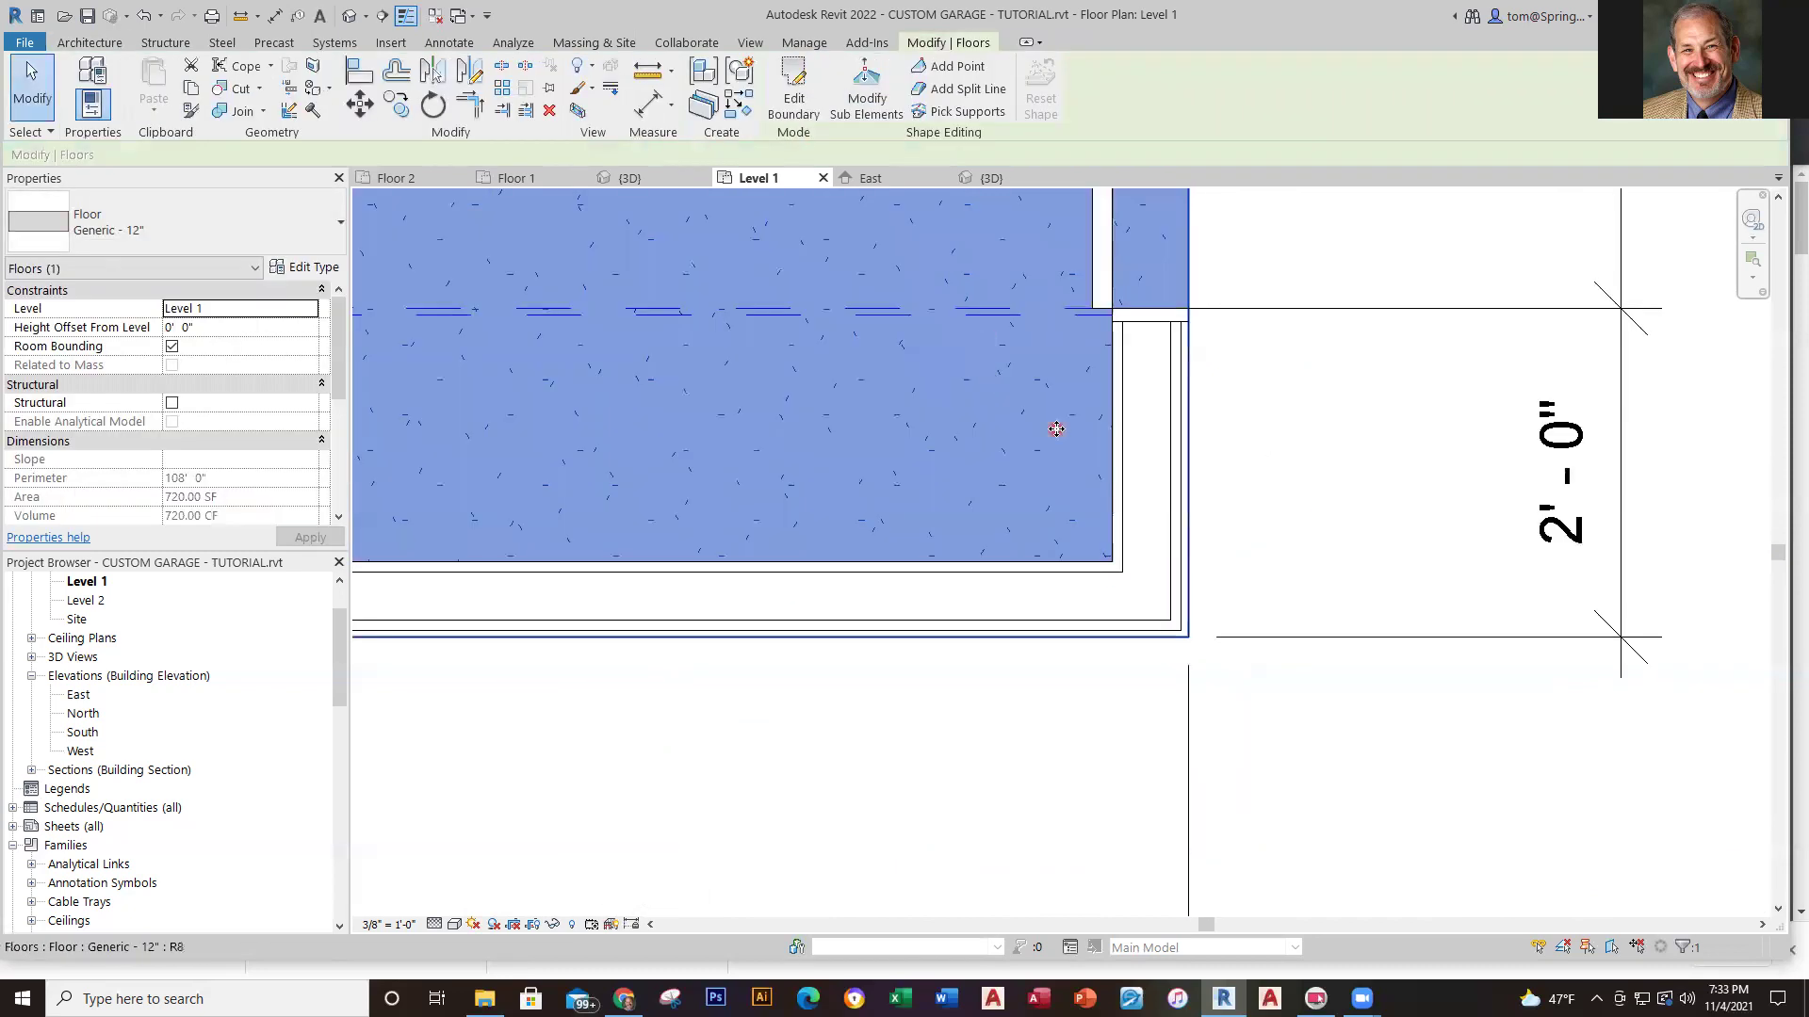
# Orbit the garage's {3D} view to inspect the new floor slab between the walls
pyautogui.click(974, 176)
pyautogui.click(1323, 833)
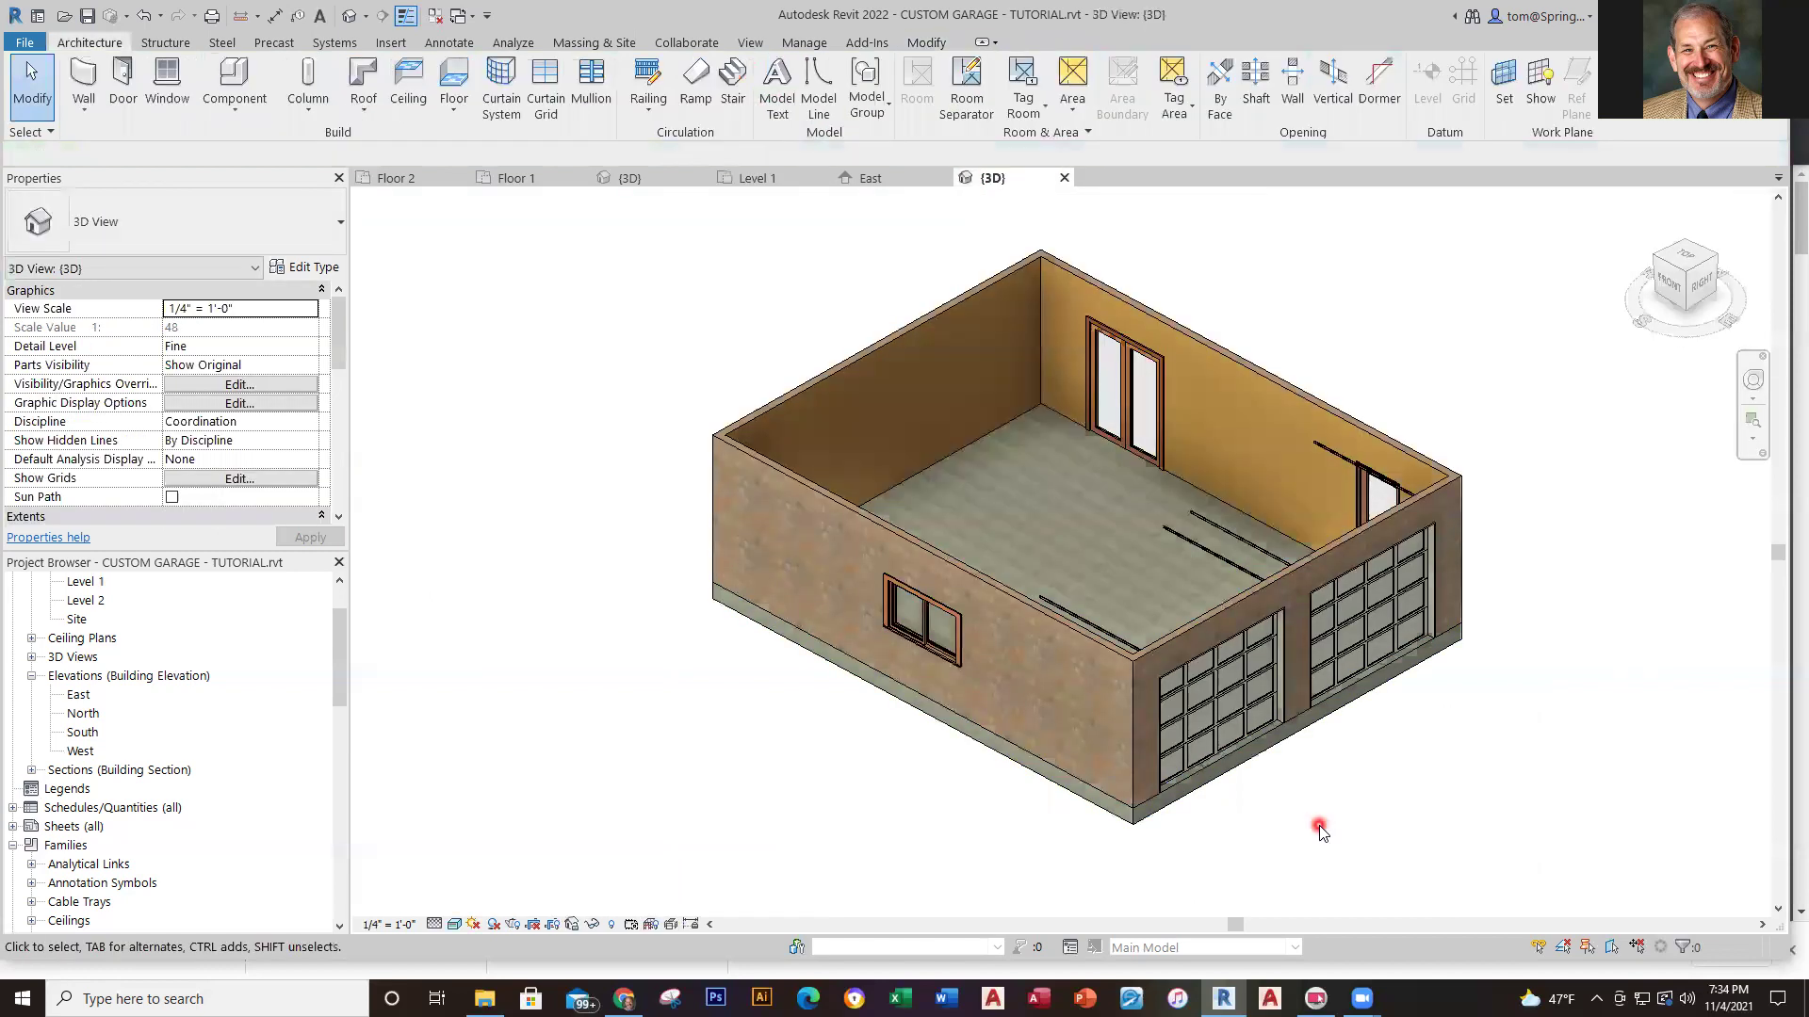
pyautogui.scroll(3, 1319, 829)
pyautogui.scroll(2, 1282, 746)
pyautogui.scroll(1, 1272, 743)
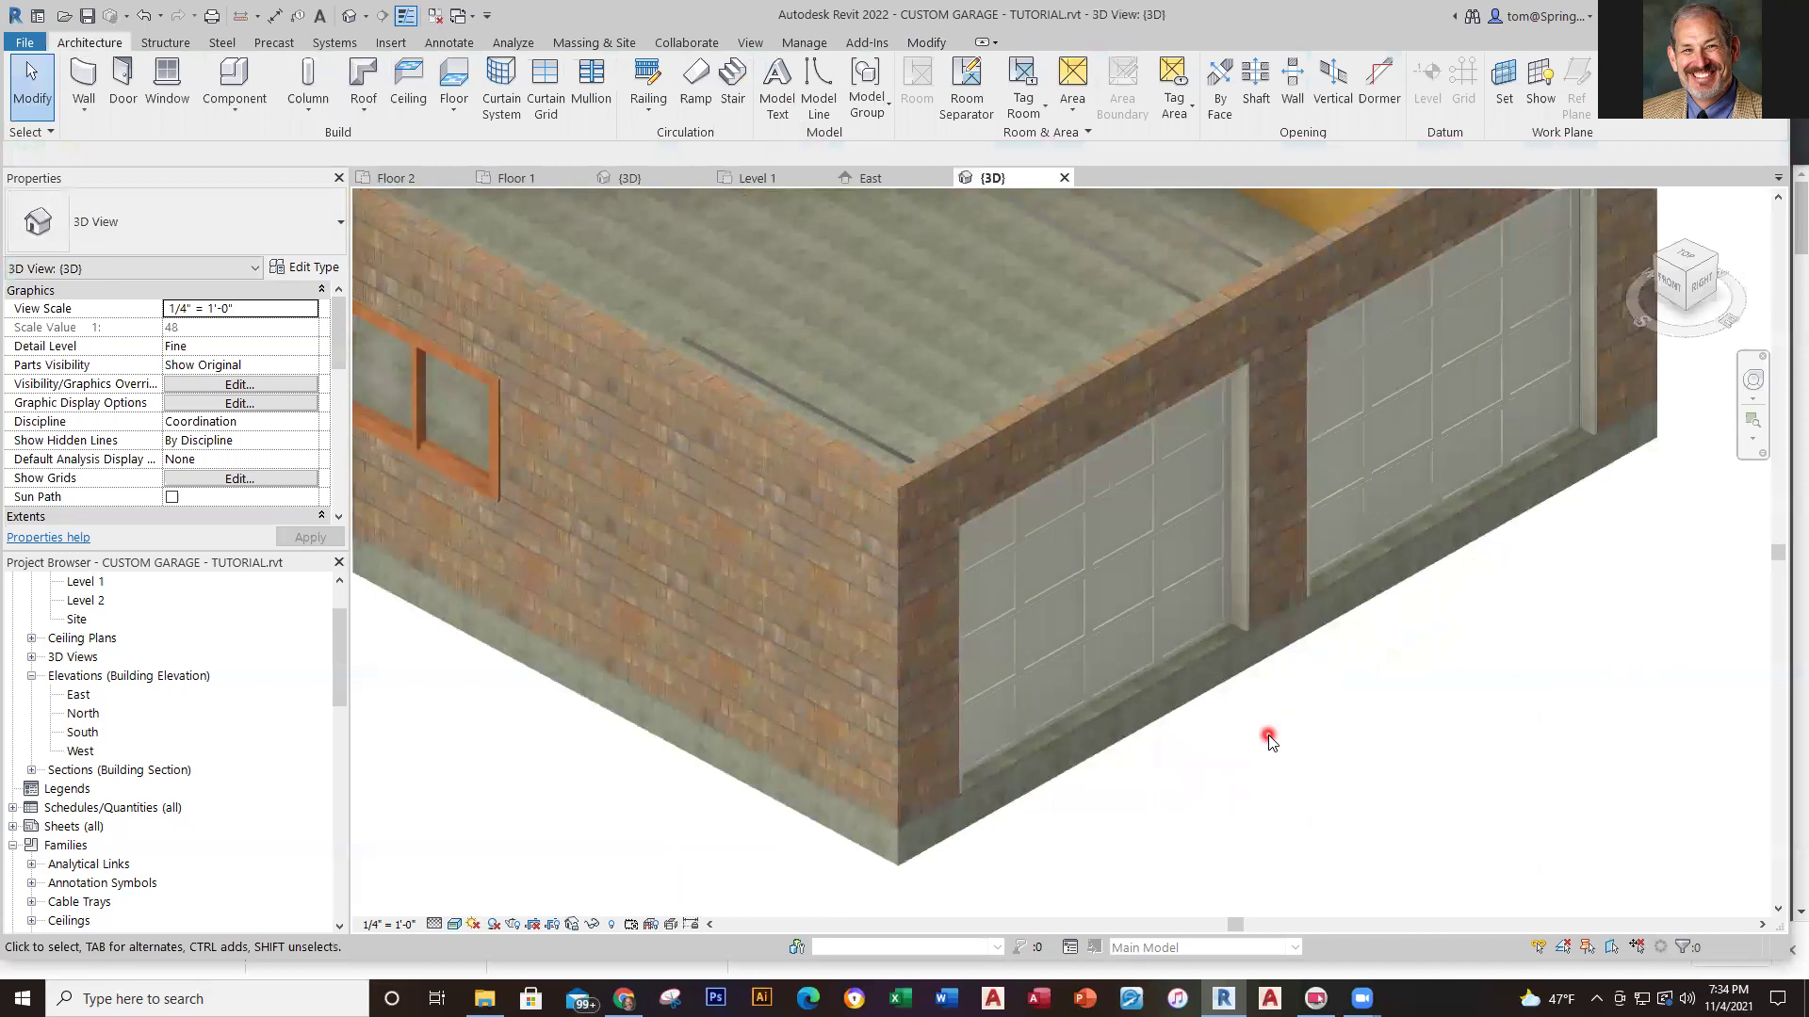
pyautogui.scroll(-4, 1271, 749)
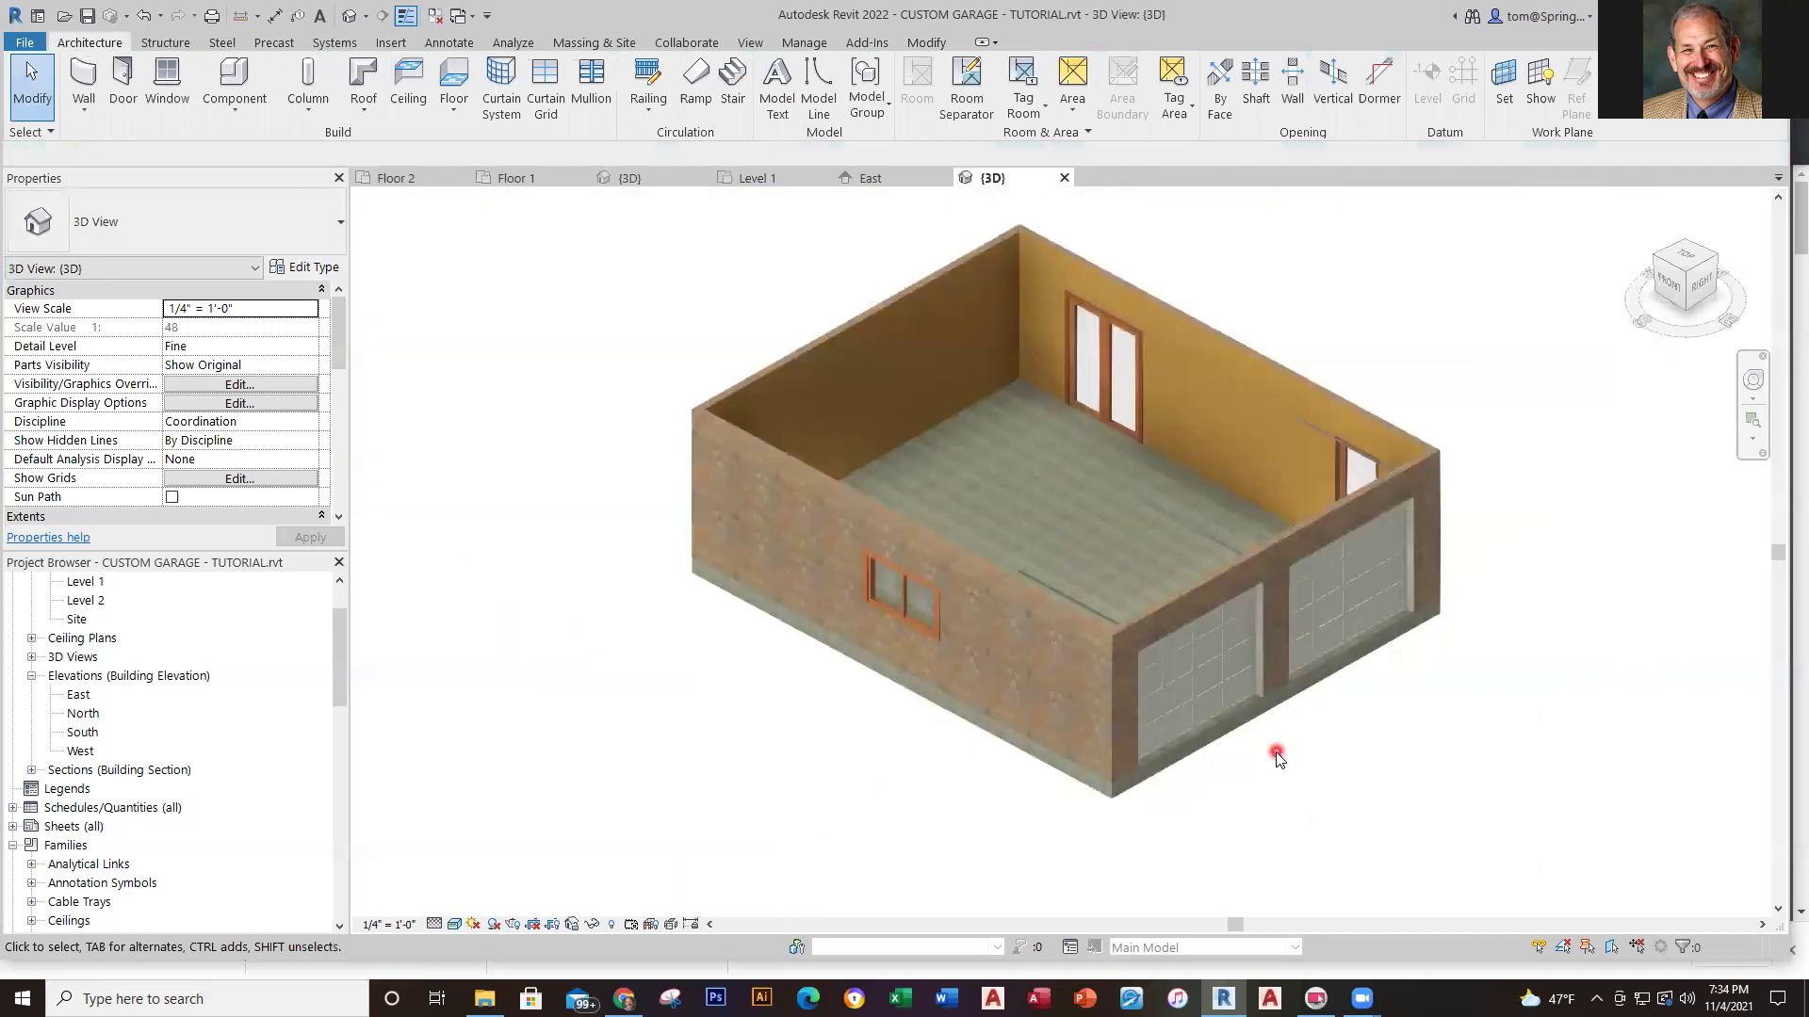
pyautogui.keyDown('shift'); pyautogui.moveTo(1276, 753); pyautogui.dragTo(1288, 798, button='middle'); pyautogui.keyUp('shift')
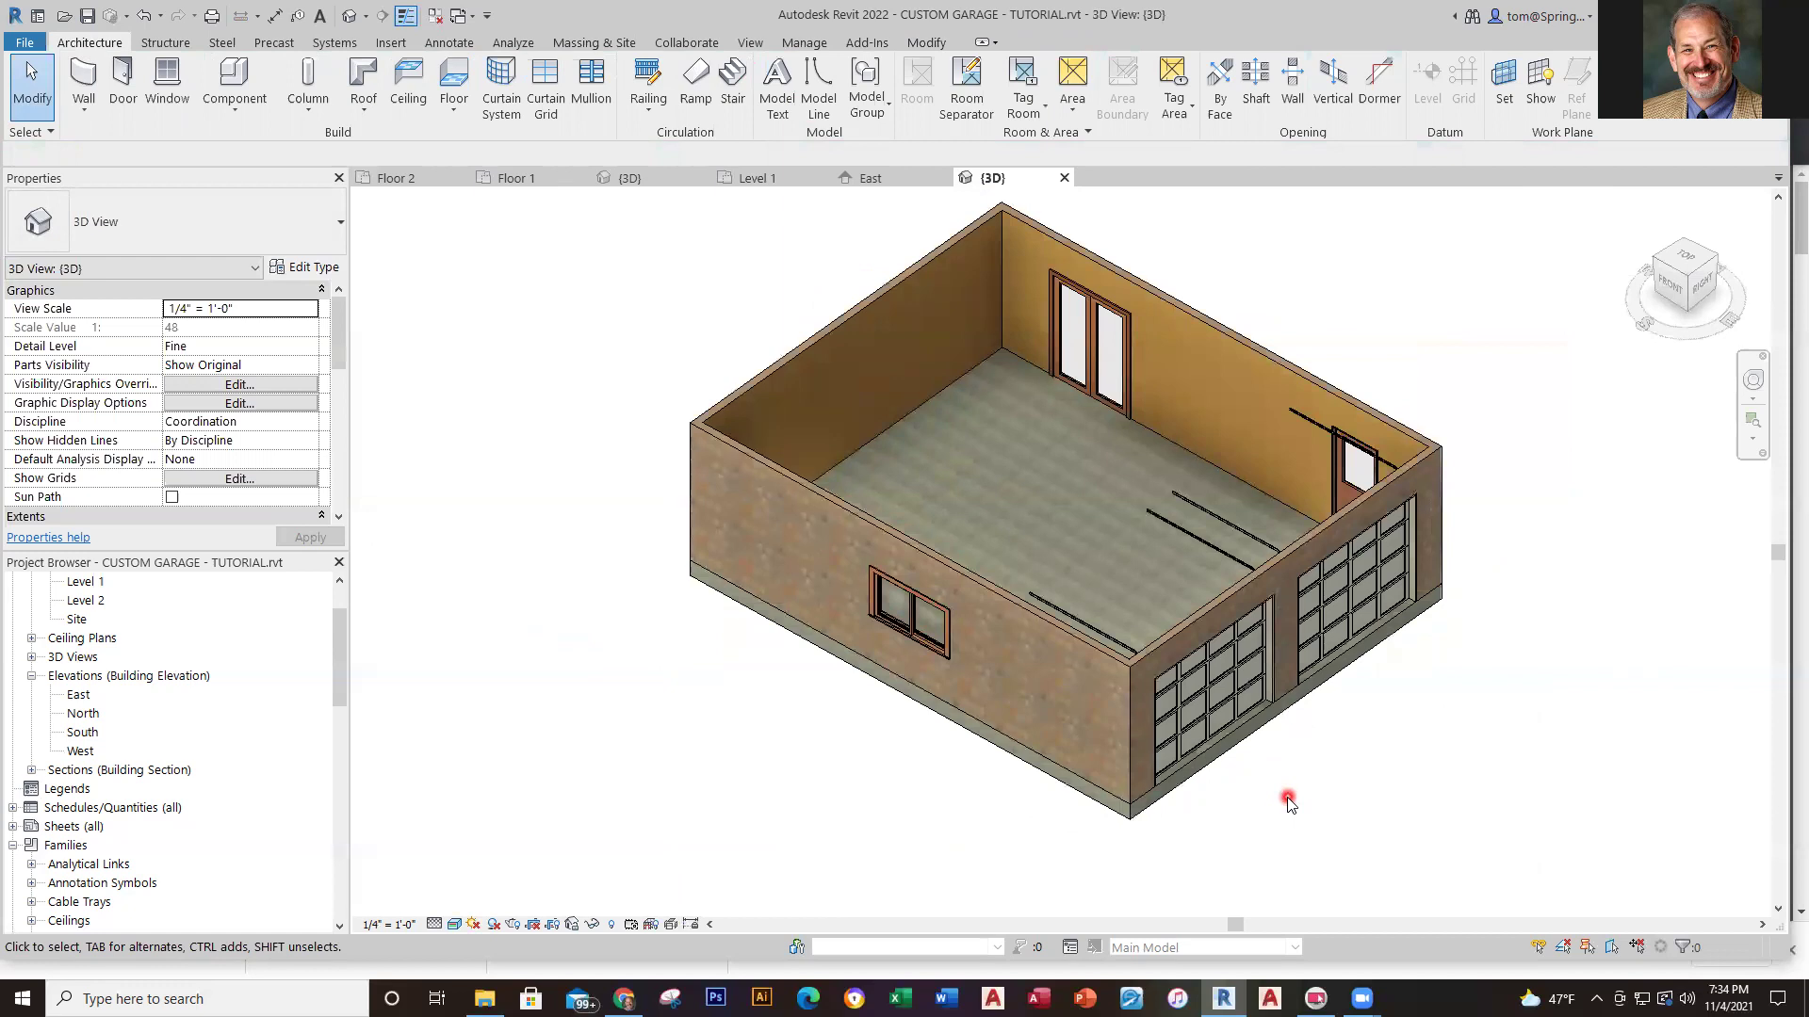
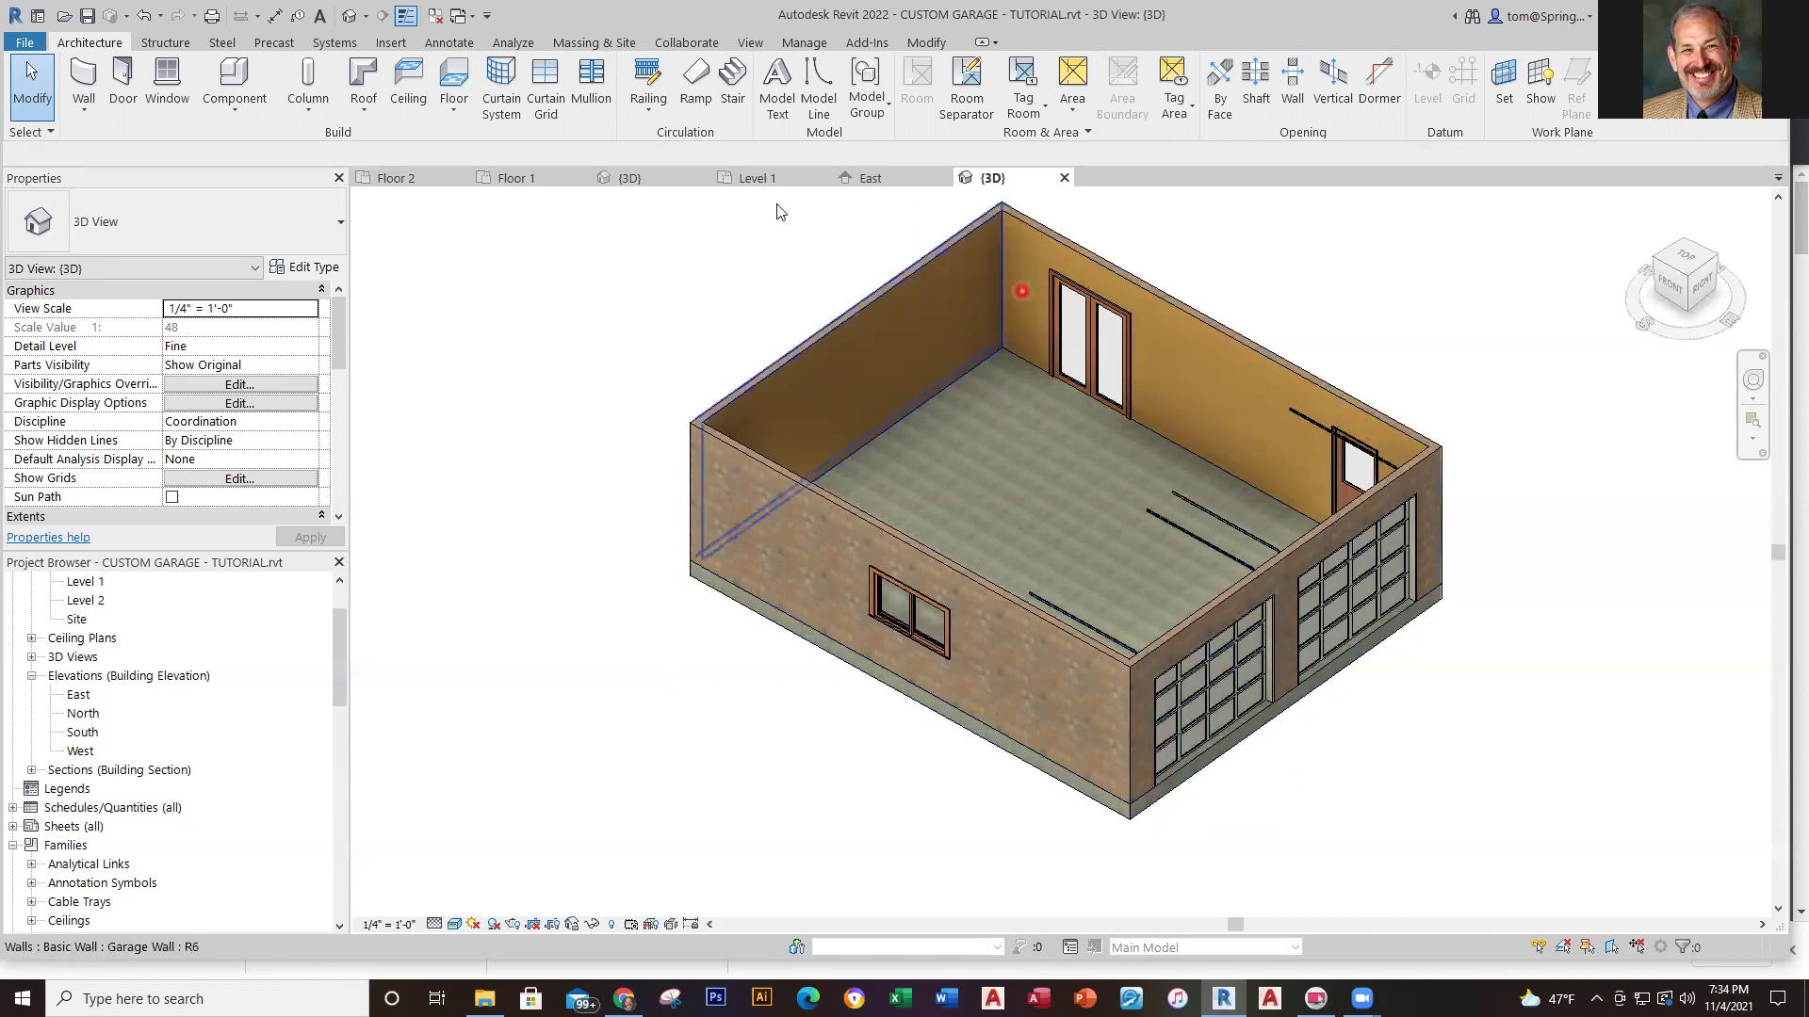
# Show the whole Level 1 garage plan with nothing selected, ready on the Systems tools
pyautogui.click(759, 179)
pyautogui.scroll(-6, 969, 448)
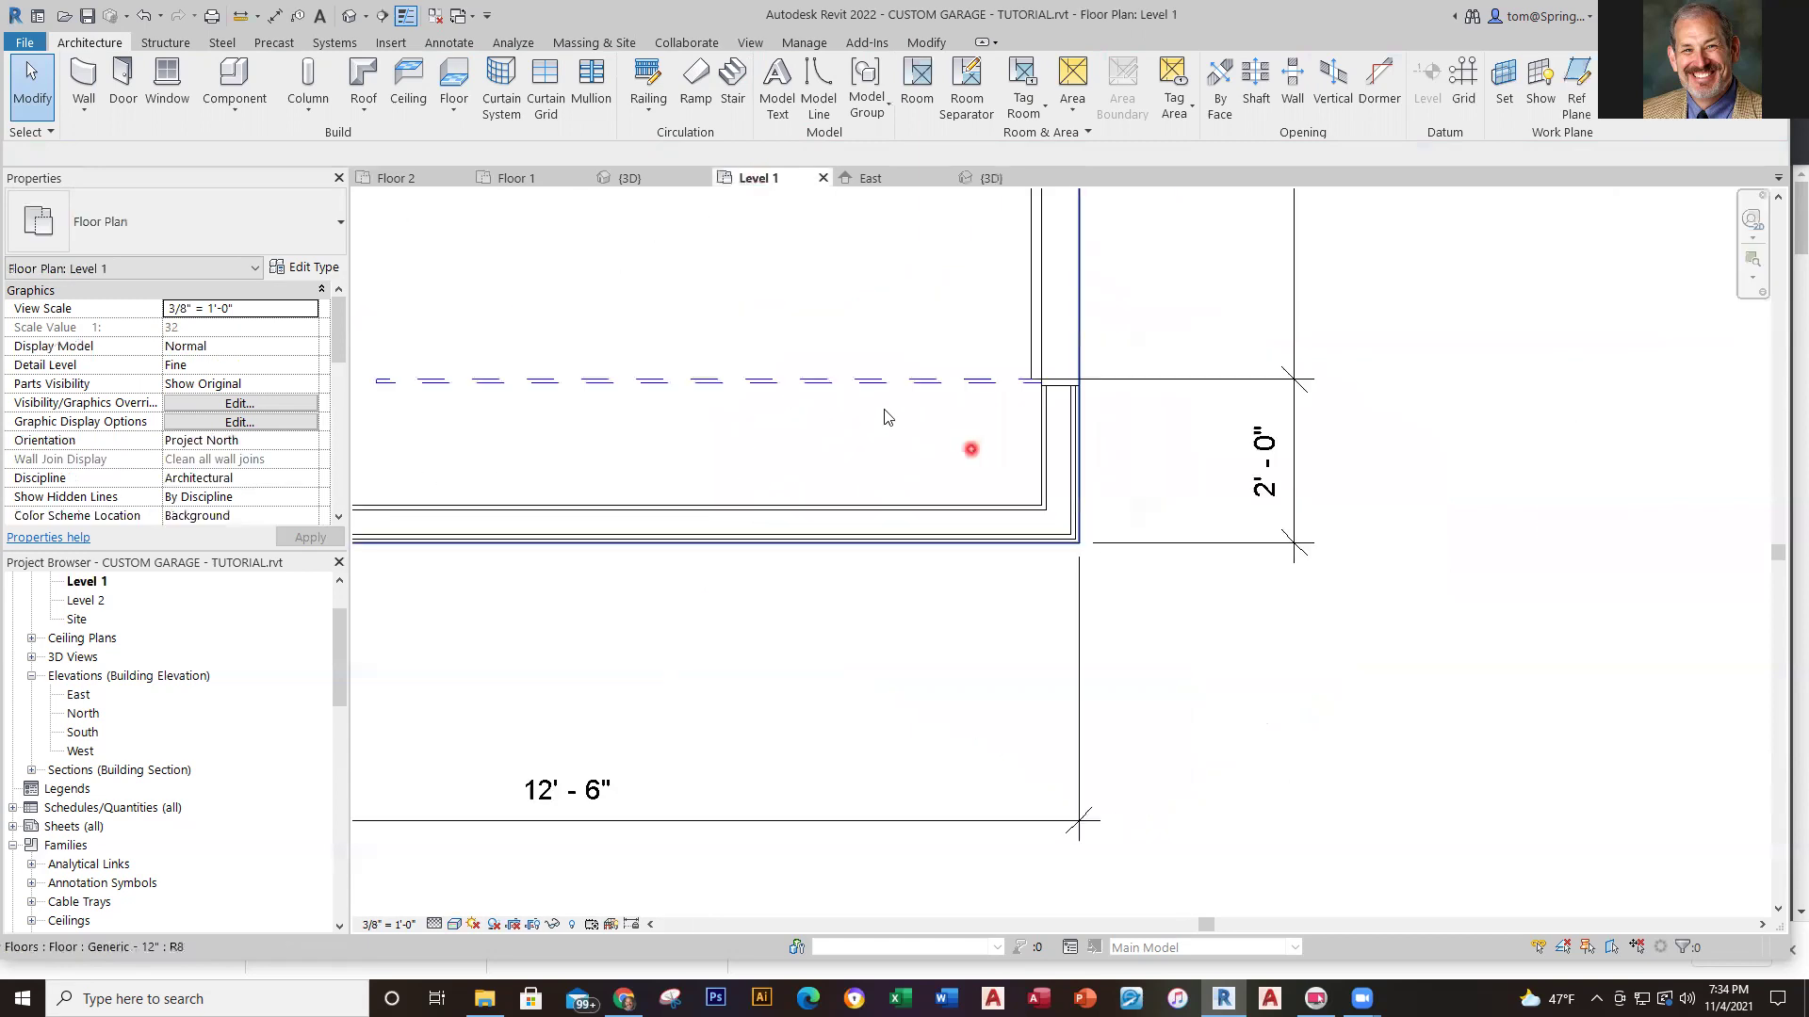
pyautogui.scroll(-1, 765, 377)
pyautogui.moveTo(765, 377); pyautogui.dragTo(1111, 807, button='middle')
pyautogui.scroll(2, 1111, 807)
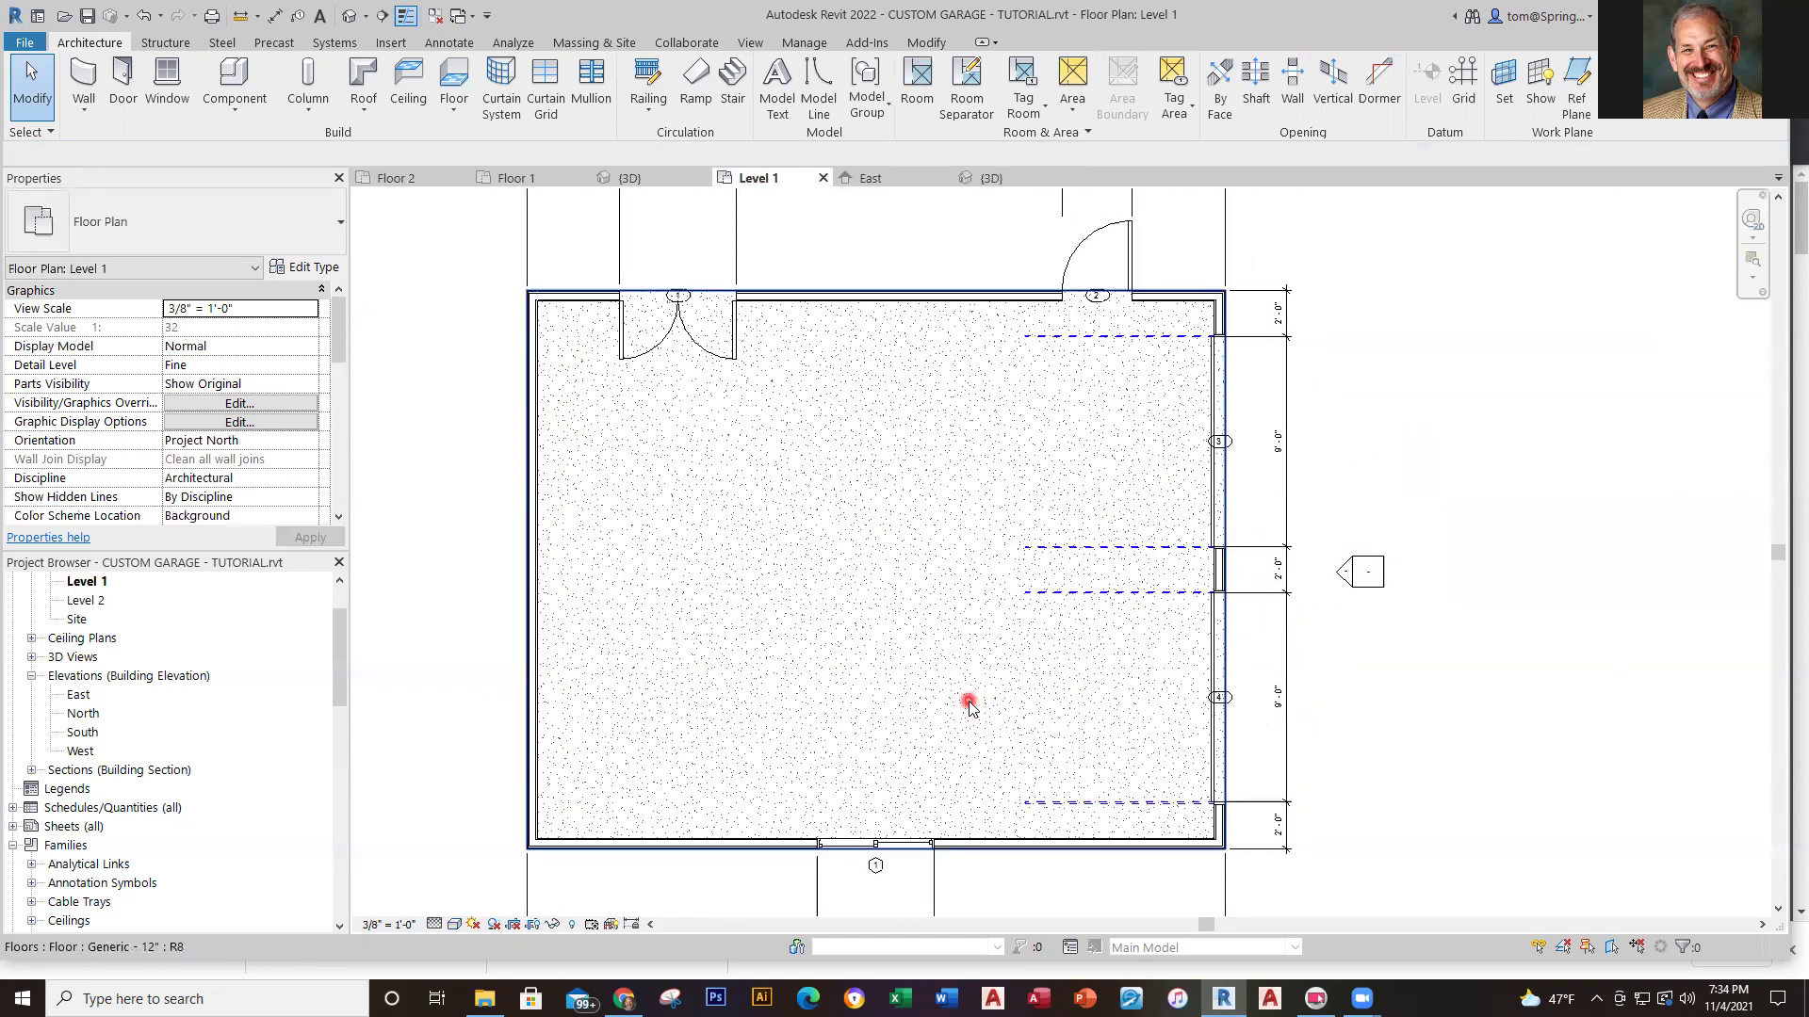
pyautogui.click(432, 191)
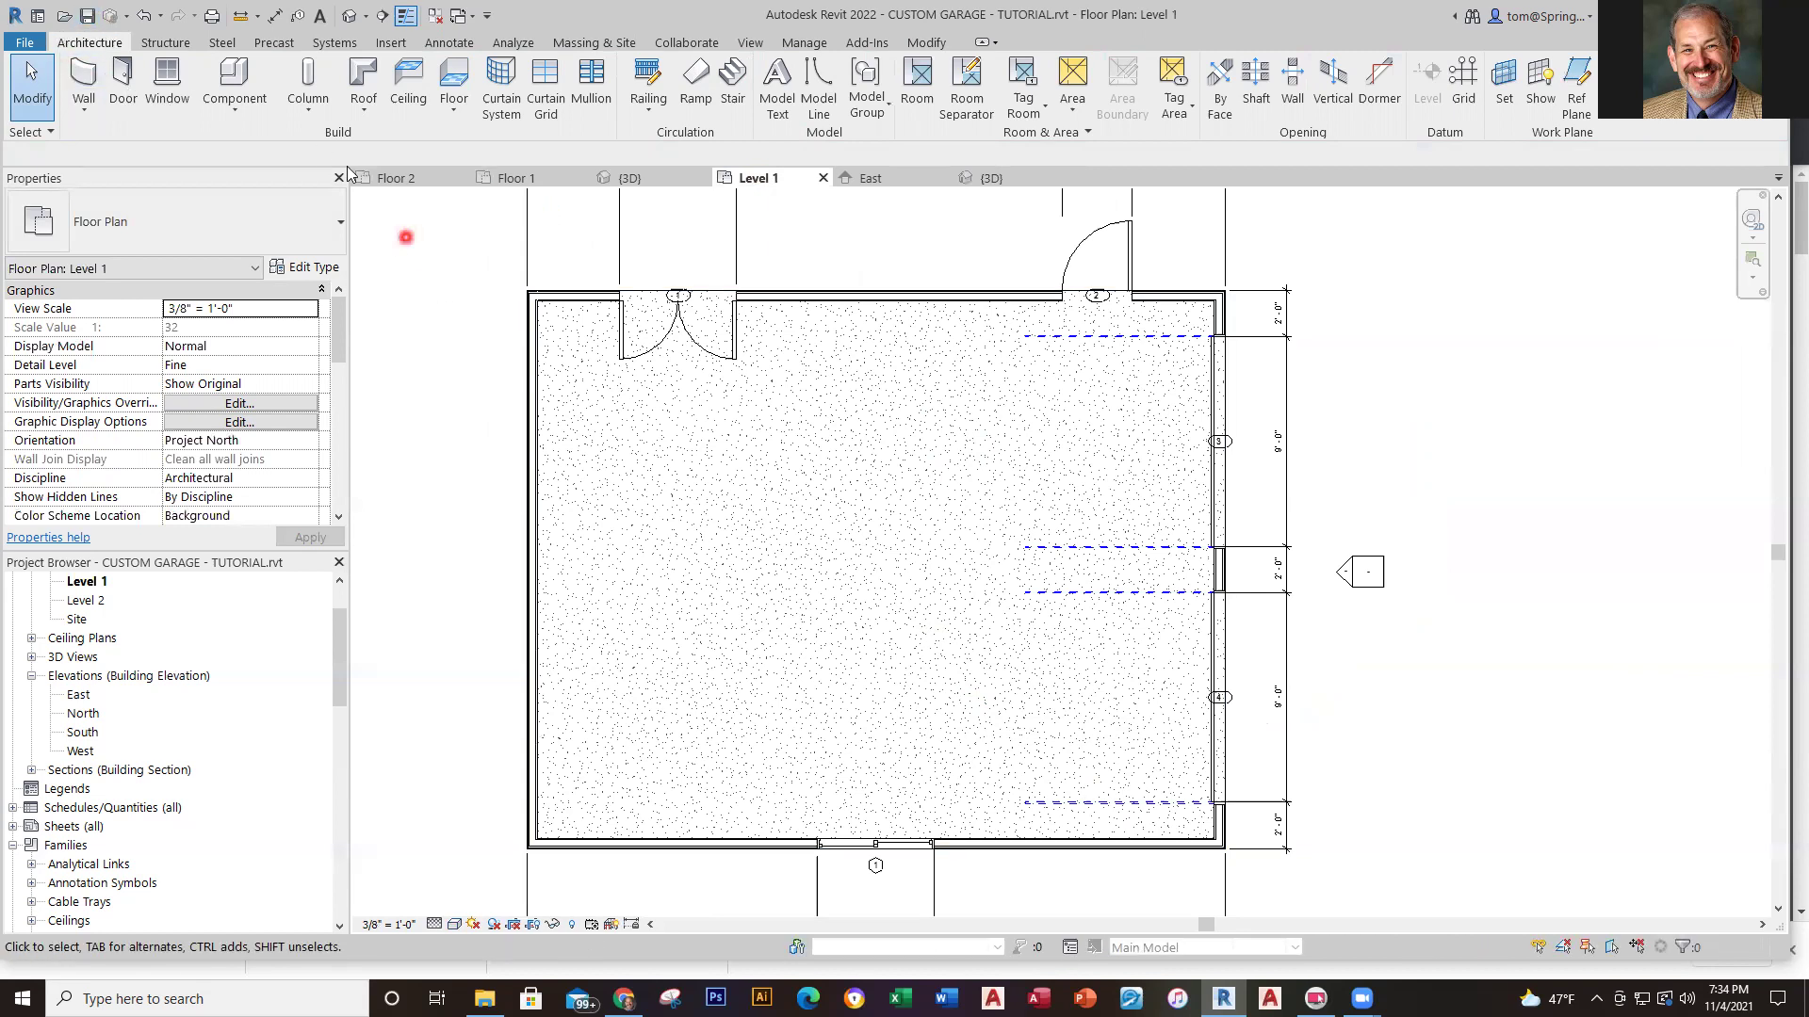
pyautogui.click(337, 43)
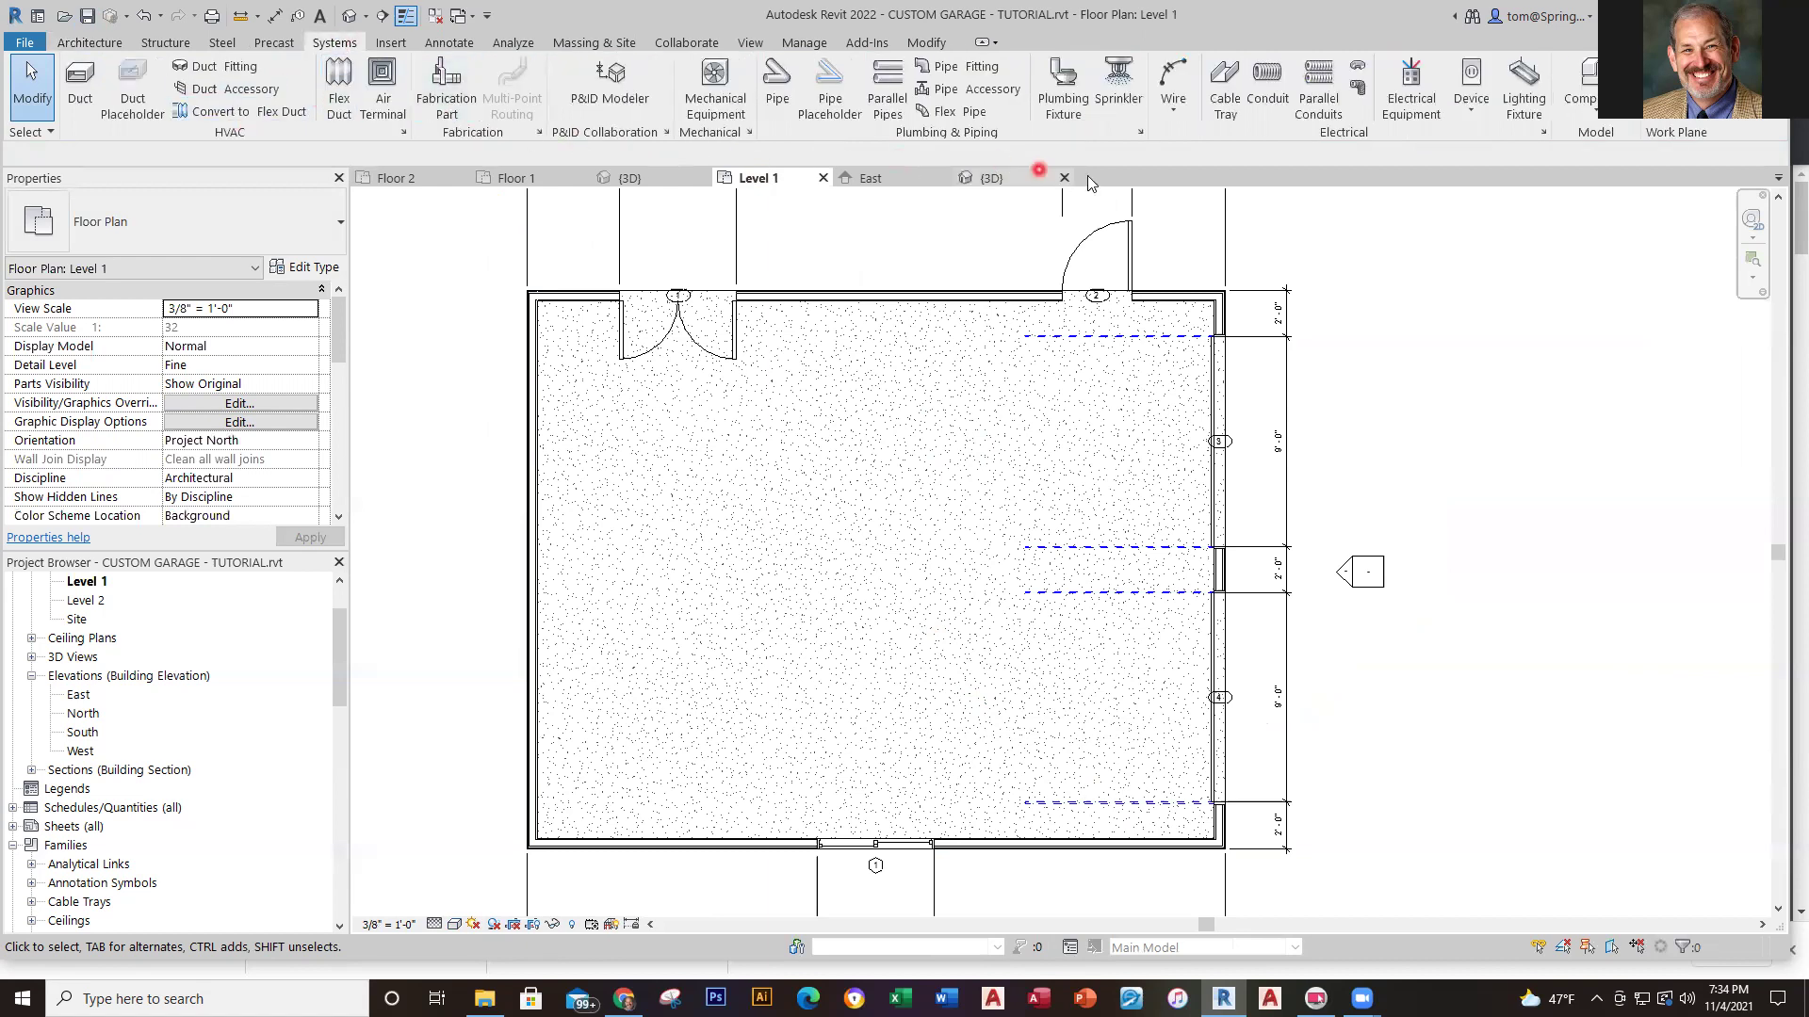
# Place a GFCI duplex receptacle on the garage's top wall between the doors
pyautogui.click(1477, 111)
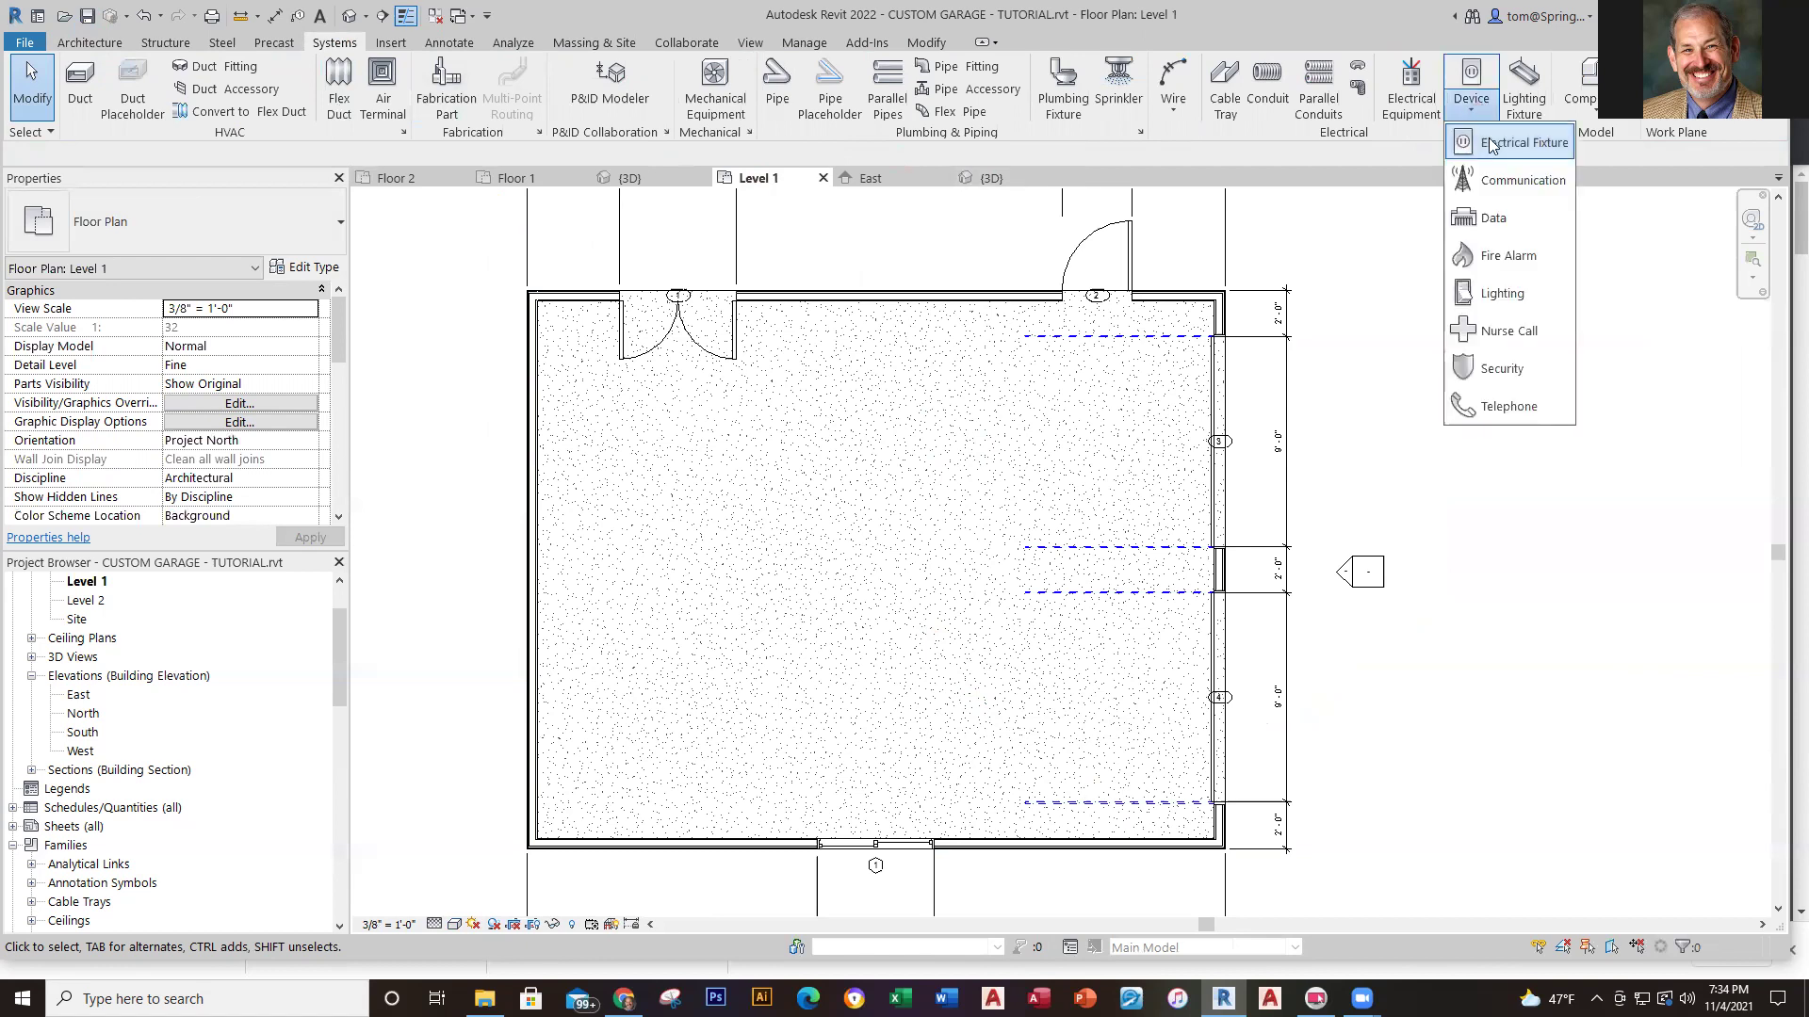
pyautogui.click(1490, 141)
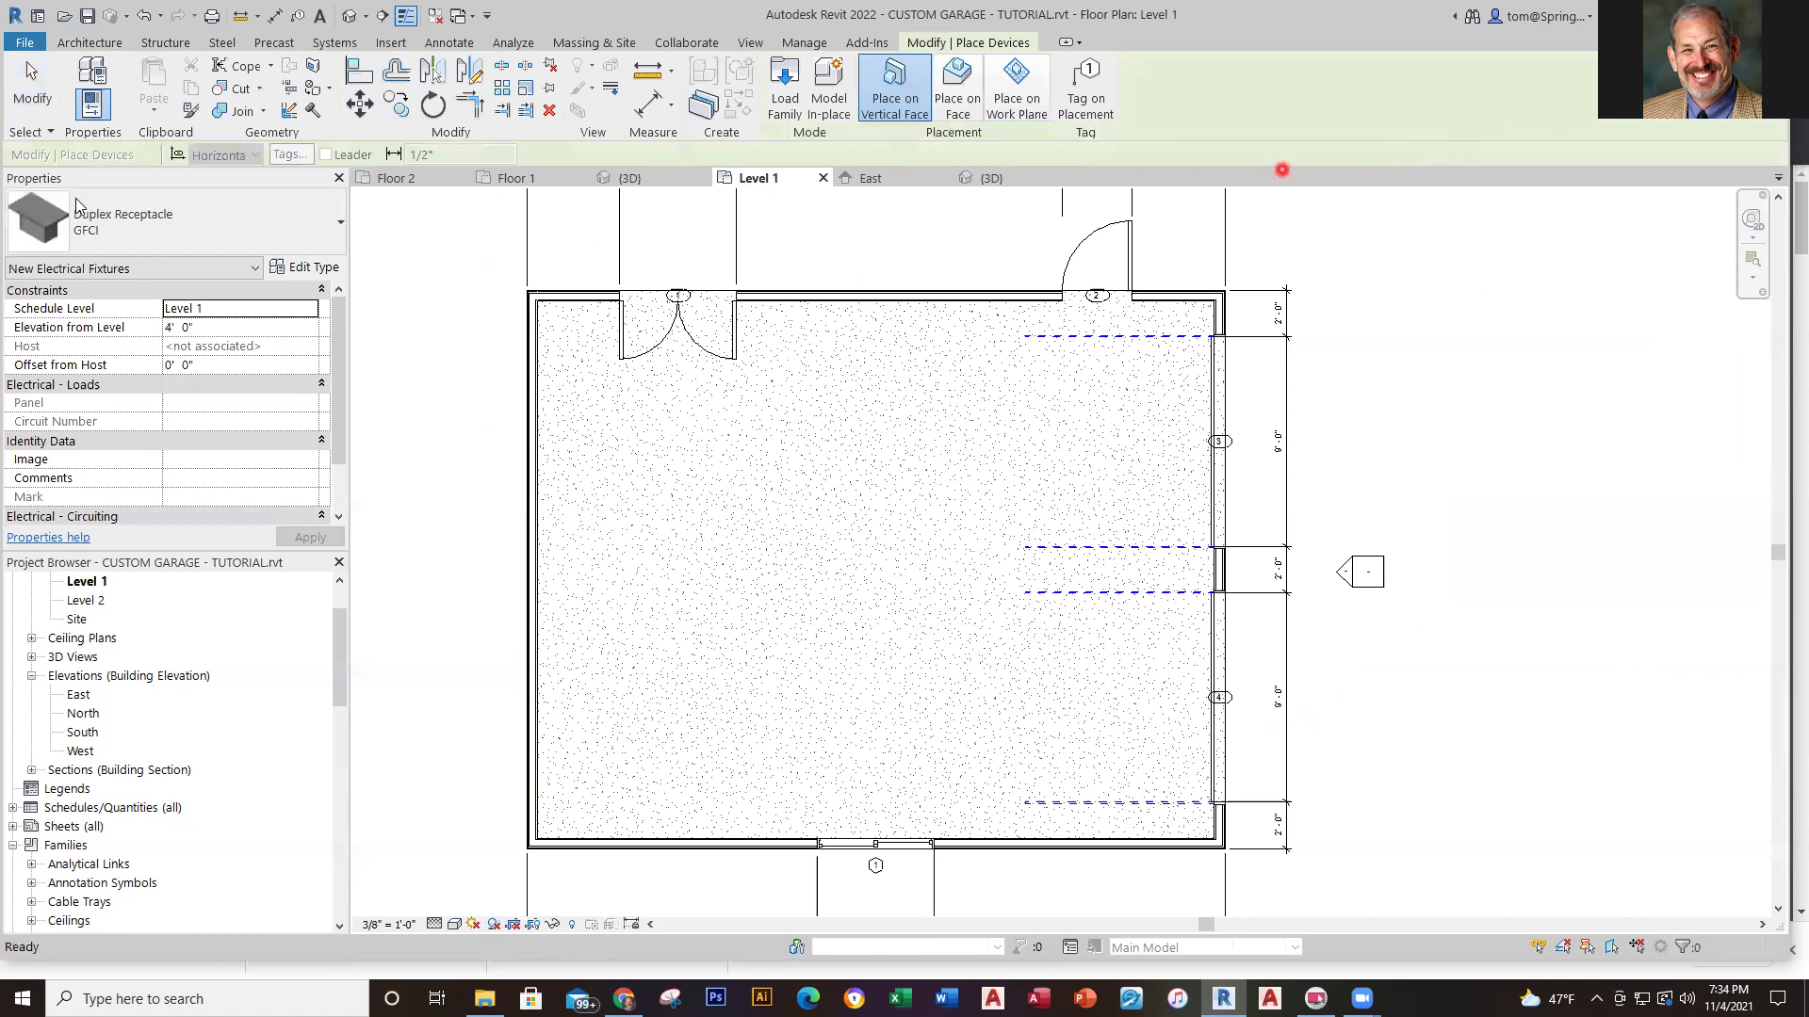
pyautogui.click(332, 233)
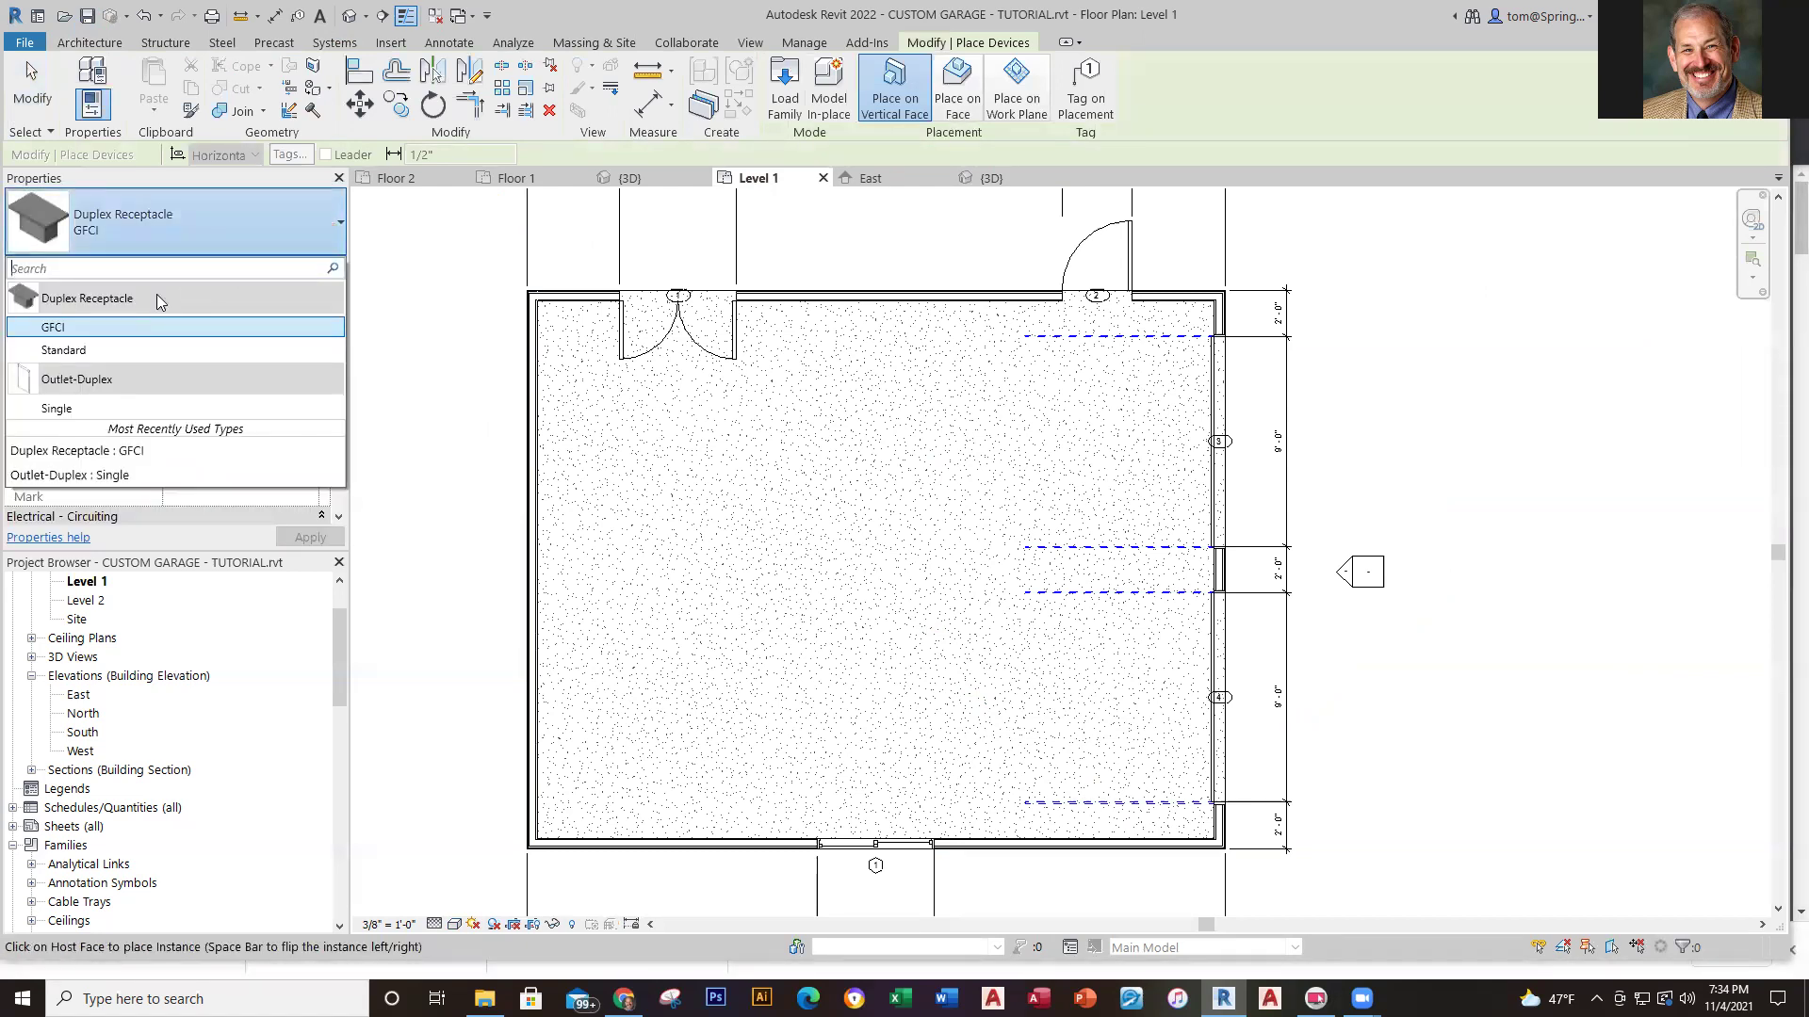
pyautogui.click(597, 383)
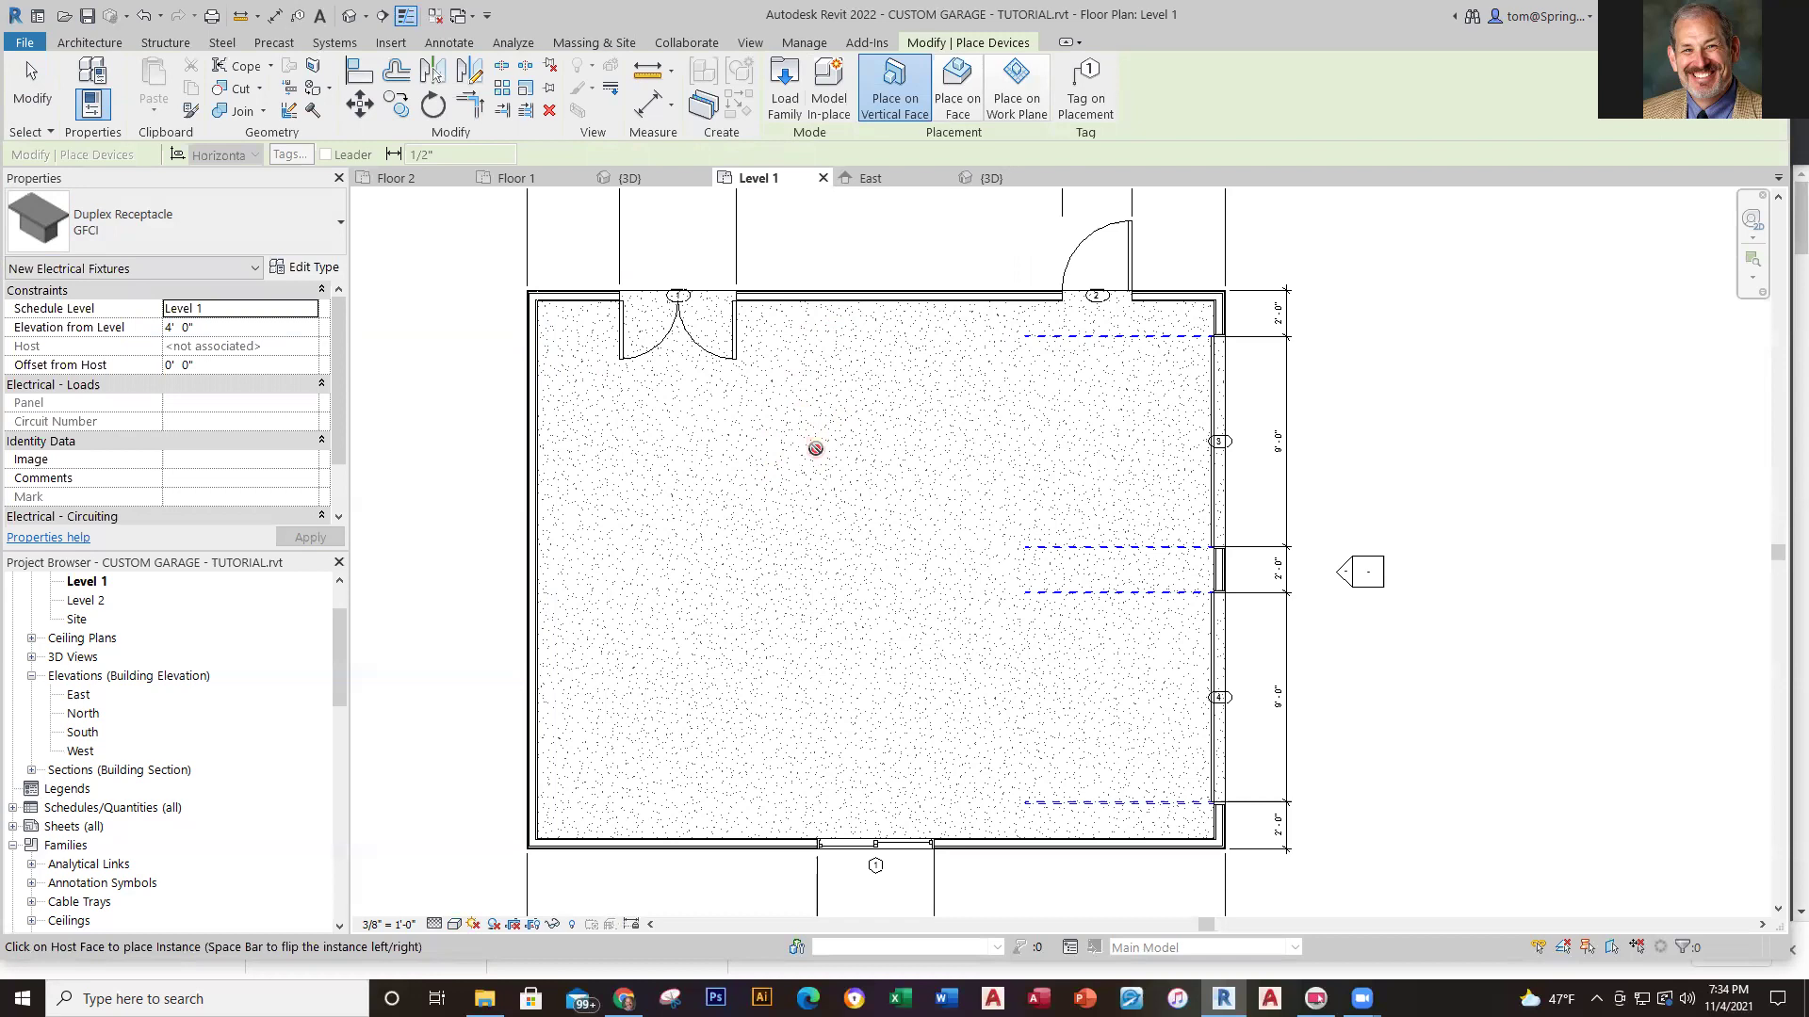
pyautogui.click(796, 300)
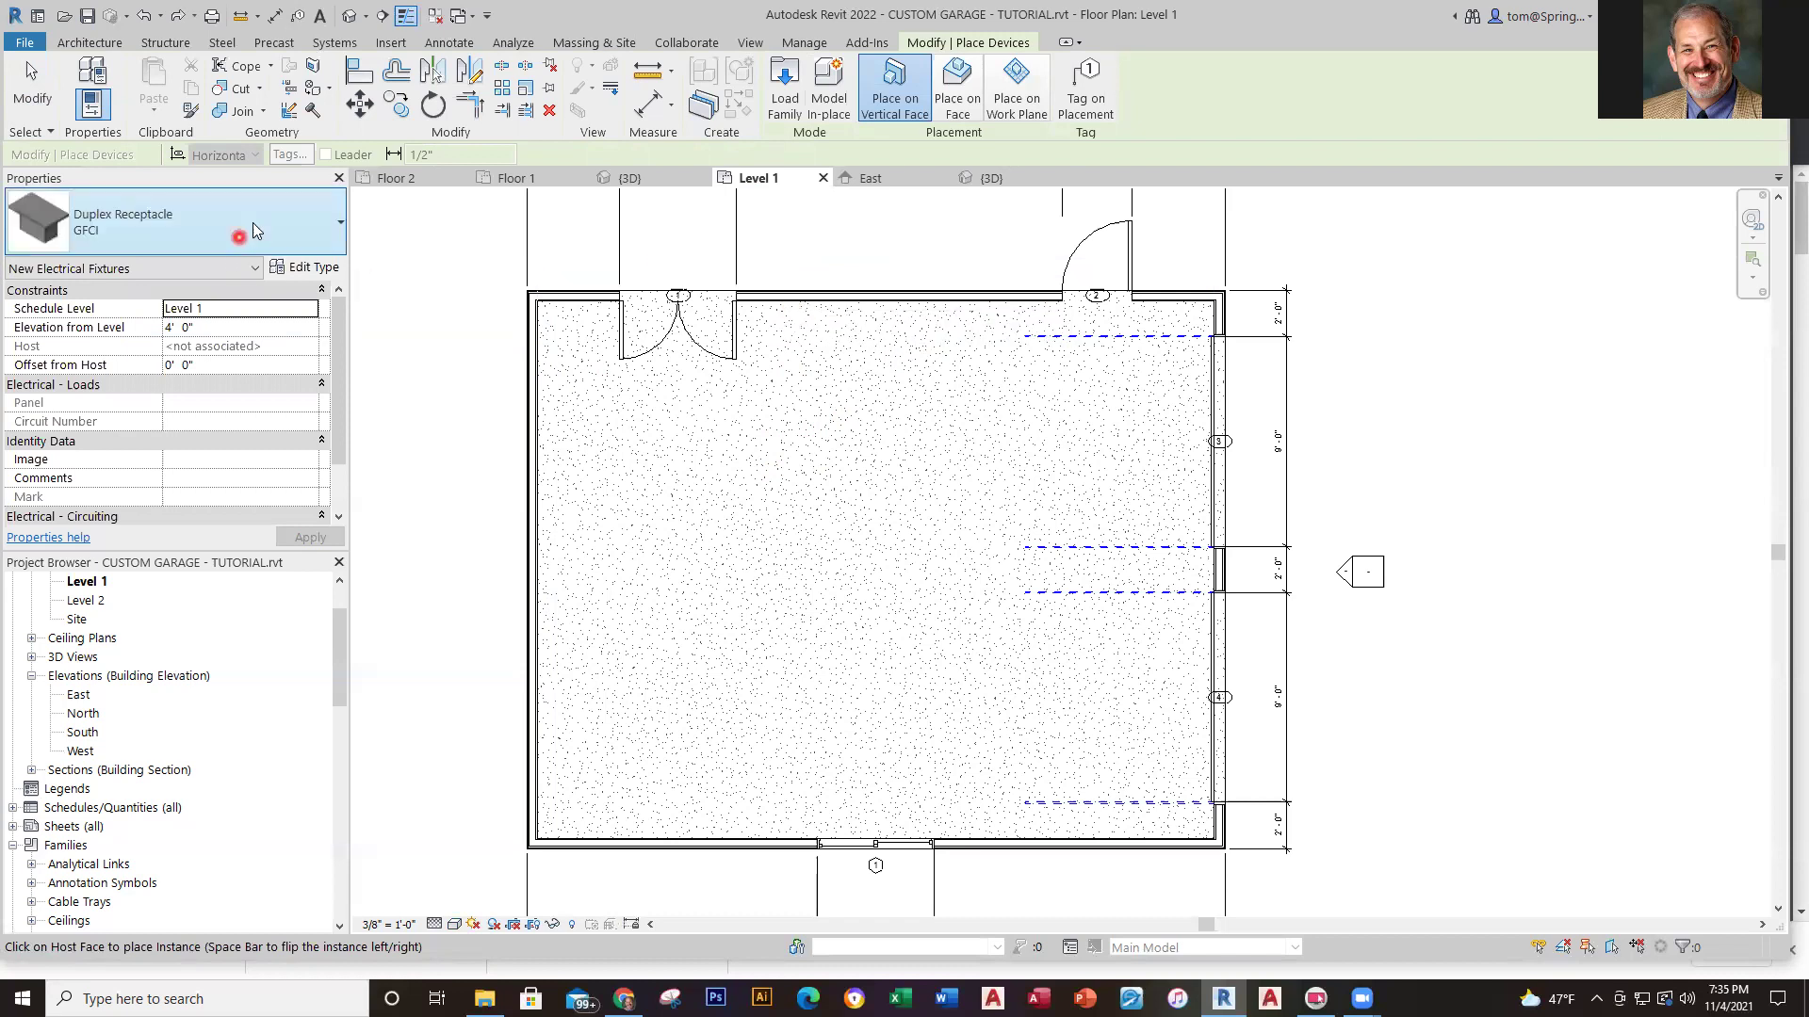
# Place a Standard duplex receptacle at 1'-6" on the same top wall
pyautogui.click(337, 227)
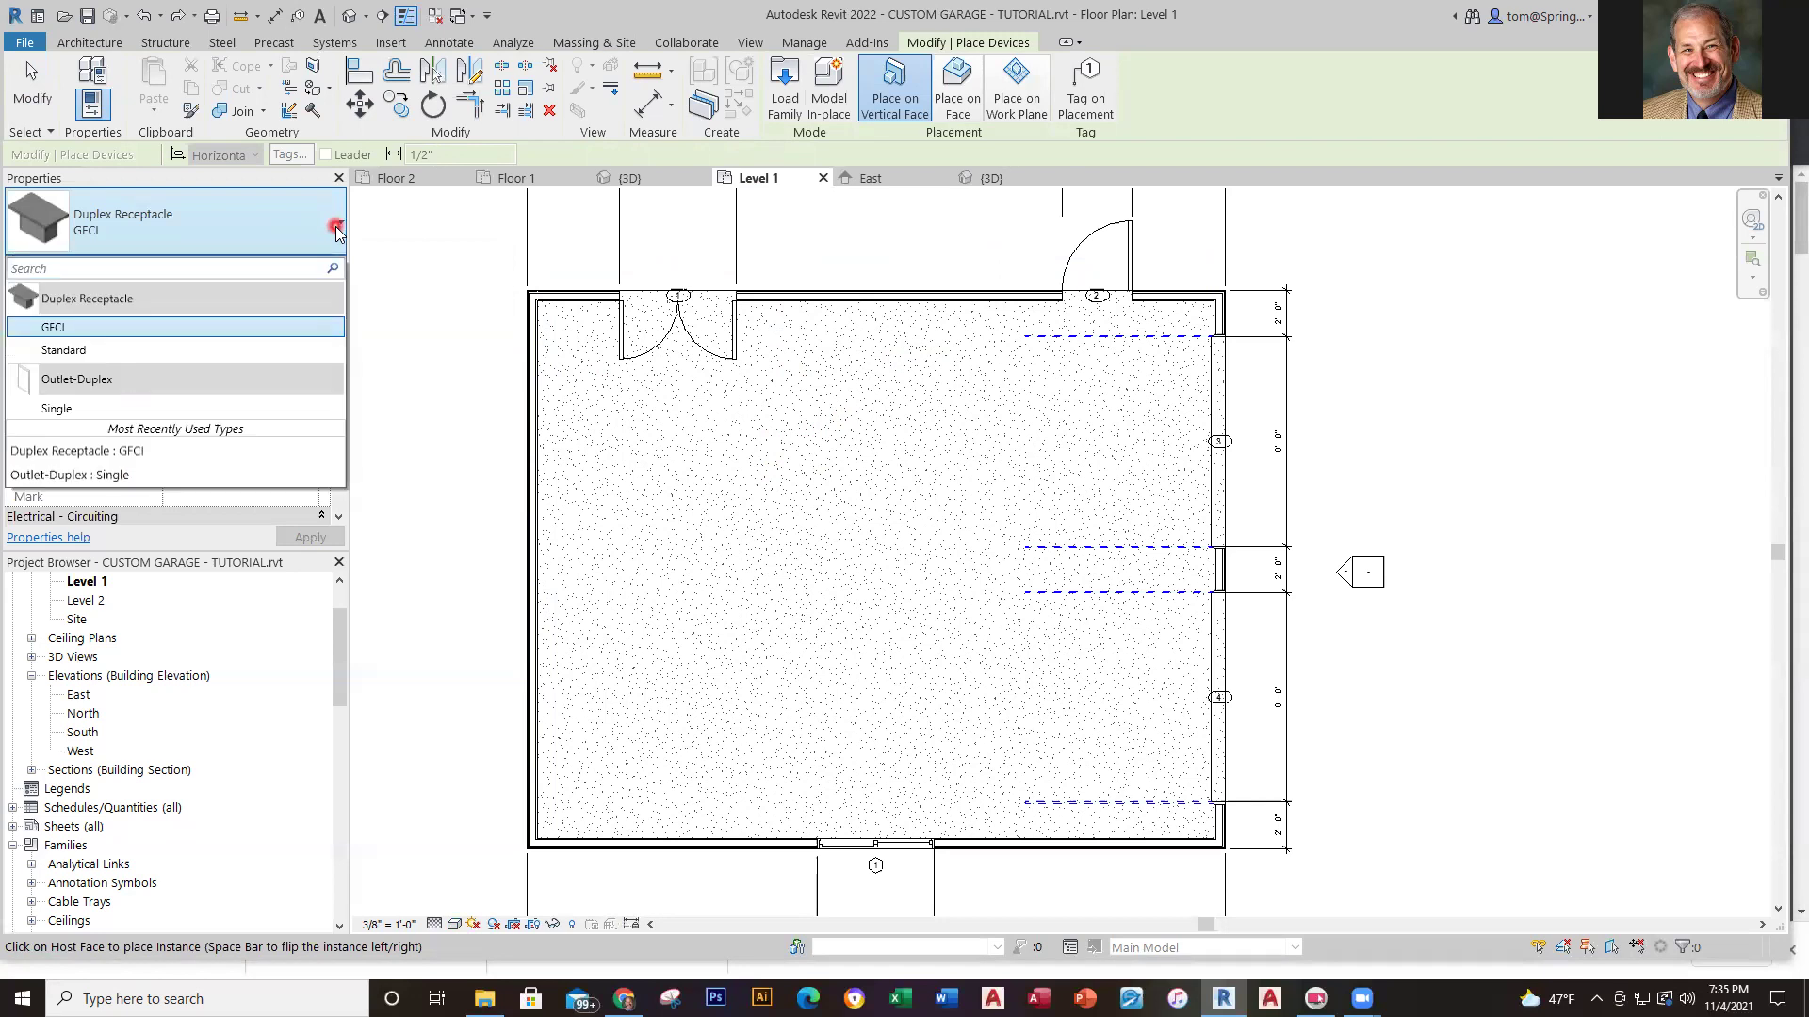
pyautogui.click(98, 352)
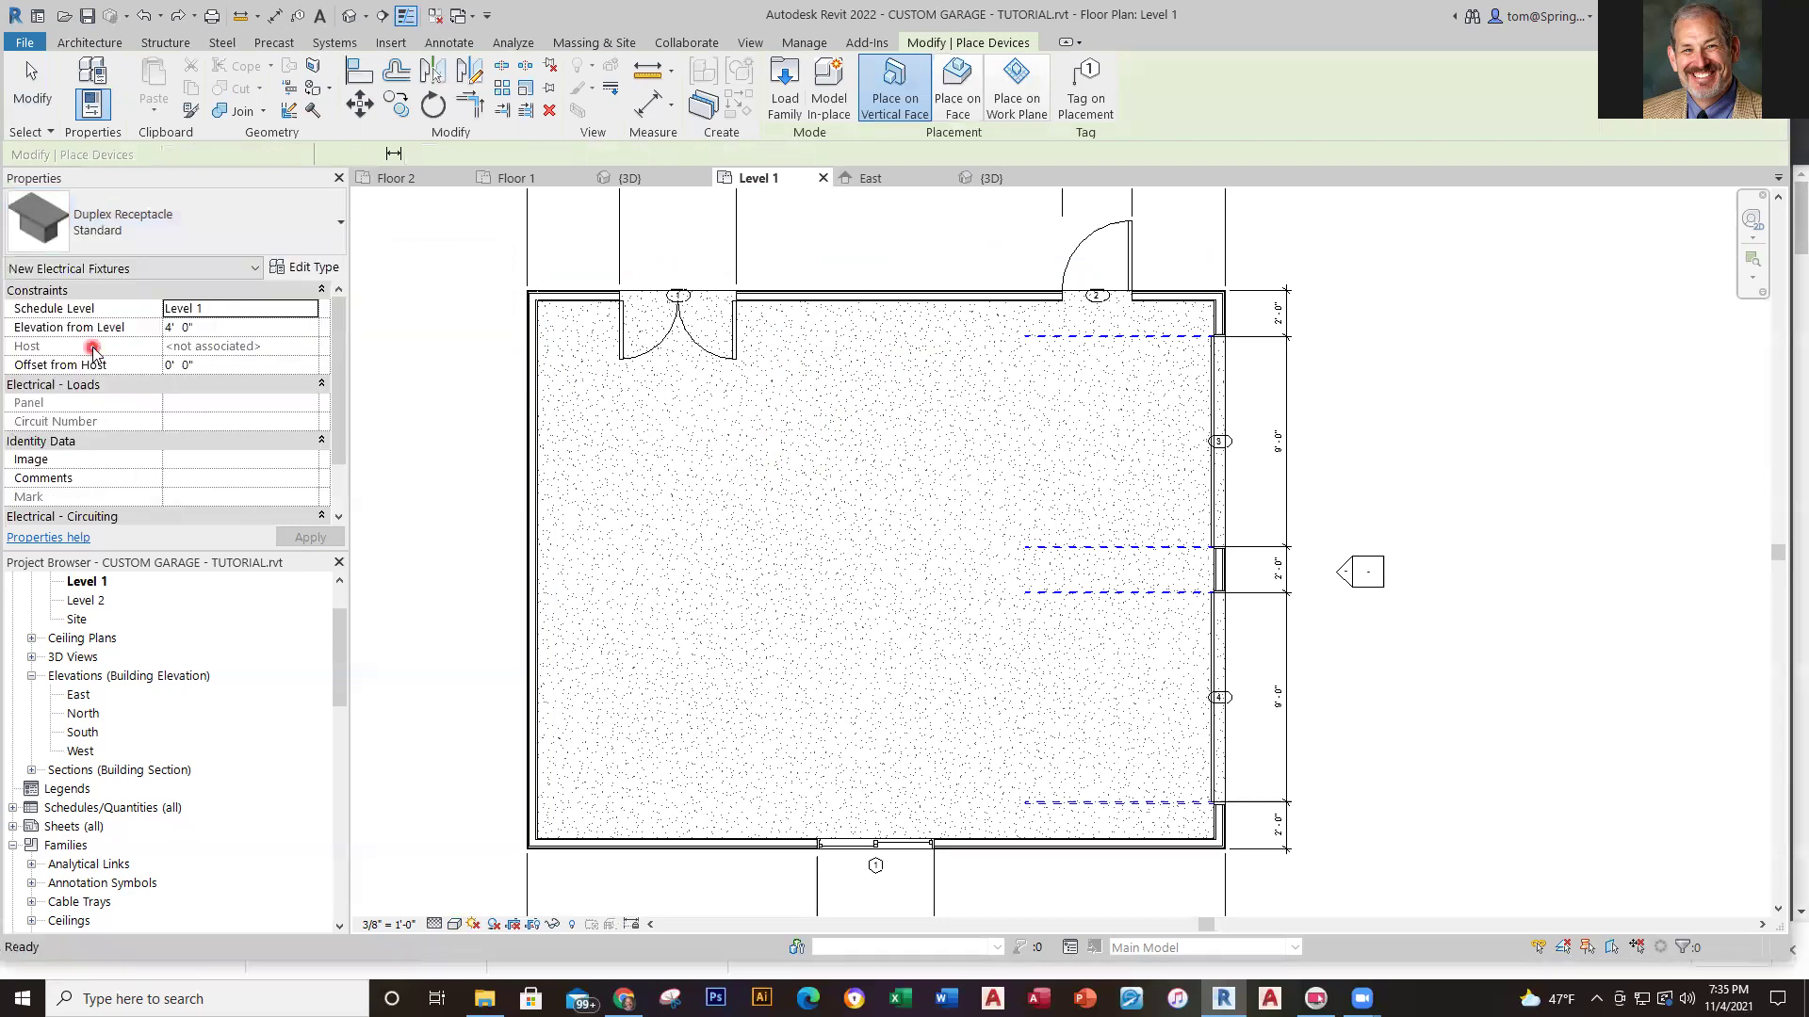
pyautogui.click(795, 301)
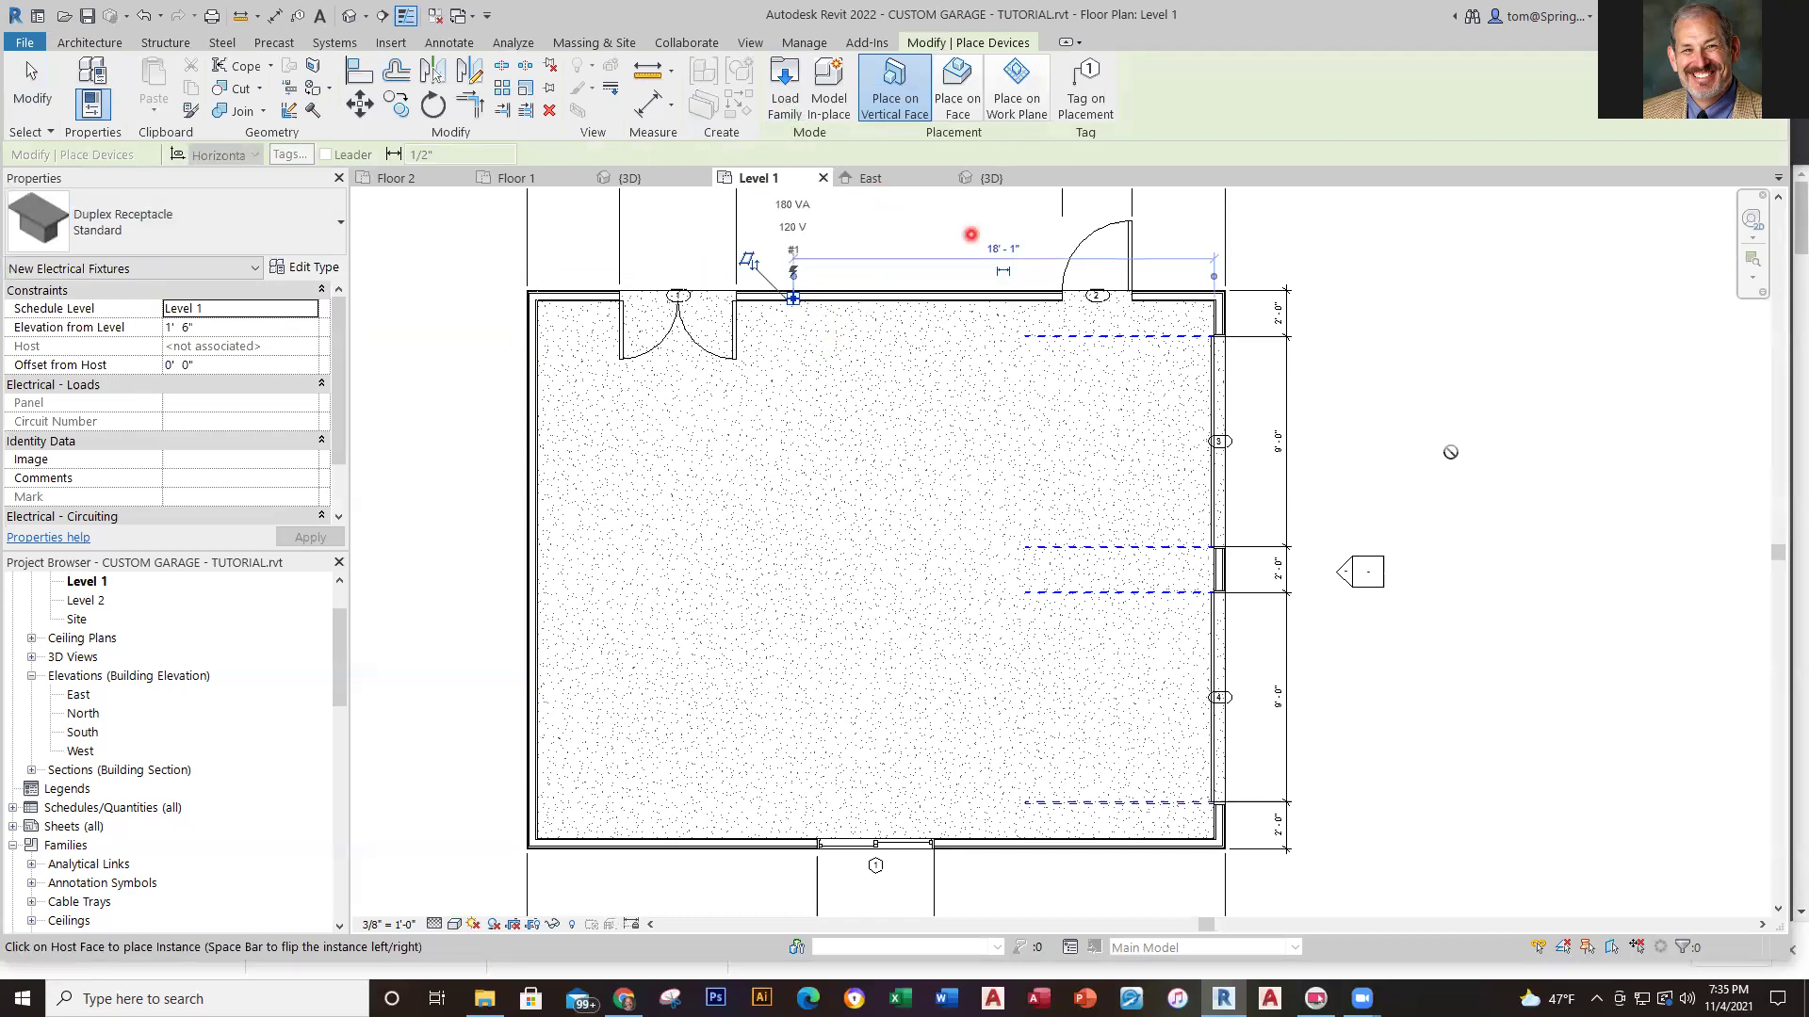
pyautogui.press('Escape')
pyautogui.press('Escape')
pyautogui.scroll(5, 797, 282)
pyautogui.scroll(-6, 799, 313)
pyautogui.moveTo(947, 429); pyautogui.dragTo(779, 399, button='middle')
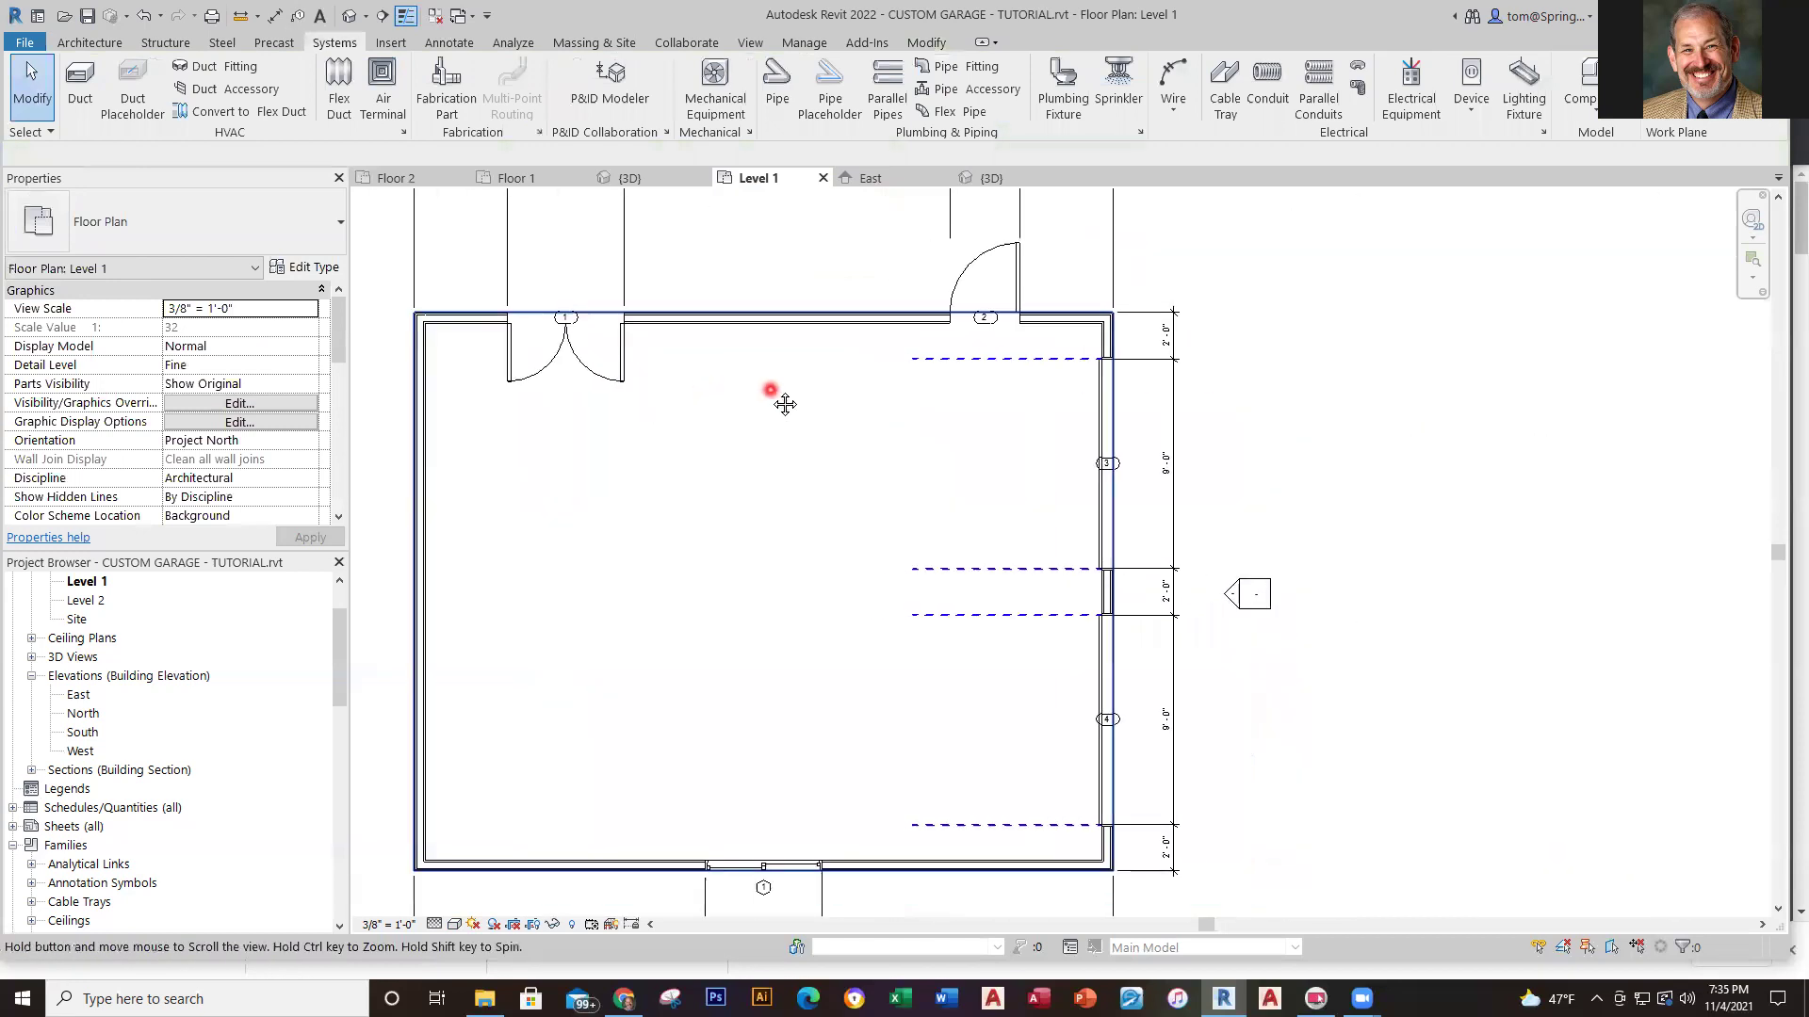
# Delete the low wall outlet from the 3D view
pyautogui.click(986, 179)
pyautogui.scroll(8, 1208, 431)
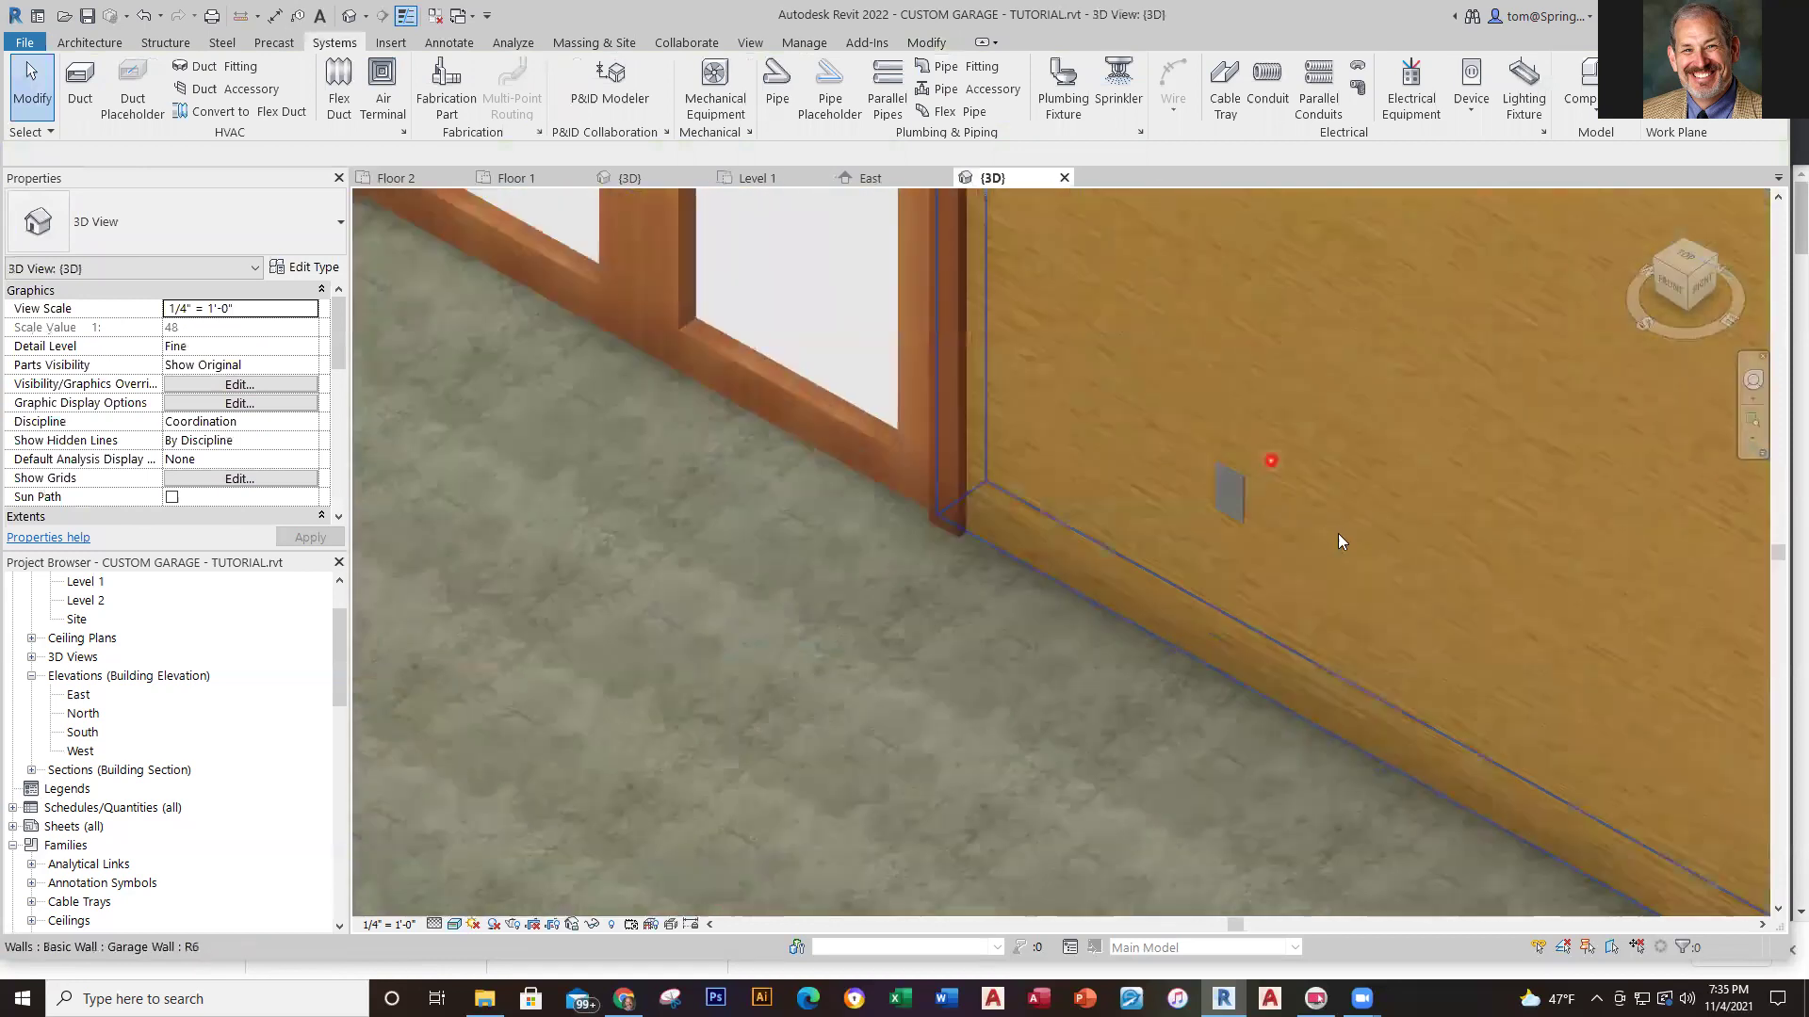
pyautogui.moveTo(1310, 524); pyautogui.dragTo(1155, 491, button='middle')
pyautogui.scroll(-5, 1224, 485)
pyautogui.scroll(-6, 1272, 495)
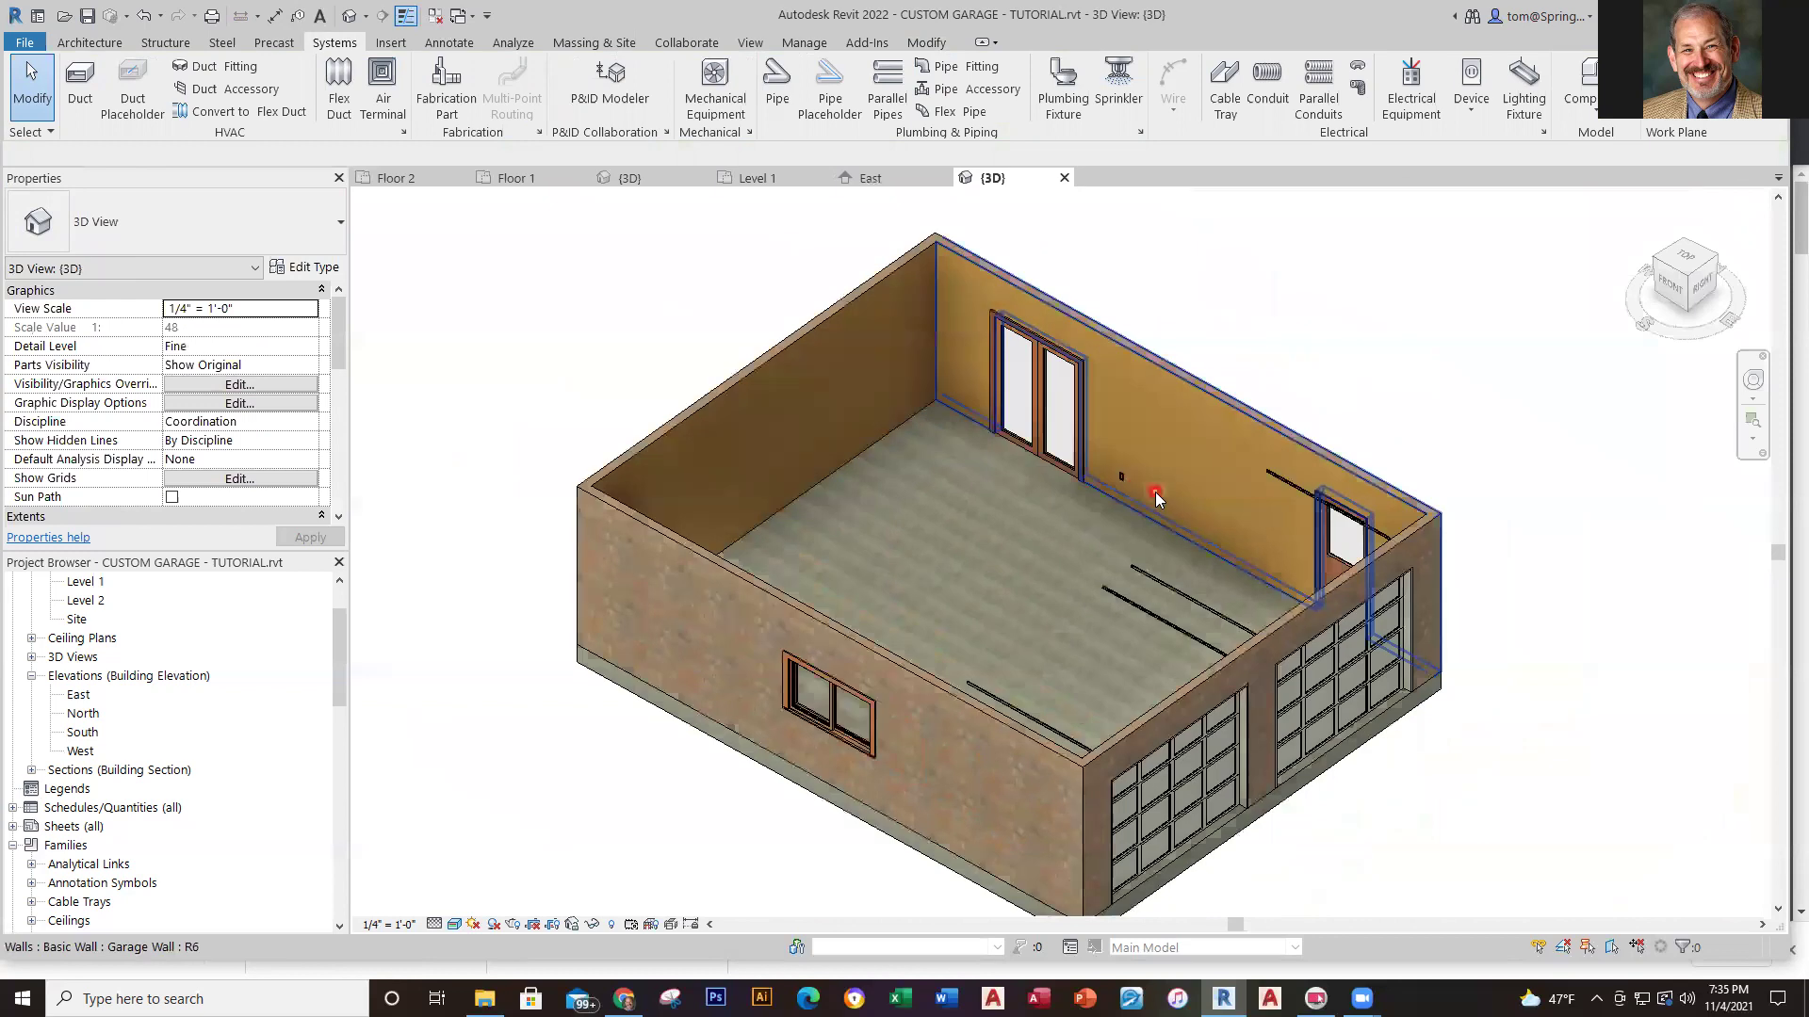
pyautogui.scroll(8, 1128, 482)
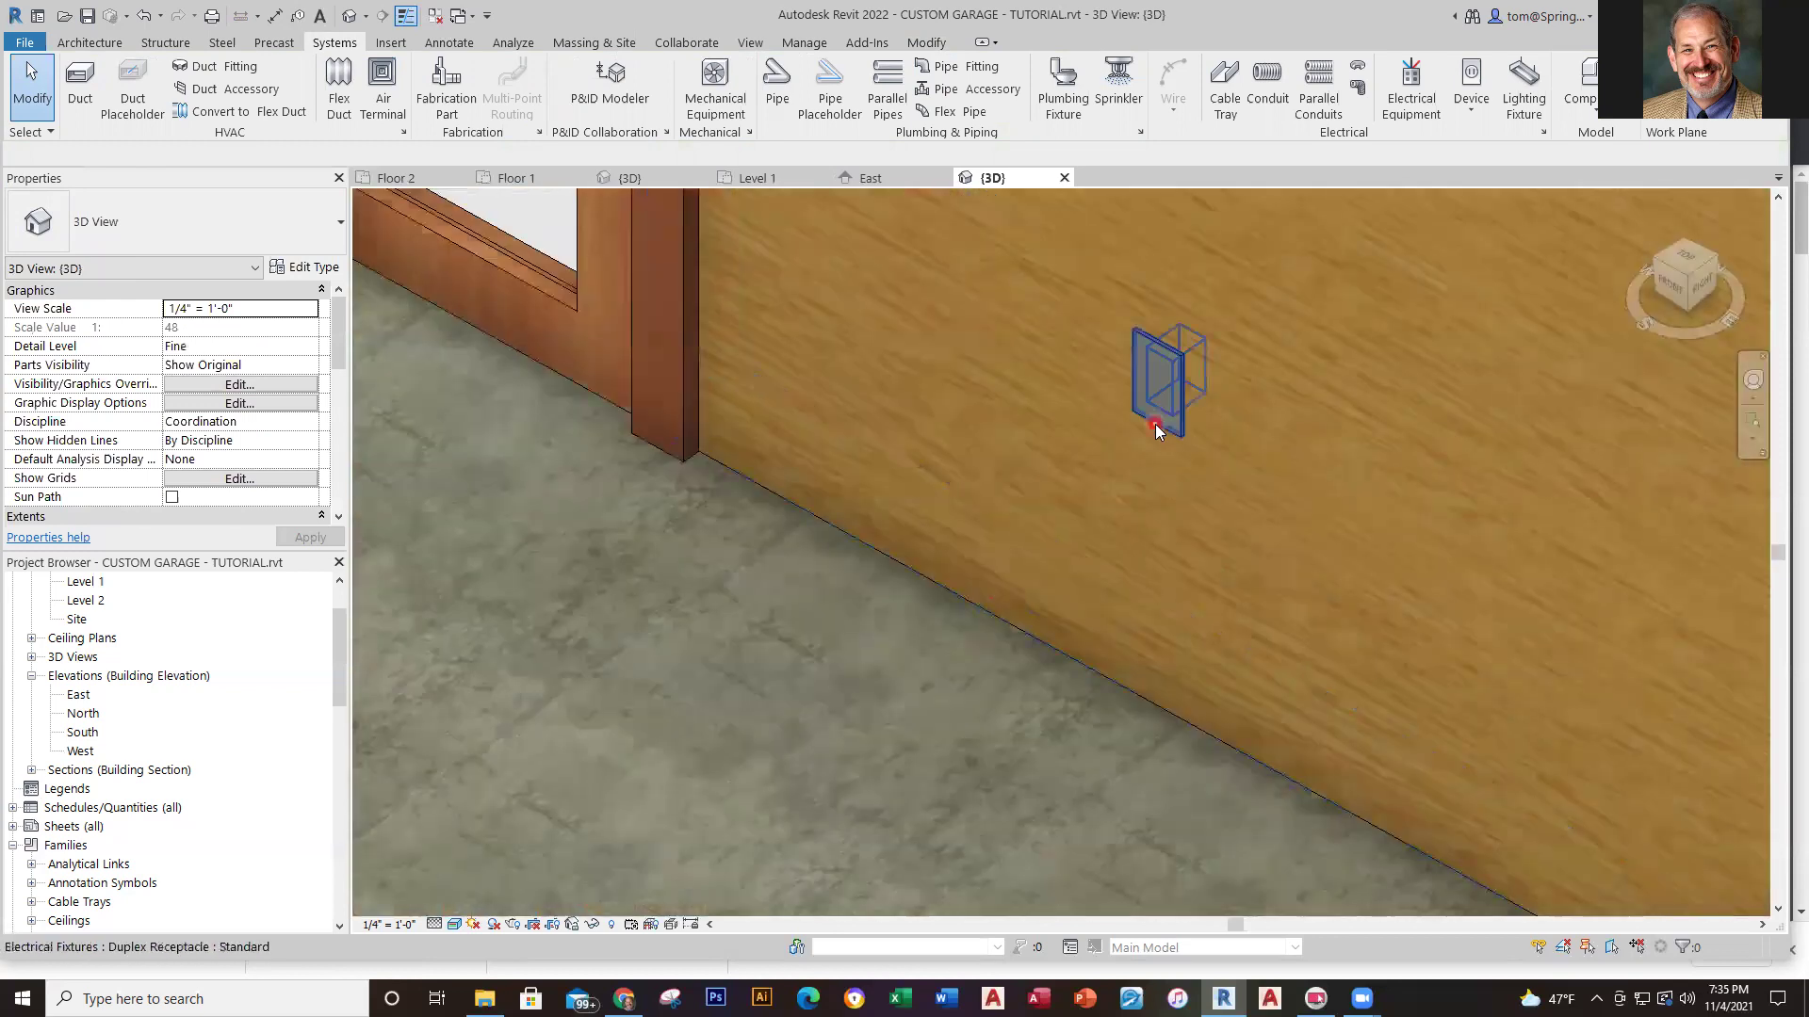
pyautogui.click(1155, 421)
pyautogui.press('Delete')
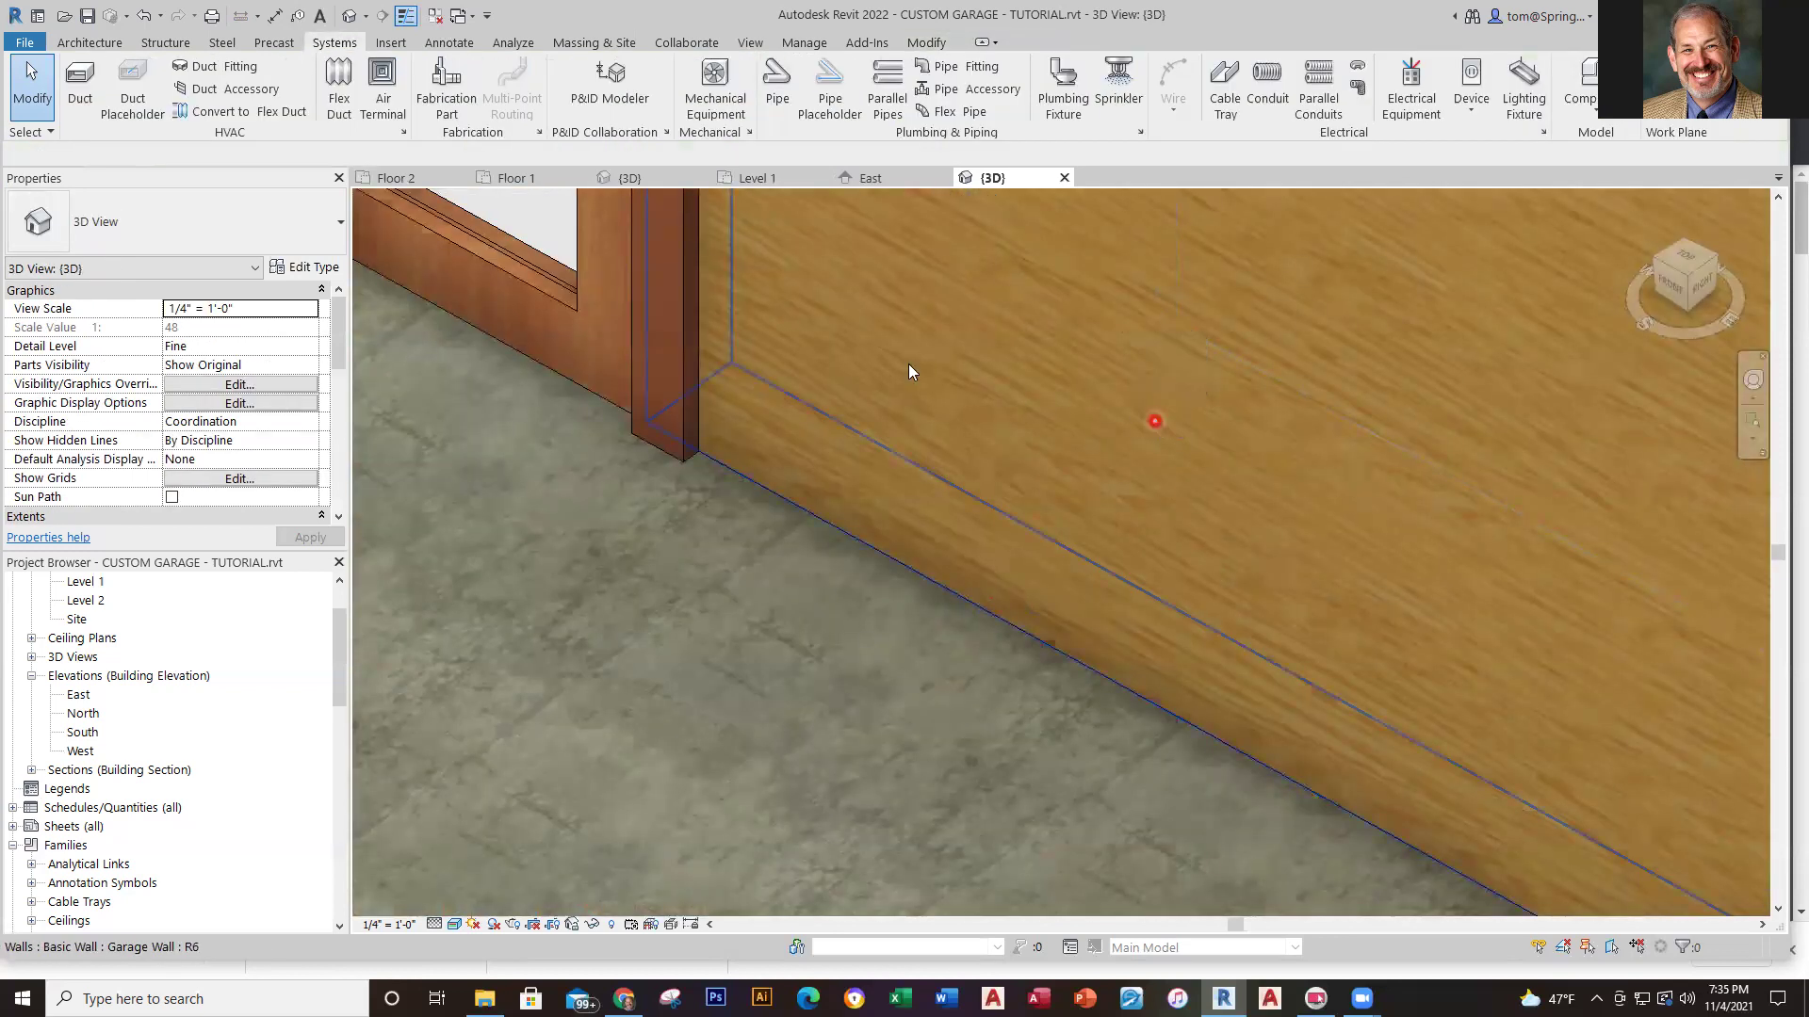
# Place two GFCI duplex receptacles at 4'-0" along the Level 1 top wall
pyautogui.click(760, 178)
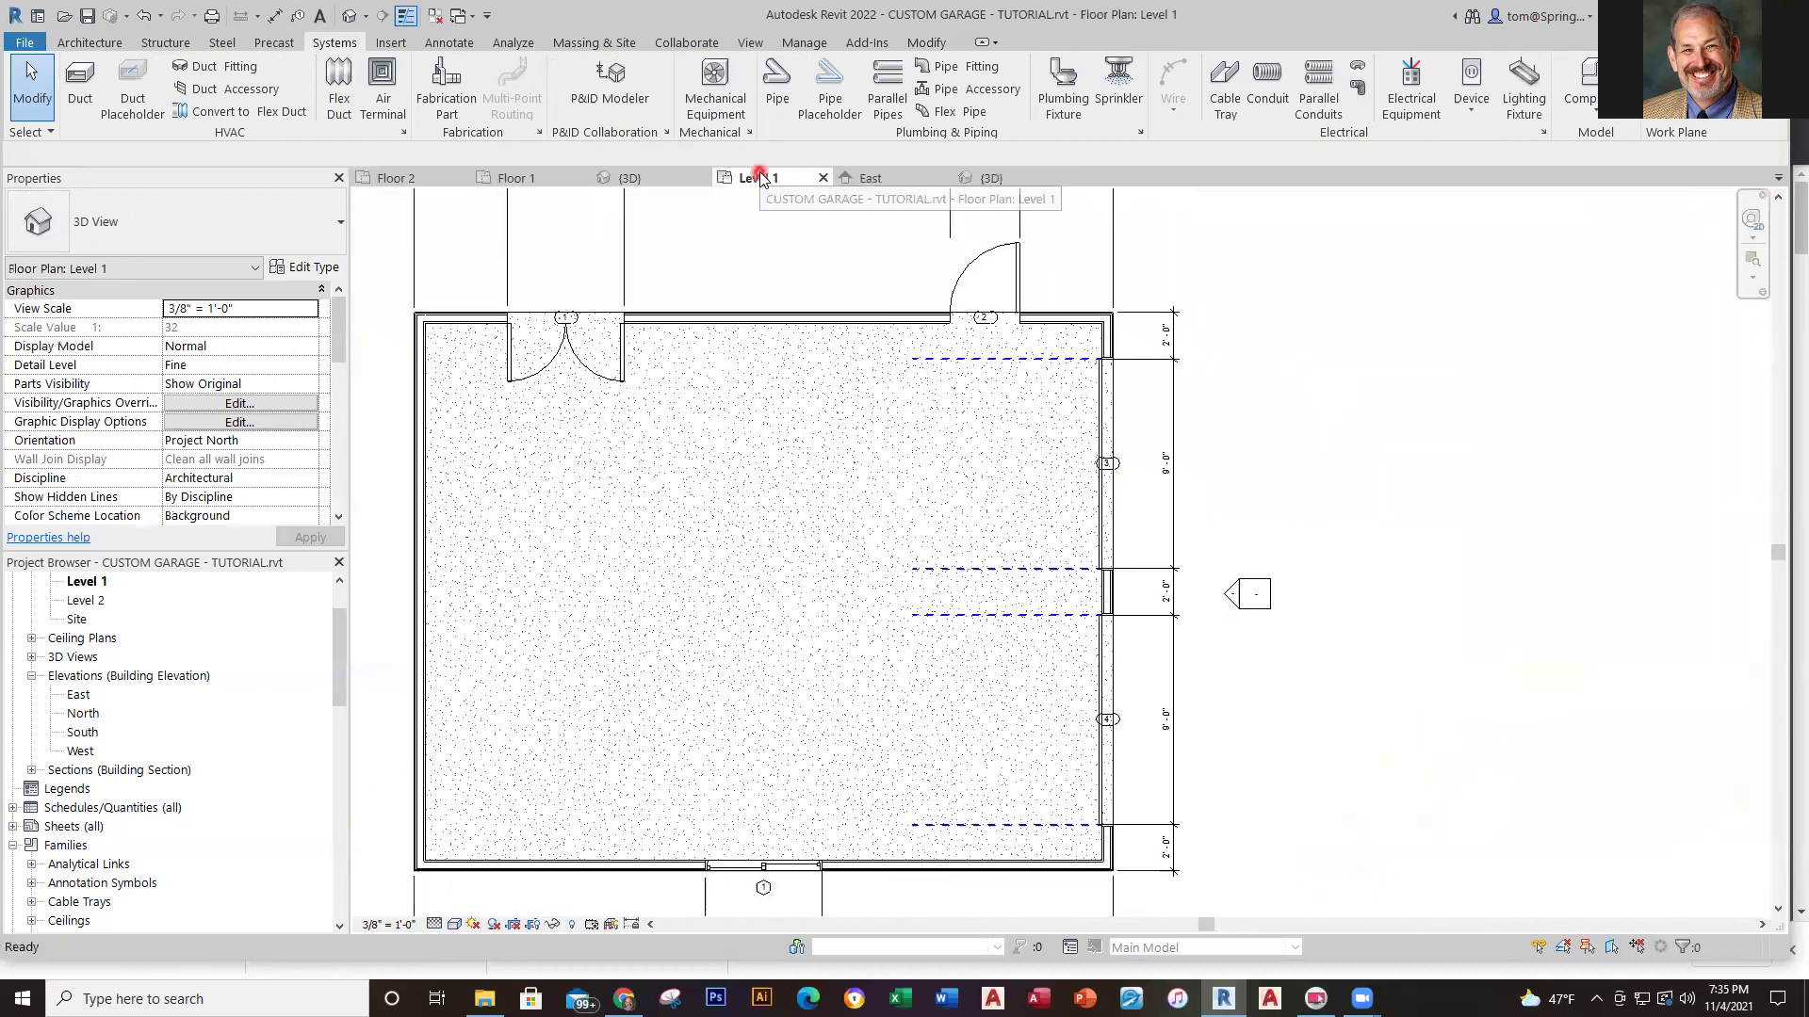
pyautogui.click(1471, 105)
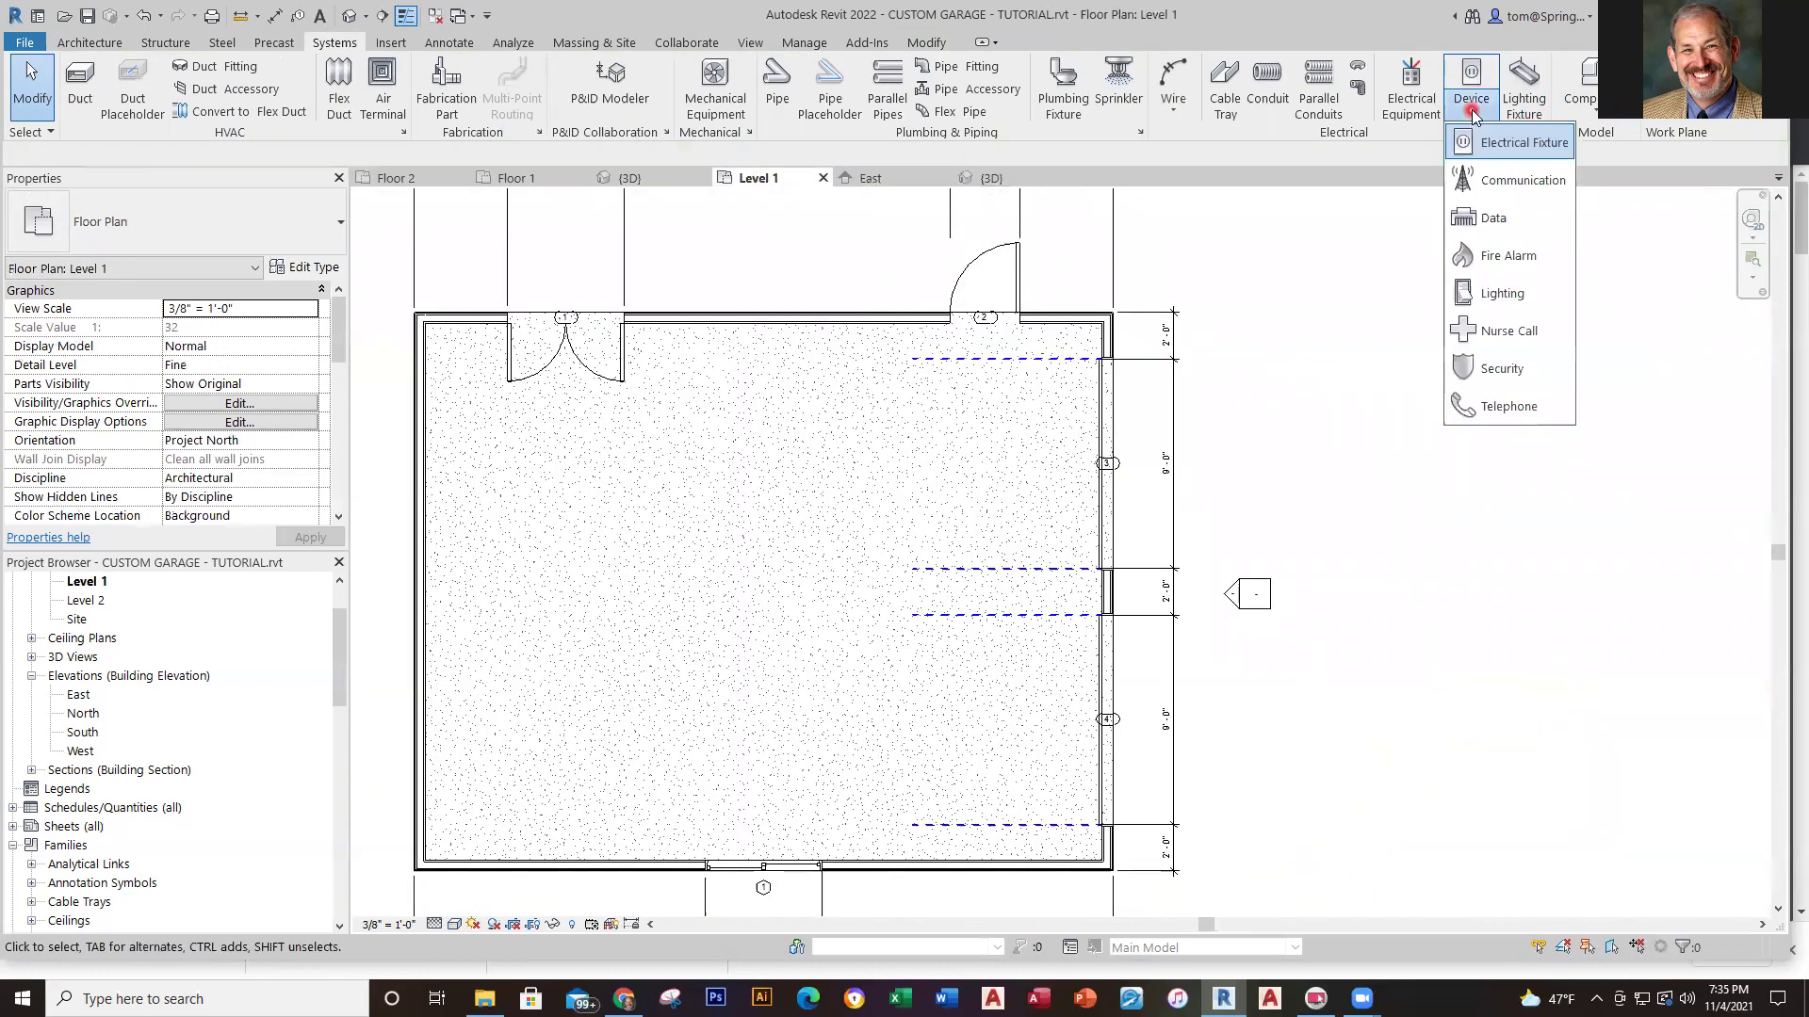
pyautogui.click(339, 222)
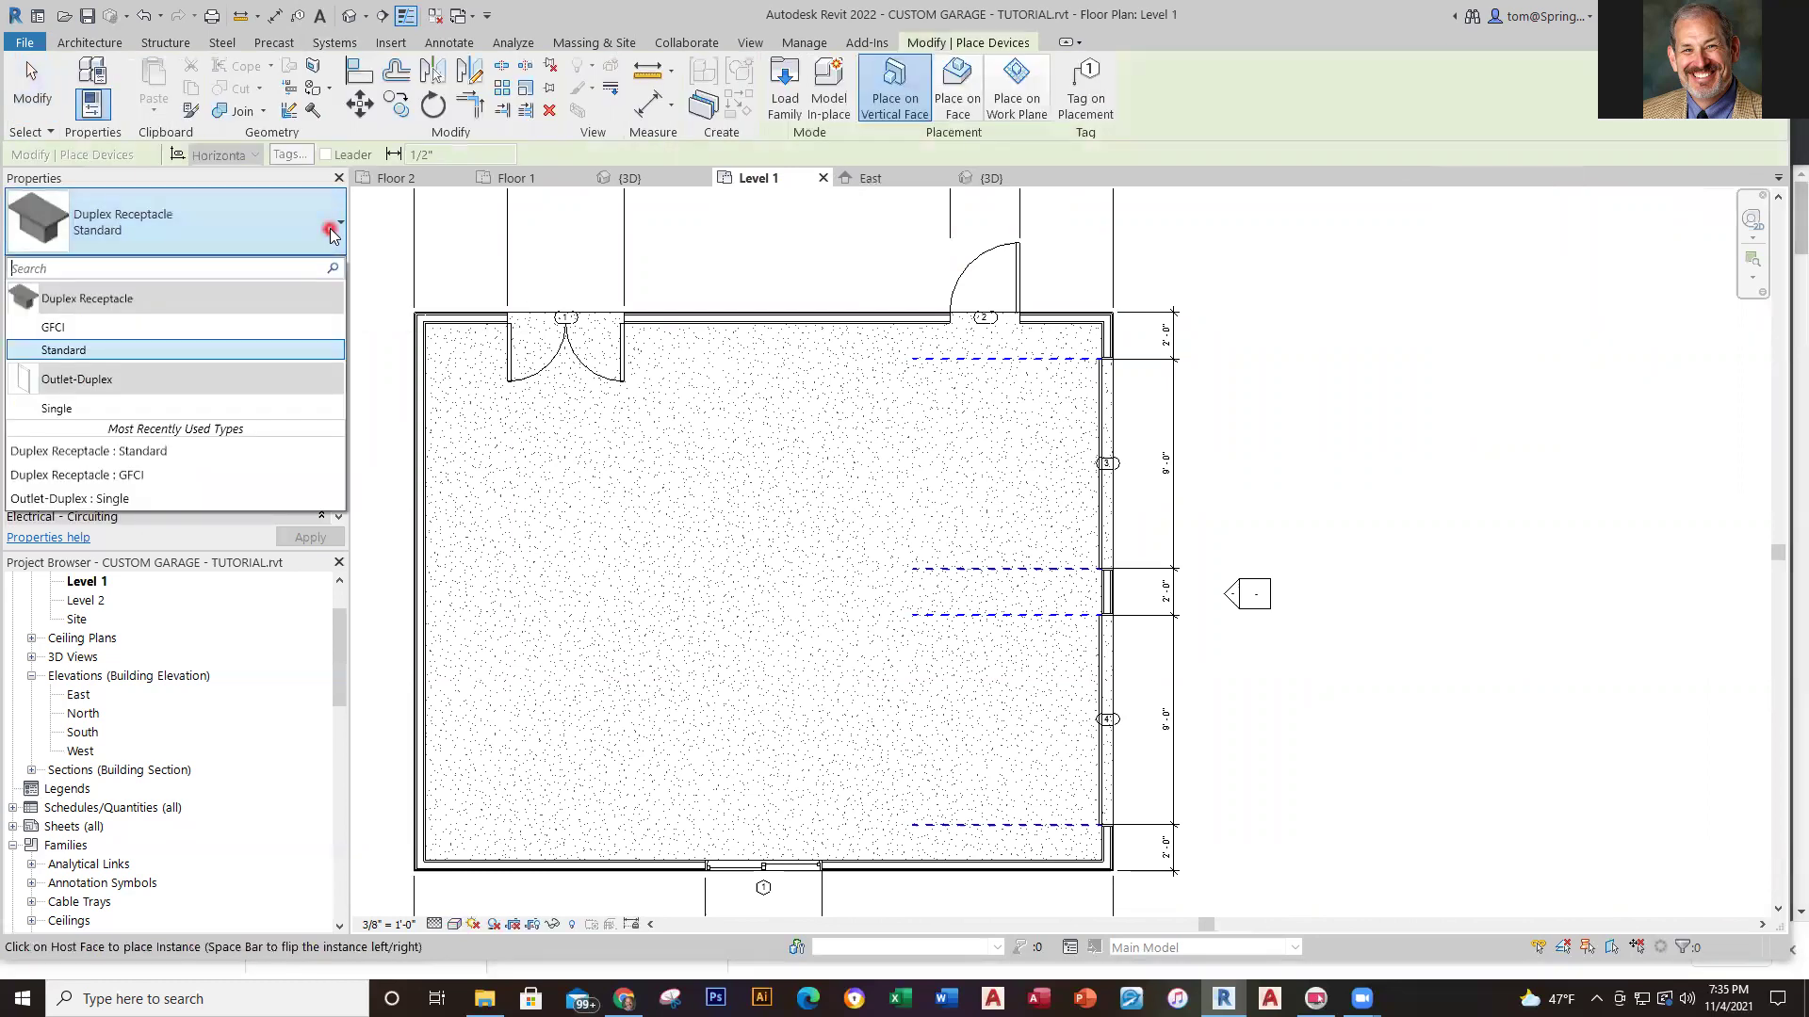
pyautogui.click(98, 326)
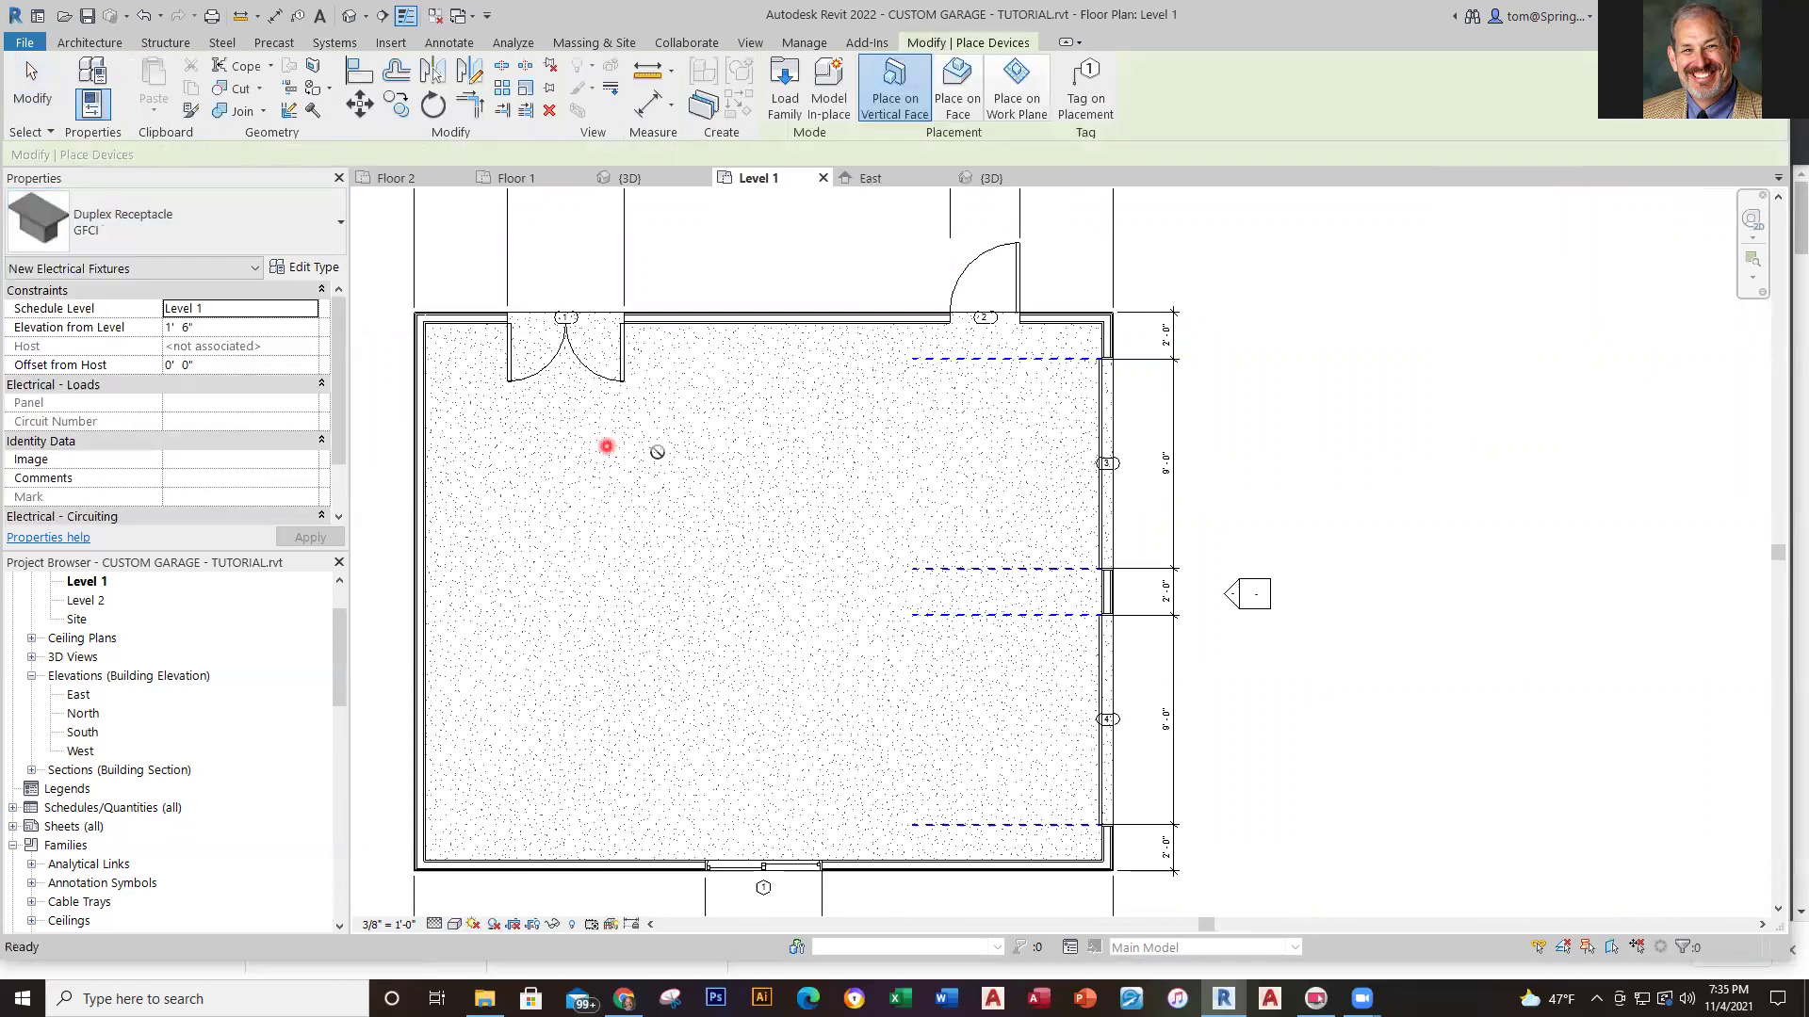
pyautogui.click(683, 322)
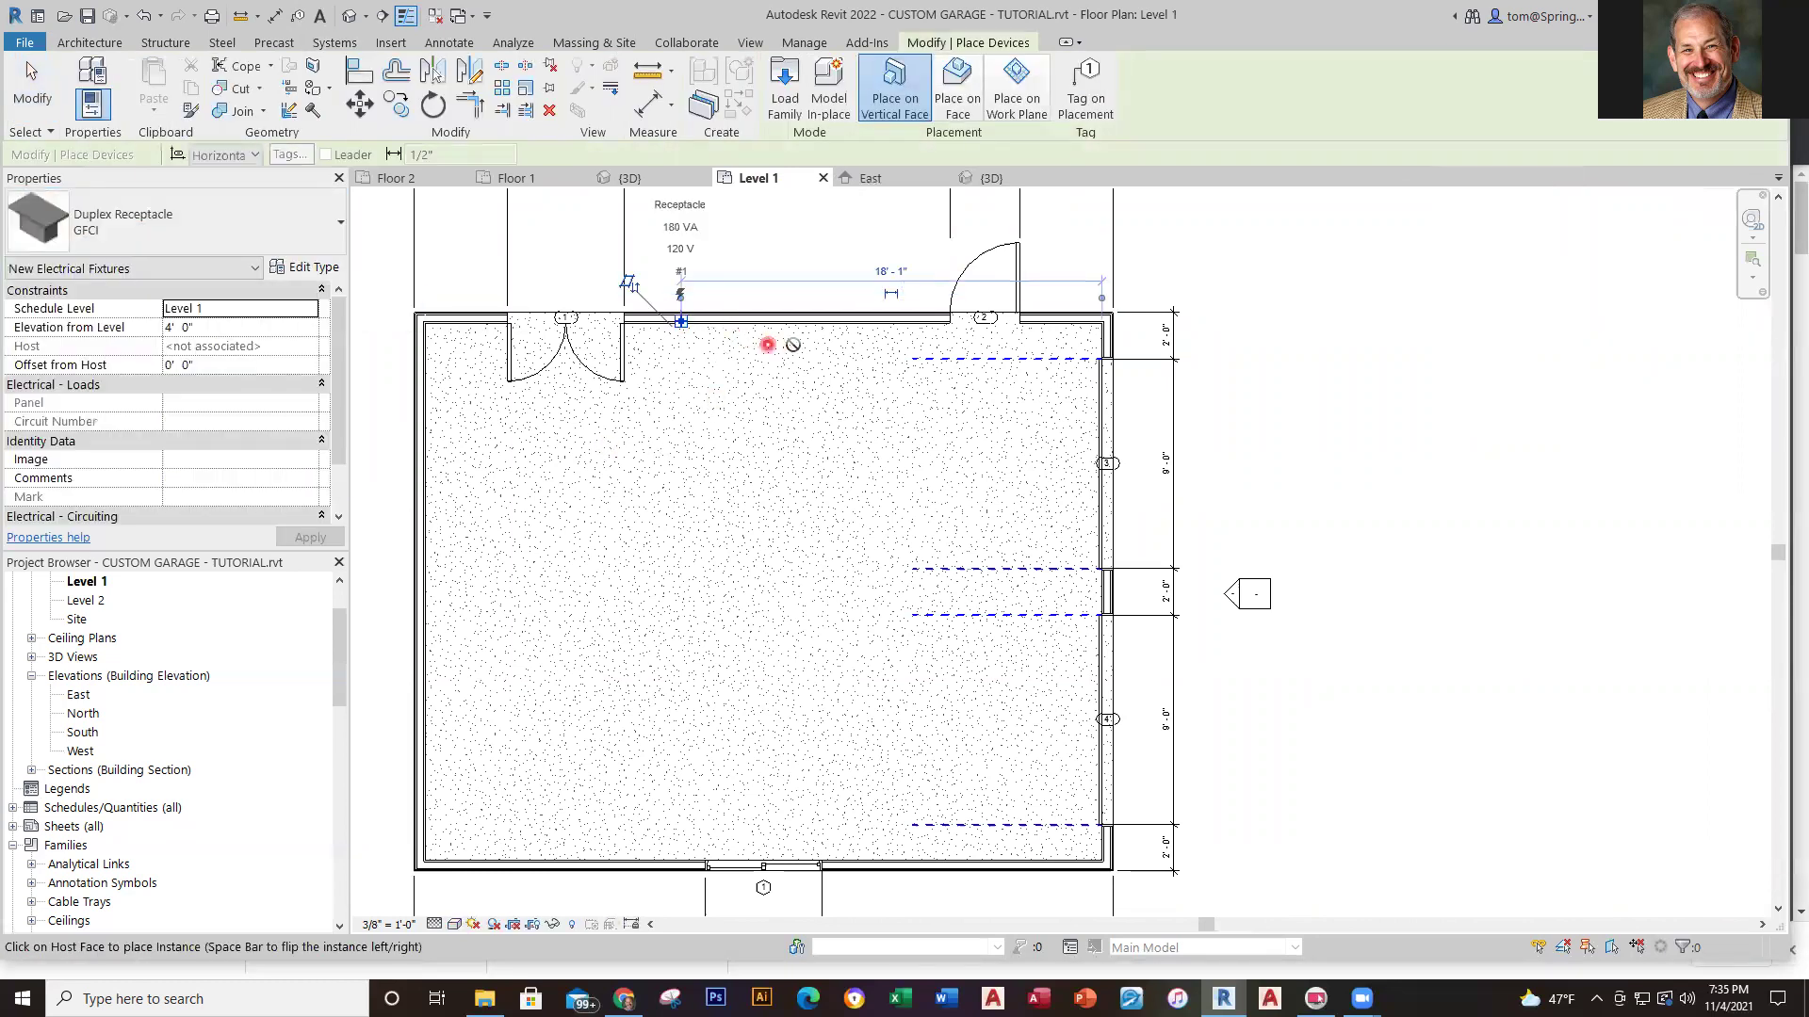
pyautogui.click(890, 323)
pyautogui.press('Escape')
pyautogui.press('Escape')
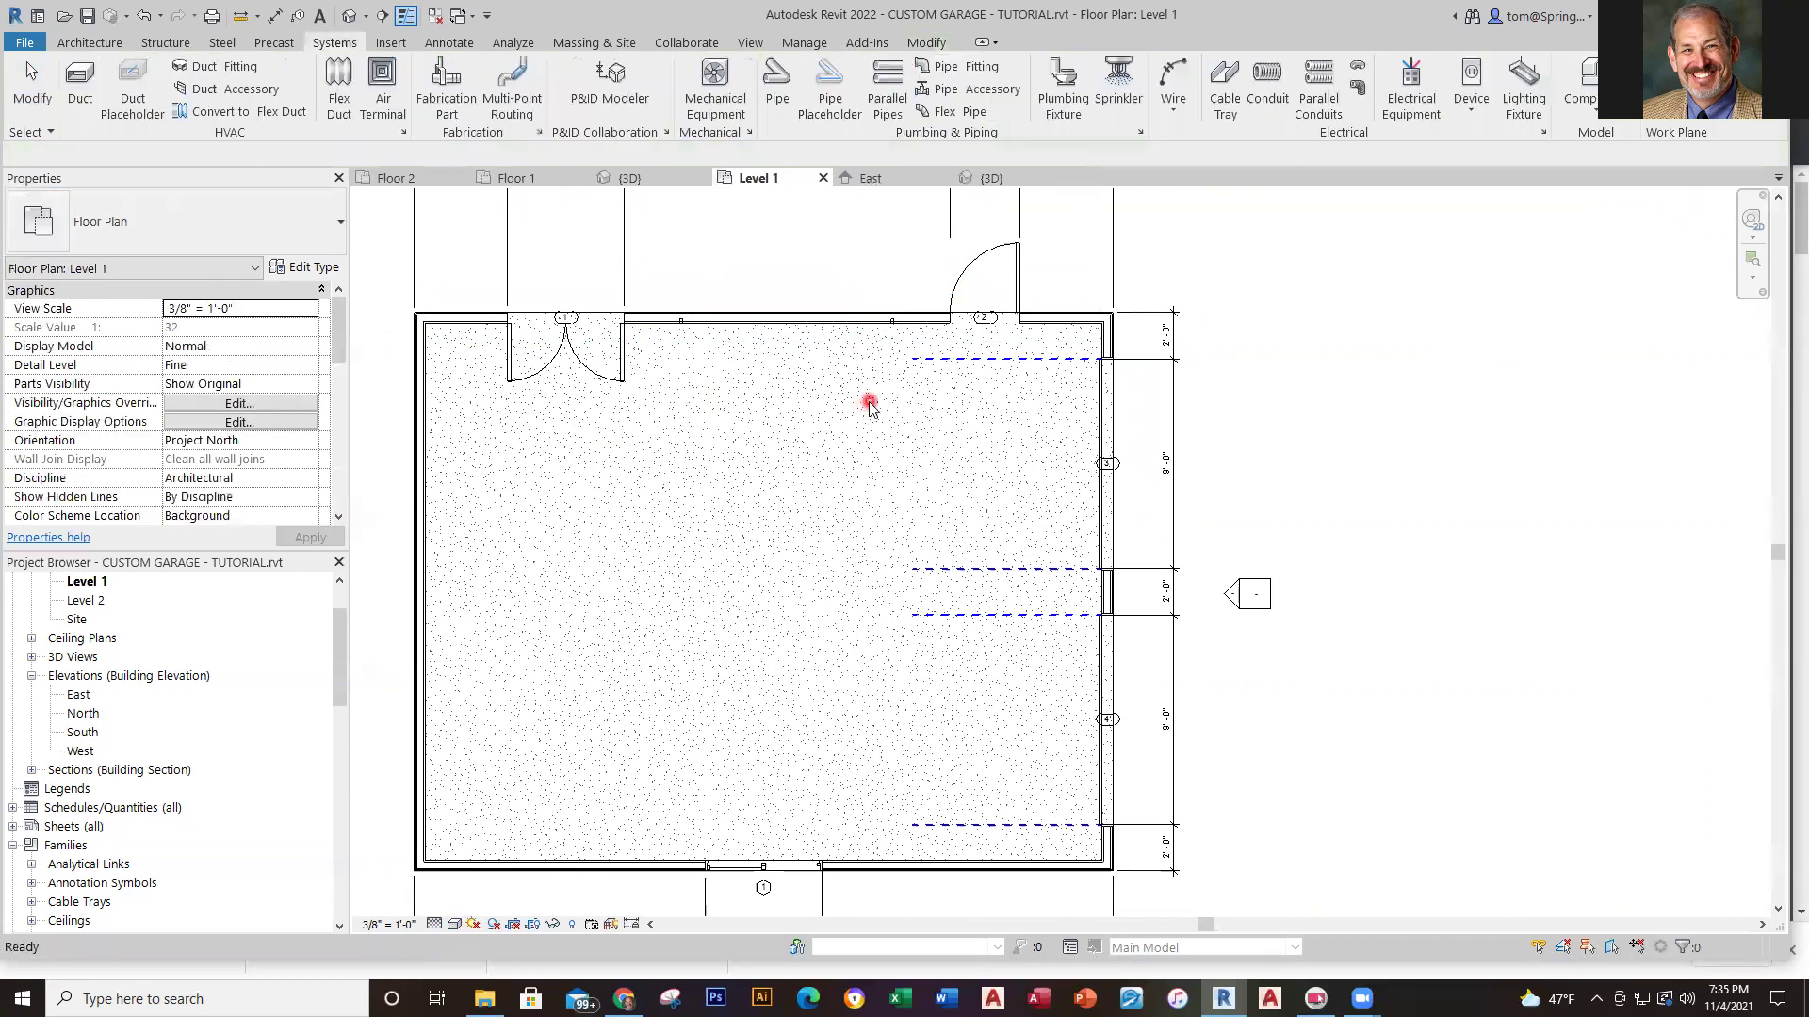
pyautogui.scroll(3, 743, 336)
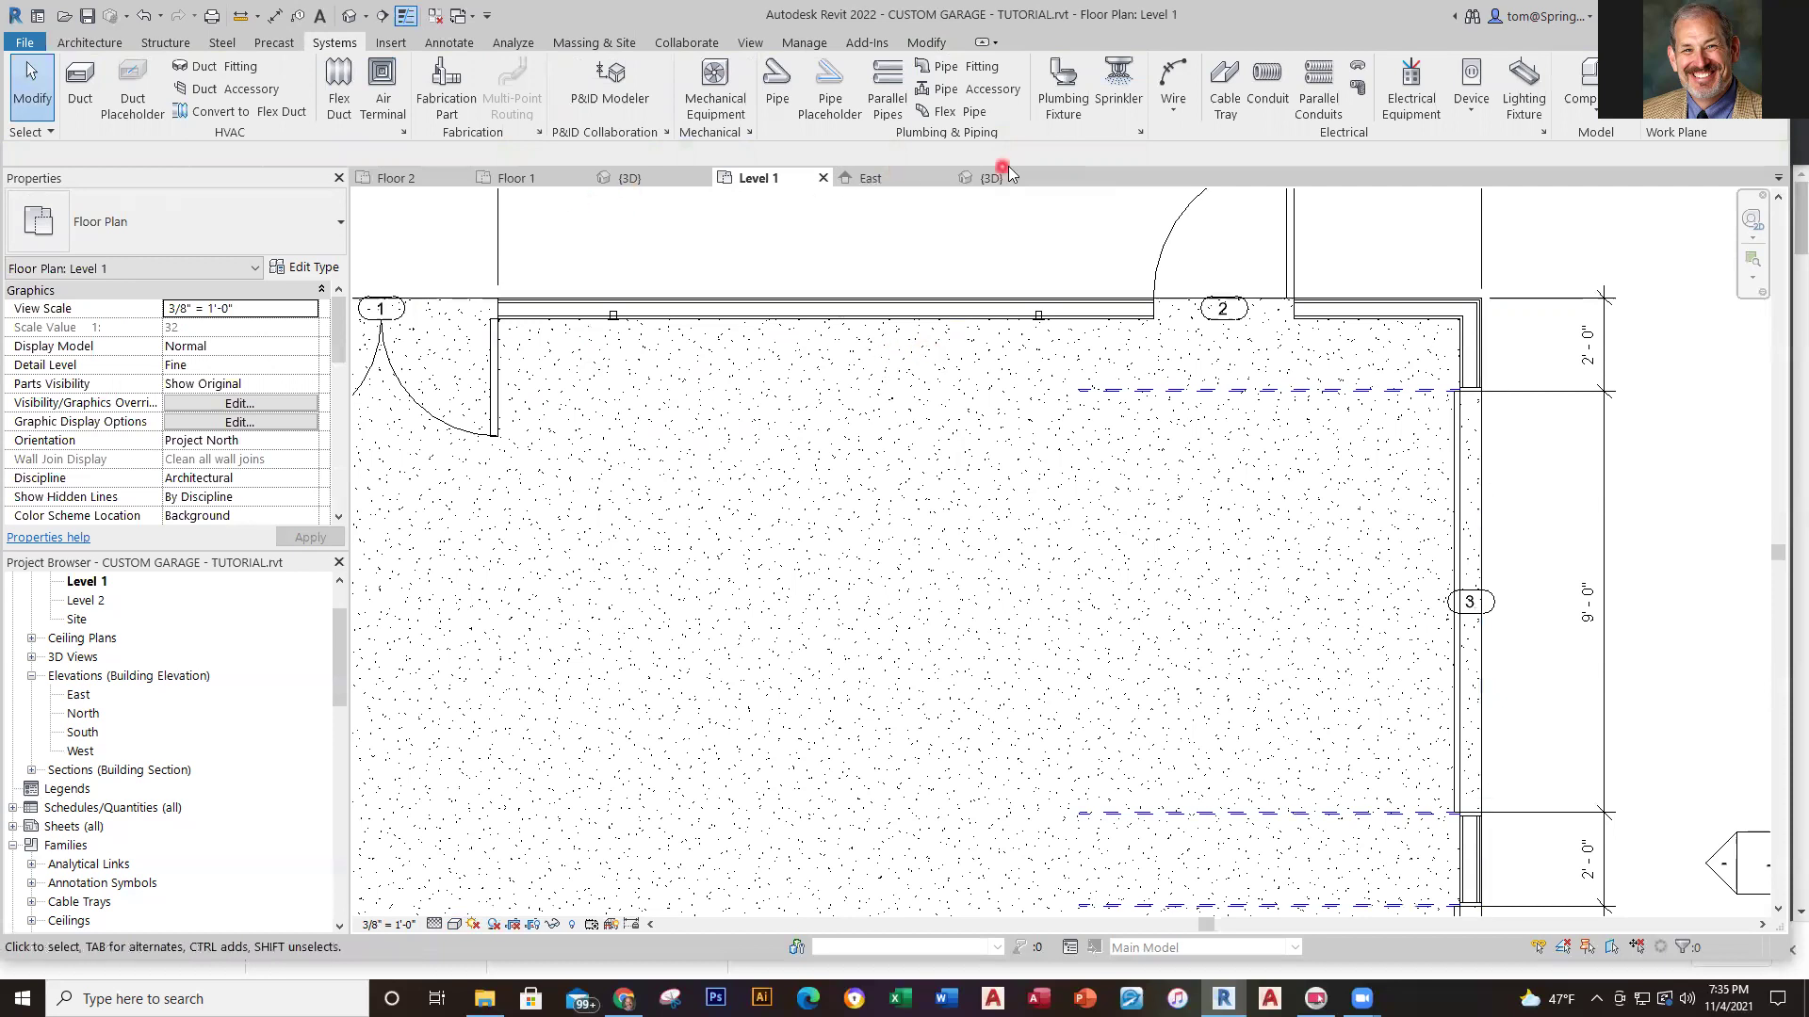
# Check the new receptacles in 3D, then return to the Level 1 plan
pyautogui.click(1006, 175)
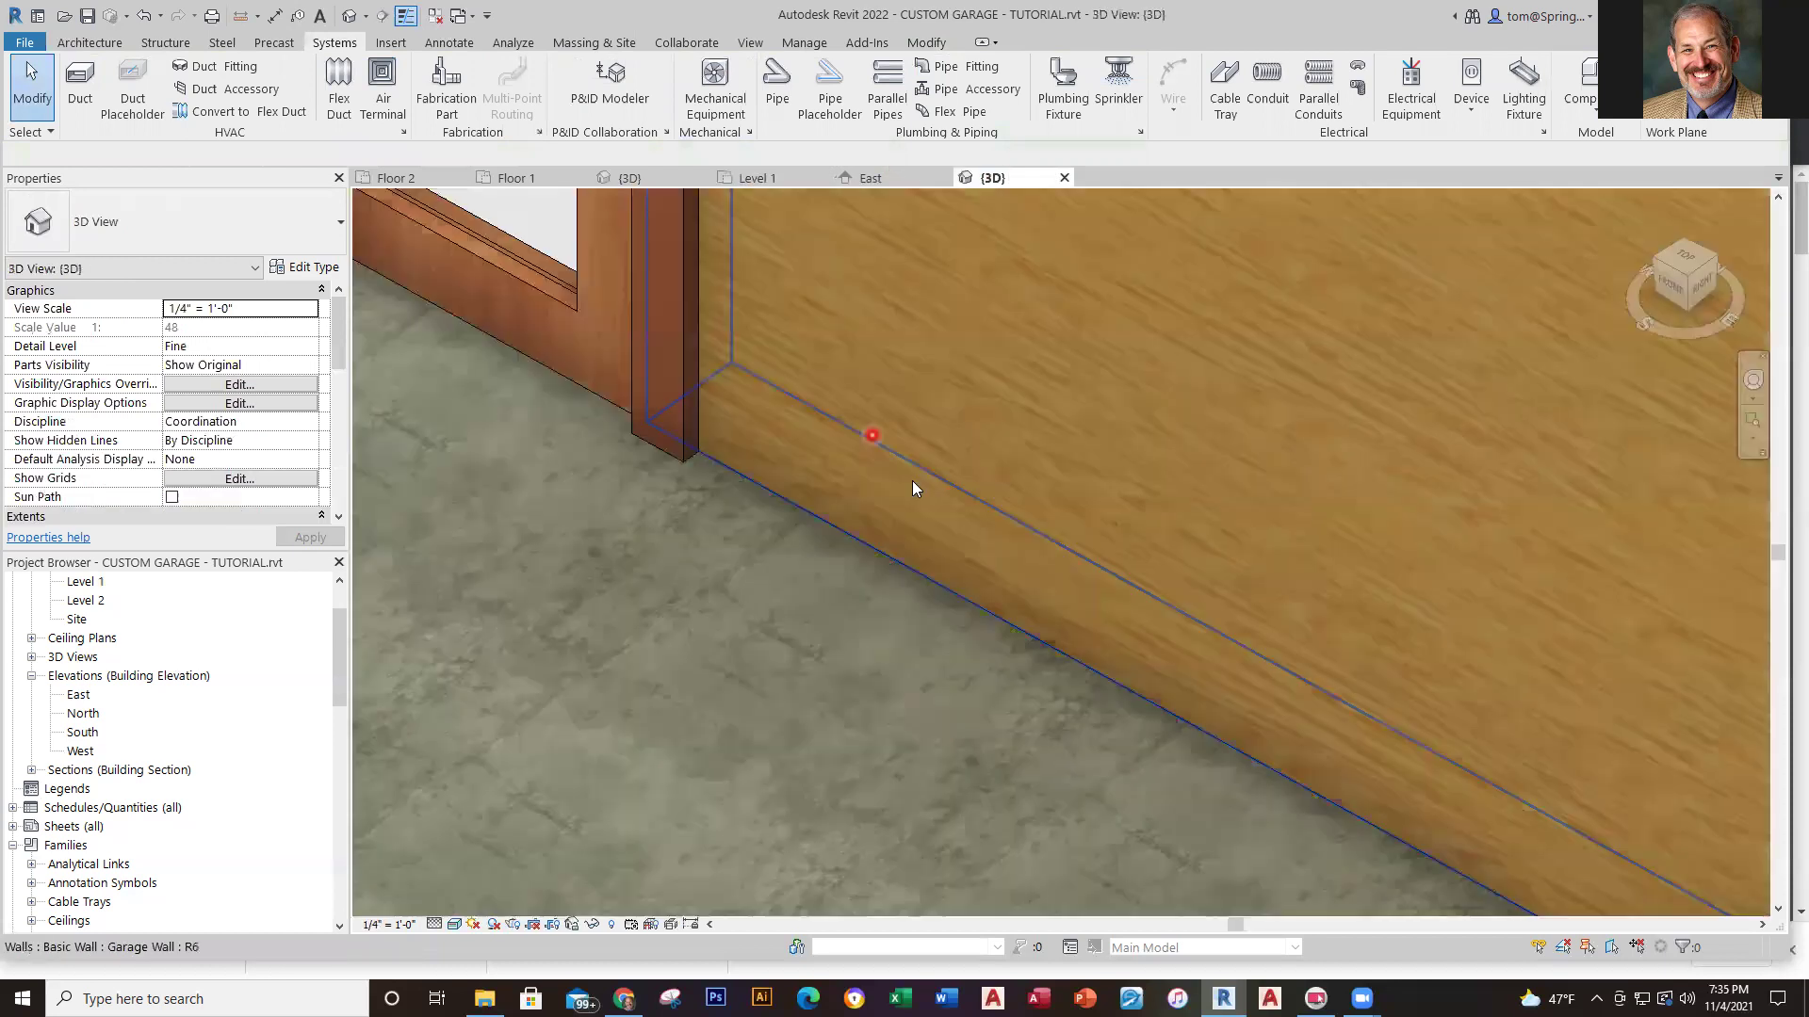
pyautogui.scroll(-8, 1229, 629)
pyautogui.scroll(12, 1144, 689)
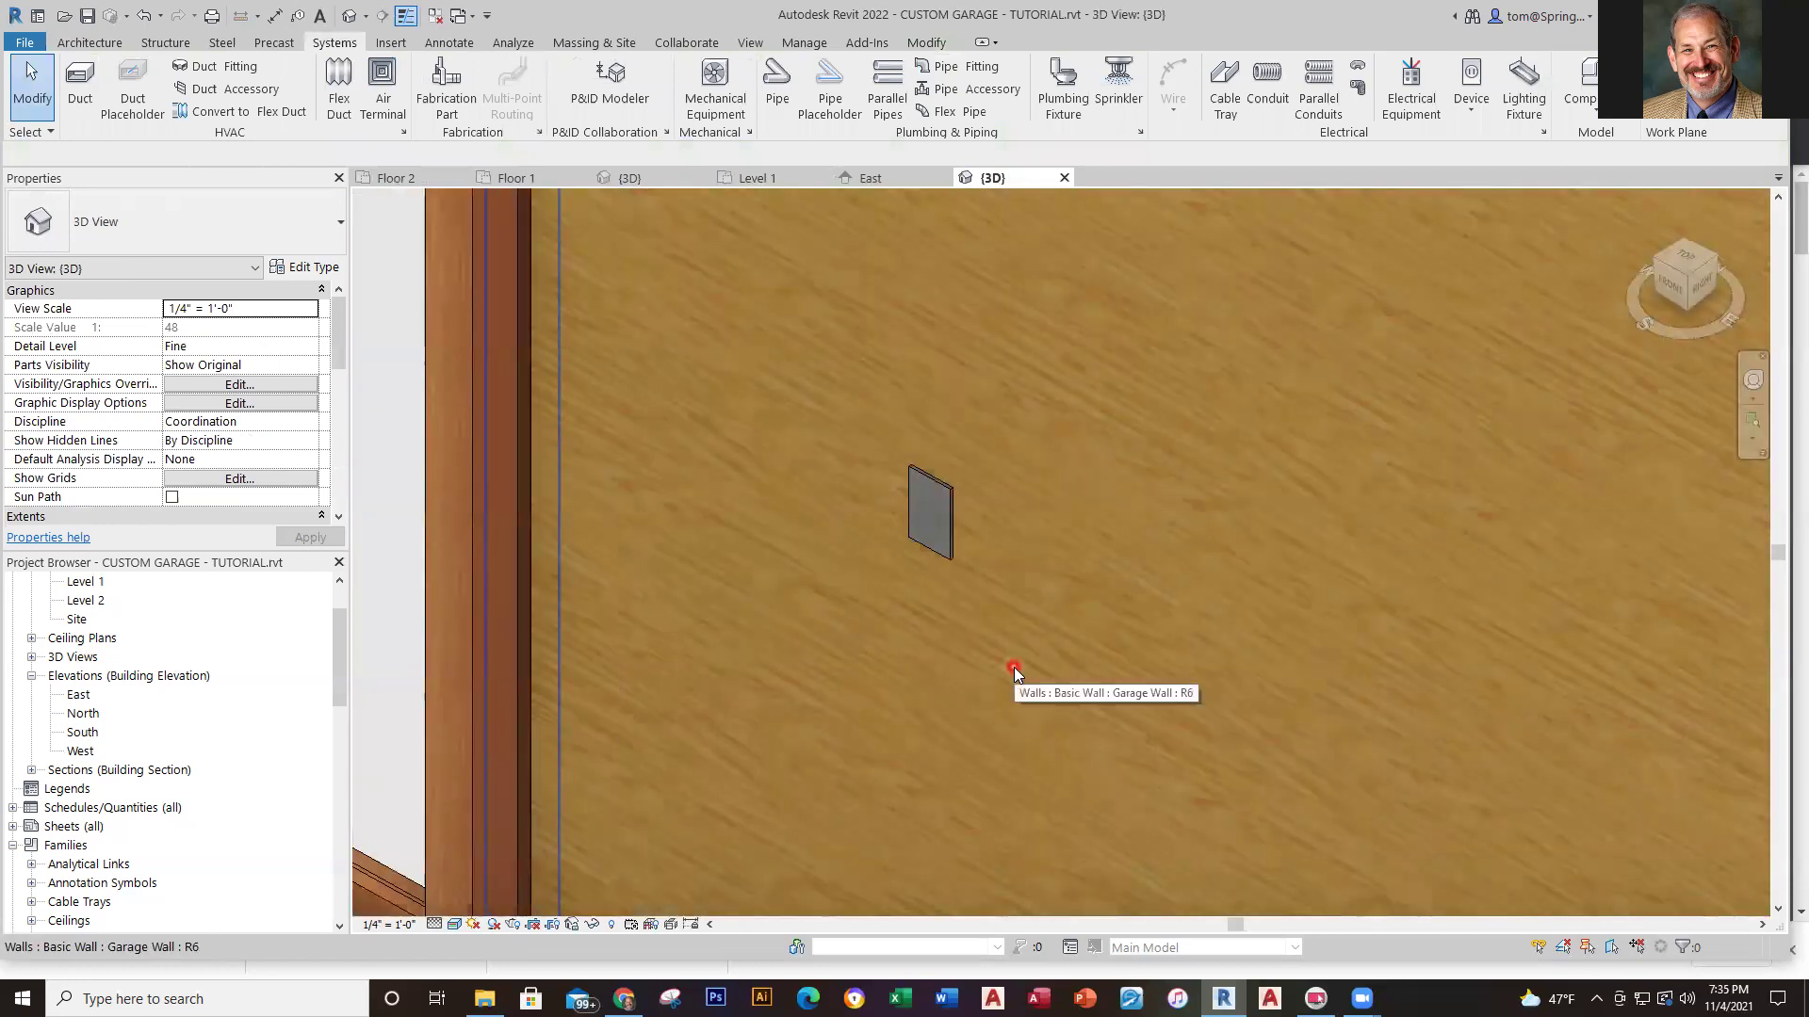
pyautogui.scroll(-5, 1014, 667)
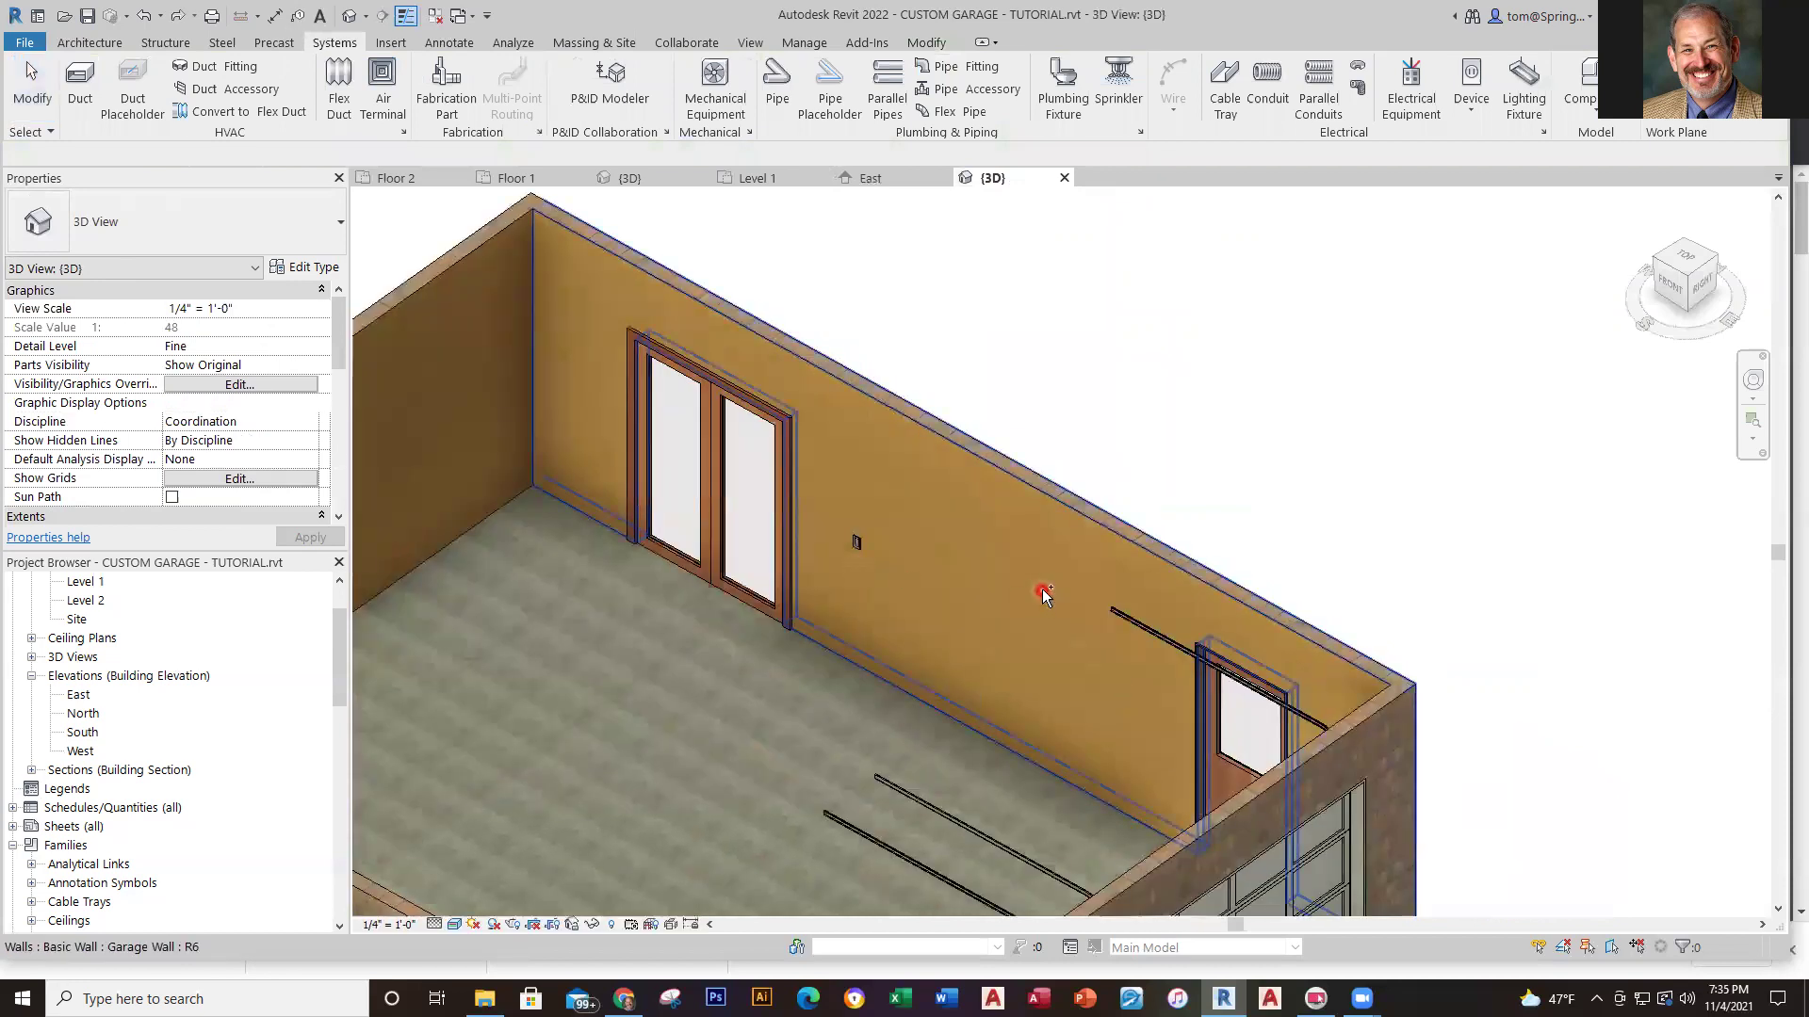
pyautogui.click(749, 177)
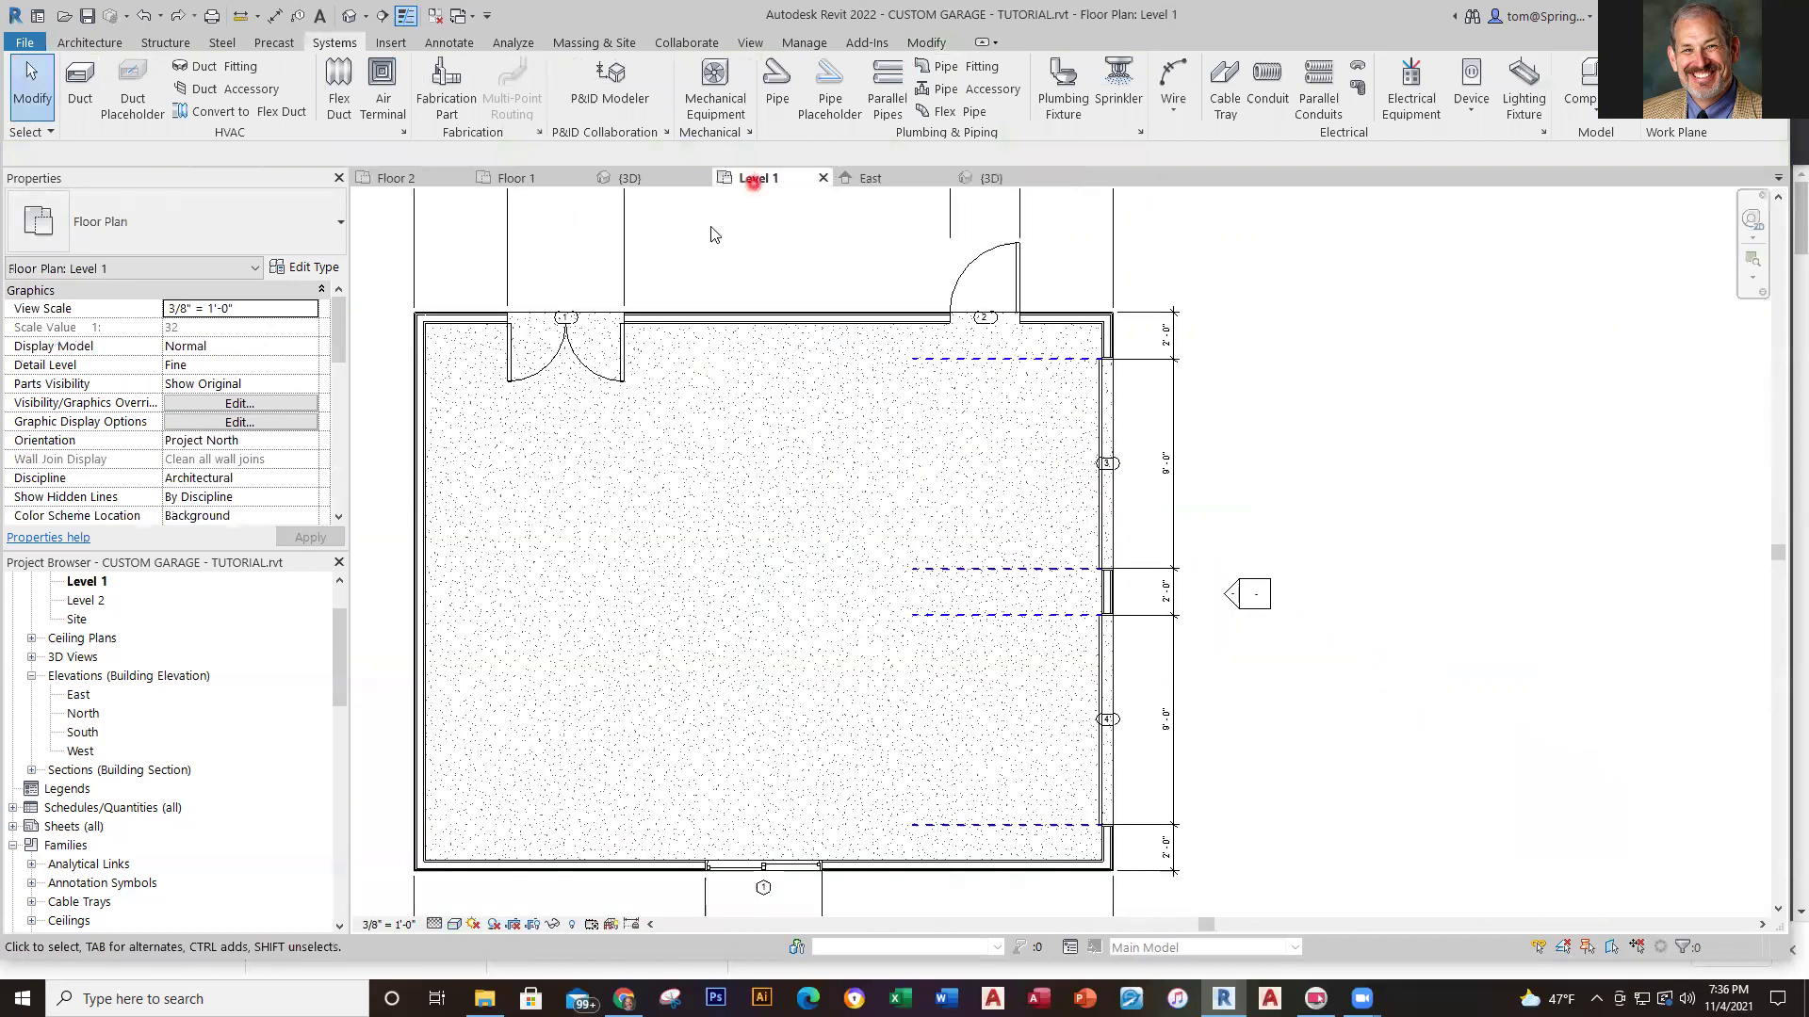
# Check an outlet's height on the master Floor 1 plan, then show the tutorial's Level 1 plan
pyautogui.click(530, 175)
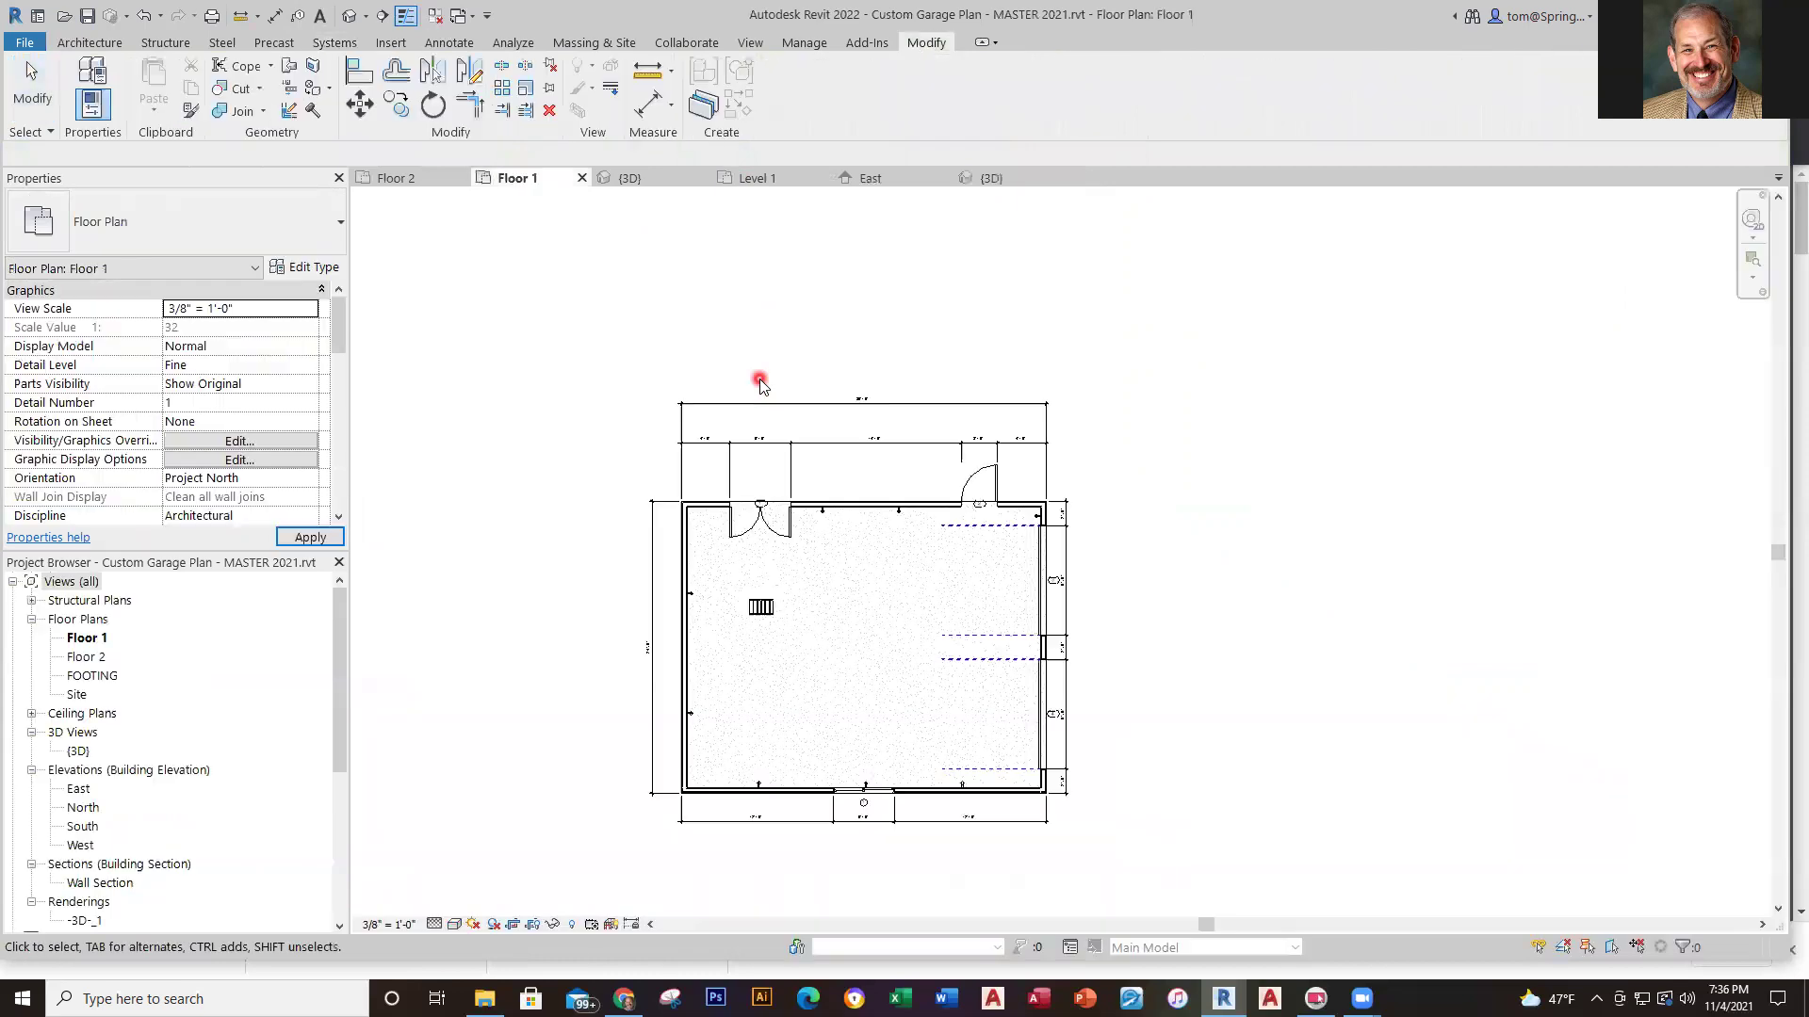
pyautogui.scroll(6, 796, 438)
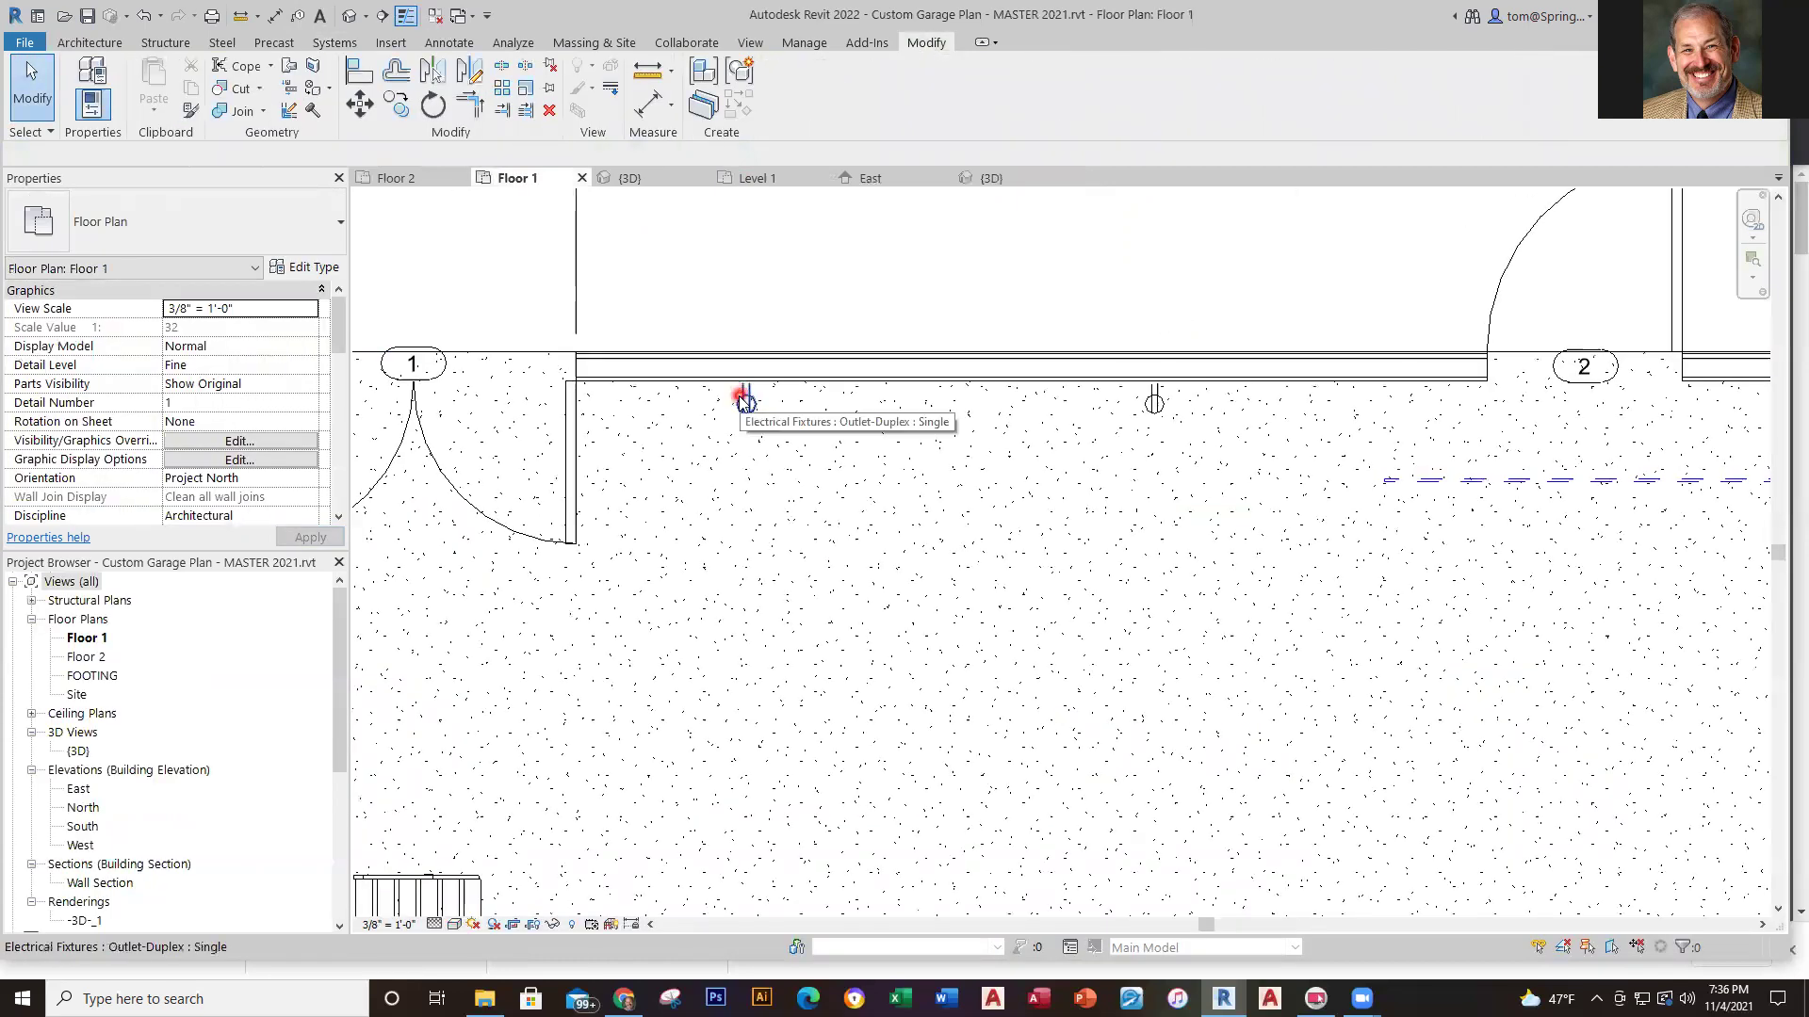
pyautogui.click(744, 401)
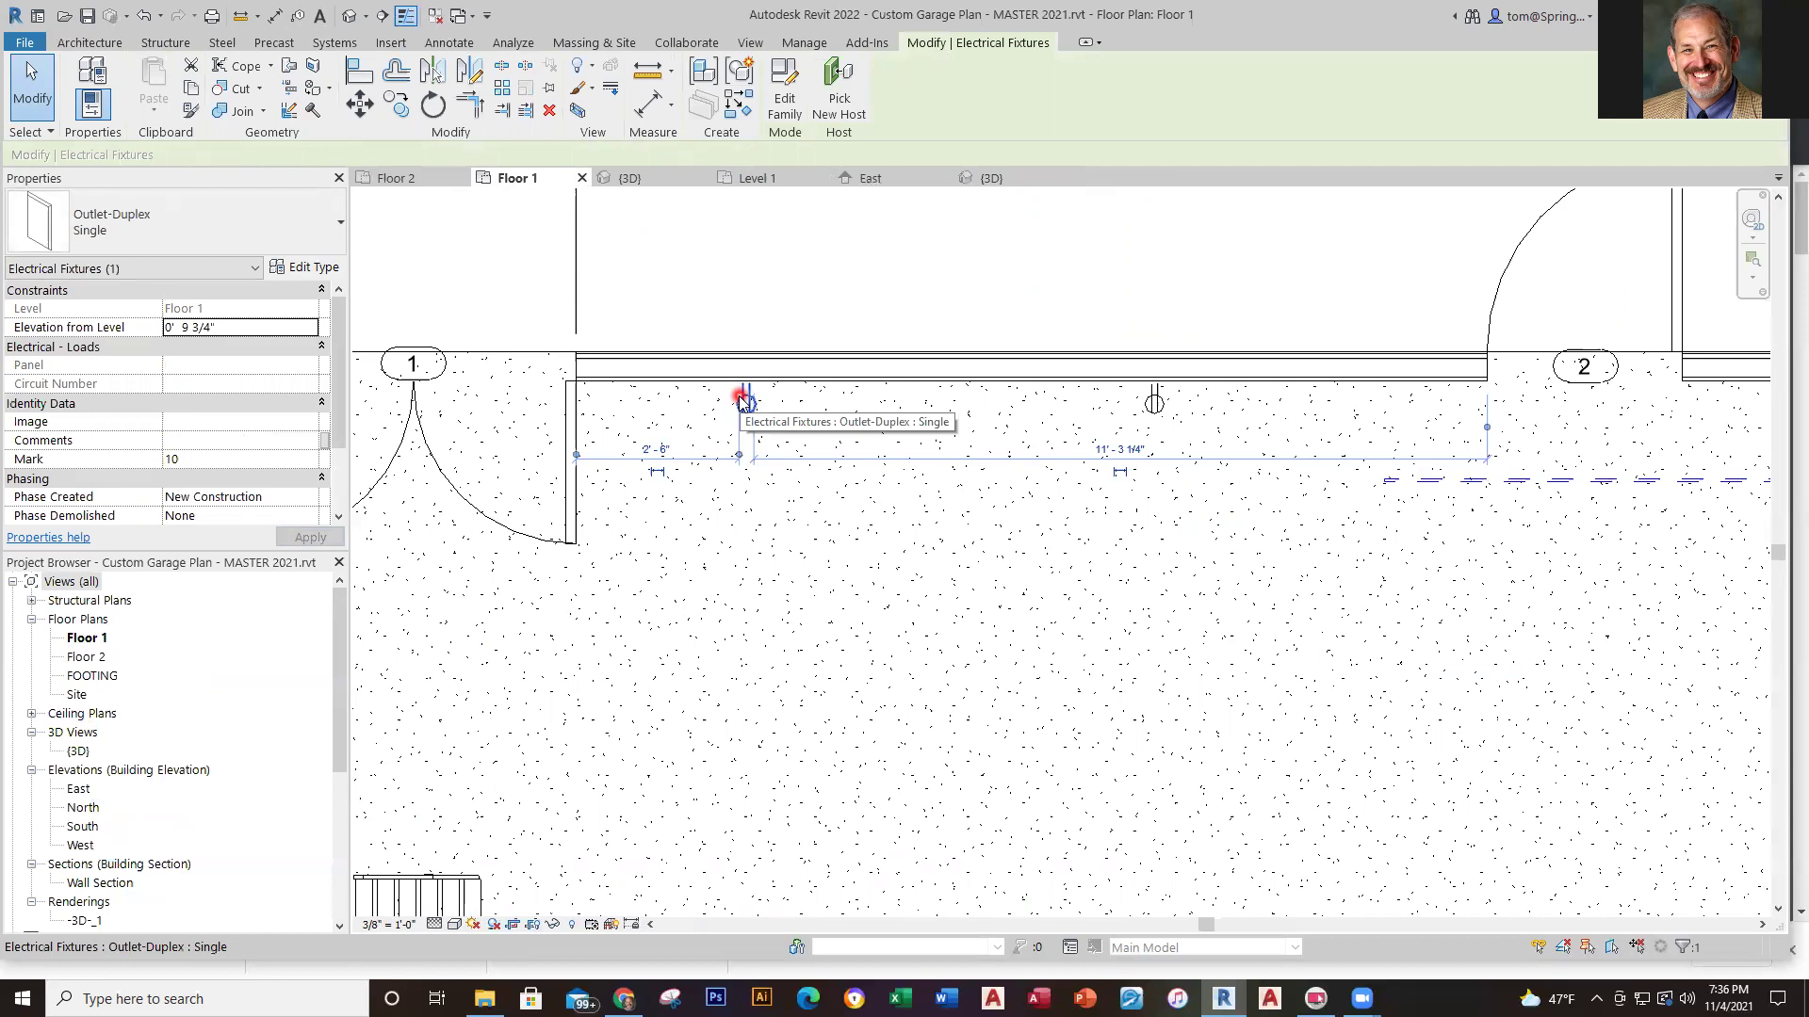
pyautogui.press('Escape')
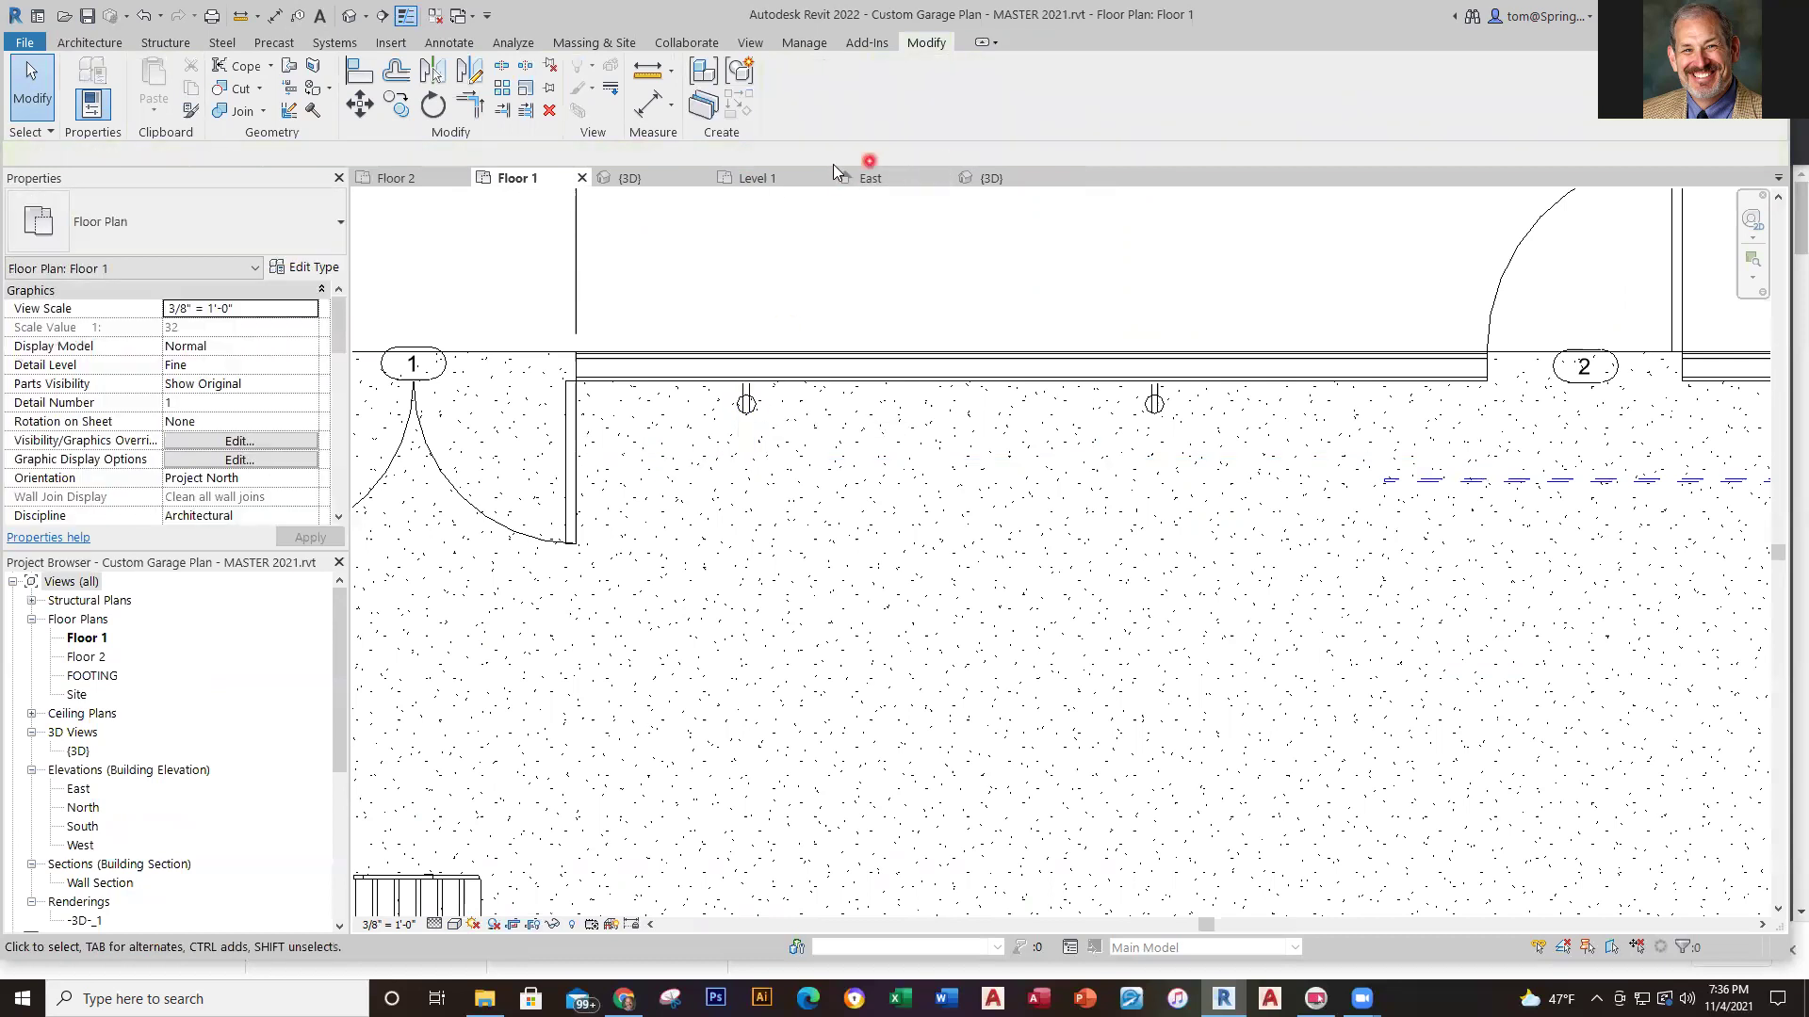
pyautogui.click(768, 190)
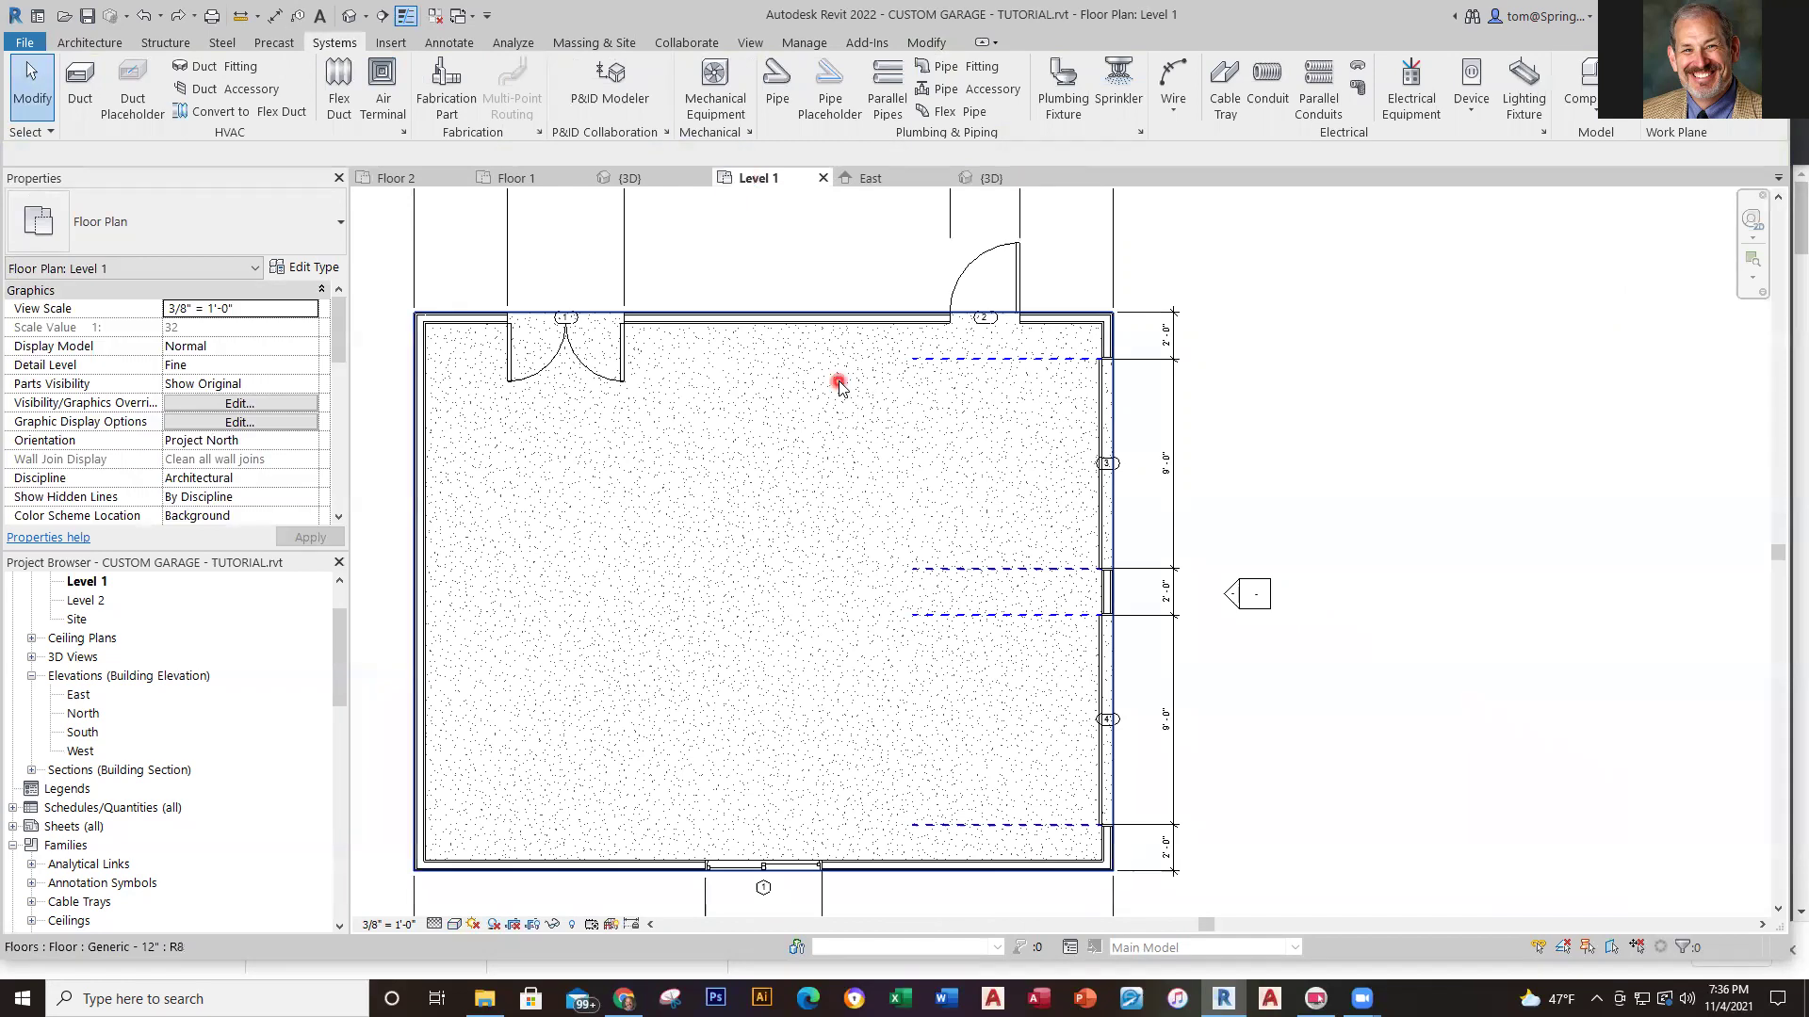
# Place Outlet-Duplex Single outlets, two on the top wall and one on the right wall
pyautogui.moveTo(781, 365); pyautogui.dragTo(868, 387, button='middle')
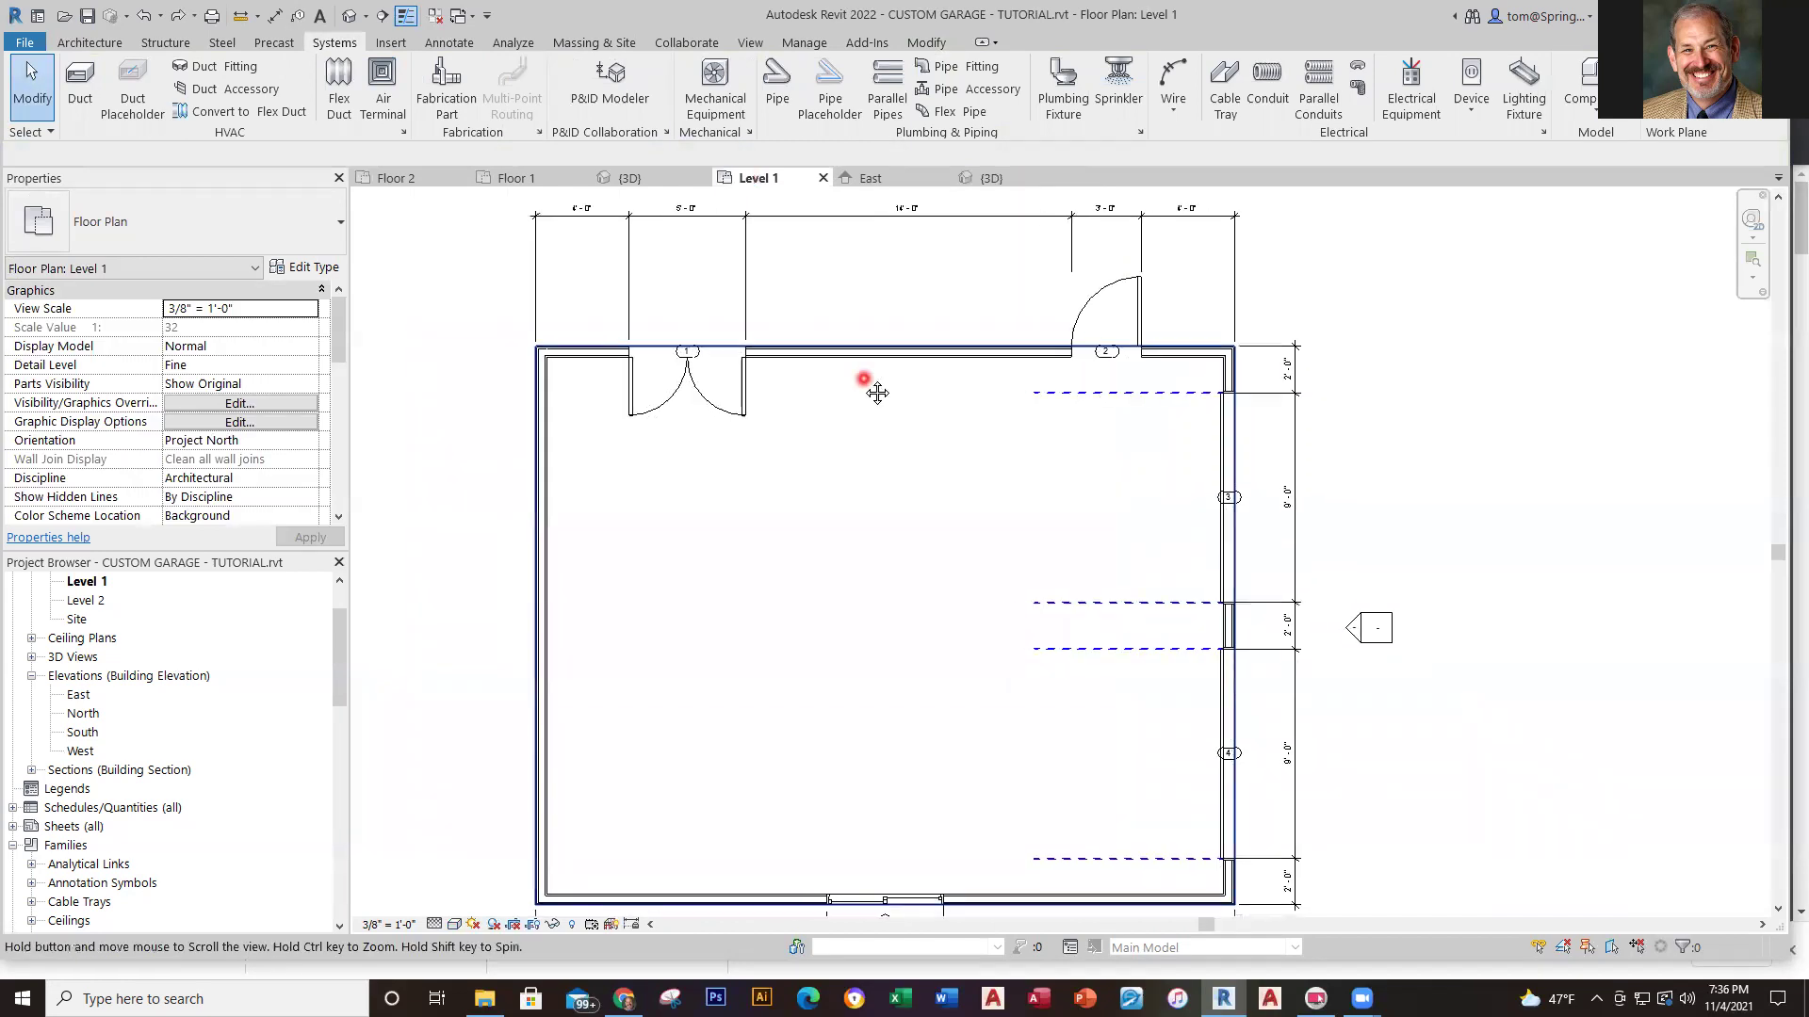
pyautogui.click(1481, 111)
pyautogui.click(1500, 141)
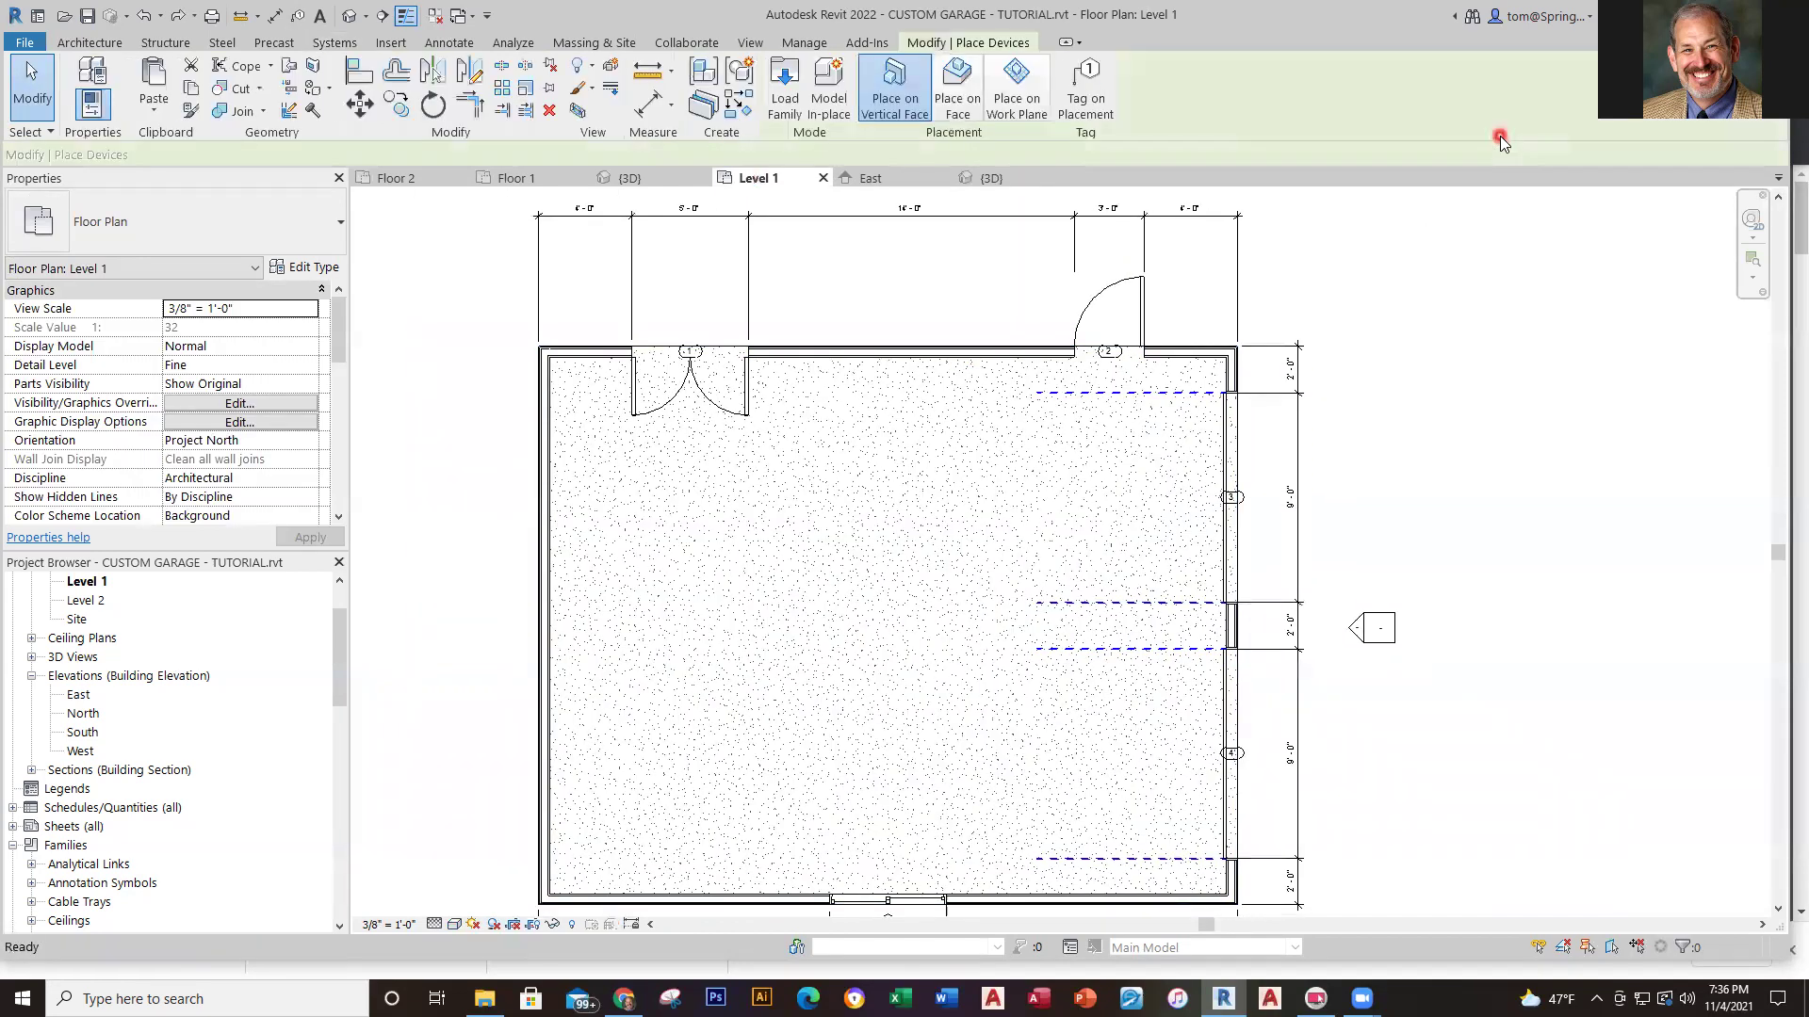
pyautogui.click(342, 225)
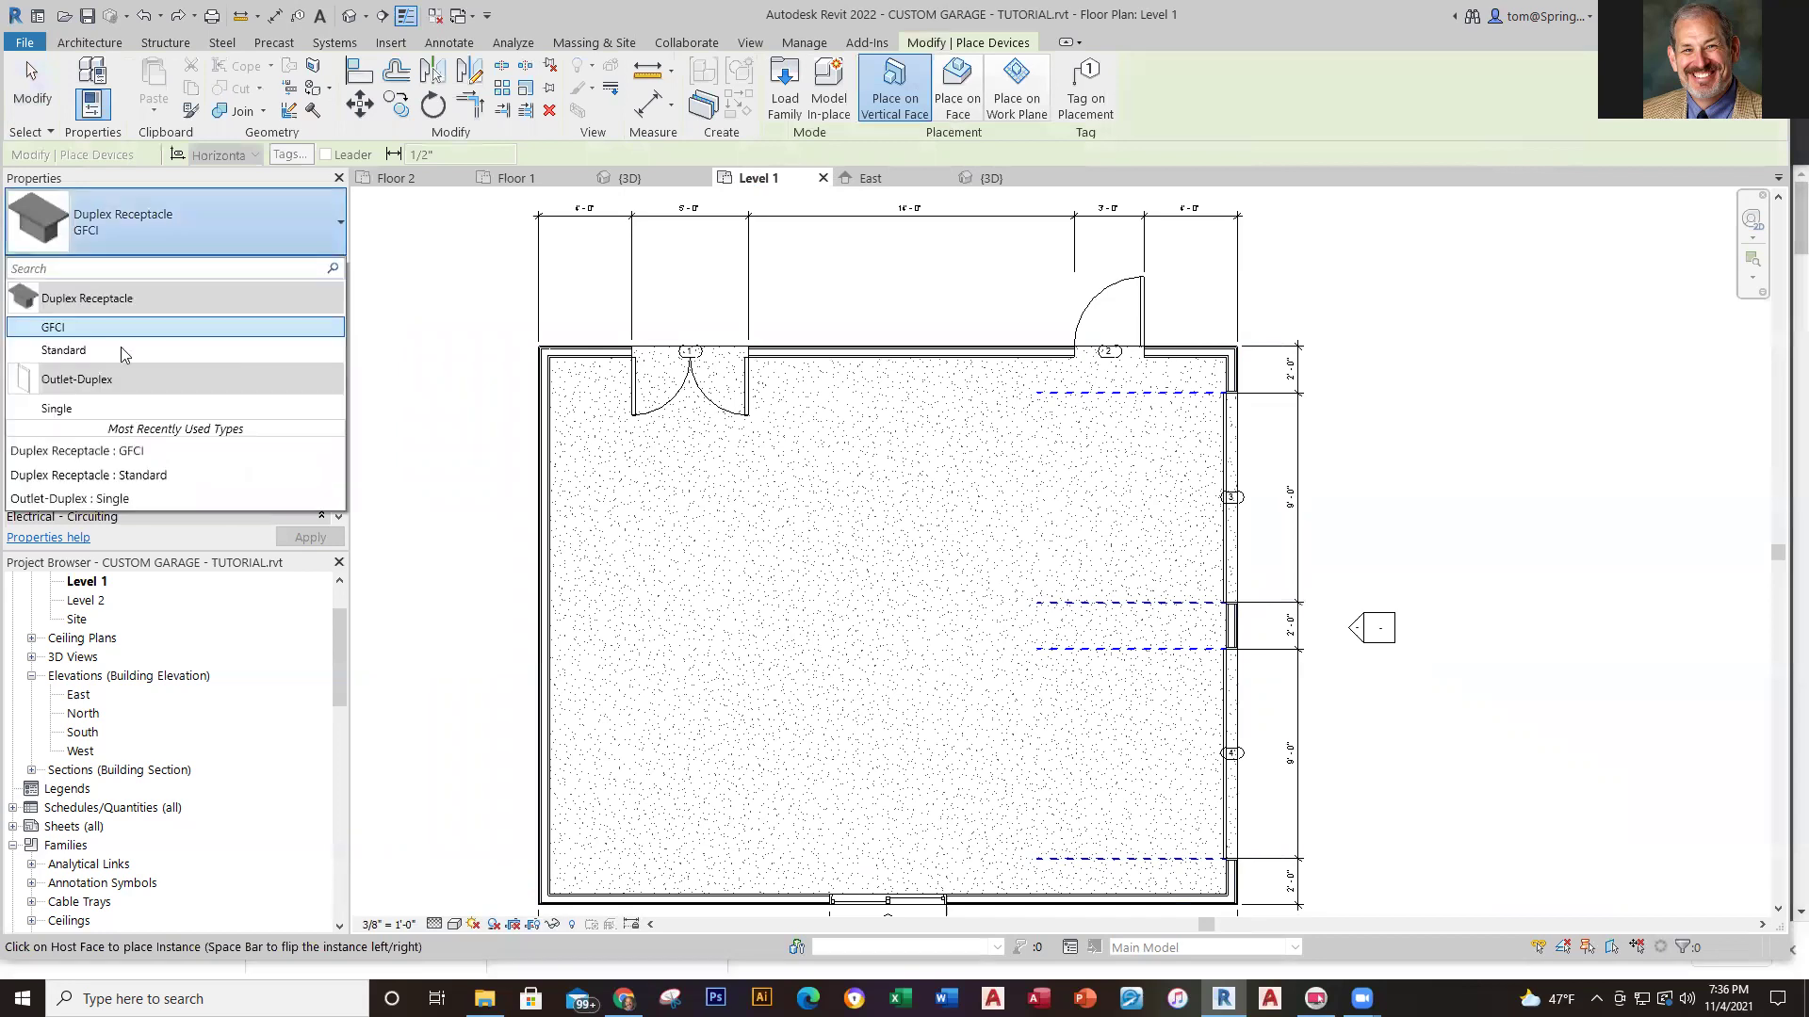
pyautogui.click(57, 408)
pyautogui.scroll(2, 804, 390)
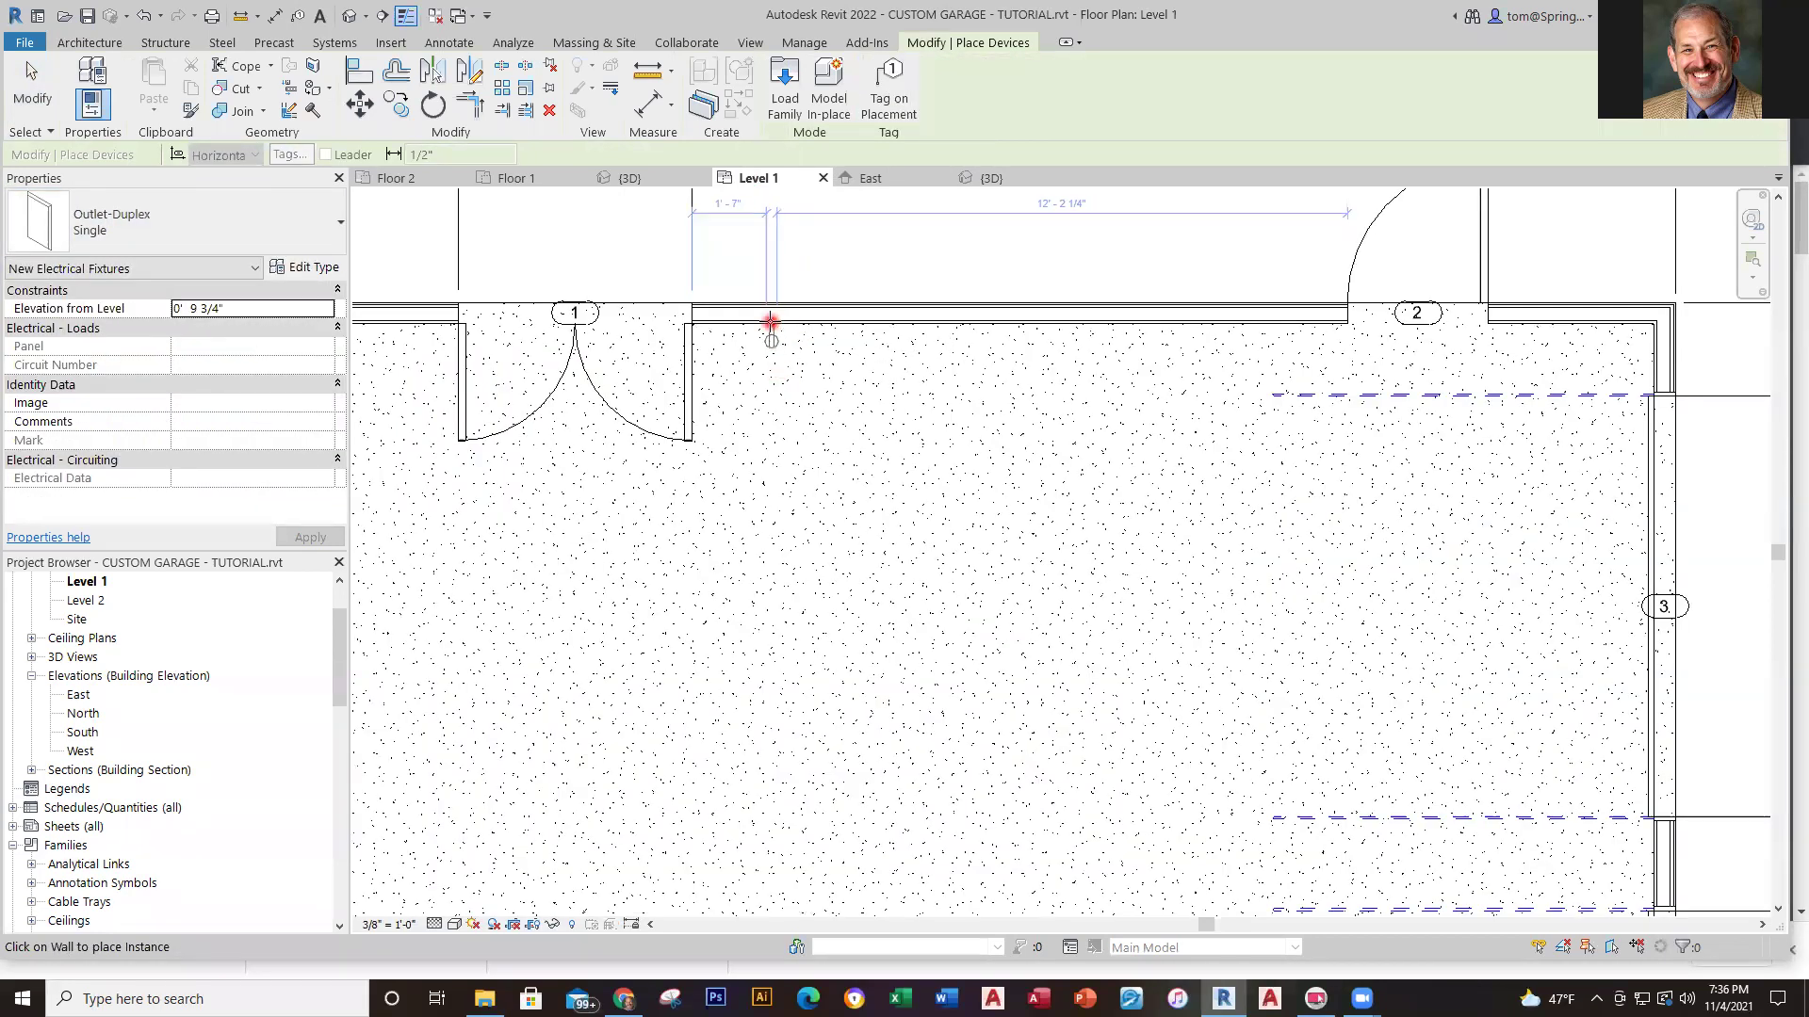
pyautogui.click(771, 324)
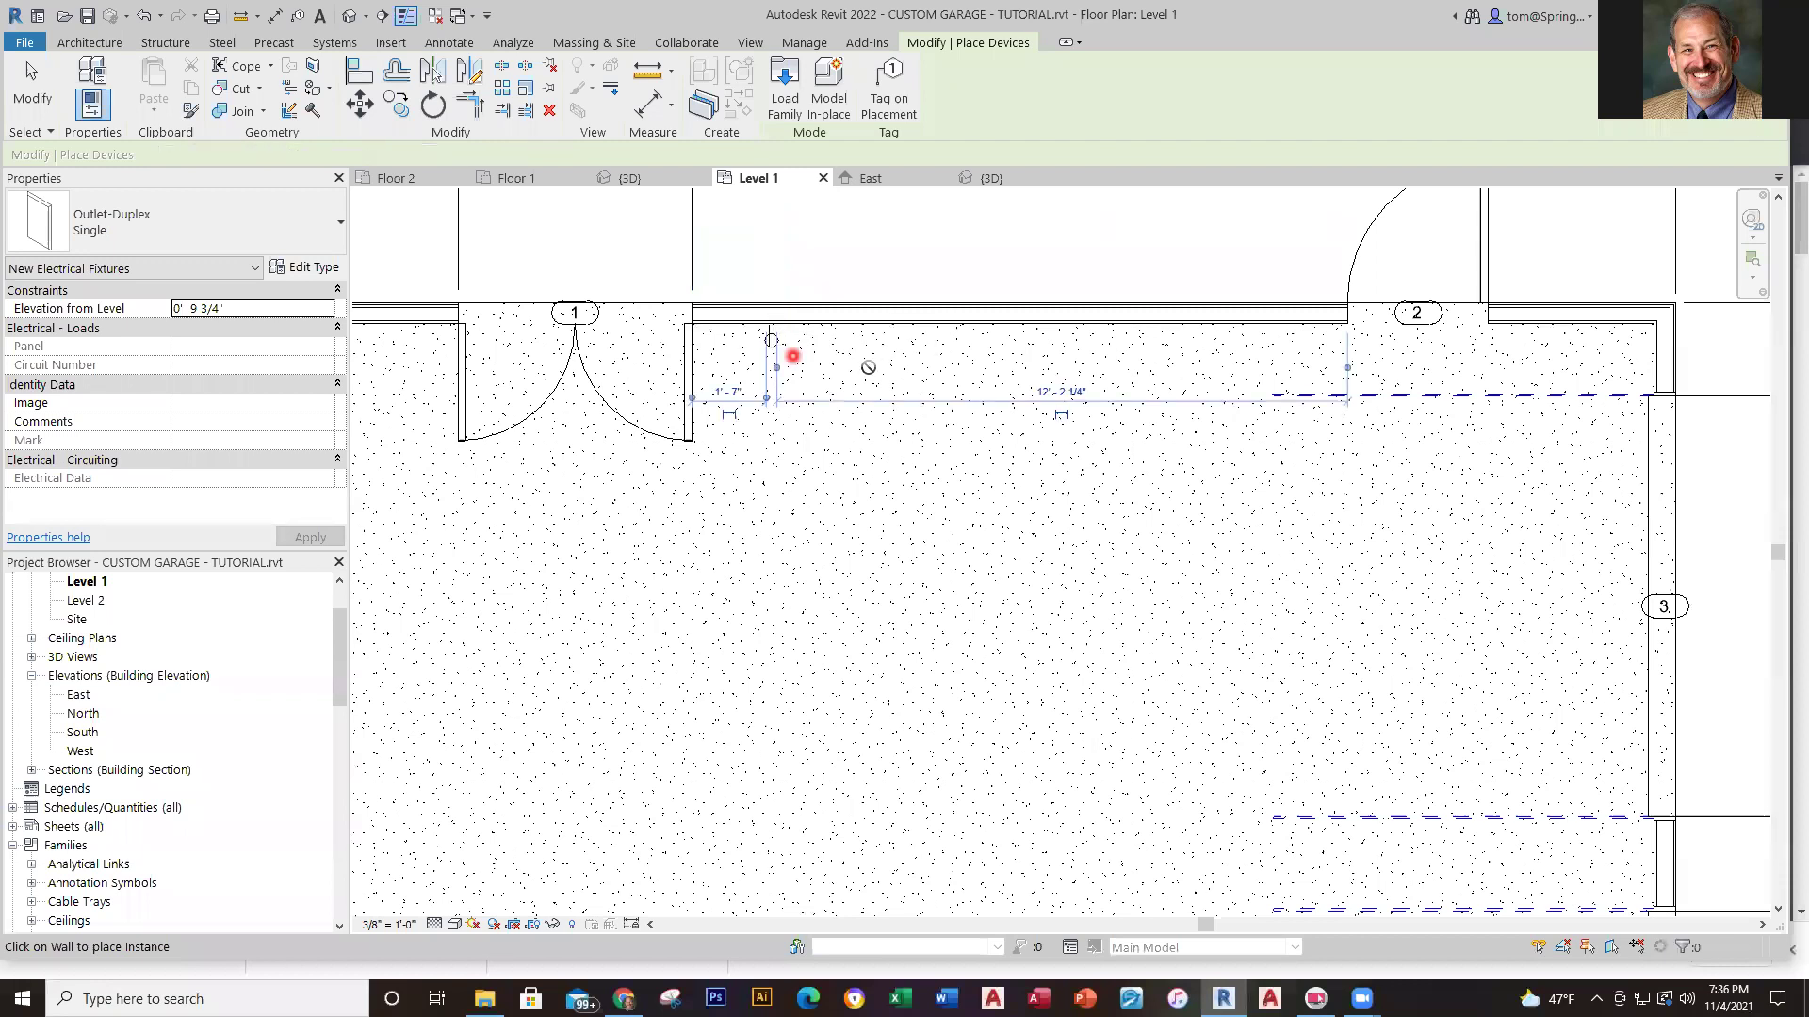
pyautogui.click(1245, 328)
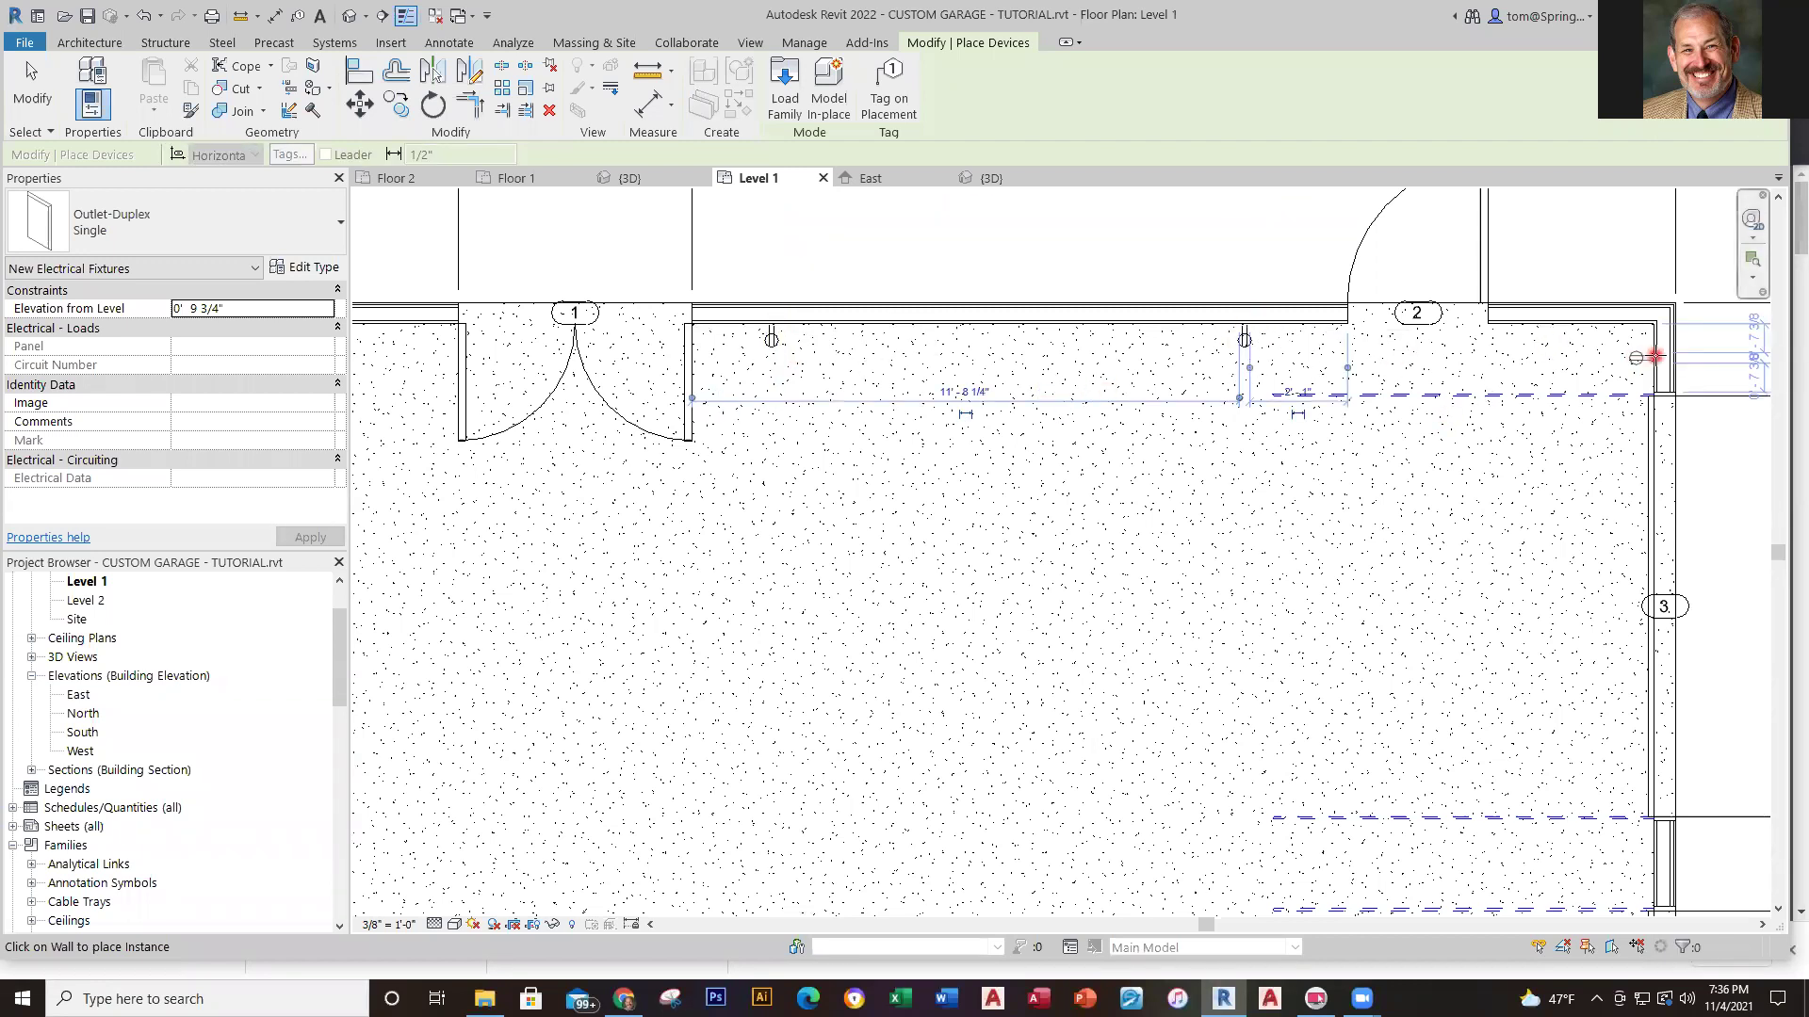
pyautogui.click(1655, 356)
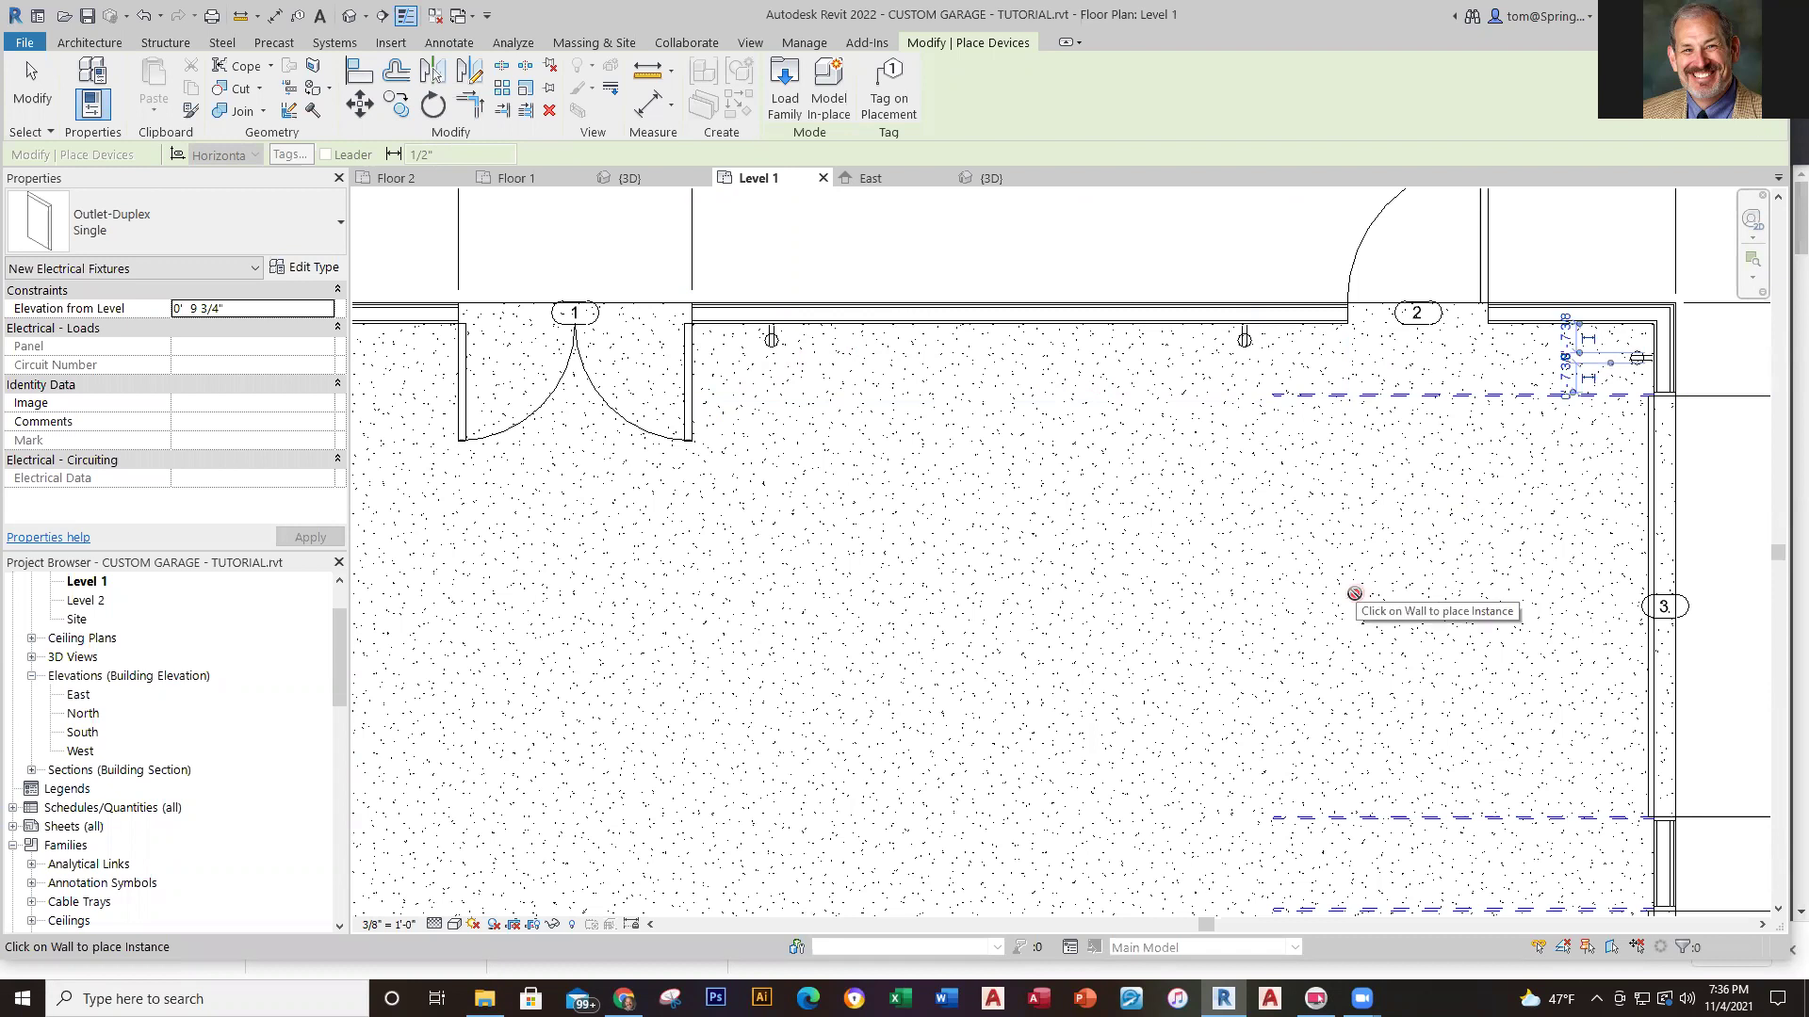
# Add two outlets on the left wall and three along the bottom wall, then view in 3D
pyautogui.scroll(-4, 1150, 729)
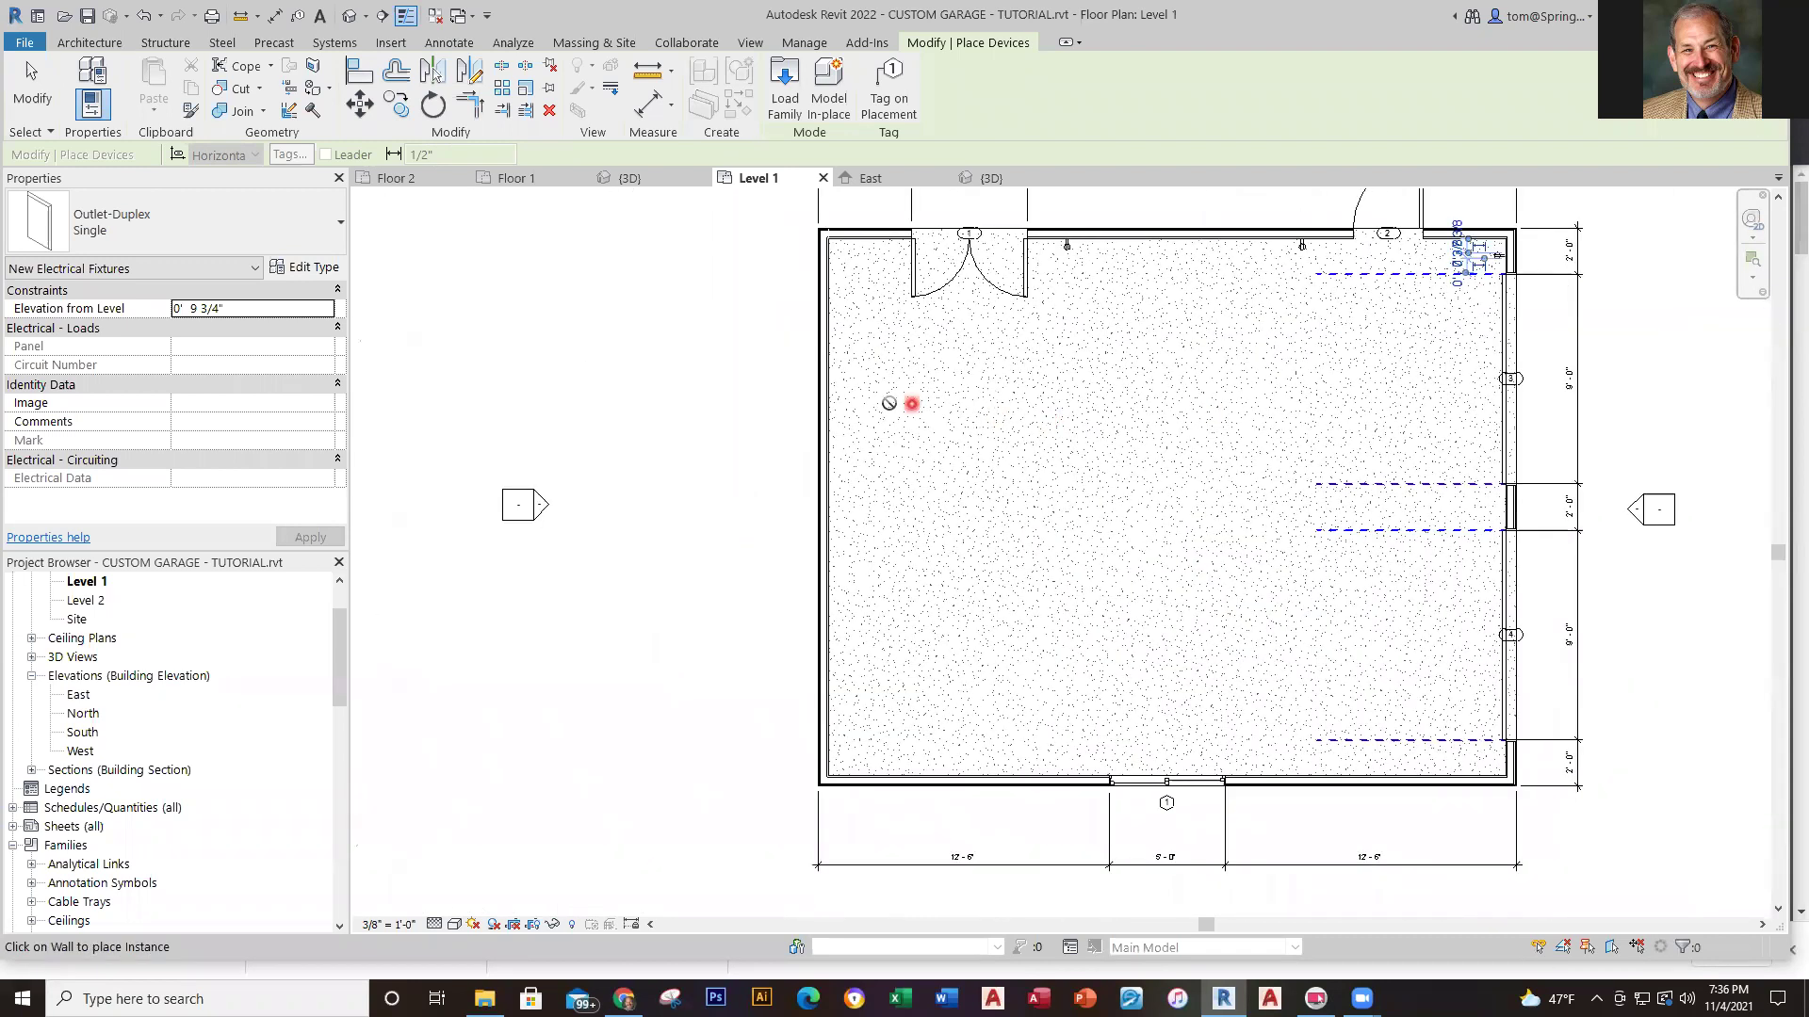
pyautogui.click(836, 381)
pyautogui.click(835, 552)
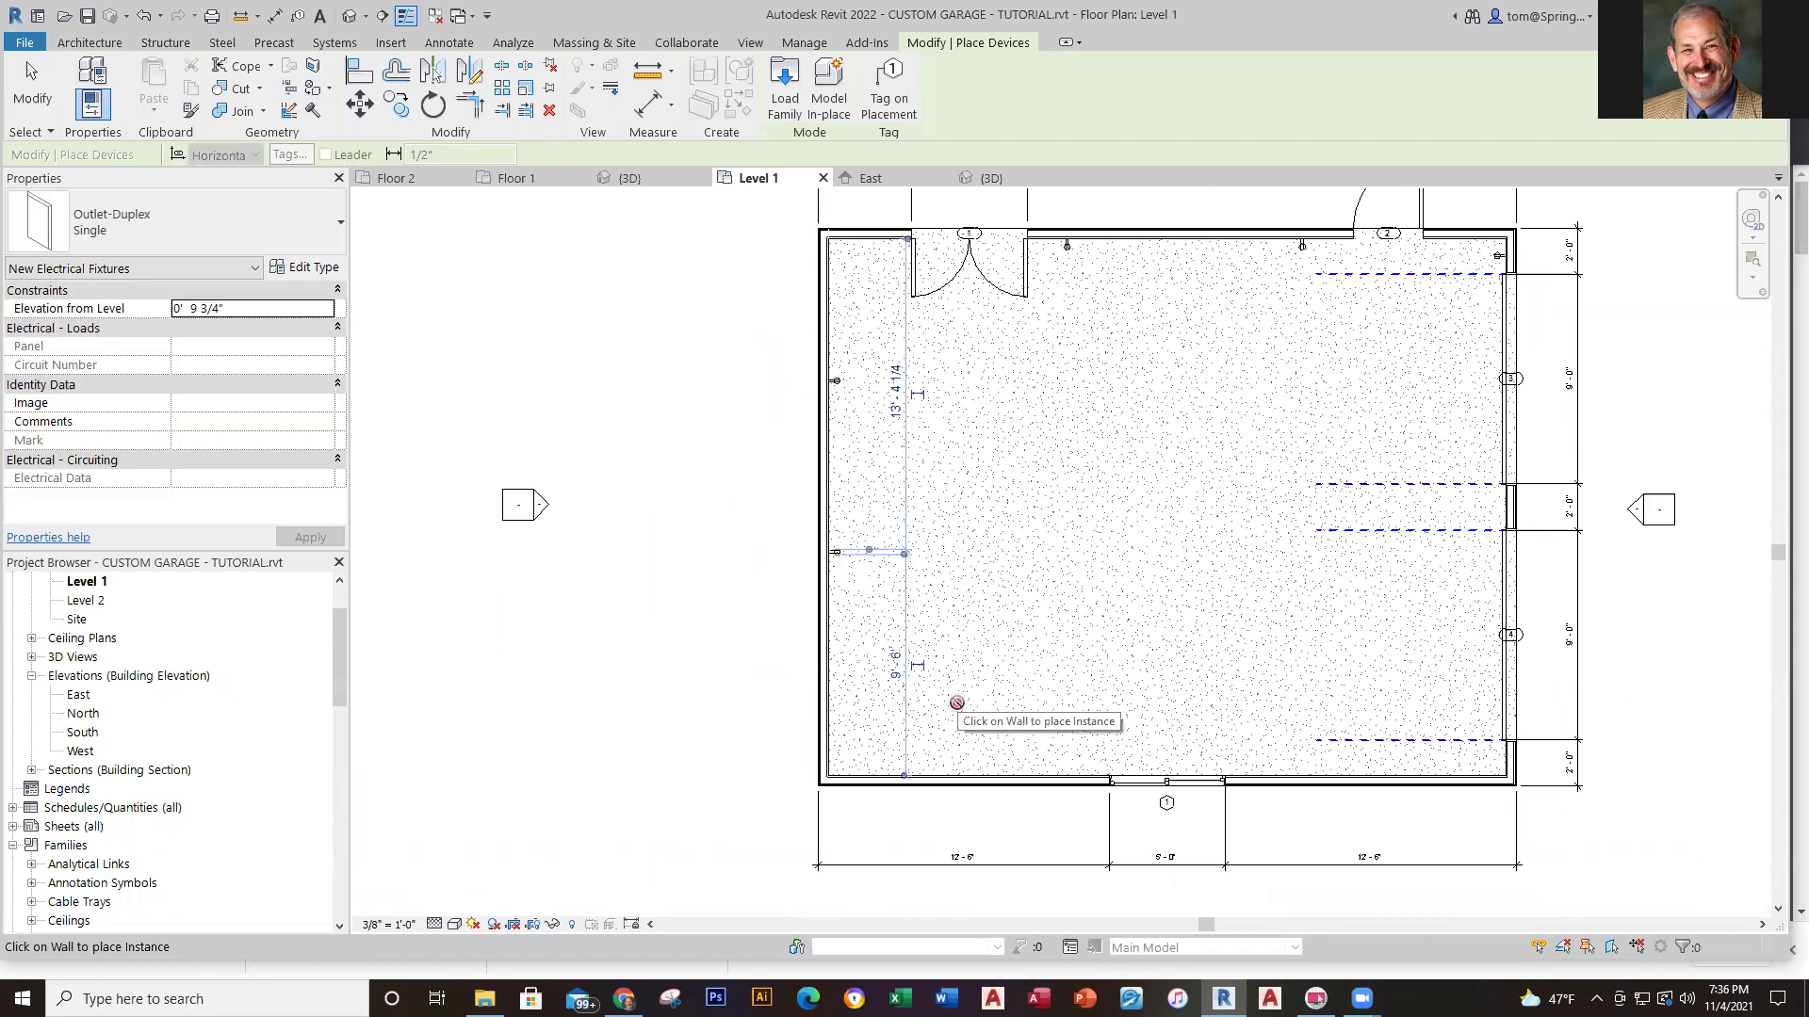
pyautogui.click(969, 768)
pyautogui.click(1166, 767)
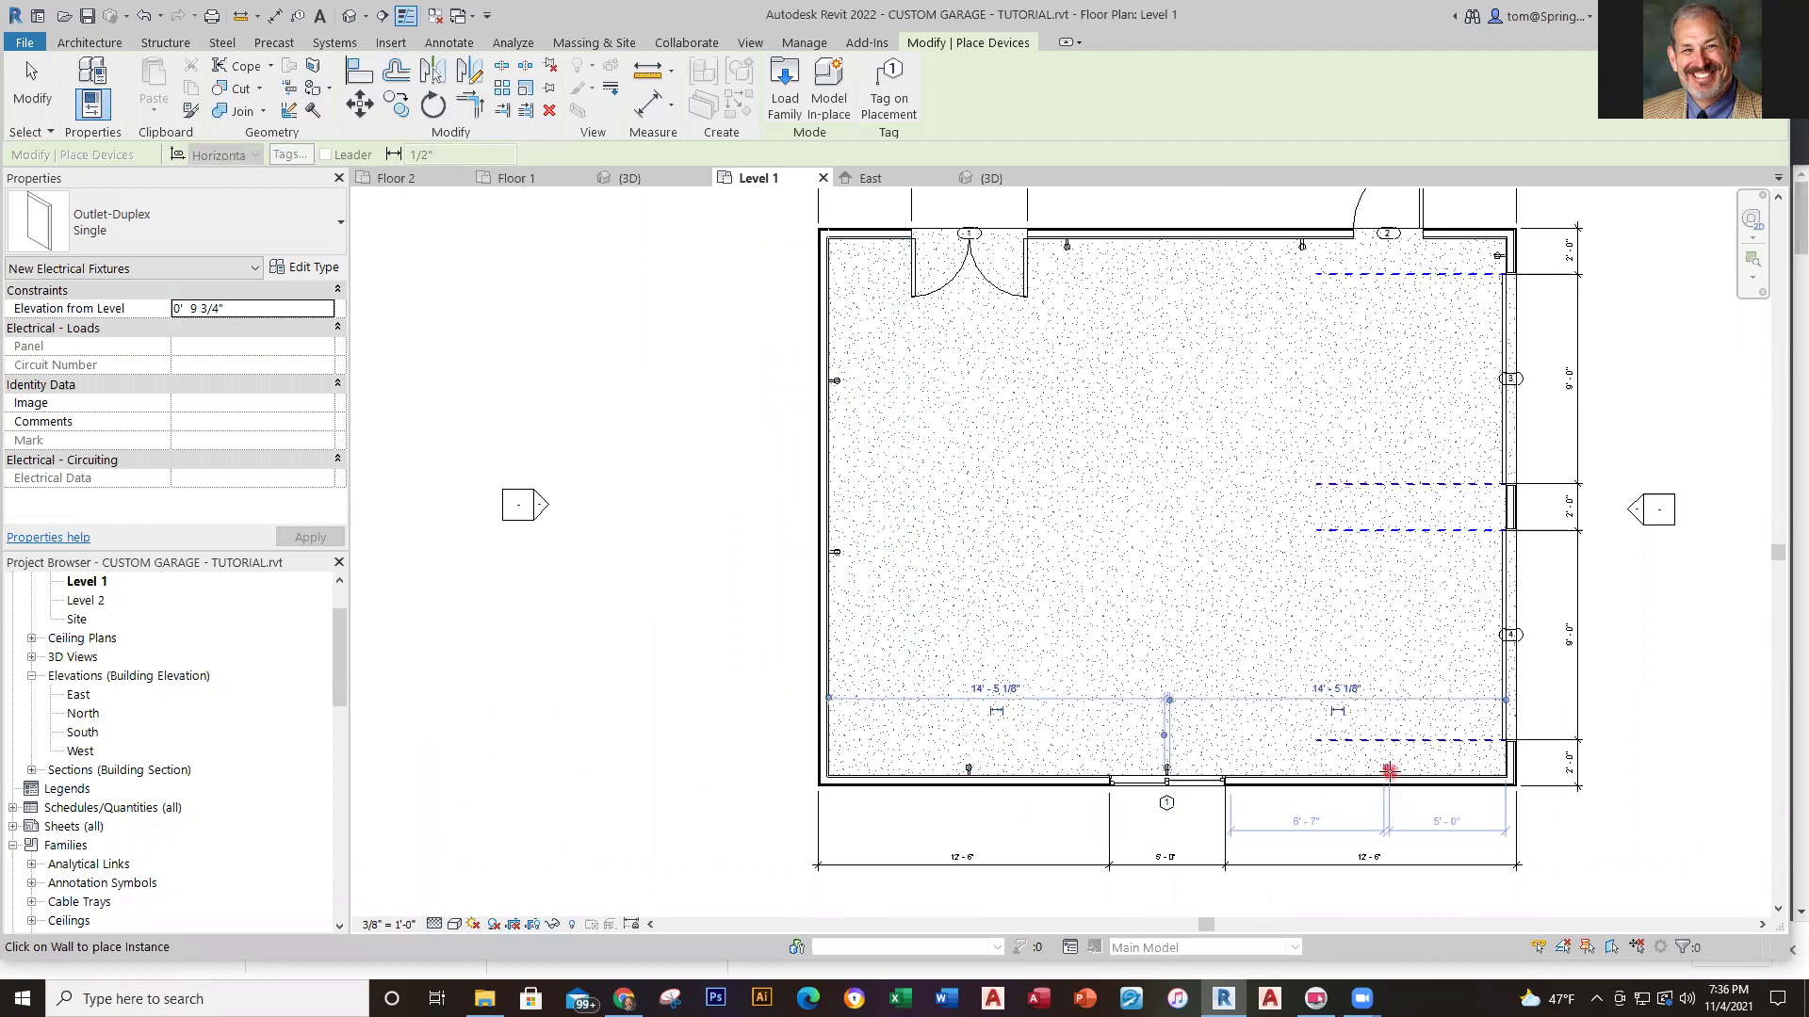
pyautogui.click(1386, 769)
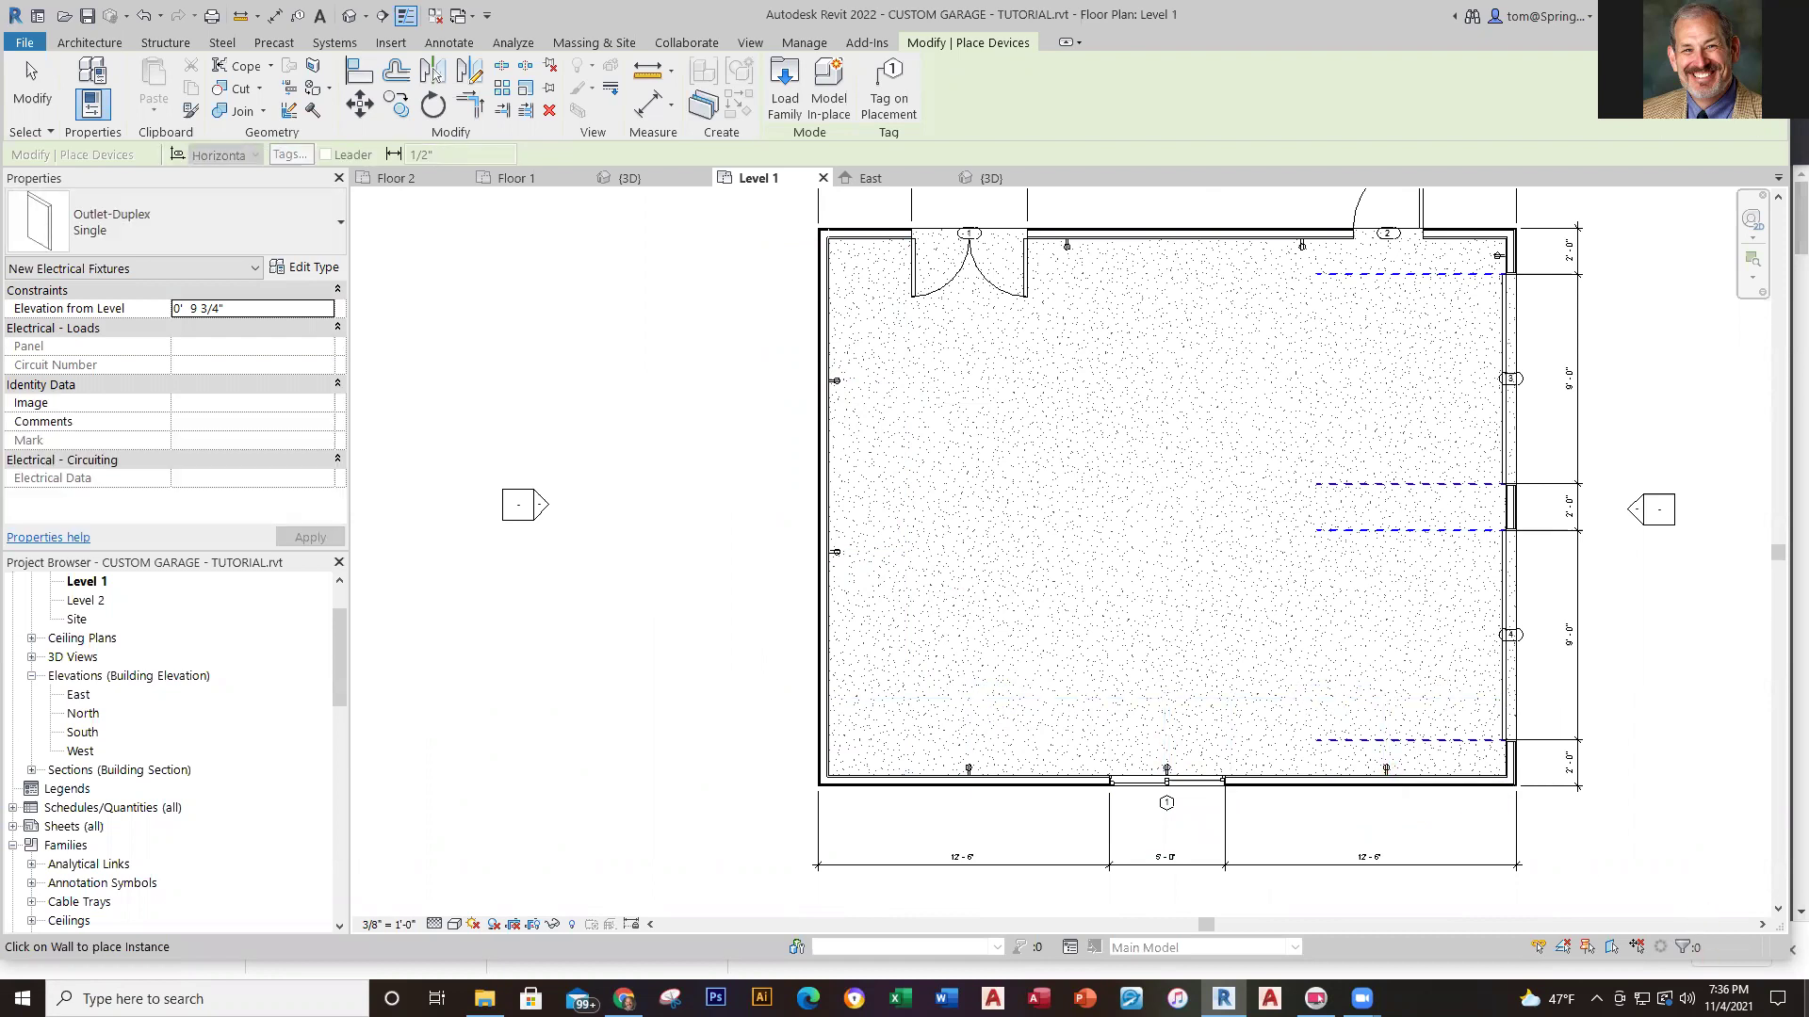
pyautogui.press('Escape')
pyautogui.press('Escape')
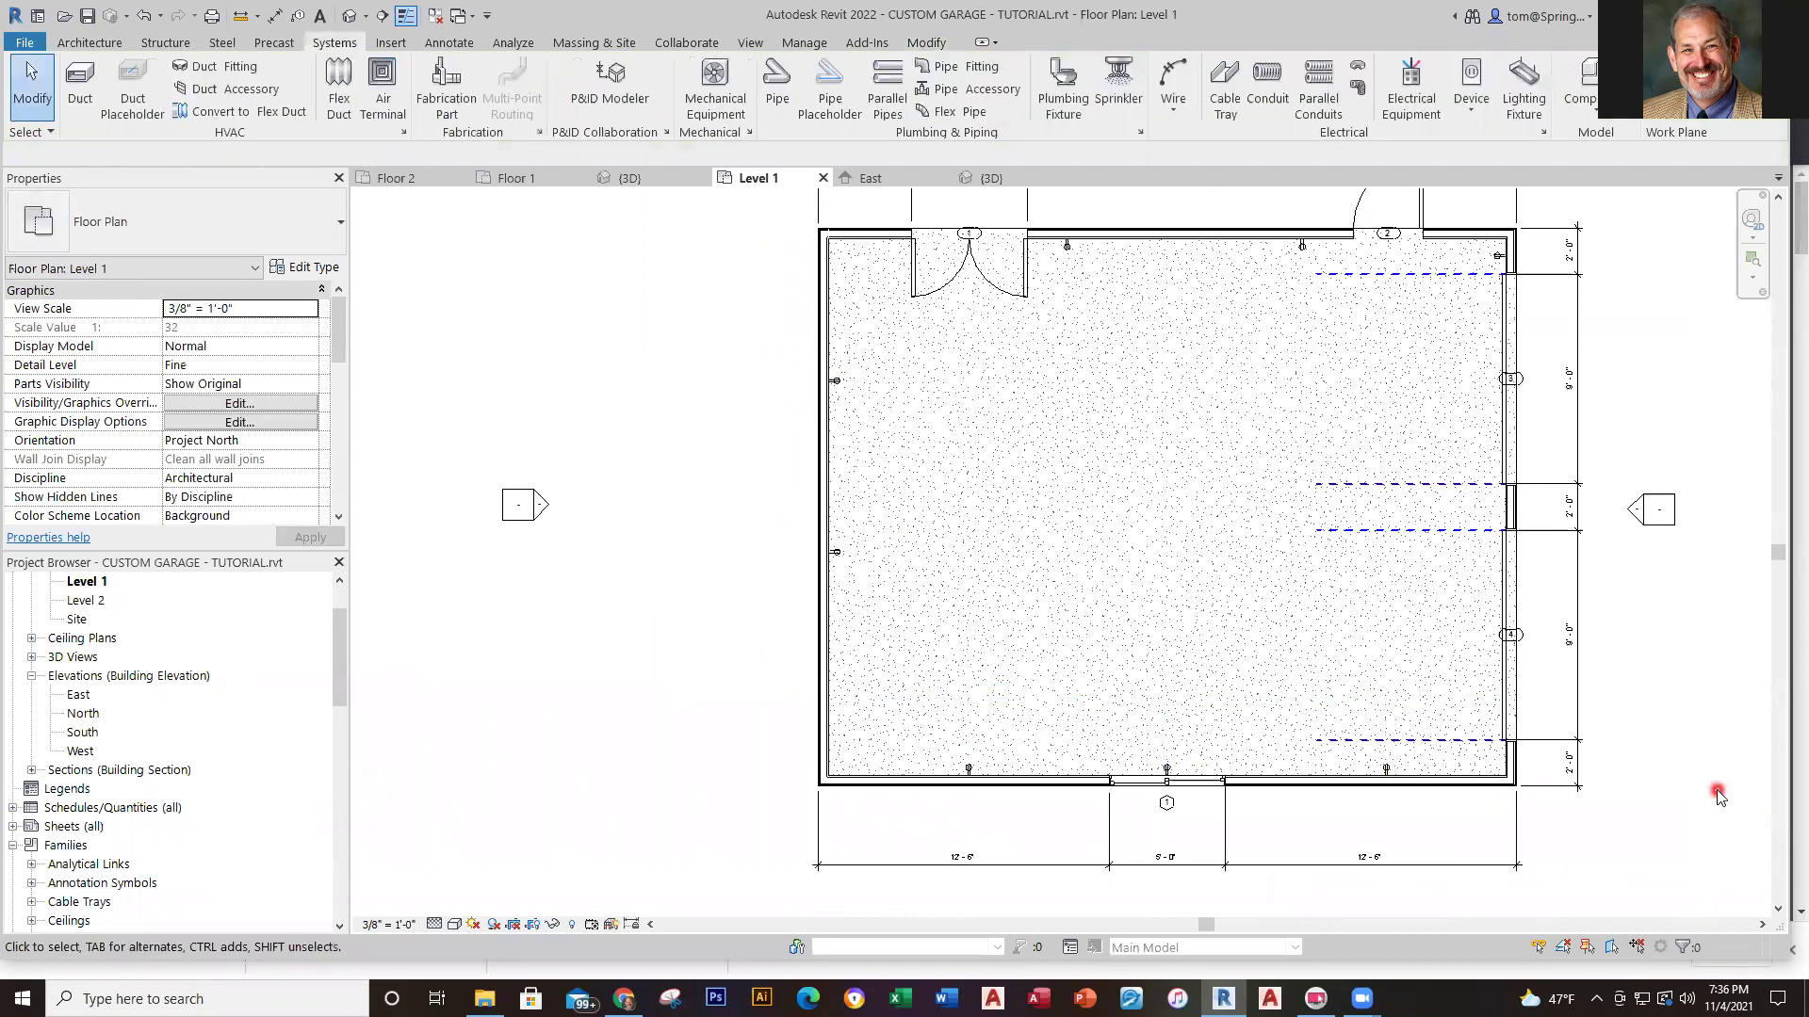
pyautogui.scroll(-1, 1724, 795)
pyautogui.moveTo(1724, 795); pyautogui.dragTo(1303, 923, button='middle')
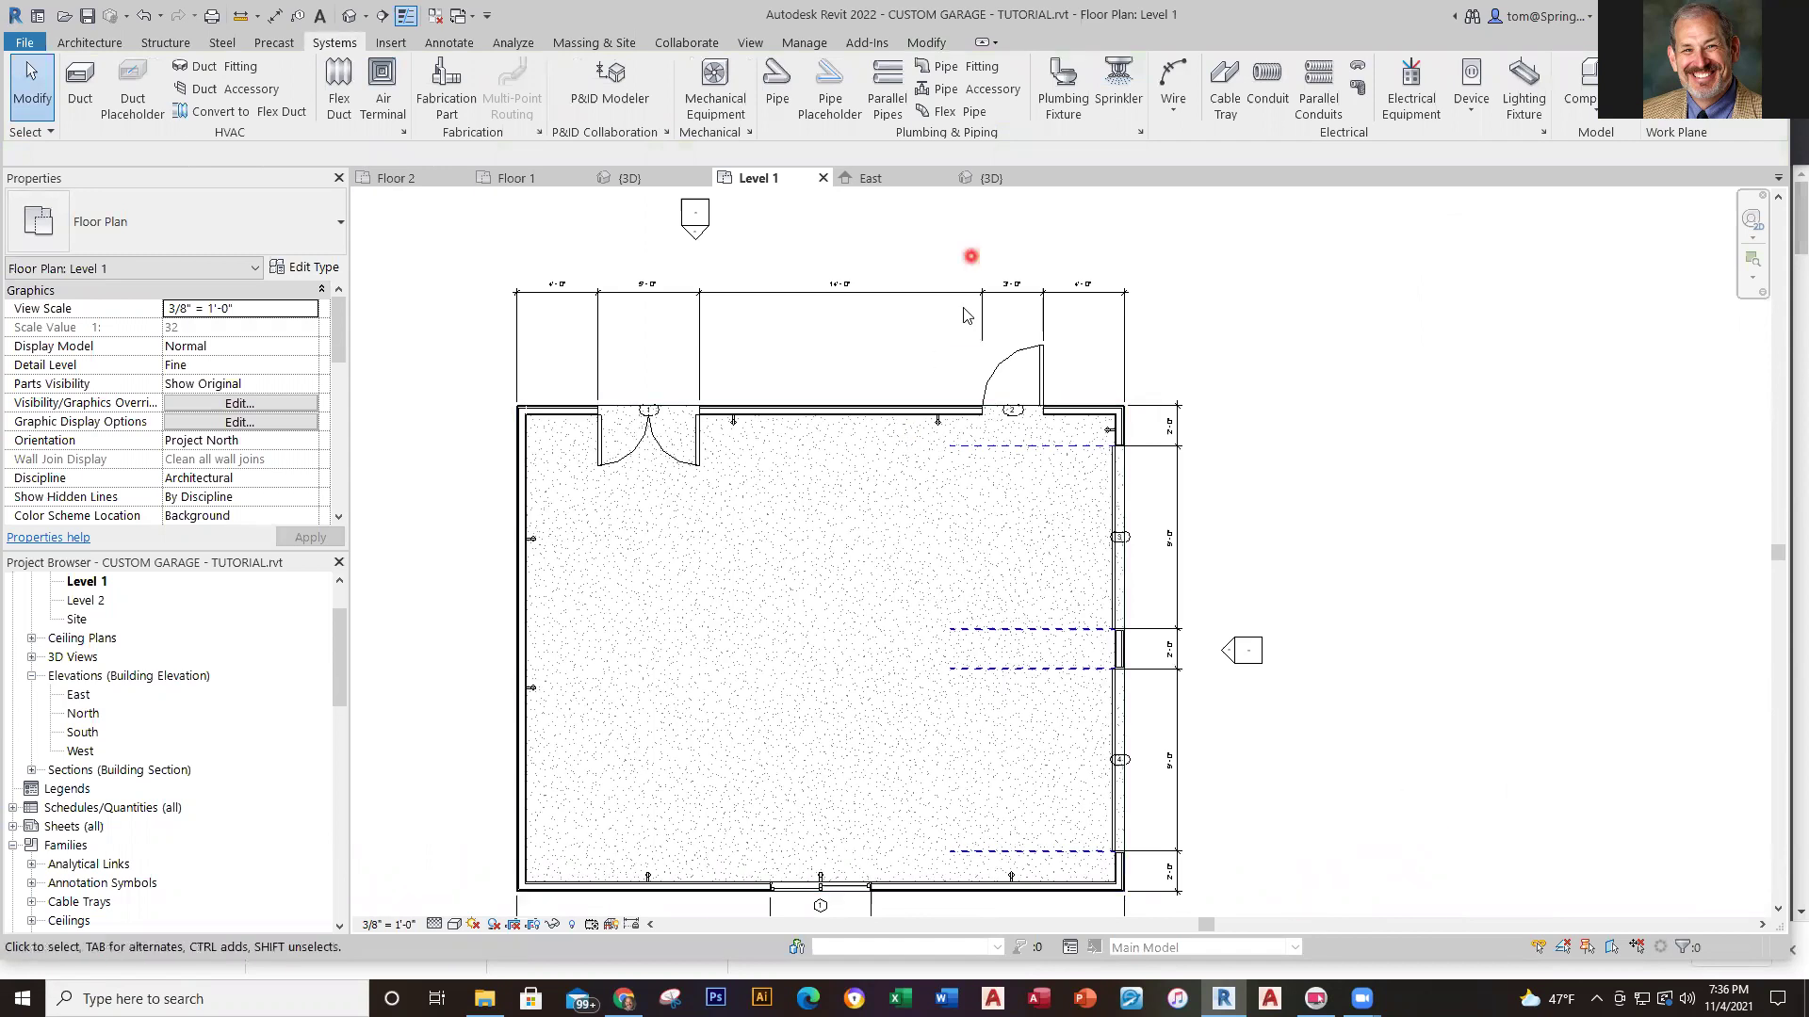
pyautogui.click(991, 178)
pyautogui.scroll(5, 753, 640)
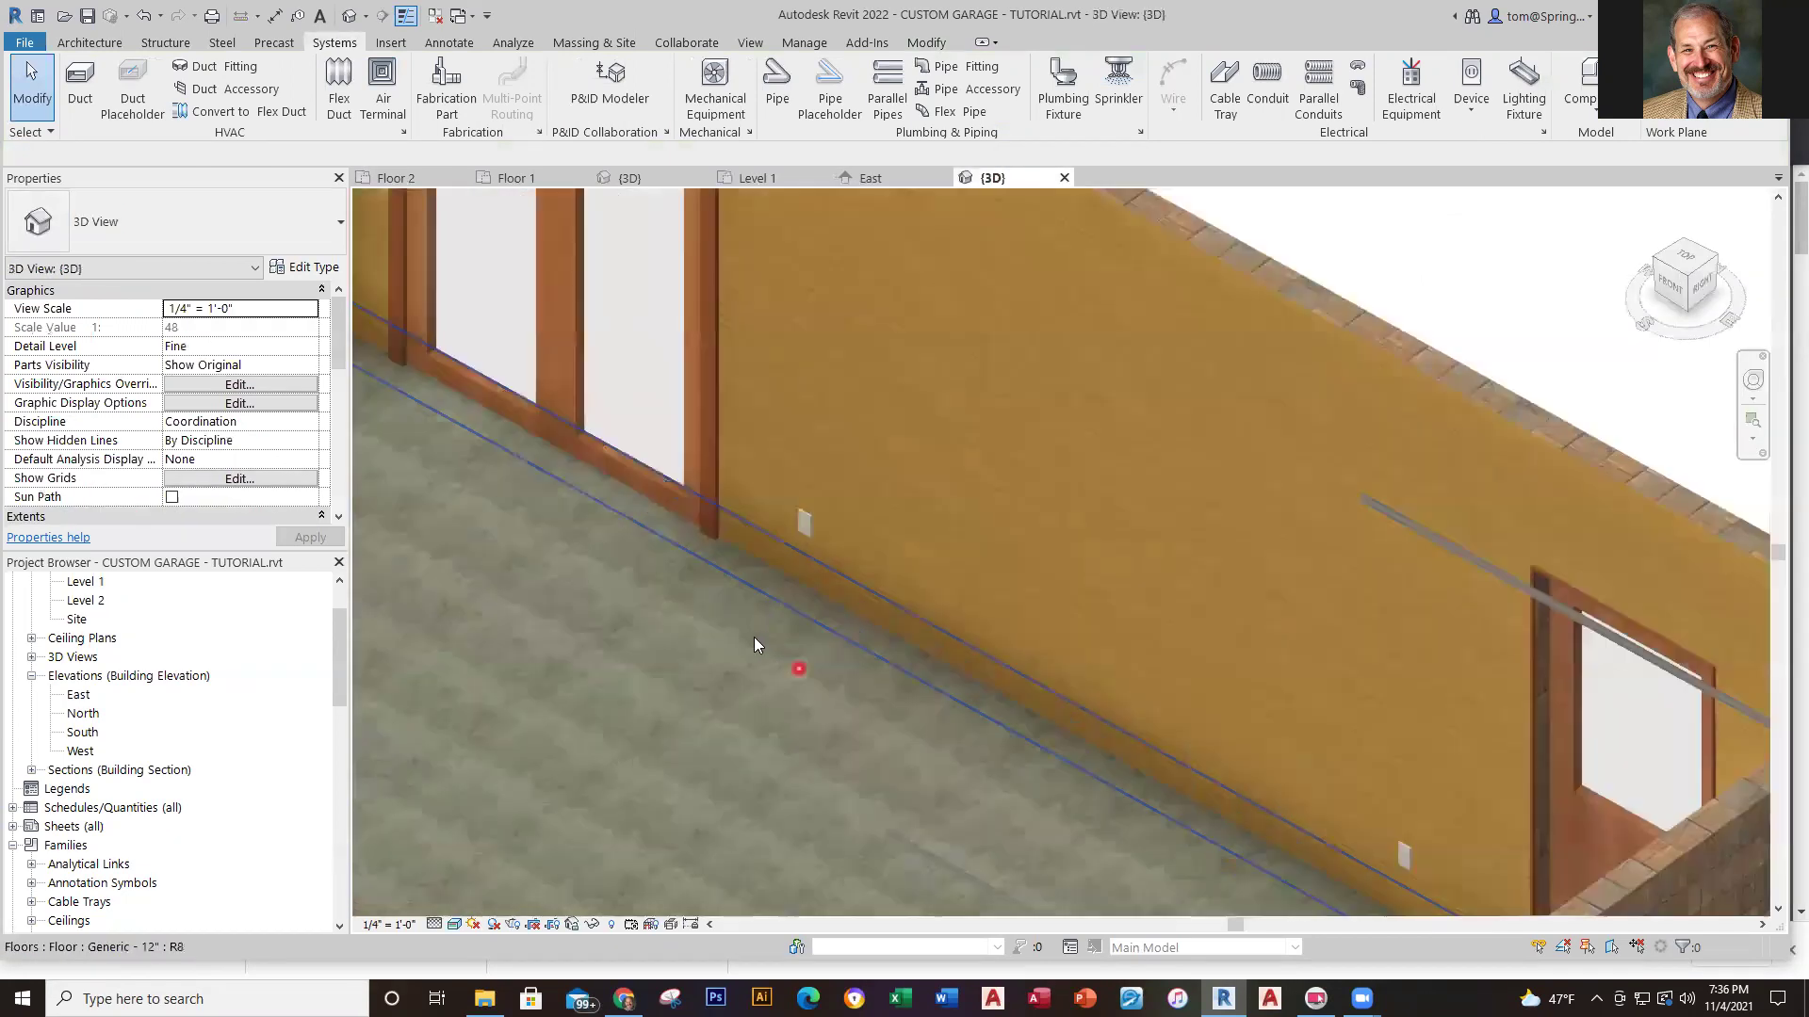
# Review the outlets in the 3D and Level 1 views, then save the project
pyautogui.scroll(-6, 753, 825)
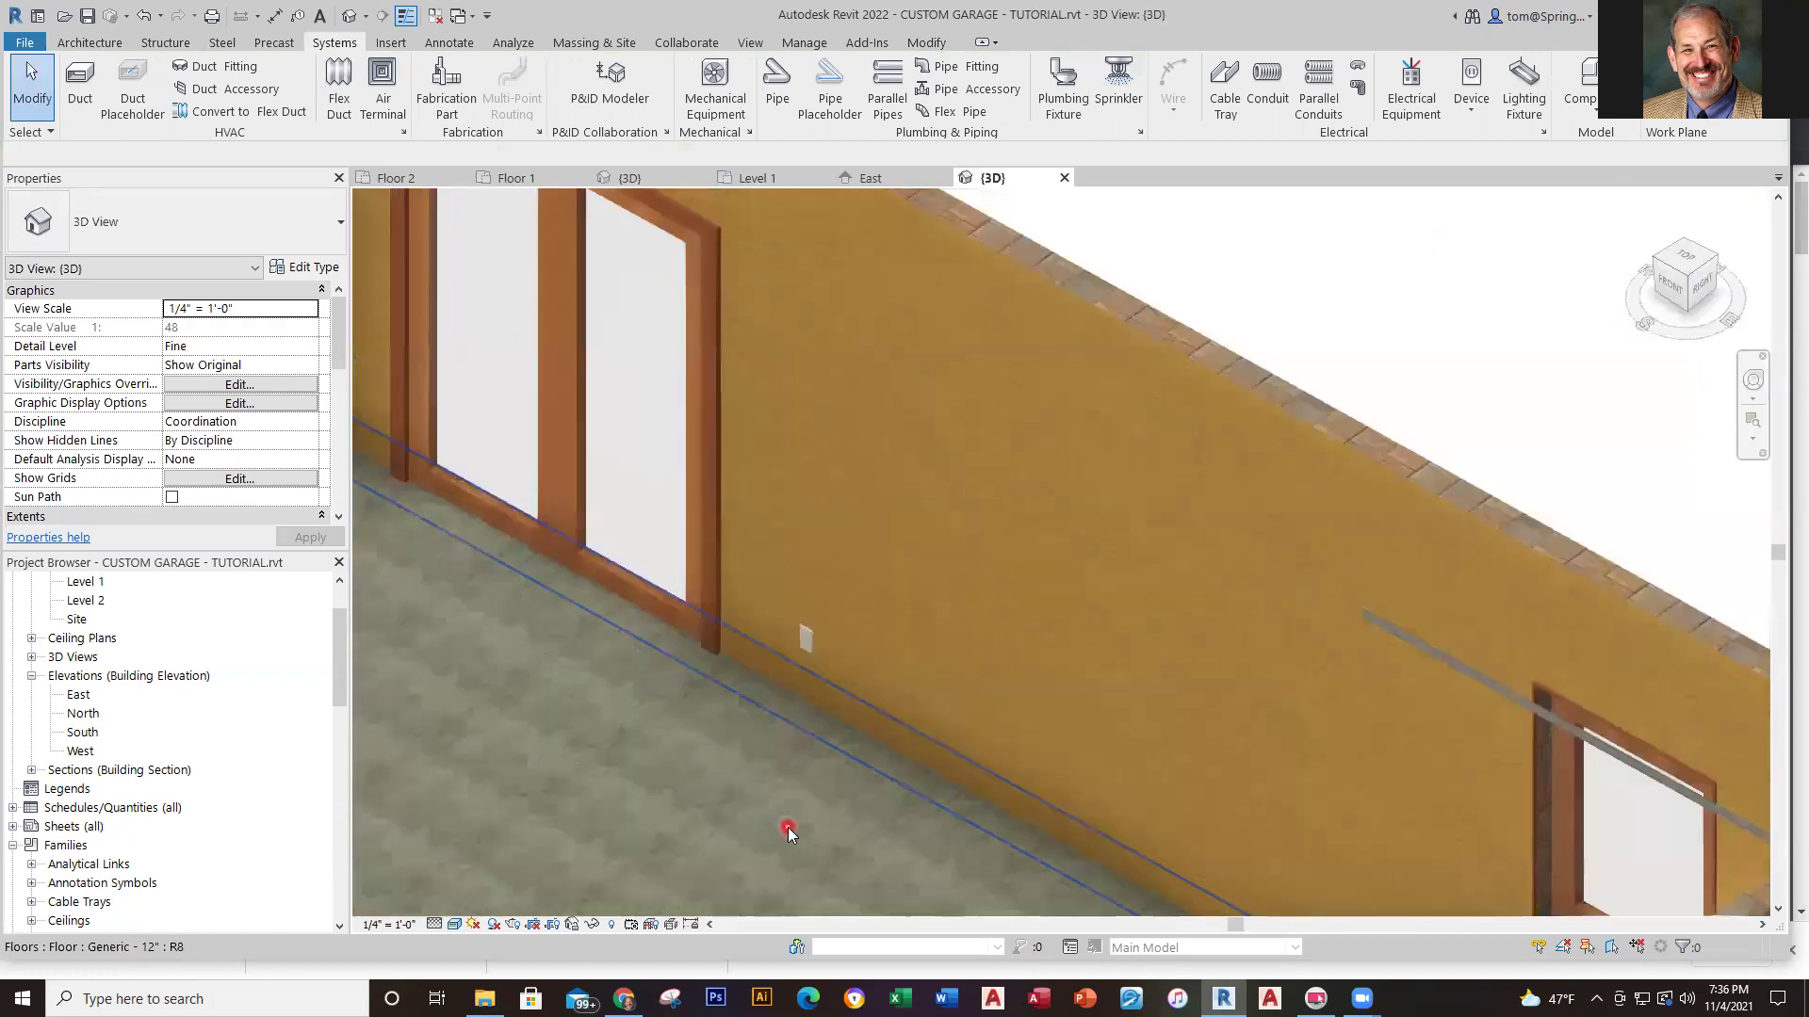
pyautogui.moveTo(852, 767); pyautogui.dragTo(1095, 553, button='middle')
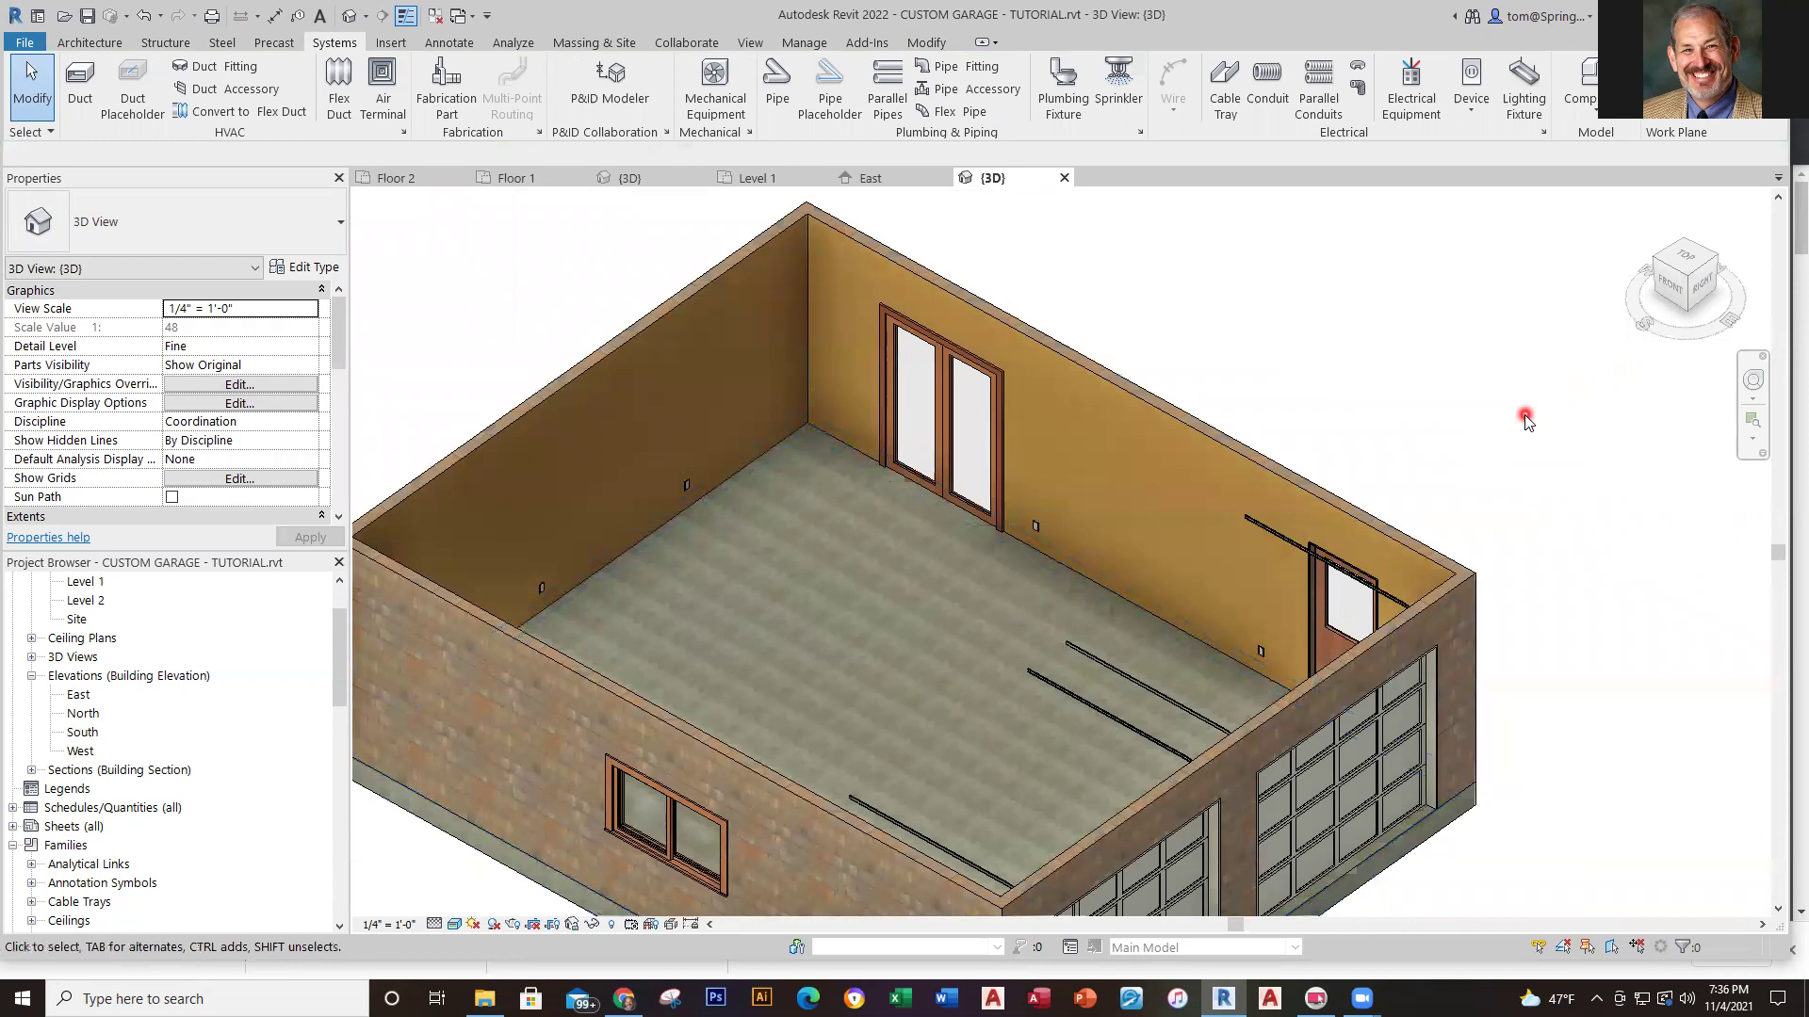
pyautogui.scroll(-2, 1526, 421)
pyautogui.moveTo(1542, 436); pyautogui.dragTo(1453, 431, button='middle')
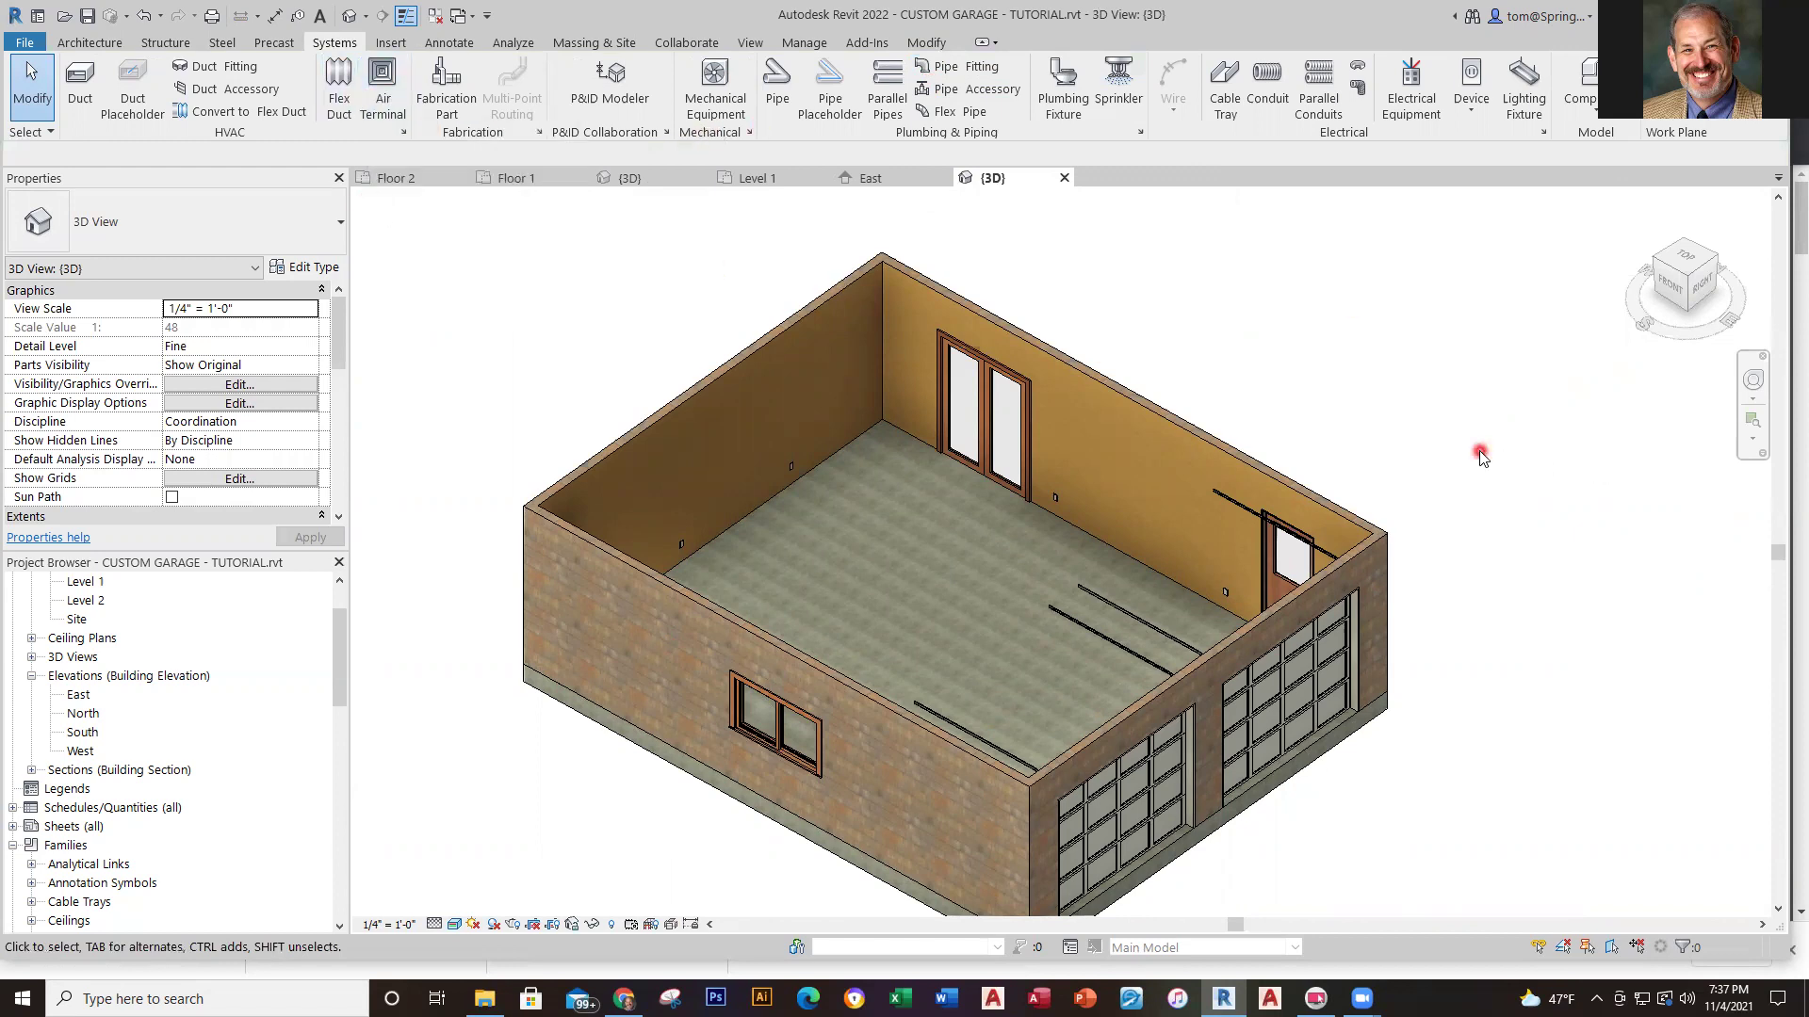
pyautogui.click(758, 181)
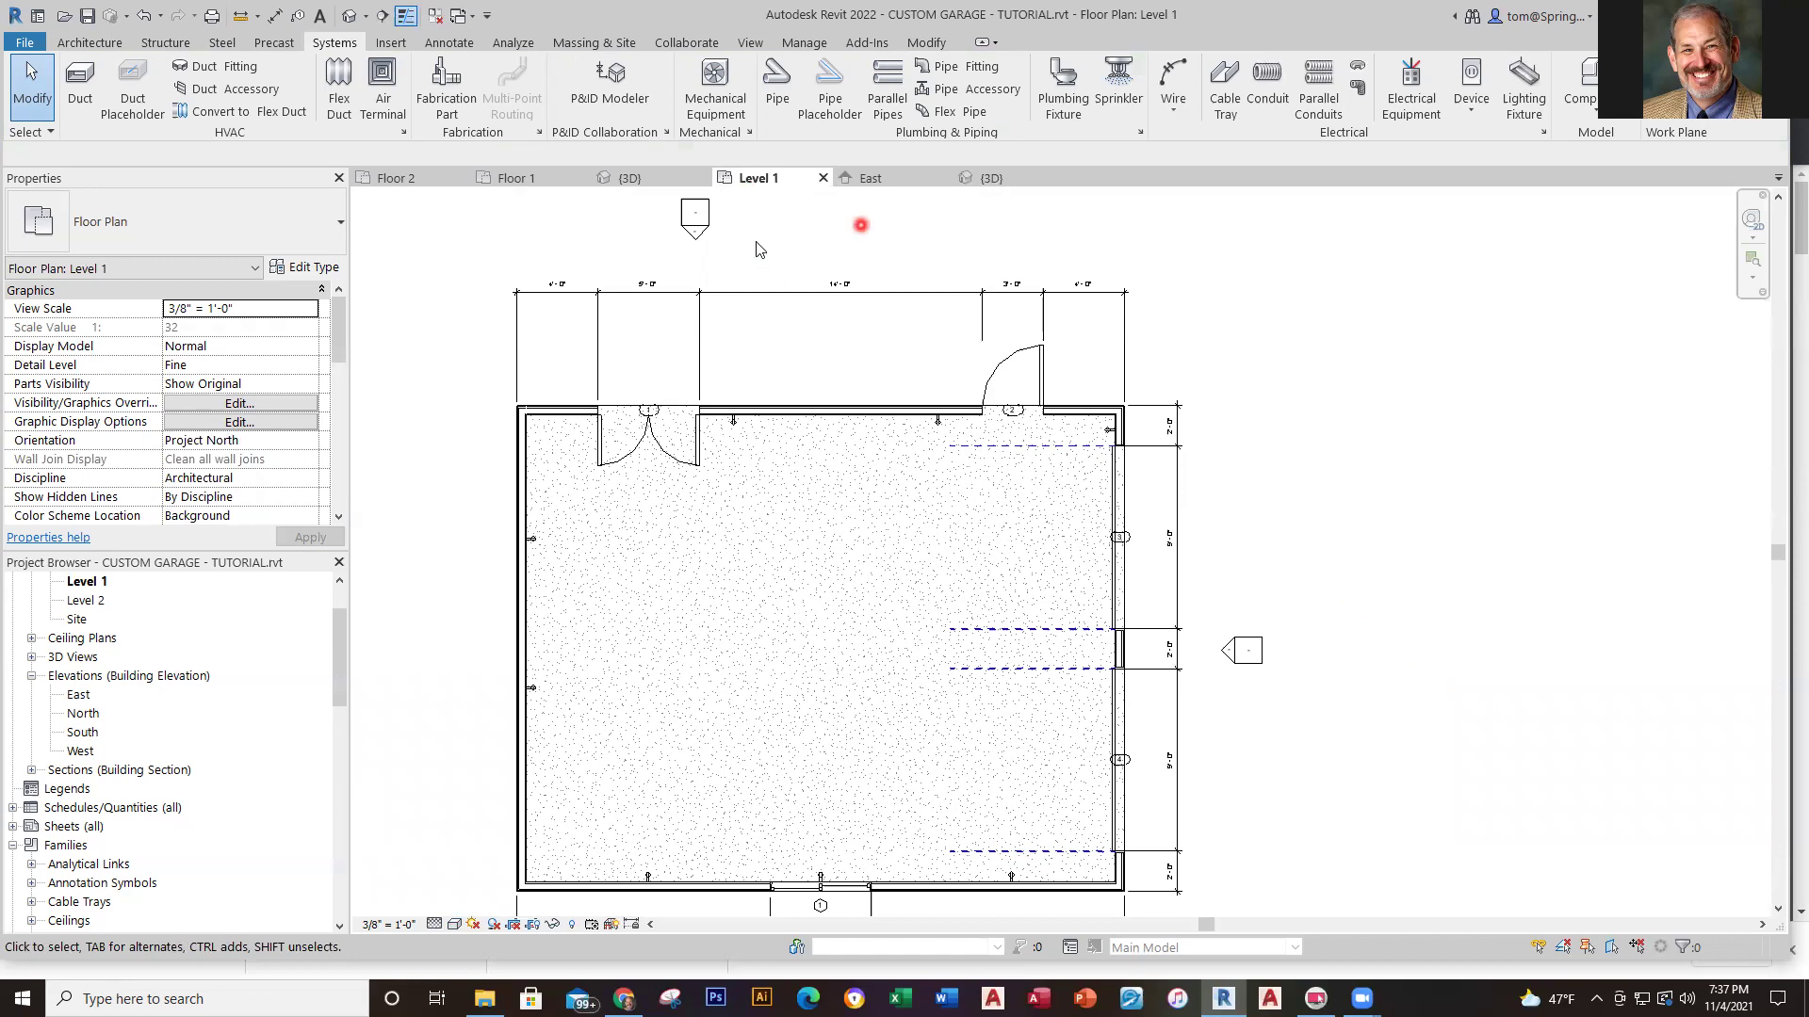
pyautogui.click(991, 178)
pyautogui.click(89, 16)
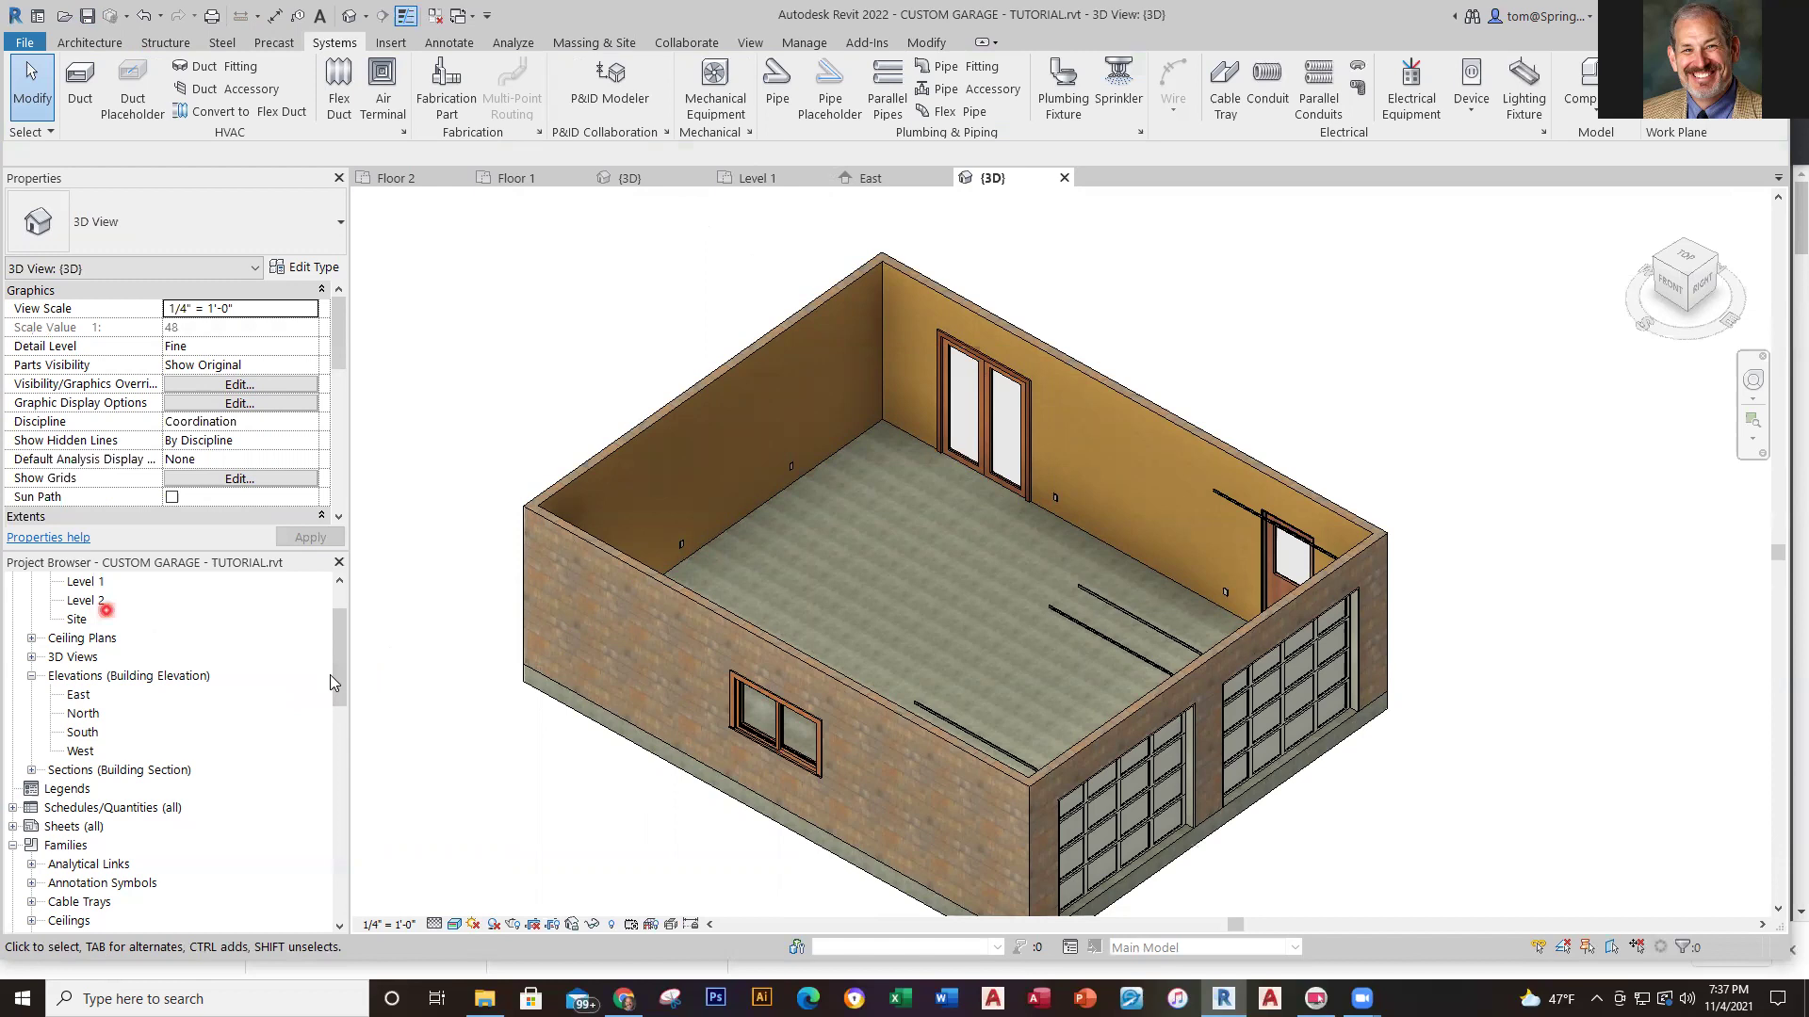
# Start a footprint roof on Level 2 with a 1'-3" overhang
pyautogui.moveTo(335, 673); pyautogui.dragTo(335, 654)
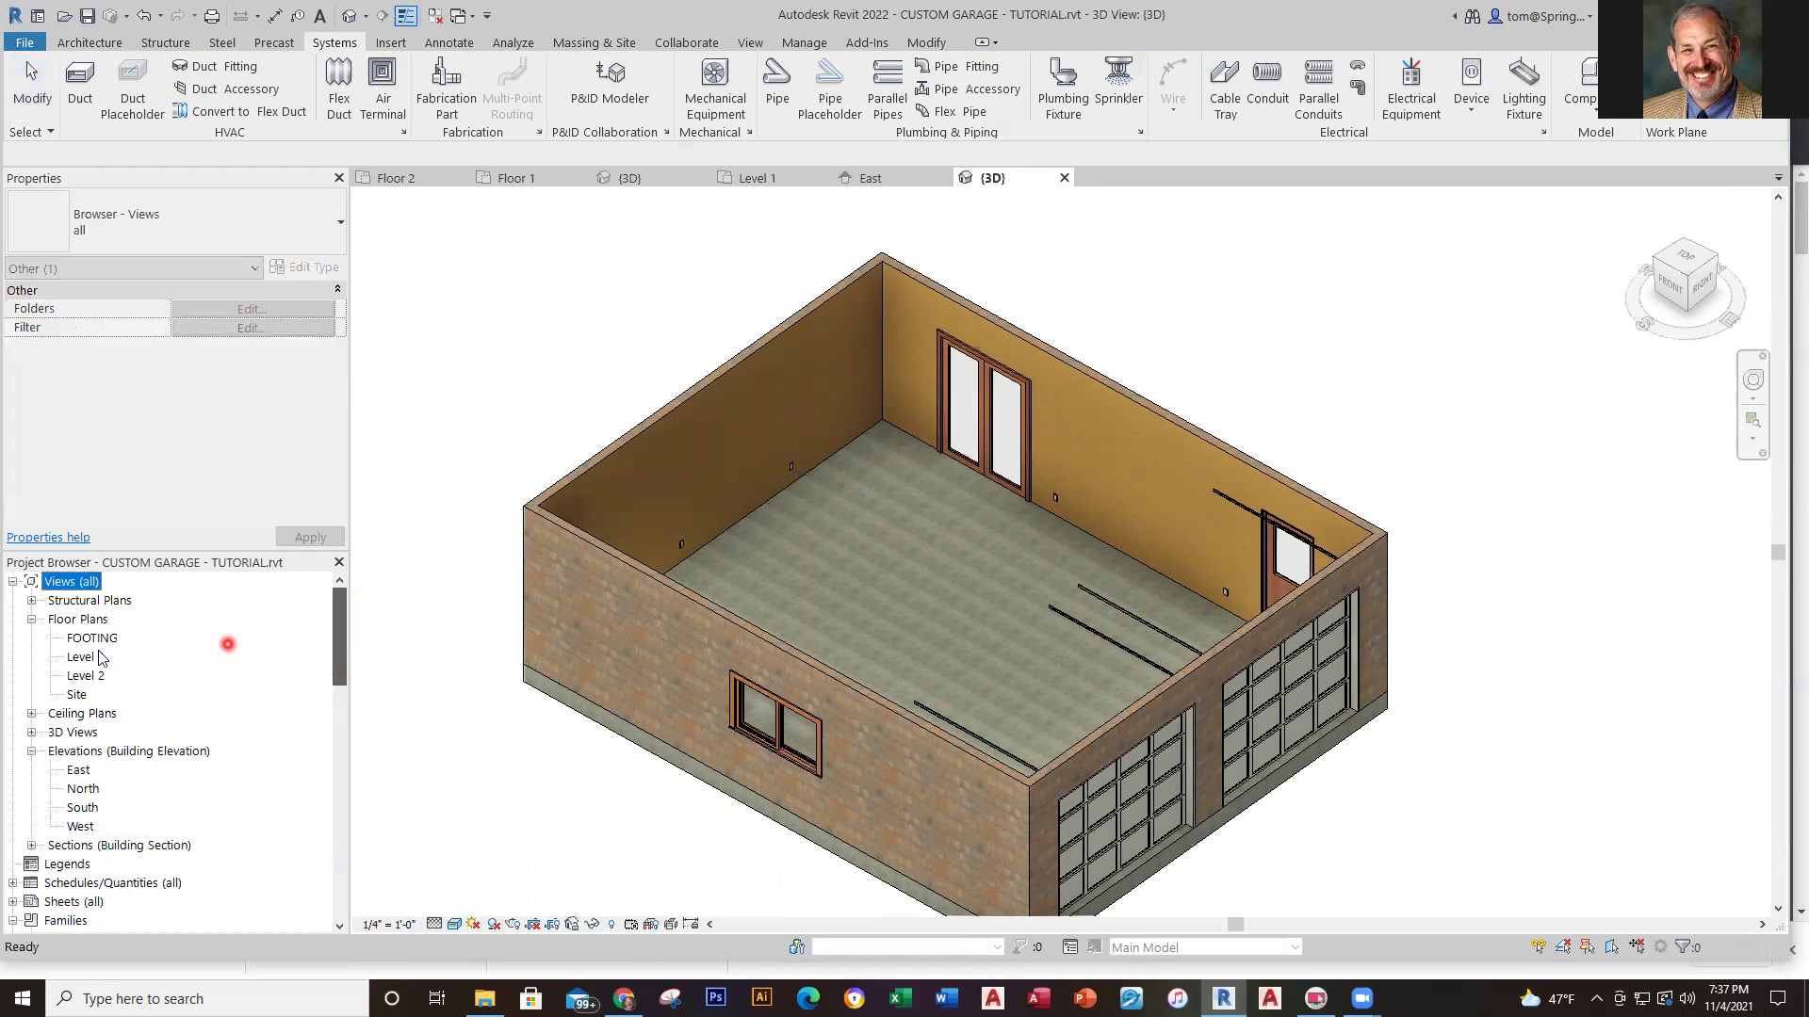
pyautogui.click(94, 677)
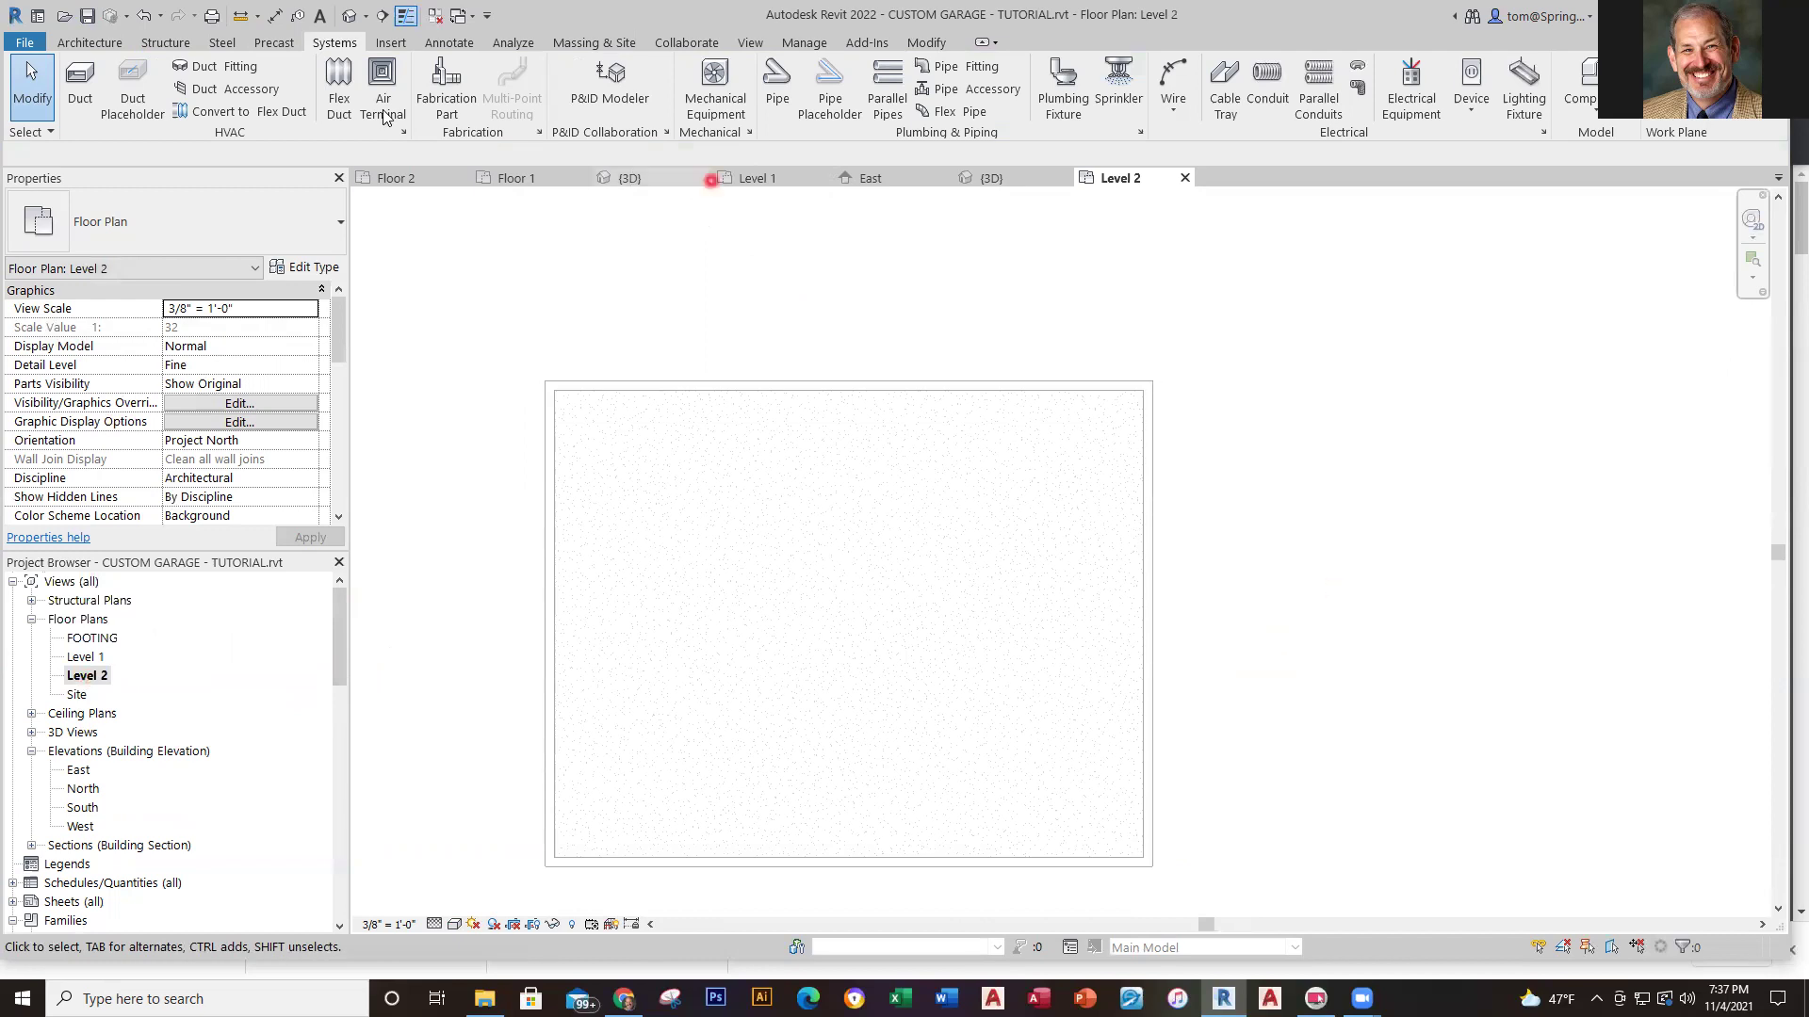
pyautogui.click(91, 45)
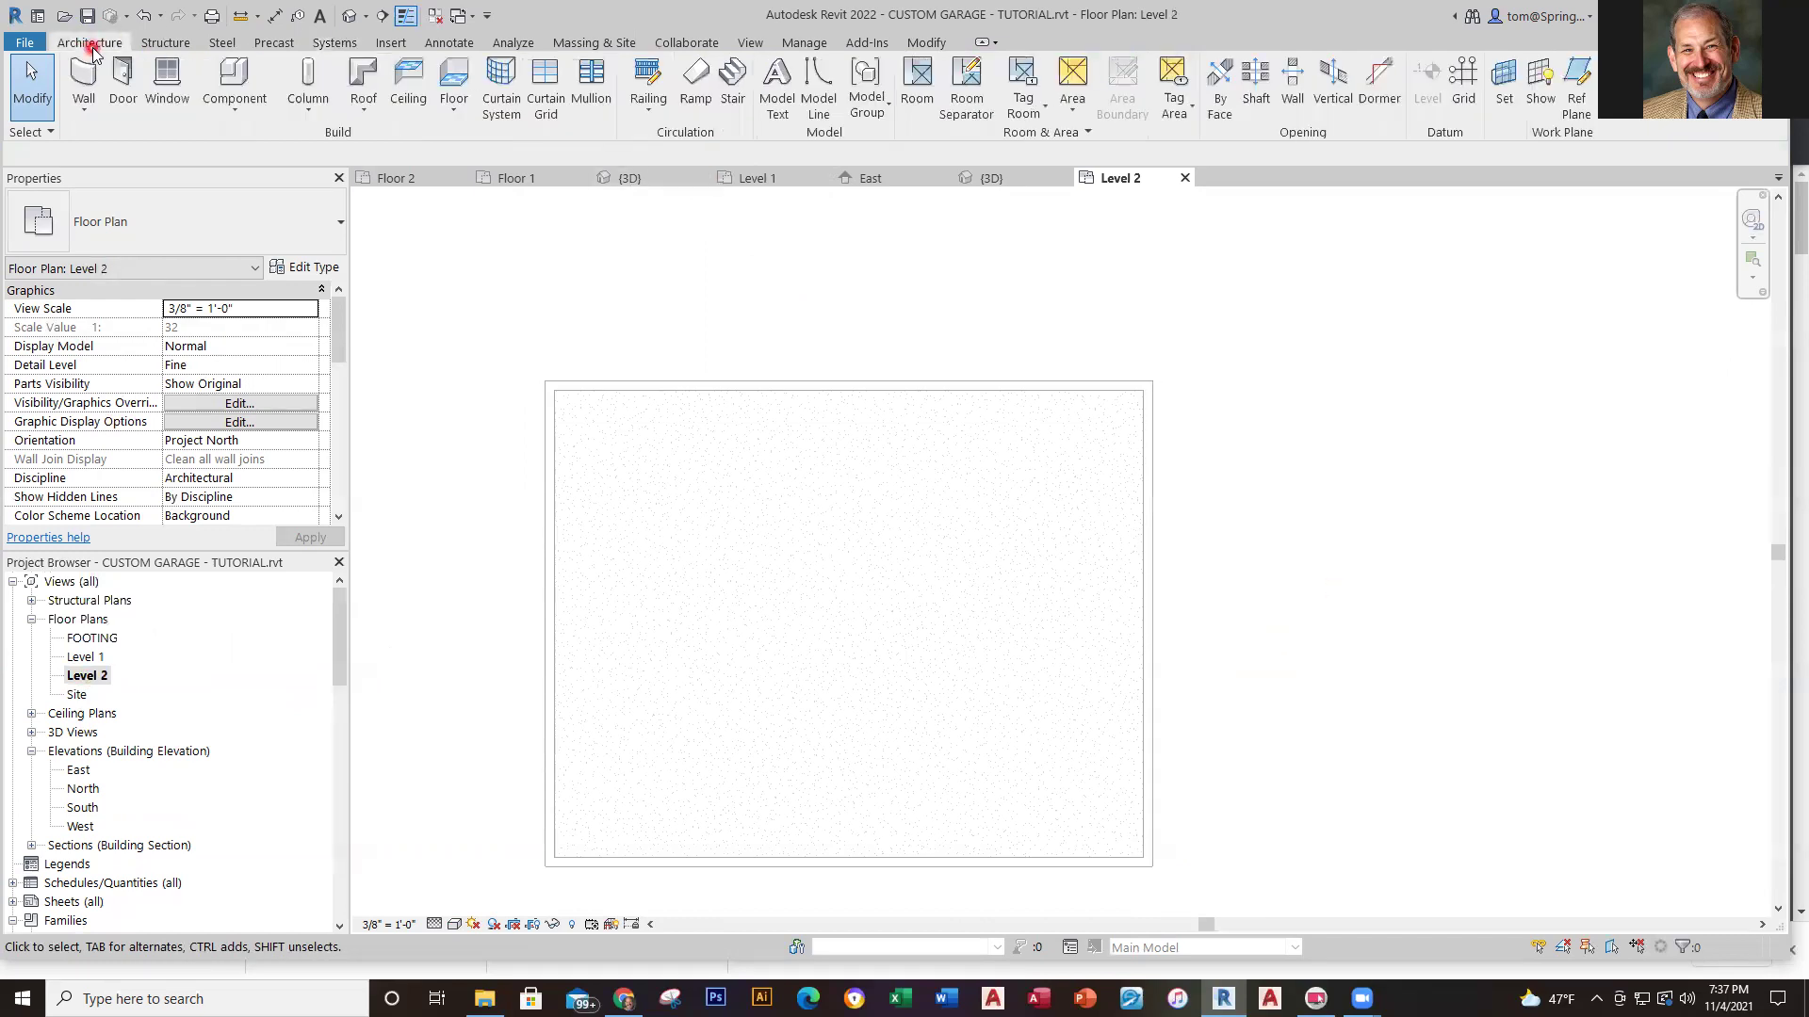
pyautogui.click(370, 111)
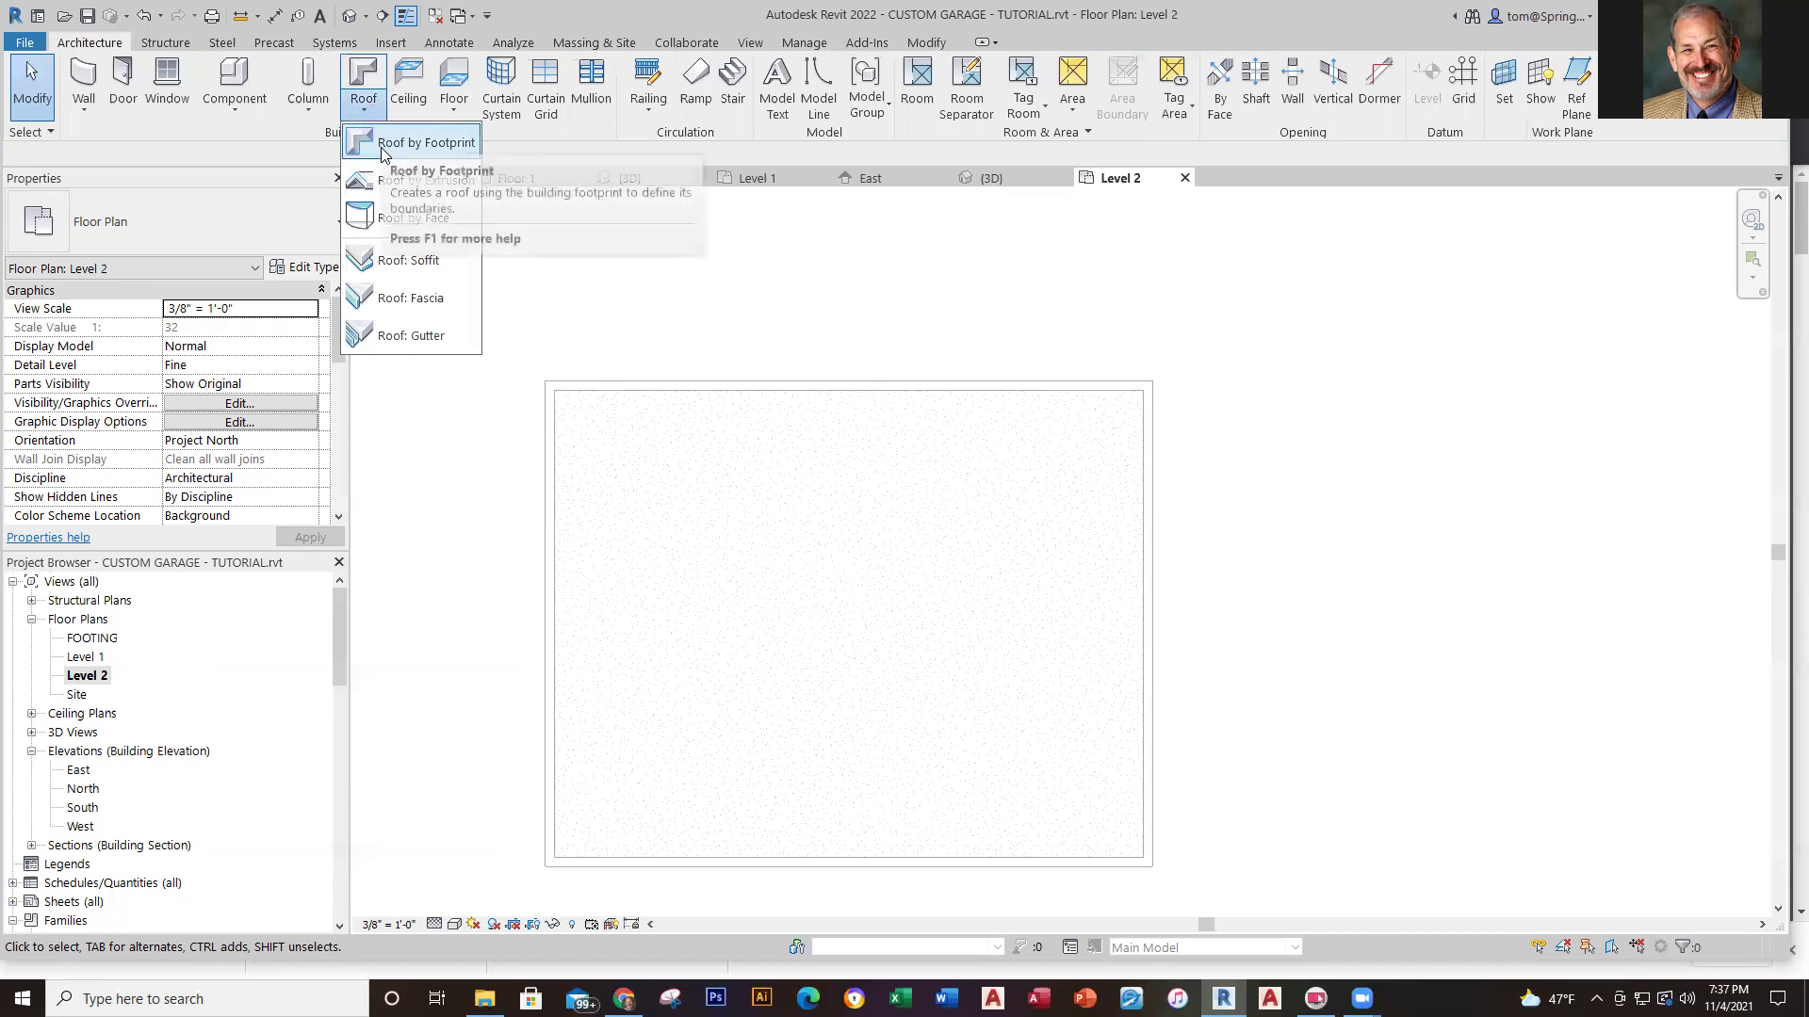
pyautogui.click(383, 149)
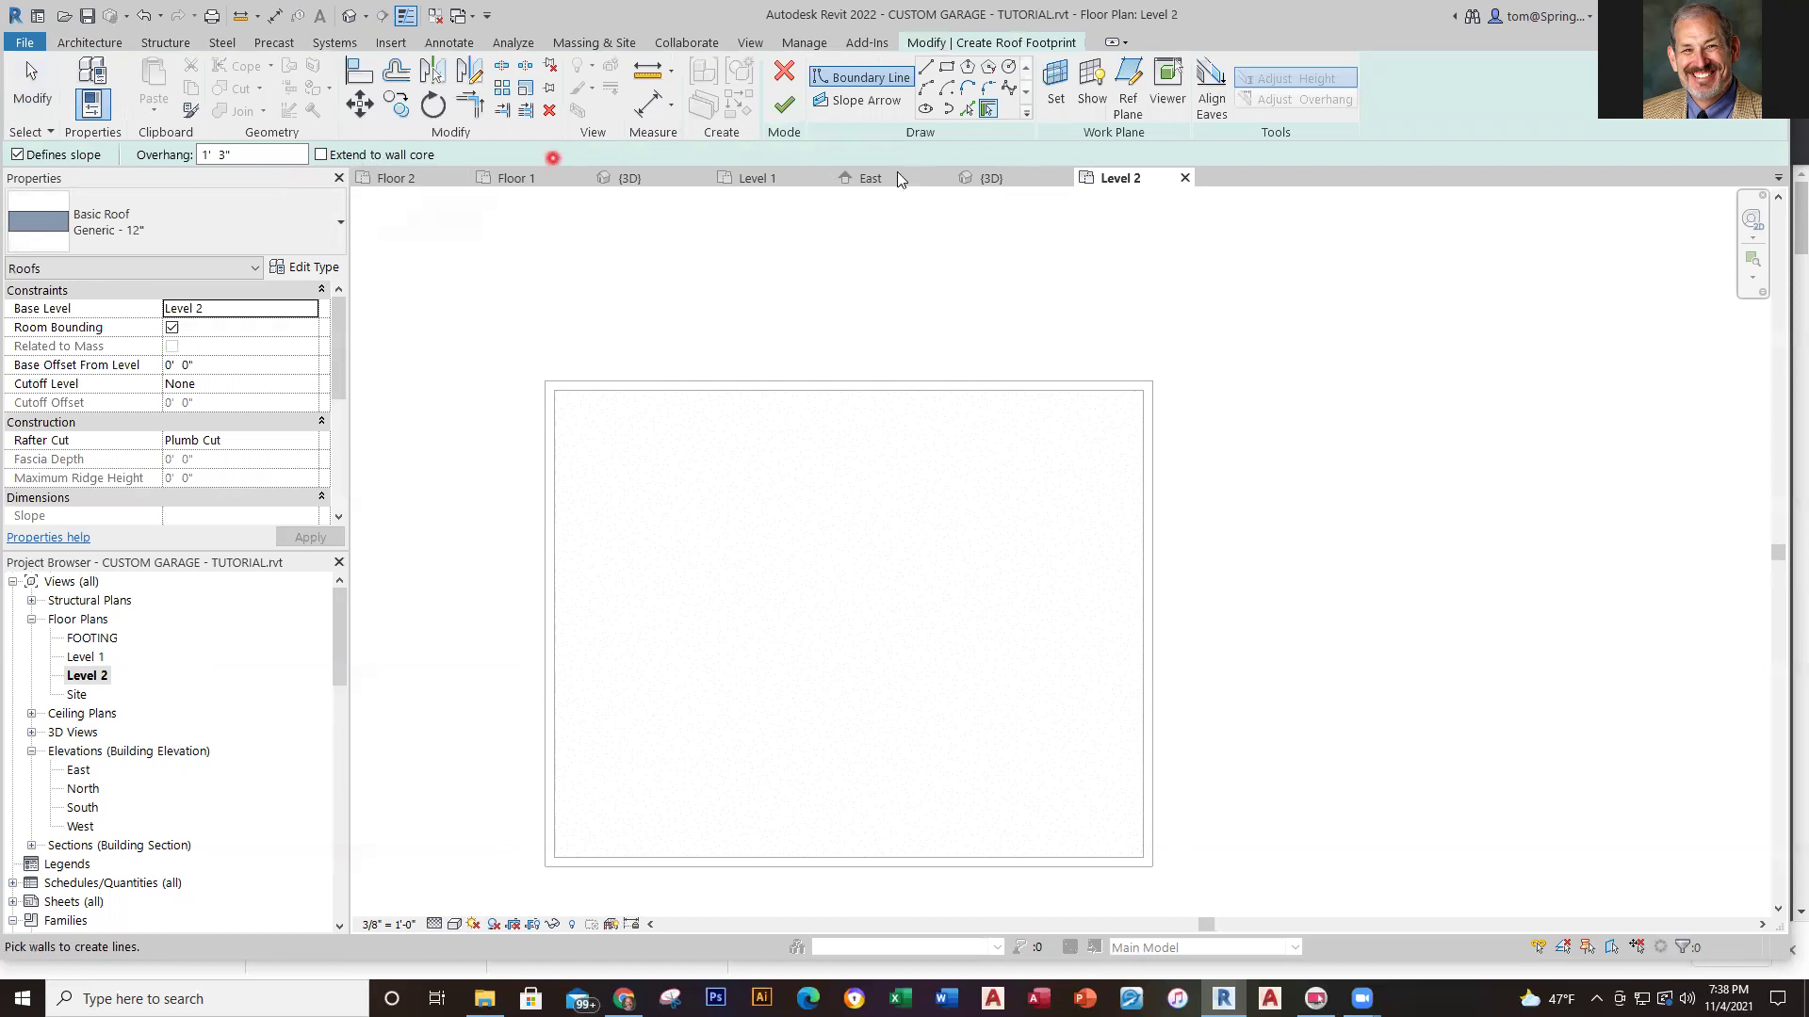
pyautogui.click(248, 153)
pyautogui.click(987, 111)
# Pick the four garage walls as the roof boundary and finish, leaving walls unattached
pyautogui.click(844, 382)
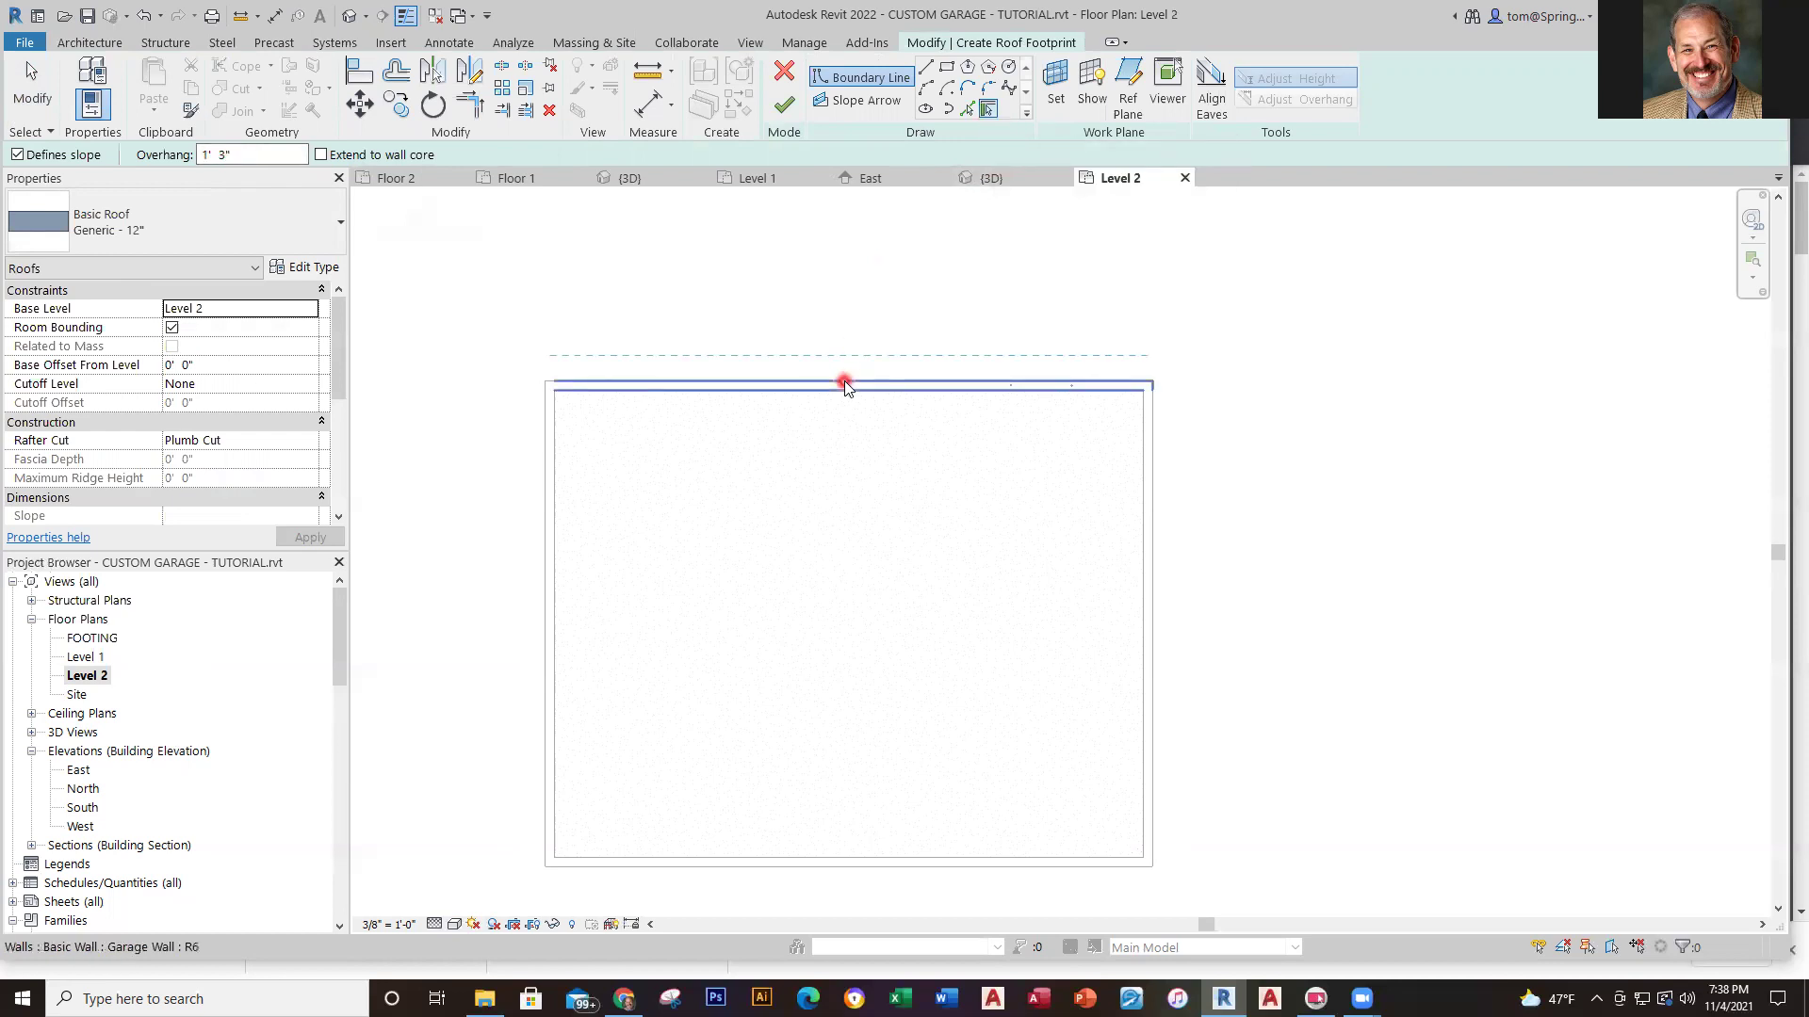
pyautogui.click(1141, 567)
pyautogui.click(1016, 869)
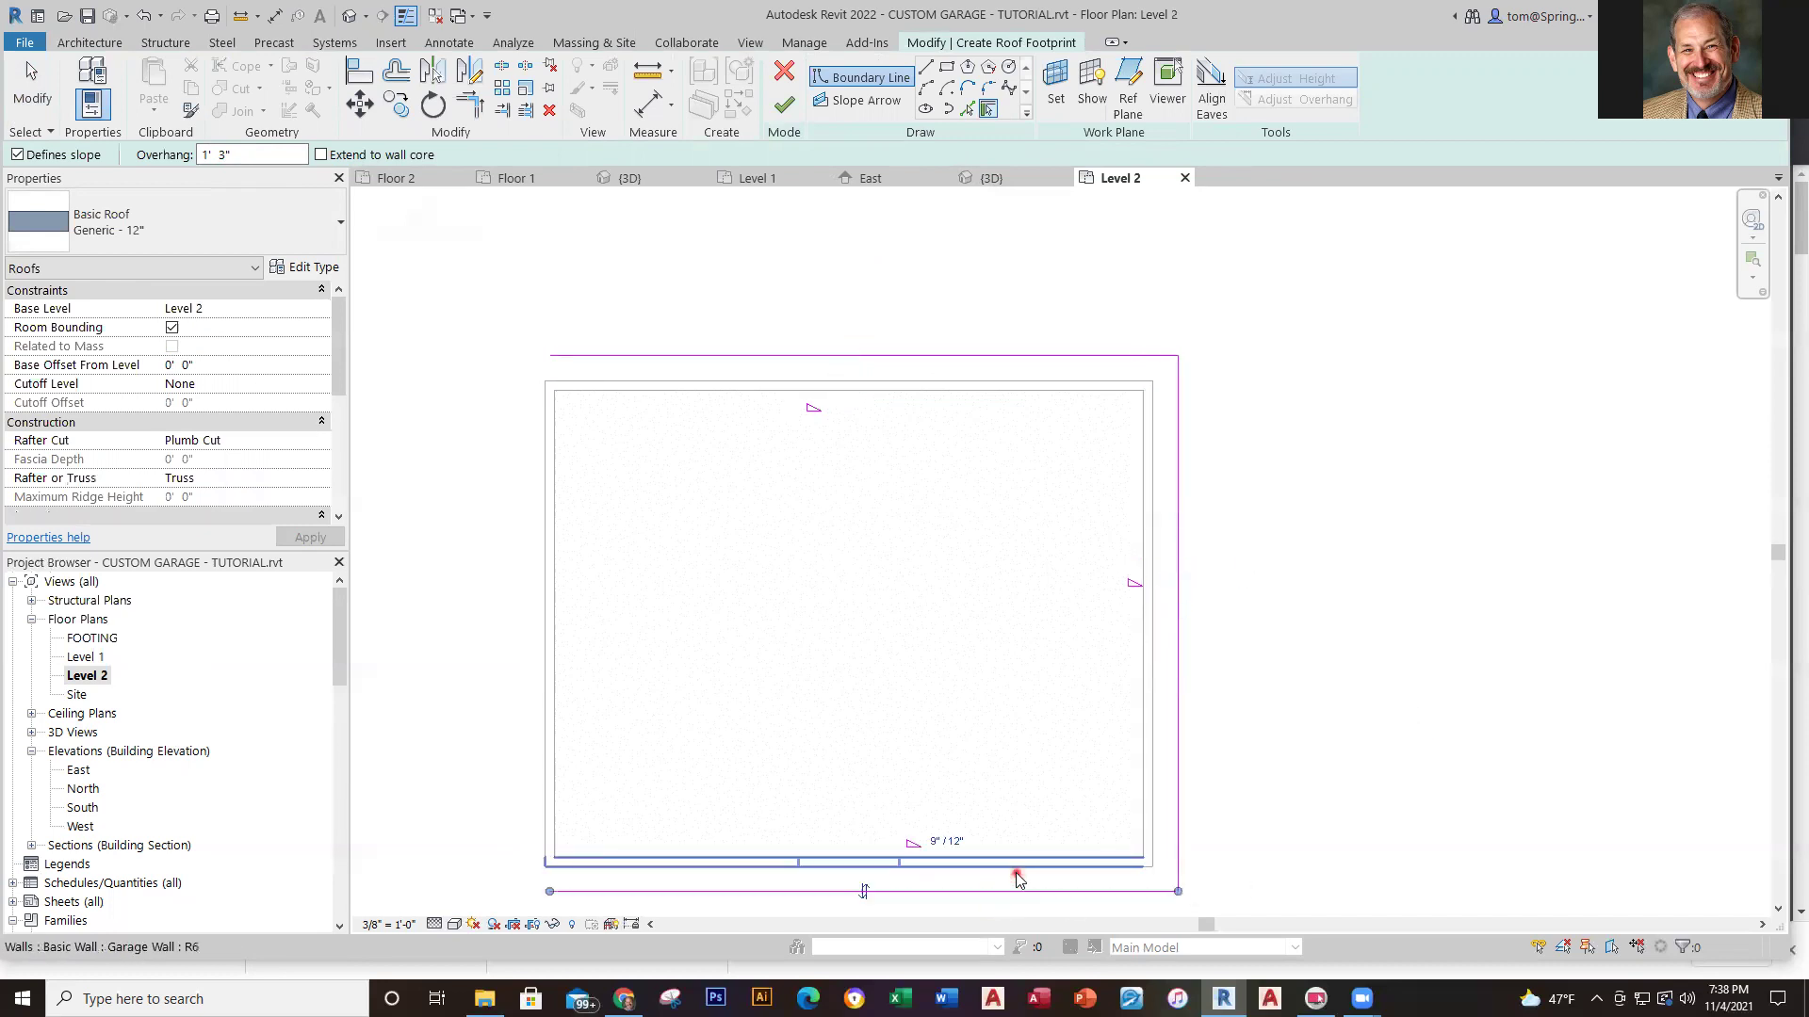
pyautogui.click(543, 614)
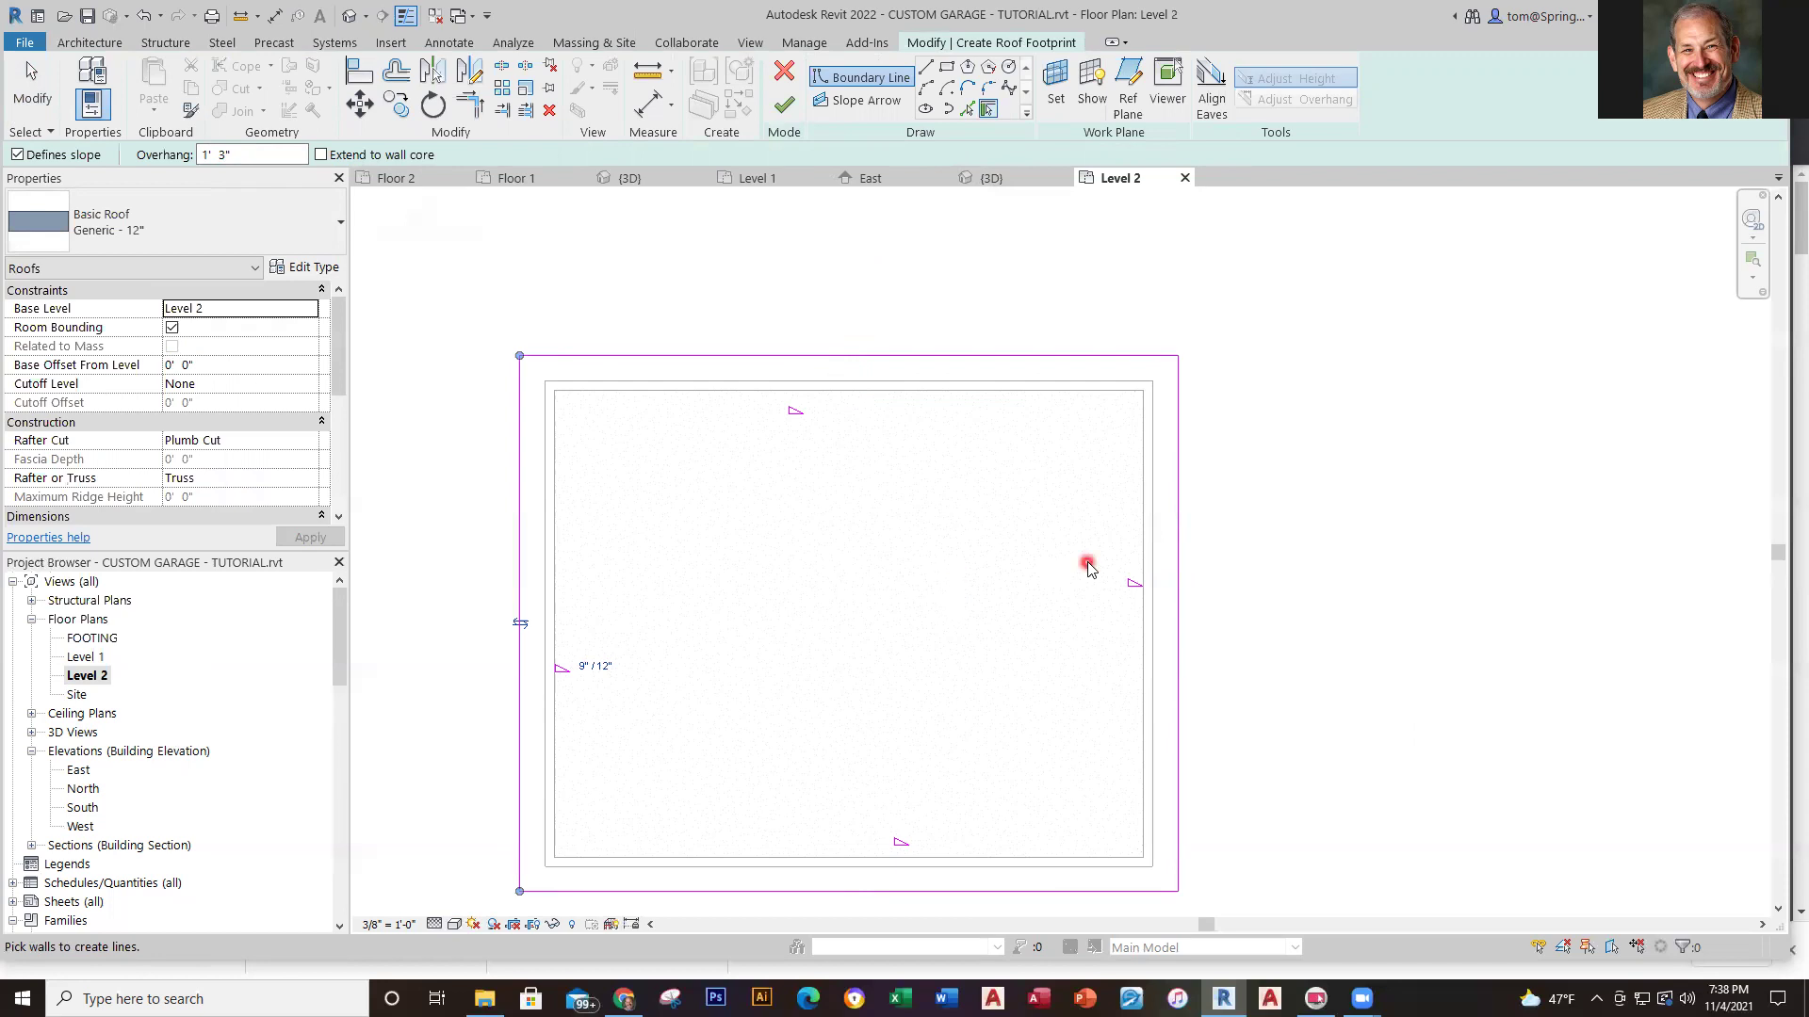
pyautogui.click(798, 110)
pyautogui.click(1038, 501)
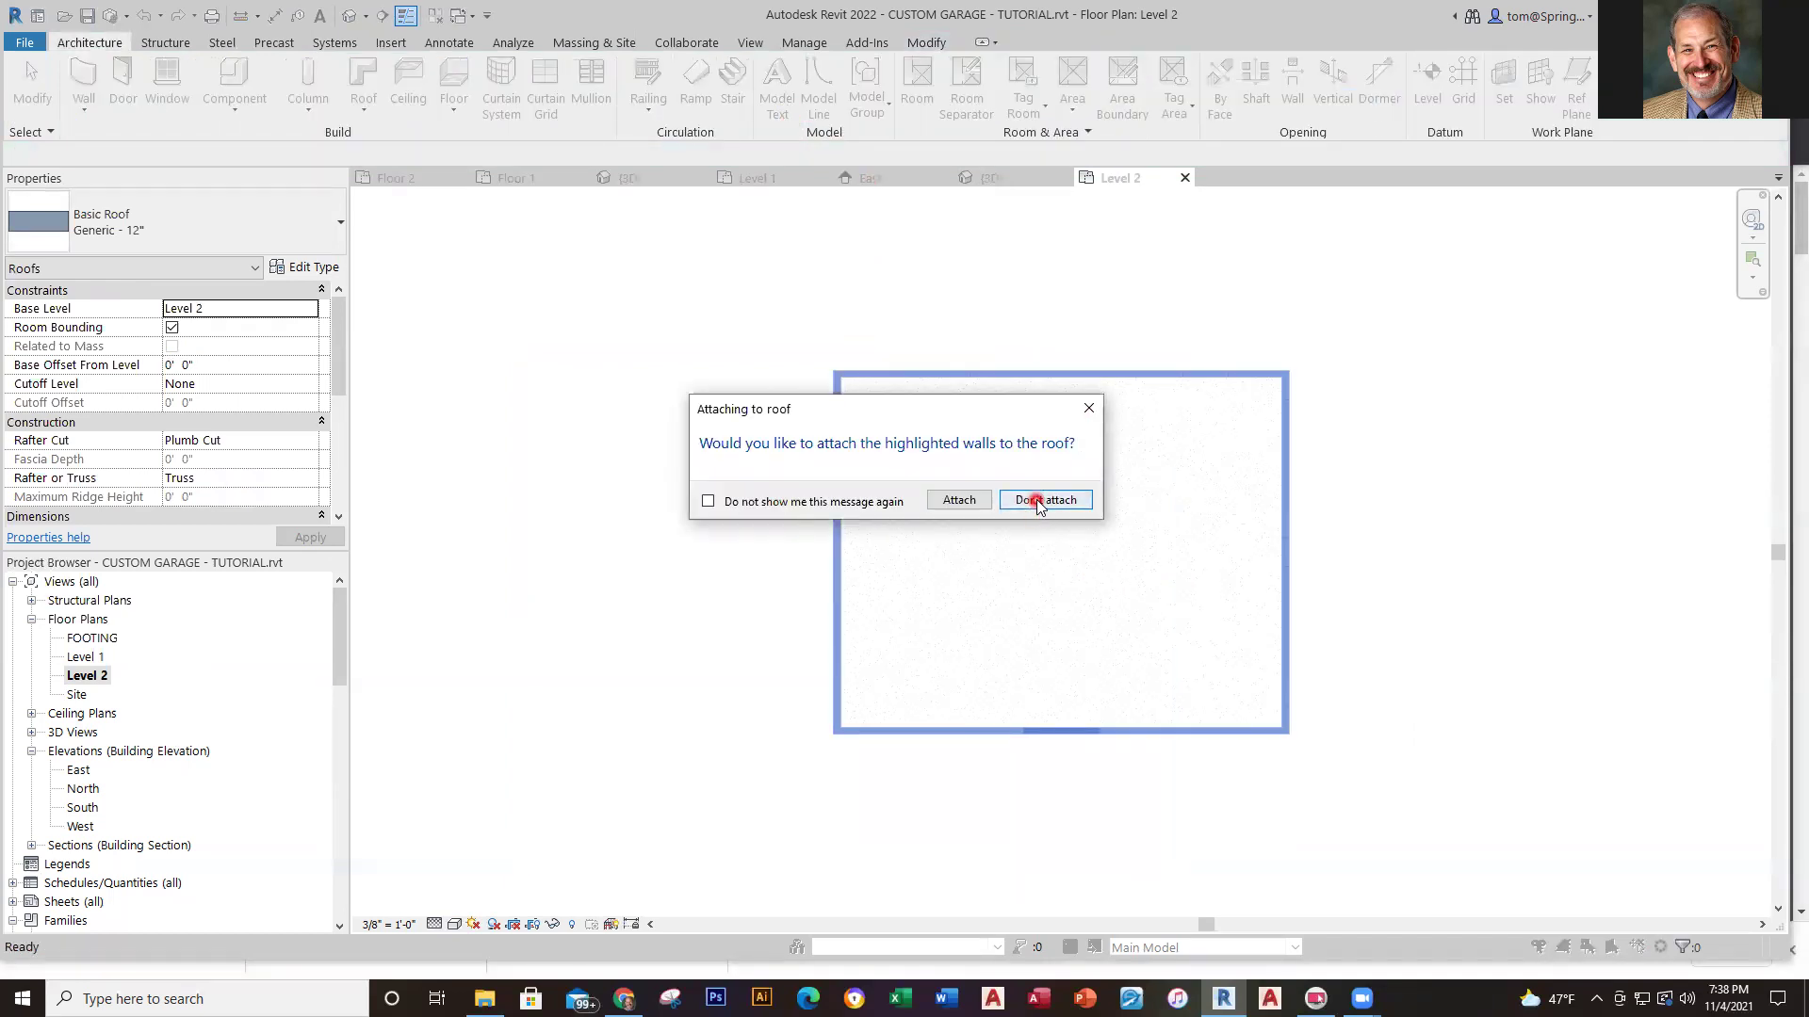
pyautogui.click(1046, 500)
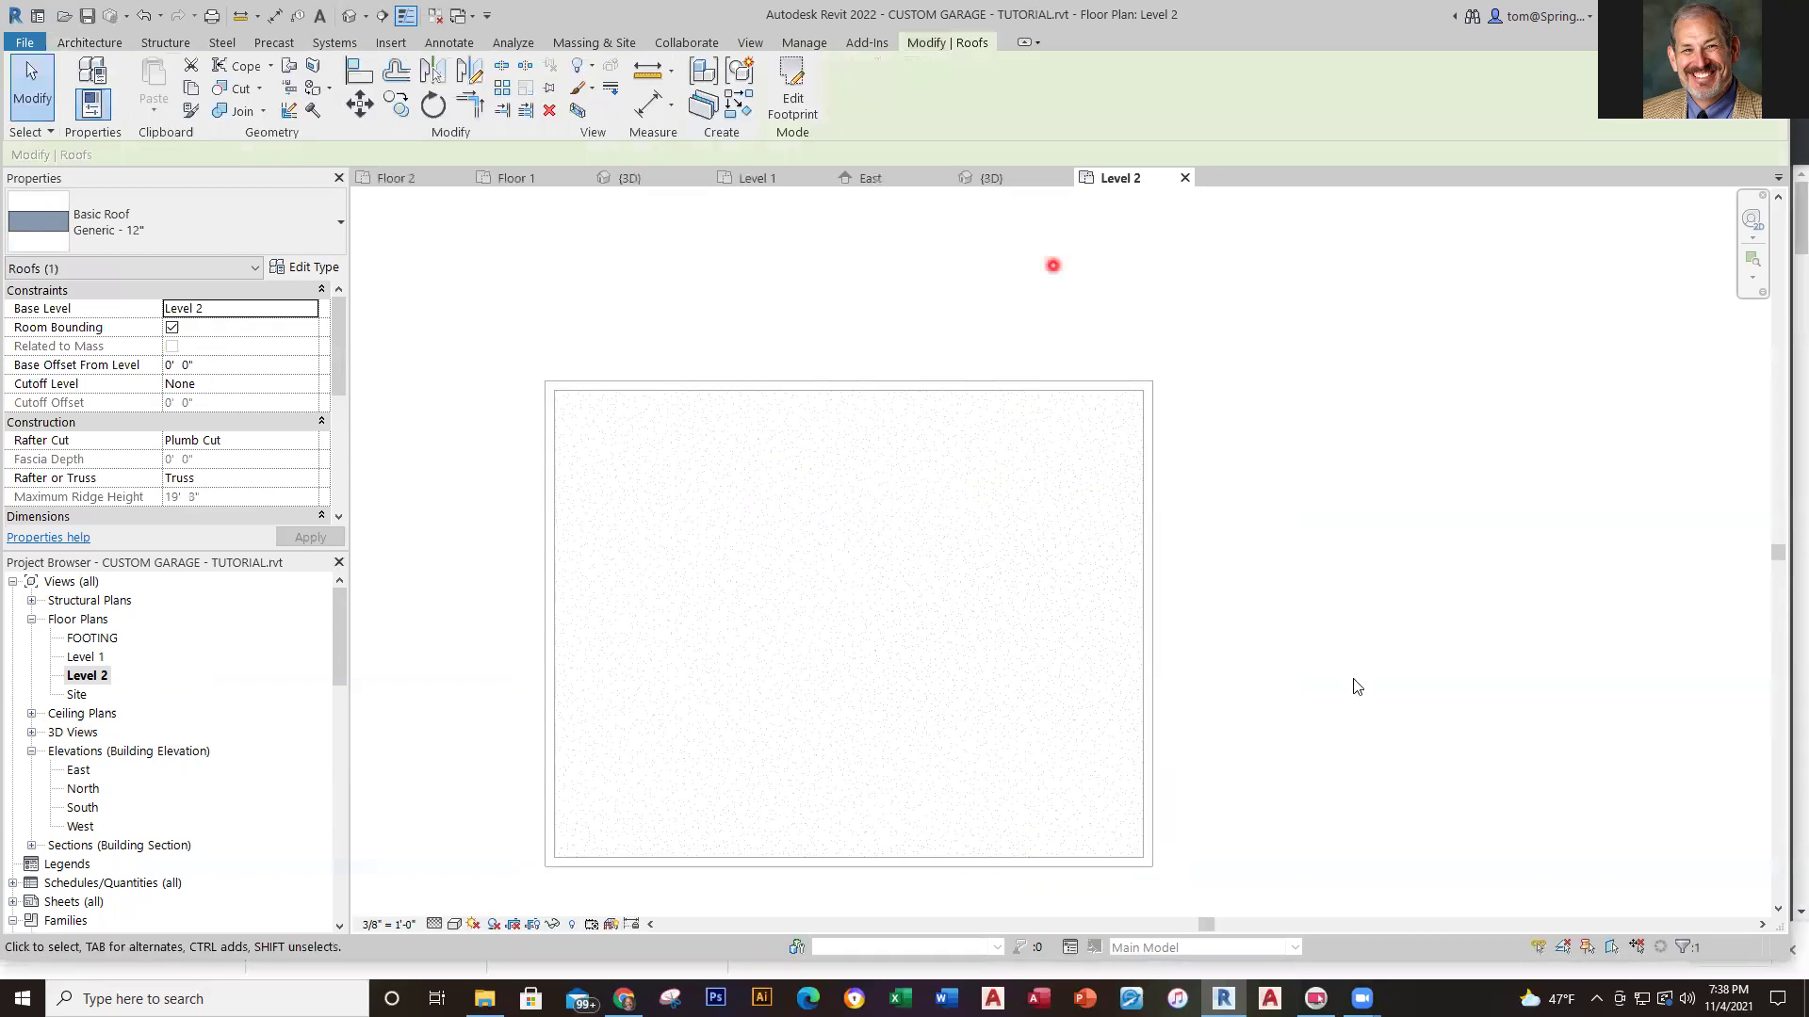
# Change the roof to Wood Rafter 8" - Asphalt Shingle - Insulated in 3D
pyautogui.hotkey('ctrl', 'Tab')
pyautogui.keyDown('shift'); pyautogui.moveTo(1552, 715); pyautogui.dragTo(1502, 680, button='middle'); pyautogui.keyUp('shift')
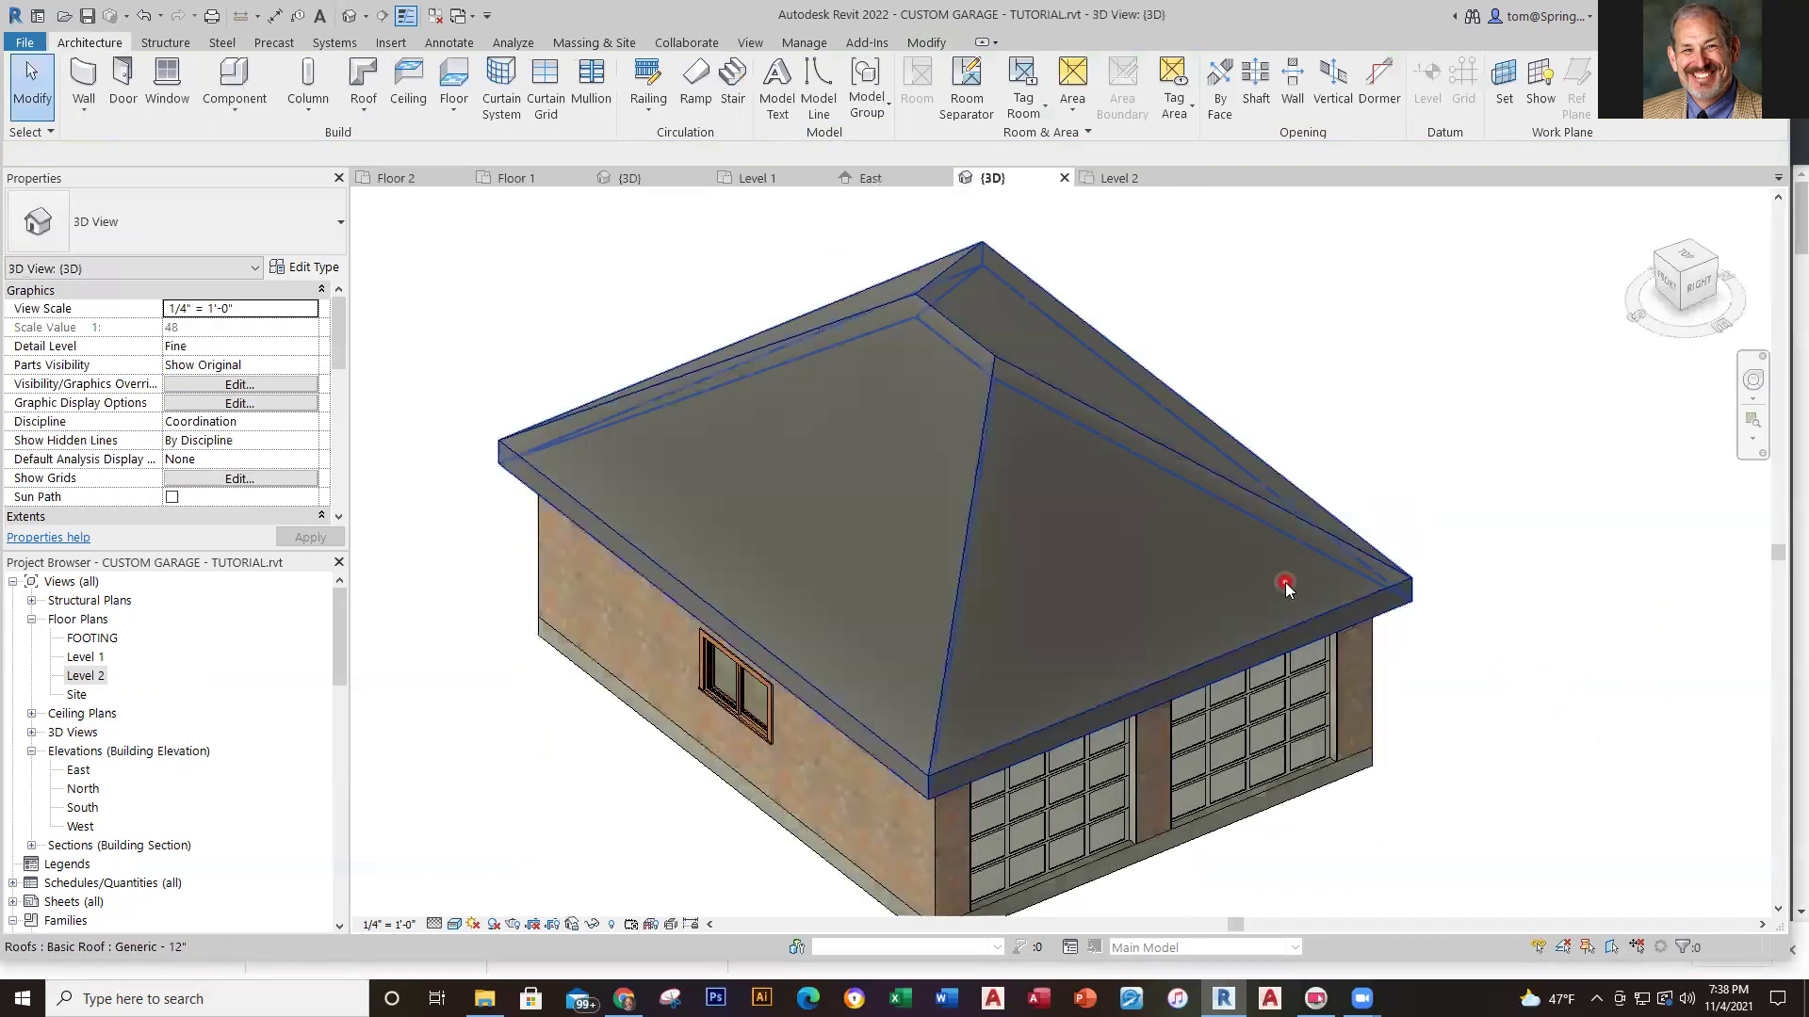
pyautogui.click(1286, 583)
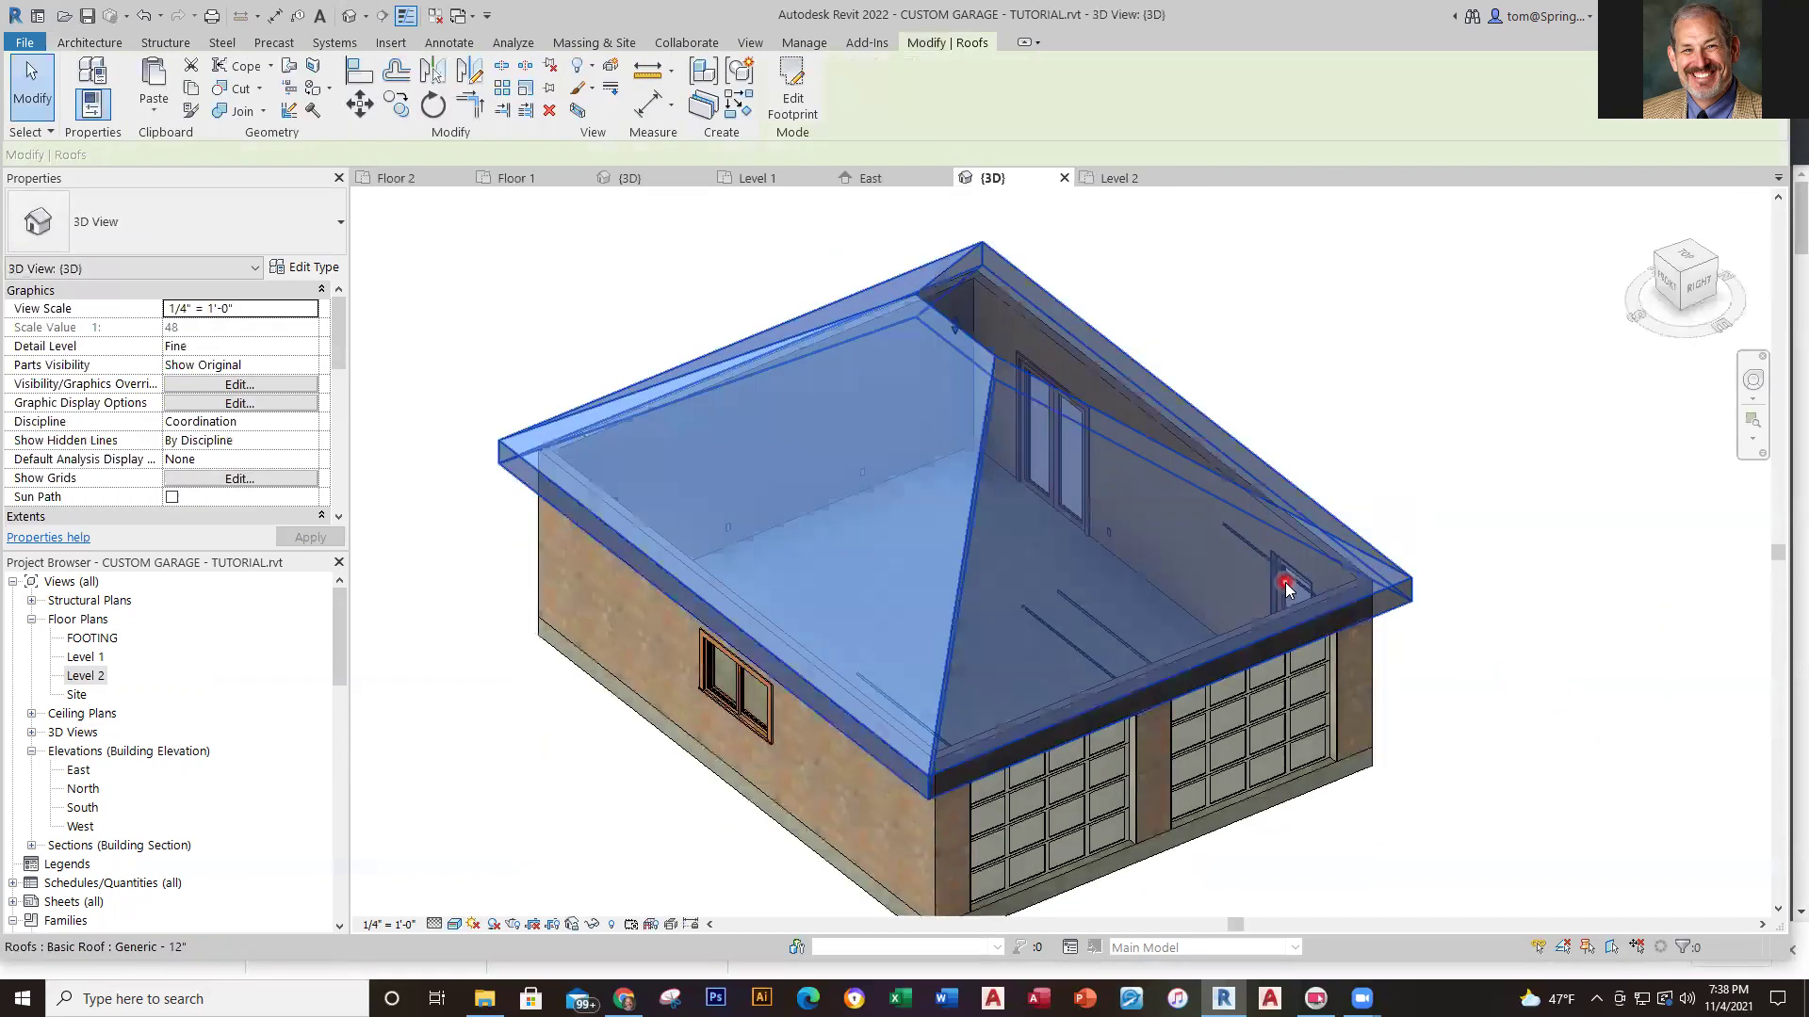
pyautogui.click(343, 232)
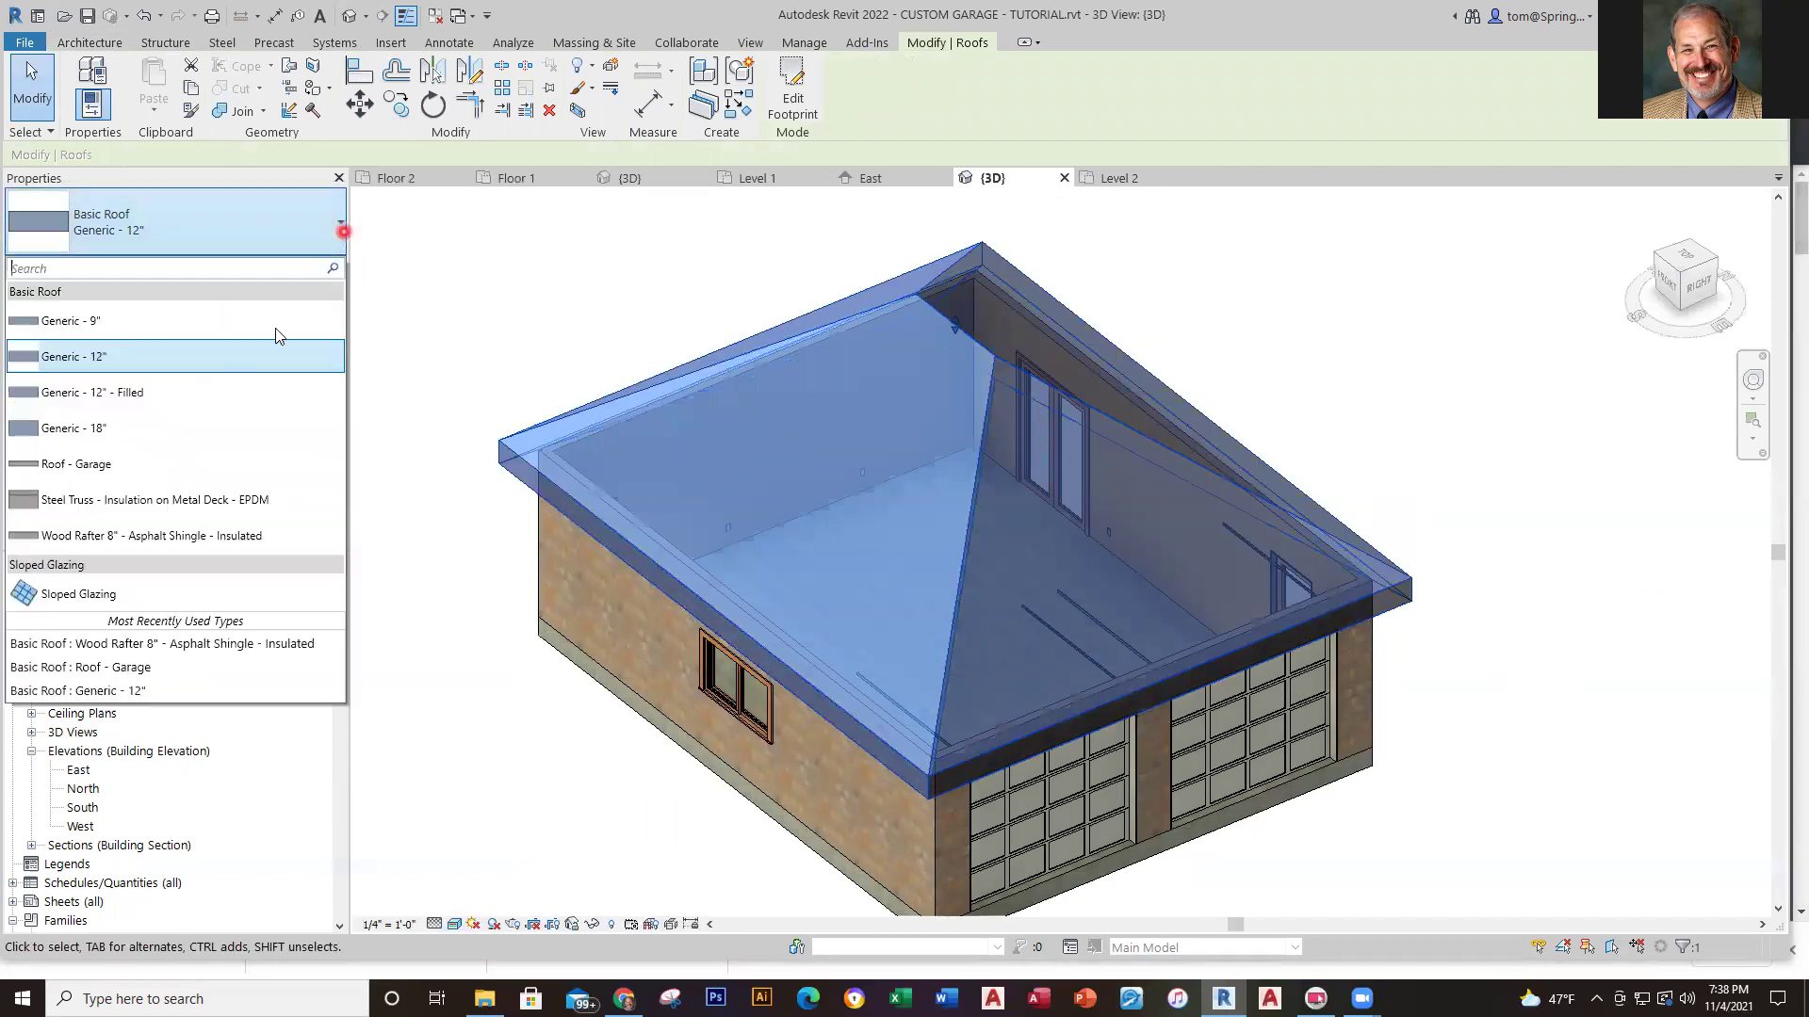
pyautogui.click(250, 535)
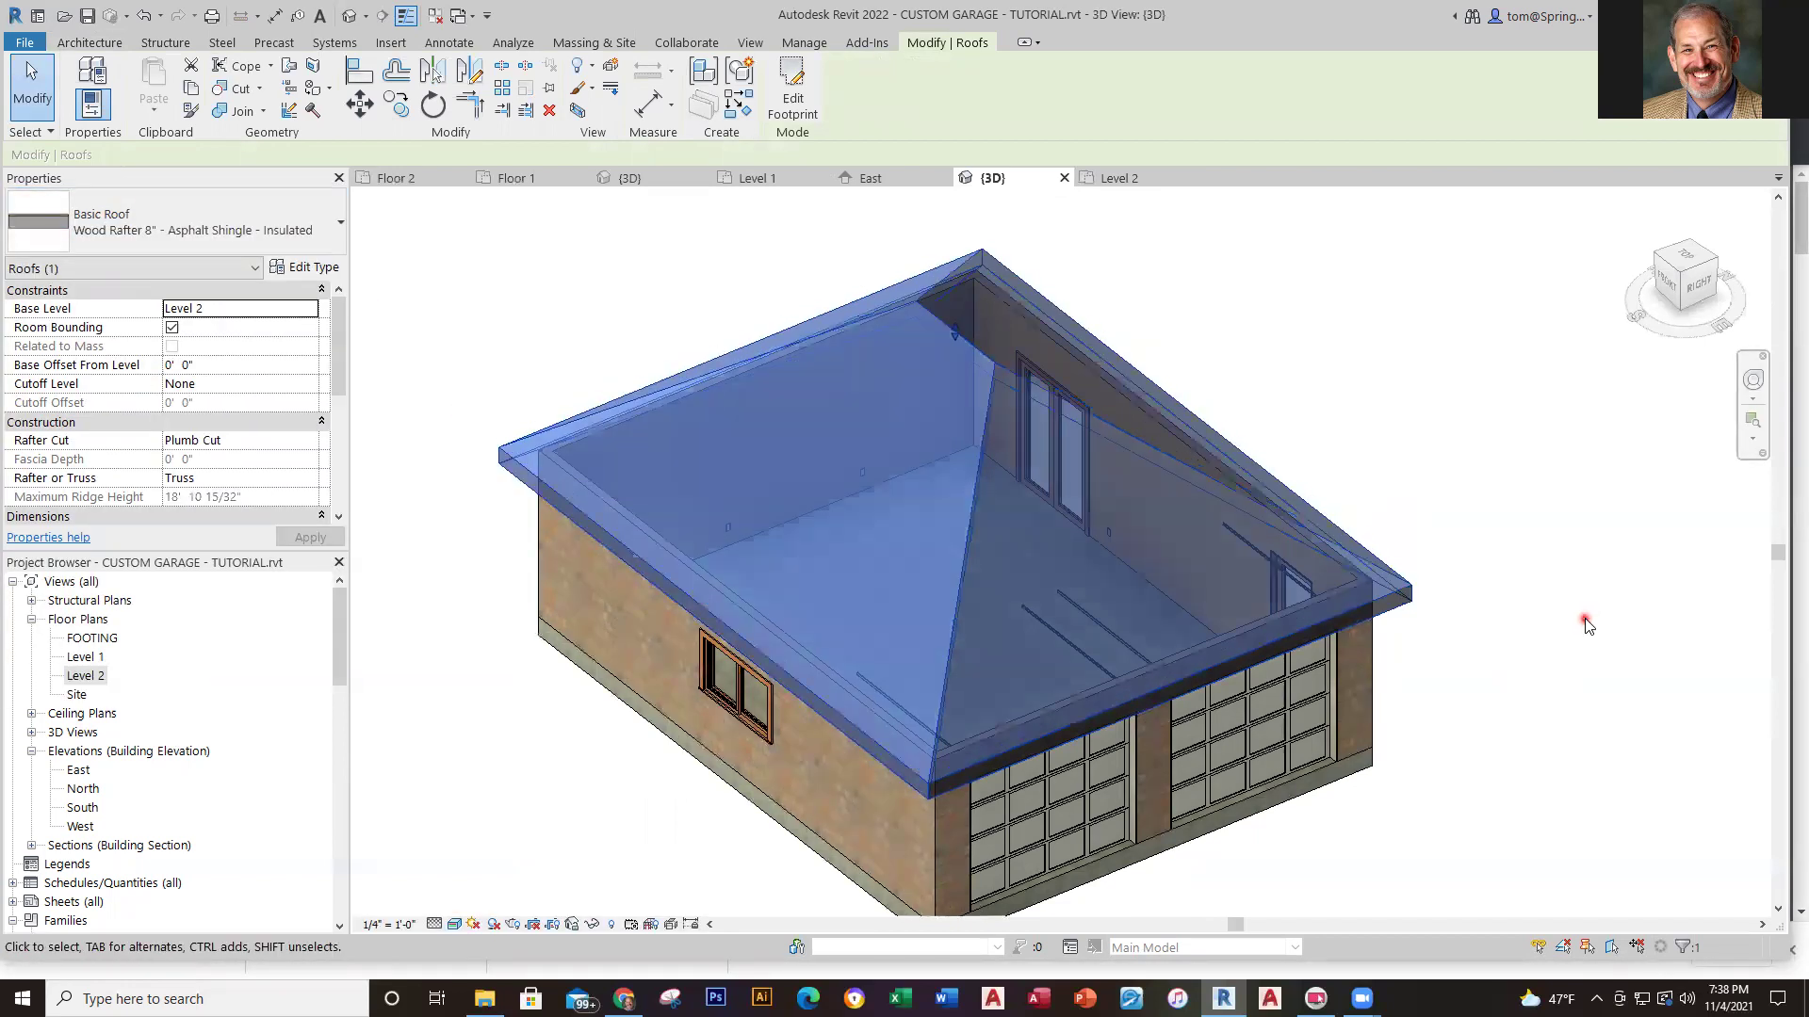
pyautogui.click(1585, 623)
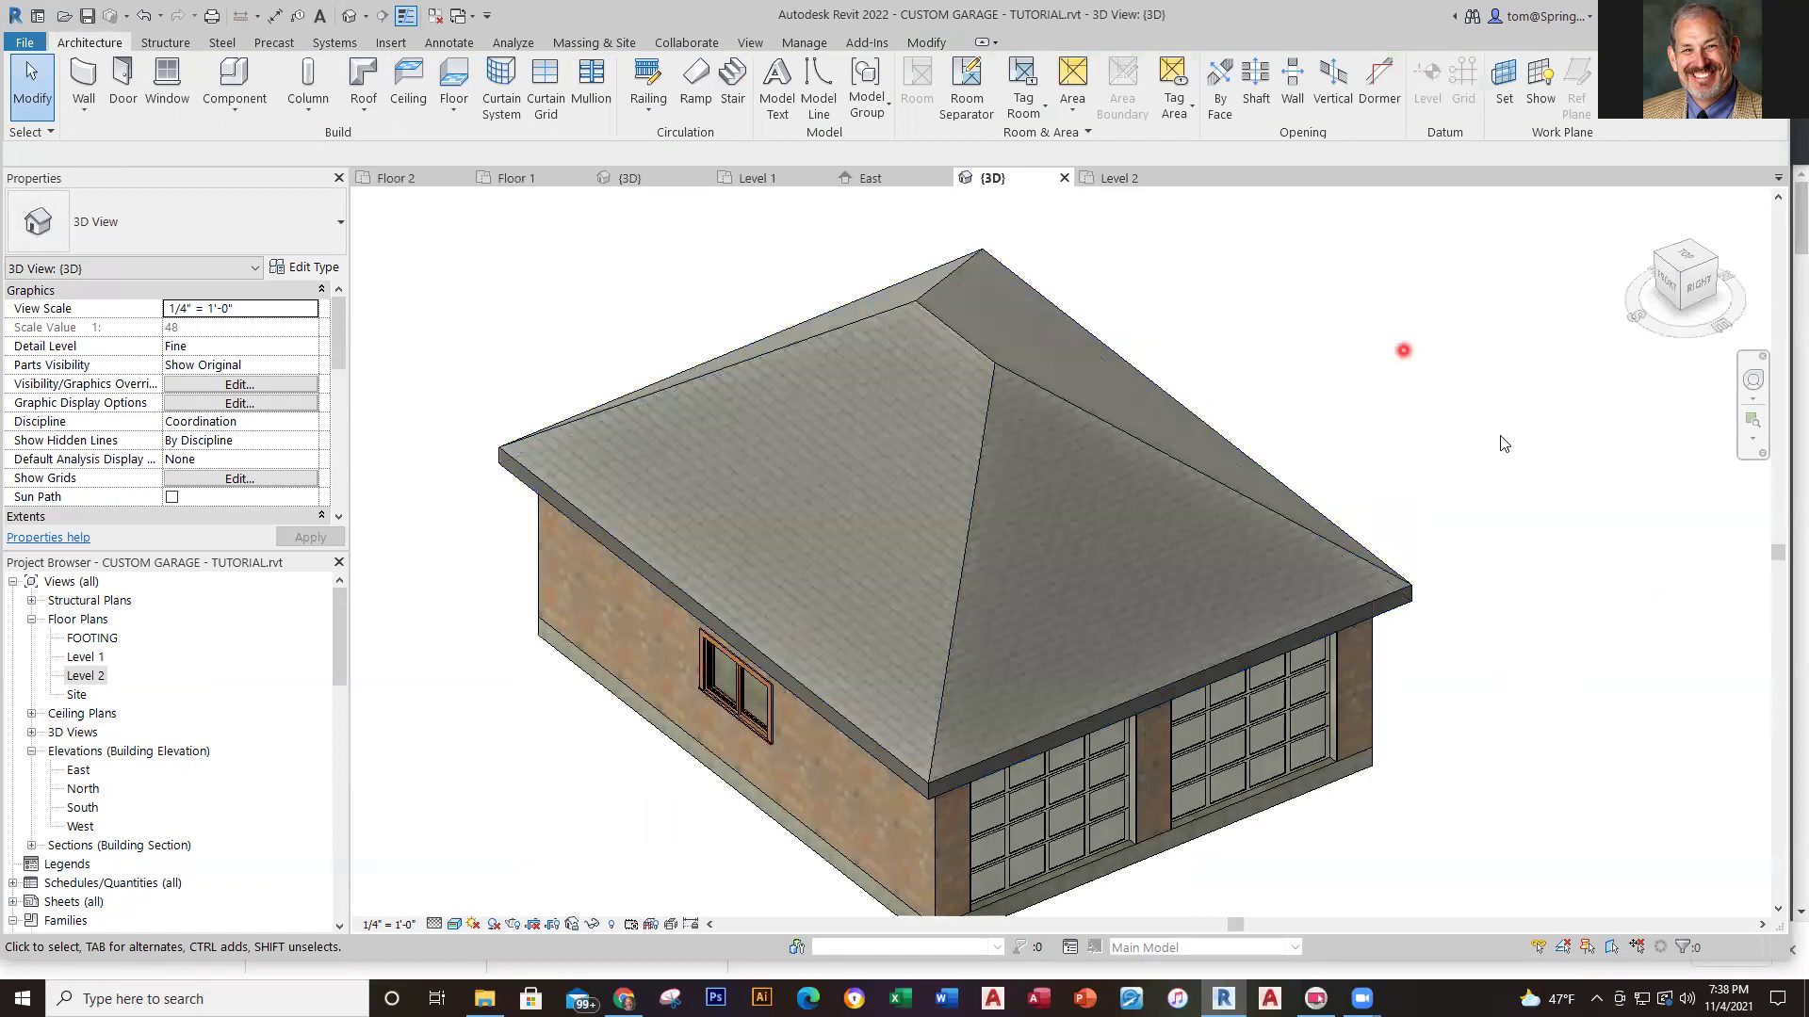
# Check the Level 2 plan, then return to 3D and reselect the roof
pyautogui.click(1121, 178)
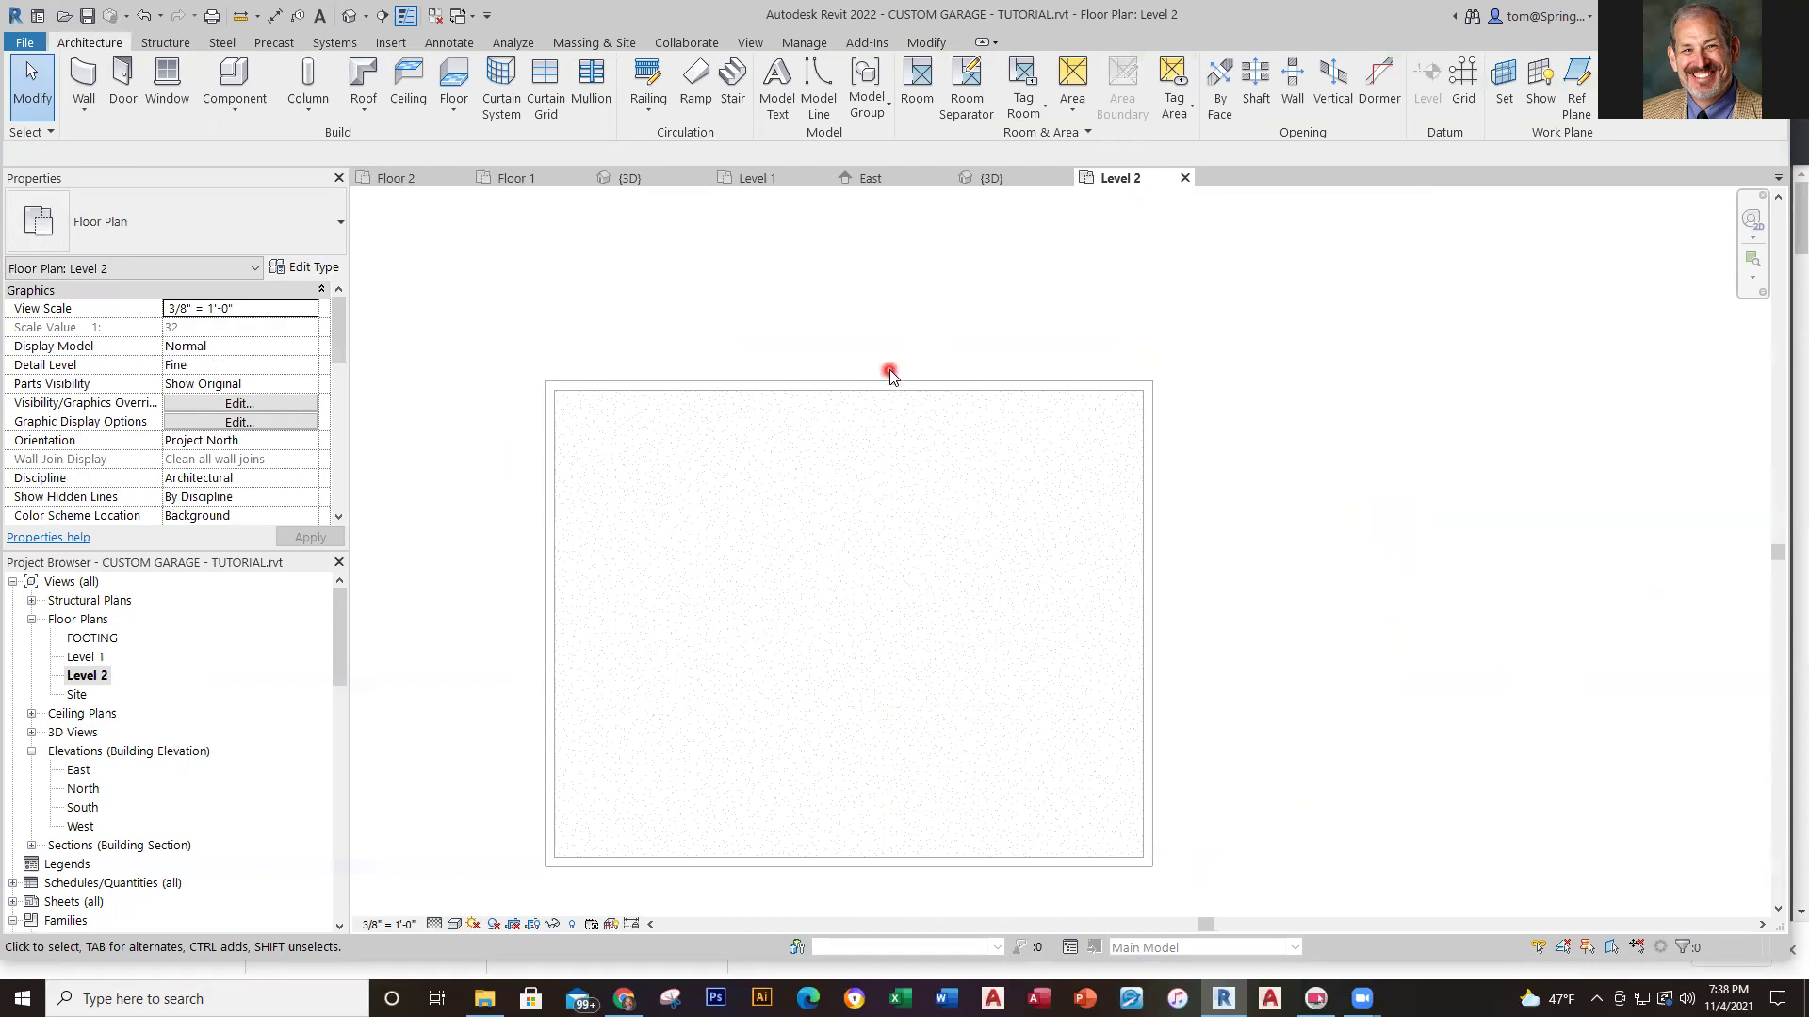
pyautogui.click(87, 678)
pyautogui.click(991, 178)
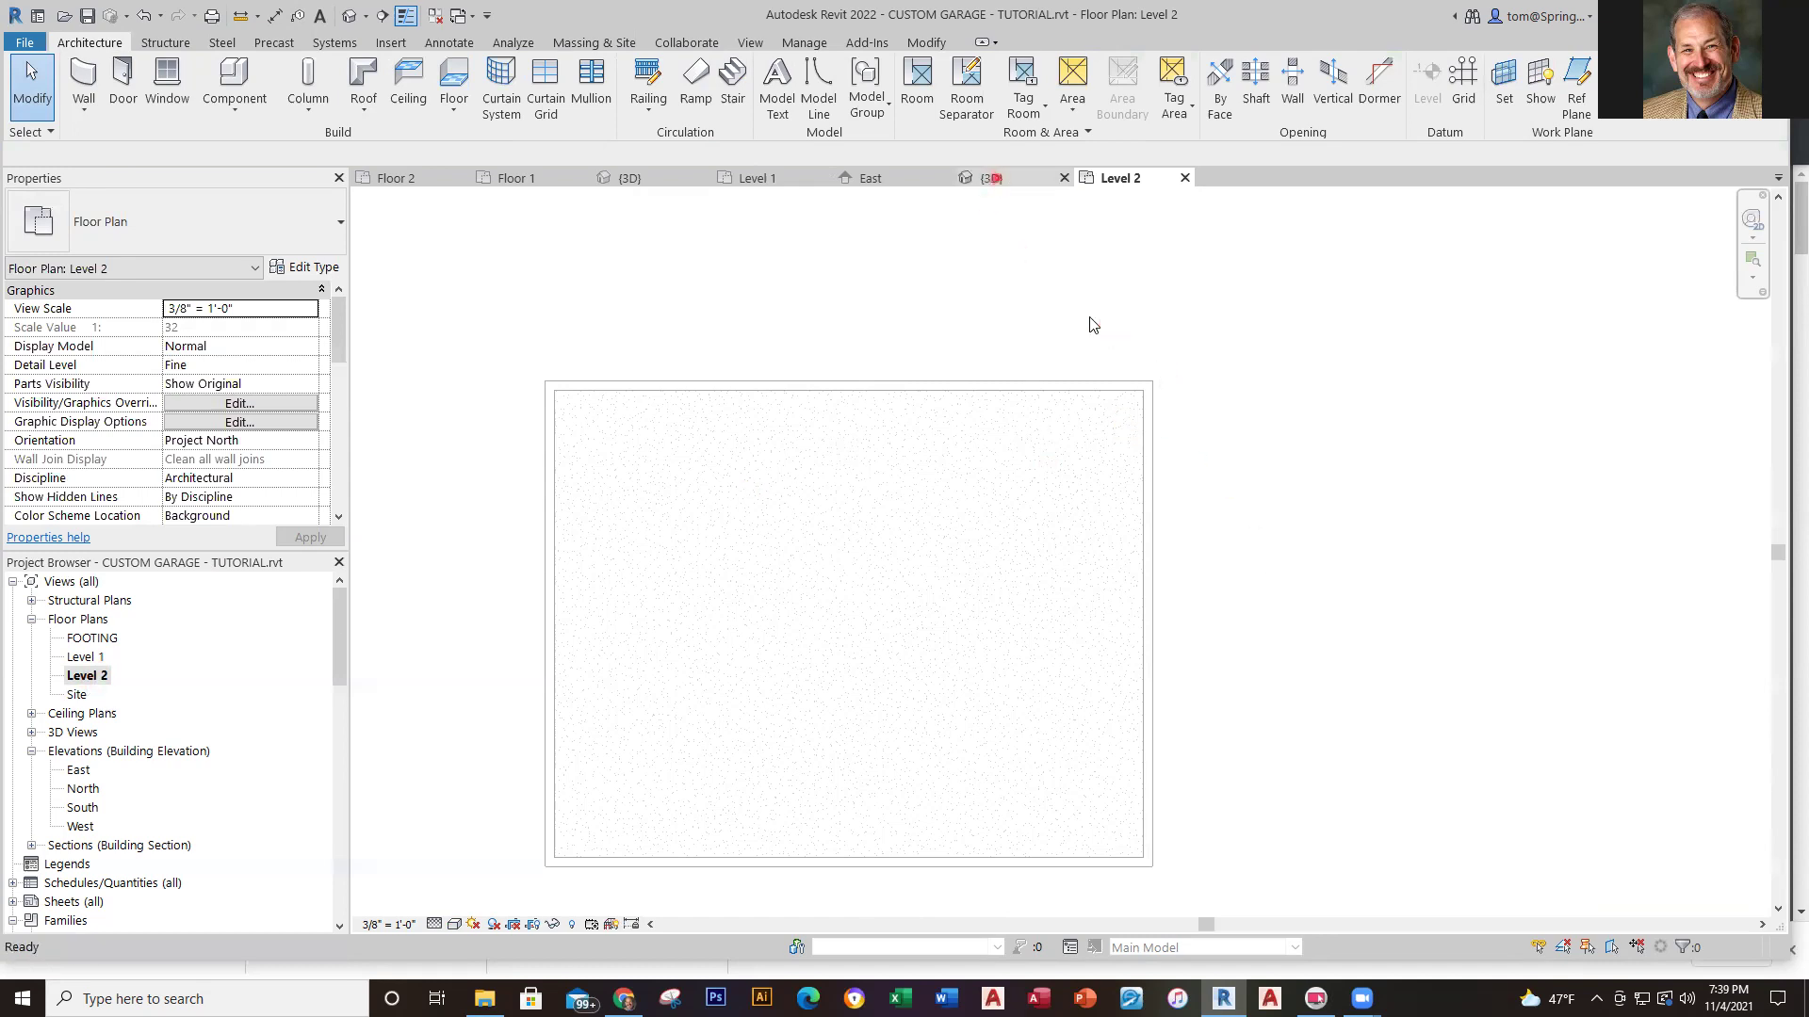
pyautogui.click(1059, 408)
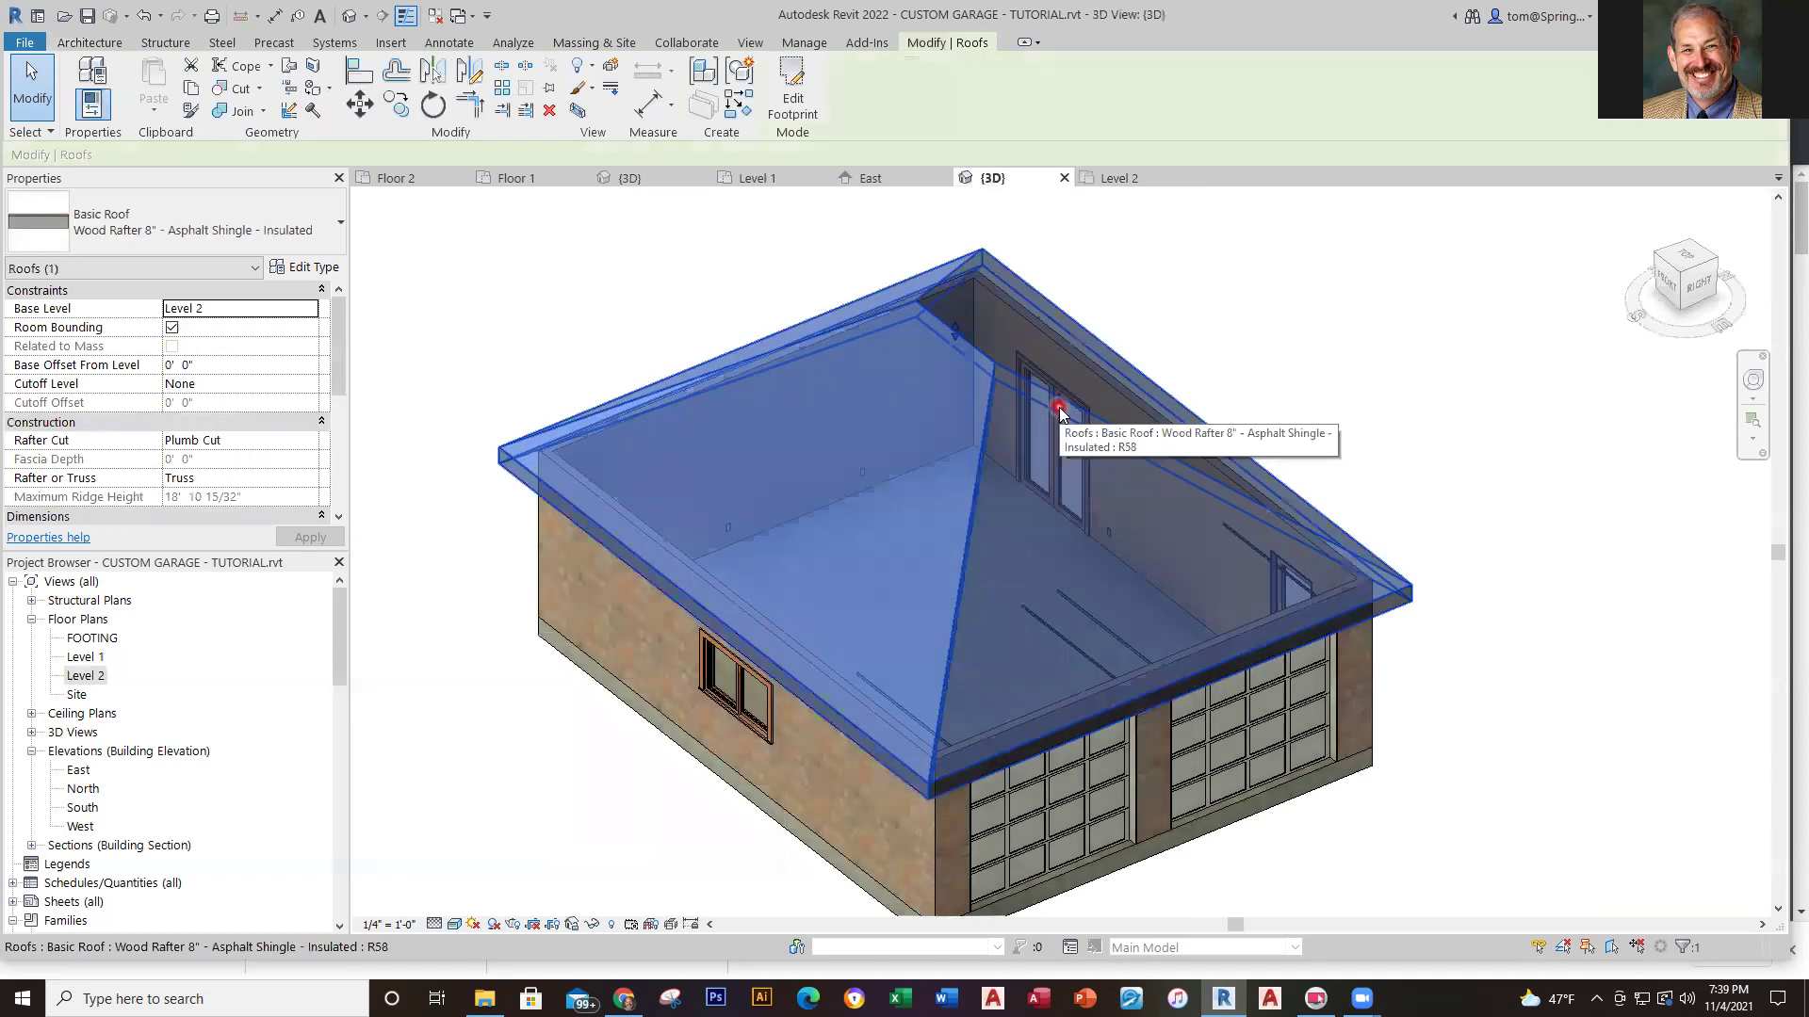
# Turn off Defines Slope on the front and back footprint lines, leaving walls unattached
pyautogui.click(796, 97)
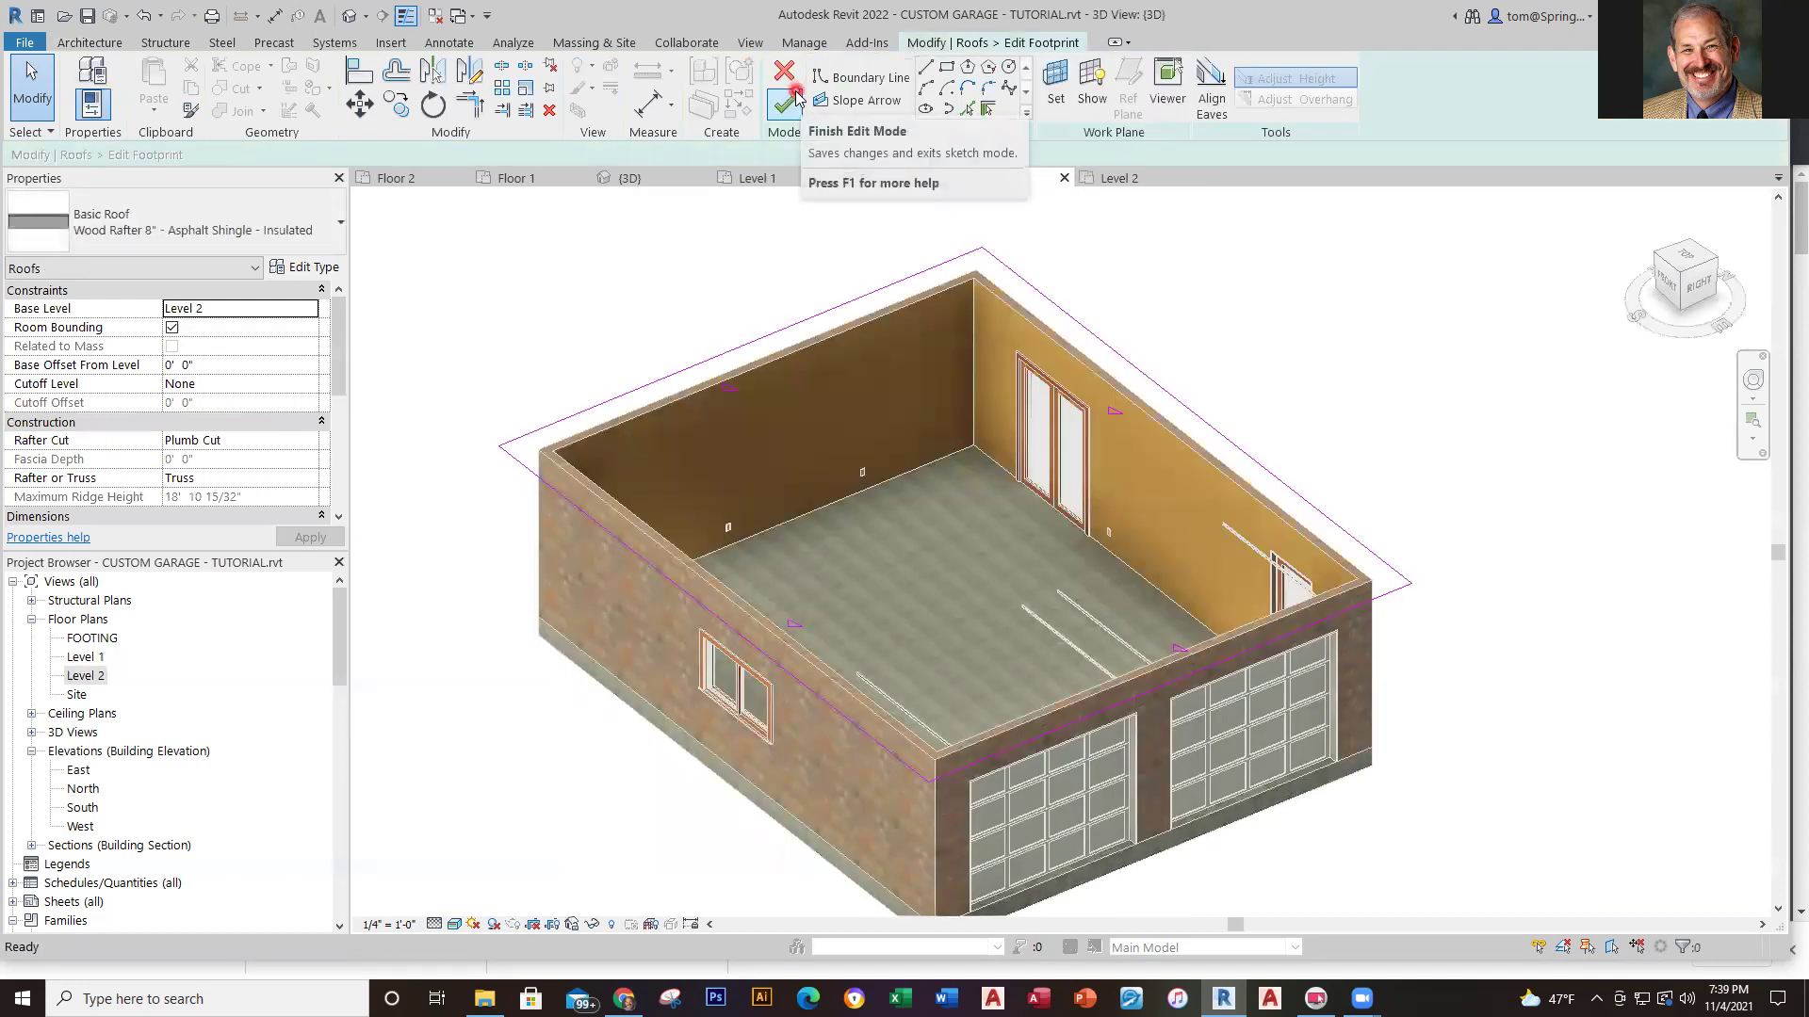
pyautogui.click(1217, 662)
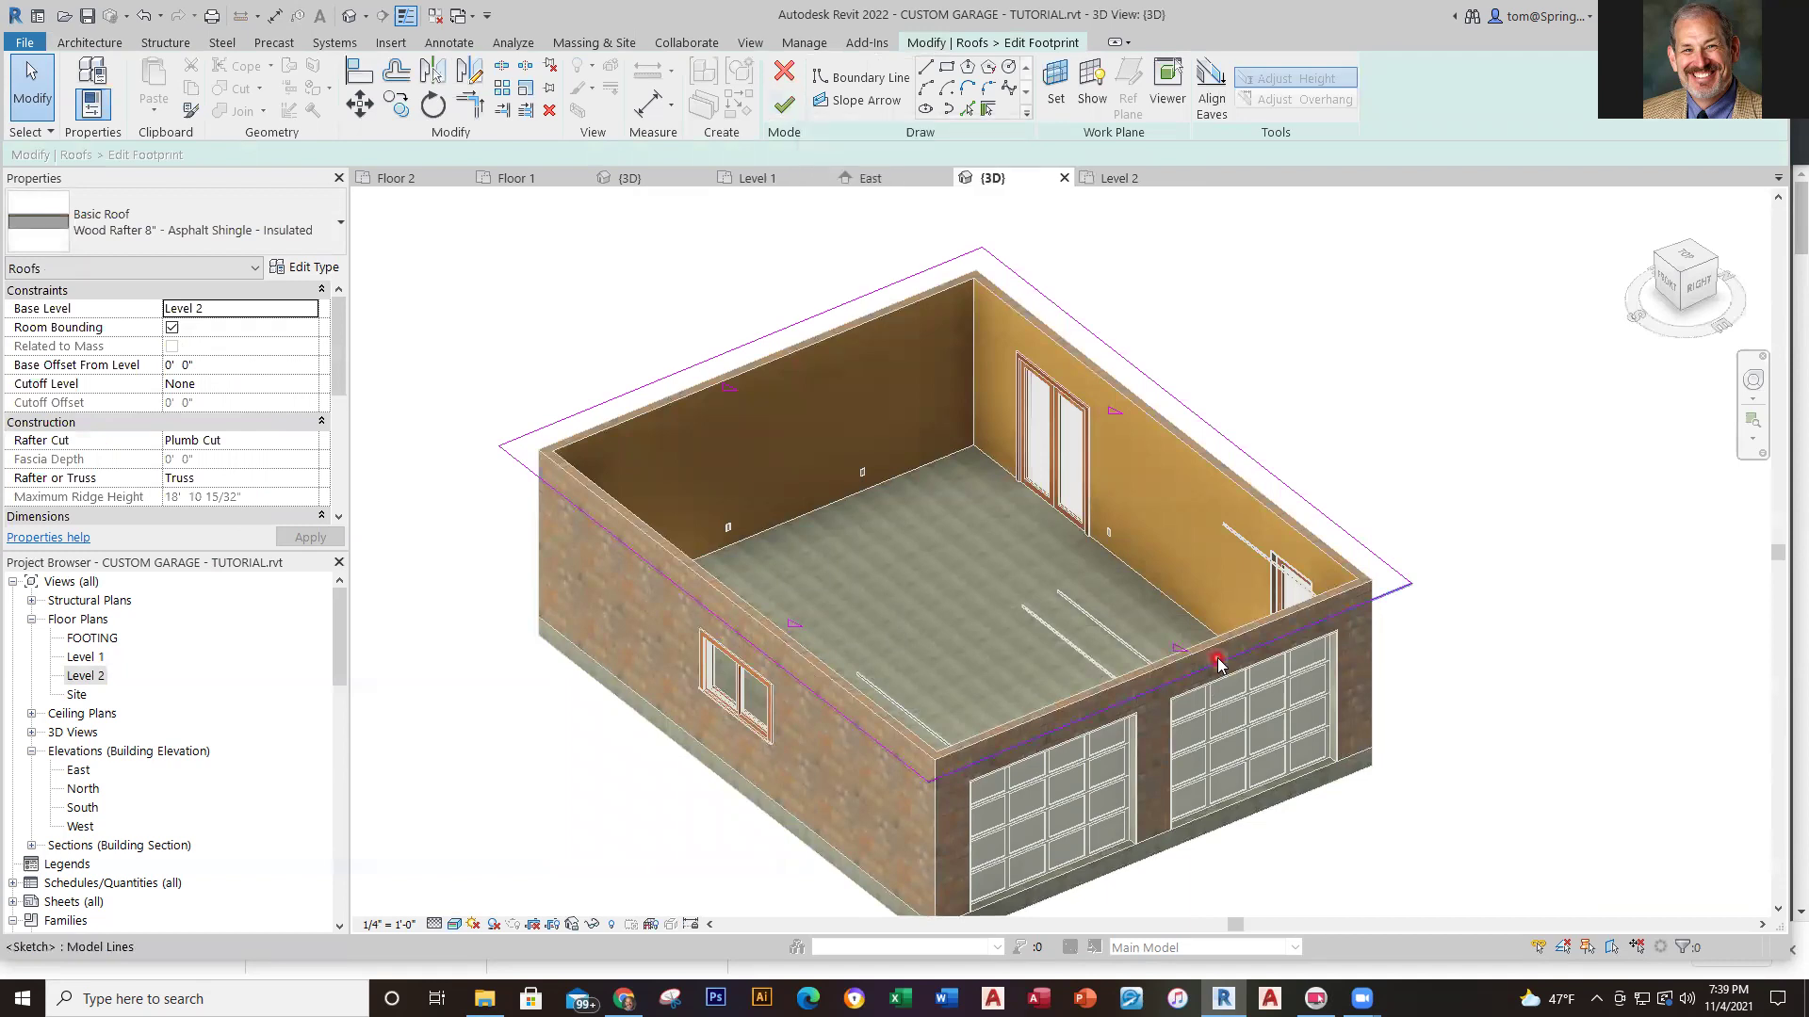
pyautogui.click(1217, 661)
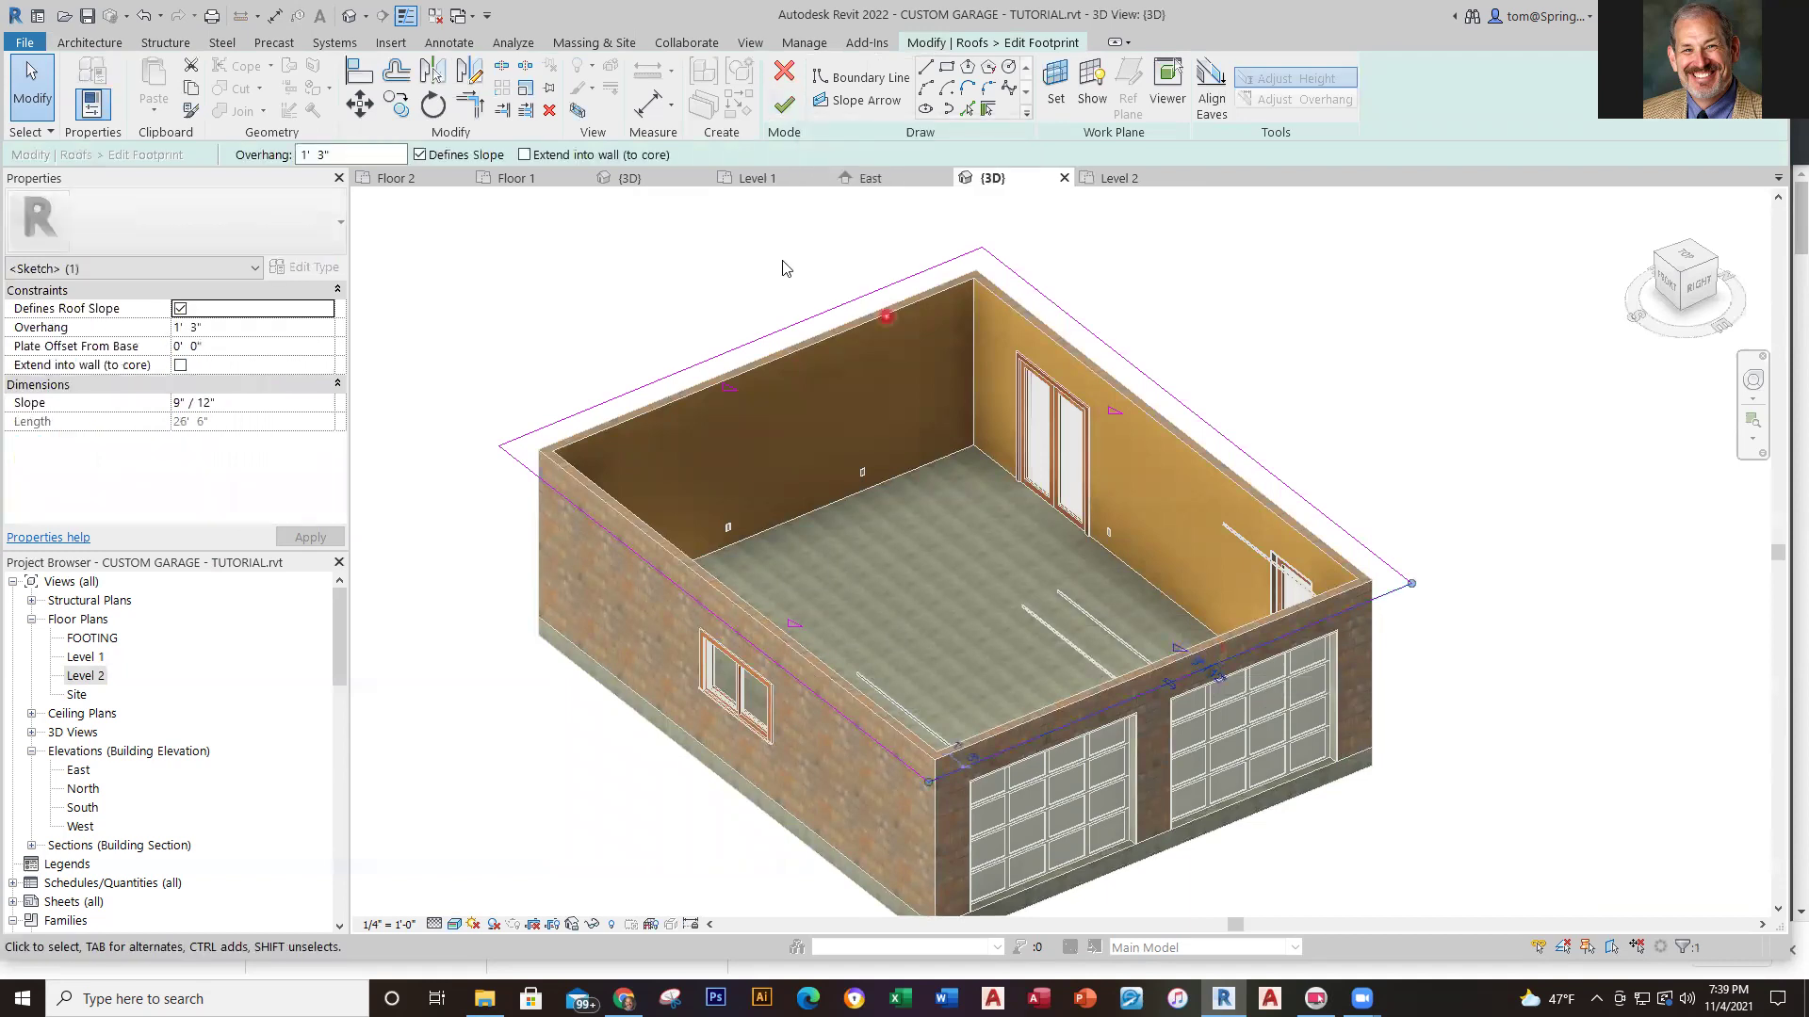
pyautogui.click(420, 154)
pyautogui.click(742, 345)
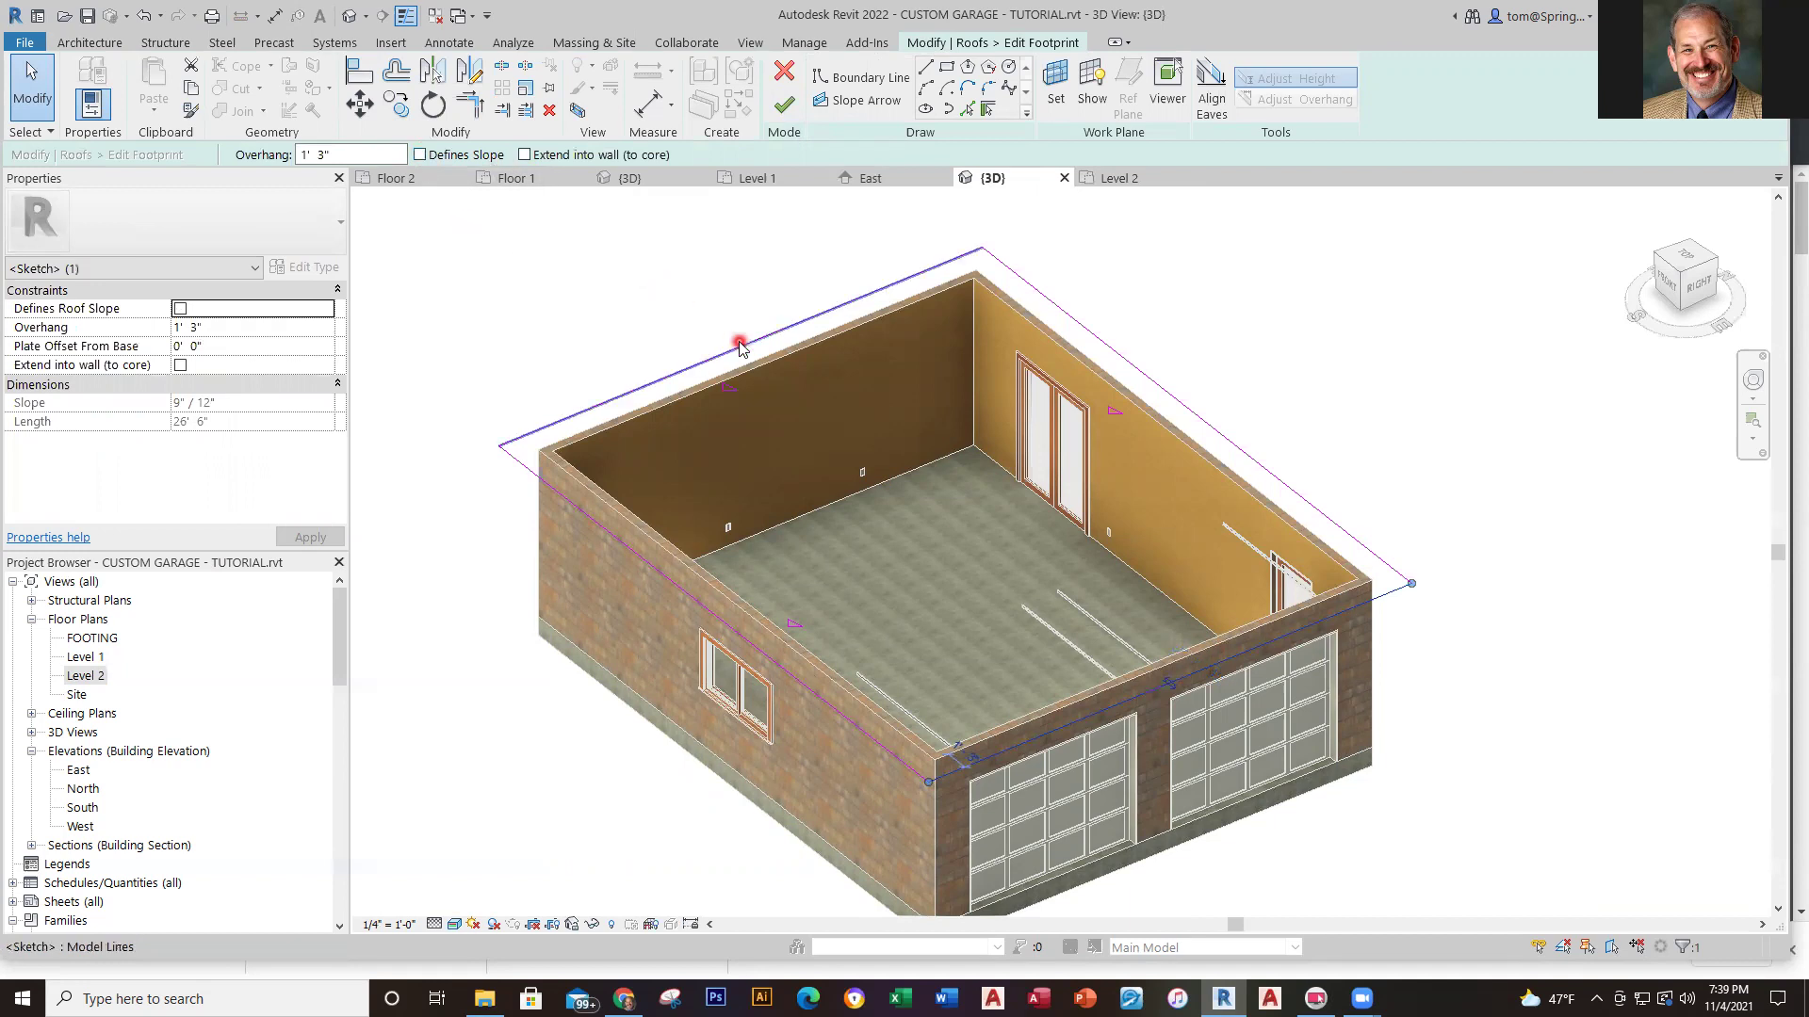
pyautogui.click(420, 155)
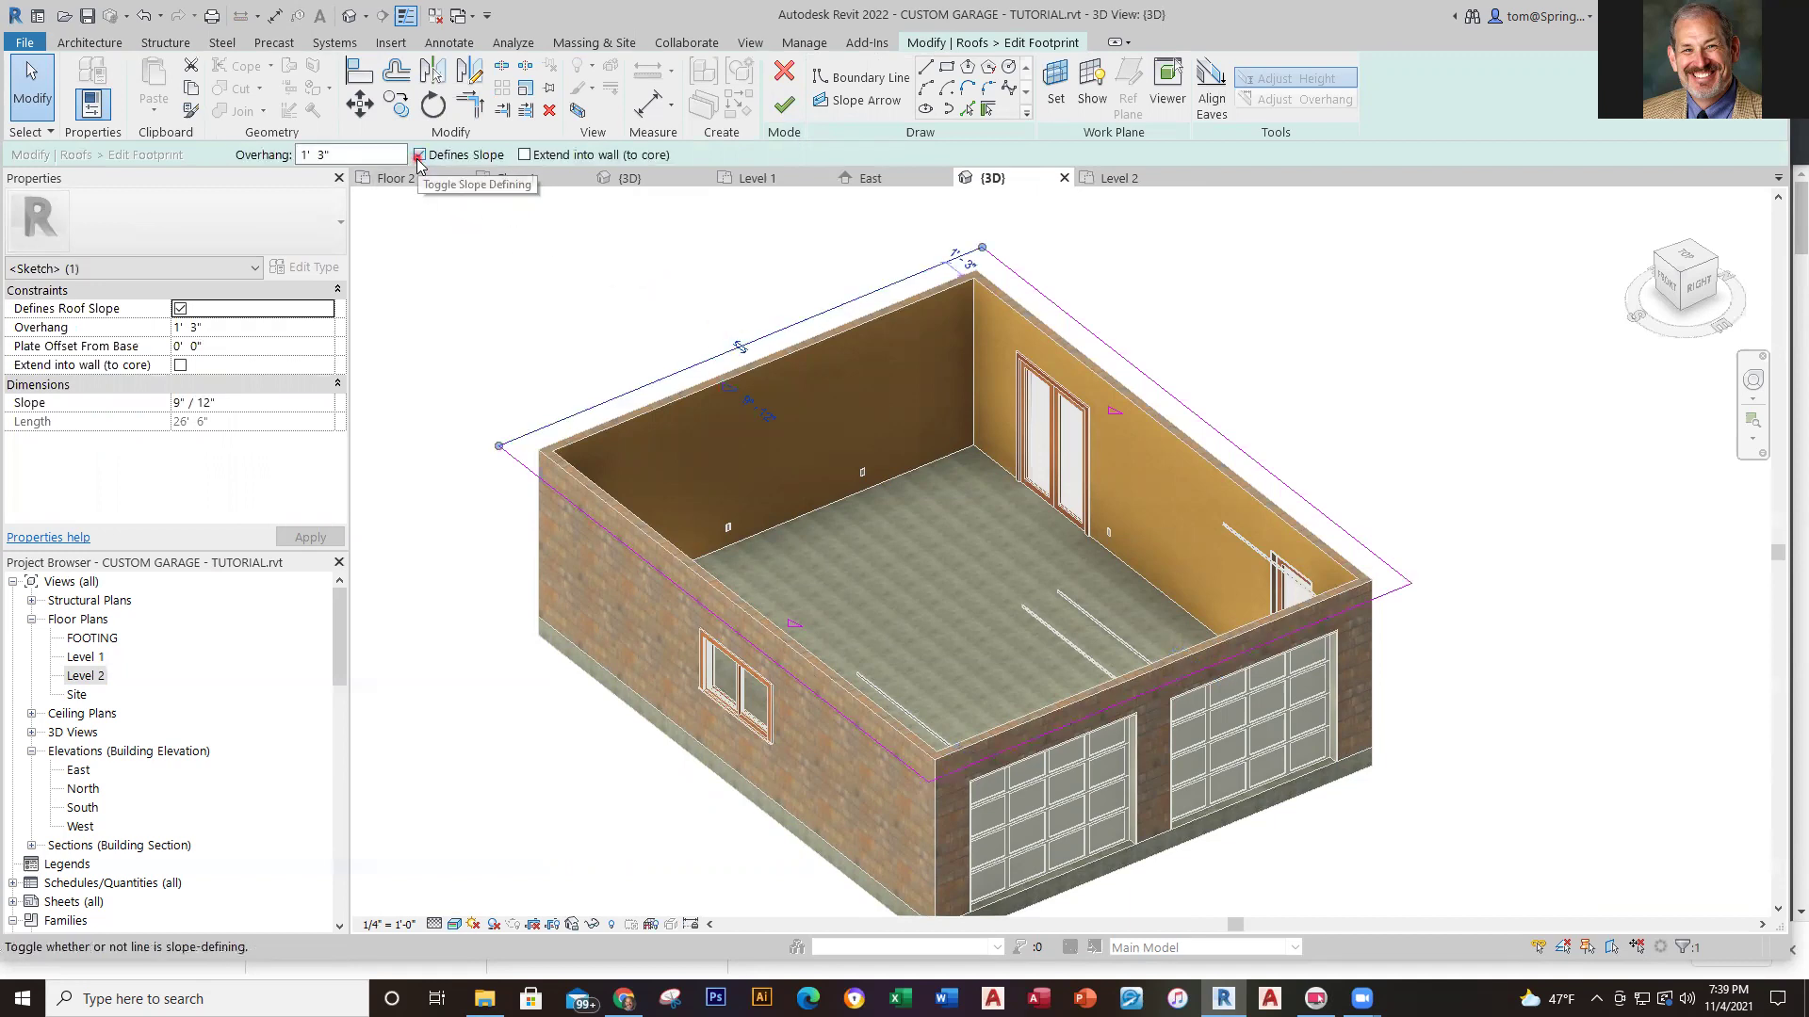
pyautogui.click(784, 104)
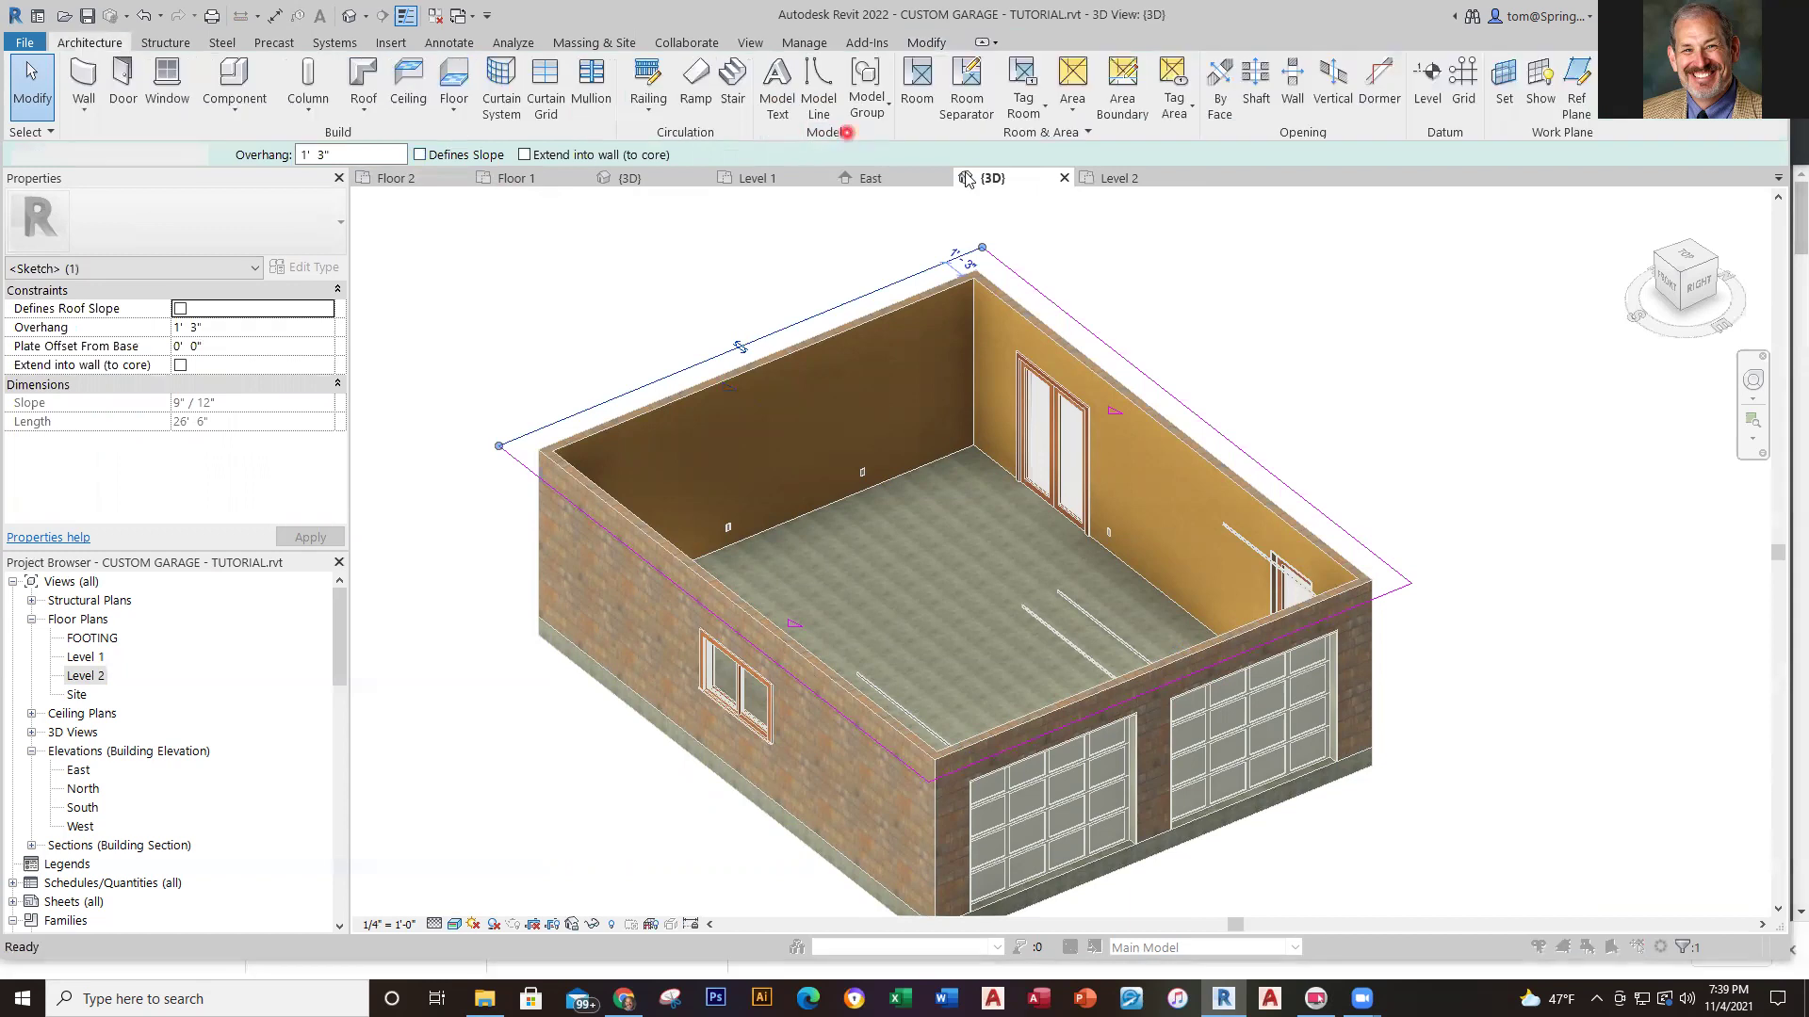
pyautogui.scroll(-3, 1420, 516)
pyautogui.press('Return')
pyautogui.scroll(3, 1442, 566)
pyautogui.click(1499, 672)
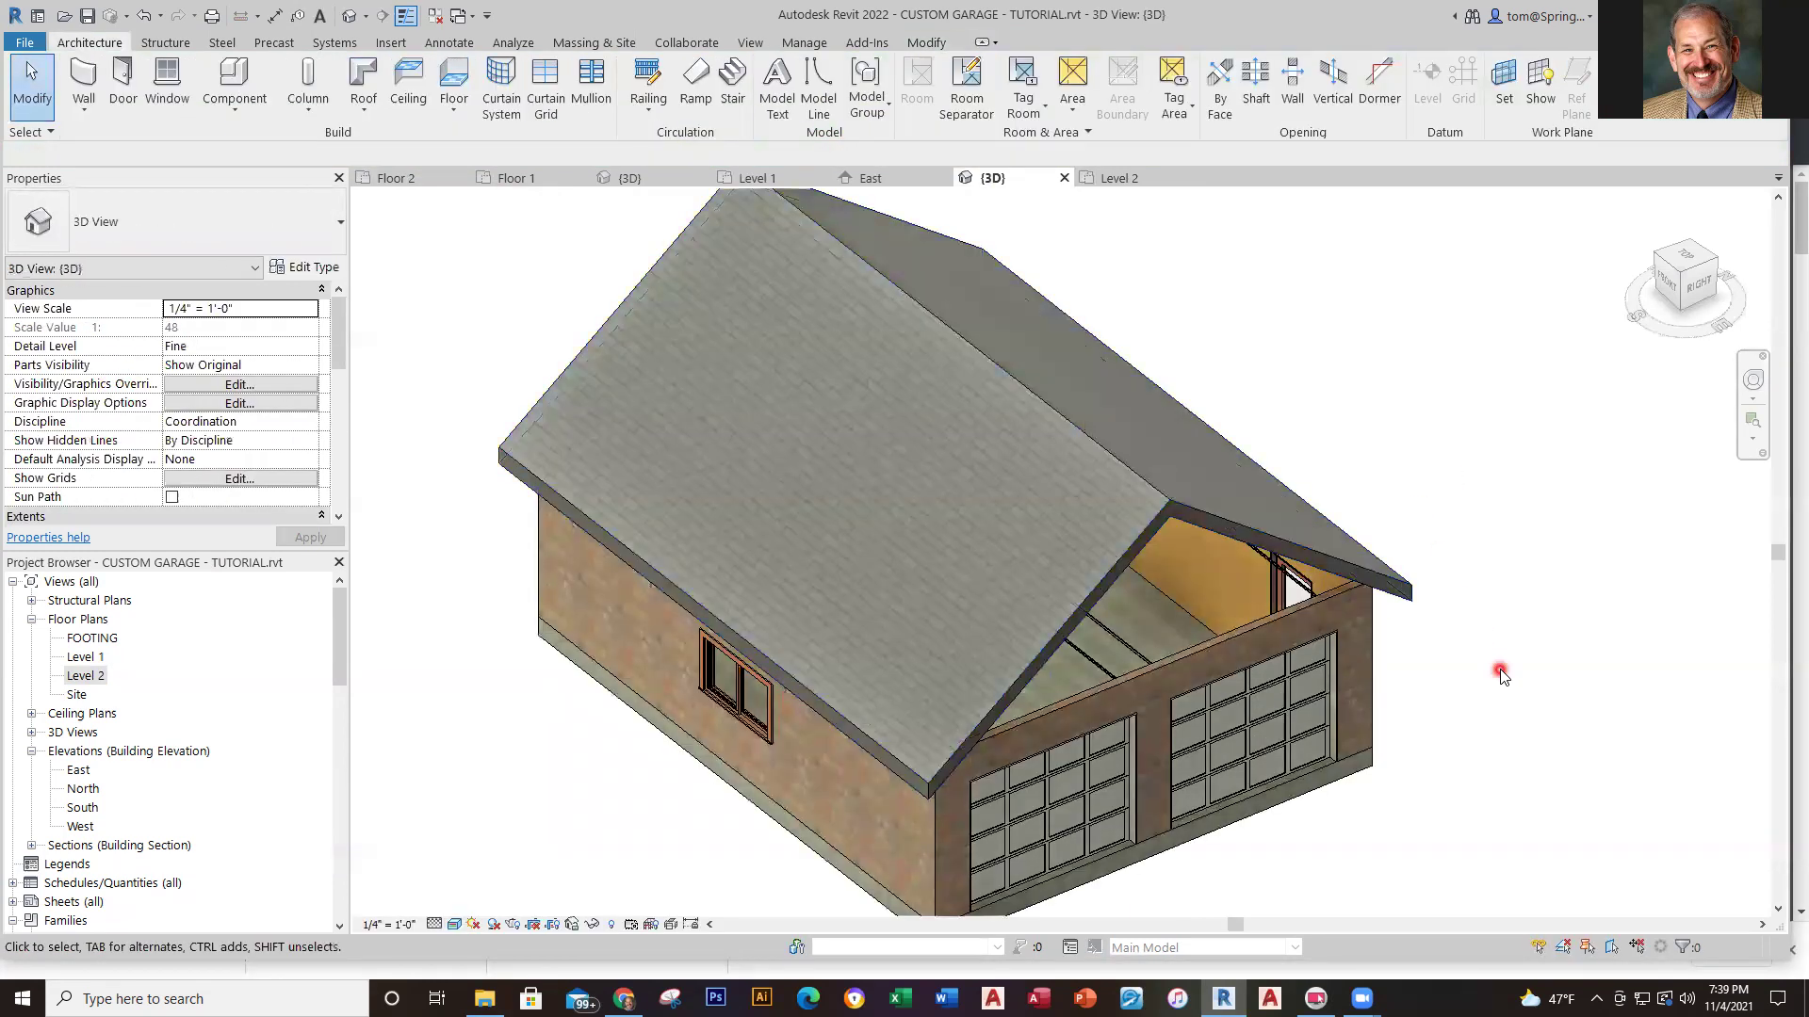
pyautogui.keyDown('shift'); pyautogui.moveTo(1499, 674); pyautogui.dragTo(1438, 702, button='middle'); pyautogui.keyUp('shift')
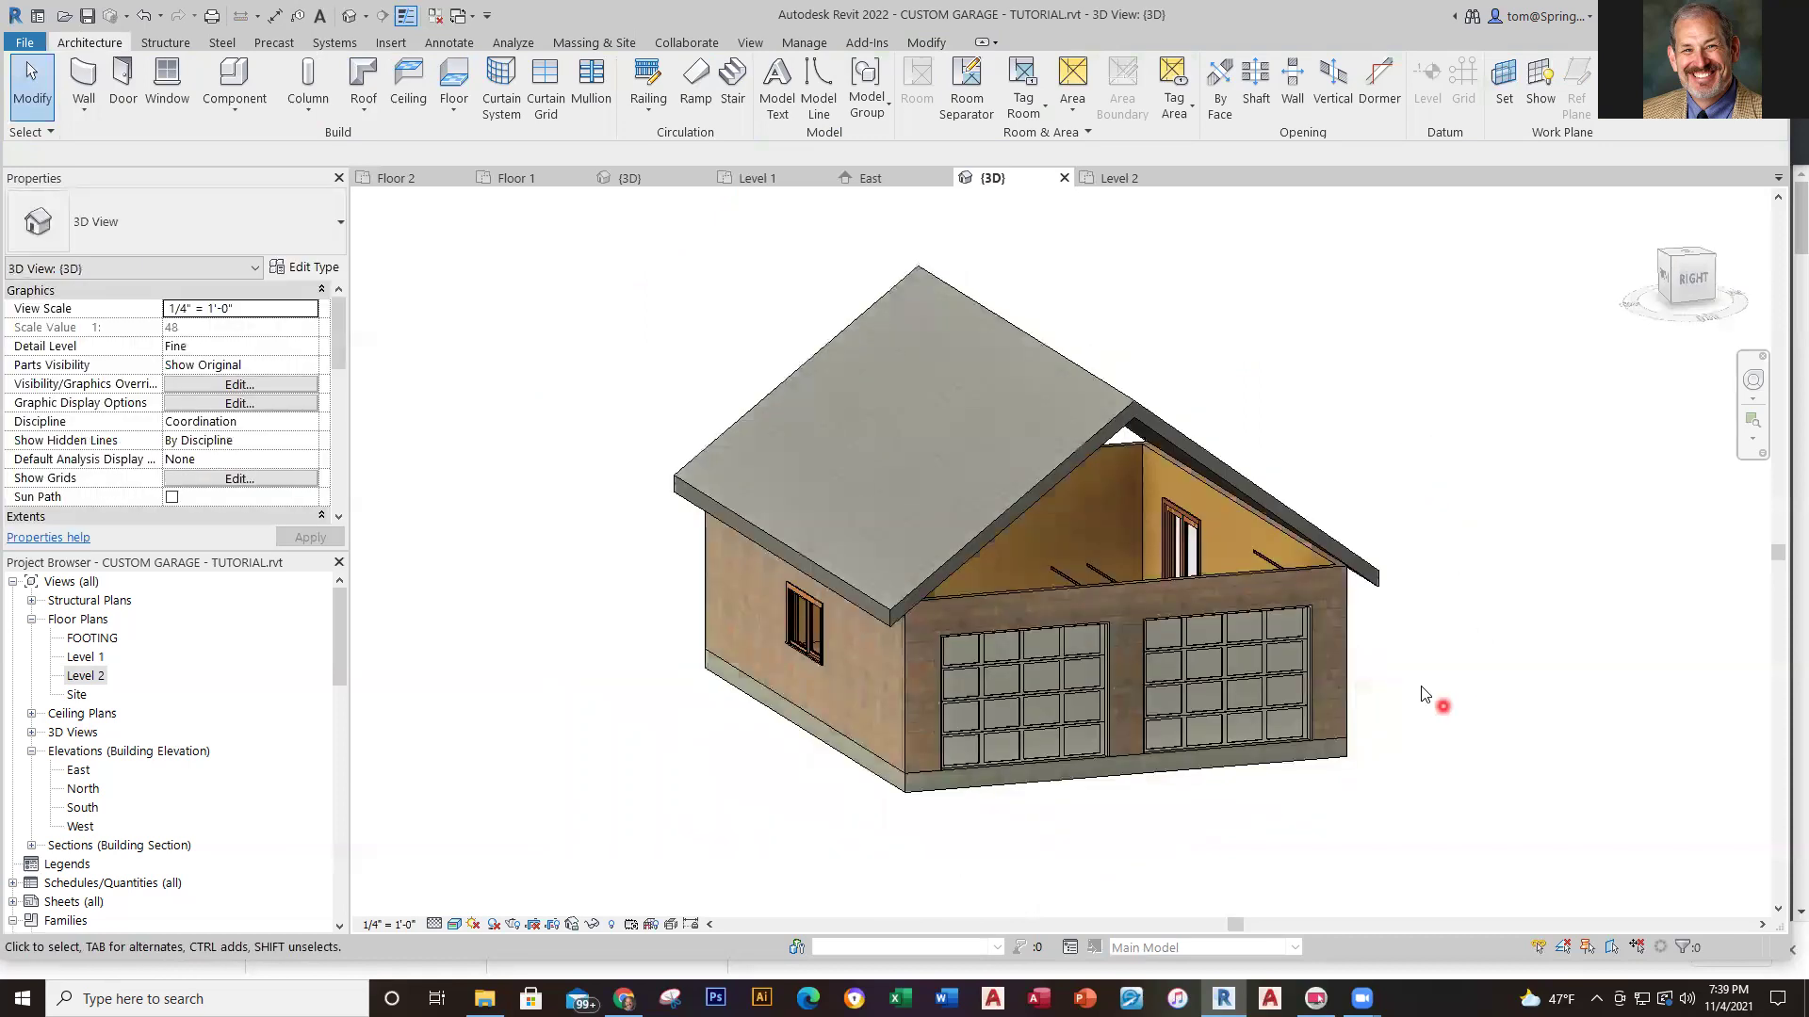
pyautogui.scroll(3, 1421, 625)
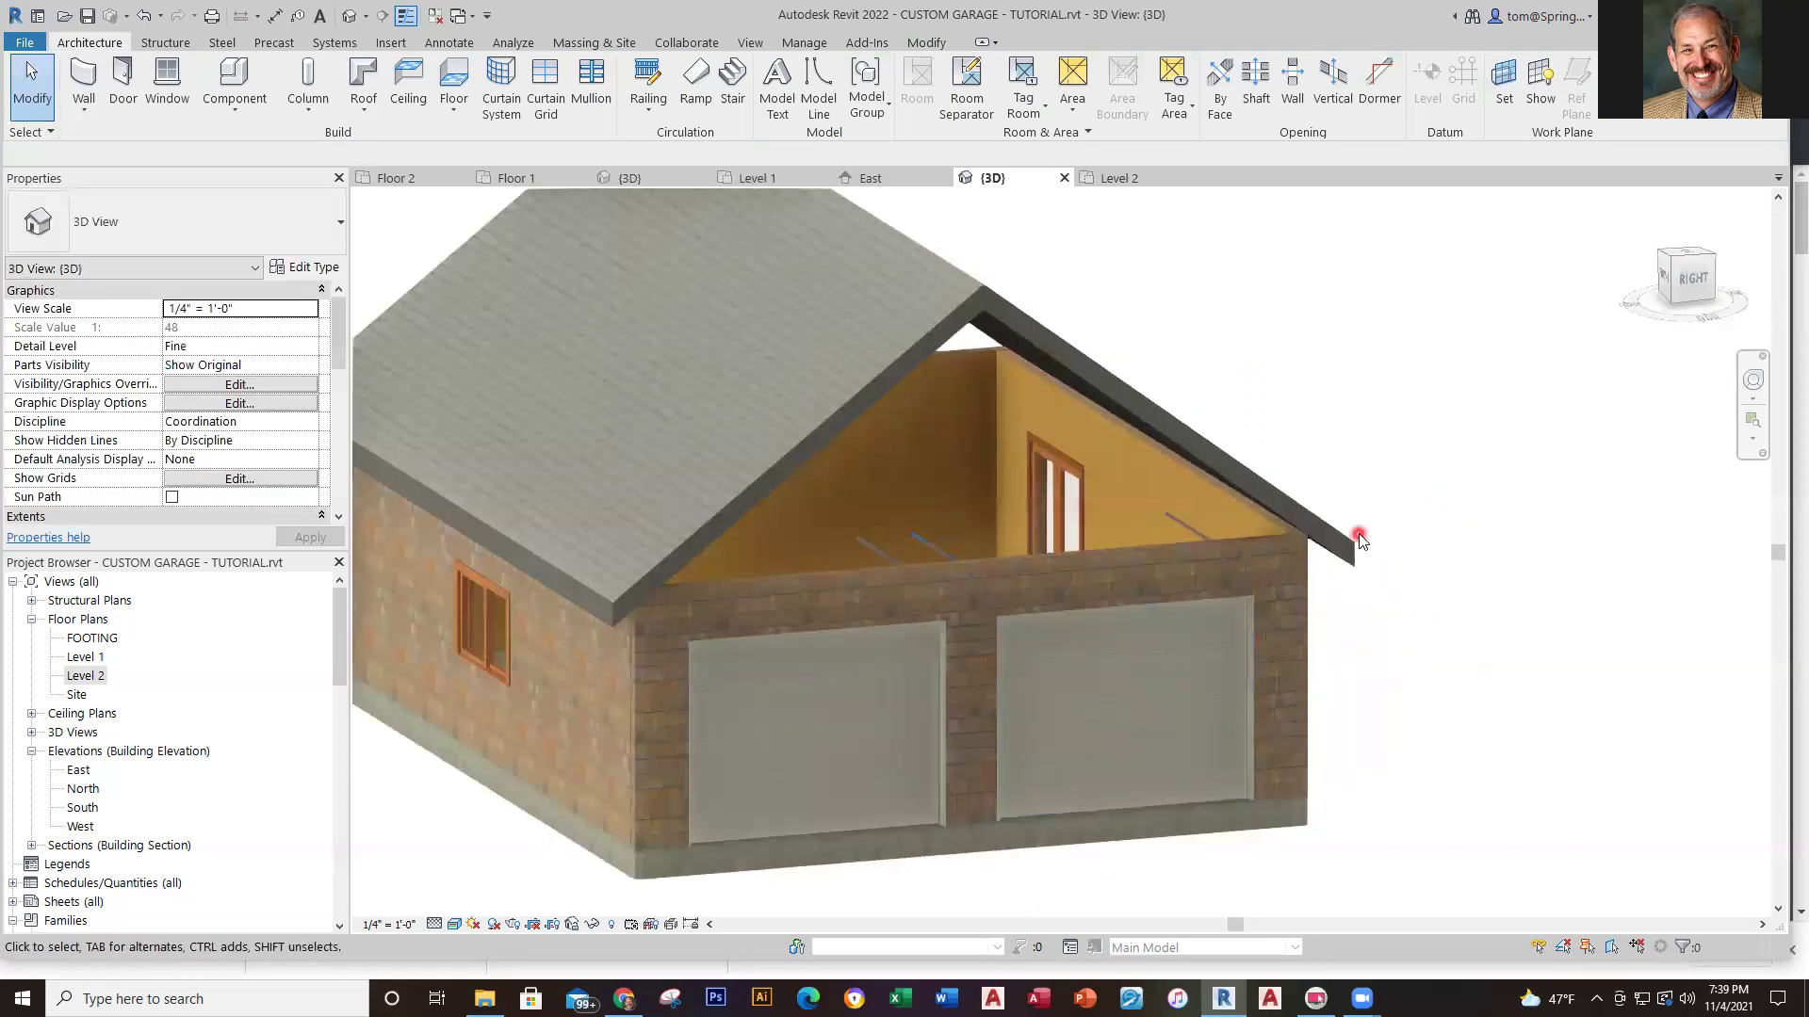
# Attach the tops of the front and side garage walls to the roof
pyautogui.click(1200, 565)
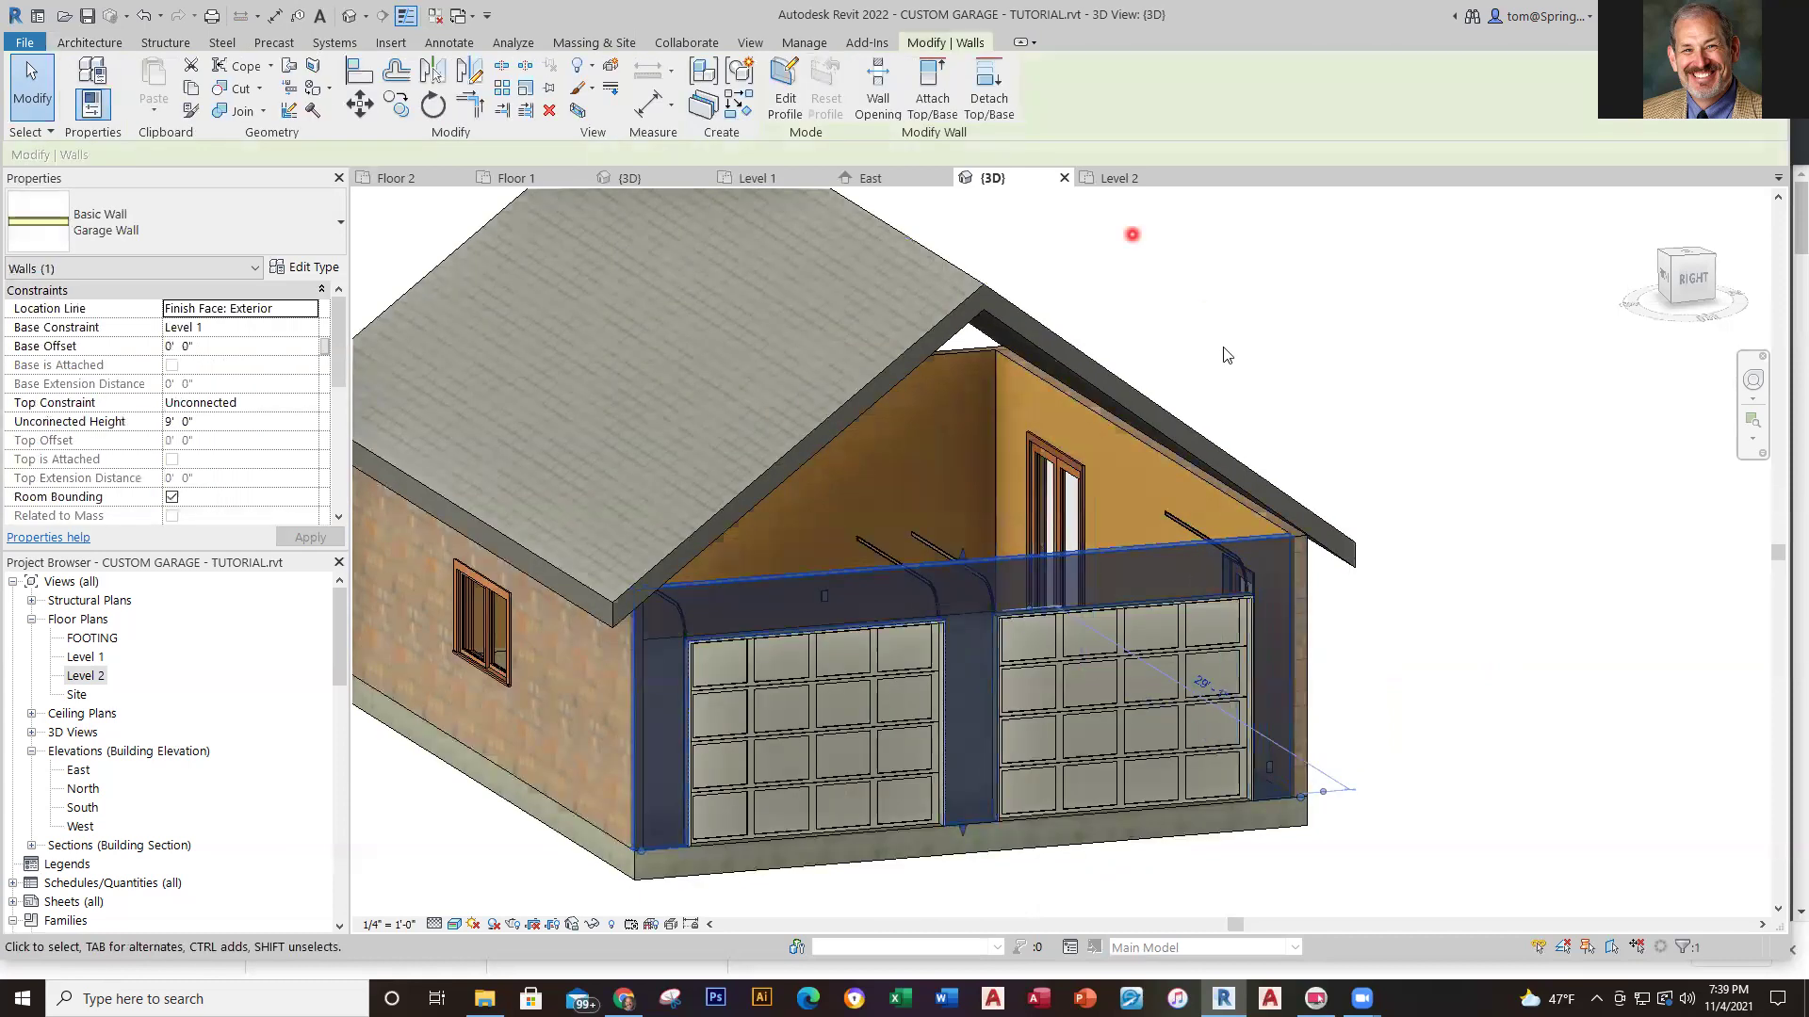
pyautogui.click(941, 102)
pyautogui.click(1095, 388)
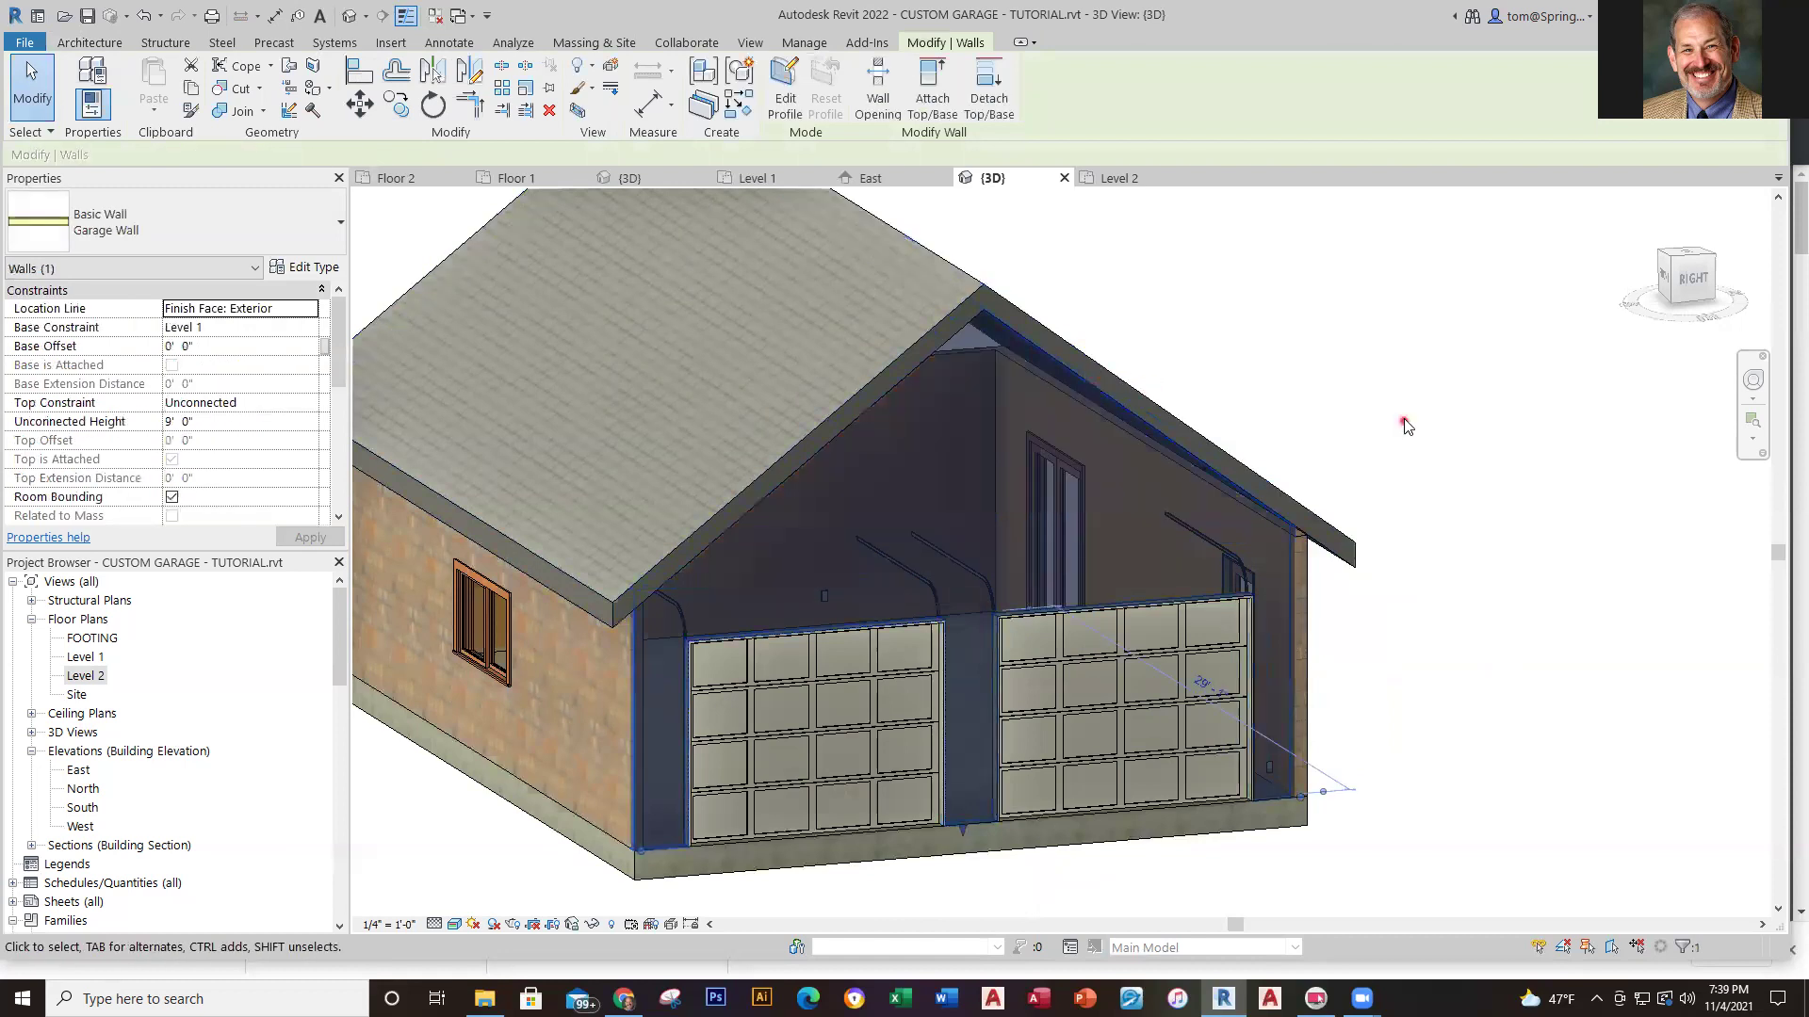
pyautogui.click(1405, 438)
pyautogui.keyDown('shift'); pyautogui.moveTo(1418, 706); pyautogui.dragTo(1344, 630, button='middle'); pyautogui.keyUp('shift')
pyautogui.scroll(3, 1215, 525)
pyautogui.scroll(2, 1196, 516)
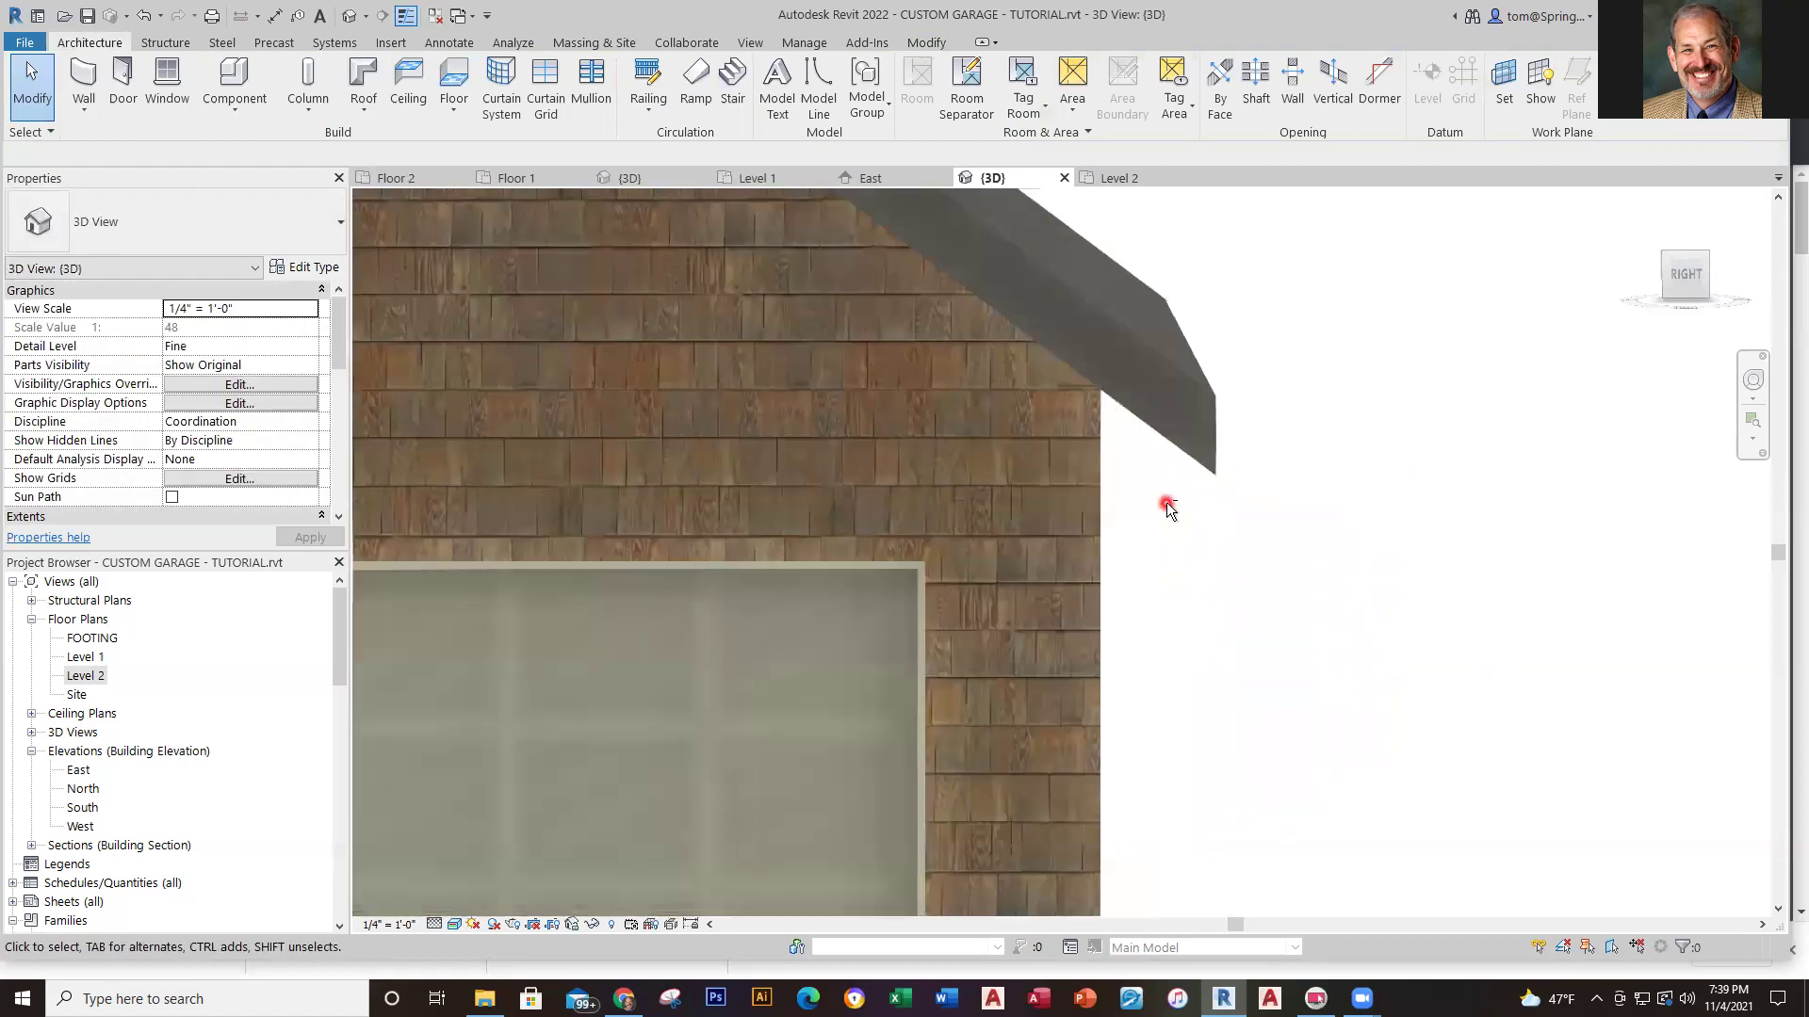
pyautogui.click(1076, 476)
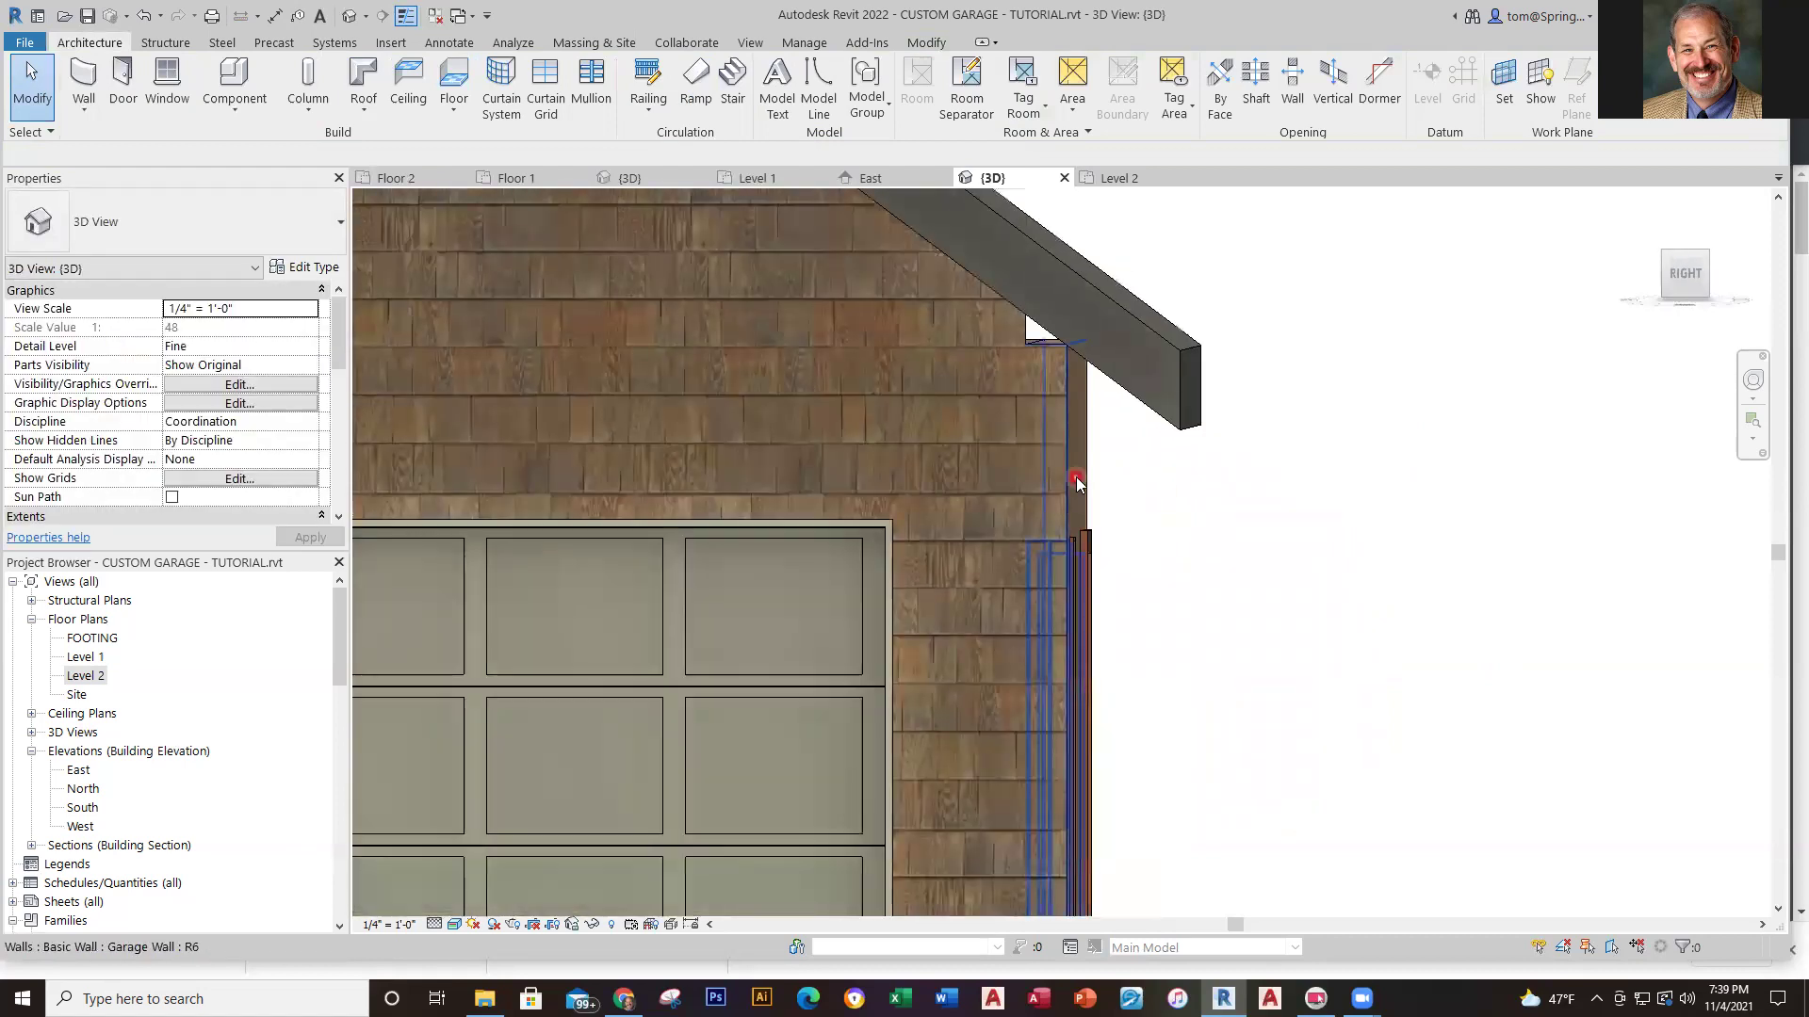
pyautogui.click(930, 79)
pyautogui.click(1133, 424)
pyautogui.click(1248, 579)
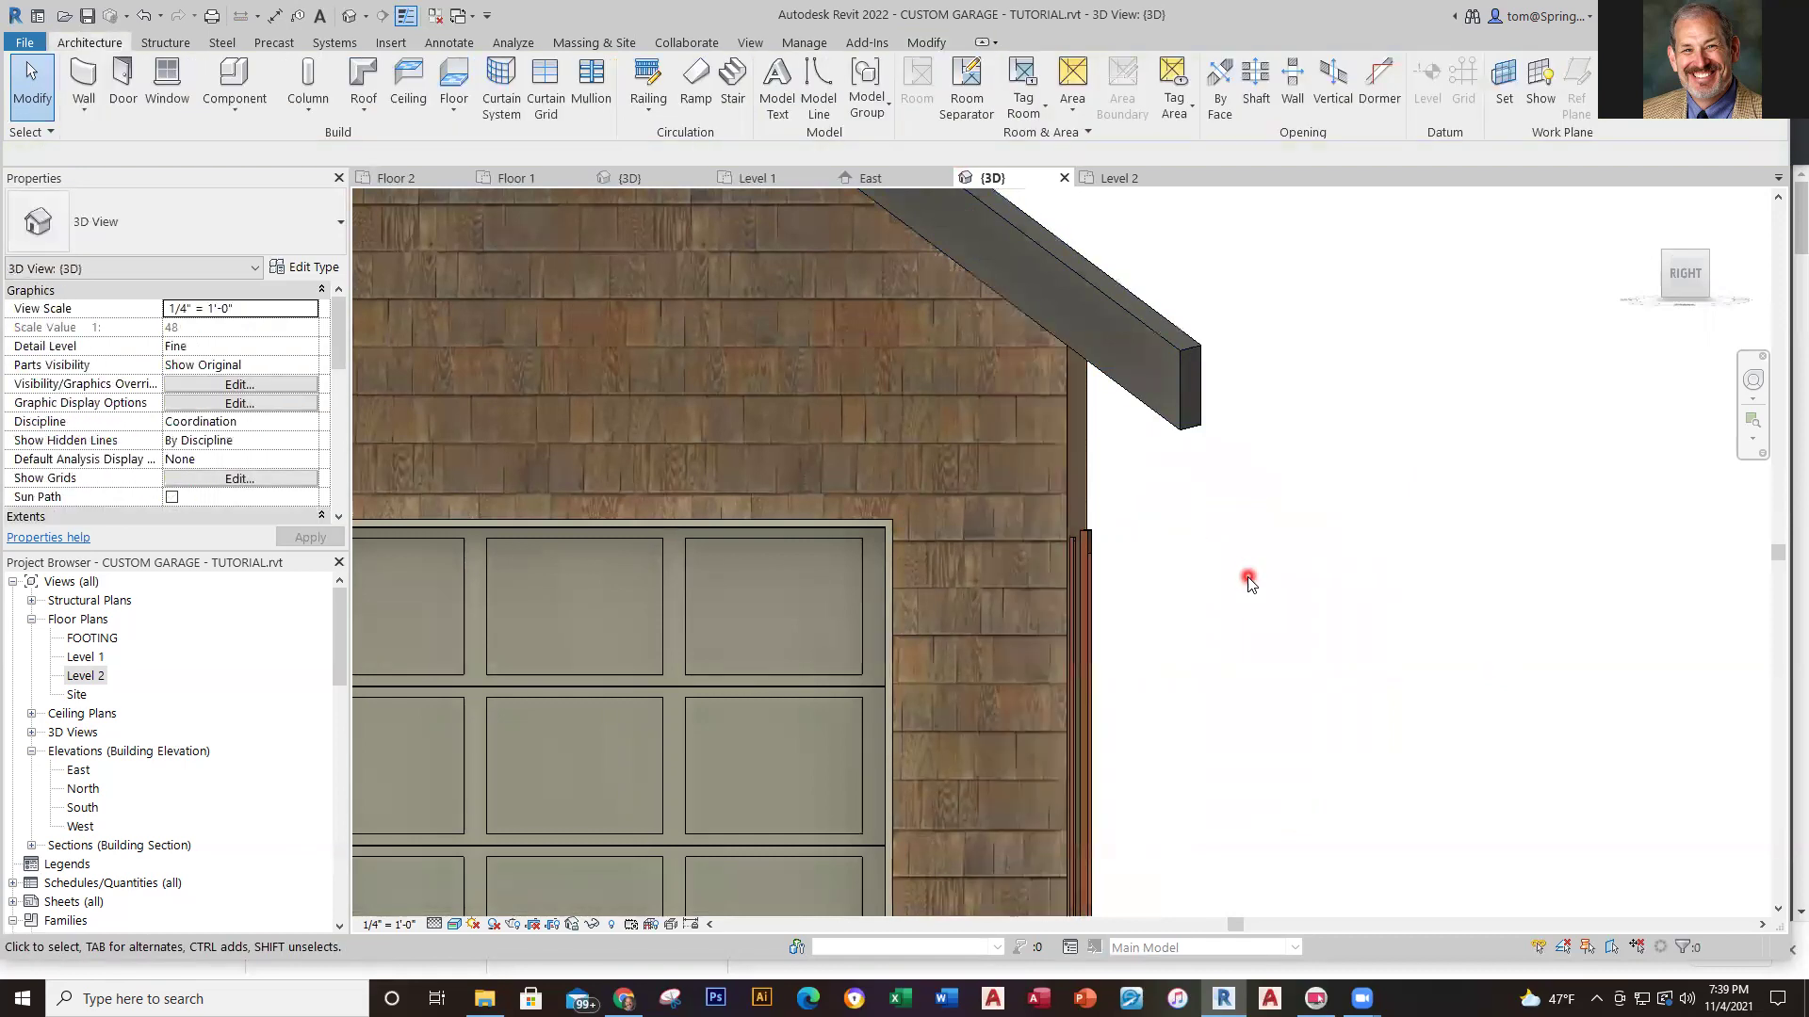
pyautogui.keyDown('shift'); pyautogui.moveTo(1304, 600); pyautogui.dragTo(961, 650, button='middle'); pyautogui.keyUp('shift')
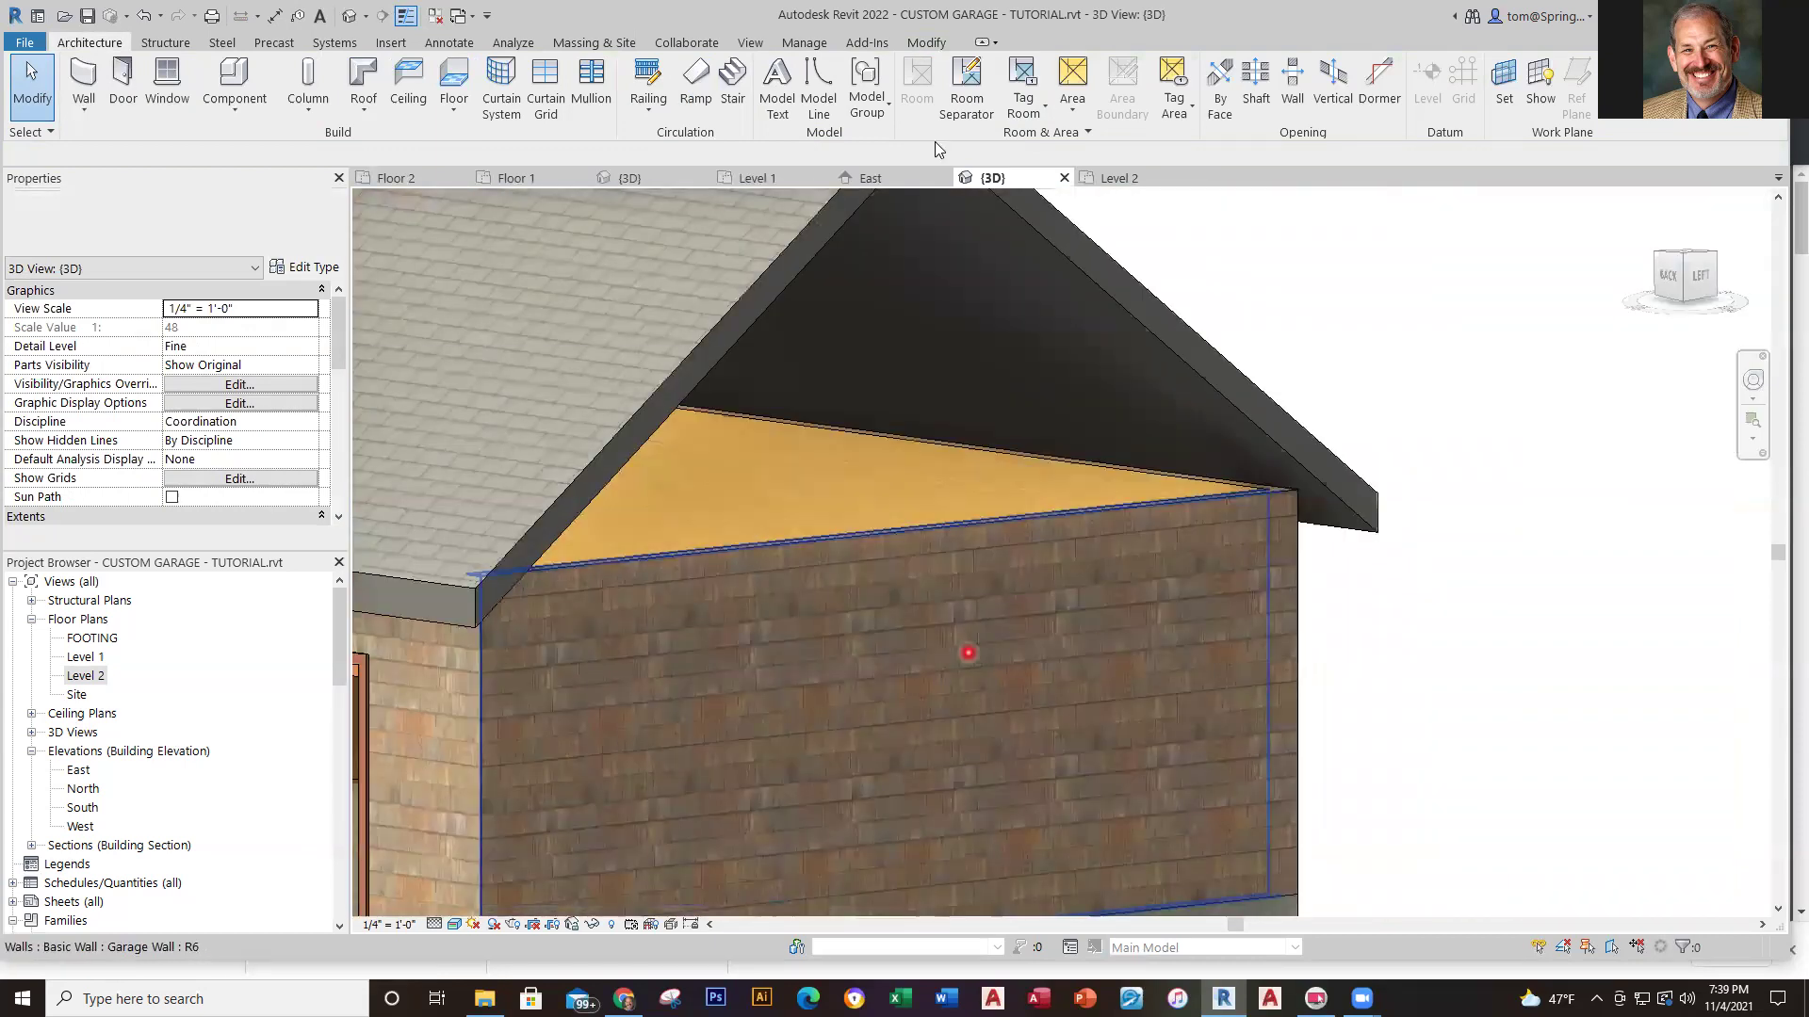
# Attach the back wall and left gable wall tops to the roof, then view the garage doors
pyautogui.click(807, 545)
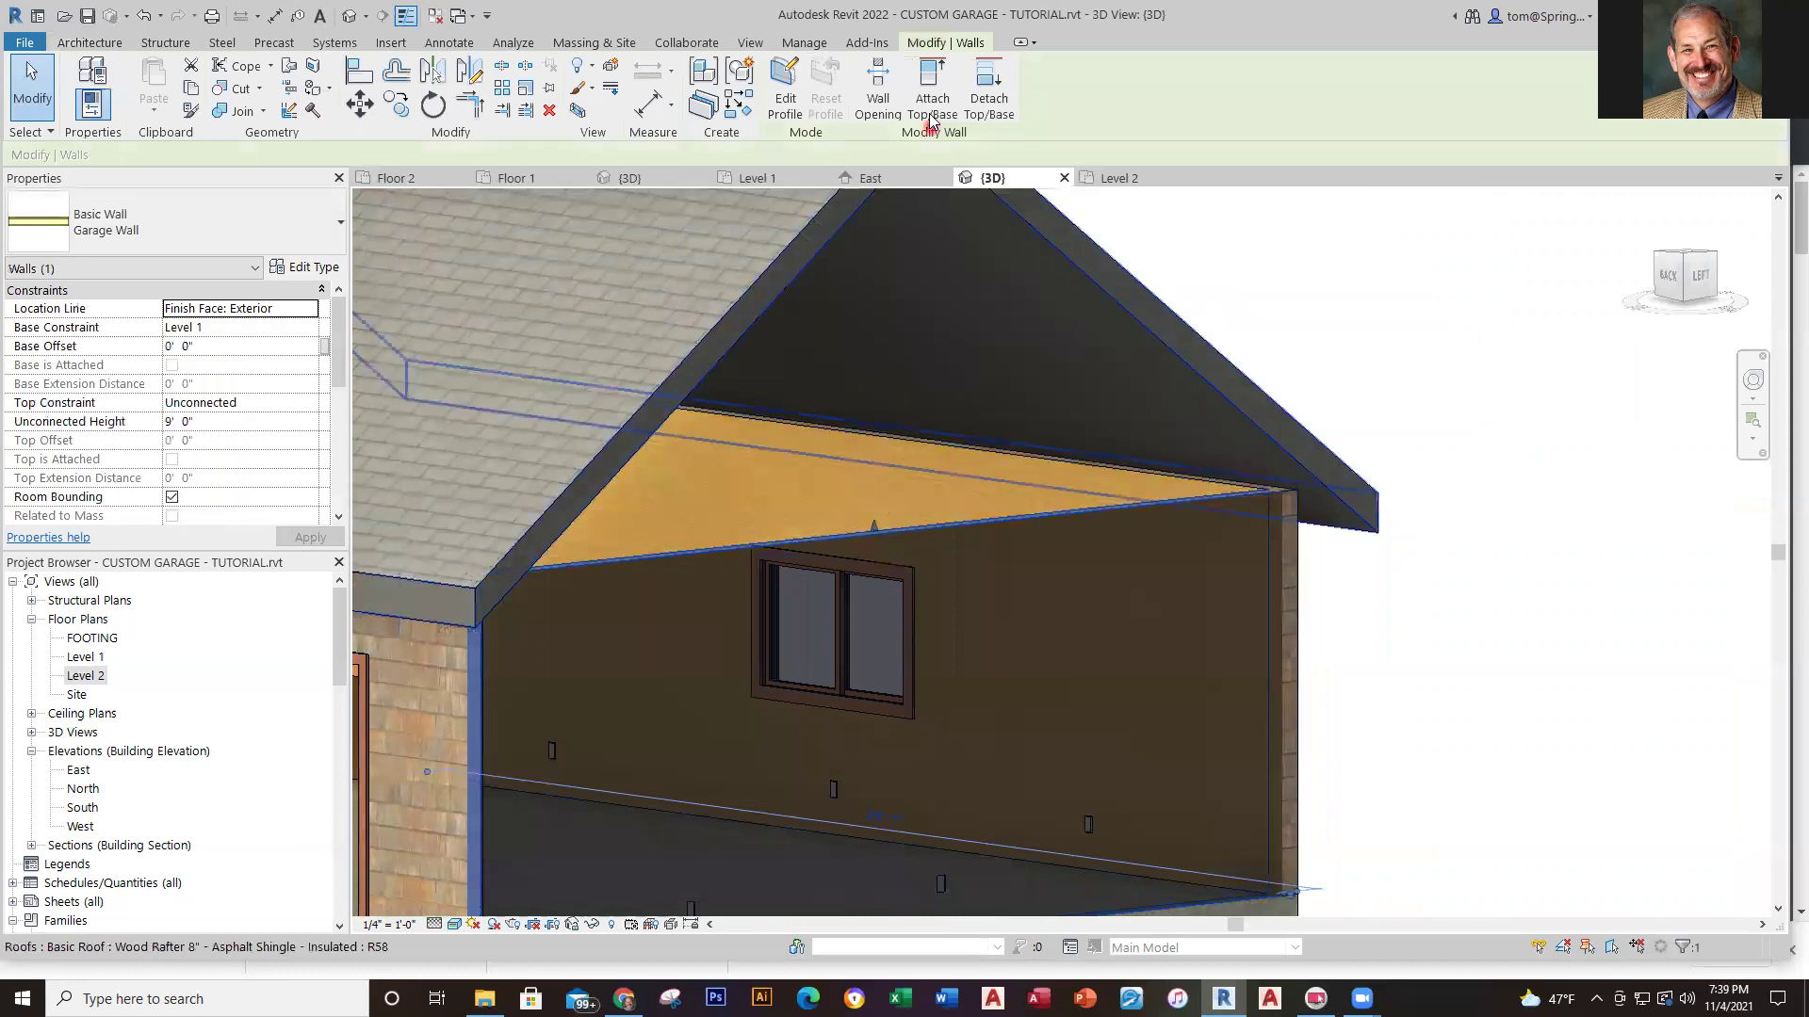
pyautogui.click(948, 91)
pyautogui.click(1204, 358)
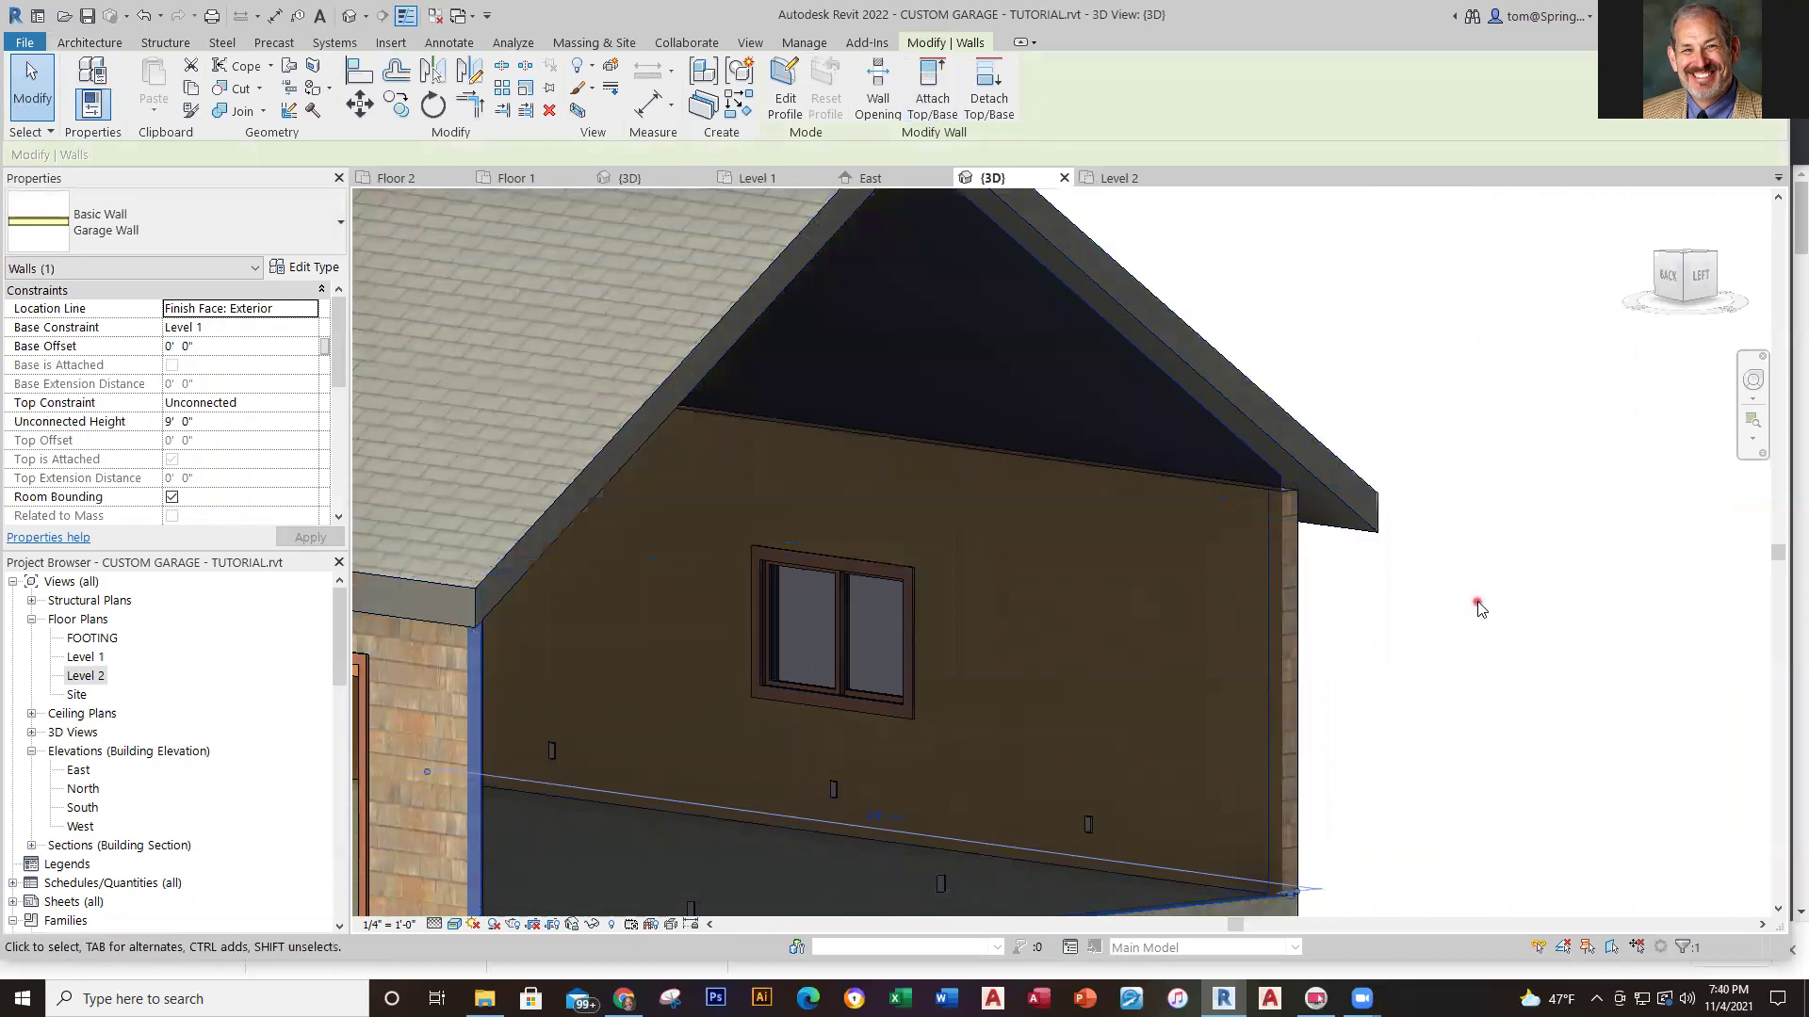
pyautogui.click(1466, 638)
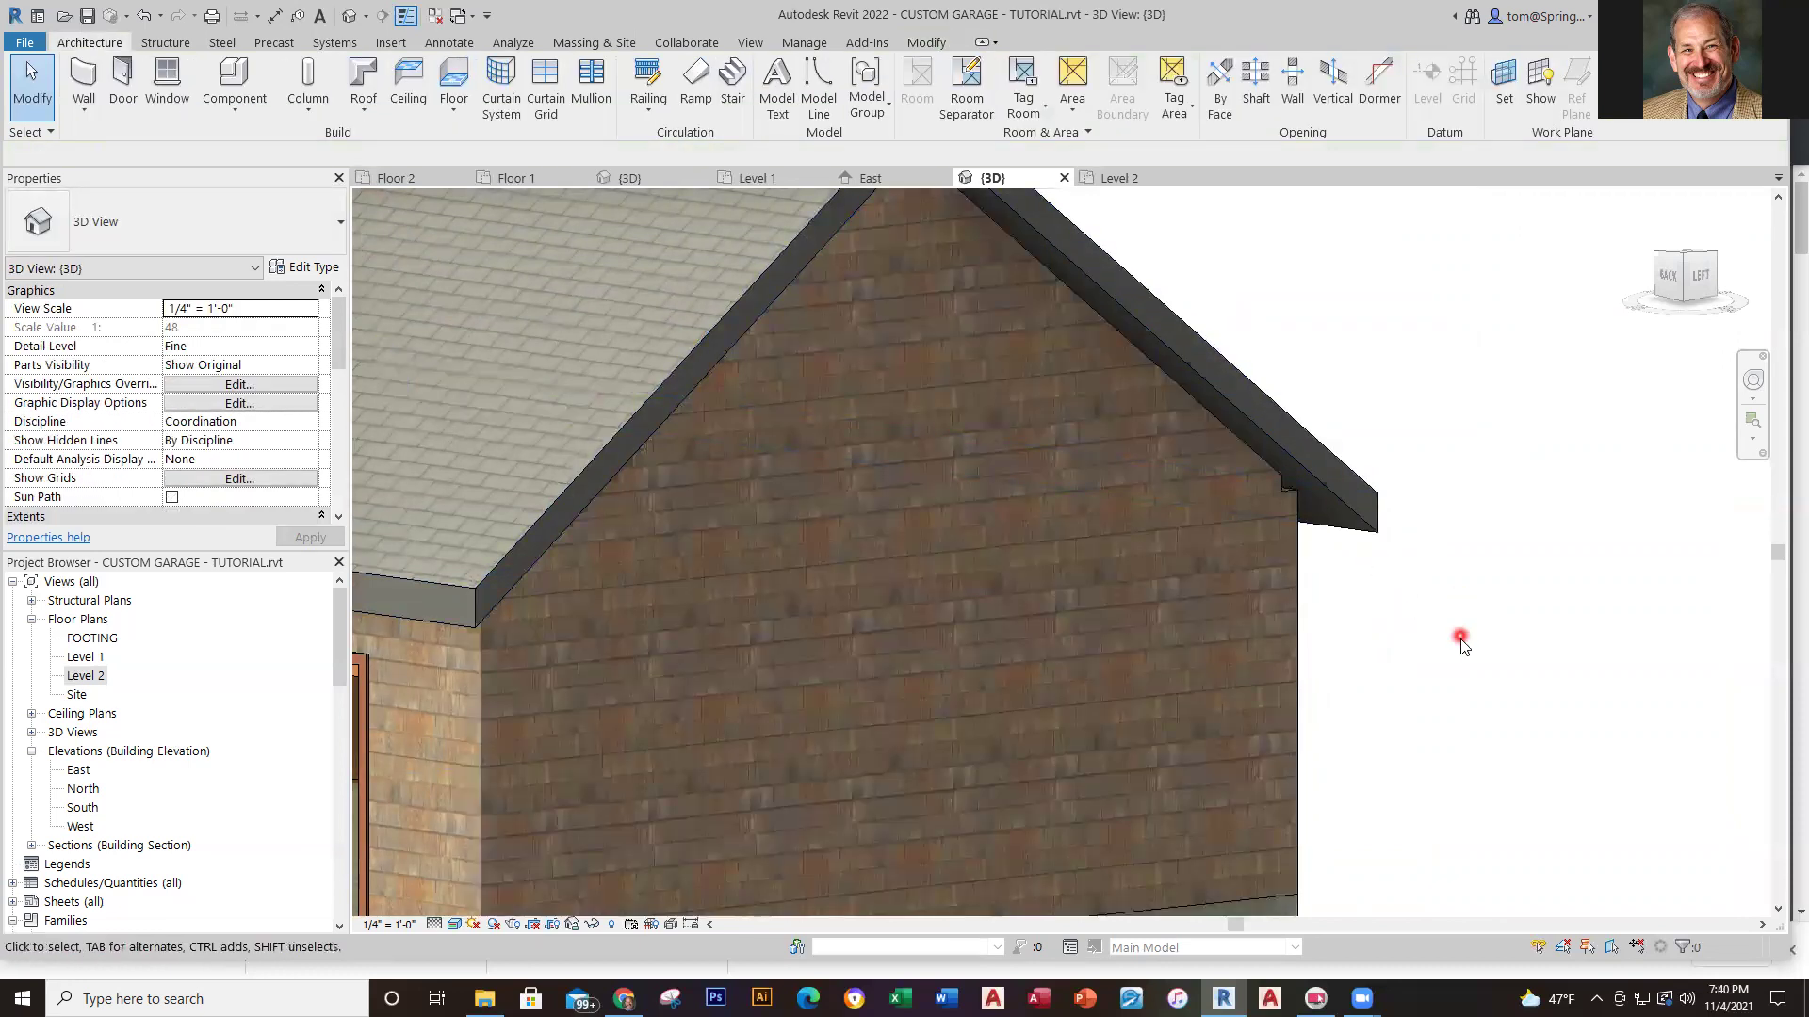
pyautogui.keyDown('shift'); pyautogui.moveTo(1365, 675); pyautogui.dragTo(1203, 617, button='middle'); pyautogui.keyUp('shift')
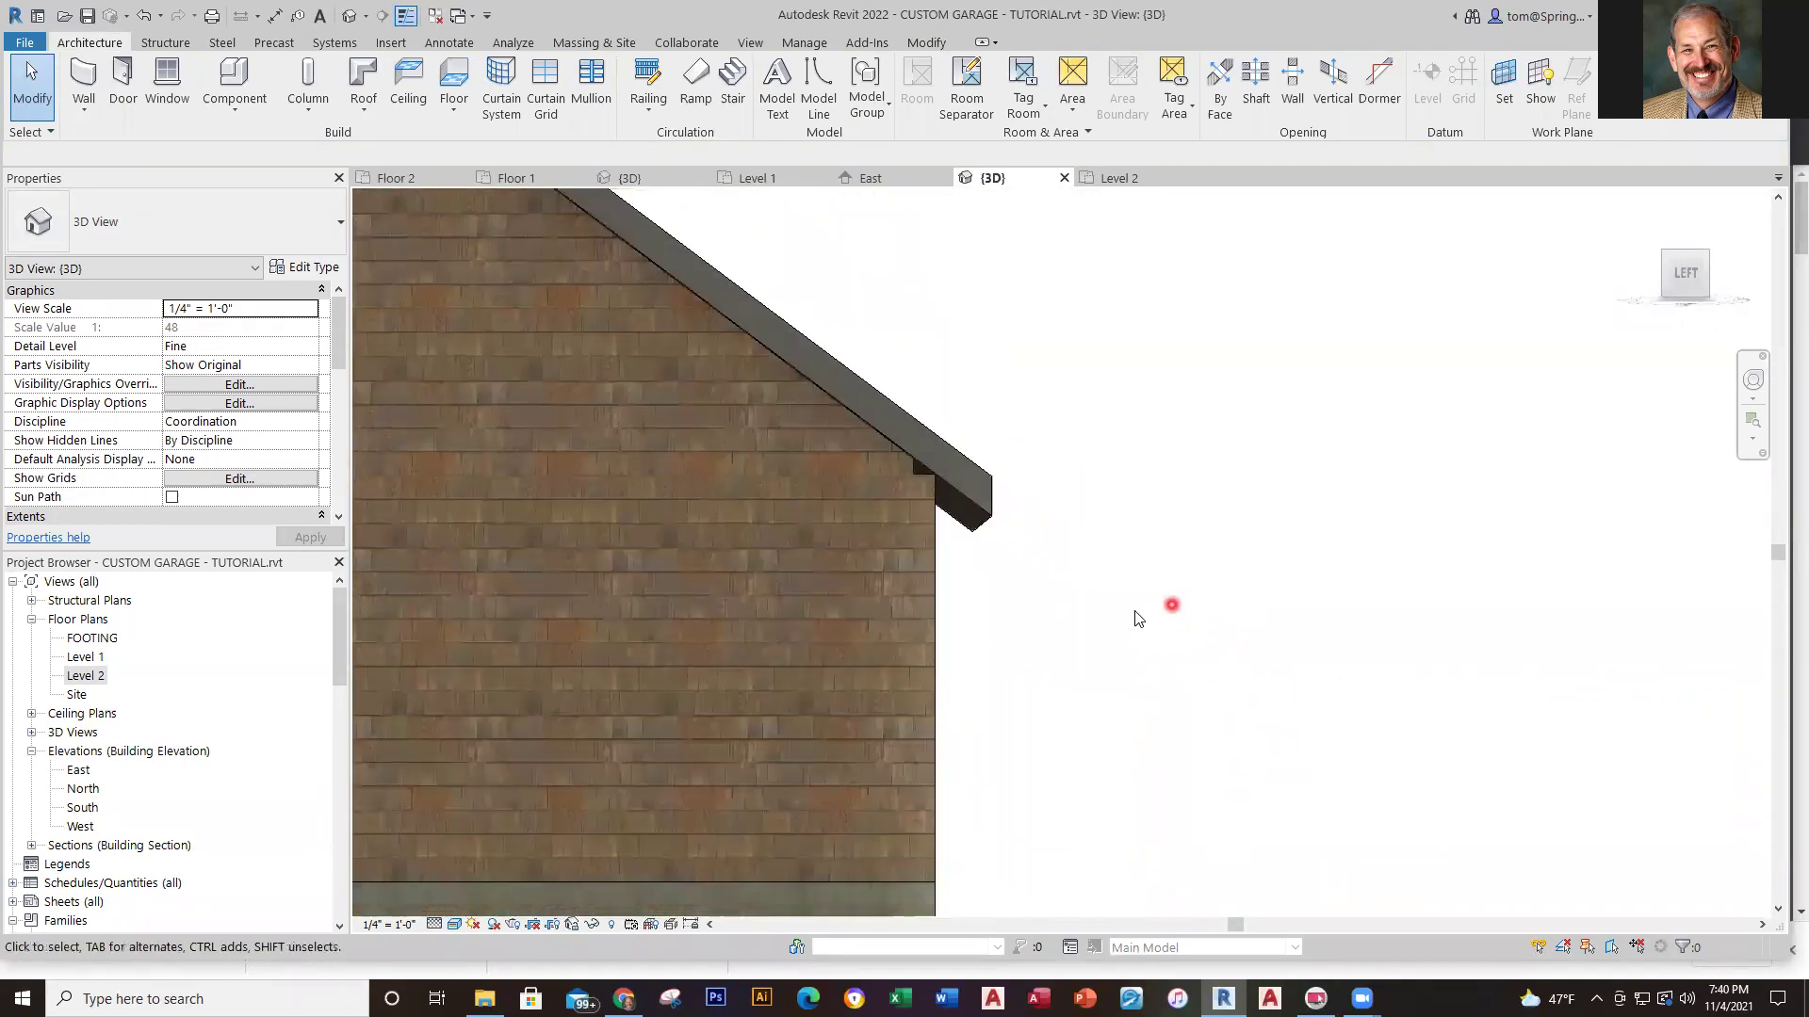
pyautogui.click(923, 530)
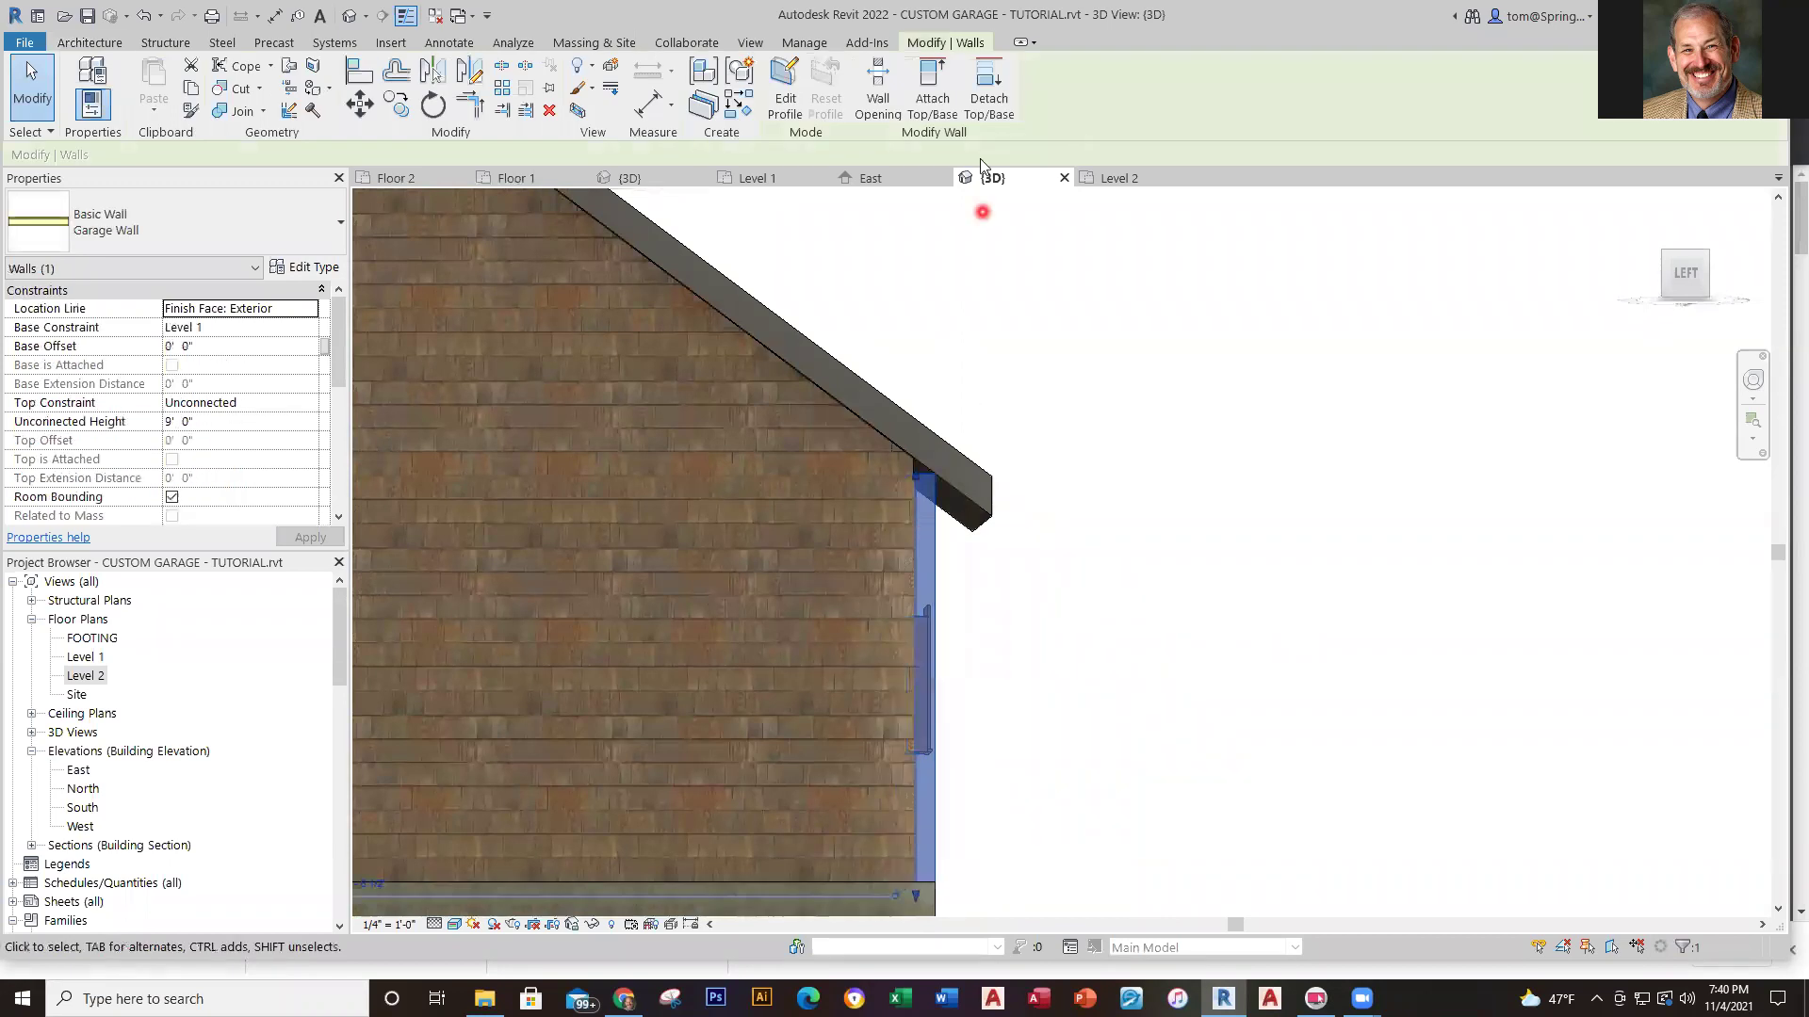
pyautogui.click(943, 103)
pyautogui.click(977, 484)
pyautogui.click(1159, 739)
pyautogui.scroll(-2, 1177, 725)
pyautogui.scroll(-3, 1183, 724)
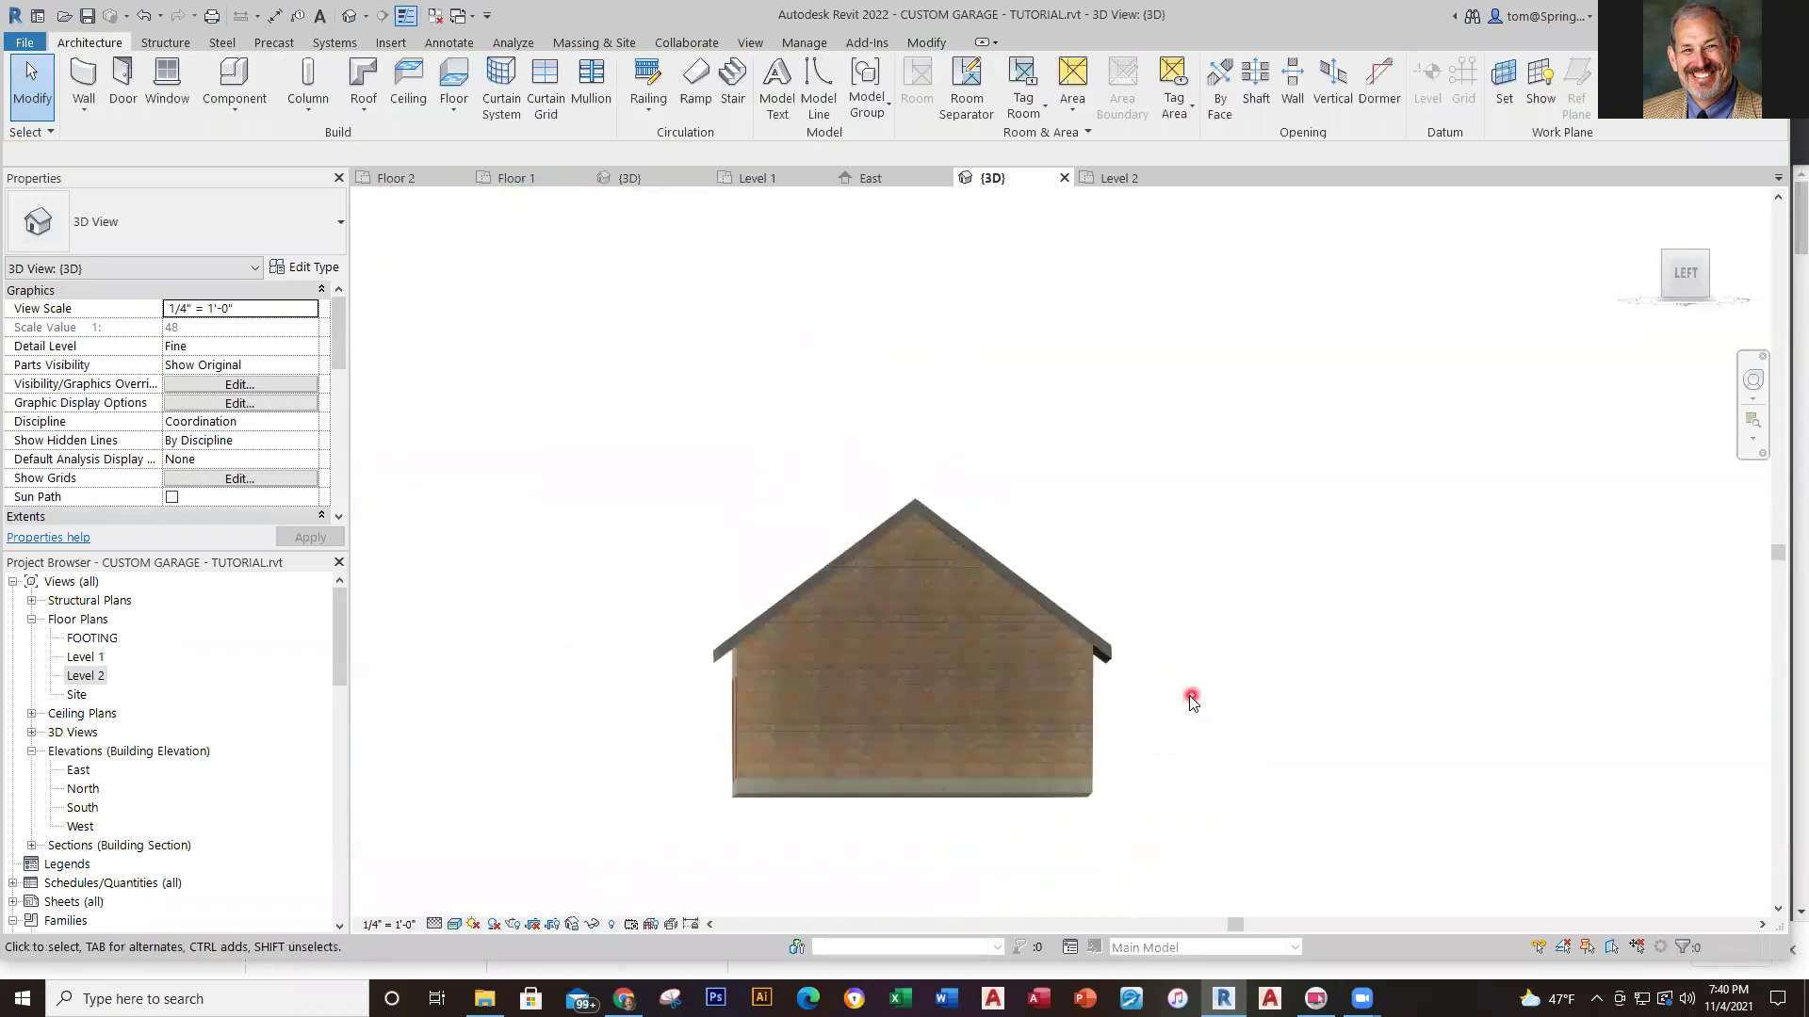
pyautogui.moveTo(1168, 716); pyautogui.dragTo(970, 727, button='middle')
pyautogui.keyDown('shift'); pyautogui.moveTo(1147, 699); pyautogui.dragTo(1267, 761, button='middle'); pyautogui.keyUp('shift')
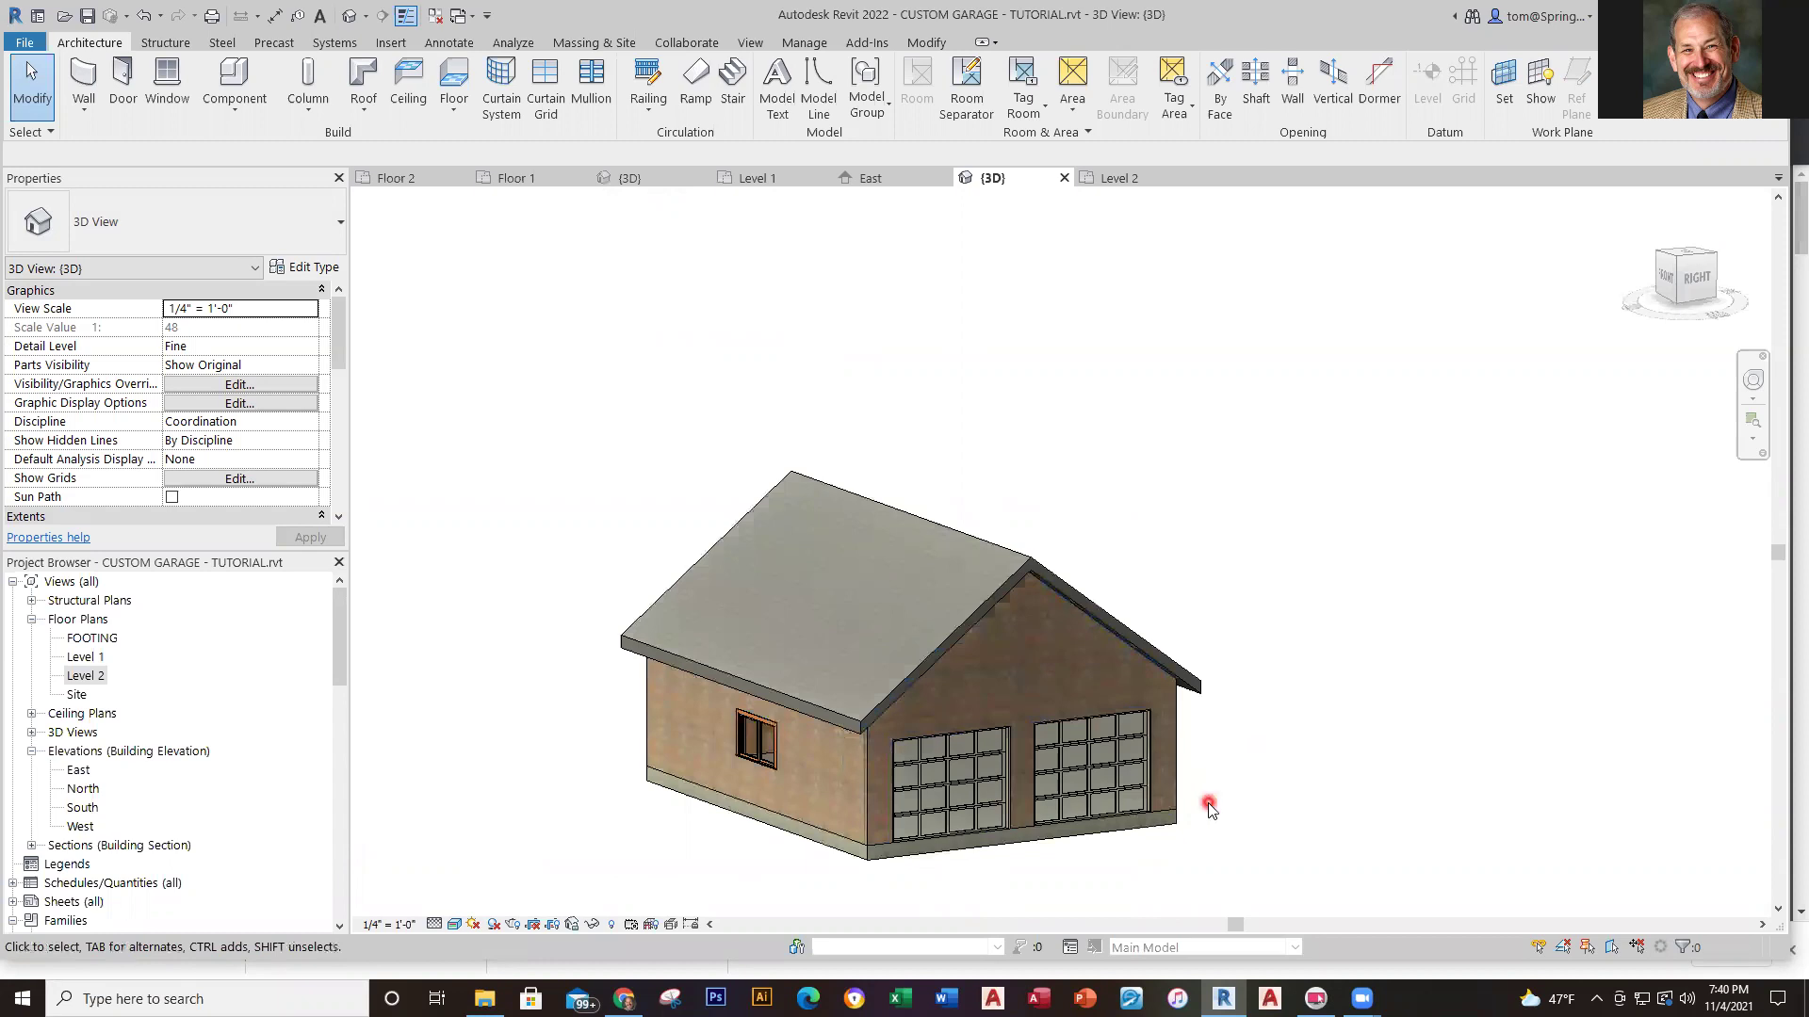
pyautogui.scroll(2, 1225, 792)
pyautogui.scroll(1, 1282, 763)
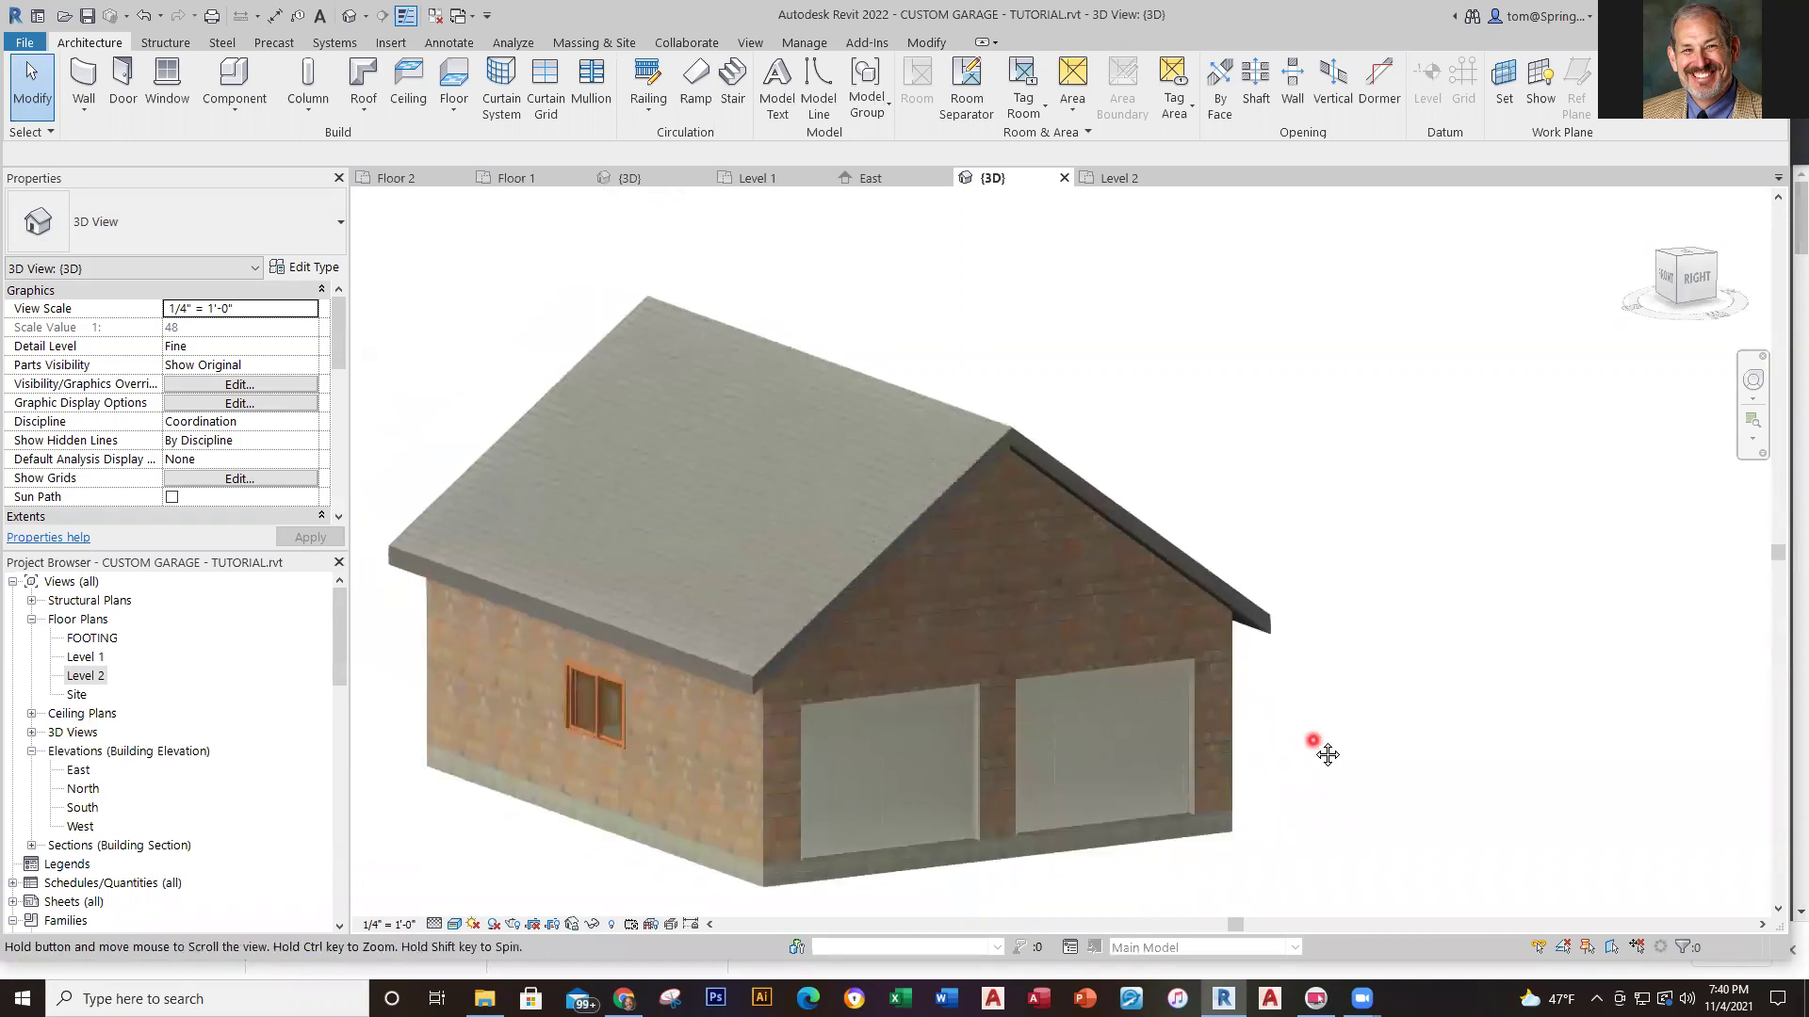
# Open the Level 1 and then the Level 2 floor plans from the Project Browser
pyautogui.doubleClick(85, 658)
pyautogui.click(104, 676)
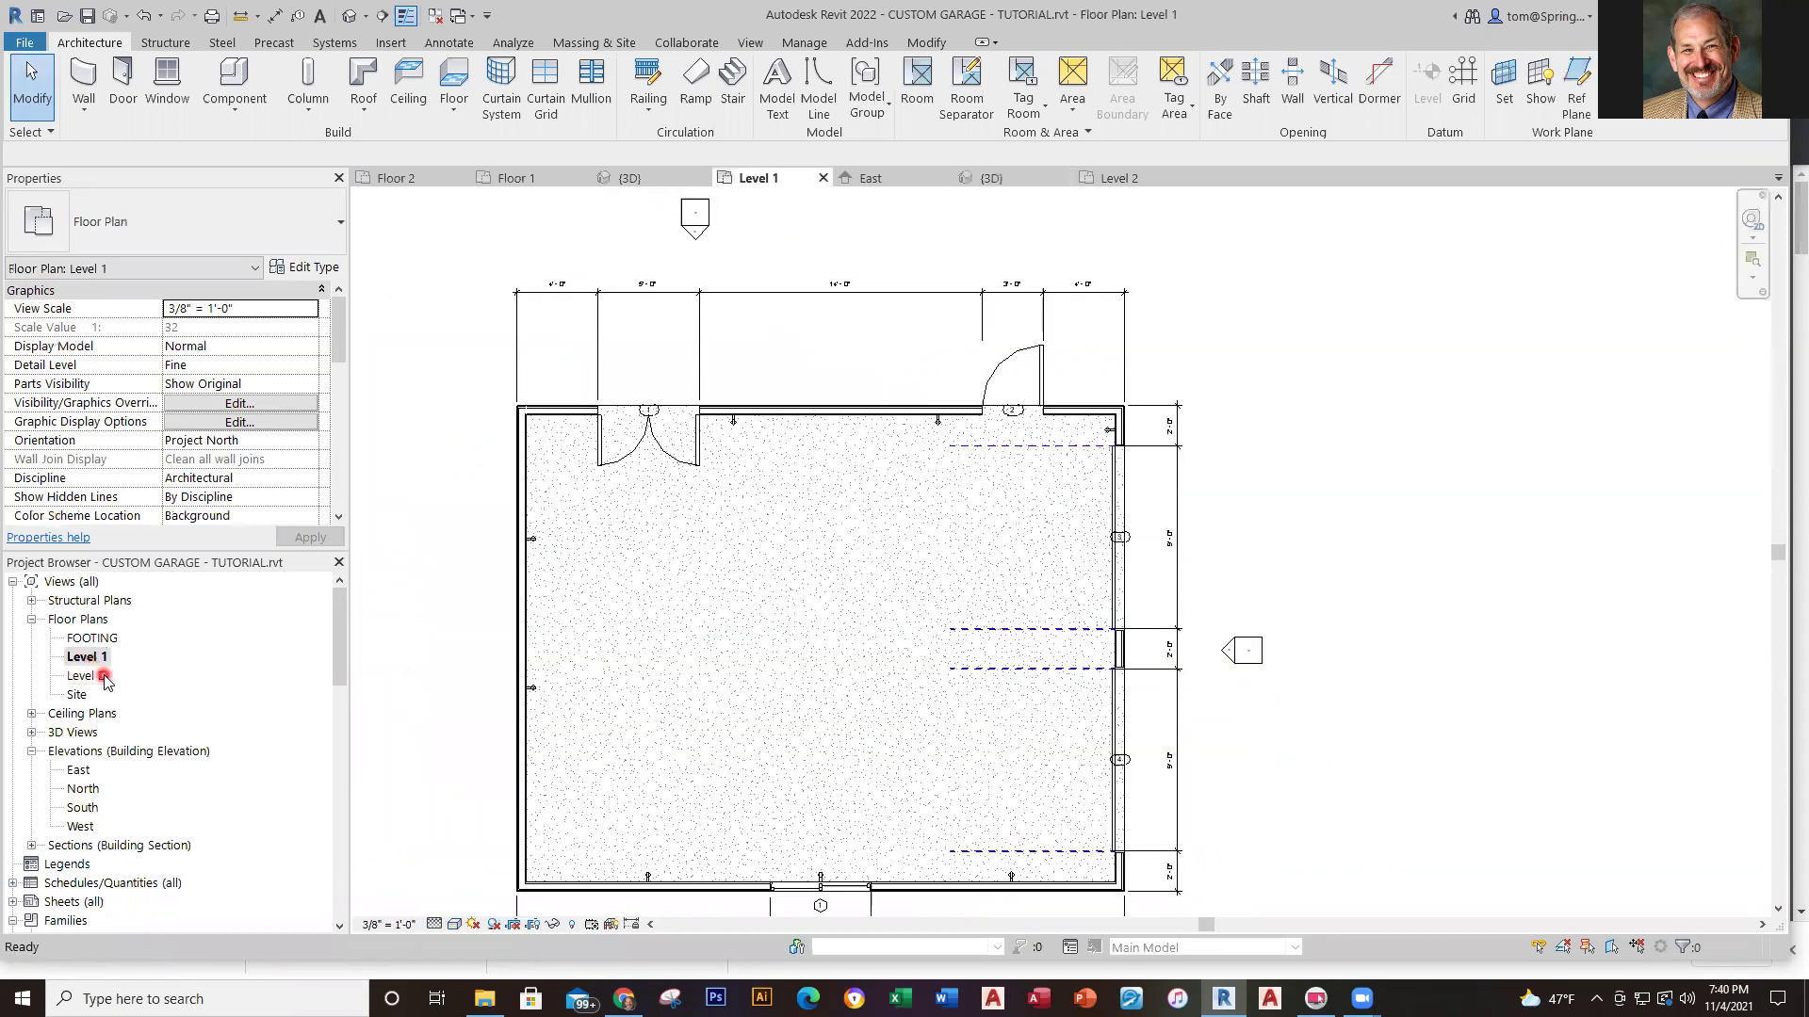
pyautogui.click(88, 676)
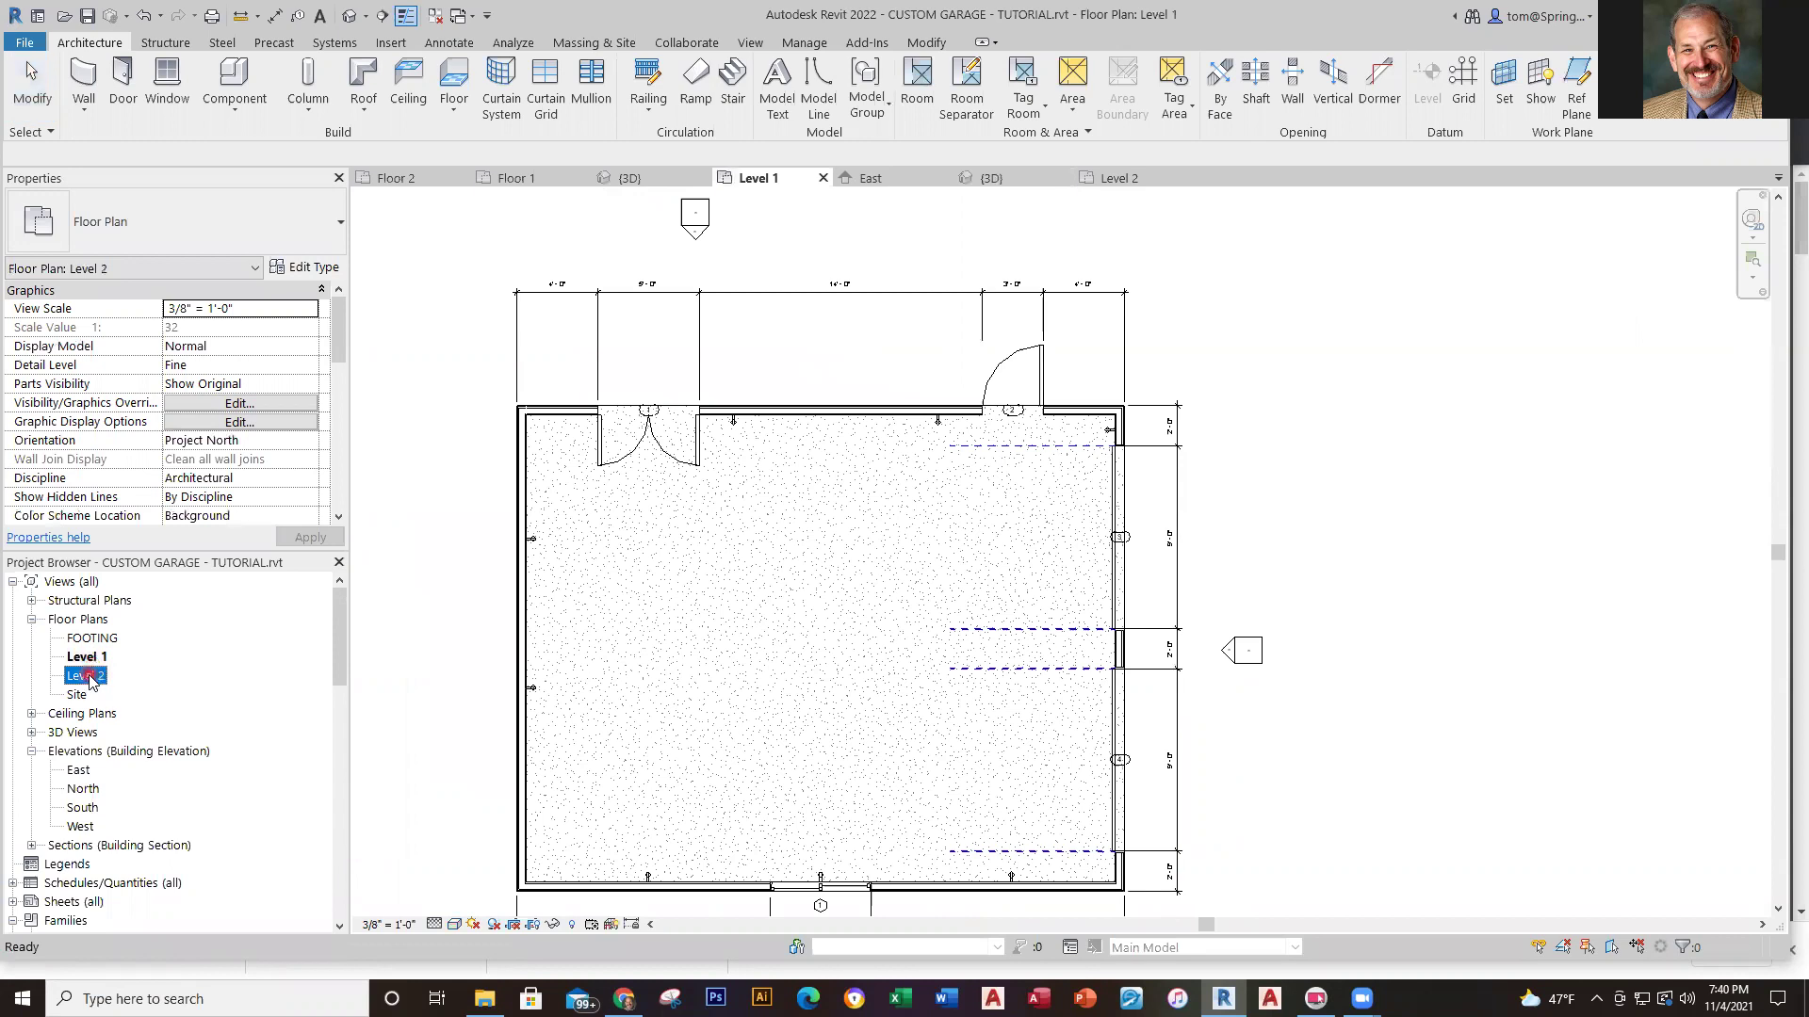
pyautogui.doubleClick(87, 677)
pyautogui.click(857, 620)
pyautogui.click(1210, 612)
pyautogui.moveTo(1210, 612); pyautogui.dragTo(1343, 597, button='middle')
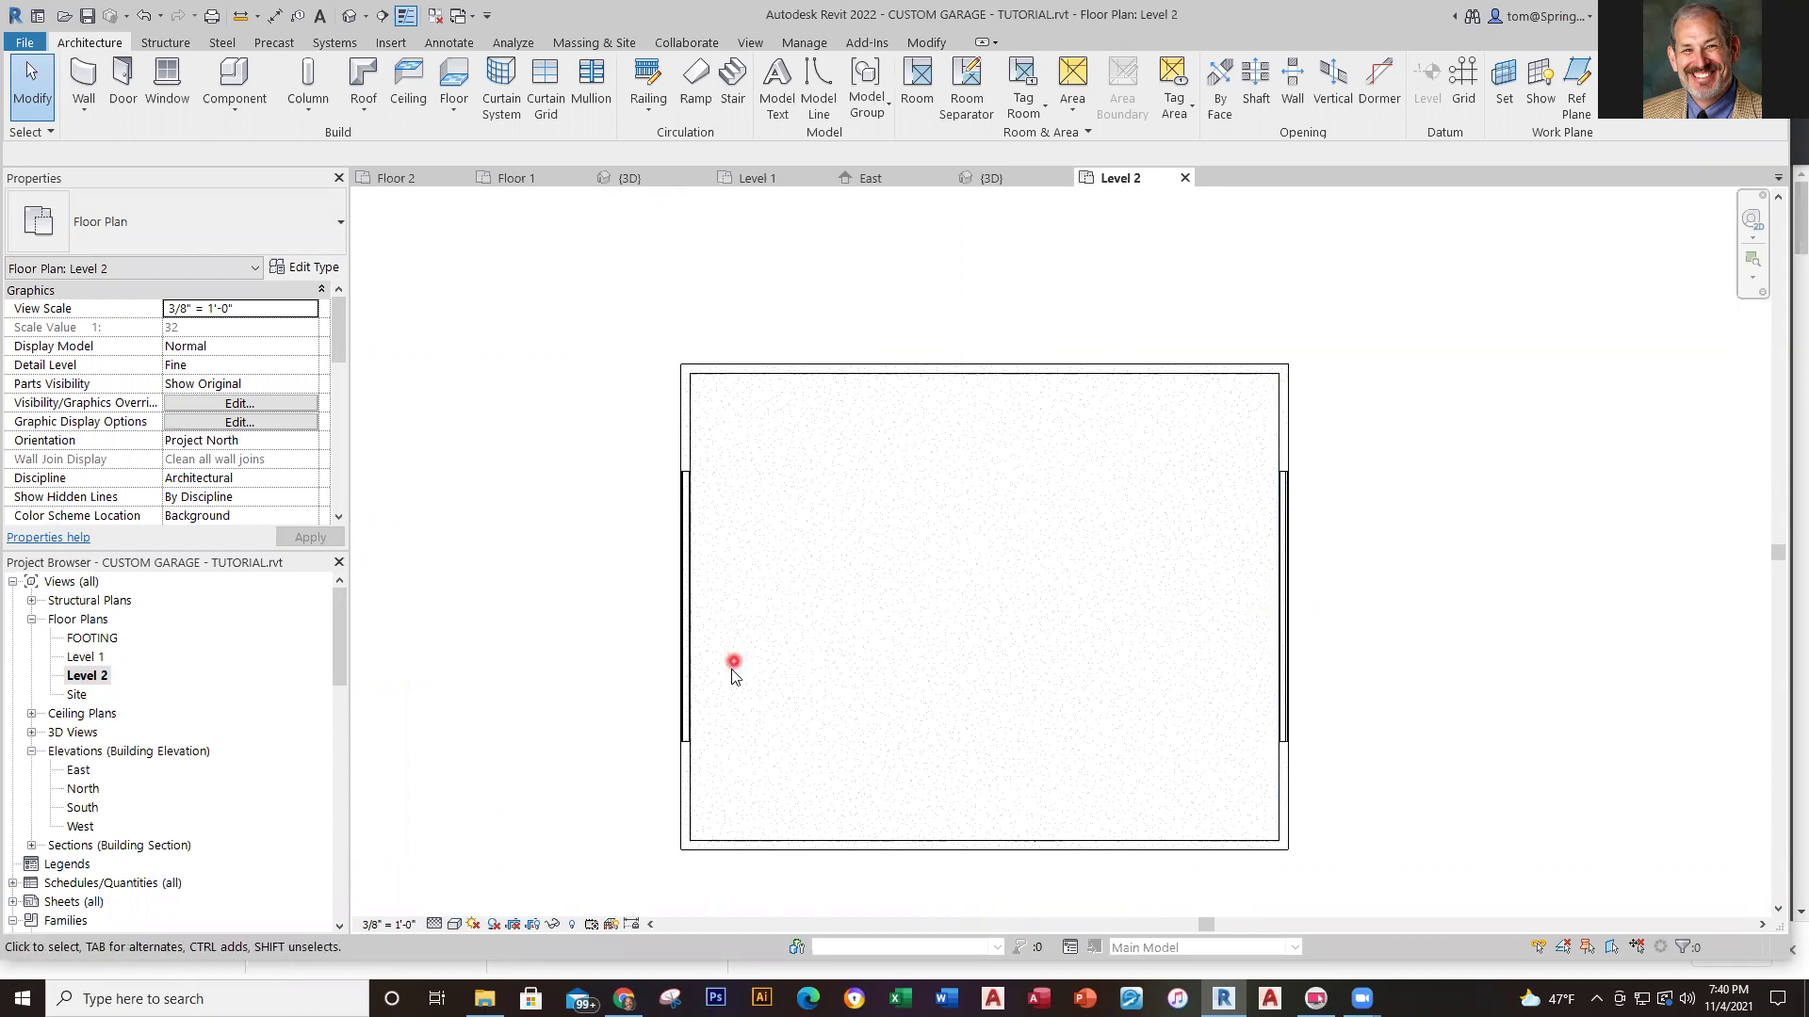
pyautogui.scroll(3, 723, 673)
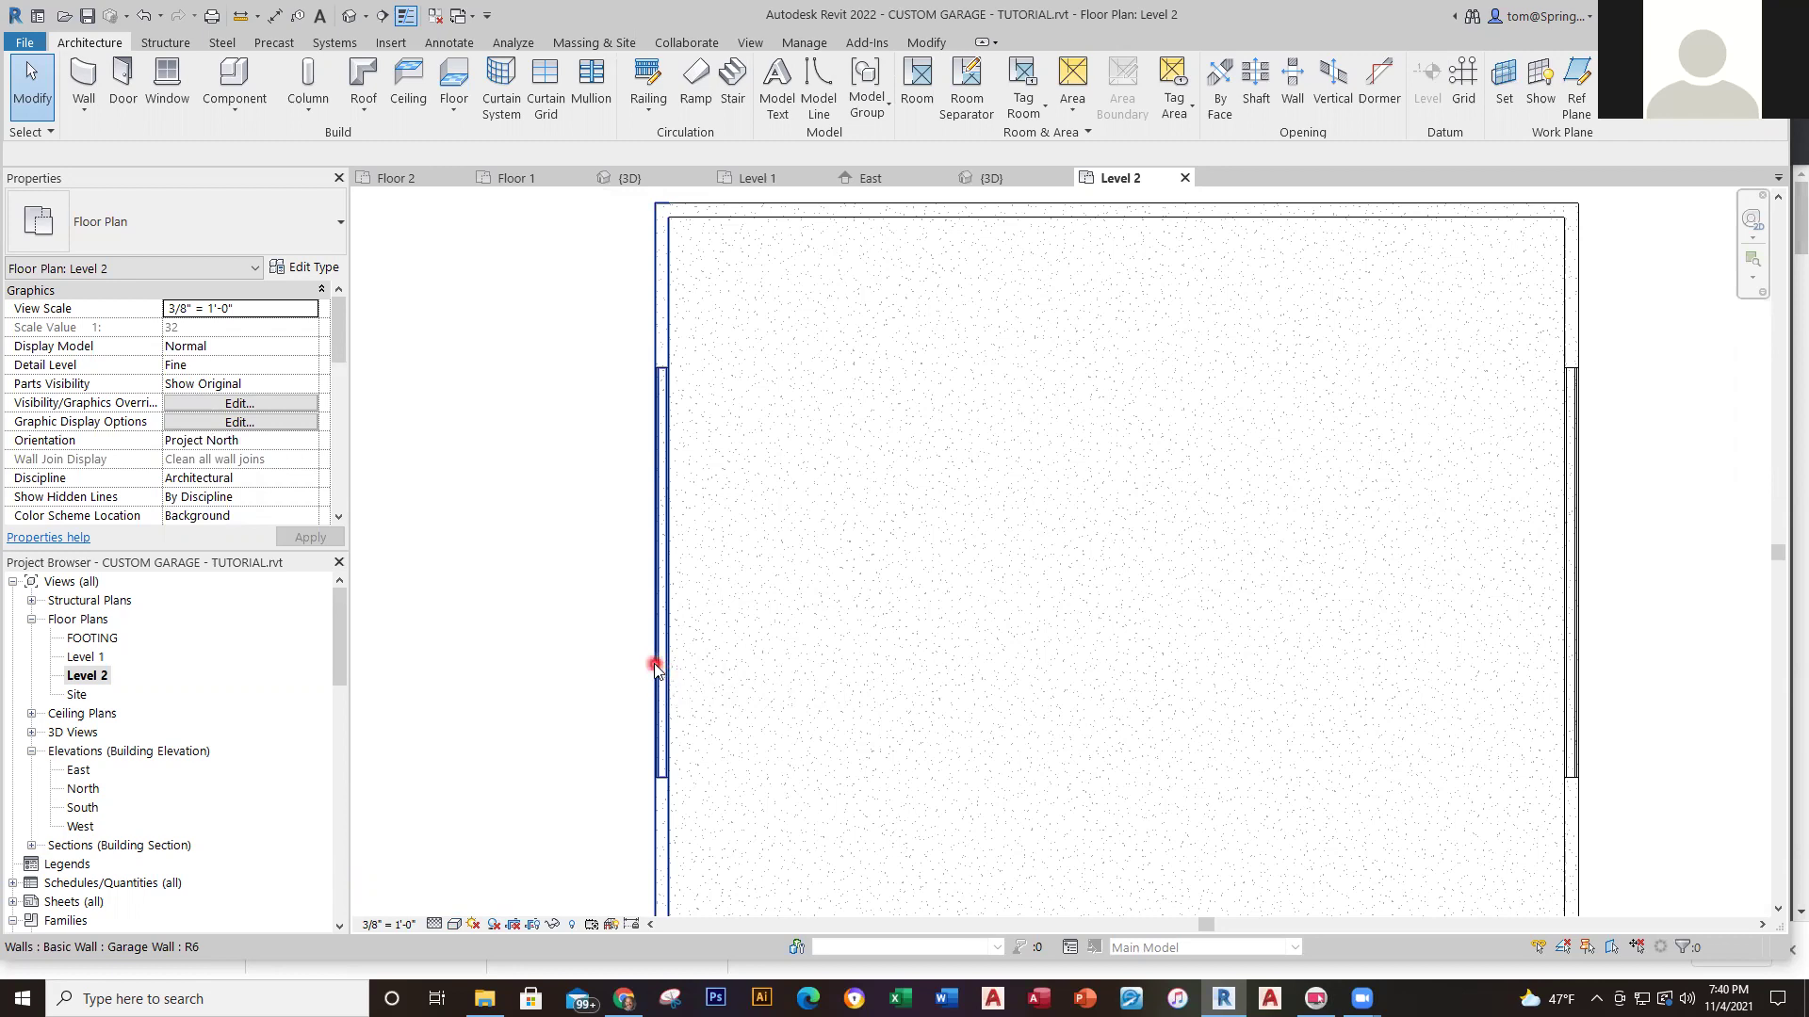
# Compare with the 3D garage view, then return to Level 2 and centre the plan
pyautogui.click(980, 179)
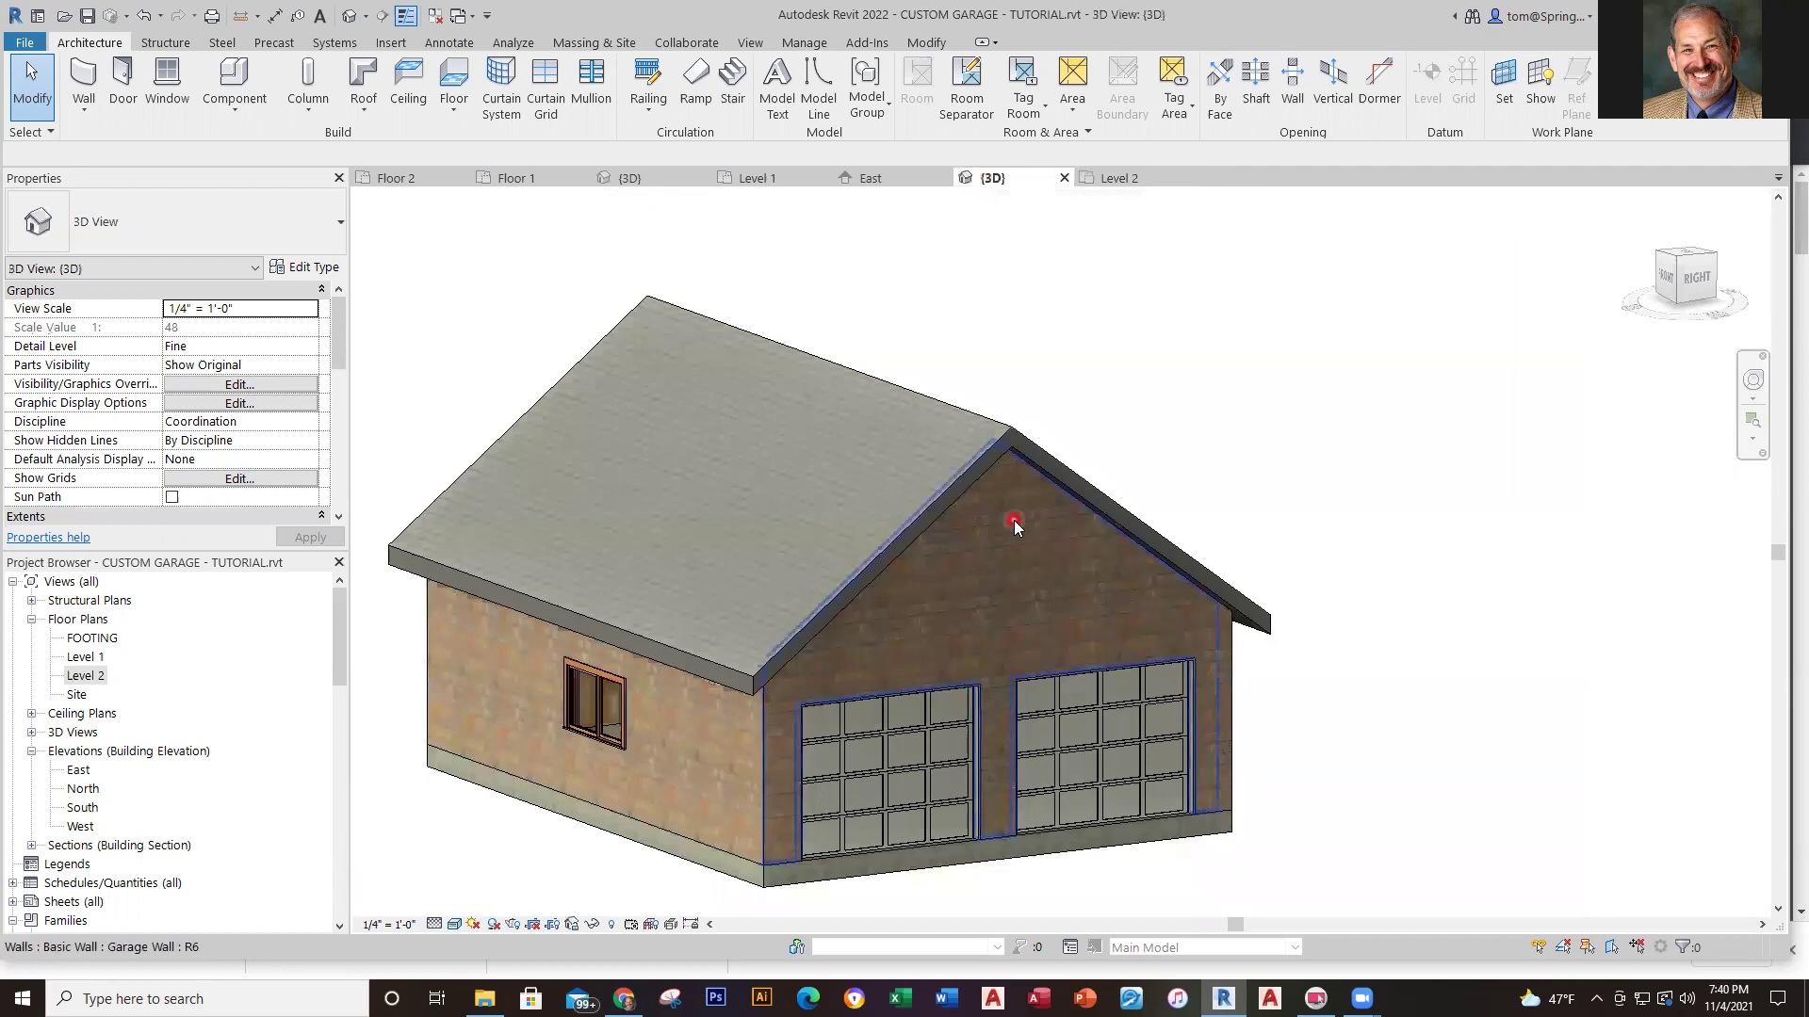
pyautogui.scroll(2, 1009, 517)
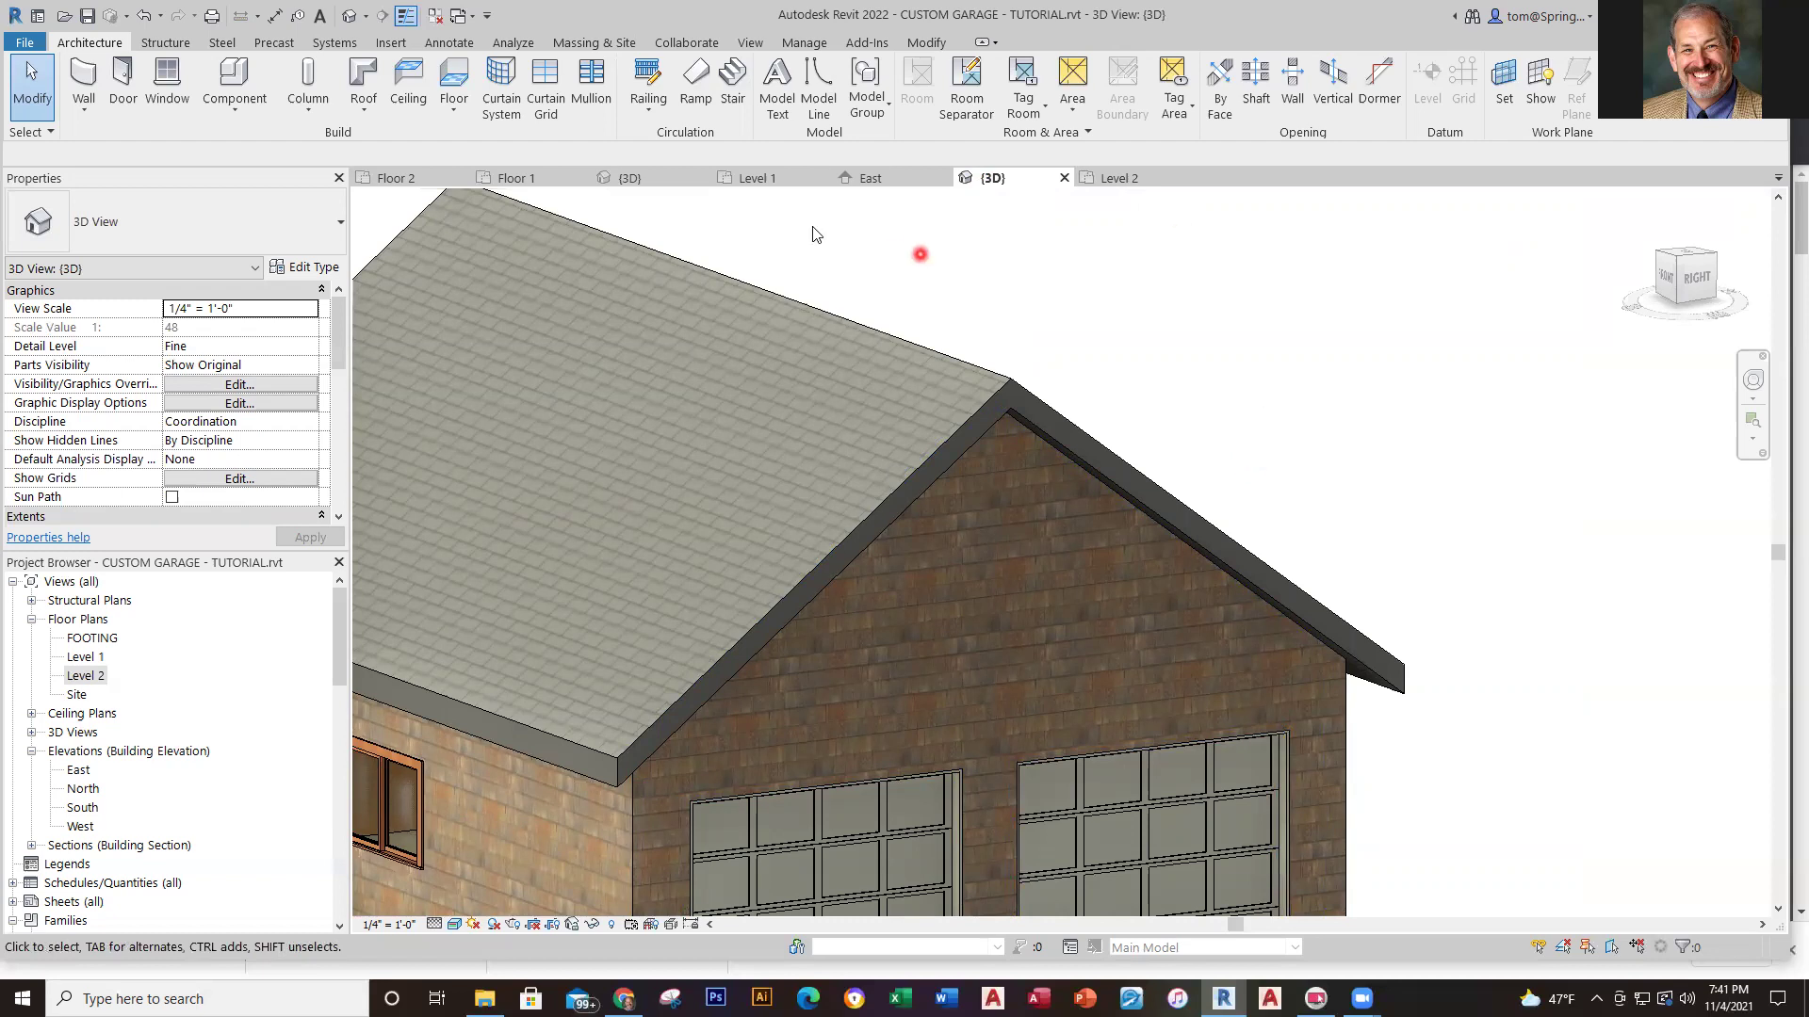
pyautogui.click(1130, 183)
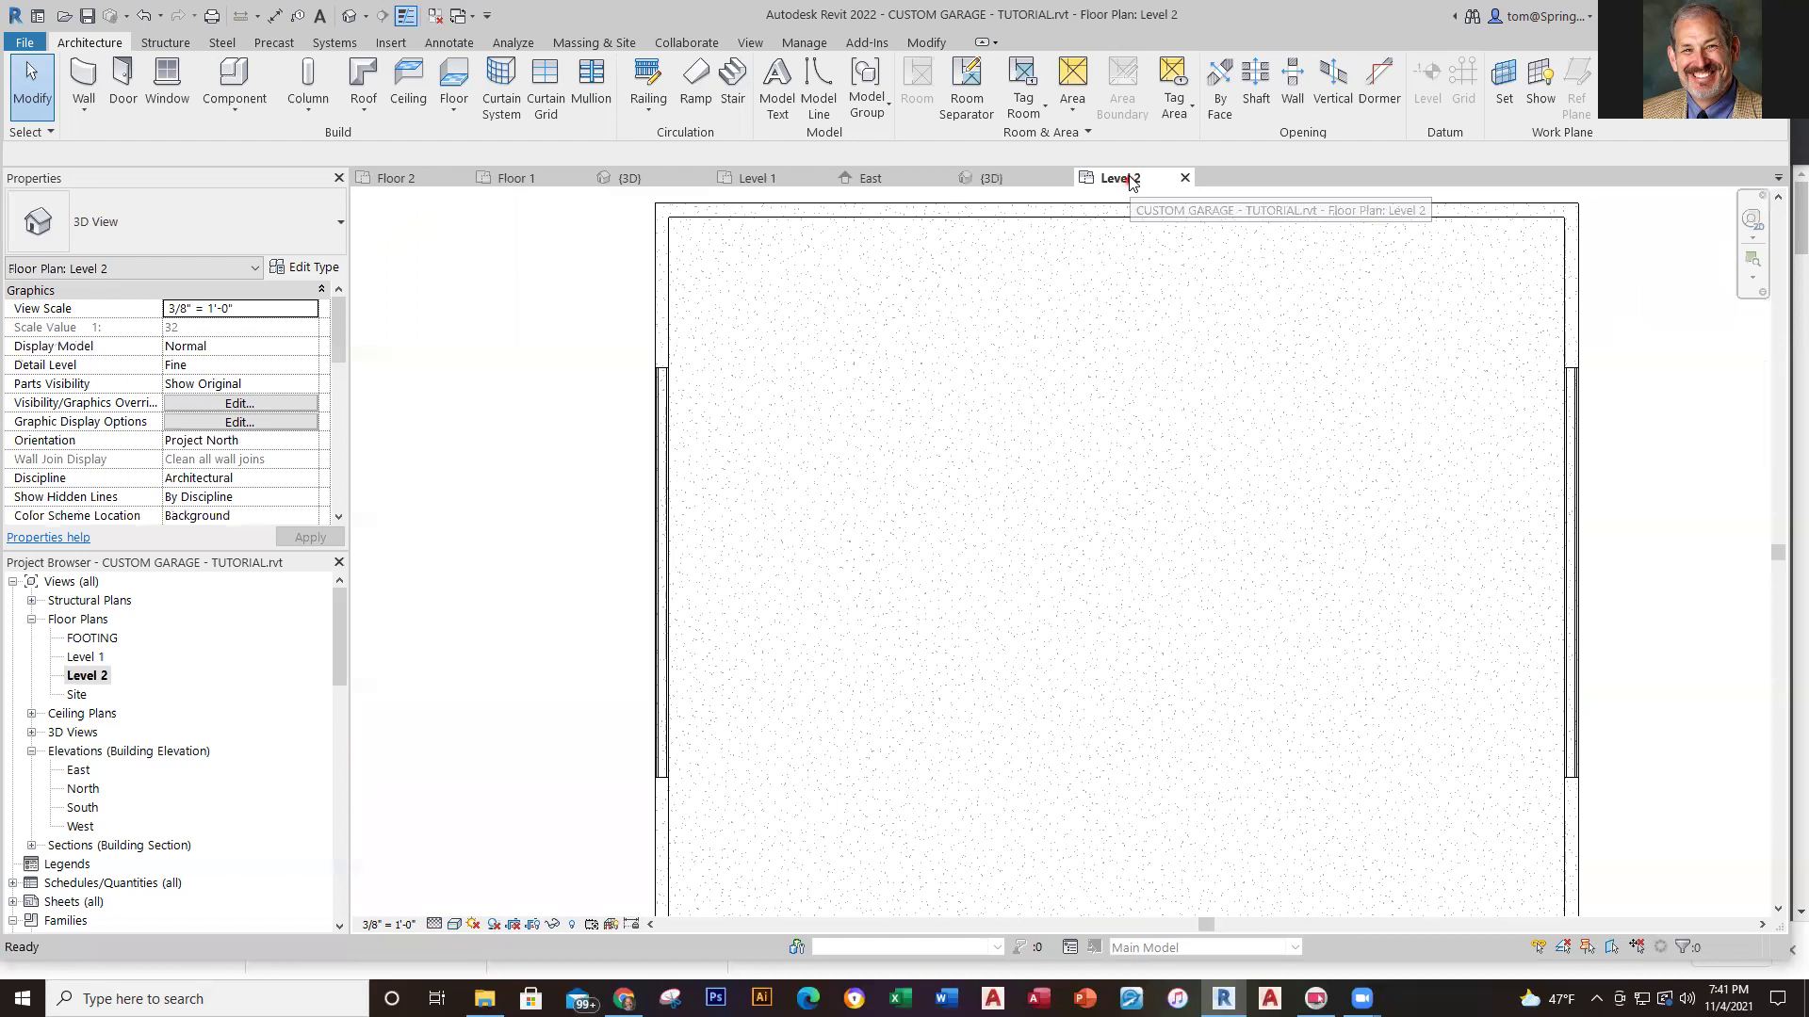
pyautogui.scroll(-3, 895, 565)
pyautogui.moveTo(779, 562); pyautogui.dragTo(735, 561, button='middle')
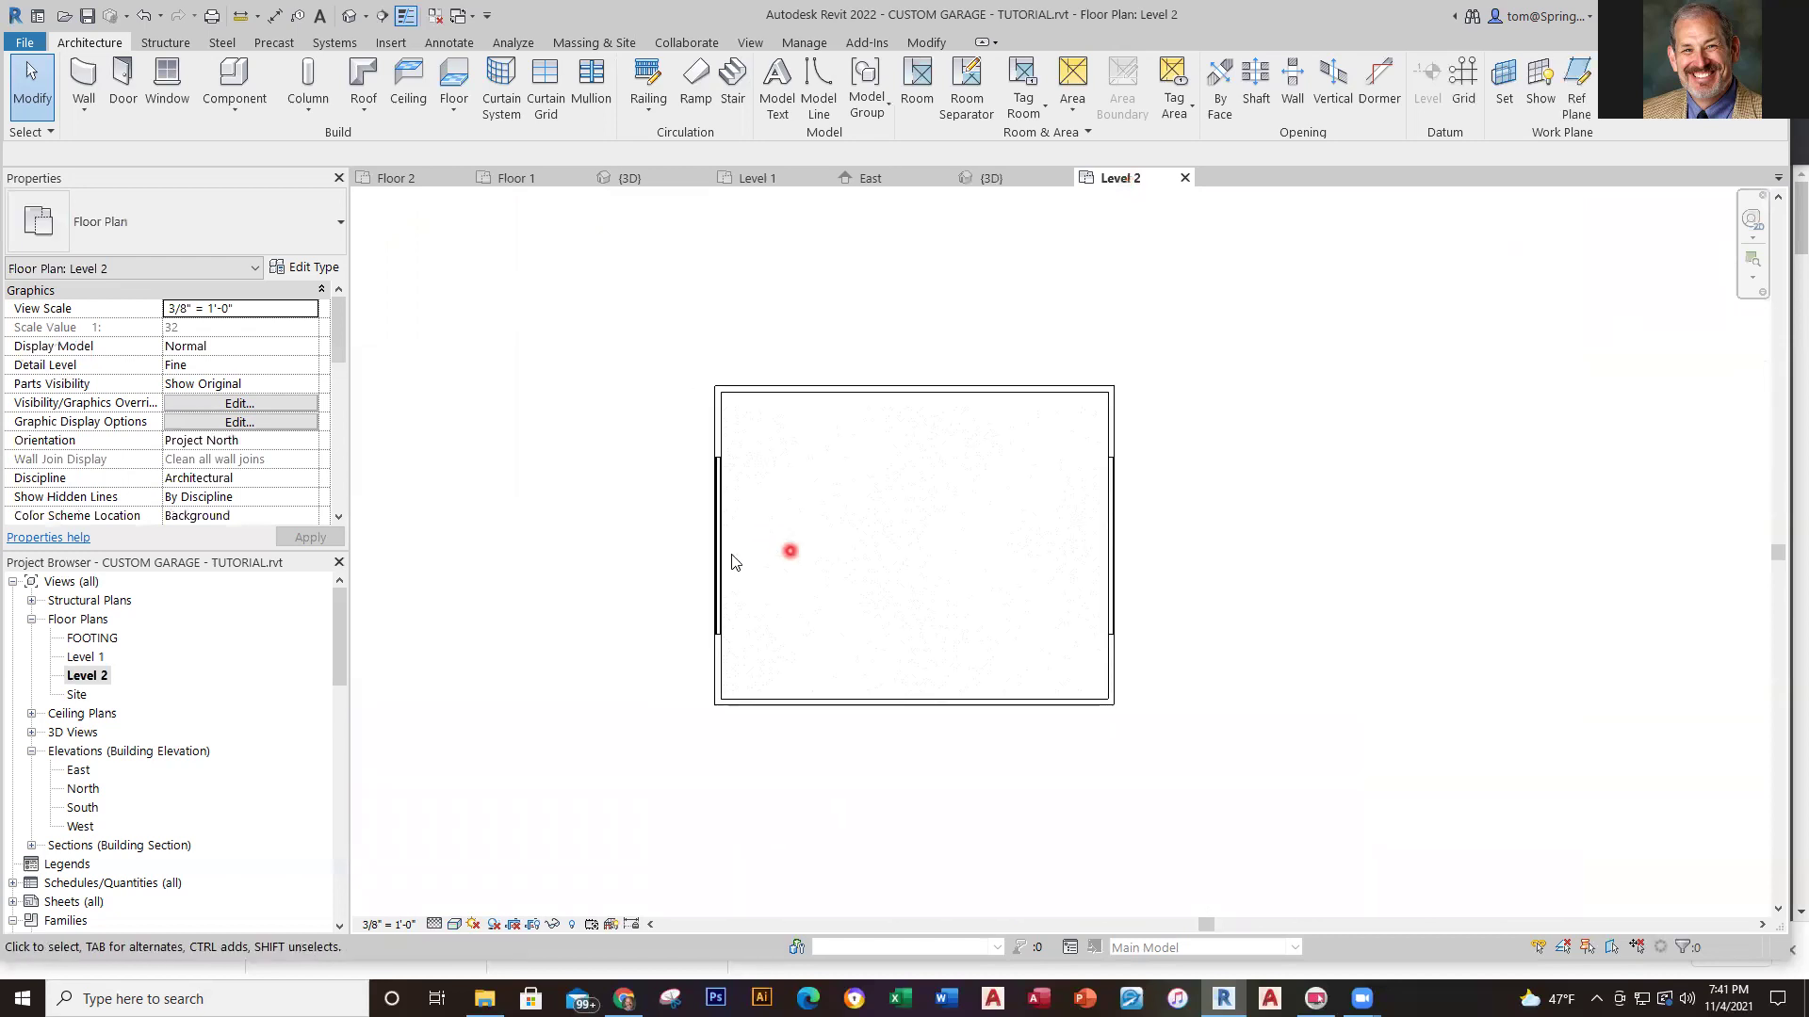
pyautogui.moveTo(340, 345); pyautogui.dragTo(335, 441)
# Set the Level 2 View Range cut plane offset to 7' 0"
pyautogui.click(290, 441)
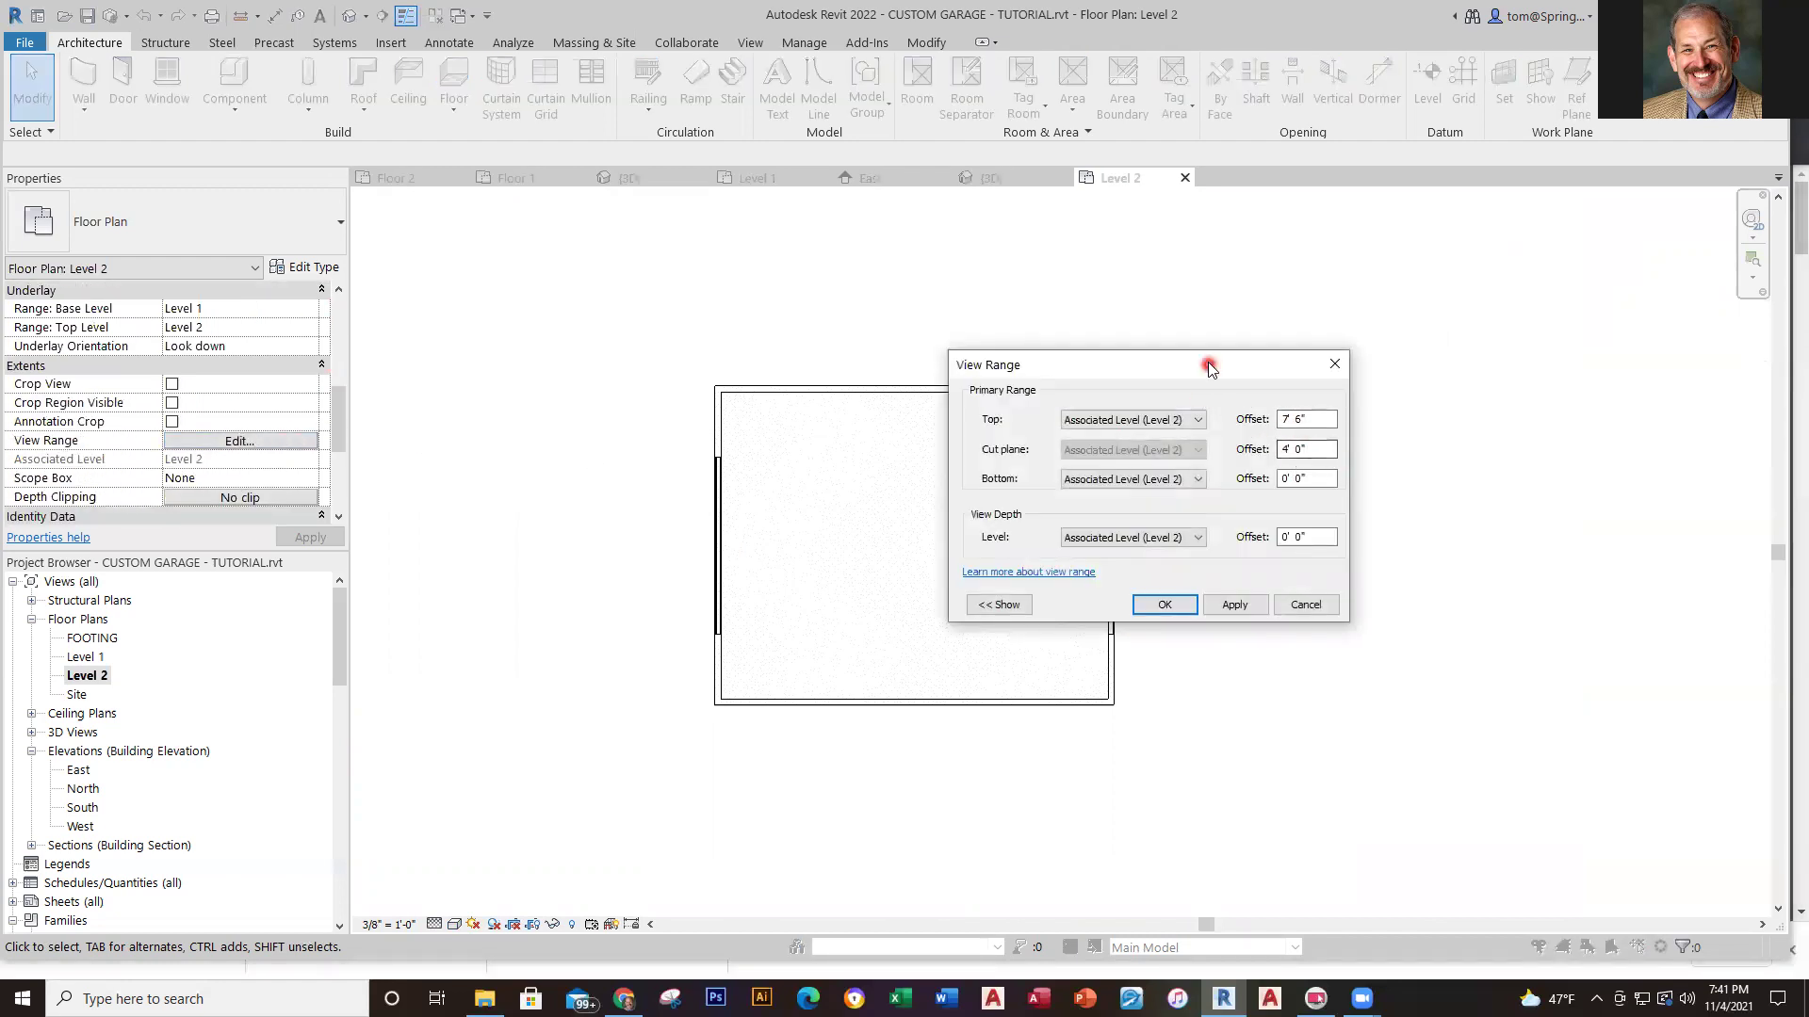
pyautogui.moveTo(1213, 367); pyautogui.dragTo(1448, 322)
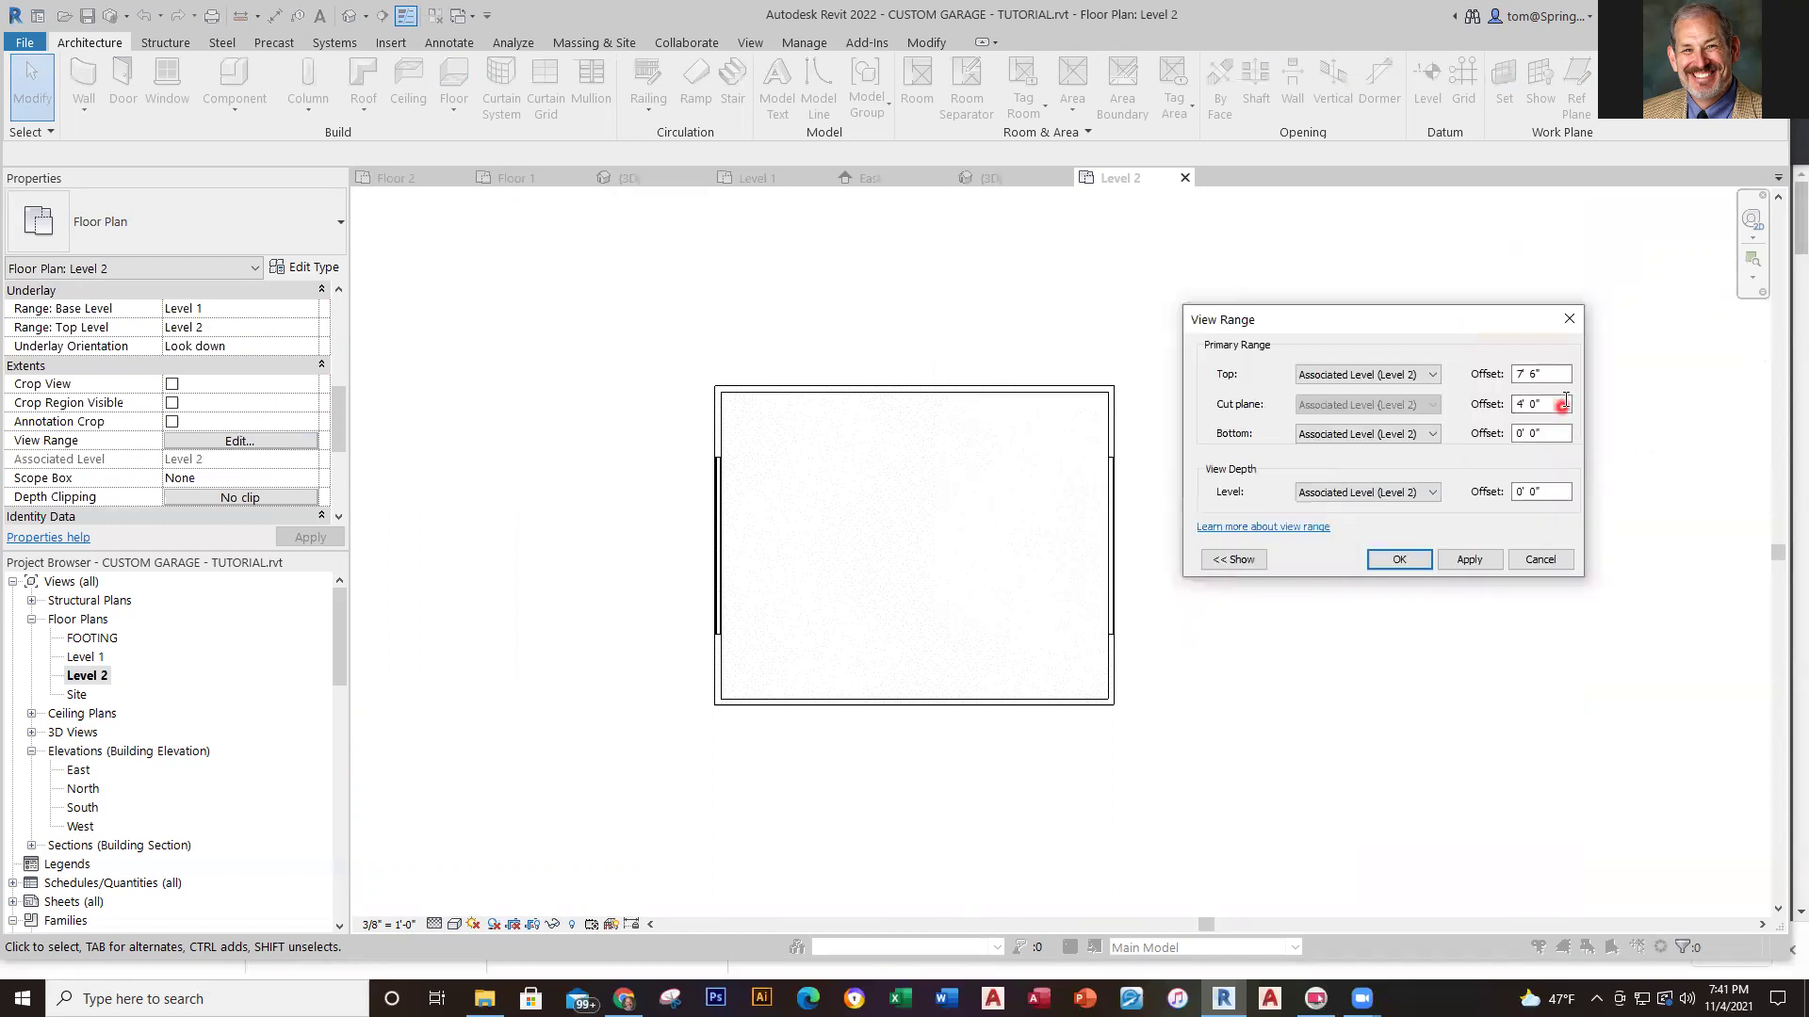
pyautogui.moveTo(1557, 410); pyautogui.dragTo(1401, 415)
pyautogui.write('7')
pyautogui.press('Return')
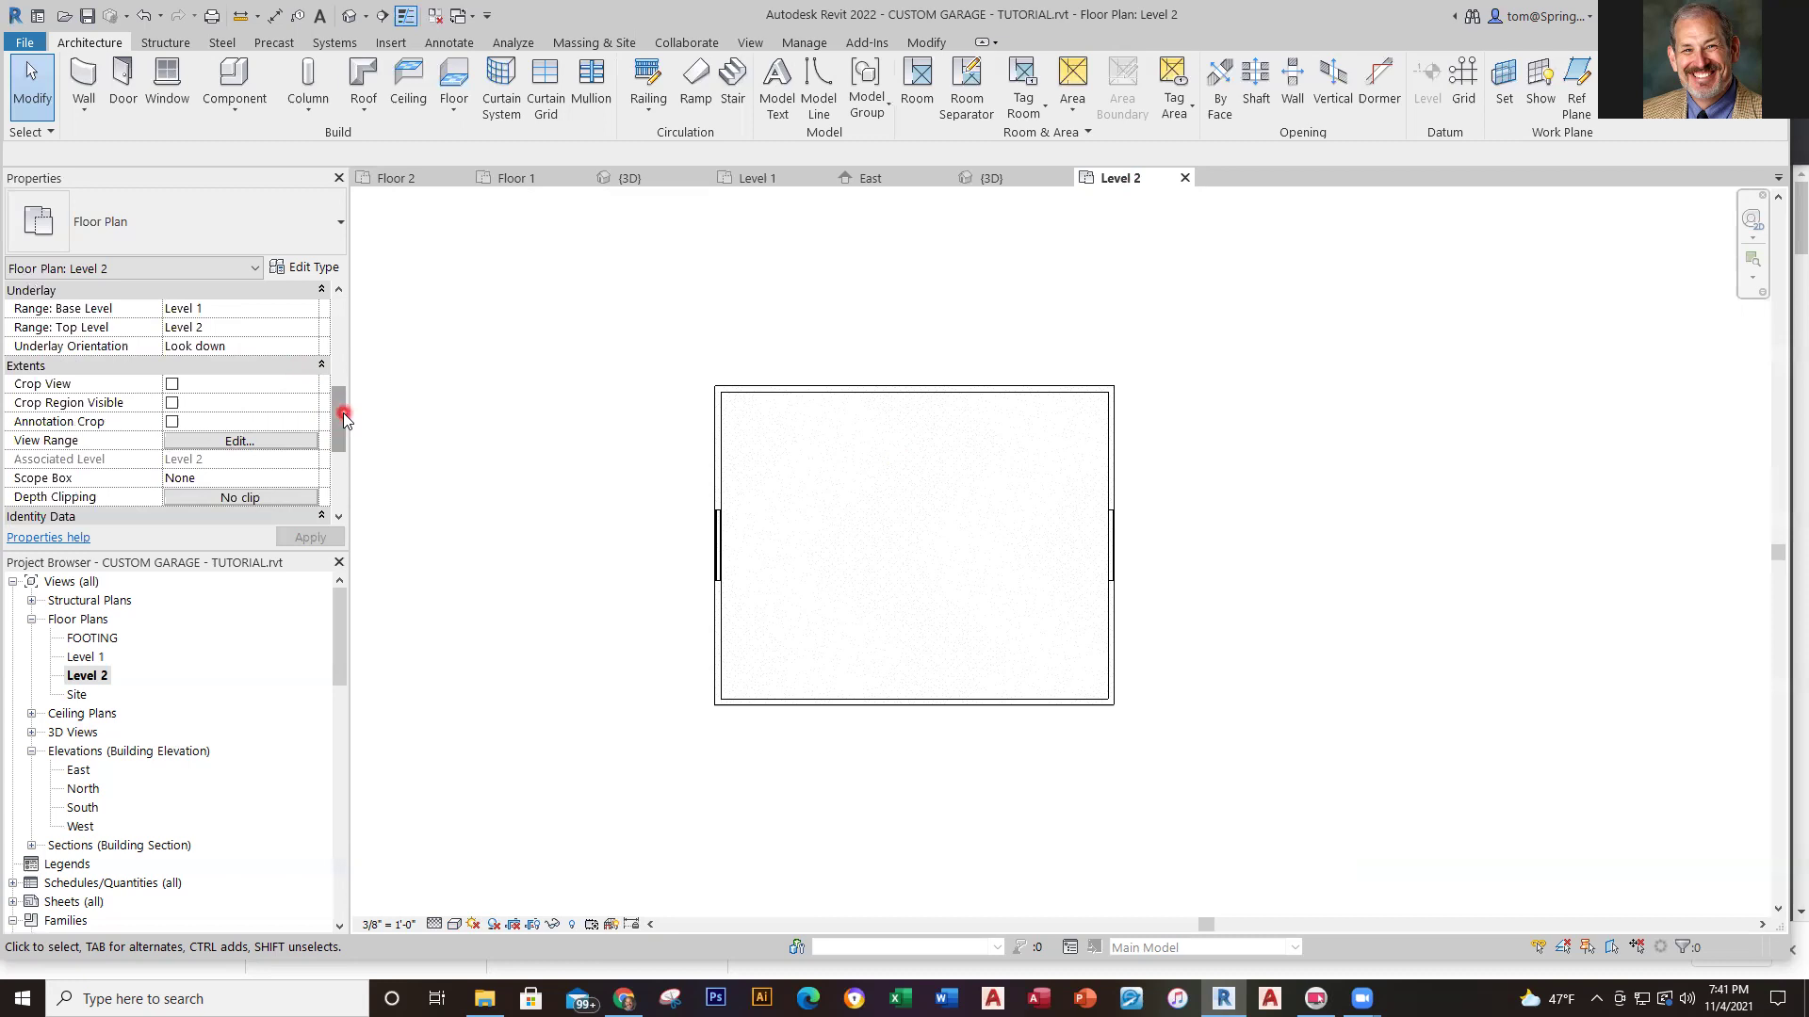
# Reopen View Range twice to confirm the cut plane value, then reposition the plan
pyautogui.click(243, 440)
pyautogui.doubleClick(1543, 404)
pyautogui.press('Return')
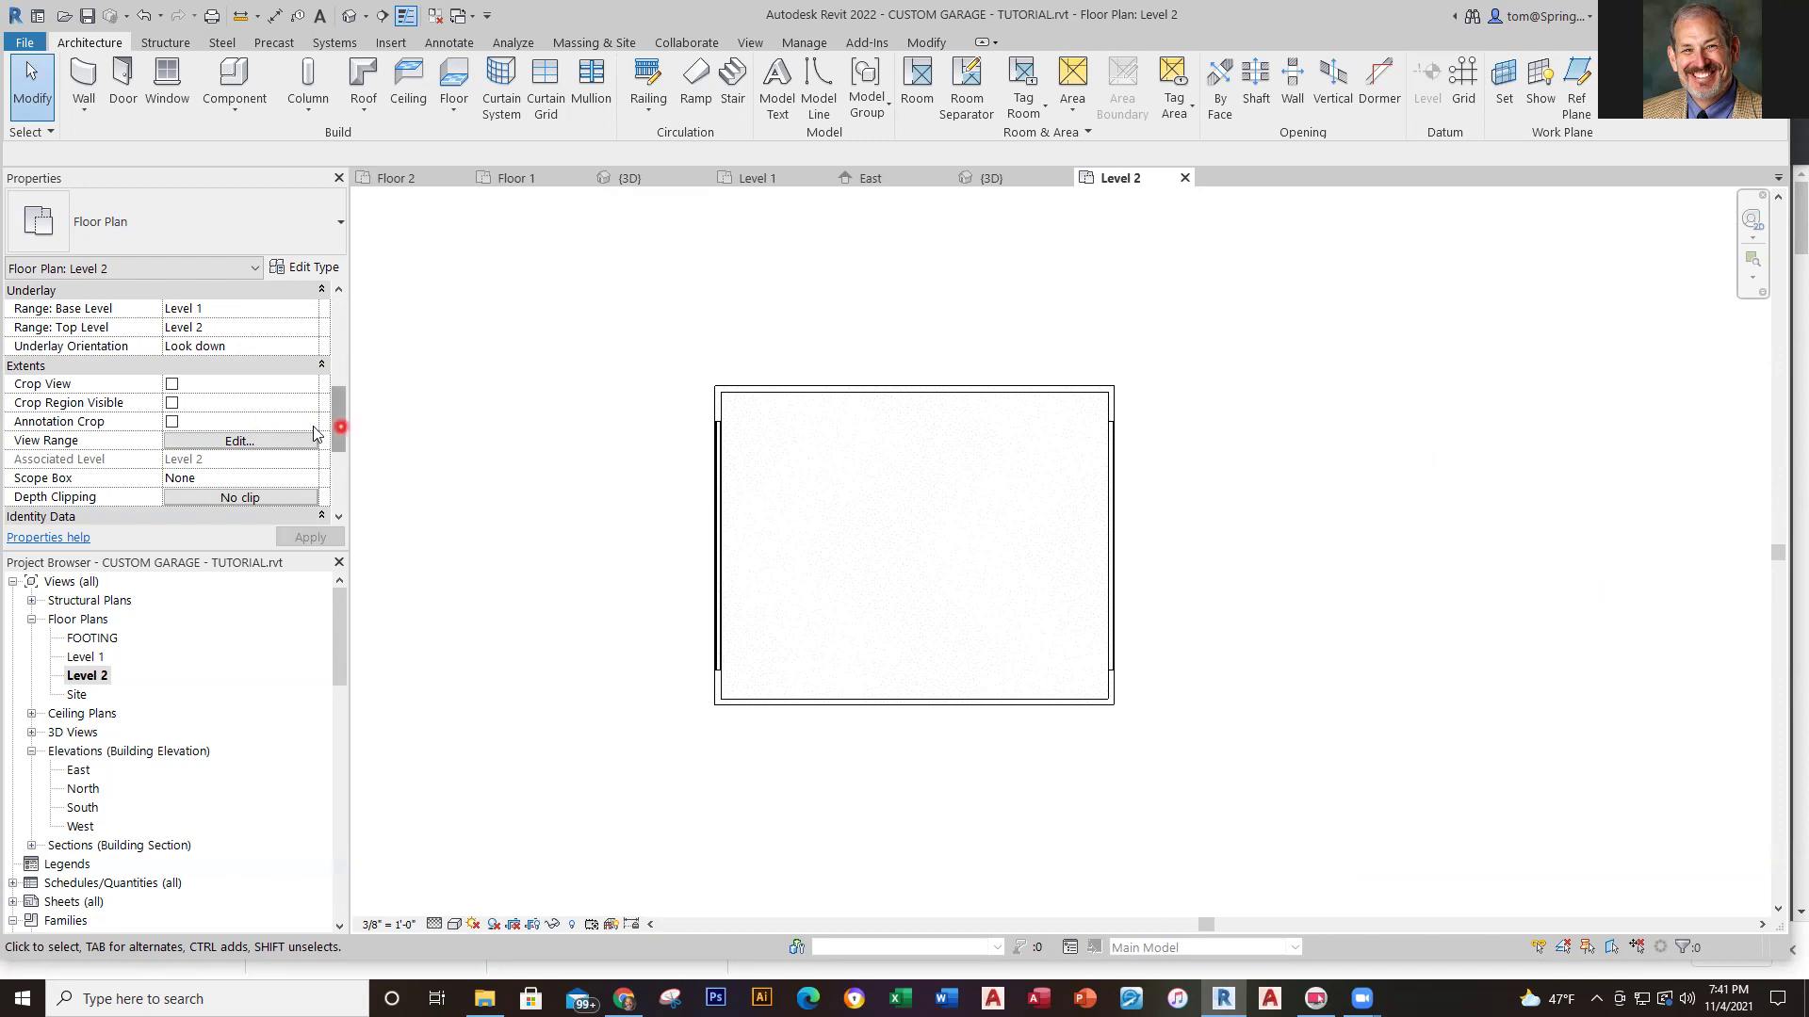
pyautogui.click(275, 441)
pyautogui.doubleClick(1557, 404)
pyautogui.press('Return')
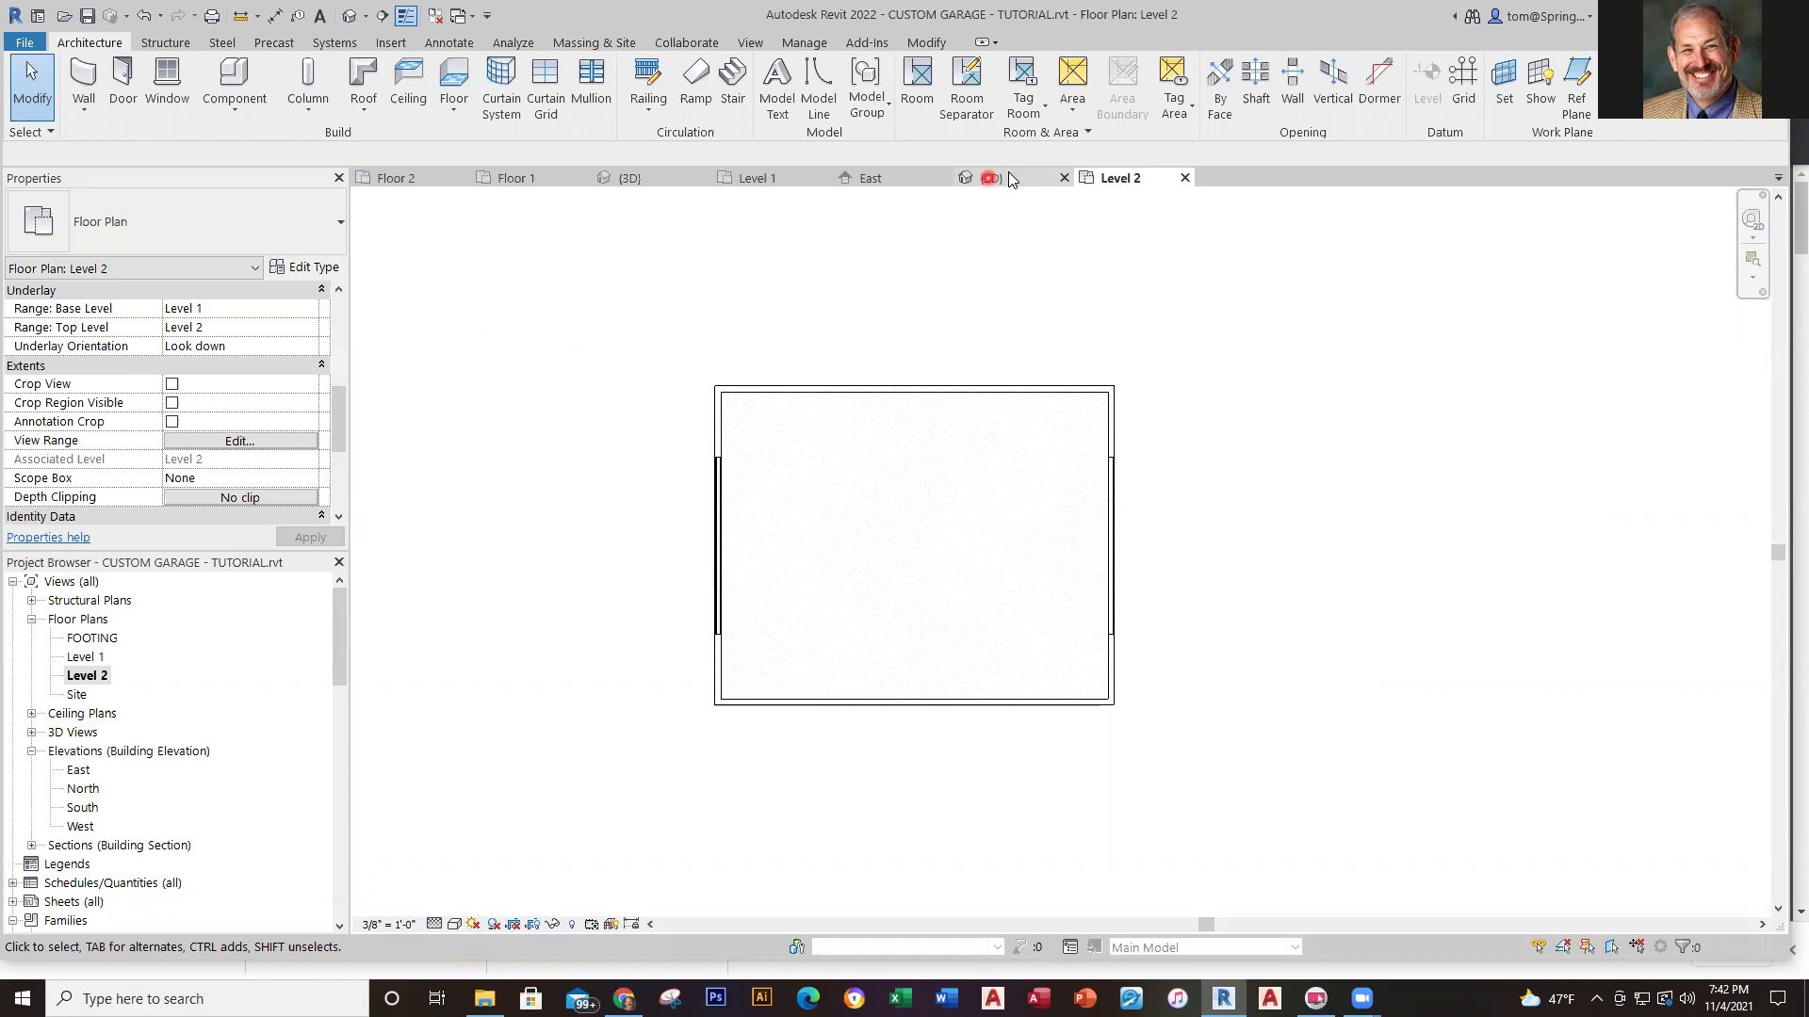
pyautogui.scroll(2, 875, 550)
pyautogui.moveTo(1020, 525); pyautogui.dragTo(949, 574, button='middle')
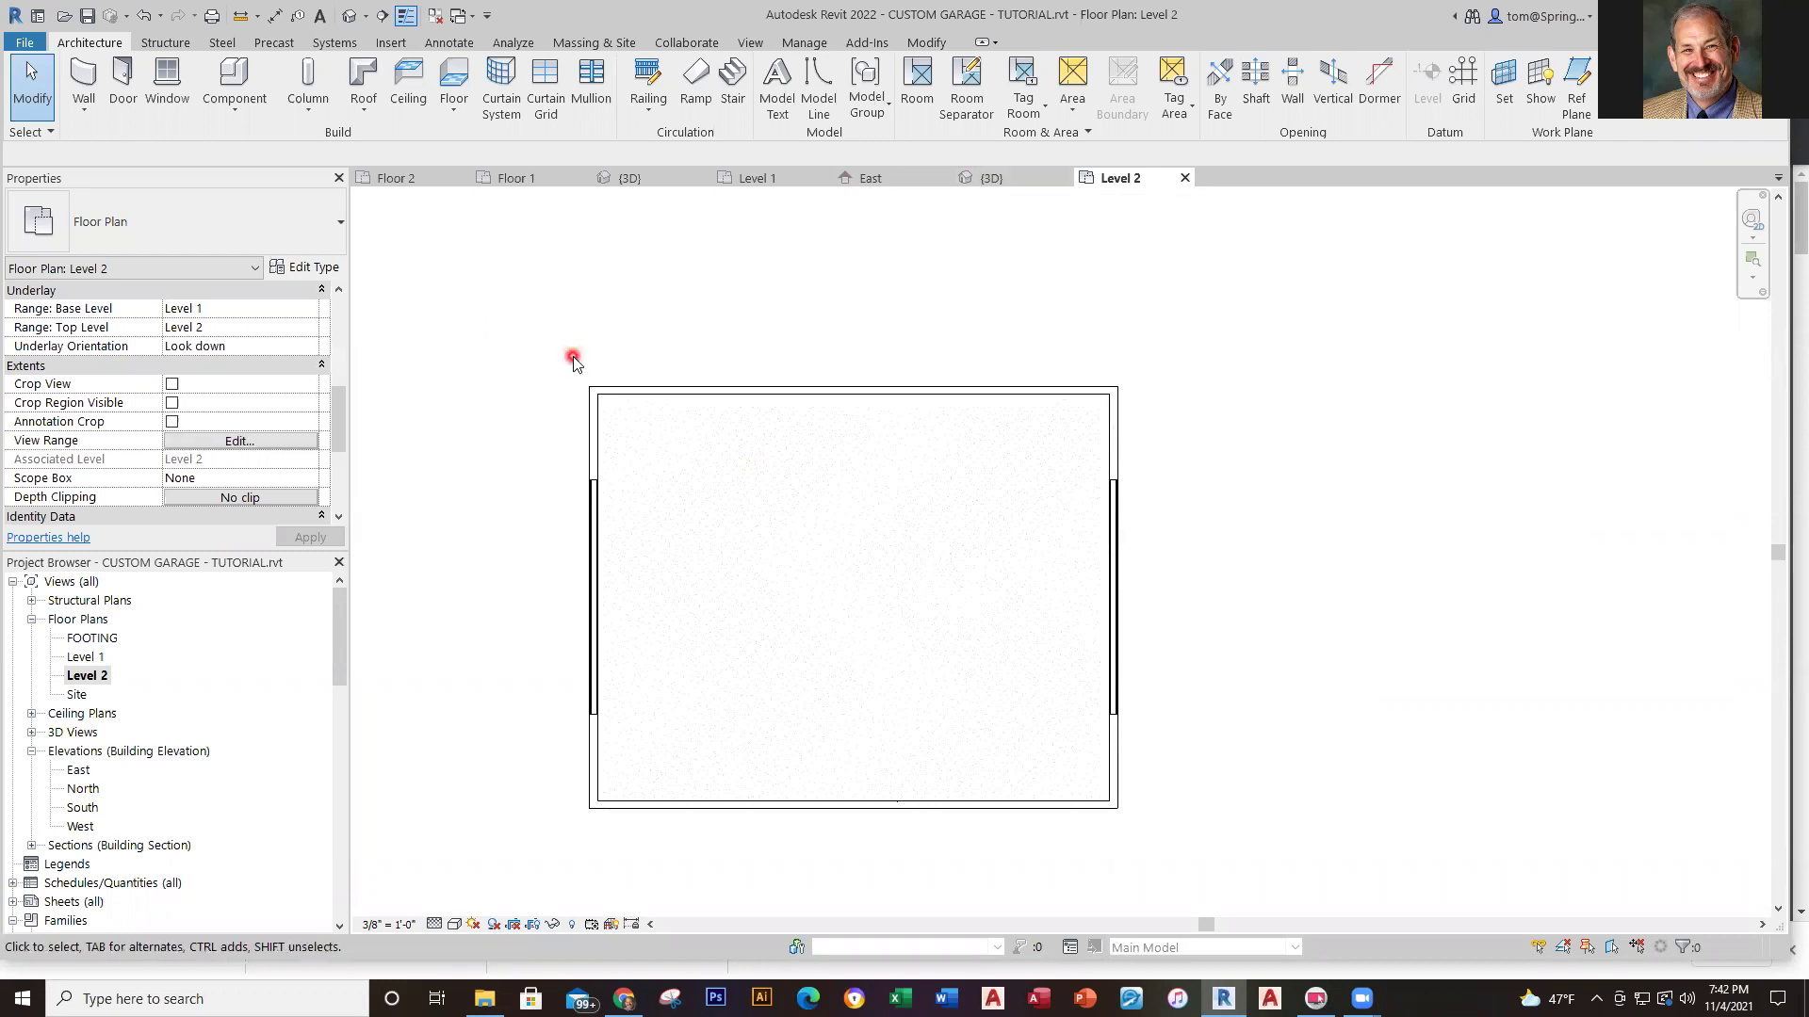
# Start an architectural floor on Level 2 using a Pick Walls boundary
pyautogui.click(459, 120)
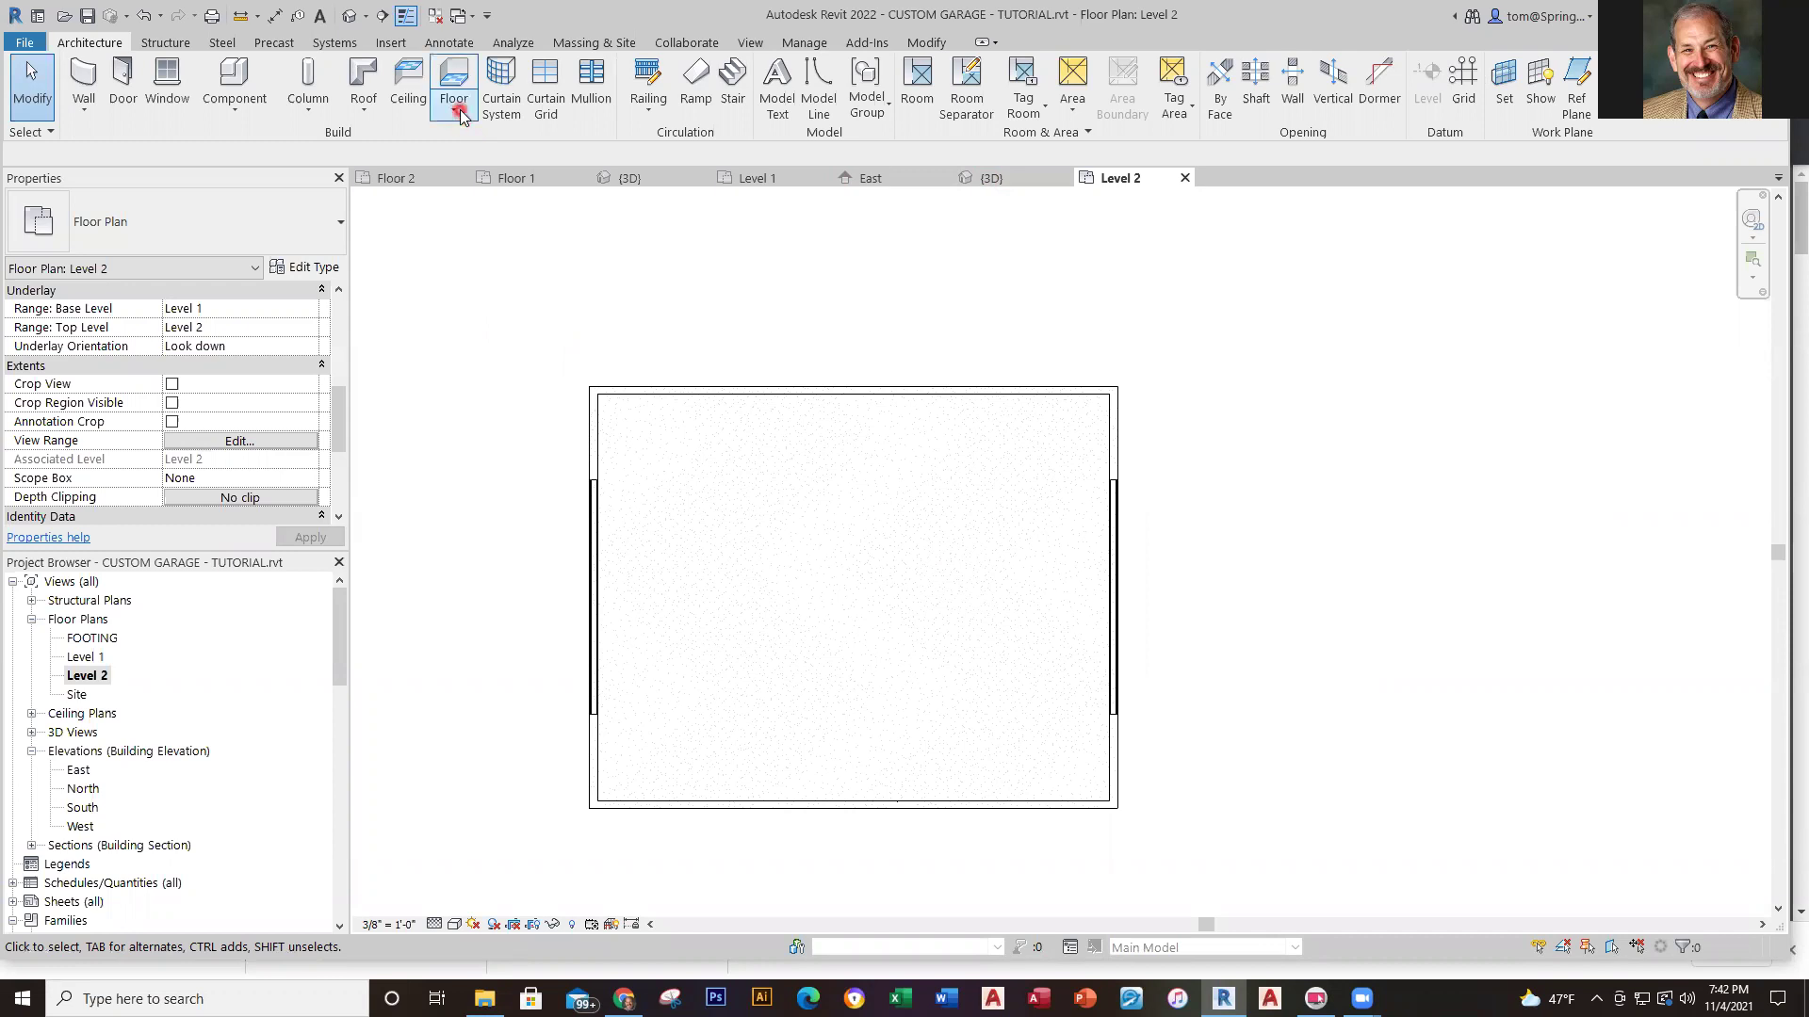
pyautogui.click(480, 144)
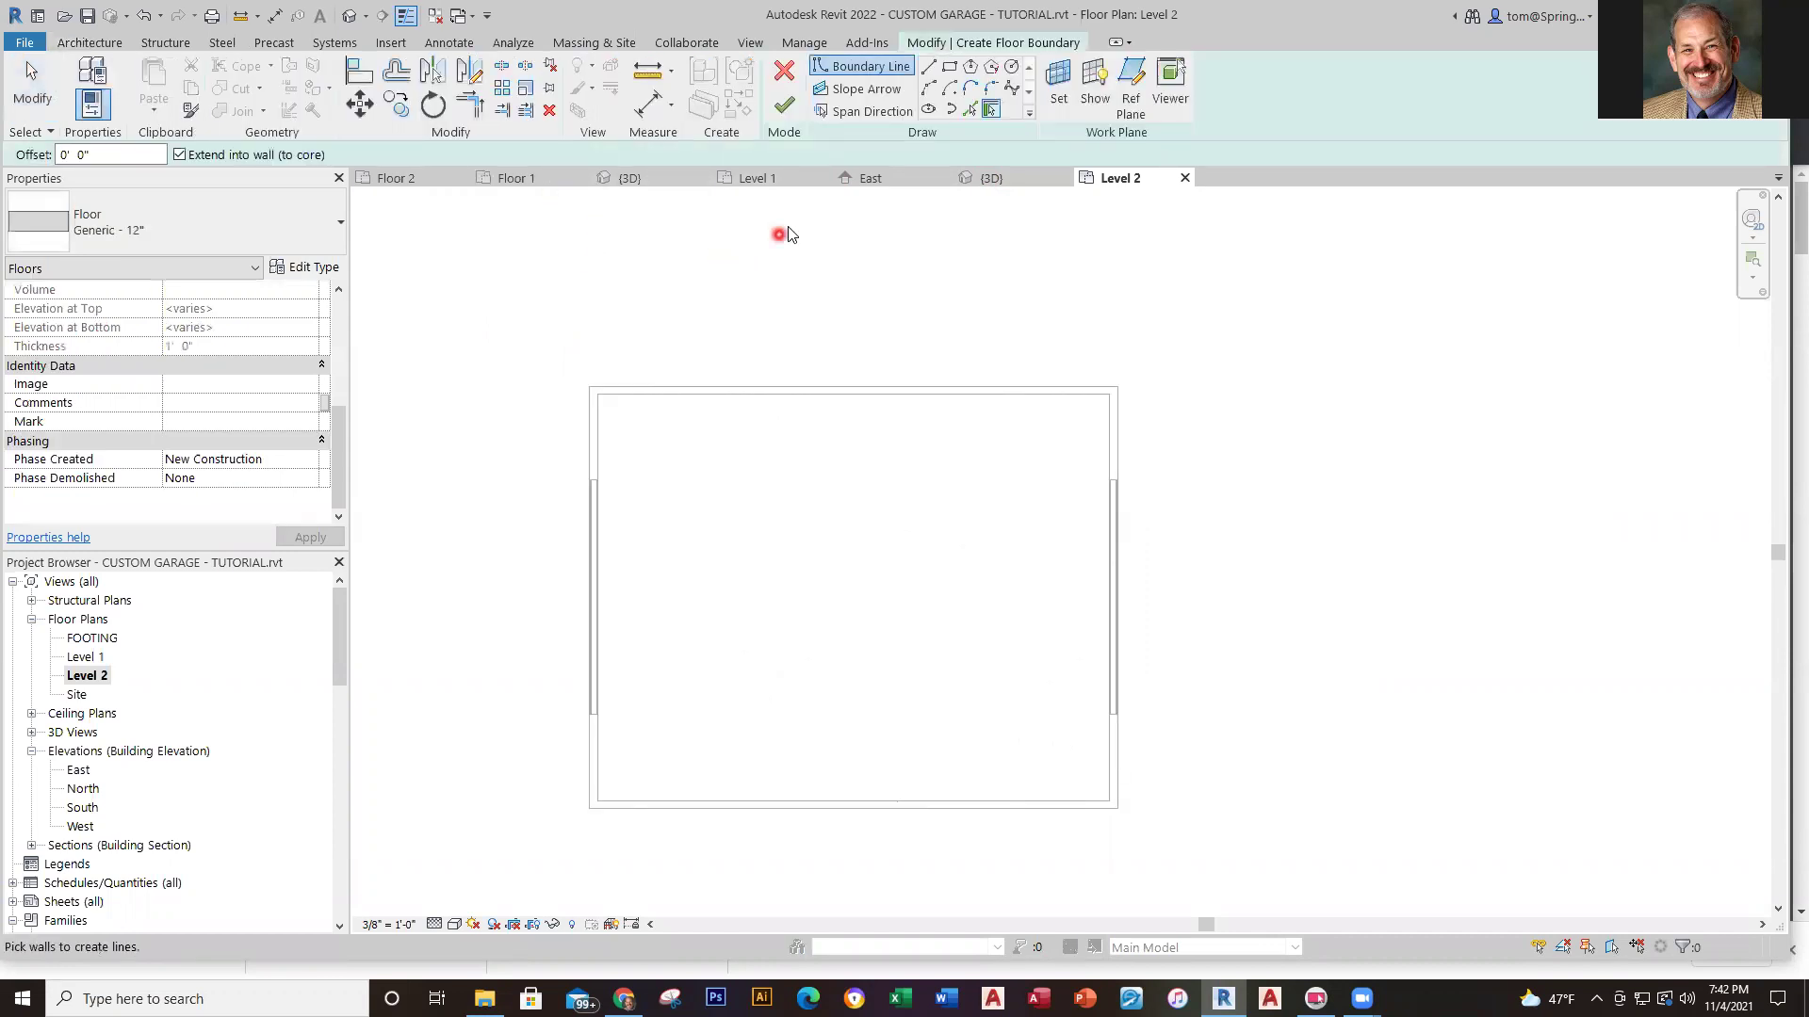
pyautogui.click(950, 66)
pyautogui.scroll(1, 685, 449)
pyautogui.scroll(2, 685, 450)
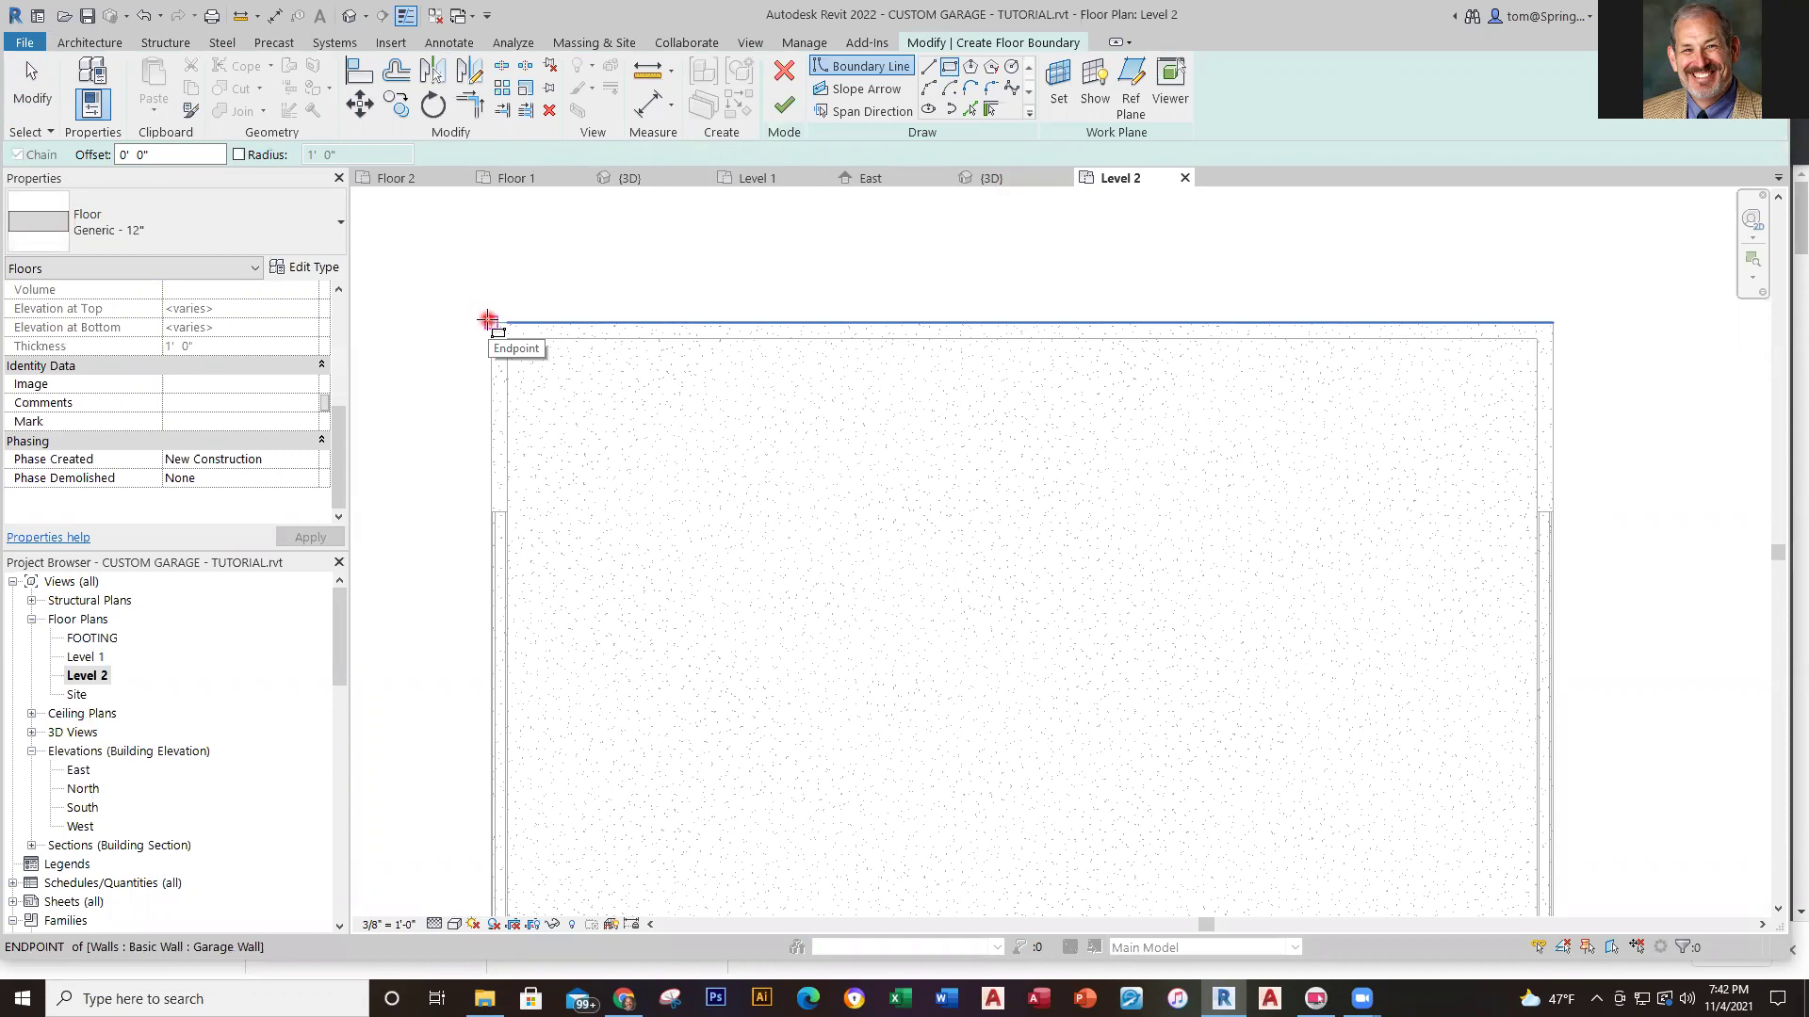
pyautogui.press('Escape')
pyautogui.press('Escape')
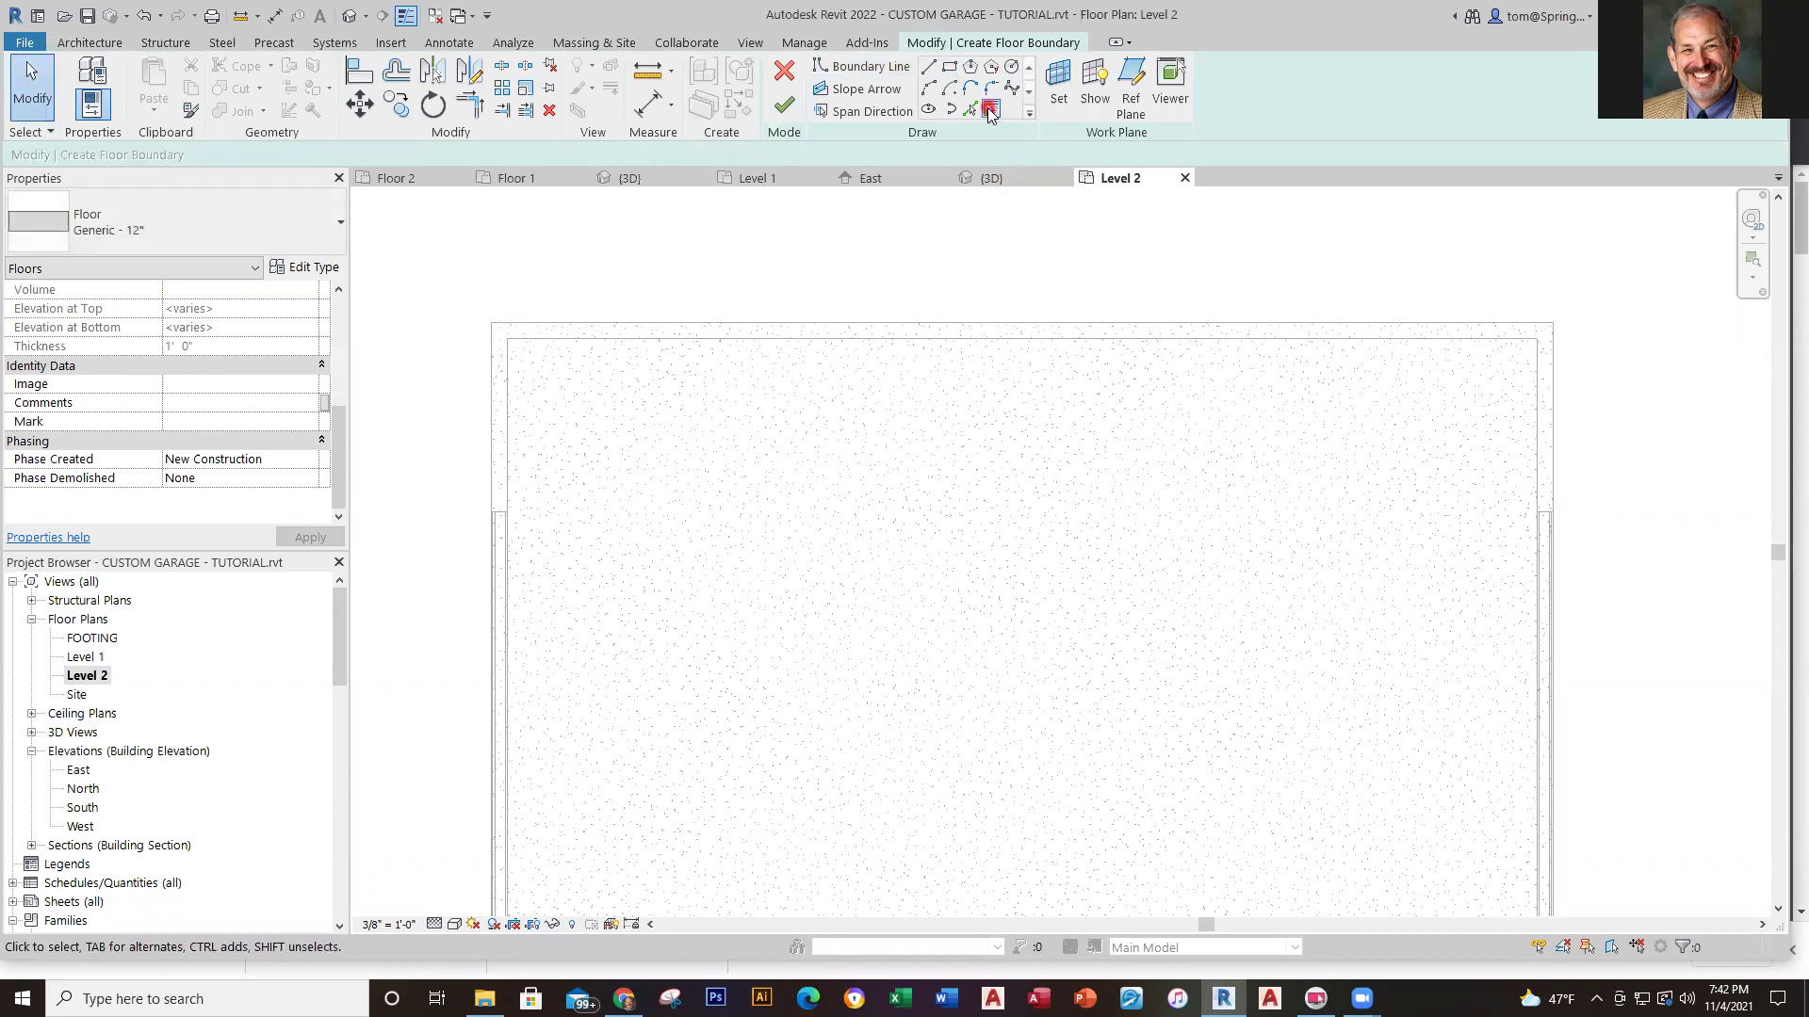
pyautogui.click(989, 111)
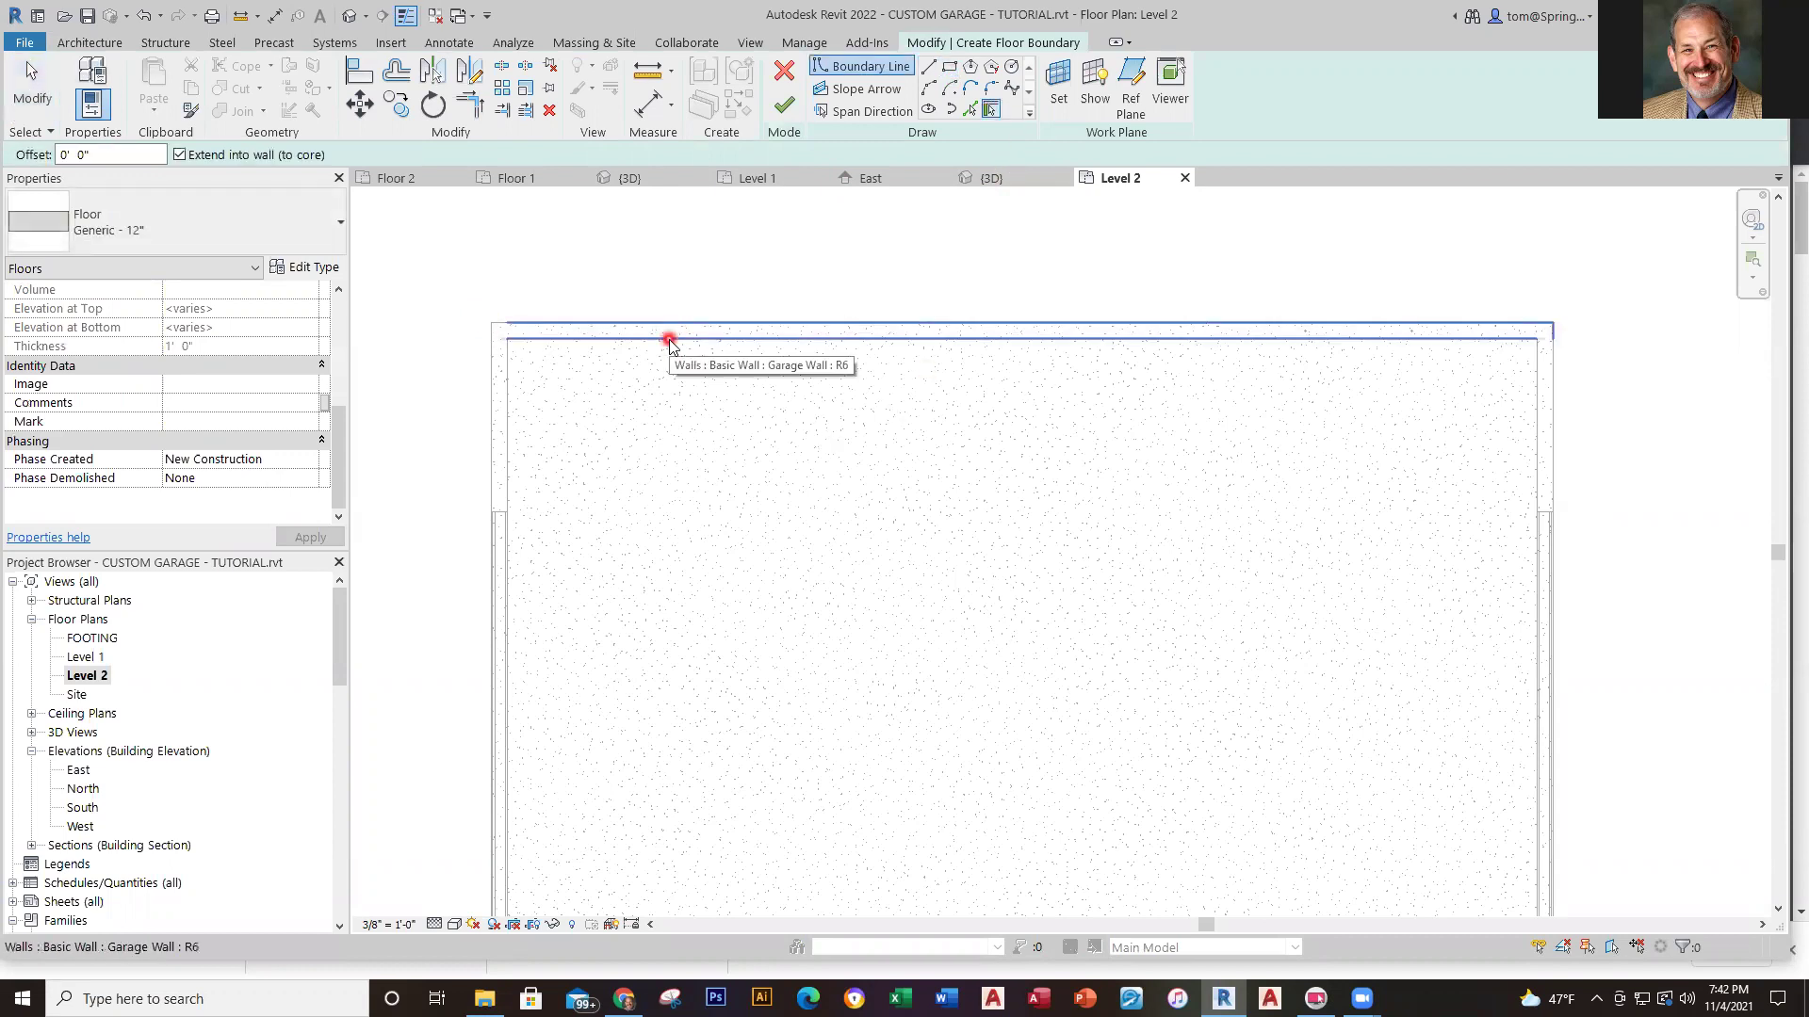
# Pick the top, right, bottom and left walls, finish, and decline joining geometry
pyautogui.click(669, 341)
pyautogui.click(1531, 516)
pyautogui.scroll(-2, 1615, 675)
pyautogui.moveTo(1664, 675); pyautogui.dragTo(1648, 452, button='middle')
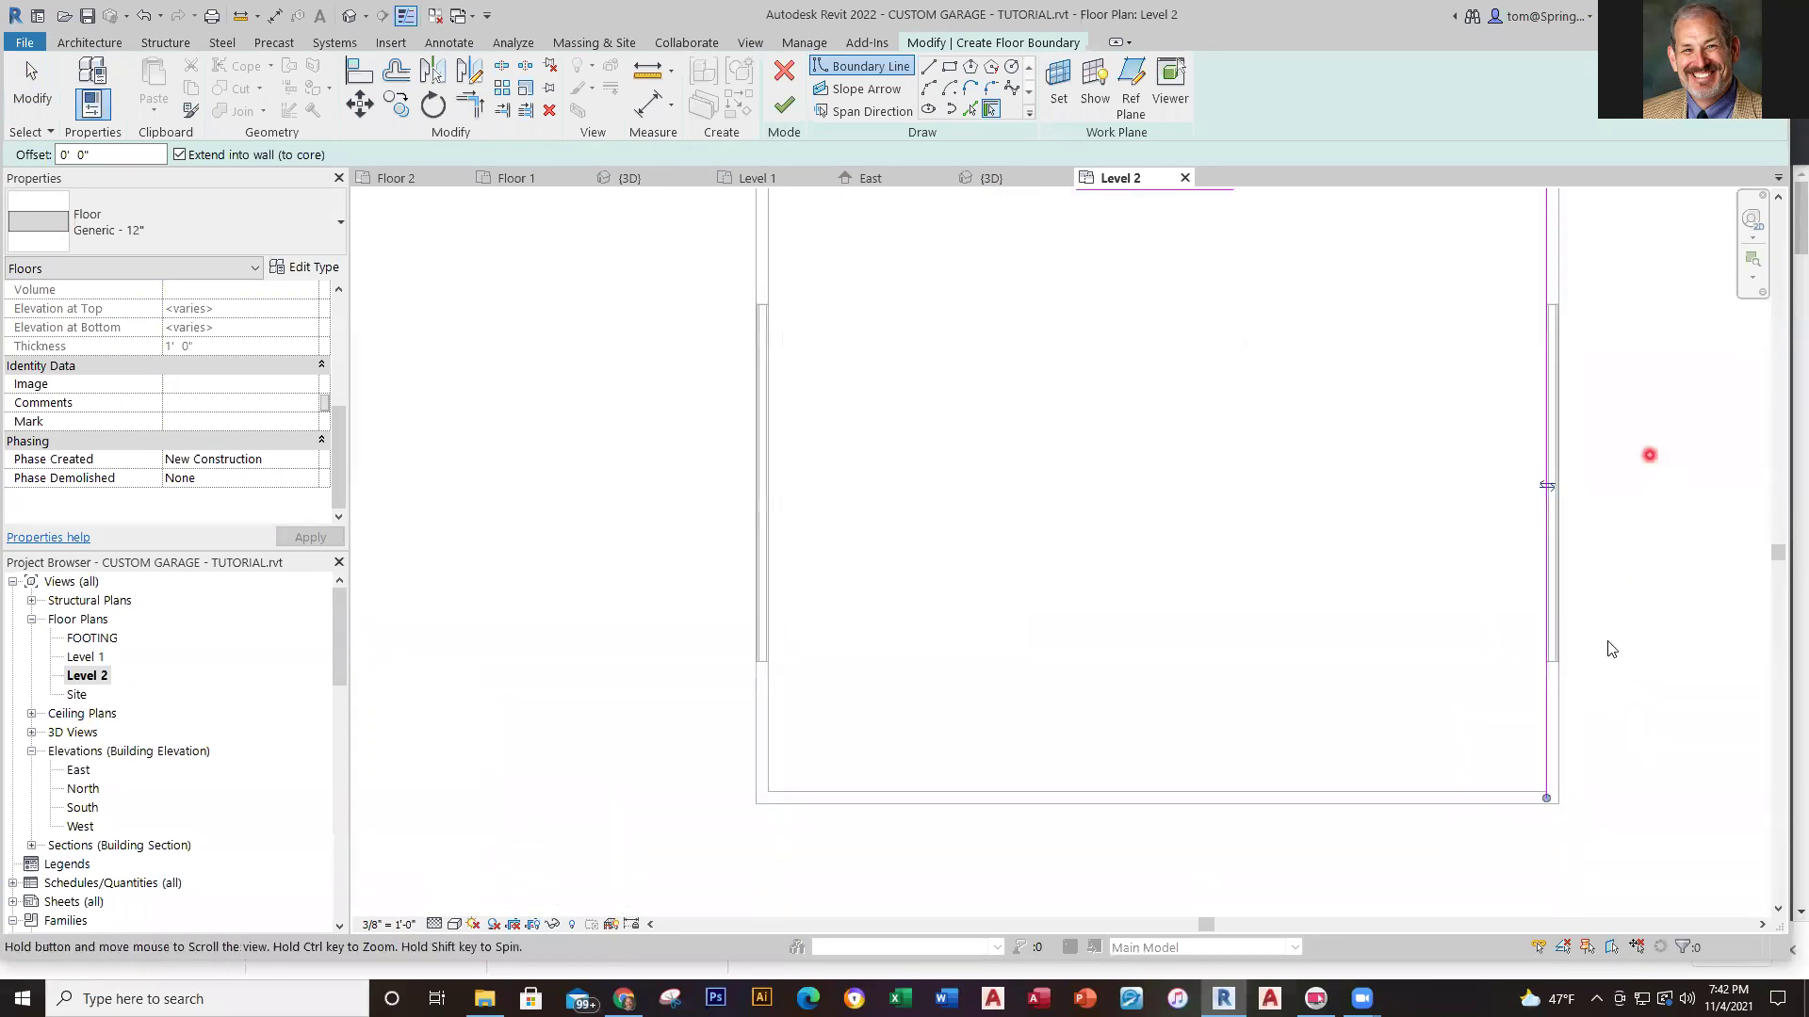
pyautogui.click(1413, 791)
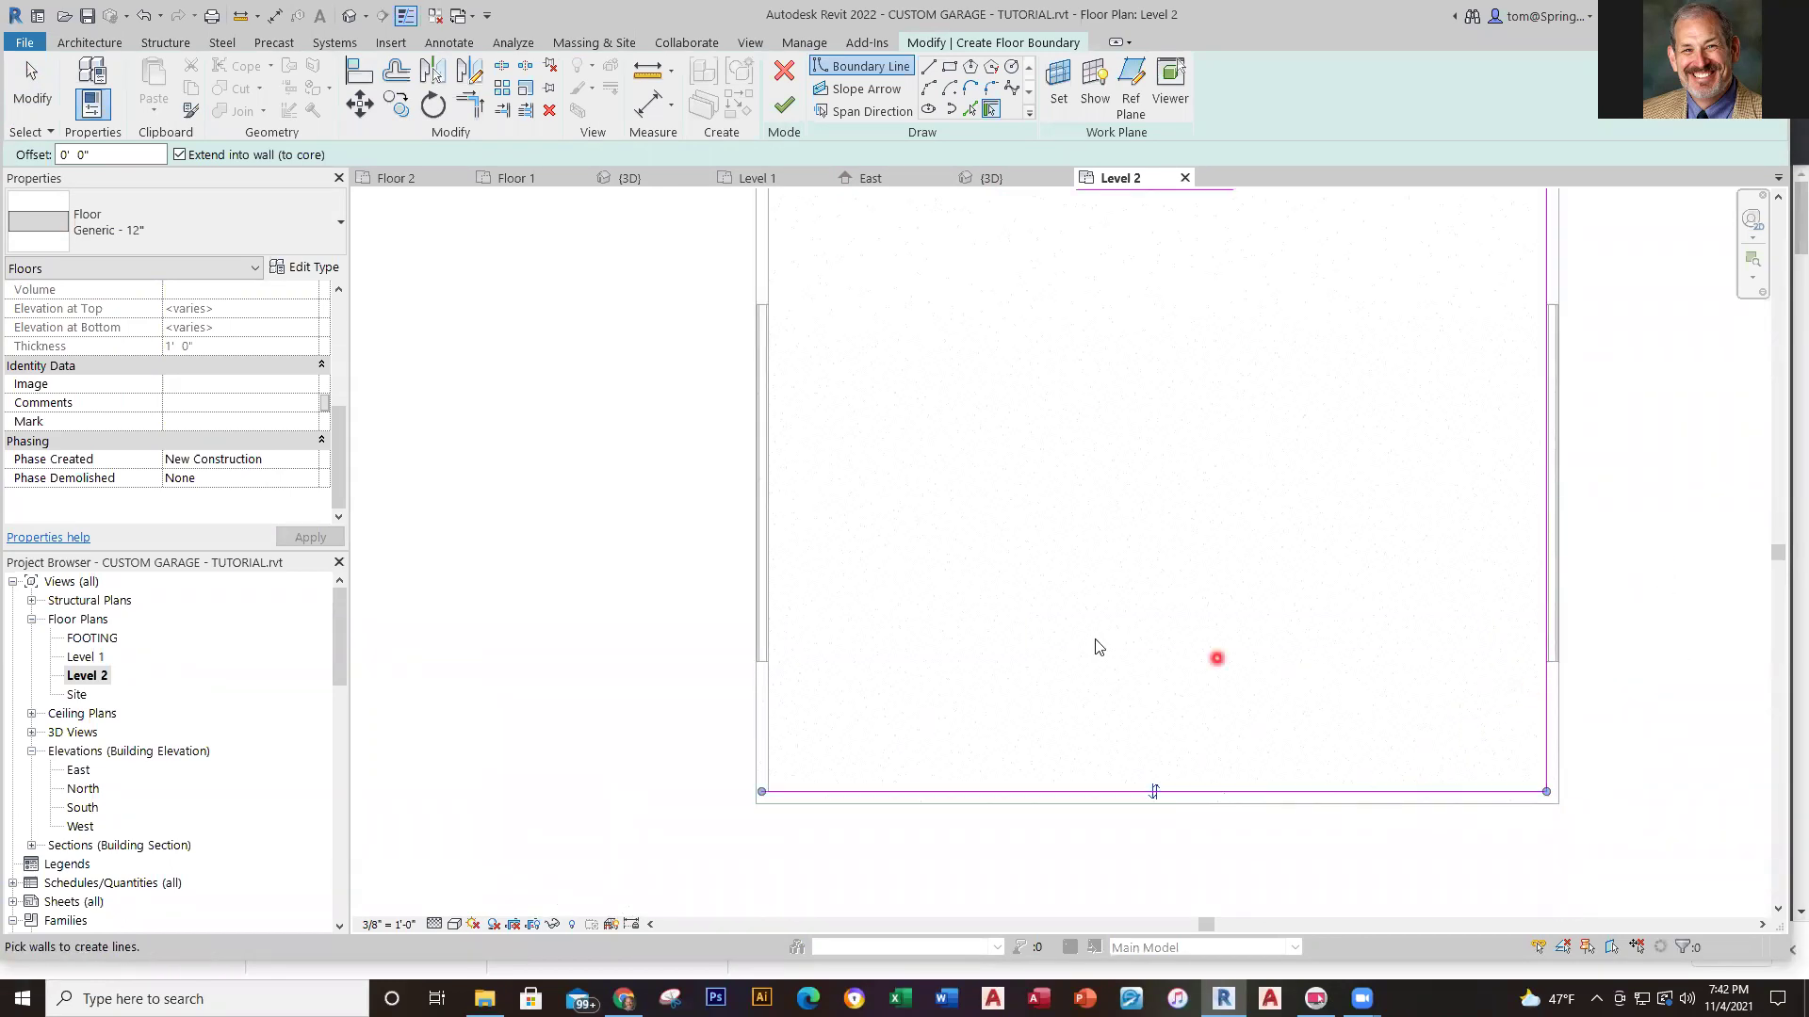
pyautogui.click(762, 731)
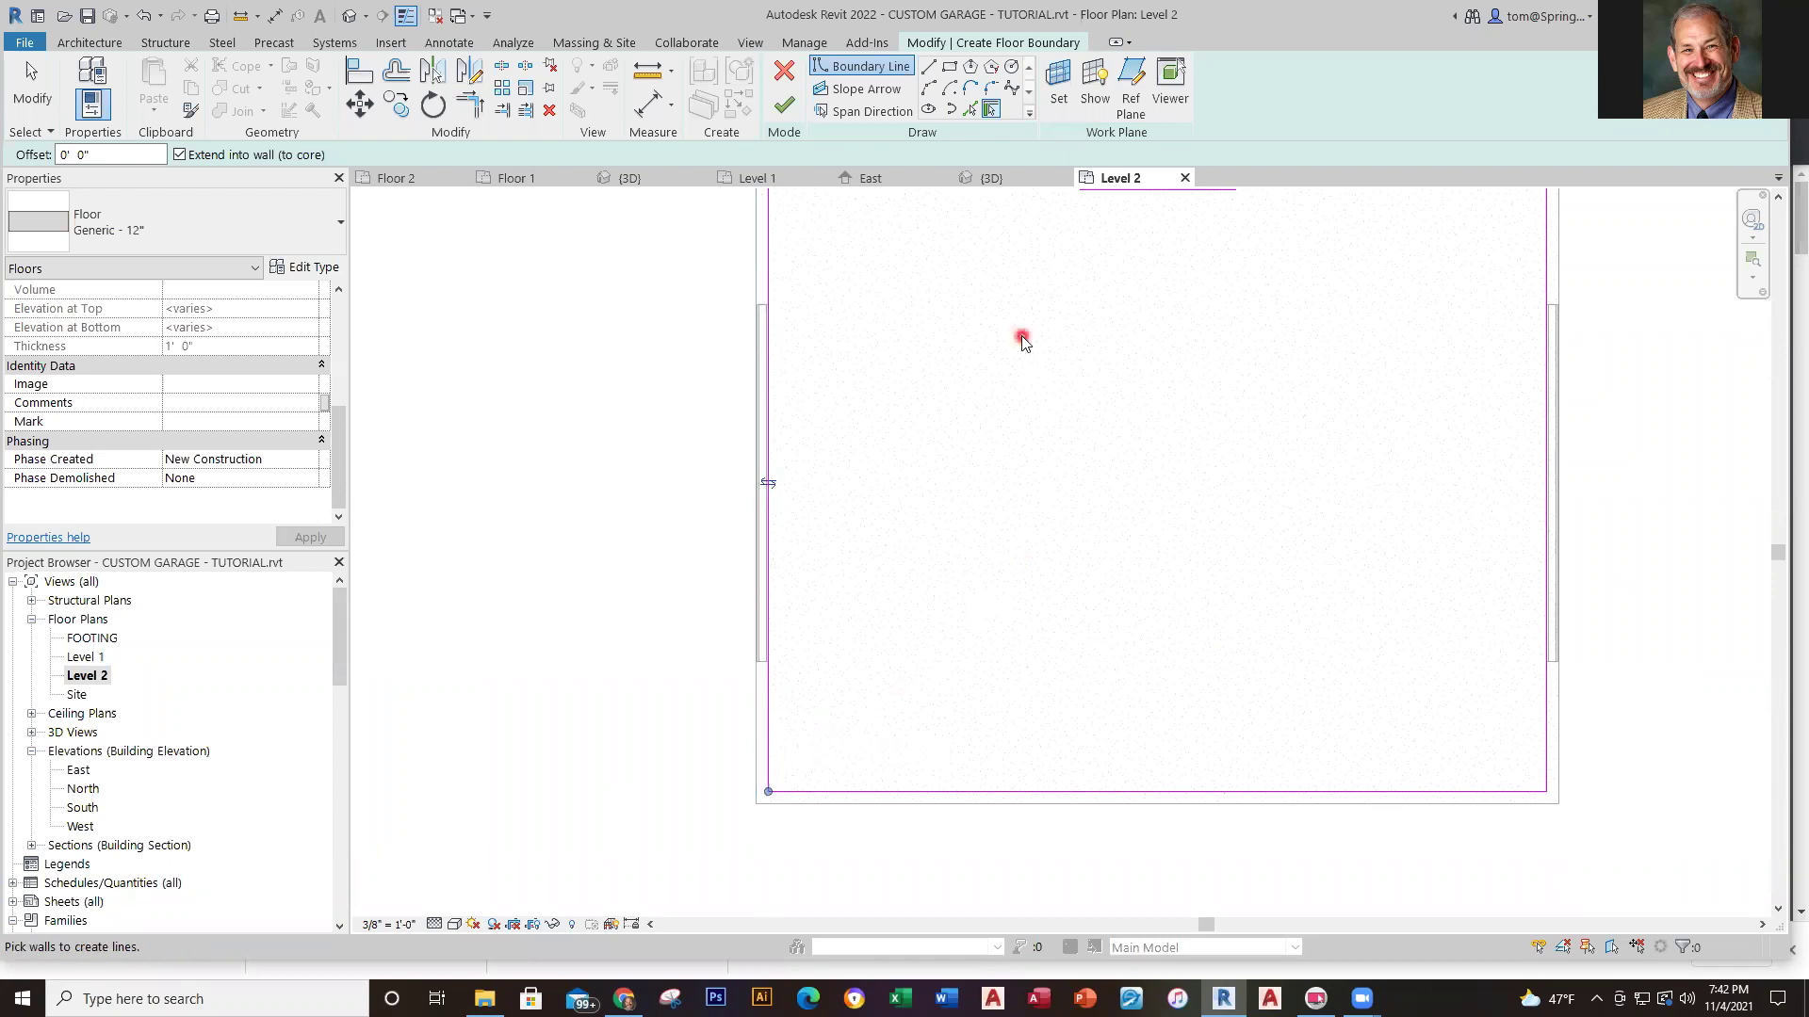
pyautogui.click(783, 106)
pyautogui.click(1027, 520)
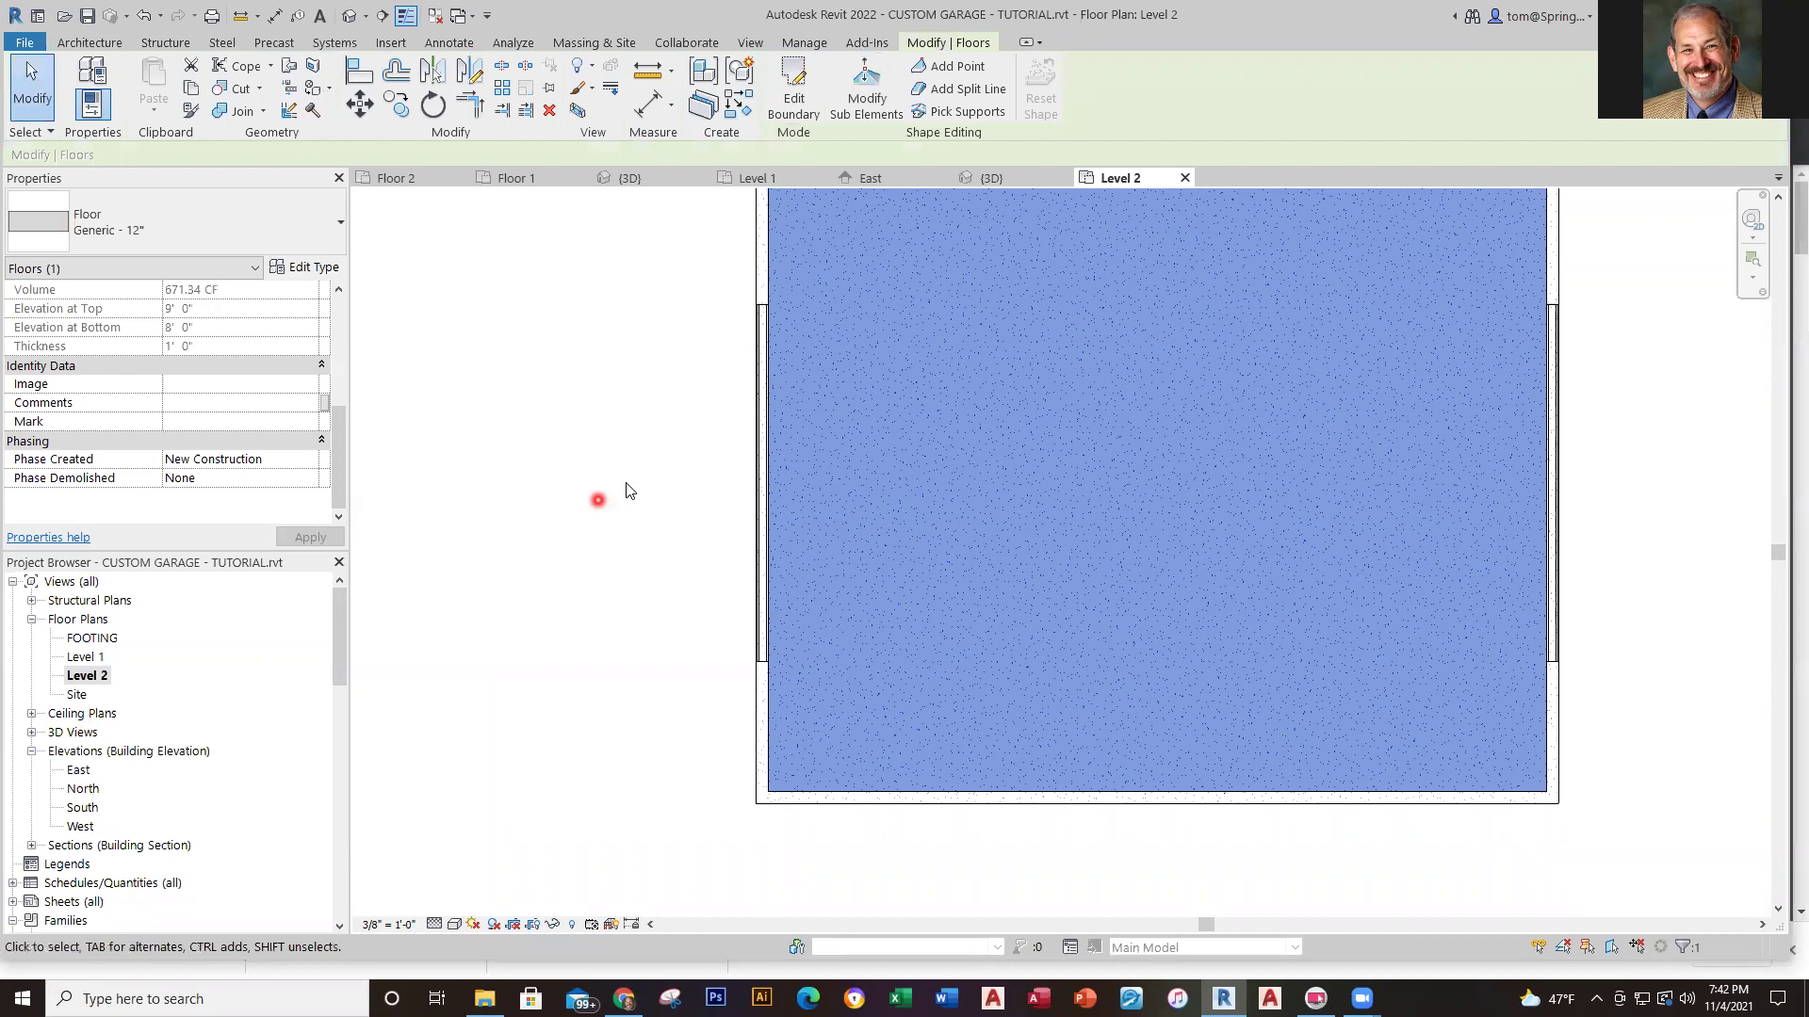
pyautogui.click(680, 358)
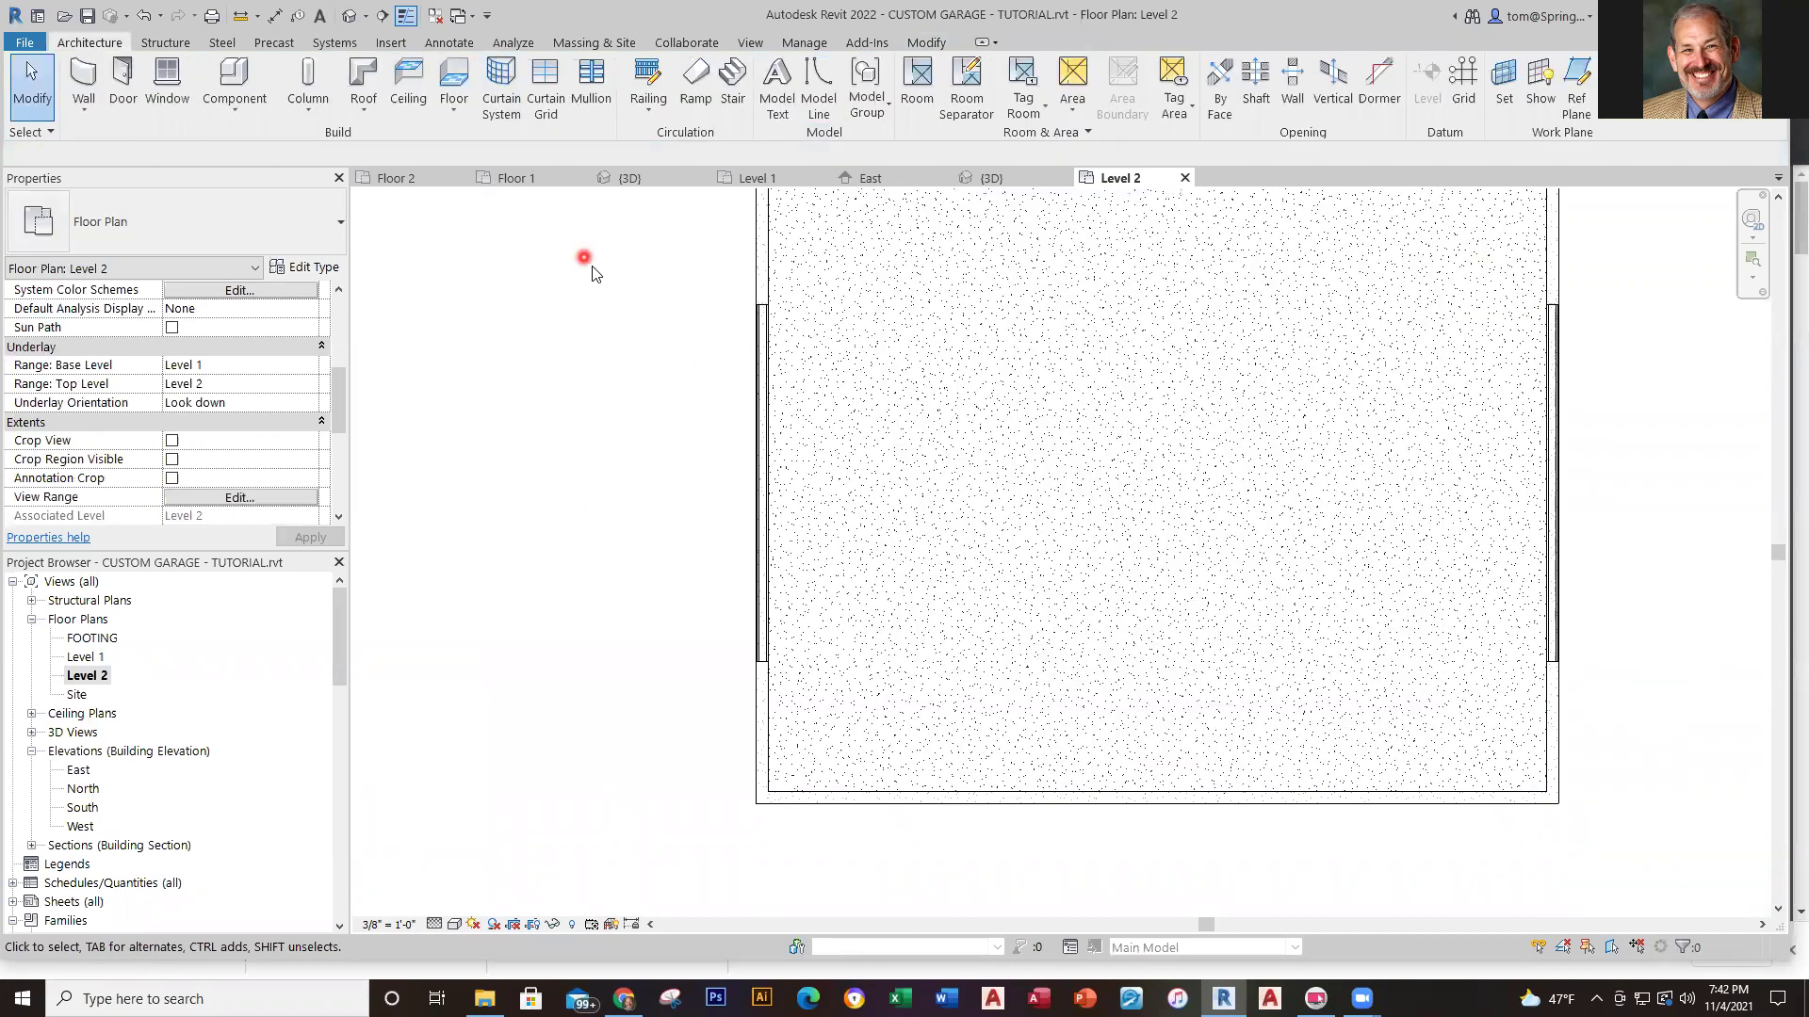
# Turn on the Section Box in the 3D view of the garage
pyautogui.click(980, 179)
pyautogui.scroll(-5, 1486, 686)
pyautogui.moveTo(1486, 685); pyautogui.dragTo(1338, 735, button='middle')
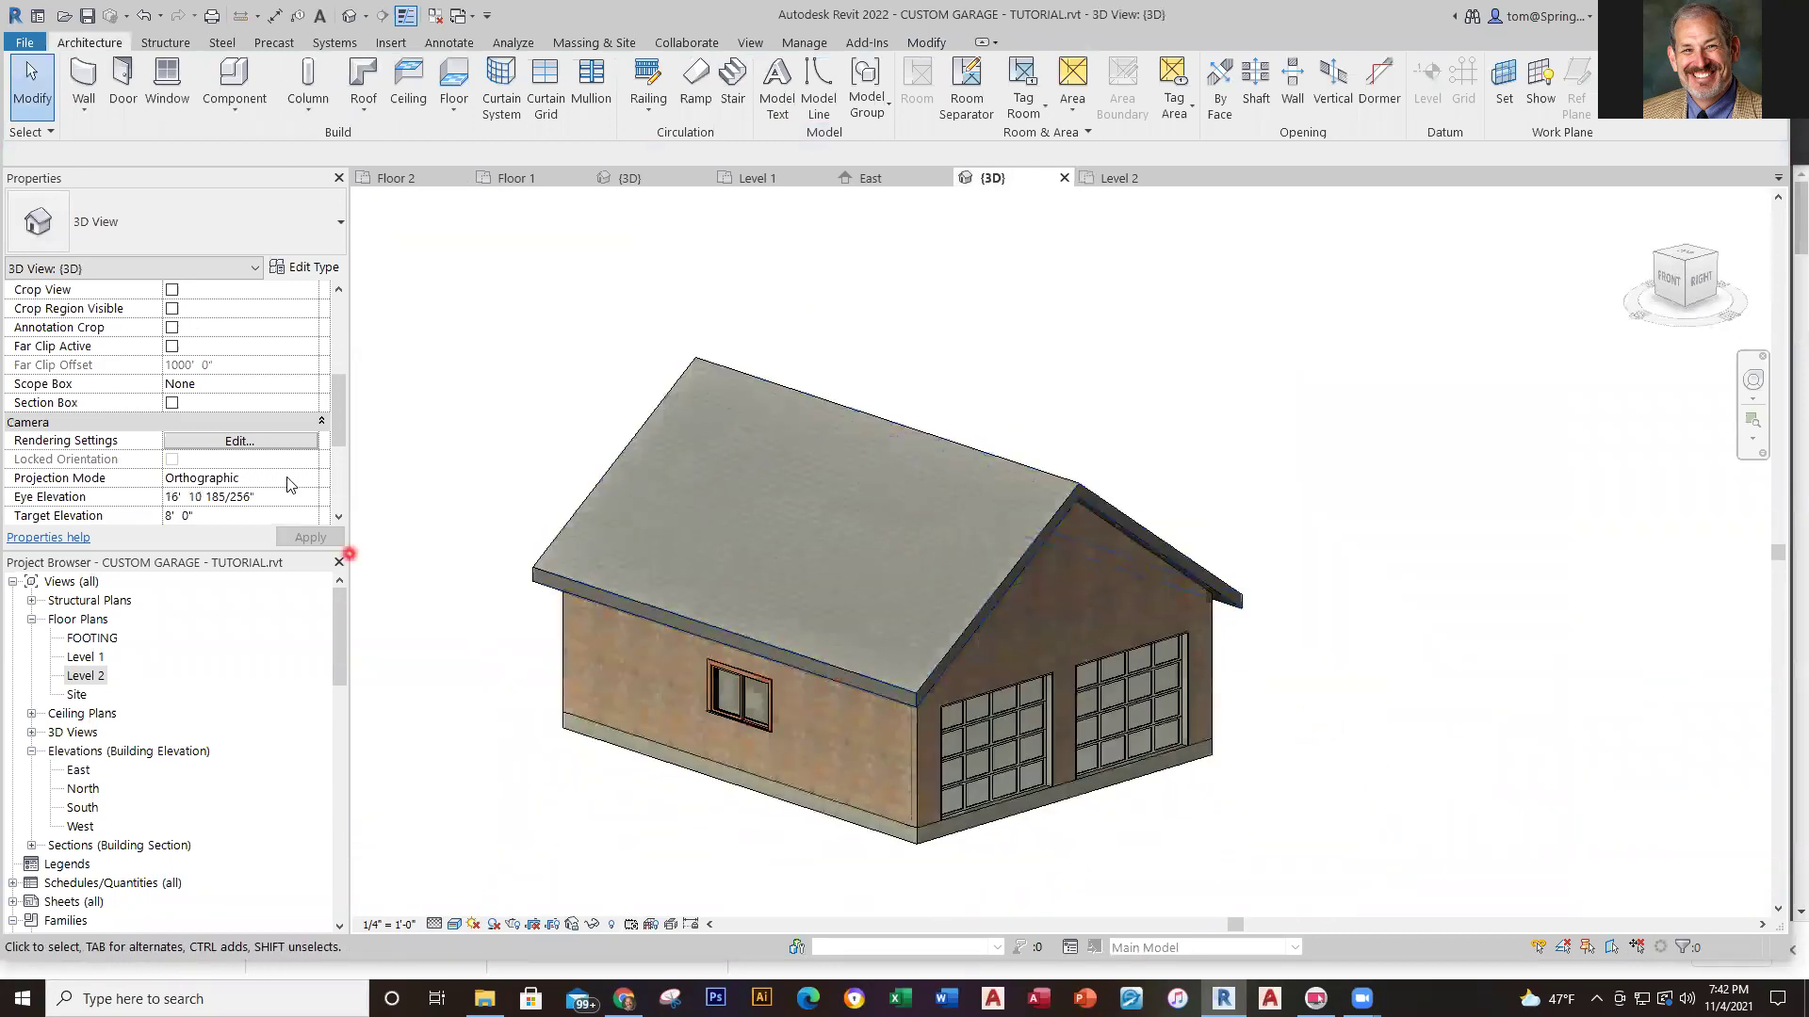
pyautogui.moveTo(343, 403); pyautogui.dragTo(335, 316)
pyautogui.scroll(-4, 210, 438)
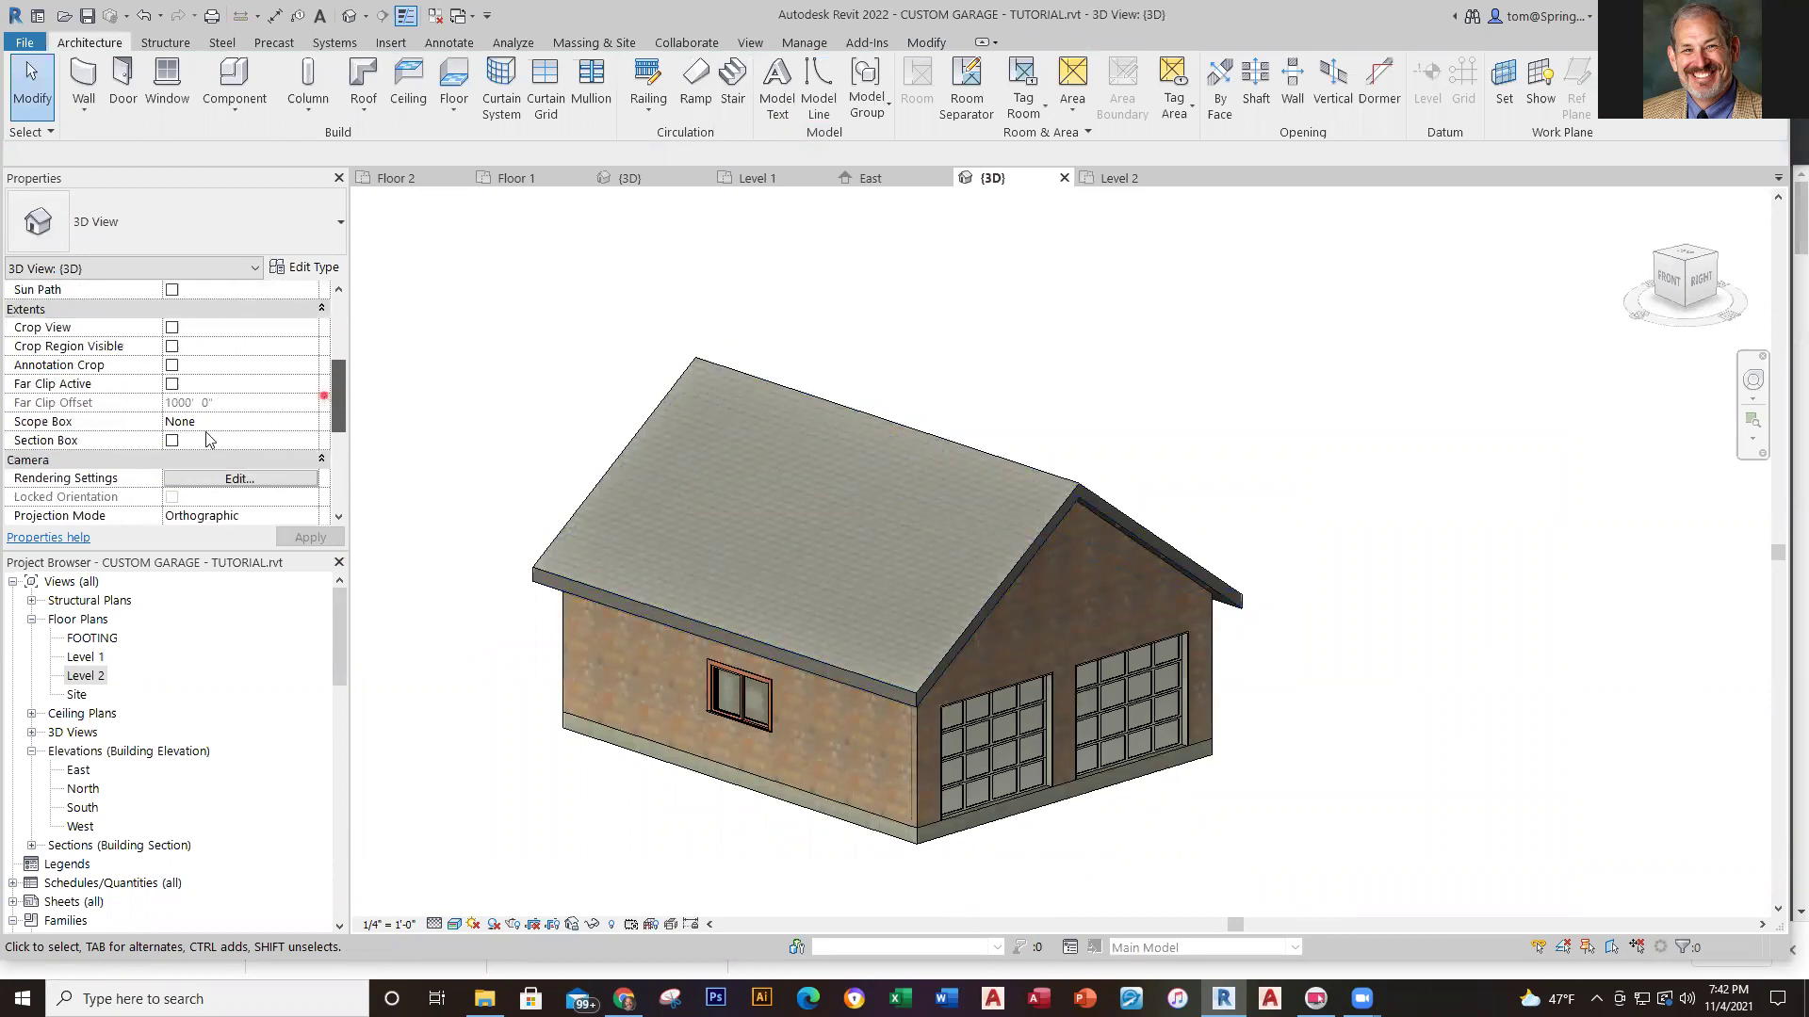
pyautogui.click(171, 439)
pyautogui.click(310, 537)
pyautogui.moveTo(1360, 706); pyautogui.dragTo(1460, 624, button='middle')
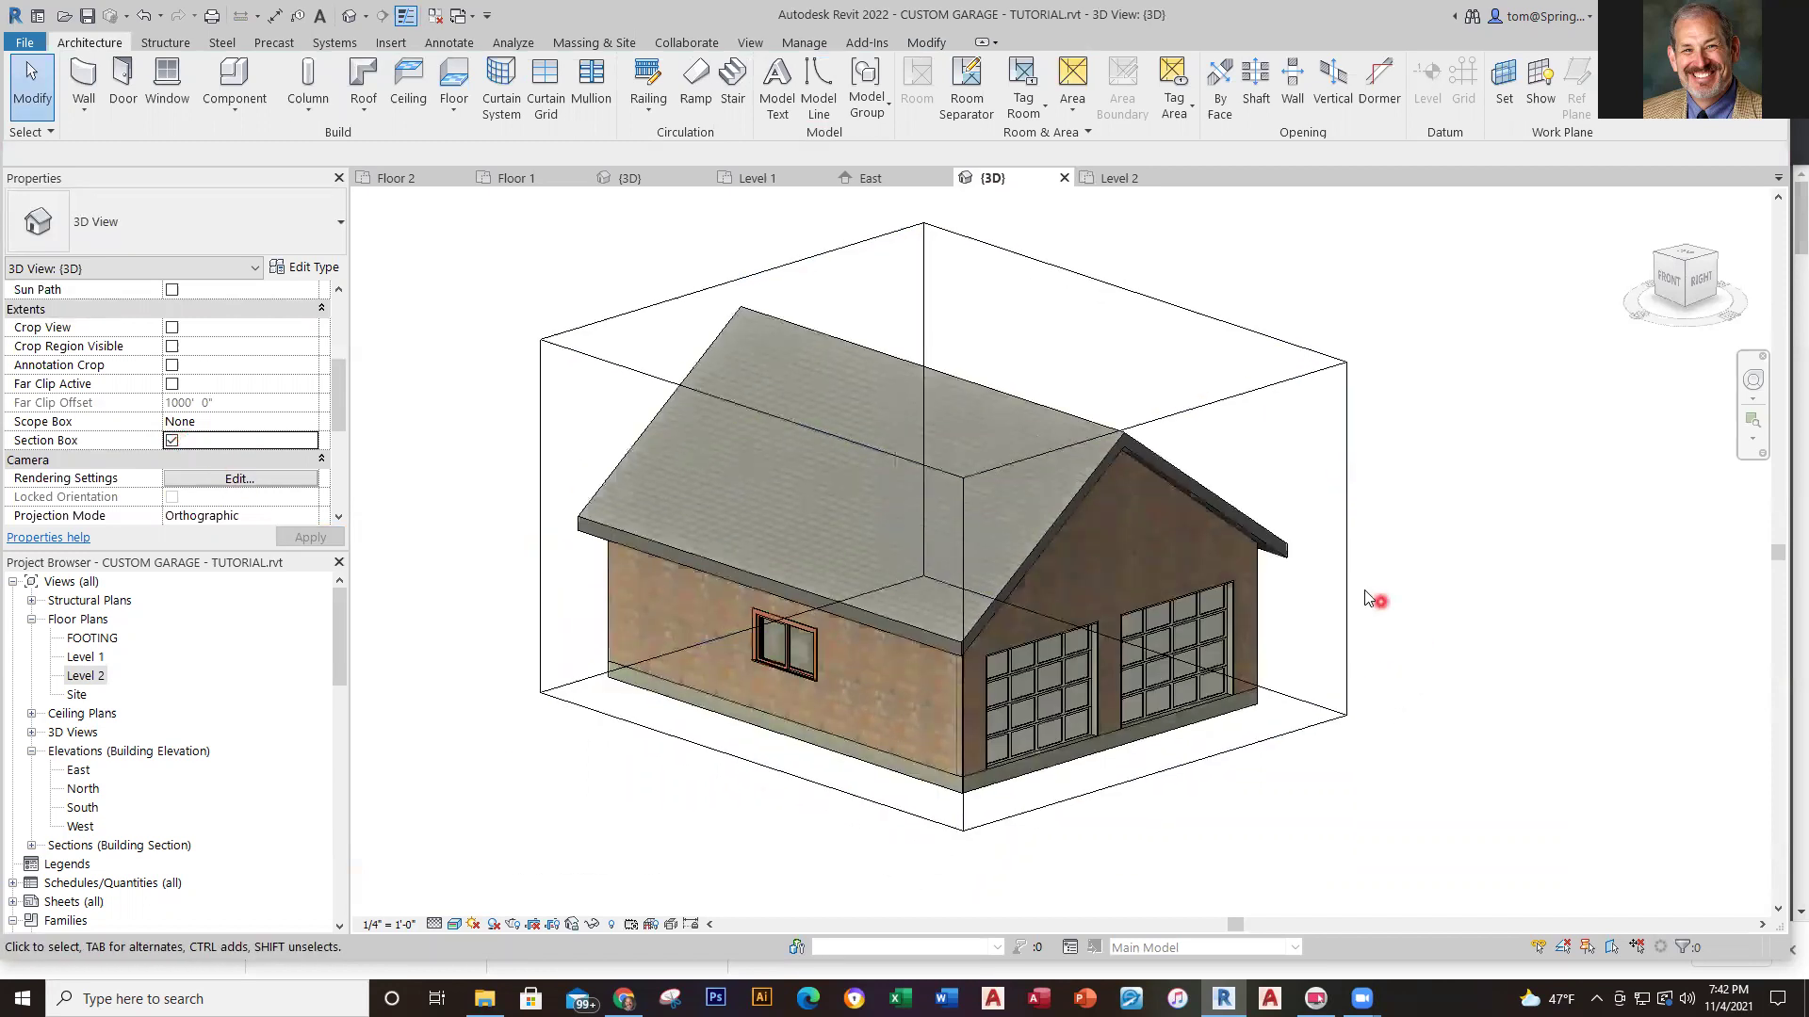
# Drag the section box's front grip inward to cut away the garage-door wall
pyautogui.click(1345, 568)
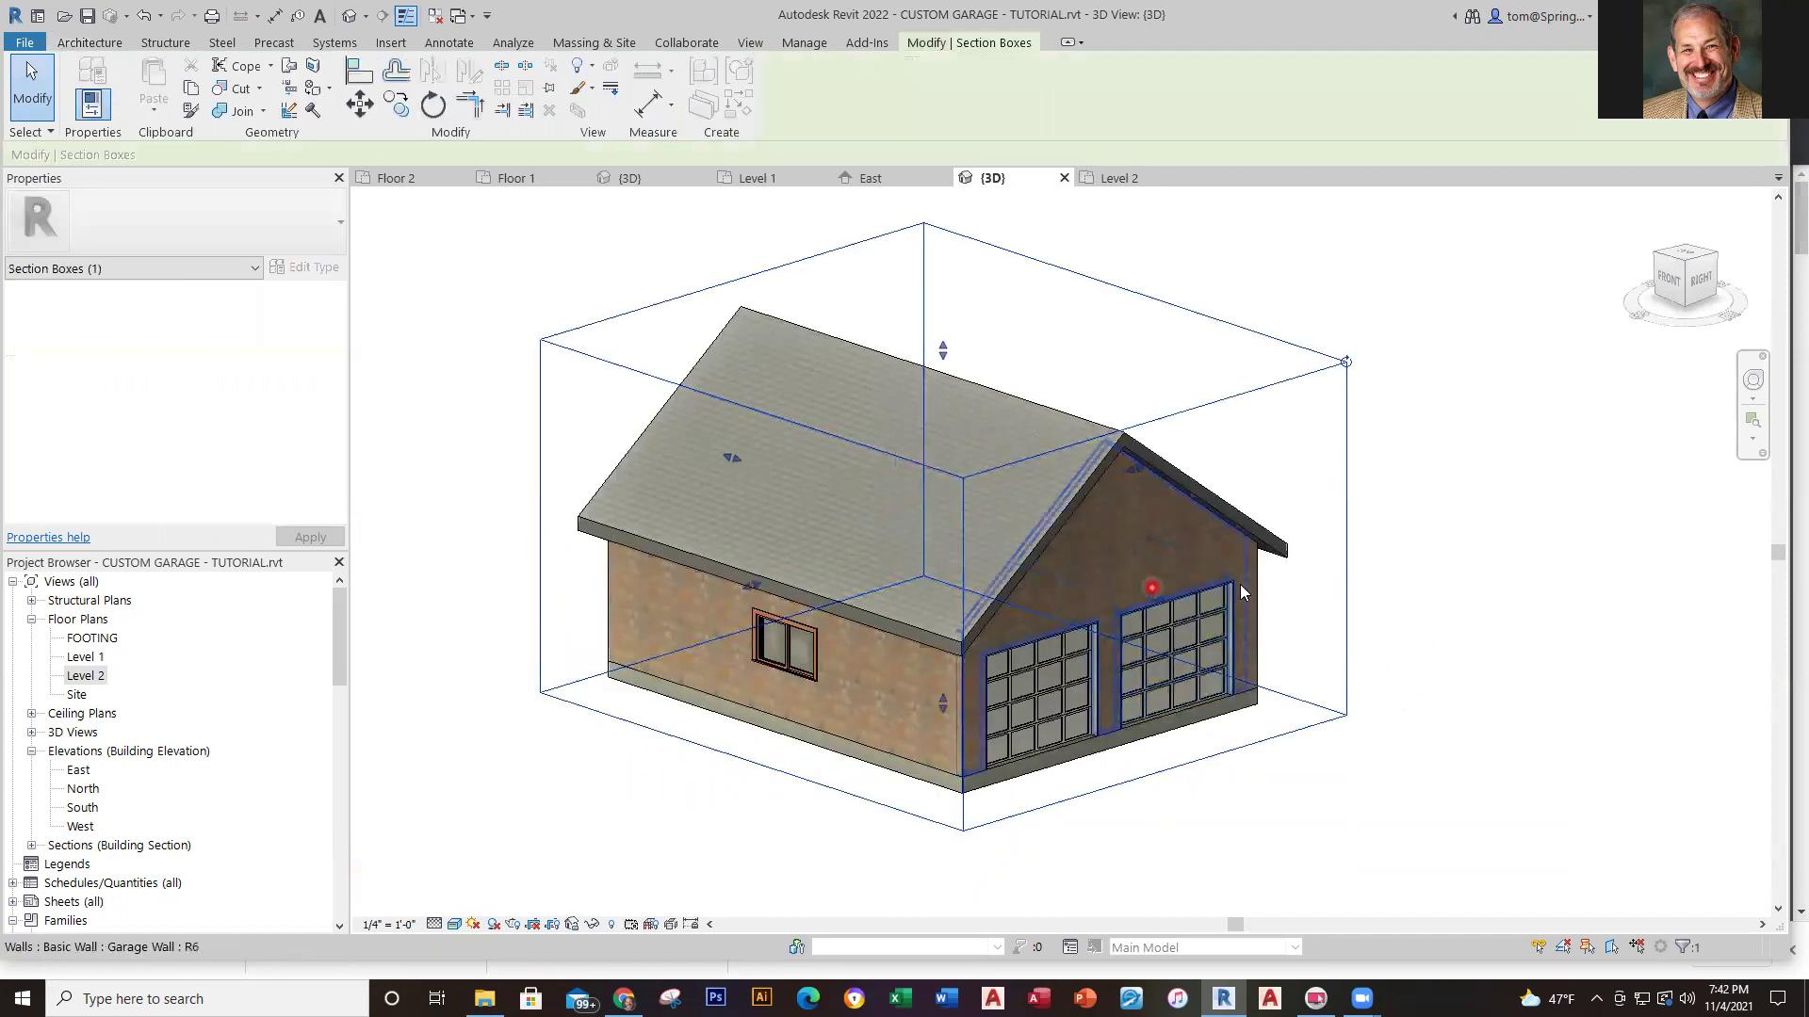
pyautogui.click(1048, 533)
pyautogui.click(1048, 533)
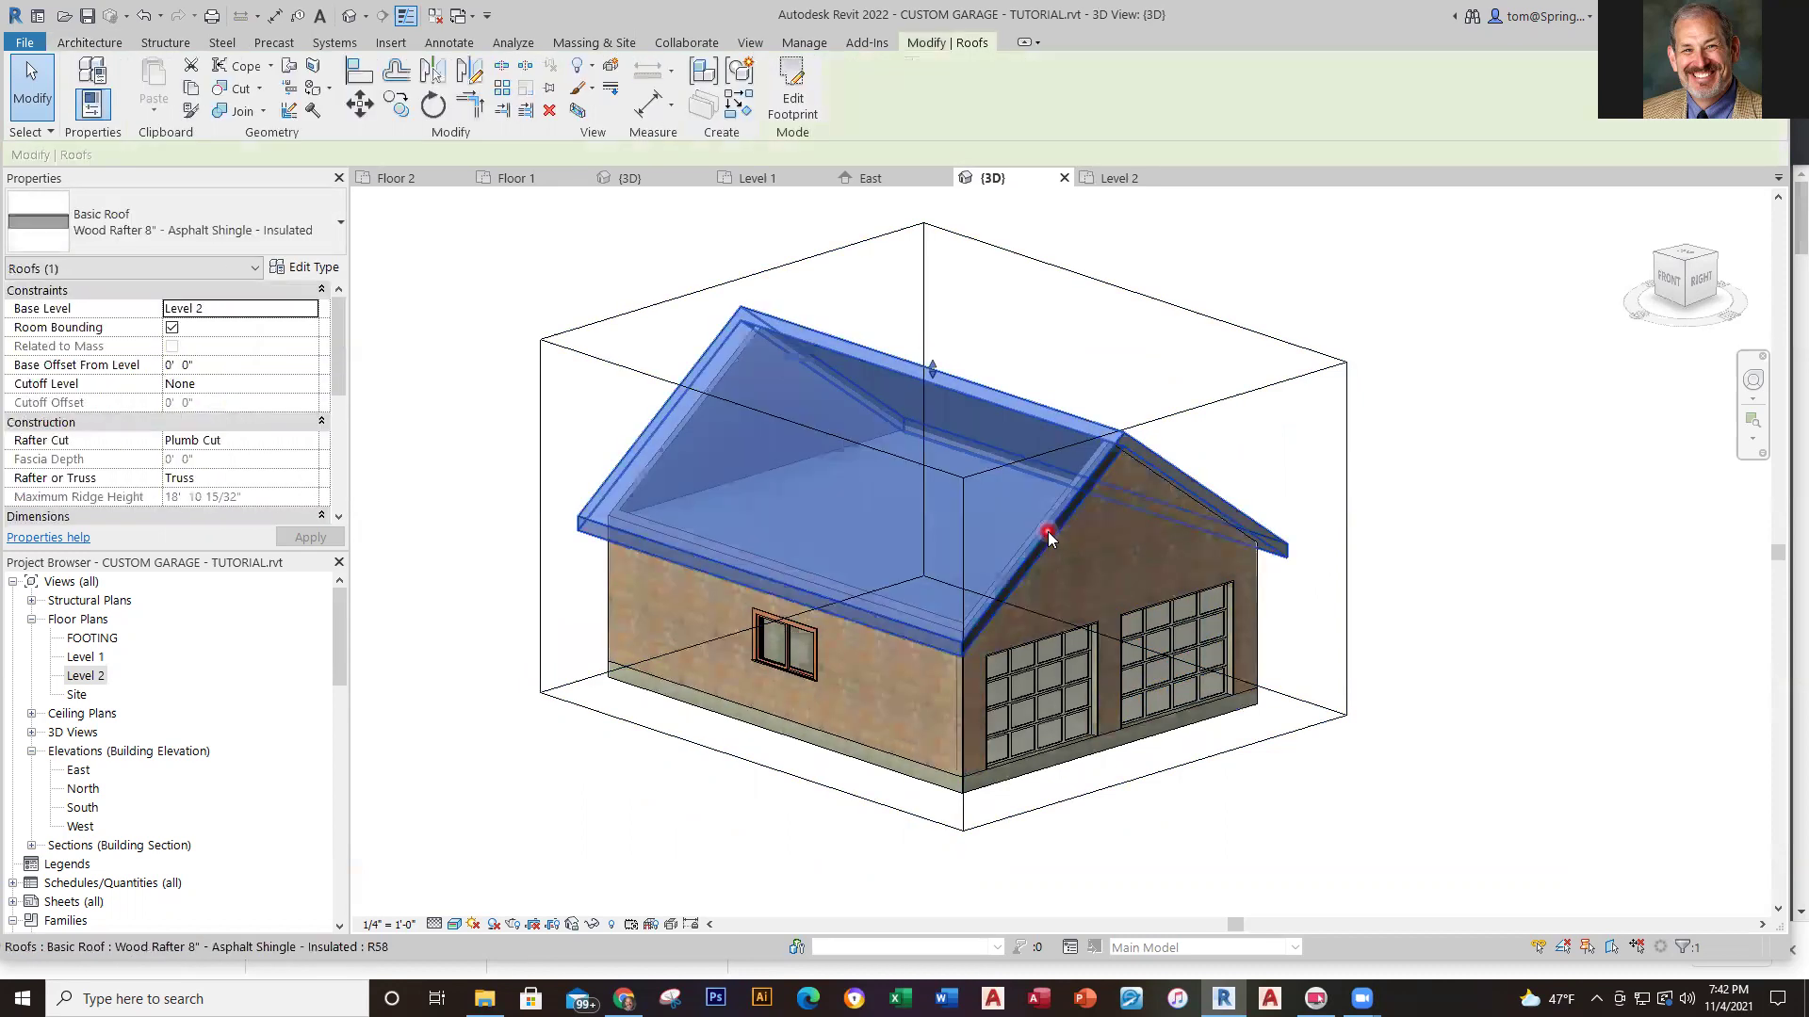
pyautogui.click(1329, 579)
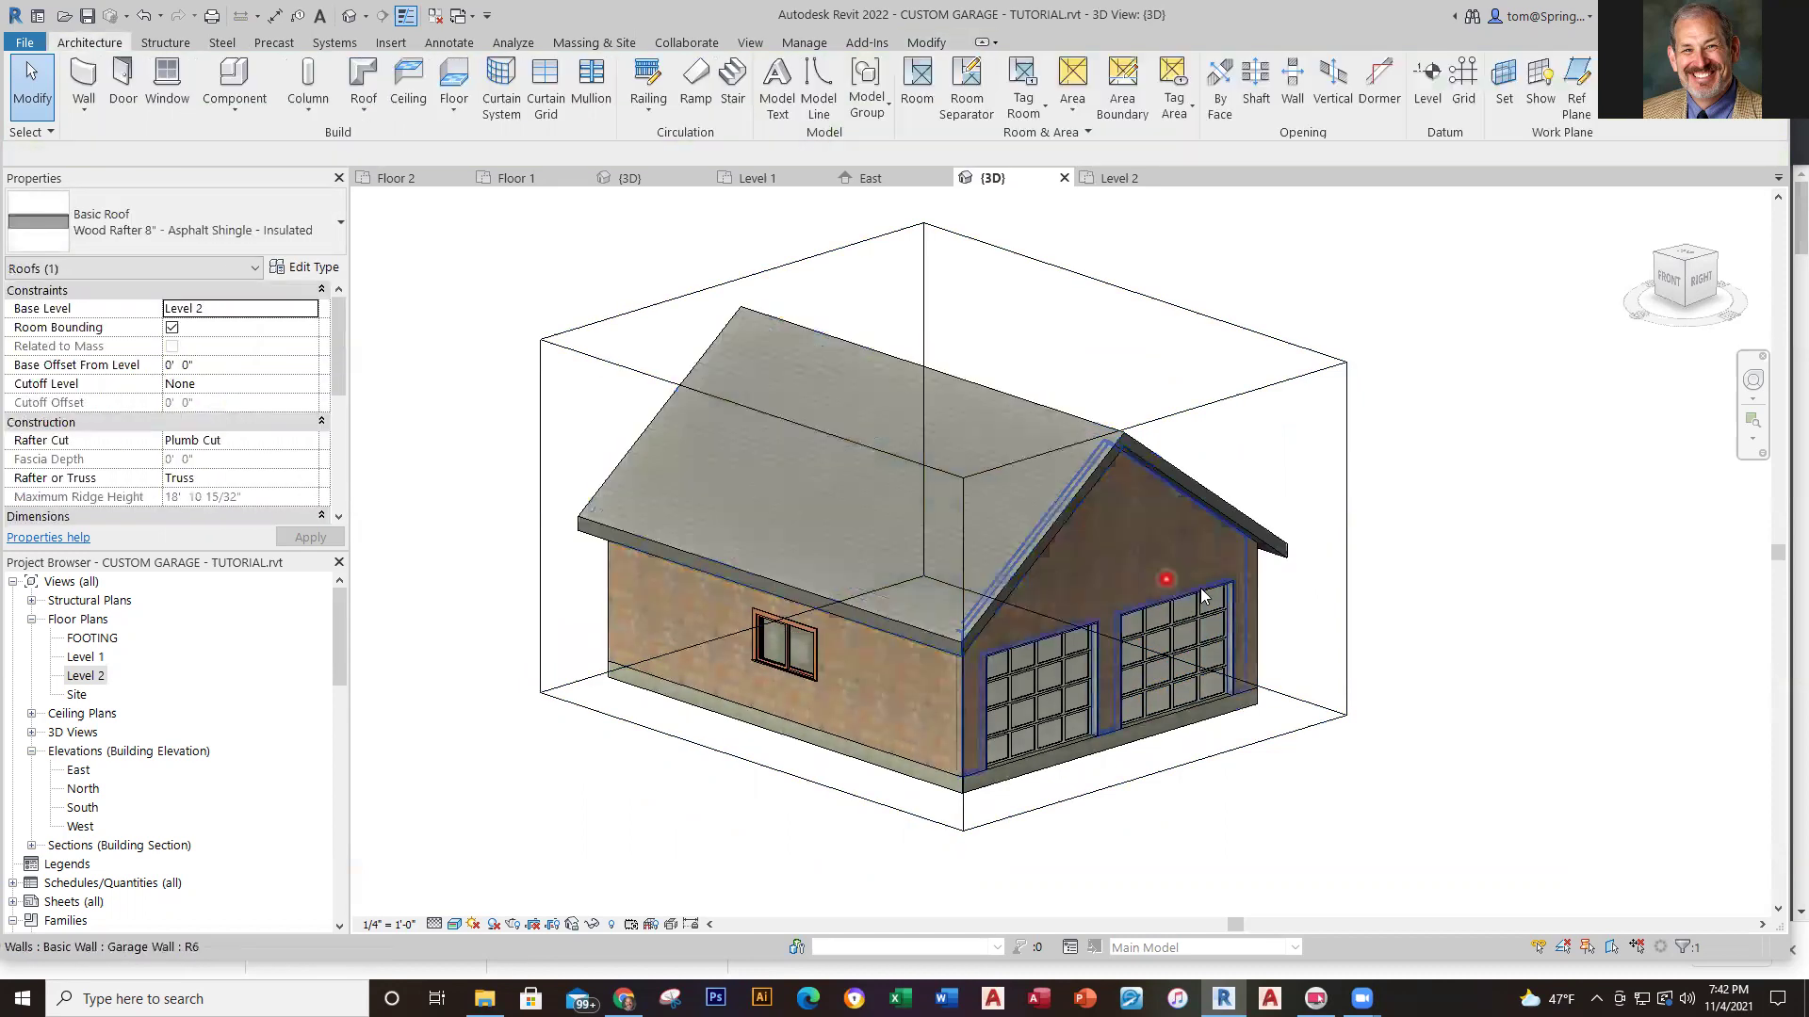
pyautogui.click(1345, 554)
pyautogui.moveTo(1151, 595); pyautogui.dragTo(1058, 576)
pyautogui.click(1284, 630)
pyautogui.keyDown('shift'); pyautogui.moveTo(1262, 711); pyautogui.dragTo(985, 723, button='middle'); pyautogui.keyUp('shift')
pyautogui.scroll(3, 986, 723)
pyautogui.keyDown('shift'); pyautogui.moveTo(1408, 721); pyautogui.dragTo(1423, 668, button='middle'); pyautogui.keyUp('shift')
# Change the Level 2 attic floor type to Wood Joist 10" - Wood Finish
pyautogui.click(1118, 608)
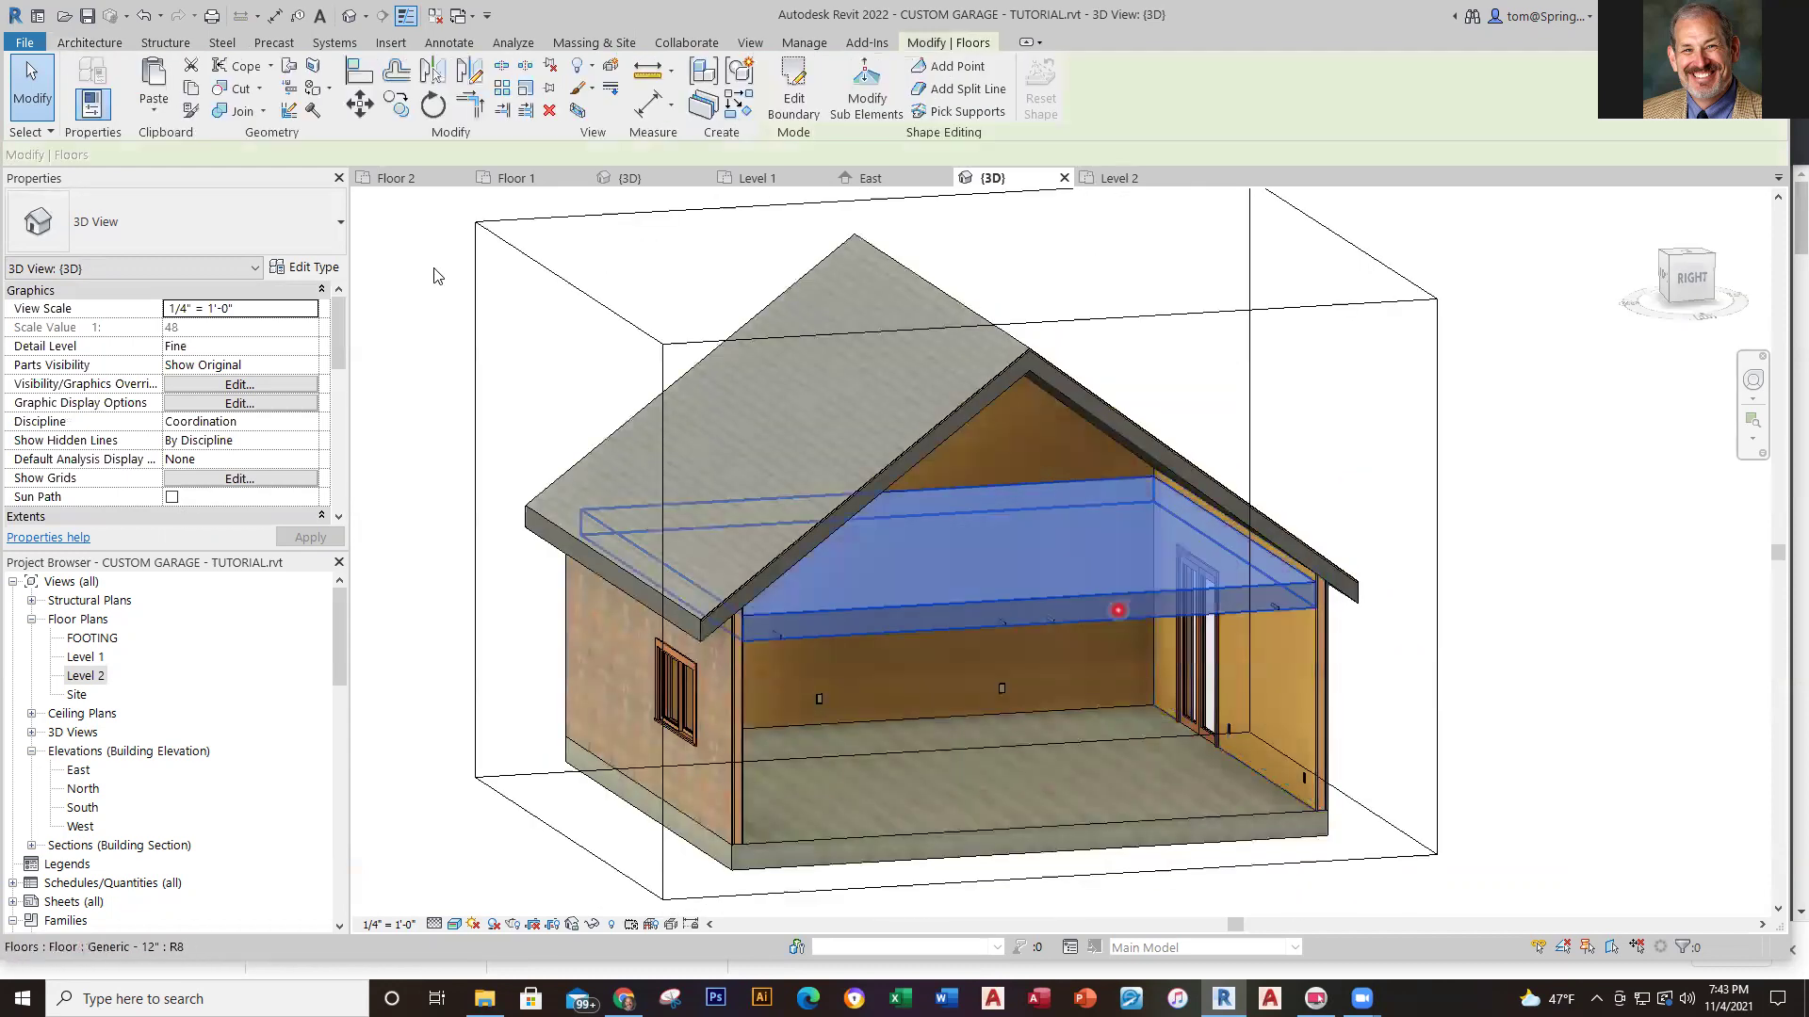
pyautogui.click(435, 273)
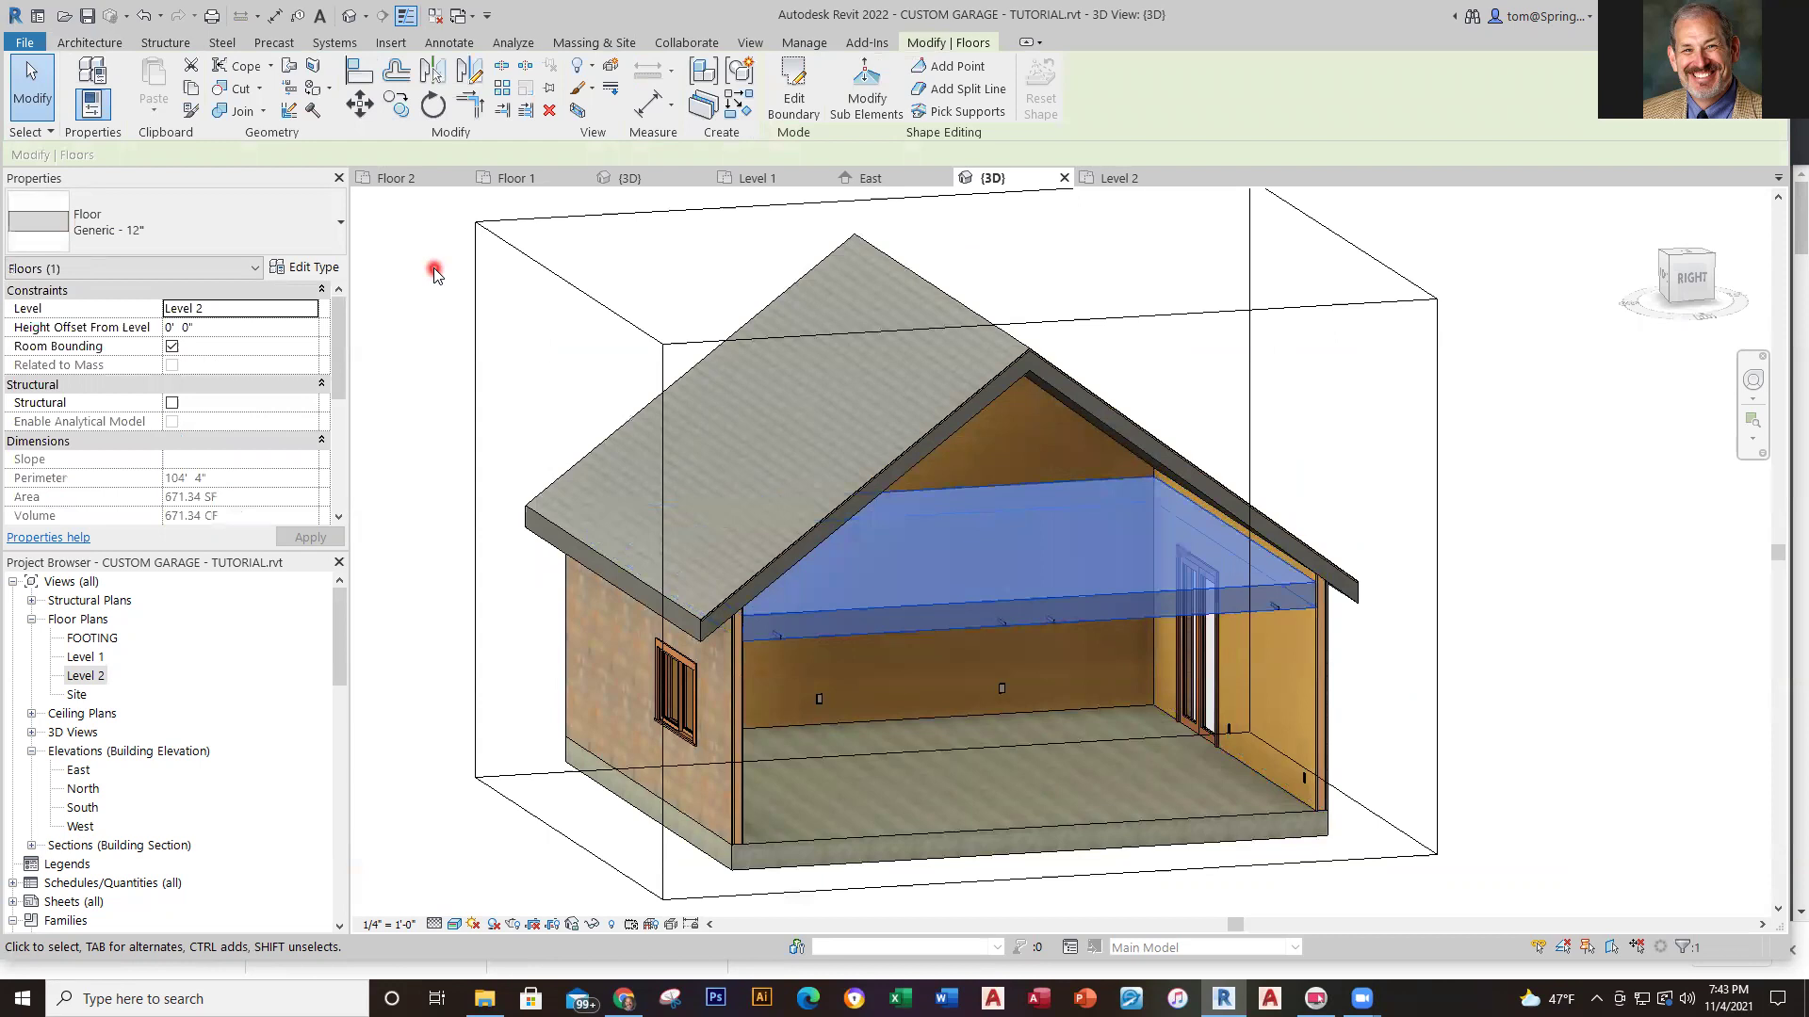
pyautogui.click(335, 228)
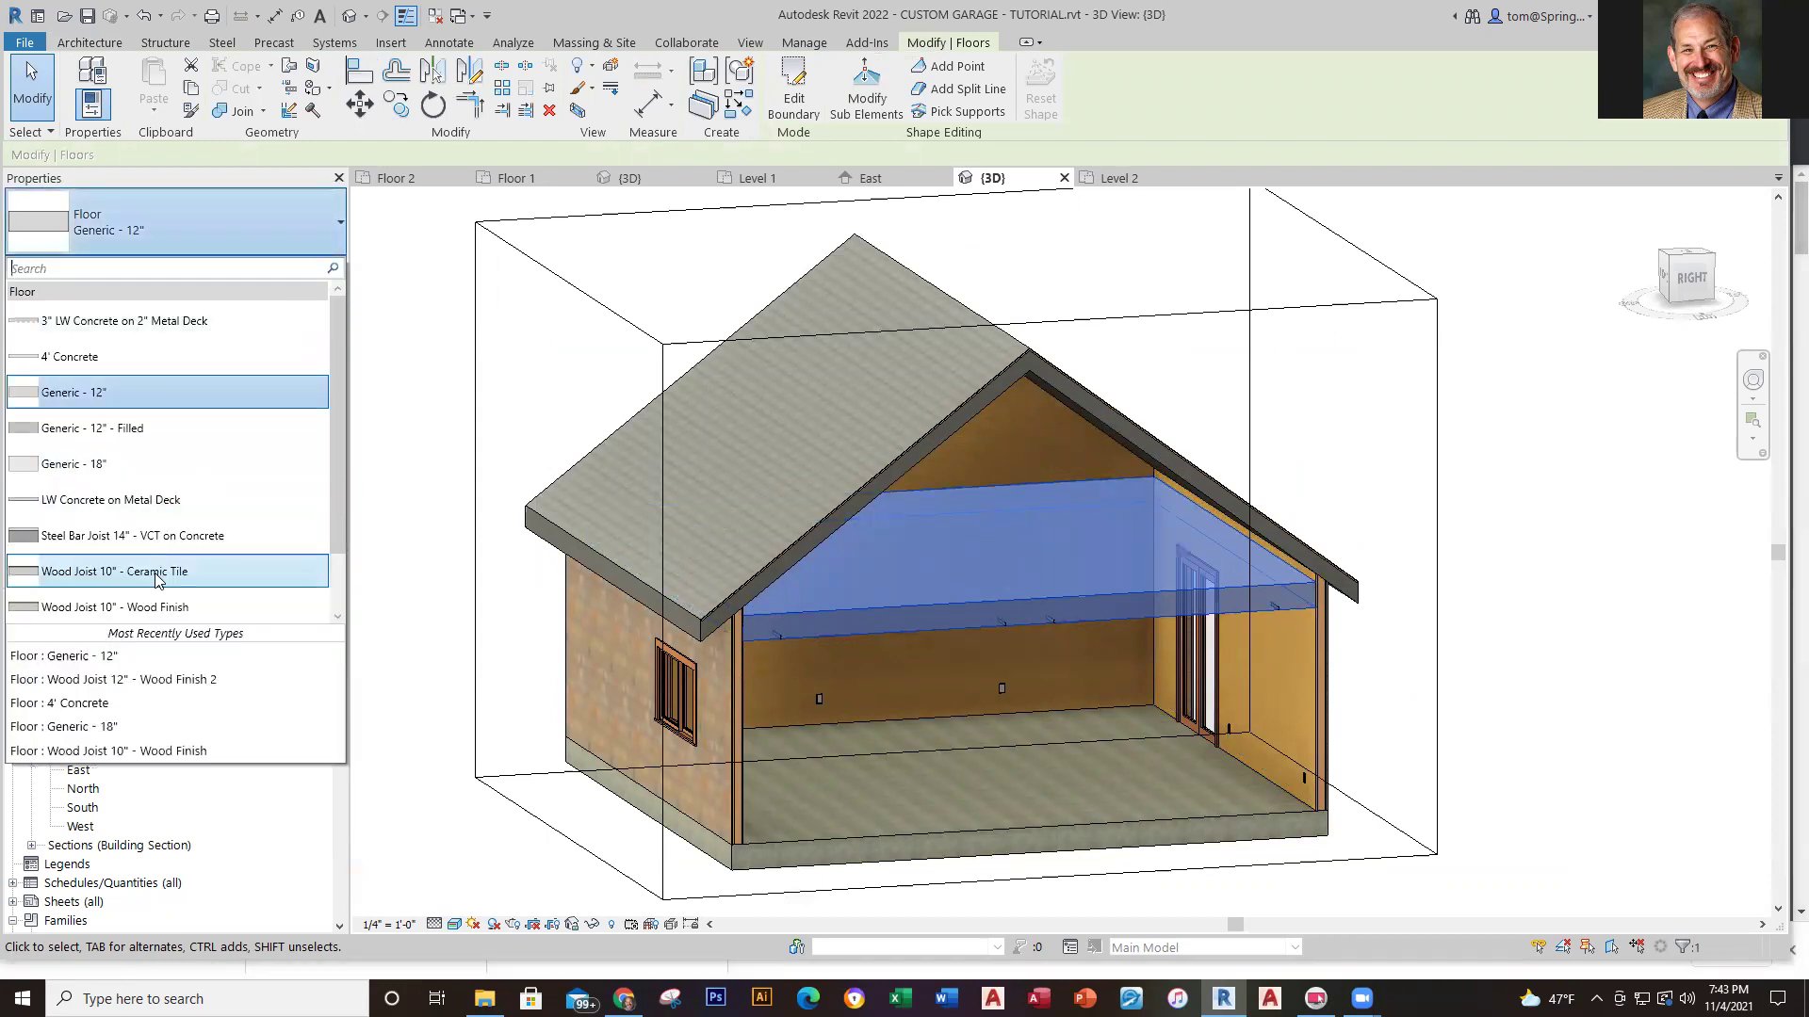
pyautogui.click(113, 609)
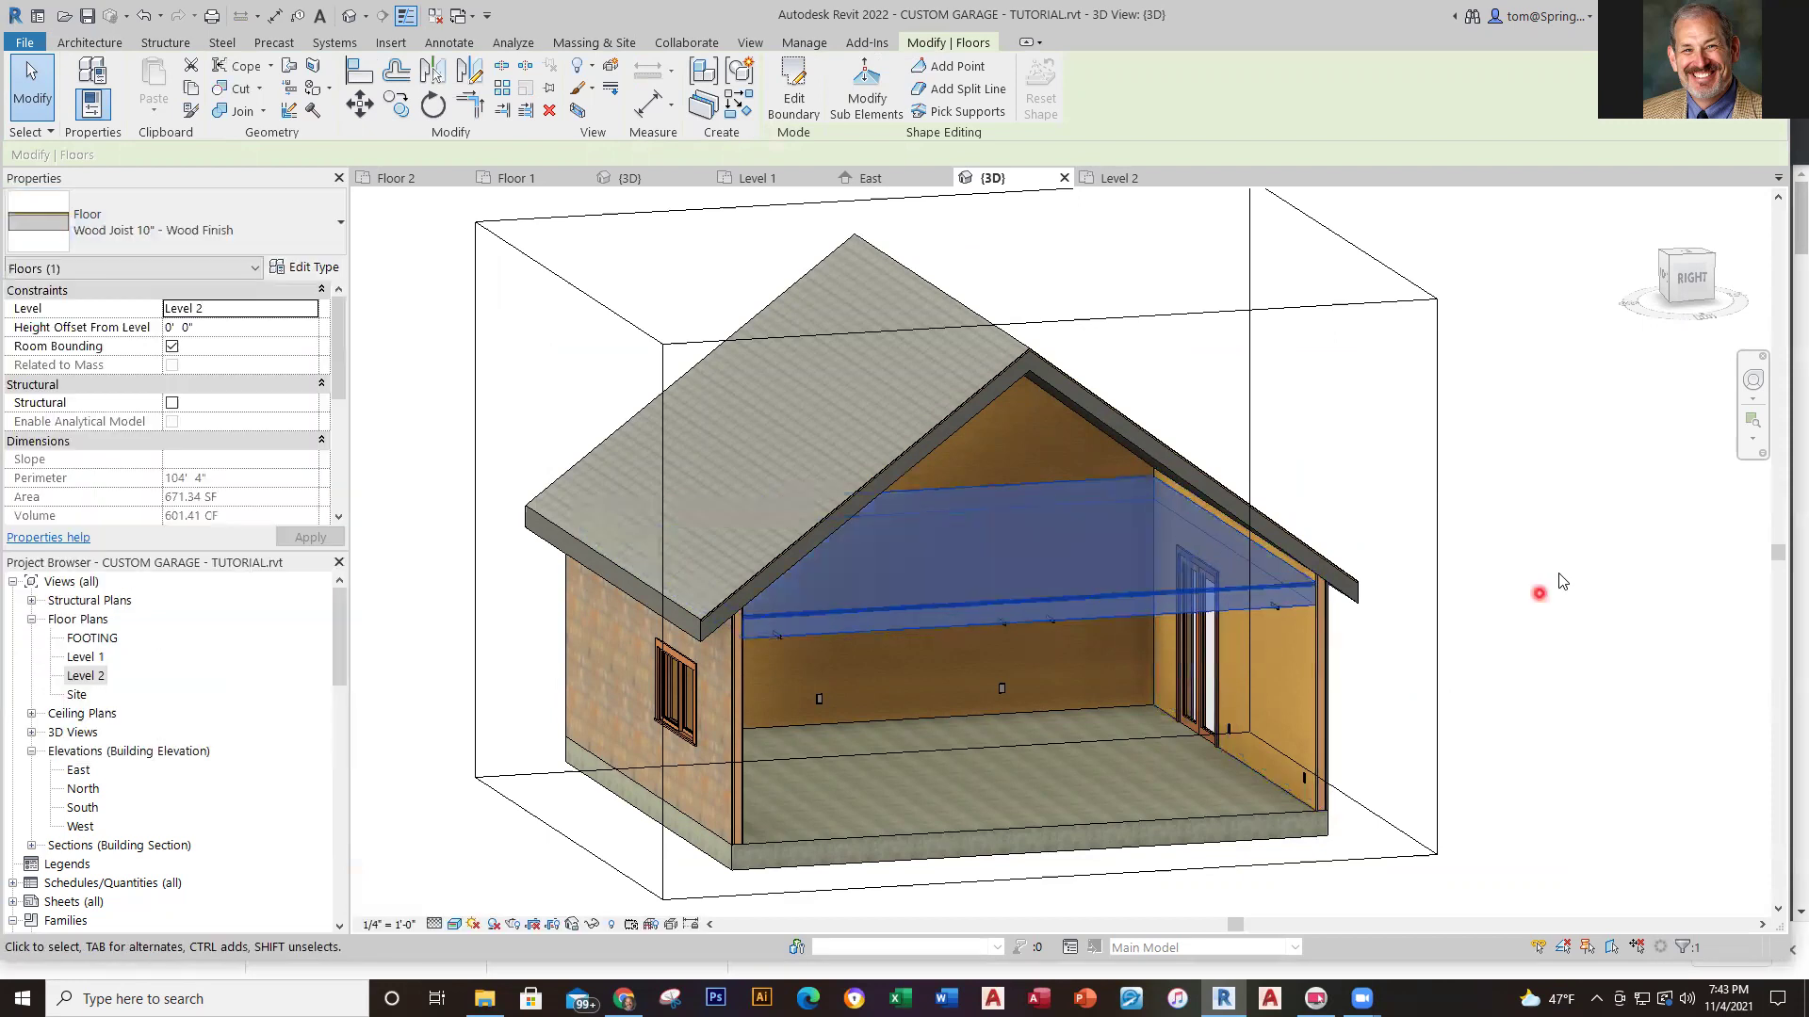
pyautogui.click(1552, 571)
pyautogui.scroll(3, 1059, 606)
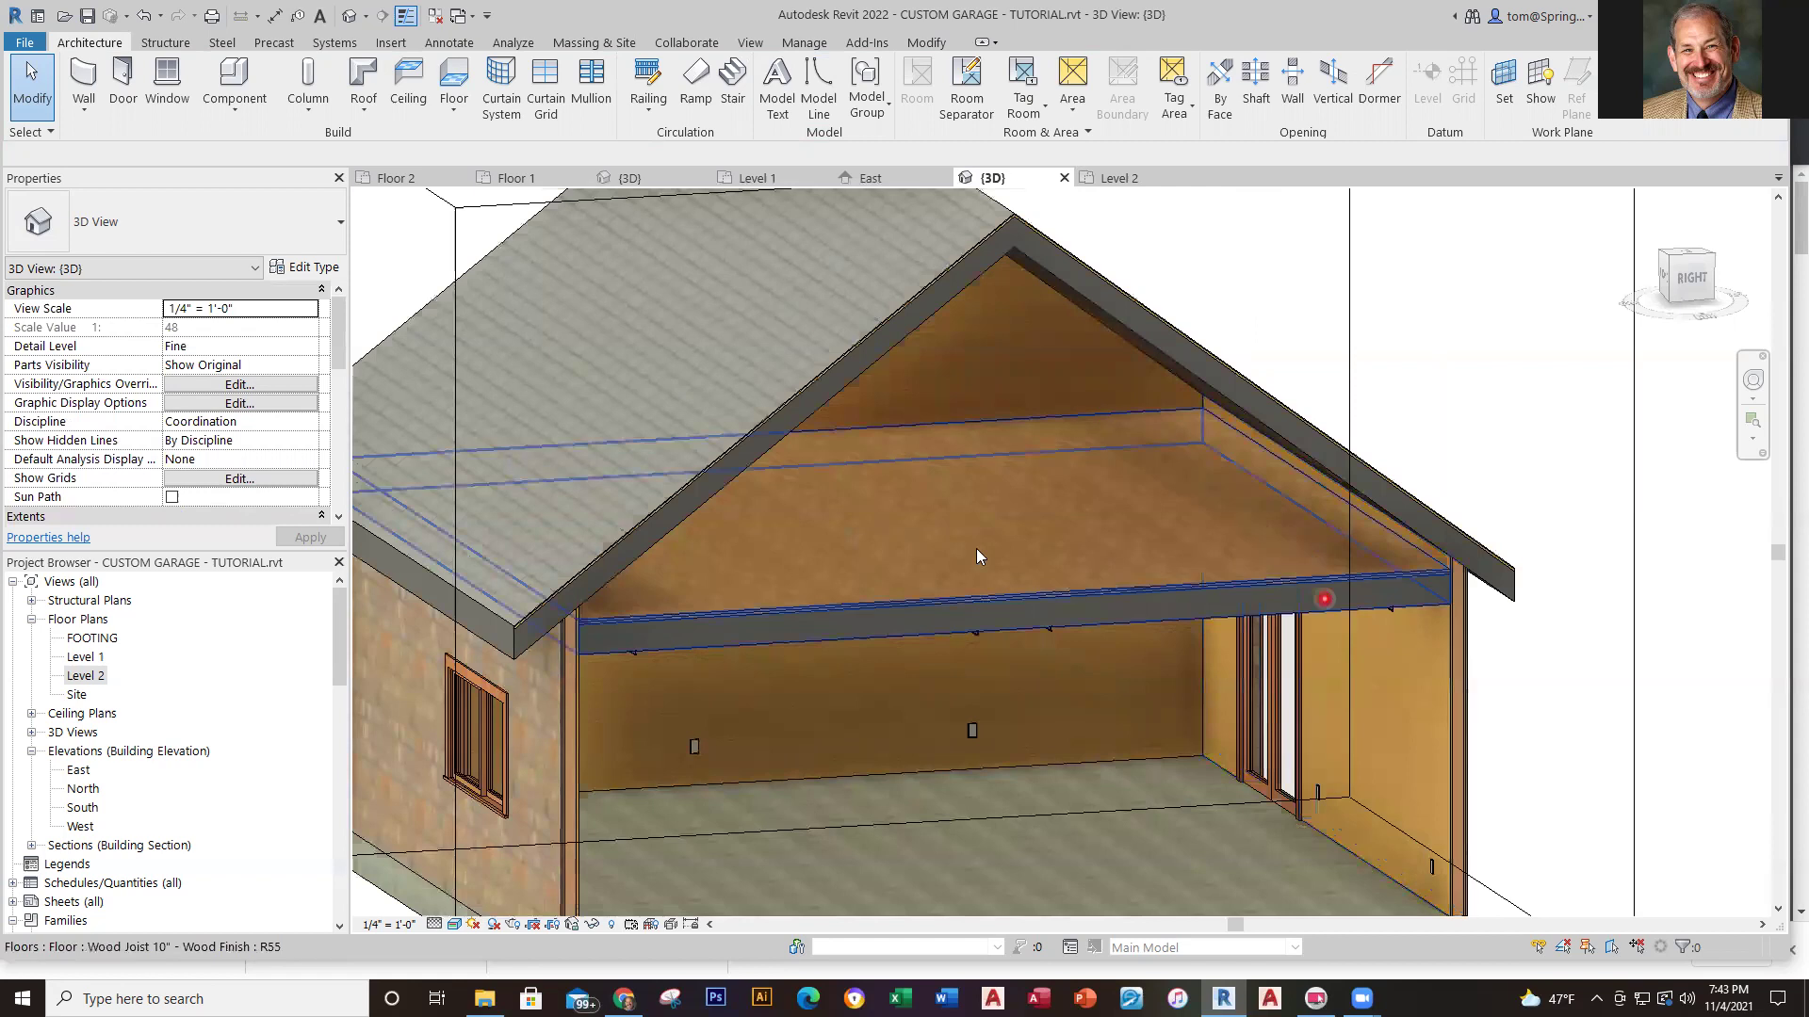
# Pan the Level 2 plan, glance at the 3D view, and return to Level 2
pyautogui.click(1119, 178)
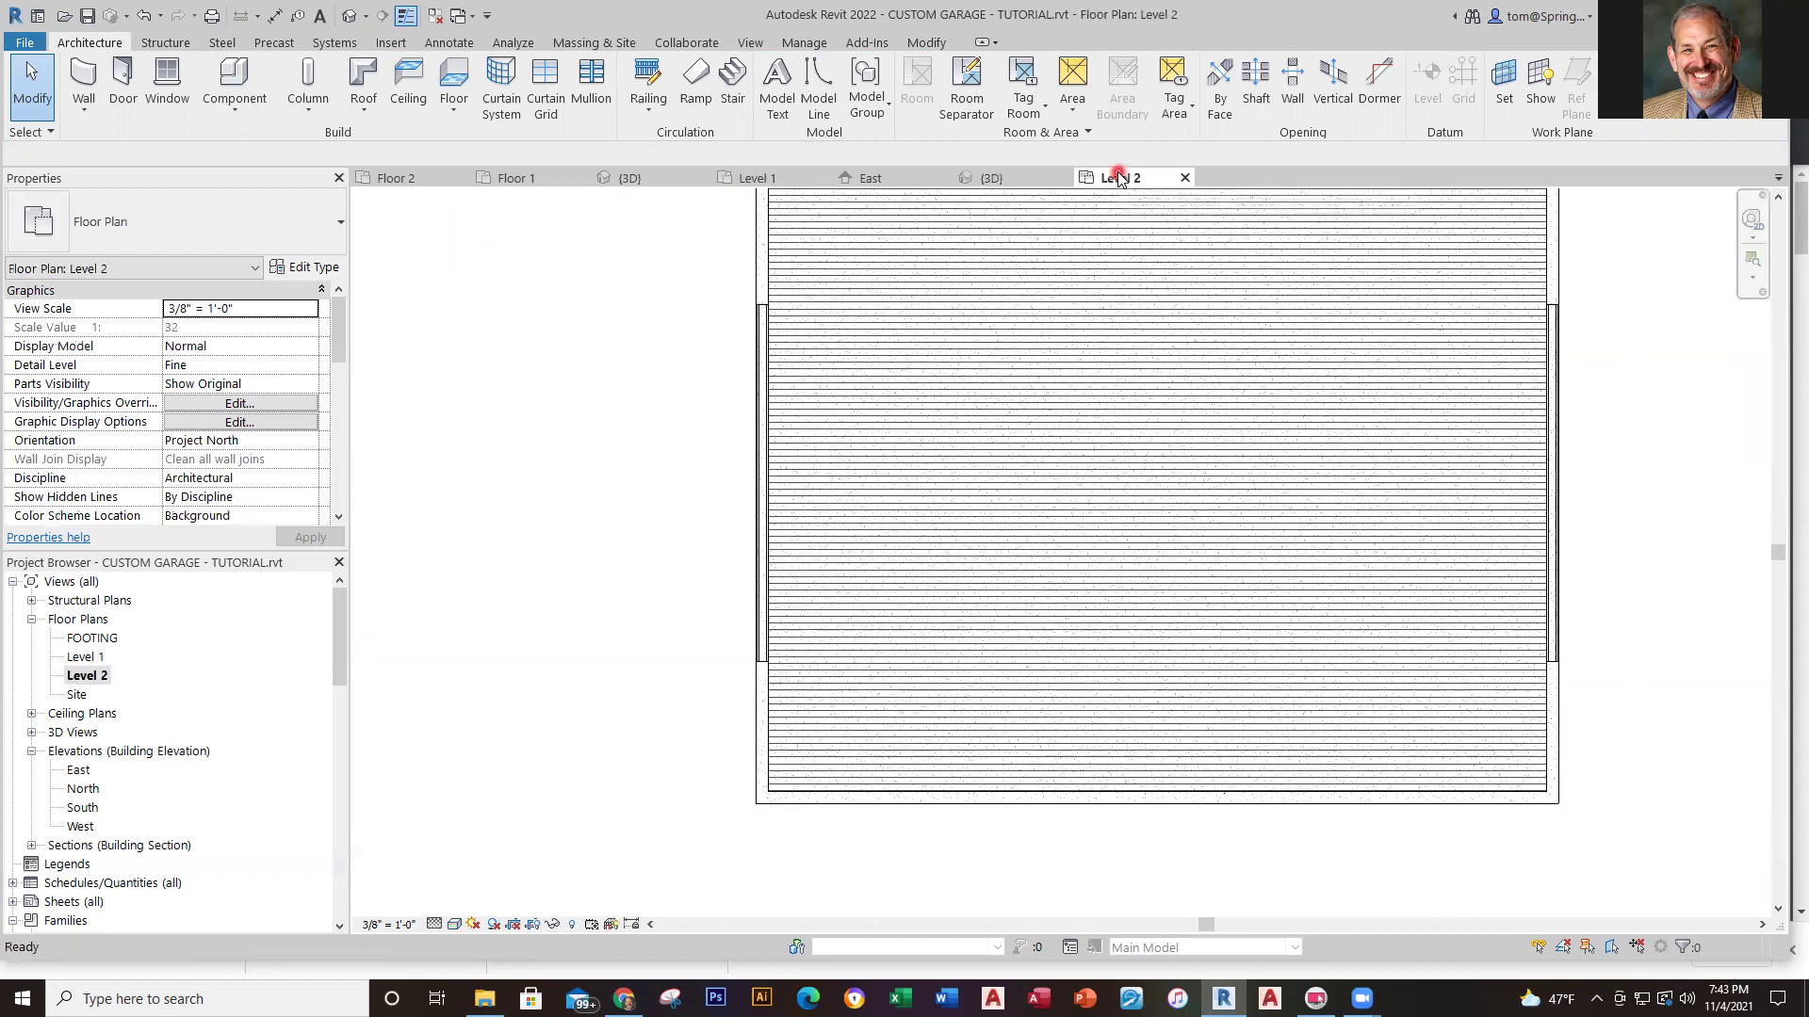
pyautogui.moveTo(1630, 541); pyautogui.dragTo(1445, 597, button='middle')
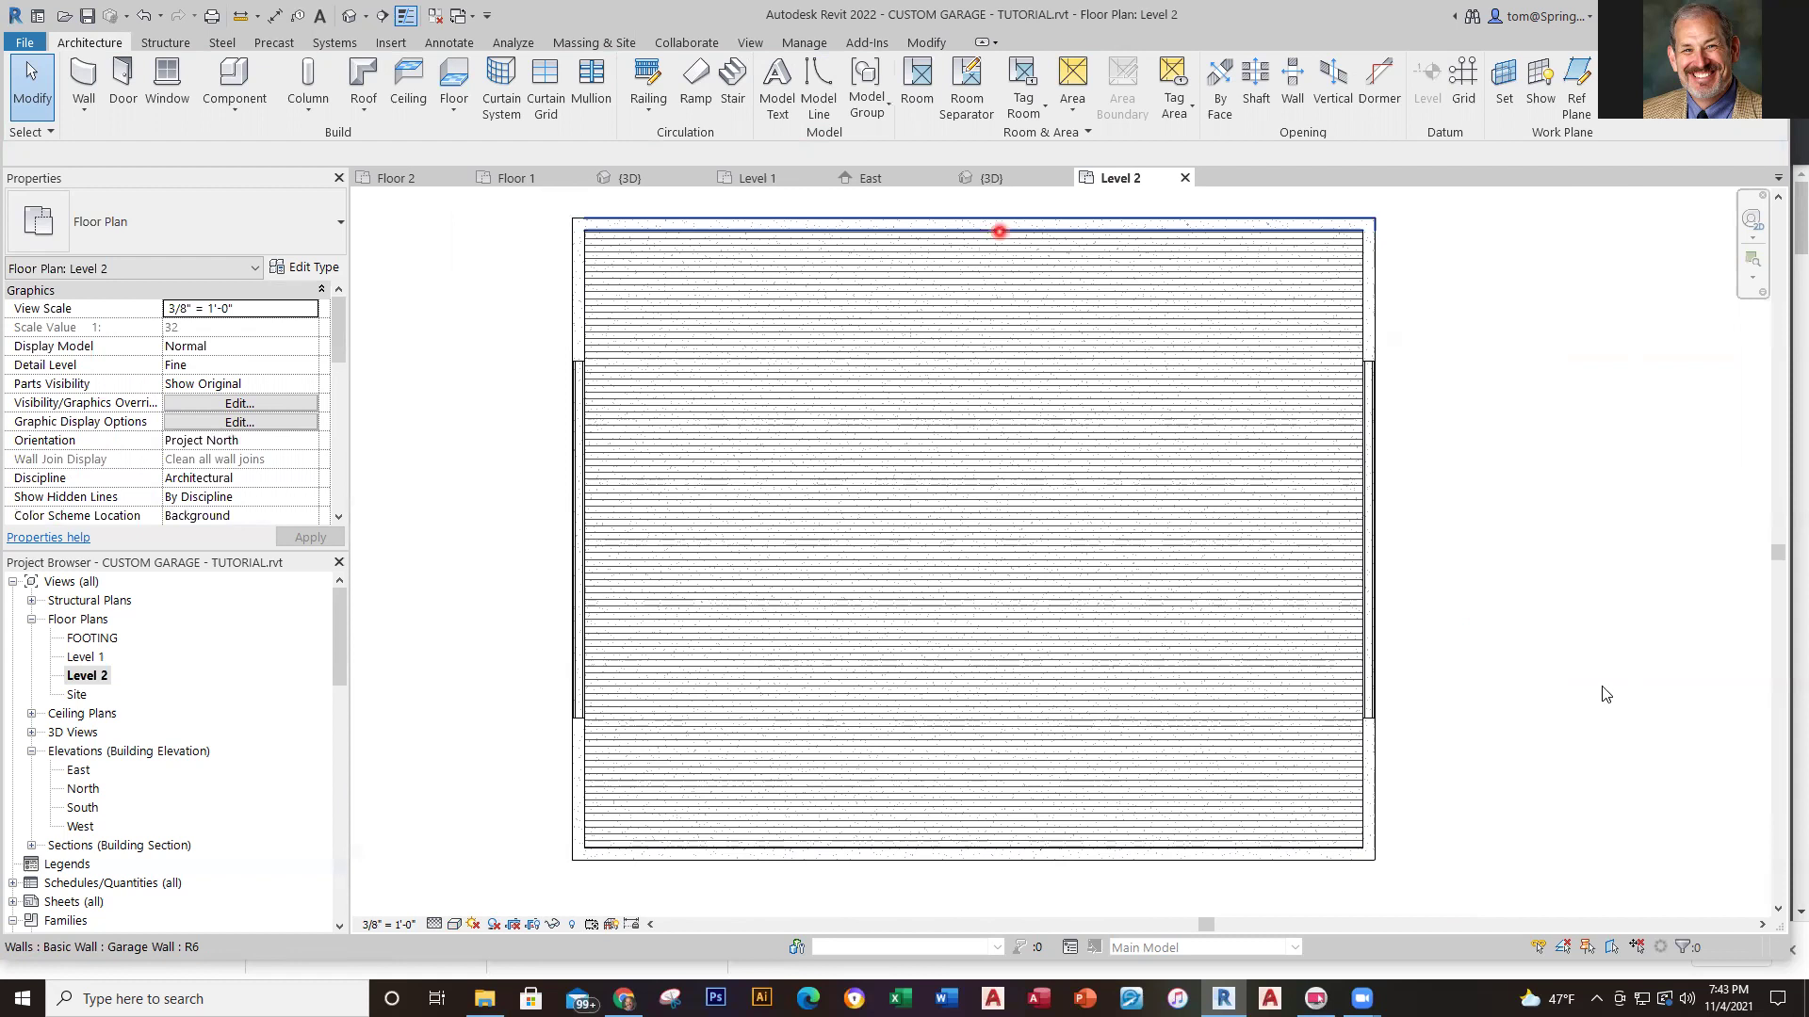
pyautogui.hotkey('ctrl', 'Tab')
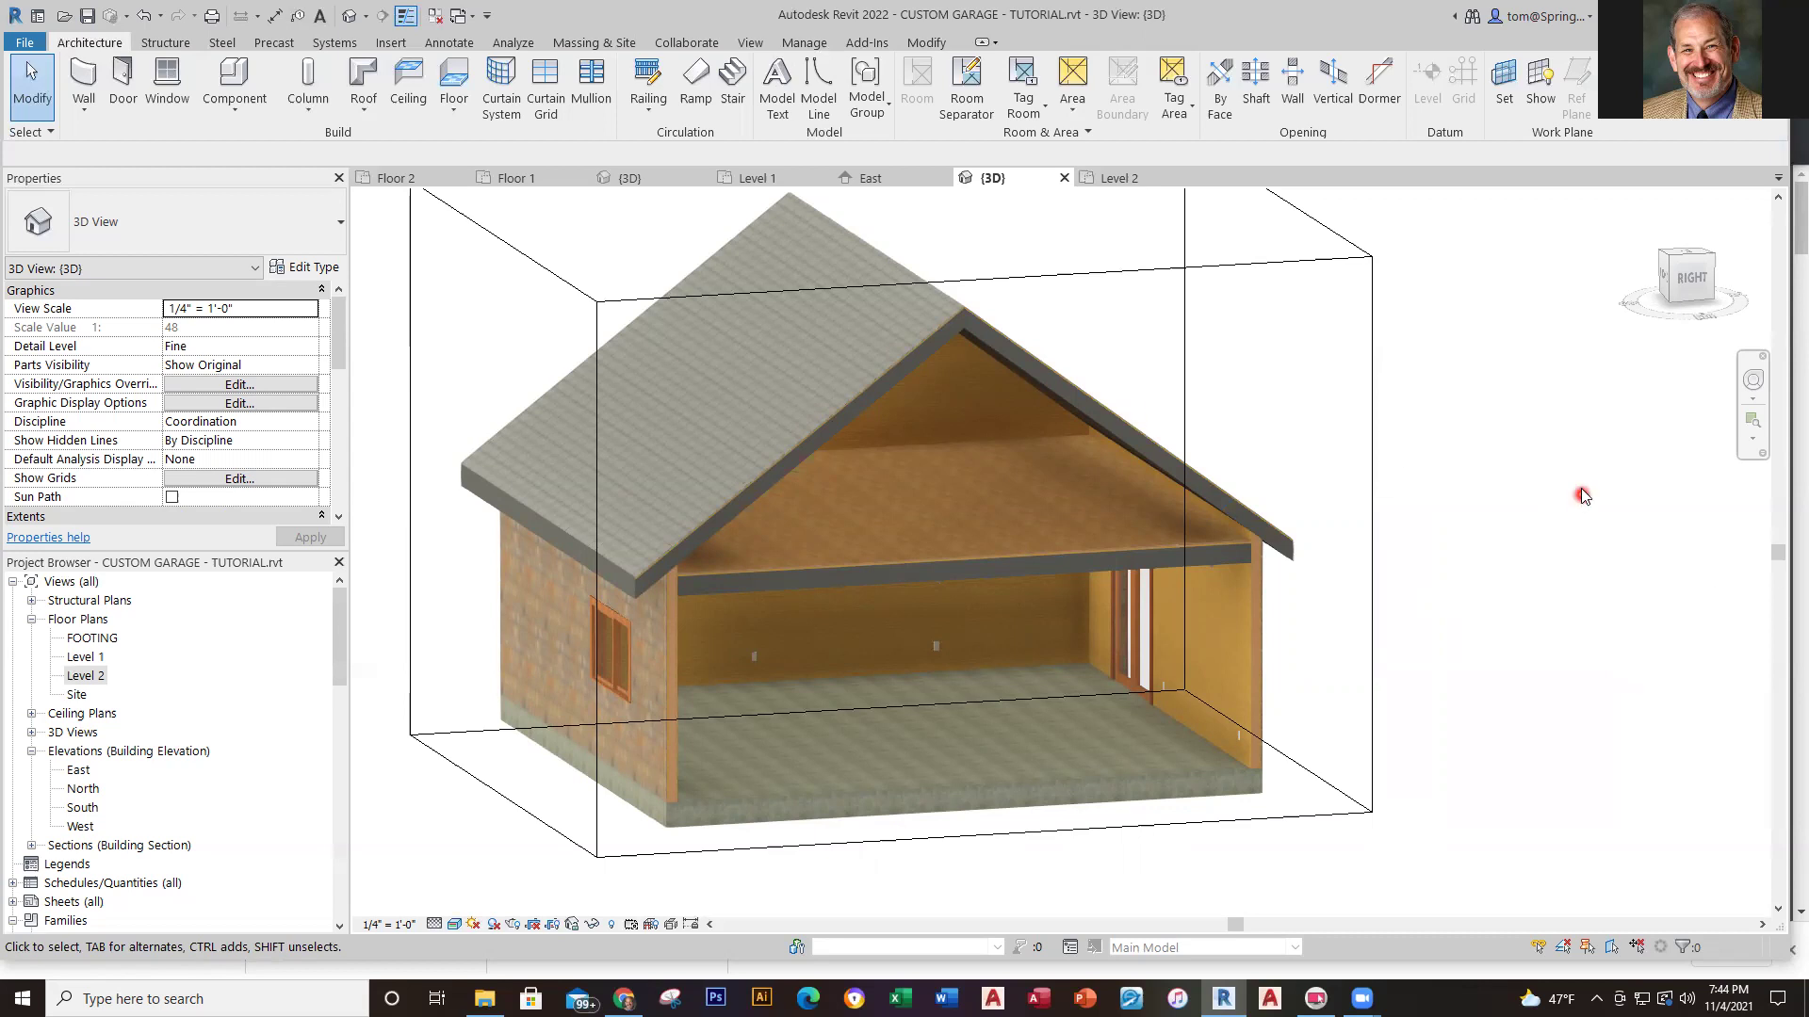
pyautogui.click(1120, 179)
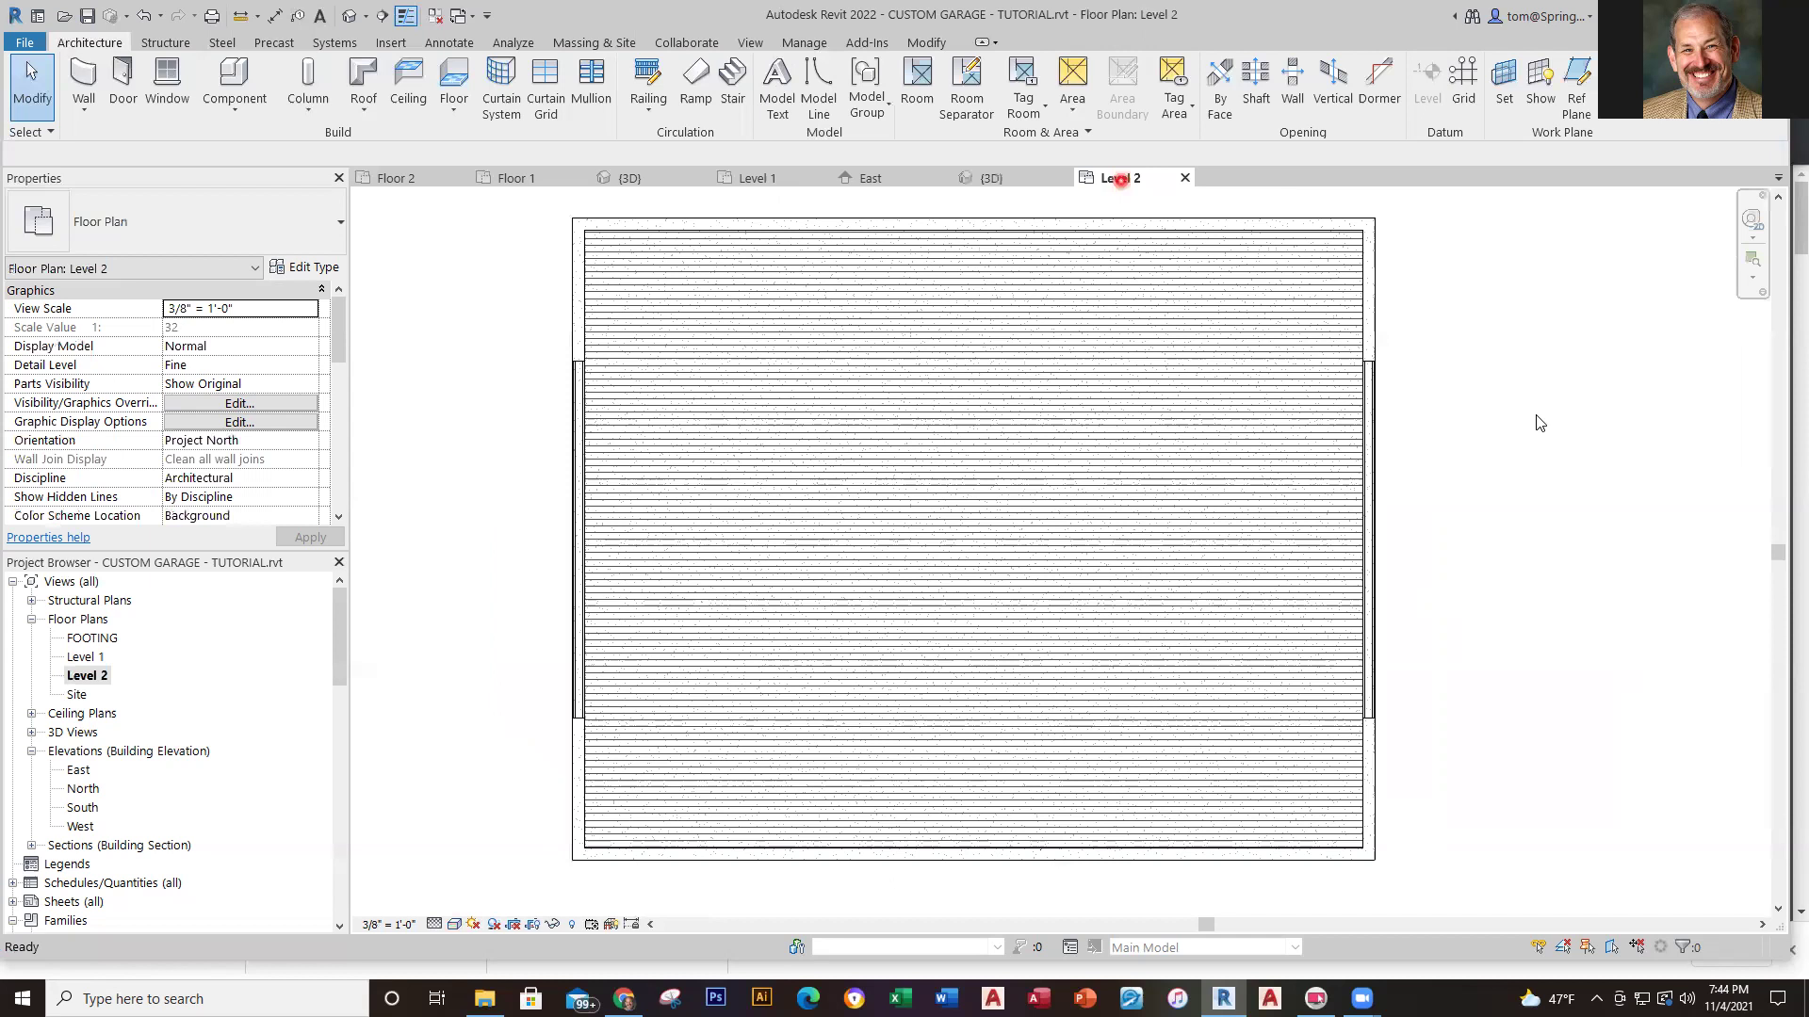
# Expand Families > Generic Models in the Project Browser to list the attic stair families
pyautogui.moveTo(341, 644); pyautogui.dragTo(342, 750)
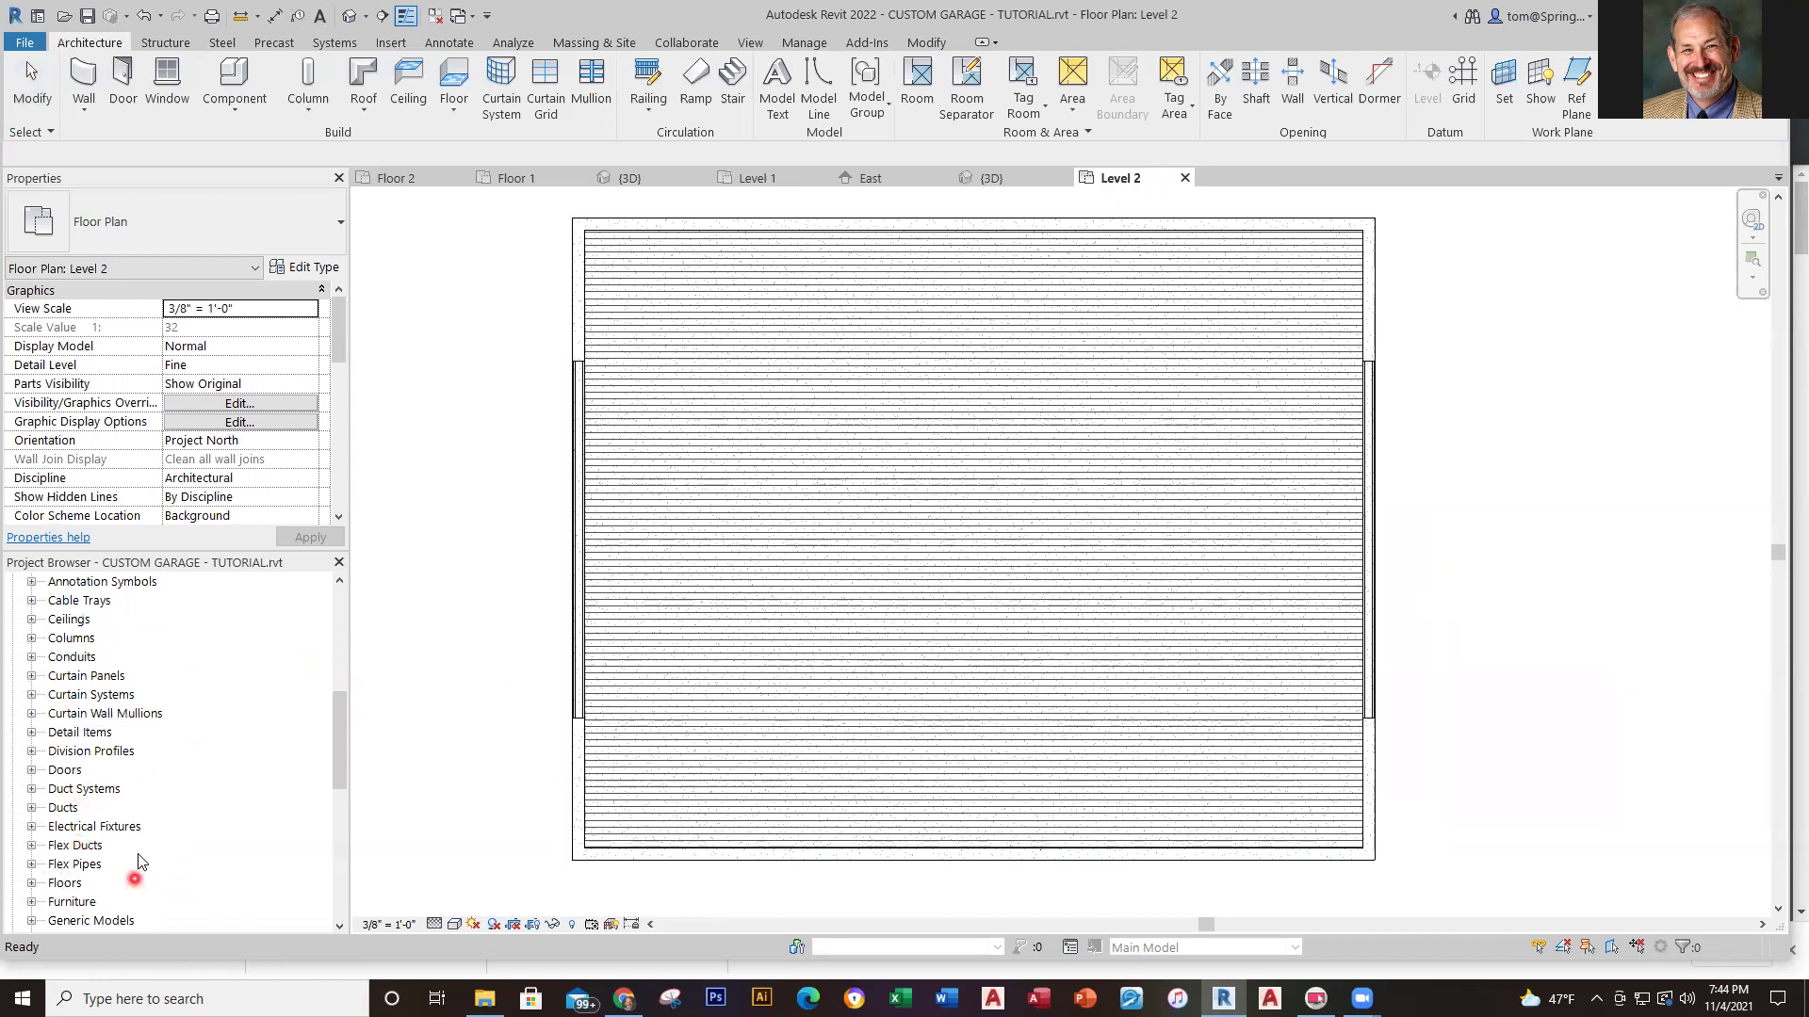
pyautogui.scroll(-1, 146, 836)
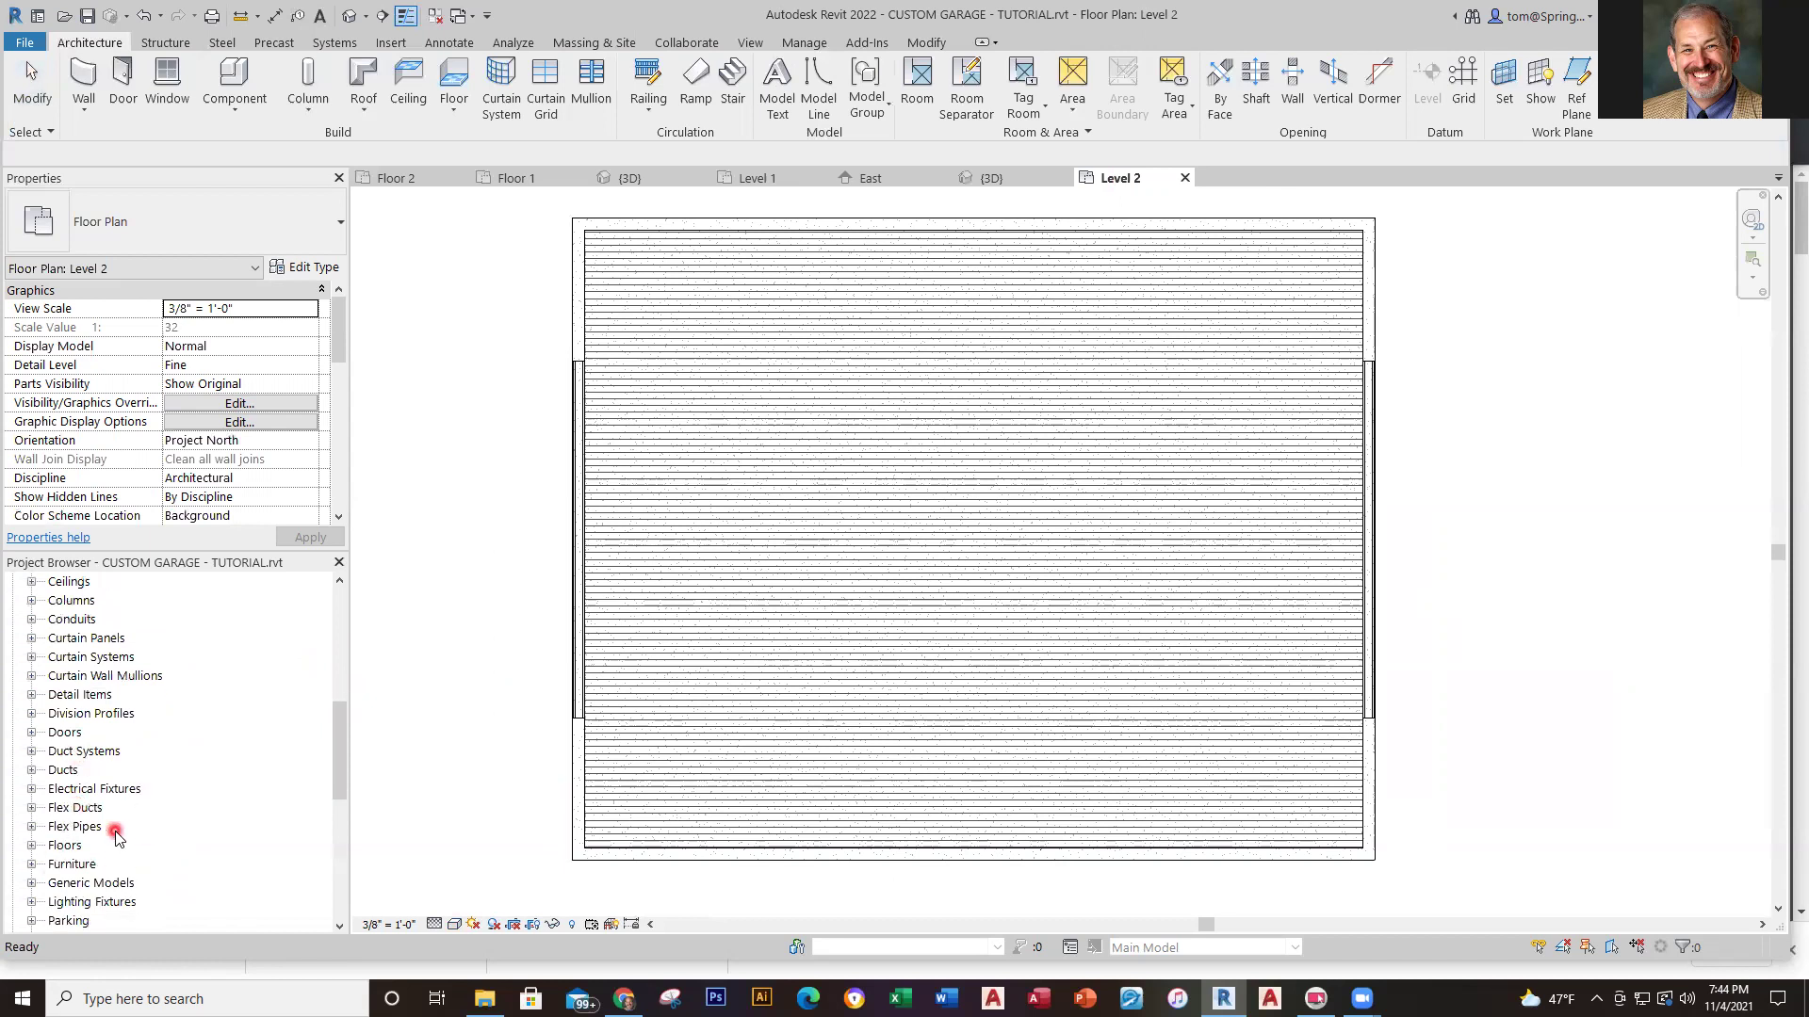
pyautogui.click(33, 886)
pyautogui.scroll(-3, 211, 768)
pyautogui.scroll(-3, 211, 768)
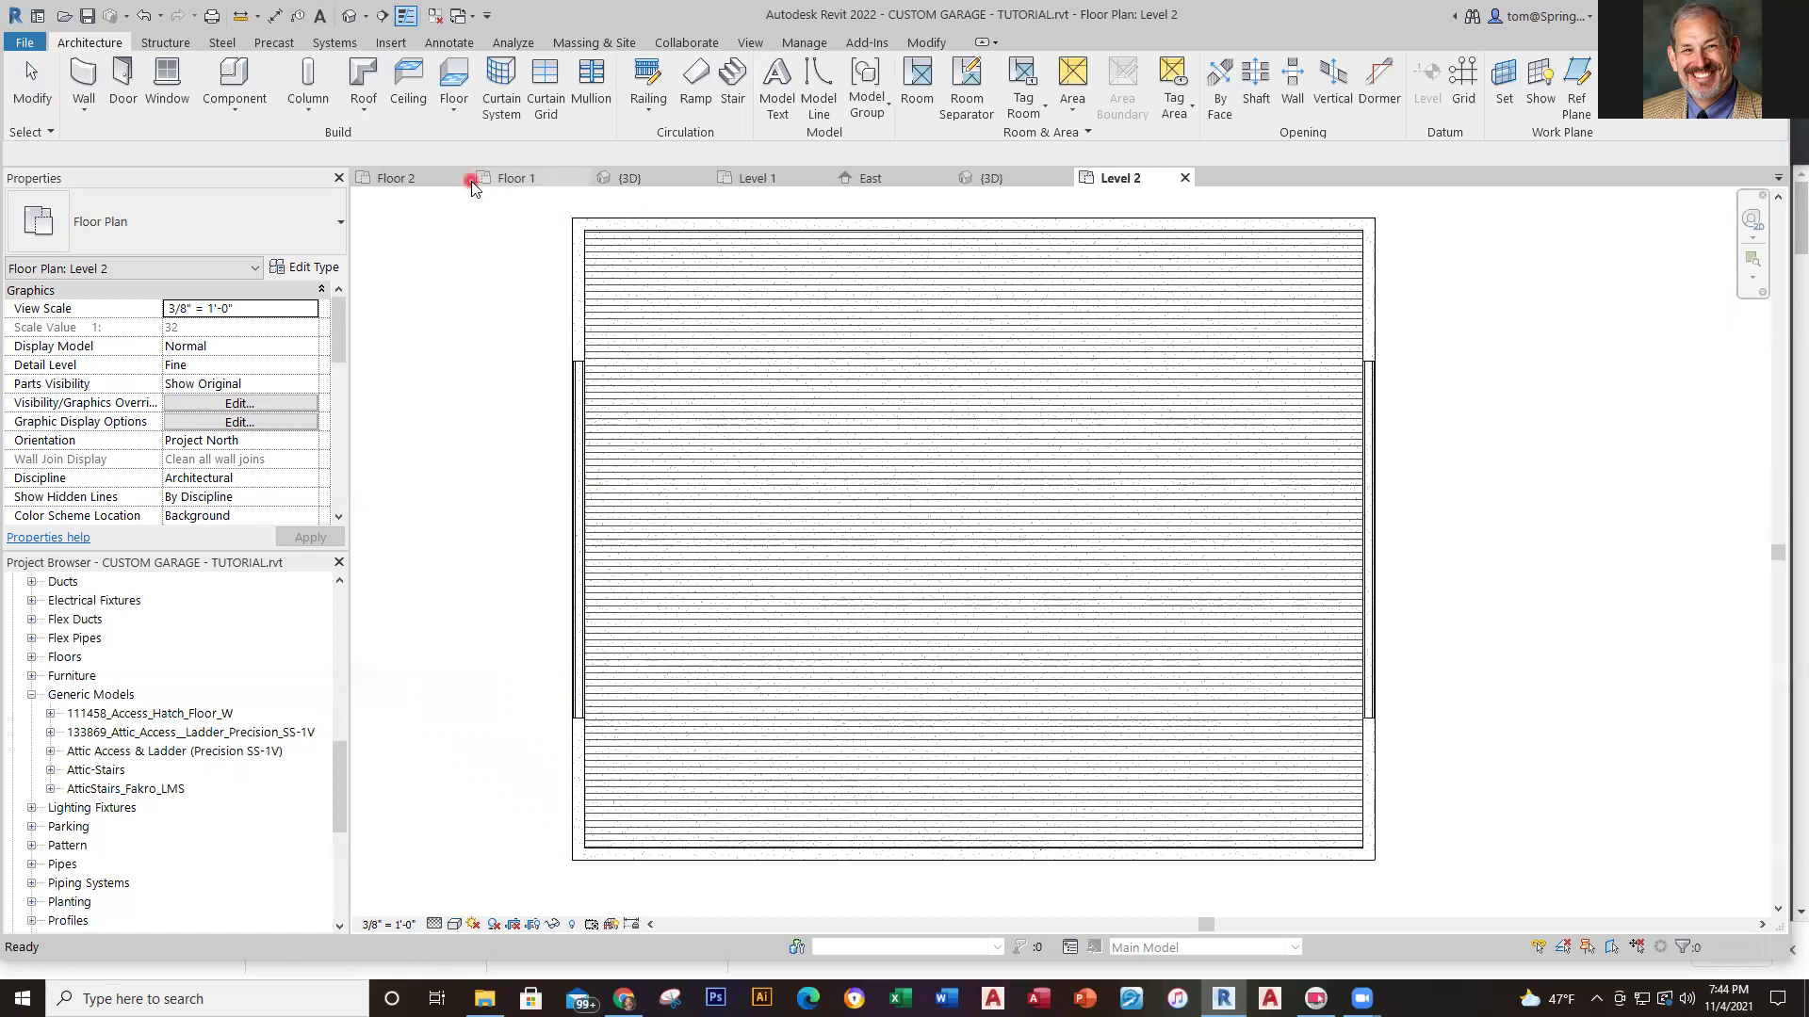
pyautogui.click(512, 186)
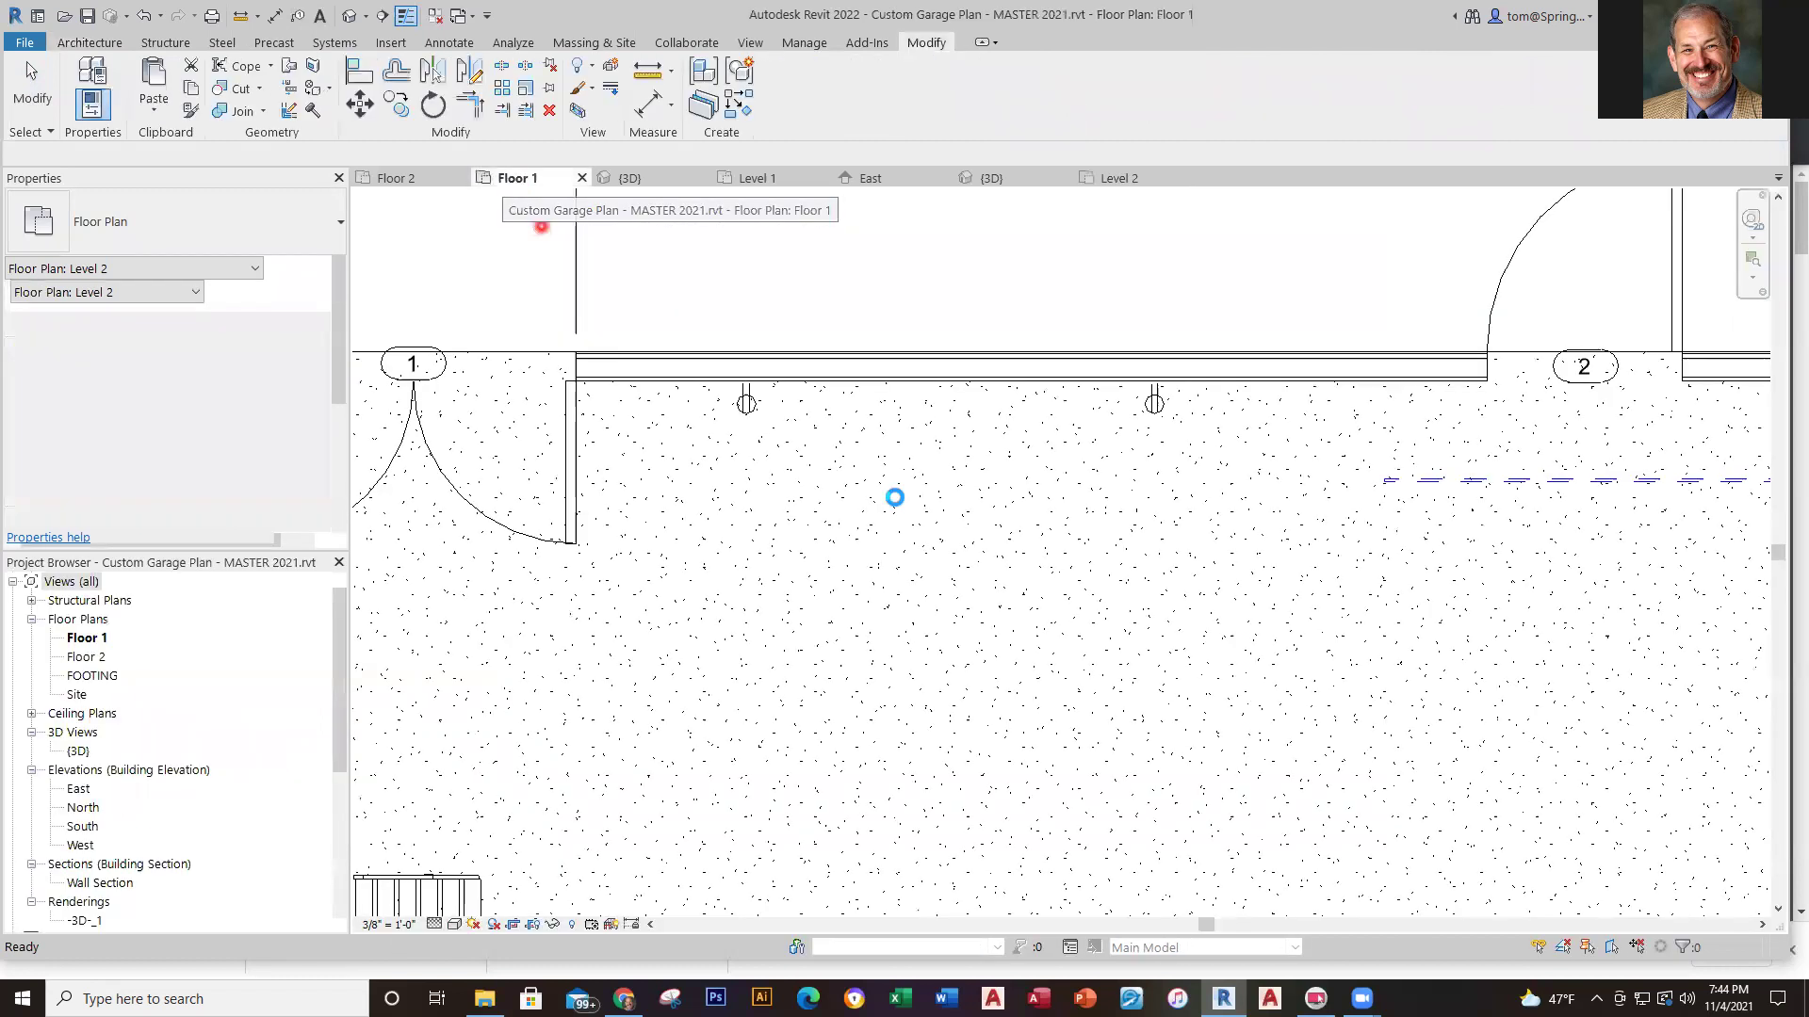
pyautogui.click(1053, 337)
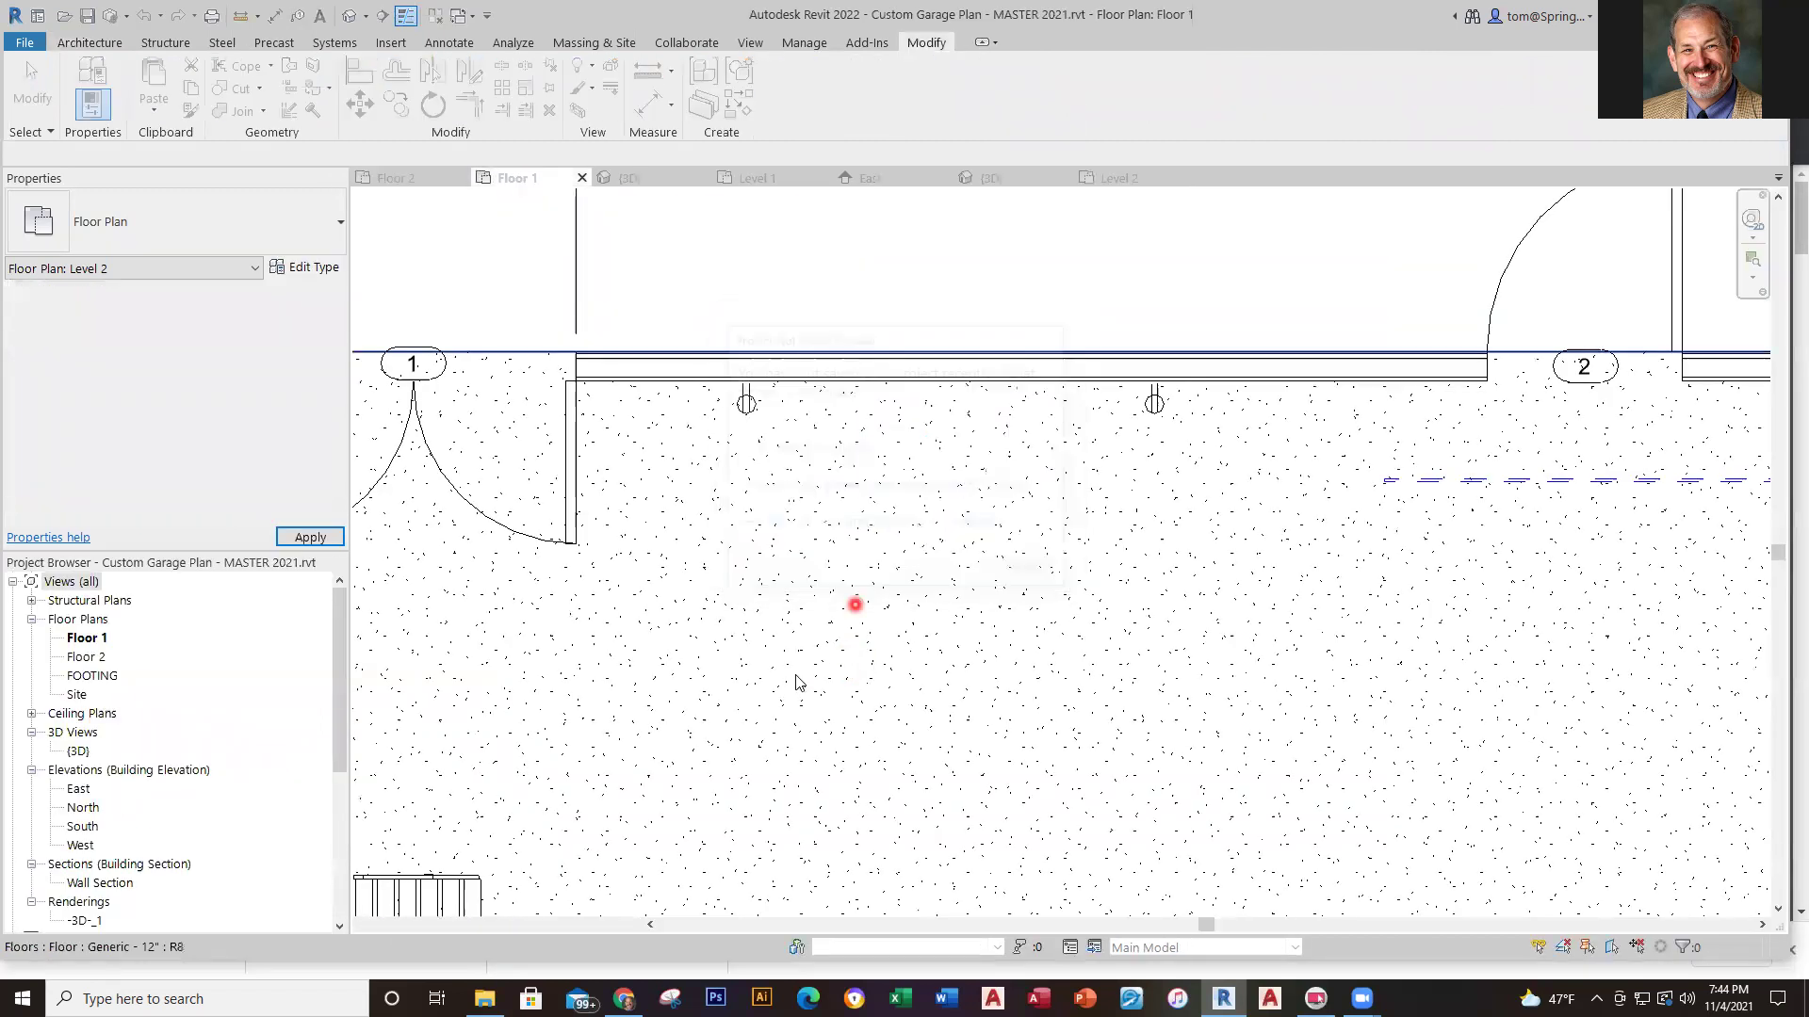
pyautogui.scroll(-4, 736, 780)
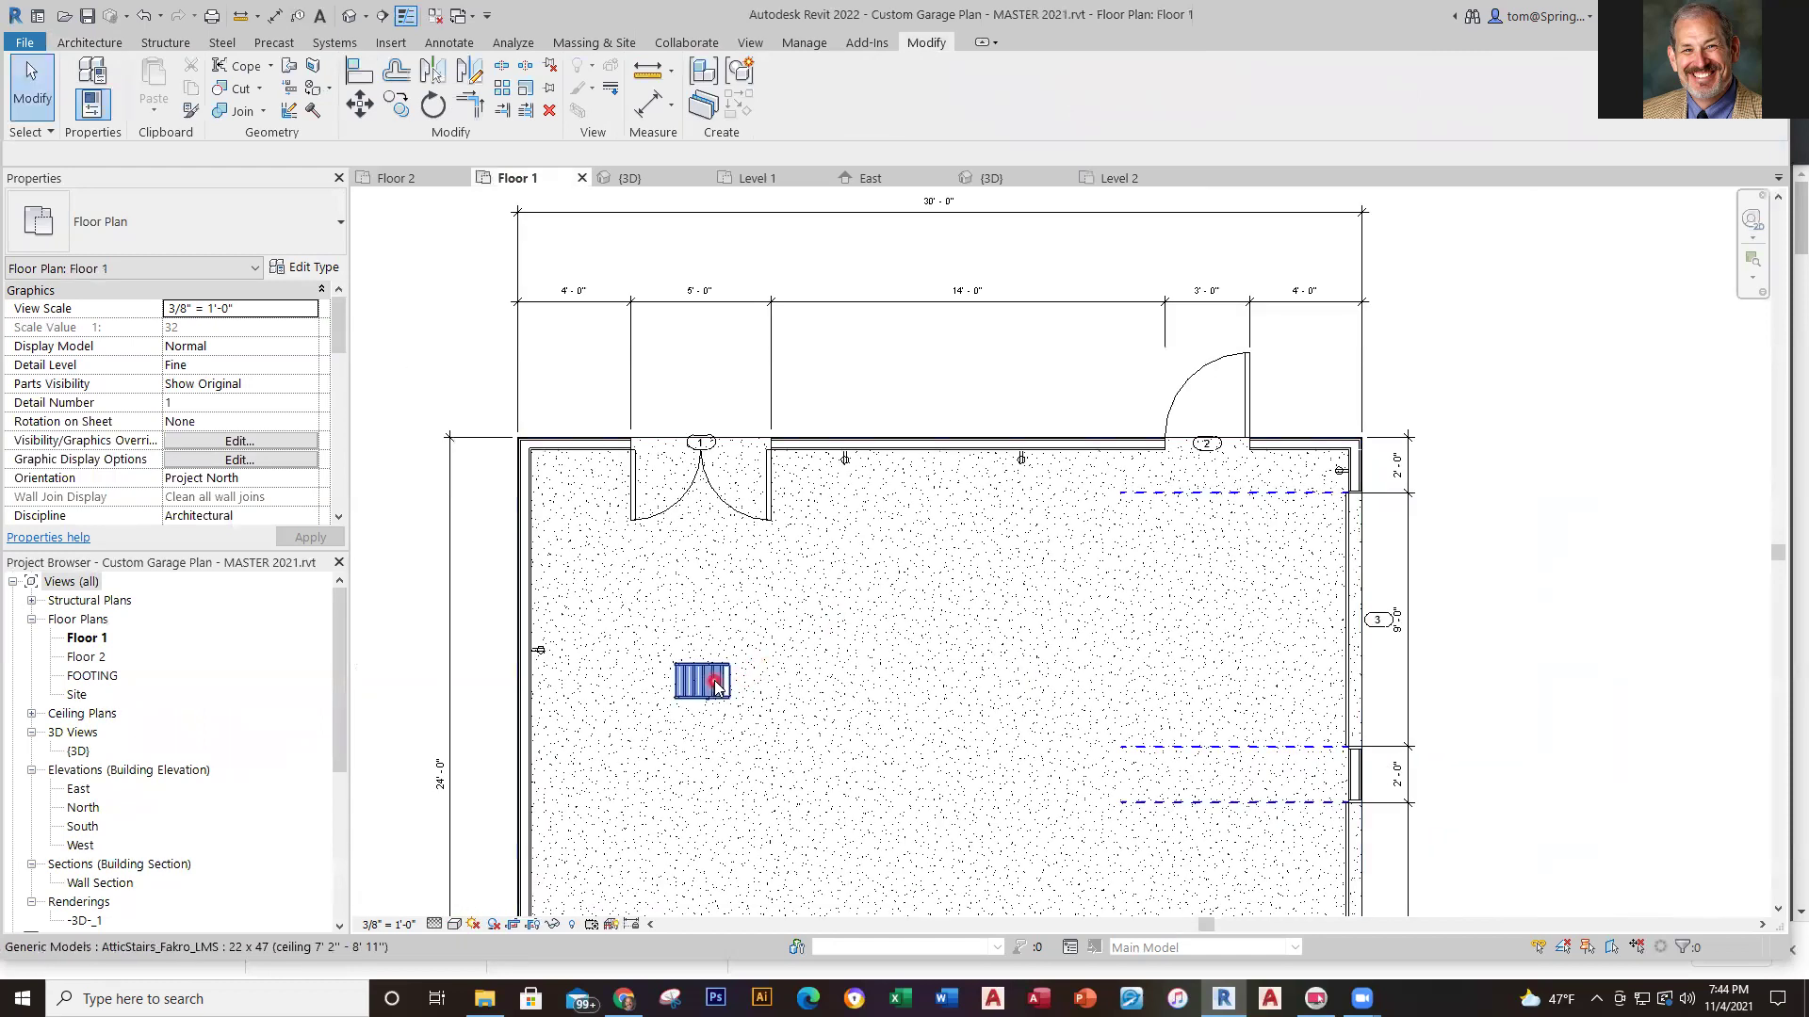
pyautogui.click(720, 682)
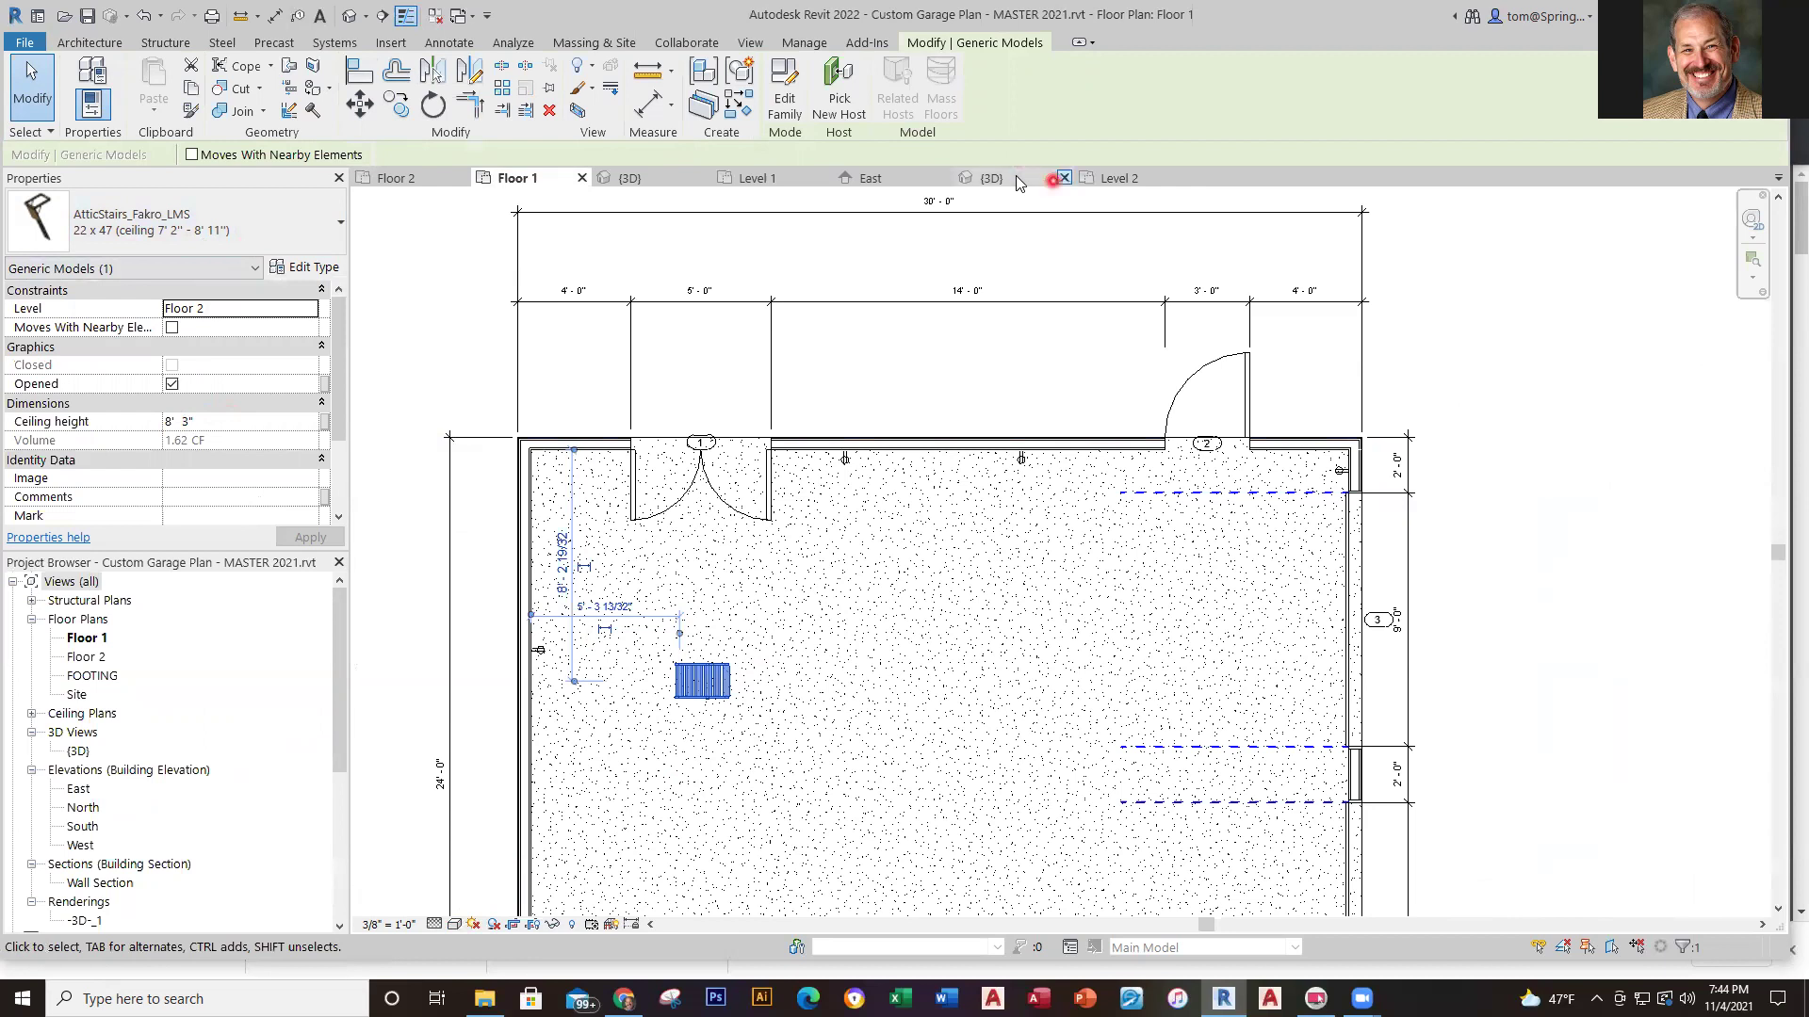
pyautogui.click(1088, 178)
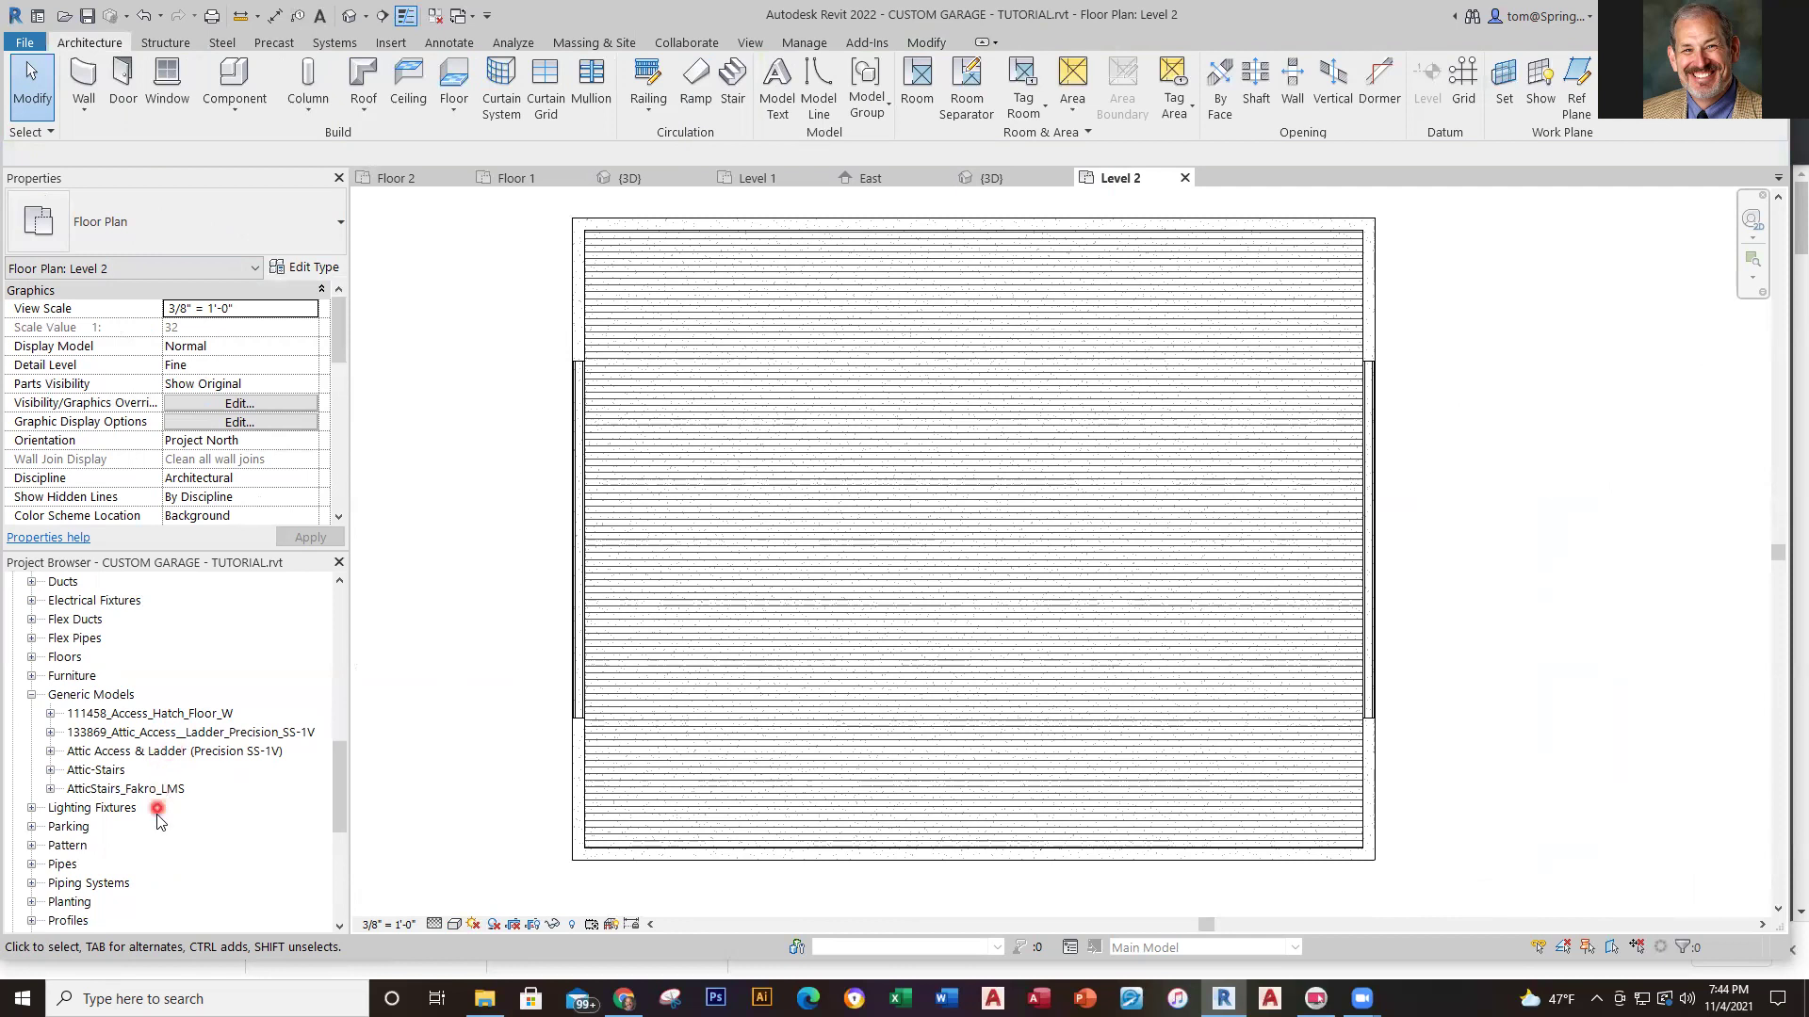
# Place a 22 x 47 AtticStairs_Fakro_LMS stair left of the Level 2 plan centre
pyautogui.click(51, 791)
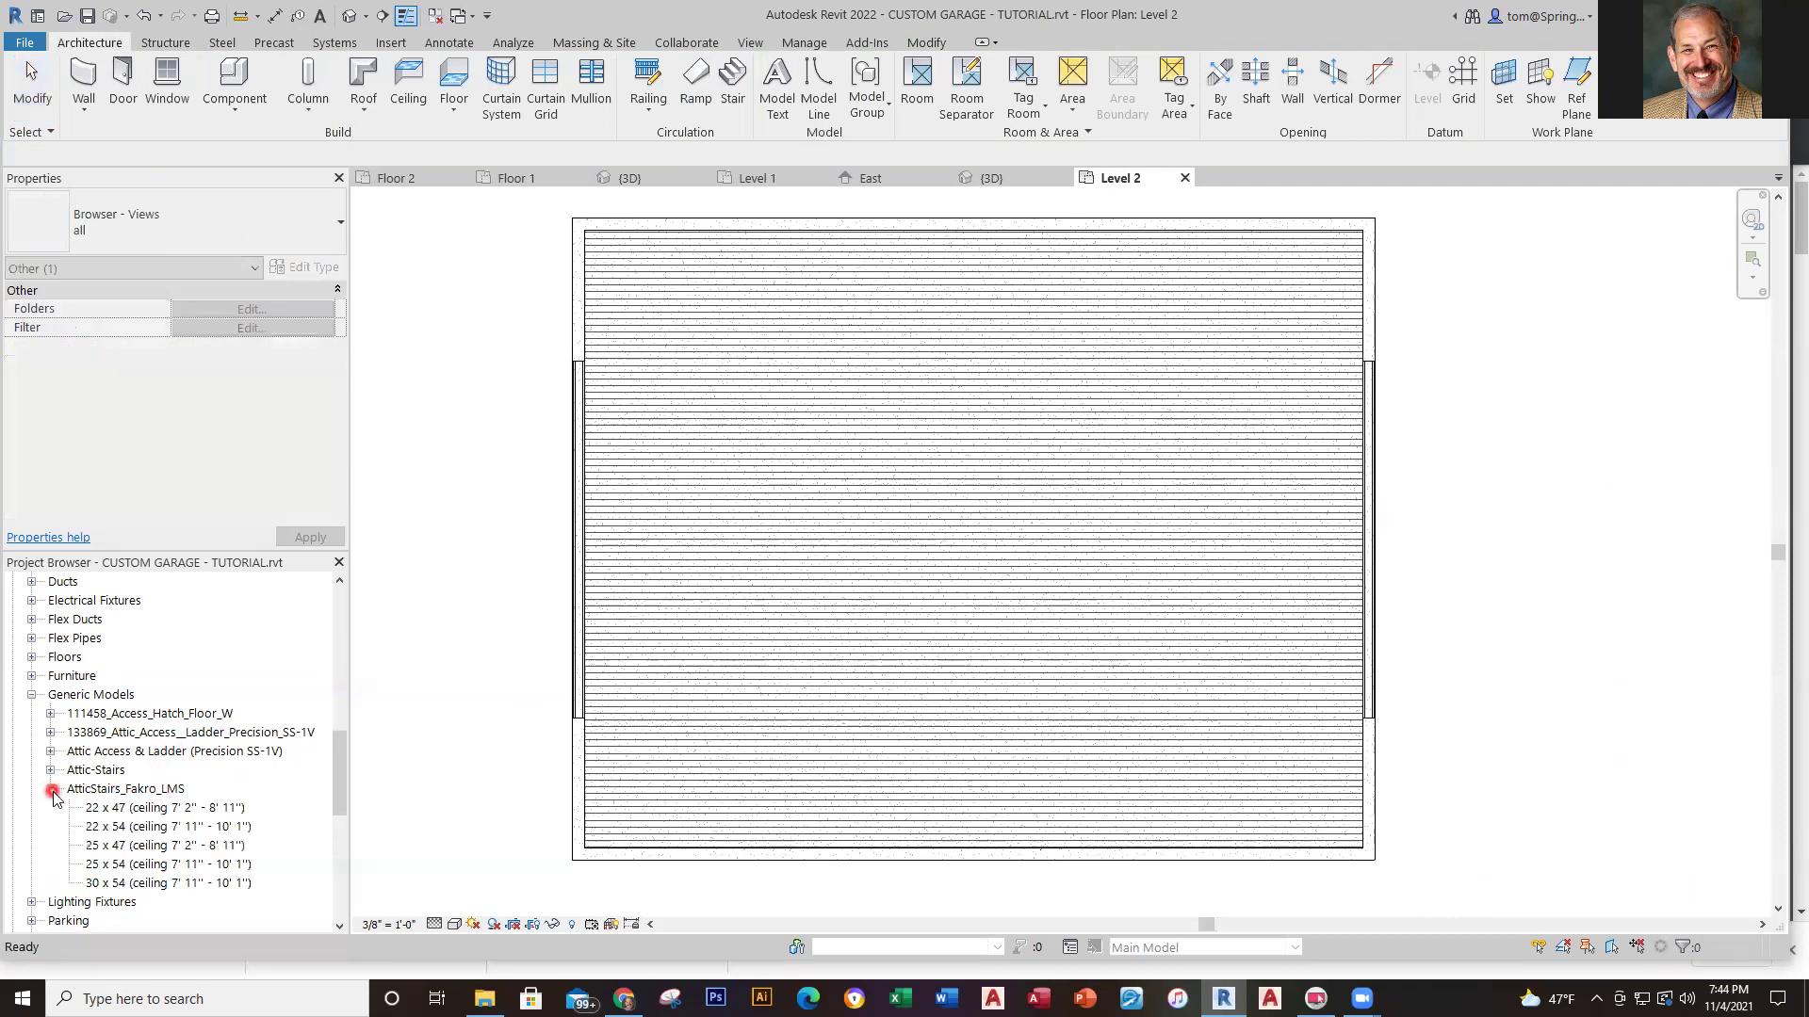
pyautogui.click(111, 810)
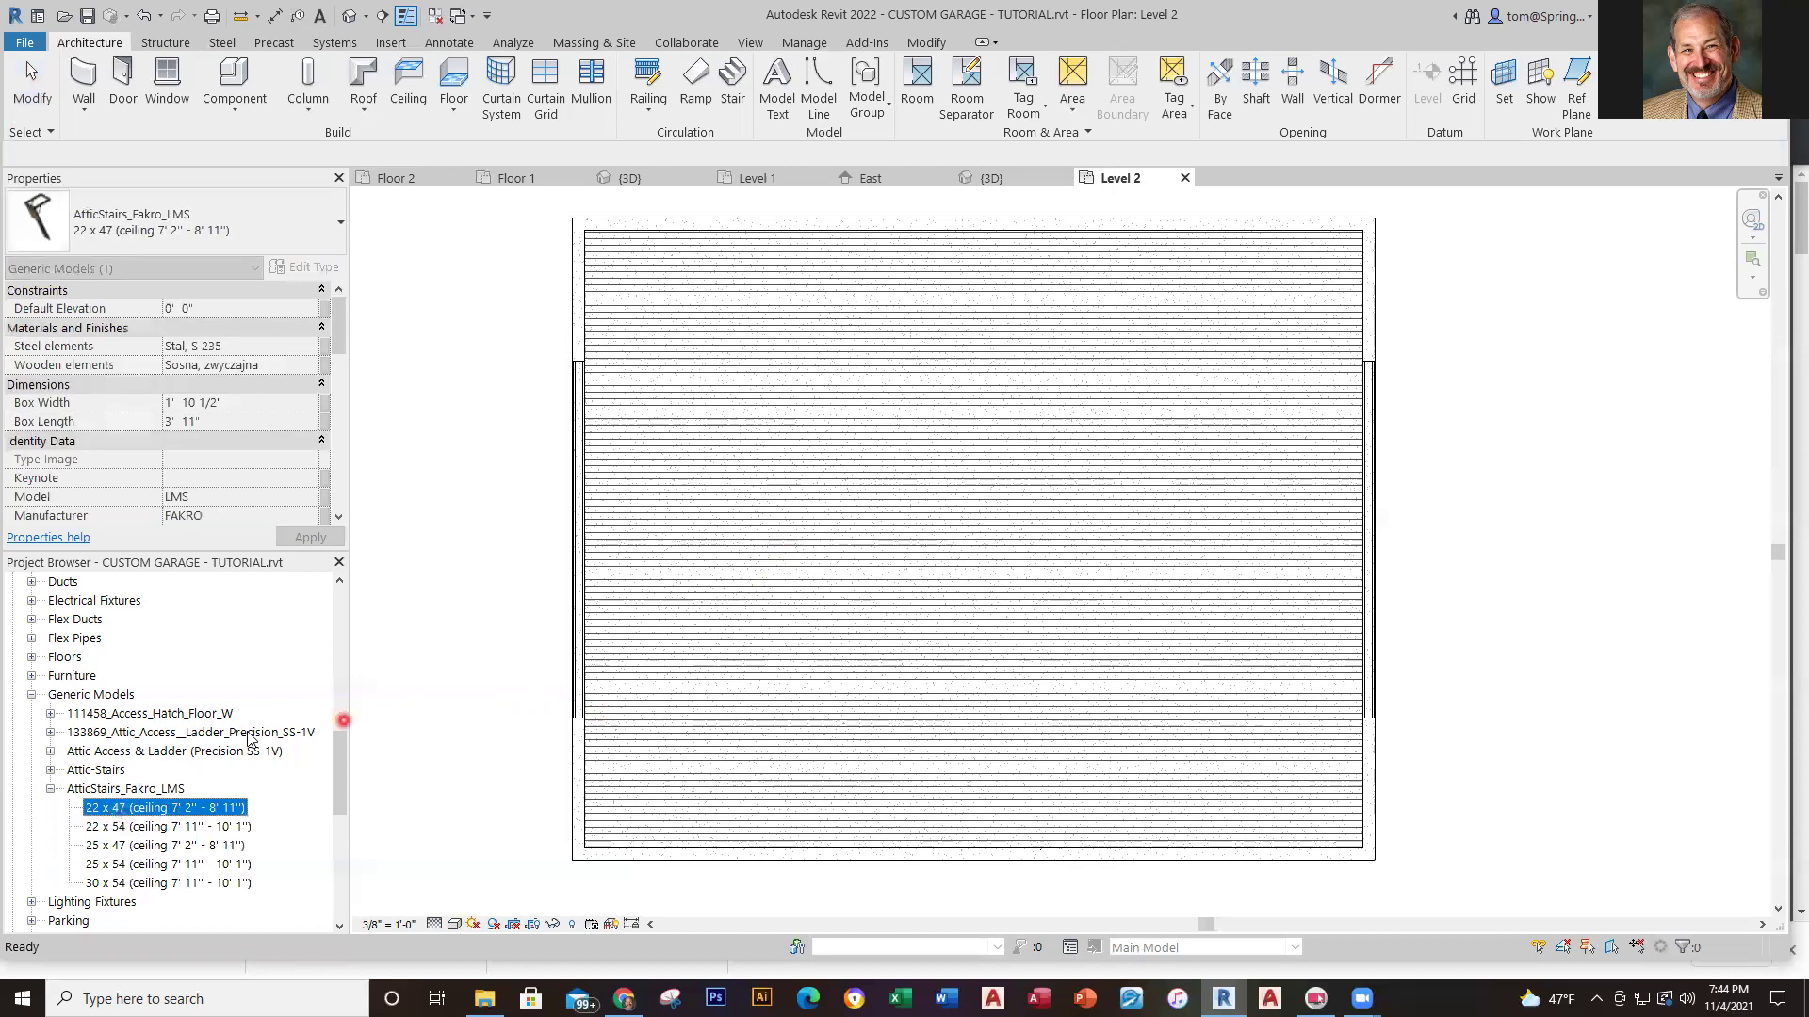
pyautogui.moveTo(744, 659); pyautogui.dragTo(822, 602)
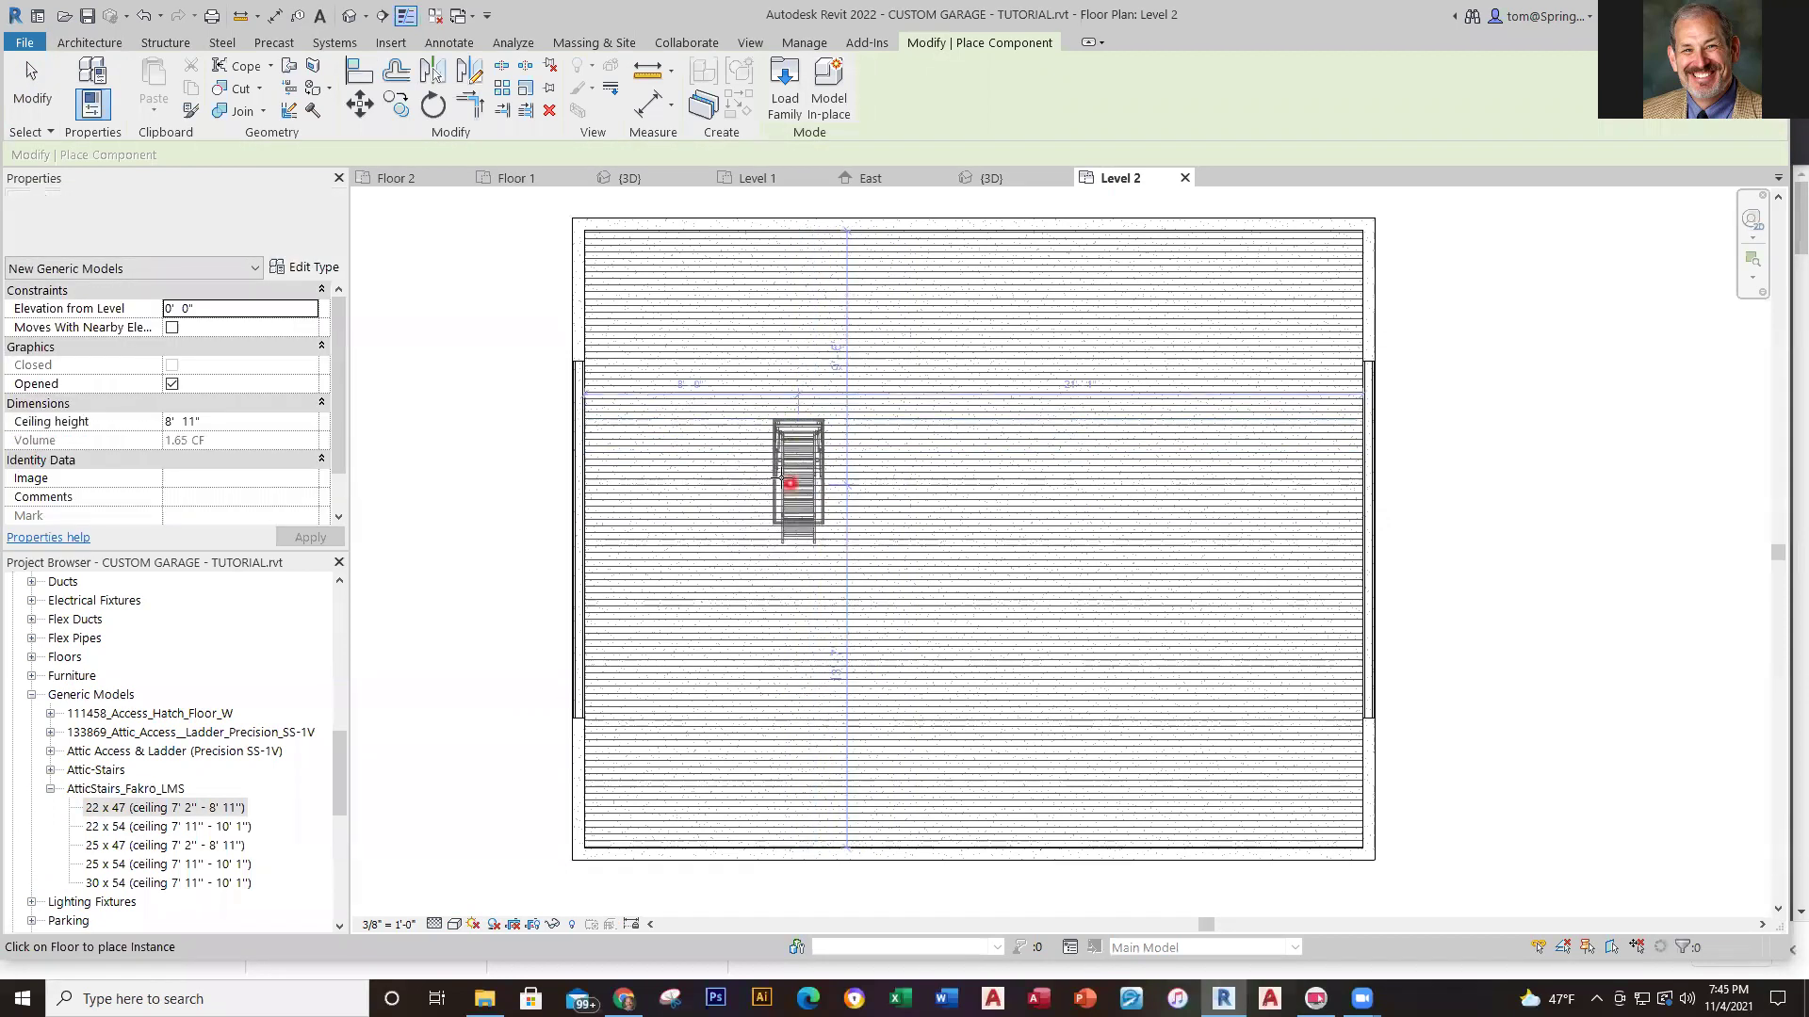
pyautogui.click(820, 497)
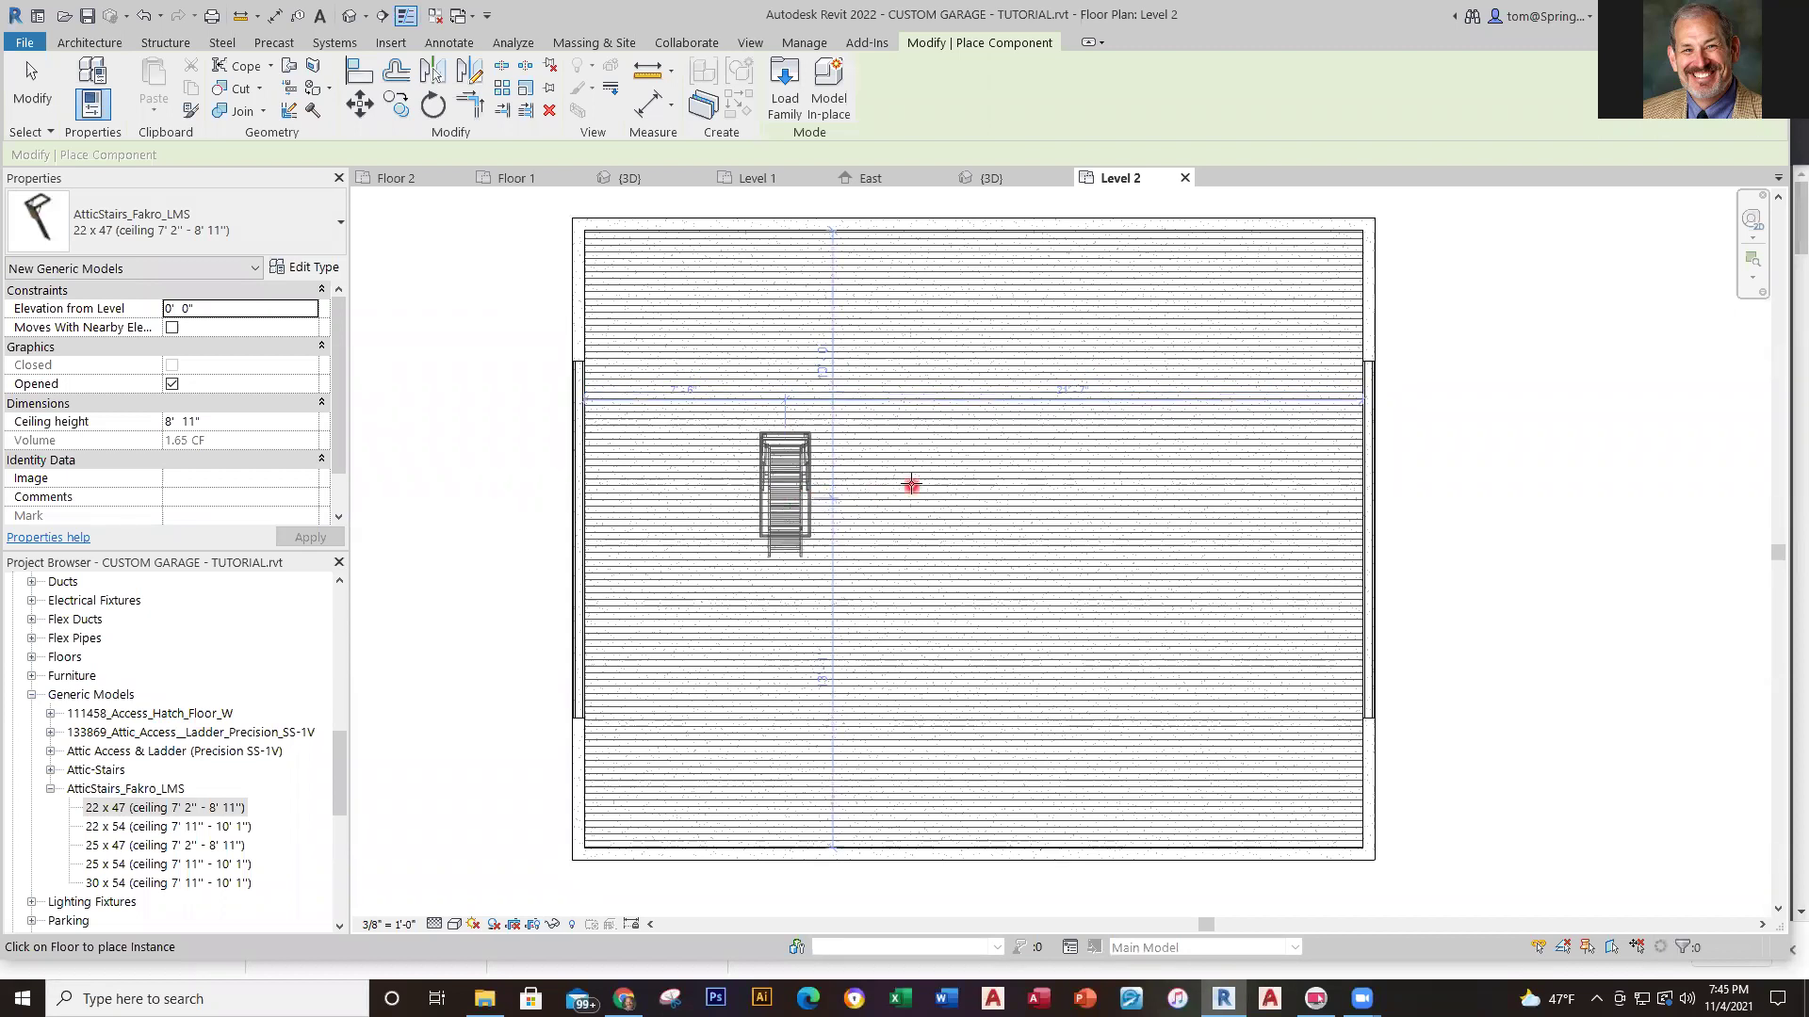
pyautogui.press('Escape')
pyautogui.press('Escape')
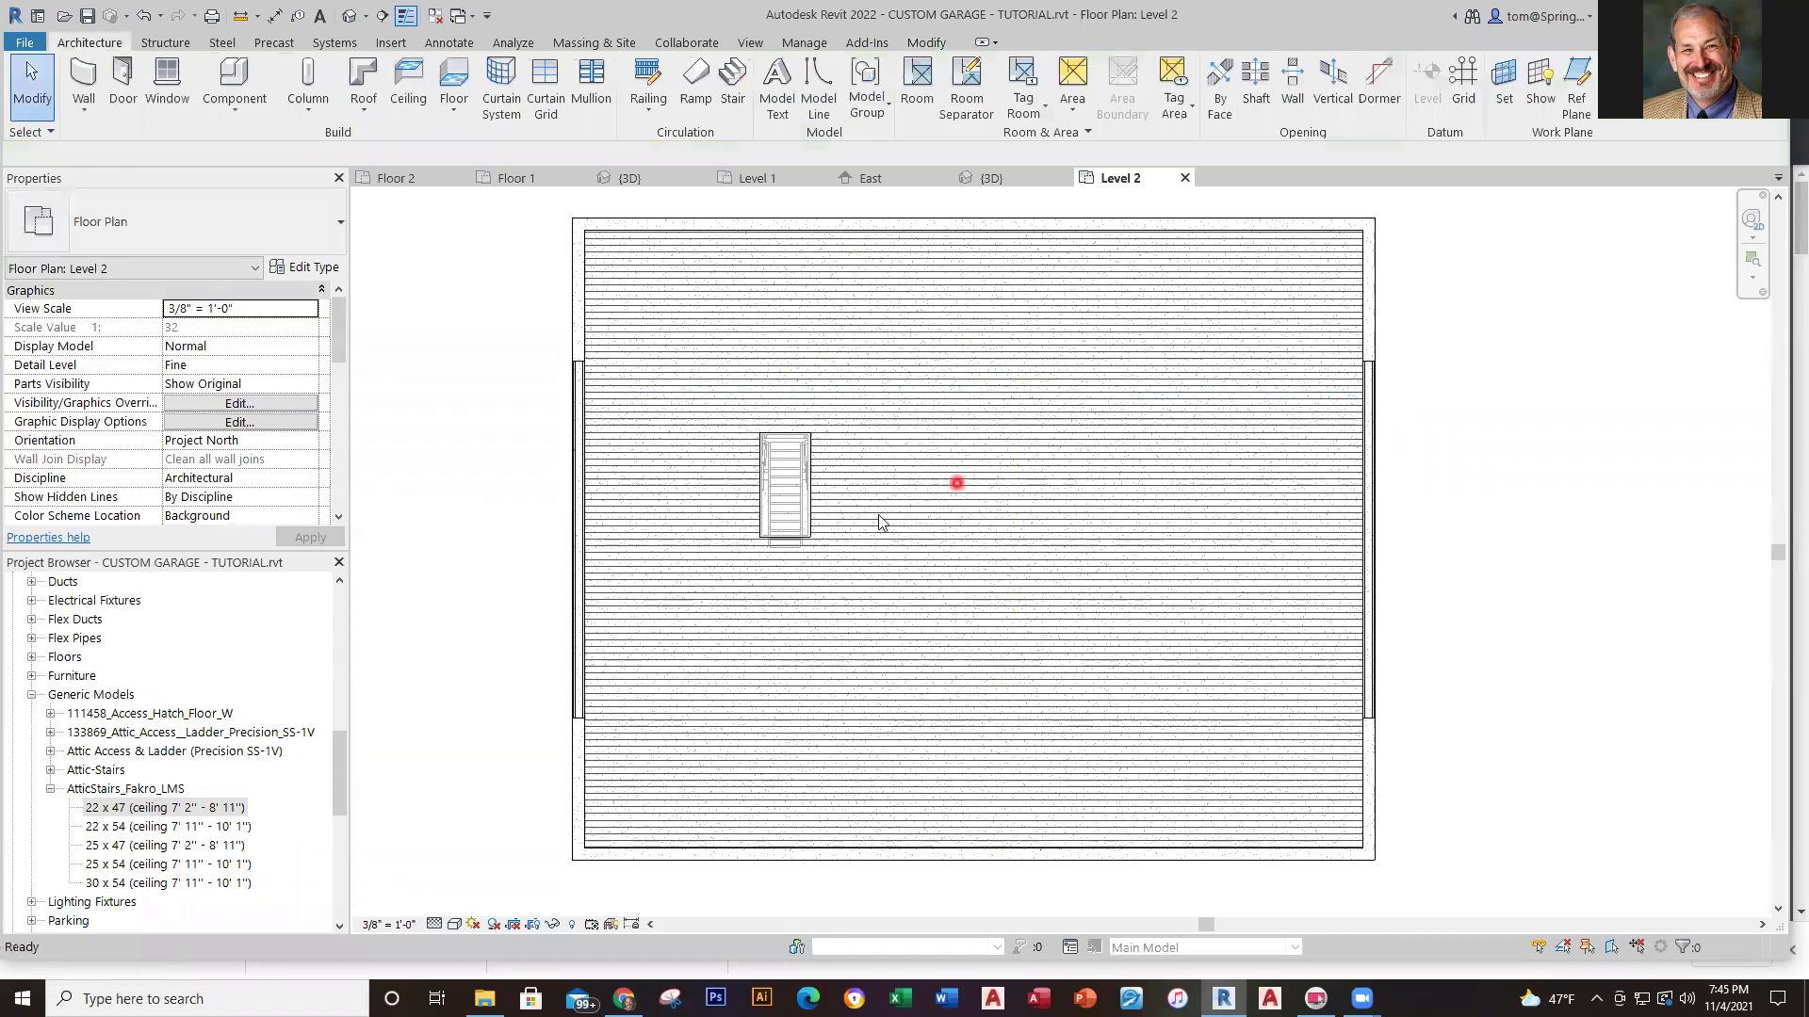
# Select the floor around the new attic stair several times to check it
pyautogui.click(807, 531)
pyautogui.press('Escape')
pyautogui.click(763, 508)
pyautogui.press('Escape')
pyautogui.click(792, 541)
pyautogui.press('Escape')
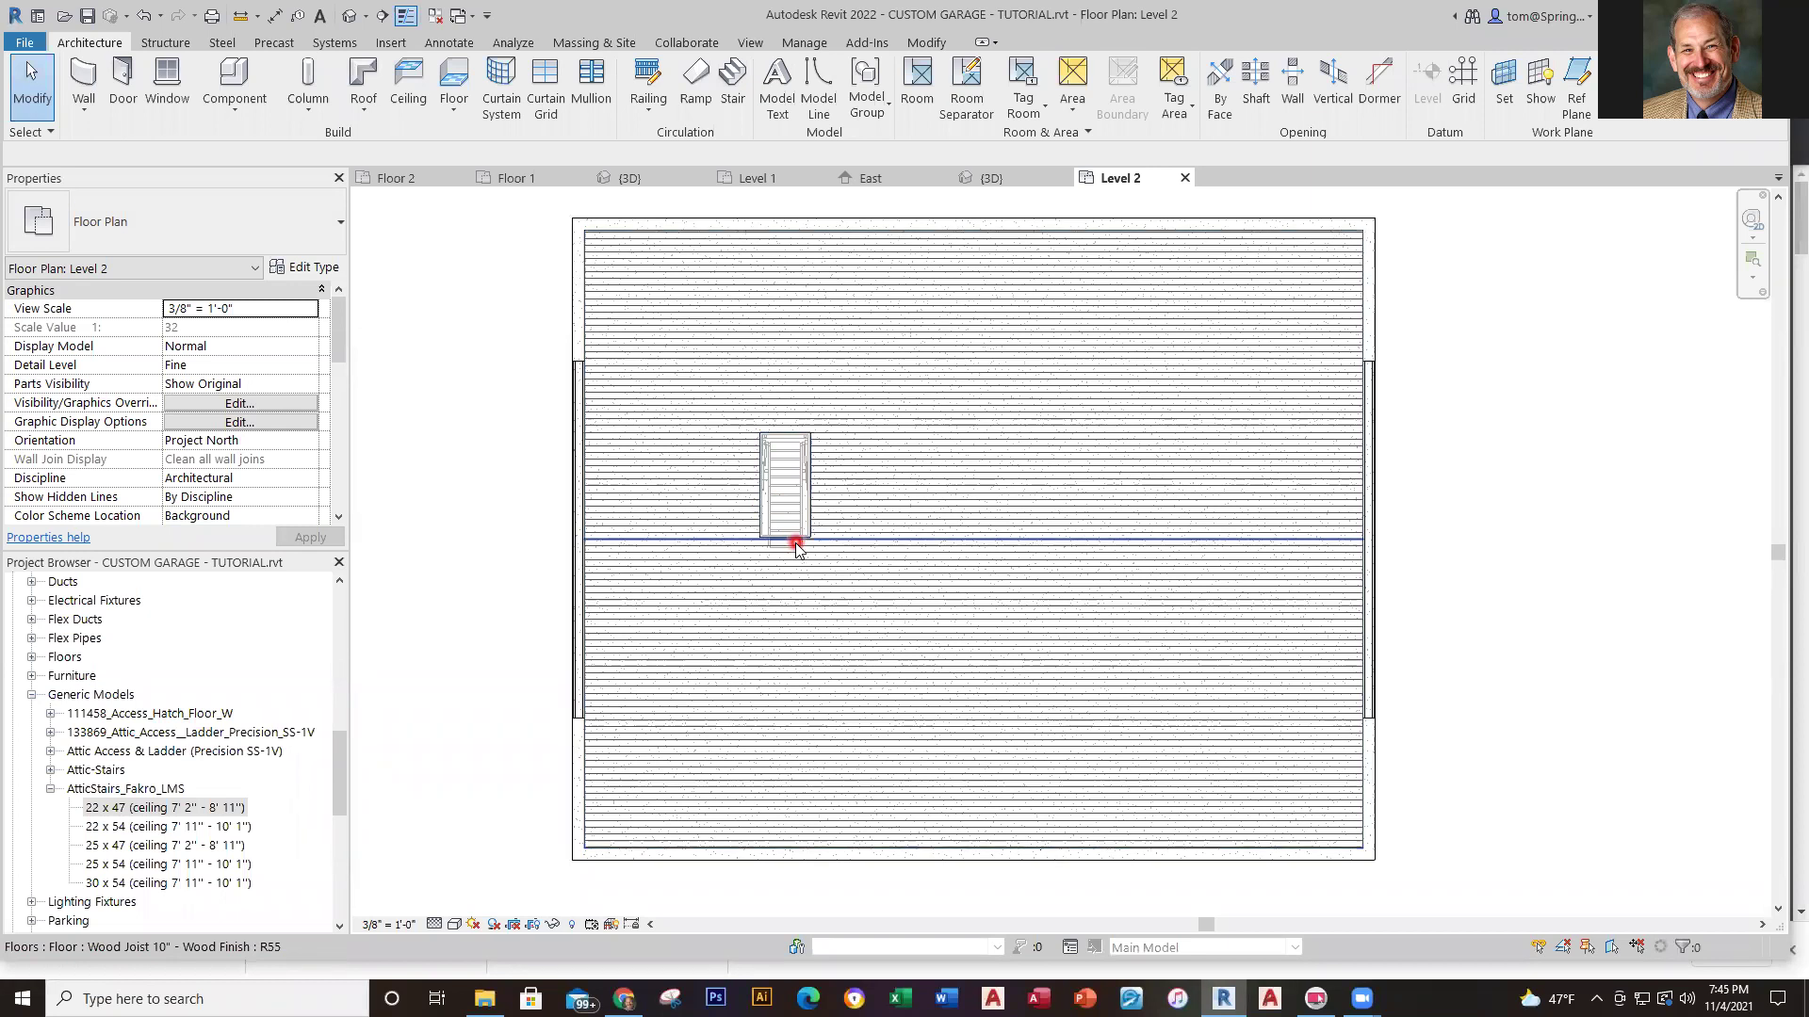
pyautogui.click(799, 535)
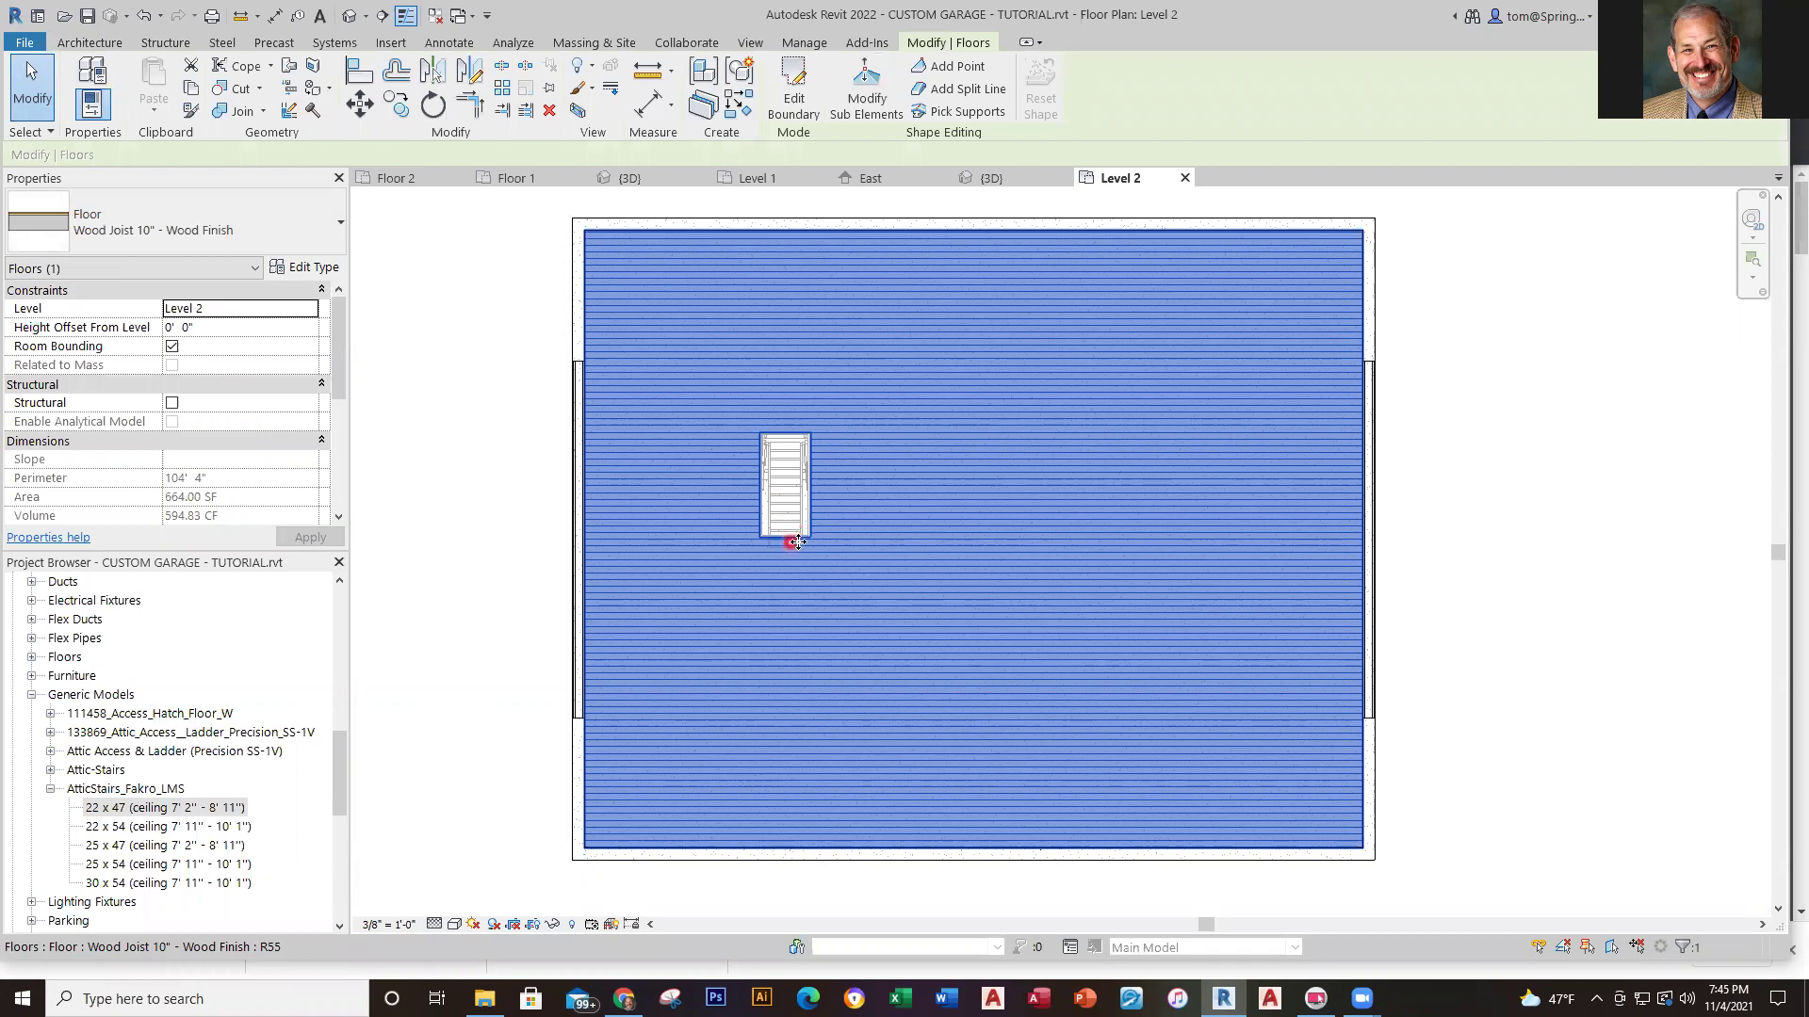
pyautogui.press('Escape')
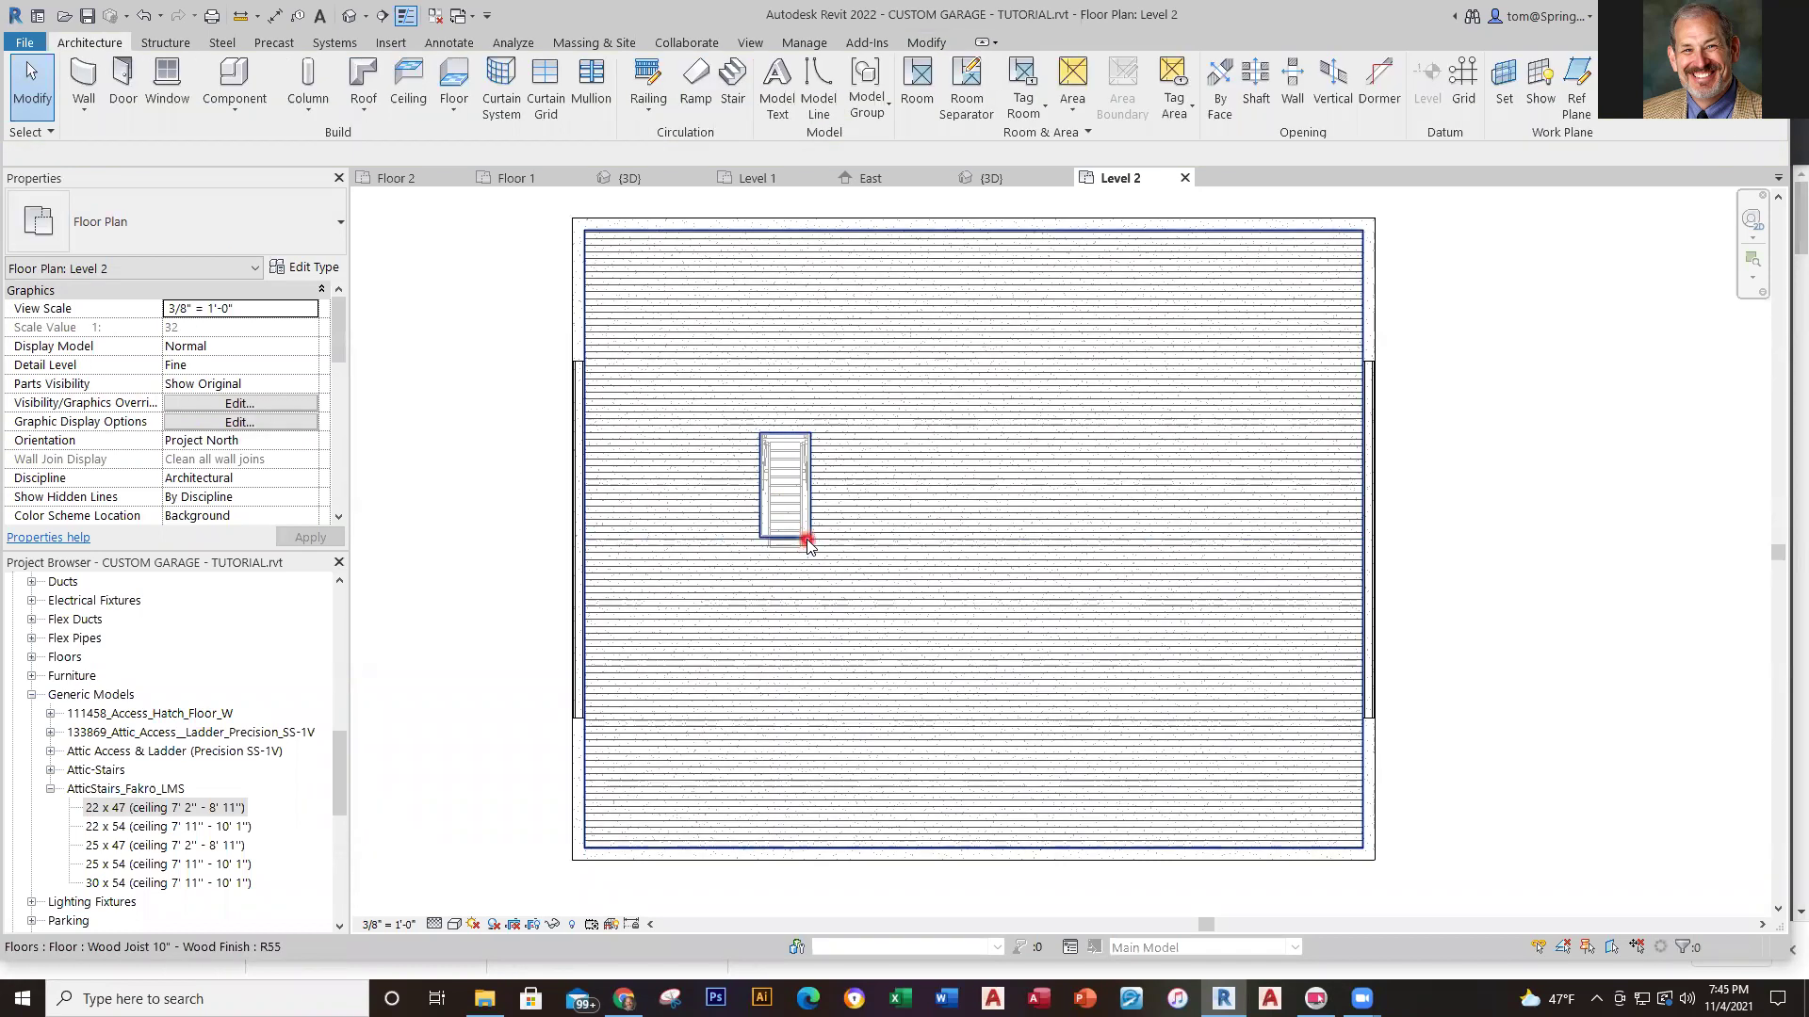
pyautogui.click(807, 545)
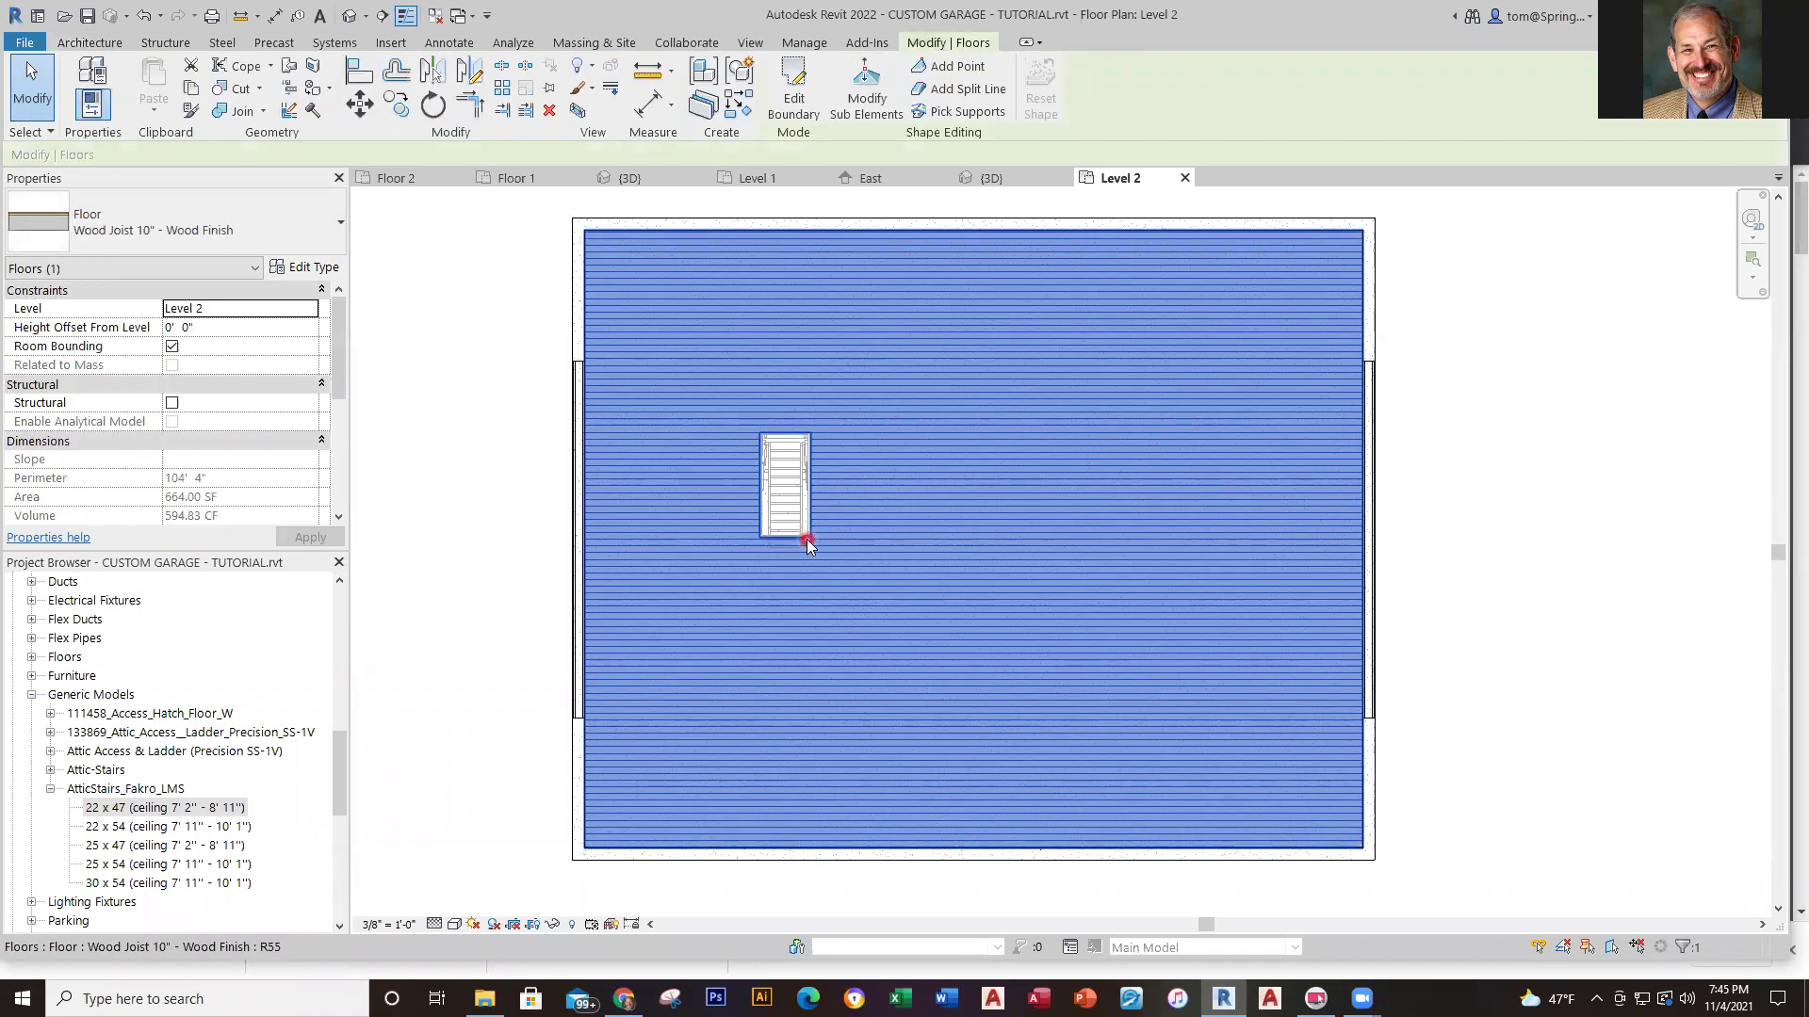
pyautogui.press('Escape')
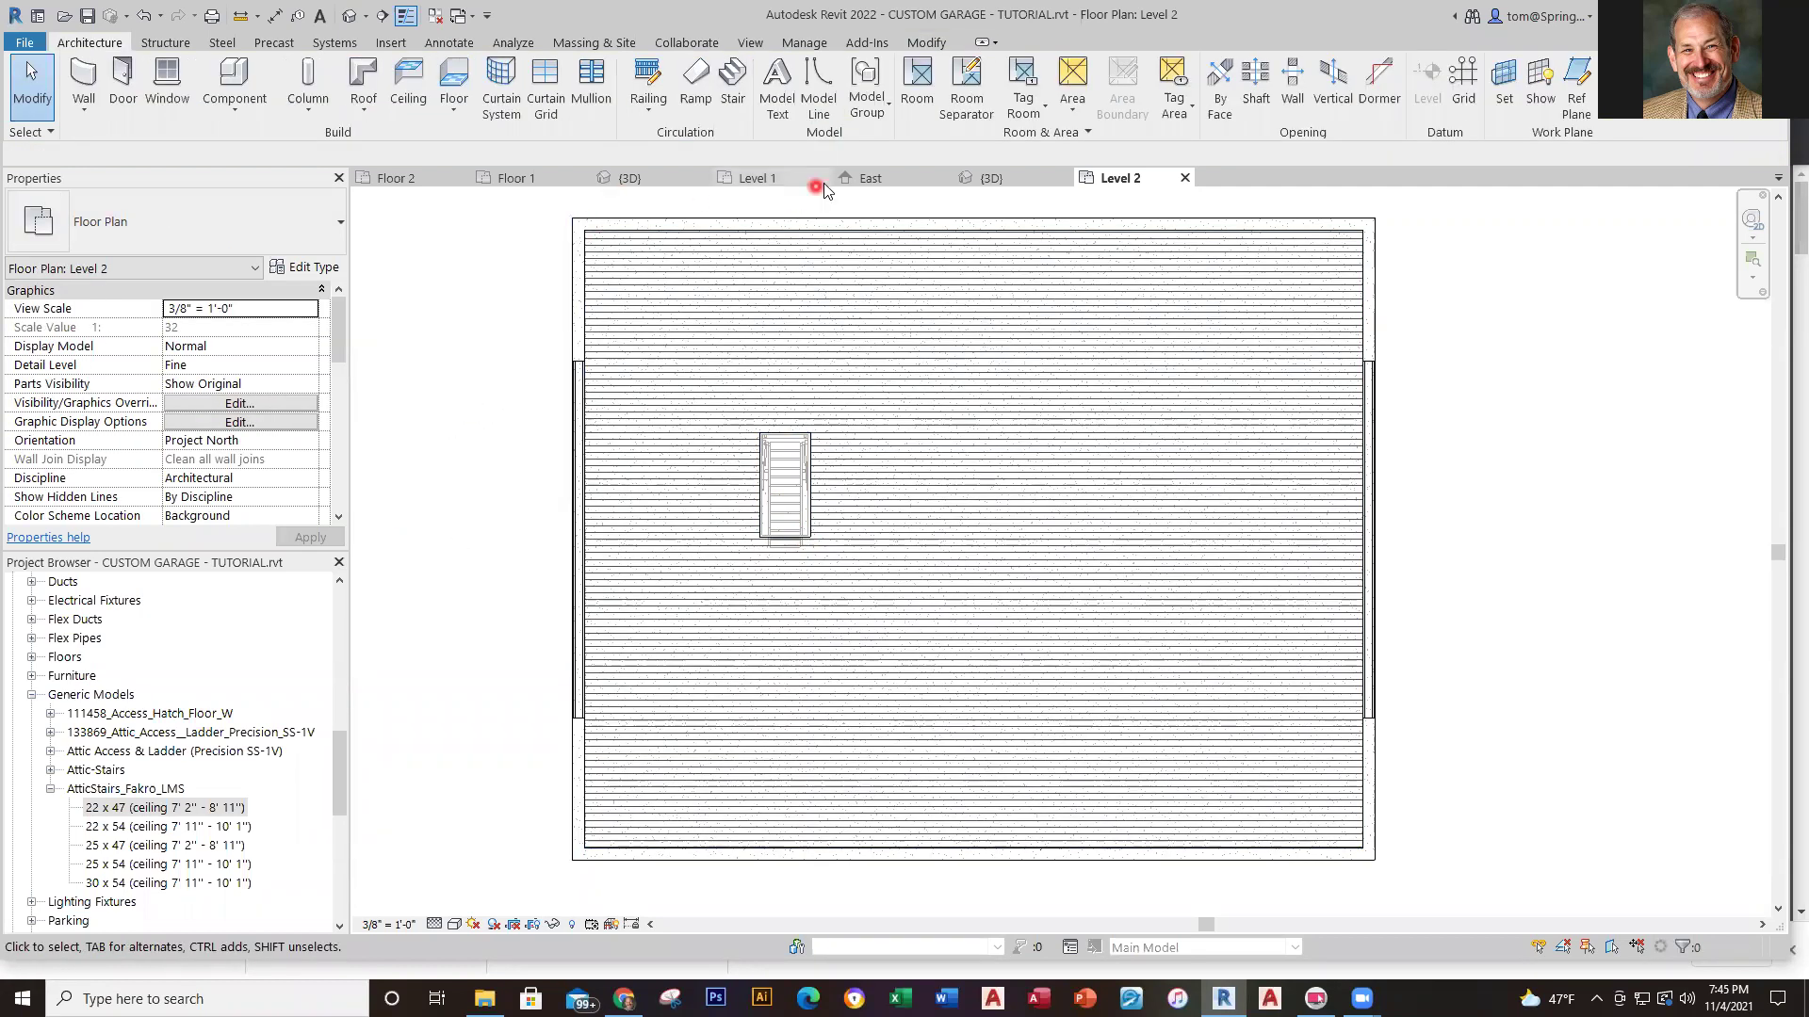
# On Level 1, rotate the attic ladder a quarter turn, shift it right, and view it in 3D
pyautogui.click(754, 178)
pyautogui.scroll(2, 727, 669)
pyautogui.click(680, 635)
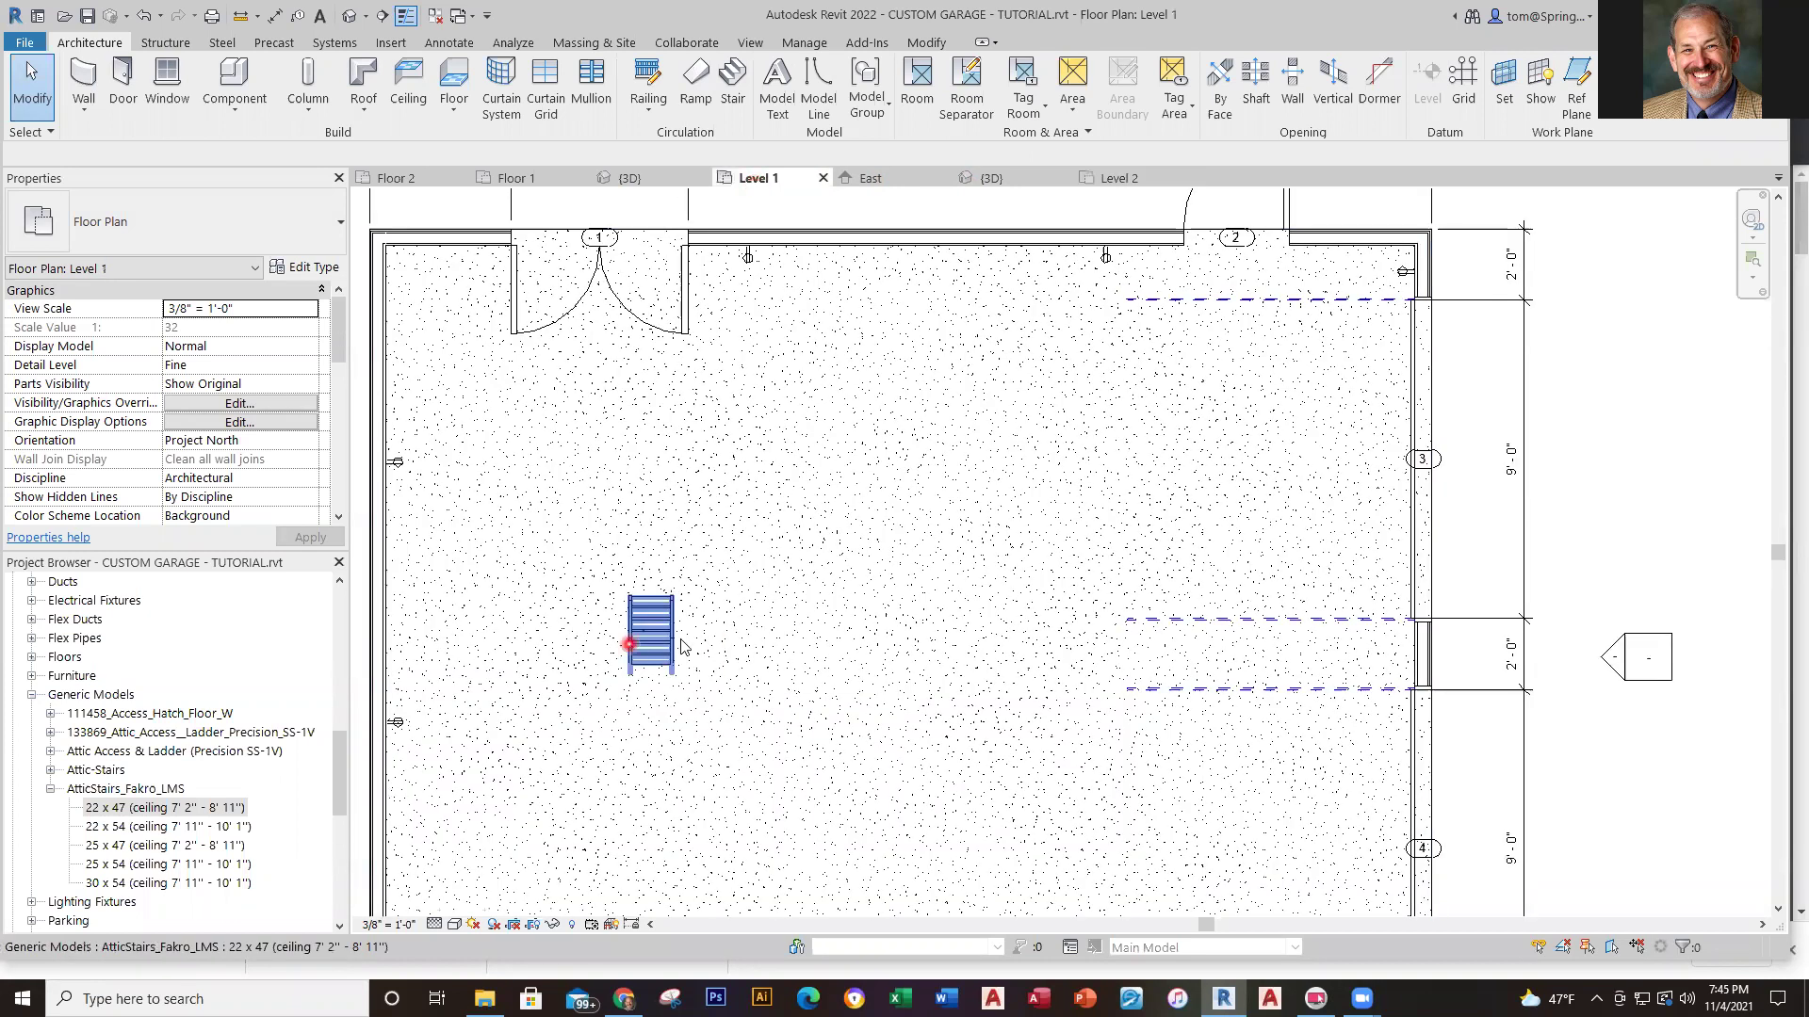
pyautogui.moveTo(755, 650); pyautogui.dragTo(845, 543, button='middle')
pyautogui.press('space')
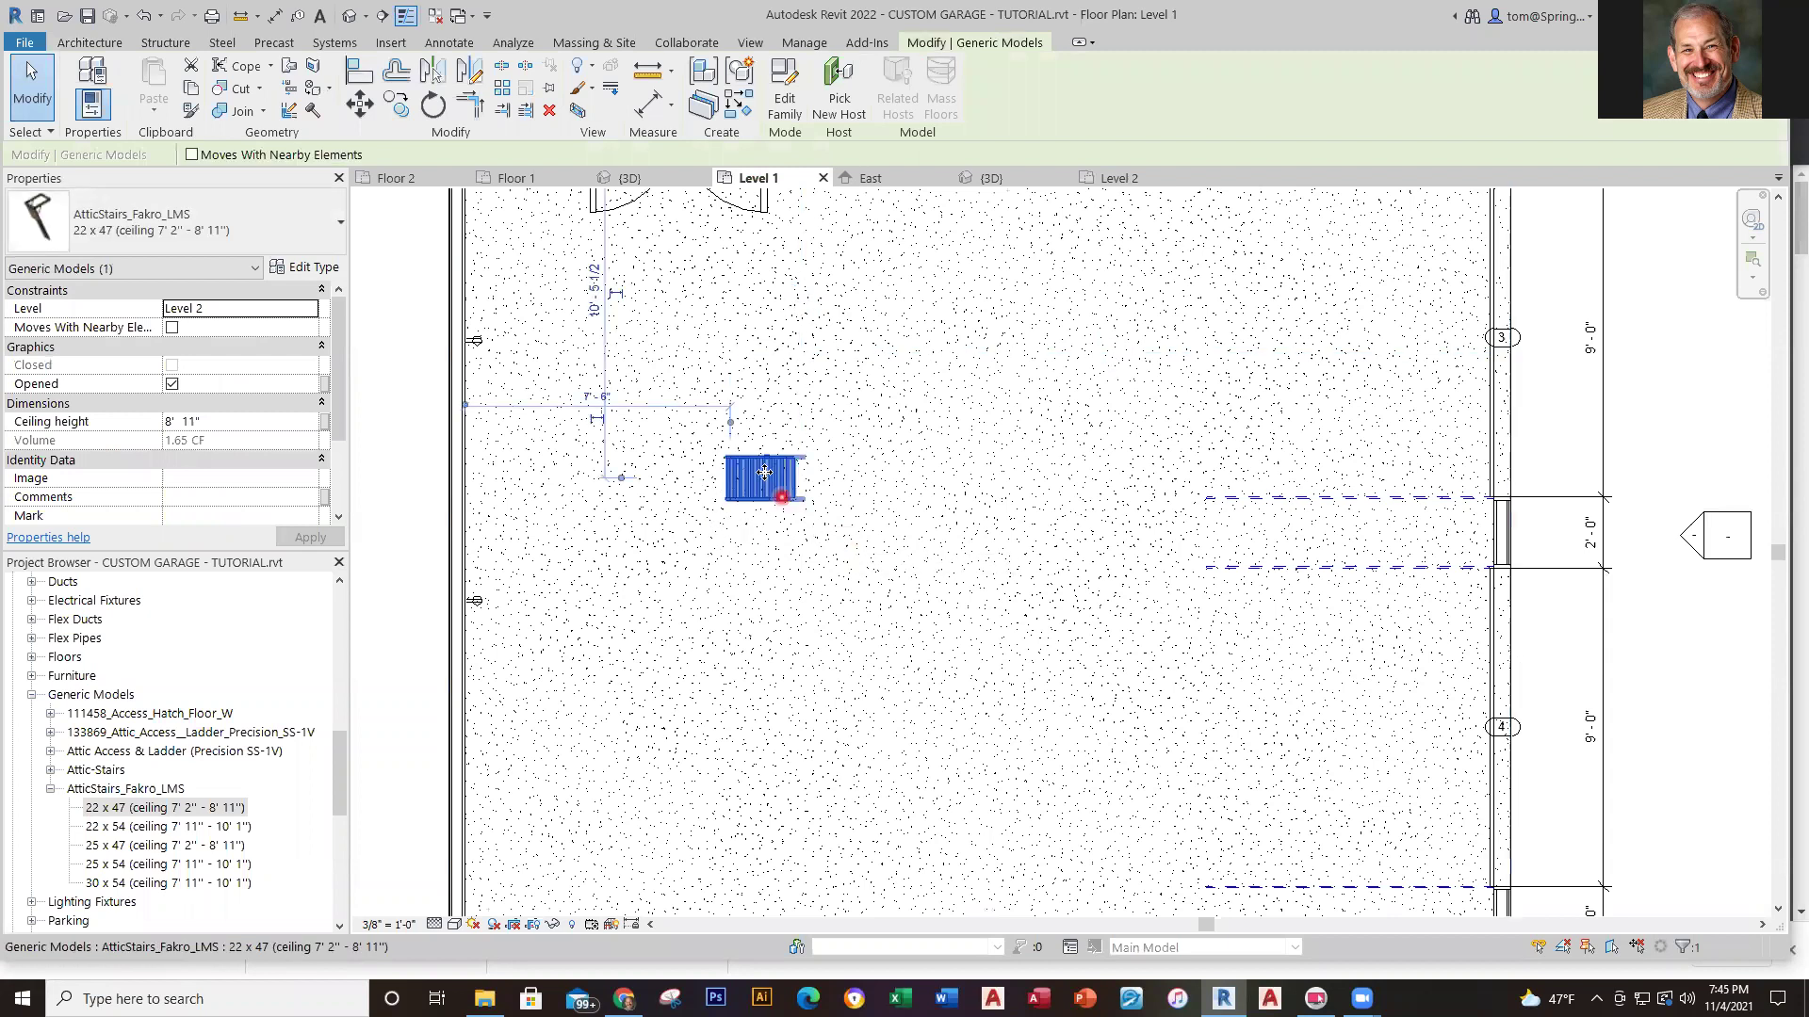
pyautogui.moveTo(747, 472); pyautogui.dragTo(791, 480)
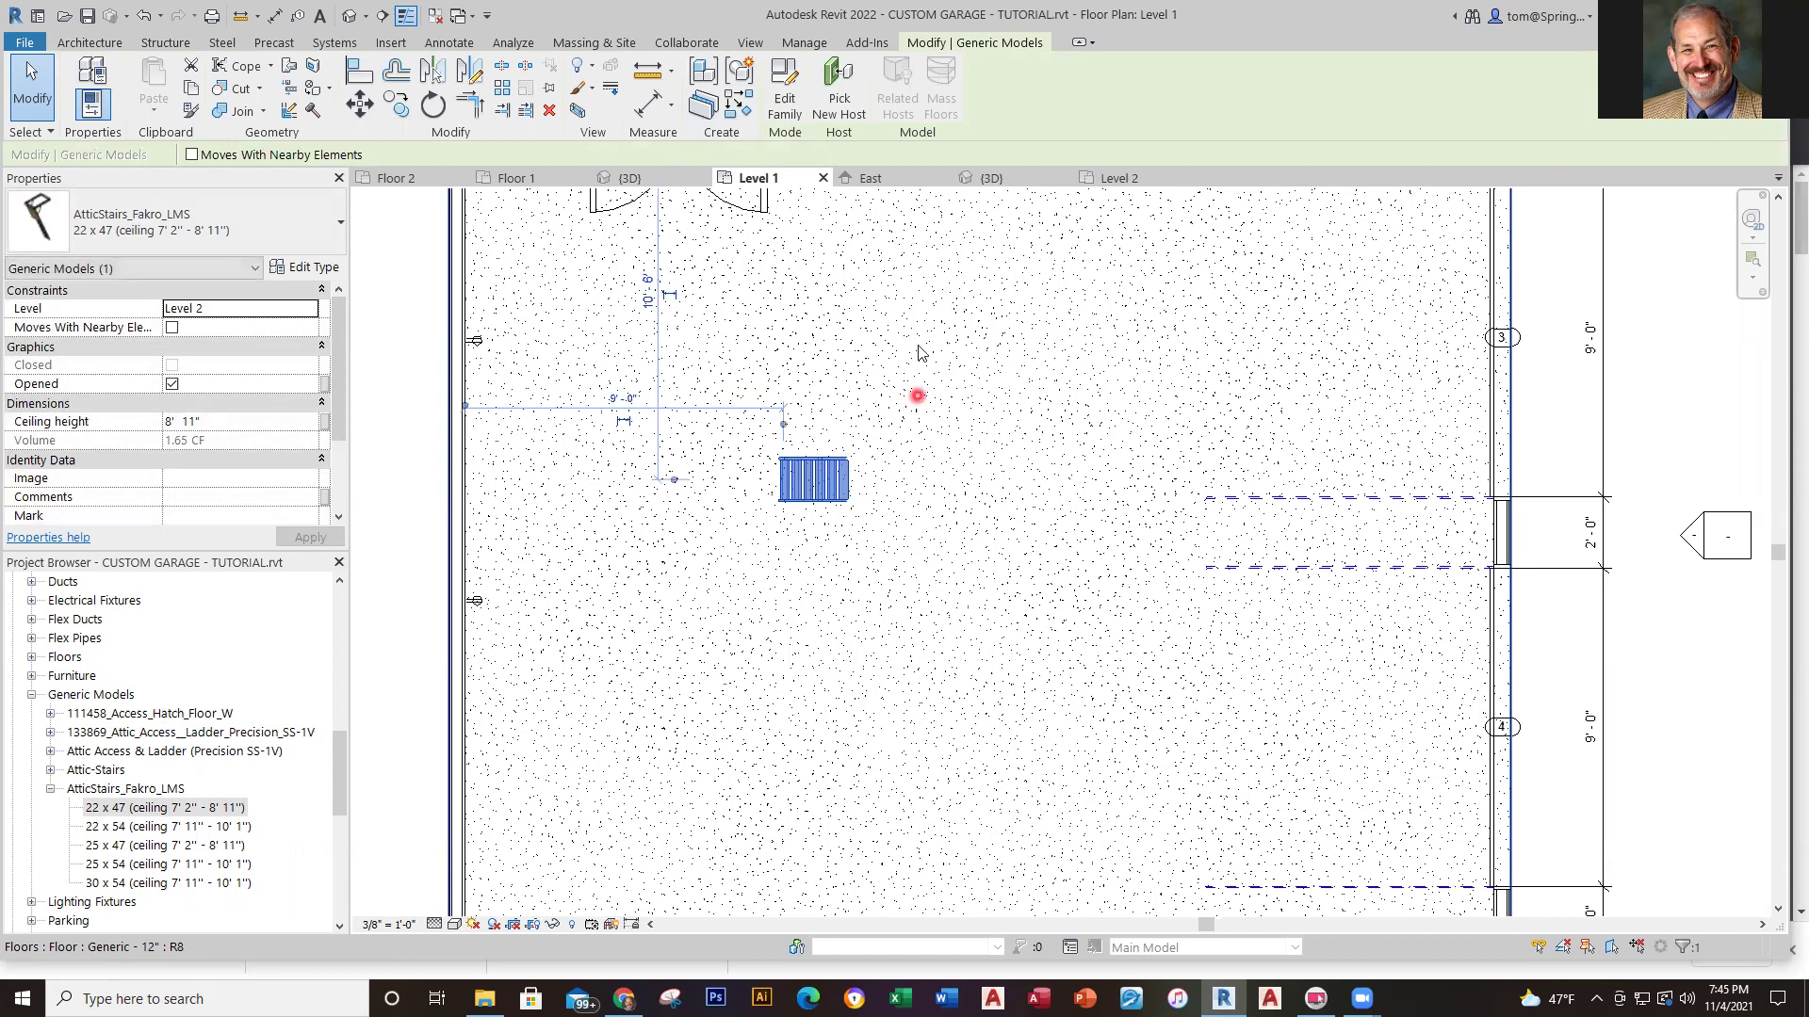
pyautogui.click(994, 179)
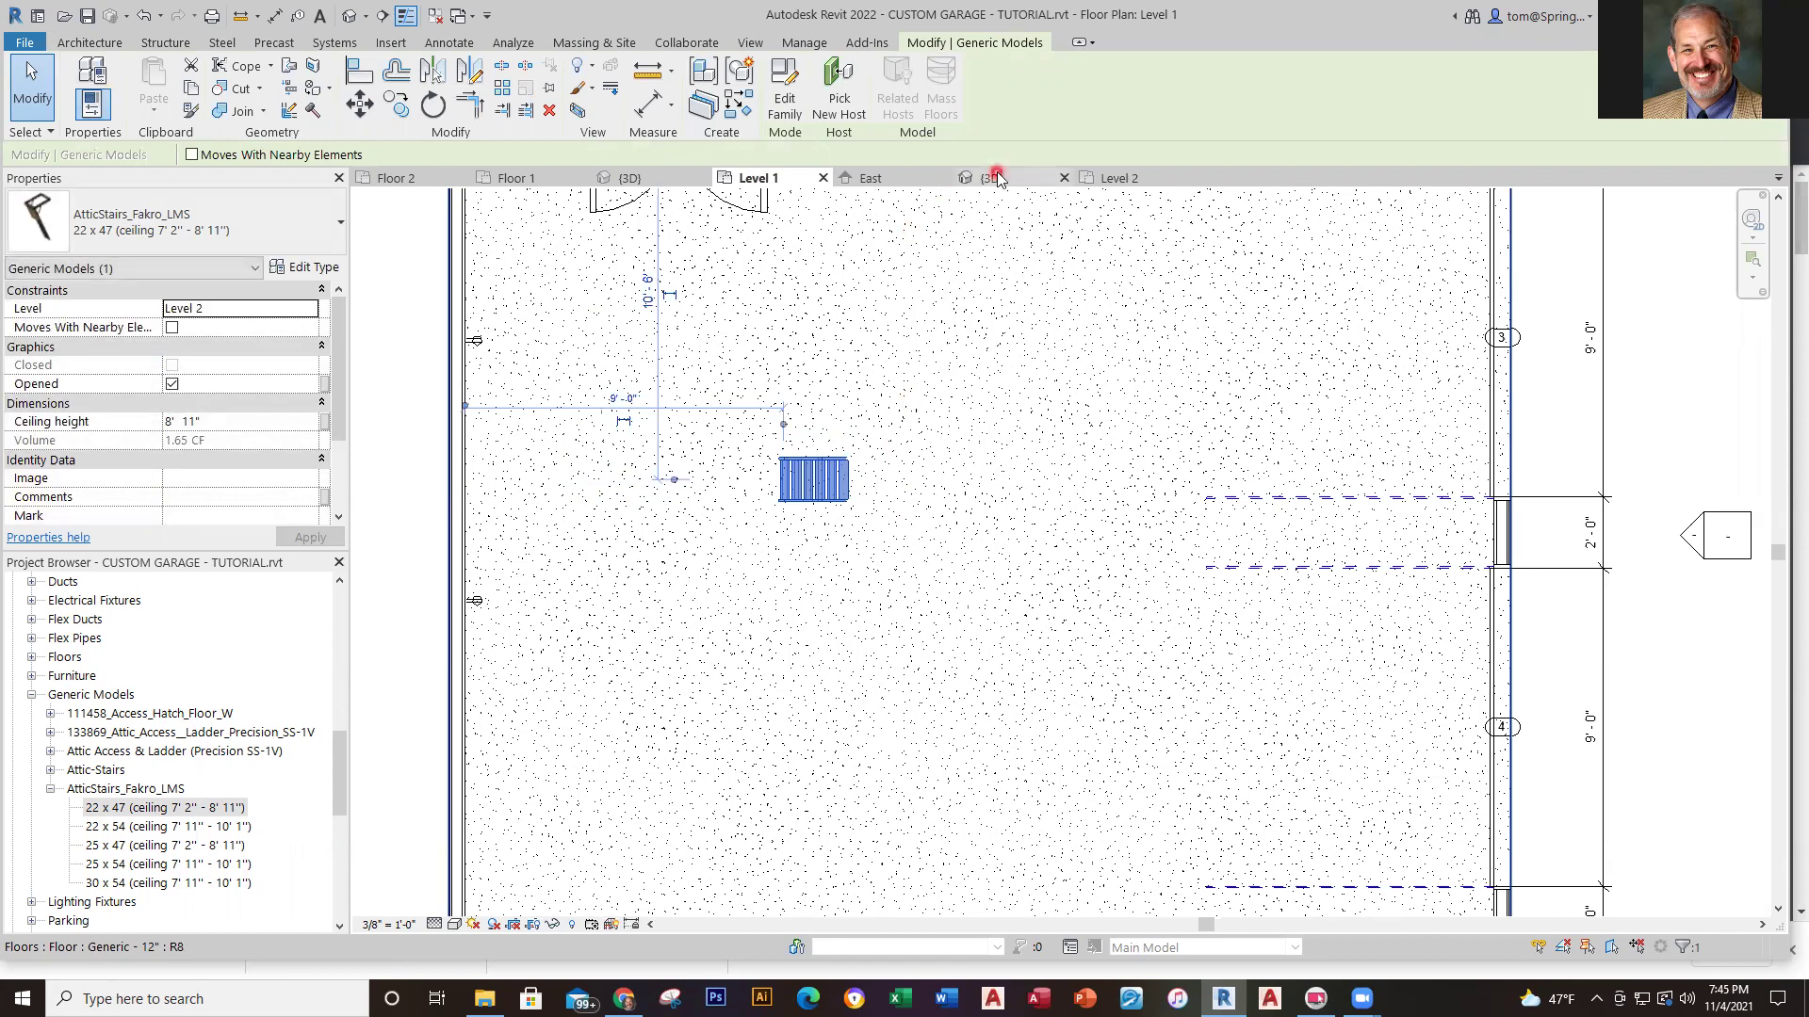
pyautogui.scroll(2, 1350, 475)
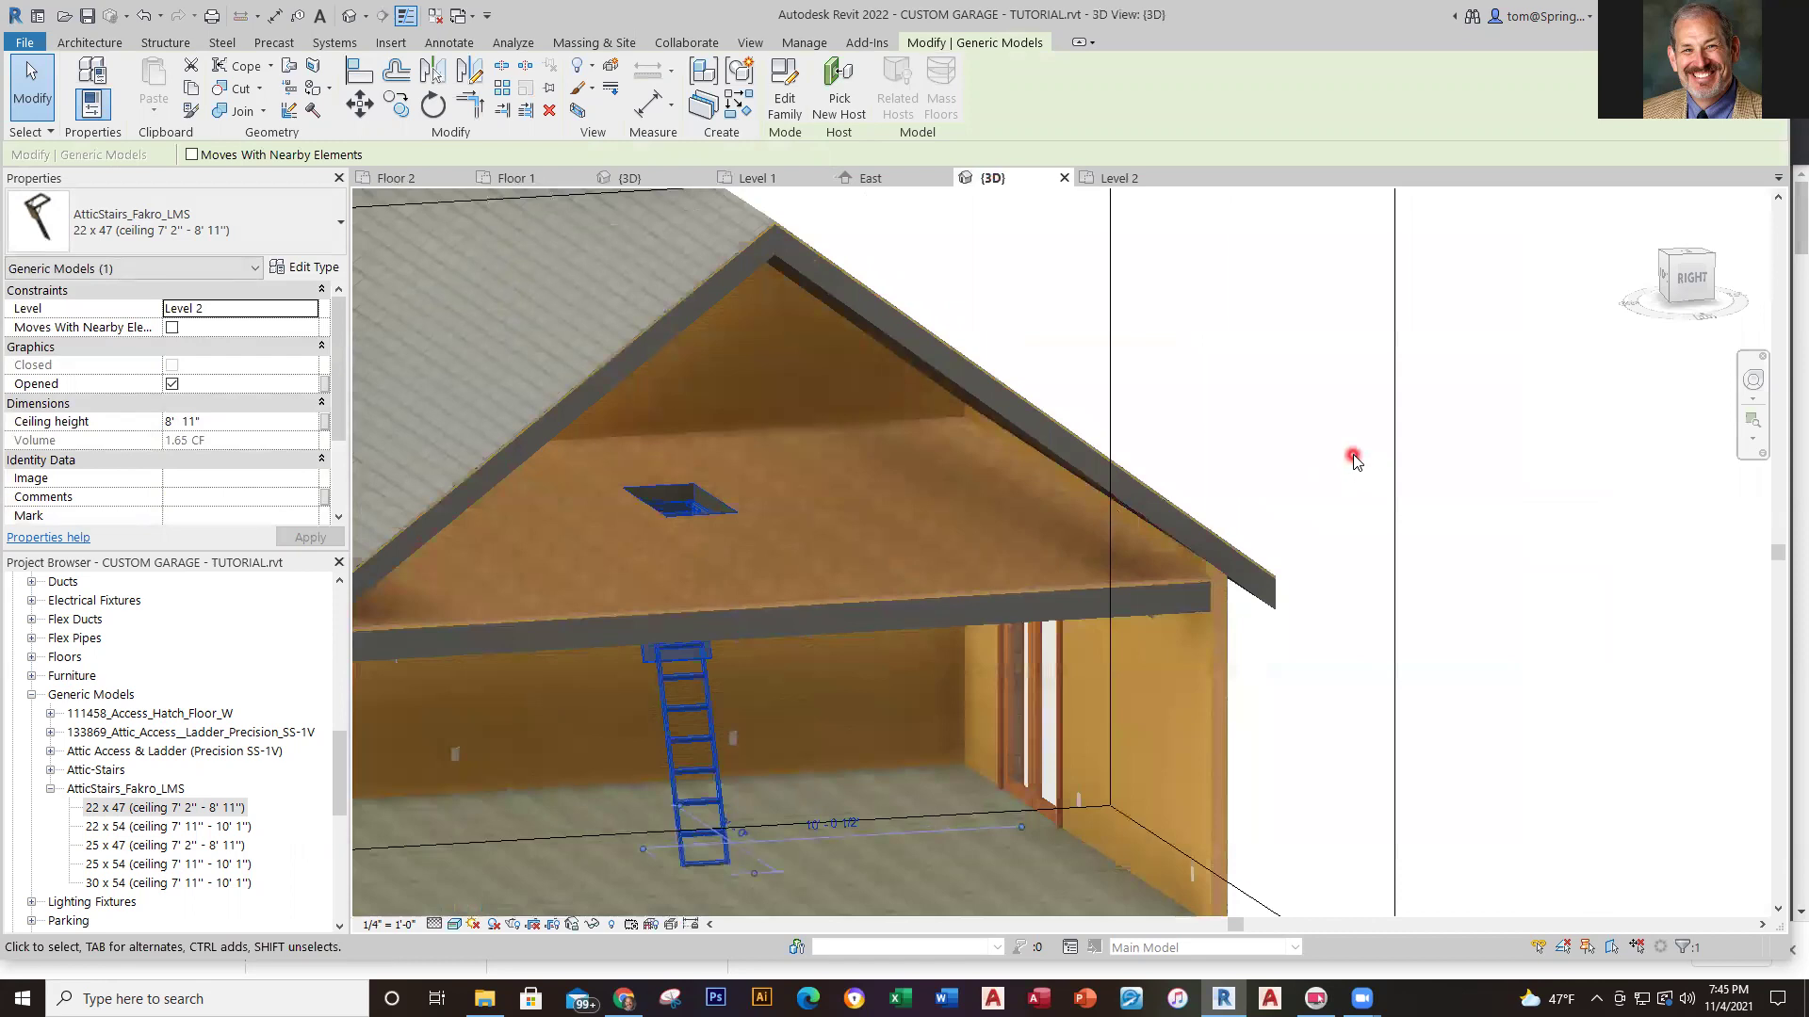
# Orbit the 3D view to inspect the ceiling hatch, loft floor and gable end
pyautogui.press('Escape')
pyautogui.click(1048, 735)
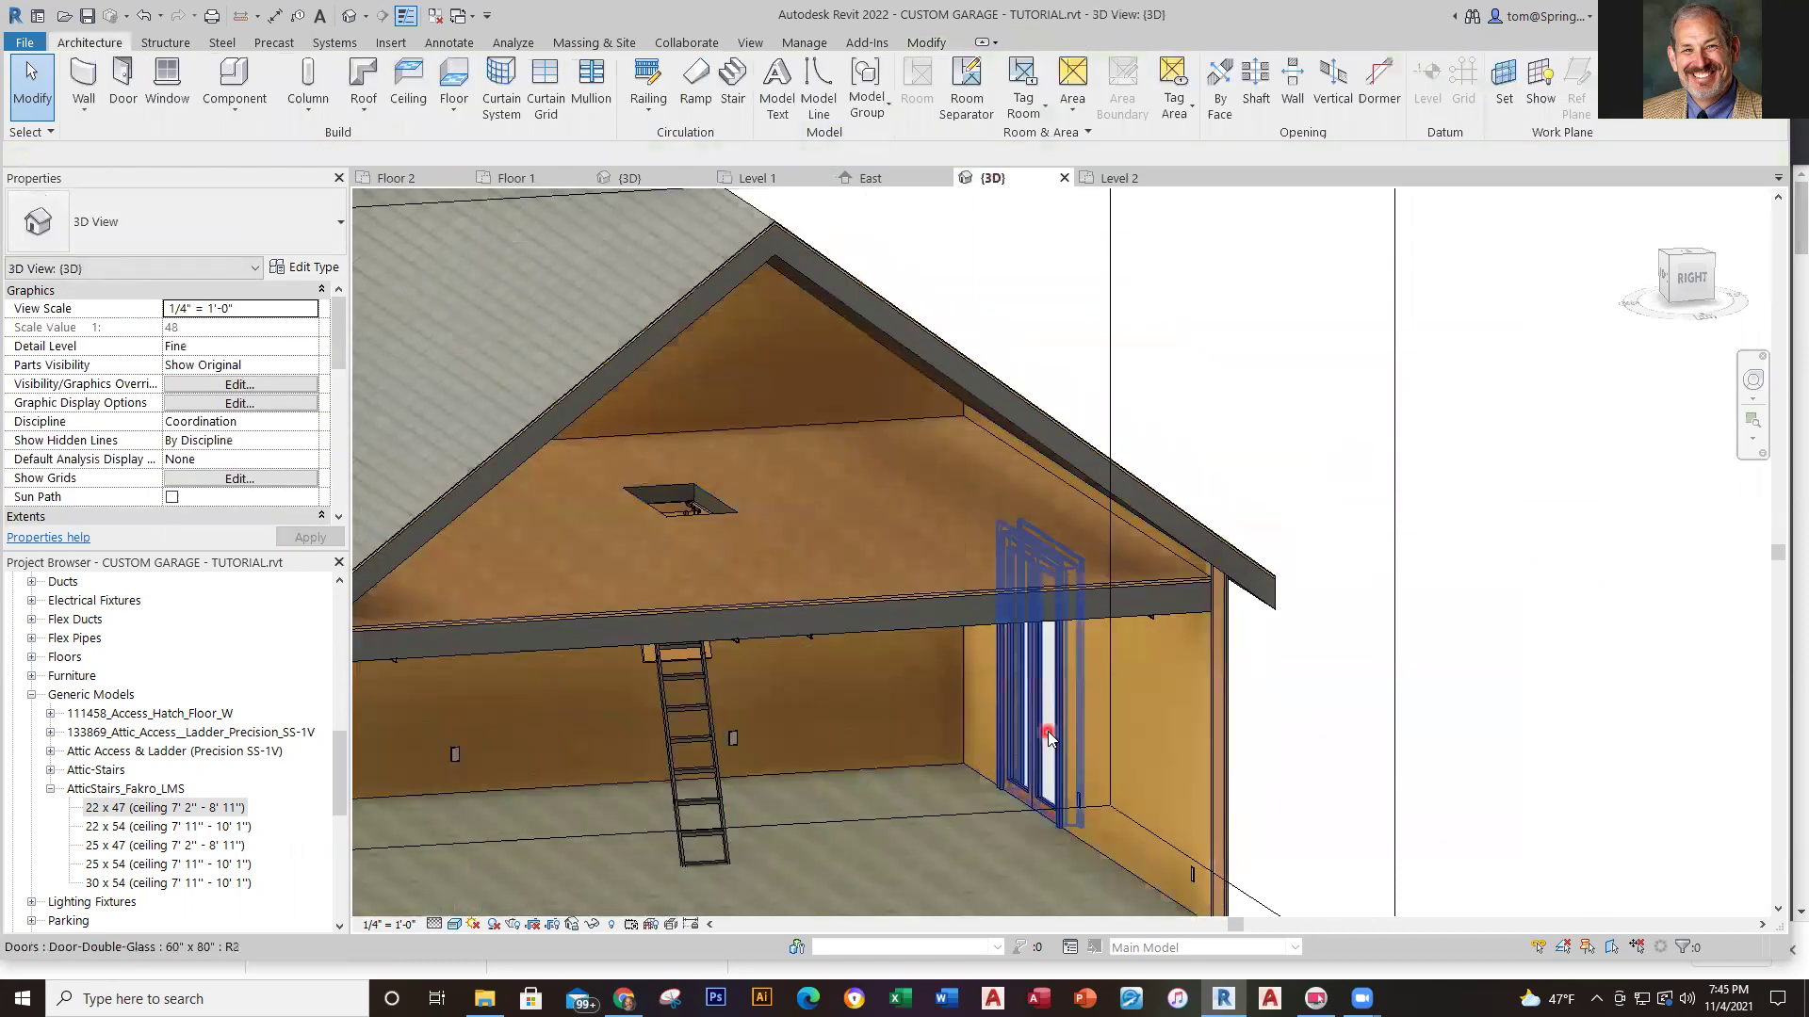
pyautogui.keyDown('shift'); pyautogui.moveTo(1049, 735); pyautogui.dragTo(1062, 573, button='middle'); pyautogui.keyUp('shift')
pyautogui.scroll(4, 773, 697)
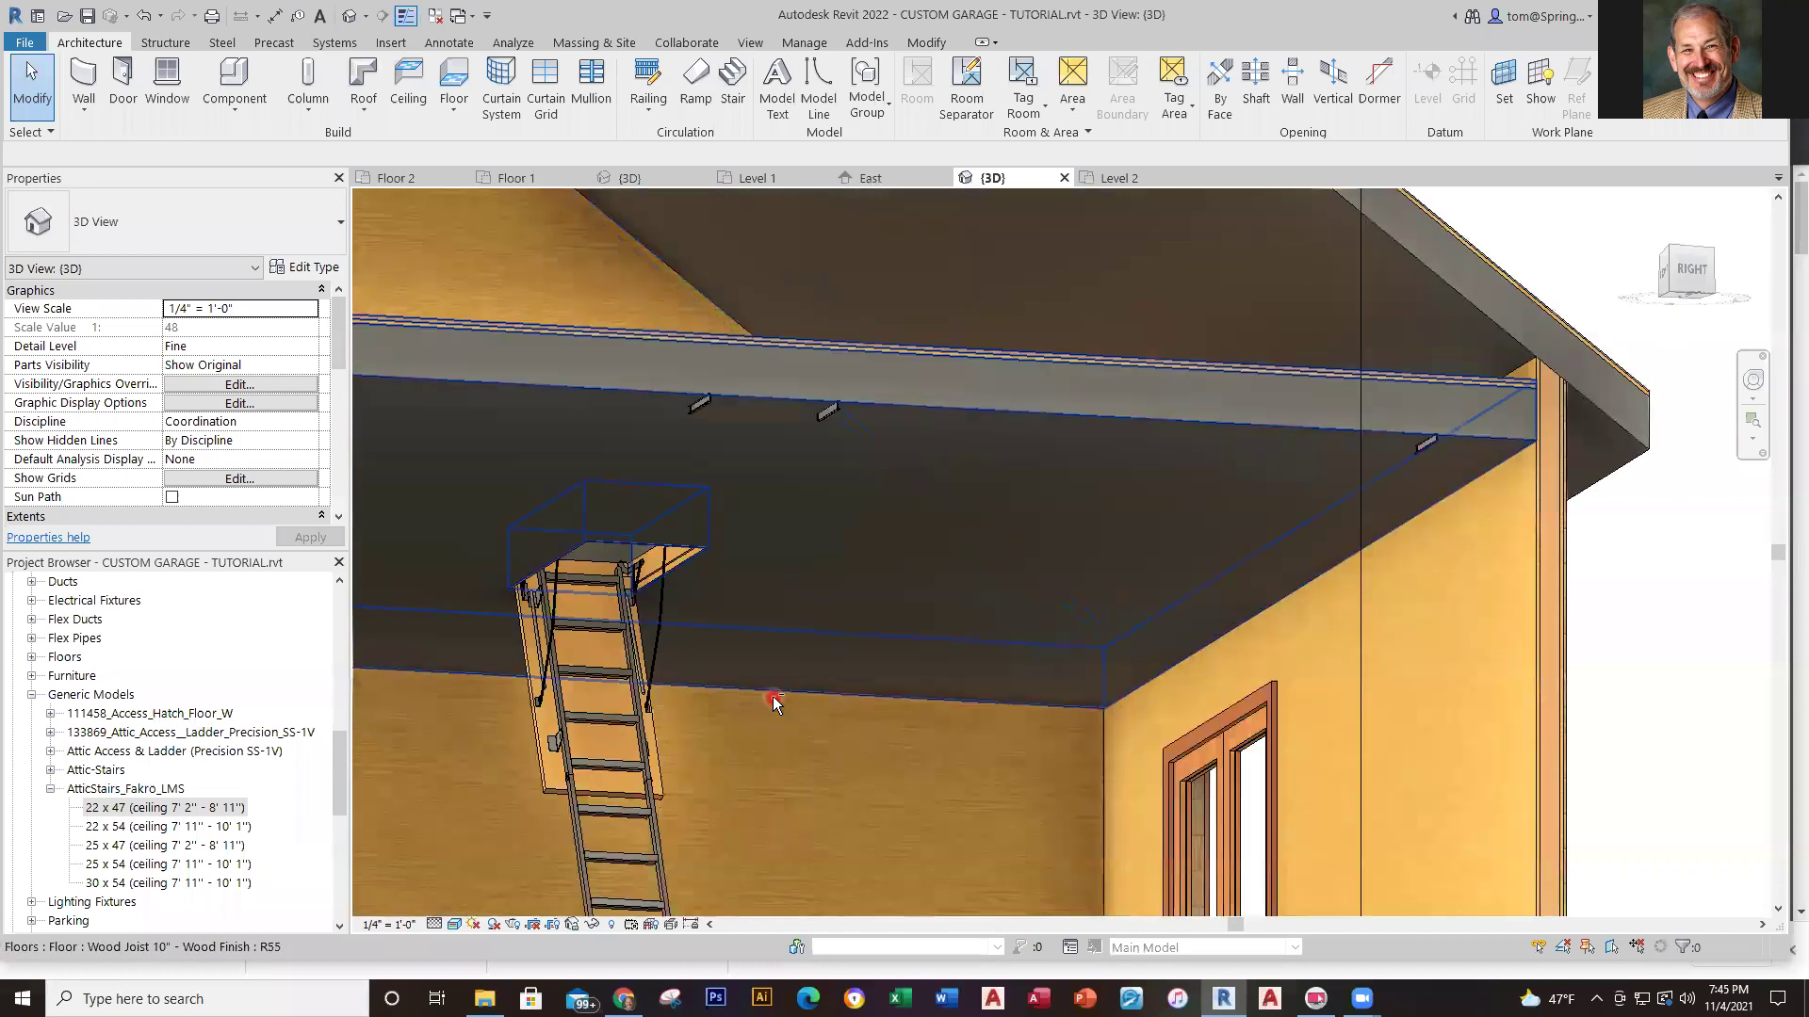
pyautogui.keyDown('shift'); pyautogui.moveTo(781, 608); pyautogui.dragTo(923, 799, button='middle'); pyautogui.keyUp('shift')
pyautogui.scroll(-5, 924, 799)
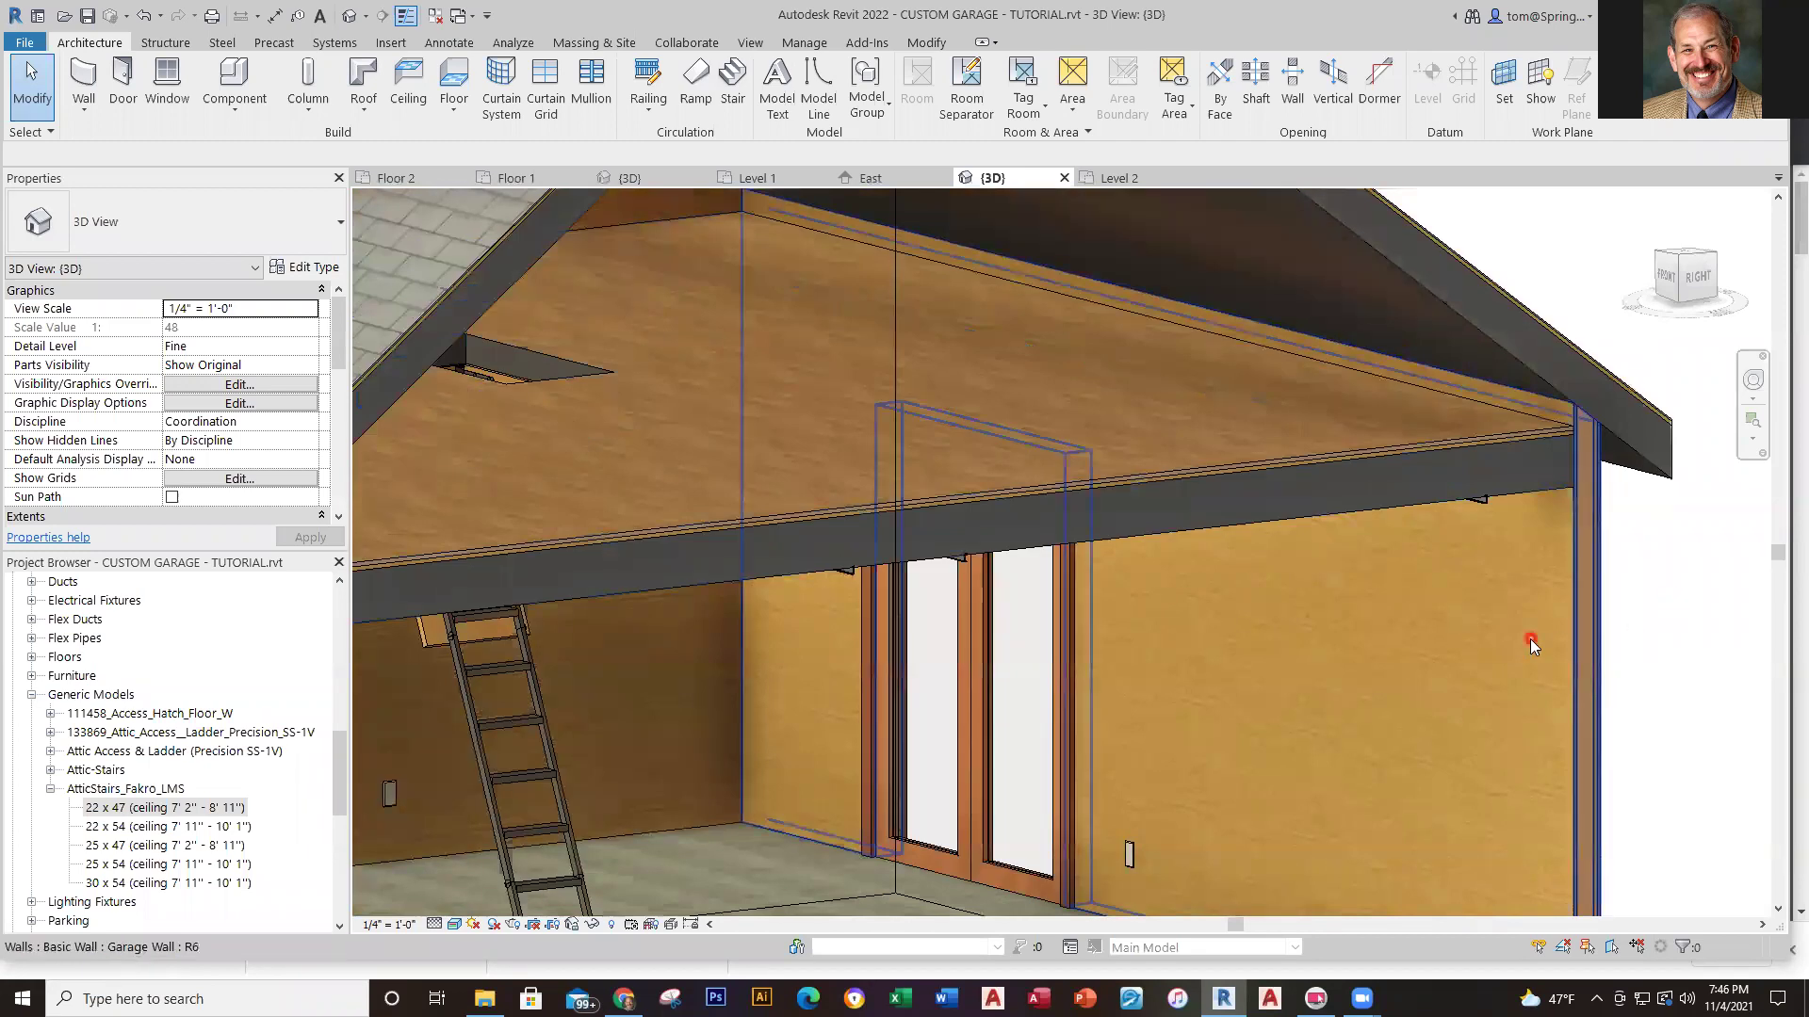
pyautogui.scroll(-2, 1469, 660)
pyautogui.keyDown('shift'); pyautogui.moveTo(1623, 686); pyautogui.dragTo(1232, 693, button='middle'); pyautogui.keyUp('shift')
pyautogui.scroll(4, 1002, 678)
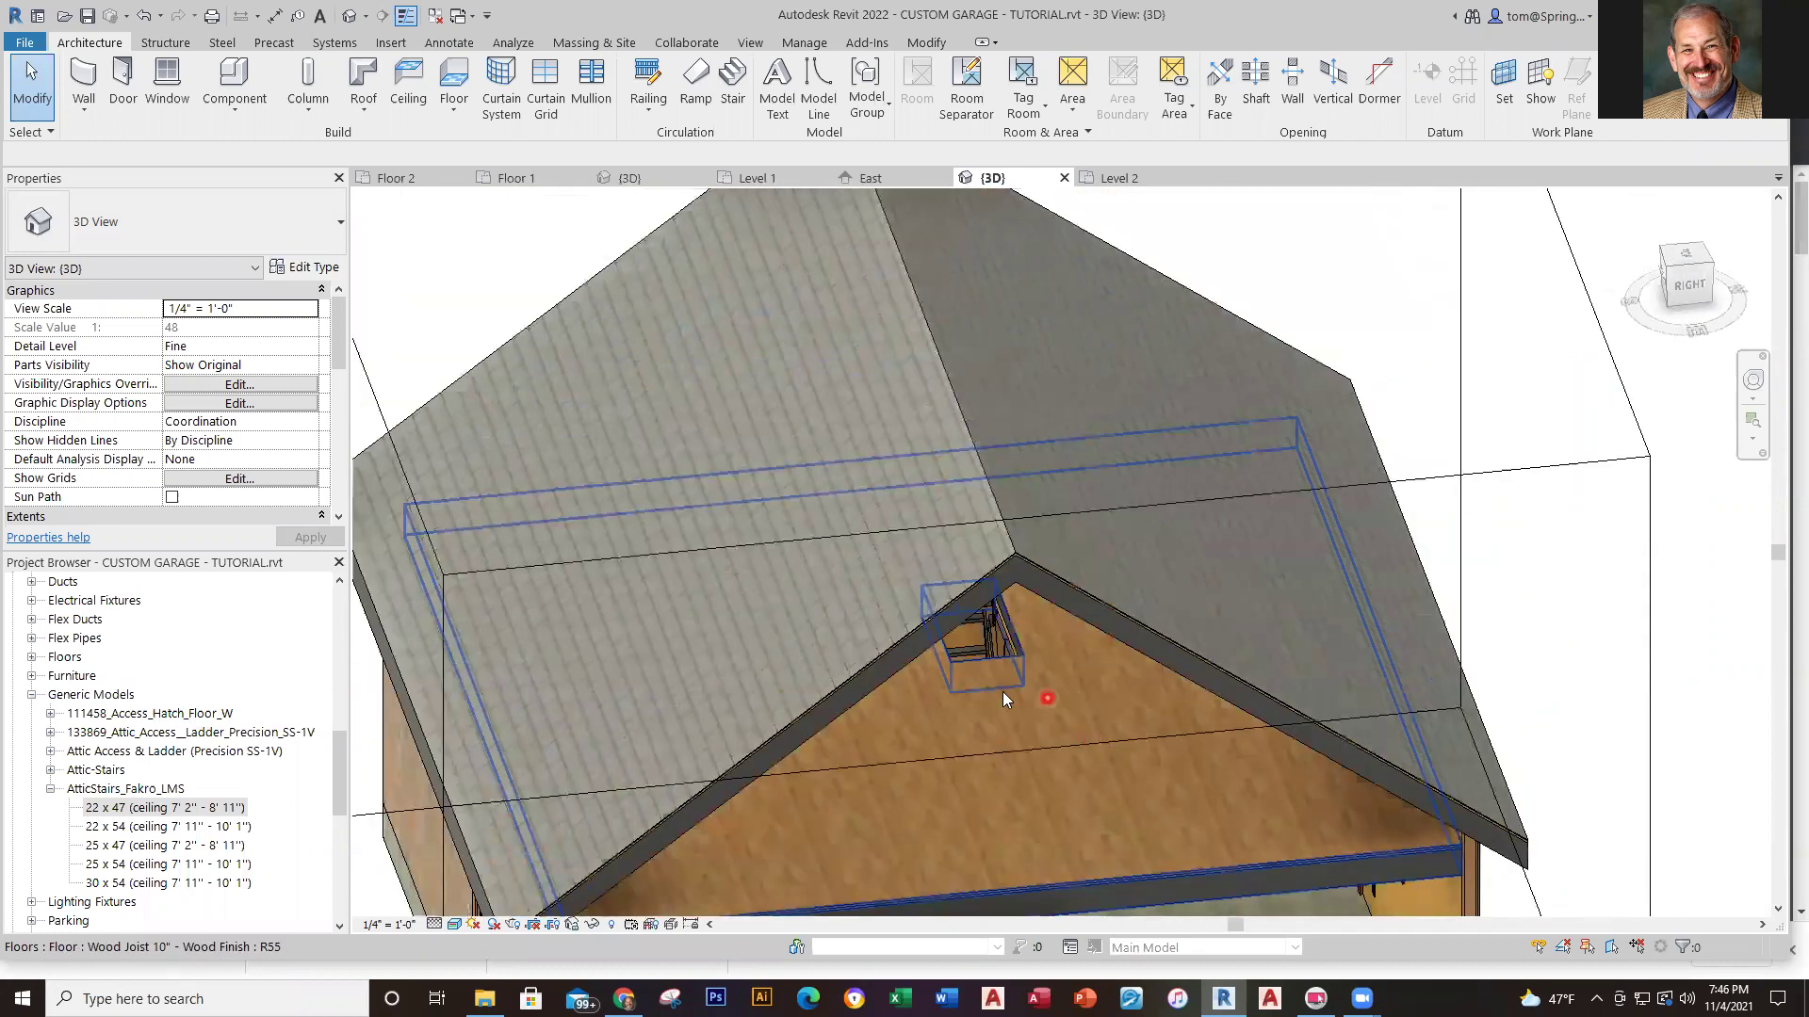
pyautogui.scroll(5, 1074, 683)
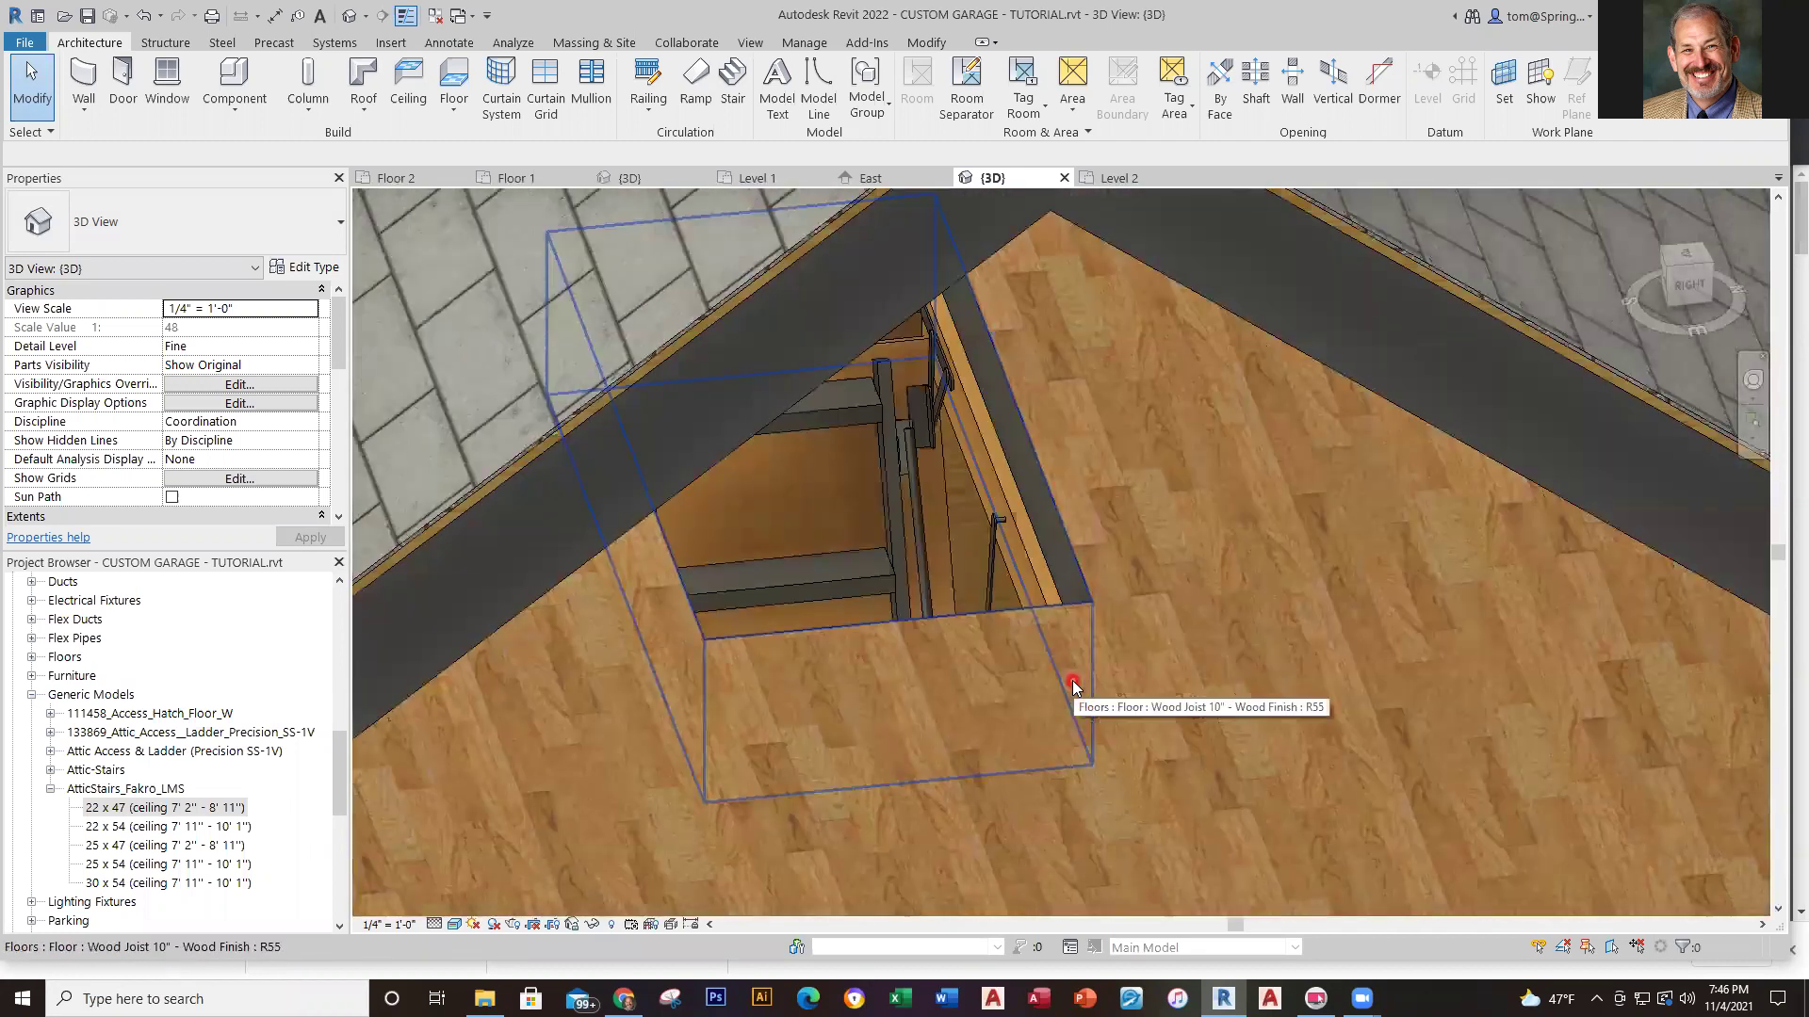
pyautogui.scroll(-9, 1074, 697)
pyautogui.keyDown('shift'); pyautogui.moveTo(1108, 702); pyautogui.dragTo(1340, 613, button='middle'); pyautogui.keyUp('shift')
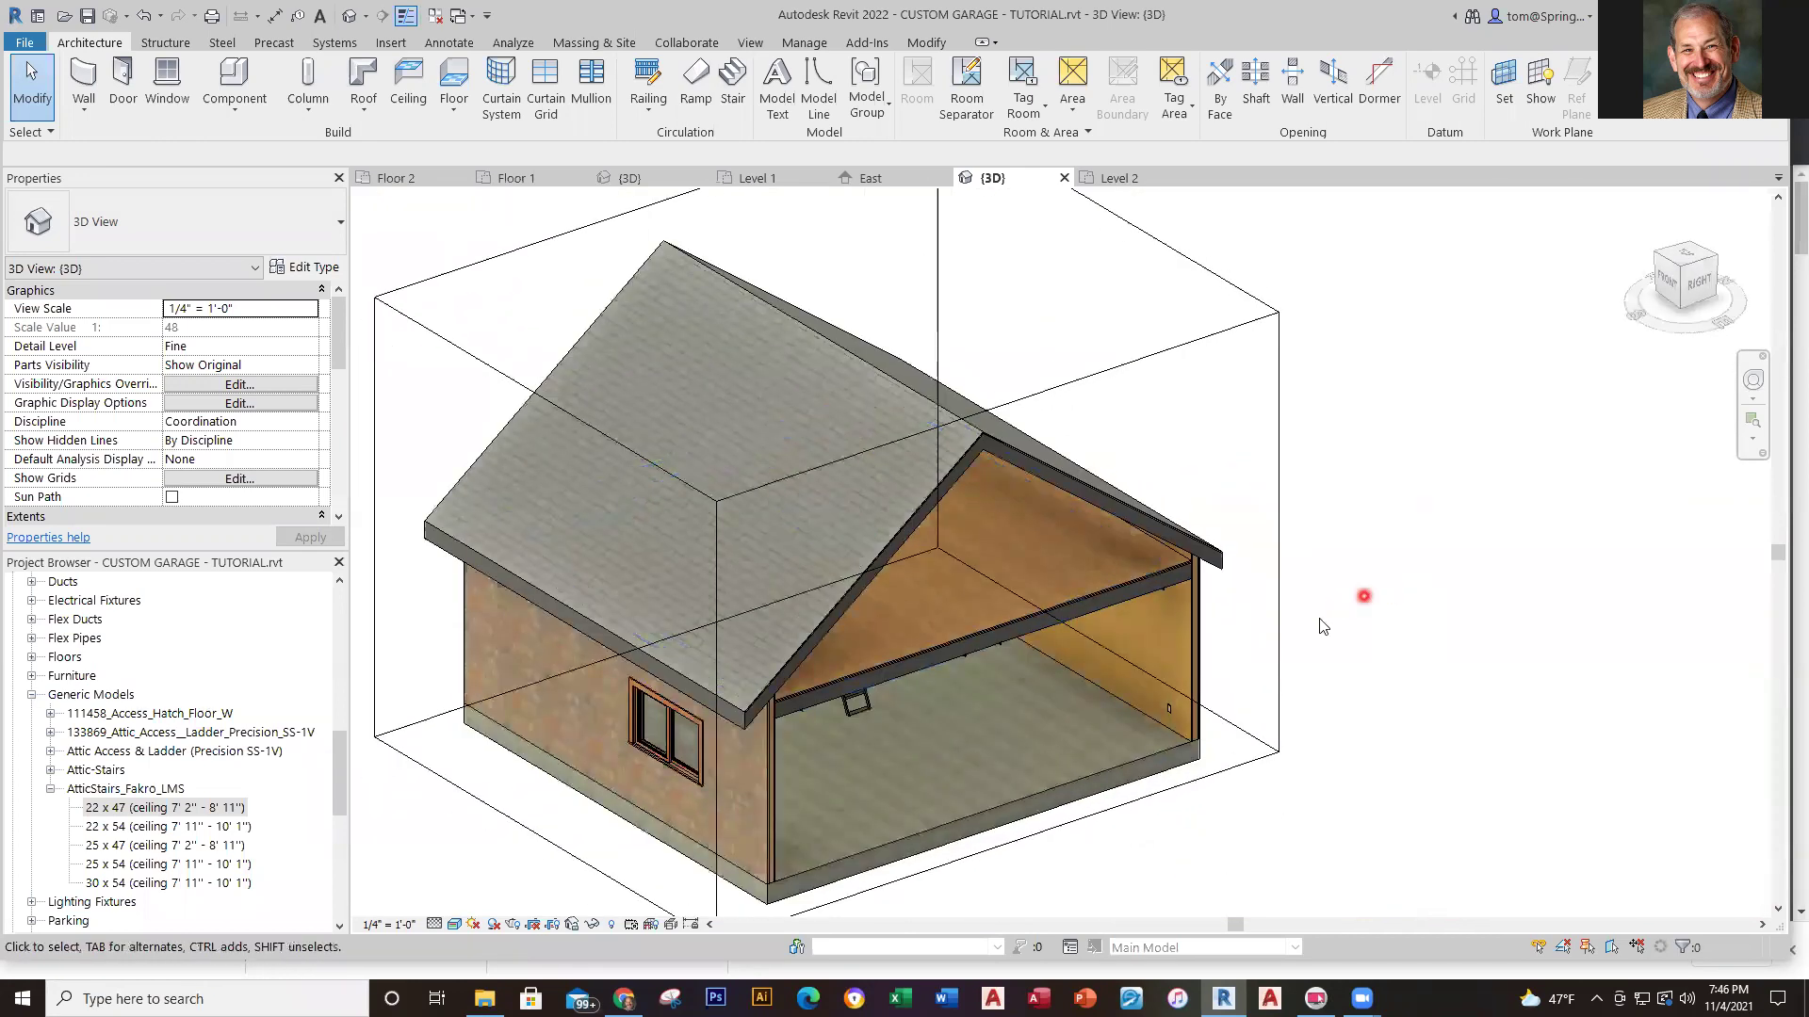
# Uncheck Section Box in the 3D view Properties and recentre the whole garage
pyautogui.moveTo(339, 335); pyautogui.dragTo(340, 415)
pyautogui.click(170, 401)
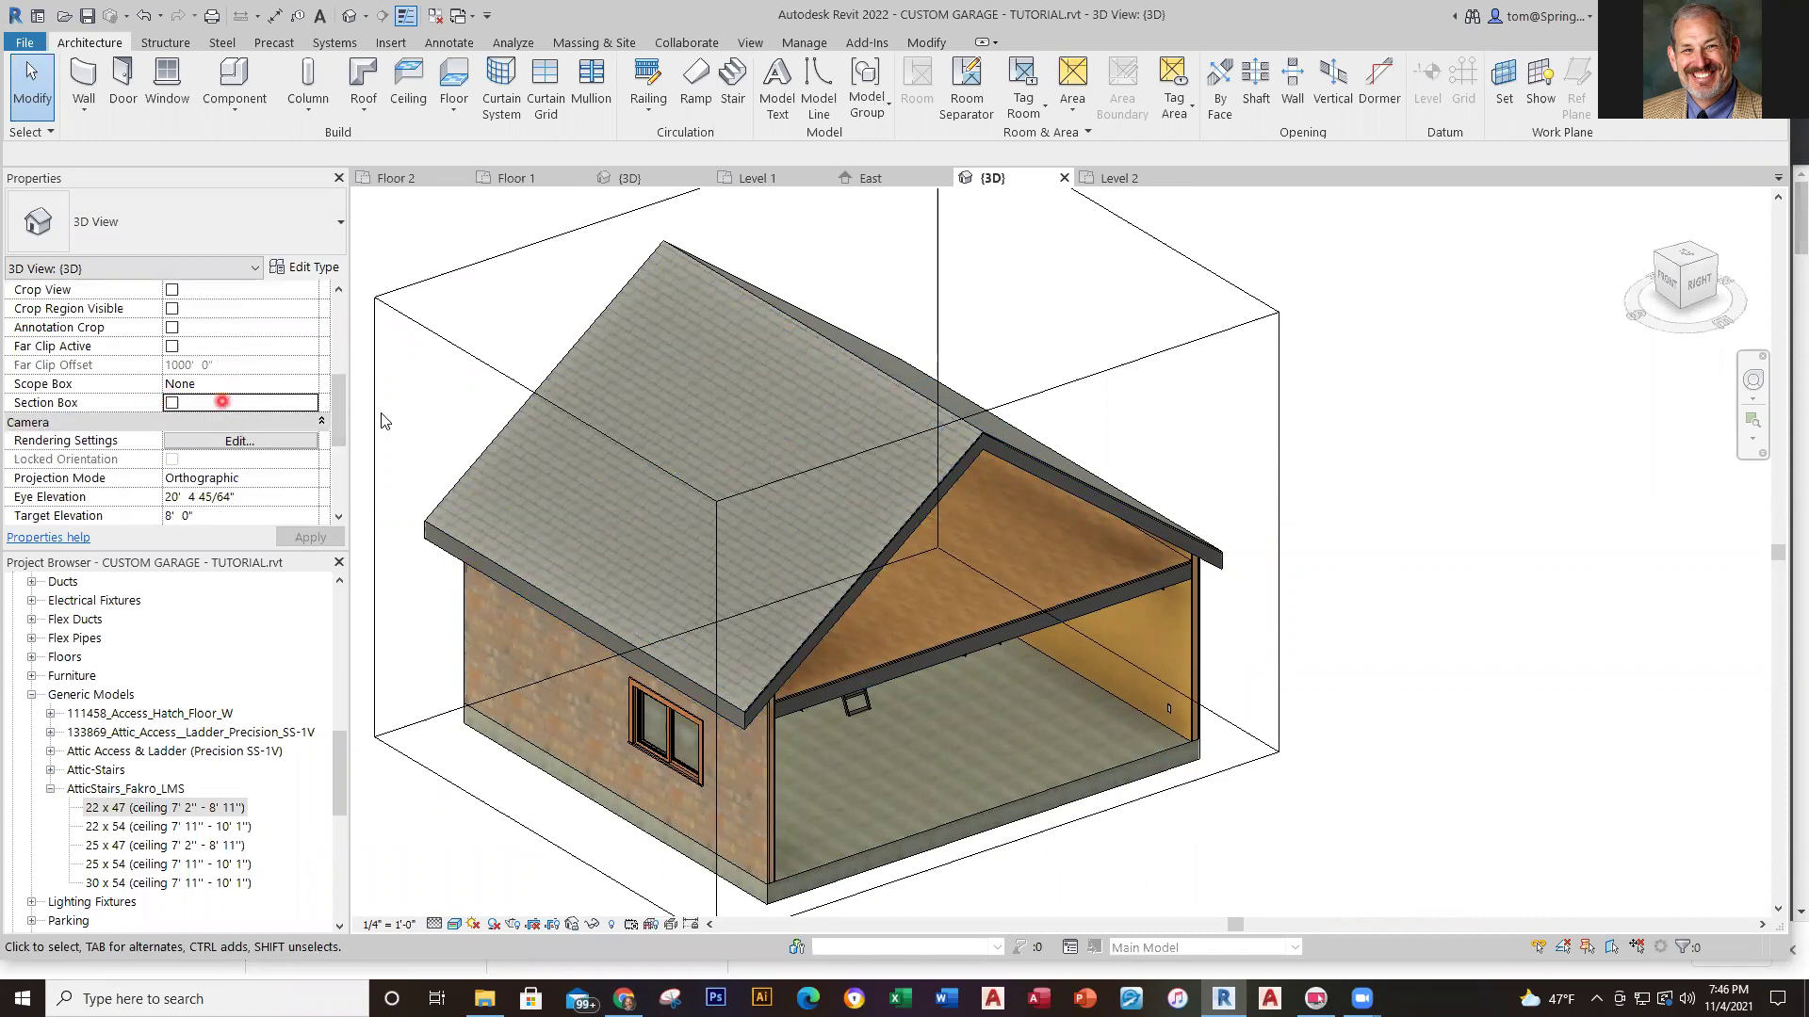
pyautogui.moveTo(1446, 658); pyautogui.dragTo(1421, 634, button='middle')
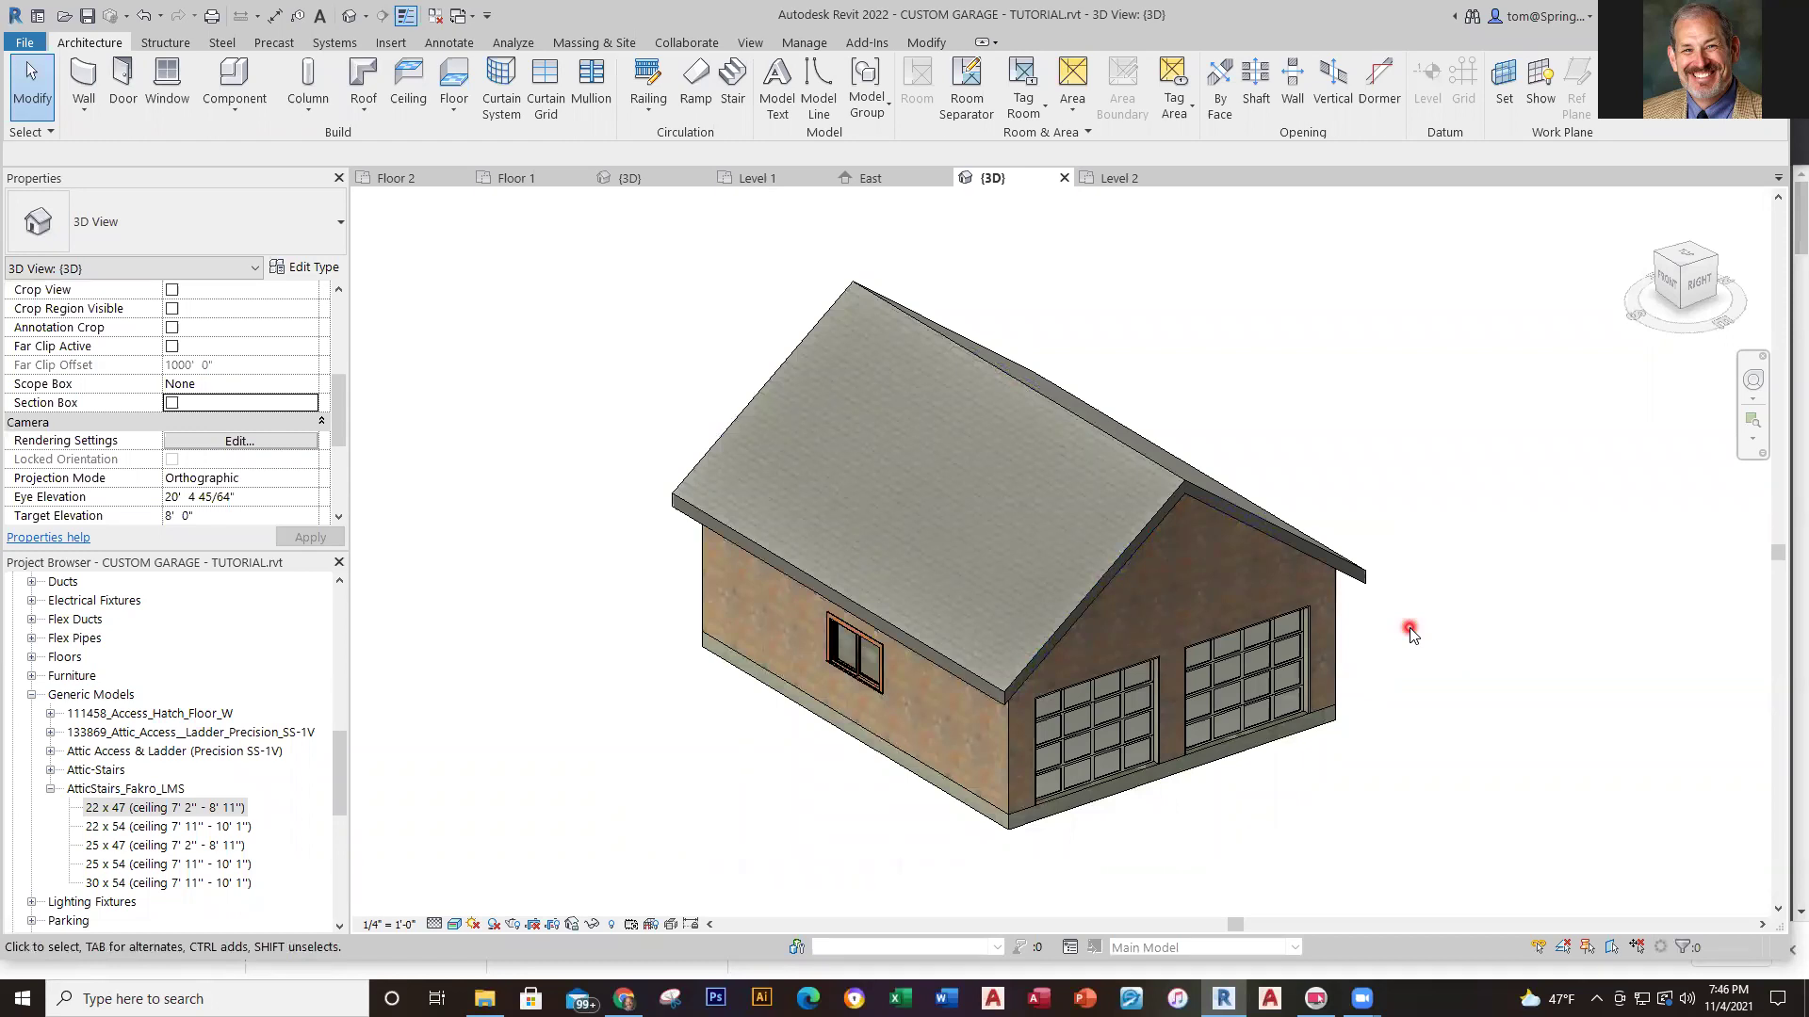
# Check the master's gable window, then place a Double Hung with Trim 36" x 48" in Level 2's right wall
pyautogui.click(617, 179)
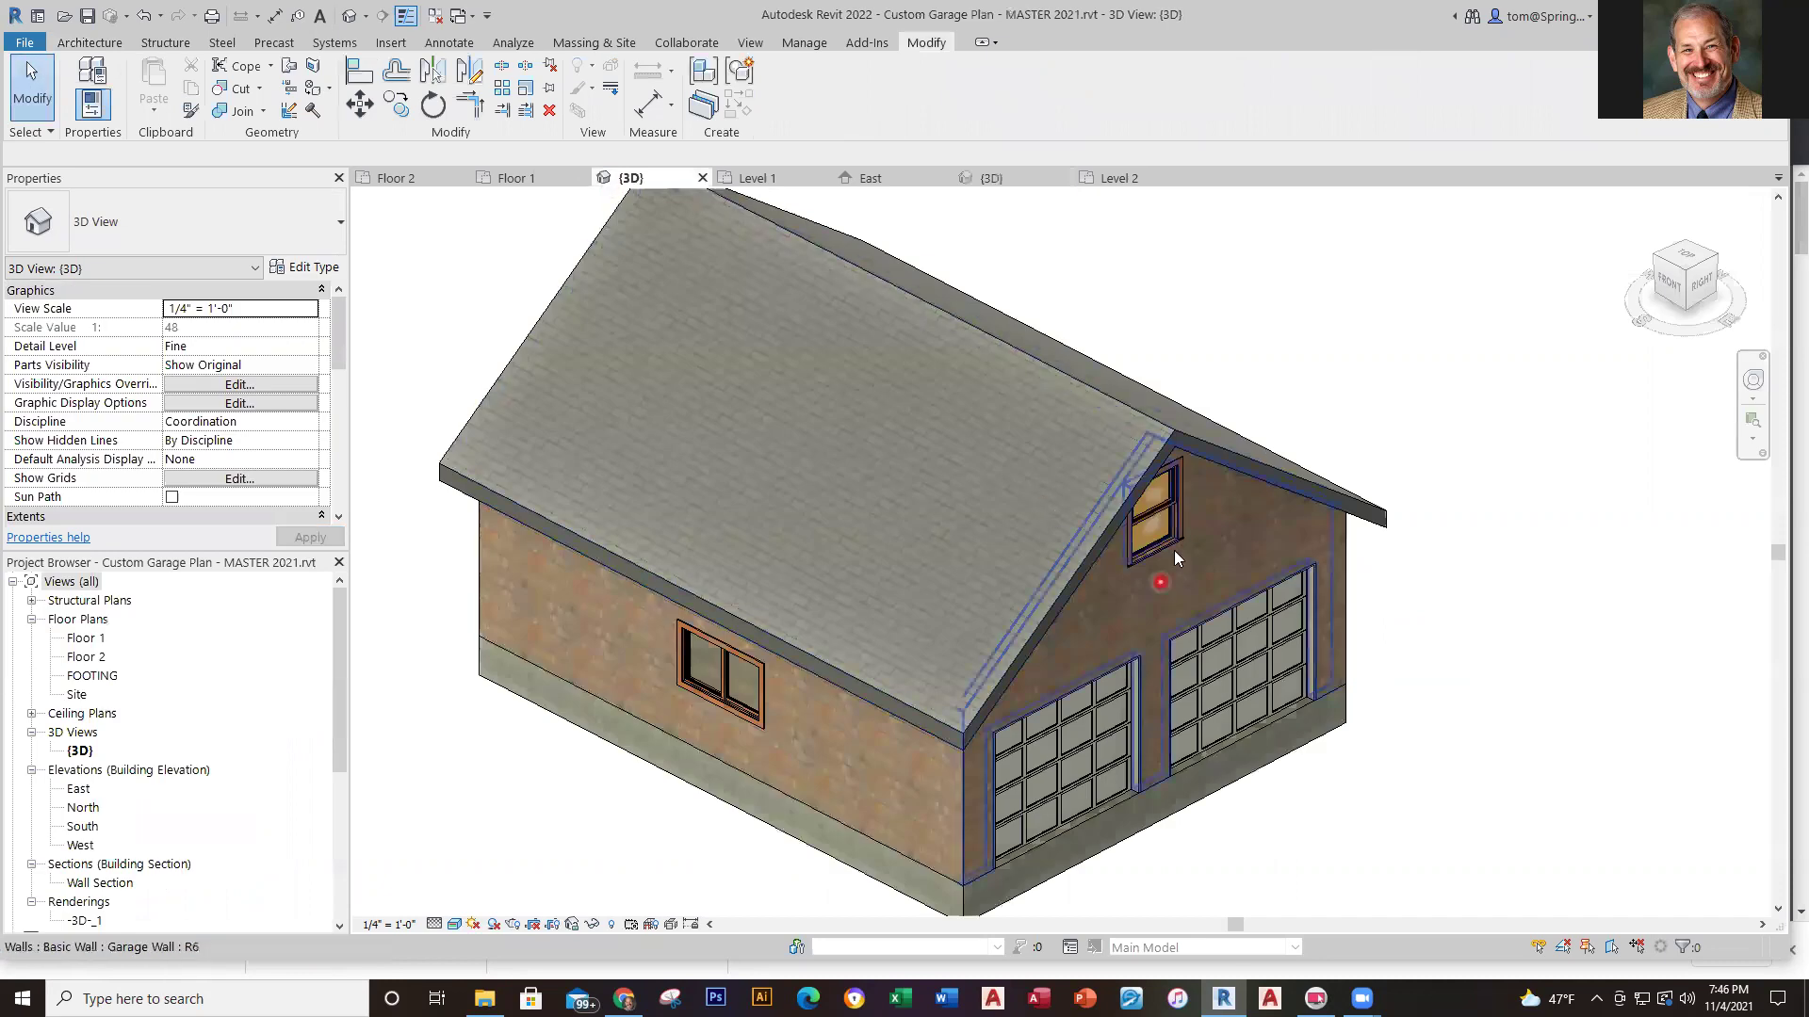
pyautogui.click(1172, 544)
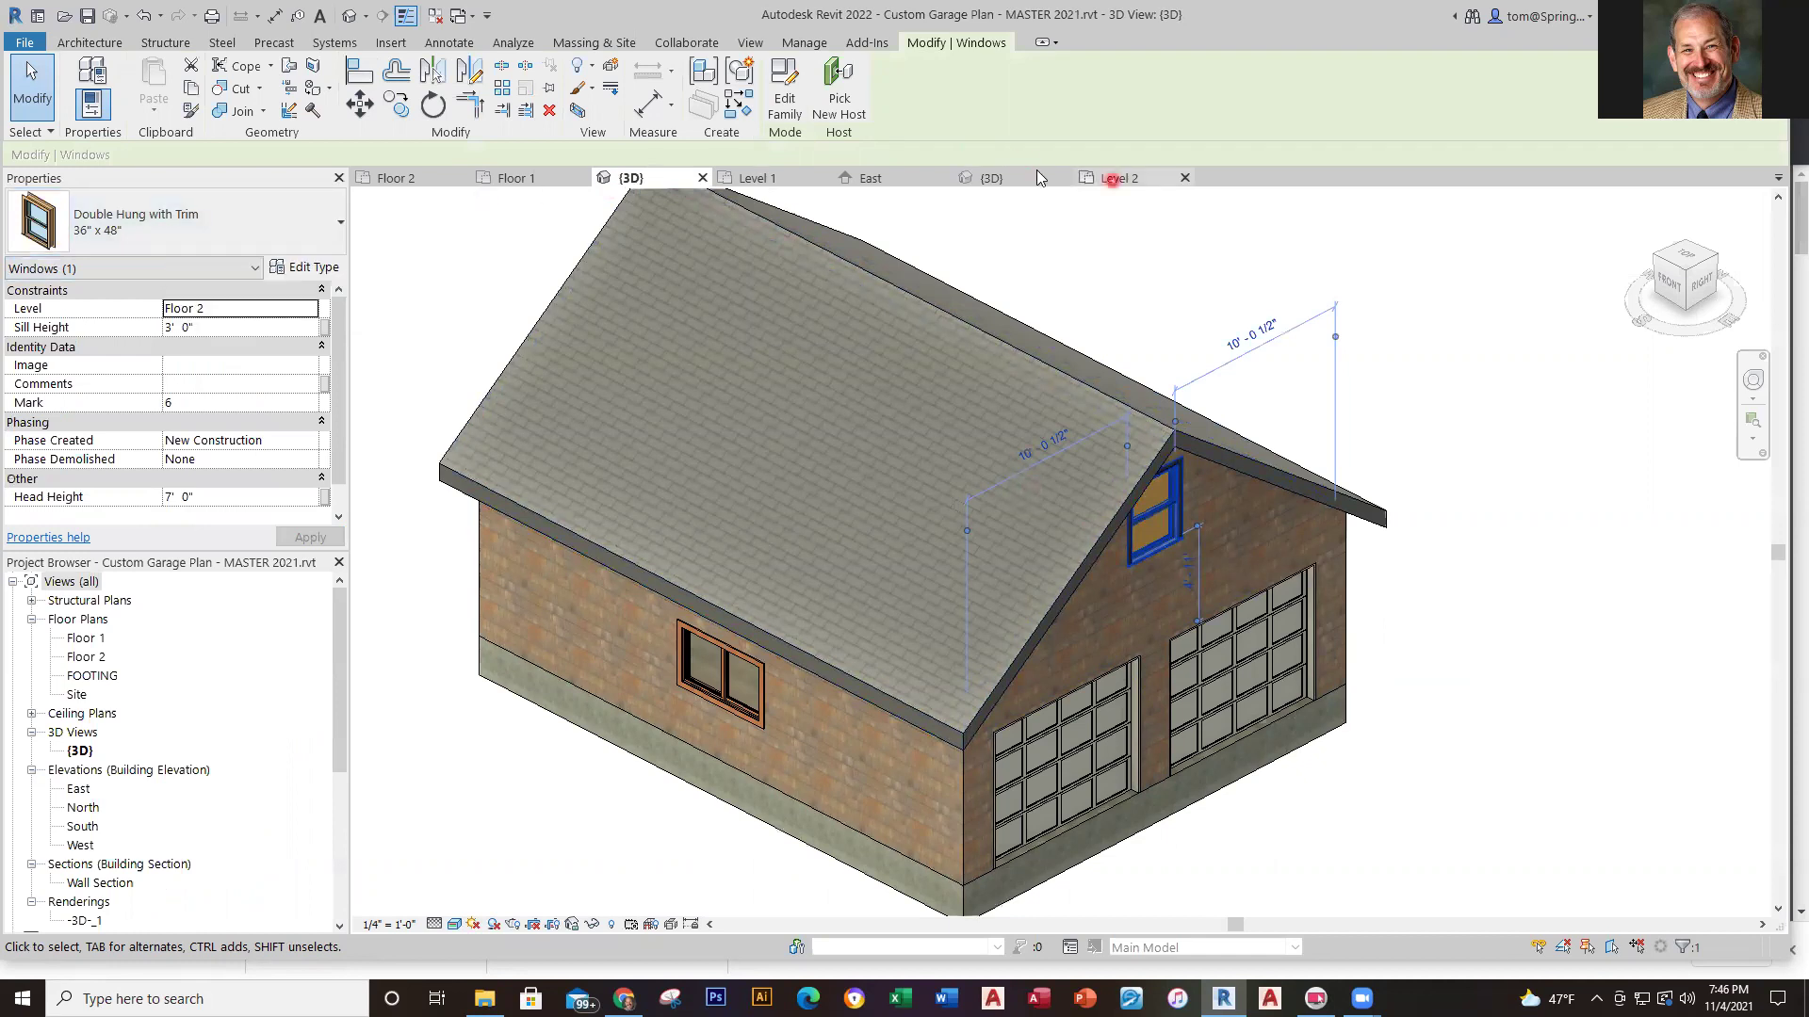
pyautogui.click(1112, 179)
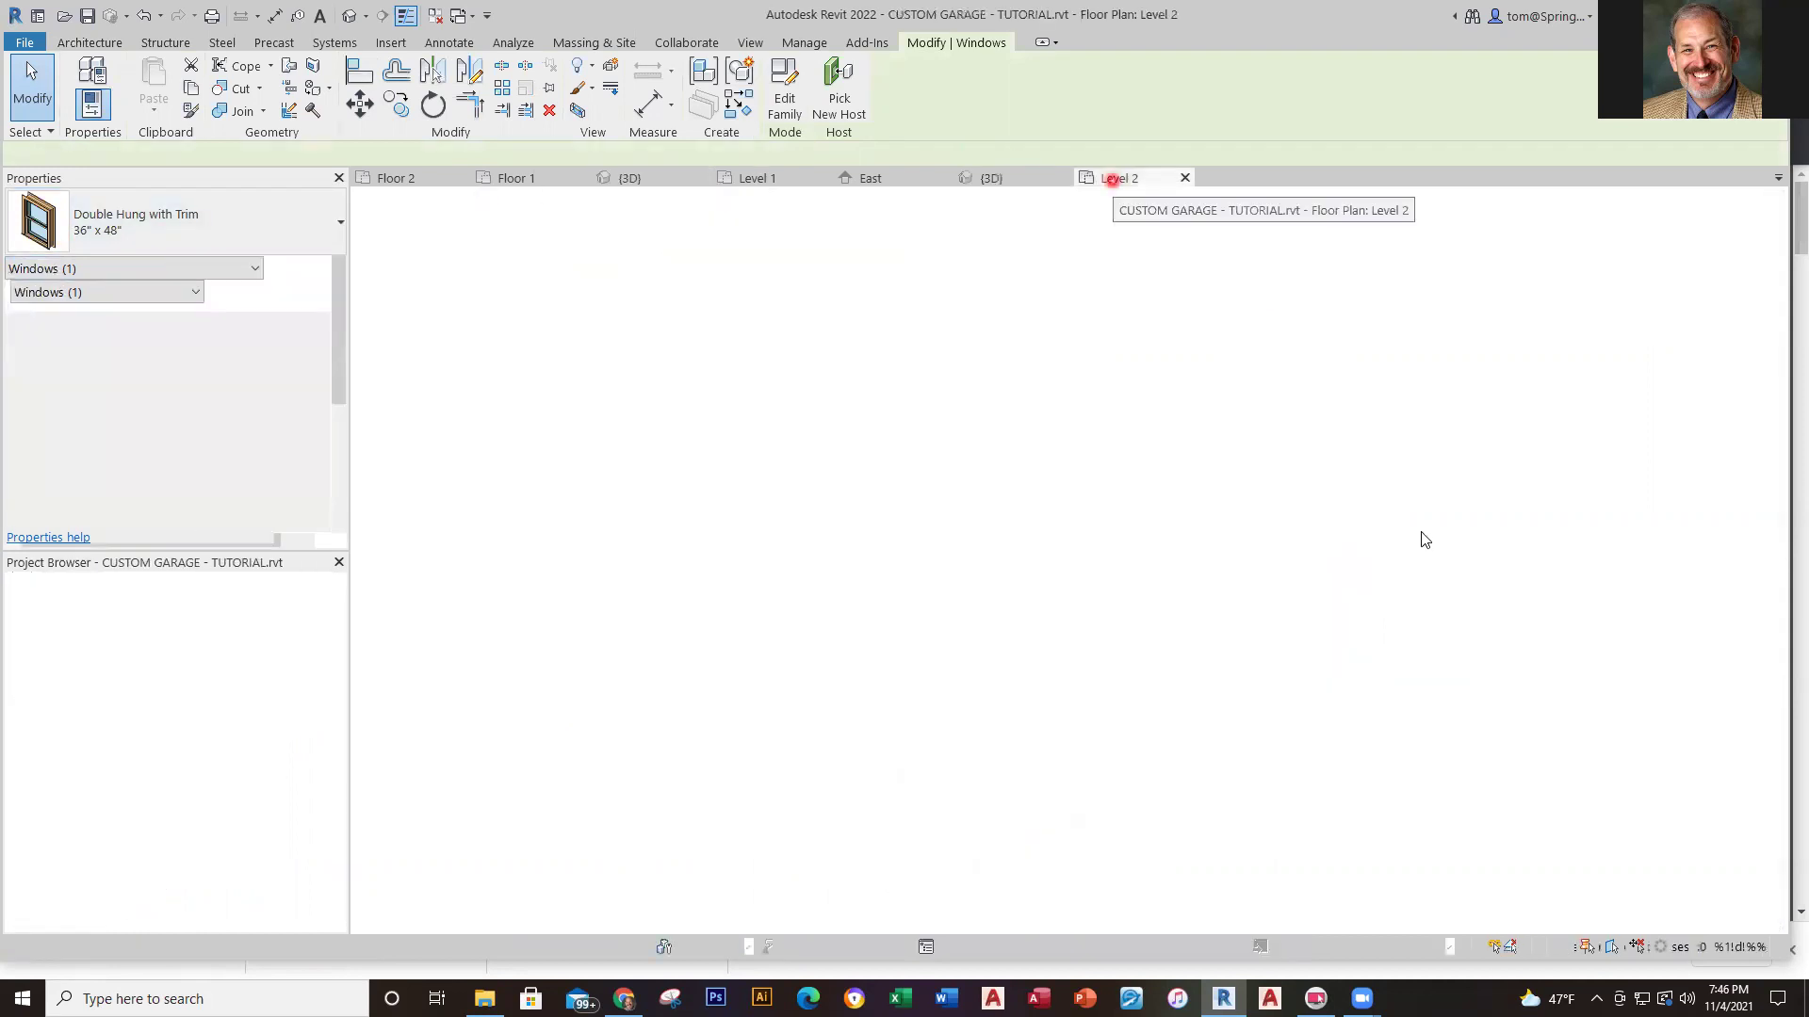
pyautogui.click(188, 104)
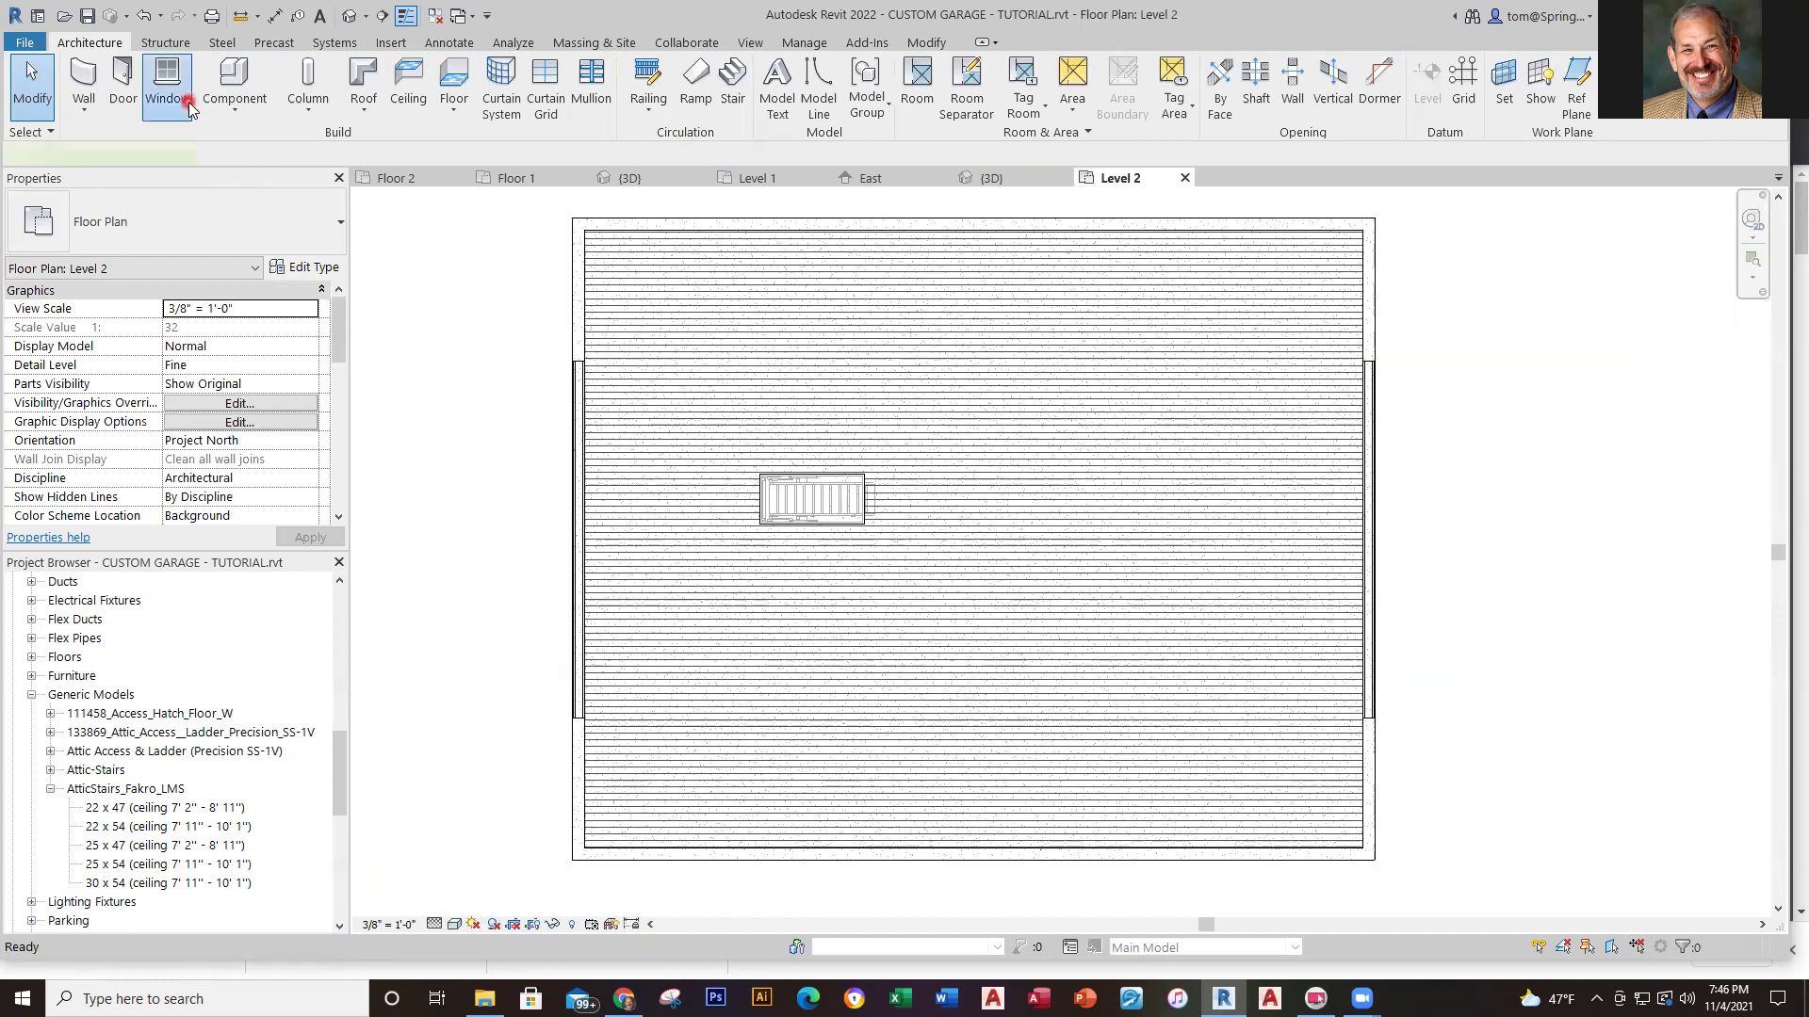
pyautogui.click(336, 227)
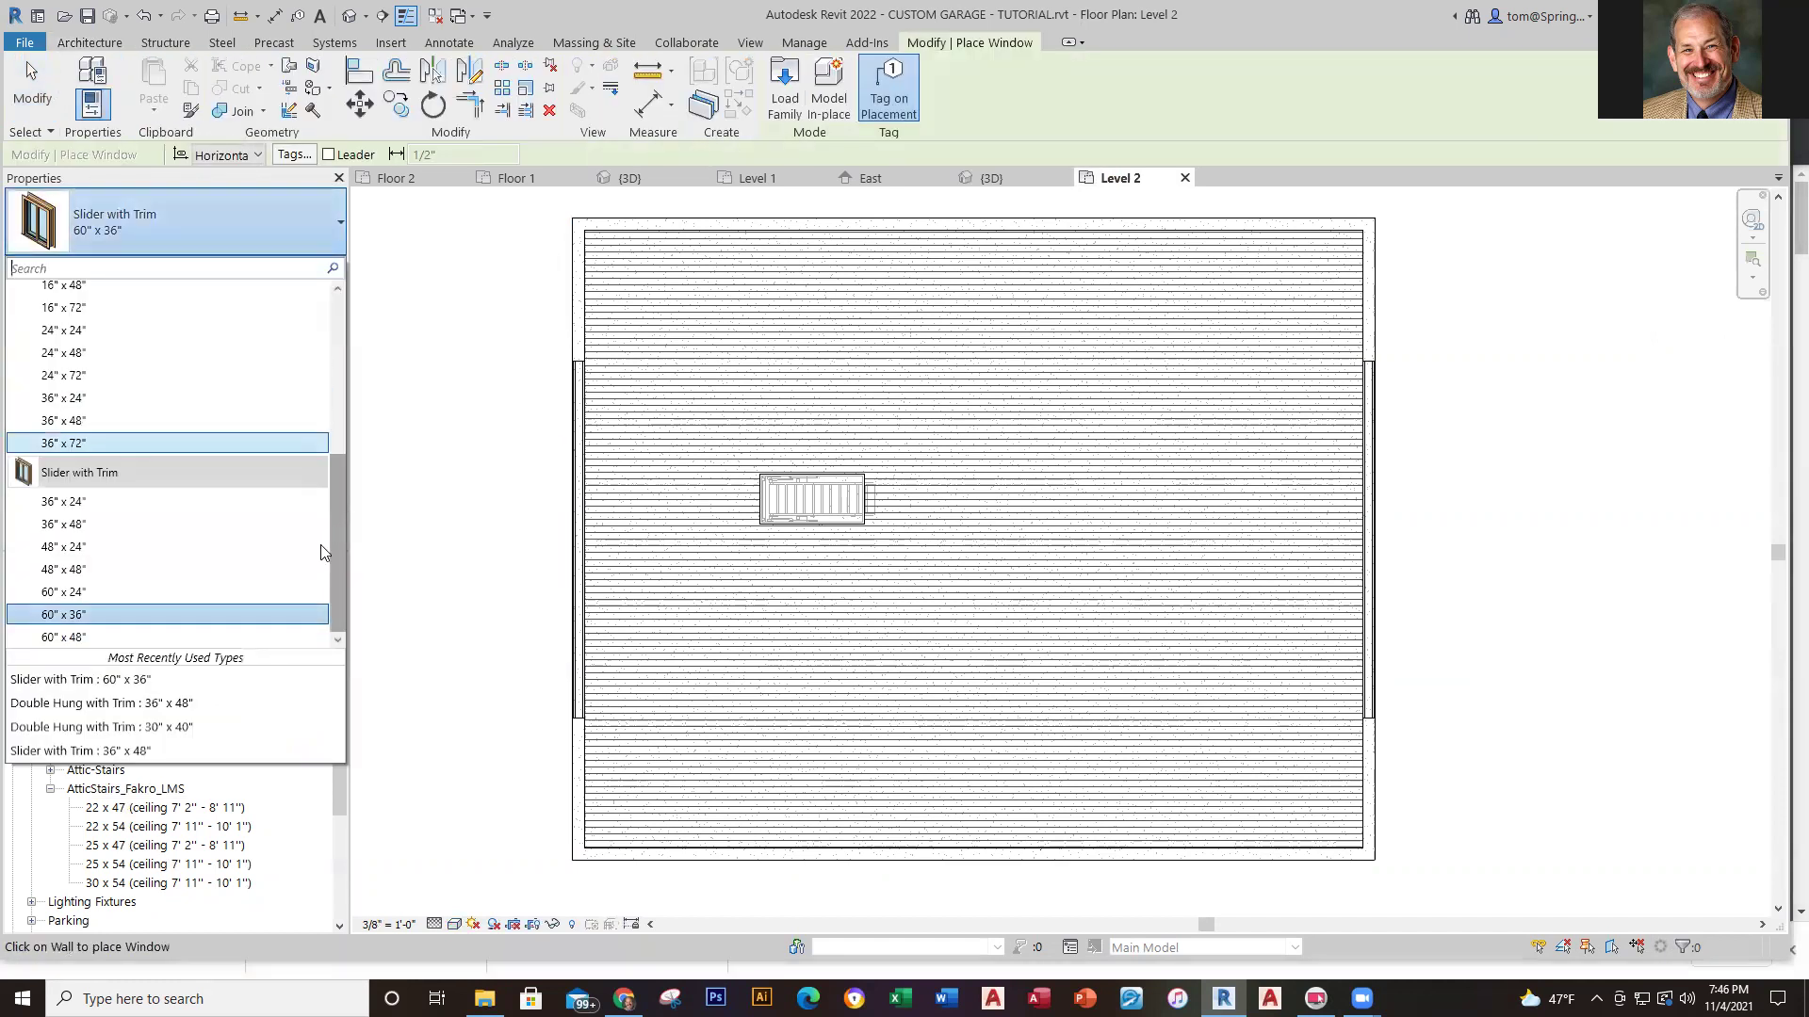
pyautogui.click(198, 704)
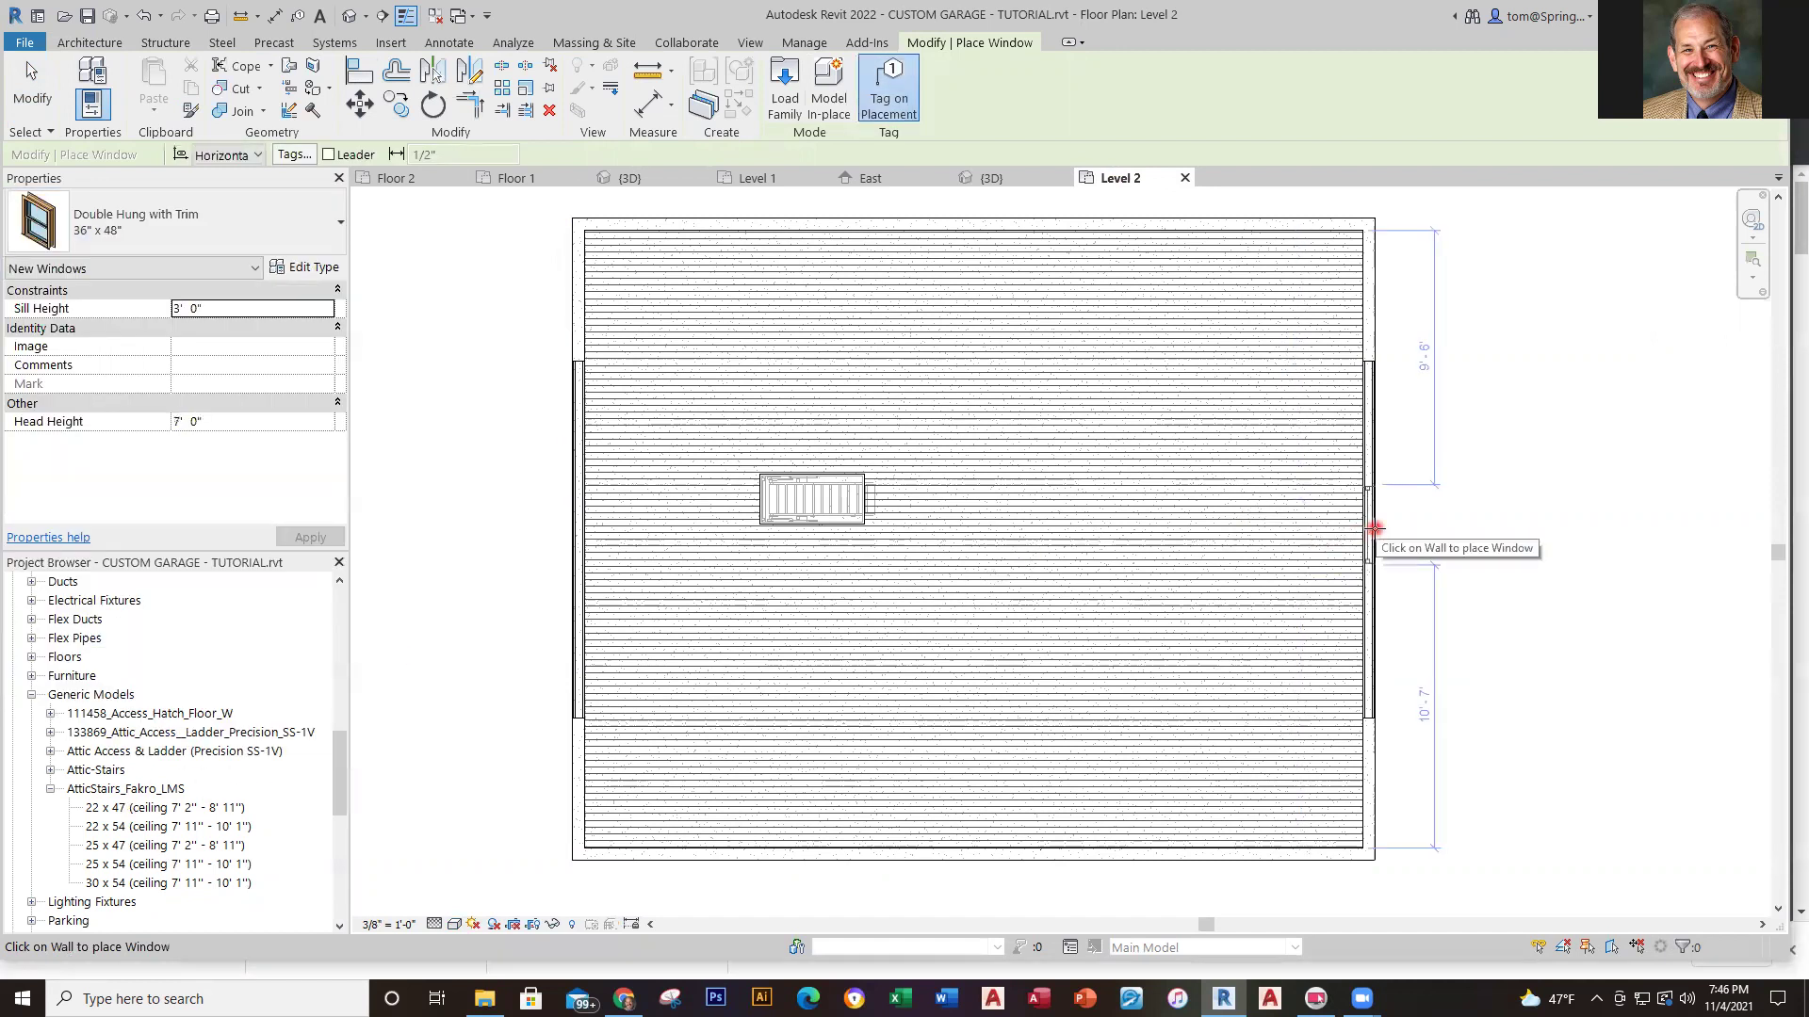
pyautogui.moveTo(1390, 542)
pyautogui.mouseDown(button='middle')
pyautogui.moveTo(1372, 594)
pyautogui.moveTo(1283, 500)
pyautogui.moveTo(1222, 658)
pyautogui.moveTo(1211, 513)
pyautogui.moveTo(1198, 534)
pyautogui.mouseUp(button='middle')
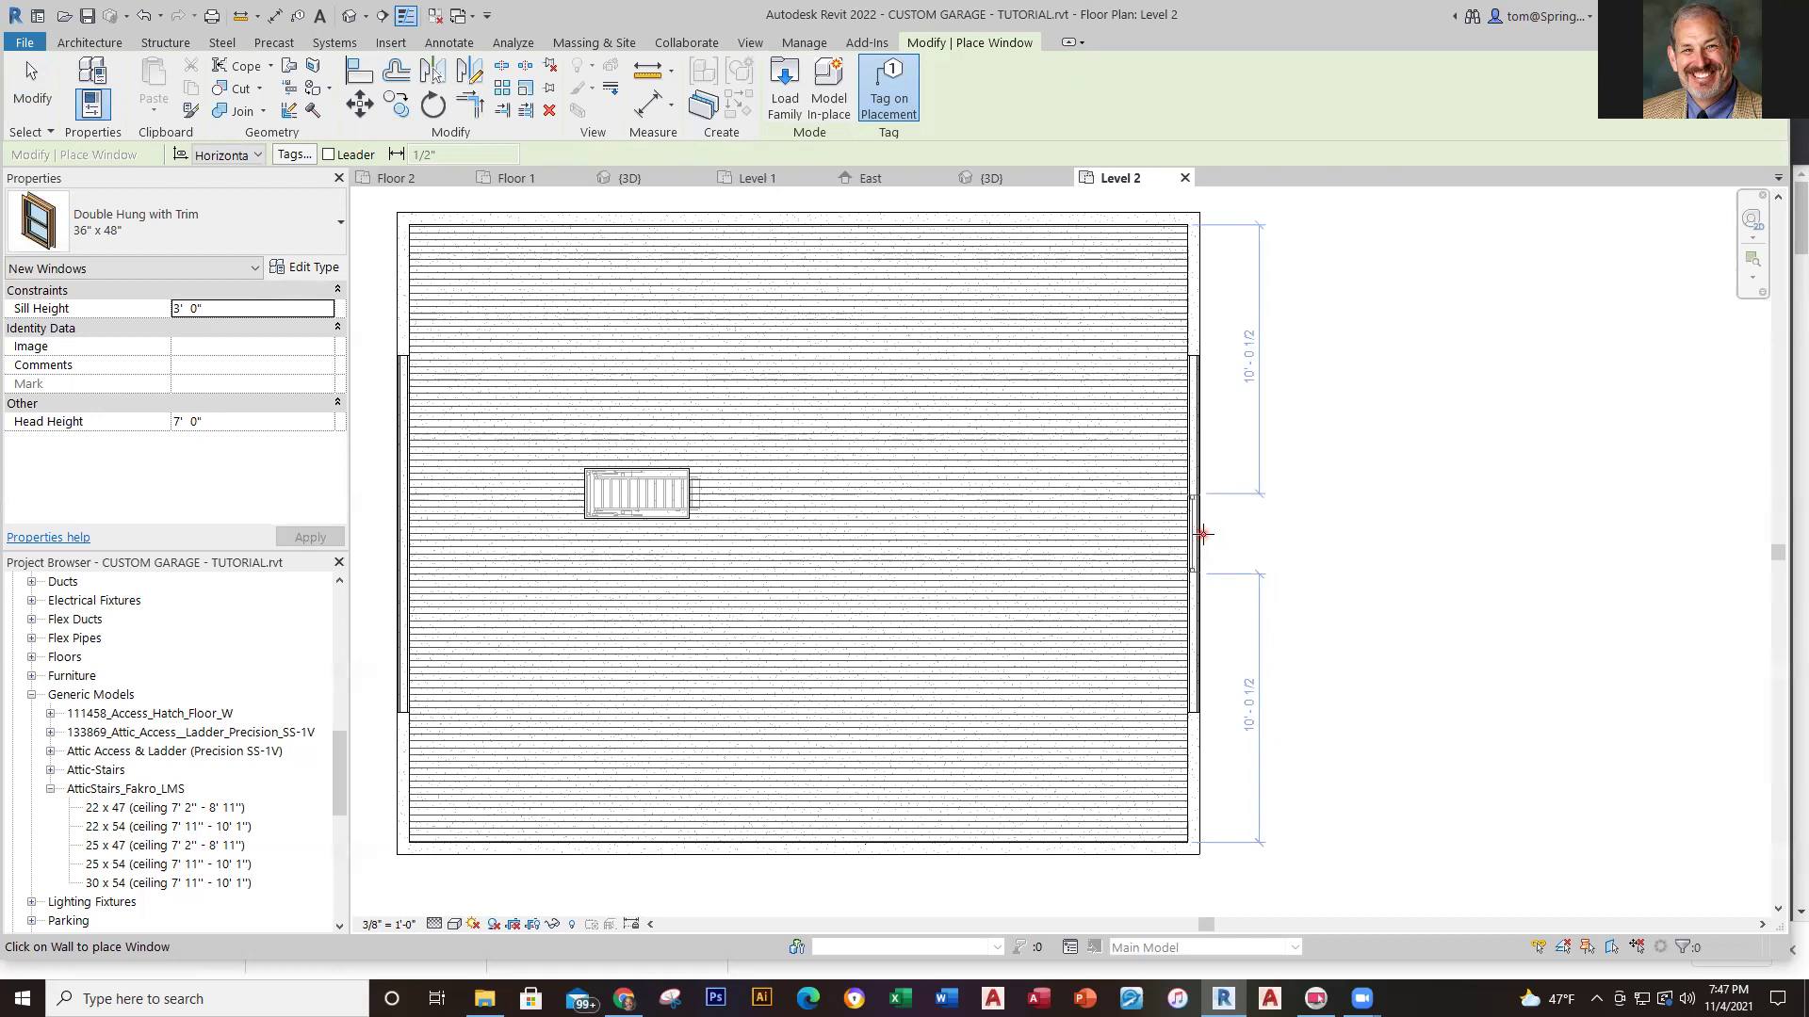
pyautogui.click(1203, 534)
pyautogui.press('Escape')
pyautogui.press('Escape')
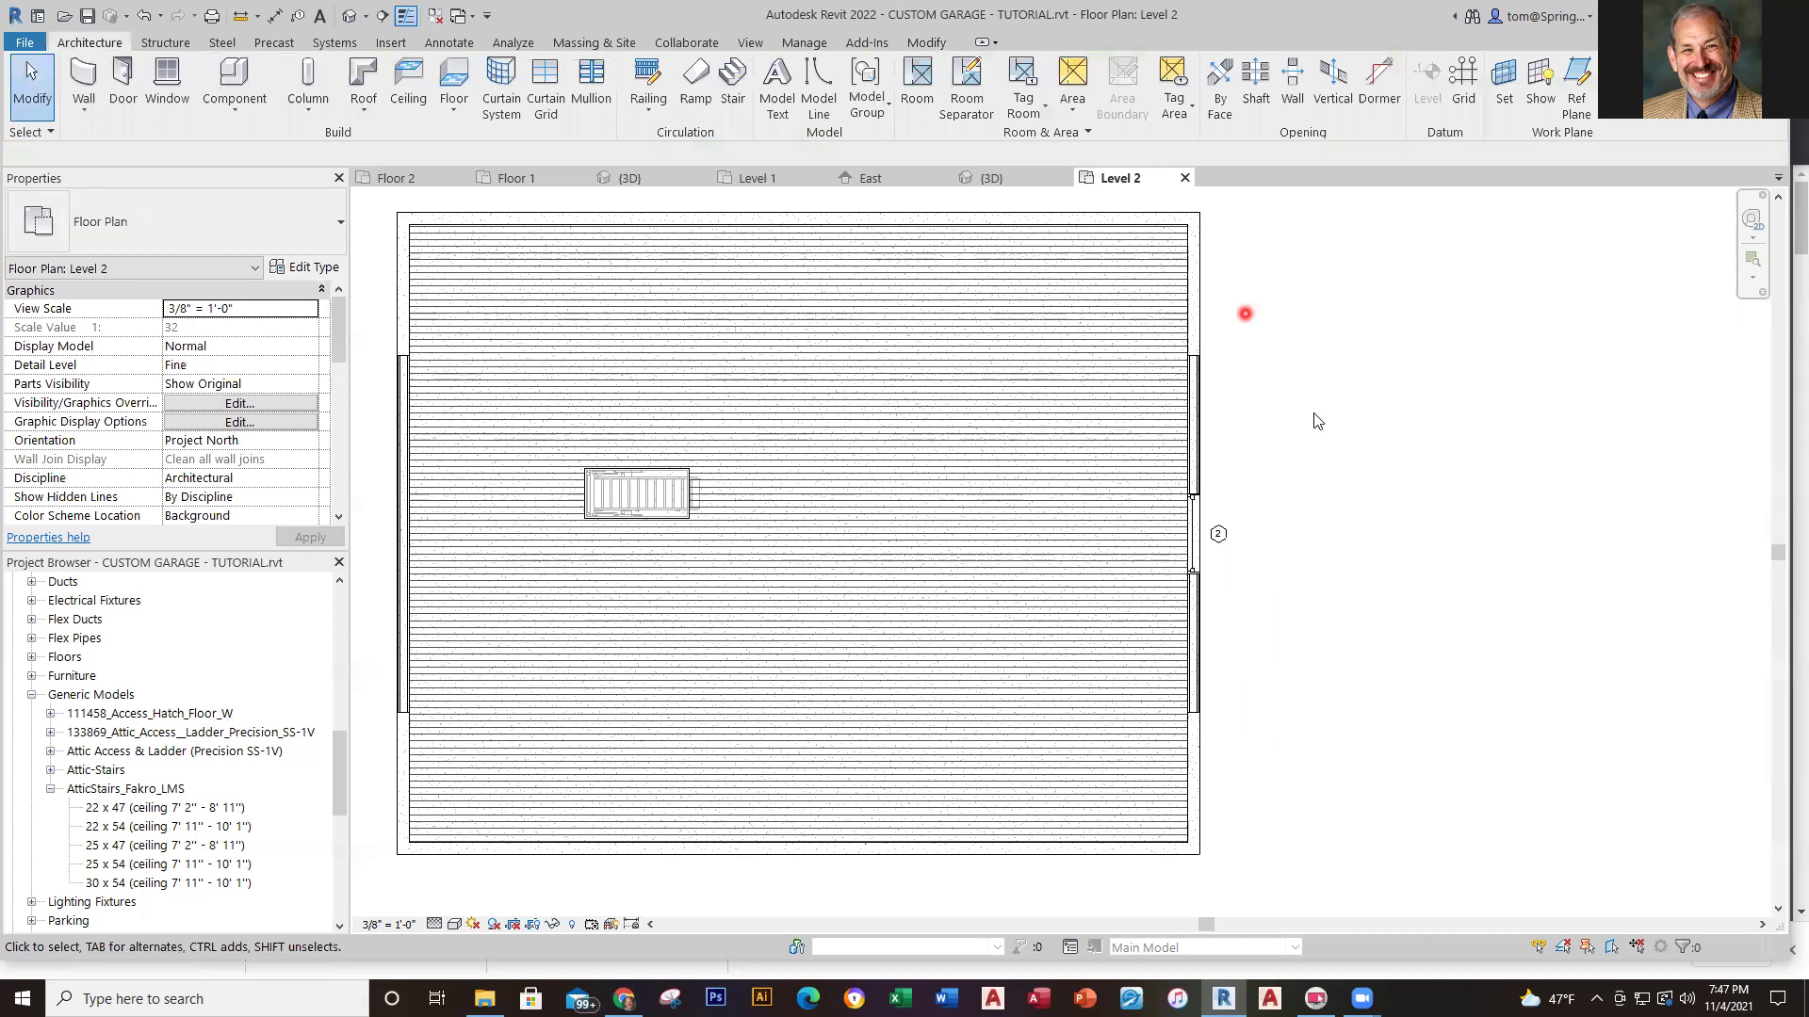
pyautogui.click(992, 178)
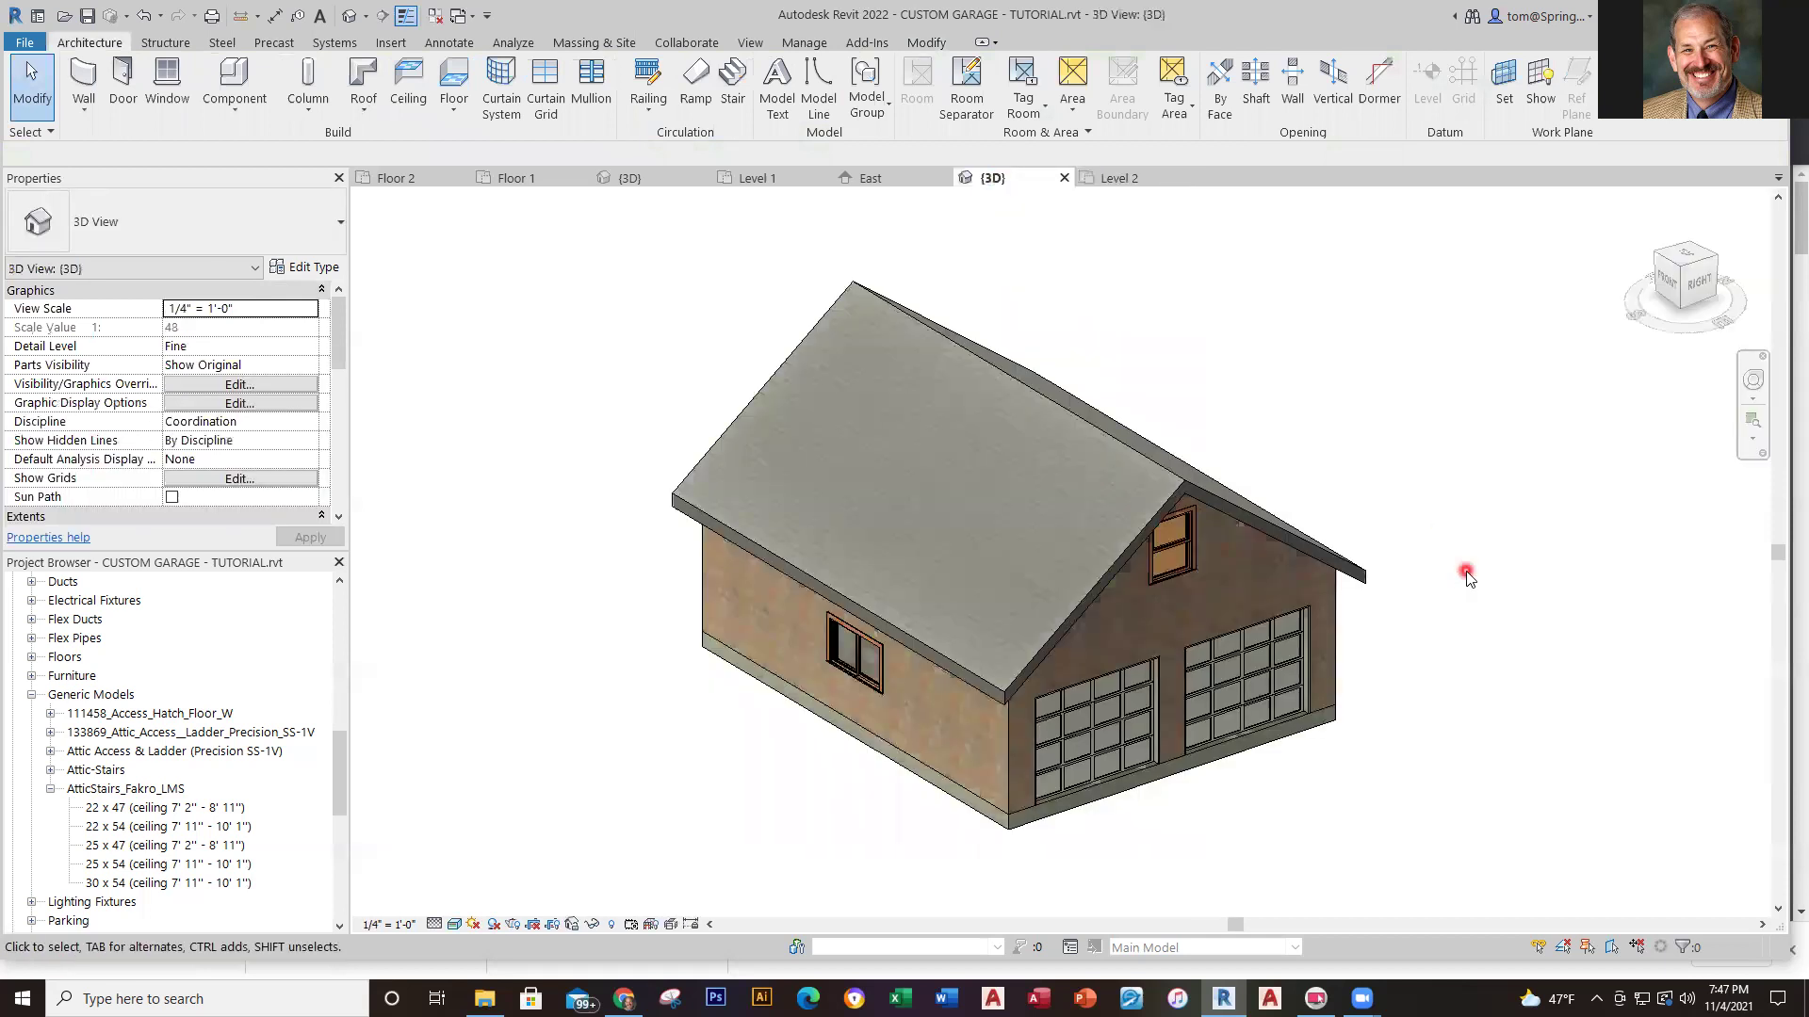
# Review the ATTIC STAIRS note on the master Floor 2 plan, then return to Level 2 and zoom out
pyautogui.moveTo(1440, 634)
pyautogui.keyDown('shift'); pyautogui.mouseDown(button='middle')
pyautogui.moveTo(1430, 659)
pyautogui.moveTo(1235, 392)
pyautogui.moveTo(1199, 518)
pyautogui.moveTo(1338, 613)
pyautogui.moveTo(1433, 613)
pyautogui.mouseUp(button='middle'); pyautogui.keyUp('shift')
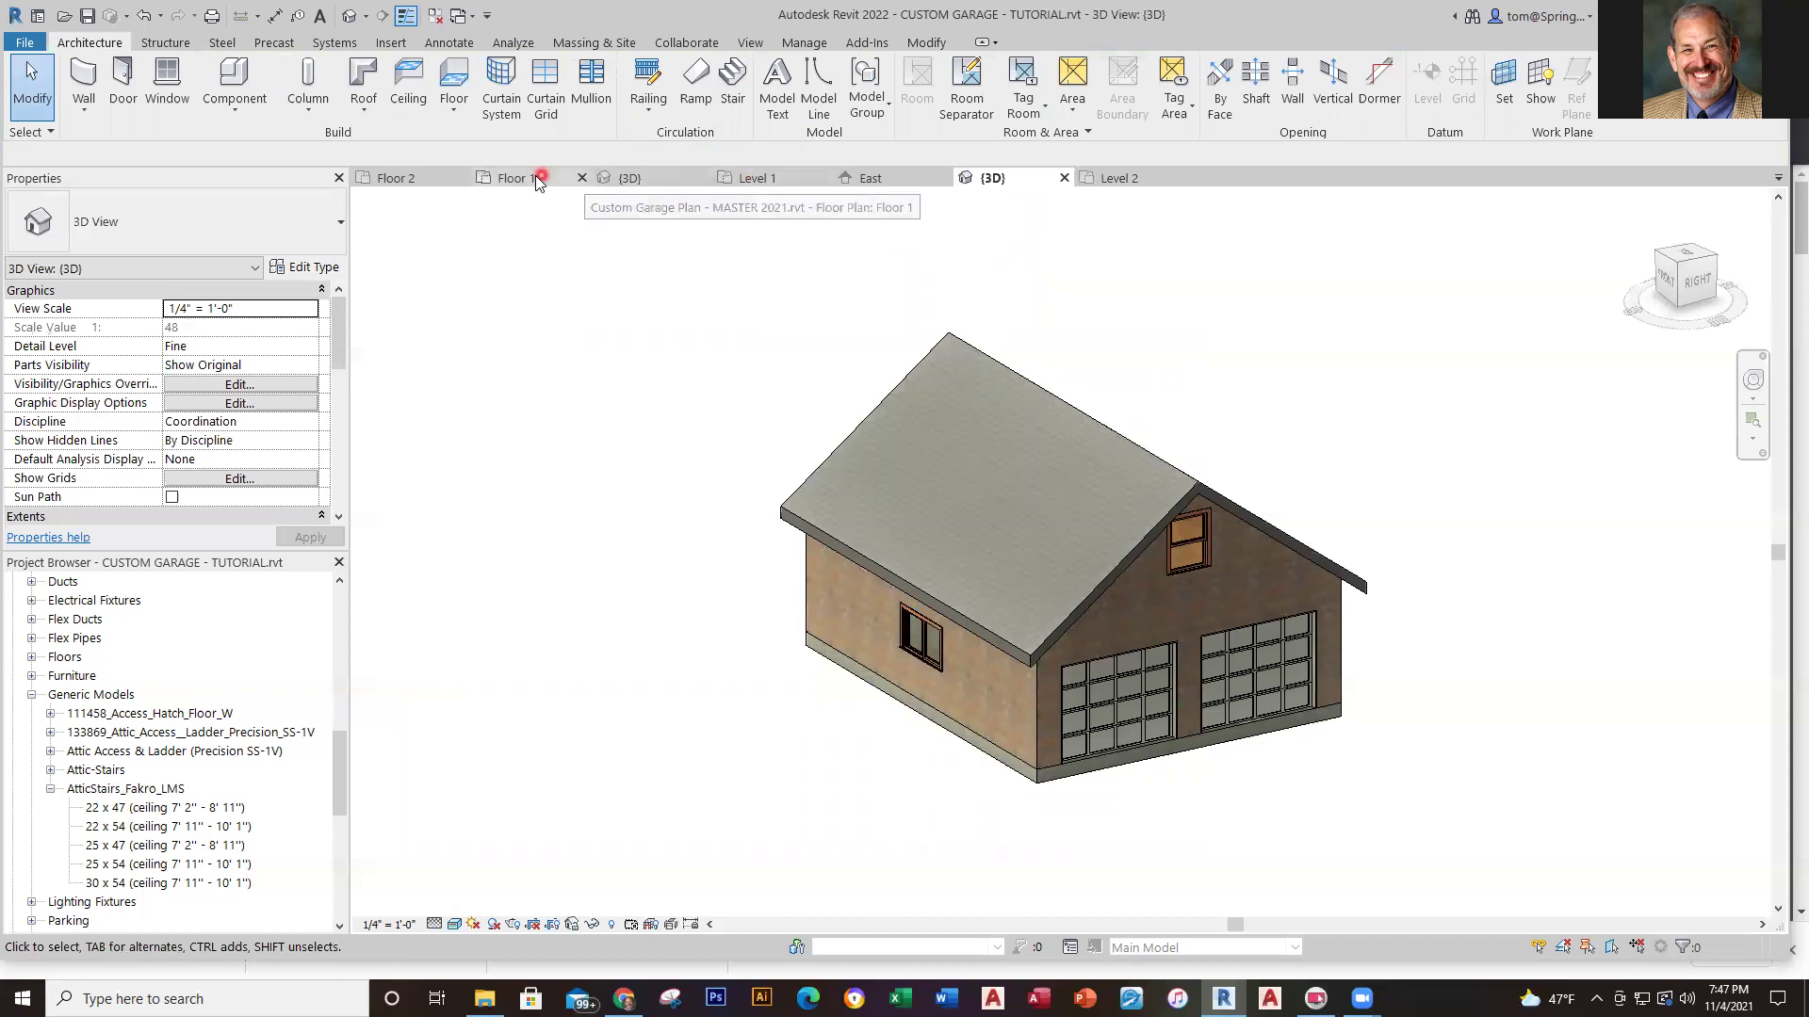
pyautogui.click(399, 188)
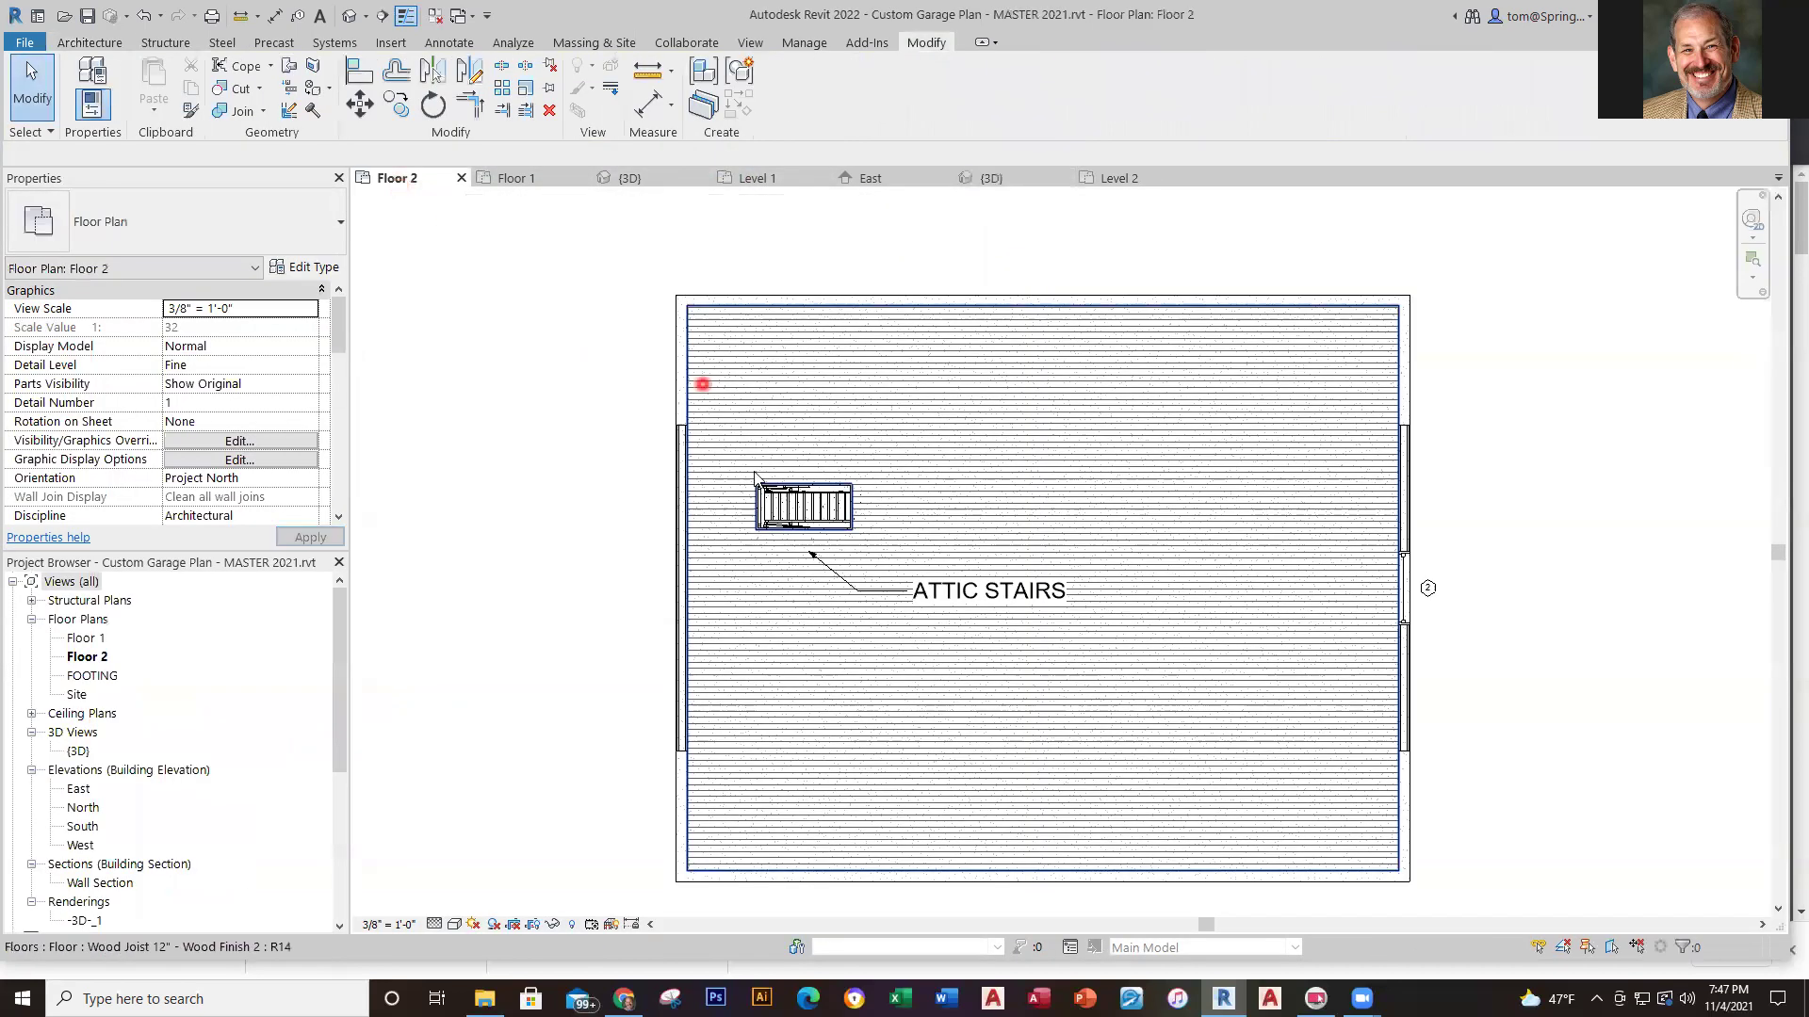
pyautogui.click(921, 588)
pyautogui.click(982, 396)
pyautogui.click(585, 399)
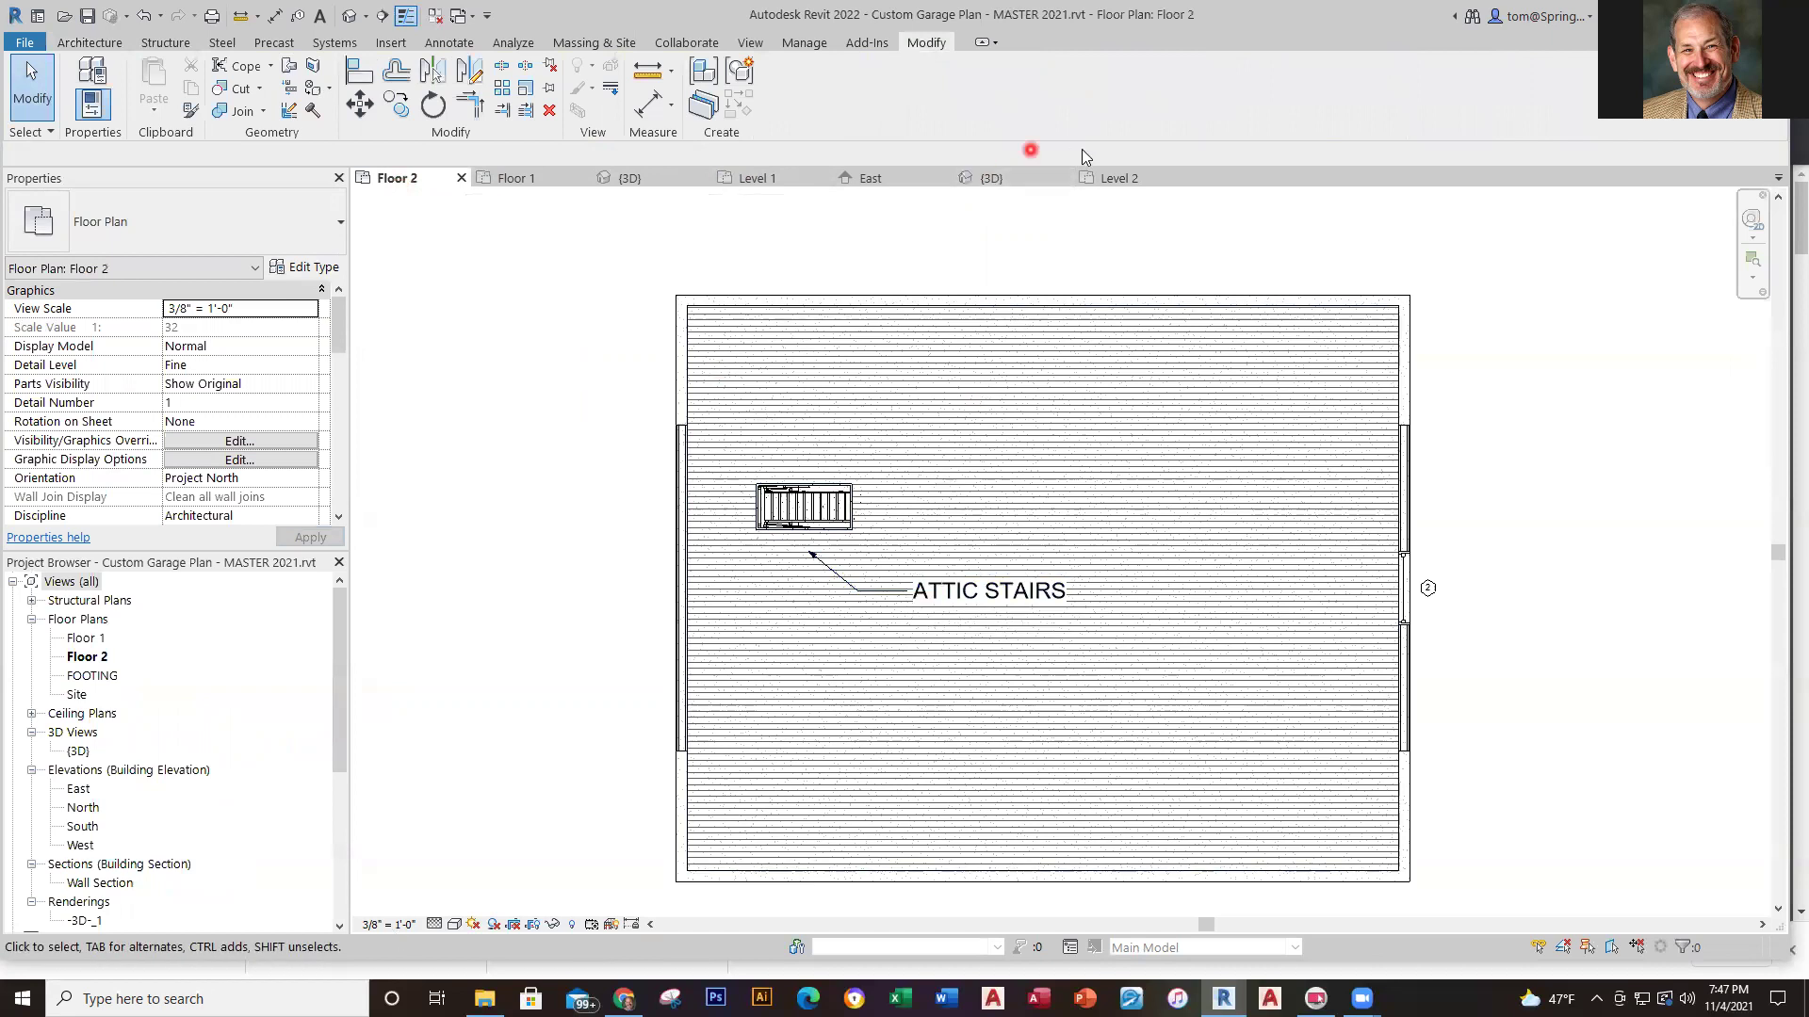
pyautogui.click(1105, 179)
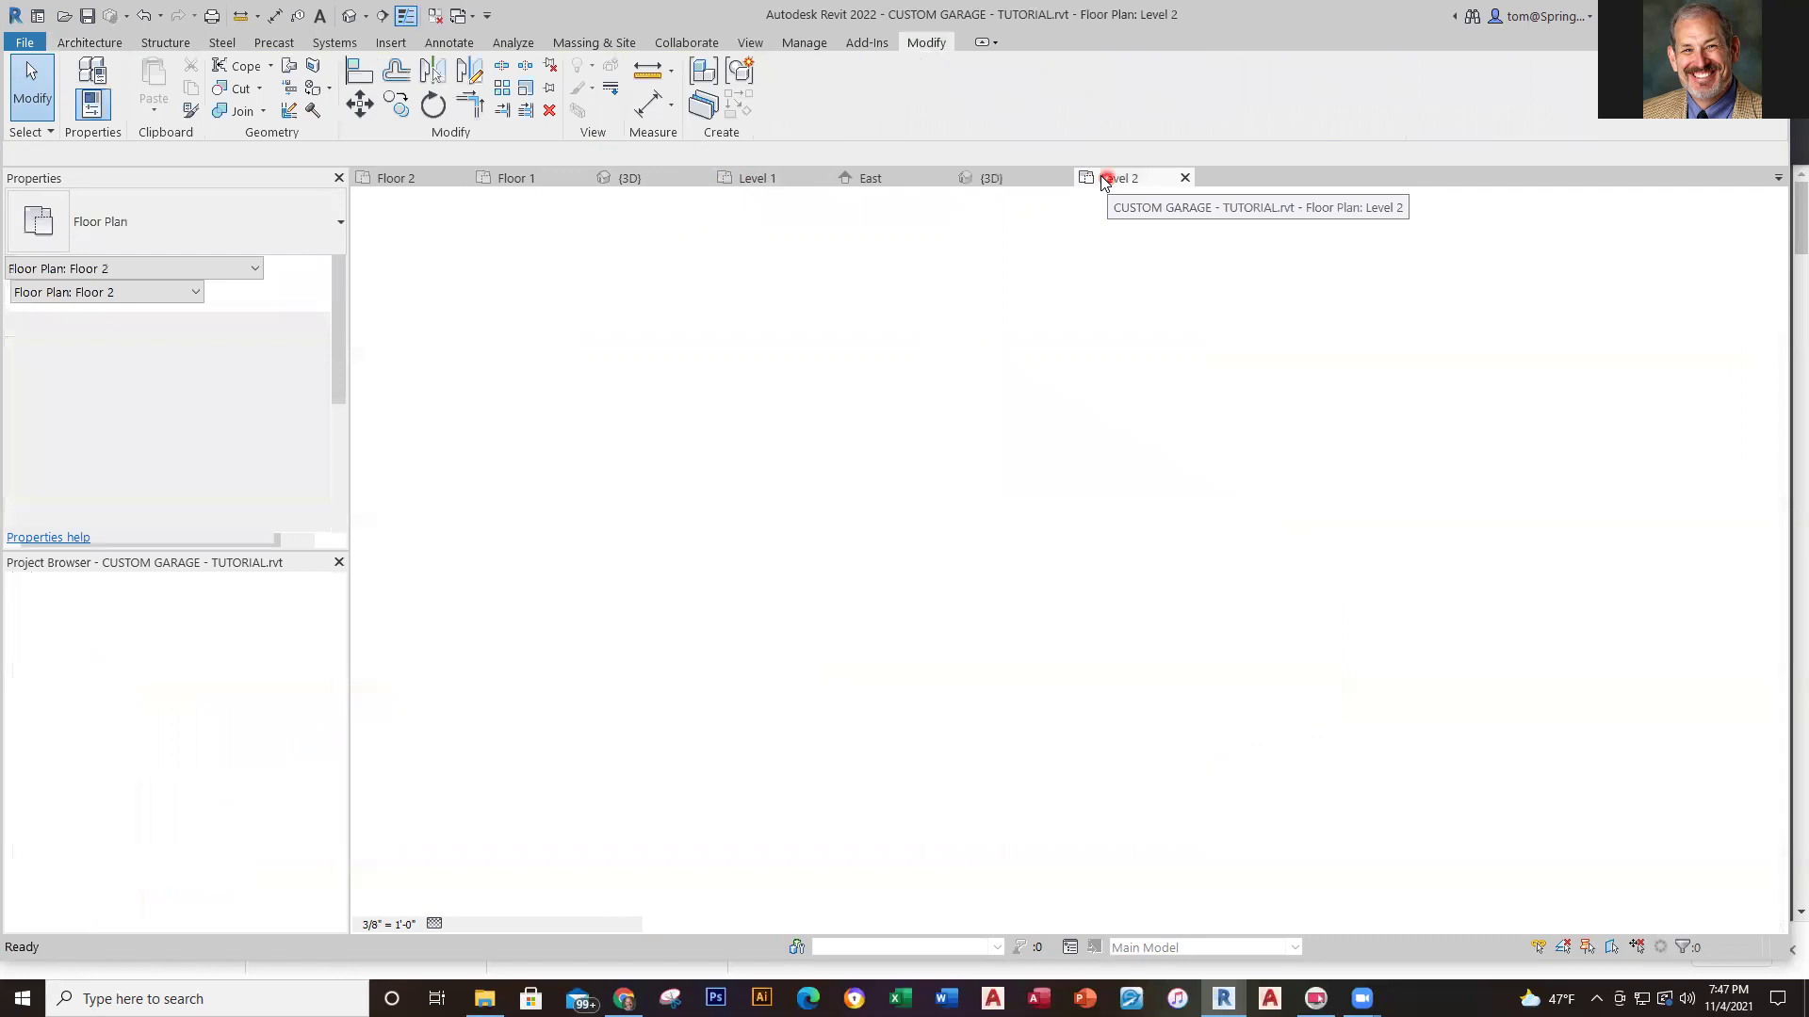
pyautogui.scroll(-3, 697, 630)
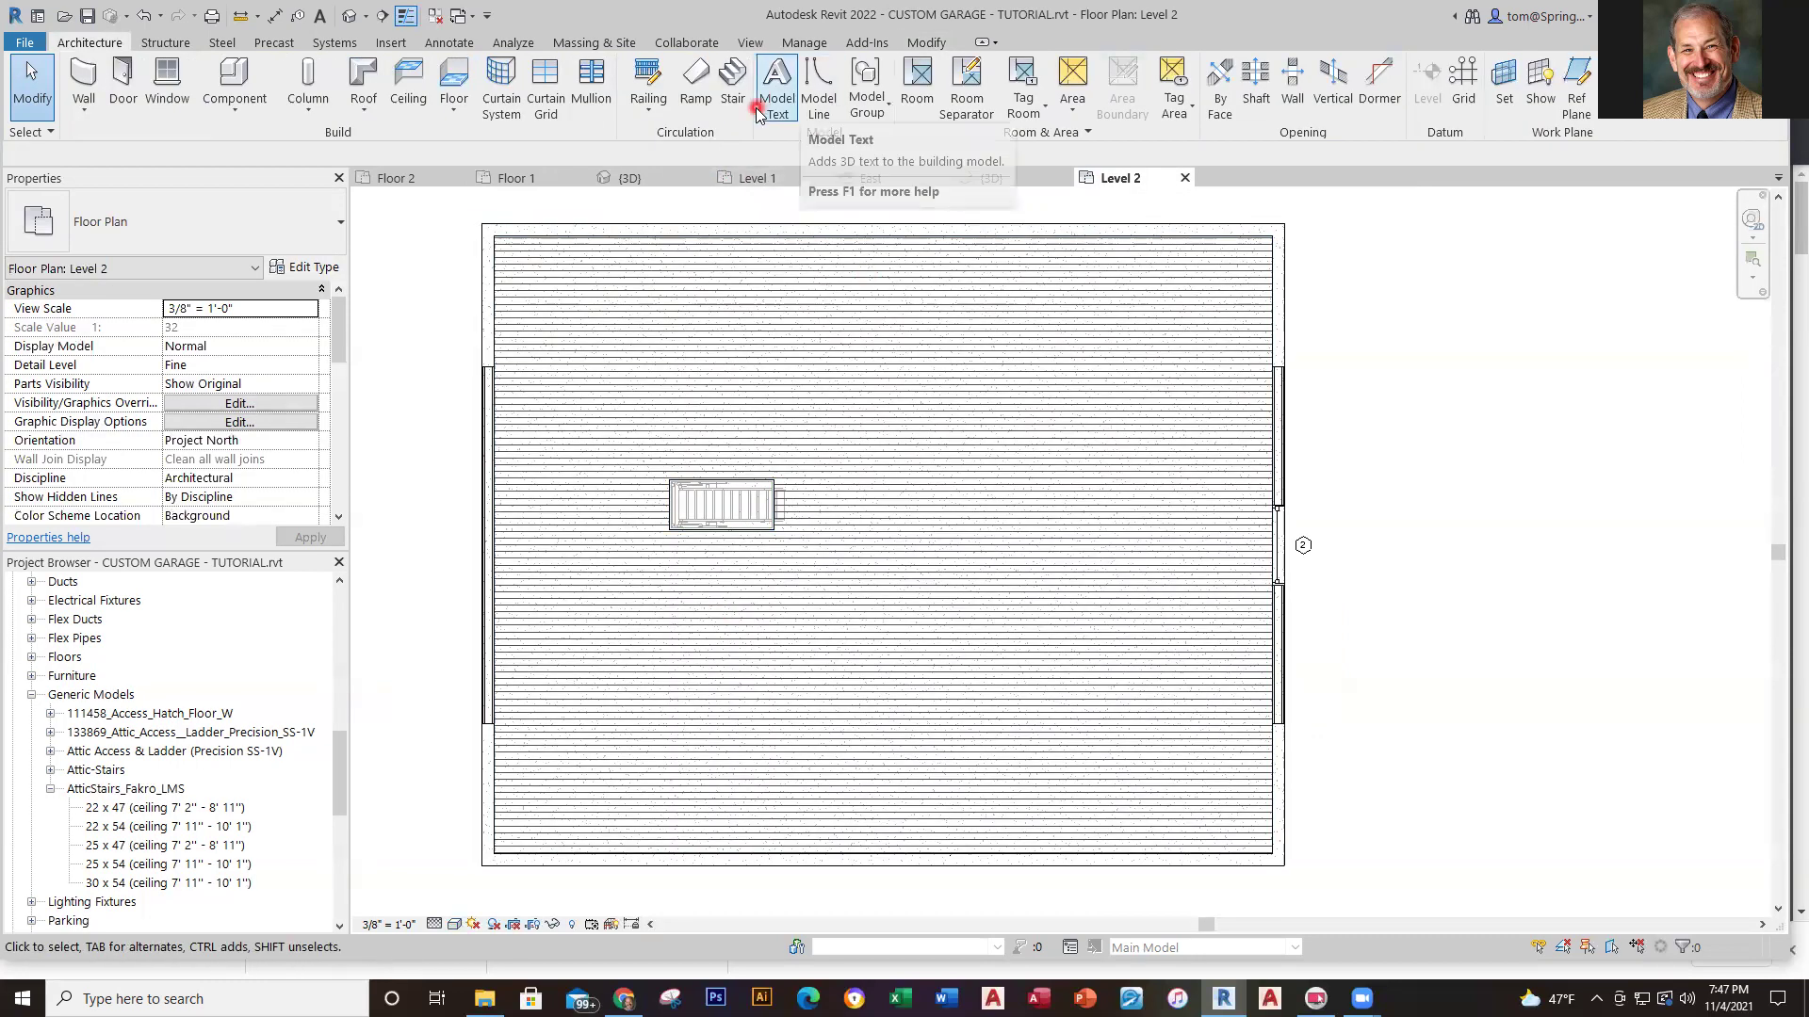
# Place a small PLAIN TEXT note on the Level 2 floor
pyautogui.click(450, 44)
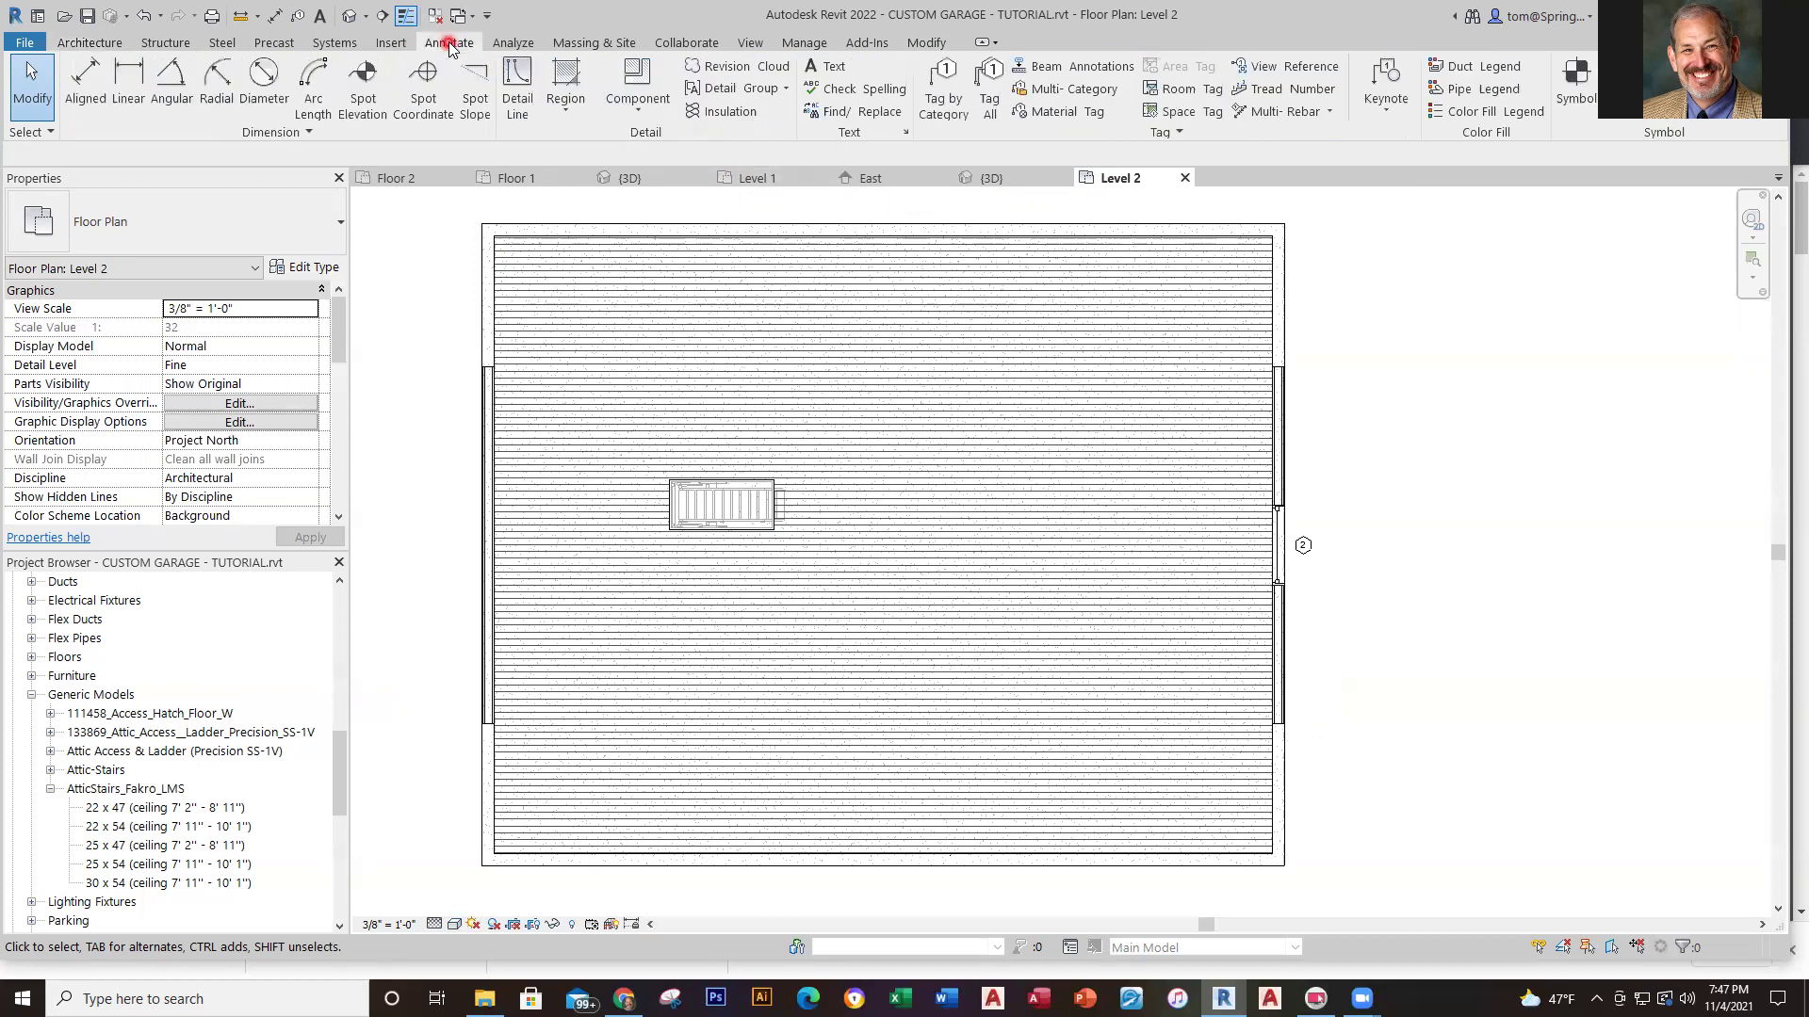
pyautogui.click(829, 68)
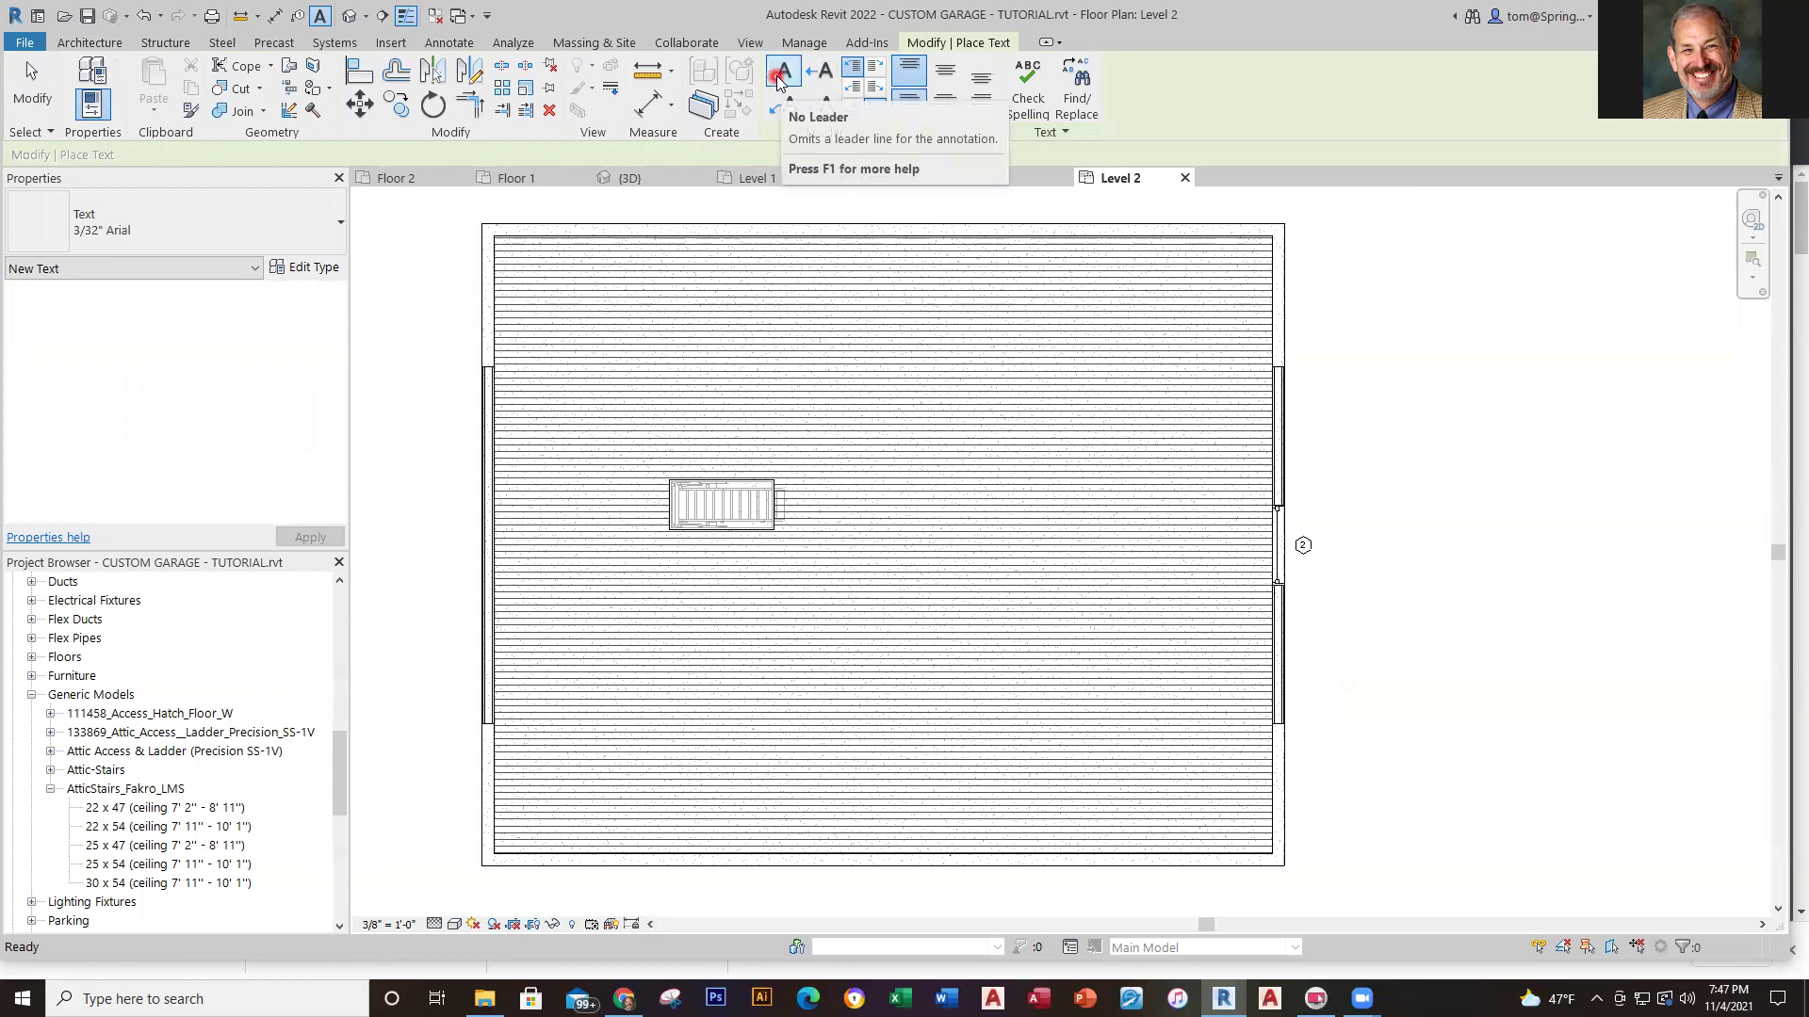
pyautogui.click(875, 472)
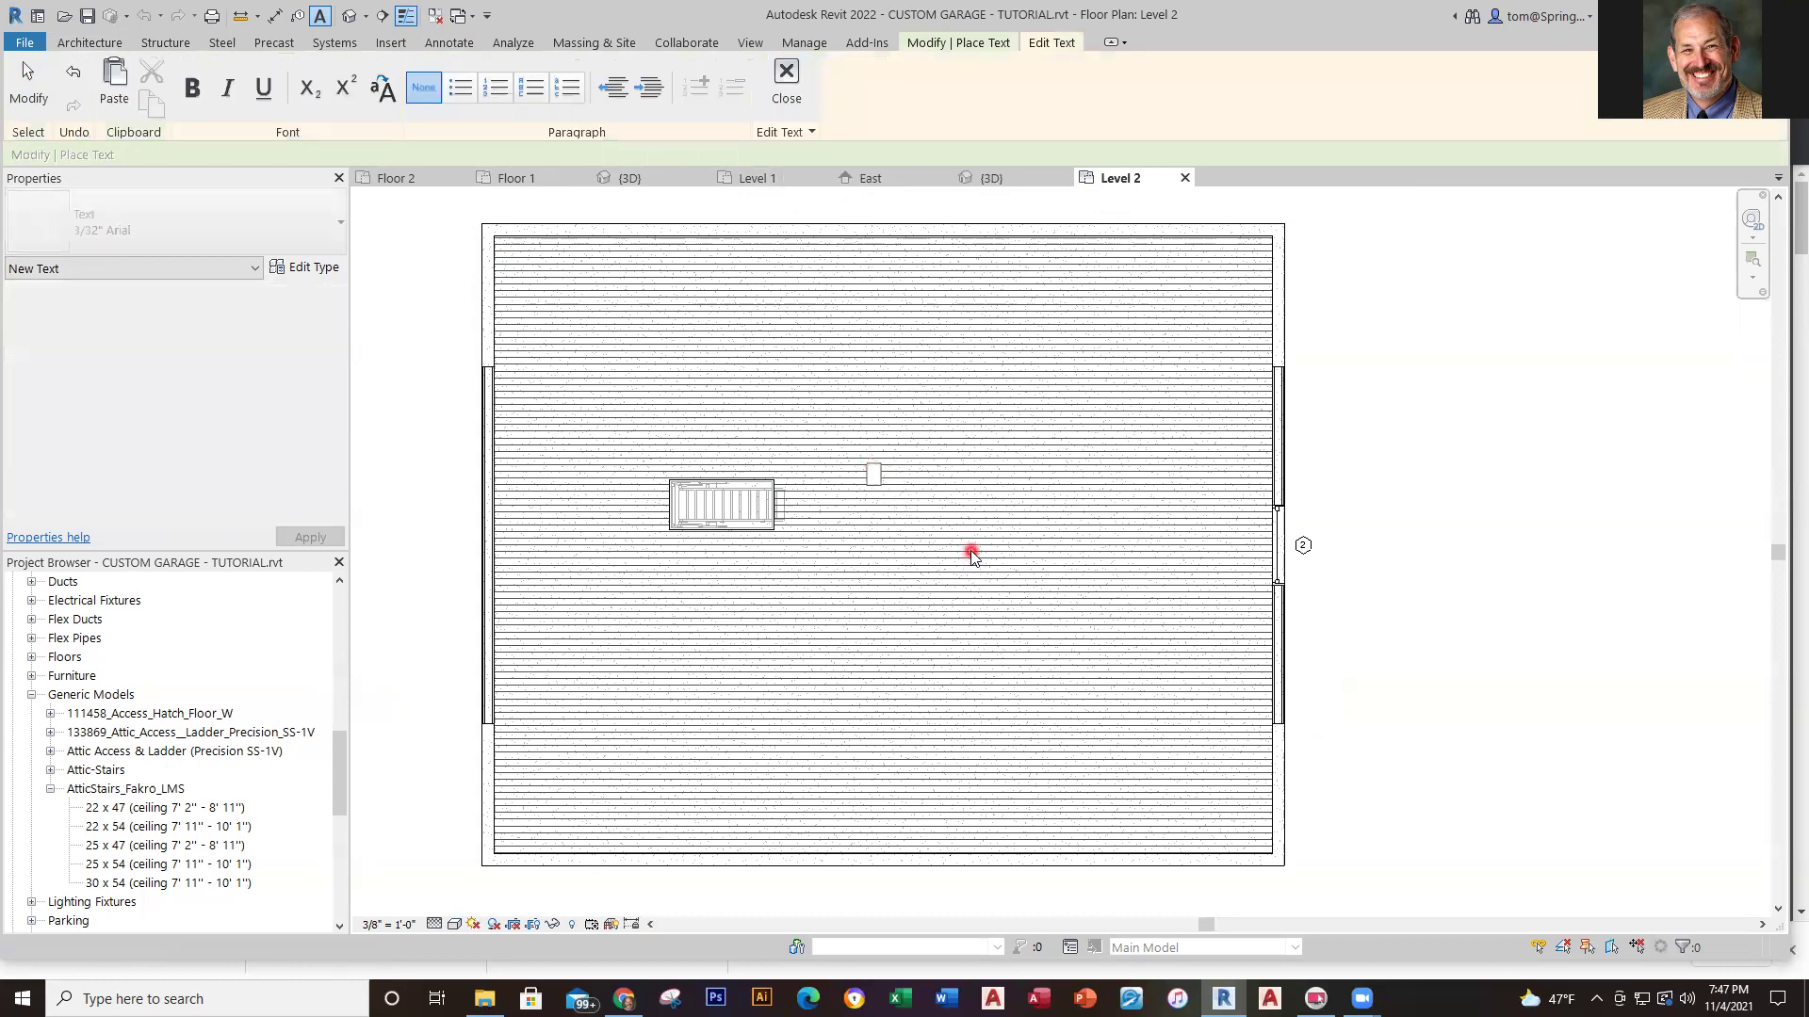
pyautogui.write('PLAIN TEXT')
pyautogui.click(942, 537)
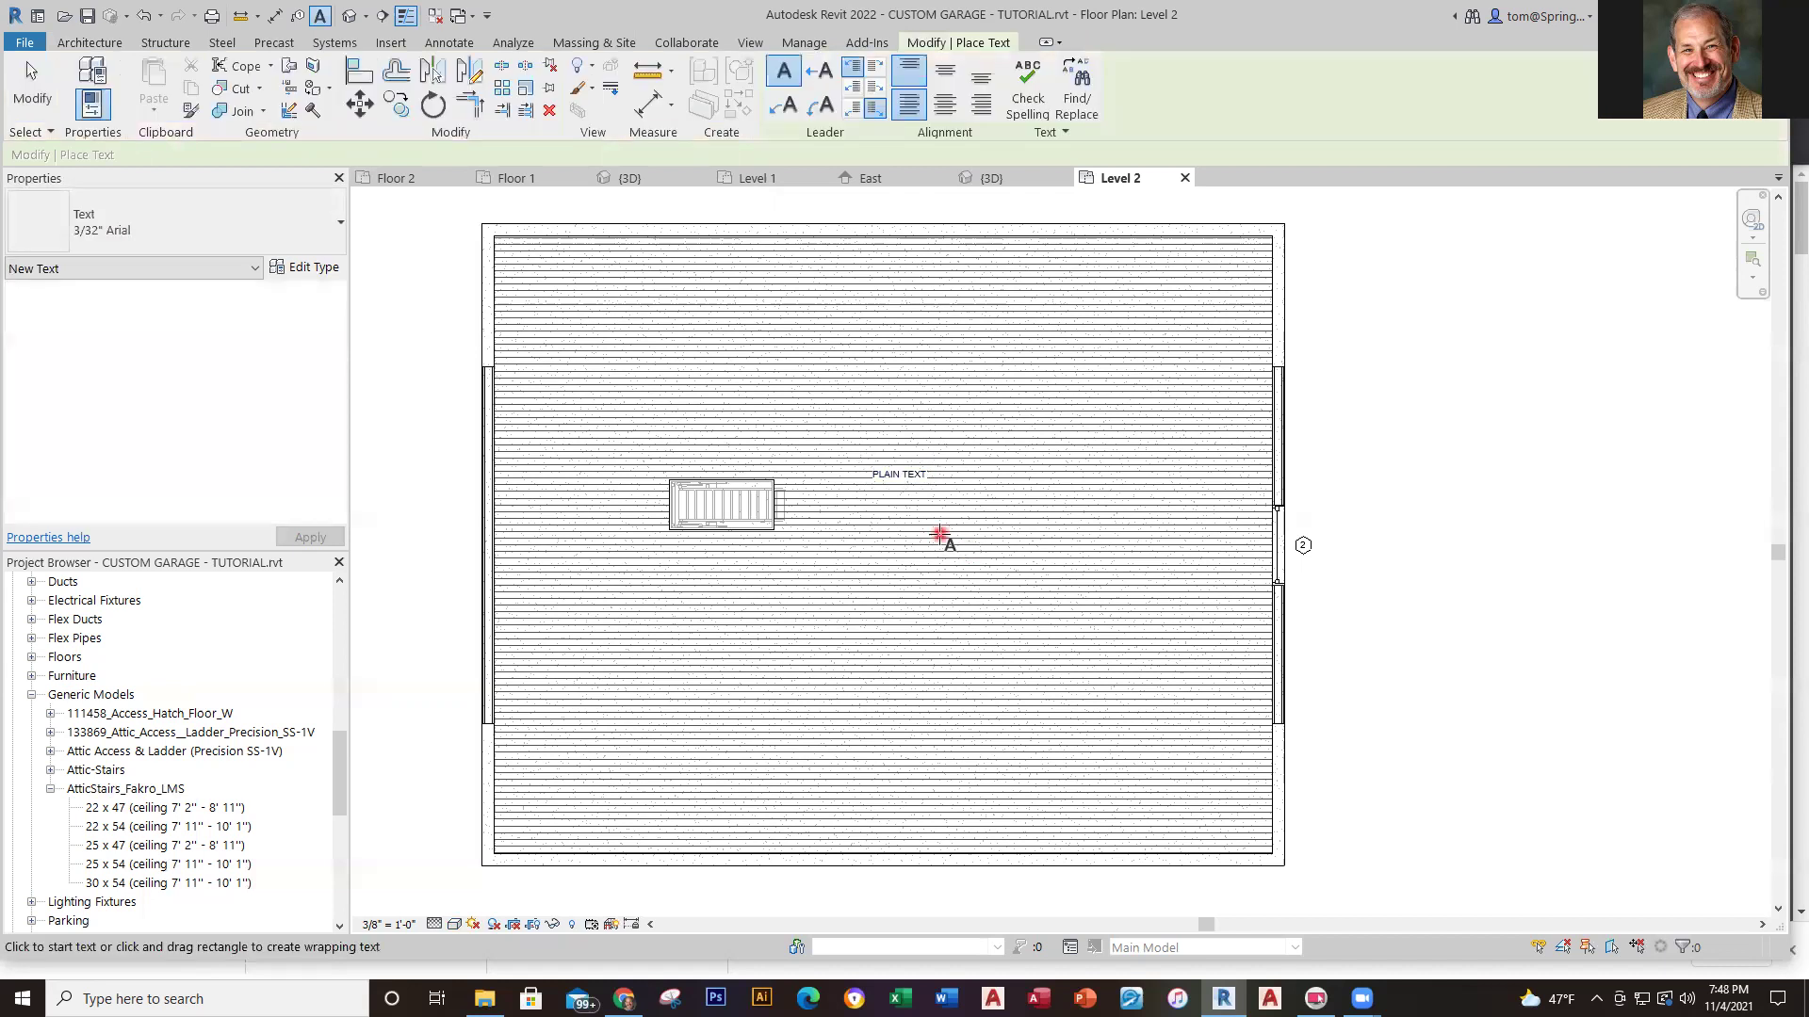
pyautogui.scroll(2, 942, 533)
pyautogui.scroll(-2, 913, 517)
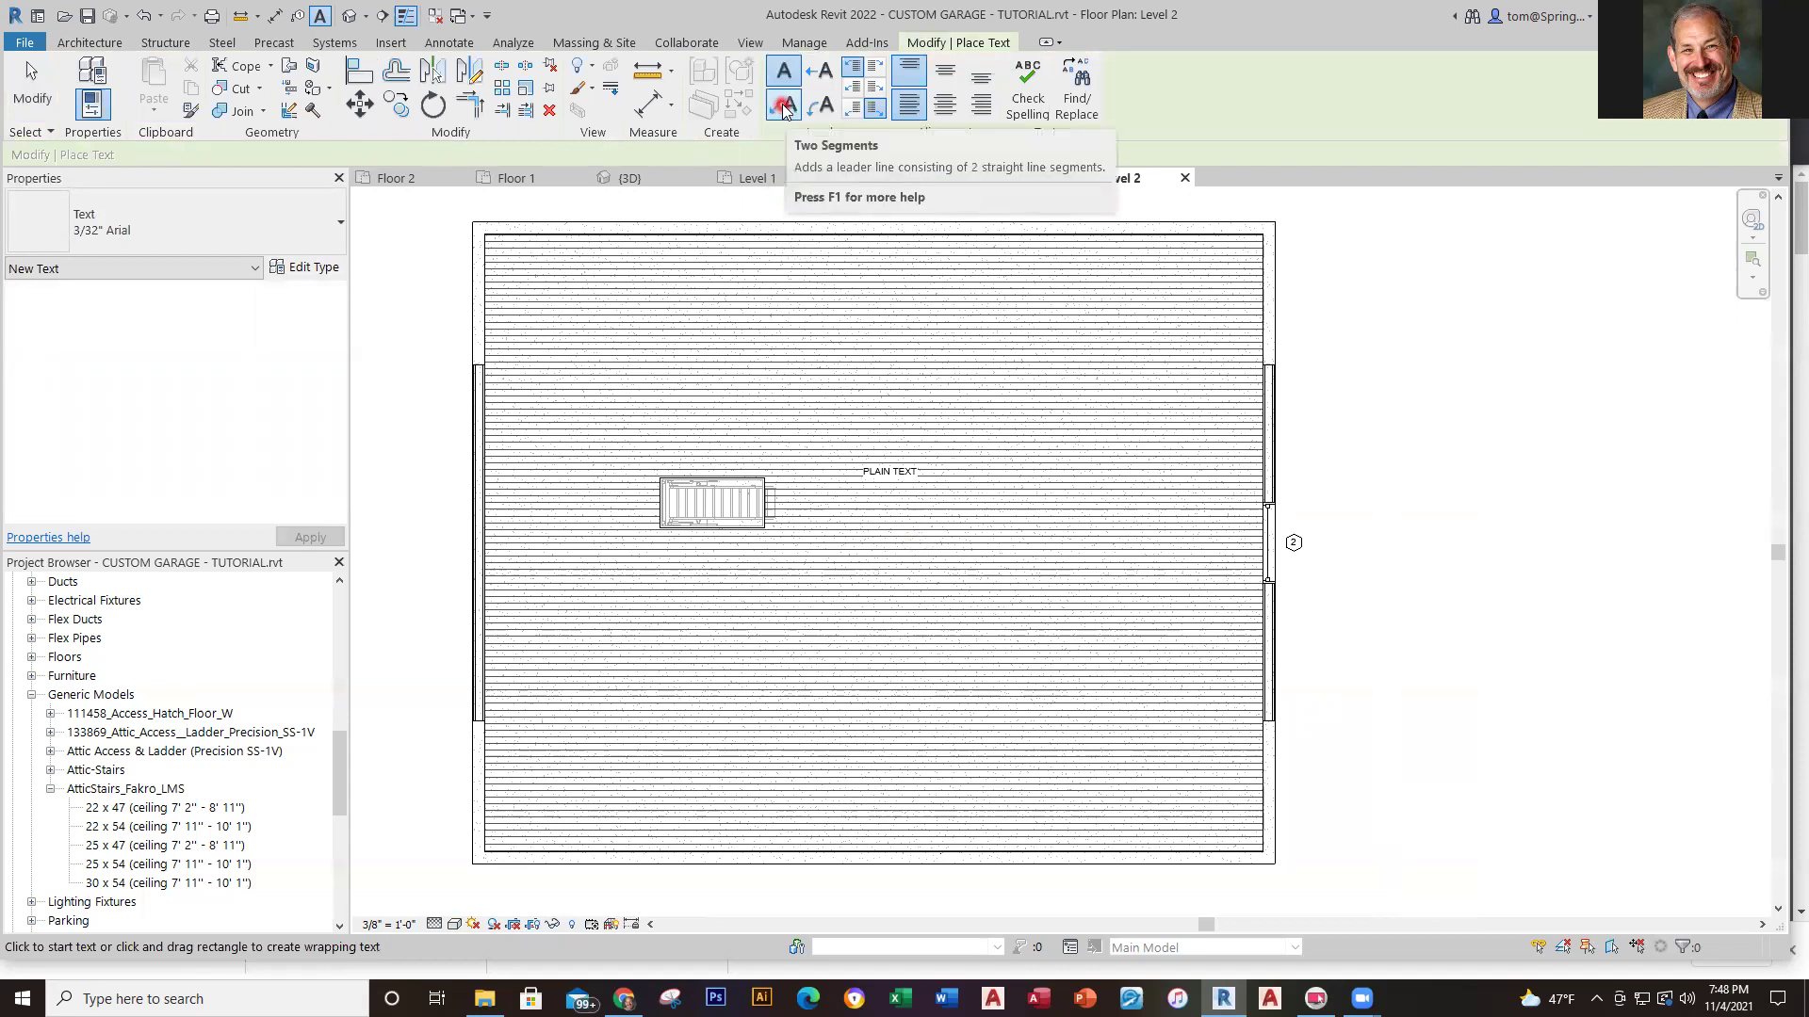
# Add an ATTIC STAIRS note with a bent two-segment leader pointing at the stairs, then select it
pyautogui.click(782, 104)
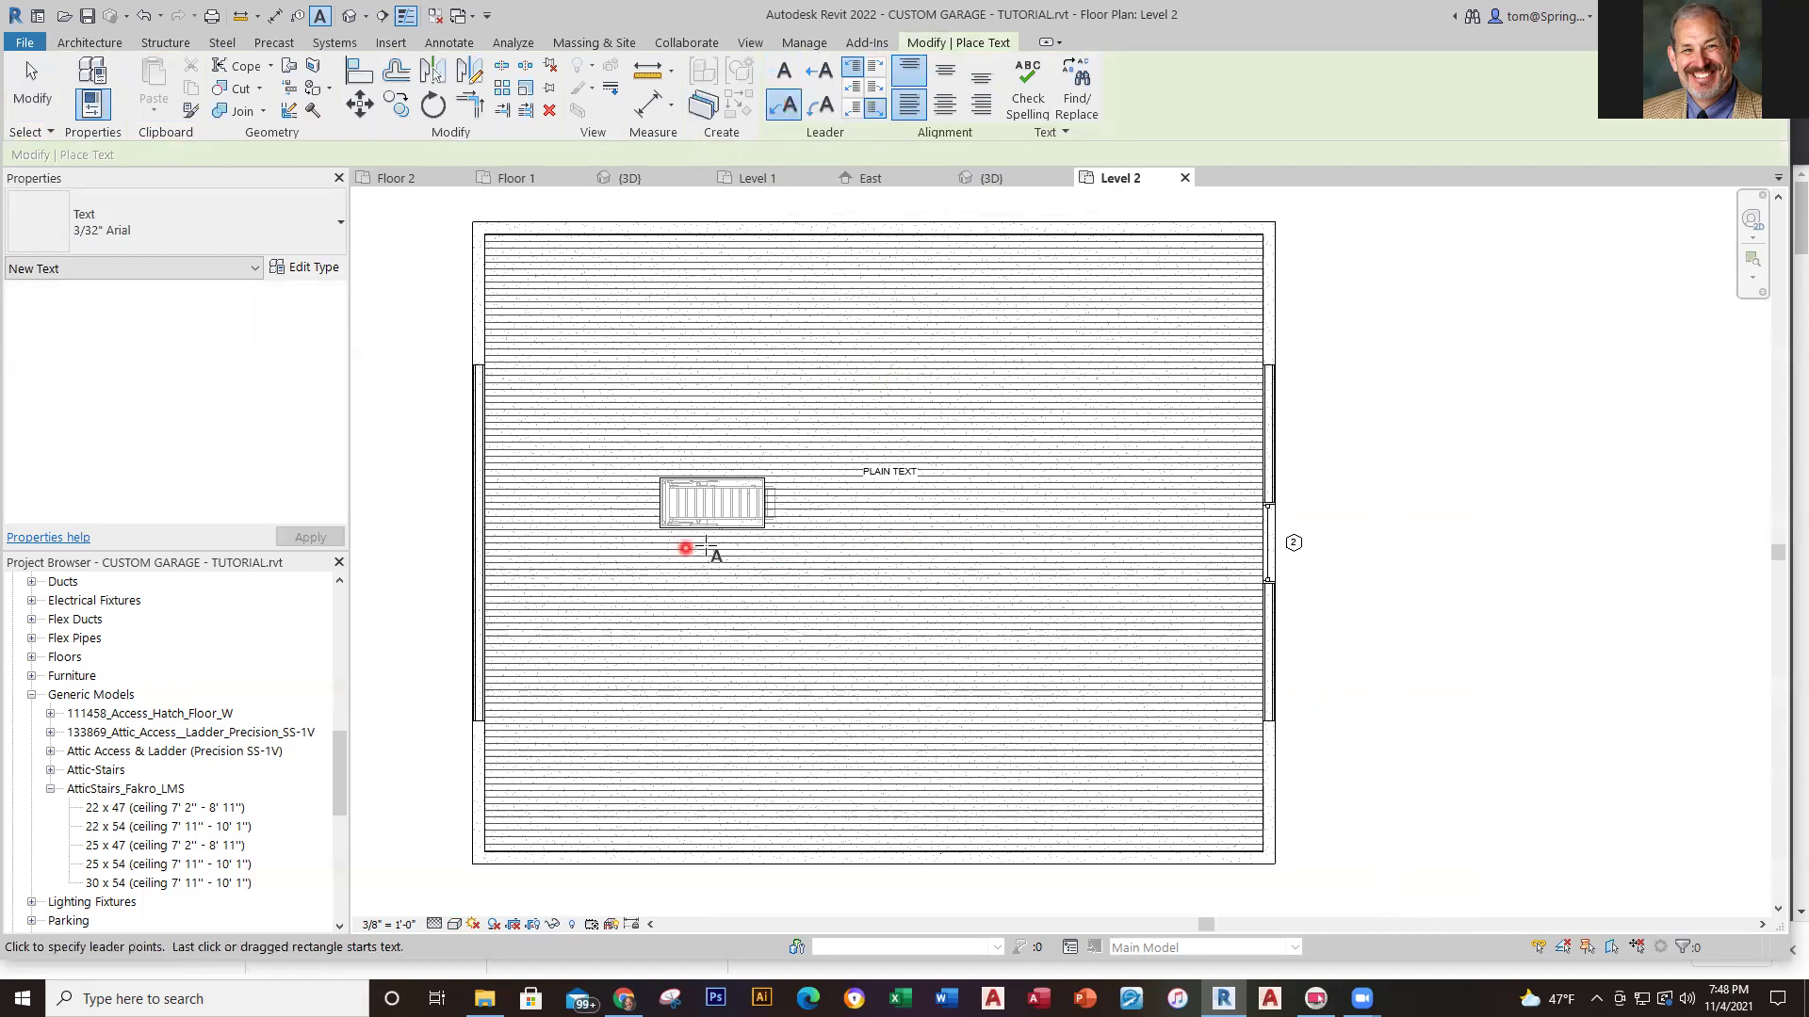
pyautogui.click(706, 546)
pyautogui.click(761, 595)
pyautogui.click(799, 598)
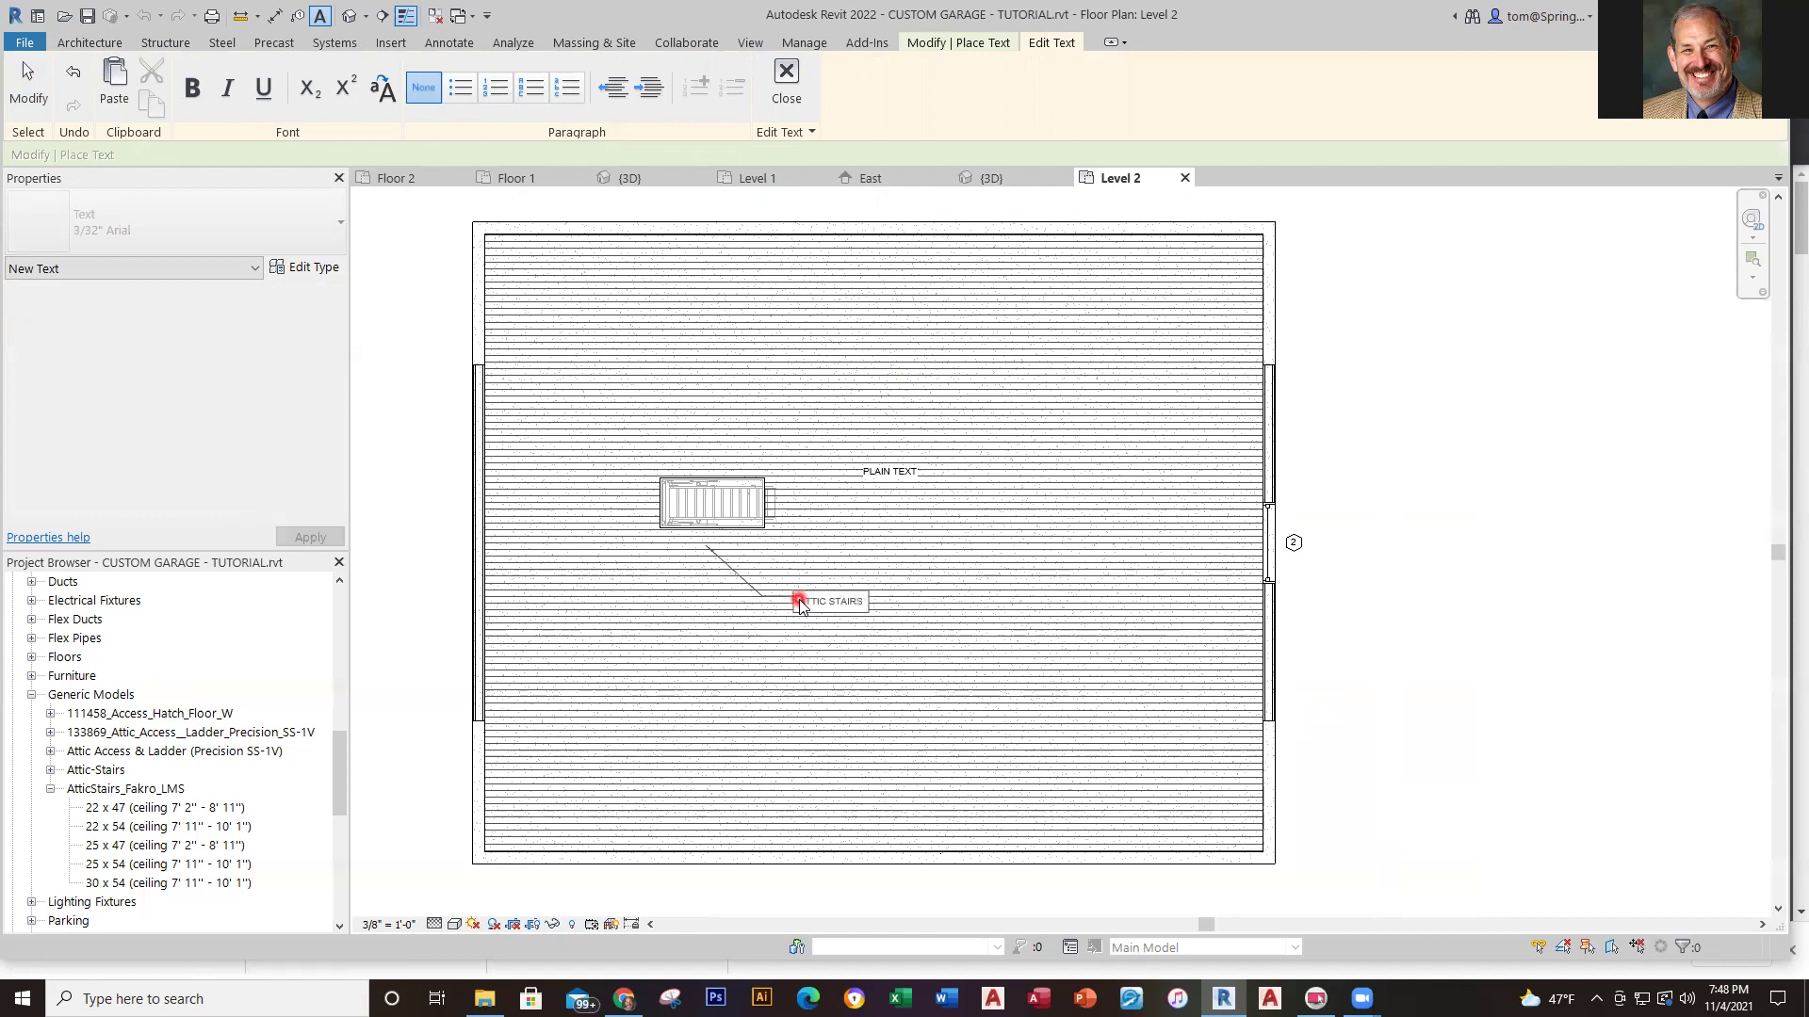
pyautogui.click(1398, 682)
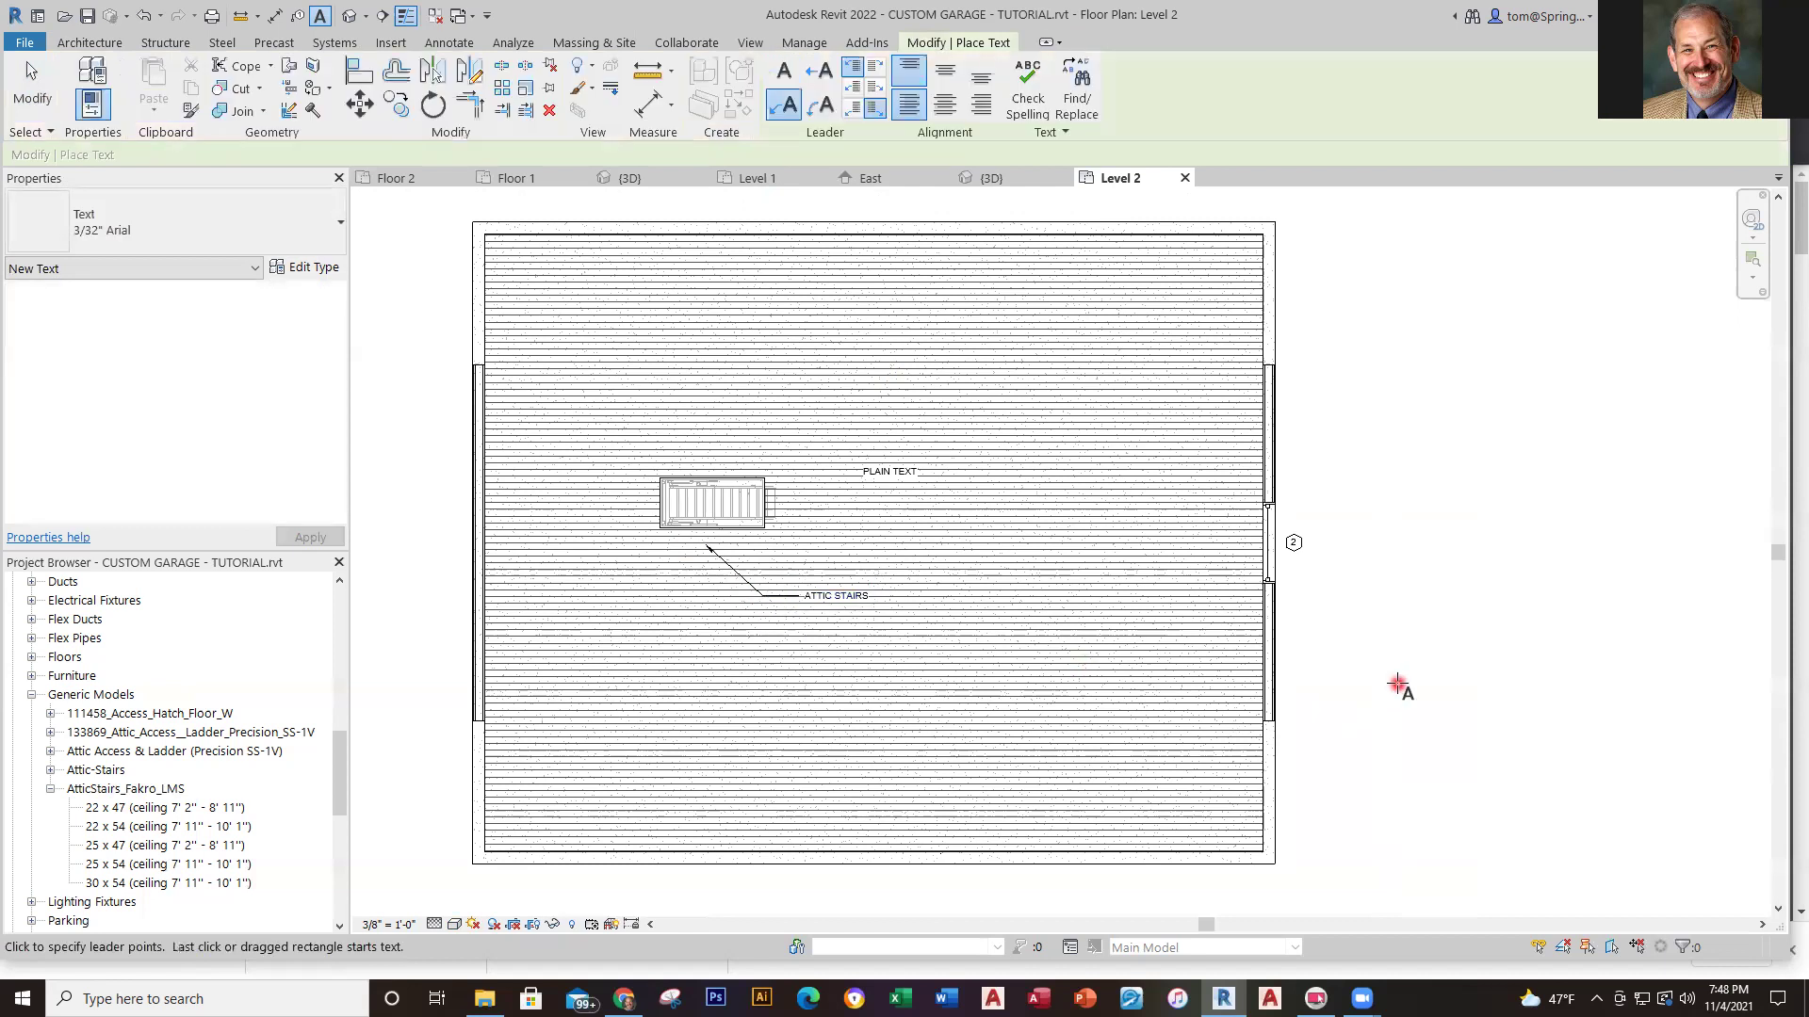
pyautogui.press('Escape')
pyautogui.click(846, 593)
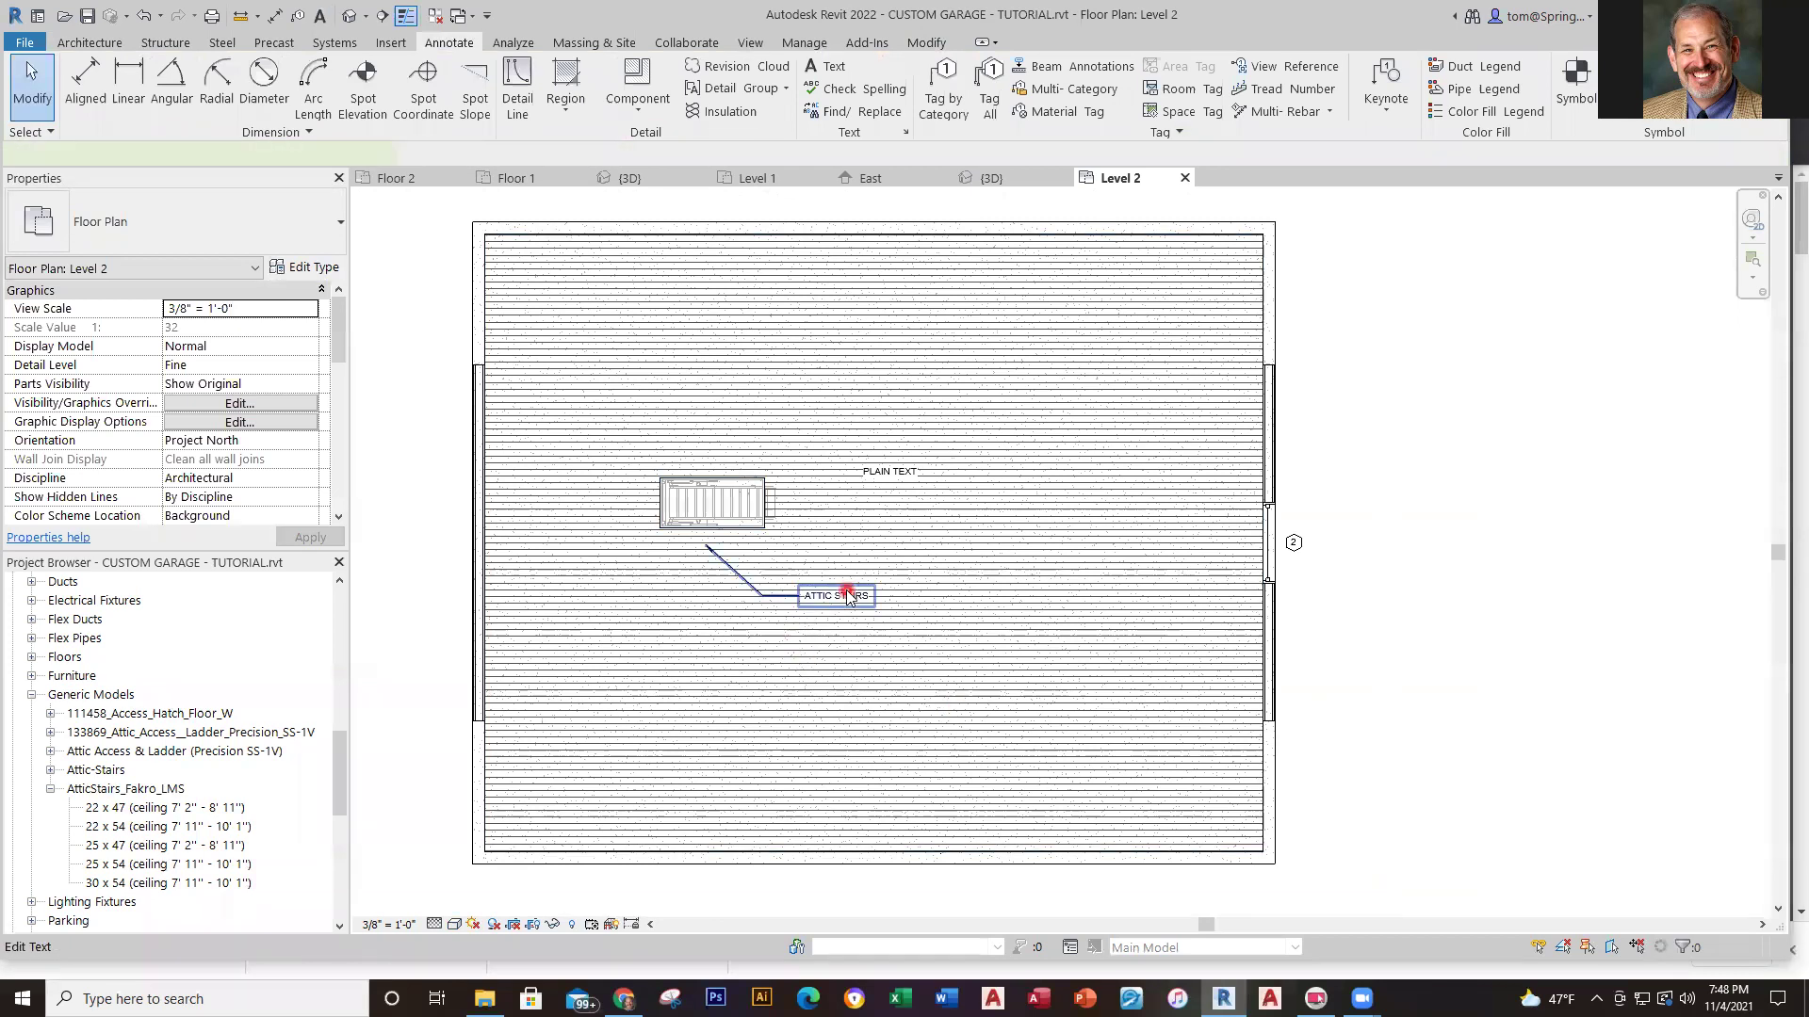
pyautogui.click(341, 226)
# Change the ATTIC STAIRS note to the 1/4" Arial text type
pyautogui.click(173, 318)
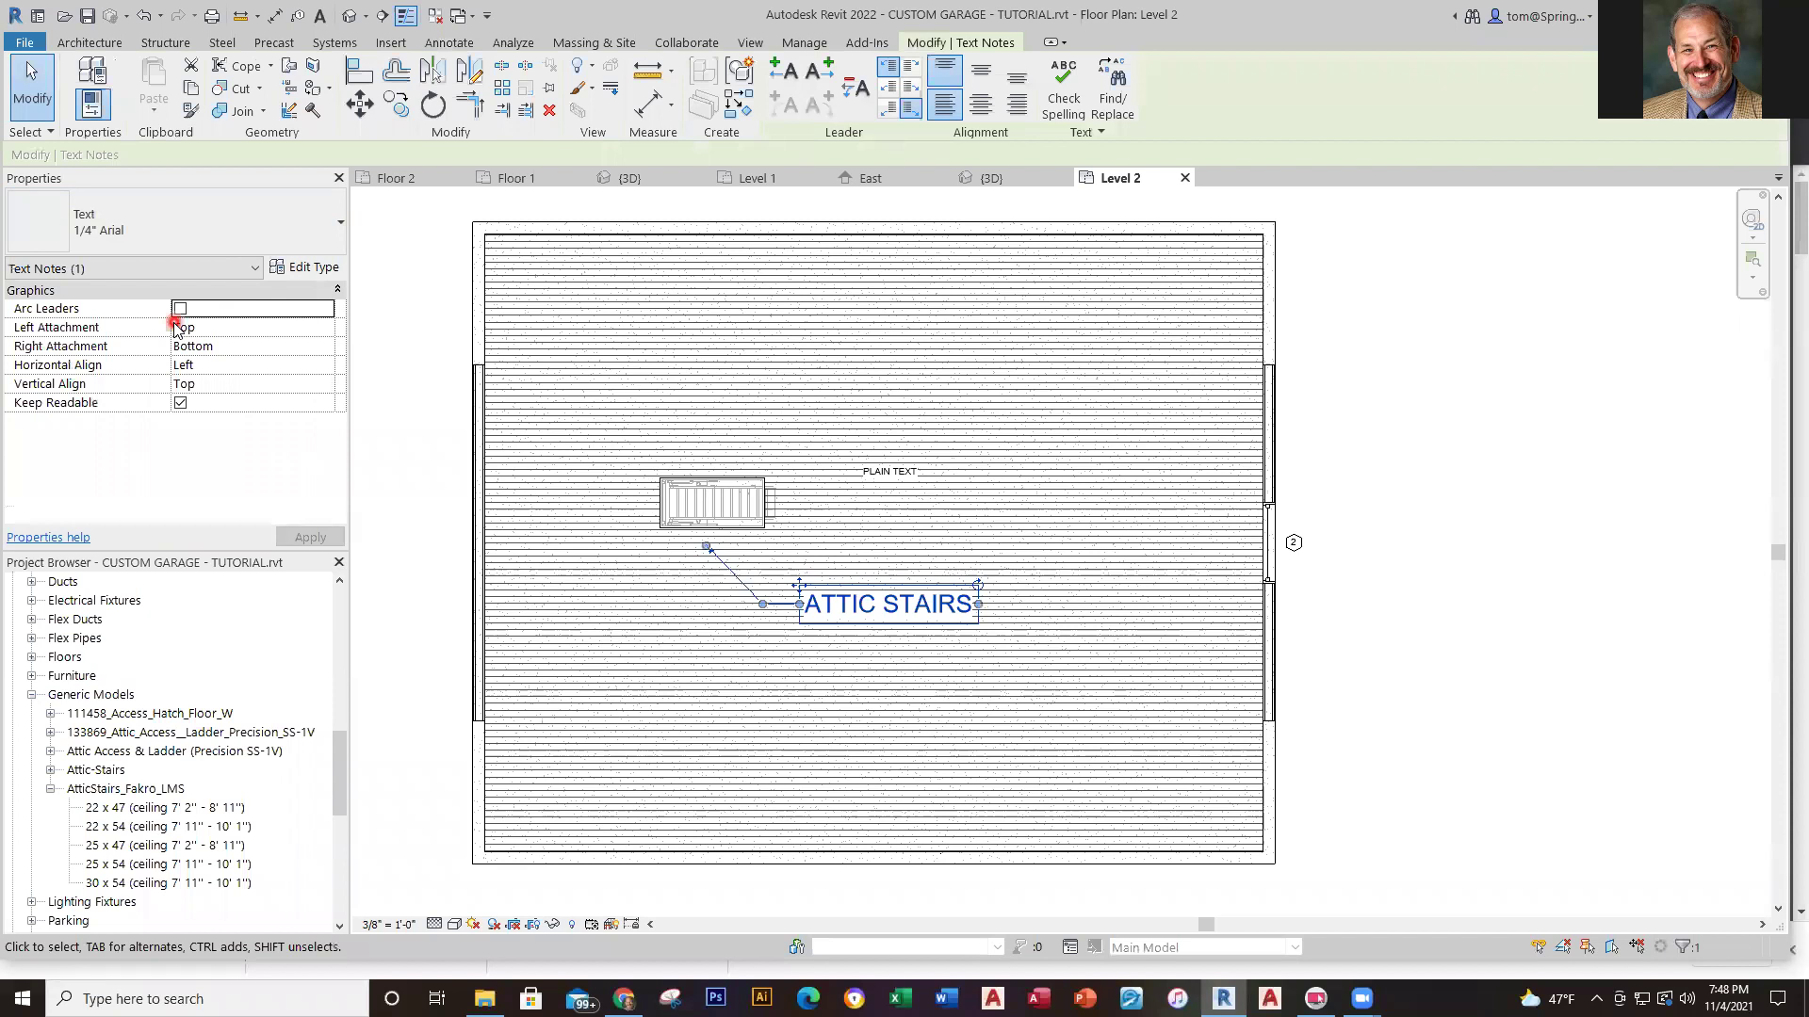
pyautogui.click(1402, 713)
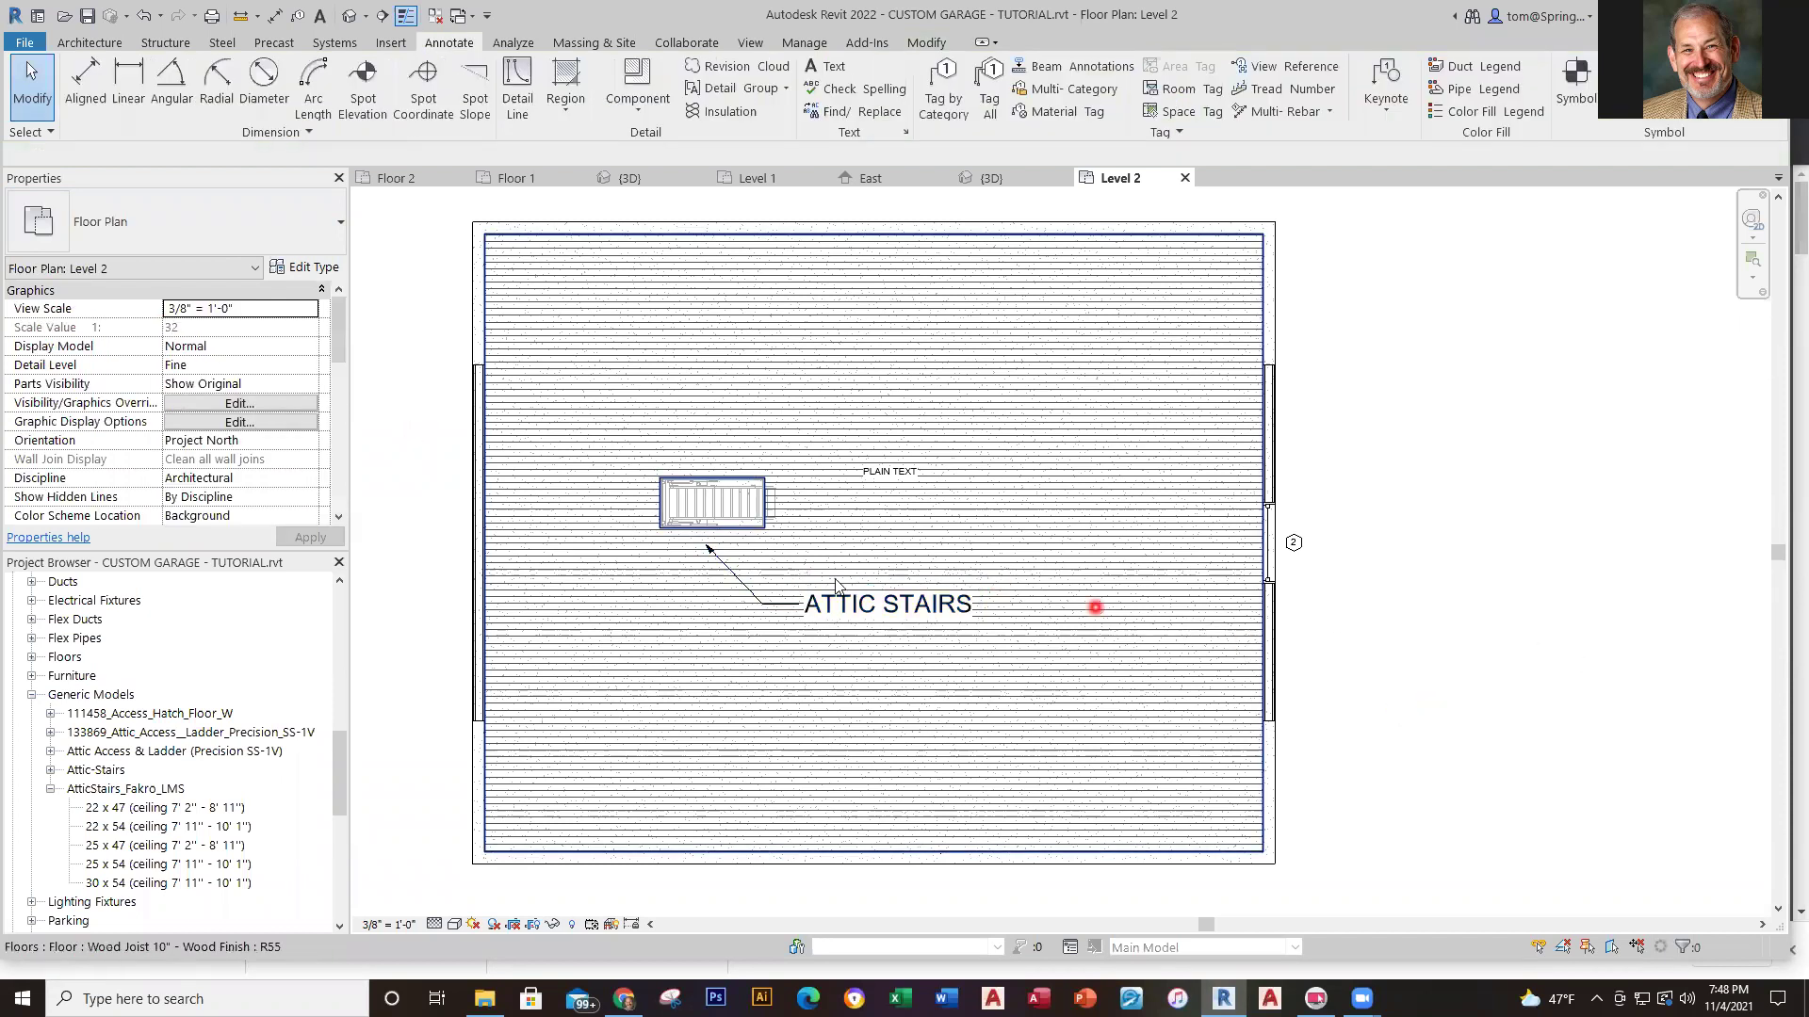
pyautogui.scroll(2, 901, 504)
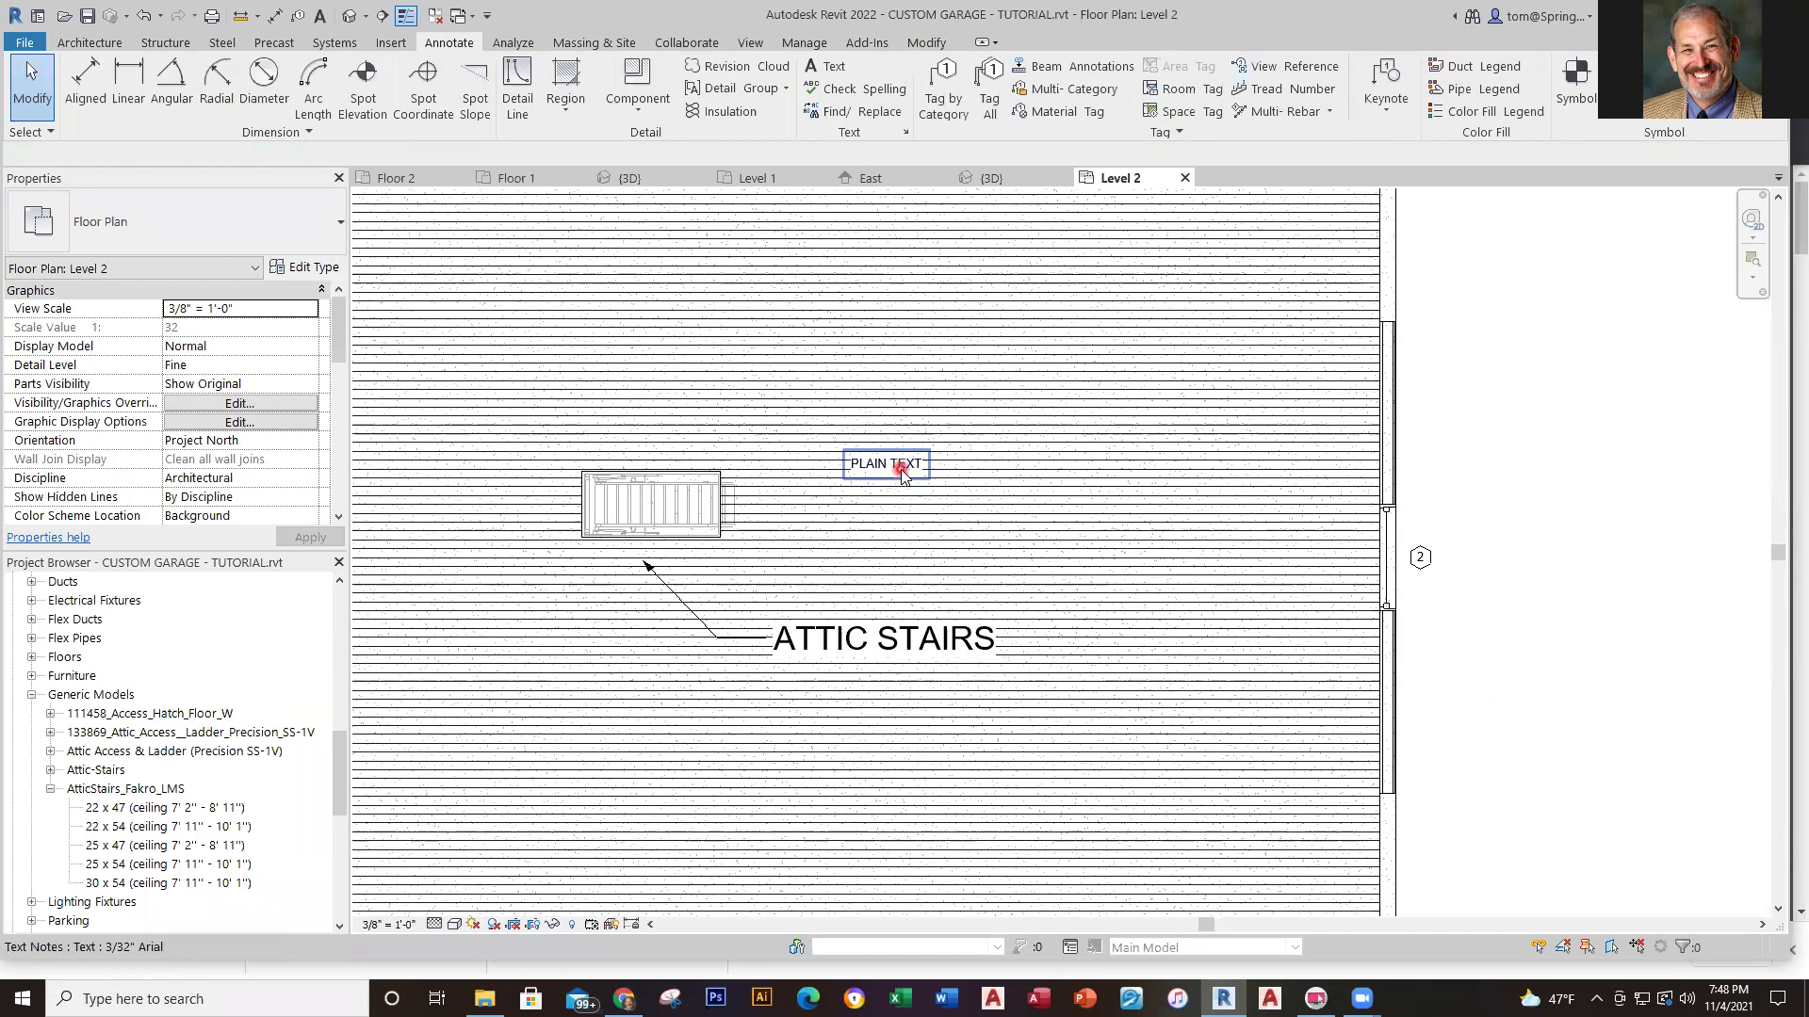
# Try adding a straight leader and a curved leader to the PLAIN TEXT note
pyautogui.click(893, 464)
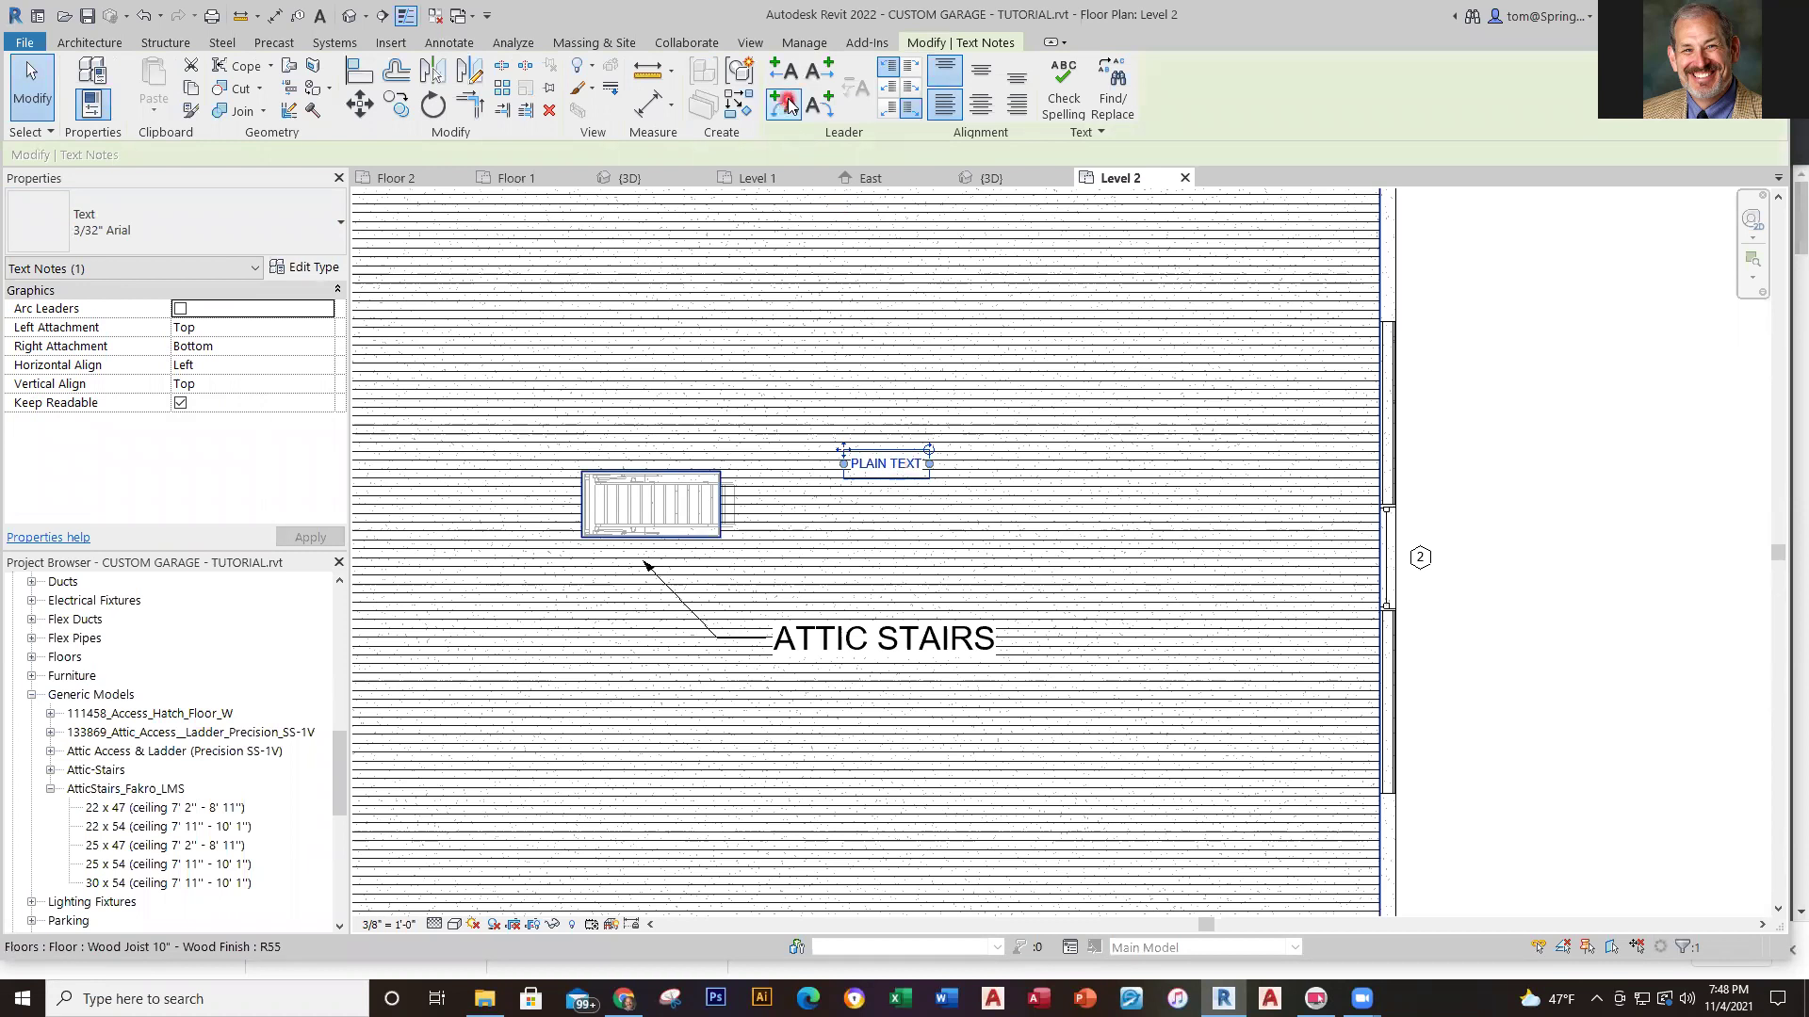
pyautogui.moveTo(761, 467); pyautogui.dragTo(814, 346)
pyautogui.click(885, 408)
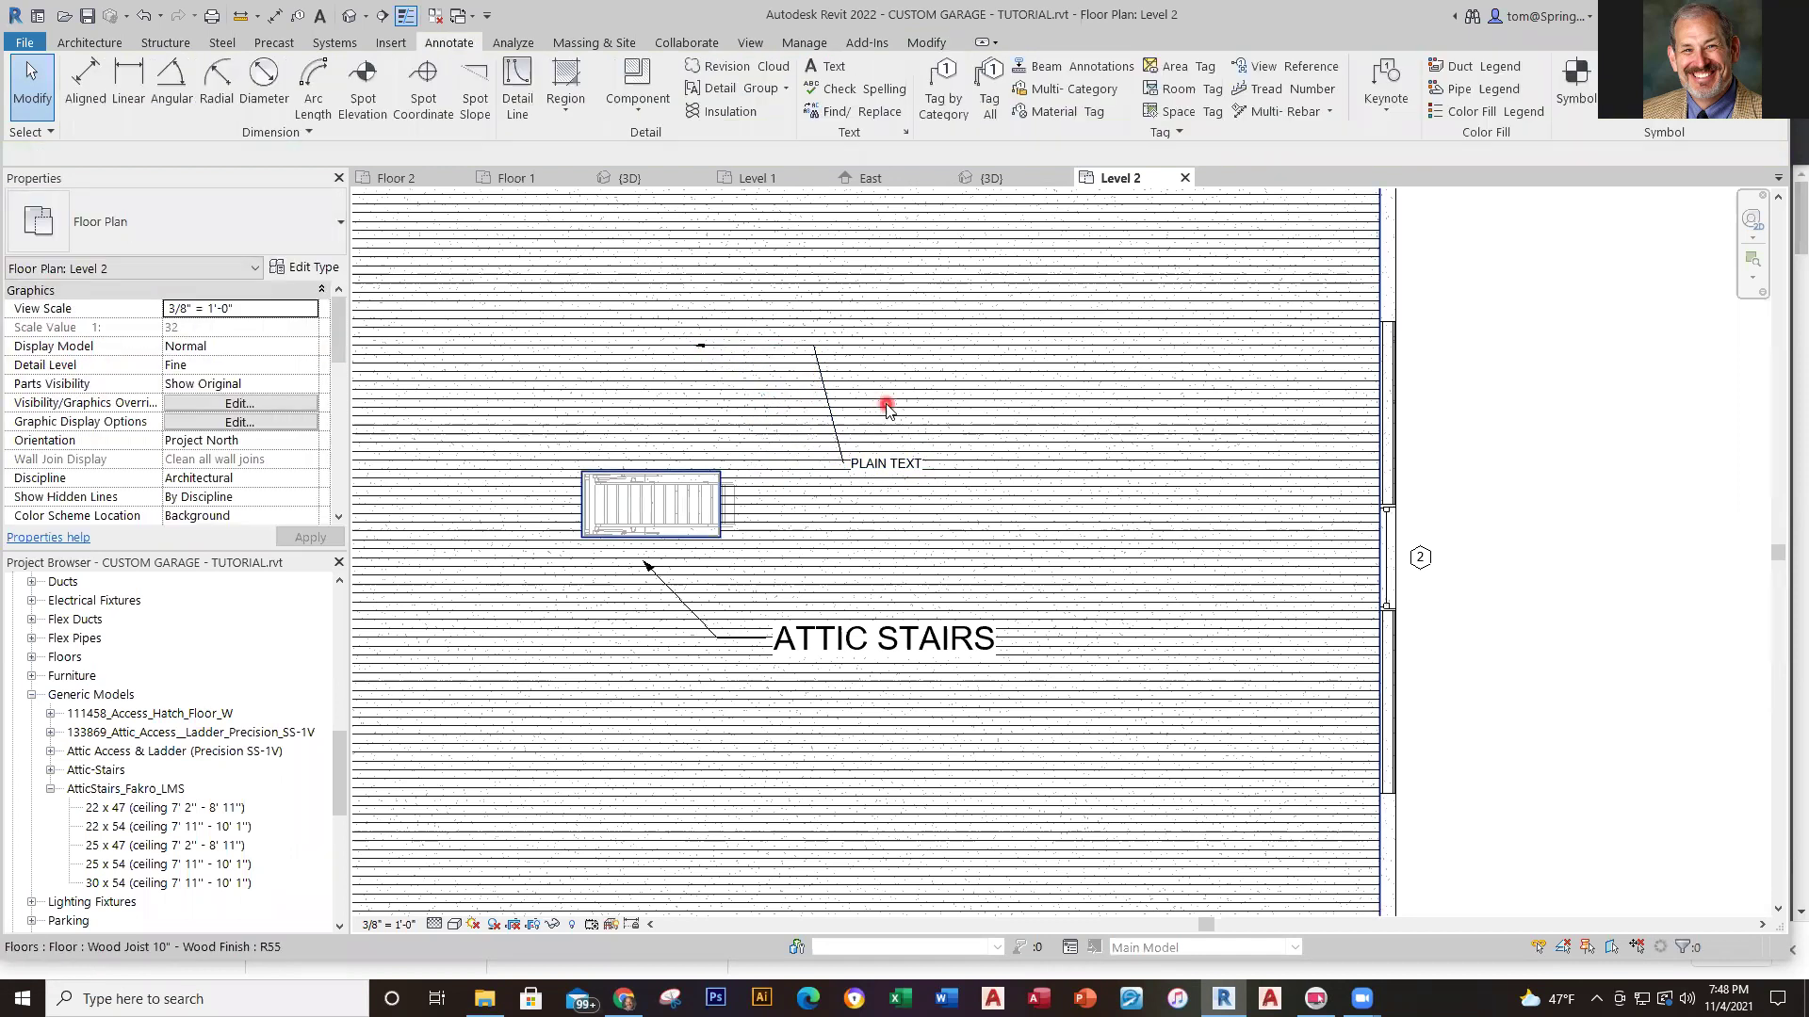
pyautogui.click(871, 468)
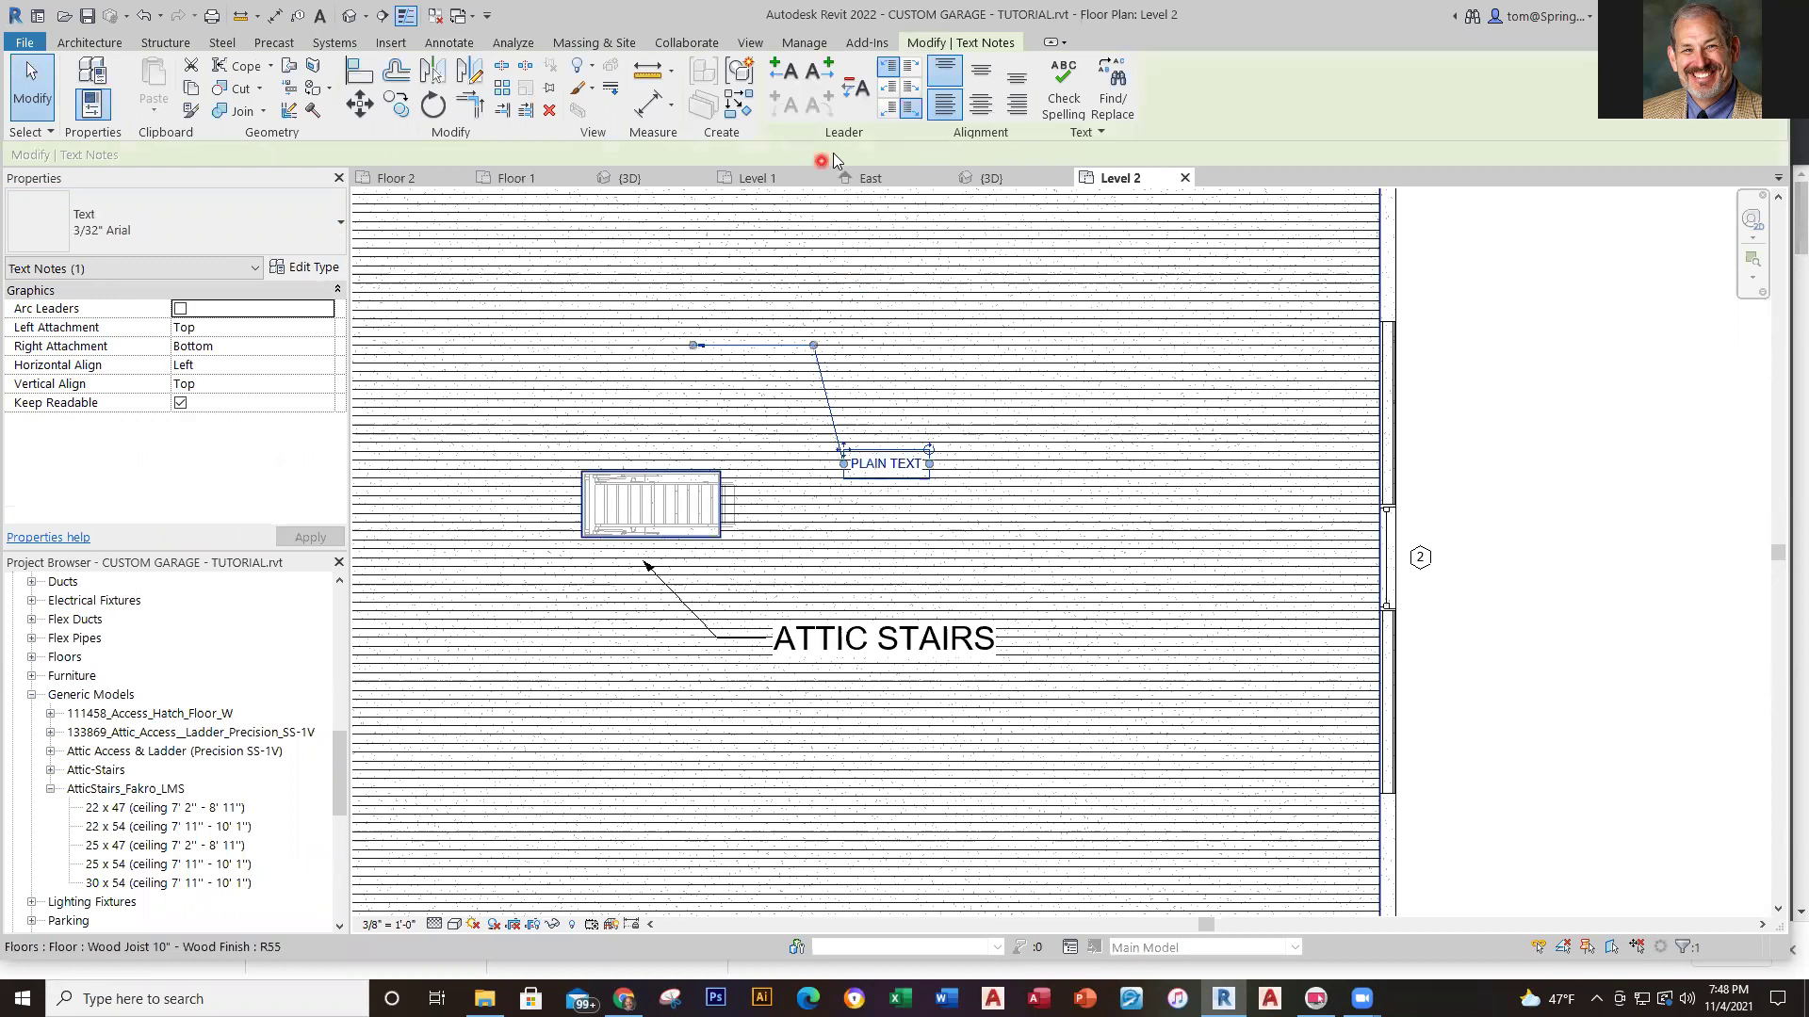
pyautogui.click(864, 263)
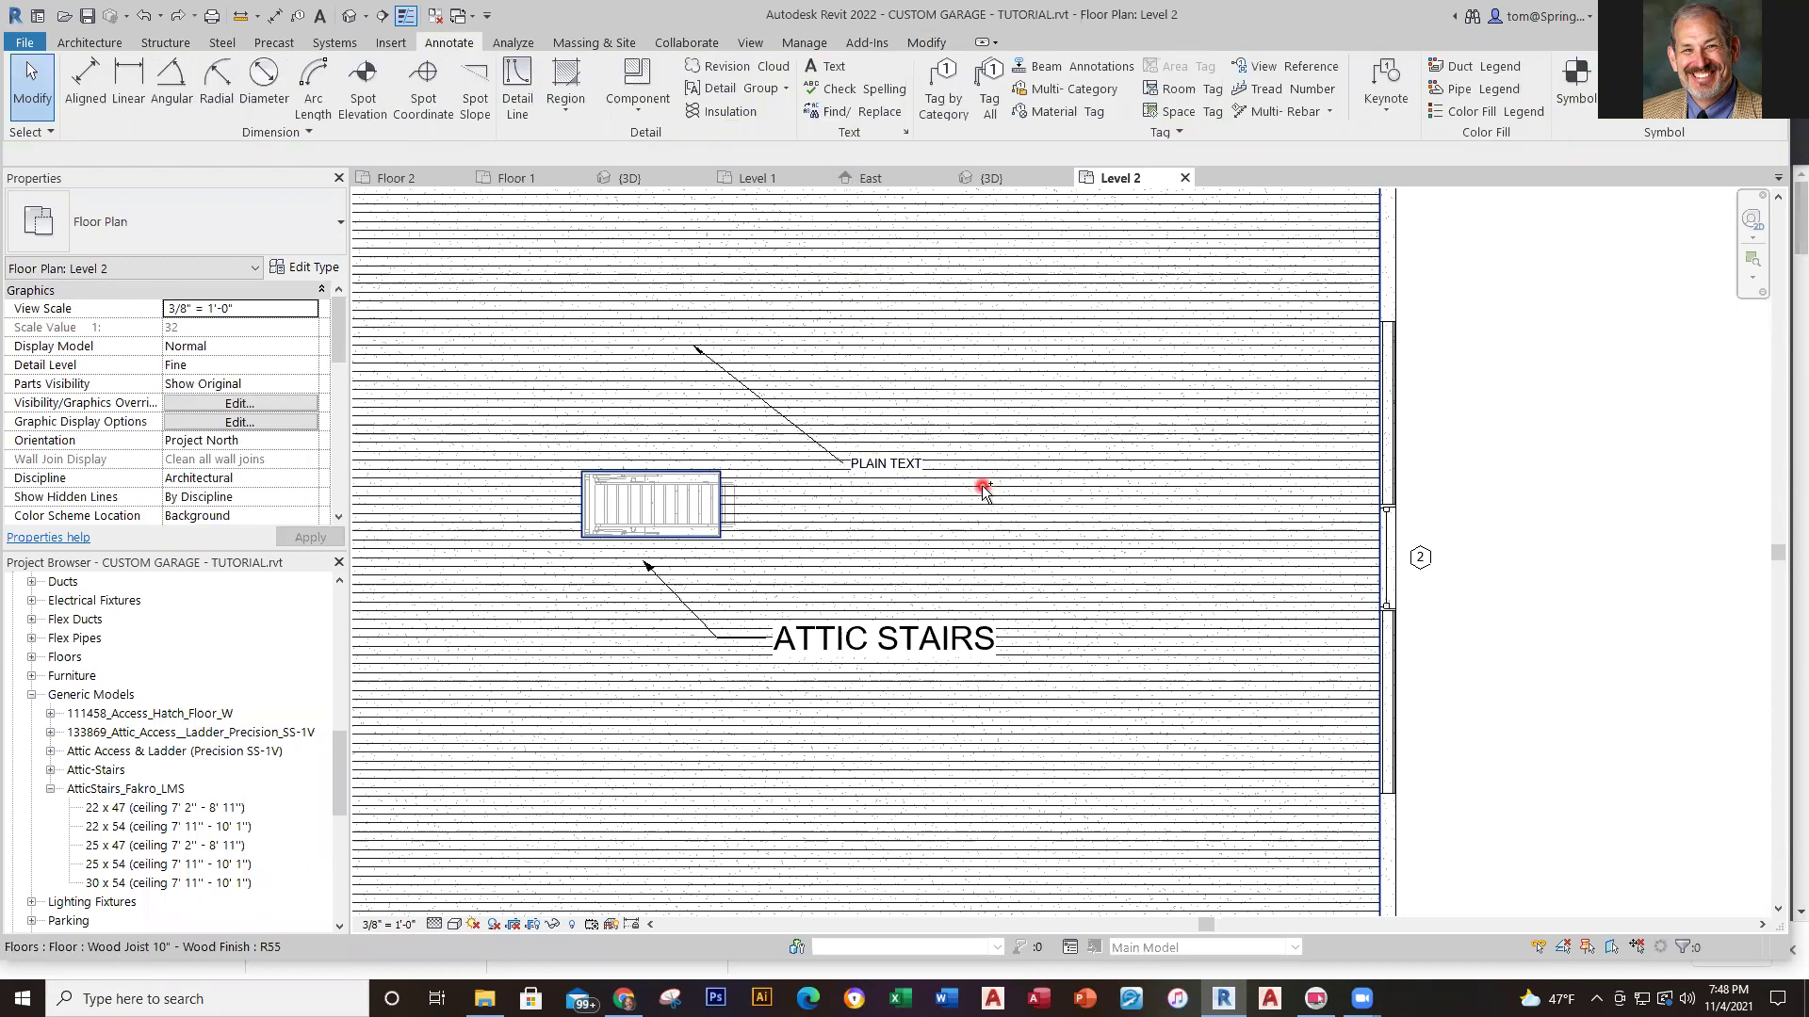
pyautogui.click(857, 474)
pyautogui.click(784, 103)
pyautogui.moveTo(750, 472); pyautogui.dragTo(749, 475)
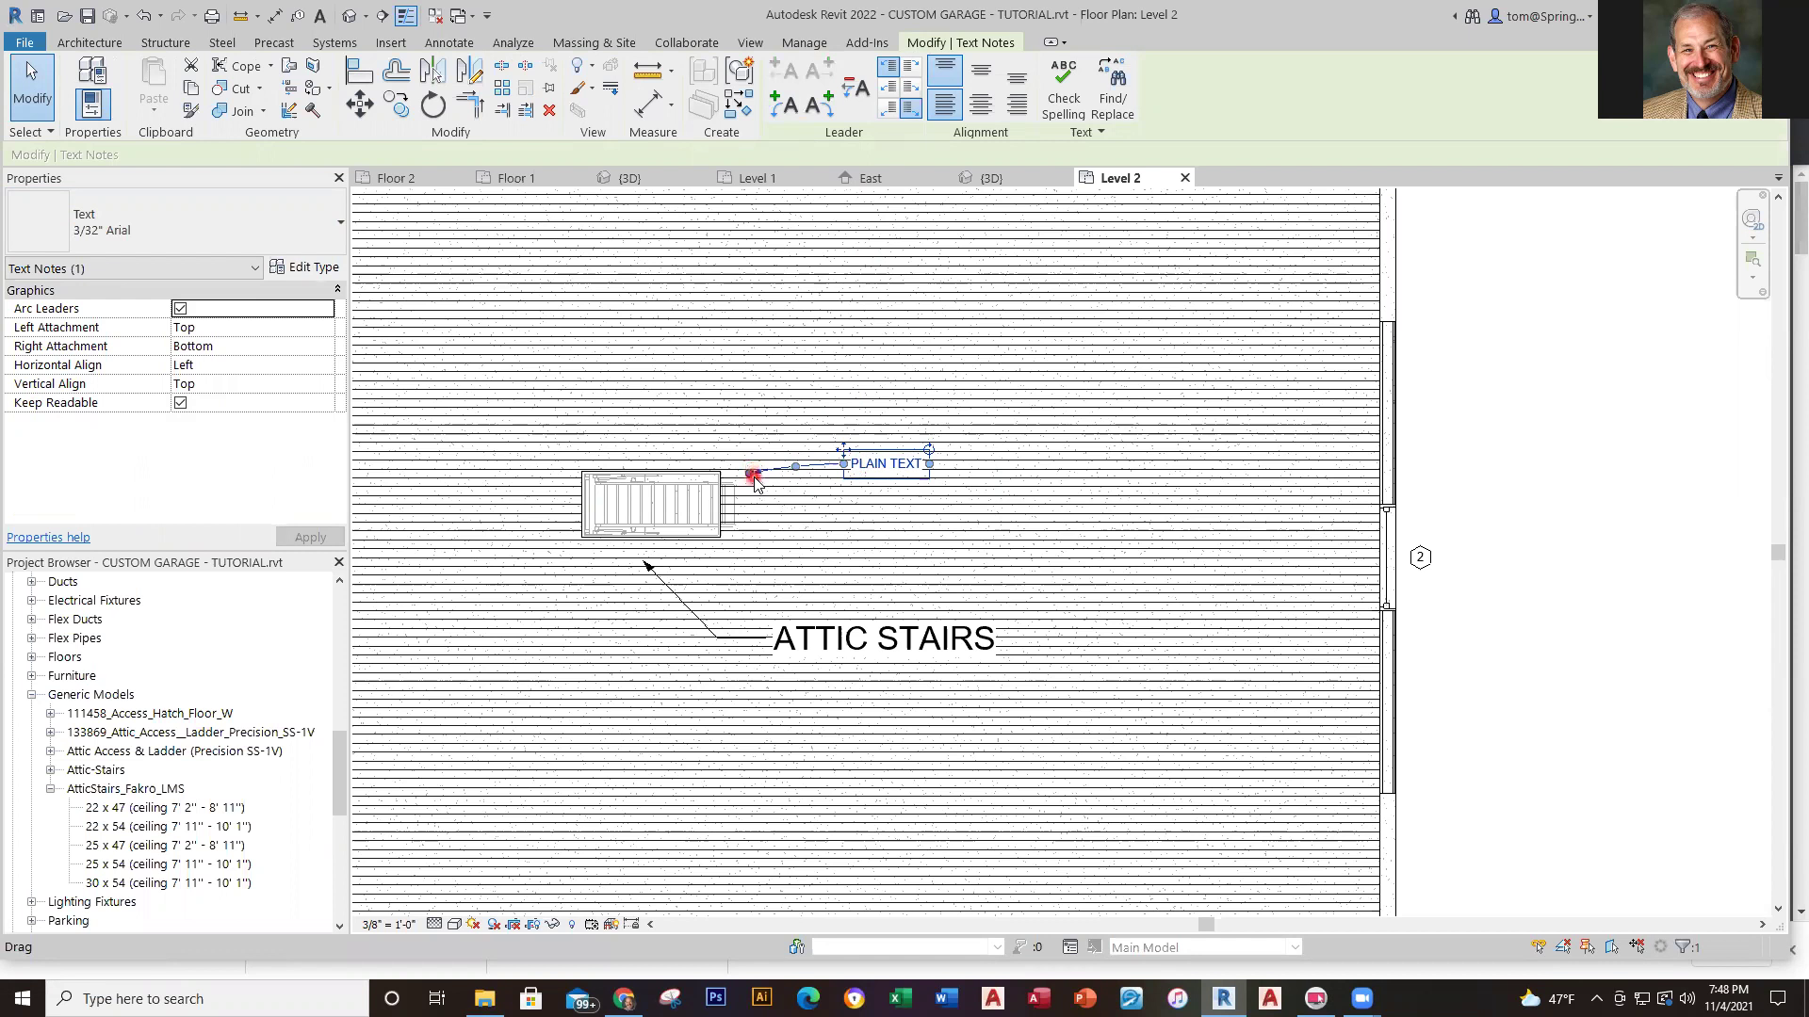
# Move PLAIN TEXT higher and land its curved leader on the stairs' top-left corner
pyautogui.doubleClick(900, 469)
pyautogui.click(898, 452)
pyautogui.doubleClick(887, 467)
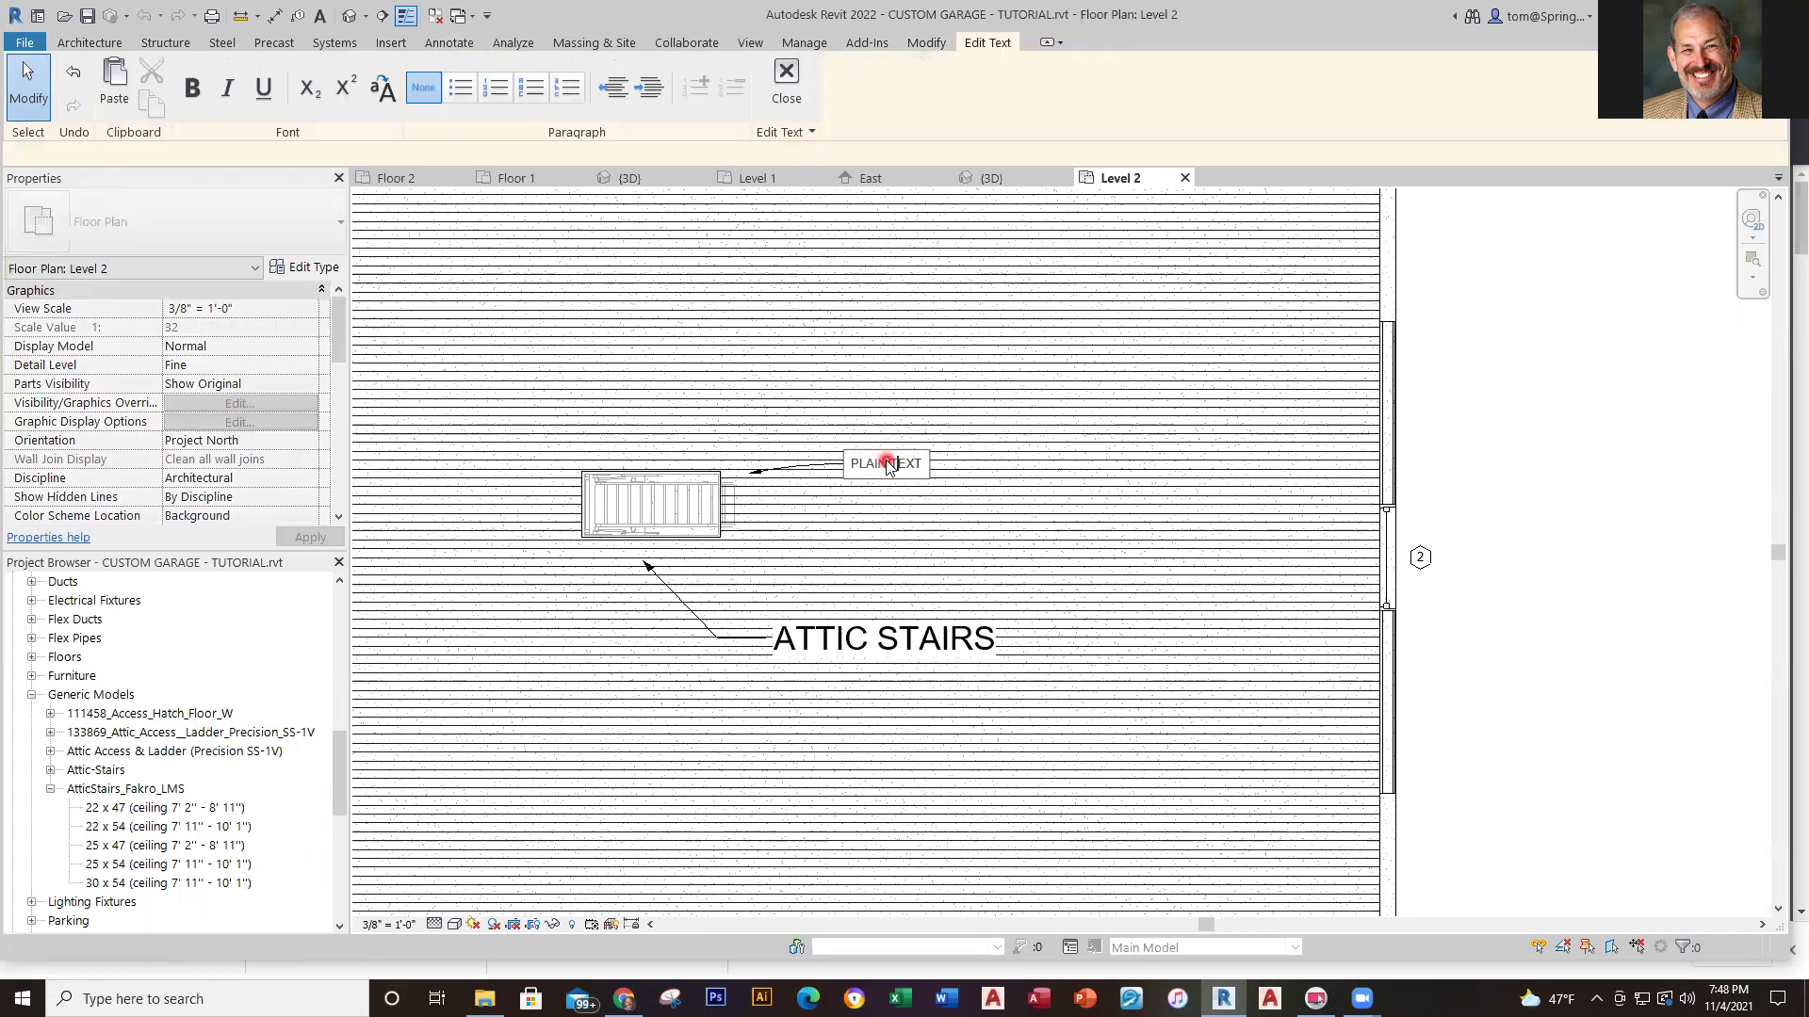
pyautogui.click(863, 465)
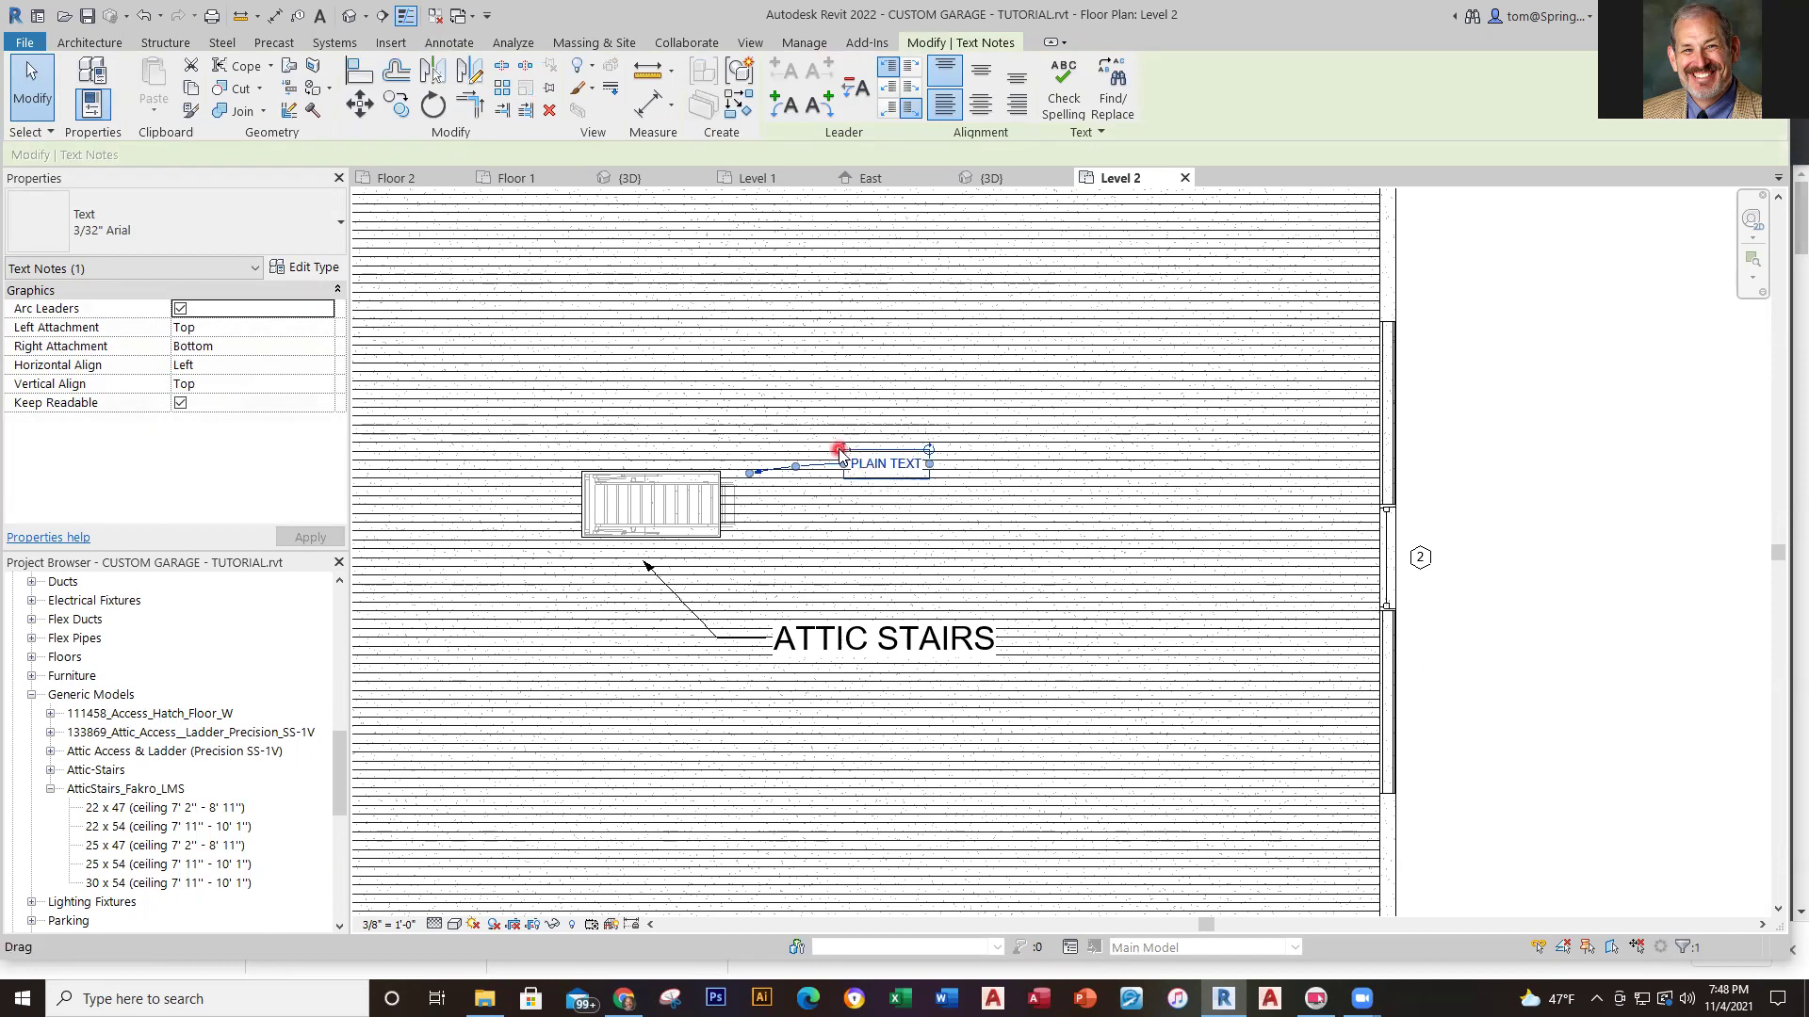
pyautogui.keyDown('ctrl'); pyautogui.moveTo(881, 465); pyautogui.dragTo(829, 338); pyautogui.keyUp('ctrl')
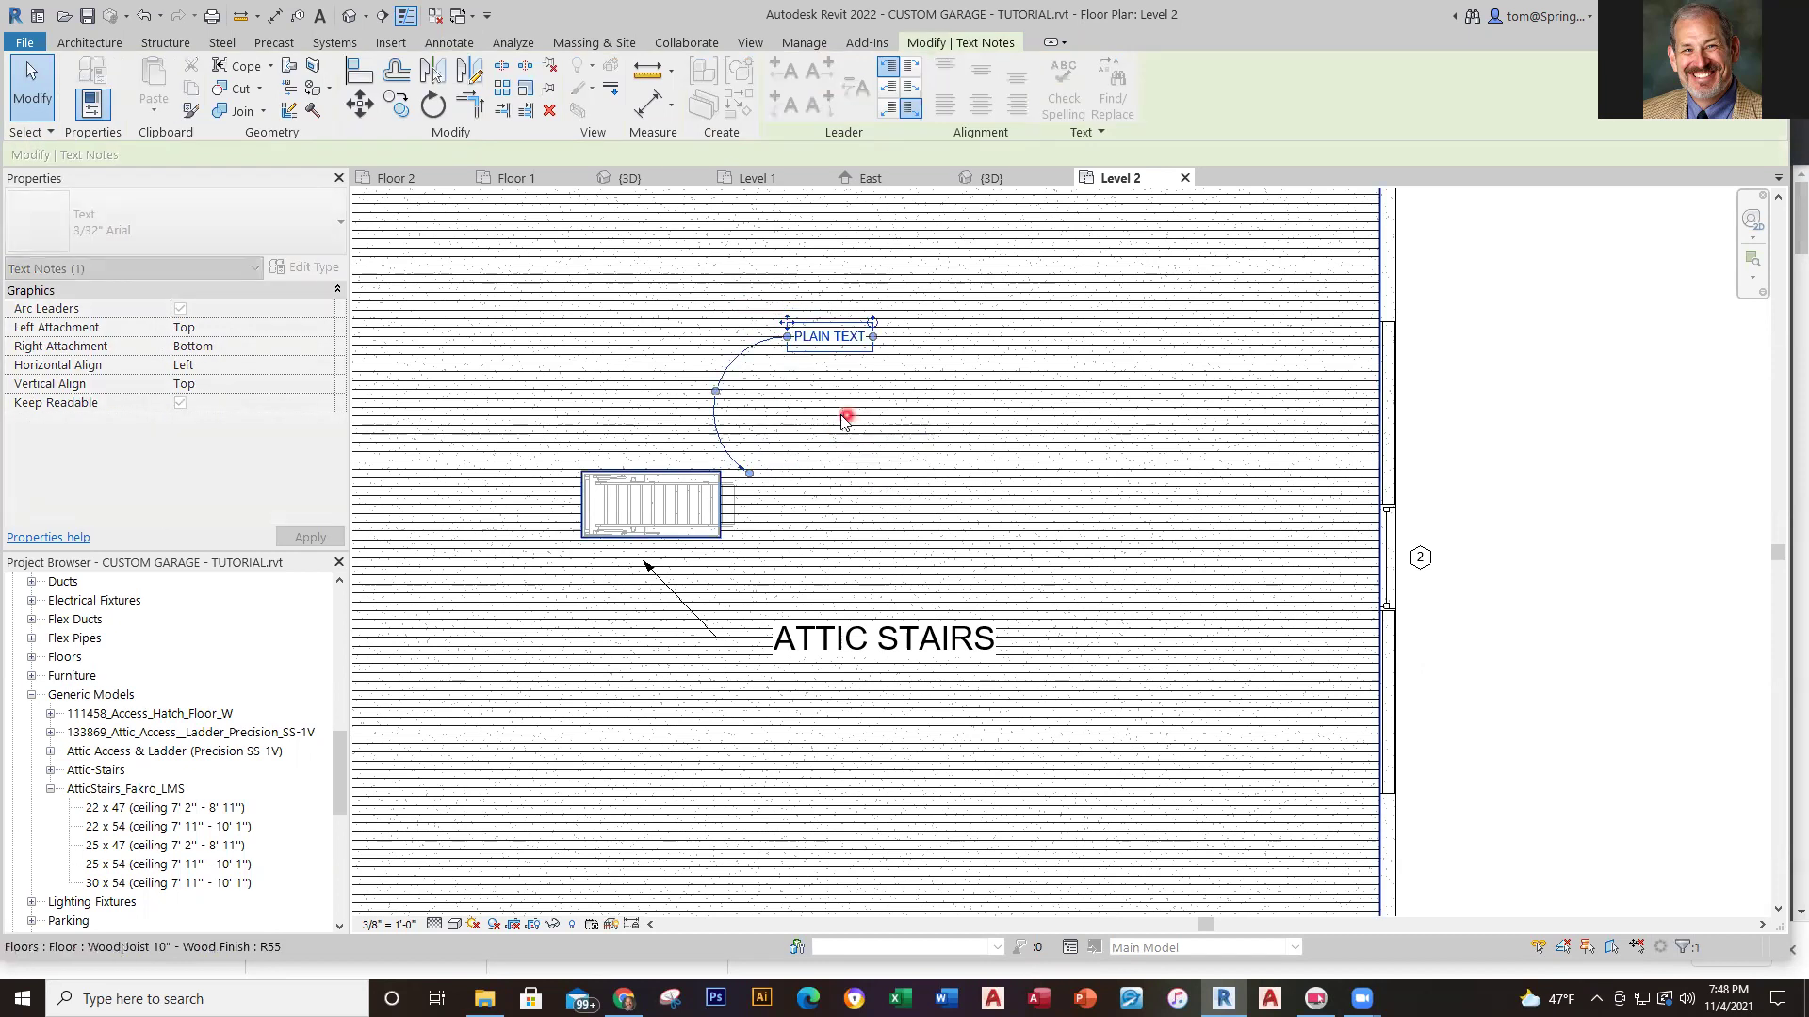
pyautogui.click(754, 477)
pyautogui.moveTo(745, 474); pyautogui.dragTo(747, 476)
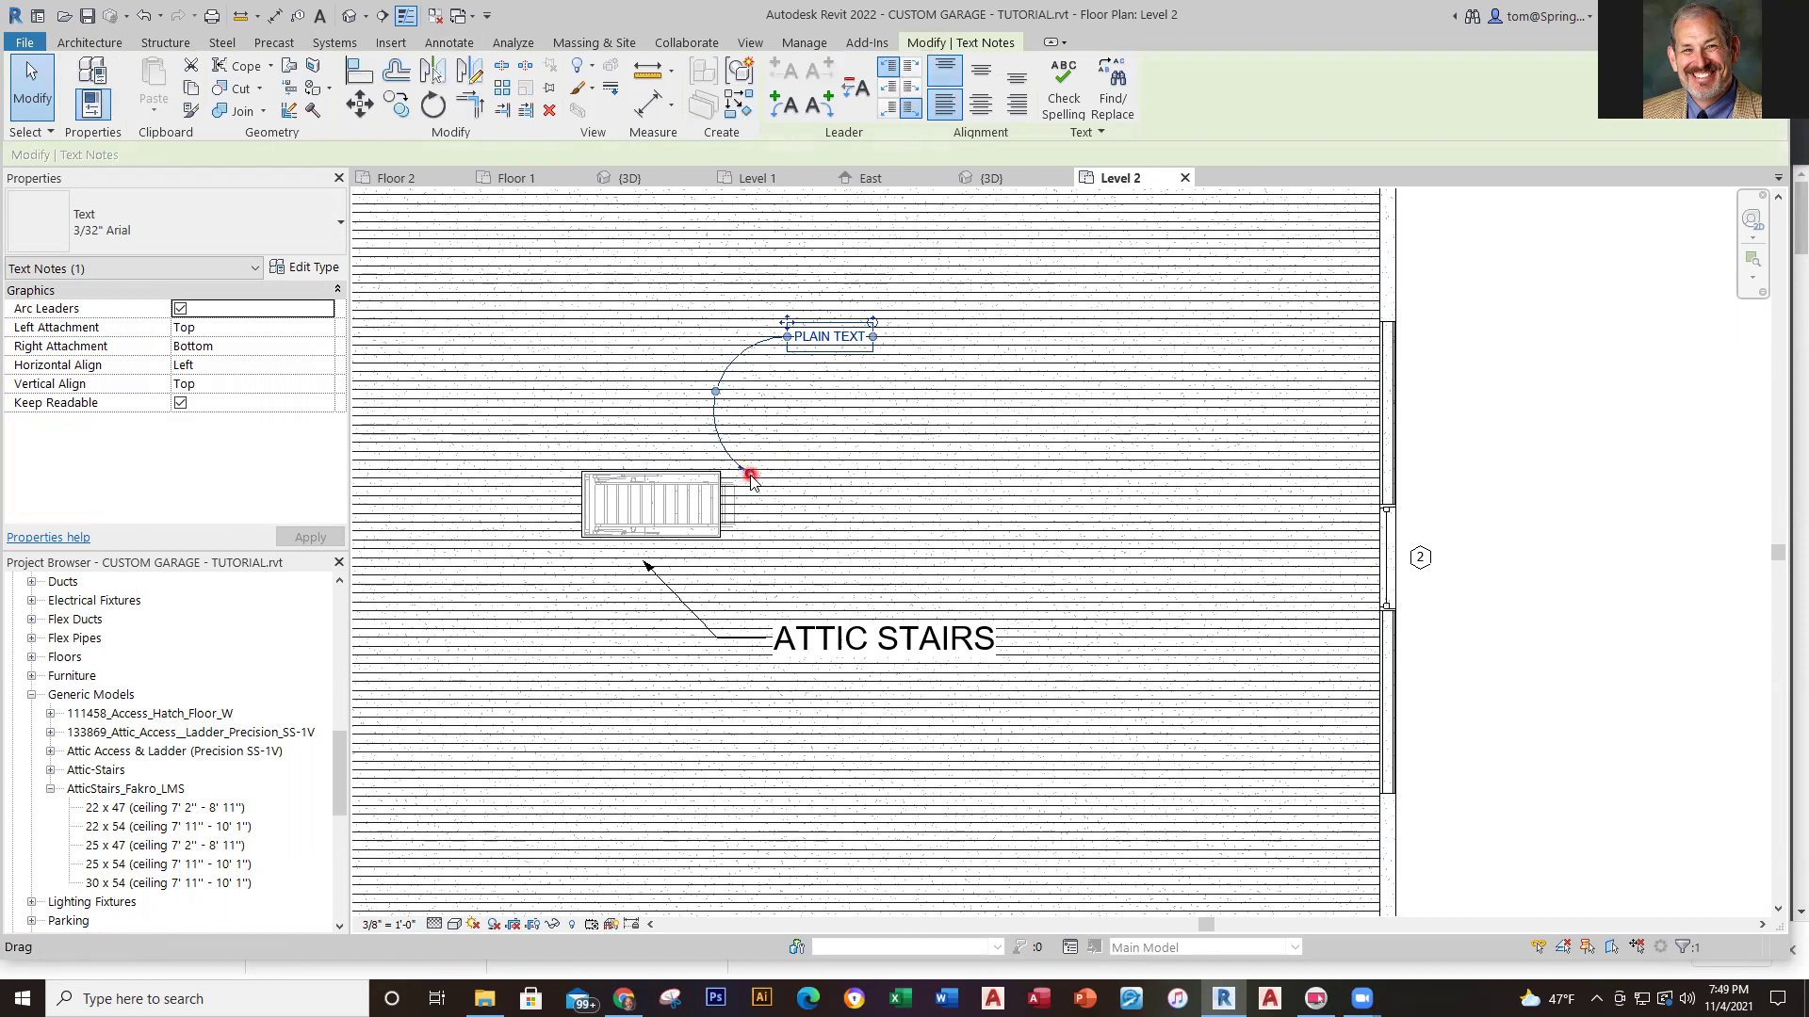
pyautogui.keyDown('ctrl'); pyautogui.moveTo(698, 407); pyautogui.dragTo(628, 474); pyautogui.keyUp('ctrl')
pyautogui.press('Escape')
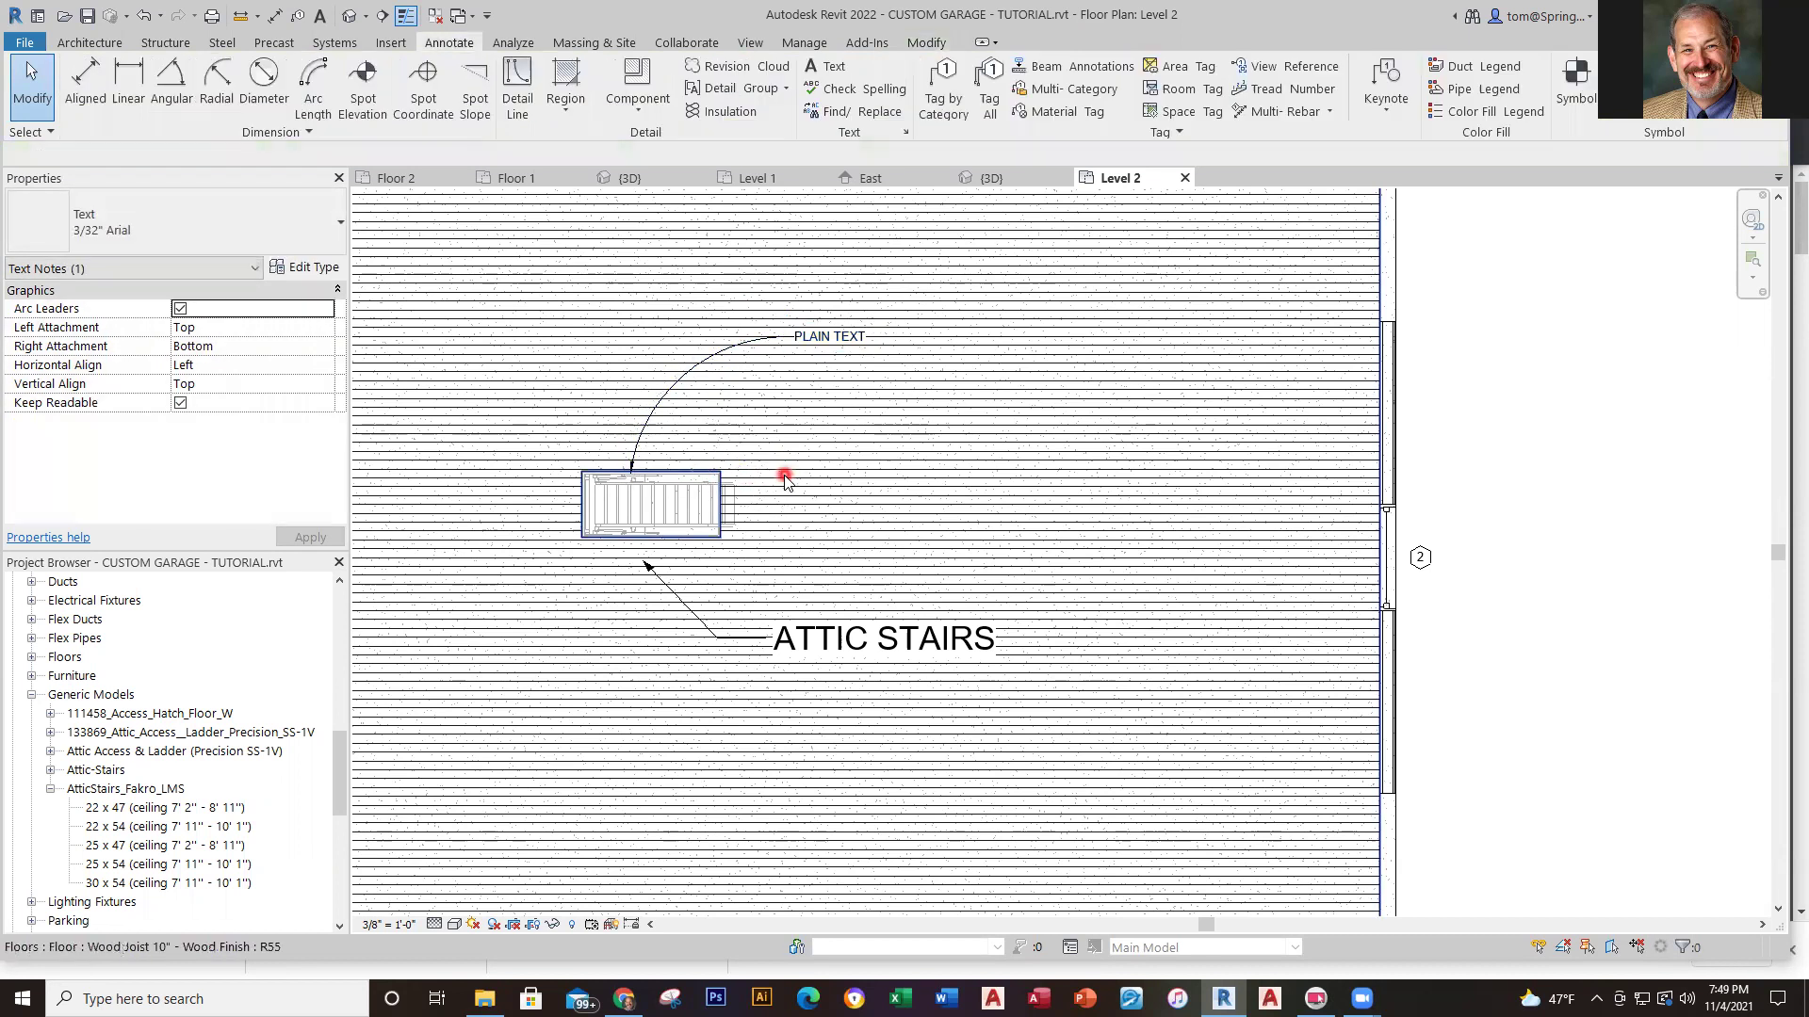
# Delete the PLAIN TEXT note from the Level 2 plan
pyautogui.scroll(2, 726, 424)
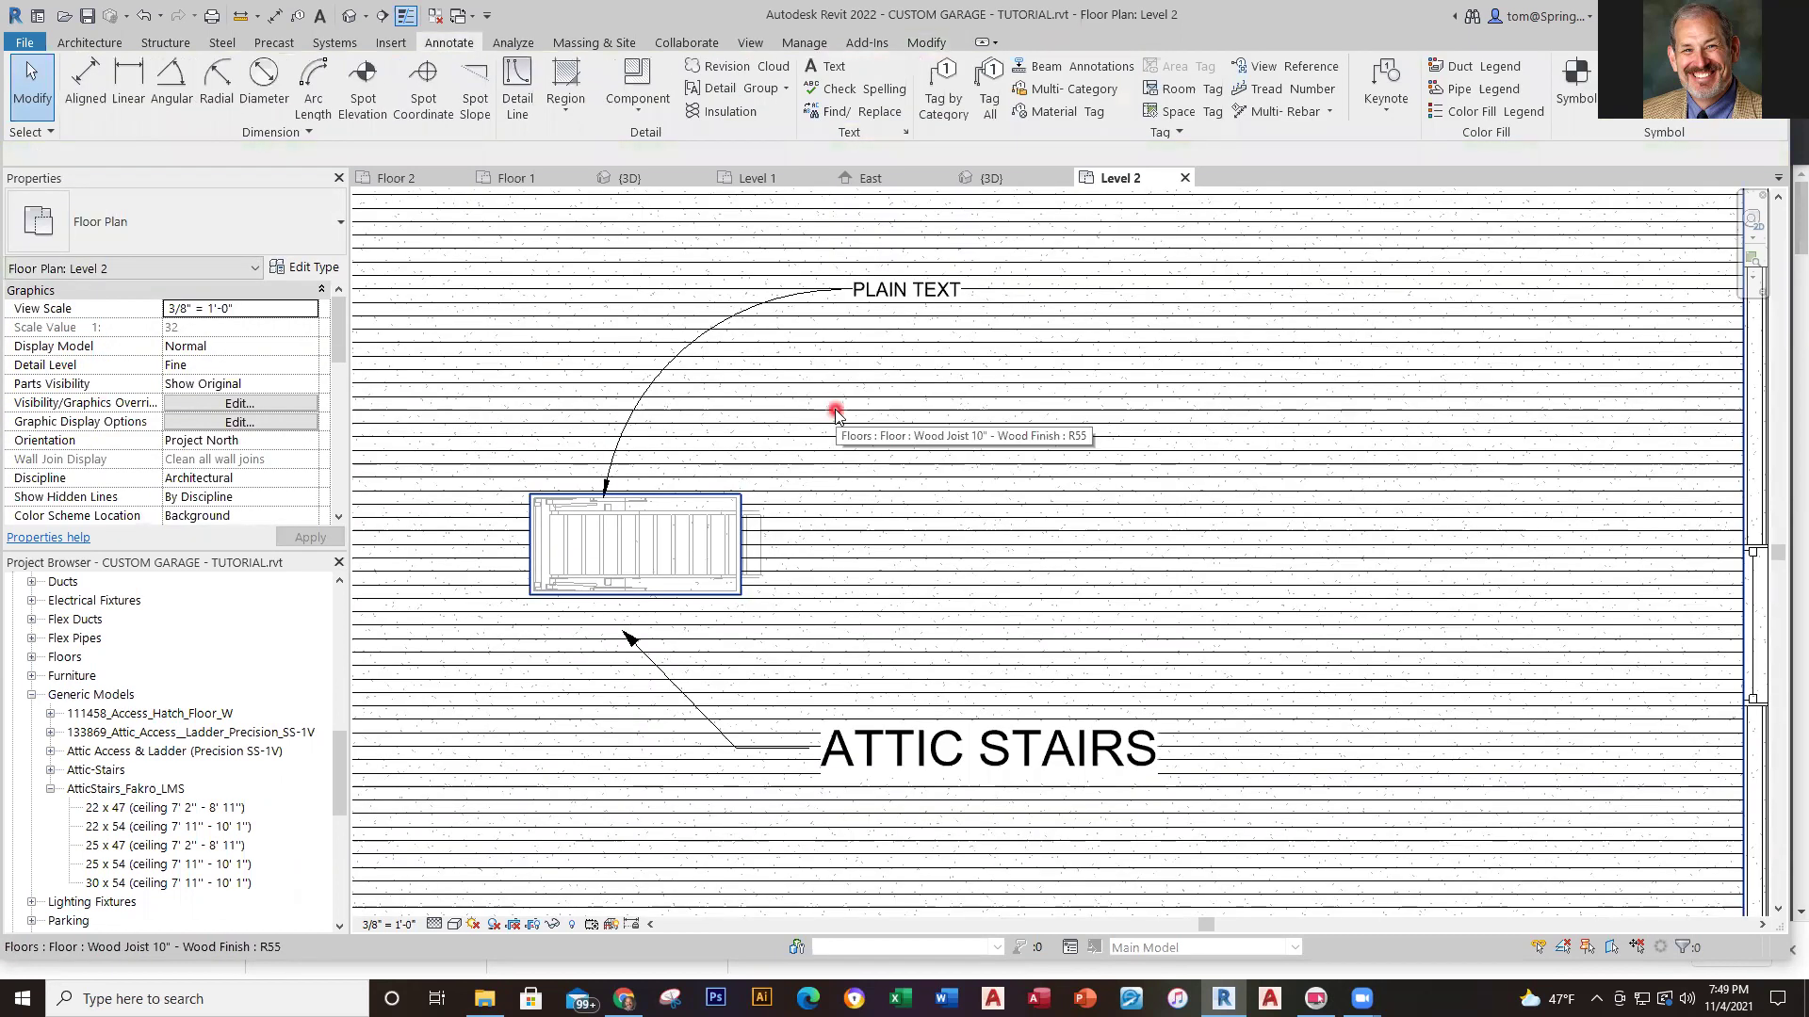
pyautogui.click(842, 322)
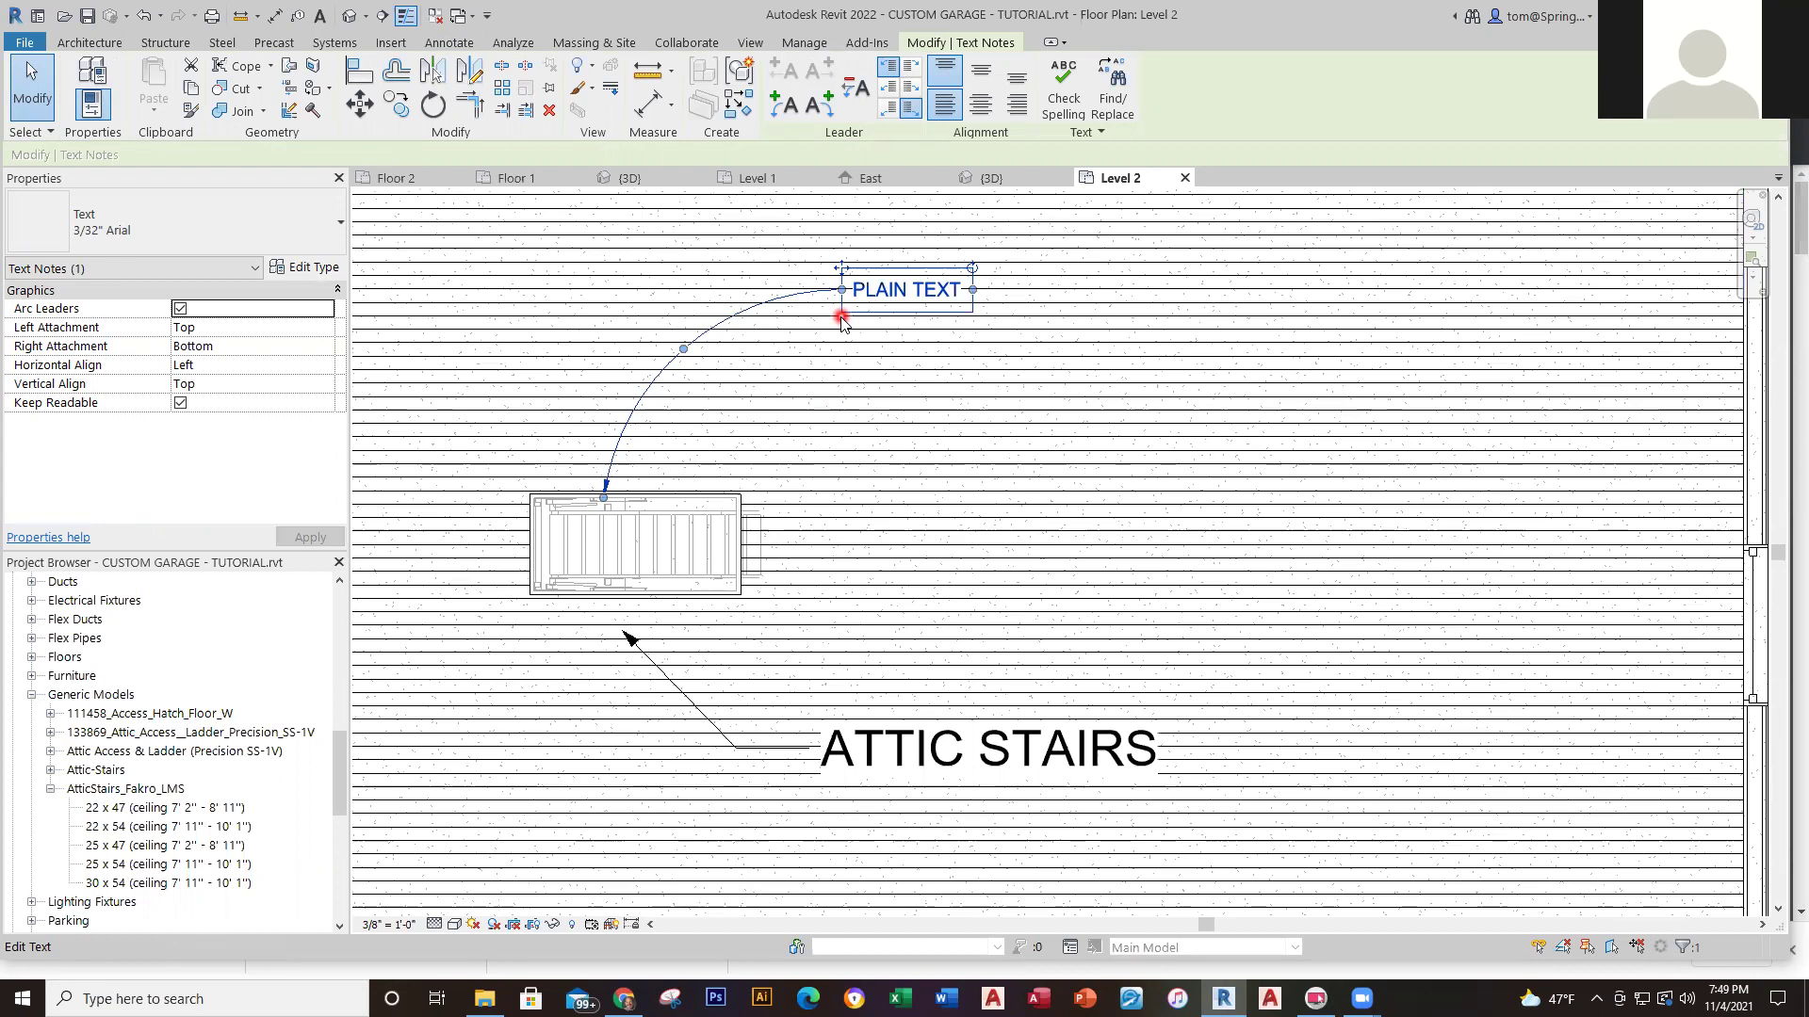
pyautogui.press('Delete')
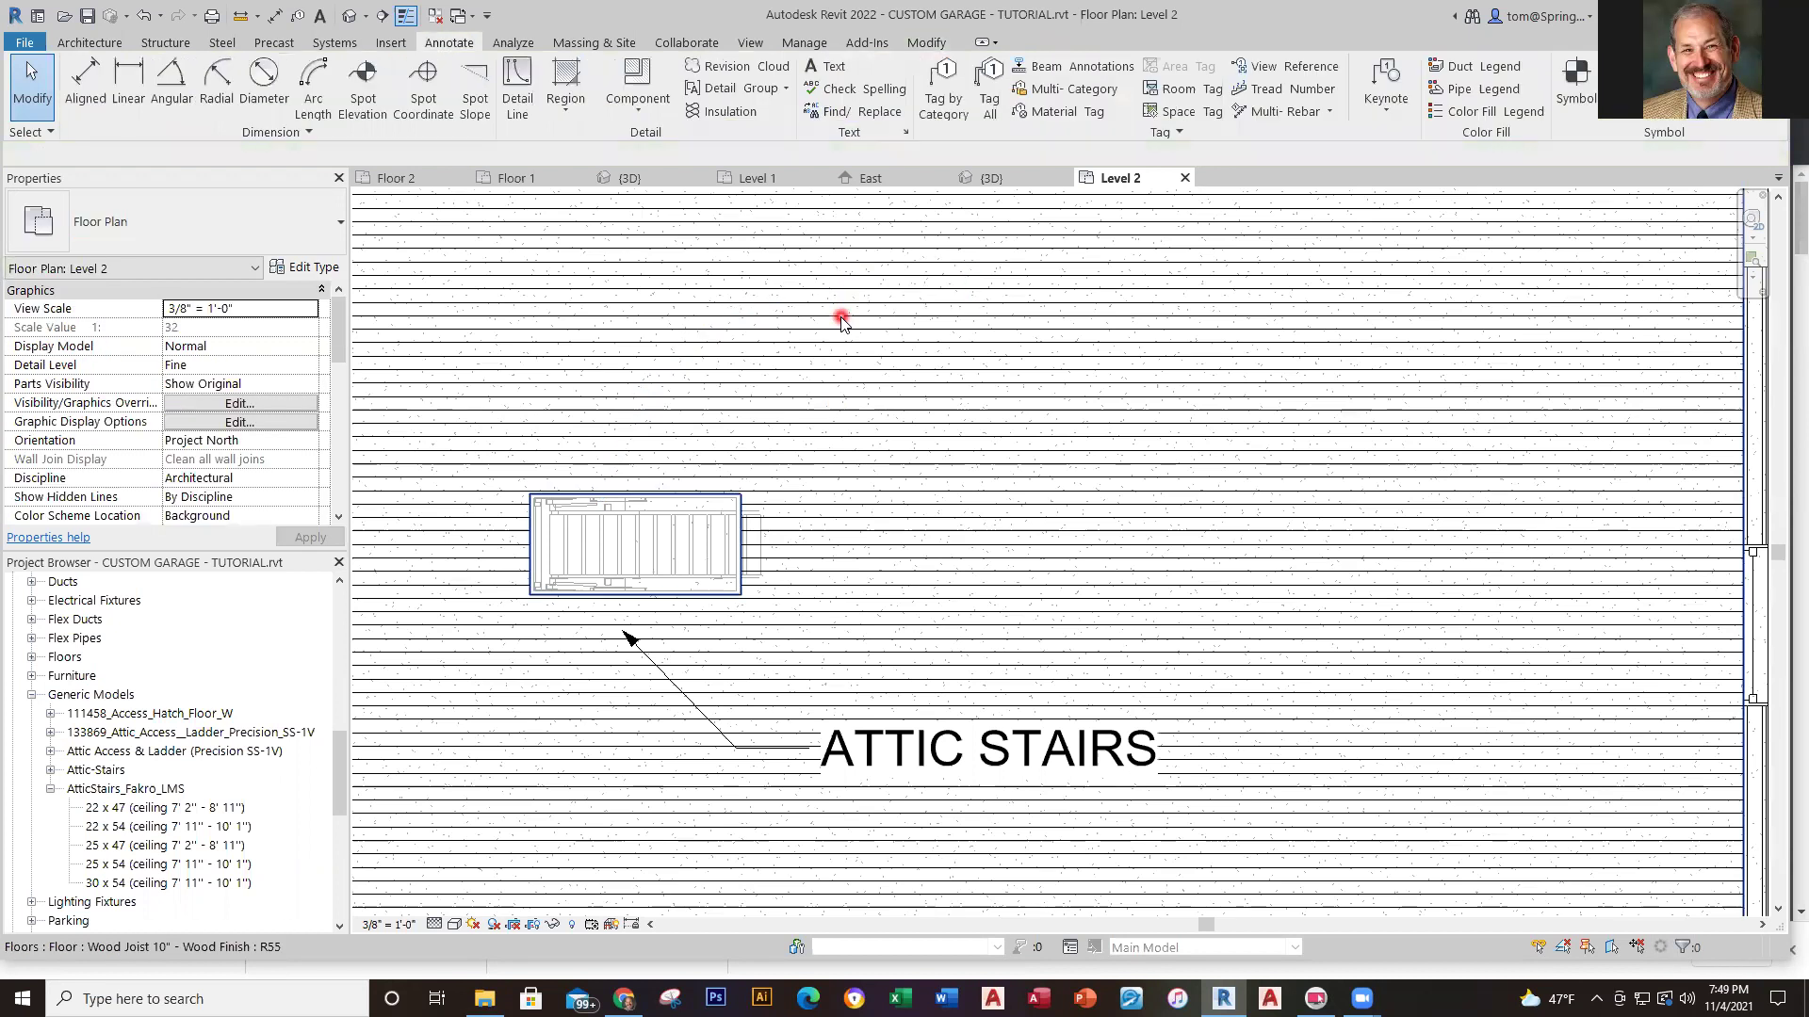
pyautogui.scroll(-4, 908, 351)
# Drag the ATTIC STAIRS leader tip onto the stair outline, then switch to the Level 1 plan
pyautogui.moveTo(937, 383); pyautogui.dragTo(926, 524, button='middle')
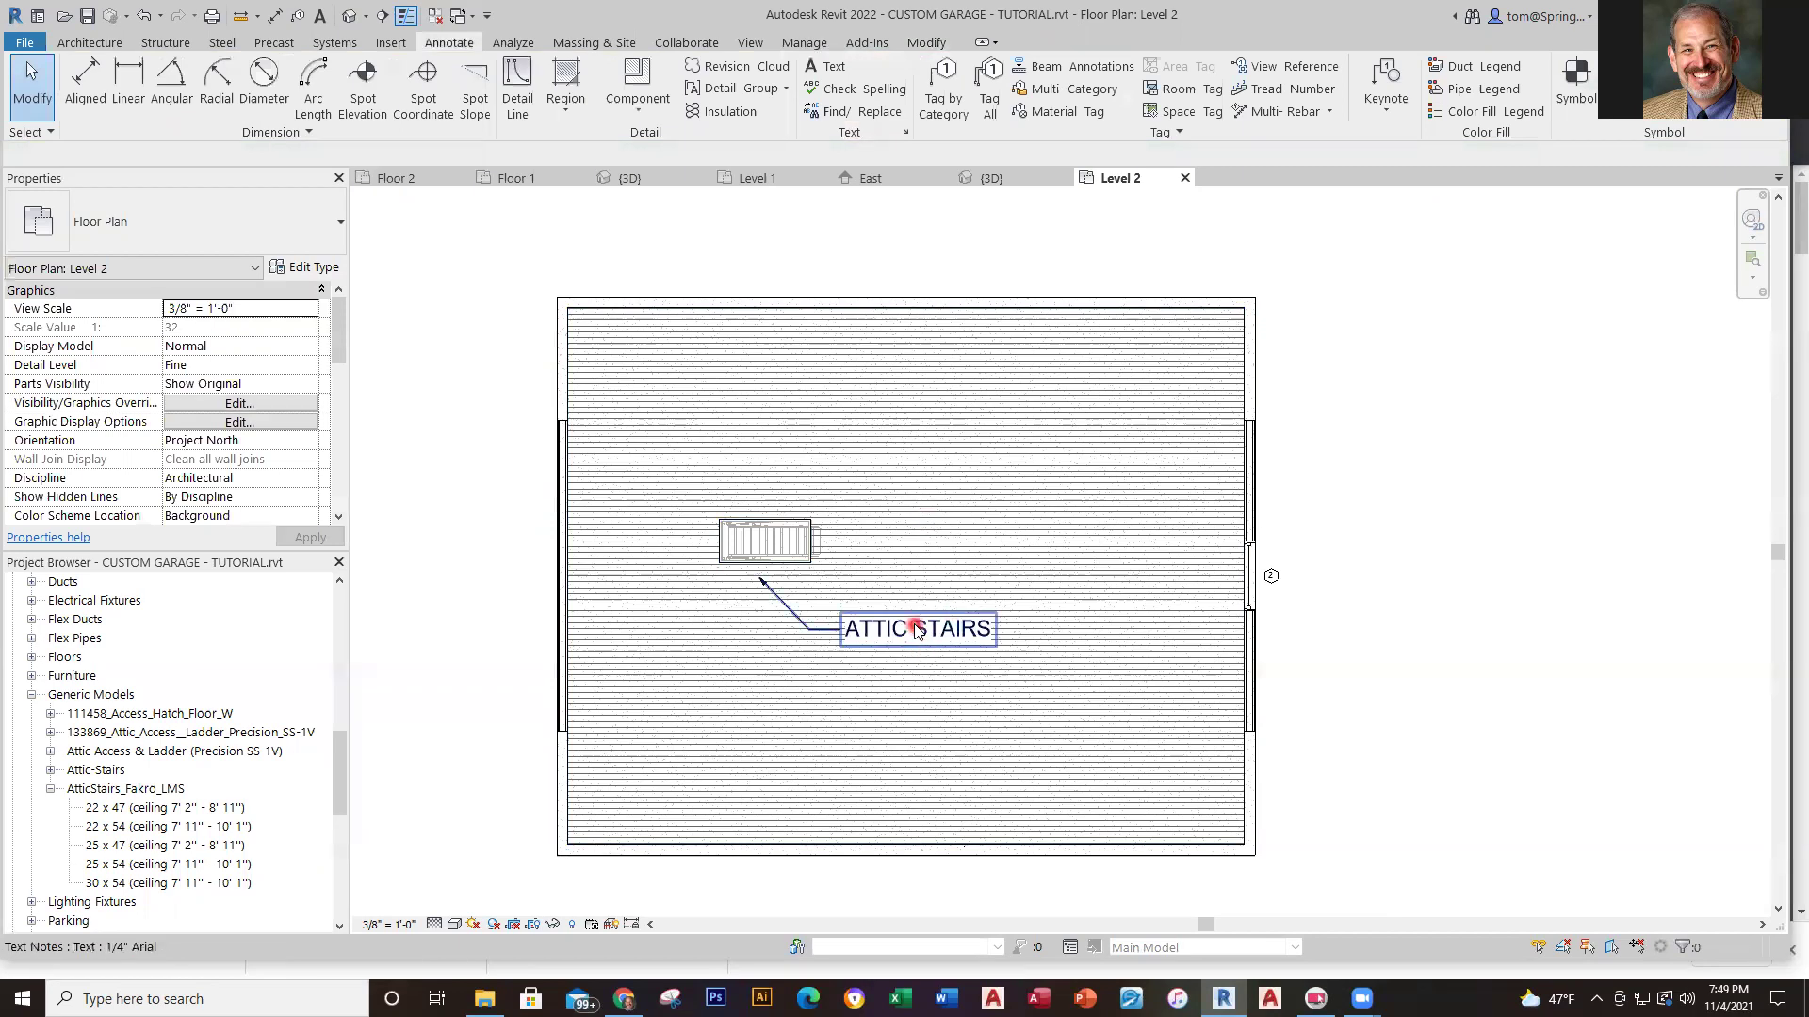
pyautogui.click(765, 586)
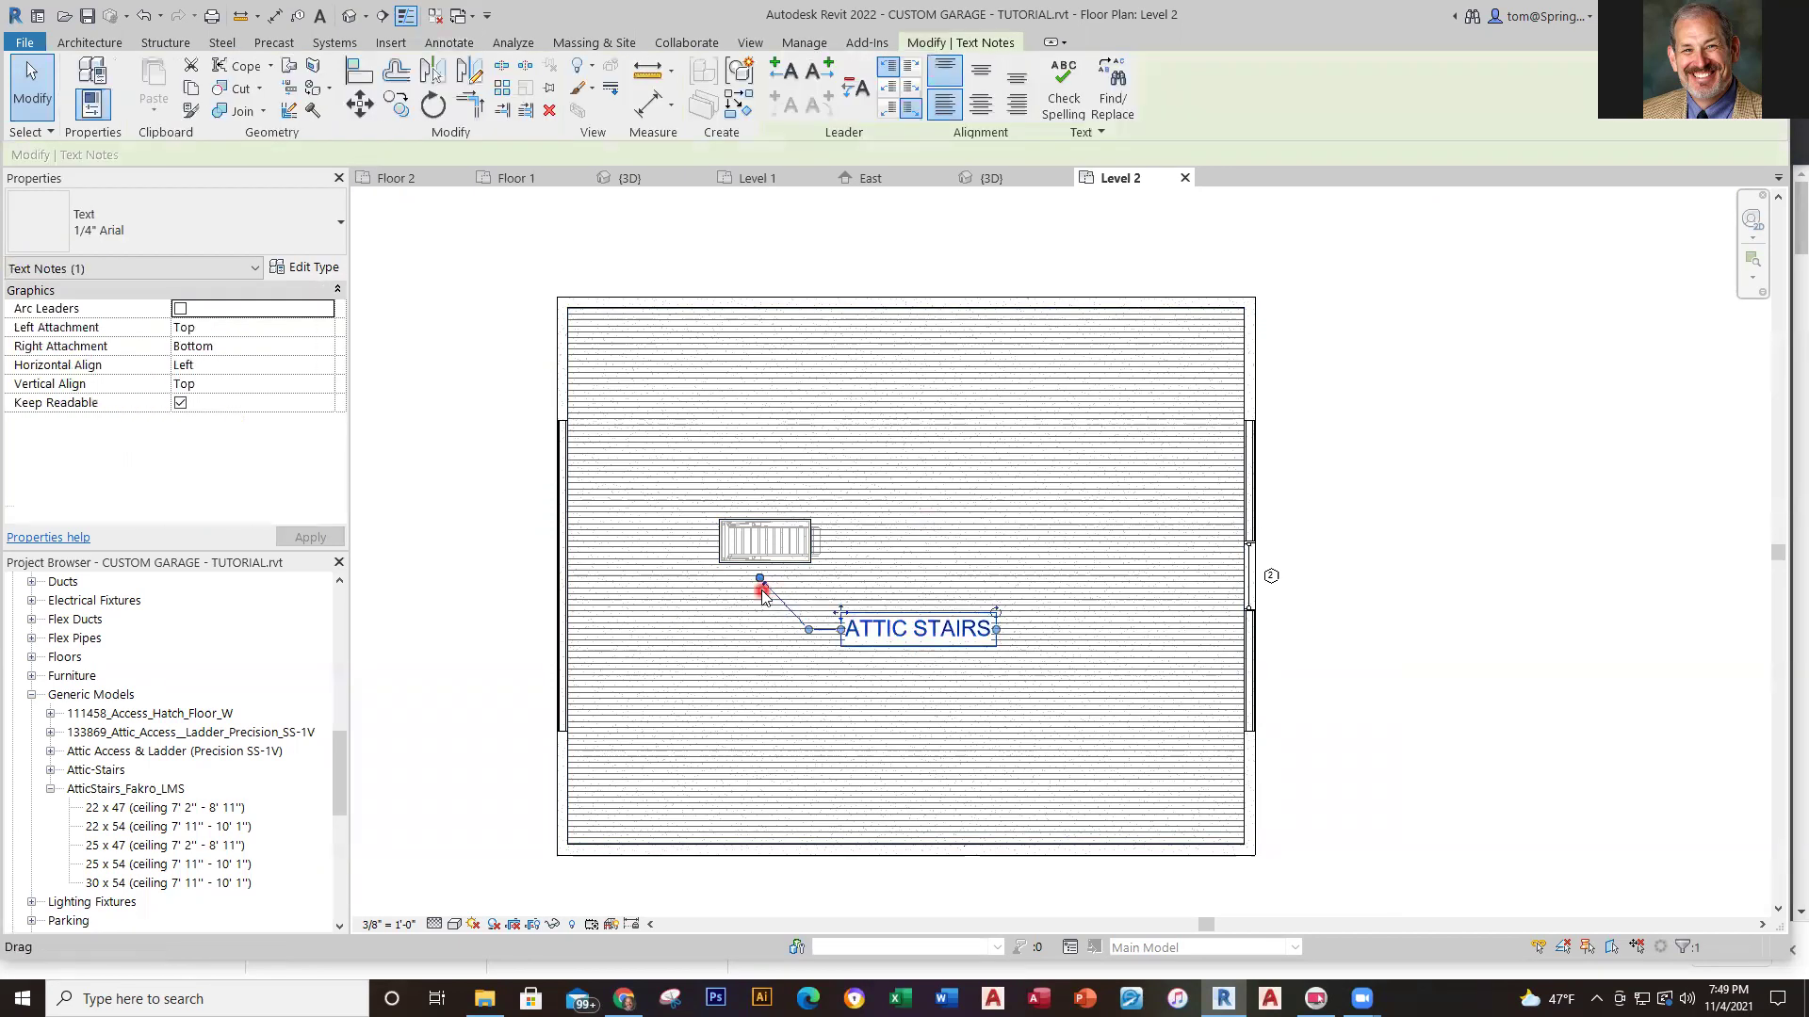
pyautogui.moveTo(760, 577); pyautogui.dragTo(759, 548)
pyautogui.click(929, 593)
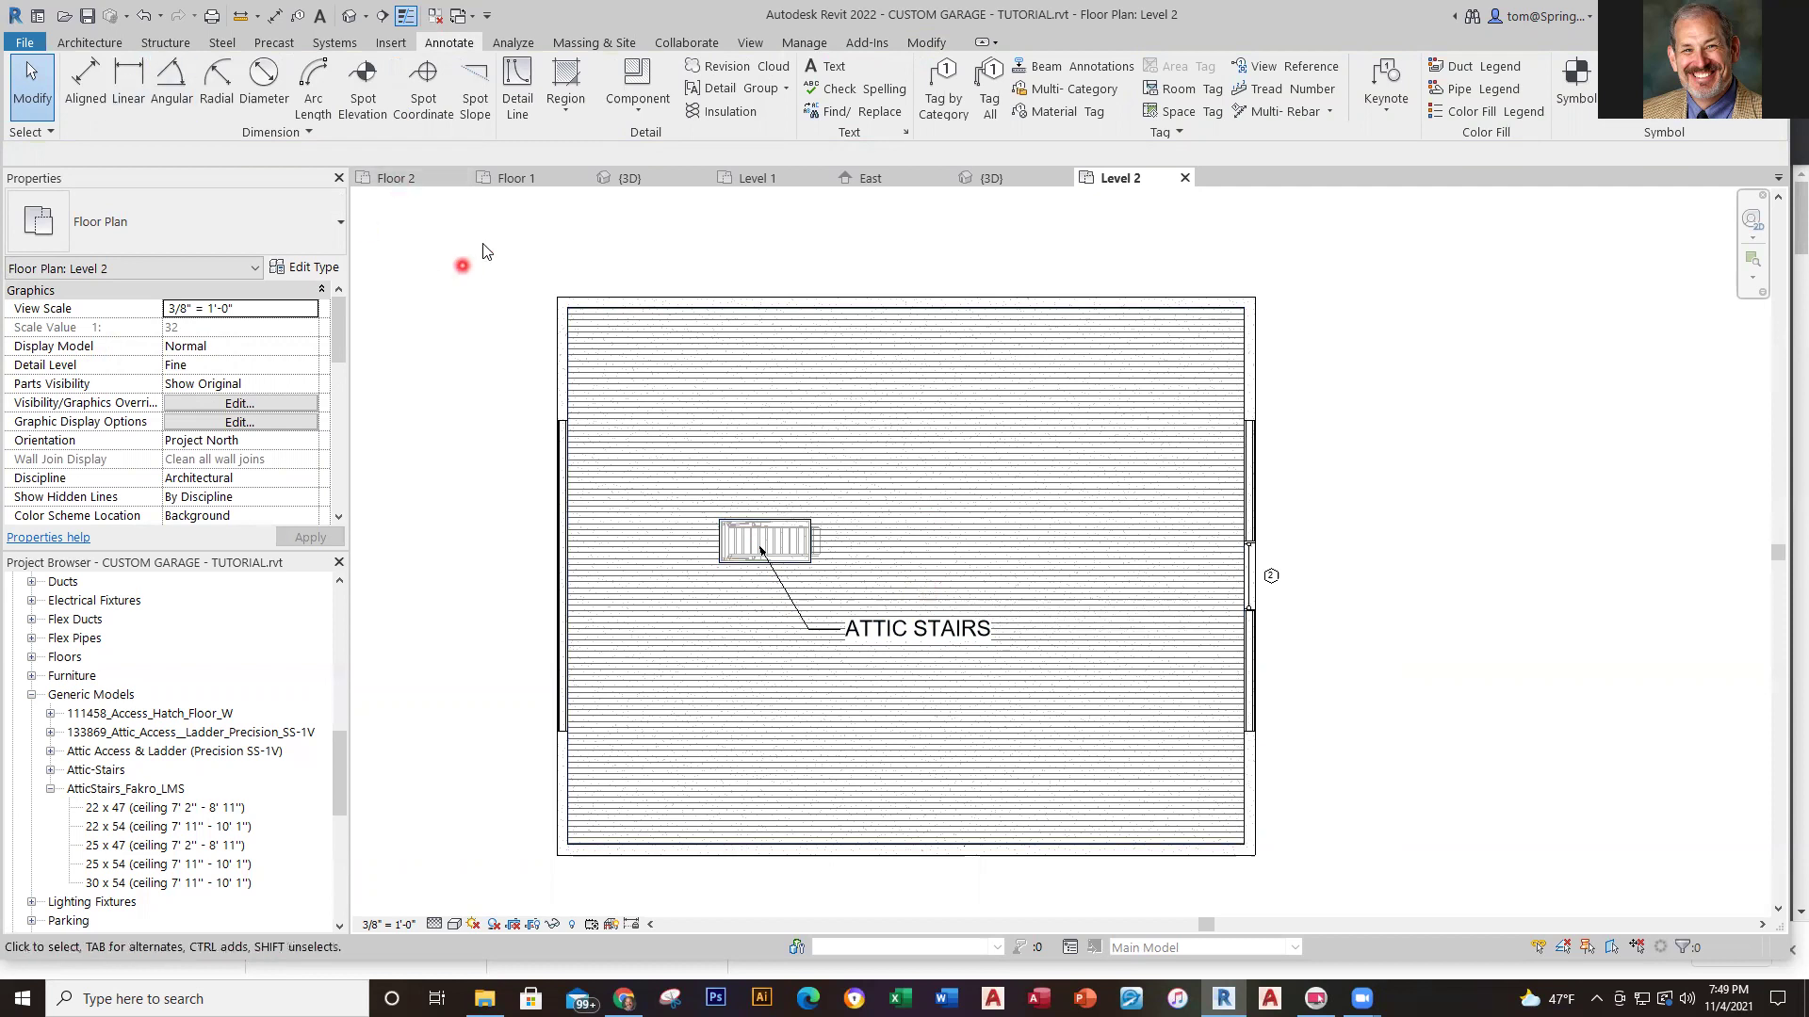
pyautogui.click(753, 179)
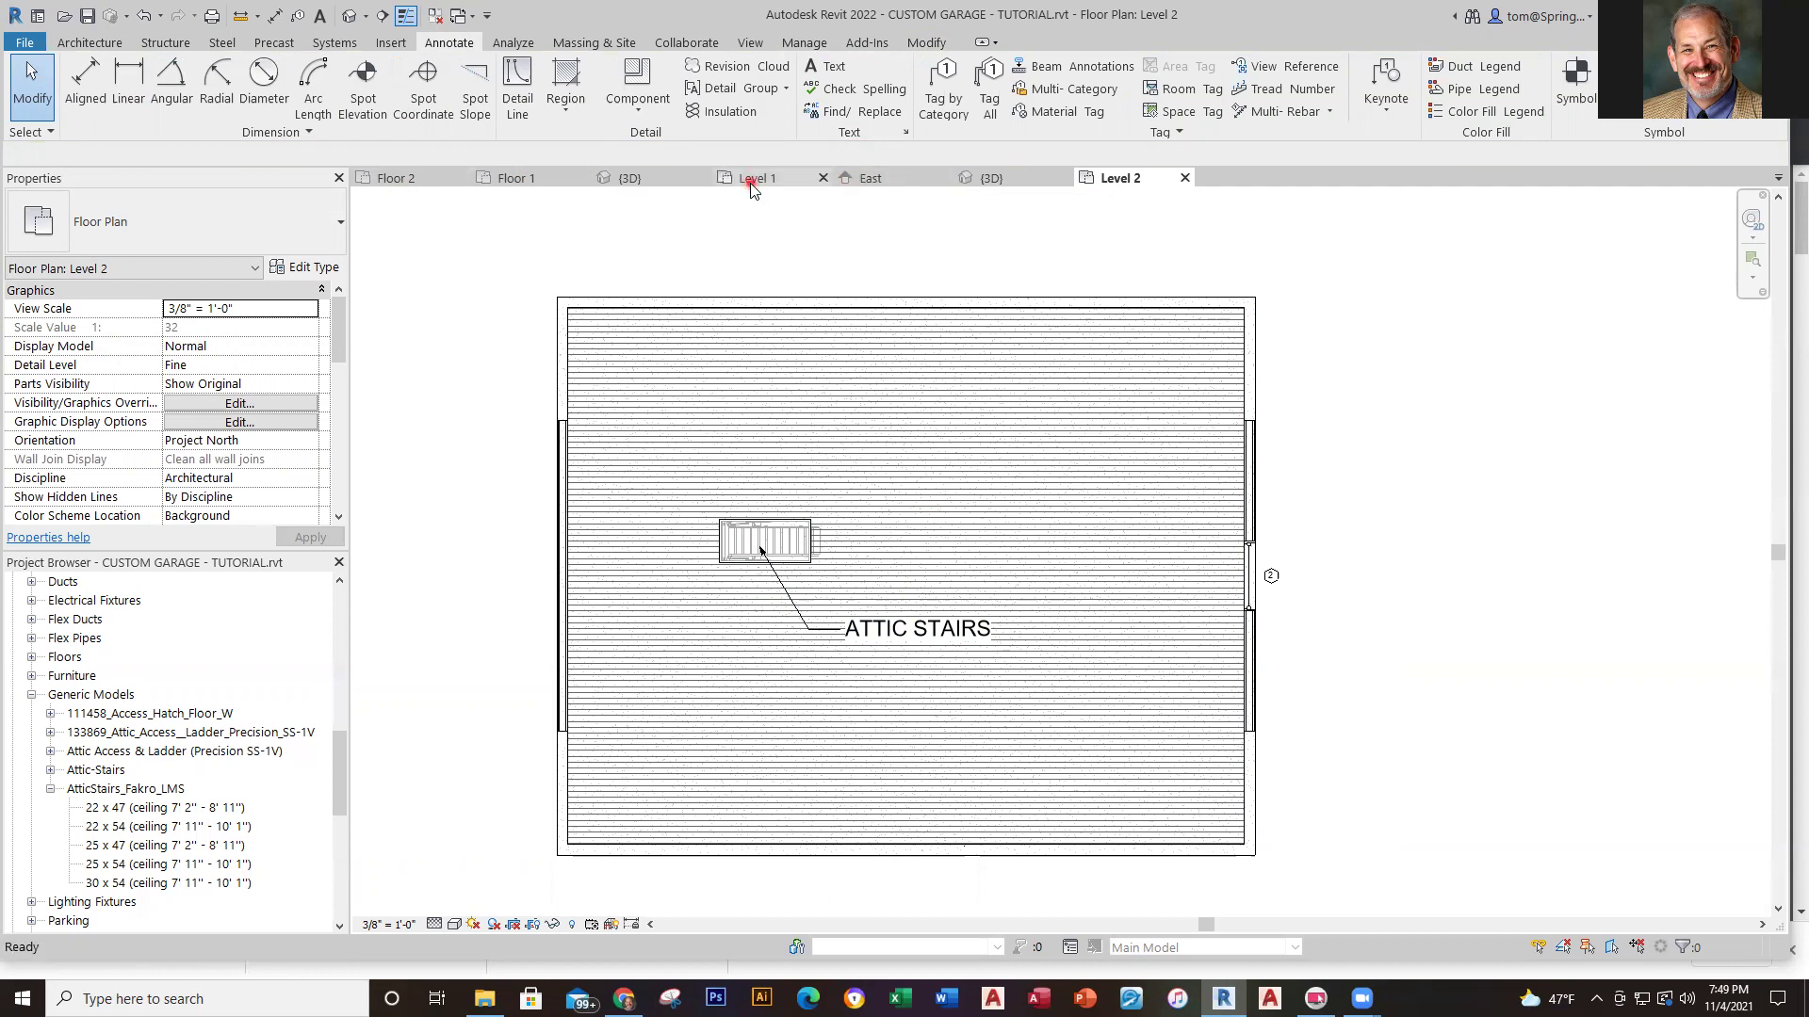
pyautogui.scroll(-5, 942, 678)
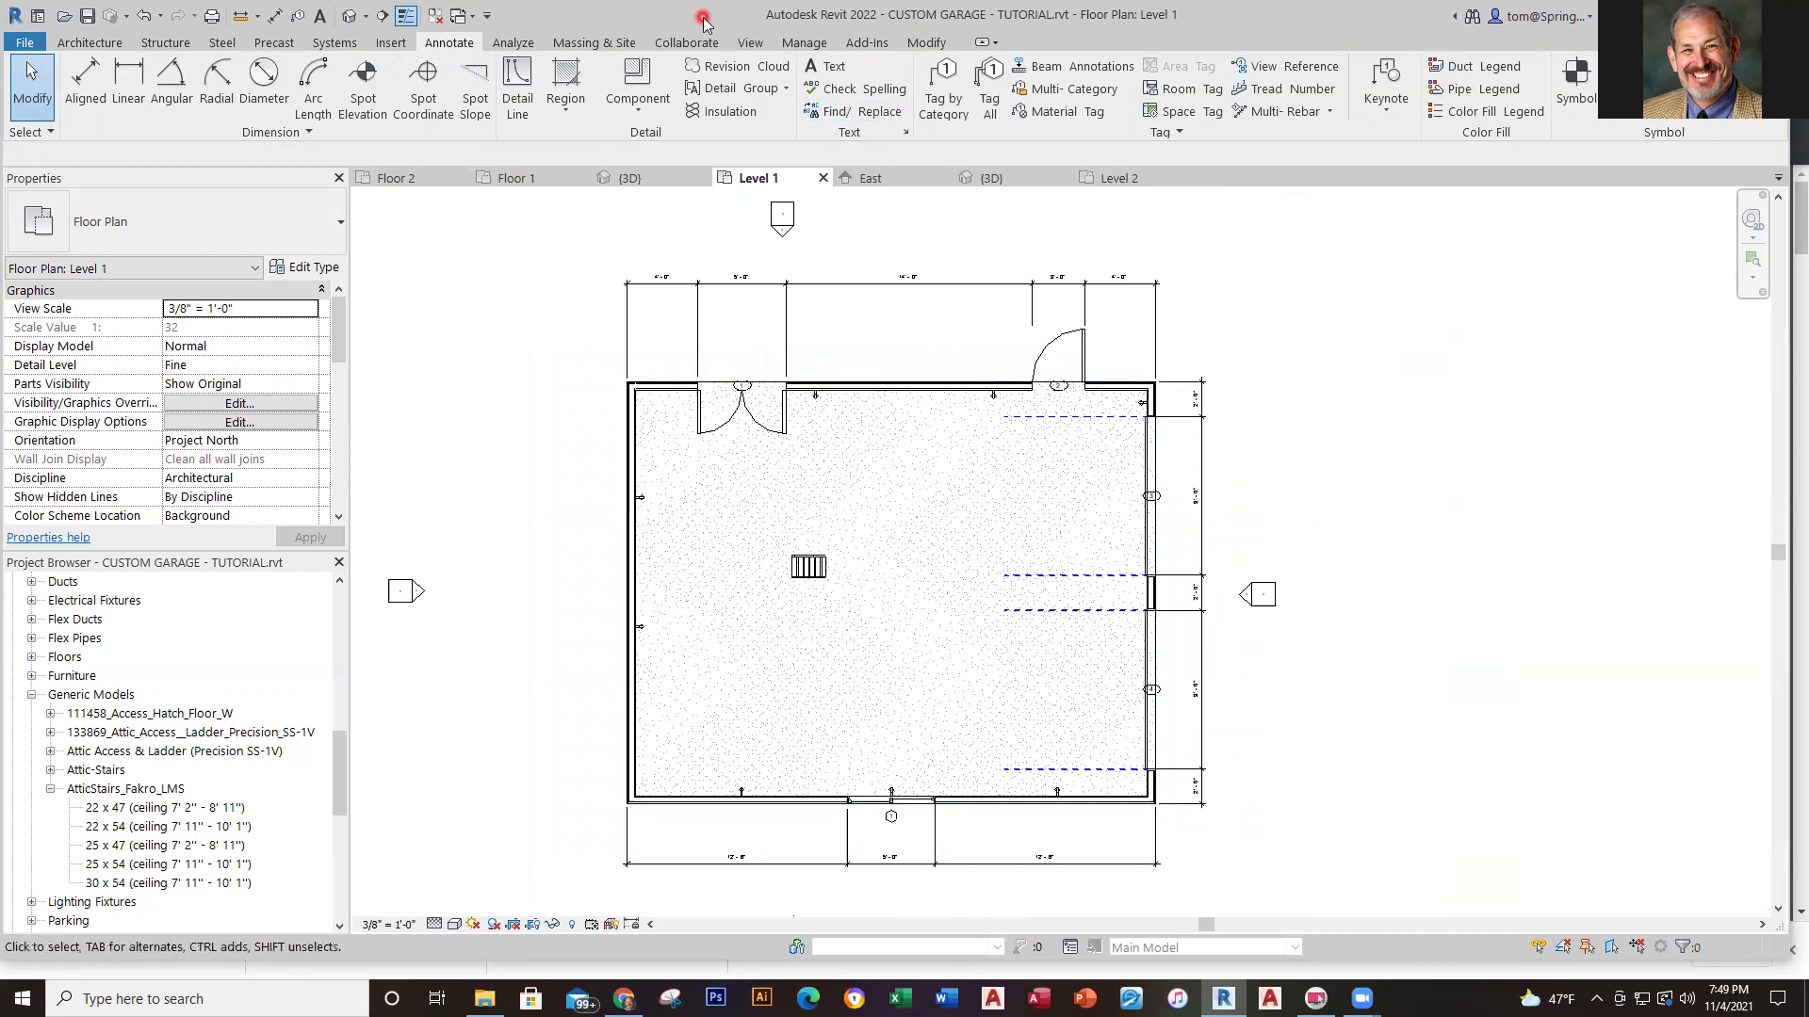
# Place a 1/4" Arial ATTIC STAIRS note with a two-segment leader at the Level 1 stair symbol
pyautogui.click(822, 66)
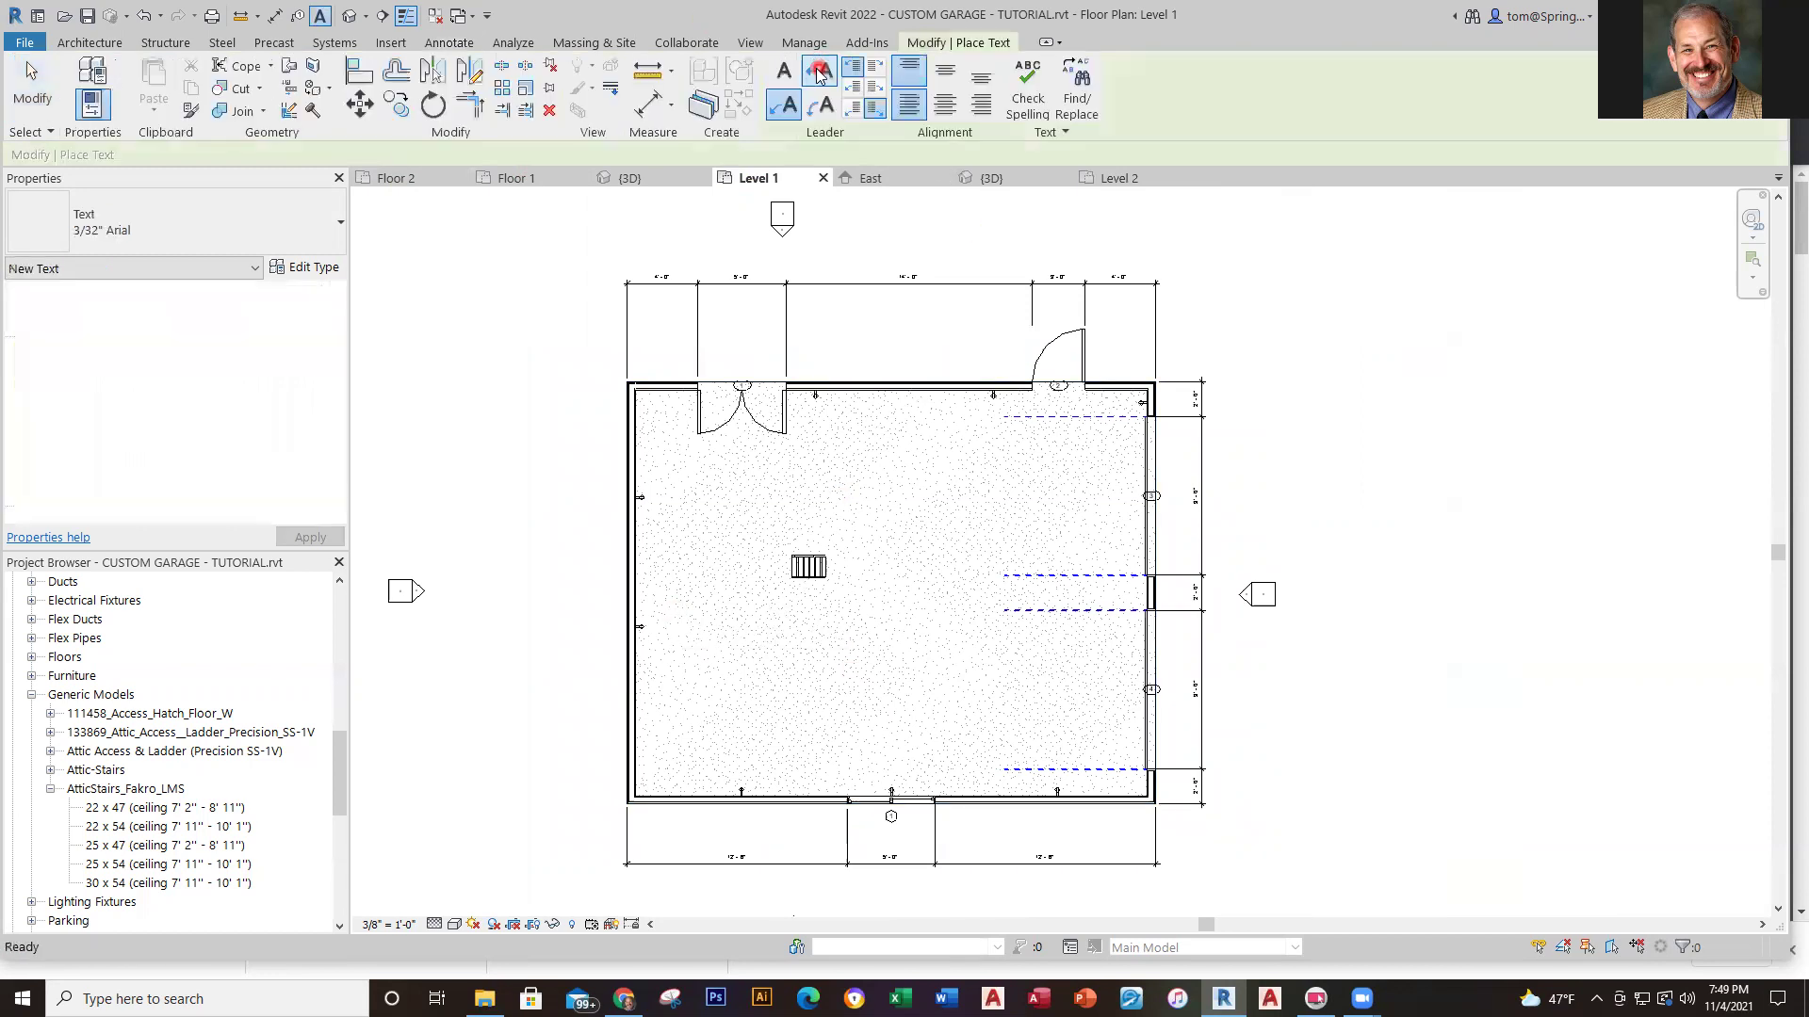
pyautogui.click(778, 108)
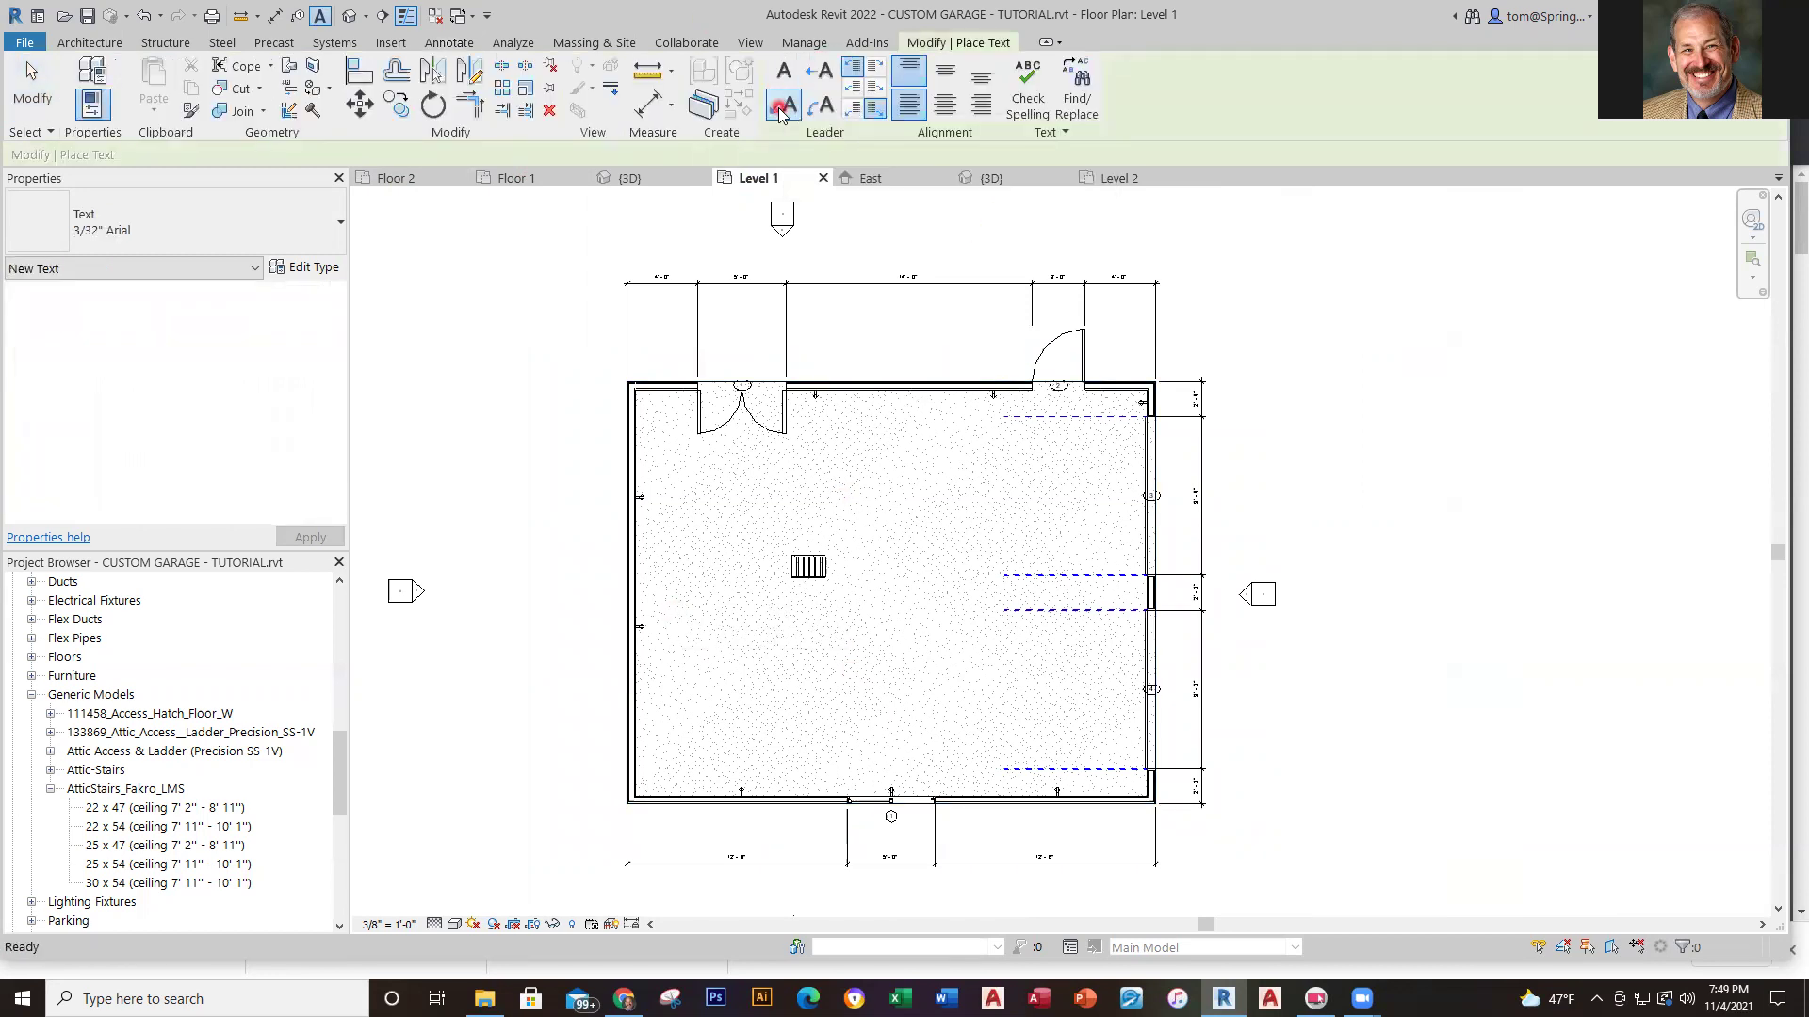
pyautogui.click(339, 228)
pyautogui.click(150, 309)
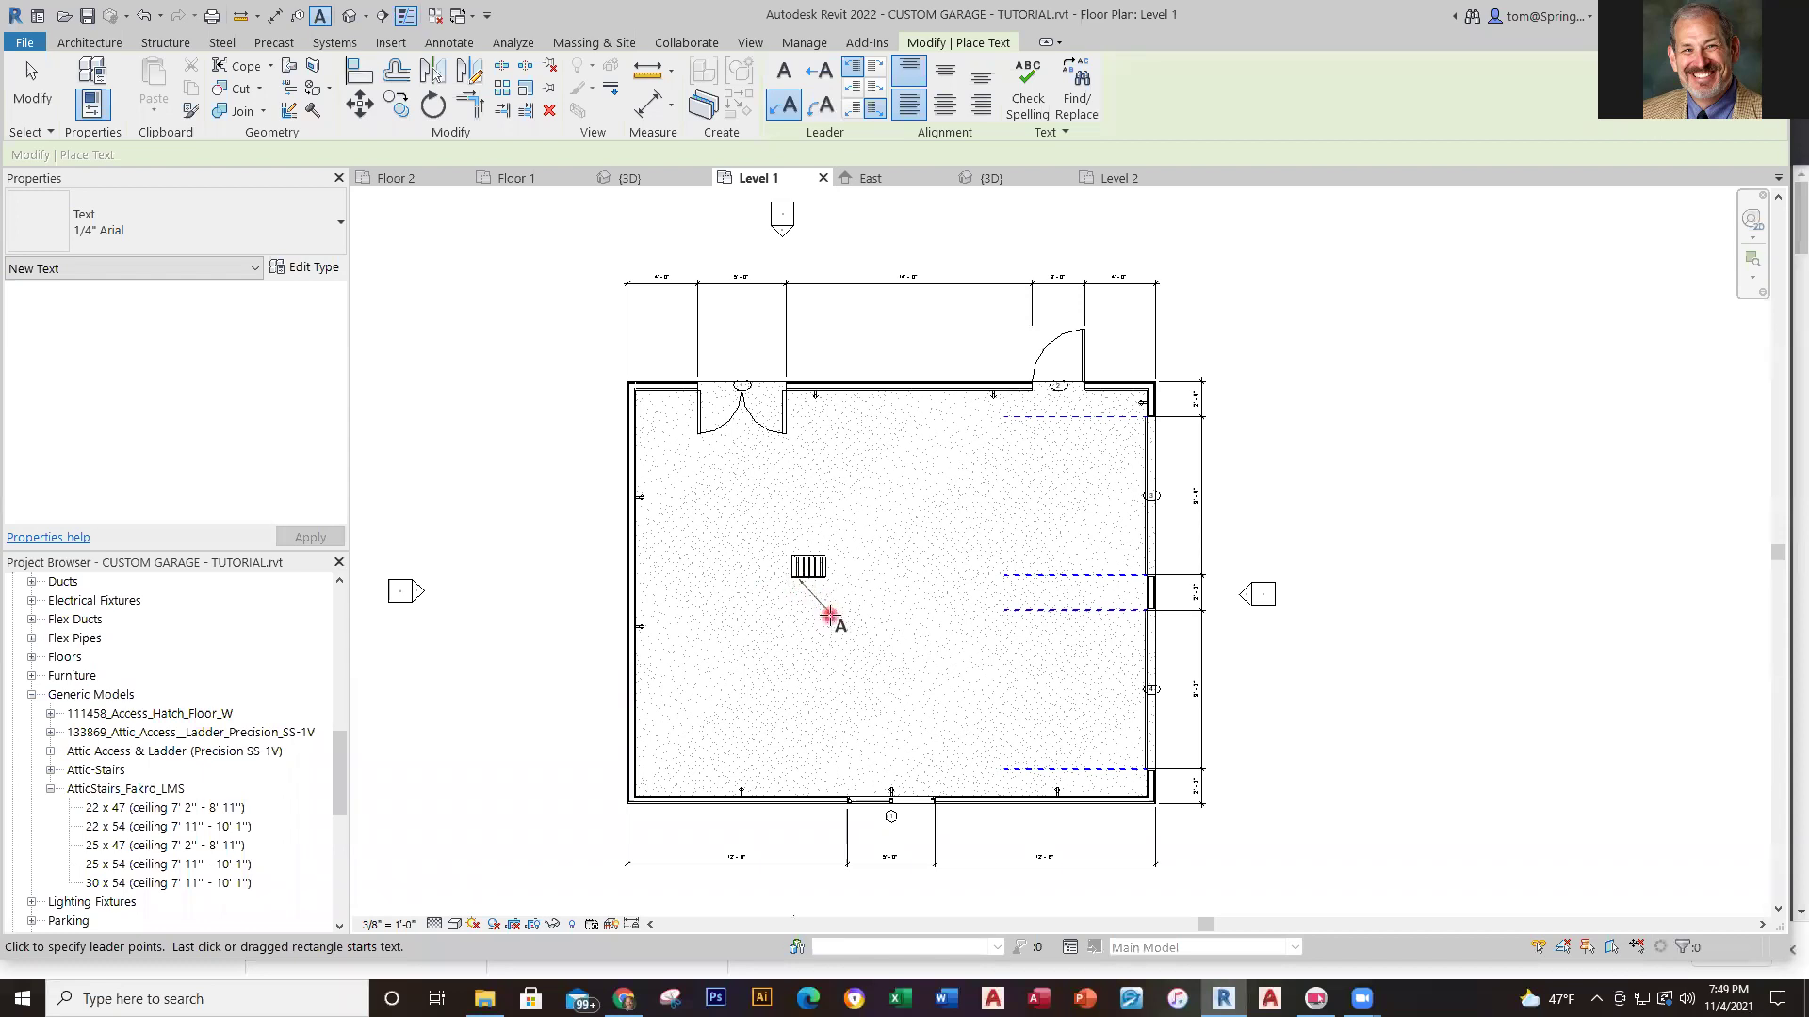
pyautogui.click(836, 622)
pyautogui.click(857, 624)
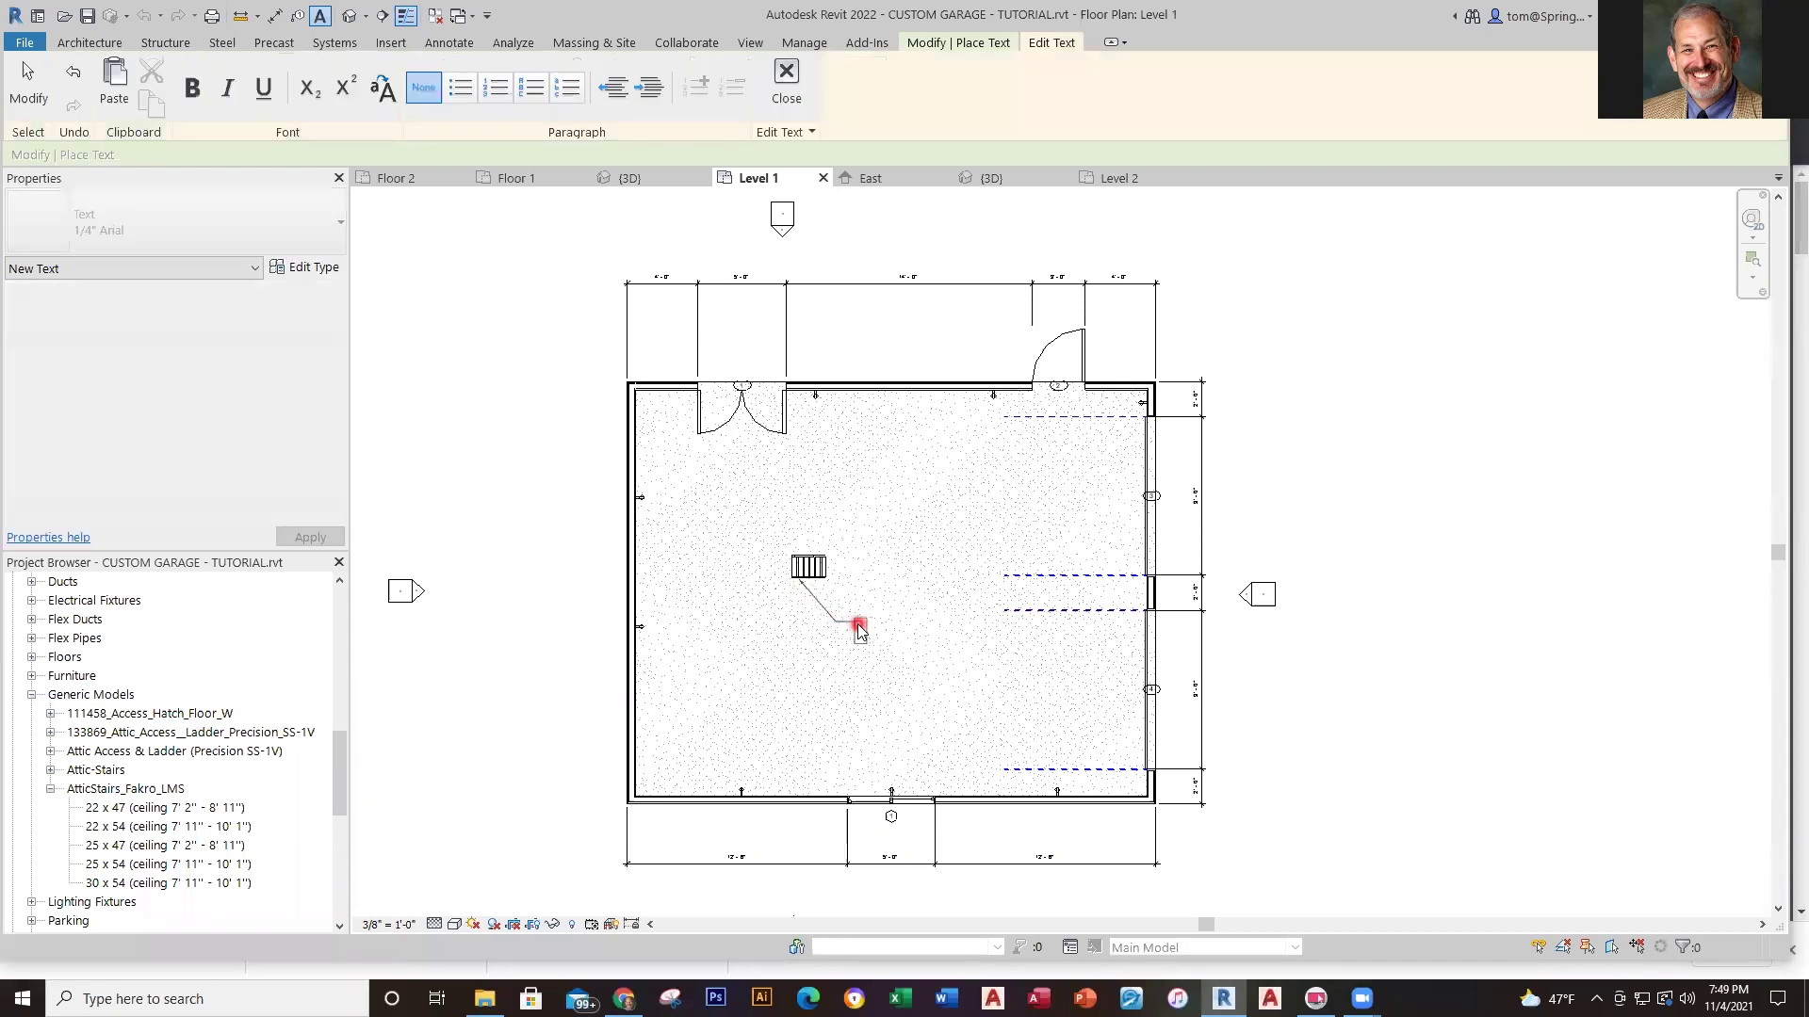
pyautogui.write('ATTIC STAIRS')
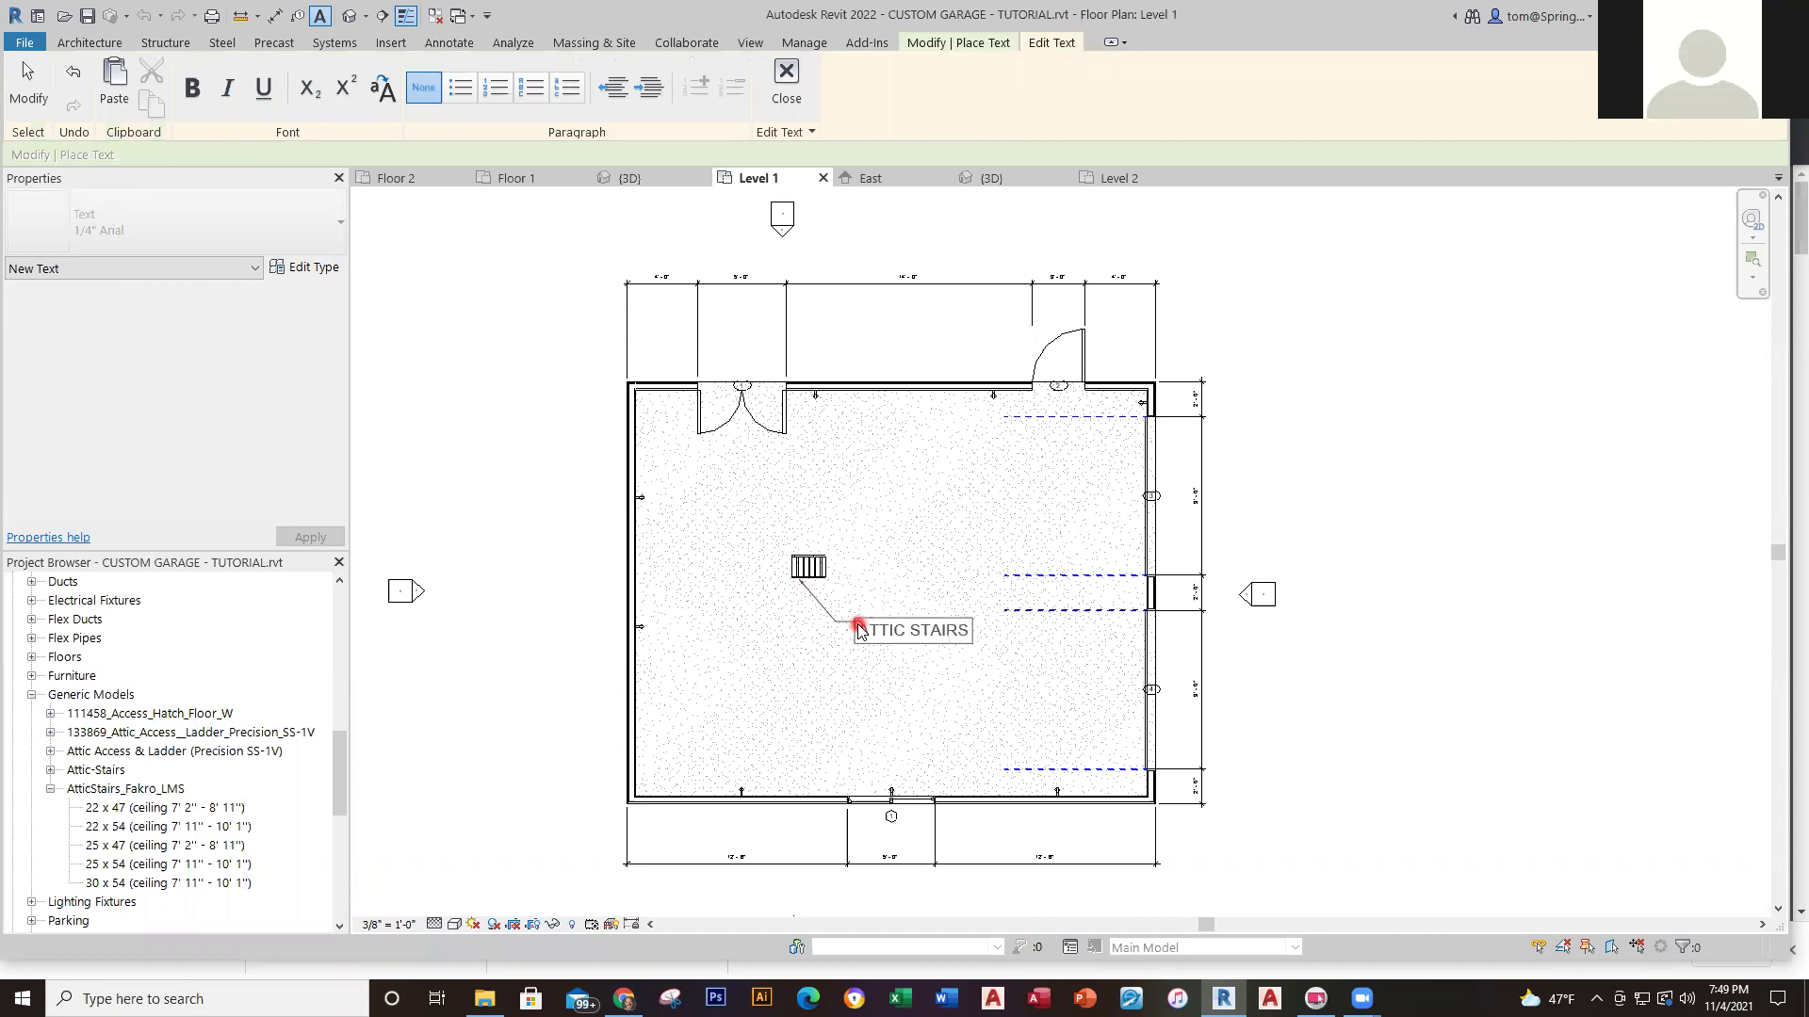
pyautogui.click(505, 630)
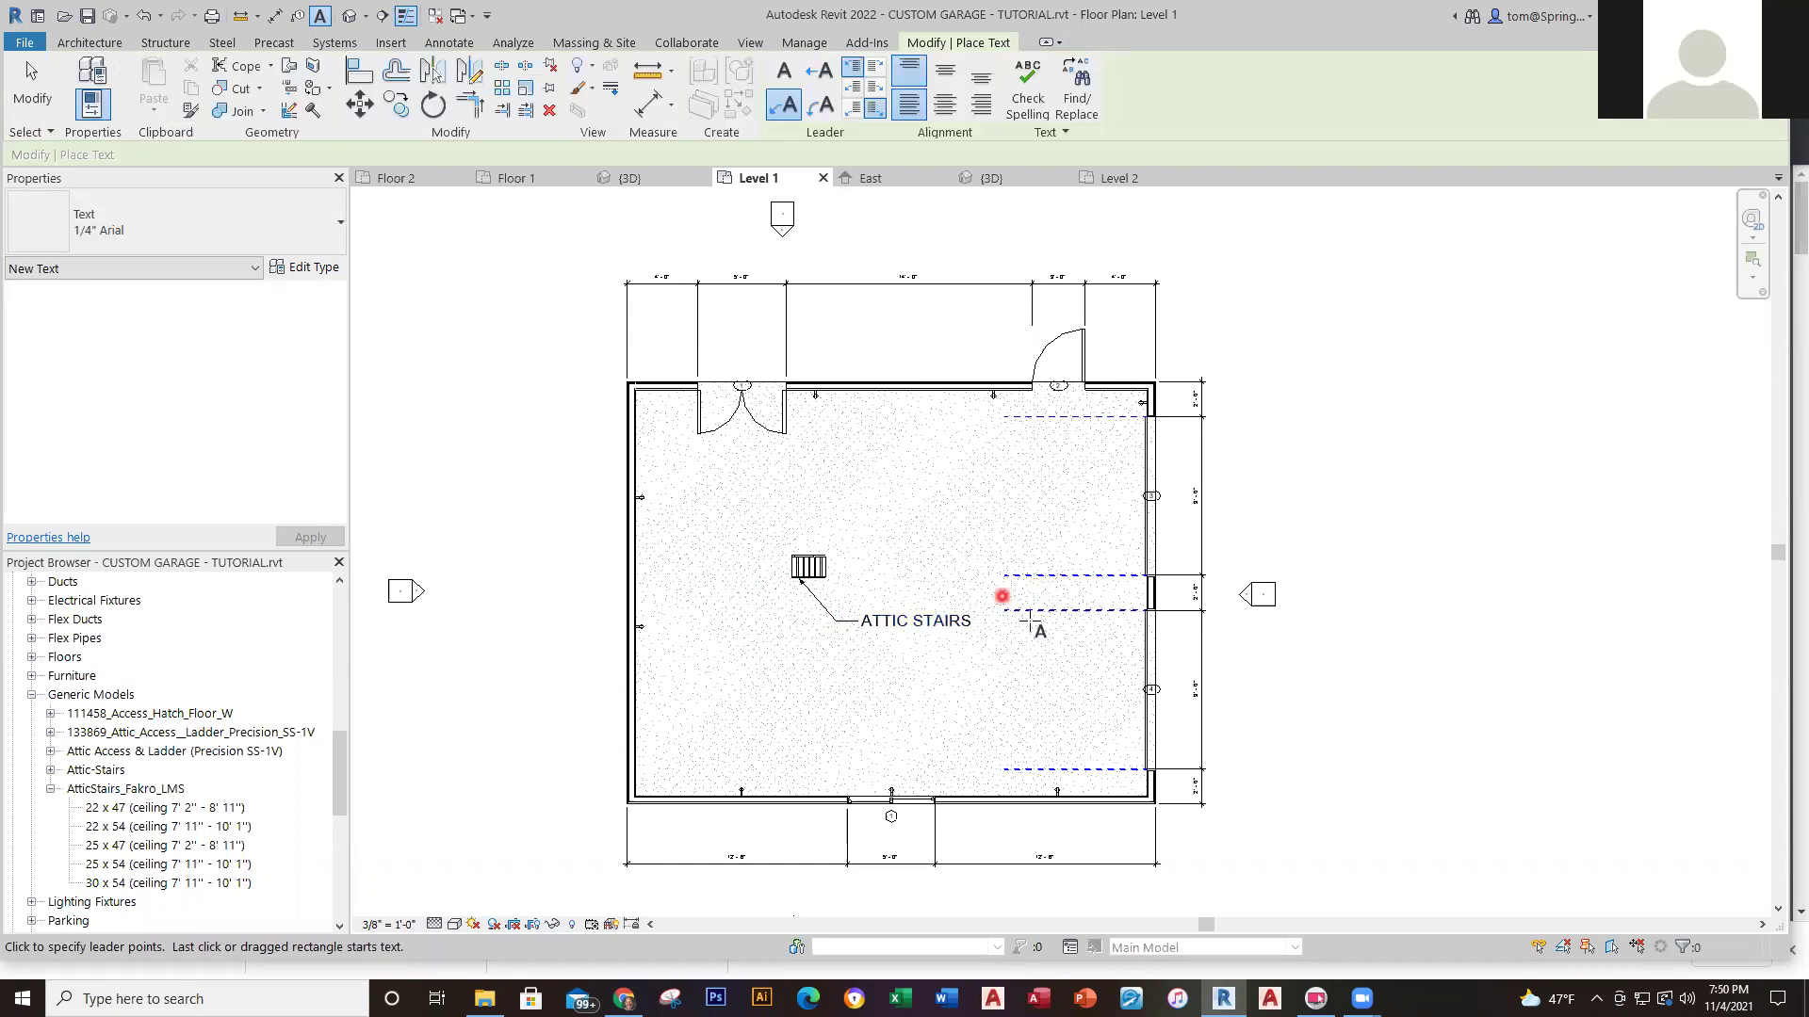
pyautogui.scroll(1, 928, 633)
pyautogui.press('Escape')
# Review the Level 1 plan and return to the 3D garage view
pyautogui.scroll(2, 952, 650)
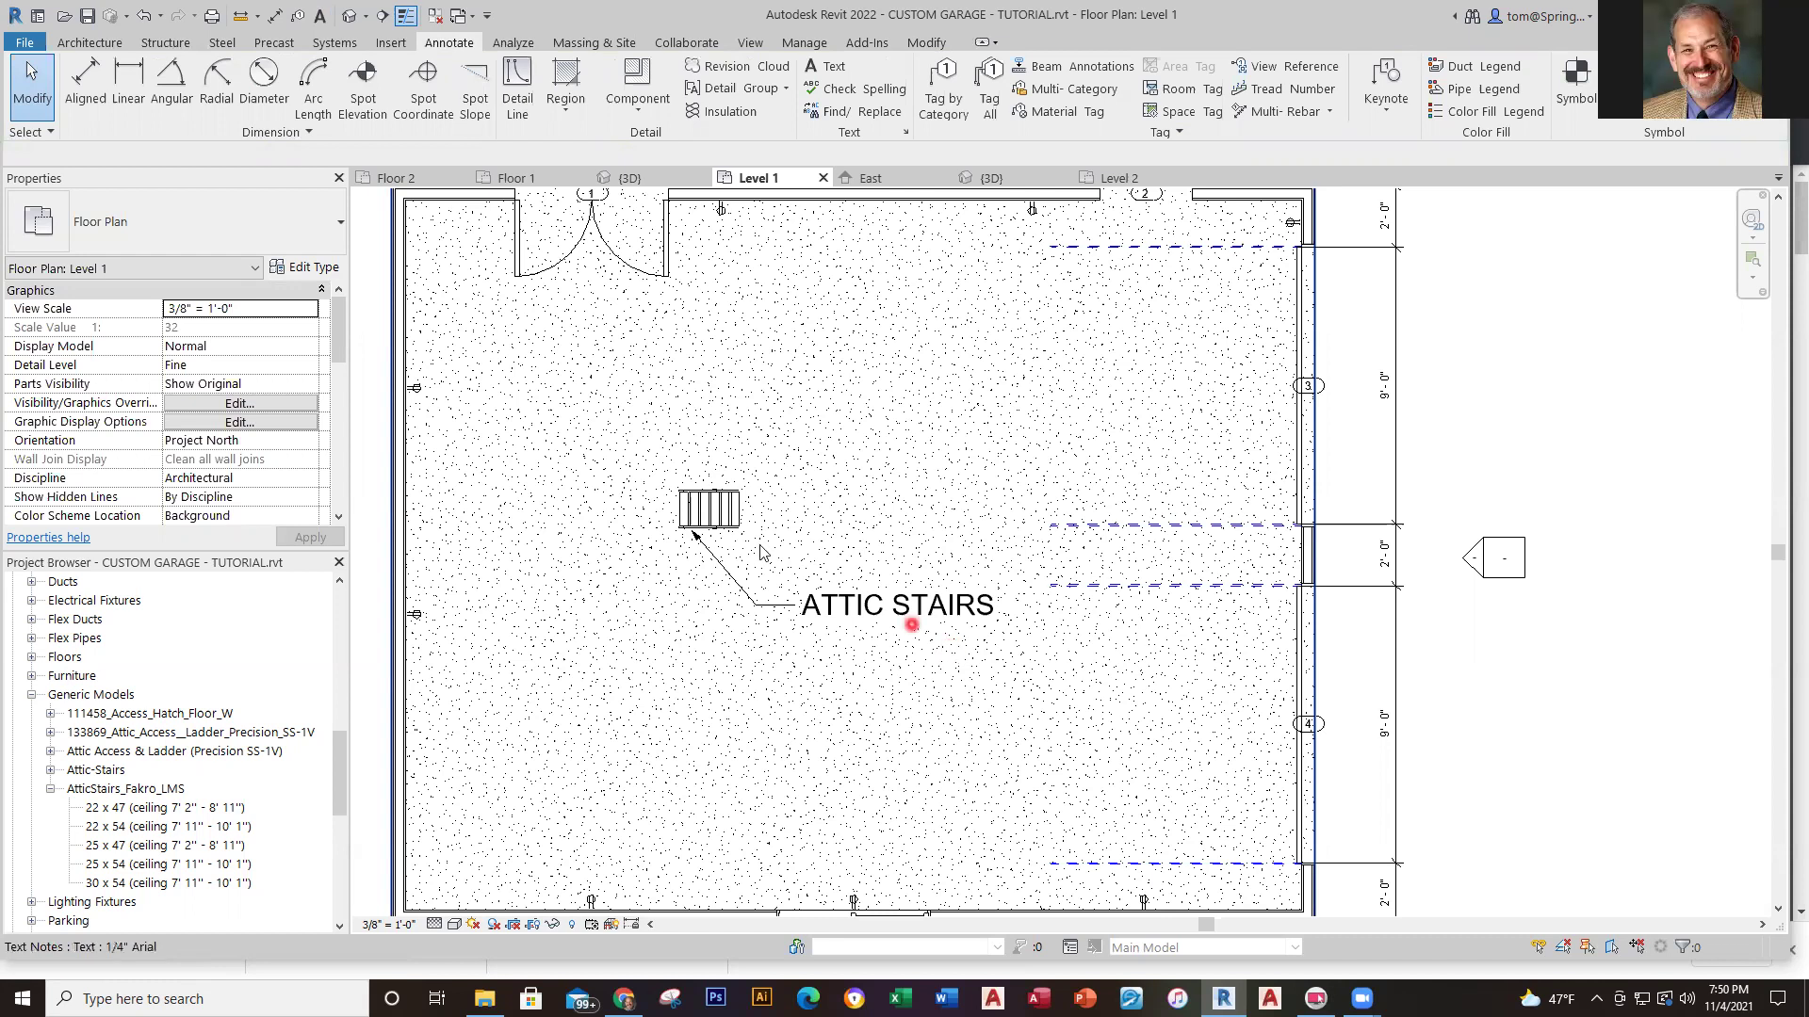
pyautogui.scroll(-2, 948, 394)
pyautogui.scroll(-1, 864, 424)
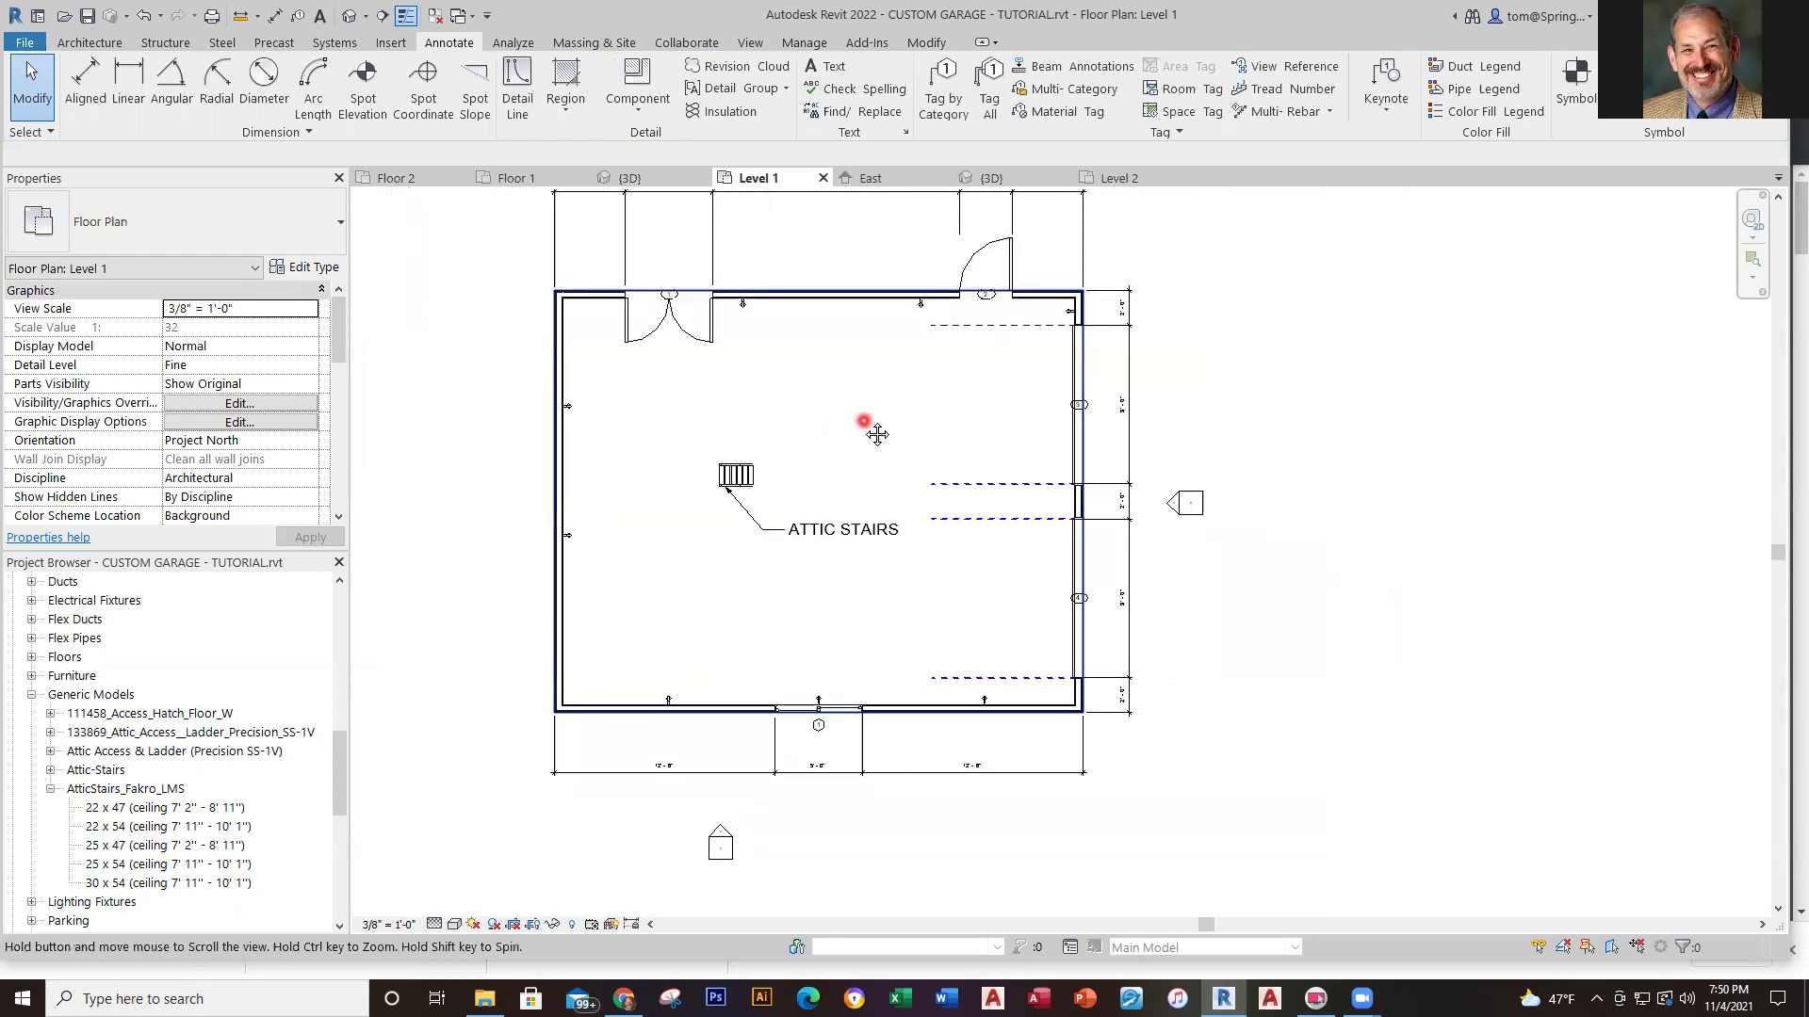
pyautogui.click(992, 177)
# Open the East, North, South and West elevations from the Project Browser, ending on East
pyautogui.moveTo(1569, 649); pyautogui.dragTo(1385, 533, button='middle')
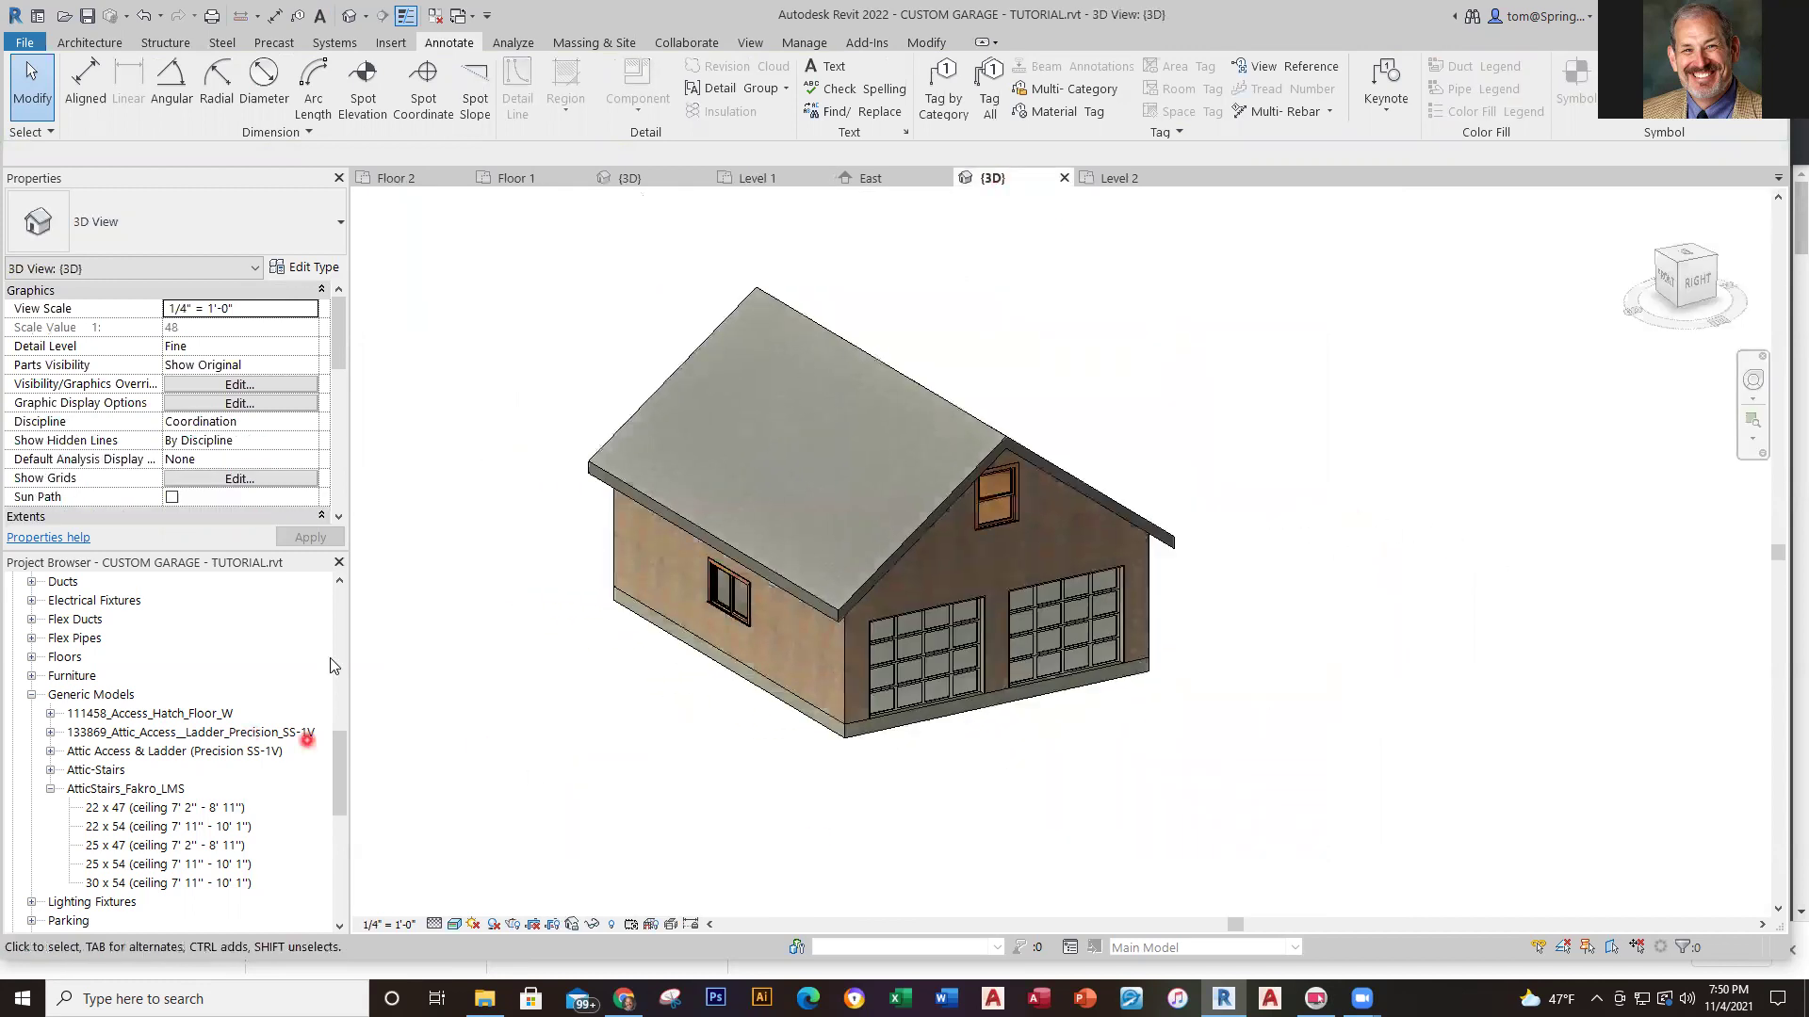
pyautogui.click(331, 665)
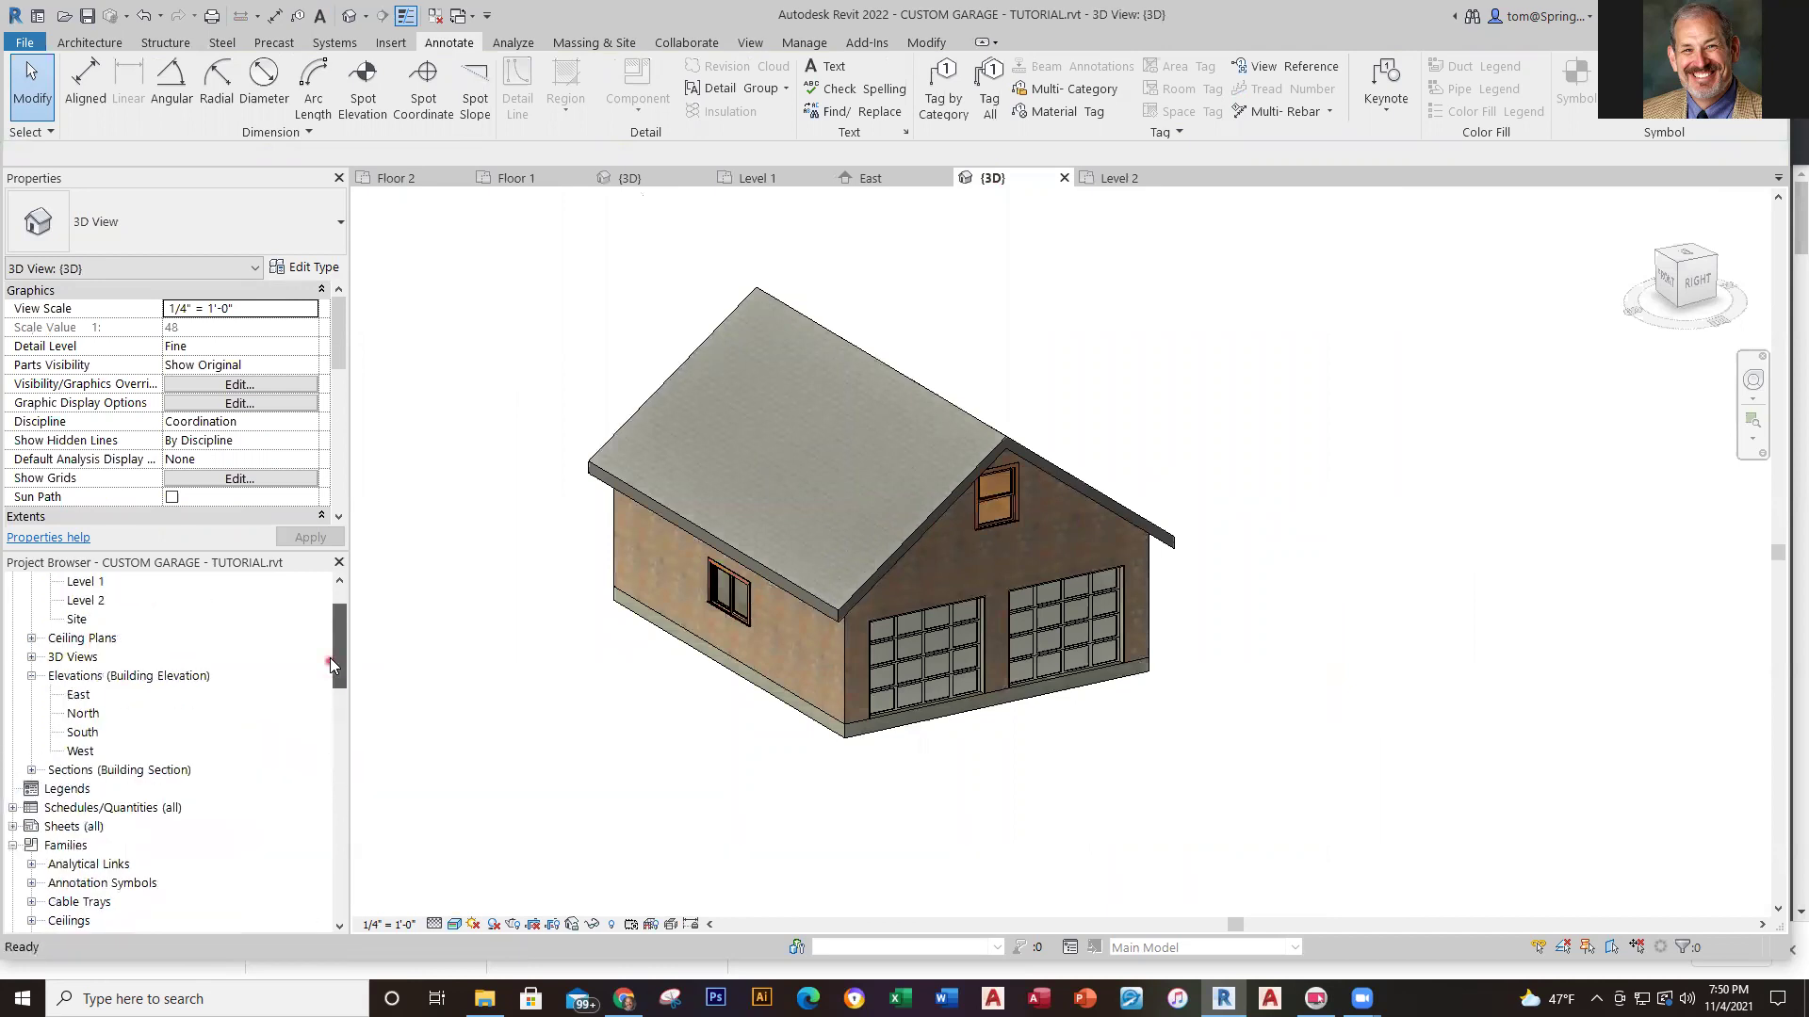
pyautogui.moveTo(330, 665); pyautogui.dragTo(330, 662)
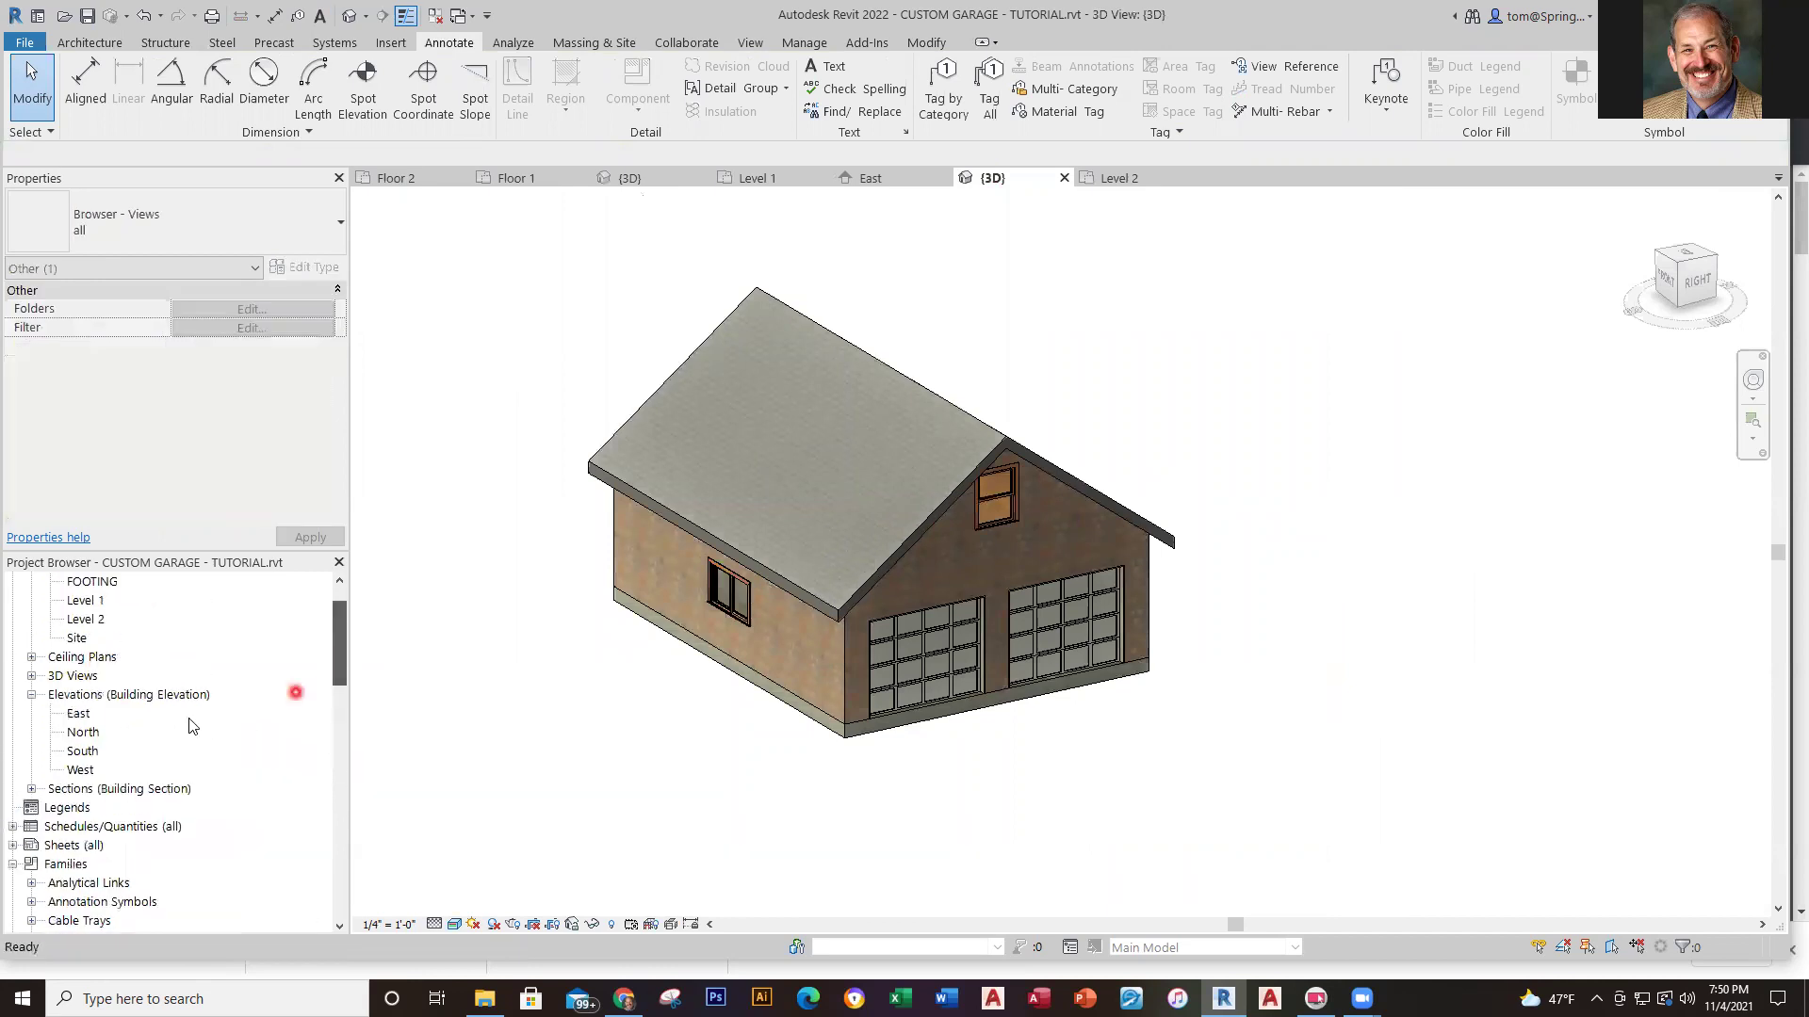
pyautogui.doubleClick(79, 714)
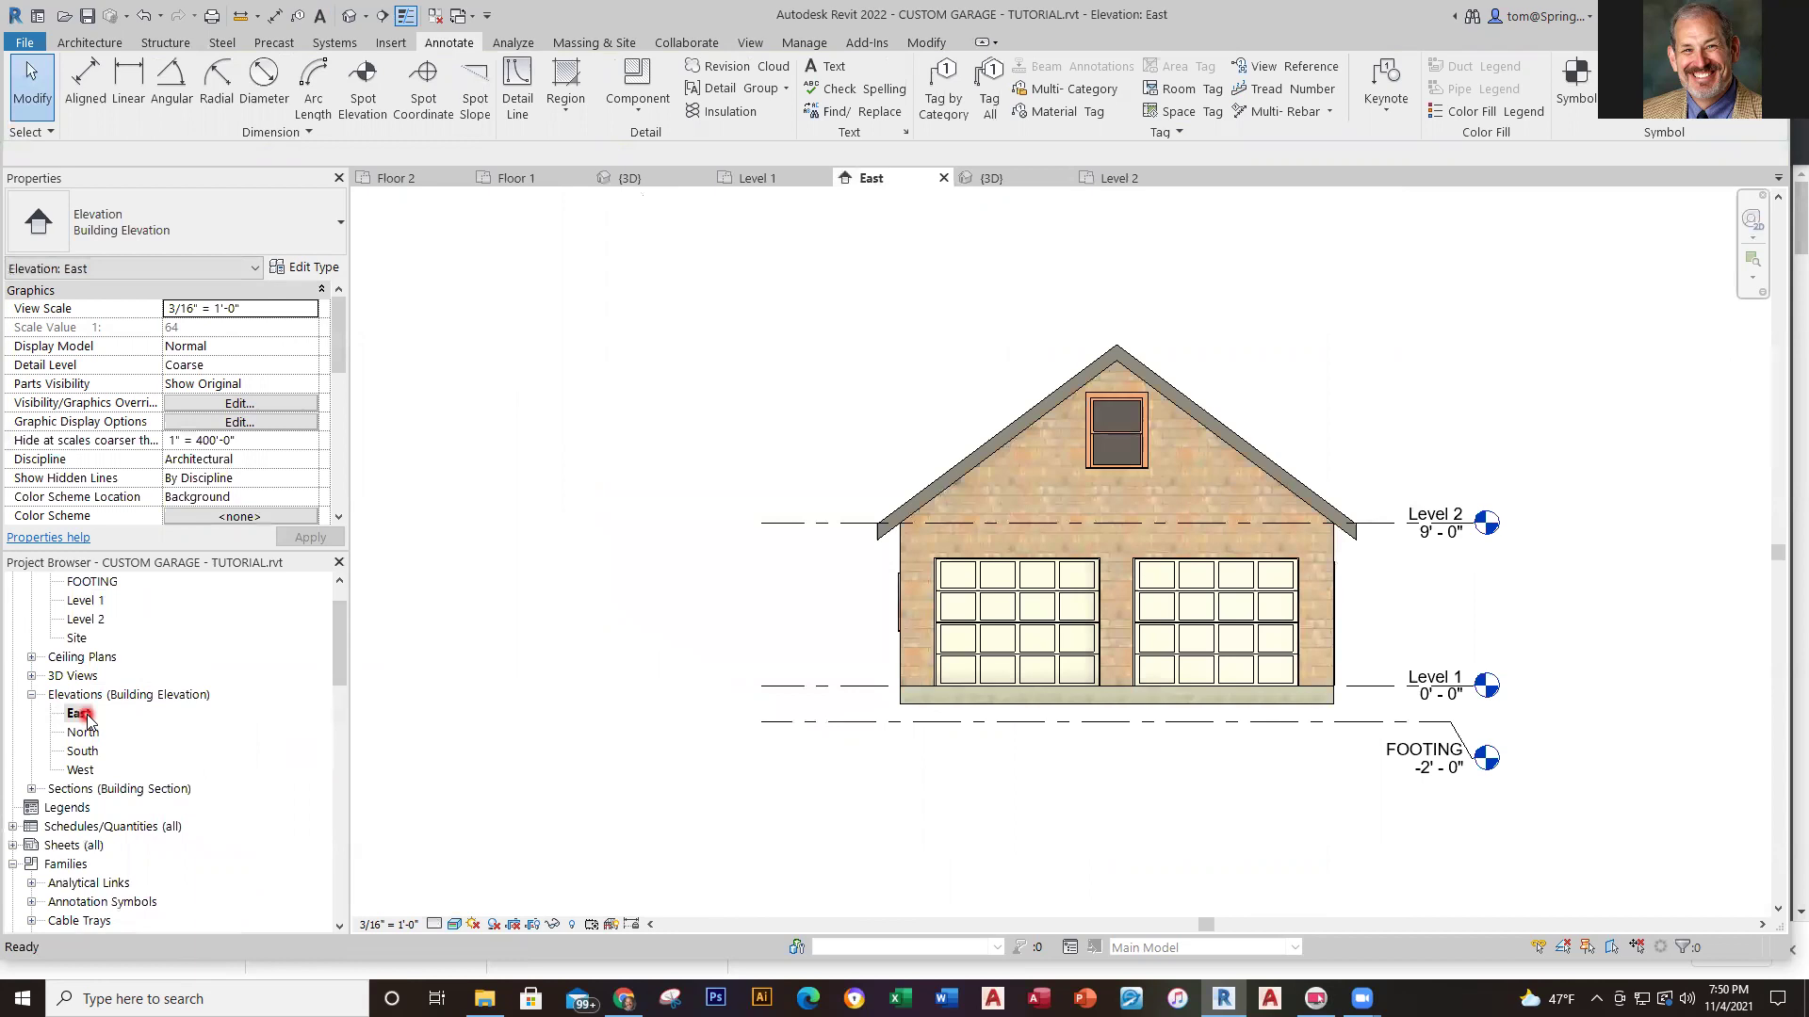
pyautogui.doubleClick(93, 733)
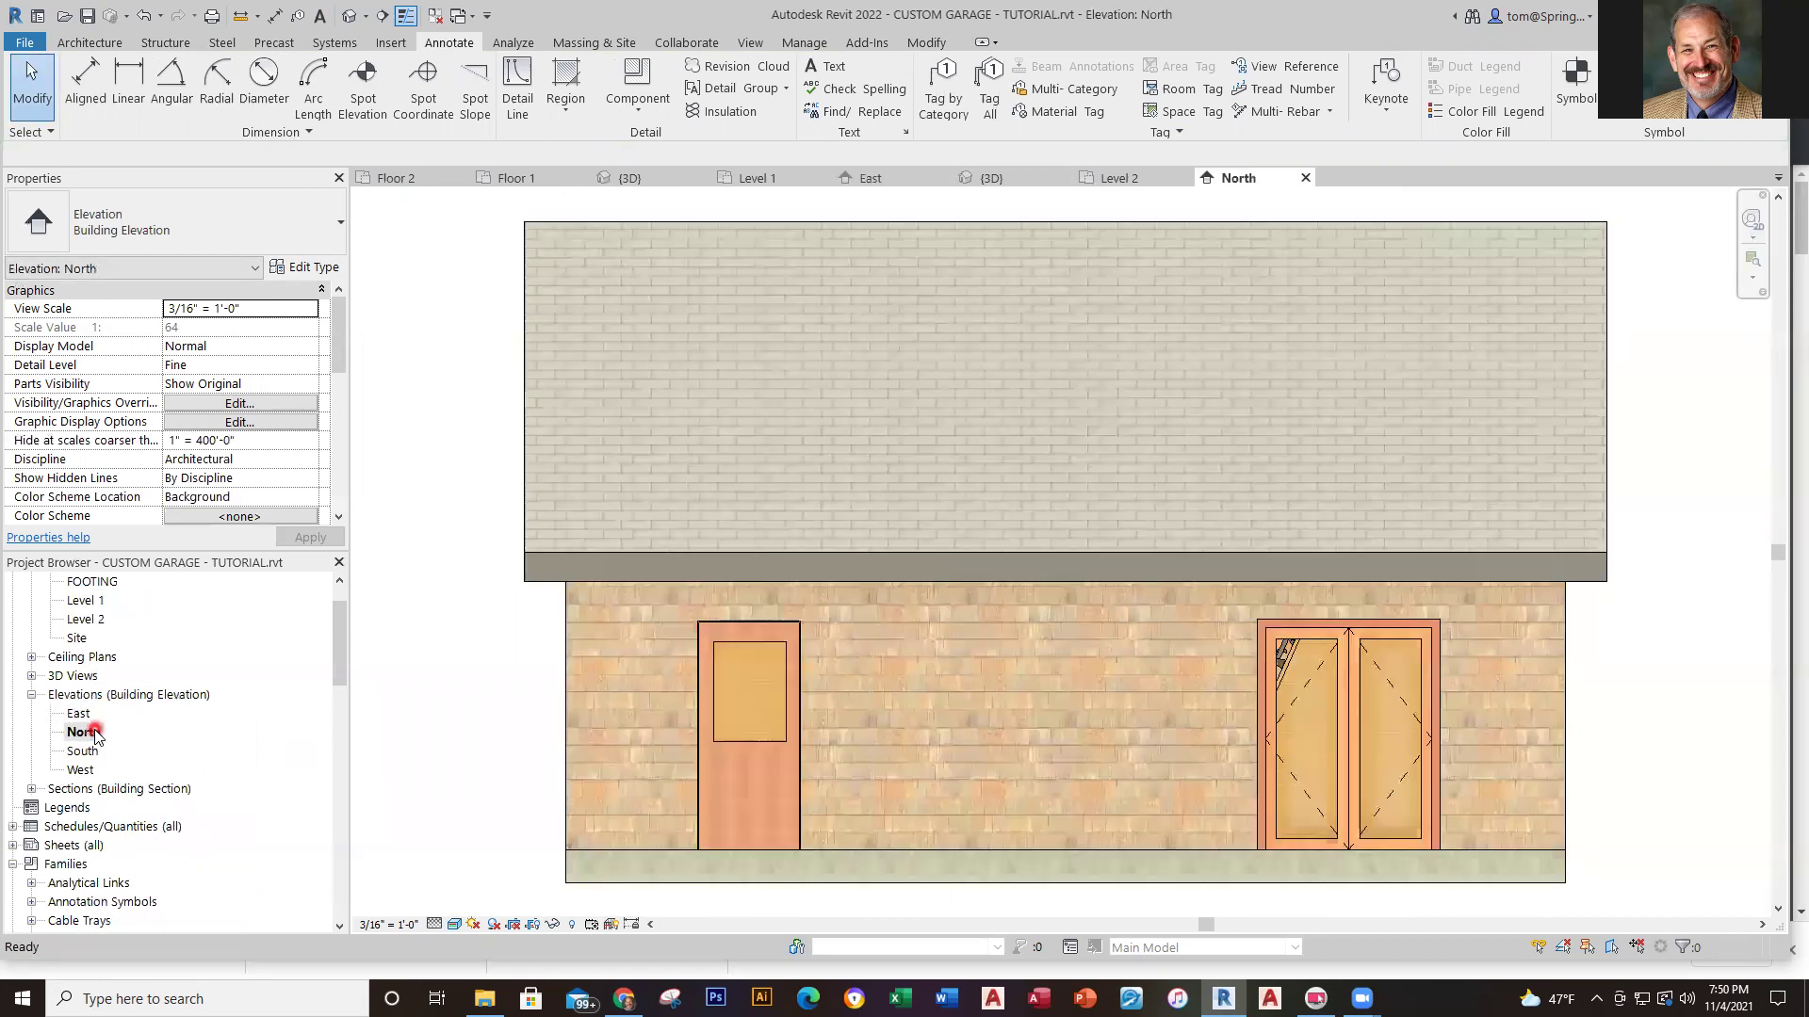
pyautogui.click(82, 752)
pyautogui.doubleClick(82, 752)
pyautogui.doubleClick(82, 770)
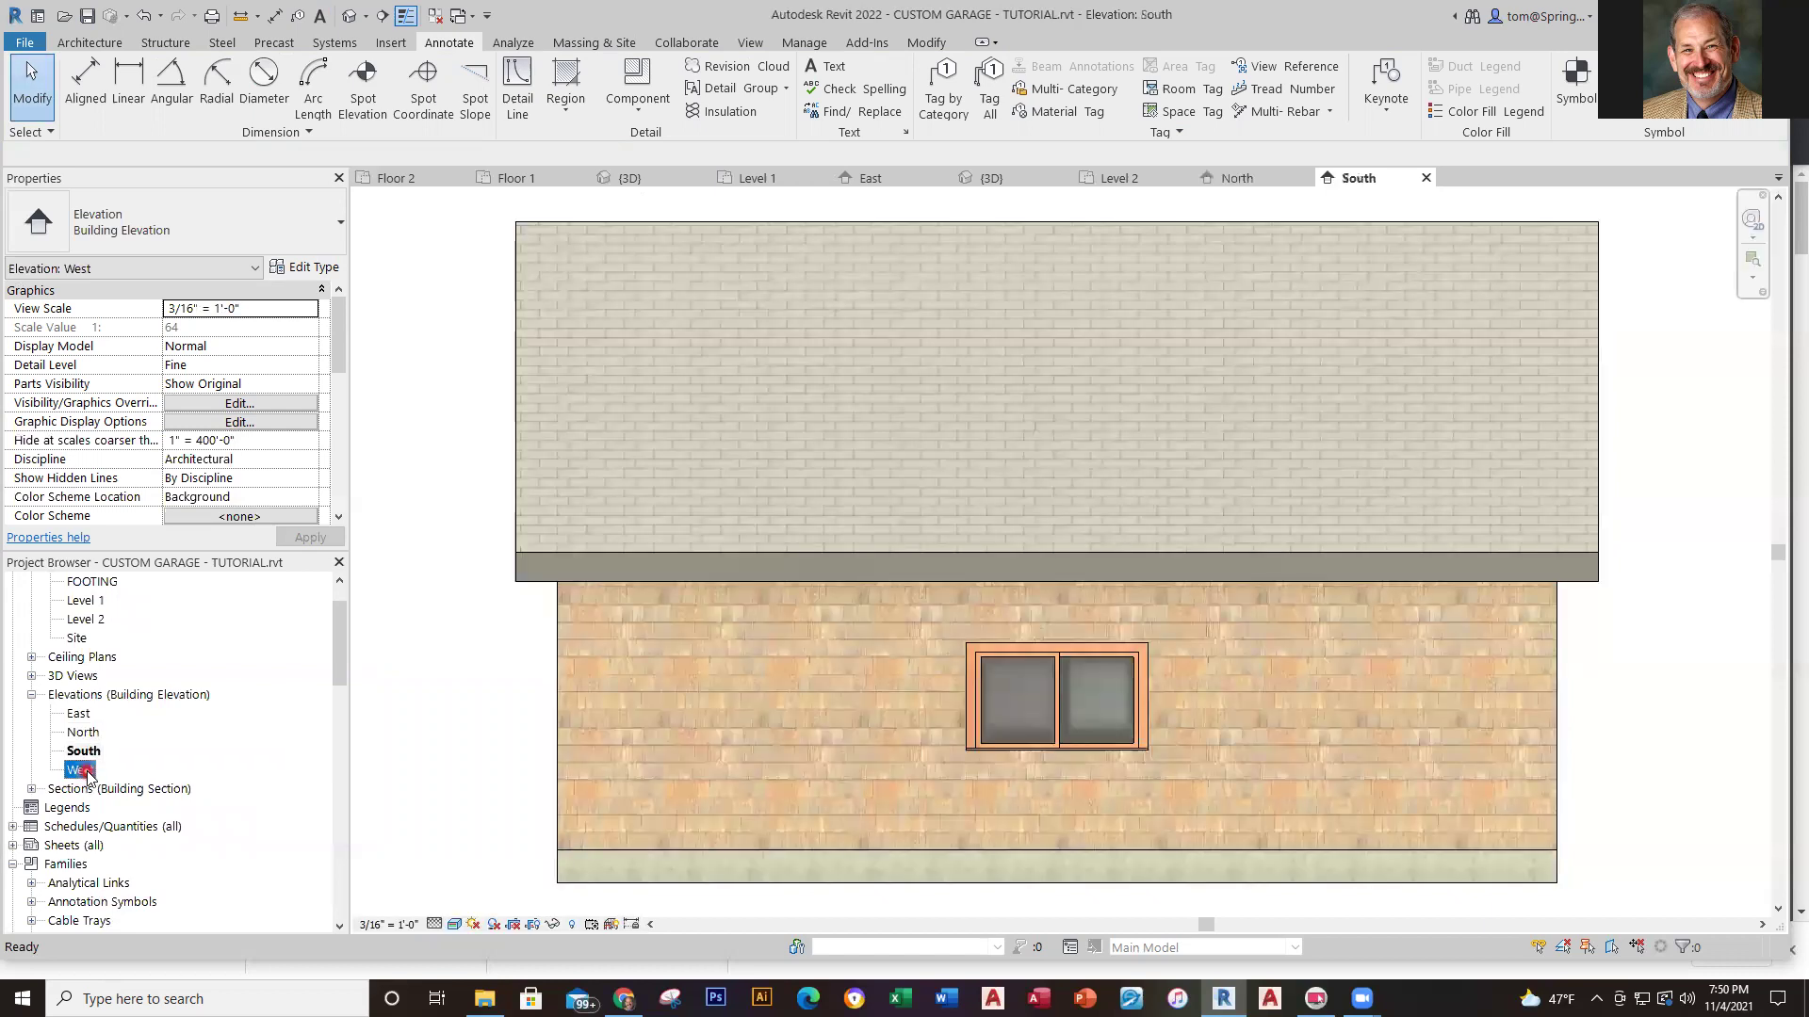
pyautogui.doubleClick(79, 715)
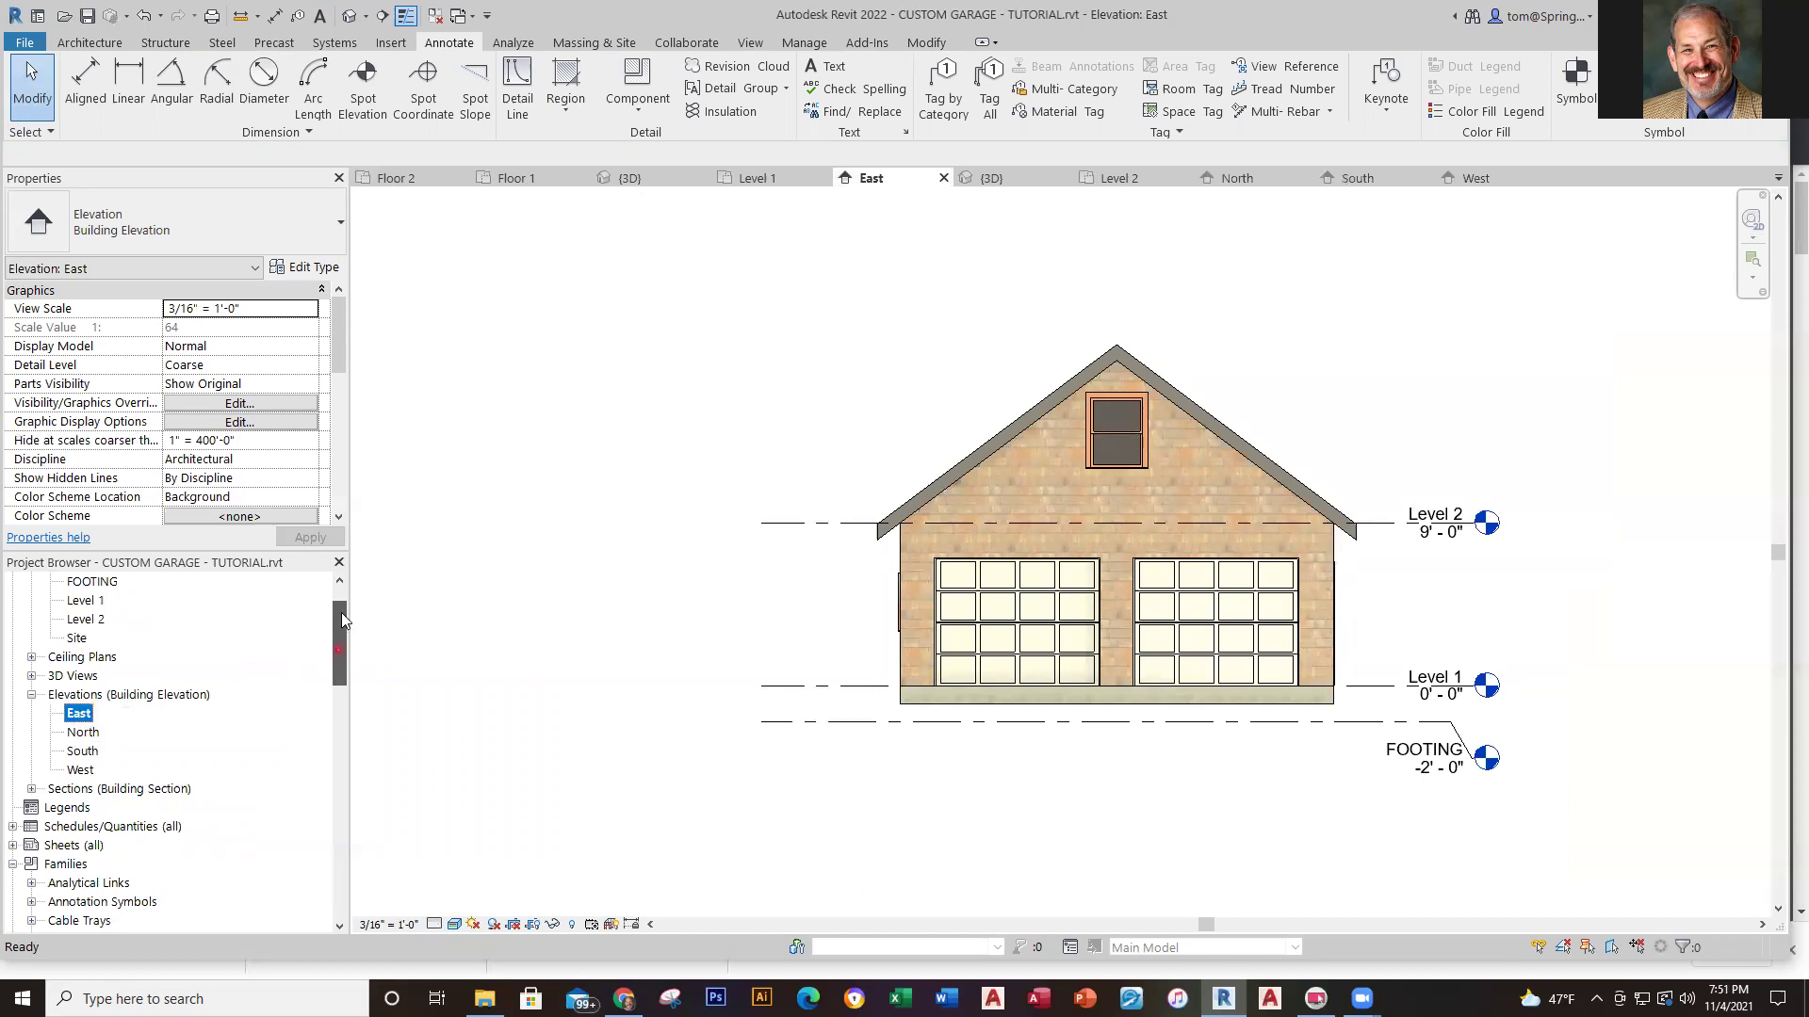
pyautogui.moveTo(341, 631); pyautogui.dragTo(341, 617)
pyautogui.click(788, 345)
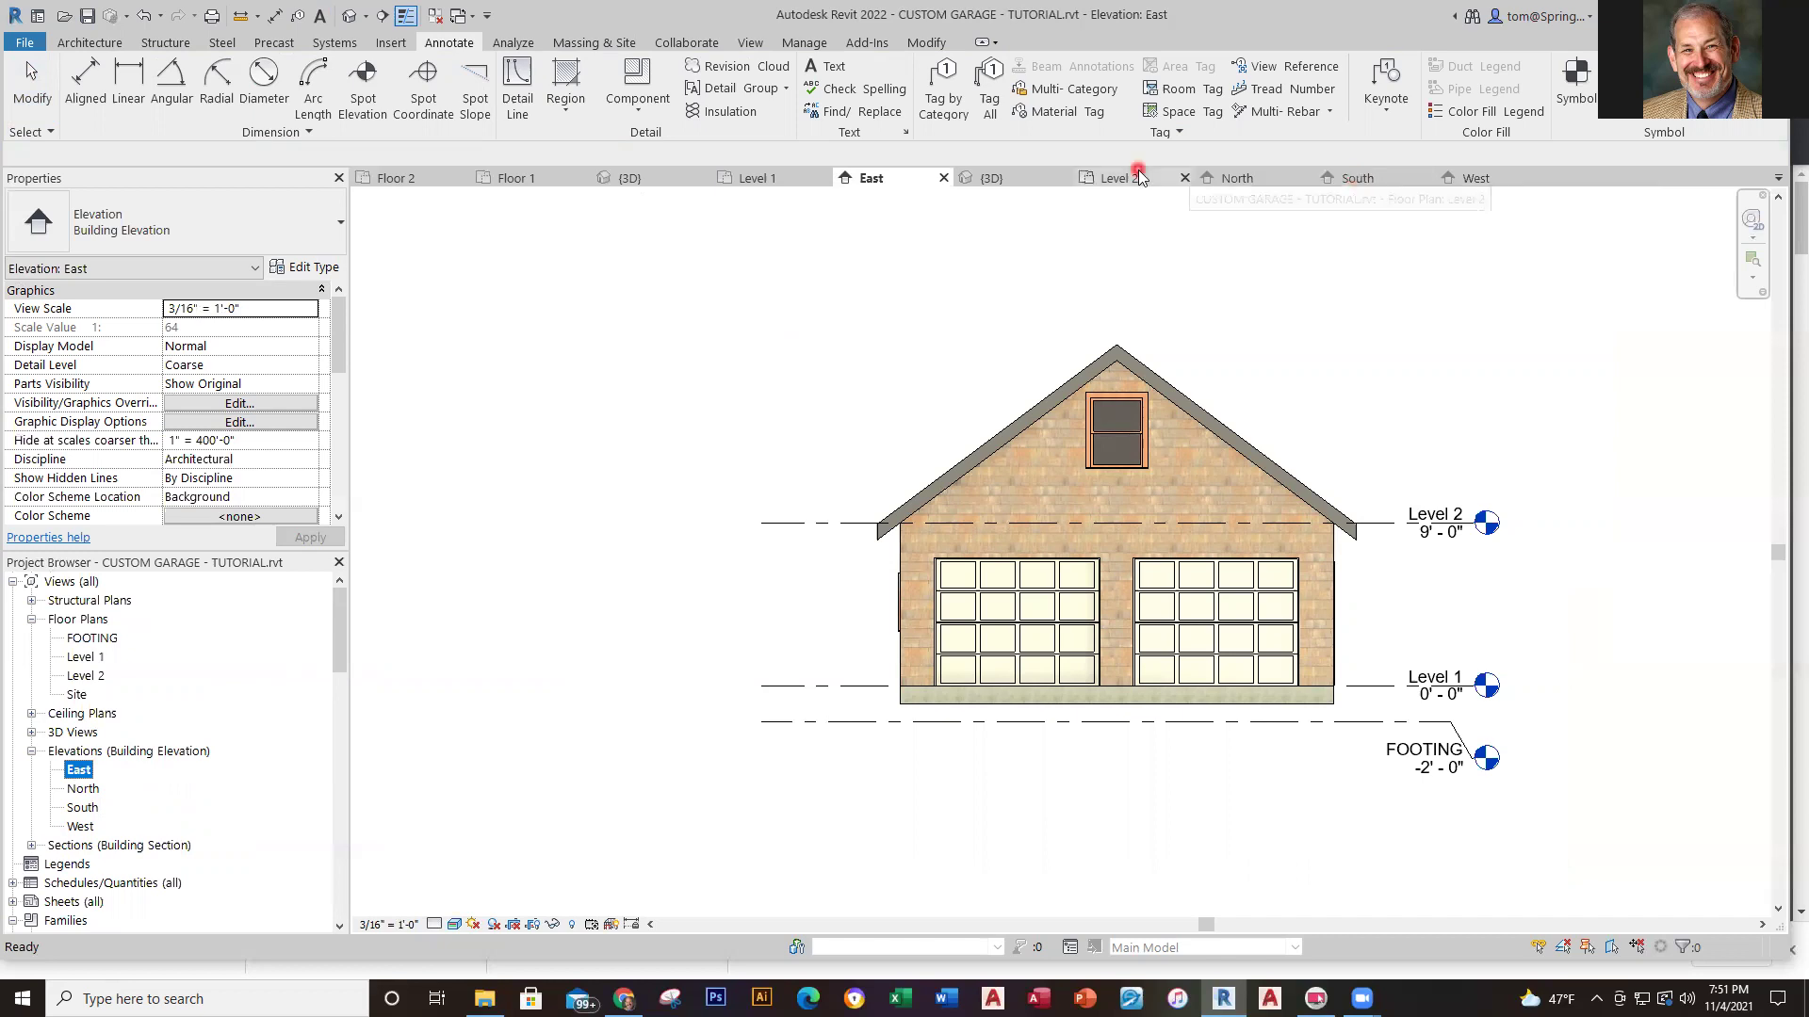
# Check the ground floor slab's type in the 3D view, then return to the Level 2 plan
pyautogui.click(994, 178)
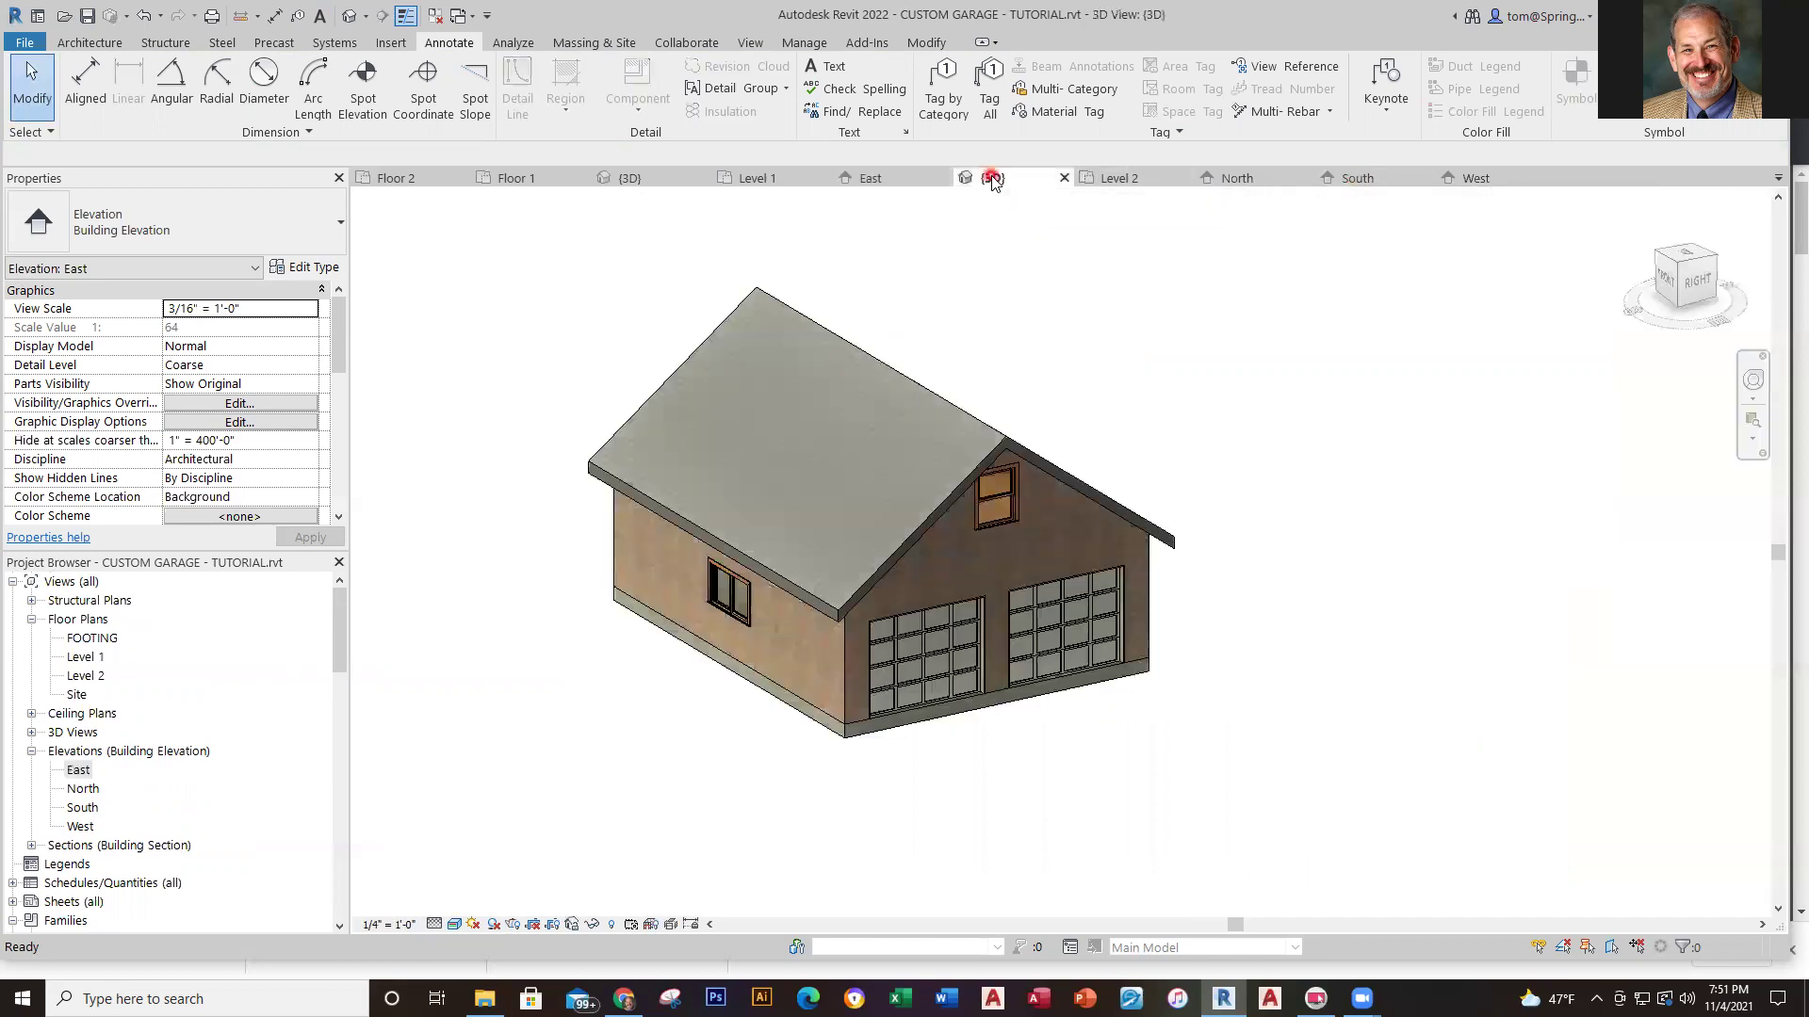
pyautogui.click(90, 42)
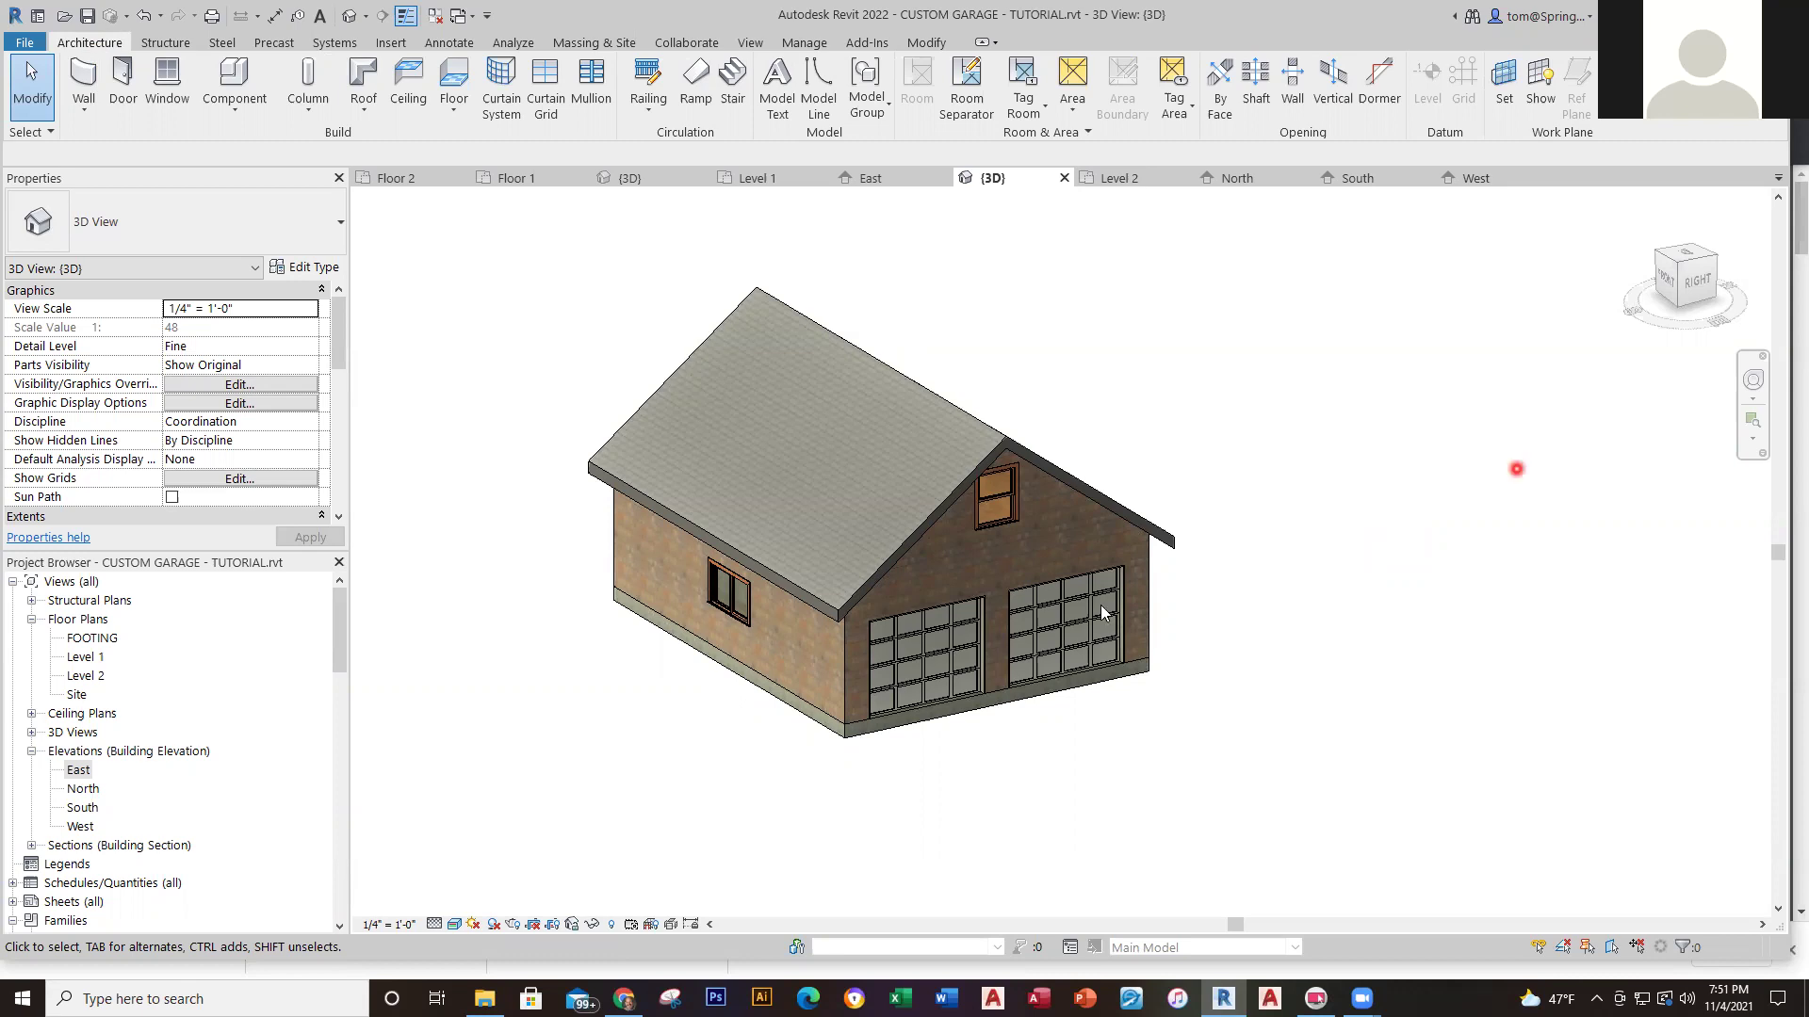
pyautogui.click(965, 716)
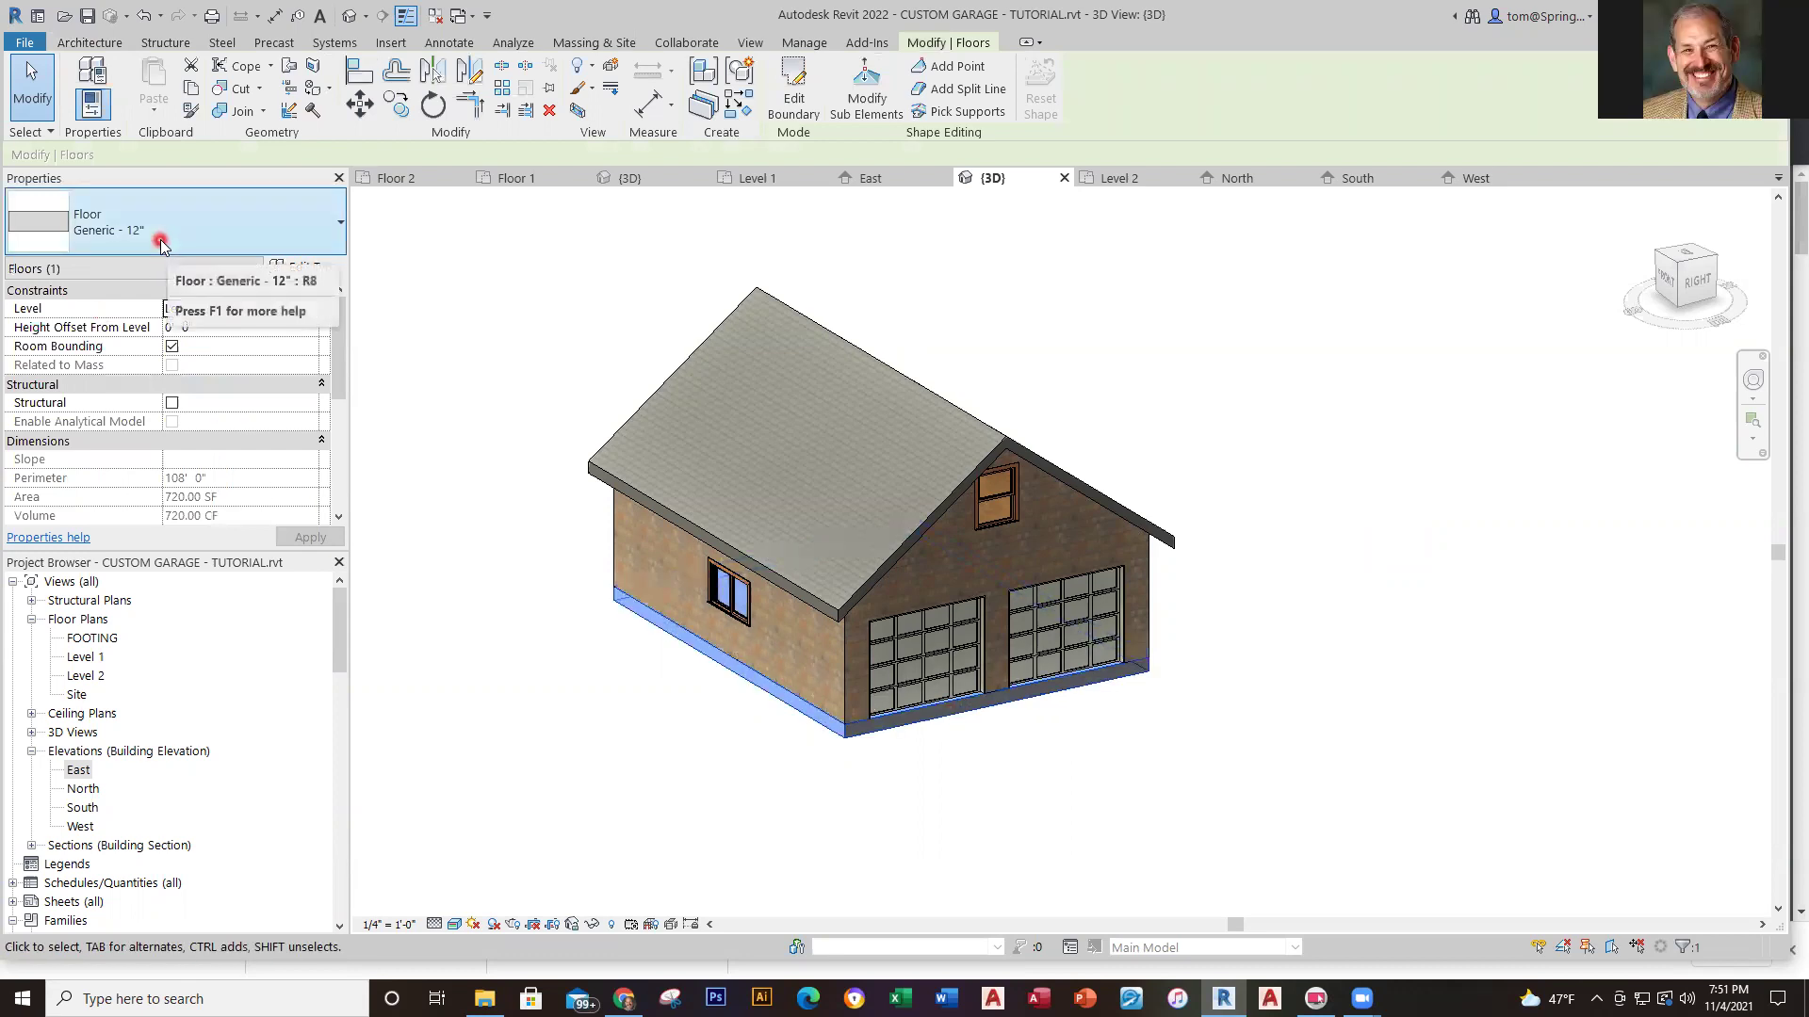
pyautogui.press('Escape')
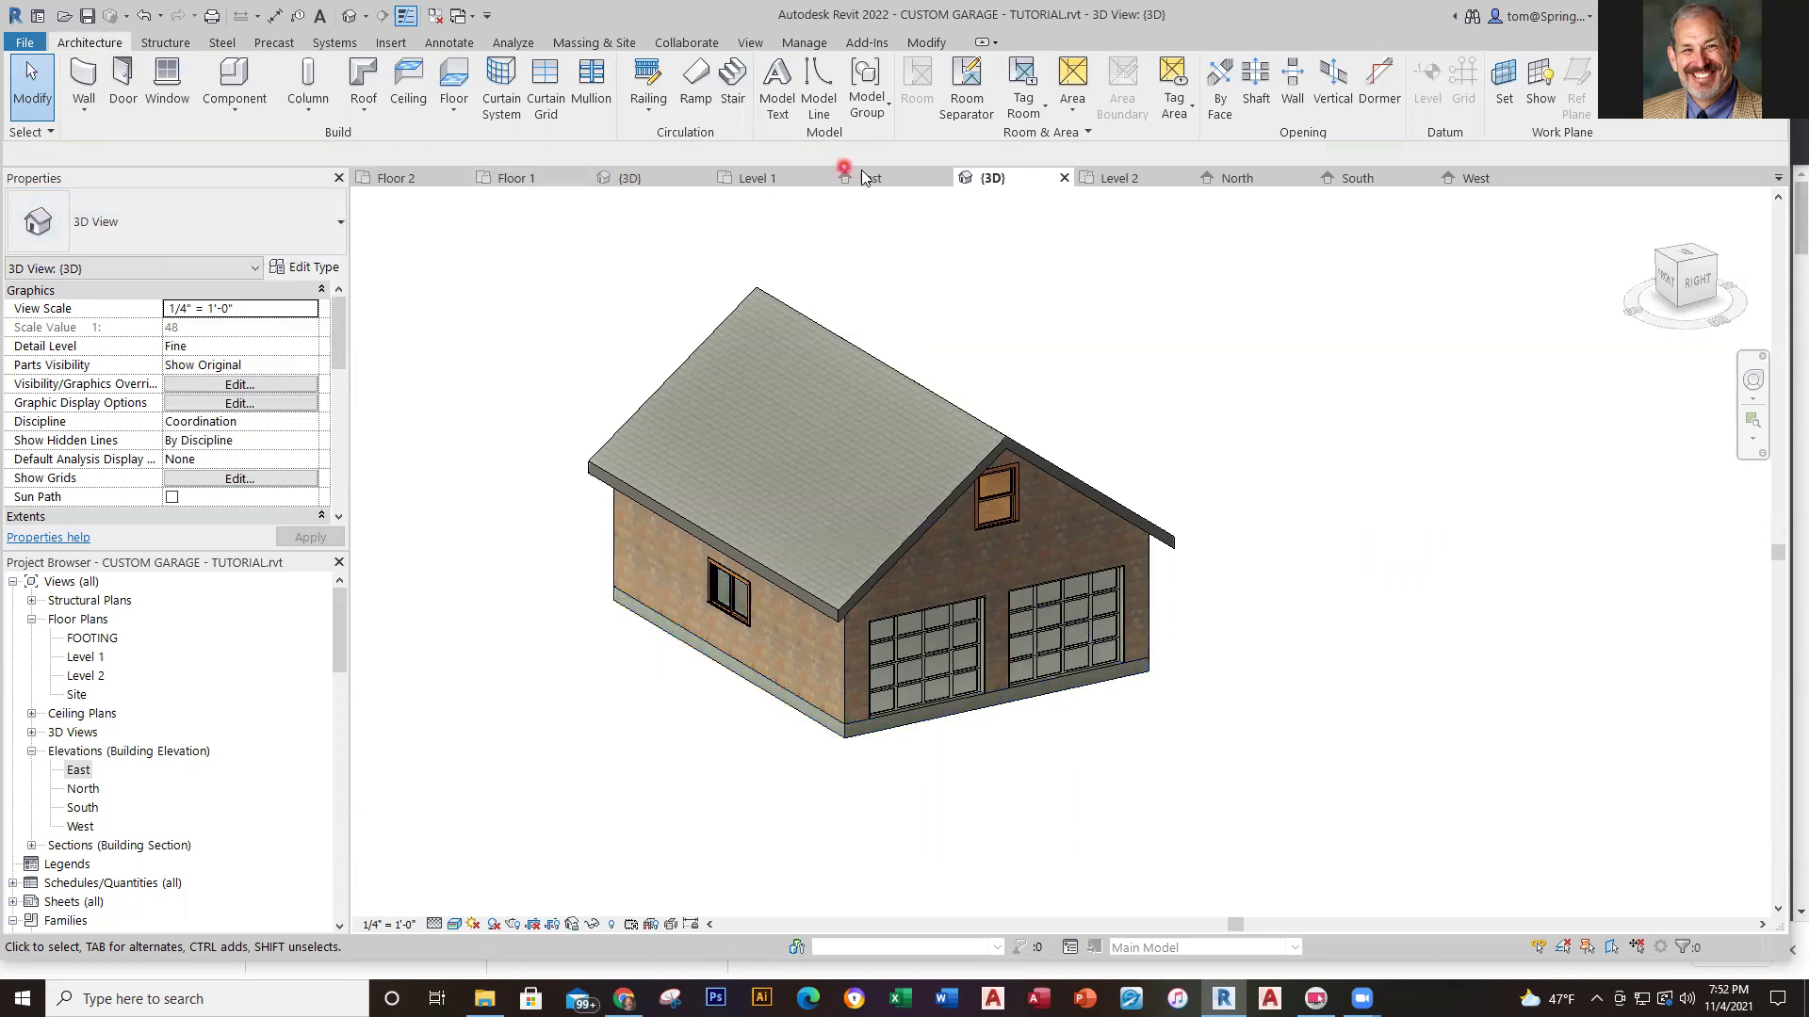
pyautogui.click(1123, 179)
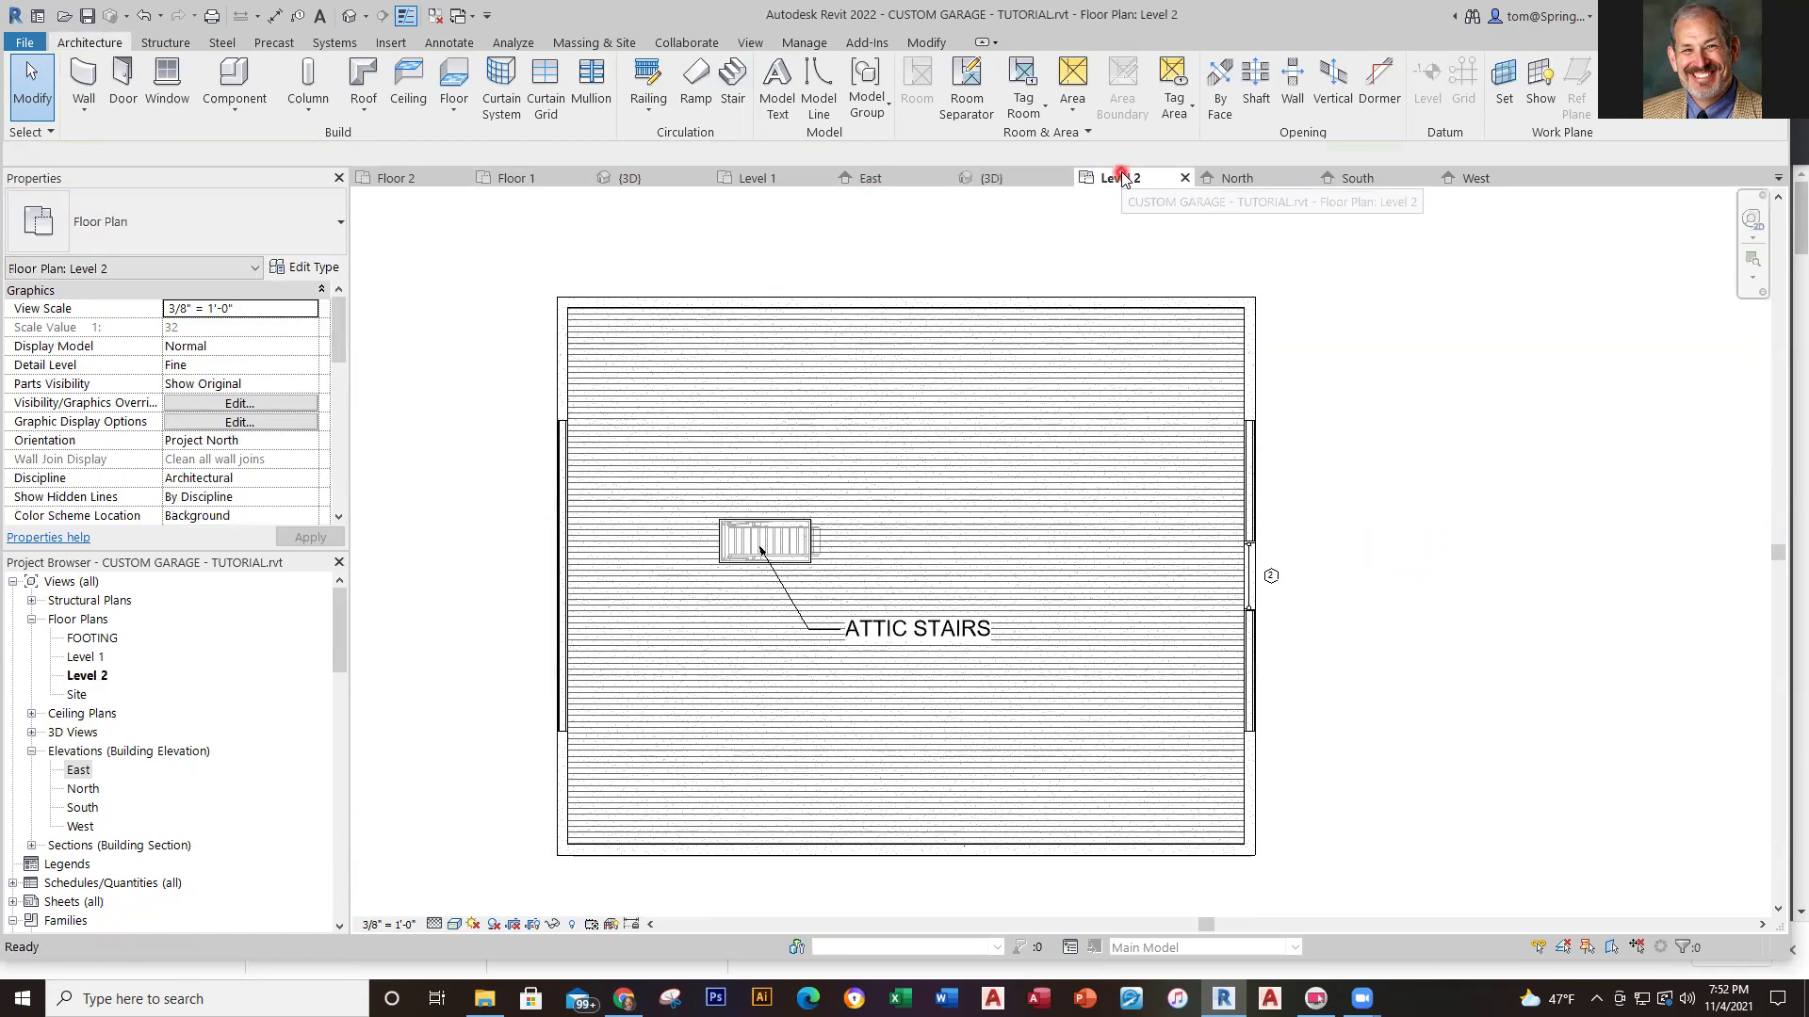
pyautogui.click(1211, 506)
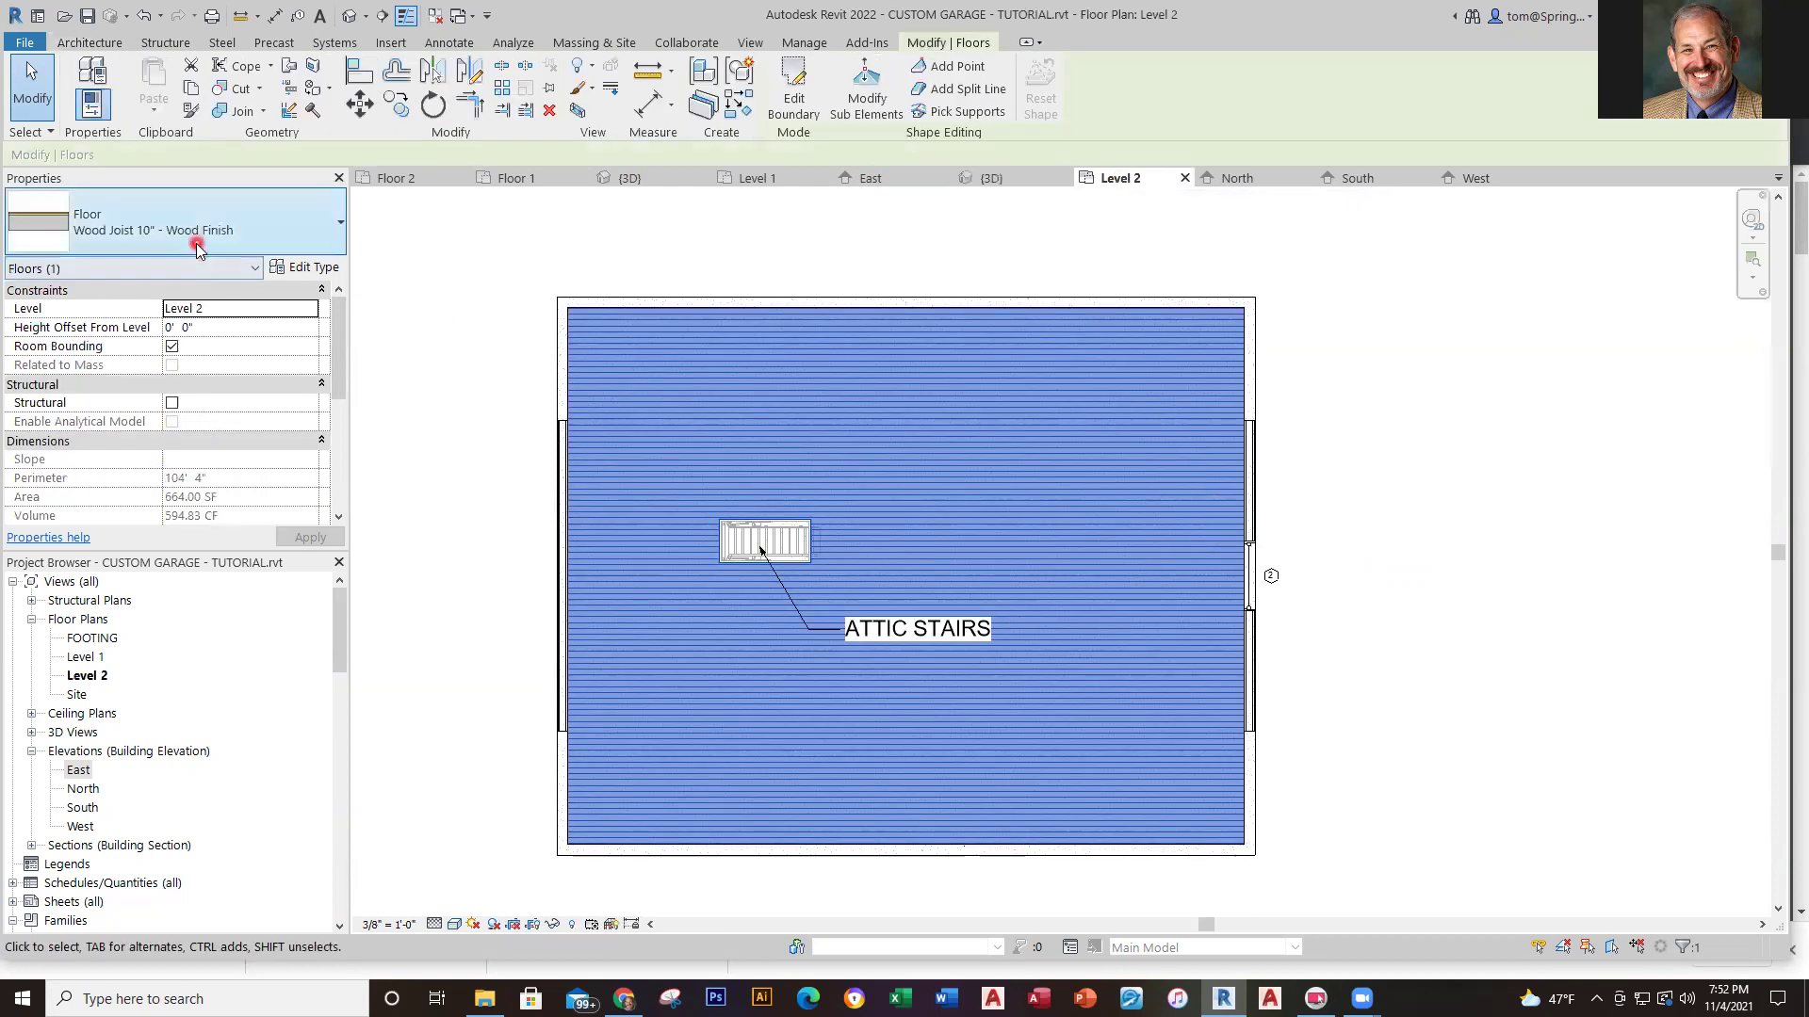
pyautogui.click(477, 299)
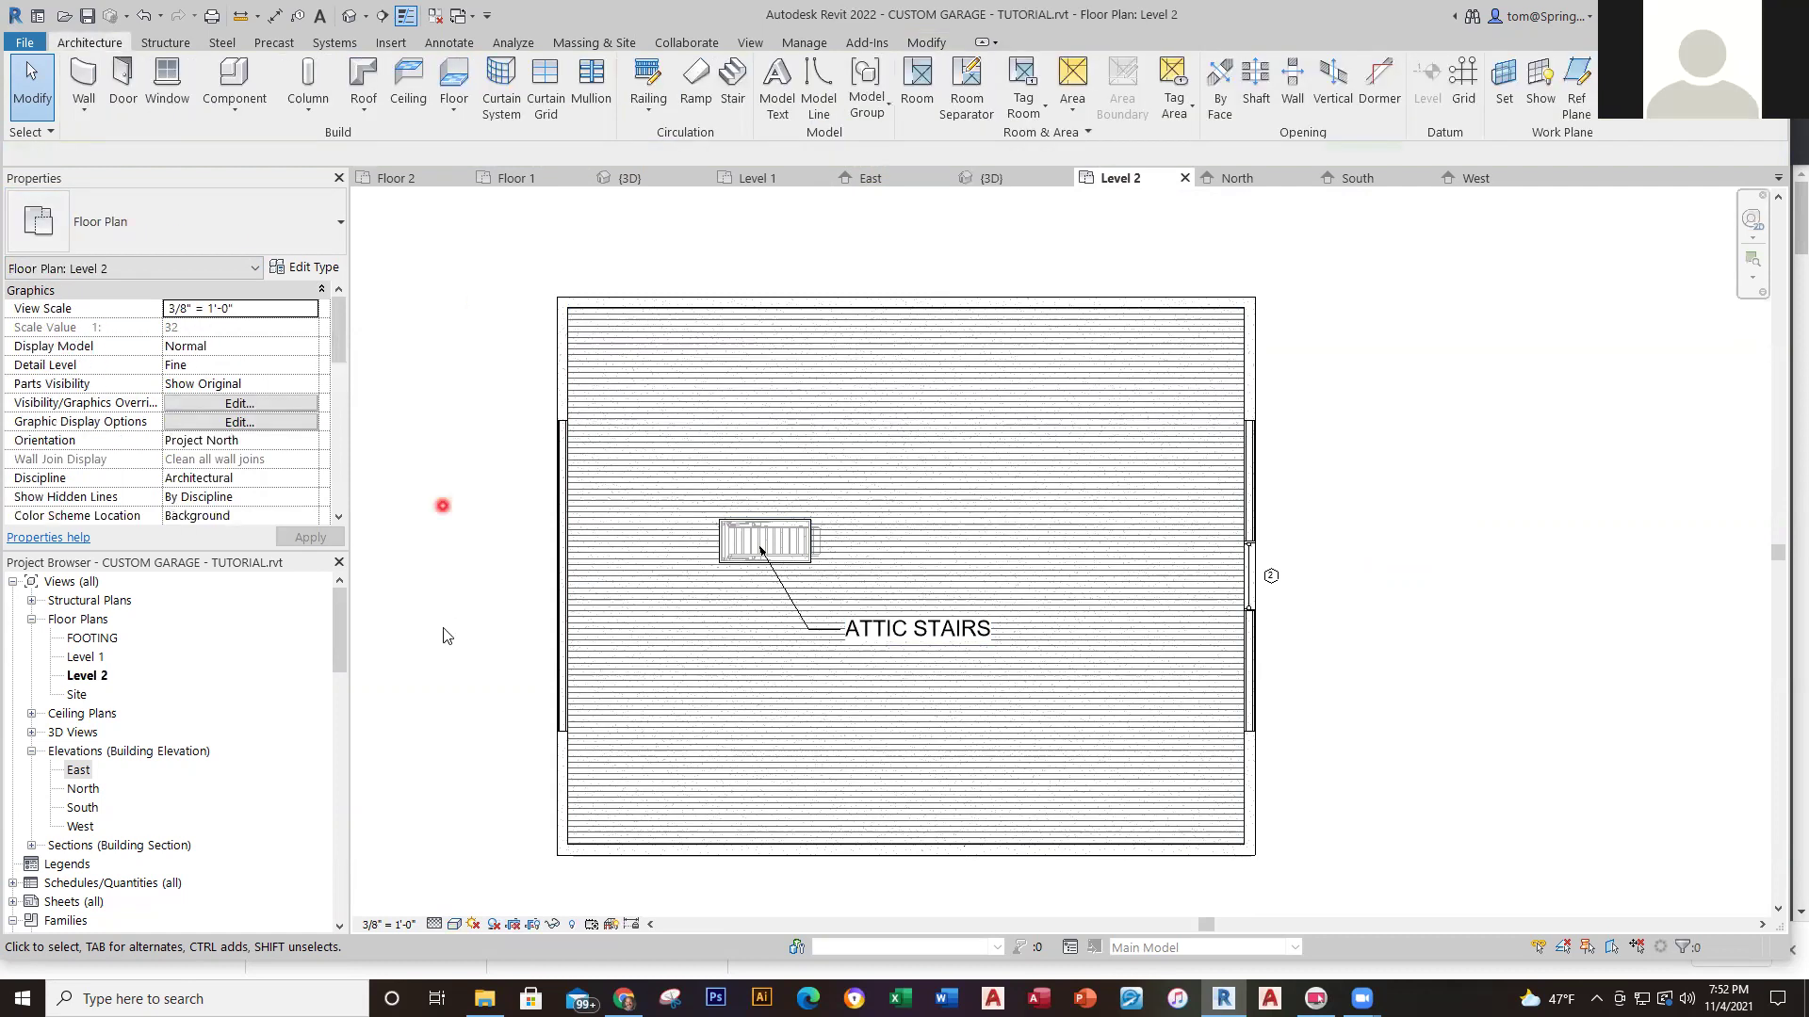
pyautogui.moveTo(343, 636); pyautogui.dragTo(330, 832)
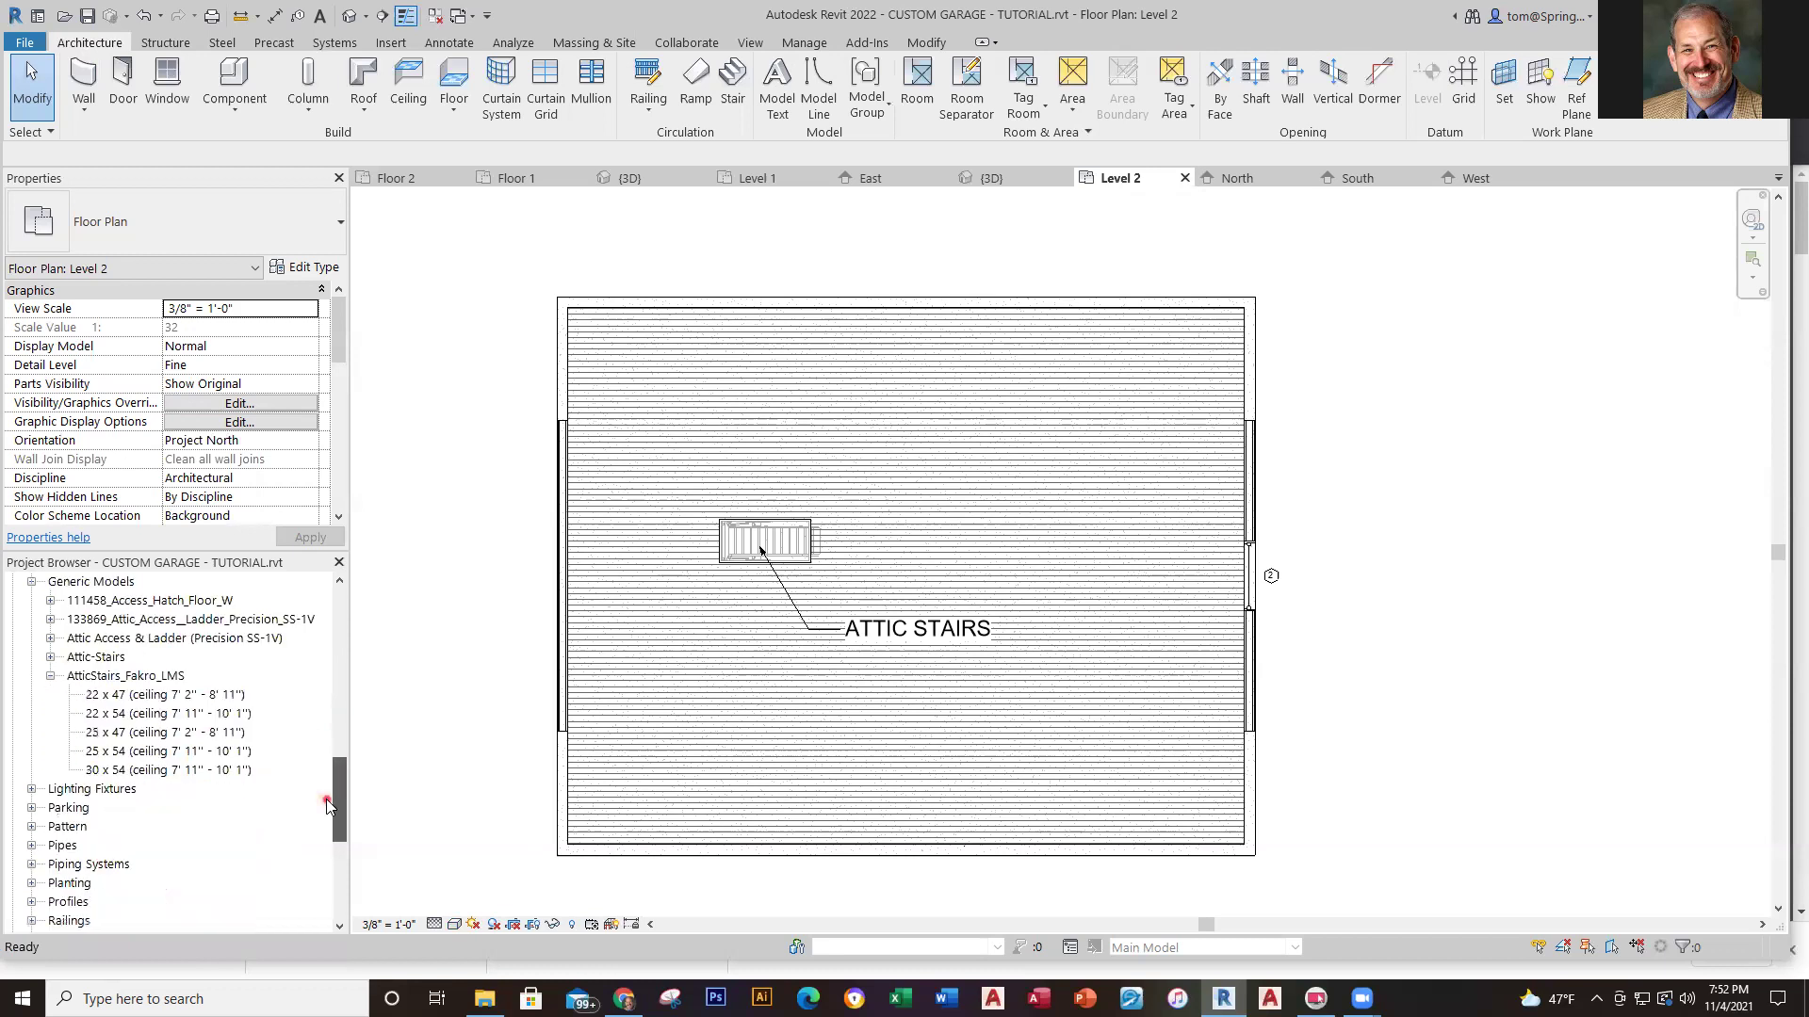
pyautogui.click(106, 696)
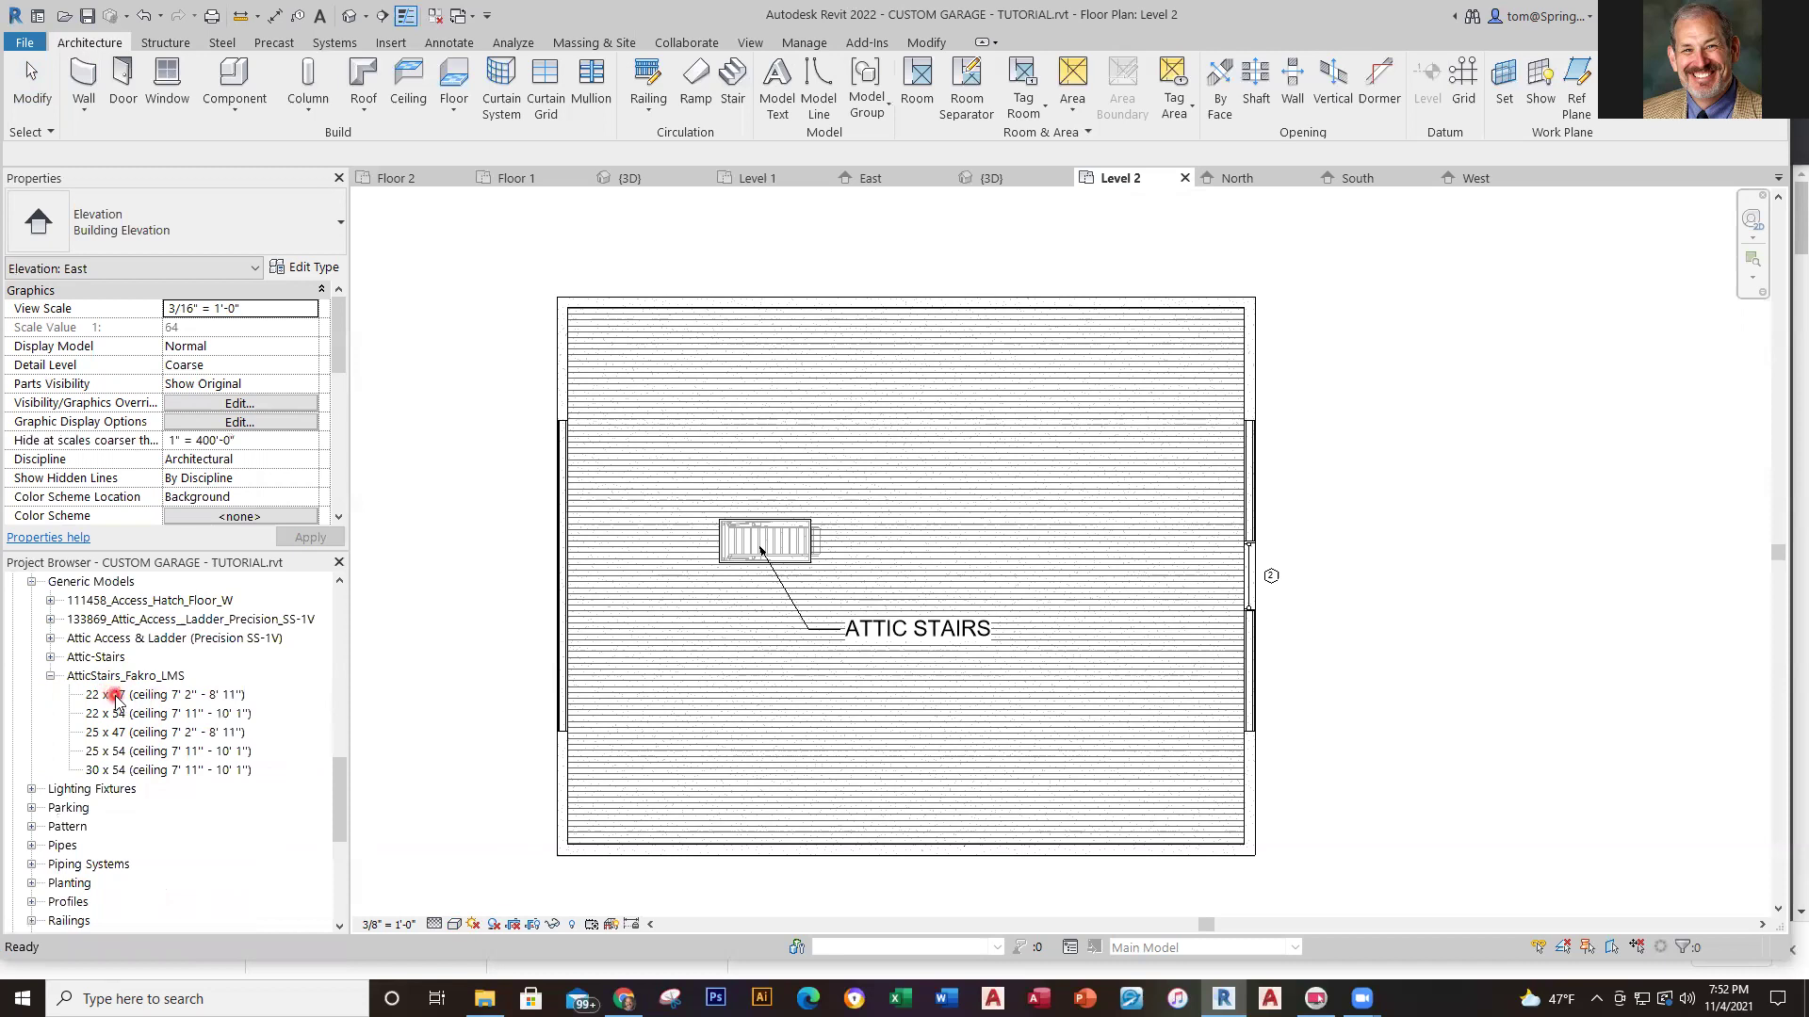
pyautogui.moveTo(116, 701); pyautogui.dragTo(742, 716)
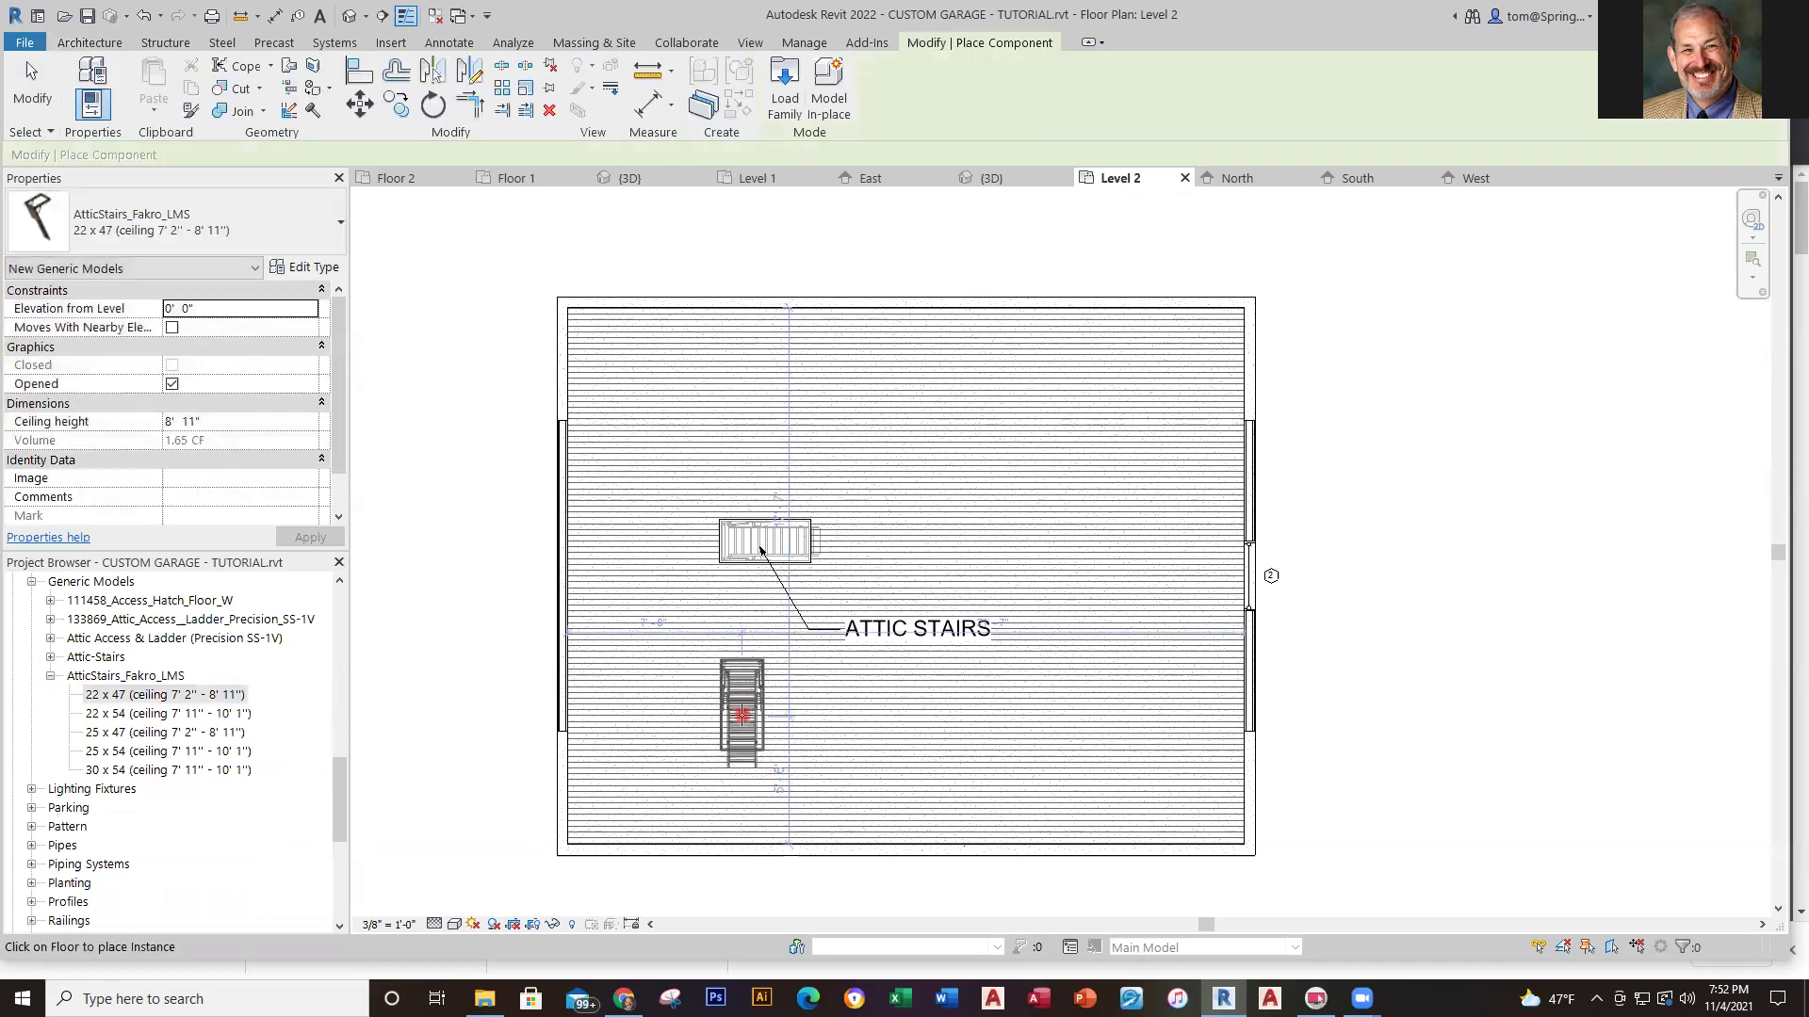
pyautogui.click(741, 716)
pyautogui.press('Escape')
pyautogui.press('Escape')
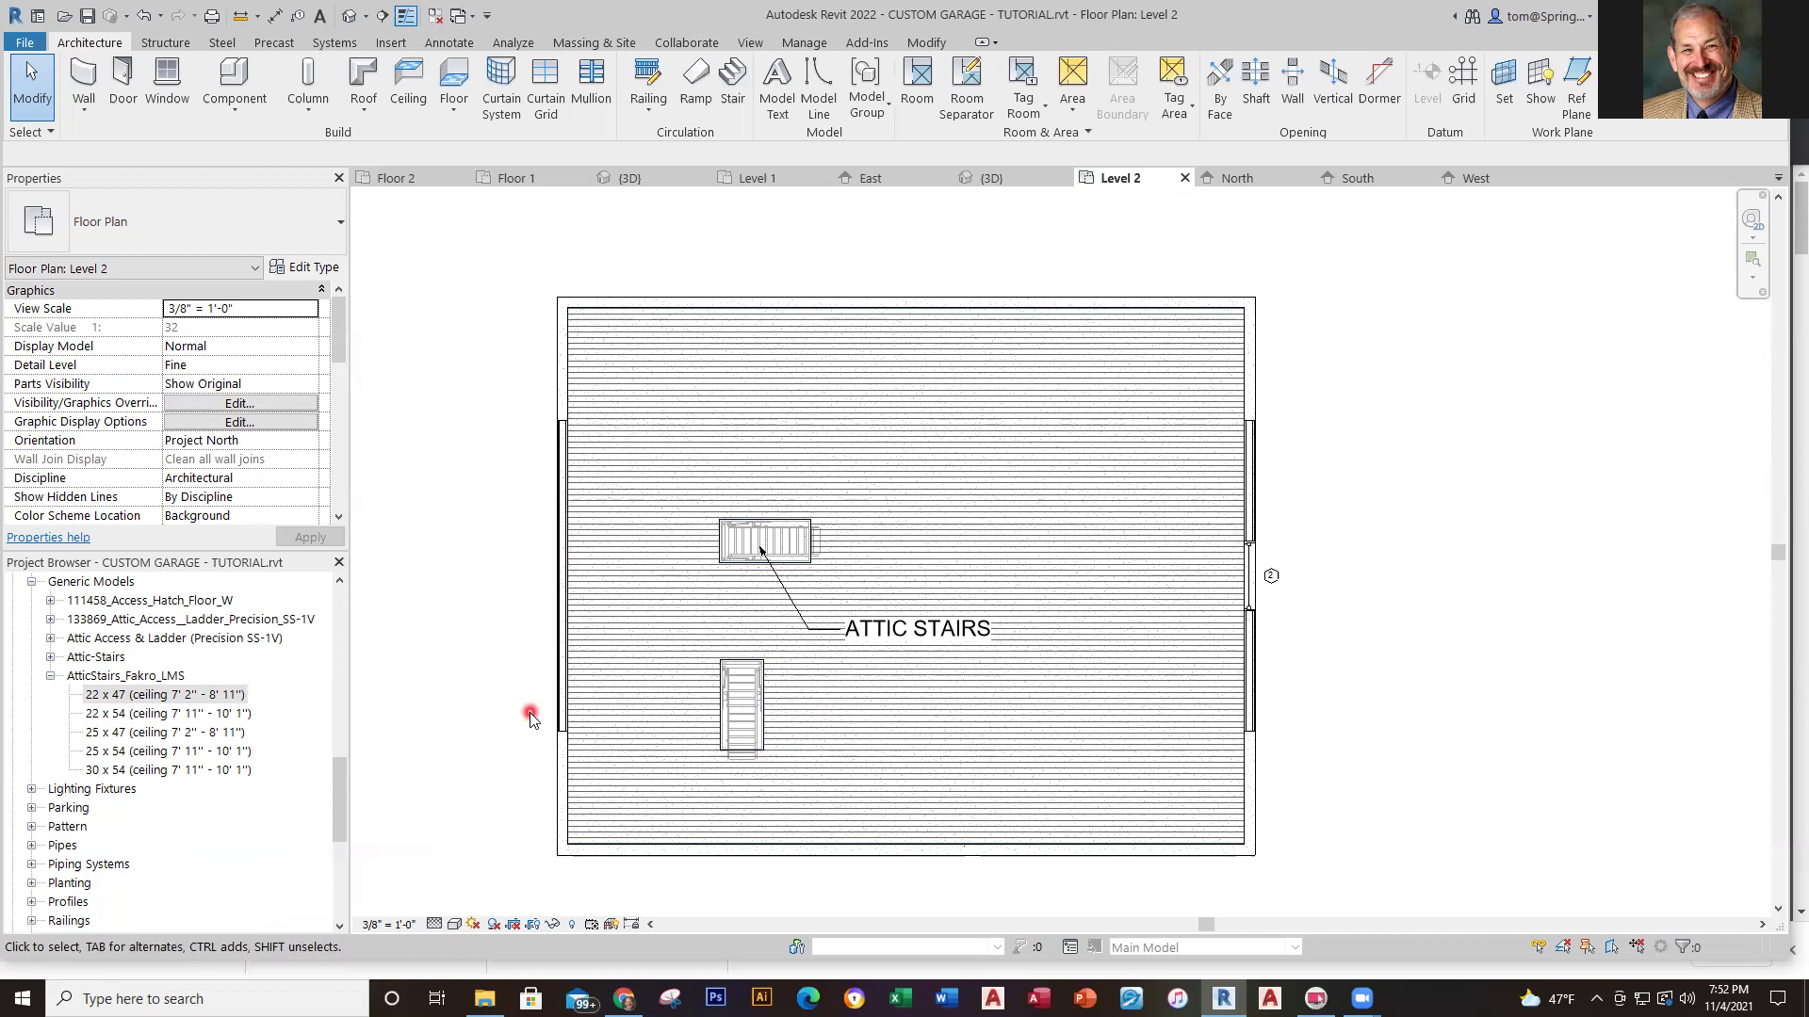
pyautogui.hotkey('ctrl', 'z')
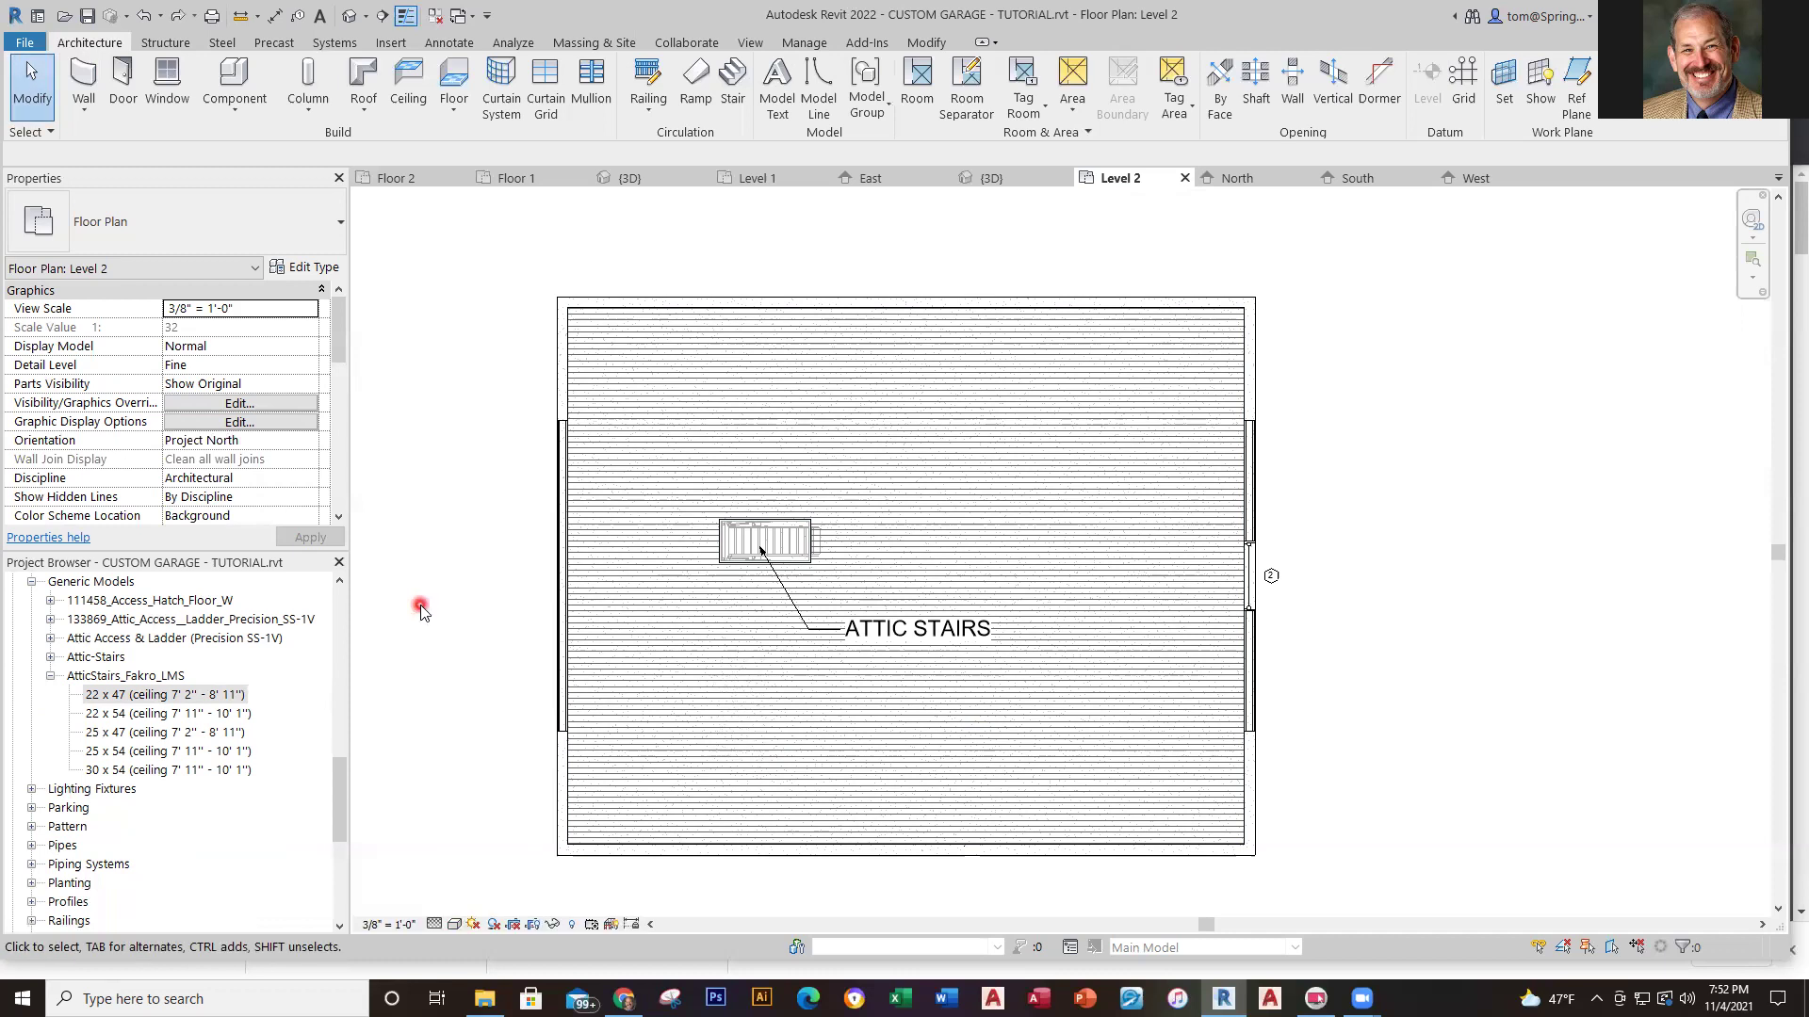